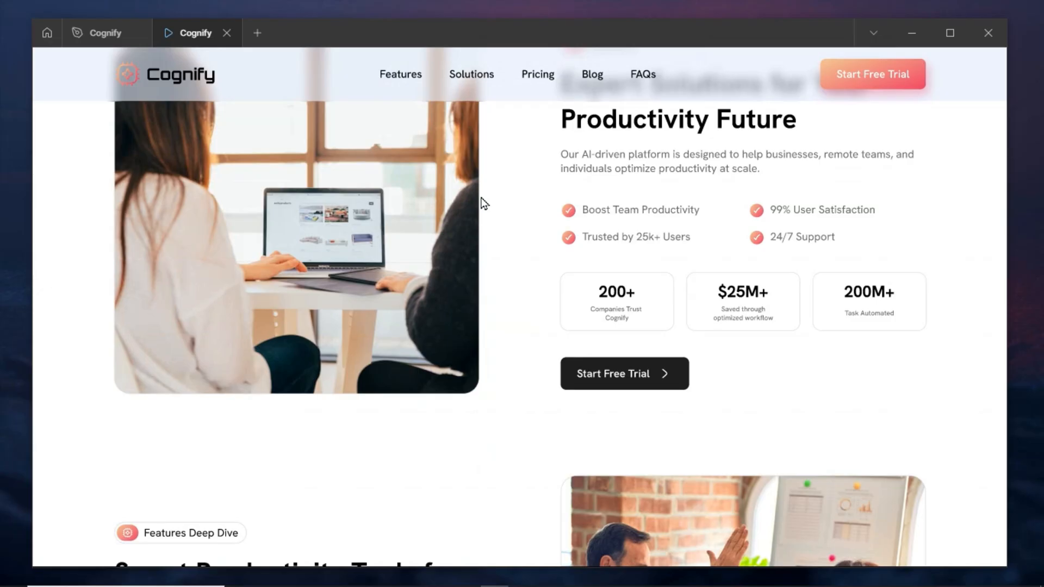
Review the reference Cognify landing page, expanding and collapsing the FAQ answers along the way.
scroll(484, 204, "down", 9)
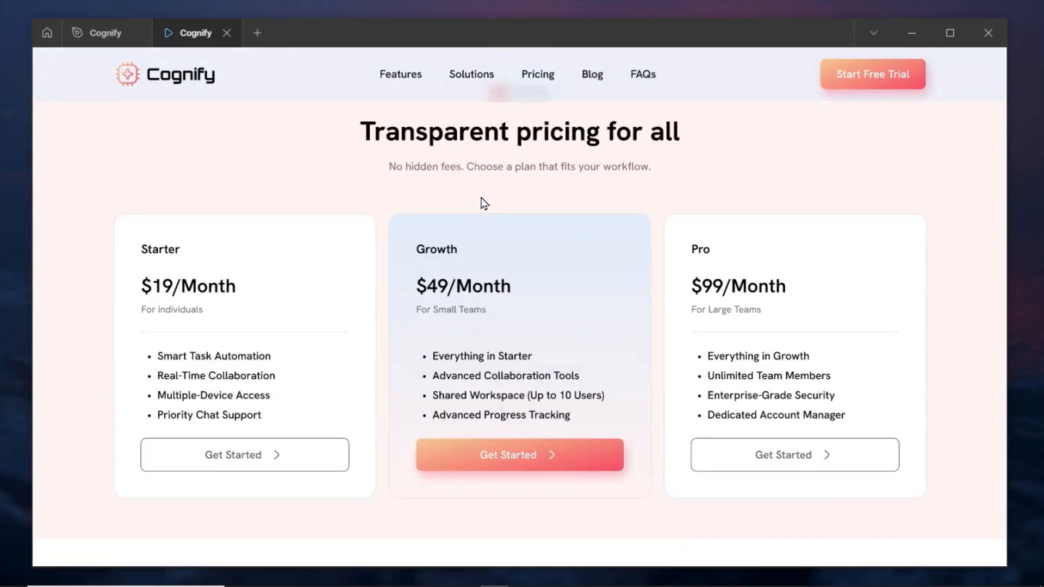
scroll(485, 204, "down", 13)
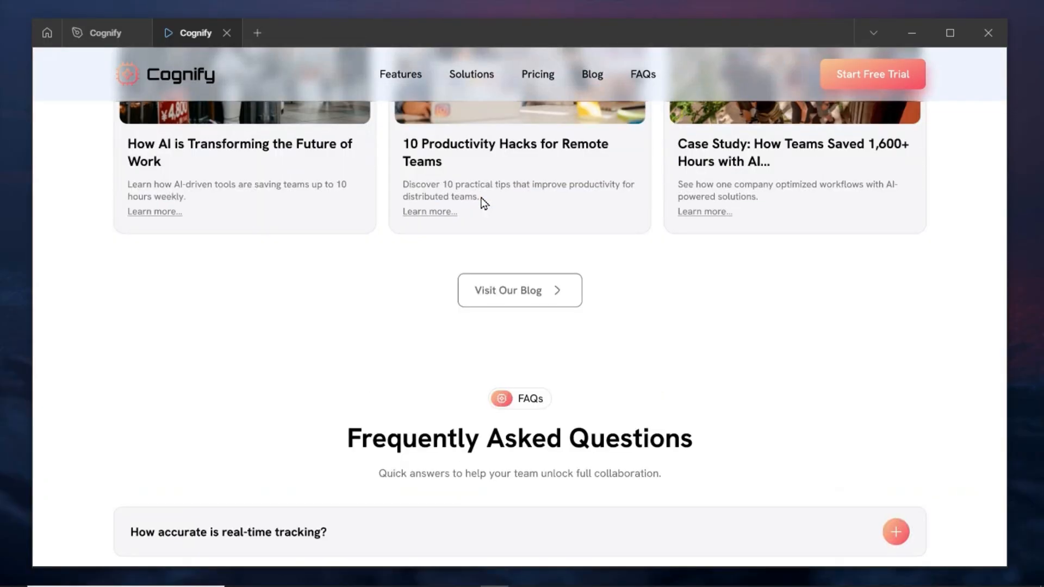
scroll(484, 204, "down", 5)
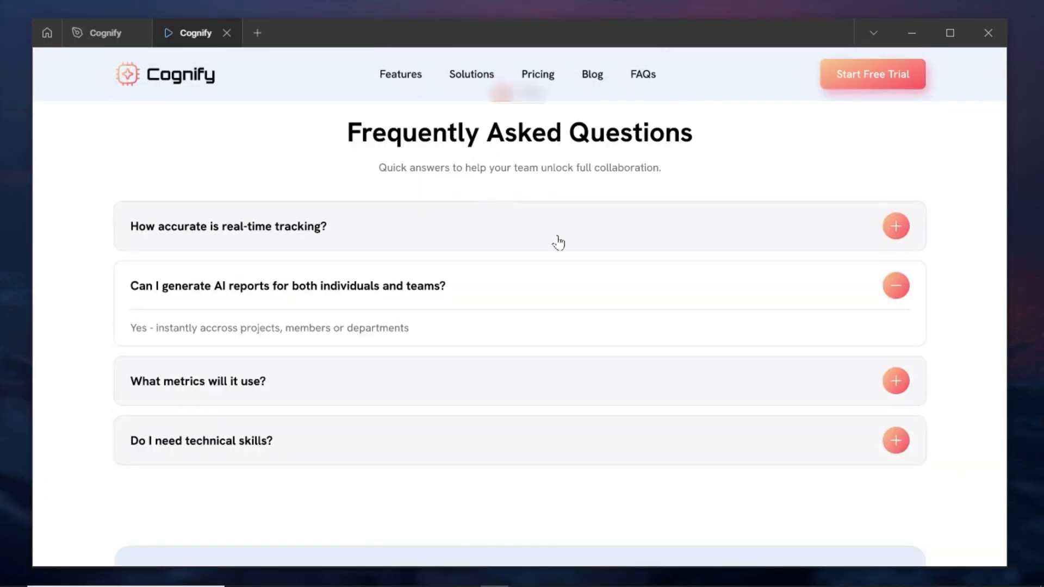
left_click(896, 228)
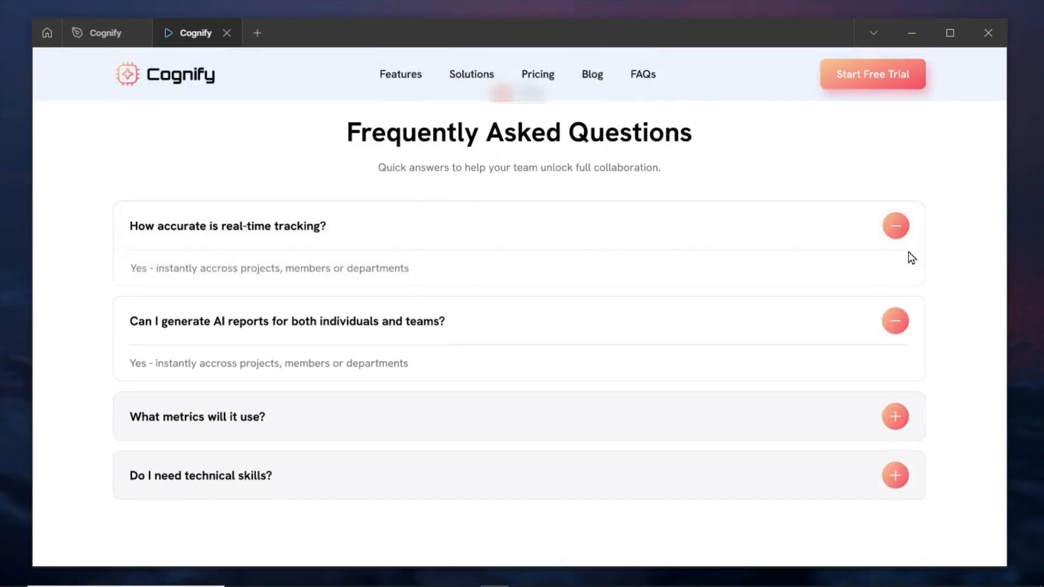
left_click(896, 323)
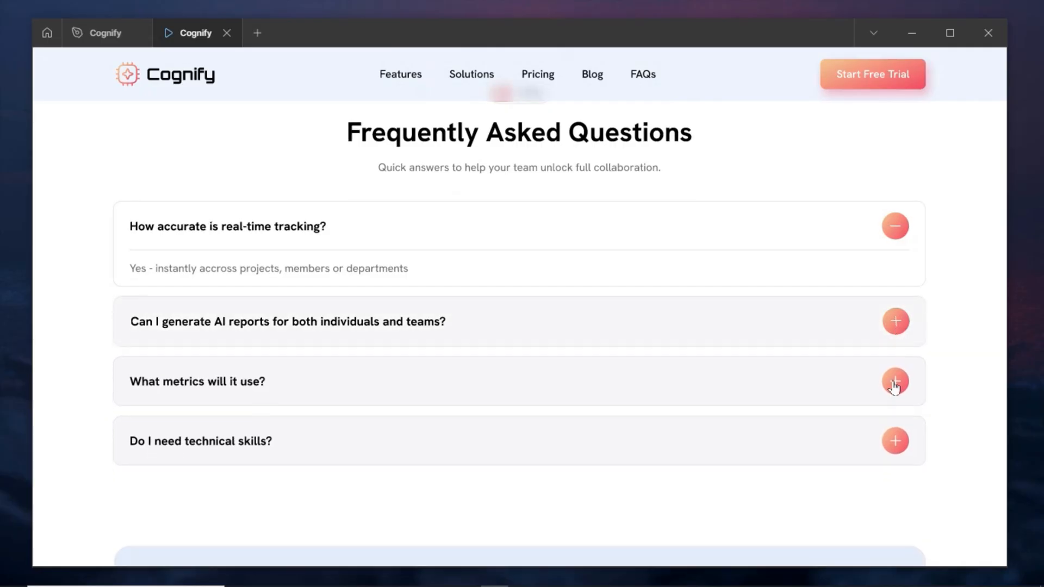
left_click(896, 382)
scroll(553, 397, "down", 8)
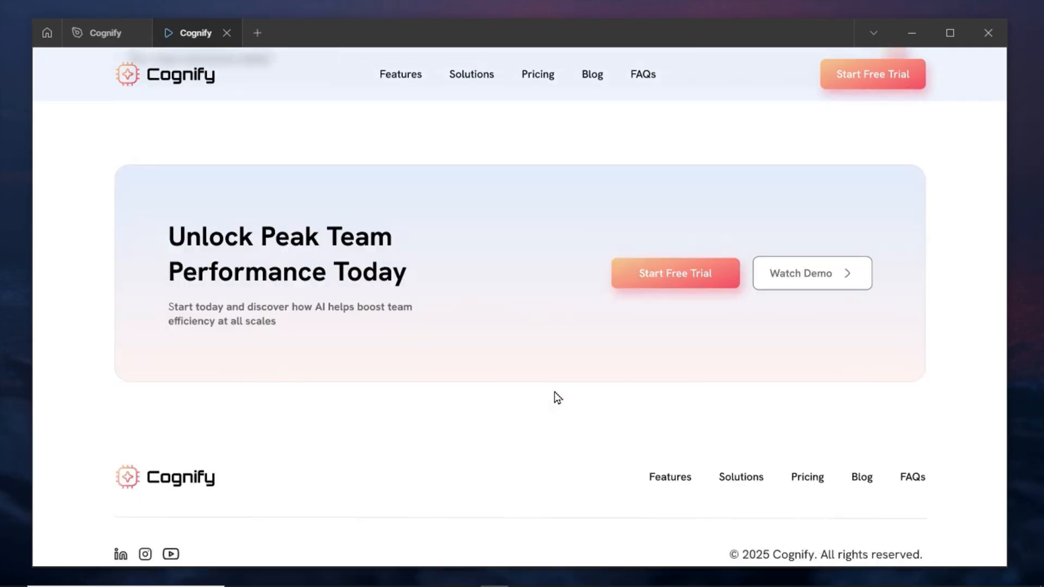
scroll(558, 402, "up", 15)
scroll(558, 398, "up", 15)
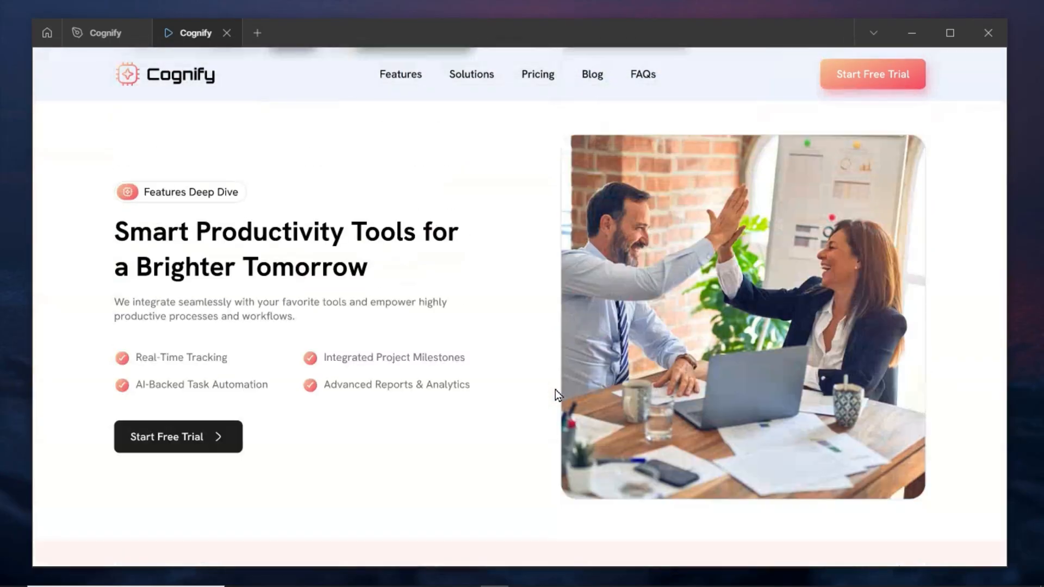
scroll(560, 387, "up", 5)
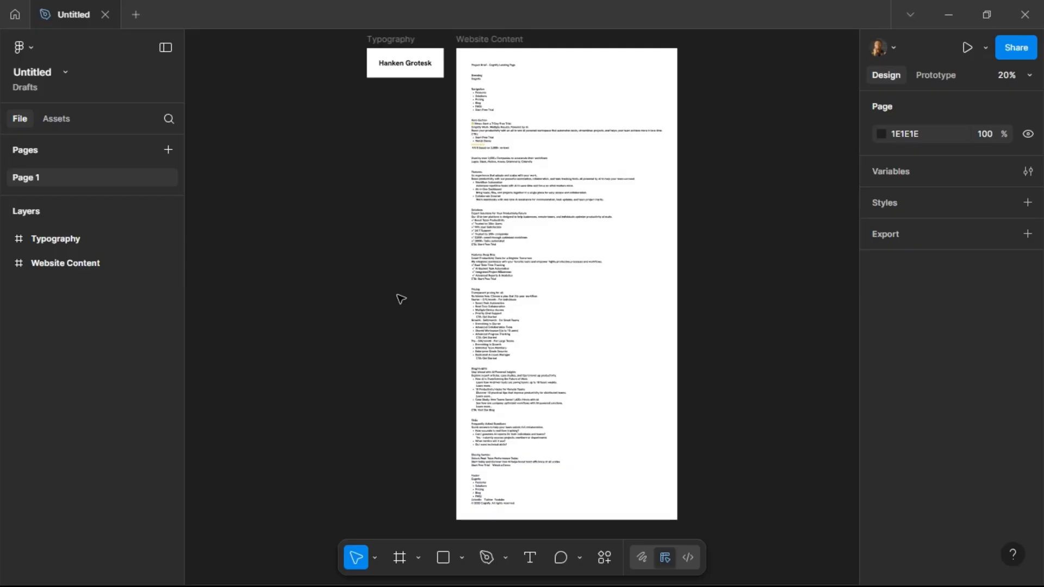
Read through the website content brief on the canvas.
scroll(617, 51, "up", 2)
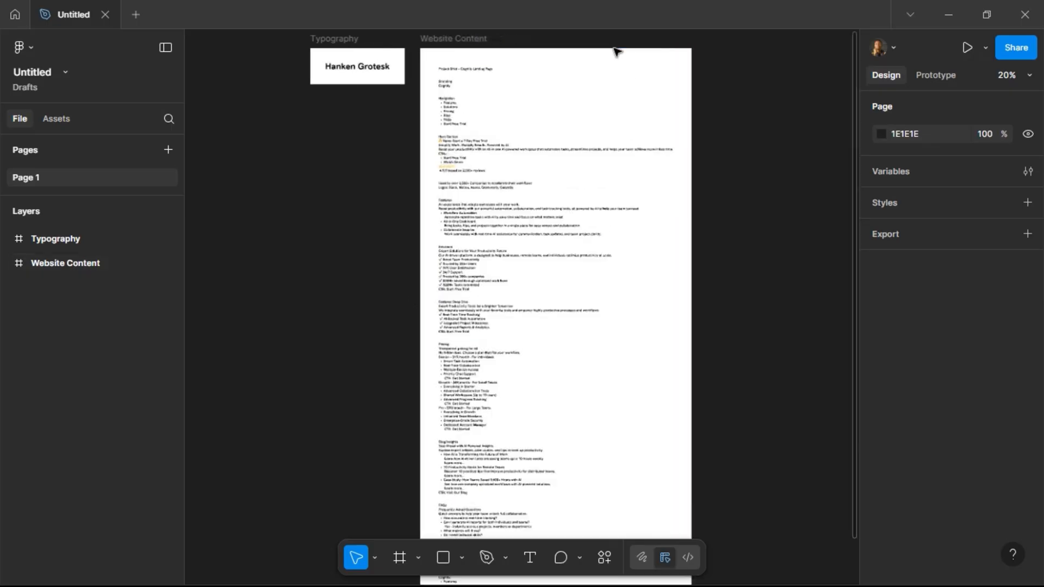
scroll(618, 51, "up", 1)
scroll(619, 50, "up", 1)
scroll(433, 62, "up", 1)
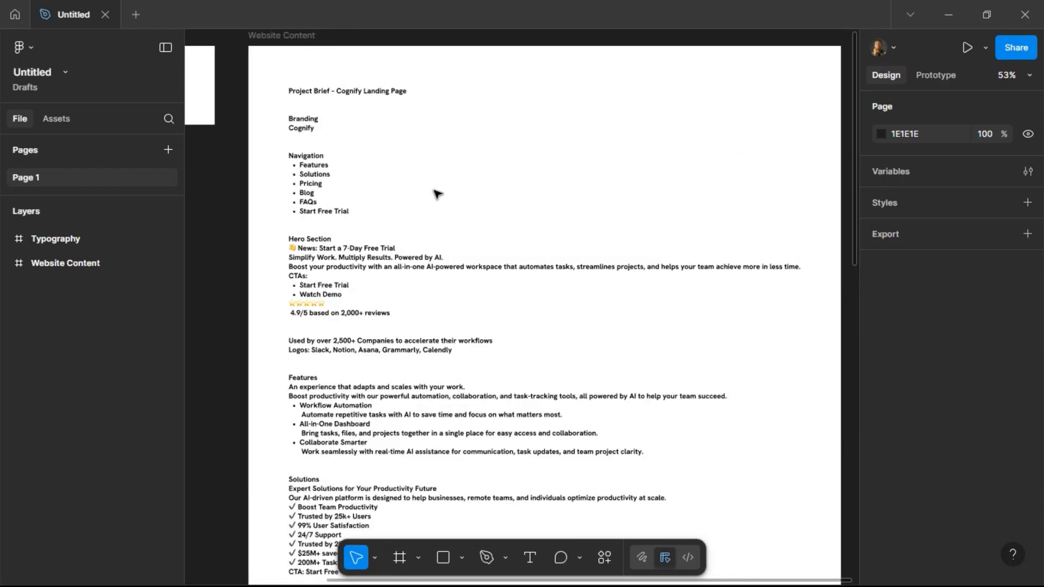
scroll(439, 200, "down", 3)
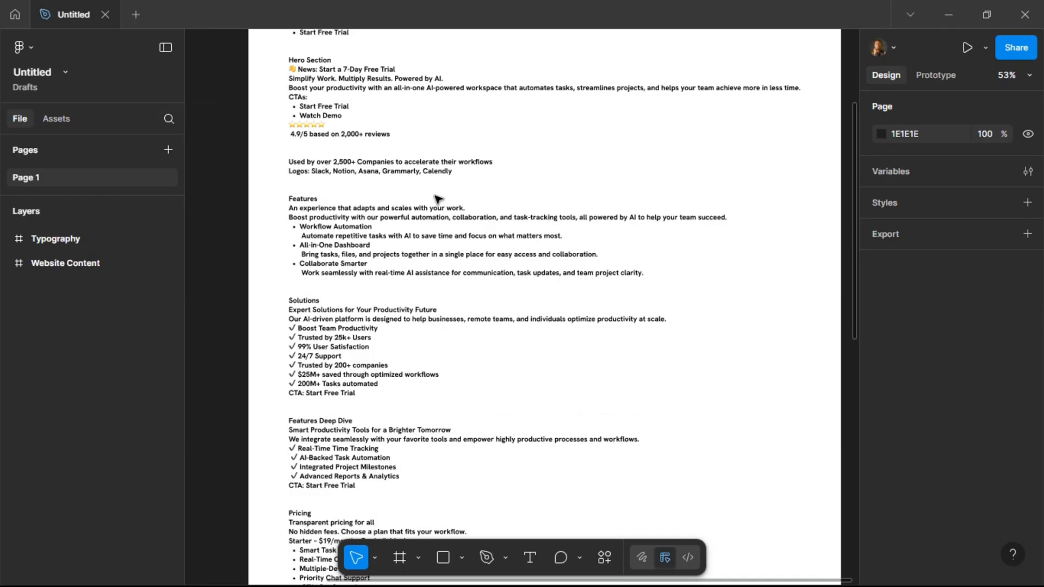
scroll(549, 467, "up", 3)
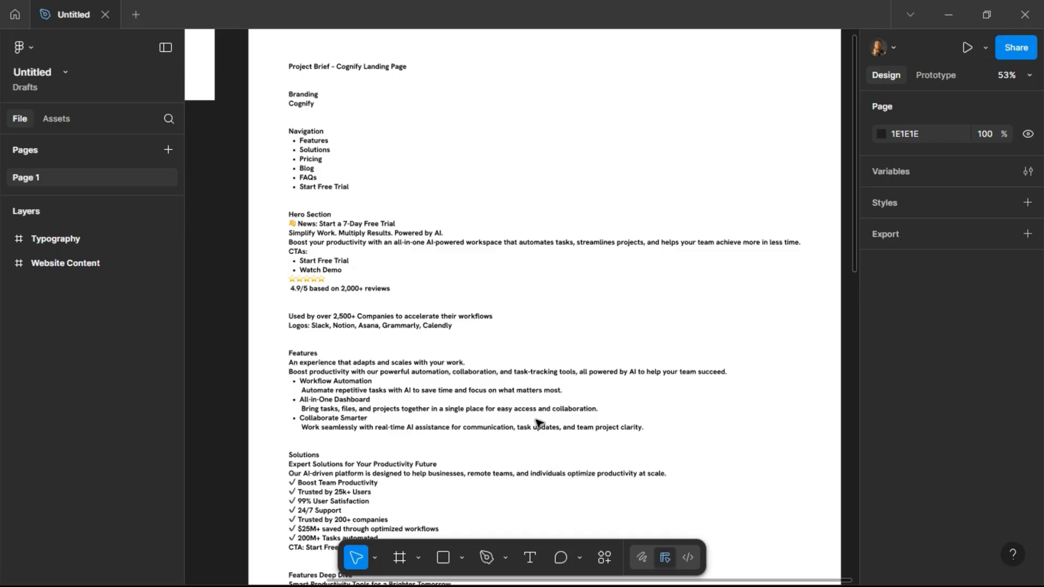
scroll(509, 287, "down", 4)
left_click(519, 287)
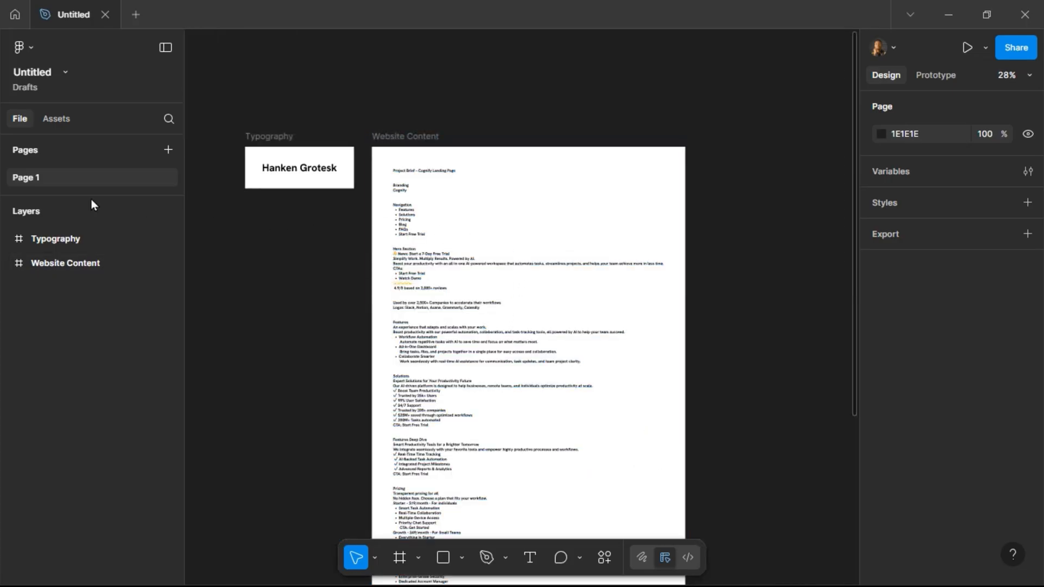
Rename the file as Cognify.
left_click(48, 73)
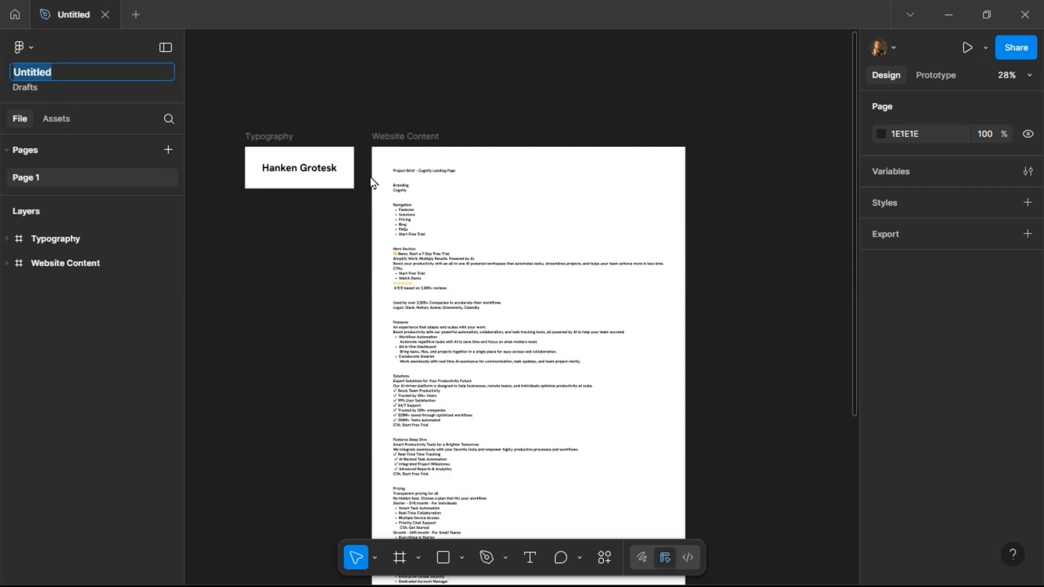
scroll(416, 196, "up", 1)
scroll(416, 197, "up", 4)
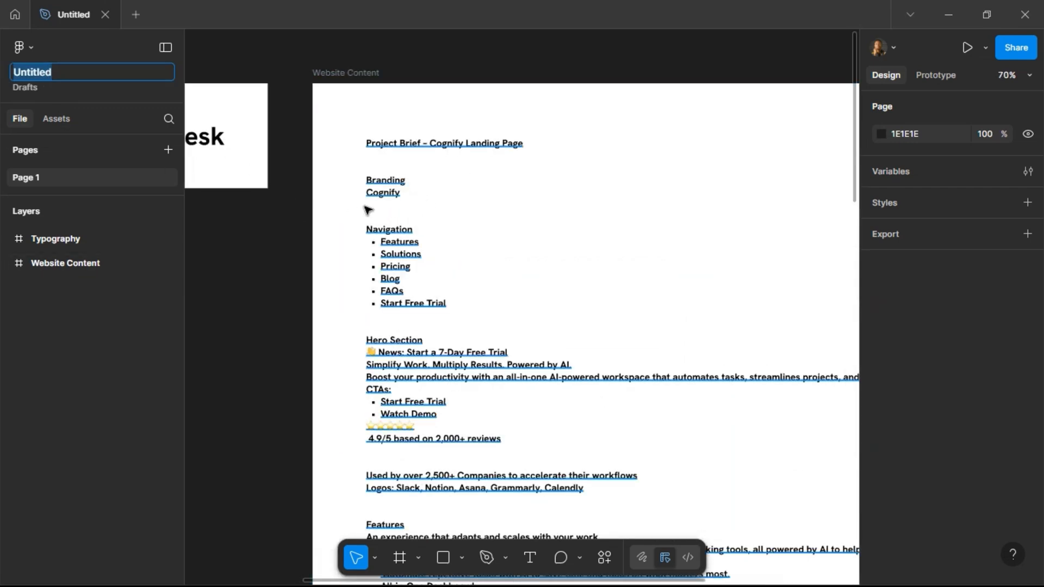
type("Cognify")
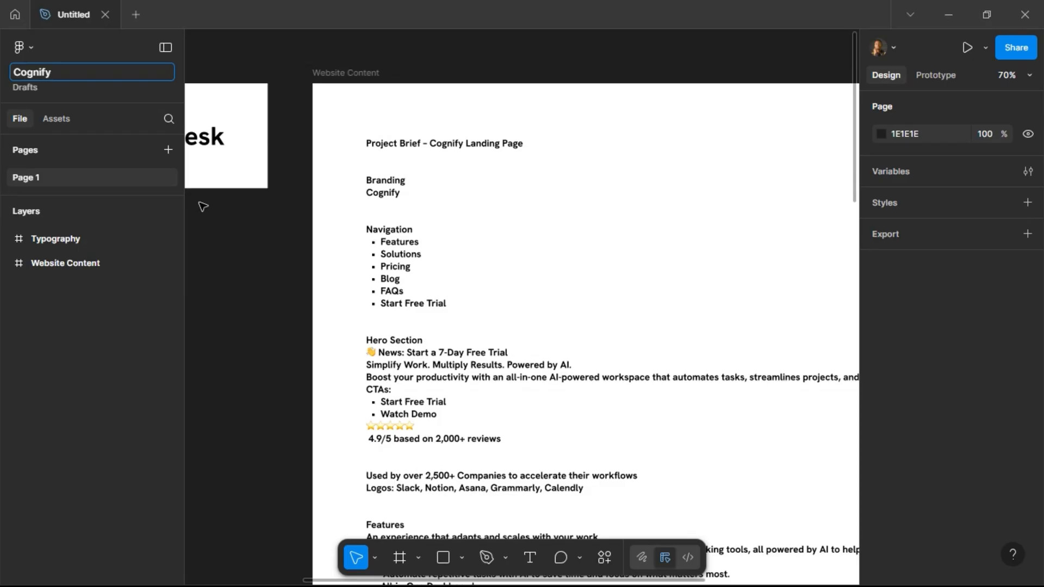
key("Return")
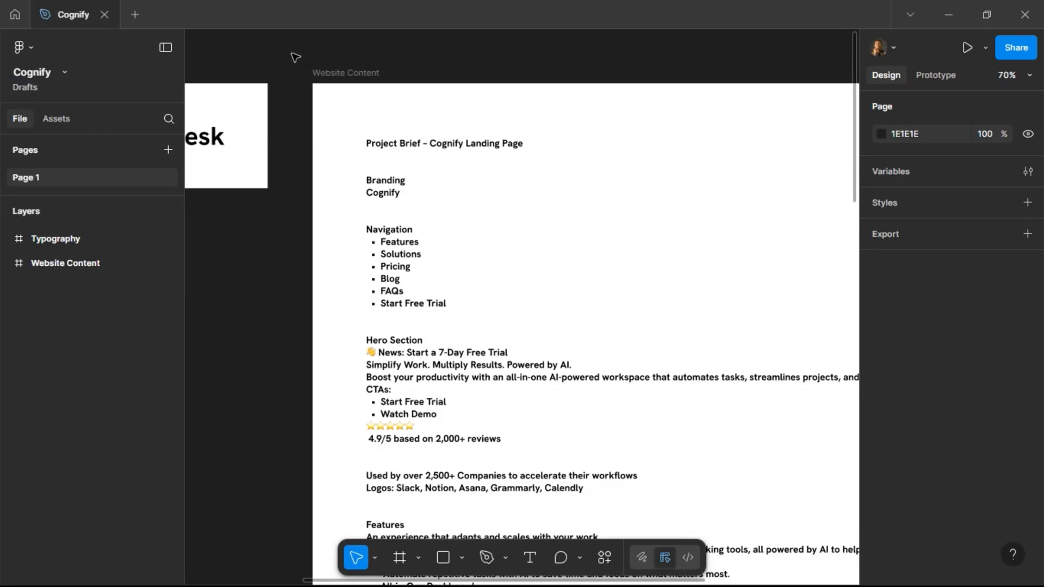
Create a new color style named Gradient 1 and switch its fill to a linear gradient.
scroll(295, 58, "left", 5)
scroll(295, 58, "left", 3)
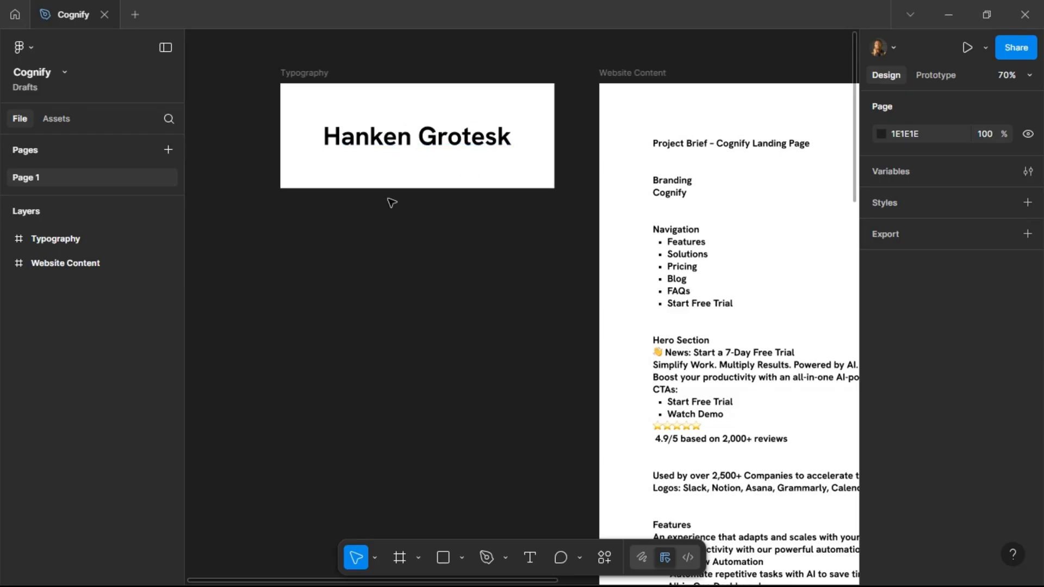
scroll(427, 171, "right", 7)
scroll(428, 236, "down", 3)
scroll(429, 237, "right", 10)
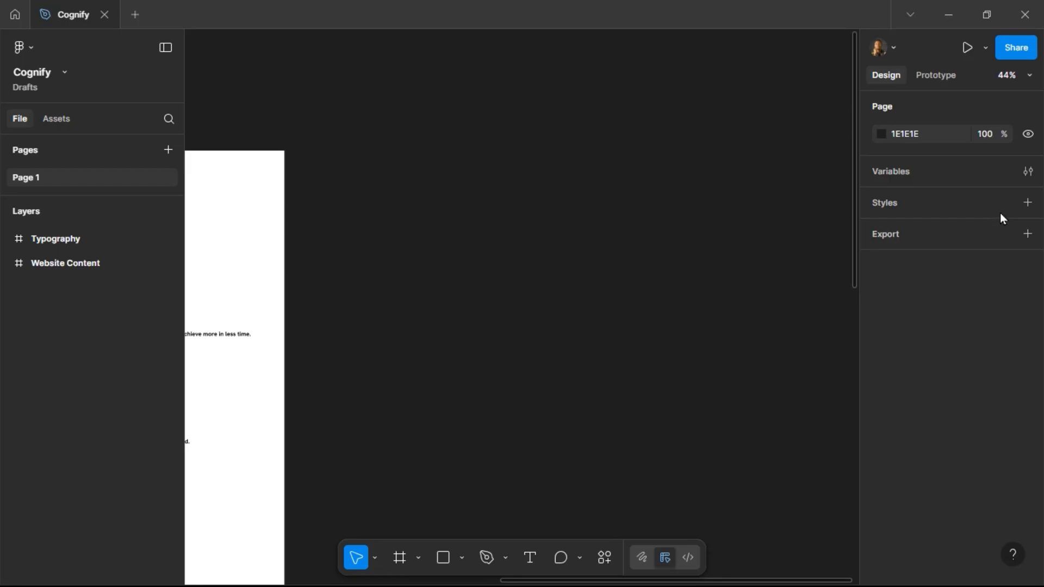
left_click(1027, 202)
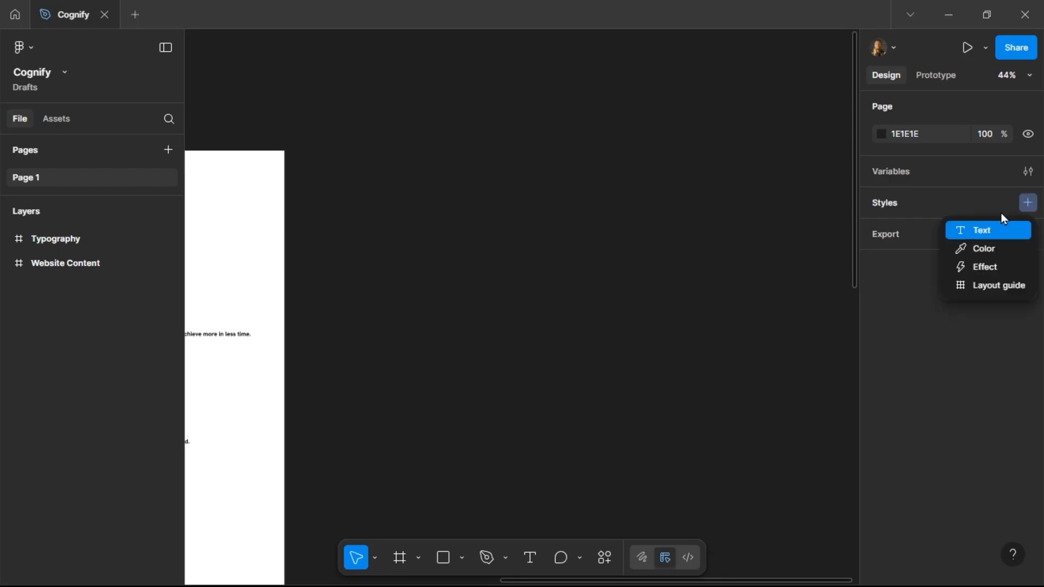
left_click(999, 249)
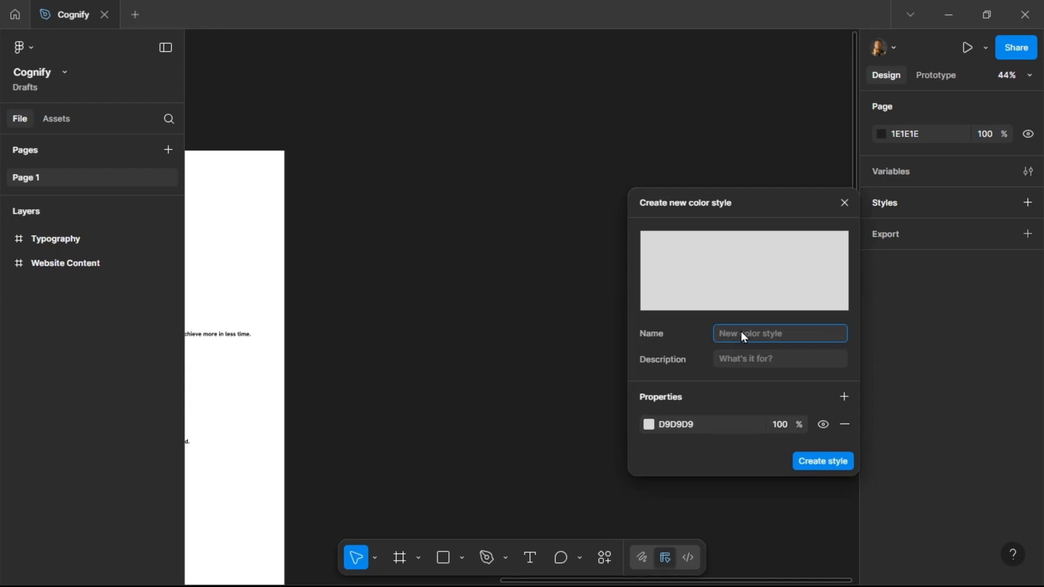
type("Gradient 1")
left_click(698, 430)
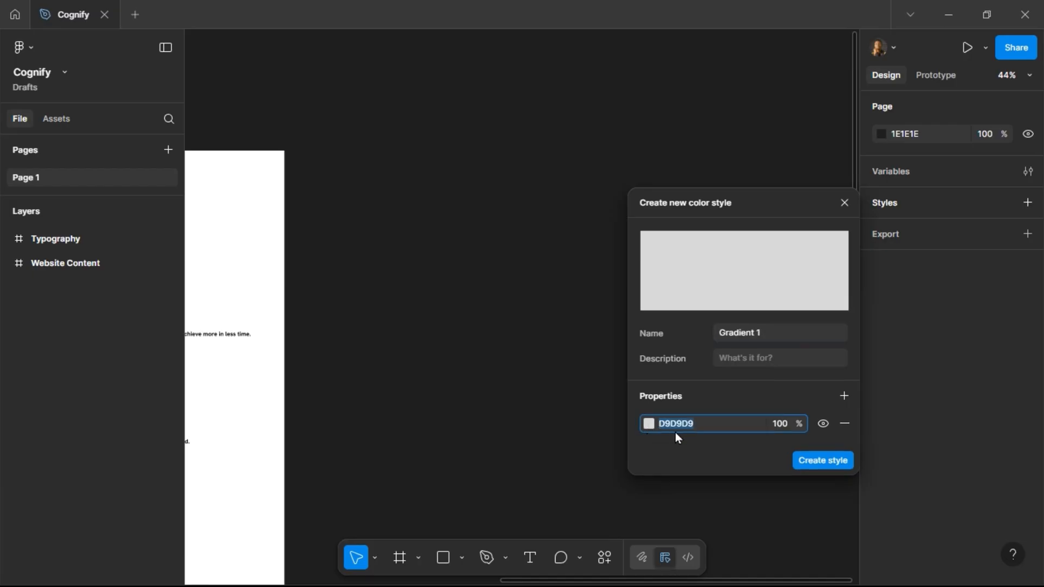
left_click(649, 424)
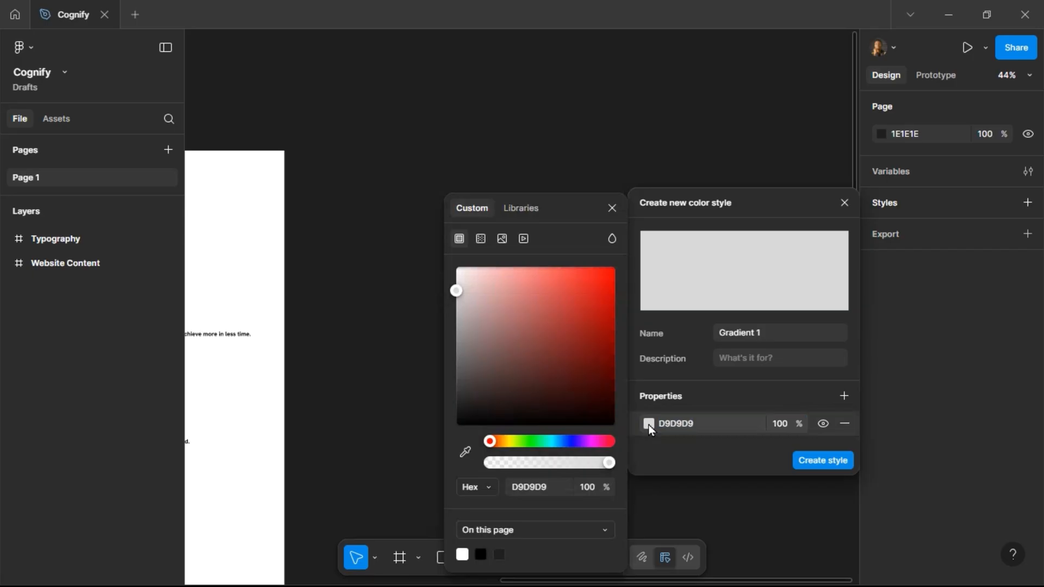
left_click(481, 239)
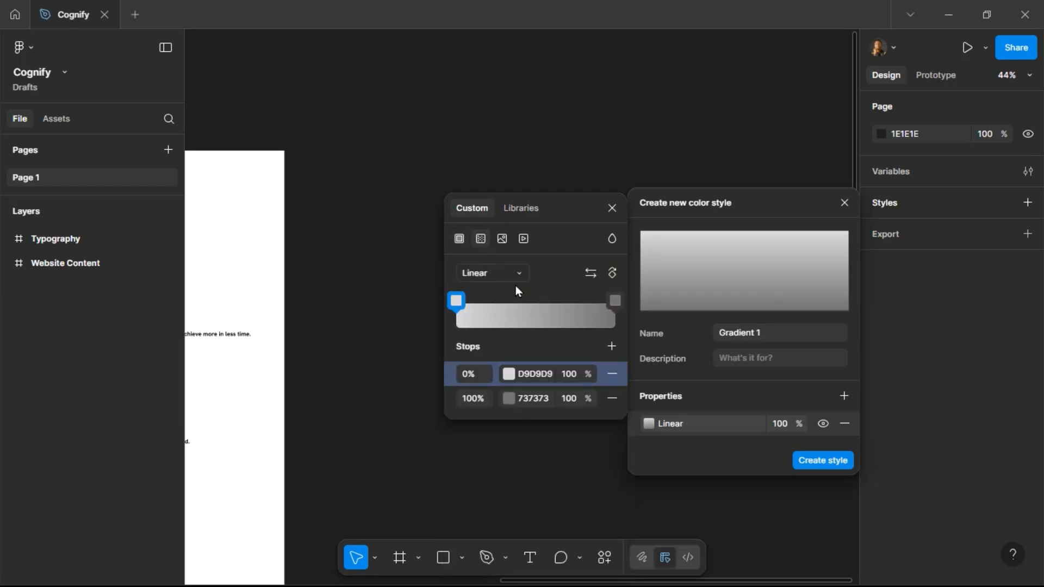
Set the gradient's first stop color to E3ECFB.
left_click(554, 376)
type("E3")
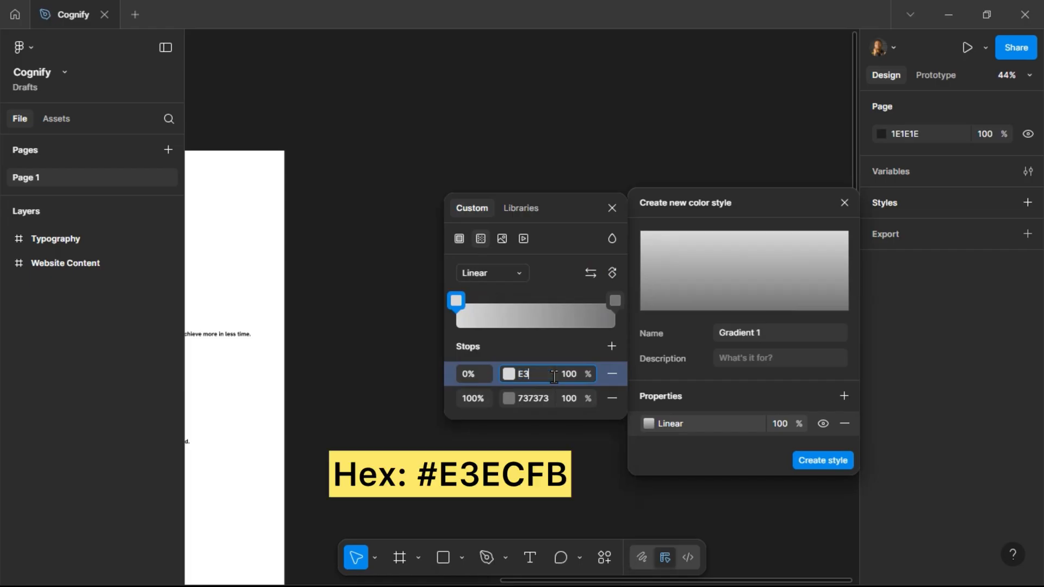
type("ECFB")
key("Return")
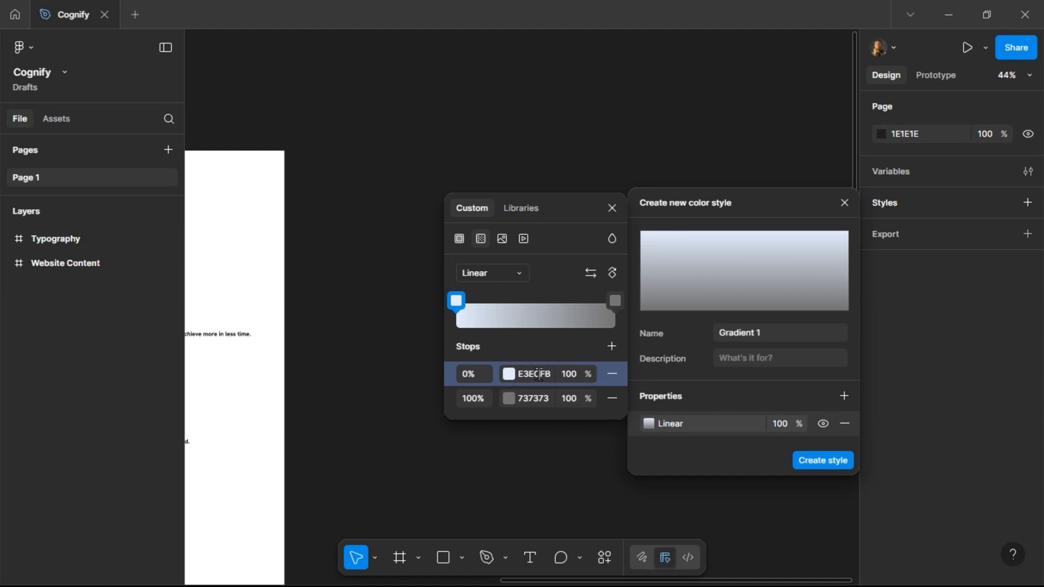
Set the gradient's second stop color to FEF2F2 and create the style.
left_click(542, 399)
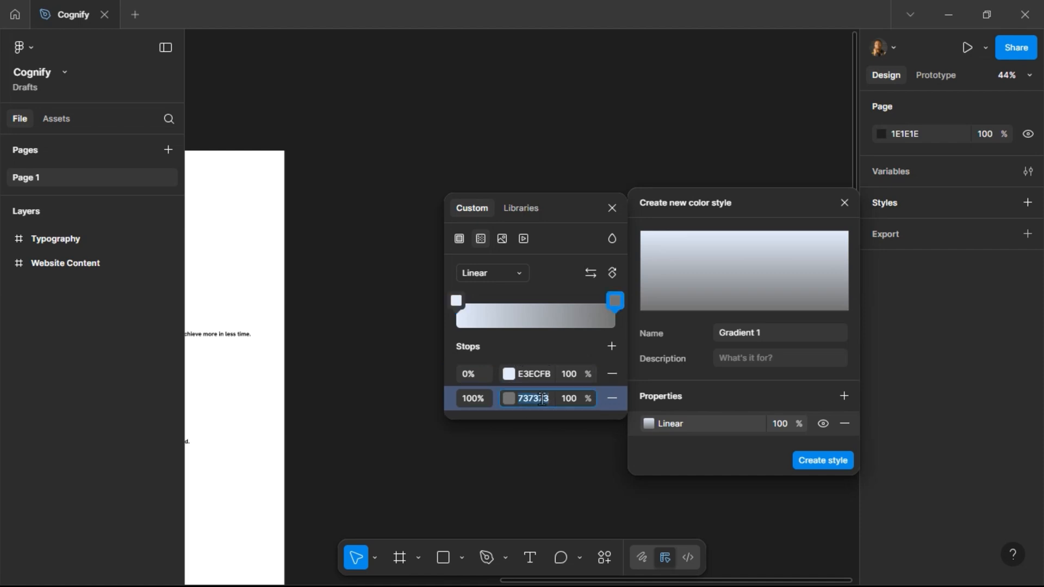
type("FEF")
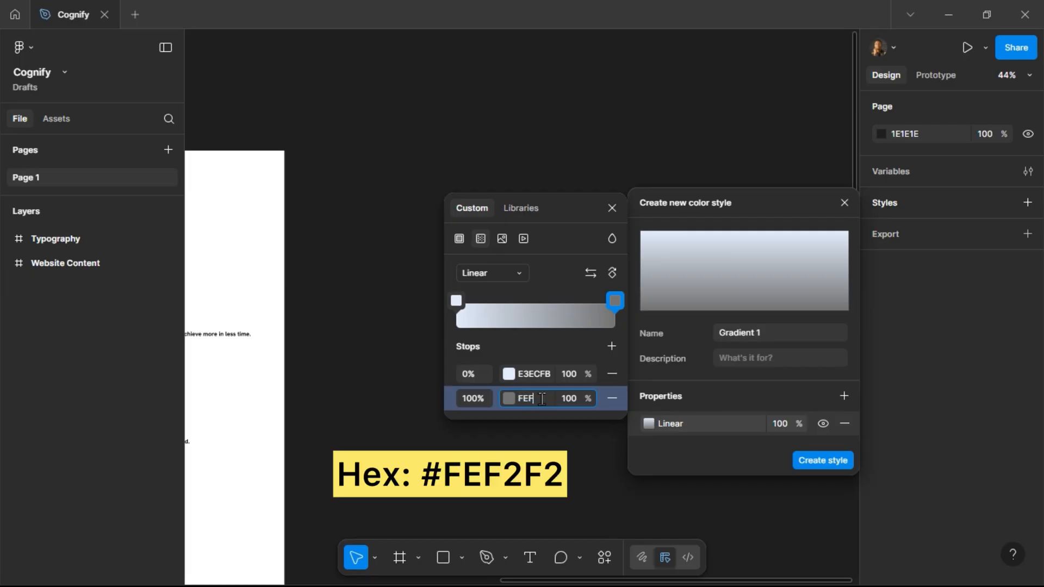
type("2F2")
key("Return")
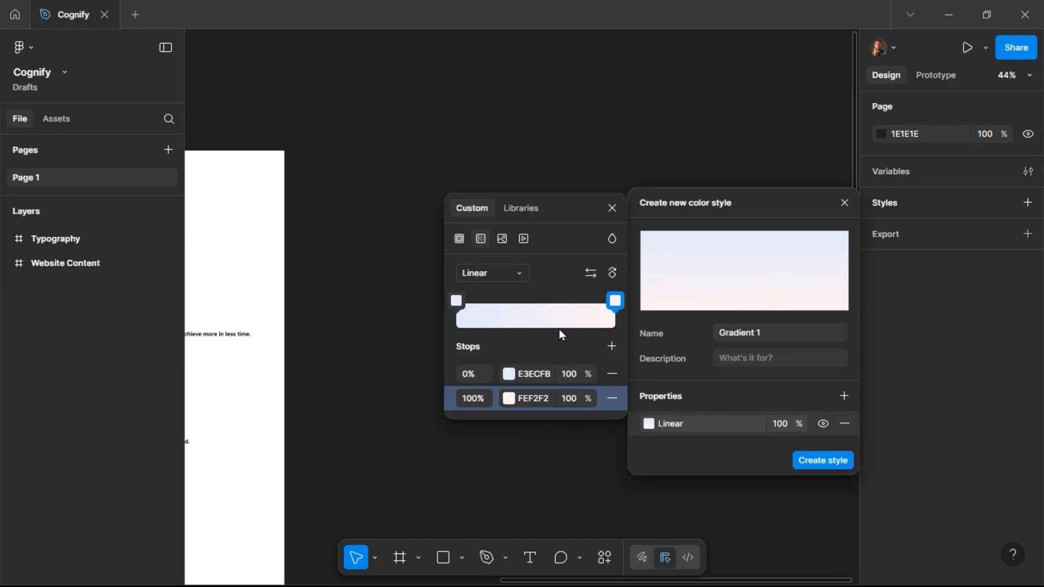
left_click(612, 210)
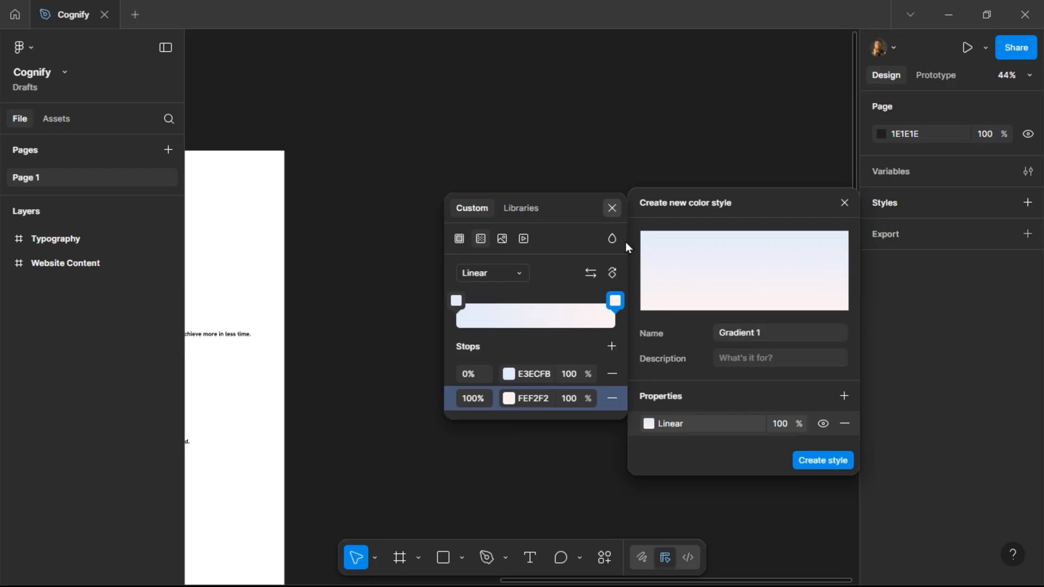
left_click(830, 464)
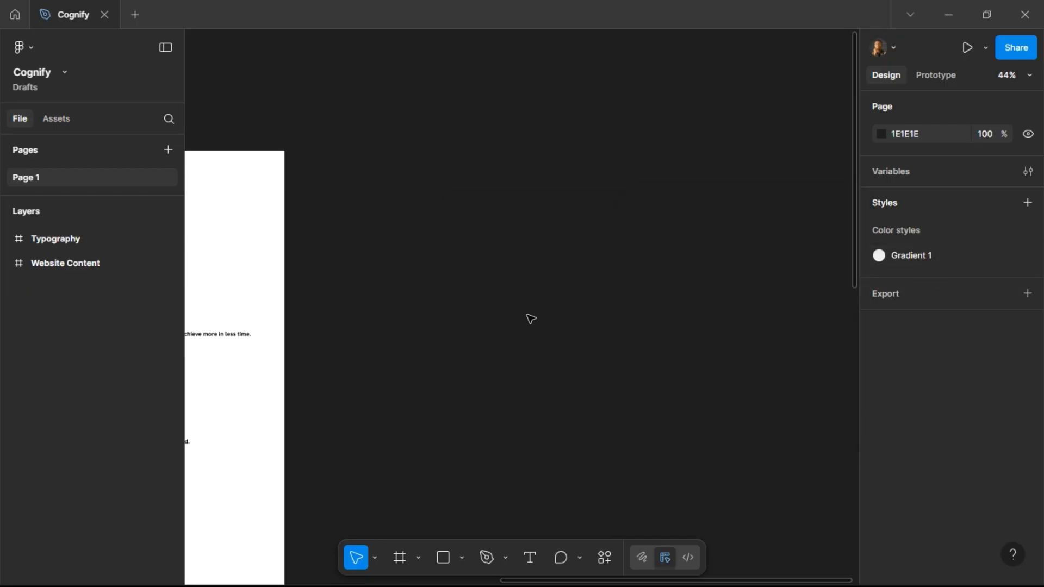
Draw a rectangle about 375 × 320 on empty canvas and switch its fill to a linear gradient.
key("r")
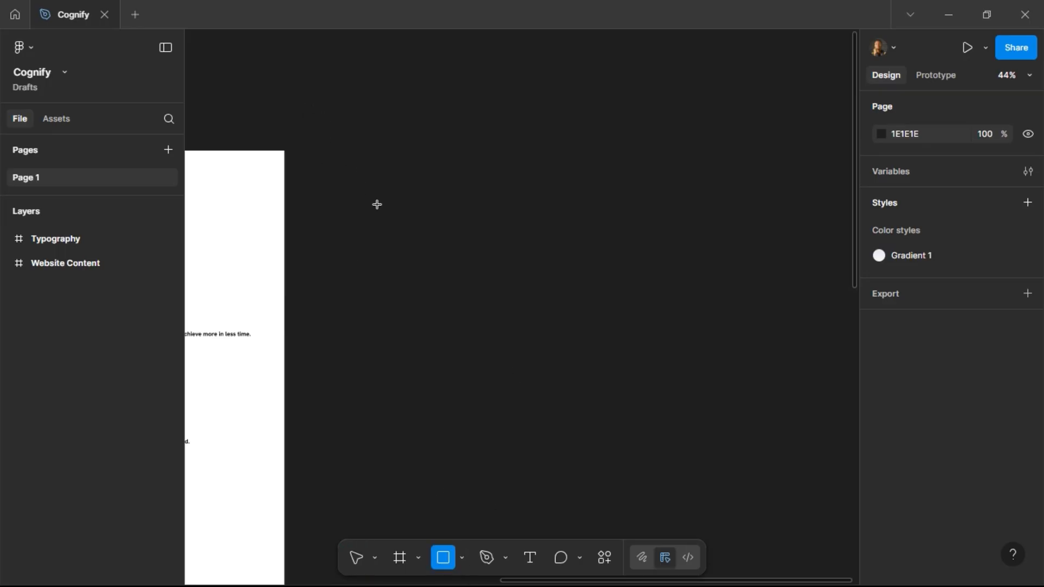
mouse_move(378, 205)
left_mouse_down()
mouse_move(506, 287)
mouse_move(503, 311)
left_mouse_up()
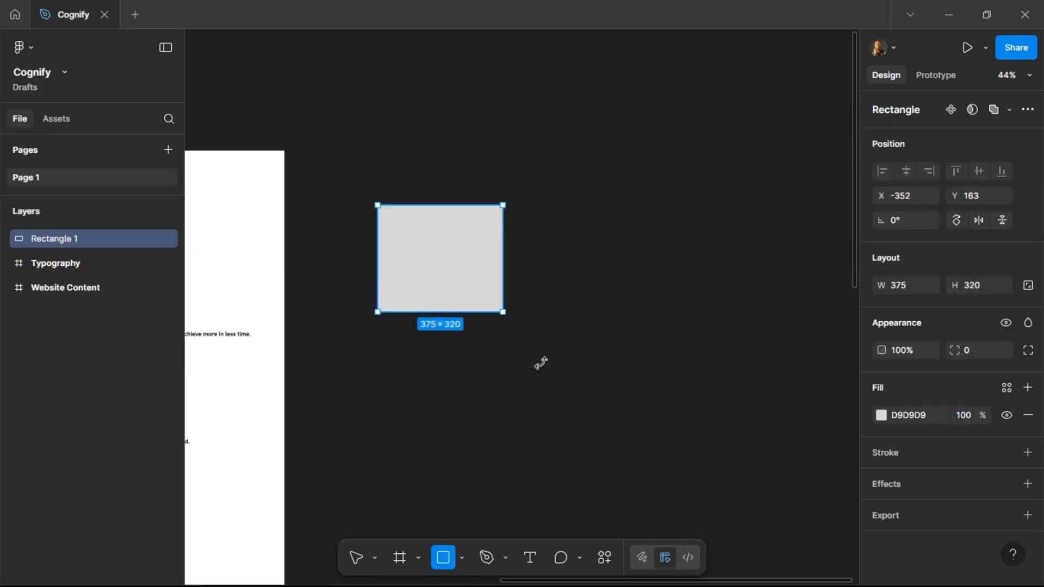
left_click(882, 416)
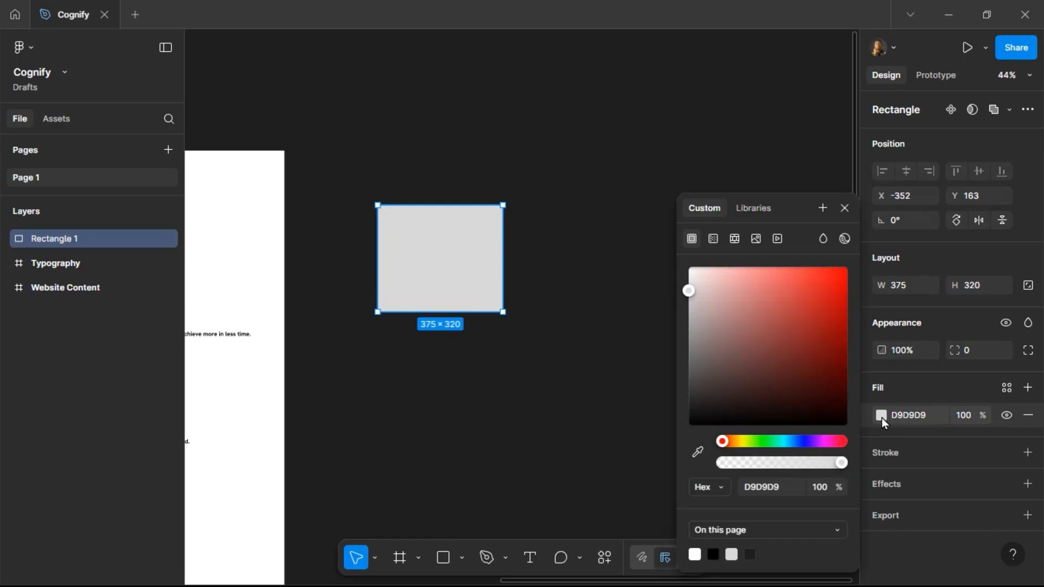
left_click(712, 239)
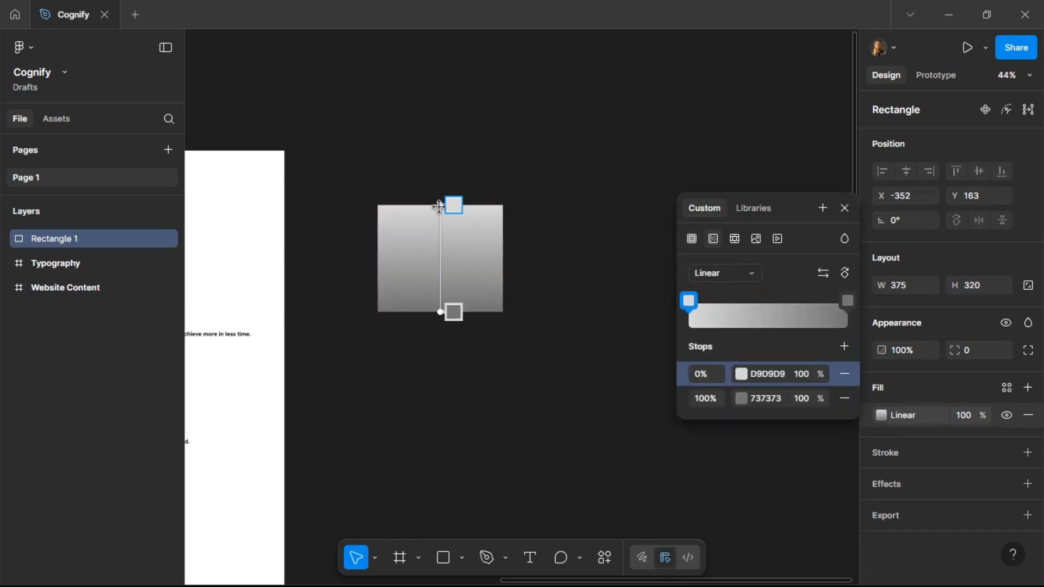
Reposition the gradient handles so the gradient runs diagonally from the rectangle's top-left corner to its bottom-right corner.
left_click_drag(440, 205, 383, 205)
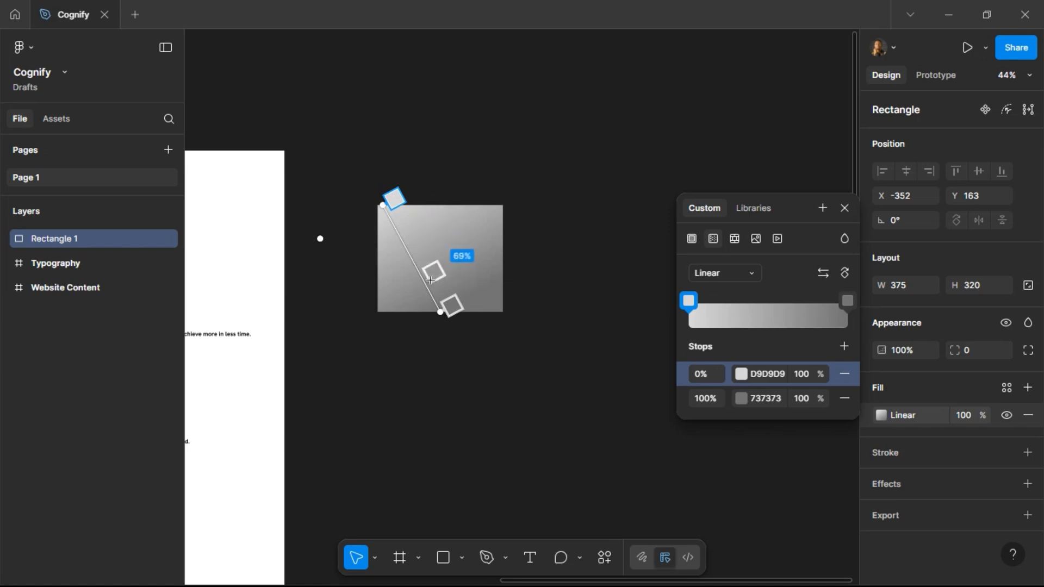
left_click_drag(434, 312, 503, 313)
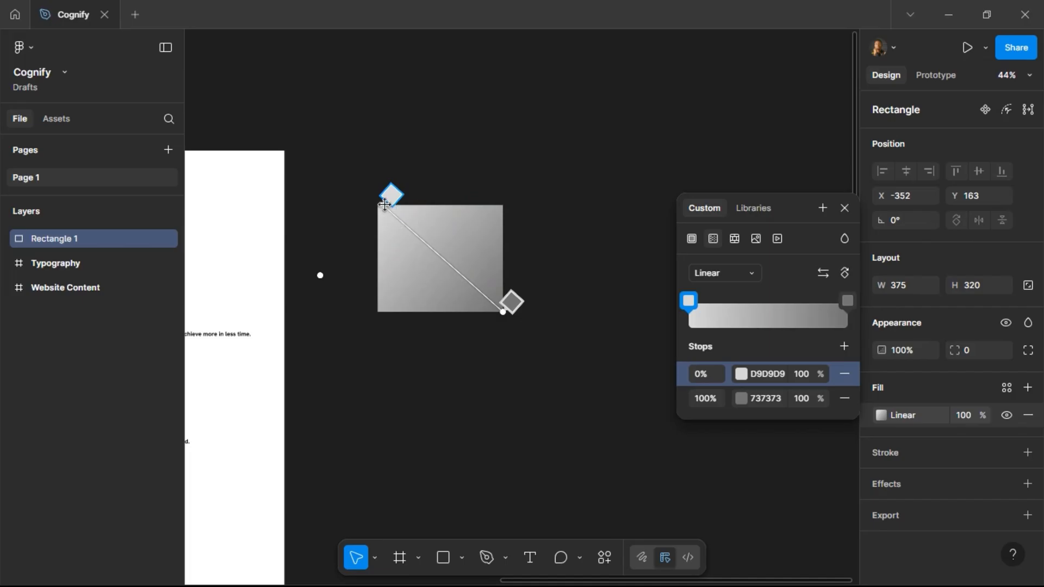
left_click_drag(382, 204, 377, 204)
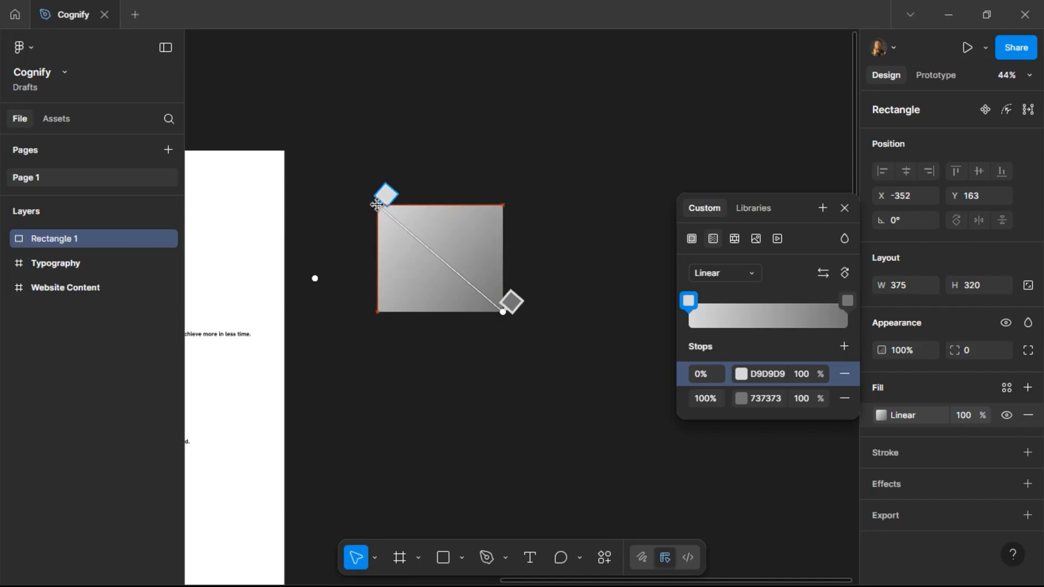
mouse_move(503, 313)
left_mouse_down()
mouse_move(502, 286)
mouse_move(503, 313)
left_mouse_up()
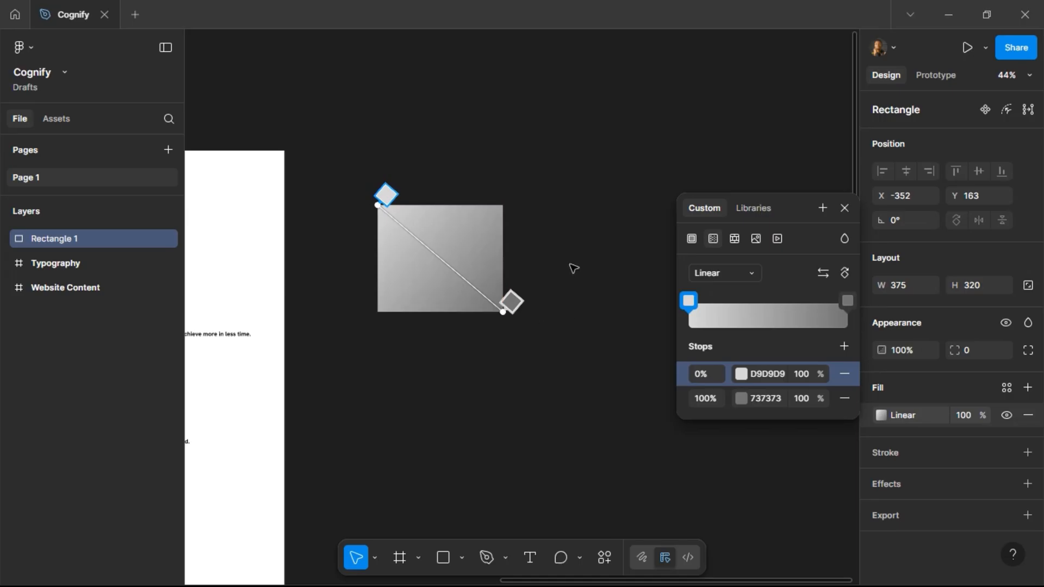
Set the gradient's first stop color to E63866.
left_click(767, 377)
type("e")
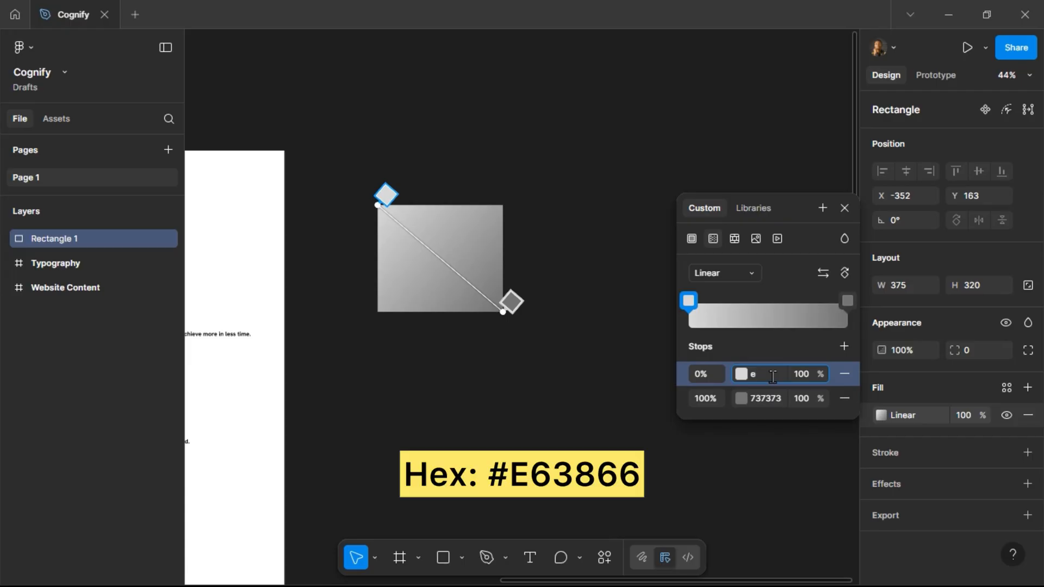
type("63866")
key("Return")
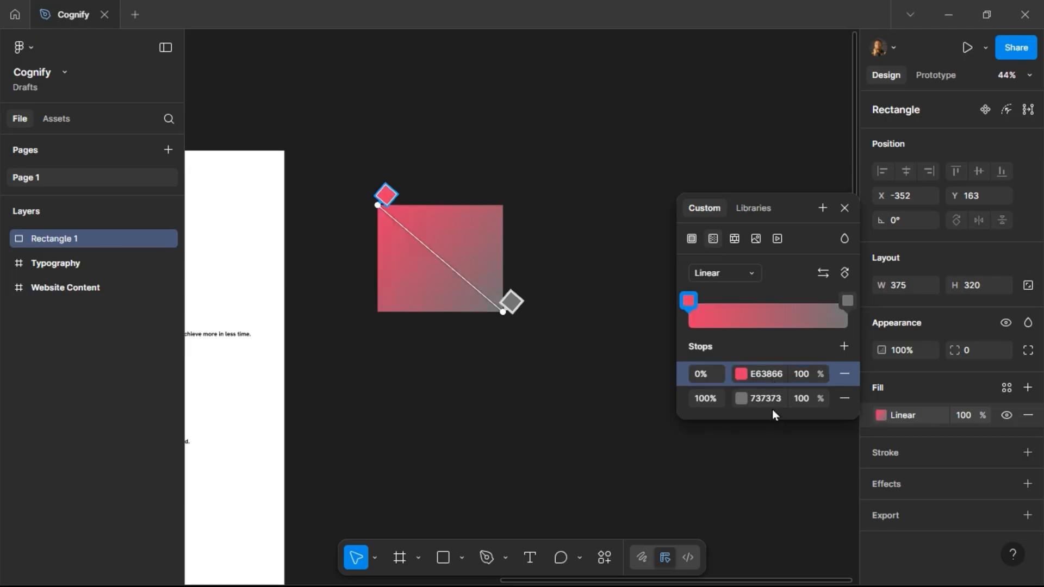
Set the gradient's second stop color to F0C694.
left_click(773, 402)
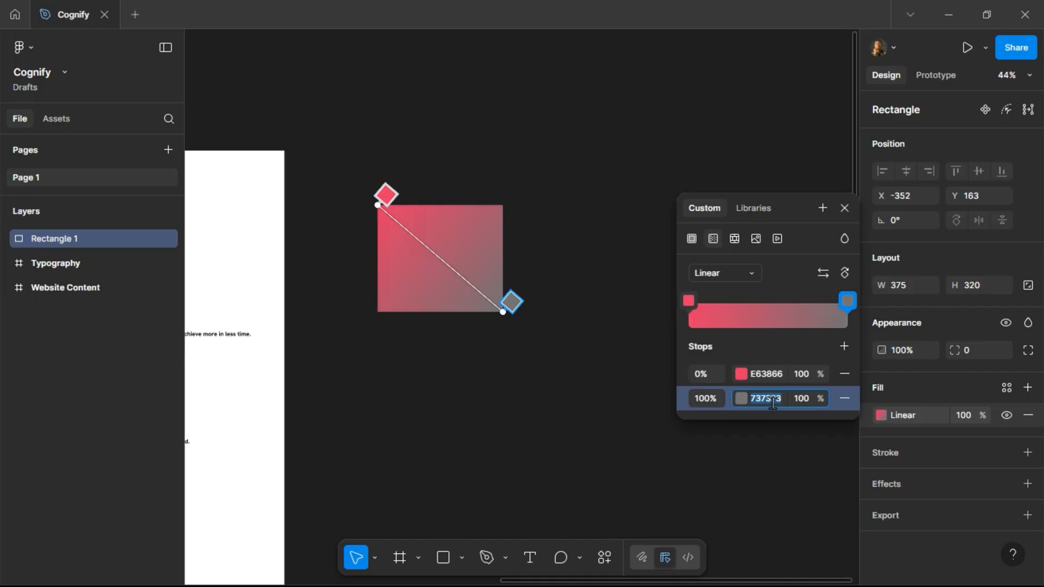
type("F")
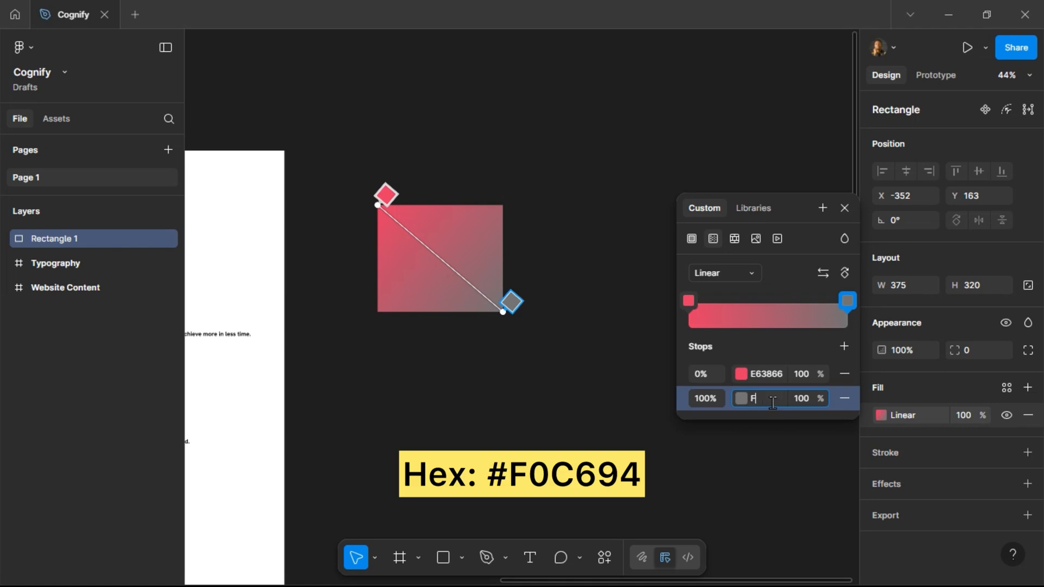
type("0C")
type("694")
key("Return")
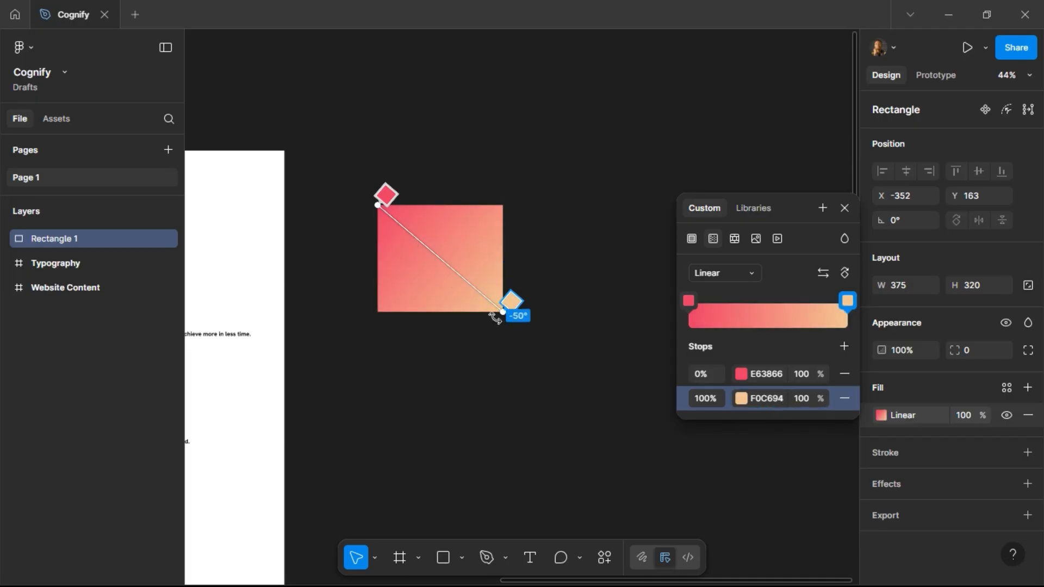
Reverse the order of the gradient's two color stops and close the color picker.
left_click(824, 272)
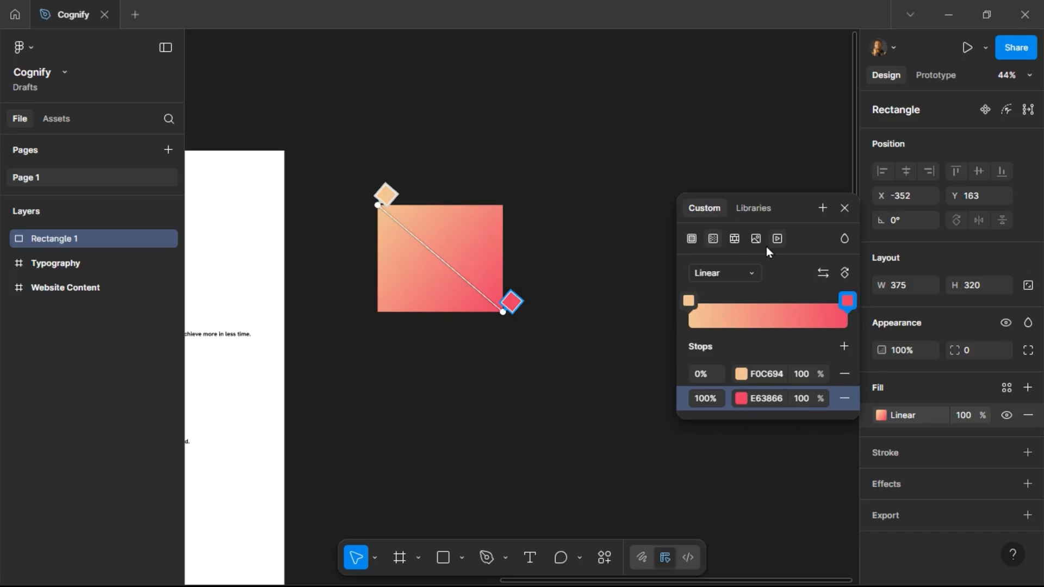
left_click(608, 228)
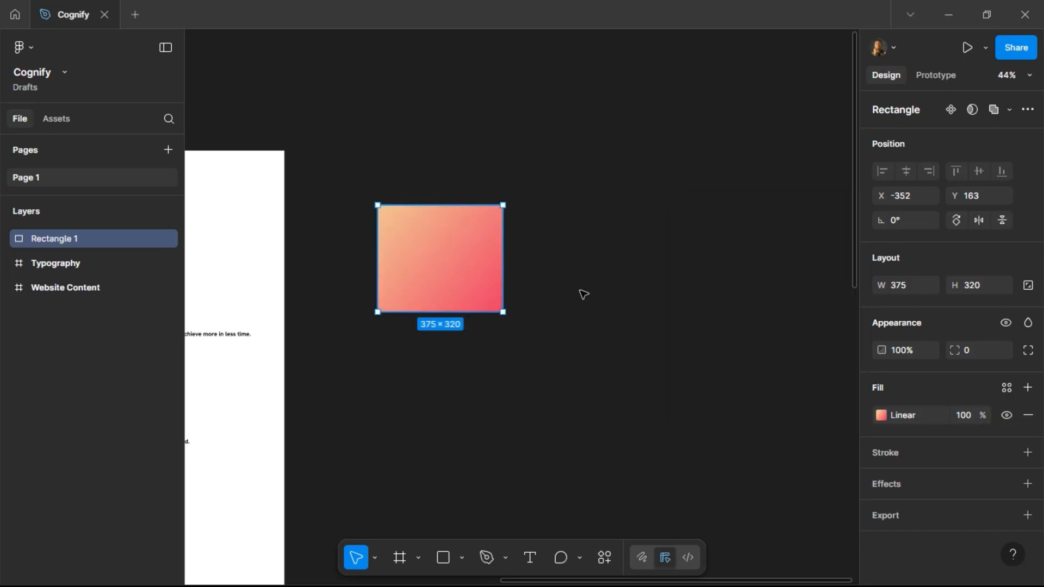
left_click(682, 314)
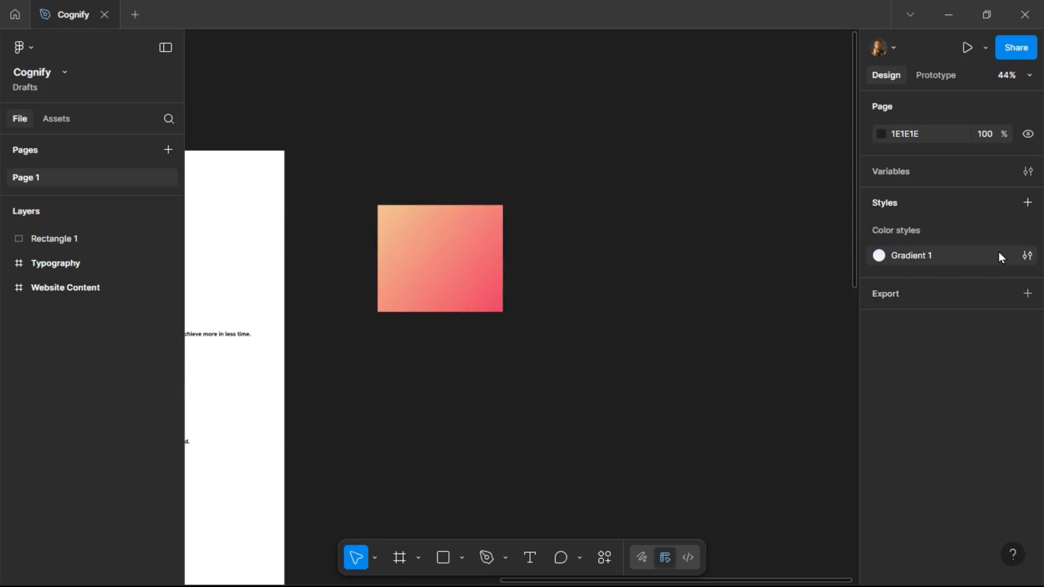
Save the rectangle's gradient fill as a new color style named Gradient 2.
left_click(451, 261)
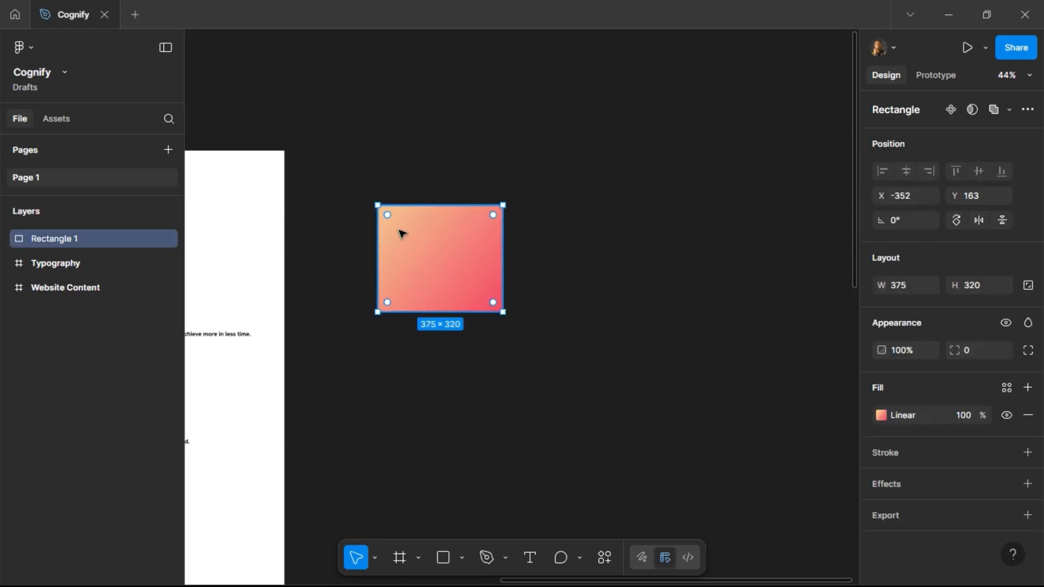
left_click(882, 416)
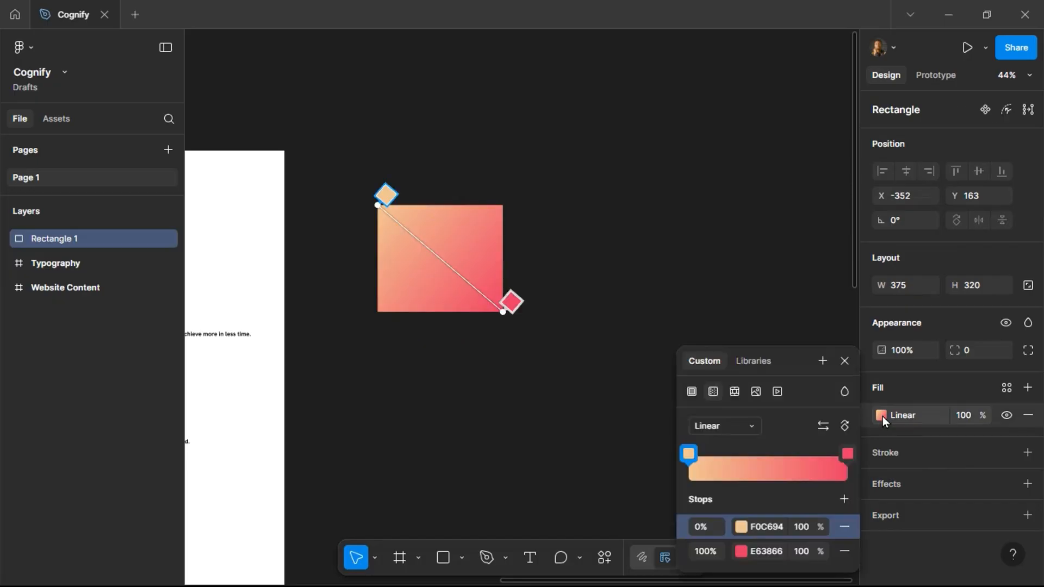
left_click(824, 362)
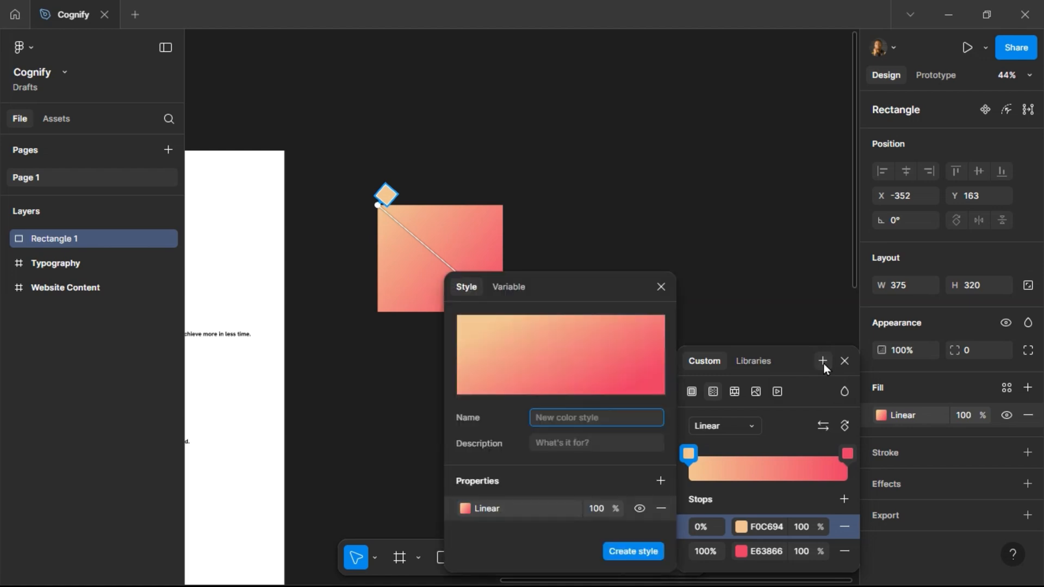
type("gRa")
key("BackSpace")
key("BackSpace")
key("BackSpace")
type("g")
type("radient 2")
key("Return")
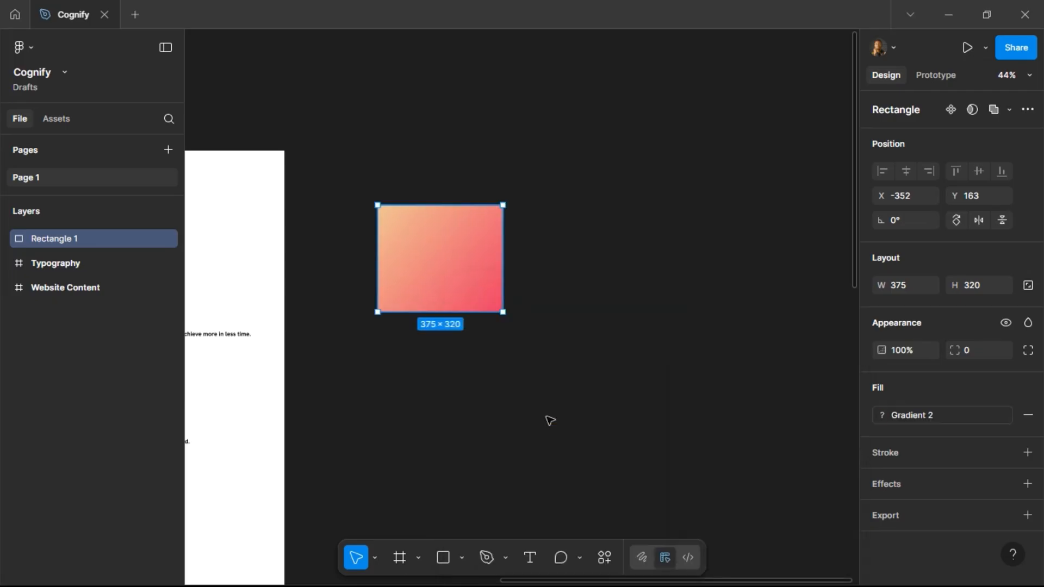
Move the gradient rectangle up and left, closer to the white frame.
left_click(634, 243)
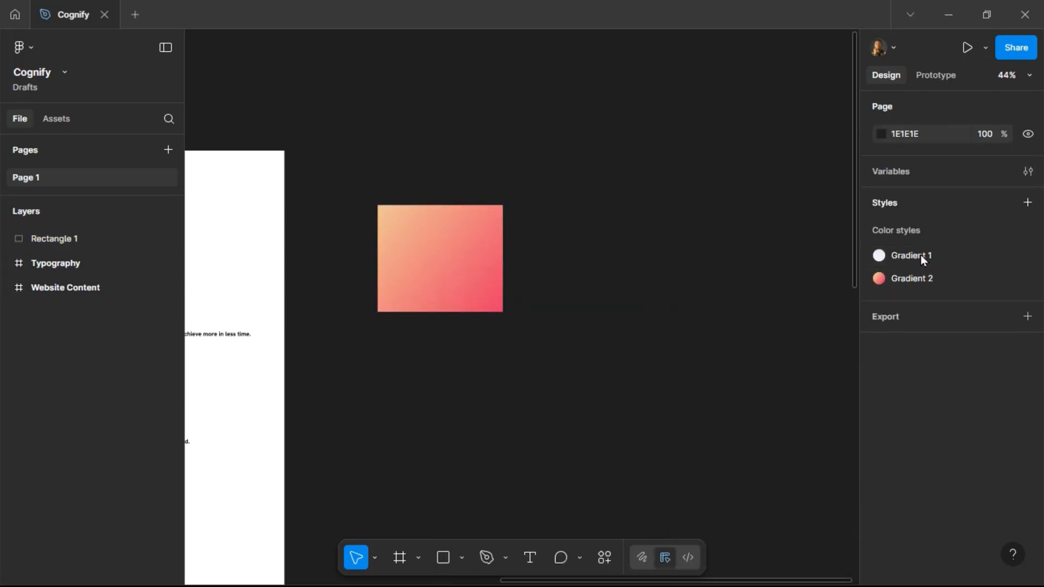
left_click(445, 267)
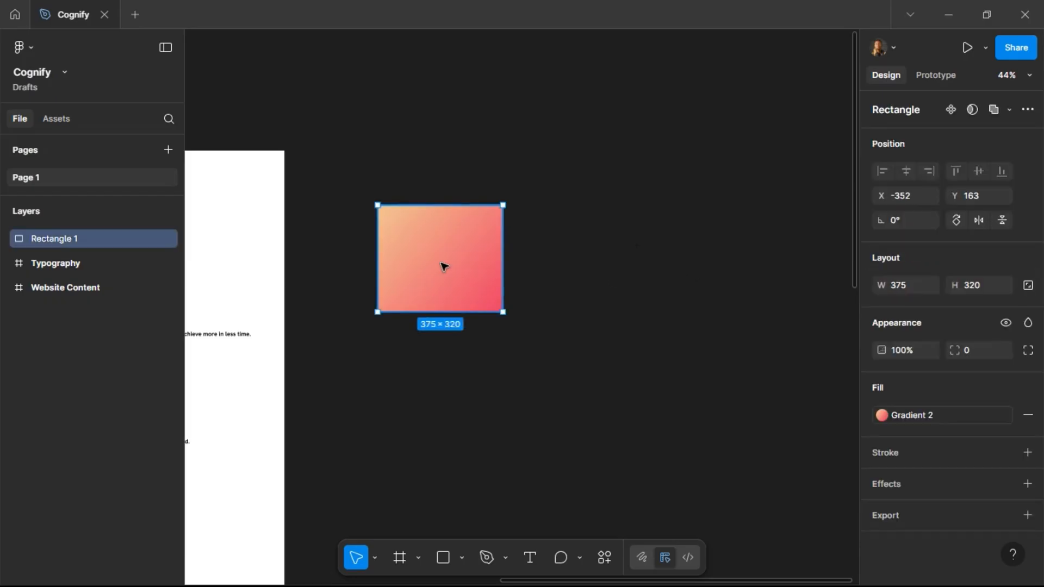
left_click_drag(456, 270, 371, 195)
left_click(519, 212)
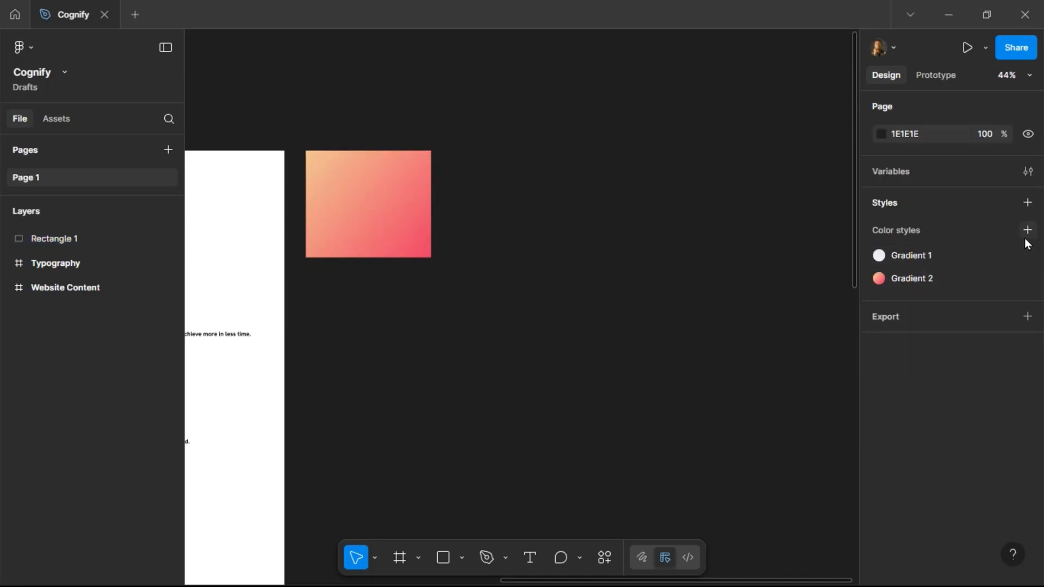
Create a new color style named Green with the color 66B06D.
left_click(1028, 231)
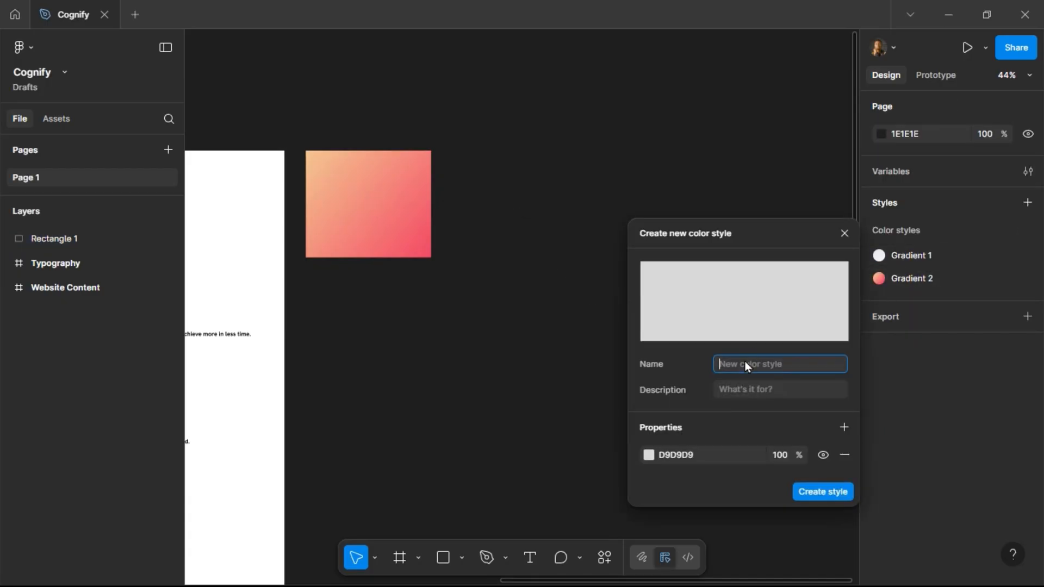
type("Green")
left_click(707, 455)
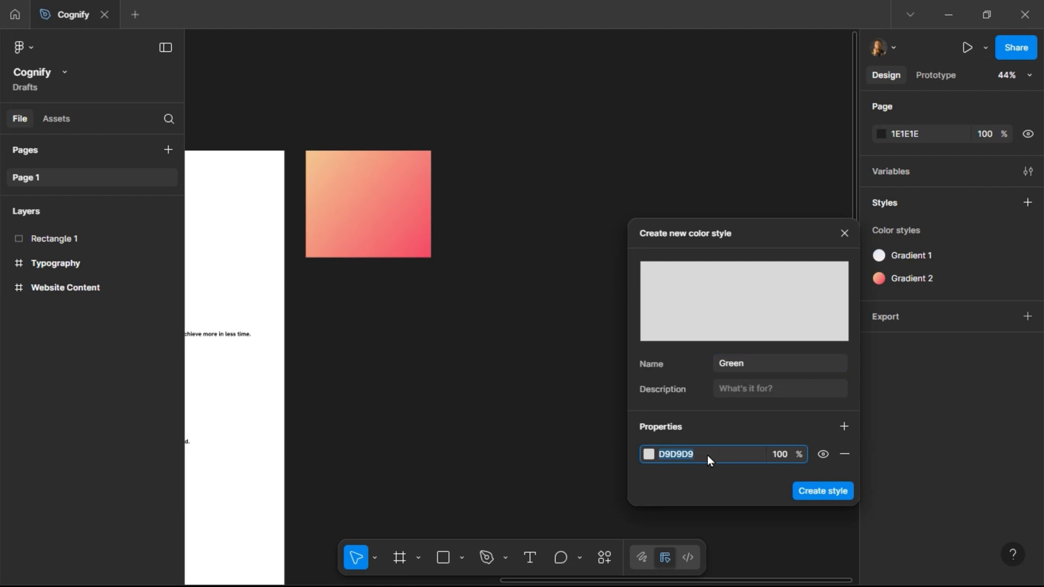
type("66B06D")
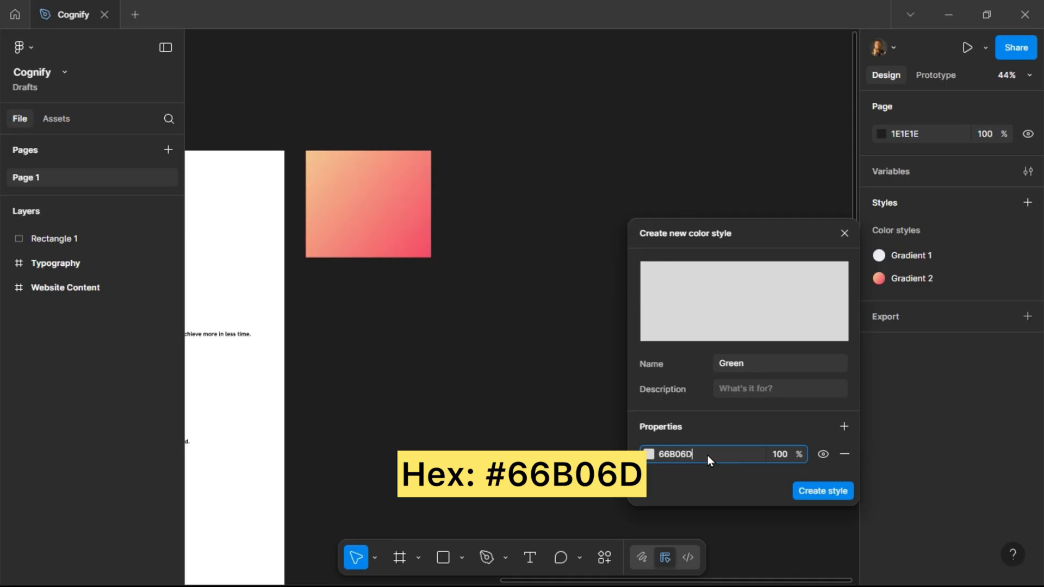
key("Return")
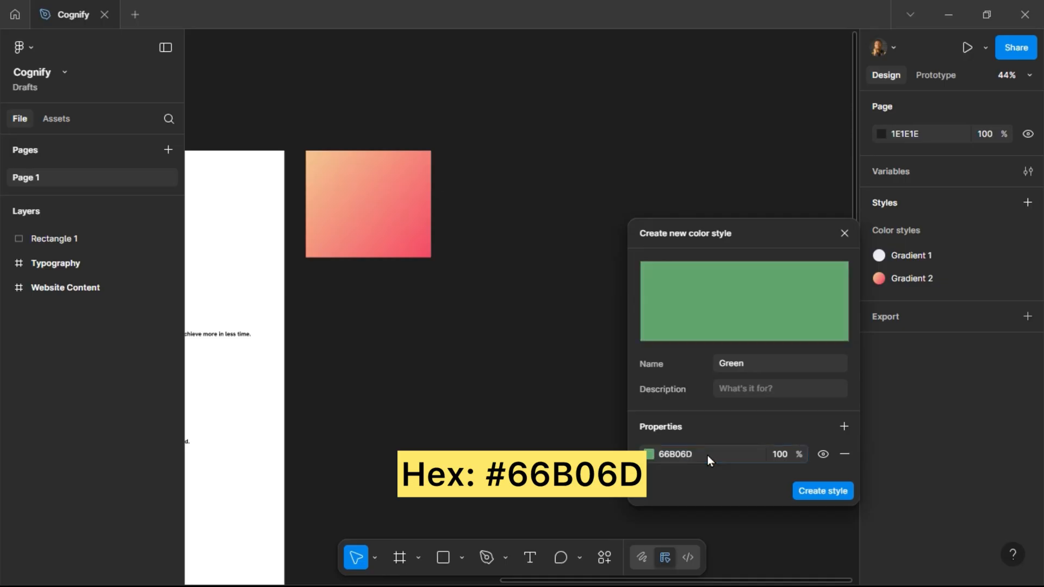
left_click(822, 491)
Create a new color style named Red with the color E98484.
left_click(1028, 230)
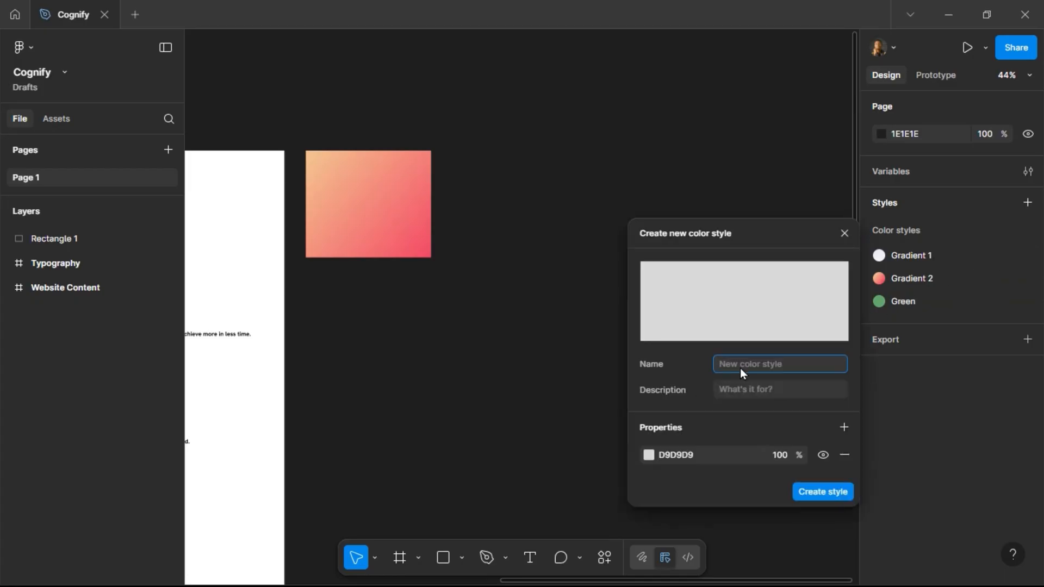
type("Red")
left_click(704, 460)
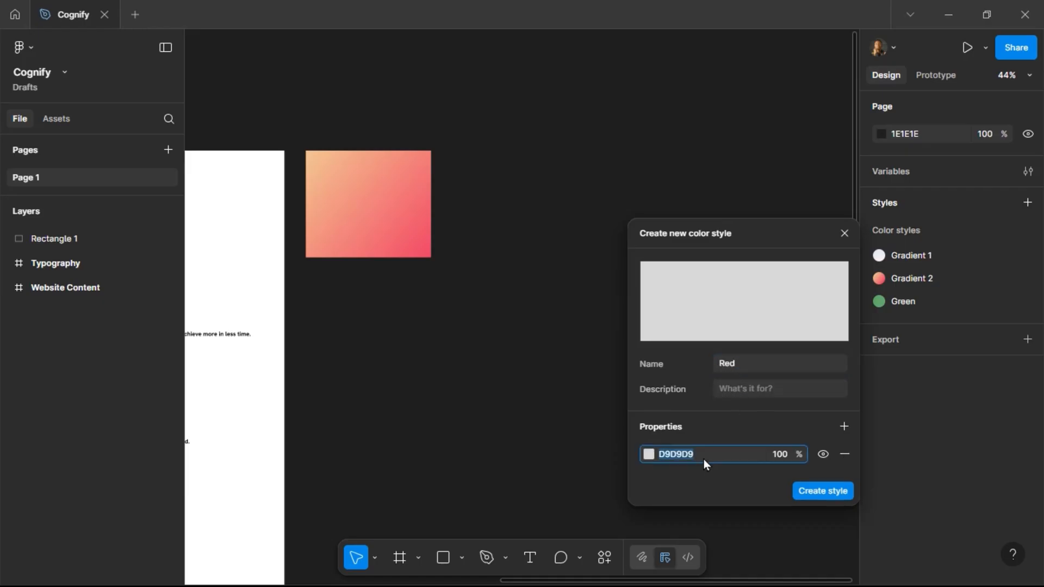
type("E")
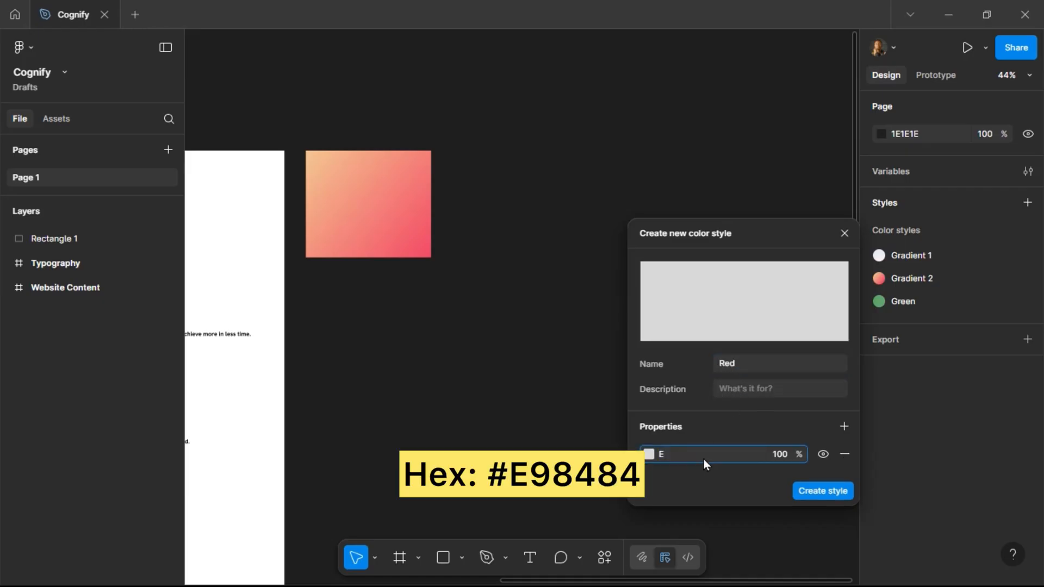
type("98484")
key("Return")
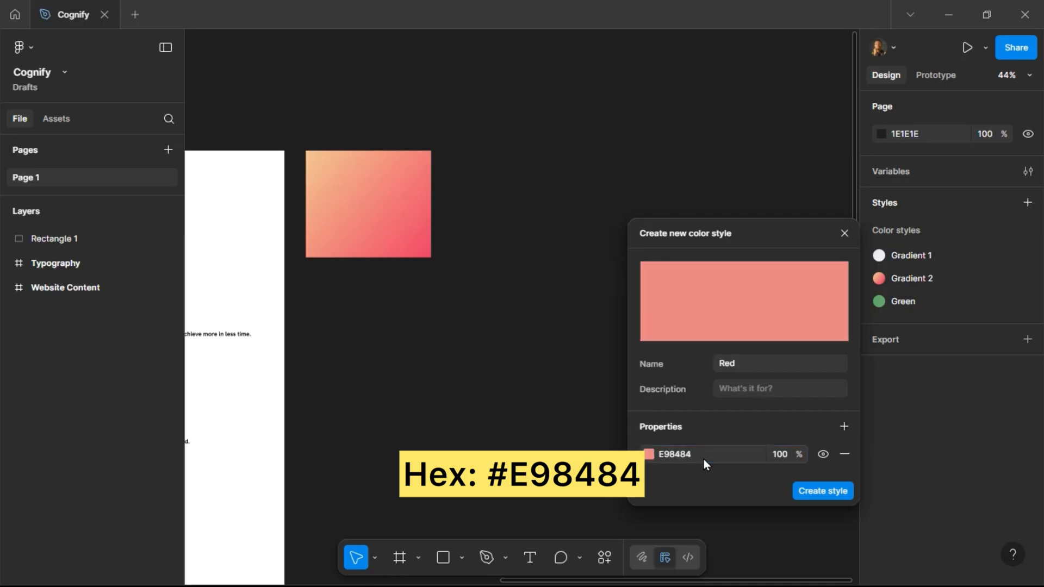
left_click(817, 492)
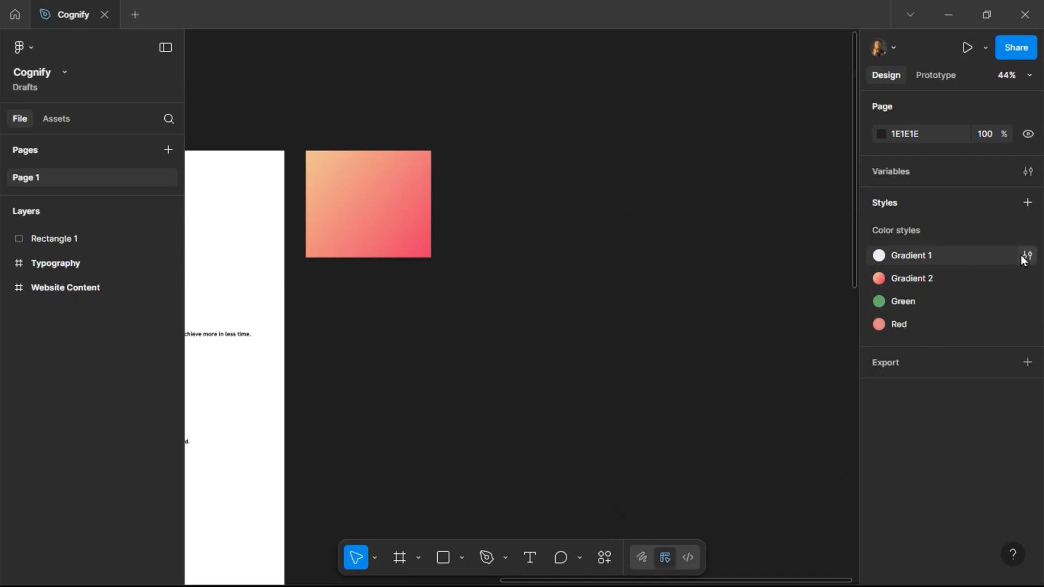
Create a new color style named Yellow with the color F2B81B.
left_click(1027, 230)
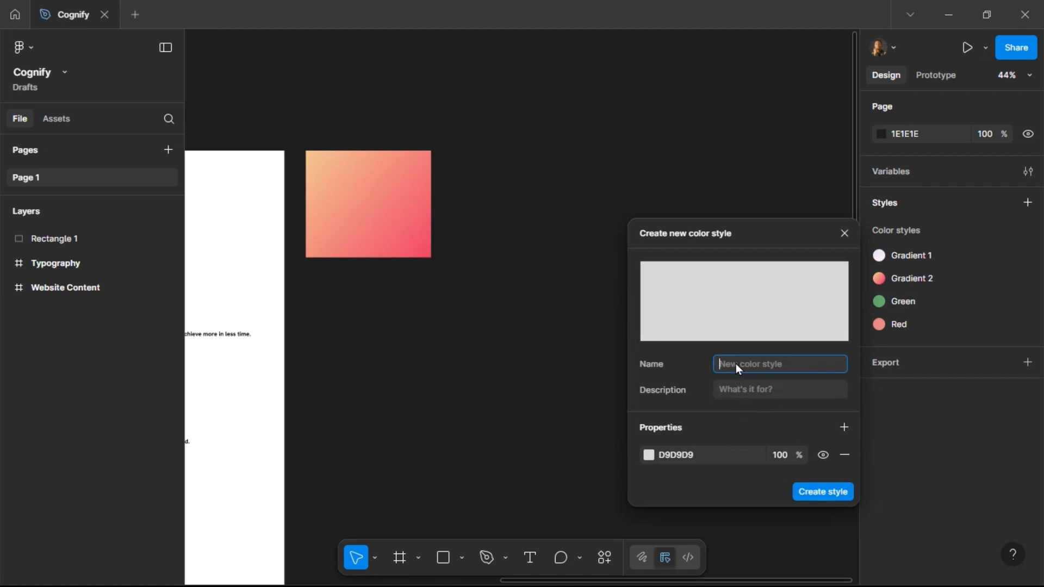
type("Yellow")
left_click(704, 455)
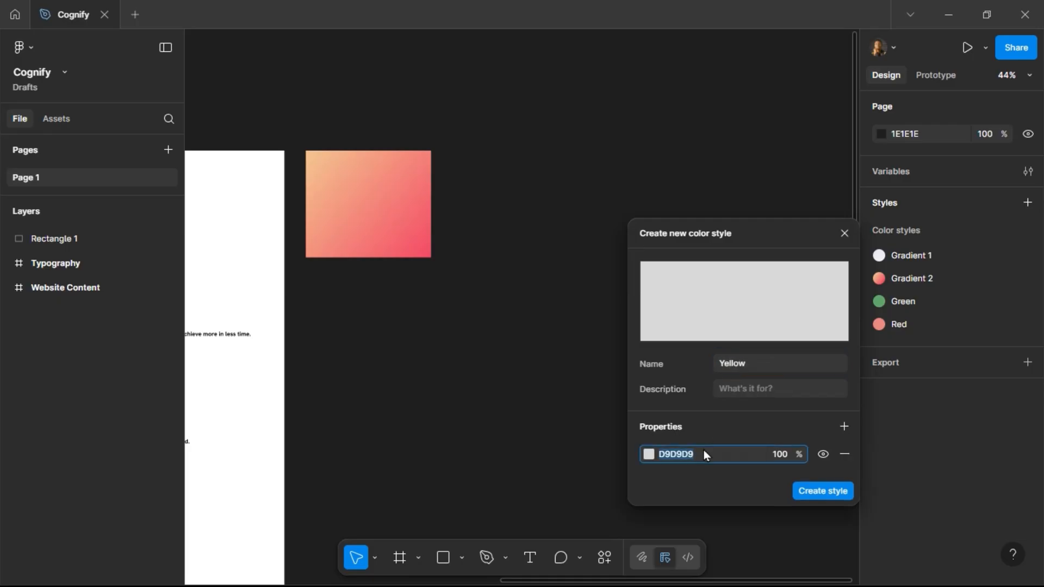
type("F2B81")
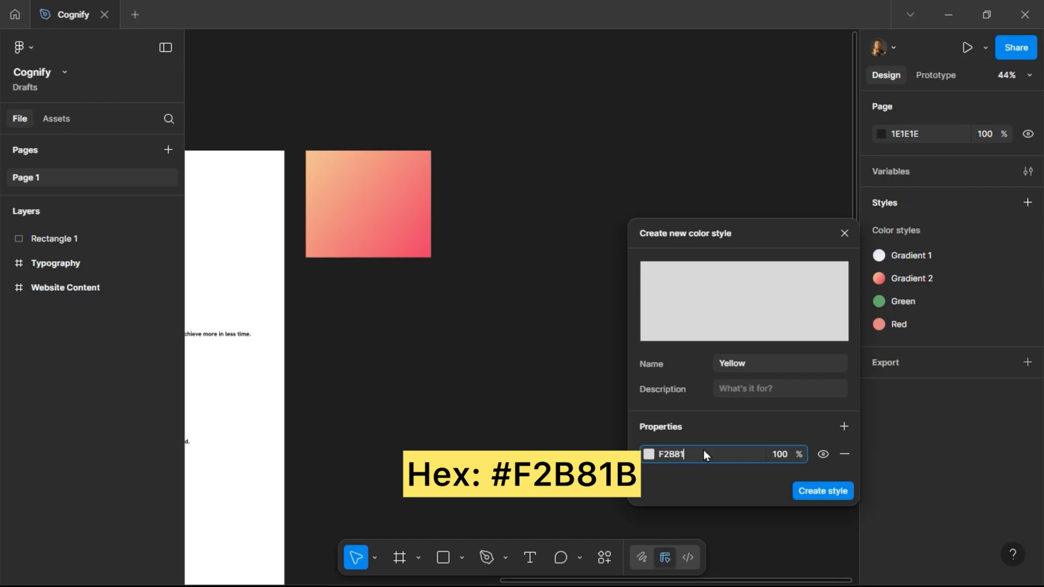
type("B")
key("Return")
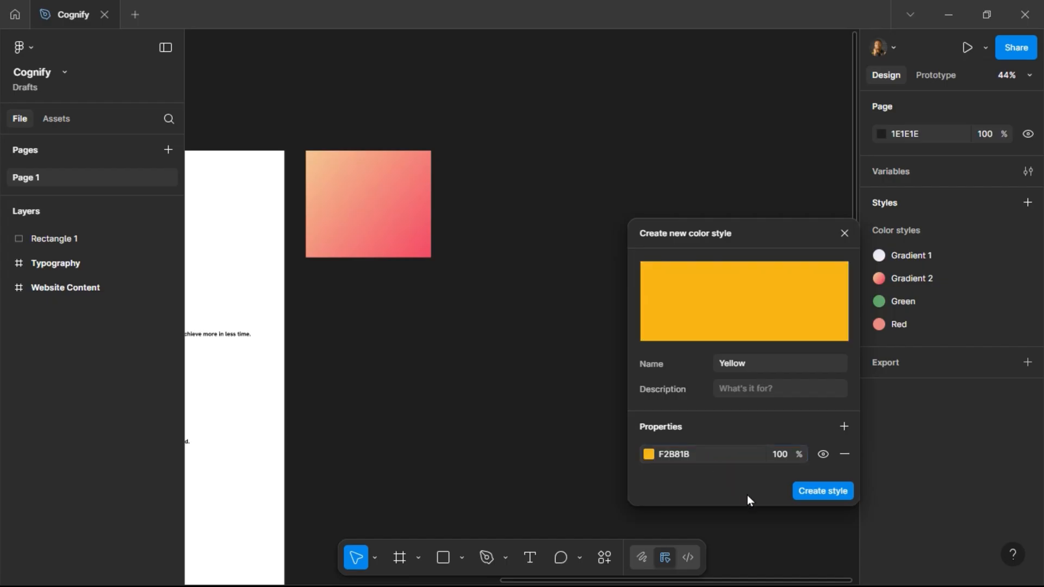
left_click(822, 492)
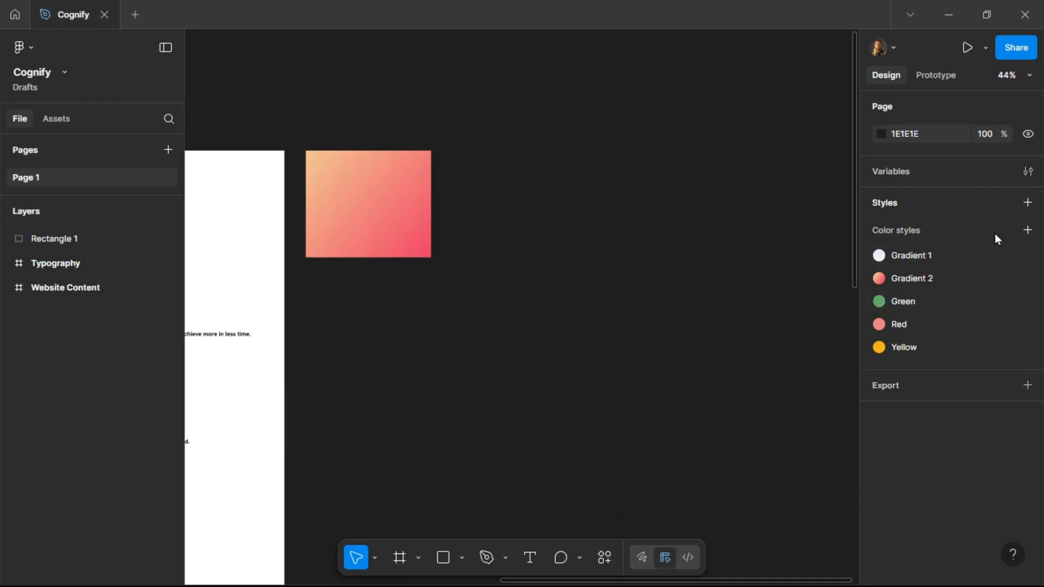
Create a new color style named Outline with the color E3E3E3.
left_click(1027, 230)
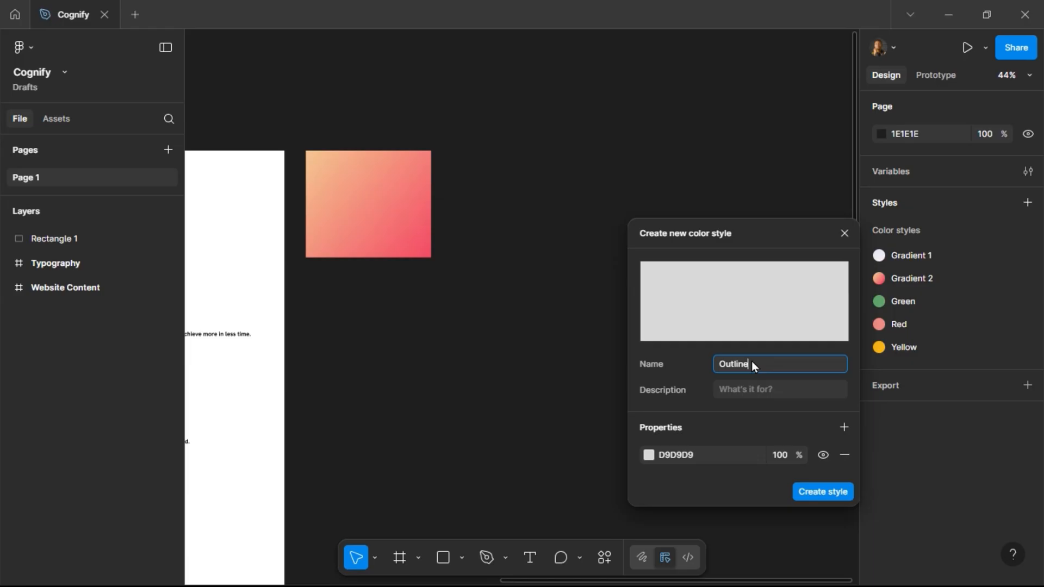
left_click(695, 456)
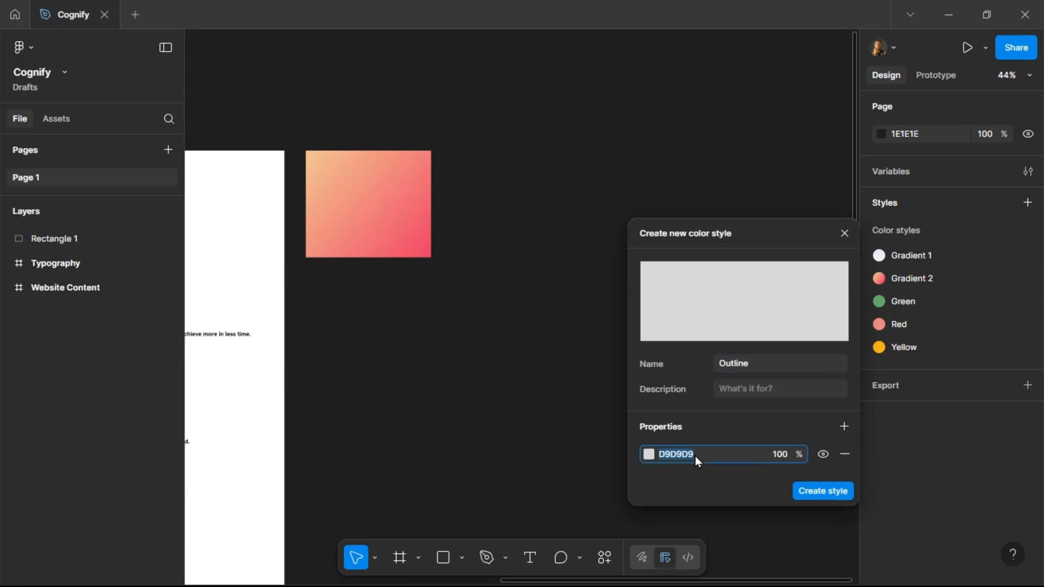
type("e3e3e3")
key("Return")
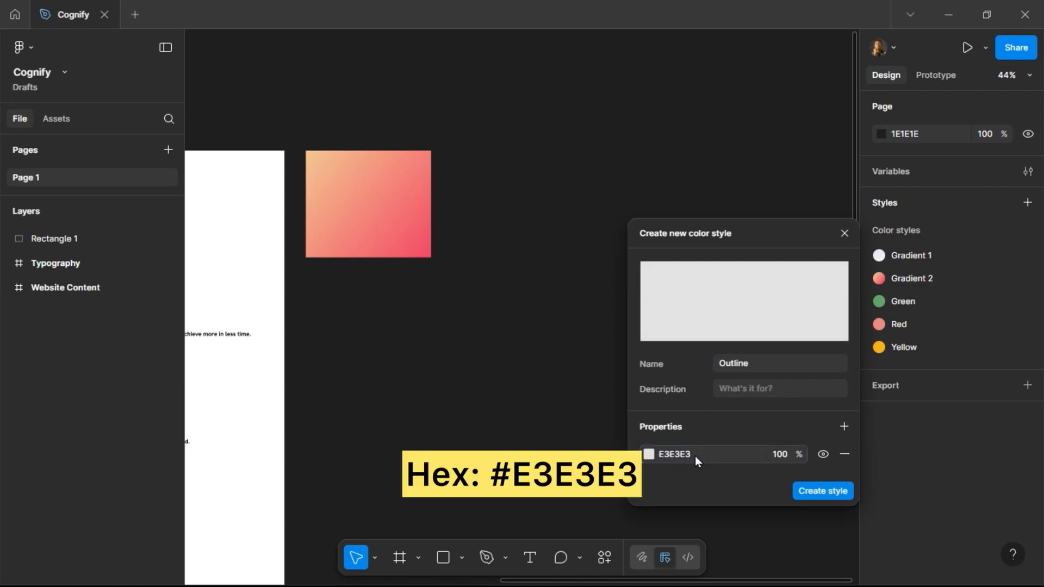
left_click(827, 491)
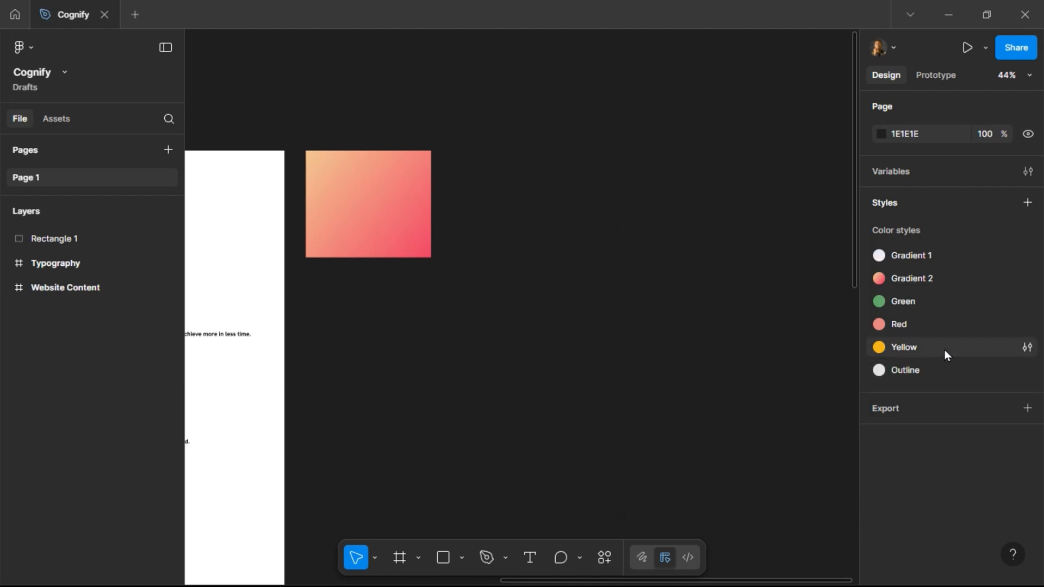
Create a new color style named Text Color with the color 1E1E1E.
left_click(1028, 231)
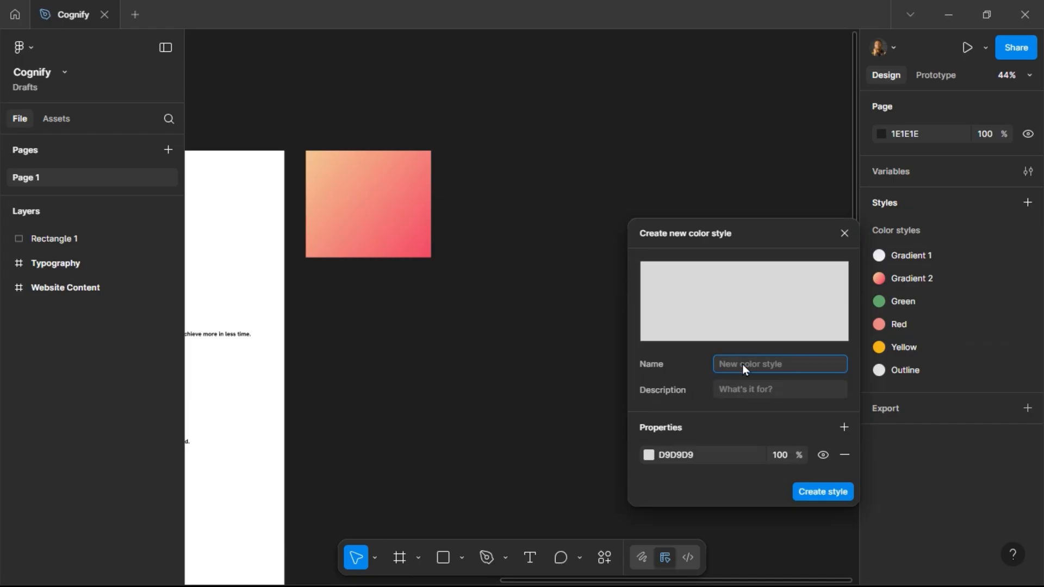
type("Text Color")
left_click(696, 454)
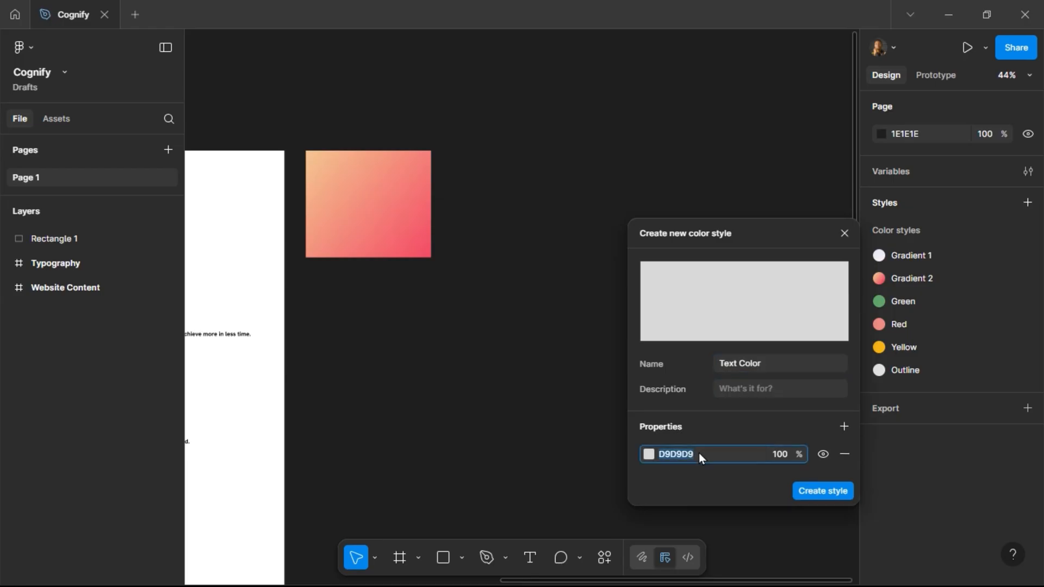
type("1e1e1e1")
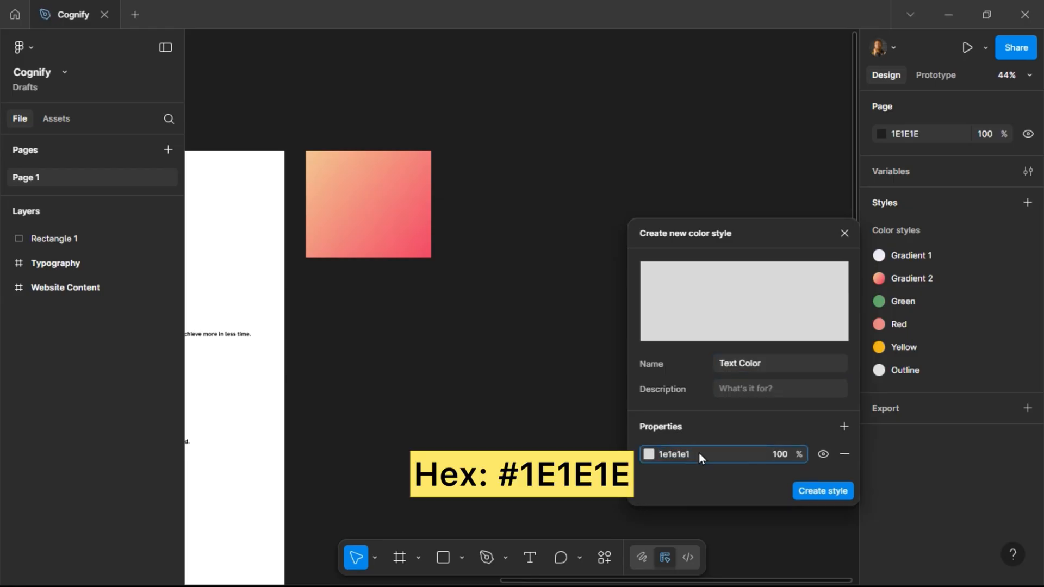
key("Return")
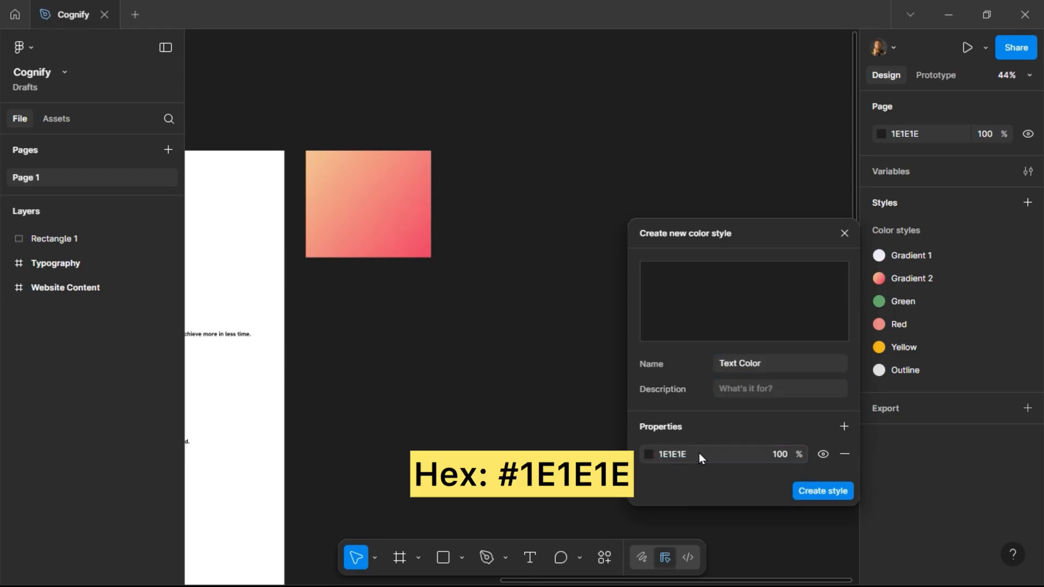
left_click(809, 493)
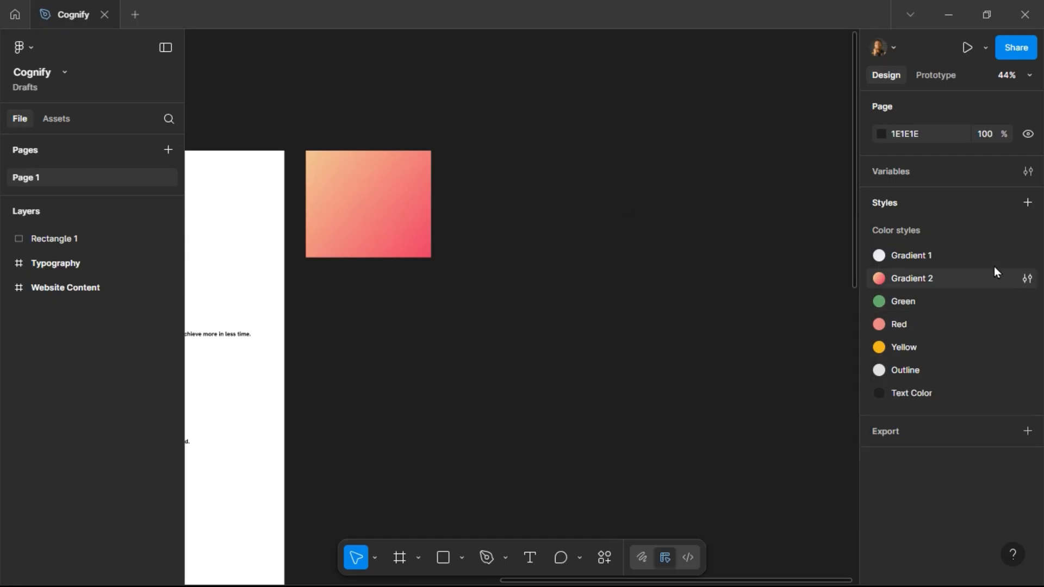
Create a new color style named Grey Text with the grey color 666666.
left_click(1003, 264)
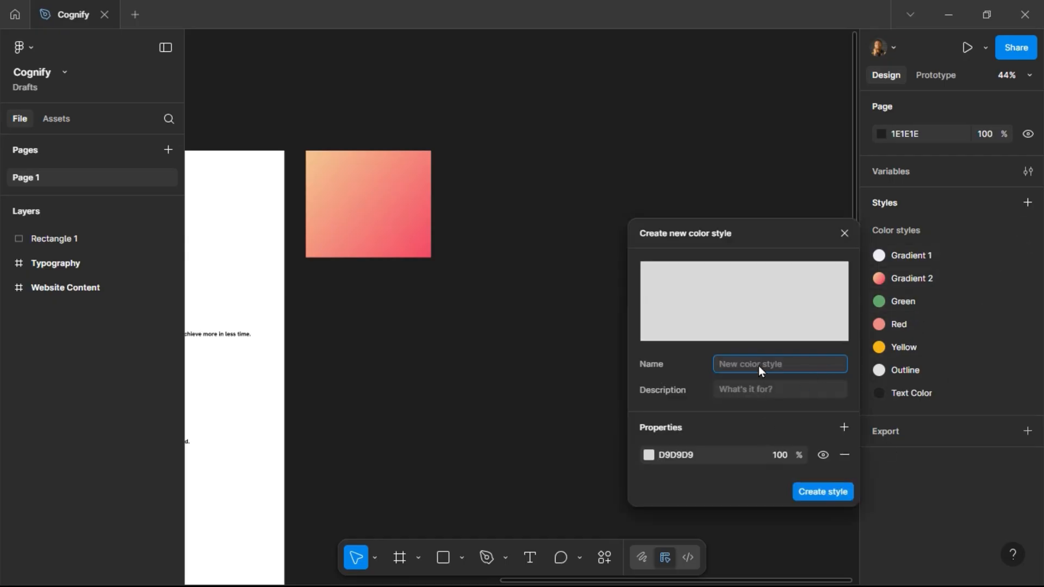
type("Grey Text")
left_click(700, 460)
type("666666")
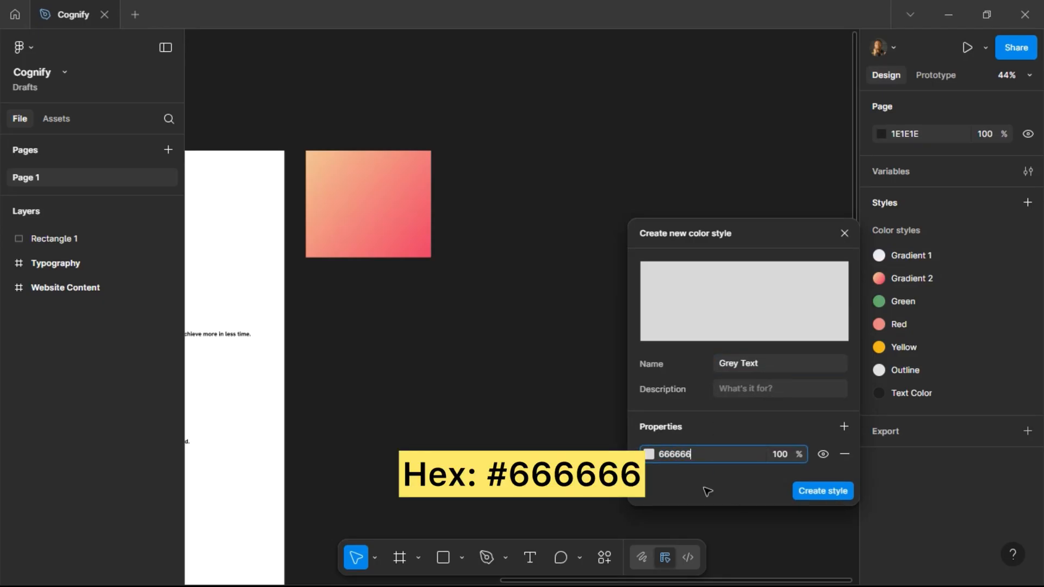
left_click(835, 488)
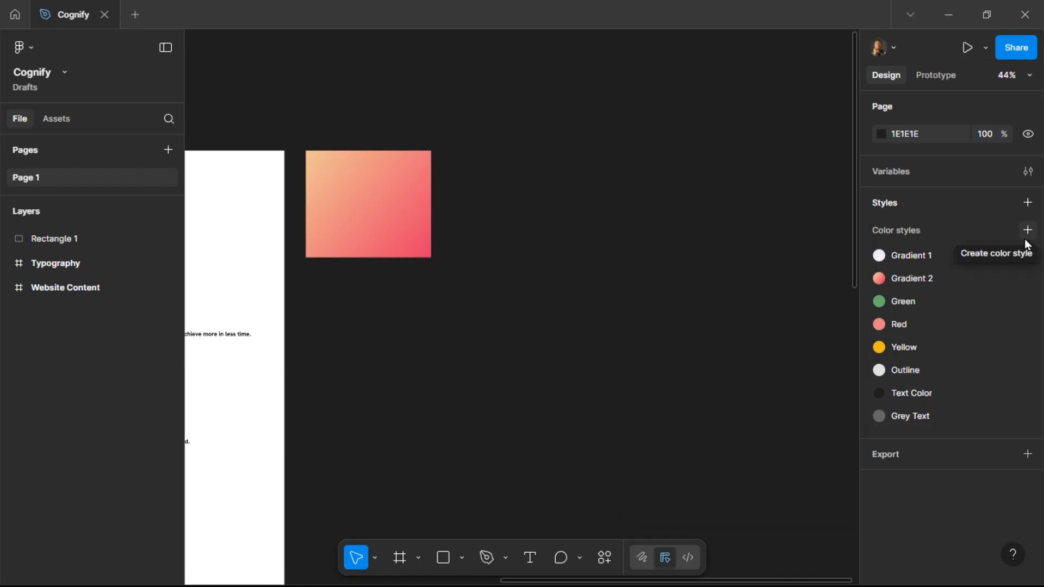
Create a new color style named FAQs & Blogs with the color F6F5F8.
left_click(1027, 241)
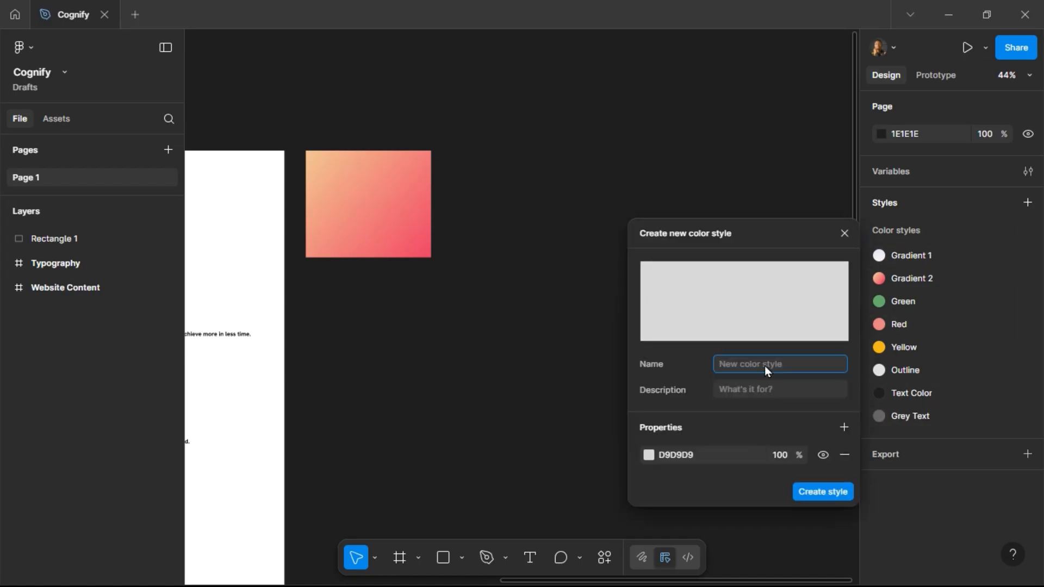
type("Light Grey")
left_click(709, 456)
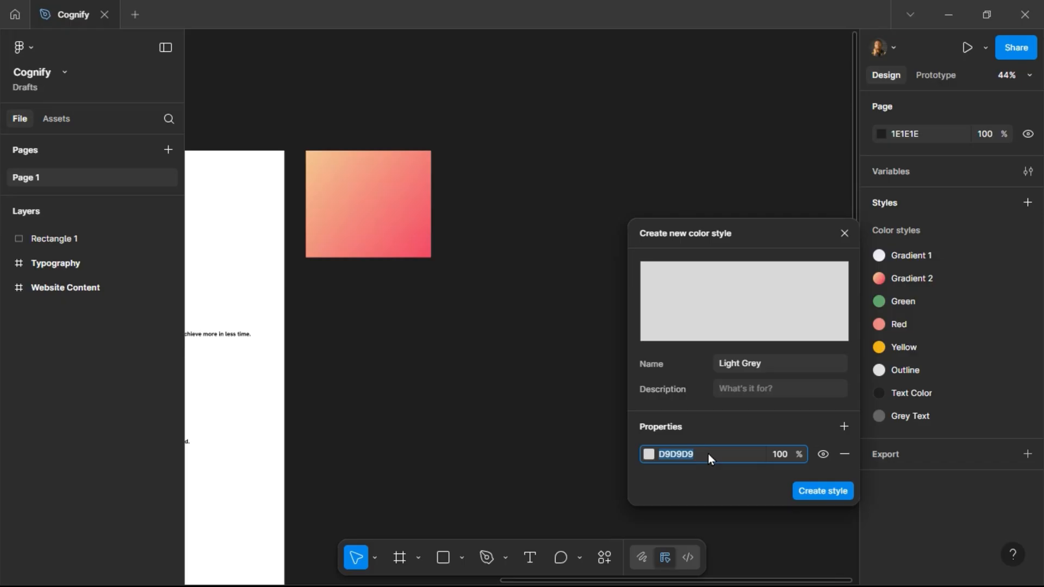
left_click(739, 371)
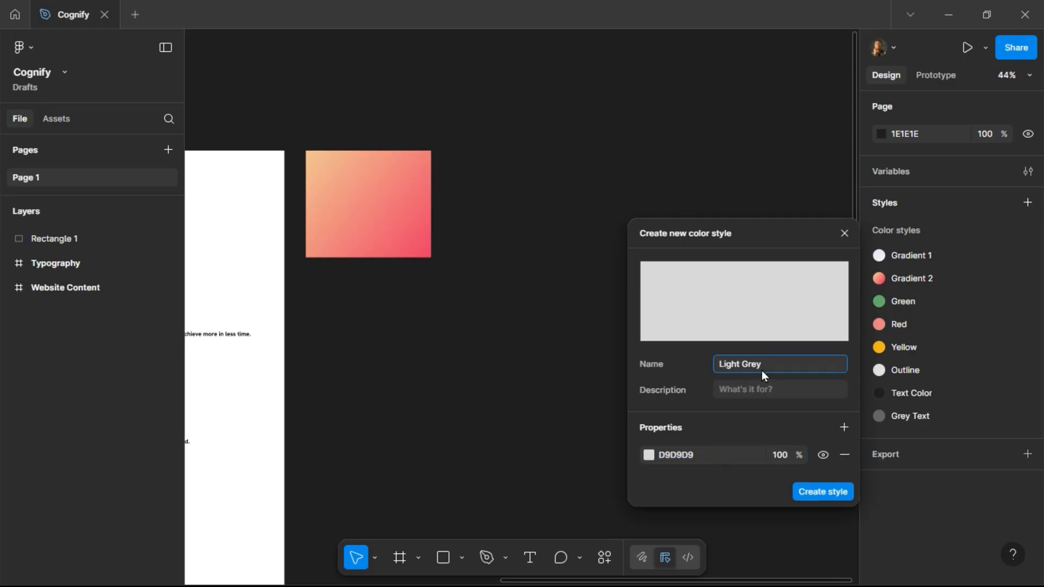
type("FAQs & Blogs")
left_click(713, 459)
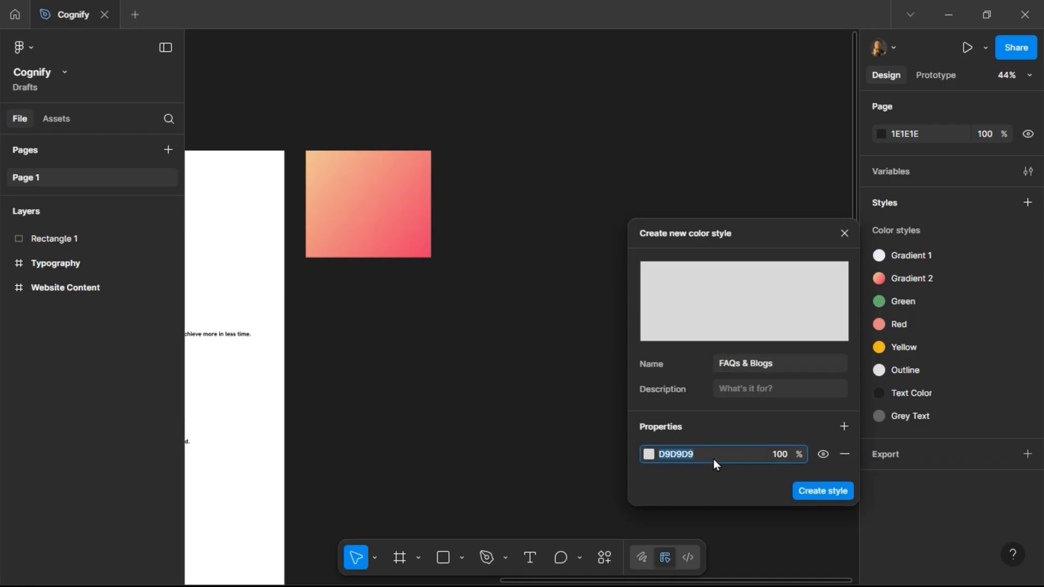
type("F")
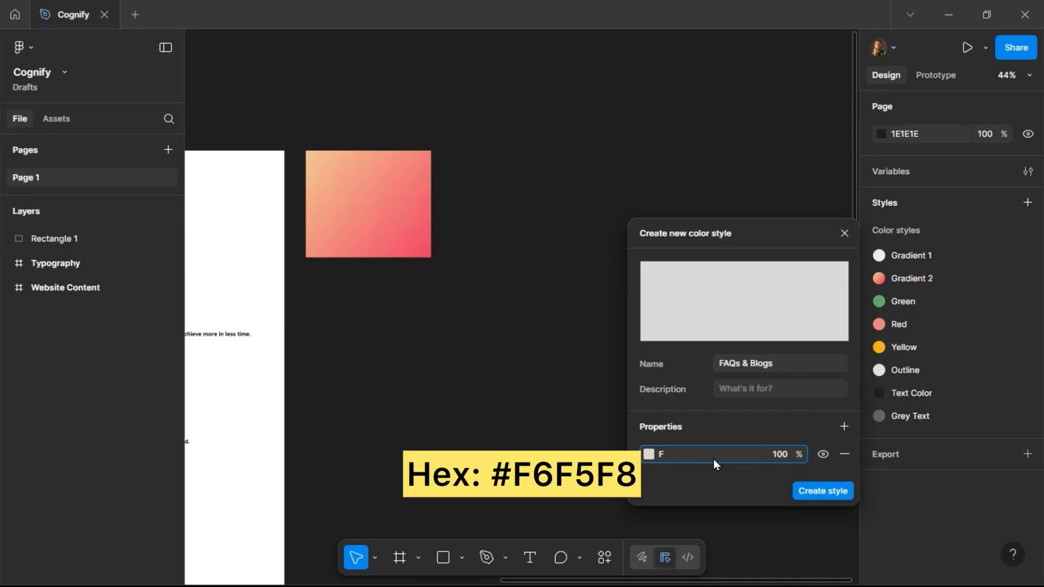
type("6F5F8")
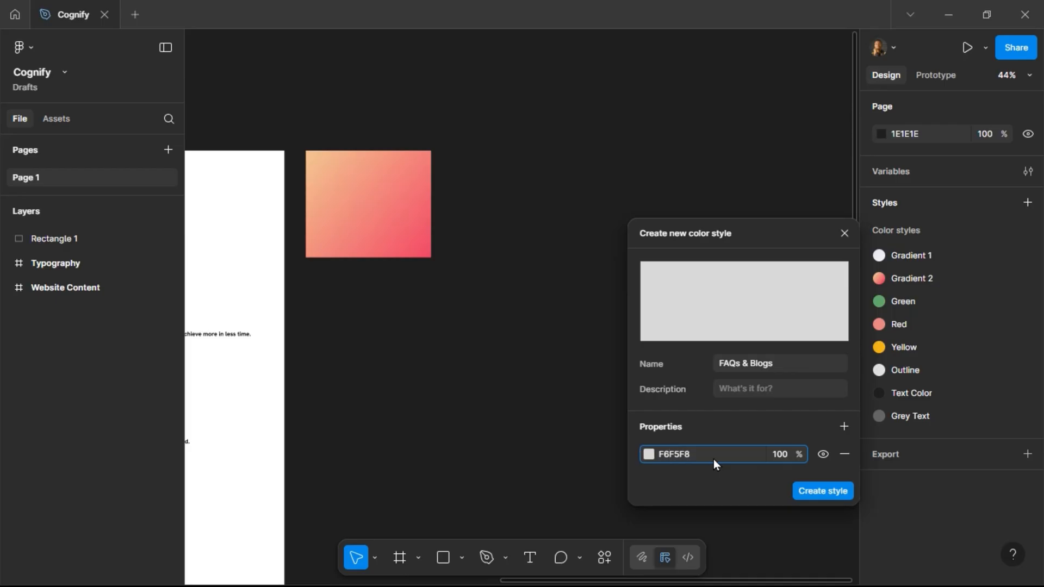
key("Return")
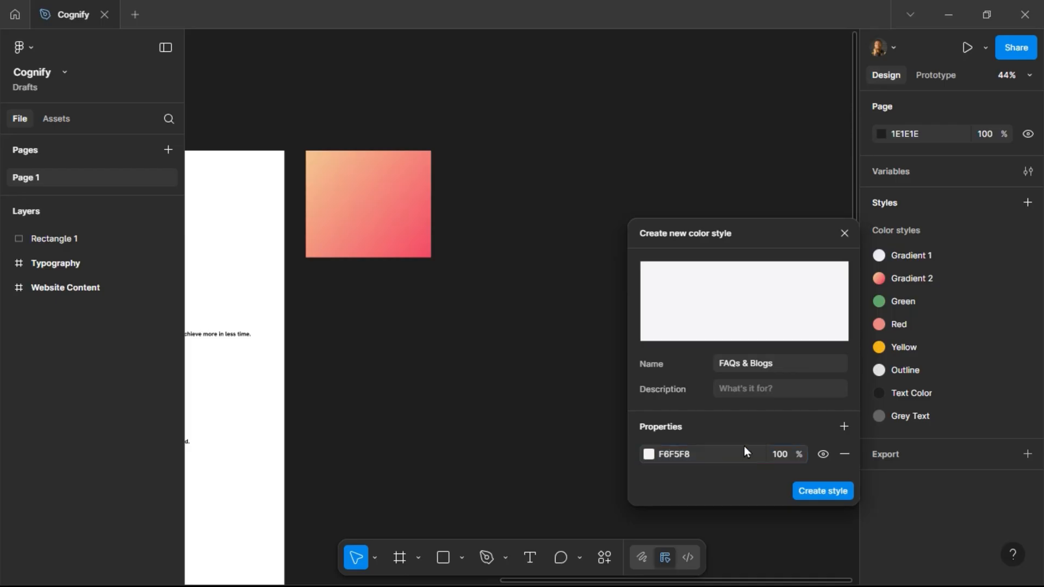
left_click(819, 489)
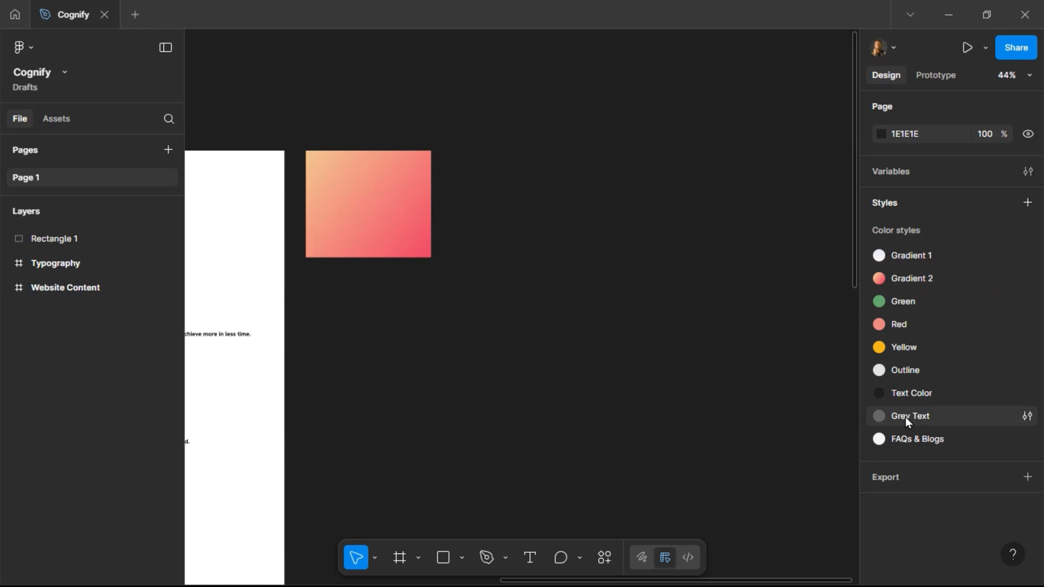
Add a 1440×1024 Desktop frame beside the content and move it up to Y 0.
scroll(553, 238, "down", 3)
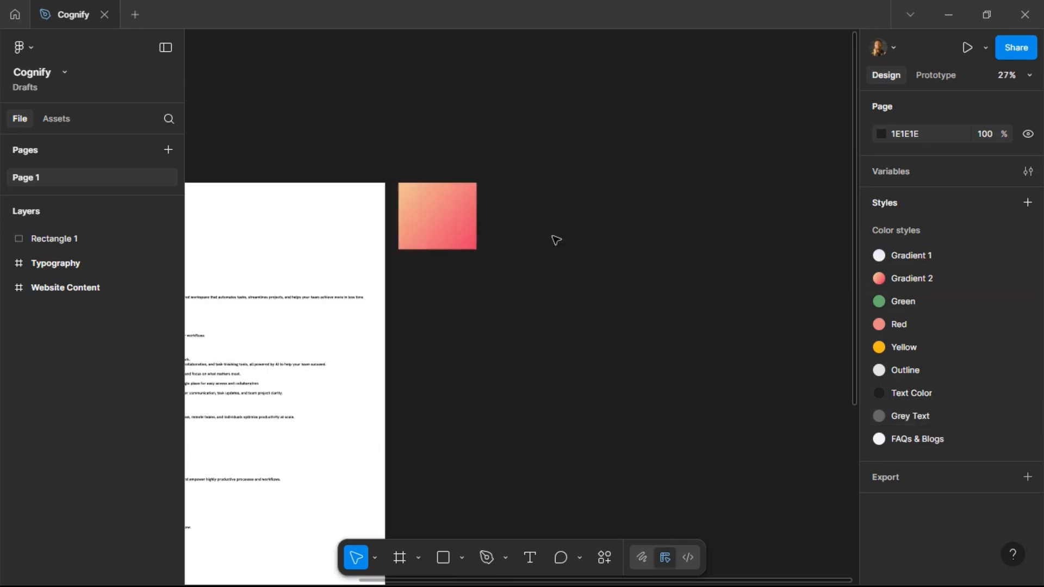
scroll(555, 236, "down", 2)
scroll(555, 237, "up", 1)
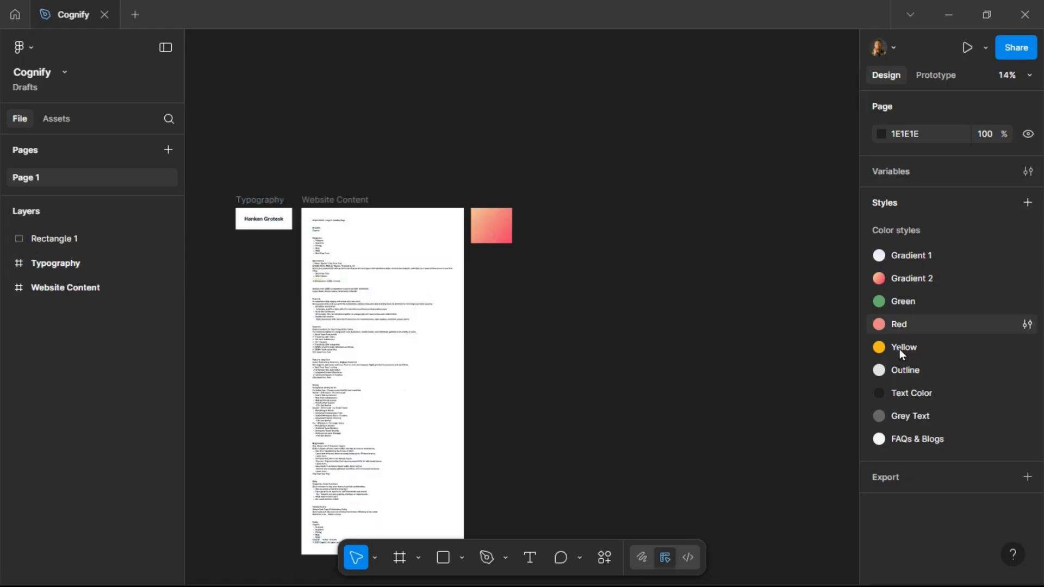
scroll(555, 248, "right", 5)
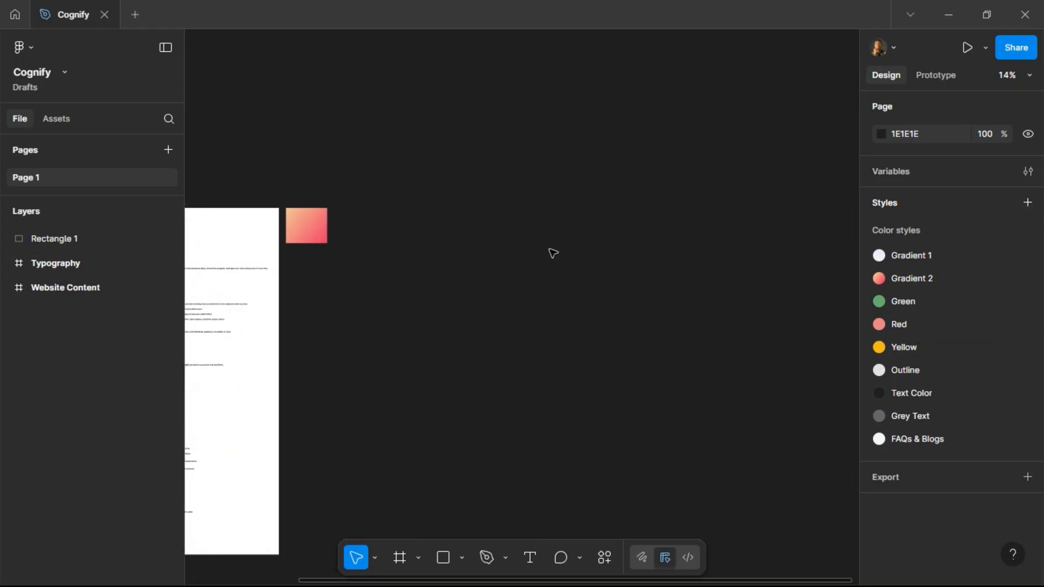
left_click(405, 560)
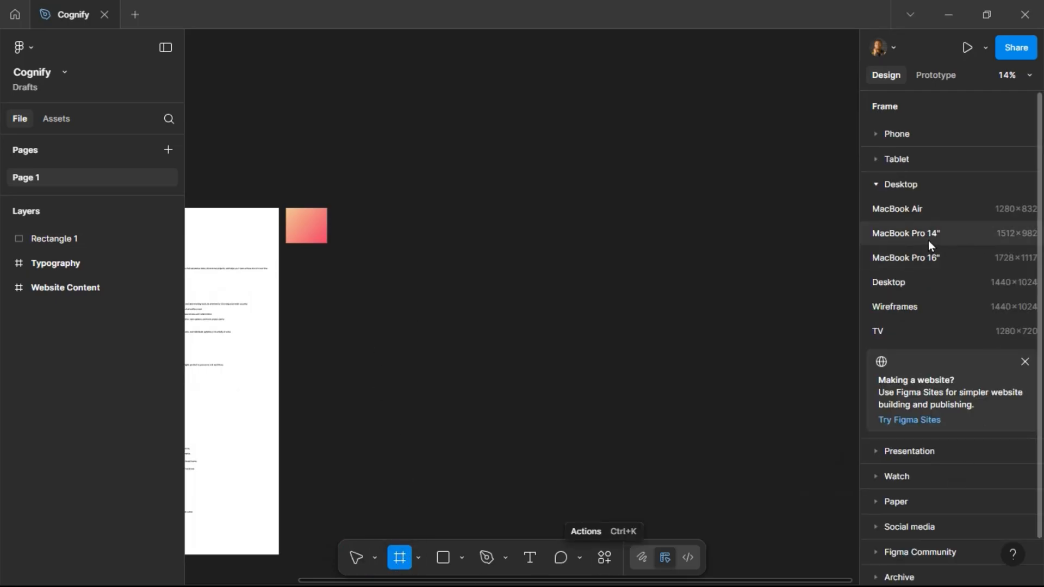
left_click(879, 185)
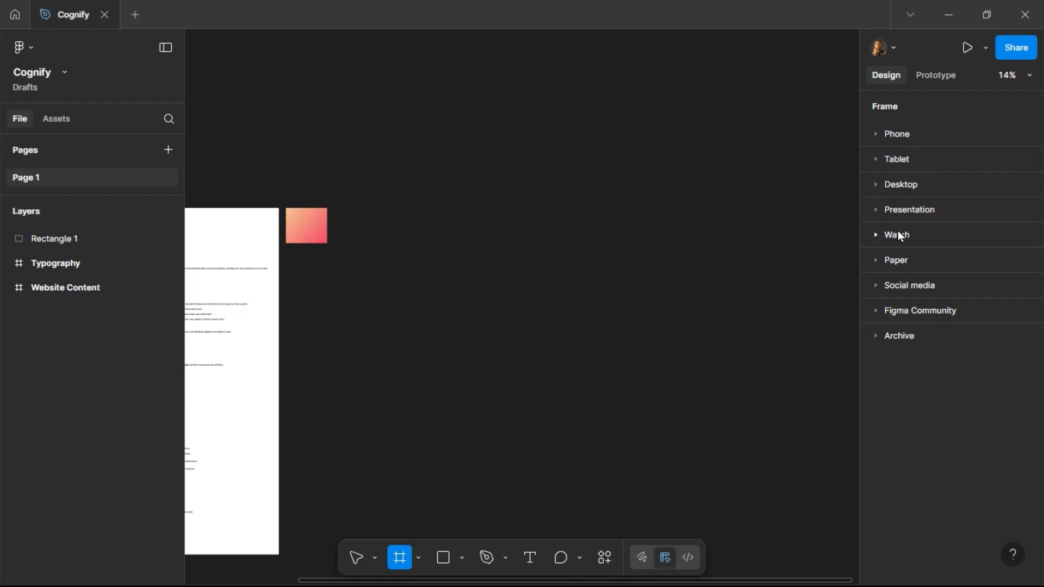
left_click(877, 184)
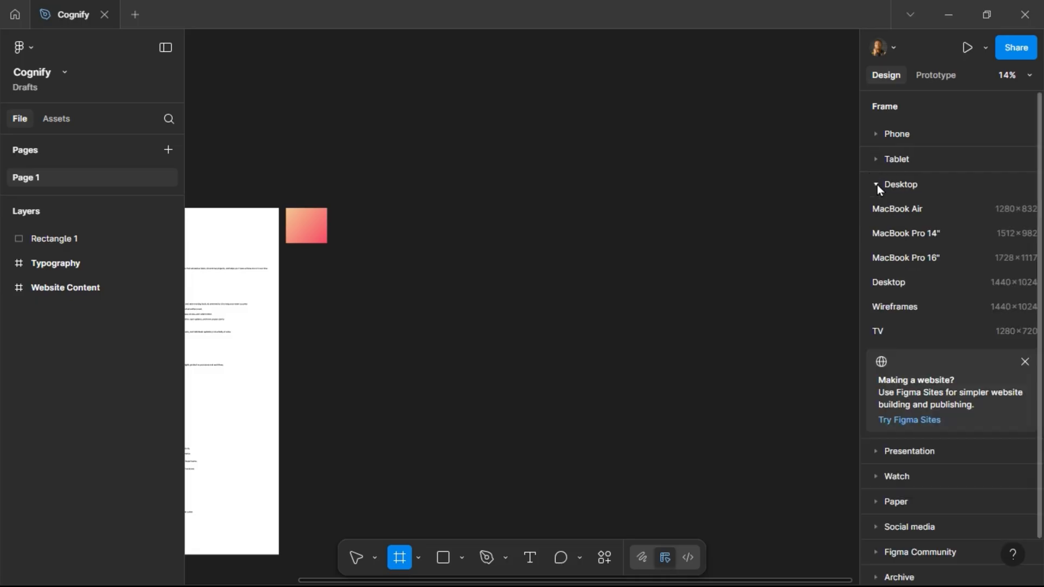
left_click(900, 282)
key("v")
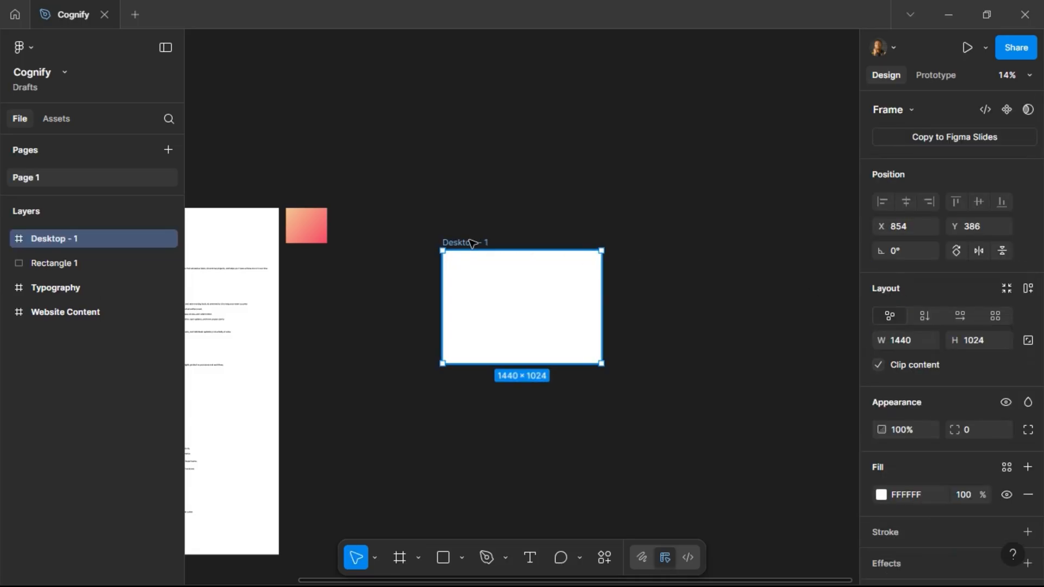
left_click_drag(468, 243, 470, 205)
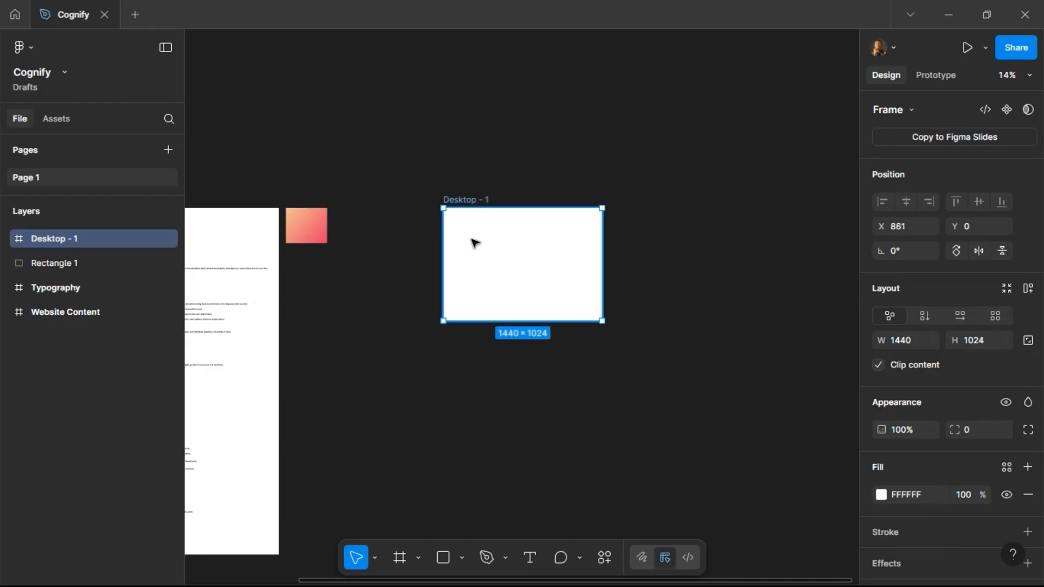
Rename the new frame to Landing Page.
scroll(468, 209, "up", 5)
double_click(445, 195)
type("lA")
key("BackSpace")
key("BackSpace")
type("La")
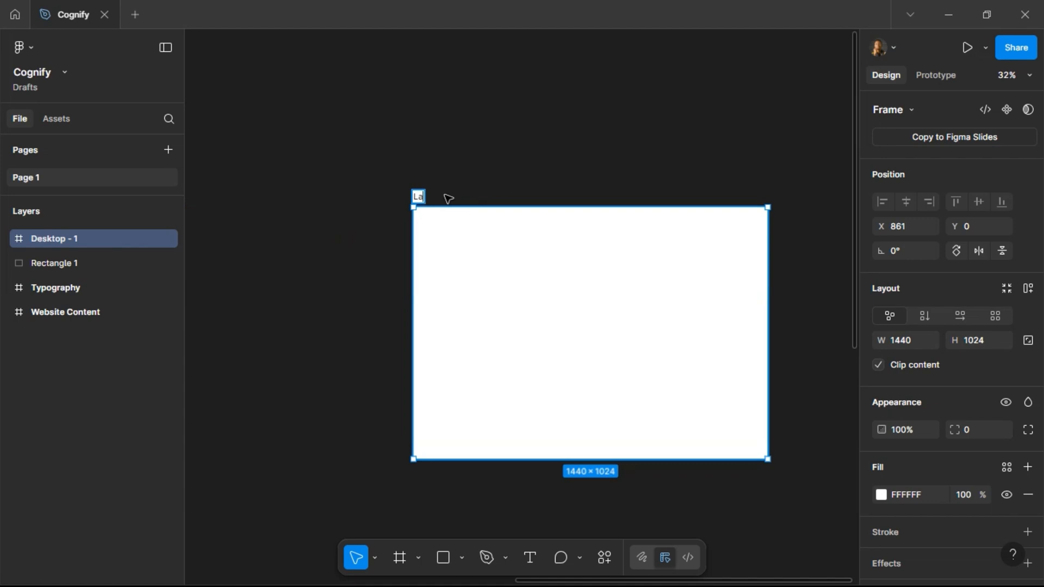
type("nding P")
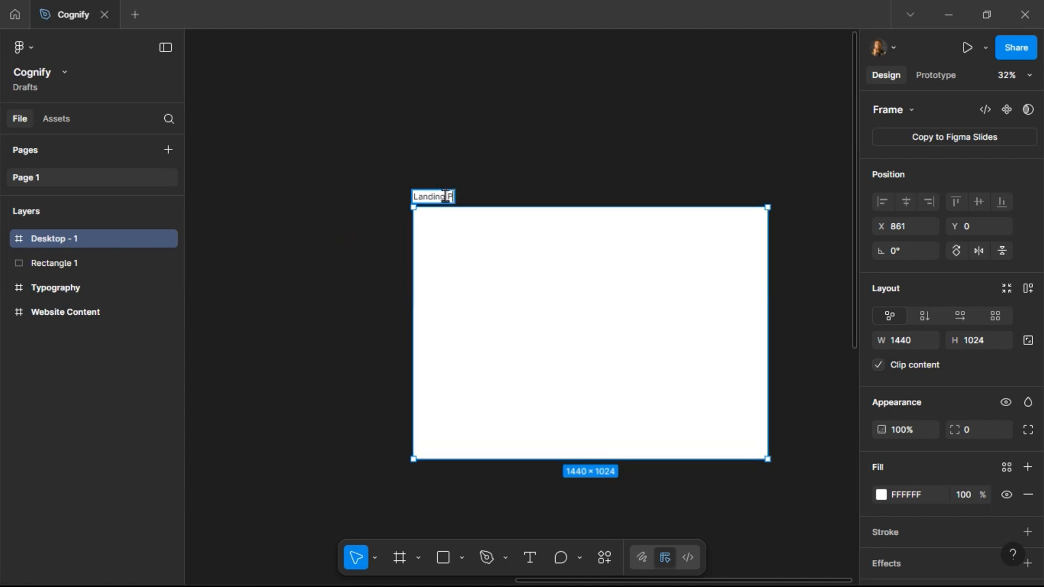
type("age")
key("Return")
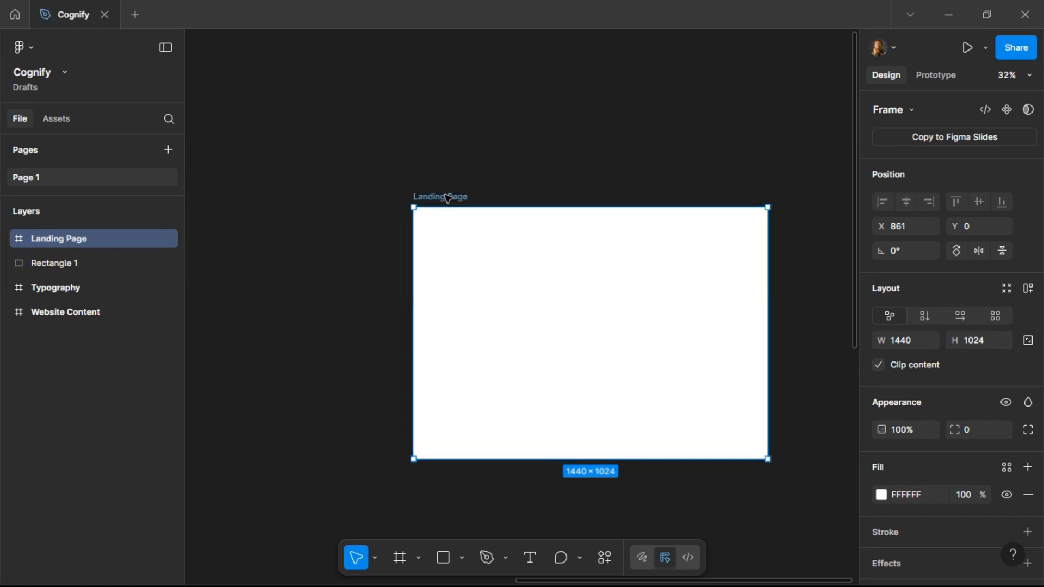
Extend the Landing Page frame's height to 2266.
left_click_drag(480, 458, 501, 503)
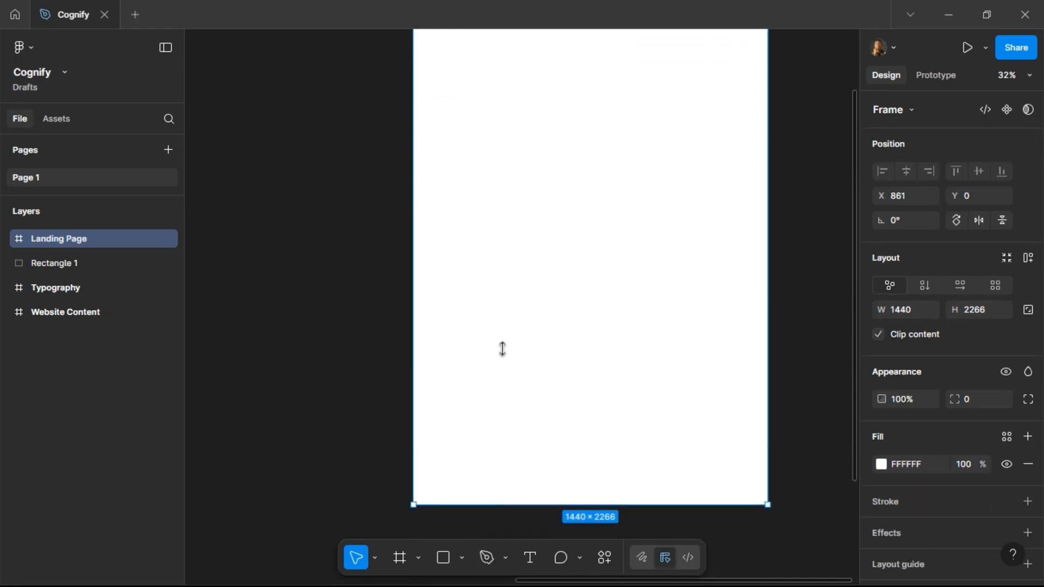
scroll(537, 198, "up", 5)
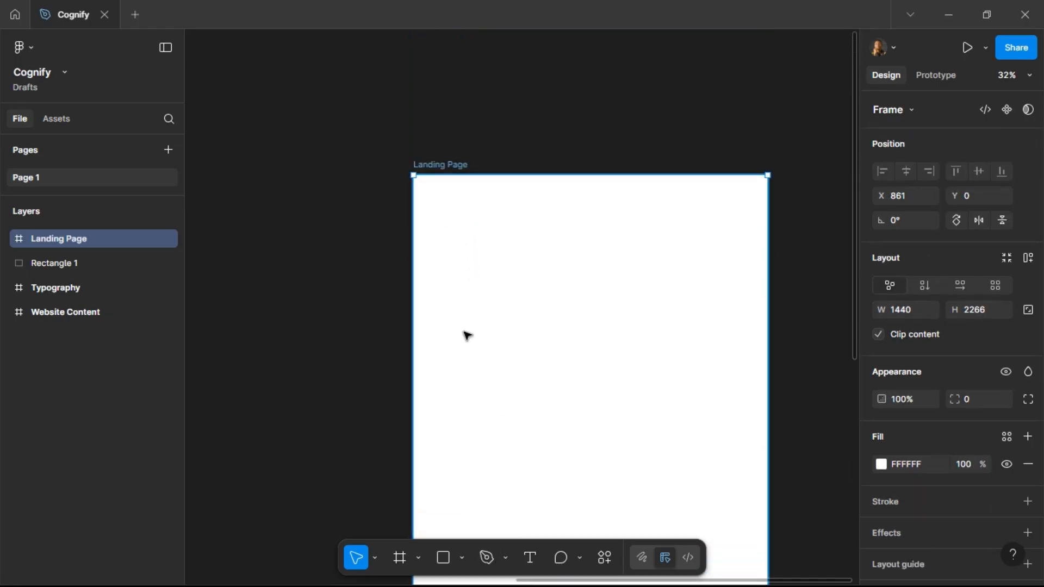
scroll(919, 400, "down", 2)
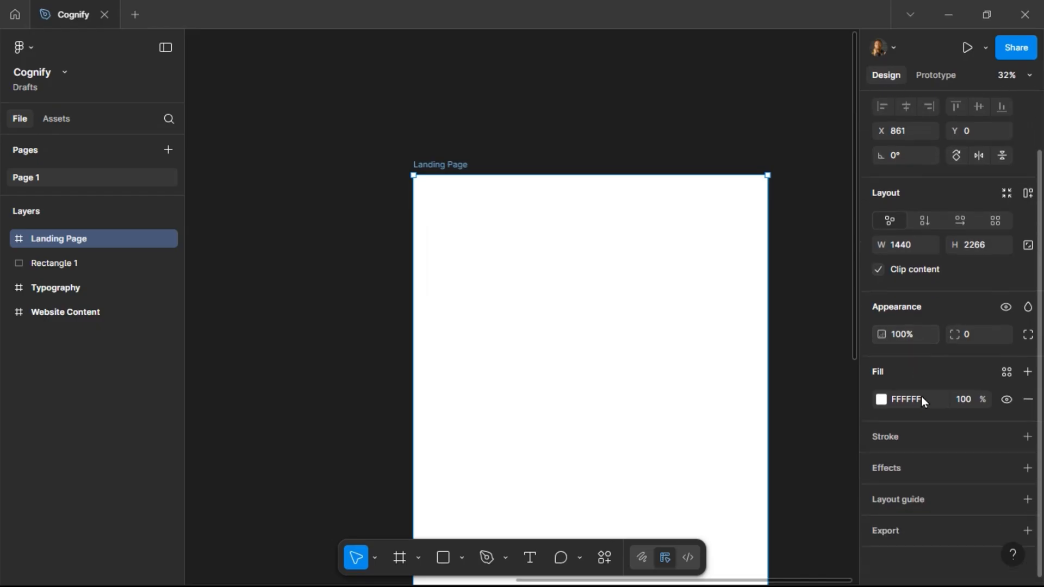
Add a layout guide to the Landing Page frame and switch it from grid to columns.
left_click(926, 501)
left_click_drag(773, 501, 772, 285)
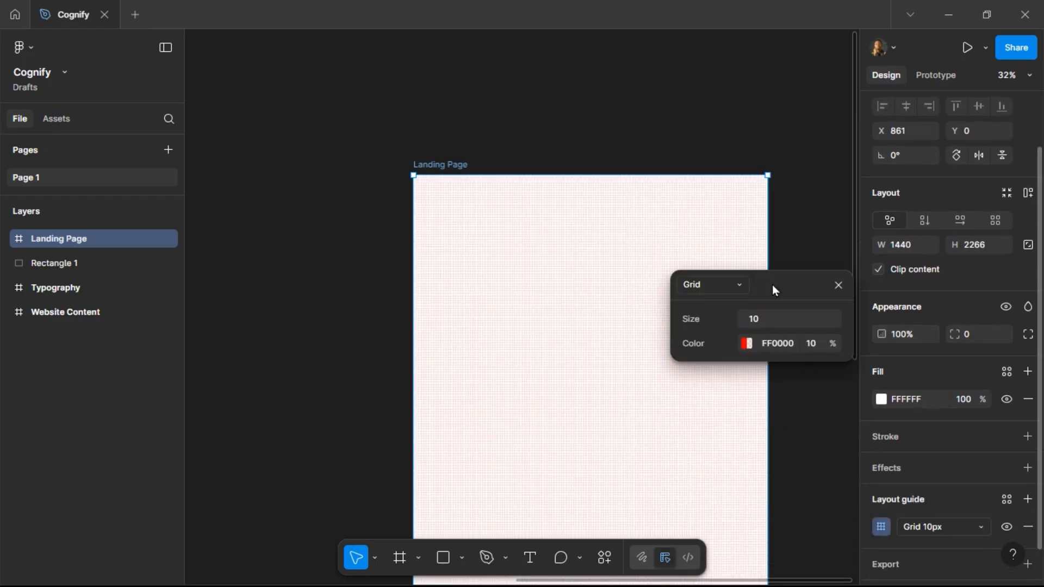
left_click(737, 286)
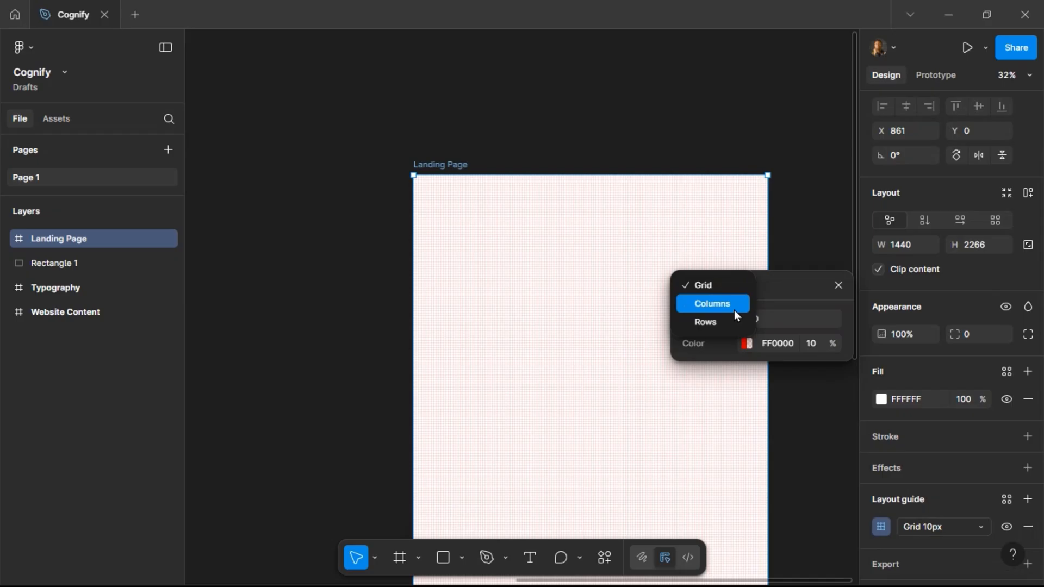
left_click(734, 310)
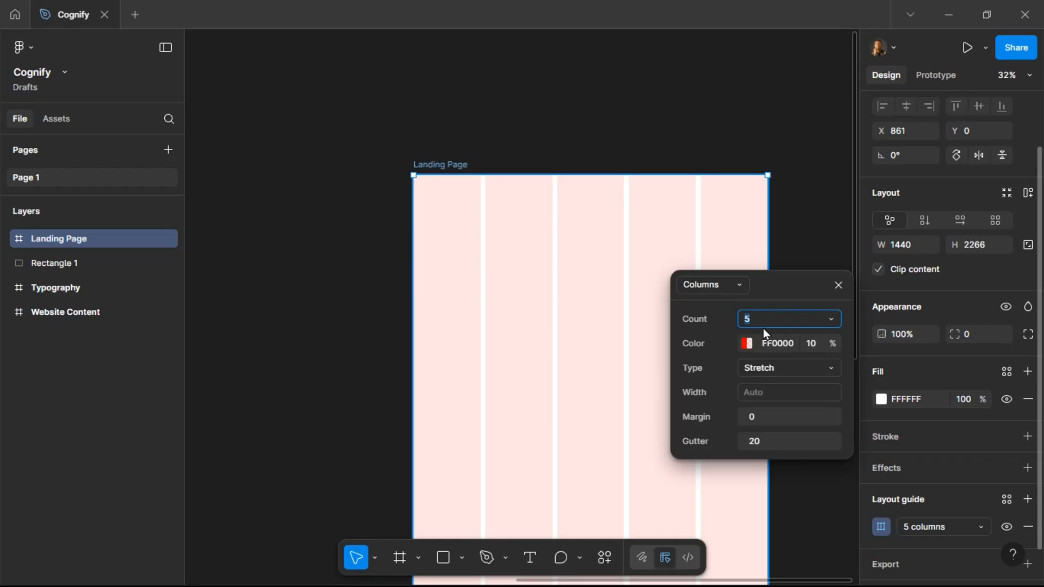
Configure the column layout guide with 12 columns, a 120 margin and a 20 gutter.
key("Return")
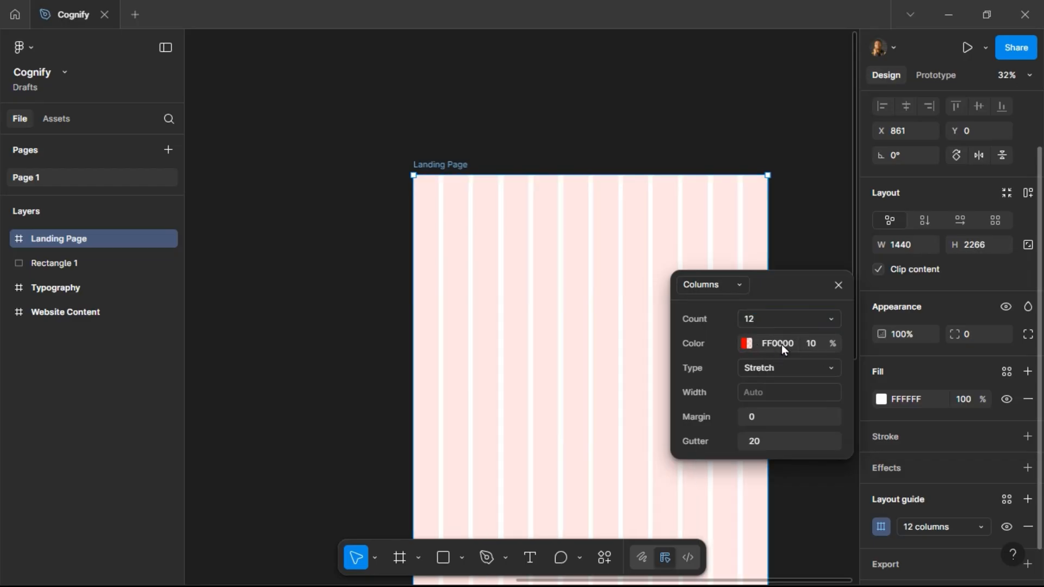
left_click(771, 421)
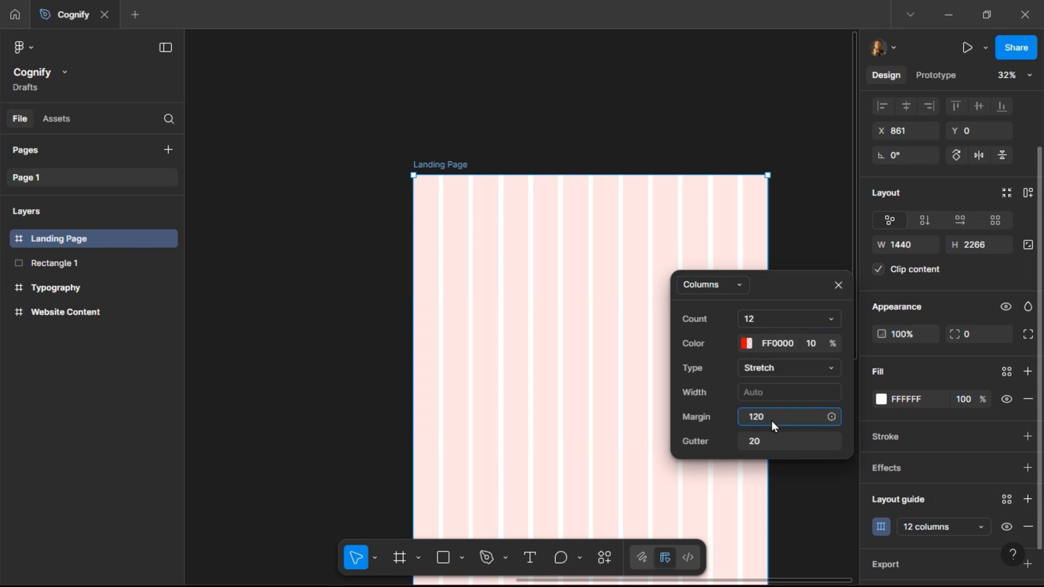
type("120")
key("Return")
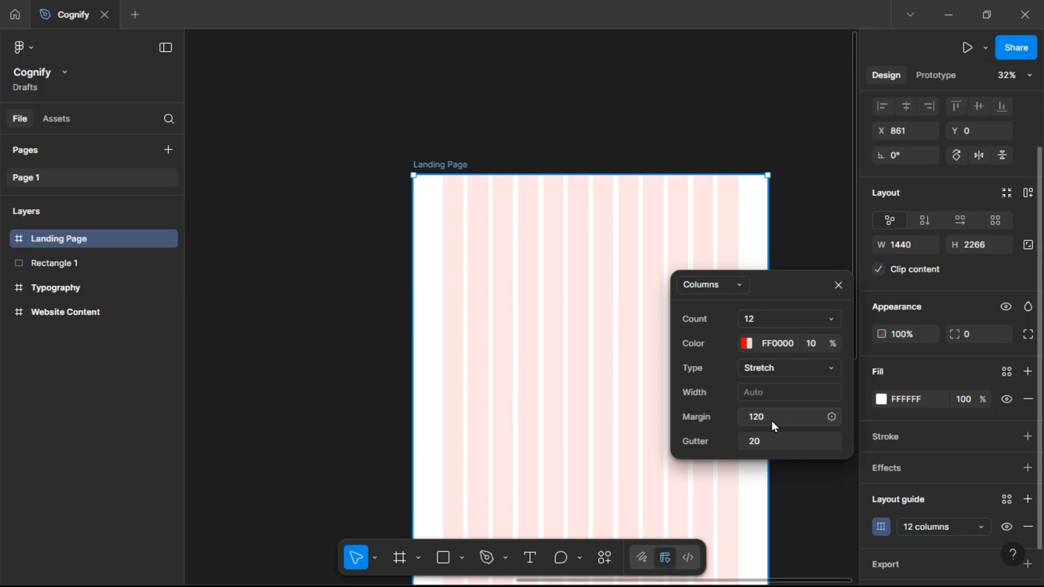
left_click(769, 446)
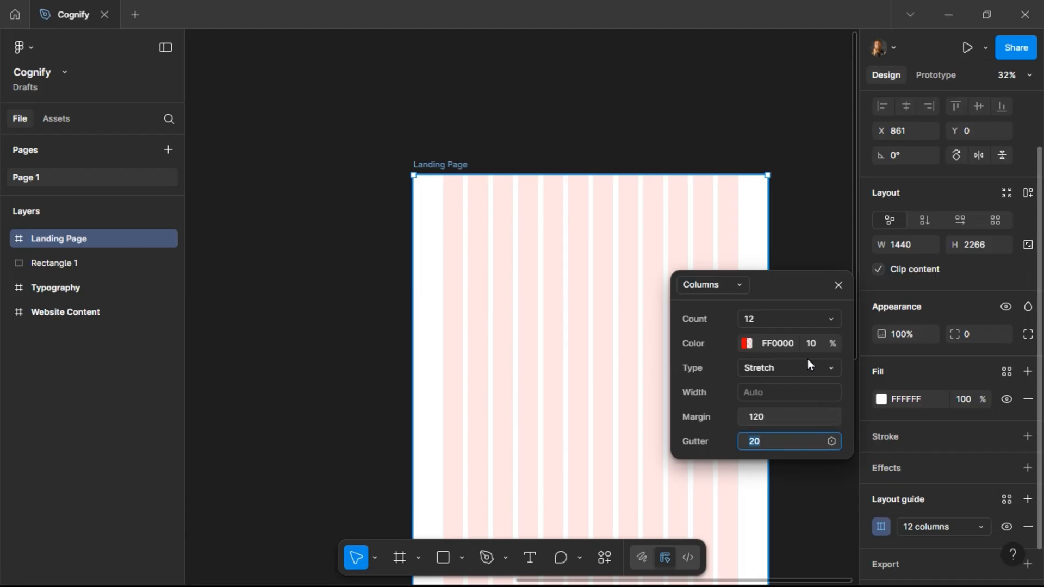
key("Return")
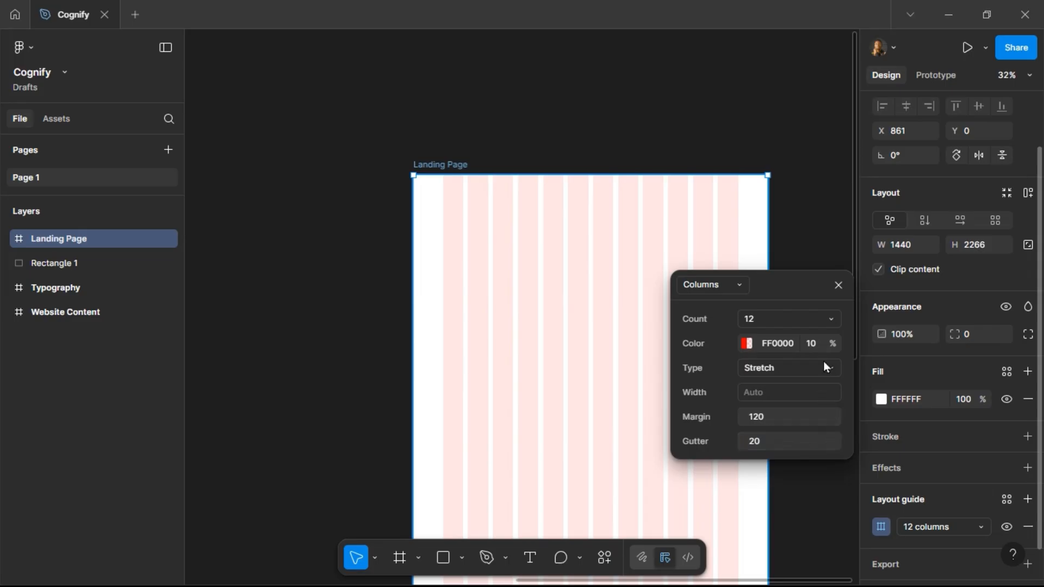
left_click(838, 286)
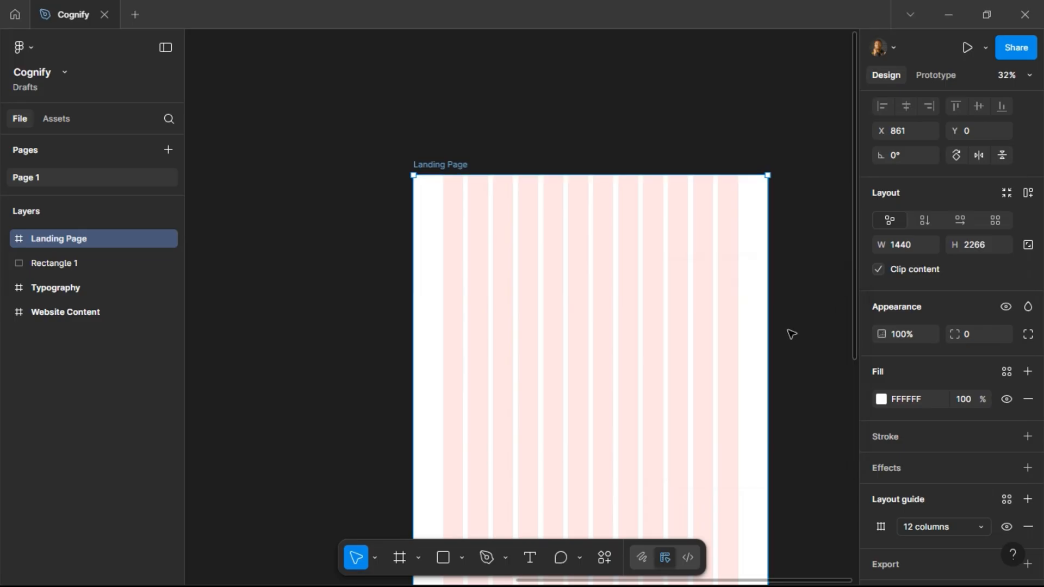
Move the Typography frame and the gradient rectangle beside the Website Content frame.
scroll(934, 473, "down", 1)
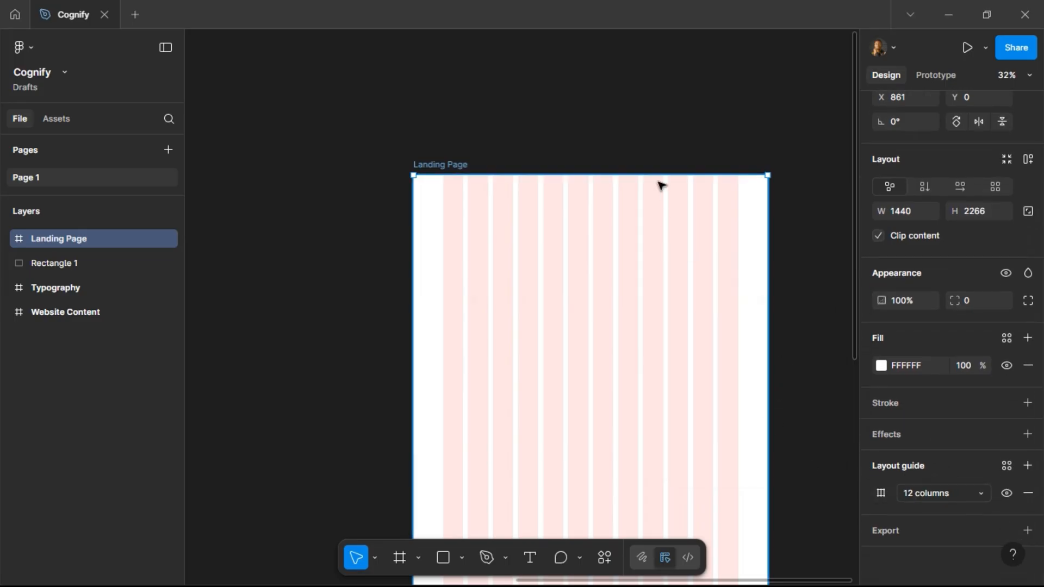
scroll(620, 218, "down", 2)
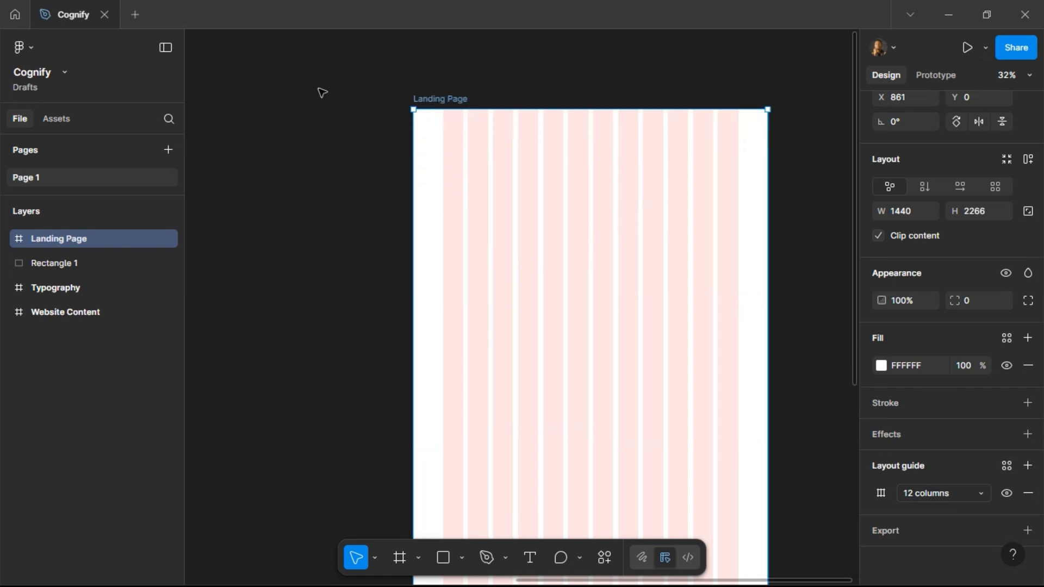
scroll(321, 93, "left", 3)
scroll(538, 81, "up", 3, "ctrl")
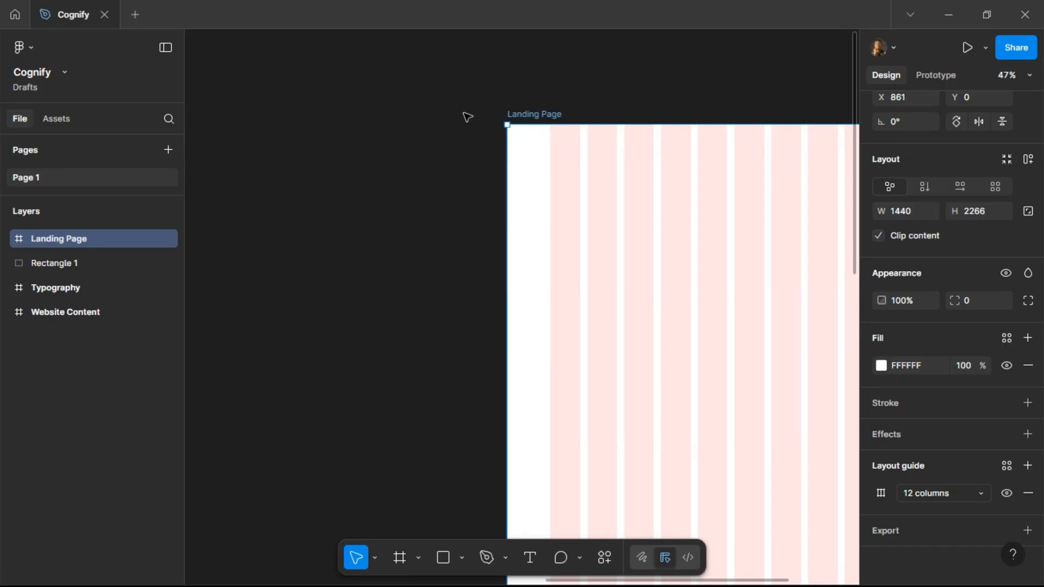
scroll(468, 115, "left", 15)
scroll(493, 115, "left", 6)
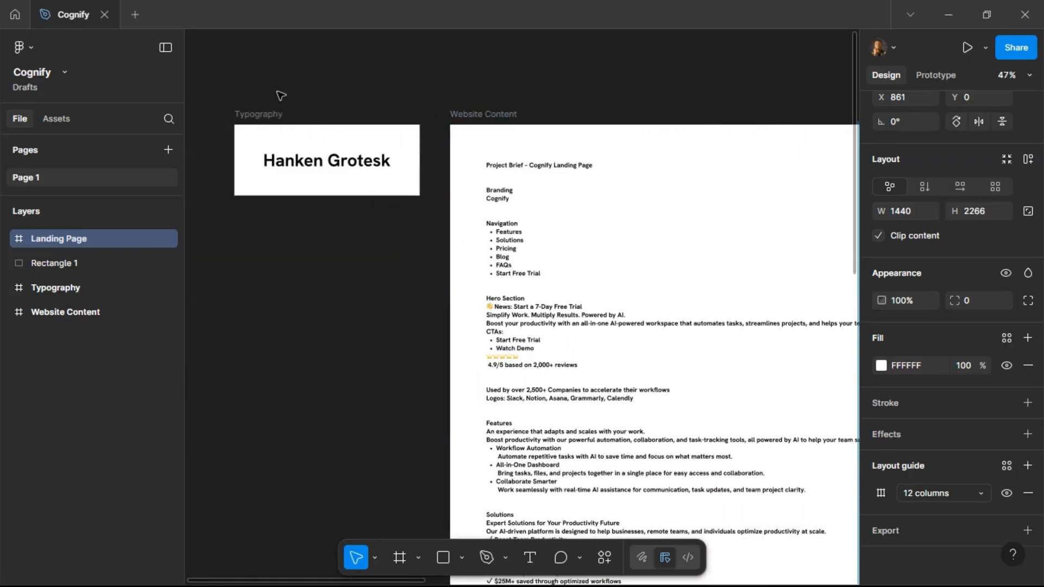
left_click_drag(275, 117, 706, 68)
left_click_drag(620, 177, 627, 319)
left_click_drag(715, 69, 623, 119)
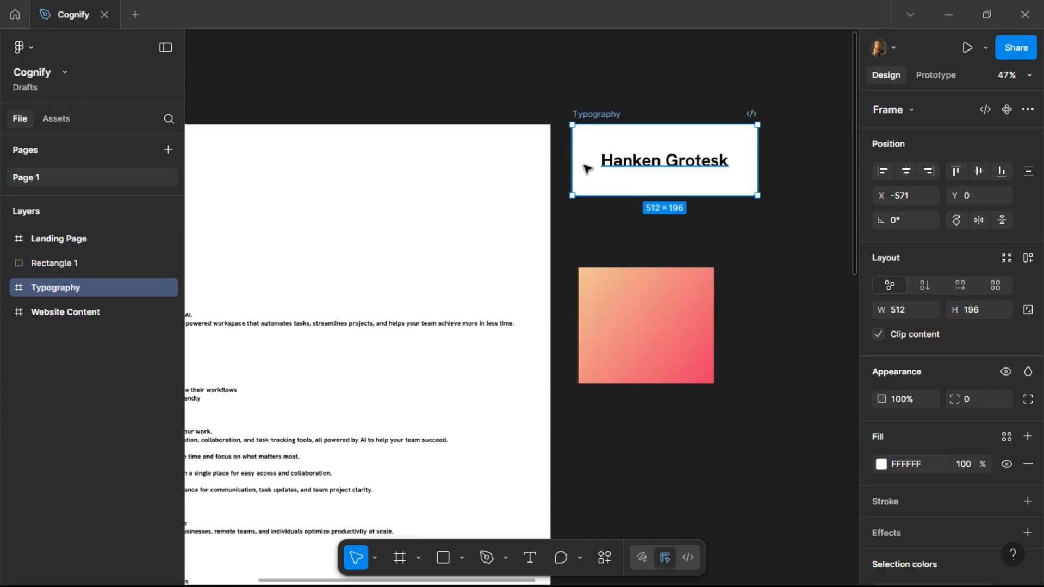
Nudge the Typography frame horizontally to X -551, checking its spacing from the Website Content frame.
key("shift+Right")
key("shift+Right")
key("shift+Right")
key("alt")
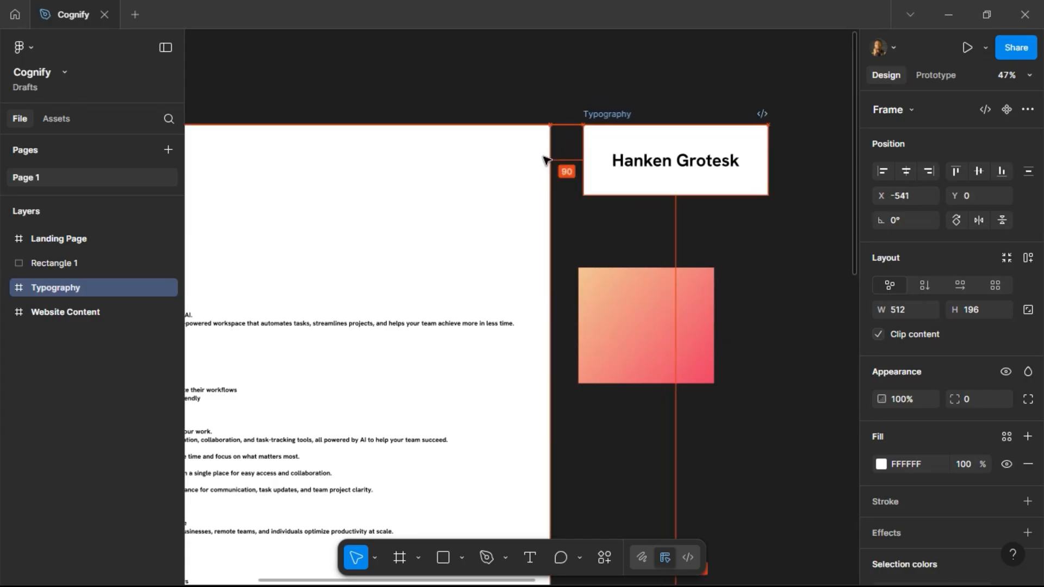
key("shift+Left")
key("shift+Left")
key("shift+Left")
key("alt")
key("shift+Right")
key("shift+Right")
key("alt")
Move the gradient rectangle down and duplicate the Typography frame below the original at Y 256.
scroll(544, 163, "right", 4)
left_click_drag(474, 327, 484, 499)
left_click_drag(434, 124, 434, 209)
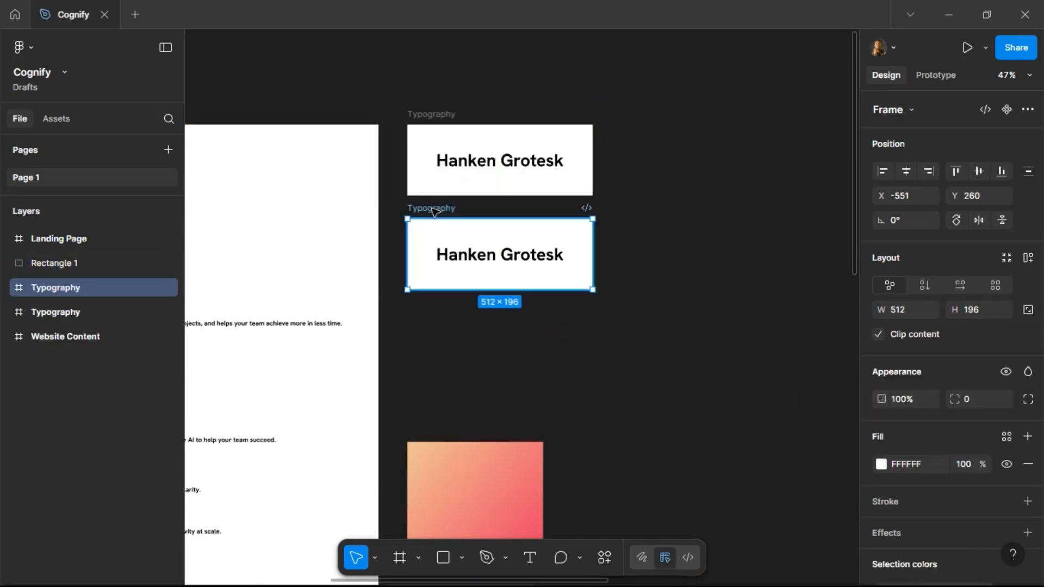
key("alt")
key("Up")
key("Up")
key("Up")
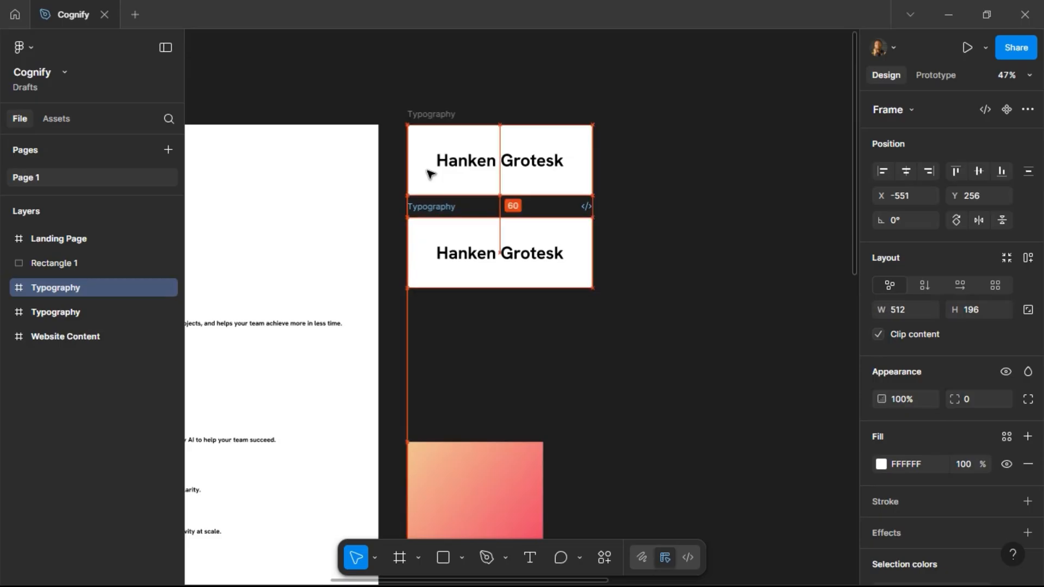
Rename the duplicated frame to Logo.
double_click(427, 207)
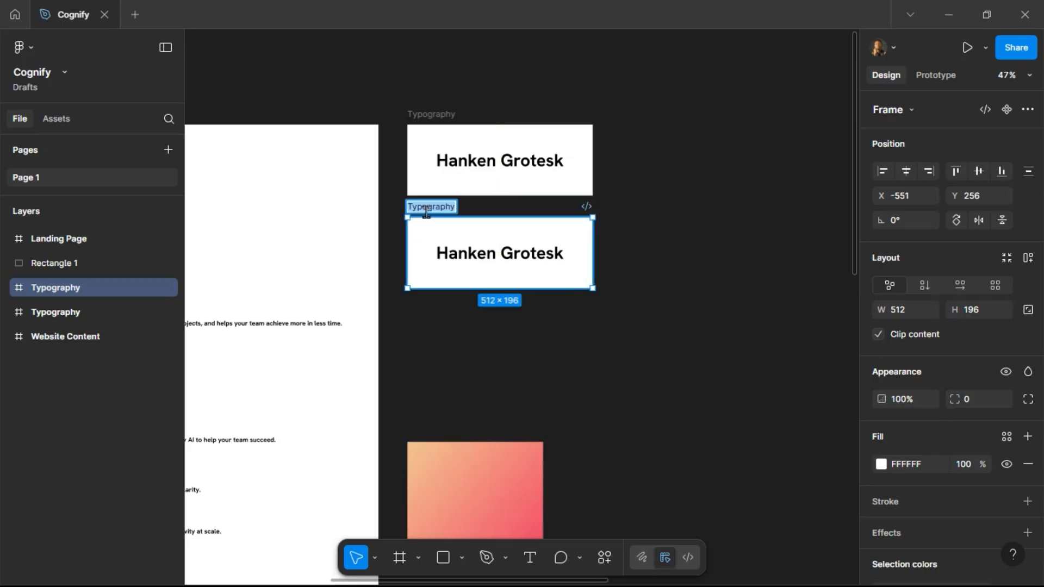
type("Logo")
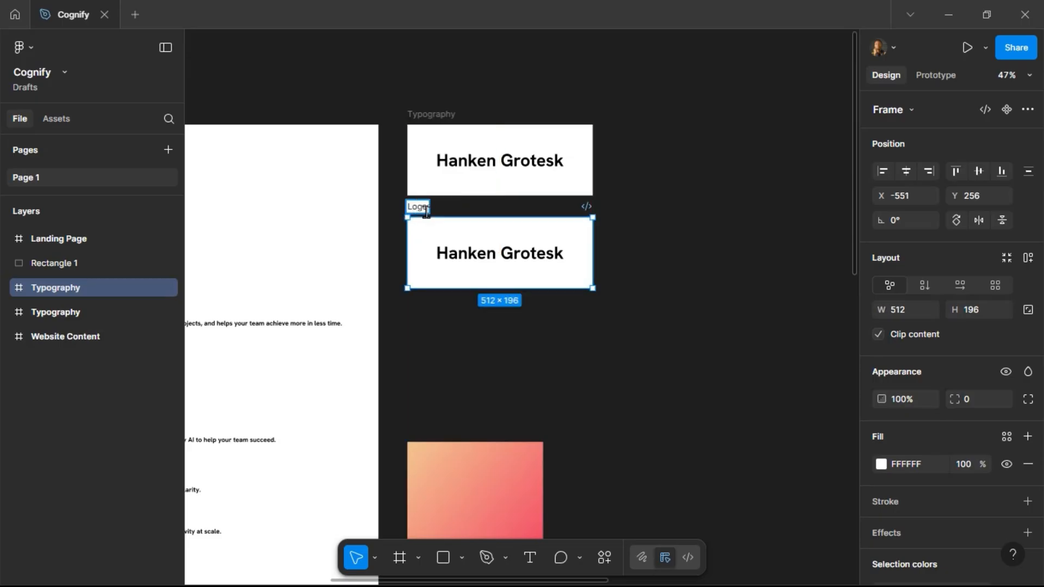
Set the line height of the text inside the Logo frame to Auto.
double_click(544, 247)
left_click(909, 536)
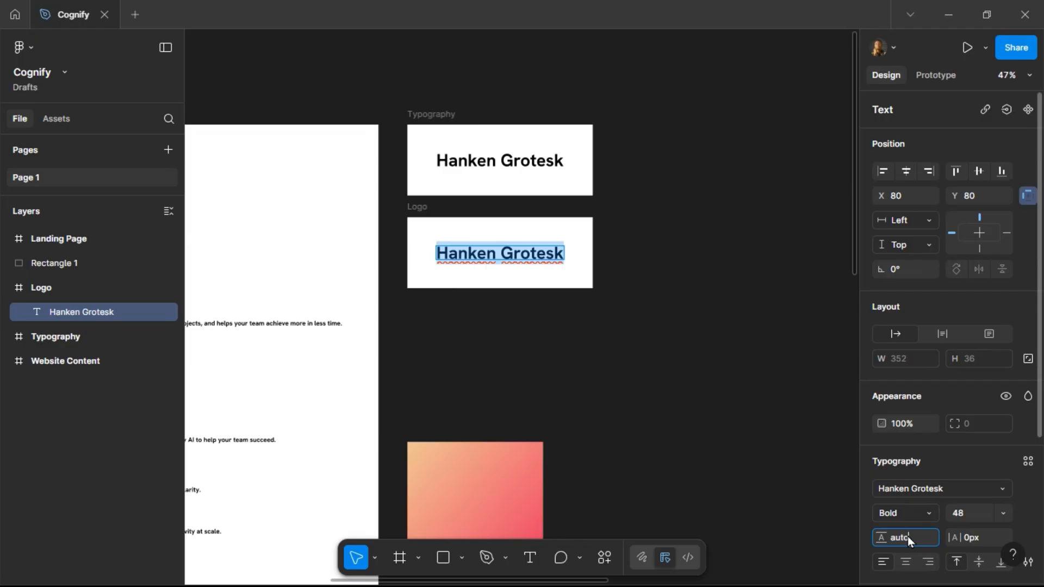
key("Return")
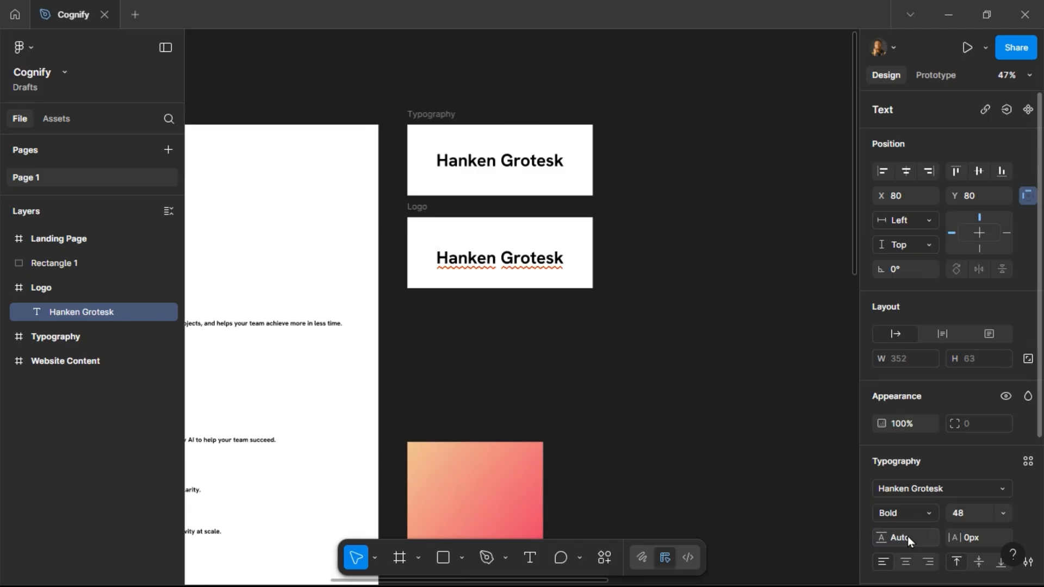
Replace the Logo text with Cognify and move it toward the frame's centre.
double_click(507, 261)
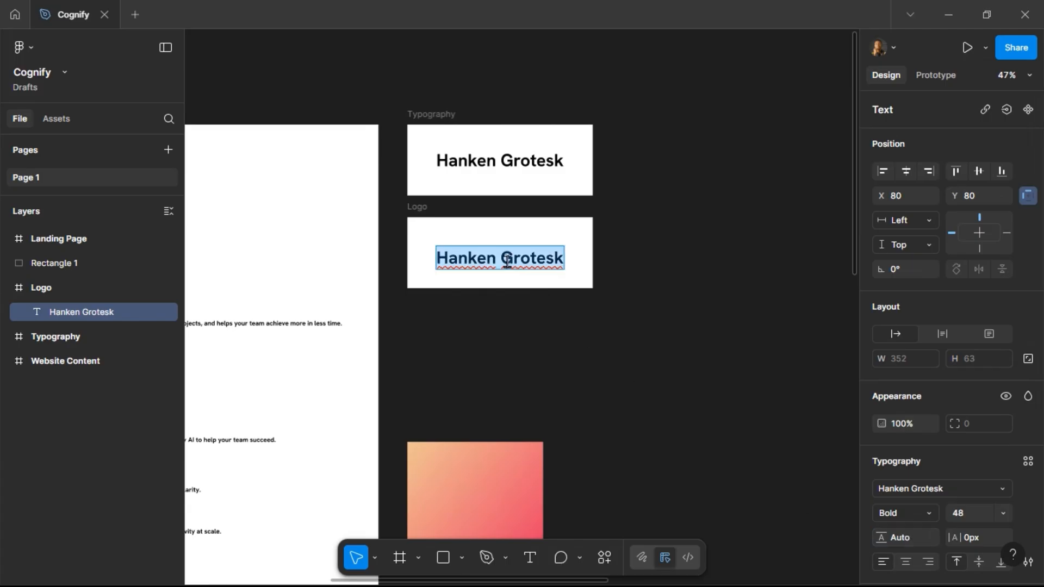
type("Cognify")
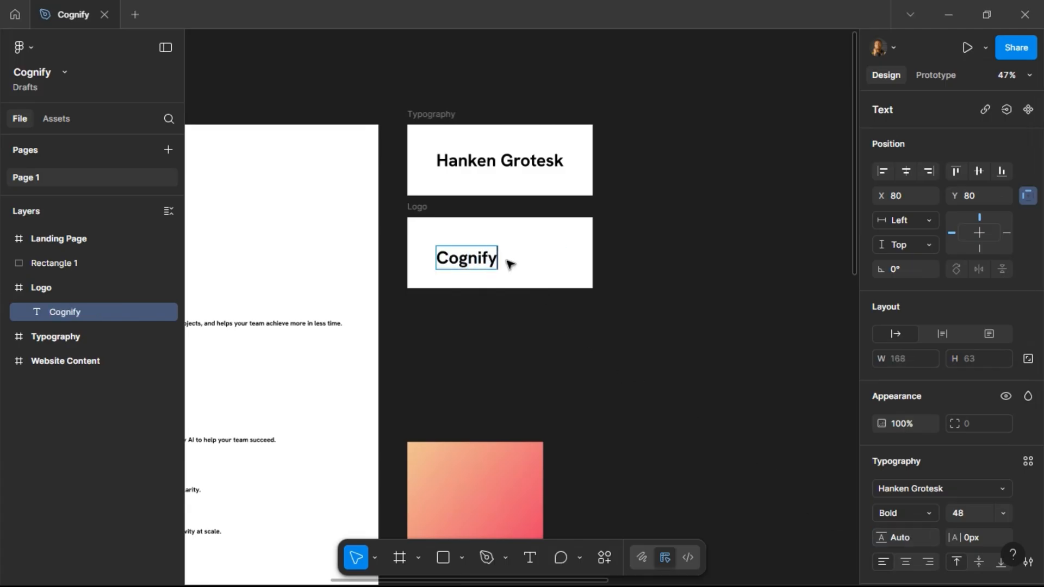
key("Escape")
left_click_drag(471, 266, 494, 258)
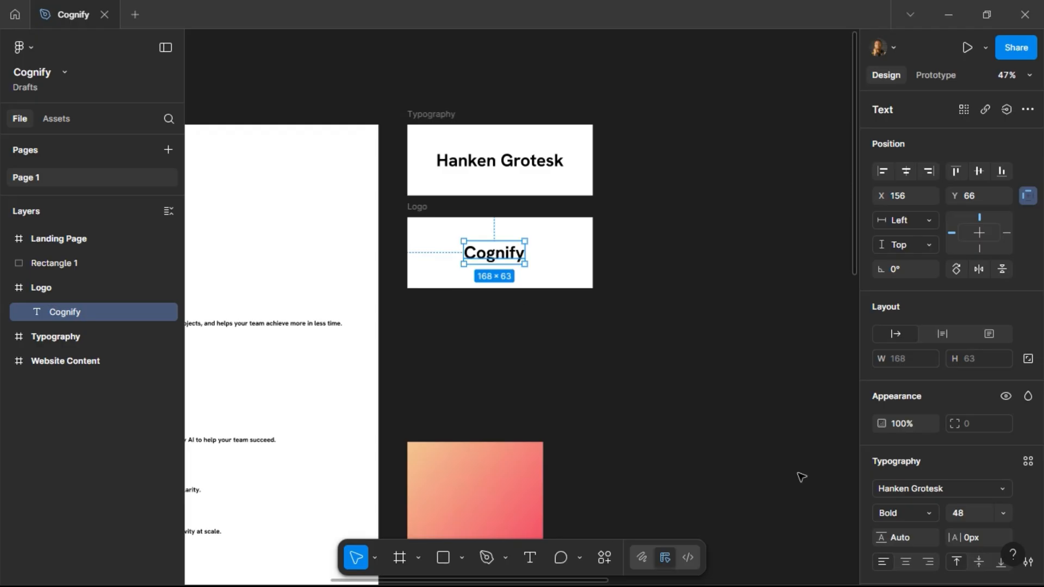
Change the Cognify text's font to Orbitron.
left_click(945, 488)
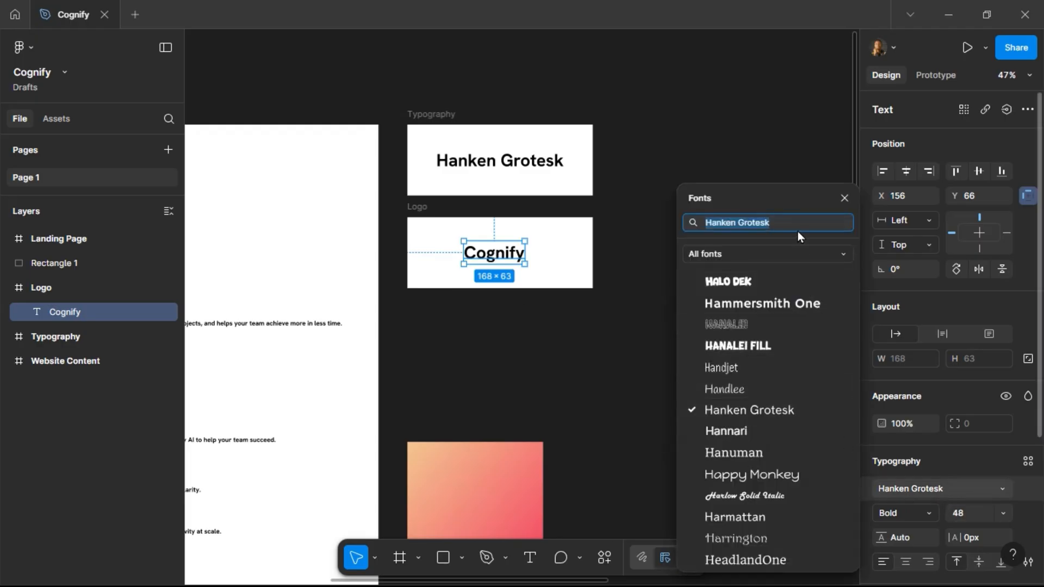
type("orb")
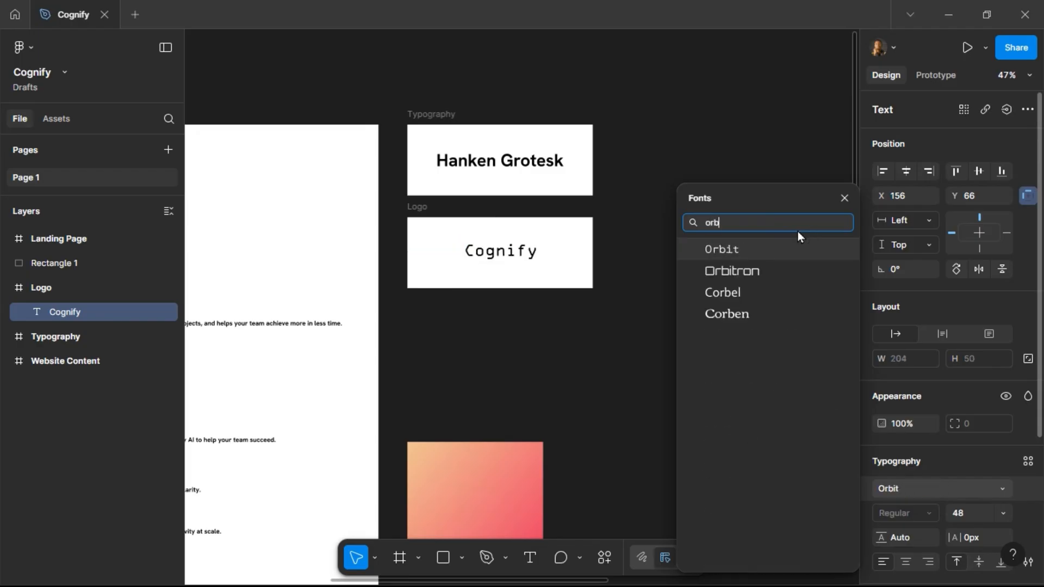
left_click(793, 271)
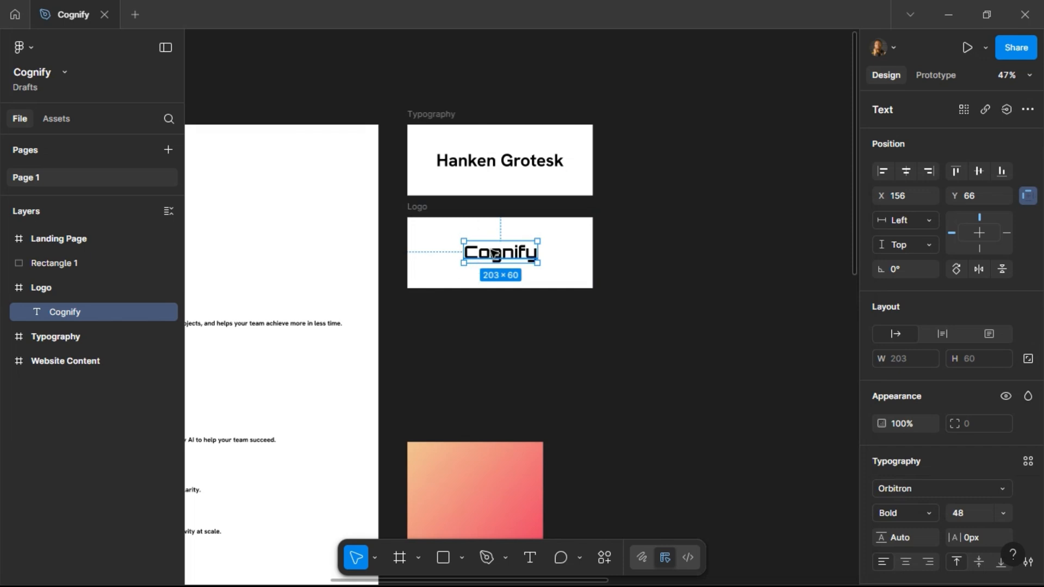
Centre the Cognify text in the Logo frame at X 193, Y 68.
scroll(496, 256, "up", 3)
left_click_drag(503, 254, 522, 254)
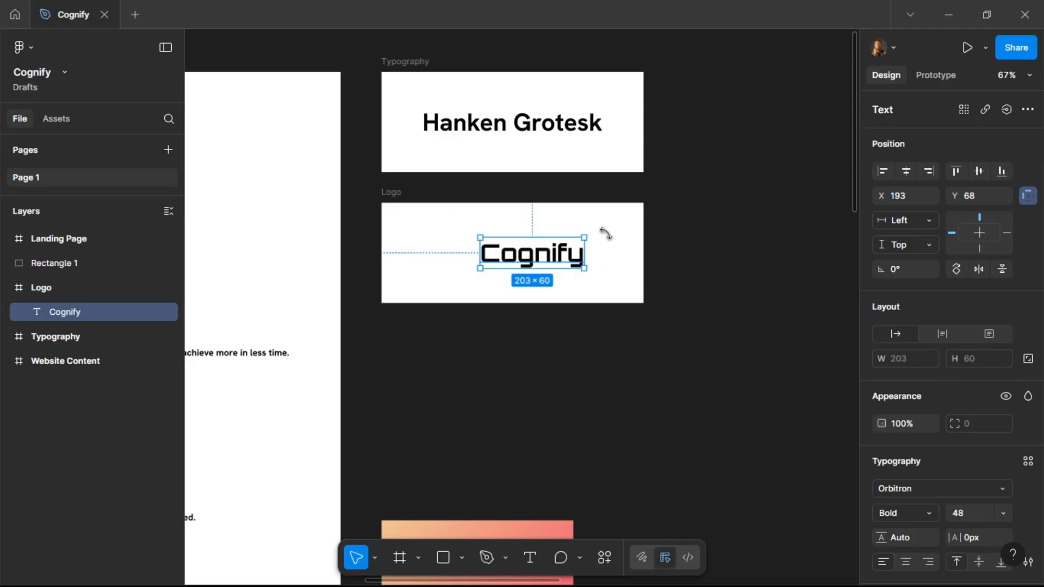
right_click(684, 218)
mouse_move(702, 347)
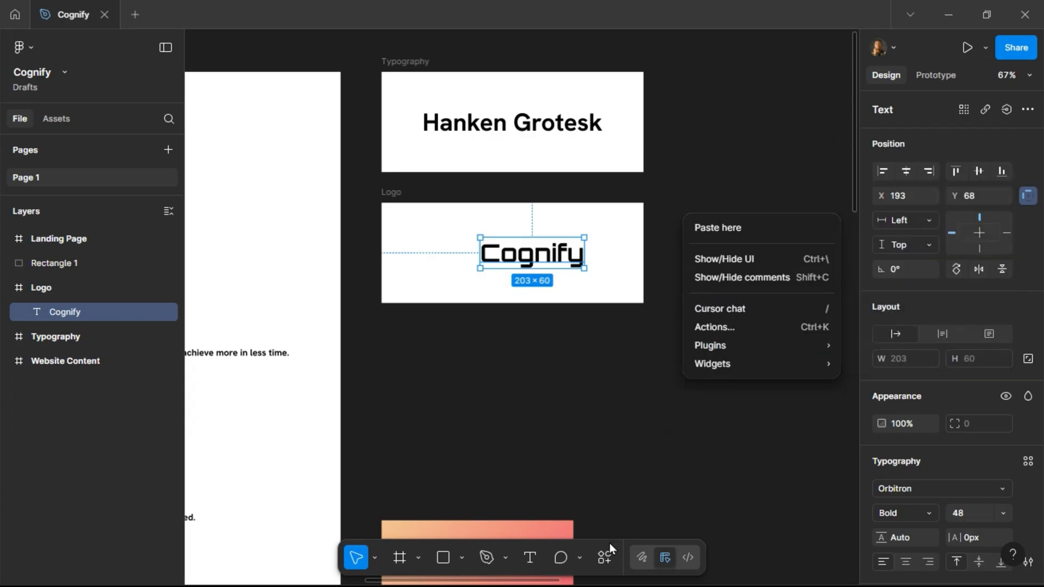
mouse_move(822, 346)
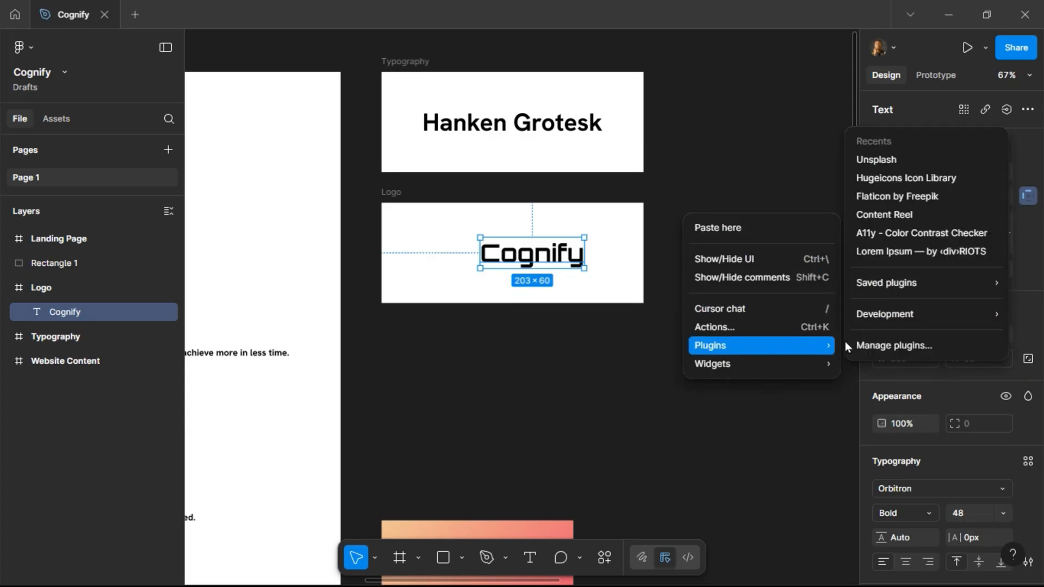
mouse_move(924, 283)
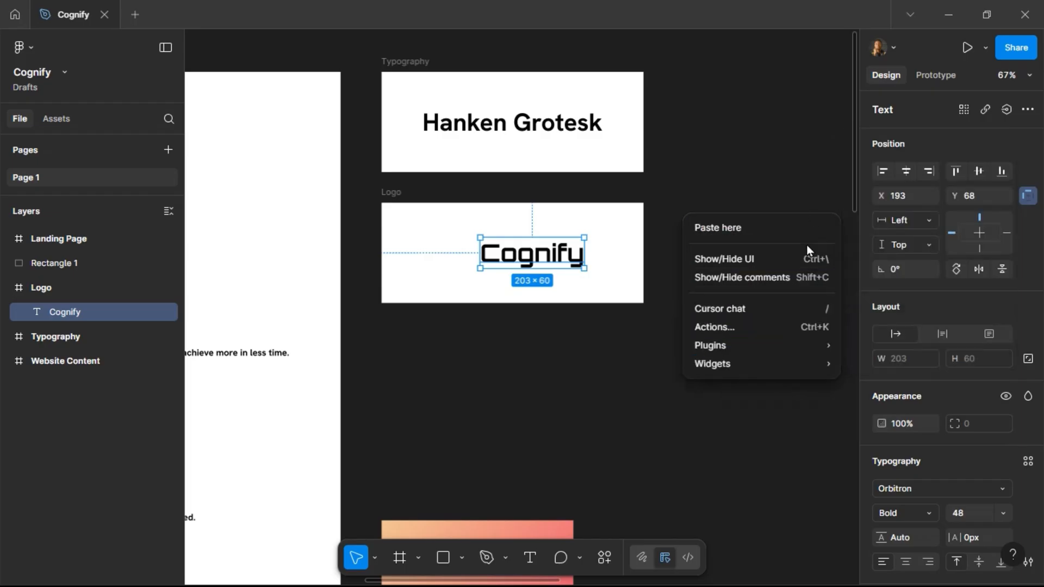
left_click(631, 467)
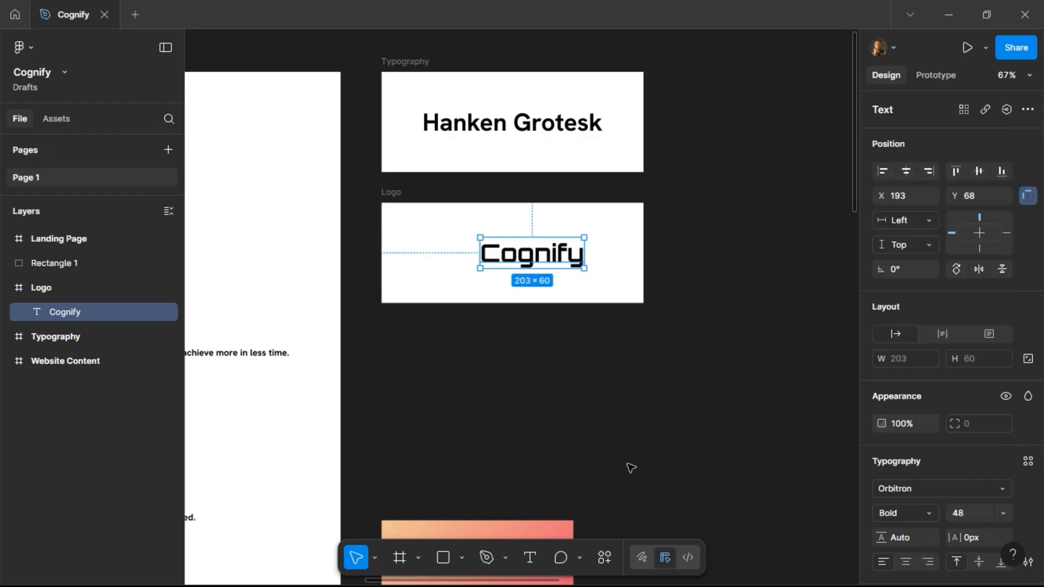
Open the Hugeicons Icon Library plugin from the actions search.
left_click(605, 559)
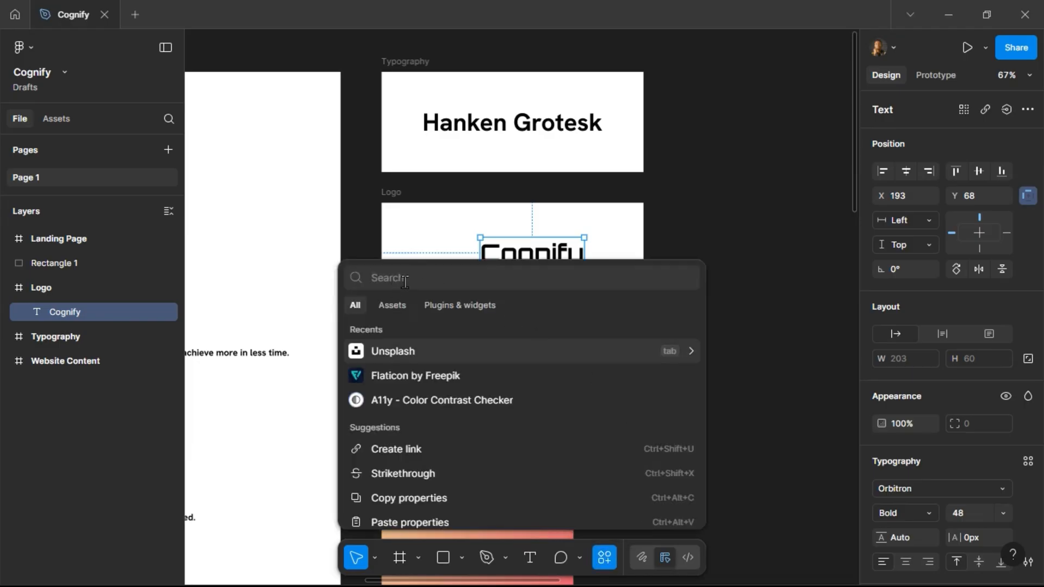
type("h")
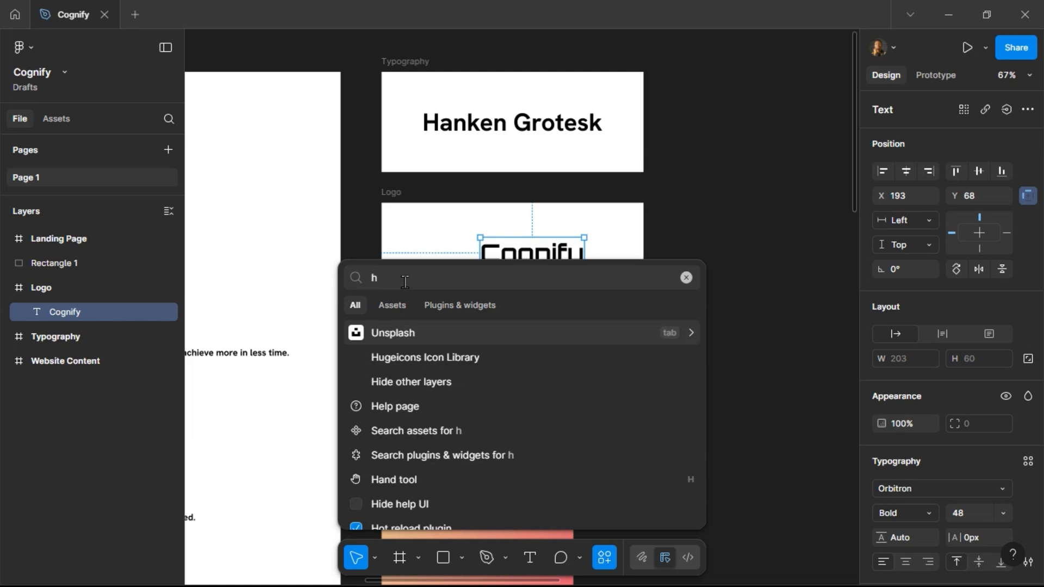
type("uge")
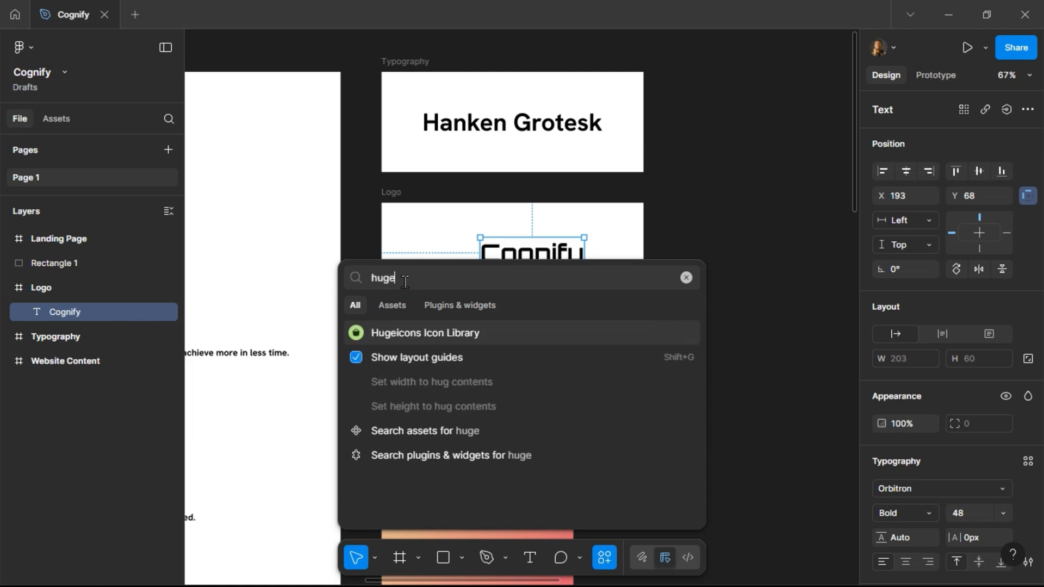
type("icons")
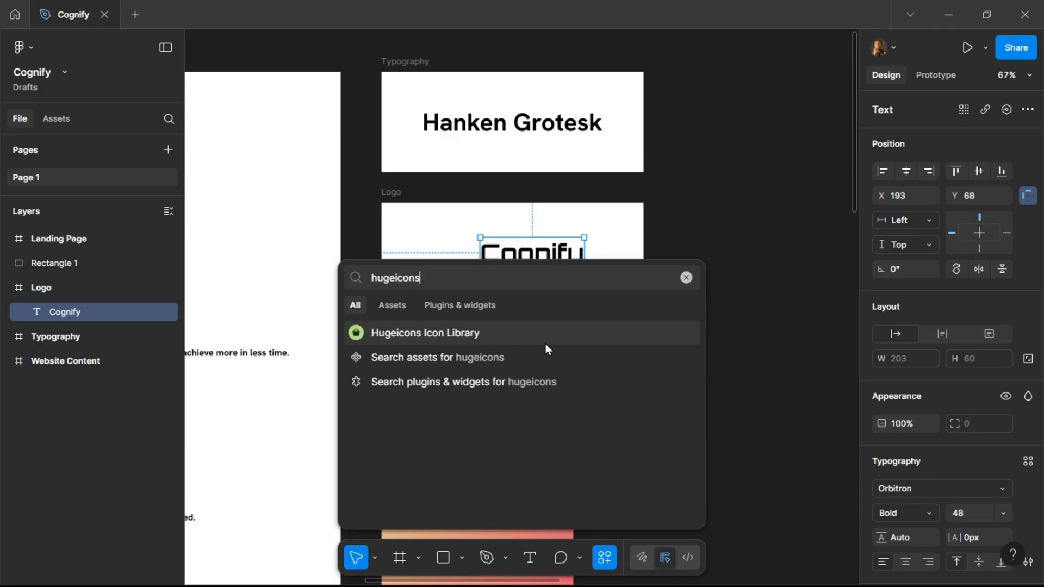
left_click(454, 338)
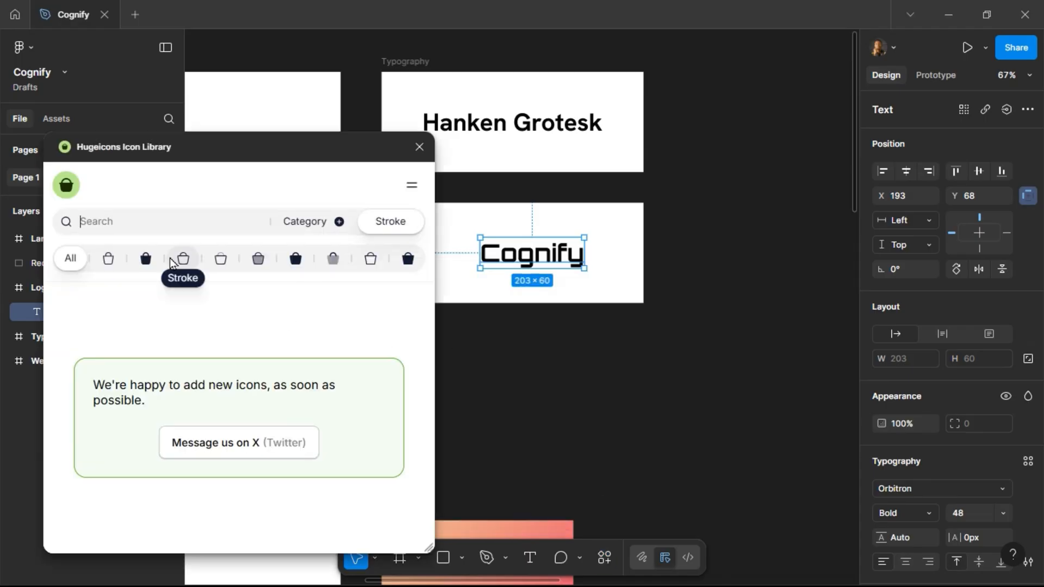
Switch the icon style to Stroke Rounded, search the library for ai, and insert the ai-chip icon into the Logo frame.
left_click(182, 258)
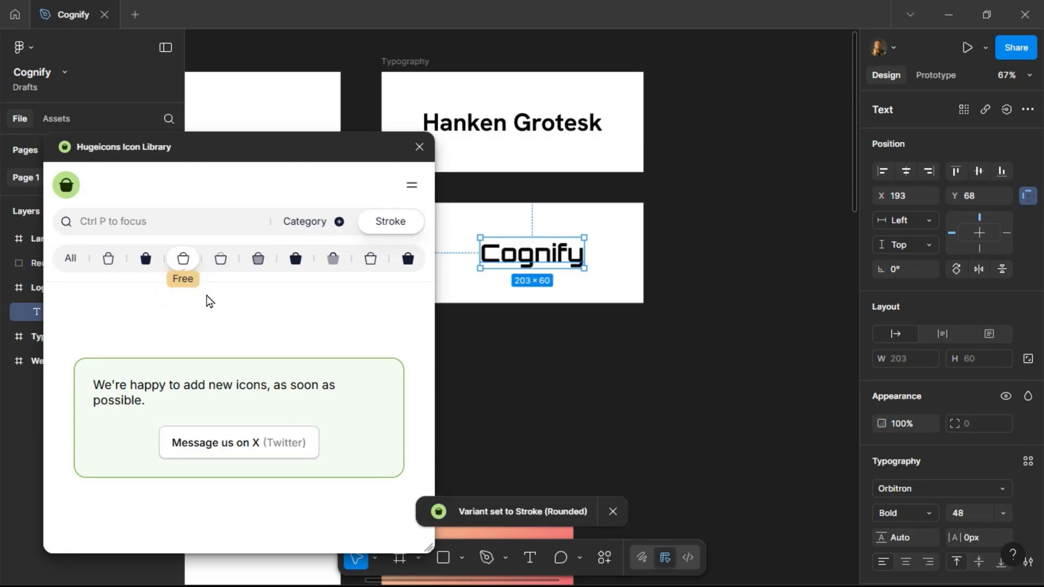
left_click(141, 222)
type("ai")
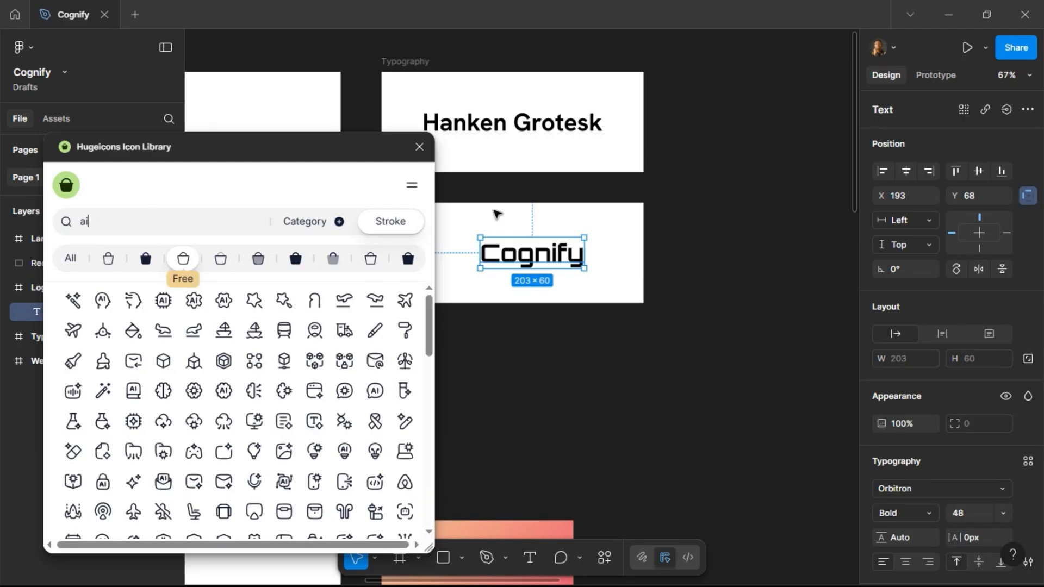
scroll(495, 213, "left", 5)
key("Escape")
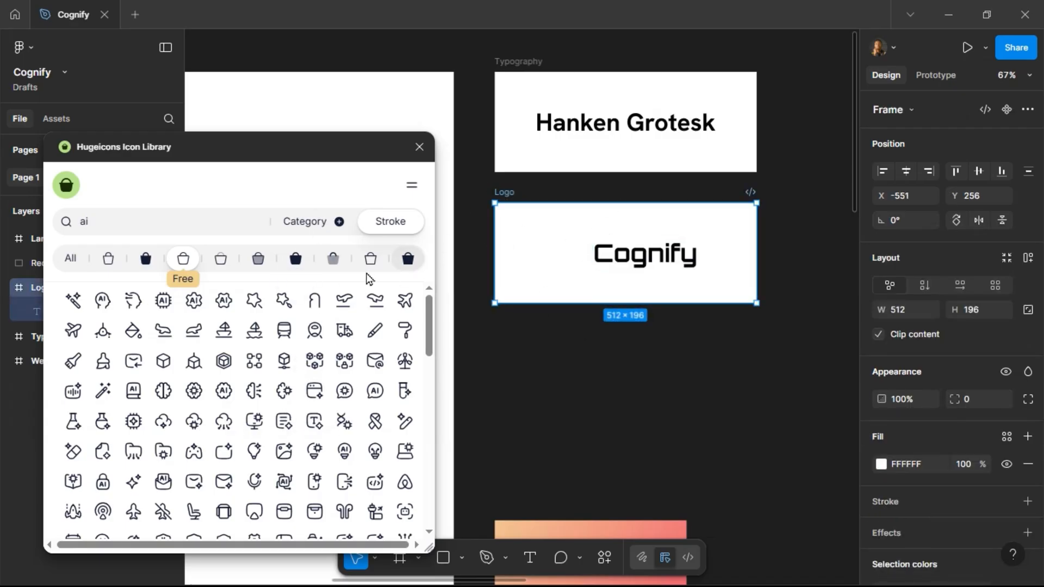
left_click(135, 424)
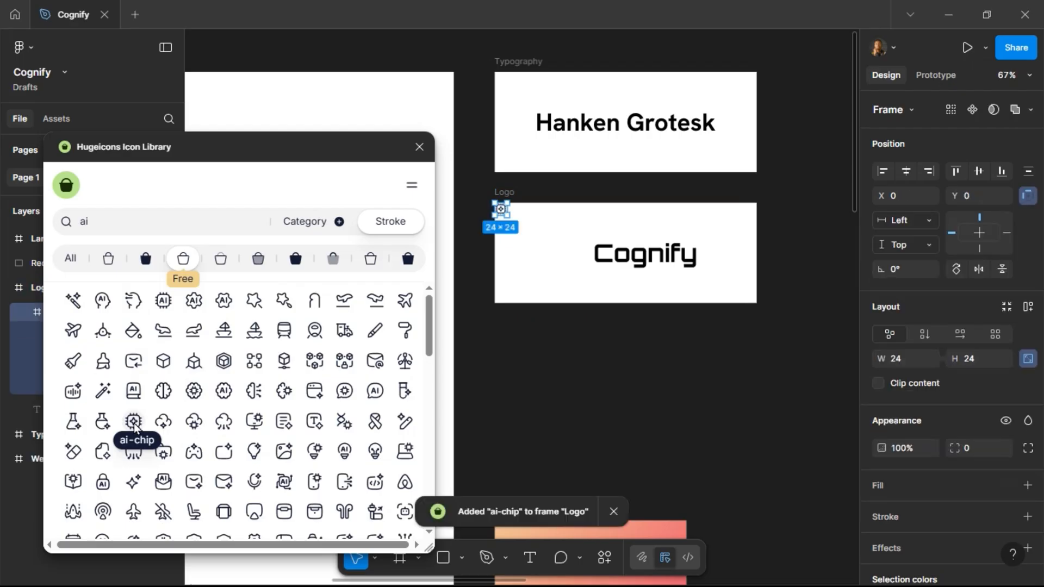
Move the ai-chip icon beside the text at X 103, Y 92 and resize it to 40 × 40.
left_click_drag(502, 211, 554, 258)
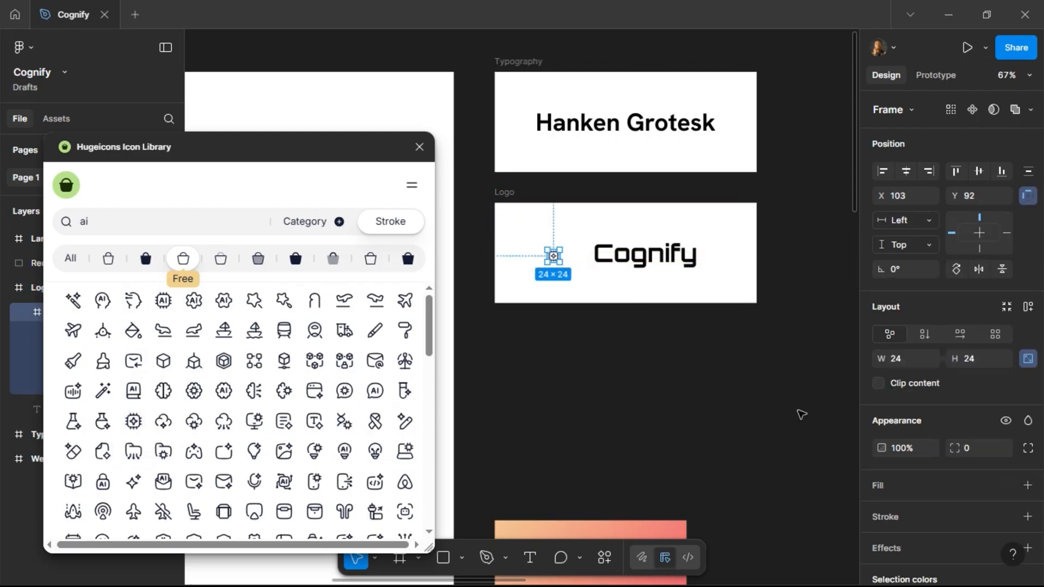
left_click(990, 363)
key("Return")
Set the Cognify text's font size to 24.
left_click(647, 253)
left_click(976, 515)
type("24")
key("Return")
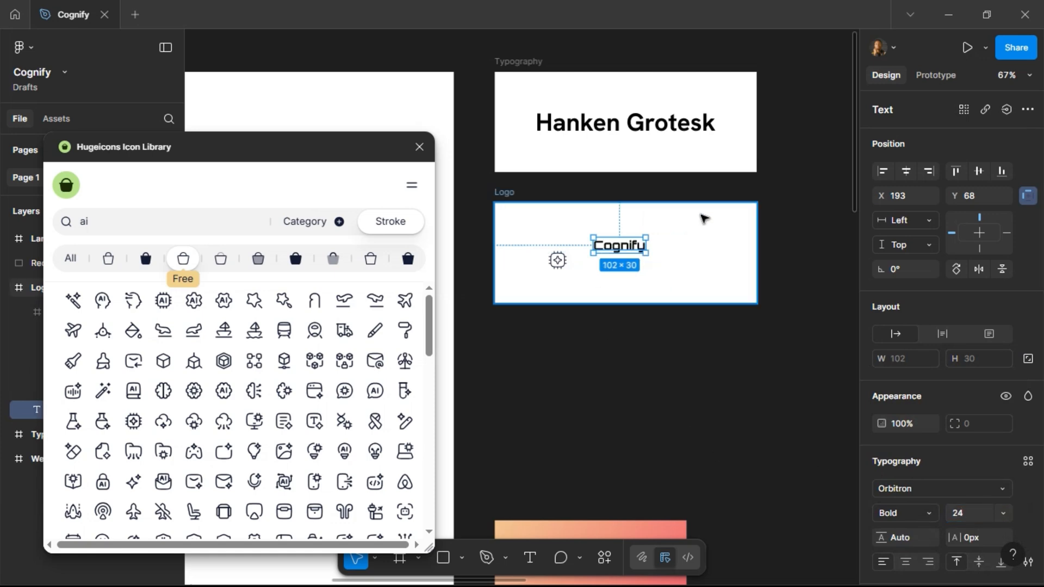
Close the plugin and give the ai-chip icon's vectors a stroke weight of 2 with the Gradient 2 colour style.
scroll(637, 221, "up", 4)
scroll(653, 259, "down", 3)
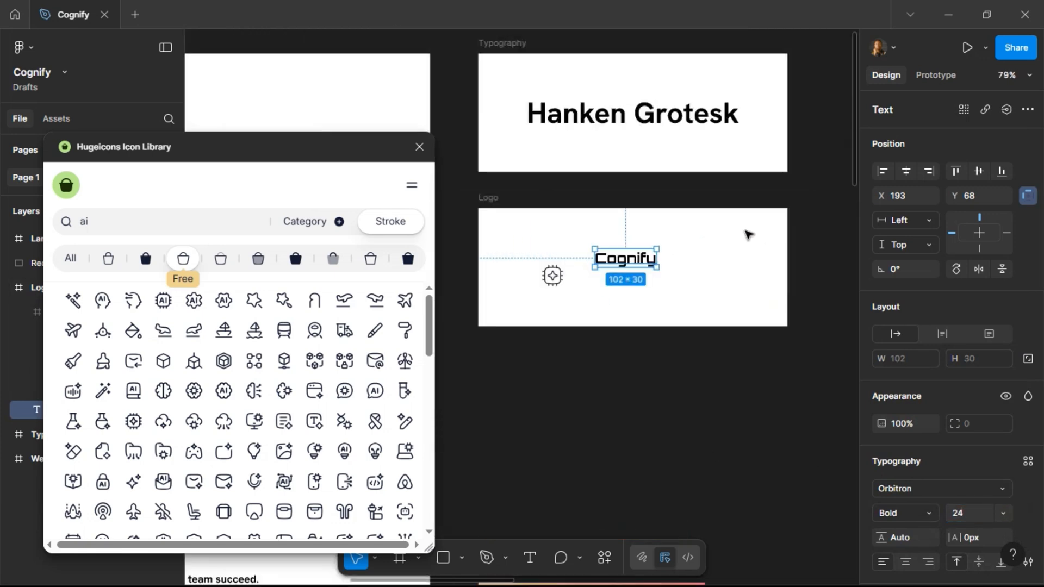
left_click(420, 147)
scroll(647, 285, "up", 2)
left_click(532, 274)
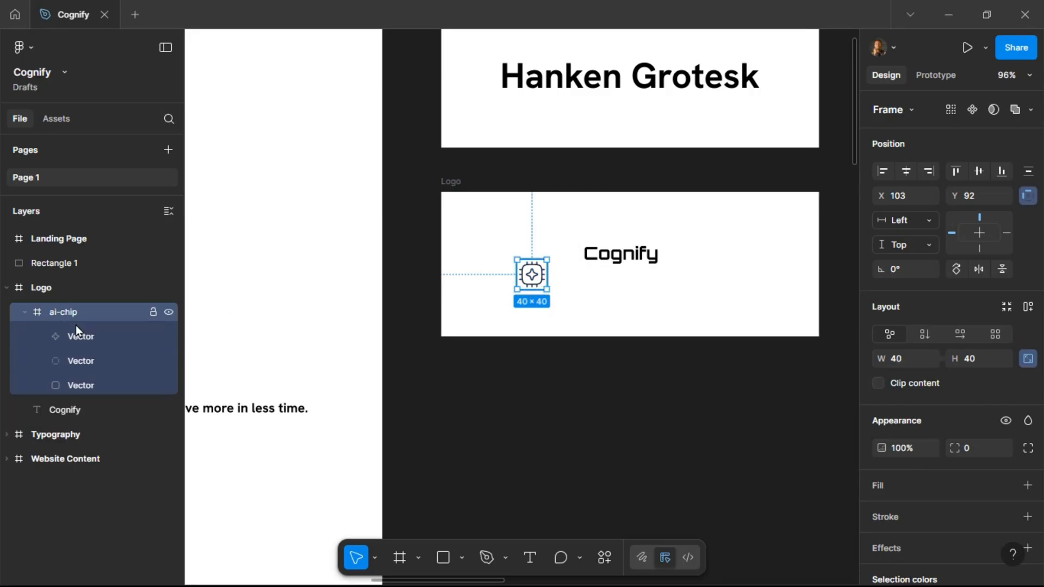
key("Return")
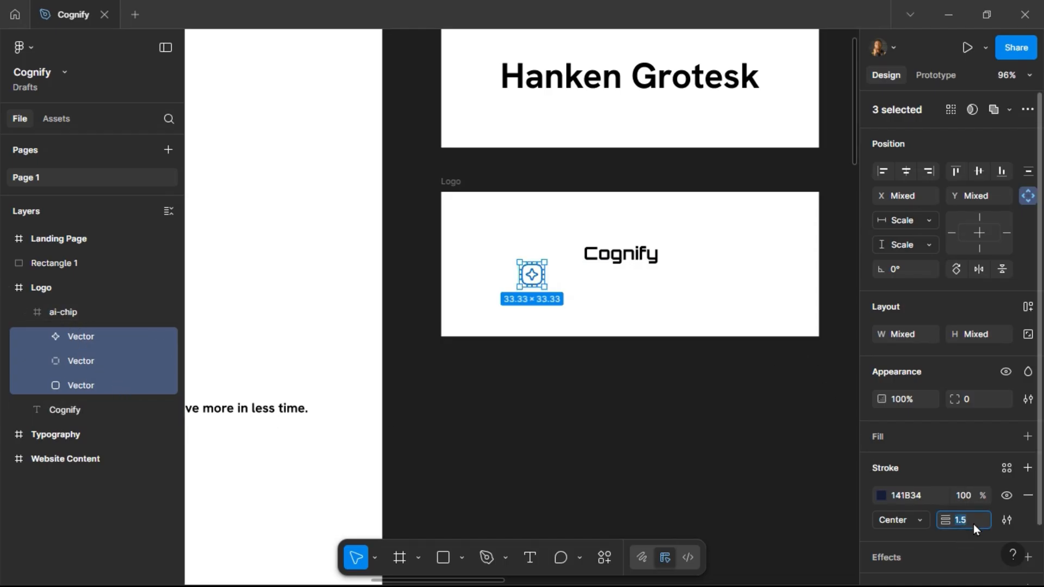
type("2")
key("Return")
left_click(1006, 471)
left_click(784, 392)
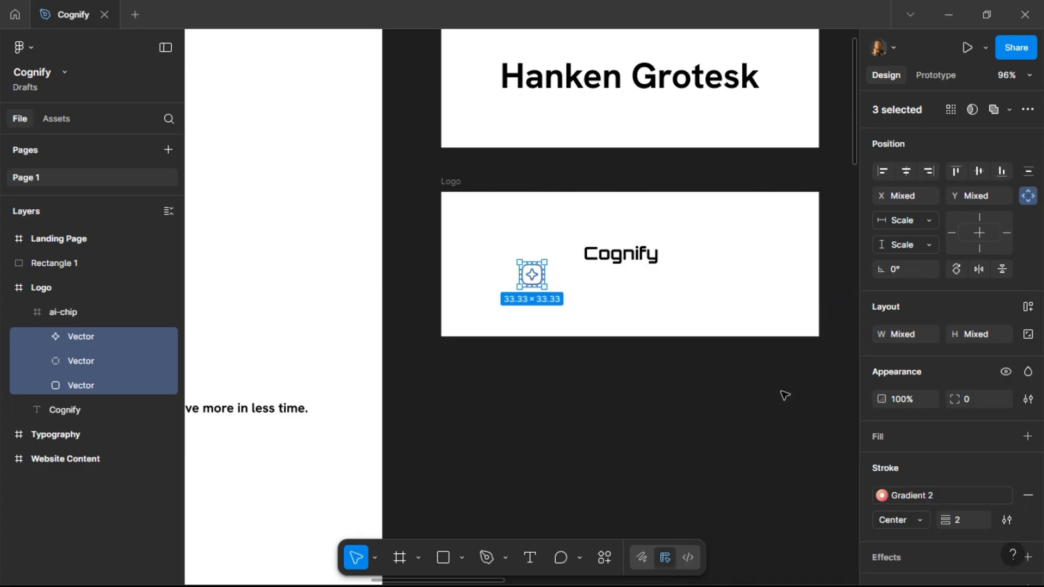
left_click(641, 397)
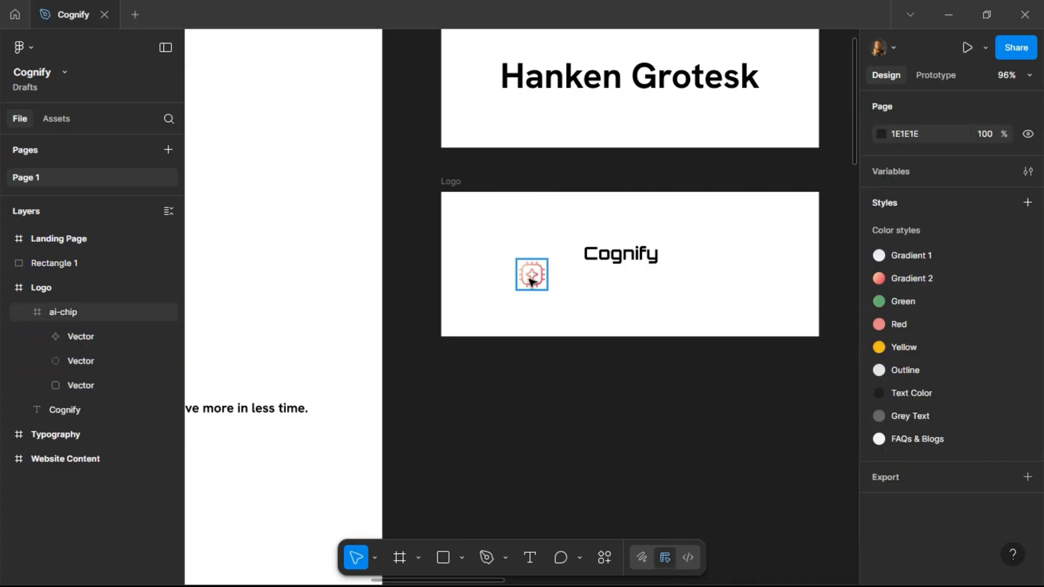
Place the Cognify text right of the icon and wrap both in an auto layout frame with 8 spacing.
left_click(615, 264)
left_click_drag(615, 264, 589, 284)
left_click(539, 278, "shift")
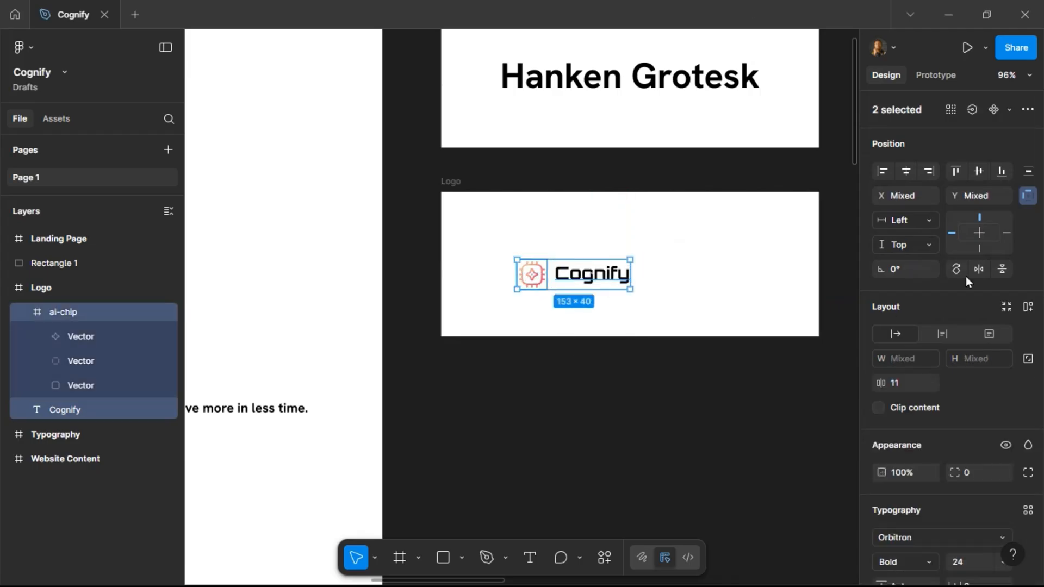
left_click(1024, 308)
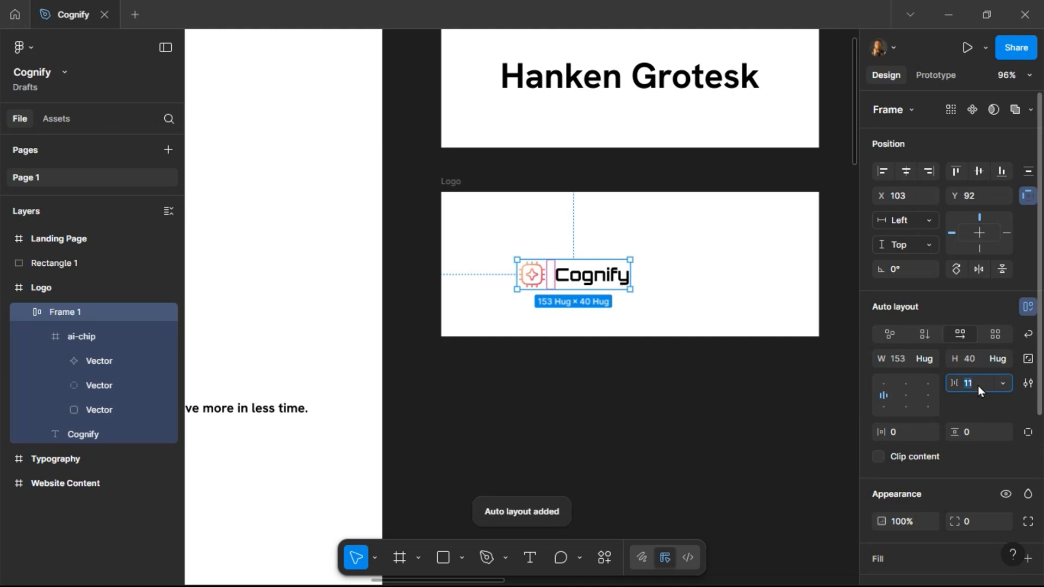
type("8")
key("Return")
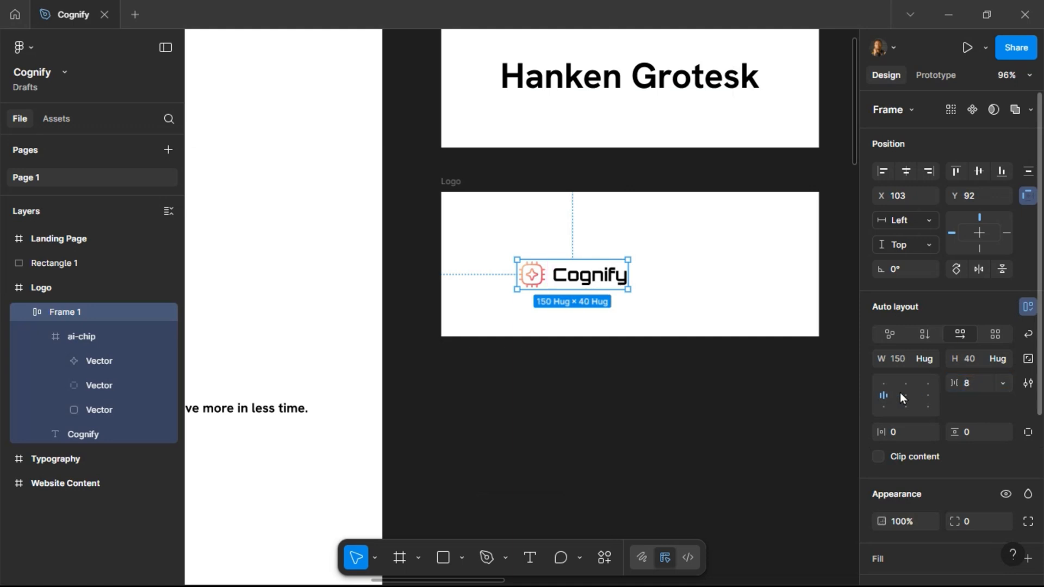
Rename the auto layout frame to Company Logo and collapse its layer.
double_click(72, 315)
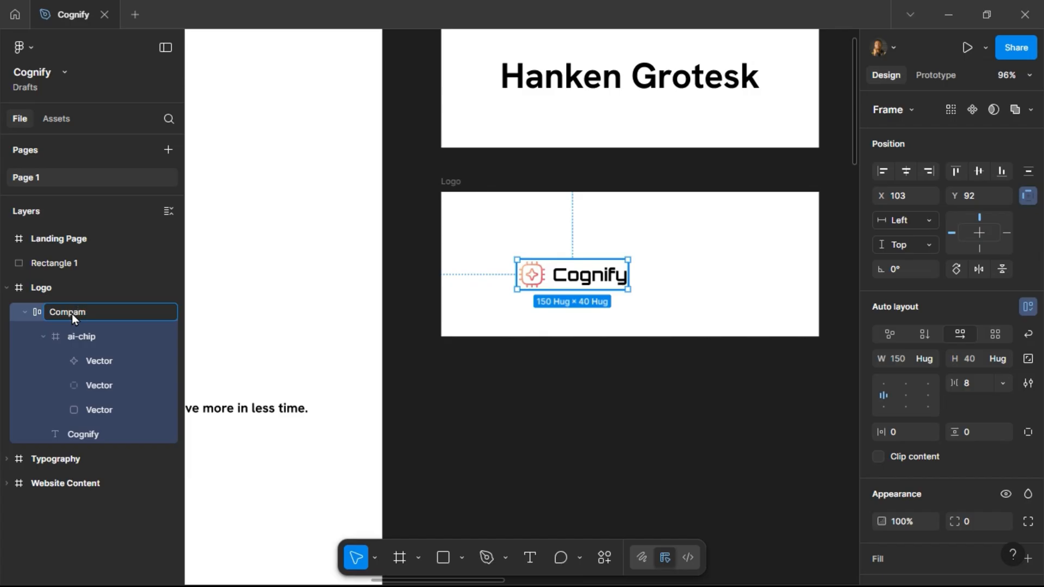
type("Logo")
key("Return")
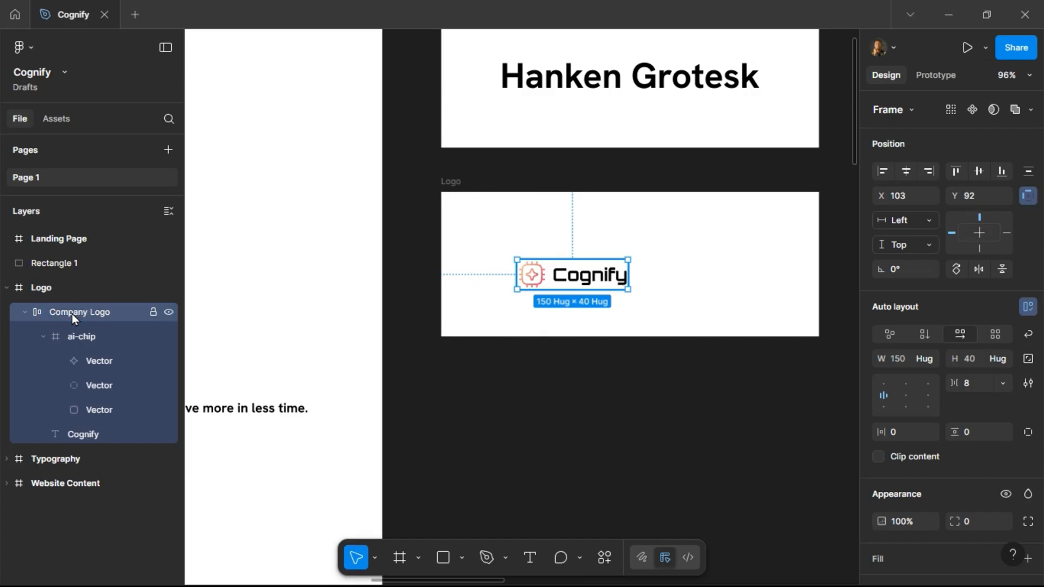
left_click(44, 338)
left_click(25, 313)
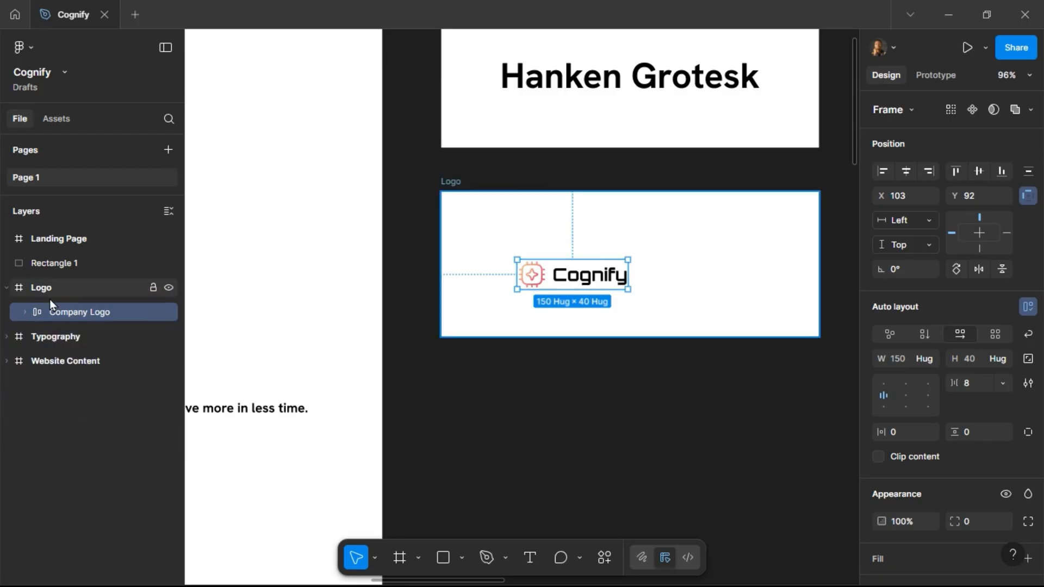
Move the Company Logo to X 80, Y 80 inside the Logo frame, matching the Typography text's padding.
scroll(625, 240, "down", 5)
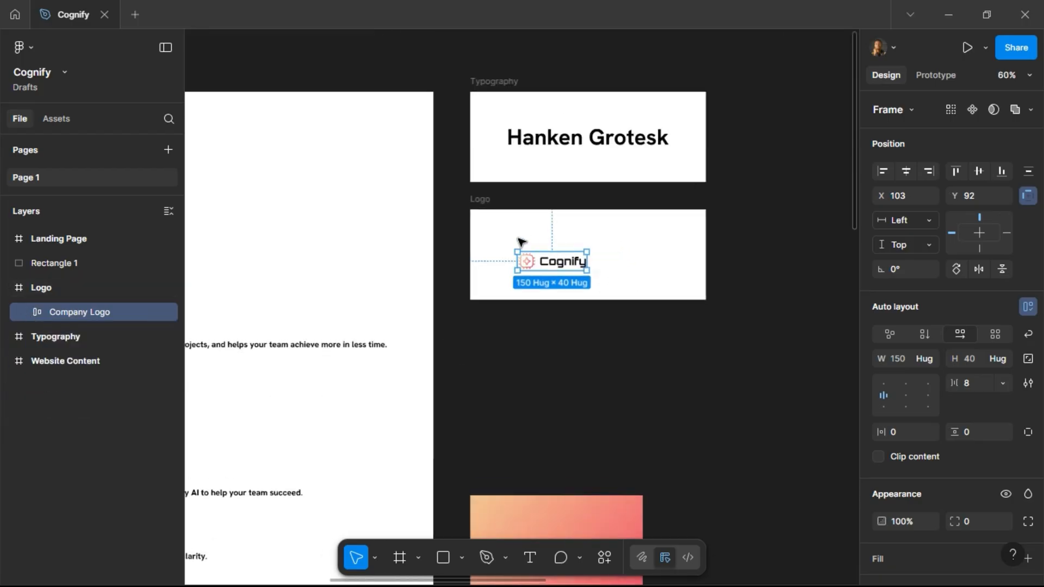
left_click(514, 141)
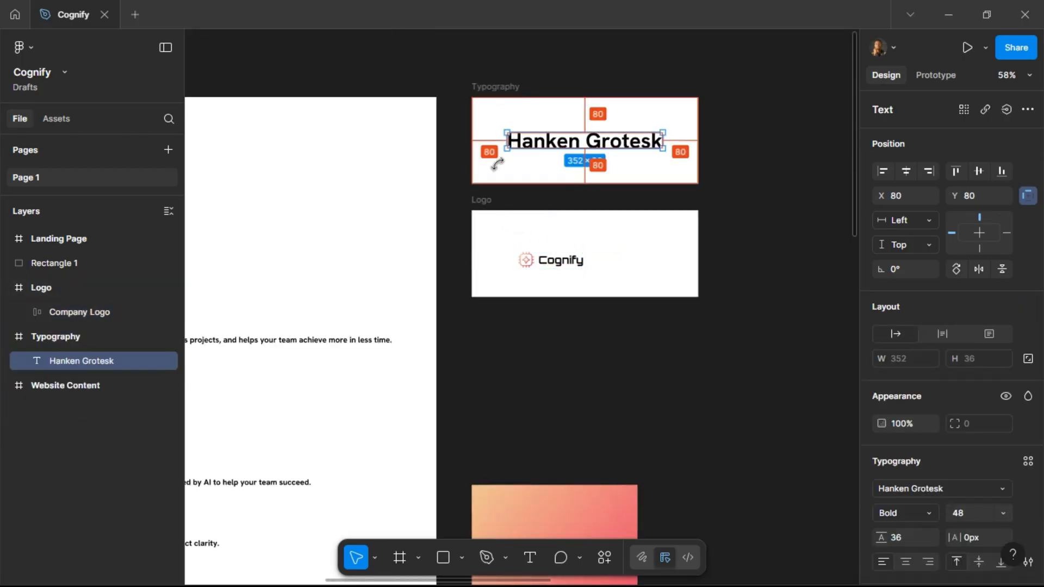
left_click(532, 260)
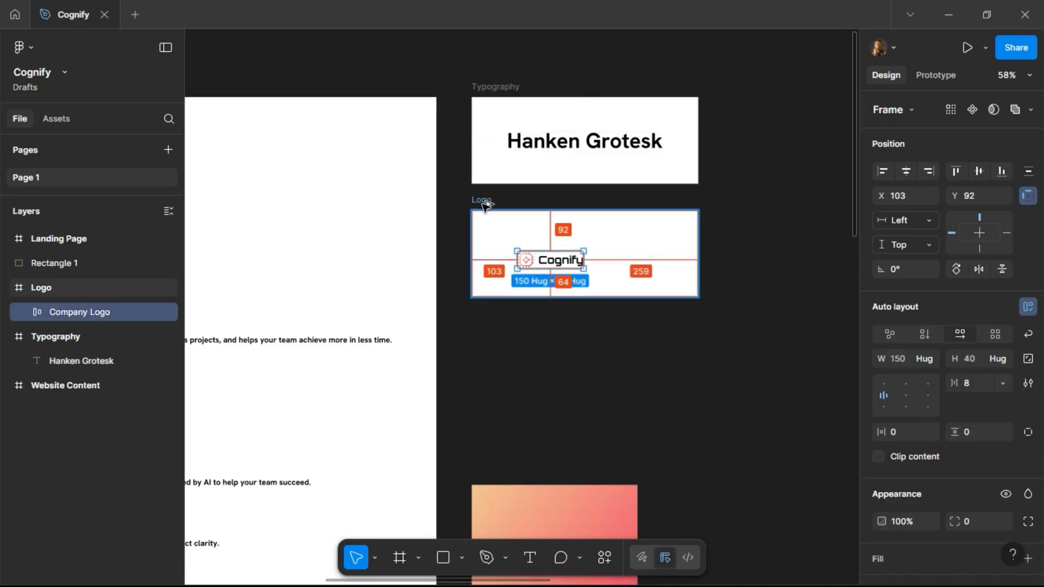
key("Up")
key("Up")
key("shift+Up")
key("alt")
key("Left")
key("shift+Left")
key("shift+Left")
key("shift+Left")
key("Left")
key("Left")
key("alt")
key("shift+Right")
key("alt")
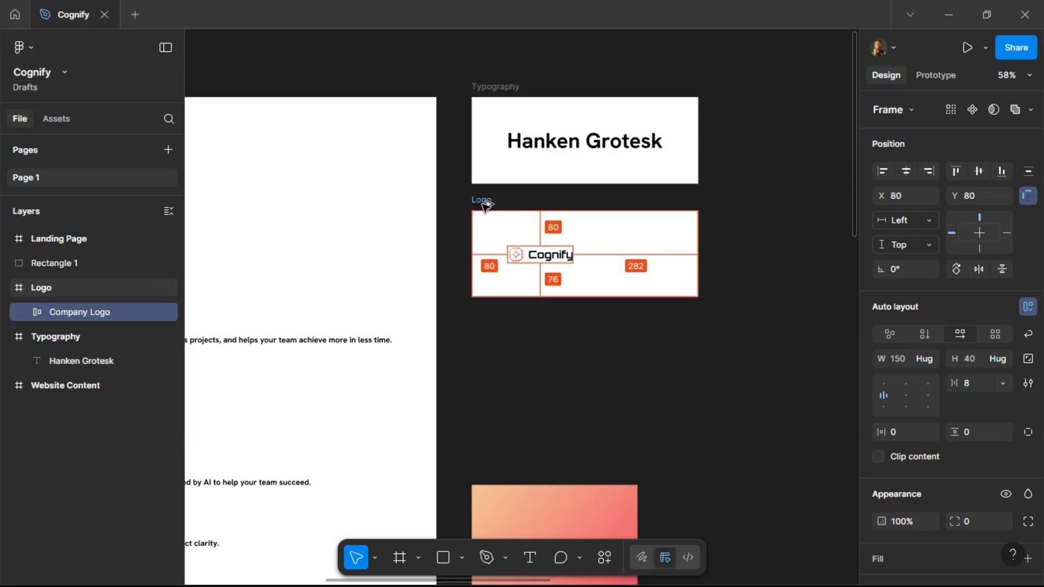
Resize the Logo frame to fit tightly around the Company Logo.
left_click(486, 205)
left_click_drag(698, 240, 610, 247)
mouse_move(554, 291)
left_mouse_down()
mouse_move(555, 278)
mouse_move(555, 298)
left_mouse_up()
key("Return")
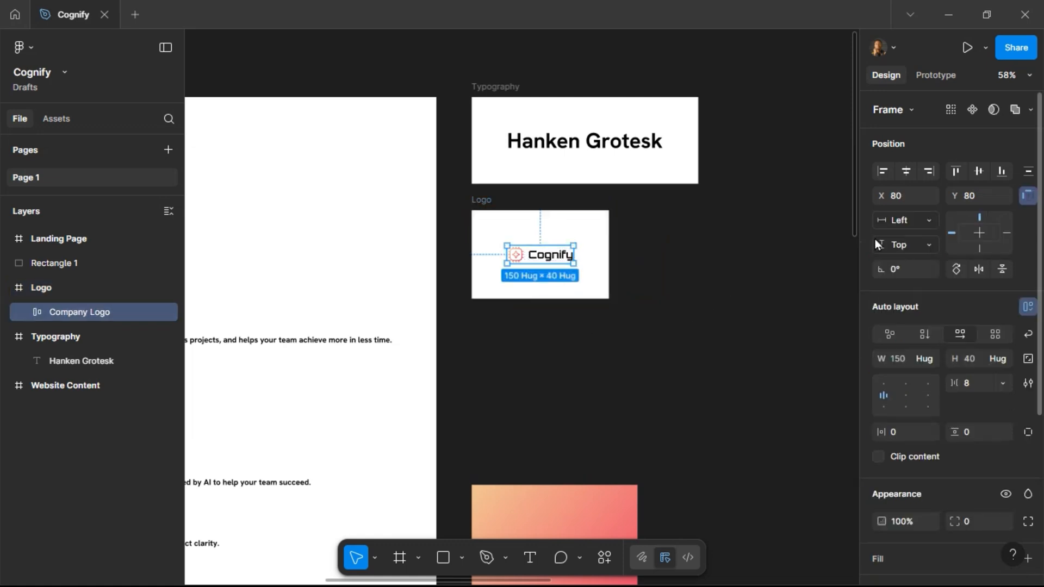
Turn the Company Logo into a component.
left_click(971, 110)
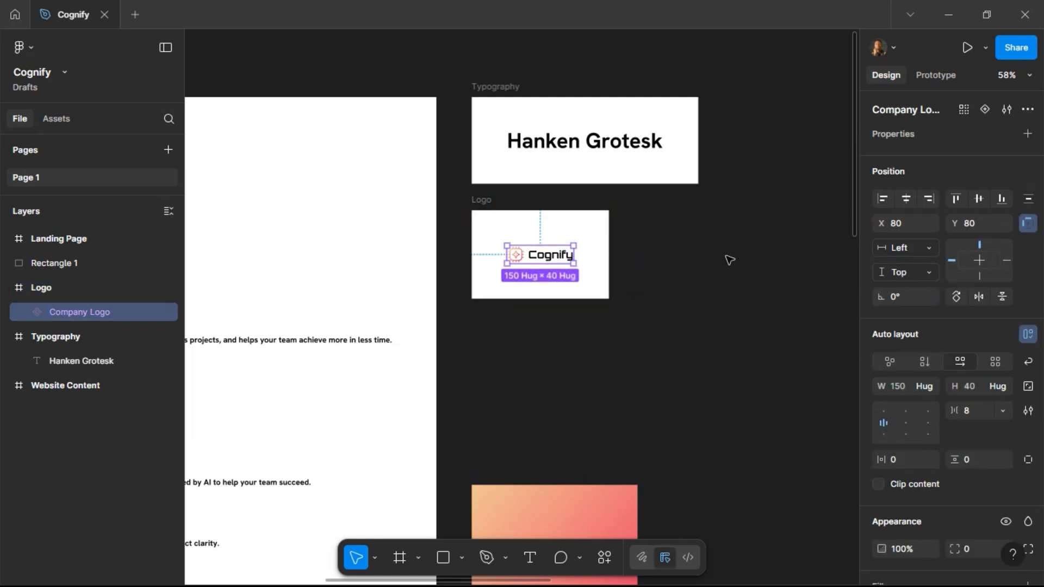
scroll(729, 261, "right", 5)
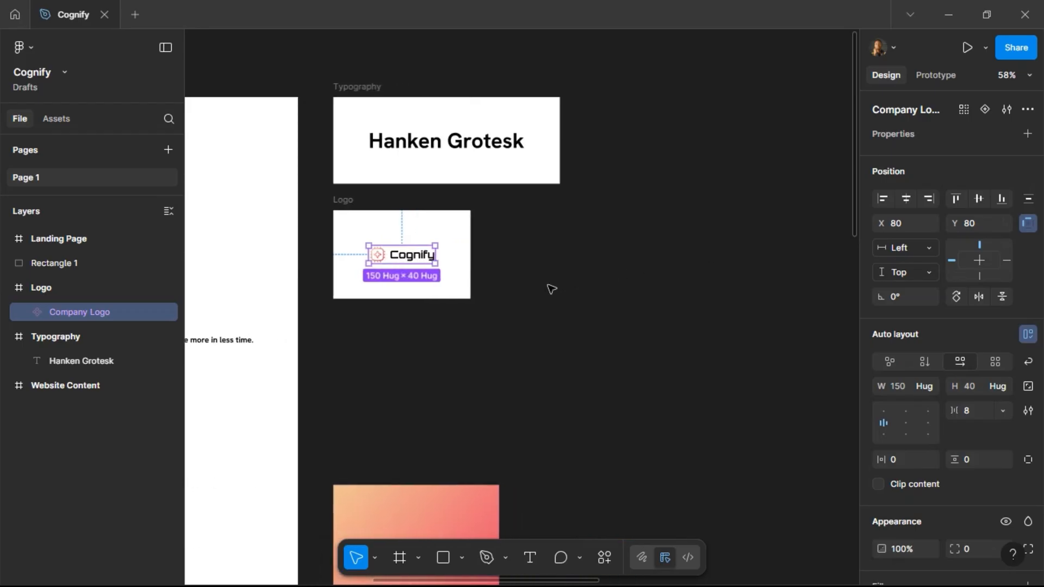
scroll(381, 321, "down", 4)
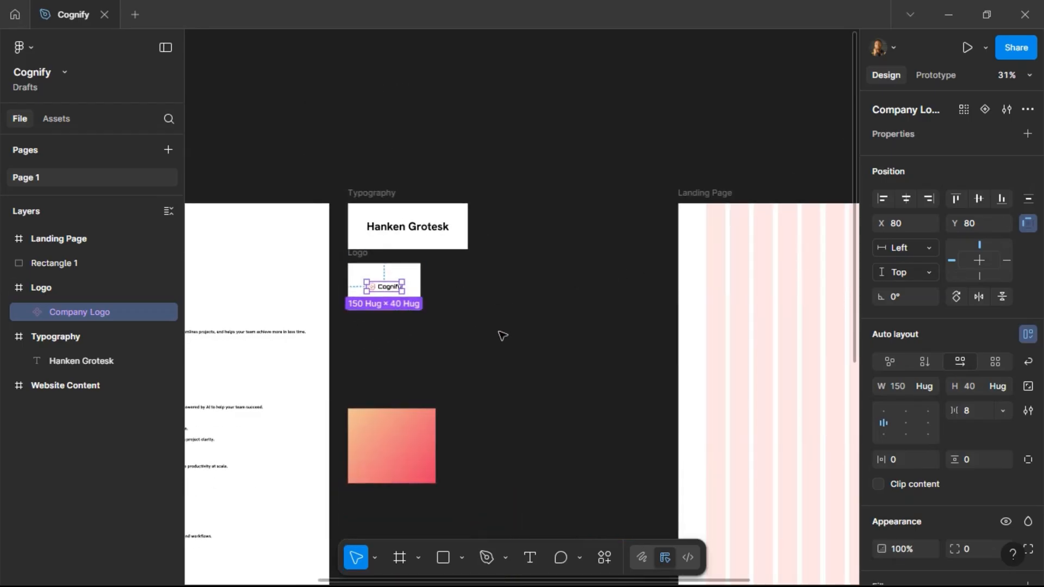
scroll(756, 204, "right", 10)
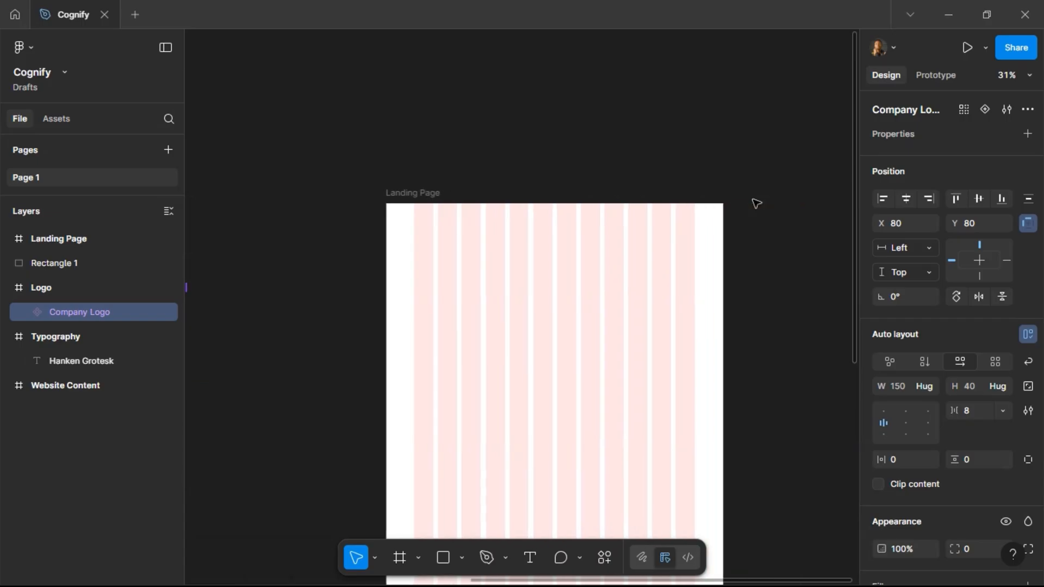
Draw a new frame about 1440 × 100 directly above the Landing Page frame.
scroll(553, 241, "left", 3)
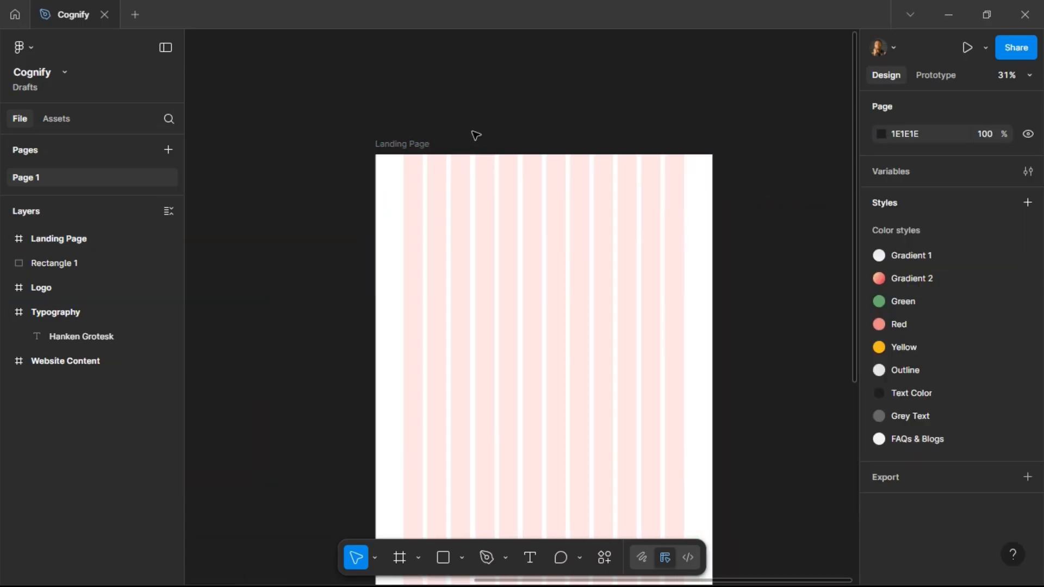
scroll(476, 135, "up", 3)
scroll(493, 222, "up", 4)
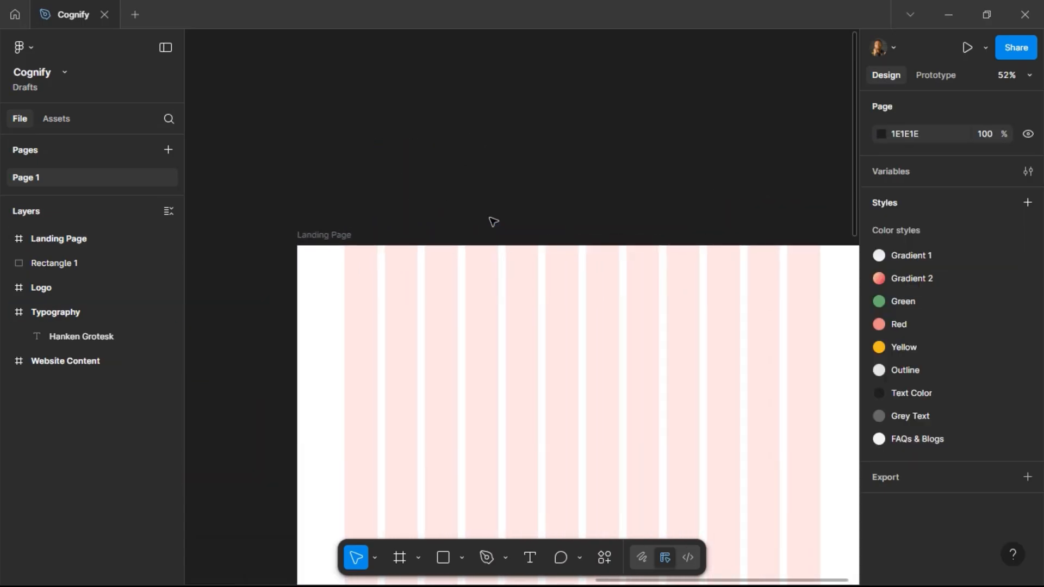
scroll(490, 225, "right", 2)
left_click(438, 272)
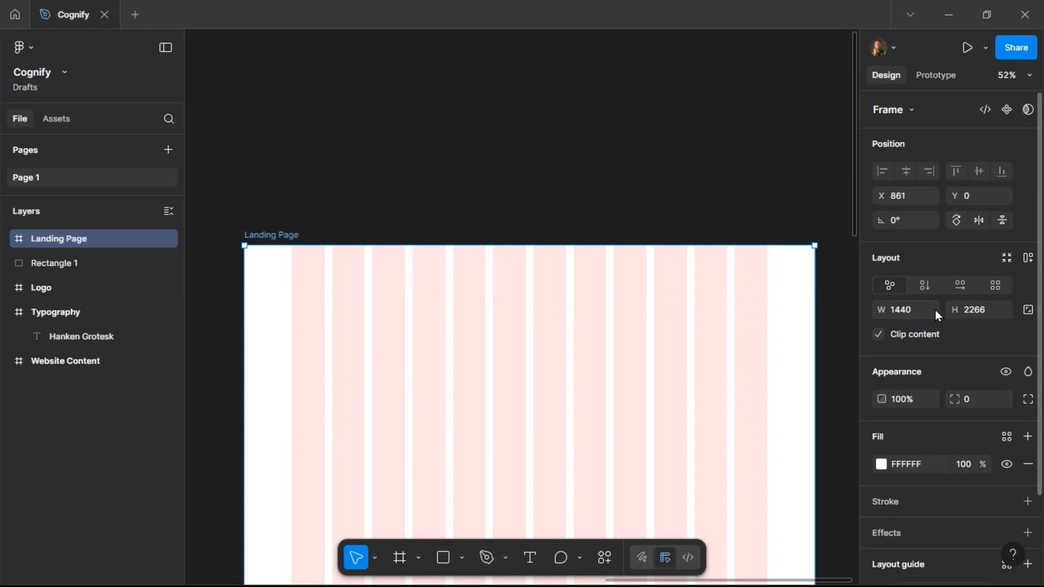
left_click(400, 558)
mouse_move(245, 174)
left_mouse_down()
mouse_move(828, 214)
mouse_move(815, 214)
left_mouse_up()
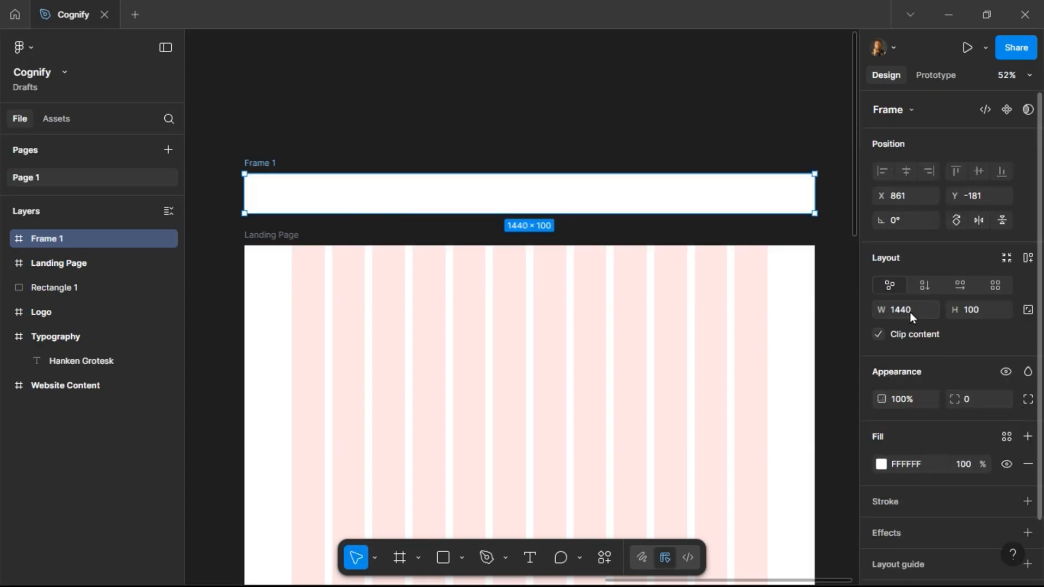
Rename the new frame to Nav Bar and set its height to 80.
double_click(268, 164)
type("Nav Ba")
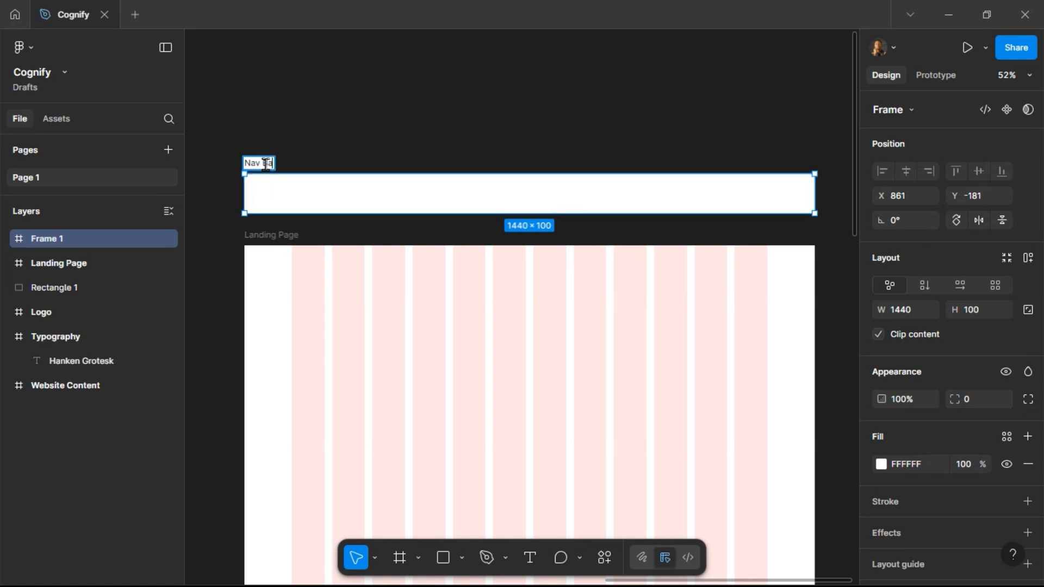
type("r")
key("Return")
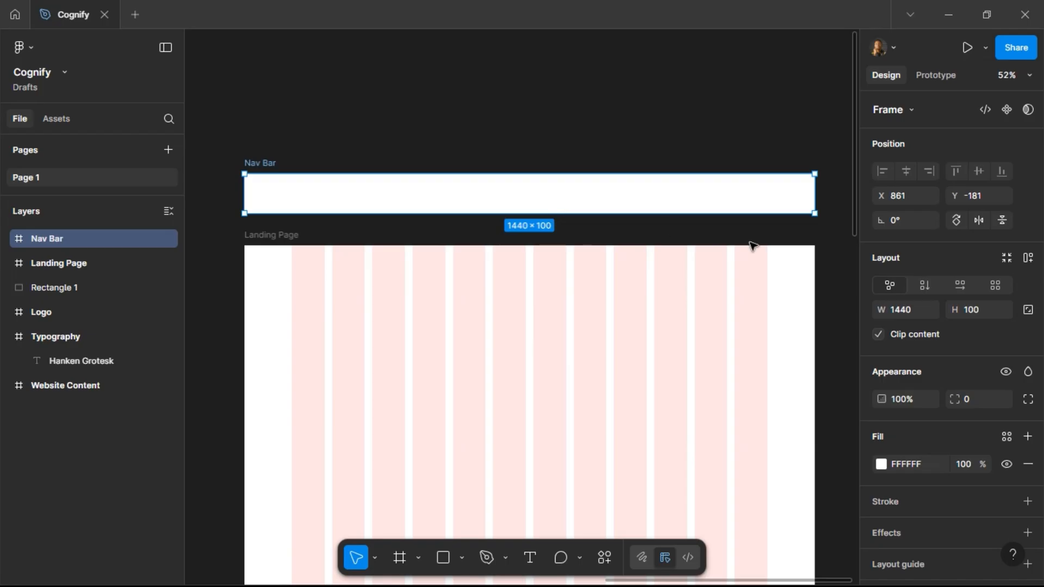
type("80")
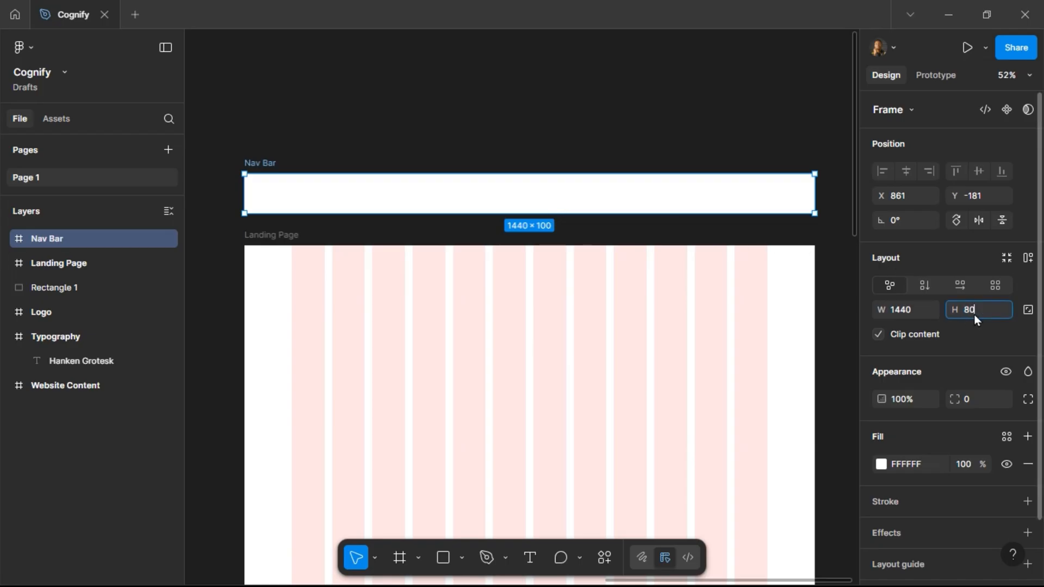
key("Return")
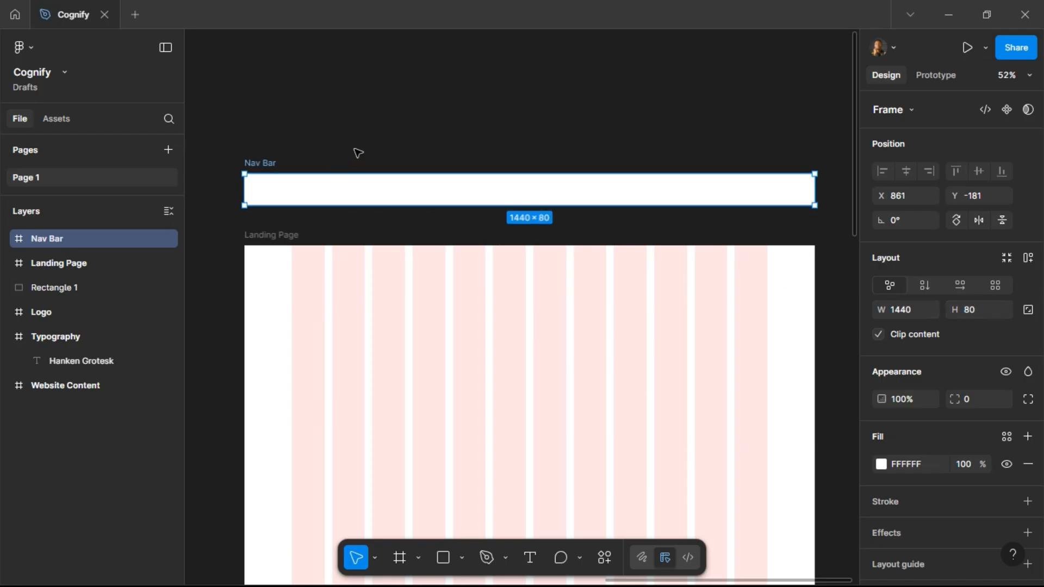
Copy the Company Logo component and paste an instance into the Nav Bar frame.
scroll(356, 156, "left", 10)
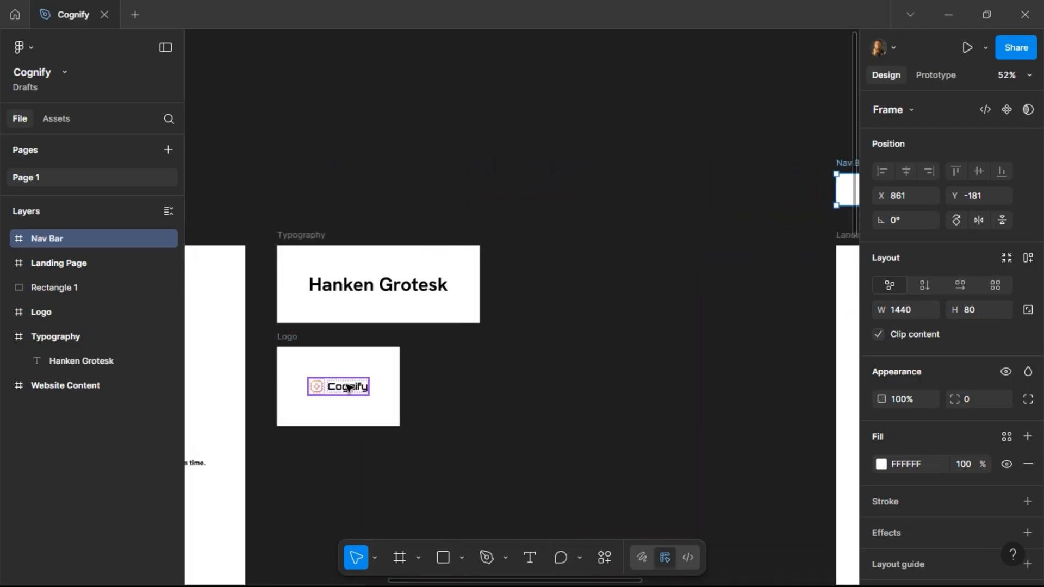
left_click(350, 388)
key("ctrl+c")
scroll(523, 347, "right", 10)
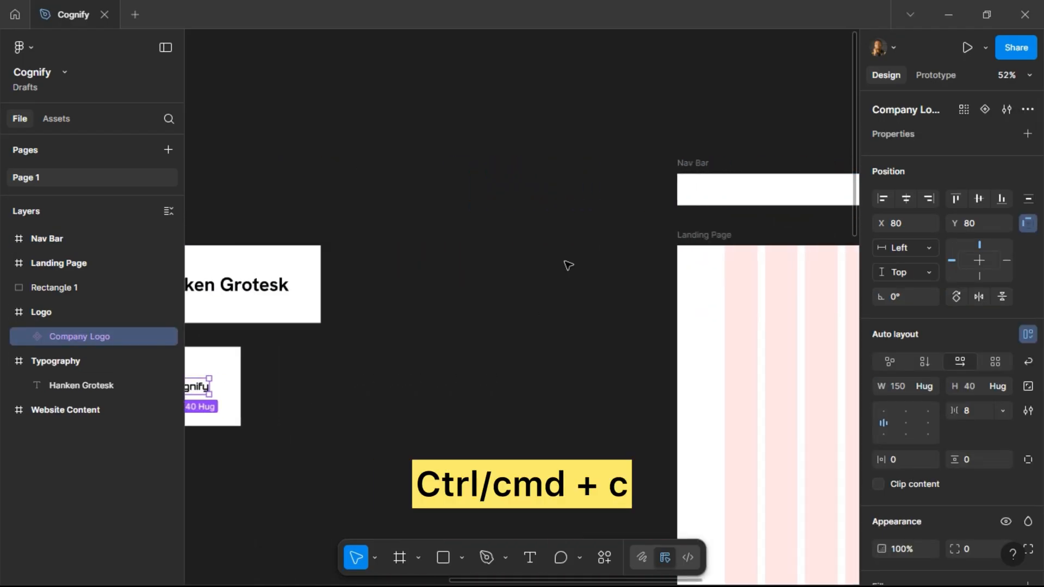
left_click(261, 187)
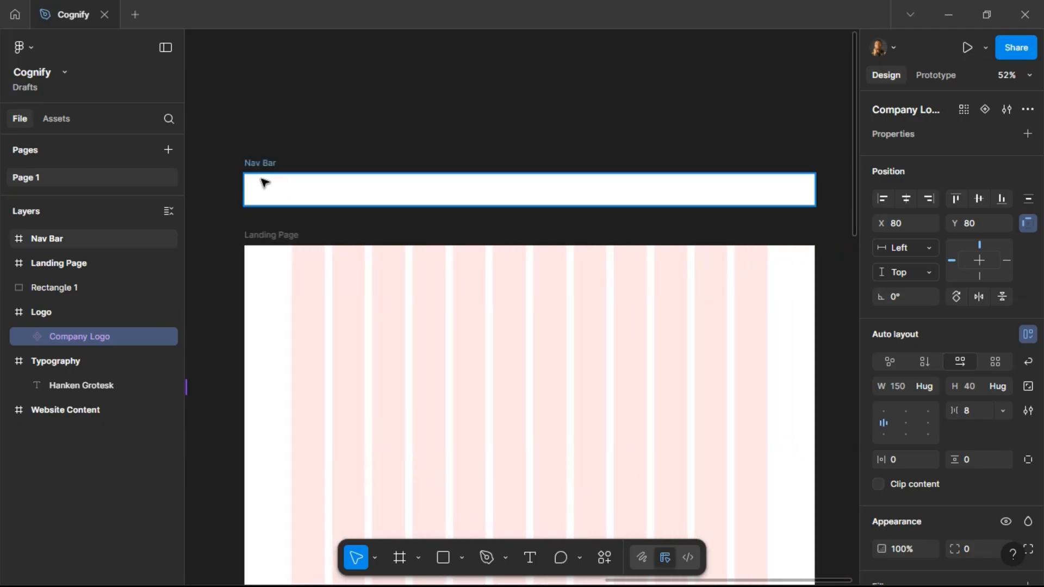
key("ctrl+v")
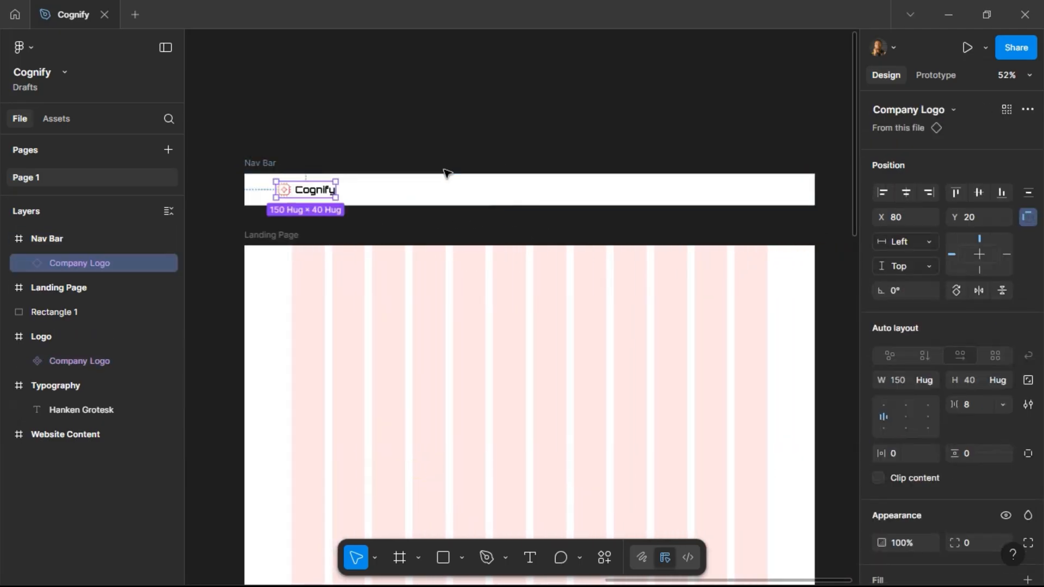
left_click(256, 166)
scroll(948, 430, "down", 5)
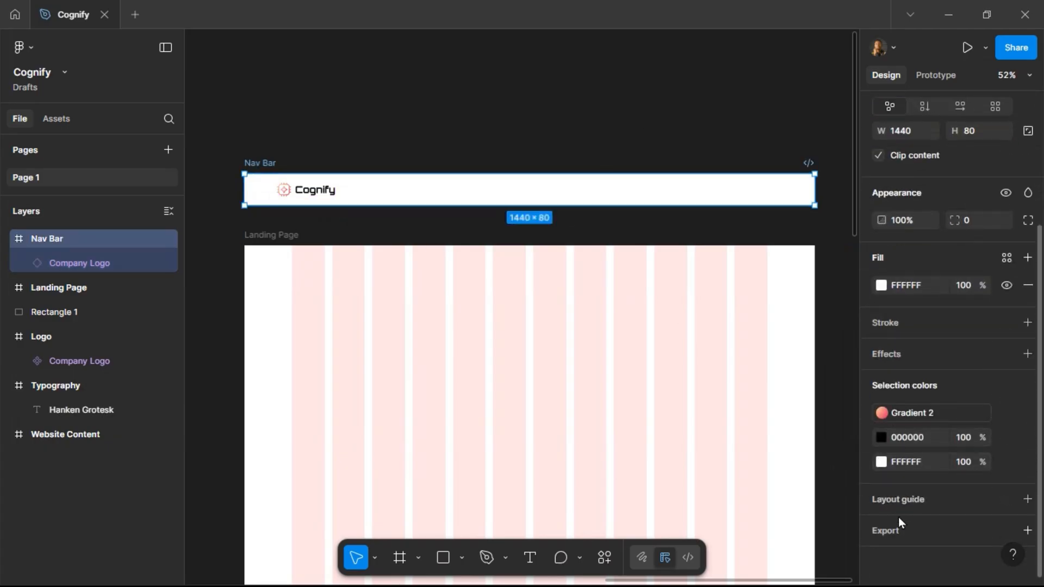
left_click(953, 501)
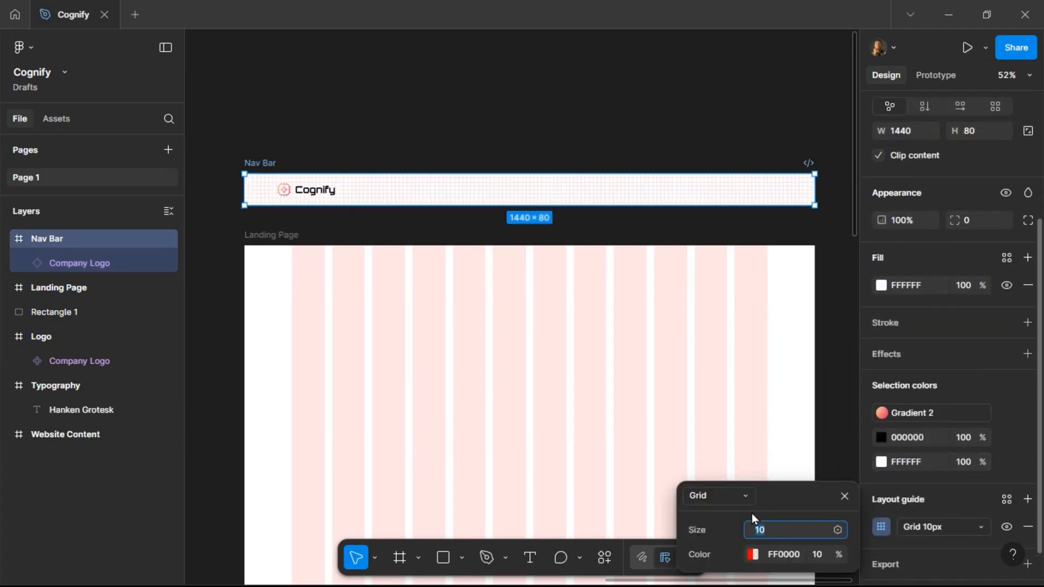
left_click(845, 496)
left_click(639, 121)
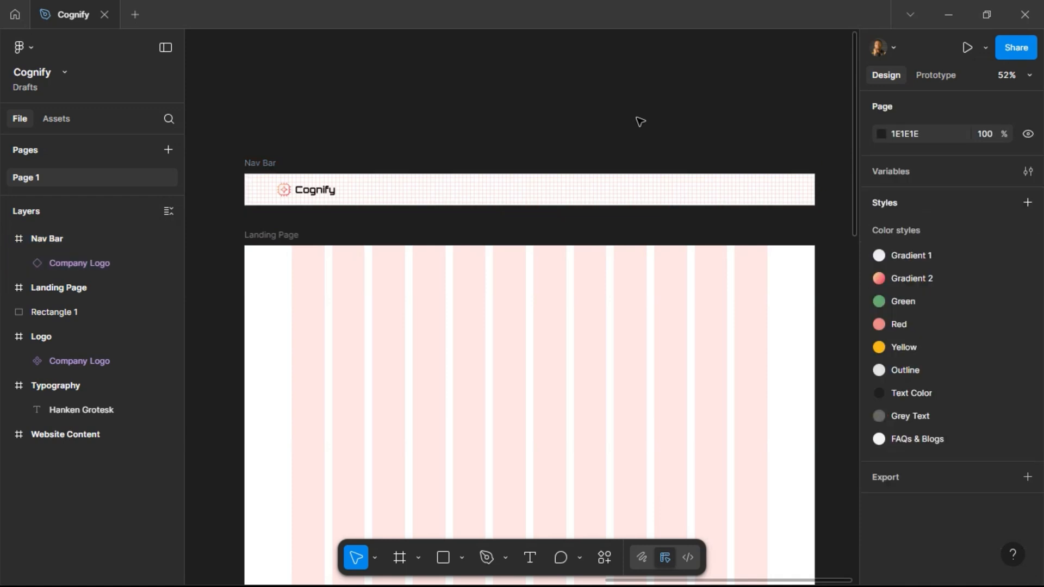
left_click(259, 166)
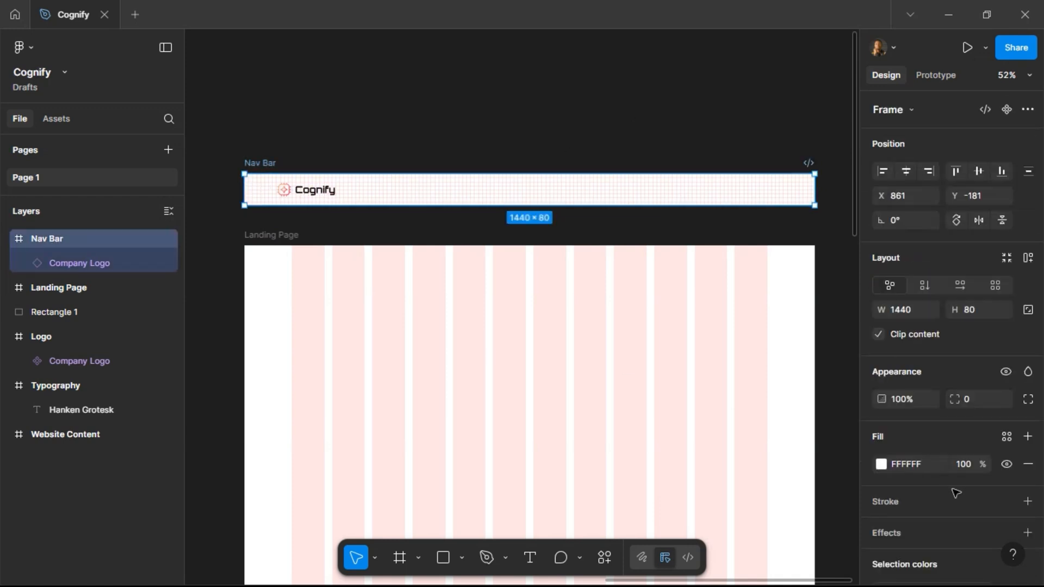
scroll(999, 466, "down", 4)
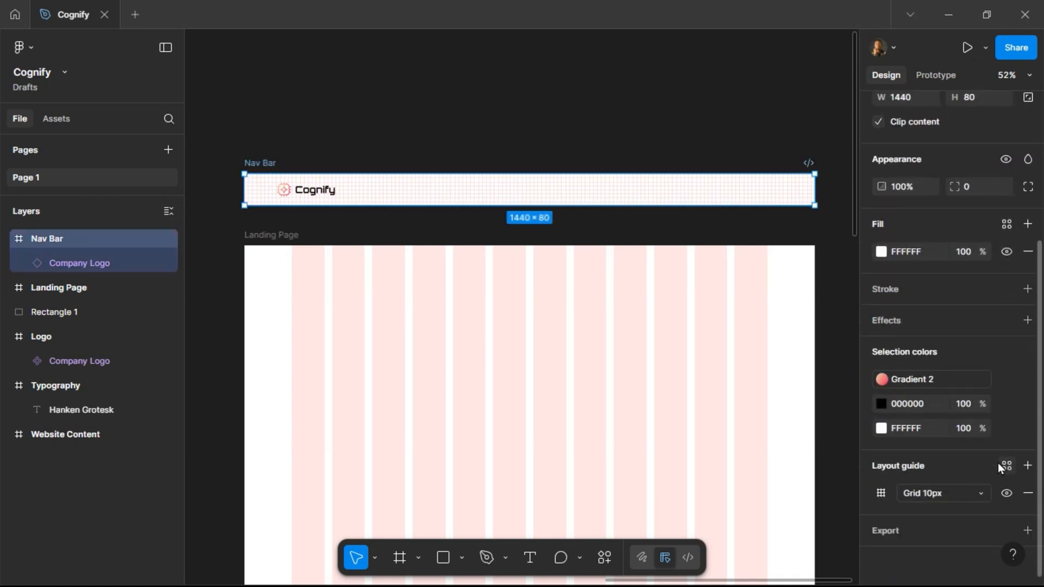
left_click(1028, 493)
Create a new layout guide style named Desktop Grid.
left_click(647, 171)
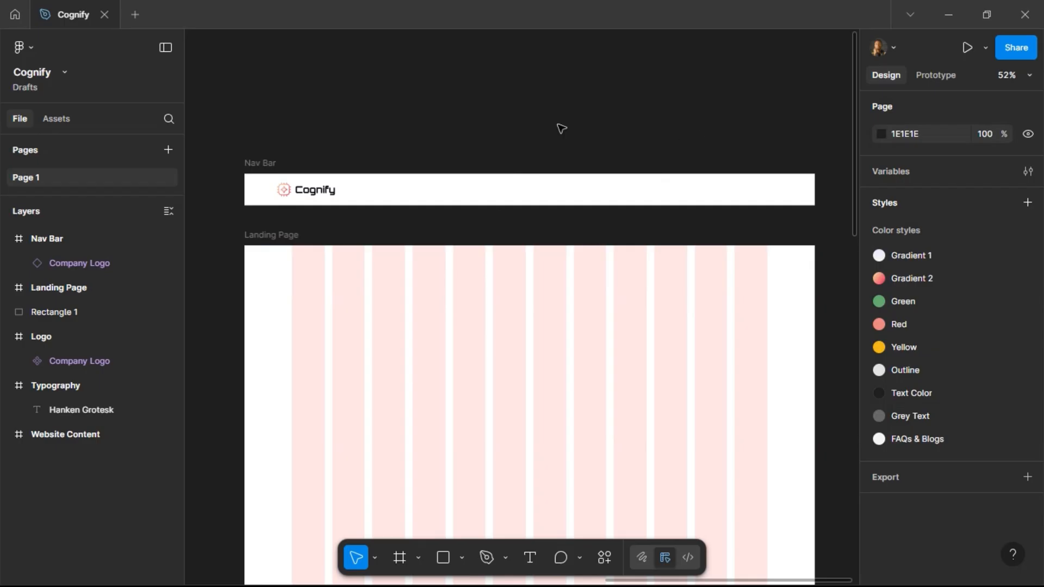
left_click(1028, 204)
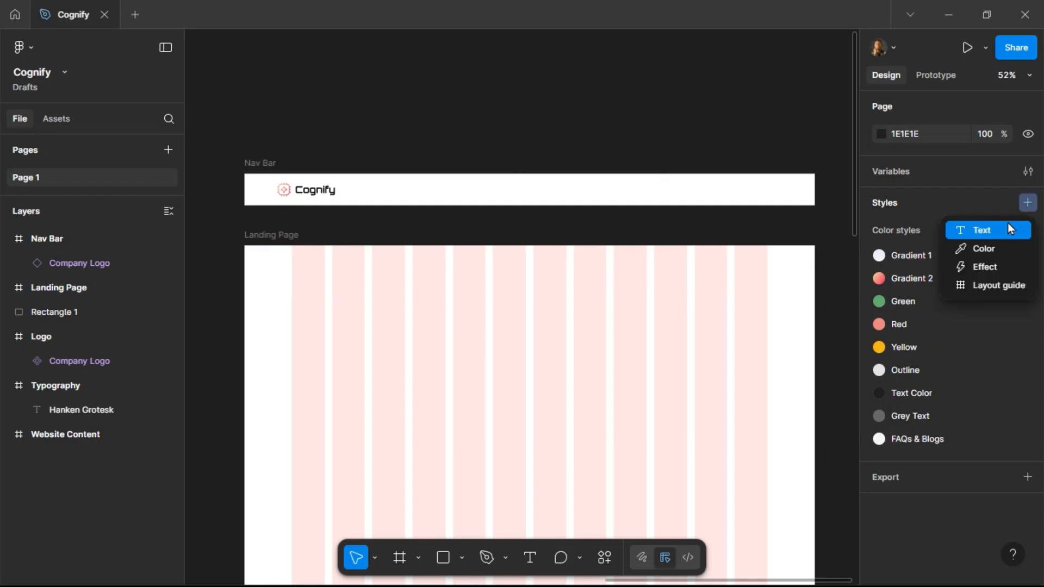
left_click(986, 287)
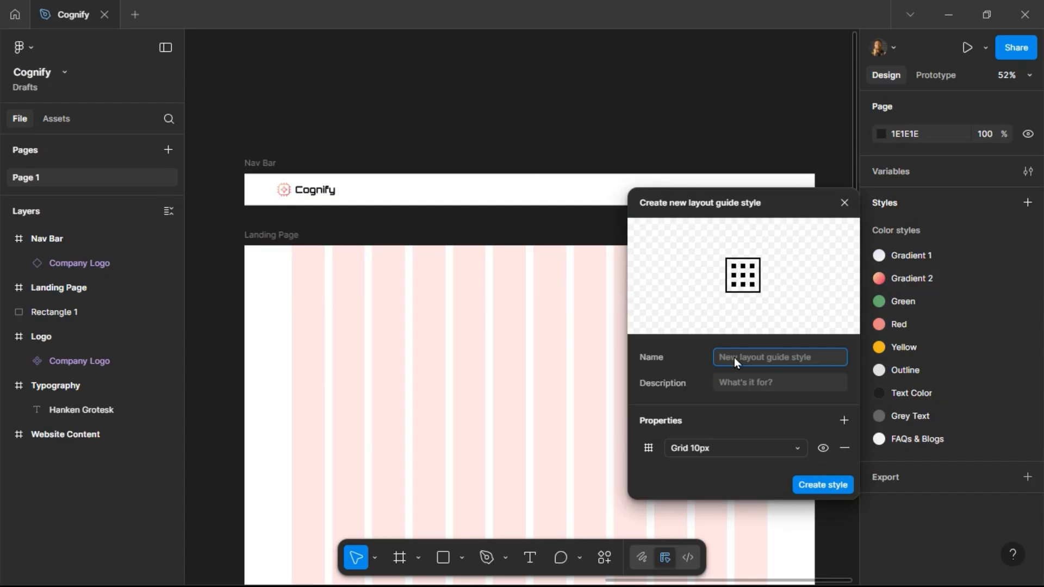
type("Desktop Grid")
Configure the style as 12 columns with a 120 margin and 20 gutter, then create it.
left_click(651, 452)
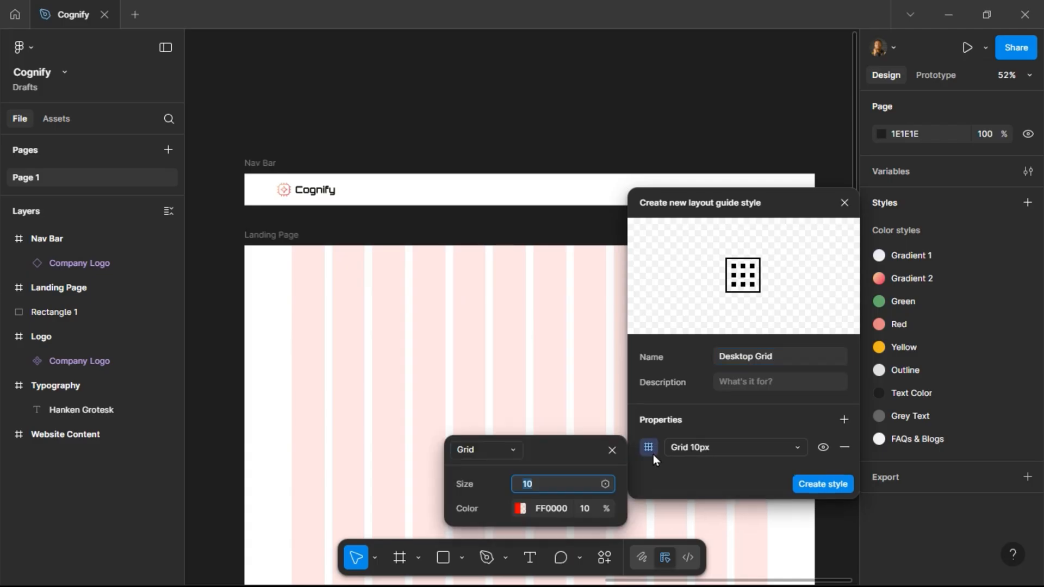
left_click(512, 451)
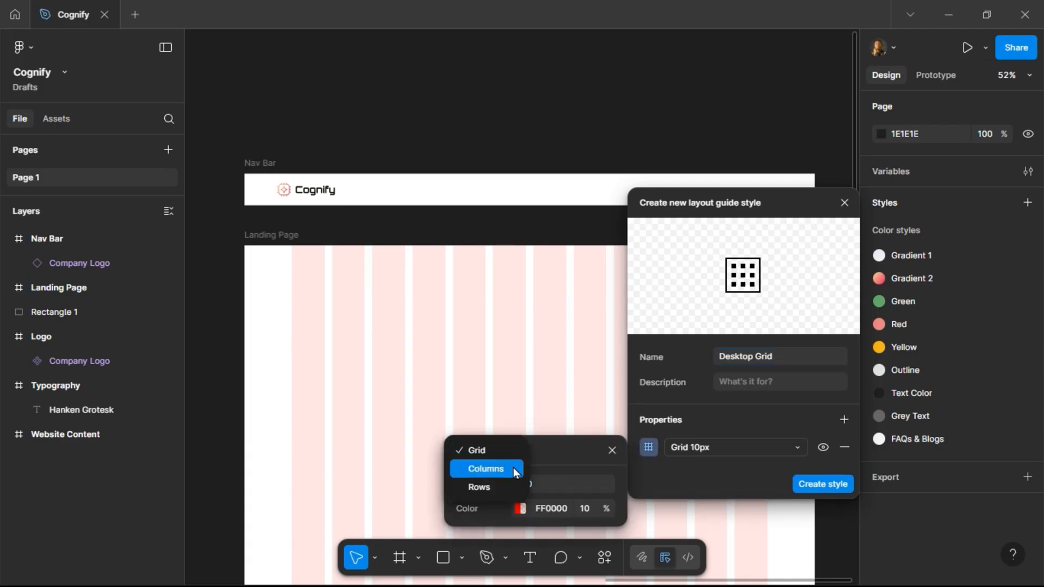
left_click(514, 468)
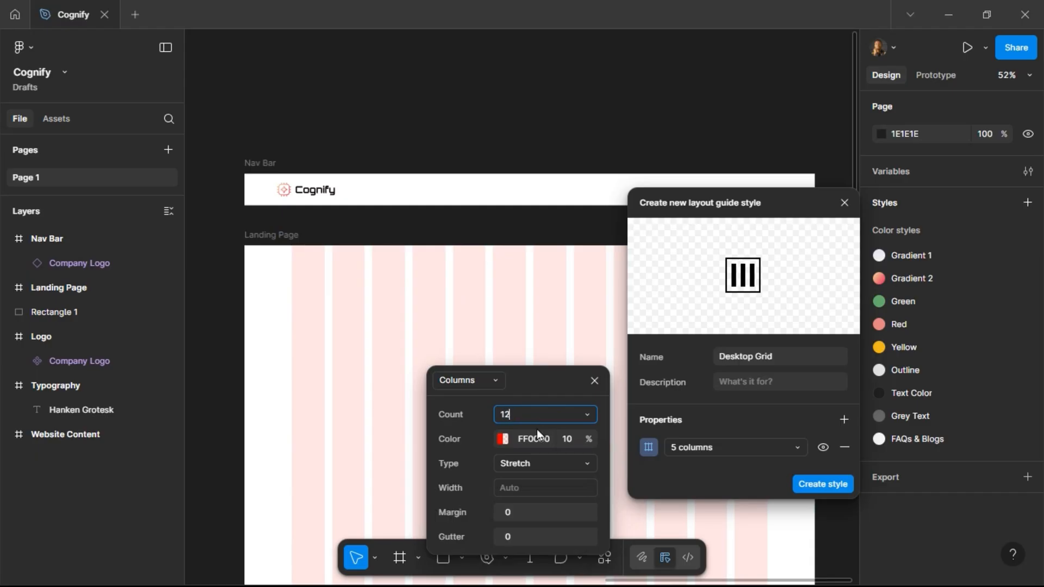
type("12")
left_click(516, 518)
type("120")
left_click(523, 540)
type("20")
key("Return")
left_click(593, 382)
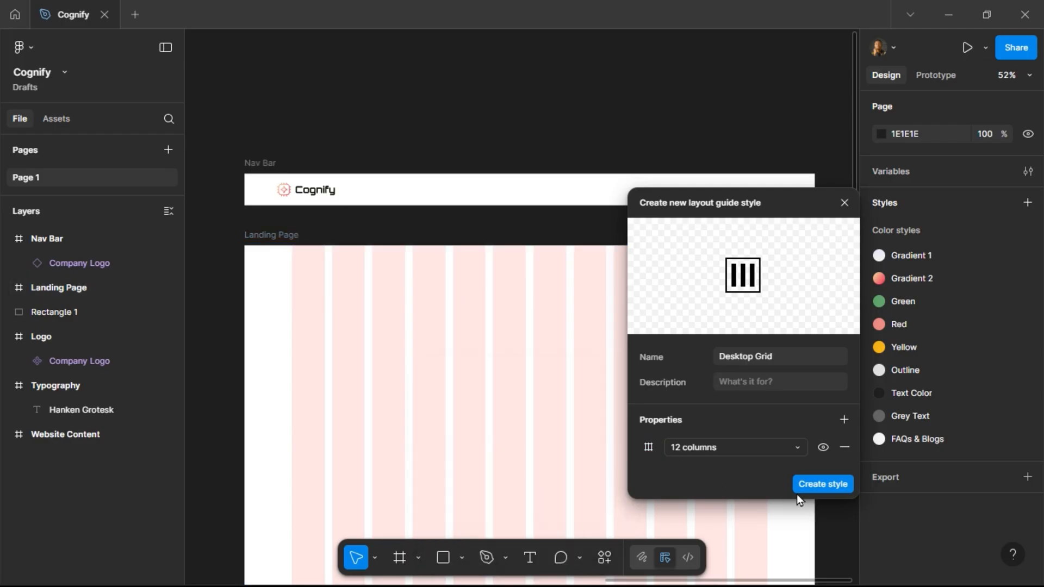
left_click(824, 485)
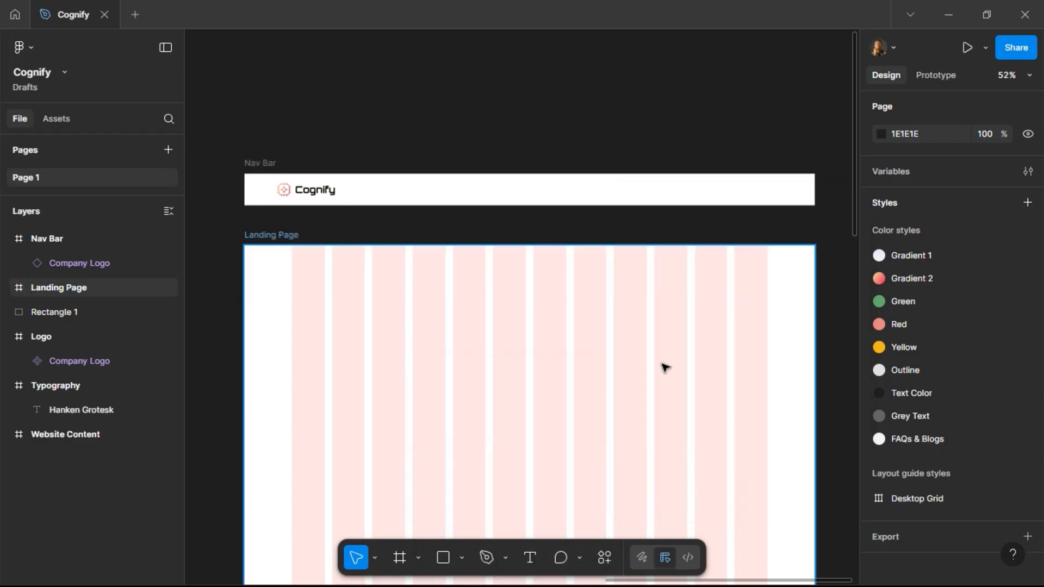
Apply the Desktop Grid layout guide style to the Nav Bar frame.
left_click(272, 163)
scroll(953, 449, "down", 3)
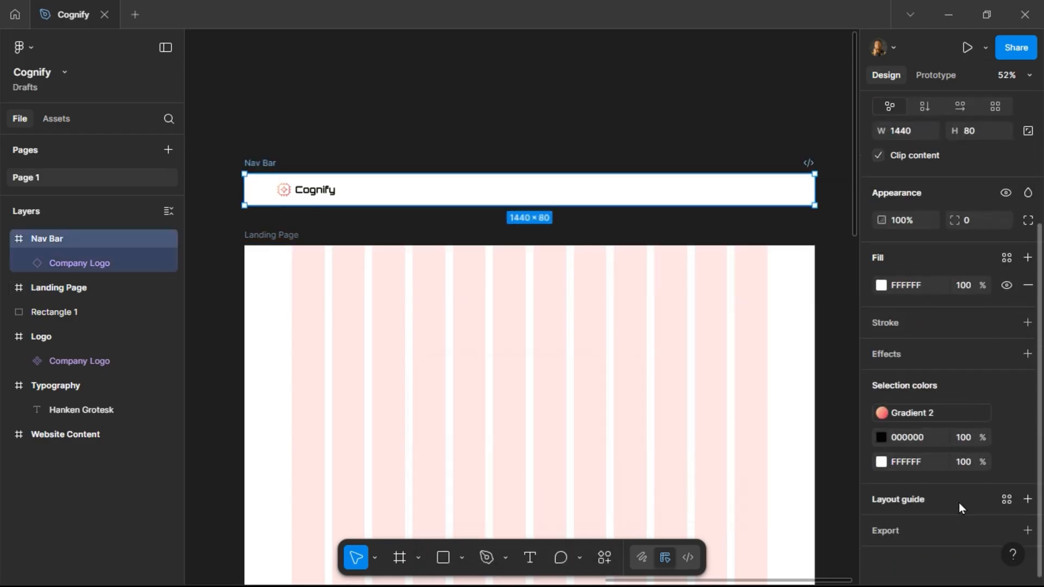
left_click(1008, 499)
left_click_drag(778, 504, 761, 318)
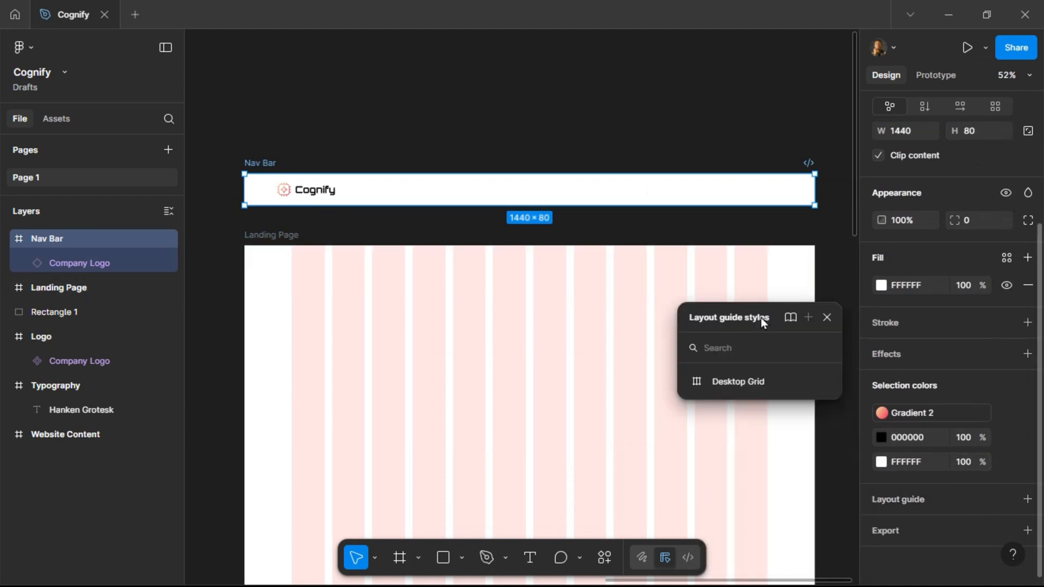
left_click(741, 381)
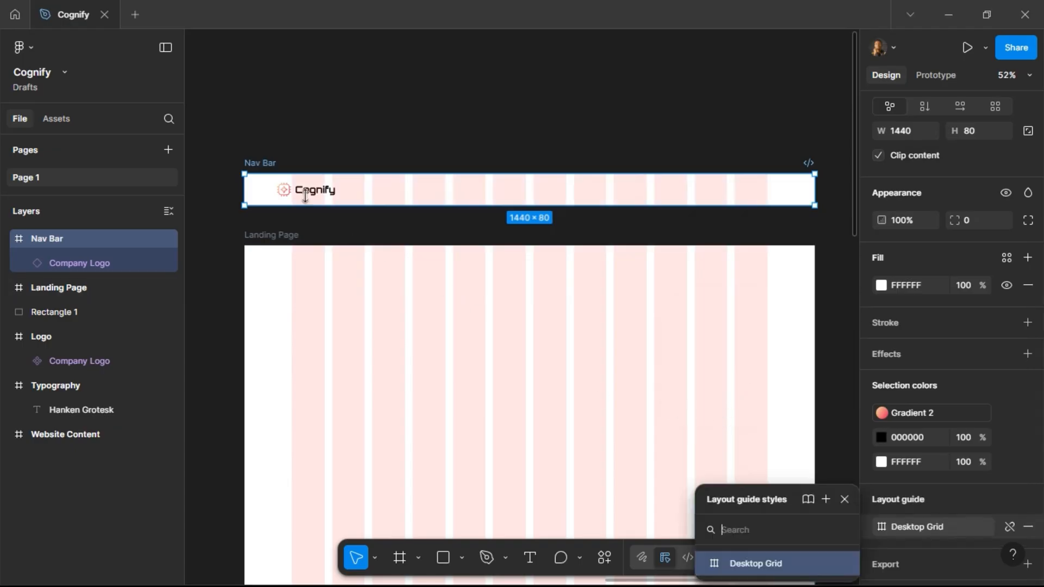
Replace the Landing Page's 12-column layout guide with the Desktop Grid style.
left_click(299, 235)
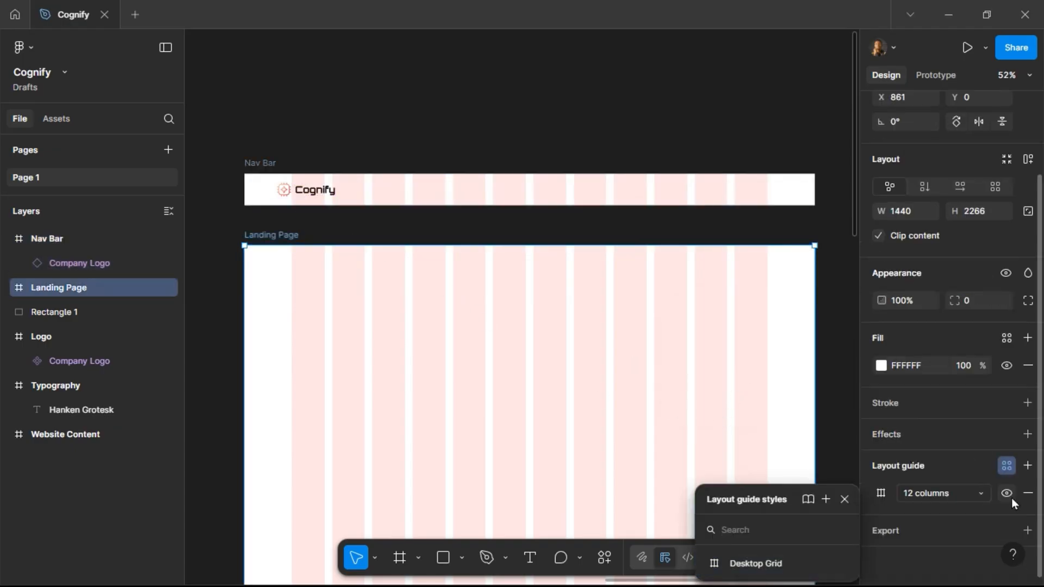
left_click(1028, 493)
left_click(1008, 466)
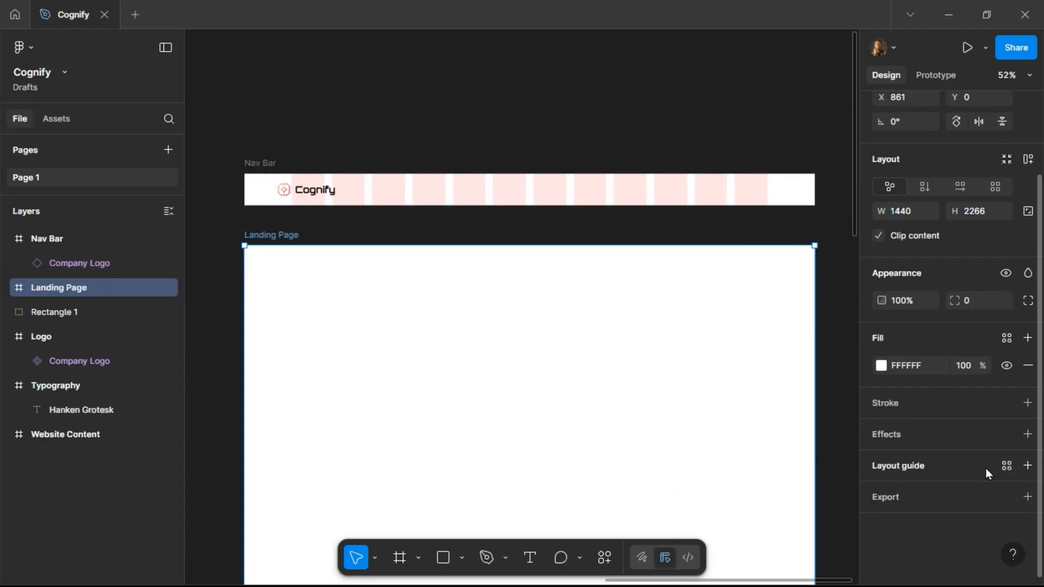
left_click(1007, 466)
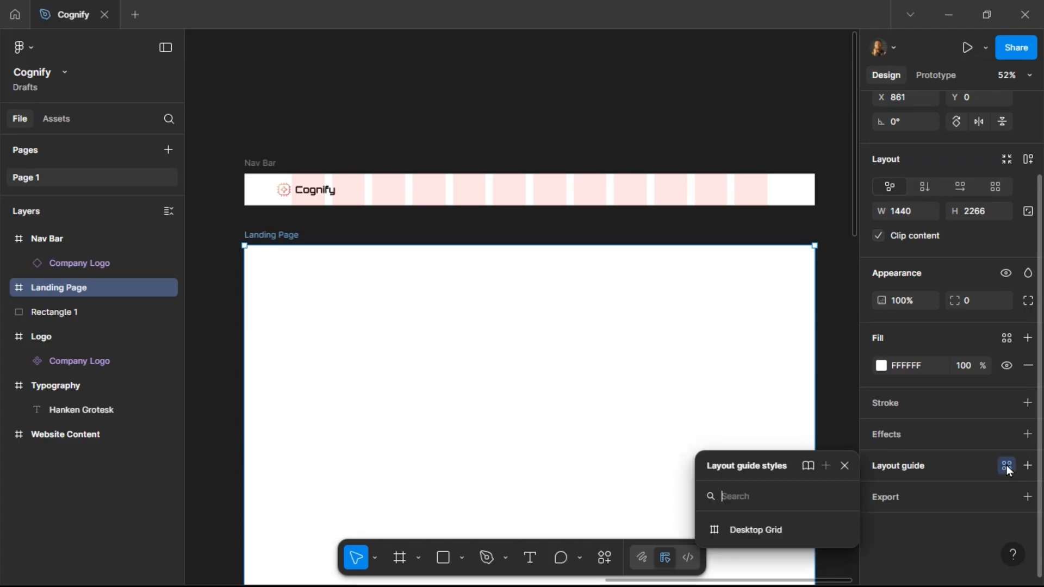
left_click(761, 523)
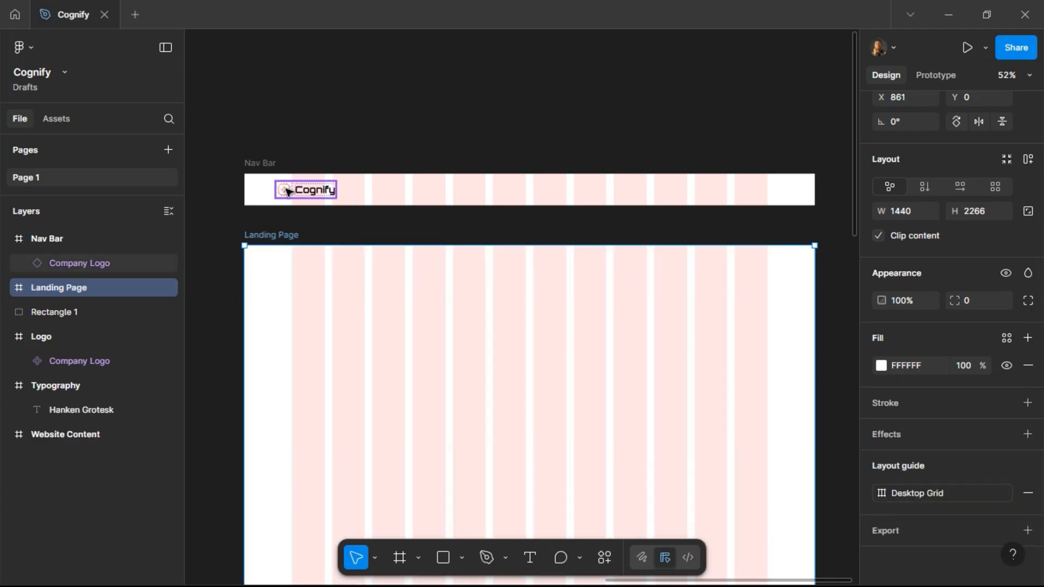
Center the Company Logo vertically in the Nav Bar and nudge it right to X 120.
scroll(299, 169, "up", 5)
scroll(381, 156, "left", 5)
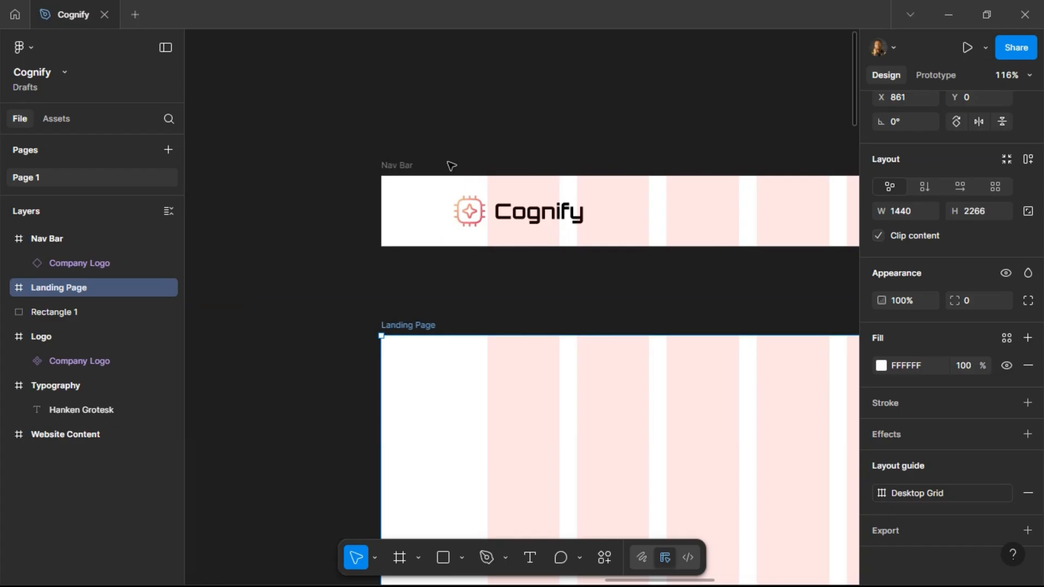
left_click(483, 216)
scroll(408, 174, "right", 5)
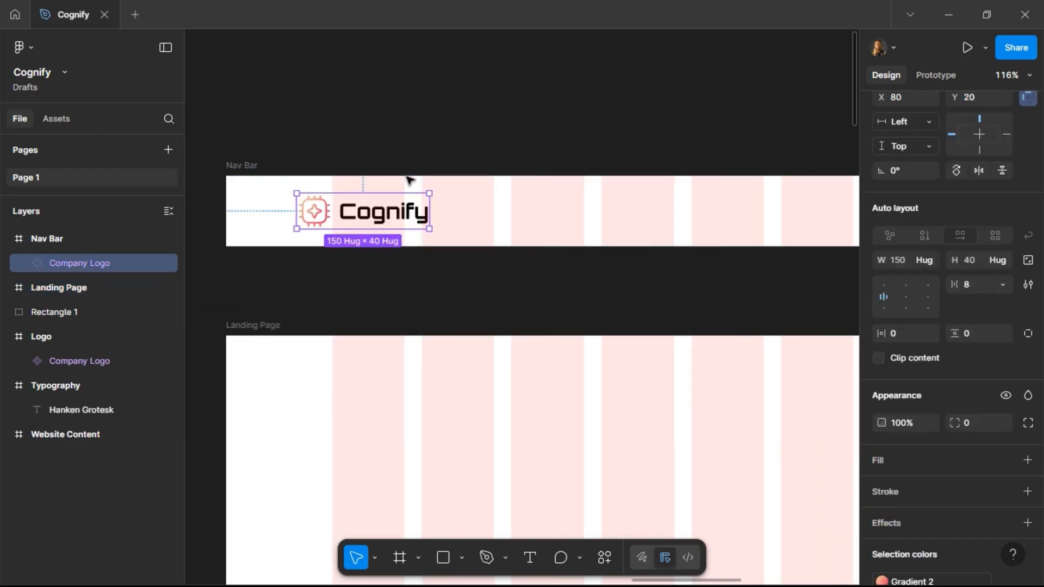
scroll(990, 212, "up", 3)
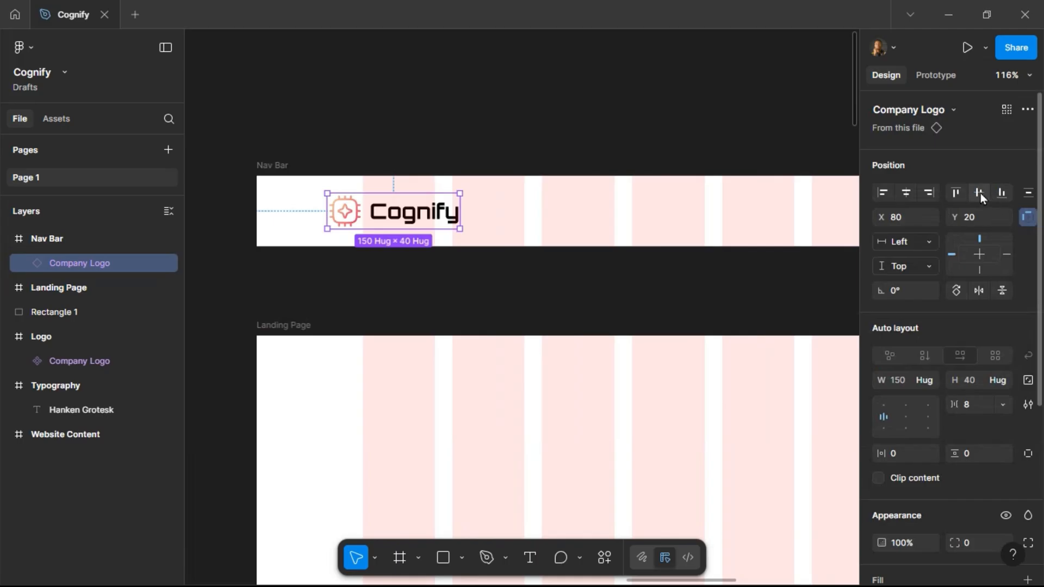
left_click(979, 193)
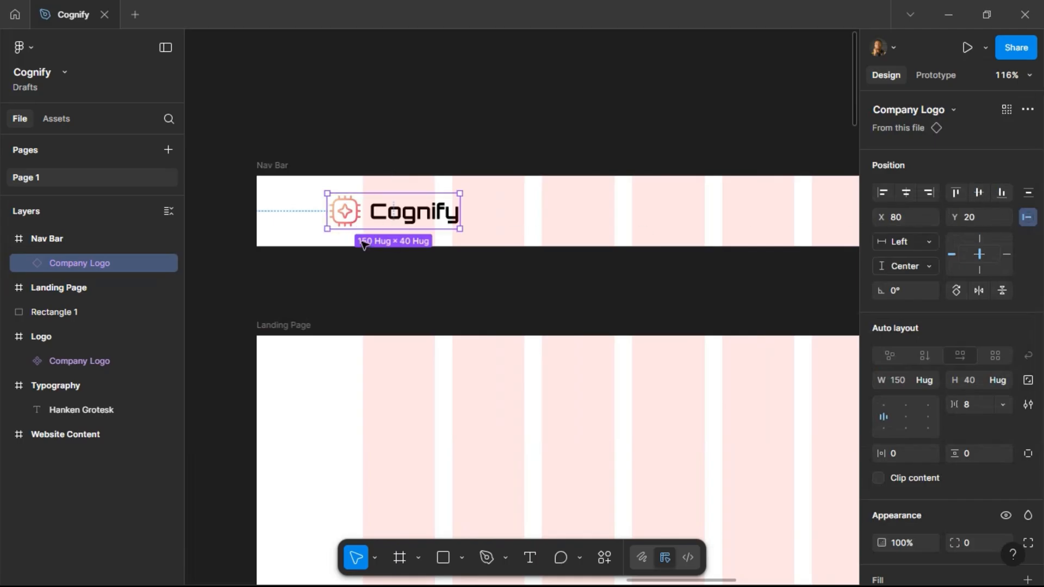
key("shift+Right")
key("shift+Right")
key("shift+Right")
key("shift+Right")
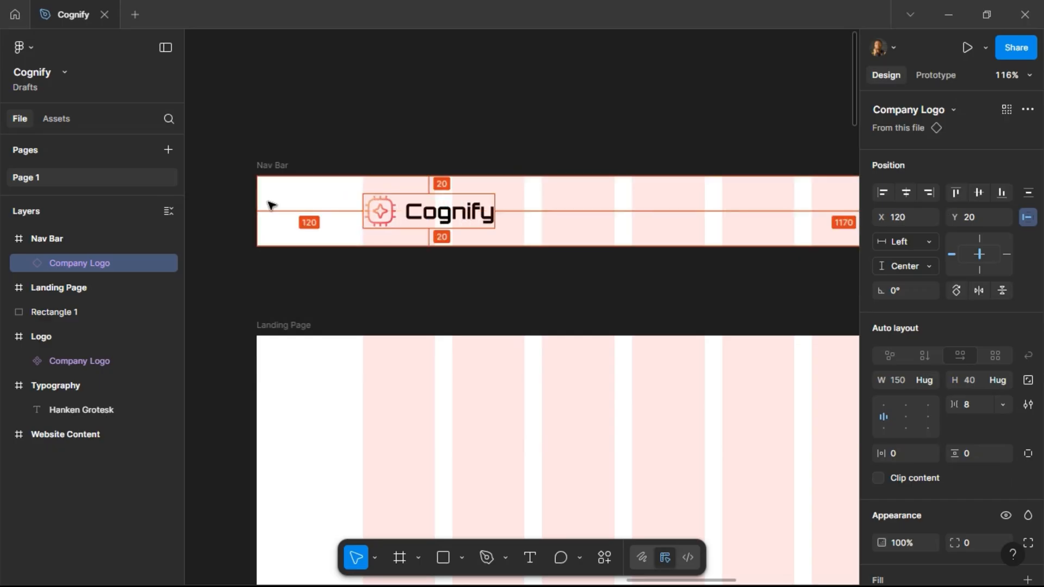
scroll(311, 245, "down", 5, "ctrl")
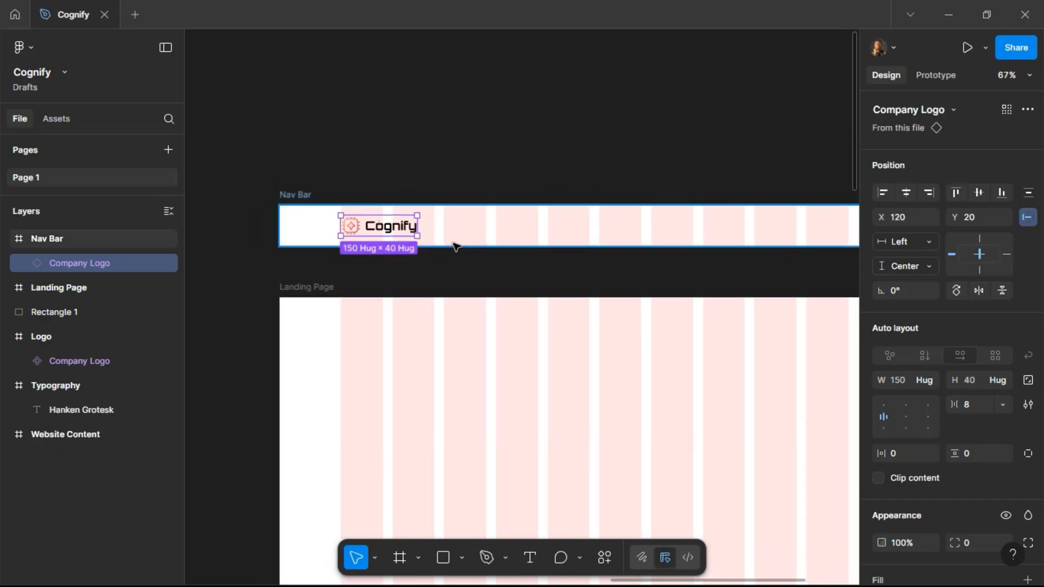
scroll(559, 219, "down", 1, "ctrl")
scroll(559, 219, "right", 4)
scroll(559, 220, "right", 1)
scroll(543, 221, "left", 2)
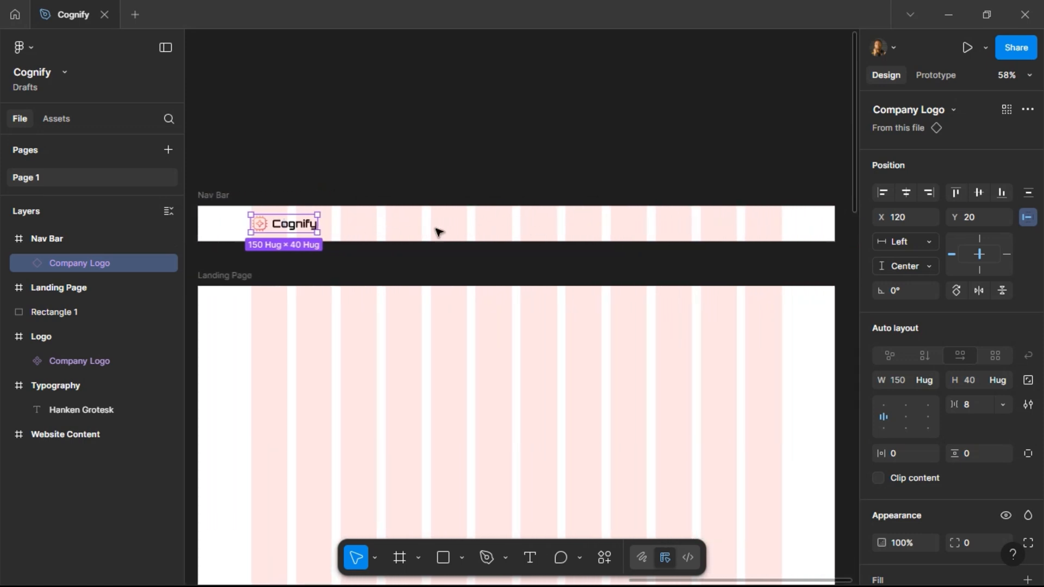
left_click(529, 563)
left_click(487, 221)
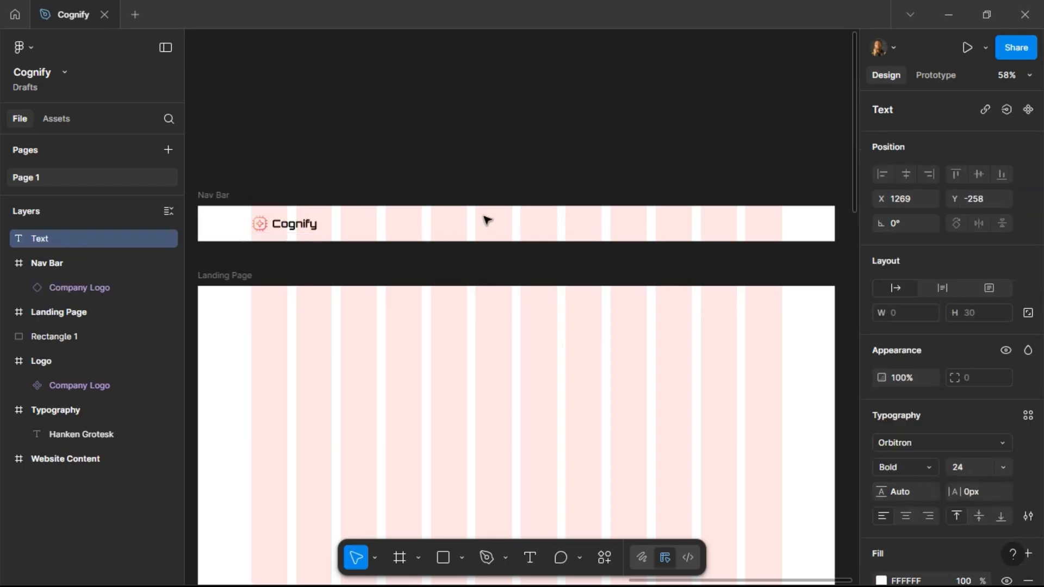
Copy the Navigation list from the project brief text in the Website Content frame.
scroll(531, 263, "left", 5)
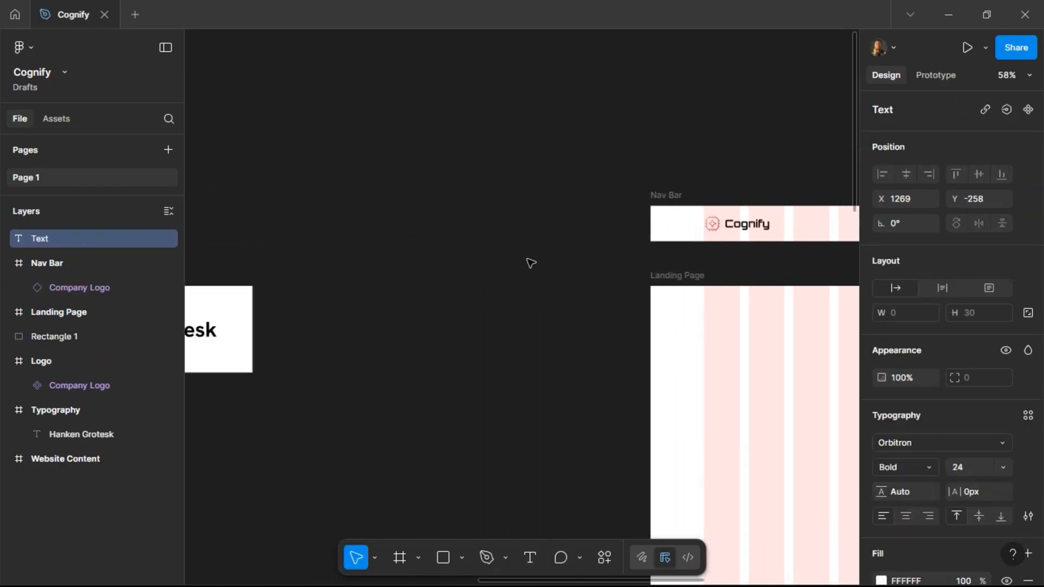
scroll(533, 263, "right", 3)
scroll(535, 263, "left", 3)
scroll(535, 263, "left", 5)
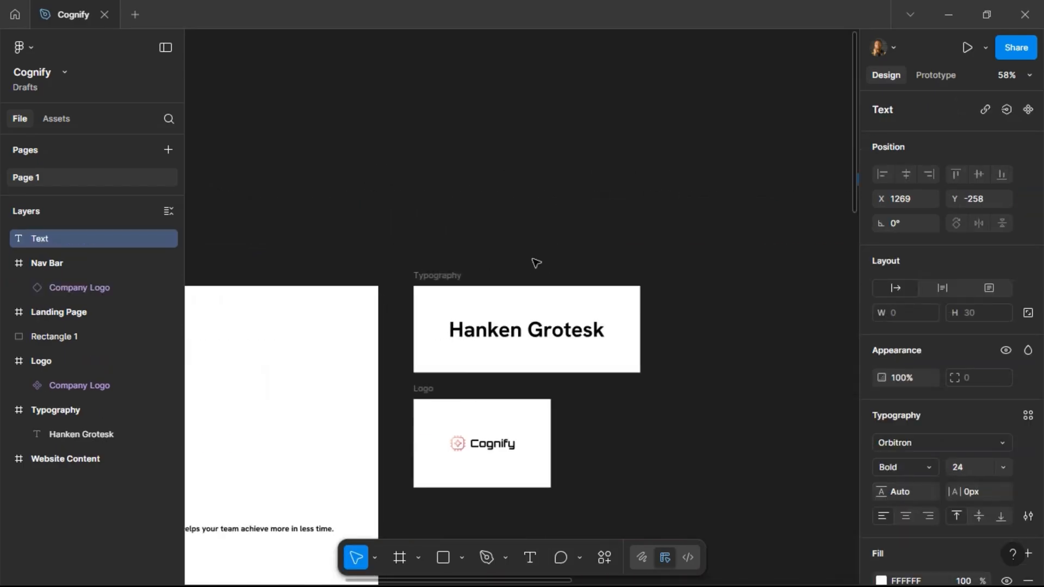
scroll(546, 263, "right", 1)
scroll(546, 264, "left", 1)
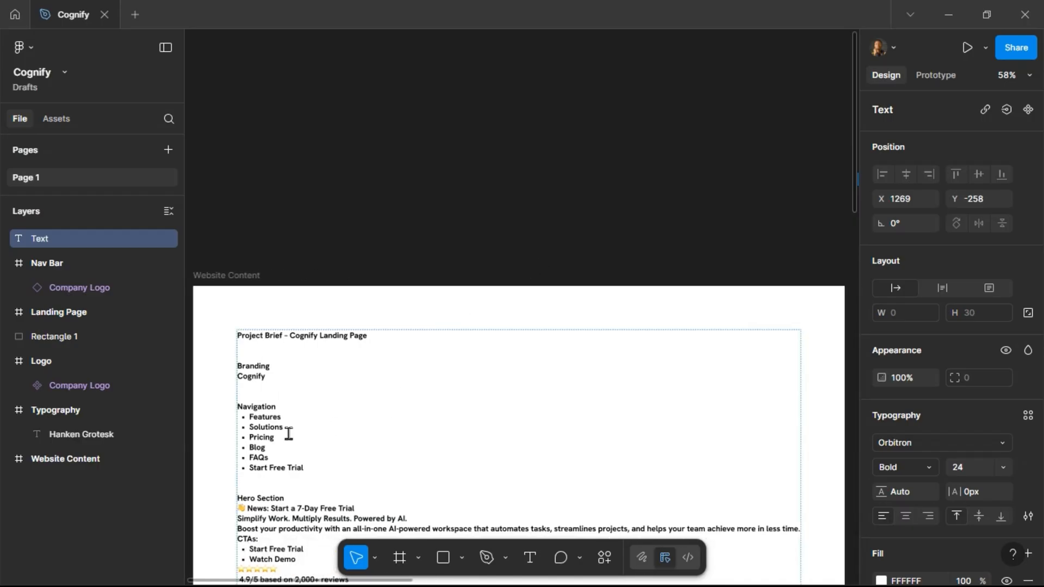
scroll(272, 435, "down", 3)
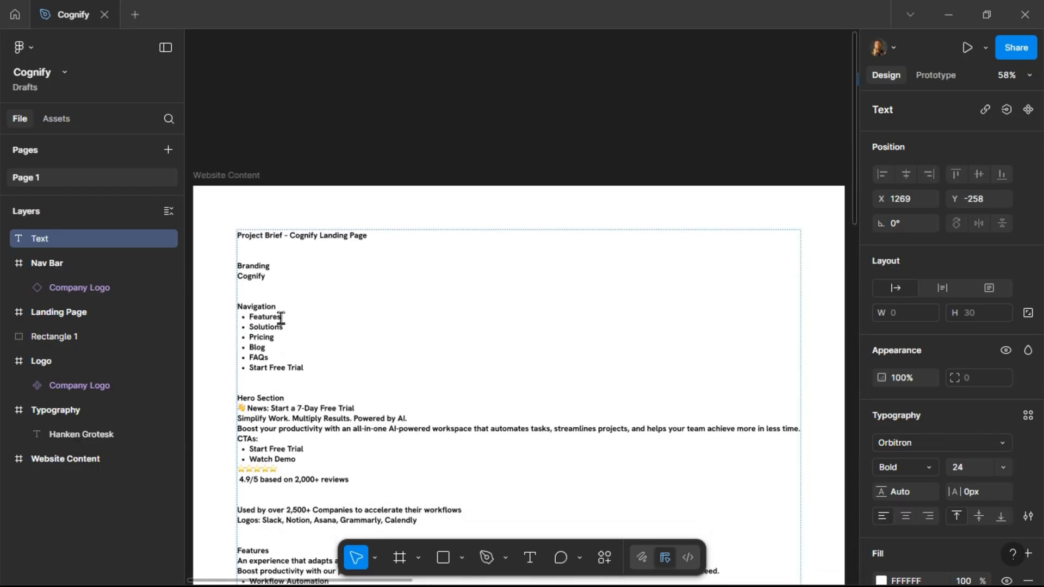
double_click(282, 318)
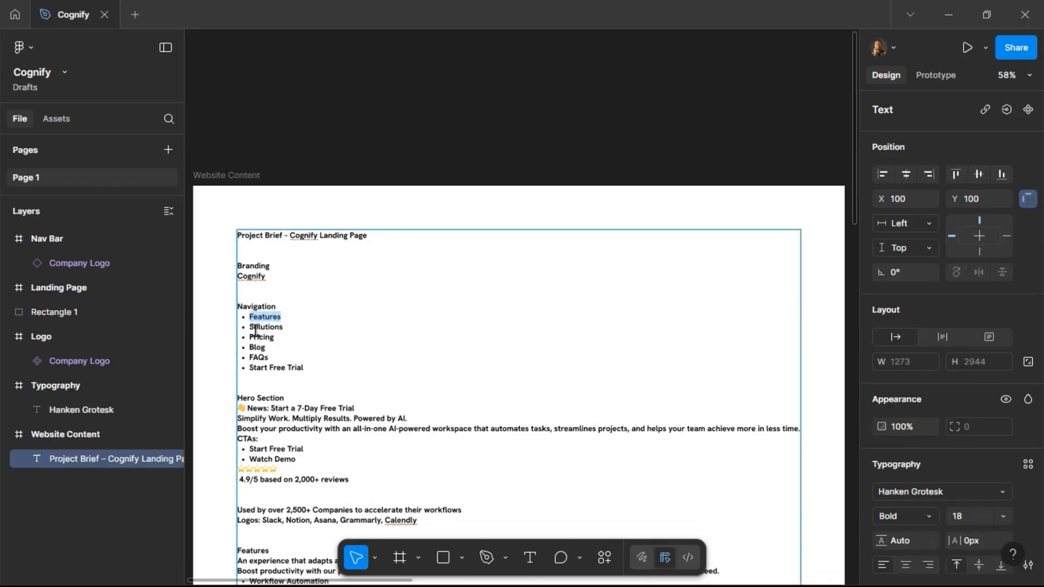
key("Escape")
double_click(247, 308)
left_click_drag(254, 316, 313, 368)
key("ctrl+c")
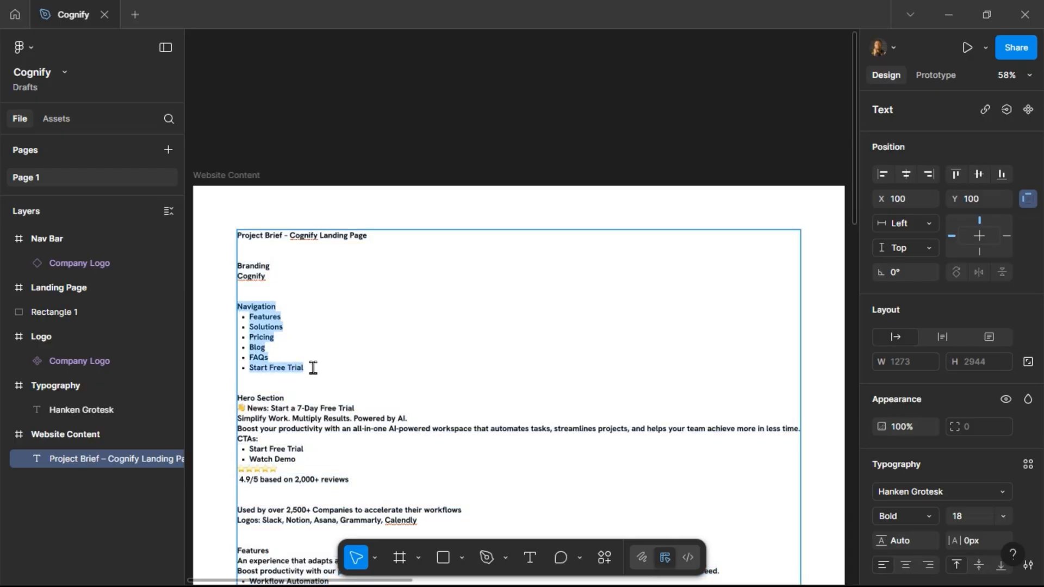
key("Escape")
Paste the Navigation list as a text layer inside the Landing Page frame.
scroll(469, 170, "right", 15)
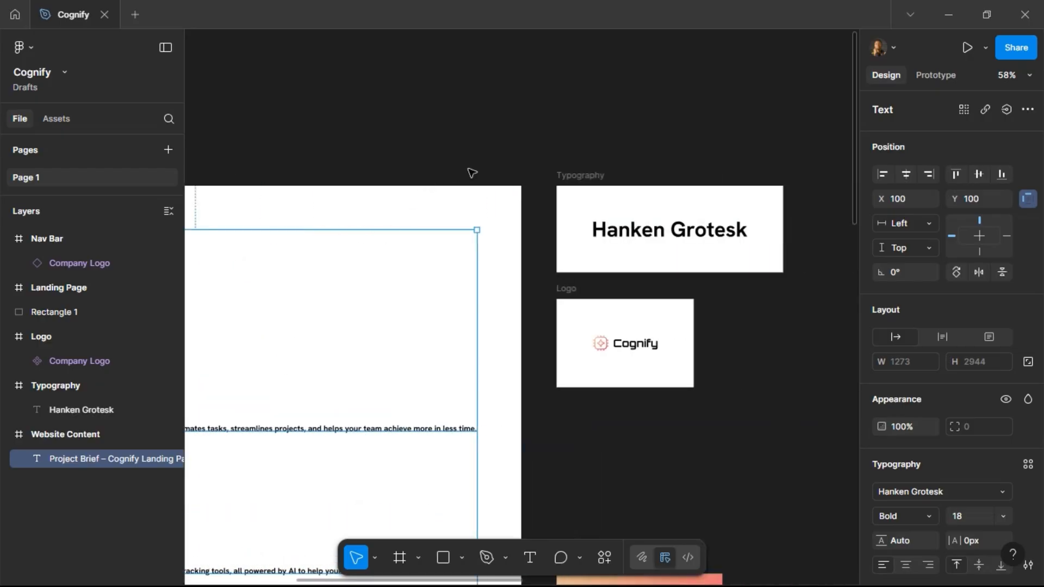
scroll(472, 173, "right", 10)
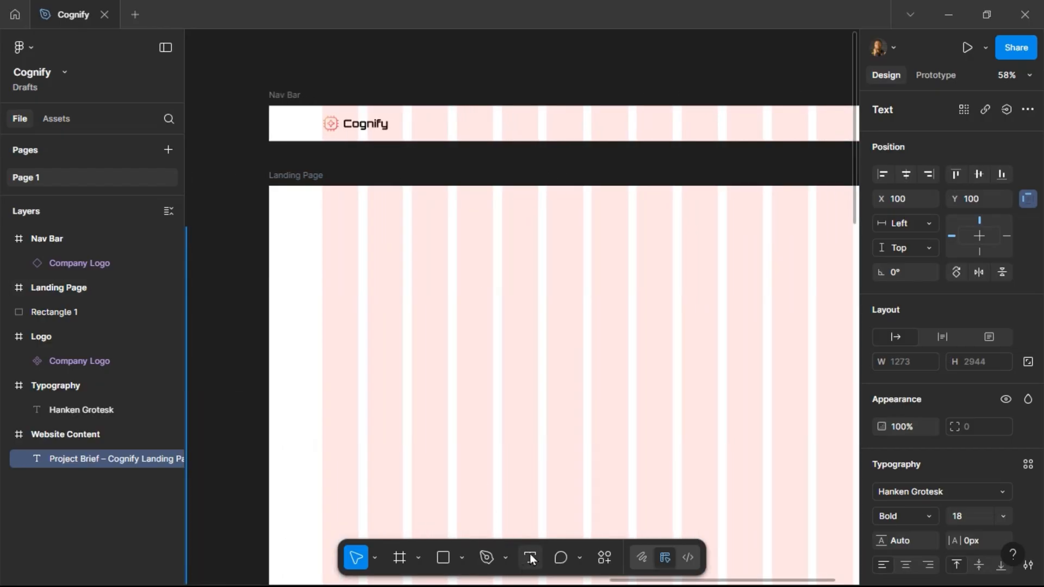
left_click(531, 558)
left_click(515, 275)
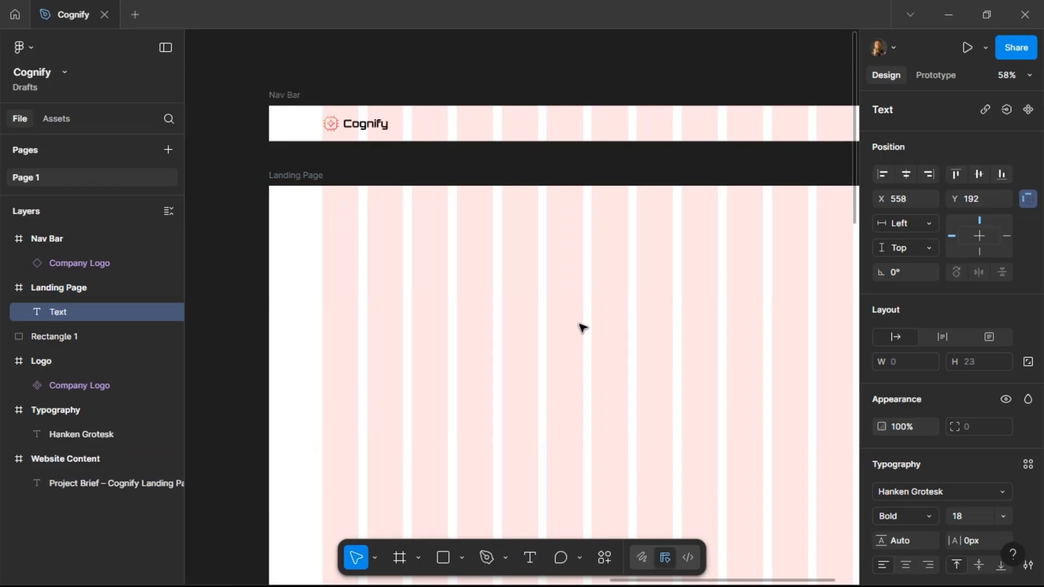
key("ctrl+v")
scroll(588, 275, "right", 5)
scroll(489, 207, "left", 3)
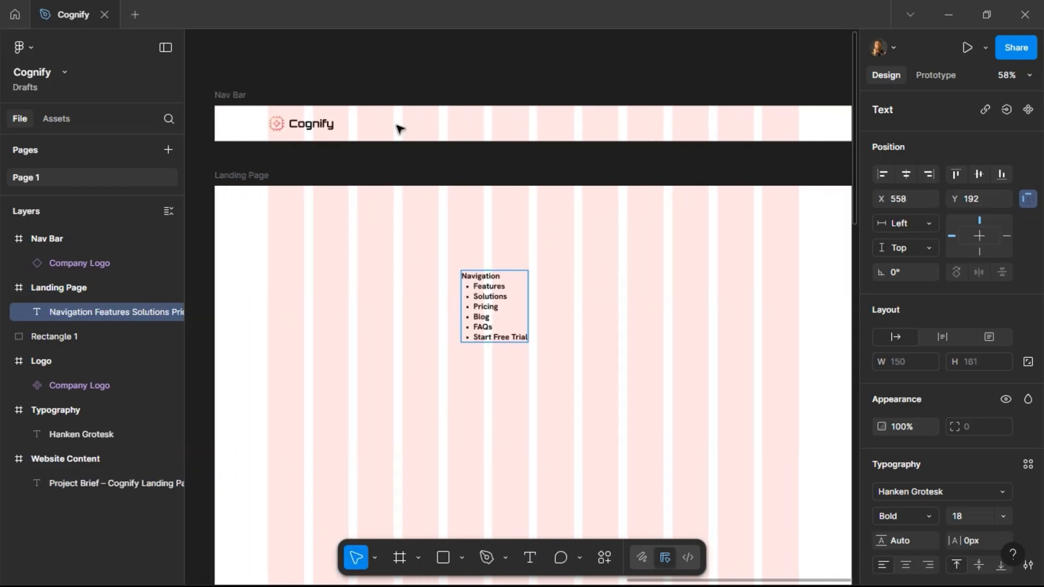
Add a Features text to the Nav Bar by moving that item out of the pasted list and removing its bullet.
left_click(529, 558)
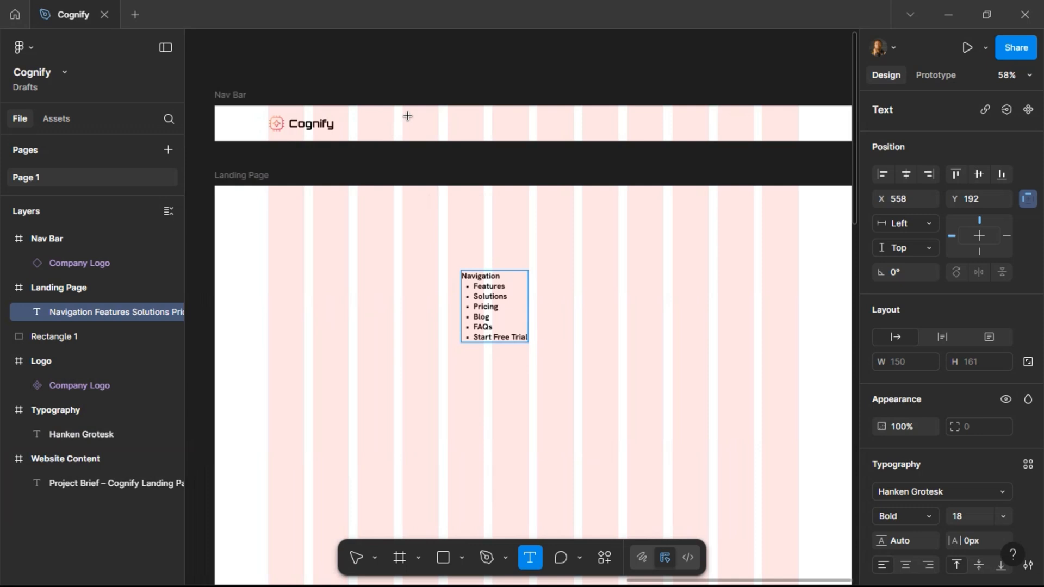
left_click(408, 121)
type("Fea")
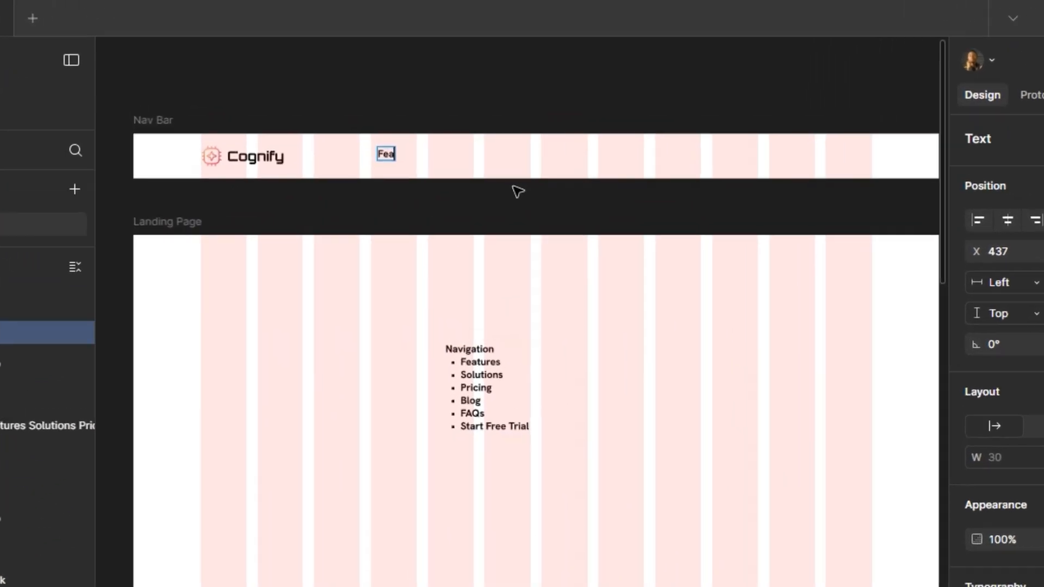
left_click_drag(502, 362, 473, 362)
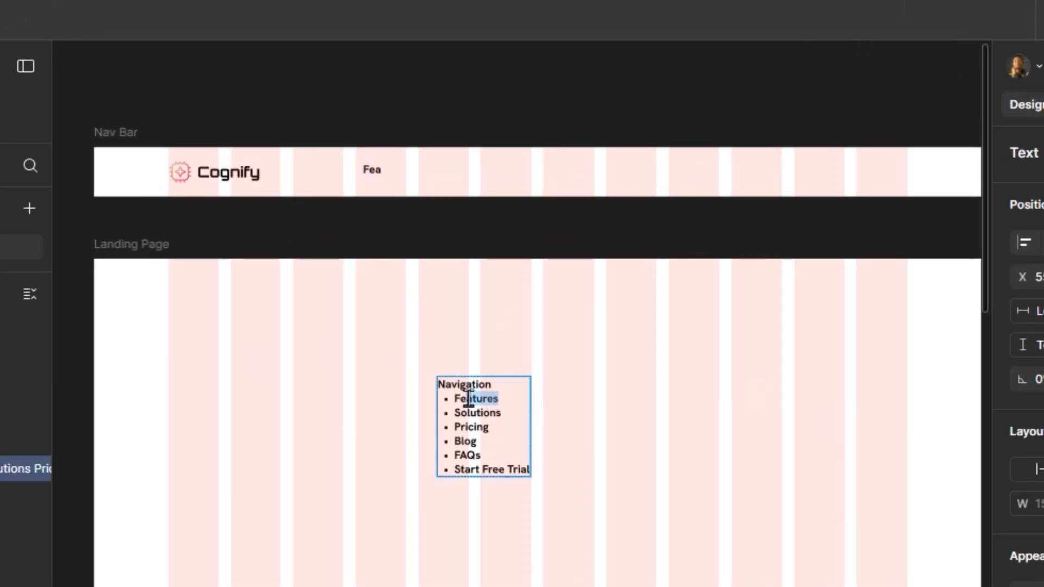
left_click_drag(469, 399, 454, 399)
key("ctrl+x")
key("ctrl+v")
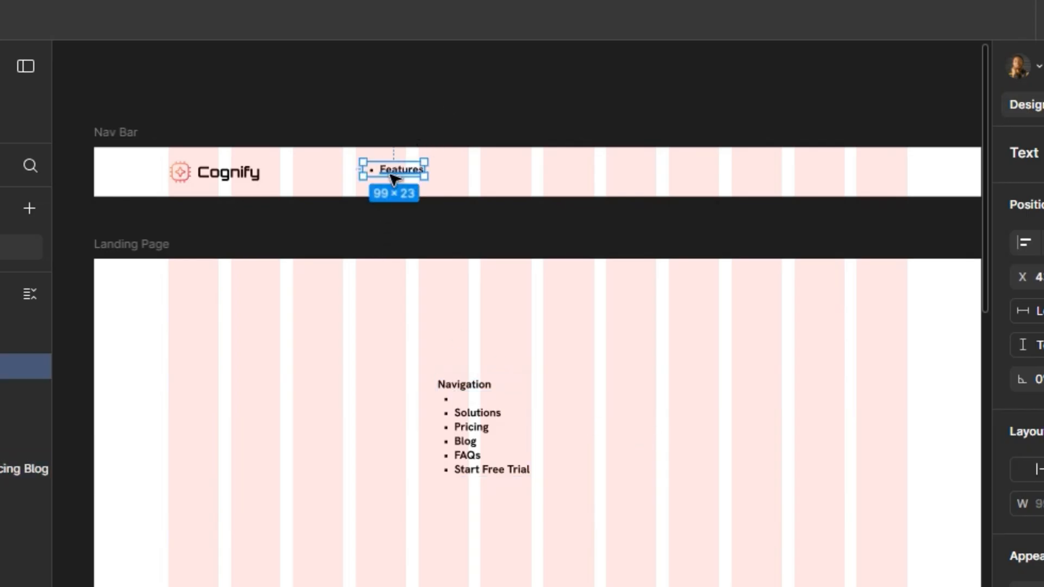
double_click(380, 169)
key("BackSpace")
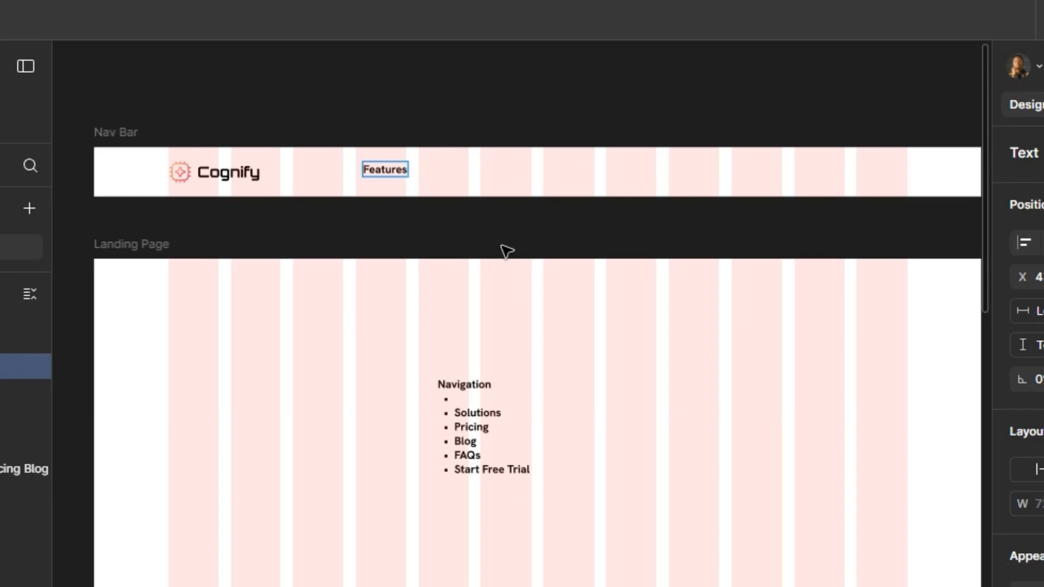
key("Escape")
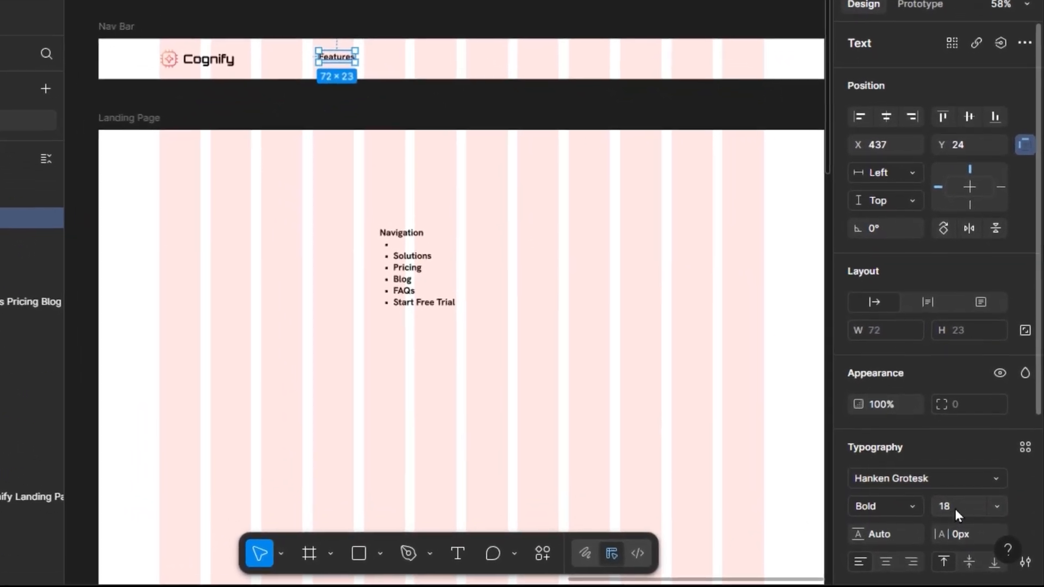
Set the Features text to size 16 and Medium weight.
left_click(967, 518)
type("16")
key("Return")
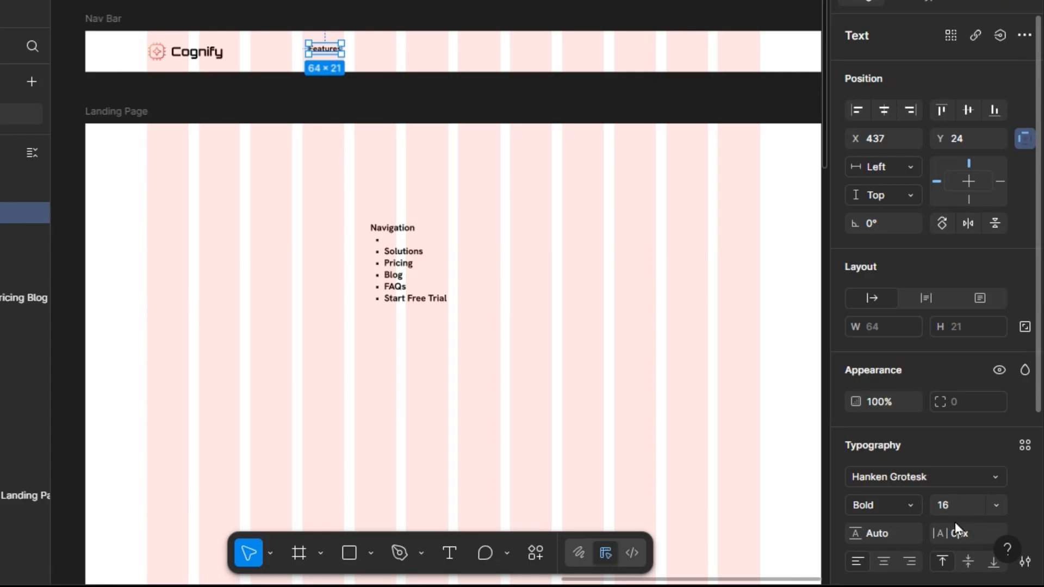
left_click(910, 504)
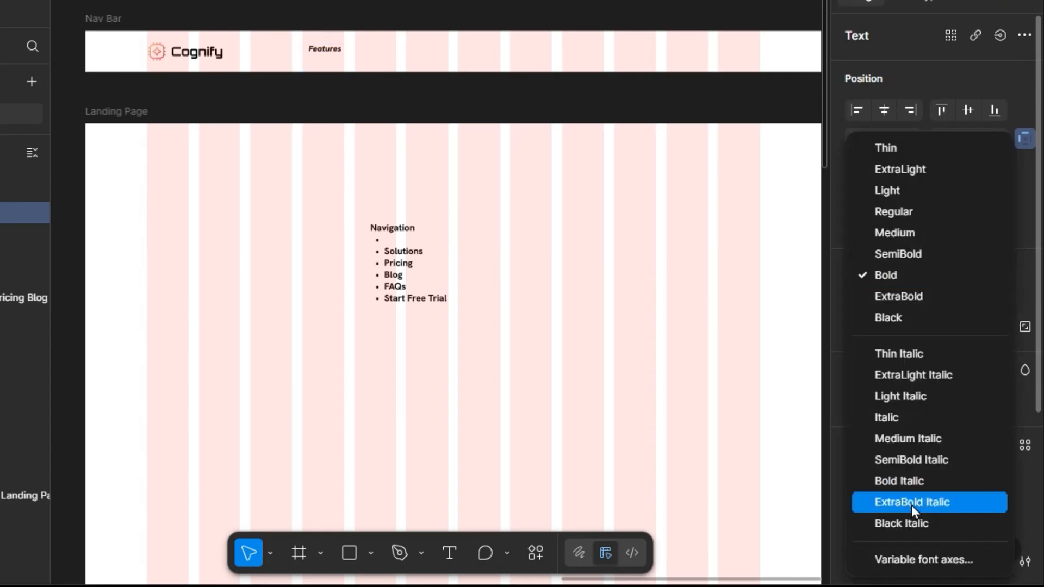
left_click(924, 237)
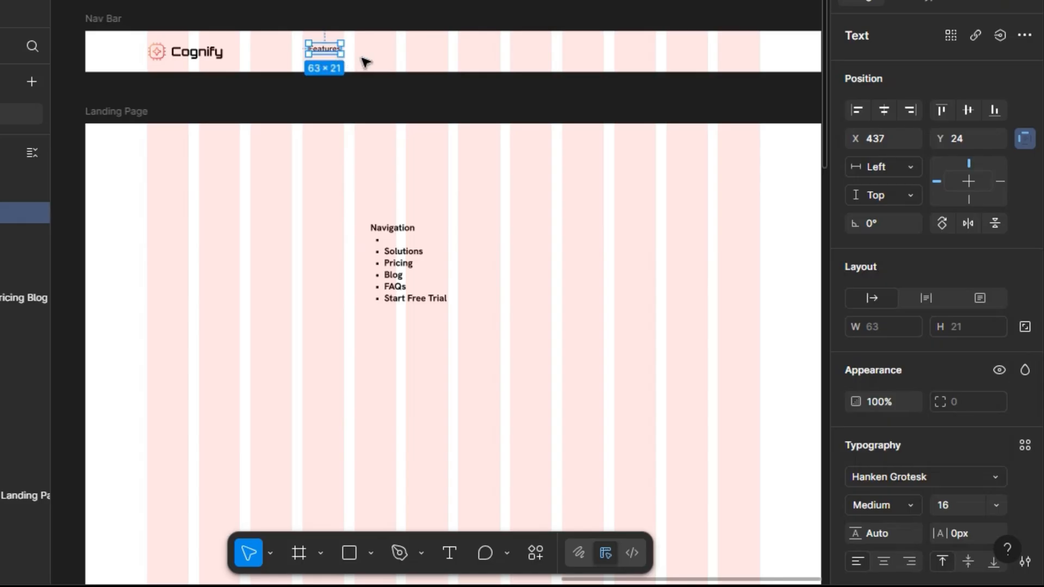
Duplicate the Features text beside itself, select both copies, and wrap them in an auto layout frame.
left_click_drag(343, 51, 380, 52)
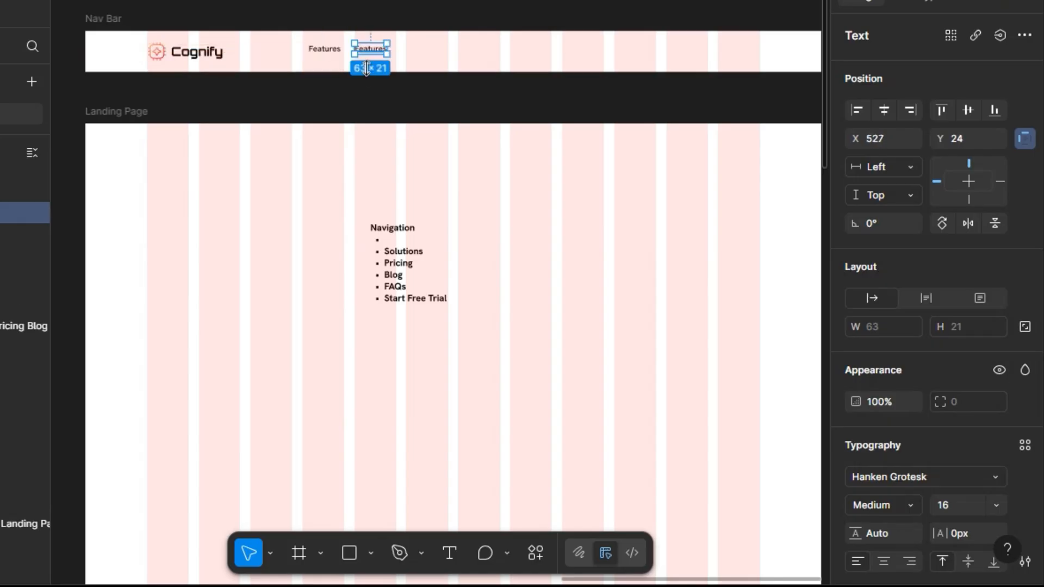
left_click(326, 49, "shift")
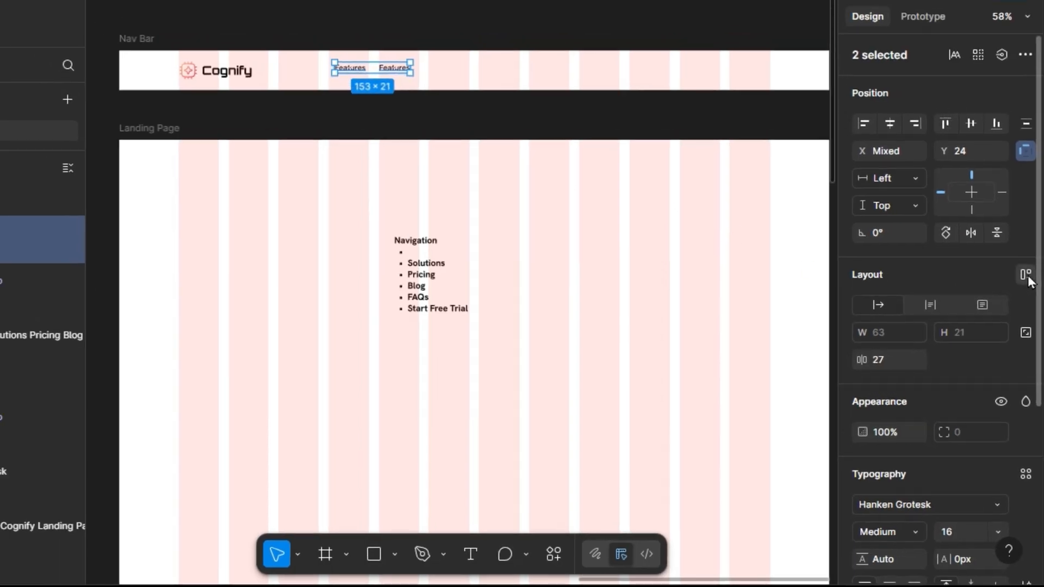
left_click(1025, 263)
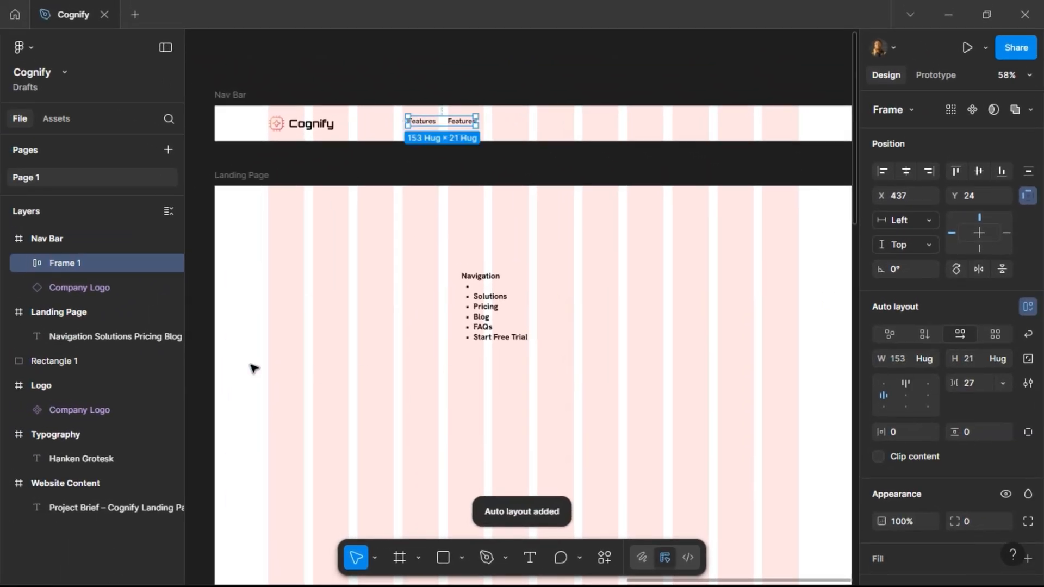
Rename the auto layout frame to Nav Links.
double_click(68, 267)
type("Nav Links")
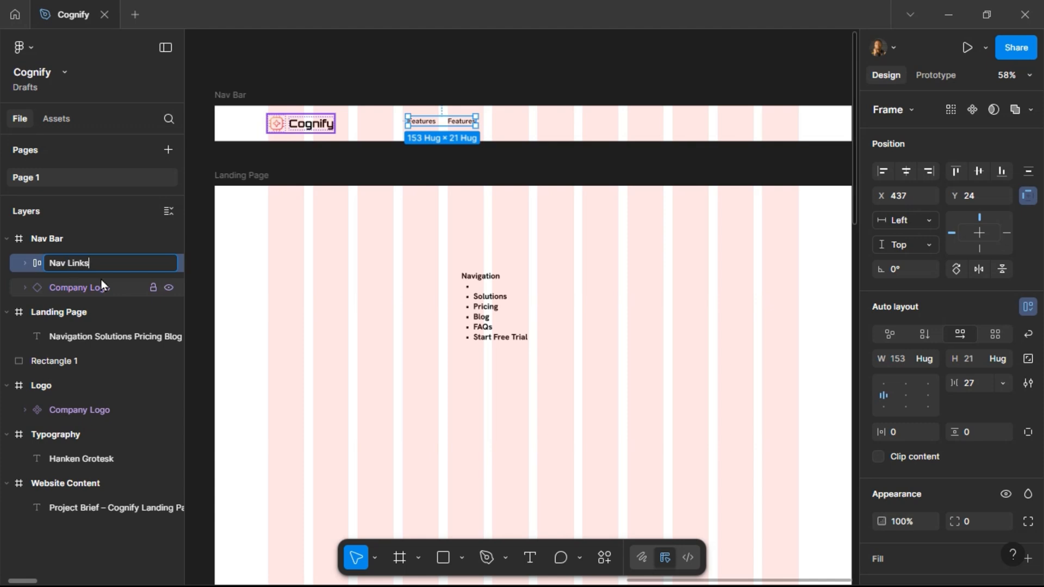
key("Return")
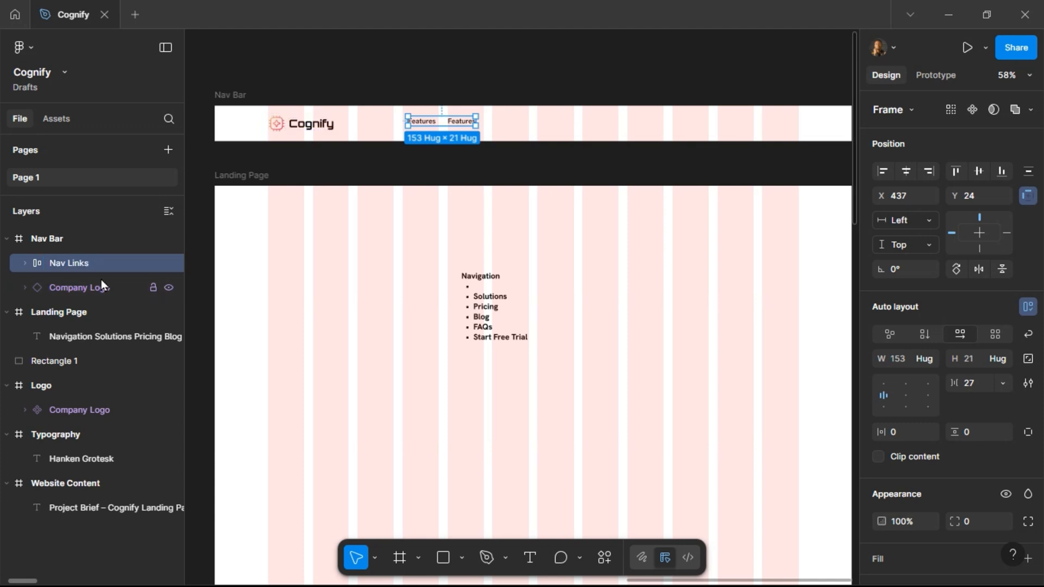
Duplicate the second Features text three more times inside Nav Links.
left_click(456, 123)
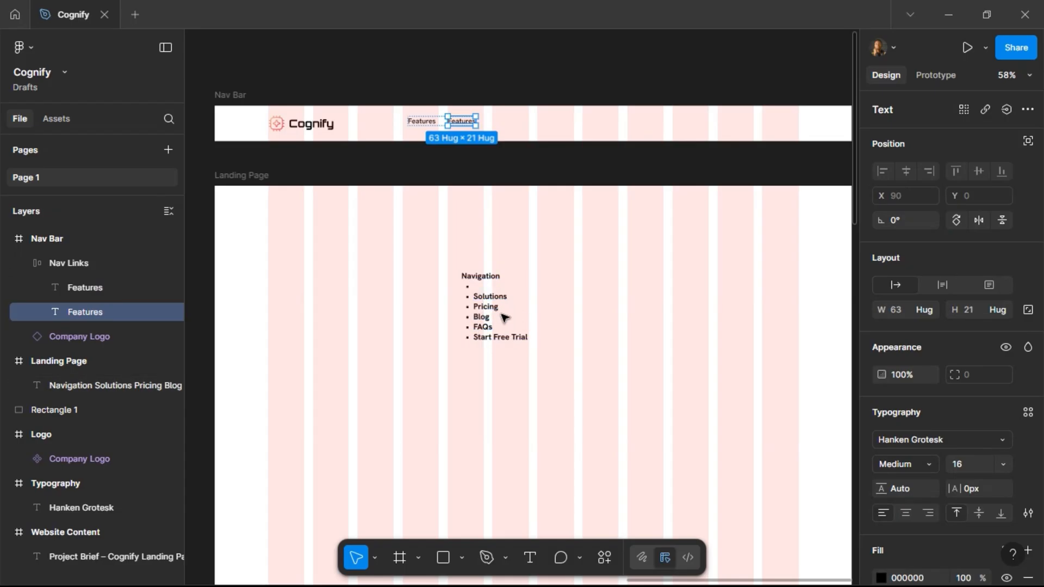
key("ctrl+d")
key("ctrl+d")
key("ctrl+d")
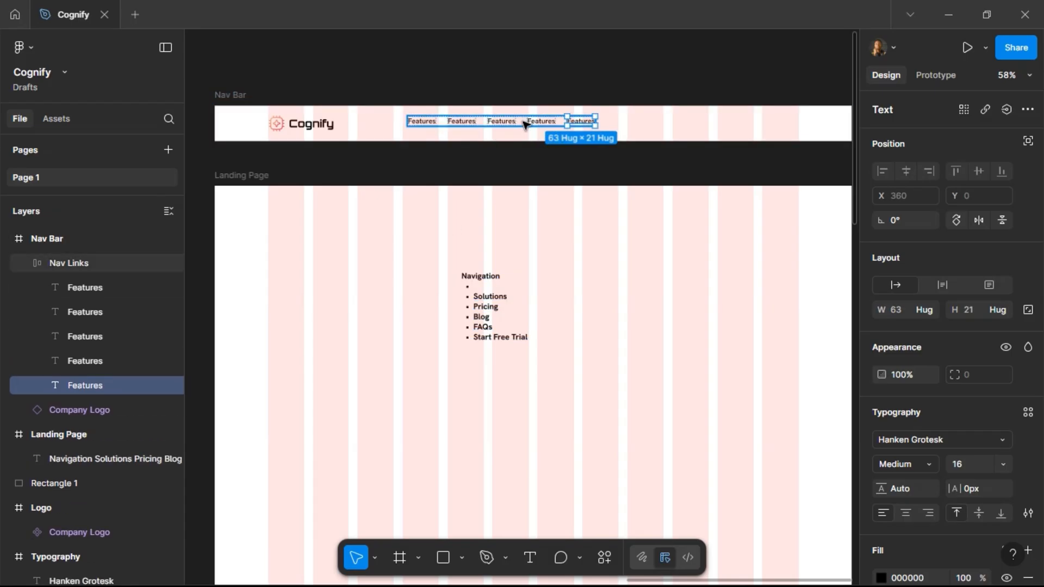
key("Escape")
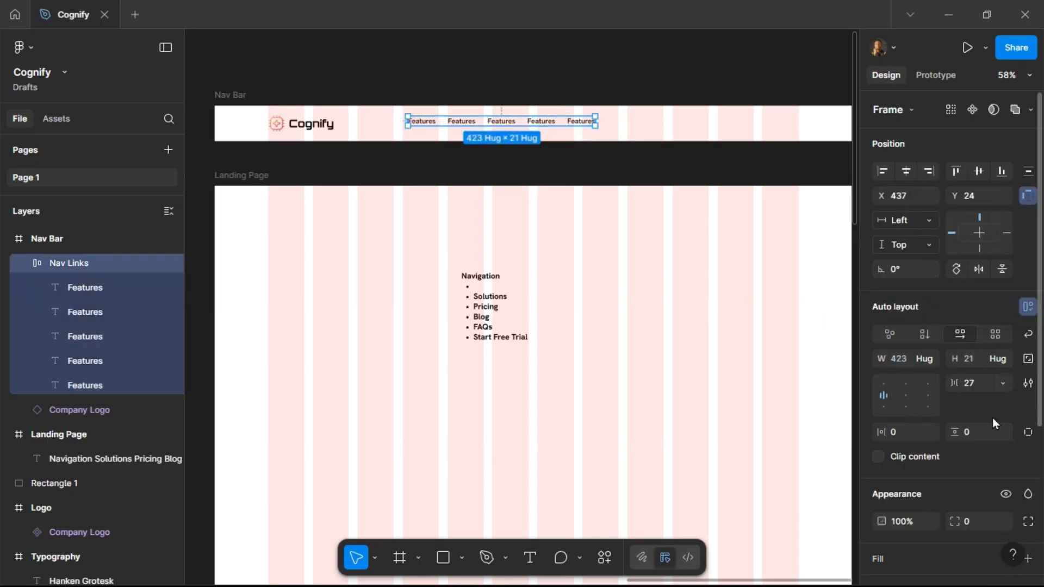
Set the Nav Links item spacing to 40 and center the frame horizontally and vertically within the Nav Bar.
left_click(987, 381)
key("Return")
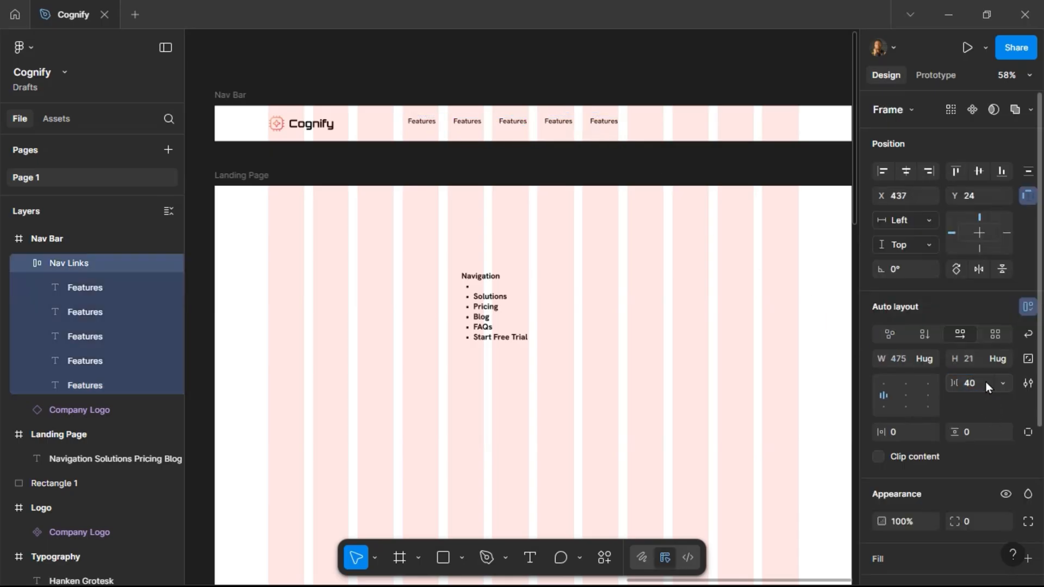
left_click(904, 174)
left_click(979, 174)
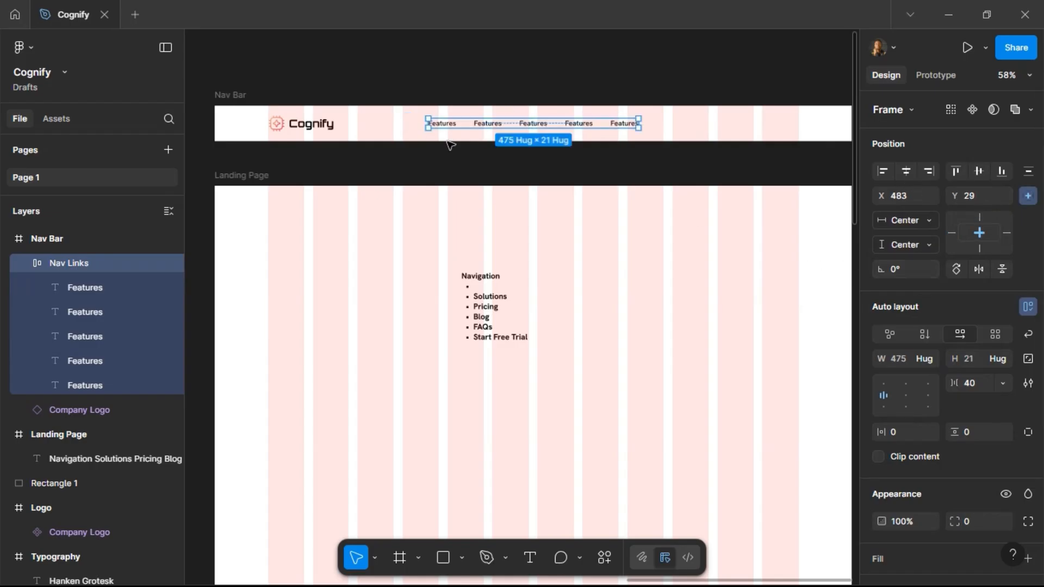
Rename the second and third nav link texts to Solutions and Pricing.
left_click(486, 124)
key("Return")
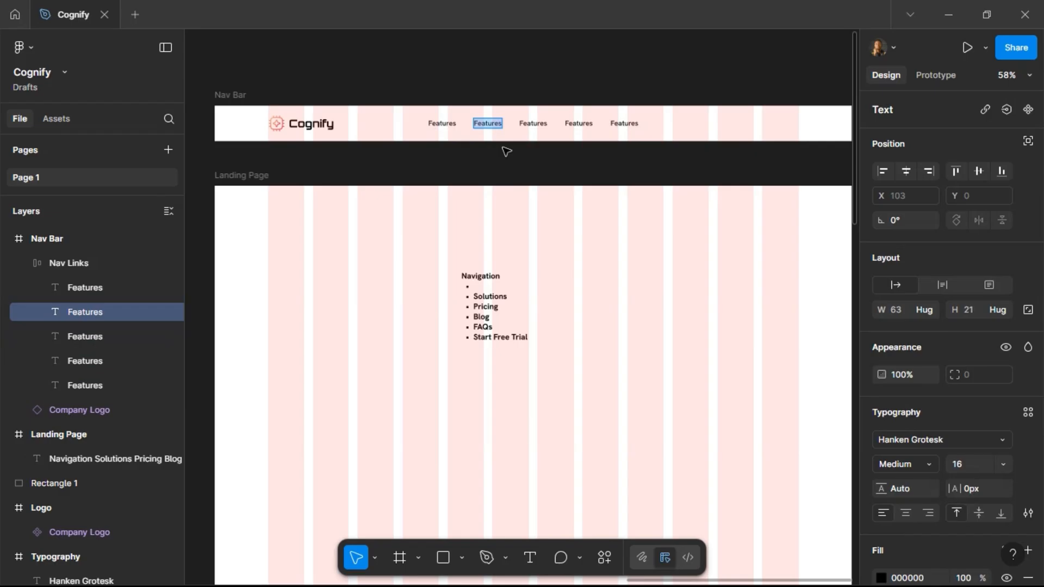
type("So")
type("lutions")
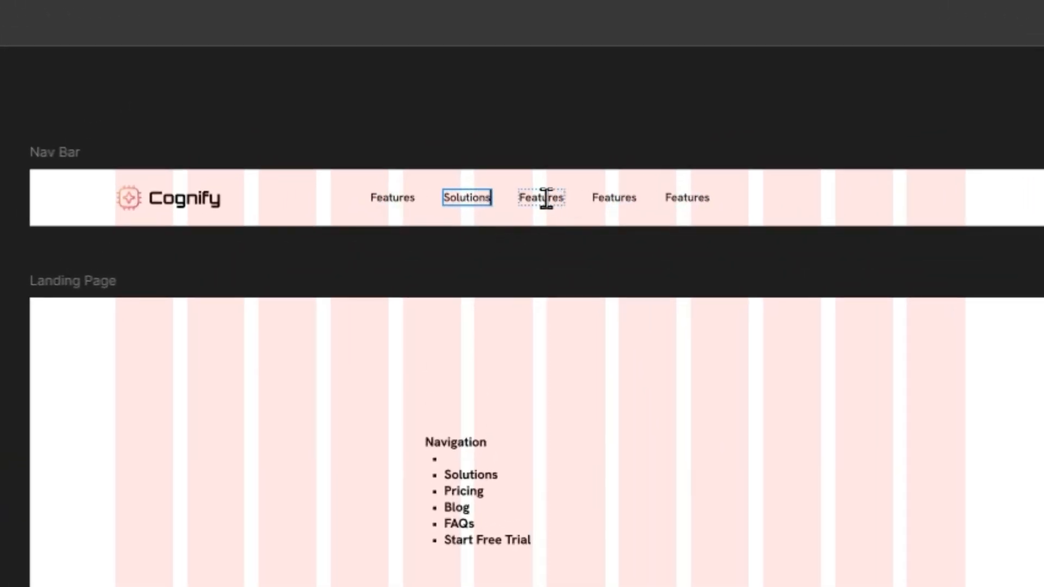
double_click(546, 198)
type("Pricing")
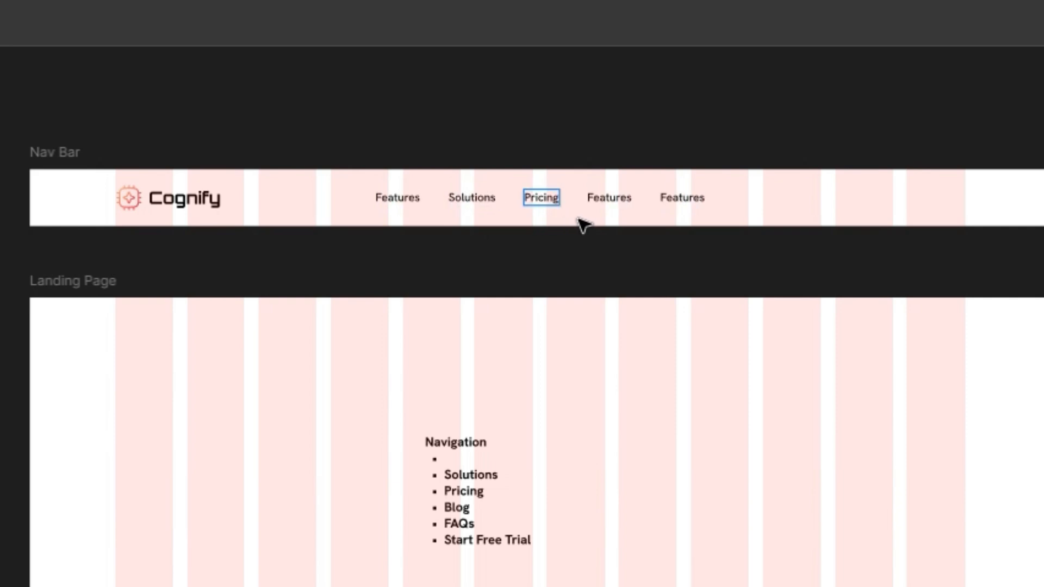
Rename the fourth and fifth nav link texts to Blog and FAQs.
double_click(612, 198)
type("Blogs")
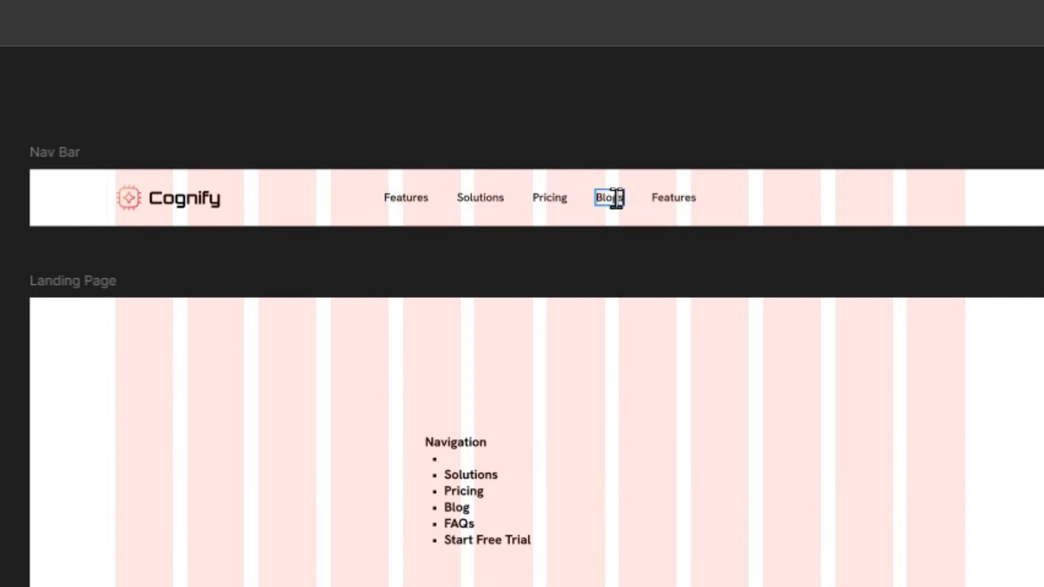
key("BackSpace")
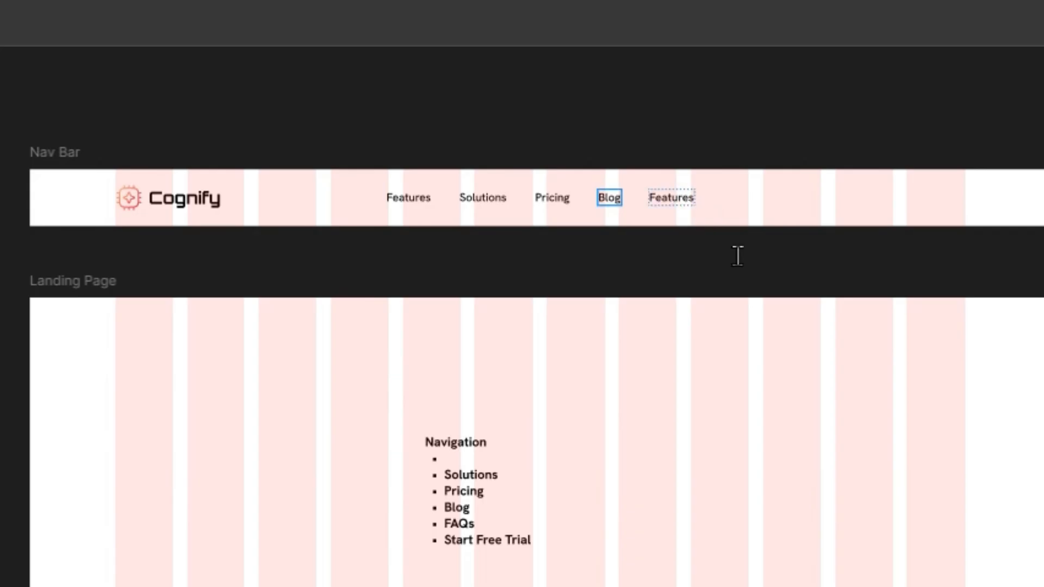
double_click(677, 199)
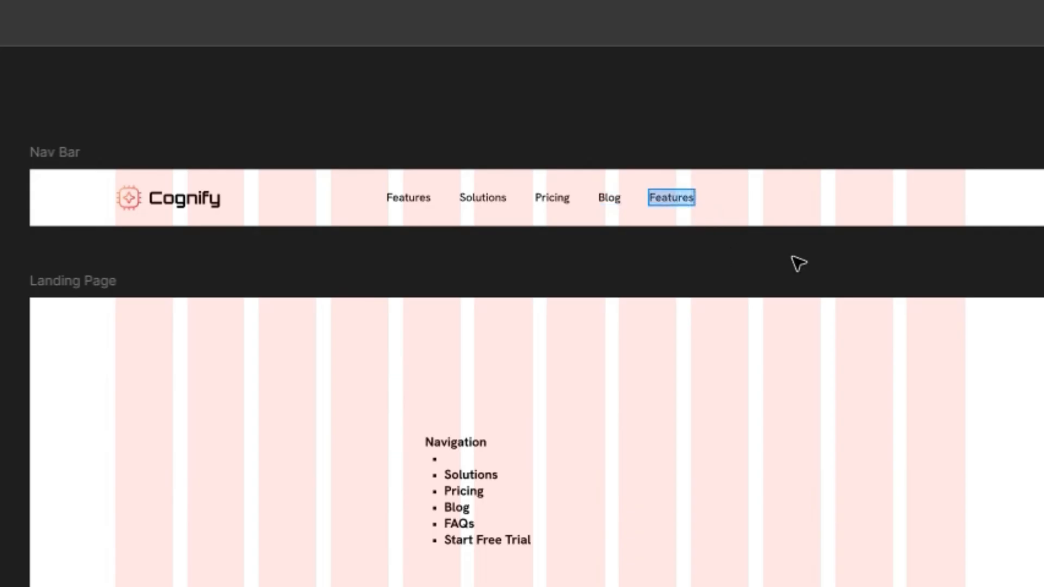
type("FAQs")
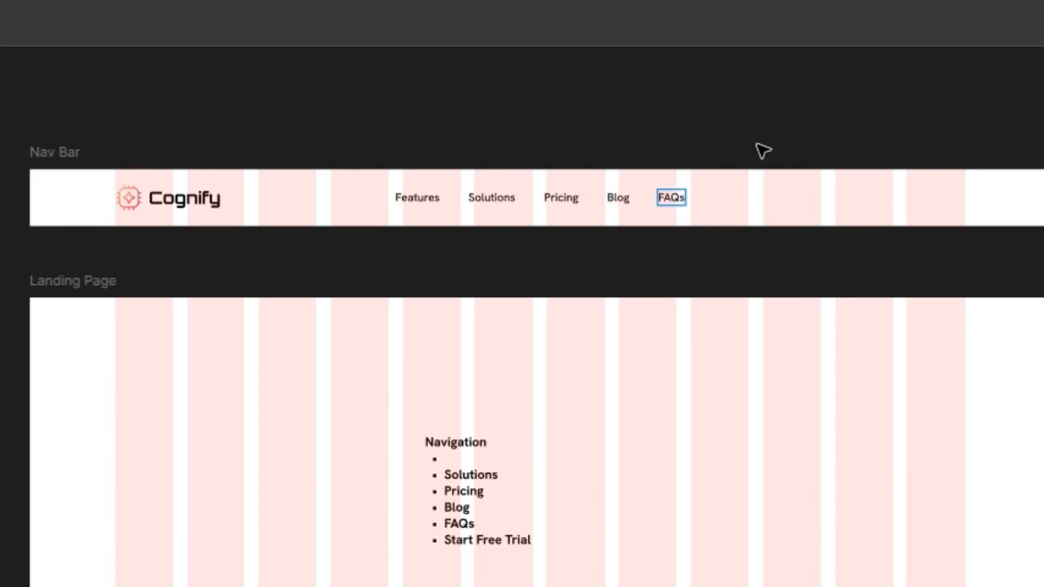
key("Escape")
Create a new text reading Start Free Trial on the canvas above the Nav Bar.
left_click(463, 450)
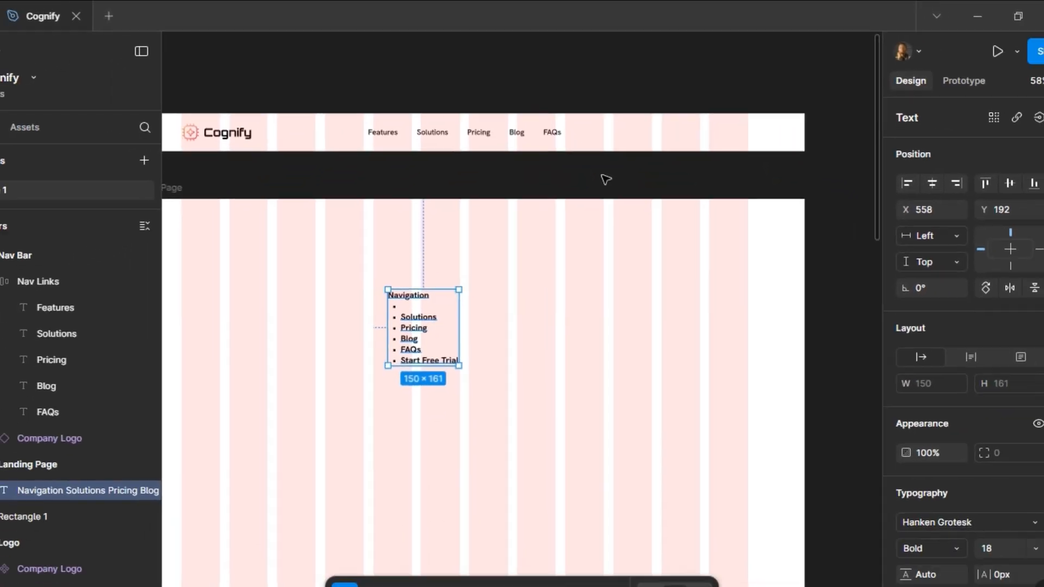
scroll(603, 174, "up", 2)
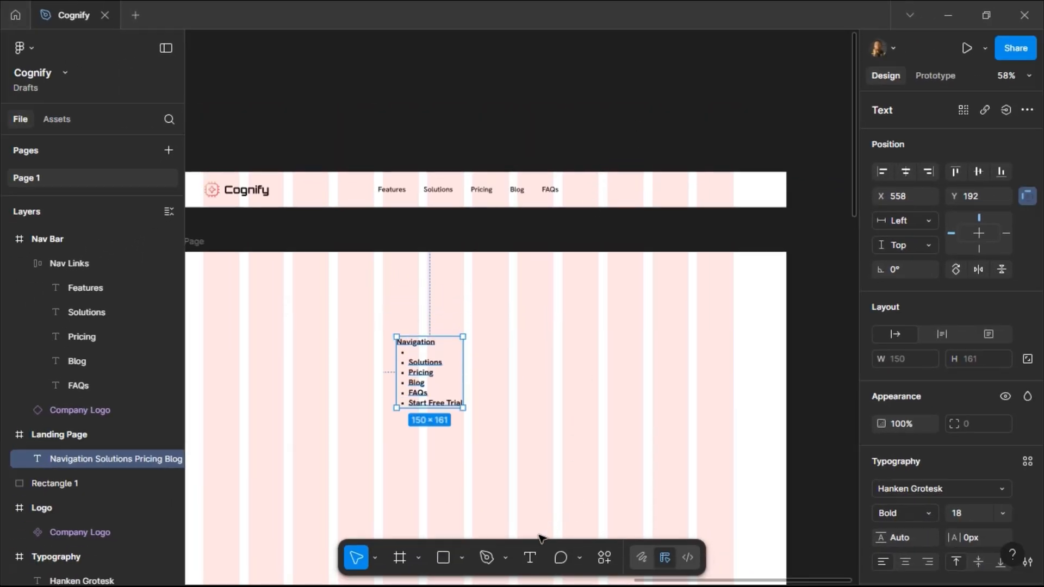
left_click(530, 558)
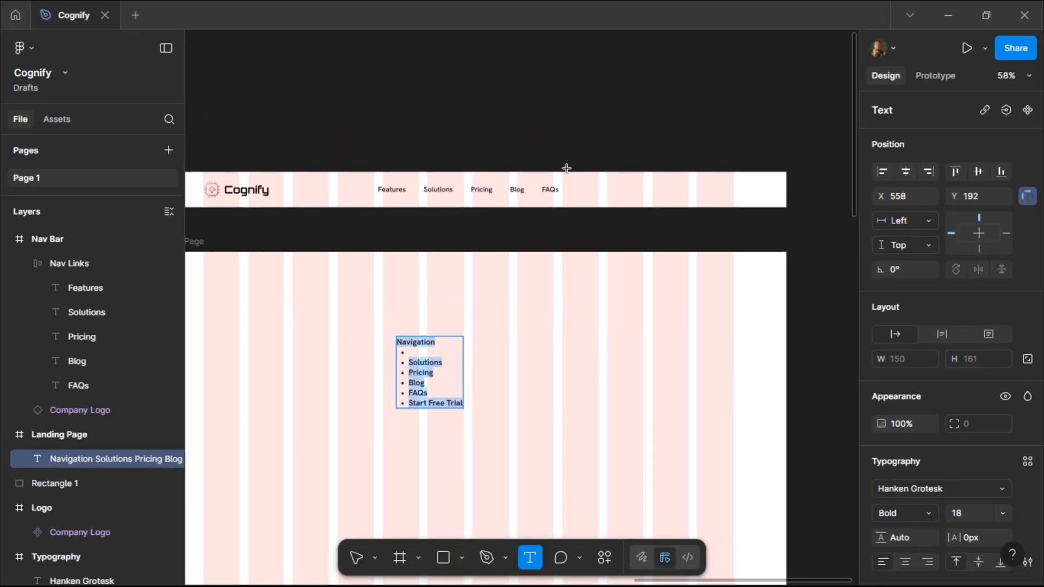
left_click(565, 132)
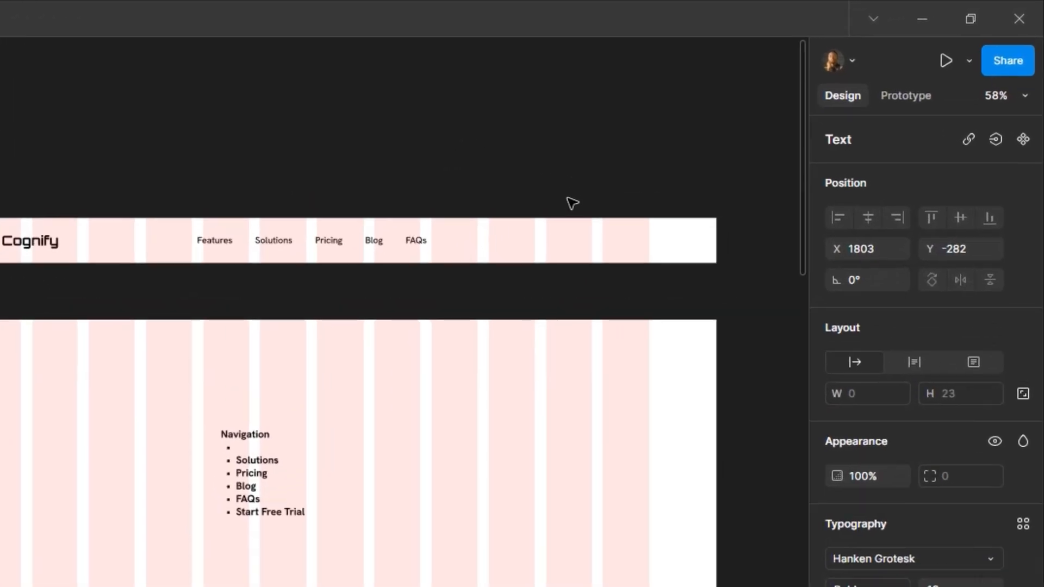
type("Start Free")
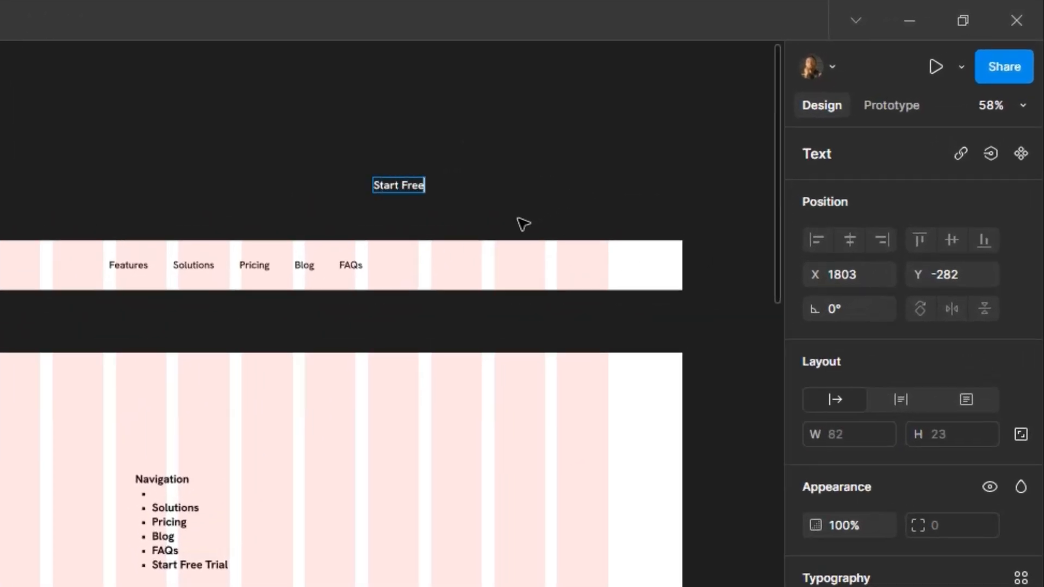
type(" Trial")
key("Escape")
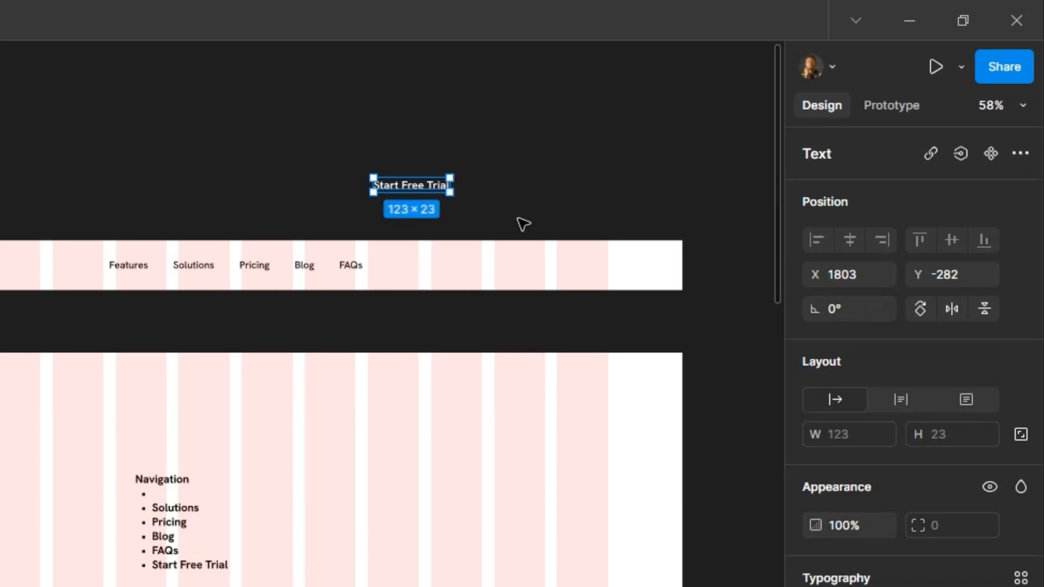
Wrap the Start Free Trial text in an auto layout frame and rename it CTA.
key("shift+a")
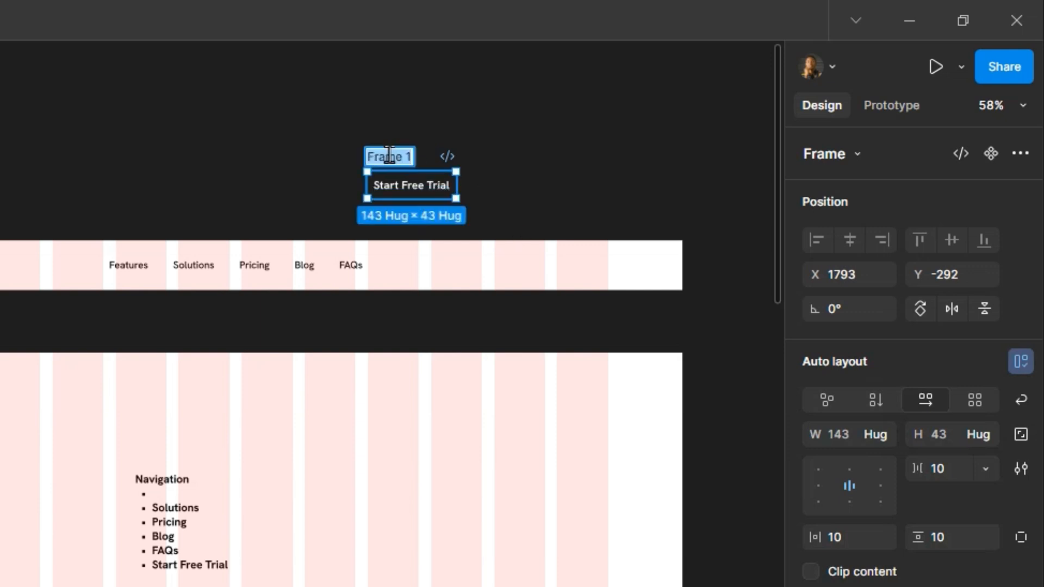
type("CTA")
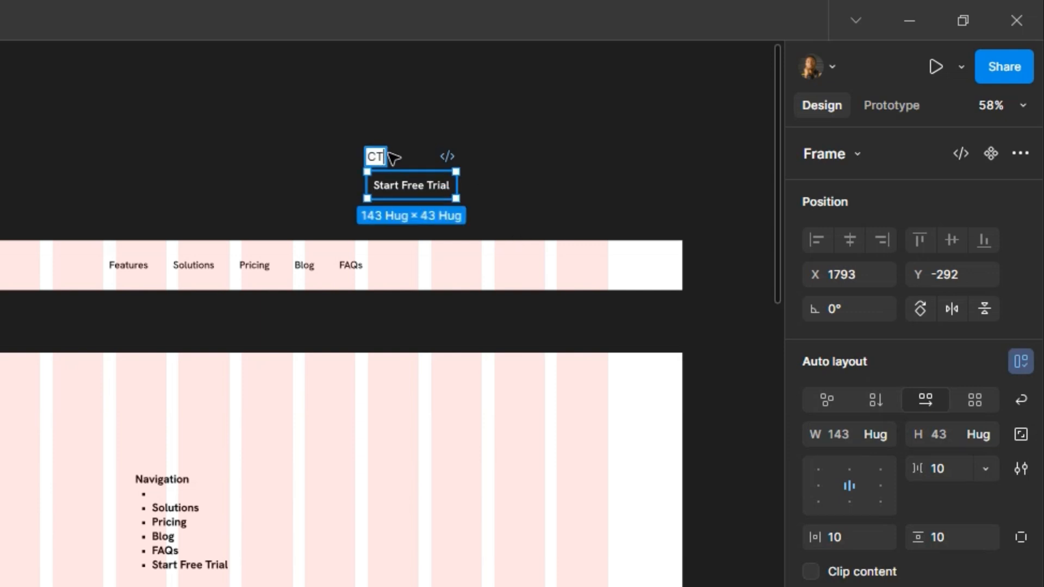
key("Return")
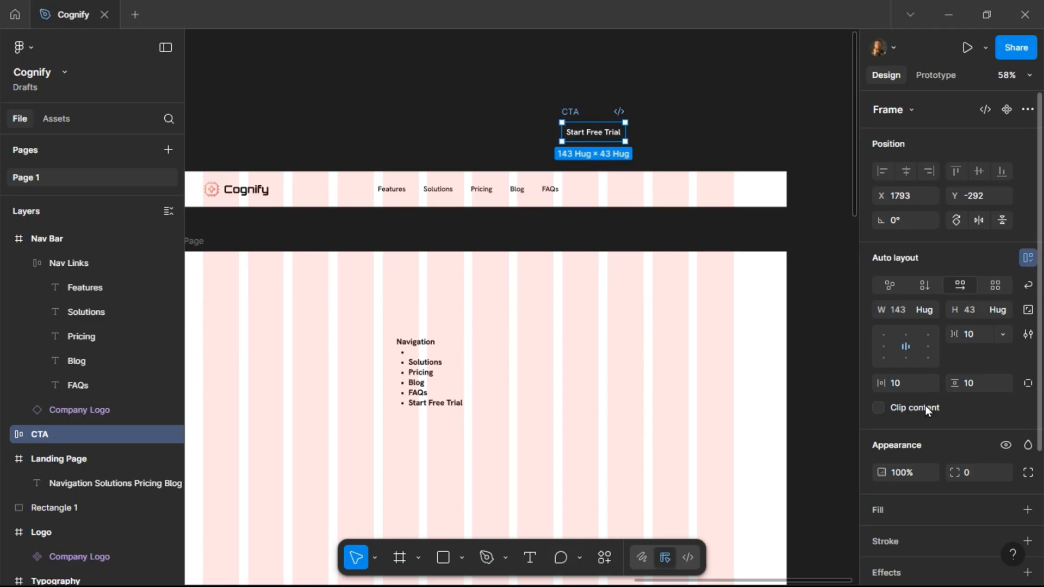
Apply the Gradient 2 fill style and the Outline stroke style to the CTA frame.
scroll(925, 406, "down", 4)
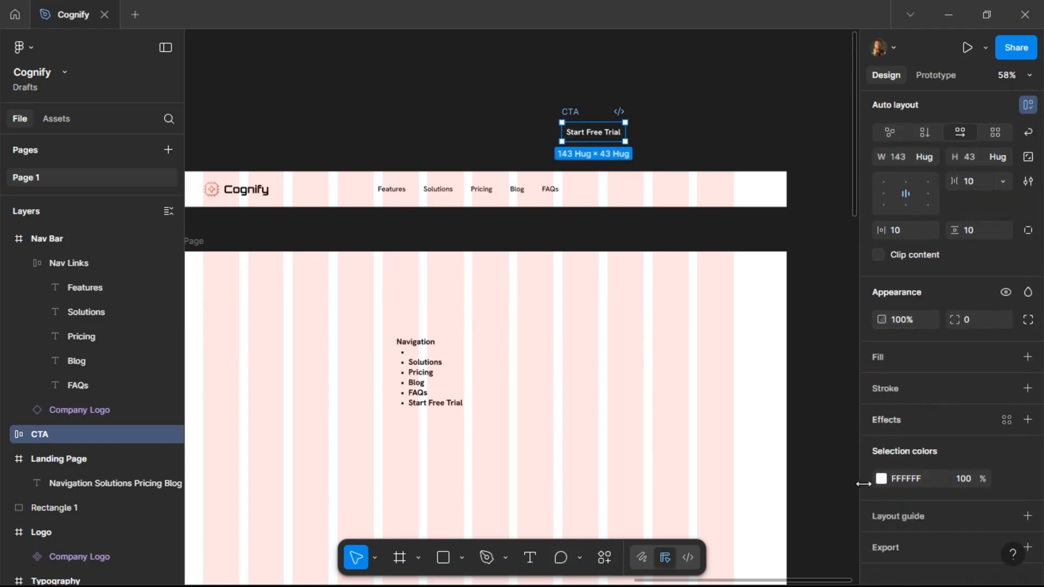
left_click(1004, 357)
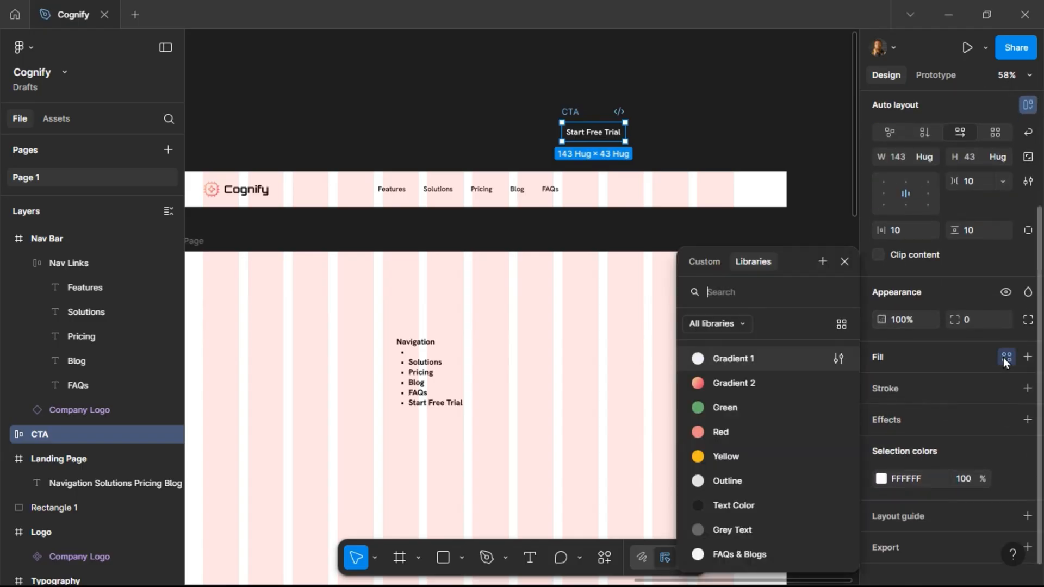
left_click(724, 382)
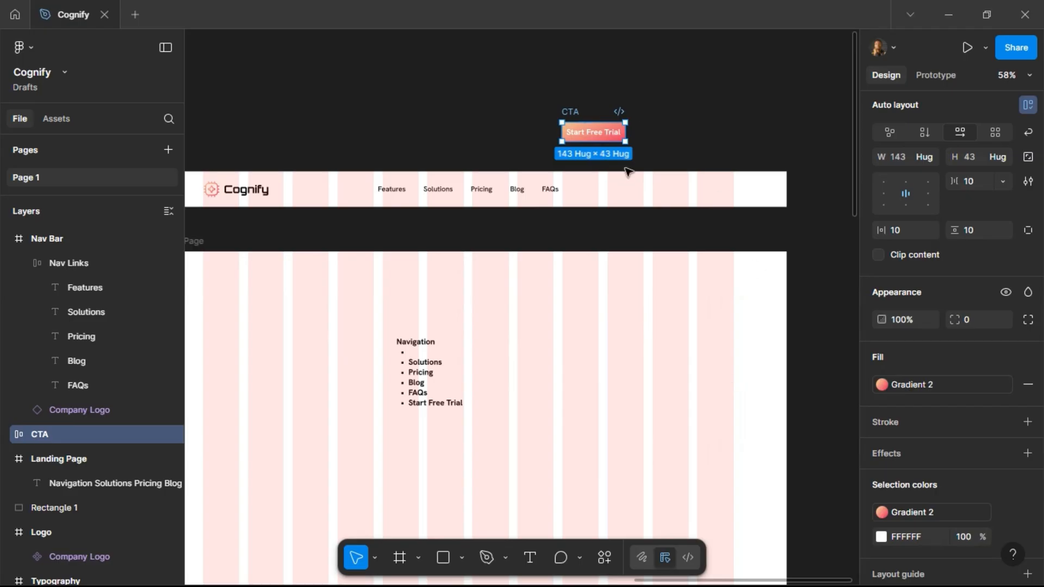
left_click(1006, 422)
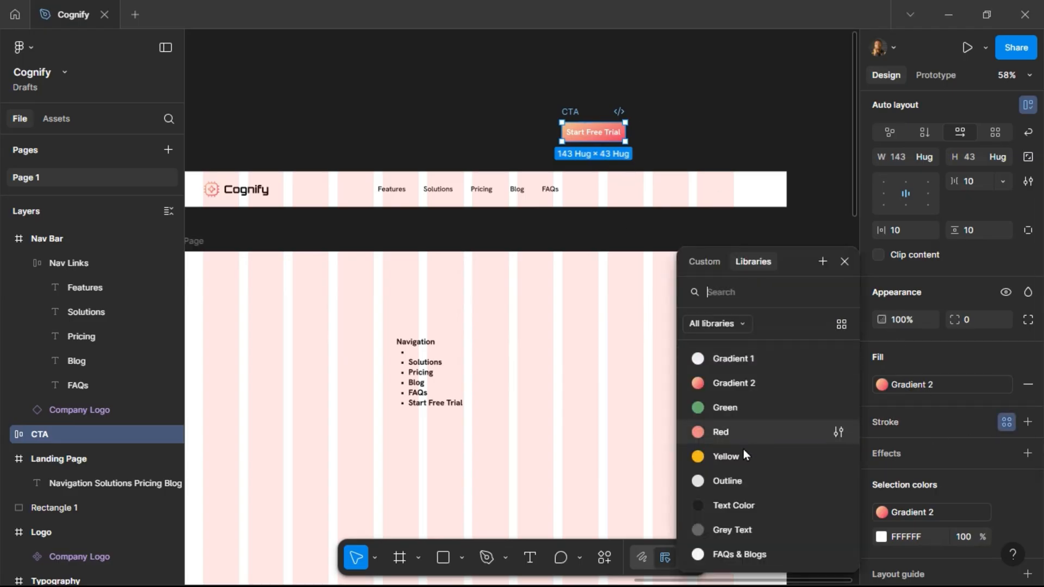
left_click(749, 482)
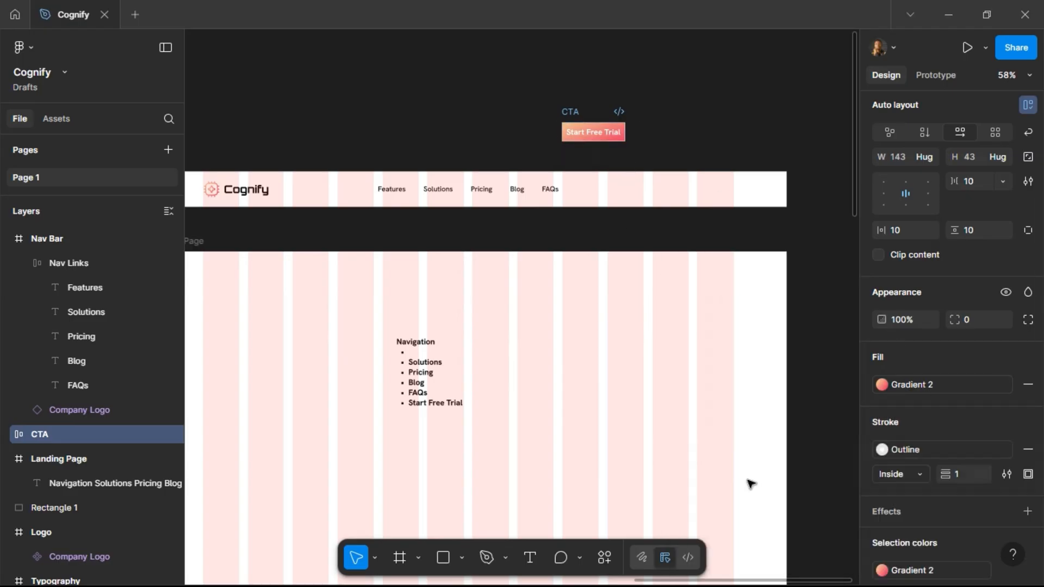
left_click(751, 478)
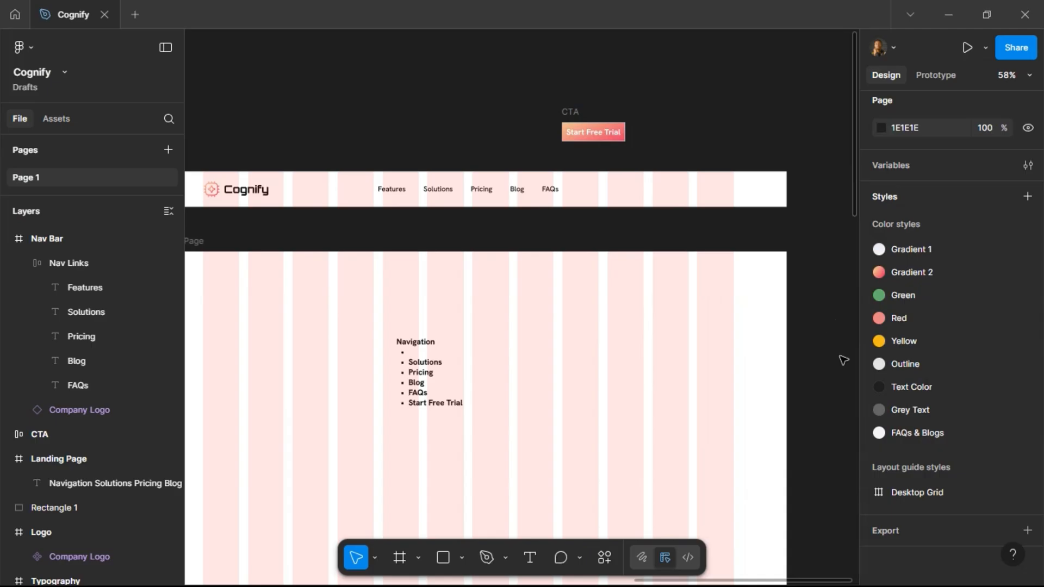
Set the CTA button's corner radius to 12.
scroll(919, 224, "up", 1)
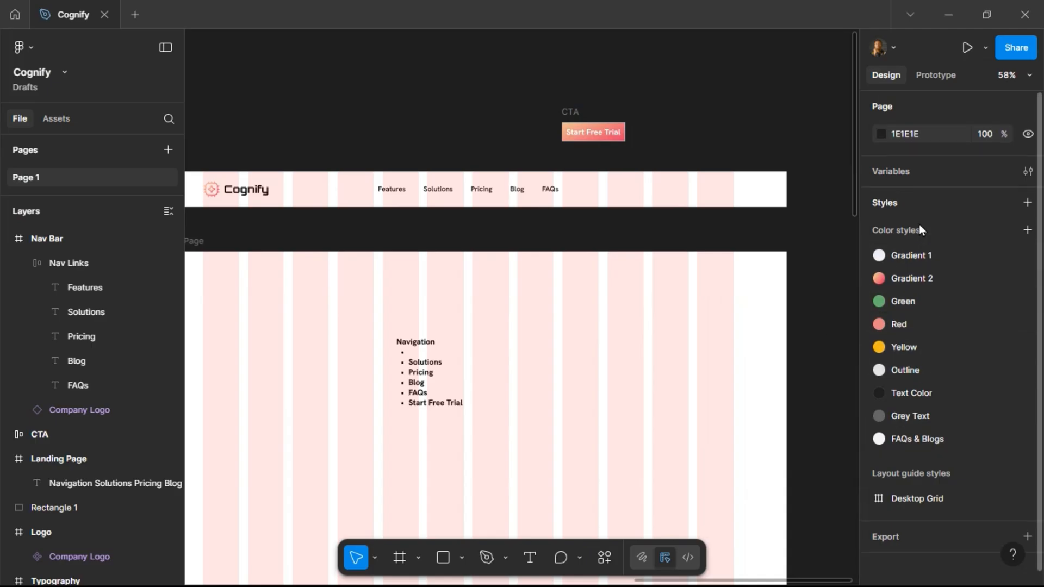
left_click(574, 115)
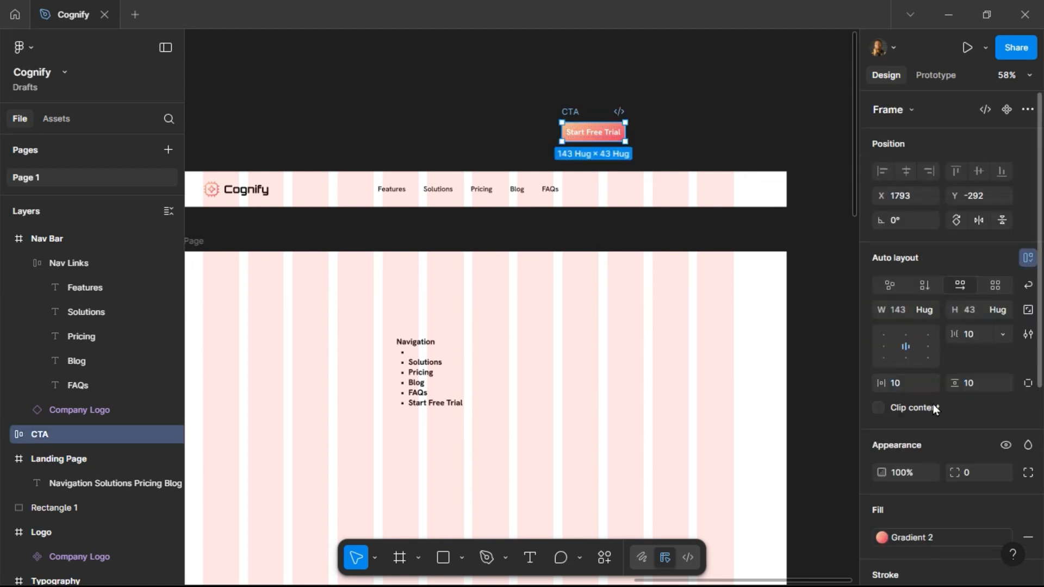
scroll(933, 404, "down", 4)
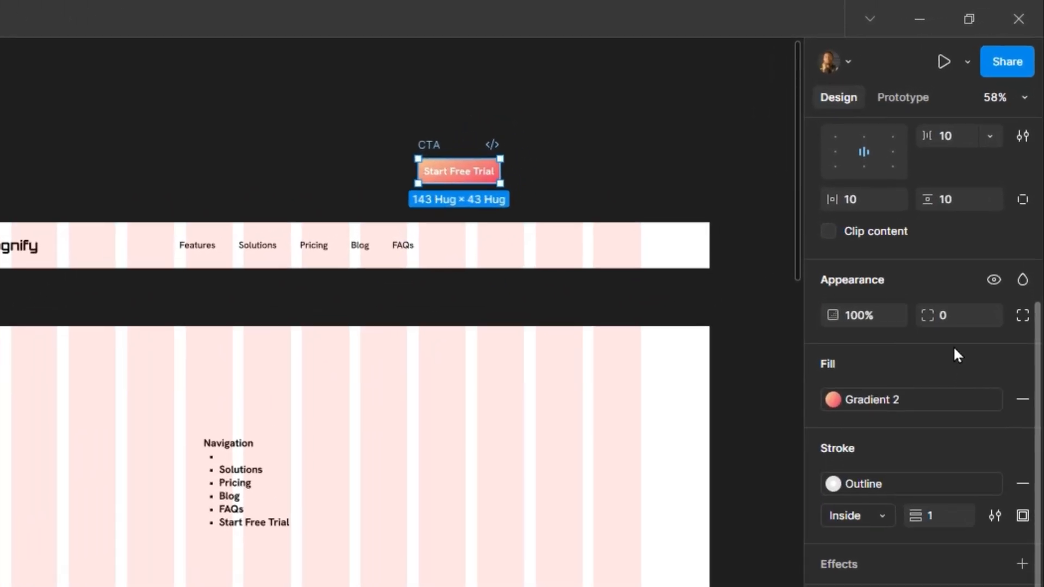
left_click(958, 315)
key("Return")
left_click(563, 97)
left_click(434, 145)
left_click(955, 213)
type("12")
key("Return")
left_click(576, 157)
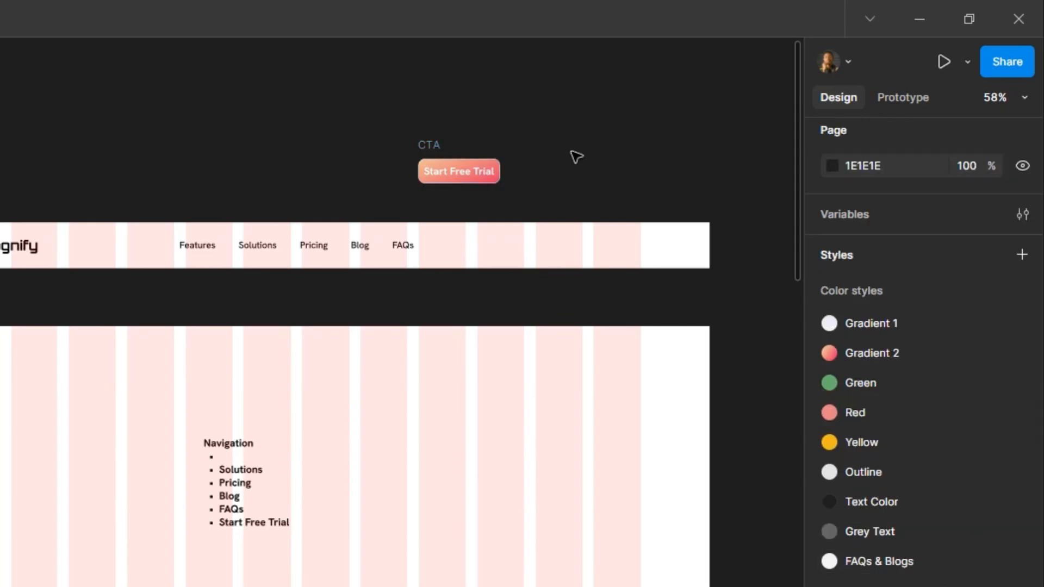
Set the CTA button's corner radius to 8.
left_click(443, 158)
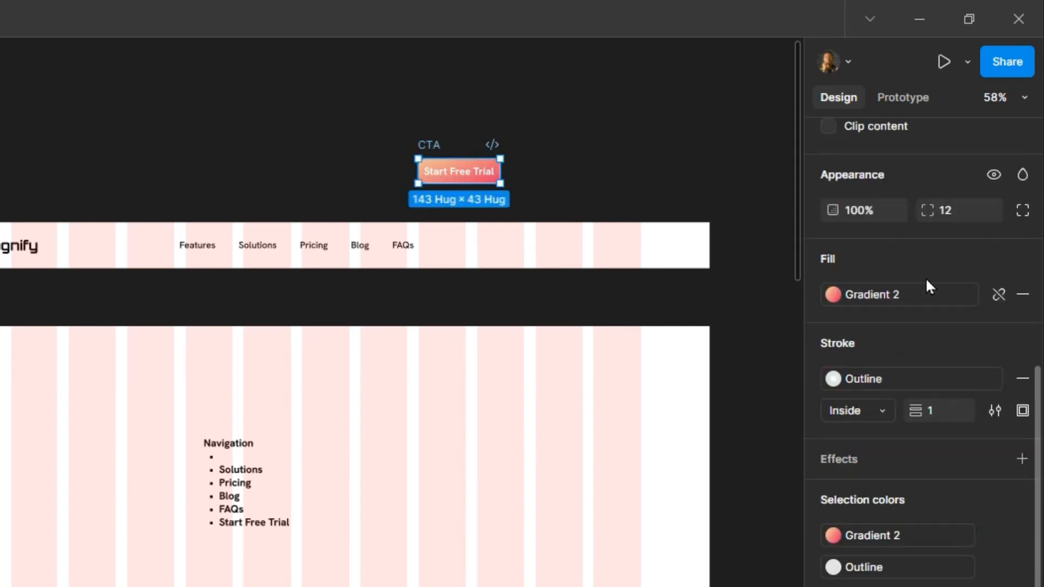
left_click(947, 209)
type("8")
key("Return")
left_click(619, 116)
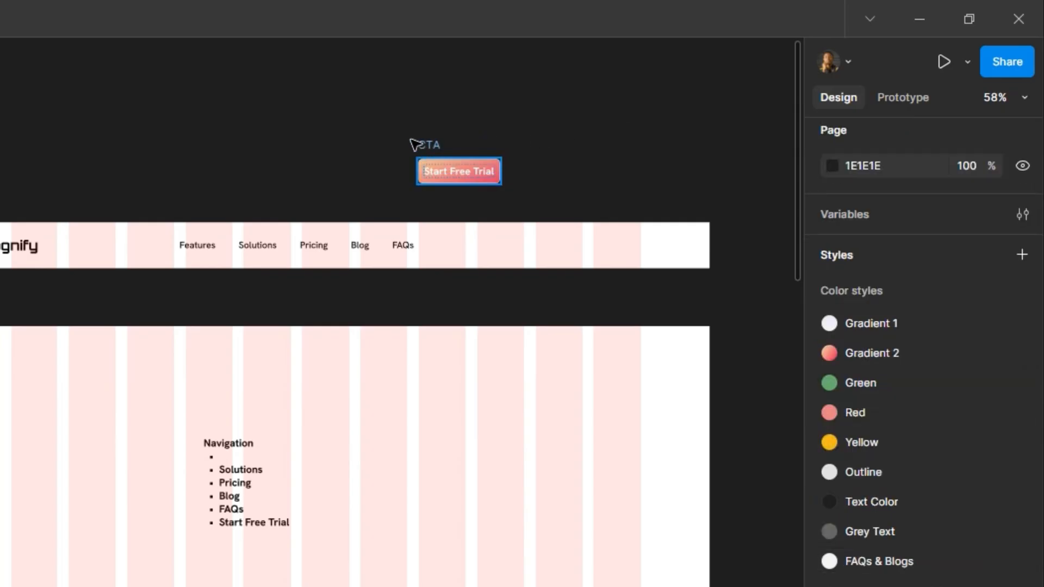
Remove the stroke from the CTA button and move the button slightly upward.
left_click(424, 144)
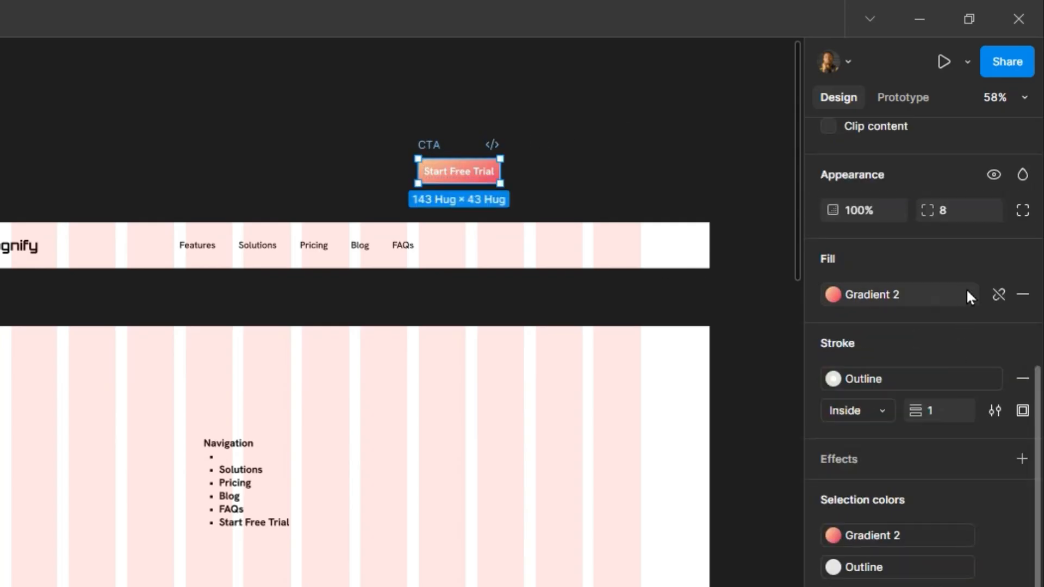
left_click(1023, 379)
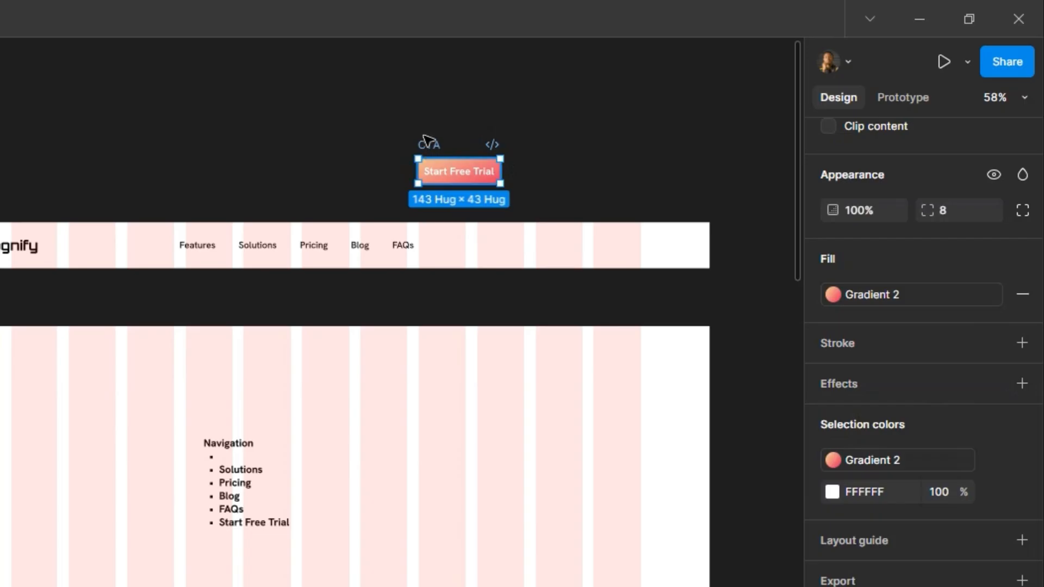
left_click_drag(429, 144, 427, 117)
scroll(509, 94, "up", 3, "ctrl")
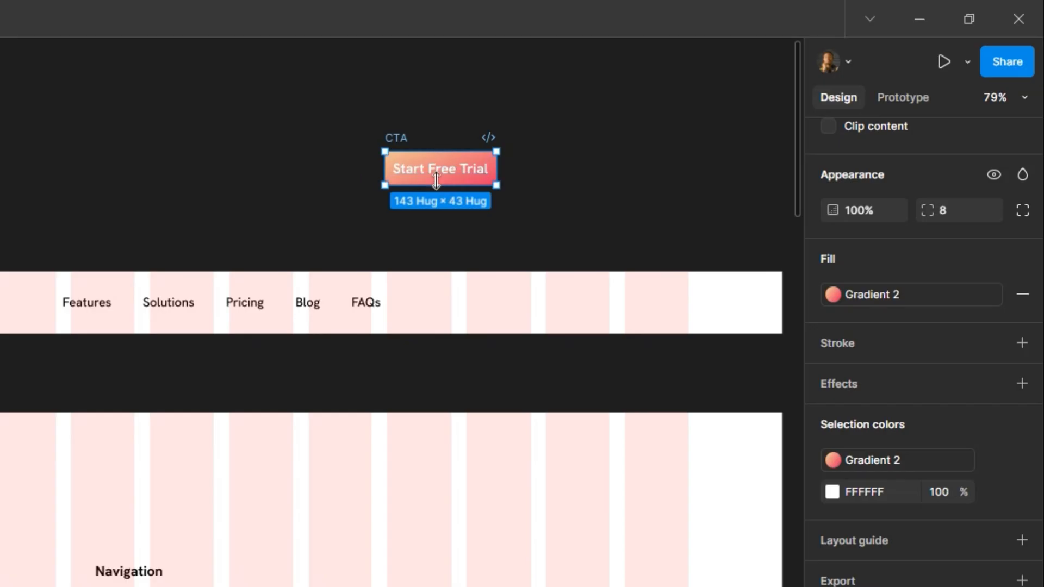
Set the CTA button's vertical padding to 12.
scroll(968, 243, "up", 5)
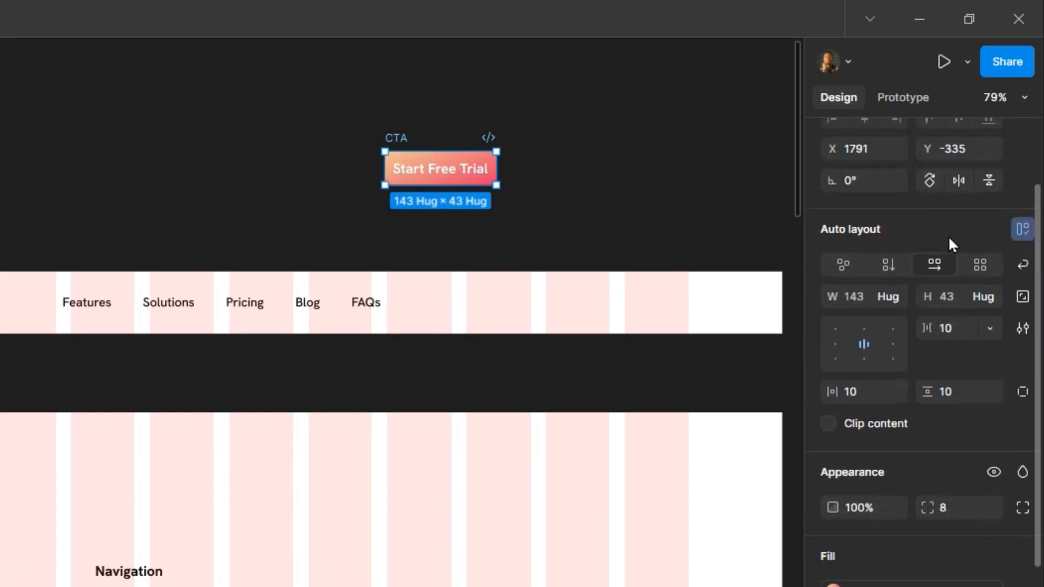
left_click(959, 393)
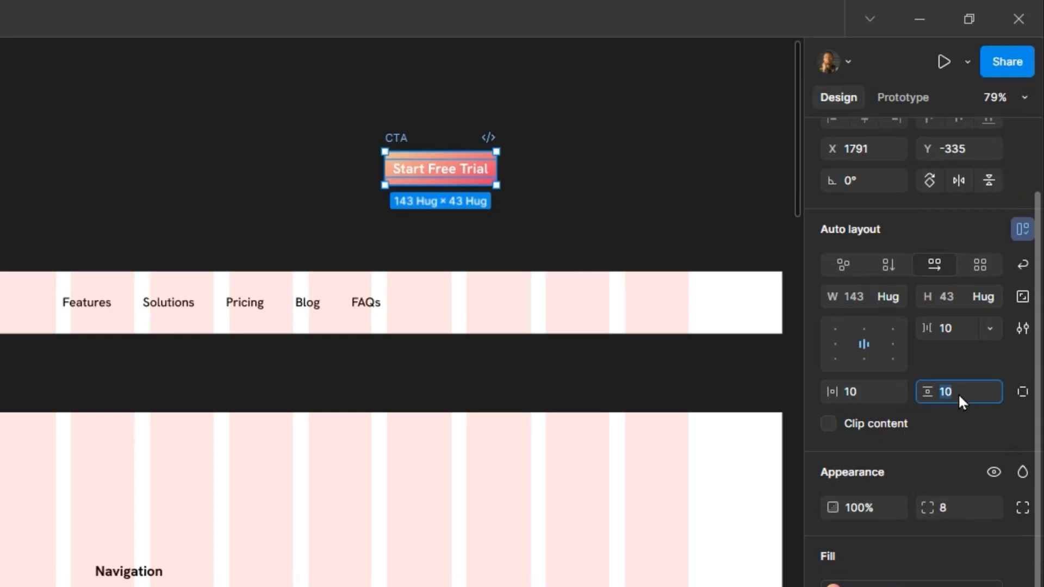
type("12")
key("Return")
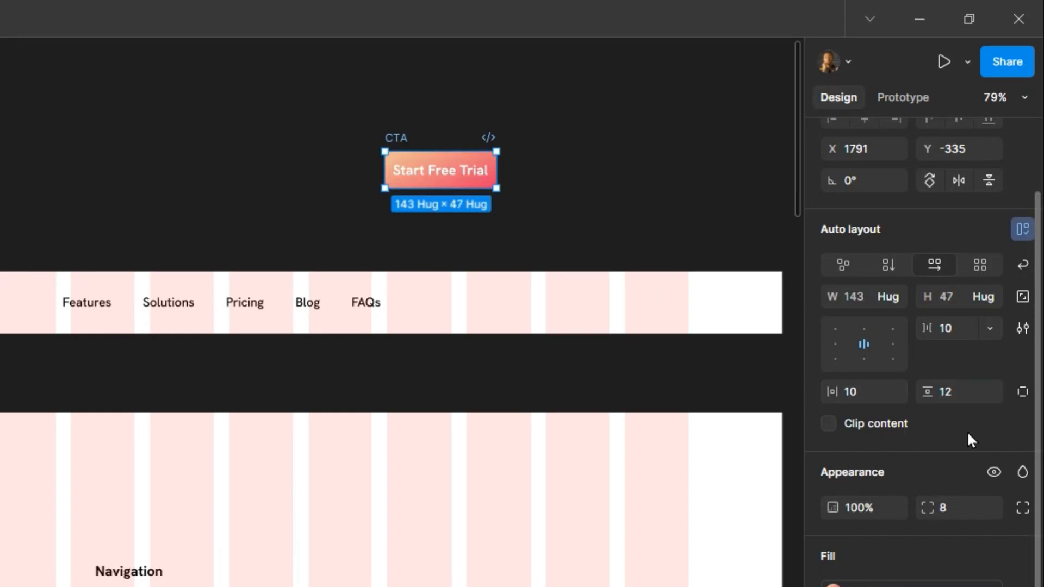
Set the CTA button's horizontal padding to 24, trying 36 along the way.
left_click(866, 394)
type("12 * 2")
key("Return")
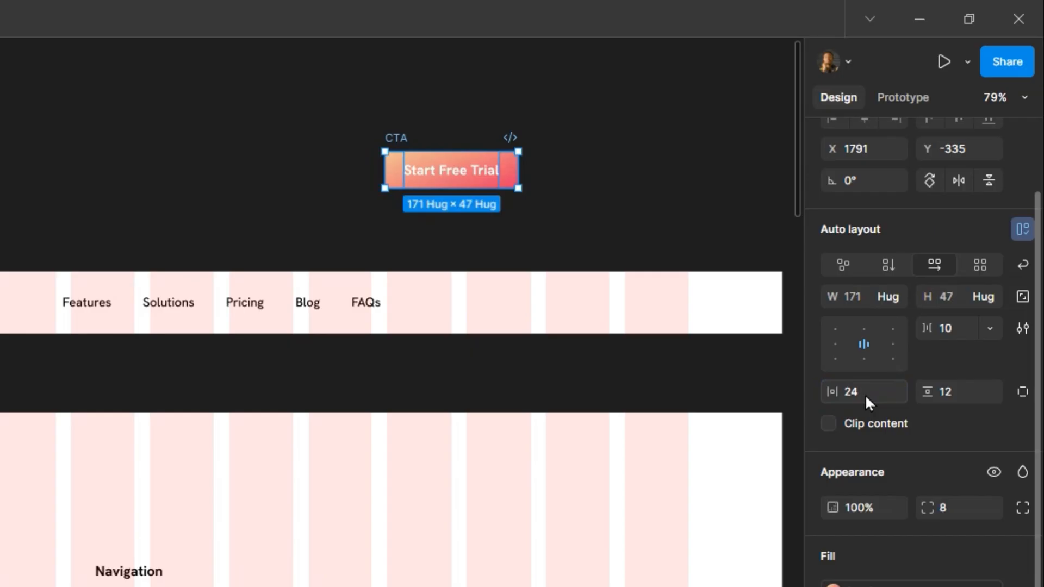
left_click(866, 394)
type("36")
key("Return")
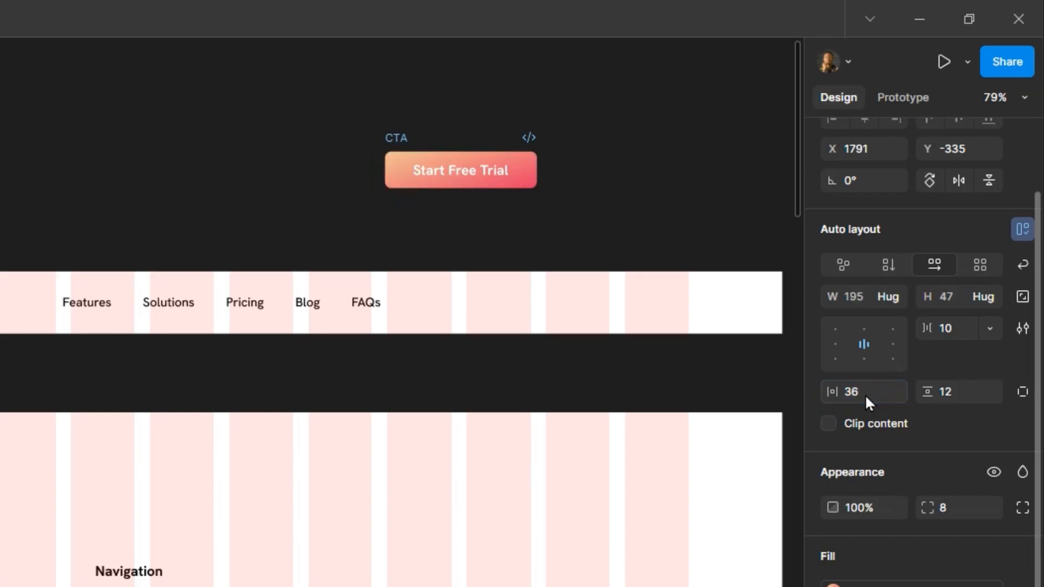
left_click(868, 394)
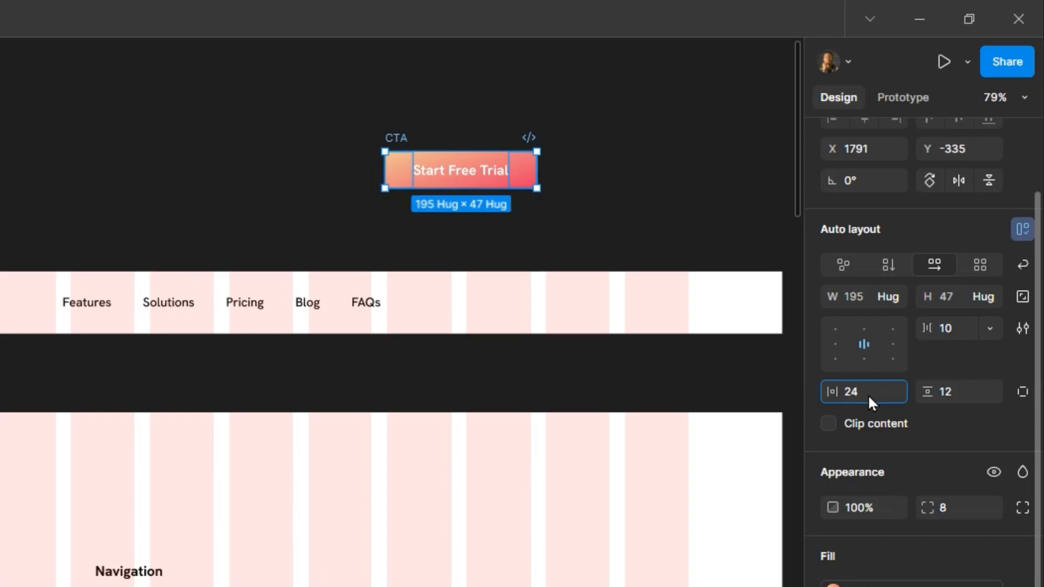
type("24")
key("Return")
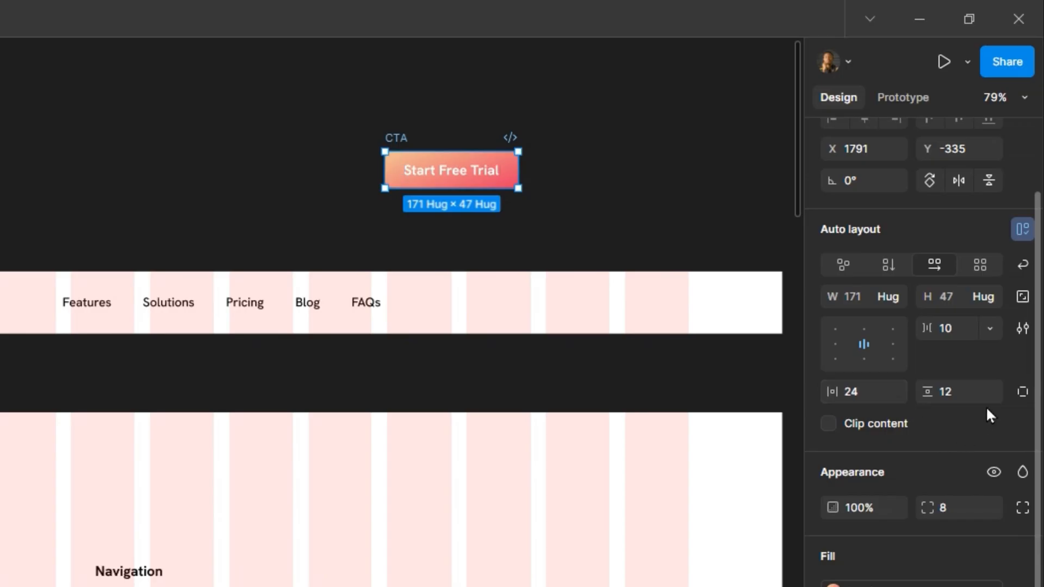
Turn the CTA button into a component.
scroll(952, 178, "up", 3)
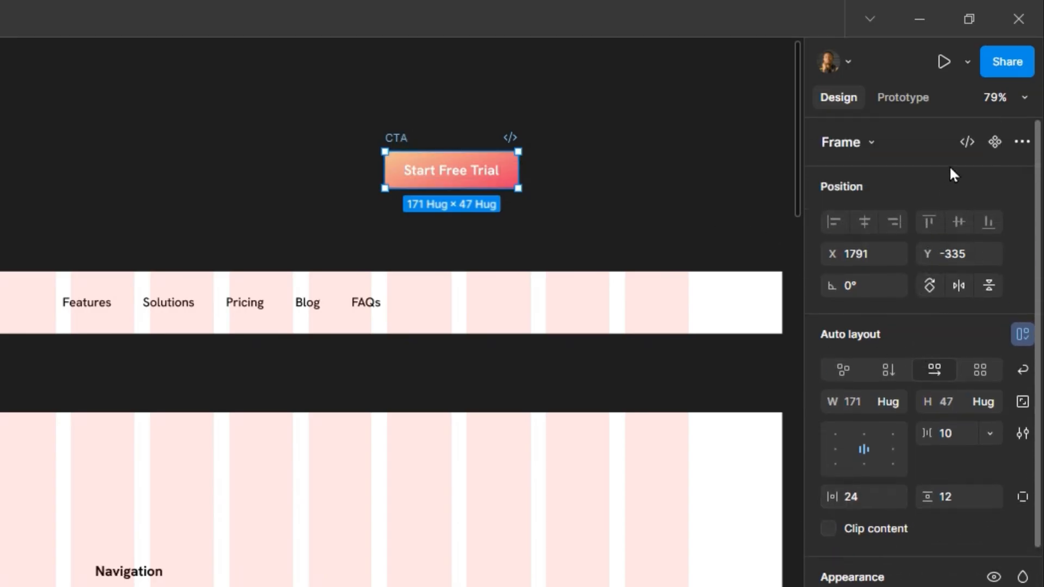
left_click(992, 144)
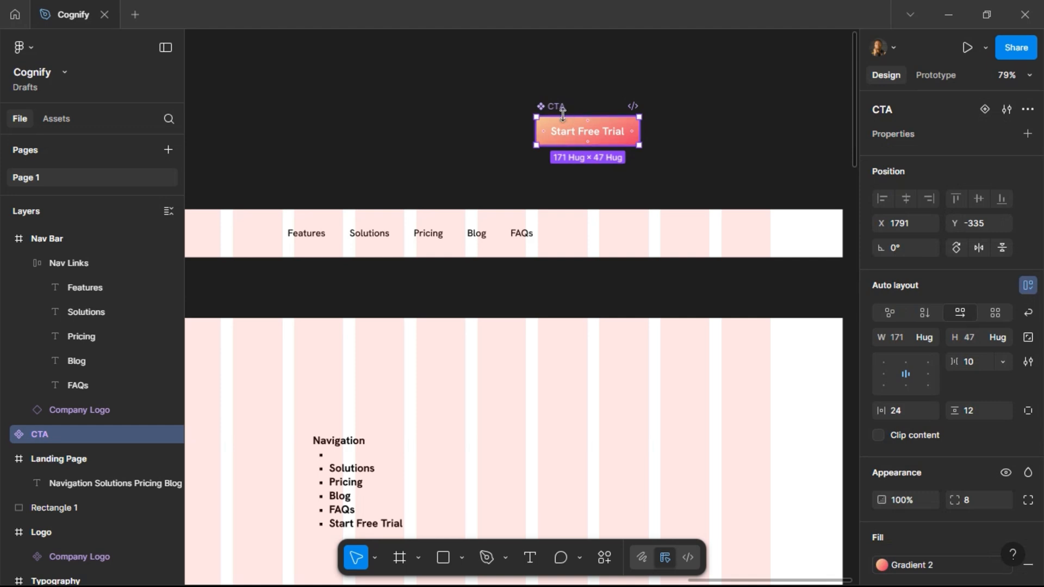
Paste an instance of the CTA component into the Nav Bar frame.
left_click(621, 223)
scroll(563, 198, "left", 5)
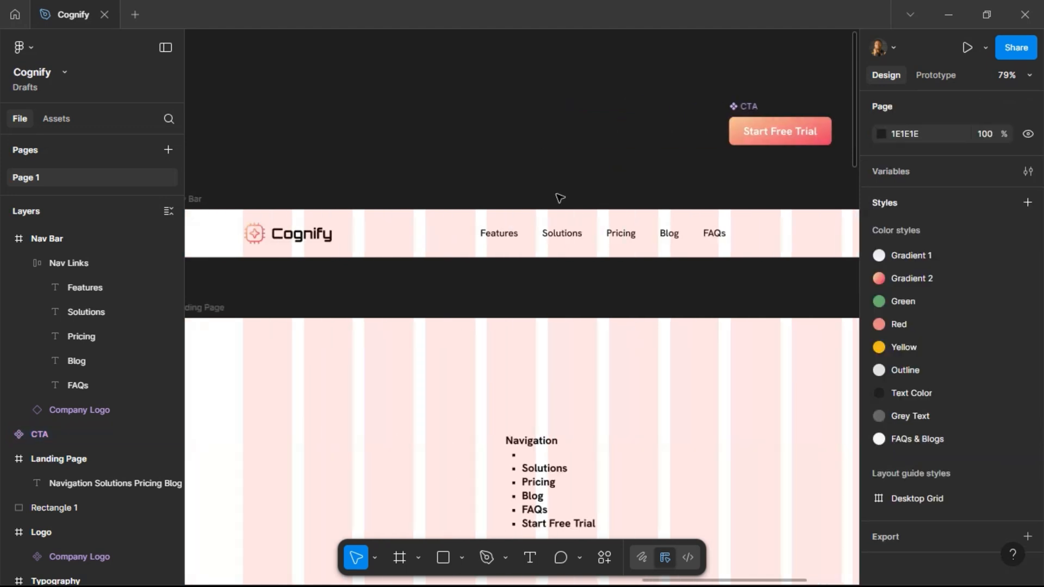
left_click(301, 197)
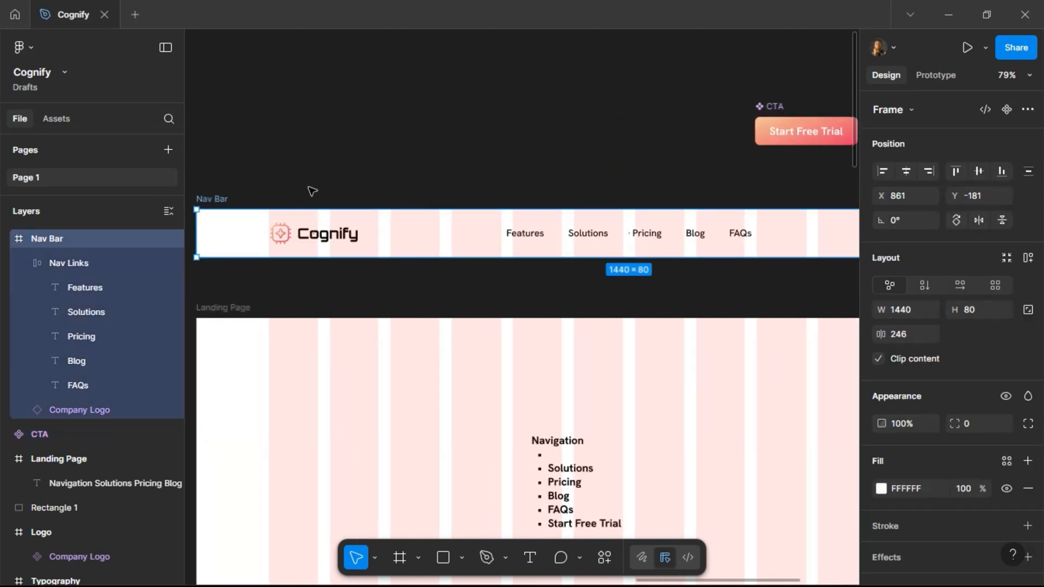
key("ctrl+v")
scroll(361, 191, "right", 5)
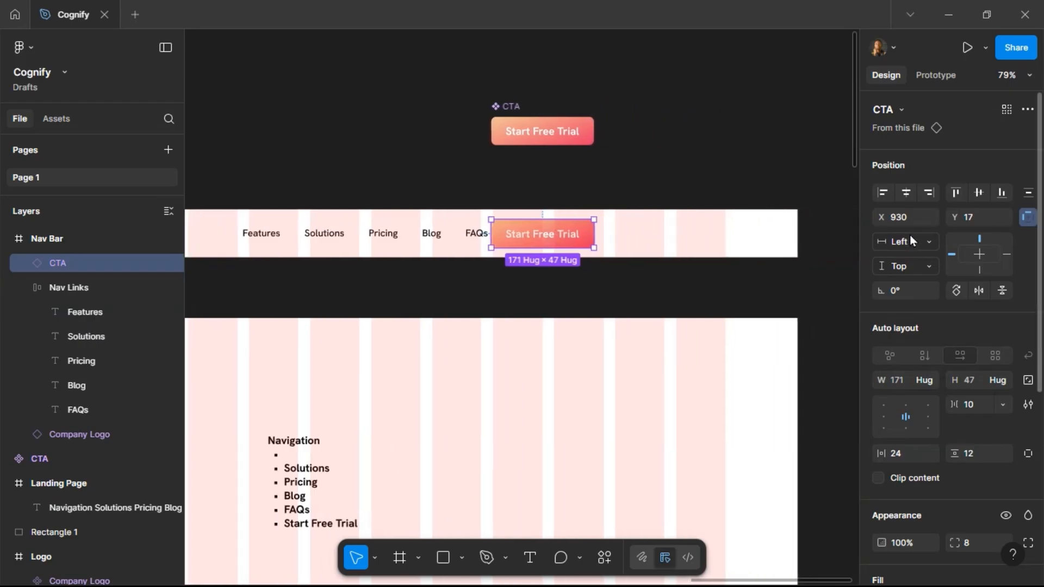
Move the CTA instance to X 1149 near the Nav Bar's right edge and center it vertically.
key("shift+Right")
key("shift+Right")
key("shift+Right")
key("shift+Right")
key("shift+Right")
key("shift+Right")
key("shift+Right")
key("shift+Right")
key("shift+Right")
key("shift+Right")
key("shift+Right")
key("shift+Right")
key("shift+Right")
key("shift+Right")
key("shift+Right")
key("shift+Right")
key("shift+Right")
key("shift+Right")
key("shift+Right")
key("shift+Right")
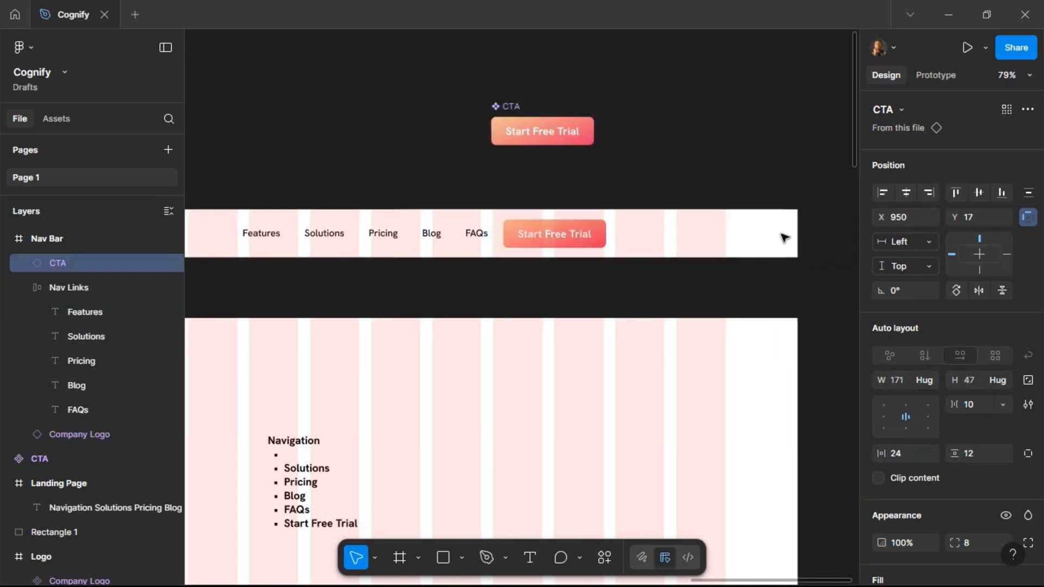
key("alt")
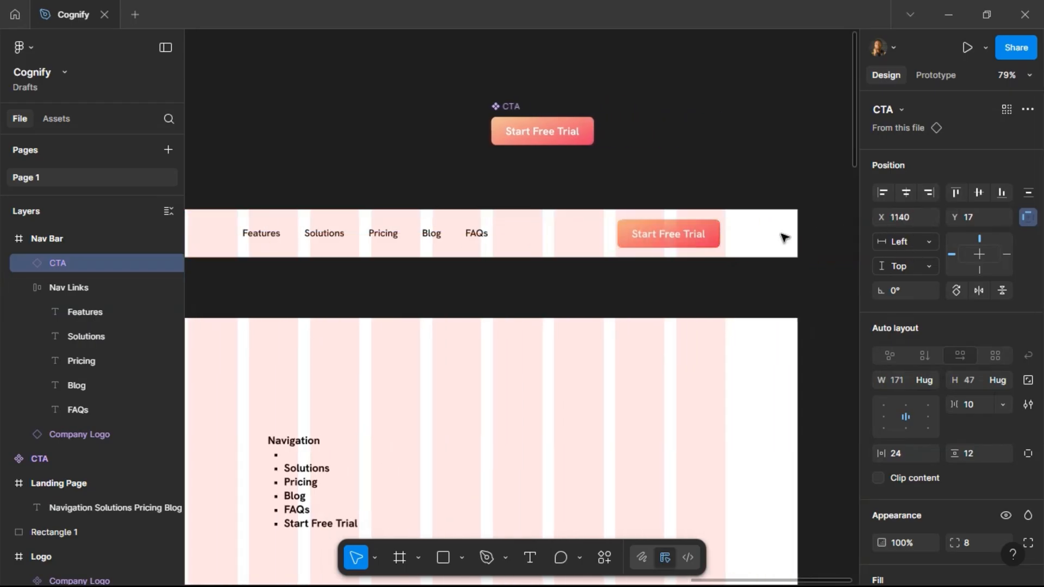
key("Left")
key("alt")
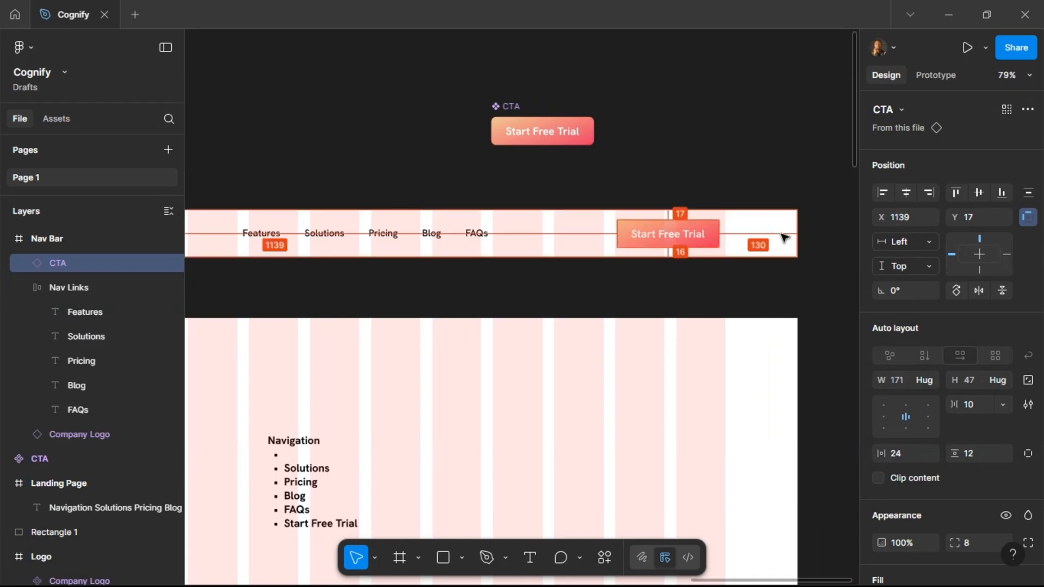
key("shift+Right")
key("alt")
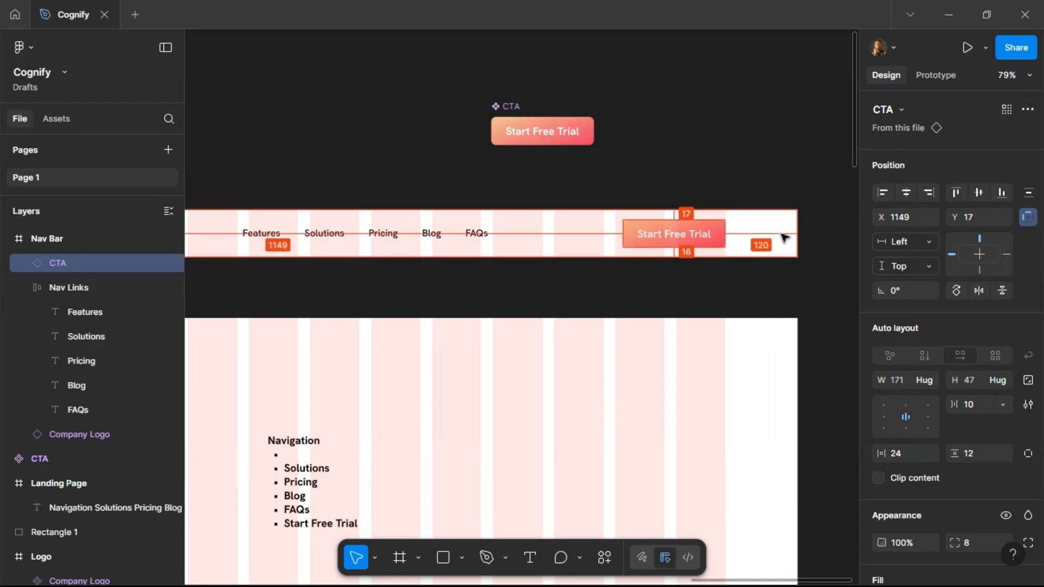
left_click(979, 193)
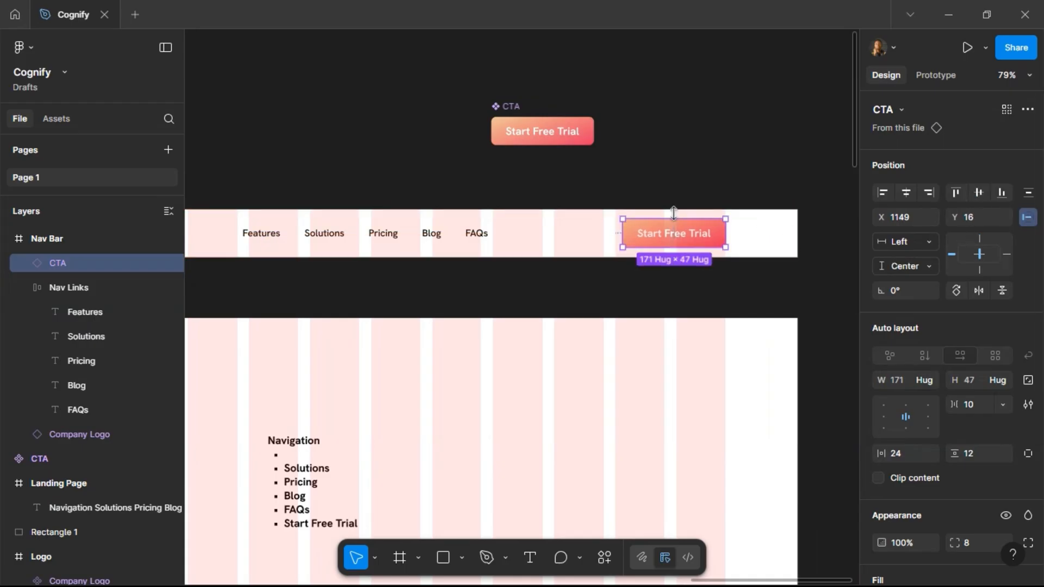
Set the CTA component's text to size 16 and SemiBold weight.
double_click(543, 133)
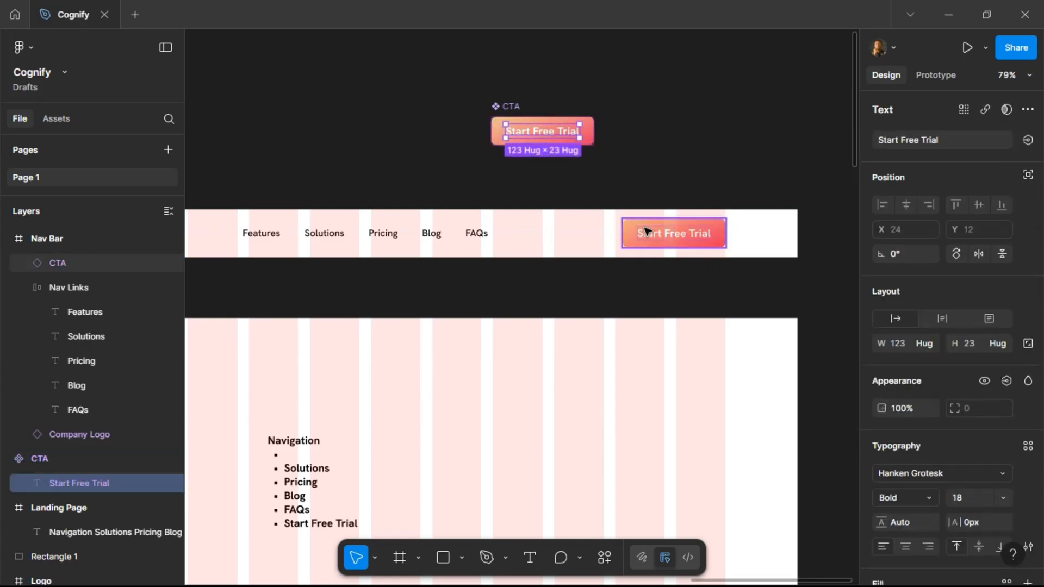
left_click(966, 500)
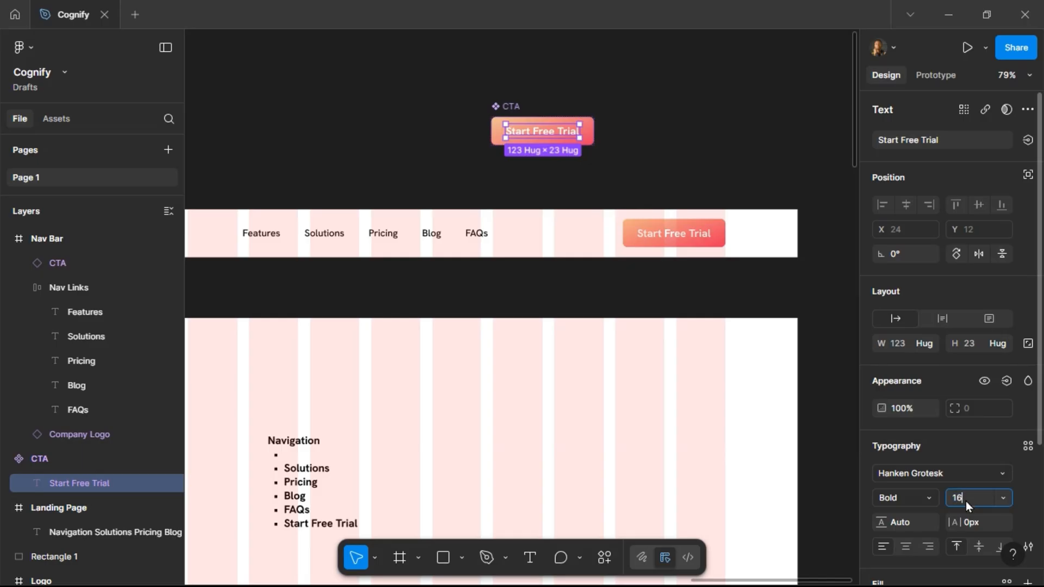
key("Return")
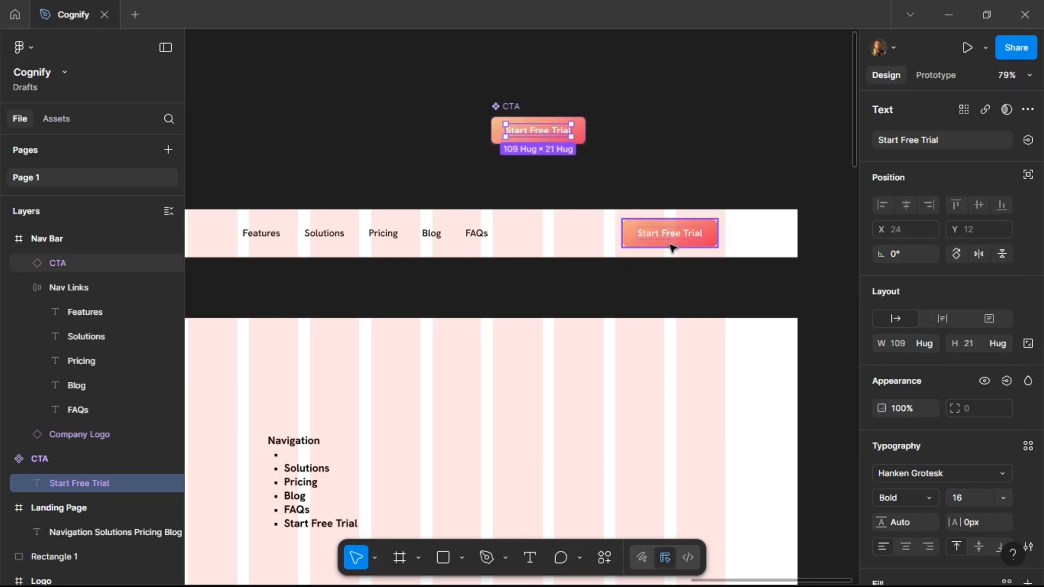
key("Escape")
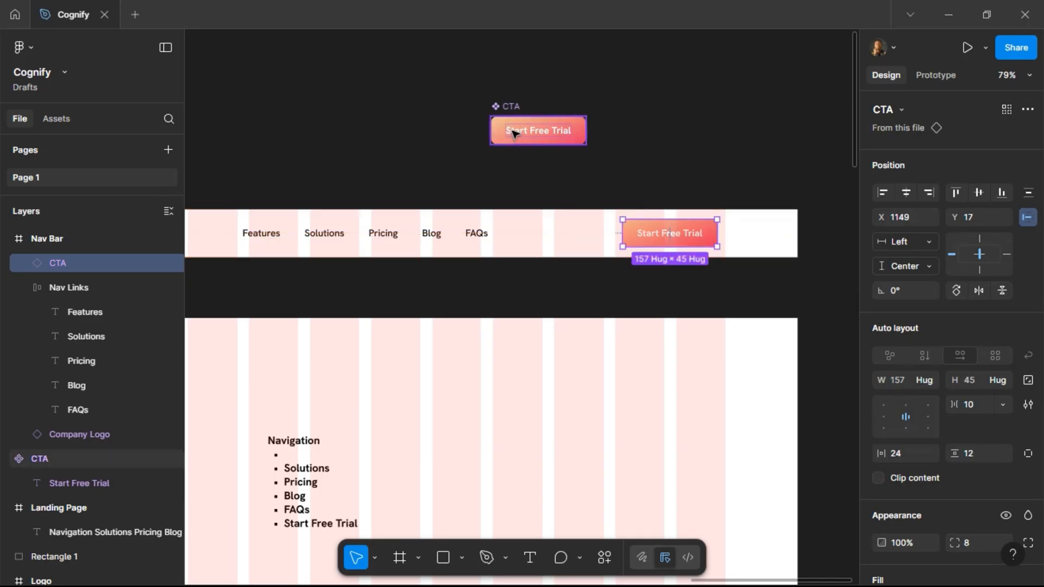
double_click(513, 132)
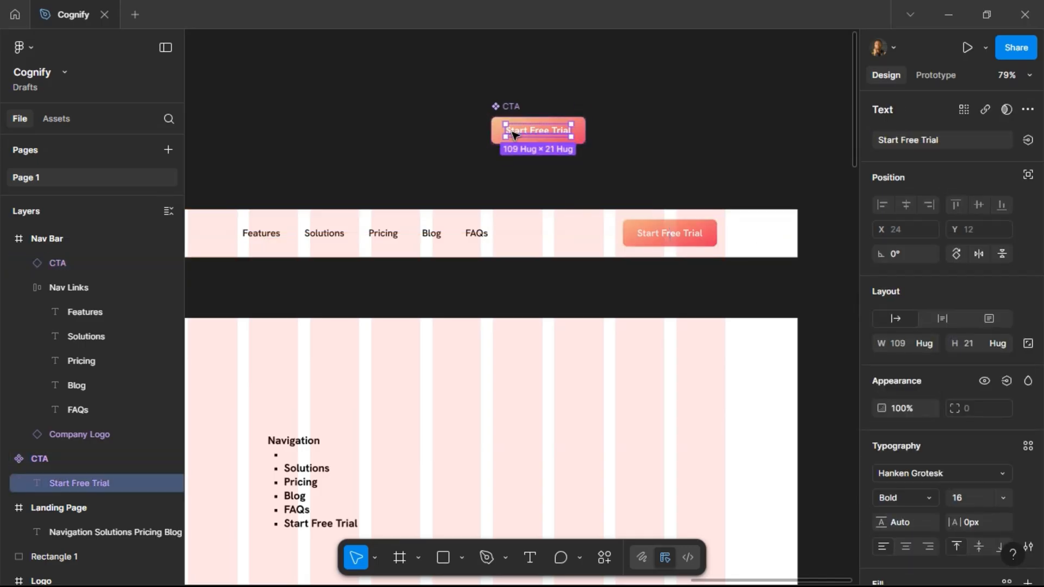
left_click(928, 499)
left_click(928, 302)
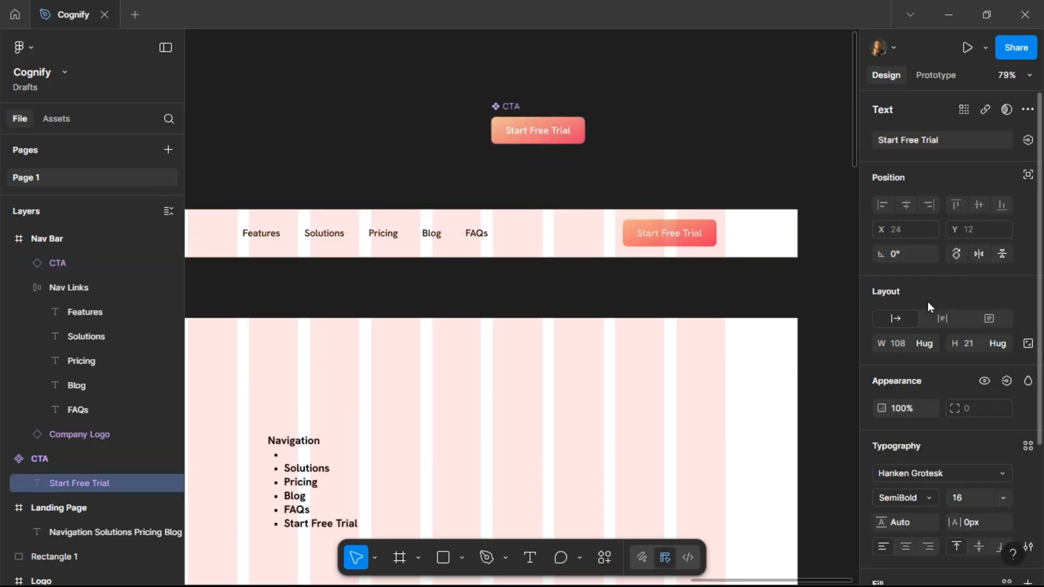
Move the CTA component upward and add a second variant to it.
left_click(513, 111)
left_click_drag(516, 102, 521, 63)
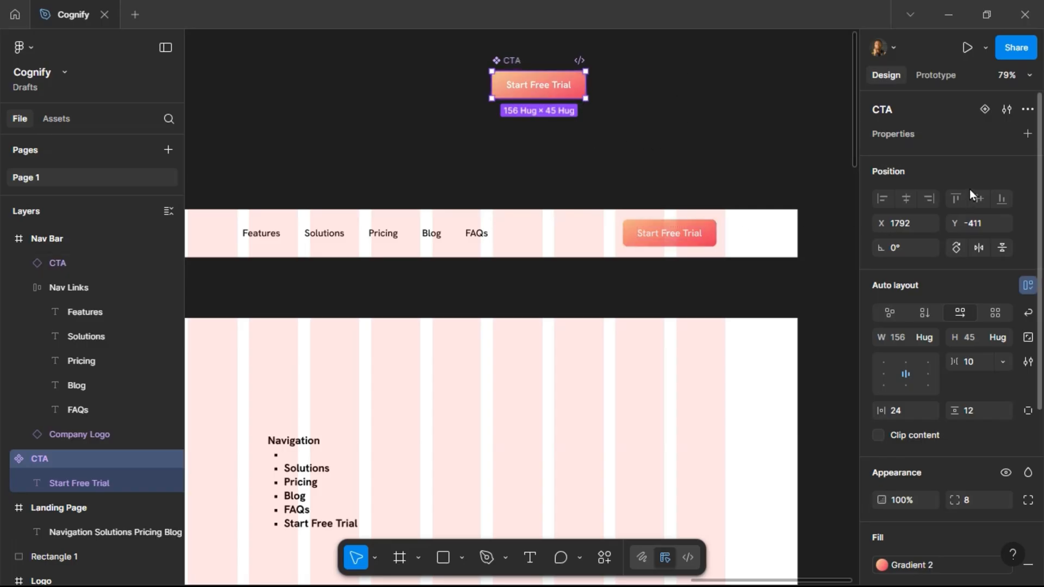
left_click(984, 109)
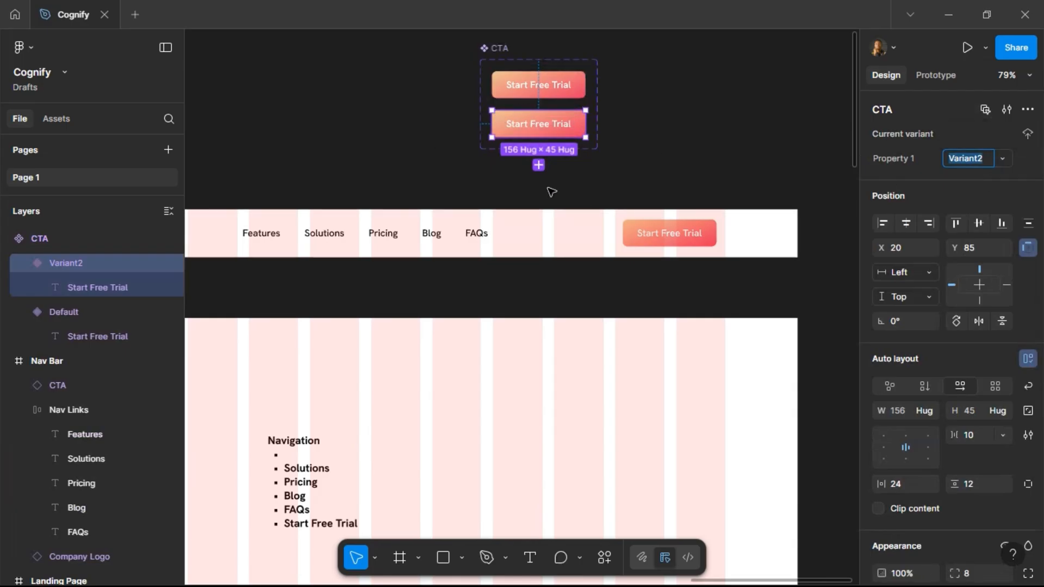
Rename the component set's variant property to State.
left_click(501, 50)
double_click(900, 158)
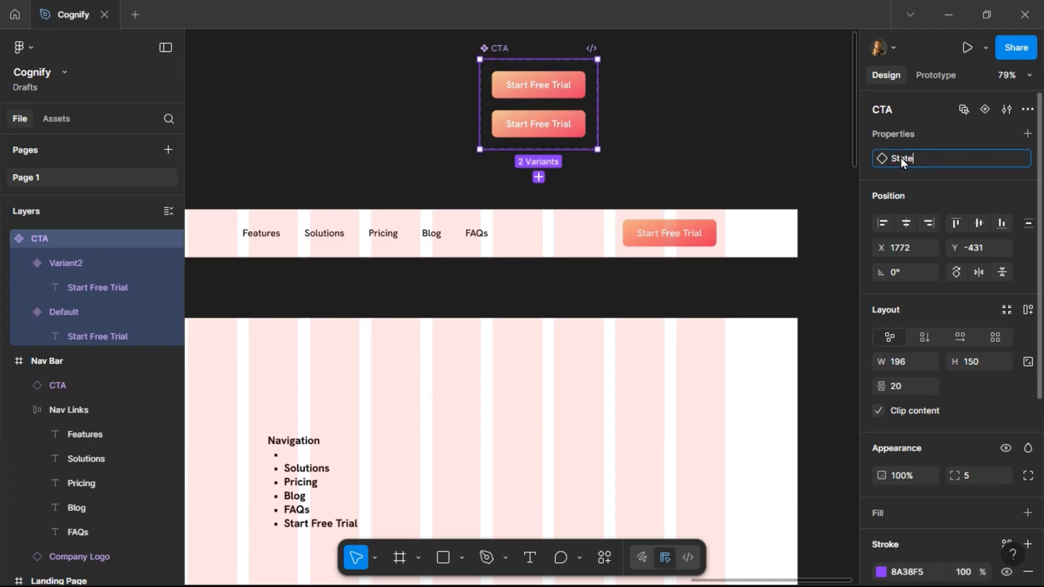
key("Return")
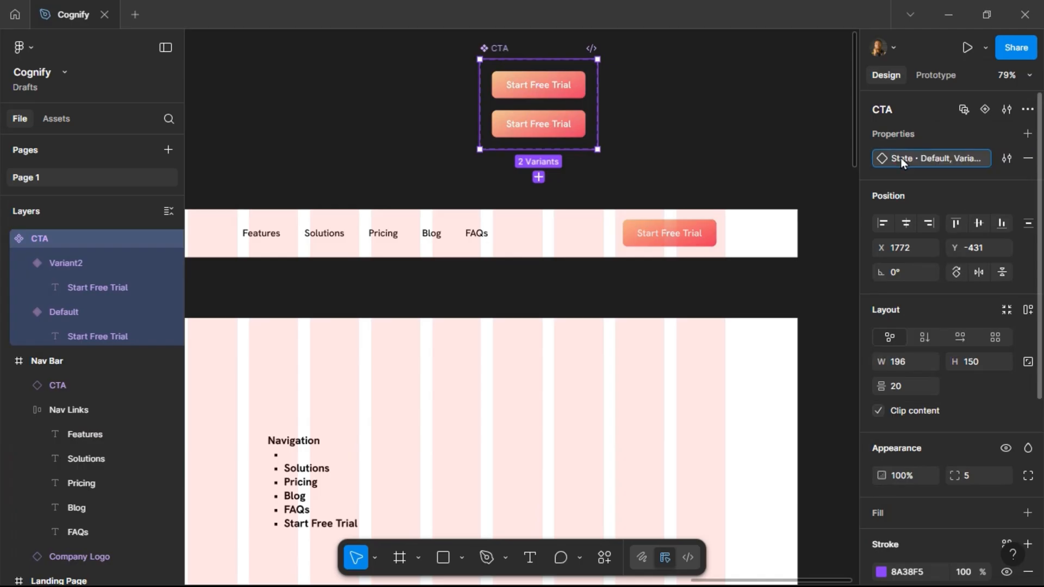
Set the State values of the two variants to Primary and Outline.
left_click(556, 76)
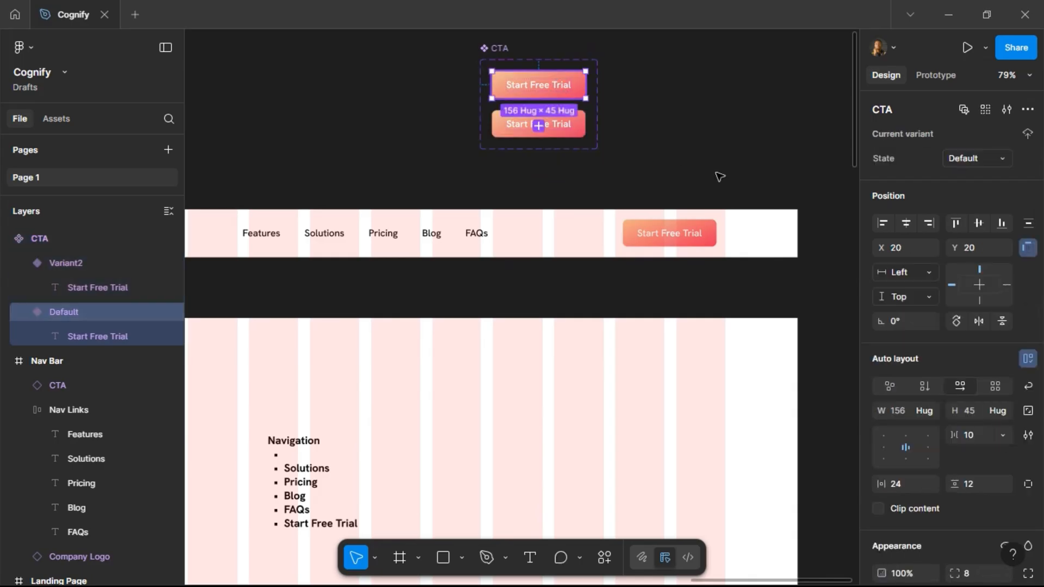
left_click(984, 162)
type("Primary")
key("Return")
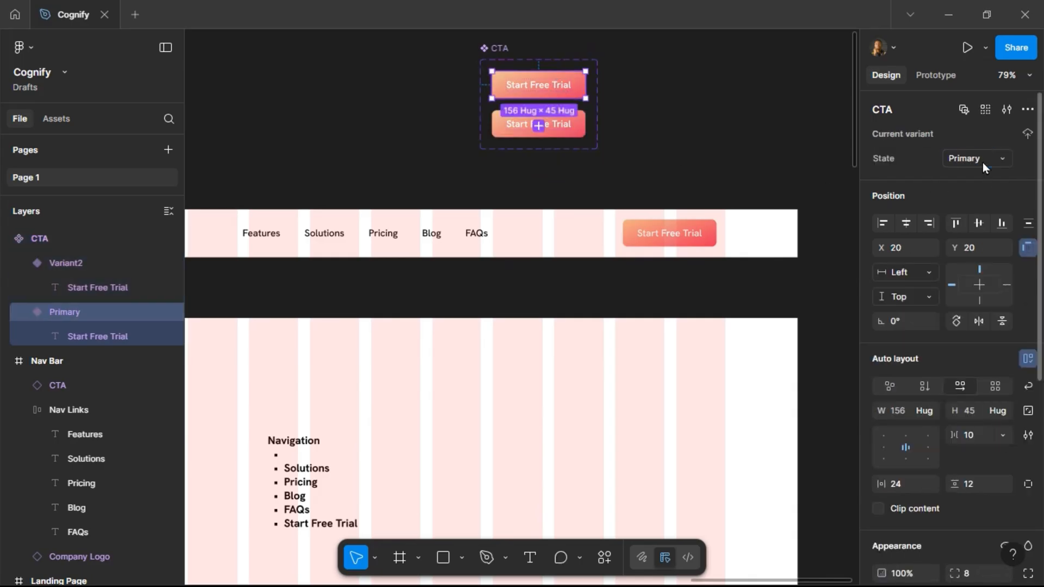
left_click(579, 130)
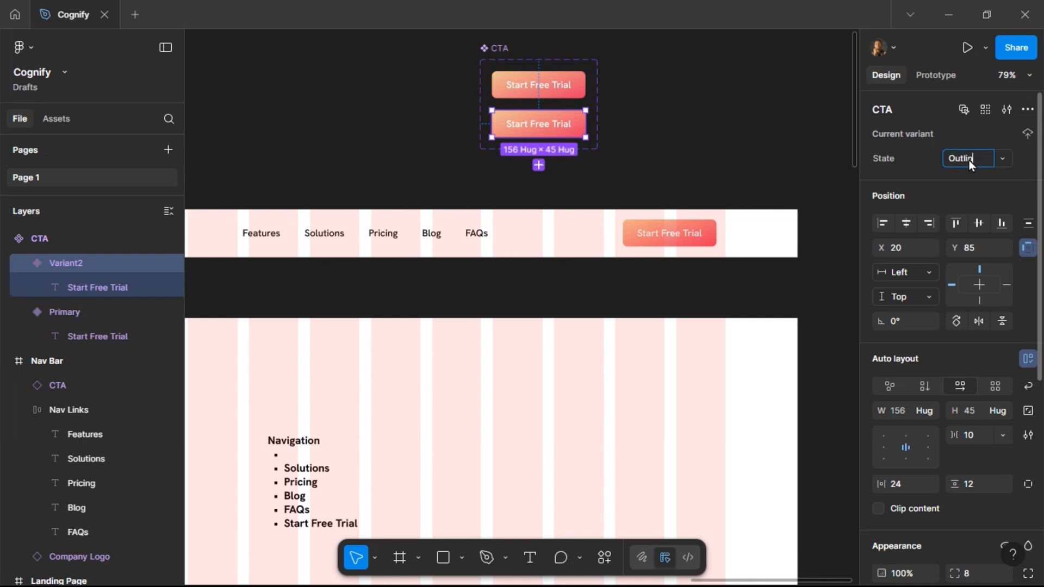
key("Return")
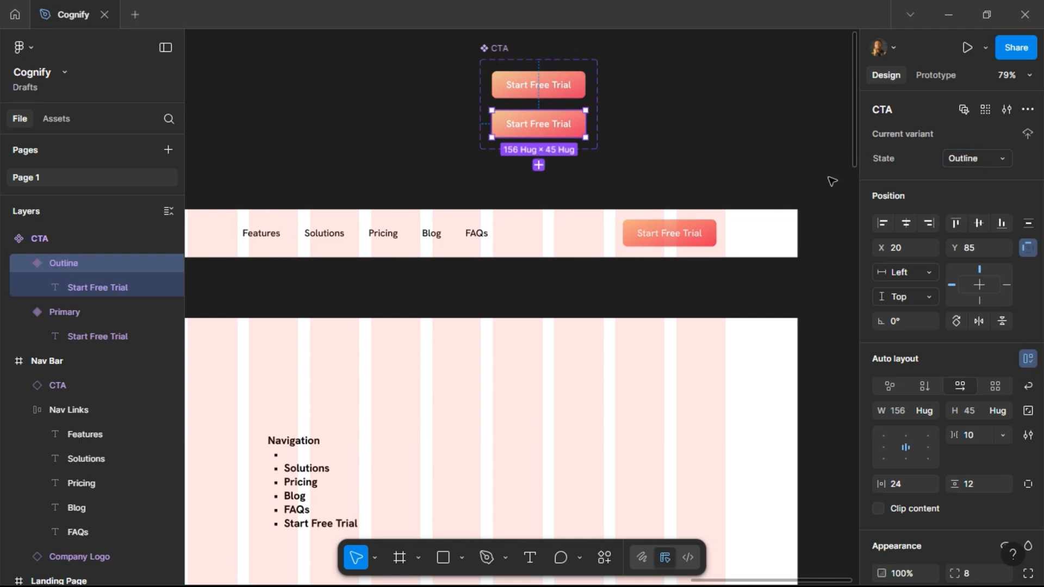
Remove the Outline variant's fill and give it the Outline stroke style.
scroll(957, 218, "down", 6)
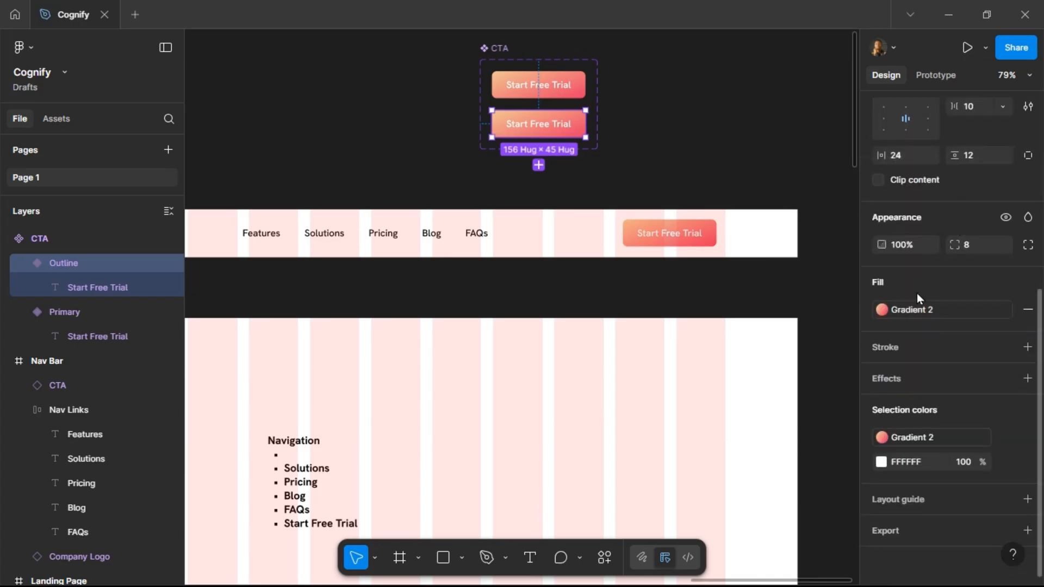
left_click(1026, 308)
left_click(1007, 314)
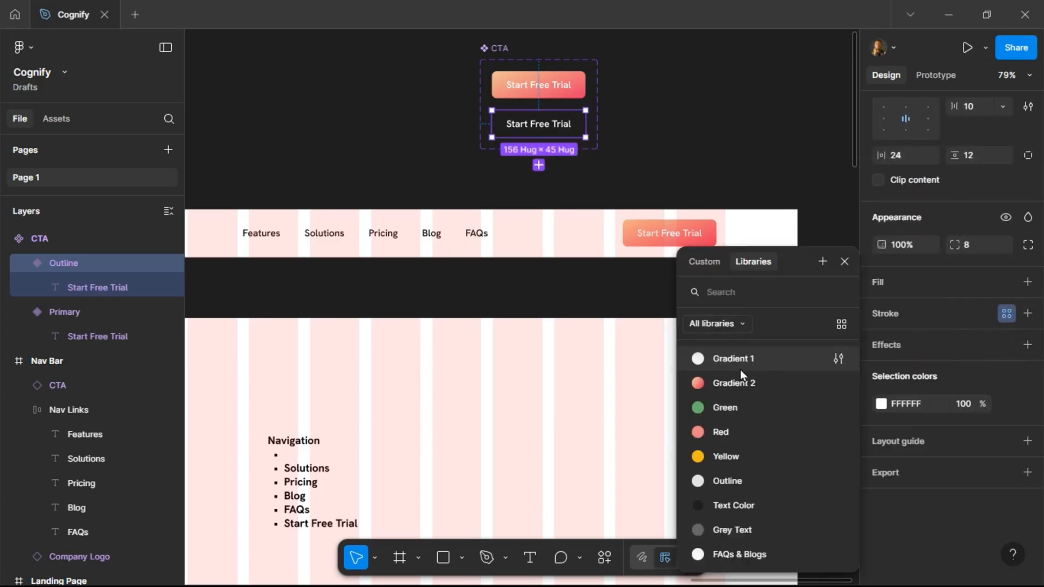
left_click(764, 479)
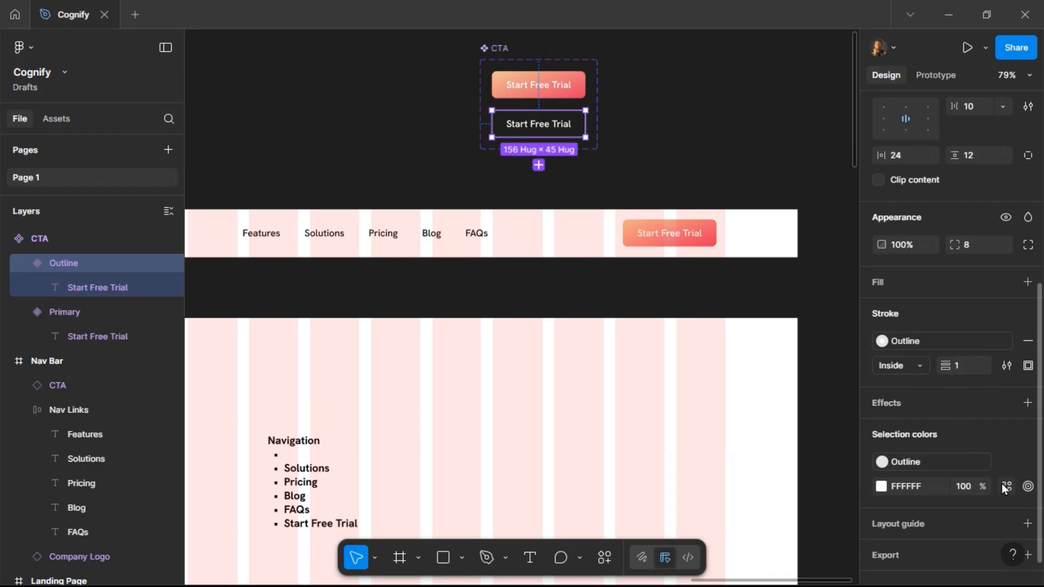
Apply the Grey Text color style to the Outline variant's text.
left_click(1006, 486)
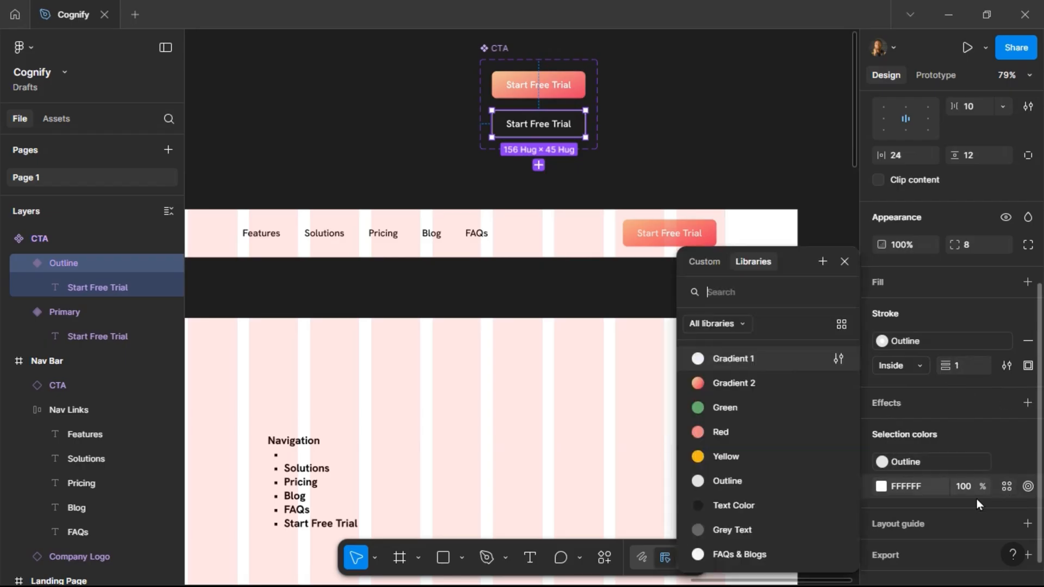
left_click(763, 530)
left_click(682, 119)
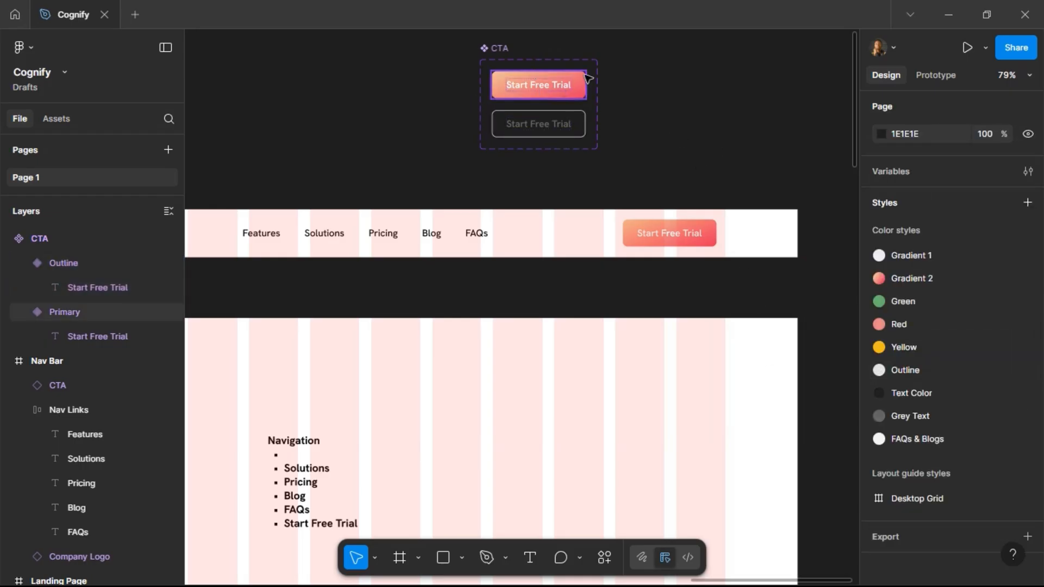
scroll(592, 95, "up", 2)
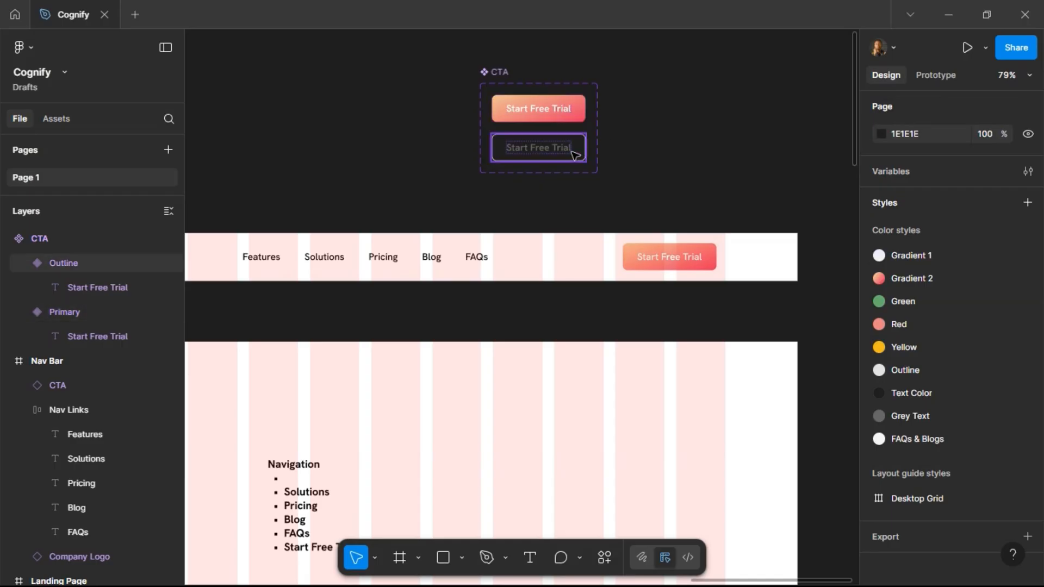
Open the Hugeicons Icon Library plugin.
scroll(606, 93, "up", 1)
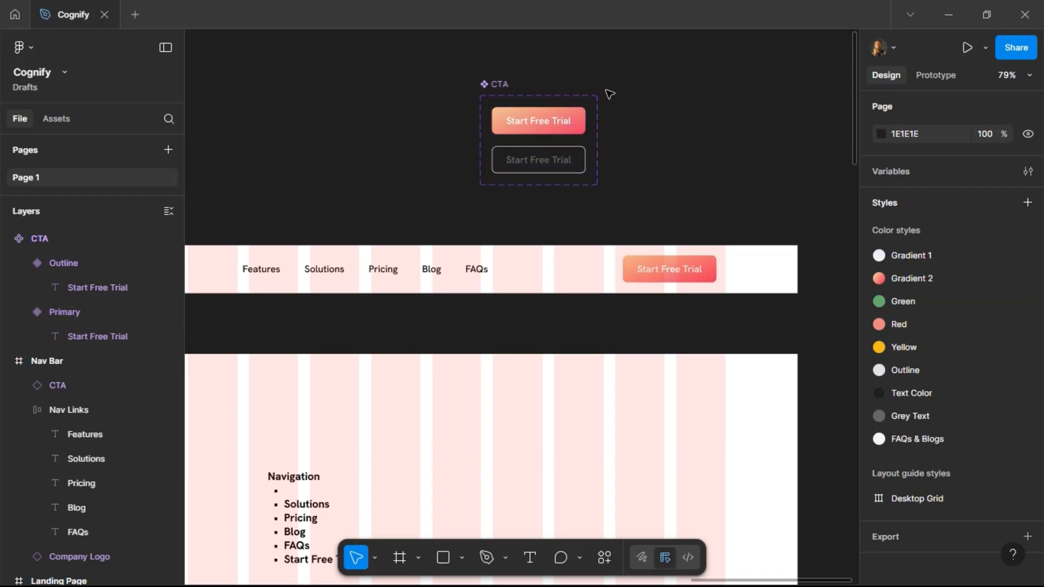
left_click(578, 120)
right_click(578, 125)
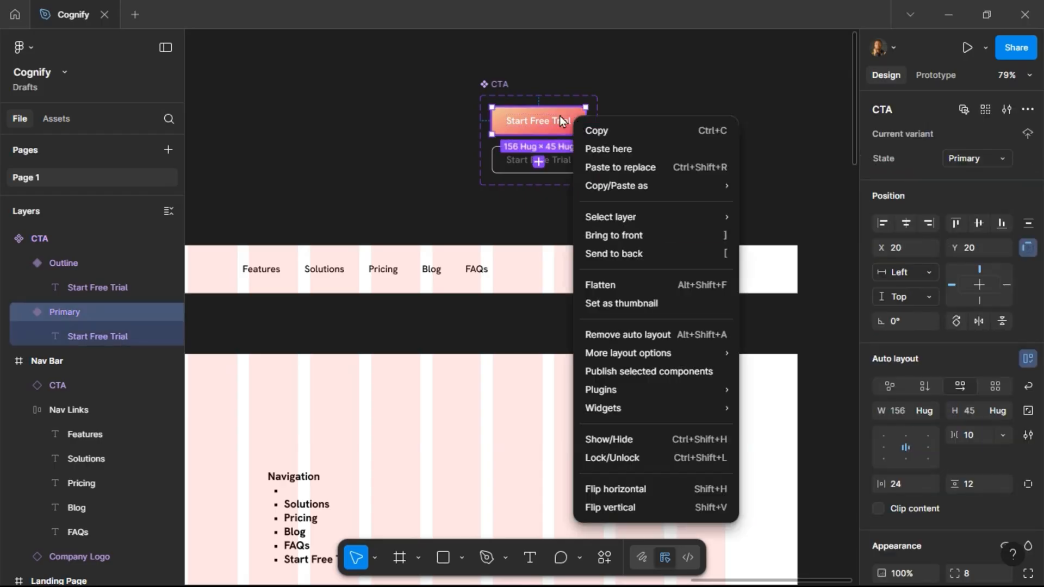
mouse_move(658, 390)
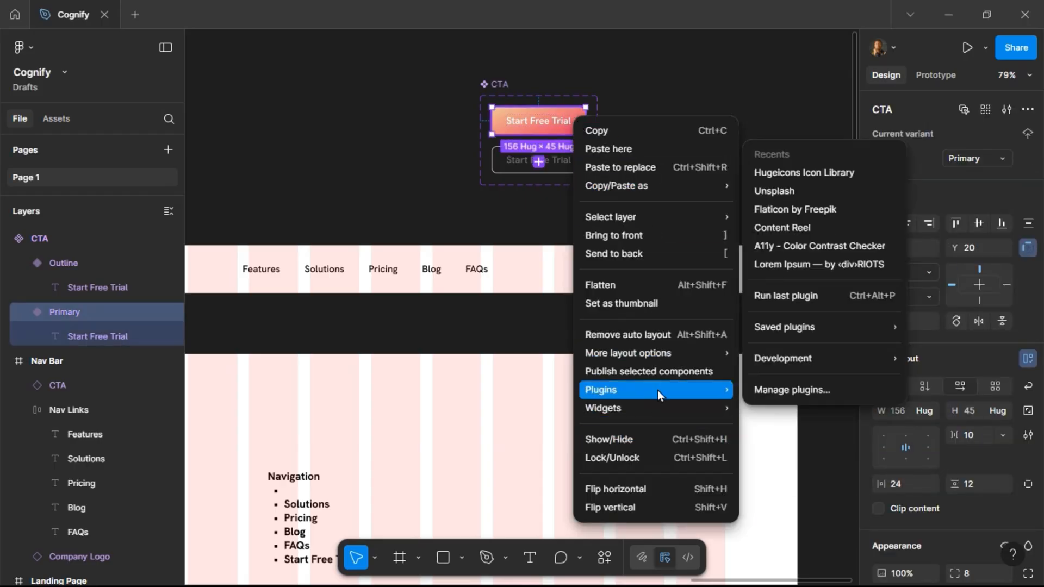
left_click(788, 176)
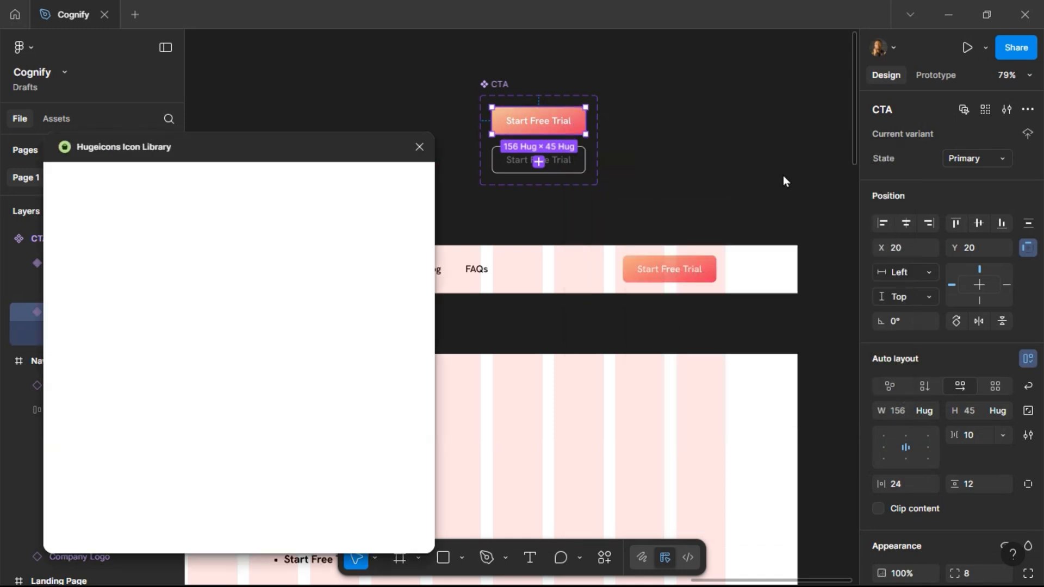
Draw a 196 × 150 frame beside the CTA component set and name it ICONs.
left_click(640, 118)
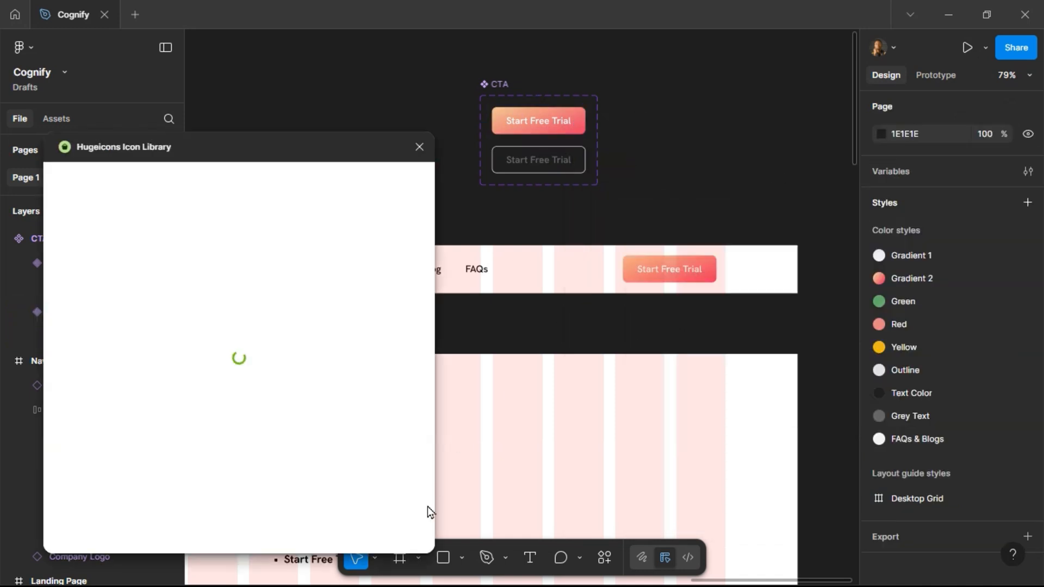
left_click(402, 560)
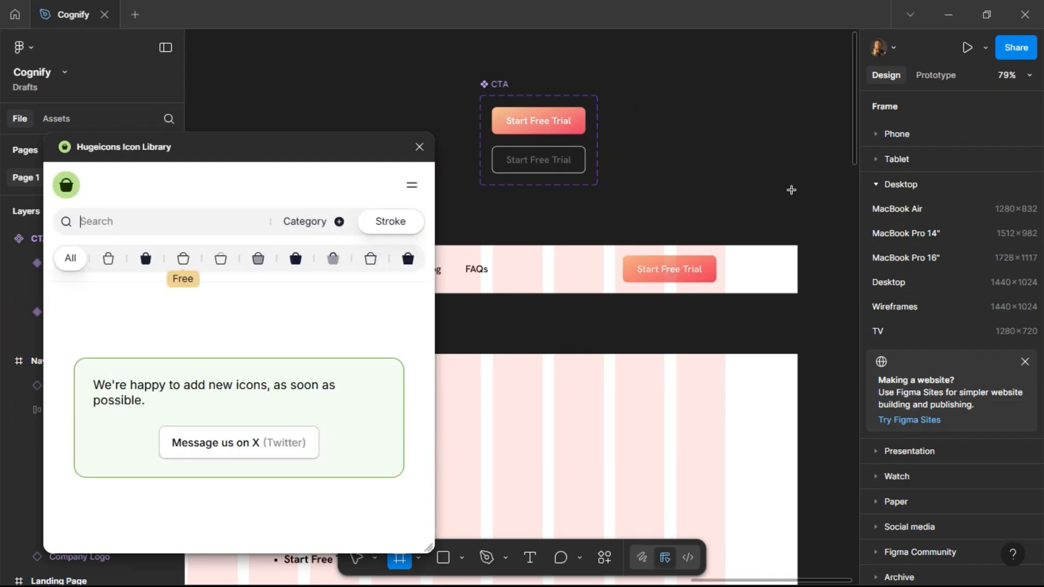
left_click_drag(733, 146, 852, 237)
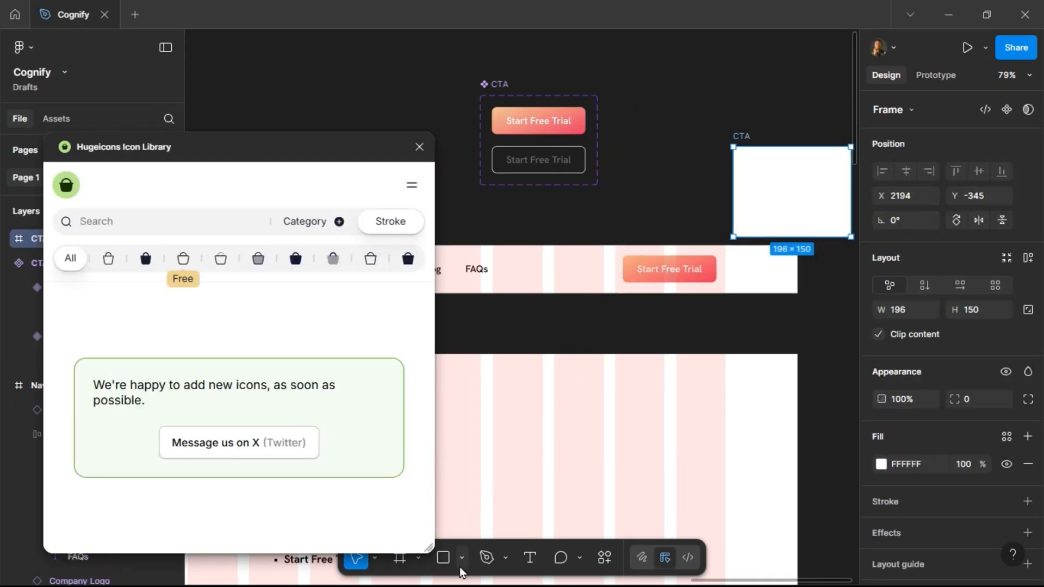
left_click_drag(786, 170, 682, 118)
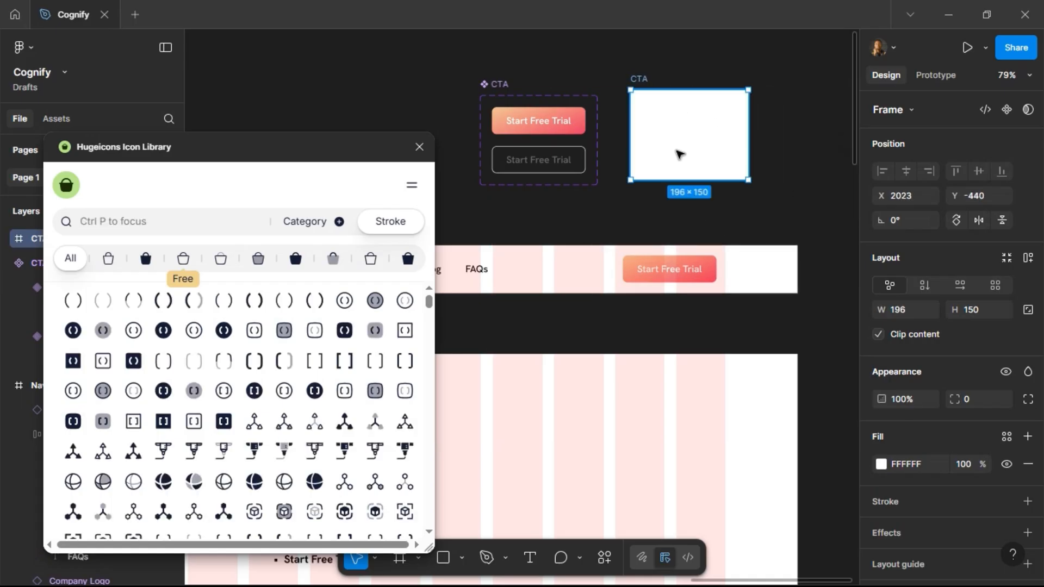
double_click(641, 78)
type("ICON")
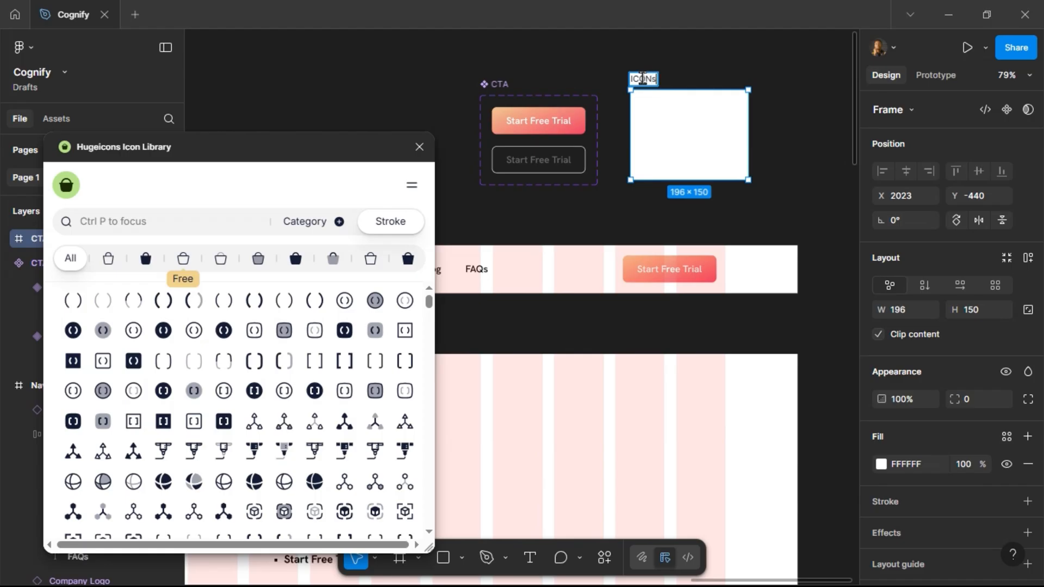
type("s")
key("Return")
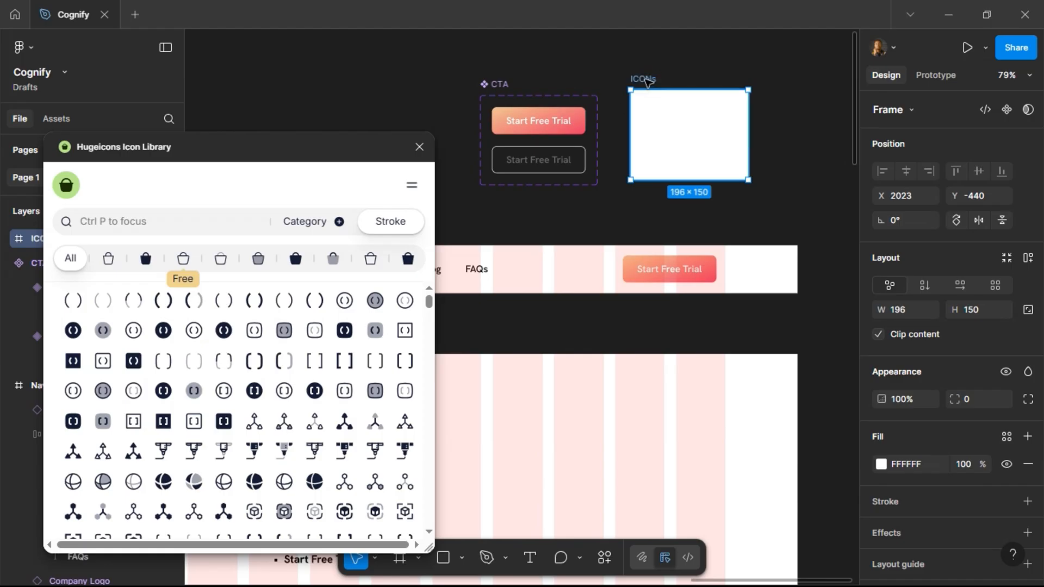
left_click_drag(643, 89, 641, 95)
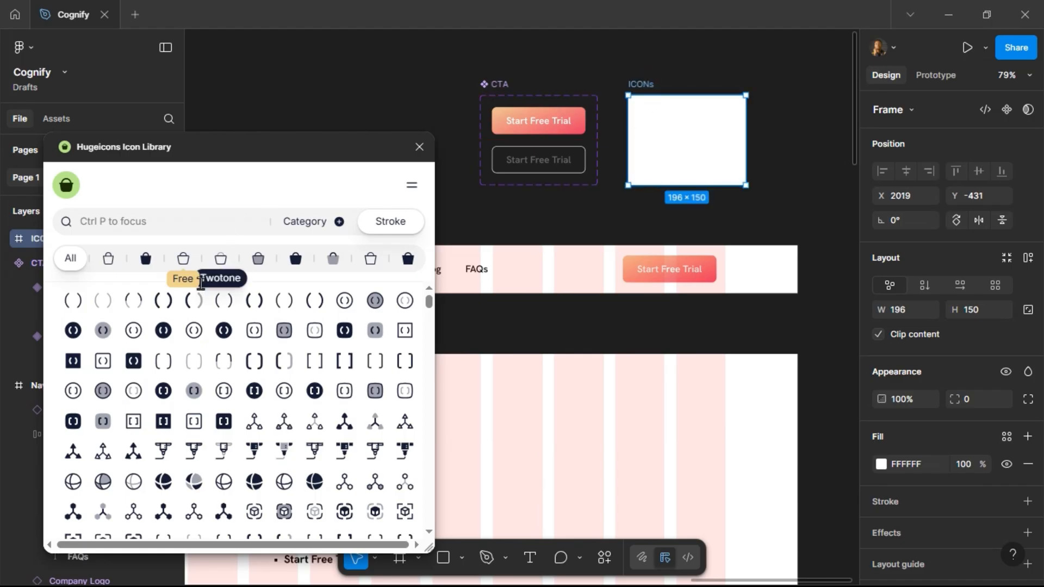
Search the free stroke icons for "right" and insert the arrow-right-01 icon into the ICONs frame.
left_click(183, 258)
left_click(176, 221)
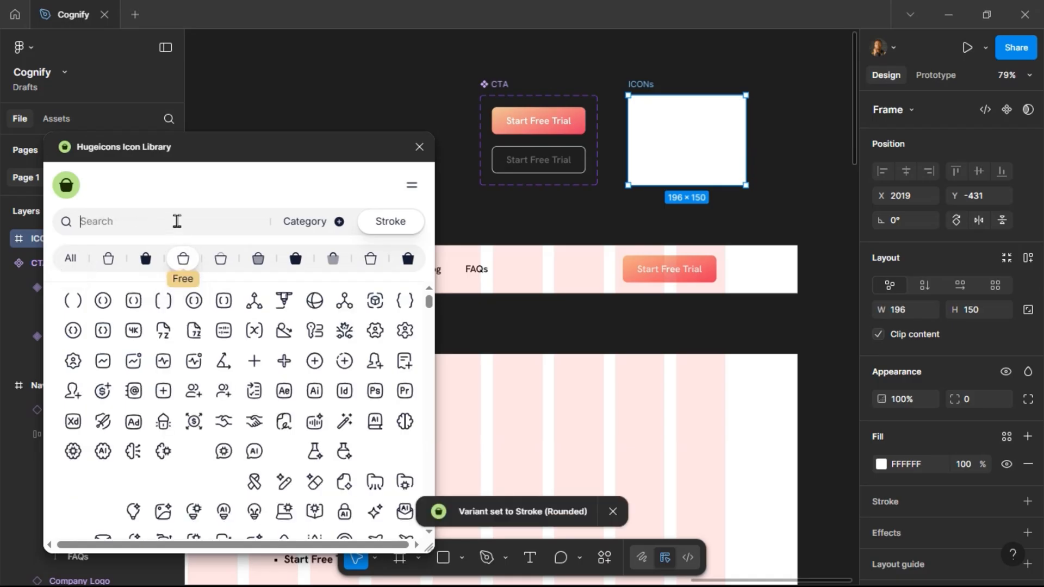
type("right")
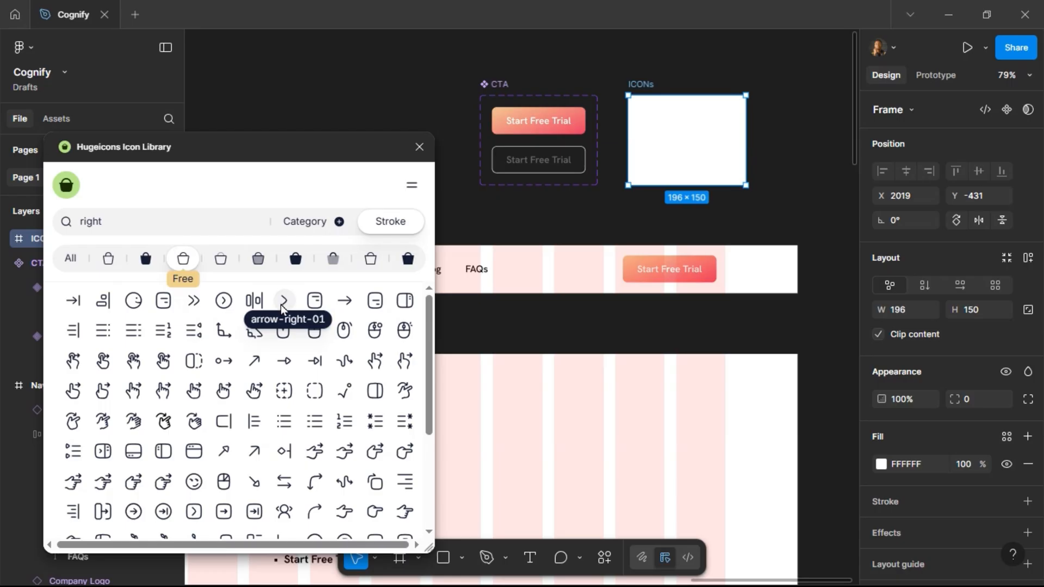
left_click(281, 304)
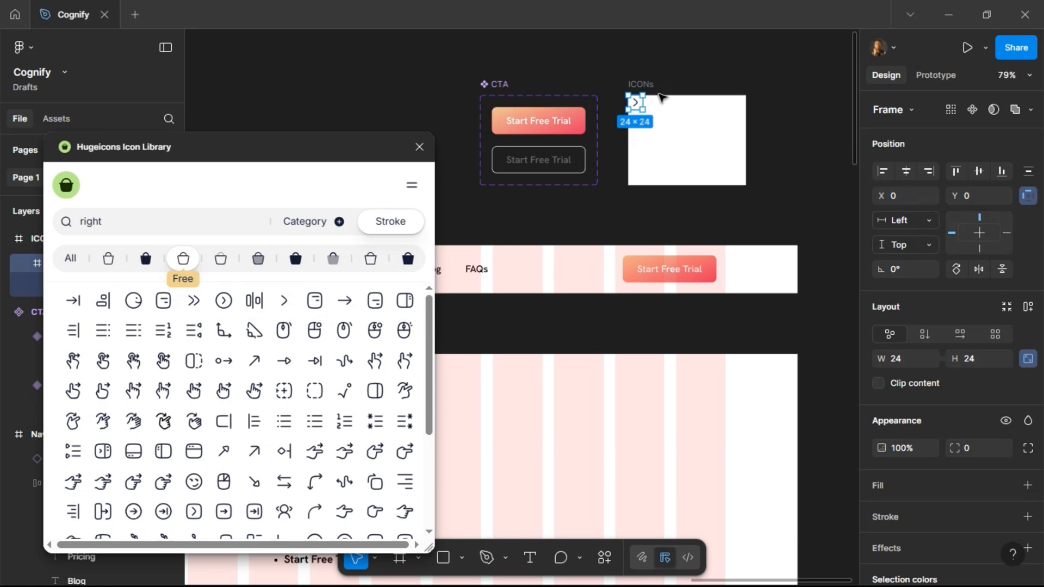
Position the arrow icon at 40, 40 inside the ICONs frame and turn it into a component.
left_click_drag(636, 103, 653, 115)
key("shift+Right")
key("shift+Right")
key("shift+Right")
key("shift+Down")
key("shift+Down")
key("shift+Down")
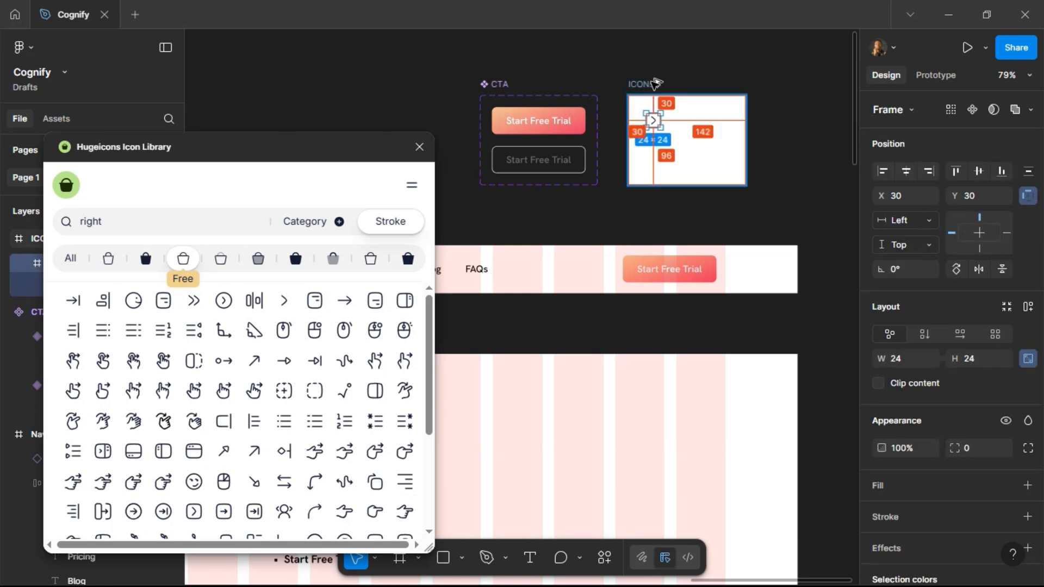
key("shift+Right")
key("shift+Down")
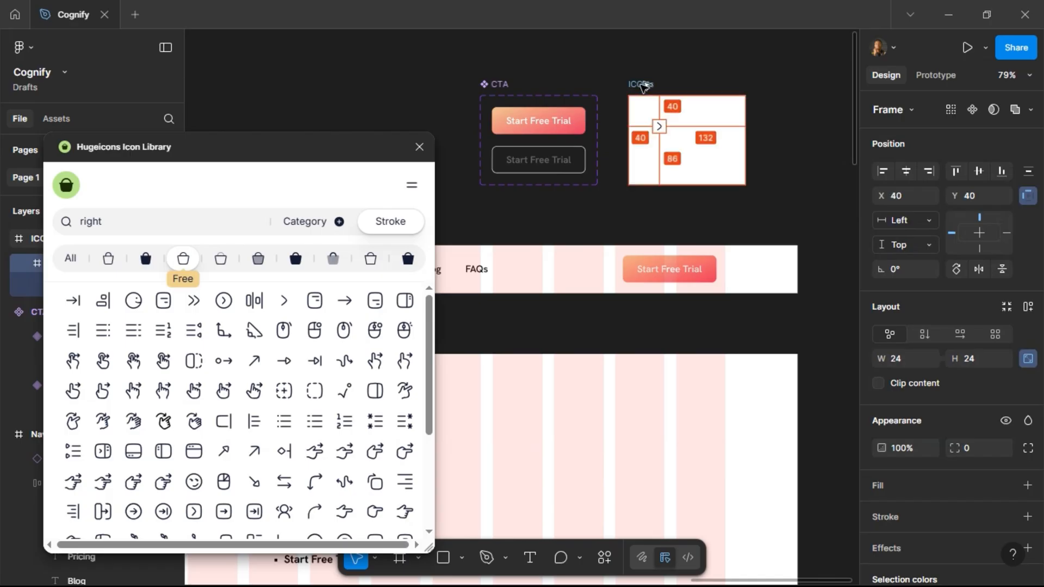
key("ctrl+alt+k")
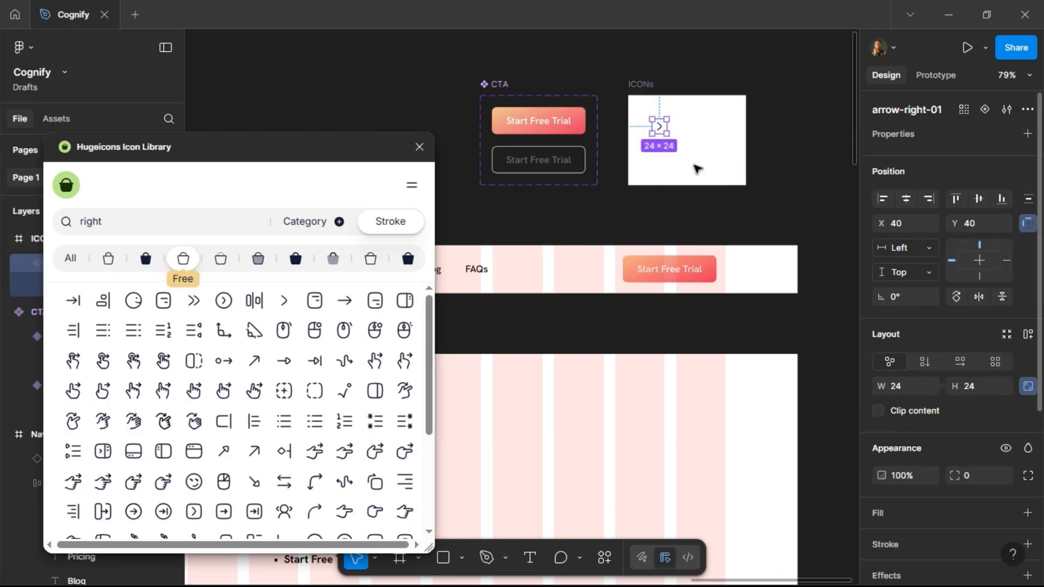
Paste the arrow icon into both the Primary and Outline CTA variants.
left_click(573, 128)
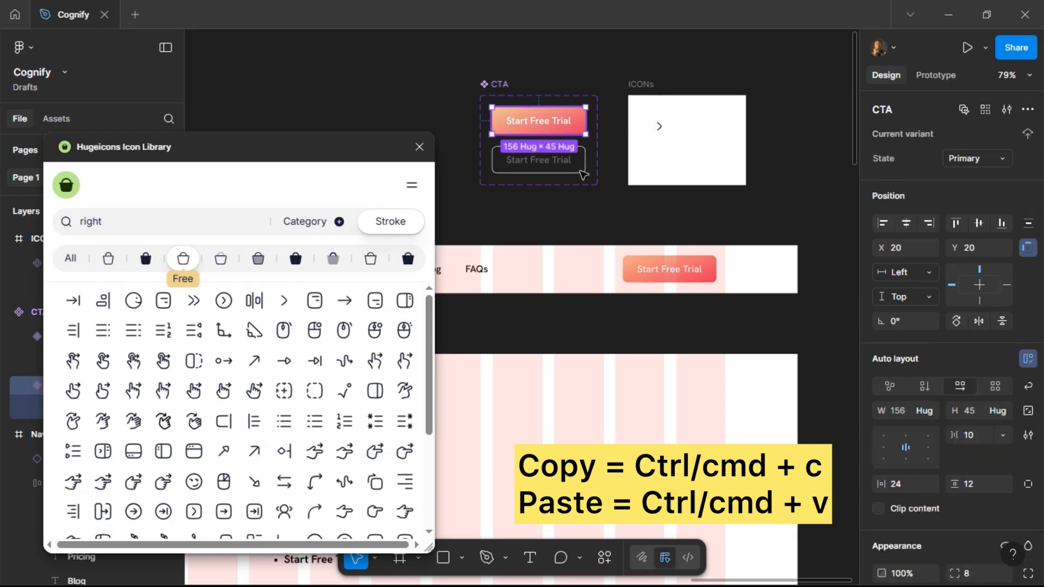
left_click(578, 166, "shift")
key("ctrl+v")
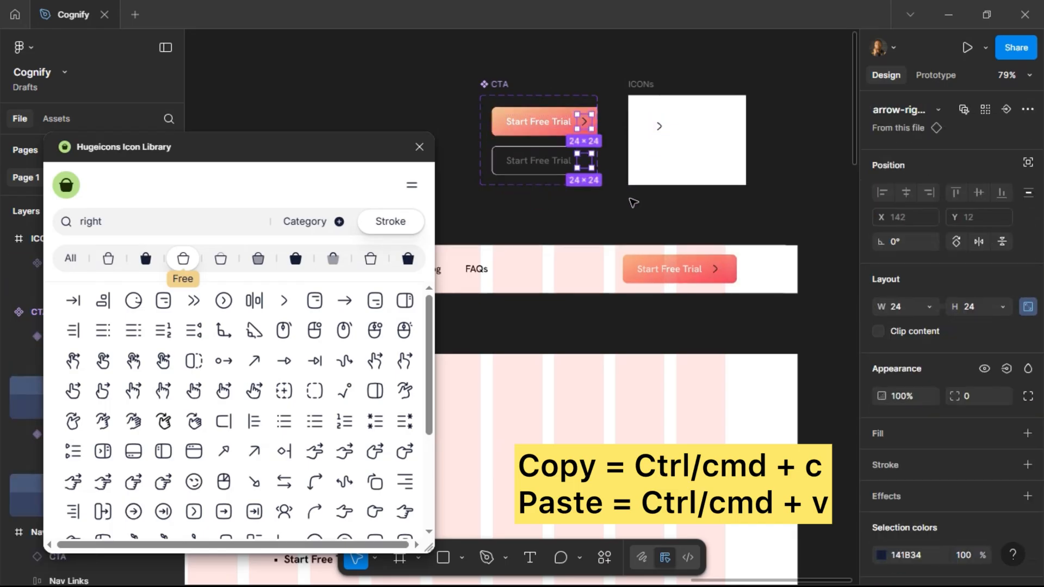
Move the ICONs frame further right and widen the CTA component set.
left_click_drag(641, 87, 709, 87)
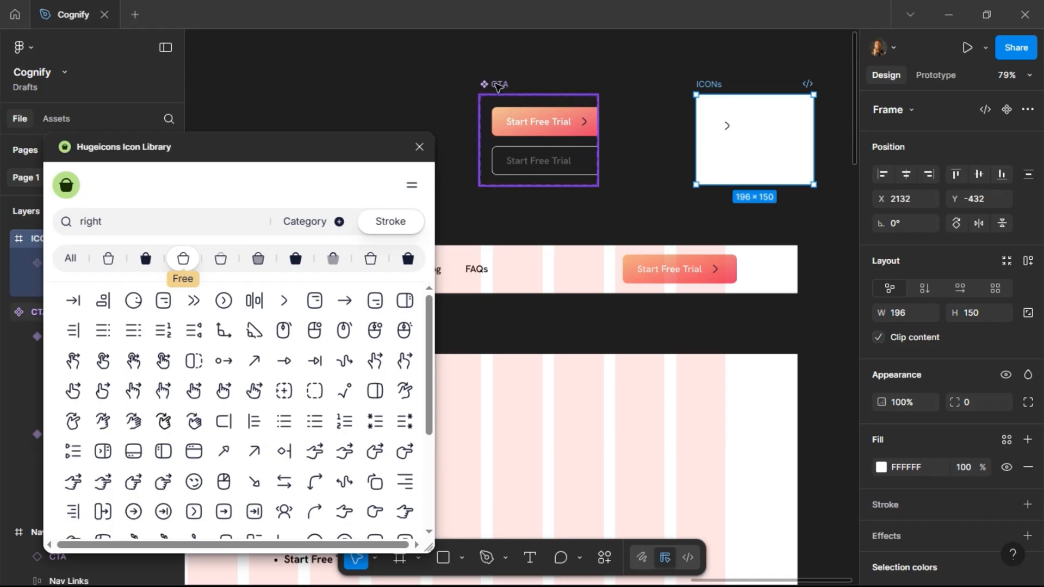
left_click(595, 141)
left_click_drag(598, 139, 620, 138)
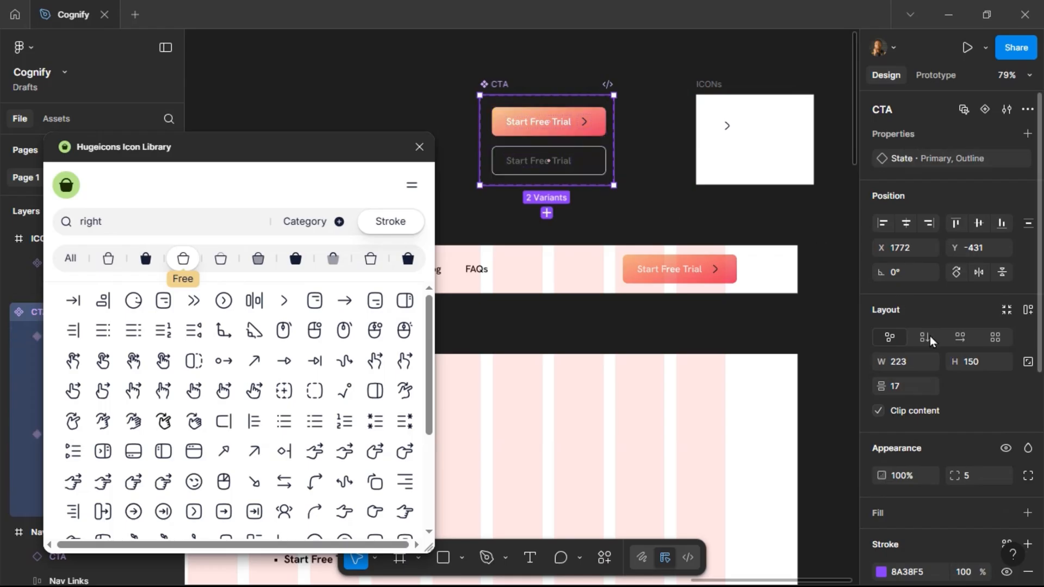
Give the CTA component set a white FFFFFF fill and widen it slightly.
scroll(929, 326, "down", 5)
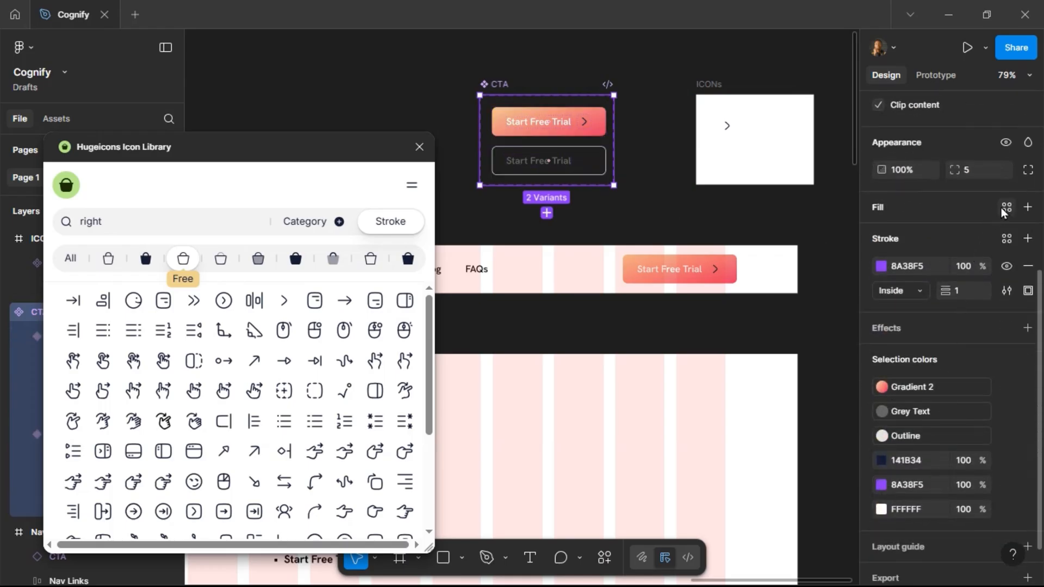
left_click(1007, 208)
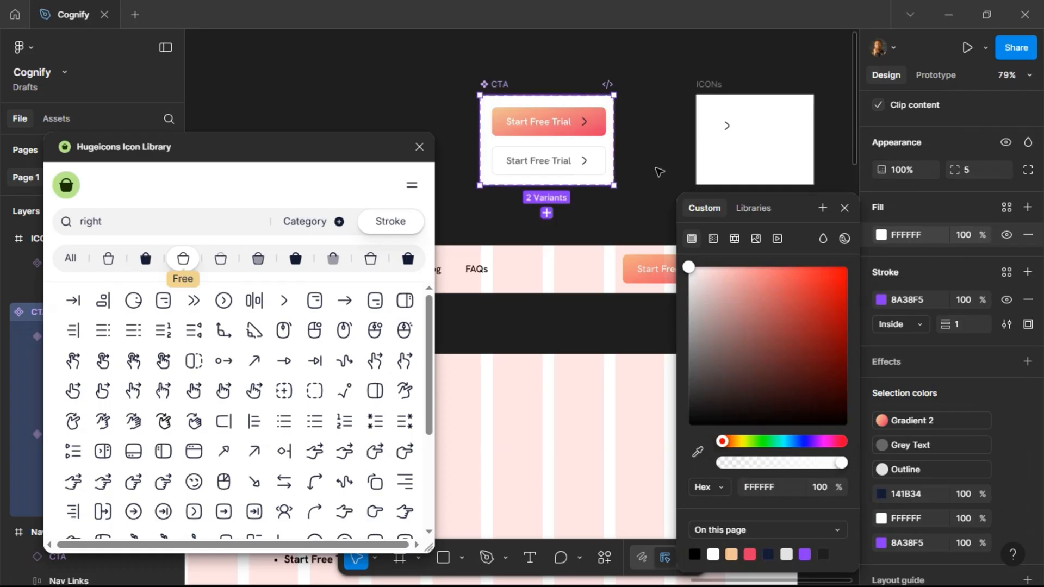
left_click_drag(615, 120, 621, 116)
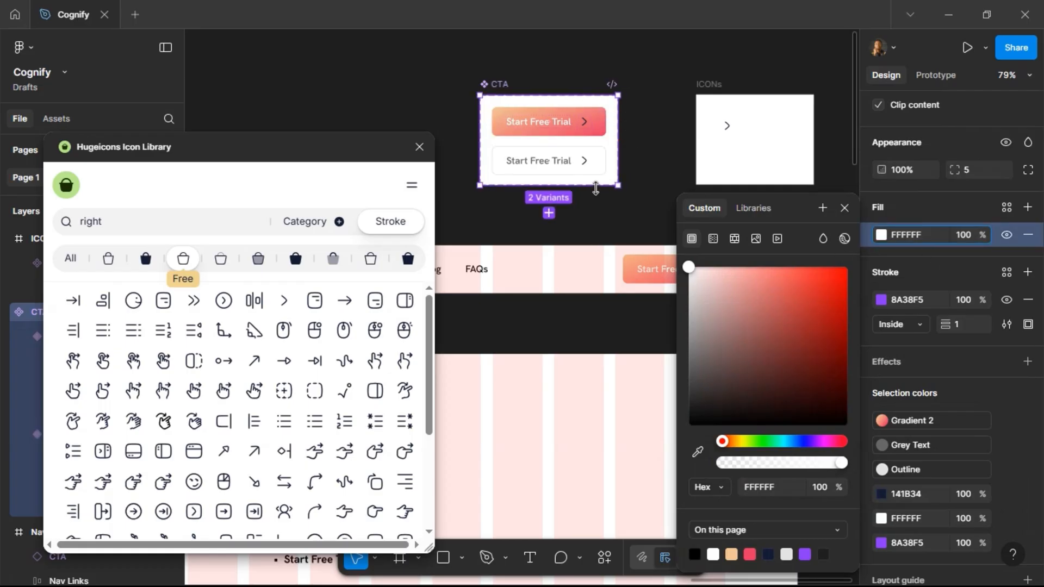
left_click(840, 210)
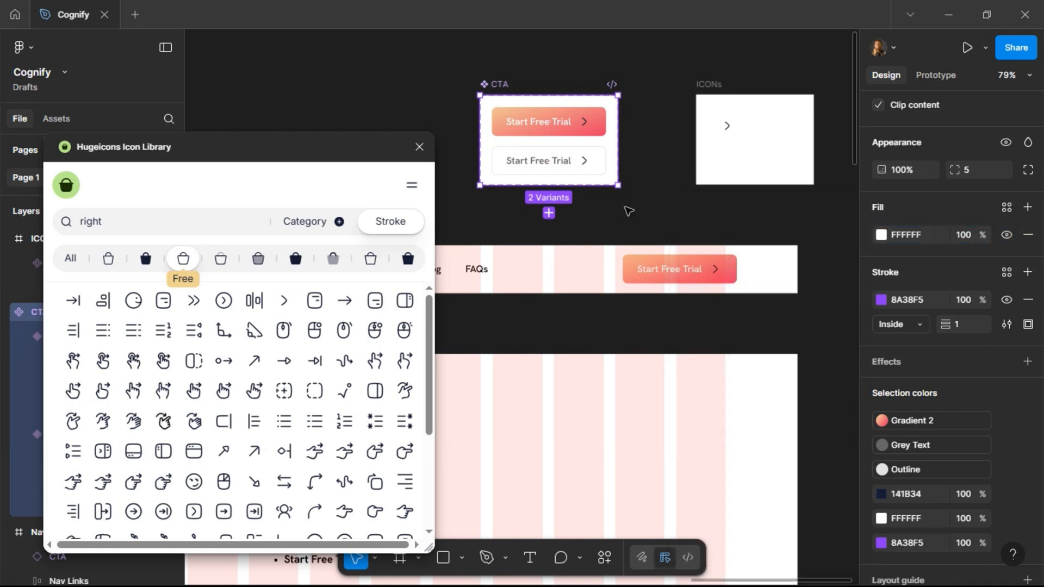
Apply the Grey Text color style to the arrow icon in the Outline variant.
left_click(586, 168)
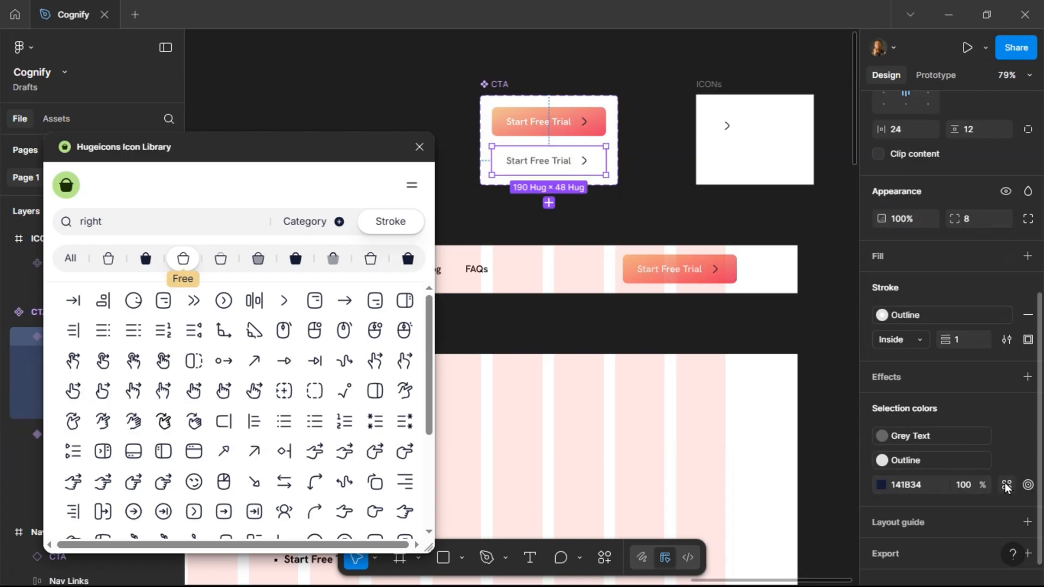
left_click(1007, 485)
left_click(754, 530)
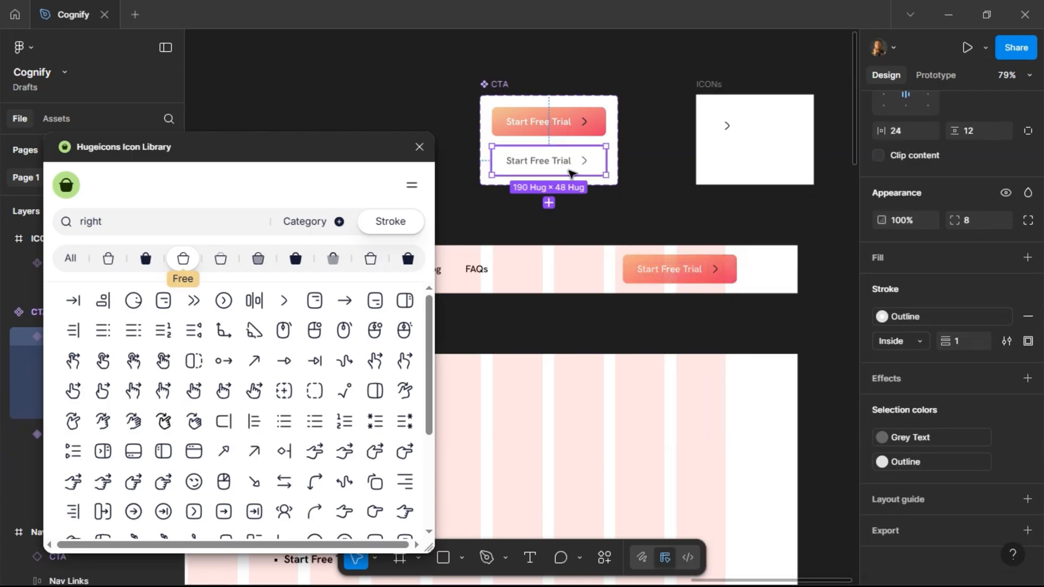
Create a new color style named White with hex FFFFFF.
left_click(566, 130)
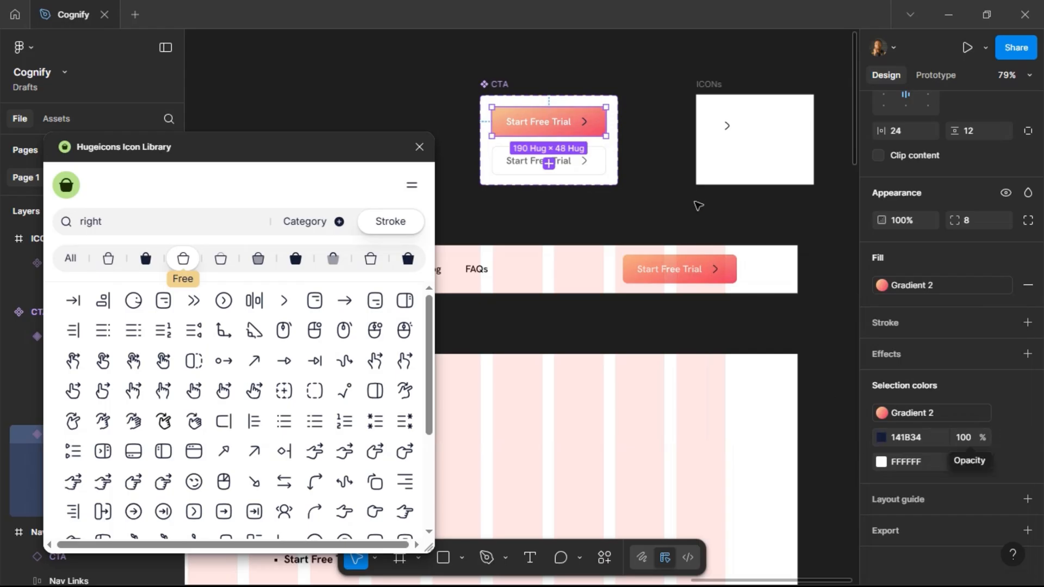
left_click(850, 354)
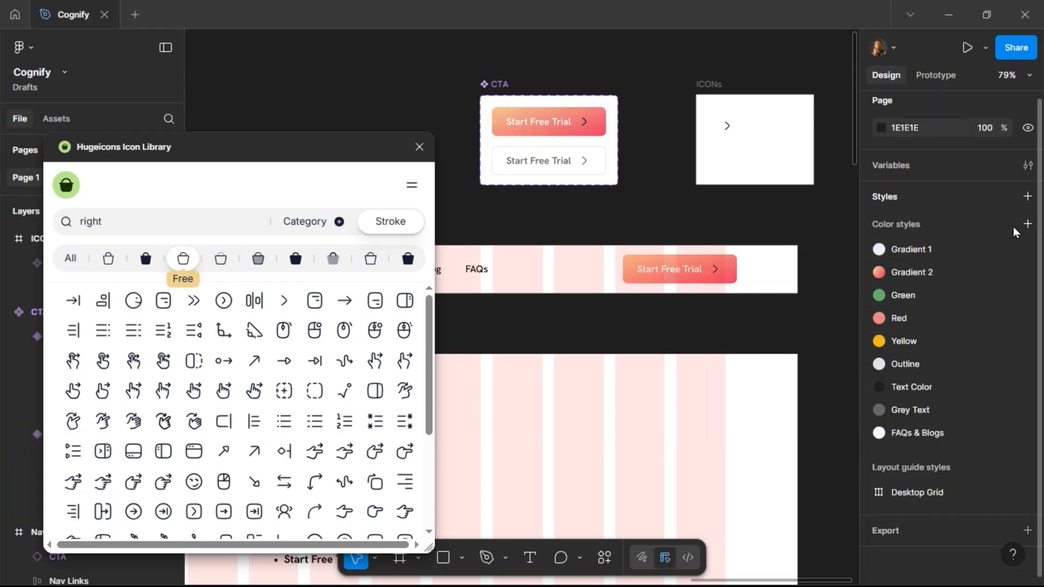
left_click(1027, 225)
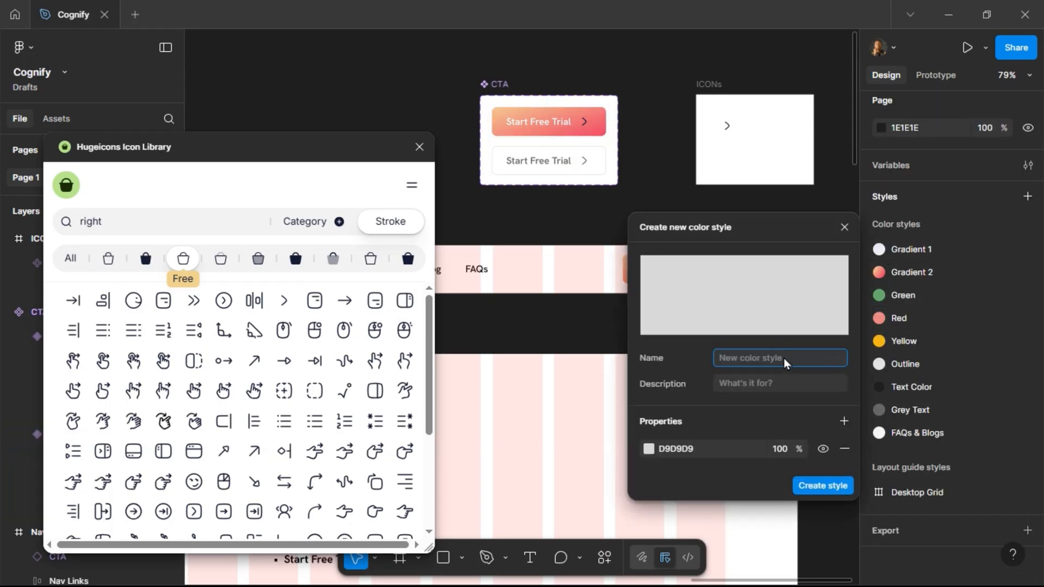
type("White")
left_click(691, 455)
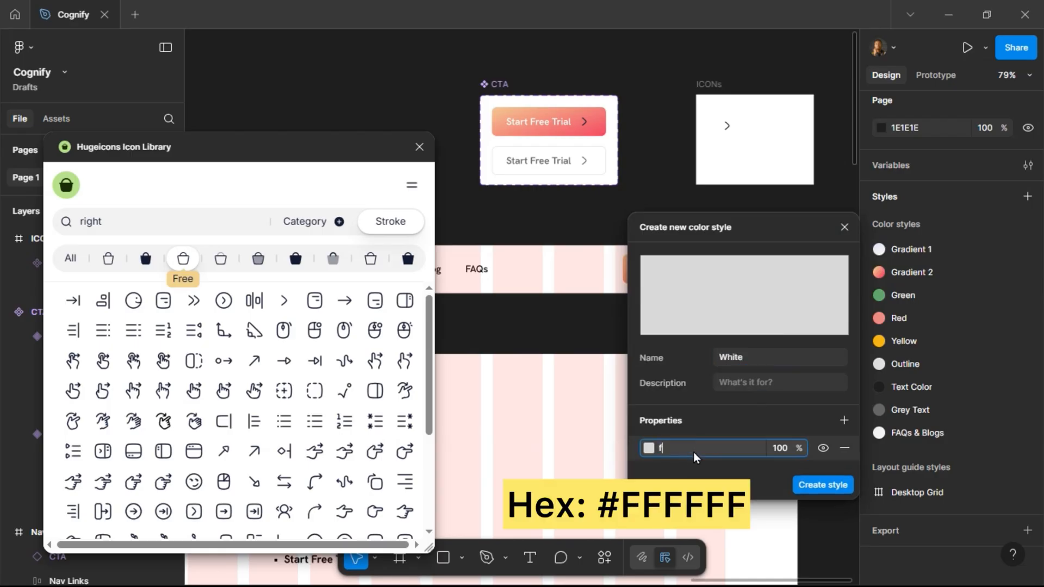
key("Return")
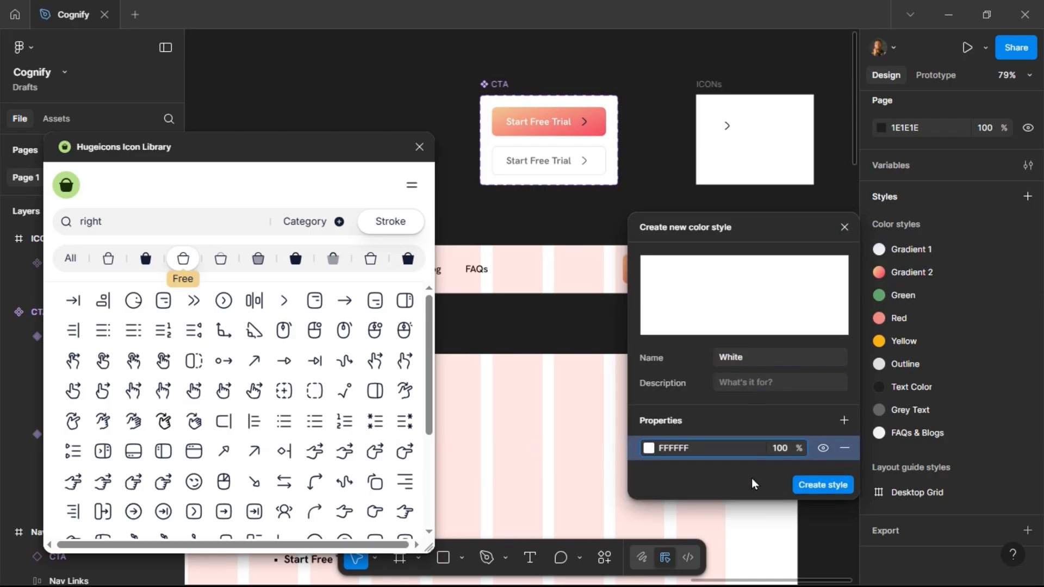
left_click(827, 485)
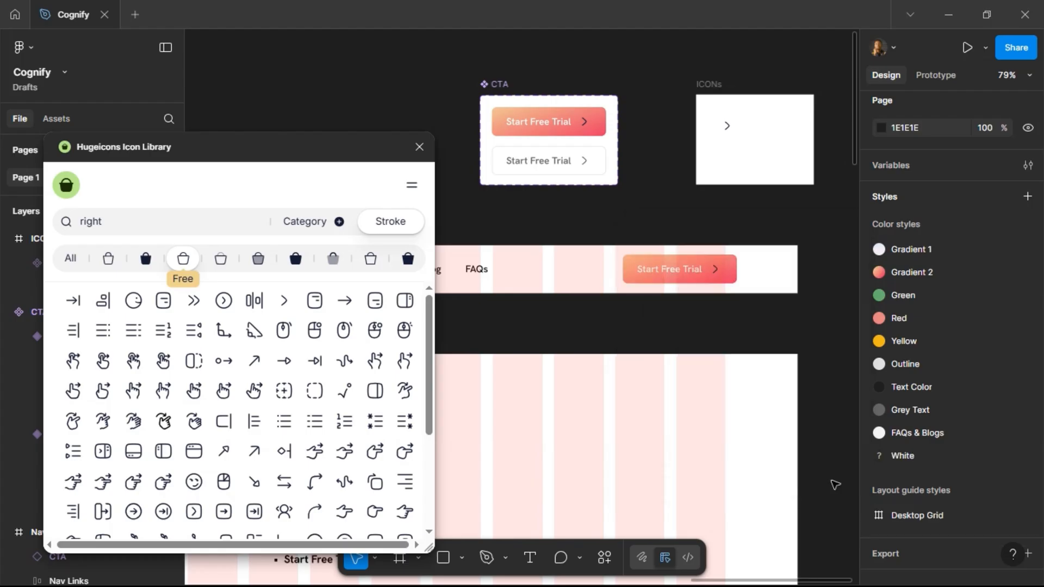
Apply the Outline color style to the Primary variant's white text and icon color.
left_click(587, 133)
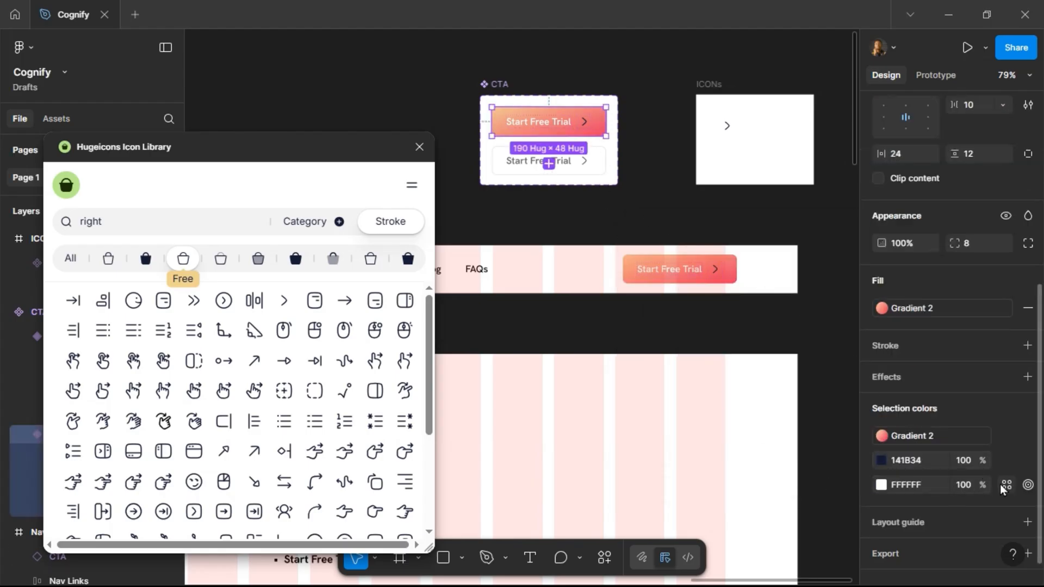
left_click(1005, 485)
left_click(758, 478)
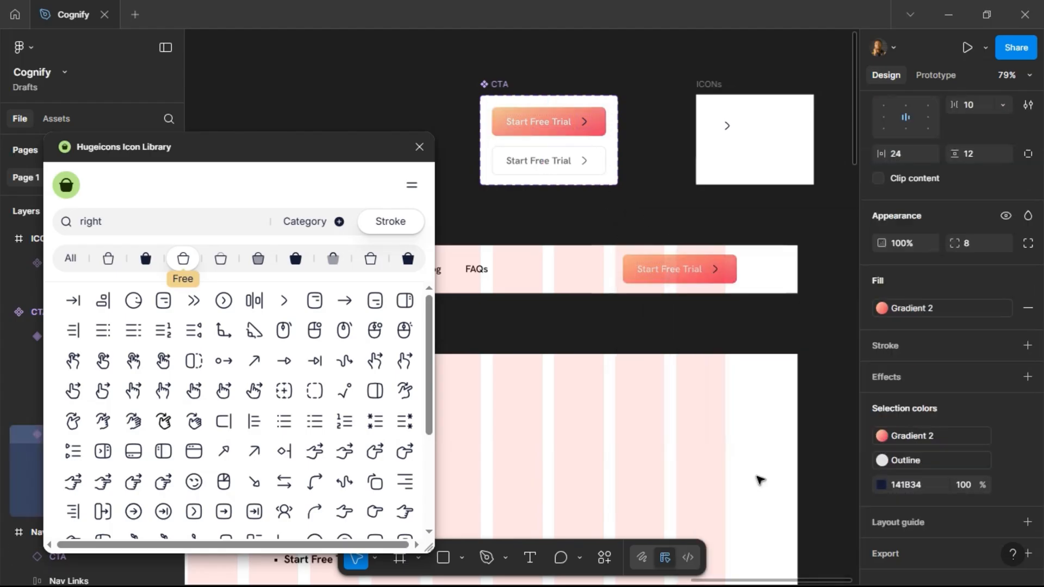
Apply the White color style to both the text and icon colors of the Primary variant.
left_click(974, 462)
scroll(768, 540, "down", 1)
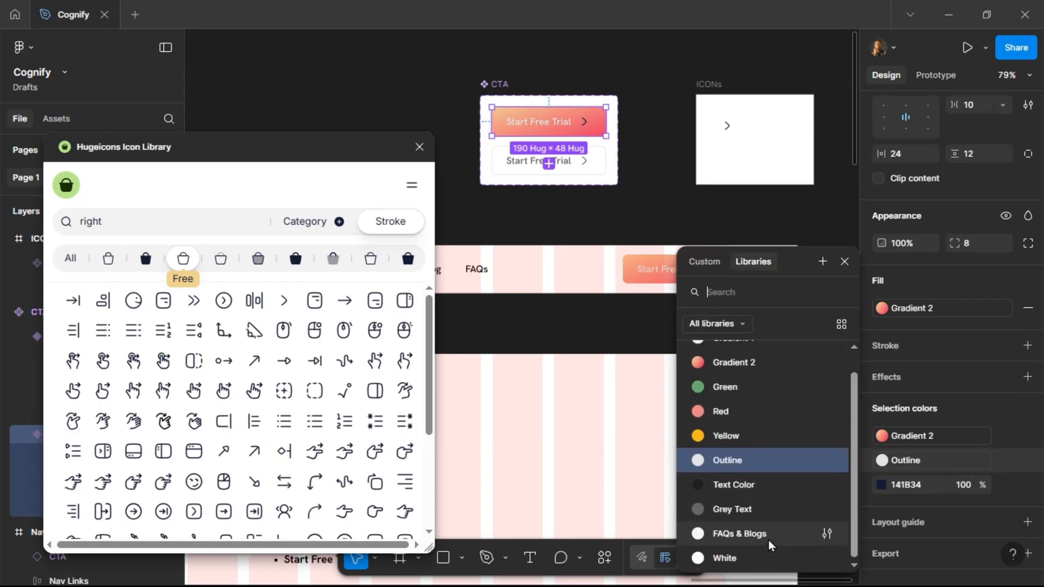
left_click(766, 549)
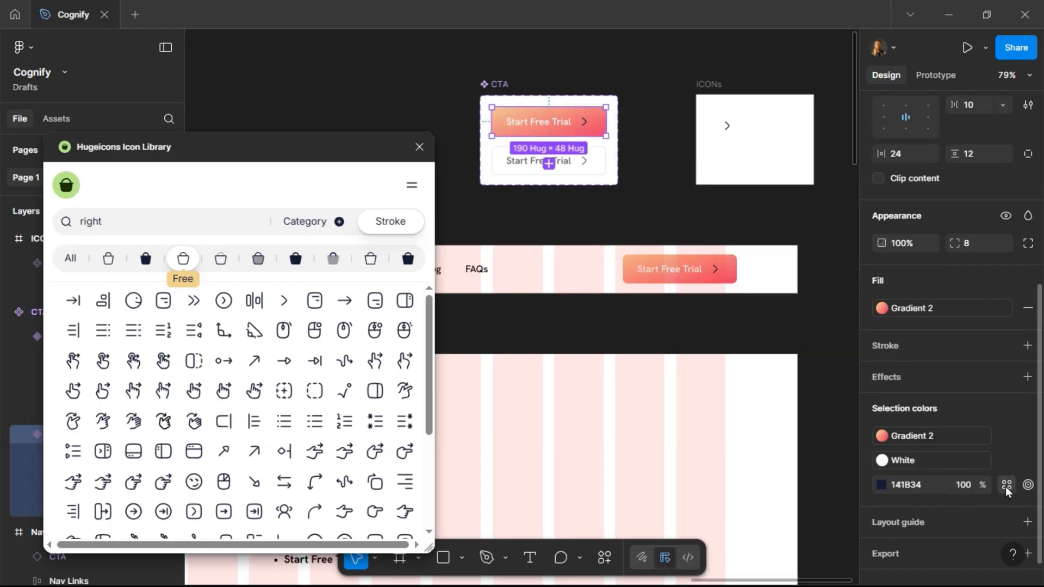
left_click(1006, 487)
scroll(769, 554, "down", 1)
left_click(764, 554)
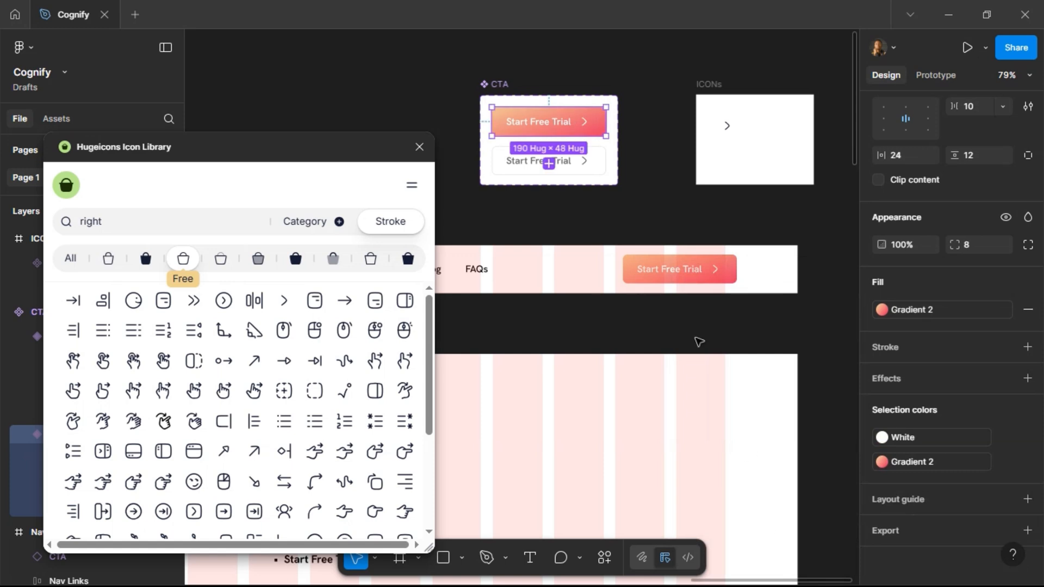
Close the icon plugin and add an instance swap property named Swap Icon to both variants' arrow icons.
left_click(421, 148)
scroll(640, 95, "right", 3)
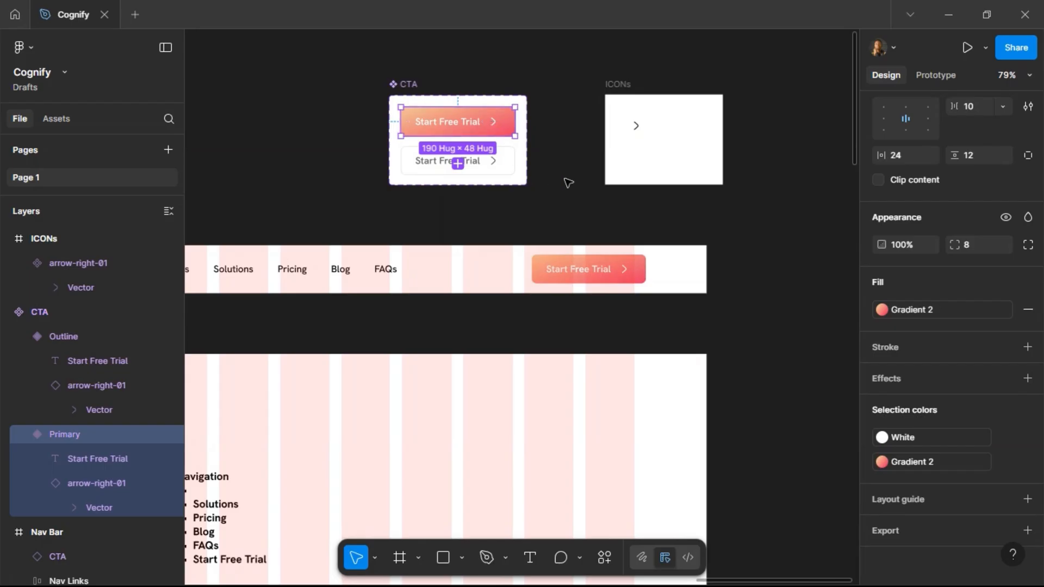
scroll(988, 200, "up", 3)
scroll(989, 200, "up", 3)
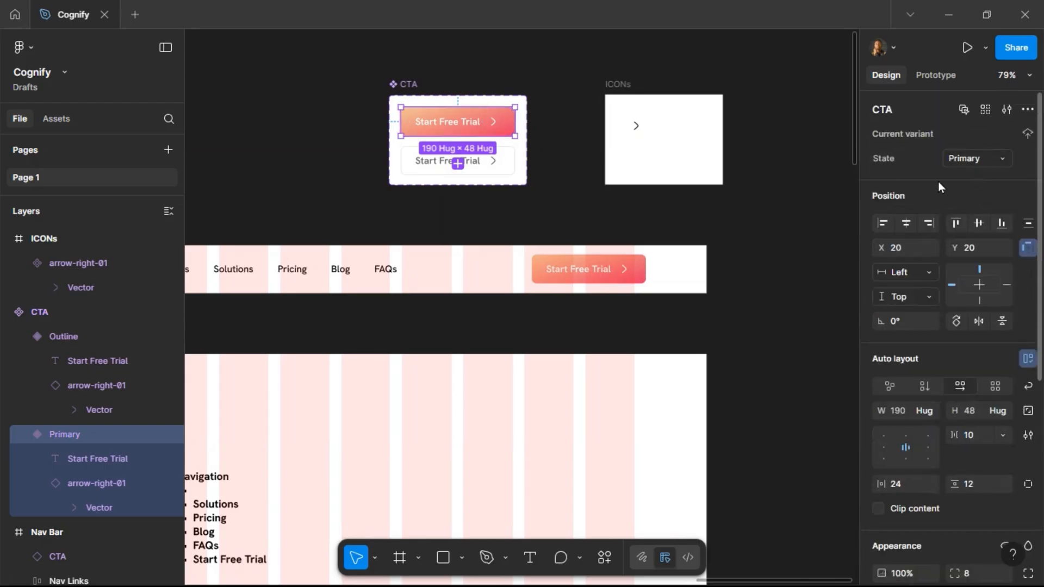
left_click(494, 123)
left_click(493, 162, "shift")
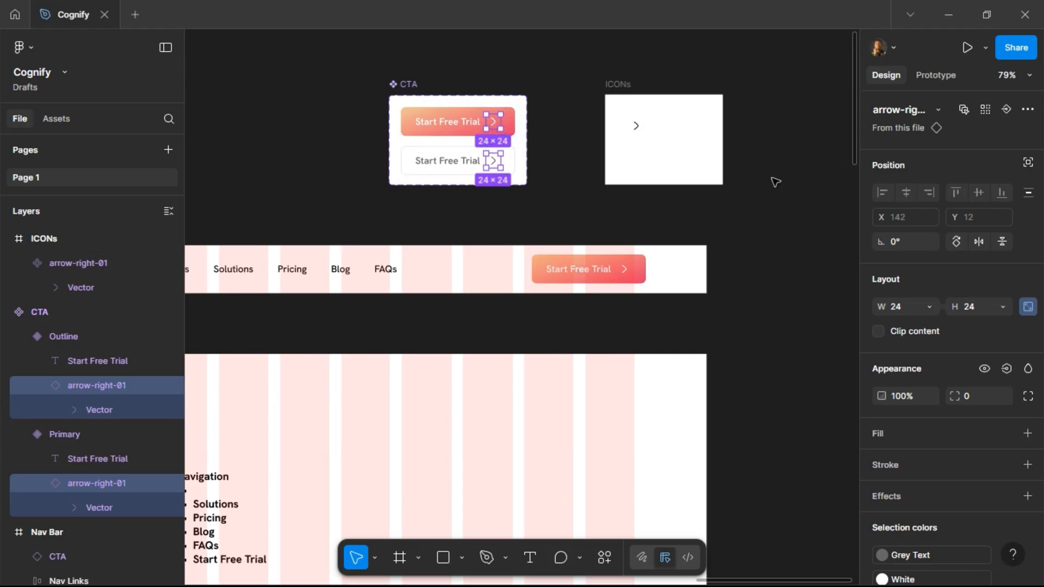
left_click(1005, 109)
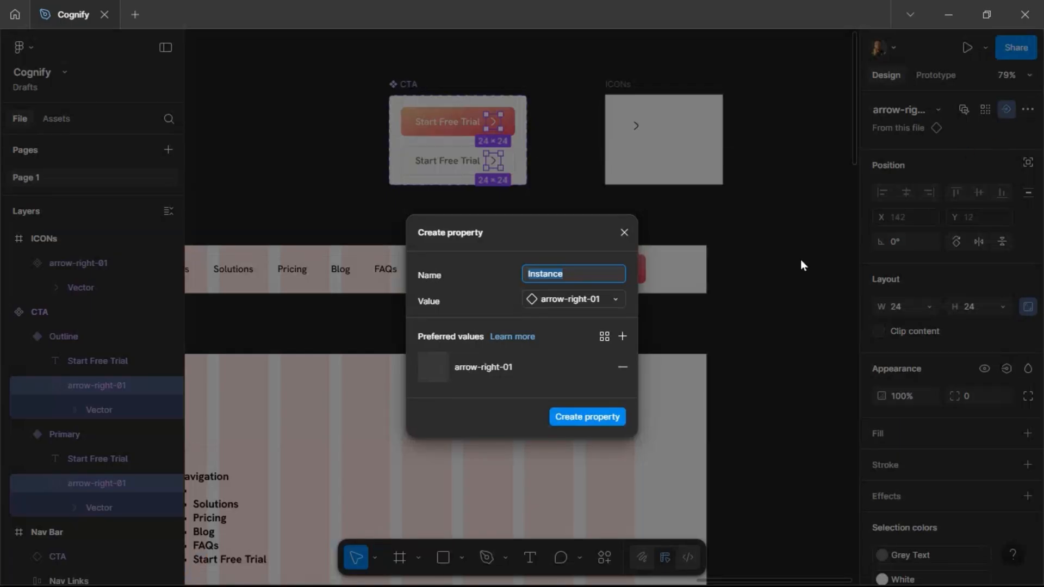
type("Swap Icon")
left_click(587, 417)
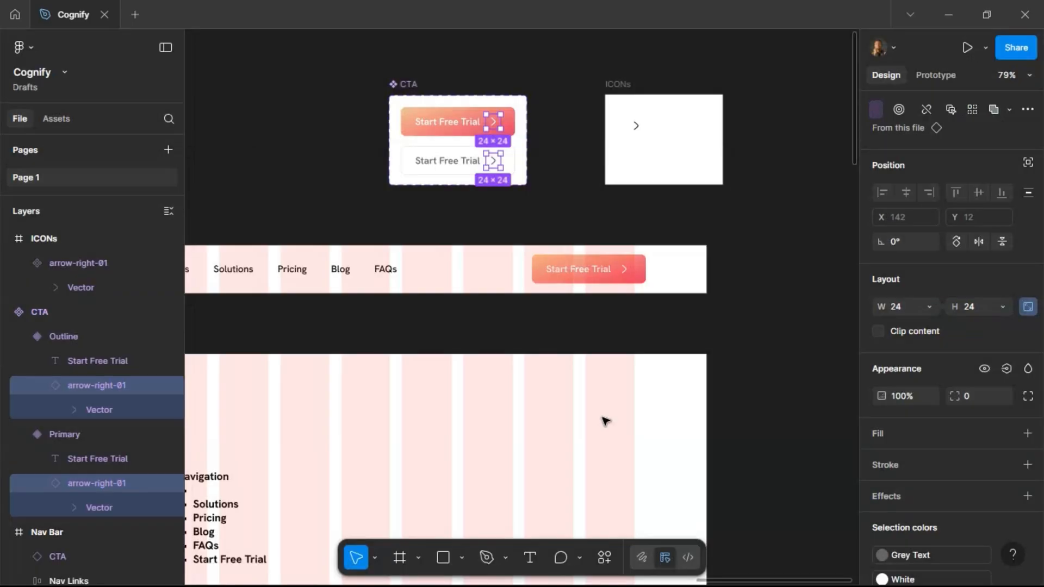
Bind the arrow icons' visibility to a new boolean property named Show Right Icon.
scroll(934, 291, "down", 2)
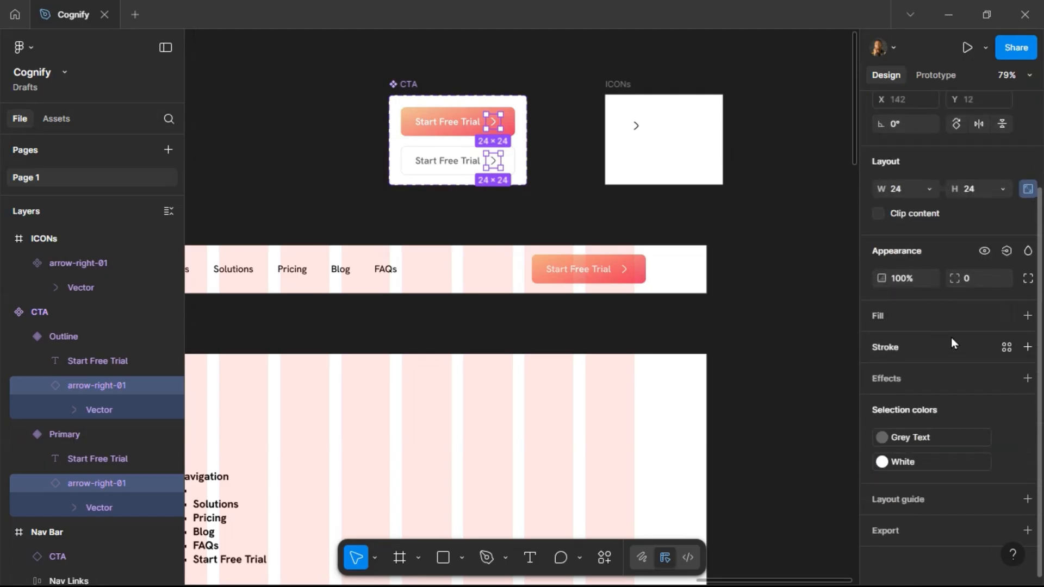
left_click(1003, 255)
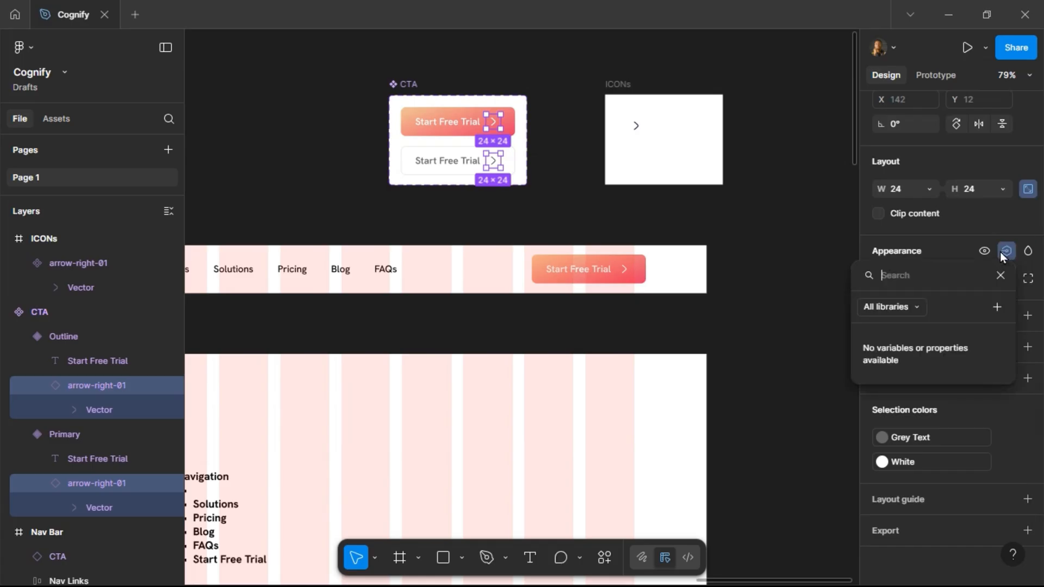
left_click(997, 307)
type("Show Ic")
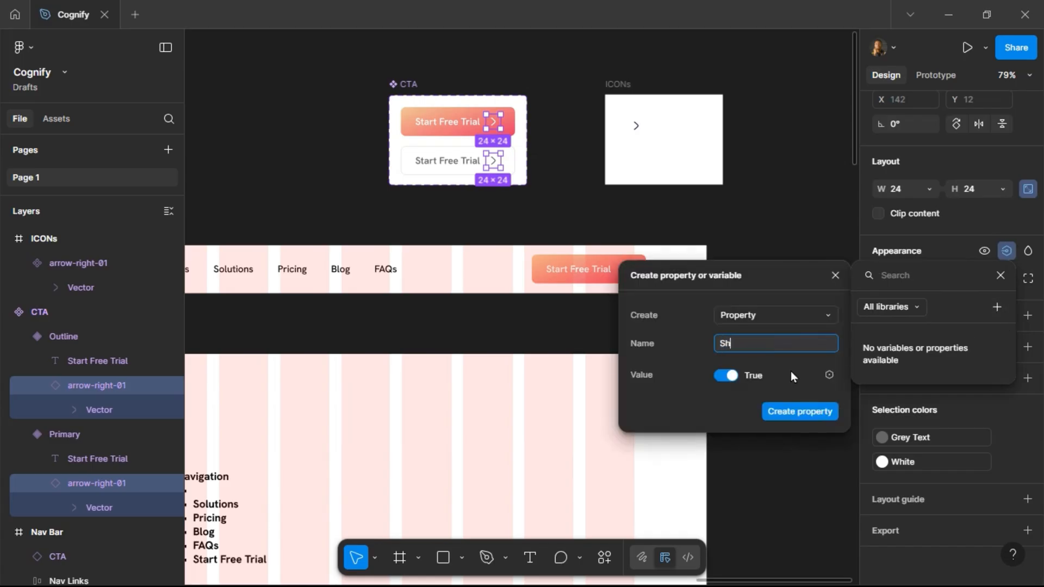
key("BackSpace")
key("BackSpace")
type("Righ")
left_click(785, 413)
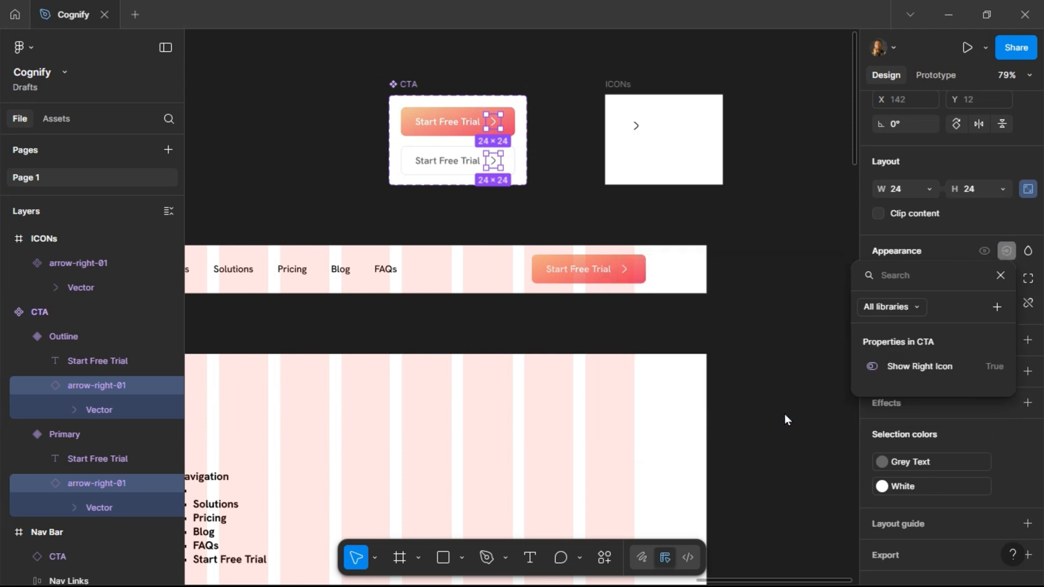
Select both variants' Start Free Trial labels and create a text property named Text for them.
left_click(449, 122)
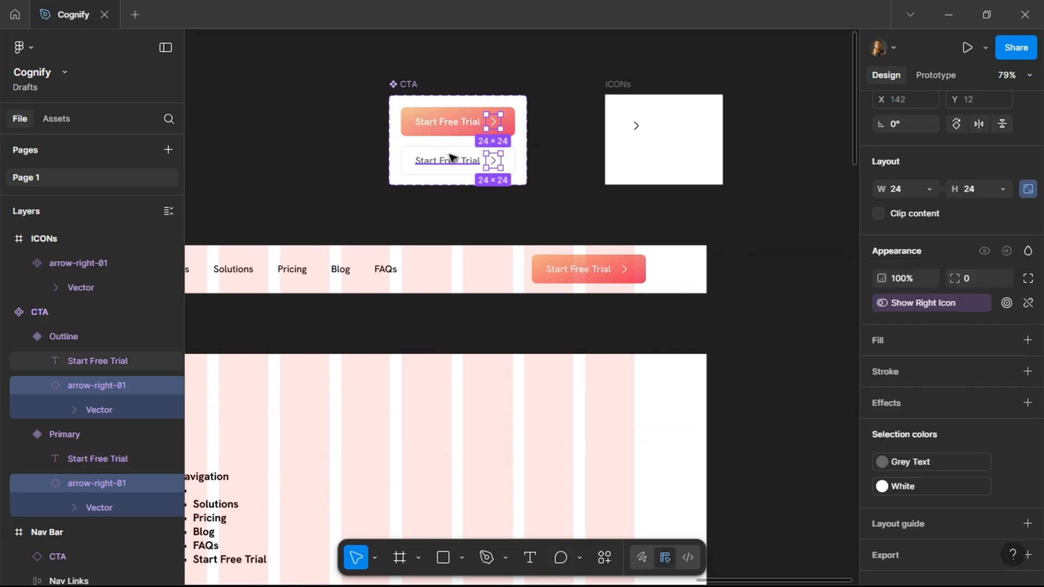
left_click(451, 162)
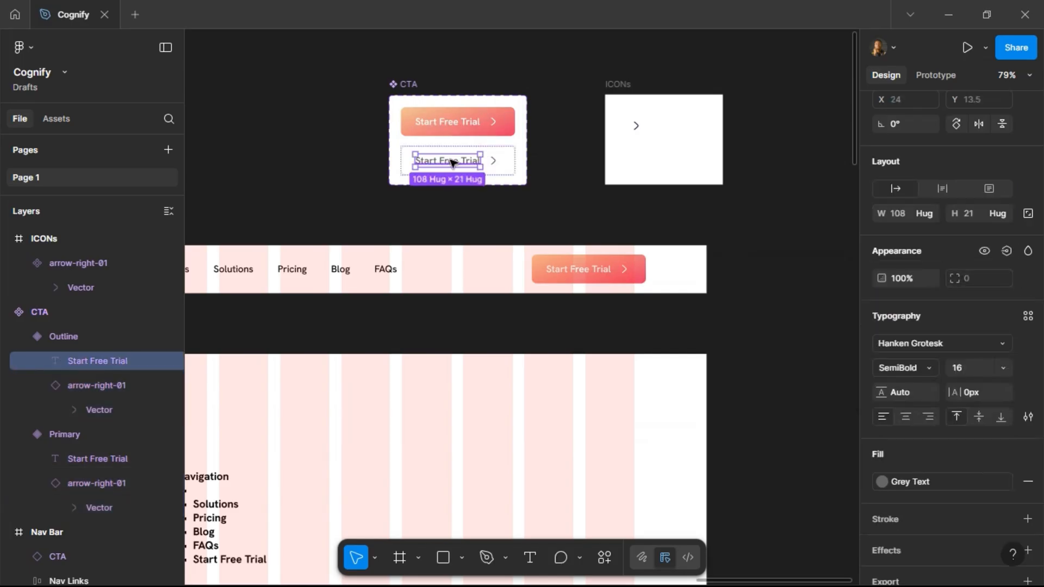
left_click(450, 121, "shift")
scroll(1029, 147, "up", 3)
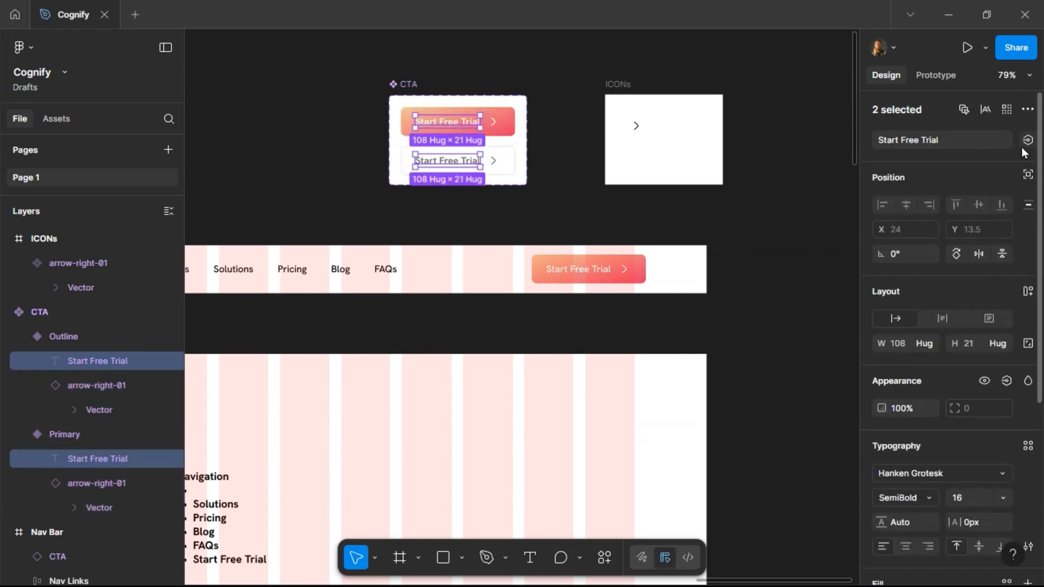
left_click(1028, 141)
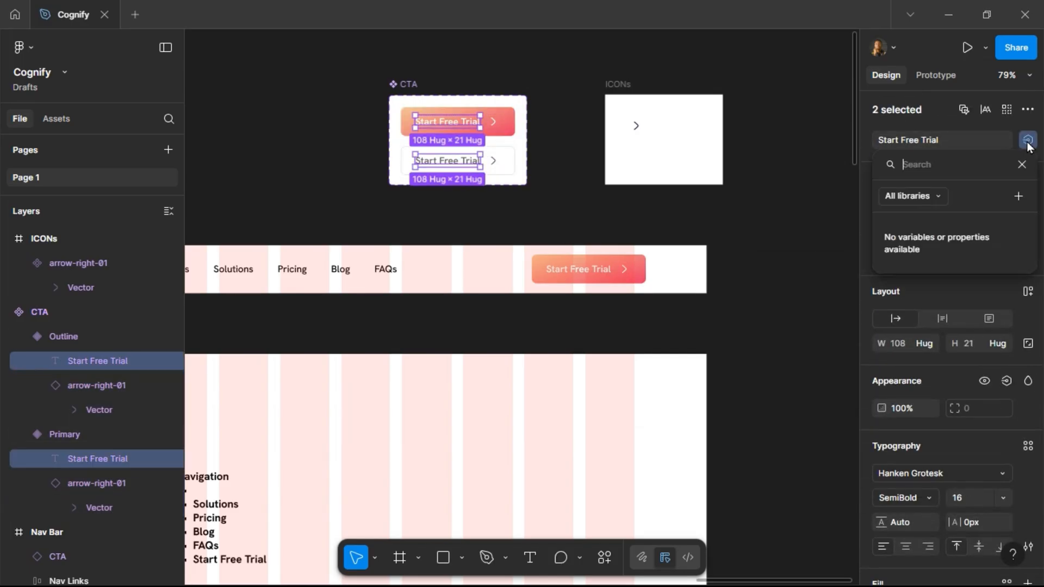
left_click(1019, 197)
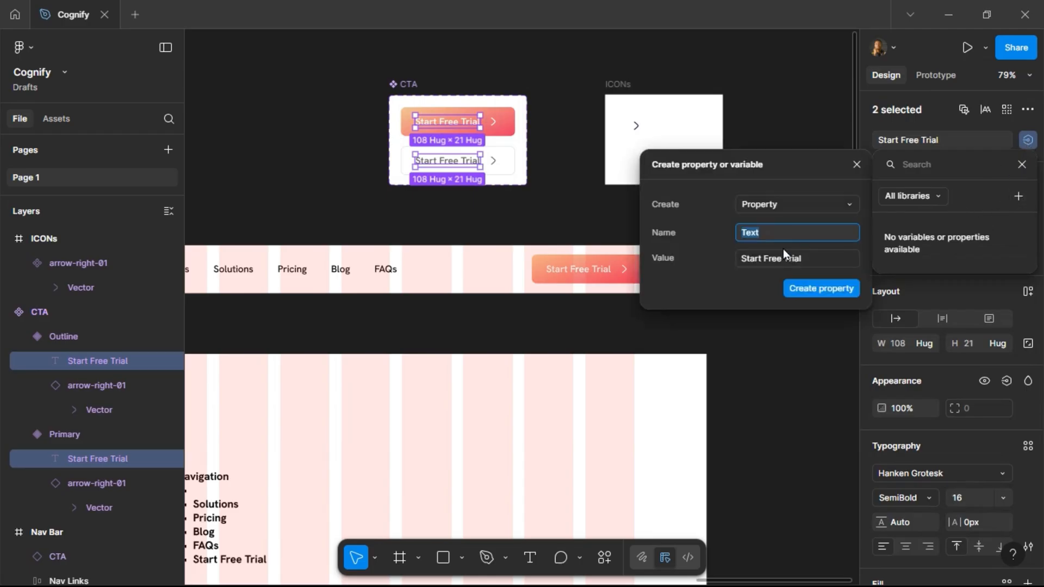
left_click(798, 291)
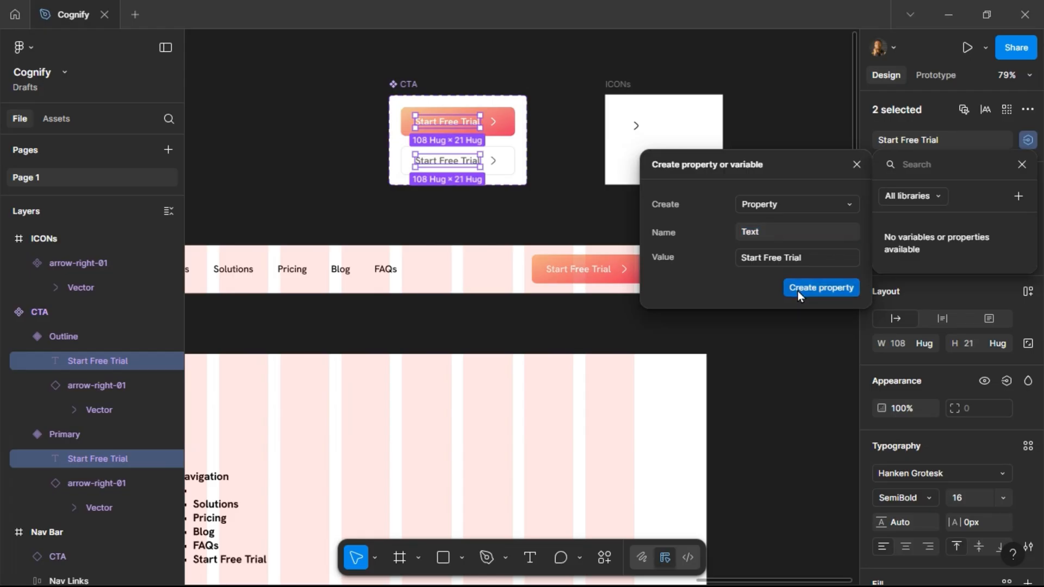
left_click(544, 103)
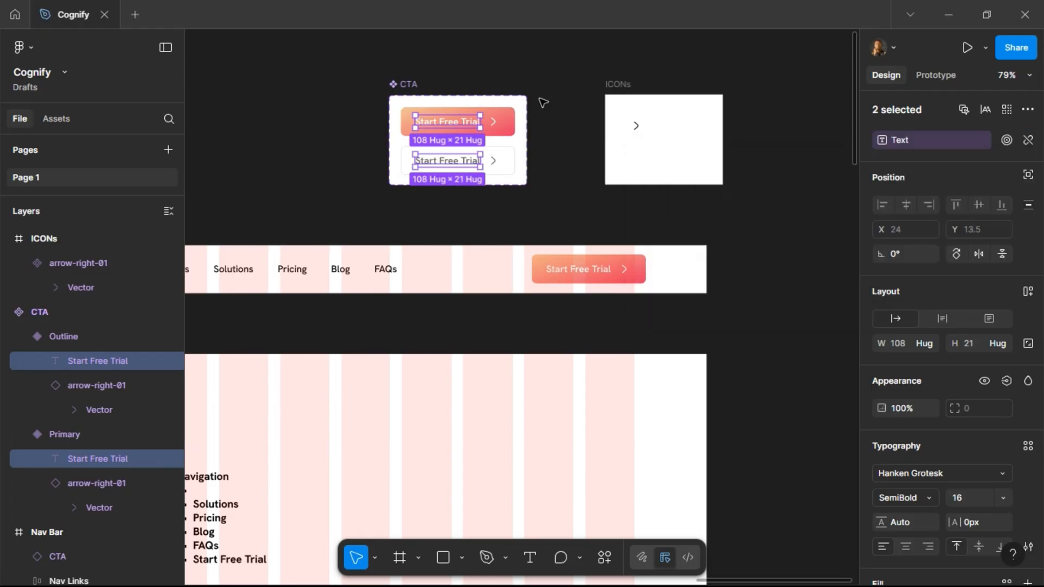
Turn off the right icon on the Nav Bar's CTA button instance.
left_click(579, 276)
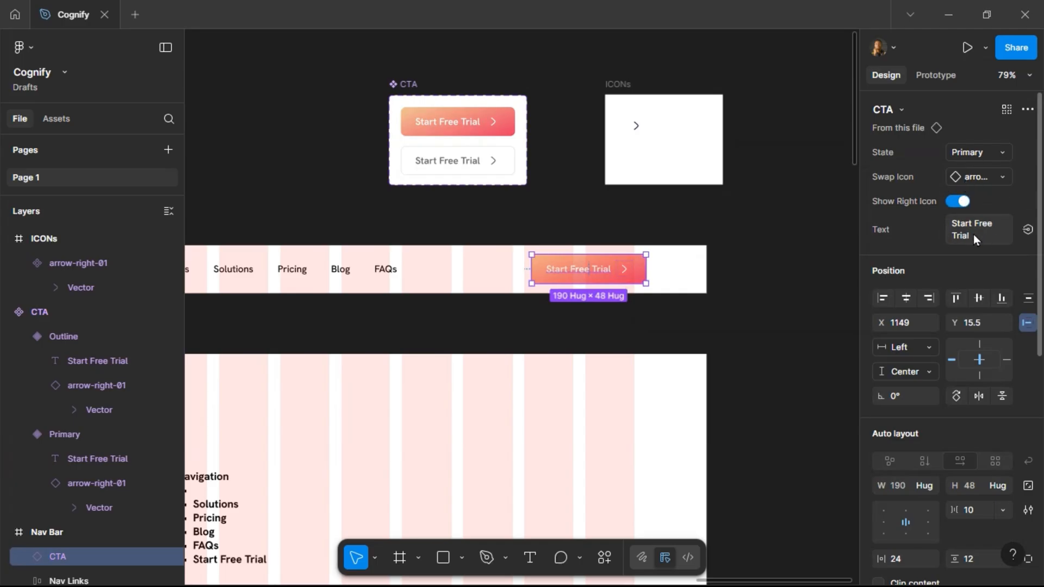
left_click(962, 202)
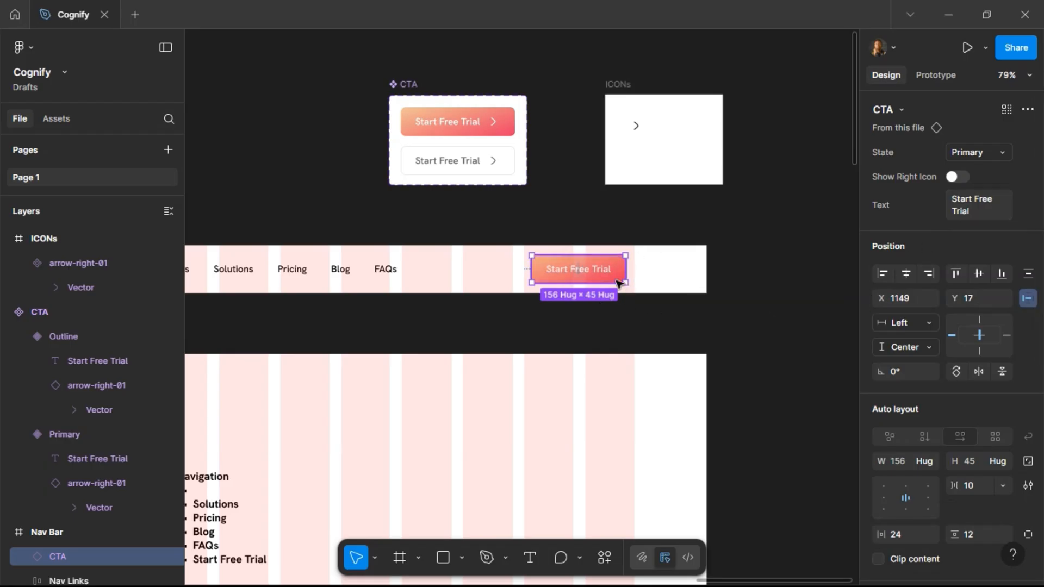
Switch the Nav Bar CTA instance's state to Outline and back to Primary.
left_click(981, 154)
left_click(980, 171)
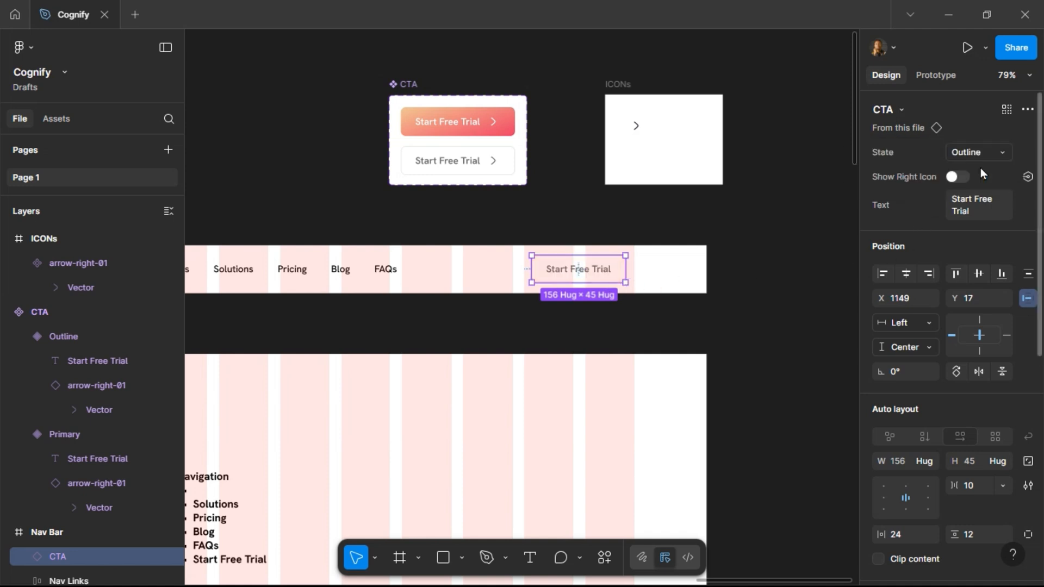
left_click(982, 153)
left_click(982, 138)
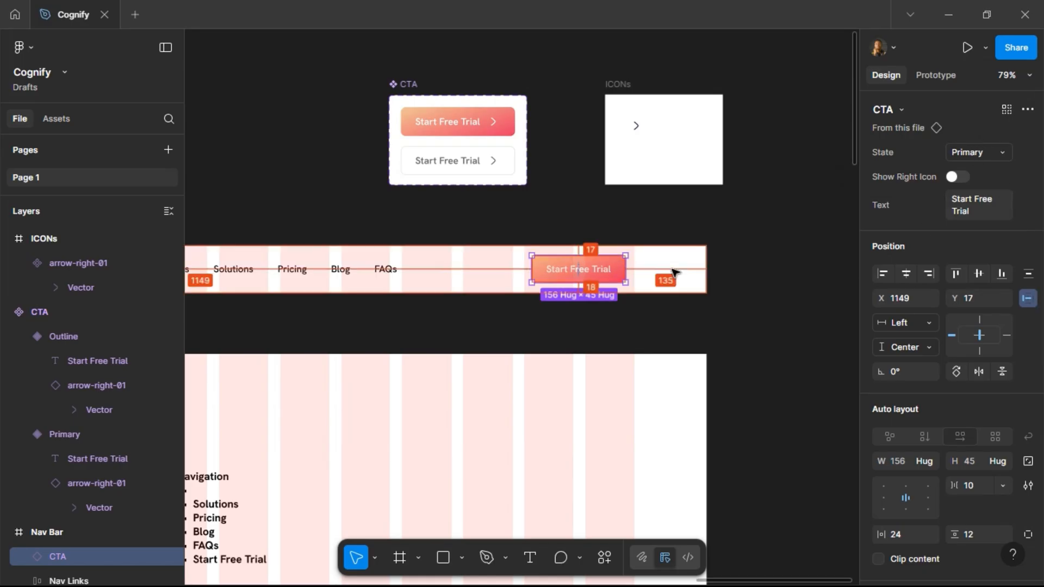
Nudge the Nav Bar's CTA button instance 15 px to the right.
left_click(678, 227)
left_click(607, 268)
key("Right")
key("Right")
key("Right")
key("Right")
key("Right")
key("shift+Right")
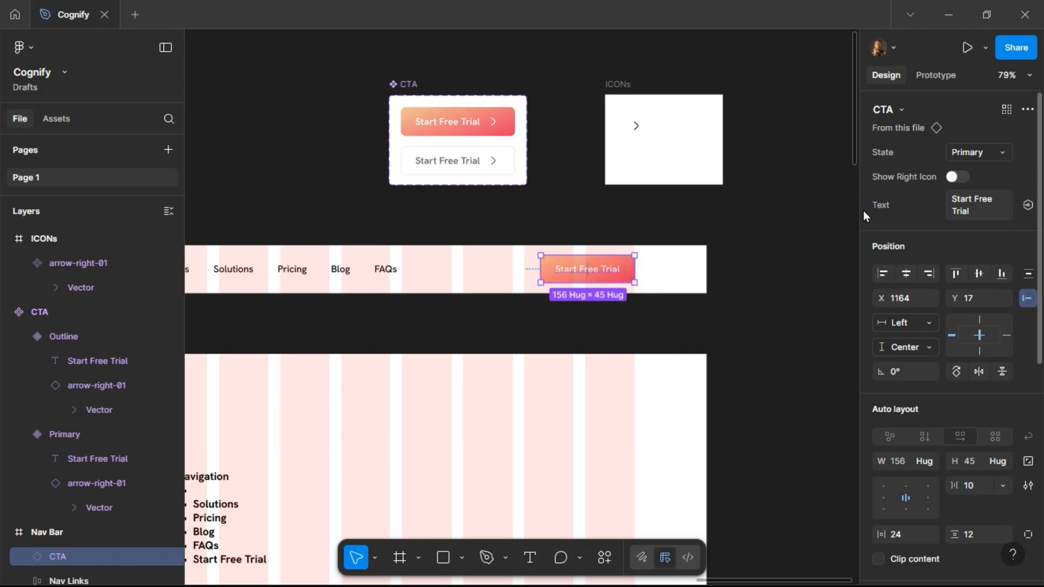
Reorder the CTA component set's properties so Text sits above Show Right Icon.
left_click(407, 89)
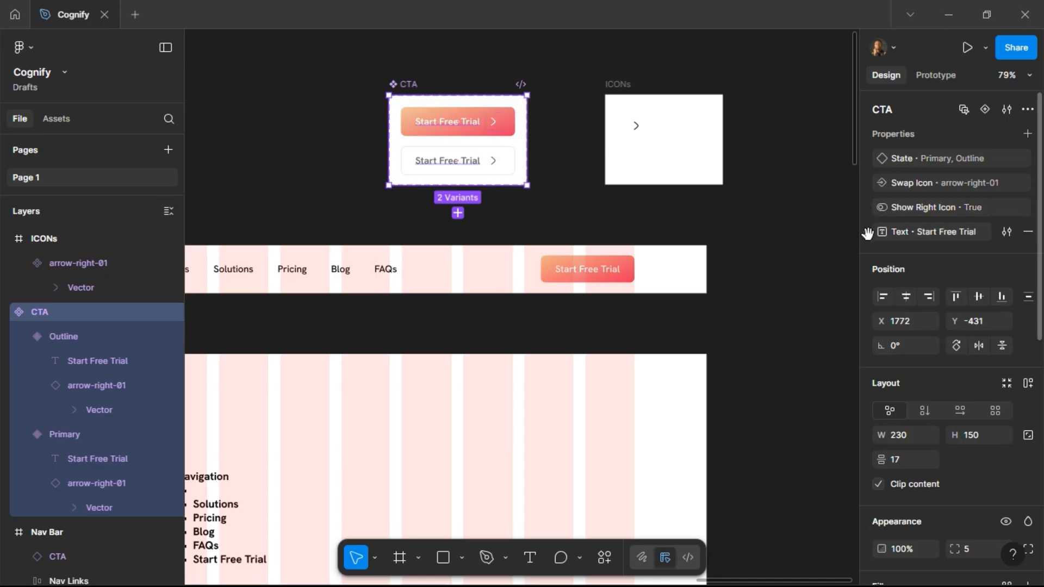
left_click_drag(867, 233, 869, 205)
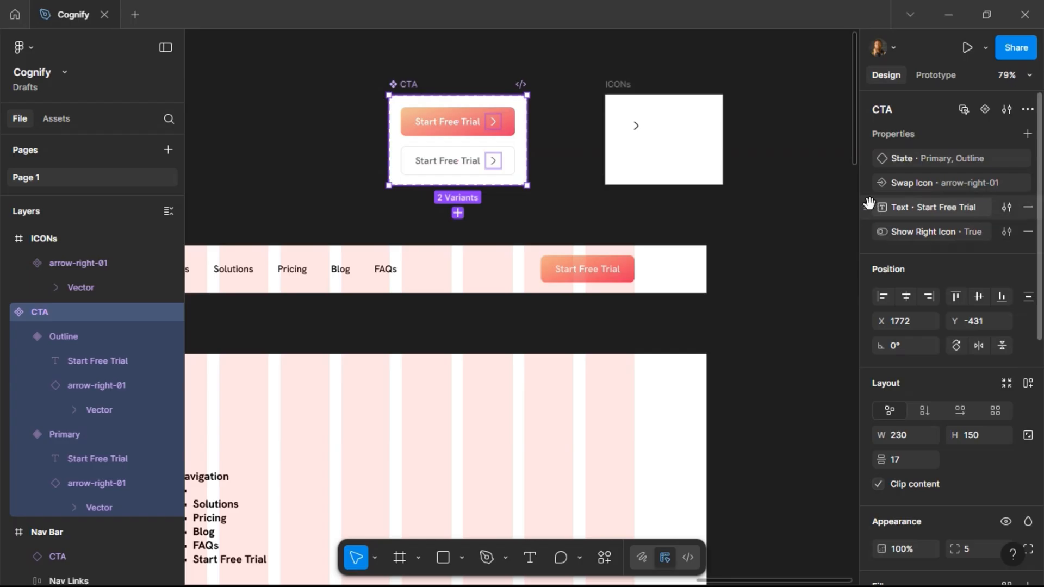
Toggle the right icon on the Nav Bar CTA instance on and off again.
left_click(599, 266)
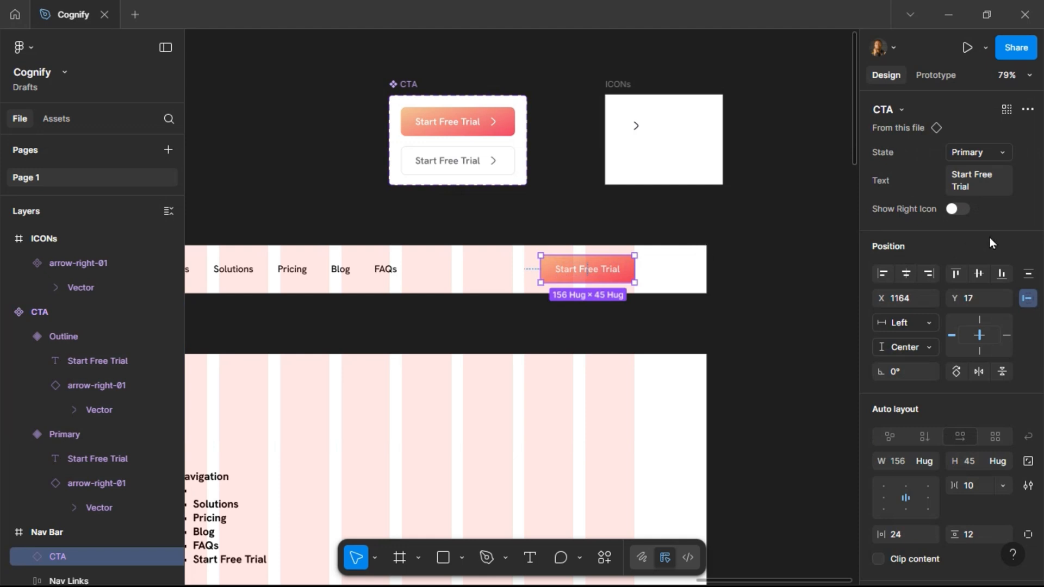
left_click(963, 211)
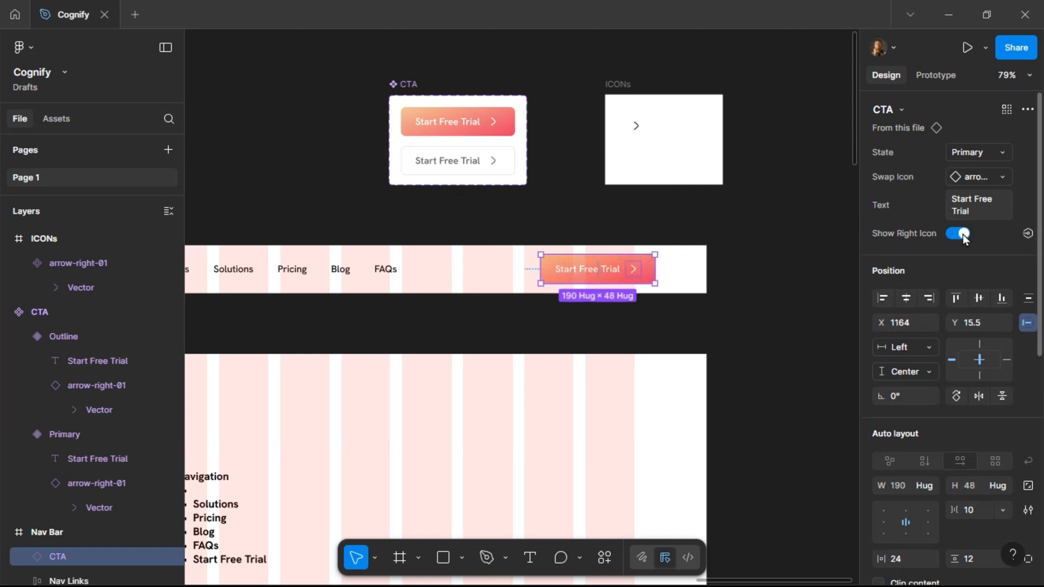
left_click(963, 236)
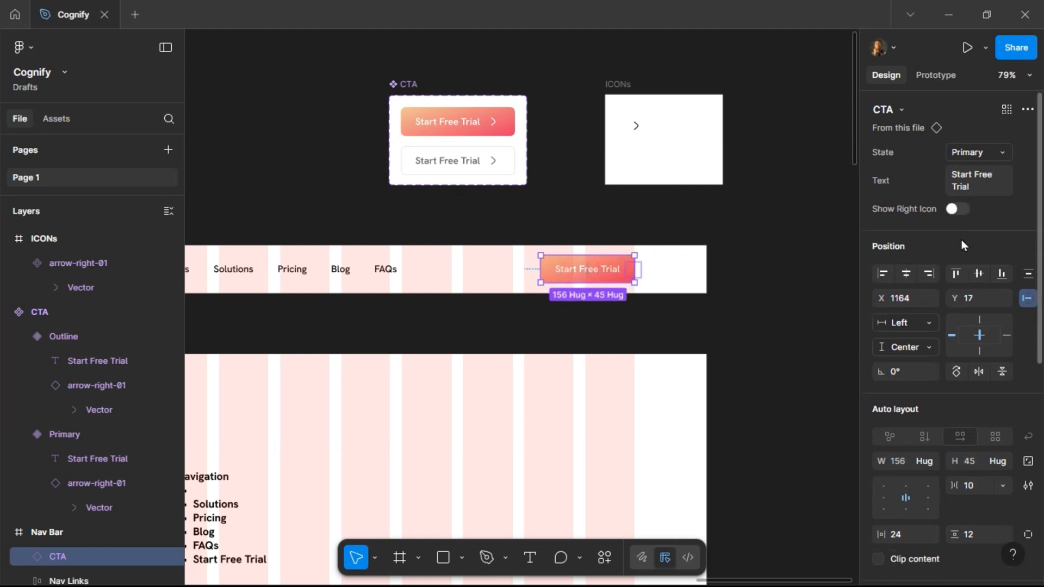
left_click(737, 230)
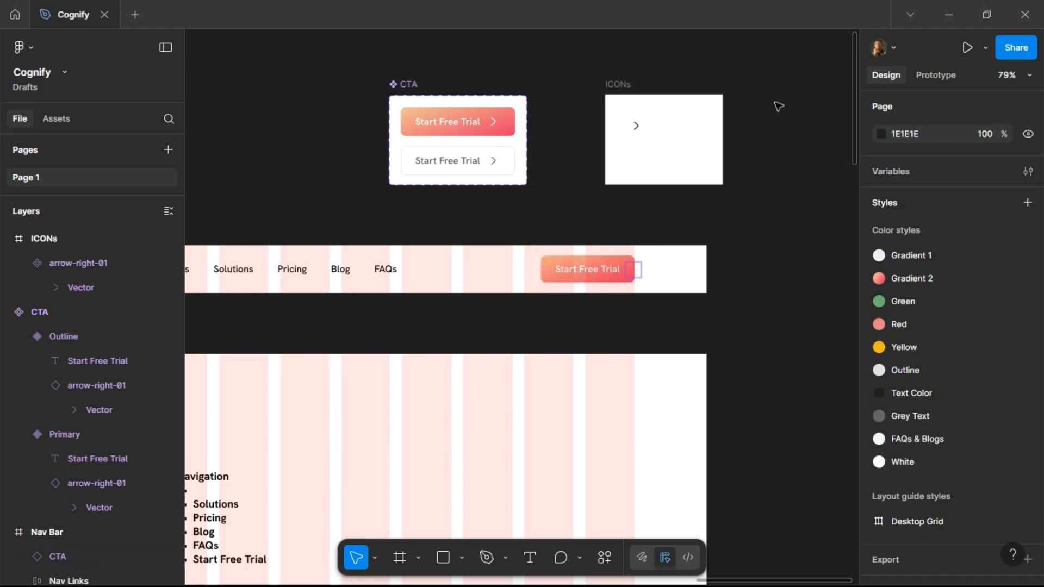
Move the CTA component set to the area beside the Logo and Typography frames.
scroll(784, 114, "down", 1)
scroll(783, 115, "down", 5)
left_click(674, 101)
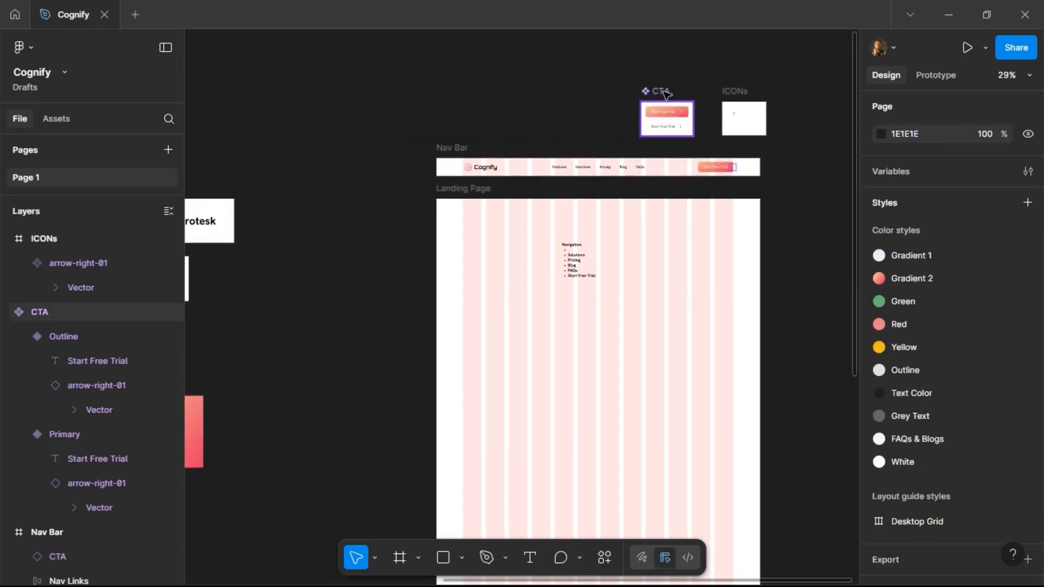
left_click_drag(668, 119, 292, 279)
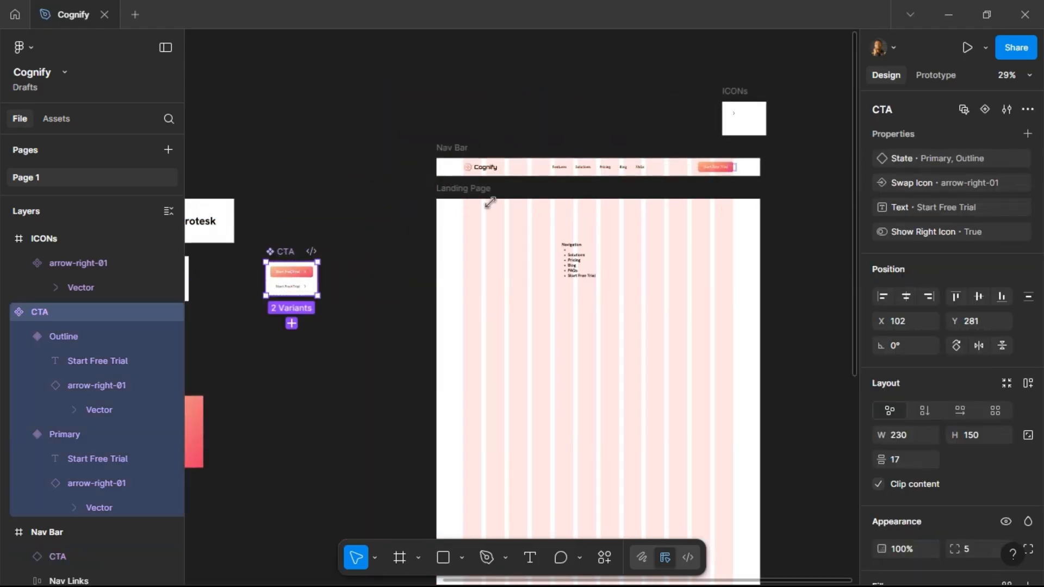
Move the ICONs frame next to the CTA component set.
left_click_drag(739, 94, 382, 198)
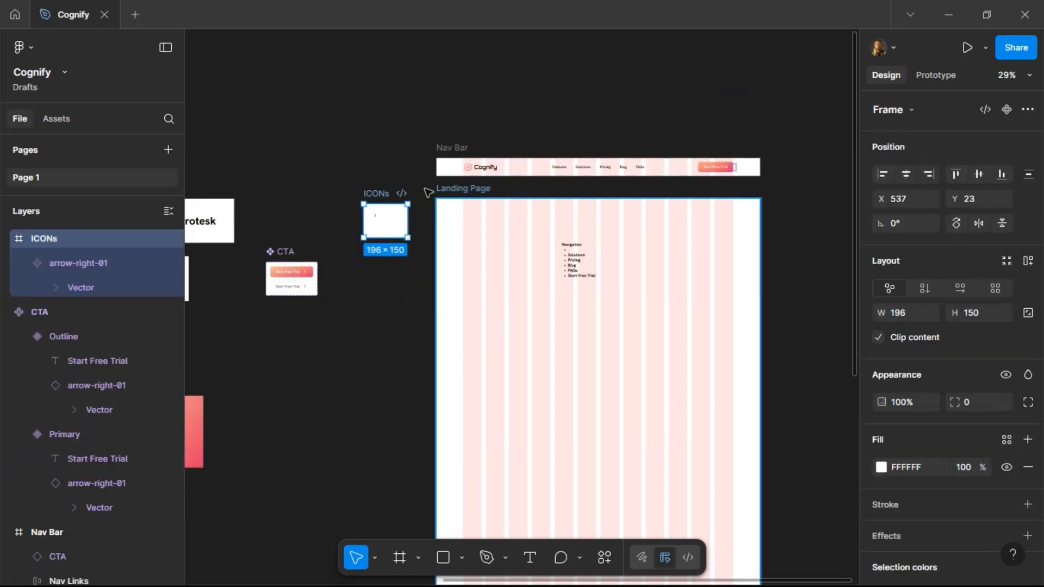
scroll(383, 154, "left", 3)
scroll(383, 155, "left", 6)
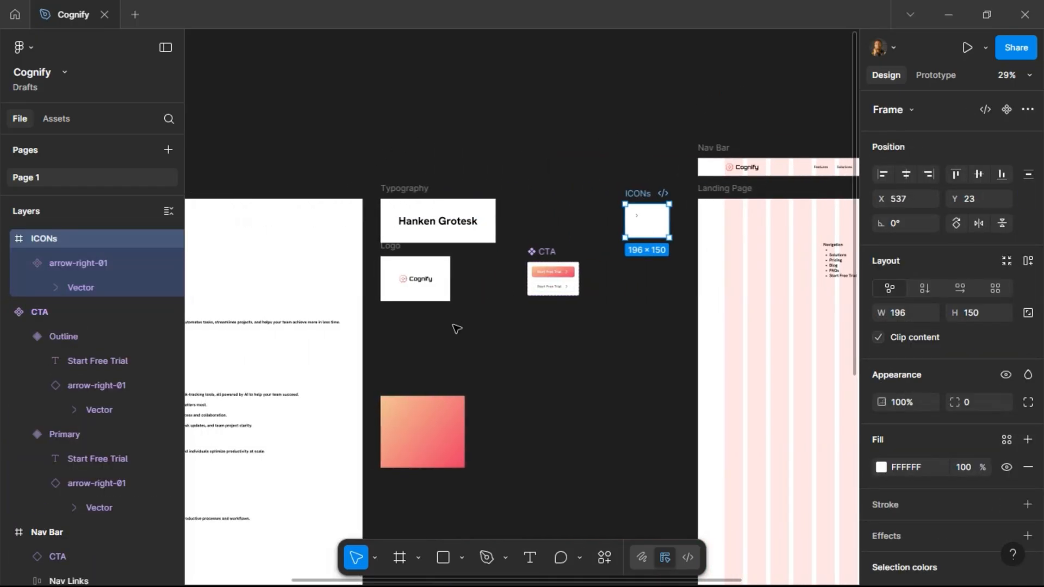
Move the CTA component set below the Logo frame.
scroll(457, 324, "up", 3, "ctrl")
scroll(457, 325, "up", 1, "ctrl")
left_click_drag(587, 213, 352, 298)
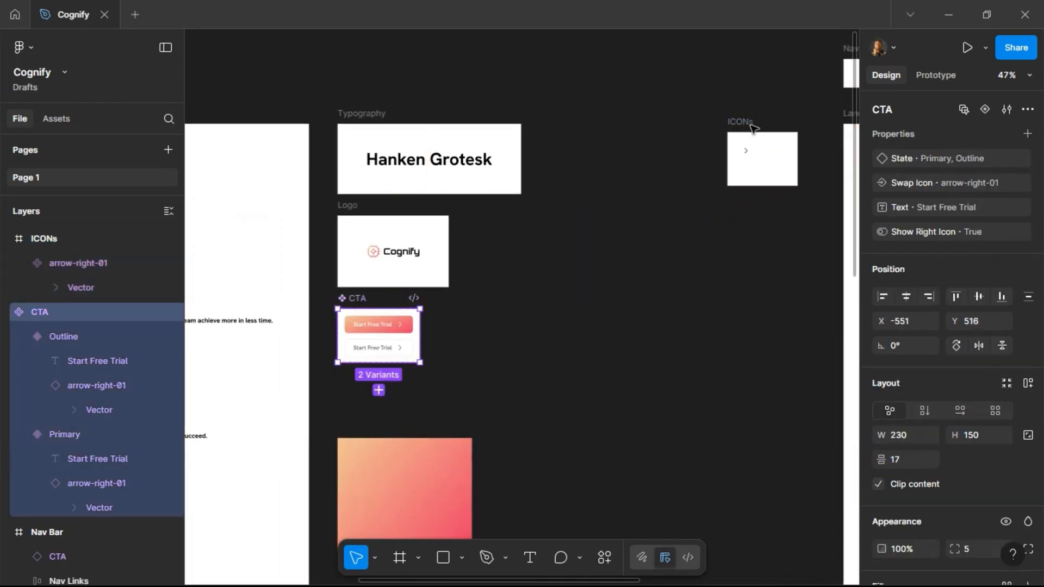
Move the ICONs frame beside the Logo frame and nudge it slightly right.
left_click_drag(741, 125, 474, 209)
key("Right")
key("Right")
key("Right")
key("Right")
key("Right")
key("Right")
key("Right")
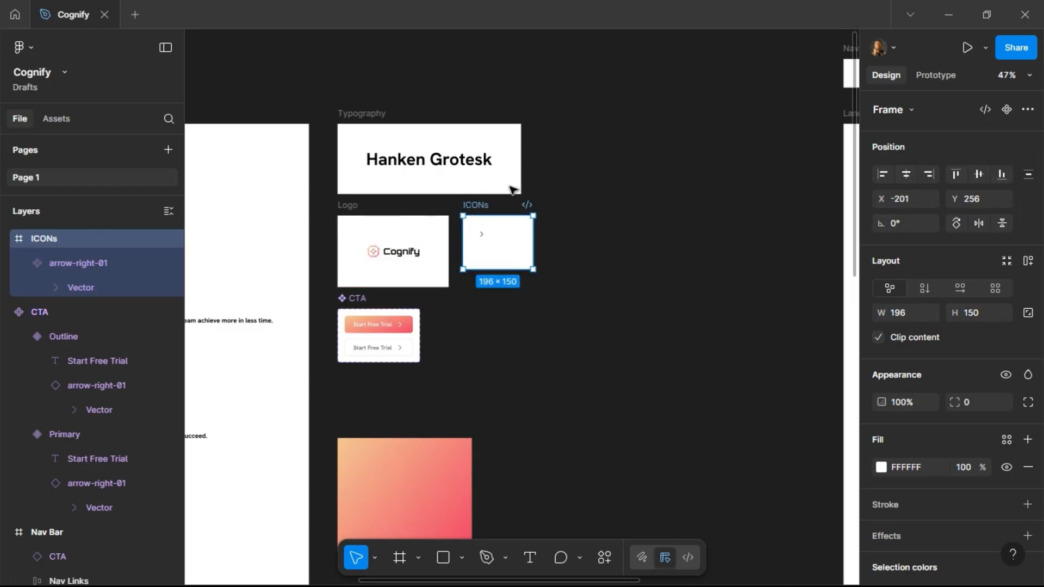
Widen the Typography frame to 546 and stretch the ICONs frame to 200 tall to line them up.
left_click(363, 115)
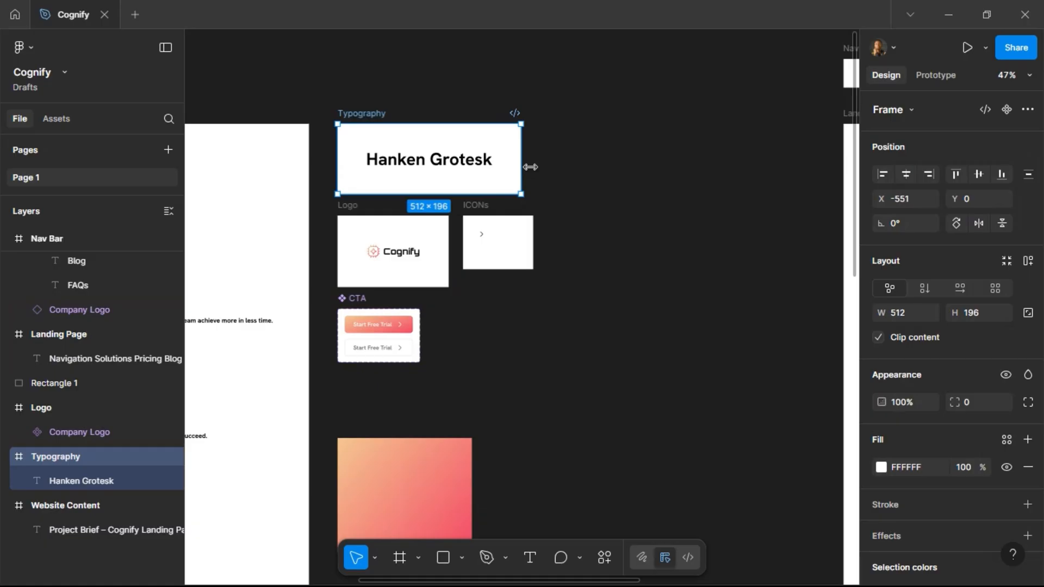
left_click_drag(521, 168, 533, 168)
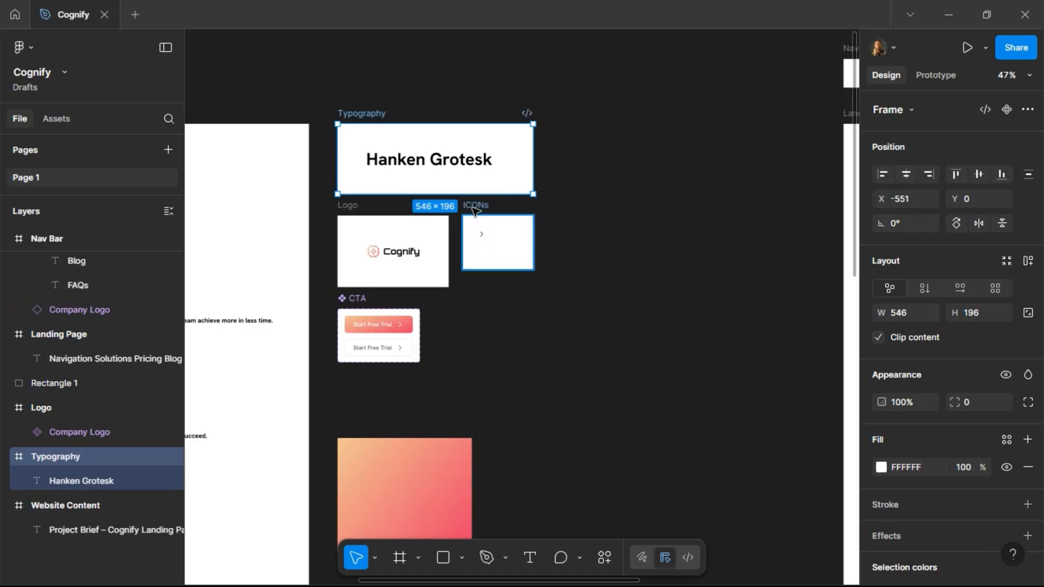
left_click(485, 266)
left_click_drag(485, 268, 488, 287)
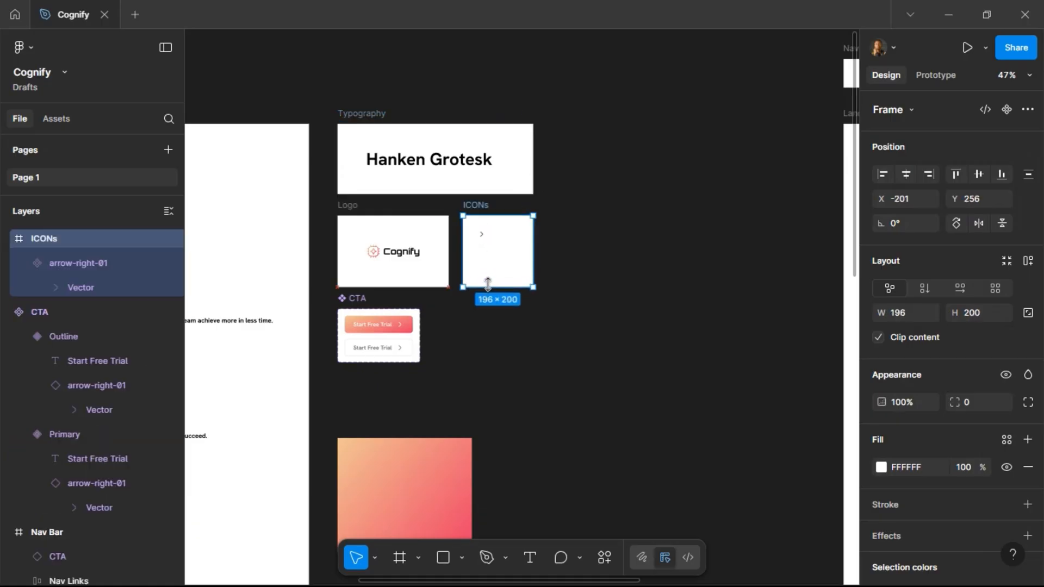
Delete the navigation text list from inside the Landing Page frame.
left_click(608, 335)
scroll(586, 233, "down", 5)
scroll(591, 247, "right", 10)
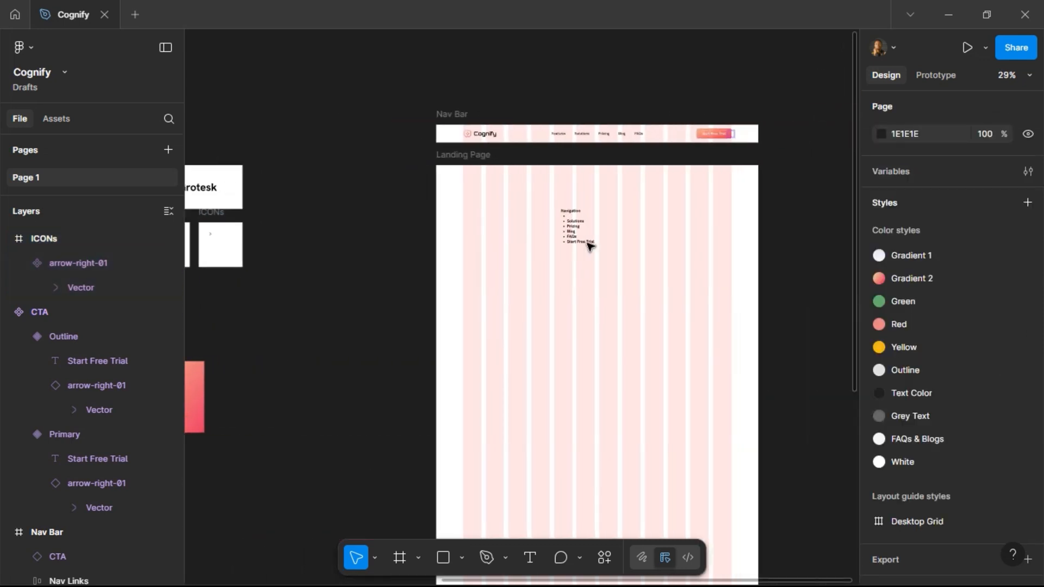
scroll(590, 247, "left", 3)
left_click(555, 228)
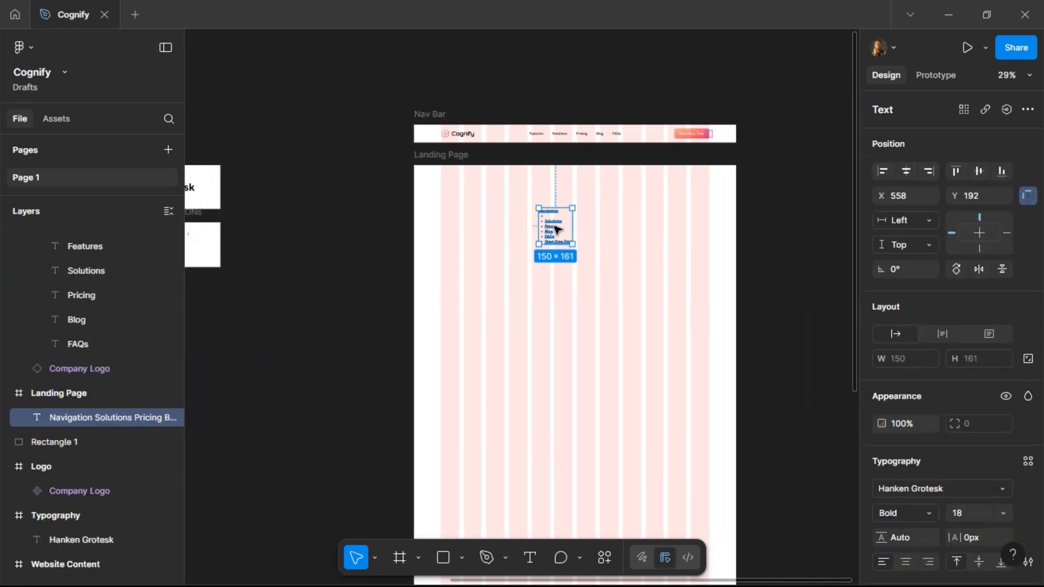
key("Delete")
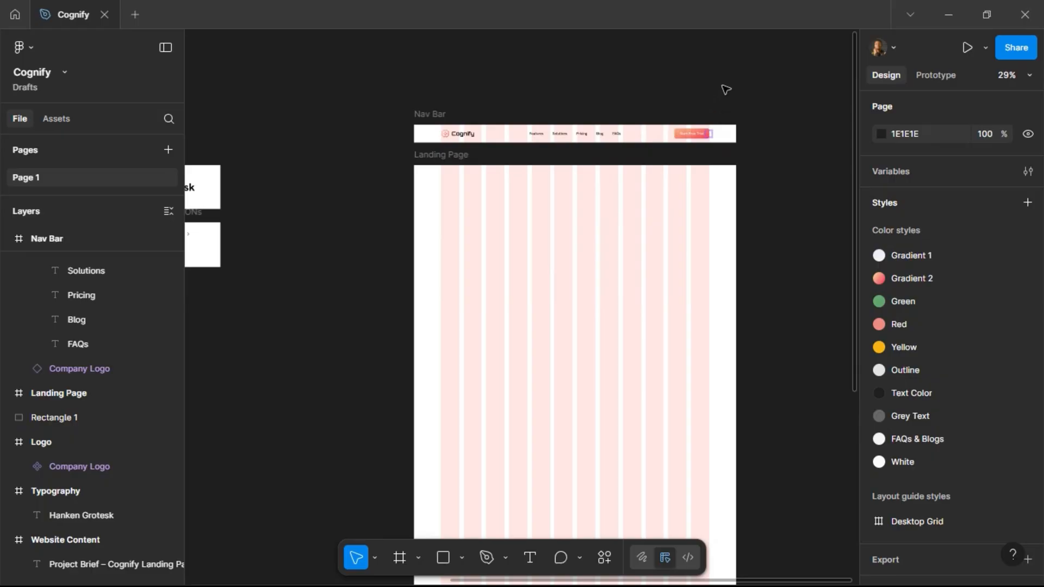
Add a drop shadow effect to the Primary variant of the CTA component.
scroll(687, 128, "up", 5)
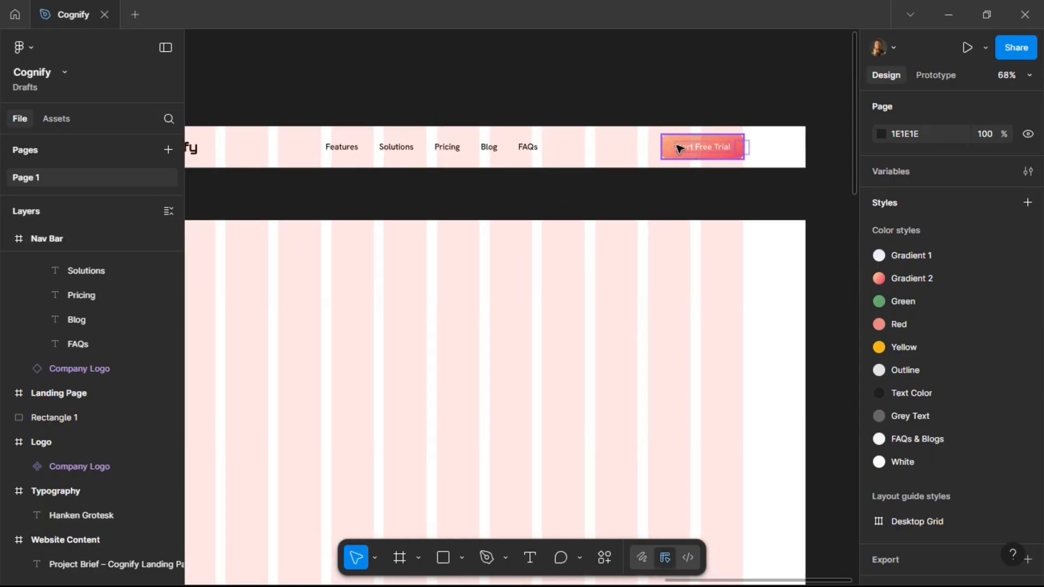
scroll(650, 168, "left", 5)
scroll(438, 187, "left", 6)
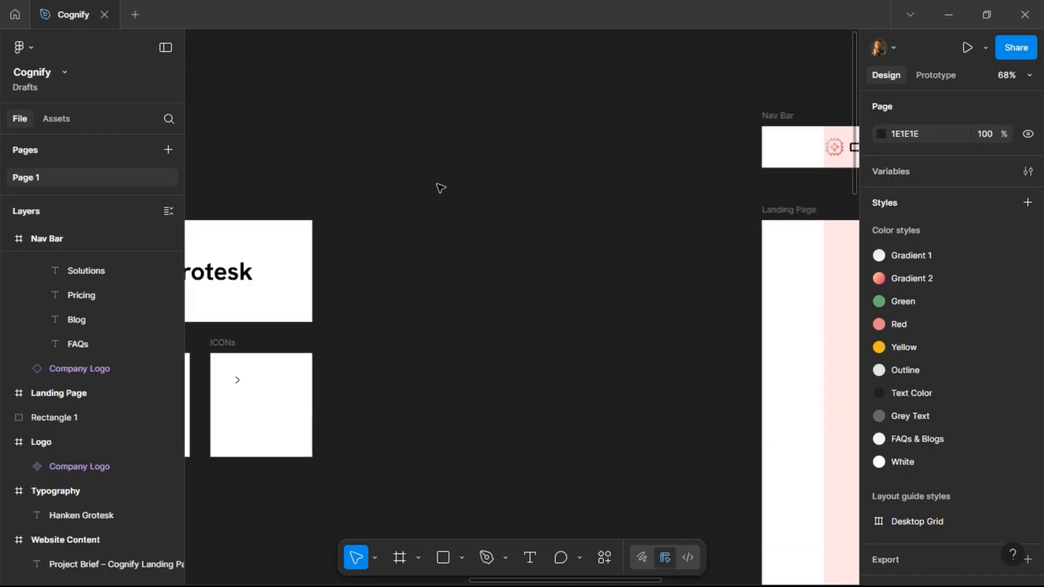
scroll(478, 214, "down", 3)
scroll(478, 215, "left", 2)
left_click(392, 124)
scroll(948, 372, "down", 3)
scroll(948, 372, "down", 3)
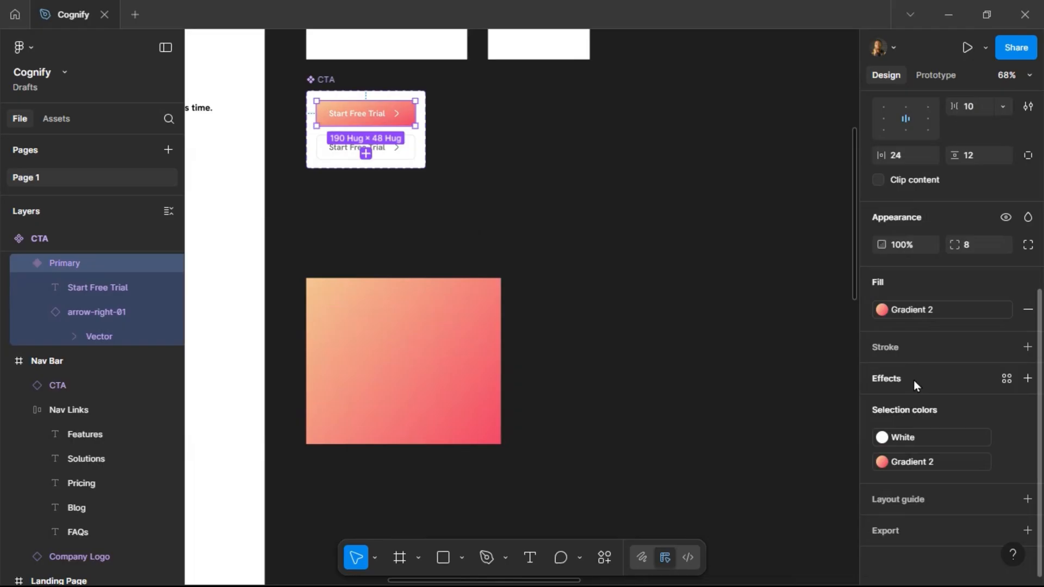
left_click(914, 380)
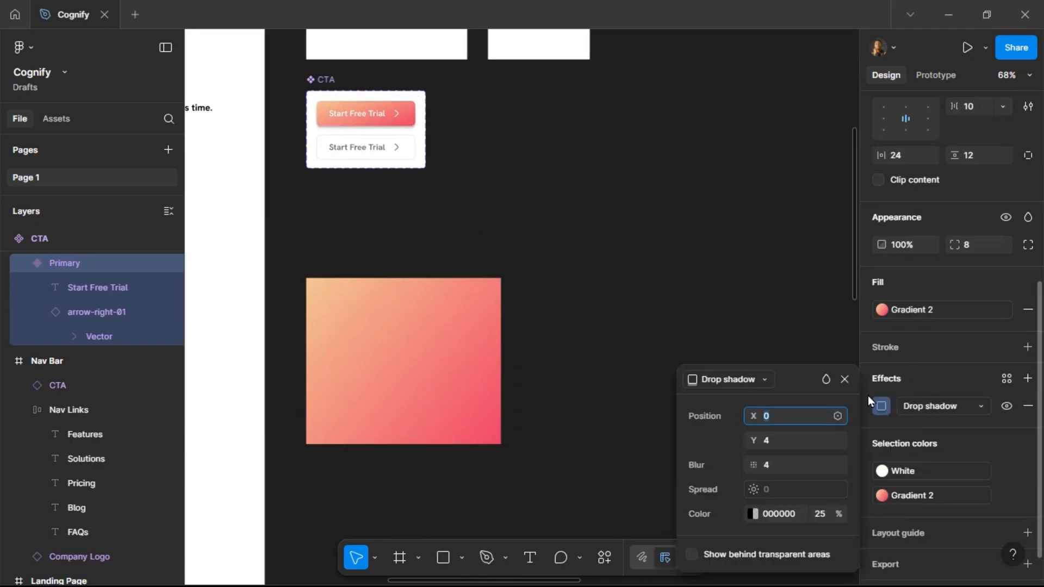
Set the drop shadow offset to Y 8 and X 4.
left_click(775, 442)
type("8")
key("Return")
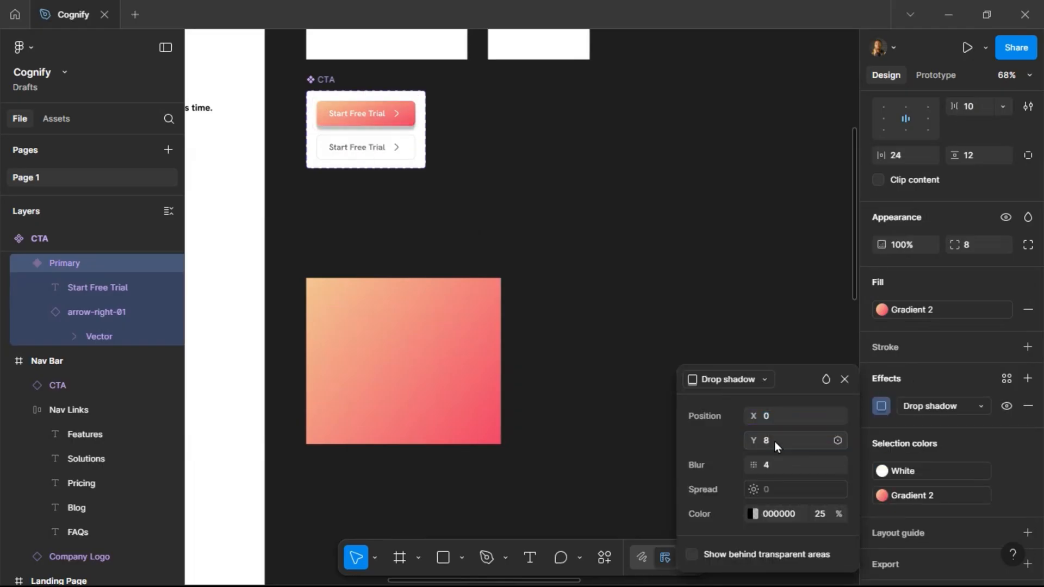
left_click(784, 419)
type("4")
key("Return")
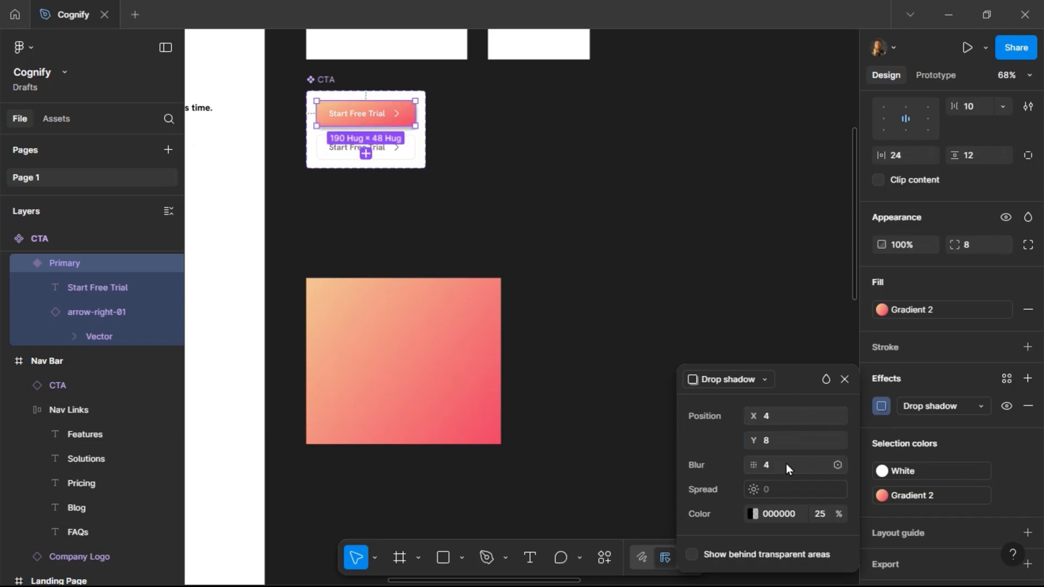
Try shadow blur values of 40, 32 and 24.
left_click(792, 466)
type("40")
key("Return")
left_click(791, 466)
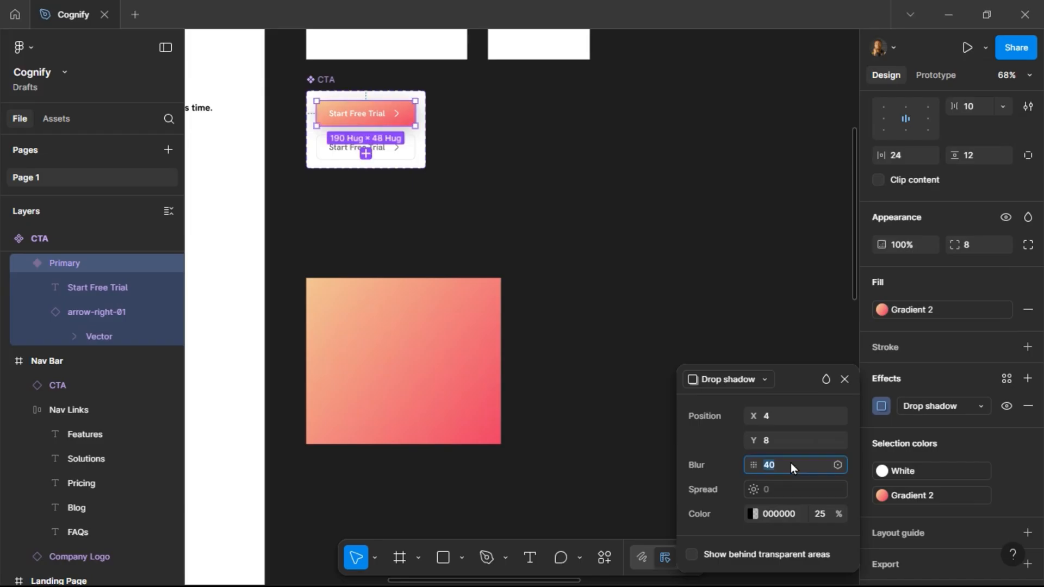
type("32")
type("24")
key("Return")
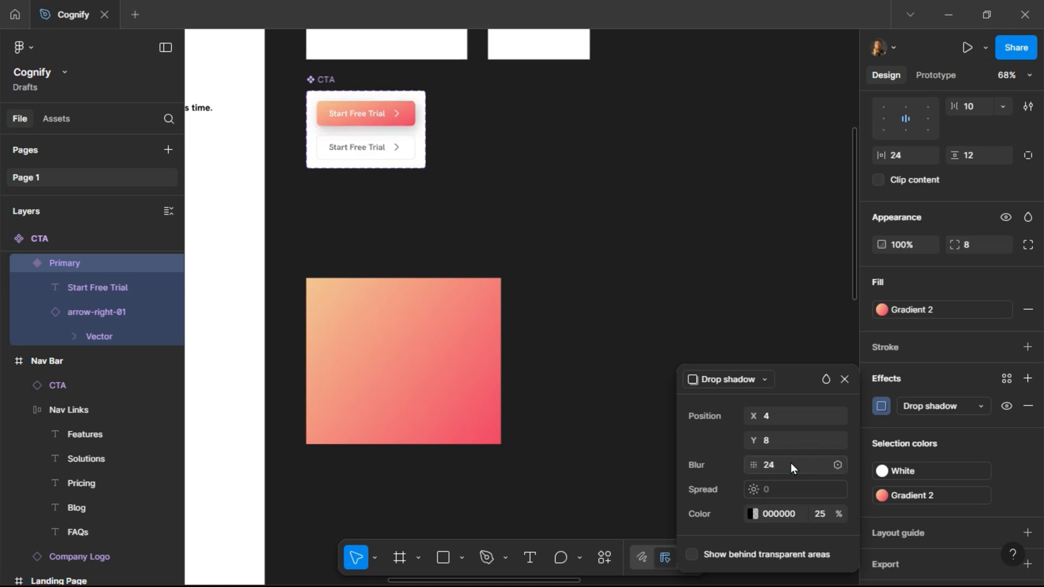
Try the E98484 file swatch as the shadow colour at 50% opacity.
left_click(751, 515)
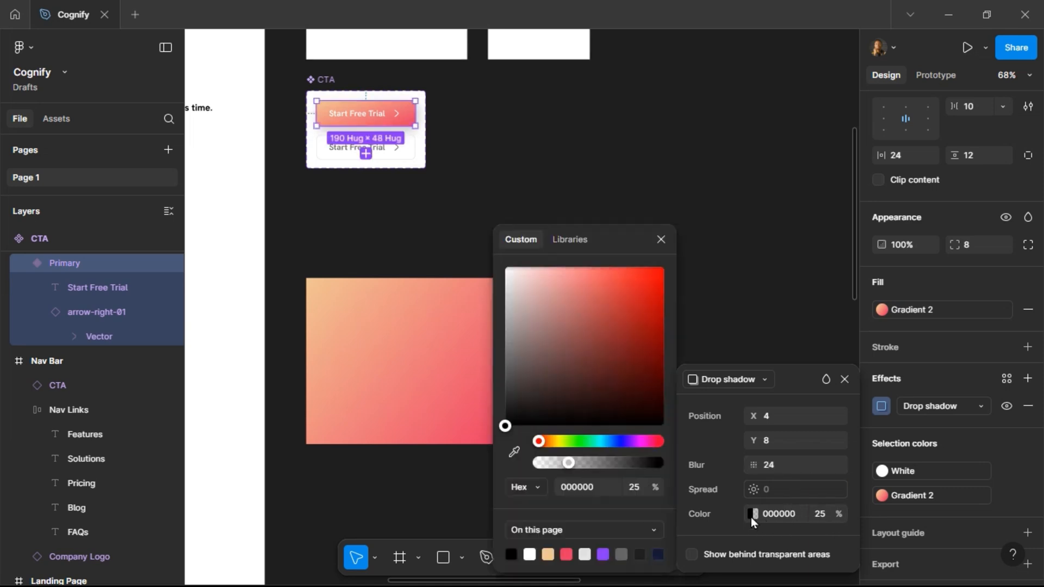
left_click(576, 528)
left_click(579, 547)
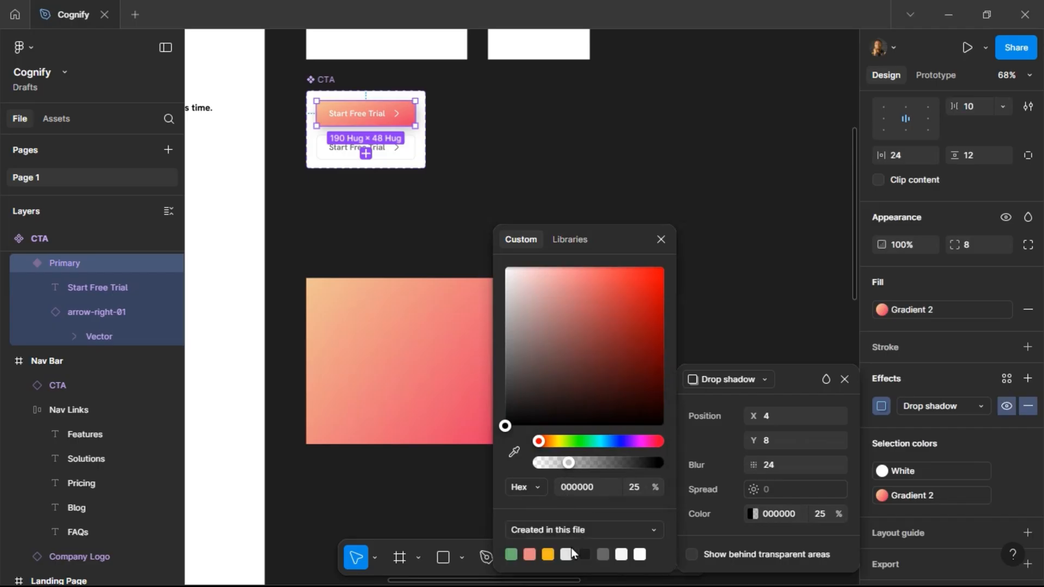
left_click(531, 553)
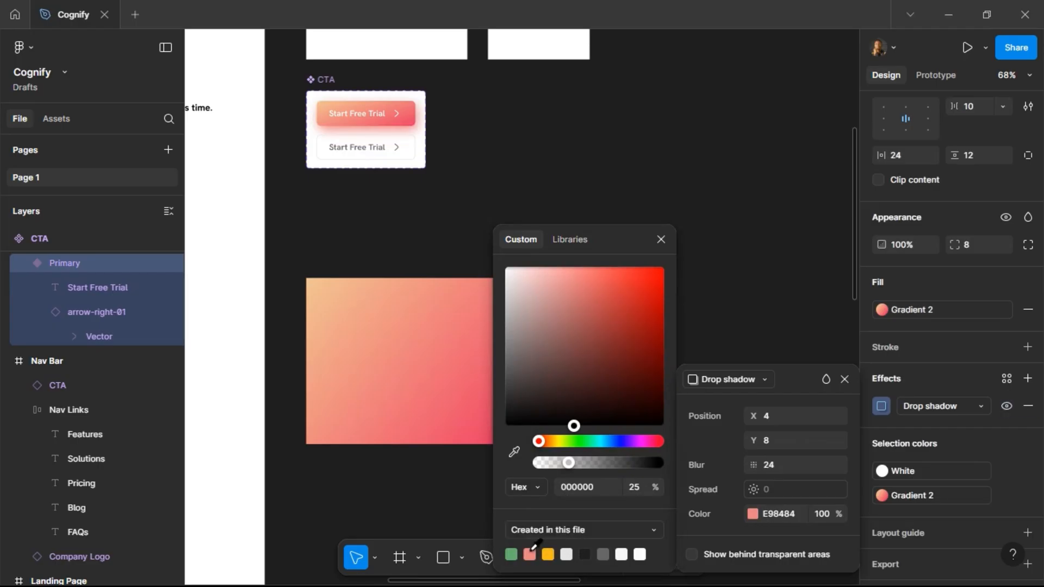
left_click(826, 514)
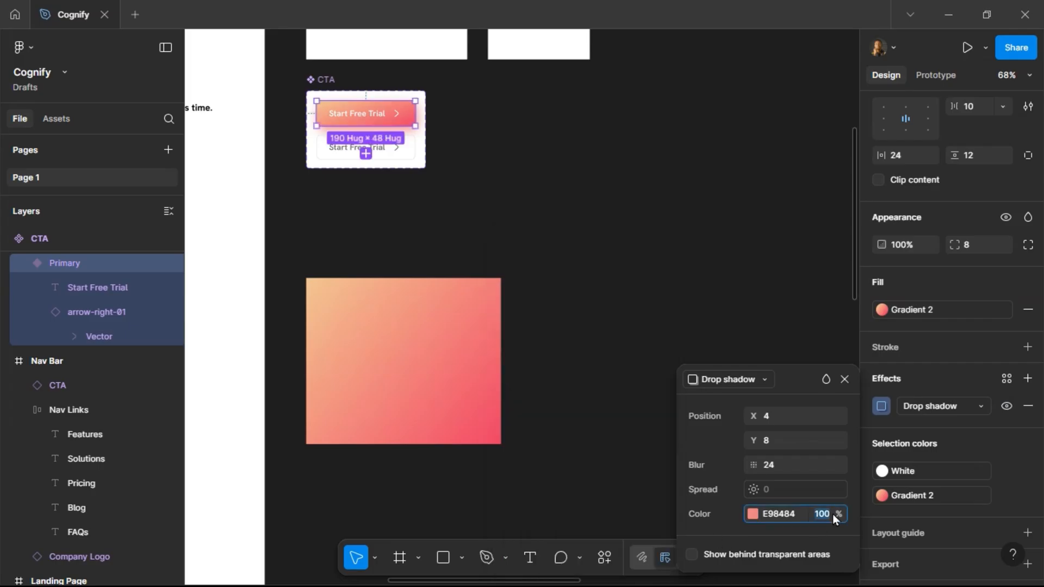
type("25")
key("Return")
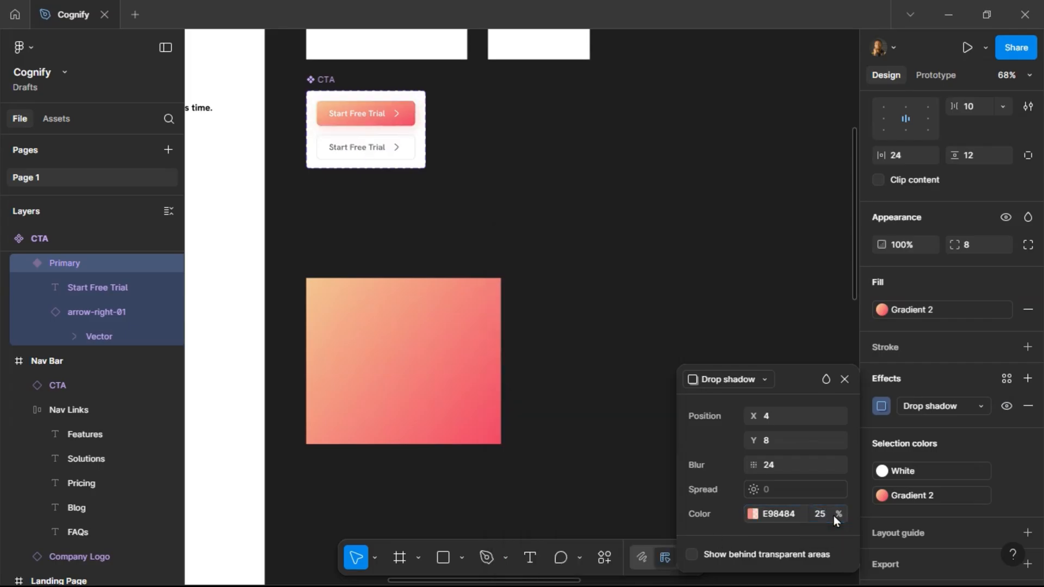
left_click(834, 515)
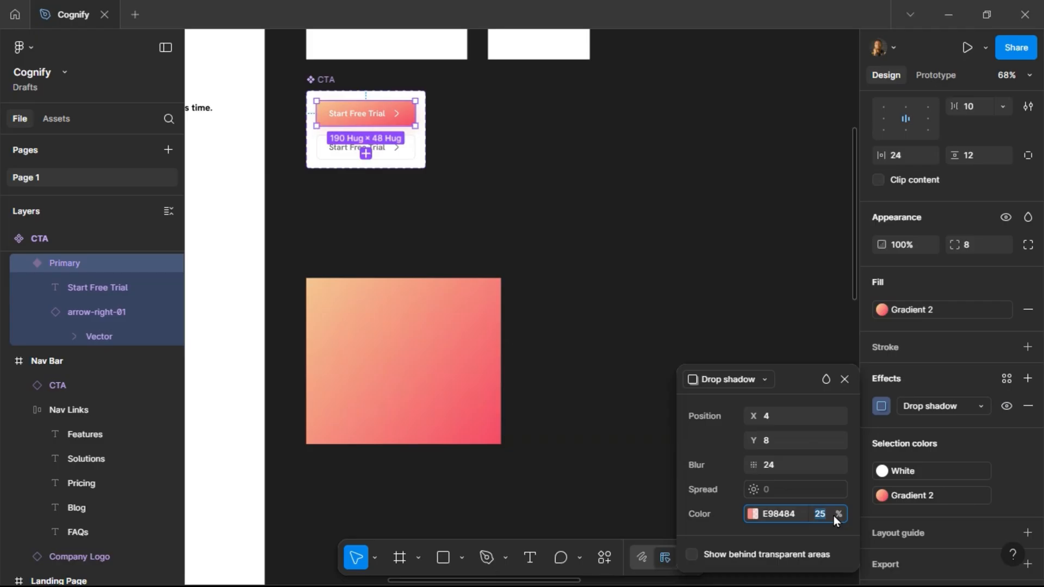
type("50")
key("Return")
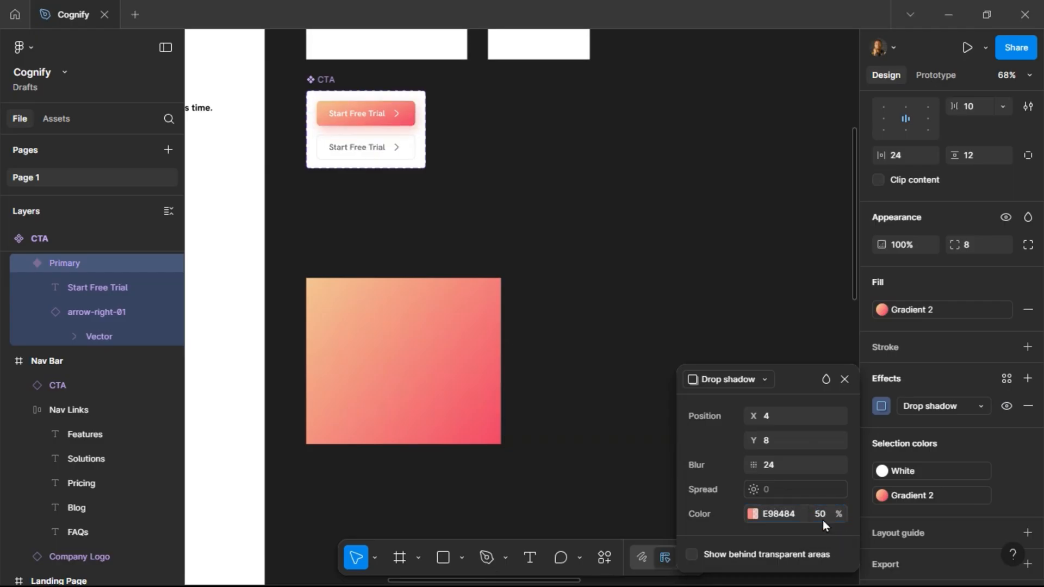
Switch the shadow colour to the E63866 swatch from this page and set its opacity to 50%.
left_click(752, 515)
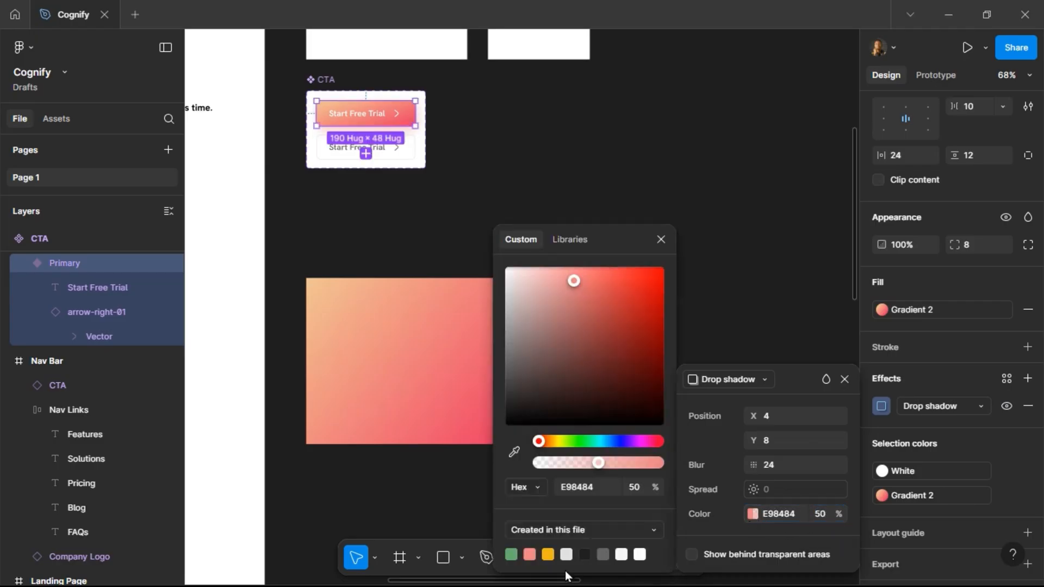
left_click(579, 531)
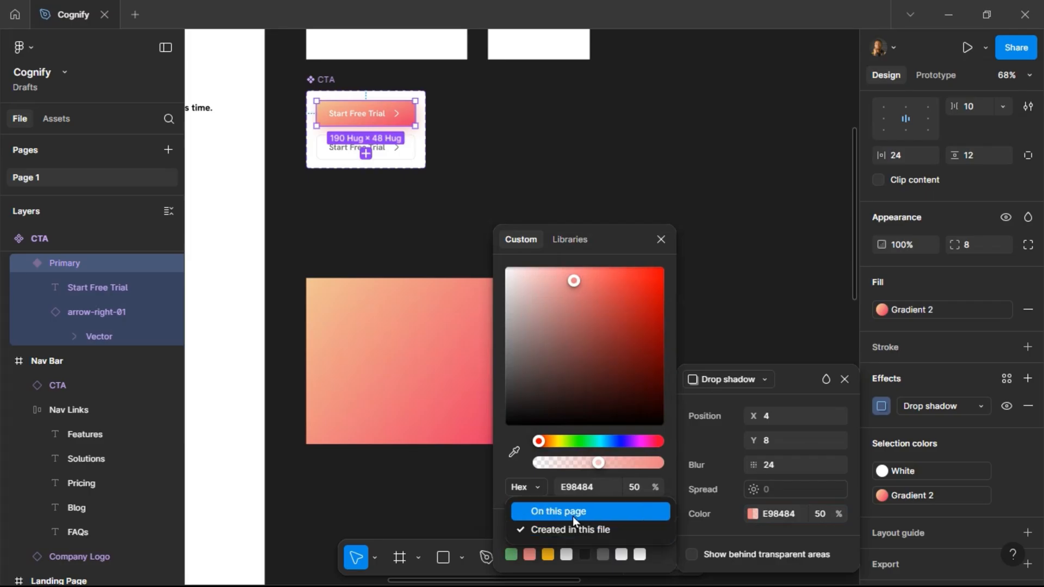
left_click(572, 517)
left_click(567, 553)
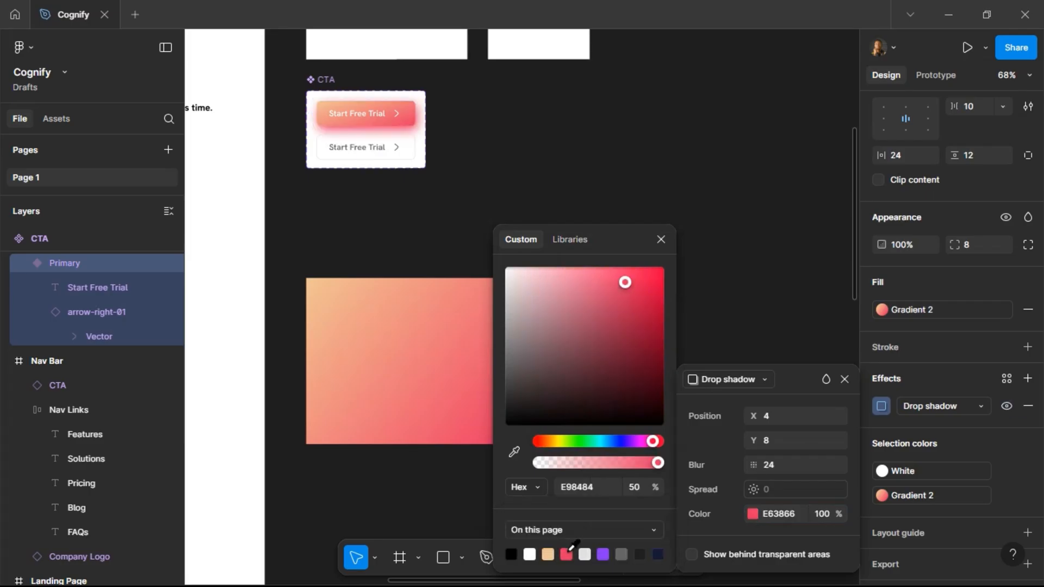
left_click(818, 520)
type("25")
key("Return")
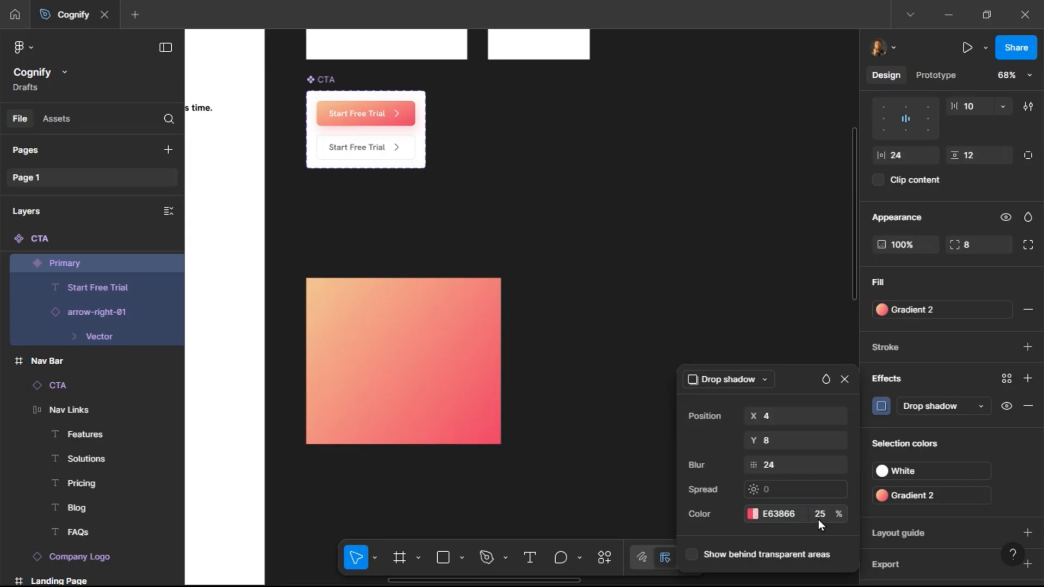
left_click(821, 520)
key("Return")
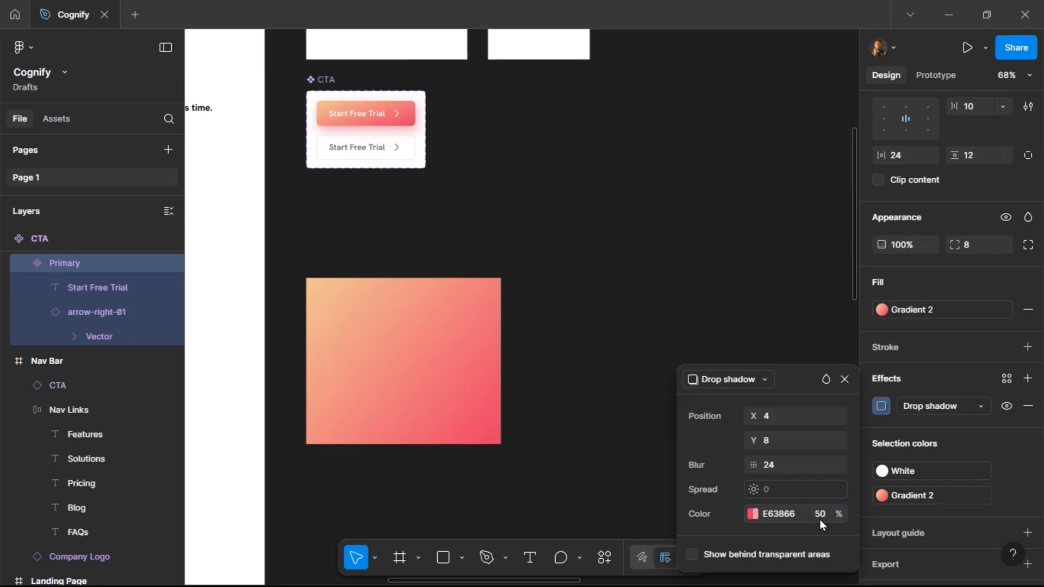
Set the drop shadow blur to 16.
left_click(778, 465)
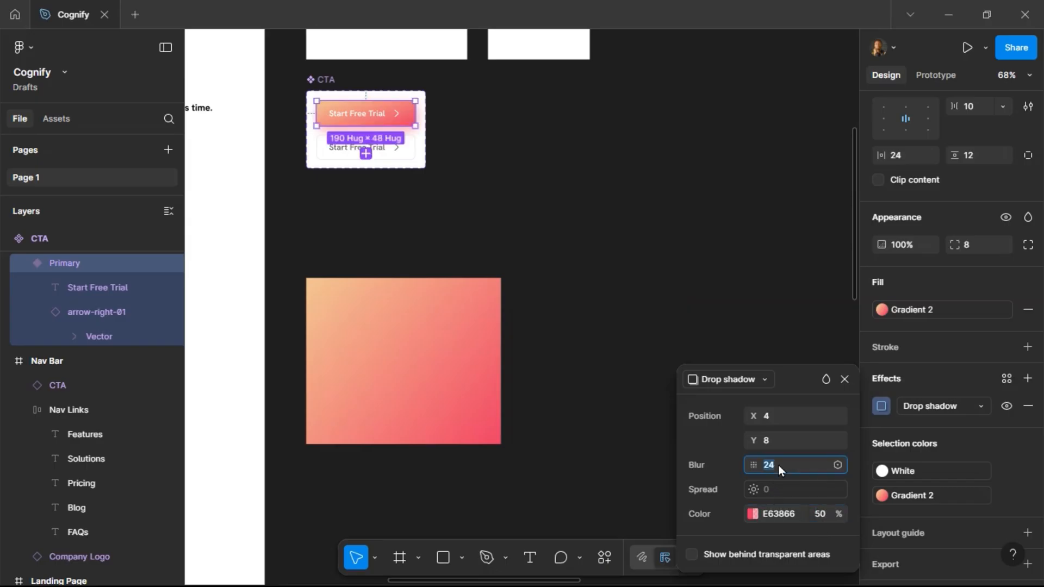
type("16")
key("Return")
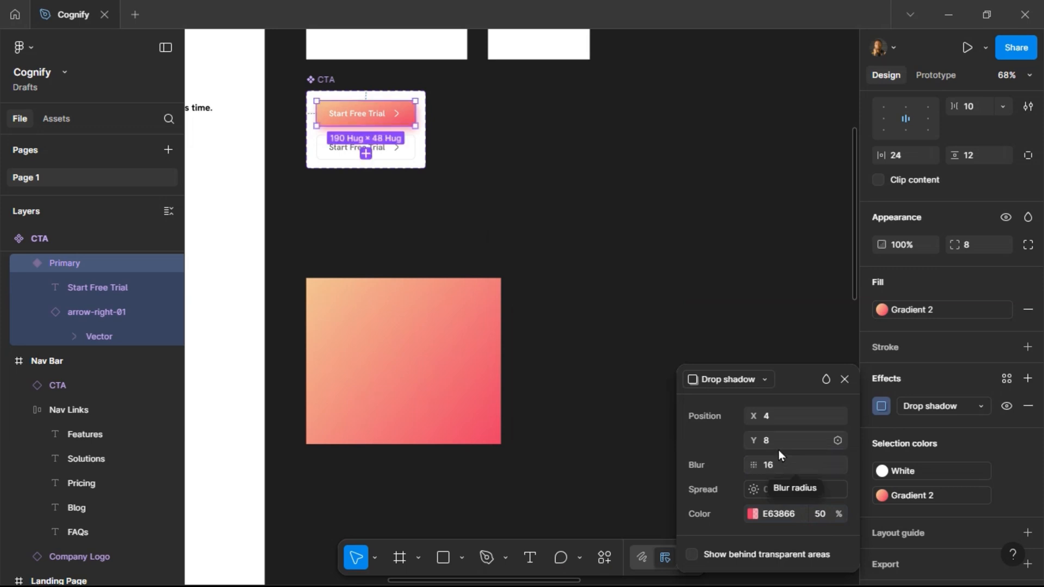
Try other shadow offsets before restoring X 4 and Y 8.
left_click(774, 442)
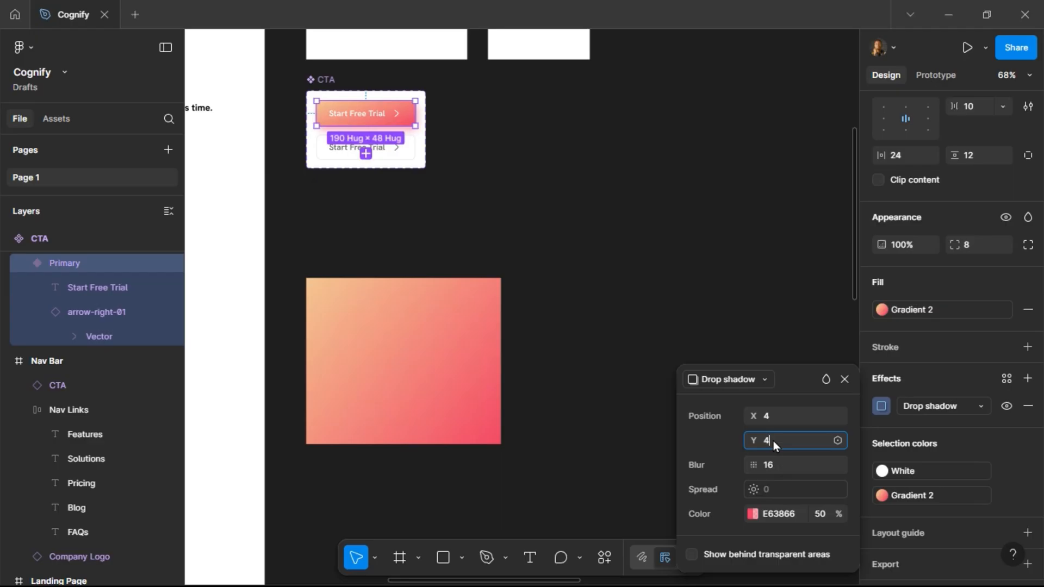
type("4")
left_click(775, 414)
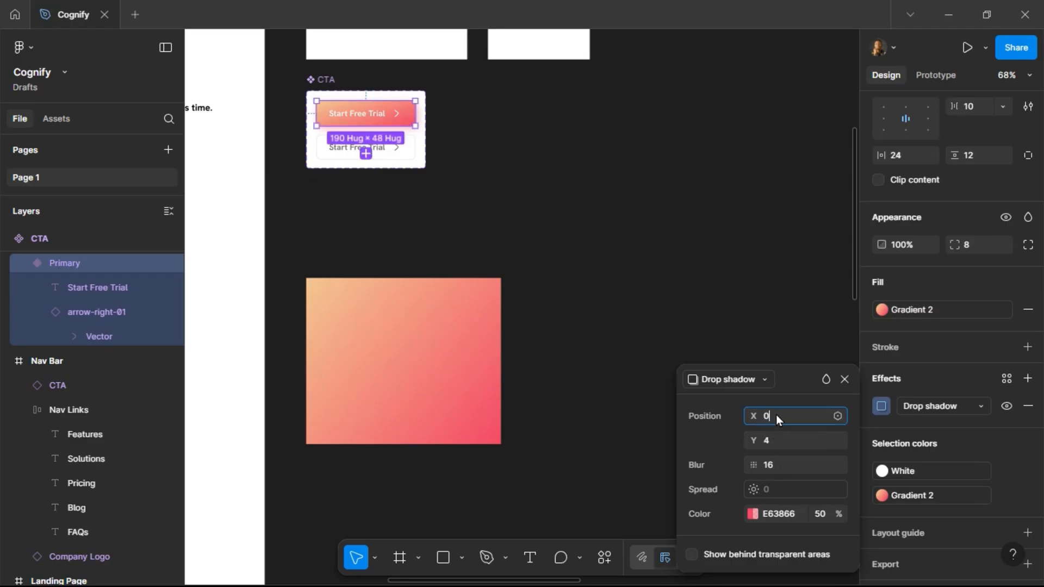
key("Return")
type("4")
key("Return")
type("8")
key("Return")
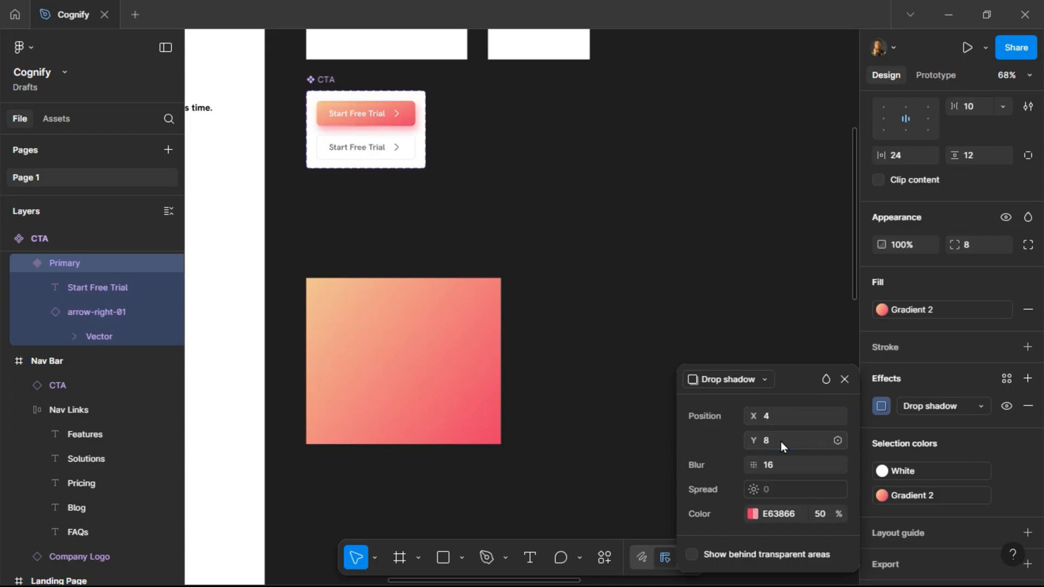
Set the shadow colour opacity to 40%.
left_click(822, 518)
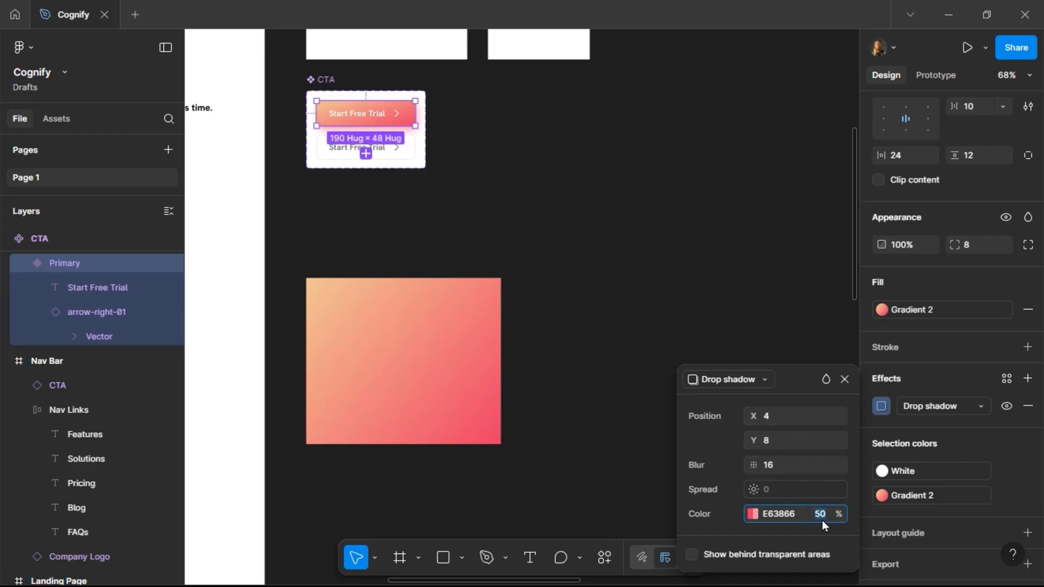
key("Return")
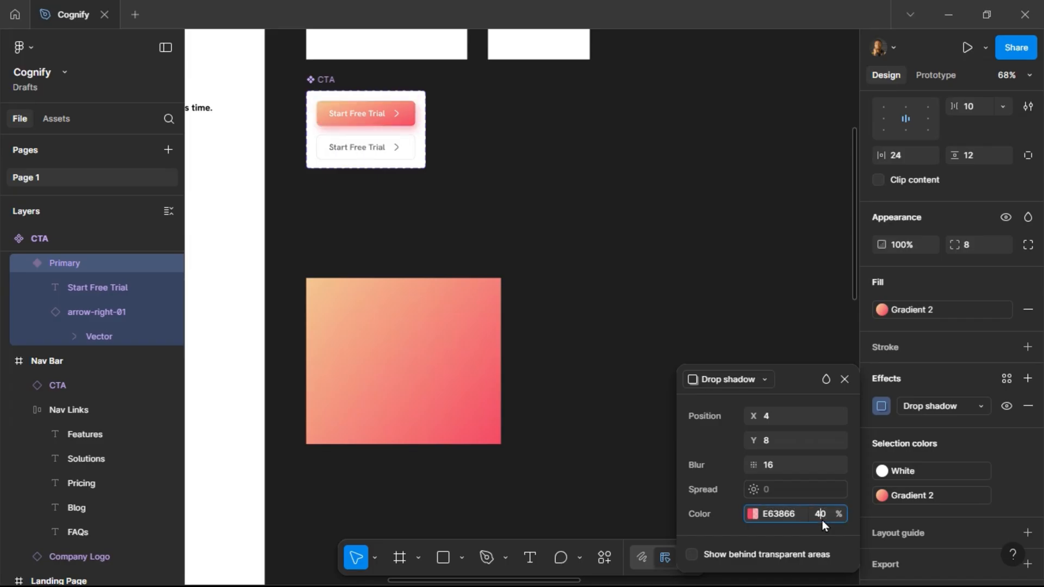
left_click(822, 521)
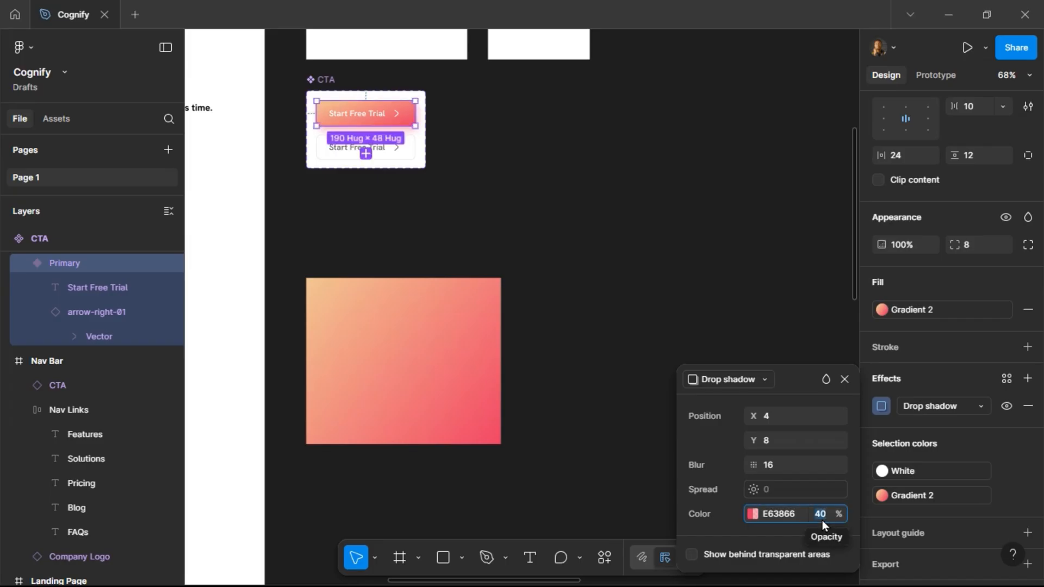
Set the drop shadow colour opacity to 36% and close the shadow settings.
type("36")
key("Return")
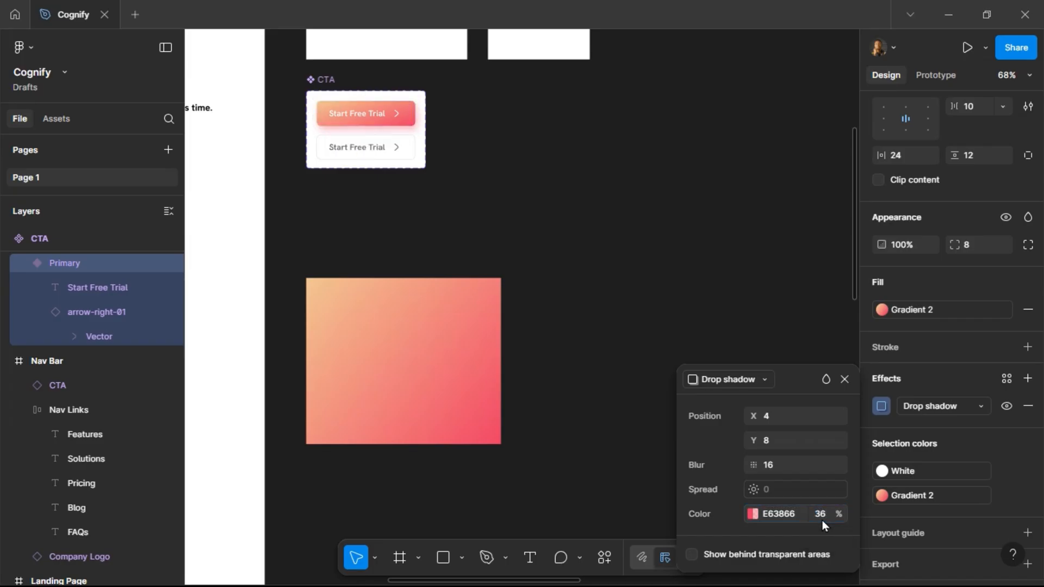
left_click(843, 381)
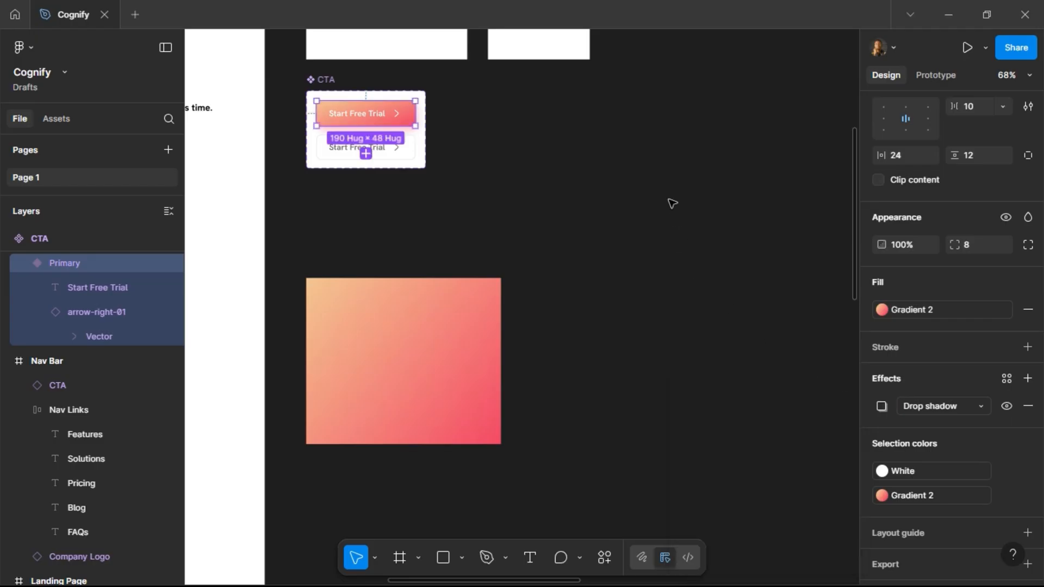
left_click(671, 203)
Apply auto layout to the Nav Bar frame.
scroll(671, 203, "right", 10)
scroll(671, 202, "right", 10)
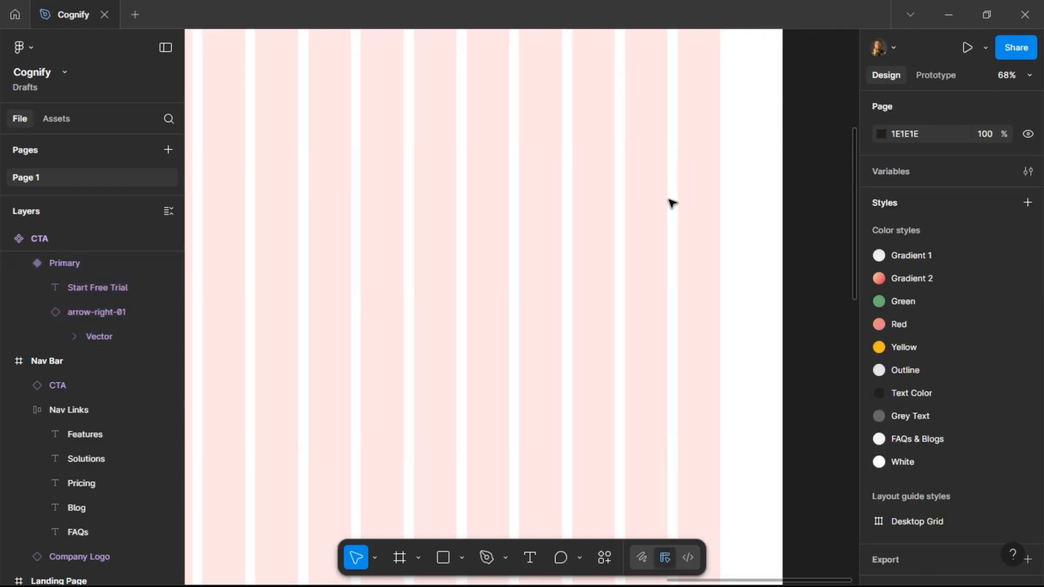
scroll(671, 203, "up", 5)
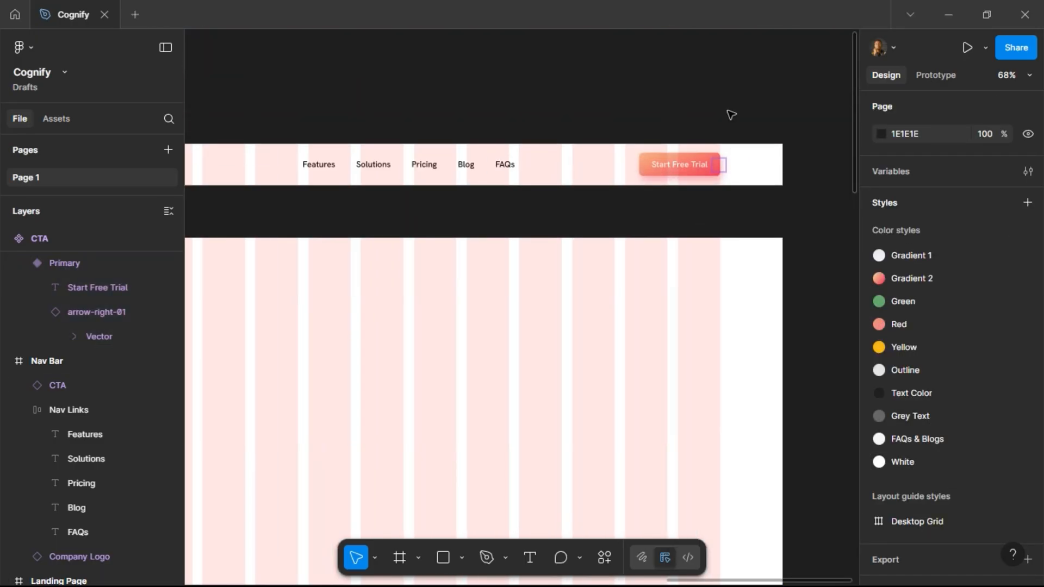
scroll(729, 113, "left", 3)
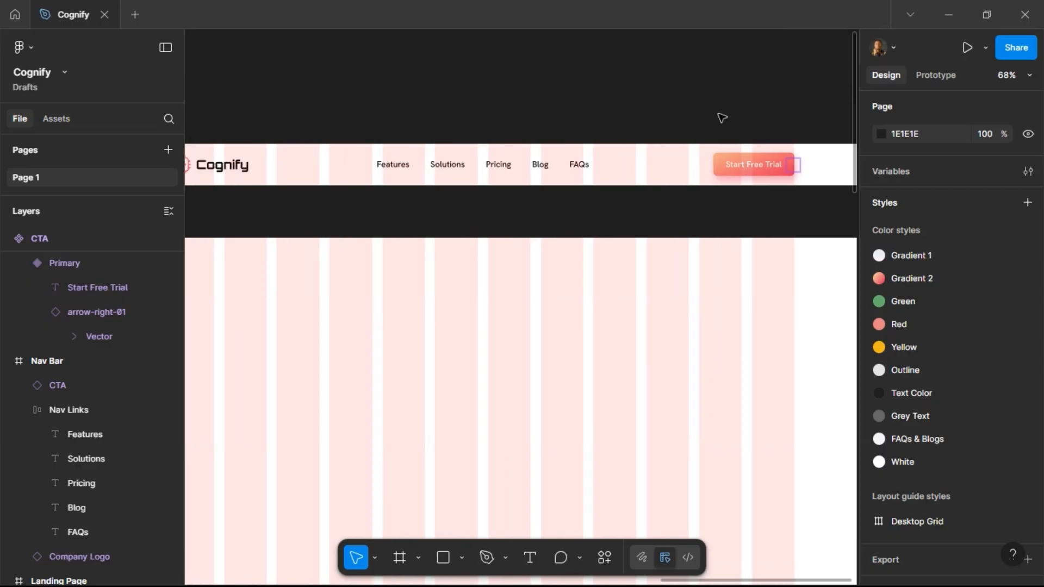
left_click(707, 168)
left_click(643, 112)
scroll(643, 112, "right", 5)
scroll(643, 111, "left", 8)
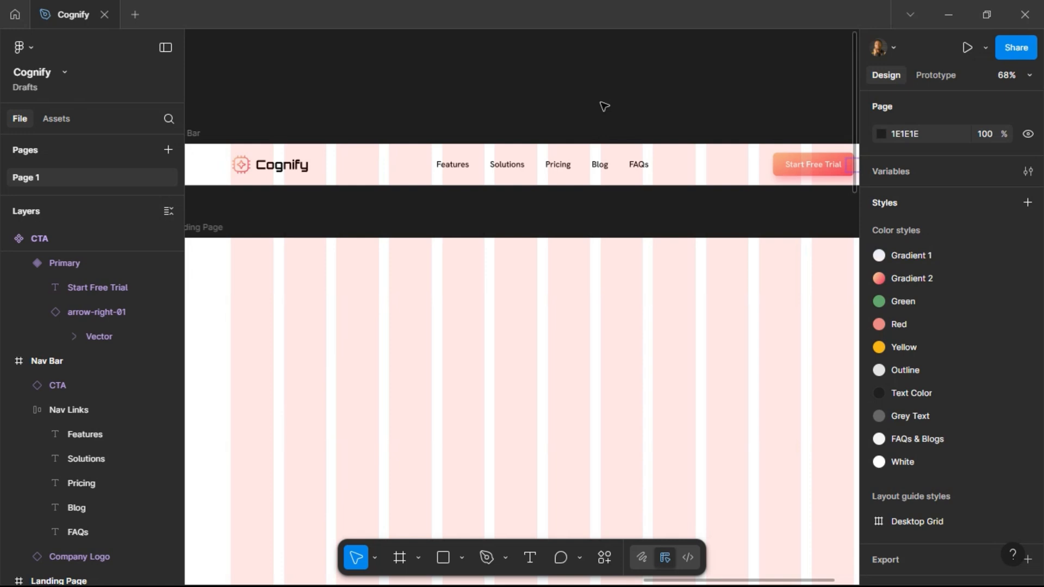
scroll(604, 105, "down", 3)
left_click(346, 117)
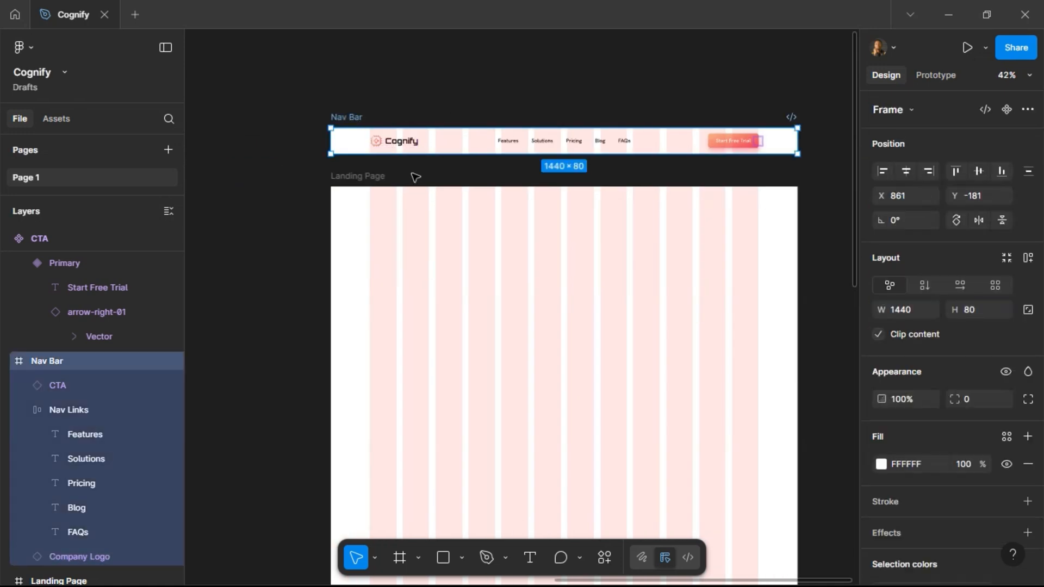
left_click(1027, 262)
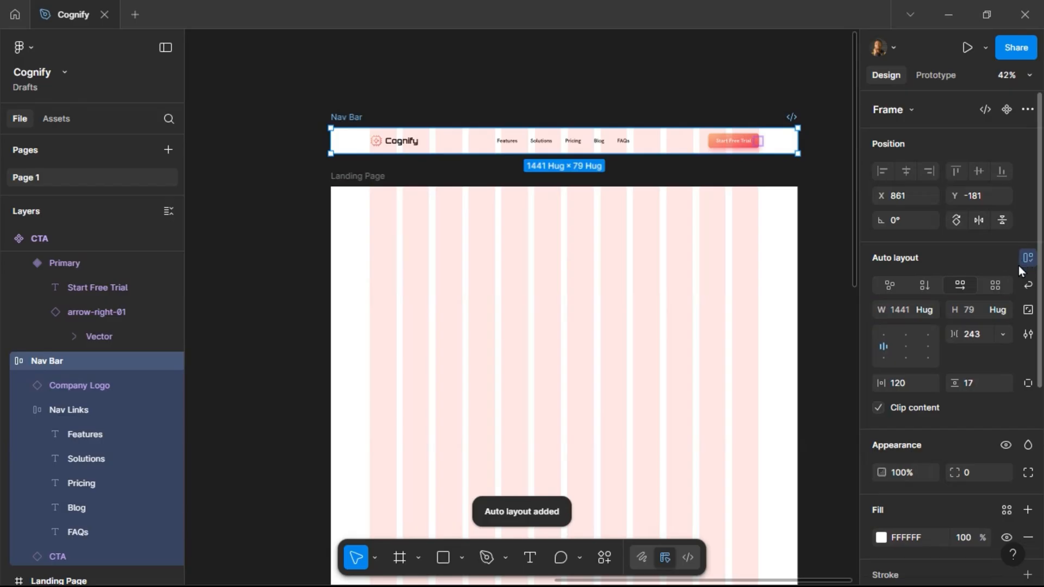
Set the Nav Bar's item spacing to Auto and restore its size to 1440 by 80.
type("auto")
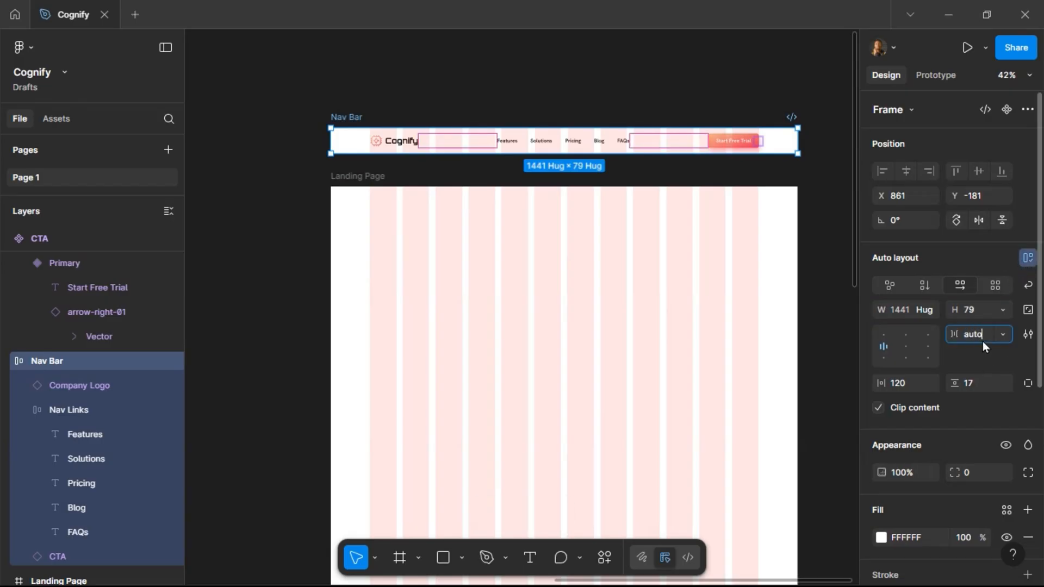
key("Return")
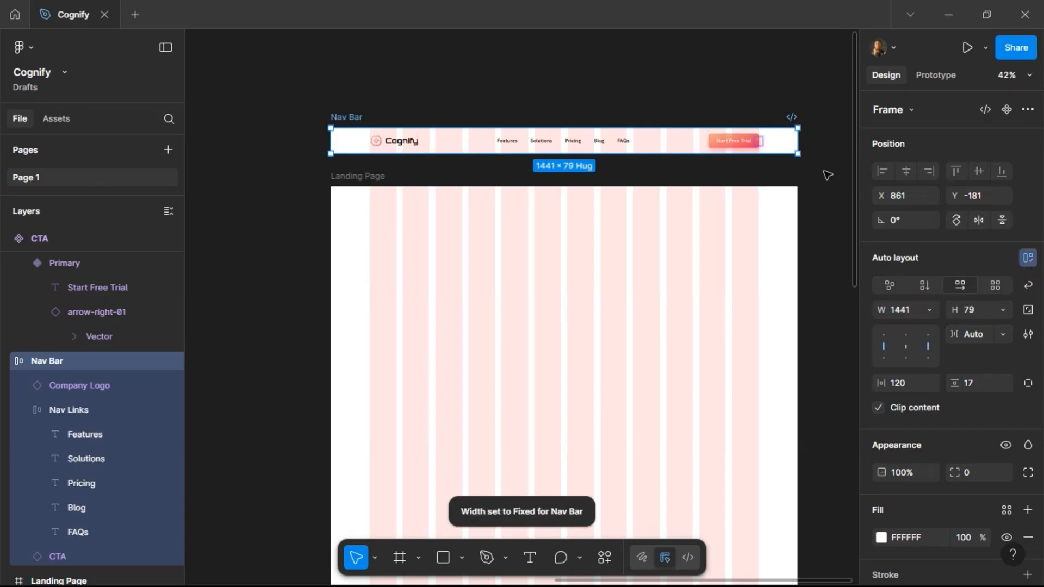
mouse_move(799, 149)
left_mouse_down()
mouse_move(687, 155)
mouse_move(798, 155)
left_mouse_up()
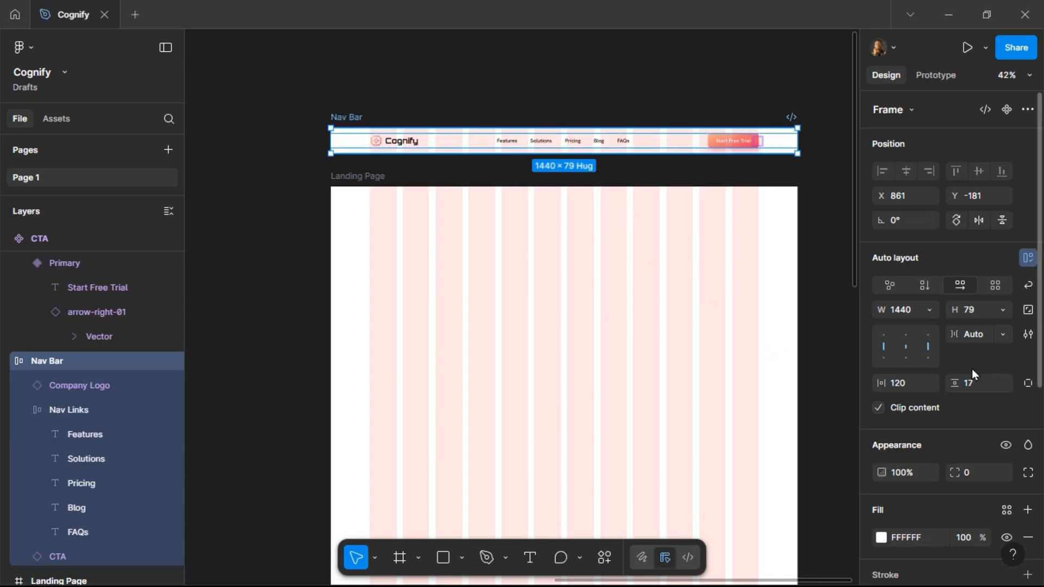
key("Return")
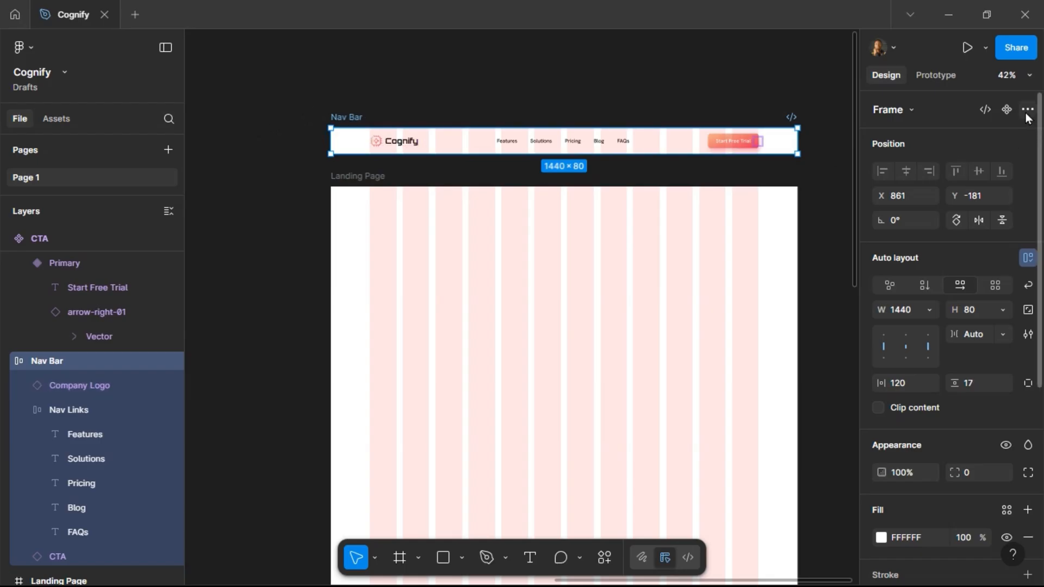
Turn the Nav Bar into a component and remove its Desktop Grid layout guide.
left_click(1008, 109)
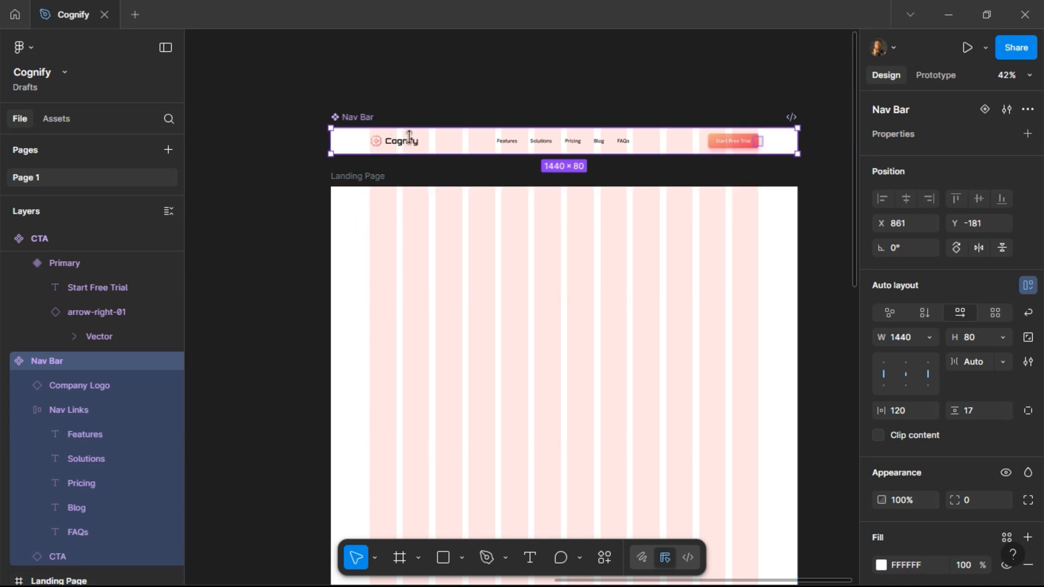
scroll(978, 428, "down", 6)
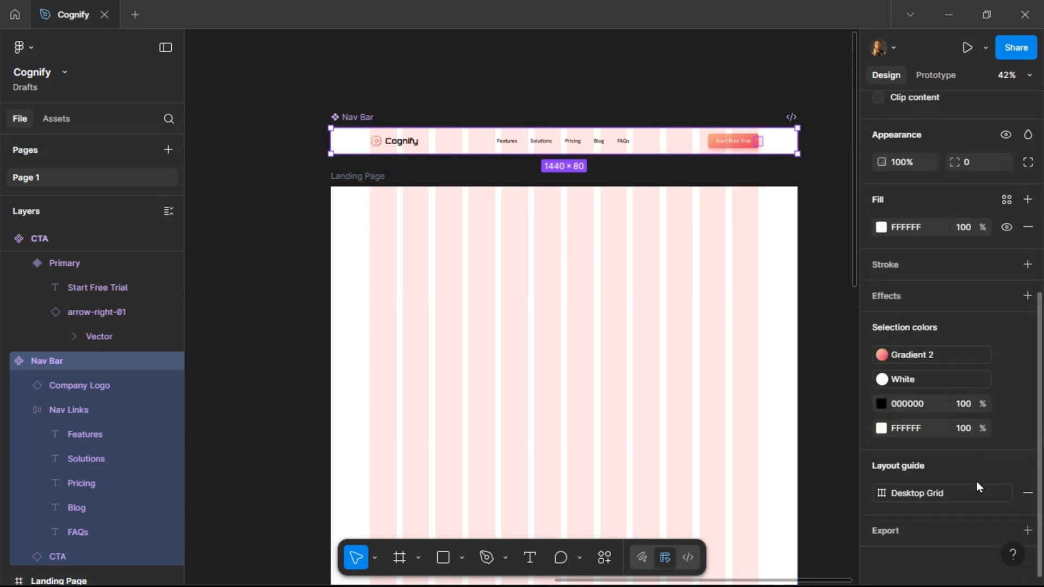
left_click(1026, 494)
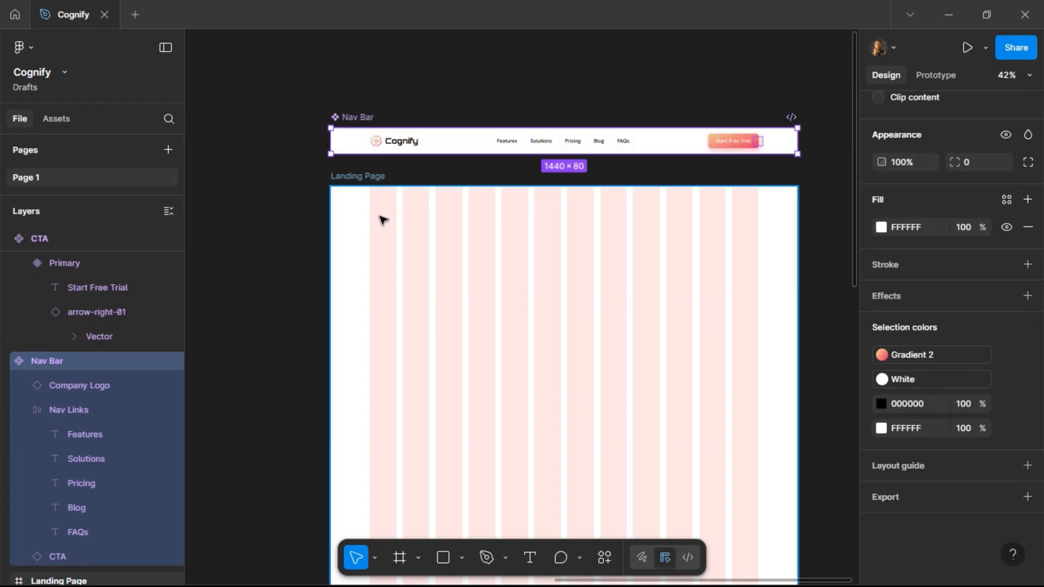
Paste a Nav Bar instance into the Landing Page frame and align it to the frame's top.
left_click(368, 179)
key("ctrl+v")
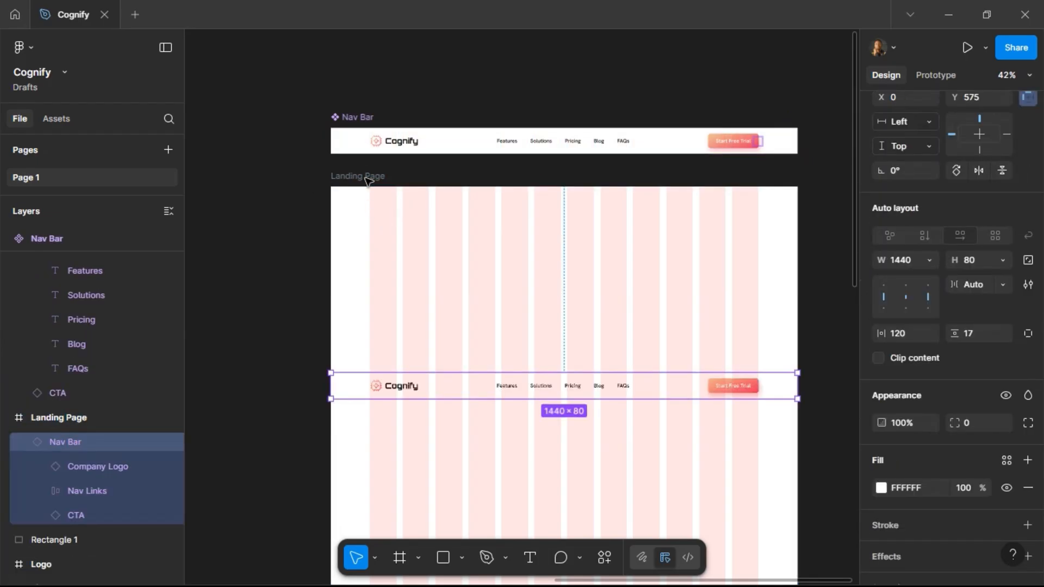
scroll(954, 188, "up", 1)
scroll(954, 189, "up", 2)
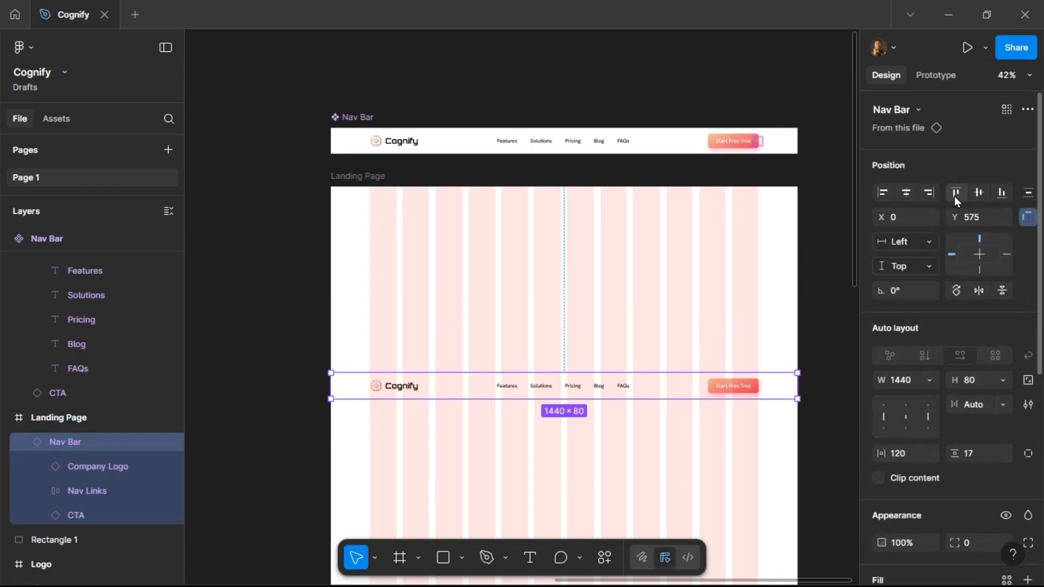
left_click(956, 193)
Preview the Landing Page in presentation mode at fit width with the interface hidden.
left_click(359, 180)
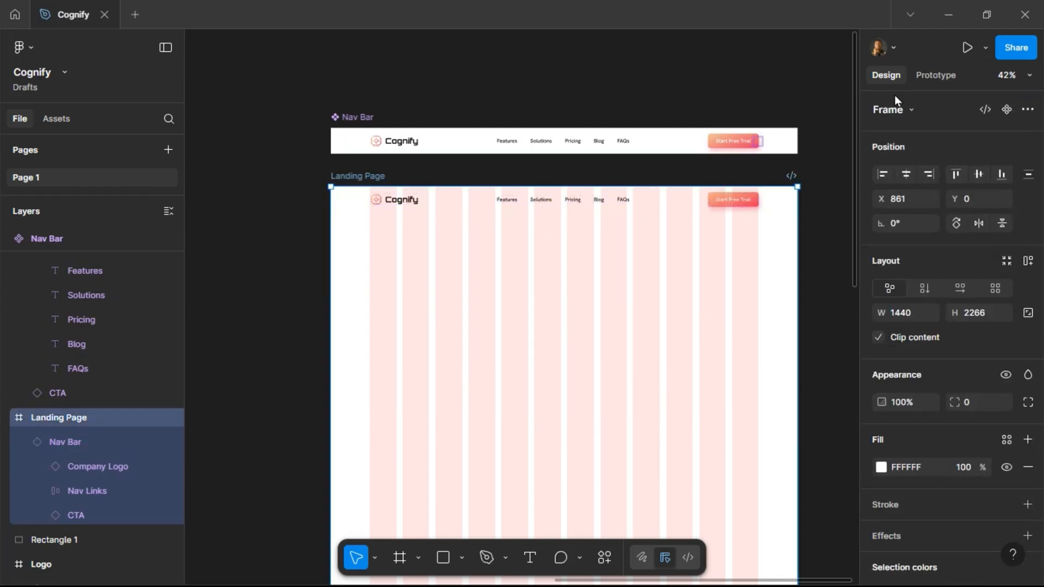
left_click(965, 49)
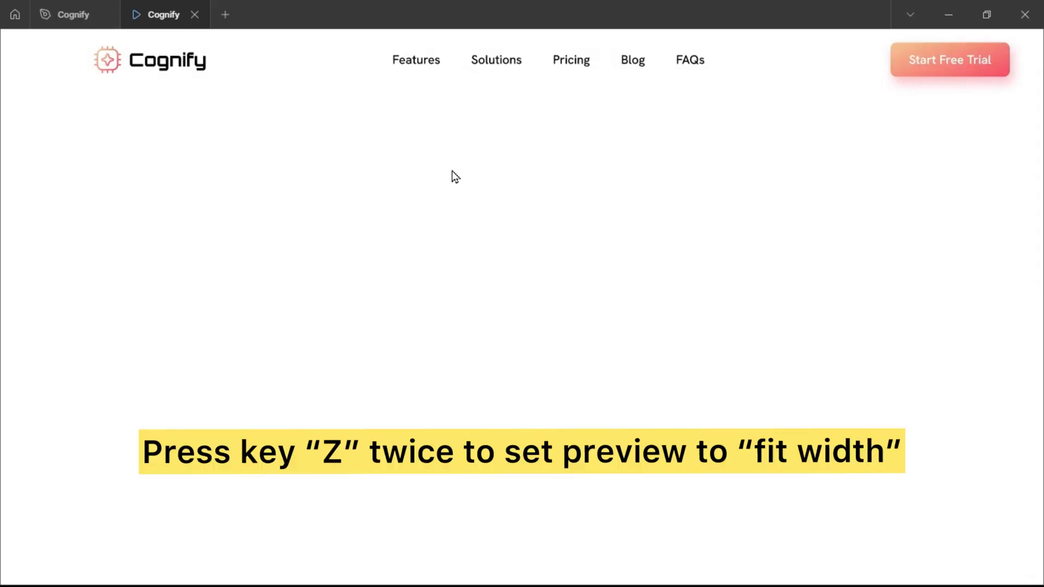
key("z")
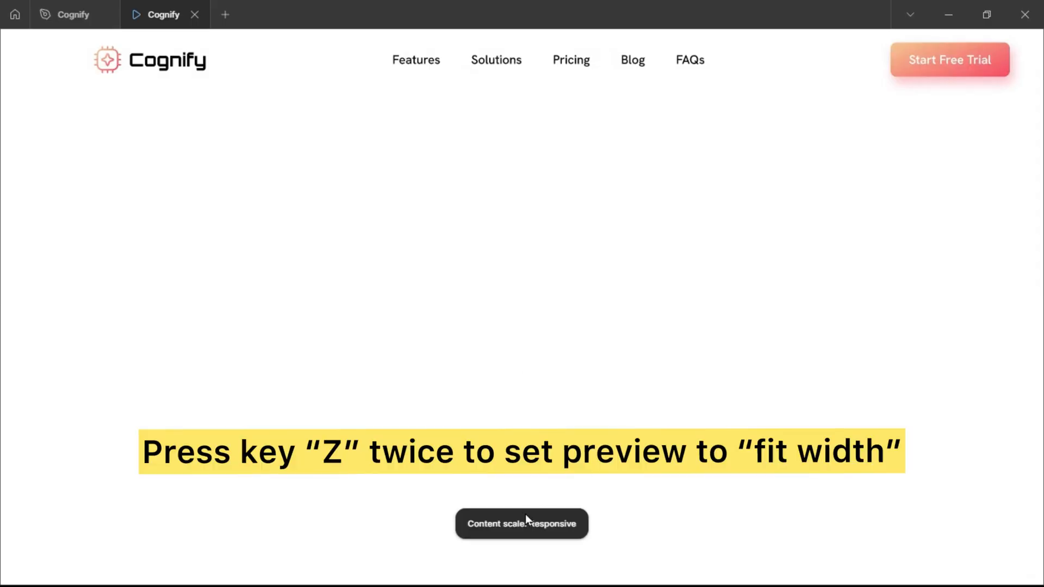
key("z")
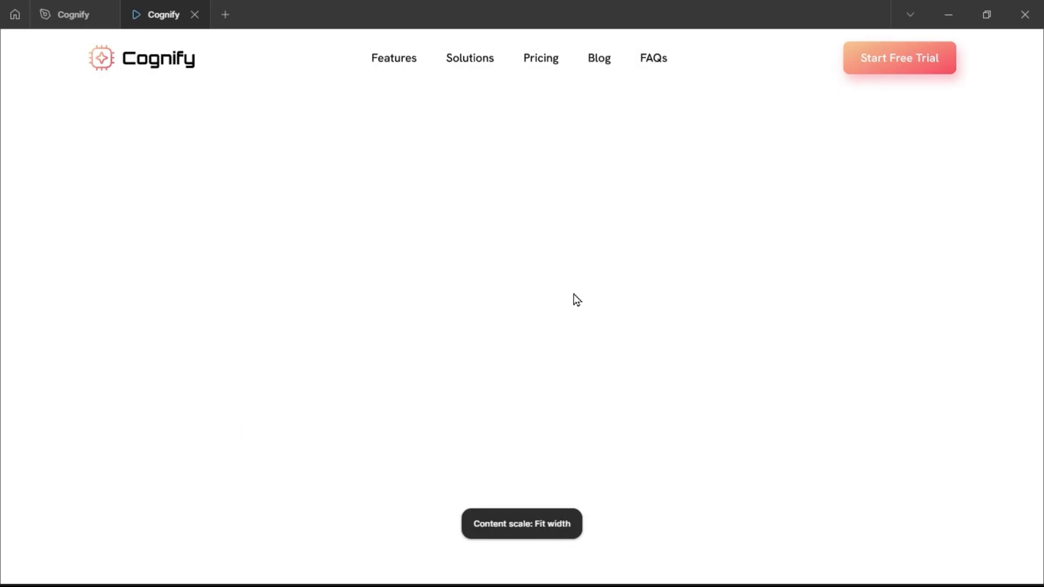
key("ctrl+backslash")
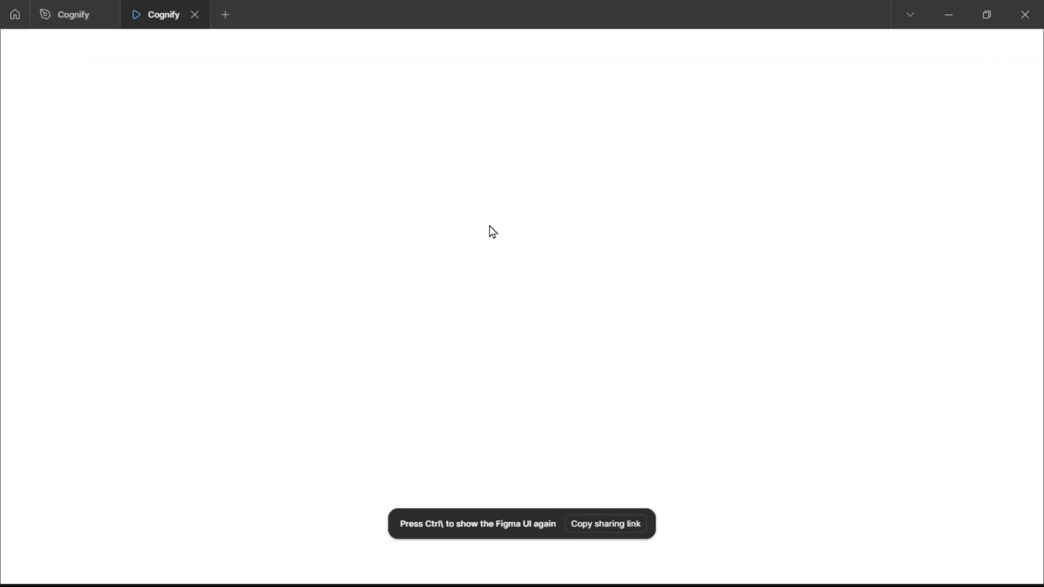
Return to the editor and delete the Nav Bar instance from the Landing Page.
left_click(67, 21)
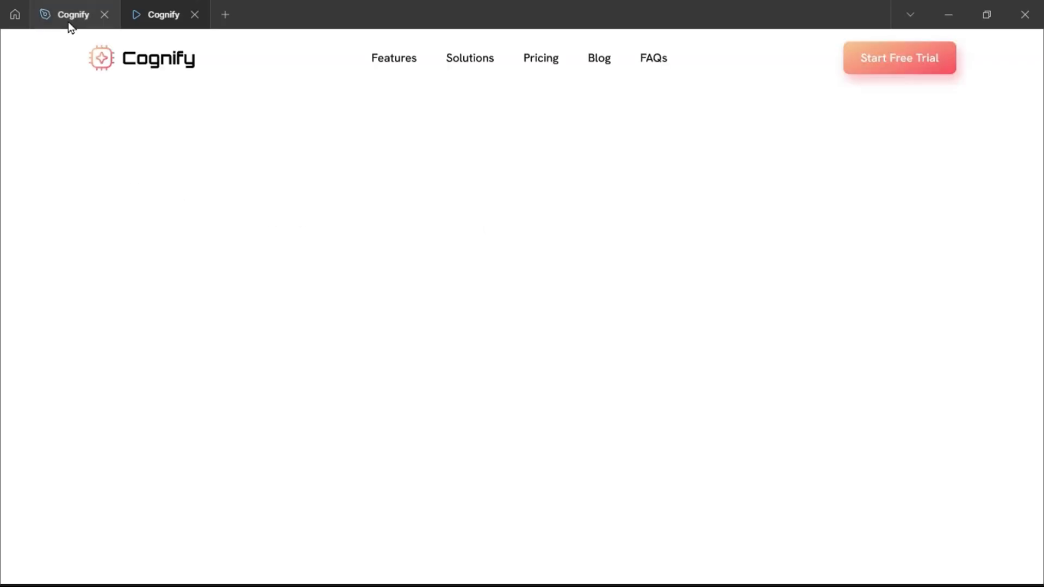
key("Return")
key("Delete")
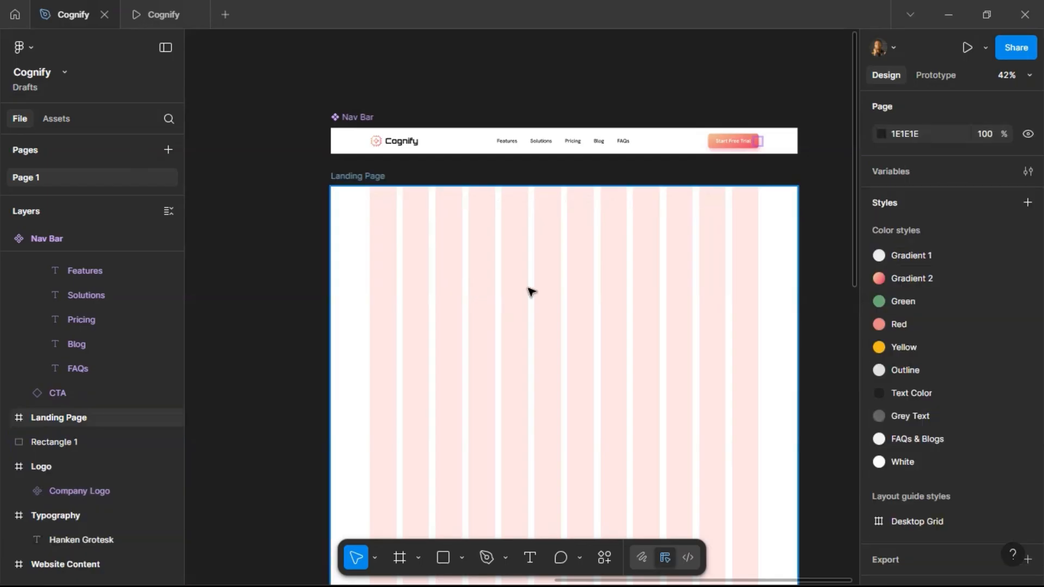
Draw a 1440 × 1080 frame at the top of the Landing Page frame.
scroll(447, 336, "down", 1)
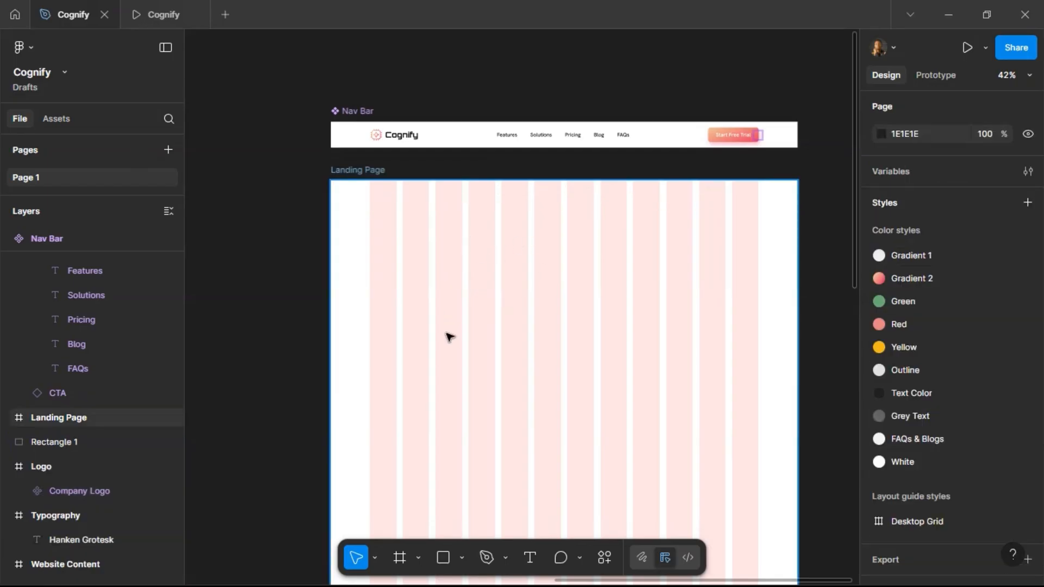
left_click(400, 558)
mouse_move(339, 178)
left_mouse_down()
mouse_move(720, 490)
mouse_move(797, 509)
left_mouse_up()
left_click_drag(334, 258, 329, 257)
left_click_drag(429, 176, 430, 158)
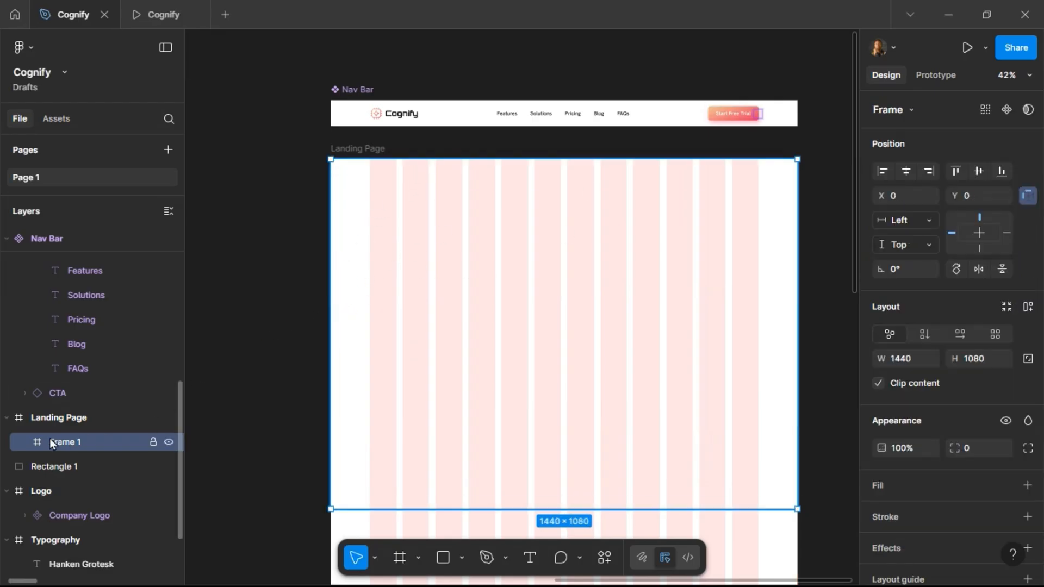
Rename the new frame to Herosection.
double_click(65, 443)
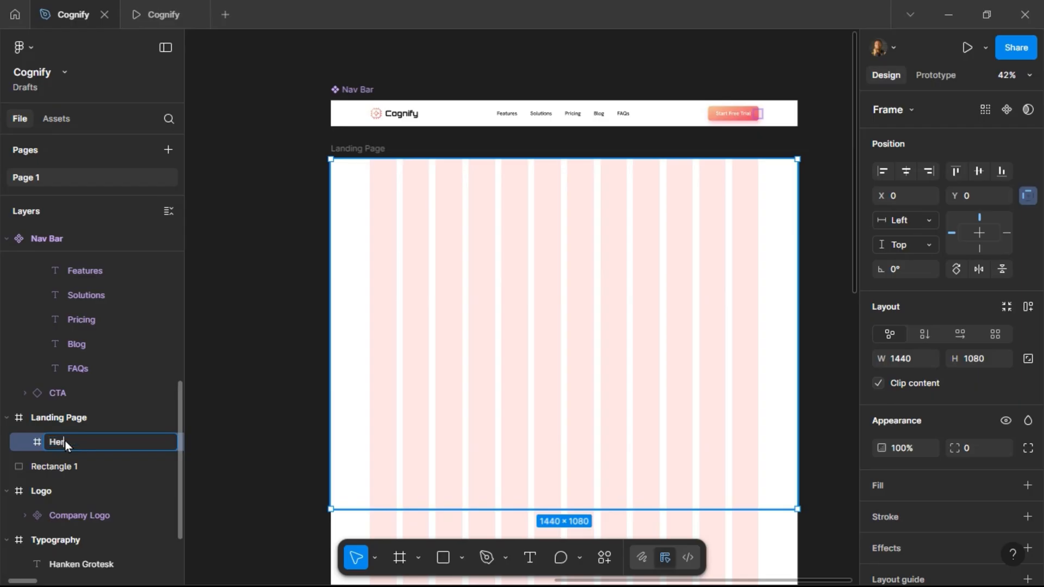
type("Herosection")
key("Return")
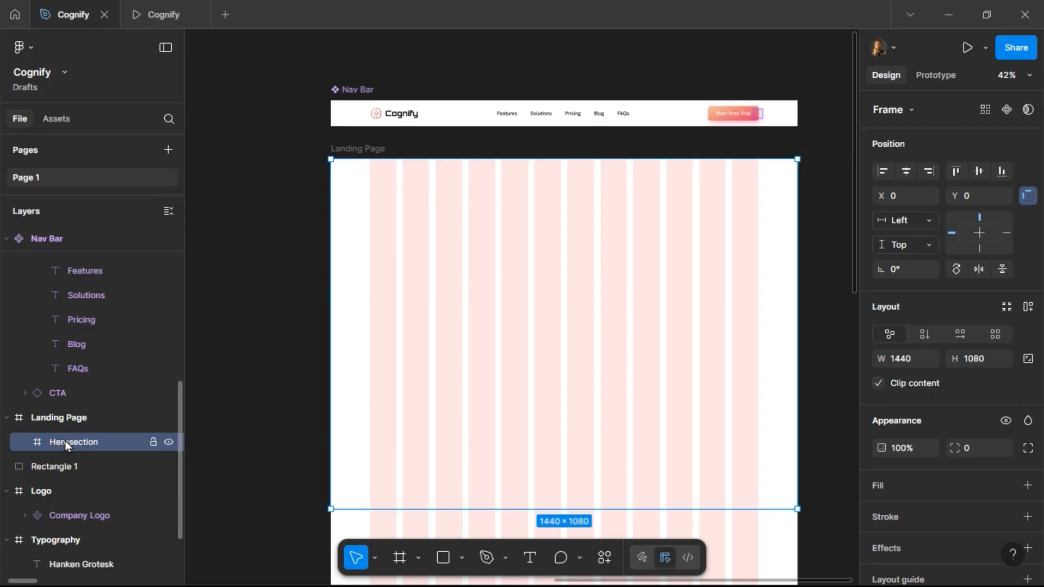
Collapse the Nav Bar and Nav Links groups in the layers list.
left_click(355, 94)
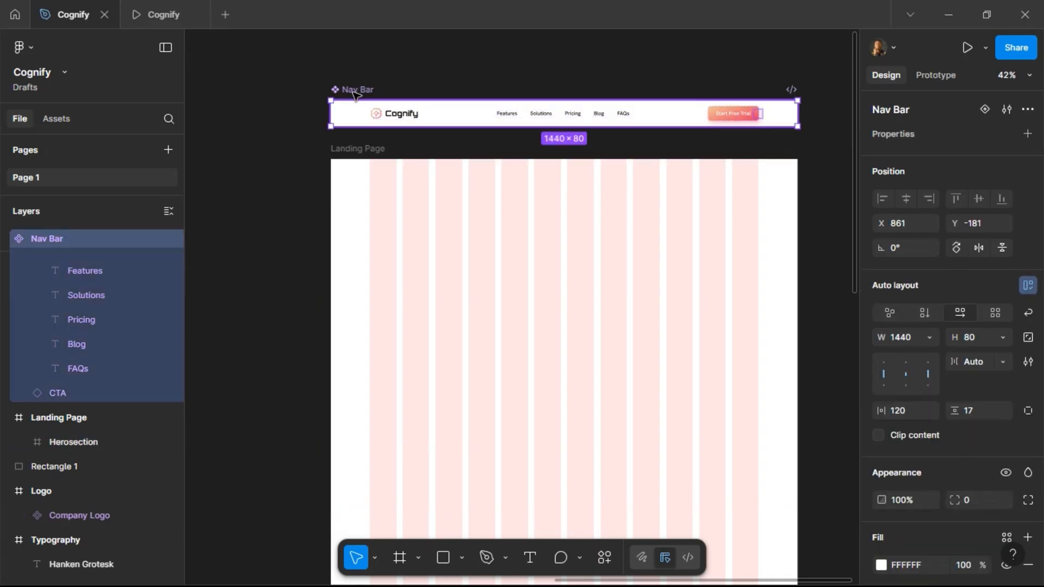
scroll(77, 347, "up", 3)
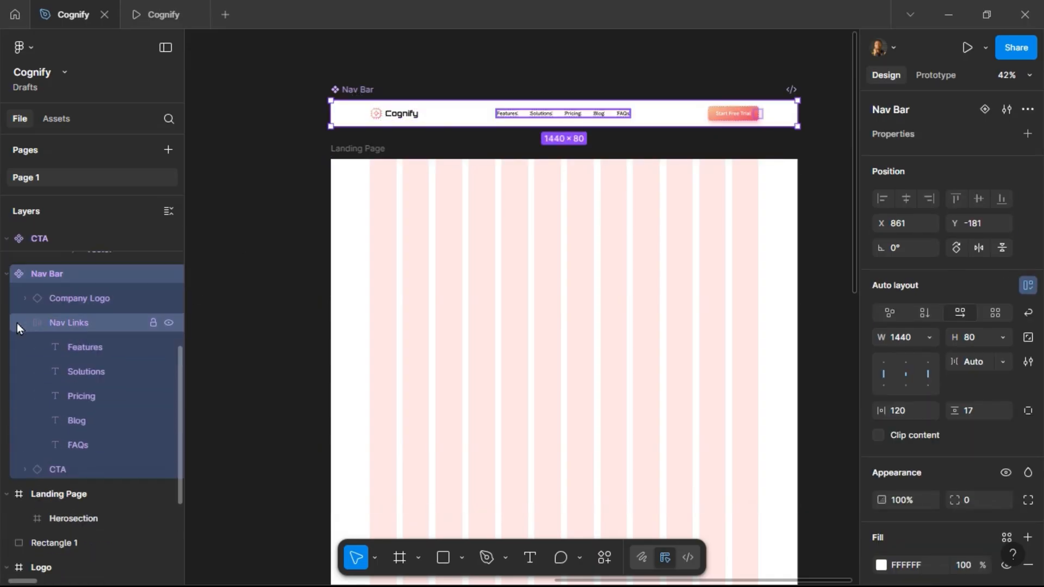
left_click(17, 323)
left_click(25, 323)
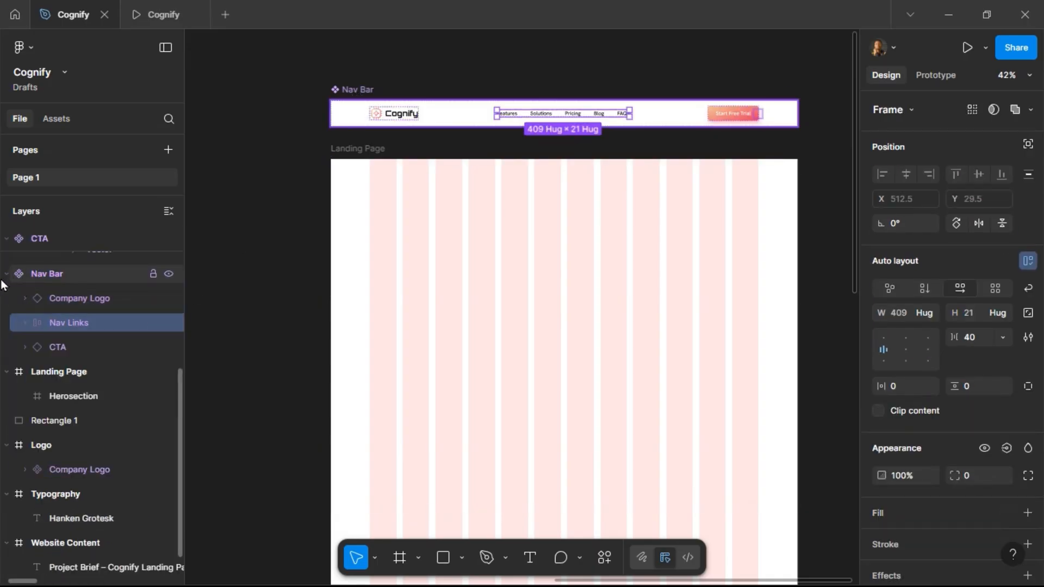
left_click(7, 274)
Delete the gradient sample rectangle Rectangle 1.
left_click(391, 210)
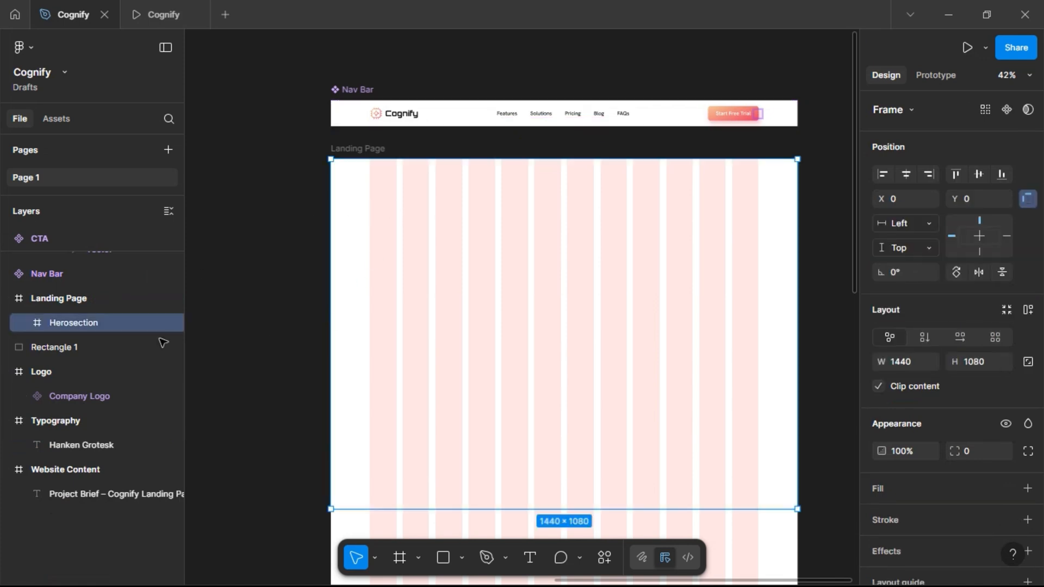
left_click(54, 345)
scroll(372, 337, "down", 6)
scroll(650, 247, "up", 2)
scroll(680, 248, "down", 3)
scroll(686, 245, "down", 3)
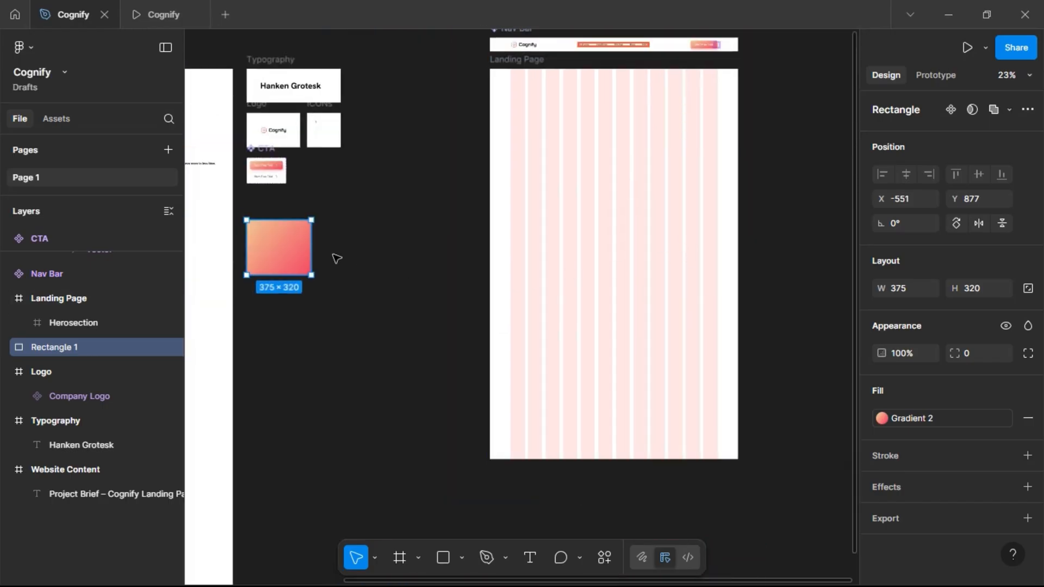
key("Delete")
Apply the Gradient 1 color style as the fill of the Herosection frame.
left_click(545, 142)
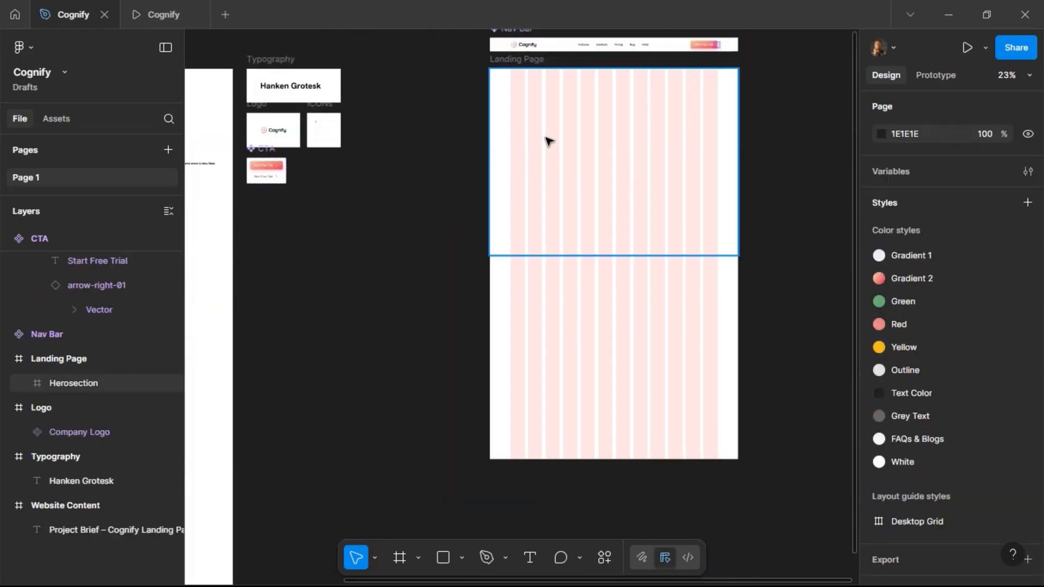
scroll(639, 129, "right", 3)
scroll(557, 122, "up", 4)
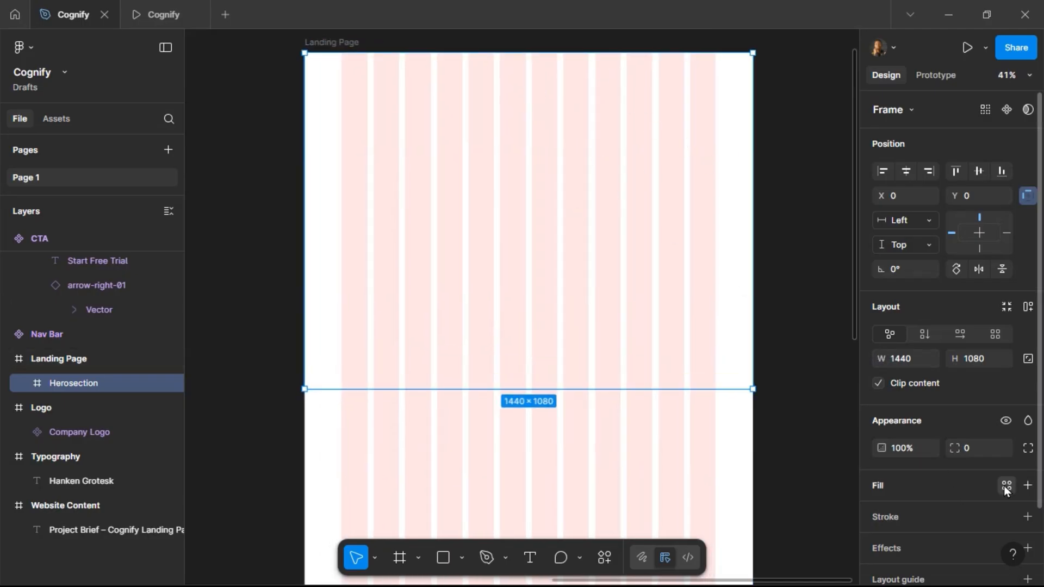
left_click(1005, 485)
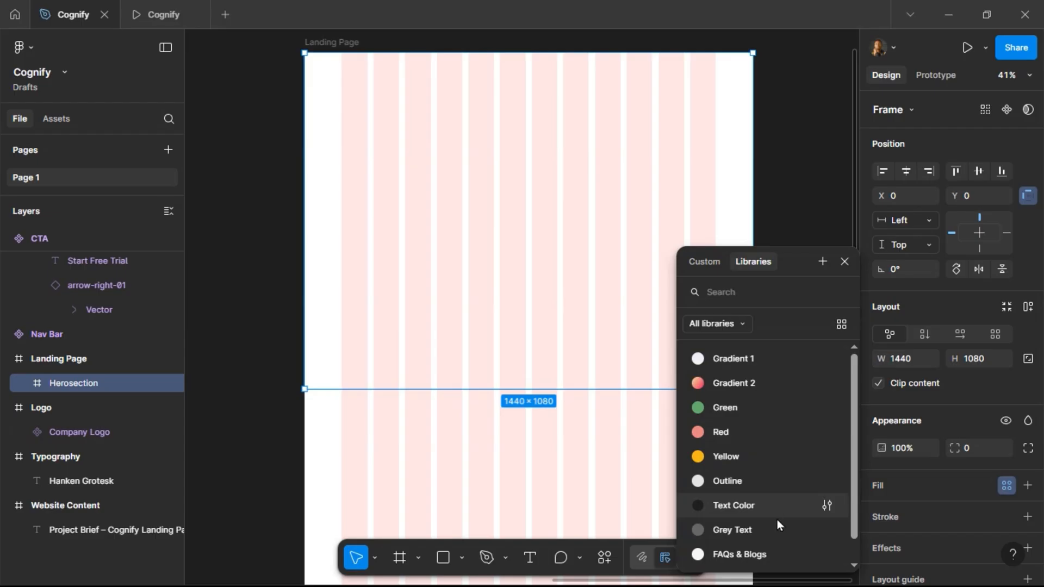
scroll(778, 526, "down", 1)
scroll(765, 387, "up", 1)
left_click(747, 361)
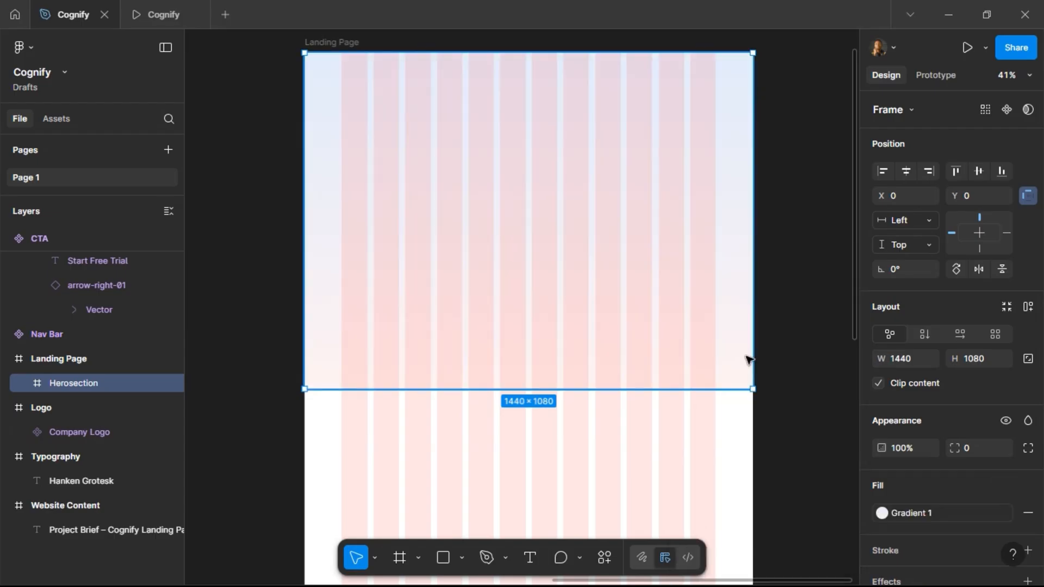
Switch to the prototype preview tab and scroll through the gradient hero, then return to the design file.
left_click(159, 14)
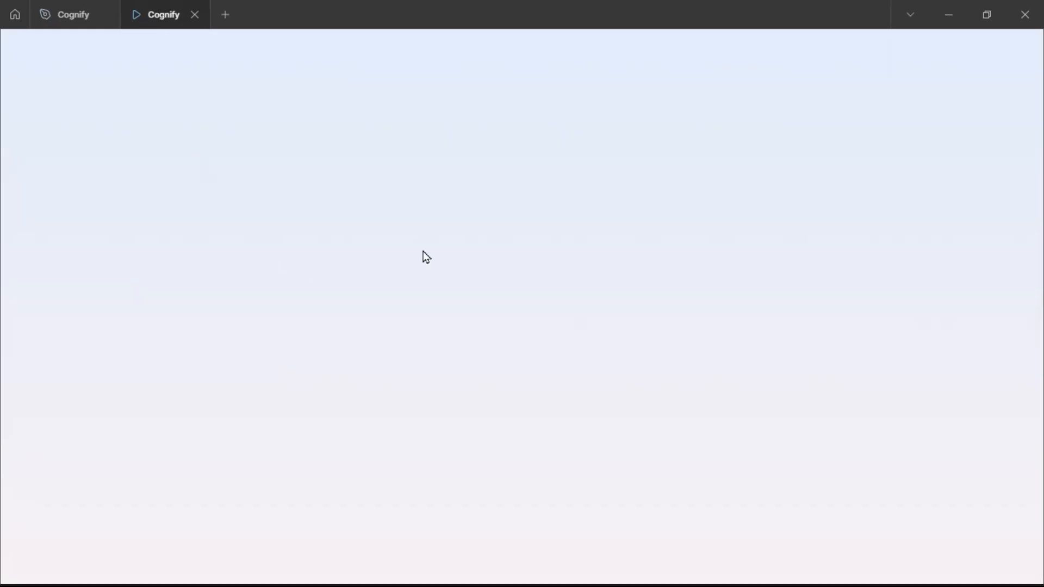
scroll(488, 279, "down", 3)
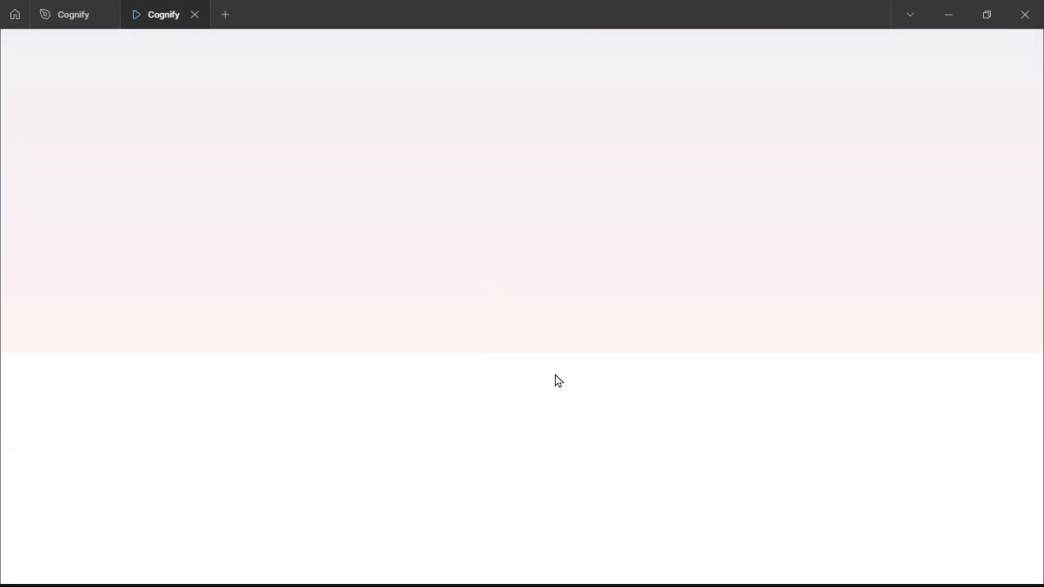
scroll(728, 329, "up", 4)
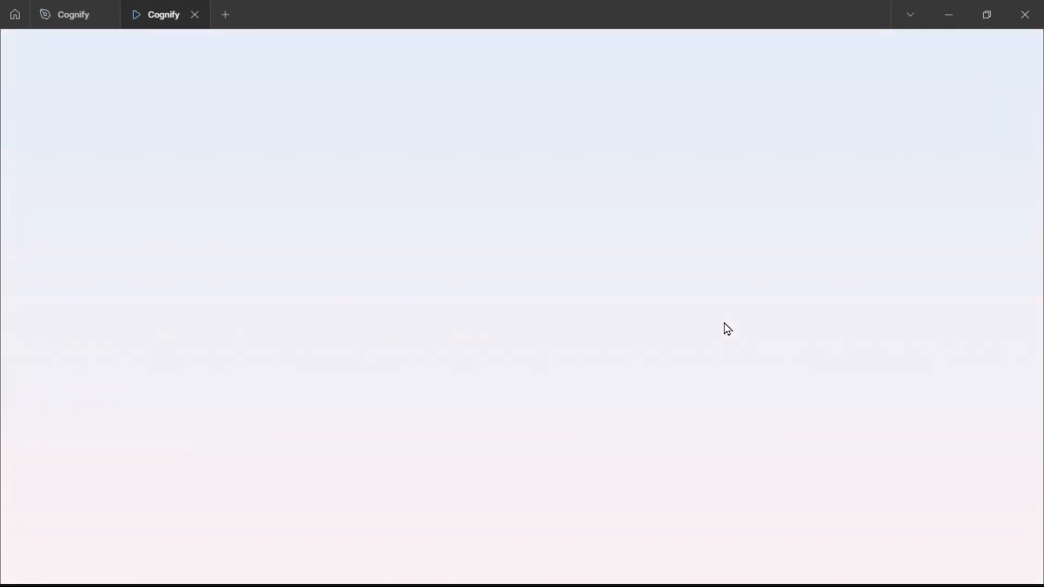
scroll(725, 323, "down", 2)
scroll(726, 323, "up", 3)
scroll(481, 331, "down", 3)
scroll(481, 331, "up", 3)
scroll(482, 331, "down", 3)
scroll(482, 331, "up", 3)
scroll(481, 332, "down", 3)
scroll(456, 315, "up", 3)
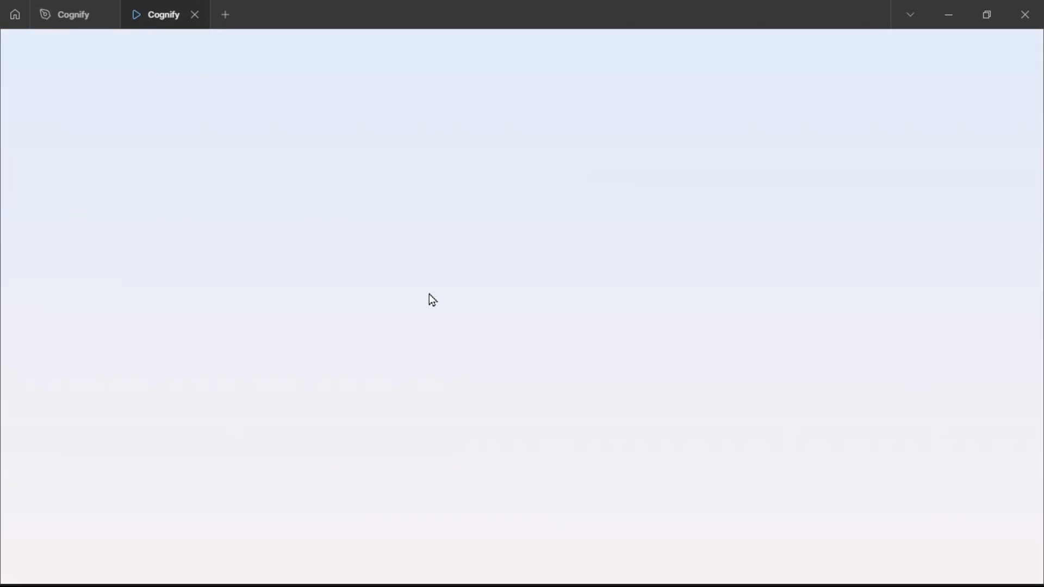
left_click(84, 19)
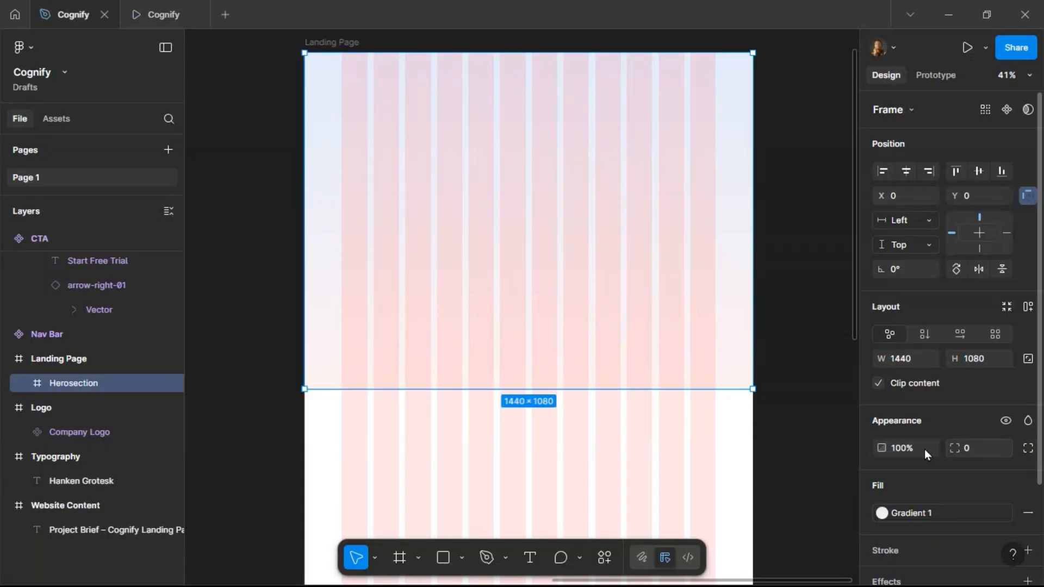
left_click(343, 44)
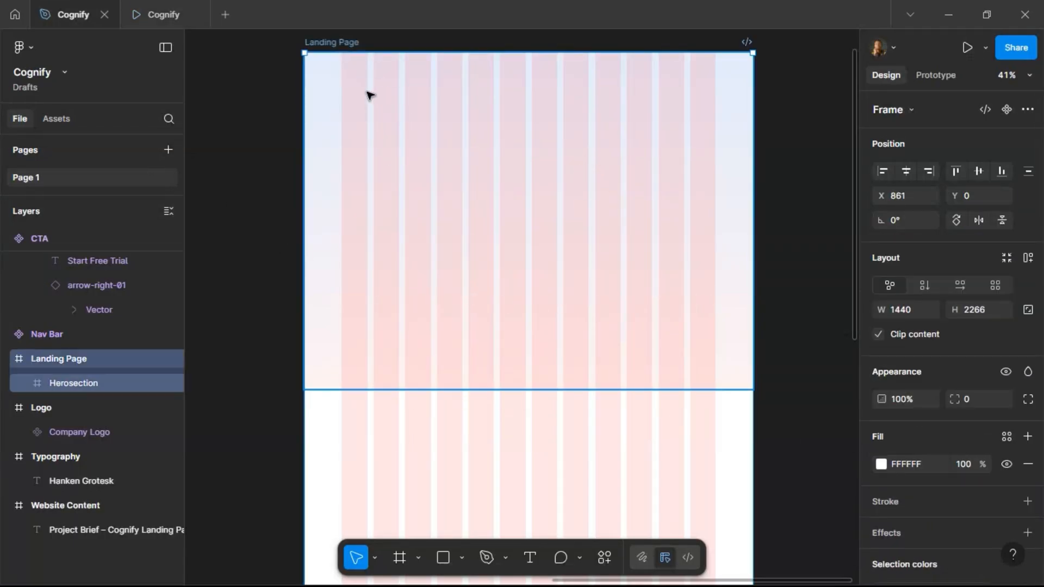
scroll(378, 133, "up", 3)
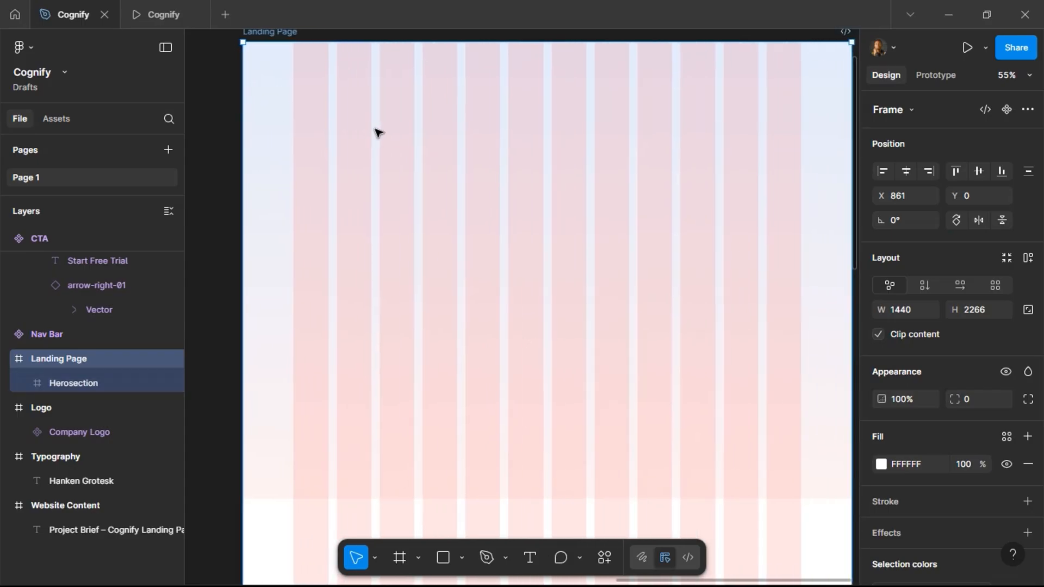
scroll(382, 139, "right", 2)
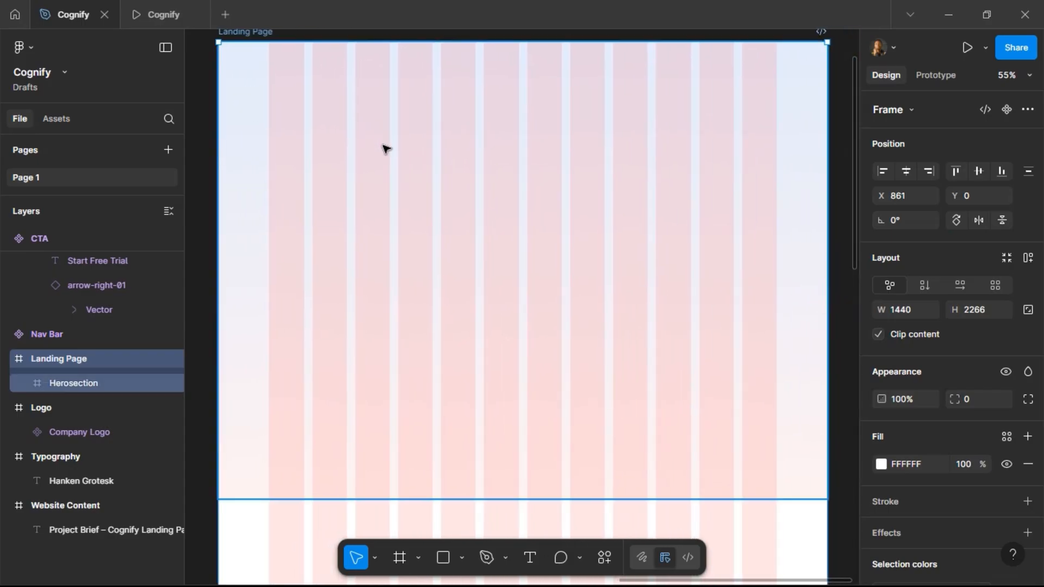
left_click(527, 560)
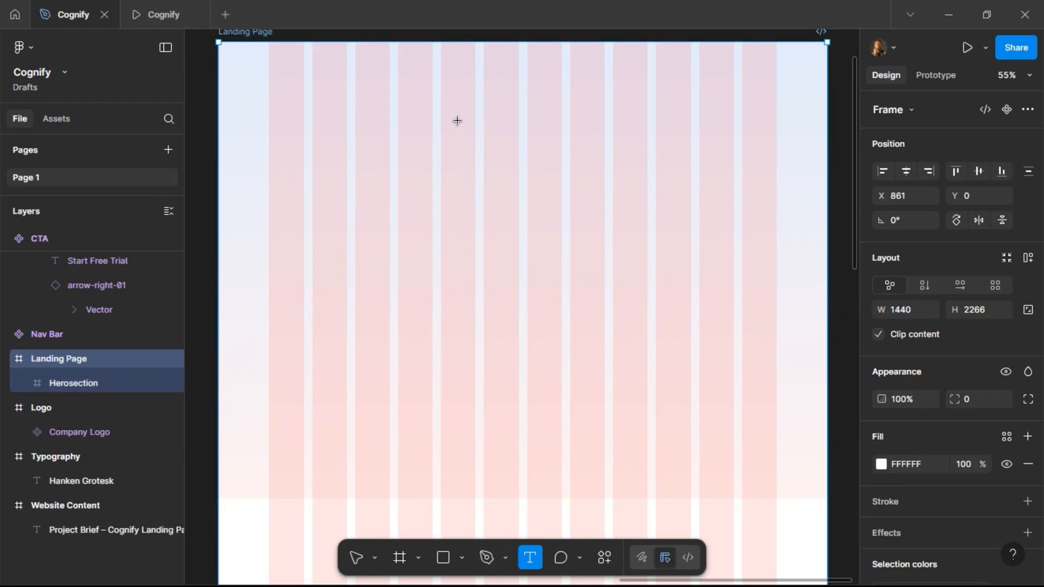
scroll(475, 314, "left", 4)
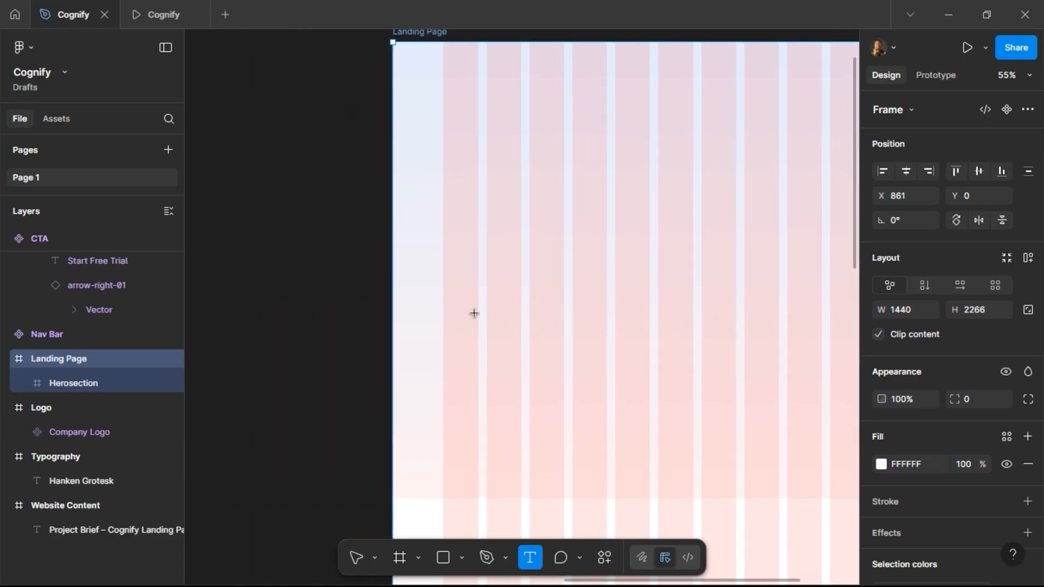
left_click(354, 557)
Copy the 'Start a 7-Day Free Trial' text from the Hero Section of the project brief.
scroll(313, 225, "left", 20)
scroll(326, 165, "left", 6)
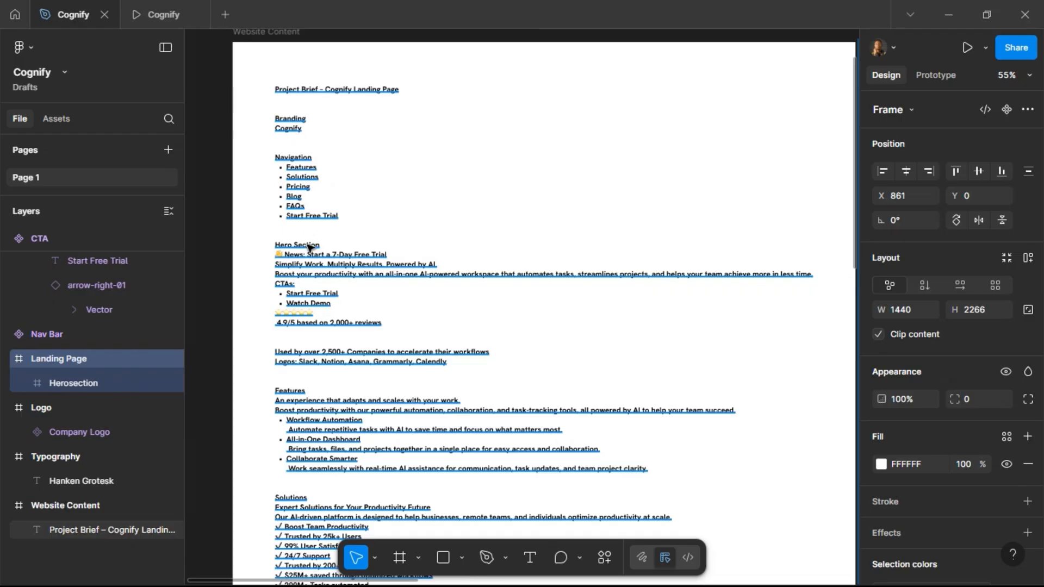
scroll(318, 275, "up", 2)
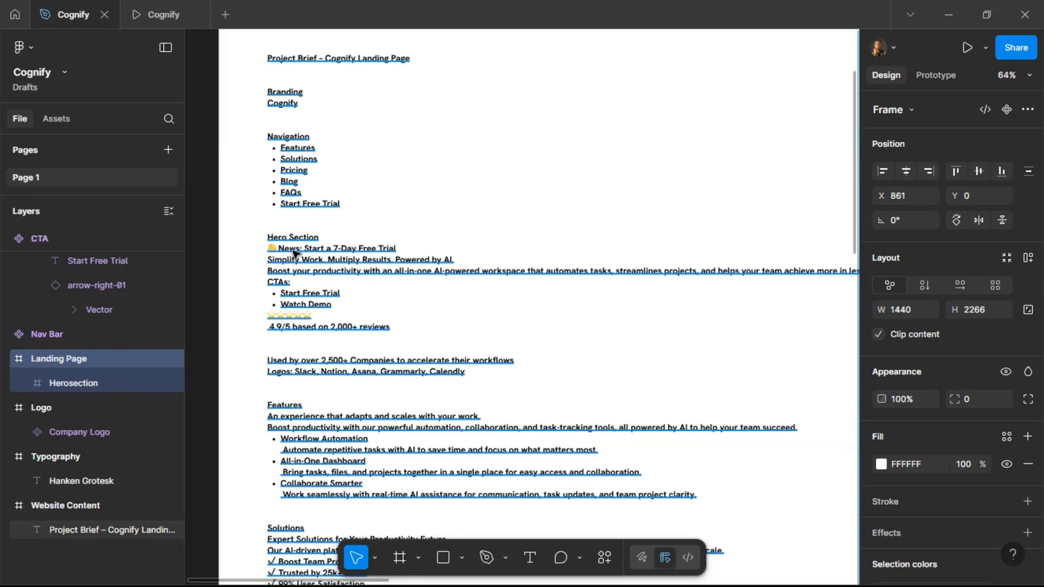
double_click(294, 253)
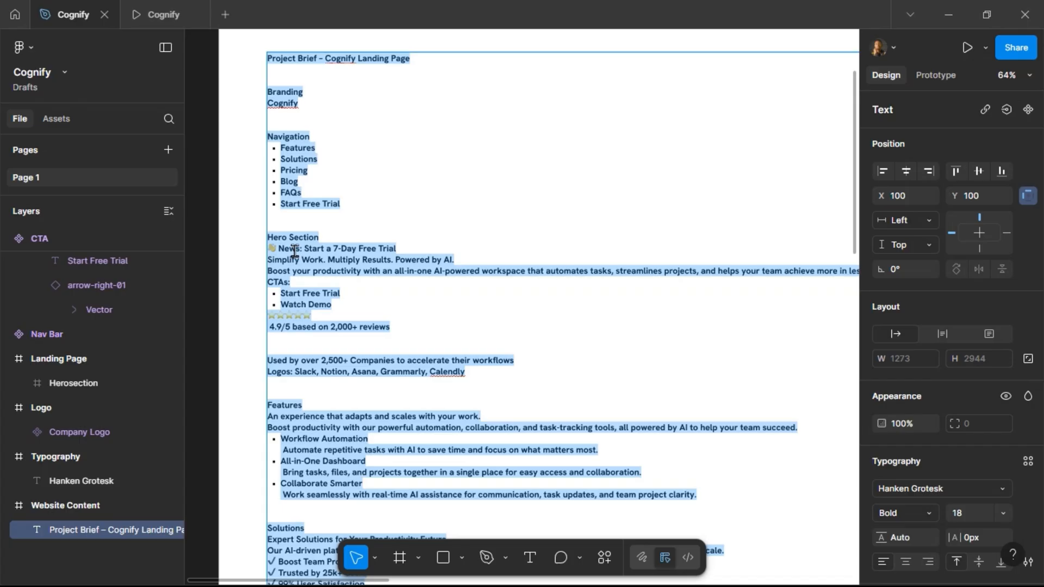
left_click(301, 249)
type(":")
left_click_drag(304, 249, 404, 248)
key("ctrl+c")
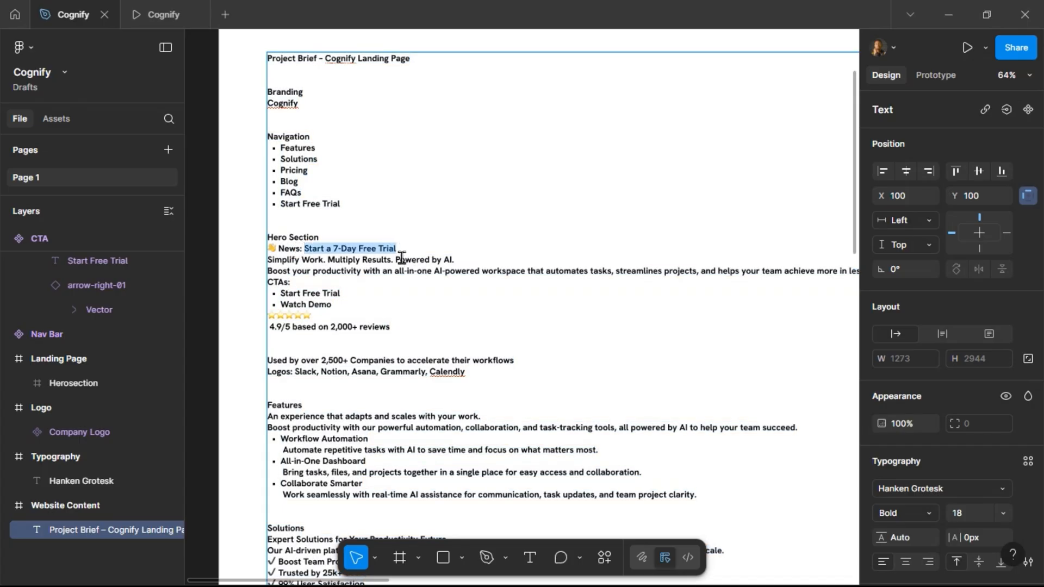
Paste the 'Start a 7-Day Free Trial' text near the top of the Herosection frame.
scroll(403, 253, "right", 15)
scroll(492, 252, "left", 10)
scroll(395, 287, "up", 3)
scroll(441, 212, "down", 3)
scroll(422, 144, "up", 2)
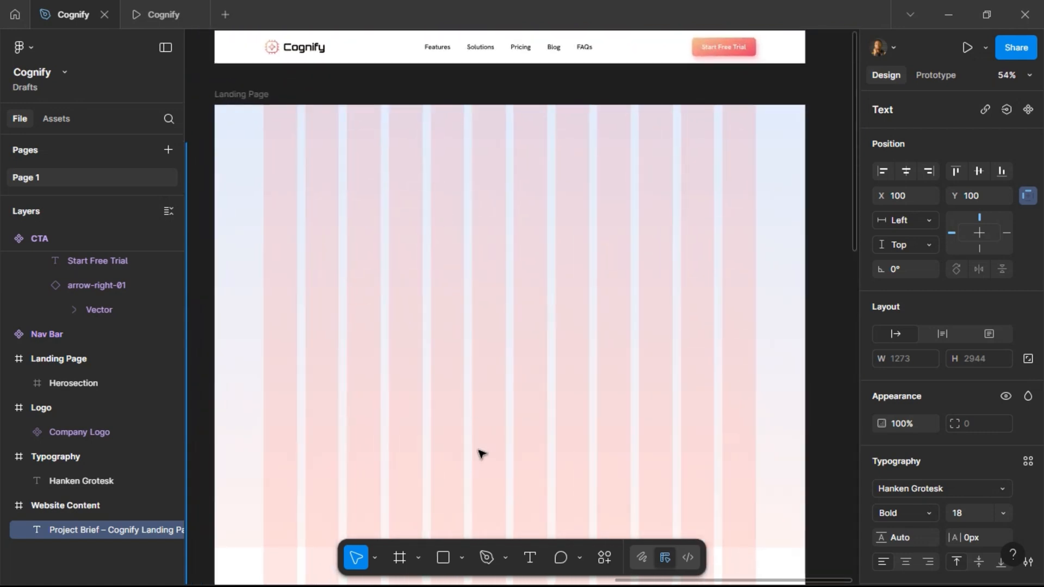
left_click(449, 224)
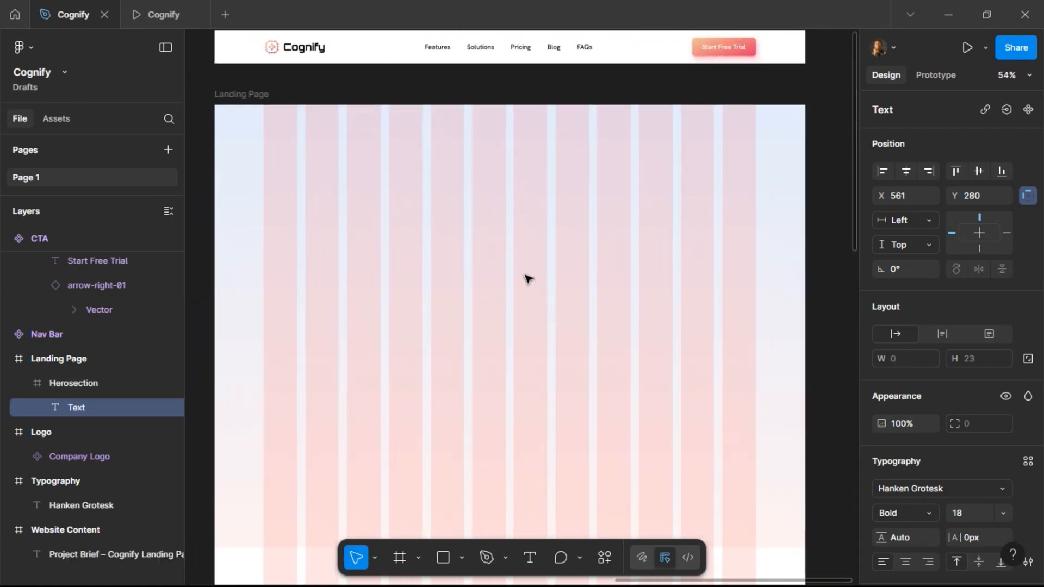
key("ctrl+v")
key("Escape")
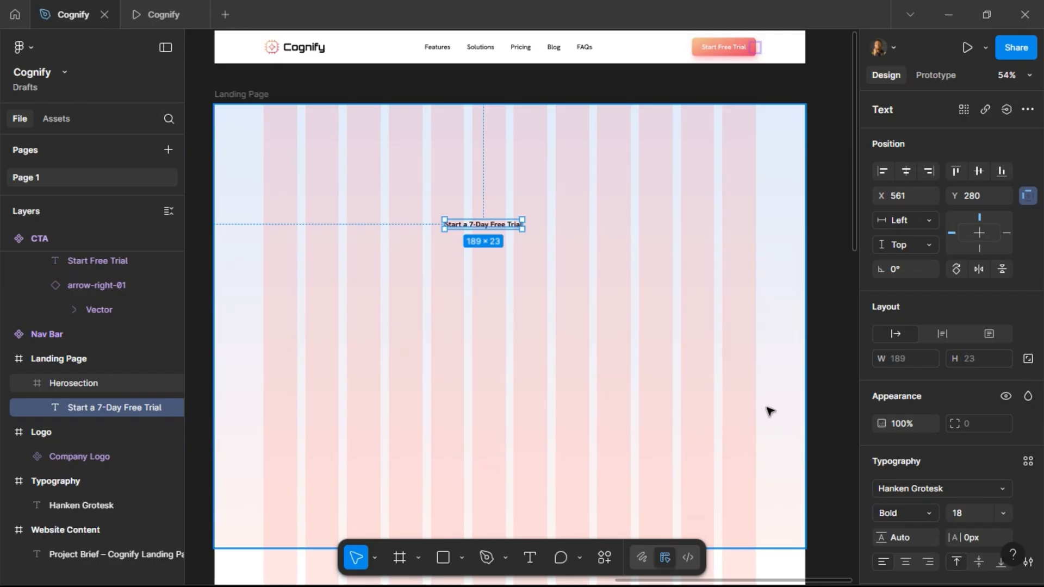
Set the pasted text's font size to 16 and its weight to Regular.
left_click(965, 514)
type("16")
key("Return")
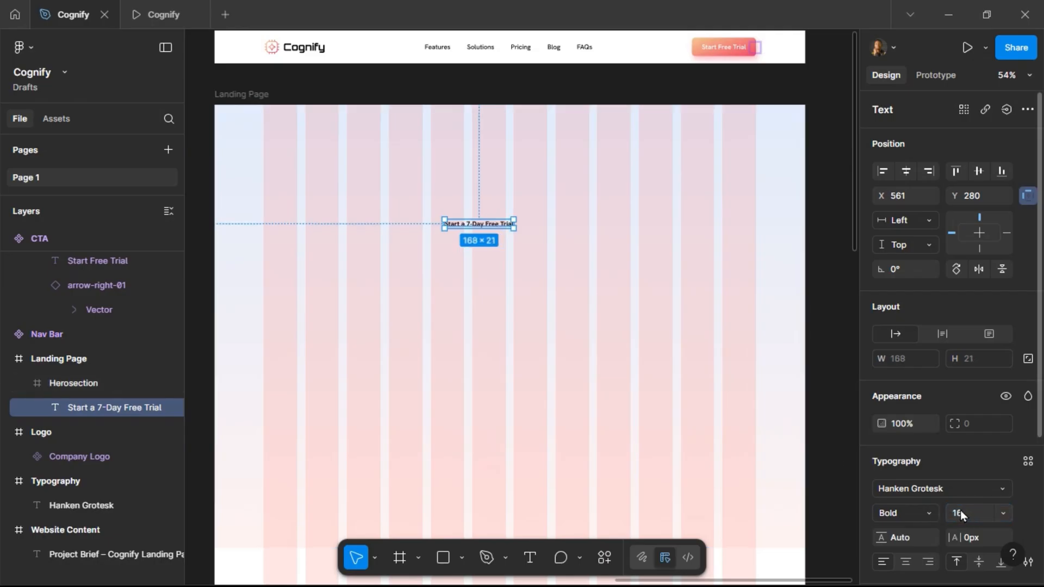
left_click(926, 512)
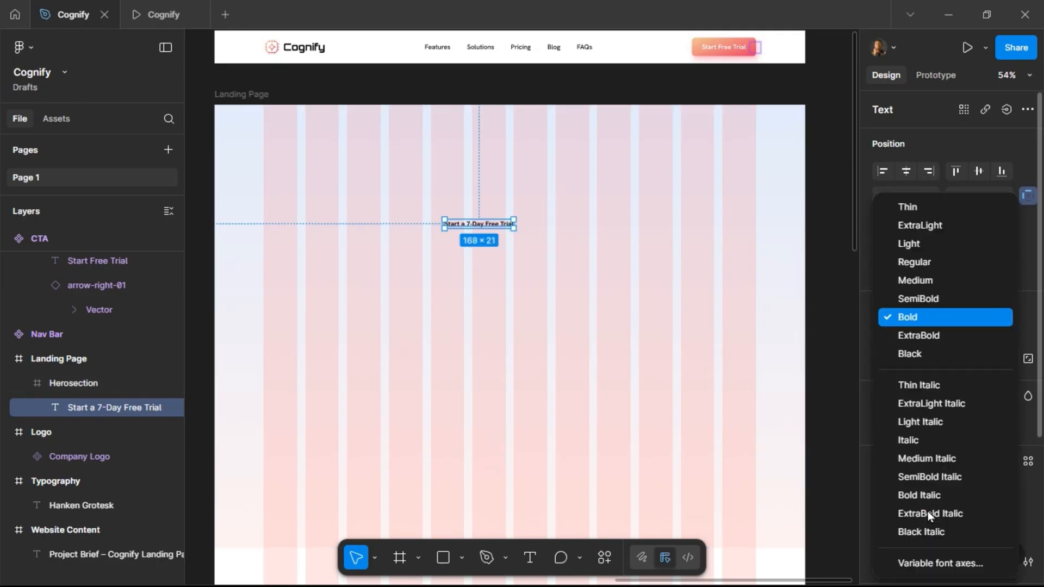
left_click(912, 264)
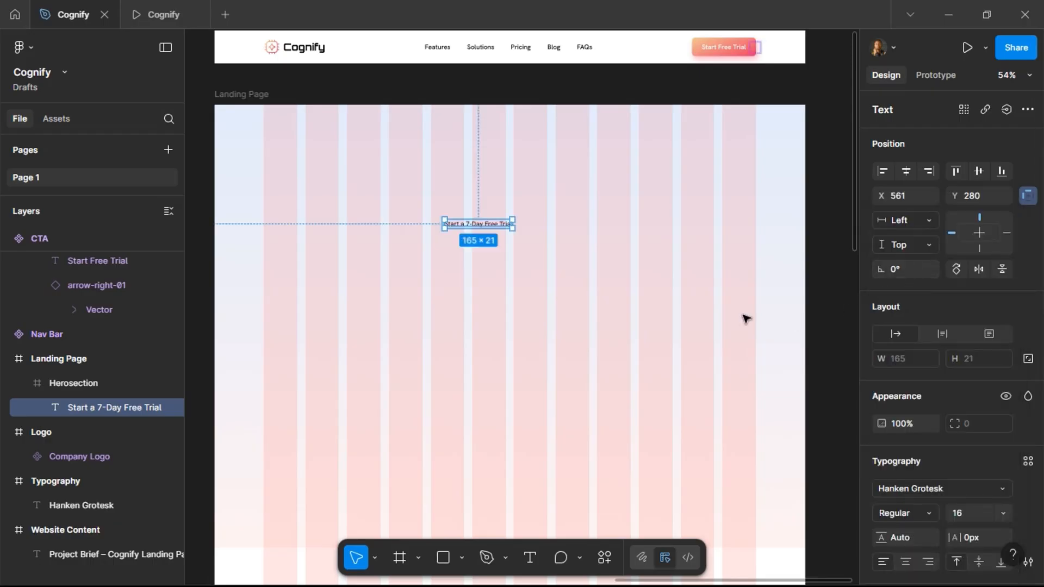
Wrap the text in an auto layout frame with 4 px horizontal and vertical padding.
scroll(481, 224, "up", 5)
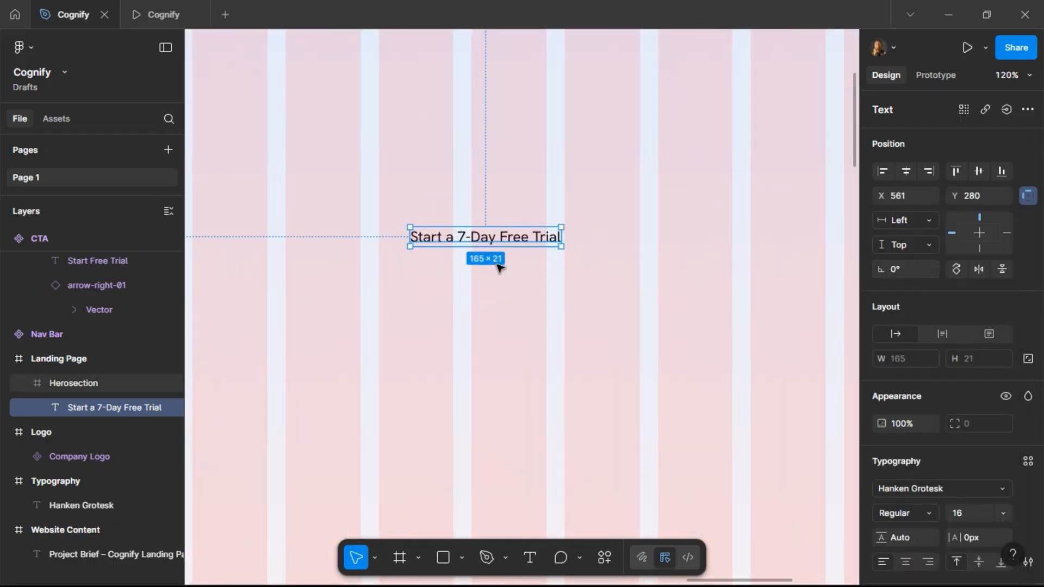
key("shift+a")
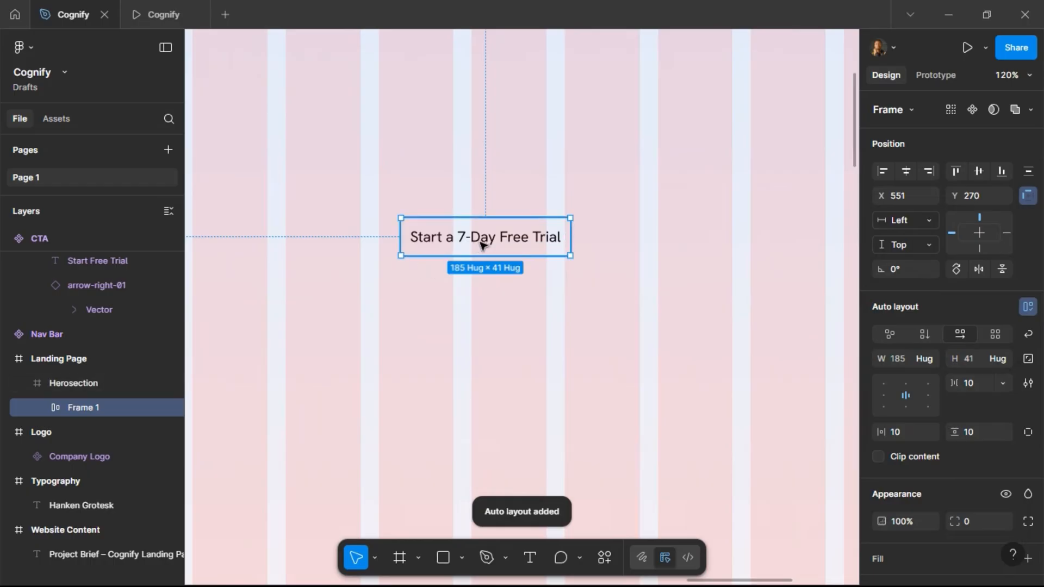
left_click(984, 435)
type("4")
key("Return")
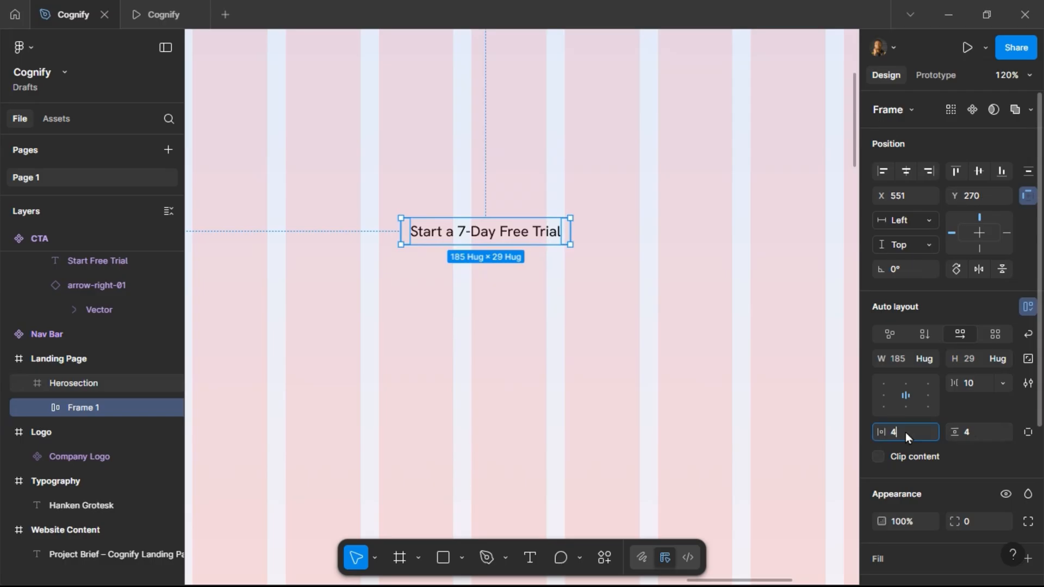
type("4")
key("Return")
Give the badge frame a White fill and a stroke using the Outline color style.
scroll(979, 468, "down", 3)
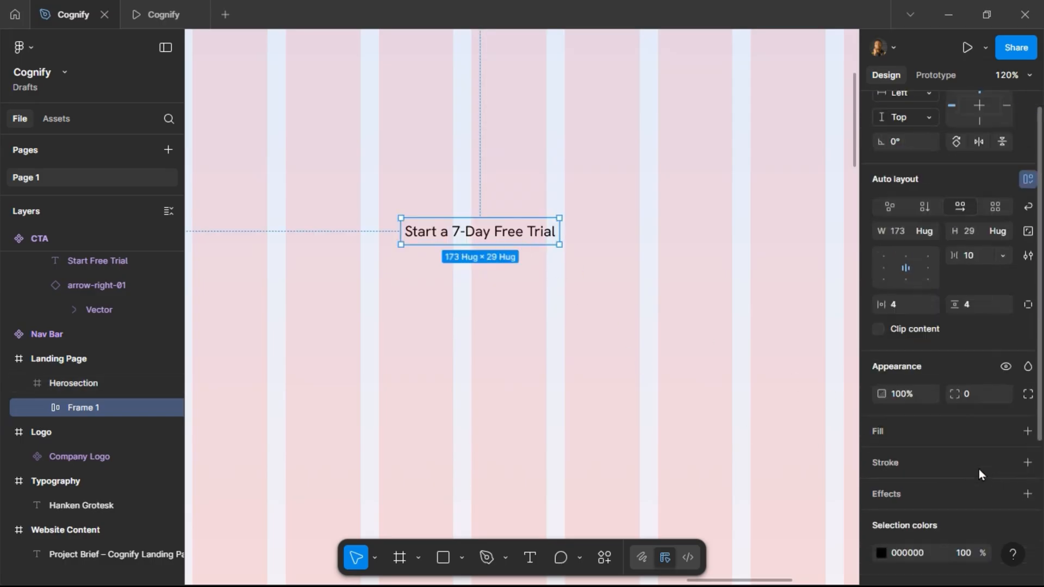
left_click(1007, 406)
scroll(749, 473, "down", 1)
left_click(756, 552)
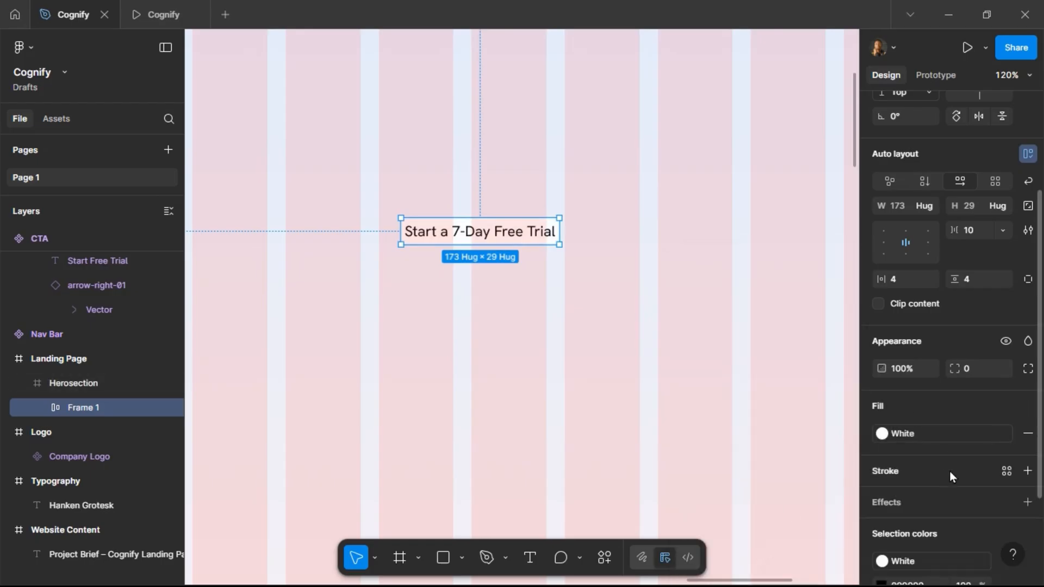
left_click(1000, 471)
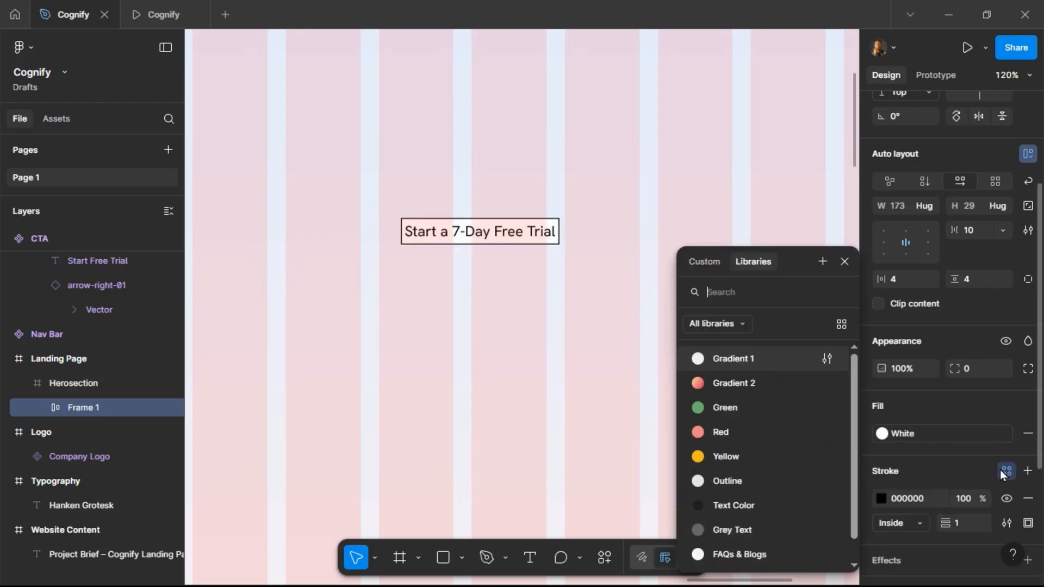
left_click(753, 485)
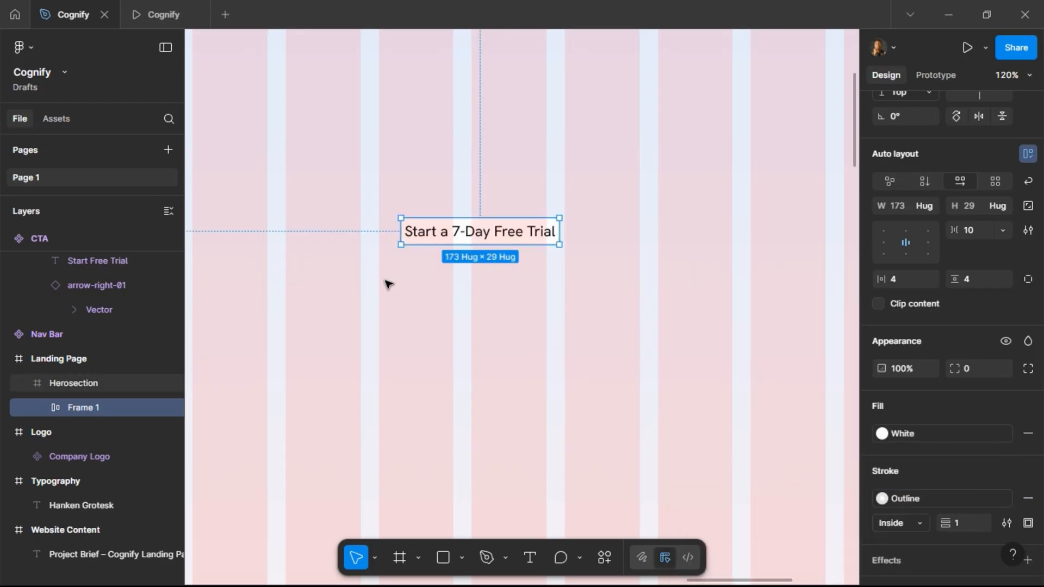
Set the badge frame's corner radius to 100 and check it in the prototype preview tab.
left_click(389, 284)
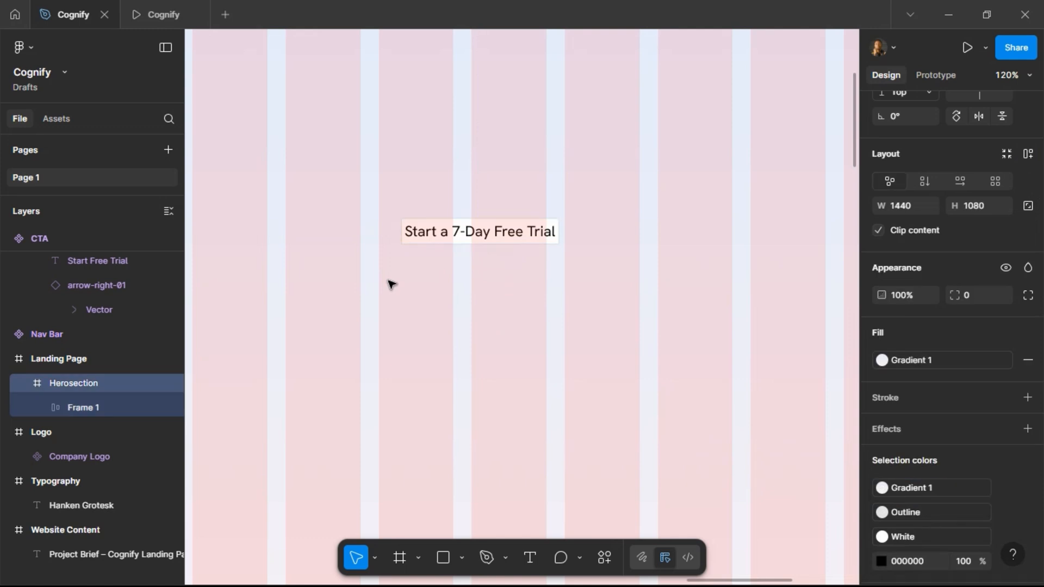
left_click(439, 230)
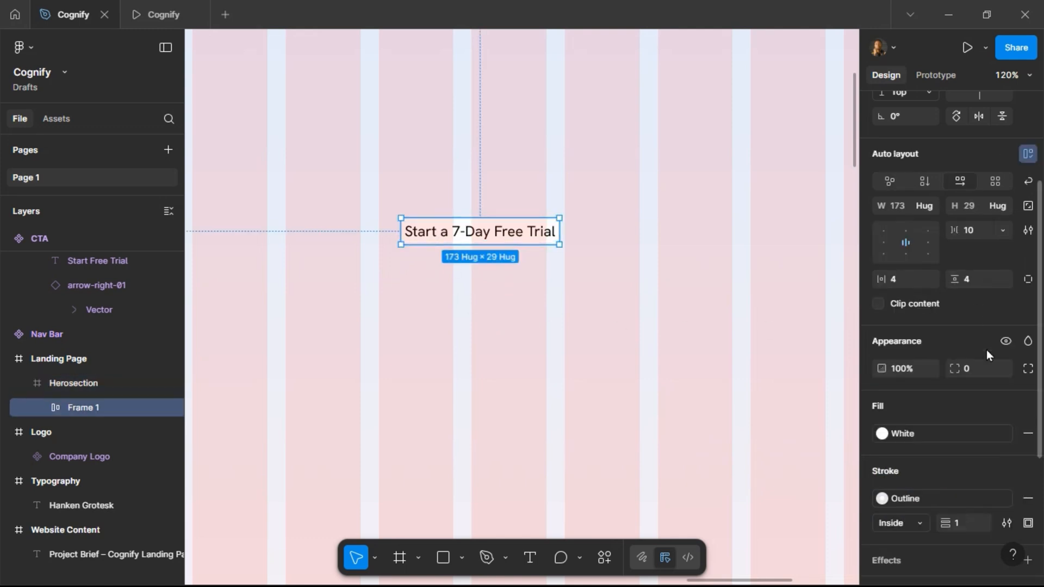
key("Return")
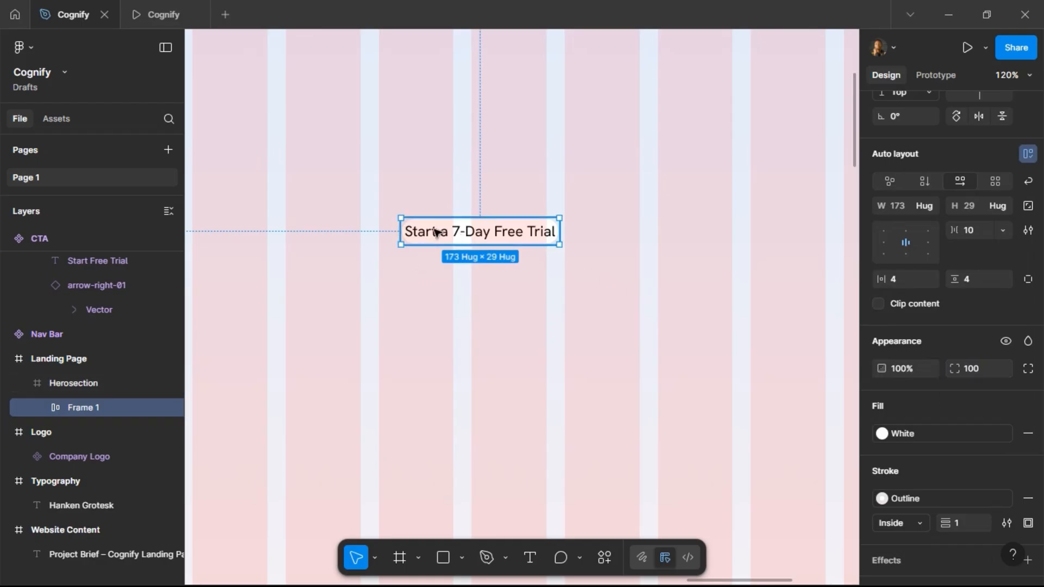
left_click(162, 11)
left_click(73, 14)
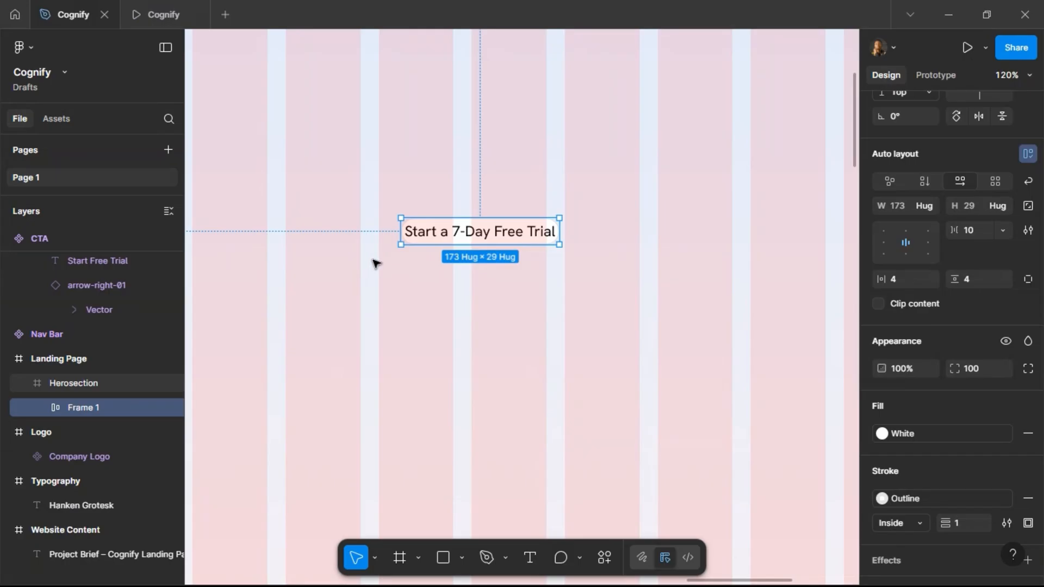
Duplicate the 'Start a 7-Day Free Trial' text inside the badge and change the first copy's text to News.
scroll(369, 263, "up", 3)
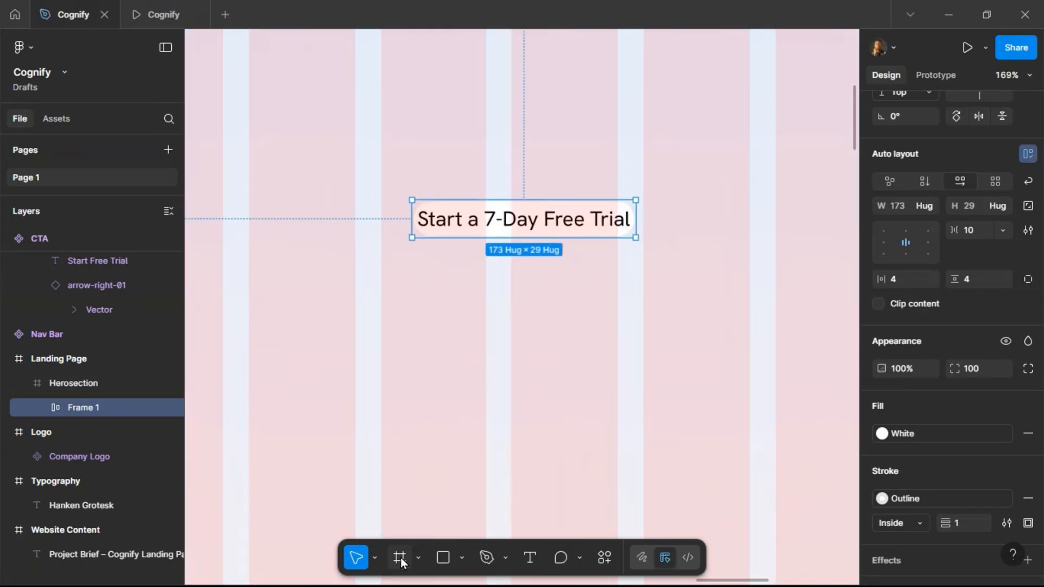
left_click(503, 220)
key("ctrl+d")
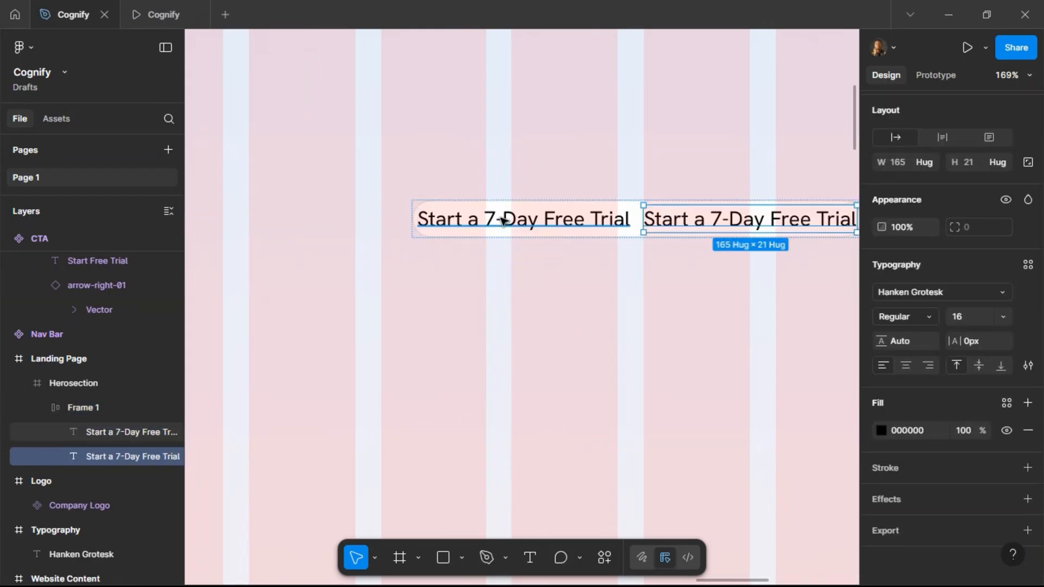
left_click(560, 222)
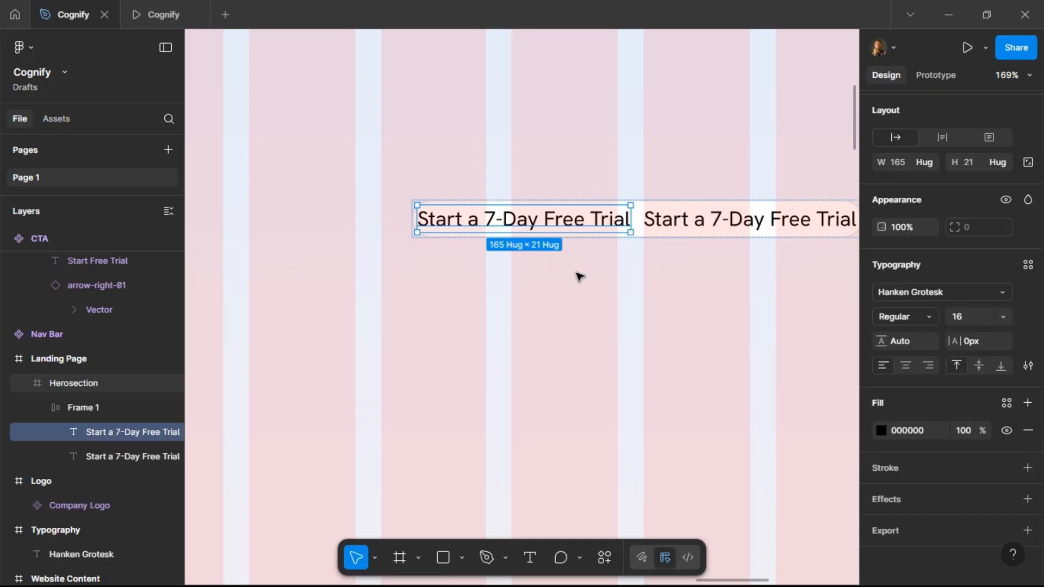
double_click(554, 225)
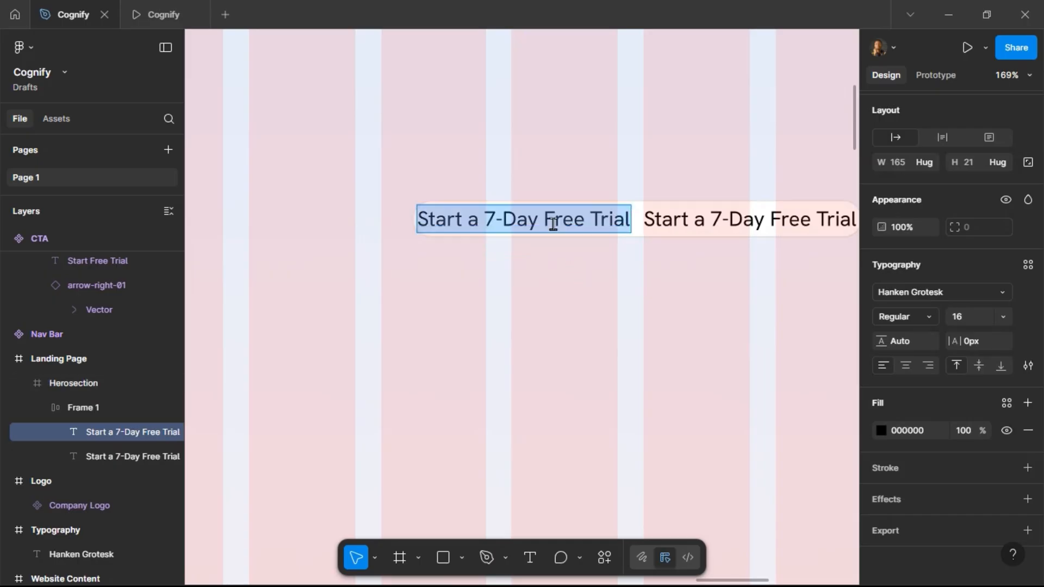
type("News")
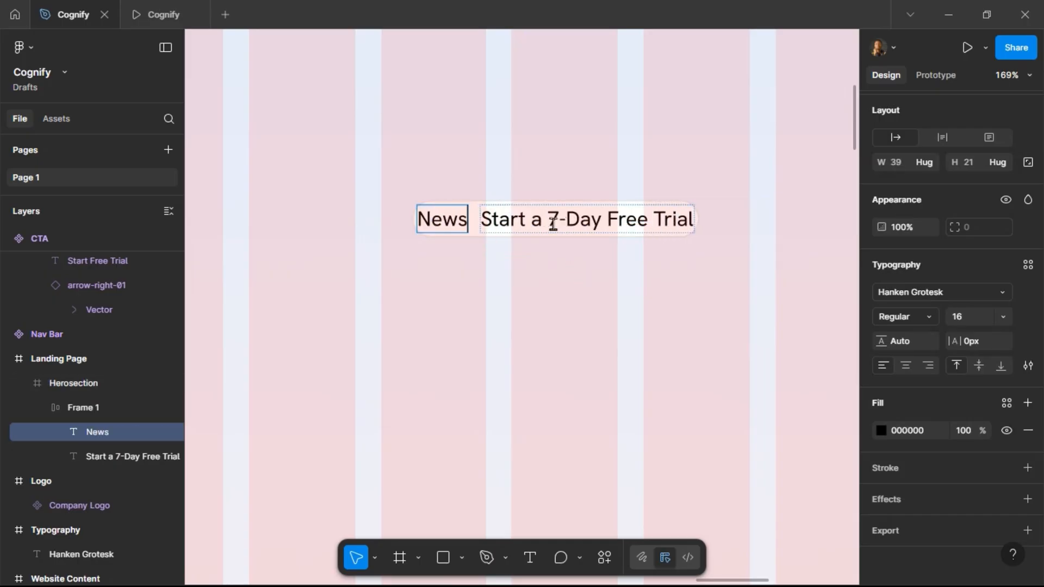
key("Escape")
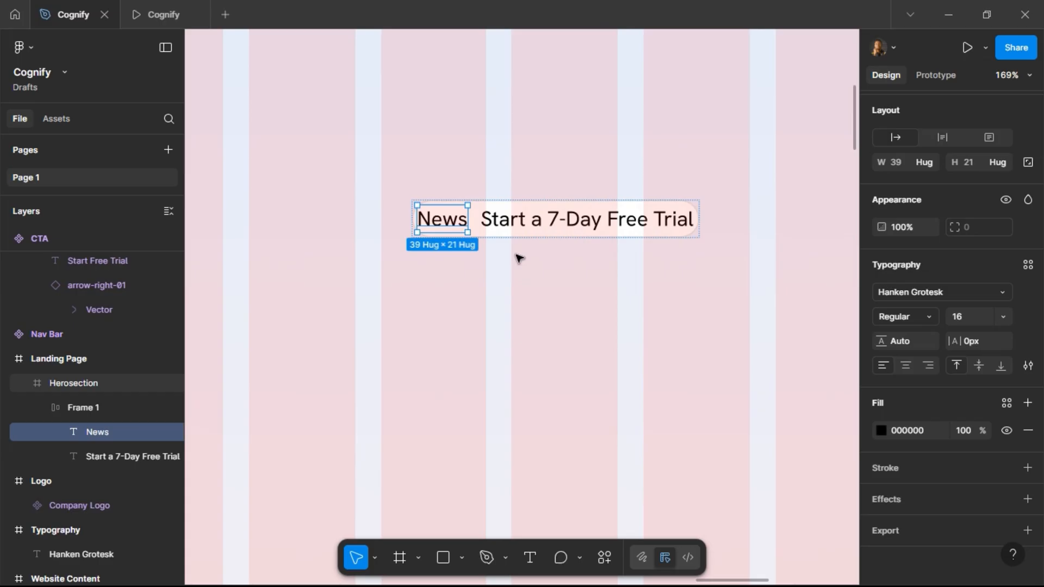
Wrap the News text in an auto layout frame and rename that frame Badge.
key("shift+a")
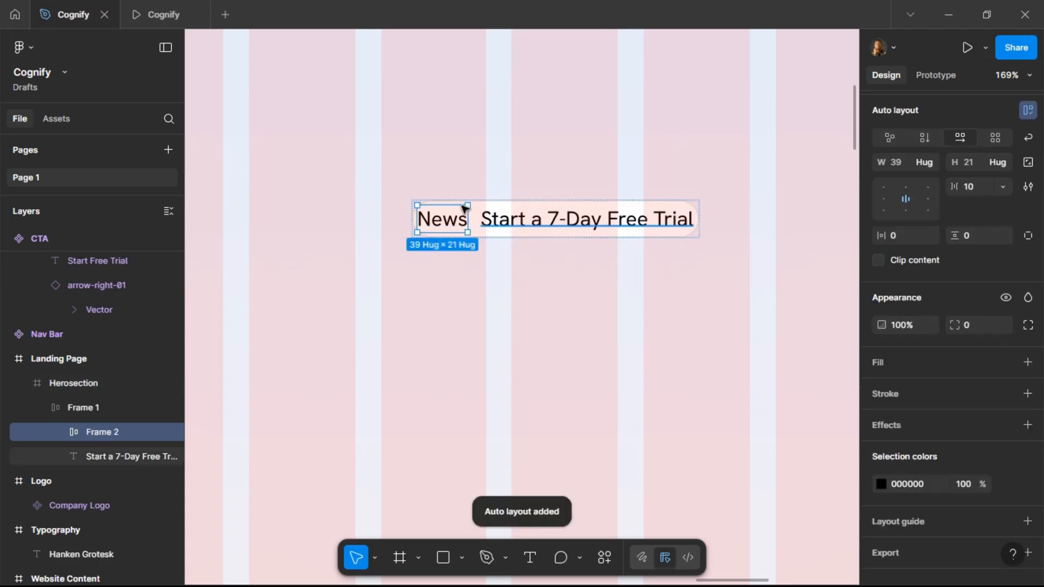
double_click(94, 436)
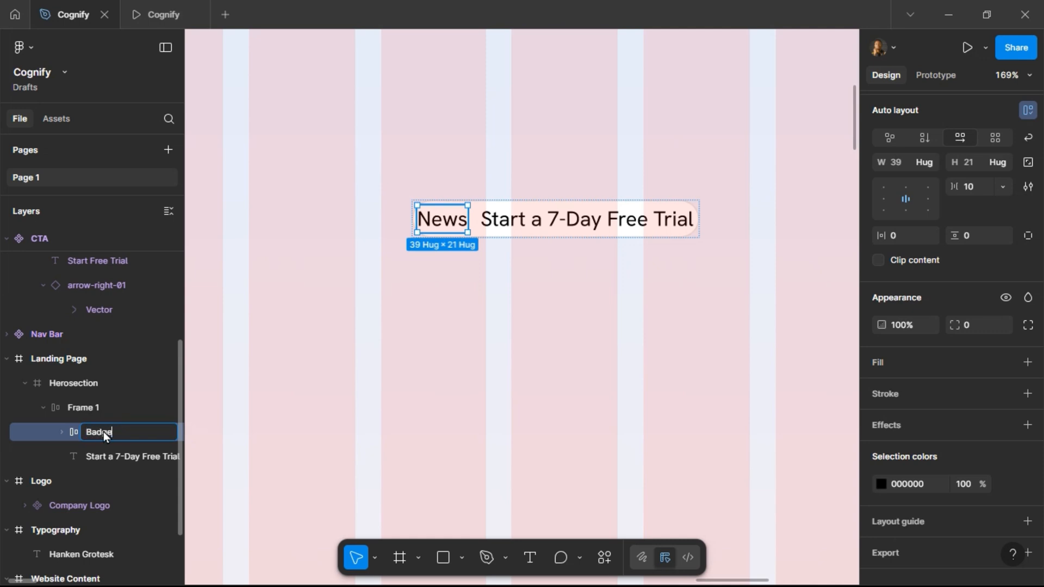
key("Return")
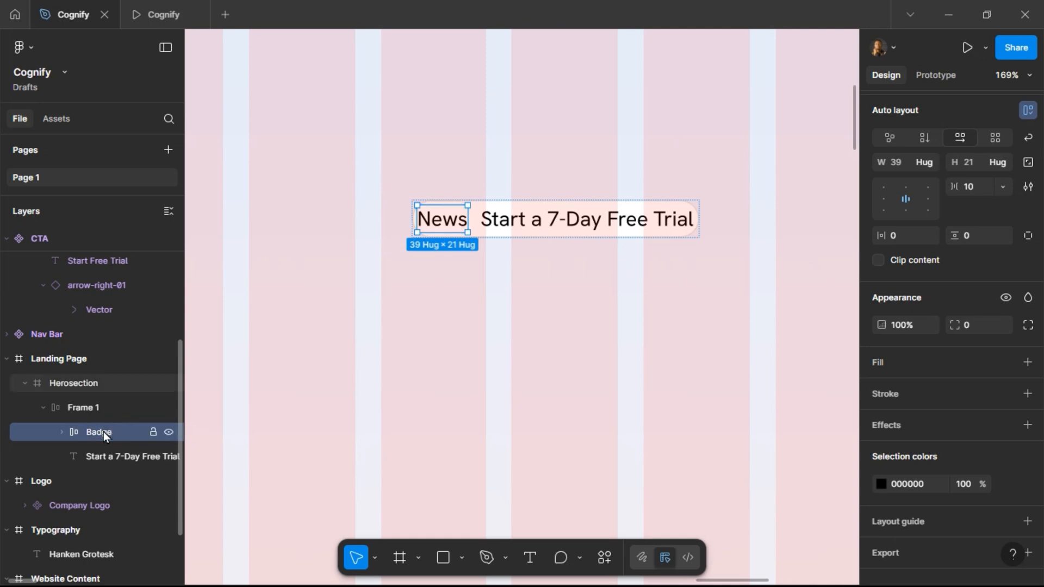
Set the News text's font size to 10 and its weight to SemiBold.
left_click(443, 227)
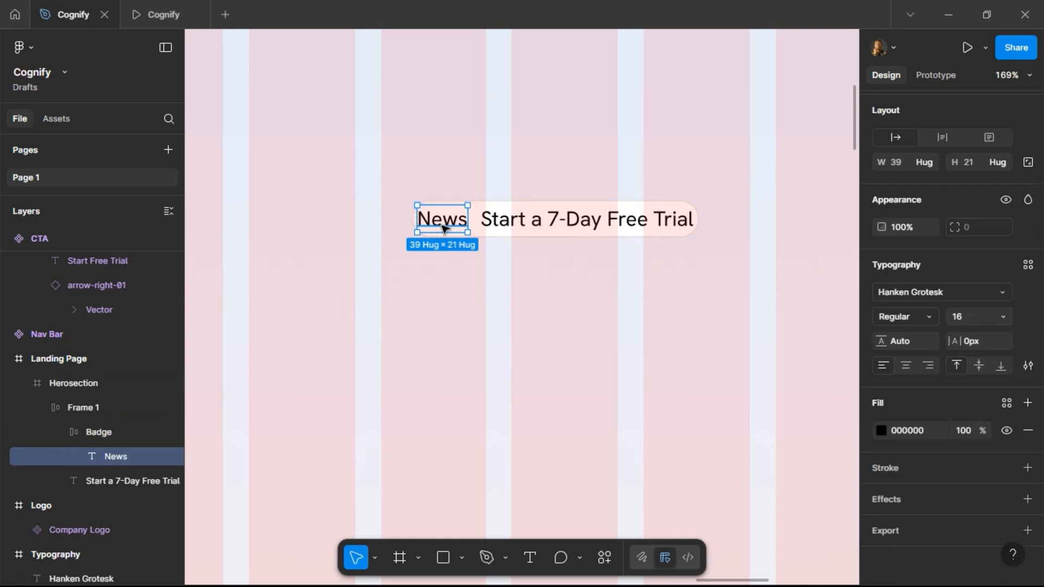
left_click(967, 317)
type("10")
key("Return")
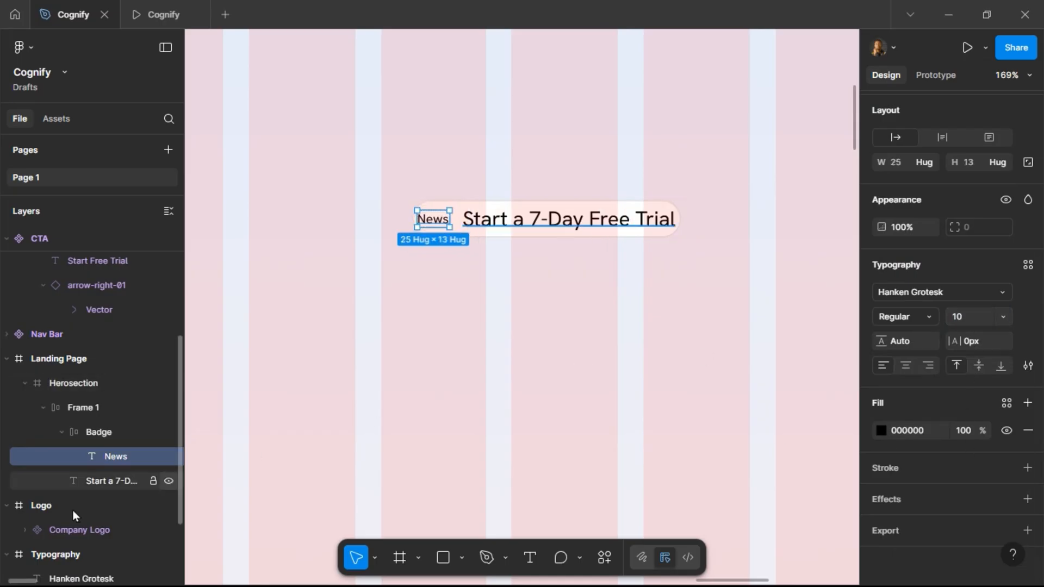
left_click(935, 322)
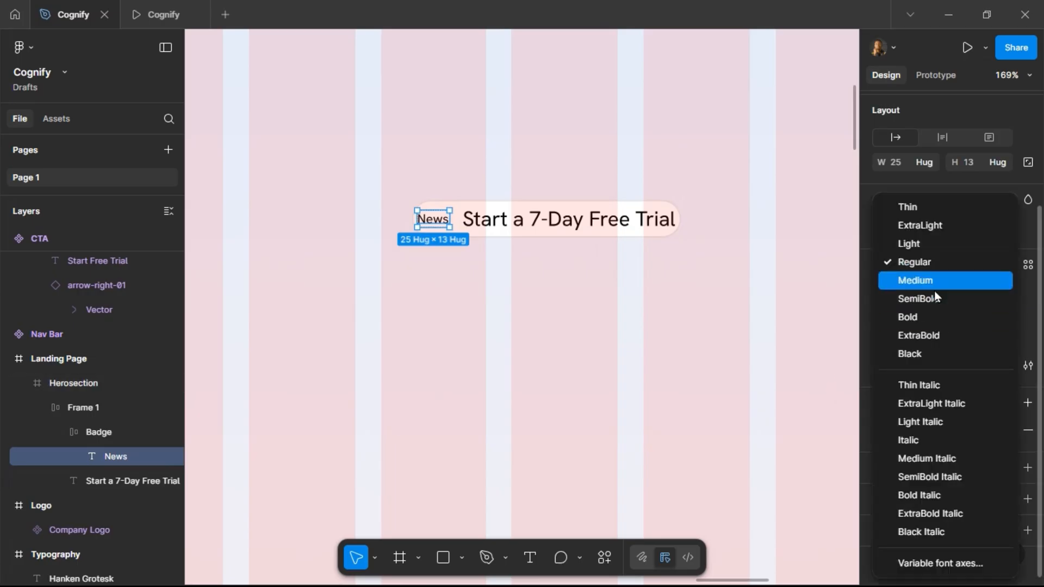
left_click(934, 299)
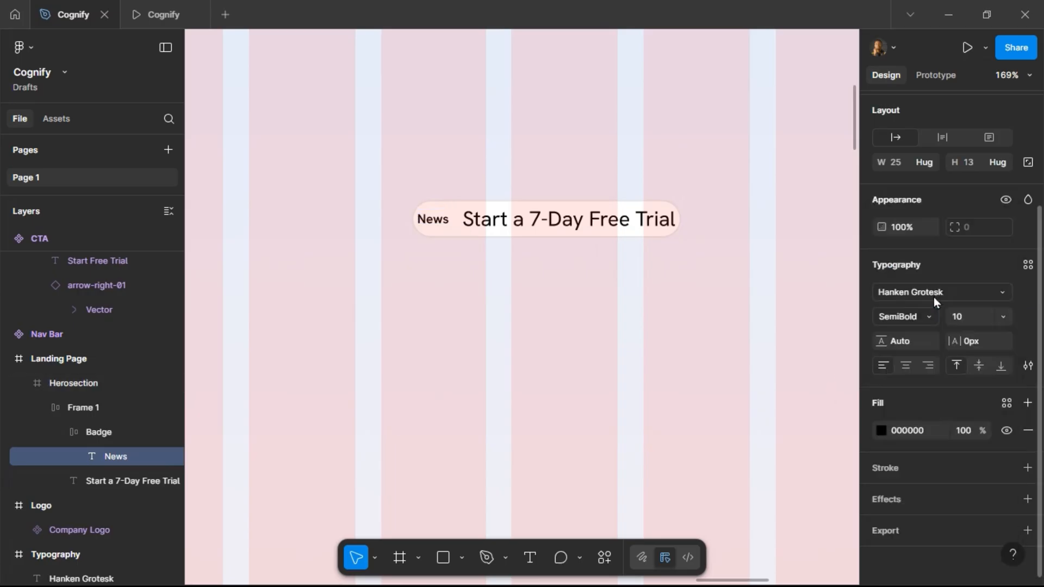
Give the Badge frame 4 px vertical and 4 px horizontal padding.
left_click(108, 432)
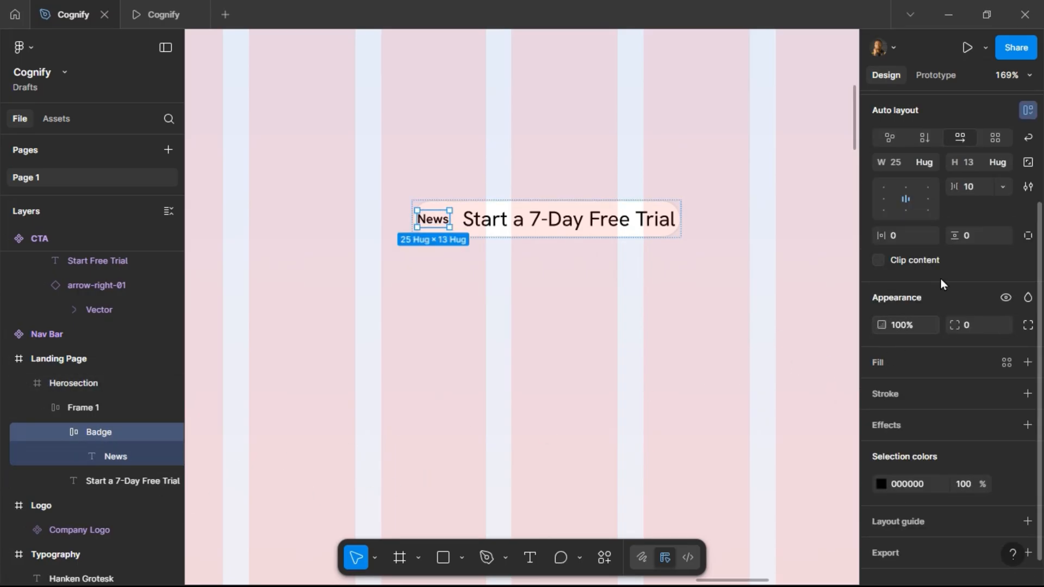
type("8")
key("Return")
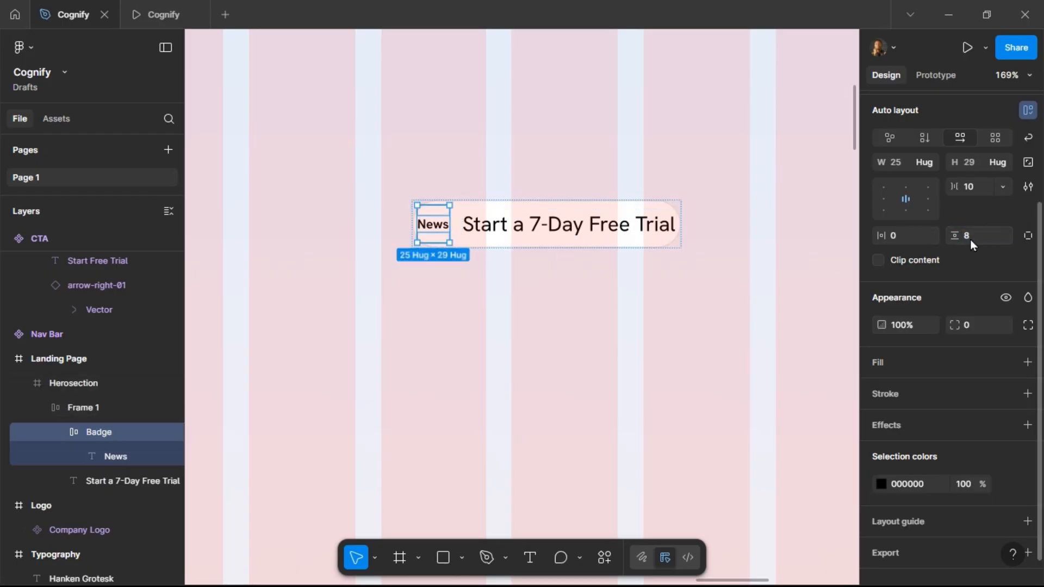
left_click(975, 237)
type("4")
key("Return")
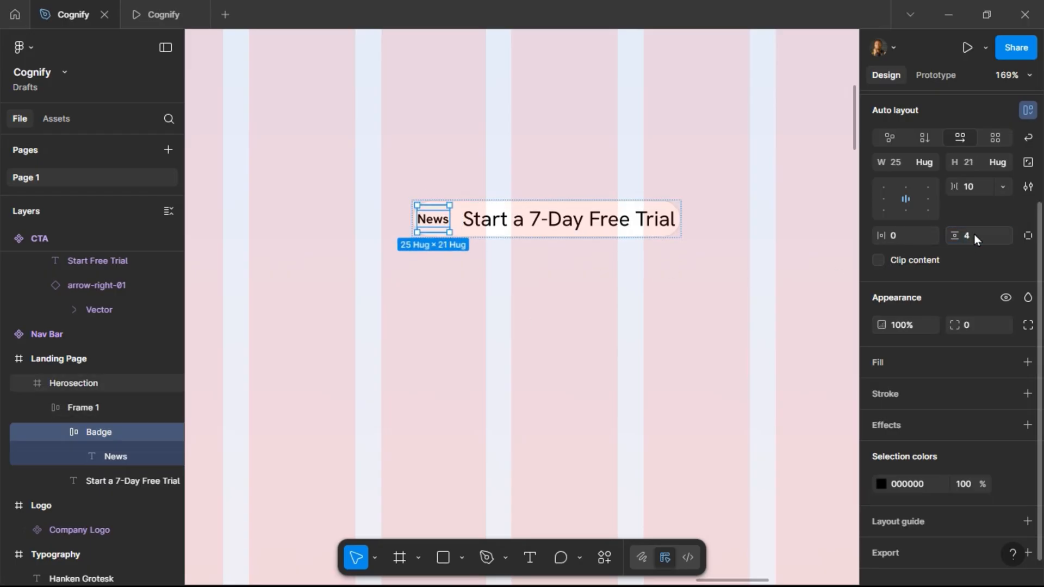
left_click(903, 237)
type("4")
key("Return")
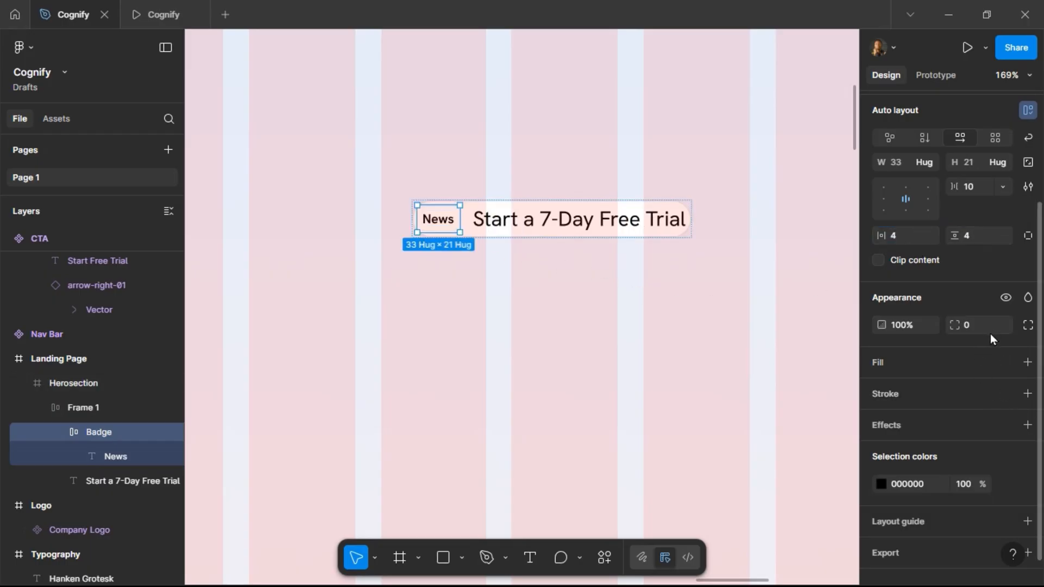
Fill the Badge frame with the Gradient 2 color style and set its corner radius to 100.
left_click(1005, 367)
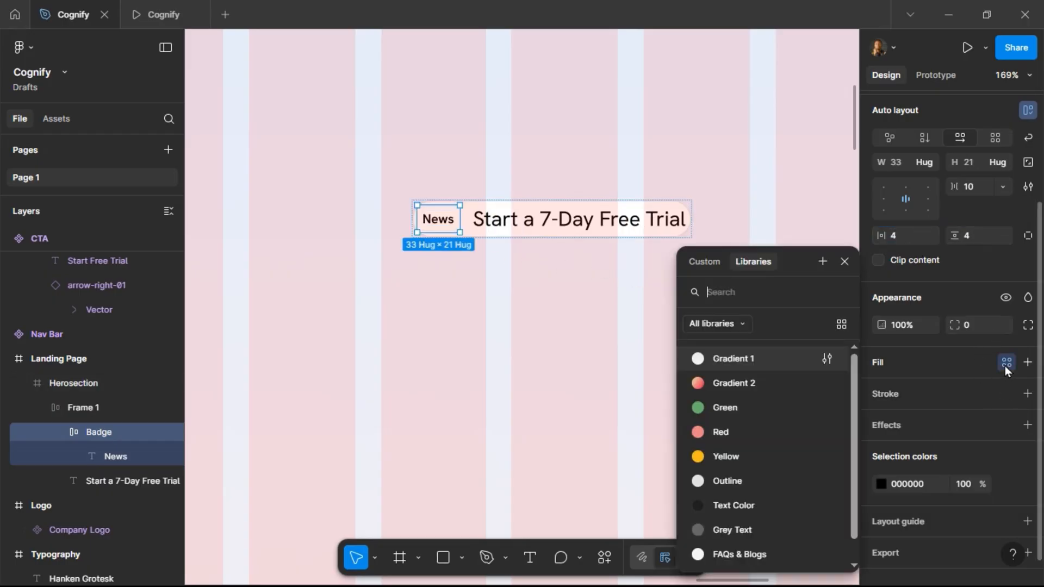
left_click(791, 387)
left_click(978, 326)
type("100")
key("Return")
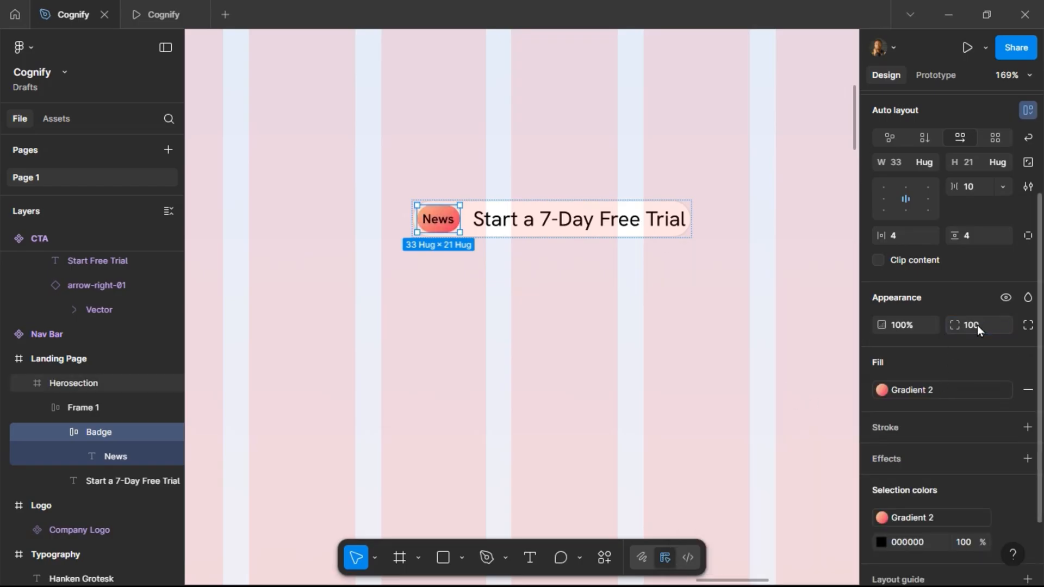
Set the Badge's horizontal padding to 12 and change its text color to the White style.
left_click(902, 236)
key("Return")
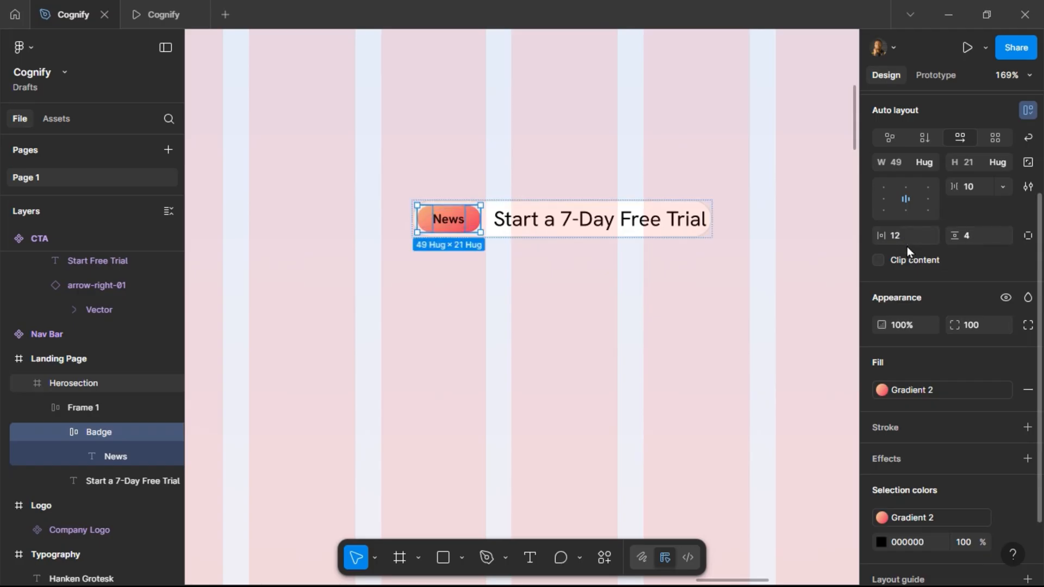
scroll(917, 466, "down", 2)
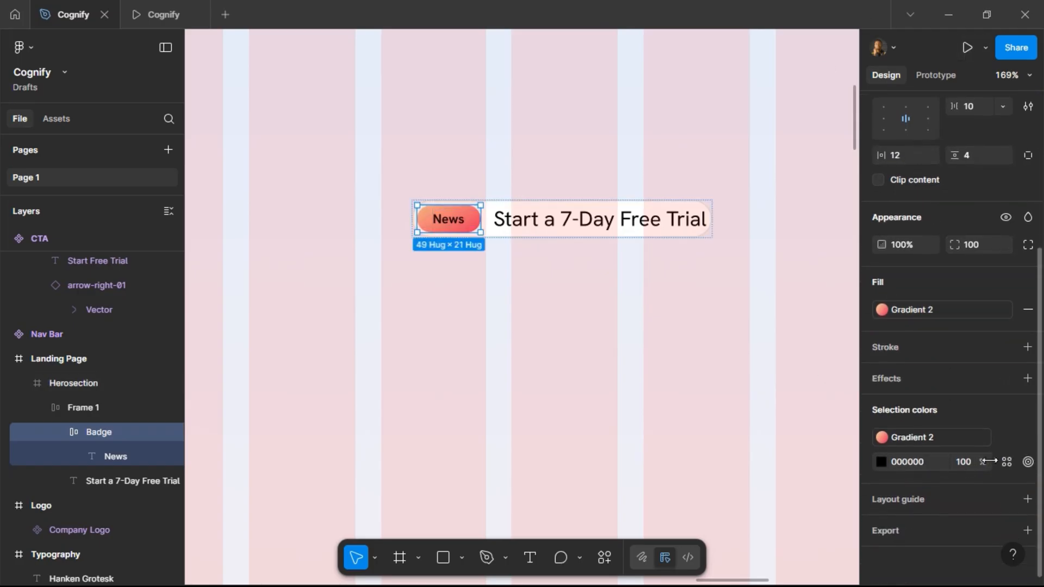
left_click(1006, 462)
scroll(773, 553, "down", 1)
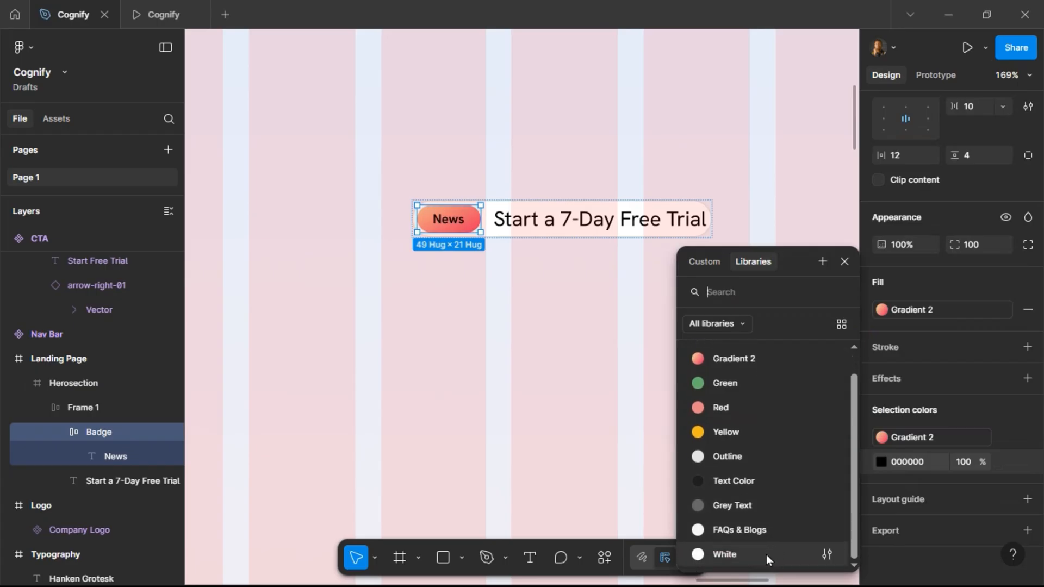
left_click(766, 555)
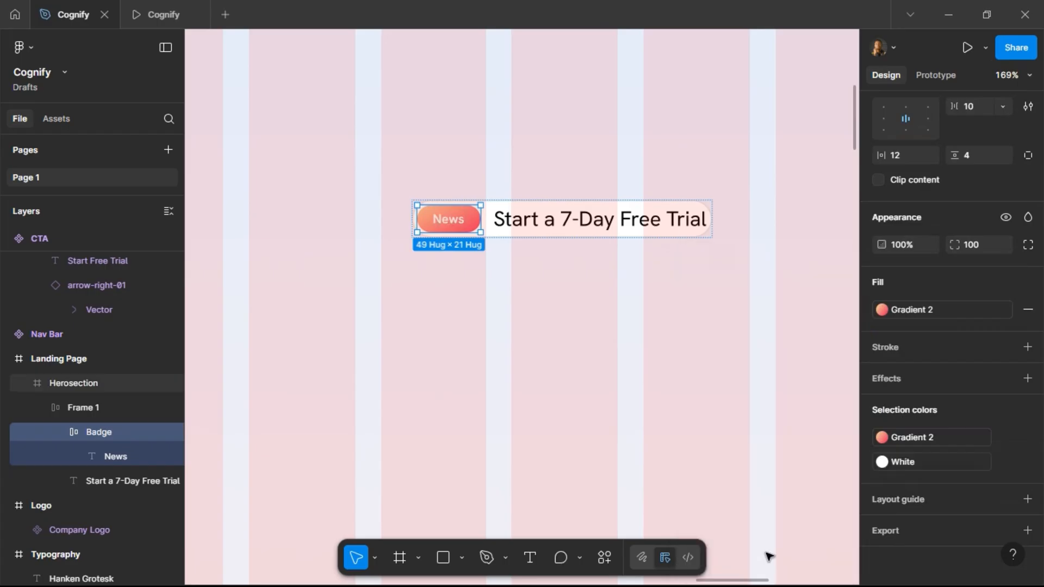
Set the Badge's horizontal padding to 8, checking the result in the prototype preview tab.
left_click(161, 26)
left_click(58, 12)
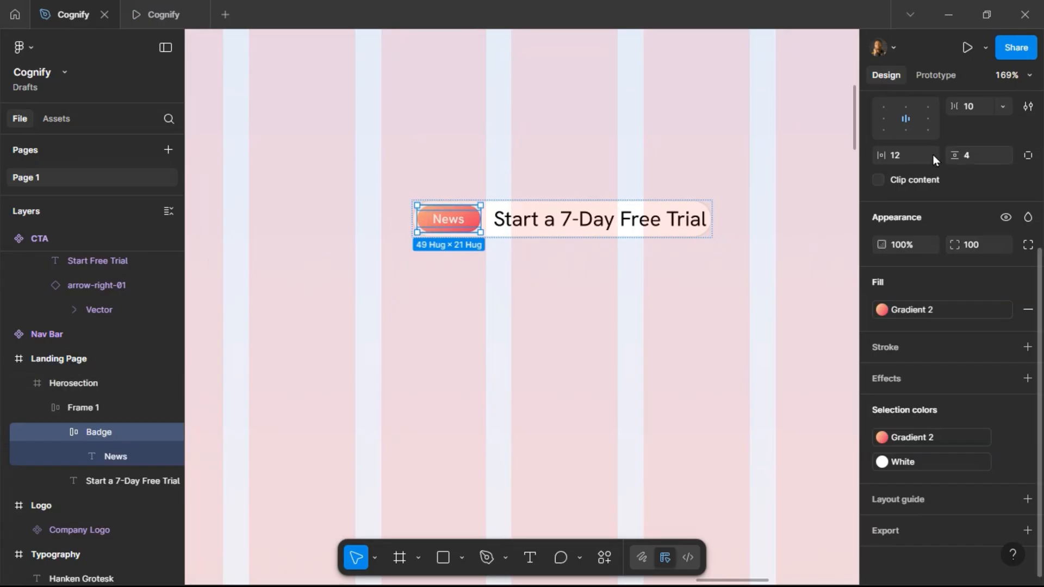
left_click(916, 162)
type("8")
key("Return")
left_click(172, 20)
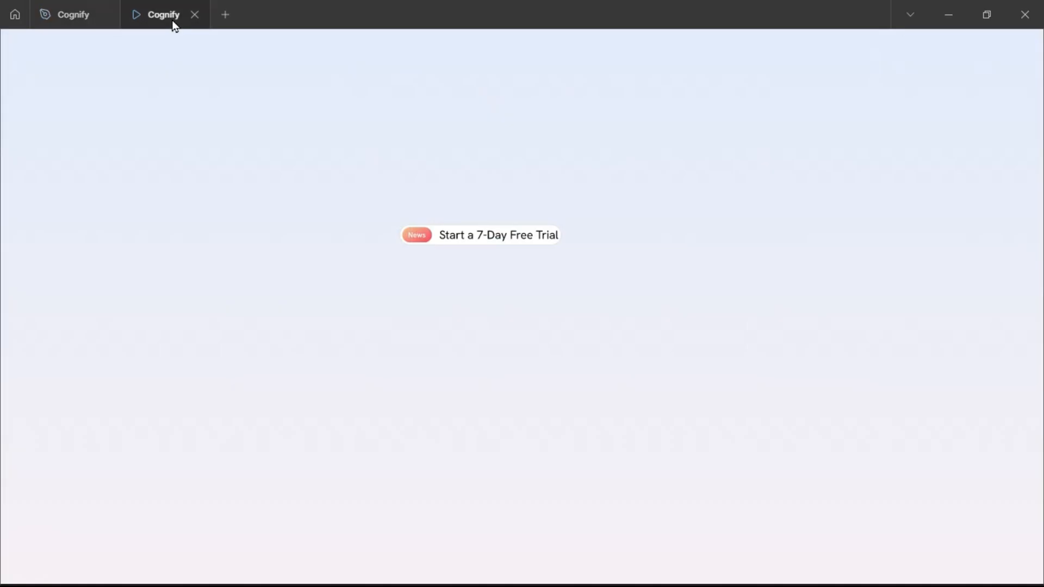
left_click(70, 12)
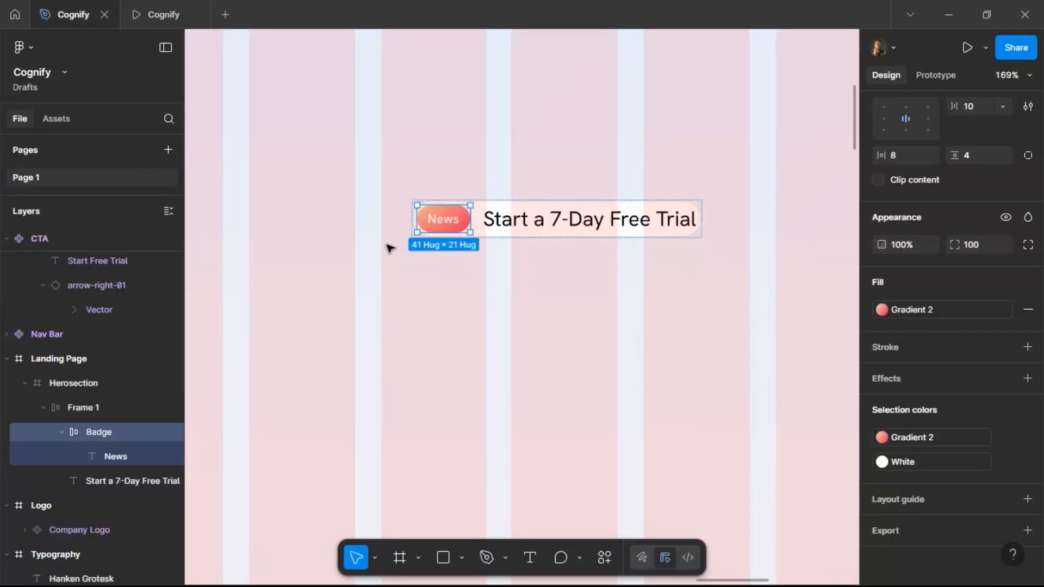
Set the News text's font size to 12 and check it in the preview tab.
left_click(444, 219)
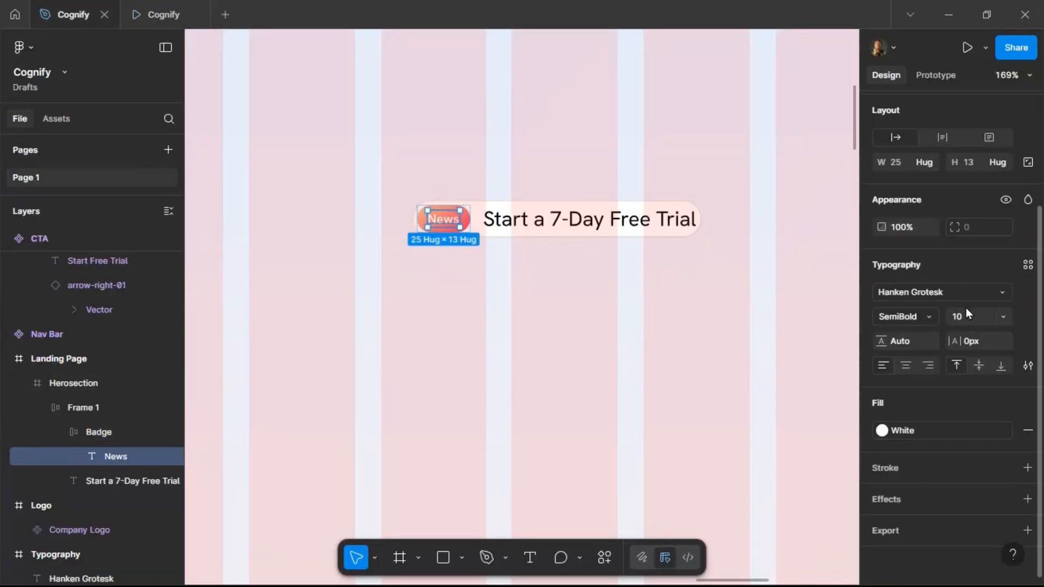
key("Return")
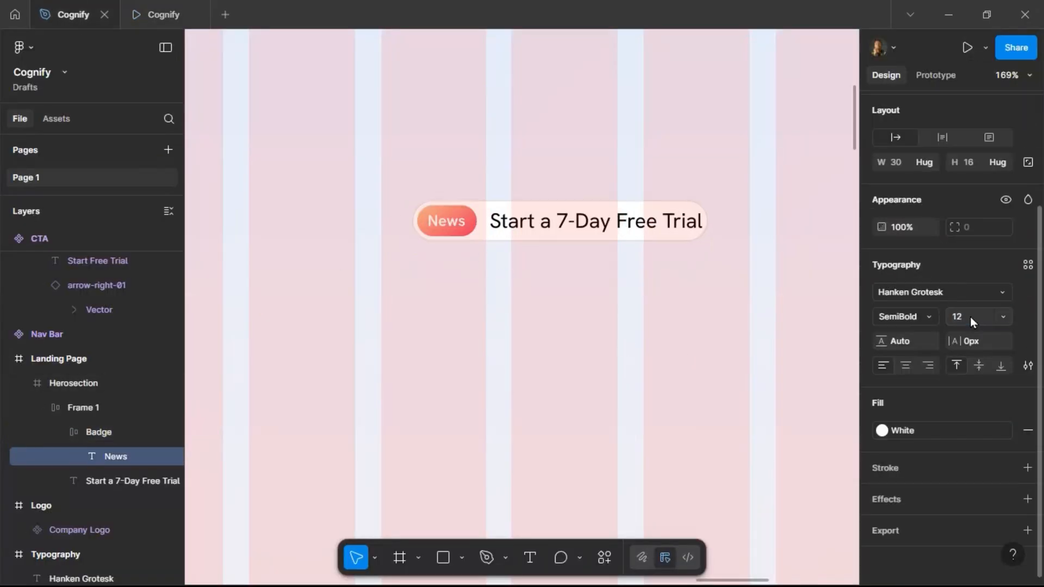
left_click(158, 16)
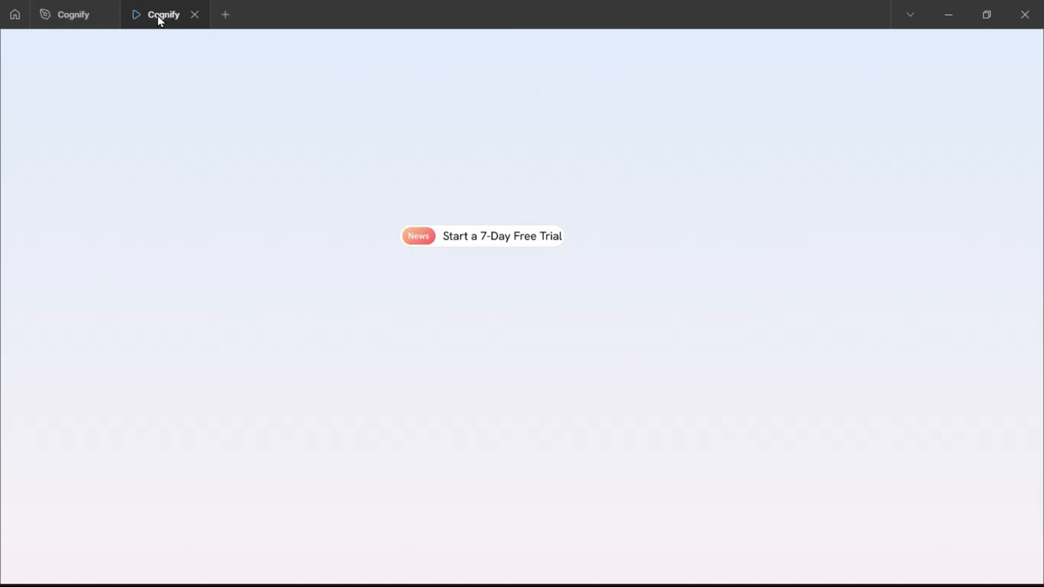
left_click(75, 15)
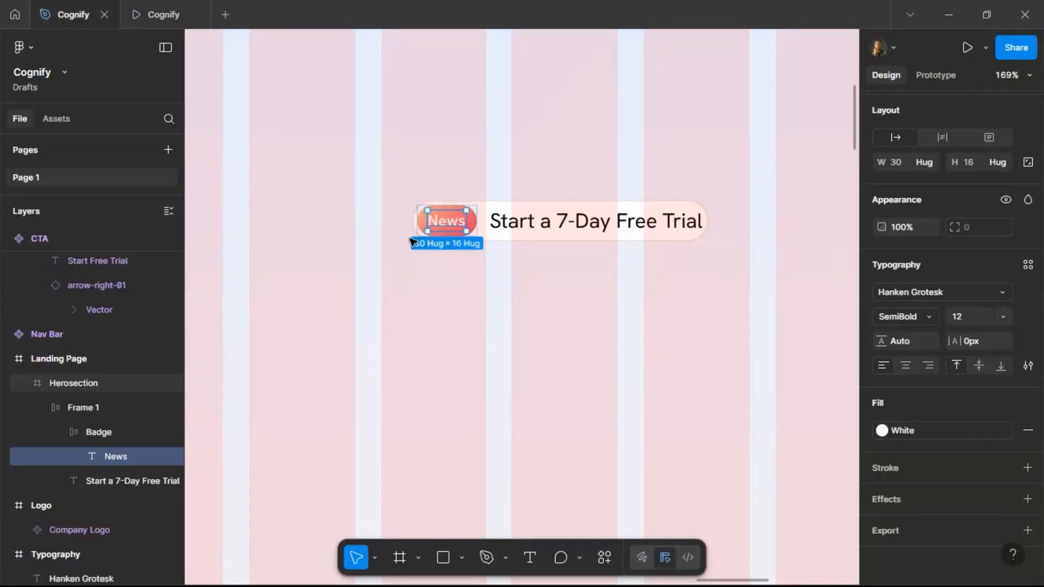
Set the gap between the Badge and the trial text in Frame 1 to 8.
left_click(510, 205)
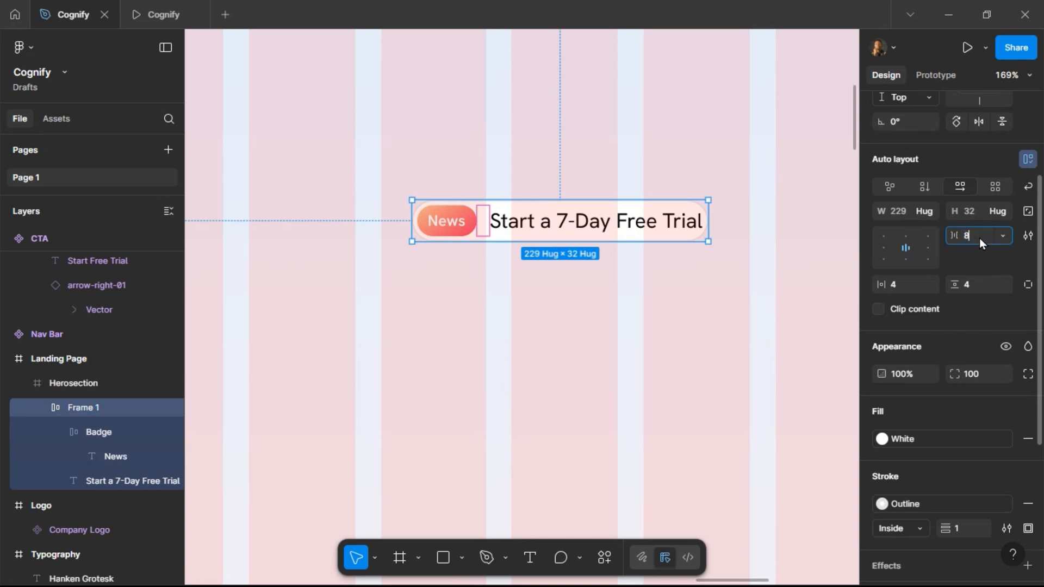
type("8")
key("Return")
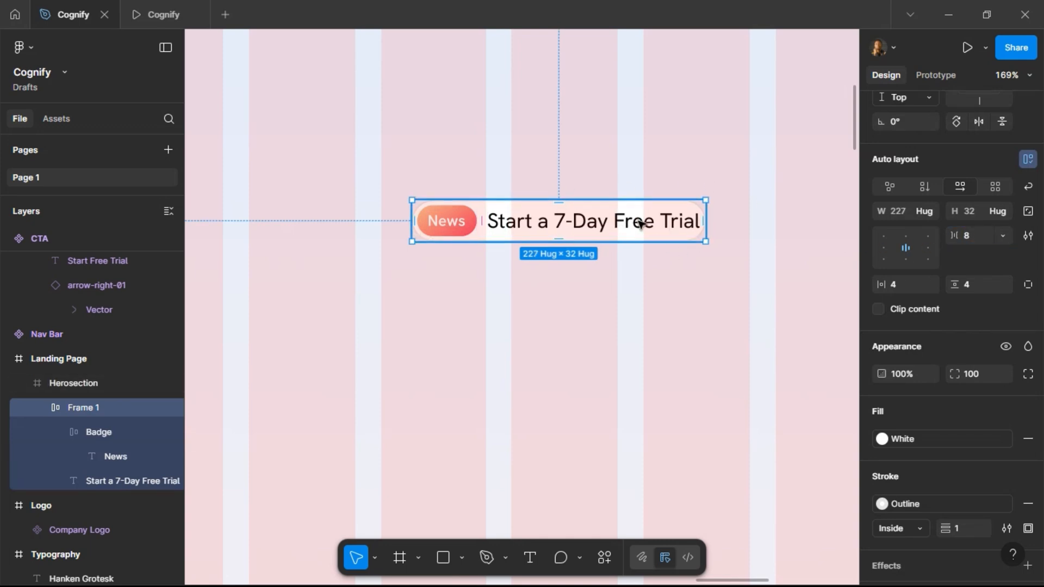
Add the arrow-right-01 icon after the trial text in Frame 1 by duplicating the text and pasting the icon to replace it.
scroll(728, 197, "down", 5, "ctrl")
scroll(772, 179, "down", 5, "ctrl")
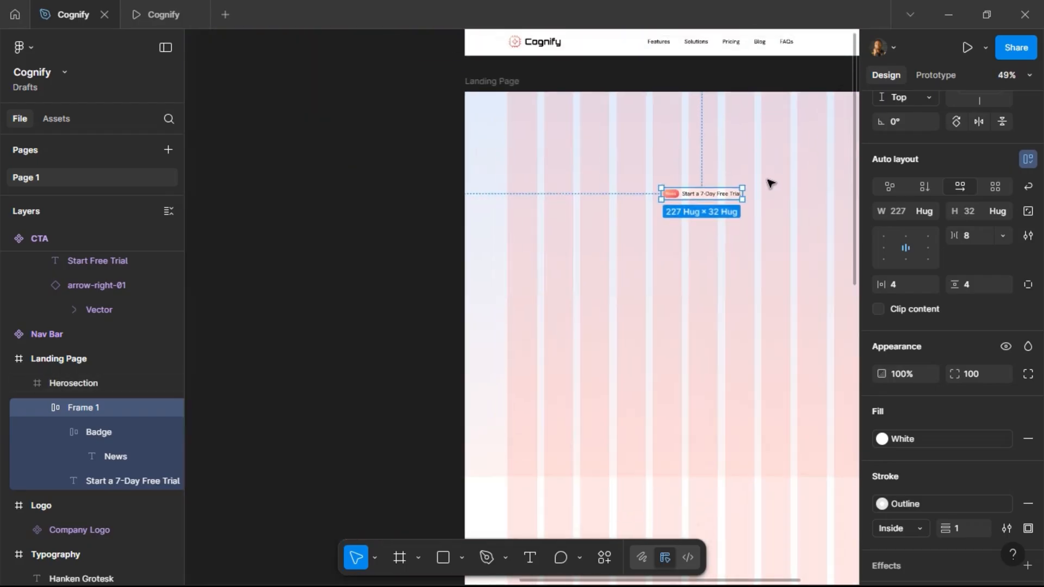
scroll(617, 205, "left", 10)
scroll(445, 233, "left", 3)
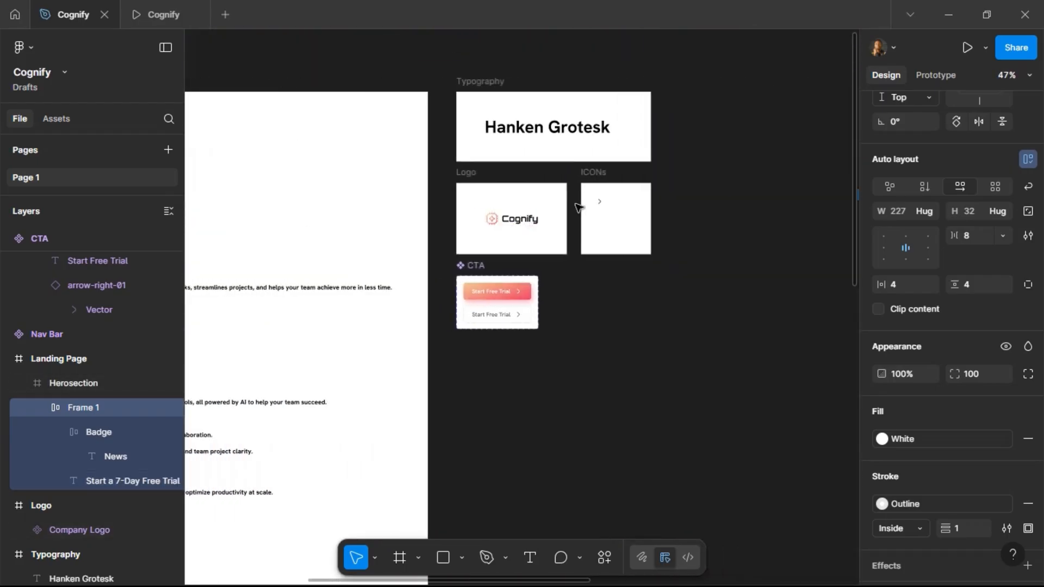
left_click(603, 203)
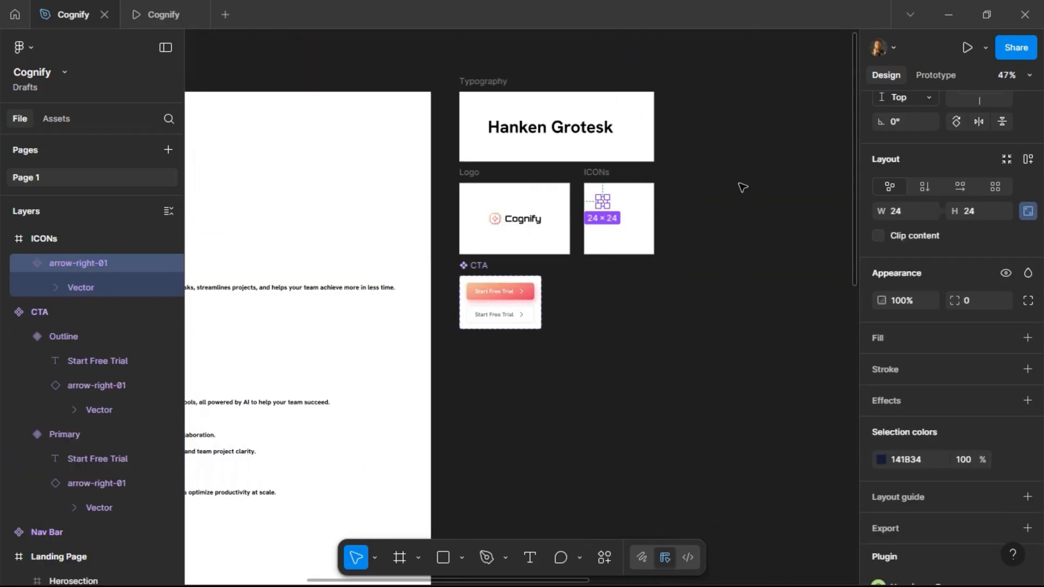
scroll(742, 187, "right", 10)
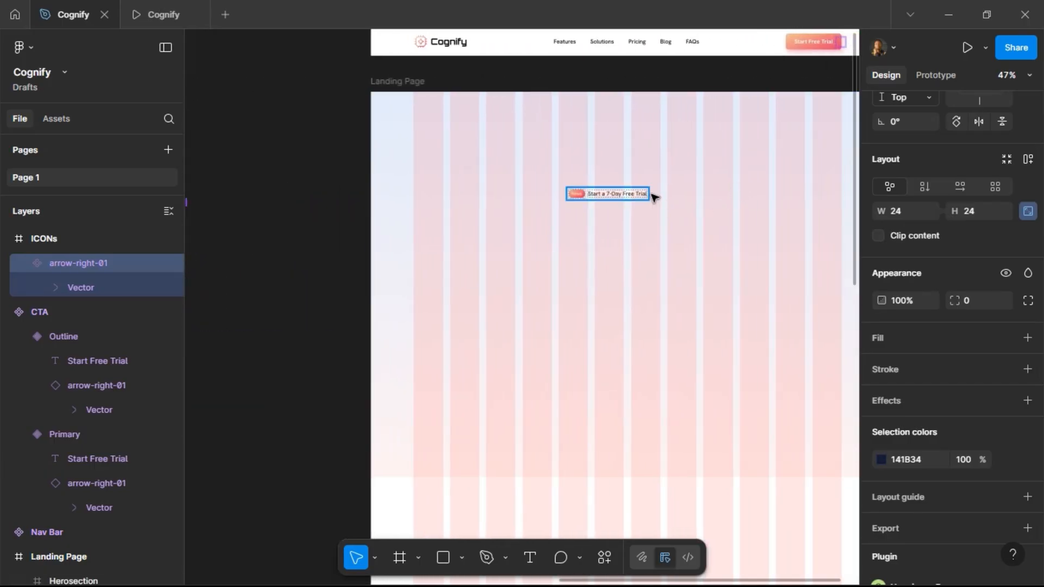
scroll(654, 196, "up", 5, "ctrl")
left_click(611, 196)
left_click(611, 195)
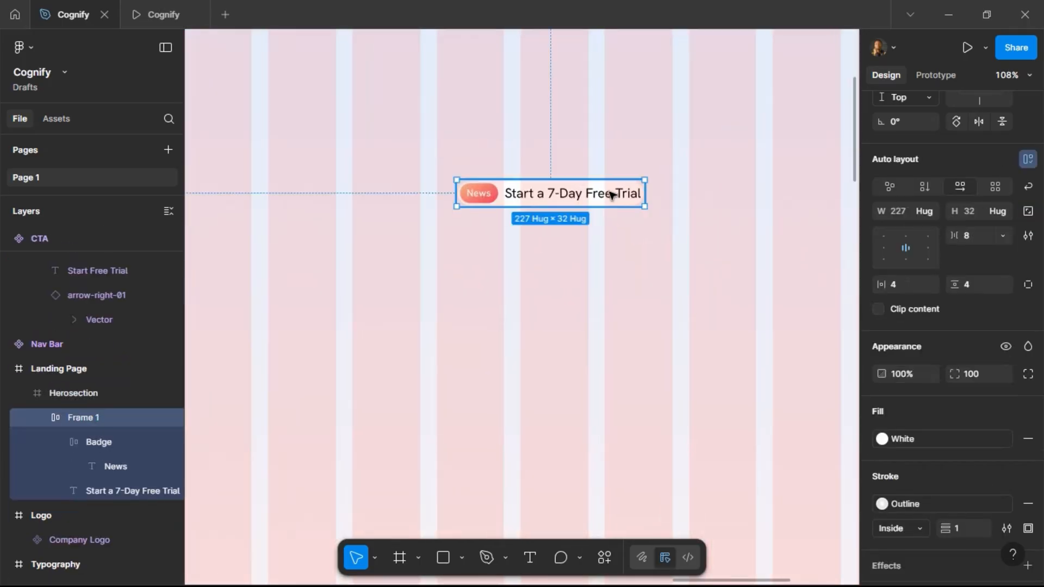
left_click(611, 195)
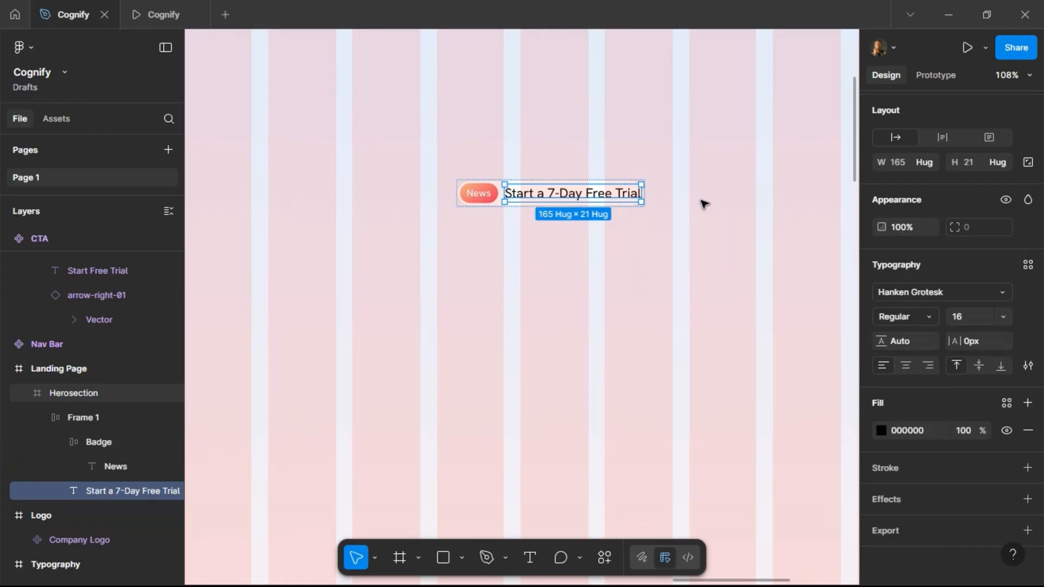
key("ctrl+d")
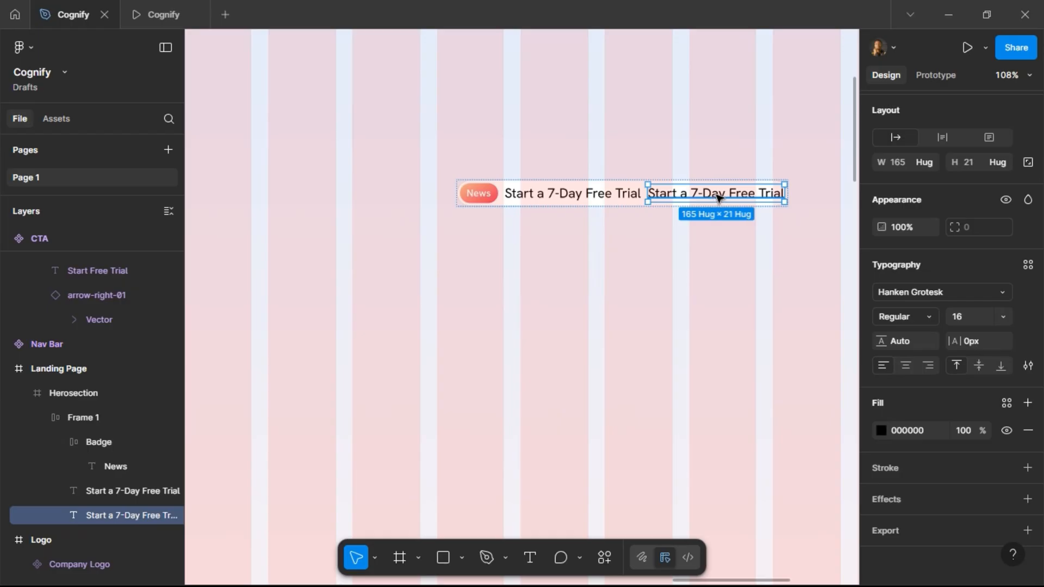
right_click(717, 200)
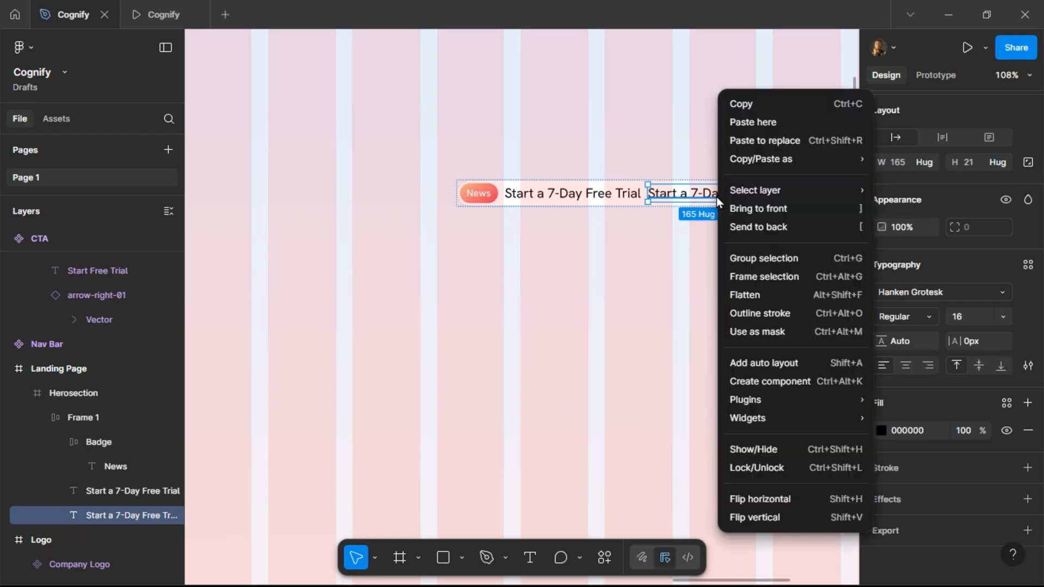
left_click(739, 142)
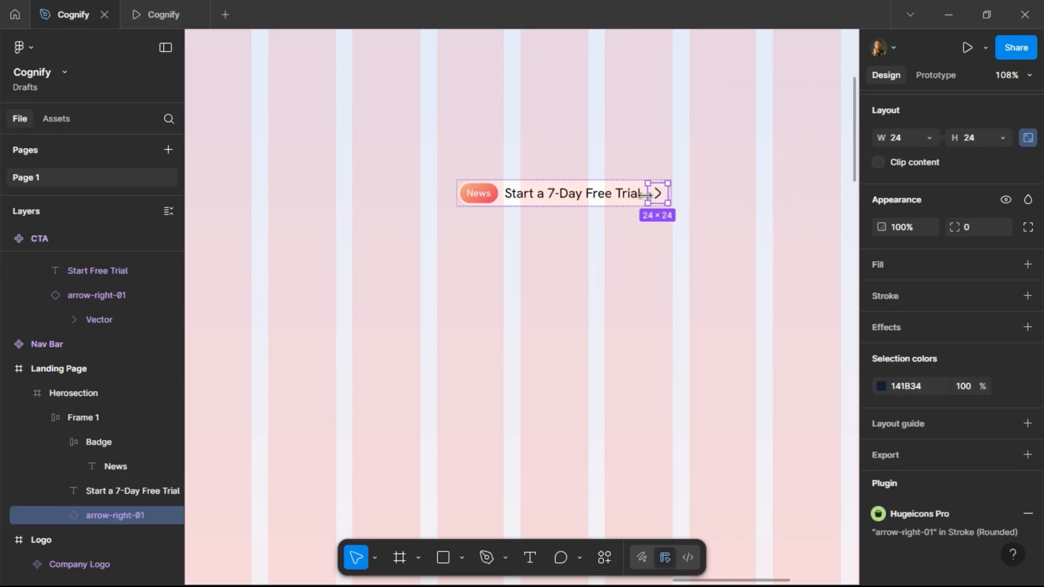
Check the arrow icon's placement in Frame 1 on the canvas and in the prototype preview tab.
scroll(649, 198, "left", 15)
scroll(648, 198, "left", 8)
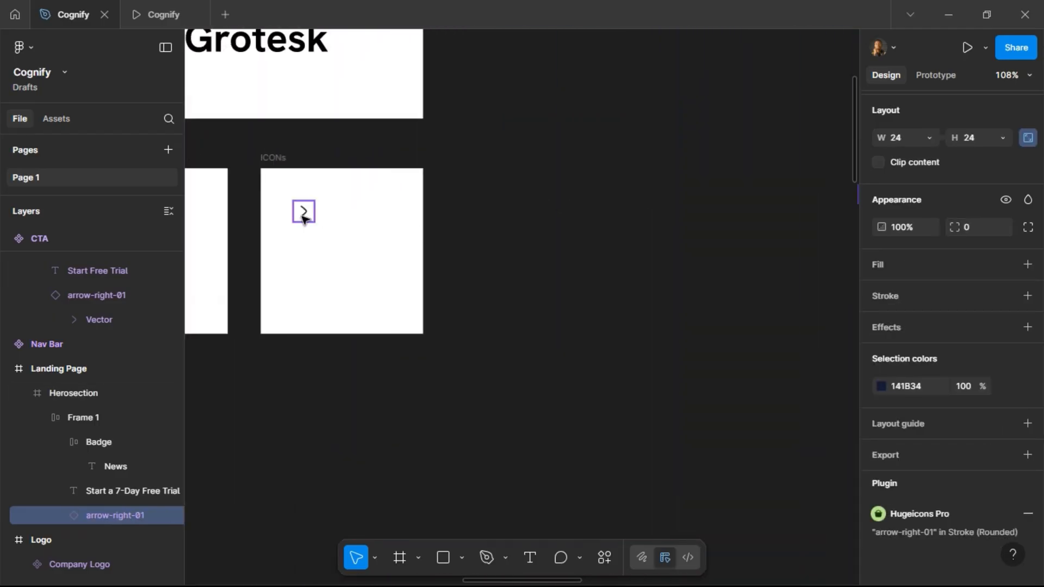
scroll(600, 195, "right", 20)
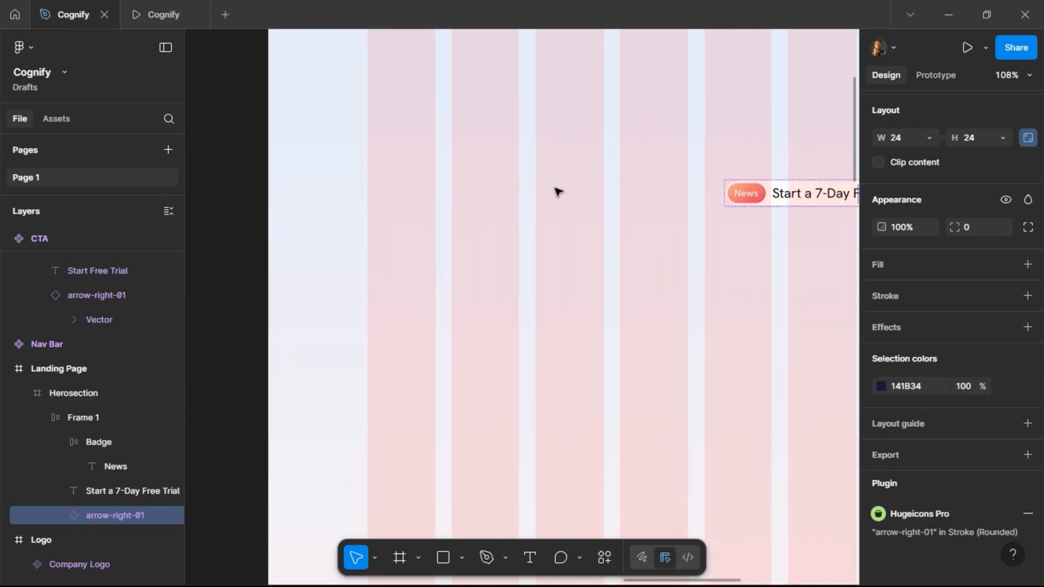
scroll(556, 190, "right", 1)
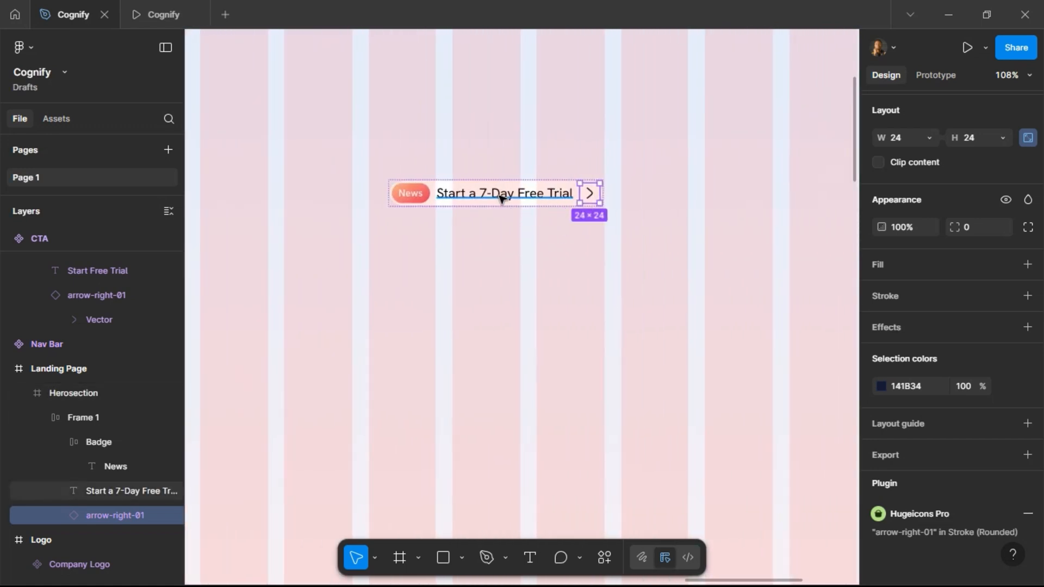
right_click(597, 198)
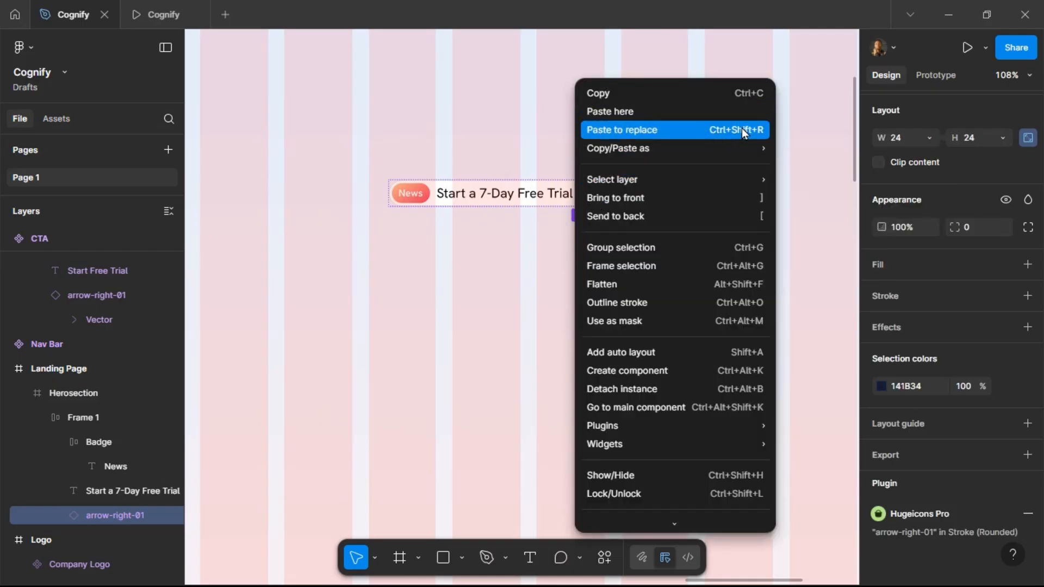
left_click(545, 181)
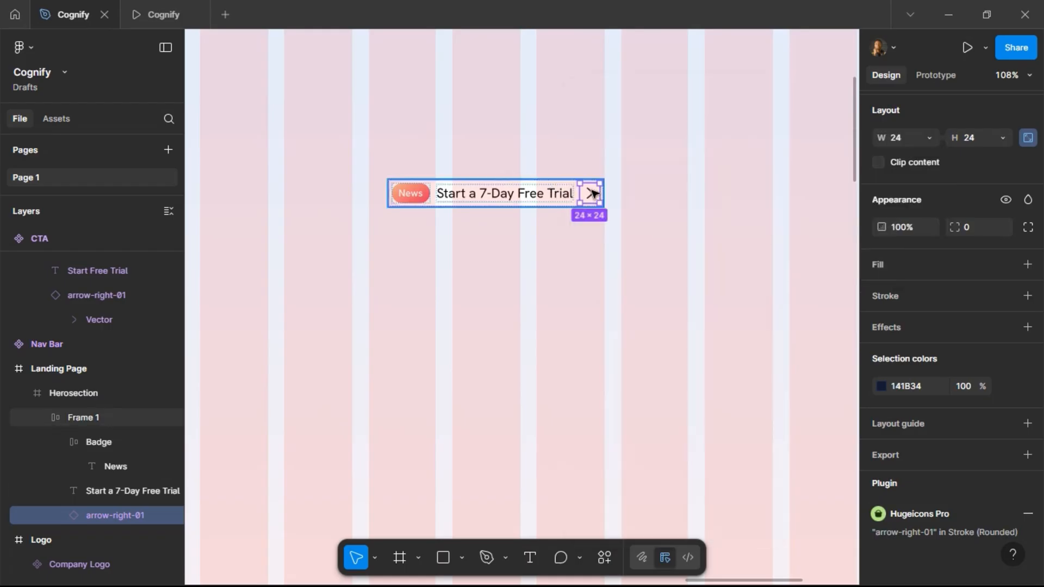
left_click(548, 183)
left_click(161, 18)
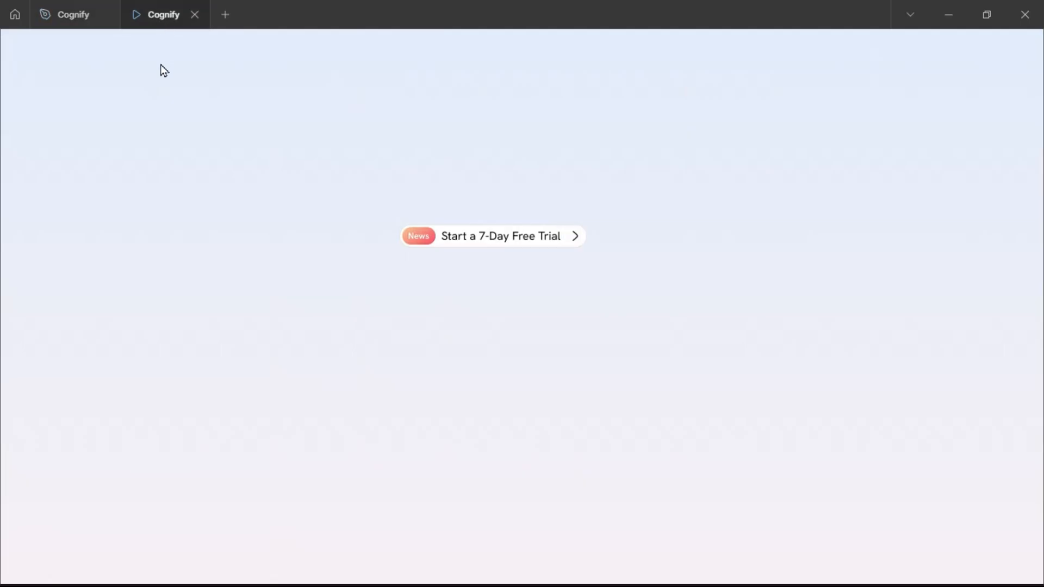
left_click(70, 15)
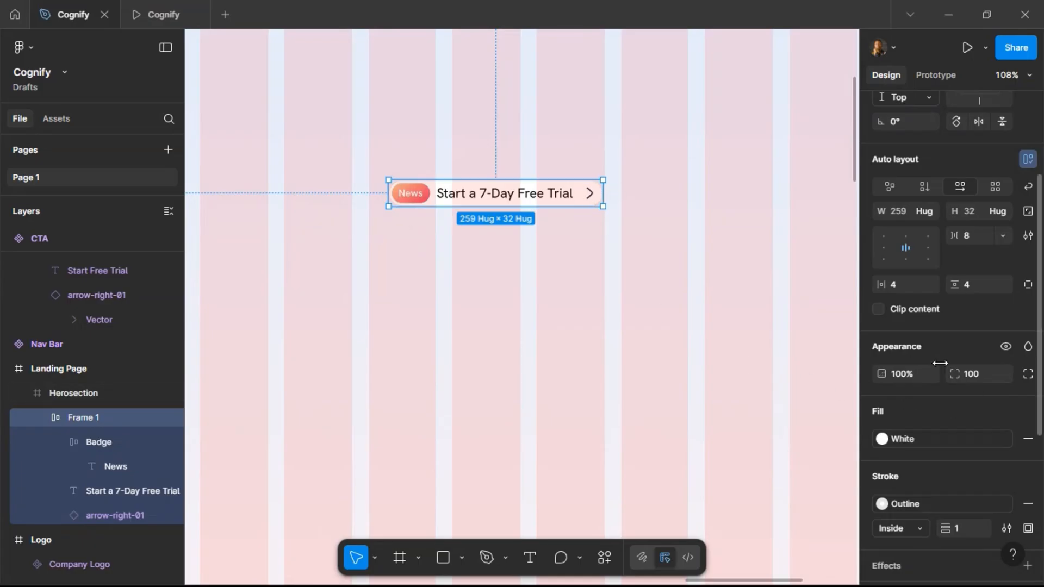
Set Frame 1's right padding to 8 and check the result in the preview tab.
left_click(1027, 285)
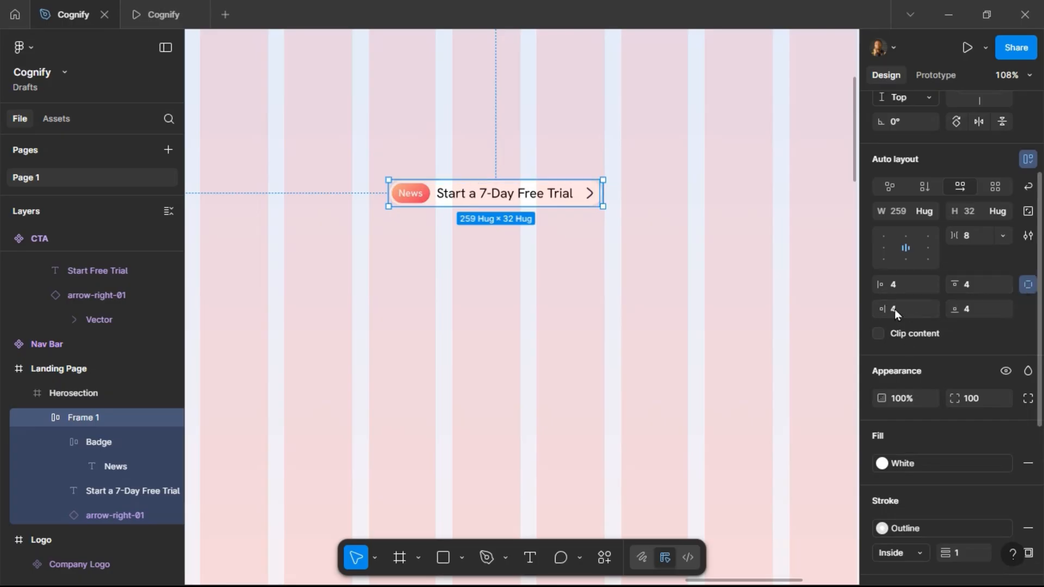
type("8")
key("Return")
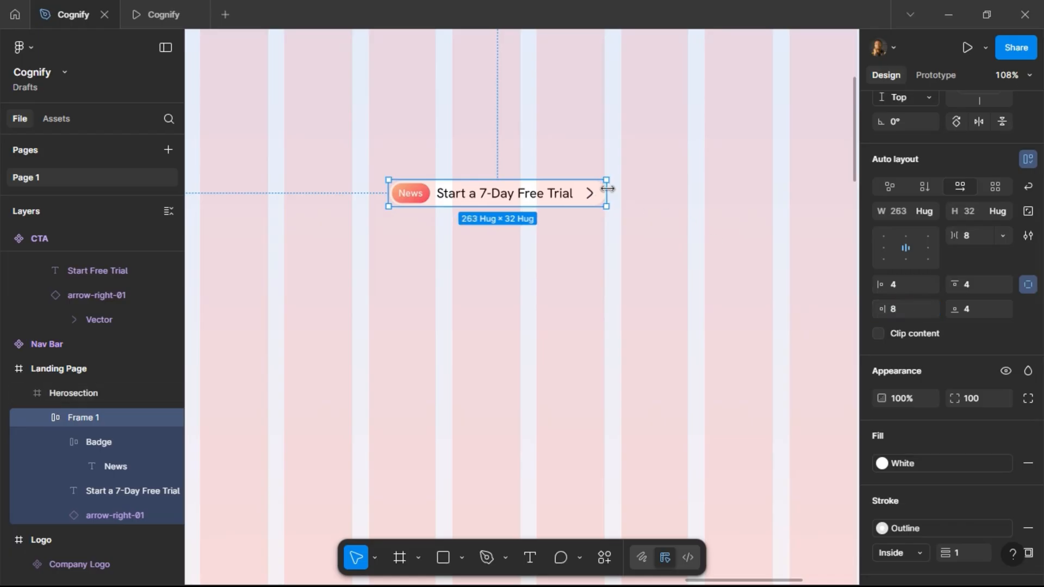
left_click(161, 16)
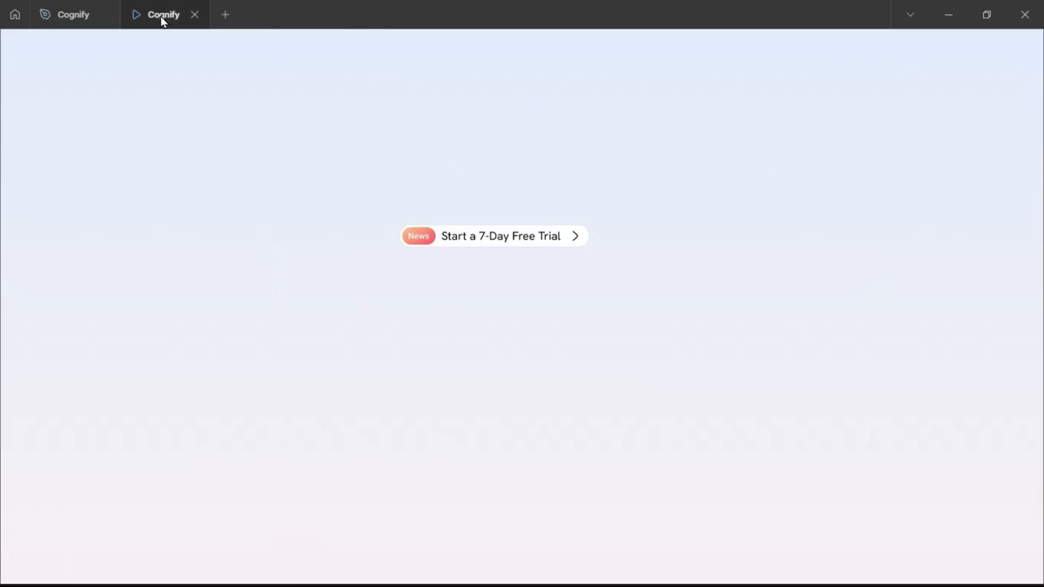
left_click(66, 5)
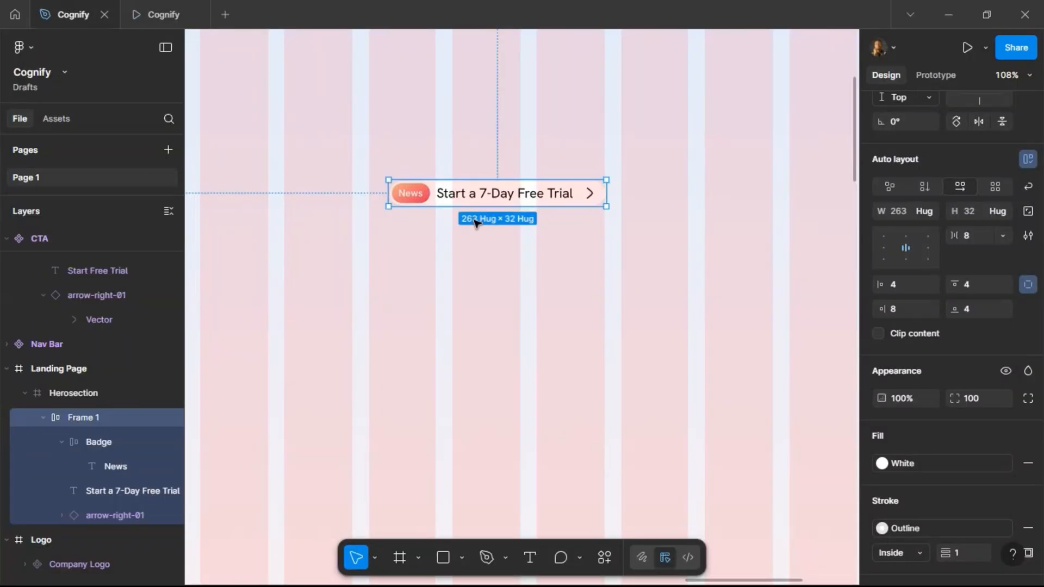
Center Frame 1 horizontally within the Herosection.
scroll(687, 177, "down", 3)
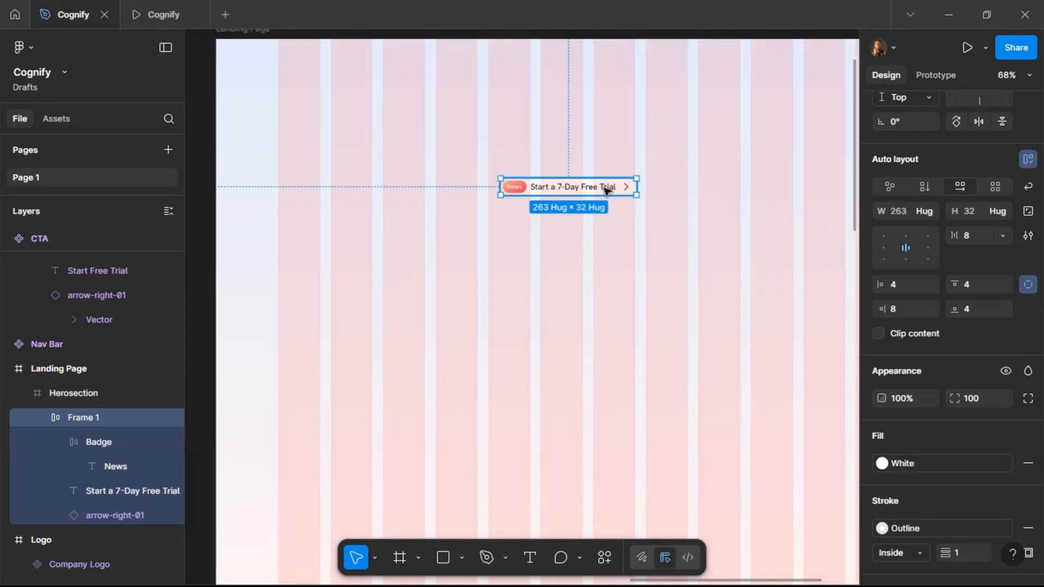
double_click(606, 189)
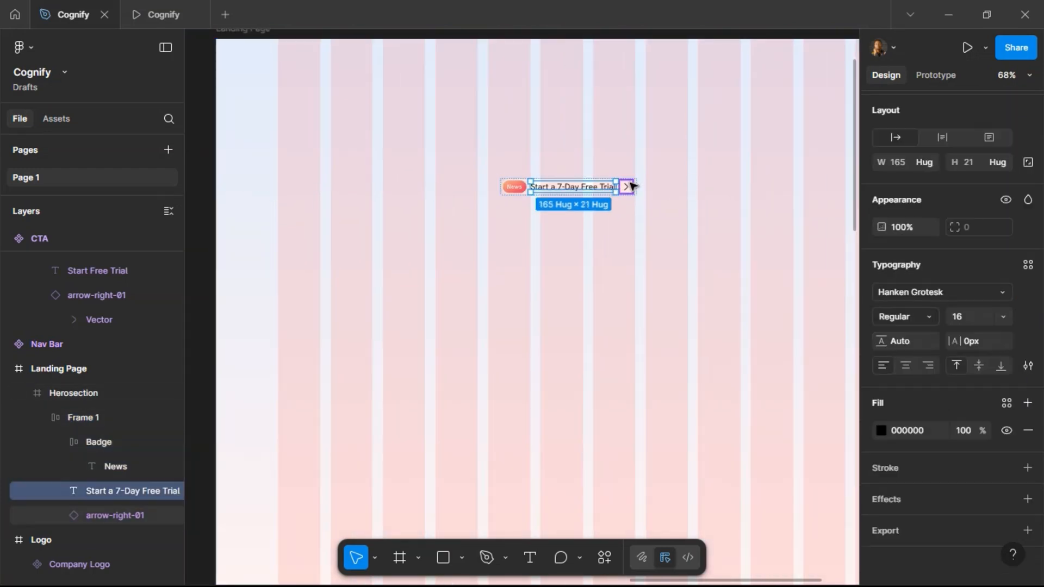
key("Escape")
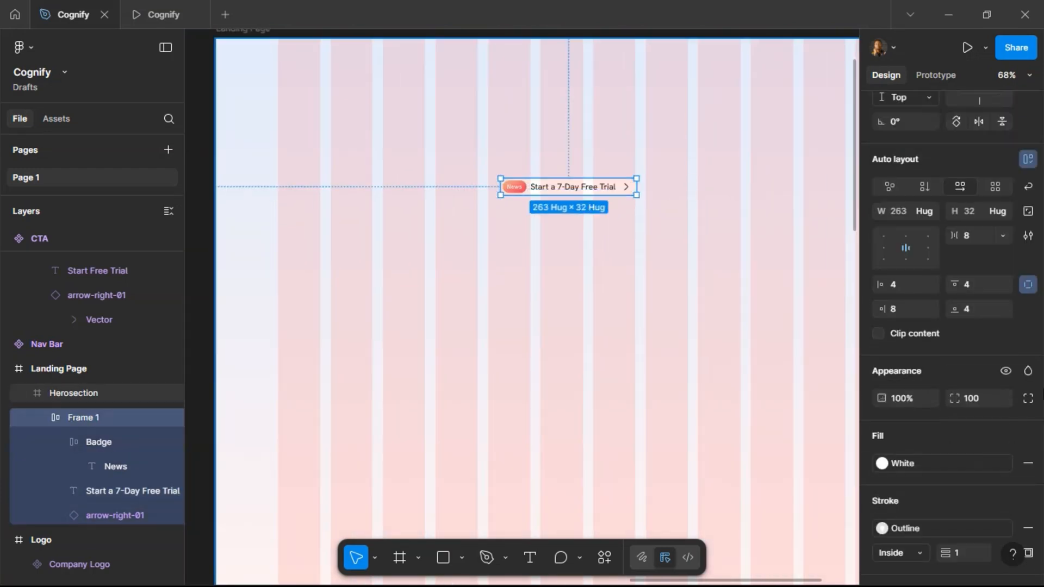
left_click(1028, 284)
scroll(668, 150, "down", 3)
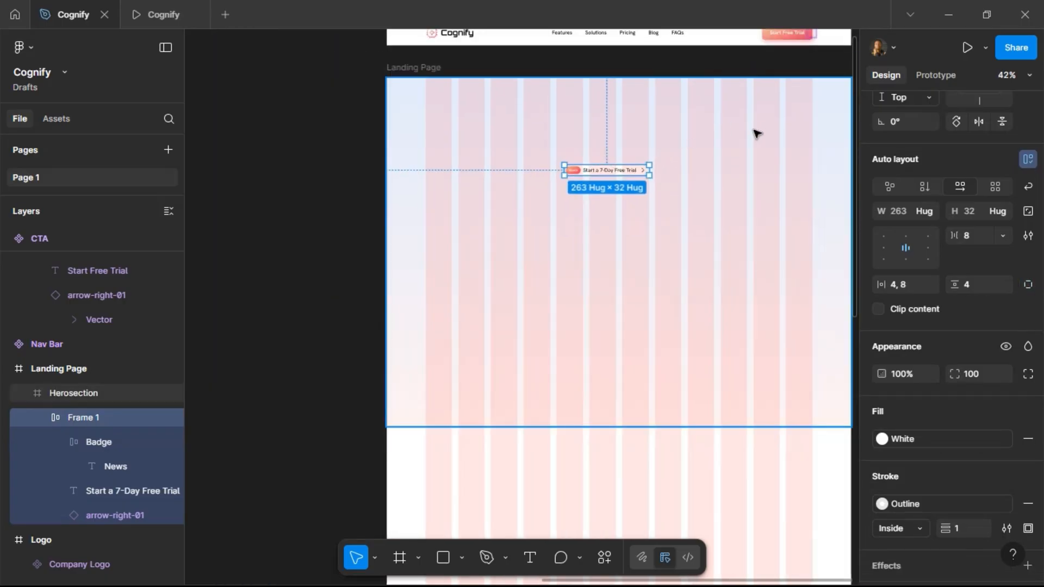
scroll(899, 187, "up", 3)
left_click(904, 175)
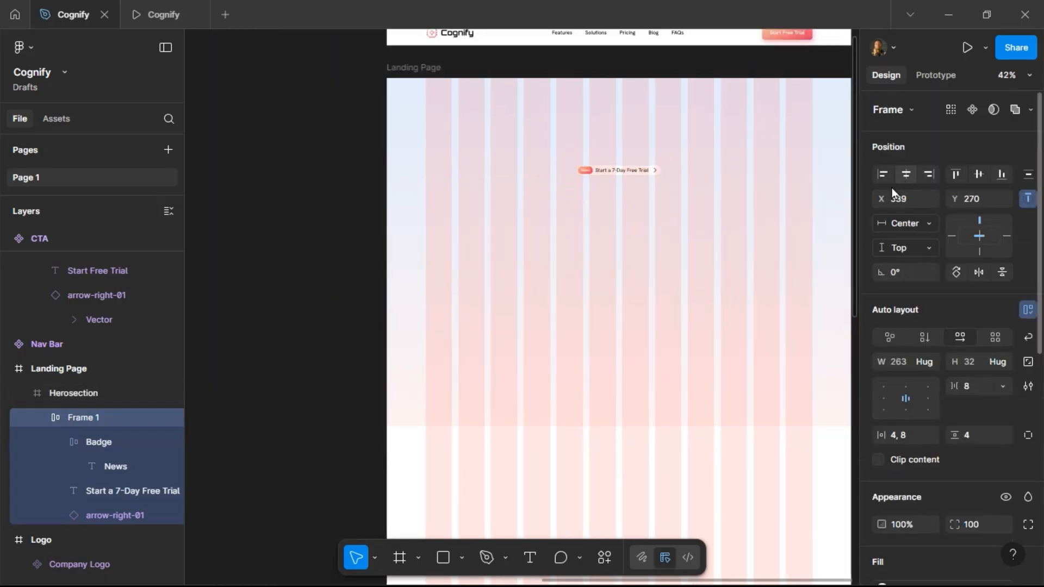
Move Frame 1 out of the Herosection onto the canvas next to the CTA component.
scroll(728, 170, "up", 2)
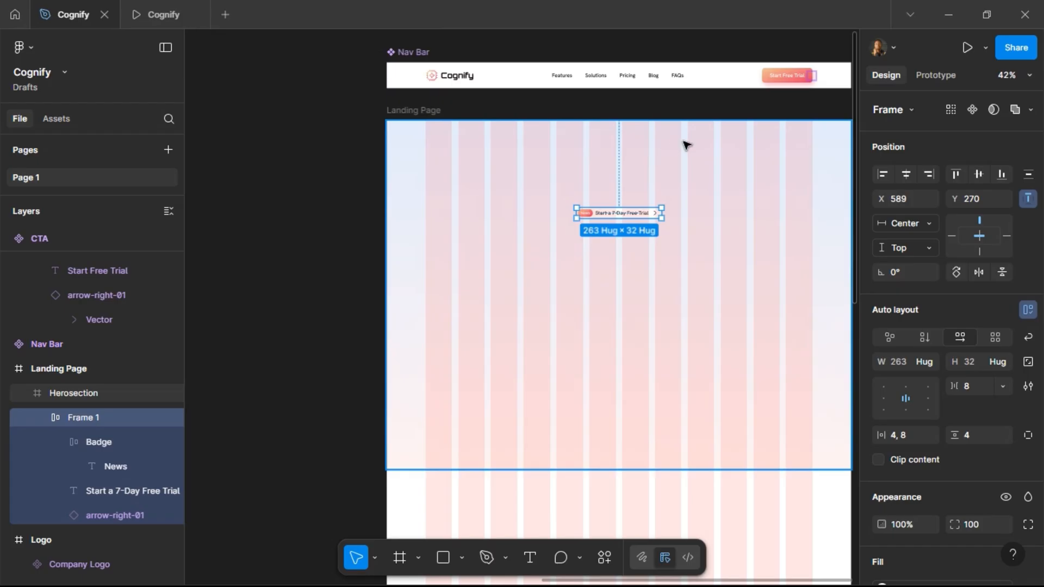
scroll(686, 145, "up", 1)
scroll(686, 145, "up", 3)
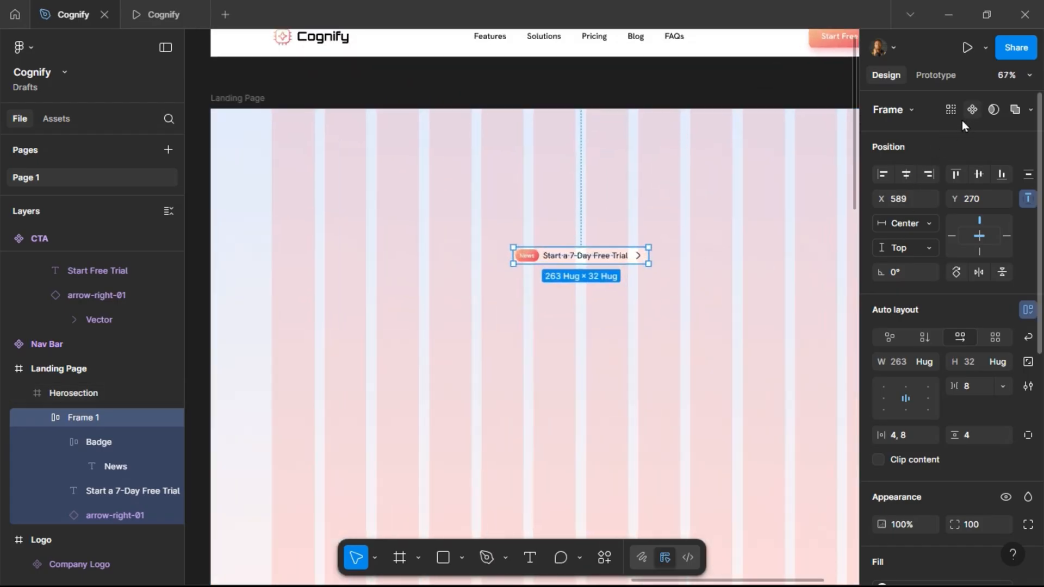
scroll(740, 235, "down", 5)
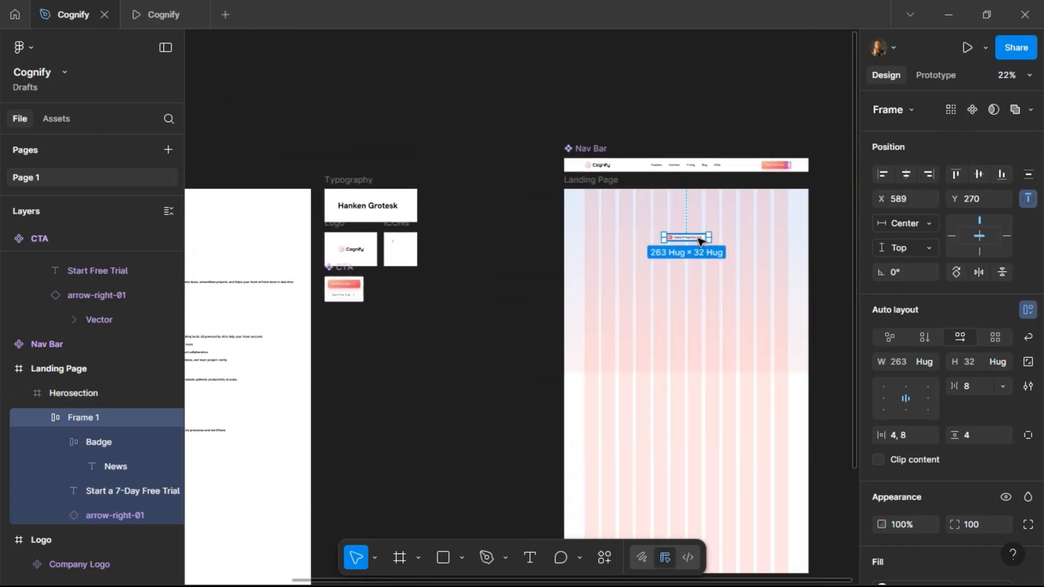
left_click_drag(407, 285, 405, 284)
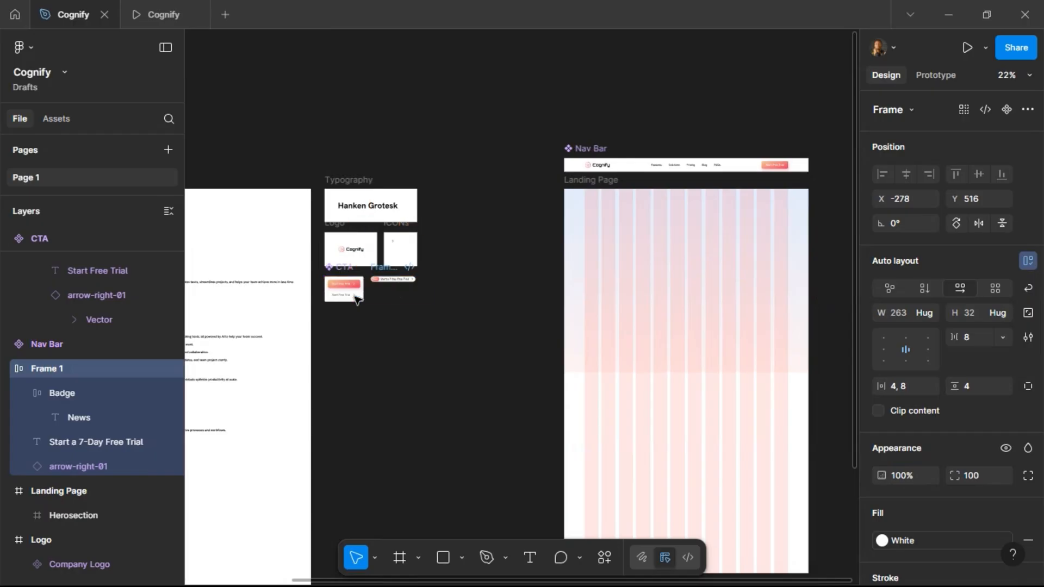
Rename Frame 1 as Tagline and turn it into a component.
scroll(366, 299, "up", 6)
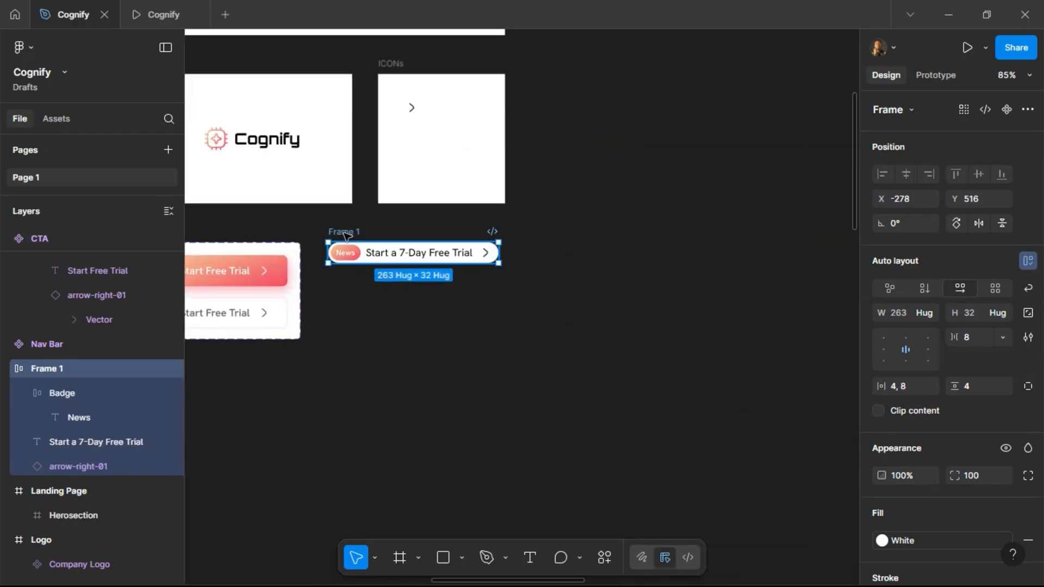
double_click(345, 233)
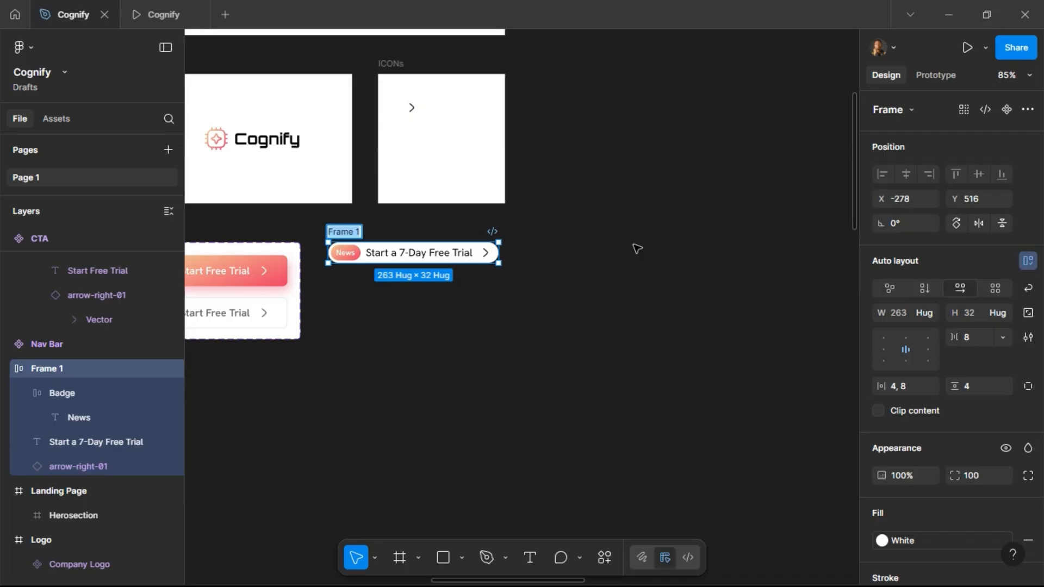
type("Tagline")
key("Return")
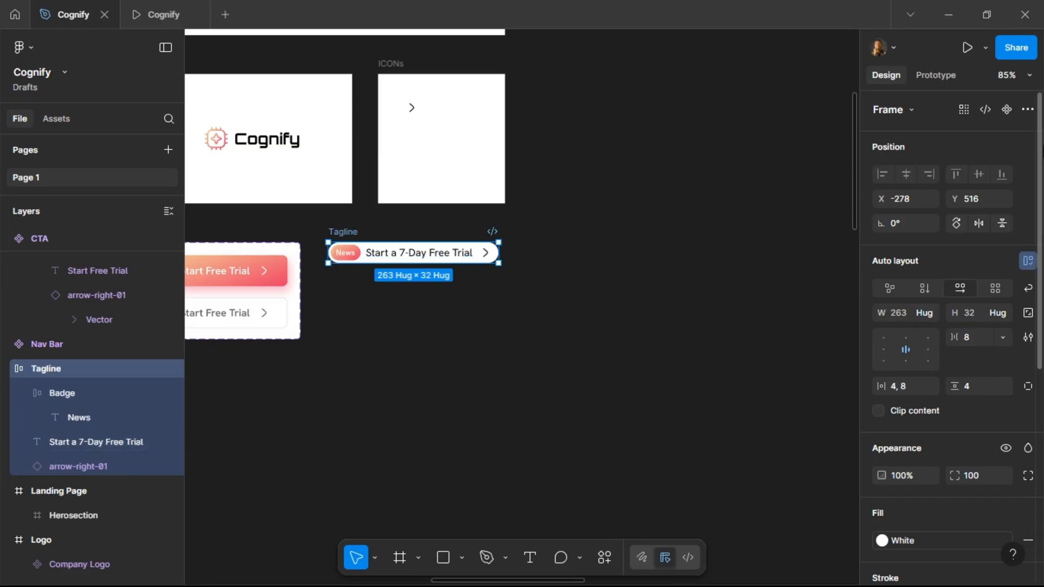
left_click(1007, 109)
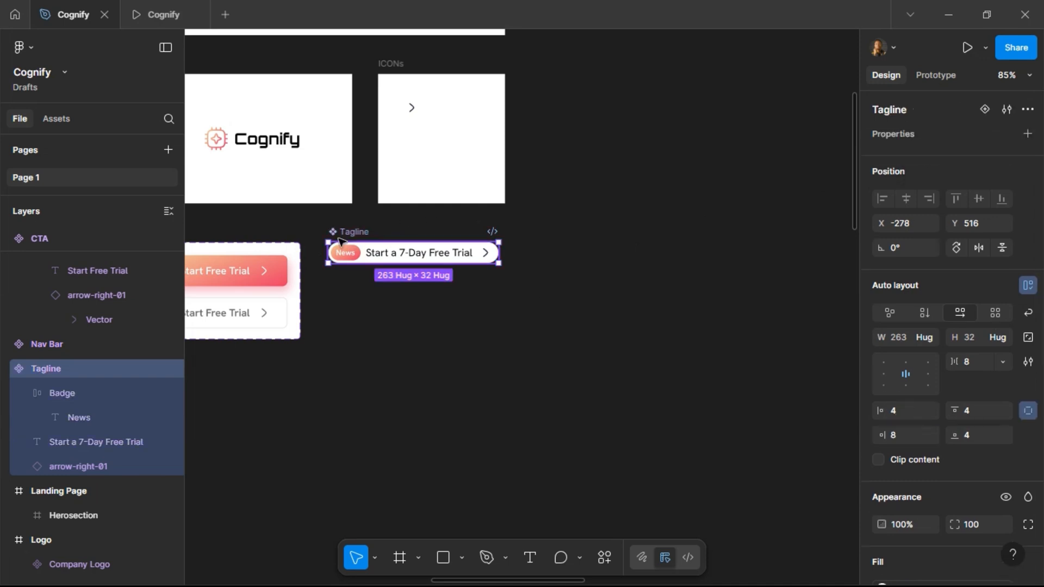
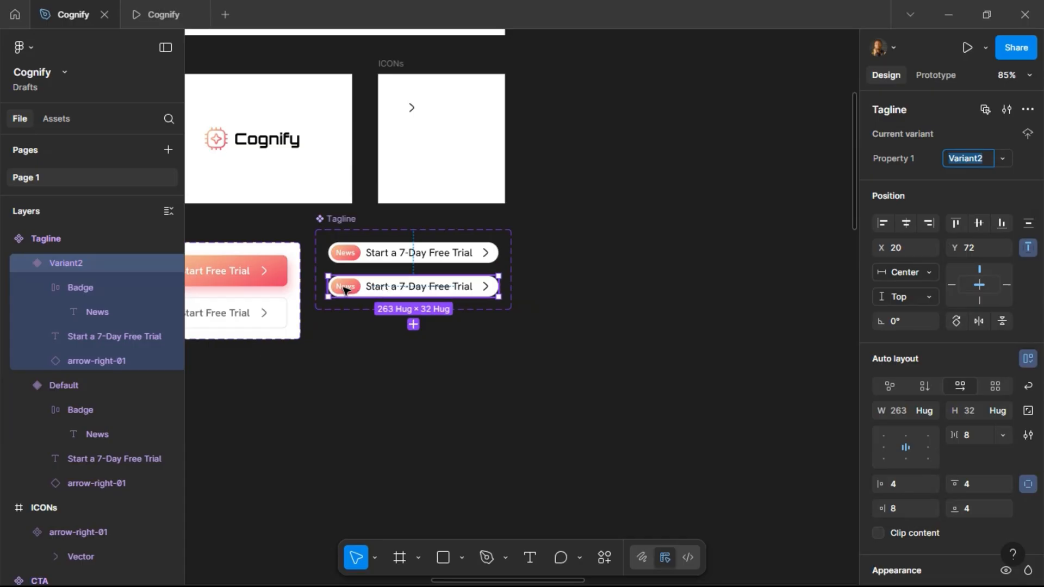
Change the second variant's tagline text to "Section Name".
scroll(321, 289, "up", 2)
scroll(337, 288, "up", 3)
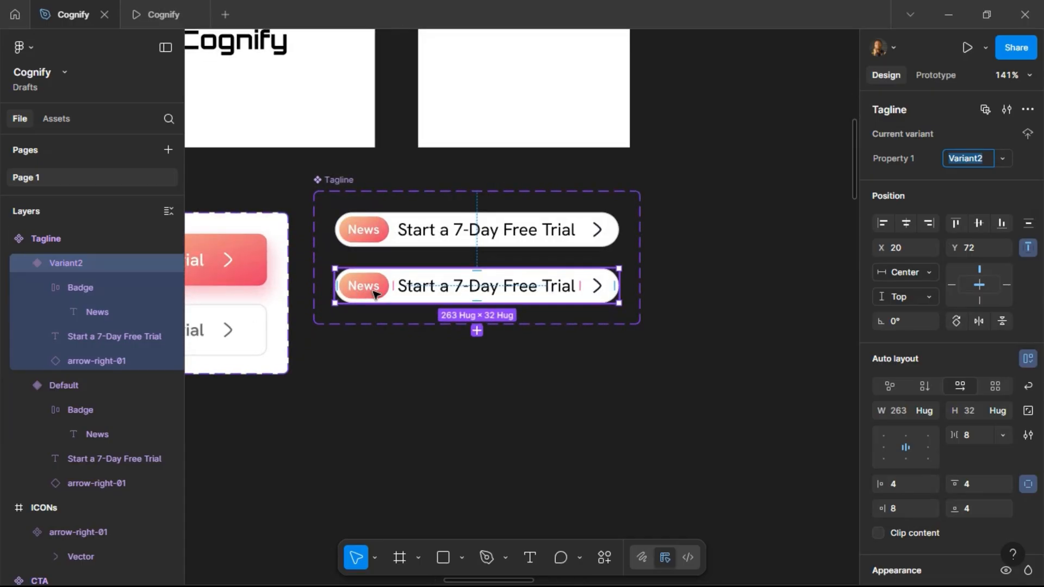
double_click(466, 291)
type("Section")
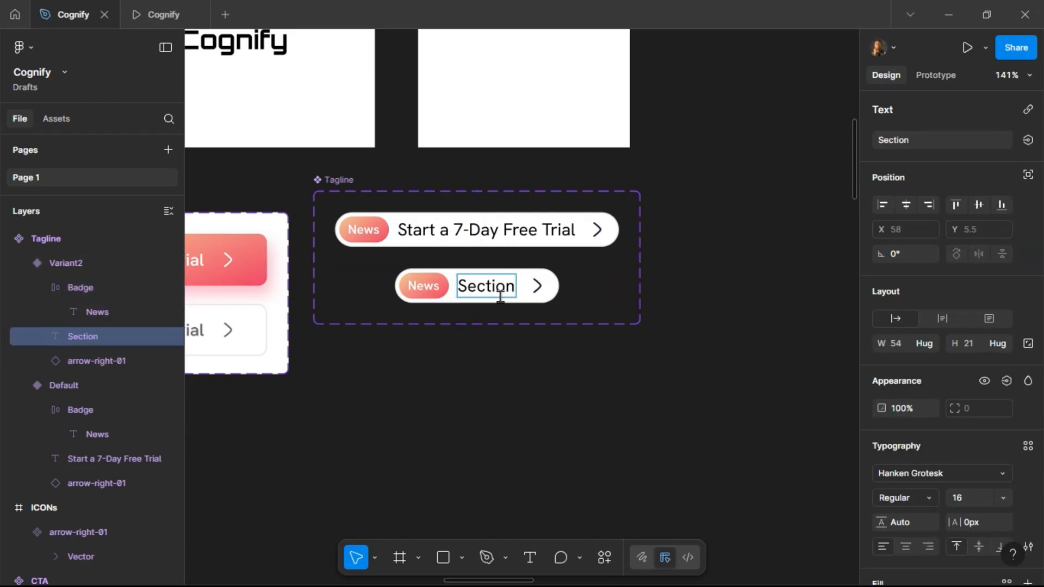
type(" Name")
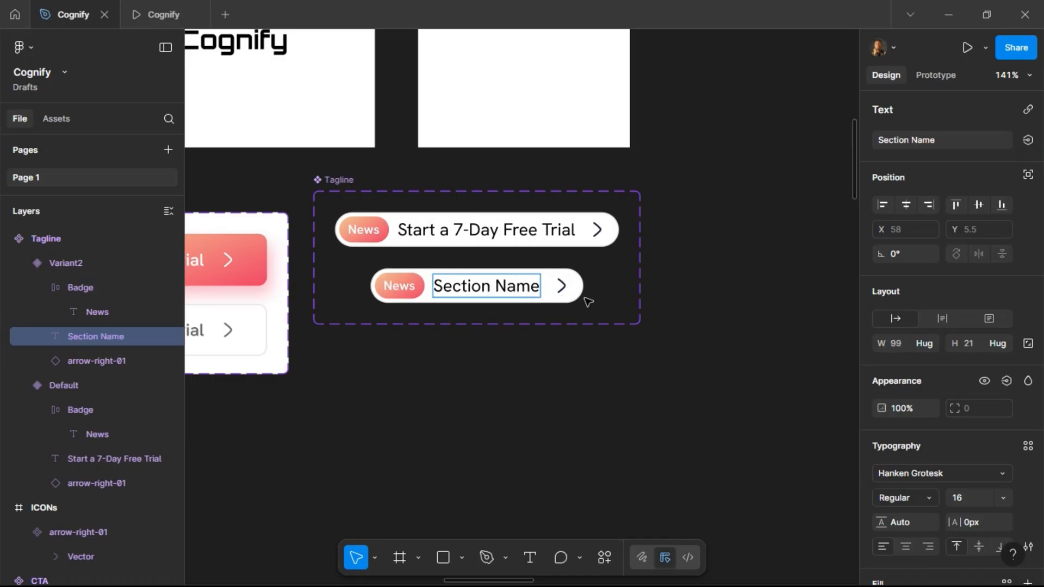
key("Escape")
Hide the arrow icon in the second variant.
left_click(561, 287)
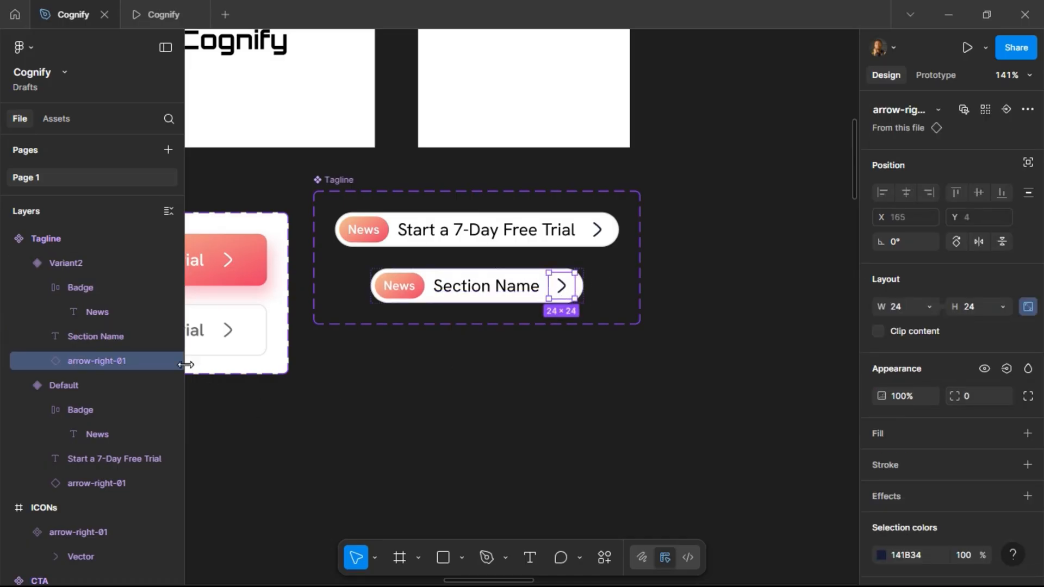
left_click(169, 361)
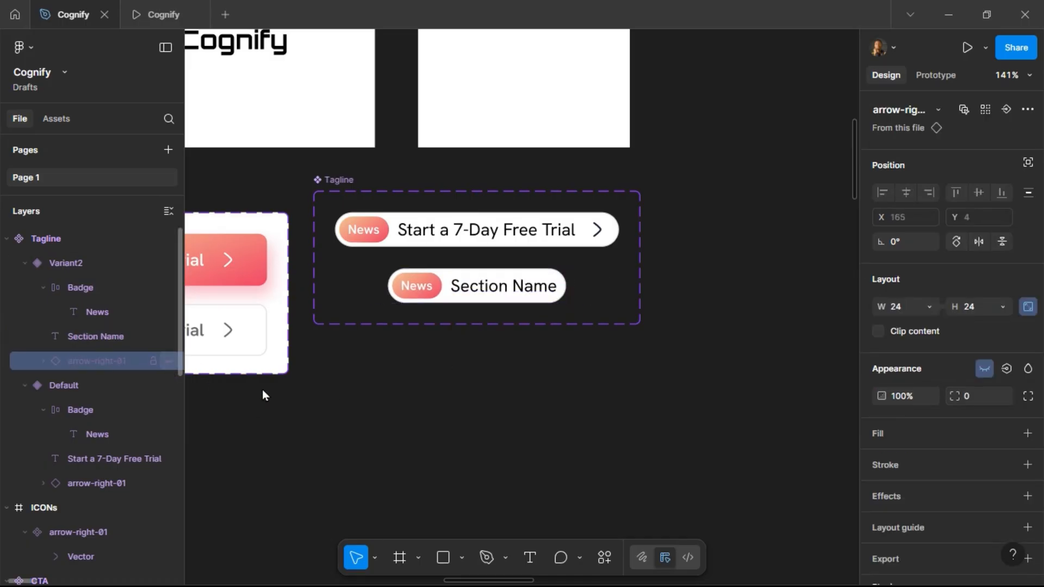
left_click(486, 273)
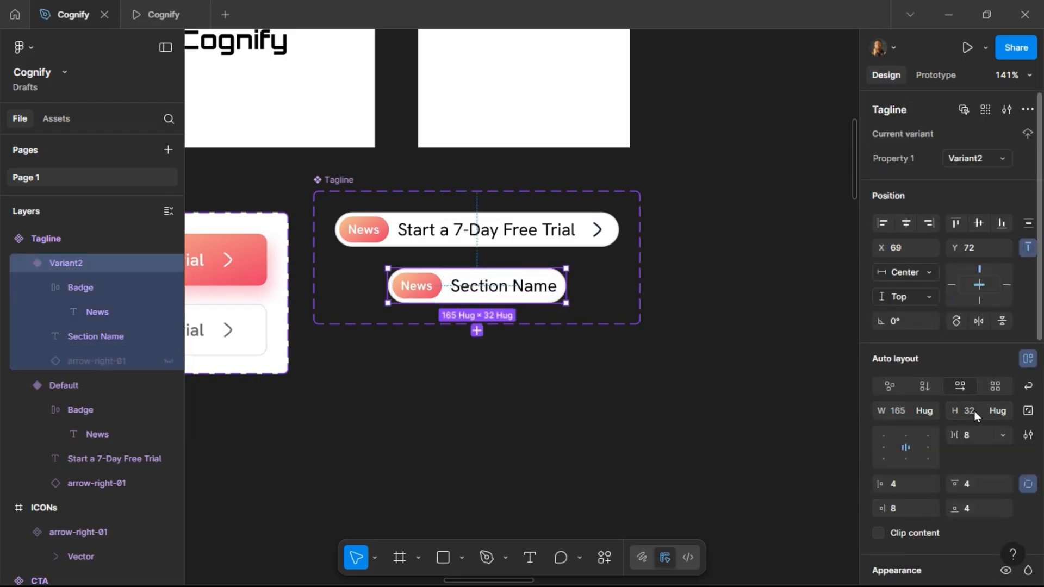
Set the second variant's right padding to 12.
left_click(905, 507)
type("12")
key("Return")
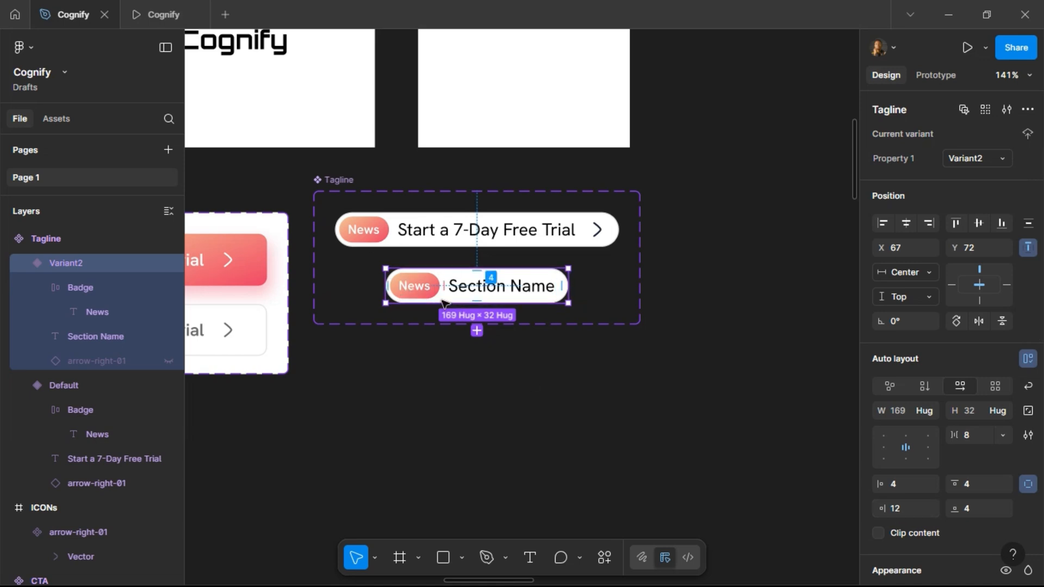
Move the second variant left inside the component set to X 20.
scroll(465, 294, "left", 3)
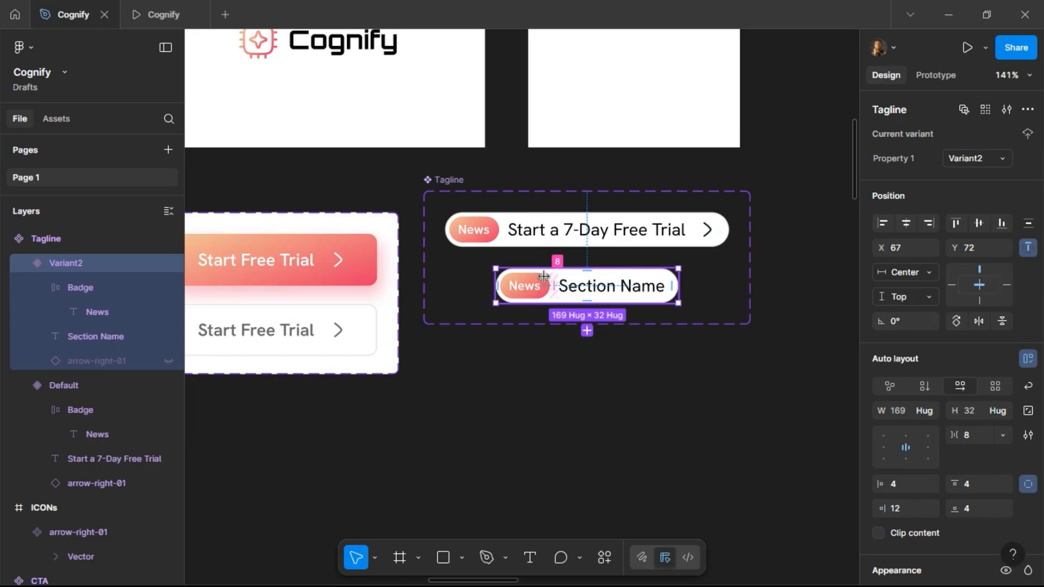
key("shift+Left")
key("shift+Left")
key("shift+Left")
key("shift+Left")
key("shift+Left")
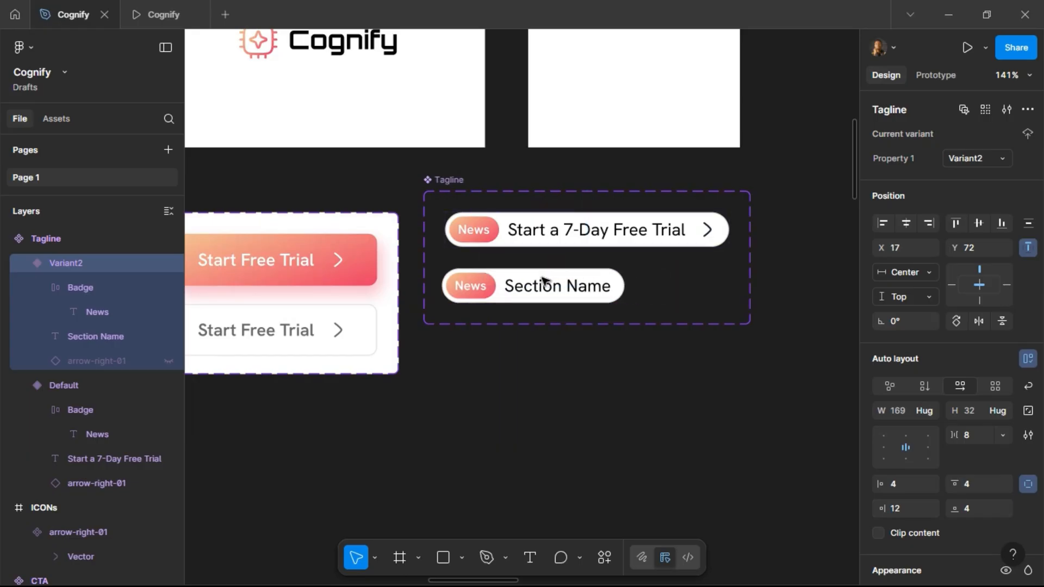
key("alt")
key("Right")
key("Right")
key("Right")
scroll(586, 195, "down", 1)
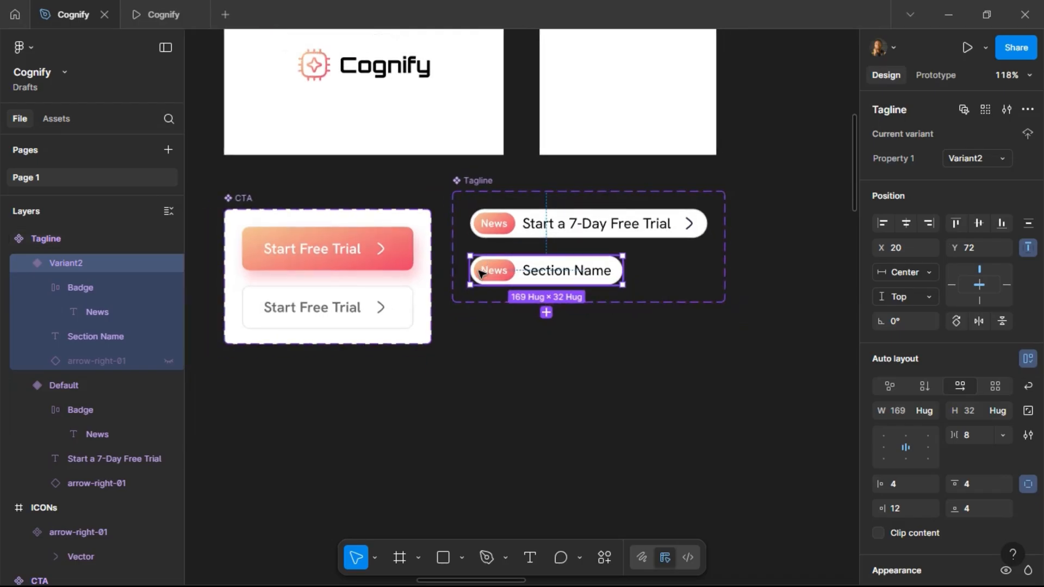
Replace the News label in the second variant's badge with the ai-chip icon and size it 16 × 16.
double_click(327, 75)
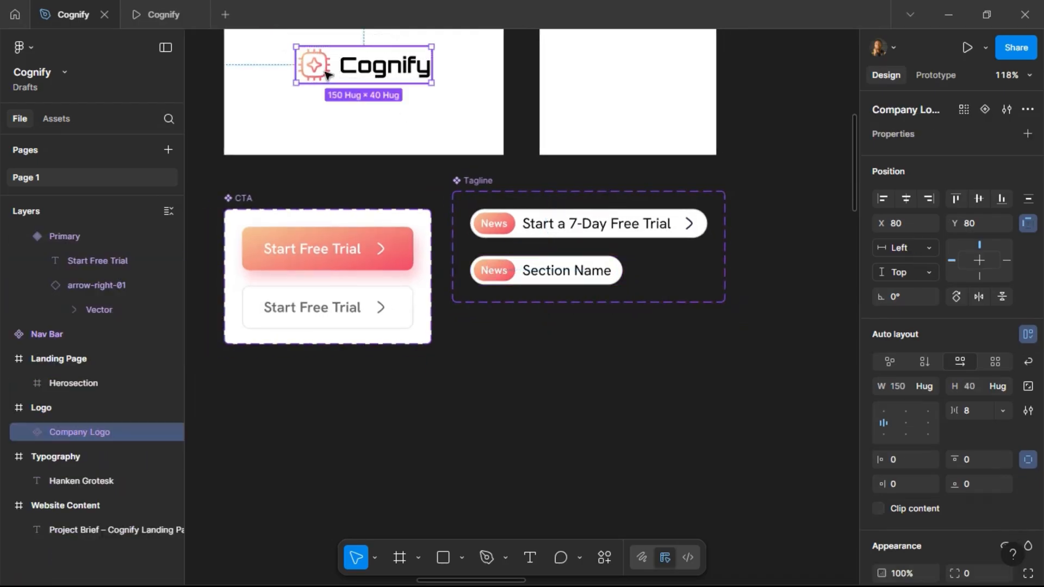
scroll(544, 281, "up", 5)
left_click(508, 267)
double_click(508, 252)
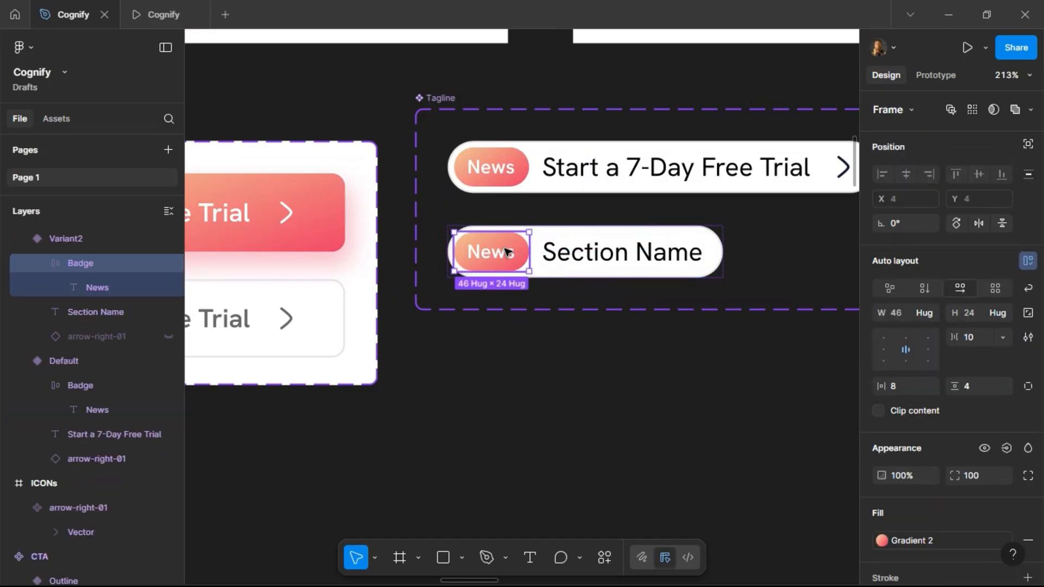
double_click(507, 253)
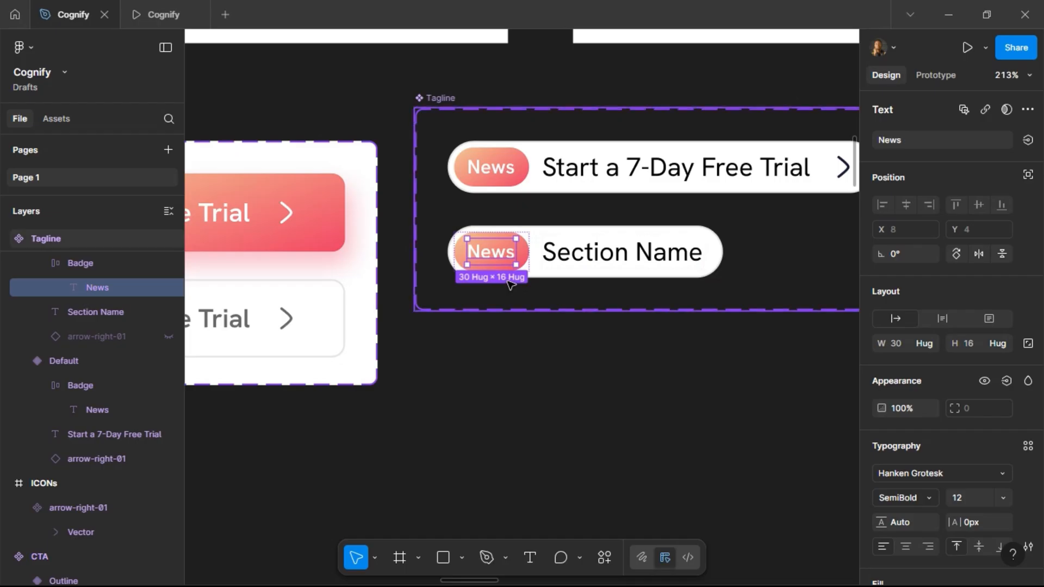
key("ctrl+shift+r")
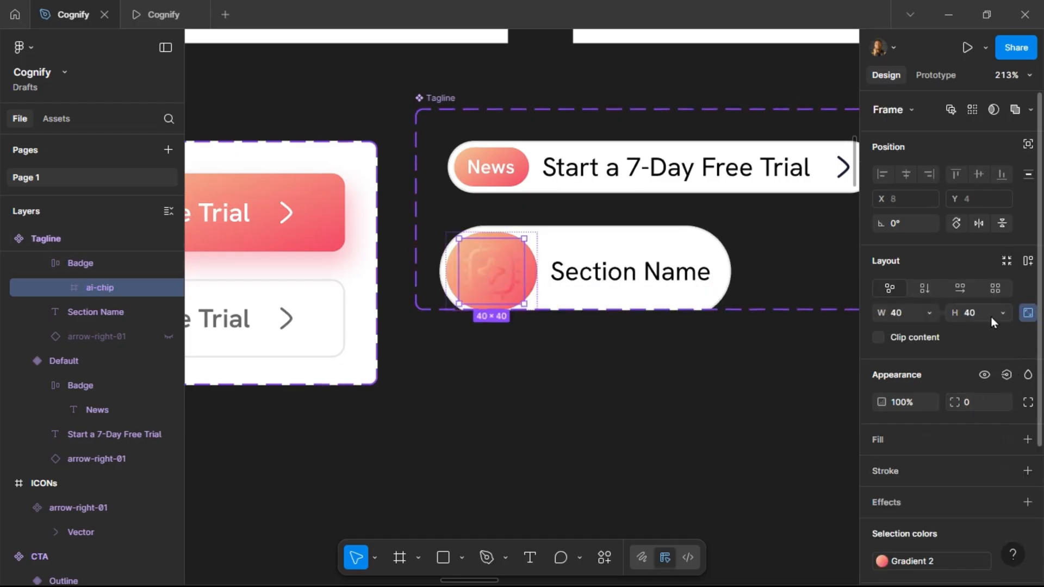
left_click(974, 314)
type("16")
key("Return")
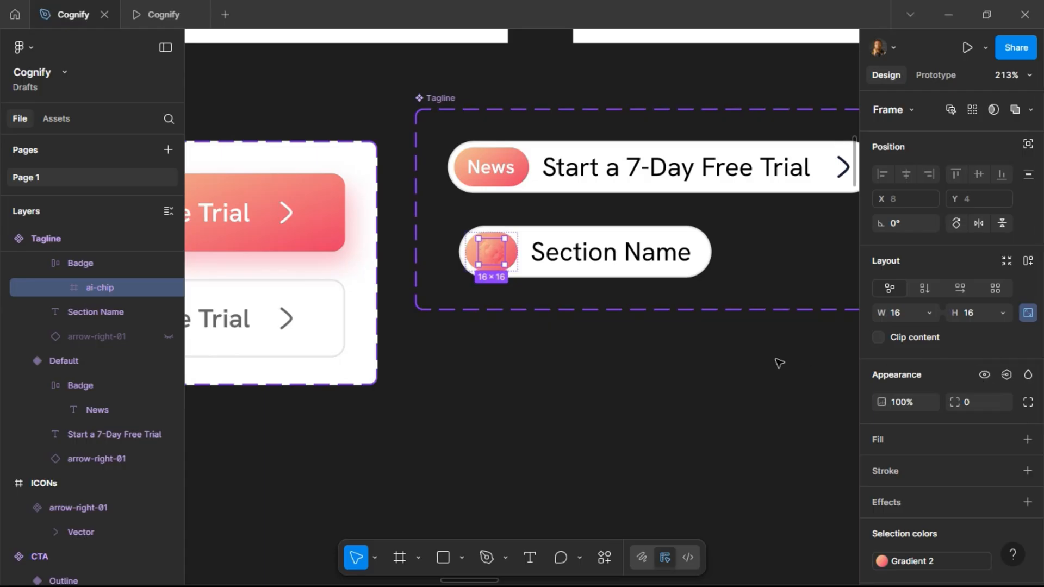
Set the ai-chip icon's colour to white.
scroll(944, 418, "down", 5)
left_click(981, 384)
scroll(766, 541, "down", 1)
left_click(768, 552)
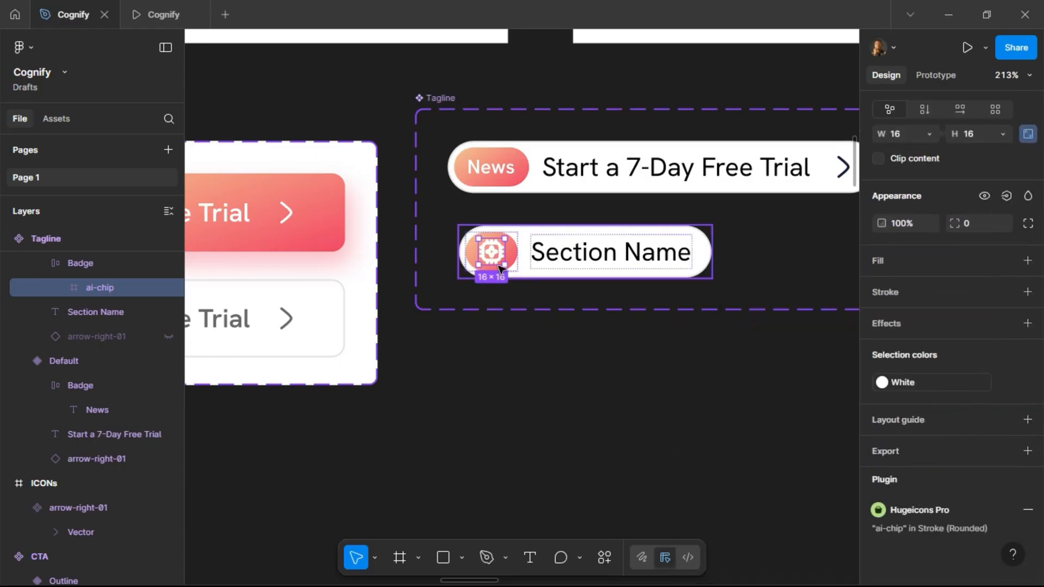
Set the stroke width of the ai-chip icon's vectors to 1.
scroll(497, 252, "up", 3)
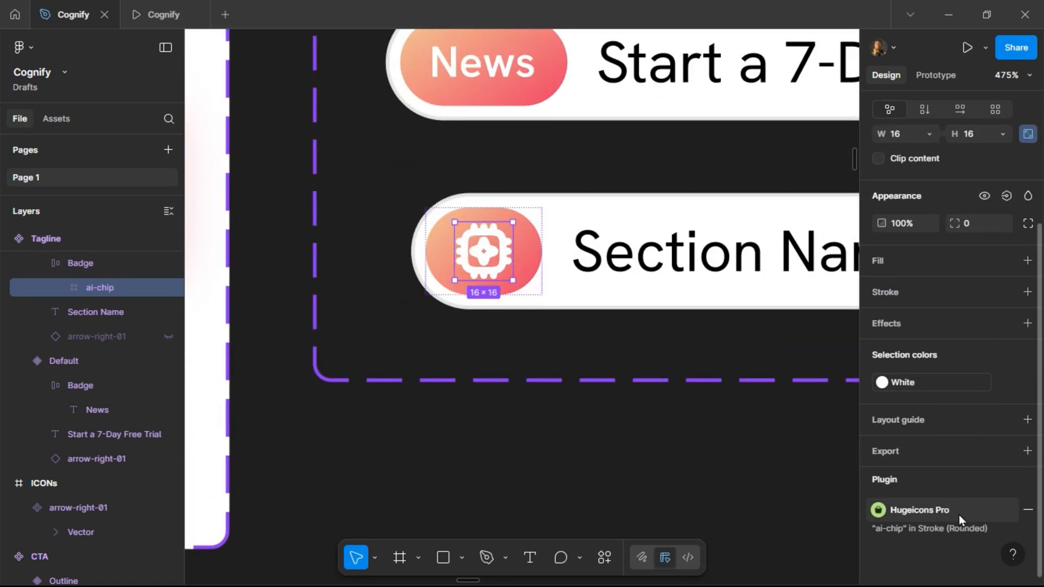
scroll(944, 412, "up", 3)
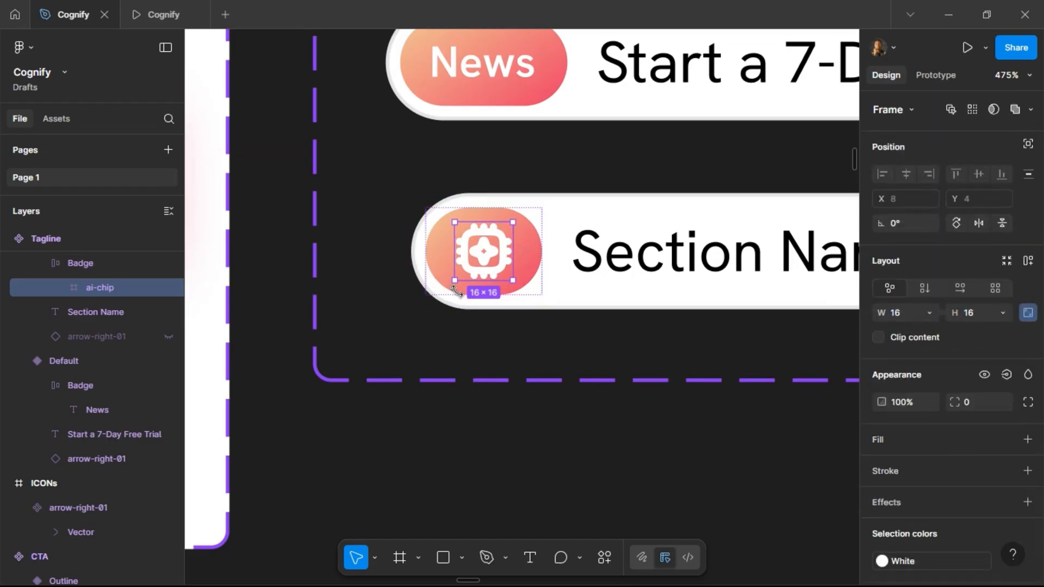
key("Return")
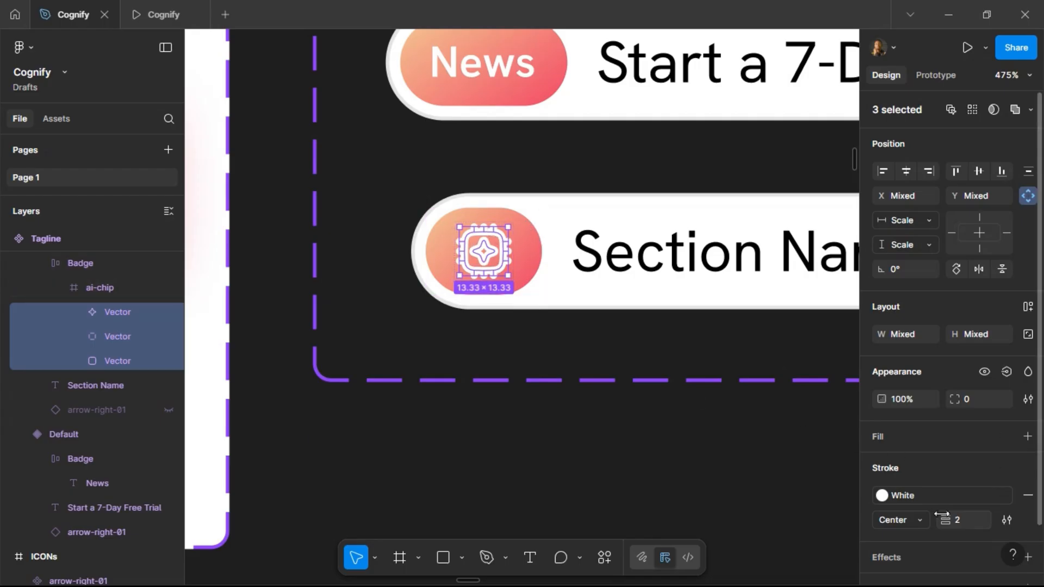
left_click(964, 521)
type("1")
key("Return")
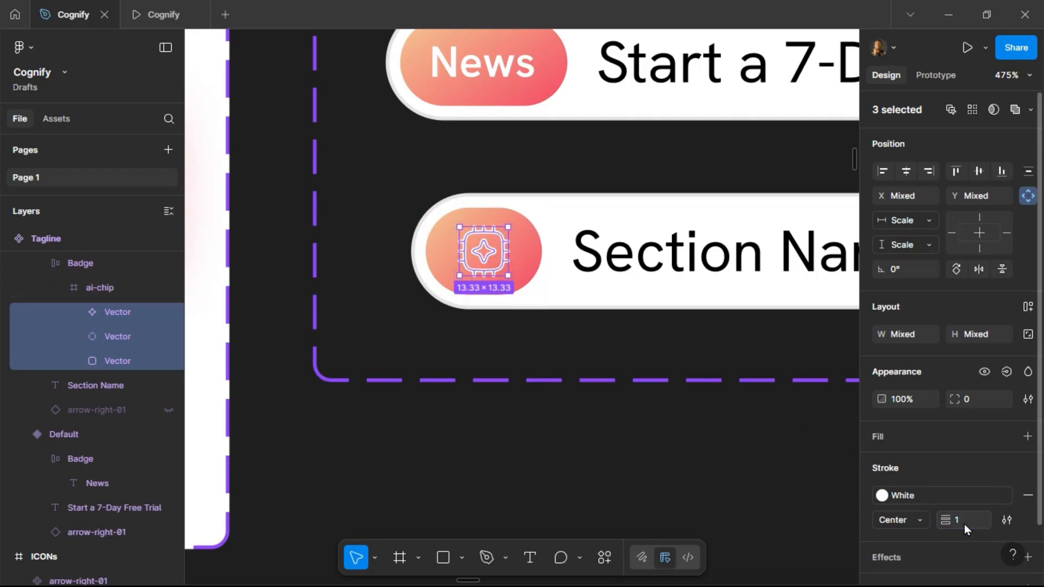
Create a text property named Section Title for the Section Name text layer.
left_click(573, 439)
scroll(466, 401, "down", 5)
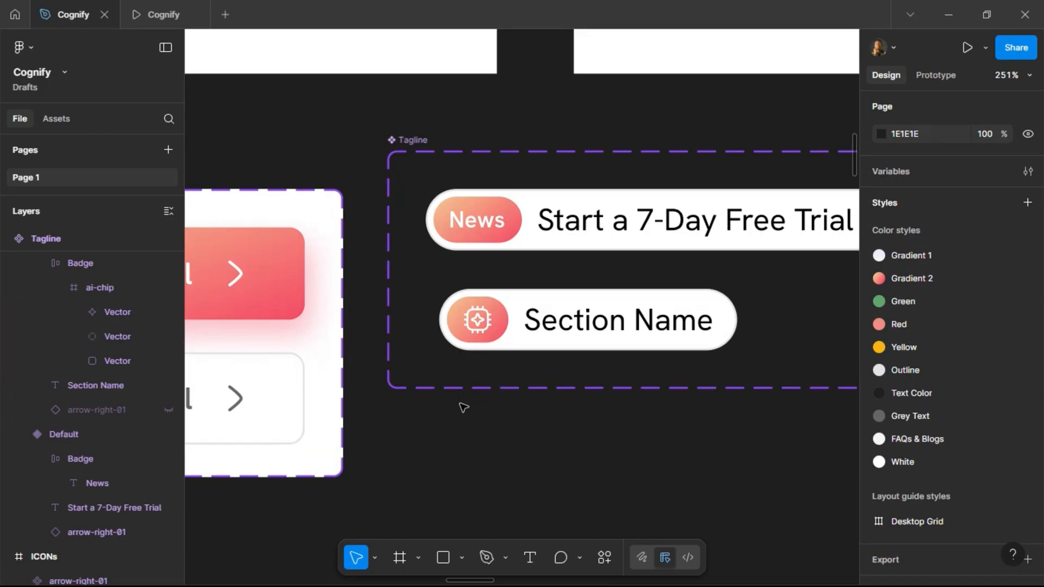
scroll(613, 336, "down", 1)
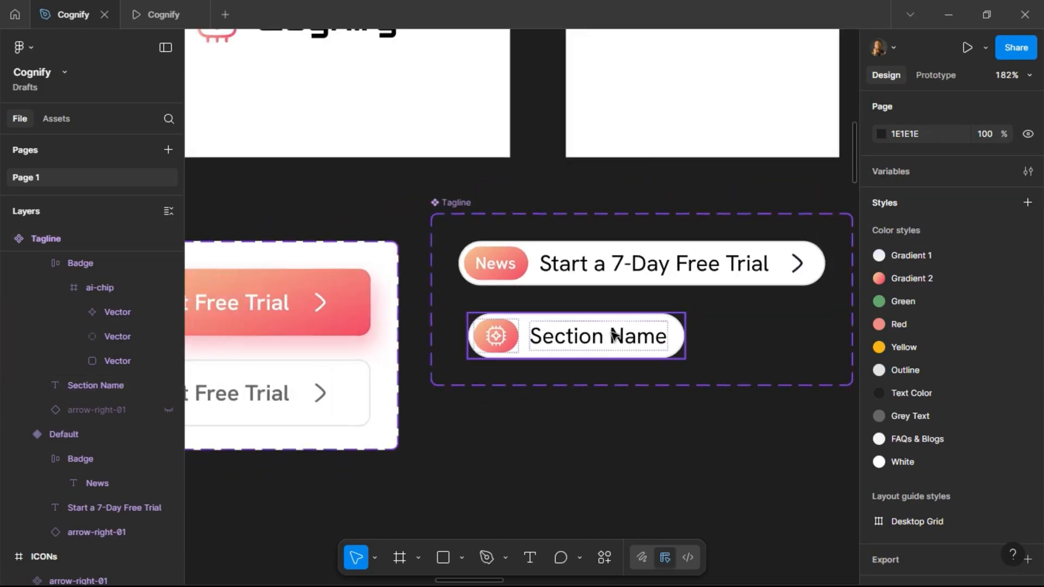
left_click(613, 336)
left_click(613, 336)
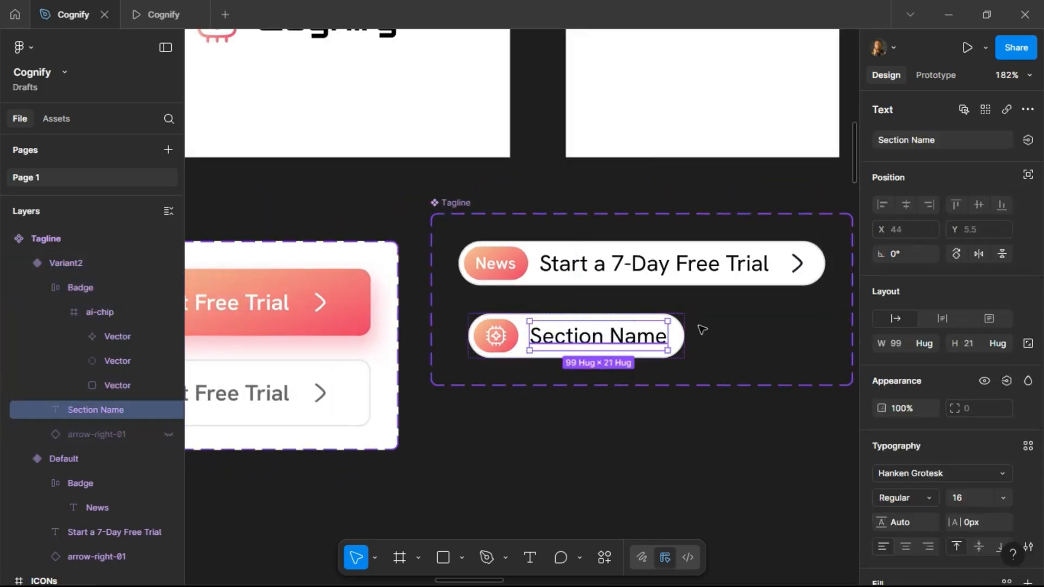
left_click(1027, 140)
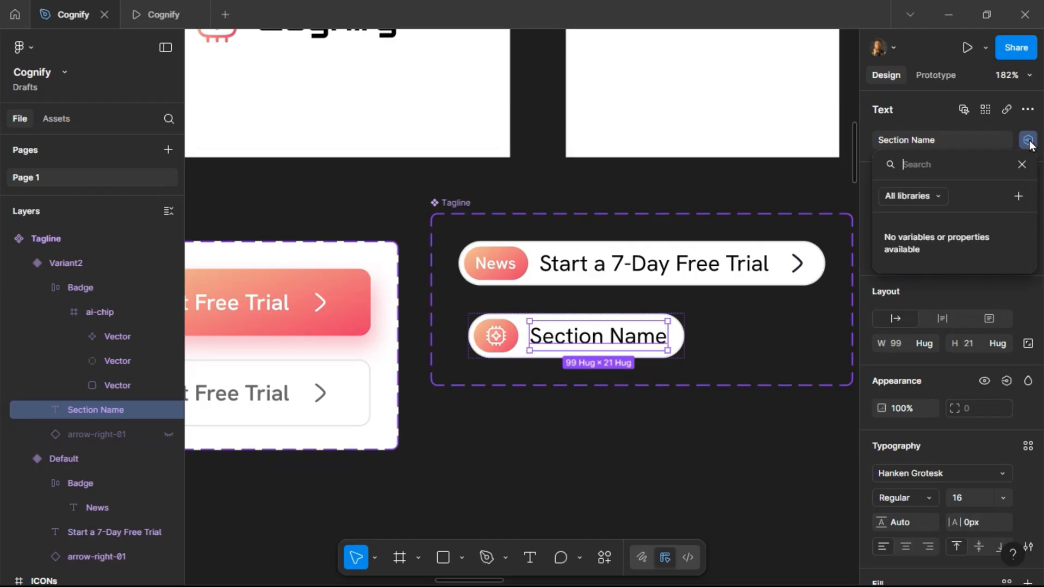
left_click(1018, 197)
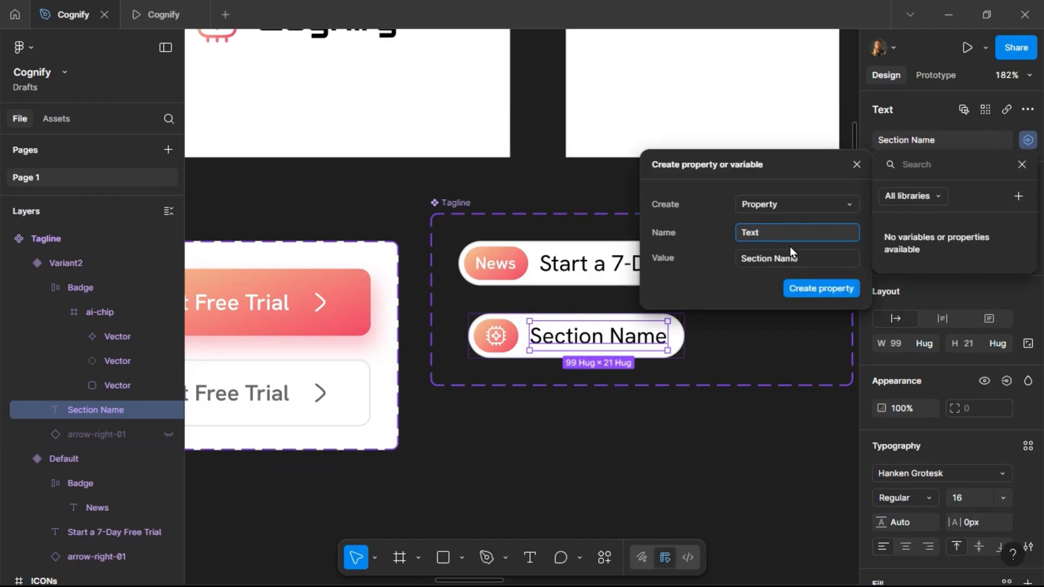
type("Section Titl")
key("Return")
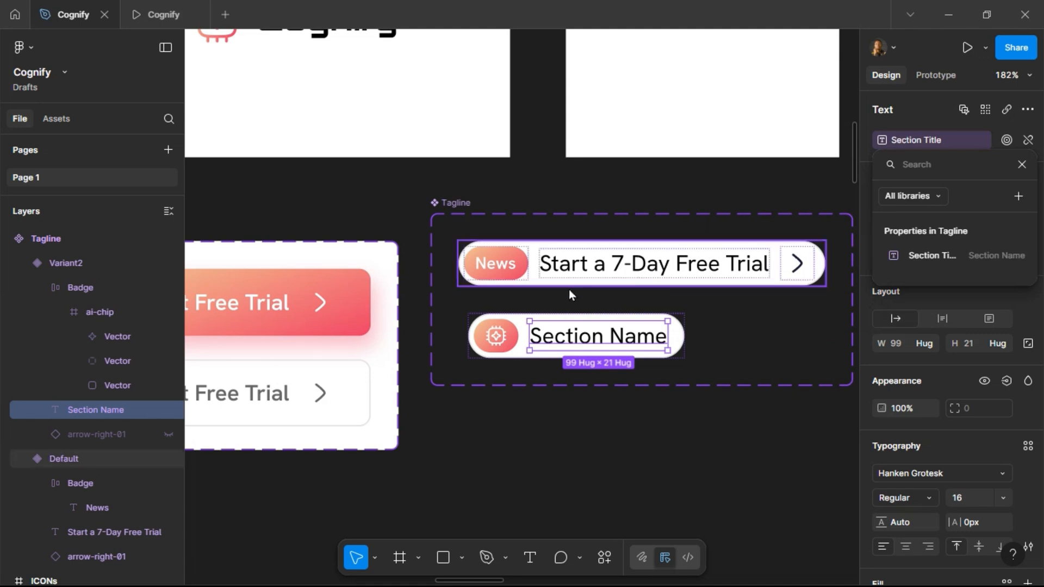
key("Escape")
Rename the Tagline component's variant property as State.
left_click(496, 335)
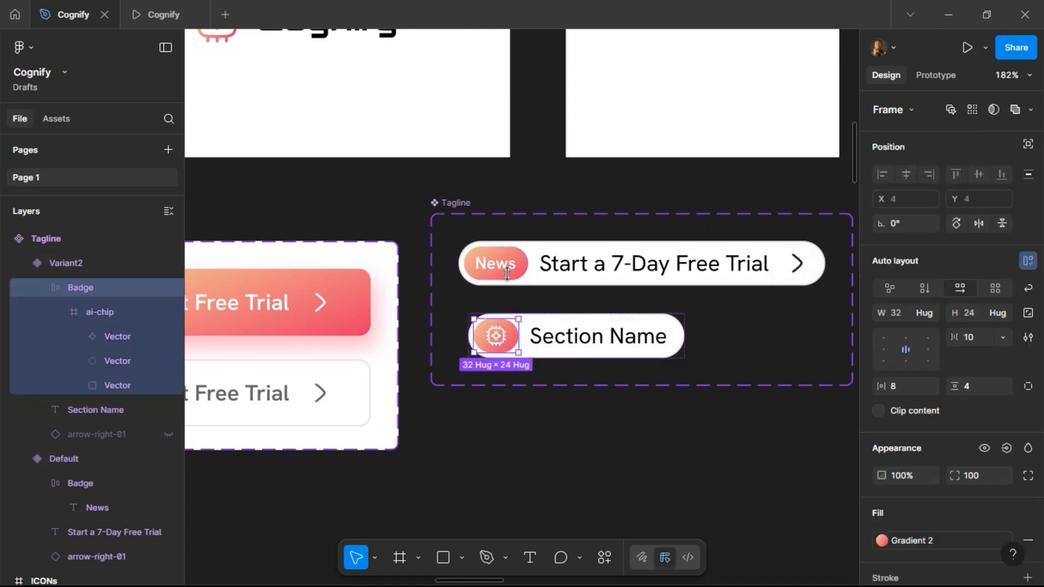
left_click(455, 205)
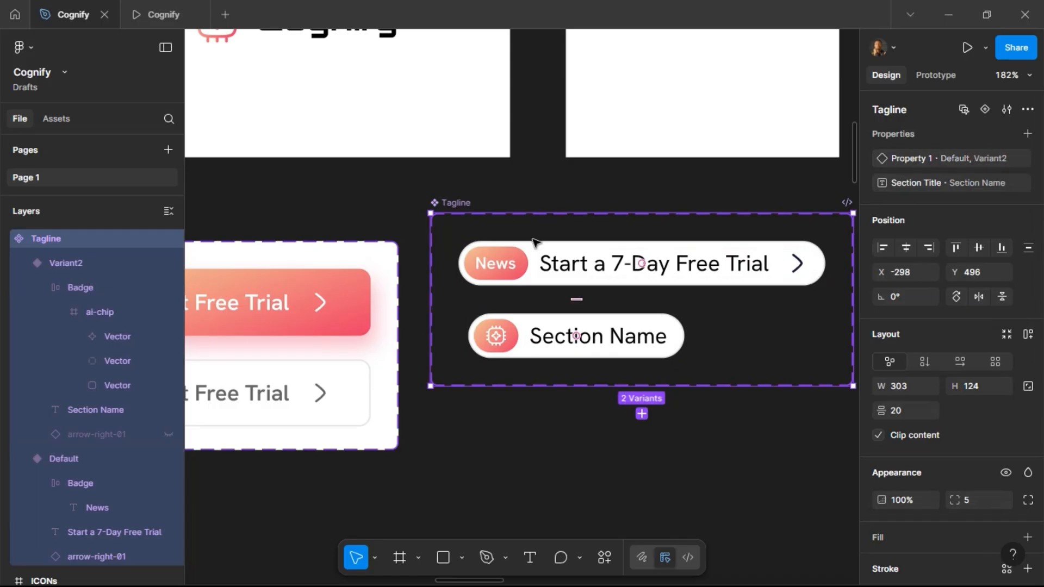
double_click(908, 158)
type("State")
key("Return")
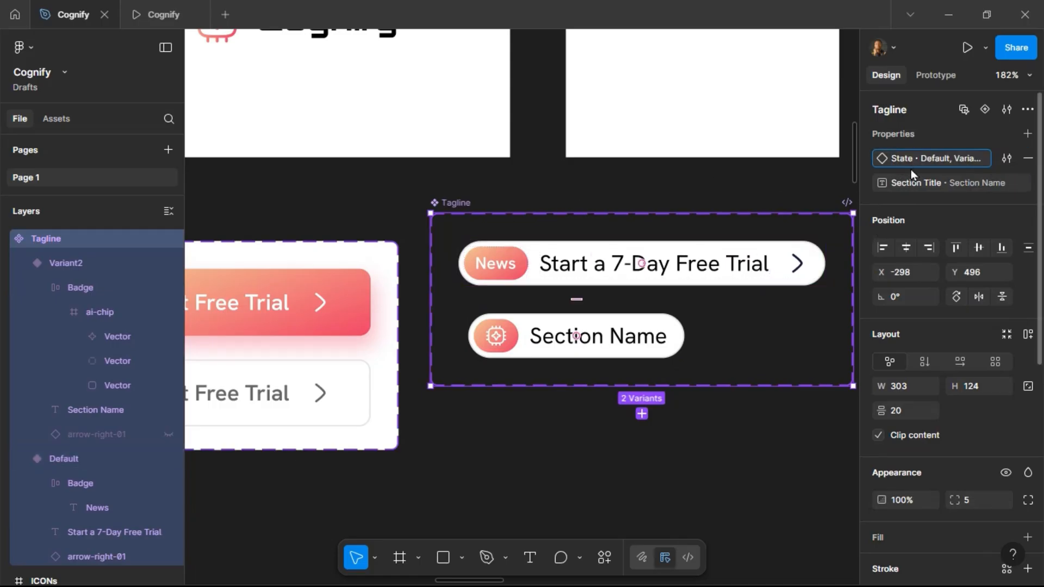
Set the State values of the two variants to Herosection and Section Title.
left_click(715, 282)
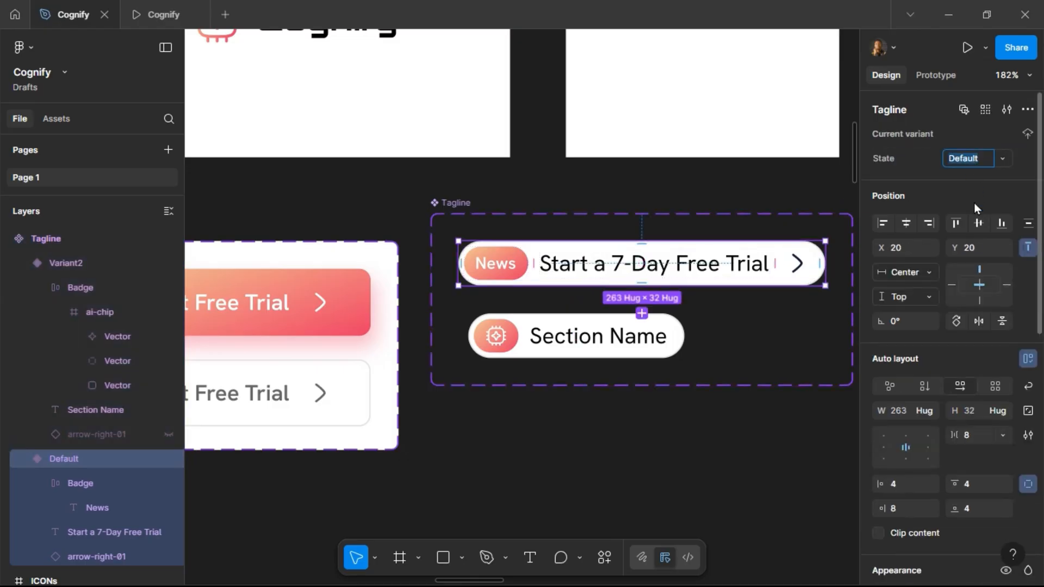
type("Herosection")
key("Return")
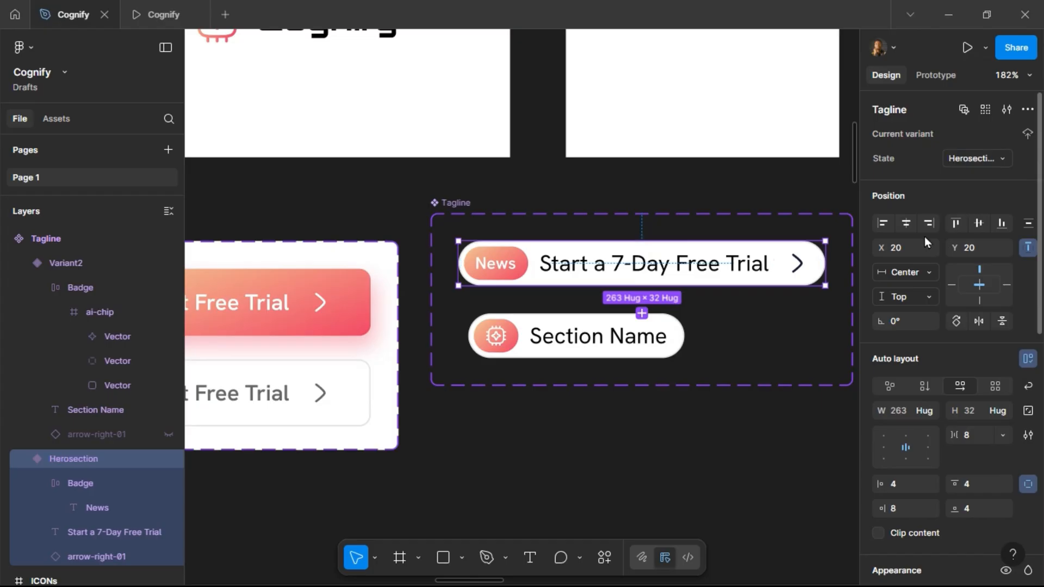
left_click(599, 336)
left_click(968, 159)
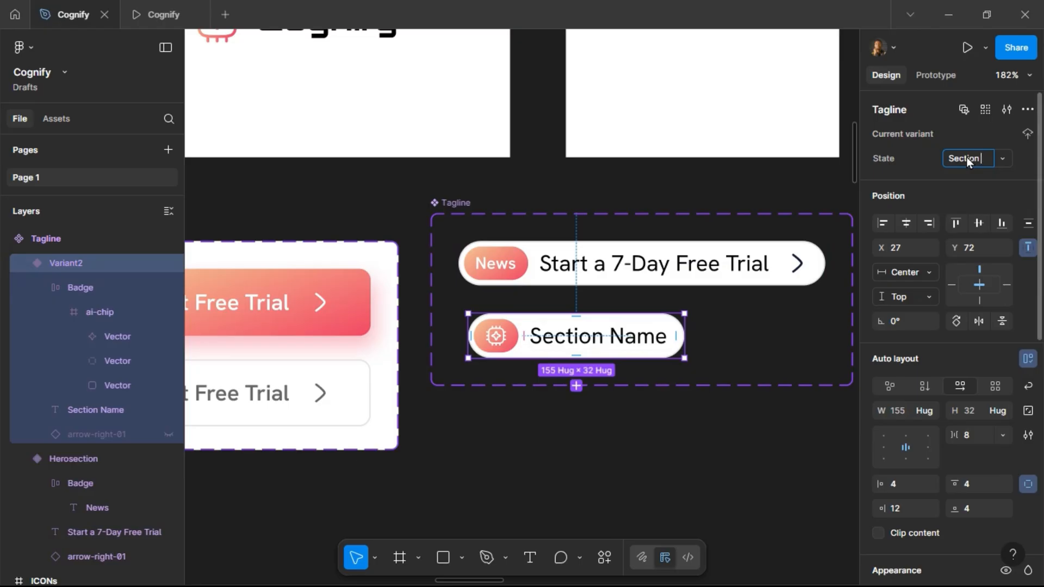
key("Return")
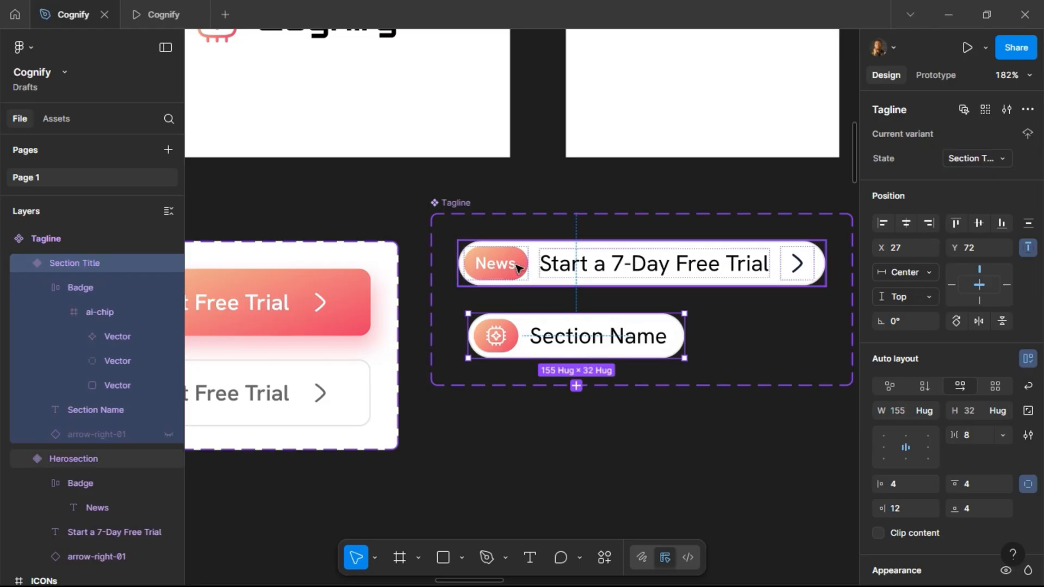
Move the Tagline component set slightly down on the canvas.
scroll(520, 269, "down", 3)
left_click(516, 284)
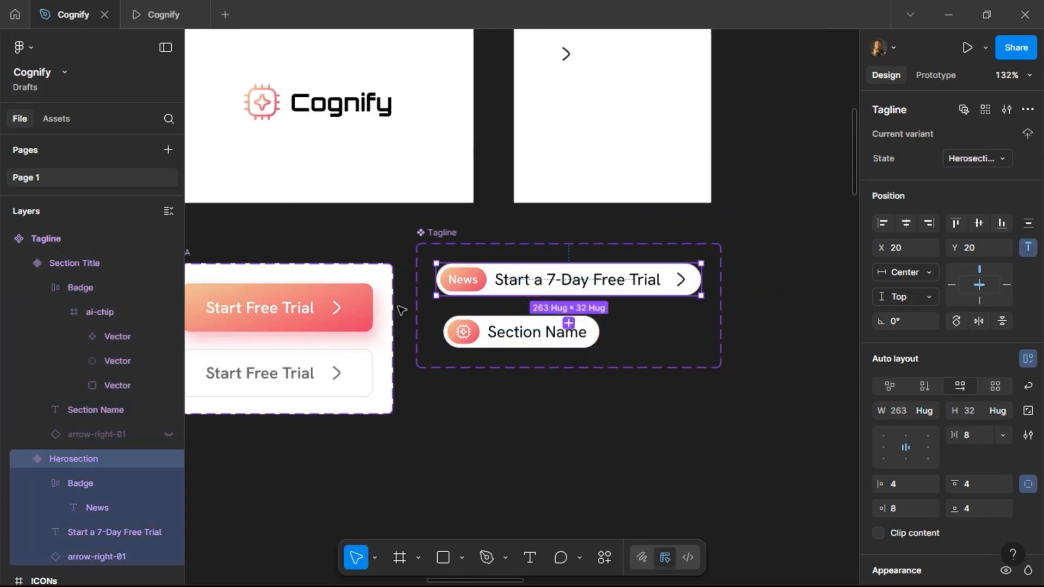
scroll(401, 312, "down", 5)
left_click_drag(421, 261, 422, 268)
scroll(627, 288, "right", 15)
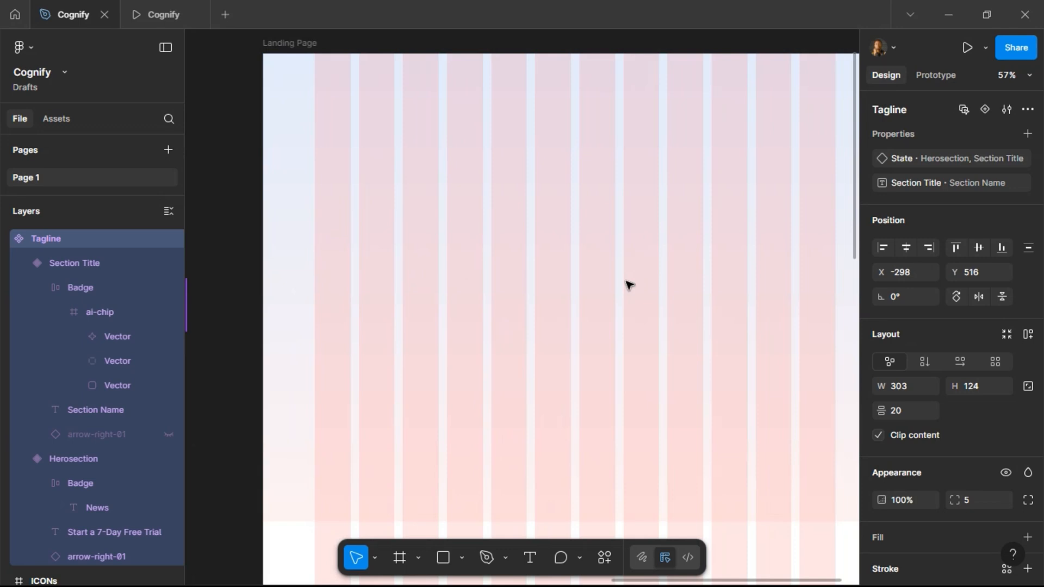
Place a Tagline component instance inside the Herosection frame.
scroll(628, 285, "left", 2)
scroll(629, 285, "up", 5)
scroll(627, 284, "right", 3)
scroll(472, 292, "left", 2)
scroll(506, 264, "down", 5)
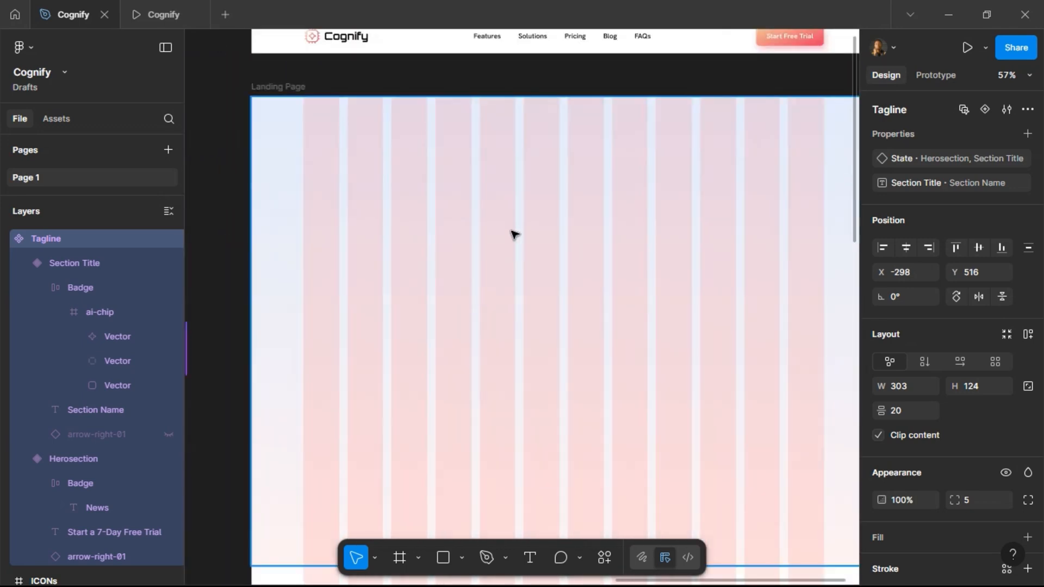
left_click(514, 231)
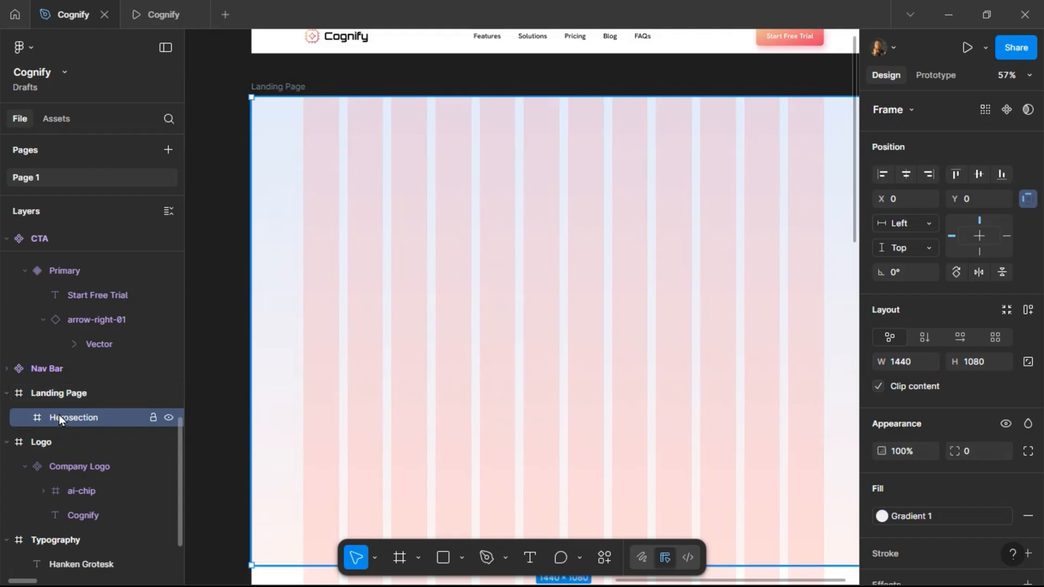
scroll(482, 235, "down", 4)
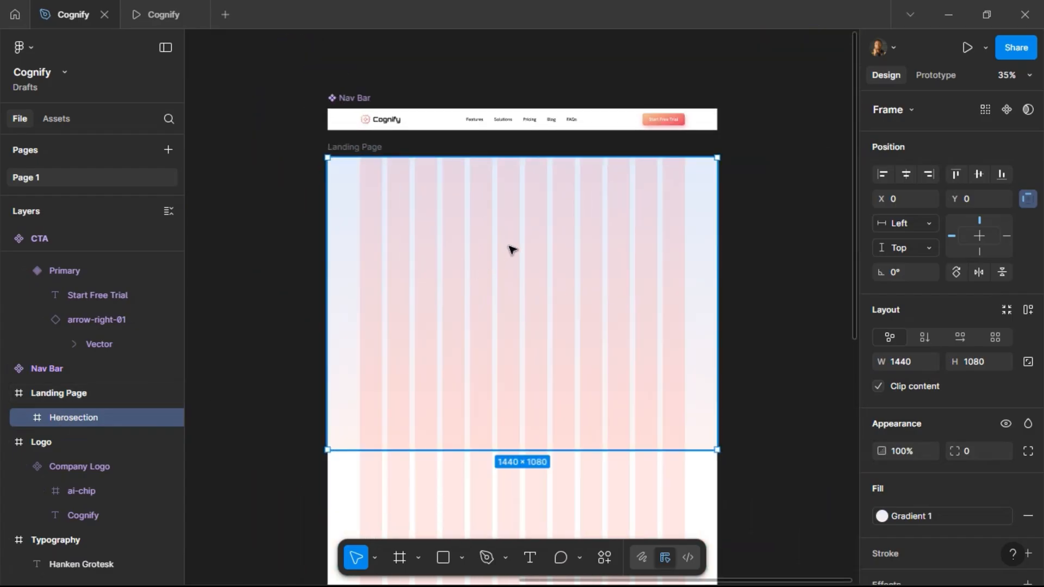
key("Return")
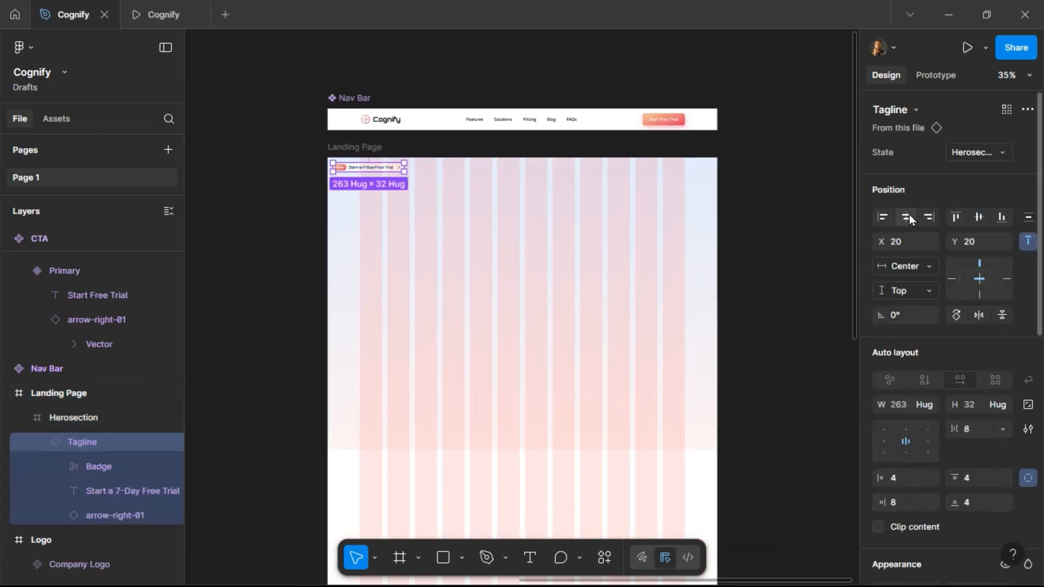
Center the Tagline instance horizontally in the Herosection and nudge it down to Y 160.
key("shift+Down")
key("shift+Down")
key("shift+Down")
key("shift+Down")
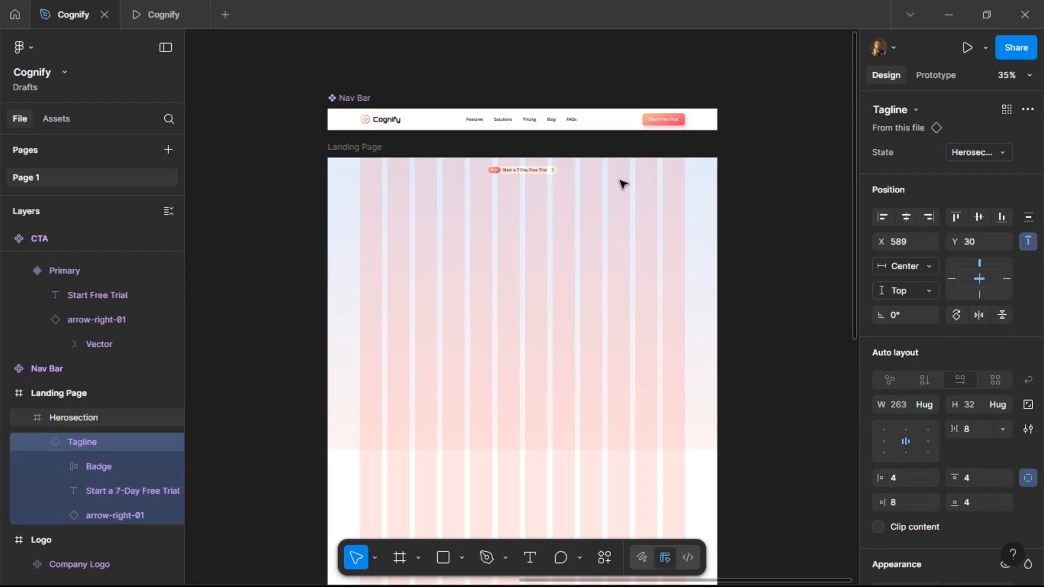
key("shift+Down")
key("shift+Down")
key("shift+Down")
key("shift+Down")
key("shift+Down")
key("shift+Down")
key("shift+Down")
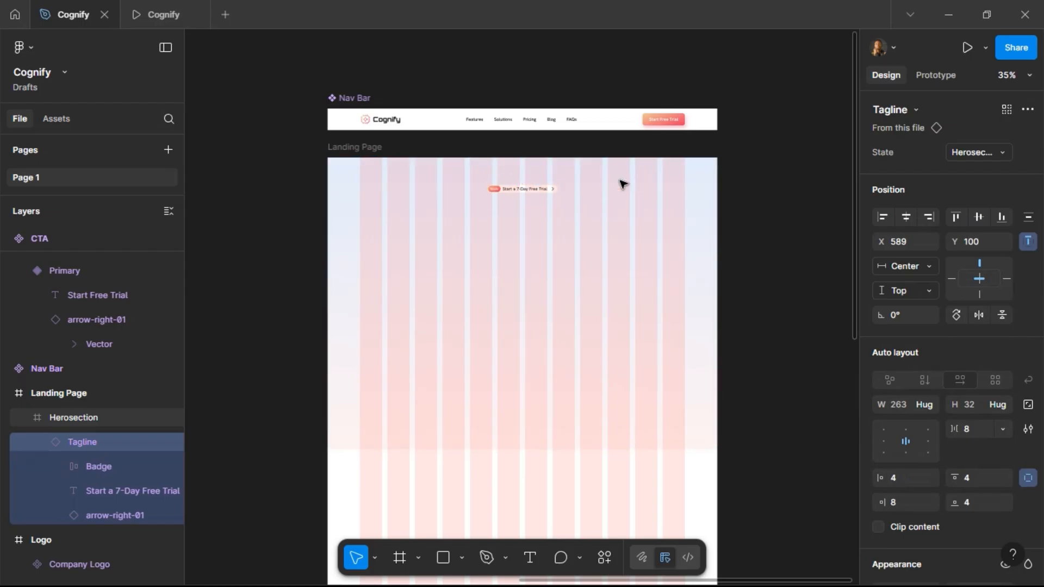
key("shift+Down")
key("shift+Down")
key("shift+Down")
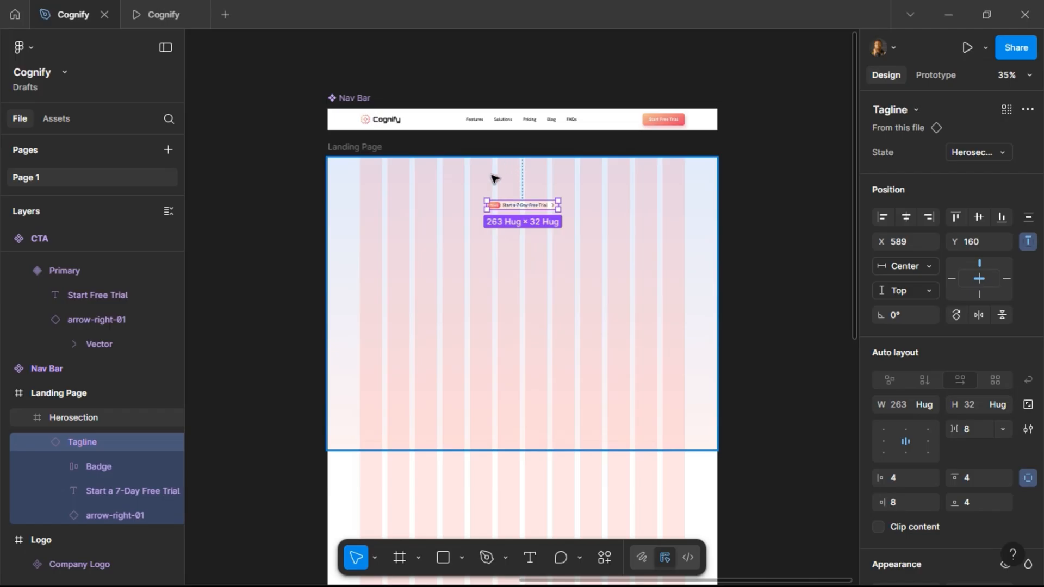
Check the Herosection tagline in the prototype preview tab.
scroll(500, 170, "up", 3)
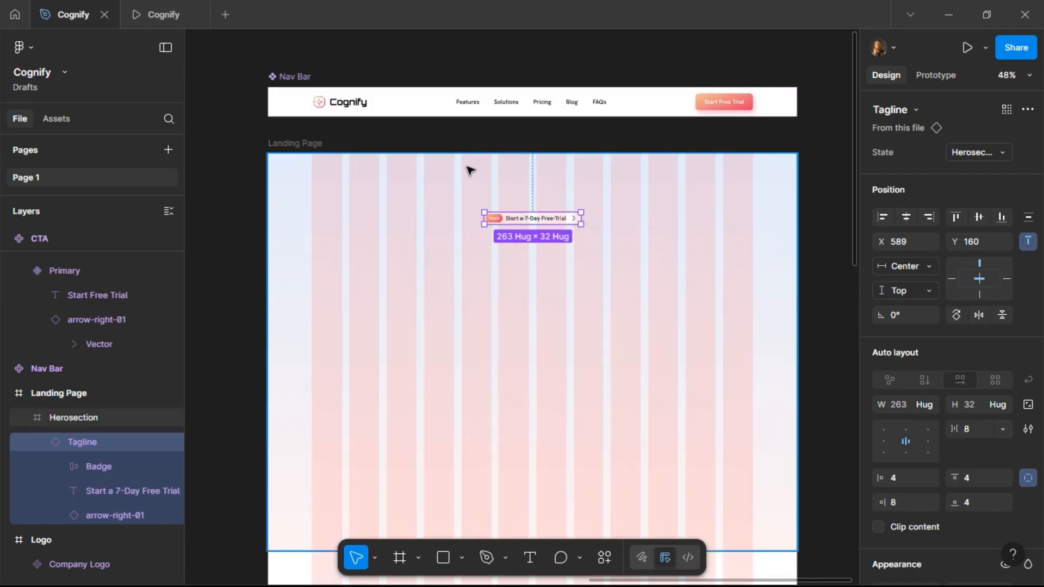
key("alt")
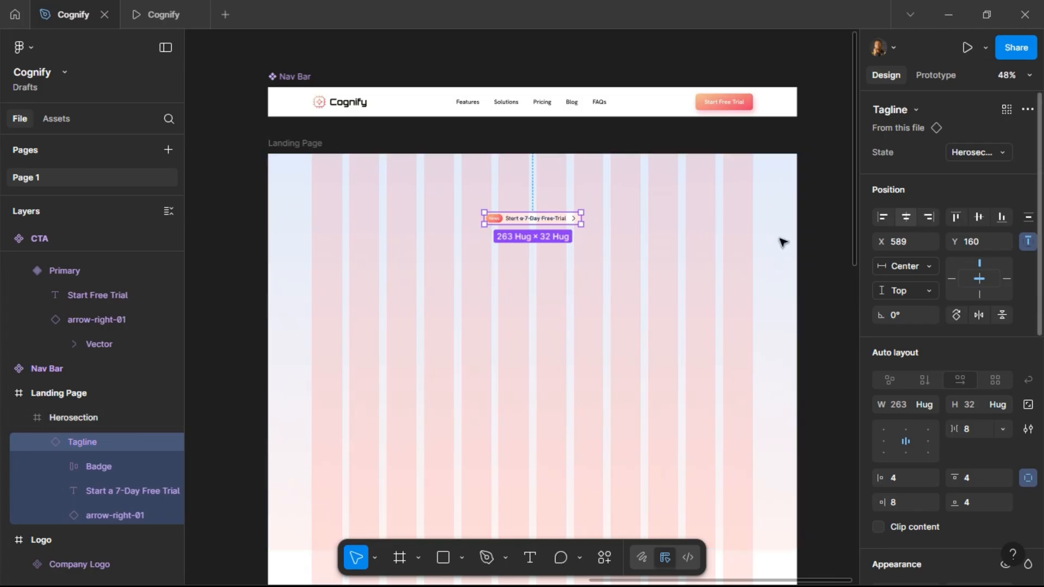
left_click(155, 21)
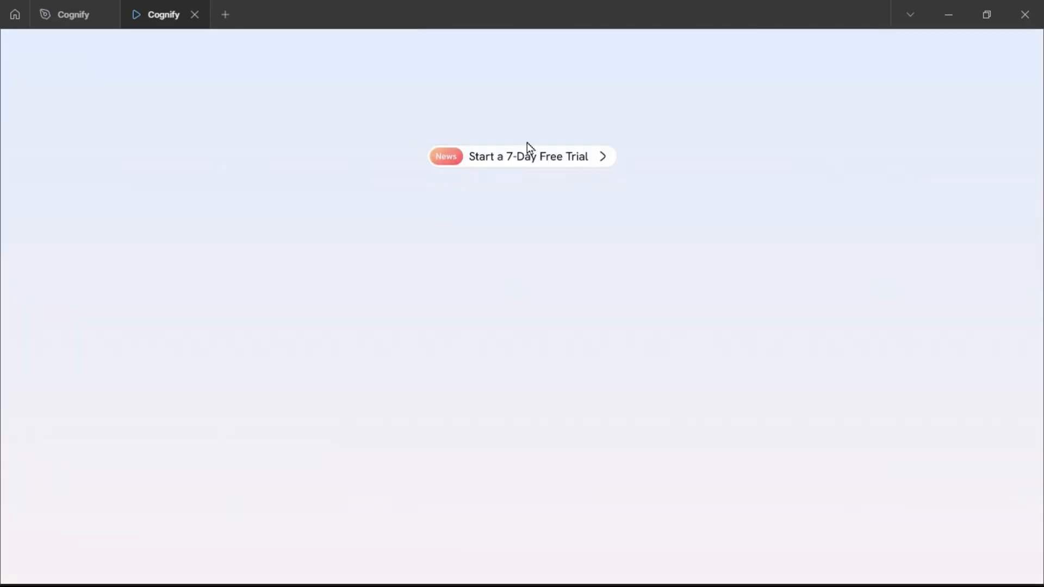
left_click(76, 14)
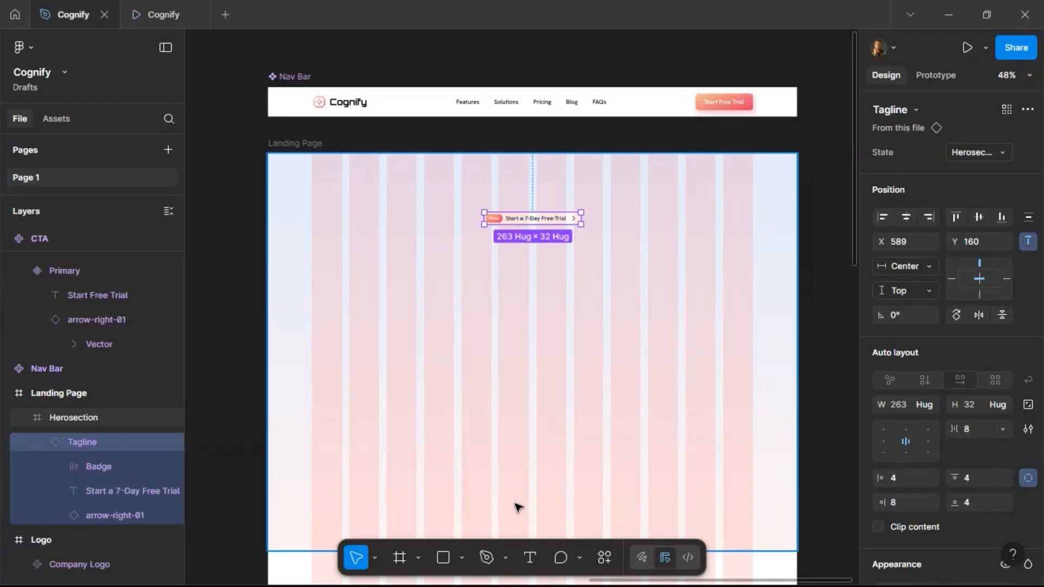
Select the headline 'Simplify Work. Multiply Results. Powered by AI.' in the Website Content brief and copy it.
scroll(423, 298, "left", 15)
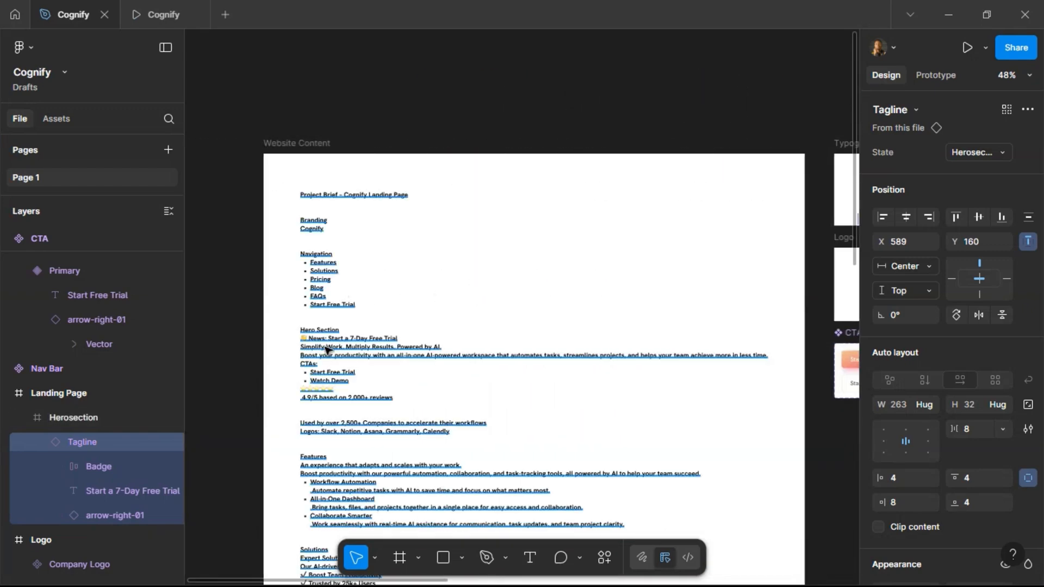
scroll(322, 348, "up", 5)
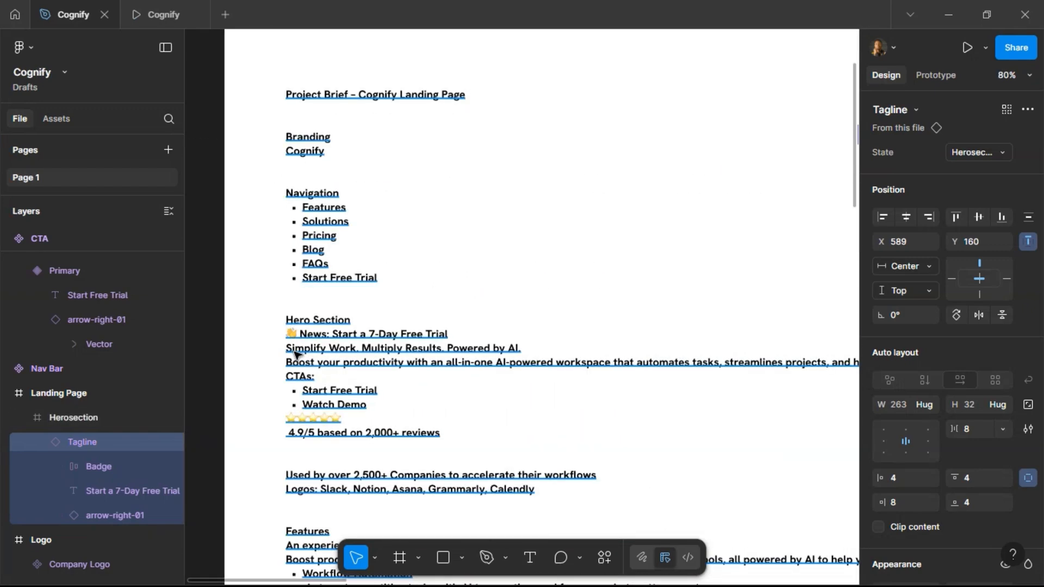
left_click(294, 352)
left_click_drag(288, 349, 527, 348)
key("ctrl+c")
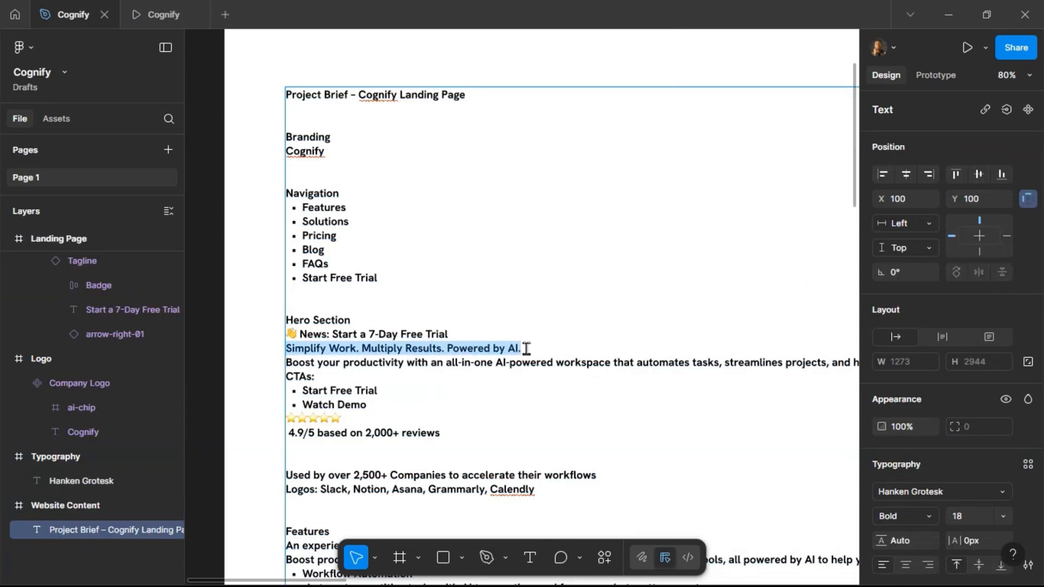
Paste the headline as a new text layer in the Herosection below the tagline and set its font size to 60.
scroll(407, 350, "down", 4)
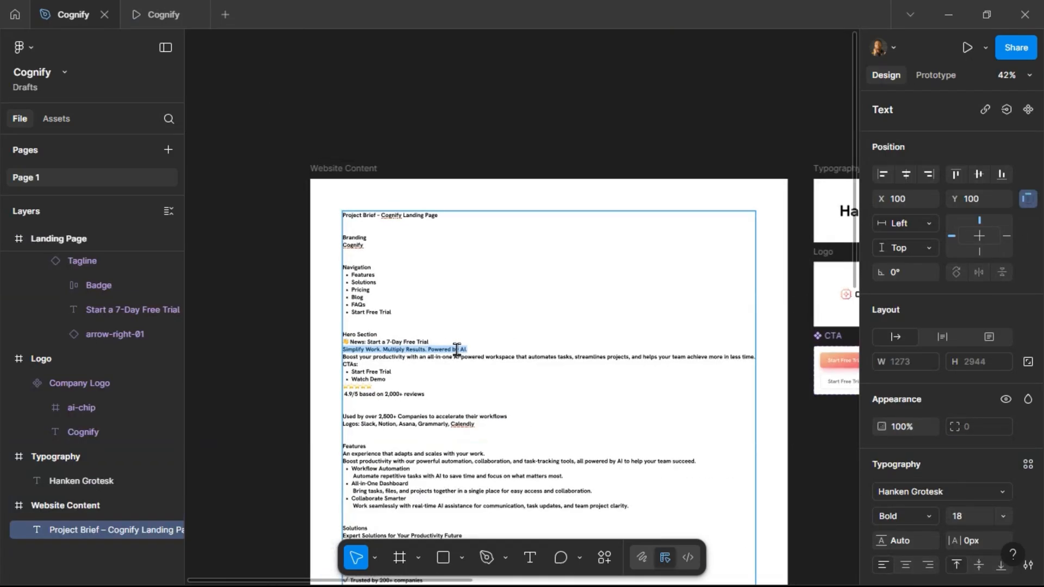
scroll(603, 333, "right", 15)
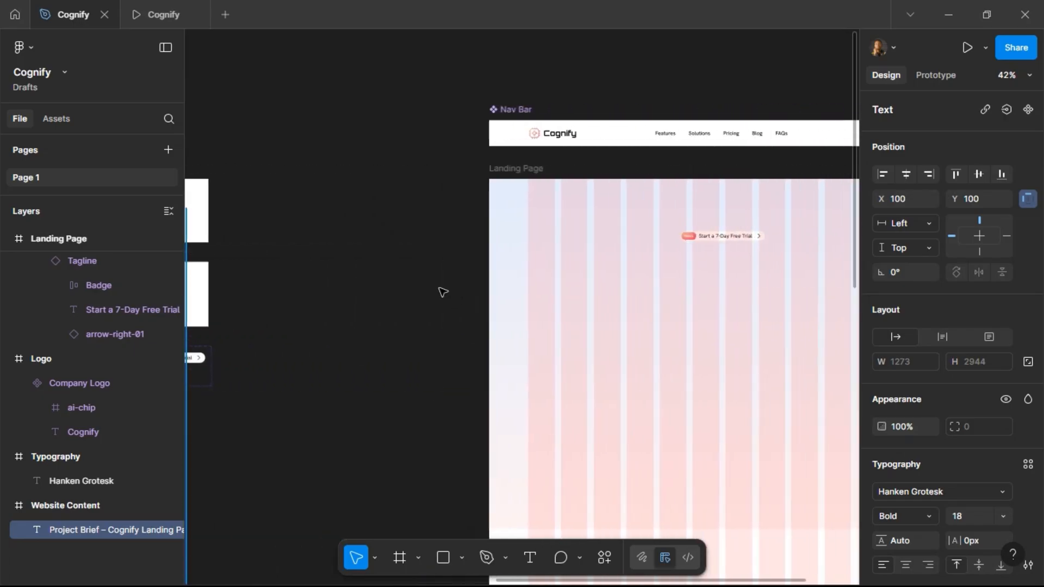
scroll(707, 316, "right", 5)
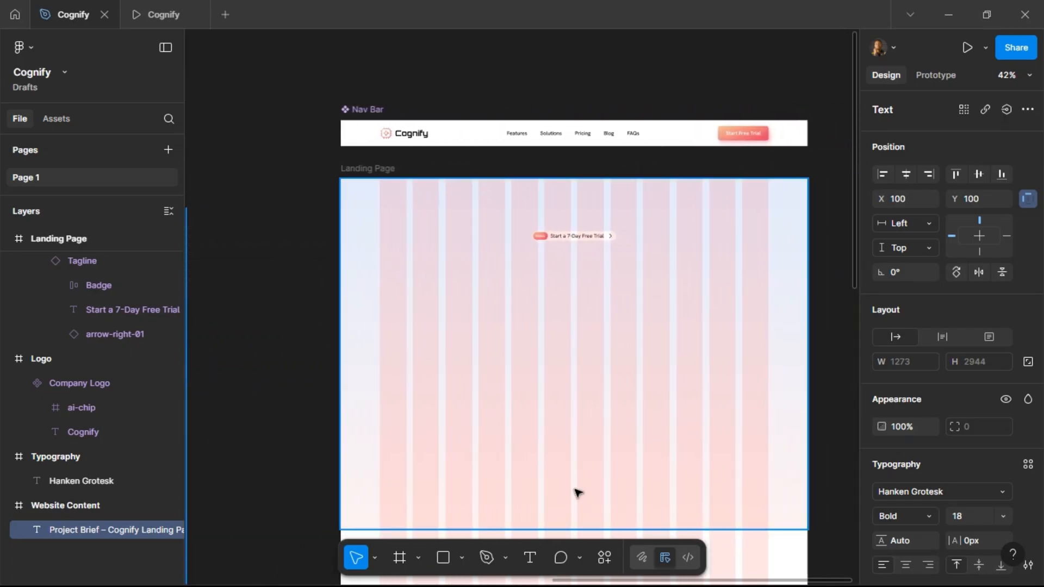
left_click(531, 558)
left_click(633, 351)
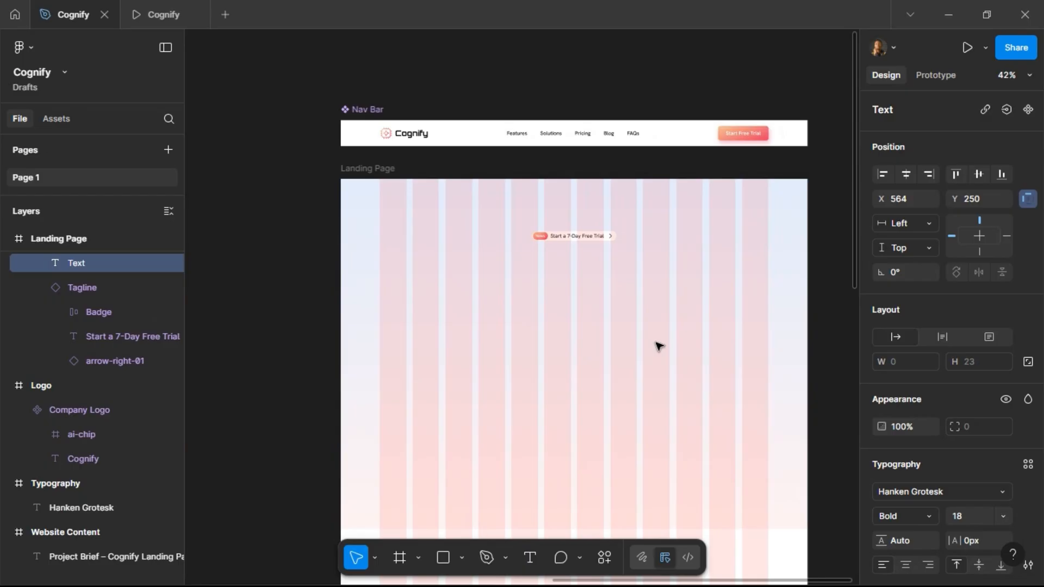
key("ctrl+v")
key("Escape")
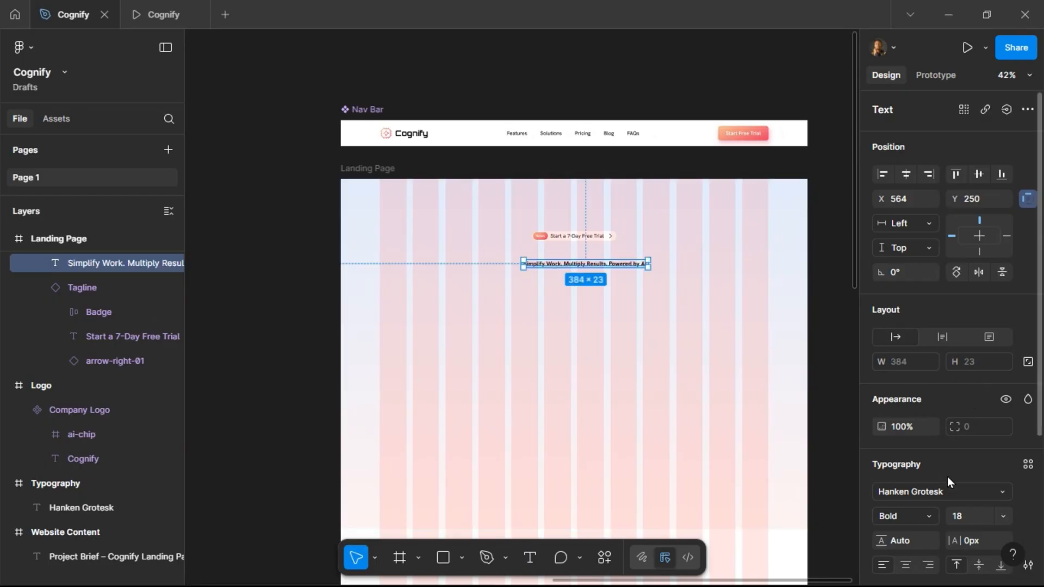
scroll(949, 479, "down", 3)
type("60")
key("Return")
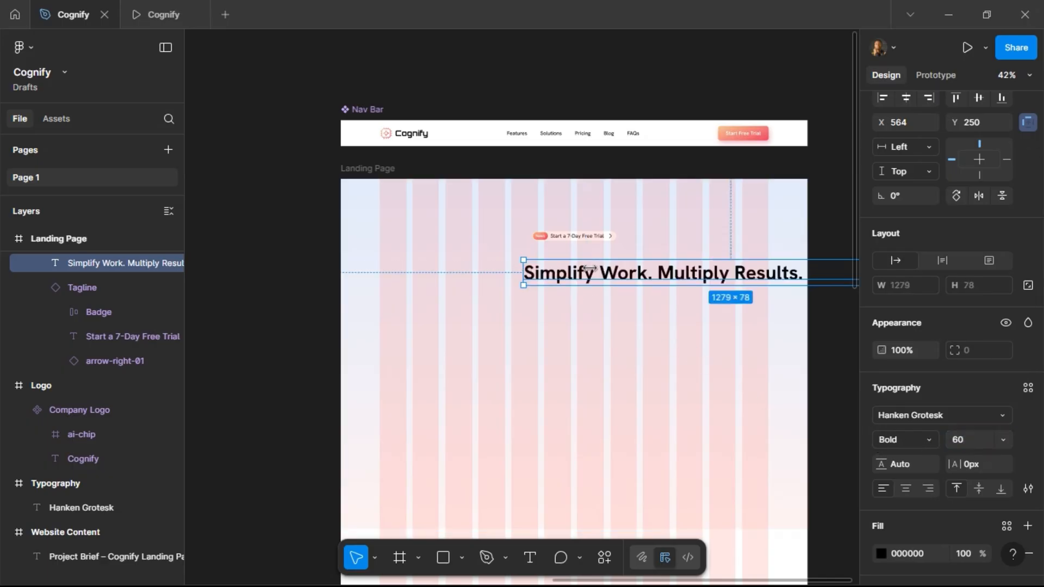
Center the headline horizontally in the frame and set its text alignment to center.
left_click_drag(583, 269, 705, 270)
left_click(905, 101)
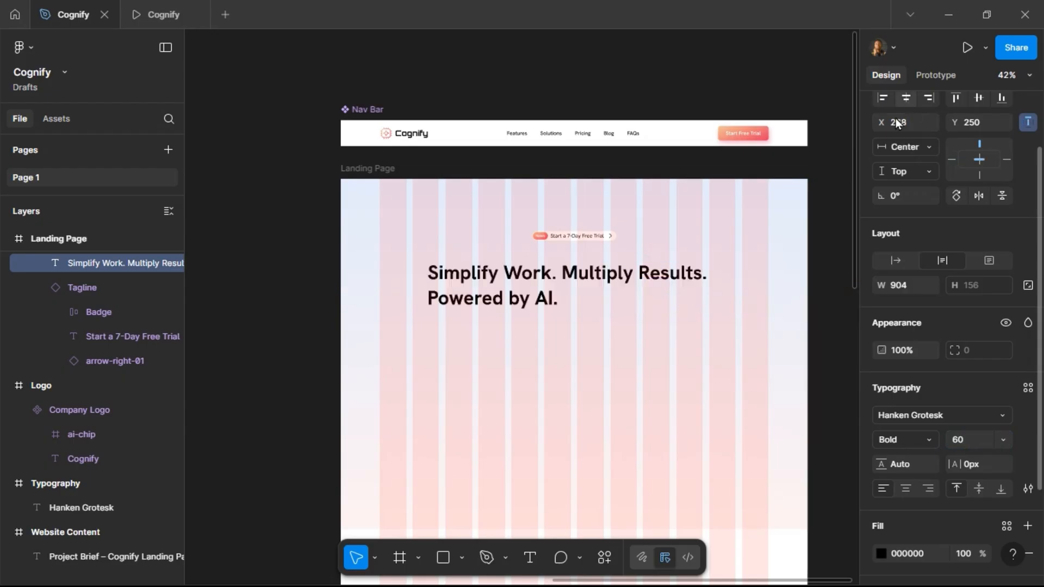
left_click_drag(429, 285, 481, 276)
left_click(904, 489)
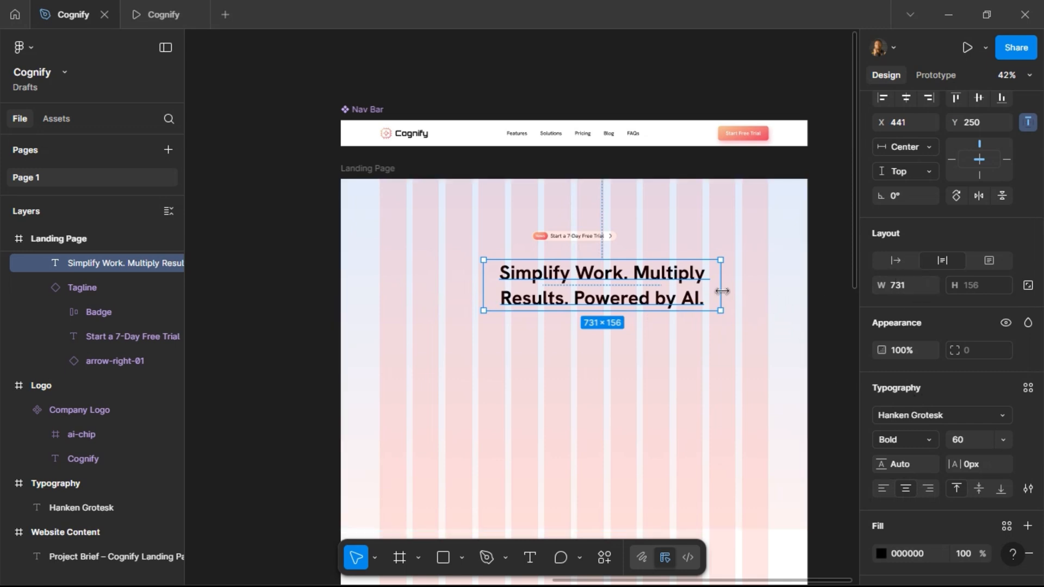
Narrow the headline to about 687 px wide and move it up just below the tagline.
left_click_drag(721, 290, 707, 290)
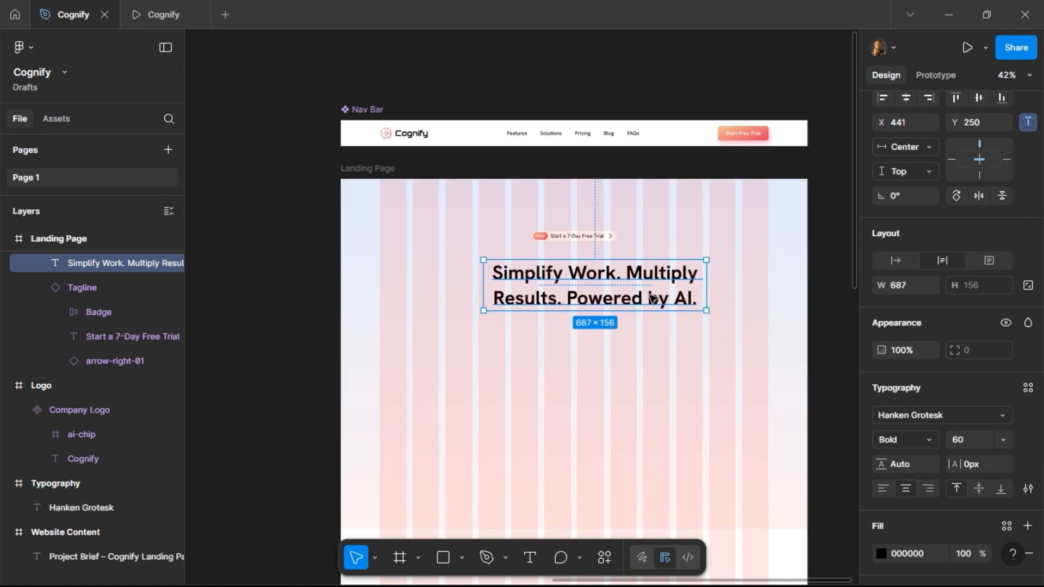
left_click_drag(612, 270, 601, 267)
key("alt")
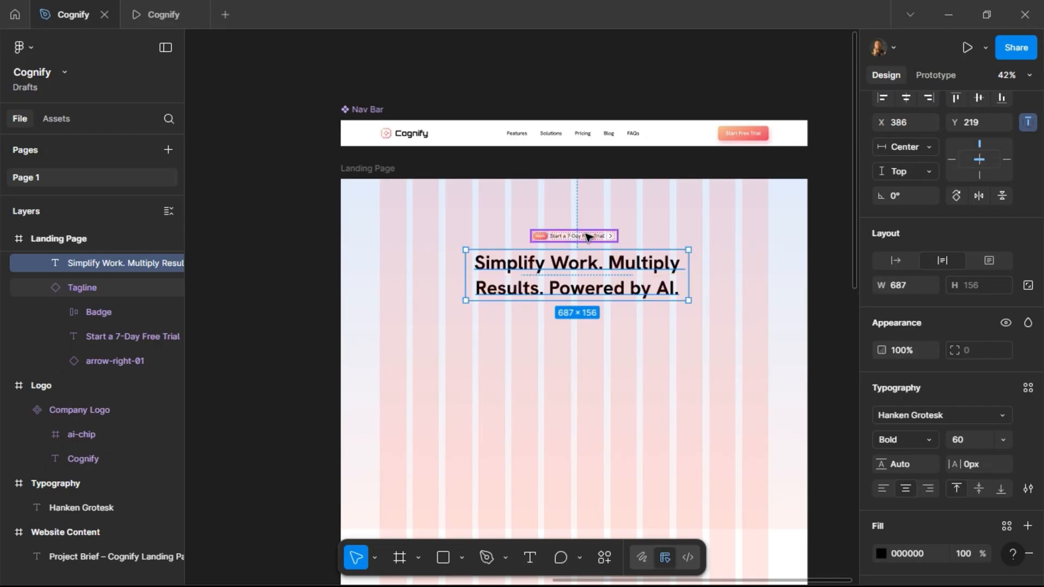
Compare the headline and tagline in the prototype preview tab.
left_click(131, 10)
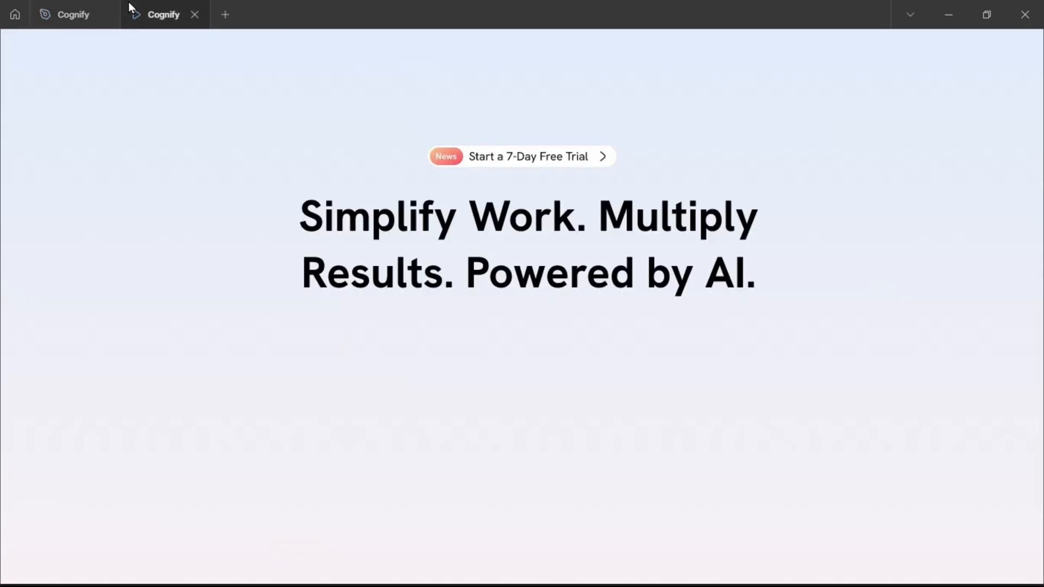
left_click(70, 15)
scroll(670, 245, "up", 5)
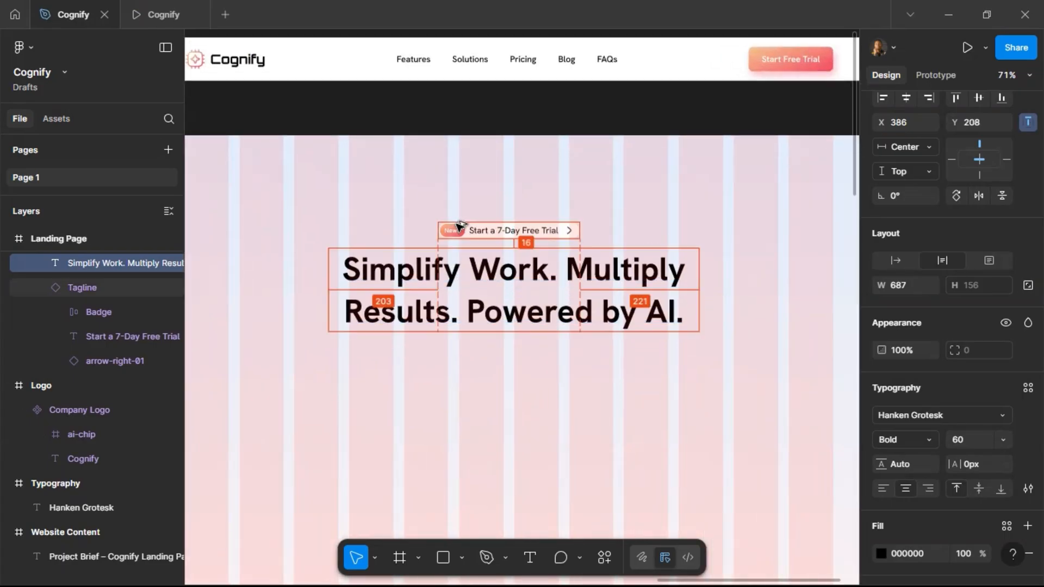
left_click(170, 16)
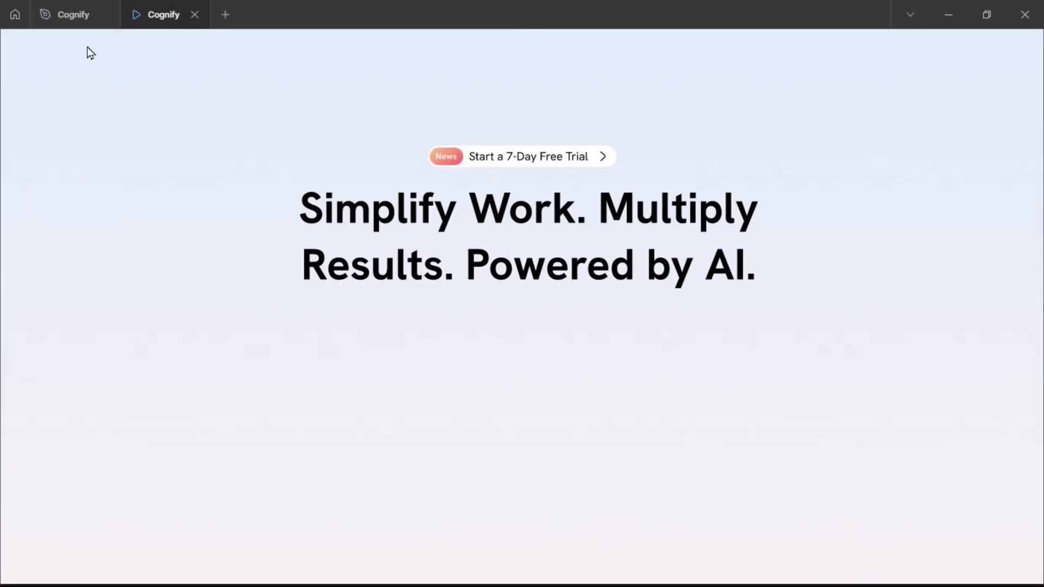
left_click(76, 21)
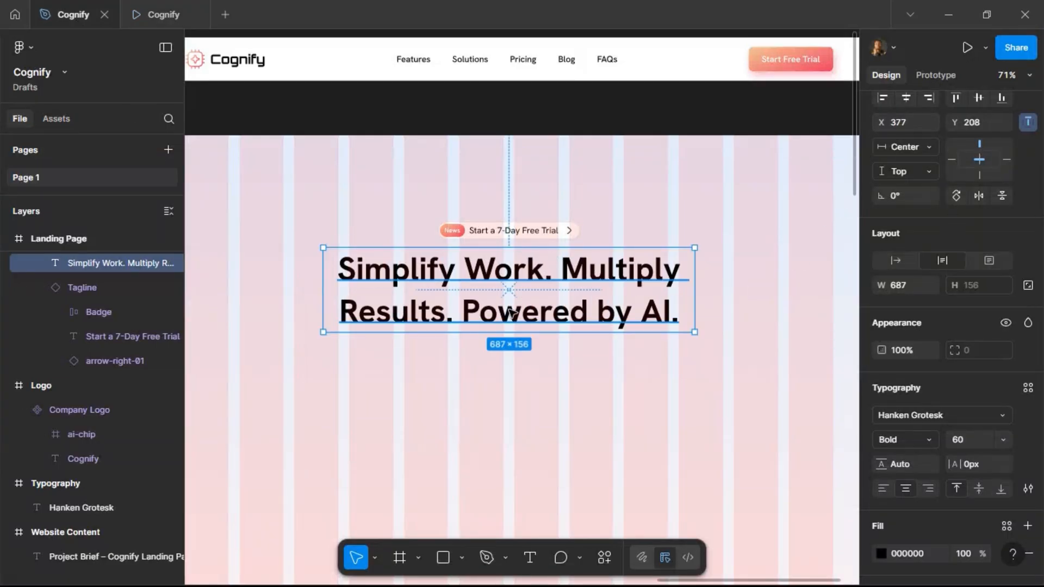
Apply the Gradient 2 color style to the words 'Powered by AI.' in the headline.
double_click(486, 314)
left_click_drag(467, 311, 682, 315)
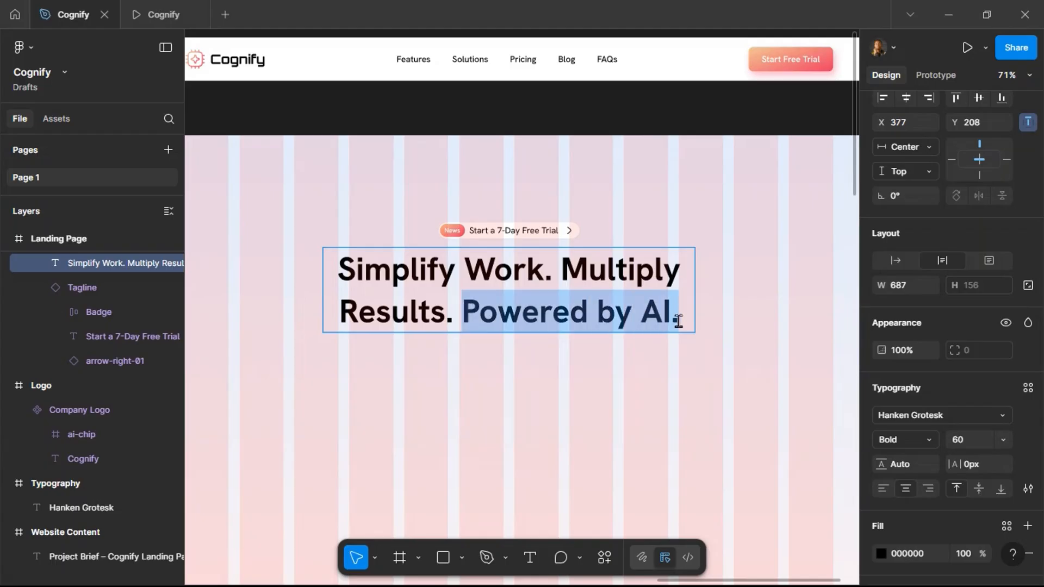
scroll(1005, 396, "down", 3)
left_click(1007, 403)
left_click(761, 383)
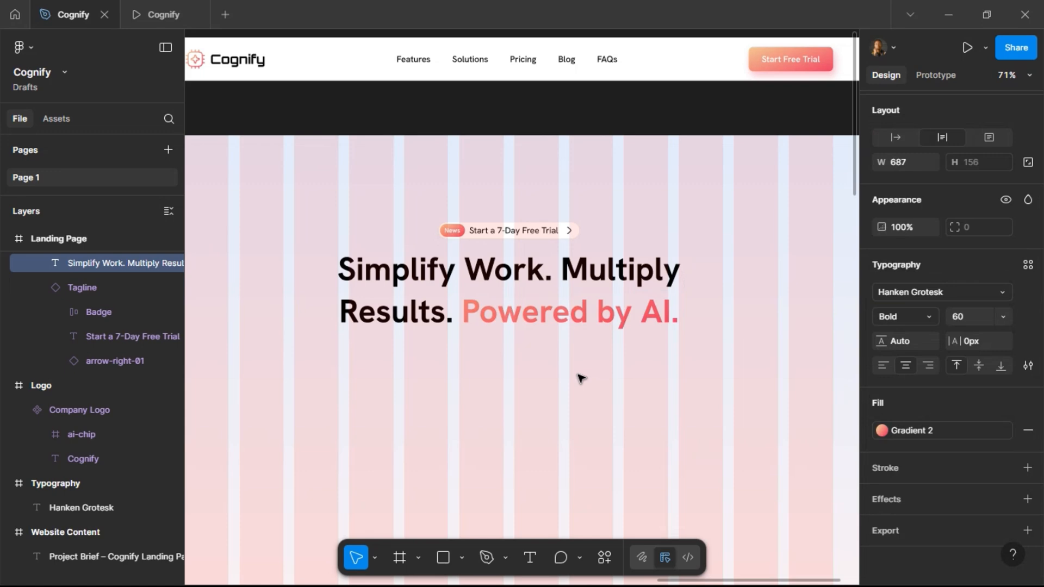
key("Escape")
Copy the hero intro paragraph from the Website Content brief.
scroll(776, 328, "down", 4)
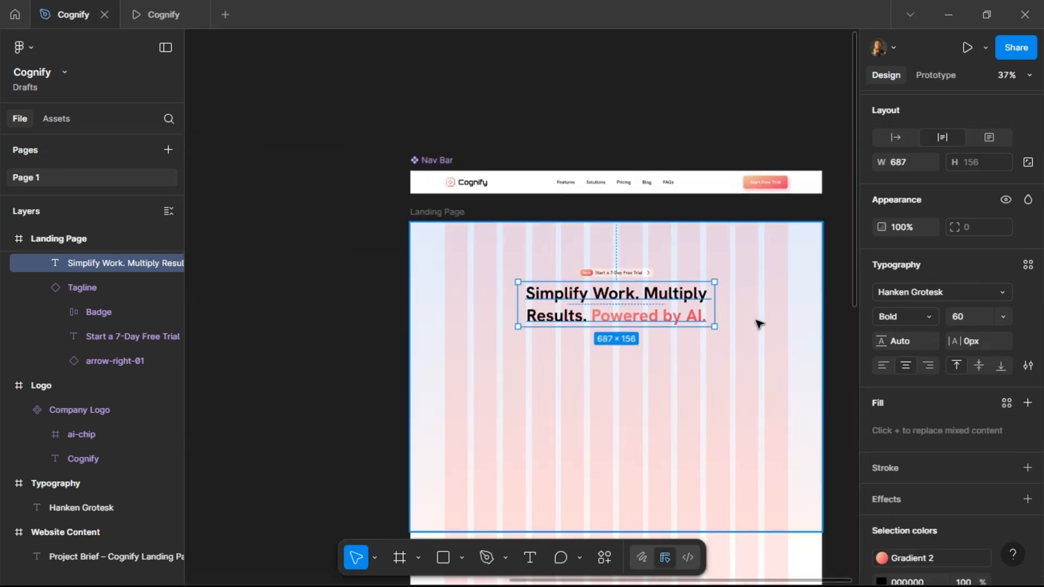
scroll(750, 324, "right", 1)
scroll(759, 325, "right", 1)
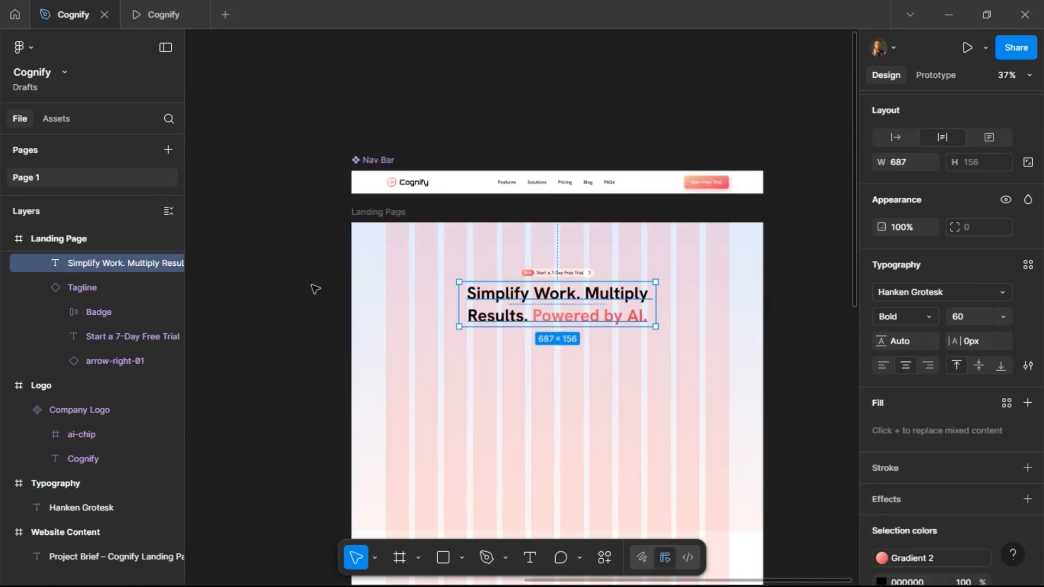
left_click(315, 261)
scroll(315, 261, "left", 5)
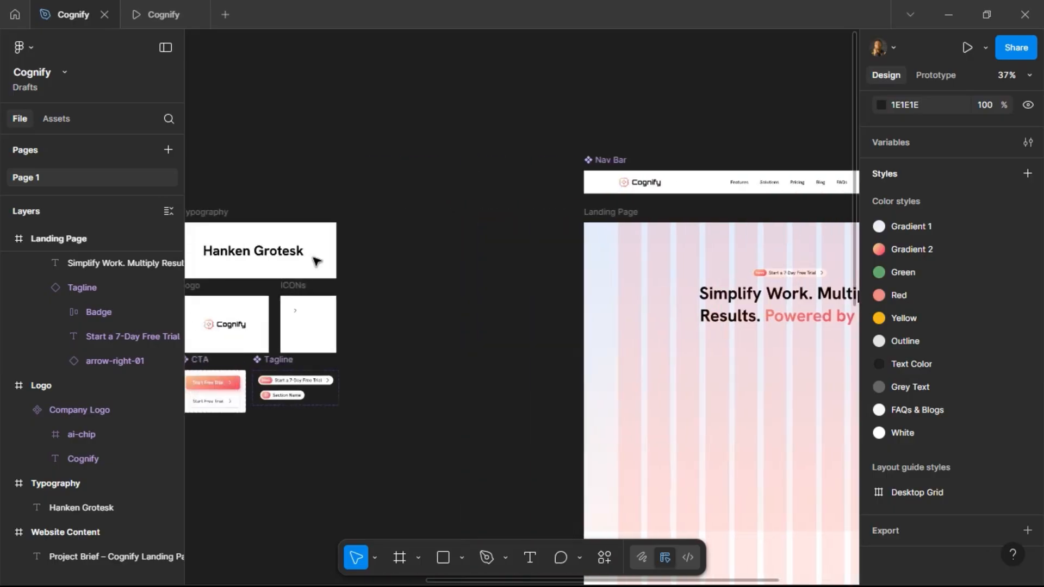
scroll(321, 261, "left", 12)
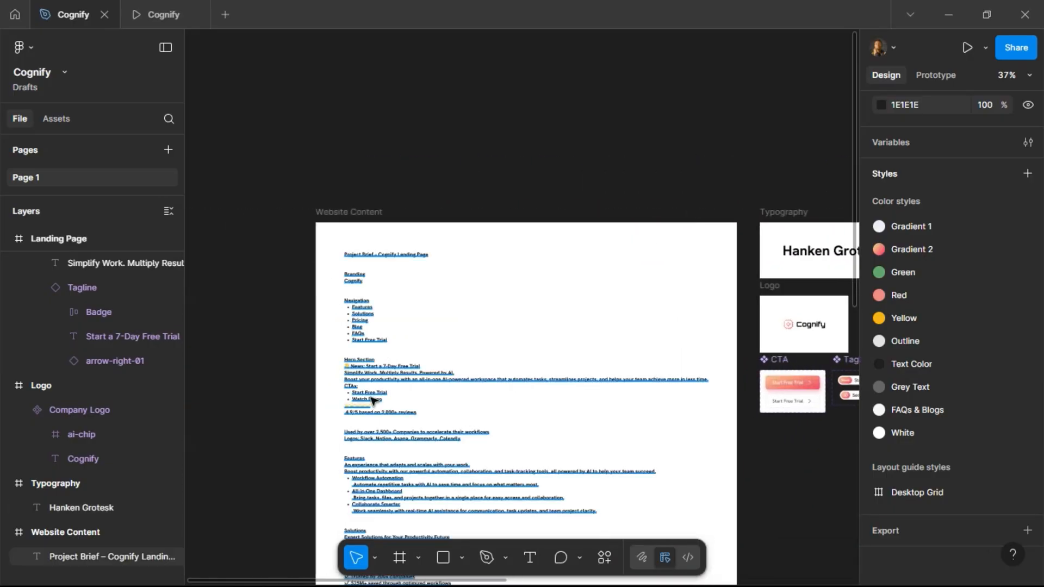
scroll(372, 401, "up", 3)
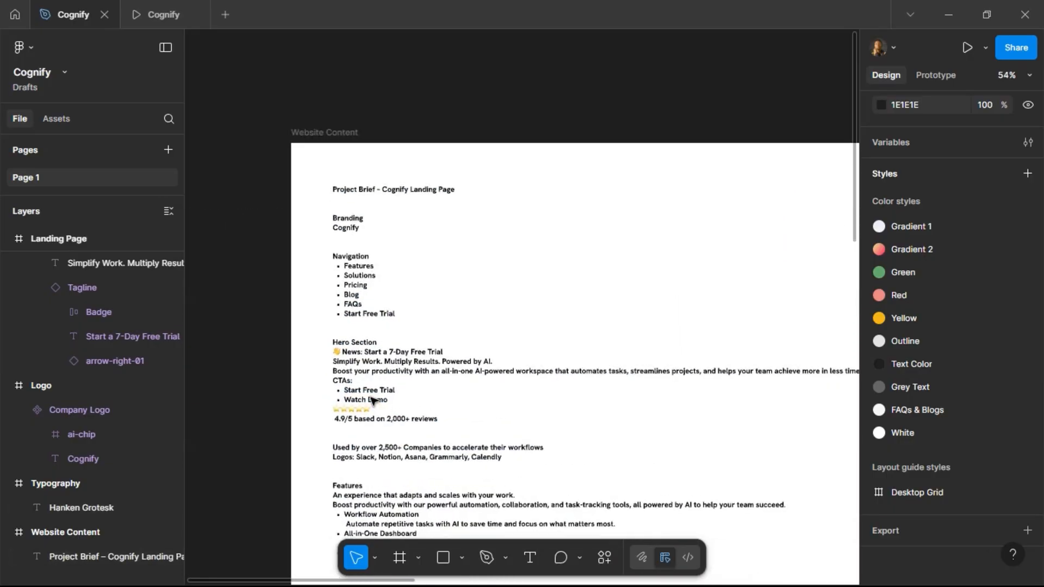
left_click(341, 375)
left_click(335, 372)
left_click_drag(334, 374, 716, 395)
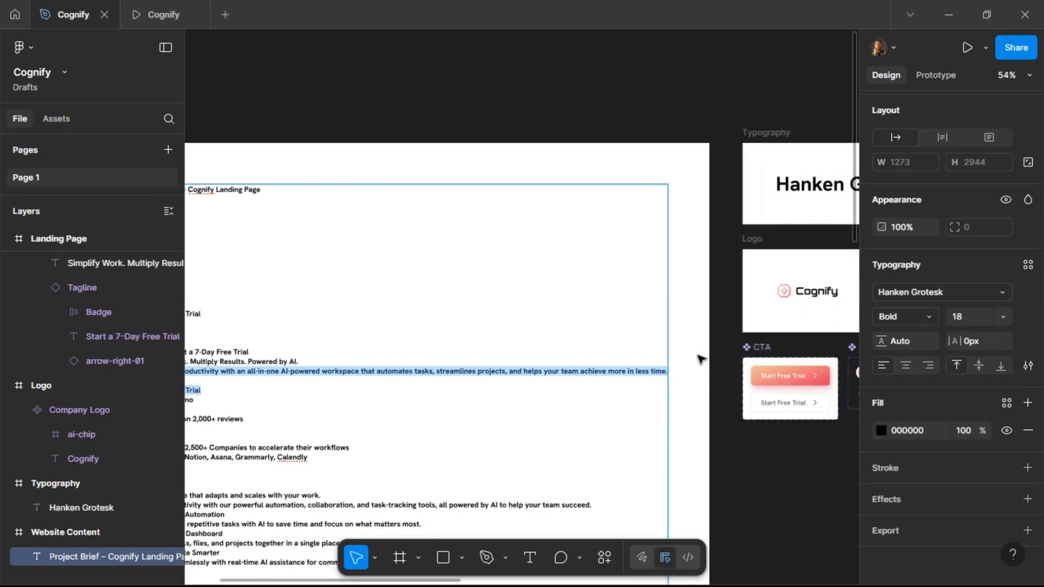
left_click(643, 379)
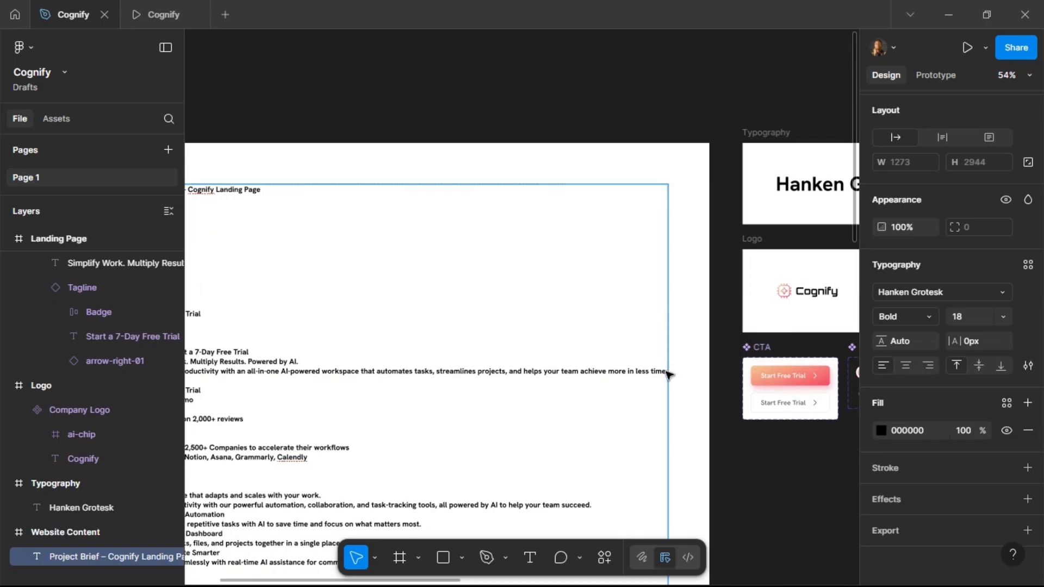
left_click_drag(665, 374, 340, 375)
key("Escape")
Paste the intro paragraph as a new text layer below the headline in the landing page frame.
scroll(660, 322, "right", 15)
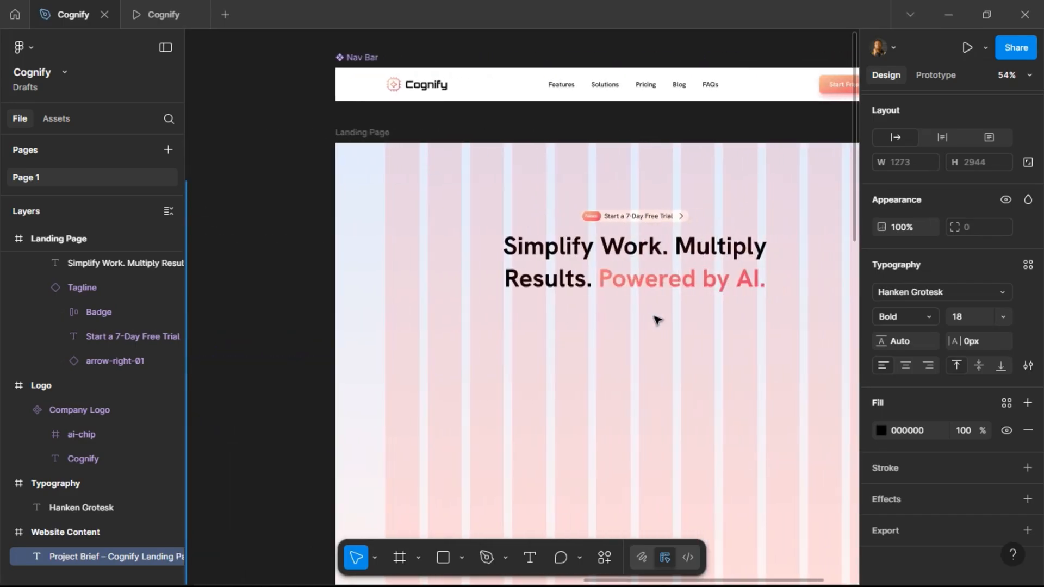
scroll(656, 320, "right", 5)
key("t")
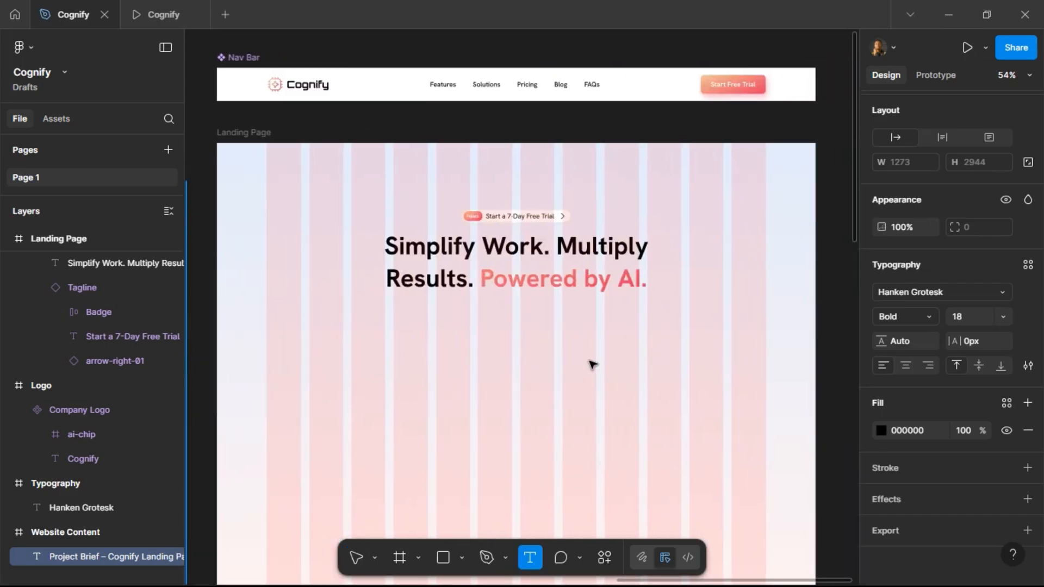
left_click(593, 364)
key("ctrl+v")
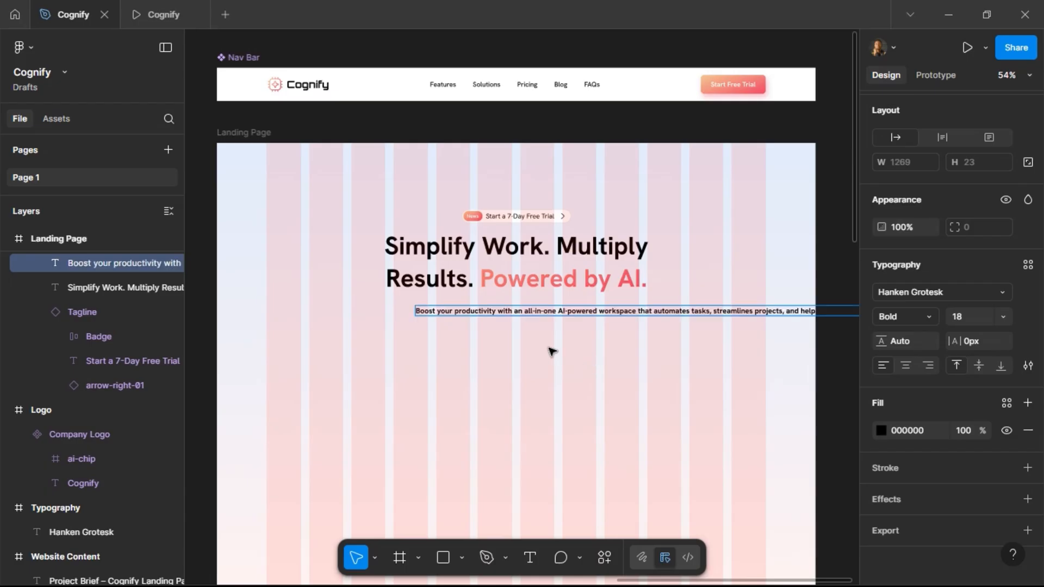
key("Escape")
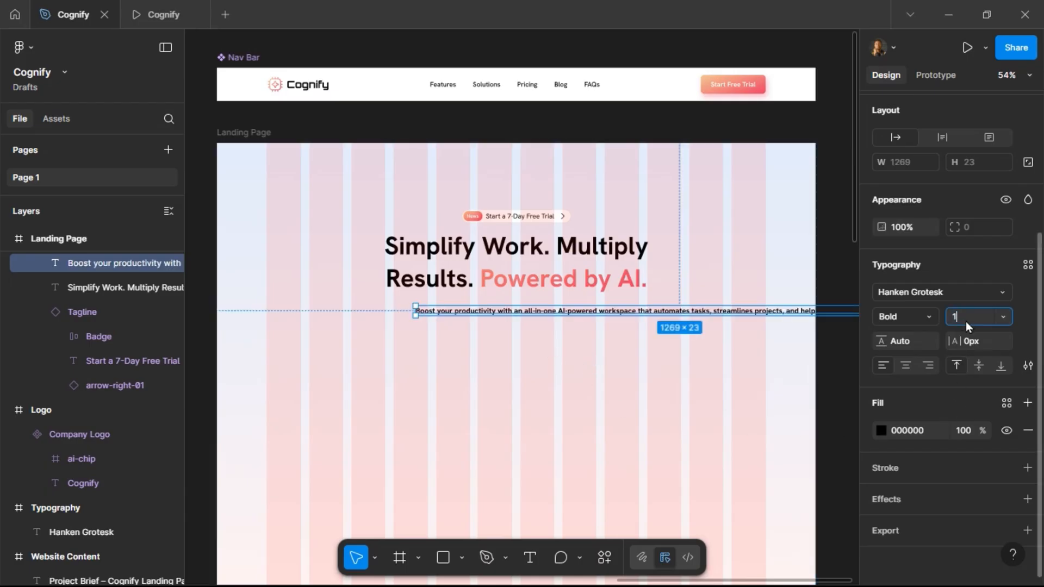
Set the paragraph's font size to 16 and weight to Regular.
type("16")
key("Return")
left_click(930, 317)
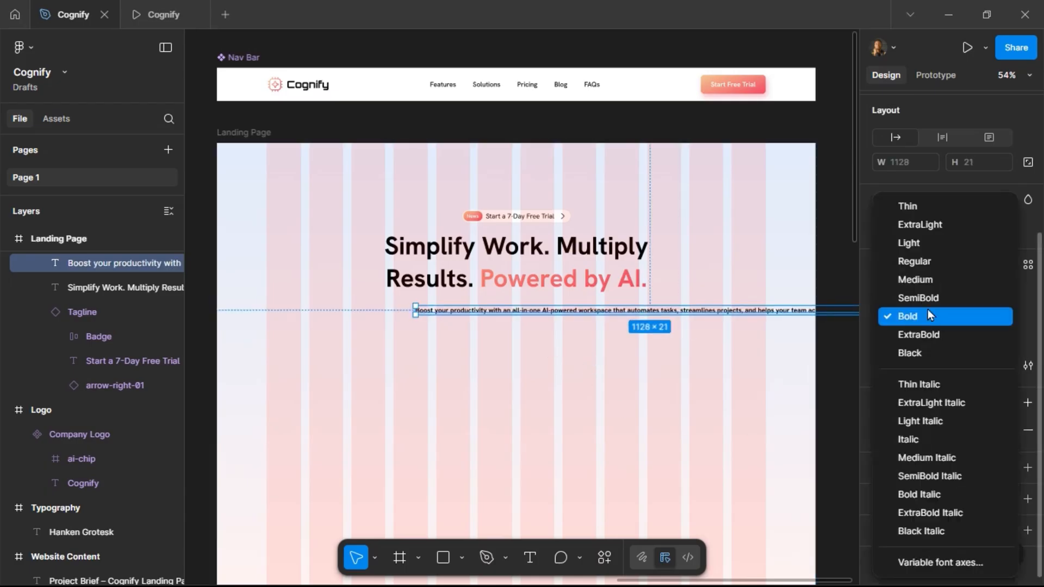
left_click(928, 272)
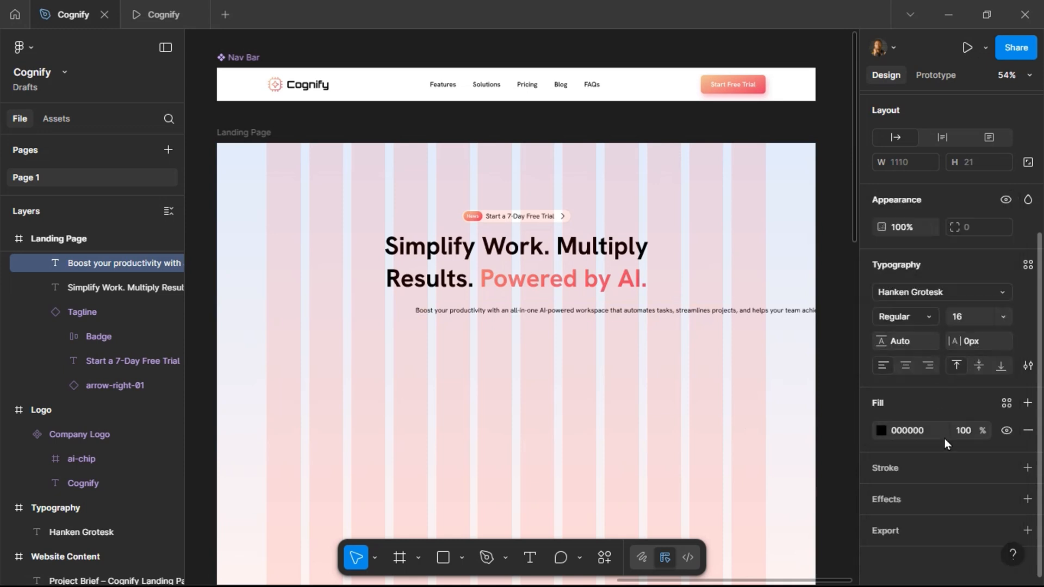
Apply the Grey Text color style to the paragraph.
left_click(1007, 403)
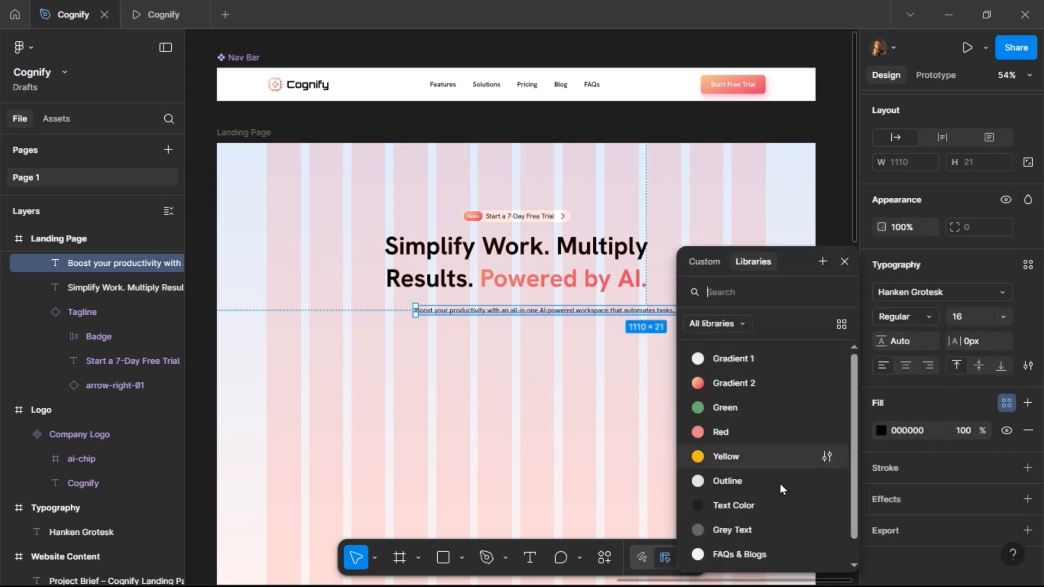
left_click(755, 530)
Resize the paragraph to about 585 px wide so it wraps onto two lines, and center its text.
left_click_drag(418, 310, 679, 313)
left_click_drag(447, 318, 475, 316)
left_click_drag(618, 312, 660, 310)
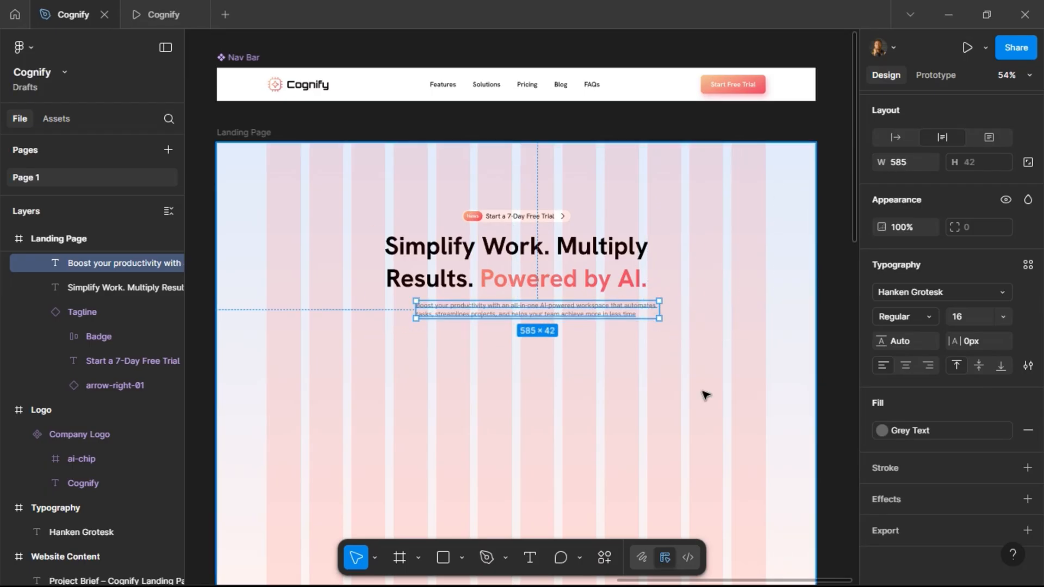
left_click(906, 365)
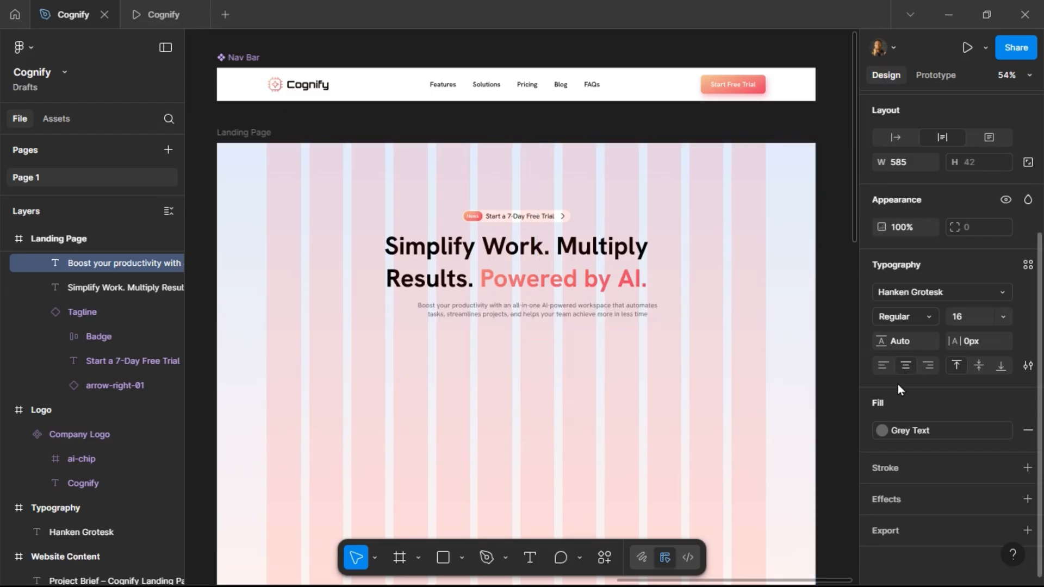
Wrap the headline and paragraph in an auto layout frame with center alignment.
left_click(543, 284, "shift")
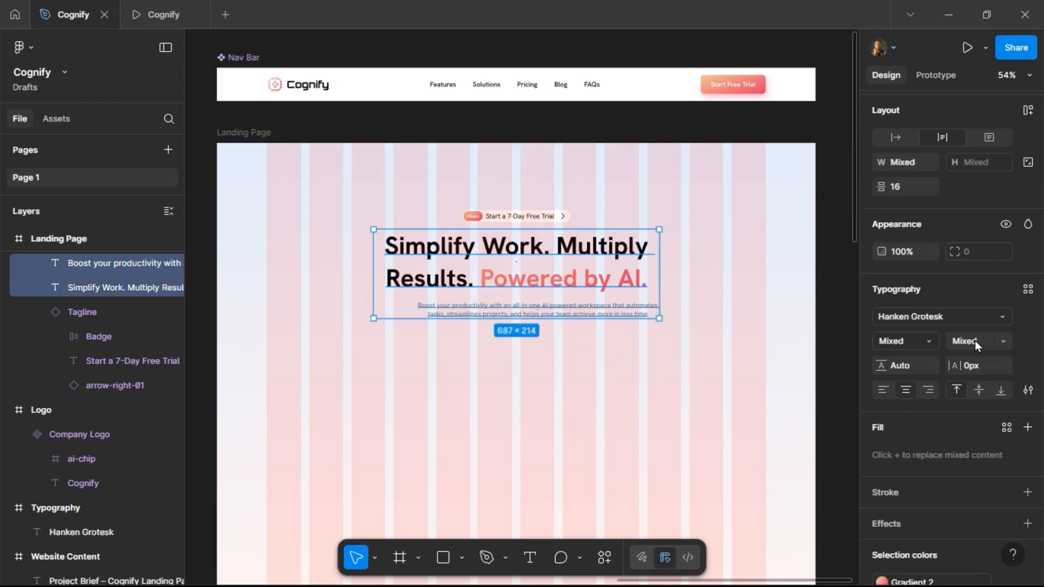
left_click(1030, 115)
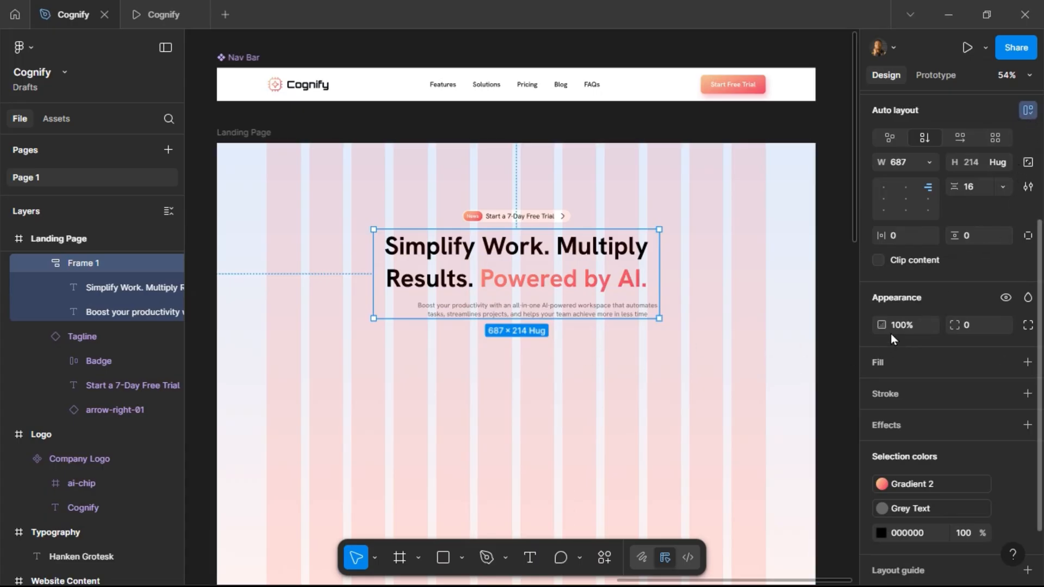
left_click(906, 186)
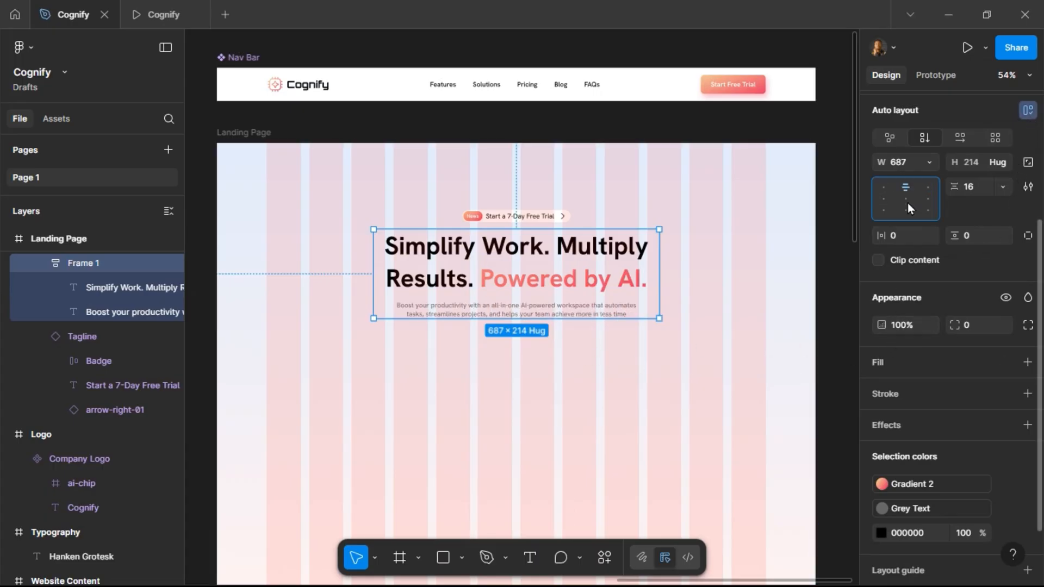
Set the paragraph's width to fill its auto layout frame.
left_click(487, 314)
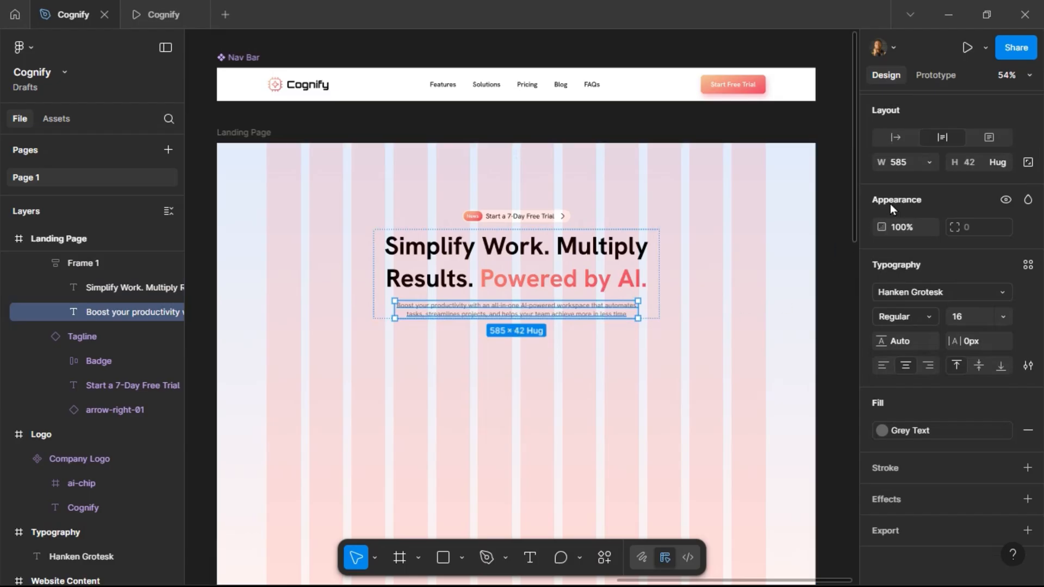
left_click(930, 163)
left_click(932, 202)
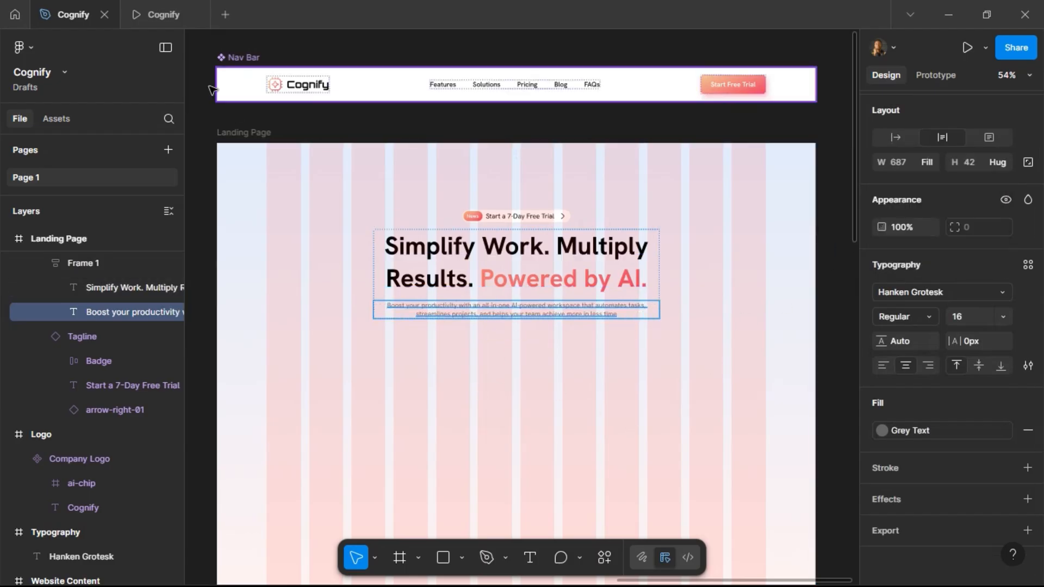
Check the hero text in the prototype preview tab, then return to the design file.
left_click(158, 18)
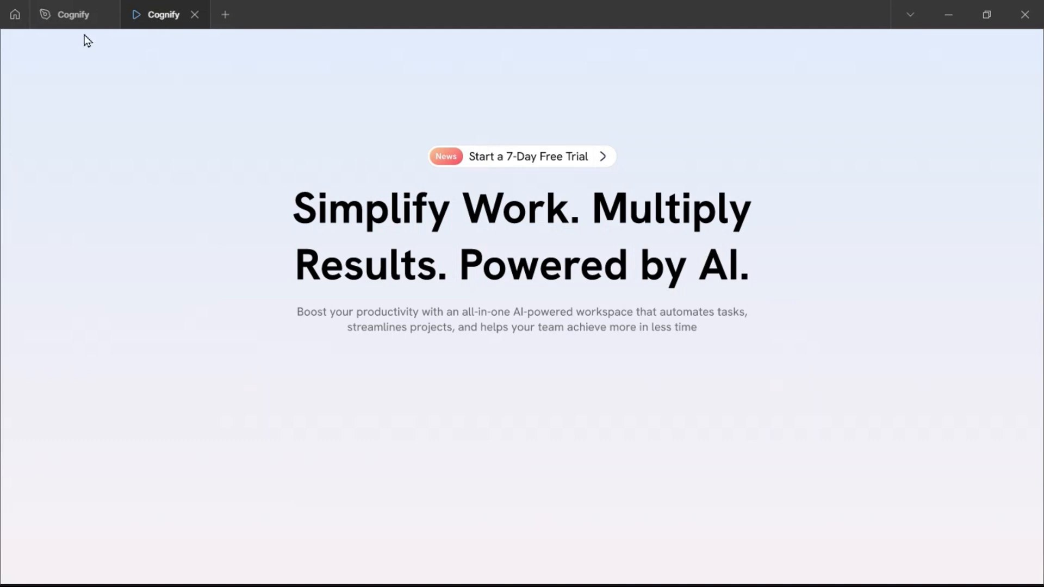
scroll(325, 247, "down", 4)
scroll(324, 247, "up", 4)
left_click(77, 21)
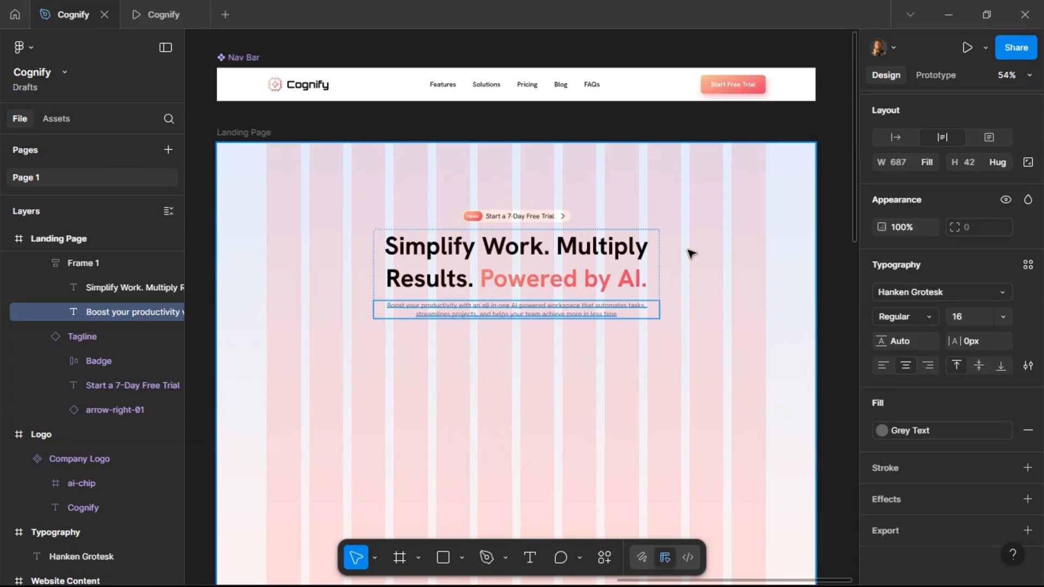
Duplicate the nav bar's Start Free Trial button into the Herosection below the paragraph.
left_click(395, 241)
scroll(555, 234, "down", 2)
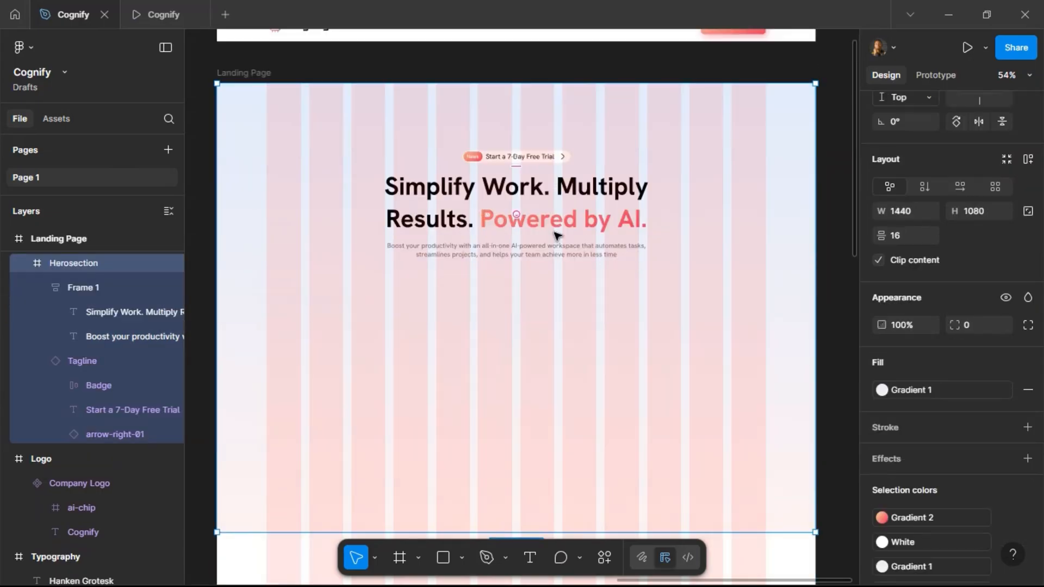
scroll(541, 191, "down", 5, "ctrl")
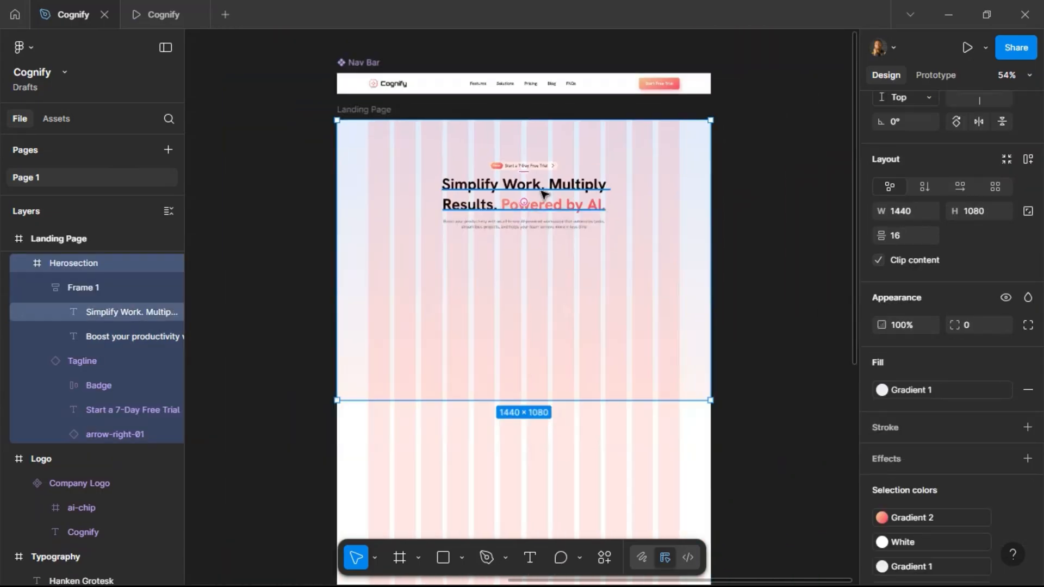
scroll(544, 196, "up", 1)
scroll(582, 196, "left", 2)
scroll(593, 206, "right", 2)
scroll(548, 230, "up", 4, "ctrl")
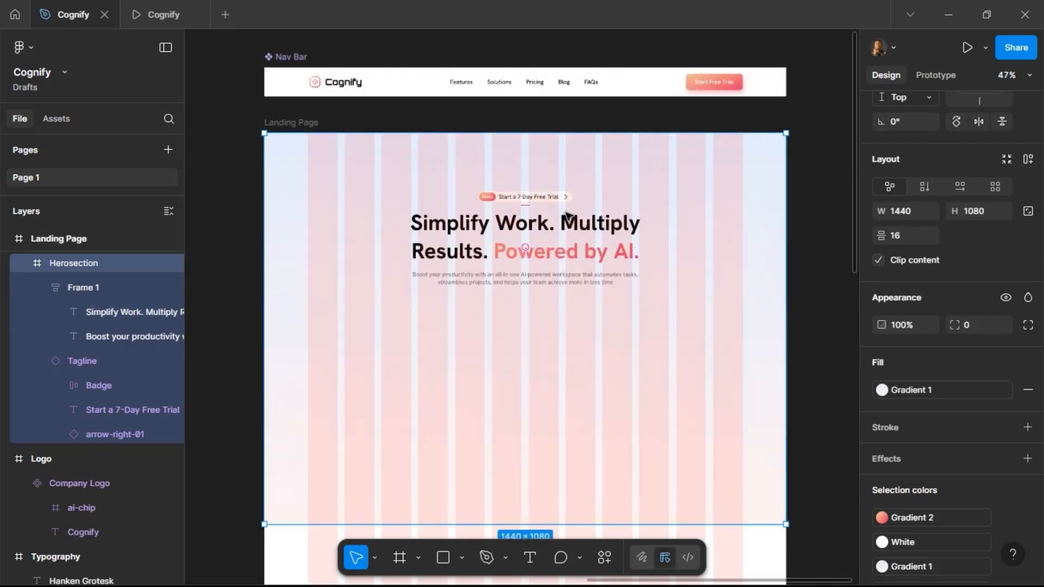
left_click(709, 86)
left_click(713, 83)
left_click_drag(717, 82, 487, 306)
scroll(478, 316, "up", 2)
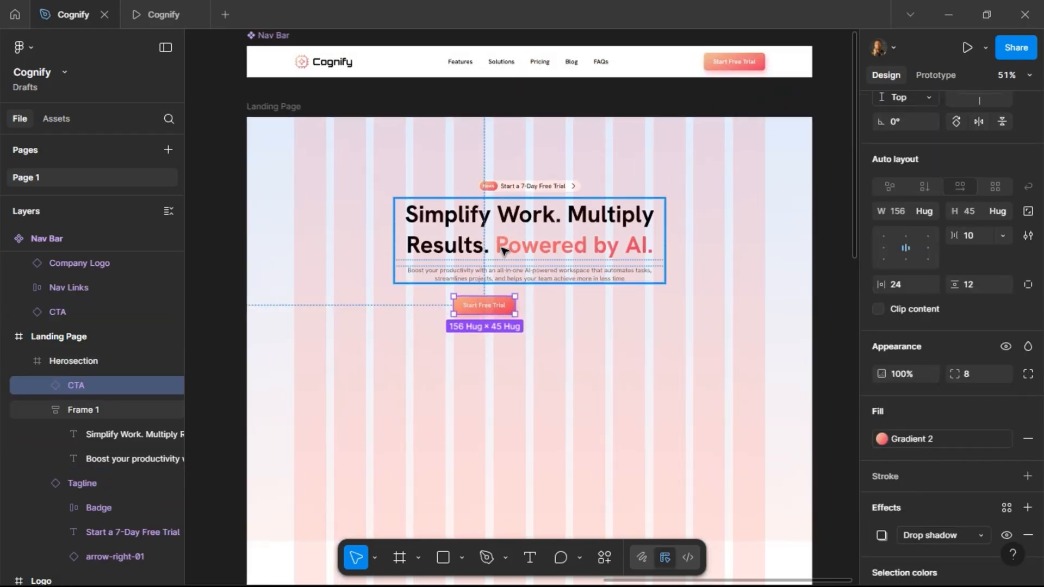
Move the Tagline into the auto layout frame above the headline and nudge the frame up.
left_click(505, 246)
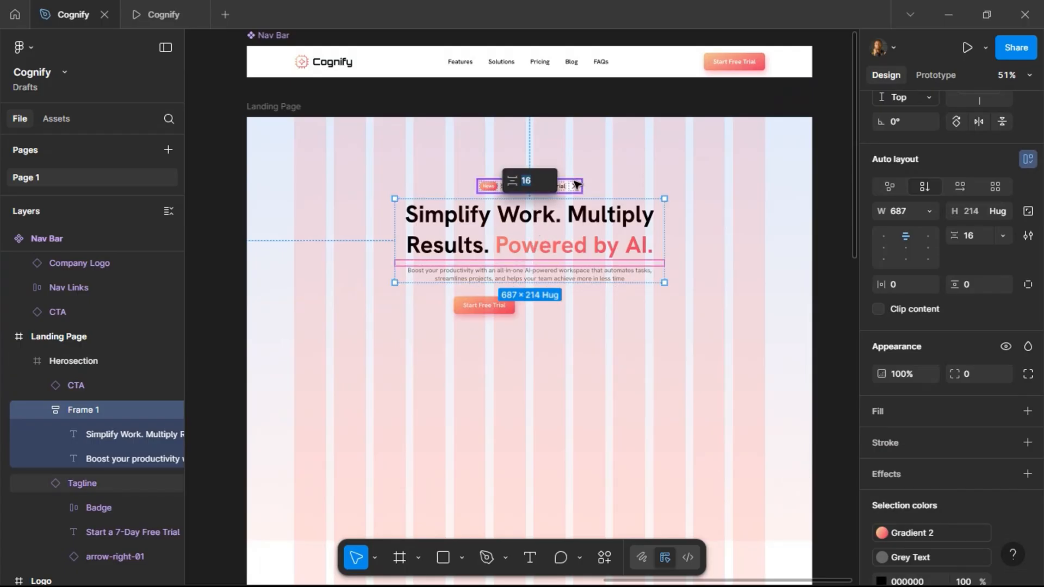
left_click_drag(569, 187, 577, 215)
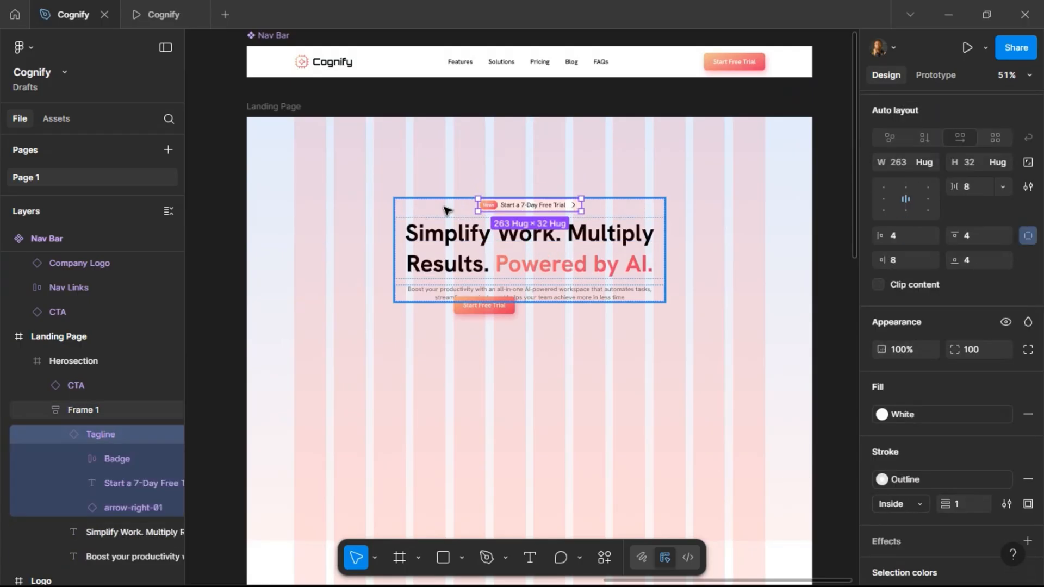
key("Escape")
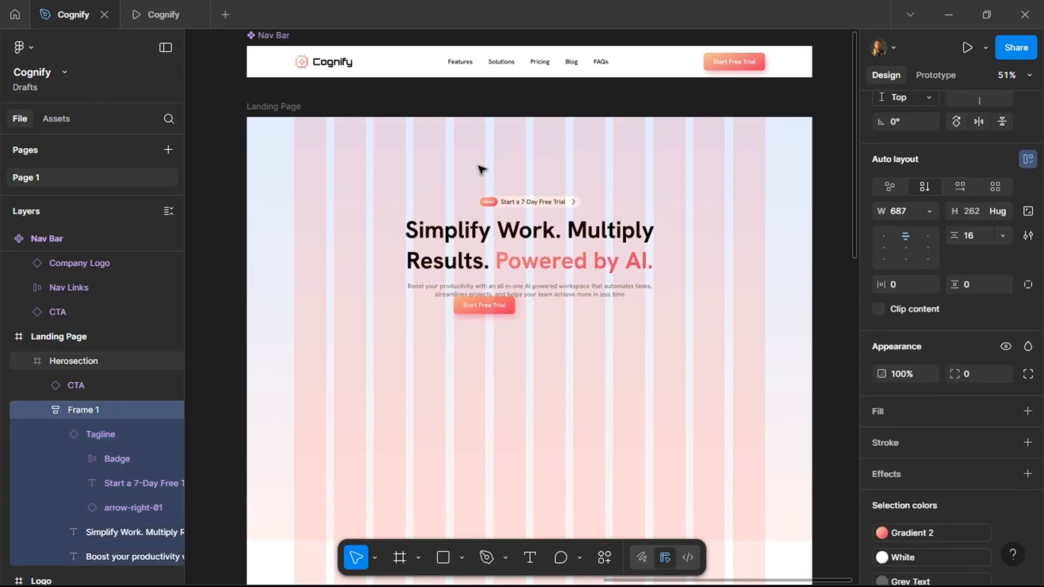
key("shift+Up")
key("alt")
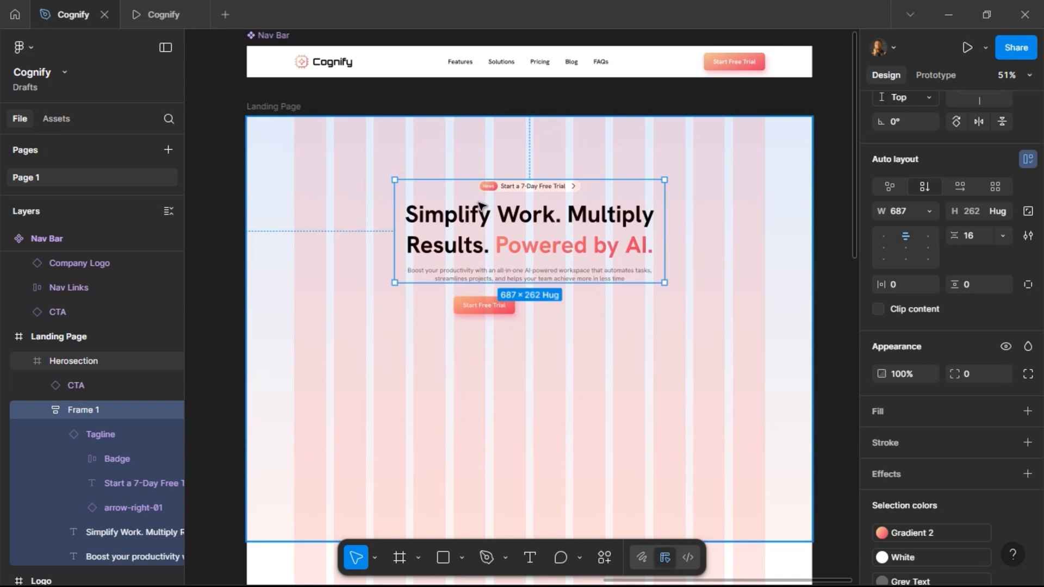
Duplicate the hero CTA button beside it and set the copy's state to Outline.
left_click(483, 313)
left_click_drag(490, 311, 565, 313)
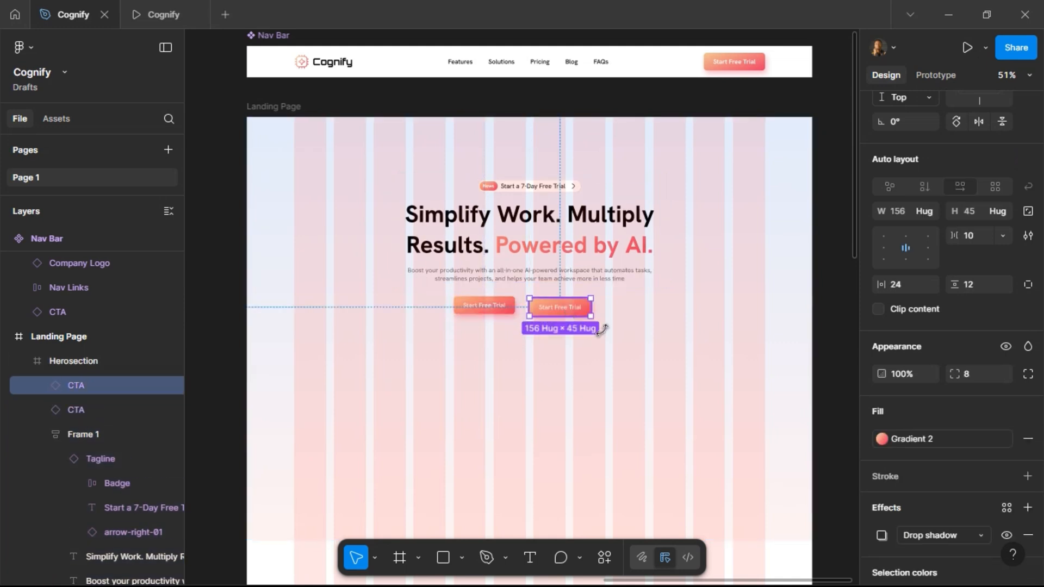
scroll(960, 259, "up", 5)
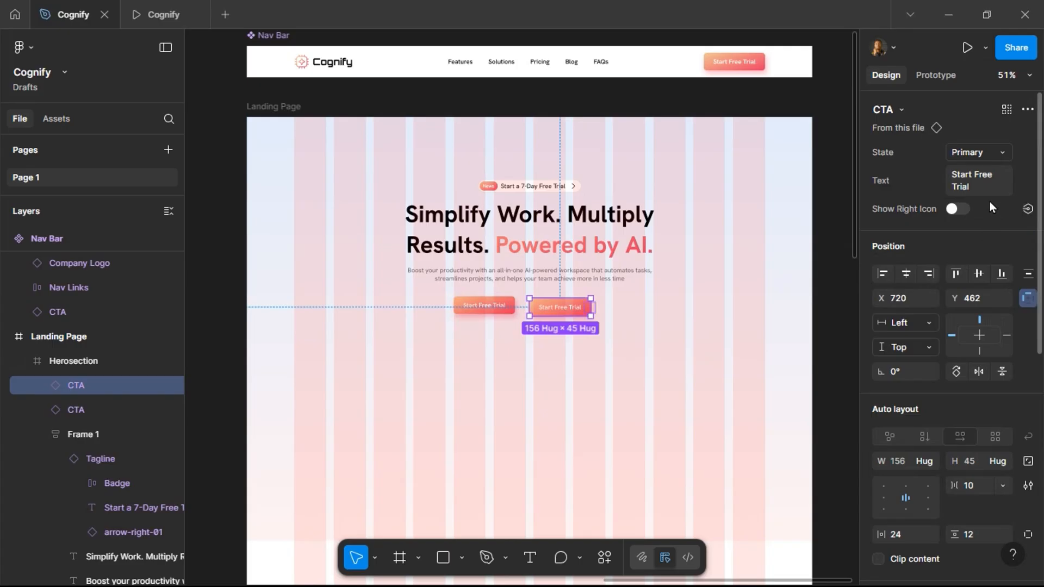
left_click(988, 155)
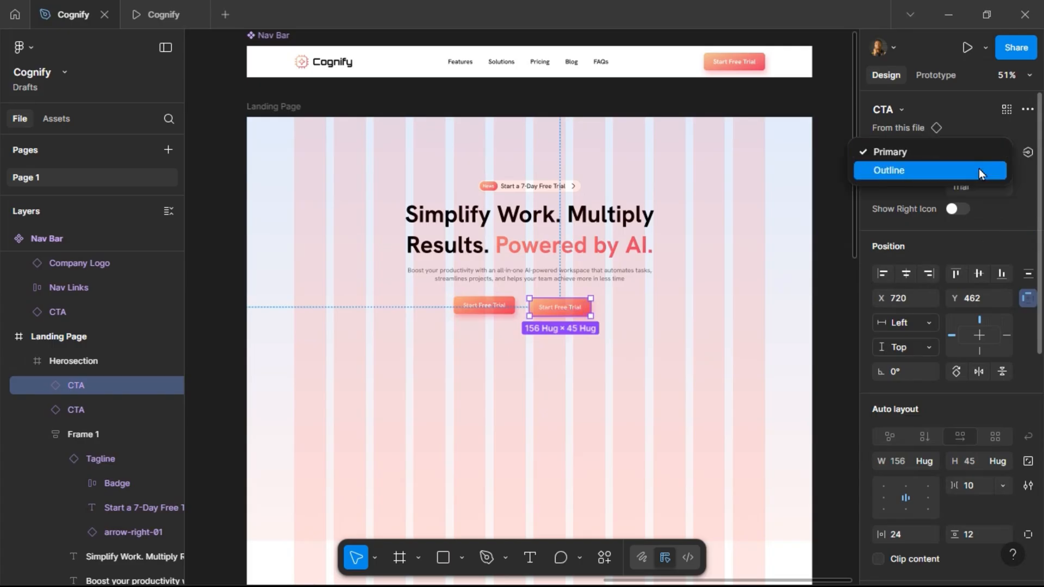
left_click(979, 169)
scroll(620, 279, "left", 2)
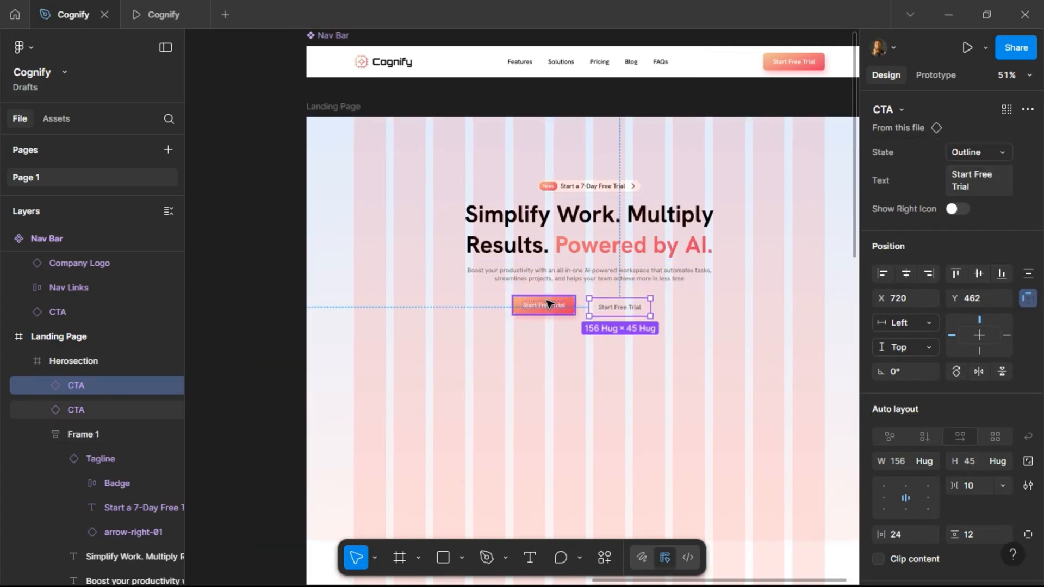
Wrap both hero CTA buttons in a horizontal auto layout frame with a 20 gap.
left_click(559, 315, "shift")
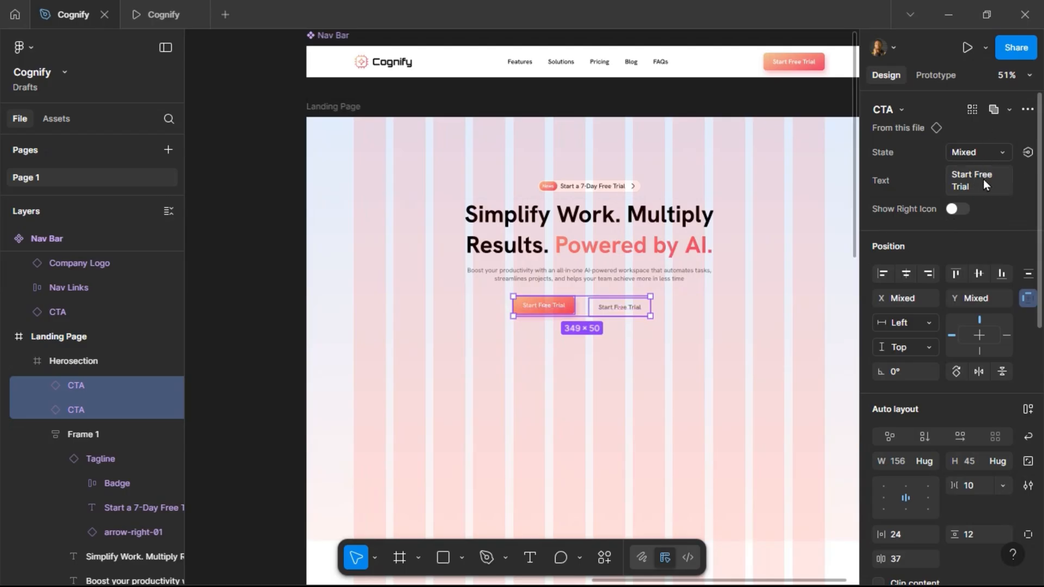
left_click(1027, 410)
type("20")
key("Return")
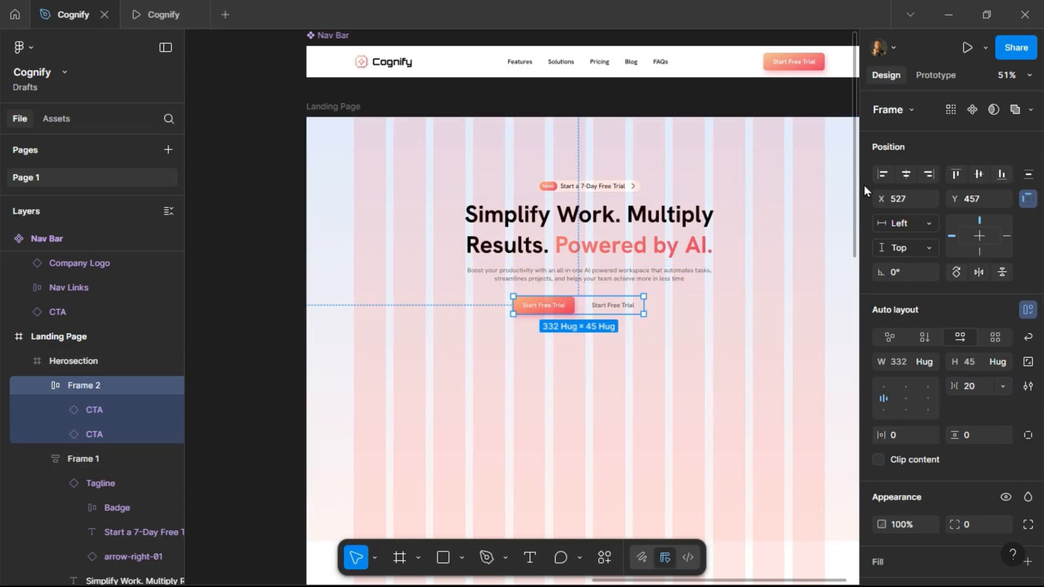
Center the button frame horizontally in the Herosection and nudge it down 5 px.
left_click(907, 176)
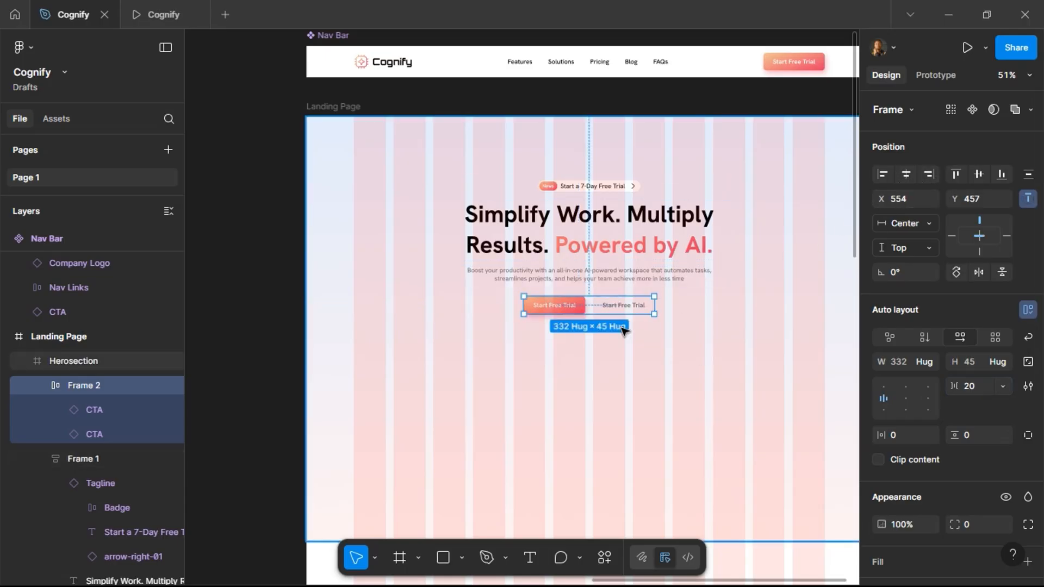
scroll(623, 331, "up", 3)
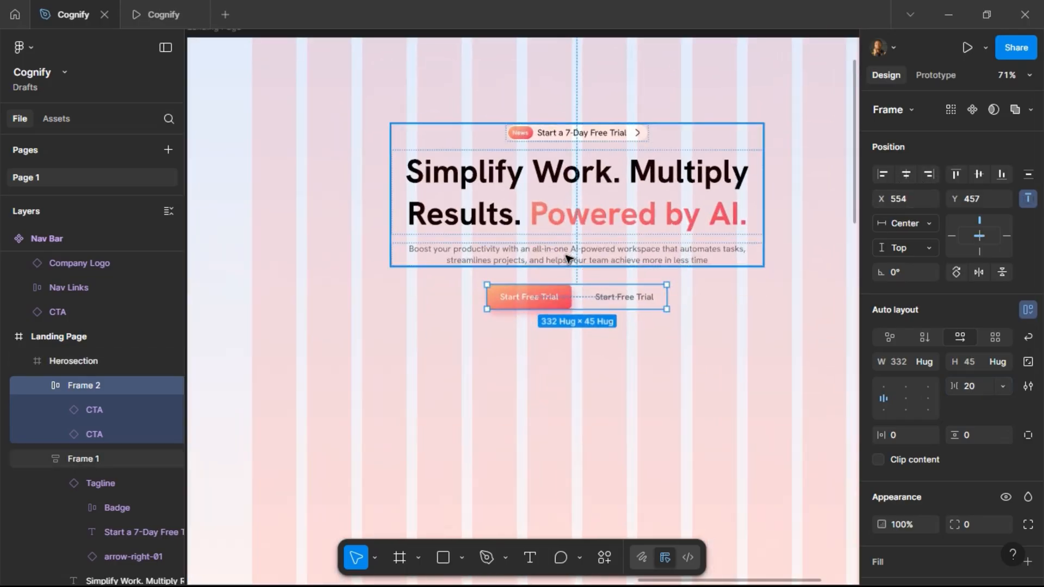
key("Down")
key("Down")
key("Down")
key("Down")
key("Down")
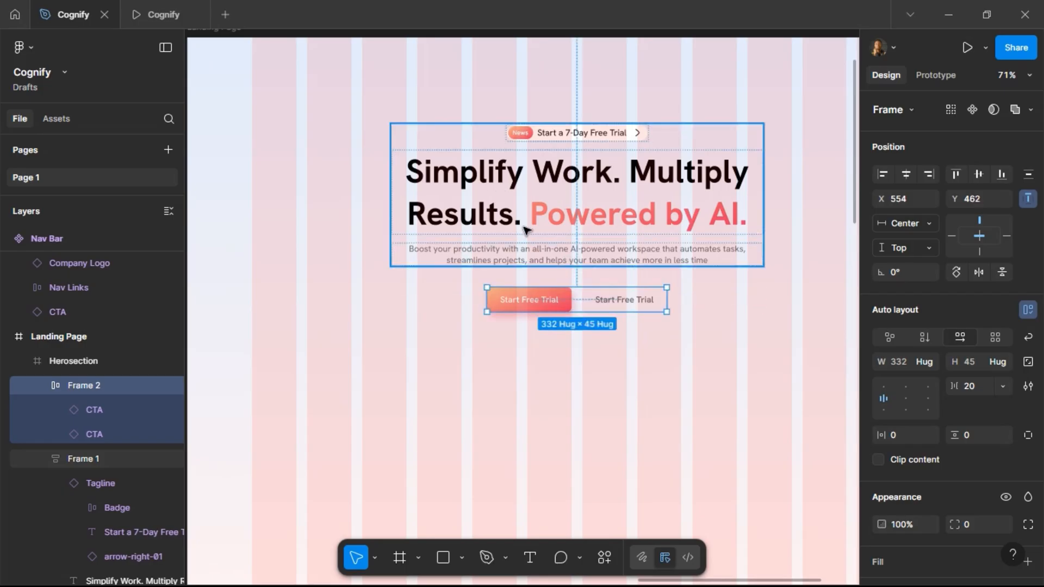
Wrap the text frame and the button frame together in a vertical auto layout frame.
left_click(527, 254, "shift")
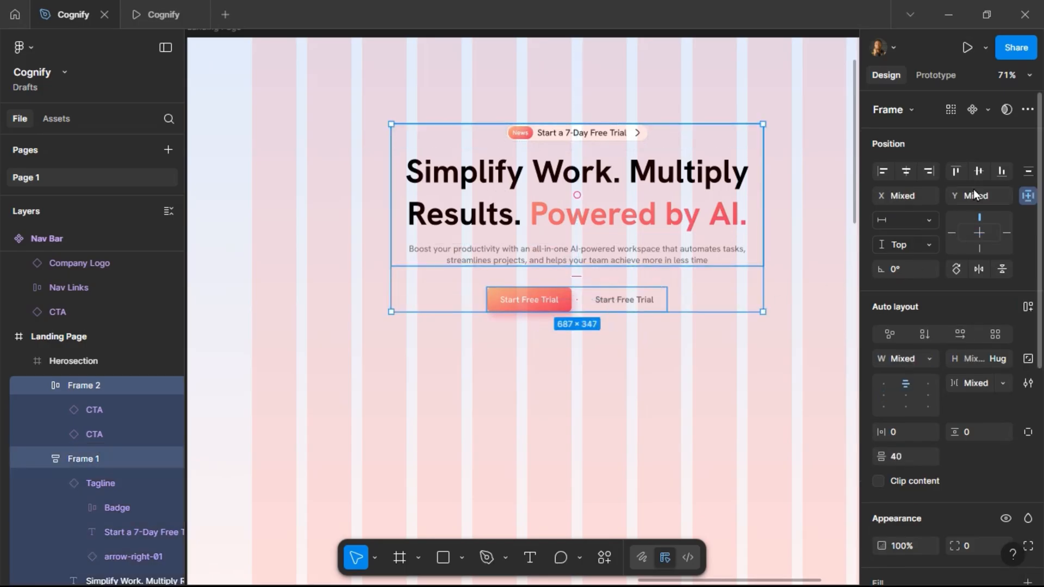
left_click(1025, 307)
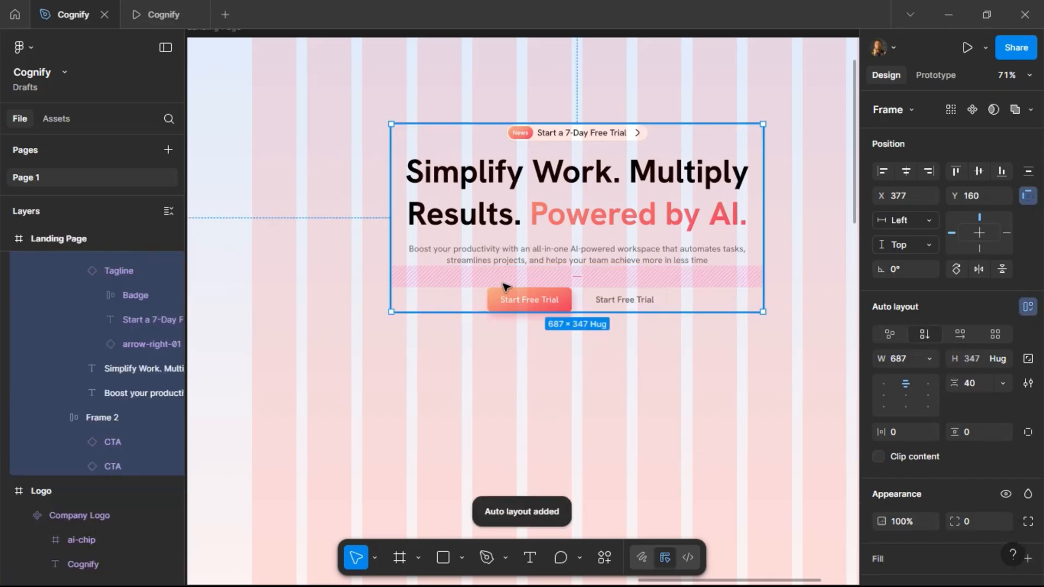
Rename the text frame as Main Header and the button frame as Buttons.
left_click(489, 223)
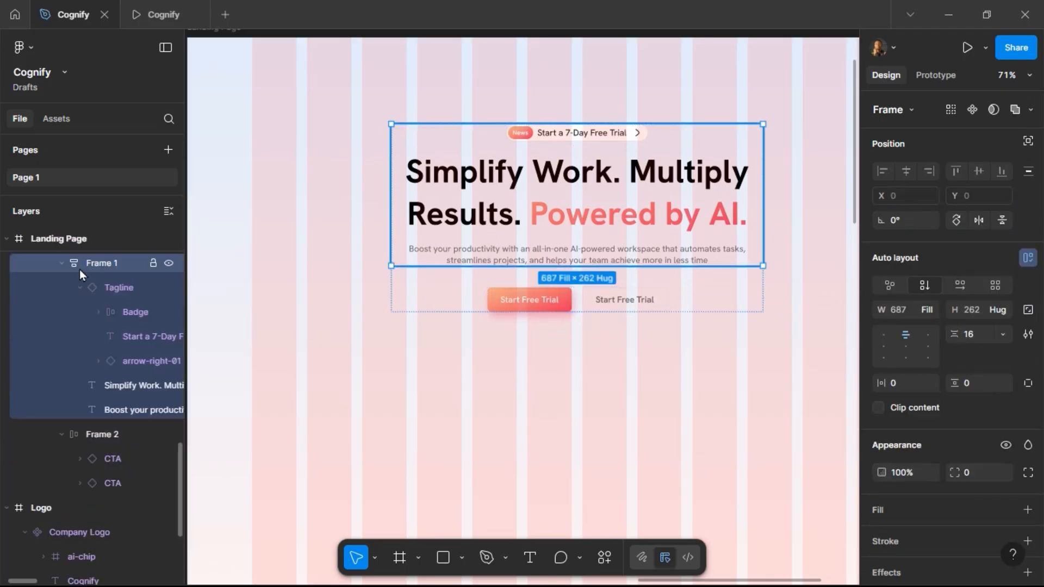
double_click(94, 263)
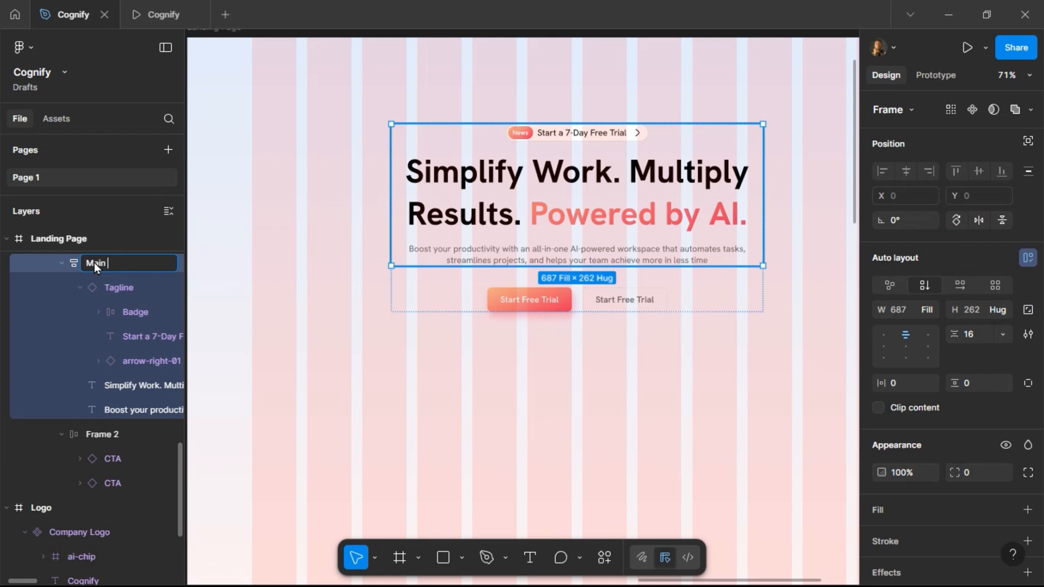
type("Main Header")
key("Return")
left_click(111, 289)
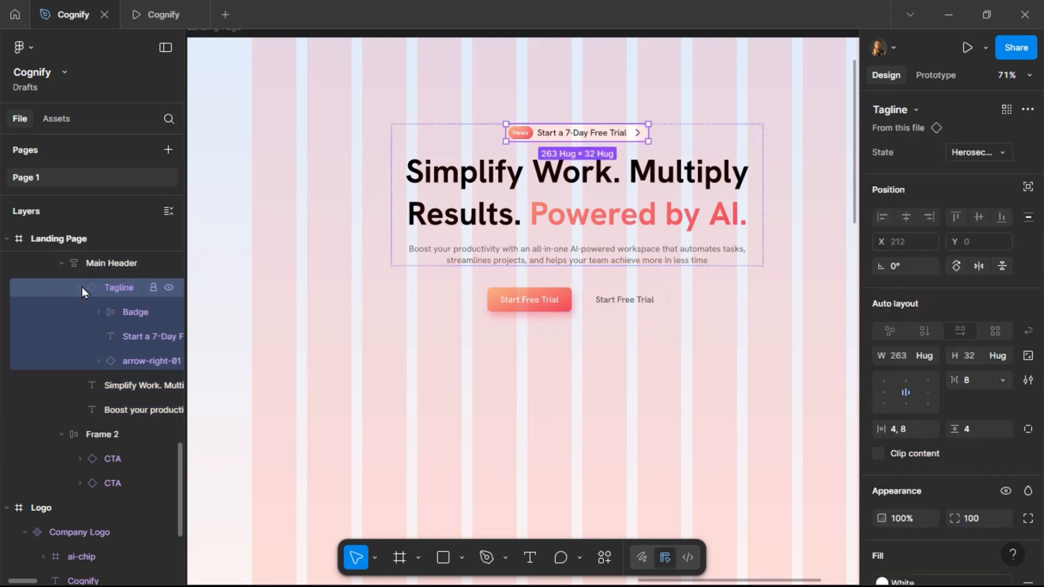
left_click(80, 288)
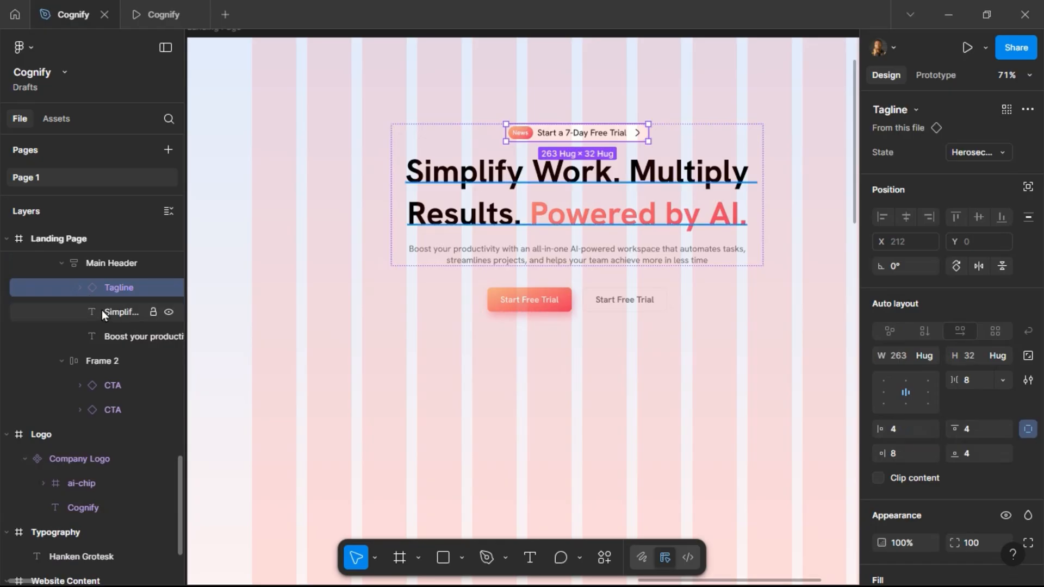
left_click(106, 363)
double_click(105, 362)
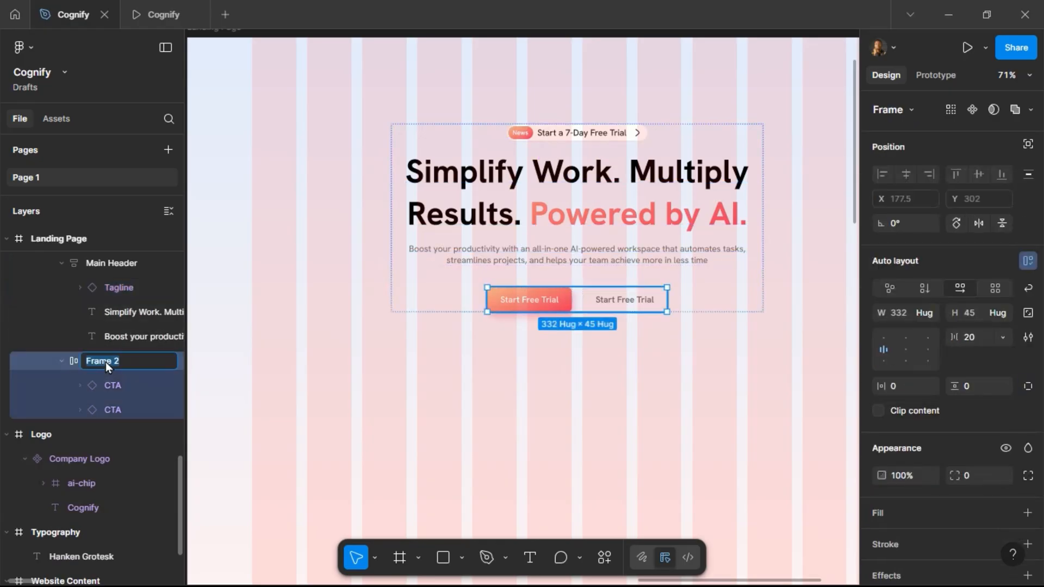
type("Buttons")
key("Return")
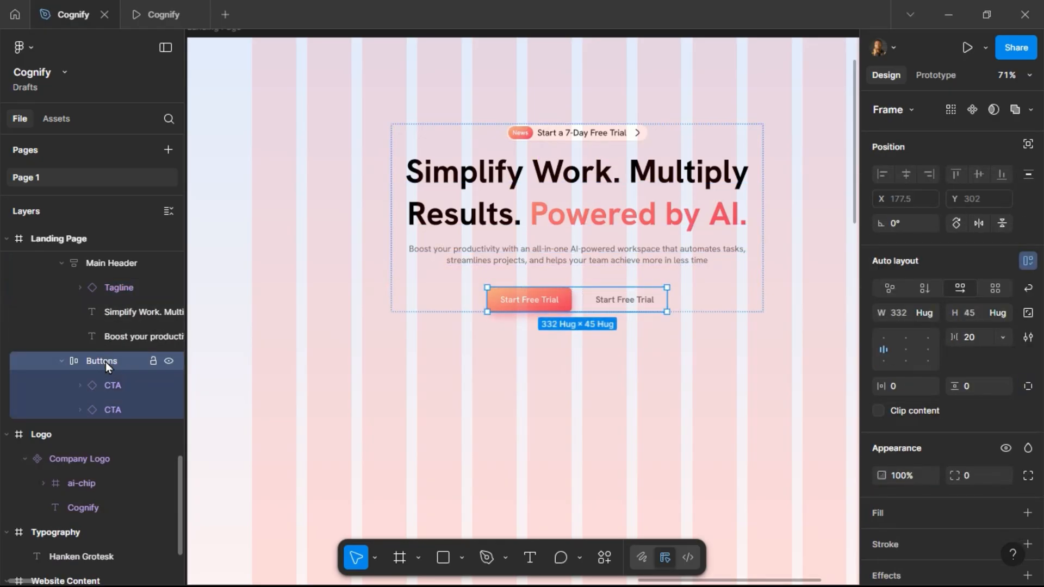
Turn on the right icon for the outline CTA button.
left_click(621, 302)
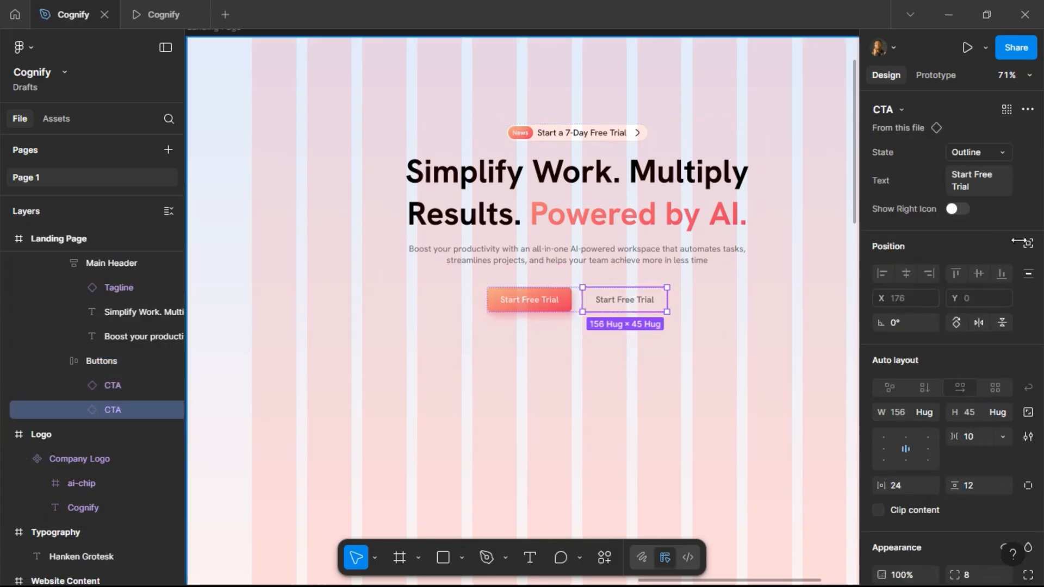
left_click(959, 209)
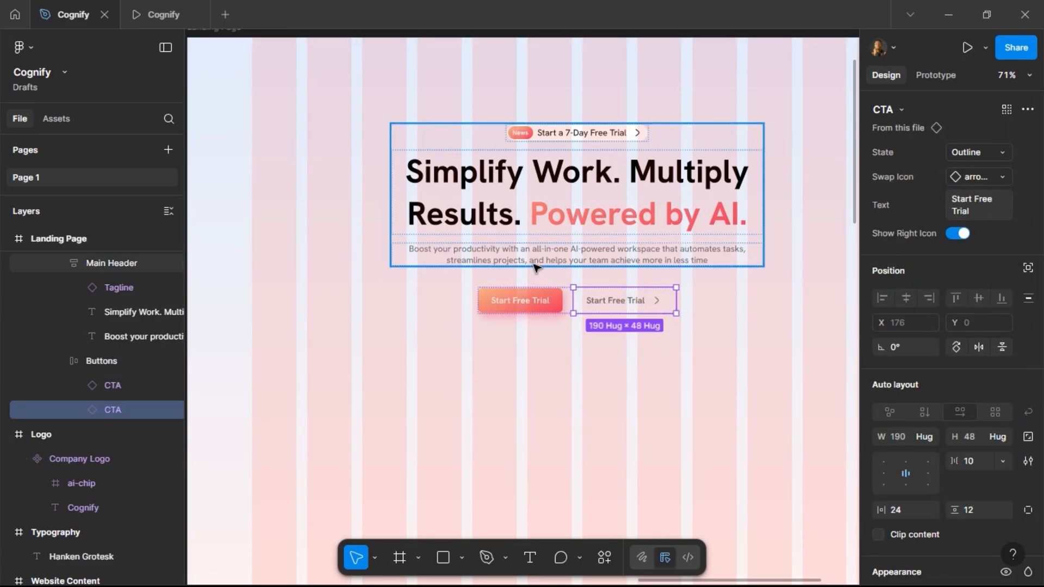
Set the primary CTA button's width to 190.
left_click(526, 305)
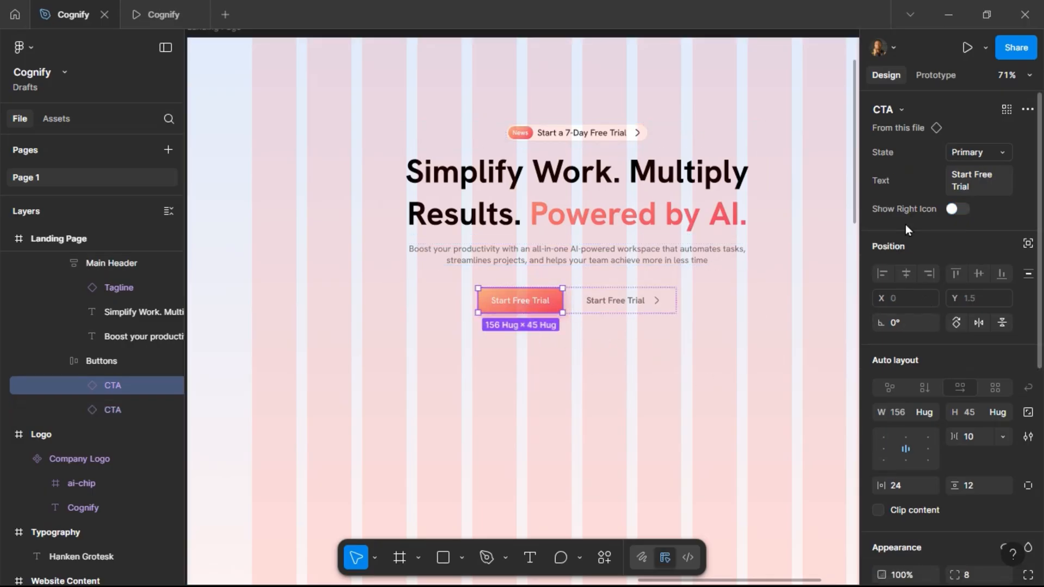
left_click(909, 412)
type("190")
key("Return")
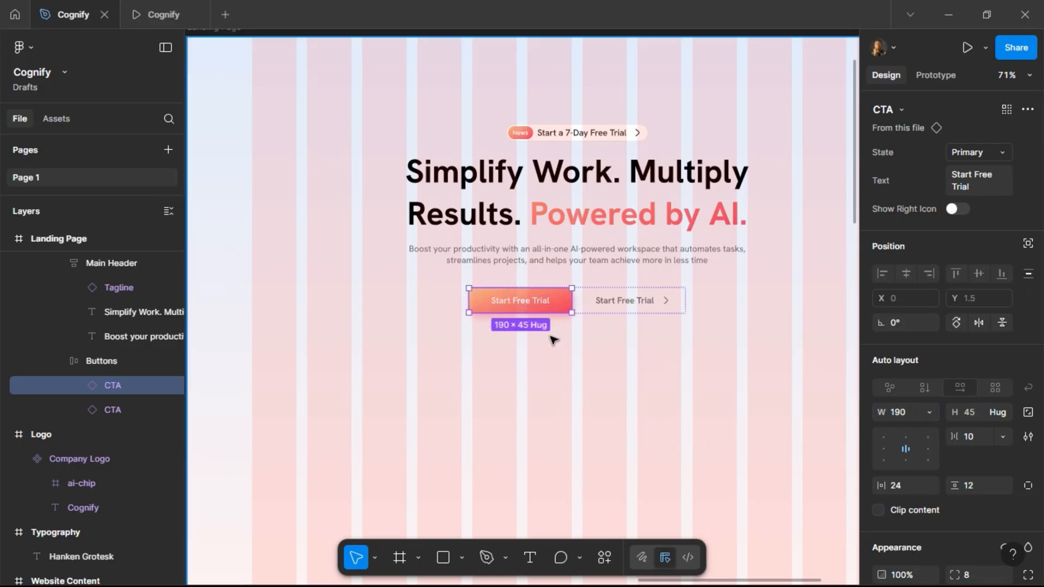
Check the hero buttons in the prototype preview tab, then return to the design file.
left_click(608, 299)
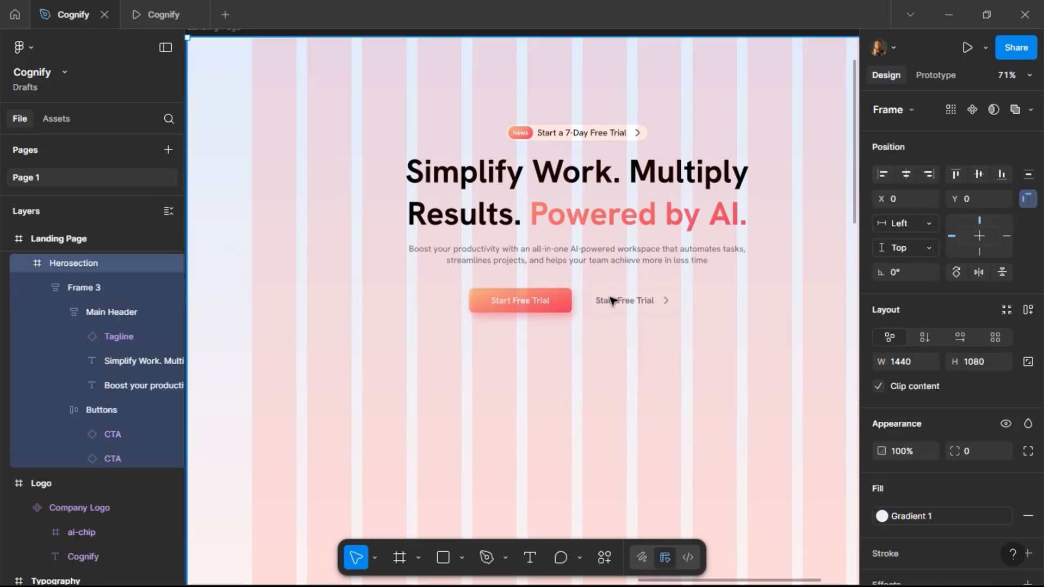
left_click(169, 14)
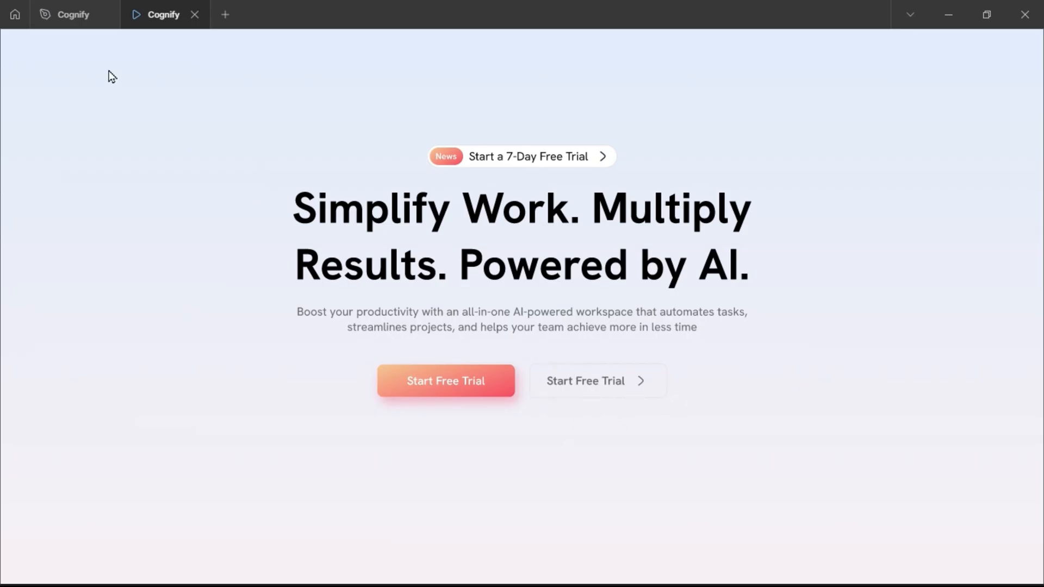
left_click(66, 16)
Open the outline button's main component and set its stroke position to Outside.
double_click(631, 309)
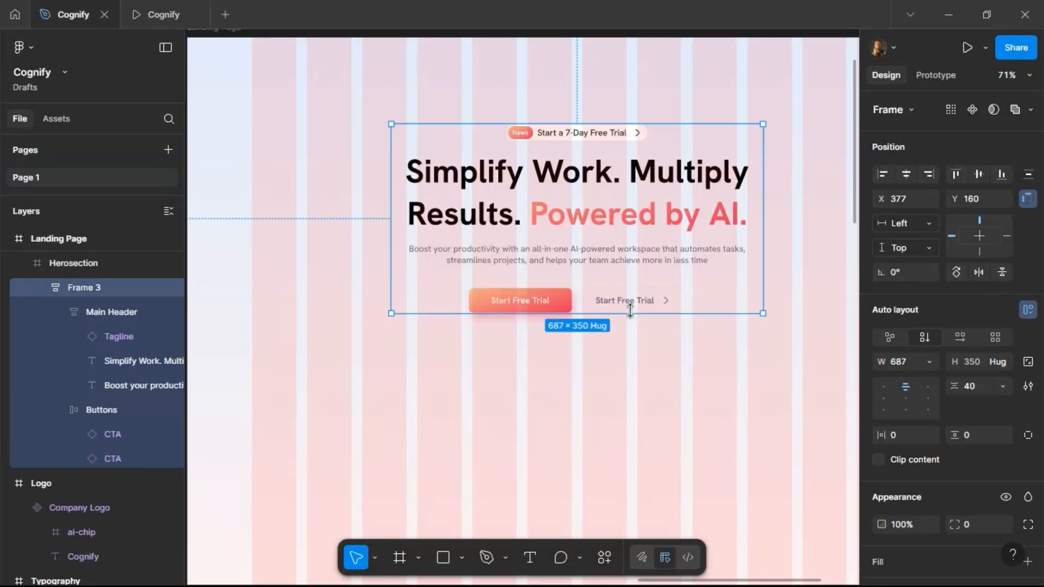
double_click(631, 307)
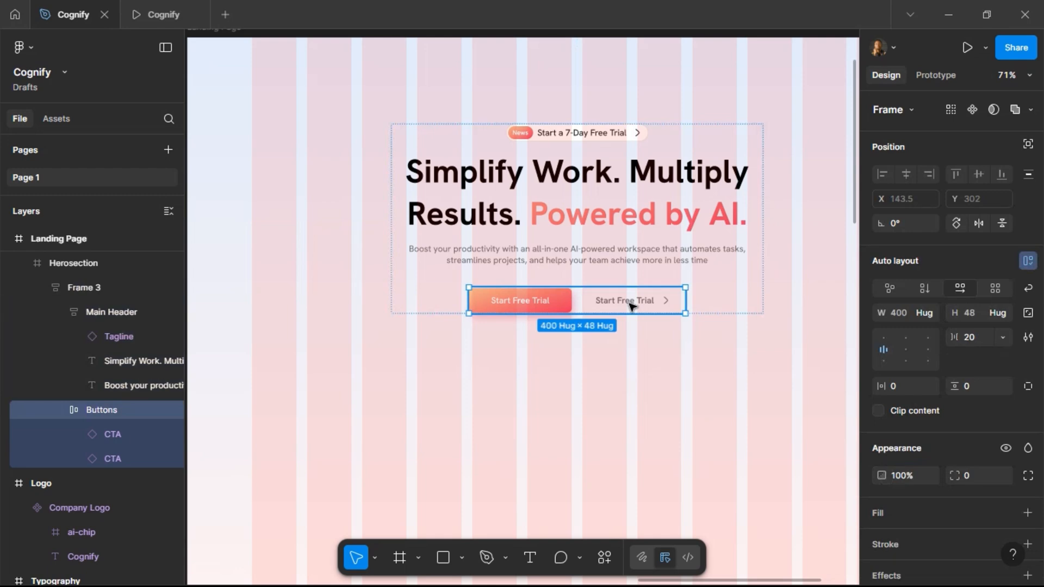
double_click(631, 306)
right_click(631, 306)
mouse_move(668, 446)
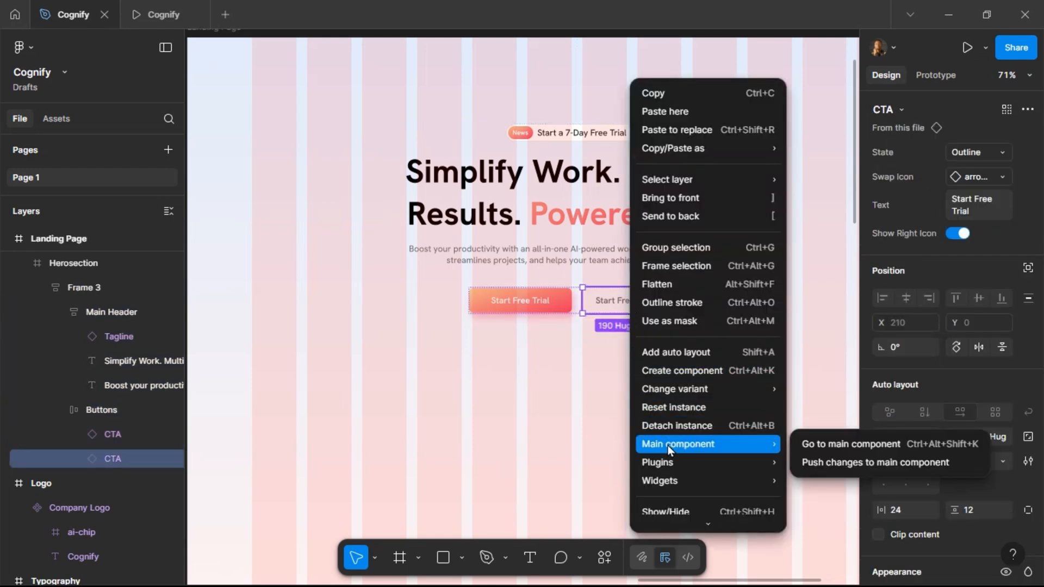
left_click(814, 445)
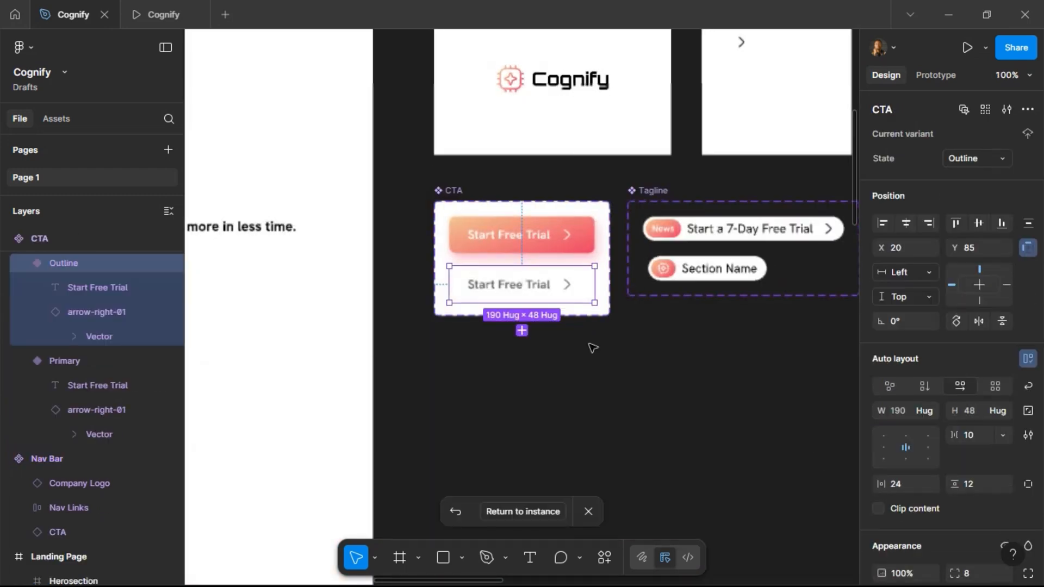
scroll(956, 496, "down", 4)
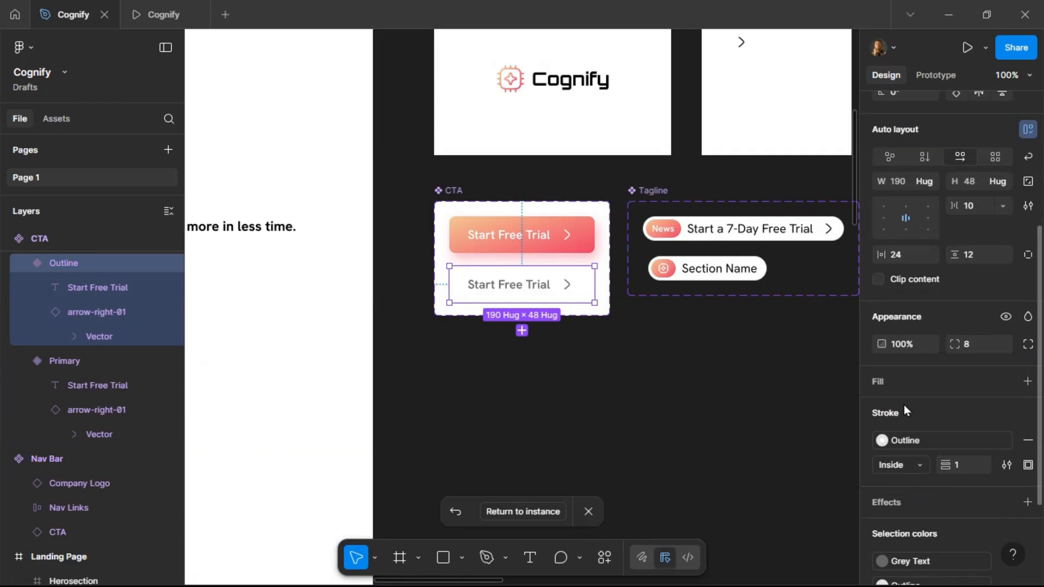
left_click(921, 466)
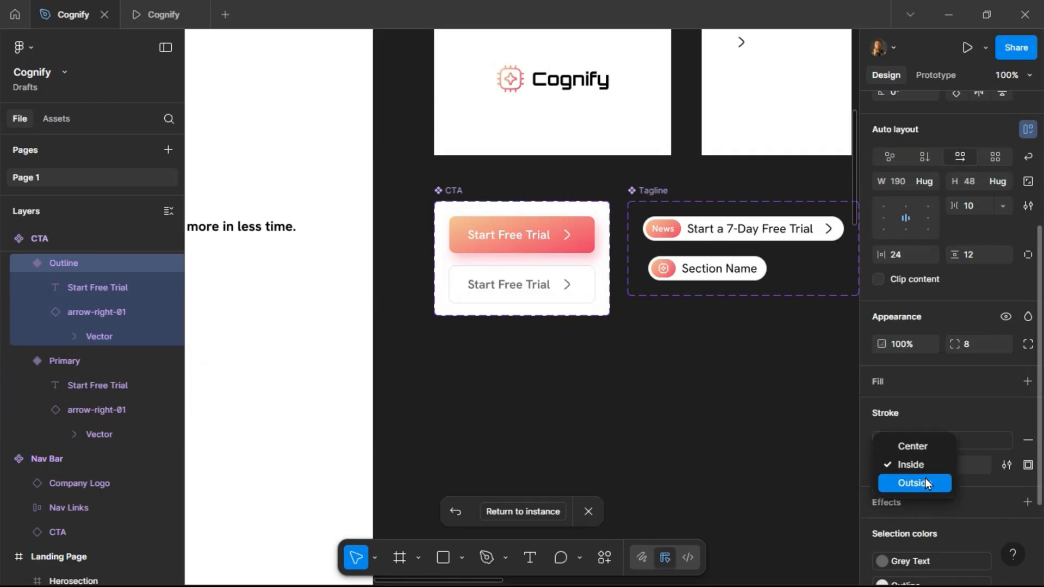
left_click(924, 478)
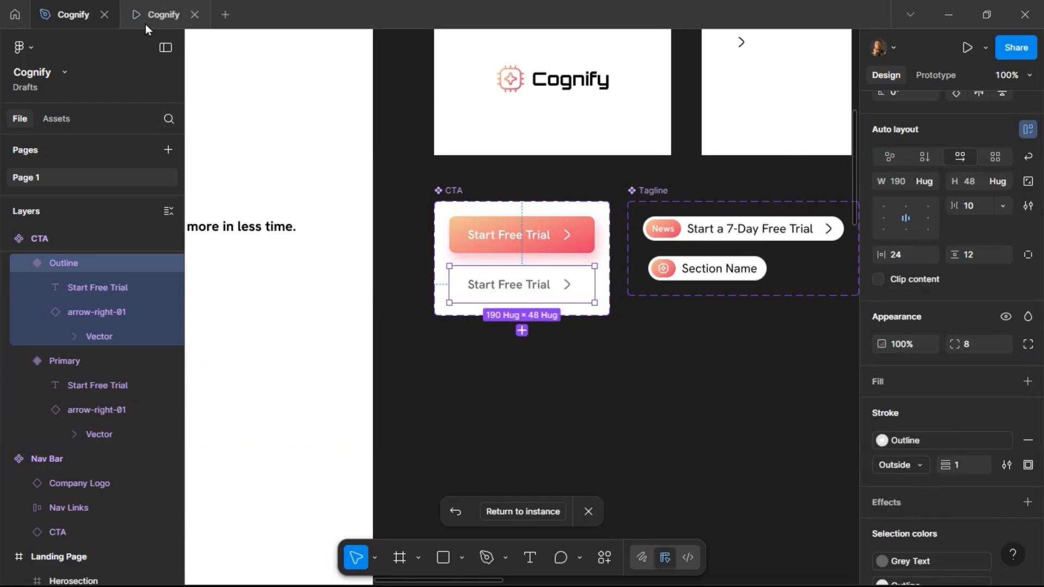
Compare the outline button in the prototype preview tab with the design file.
left_click(149, 21)
left_click(73, 17)
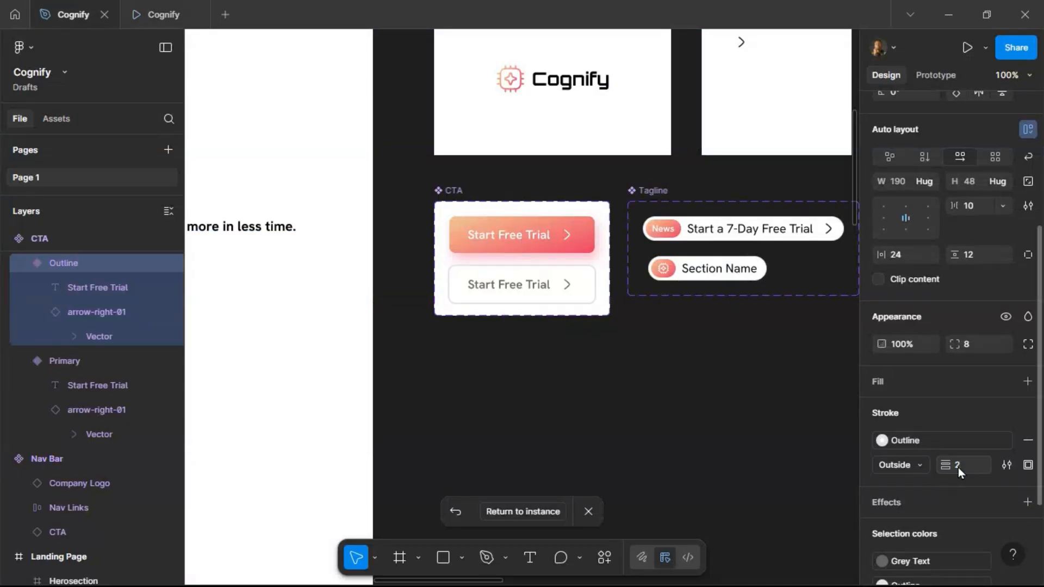
left_click(145, 16)
left_click(73, 15)
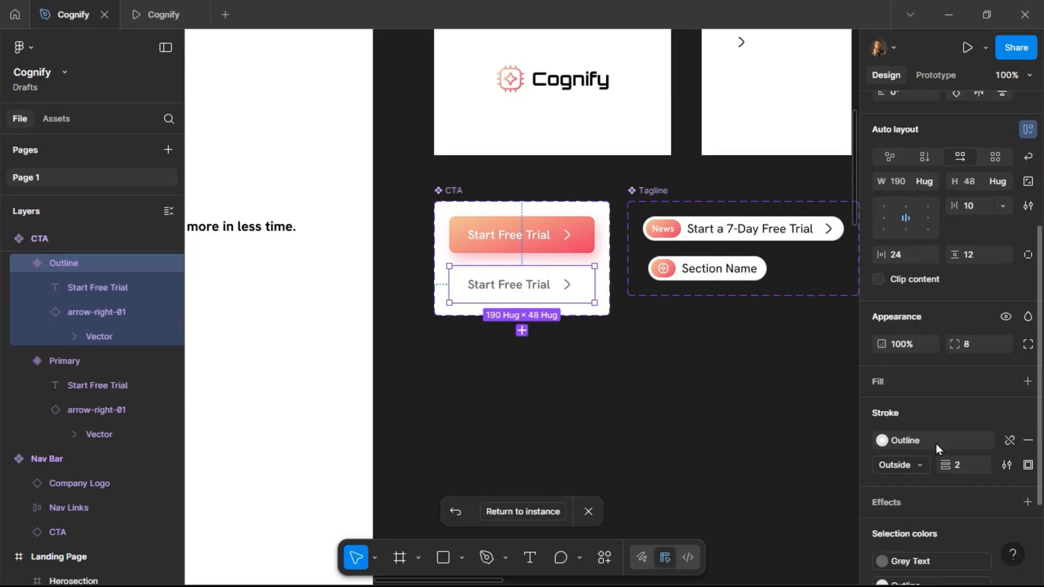
Set the Outline variant's stroke colour to the Grey Text style.
left_click(938, 445)
left_click(727, 519)
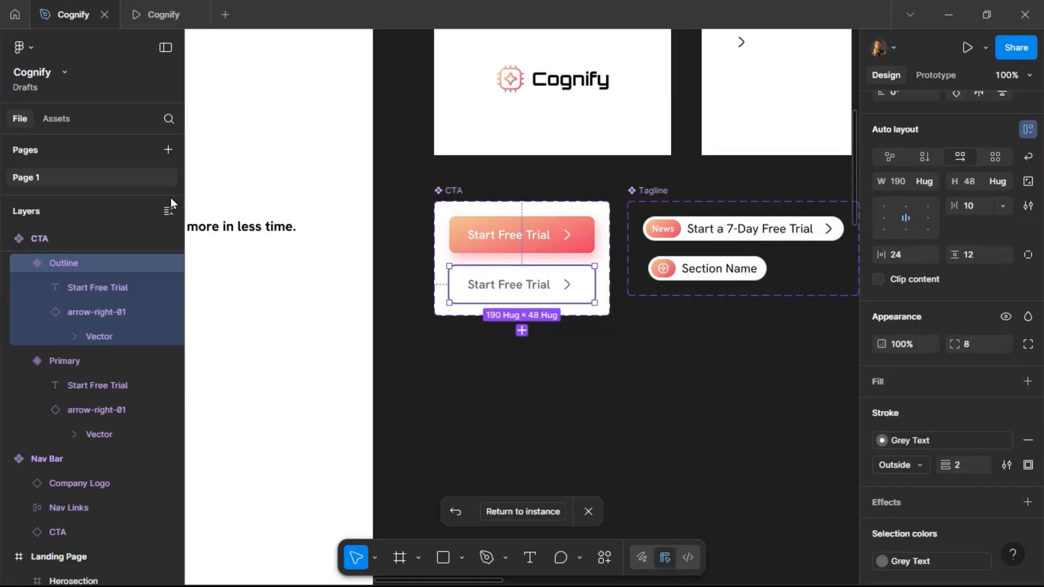
Check the updated outline button in the prototype preview tab, then return to the design file.
left_click(149, 11)
left_click(74, 19)
key("Return")
left_click(165, 17)
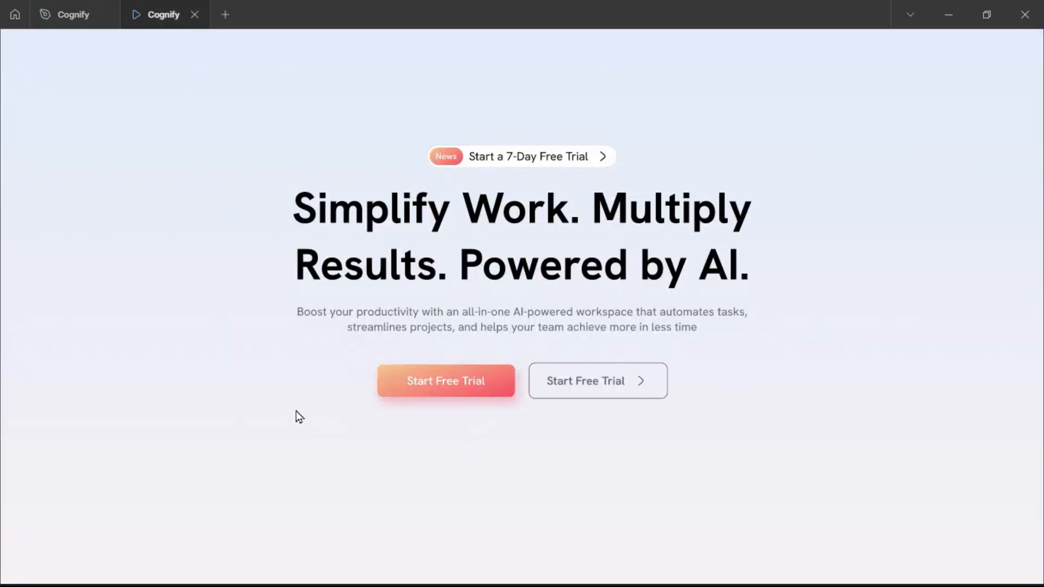
left_click(64, 3)
Return to the hero instance and center the hero content frame horizontally in the Herosection.
scroll(592, 344, "right", 3)
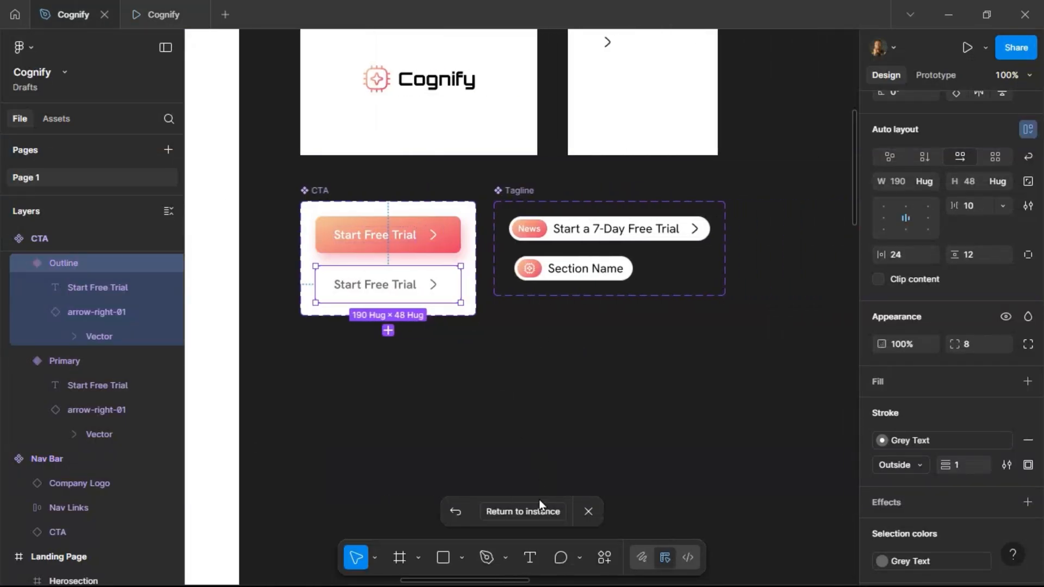
left_click(522, 512)
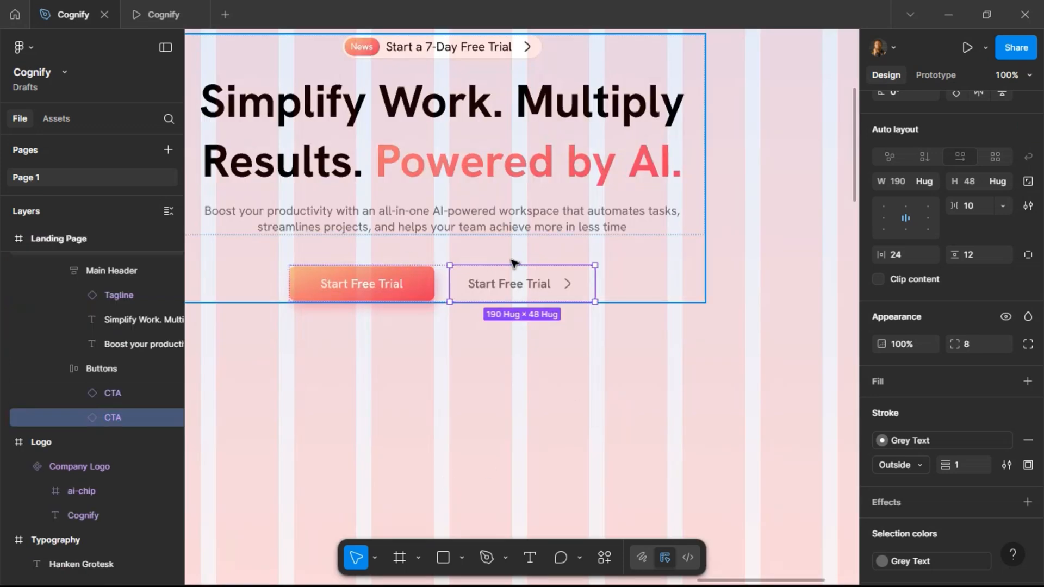
scroll(599, 261, "down", 5)
left_click(625, 278)
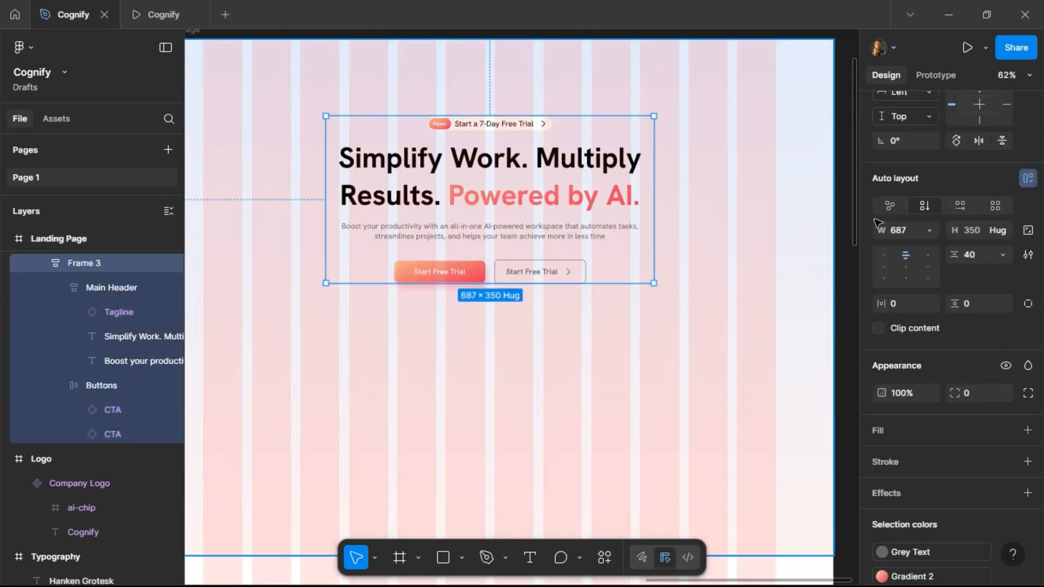
scroll(931, 294, "up", 3)
left_click(905, 175)
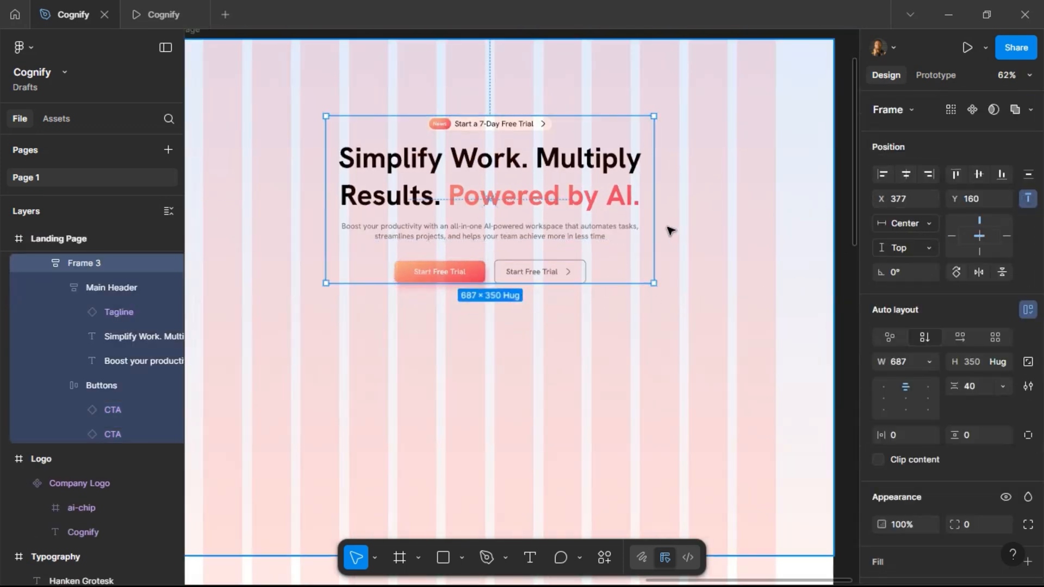
Check the hero section in the prototype preview tab.
scroll(669, 223, "down", 4)
left_click(138, 15)
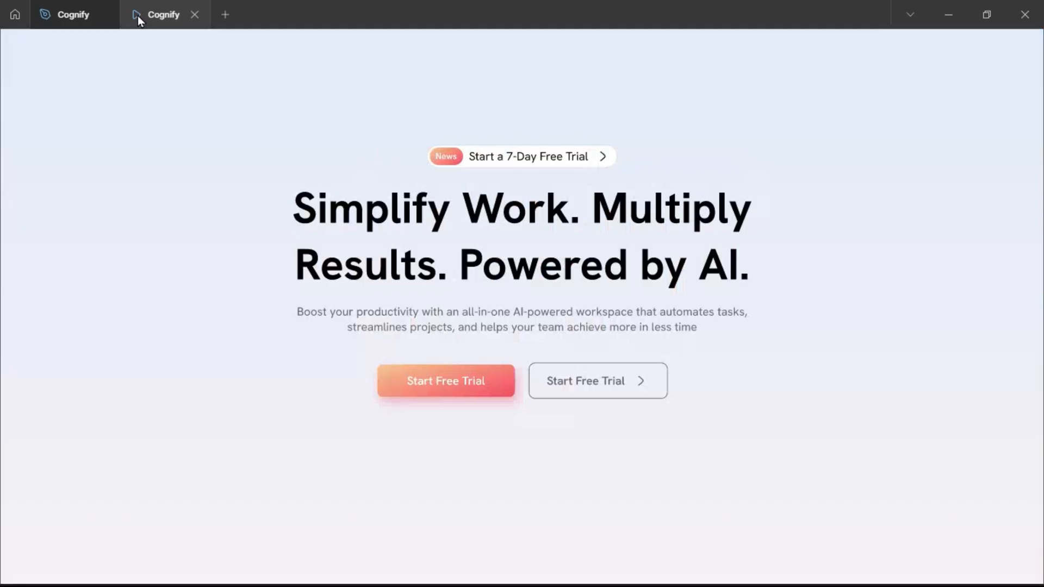
Compare the hero section in the design file with the prototype preview and inspect the button group.
left_click(64, 22)
left_click(596, 211)
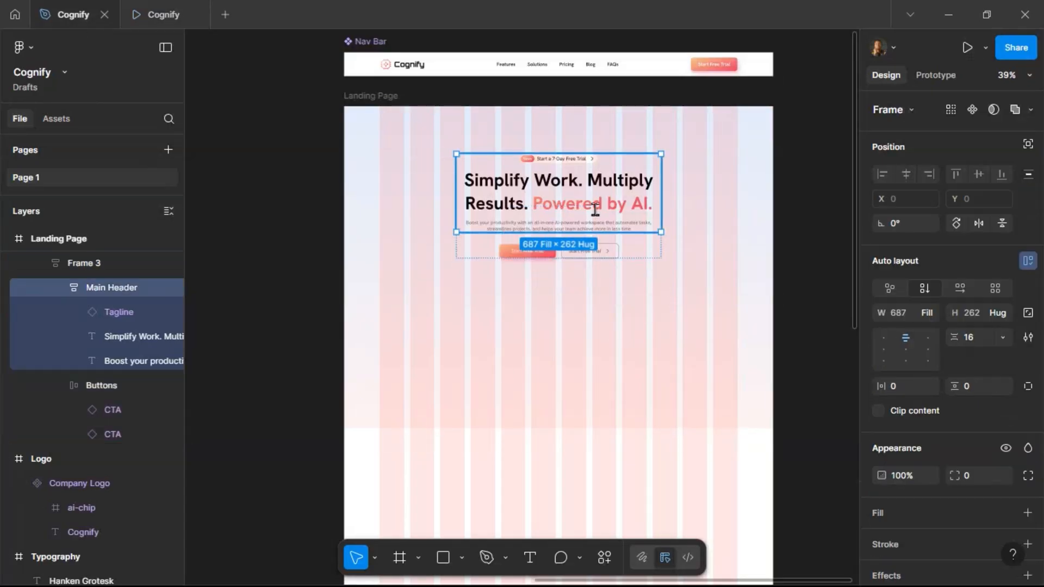
left_click(596, 209)
left_click(779, 244)
scroll(601, 261, "up", 5)
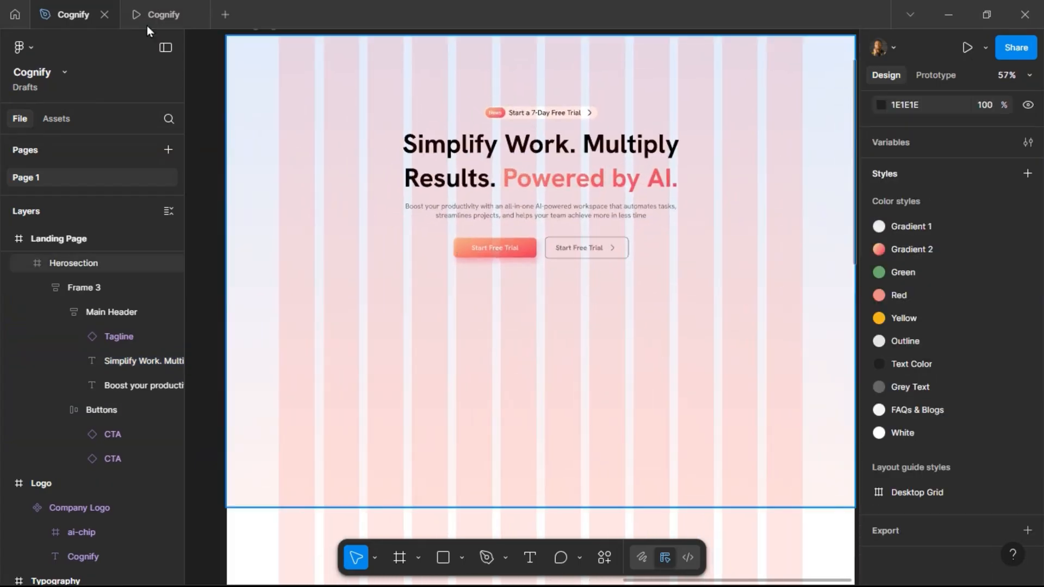
left_click(144, 8)
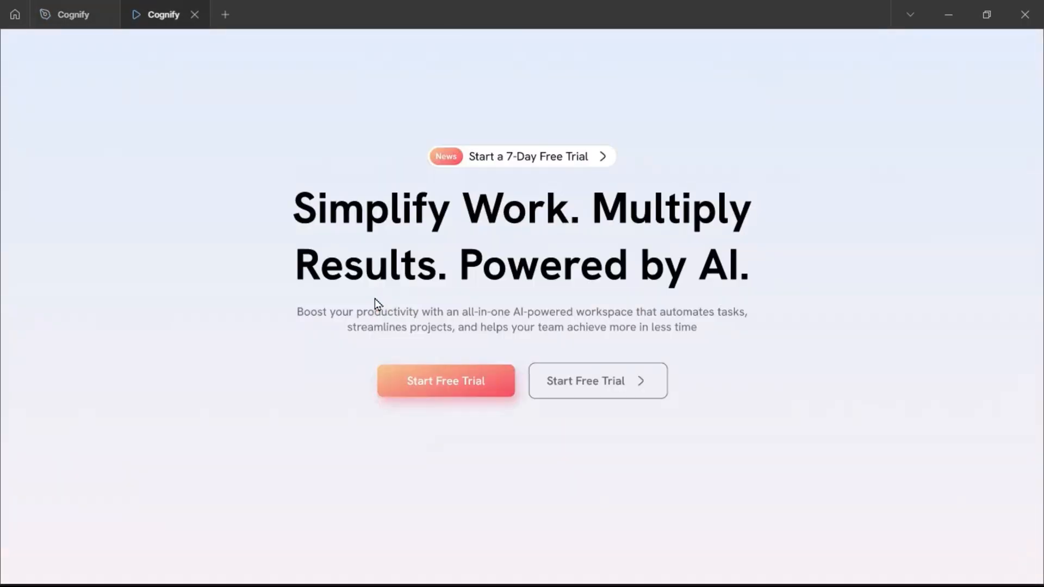
left_click(73, 23)
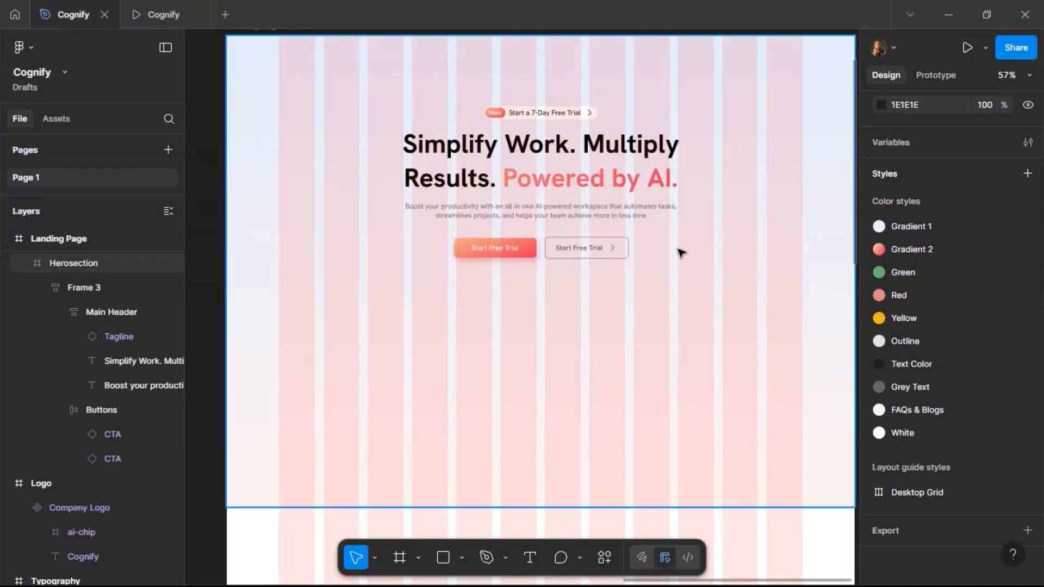
scroll(680, 246, "down", 3)
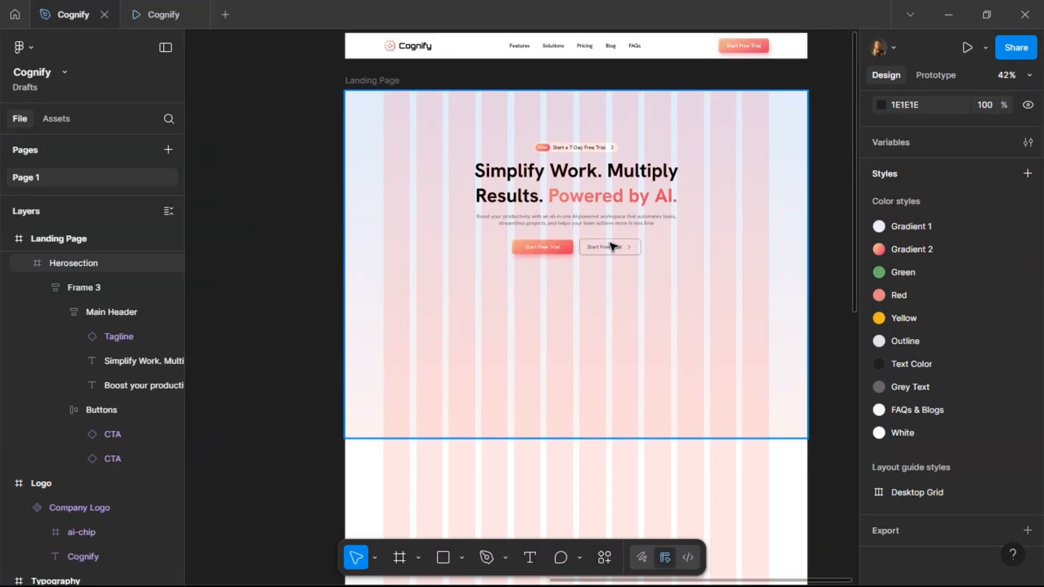
left_click(613, 247)
double_click(612, 246)
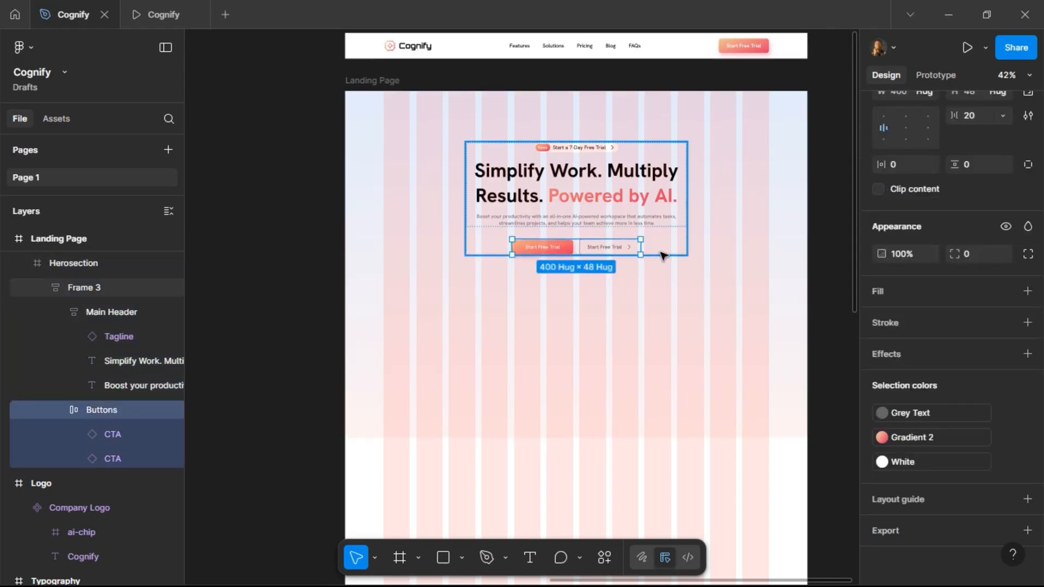
scroll(663, 256, "up", 2)
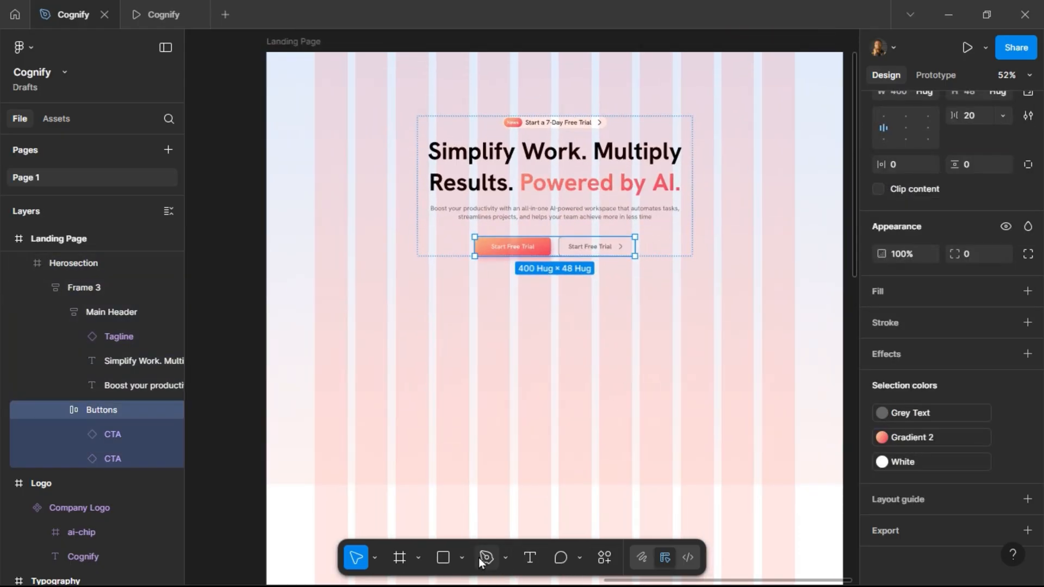
Draw a square below the CTA buttons, resize it to 40 × 40 and set its corner radius to 100.
left_click(452, 551)
left_click_drag(477, 289, 498, 311)
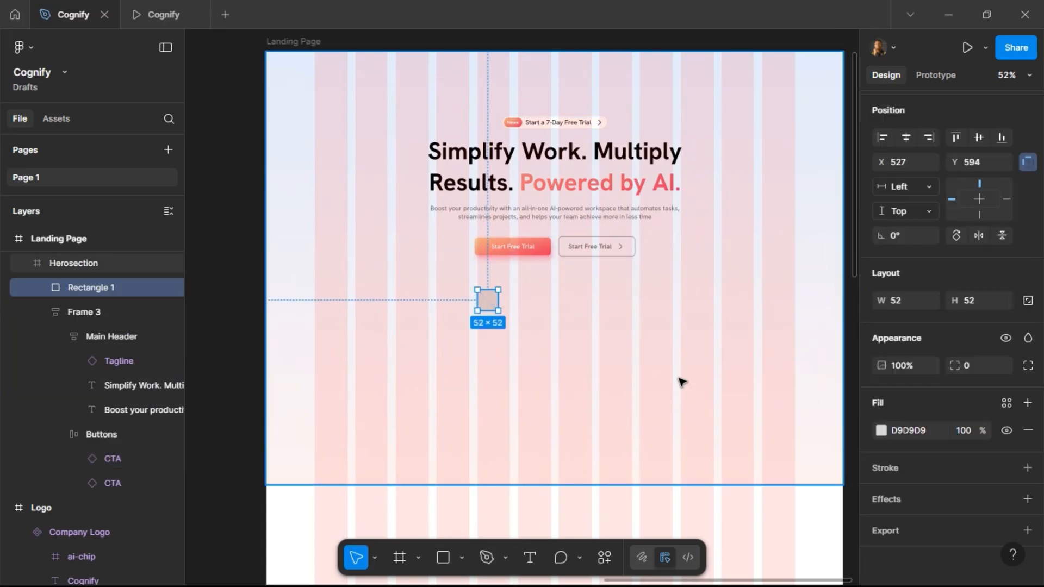
scroll(508, 295, "up", 4)
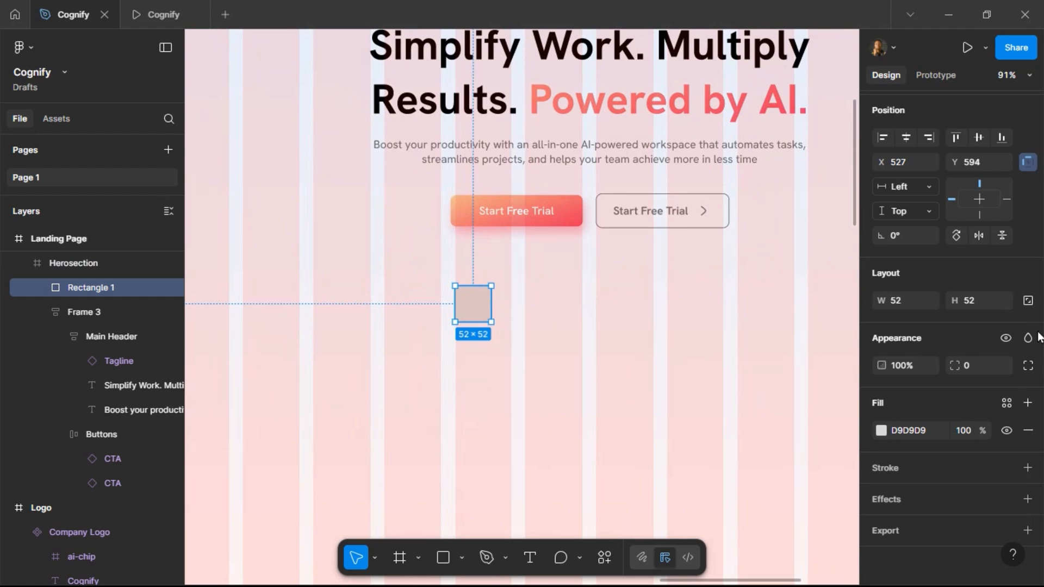
left_click(1028, 302)
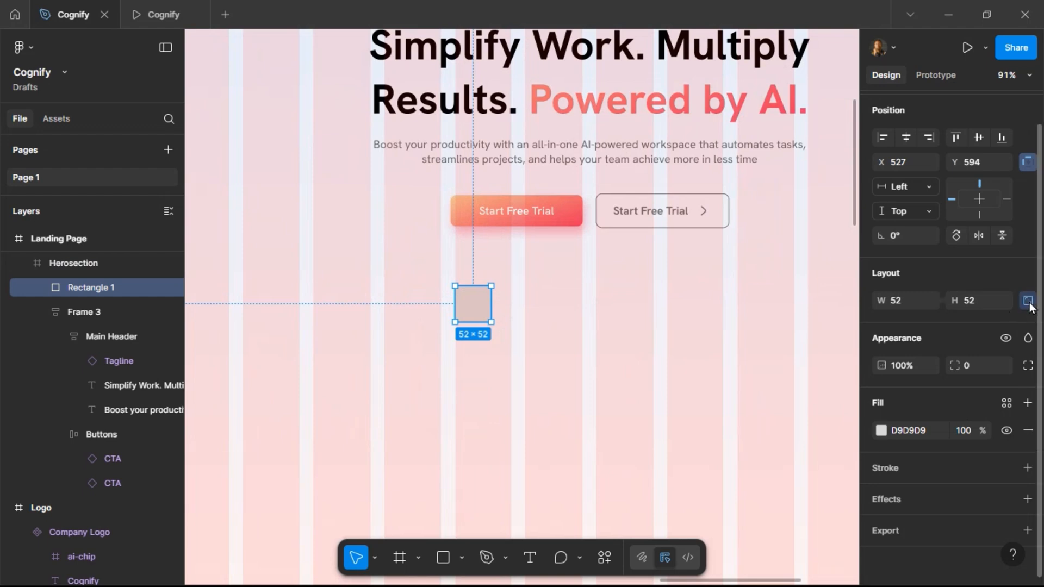
type("40")
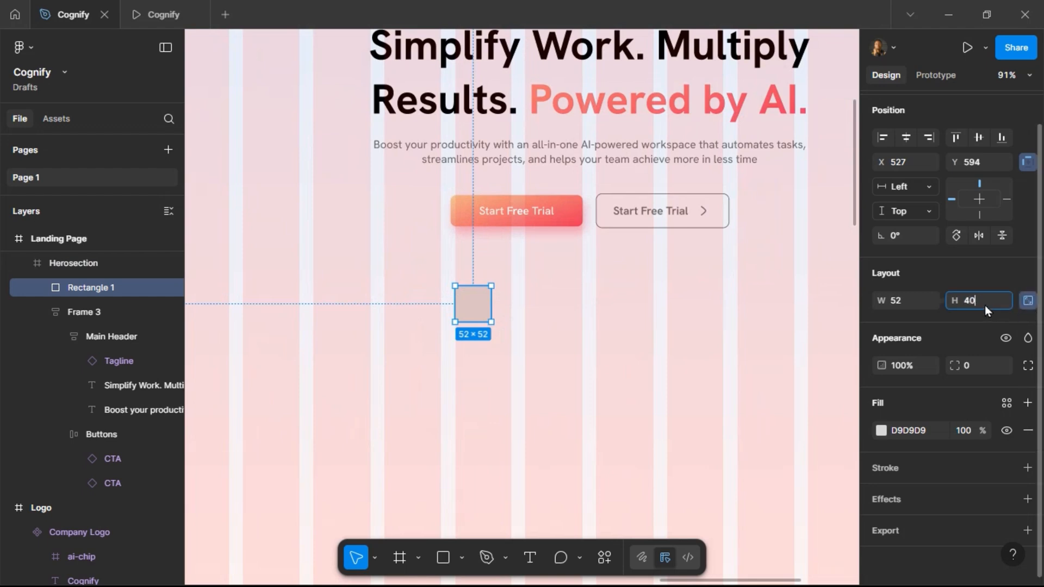
key("Return")
left_click(974, 366)
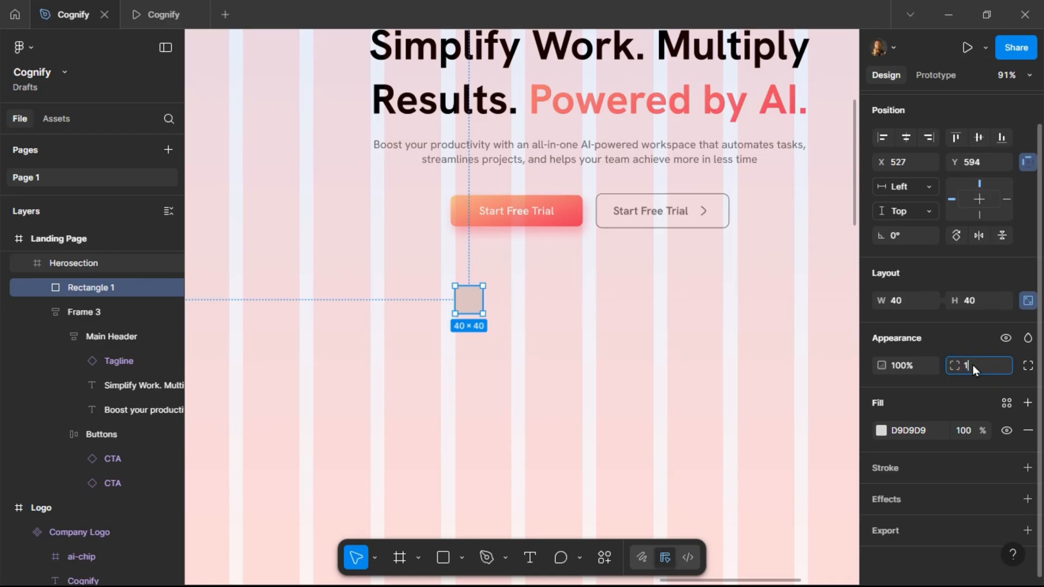
key("Return")
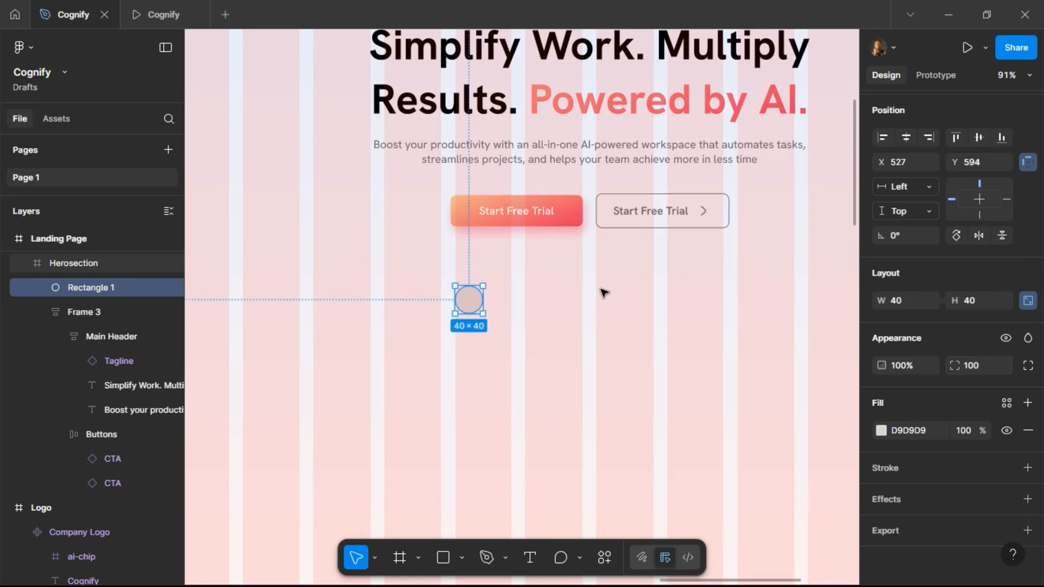
Duplicate the circle beside itself and wrap both circles in a horizontal auto layout frame.
scroll(509, 313, "up", 2)
left_click_drag(457, 296, 500, 294)
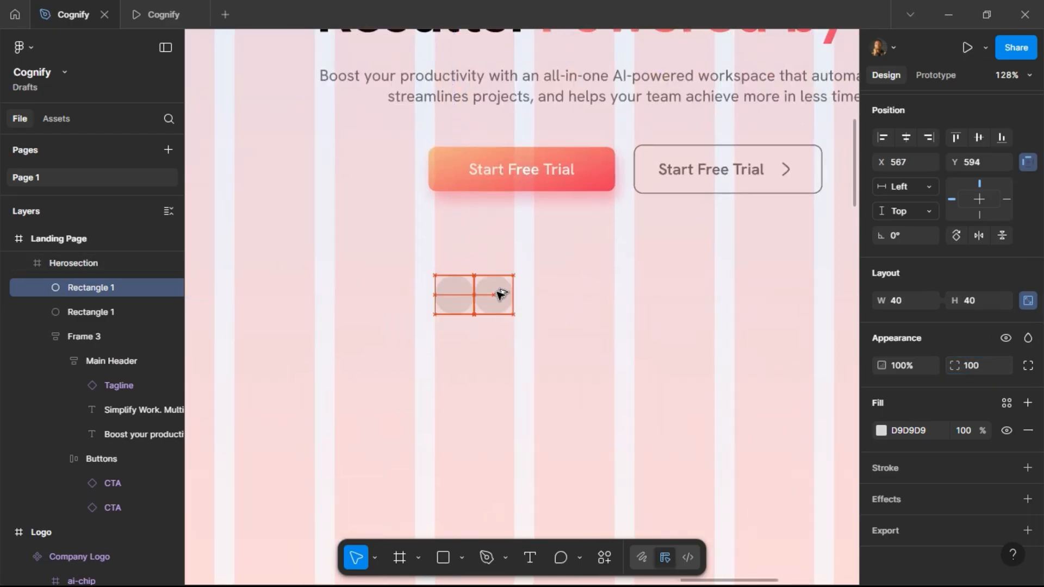
left_click(452, 295, "shift")
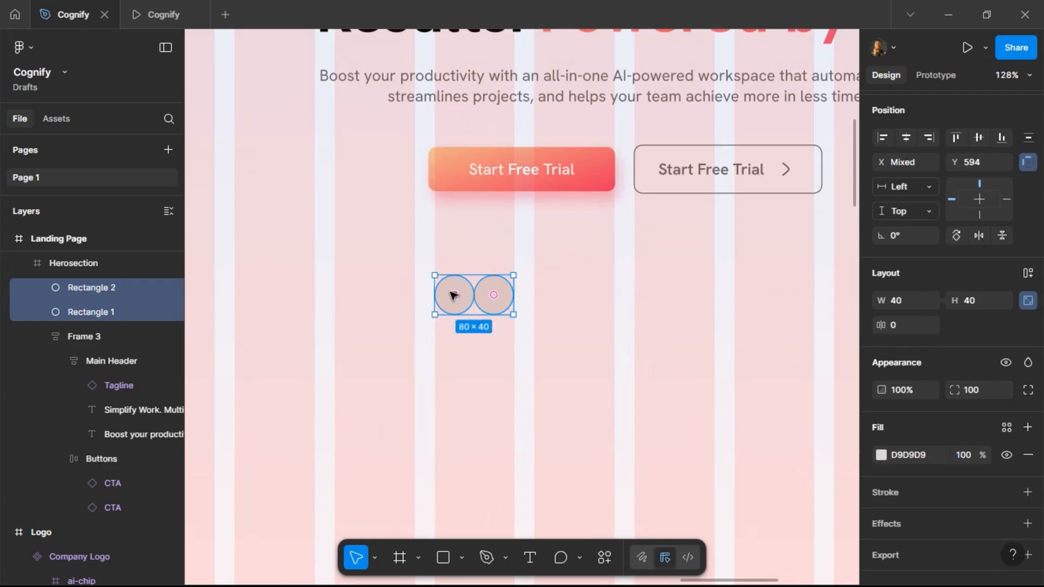
left_click(1028, 272)
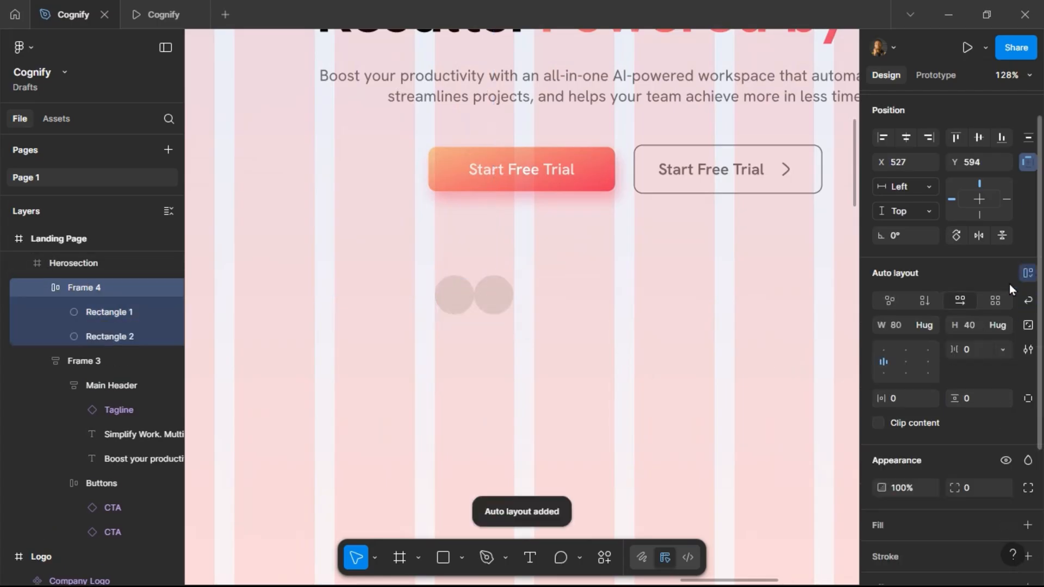
Rename the new frame User Icons and both circles avatar.
double_click(96, 286)
type("User Icons")
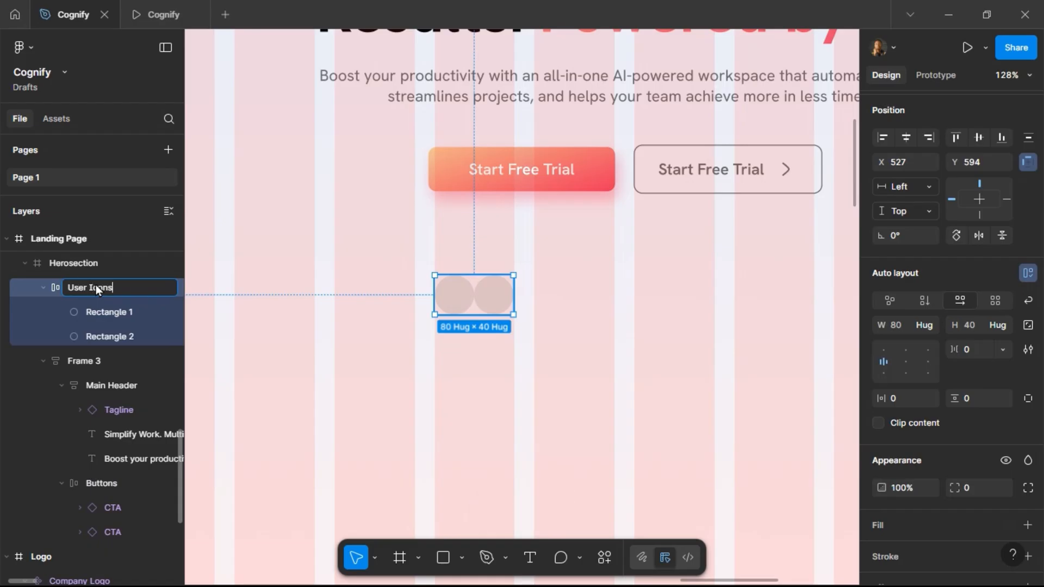
key("Return")
double_click(103, 312)
type("img")
key("Return")
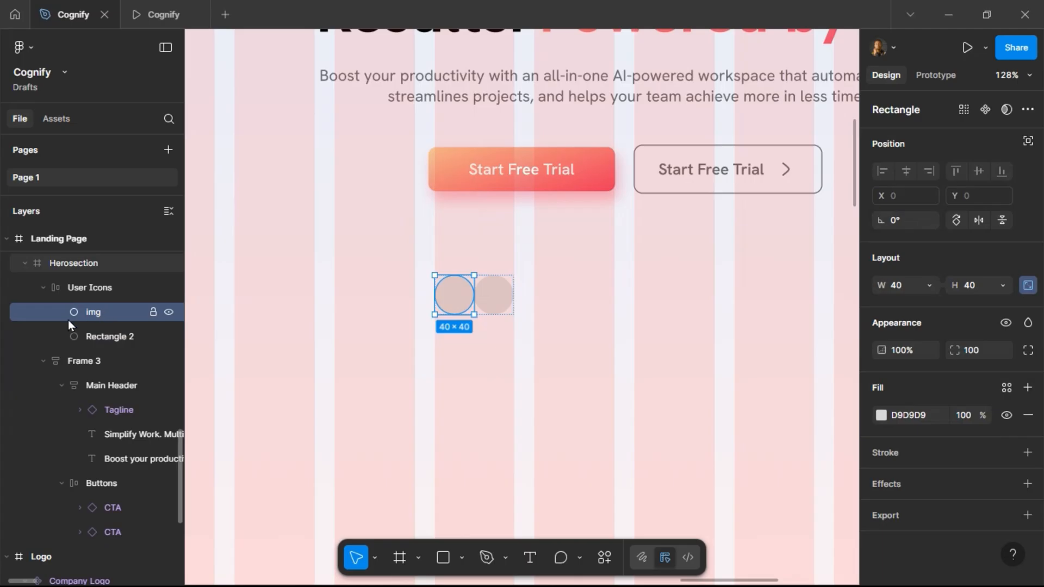
left_click(103, 334)
double_click(103, 334)
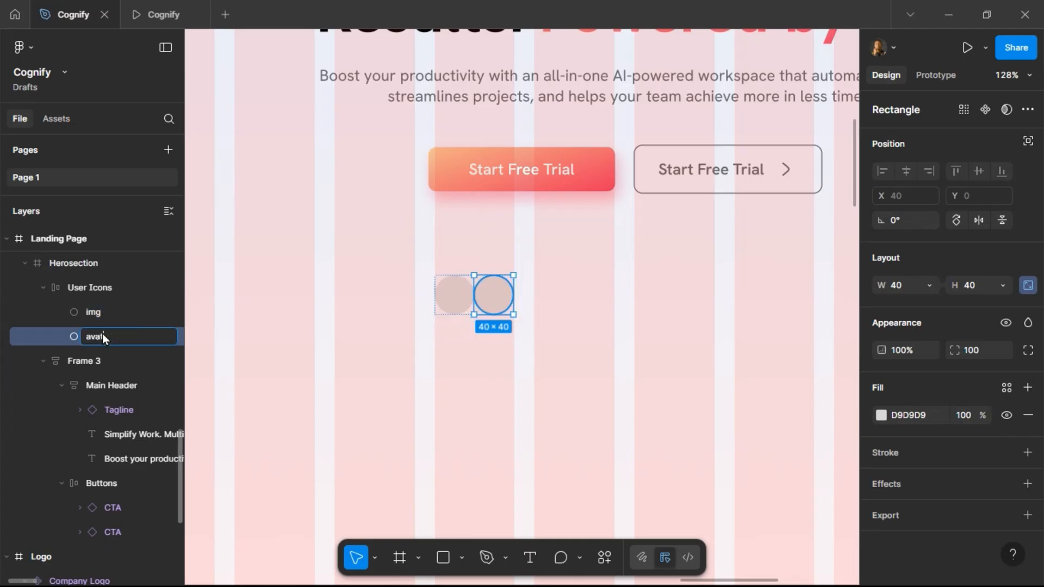
type("avatar")
key("Return")
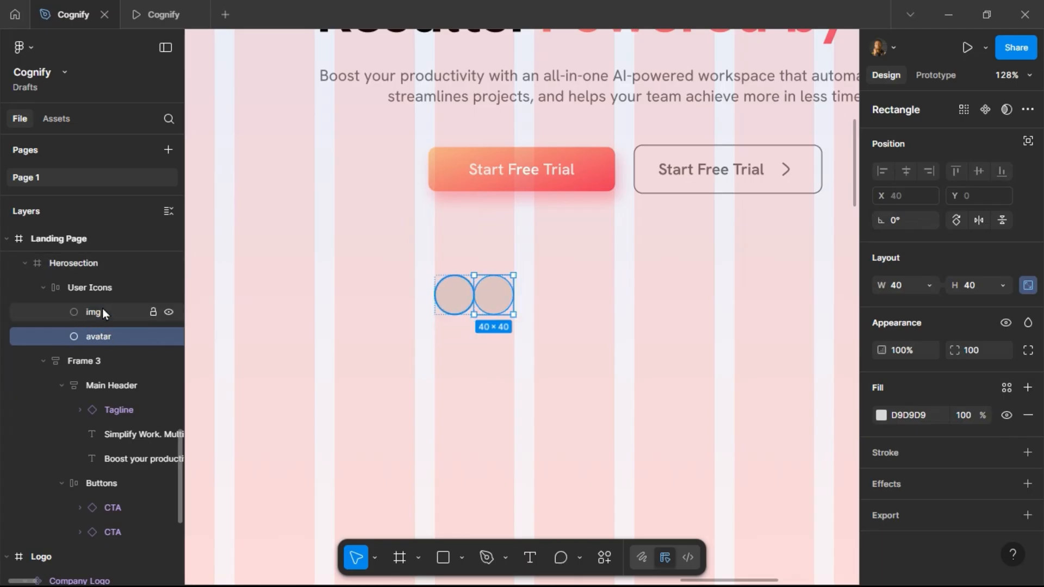
double_click(102, 311)
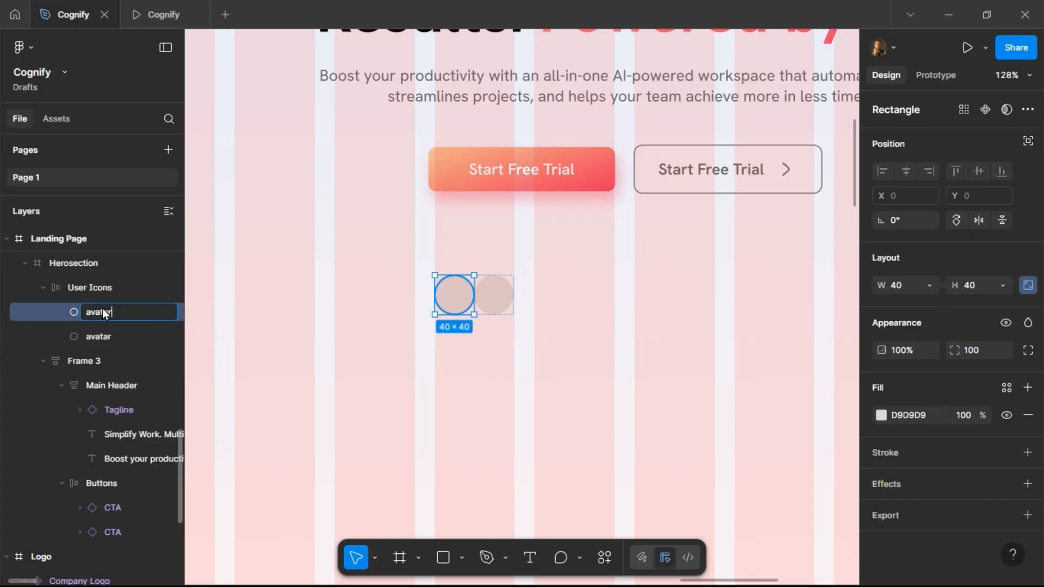
key("Return")
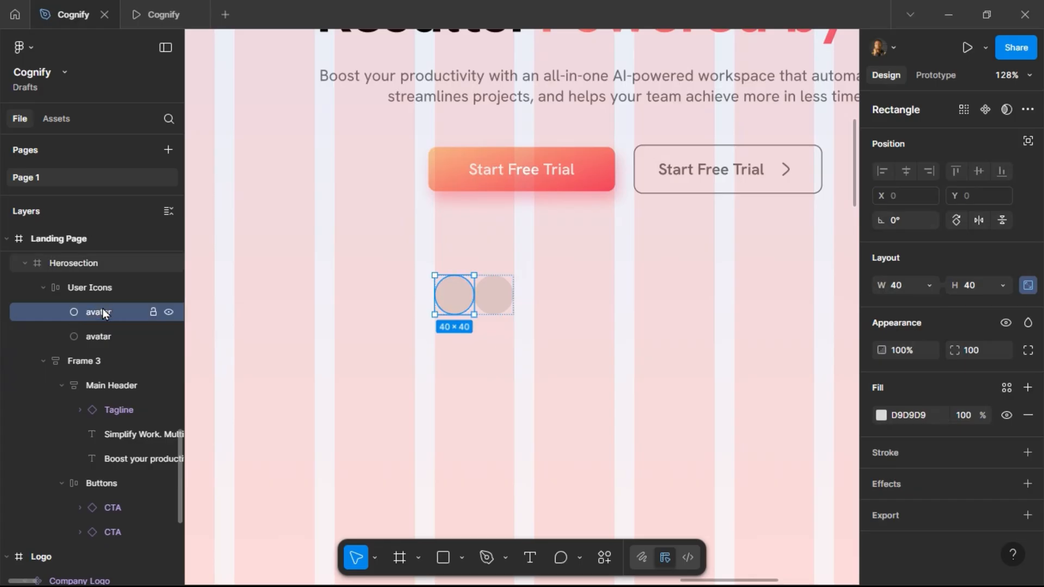
Duplicate an avatar twice to make four circles in the User Icons frame.
left_click(503, 296)
key("ctrl+d")
key("ctrl+d")
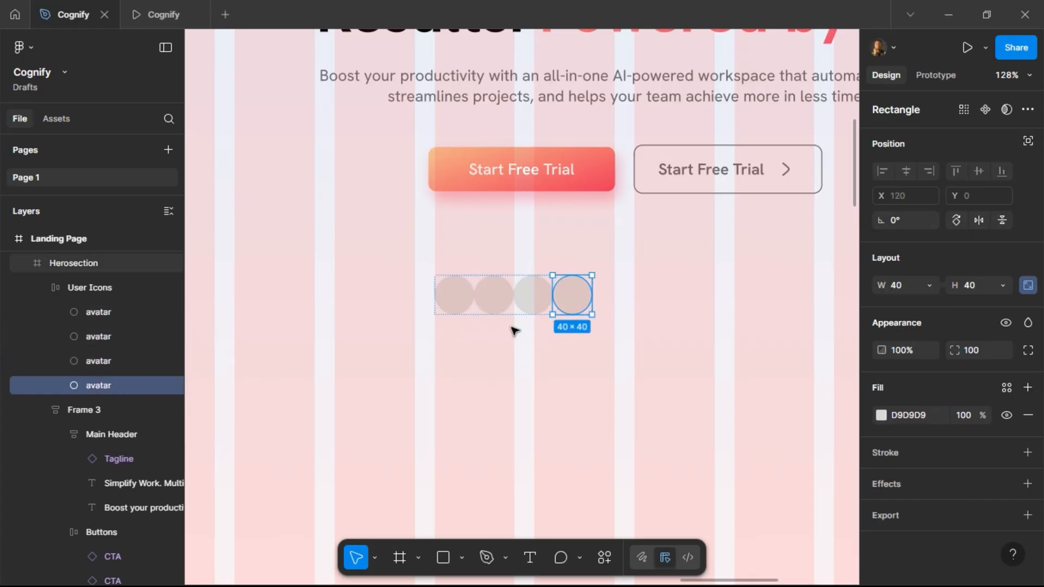
Select all four avatars and give them a stroke using the White colour style.
key("Escape")
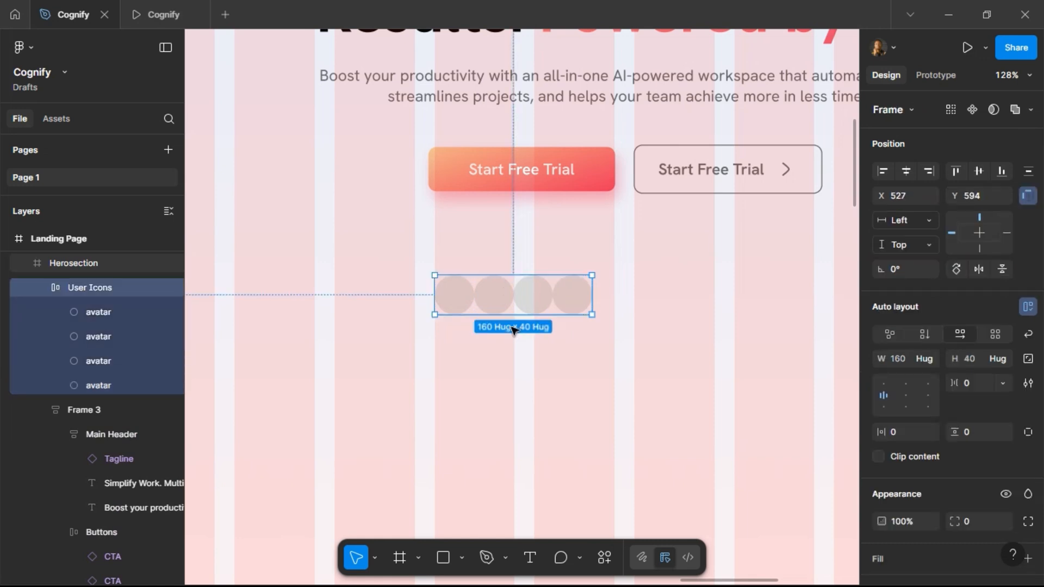
key("Return")
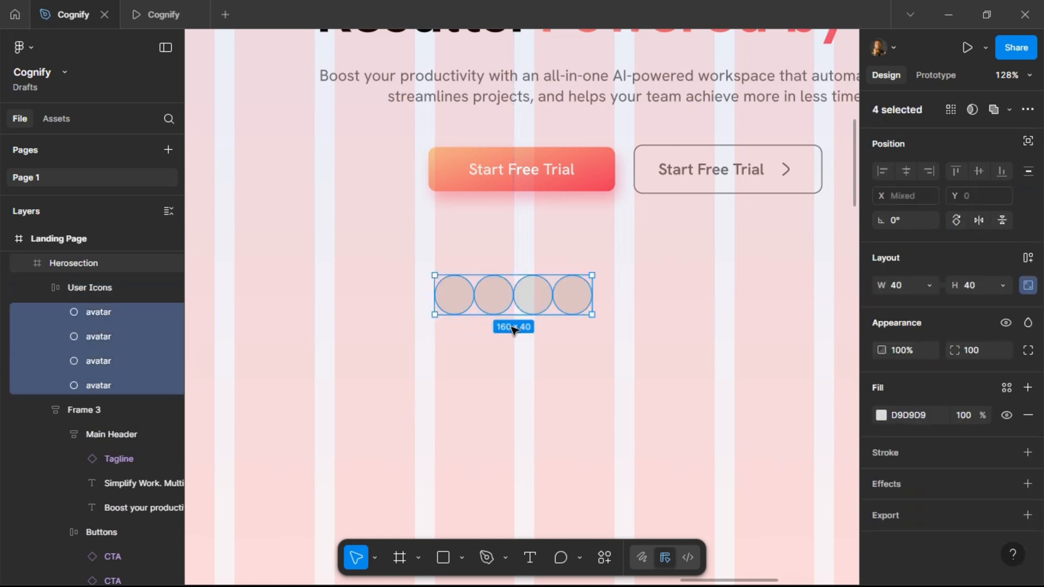
left_click(453, 294)
left_click(492, 293, "shift")
left_click(531, 295, "shift")
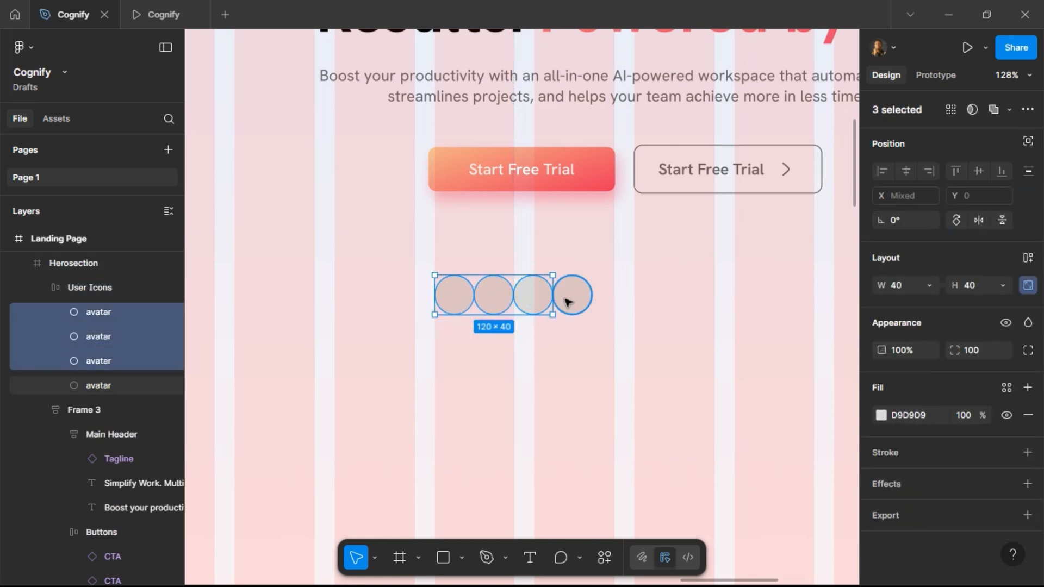
left_click(567, 302, "shift")
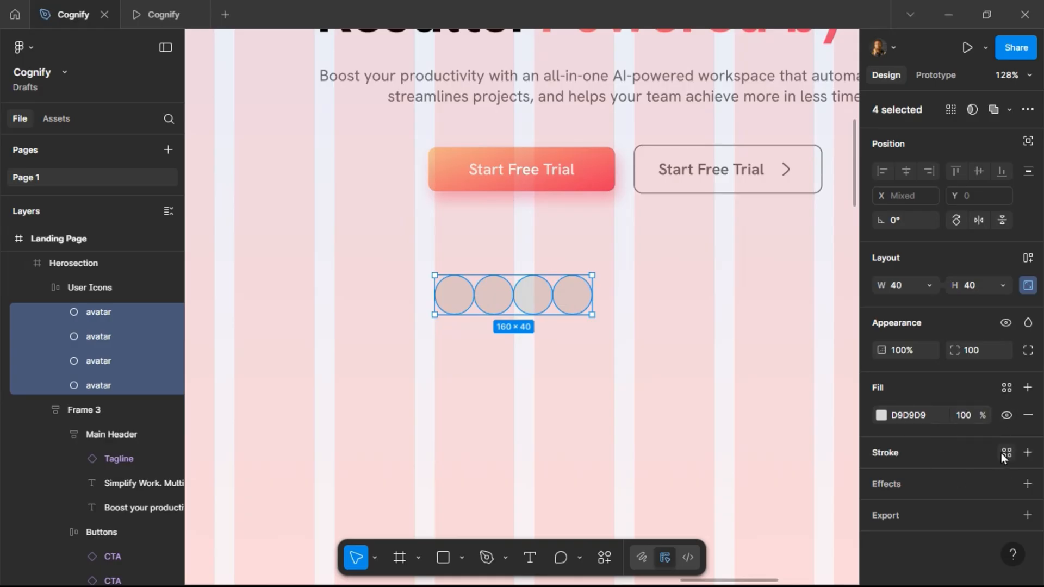
left_click(1005, 453)
scroll(781, 491, "down", 1)
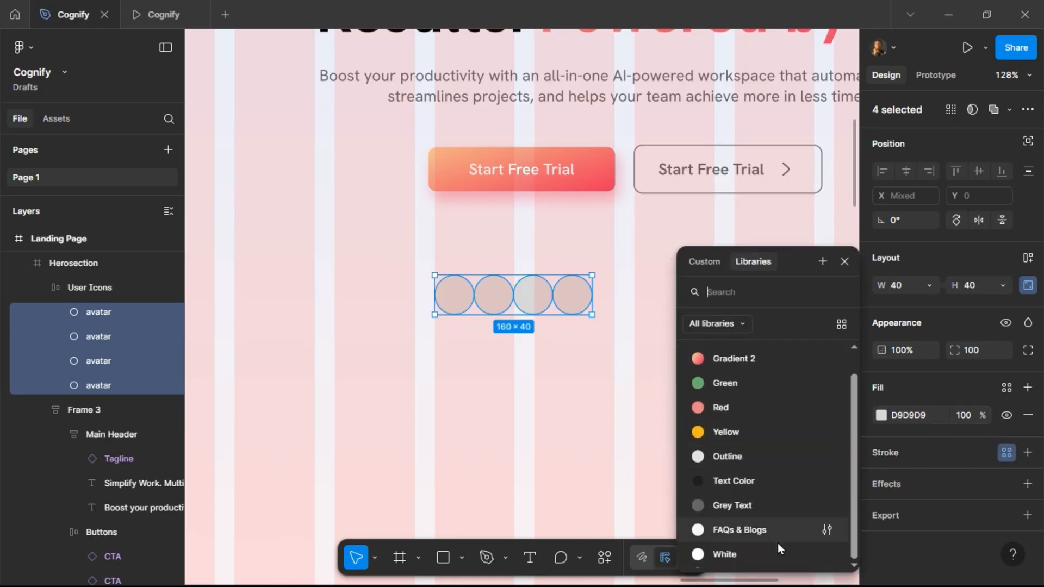
left_click(777, 549)
Set the avatars' stroke weight to 2 and its position to Outside.
left_click(963, 505)
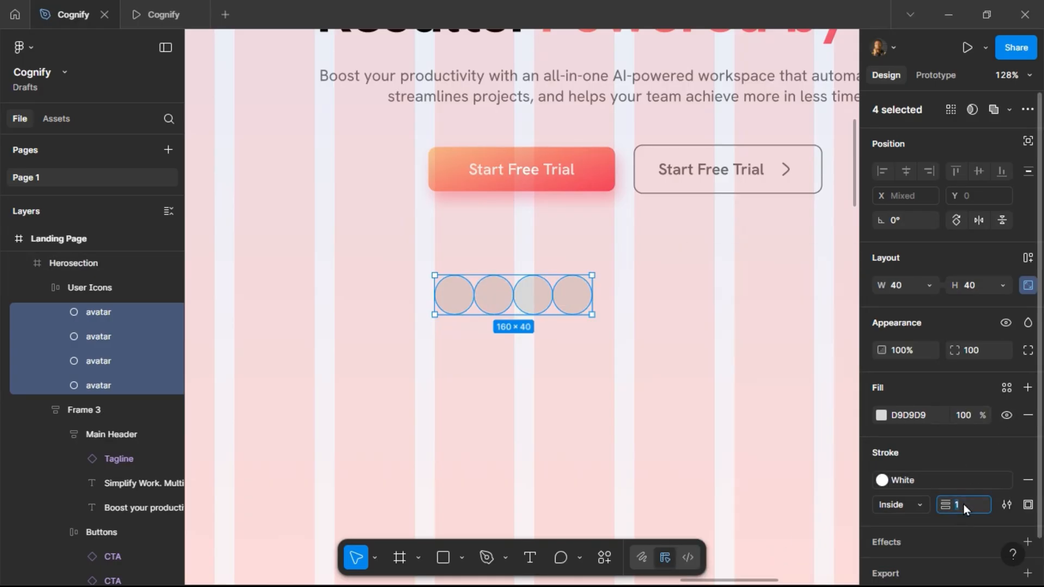
type("2")
key("Return")
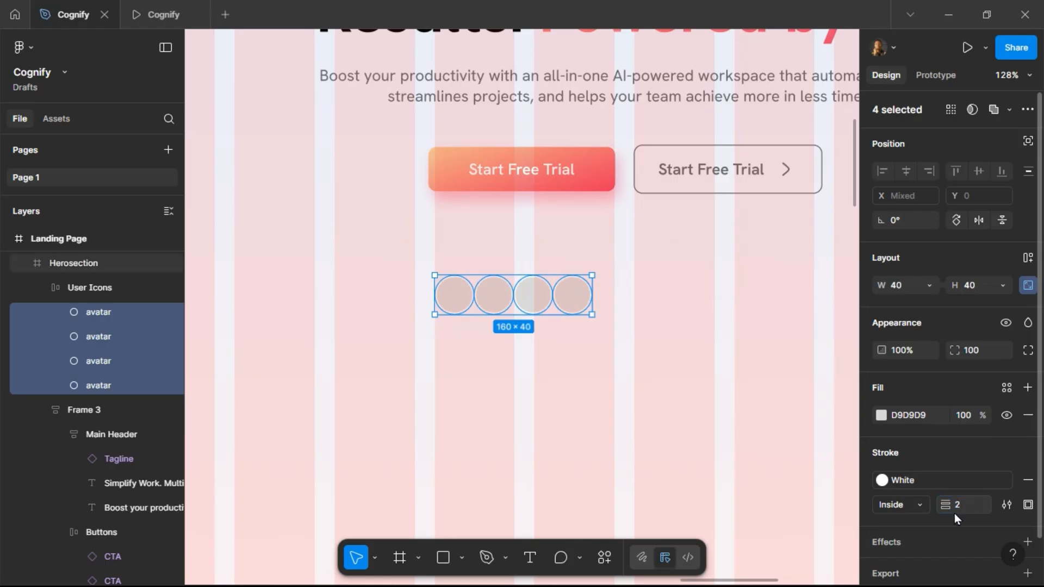
left_click(922, 504)
left_click(919, 527)
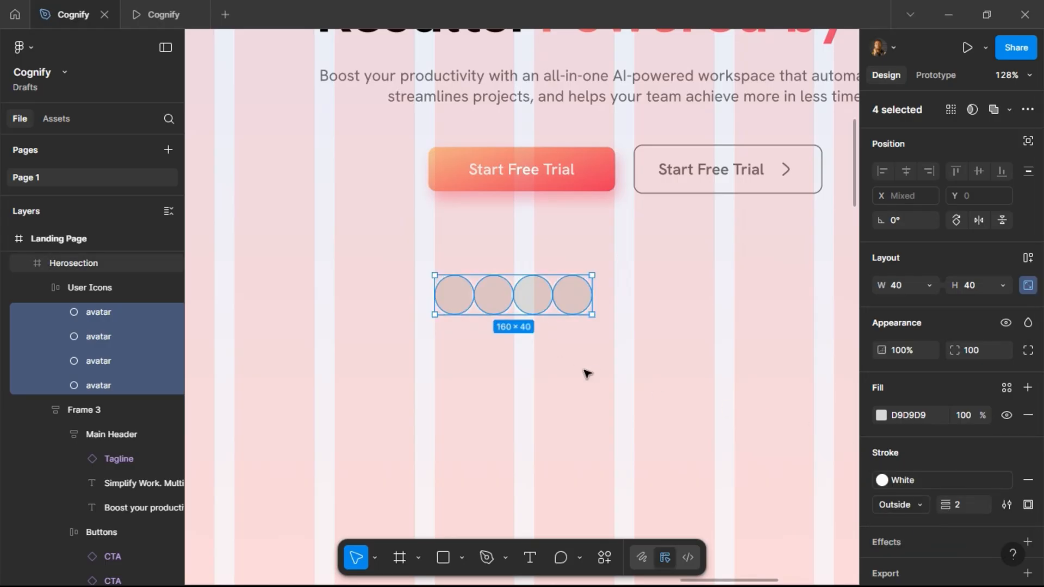
Set the User Icons frame's auto layout gap to -8 so the avatars overlap.
left_click(626, 417)
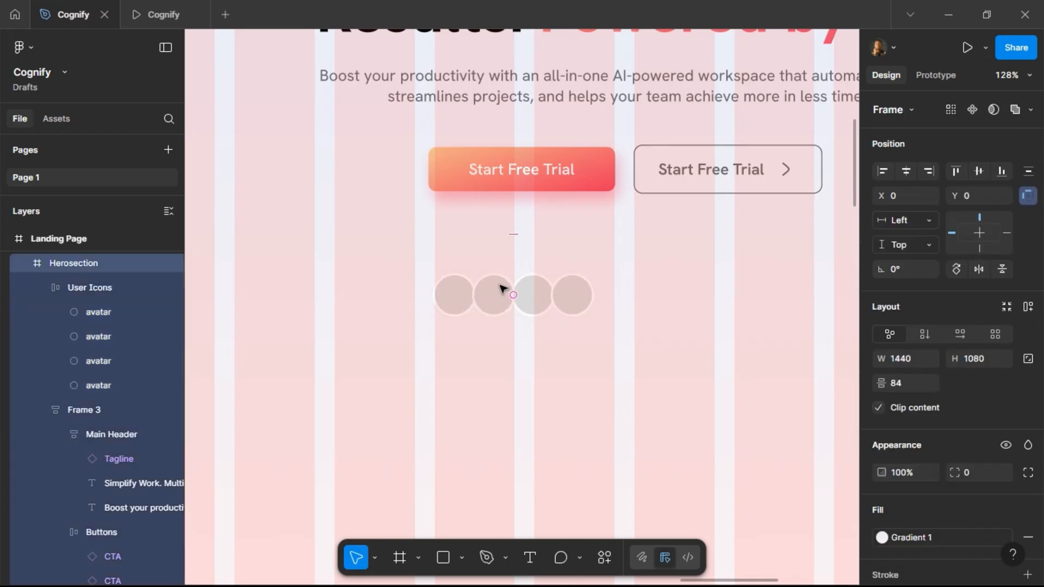
left_click(563, 302)
left_click(977, 385)
type("-12")
key("Return")
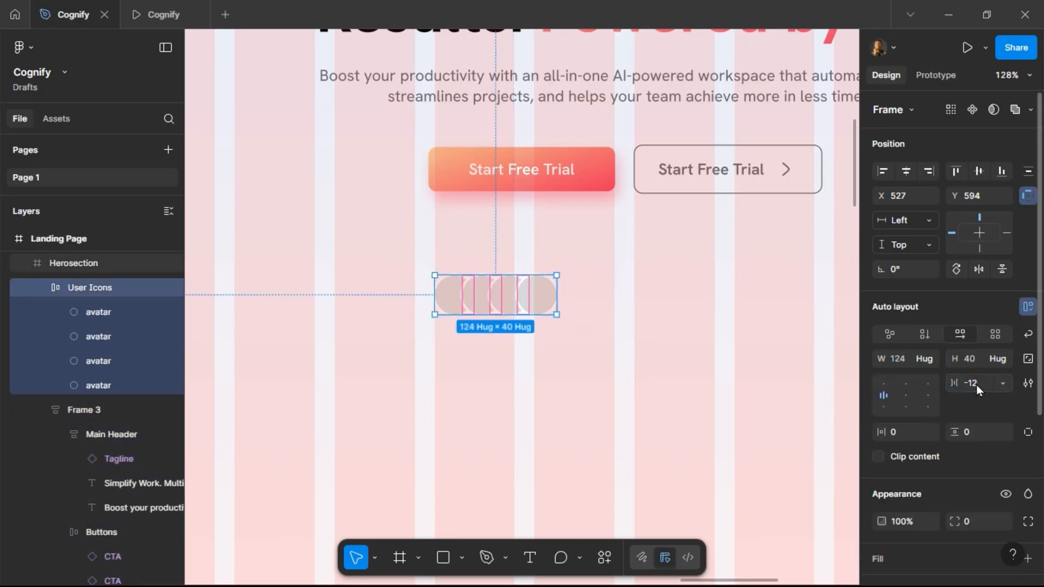
left_click(976, 385)
type("-8")
key("Return")
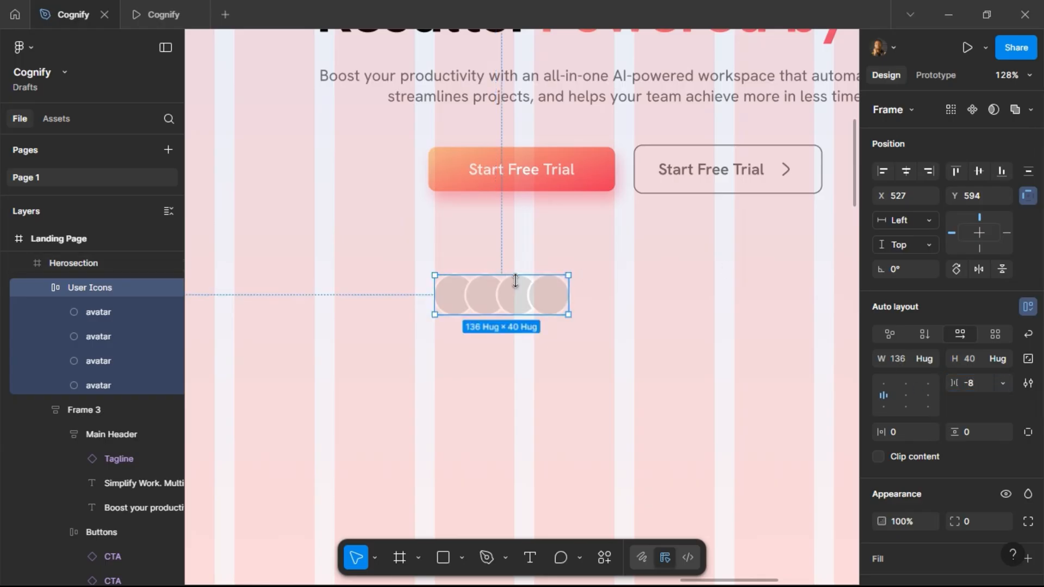
scroll(443, 291, "down", 3)
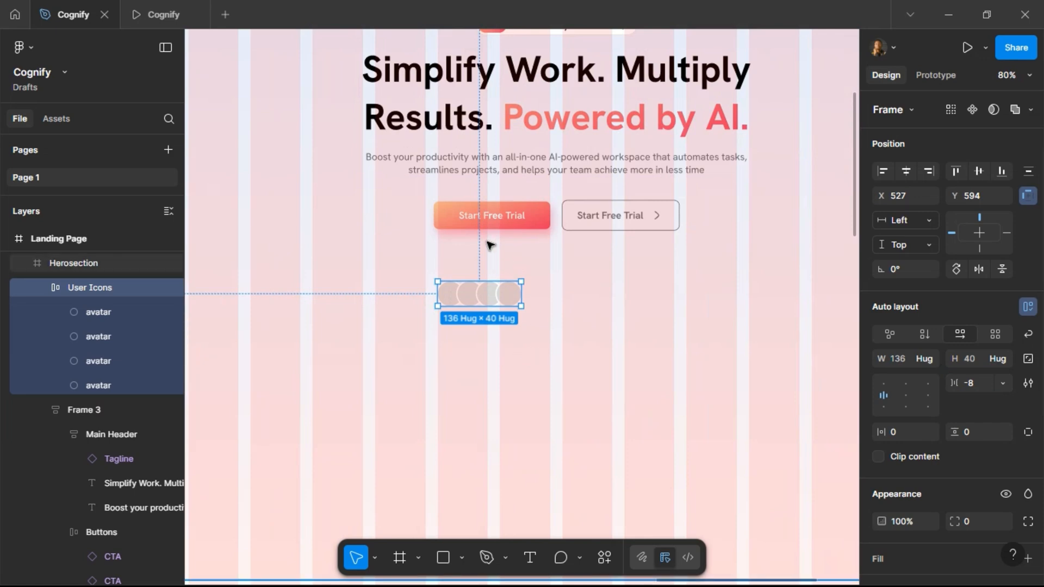
Copy the '4.9/5 based on 2,000+ reviews' line from the project brief and paste it beside the avatars.
left_click(531, 558)
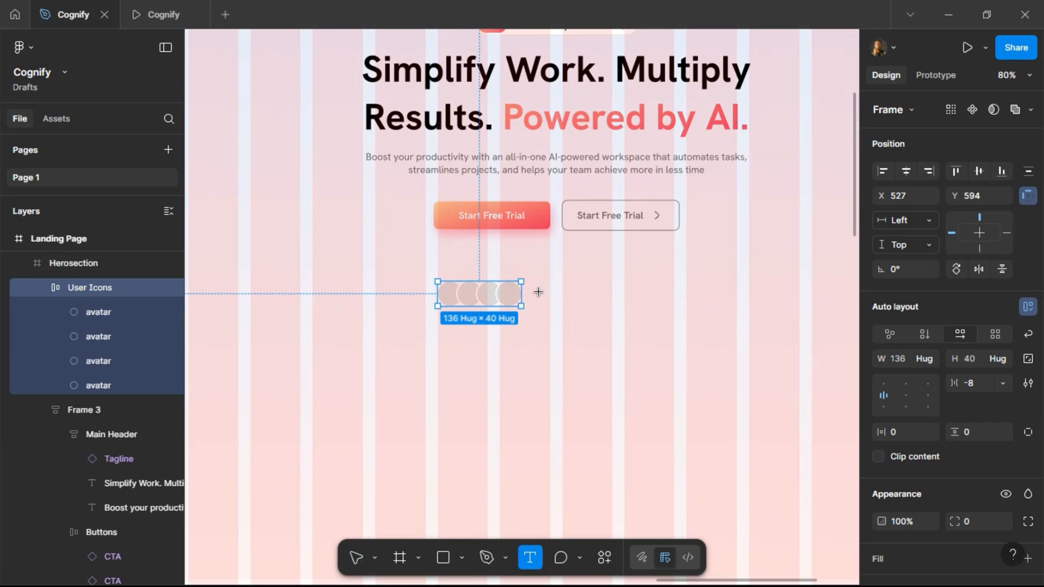
left_click(357, 560)
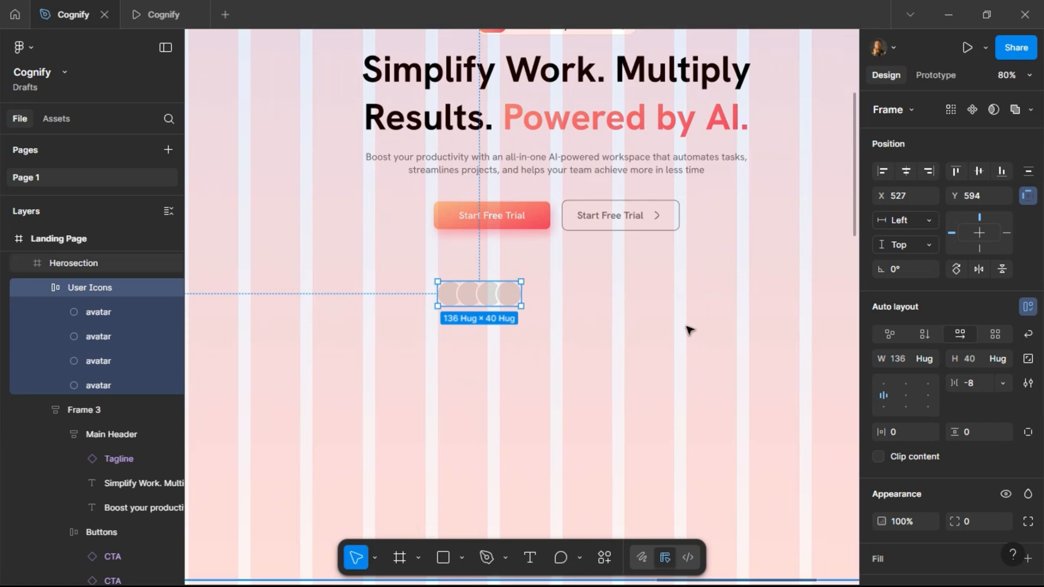
scroll(690, 328, "down", 5)
scroll(440, 324, "left", 3)
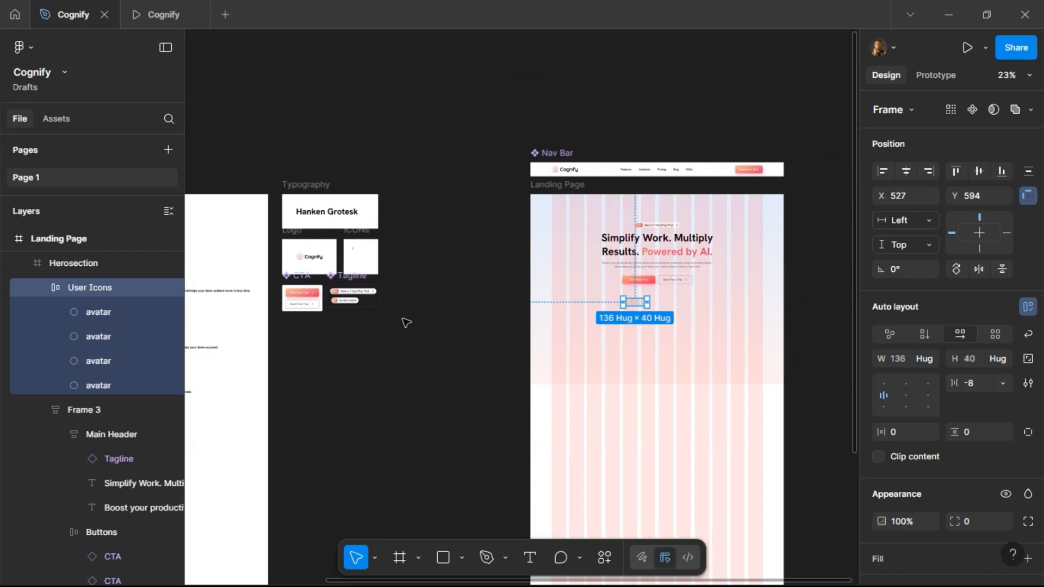
scroll(407, 323, "left", 4)
scroll(256, 305, "up", 6)
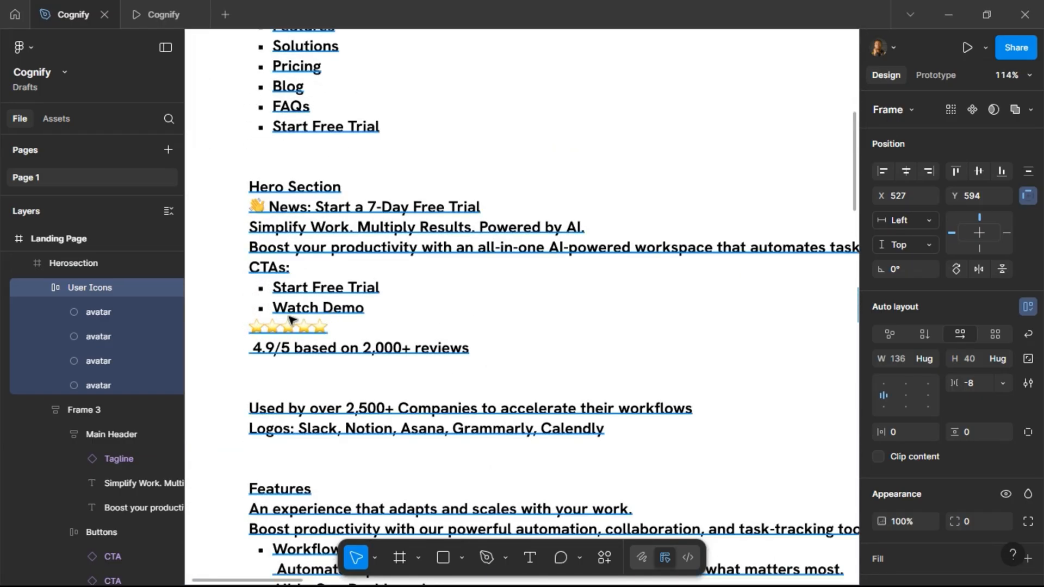
double_click(265, 350)
left_click(262, 348)
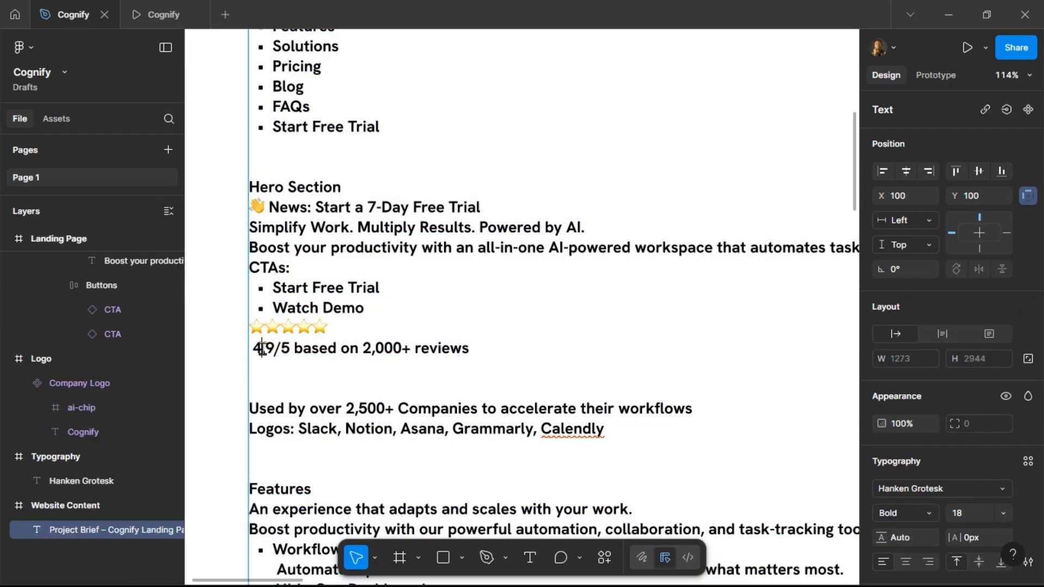
left_click_drag(256, 349, 477, 348)
key("ctrl+c")
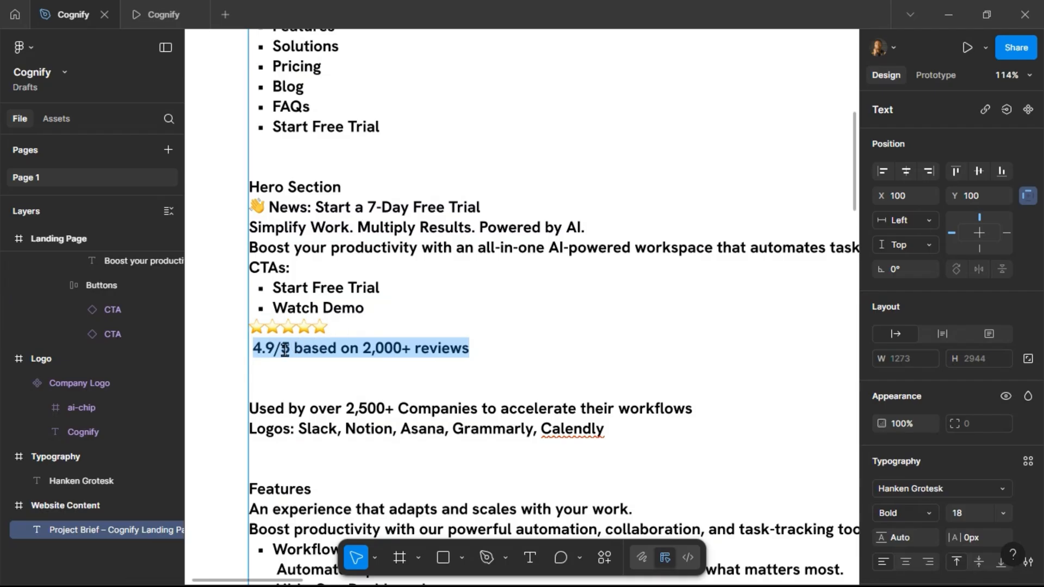
scroll(279, 348, "down", 5)
scroll(378, 329, "right", 5)
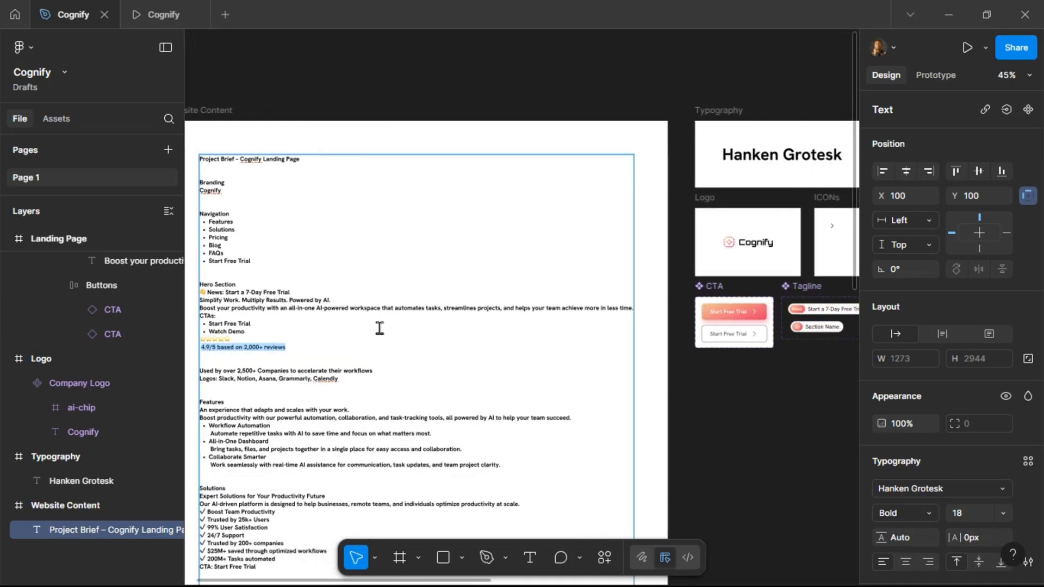
scroll(381, 327, "right", 10)
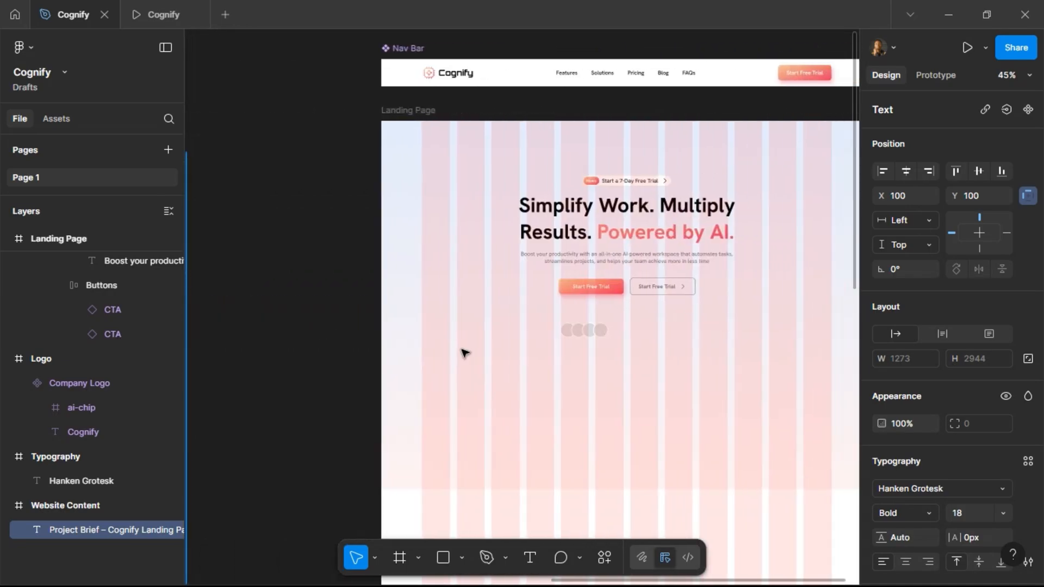
scroll(603, 344, "up", 5)
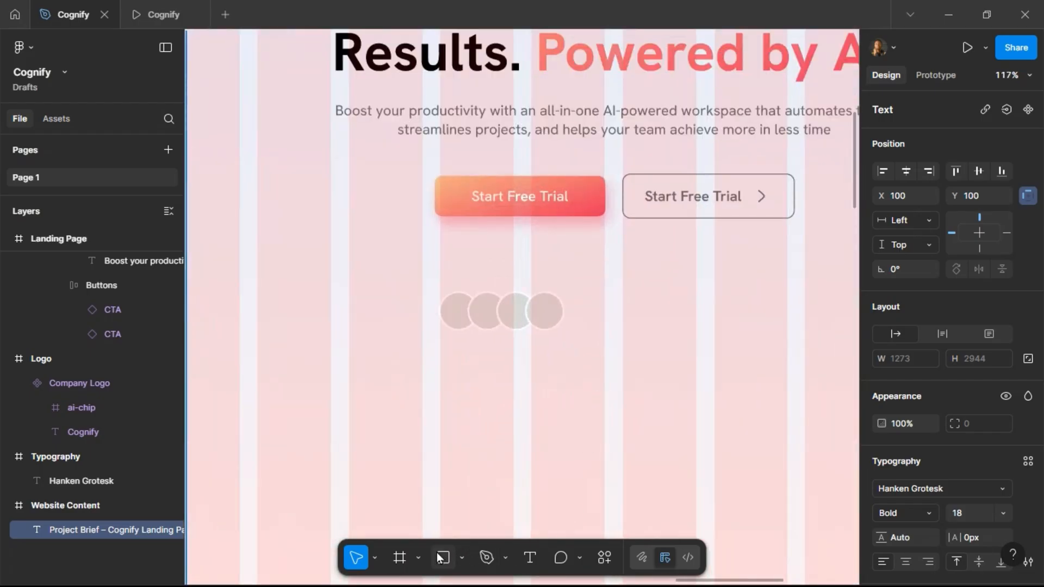
left_click(531, 557)
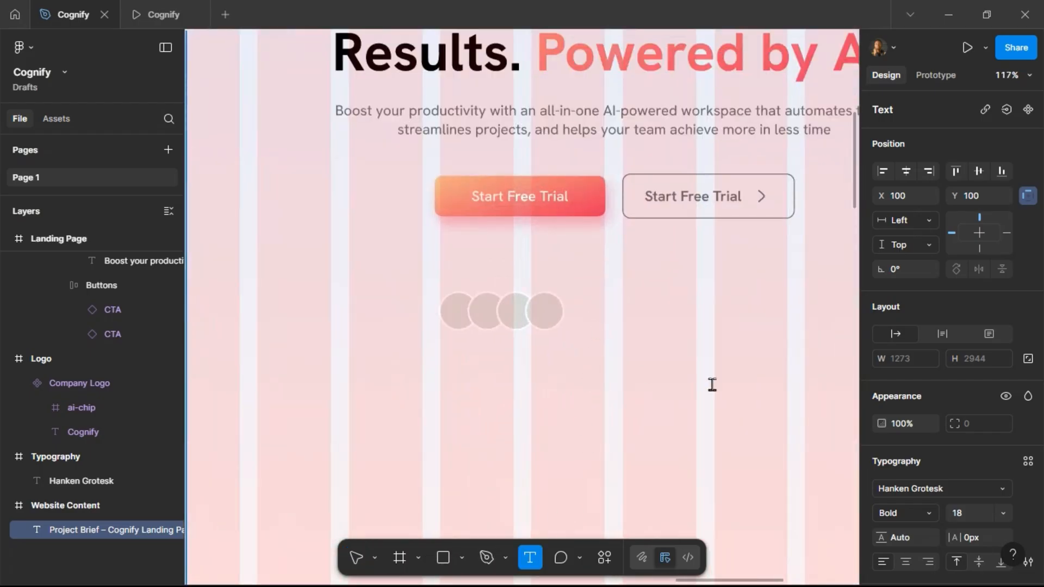
key("ctrl+v")
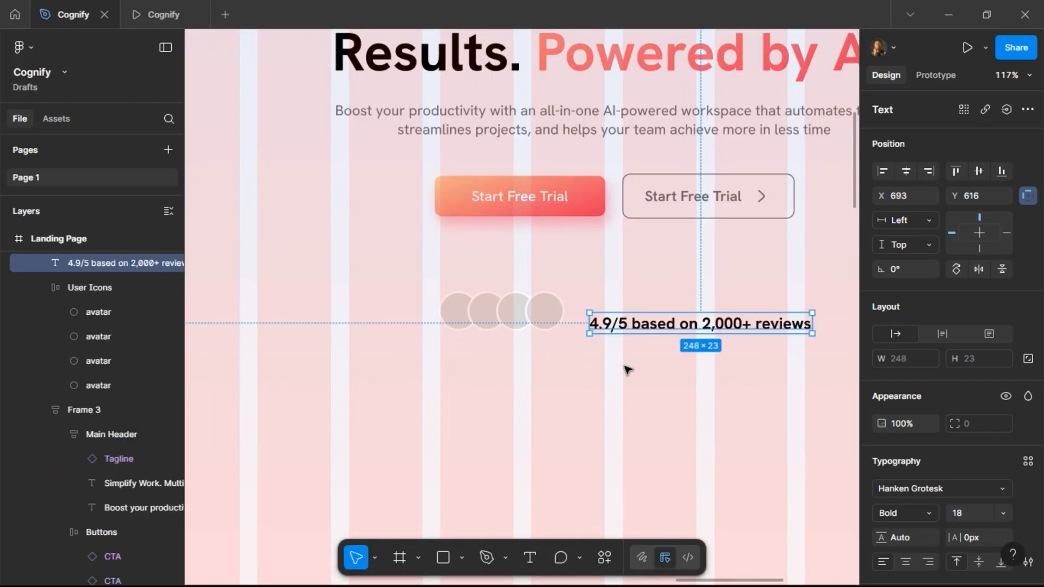
Set the review text to 12 px size and Medium weight.
scroll(629, 370, "right", 3)
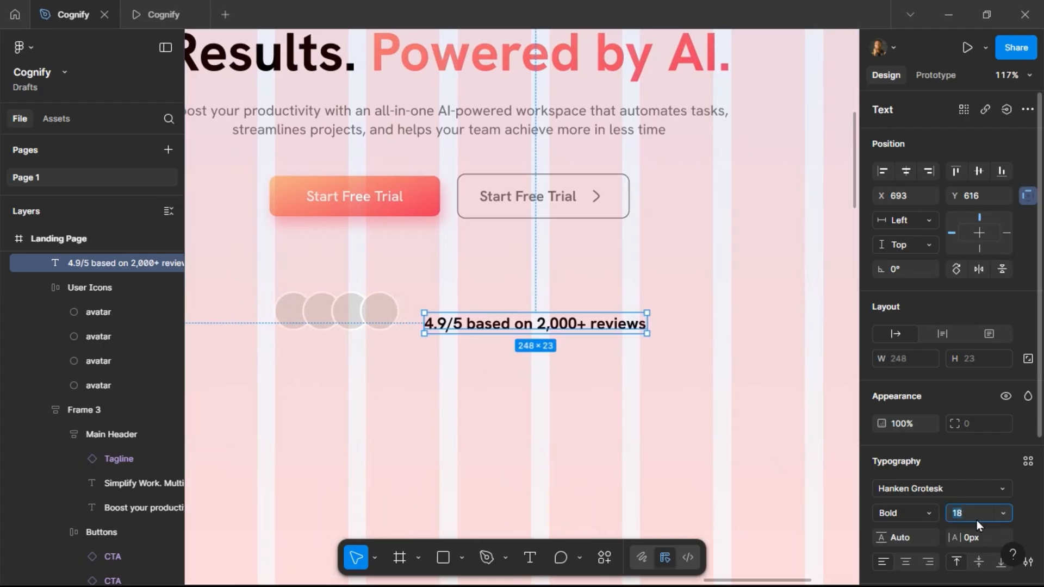
key("Return")
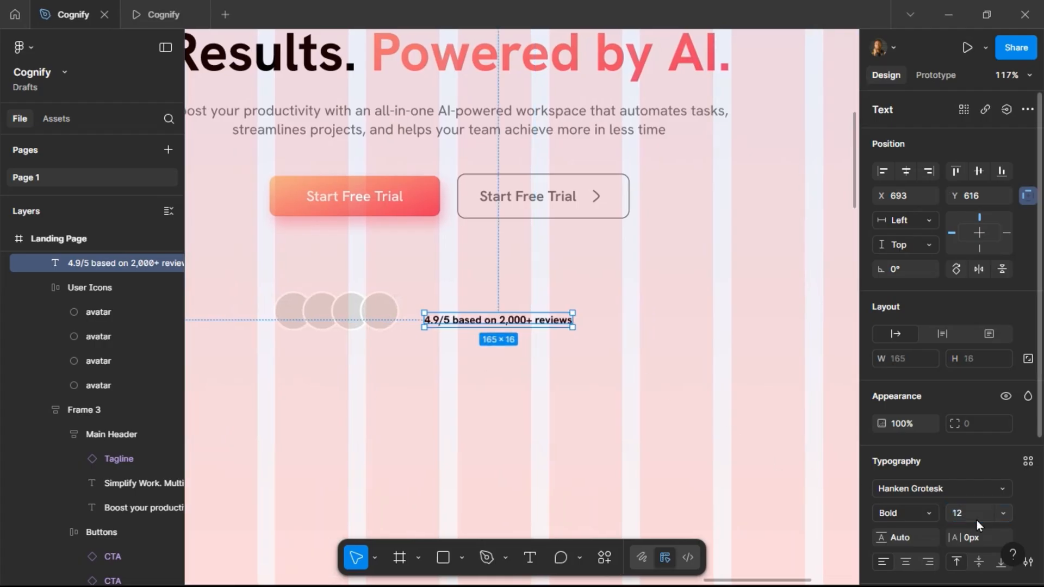
left_click(925, 513)
left_click(909, 282)
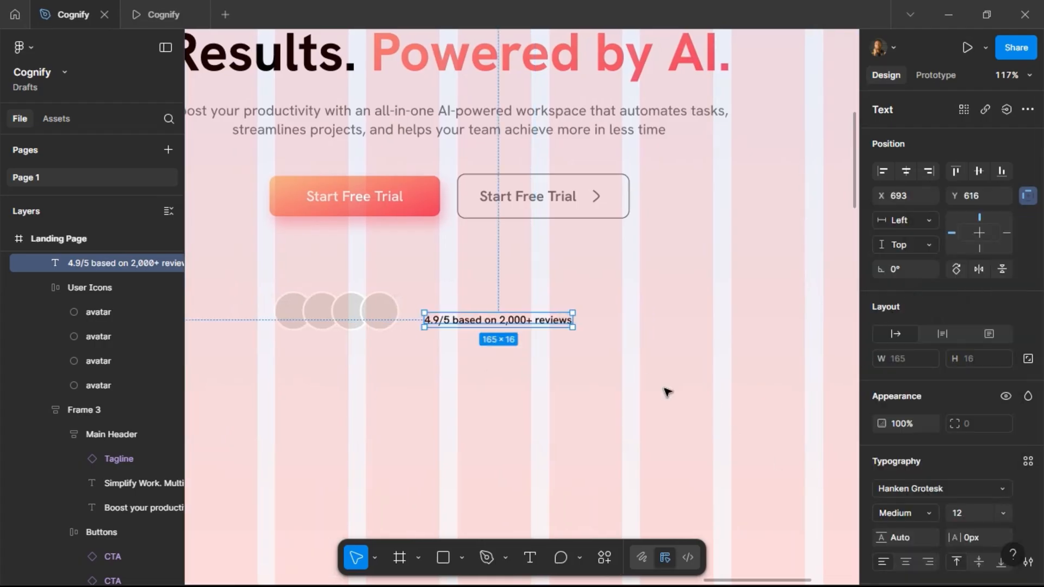
Draw two 16 × 16 stars above the review text with the Star tool.
left_click(466, 560)
left_click(479, 508)
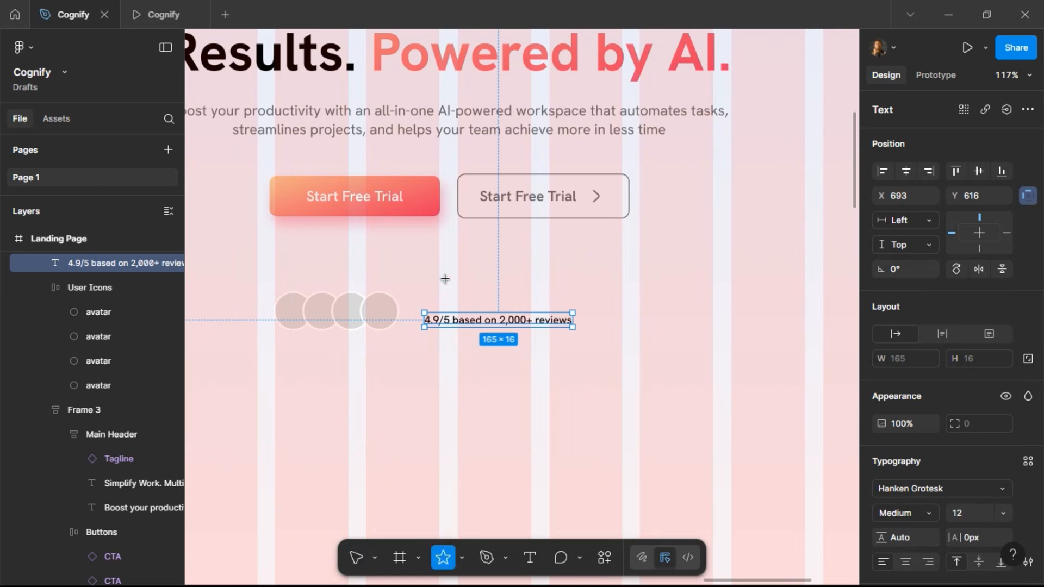
mouse_move(450, 280)
left_mouse_down()
mouse_move(460, 293)
mouse_move(478, 284)
left_mouse_up()
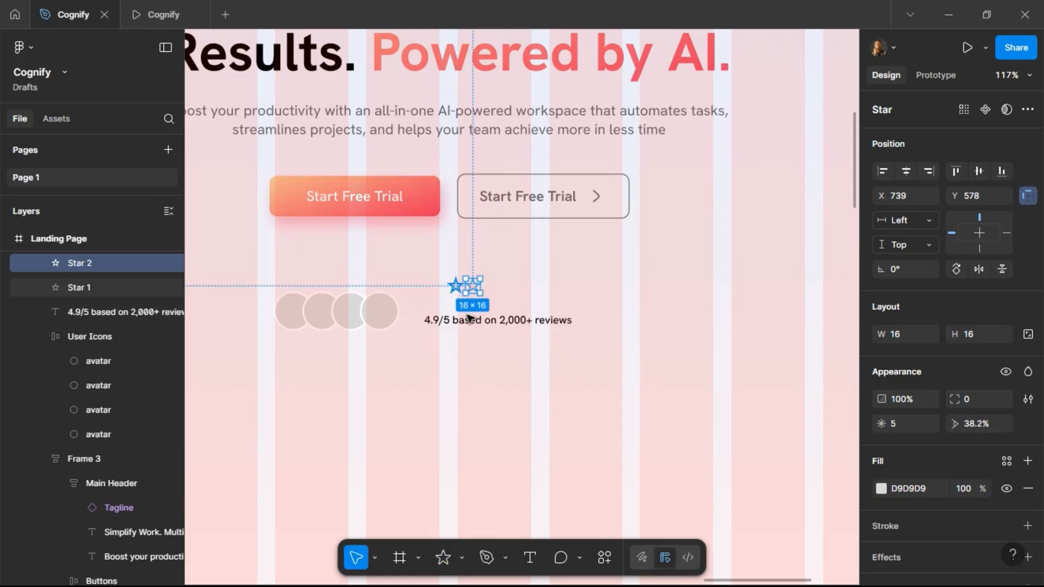
Wrap the stars in an auto layout frame with a gap of 4.
left_click(456, 288, "shift")
left_click(1029, 307)
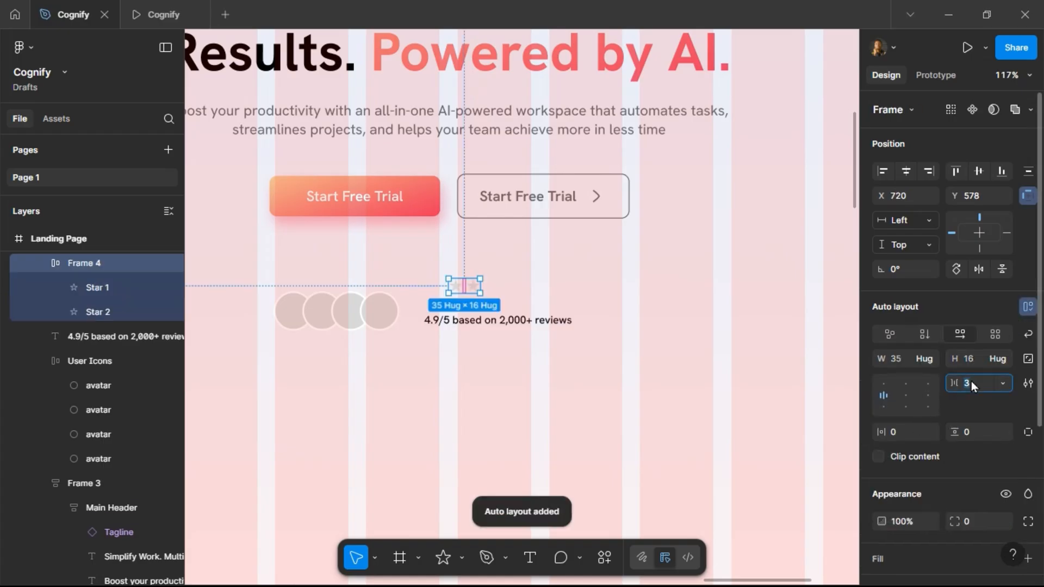
type("4")
key("Return")
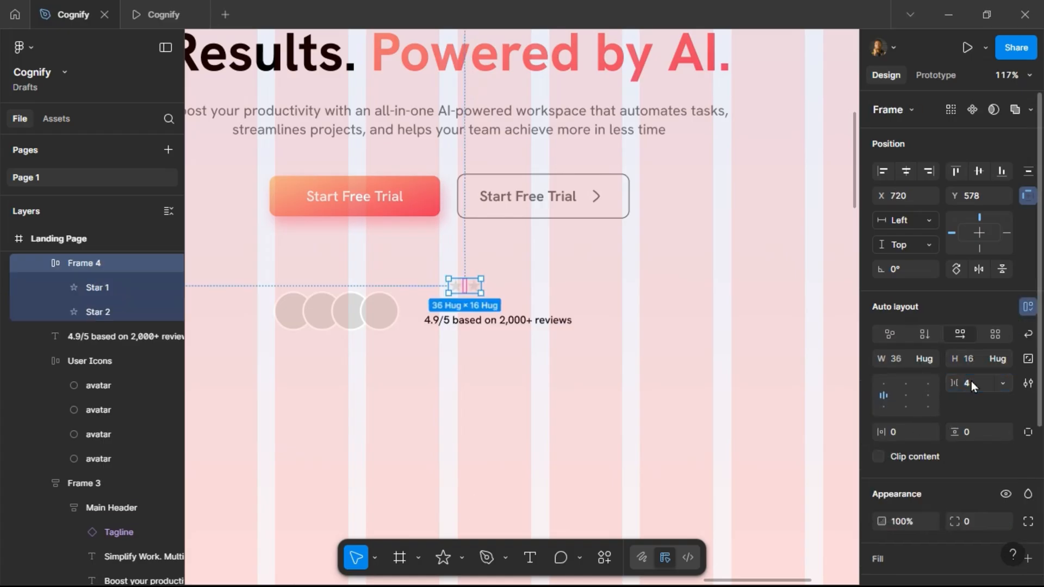
Duplicate a star inside the frame until the row has five stars.
double_click(473, 287)
key("ctrl+d")
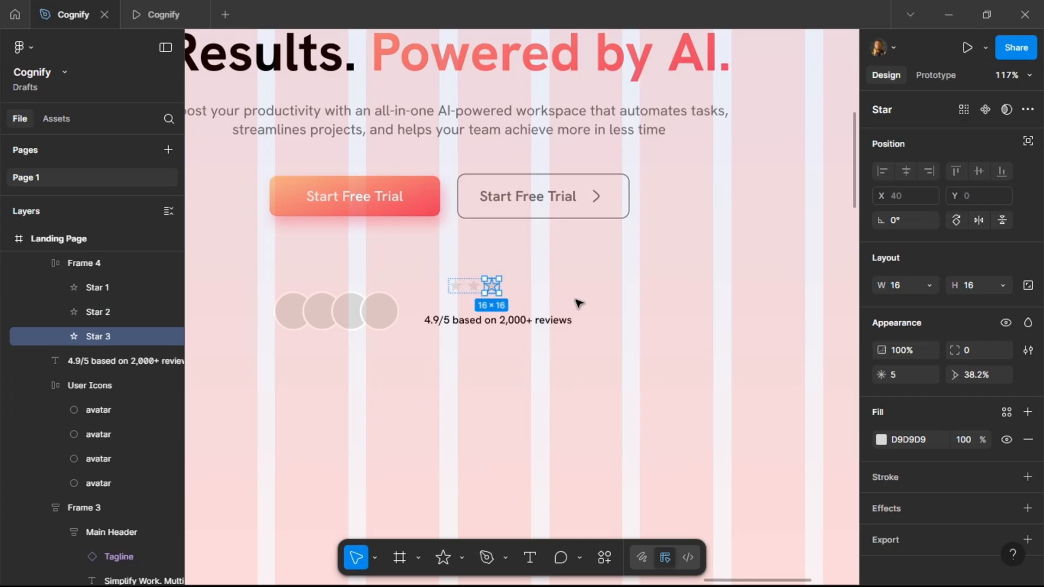
key("ctrl+d")
key("ctrl+d")
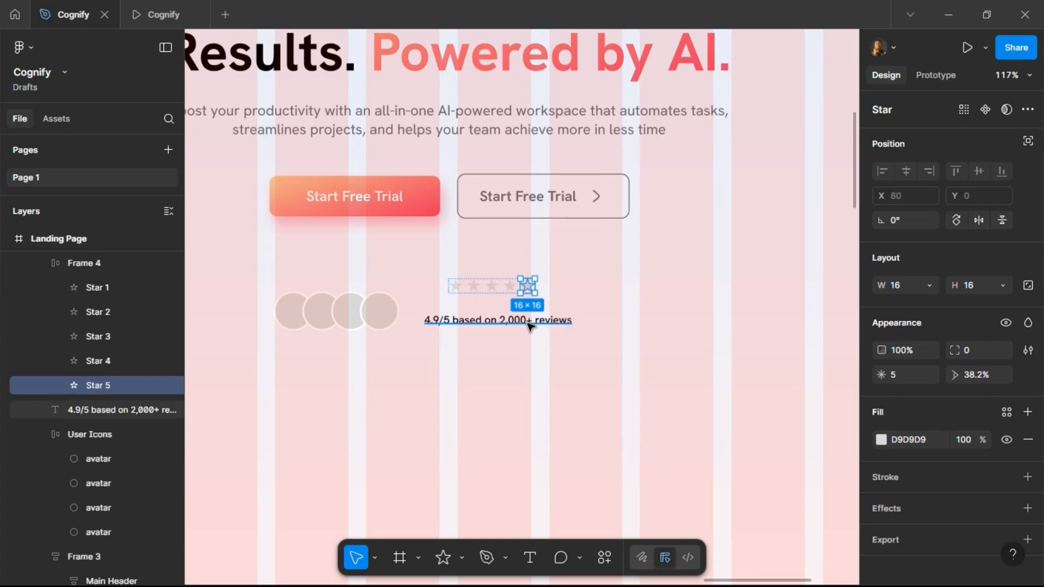
key("Escape")
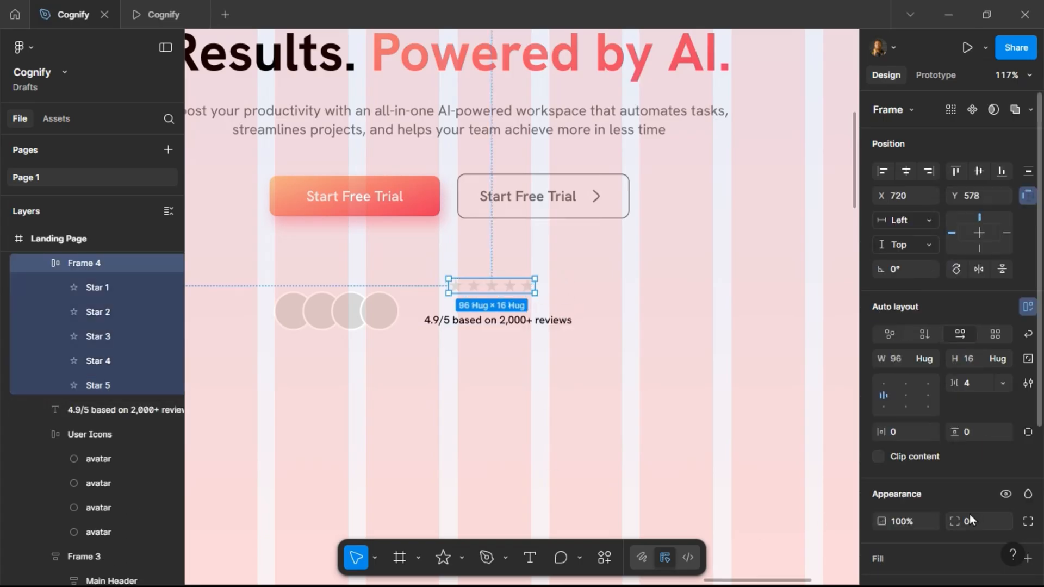
Fill the stars with the Yellow colour style.
scroll(970, 514, "down", 4)
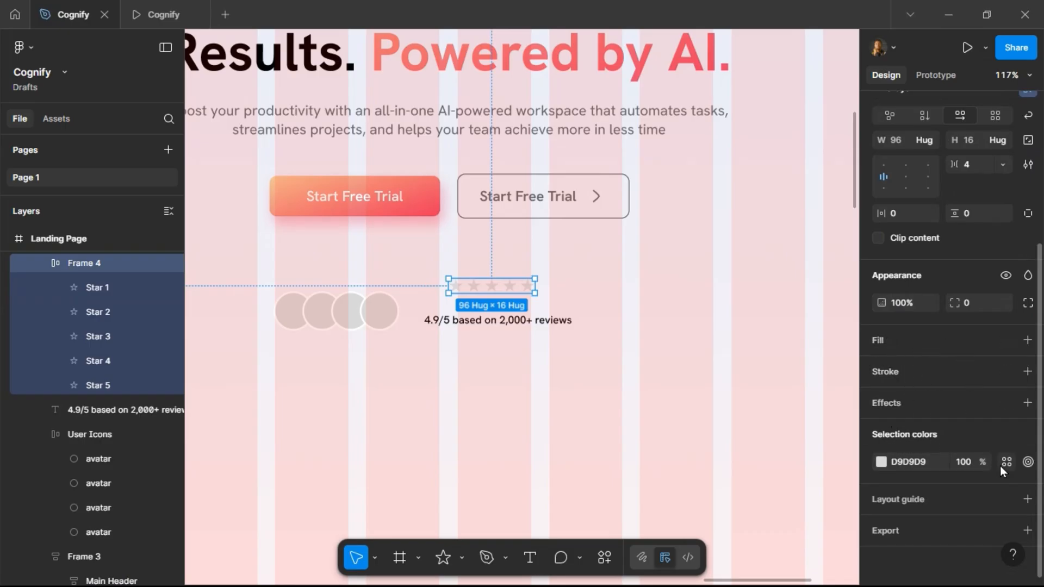
left_click(1004, 464)
left_click(737, 461)
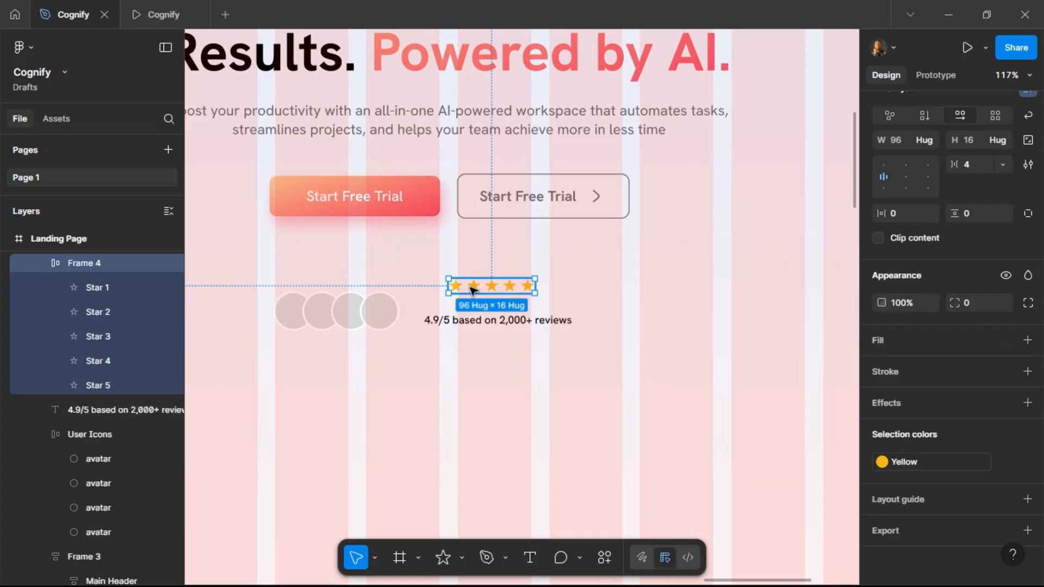
Stack the star row and review text in a vertical auto layout with a gap of 4.
left_click_drag(460, 298, 461, 327)
left_click(462, 323, "shift")
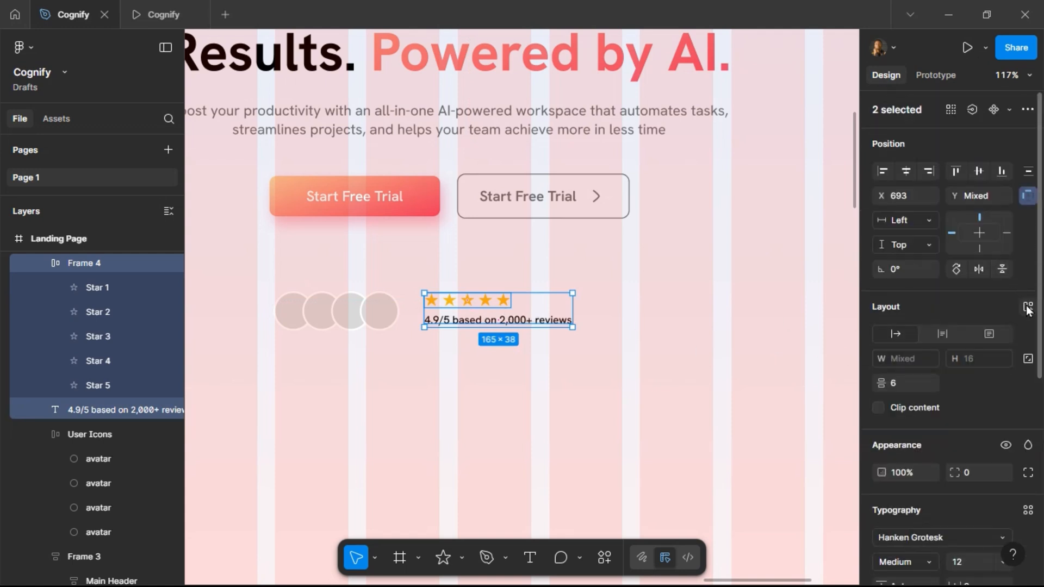
left_click(1028, 307)
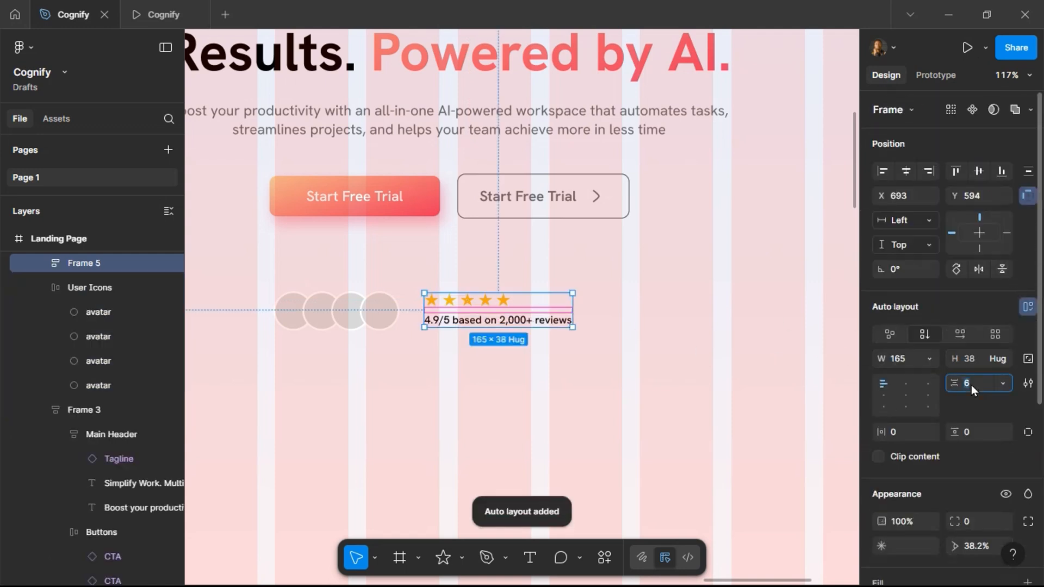
type("4")
key("Return")
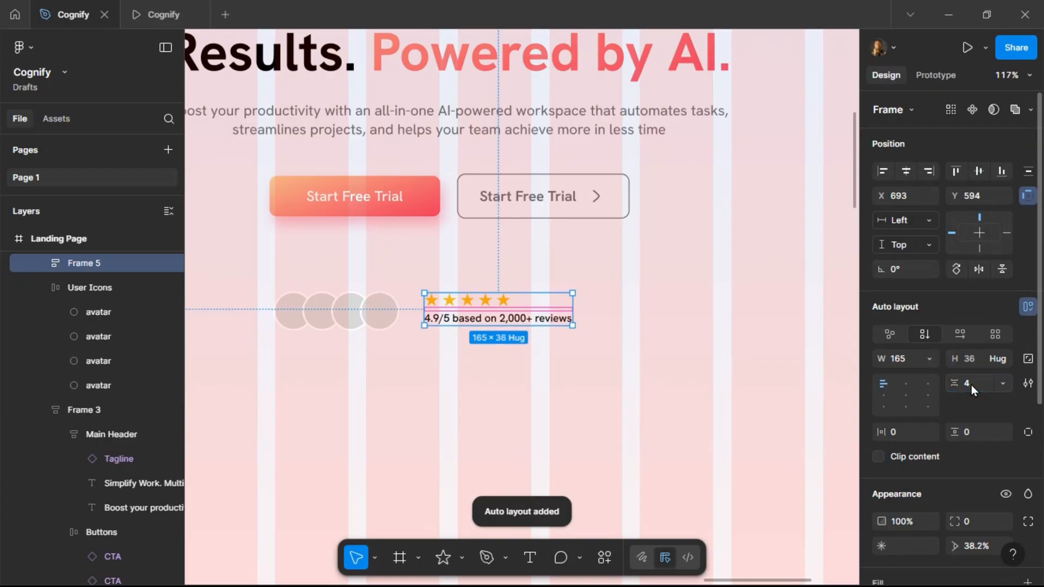
Combine the avatars and rating stack into a horizontal auto layout with a gap of 20.
left_click(356, 314, "shift")
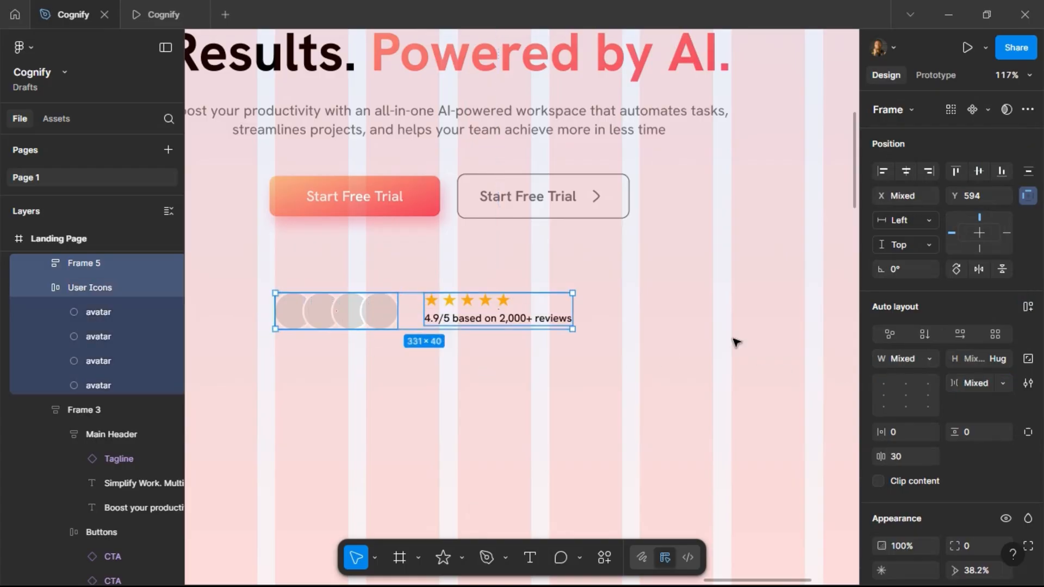
left_click(1024, 310)
left_click(978, 387)
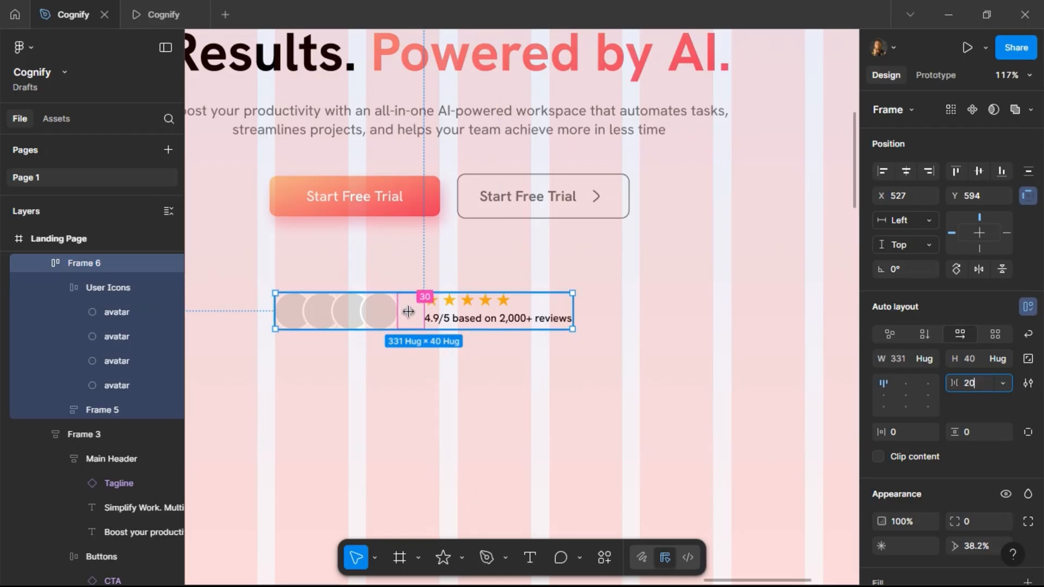
key("Return")
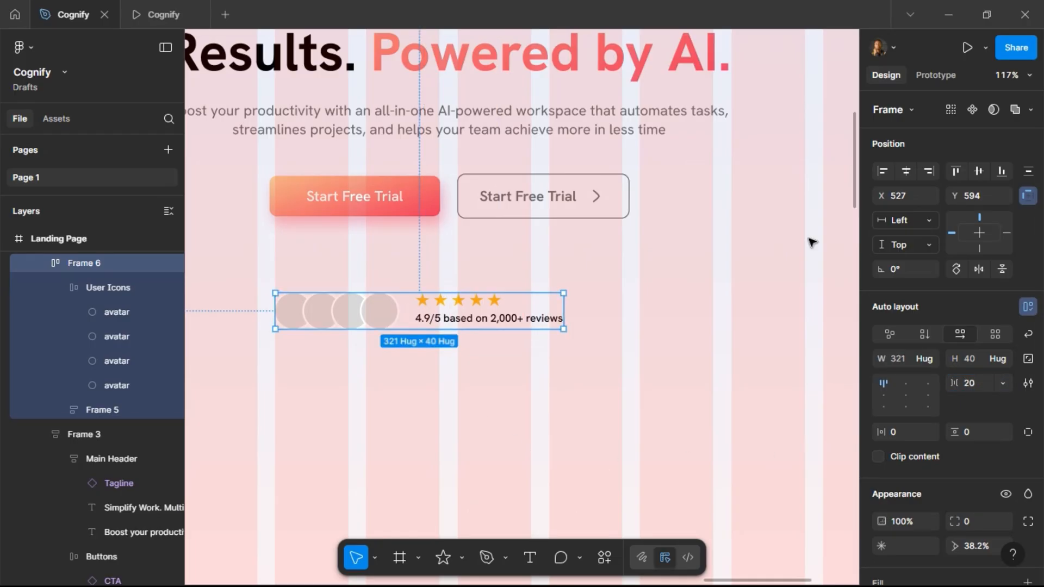
Center the social proof group horizontally within the Herosection.
left_click(905, 170)
key("shift+0")
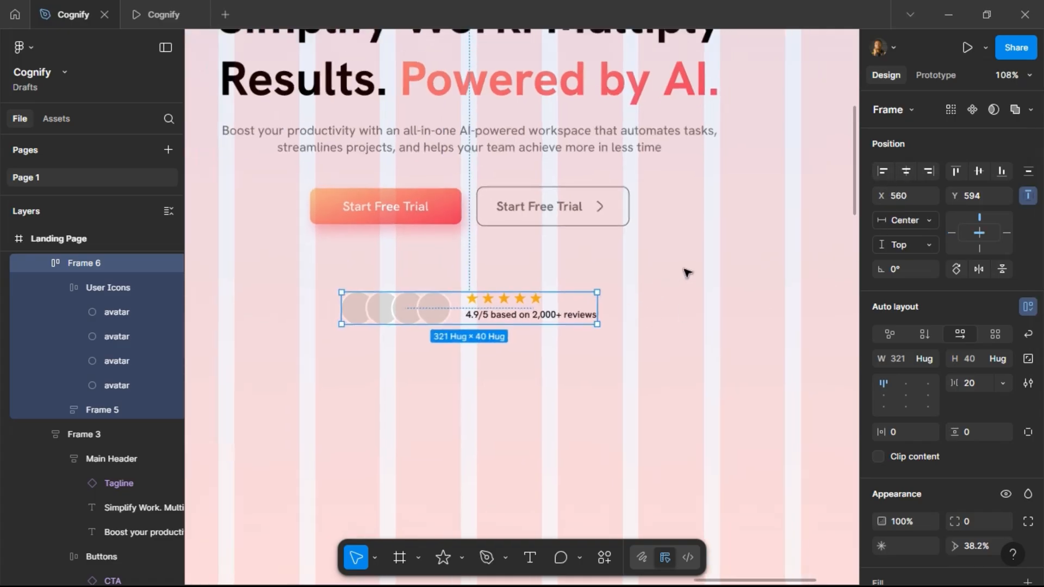
Move the social proof group into the hero content frame, placed below the CTA buttons.
scroll(686, 270, "down", 3)
left_click_drag(522, 298, 517, 212)
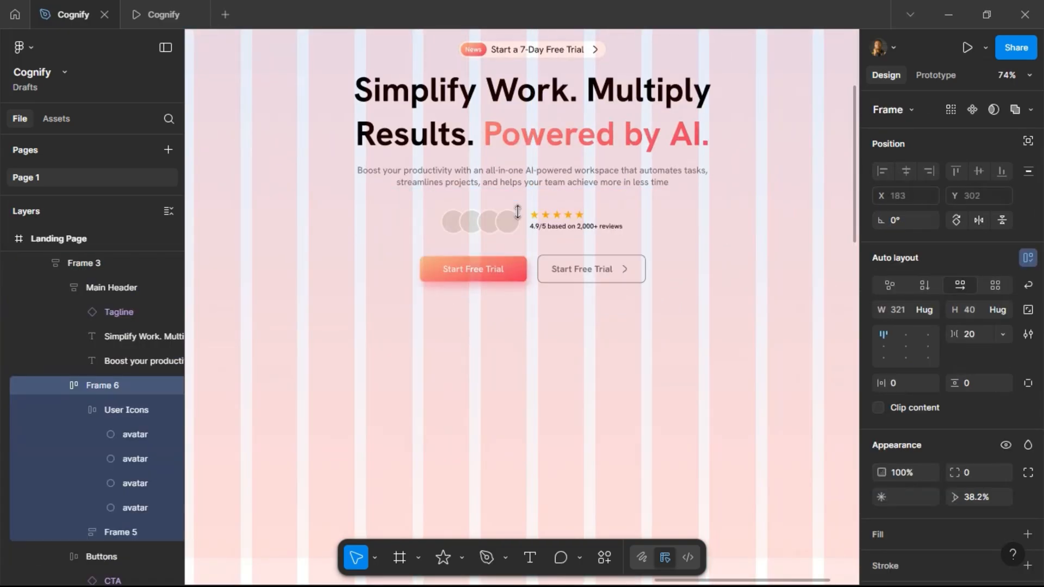
key("Down")
Check the hero section in the prototype preview tab and return to the design file.
left_click(149, 11)
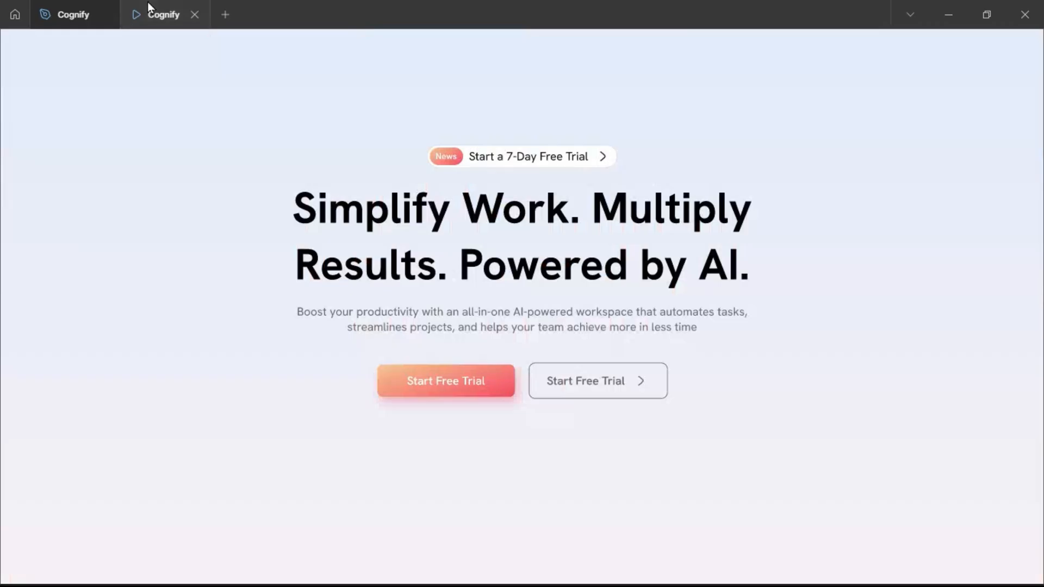
left_click(71, 14)
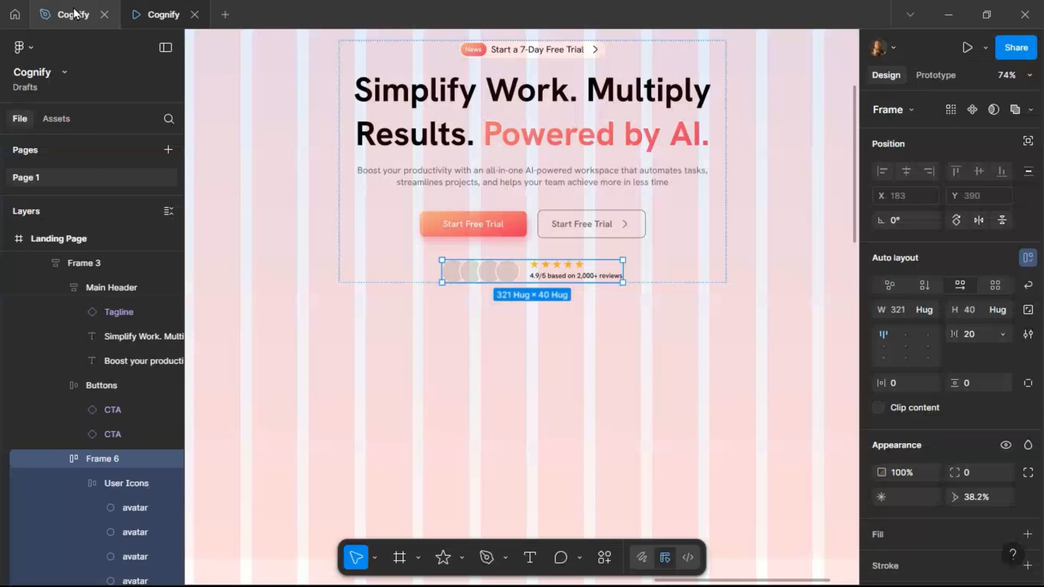
Apply the Grey Text color style to the reviews text in the rating stack.
scroll(583, 278, "up", 6)
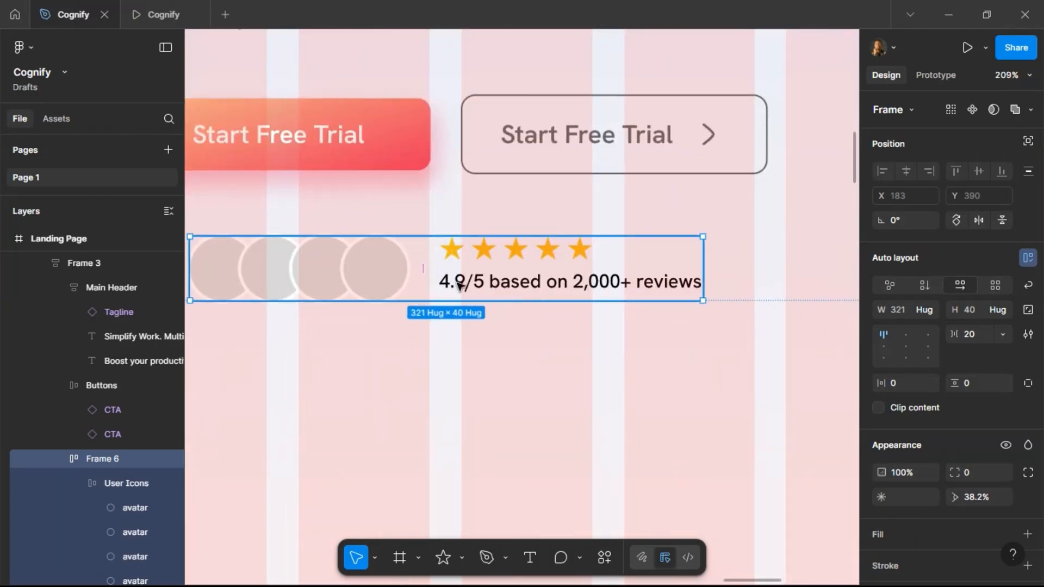
double_click(379, 263)
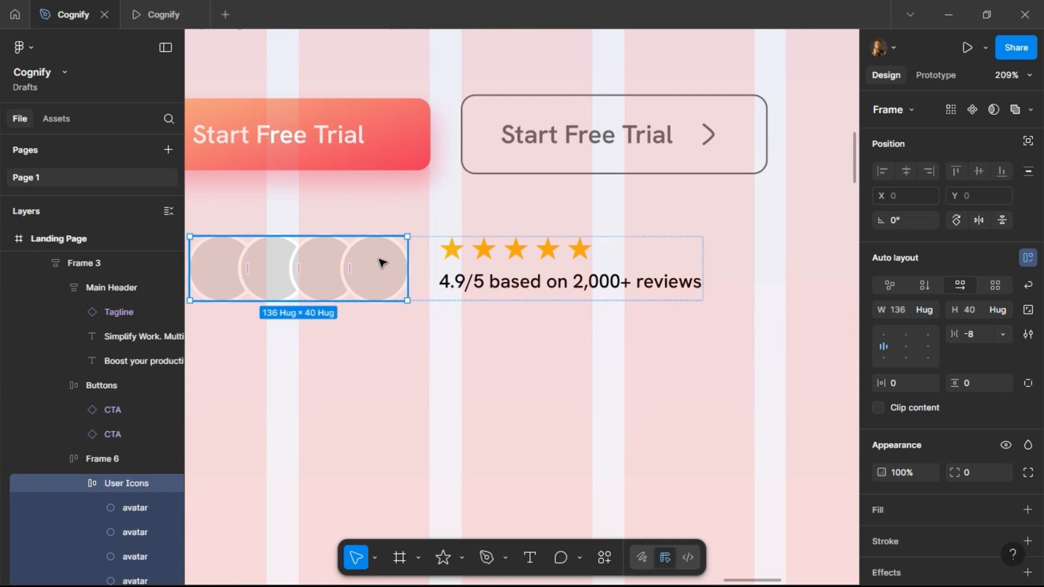
left_click(458, 284)
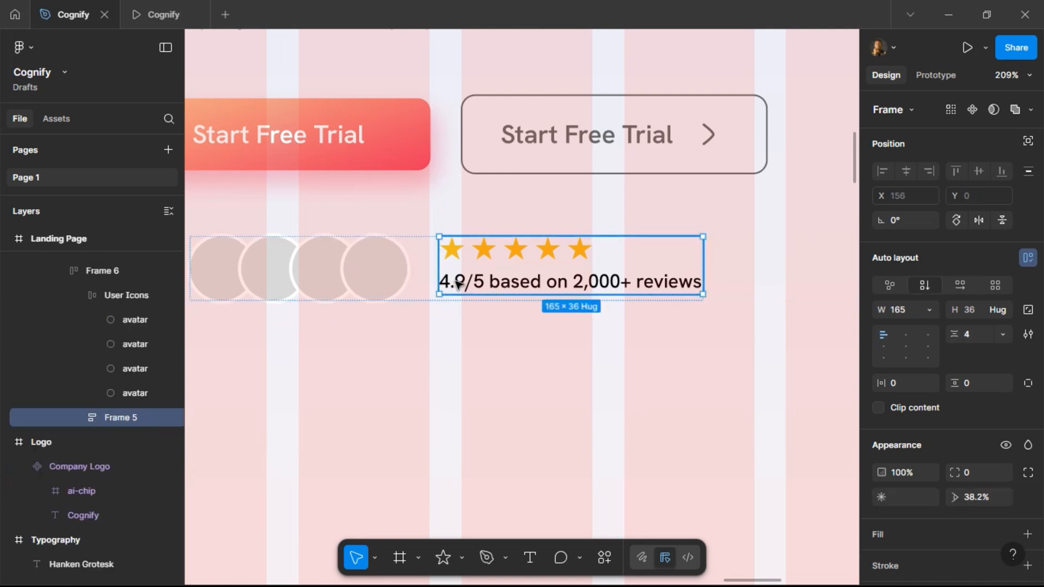
double_click(458, 284)
scroll(973, 469, "down", 3)
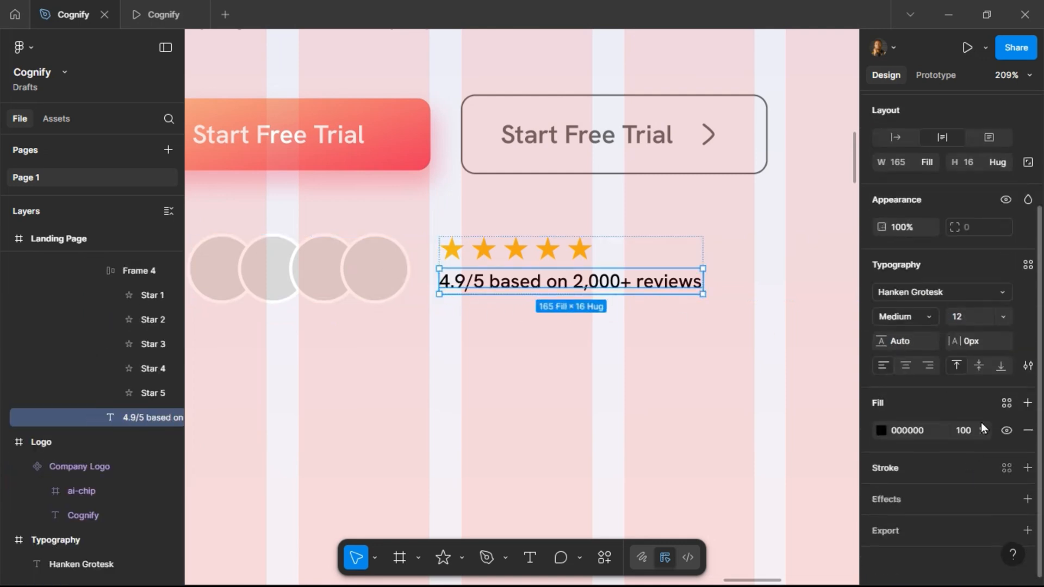
left_click(1006, 403)
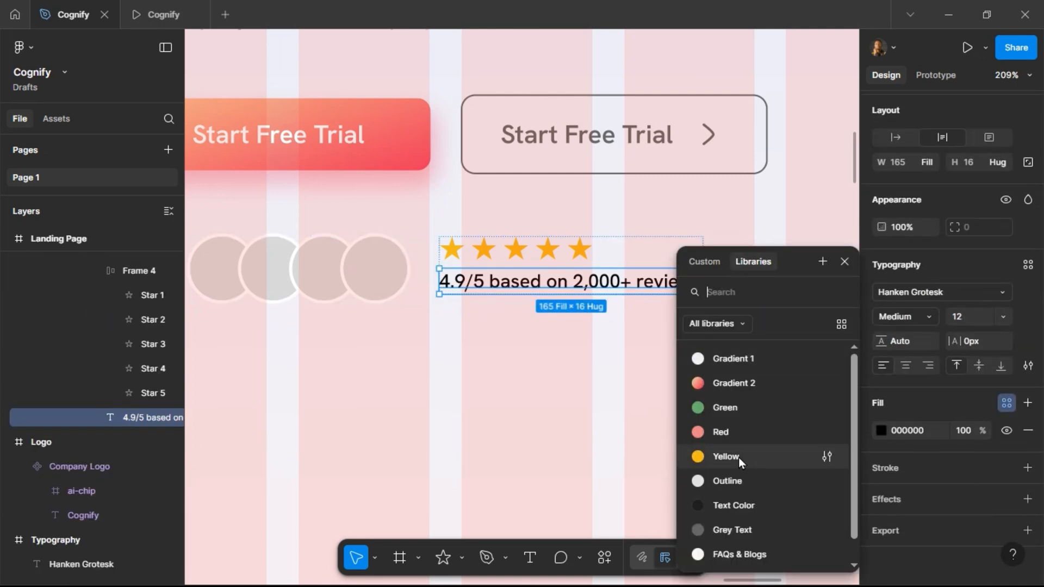
left_click(746, 527)
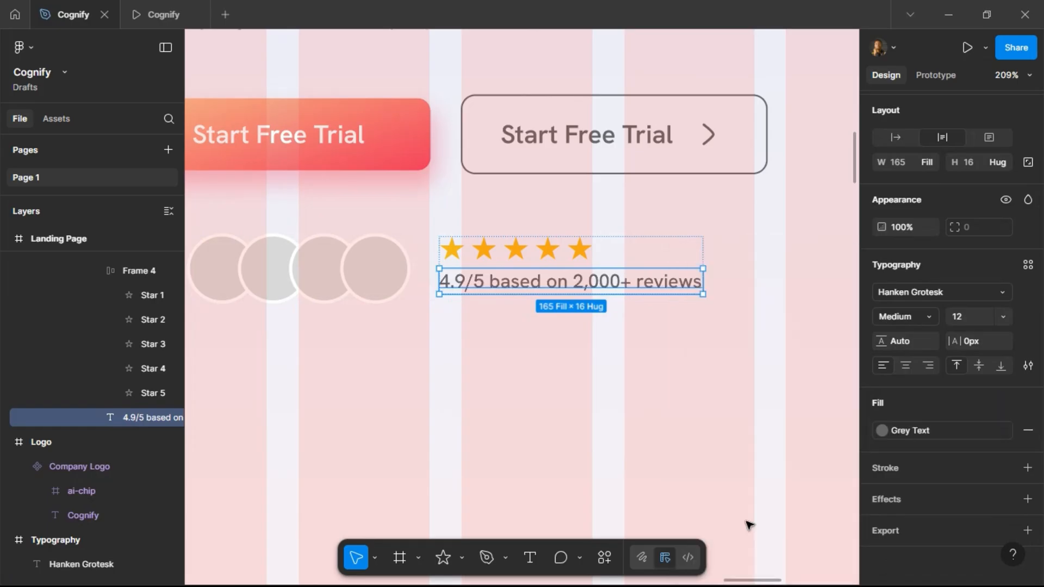
Compare the star rating with the prototype preview and return to the design file.
left_click(482, 253)
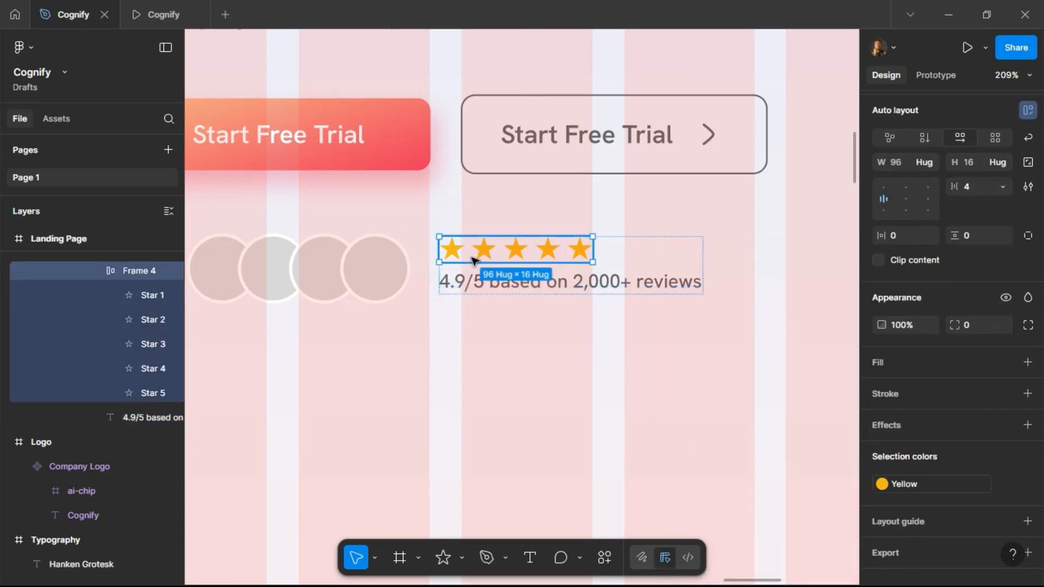
left_click(164, 16)
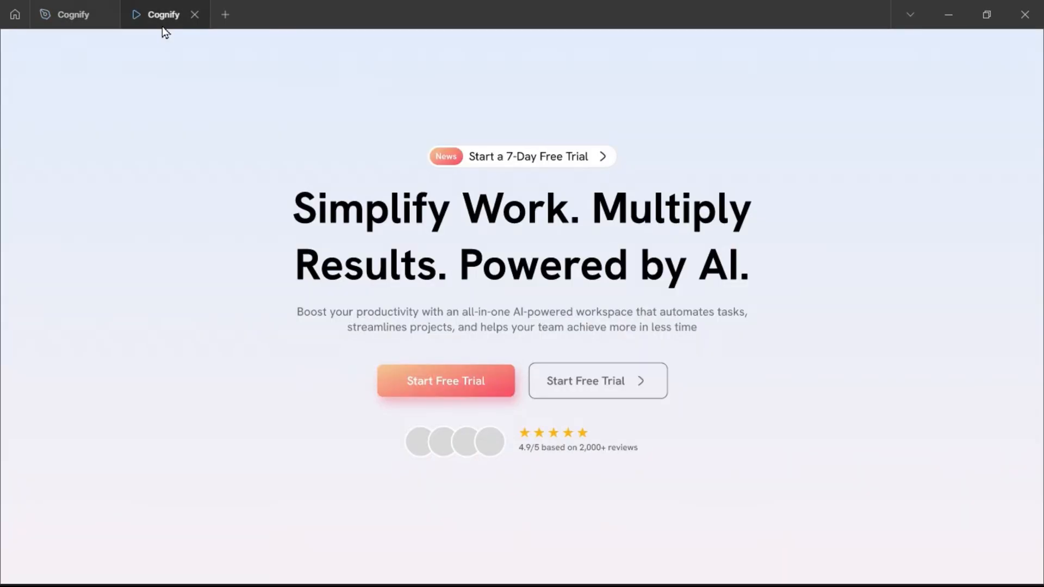
left_click(71, 14)
Try setting the reviews text size to 14 and undo the change.
left_click(604, 293)
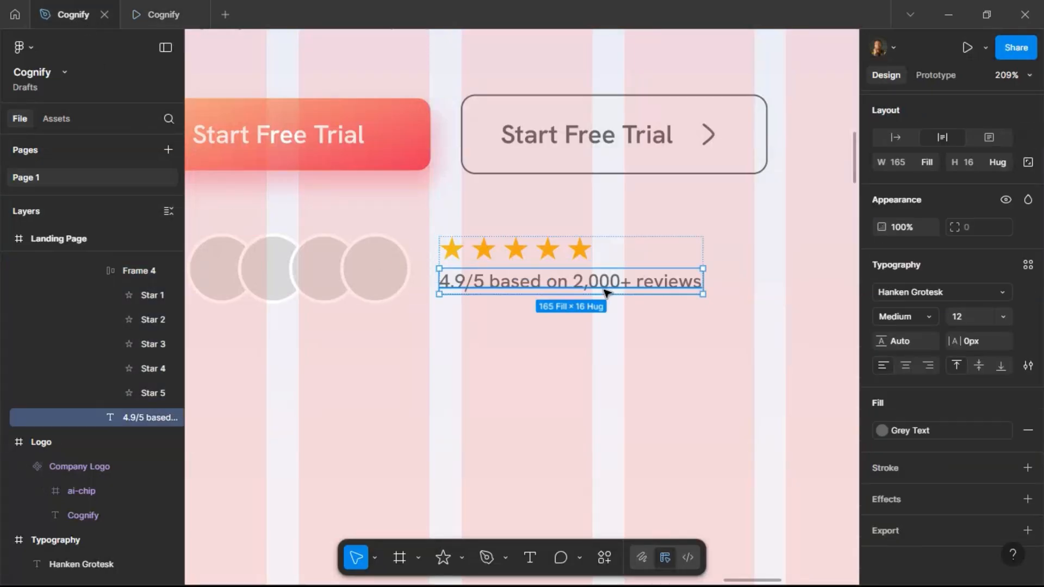
type("14")
key("Return")
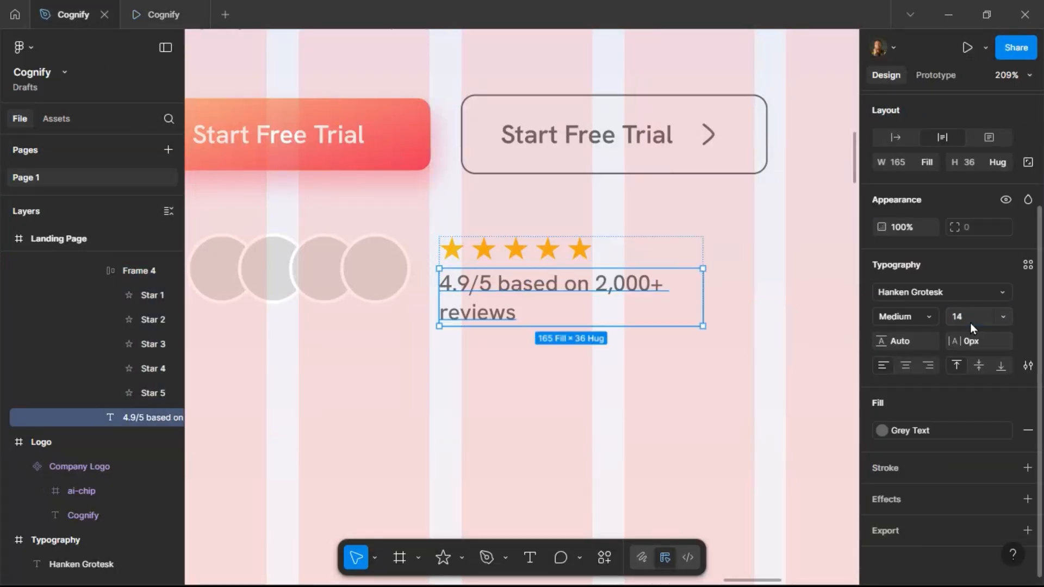
key("ctrl+z")
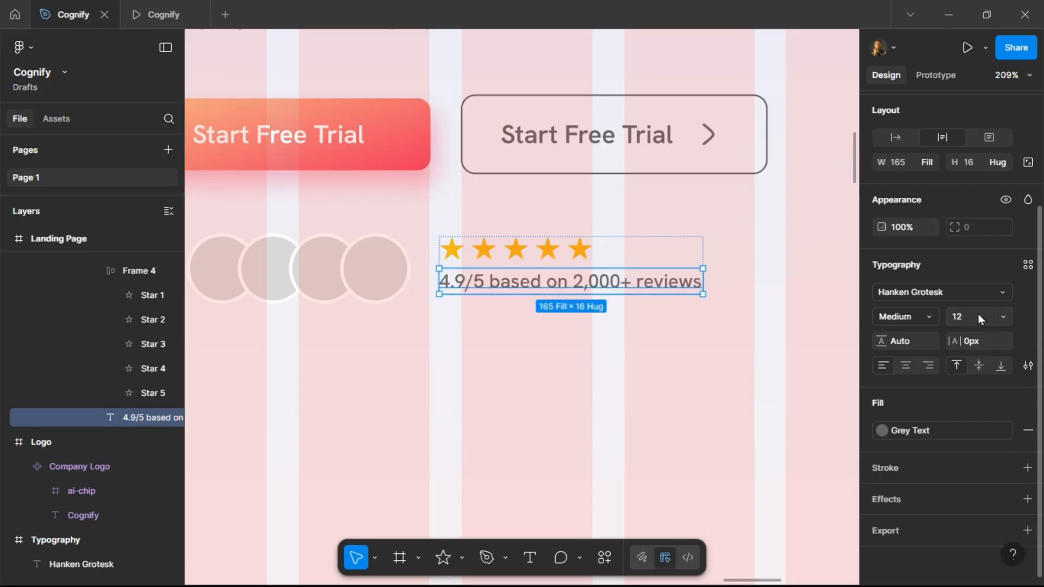
Open the Content Reel plugin for the avatar group and choose the Photos image collection.
left_click(377, 275)
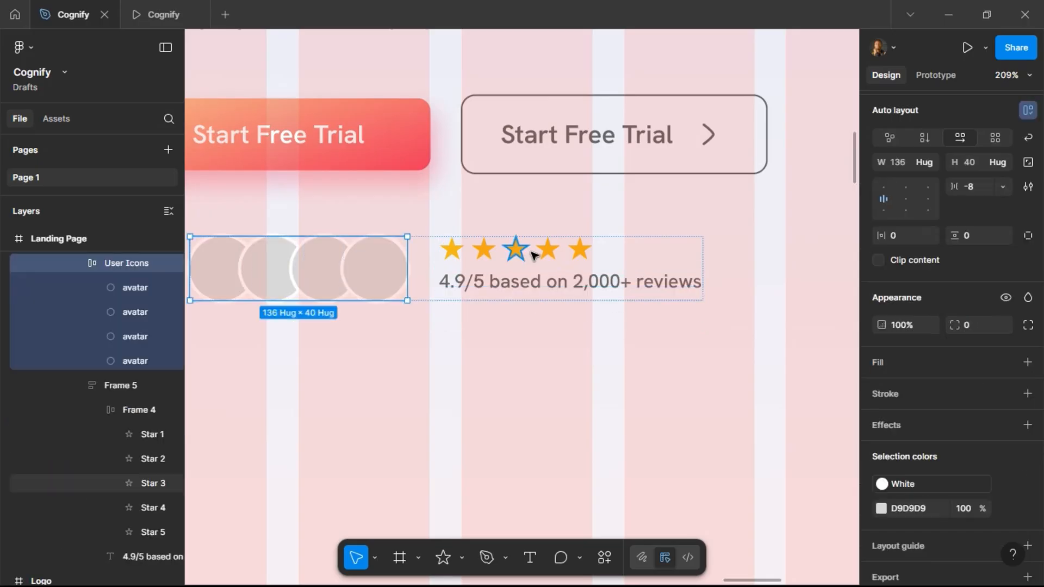
scroll(529, 261, "down", 6)
right_click(459, 268)
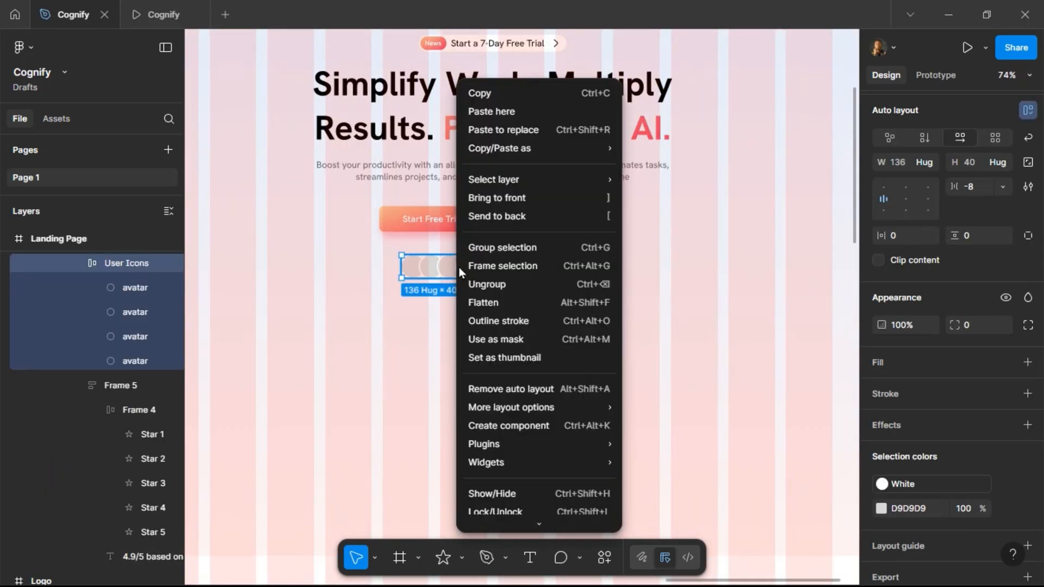
mouse_move(511, 453)
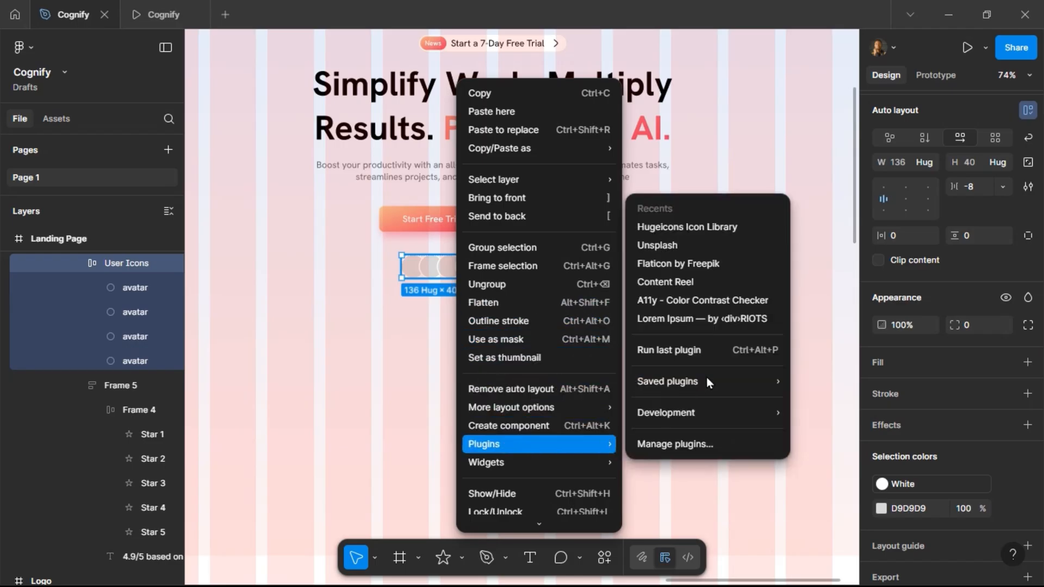
left_click(707, 282)
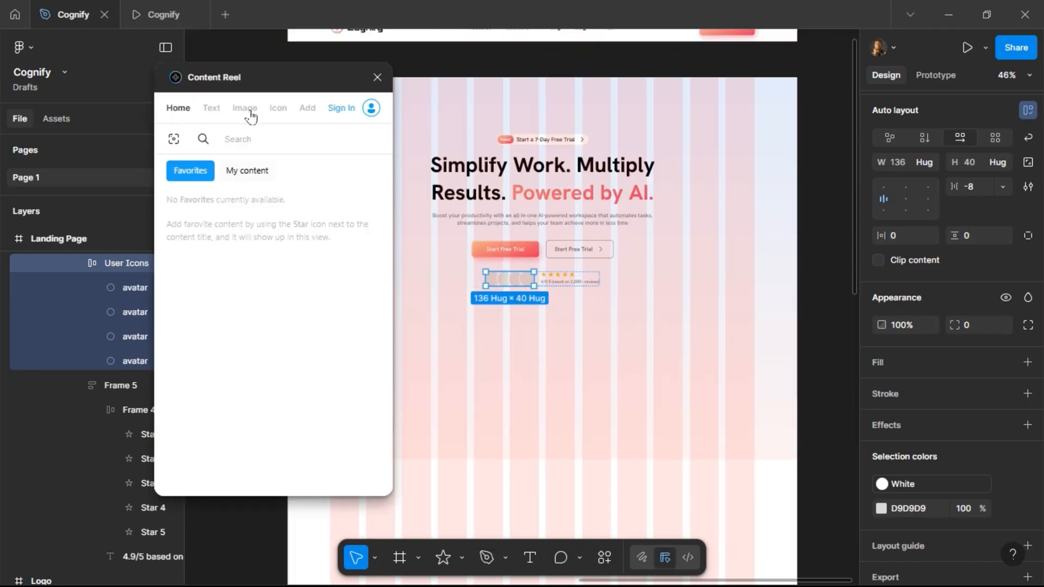
left_click(249, 112)
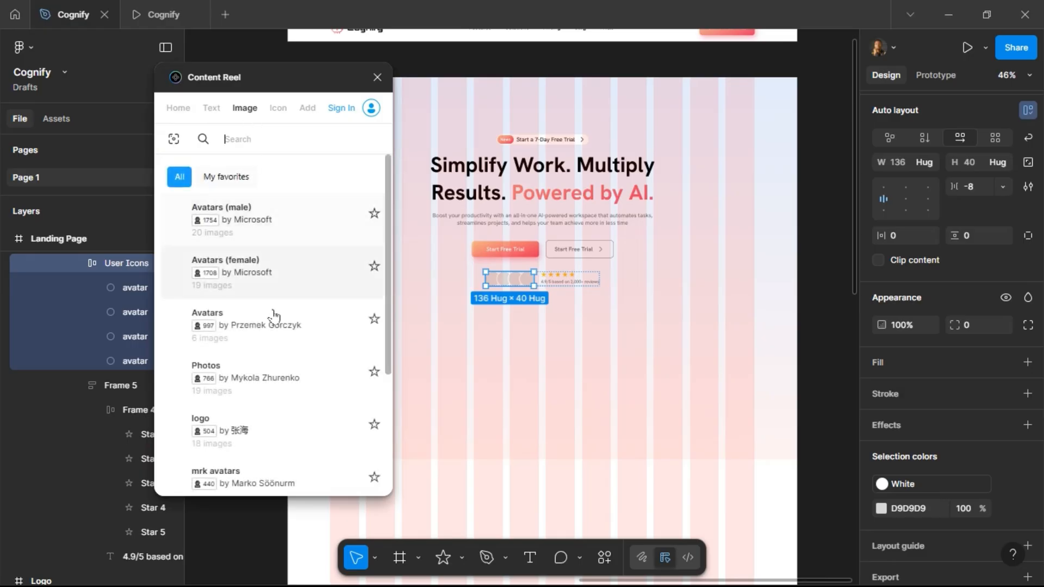
left_click(274, 382)
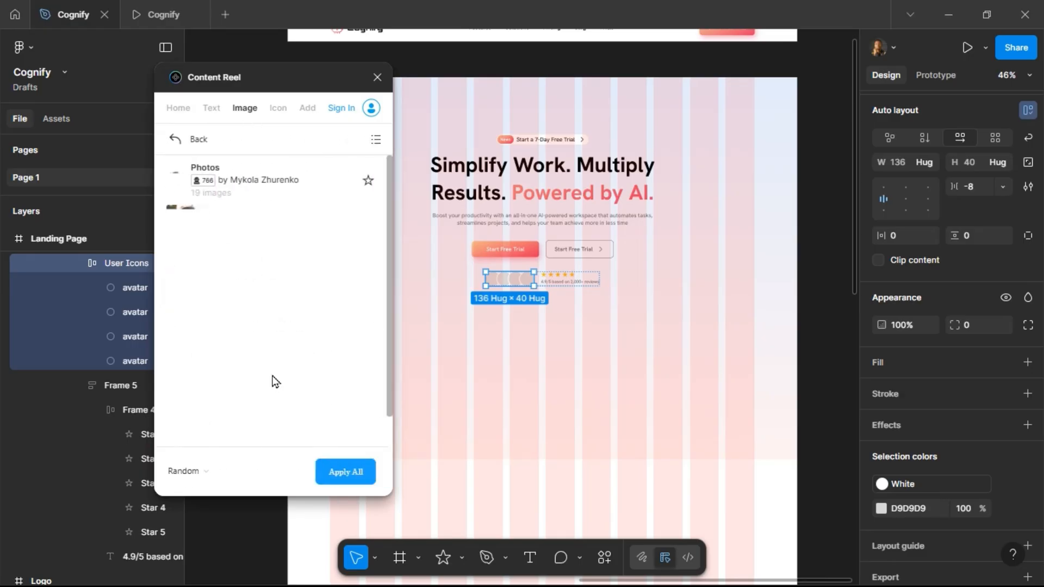
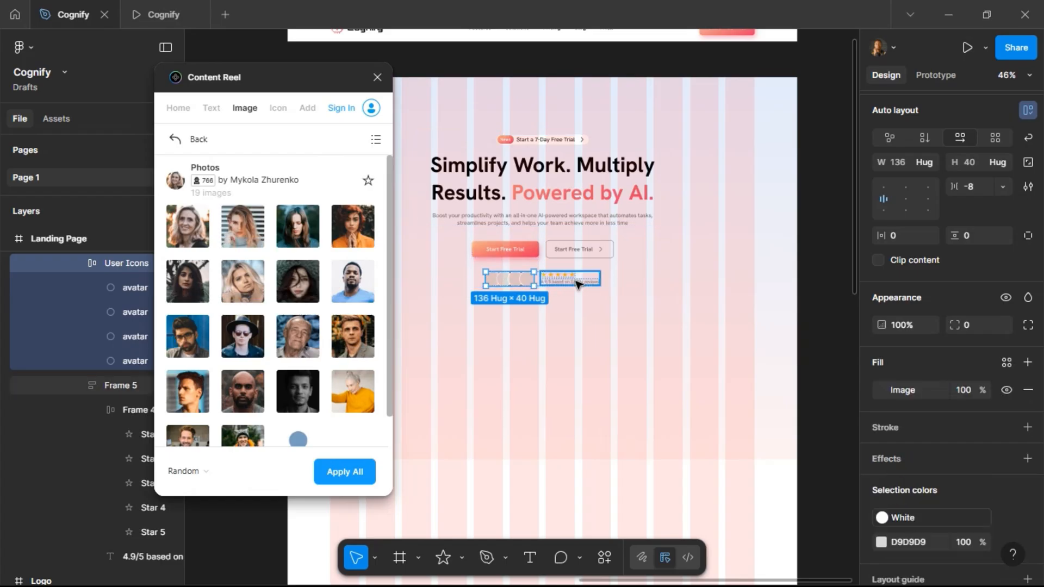
Select the four avatar circles and fill them with random images from the Content Reel Photos collection.
left_click(540, 280)
scroll(492, 280, "up", 5)
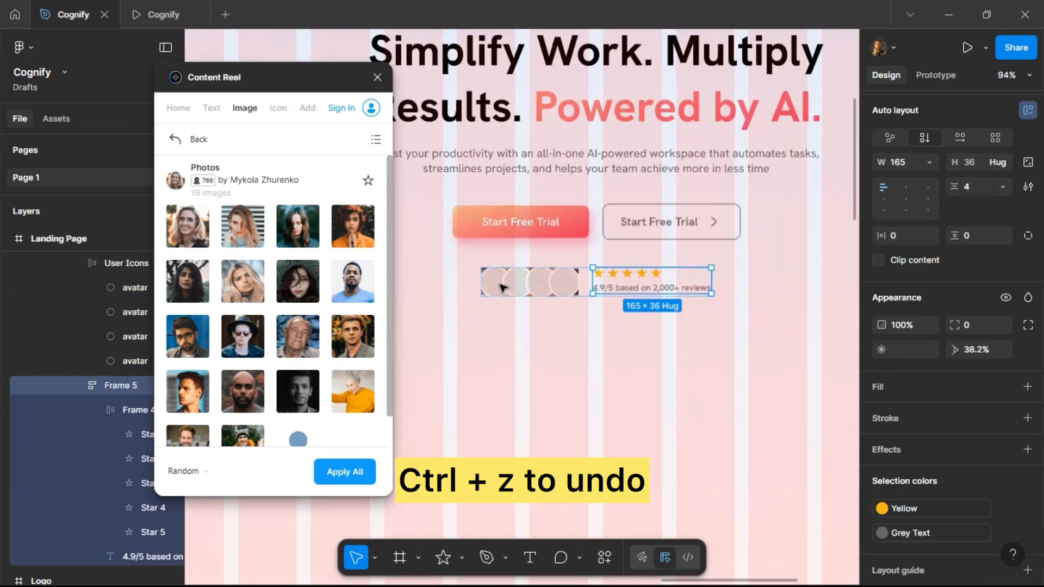
key("ctrl+z")
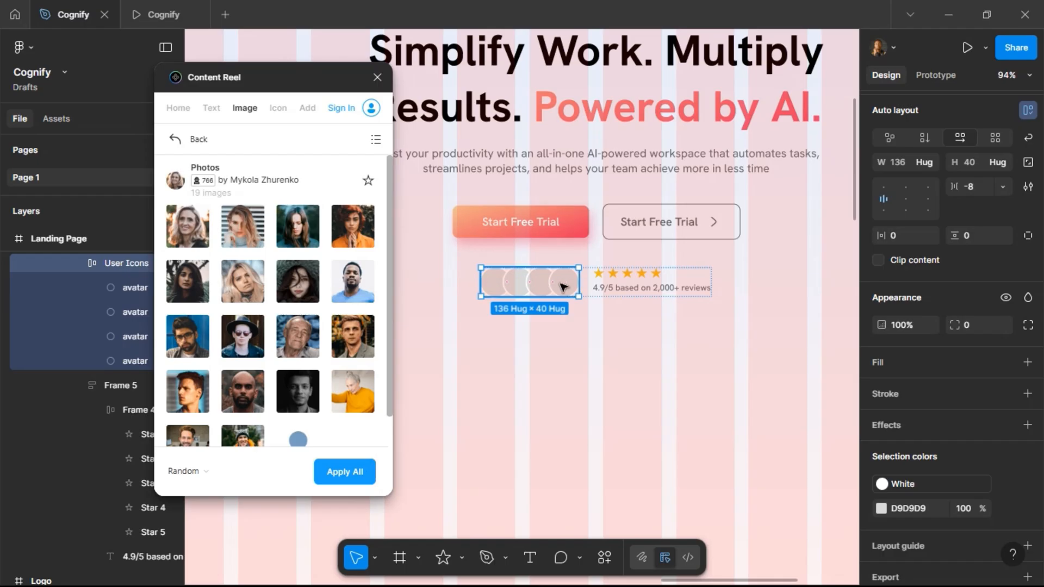
key("Return")
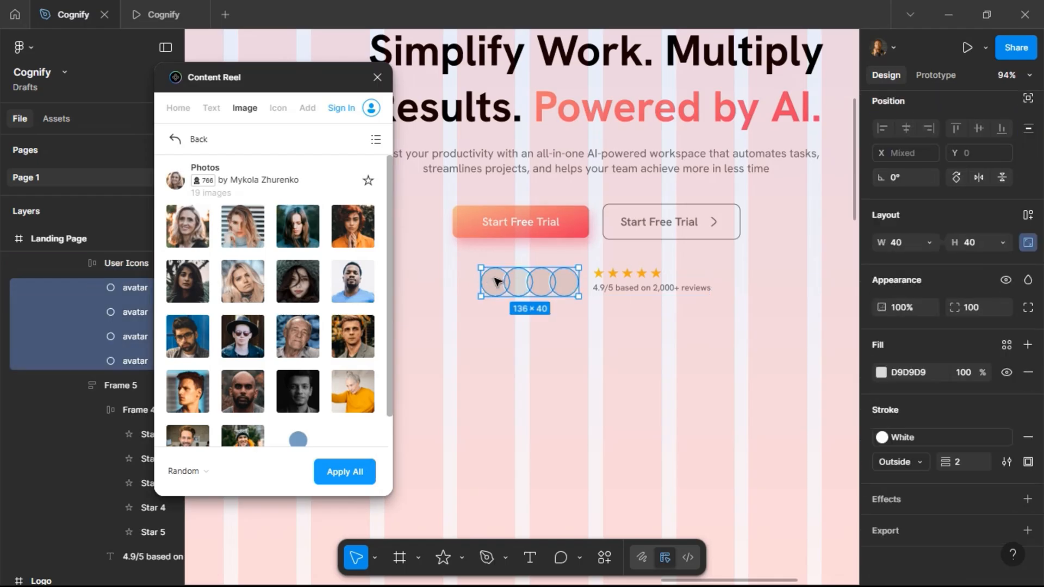
left_click(497, 281)
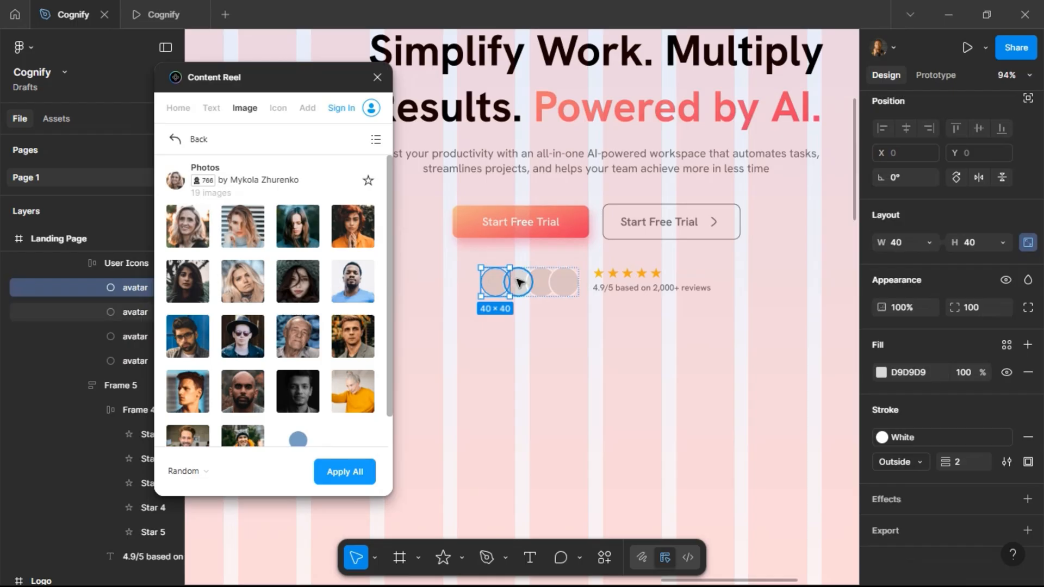
left_click(530, 282, "shift")
left_click(541, 282, "shift")
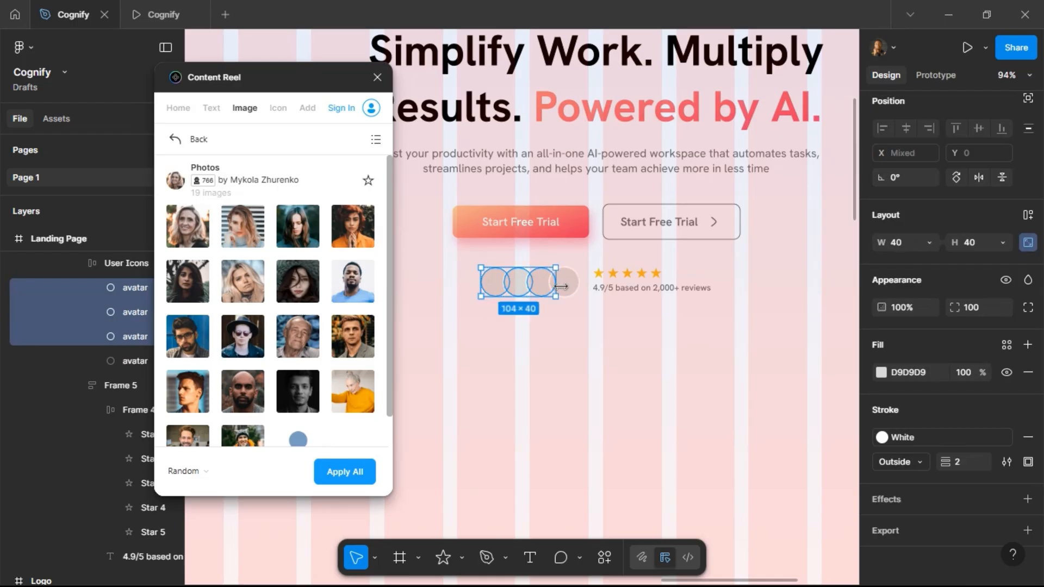
left_click(565, 285, "shift")
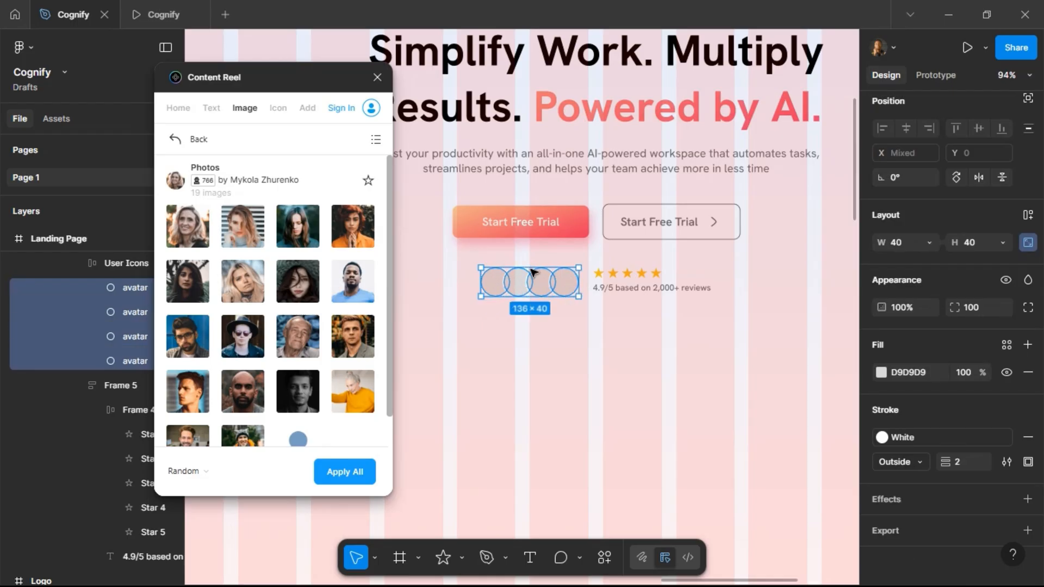
left_click(354, 473)
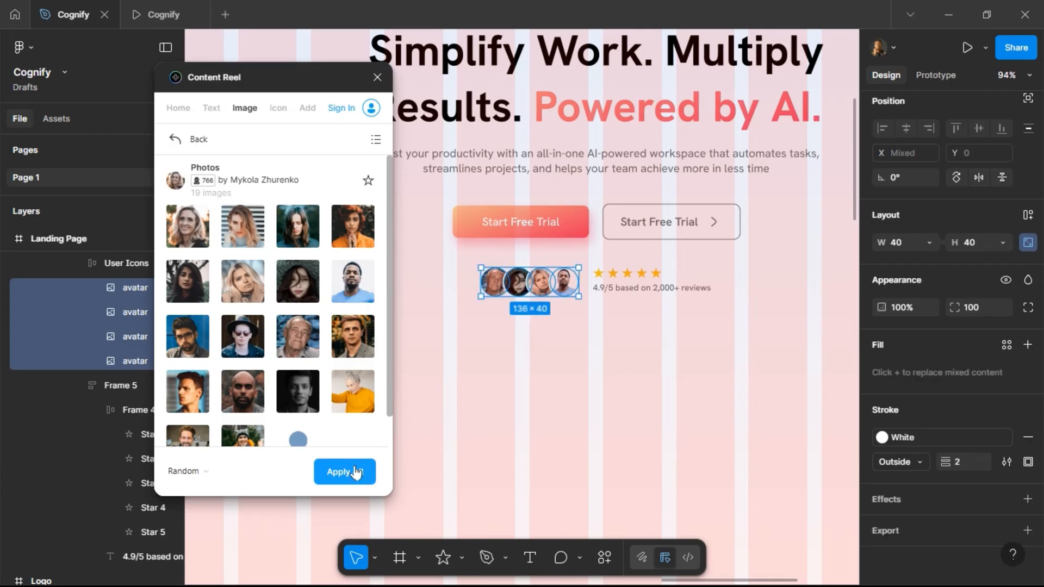
Reapply random photos to the avatars several times to shuffle the images, then close Content Reel.
left_click(354, 473)
left_click(355, 472)
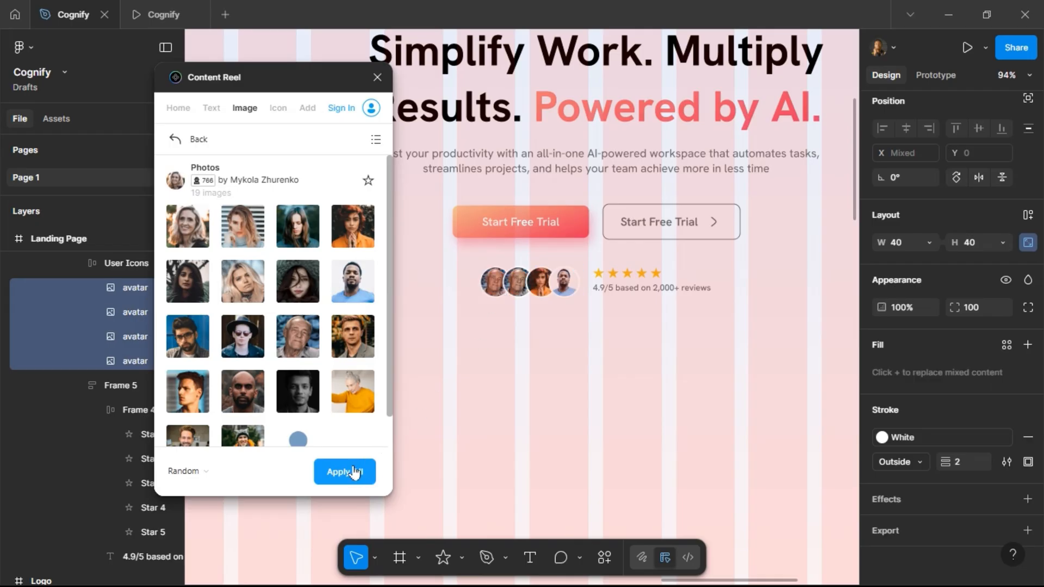
left_click(354, 472)
left_click(354, 473)
left_click(354, 473)
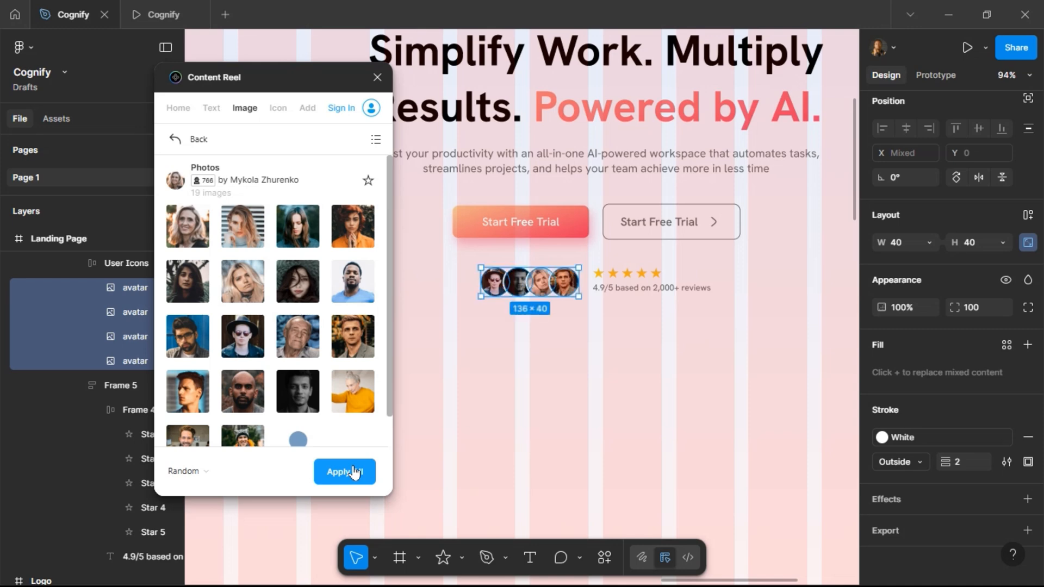
left_click(354, 472)
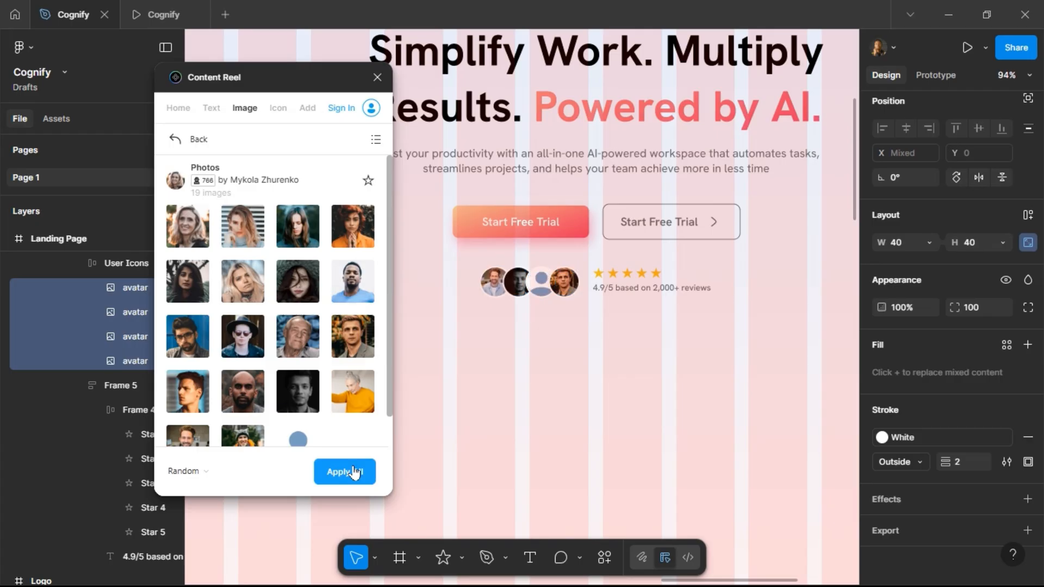
left_click(354, 473)
left_click(355, 473)
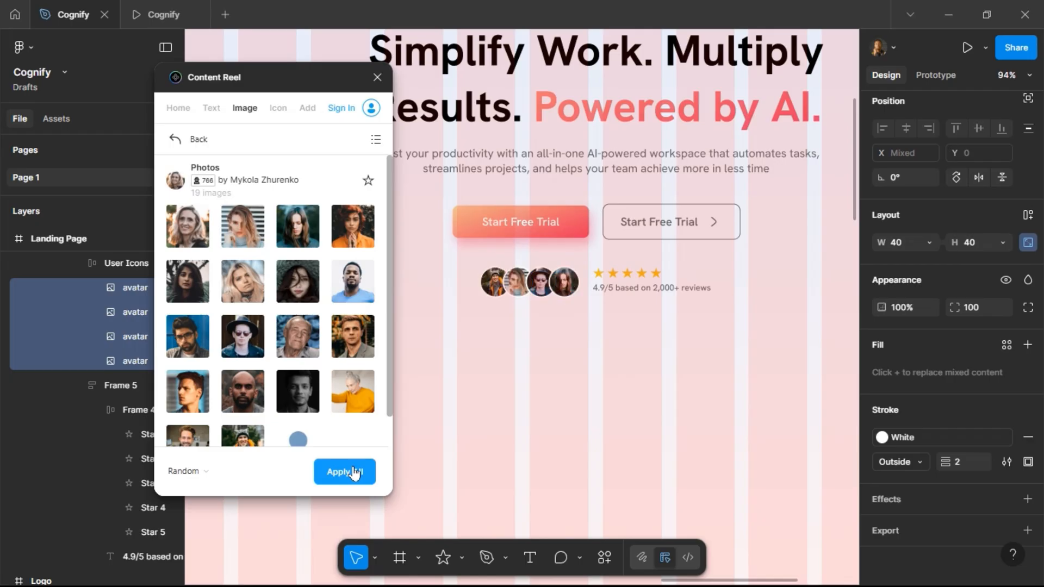
left_click(355, 472)
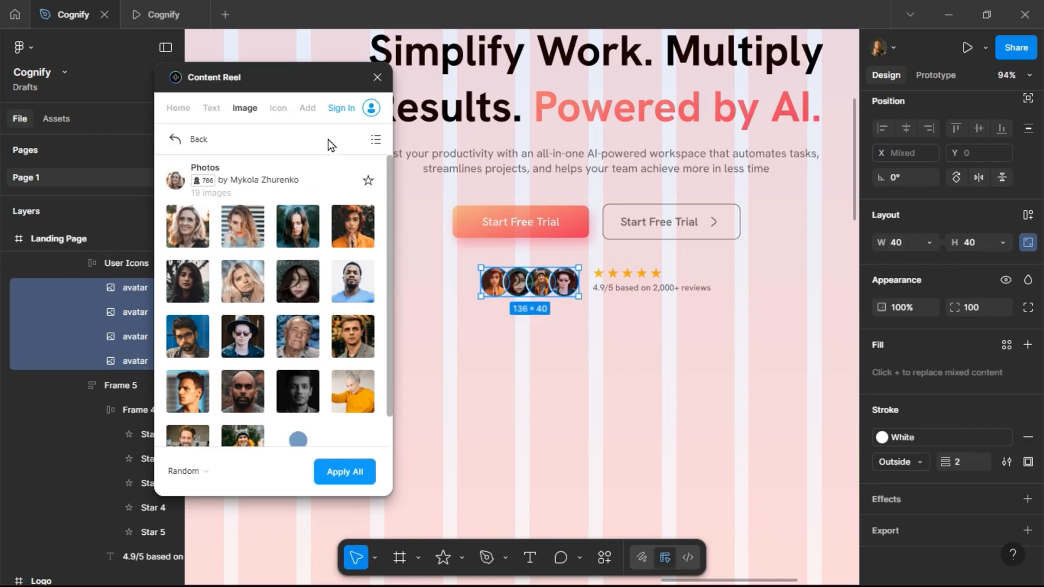
left_click(377, 77)
Check the avatar photos in the prototype preview and return to the design file.
left_click(160, 12)
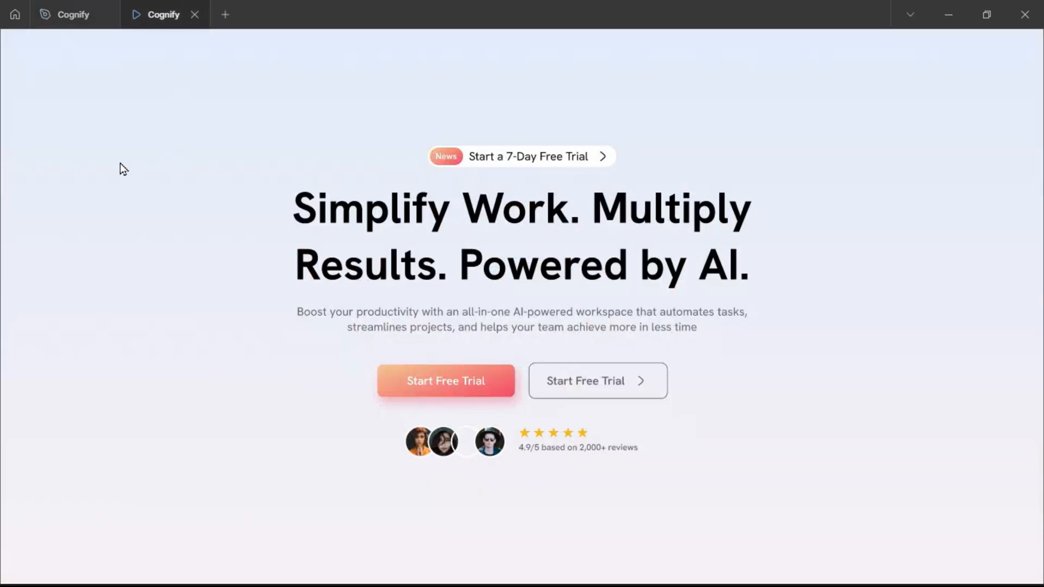
left_click(72, 12)
scroll(373, 282, "down", 5)
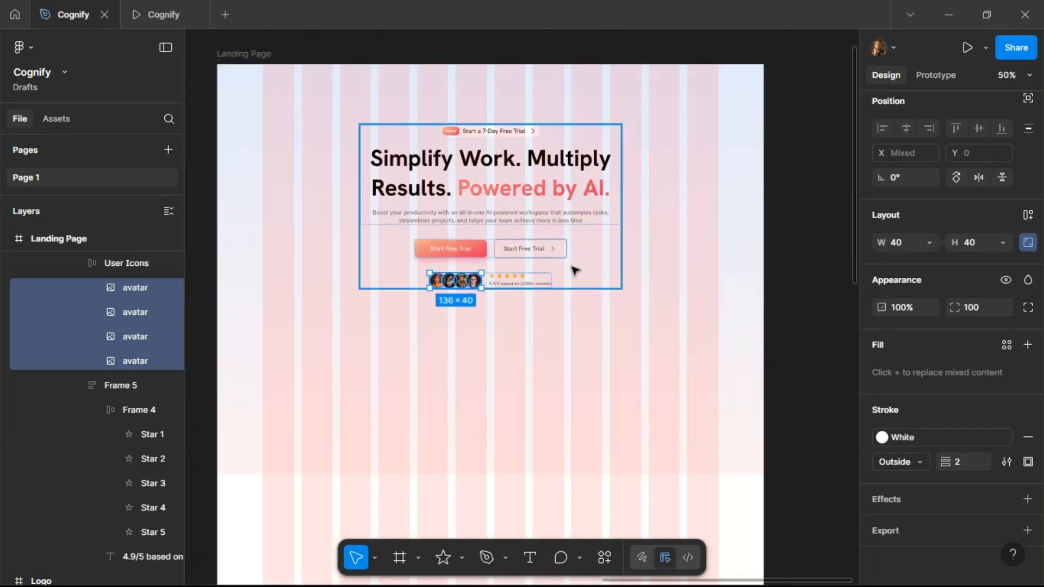
Rename the hero's content frame to Main Content.
left_click(492, 274)
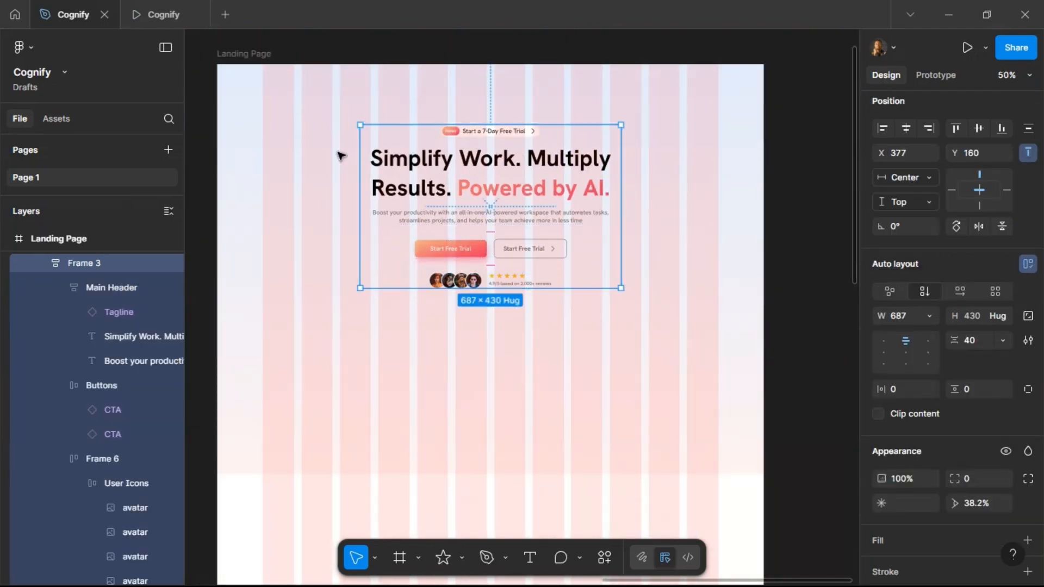
scroll(384, 170, "down", 2)
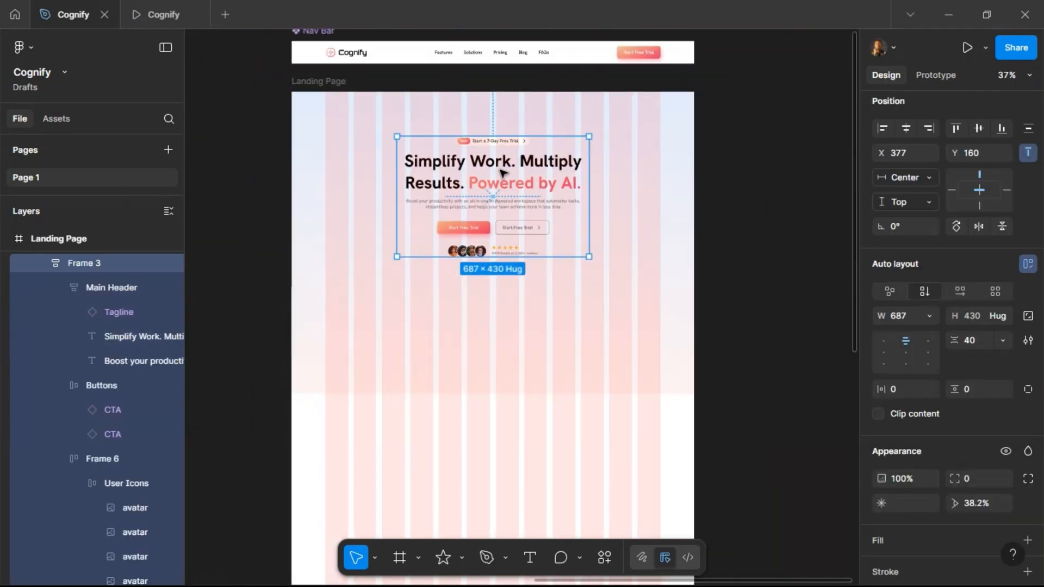
double_click(90, 264)
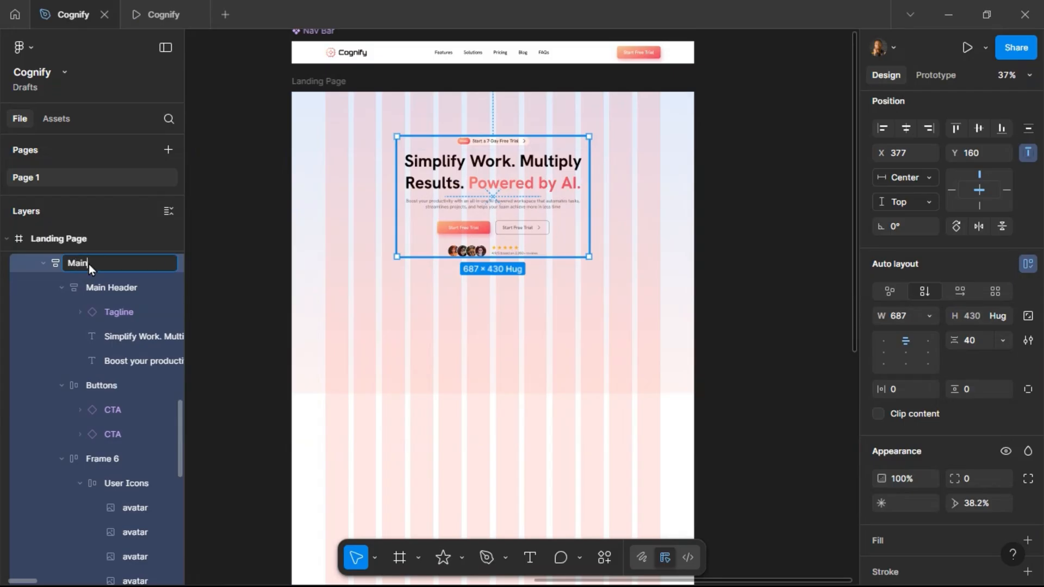
type("ent")
key("Return")
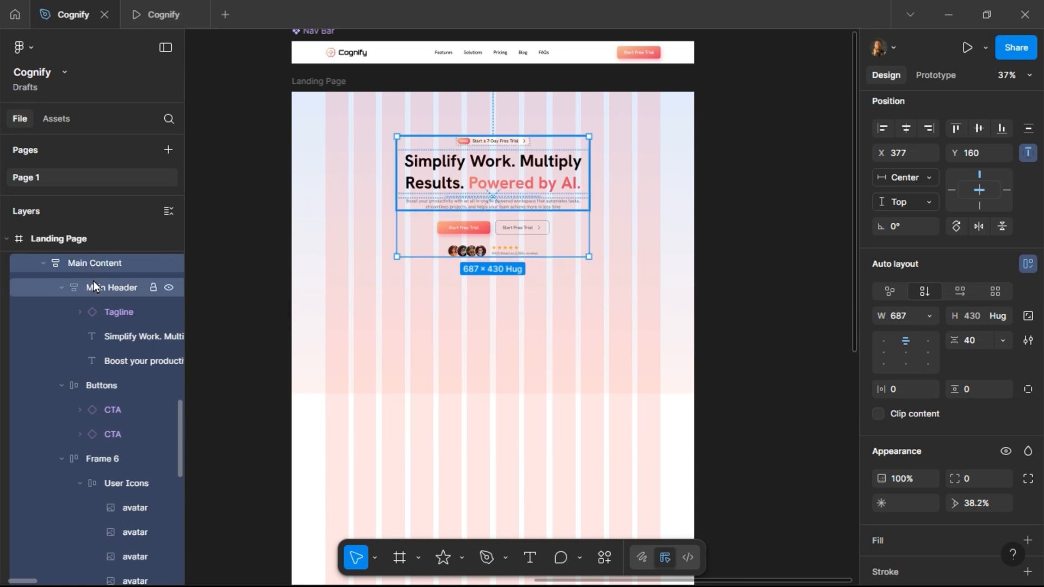
Rename the Main Header layer to Header.
left_click(93, 282)
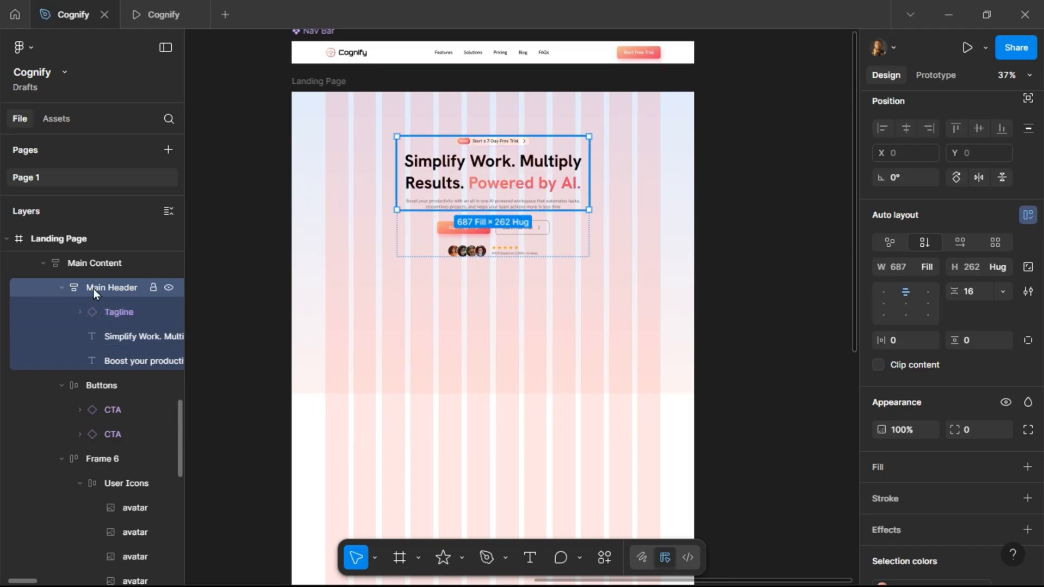
double_click(99, 288)
type("Heade")
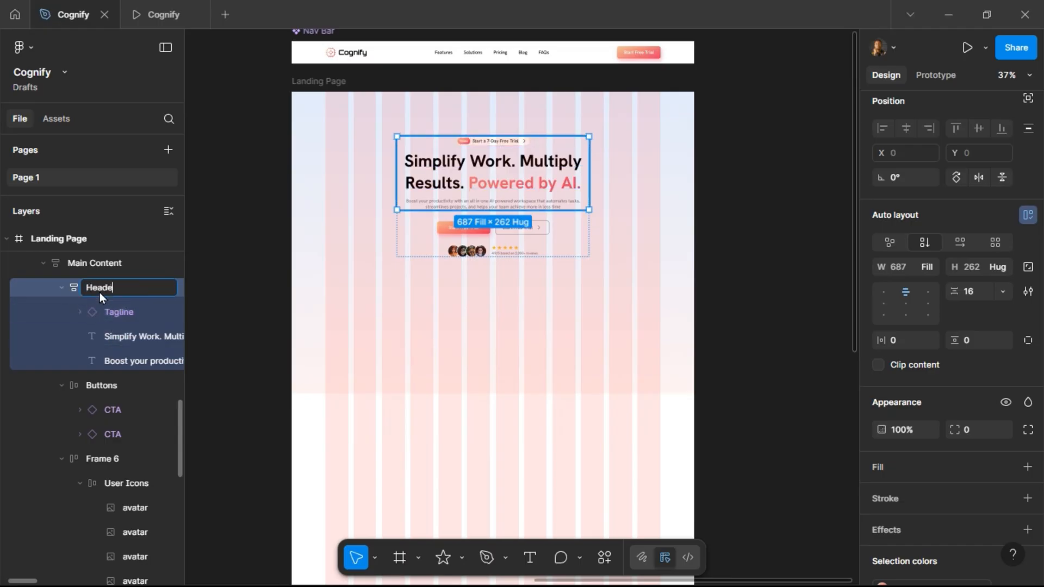
type("r")
key("Return")
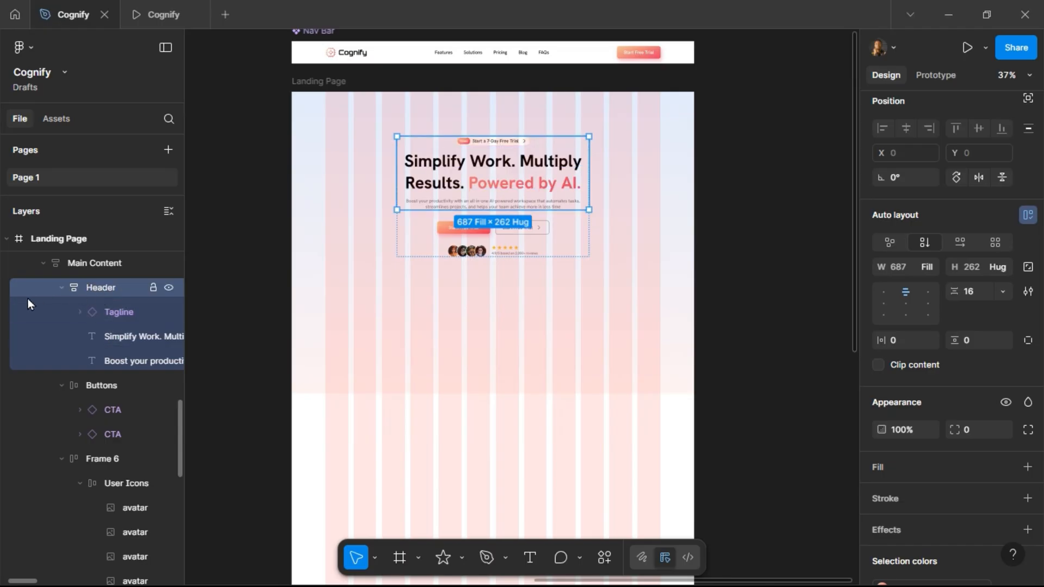
Collapse the Header and Buttons layers and rename Frame 6 to Social Proof.
left_click(63, 287)
left_click(66, 314)
left_click(63, 314)
left_click(102, 335)
double_click(111, 337)
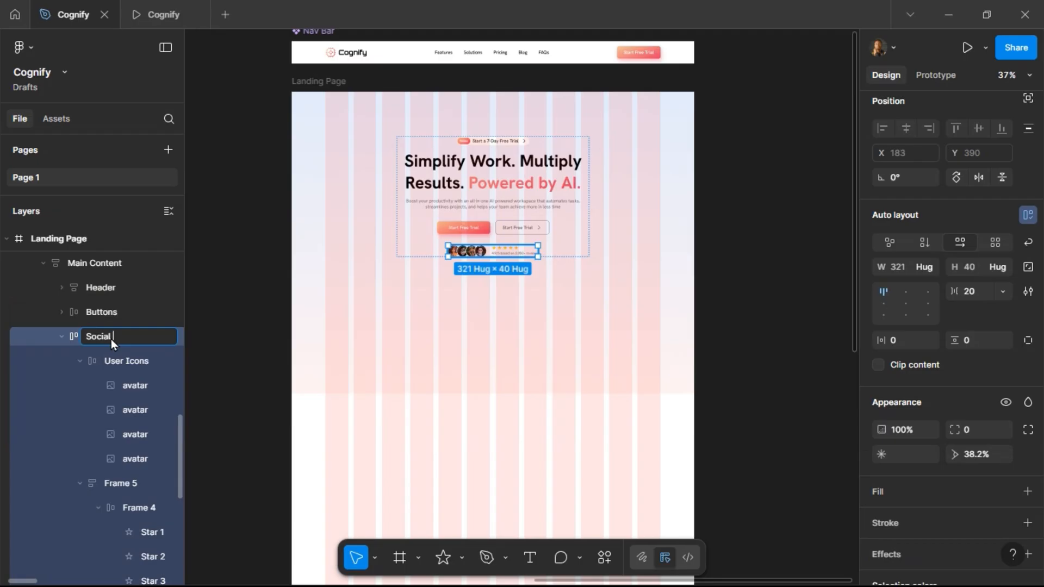
type("Social Proof")
key("Return")
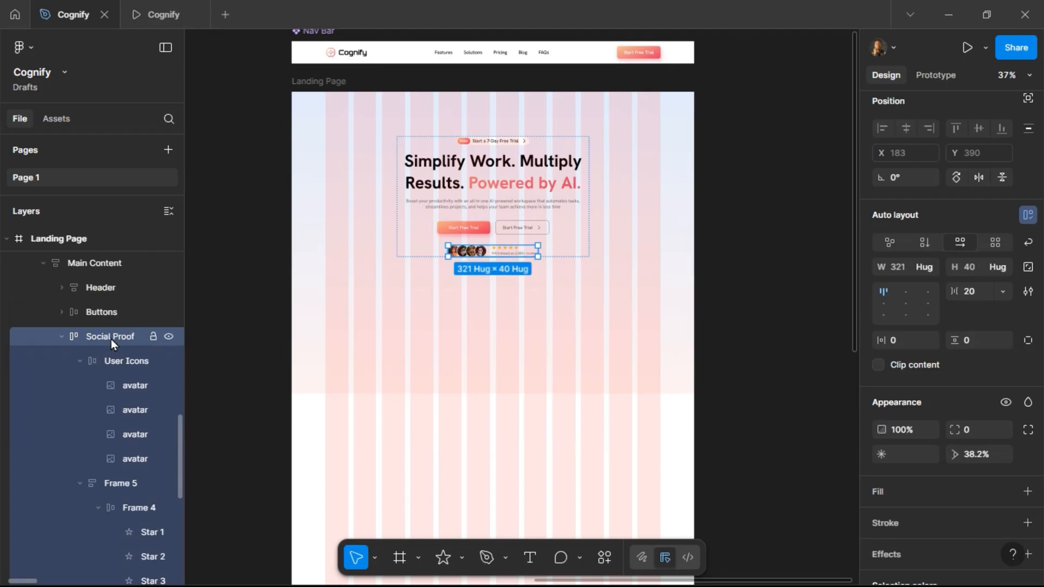
Collapse the User Icons layer and rename Frame 5 to Ratings.
left_click(113, 354)
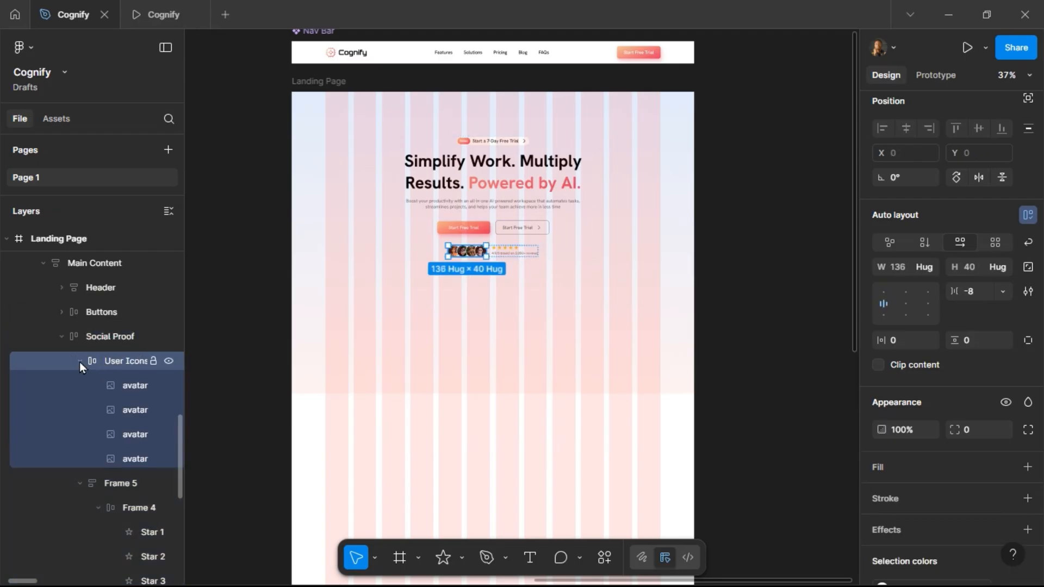
left_click(80, 361)
left_click(112, 388)
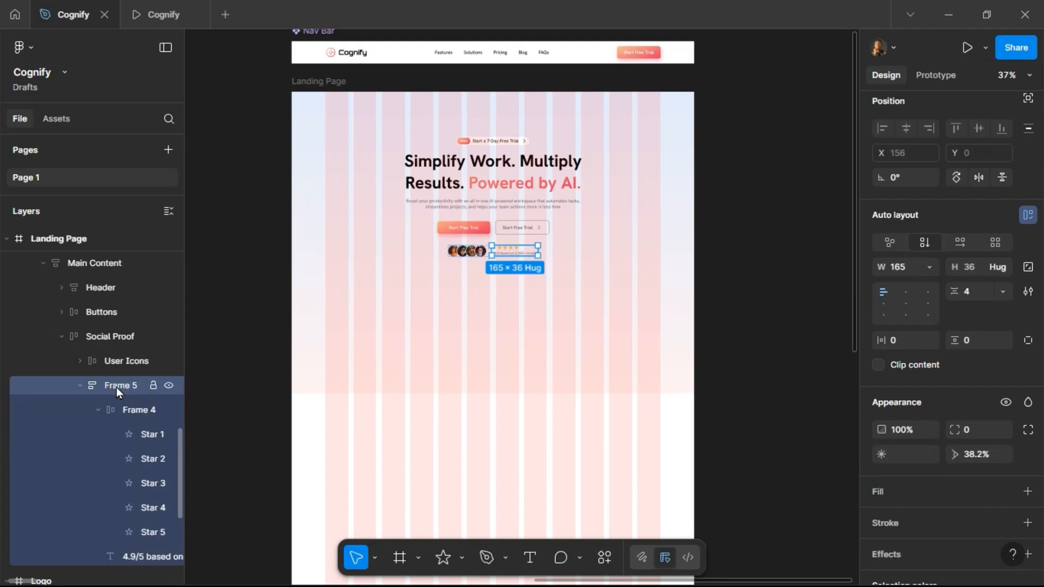
double_click(116, 387)
type("Ratings")
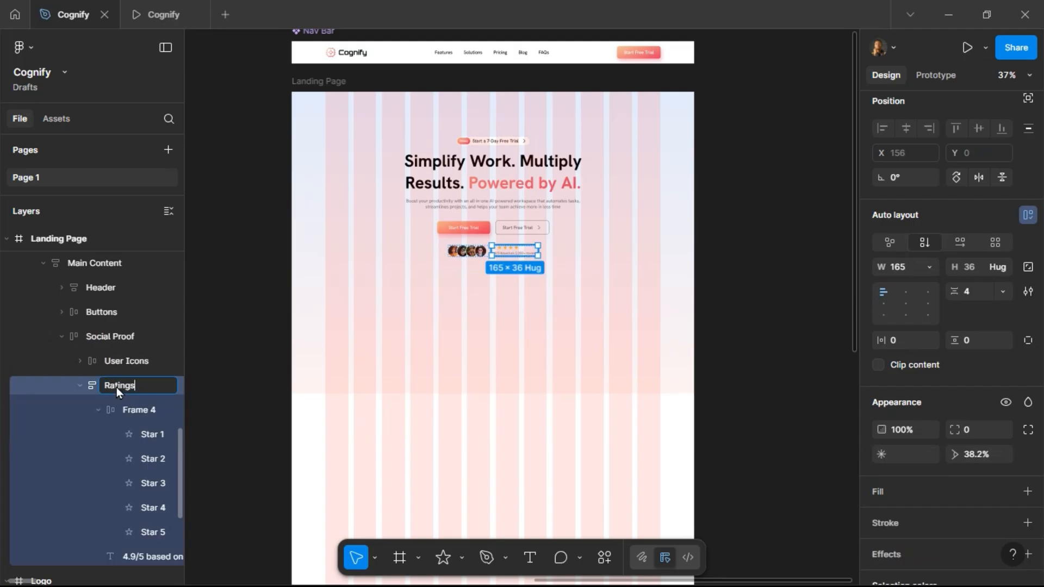
key("Return")
Rename Frame 4 to Stars and collapse it.
double_click(130, 410)
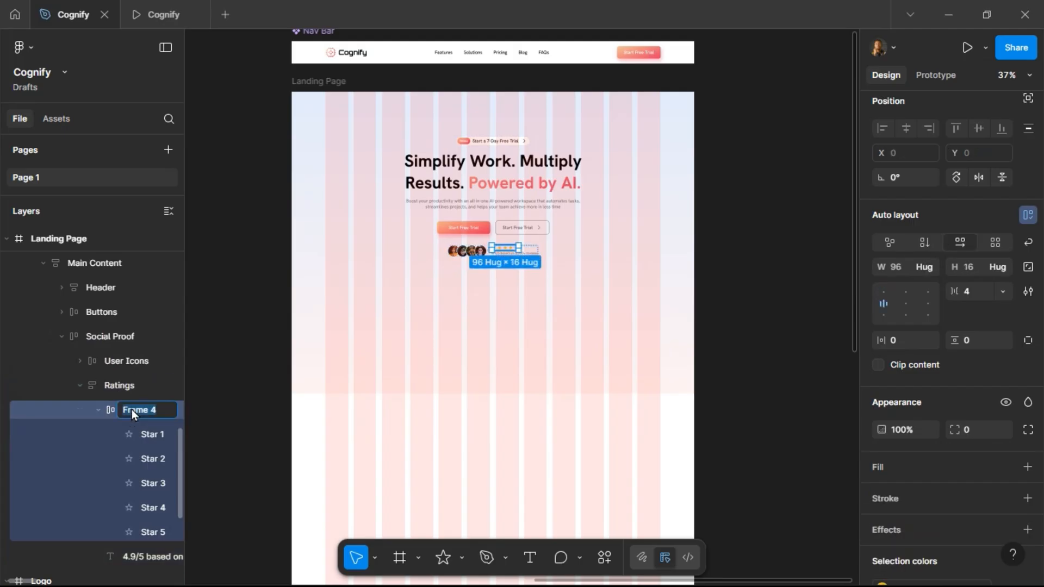
type("Stars")
key("Return")
left_click(99, 413)
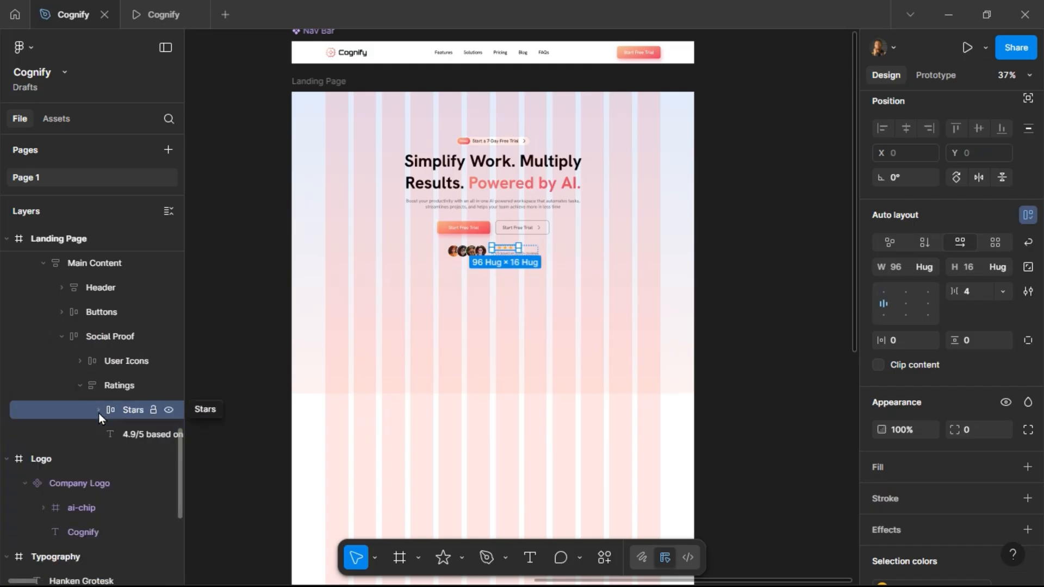
Collapse the Ratings, Social Proof and Main Content layer groups.
left_click(127, 435)
left_click(81, 386)
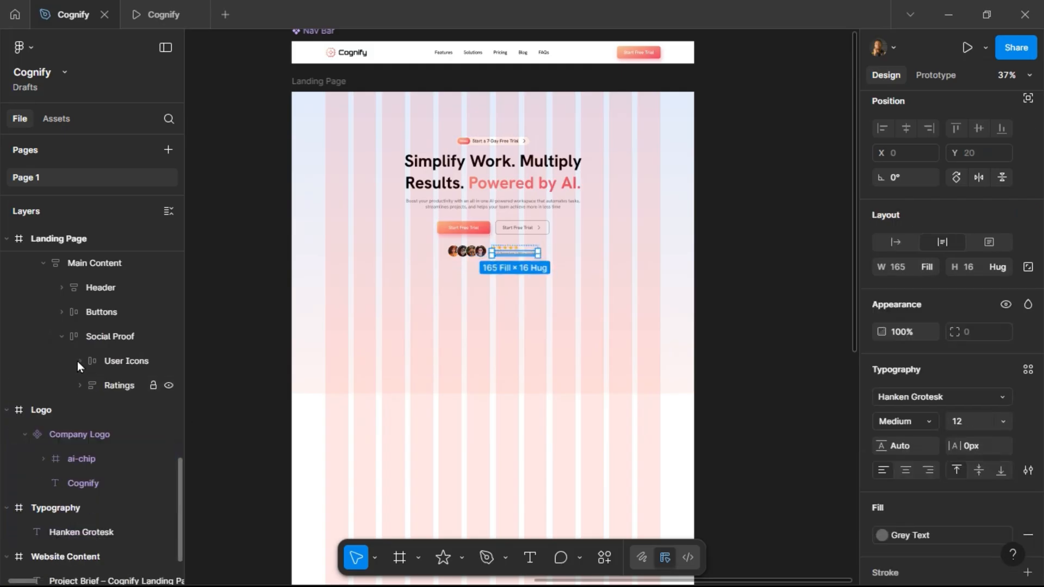
left_click(62, 337)
left_click(44, 265)
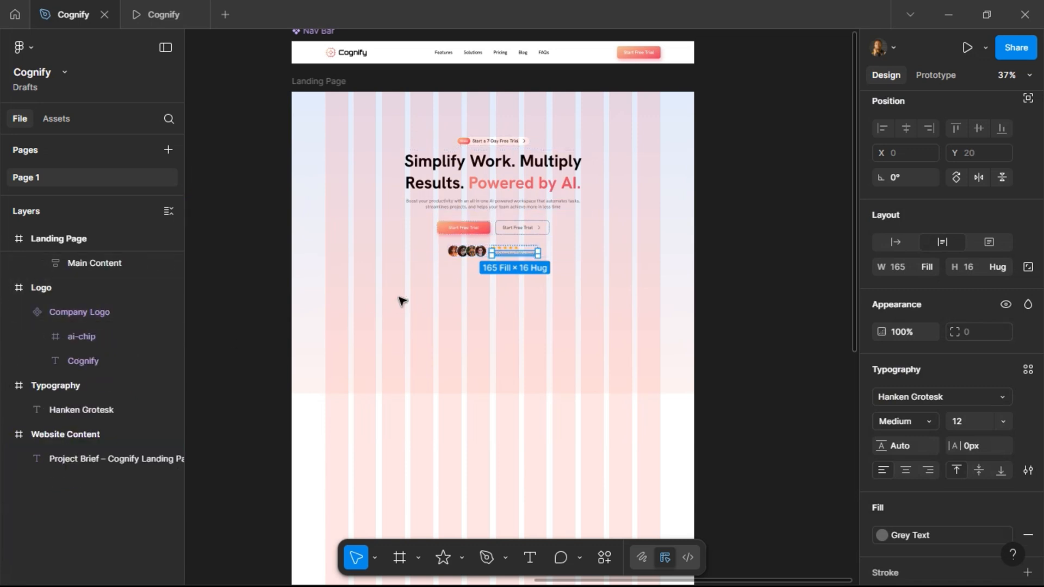
Draw a new frame about 1197 × 500 inside the Herosection below the main content.
left_click(520, 205)
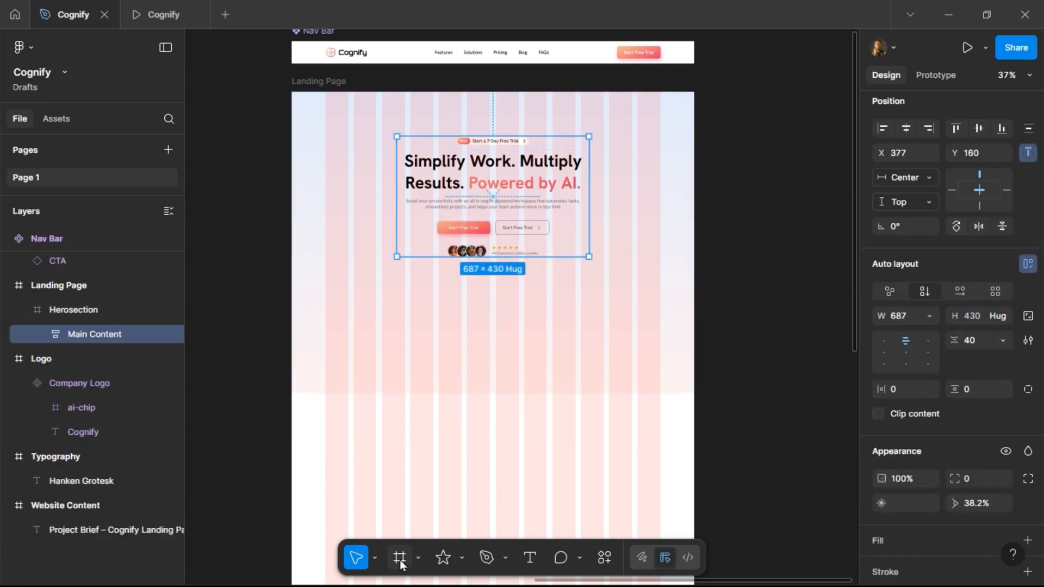
left_click(459, 326)
left_click_drag(469, 395, 479, 460)
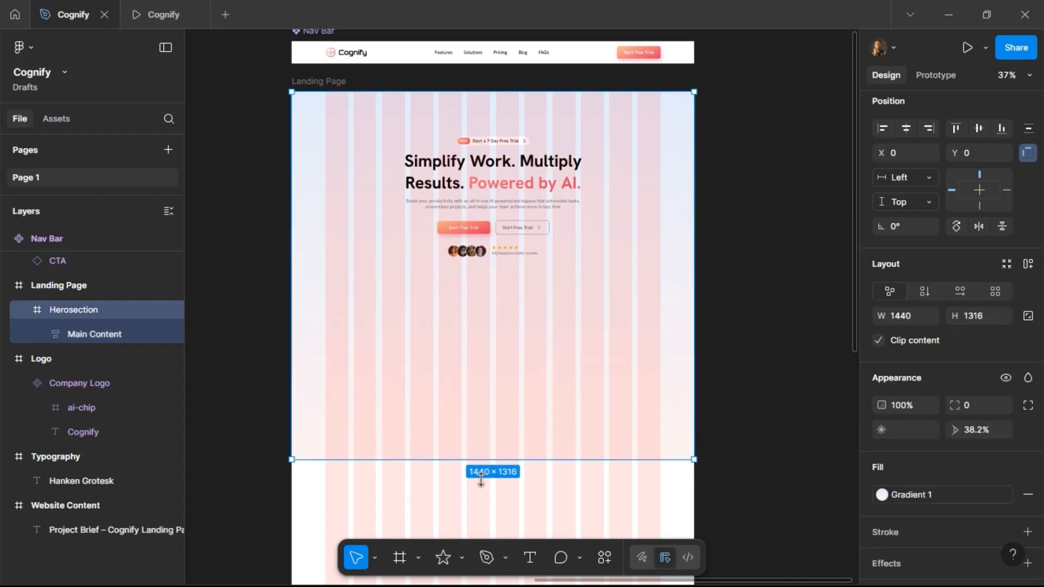
left_click(460, 556)
left_click(406, 557)
key("f")
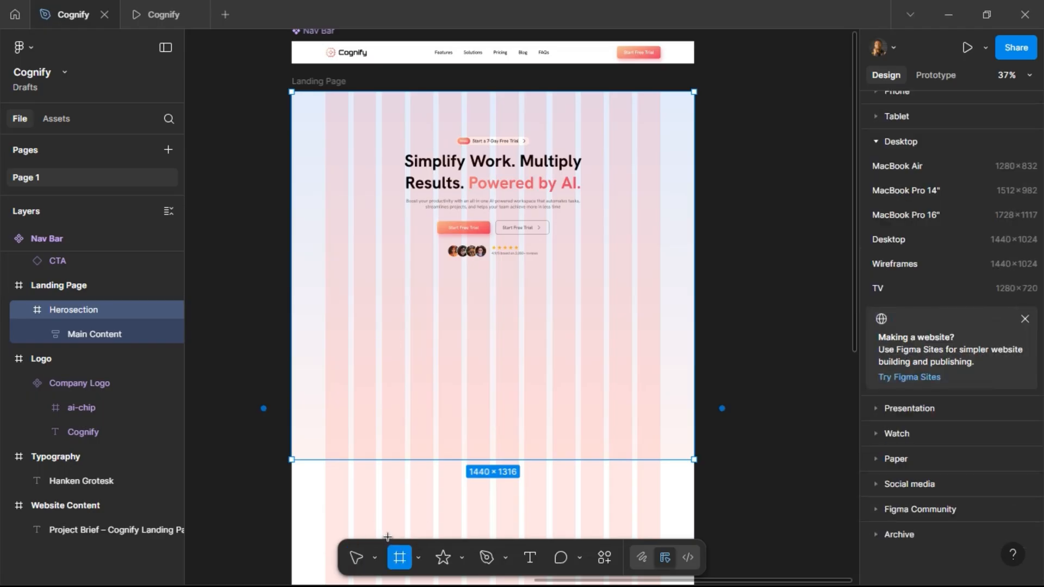
left_click_drag(325, 281, 660, 421)
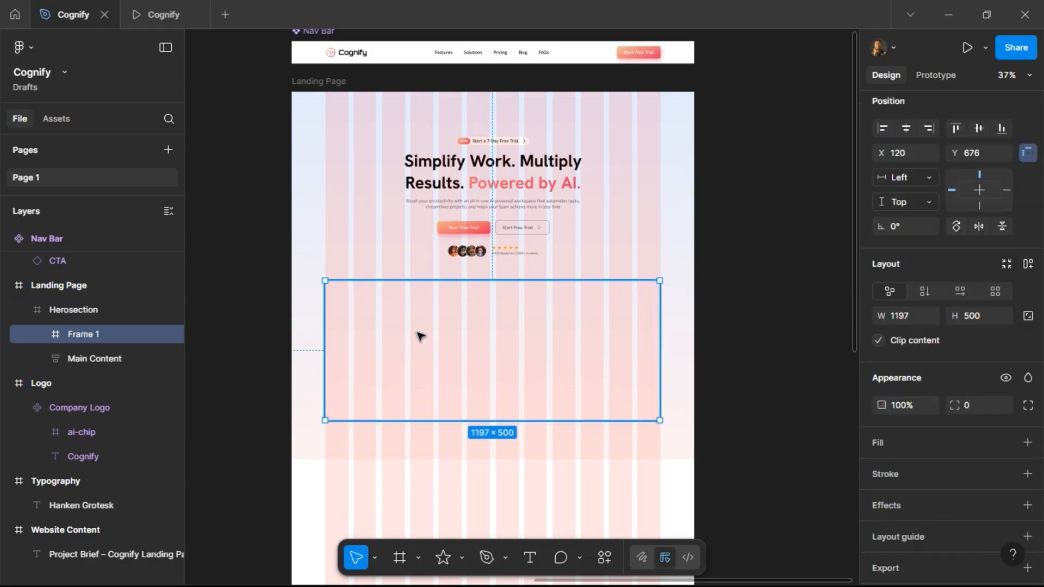
Set the new frame's height to 580.
left_click(980, 321)
type("580")
key("Return")
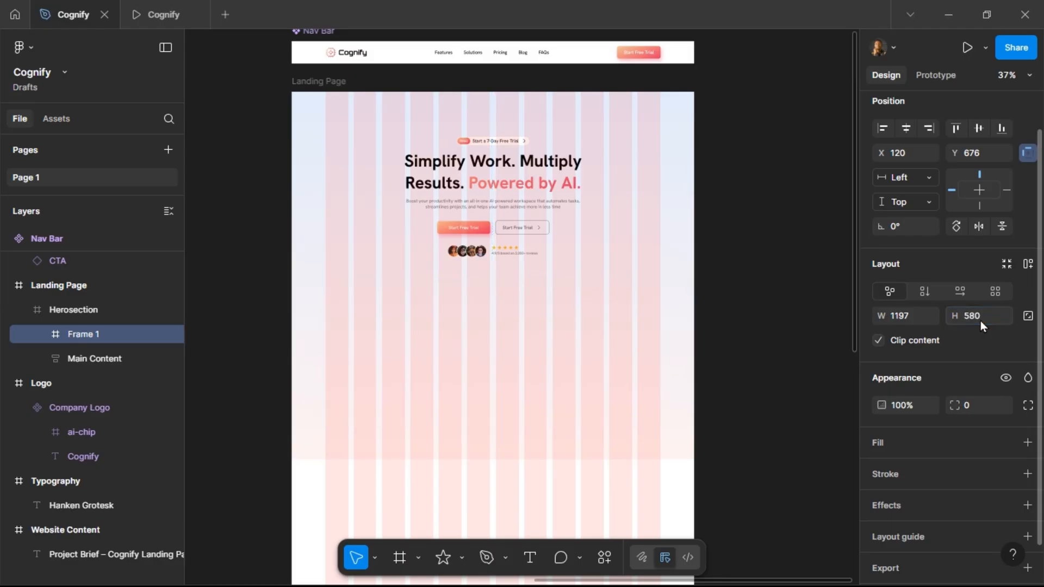
Give the new frame a D9D9D9 fill and a corner radius of 24.
left_click(965, 444)
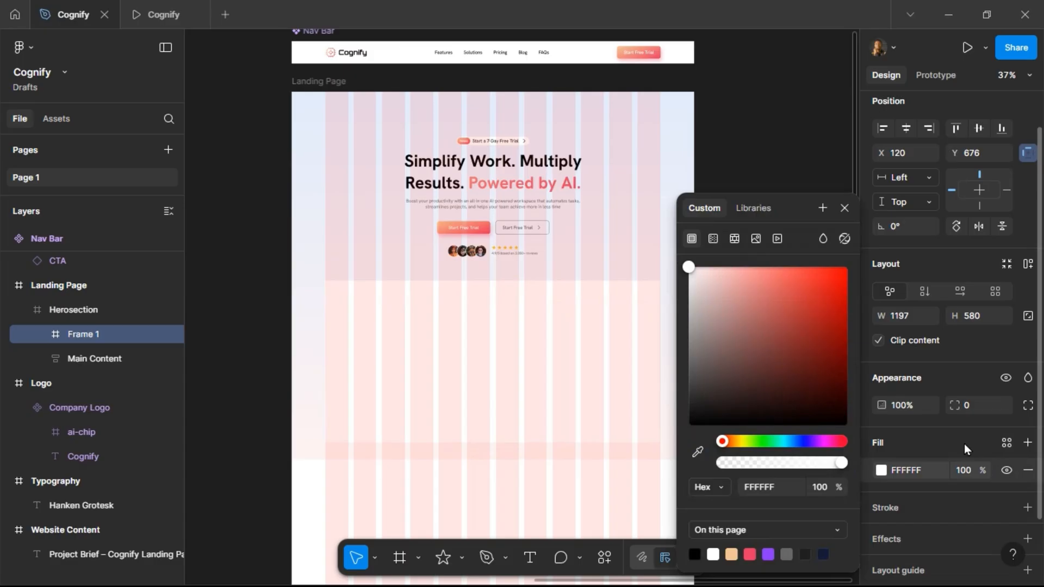
left_click(925, 469)
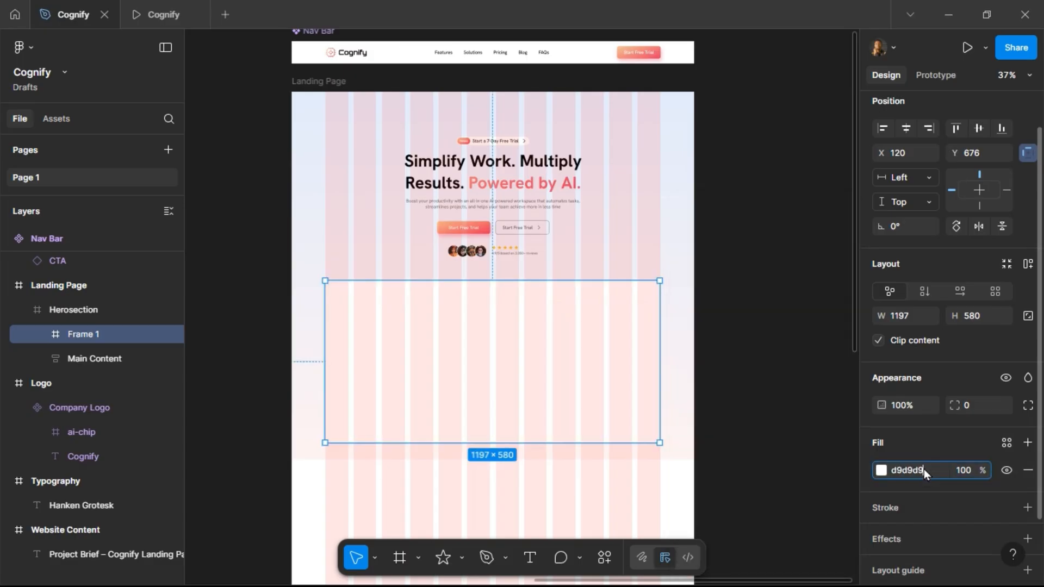
key("Return")
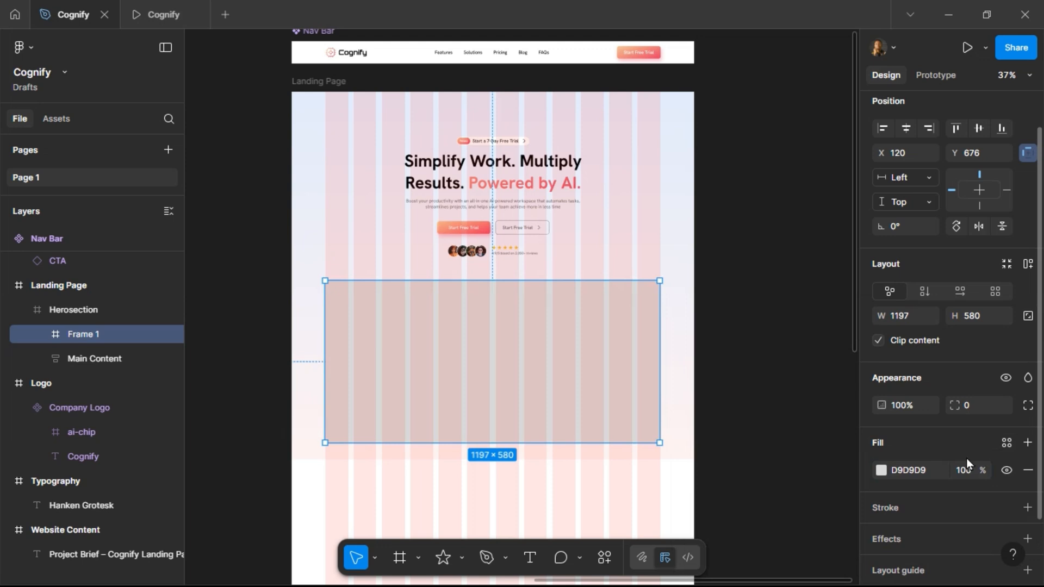
left_click(983, 411)
type("24")
key("Return")
Center the new frame horizontally in the Herosection and nudge it up slightly.
scroll(489, 277, "up", 3)
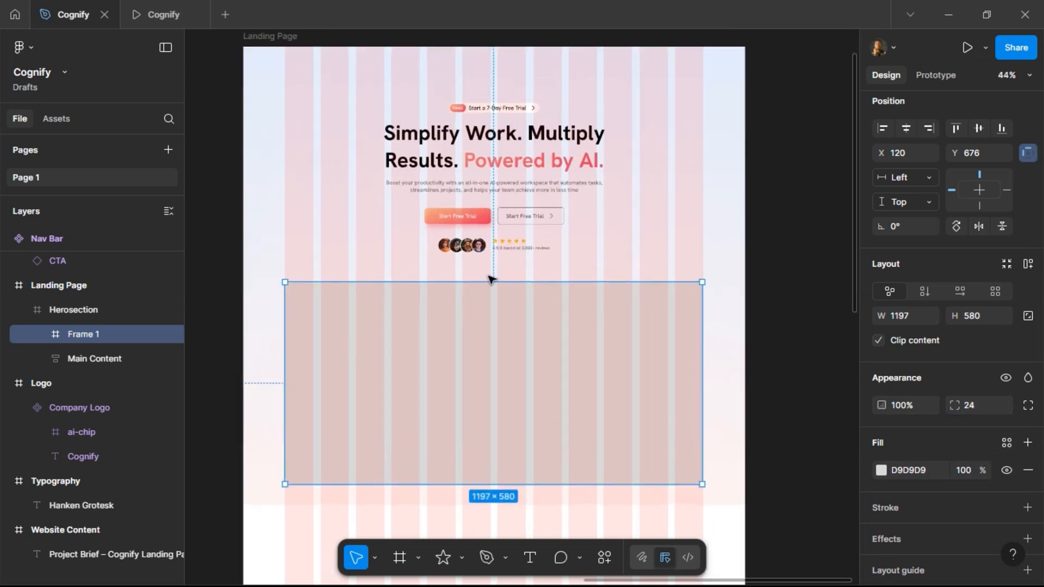
left_click(907, 129)
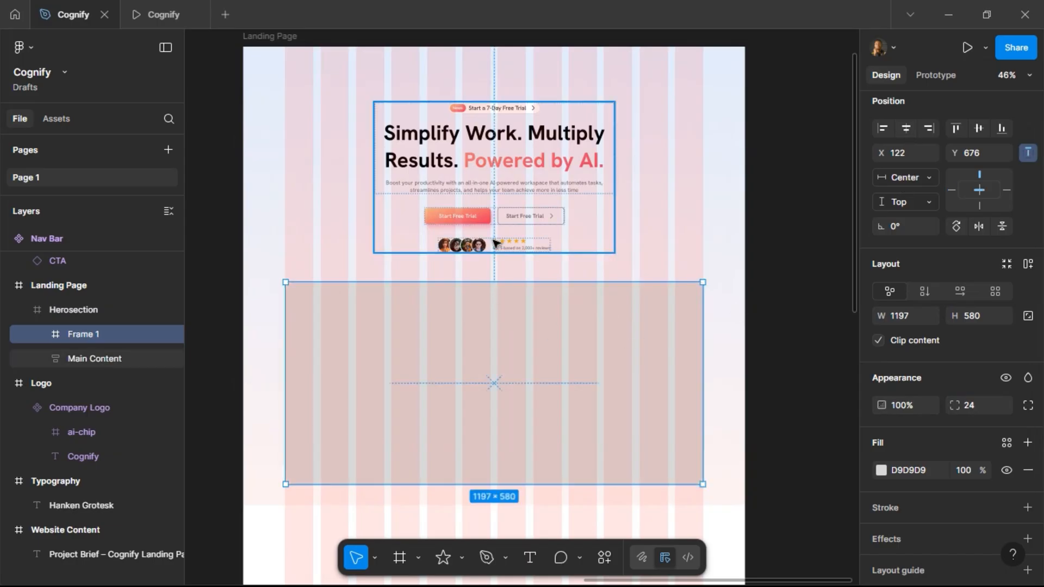
key("Up")
key("Up")
key("Up")
key("Up")
key("Up")
key("Up")
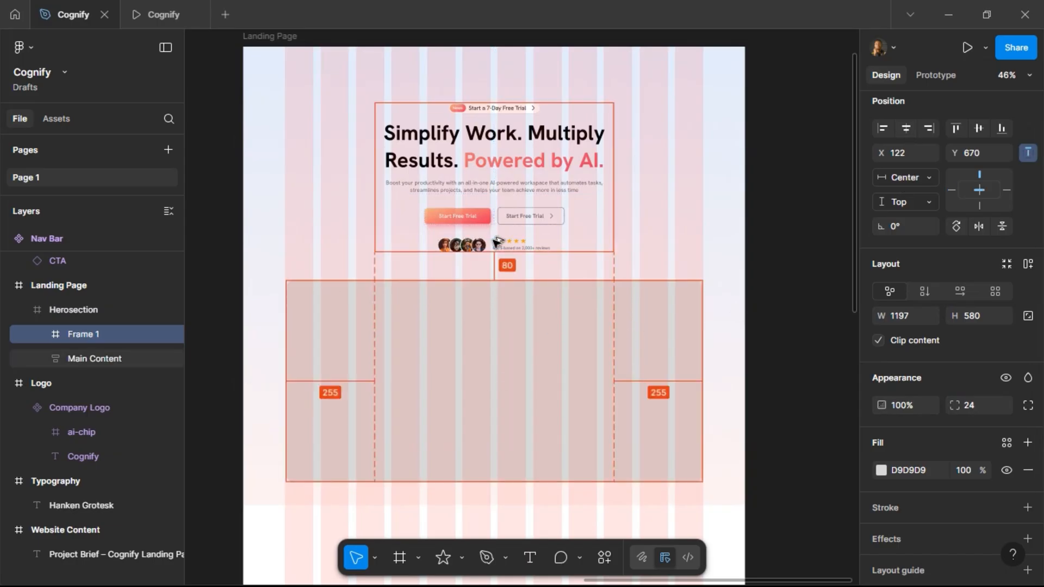
Apply vertical auto layout to the Herosection frame.
left_click(303, 169)
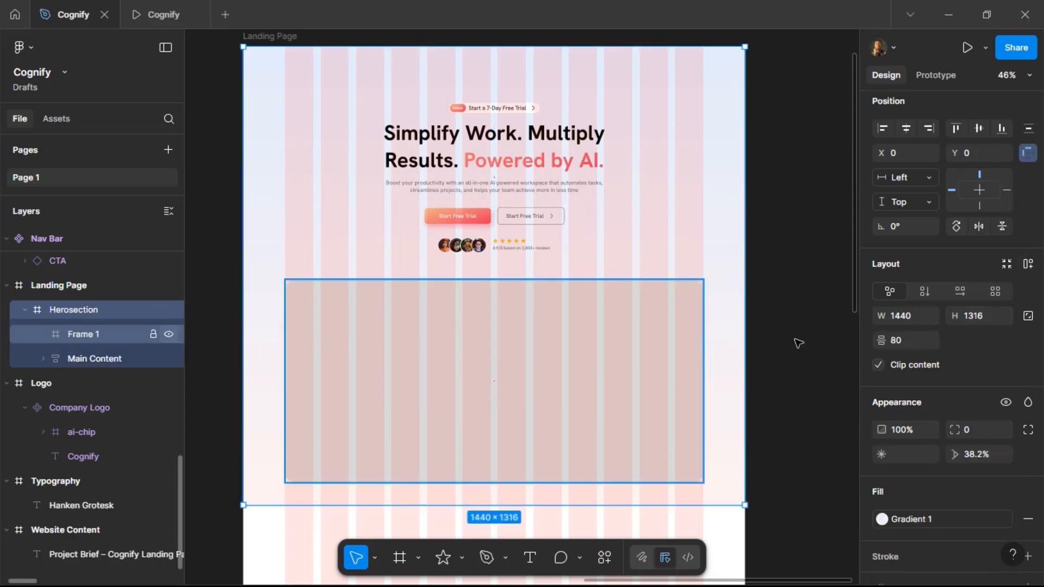
left_click(1025, 267)
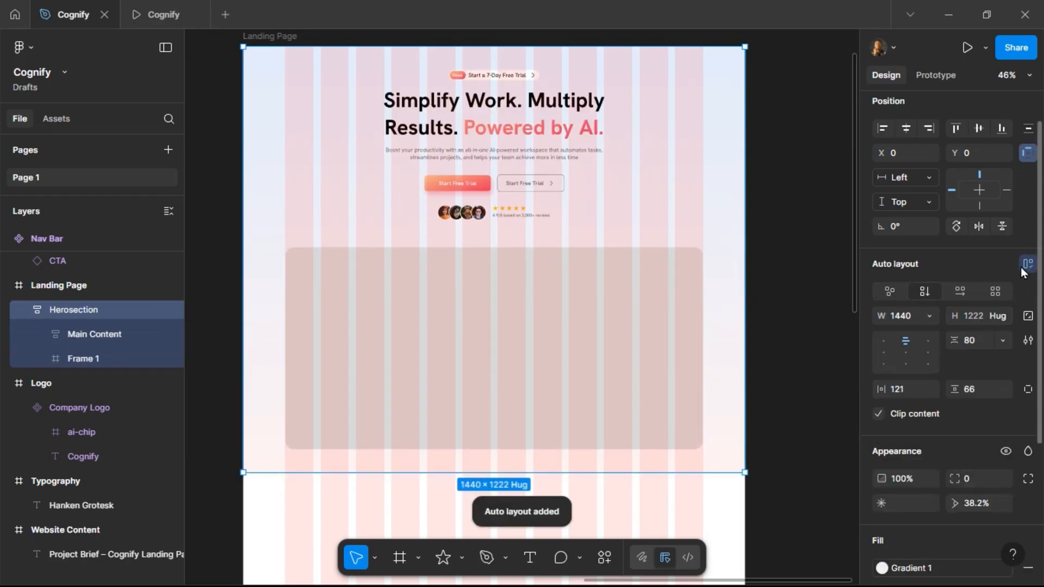
Switch the Herosection to individual padding and set left and right padding to 120.
left_click(1027, 389)
left_click(912, 390)
key("Return")
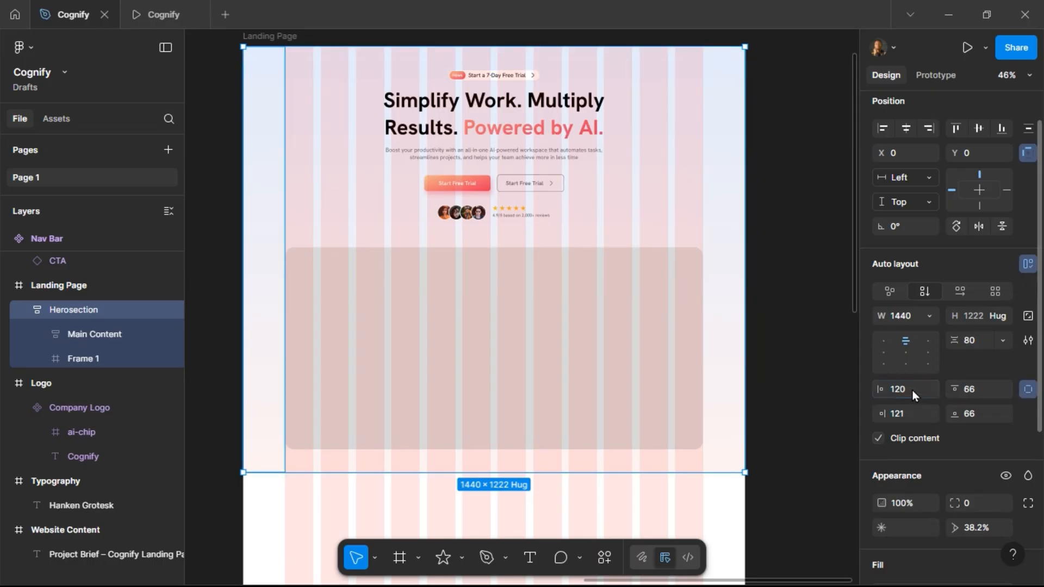
left_click(907, 415)
type("120")
key("Return")
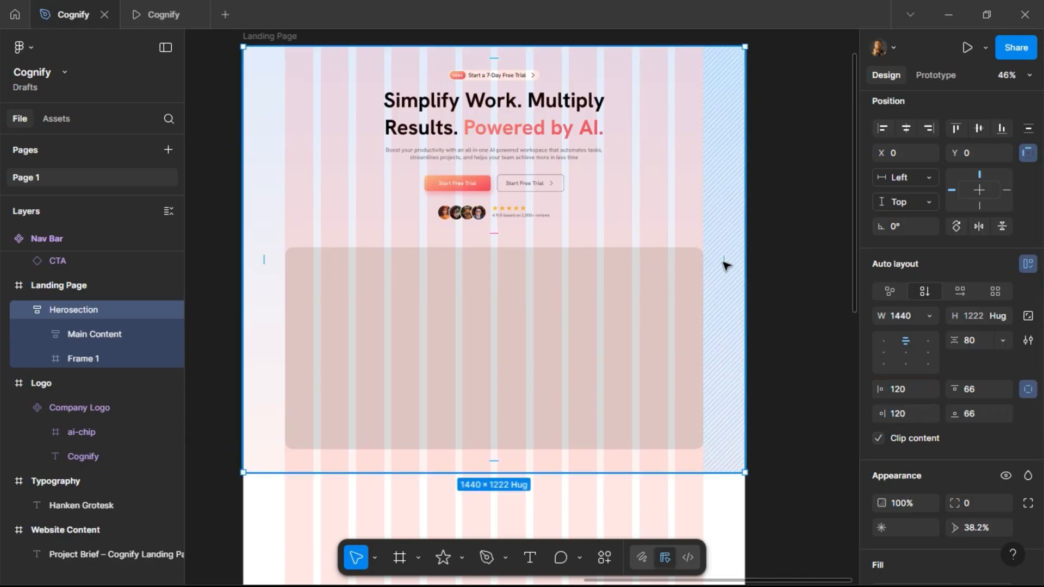
Set the Herosection's top padding to 160 and bottom padding to 60.
left_click(975, 391)
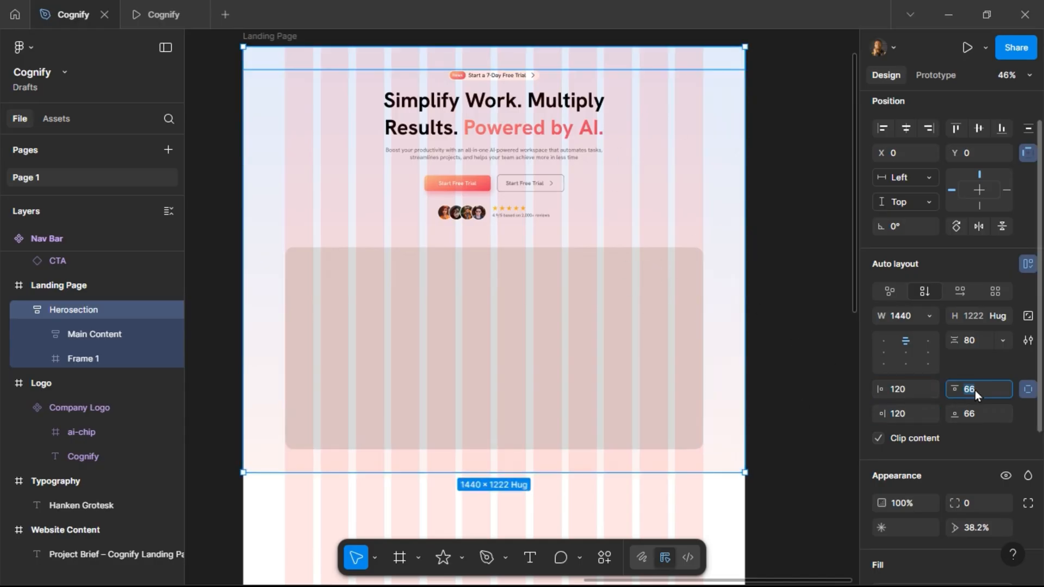
type("160")
key("Return")
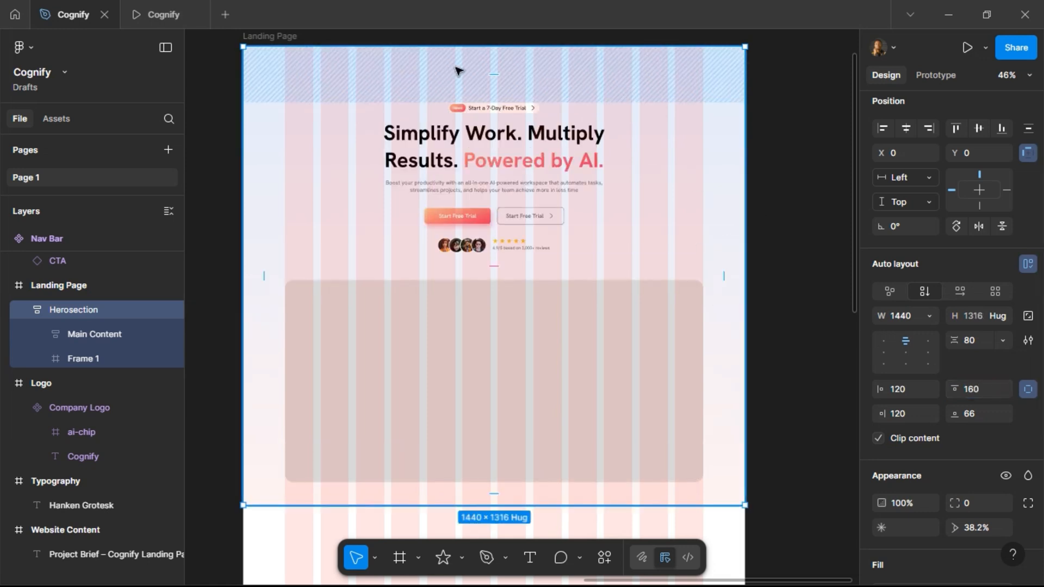
left_click(982, 416)
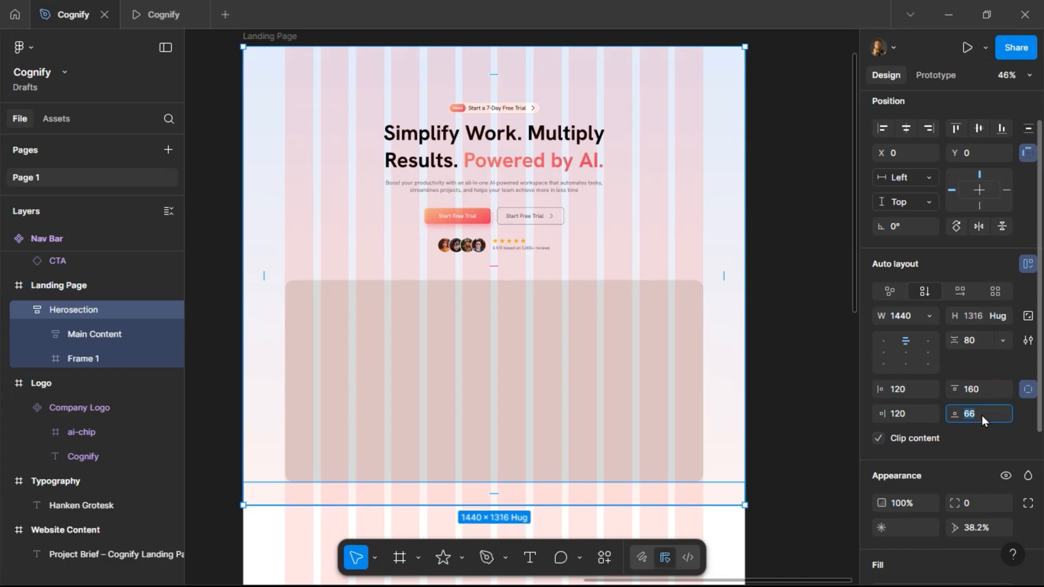
type("60")
key("Return")
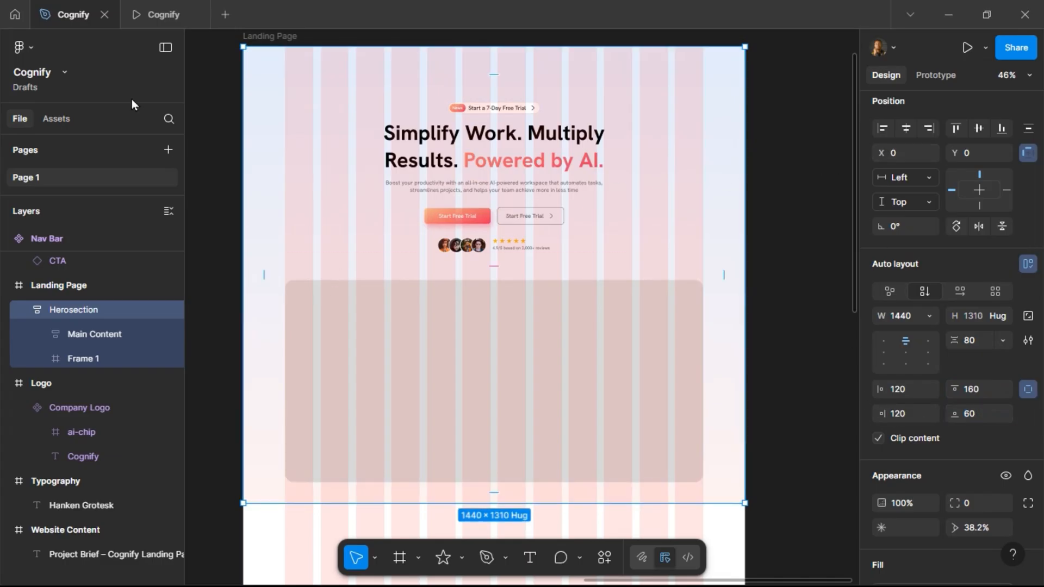
Preview the hero section in the prototype tab, scrolling through it, then return to the design file.
left_click(185, 14)
scroll(366, 265, "down", 5)
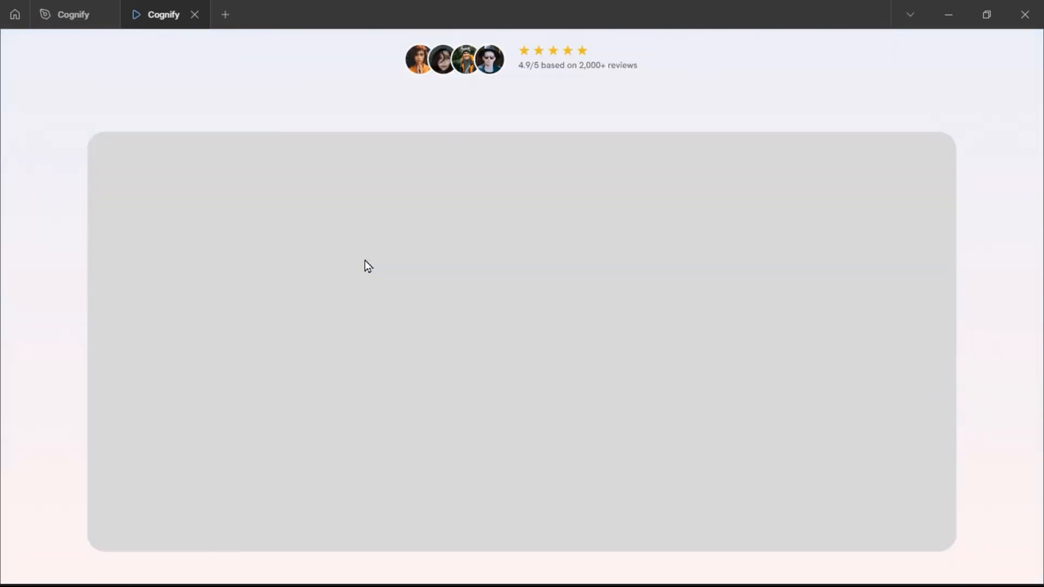
scroll(365, 266, "up", 5)
scroll(369, 272, "down", 7)
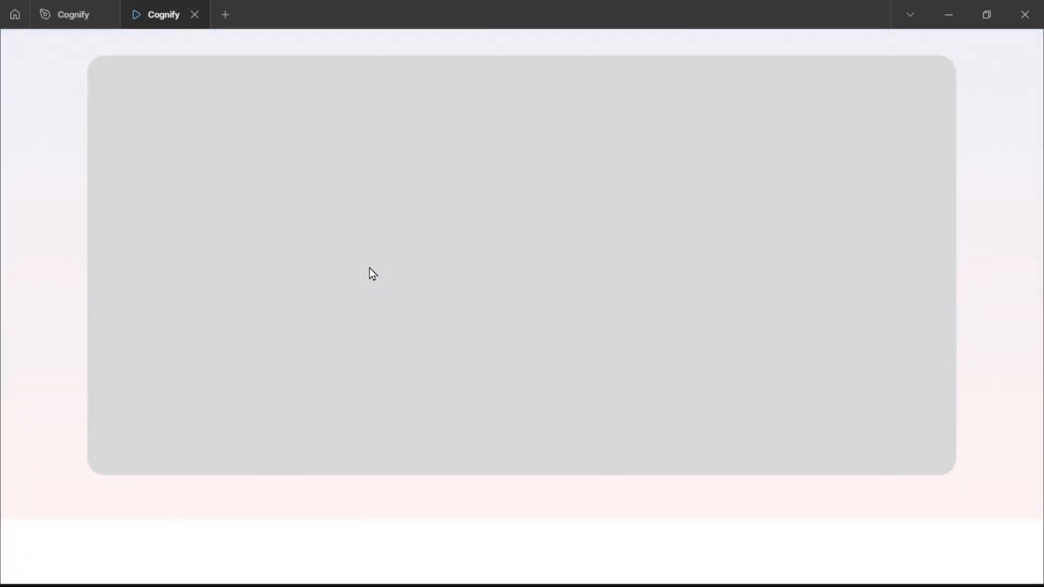
scroll(368, 272, "up", 7)
scroll(369, 272, "down", 7)
scroll(370, 275, "up", 7)
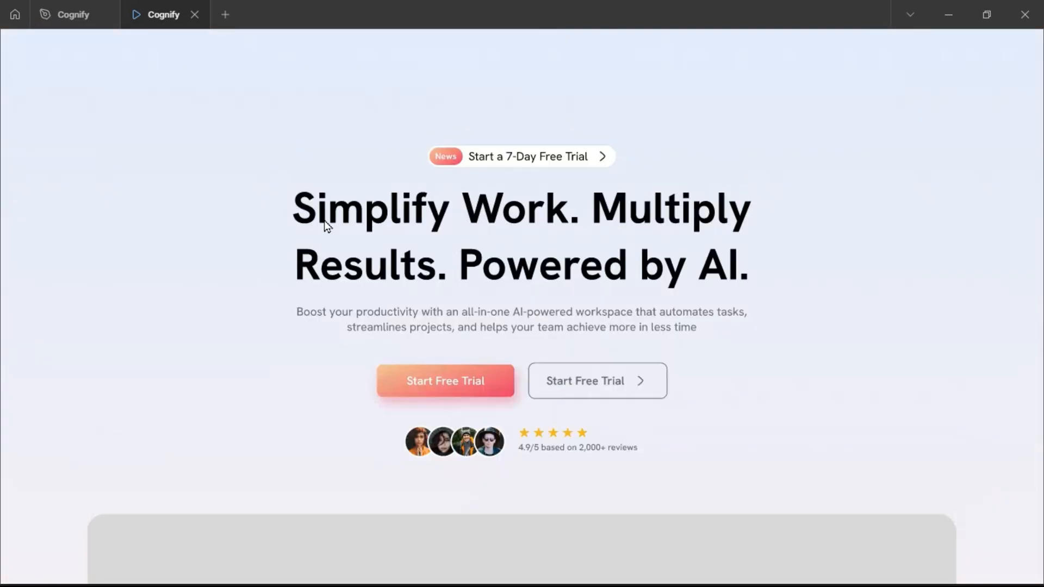
left_click(54, 15)
Add a 4 px outside stroke using the White library color to the new content frame.
double_click(387, 336)
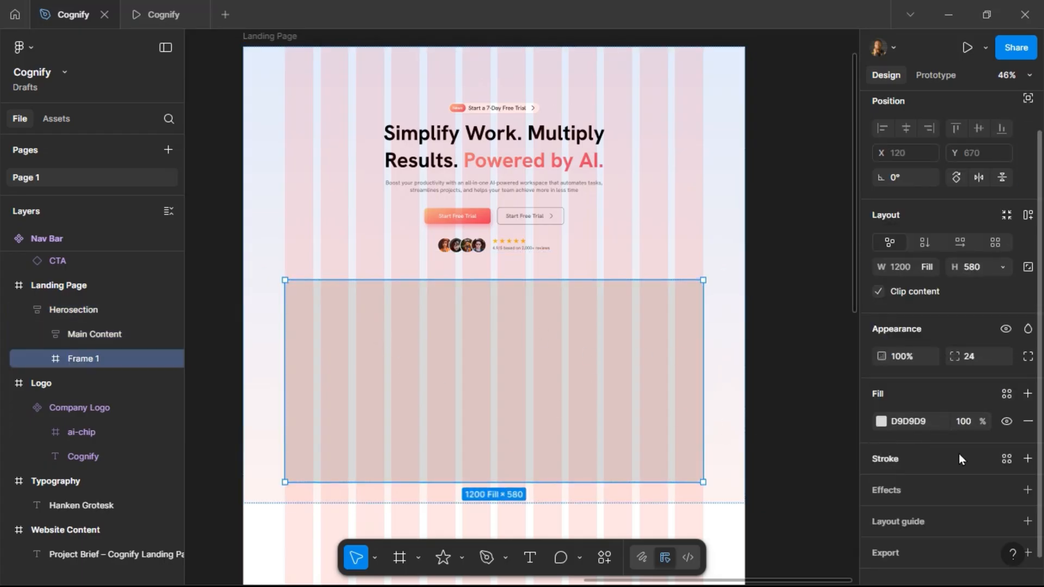
left_click(1006, 459)
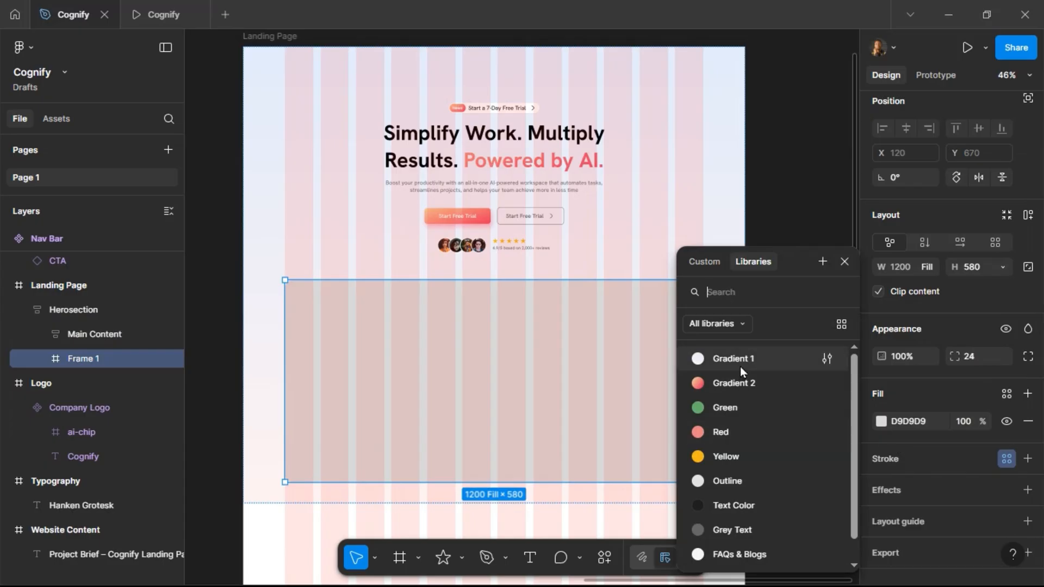
scroll(782, 515, "down", 1)
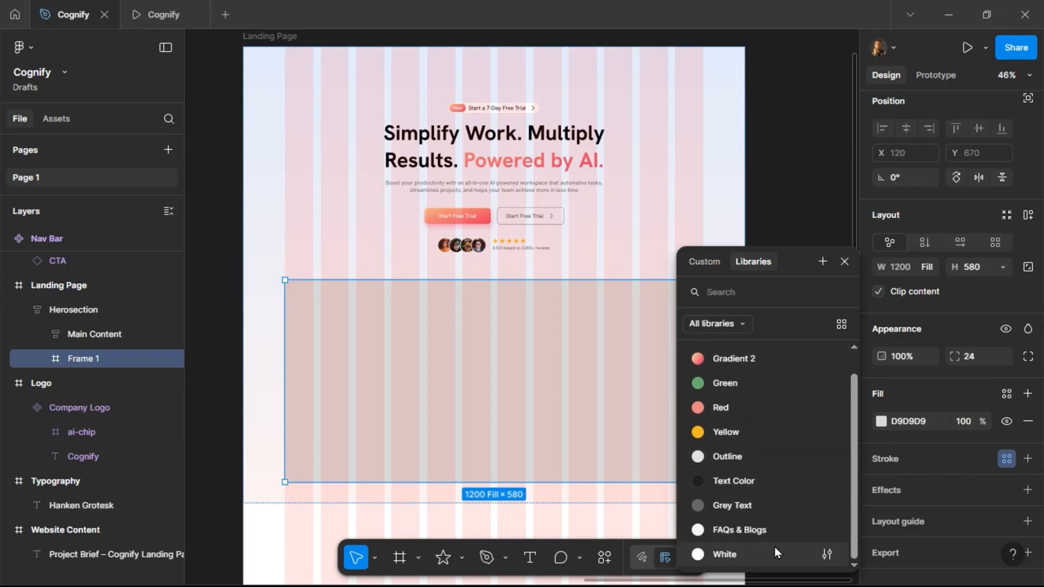
left_click(777, 554)
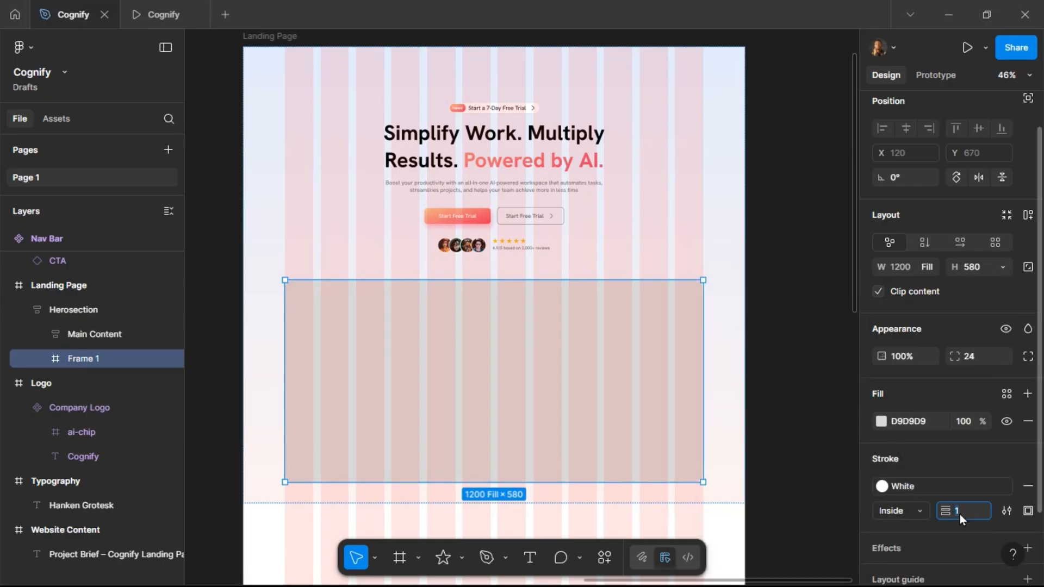
type("4")
key("Return")
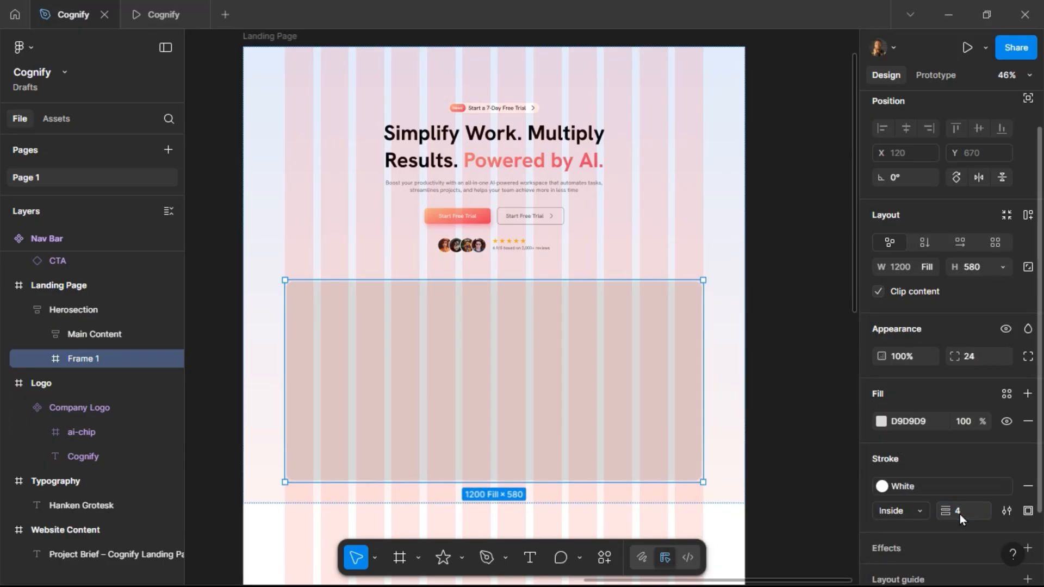
left_click(919, 509)
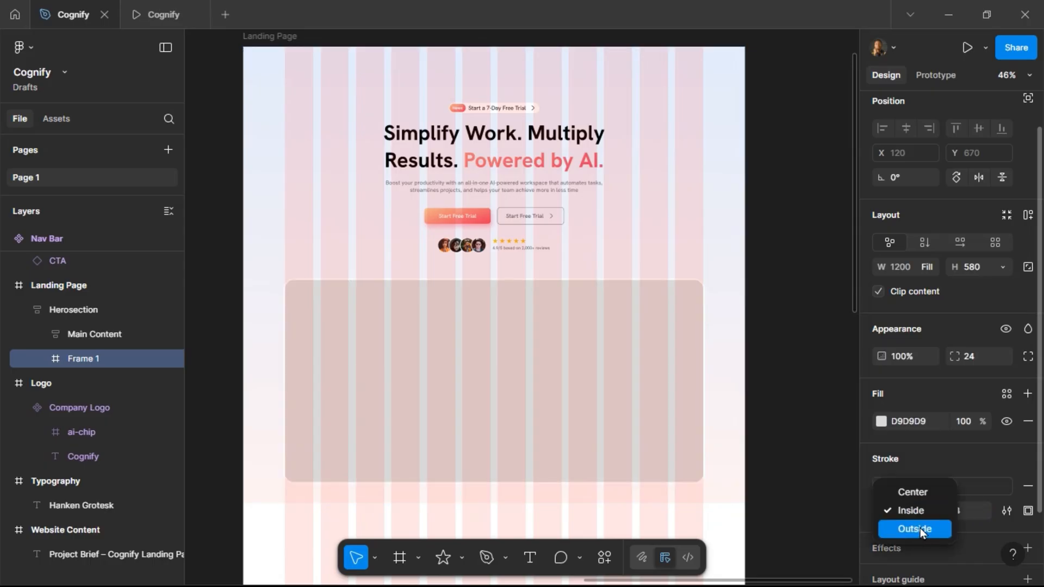
Check the framed content area in the prototype preview and return to the design file.
left_click(165, 13)
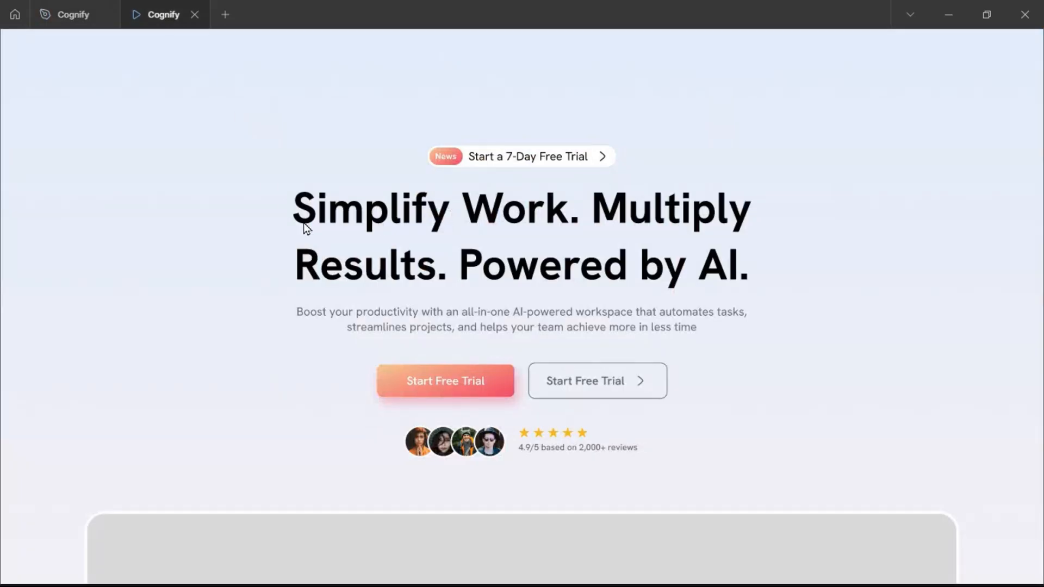
scroll(303, 223, "down", 5)
scroll(302, 221, "up", 5)
left_click(72, 13)
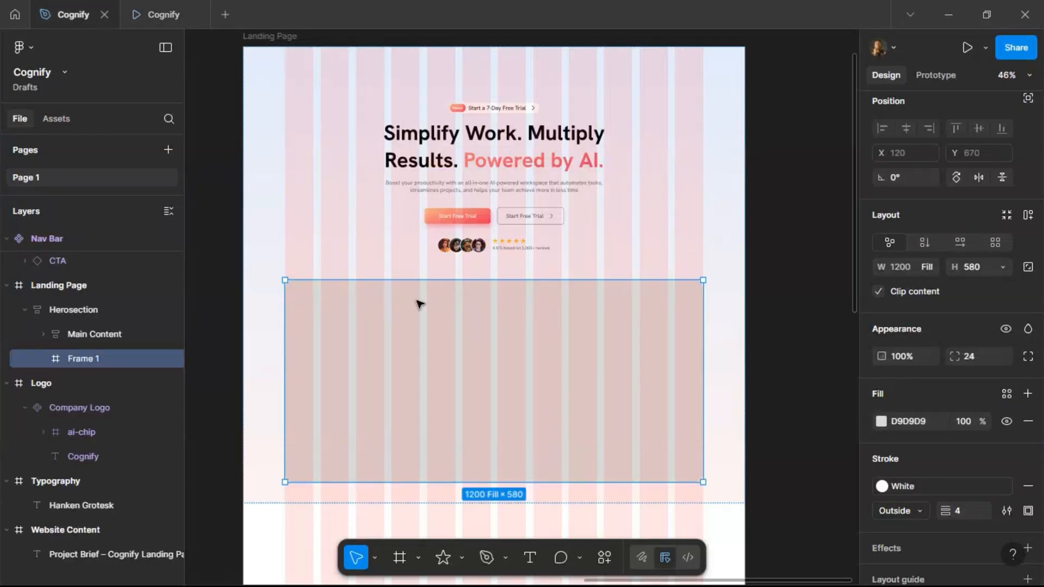
Open the Unsplash plugin for the new content frame.
right_click(488, 311)
mouse_move(599, 409)
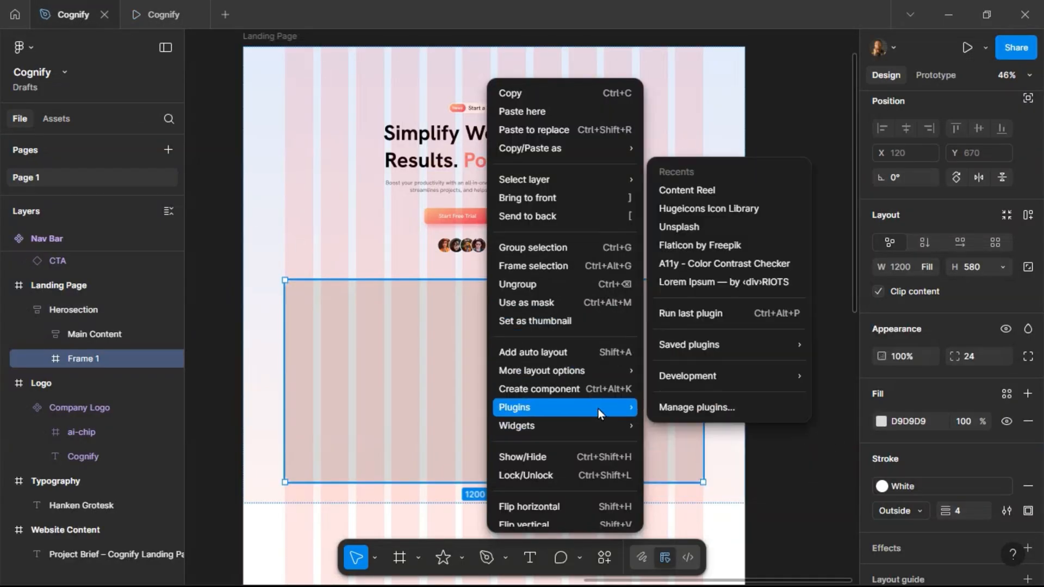
left_click(712, 226)
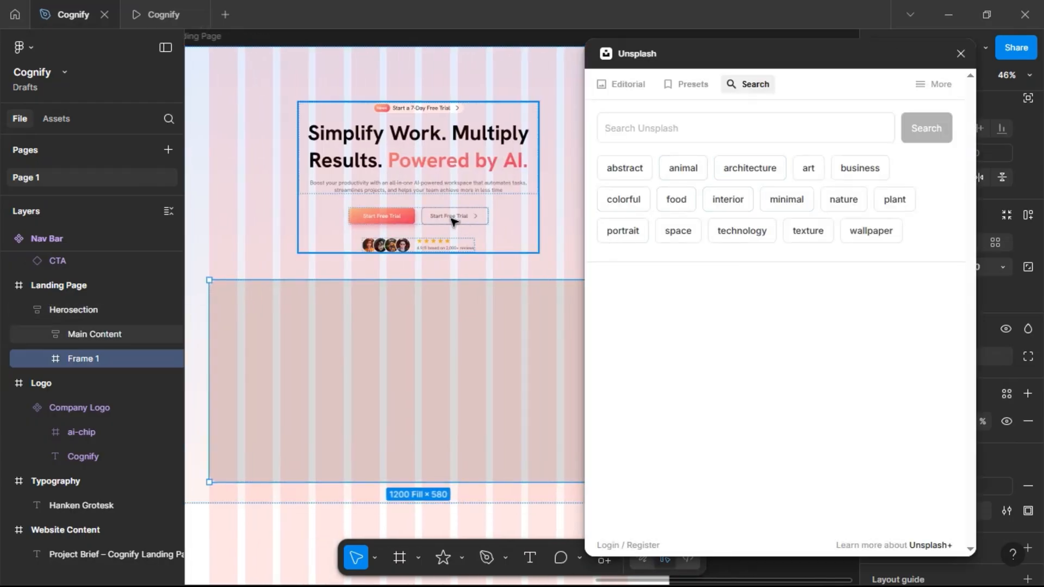
Change the secondary CTA button's text to Watch Demo.
left_click(454, 218)
left_click(454, 218)
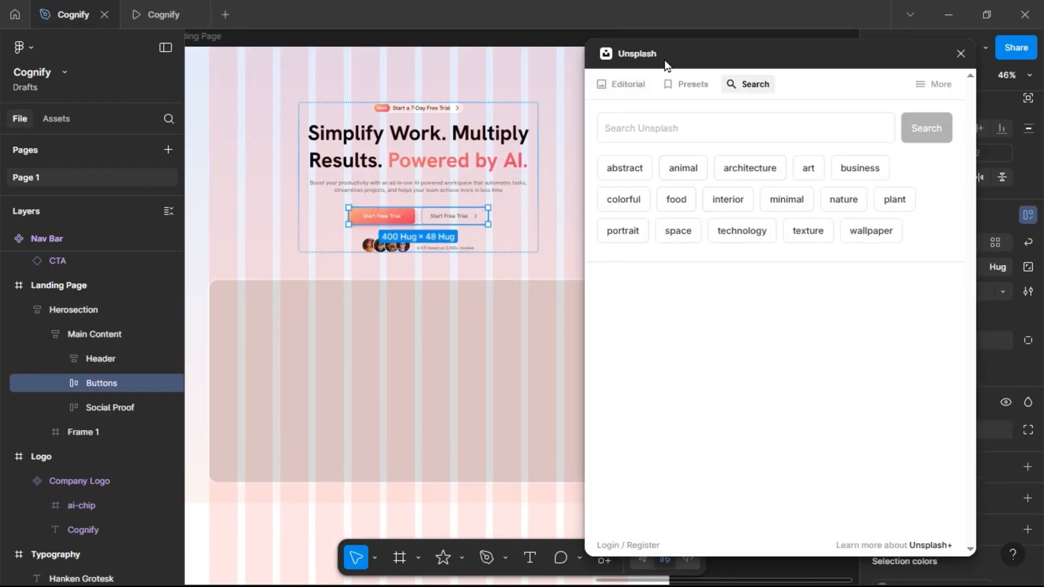
left_click_drag(664, 64, 106, 102)
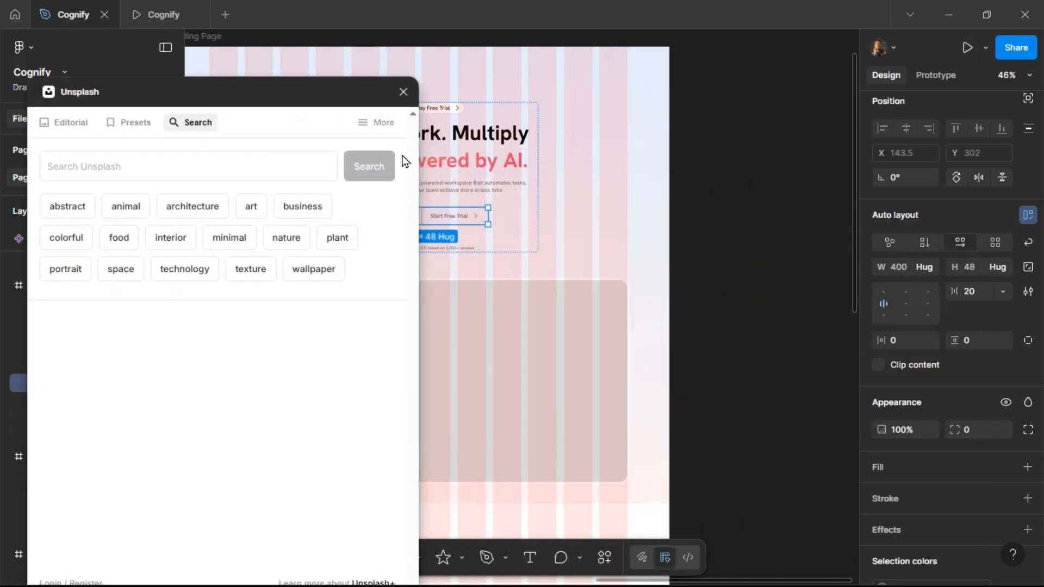
scroll(547, 157, "left", 4)
double_click(672, 222)
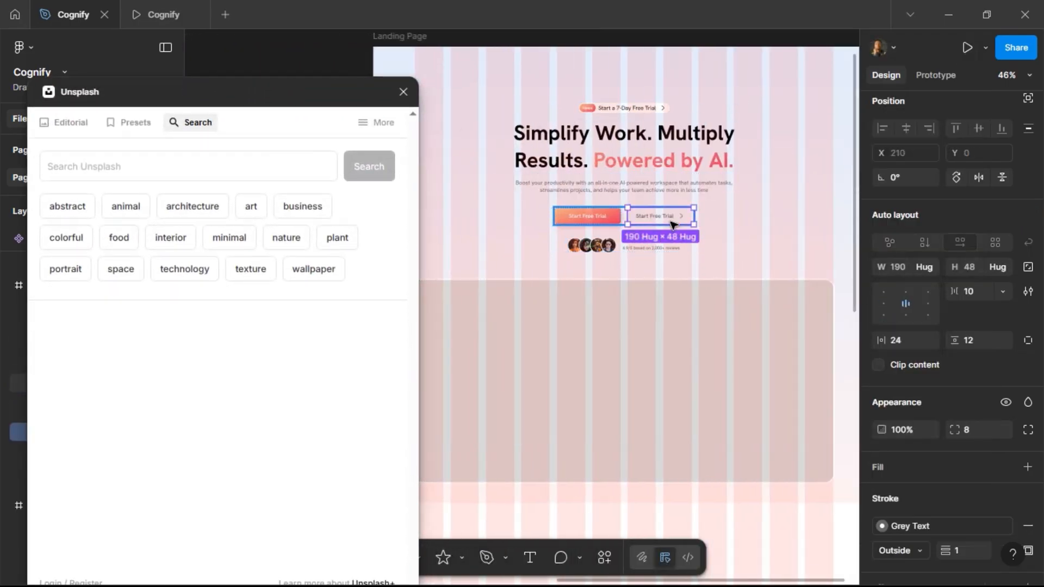
left_click(974, 208)
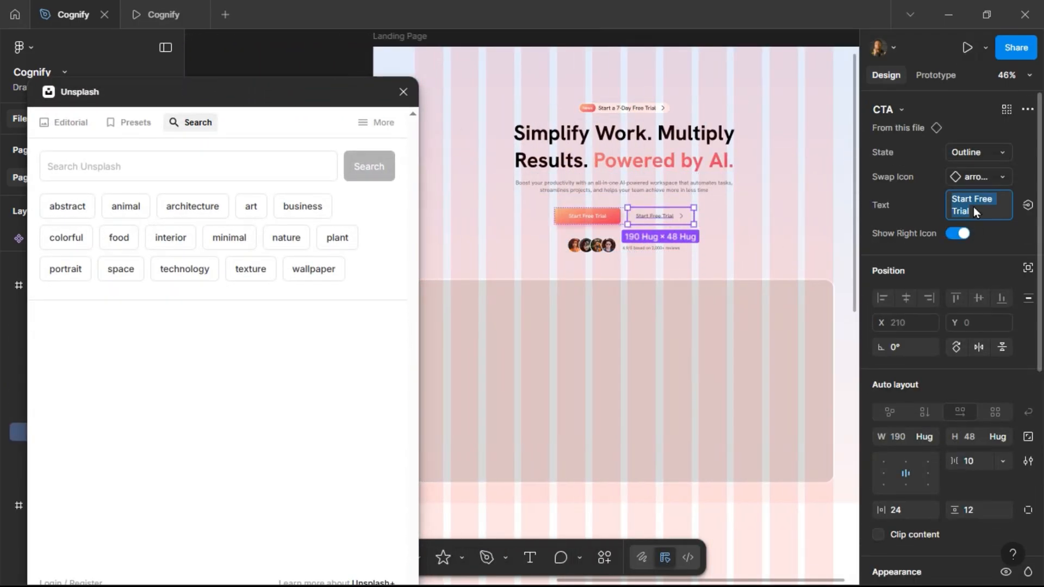
type("Wa")
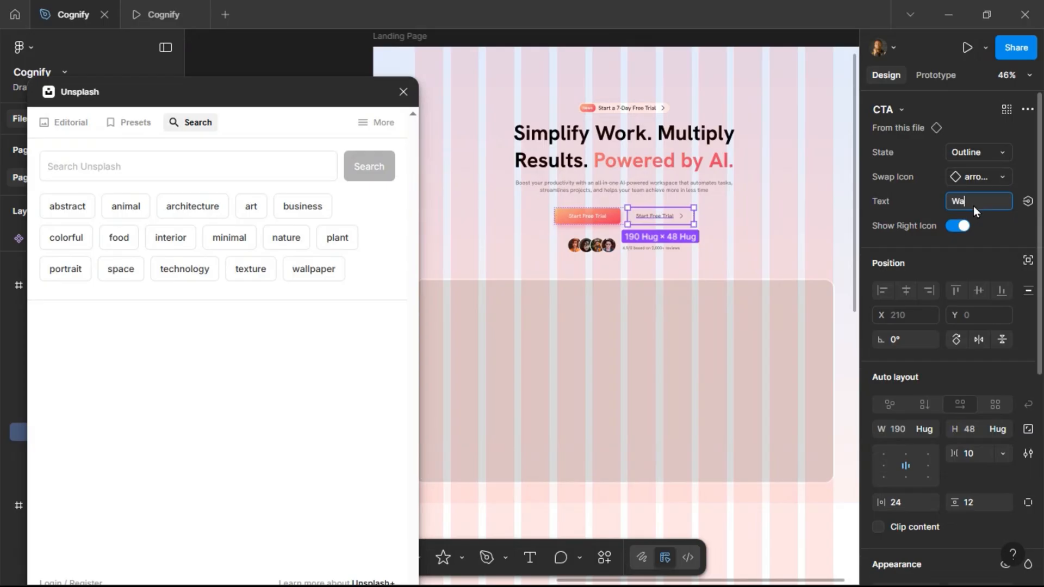
type("tch Demo")
key("Return")
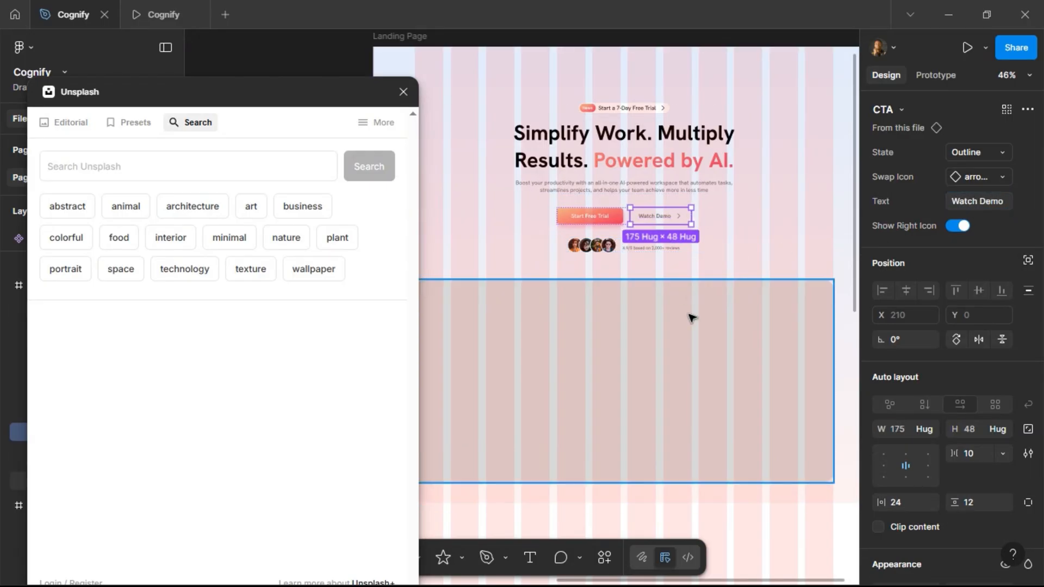
Select the content frame and search Unsplash for Team photos.
left_click(690, 318)
scroll(690, 317, "left", 2)
left_click(197, 169)
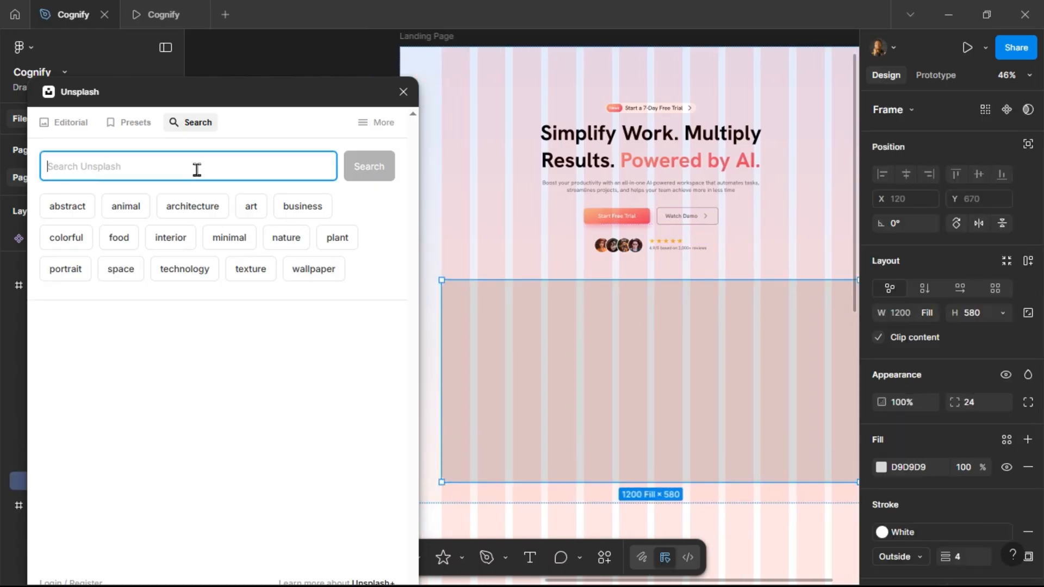
type("Team")
key("Return")
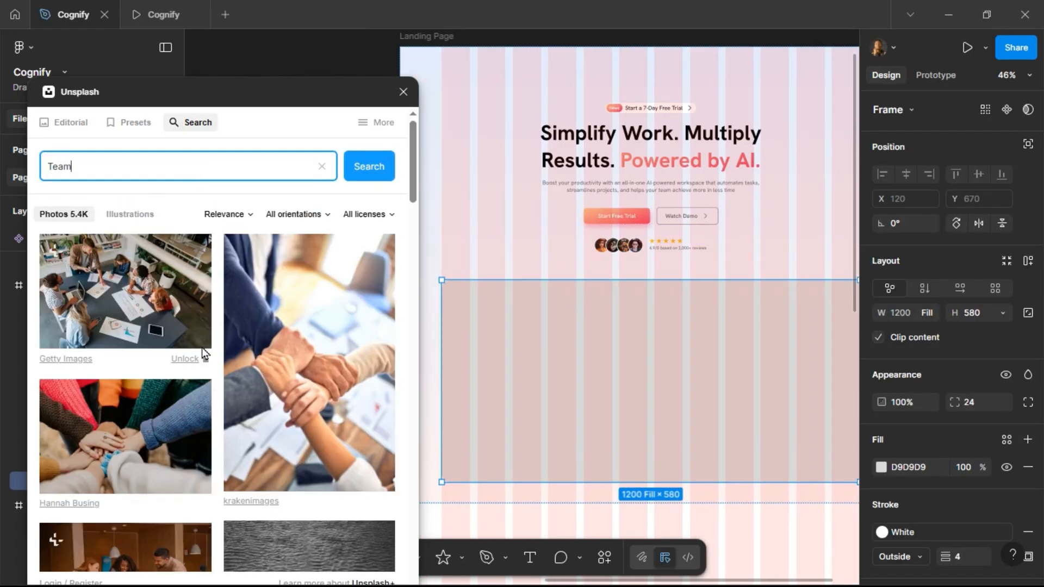
Fill the content frame with the Unsplash photo of a team meeting around a whiteboard and close the plugin.
scroll(201, 364, "down", 4)
scroll(202, 364, "down", 10)
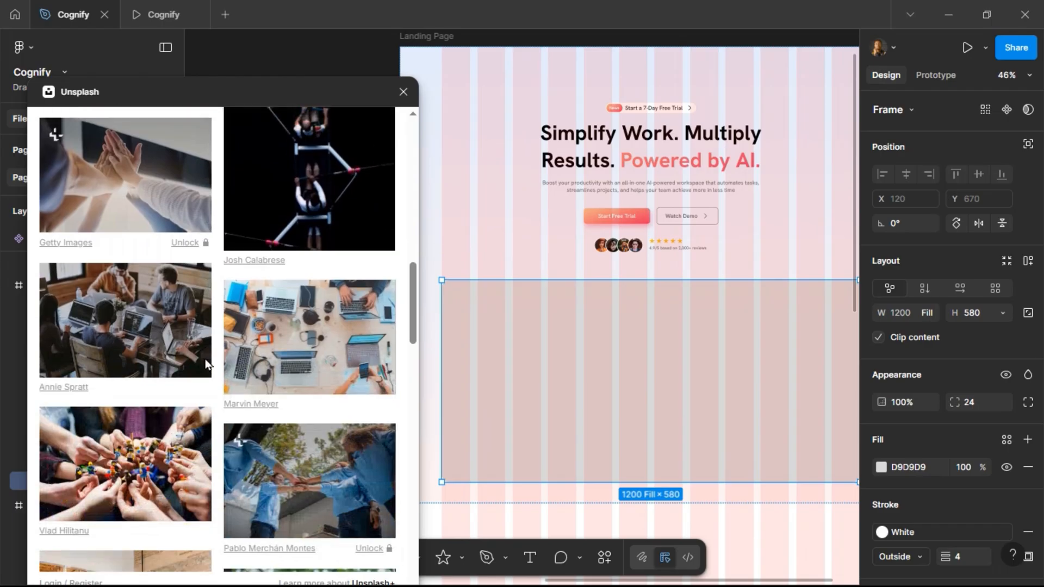
scroll(205, 357, "down", 6)
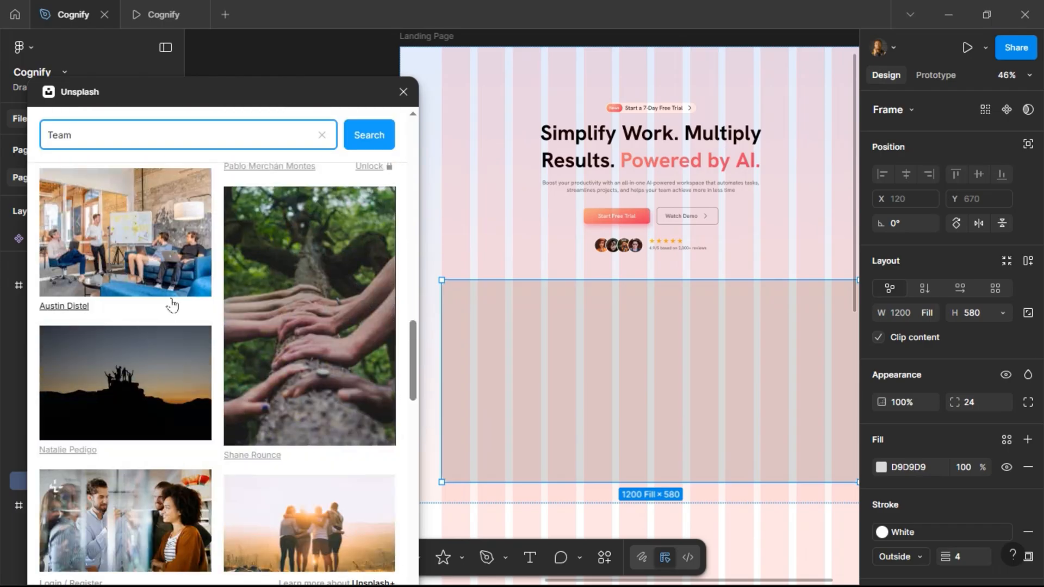
scroll(177, 336, "down", 3)
scroll(166, 310, "up", 5)
left_click(158, 299)
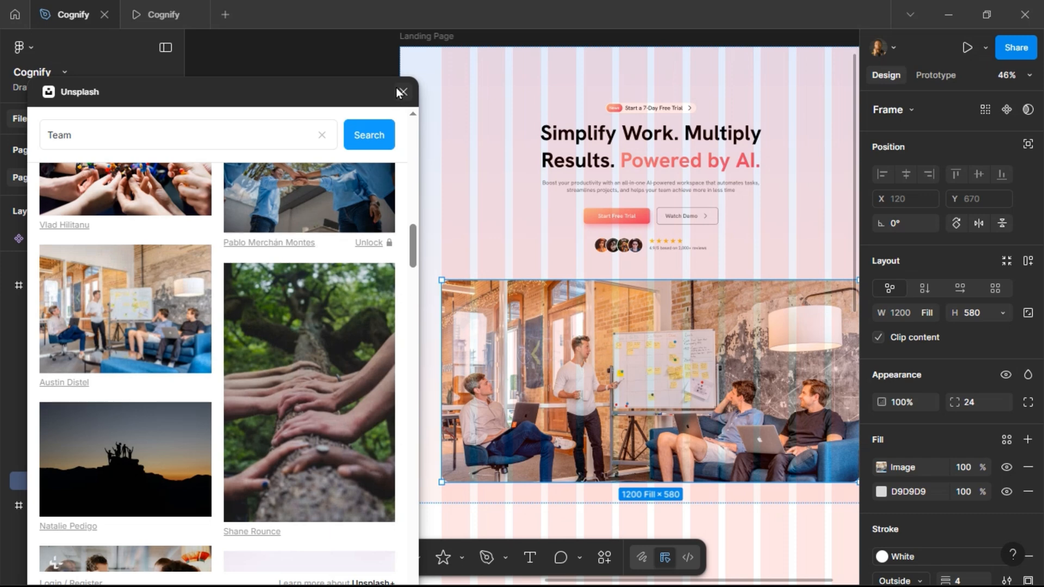
left_click(403, 92)
Remove the content frame's grey fill and add a black overlay fill at 20% opacity above the photo.
scroll(773, 461, "right", 5)
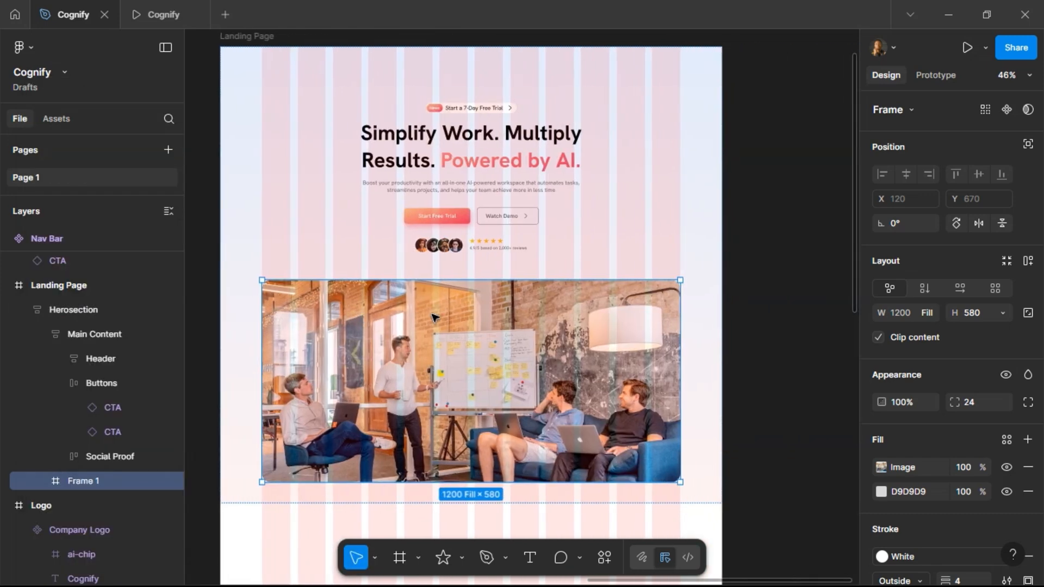
left_click(1024, 492)
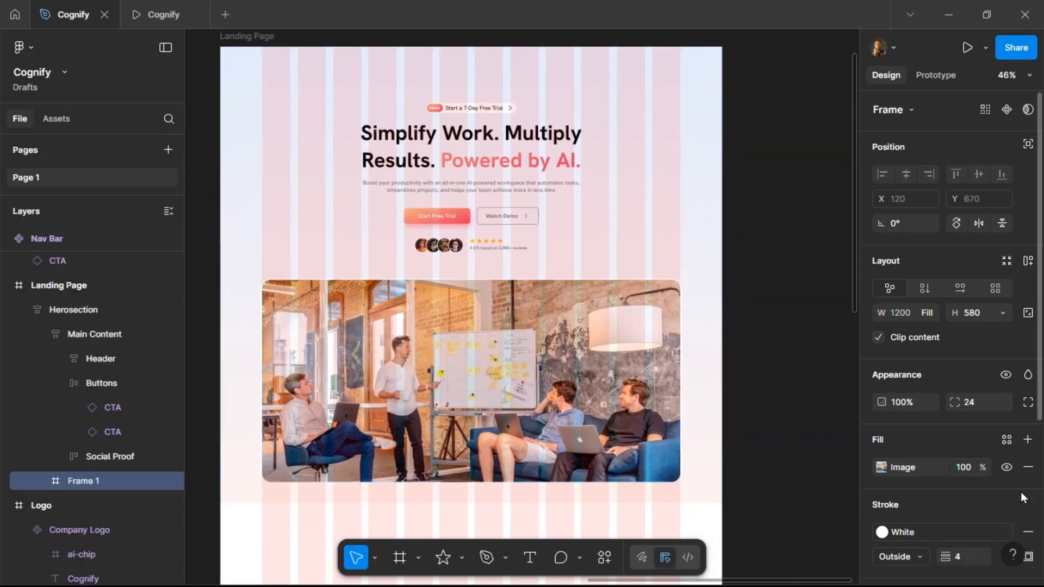
left_click(1028, 441)
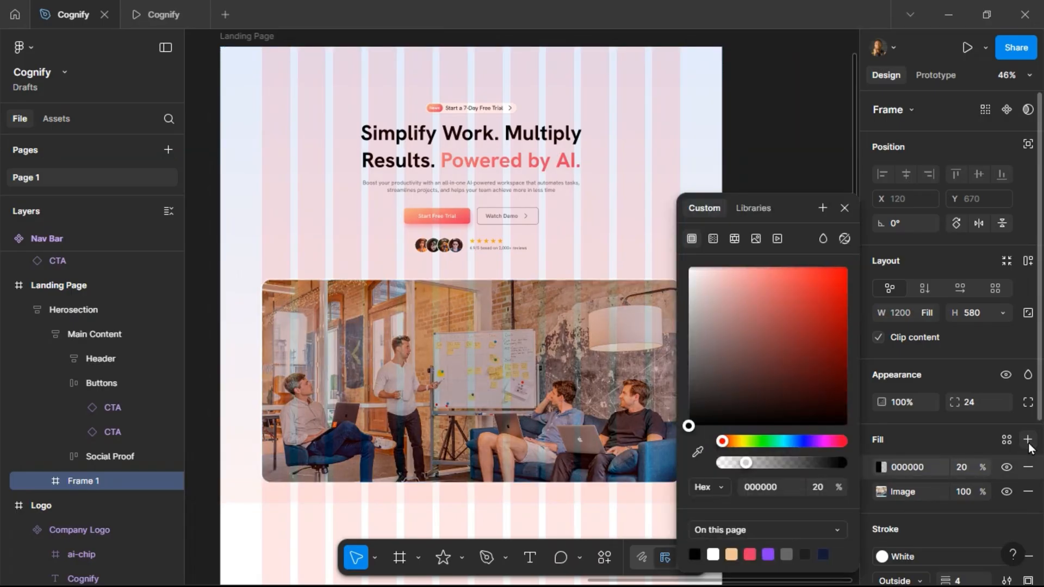
left_click(845, 208)
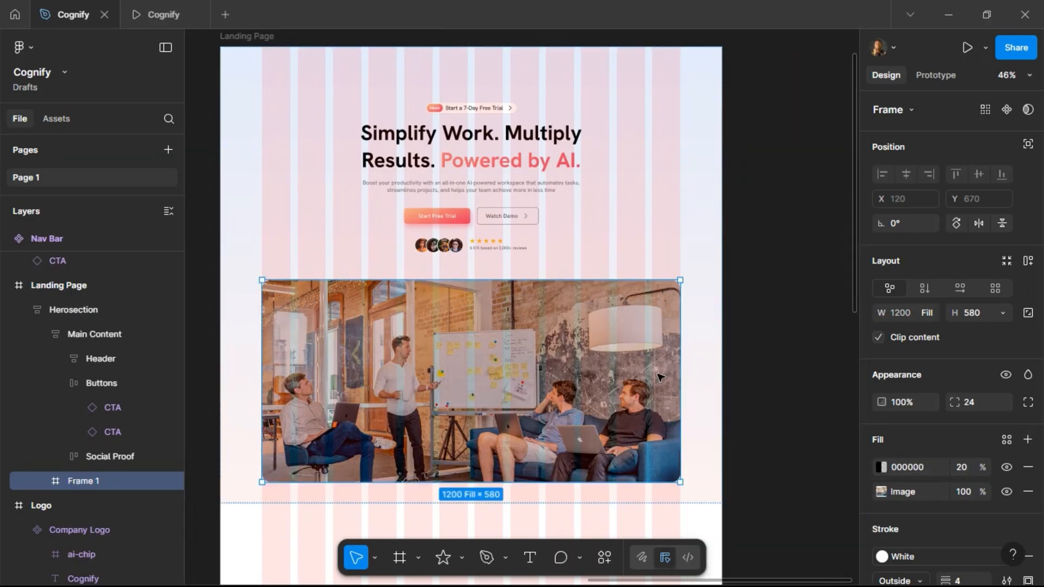
Remove the Desktop Grid layout guide from the Landing Page frame.
left_click(246, 36)
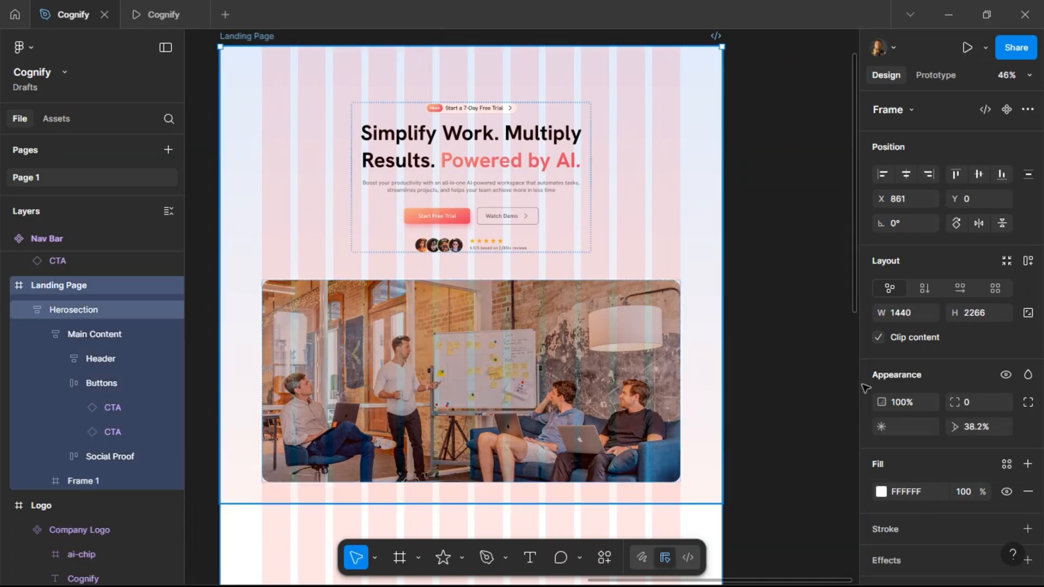
scroll(1000, 504, "down", 5)
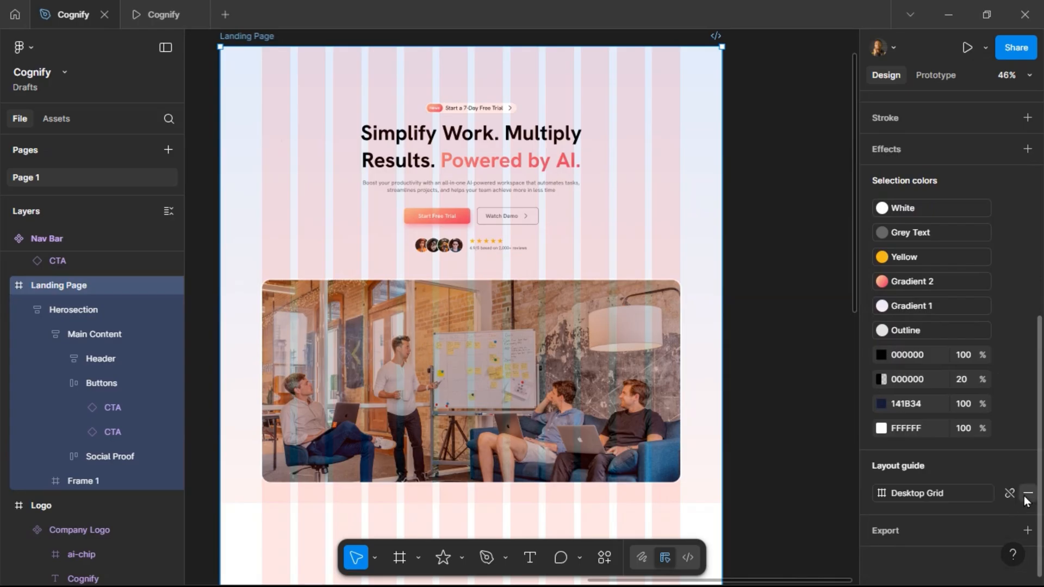
left_click(1028, 493)
scroll(799, 216, "down", 3)
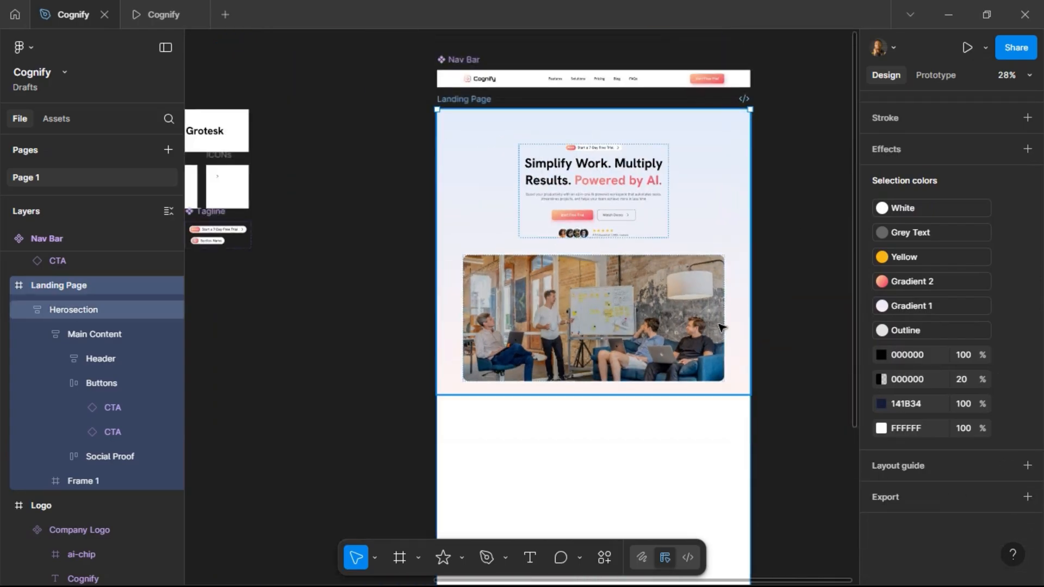
scroll(715, 327, "up", 5)
left_click(292, 355)
scroll(294, 354, "up", 2)
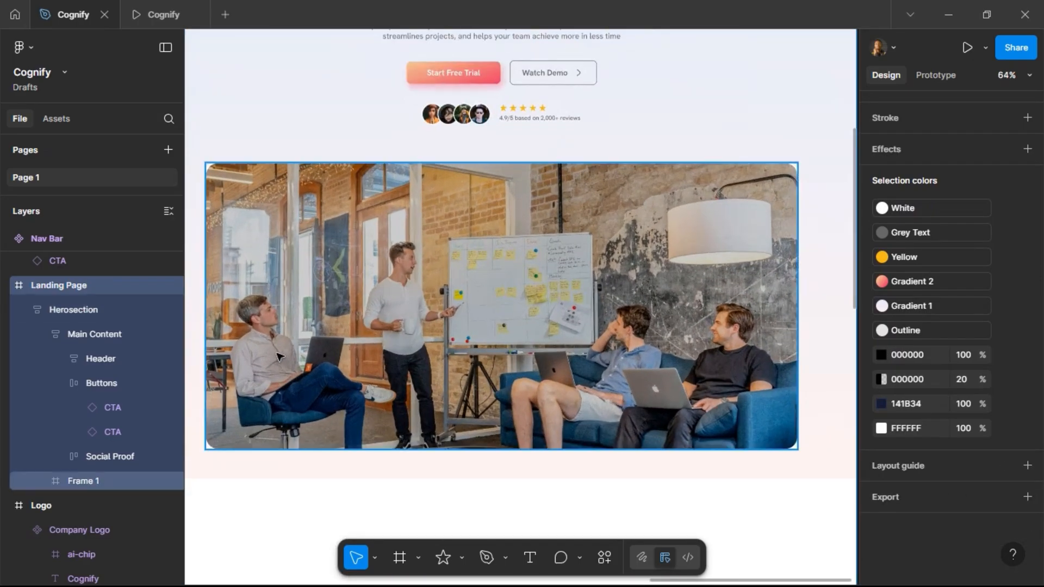
scroll(213, 296, "left", 1)
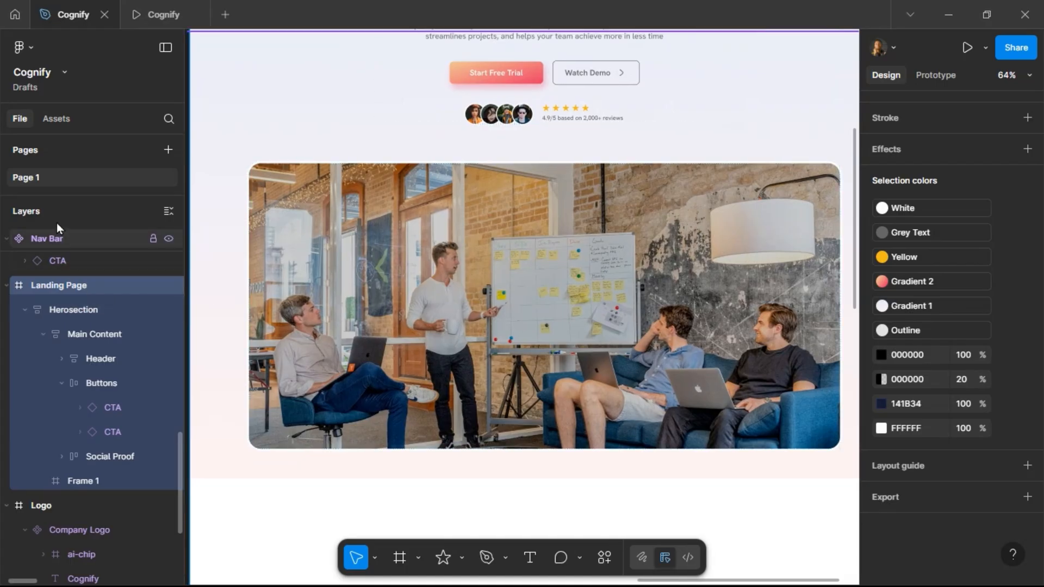
left_click(55, 118)
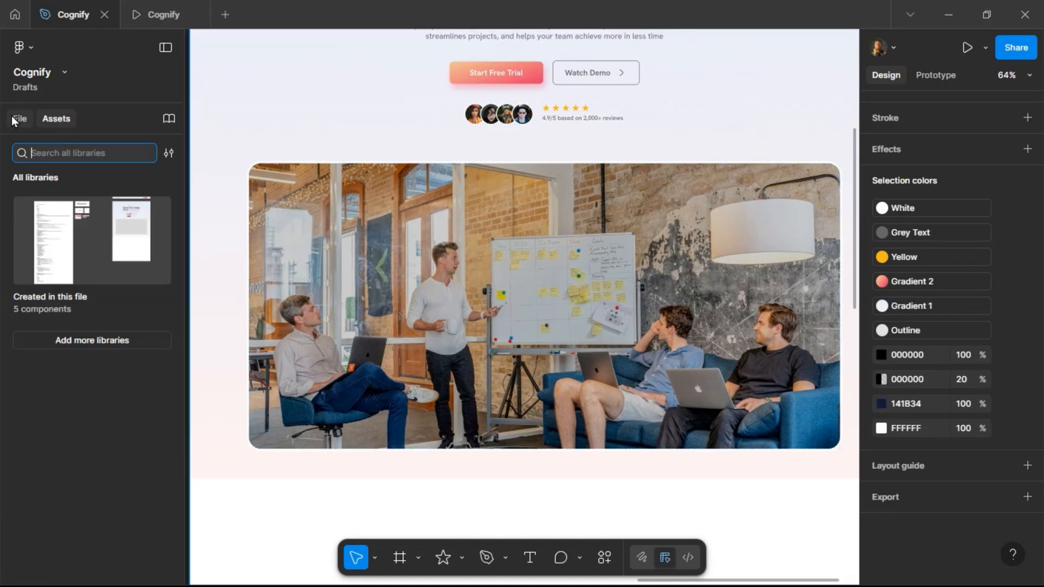
scroll(507, 280, "down", 3)
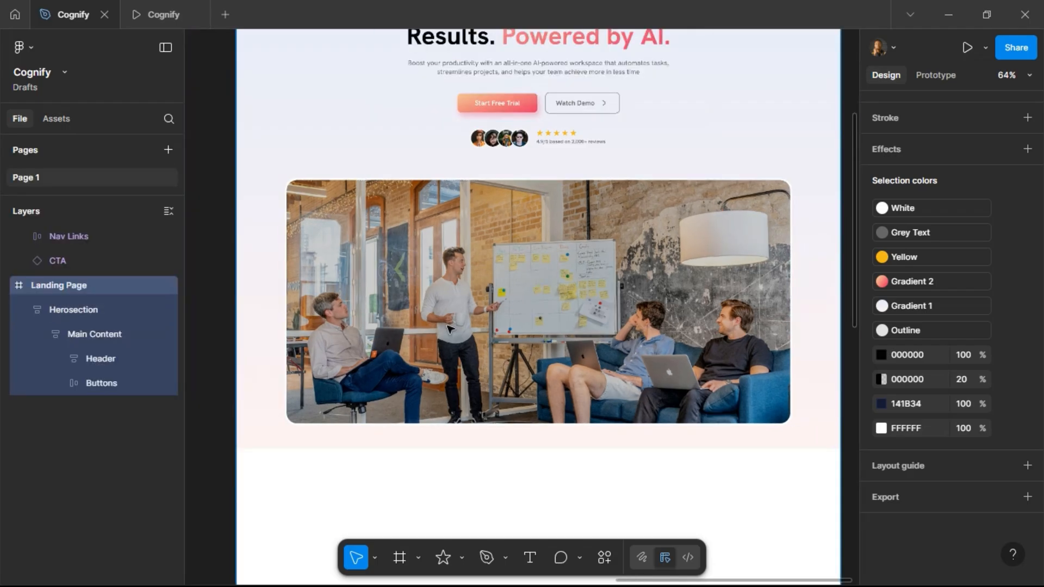
Open the Flaticon by Freepik plugin with the content frame selected.
right_click(592, 306)
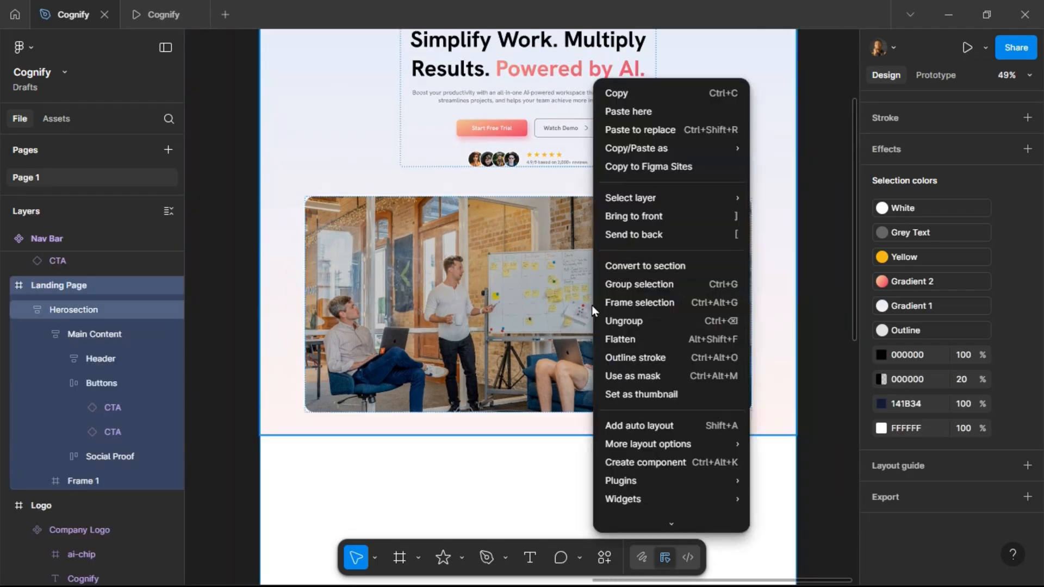
mouse_move(639, 482)
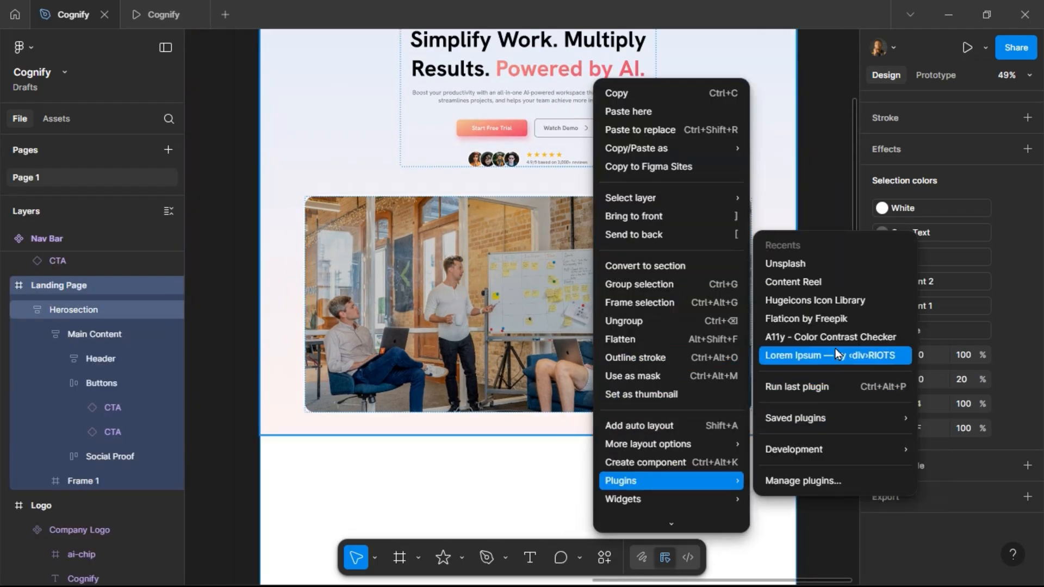
mouse_move(807, 449)
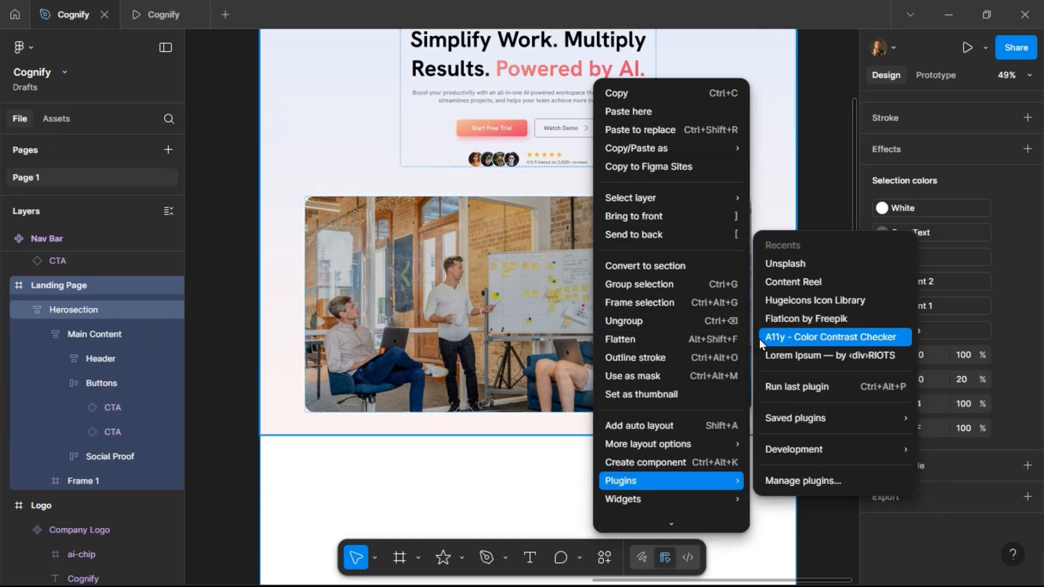
left_click(605, 559)
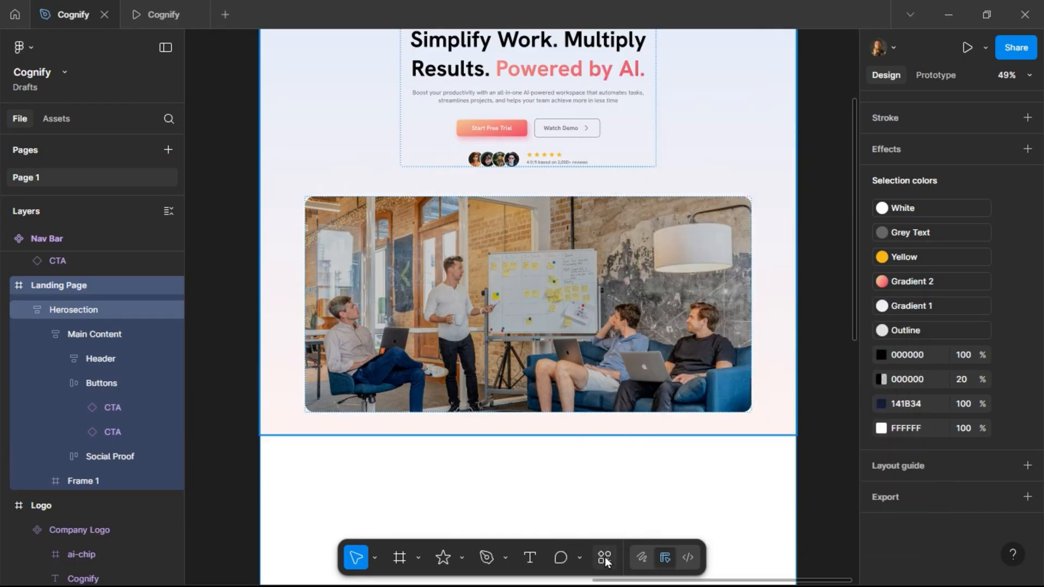
left_click(605, 560)
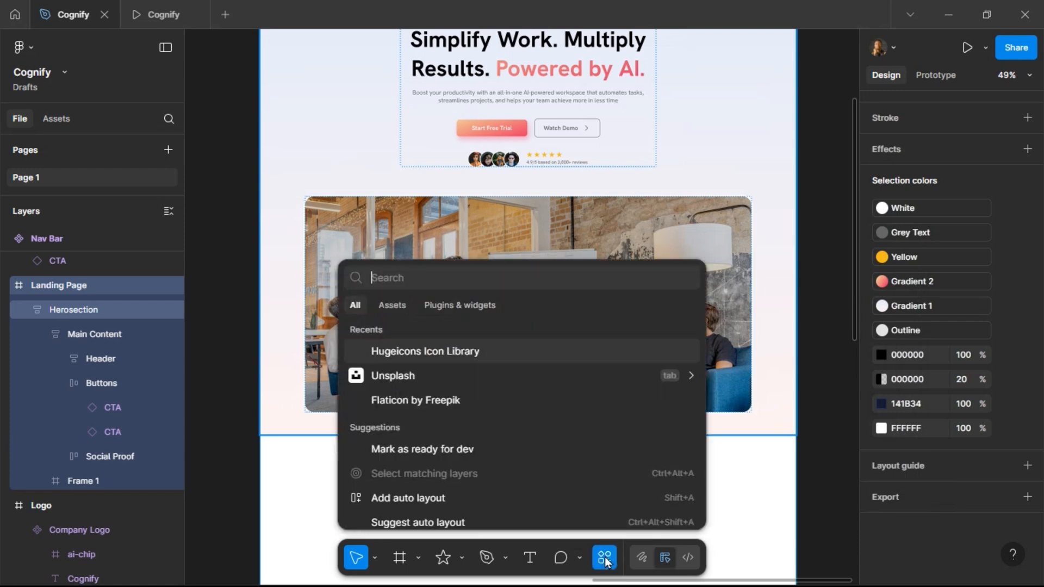
type("fla")
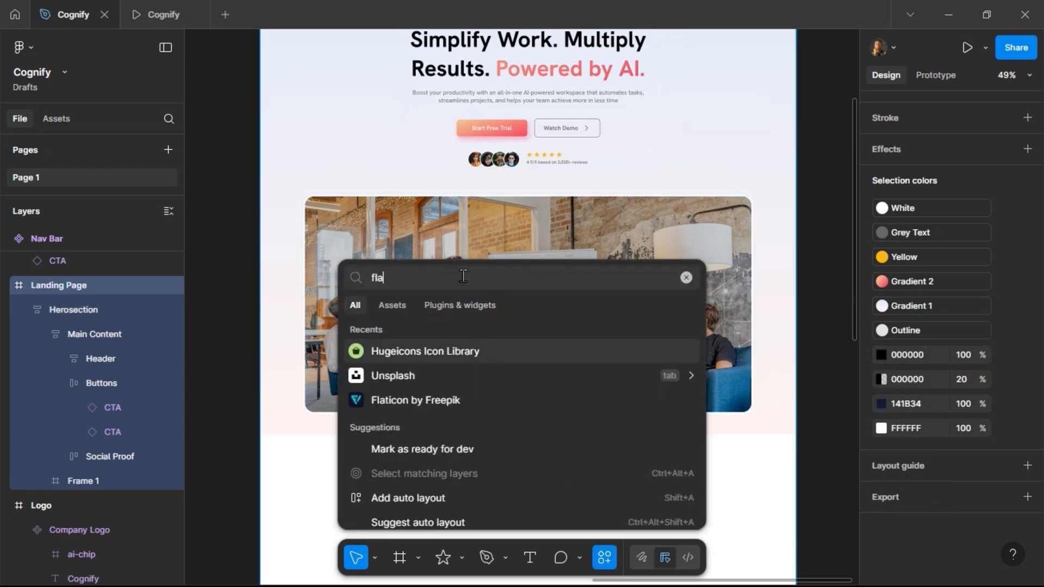
type("ticon")
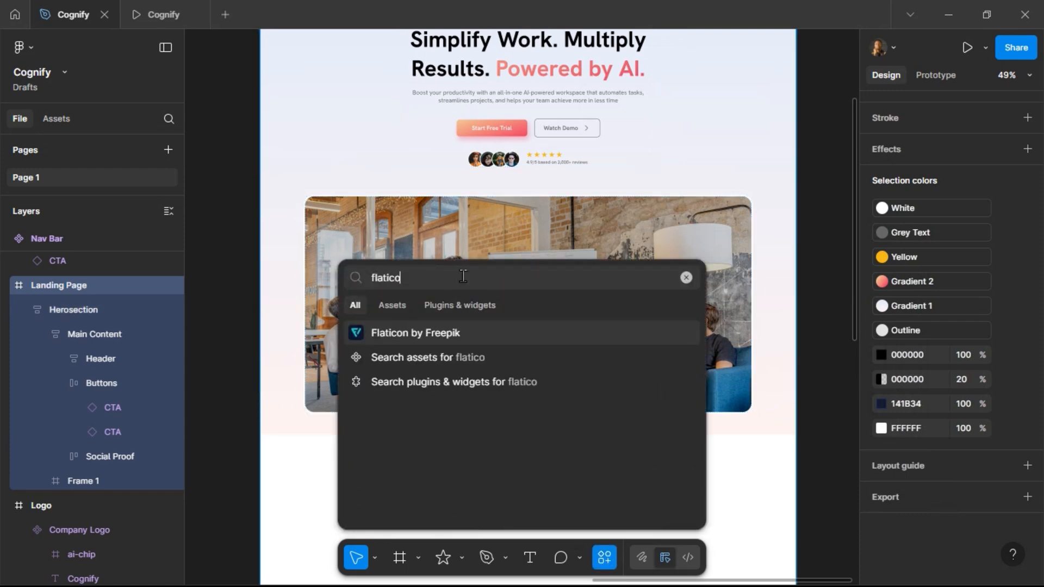
left_click(450, 334)
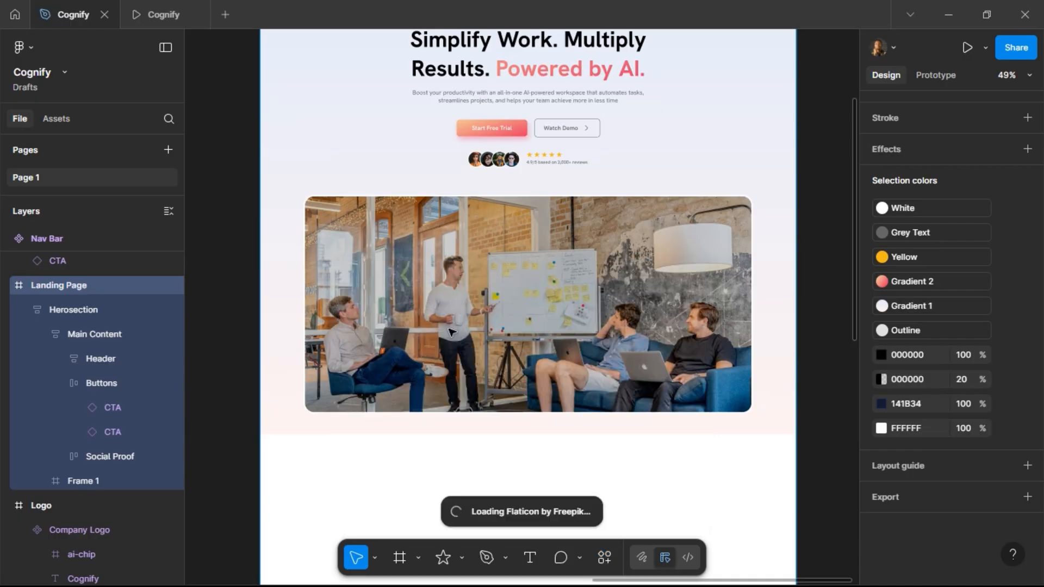
left_click(451, 332)
left_click(451, 331)
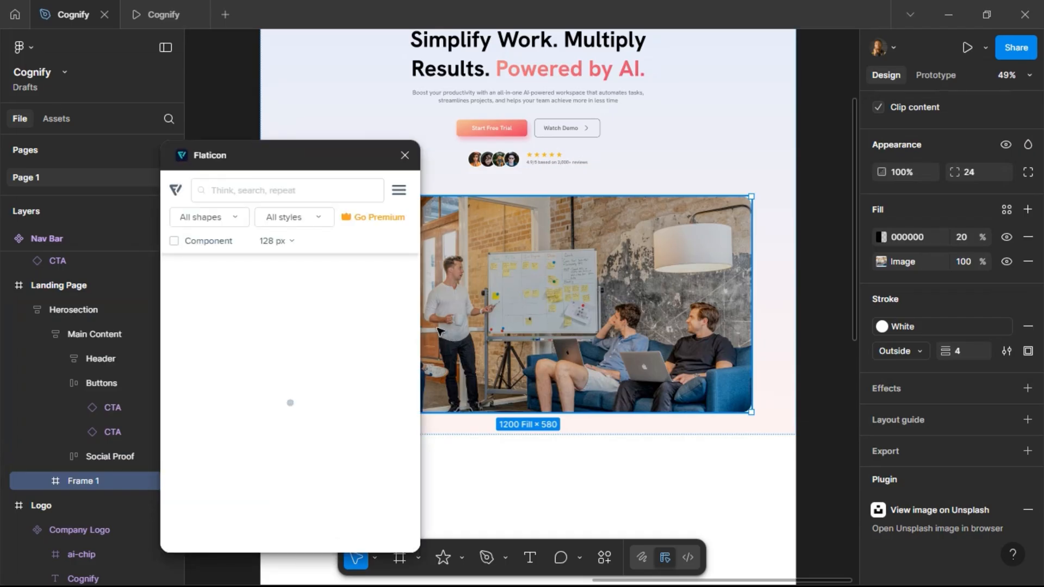
Search Flaticon for youtube, insert a red play-button icon into the content frame and close the plugin.
type("youtube")
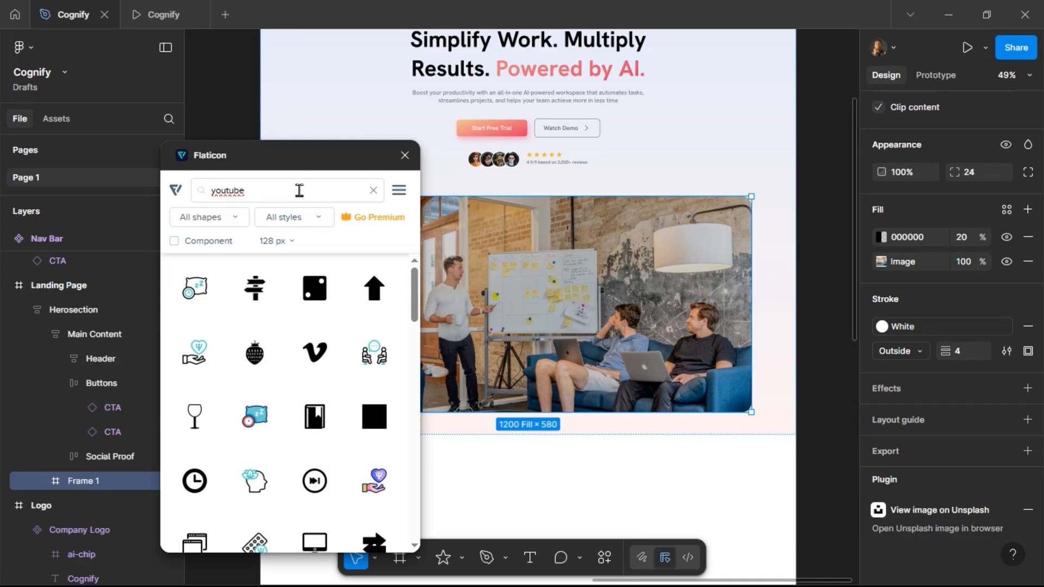
scroll(316, 343, "down", 10)
scroll(316, 343, "down", 10)
scroll(321, 346, "down", 10)
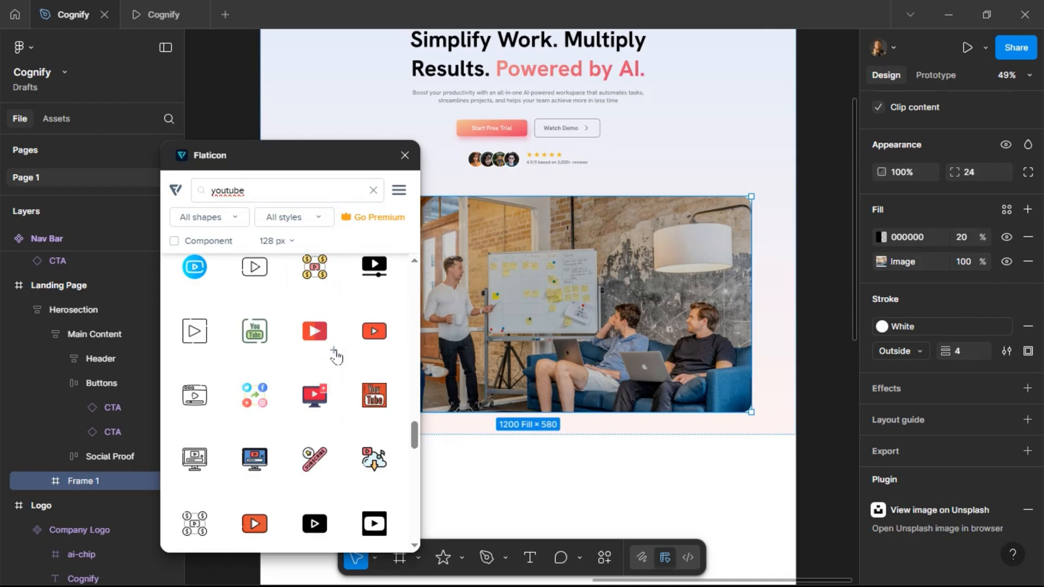
left_click(334, 355)
left_click(405, 156)
Resize the YouTube icon to 100 × 100 and center it horizontally and vertically in the content frame.
left_click(532, 309)
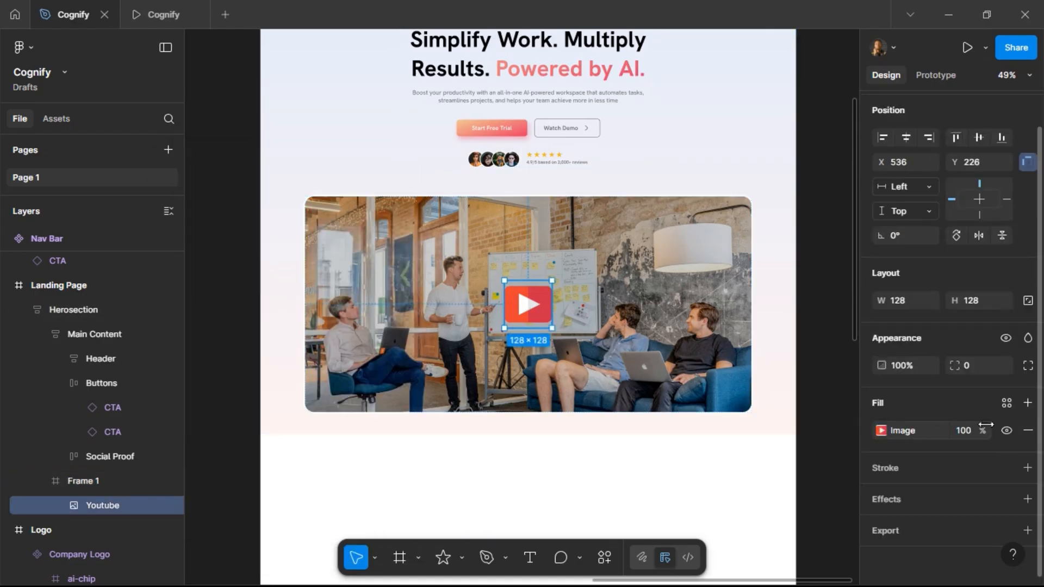
left_click(993, 303)
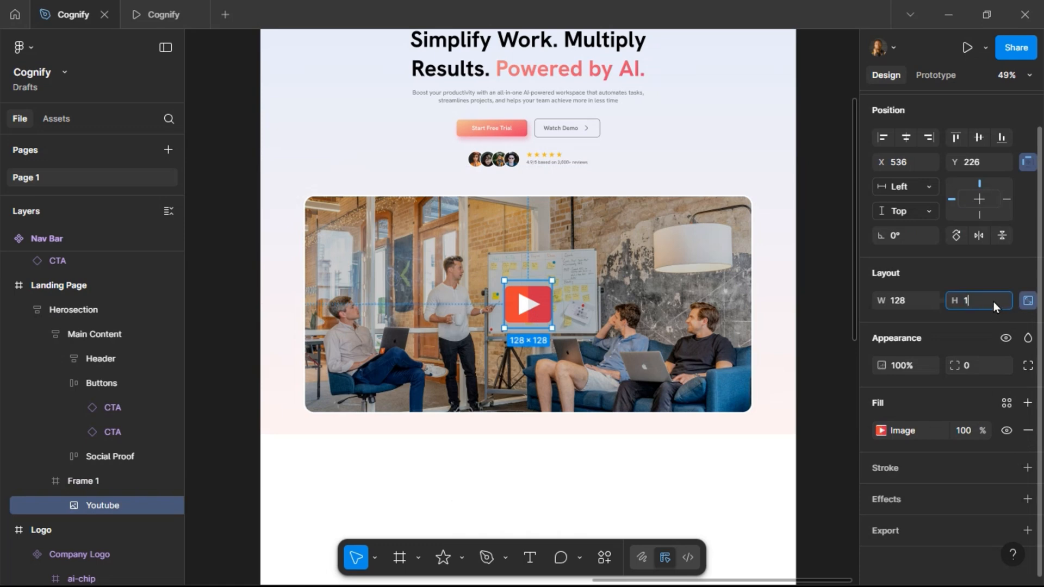
type("120")
key("Return")
type("100")
key("Return")
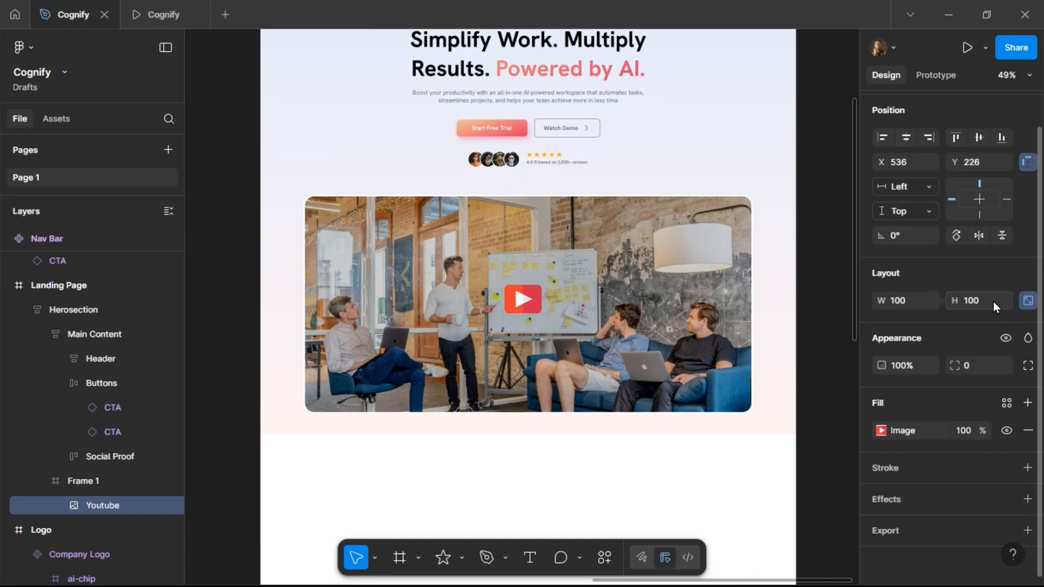
left_click(909, 136)
left_click(978, 137)
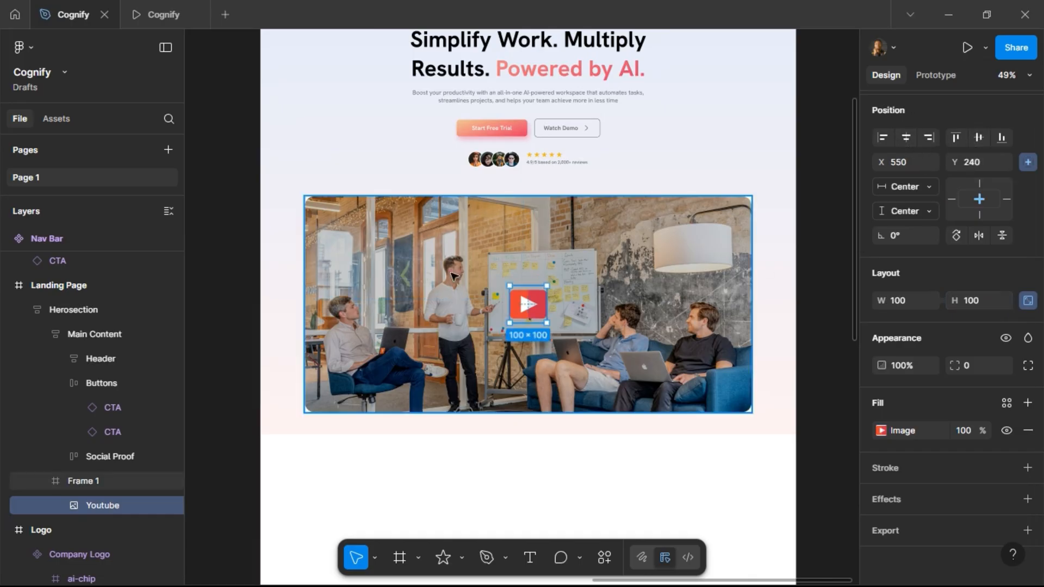
Preview the play icon over the team photo in the prototype tab.
left_click(160, 15)
scroll(347, 291, "down", 4)
scroll(348, 294, "up", 8)
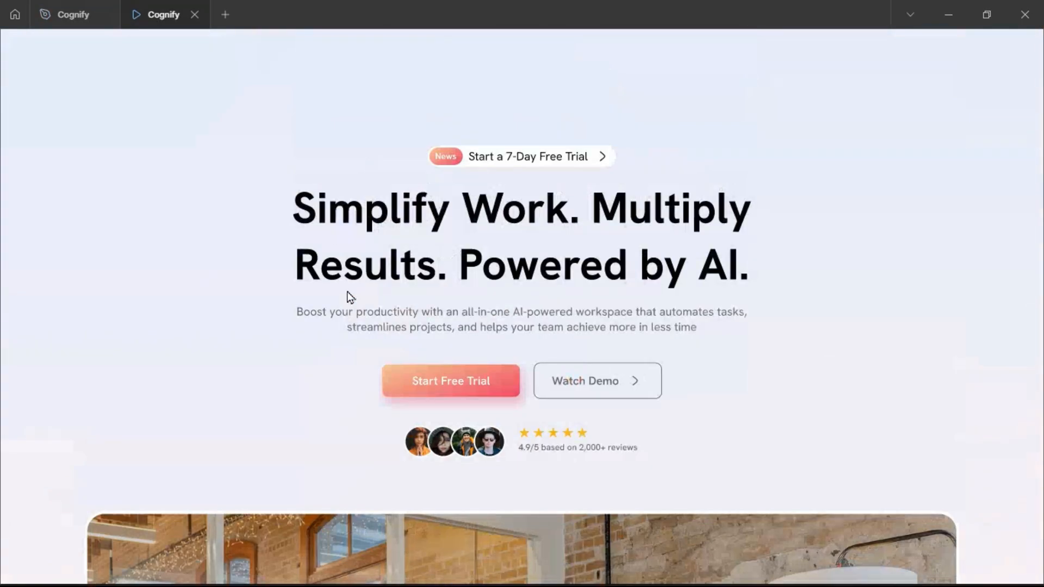
scroll(262, 326, "down", 5)
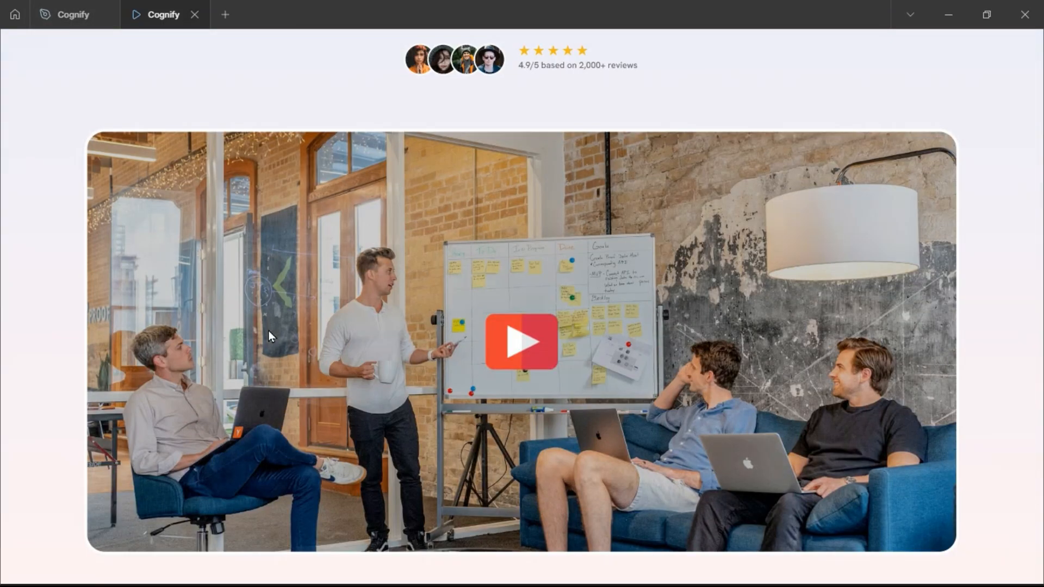
Resize the YouTube icon to 80 × 80 and re-center it in the content frame.
left_click(75, 15)
left_click(983, 301)
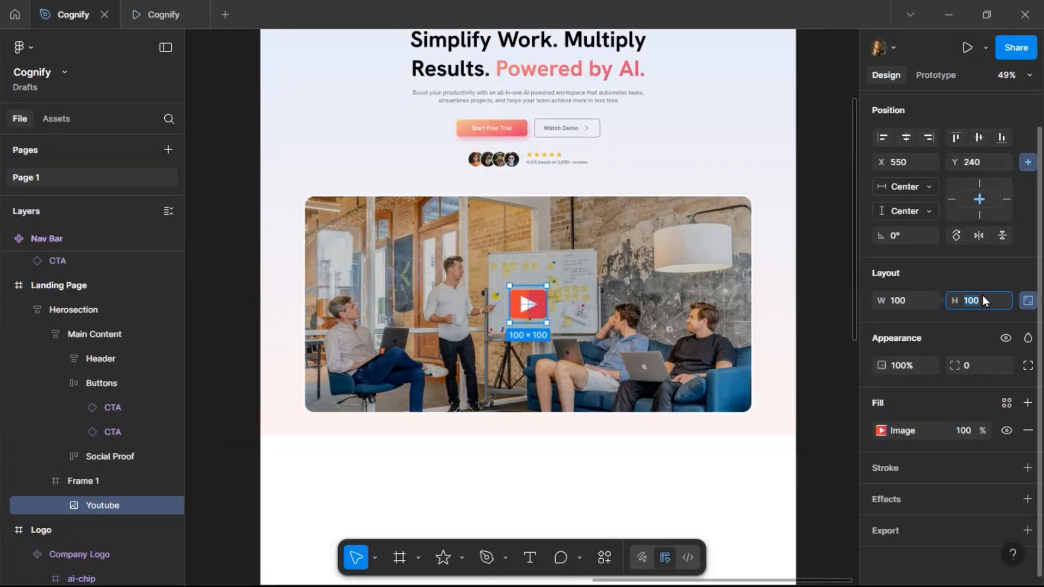
type("80")
key("Return")
left_click(906, 137)
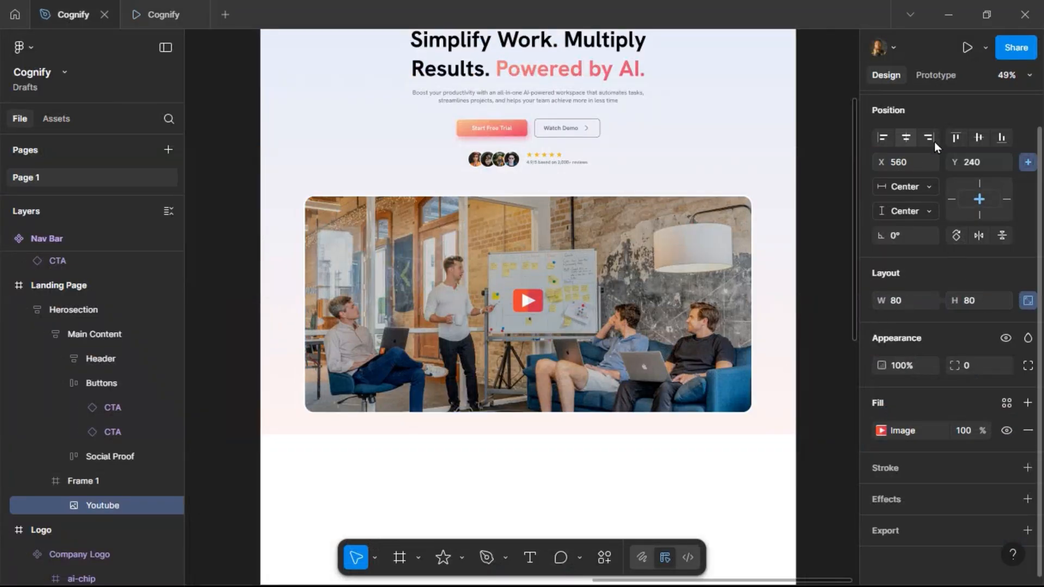
left_click(979, 137)
left_click(144, 6)
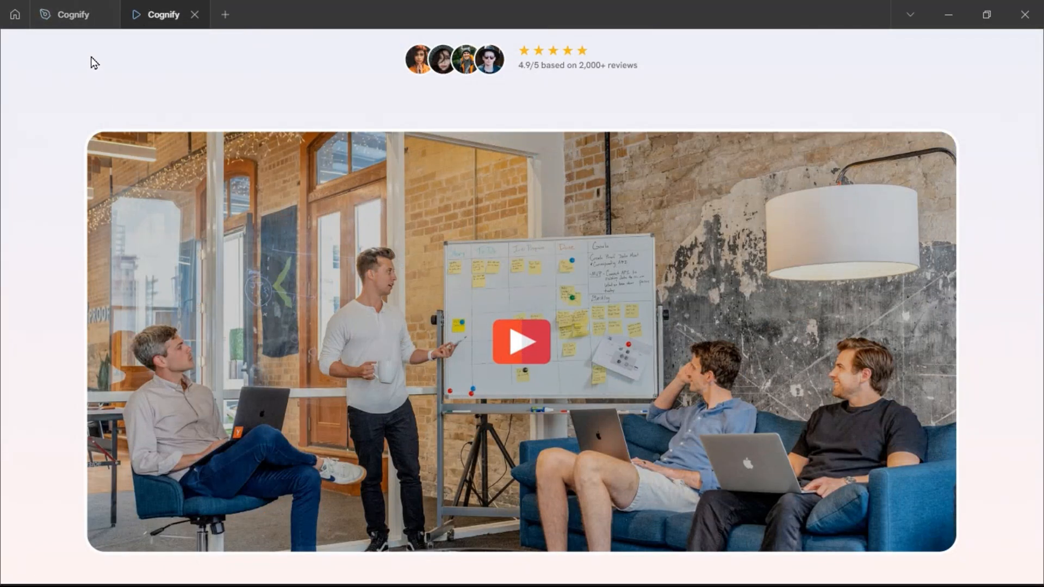
Resize the YouTube icon to 60 × 60 and center it horizontally and vertically in the content frame.
left_click(83, 25)
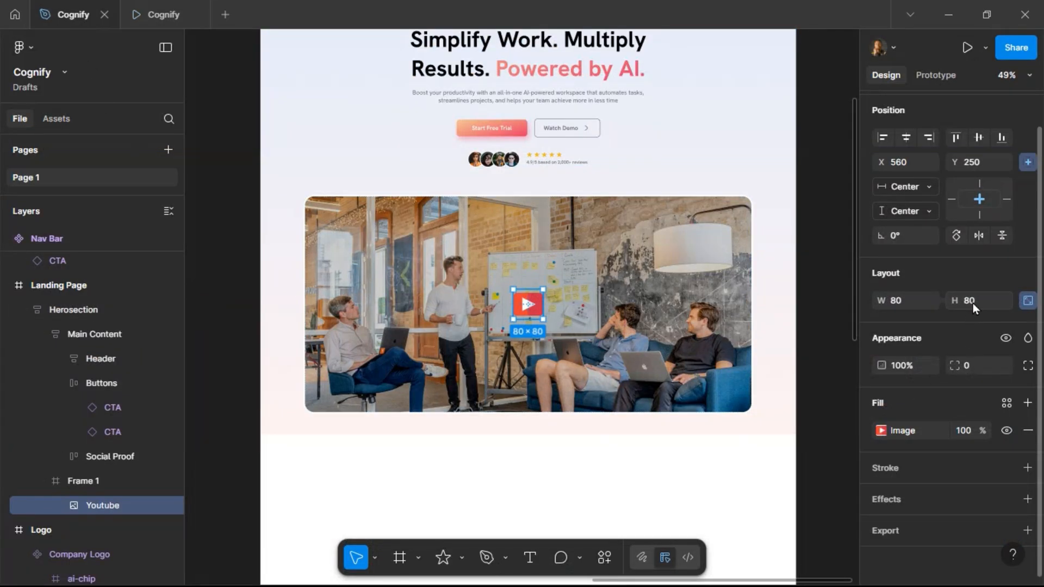
key("Return")
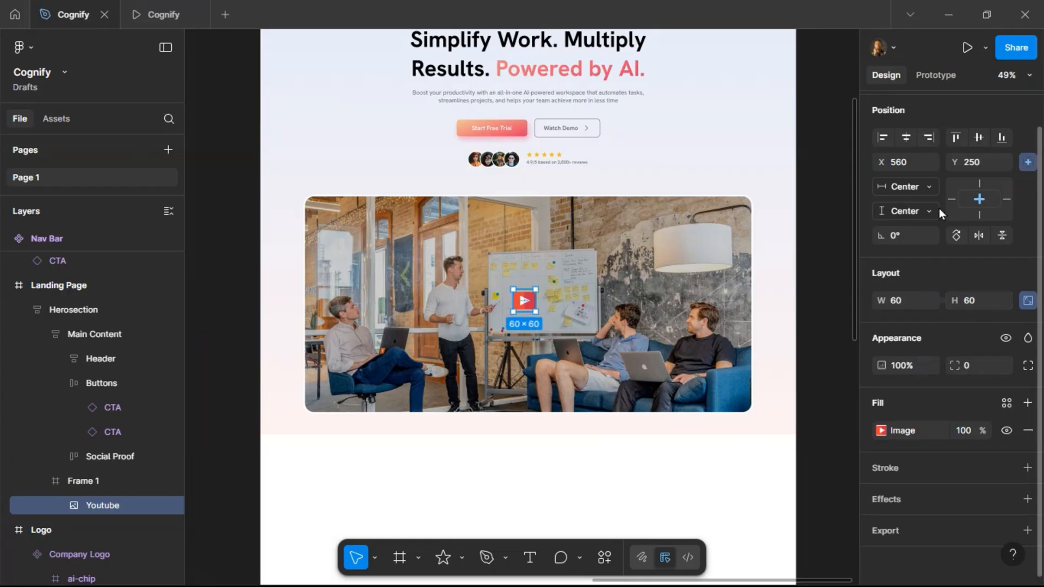
left_click(906, 140)
left_click(977, 140)
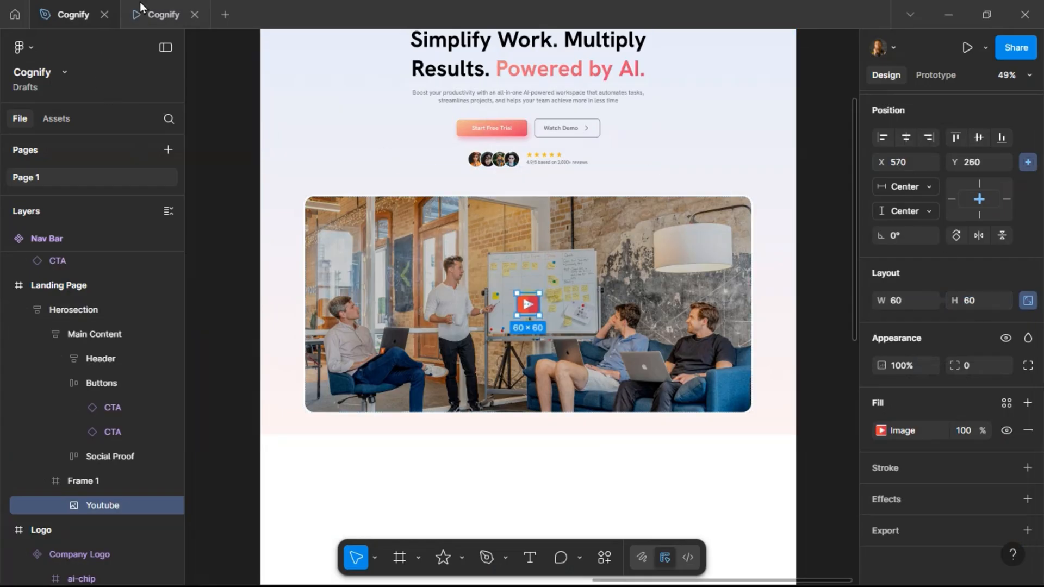
Set the content frame's black overlay fill opacity to 40%.
left_click(144, 14)
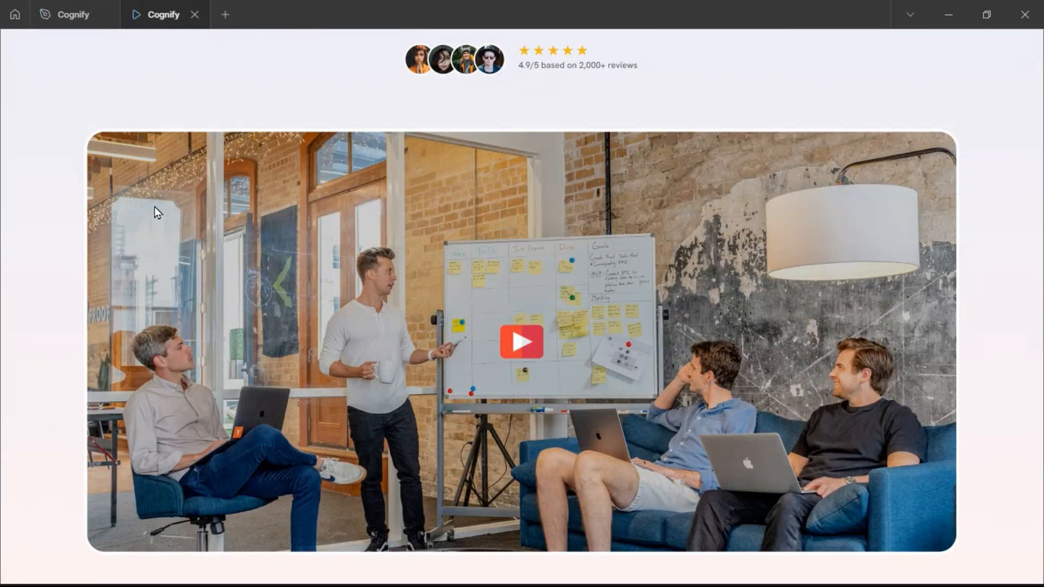
left_click(74, 27)
left_click(397, 260)
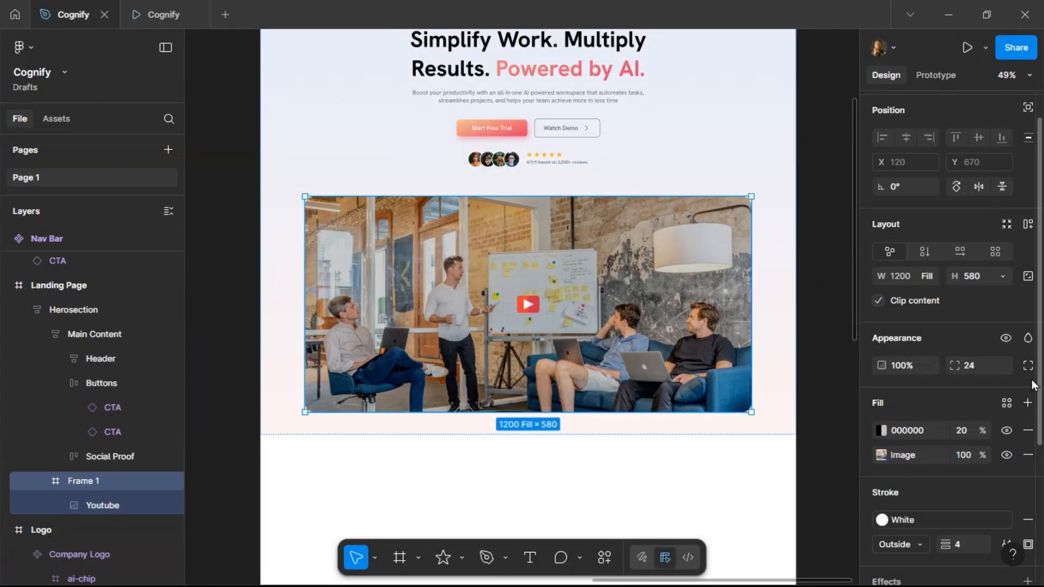
left_click(968, 430)
type("40")
key("Return")
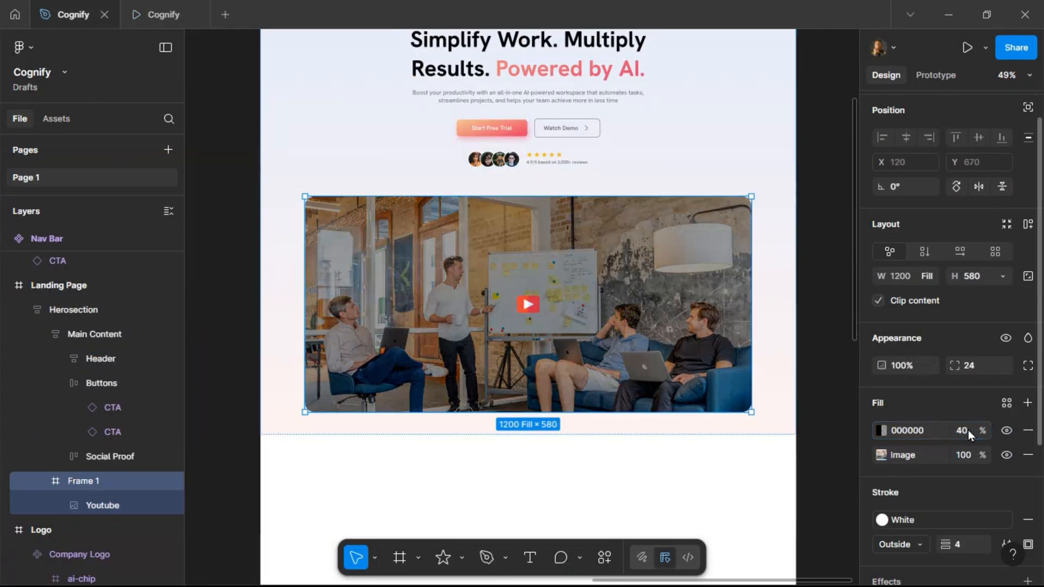
Preview the hero section with the darker photo overlay in the prototype tab.
left_click(156, 15)
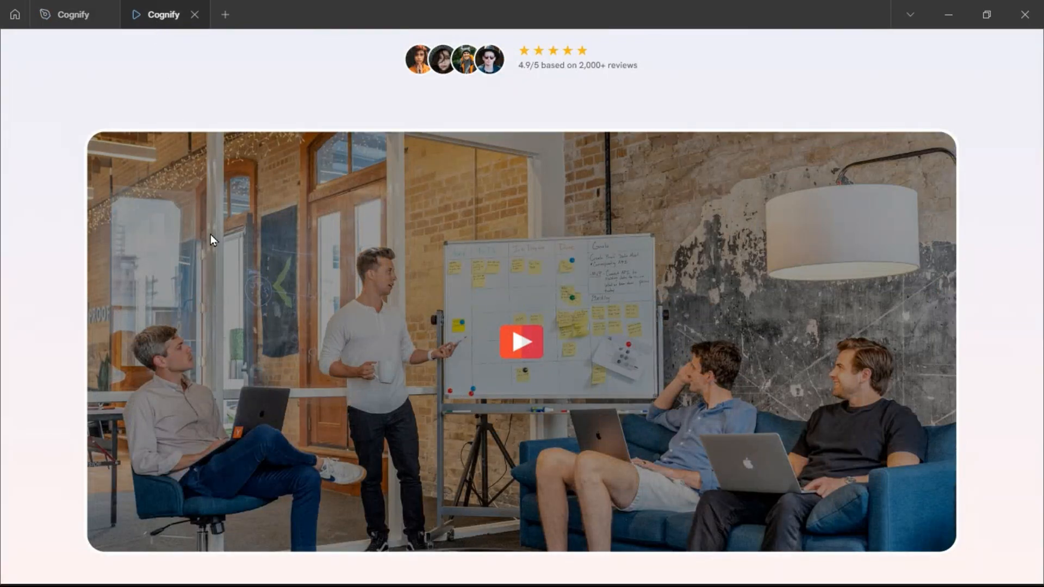
scroll(239, 314, "up", 5)
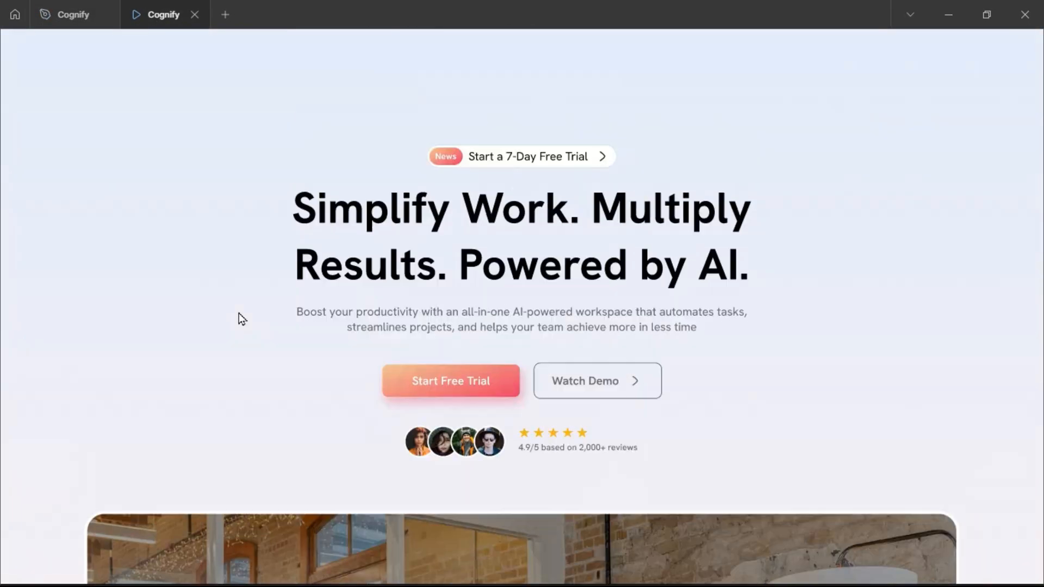
scroll(243, 314, "down", 7)
scroll(246, 314, "up", 5)
scroll(244, 315, "down", 5)
scroll(245, 315, "up", 5)
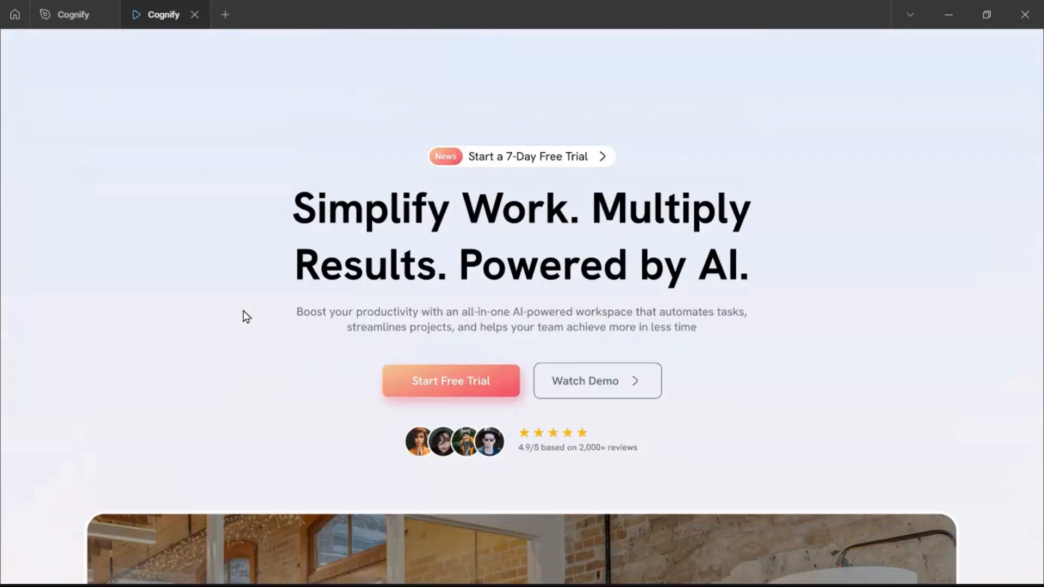
left_click(75, 15)
scroll(540, 207, "up", 1)
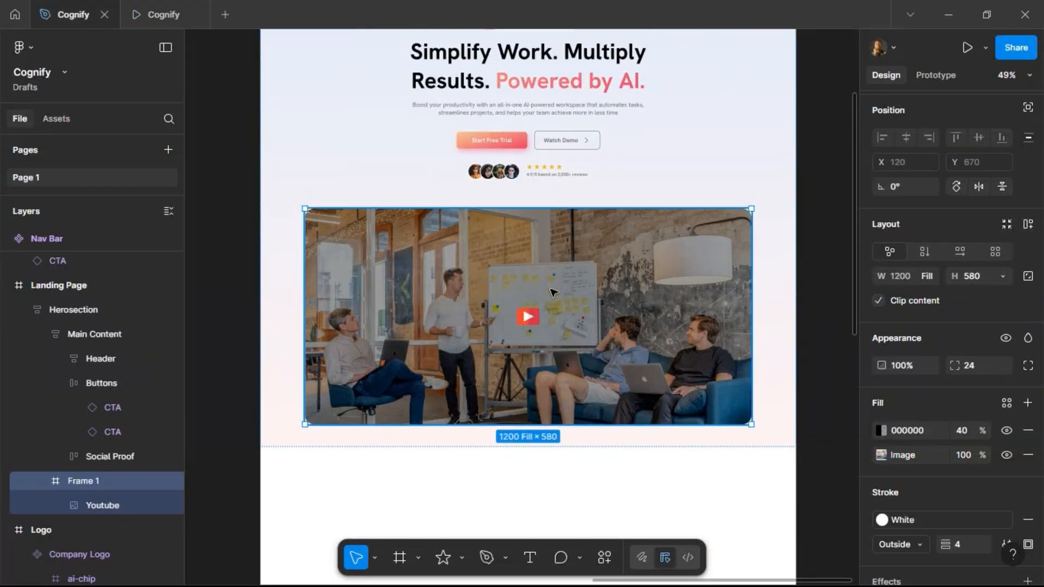
scroll(553, 296, "down", 2)
scroll(555, 350, "down", 1)
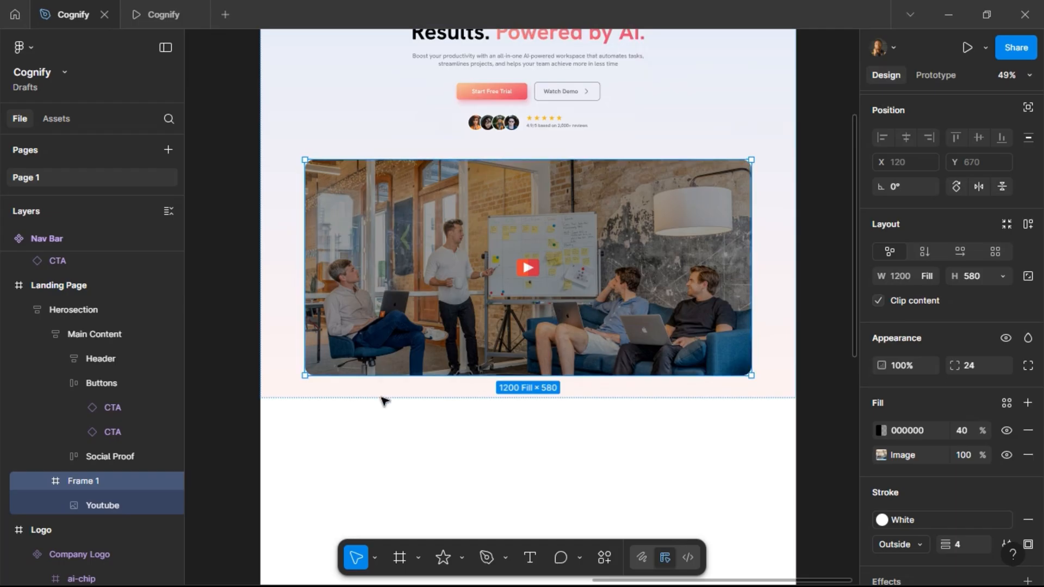
Rename the content frame as Company Intro Video.
left_click(228, 350)
scroll(546, 322, "up", 5)
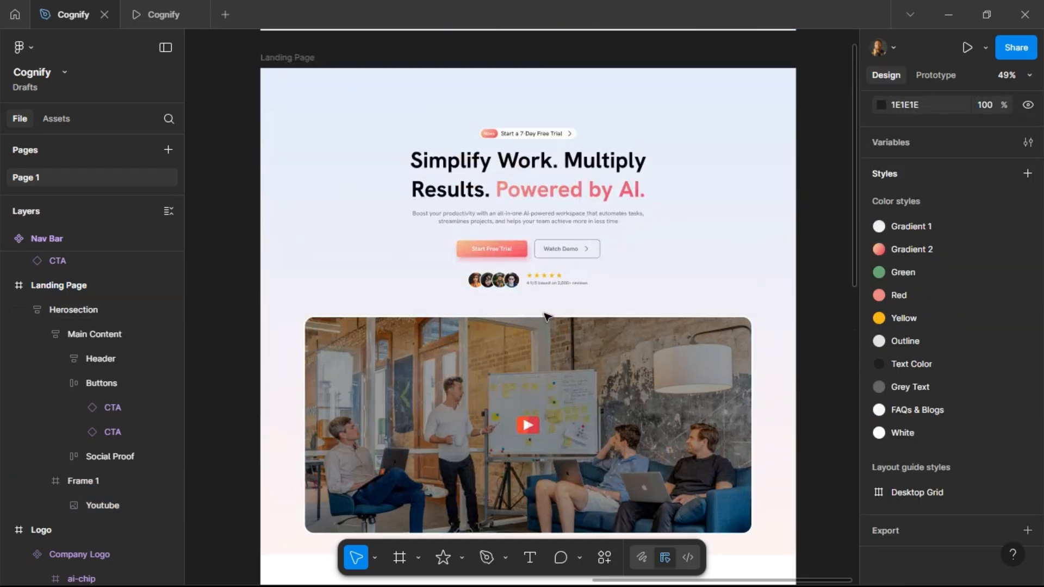
scroll(546, 317, "down", 7)
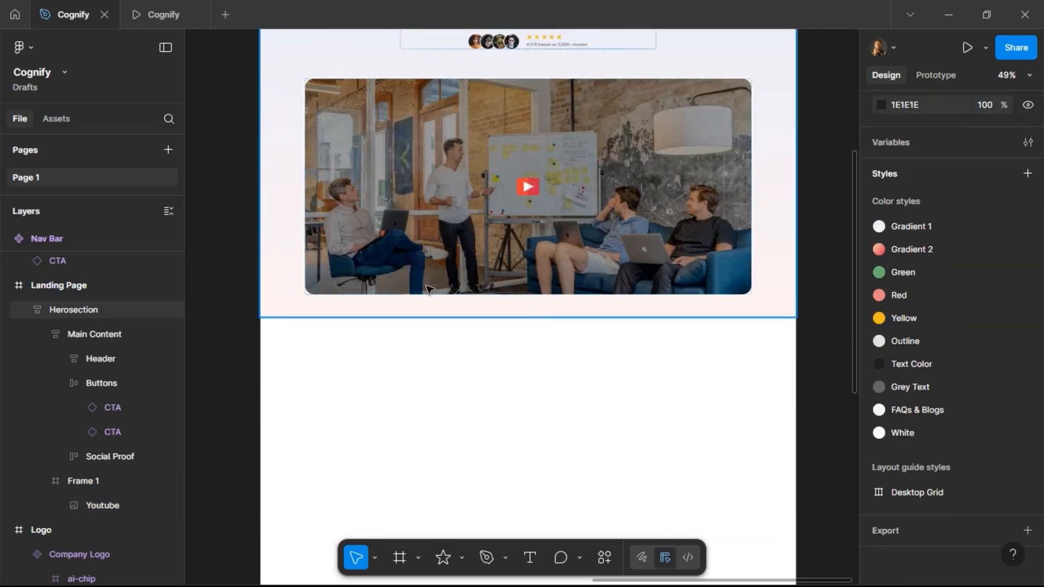
left_click(430, 308)
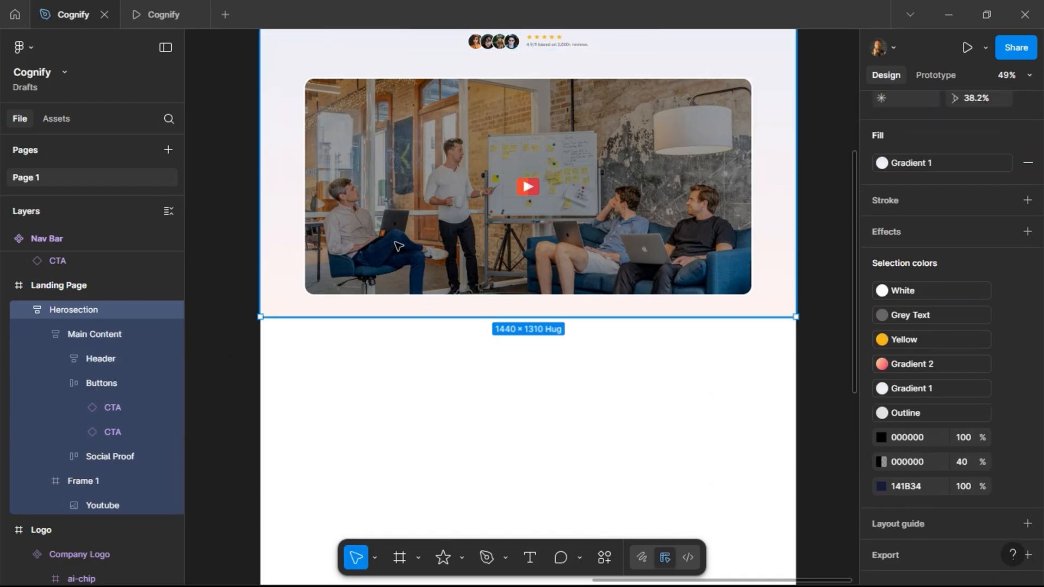
left_click(398, 248)
double_click(80, 480)
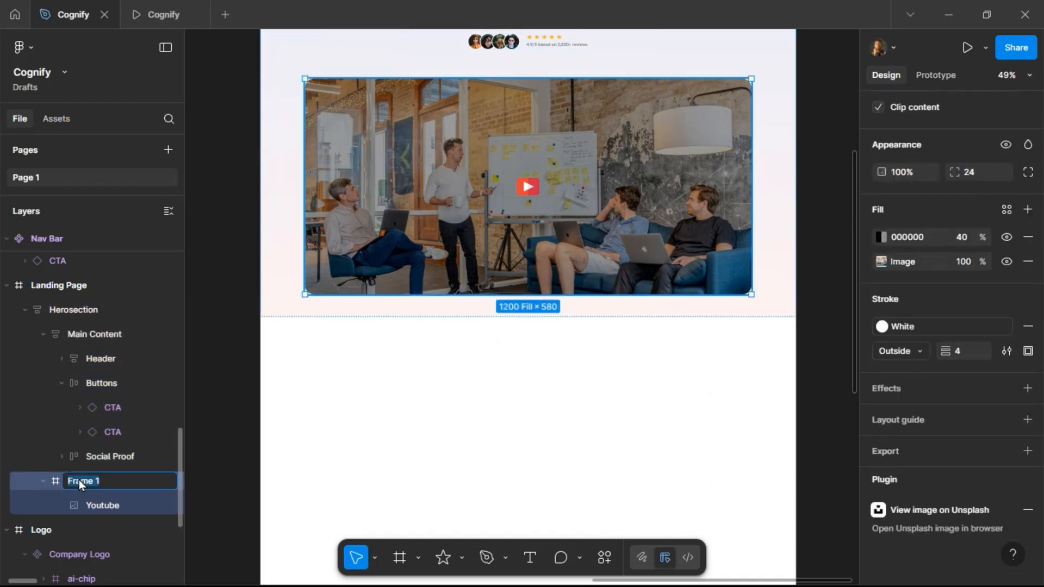
type("Company Intro Video")
key("Return")
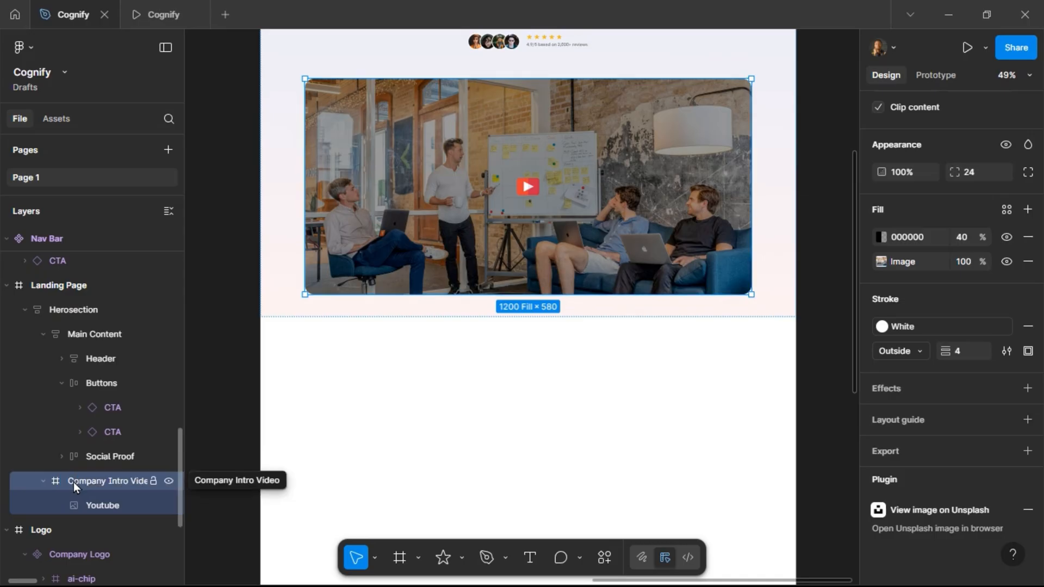
Collapse the Company Intro Video, Main Content, Herosection and Logo layer groups.
left_click(41, 481)
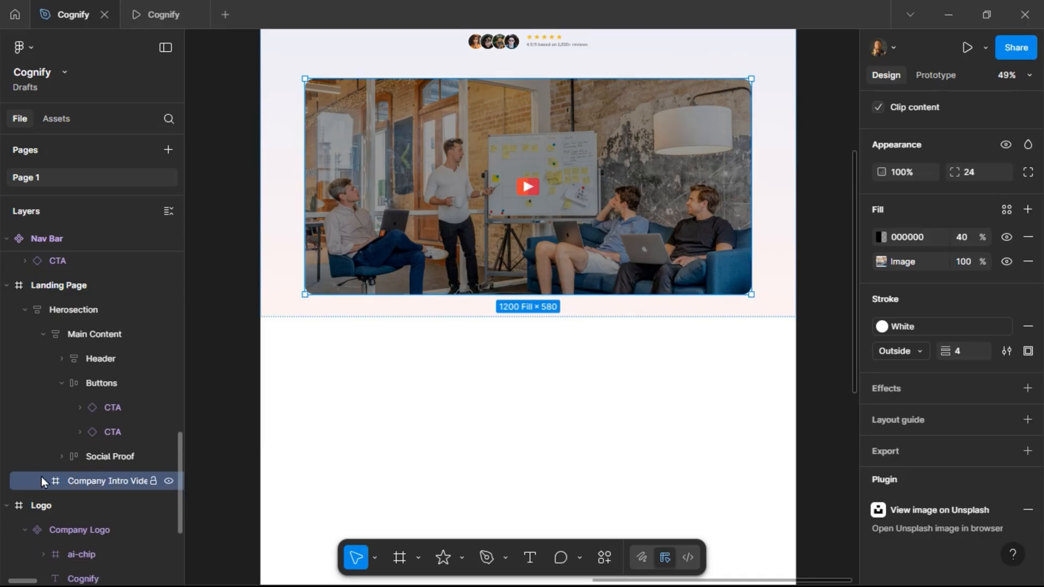
left_click(44, 335)
left_click(21, 308)
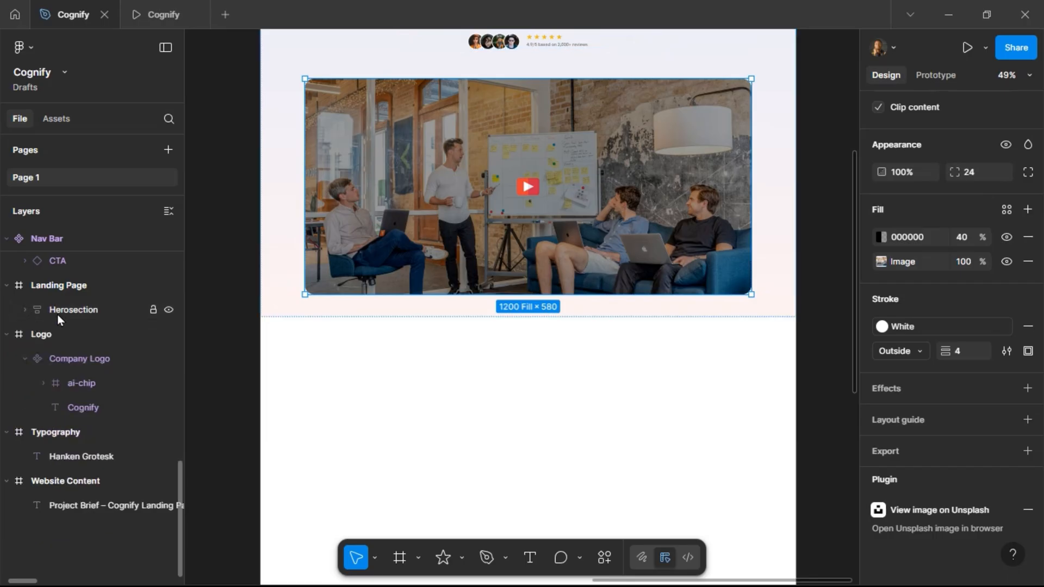
left_click(6, 333)
left_click(513, 292)
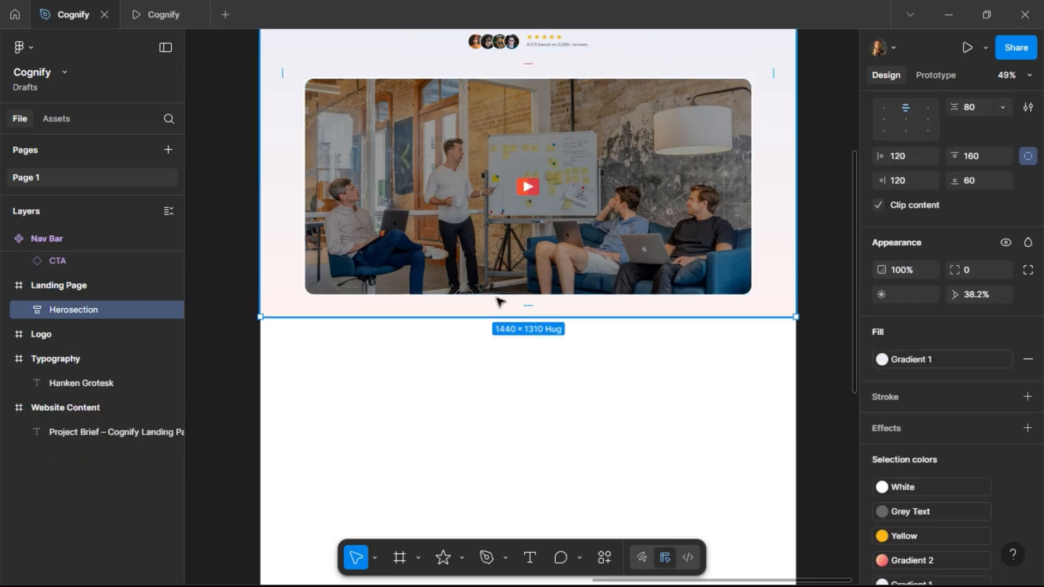
scroll(508, 296, "up", 1)
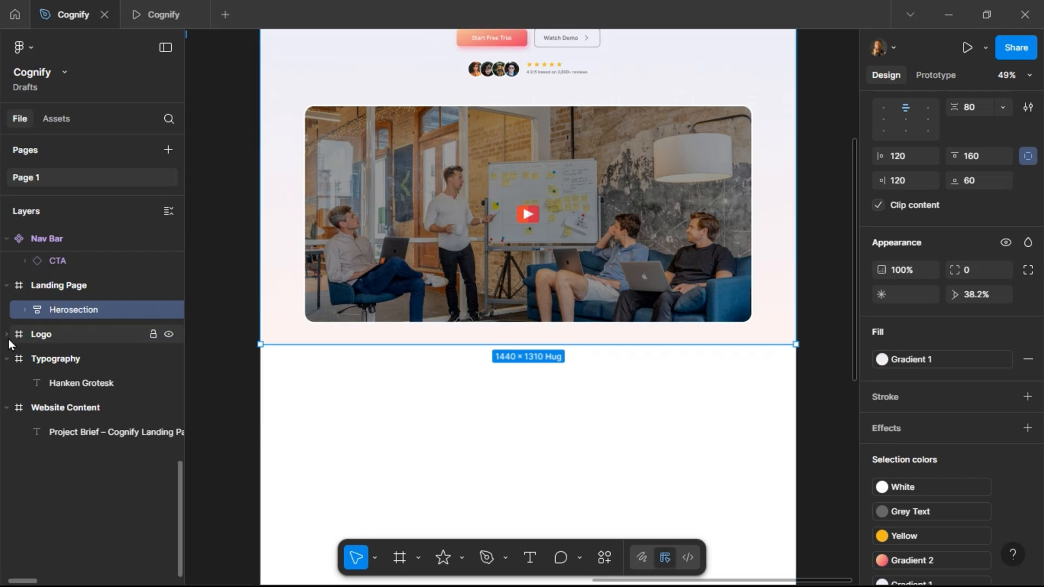
Reorder the top-level frames so Logo, Website Content and Typography sit above Landing Page, and collapse them.
left_click_drag(39, 334, 47, 279)
left_click_drag(45, 359, 54, 303)
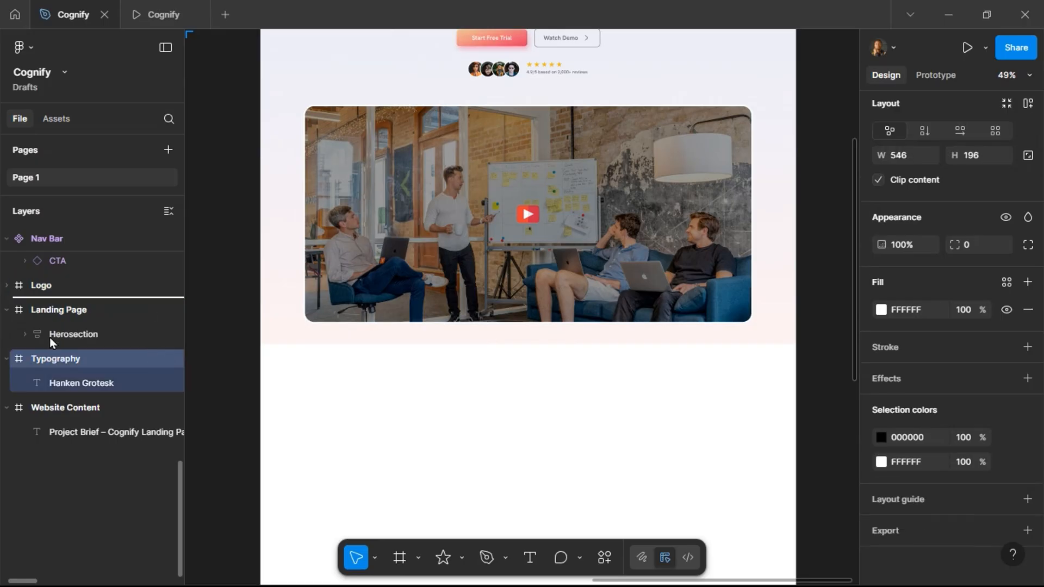
left_click(55, 406)
left_click_drag(59, 407, 67, 302)
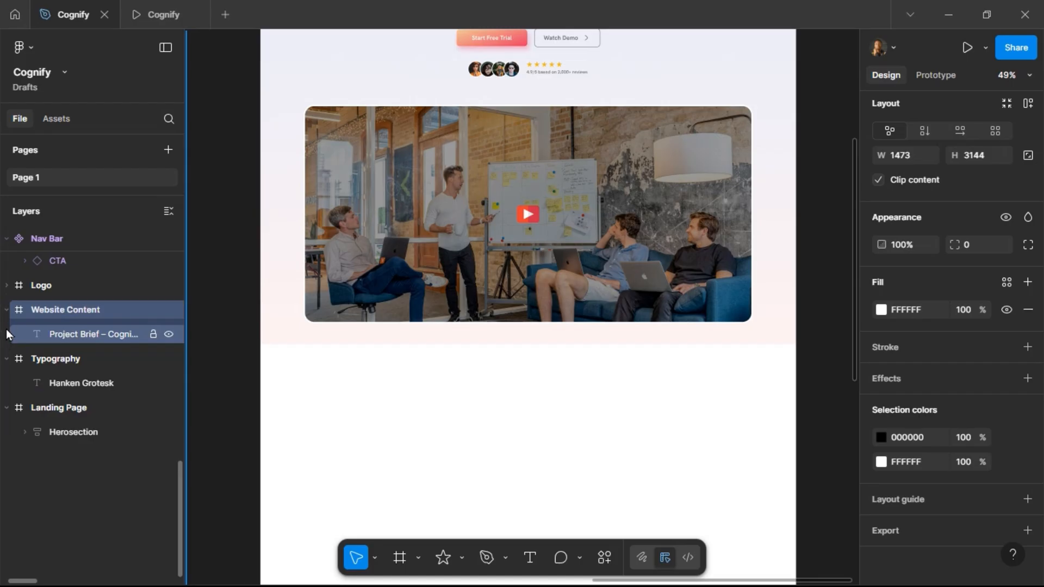
left_click(6, 311)
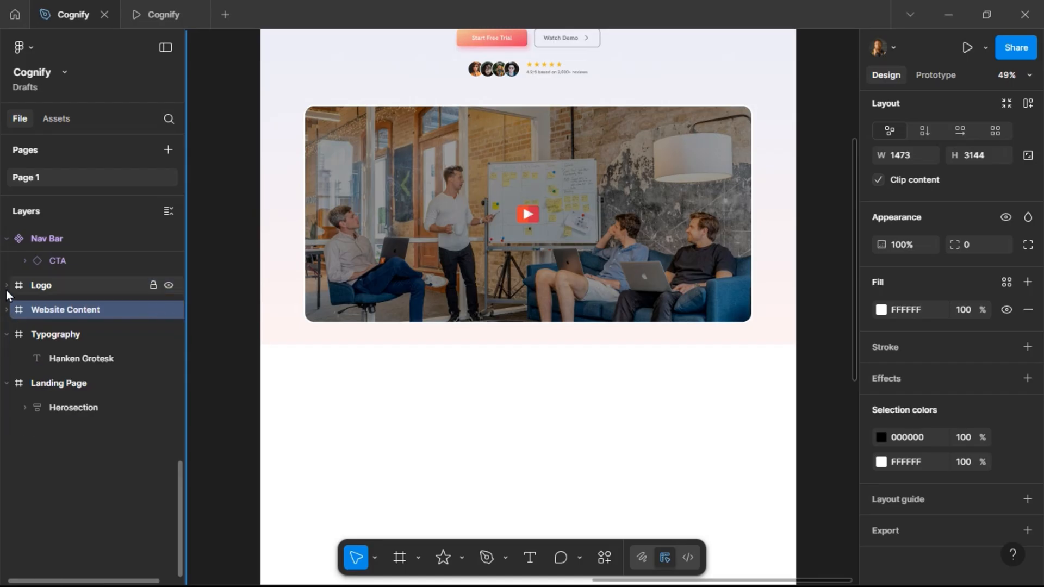
left_click(6, 334)
Draw a new 1440 × 312 frame inside Landing Page directly below the Herosection.
left_click(59, 359)
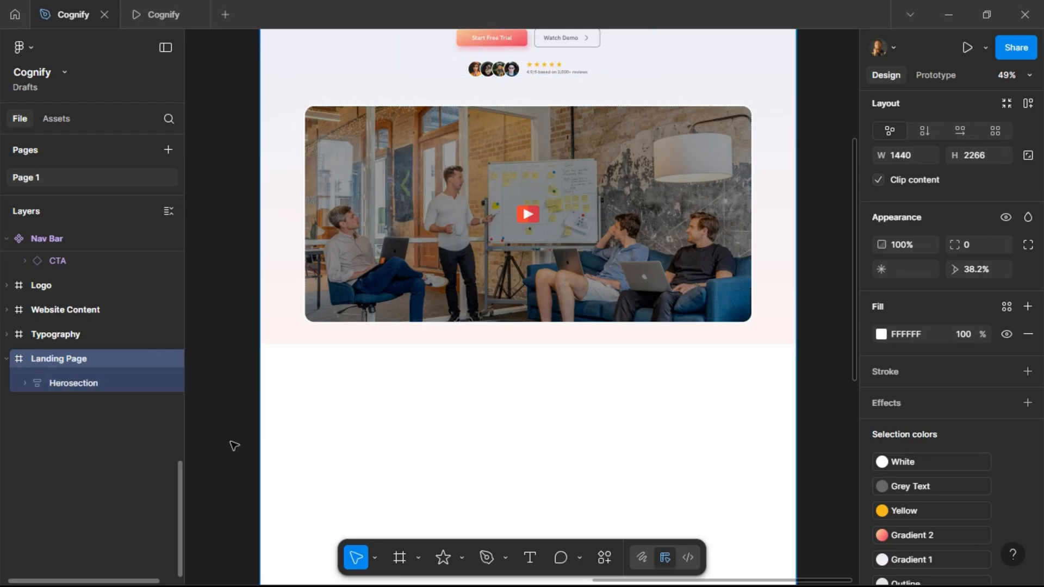
scroll(335, 374, "down", 4)
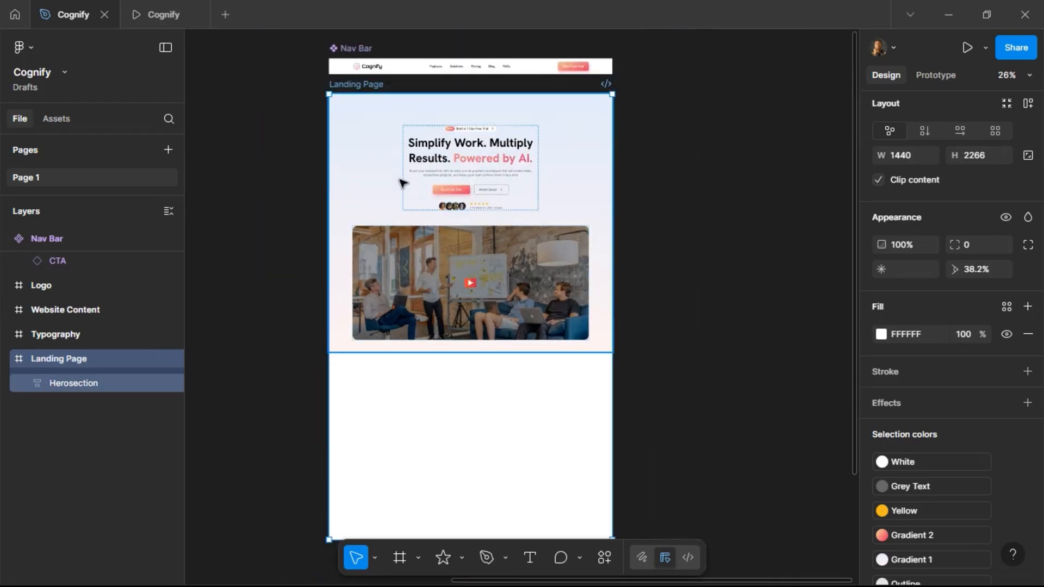
scroll(395, 391, "up", 3)
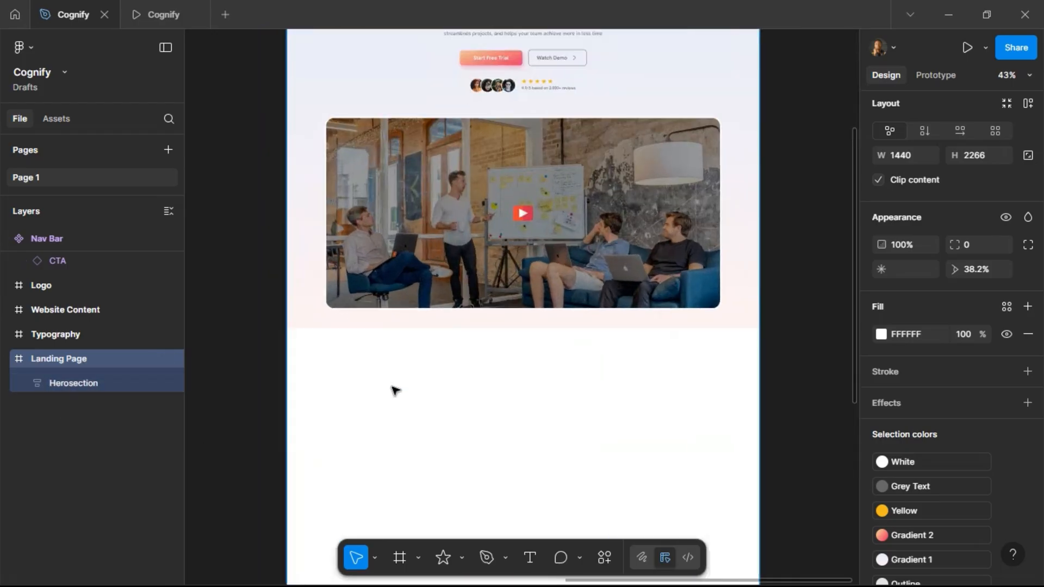
left_click(400, 557)
left_click_drag(293, 344, 759, 446)
left_click_drag(293, 388, 286, 389)
key("alt")
key("Down")
key("shift+Up")
key("shift+Up")
key("shift+Up")
key("shift+Up")
key("alt")
left_click_drag(666, 326, 662, 325)
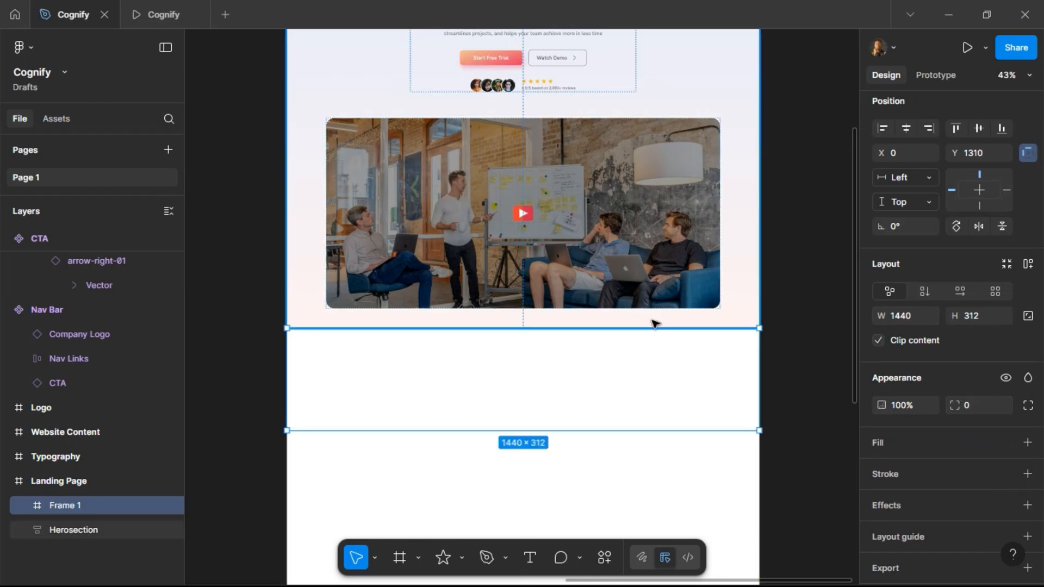
scroll(644, 327, "down", 3)
scroll(661, 337, "up", 2)
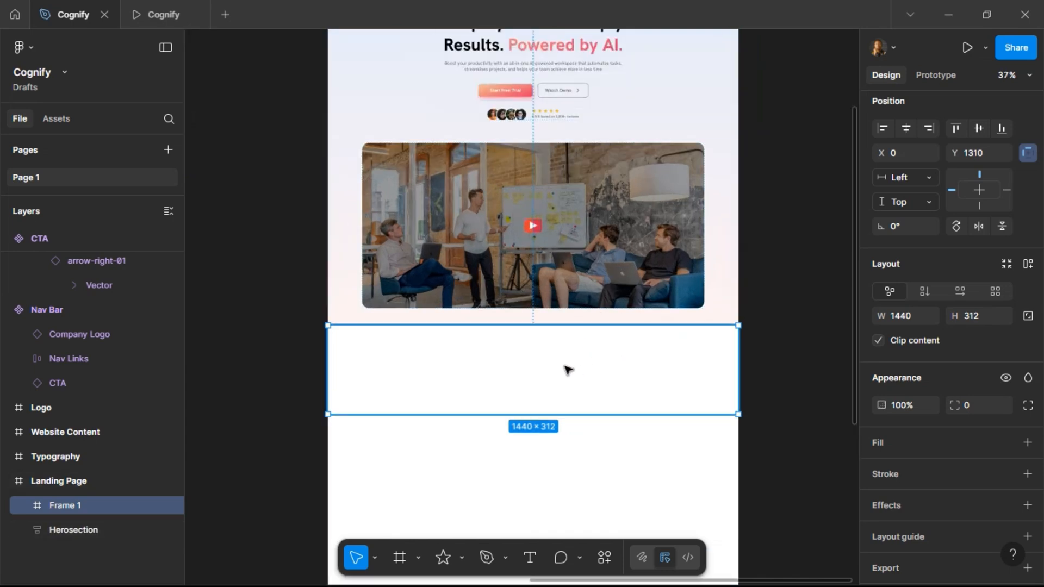
Fill the new frame with solid color FEF2F2.
left_click(1007, 443)
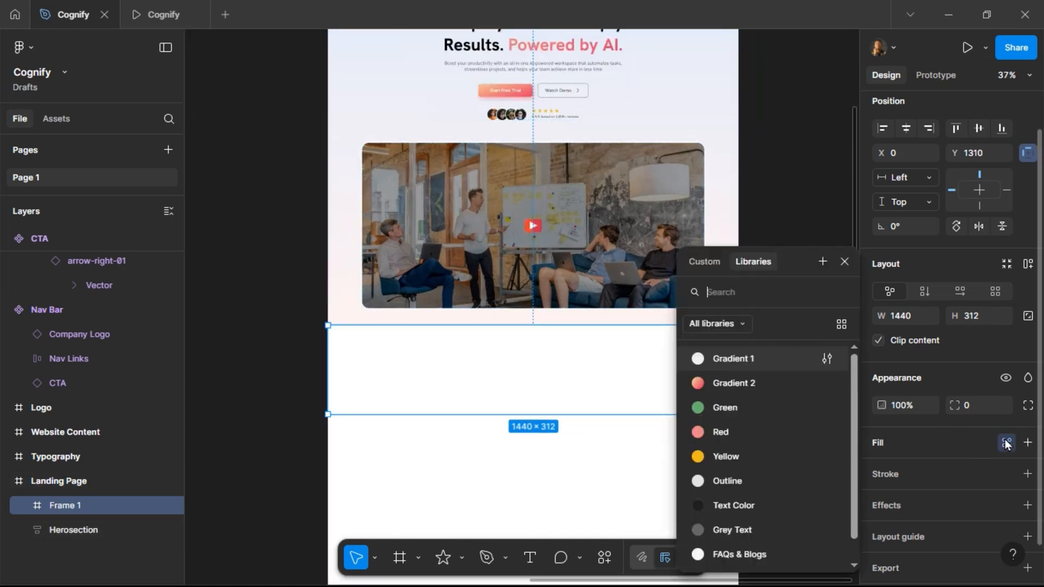
left_click(953, 441)
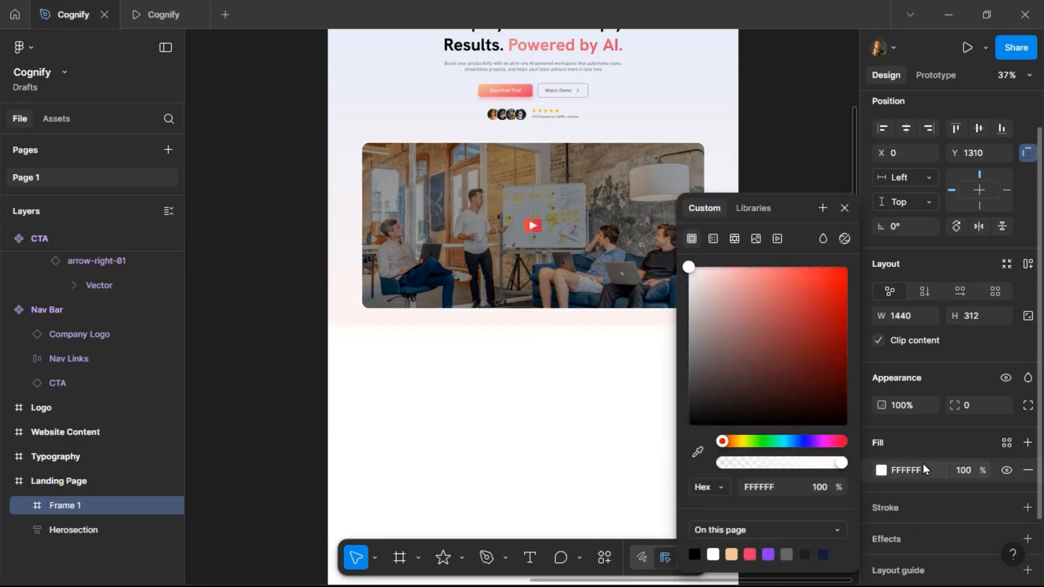
left_click(925, 471)
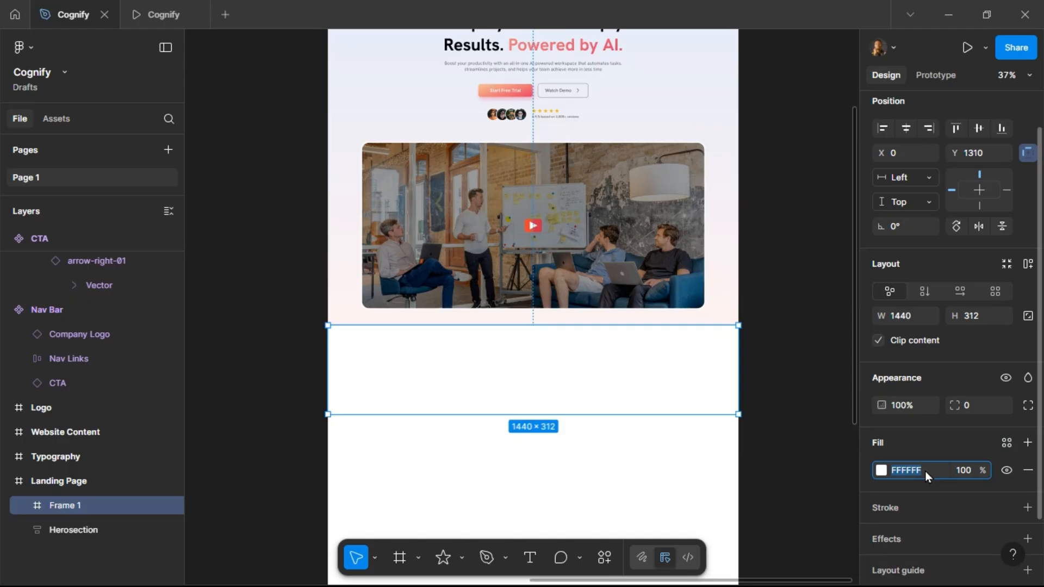
type("FEF2F2")
key("Return")
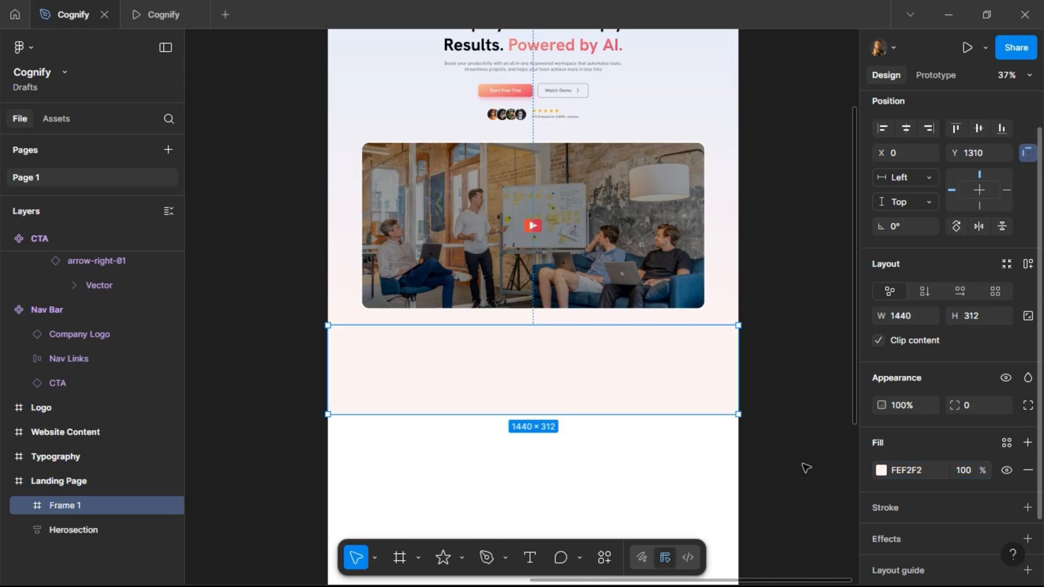
Add auto layout to the Landing Page frame.
left_click(790, 322)
scroll(427, 289, "up", 4)
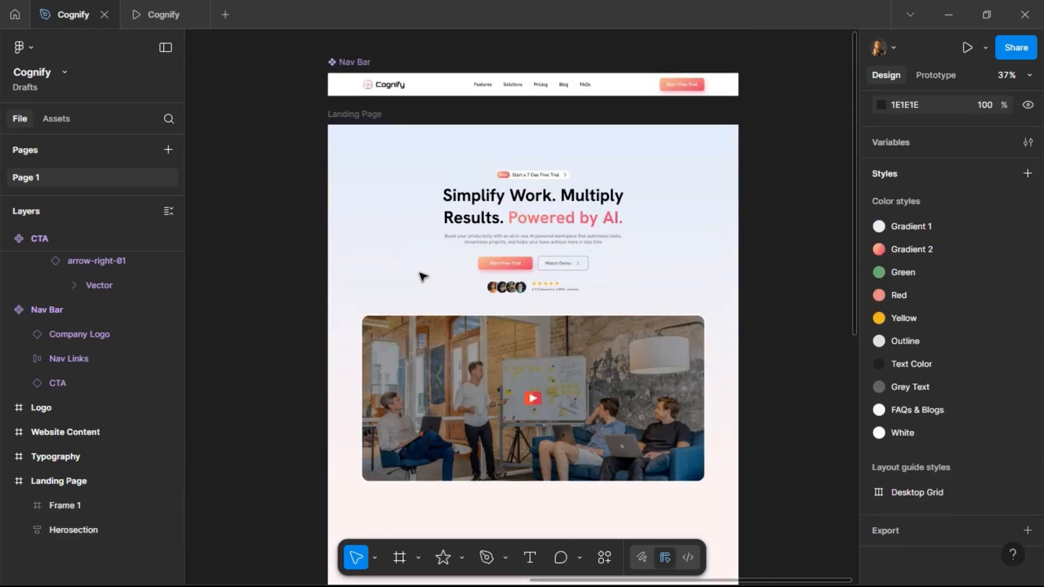
left_click(359, 113)
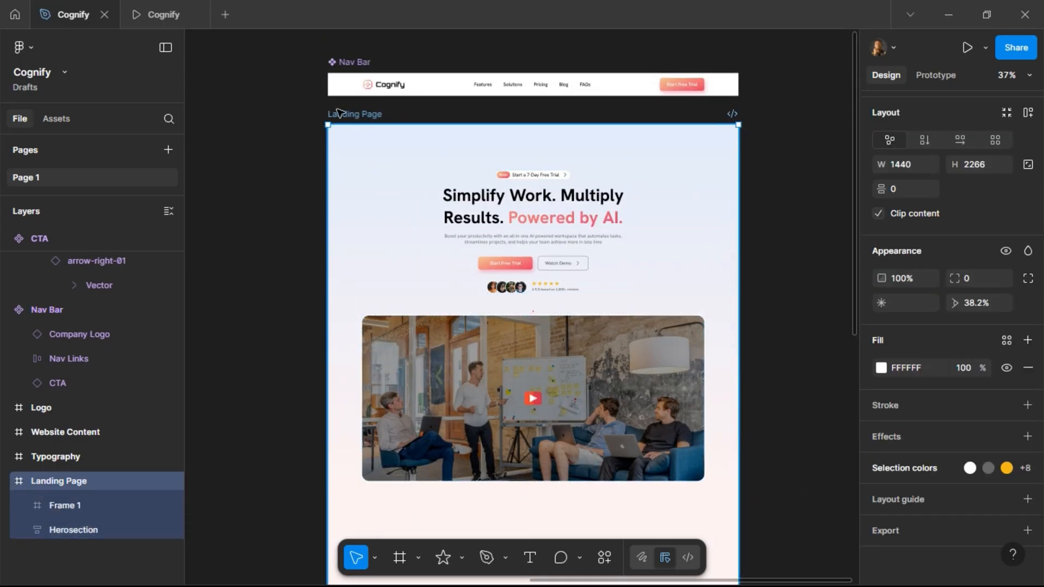
scroll(1011, 269, "up", 3)
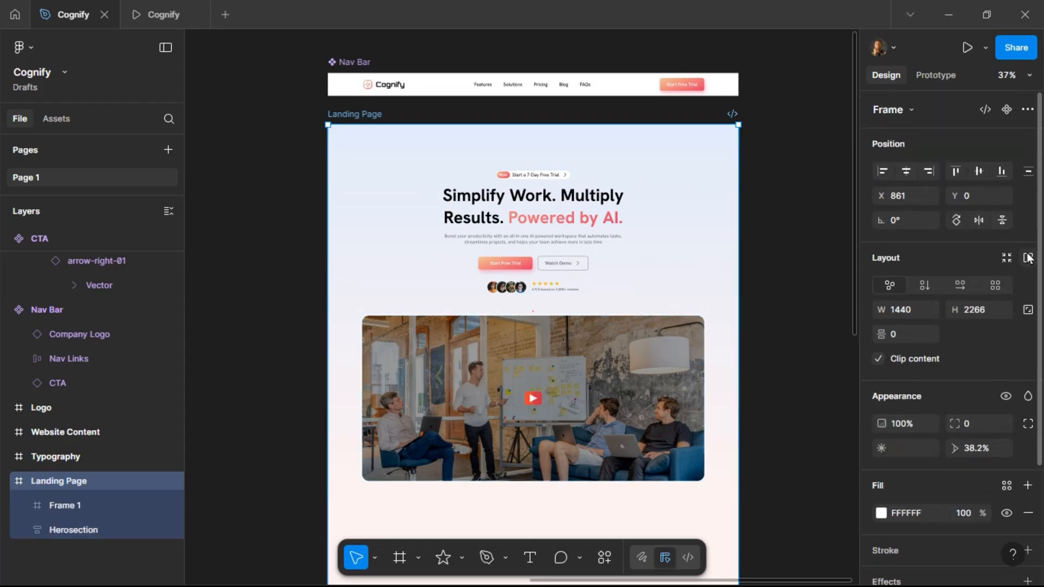
left_click(1028, 259)
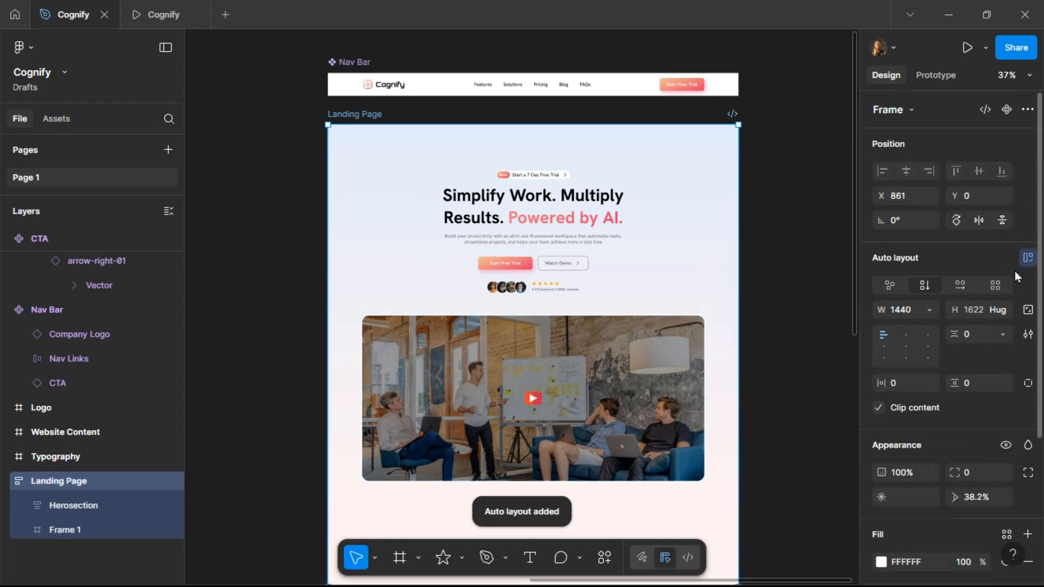
Rename the new frame below the Herosection to Logos.
double_click(67, 530)
type("lo")
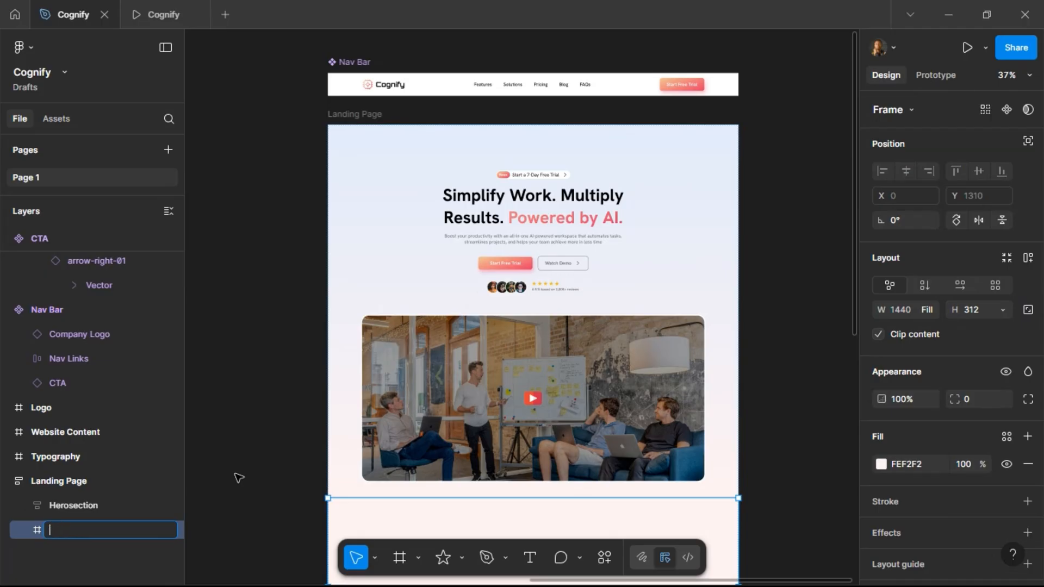
key("Return")
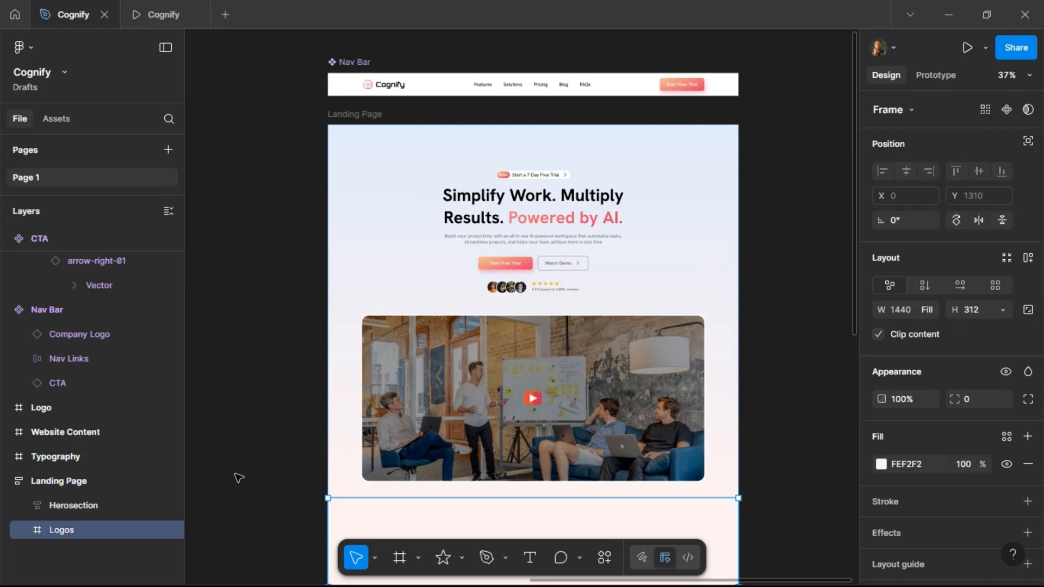
Select and copy the line 'Used by over 2,500+ Companies to accelerate their workflows' from the Website Content brief.
scroll(239, 478, "down", 5)
scroll(380, 381, "up", 2)
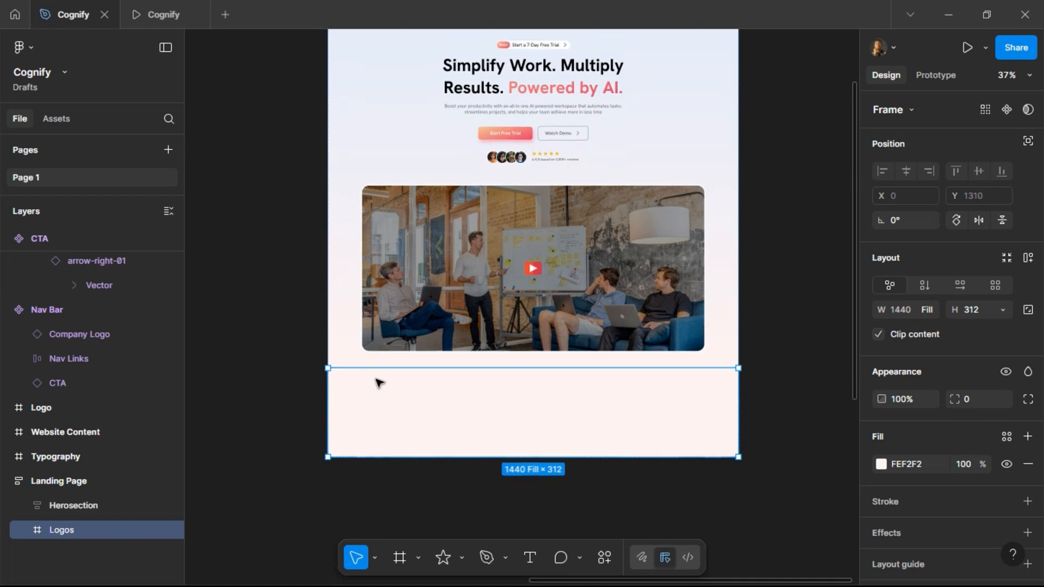
scroll(350, 224, "up", 4)
left_click(350, 263)
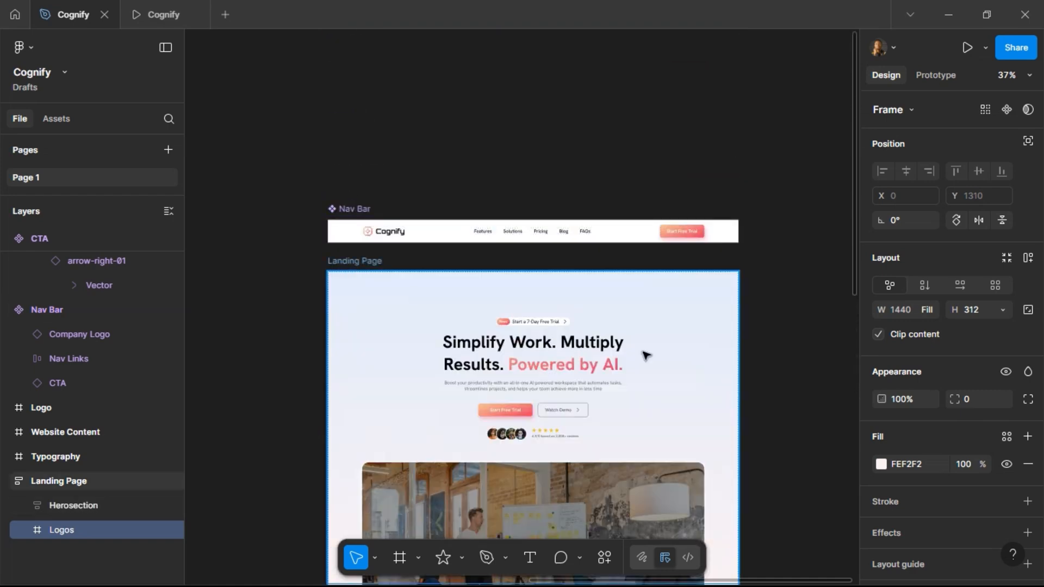
scroll(788, 222, "down", 4)
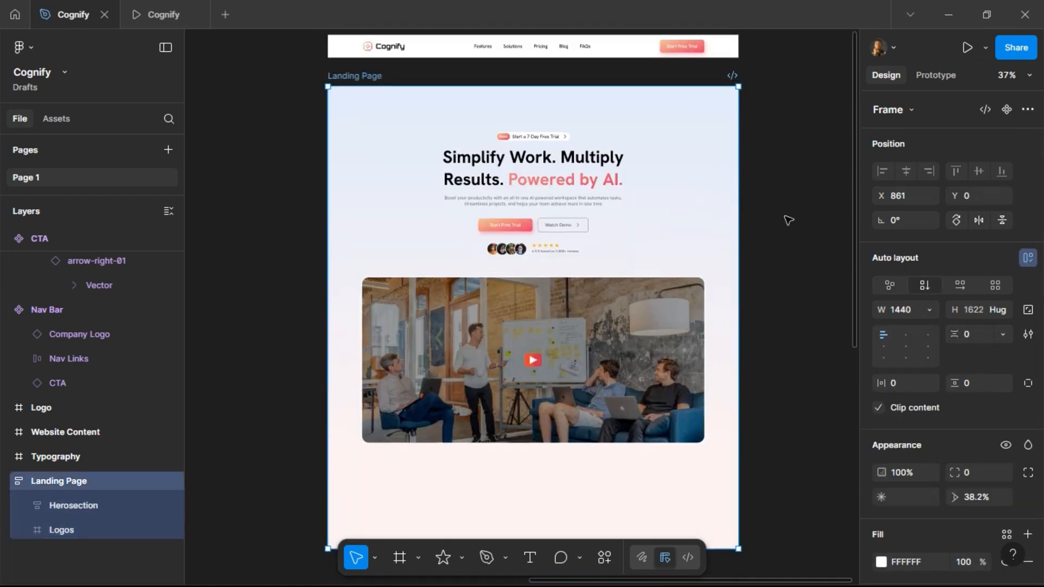
scroll(778, 254, "down", 1)
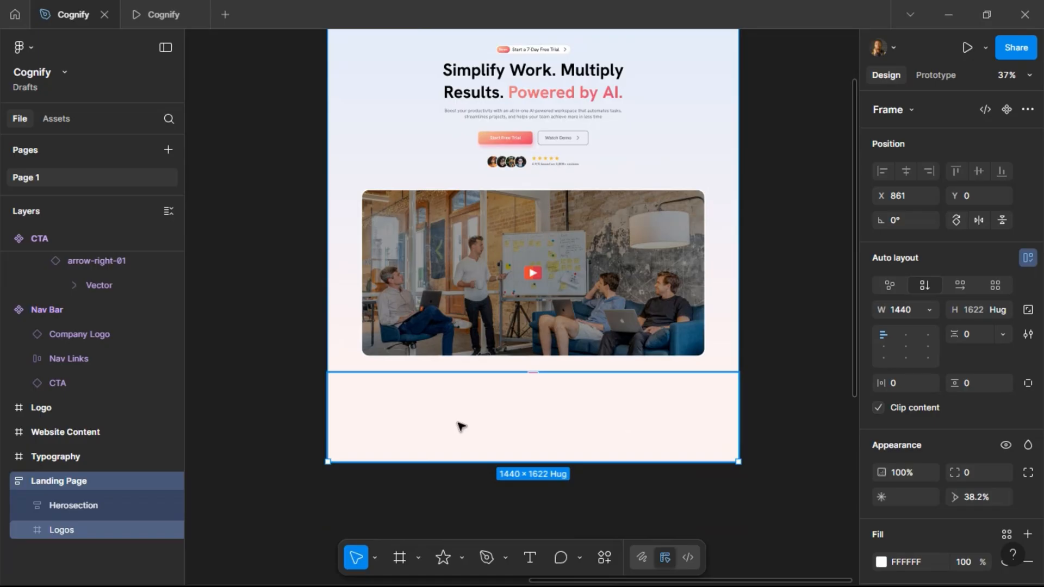
scroll(325, 298, "left", 10)
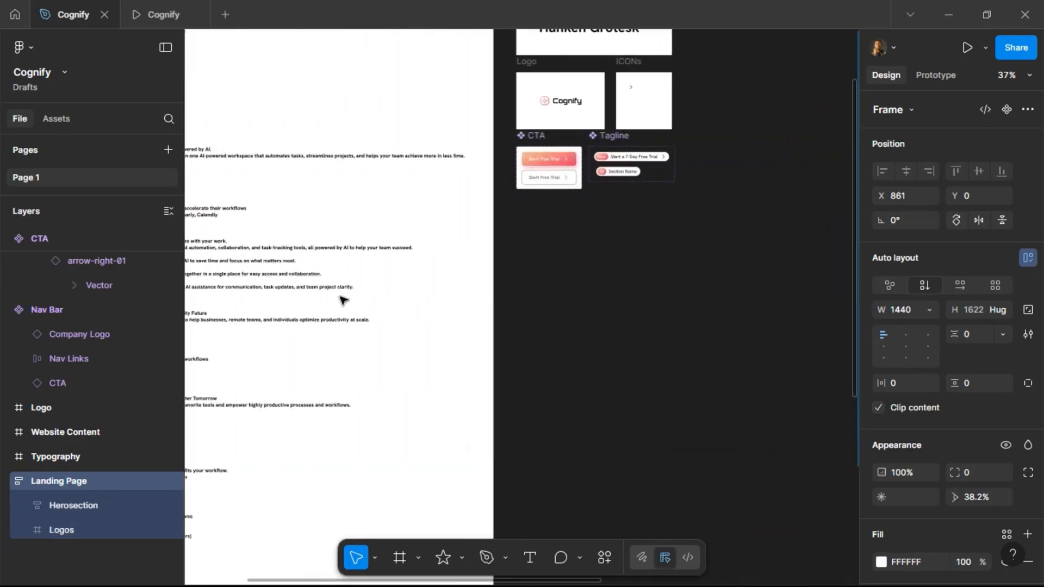
scroll(329, 218, "up", 5)
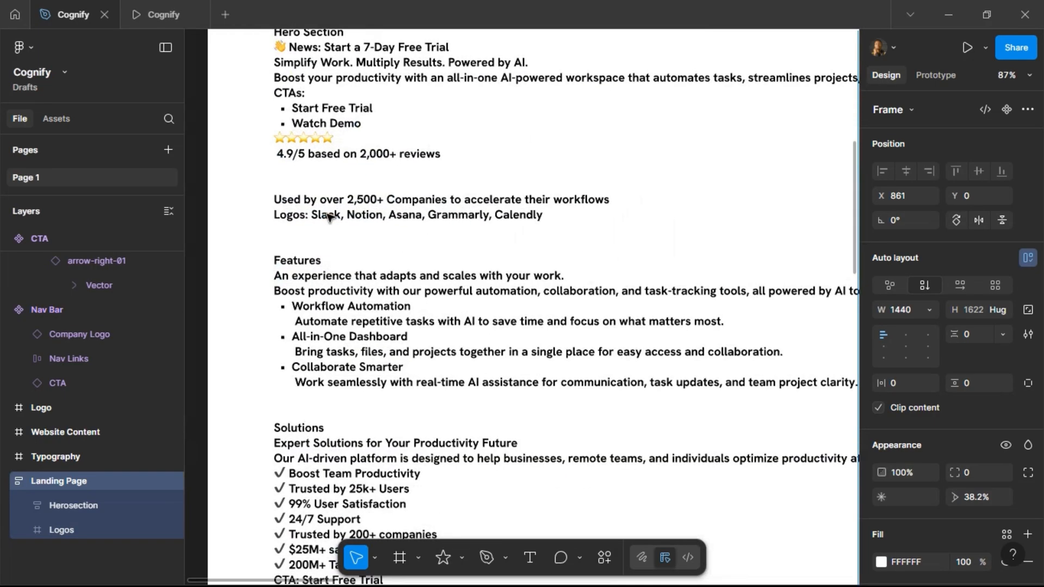
double_click(284, 201)
left_click(275, 199)
left_click_drag(275, 199, 611, 205)
key("ctrl+c")
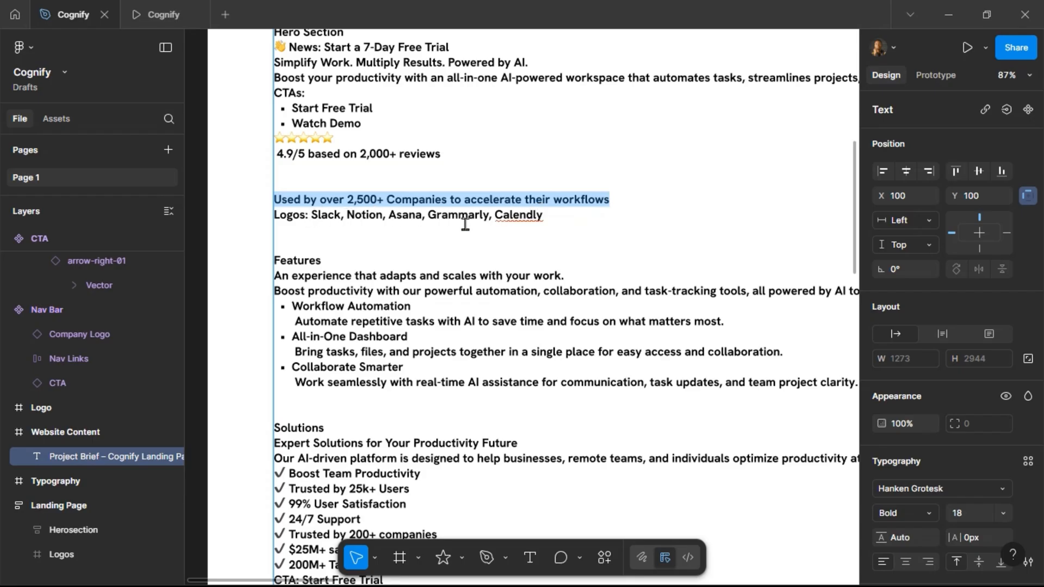
Paste the copied line as a new text layer inside the Logos frame.
scroll(251, 272, "down", 10)
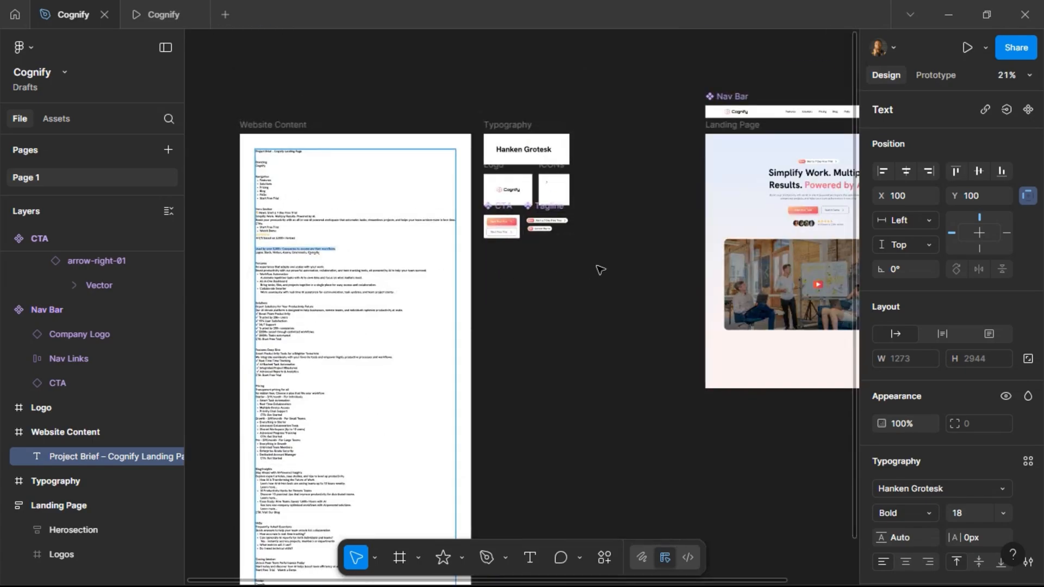
scroll(600, 270, "right", 5)
scroll(497, 354, "up", 3)
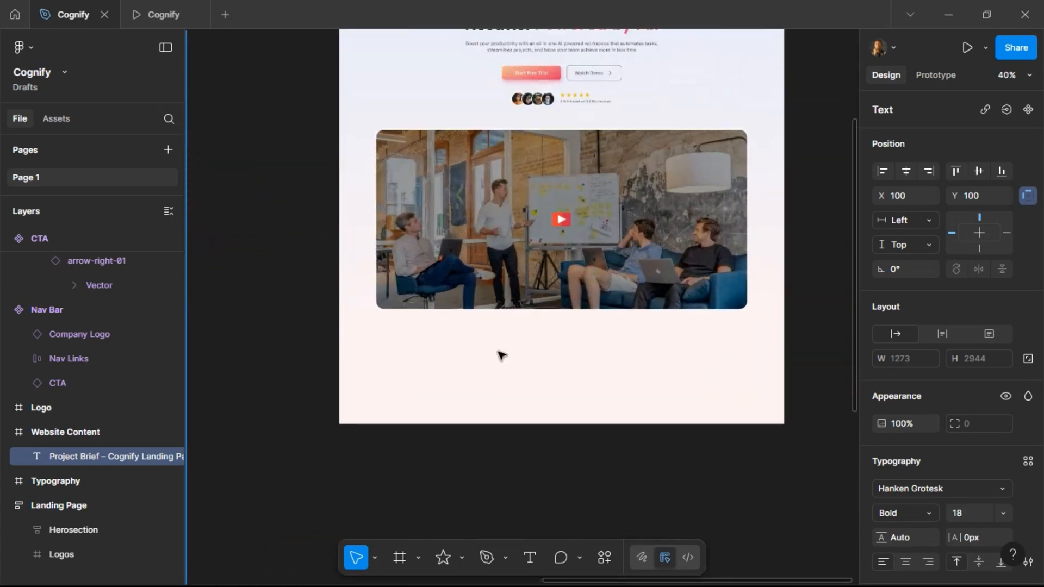
scroll(620, 344, "right", 2)
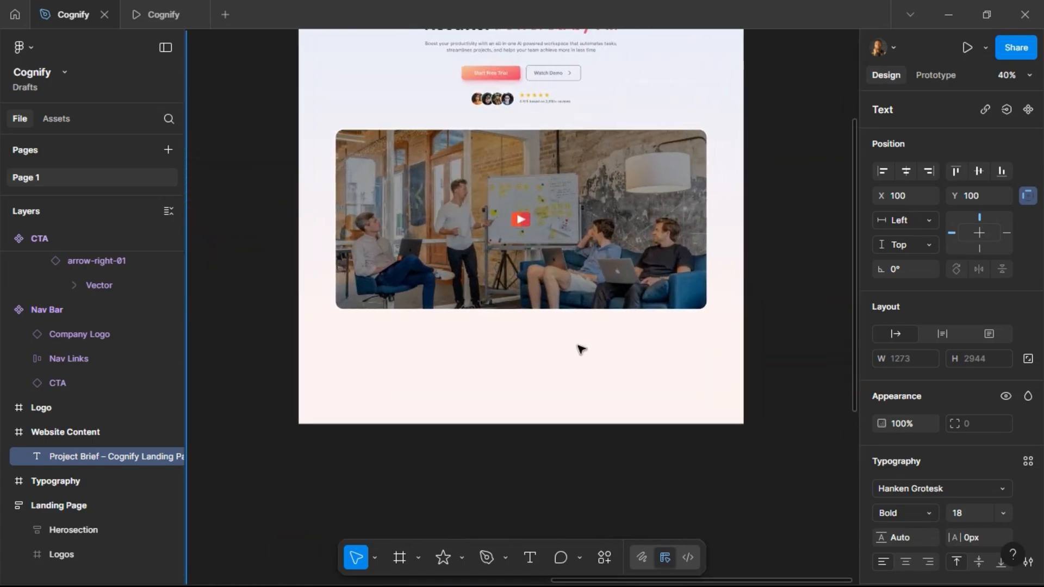
scroll(578, 354, "up", 2)
scroll(596, 381, "down", 1)
left_click(530, 557)
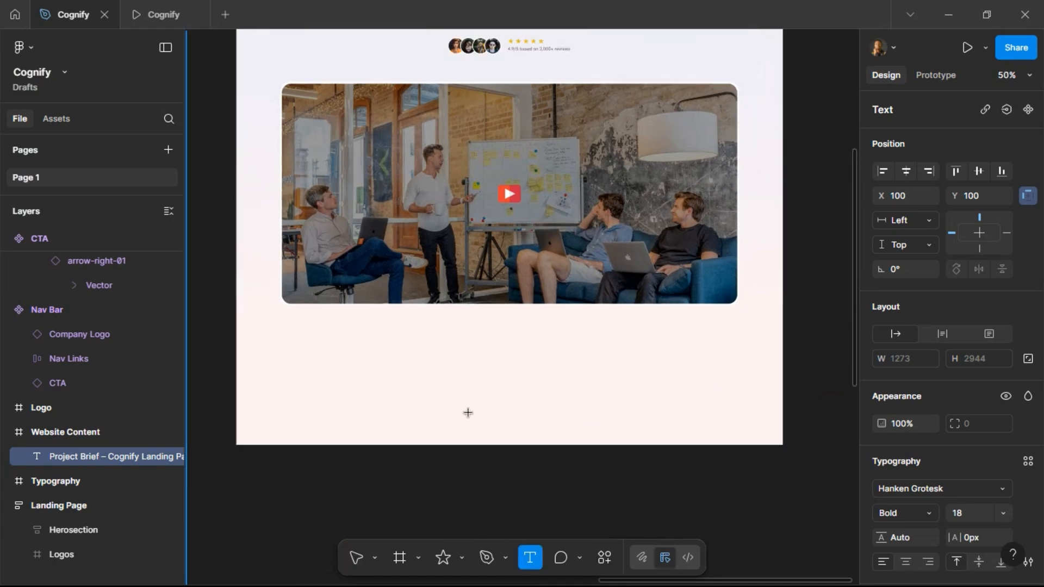
left_click(453, 357)
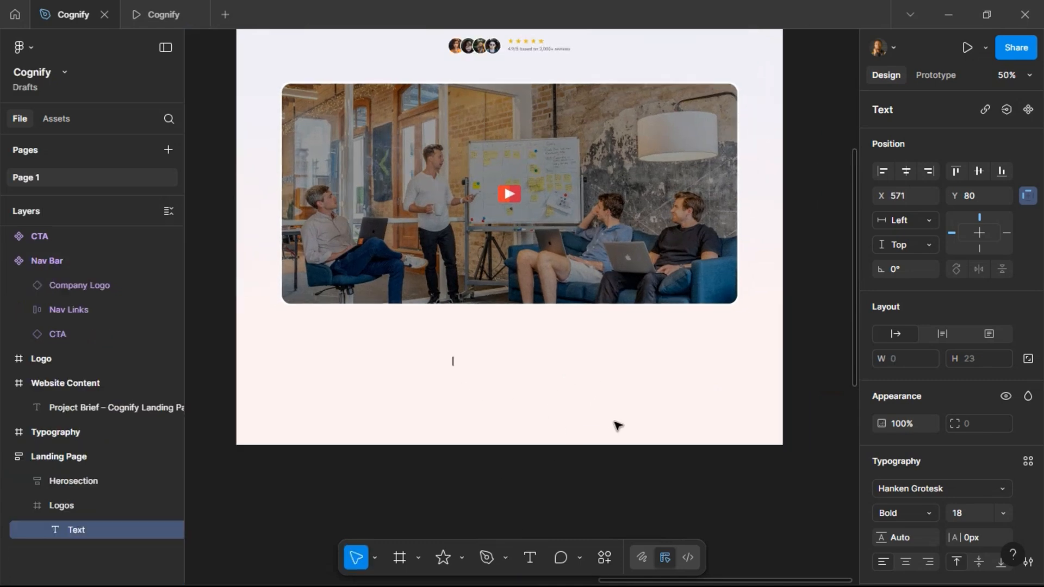
key("ctrl+v")
key("Escape")
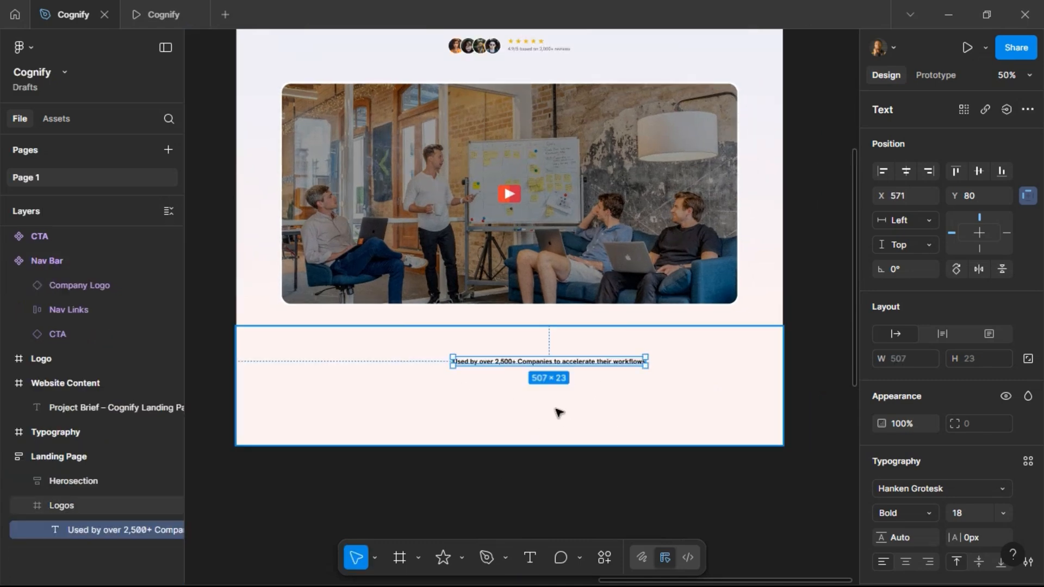
Set the text to SemiBold, size 16, and apply the Grey Text color style.
left_click(926, 514)
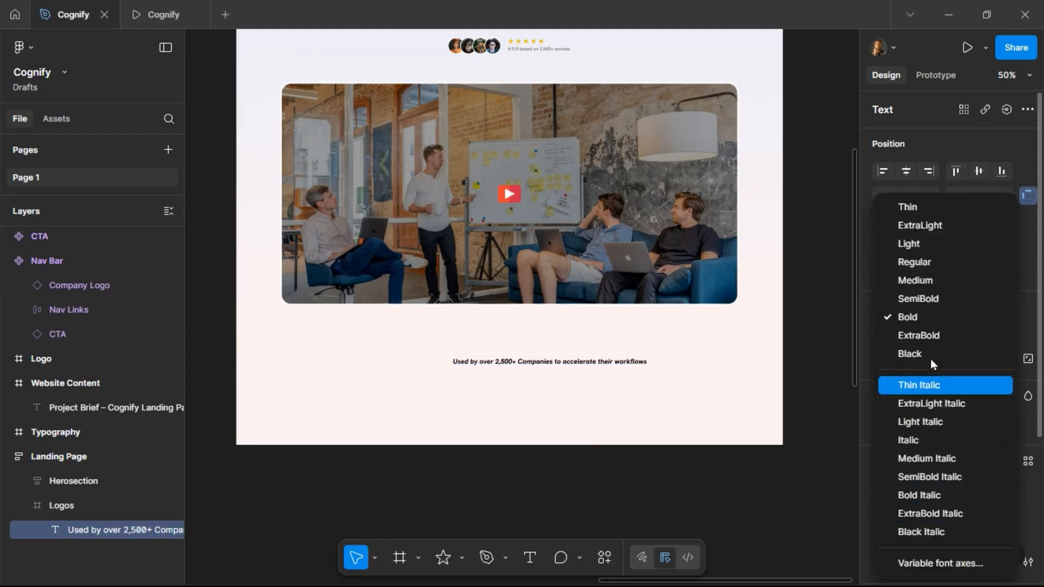
left_click(930, 298)
left_click(981, 517)
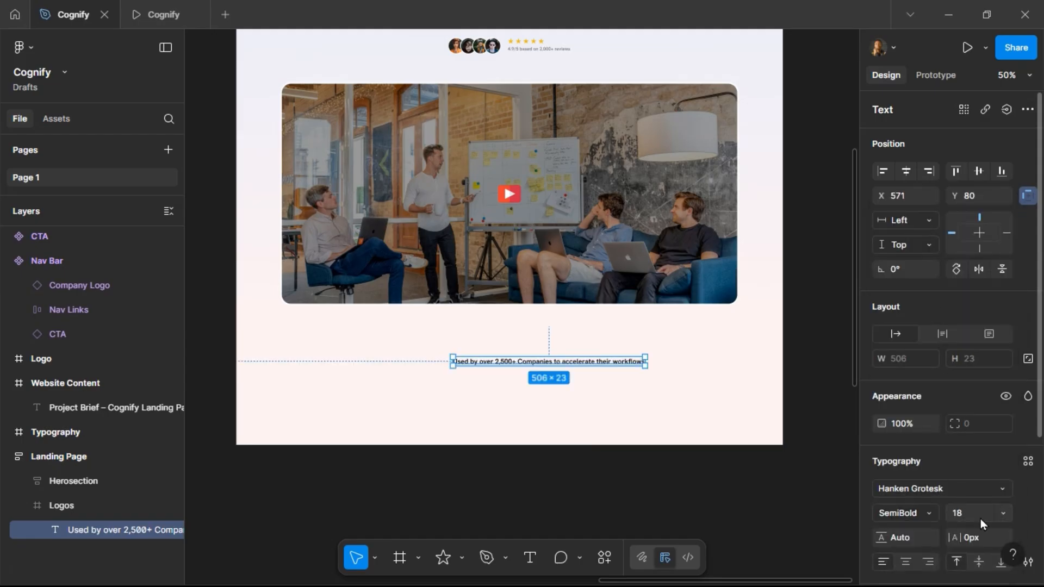
type("16")
key("Return")
scroll(976, 514, "down", 1)
scroll(973, 514, "down", 5)
left_click(1009, 448)
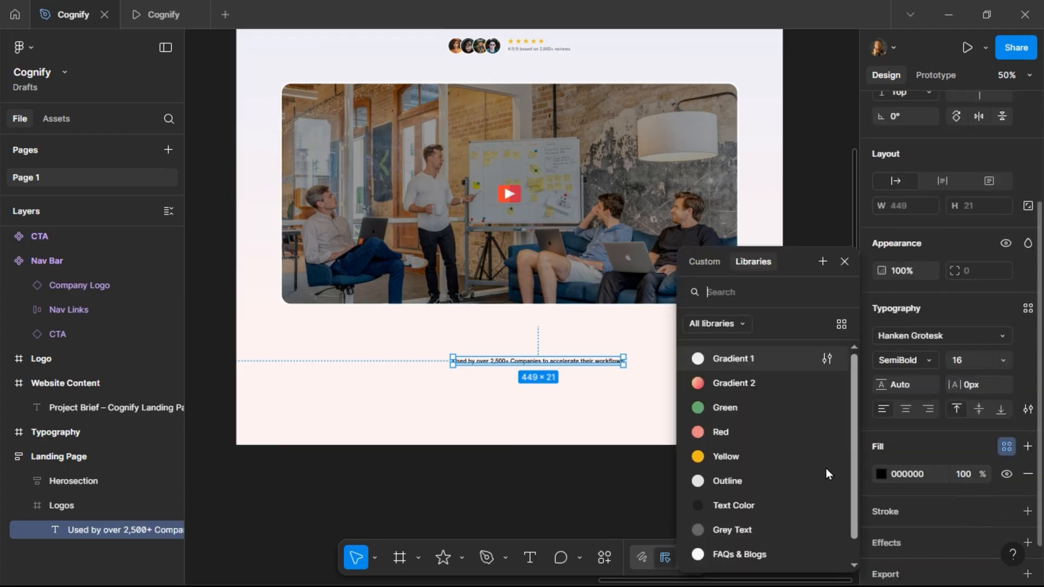
left_click(764, 533)
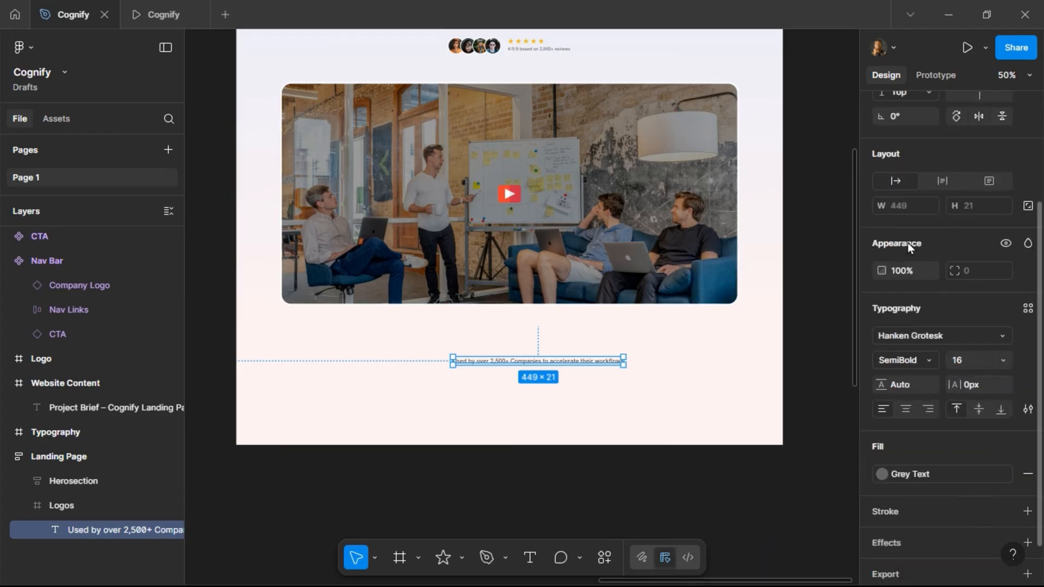
Center the text horizontally in the Logos frame and nudge it up to Y 50.
scroll(912, 223, "up", 3)
left_click(906, 172)
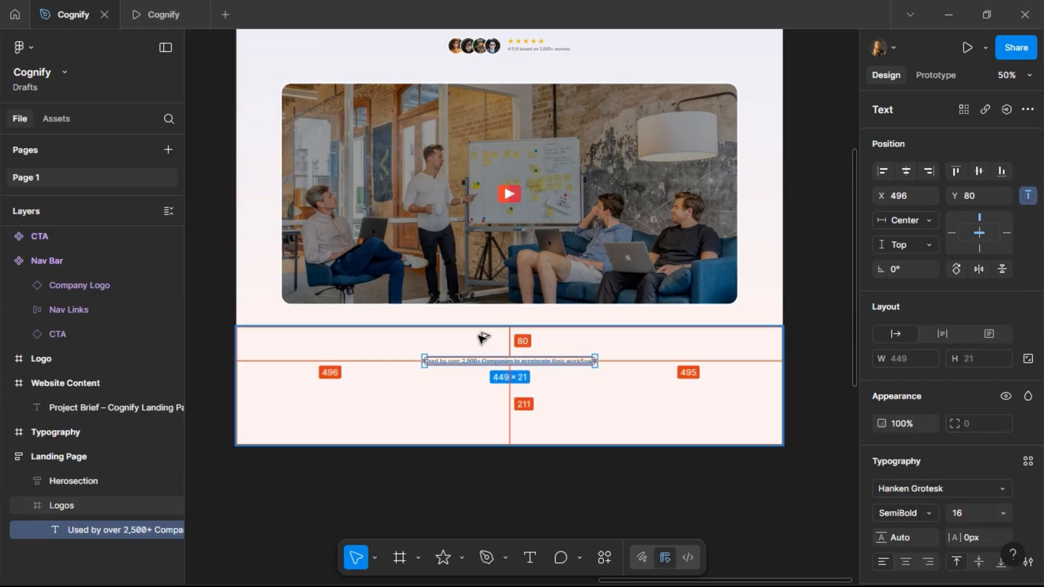
key("shift+Up")
key("shift+Up")
key("shift+Up")
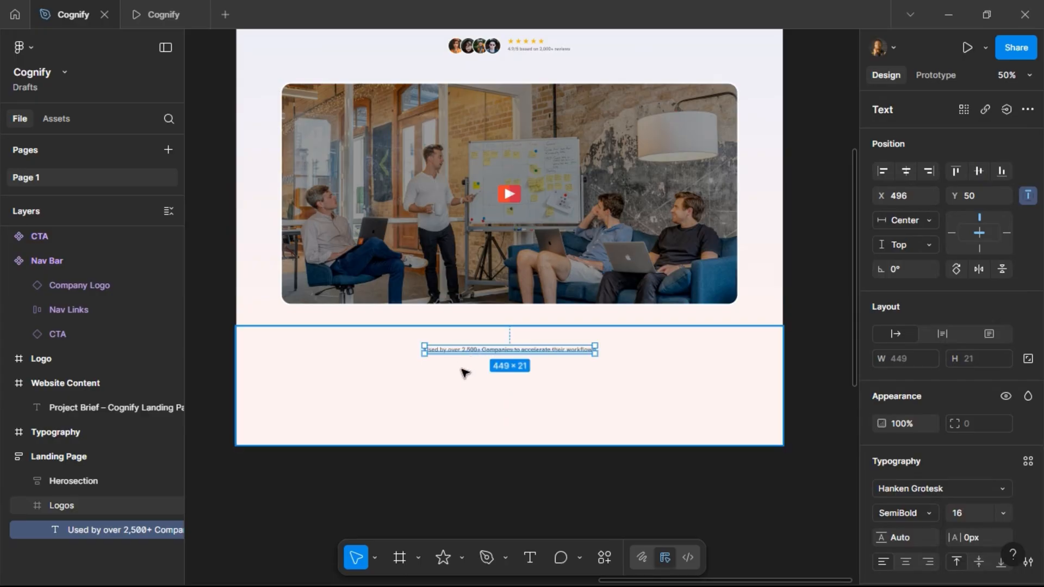
Examine the spacing between the company intro video and the logos text.
scroll(464, 373, "up", 5)
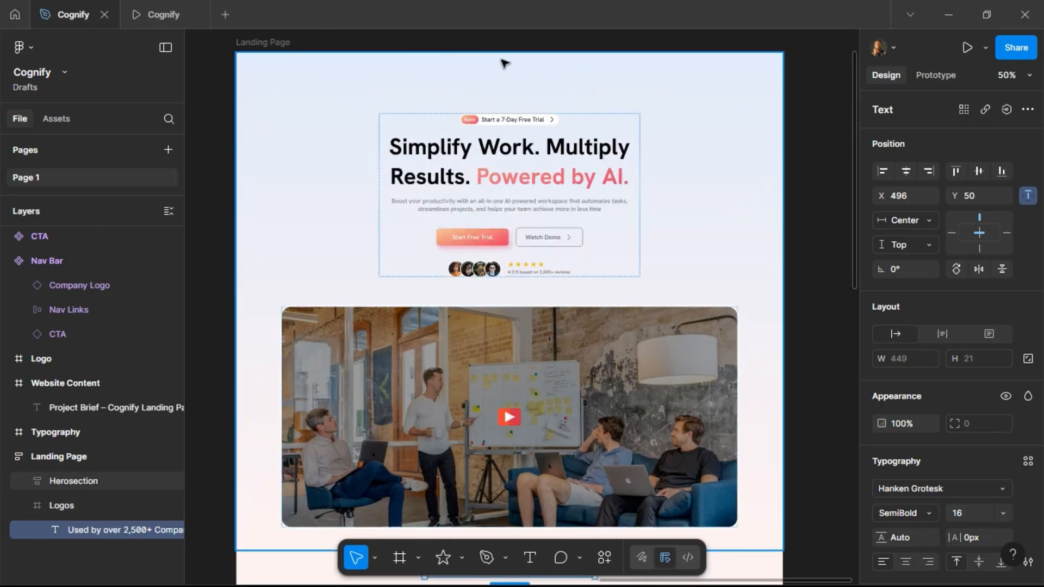
scroll(476, 167, "down", 5)
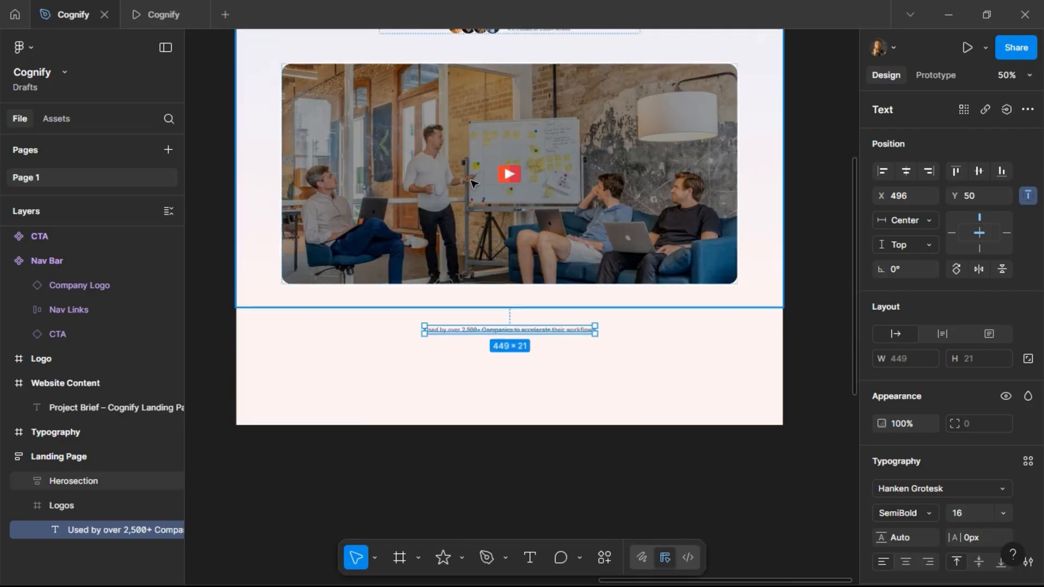
left_click(415, 289)
left_click(383, 284)
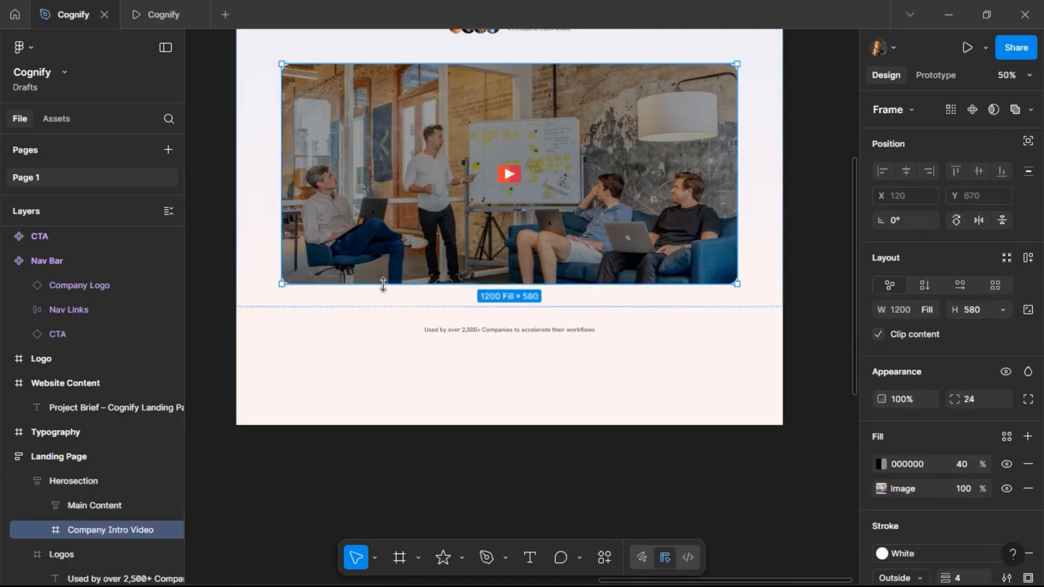
key("alt")
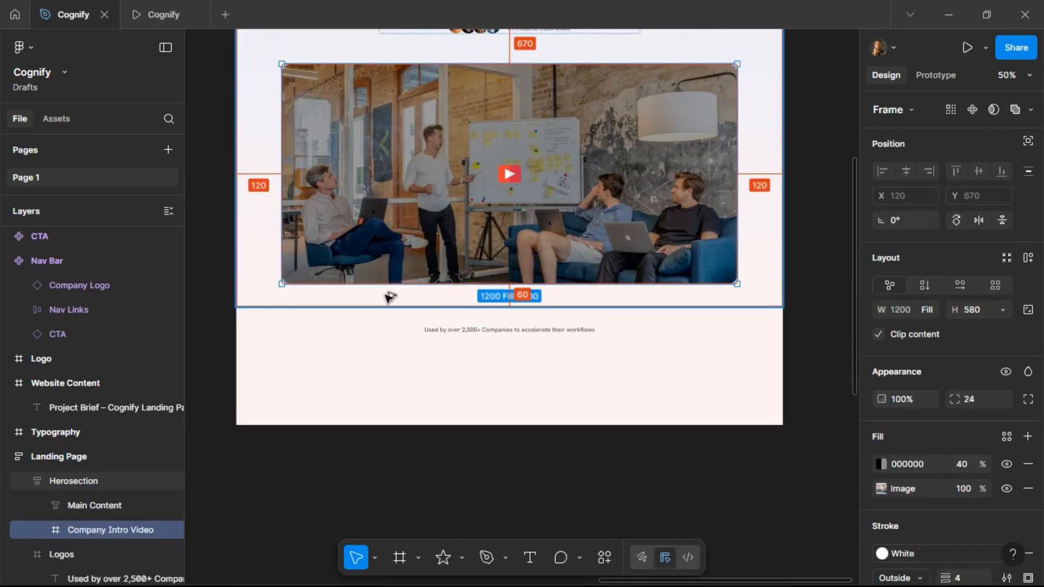
left_click(474, 331)
left_click(474, 330)
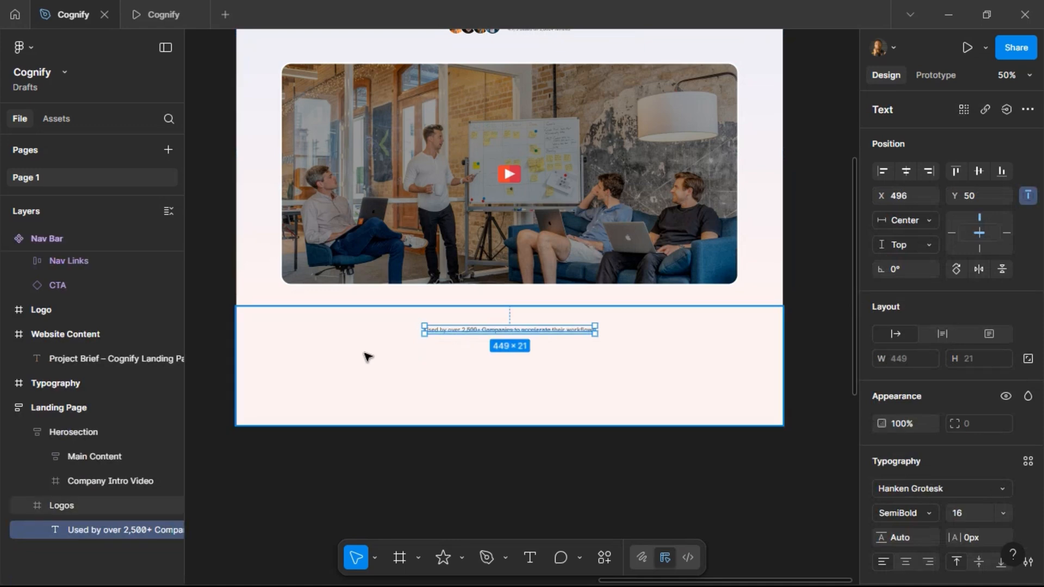
Add auto layout to the Logos frame with 60 vertical padding and 120 horizontal padding.
left_click(287, 332)
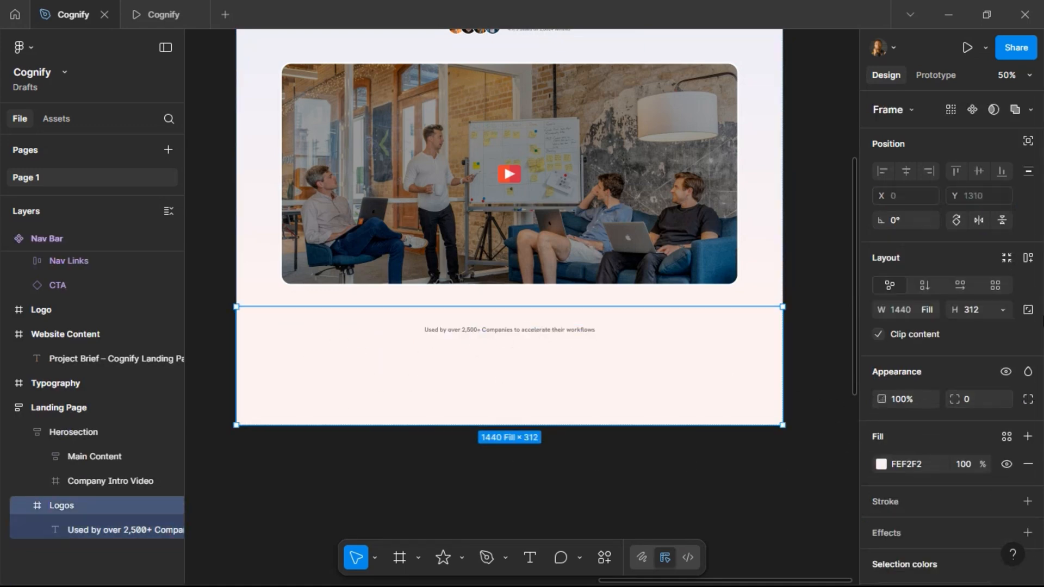
left_click(1028, 258)
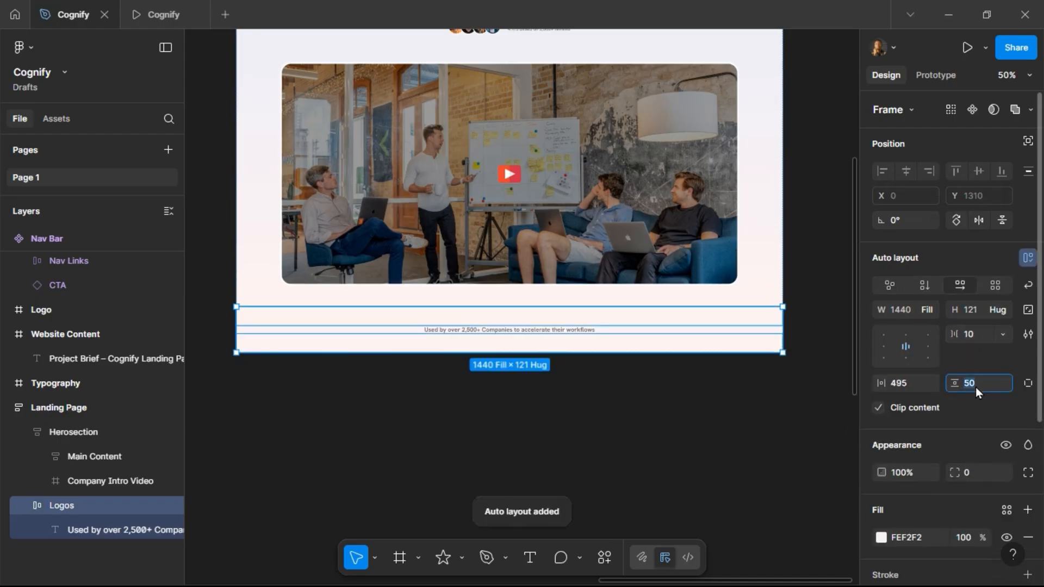
type("60")
key("Return")
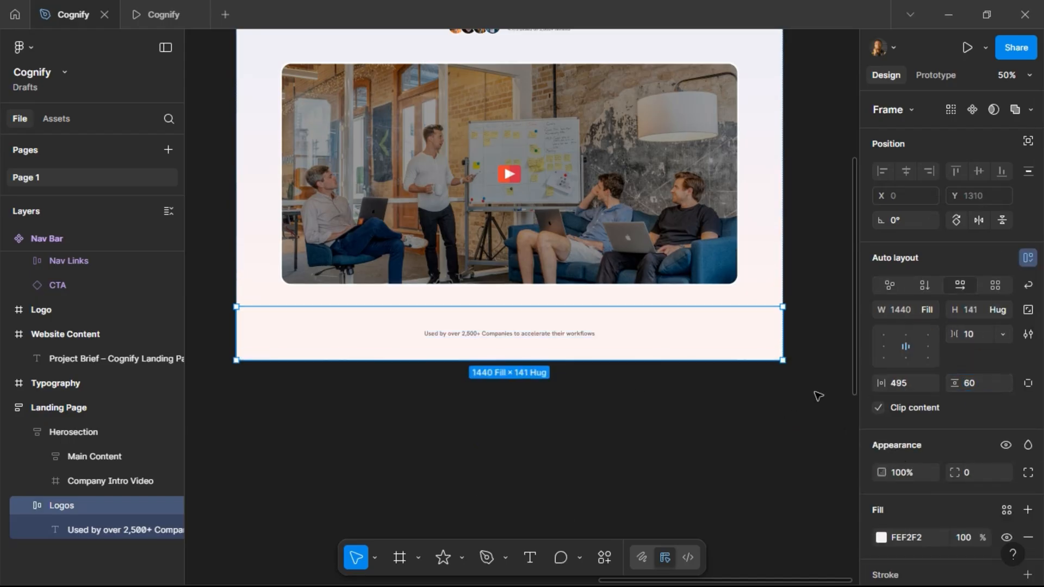
left_click(912, 387)
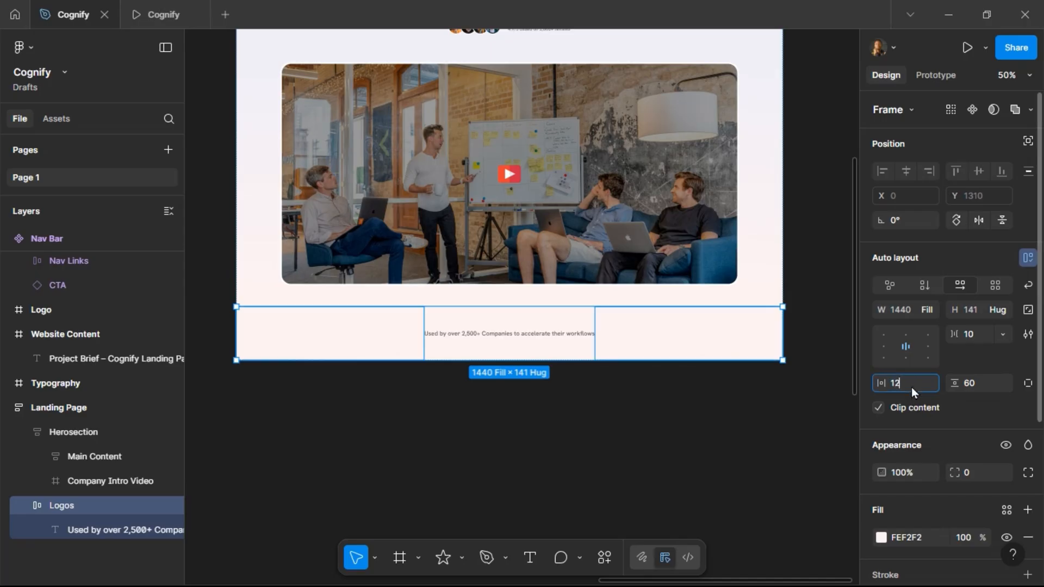
key("Return")
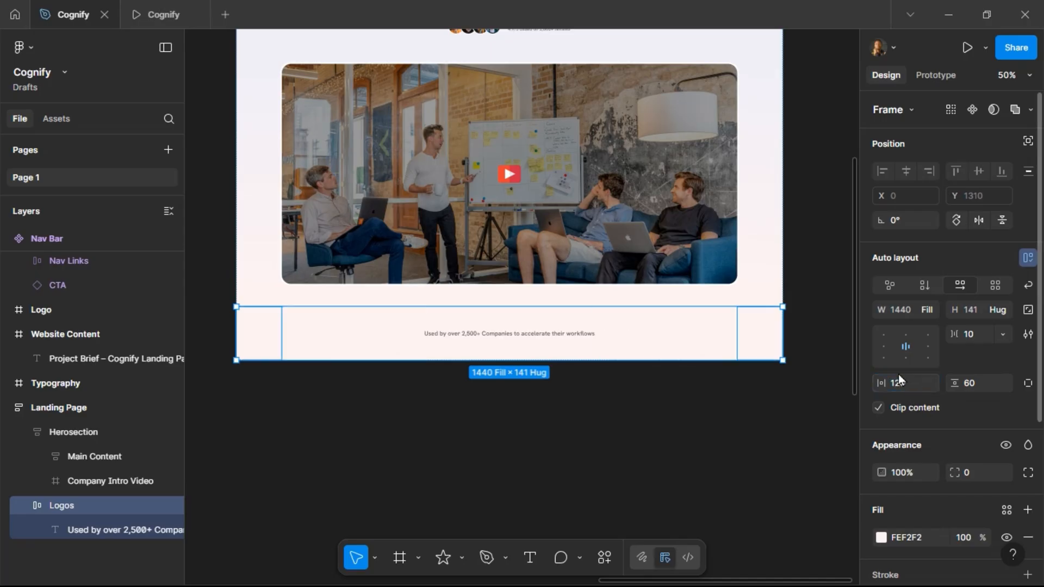
Search the Community for 250 and preview the '250 (500) logos of tech products' file.
left_click(18, 25)
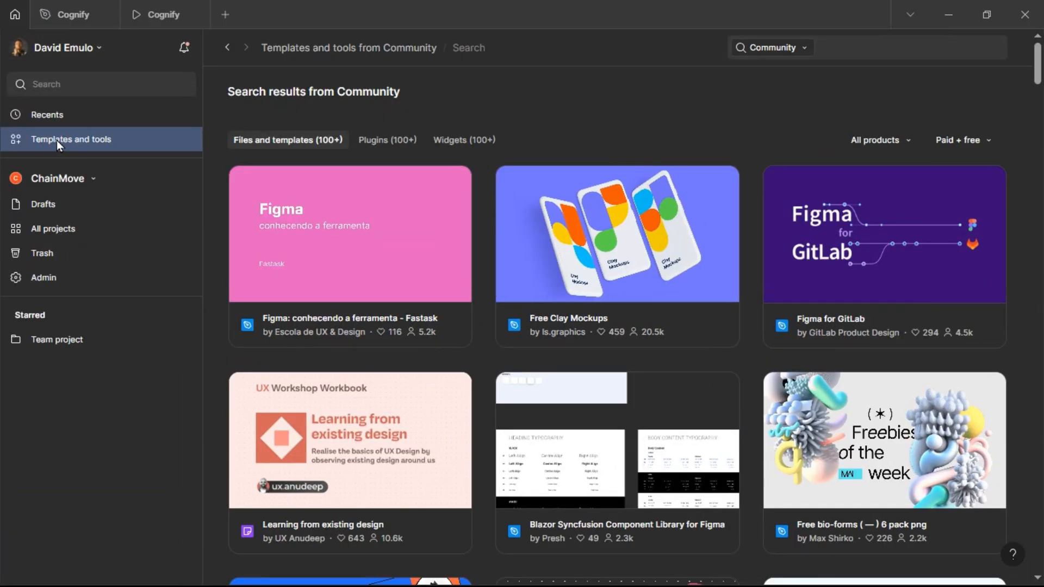
left_click(850, 51)
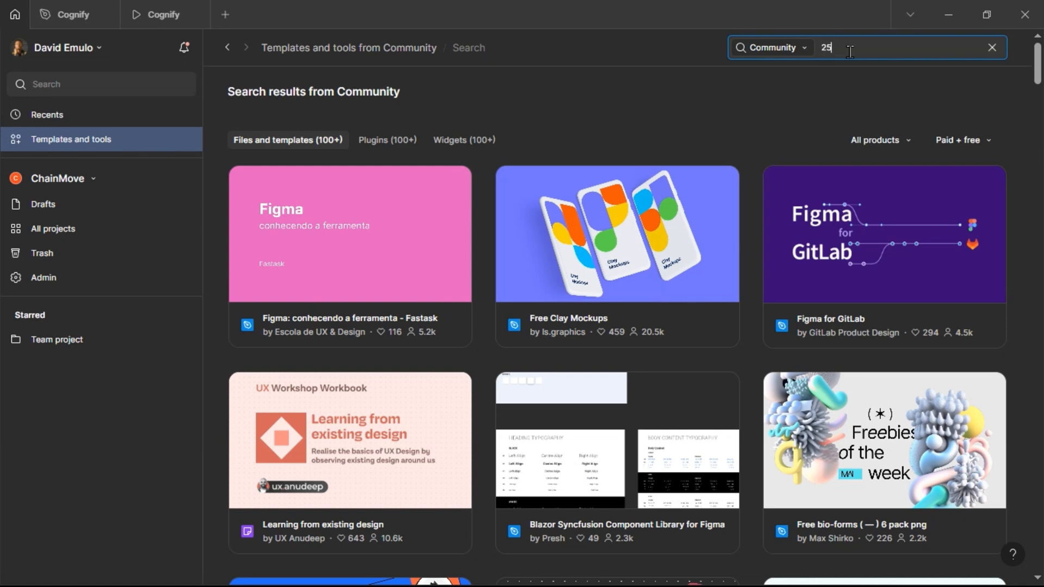
type("0")
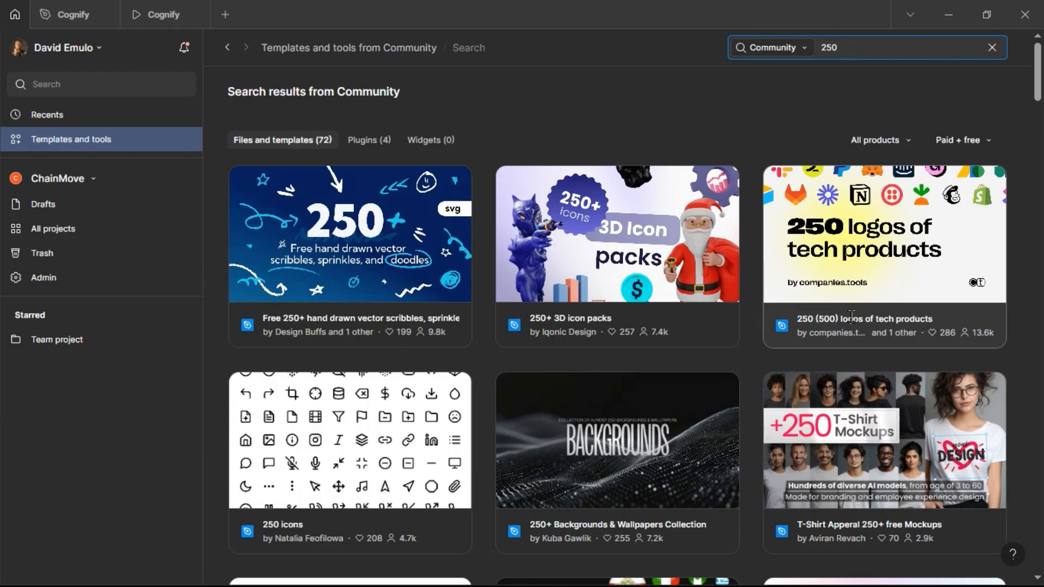
left_click(866, 295)
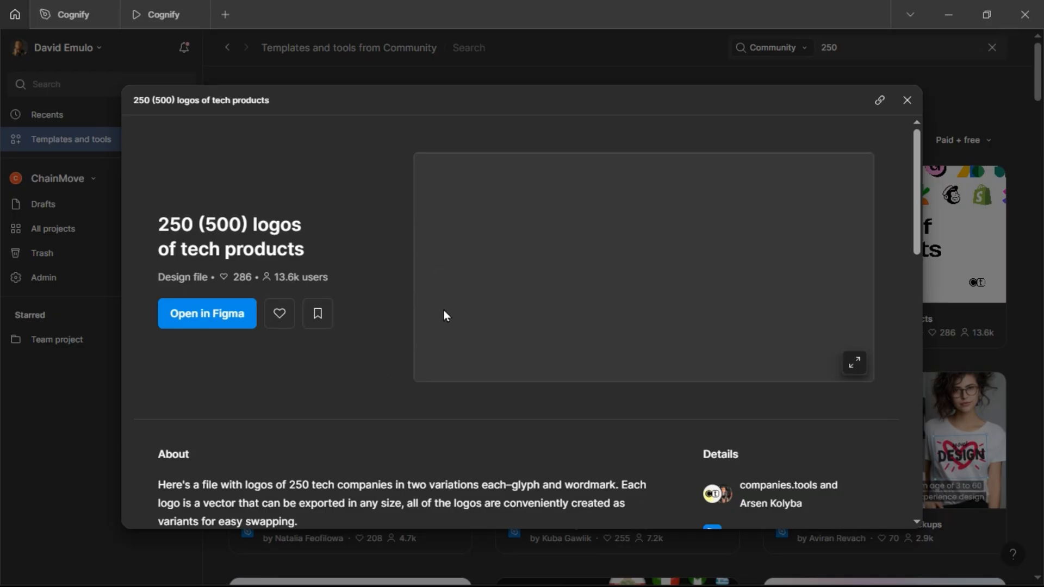
scroll(490, 383, "down", 7)
scroll(492, 395, "down", 2)
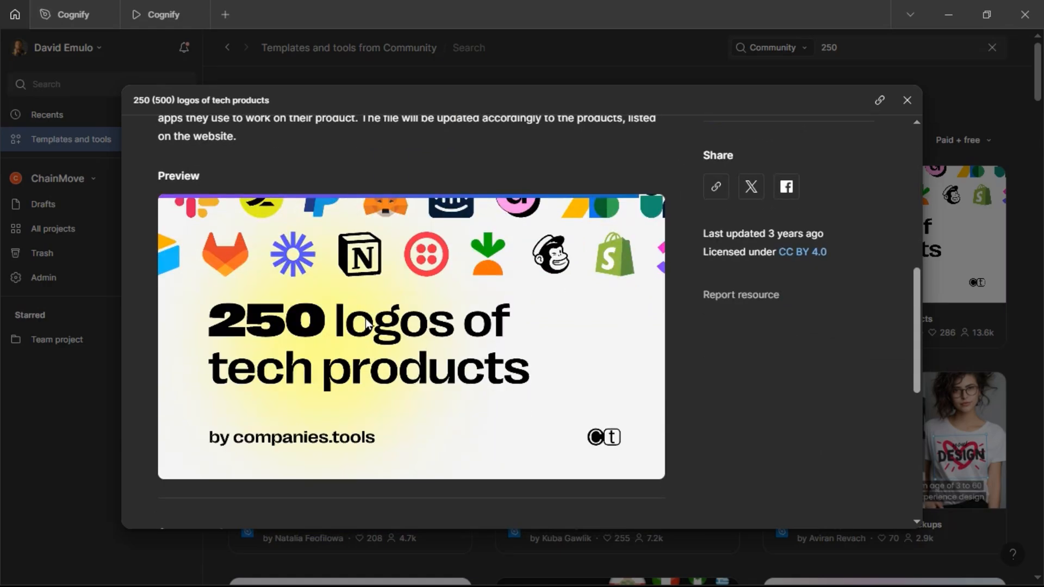
left_click(908, 101)
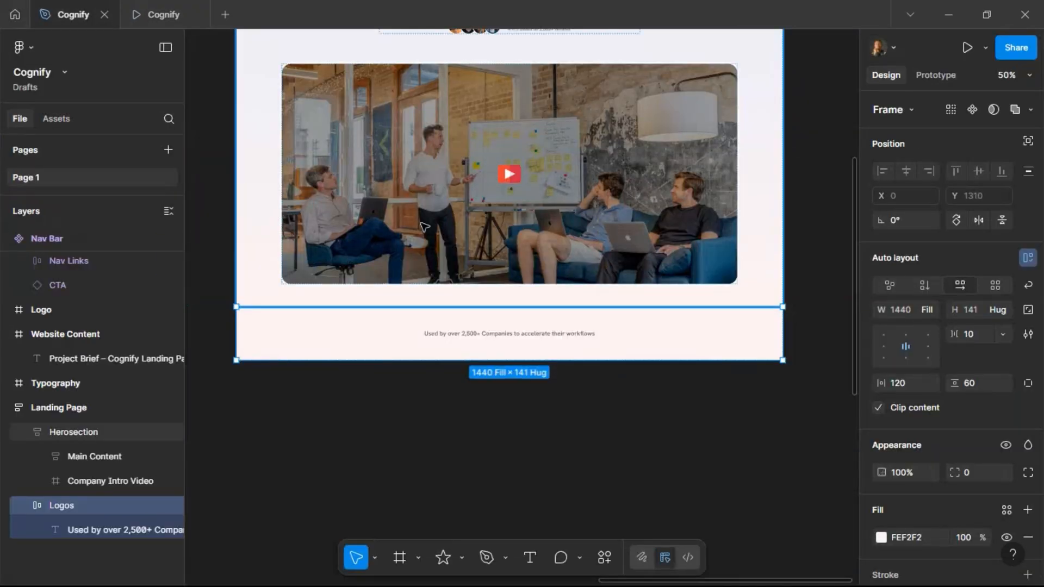
Review the logo list in the project brief for the Logos section.
scroll(427, 224, "left", 8)
scroll(427, 224, "left", 5)
scroll(384, 103, "up", 6)
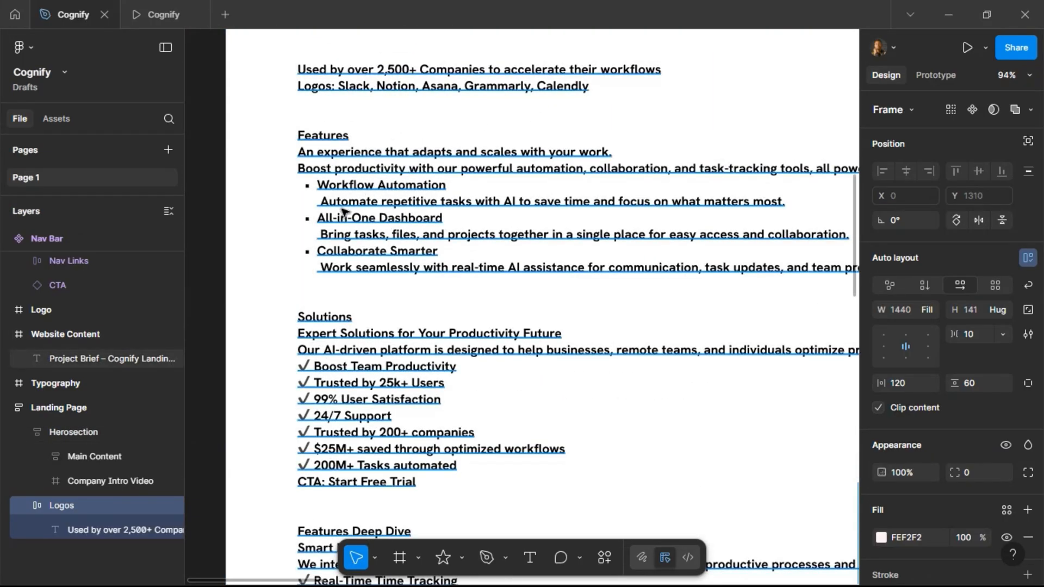
scroll(350, 205, "down", 4)
left_click(17, 18)
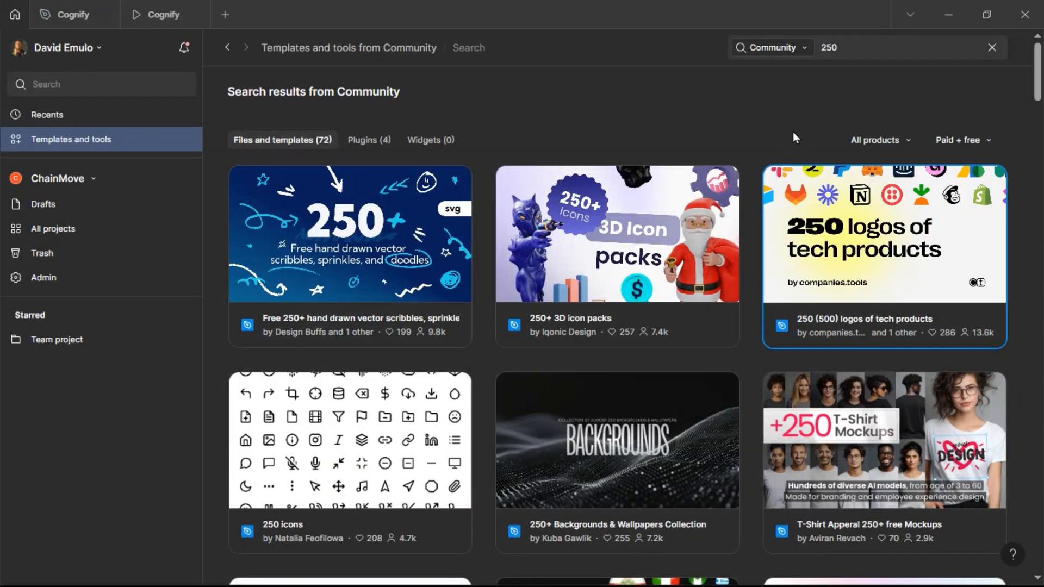
Search the Community for free logos and open the '180+ FREE logos library – Untitled UI' file.
left_click(859, 43)
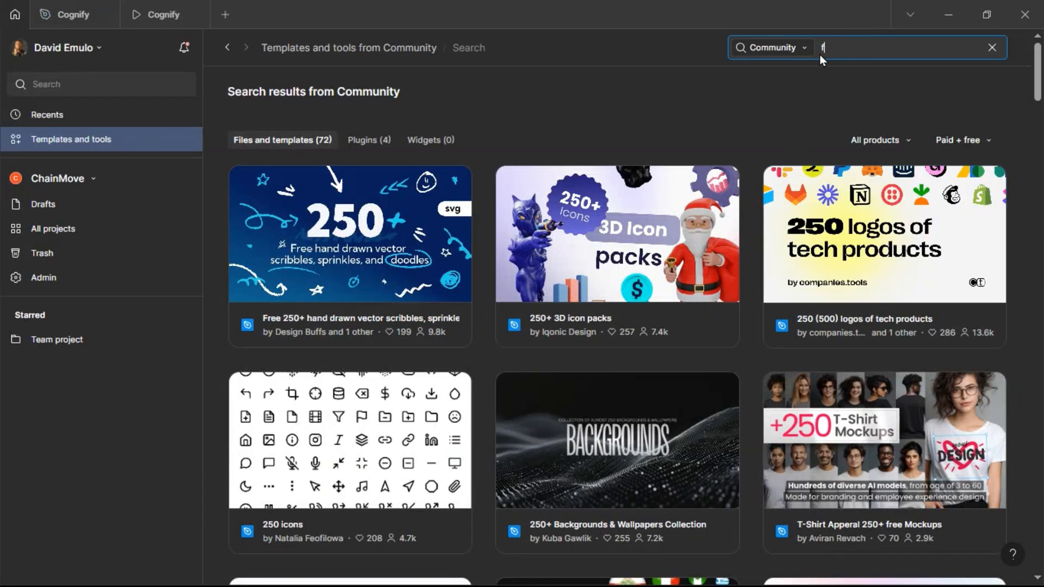
type("free logos")
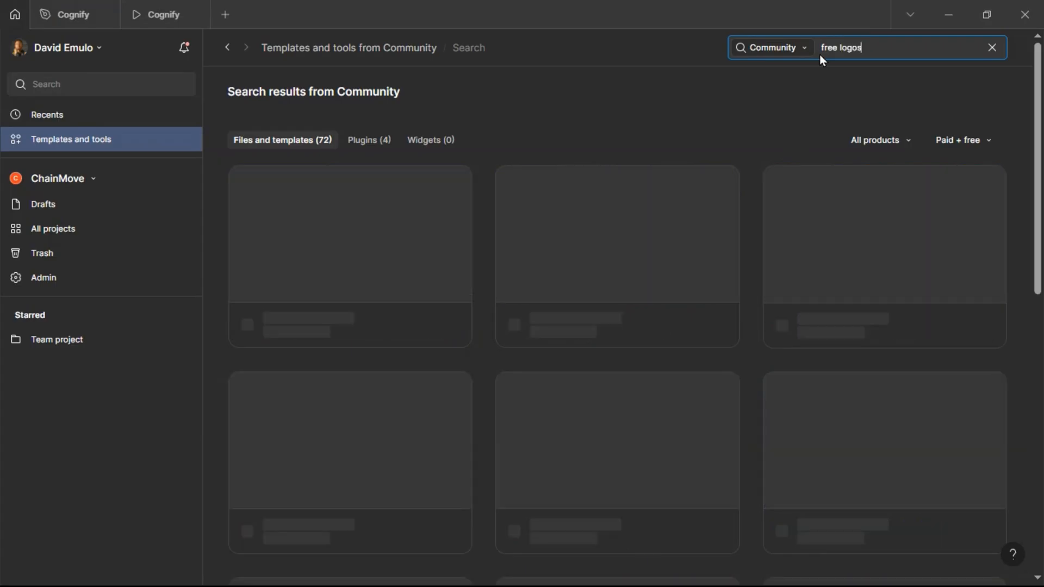
scroll(713, 317, "down", 8)
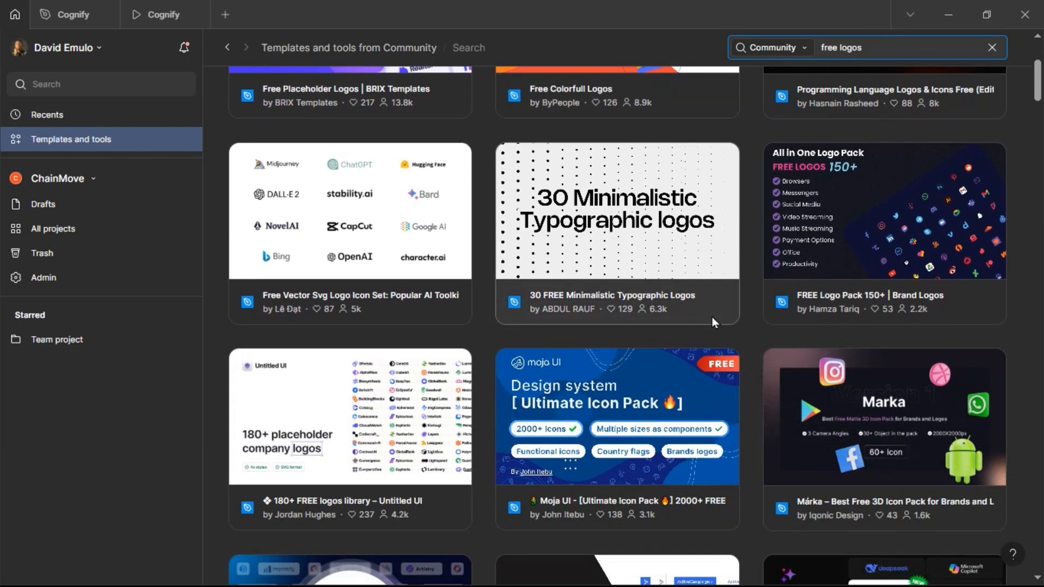
scroll(713, 317, "up", 8)
scroll(712, 317, "down", 5)
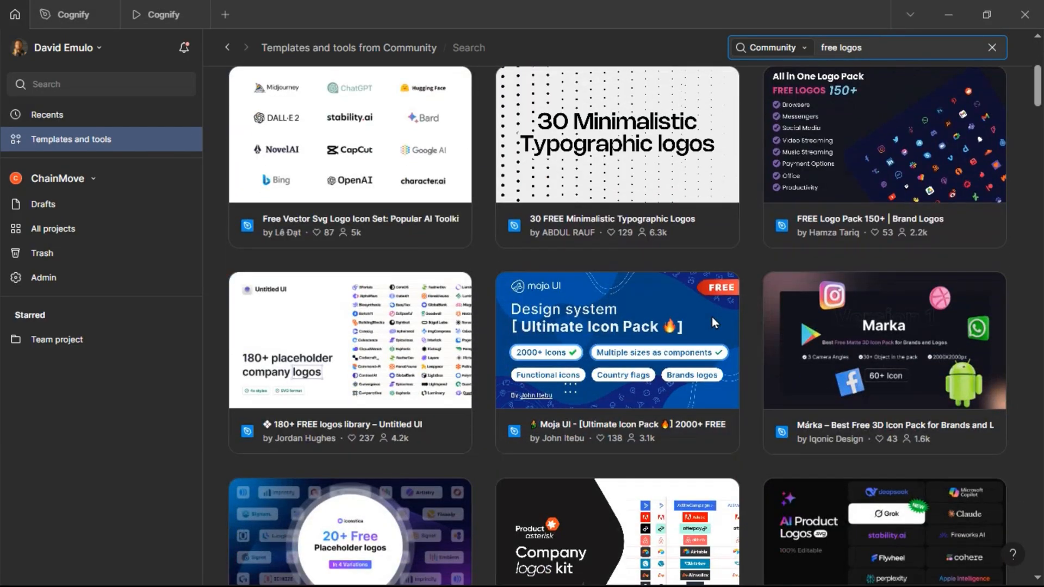
left_click(283, 365)
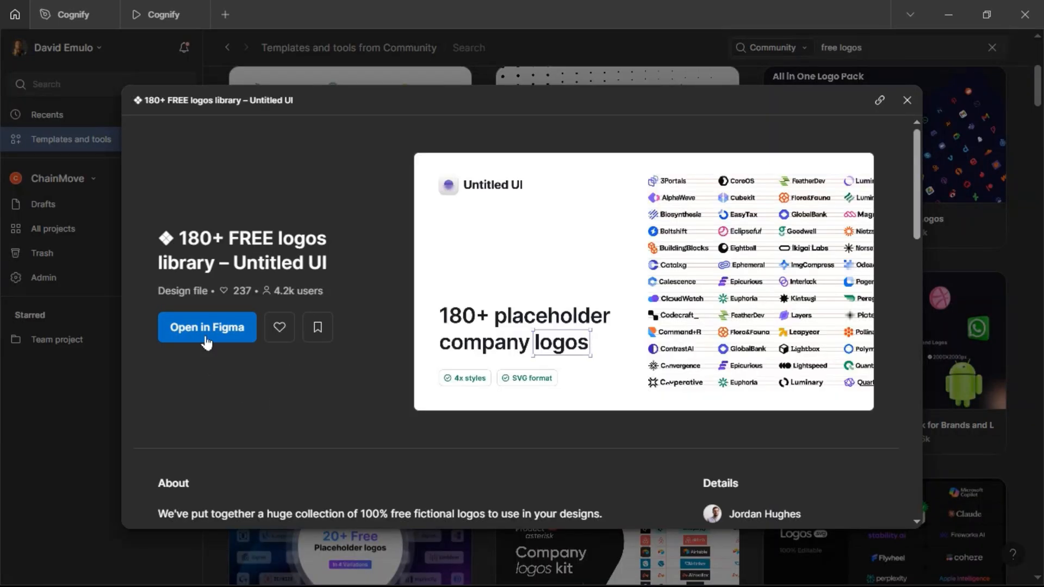
left_click(207, 329)
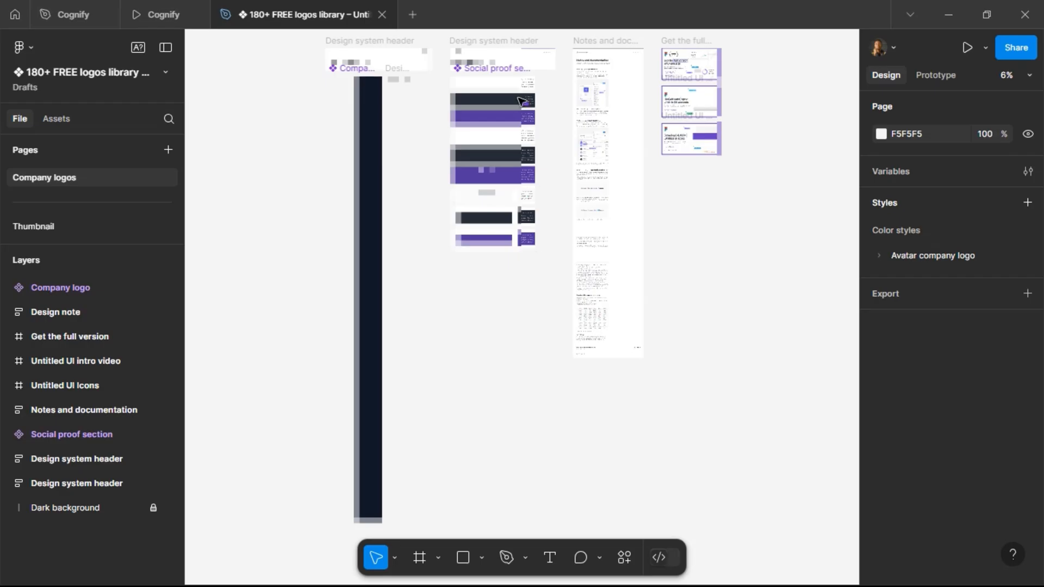
Select the default desktop logos row inside the library's Social proof section.
scroll(496, 65, "up", 5)
scroll(397, 112, "up", 2)
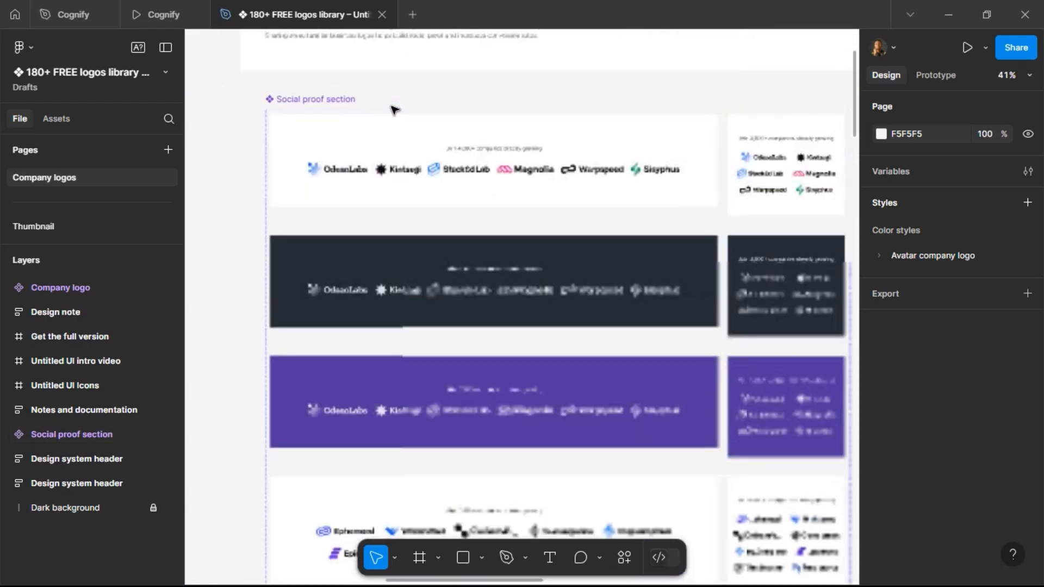
scroll(517, 147, "up", 1)
scroll(497, 221, "up", 2)
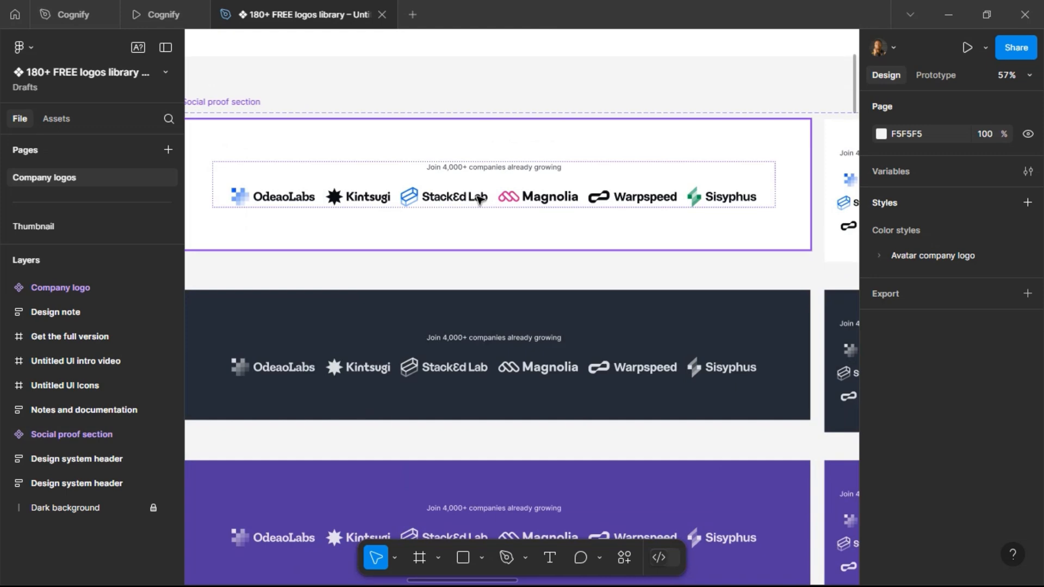
left_click(479, 199)
double_click(479, 199)
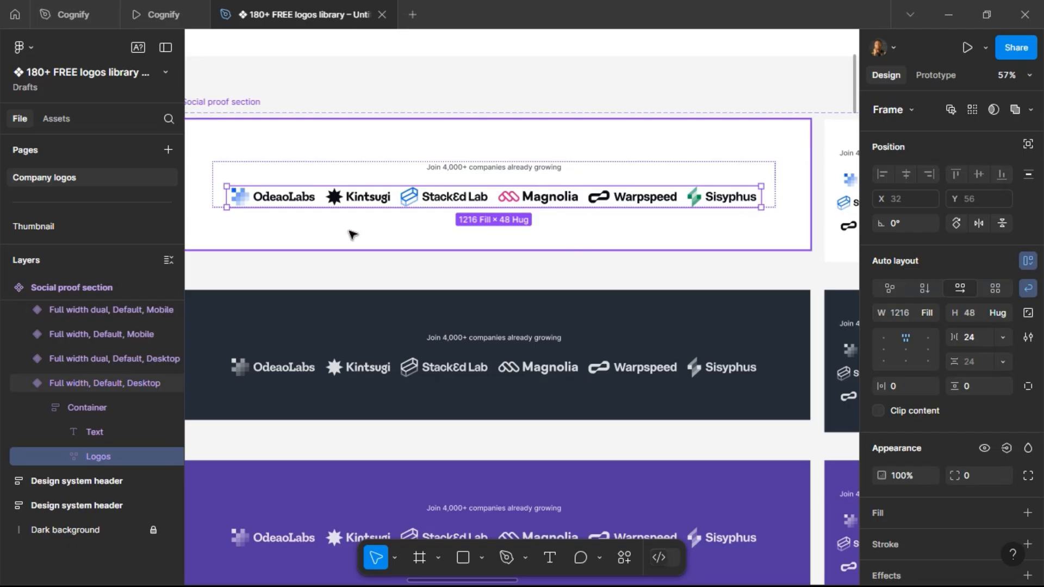
Duplicate the 'Used by over 2,500+' text in the Logos frame and replace the duplicate with the copied logos row.
left_click(71, 14)
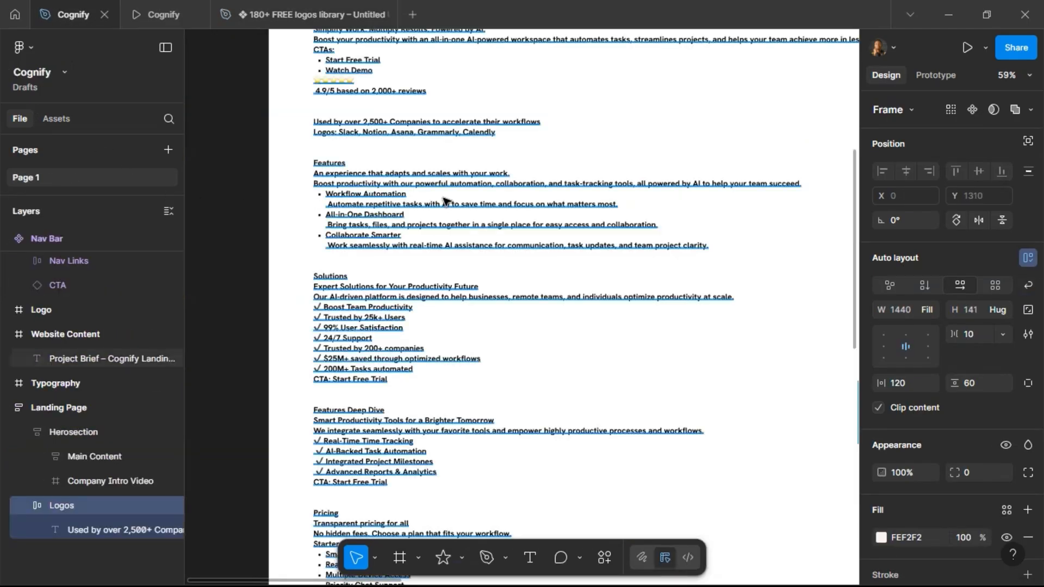
scroll(442, 198, "right", 15)
scroll(447, 198, "right", 15)
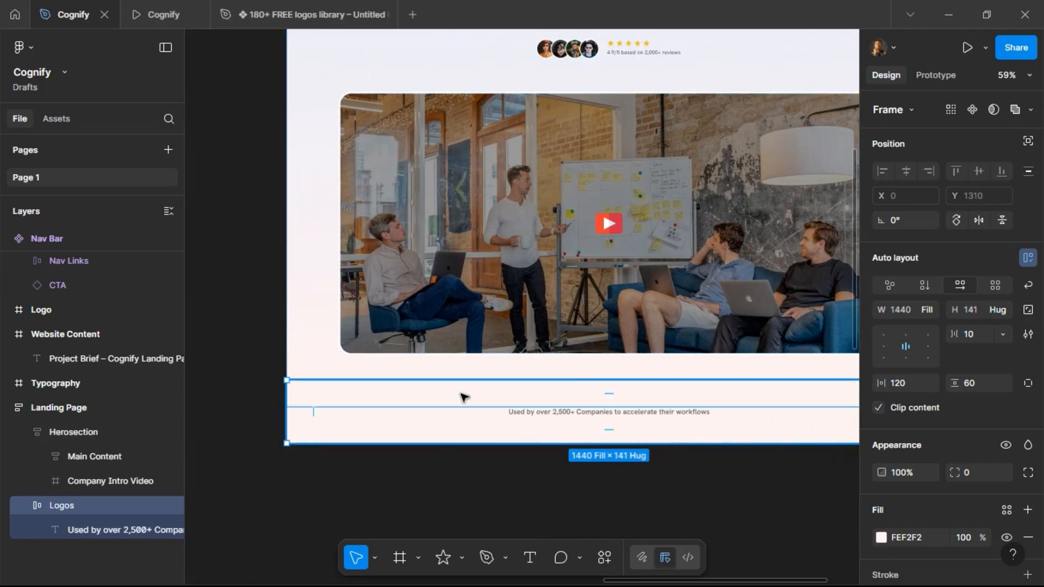
left_click(463, 394)
scroll(494, 413, "right", 3)
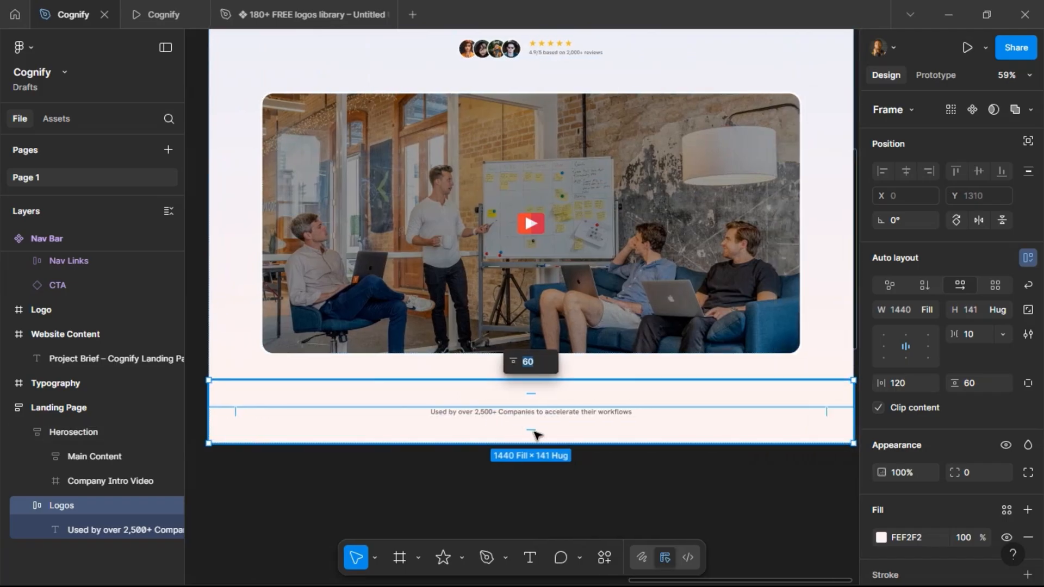
left_click(566, 490)
scroll(563, 383, "down", 2)
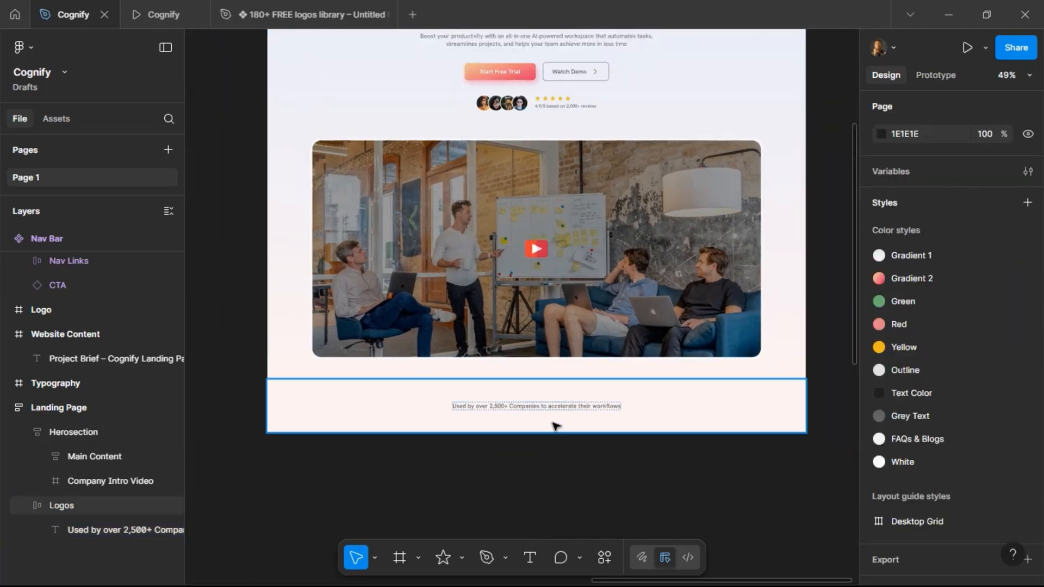
scroll(555, 443, "up", 1)
scroll(535, 446, "down", 1)
scroll(536, 446, "up", 3)
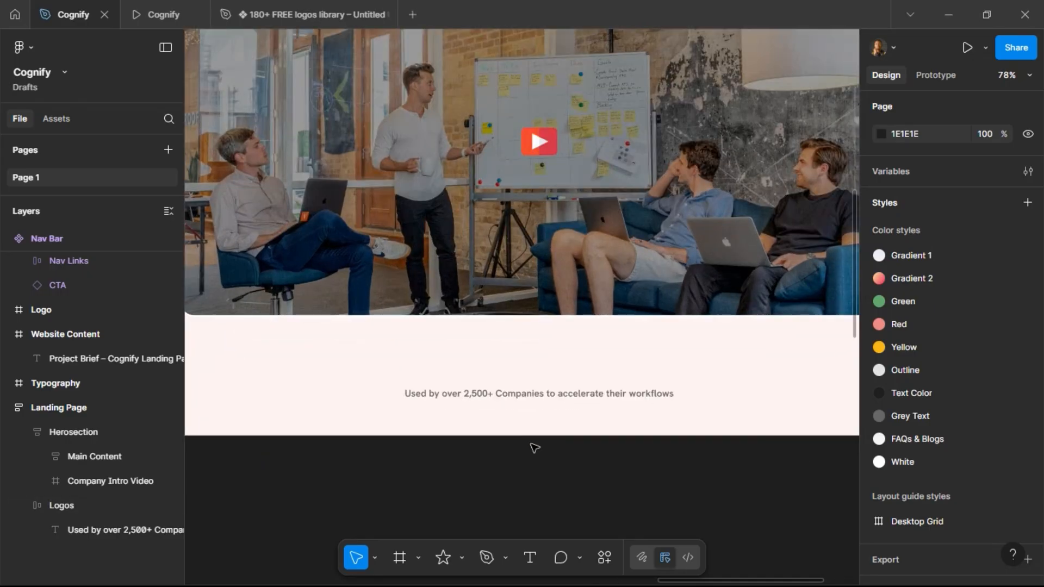
scroll(535, 448, "down", 2)
double_click(546, 407)
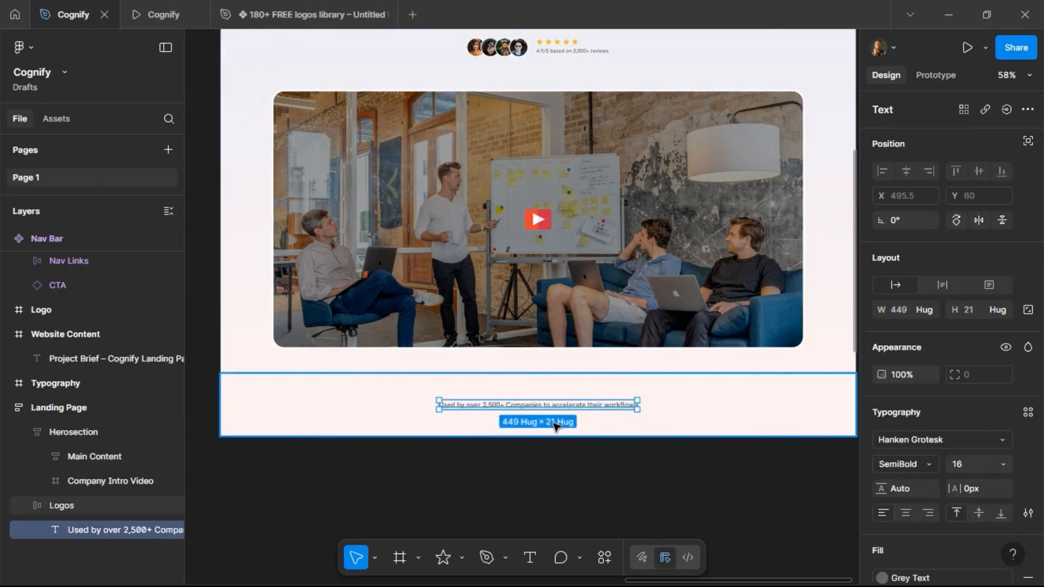
key("ctrl+d")
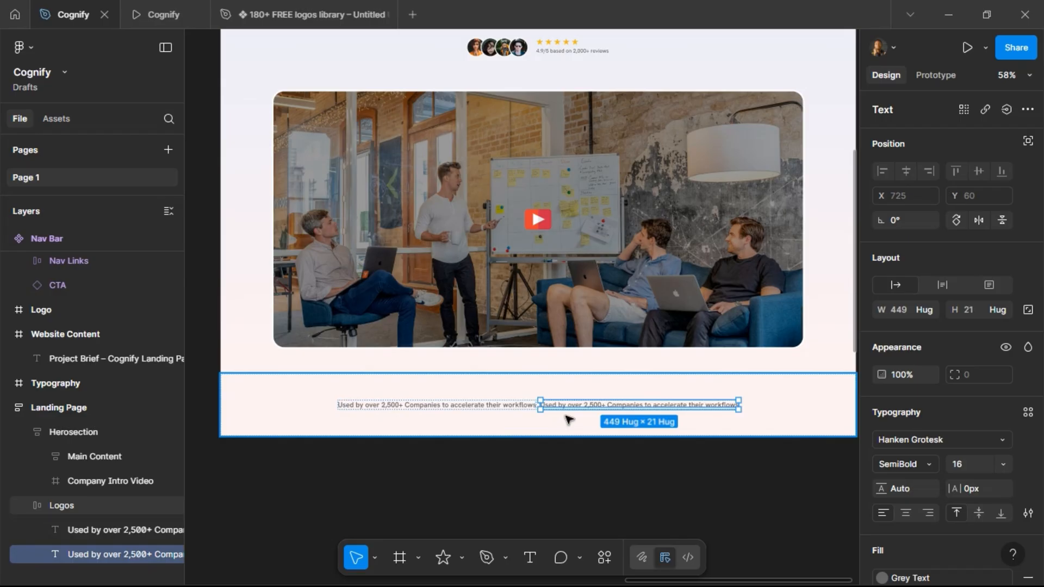
key("ctrl+shift+r")
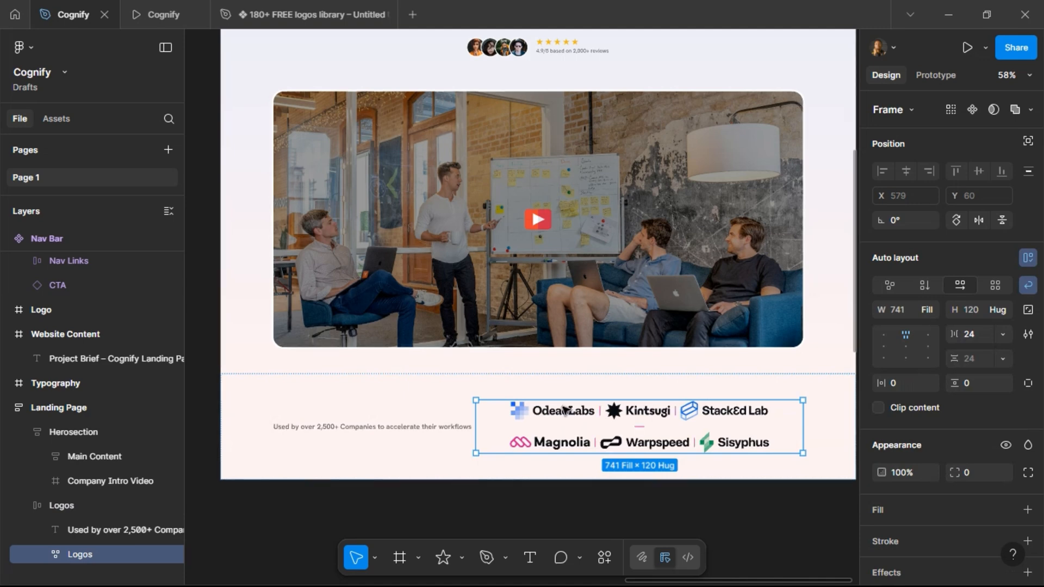
Switch the Logos frame's auto layout direction to vertical.
left_click(483, 388)
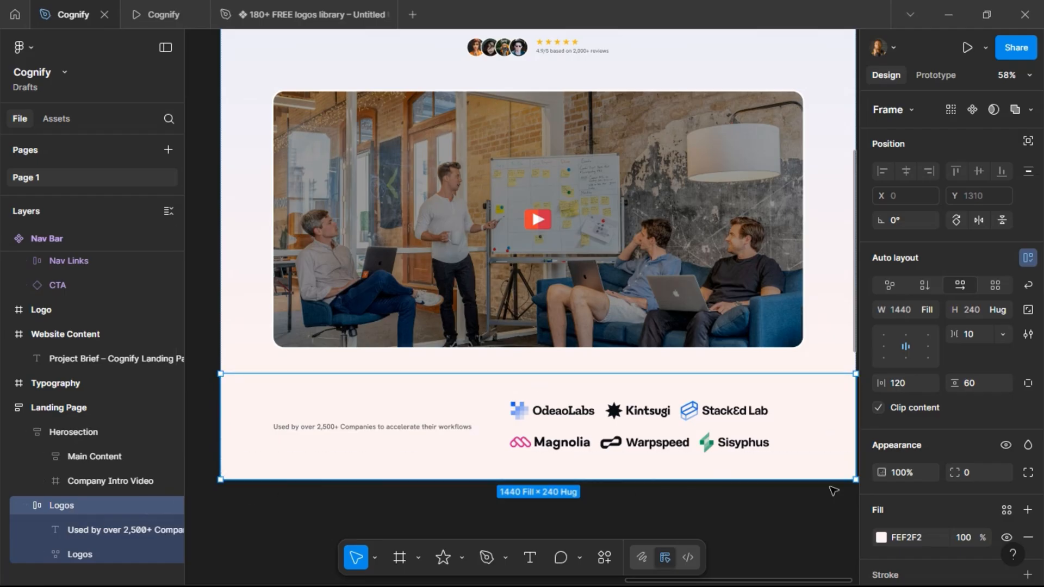
left_click(928, 287)
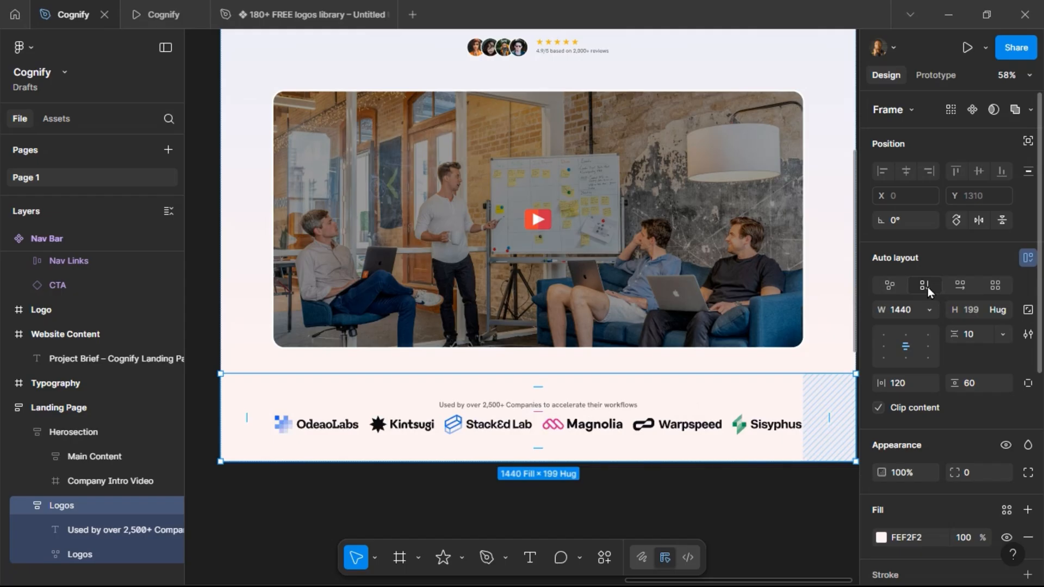
Delete the Sisyphus logo from the logos row.
left_click(748, 425)
left_click(748, 424)
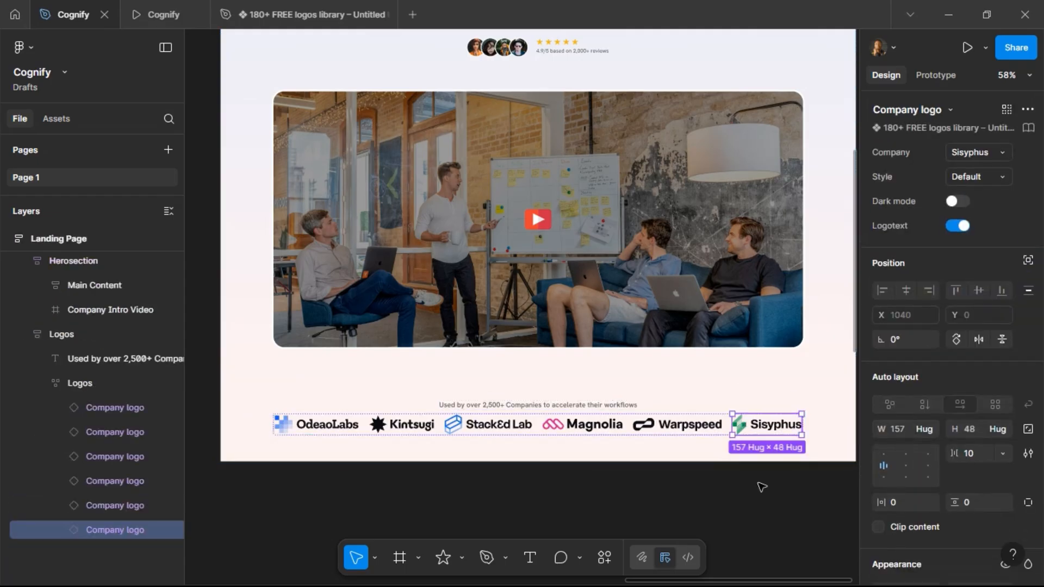
key("Delete")
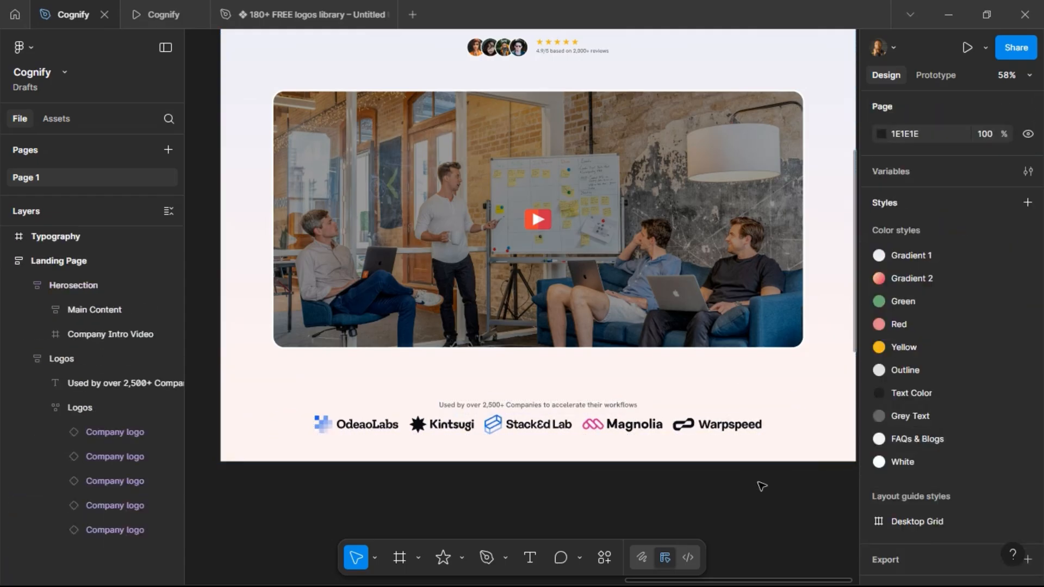
Scale the logos row down proportionally to a height of 40.
left_click(635, 427)
left_click(635, 427)
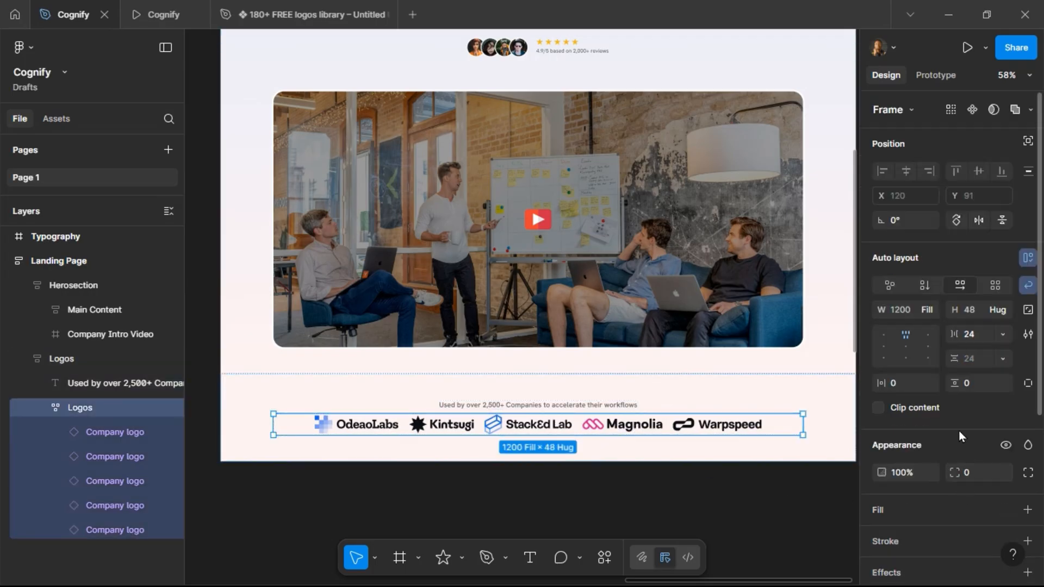
key("k")
left_click(975, 400)
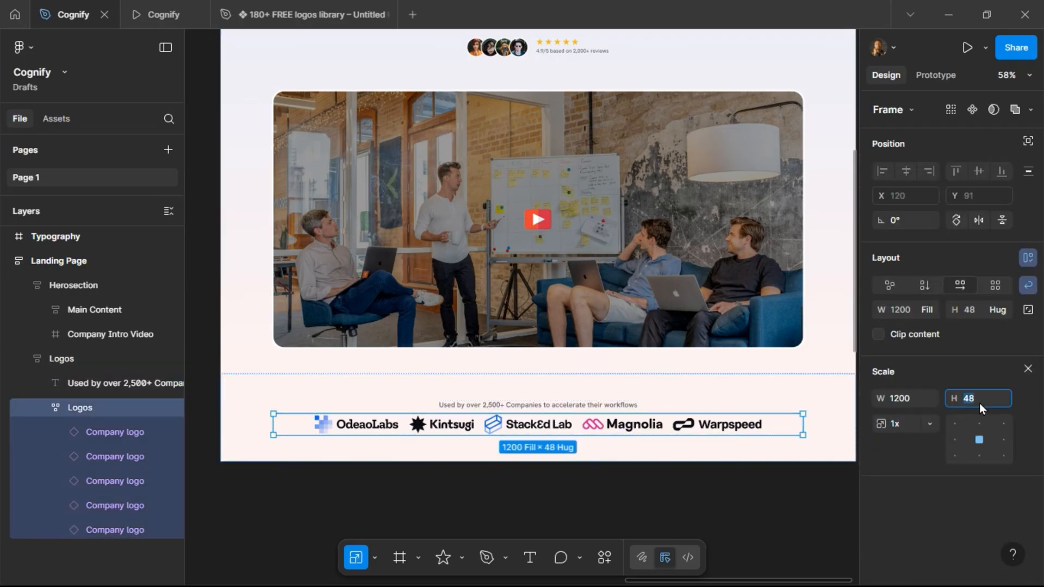
key("Return")
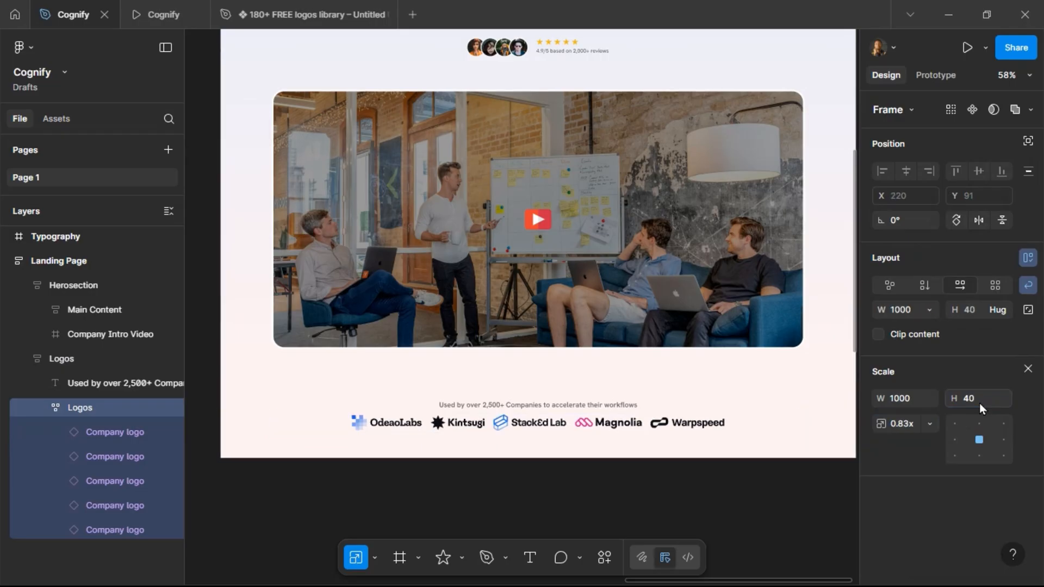
Set the Logos frame's vertical auto layout gap to 20.
left_click(732, 398)
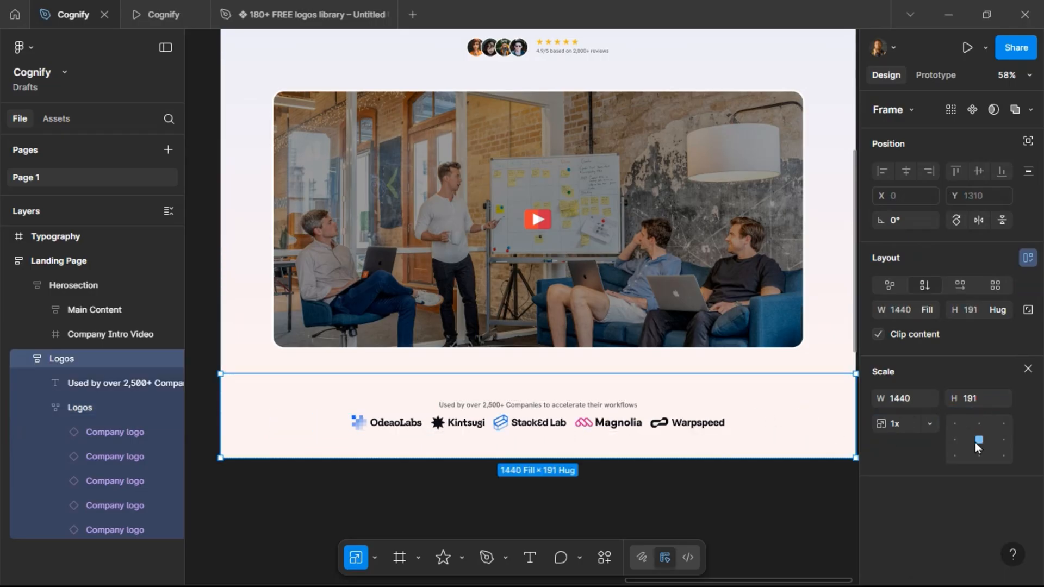
left_click(1028, 368)
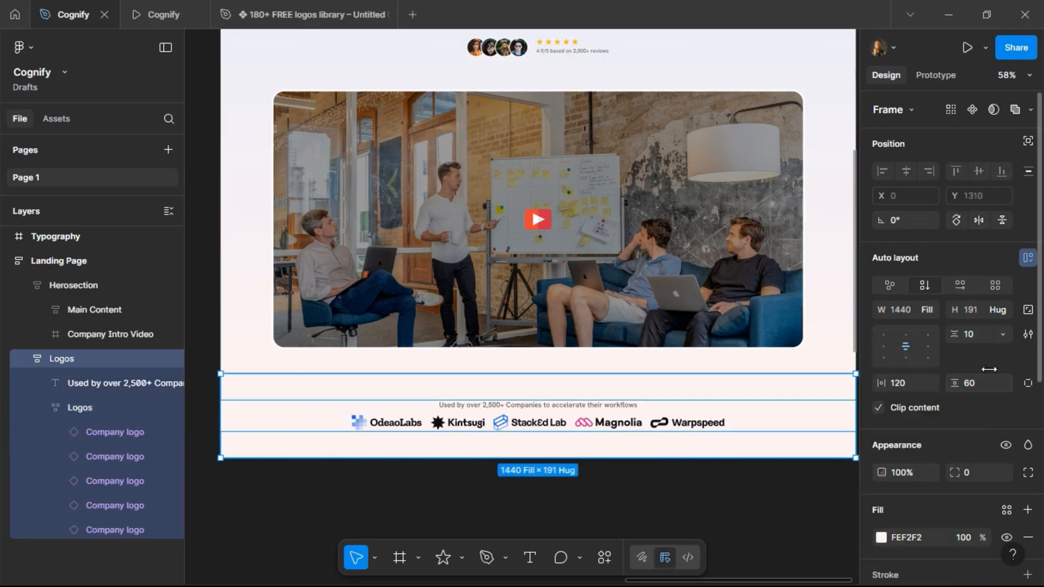
type("20")
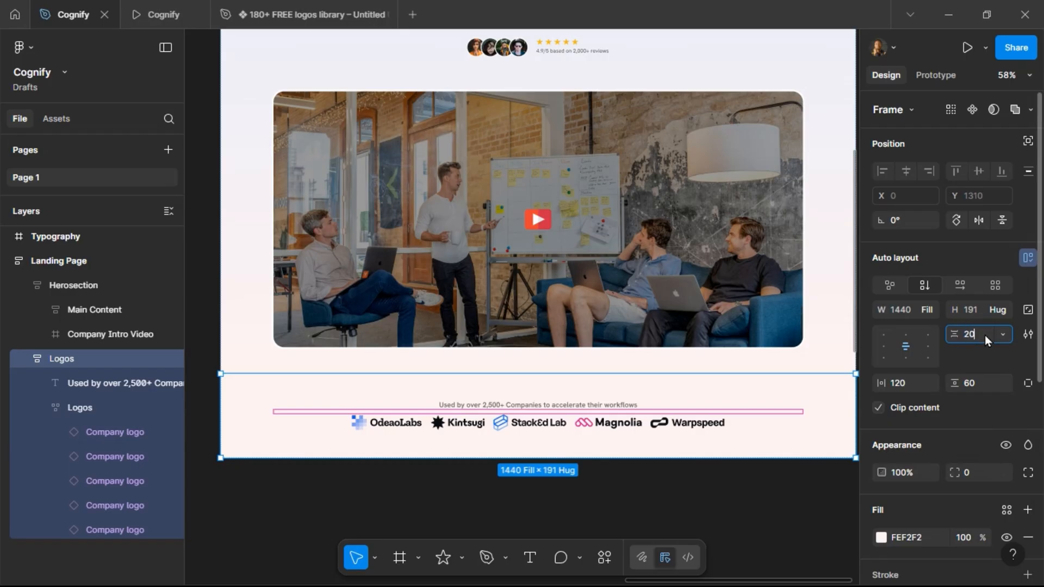
Preview the landing page prototype to check how the Logos section looks below the hero video.
key("Return")
left_click(146, 7)
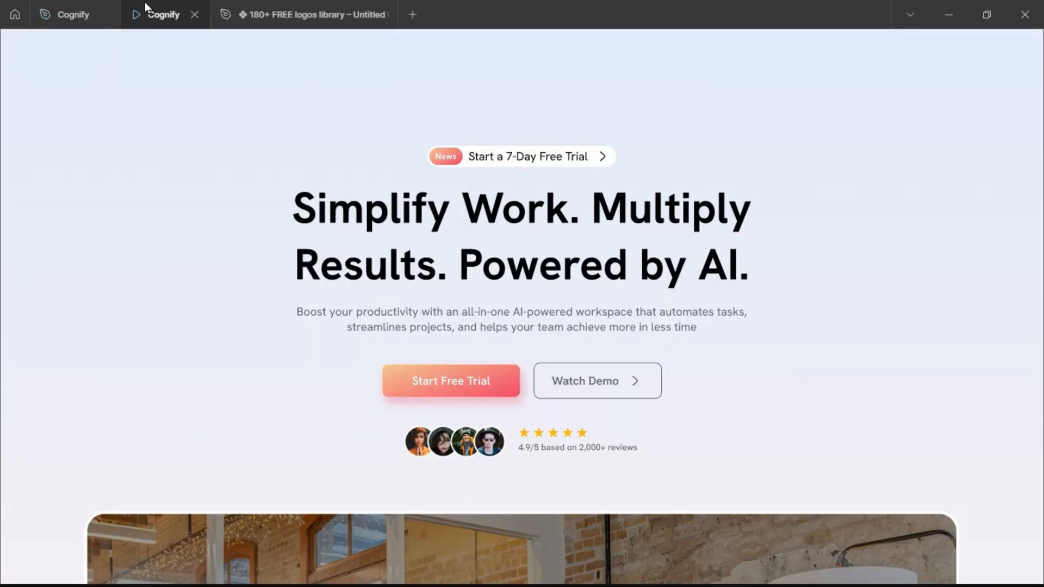
scroll(234, 214, "down", 10)
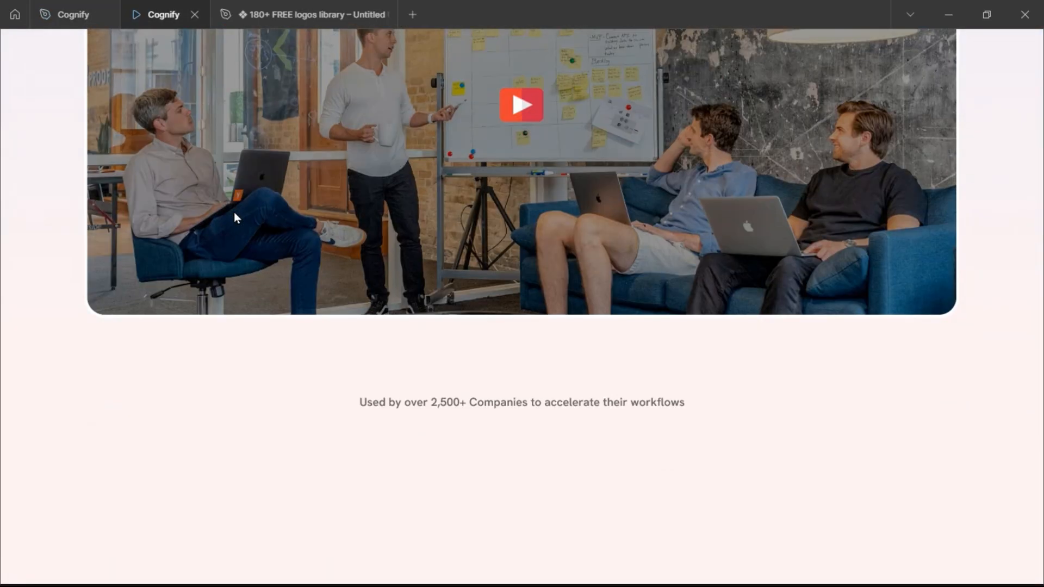
scroll(235, 217, "up", 10)
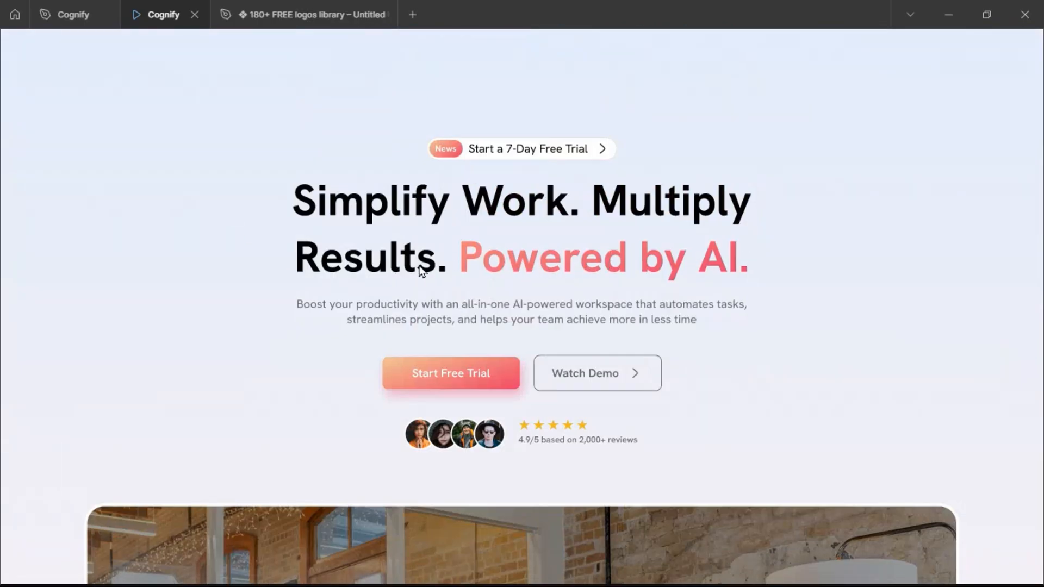
scroll(534, 289, "down", 10)
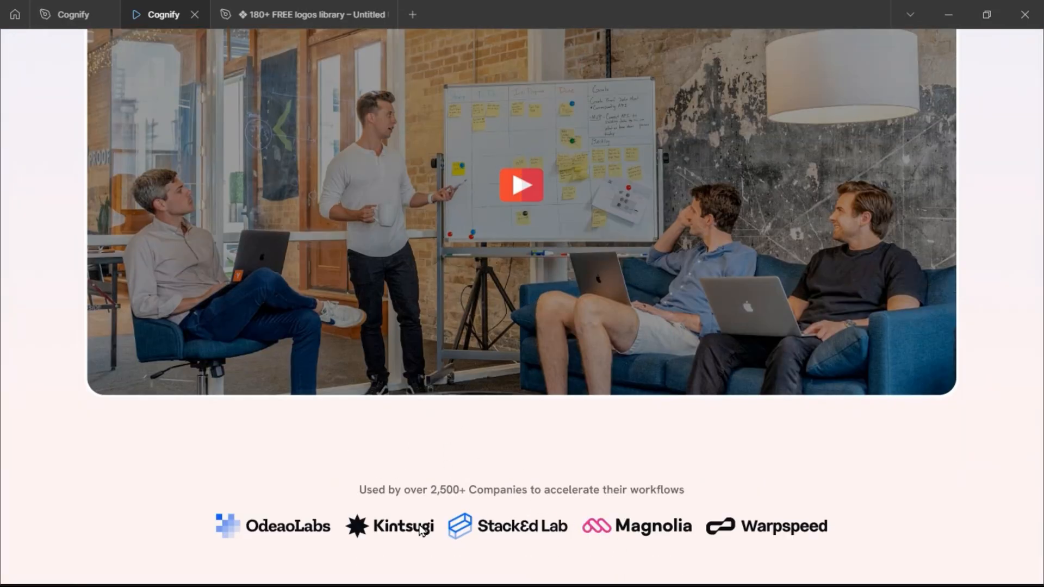
scroll(572, 518, "up", 1)
scroll(571, 518, "down", 1)
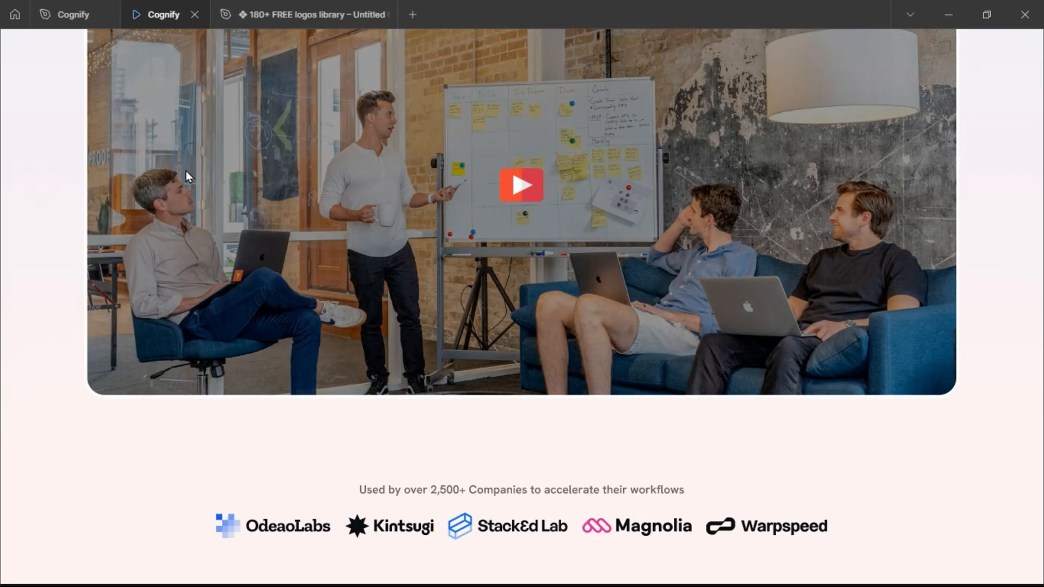
left_click(79, 22)
scroll(511, 329, "down", 1, "ctrl")
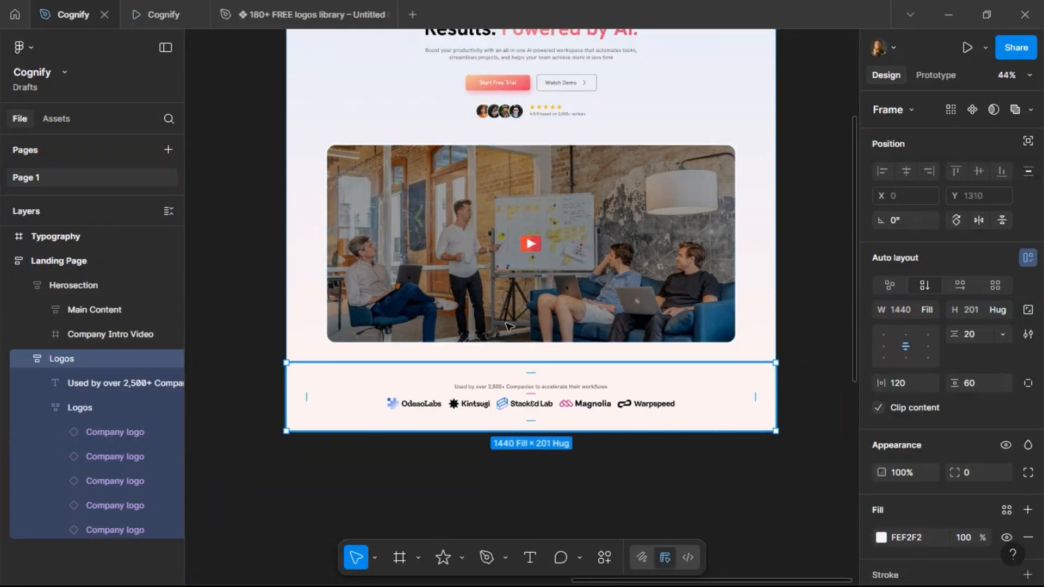
scroll(548, 215, "up", 2)
scroll(548, 215, "down", 1)
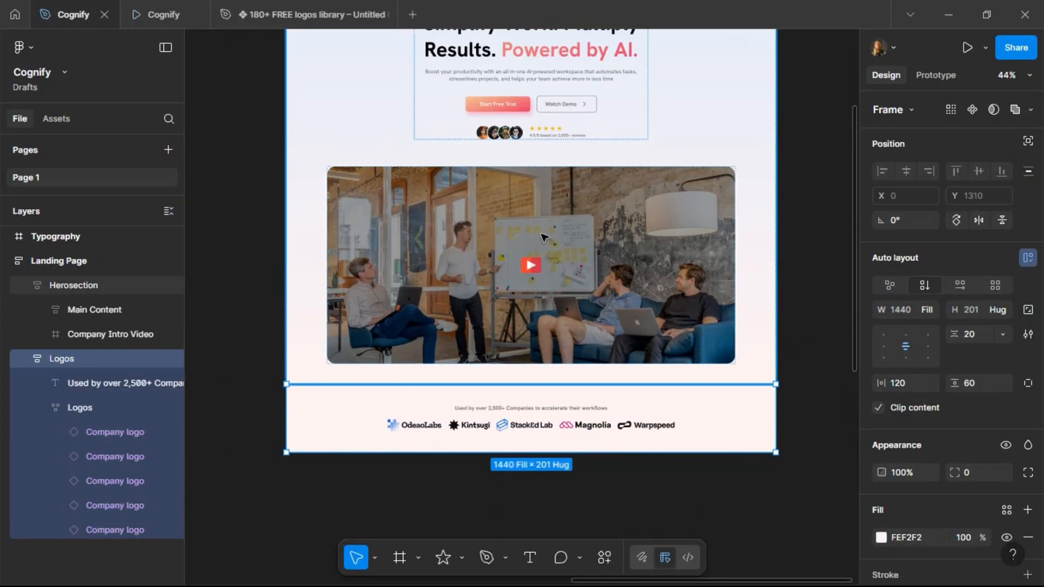
Collapse the Logos and Herosection layer groups and reselect the Logos frame.
left_click(23, 360)
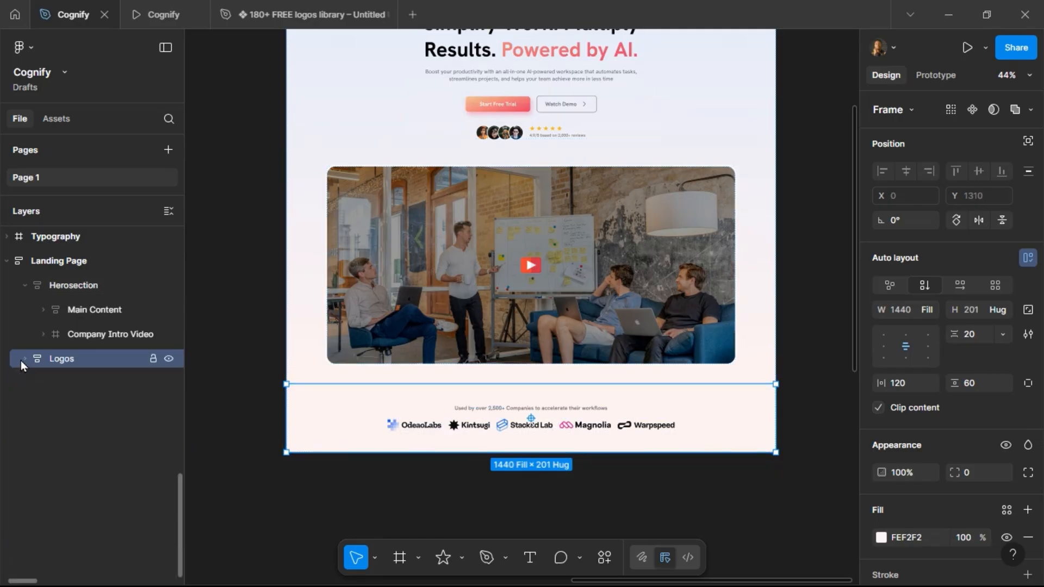
left_click(23, 285)
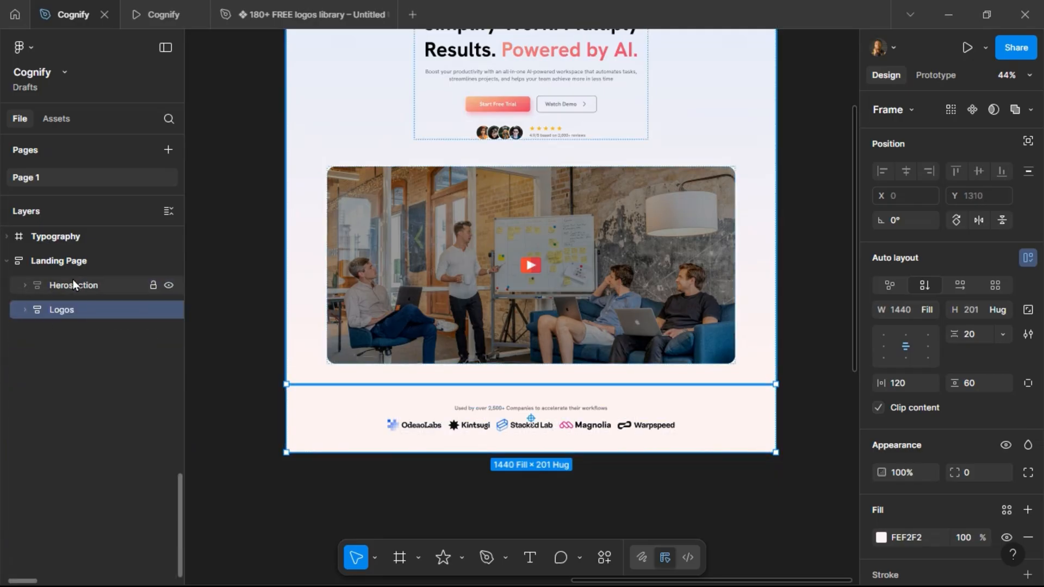
left_click(73, 283)
left_click(61, 309)
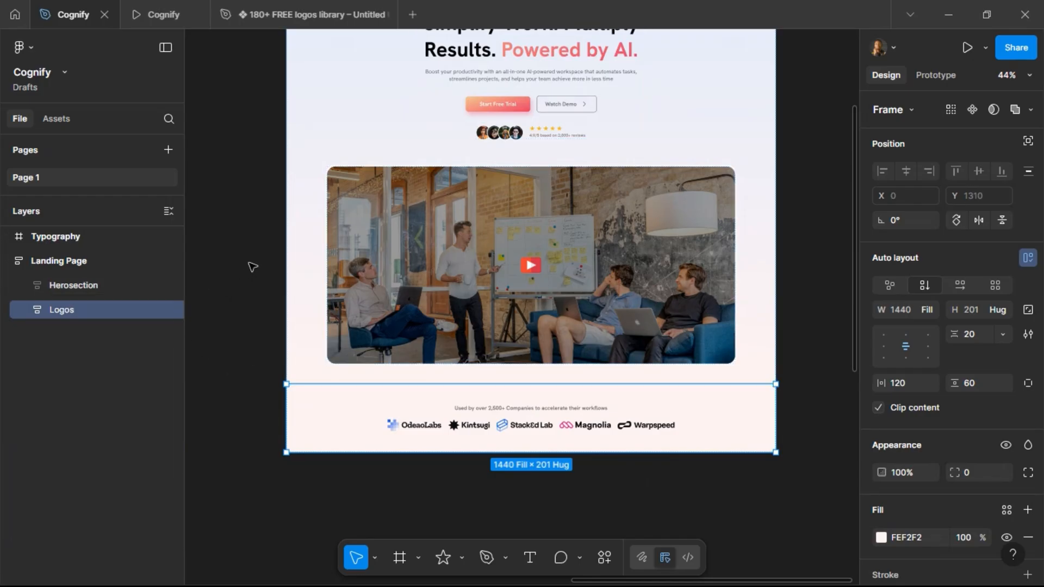
Read the Features section copy in the content notes beside the page.
scroll(252, 255, "left", 15)
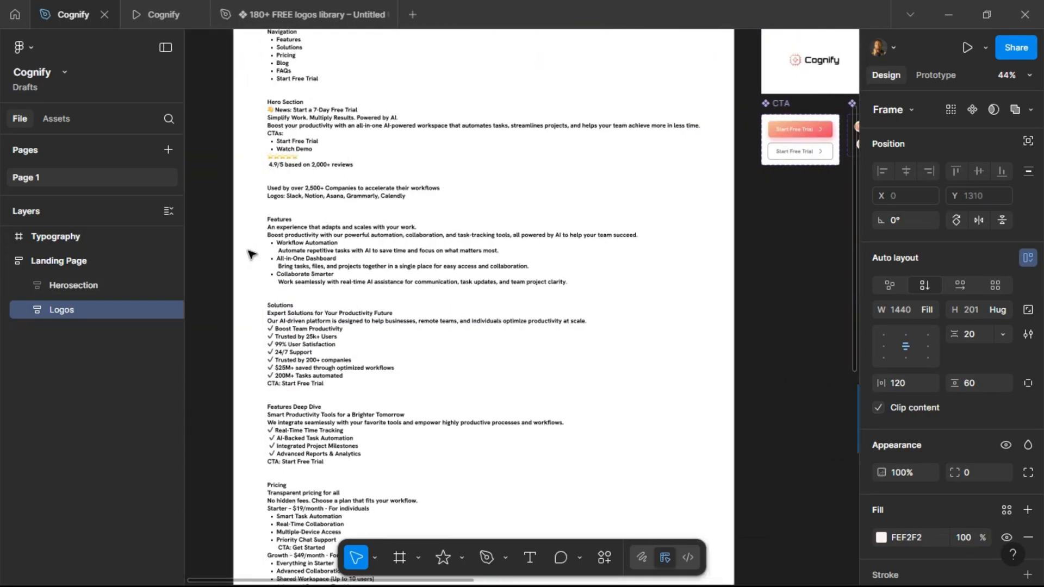
scroll(305, 215, "up", 5)
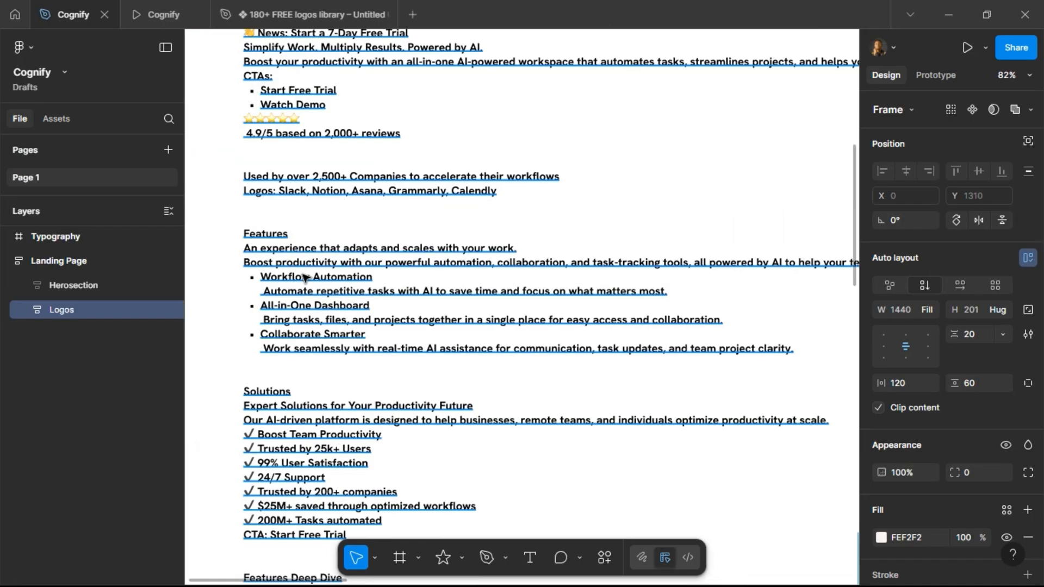
Duplicate the Logos section of the landing page and rename the copy Features.
double_click(259, 235)
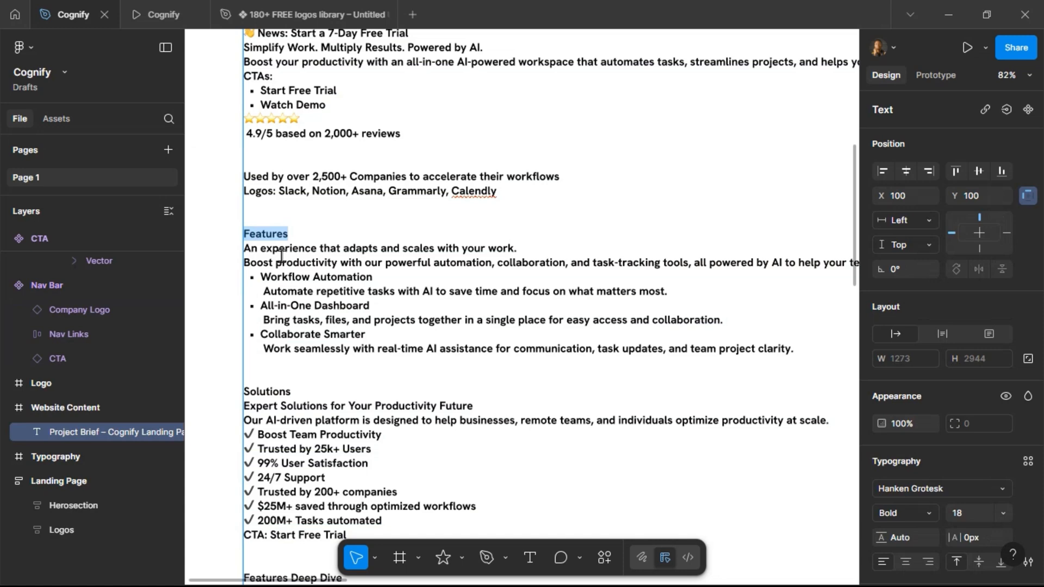
scroll(305, 290, "down", 10)
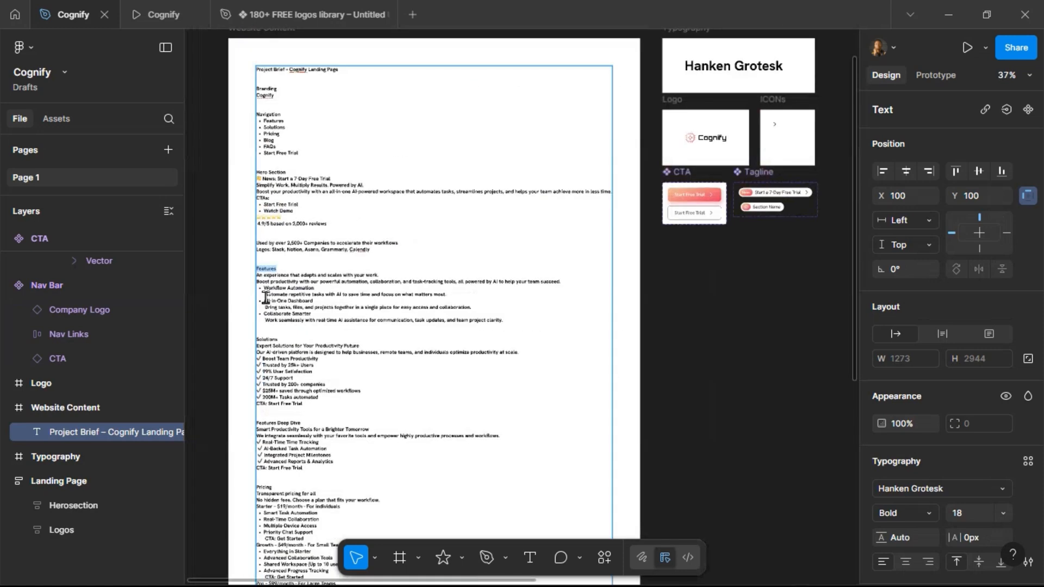
scroll(587, 286, "right", 4)
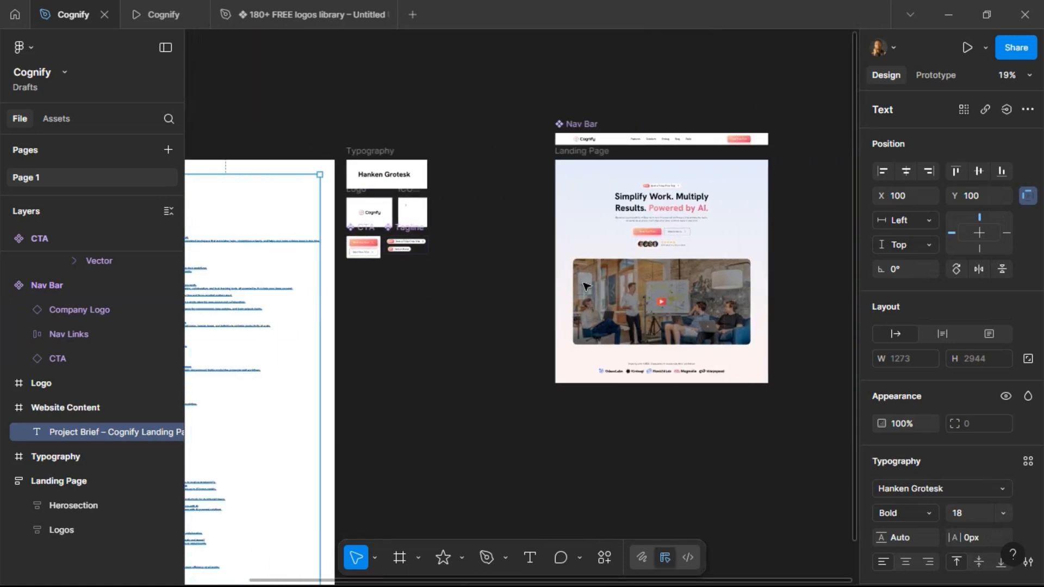
scroll(607, 360, "up", 4)
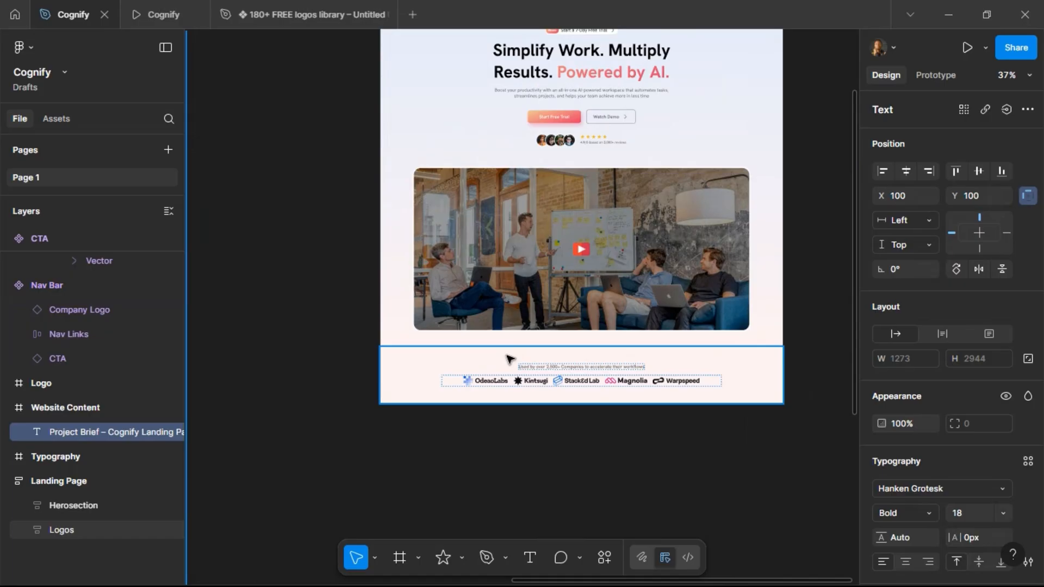
left_click(597, 397)
key("ctrl+d")
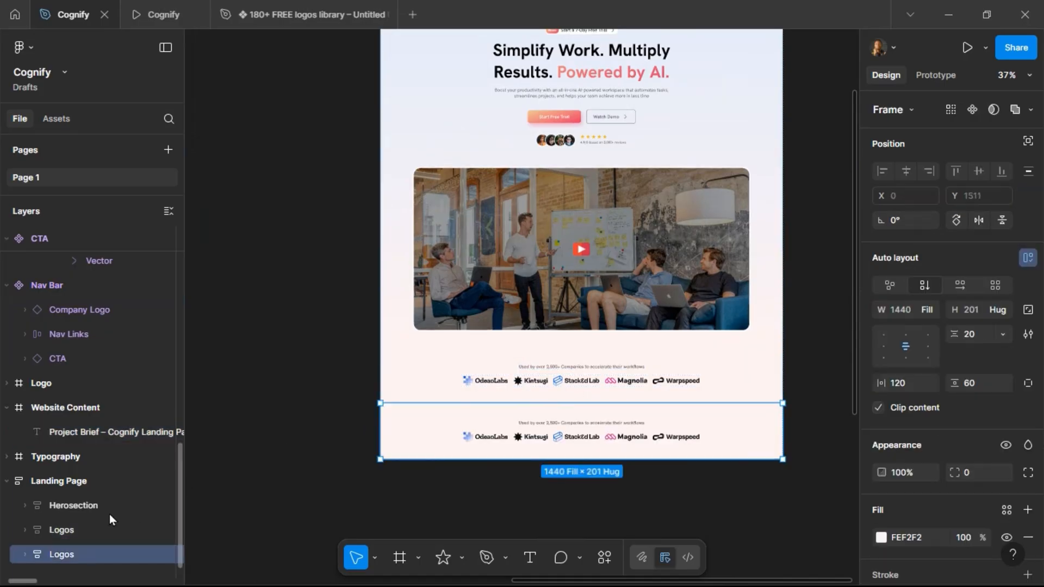
double_click(61, 553)
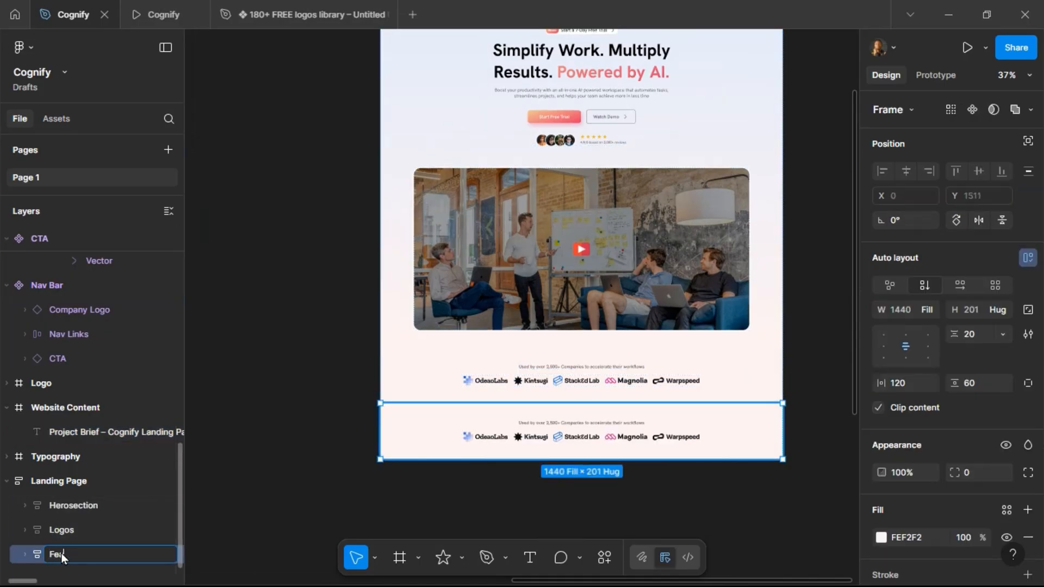
type("Features")
key("Return")
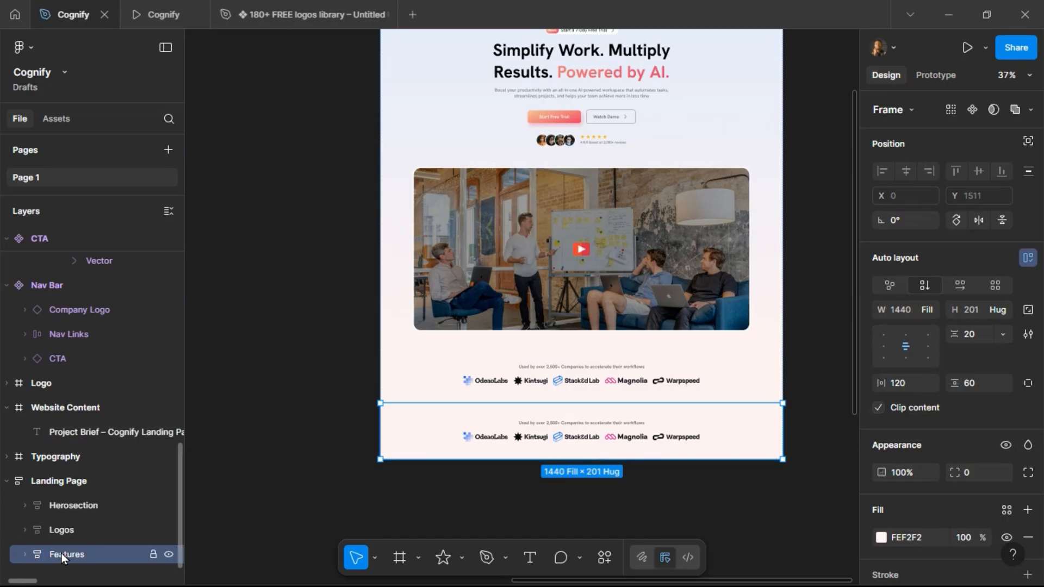
Replace the caption text in the Features section with a copy of the hero's Tagline component.
scroll(571, 227, "up", 3)
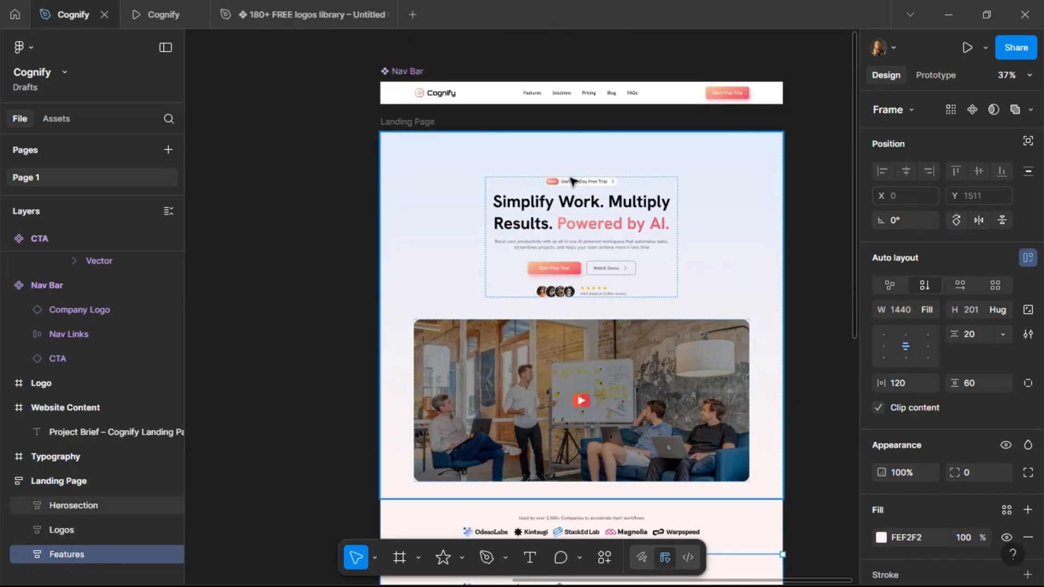
left_click(571, 183)
left_click(571, 184)
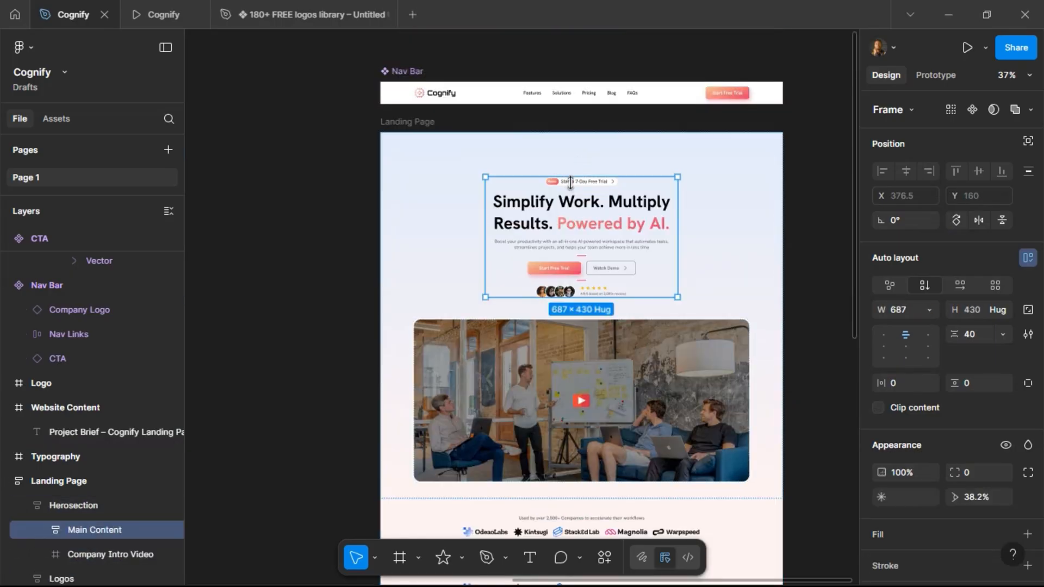
left_click(582, 213)
left_click(581, 211)
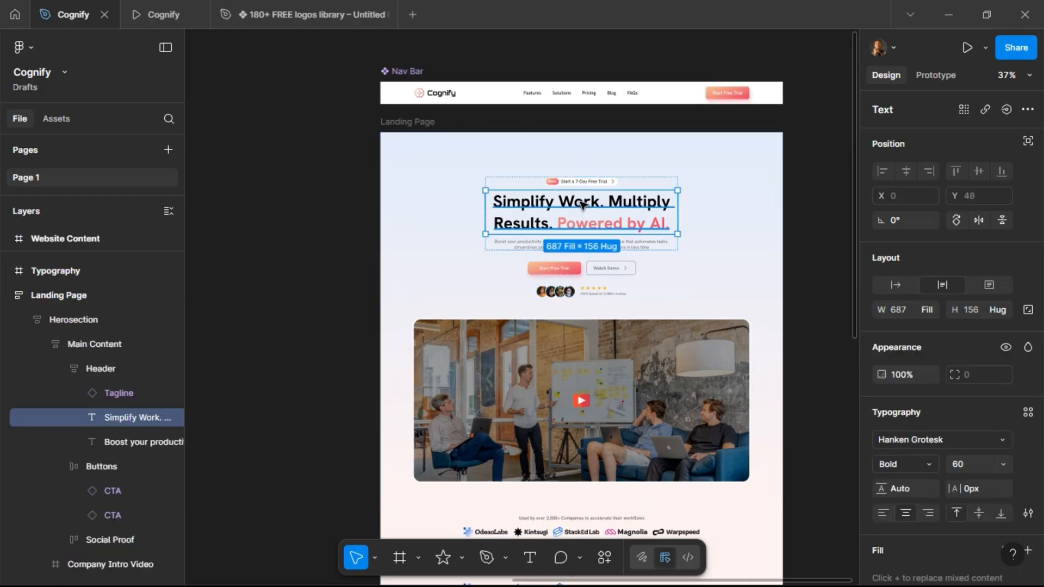
key("Tab")
key("shift+Tab")
key("shift+Tab")
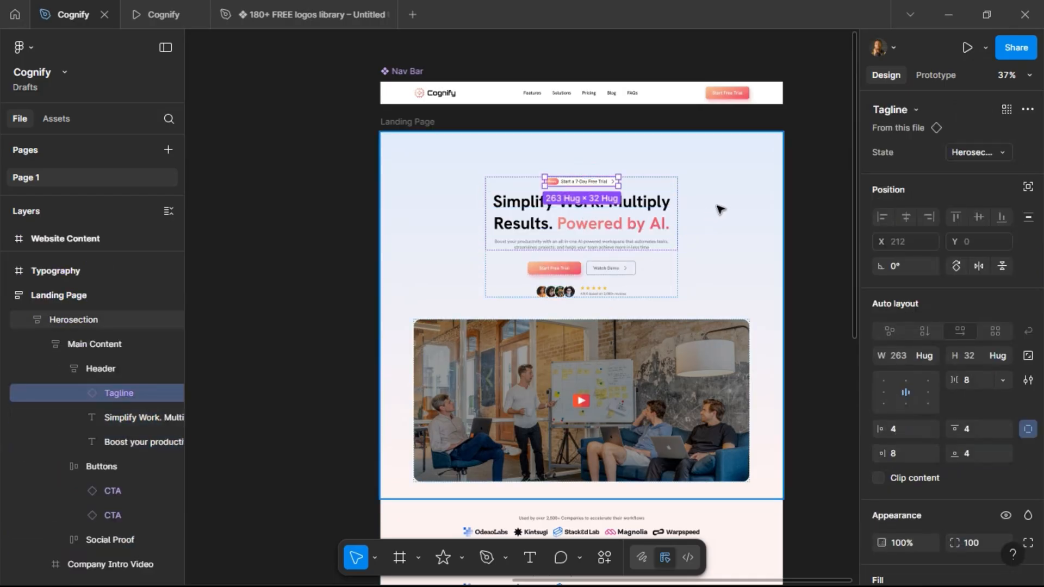
scroll(599, 198, "down", 2)
scroll(599, 198, "down", 5)
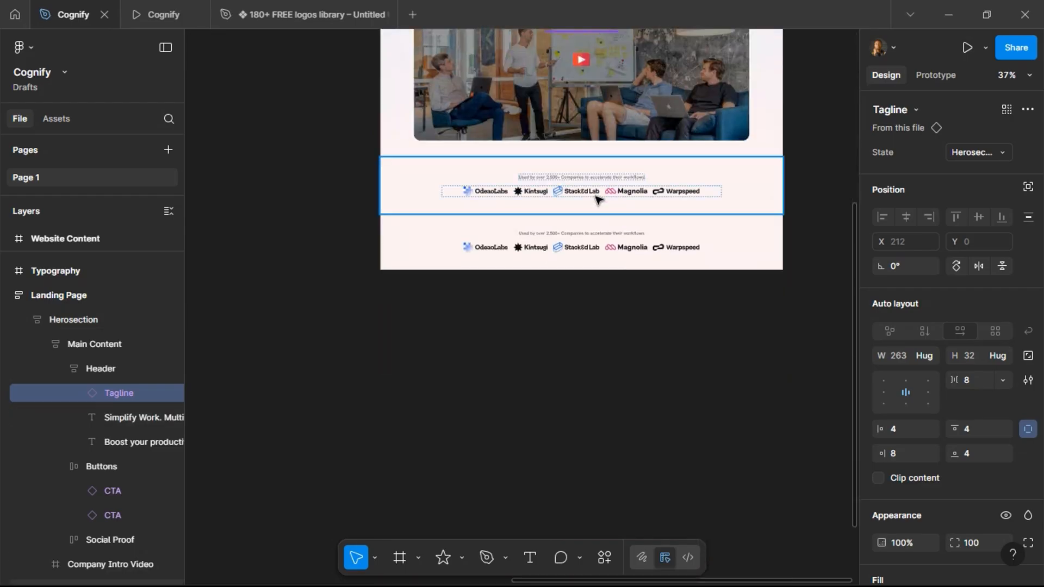
left_click(580, 233)
left_click(580, 233)
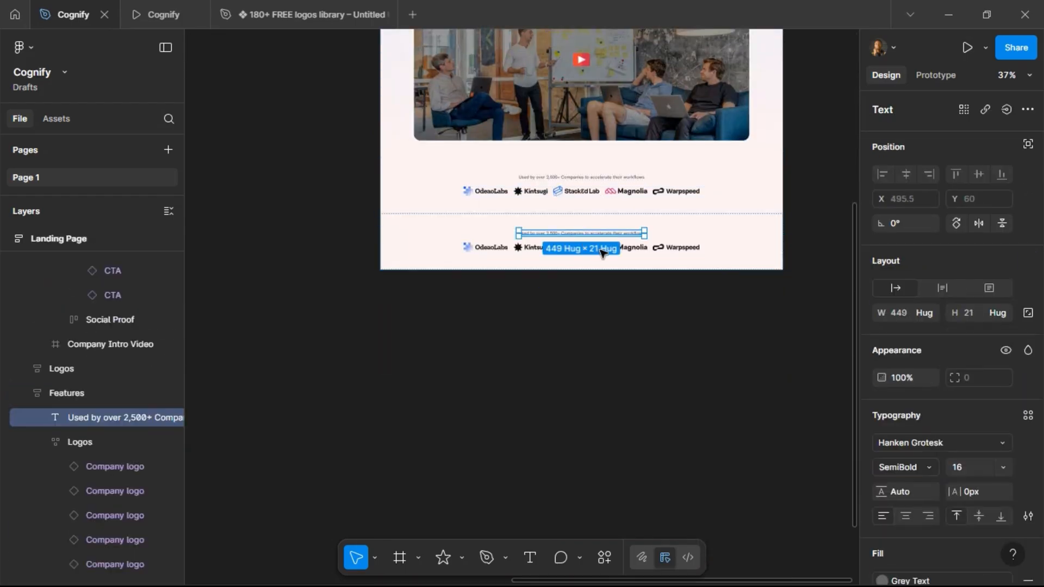
key("ctrl+shift+r")
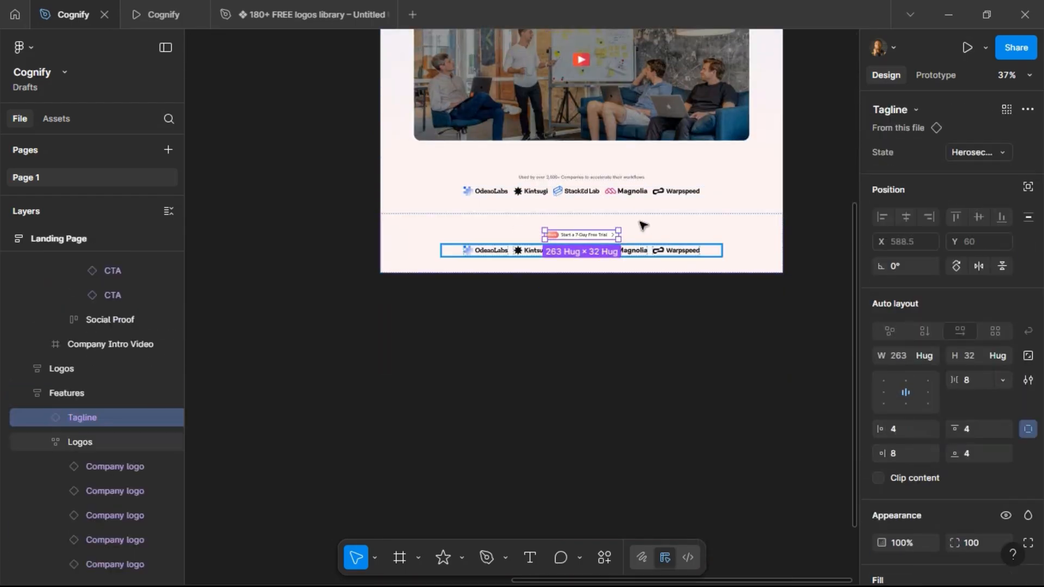
Switch the new tagline to the Section Title state and set its section title to Features.
scroll(642, 222, "up", 2)
left_click(989, 152)
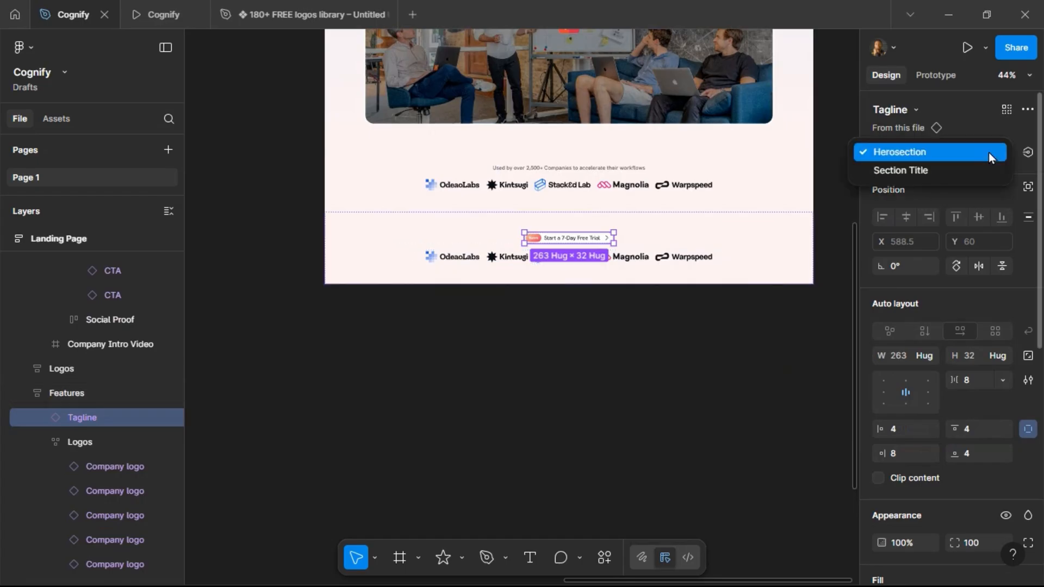
left_click(966, 173)
type("F")
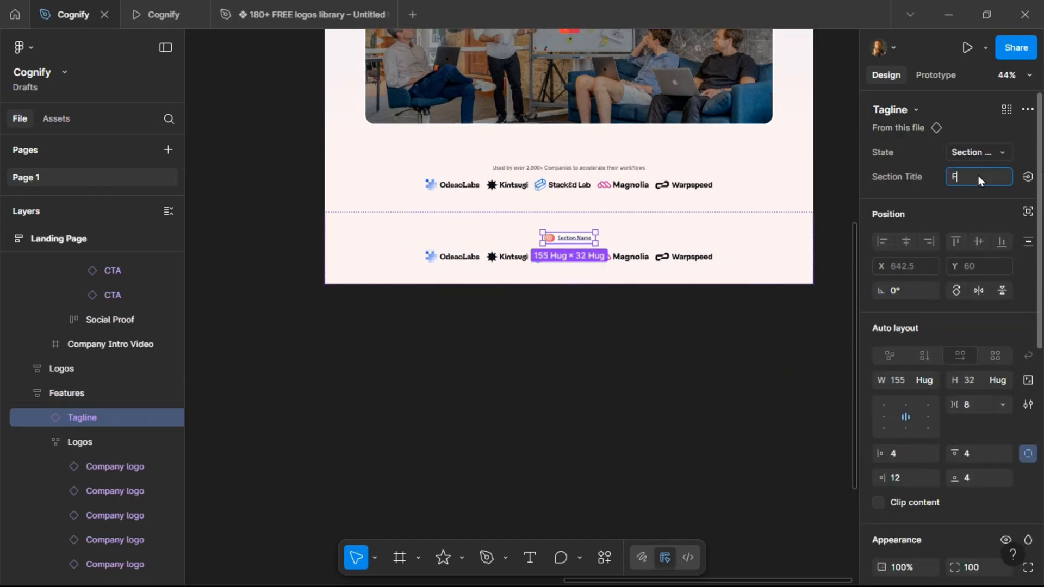
type("eatures")
key("Return")
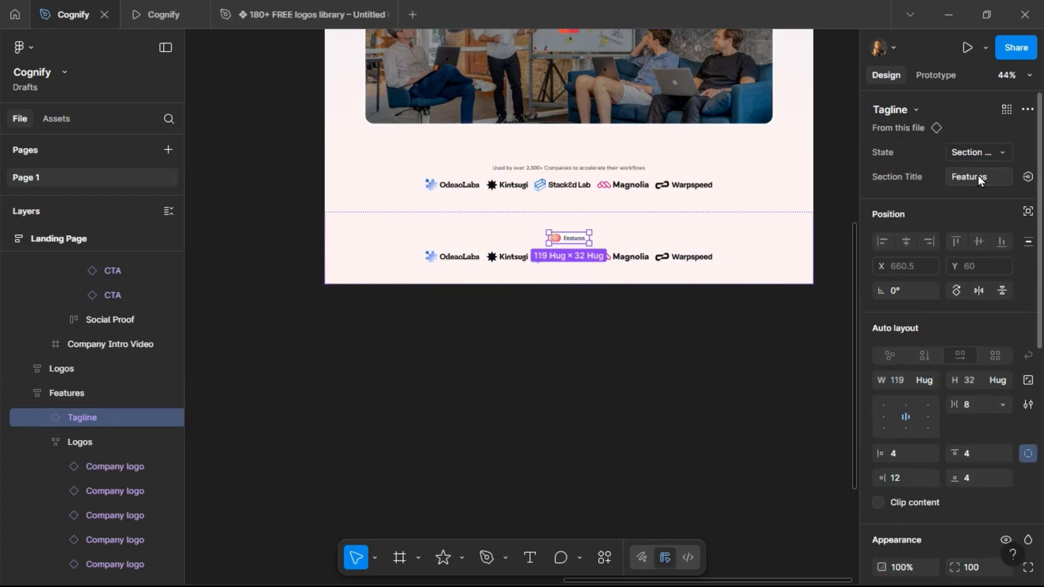
Copy the line "An experience that adapts and scales with your work." from the project brief.
scroll(661, 237, "up", 5)
scroll(680, 237, "down", 4)
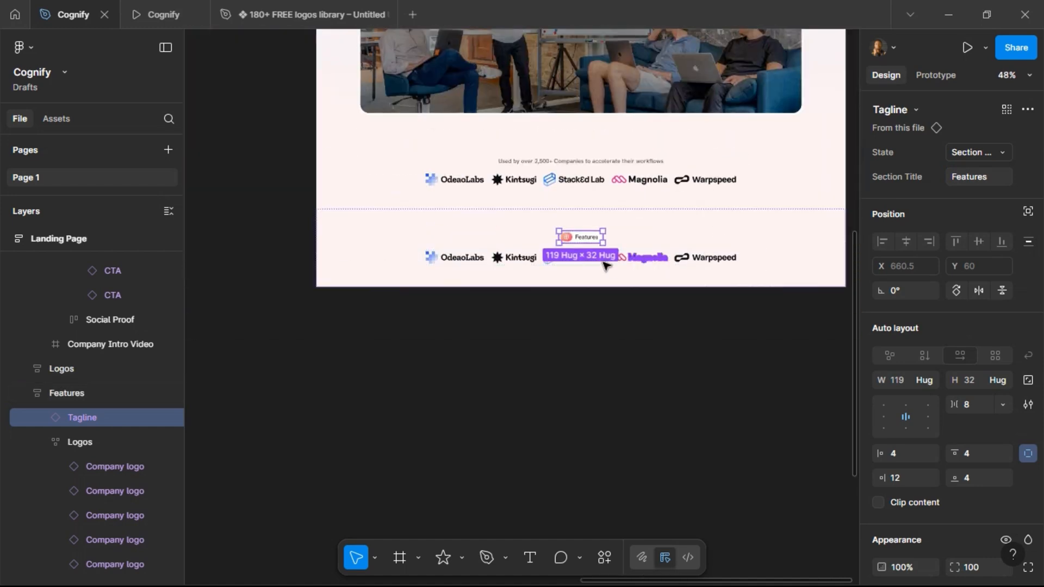
left_click(500, 231)
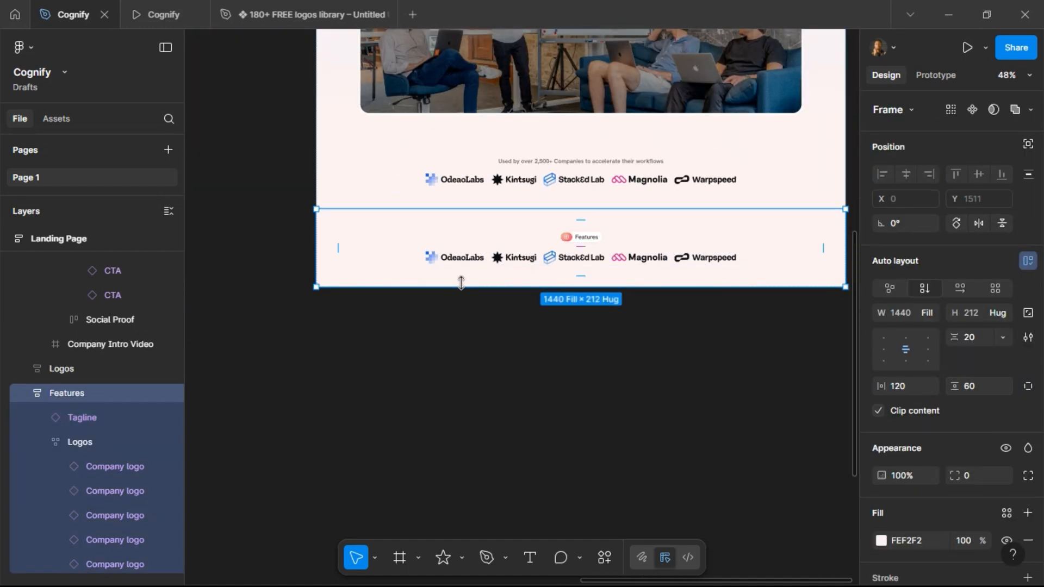
scroll(460, 282, "up", 5)
scroll(471, 209, "up", 2)
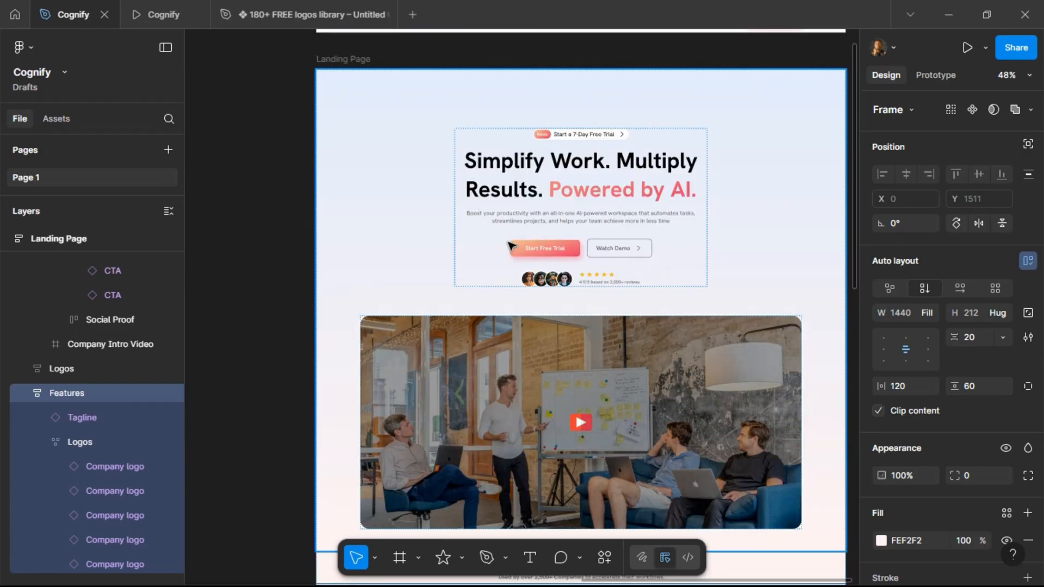
scroll(503, 267, "down", 6)
scroll(560, 262, "left", 10)
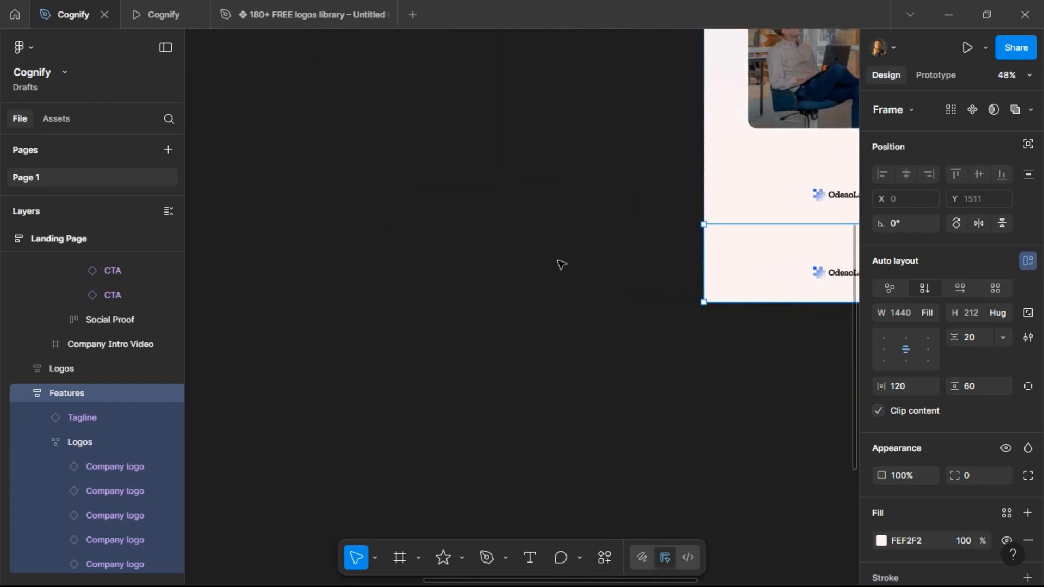
scroll(560, 262, "right", 1)
scroll(478, 191, "up", 3)
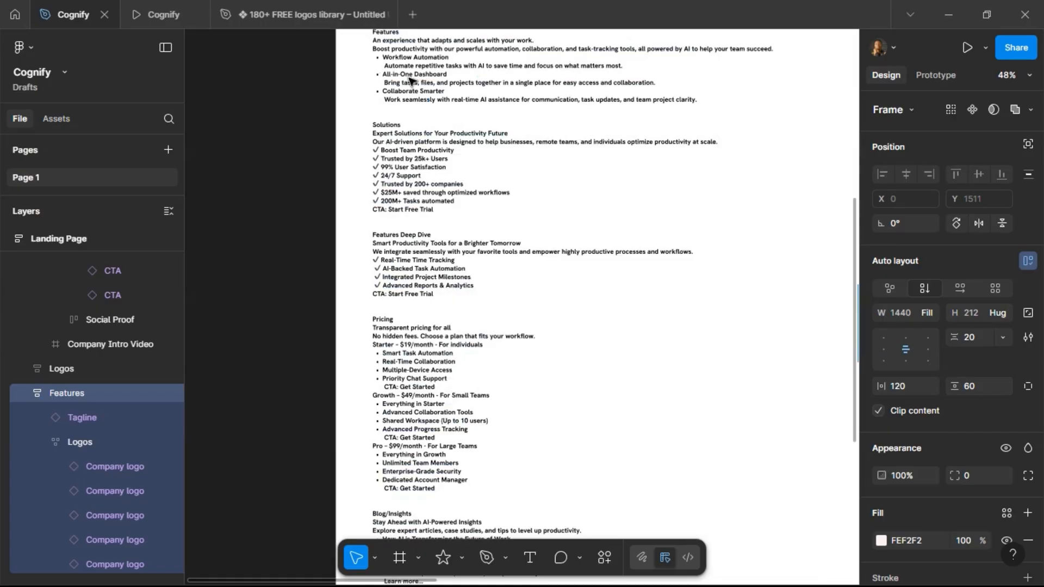
scroll(404, 117, "up", 5)
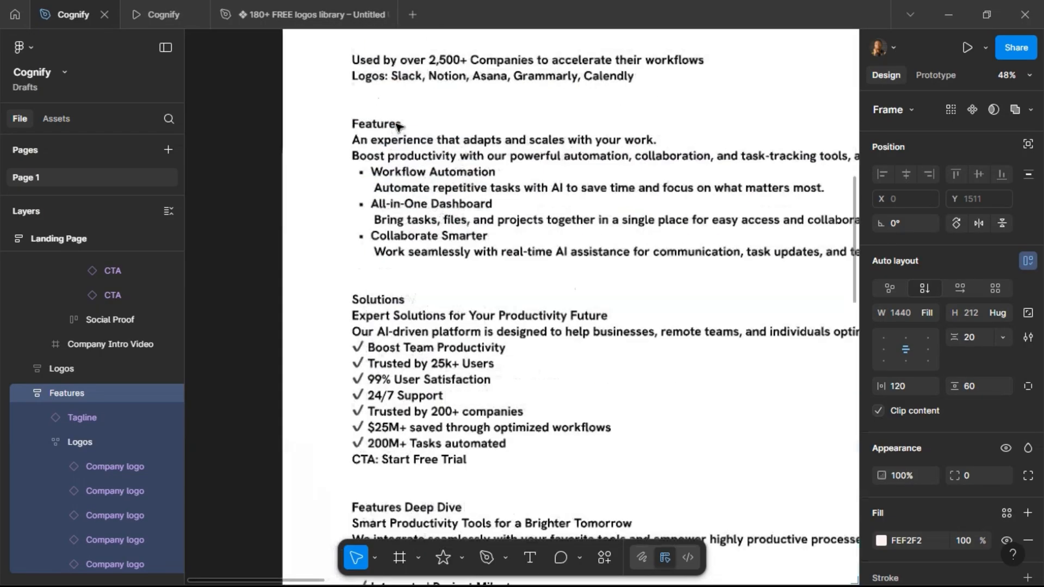
triple_click(364, 145)
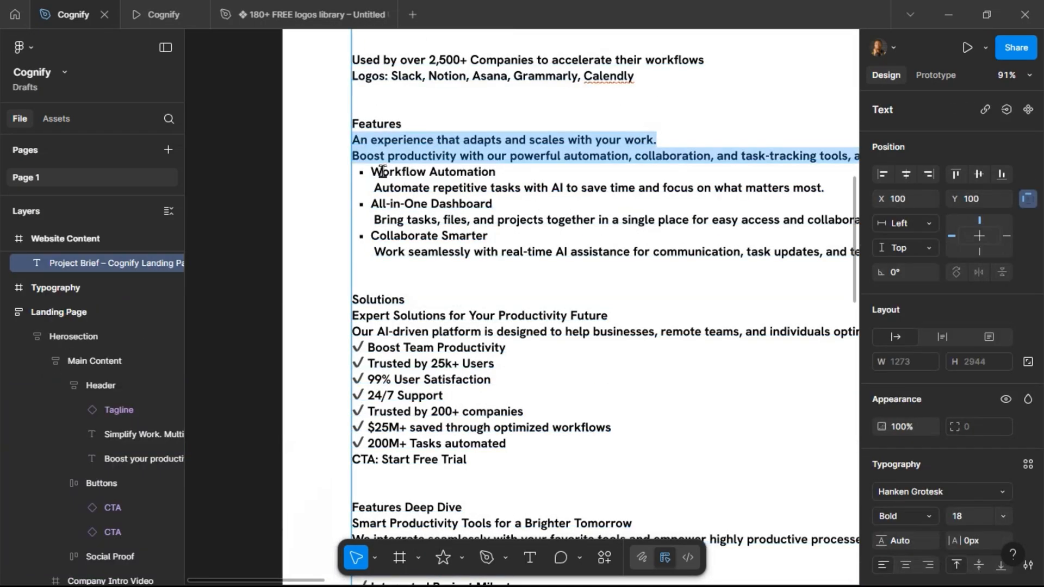
left_click(359, 144)
left_click_drag(353, 142, 664, 140)
Replace the logo row in the Features section with the copied sentence.
scroll(303, 222, "down", 1)
scroll(303, 223, "down", 5)
scroll(720, 203, "right", 6)
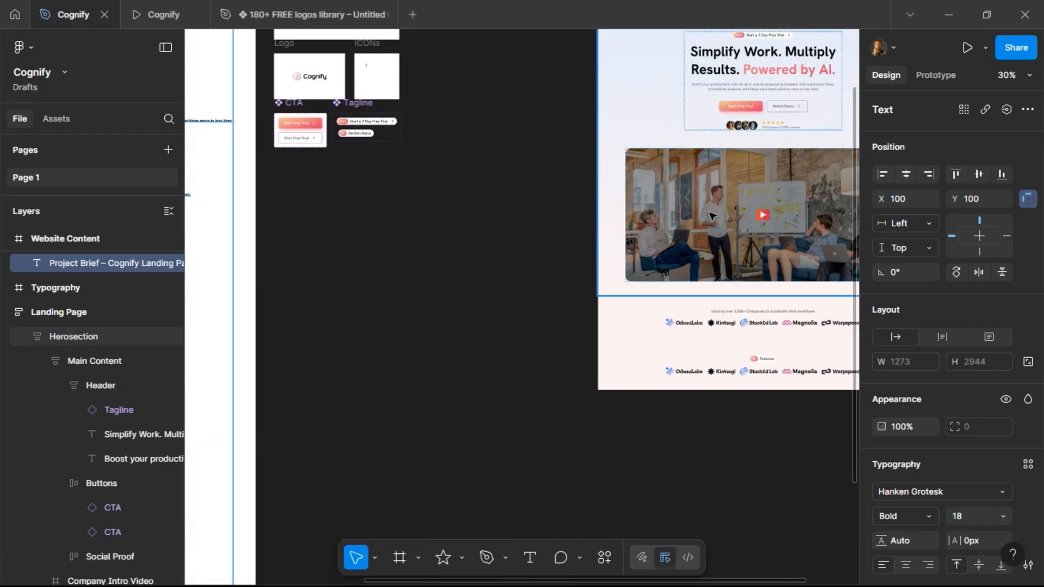
scroll(713, 214, "right", 5)
left_click(601, 372)
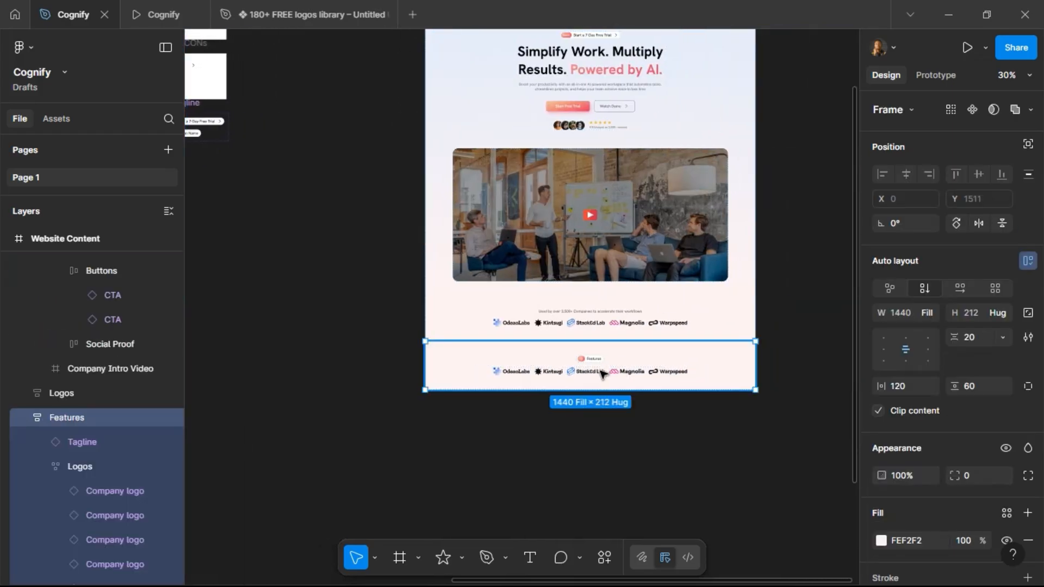
right_click(631, 373)
mouse_move(658, 149)
left_click(673, 130)
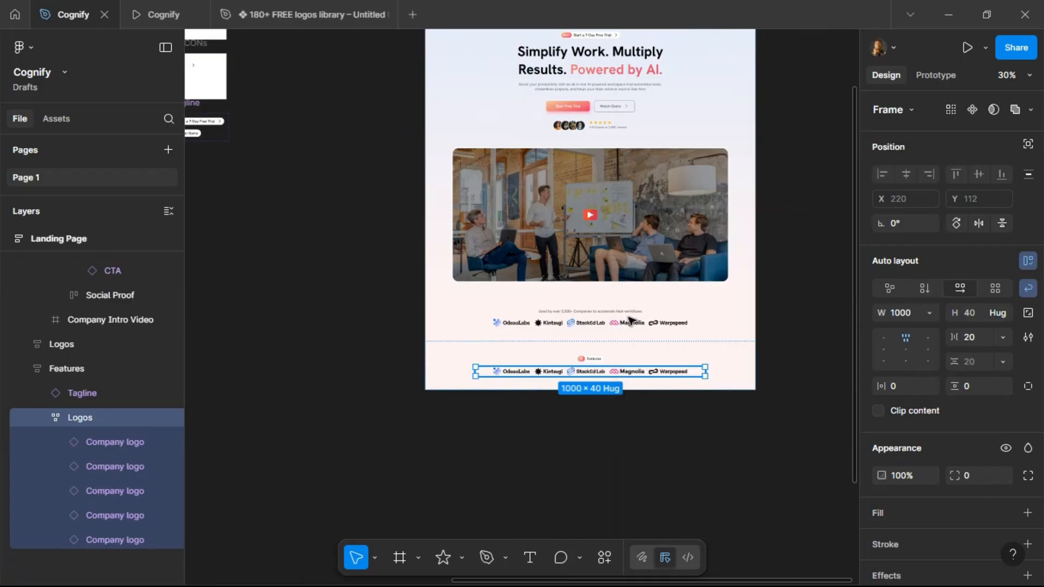
Set the Features heading's font size to 40.
scroll(595, 388, "up", 5)
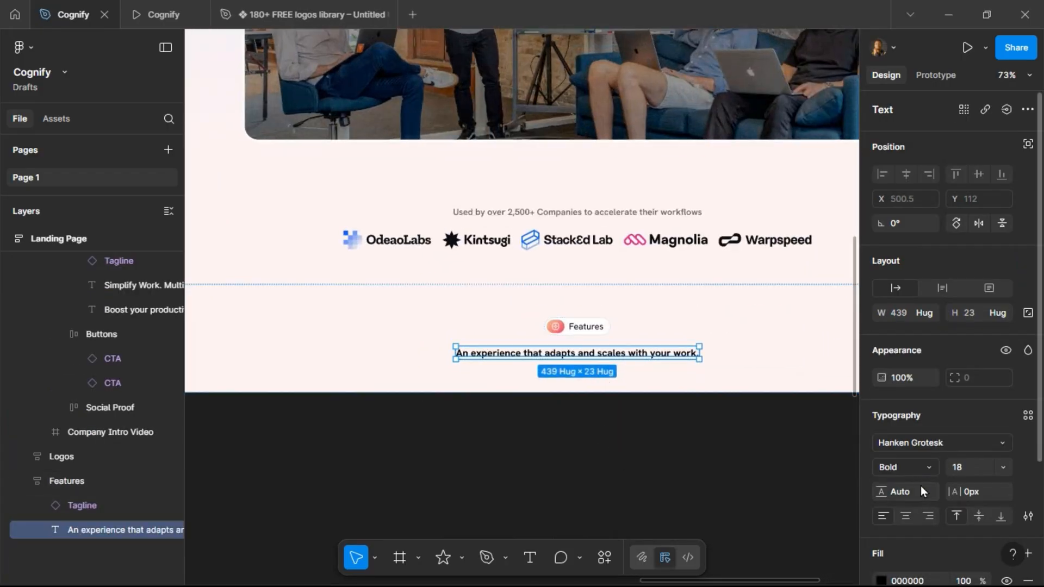
left_click(974, 468)
type("40")
key("Return")
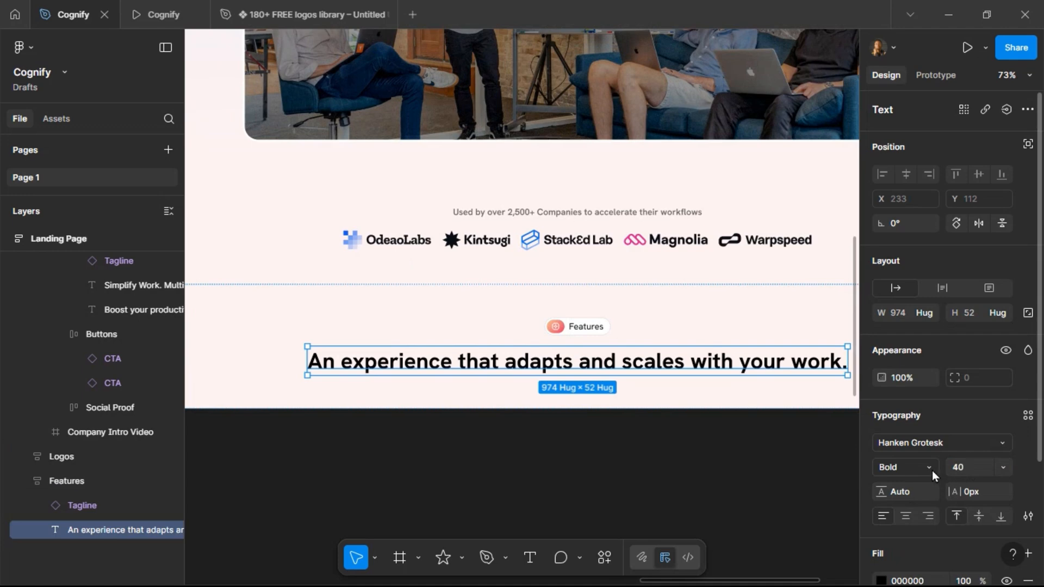
Resize the heading to about 496 px wide and center-align its text.
scroll(575, 422, "down", 3)
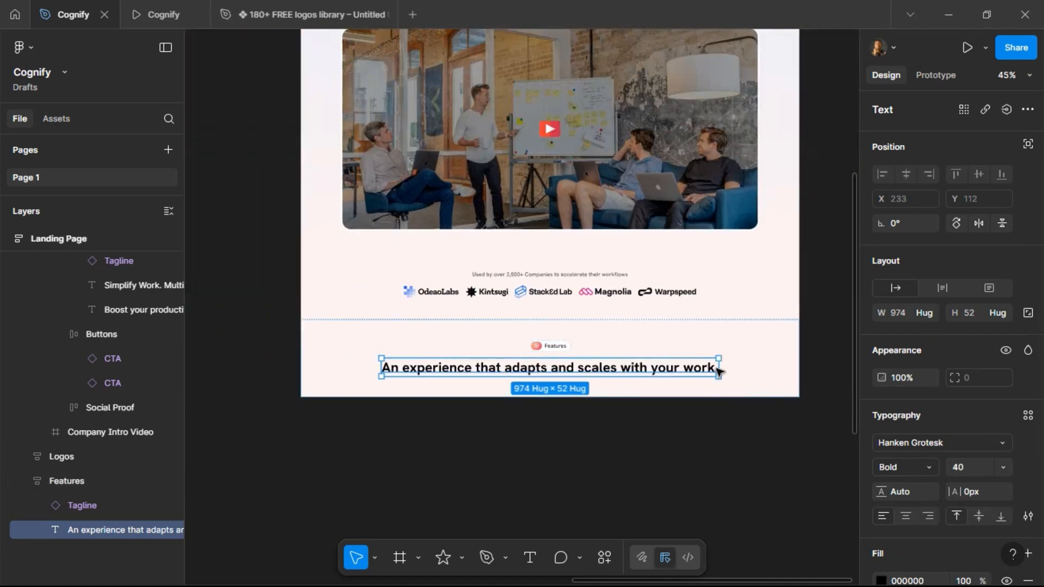
left_click_drag(719, 366, 631, 362)
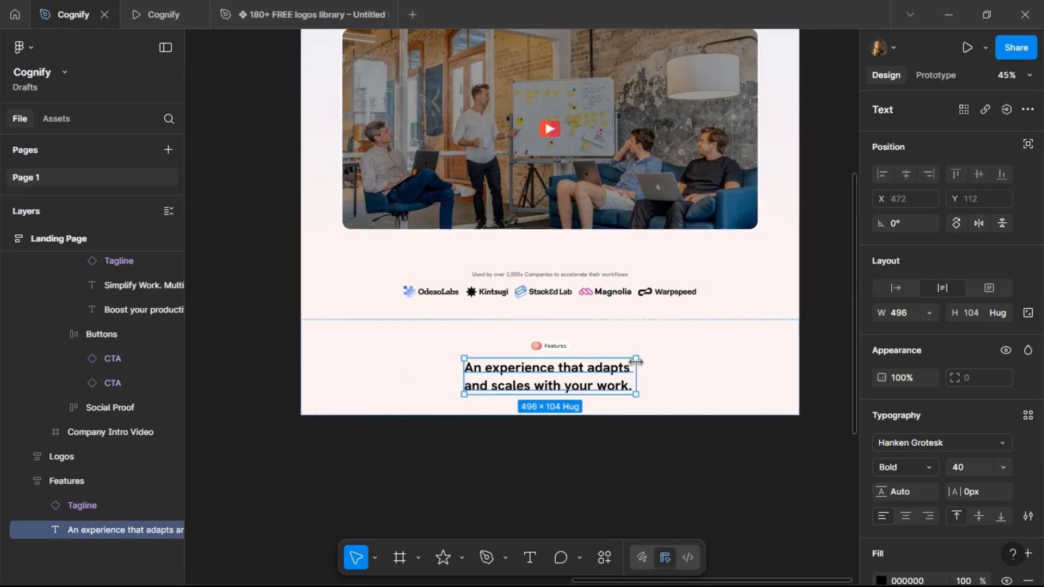
left_click(906, 518)
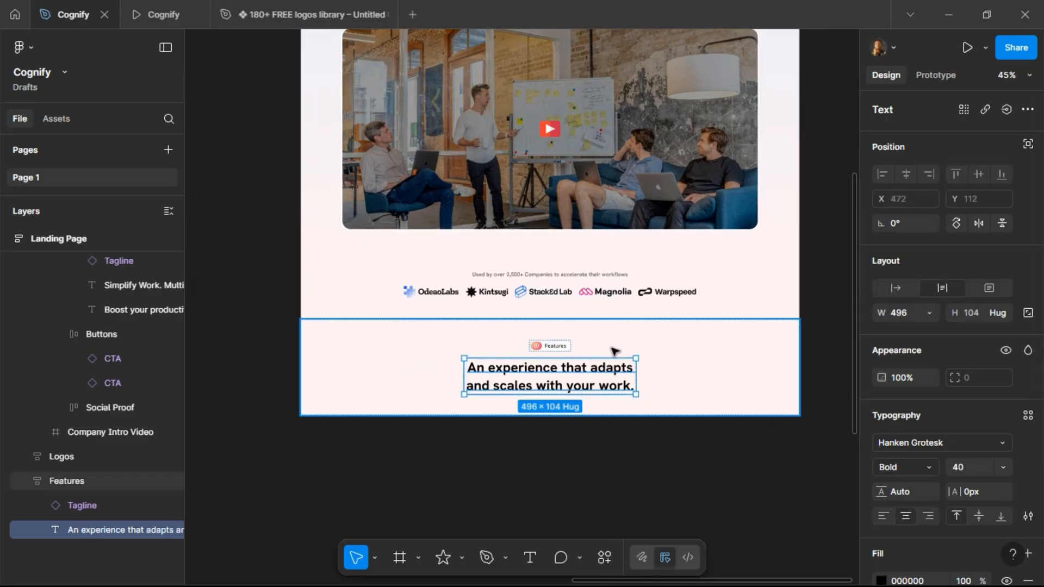
Inspect the hero section's subheading text styling.
scroll(496, 314, "up", 4)
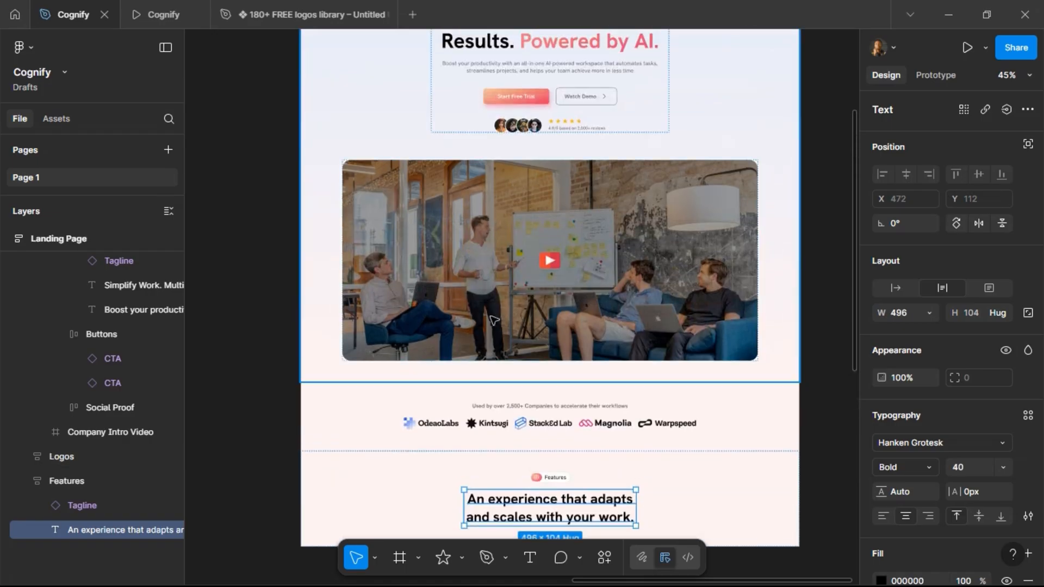
left_click(501, 83)
double_click(501, 82)
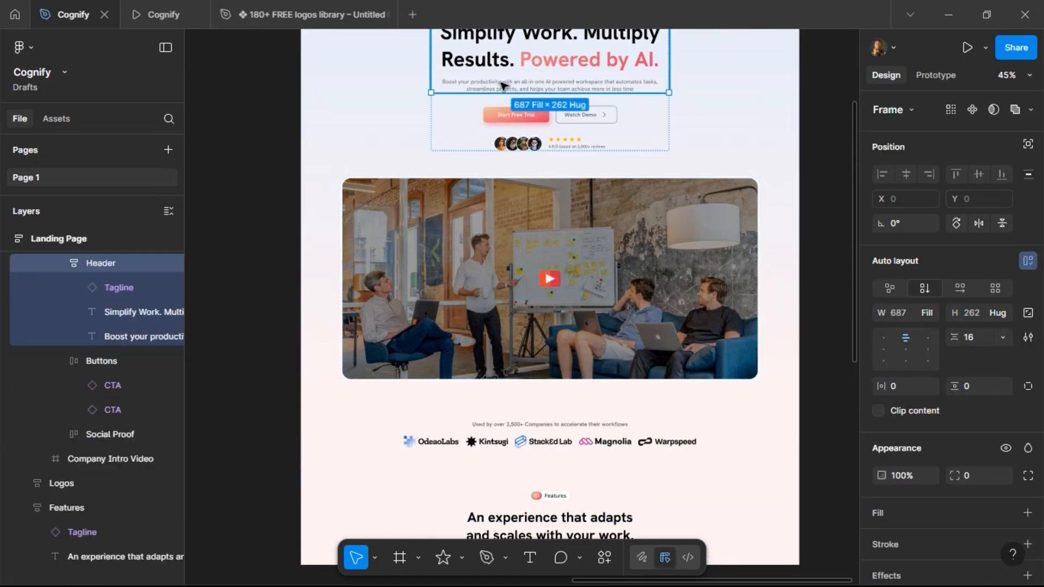
left_click(501, 84)
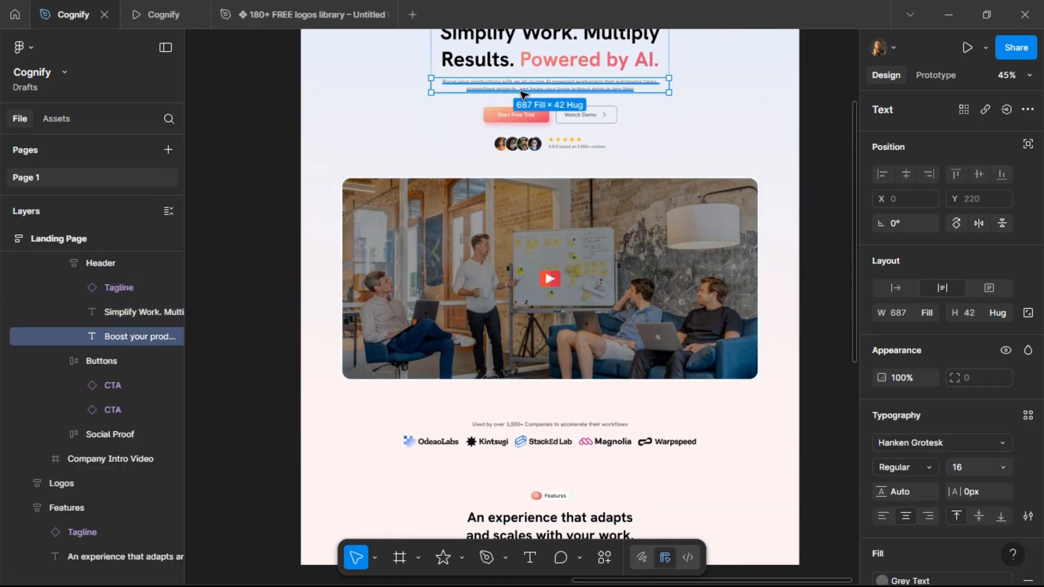
scroll(543, 164, "down", 9)
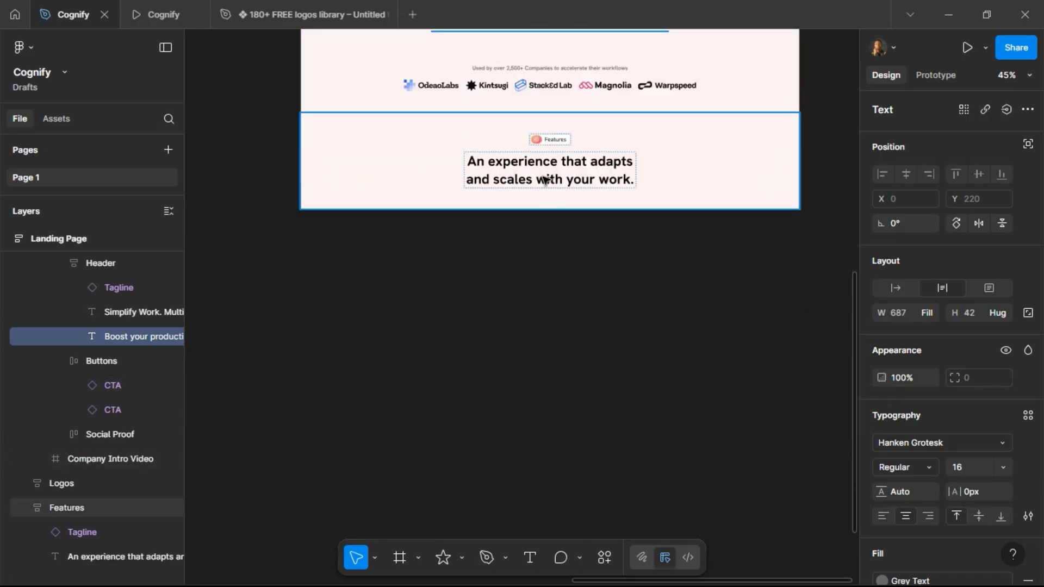
Duplicate the Features heading and replace the copy with the copied hero subheading text.
left_click(546, 180)
key("ctrl+d")
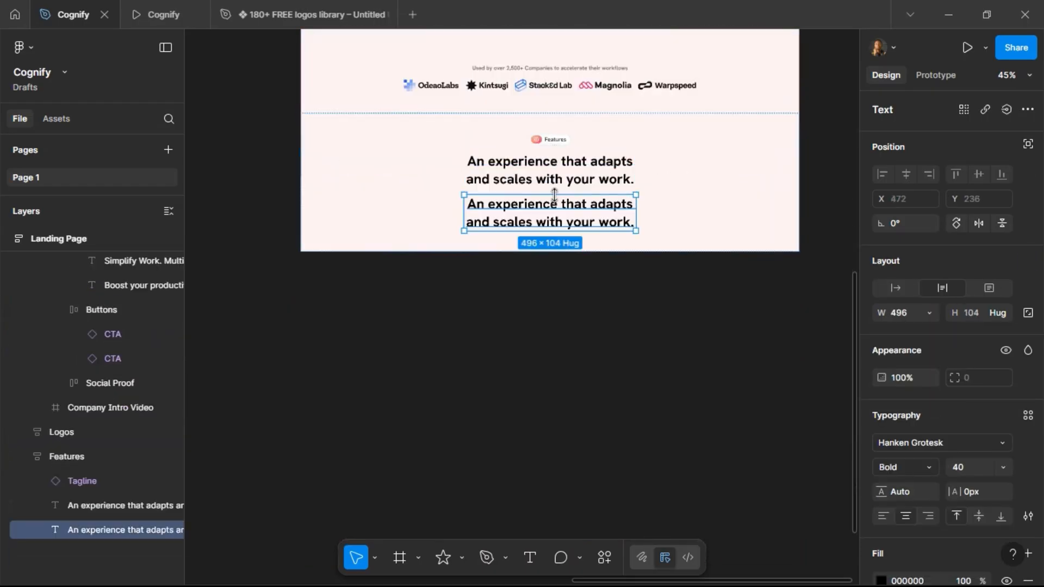
key("ctrl+shift+r")
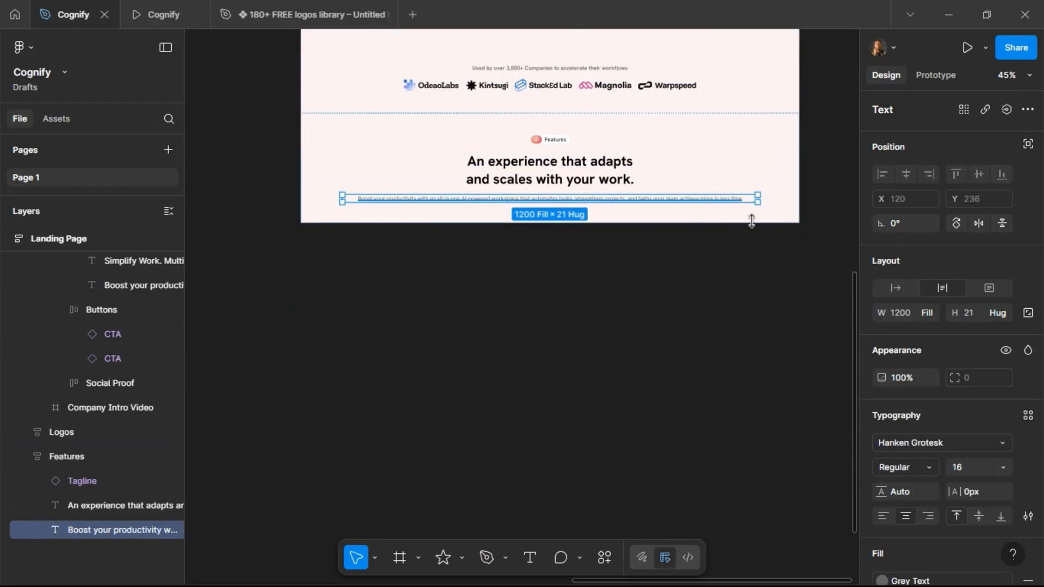
Resize the subheading copy to about 500 px wide.
left_click(738, 245)
left_click(753, 204)
left_click_drag(750, 197, 640, 189)
Copy the Features description sentence from the project brief and paste it into the subheading text.
scroll(551, 251, "left", 10)
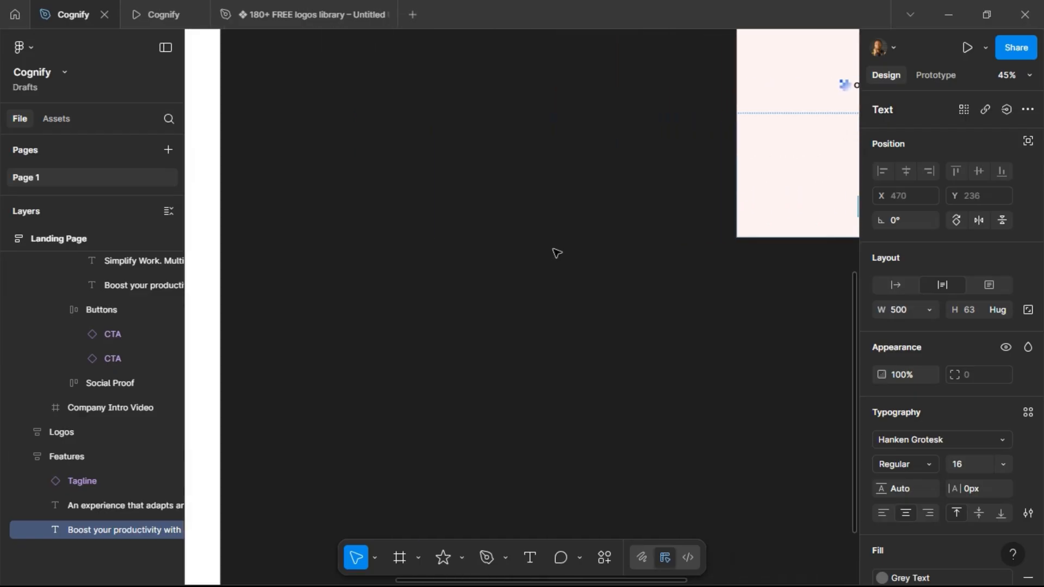
scroll(551, 252, "right", 3)
scroll(328, 172, "up", 5)
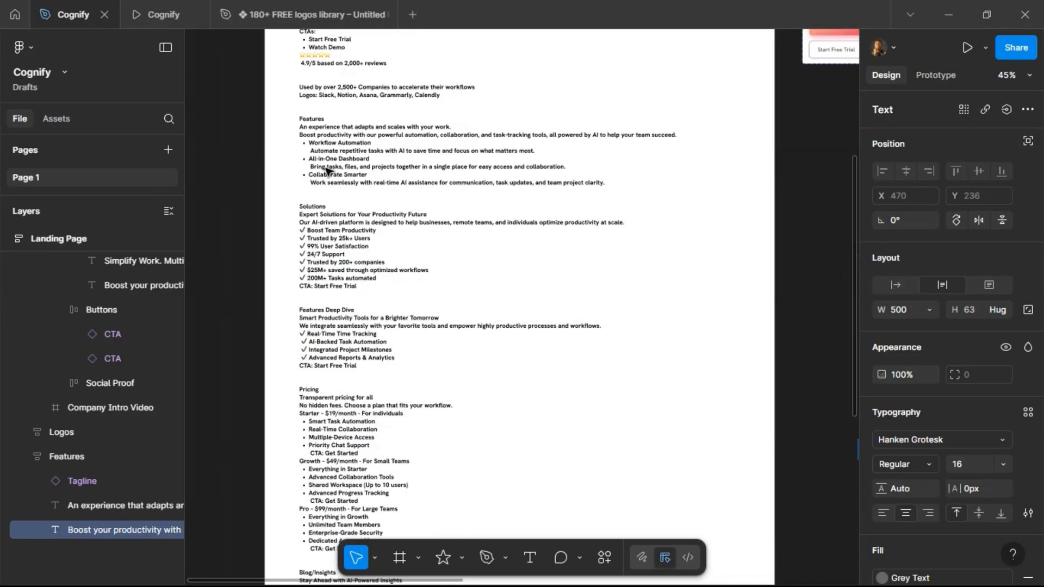
scroll(329, 133, "up", 5)
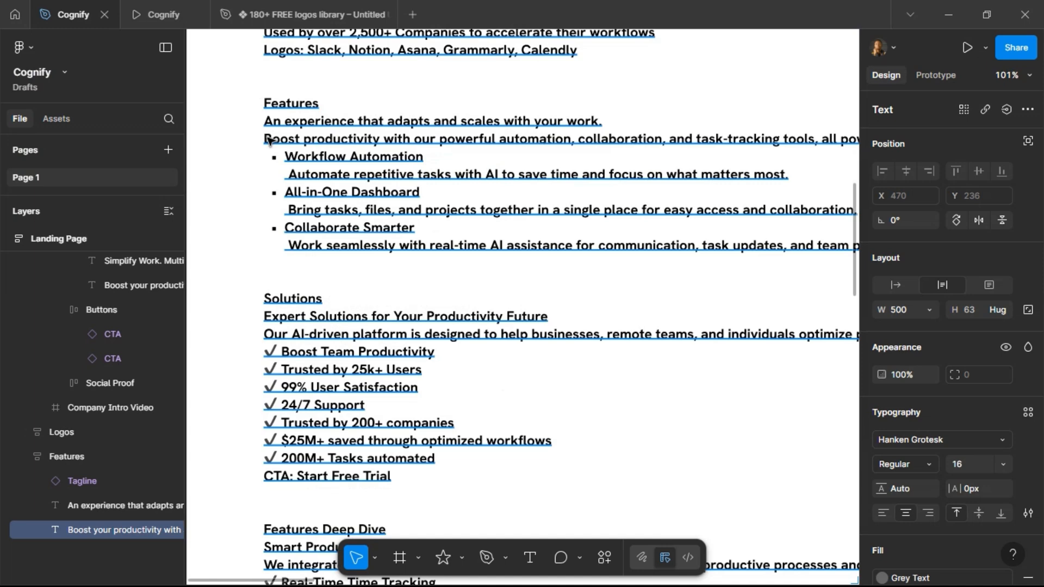
left_click(267, 141)
left_click(268, 141)
left_click_drag(267, 141, 681, 141)
key("ctrl+c")
scroll(412, 201, "down", 5)
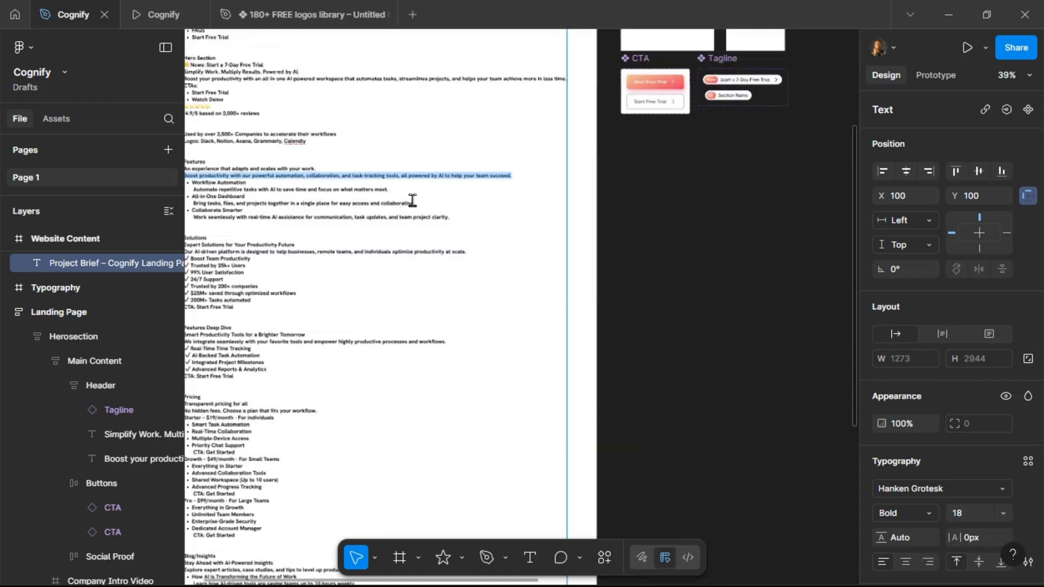
scroll(657, 187, "right", 5)
scroll(657, 187, "right", 5)
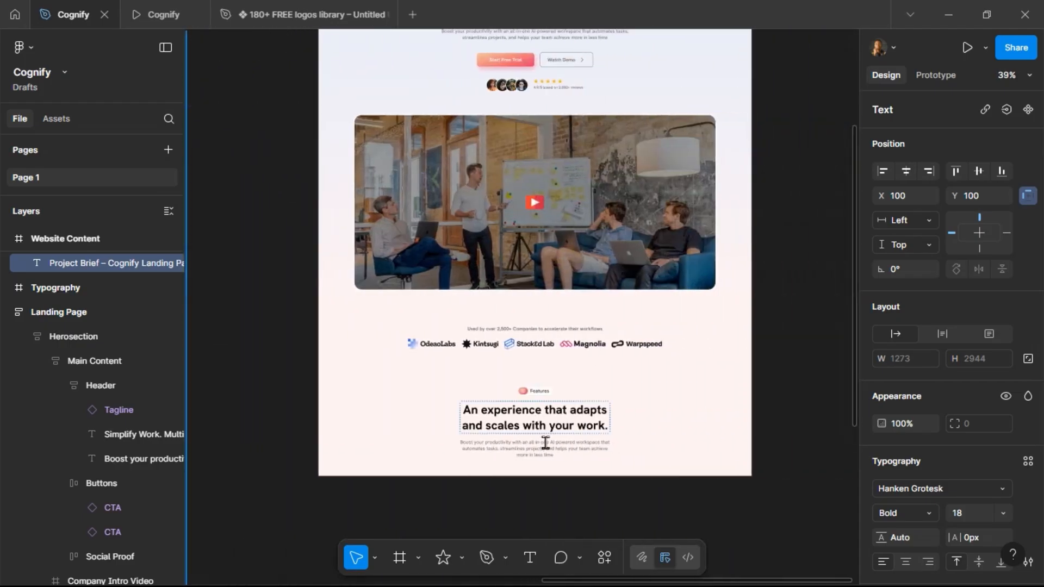
double_click(553, 438)
key("ctrl+v")
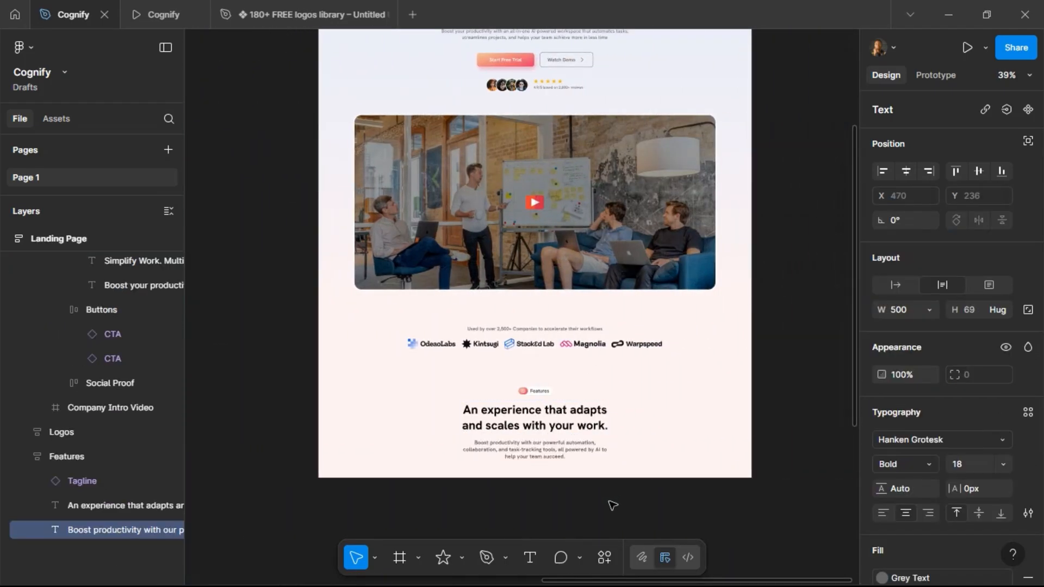
Set the description text to font size 16 and Regular weight.
key("Escape")
left_click(965, 464)
type("16")
key("Return")
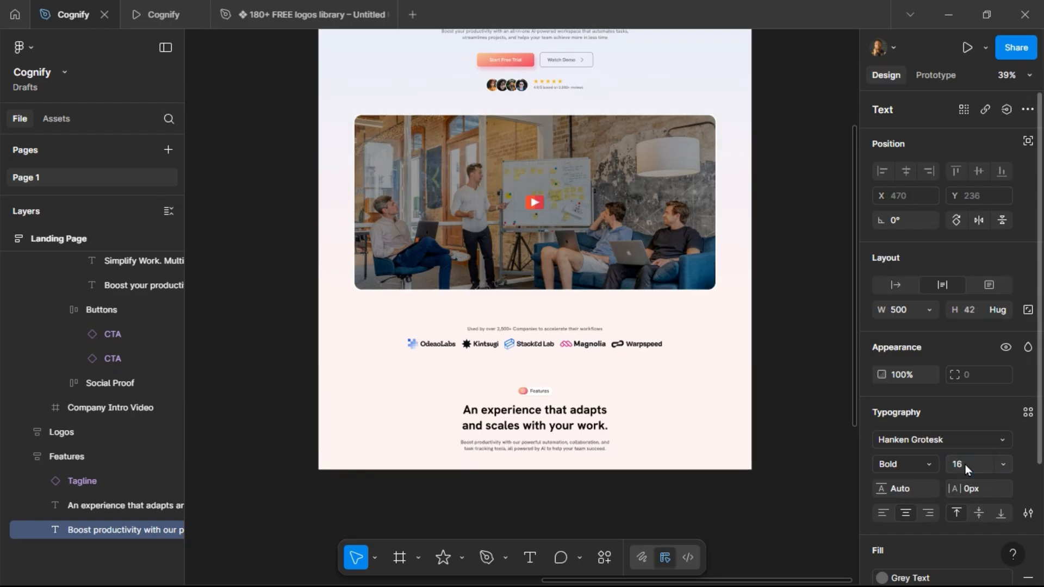
left_click(931, 463)
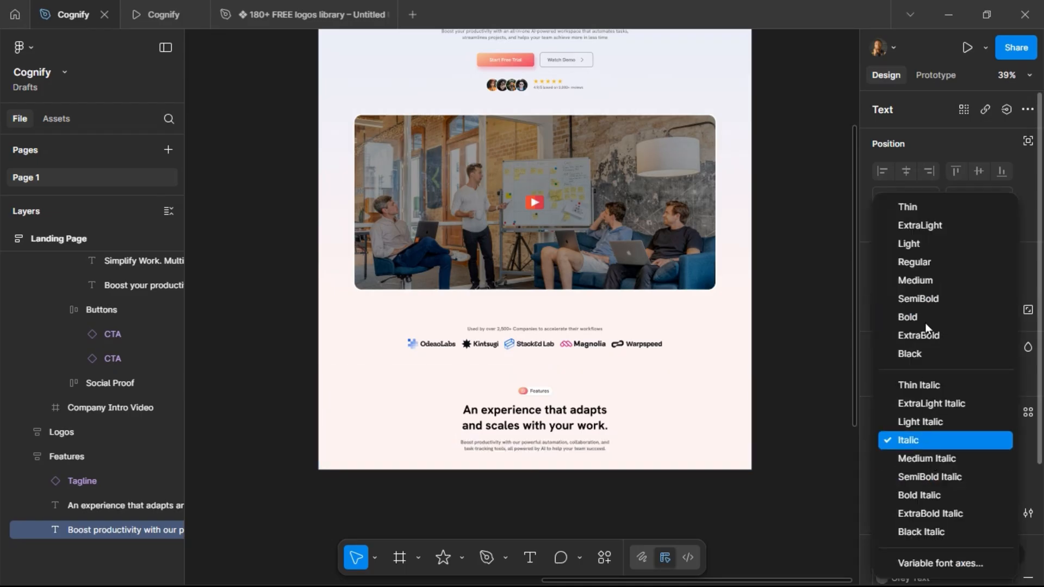
left_click(925, 264)
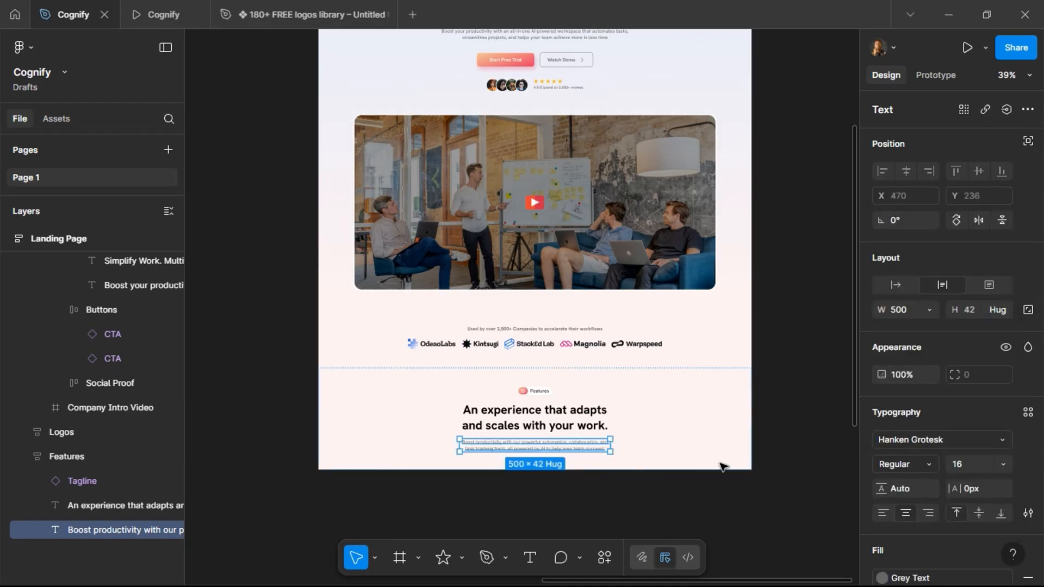
Select the tagline, heading and description together and wrap them in an auto layout frame.
left_click(581, 425)
left_click(598, 448, "shift")
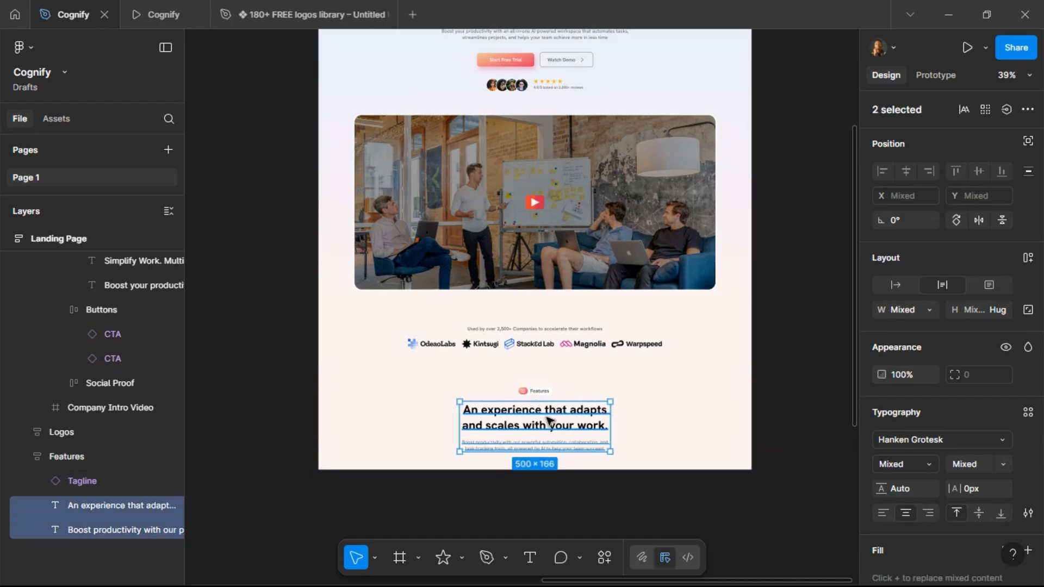
left_click(533, 392, "shift")
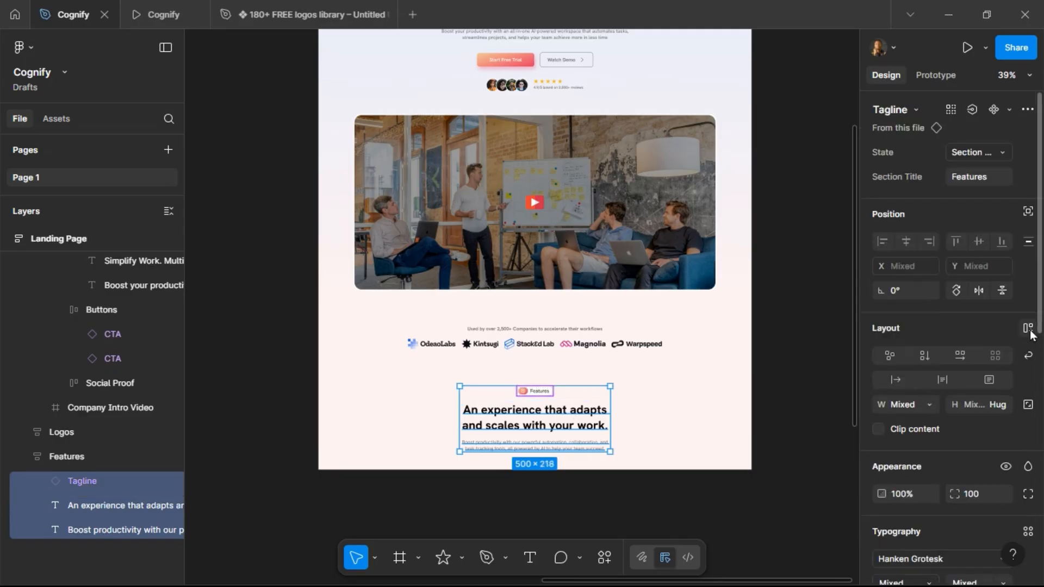
left_click(1028, 328)
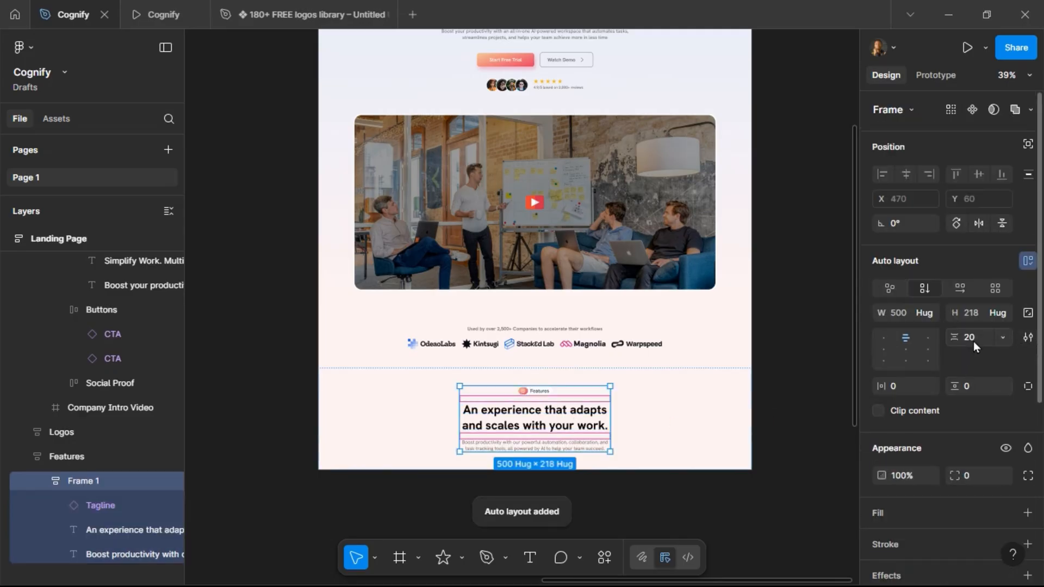
Compare against the preview and set the auto layout gap between the stacked items to 16.
left_click(164, 22)
scroll(393, 243, "down", 4)
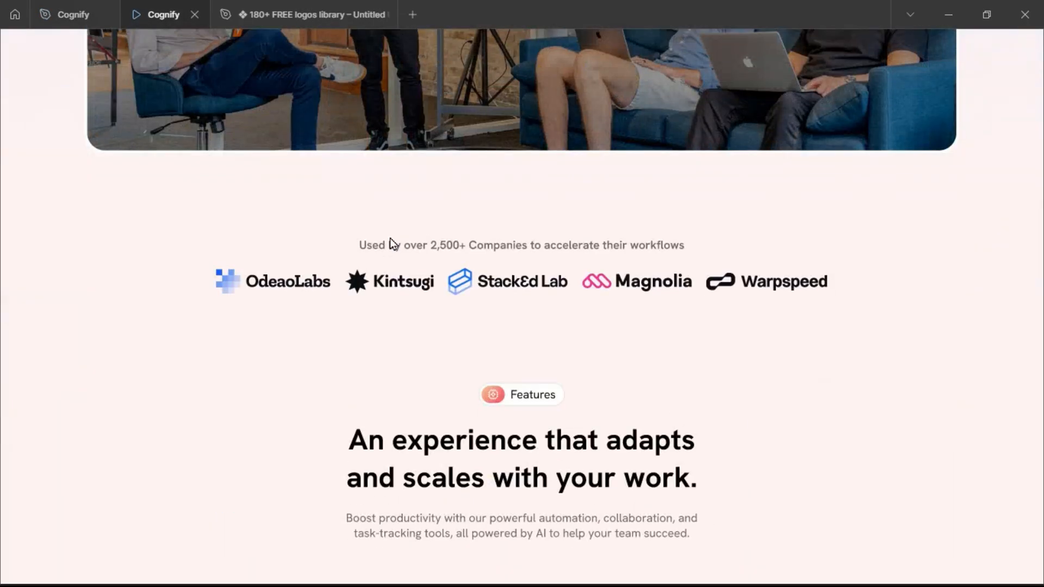
left_click(81, 14)
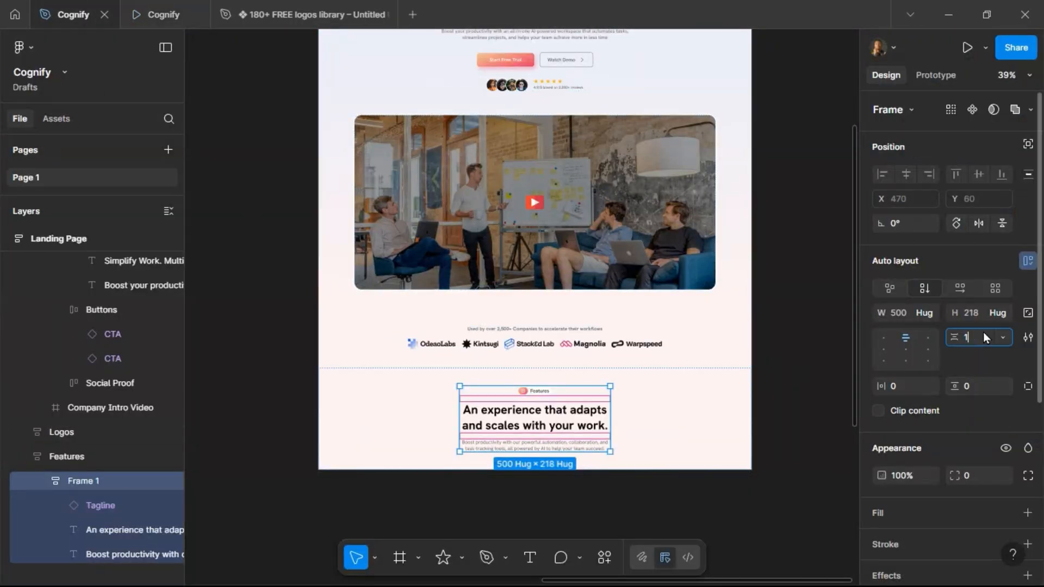
type("6")
key("Return")
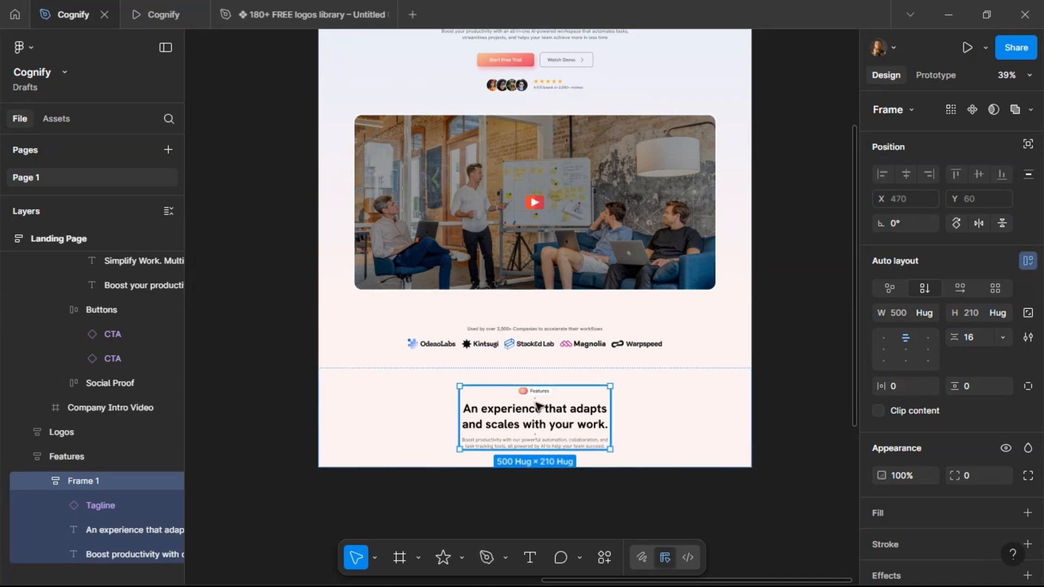
left_click(169, 18)
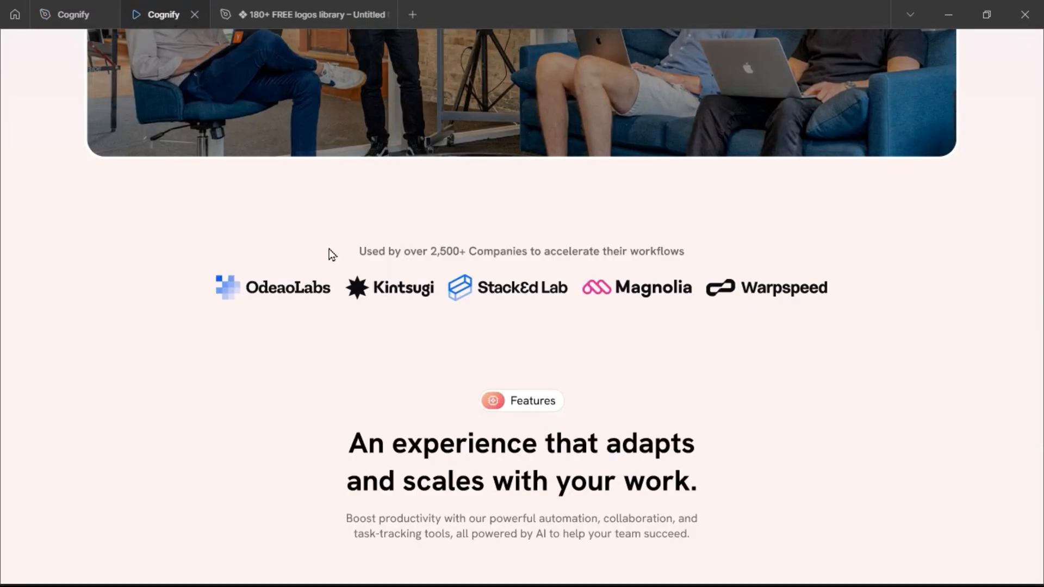
left_click(70, 22)
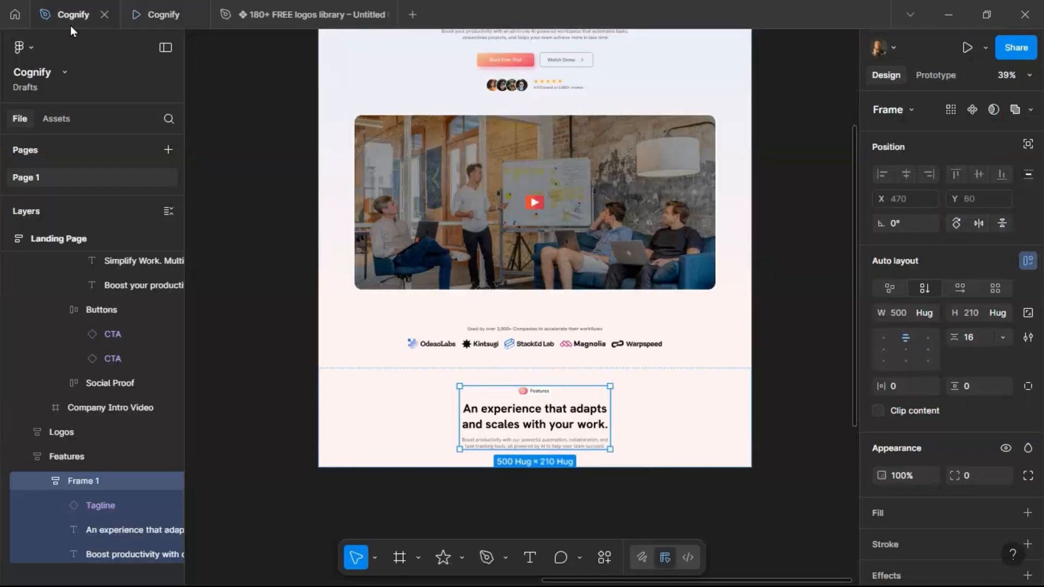
Fill the Features section background with the White color style.
left_click(410, 419)
scroll(590, 294, "down", 3)
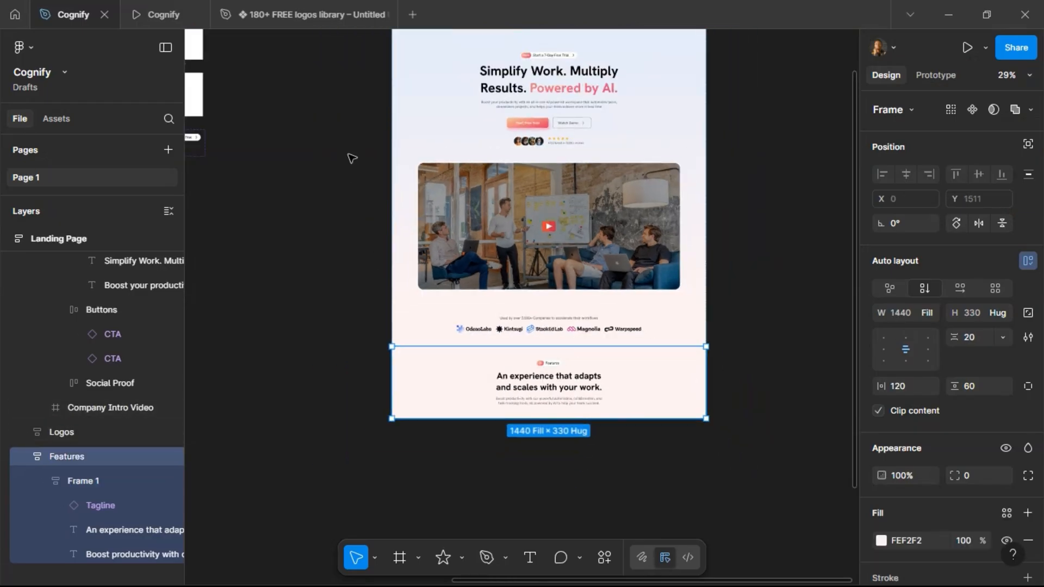
scroll(350, 158, "left", 10)
scroll(398, 110, "up", 6)
scroll(383, 158, "down", 1)
scroll(374, 266, "up", 5)
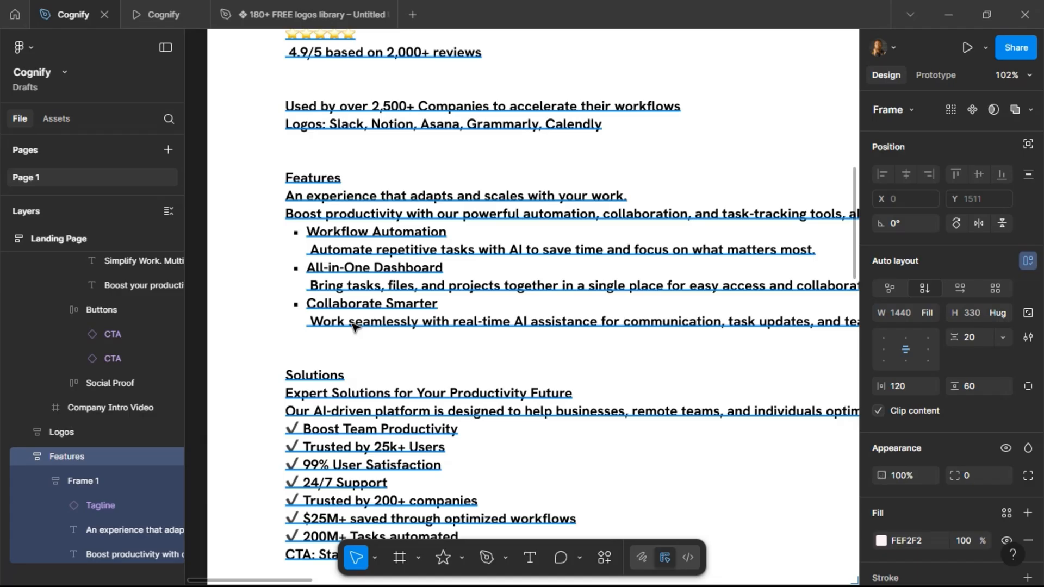
scroll(285, 313, "down", 5)
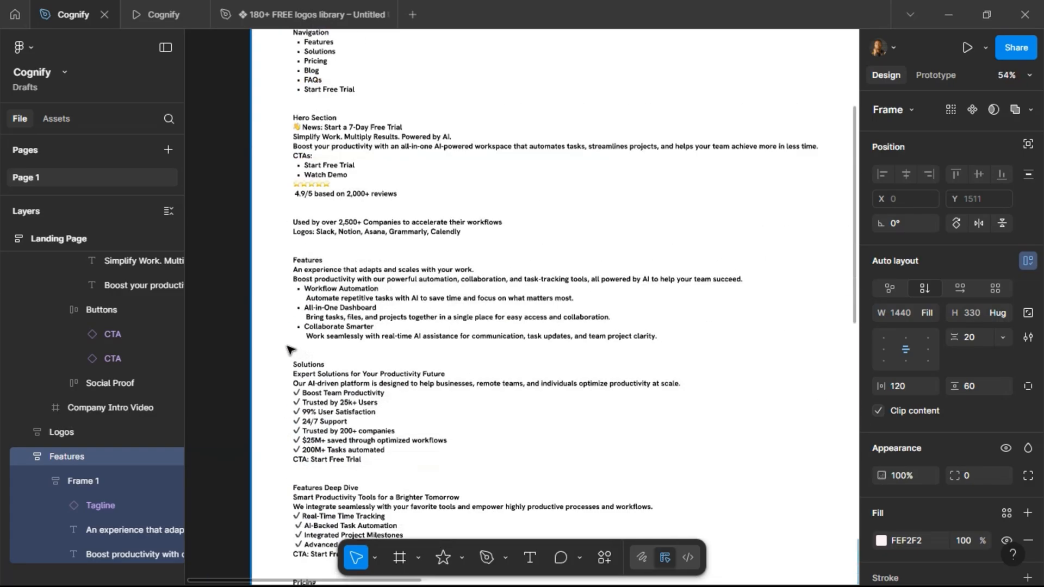
scroll(479, 302, "right", 15)
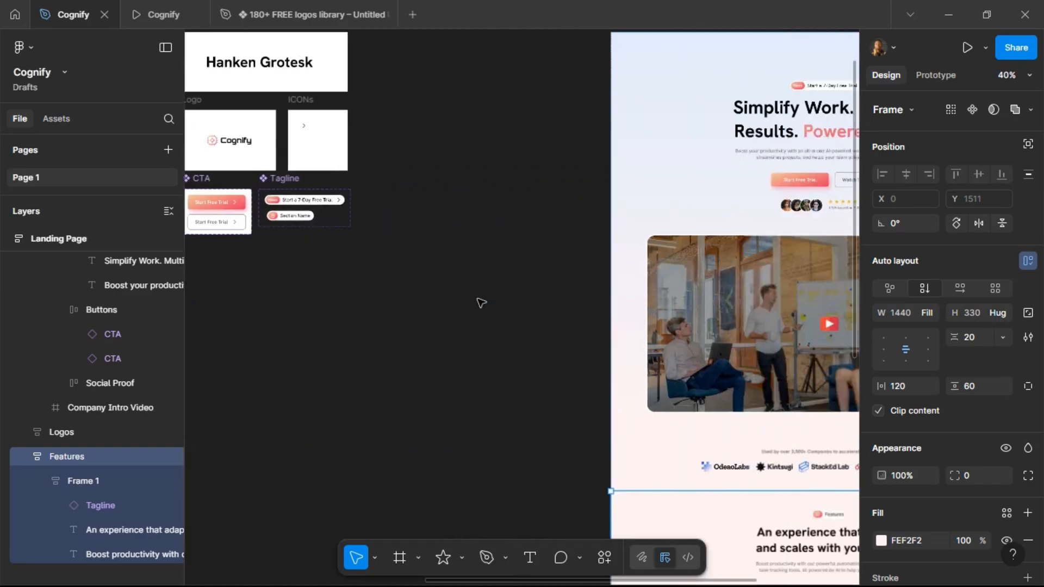
scroll(504, 283, "down", 1)
scroll(504, 284, "down", 1)
scroll(677, 381, "up", 3)
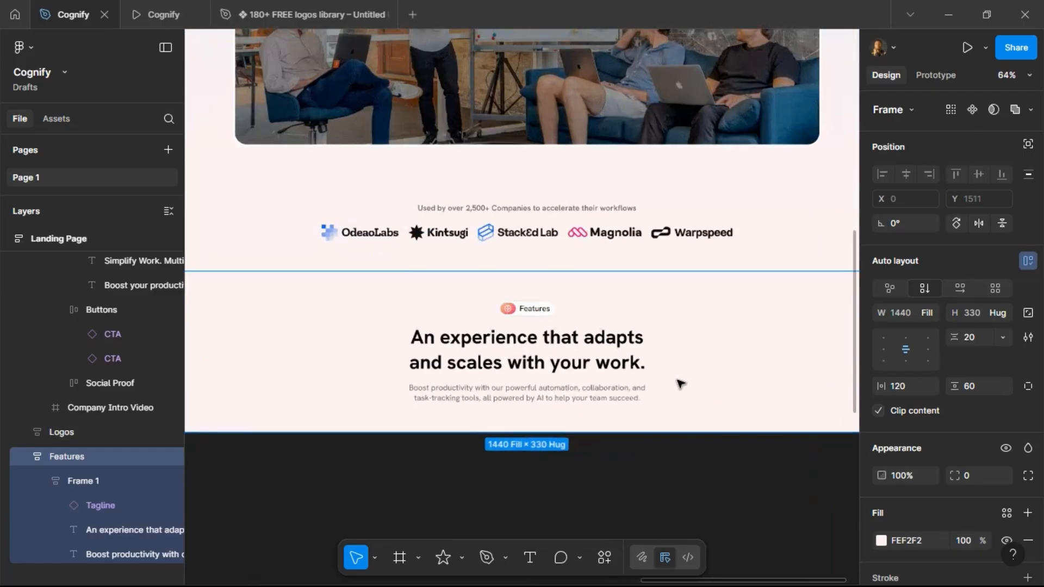
scroll(584, 312, "down", 1)
scroll(583, 305, "down", 3)
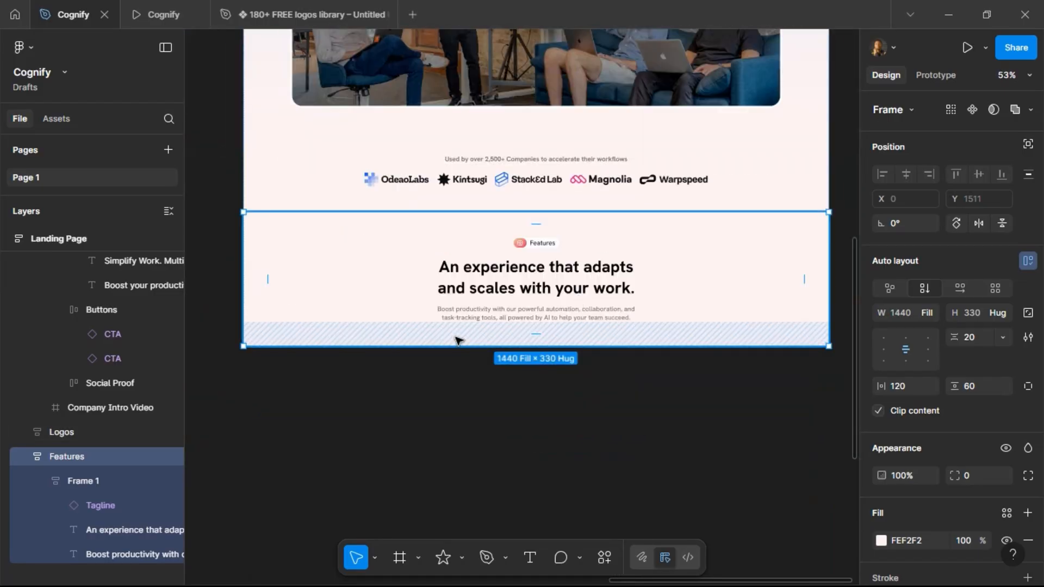
scroll(501, 212, "down", 4)
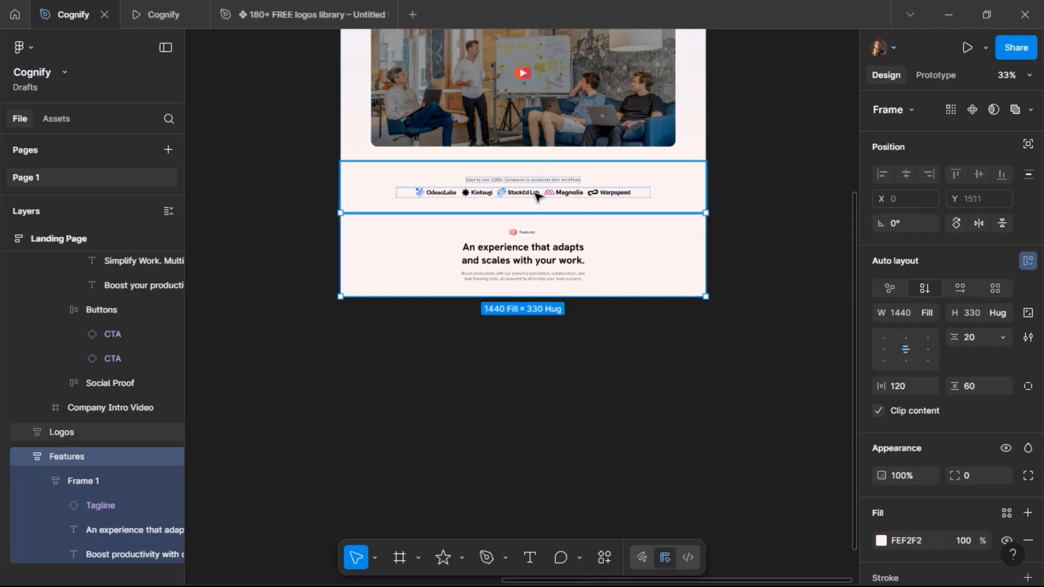
scroll(535, 196, "up", 2)
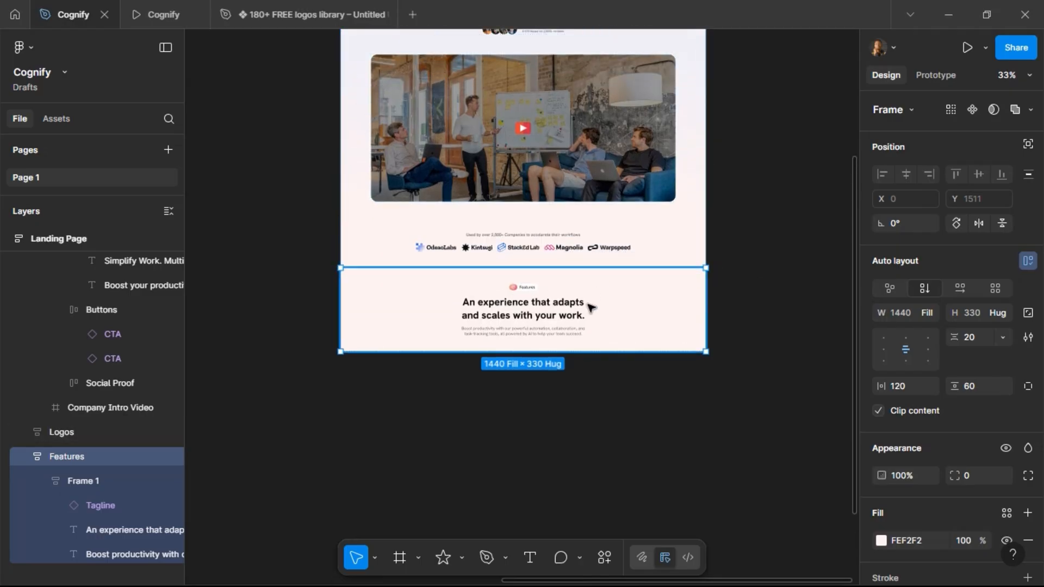
scroll(932, 446, "down", 5)
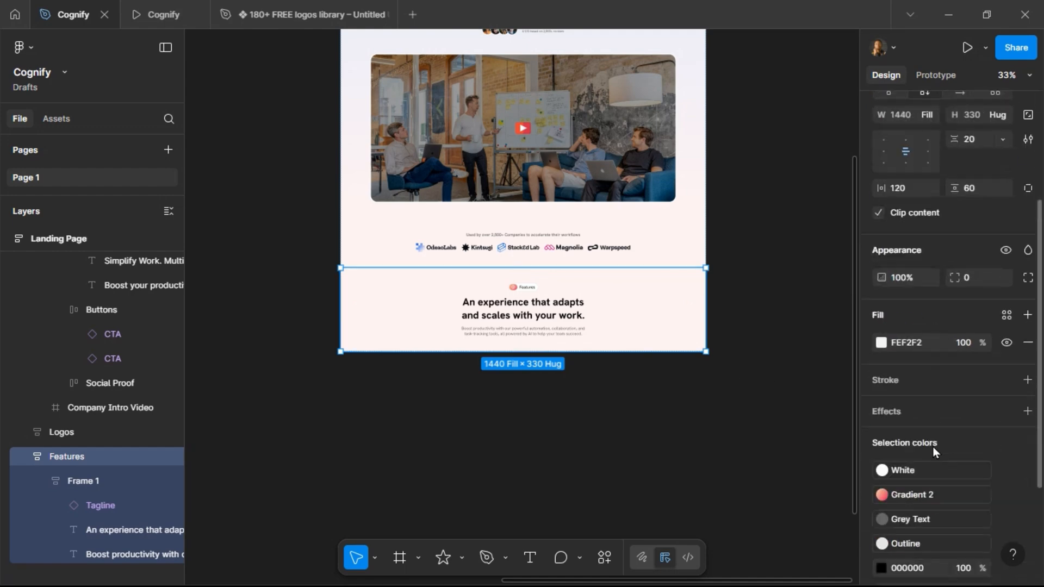
left_click(1000, 285)
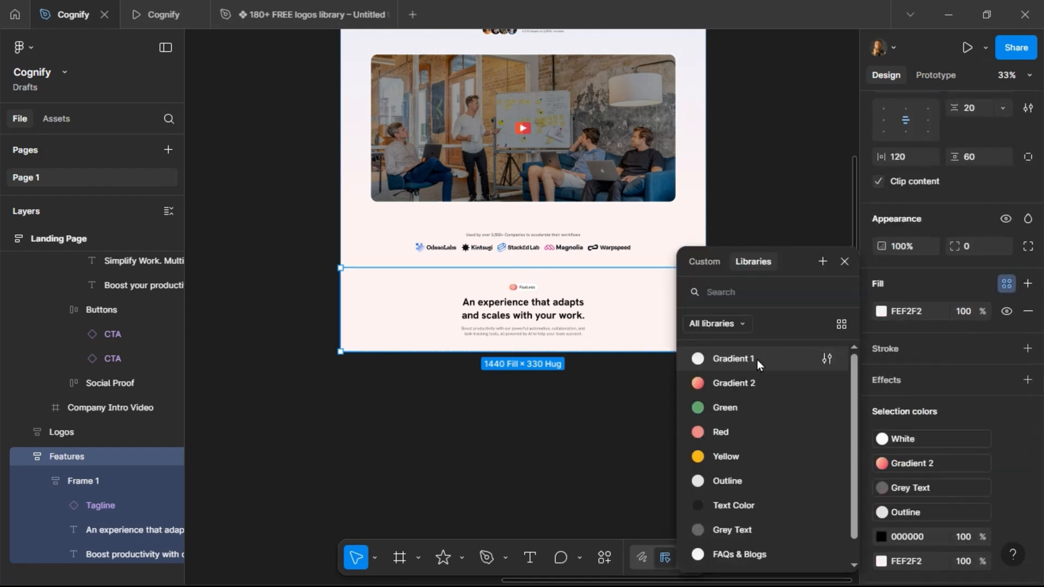
scroll(750, 479, "down", 1)
left_click(752, 551)
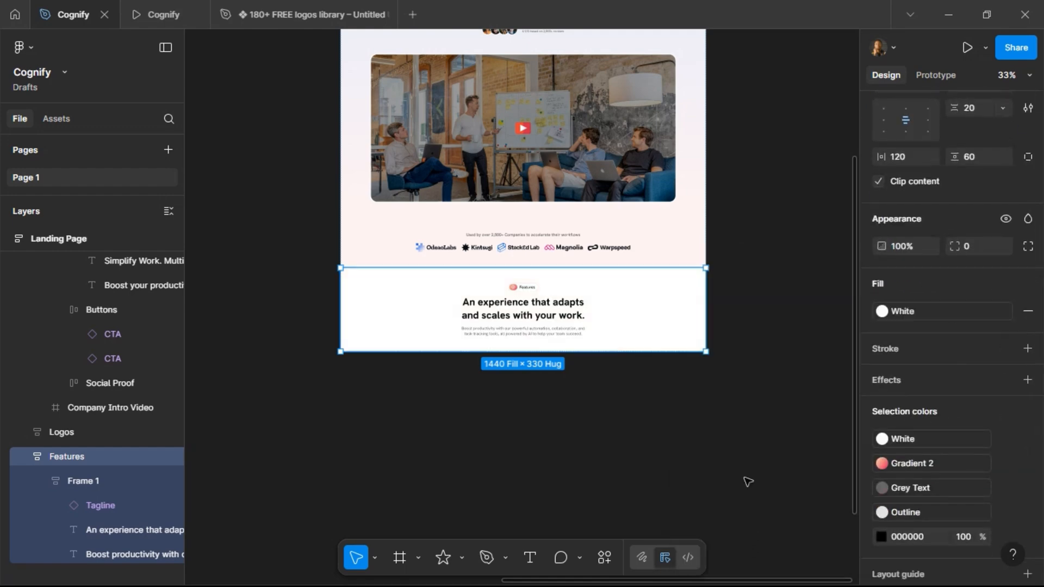
Draw a new frame about 330 × 380 inside the Features section below the text block.
left_click(752, 201)
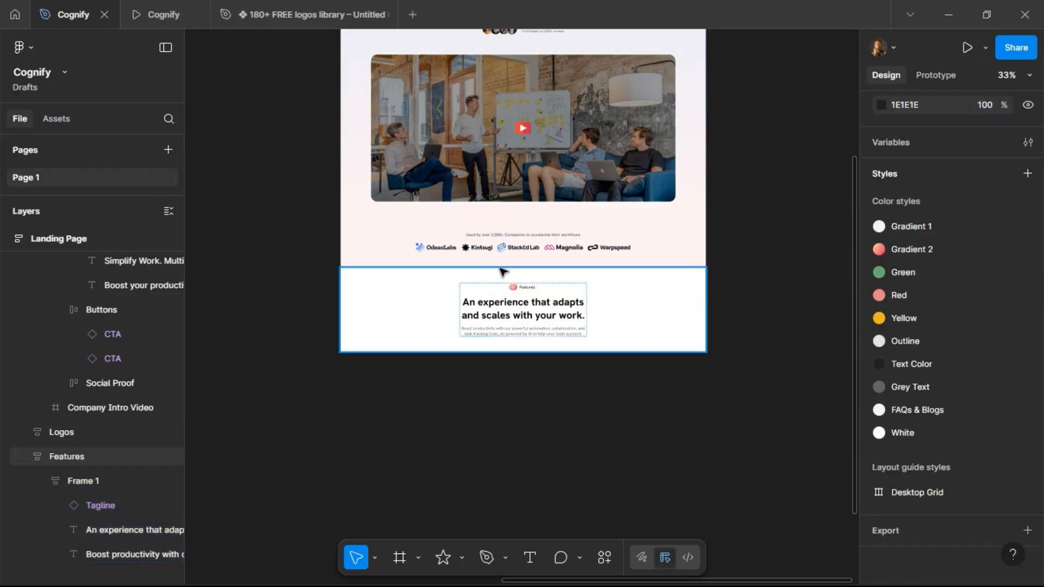
scroll(702, 179, "up", 2)
scroll(775, 187, "up", 5)
scroll(775, 196, "down", 7)
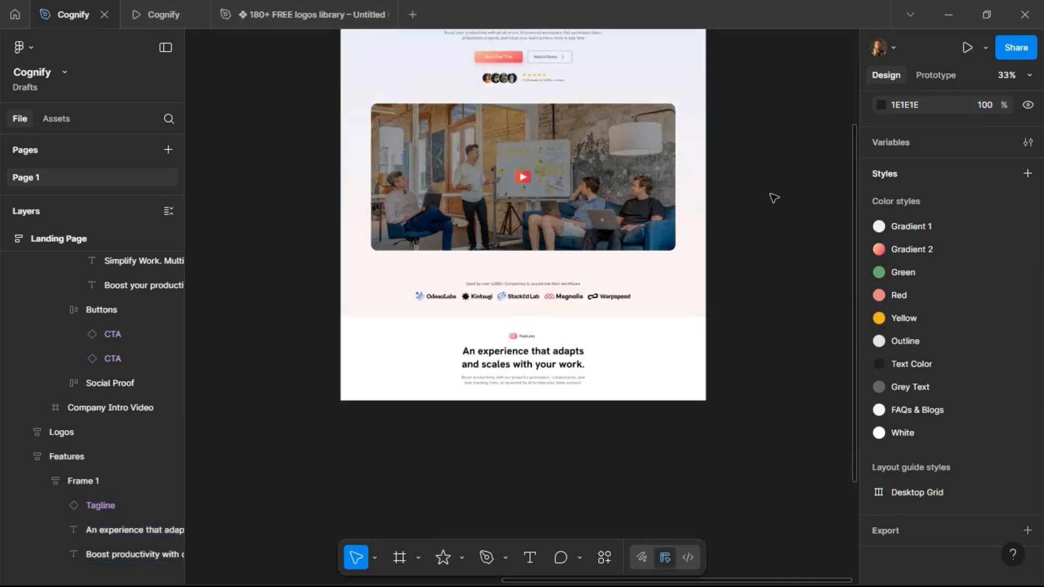
scroll(554, 330, "up", 5)
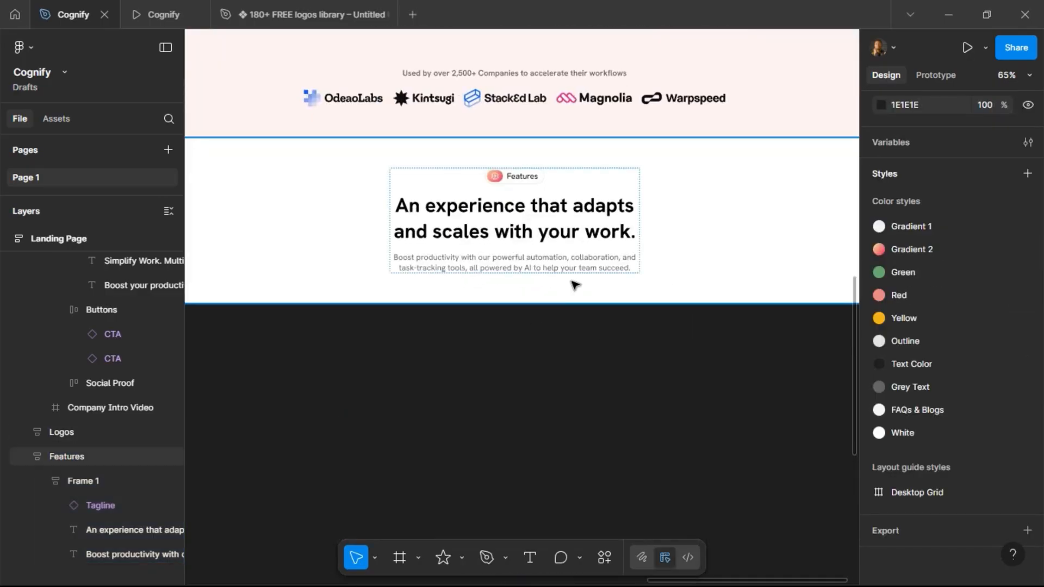
scroll(573, 282, "down", 4)
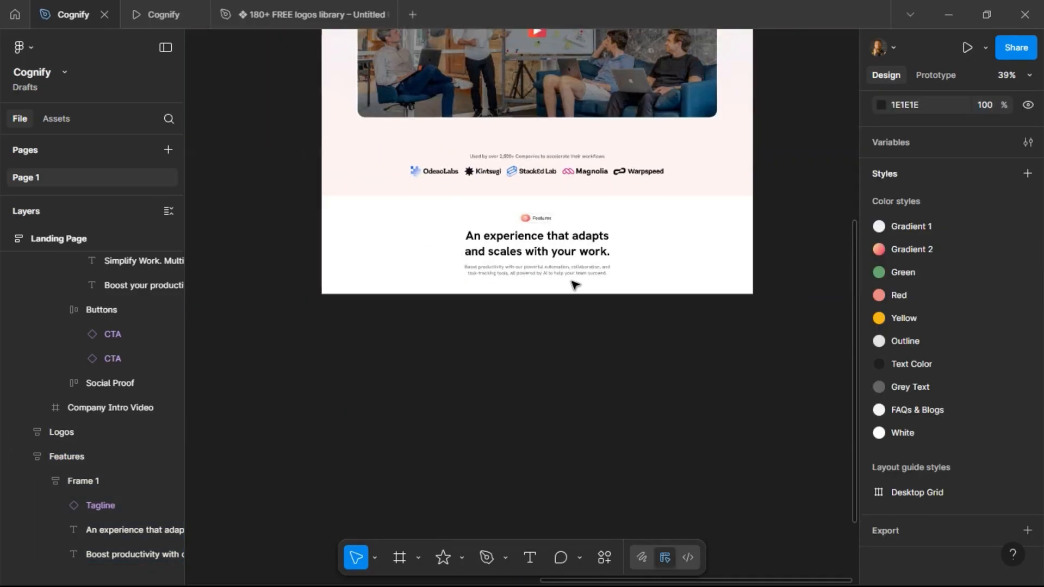
left_click(399, 558)
left_click_drag(400, 269, 498, 384)
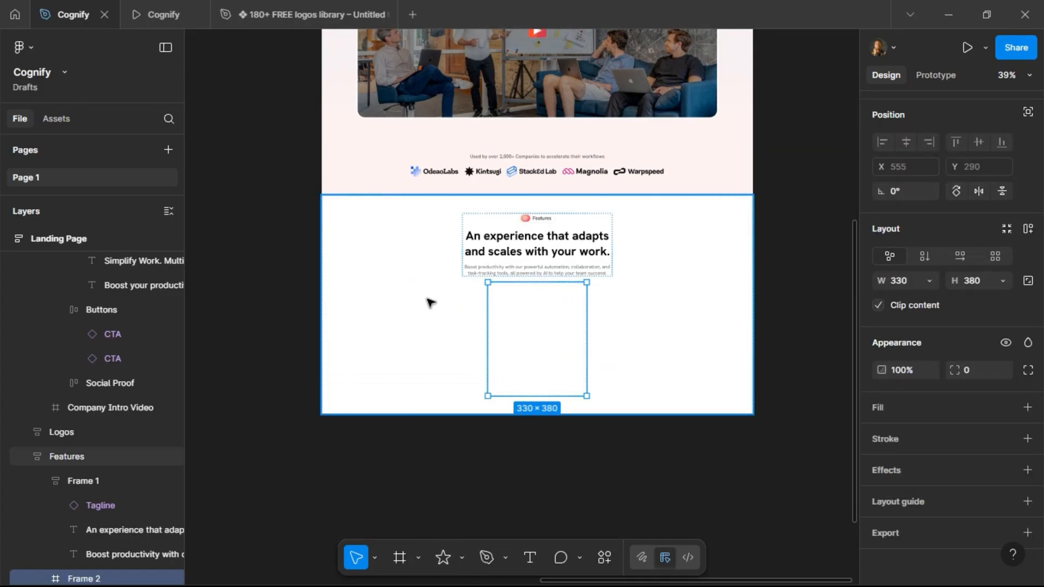
Add the Desktop Grid layout guide to the Features section.
left_click(421, 288)
scroll(976, 501, "down", 3)
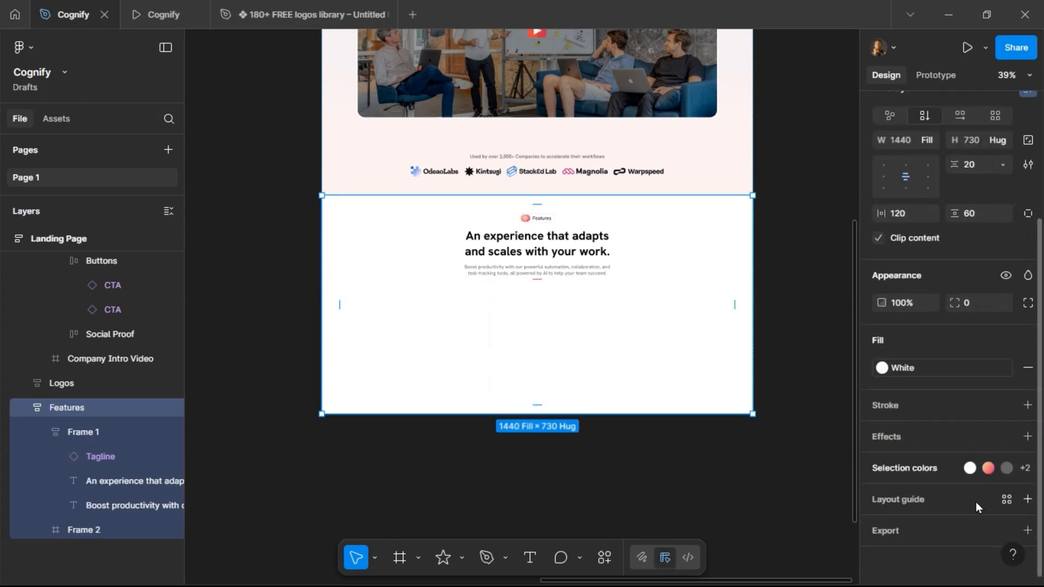
left_click(1007, 501)
left_click(762, 563)
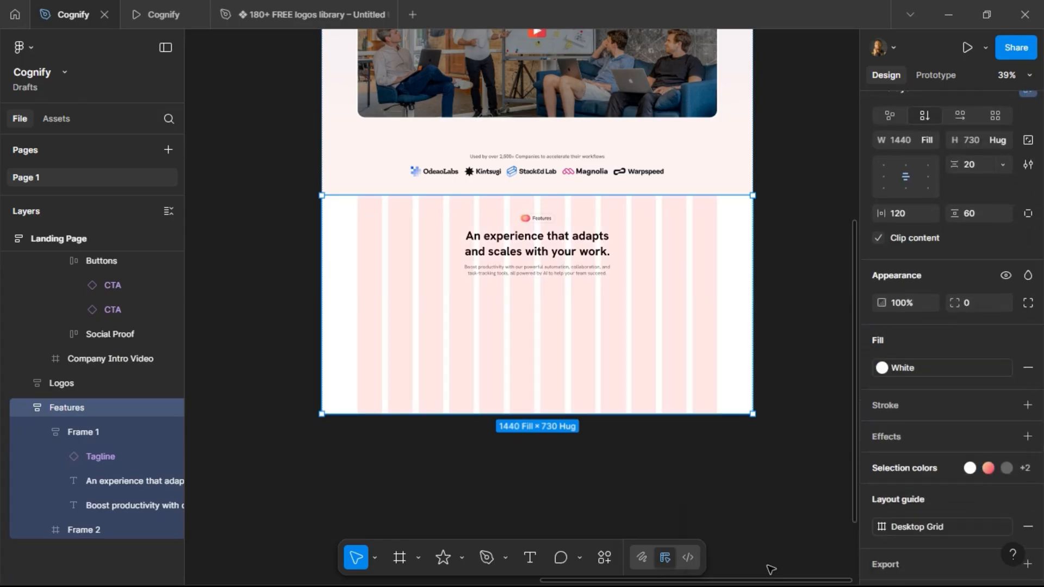
Fill the new card frame with the Gradient 1 color style.
scroll(575, 383, "up", 5)
left_click(472, 305)
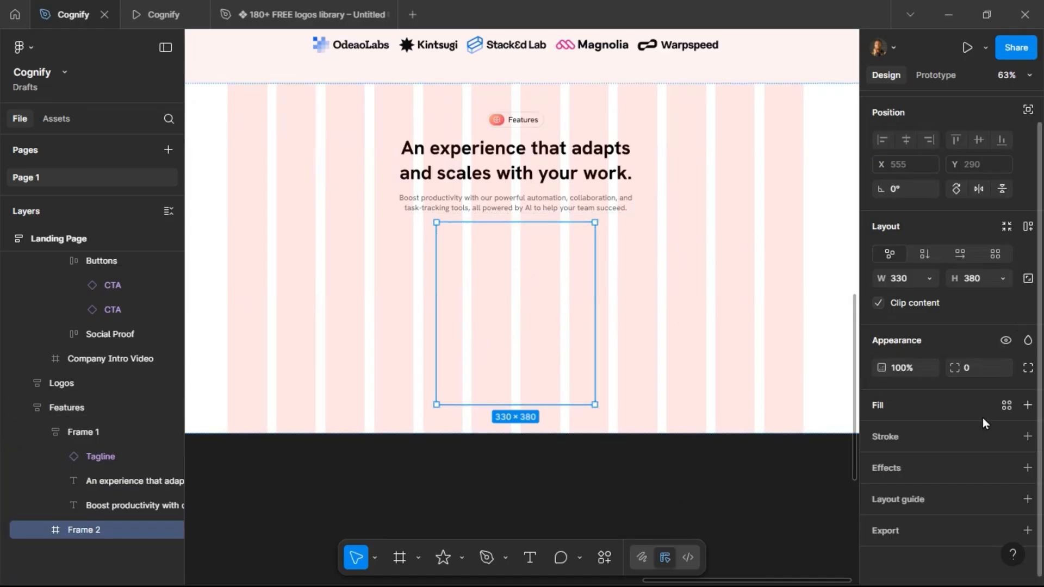
left_click(1010, 407)
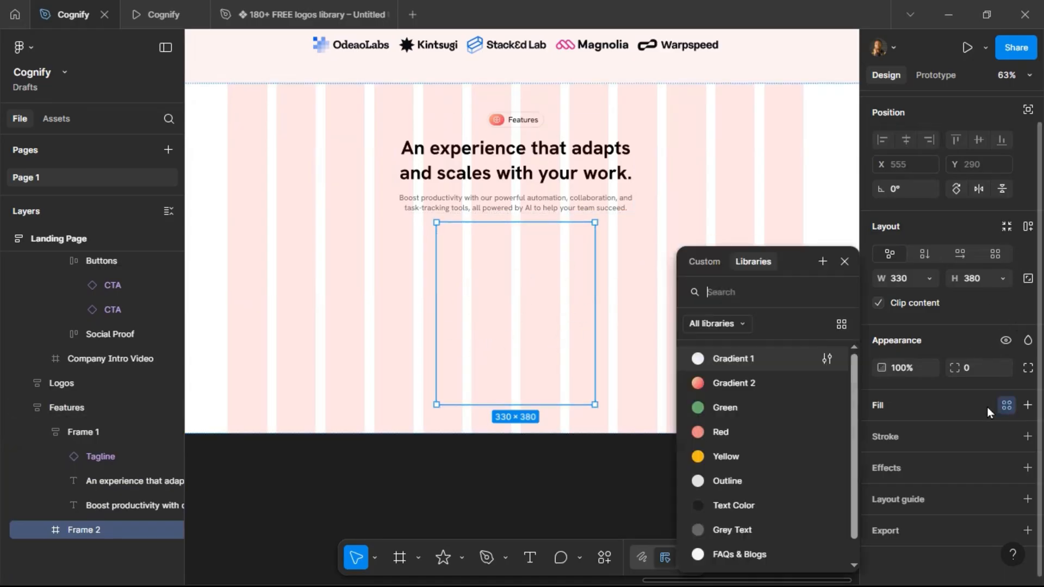
left_click(760, 363)
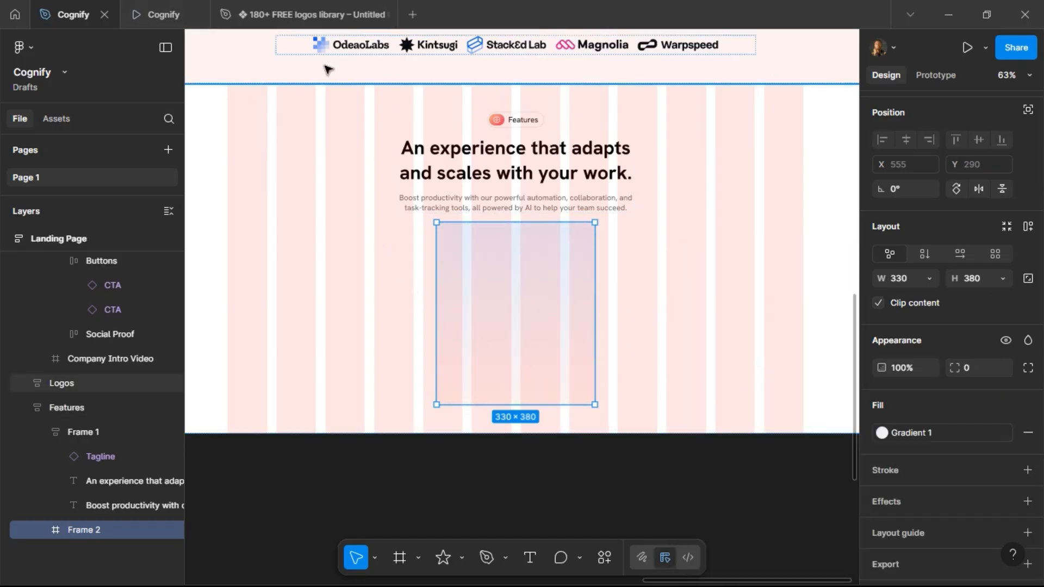
Compare the card with the preview and set its corner radius to 16.
left_click(163, 15)
scroll(381, 239, "down", 5)
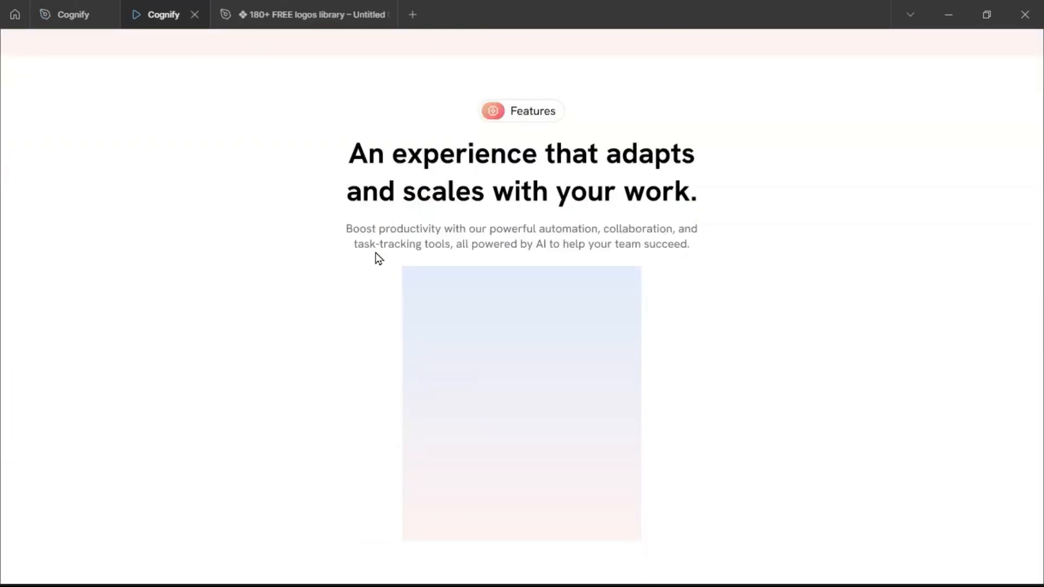
left_click(93, 15)
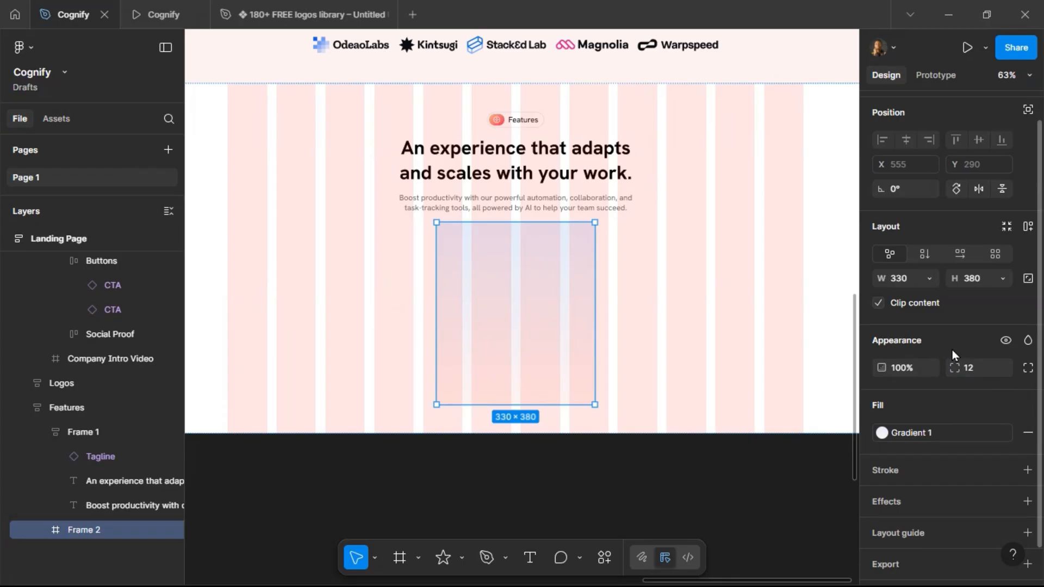
left_click(977, 376)
type("16")
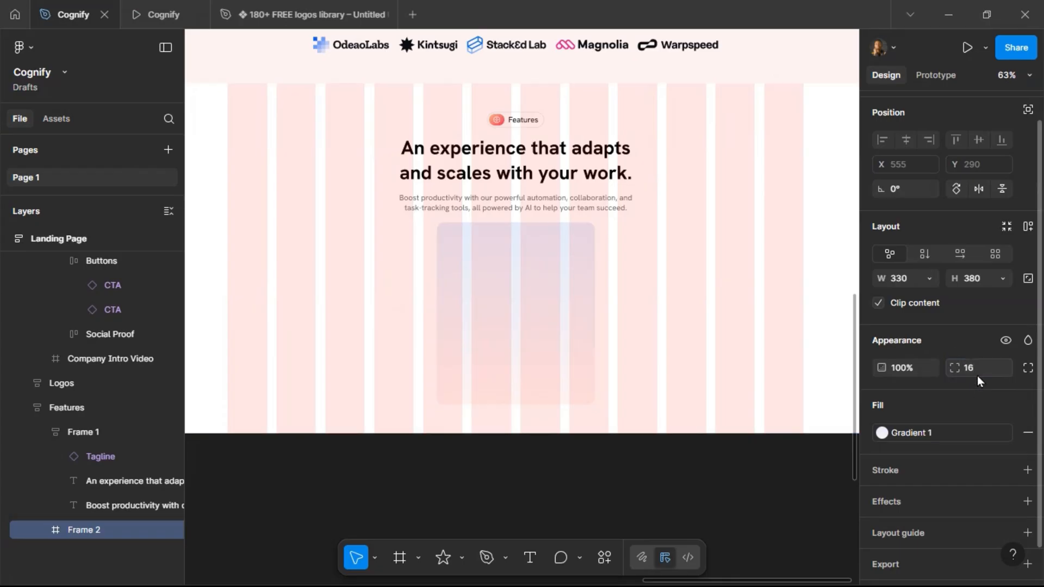
key("Return")
Add a stroke to the card using the Outline color style.
left_click(1006, 472)
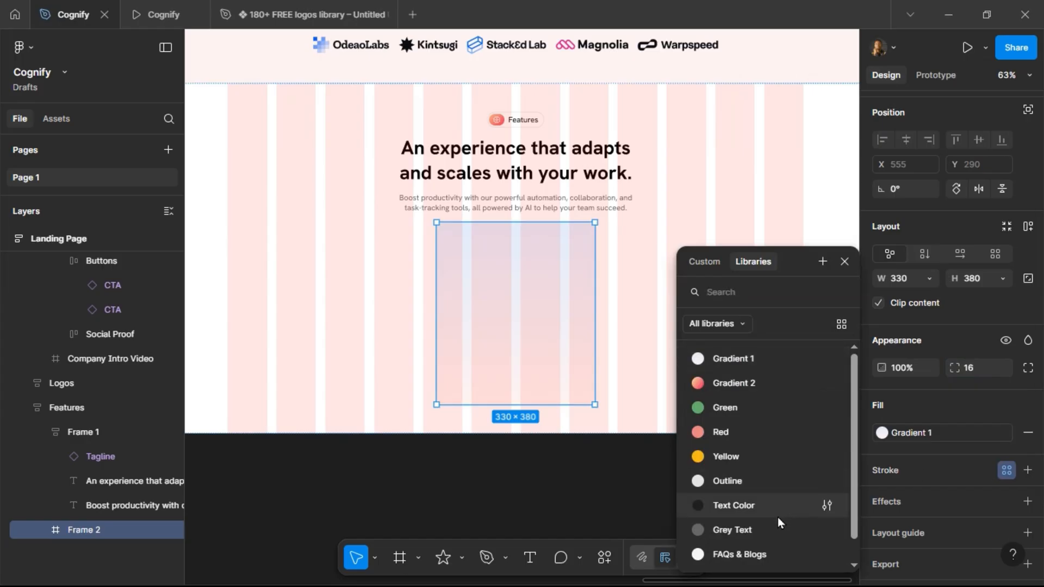
scroll(775, 503, "down", 1)
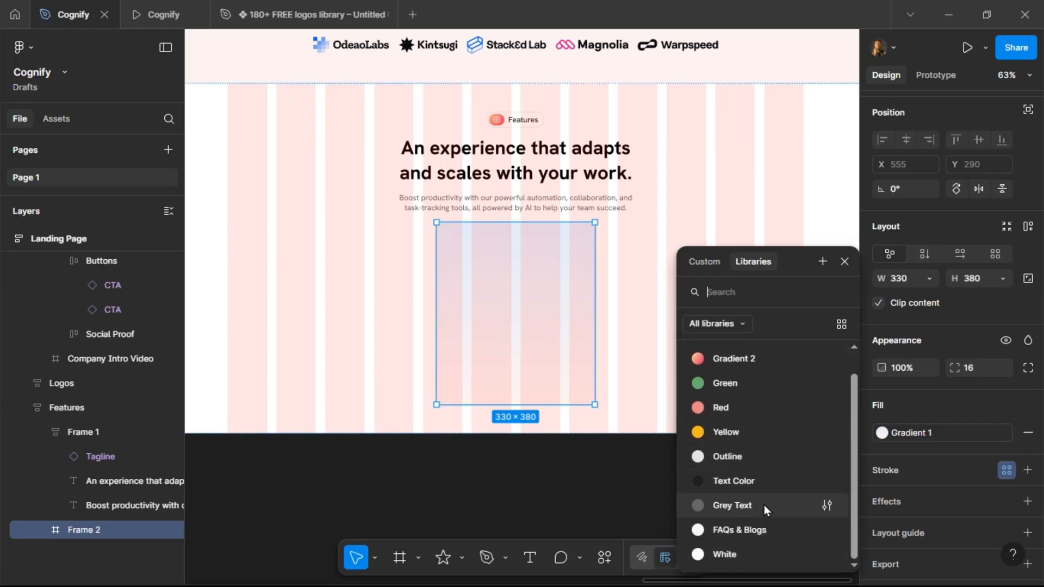
left_click(767, 460)
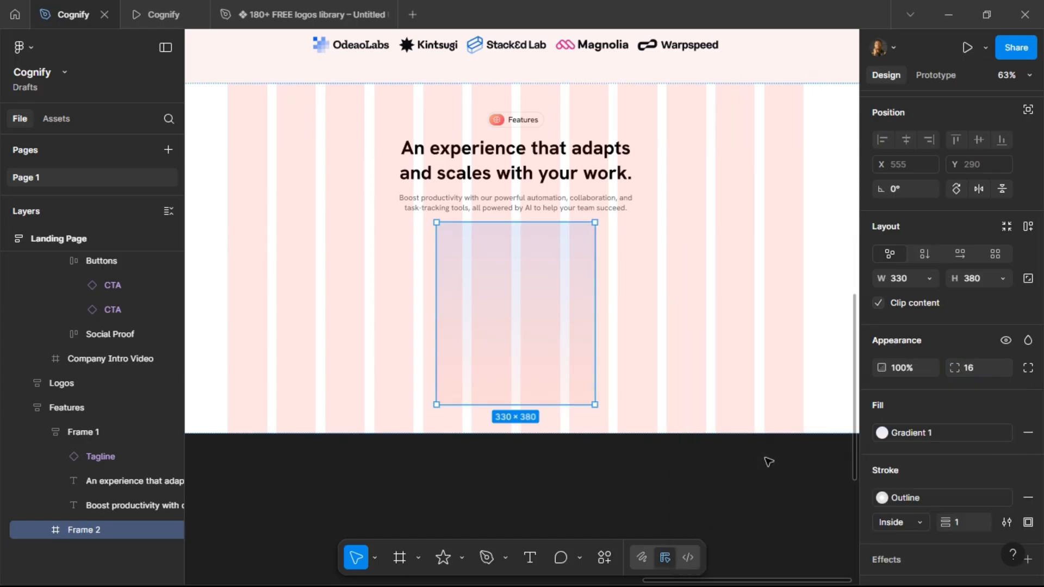
Set the Features section's auto layout gap to 60, checking the spacing against the preview.
left_click(394, 254)
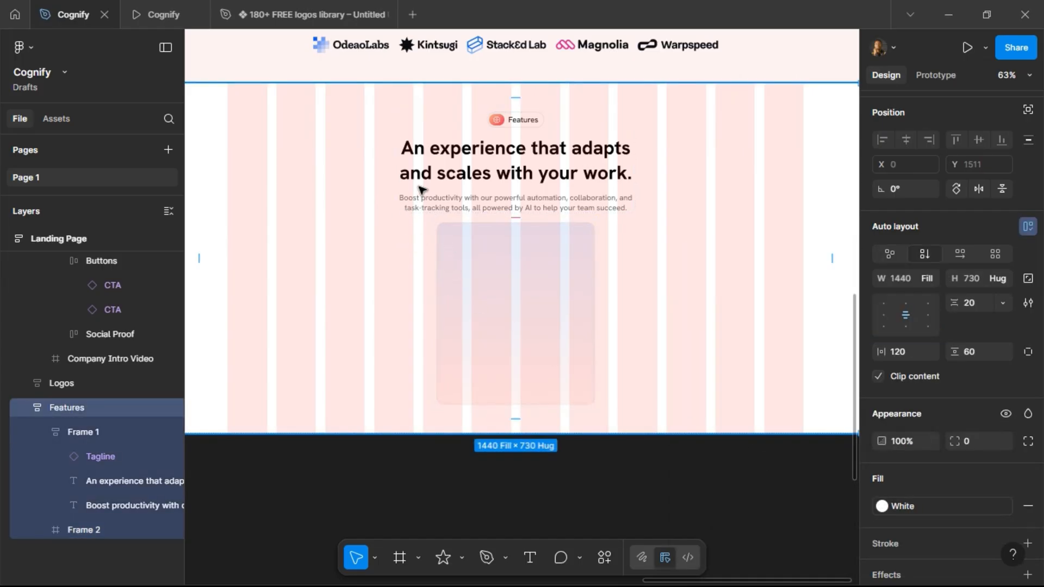
left_click(517, 218)
key("Return")
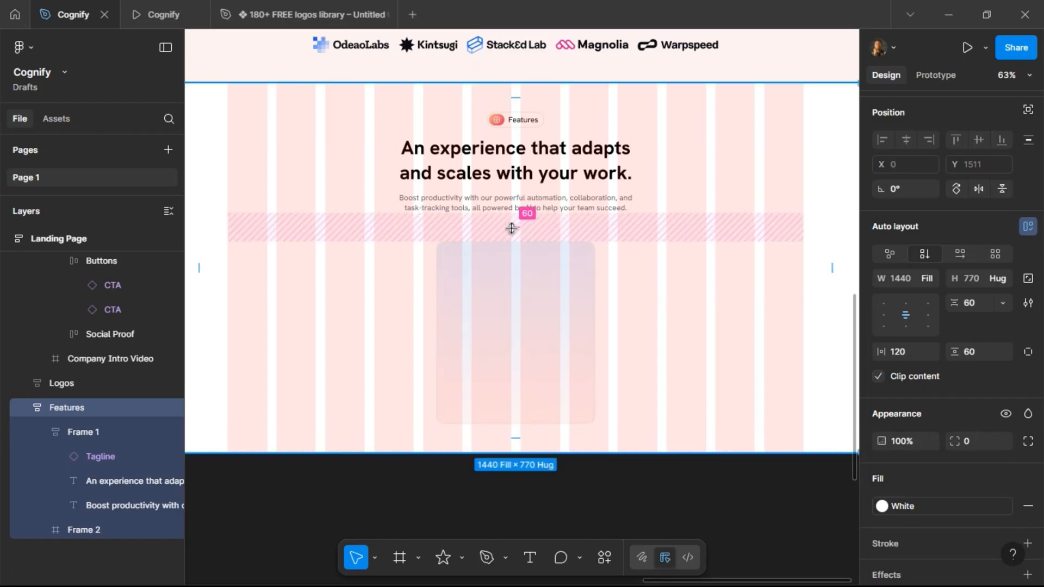
left_click(144, 15)
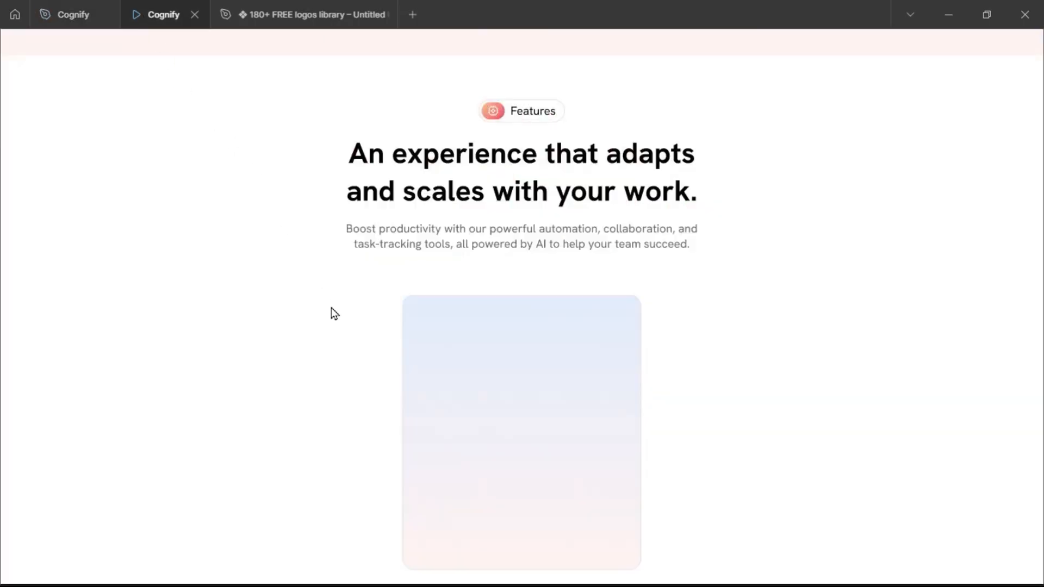
scroll(439, 350, "up", 4)
left_click(76, 11)
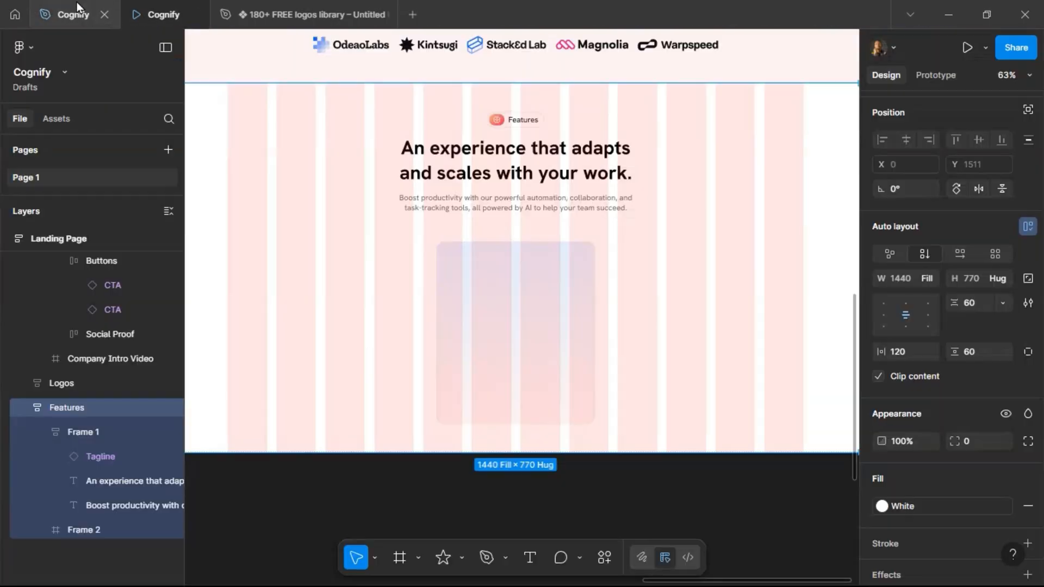
Duplicate the card and wrap both cards in a new auto layout frame.
left_click(520, 277)
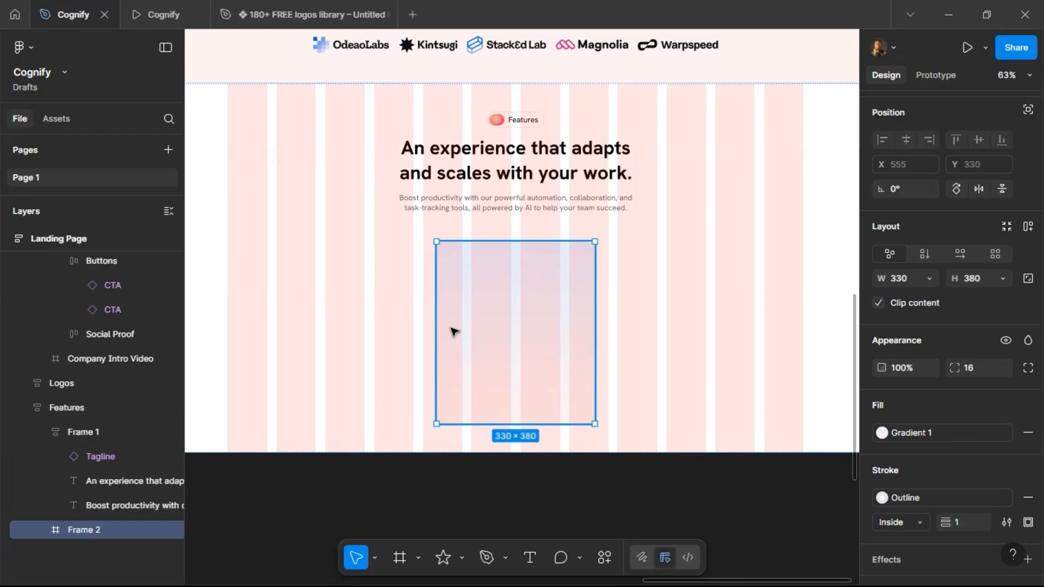
key("ctrl+d")
left_click(517, 476)
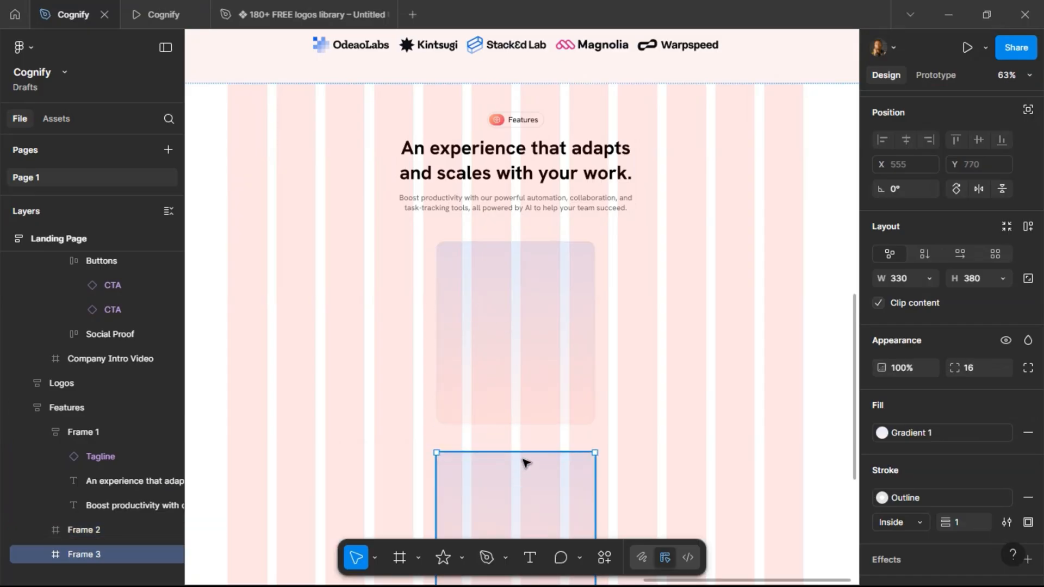
left_click(525, 322, "shift")
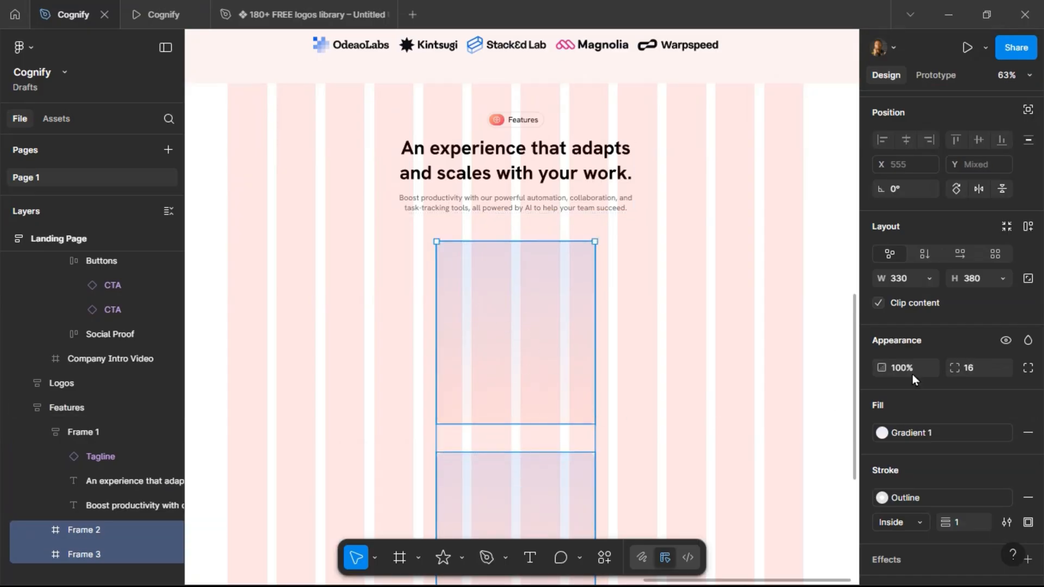
left_click(1030, 227)
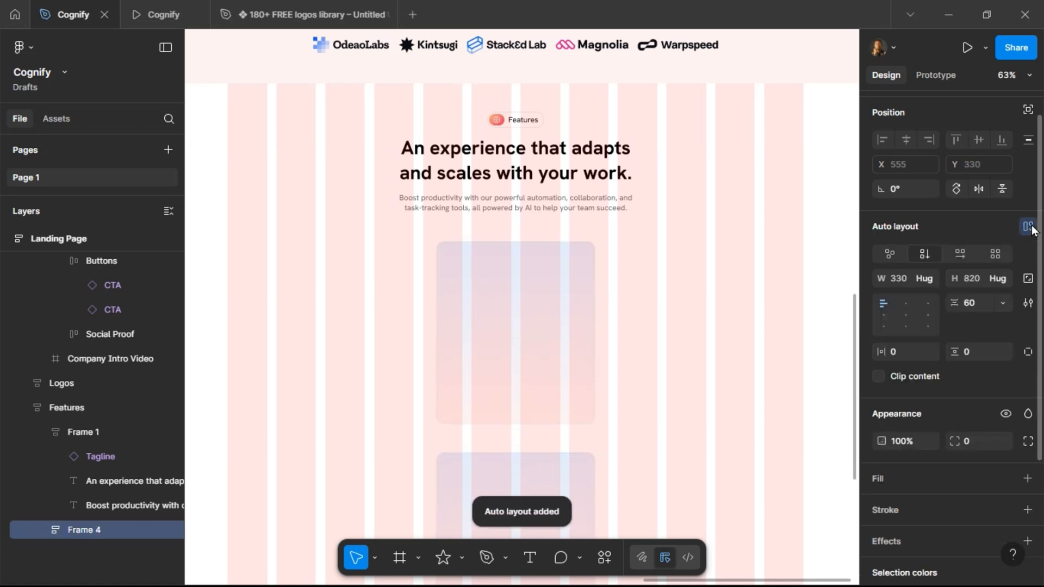
Arrange the cards horizontally with a gap of 20 and duplicate a card to add a third.
left_click(960, 256)
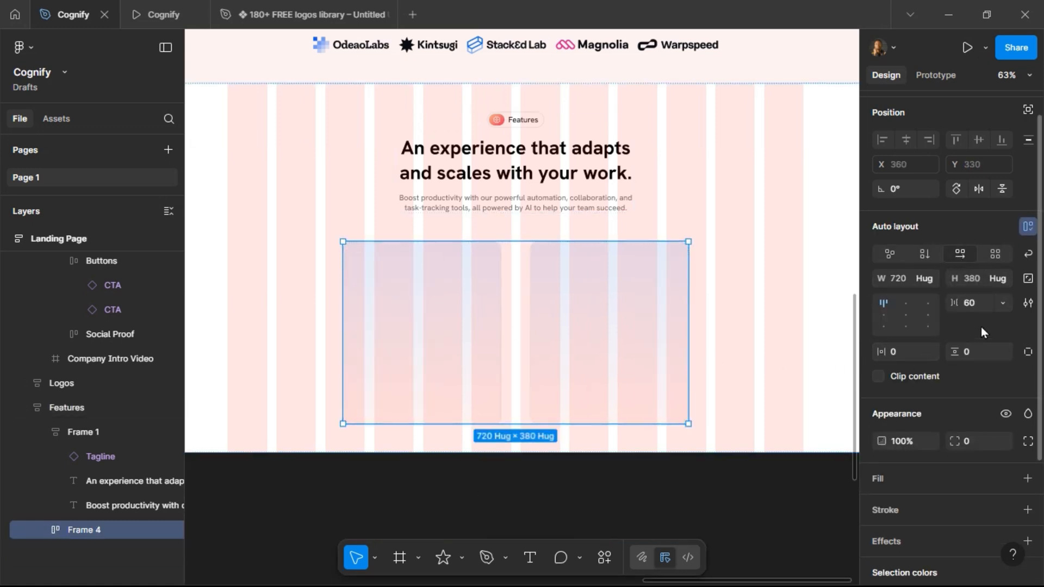
left_click(978, 302)
type("20")
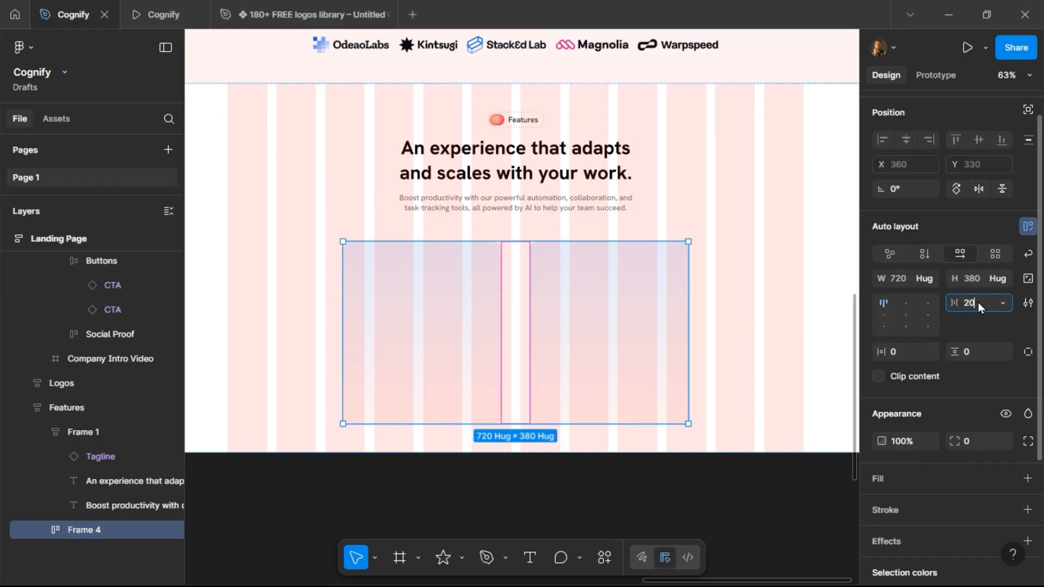
key("Return")
left_click(579, 305)
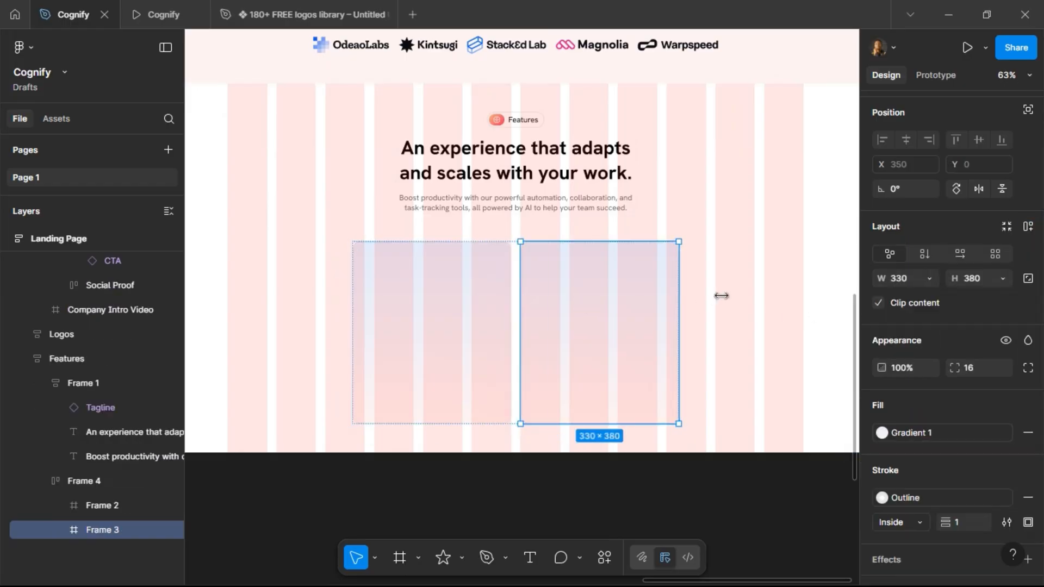
key("ctrl+d")
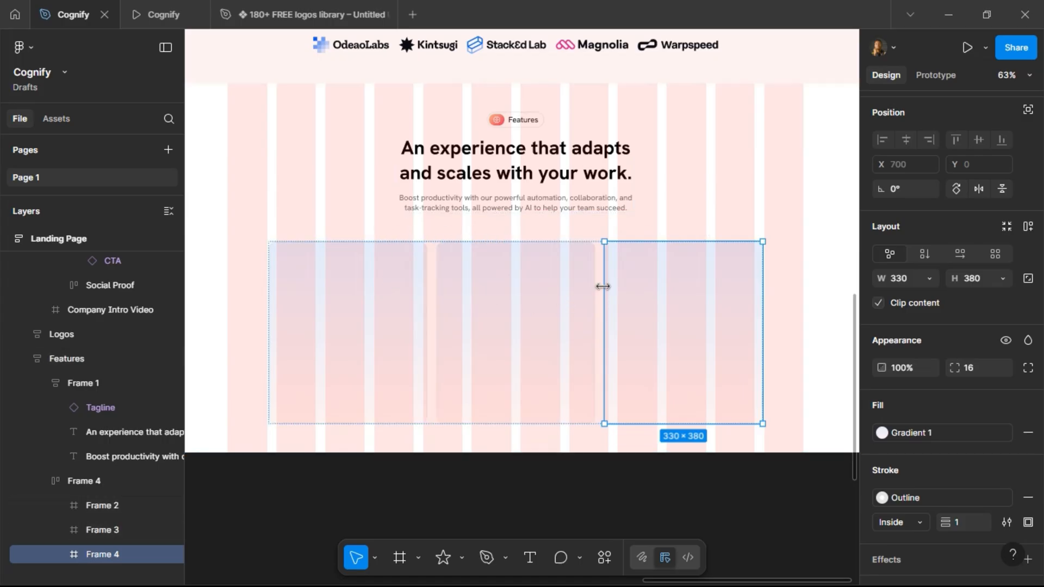
Rename the card row frame "Features Cards" and set its width to fill the container.
left_click(99, 480)
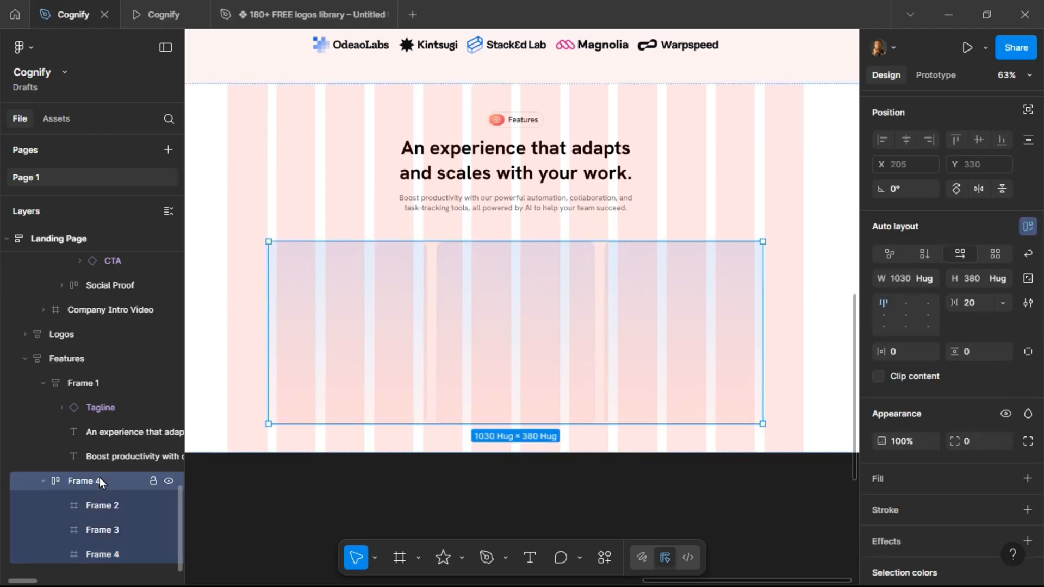
double_click(102, 481)
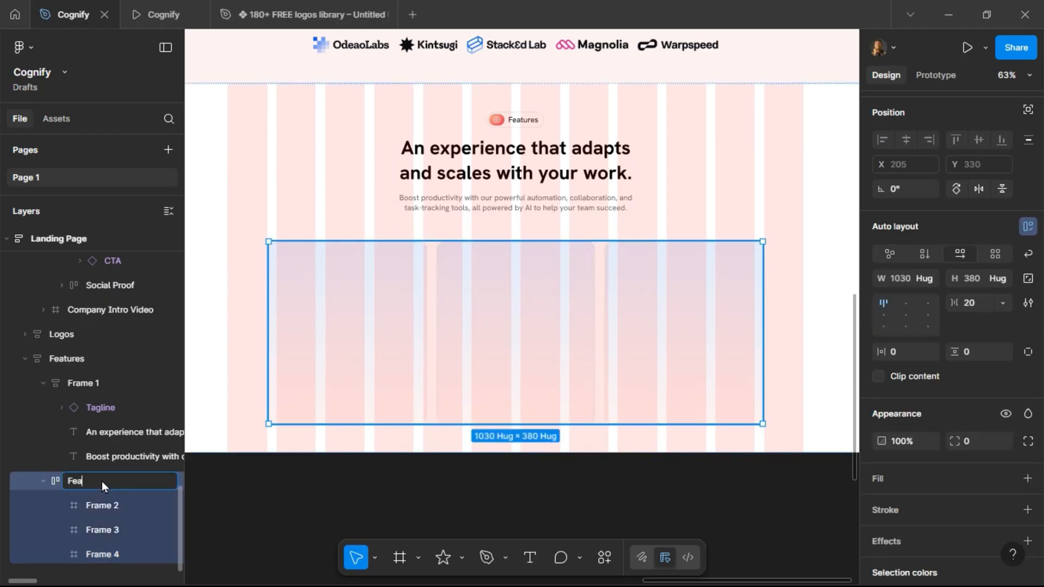
type("Features Cards")
key("Return")
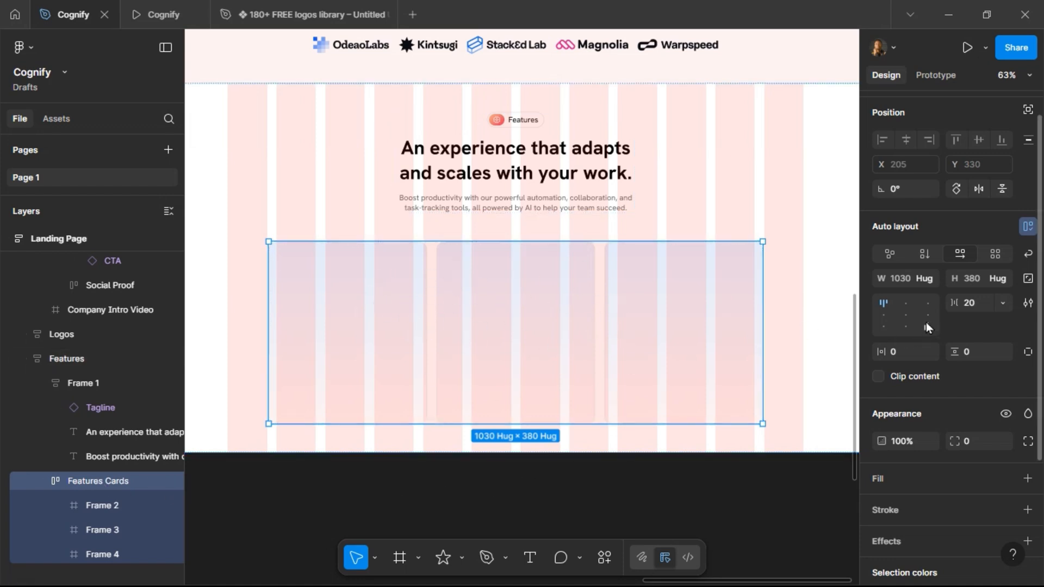
left_click(929, 279)
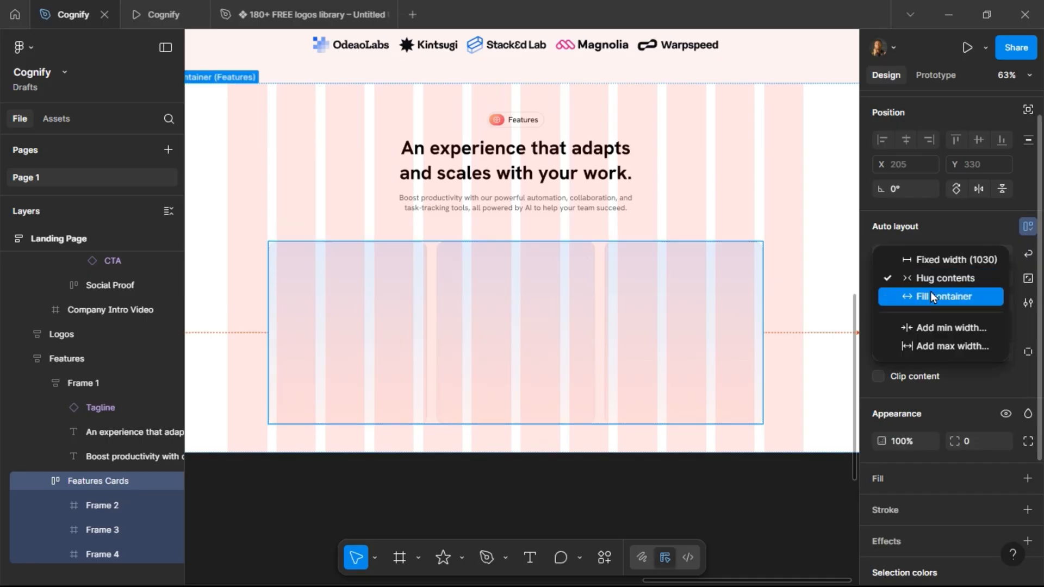
left_click(931, 292)
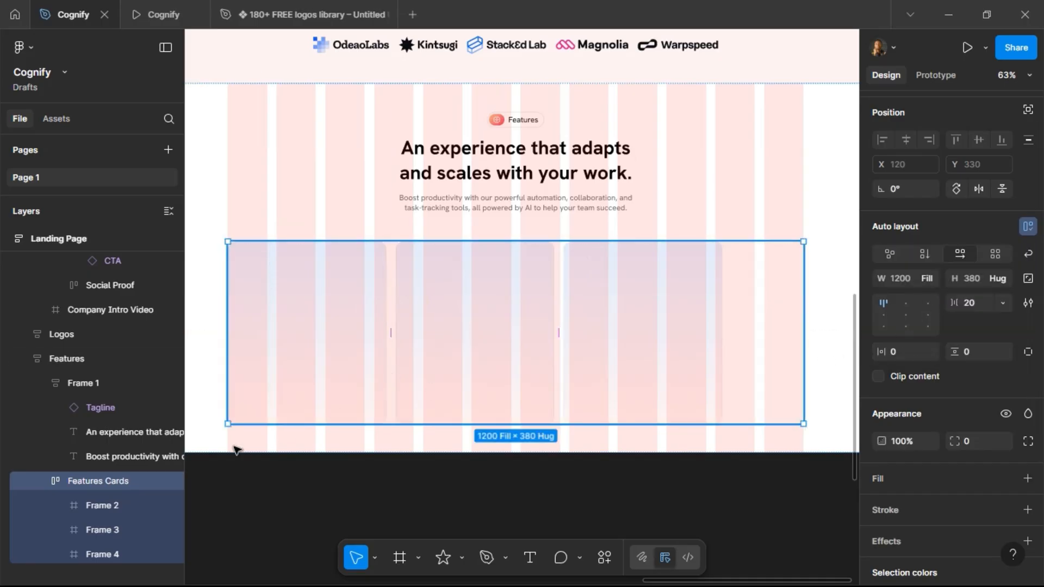
Rename the three cards Feature 1, Feature 2 and Feature 3.
left_click(103, 505)
double_click(107, 505)
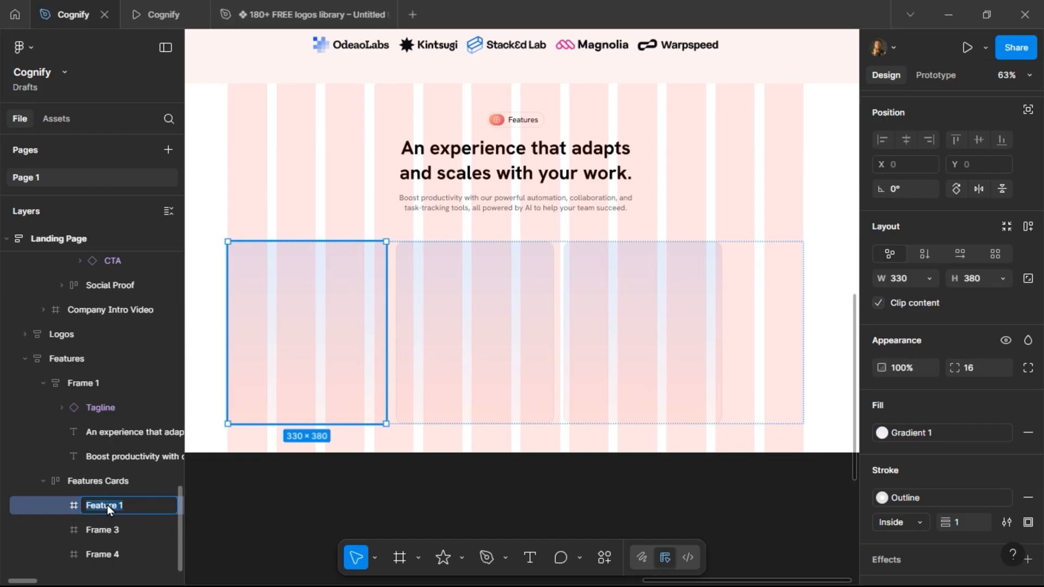
left_click(110, 529)
double_click(110, 528)
type("Feature 1")
left_click(105, 554)
double_click(105, 555)
type("Feature 1")
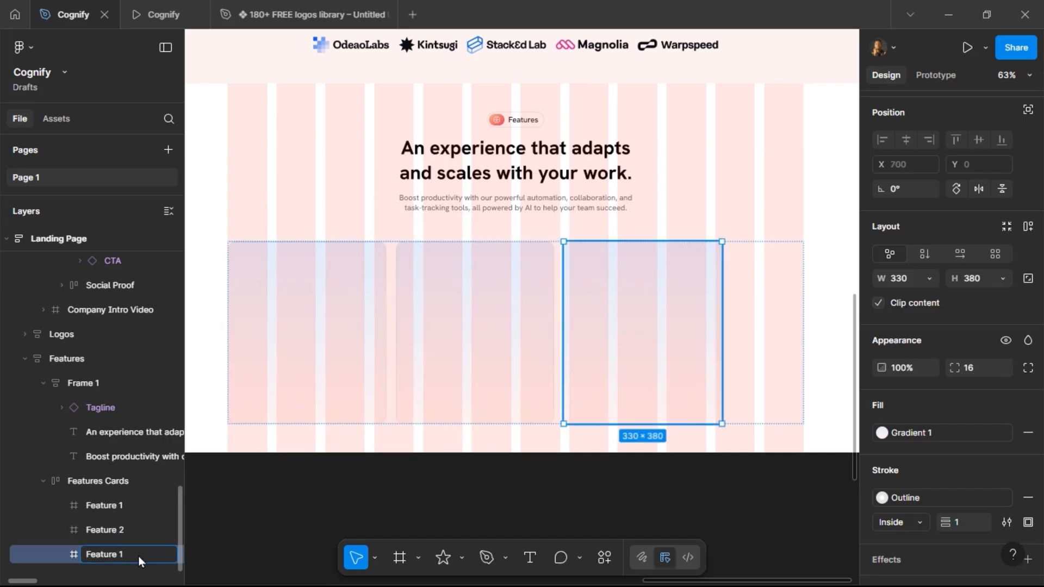
key("BackSpace")
type("3")
key("Return")
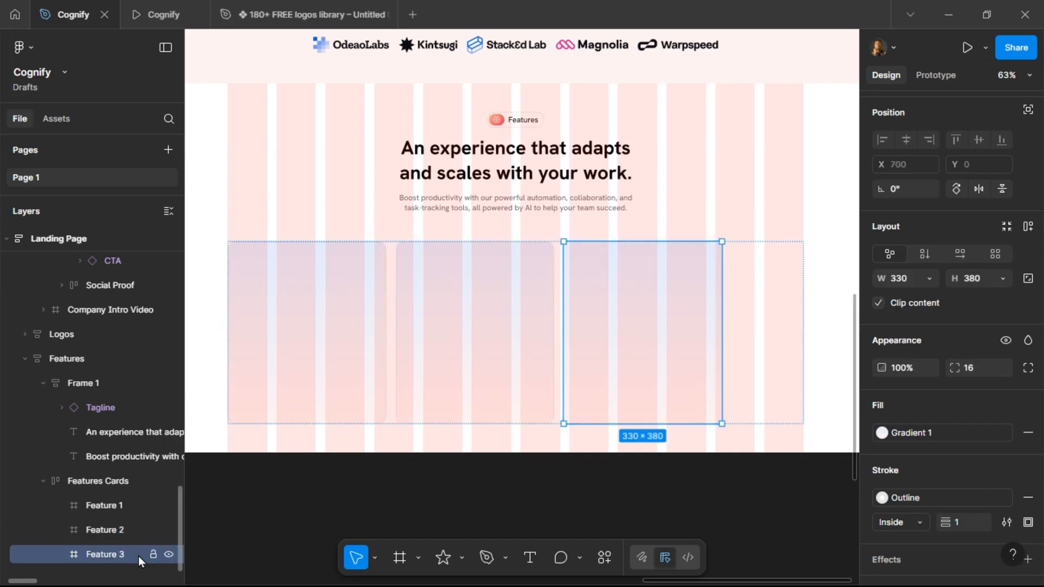
Set the widths of all three feature cards to fill the container.
left_click(104, 505, "shift")
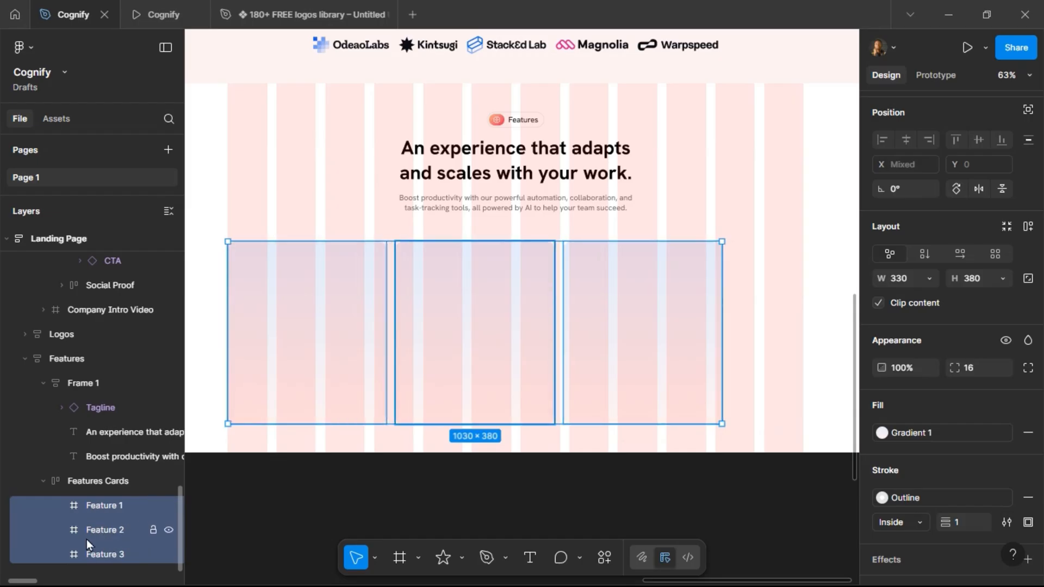
left_click(931, 277)
left_click(934, 298)
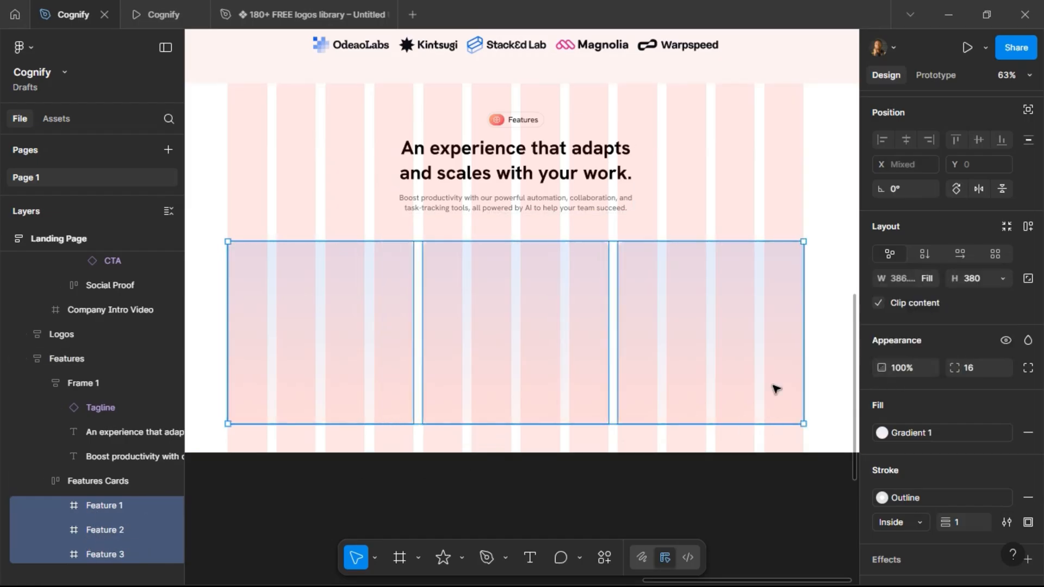
Select all three feature cards and set their height to 386.
left_click(368, 224)
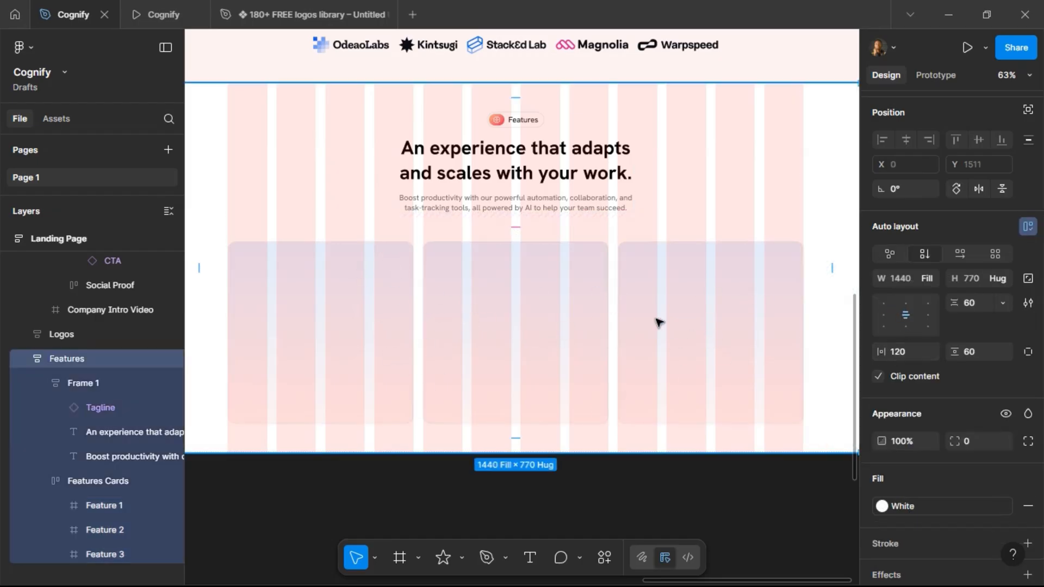
double_click(677, 318)
left_click(548, 317, "shift")
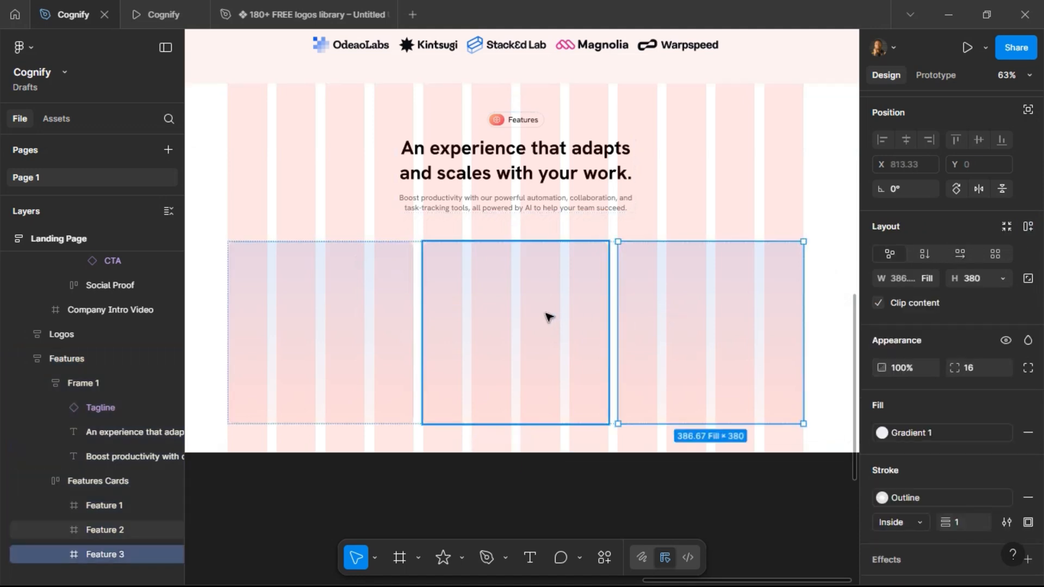
left_click(367, 293, "shift")
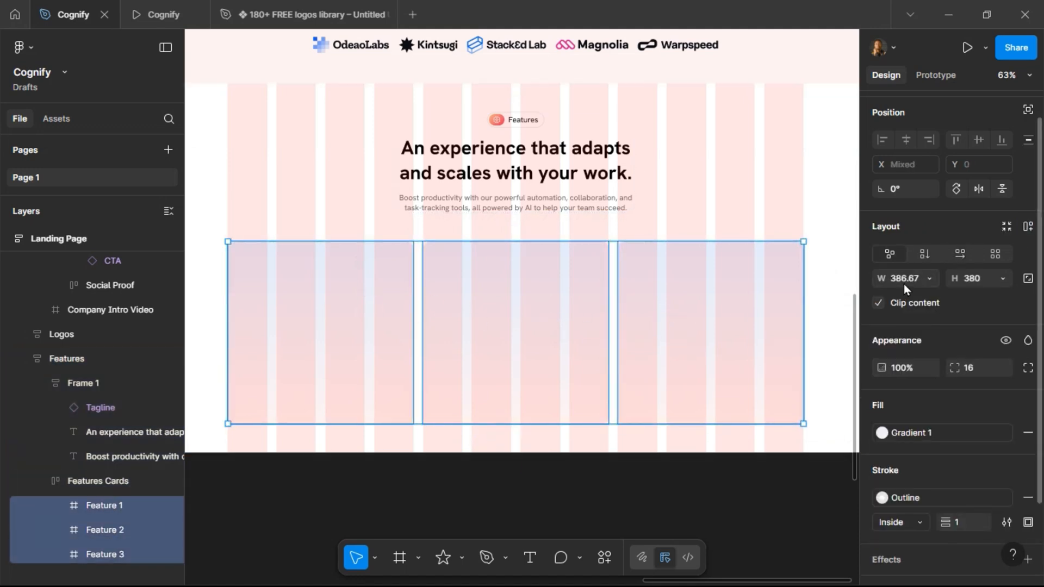
left_click(981, 282)
key("Return")
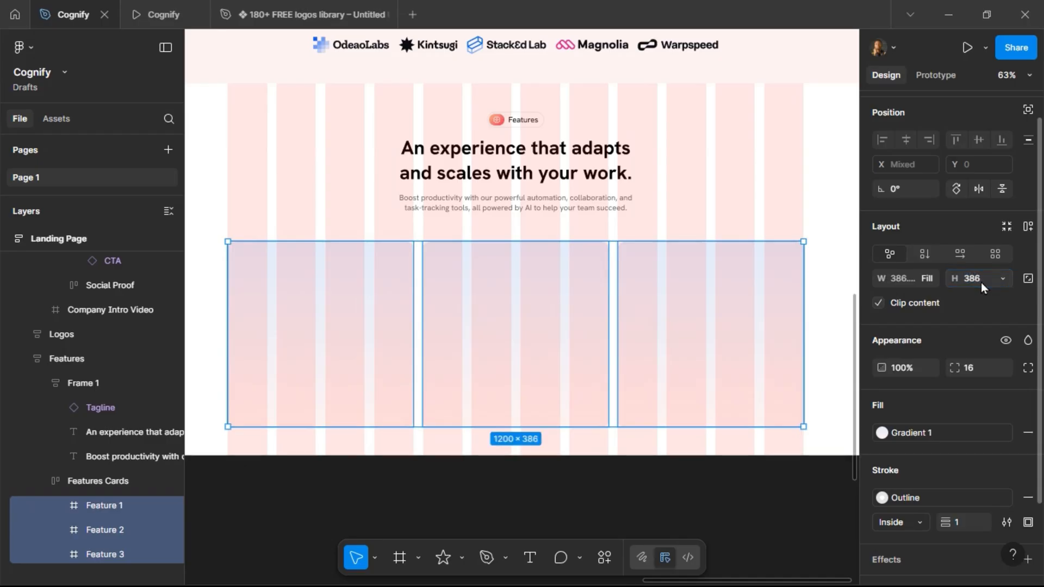
Preview the feature cards in the prototype view.
left_click(162, 21)
scroll(441, 226, "down", 4)
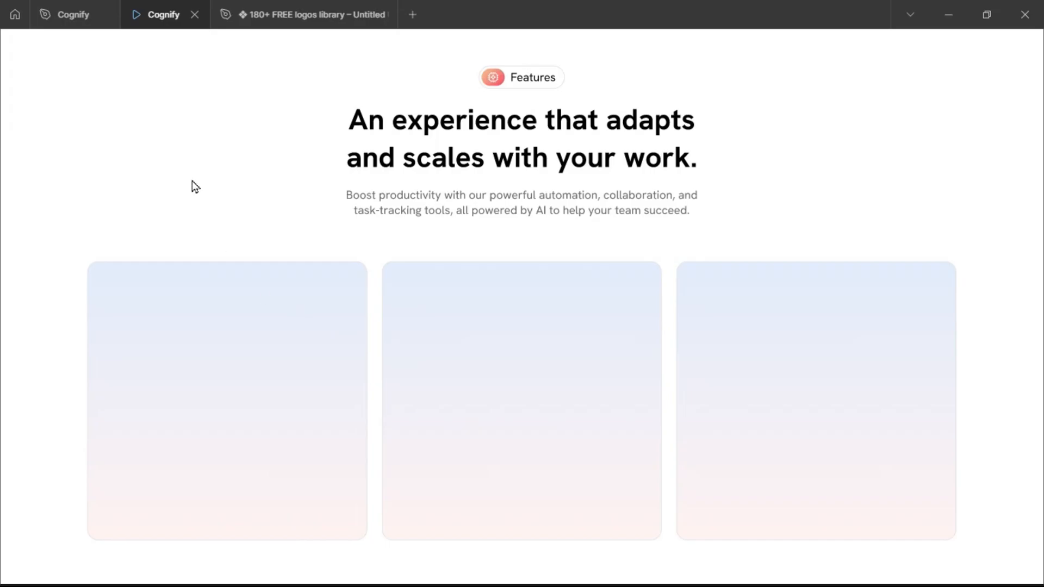
left_click(94, 16)
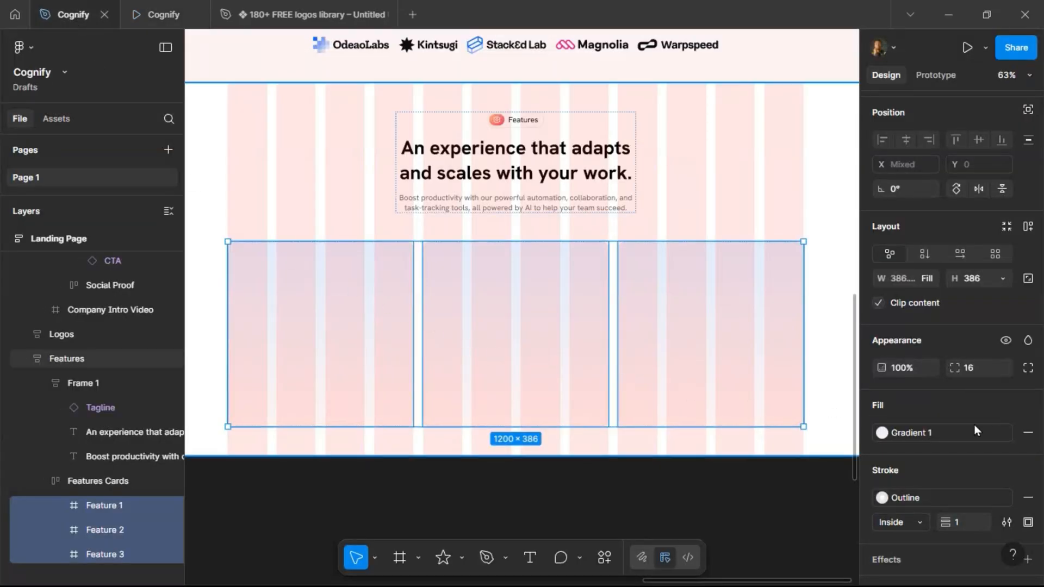
Set the stroke position of the three feature cards to Outside.
scroll(940, 430, "down", 3)
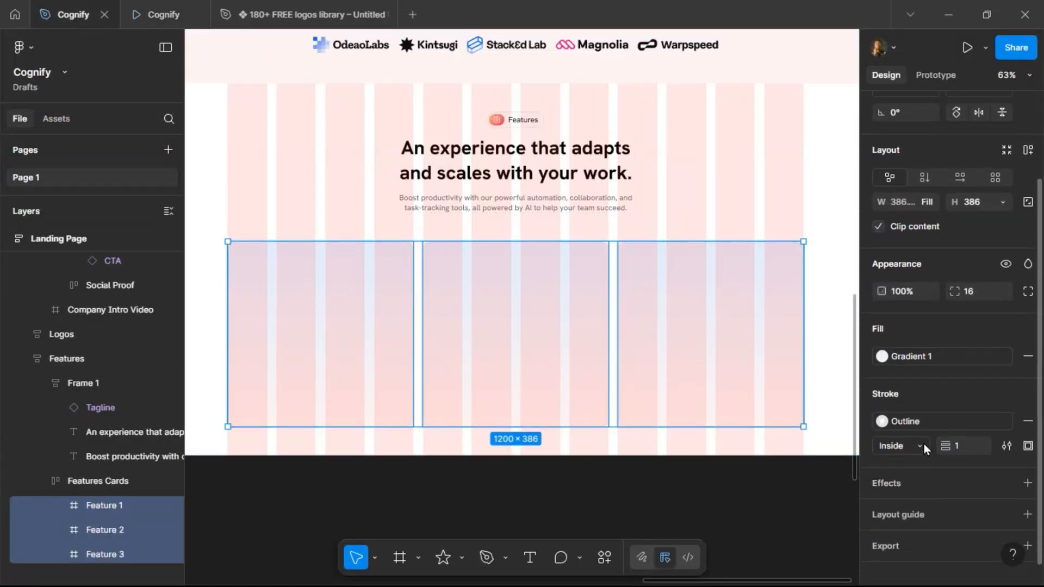
left_click(925, 443)
left_click(923, 464)
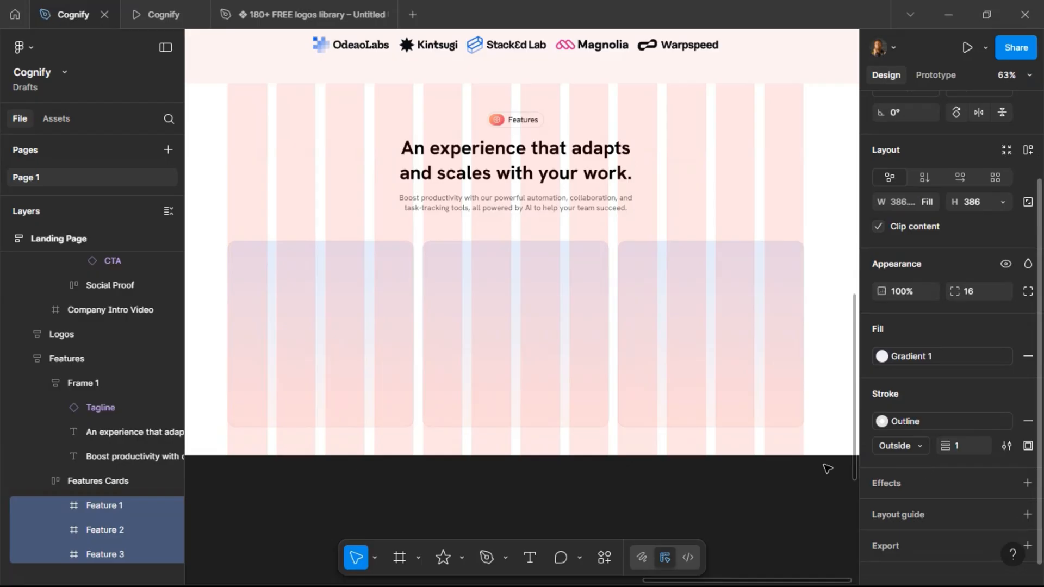
Scroll through the prototype preview to review the Features section.
left_click(163, 15)
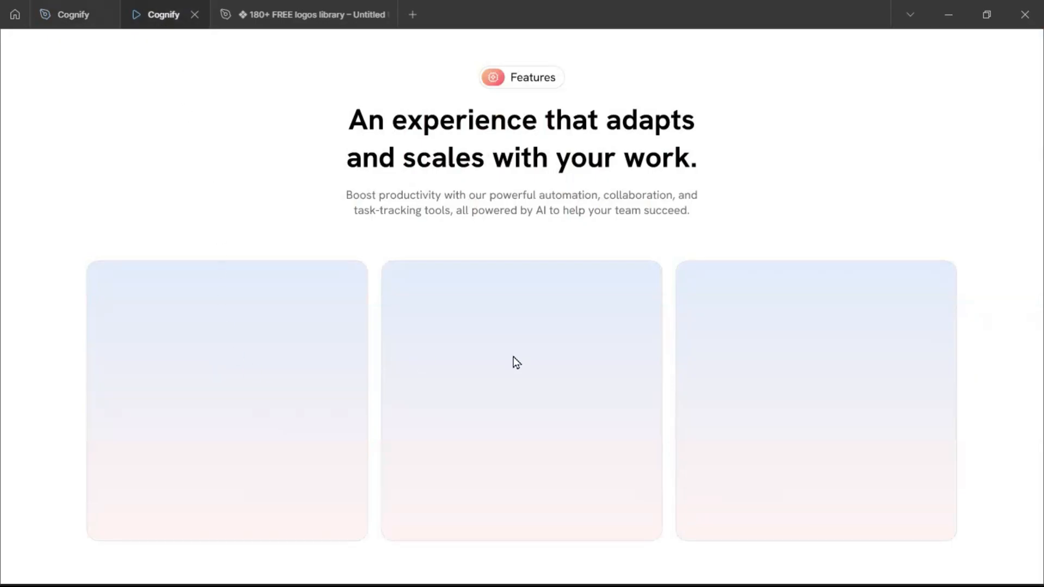
scroll(791, 366, "up", 5)
scroll(792, 365, "down", 5)
scroll(791, 366, "up", 3)
scroll(791, 366, "up", 5)
scroll(791, 365, "down", 12)
scroll(791, 366, "up", 3)
scroll(792, 366, "up", 3)
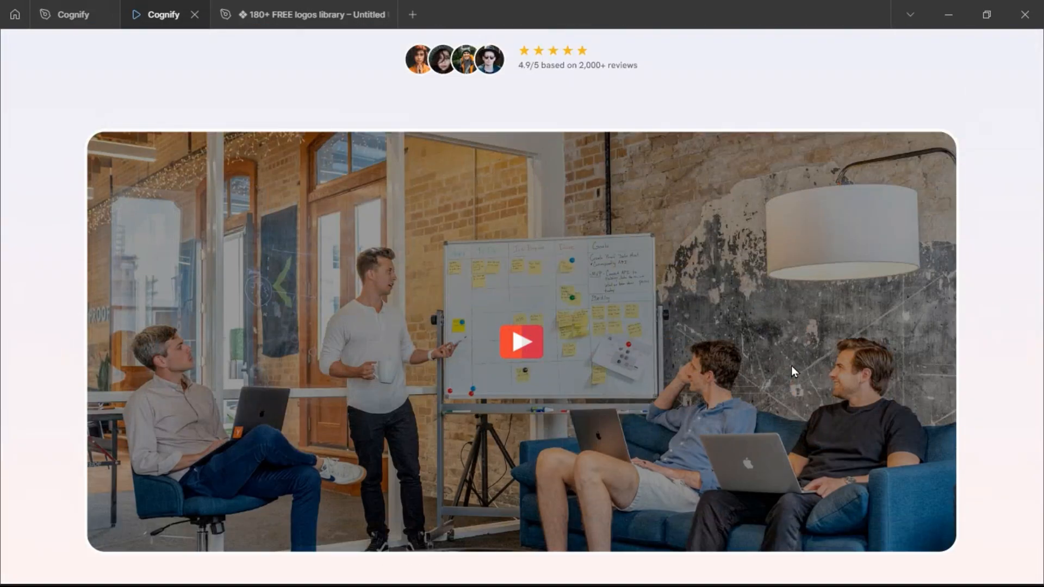
scroll(791, 366, "down", 10)
scroll(792, 365, "down", 3)
scroll(791, 366, "up", 5)
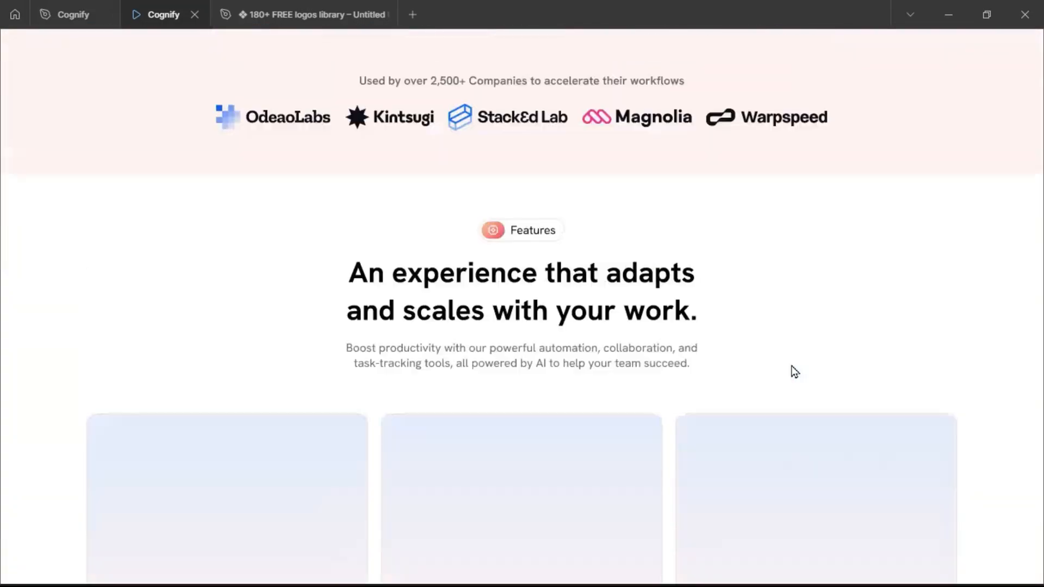
left_click(81, 16)
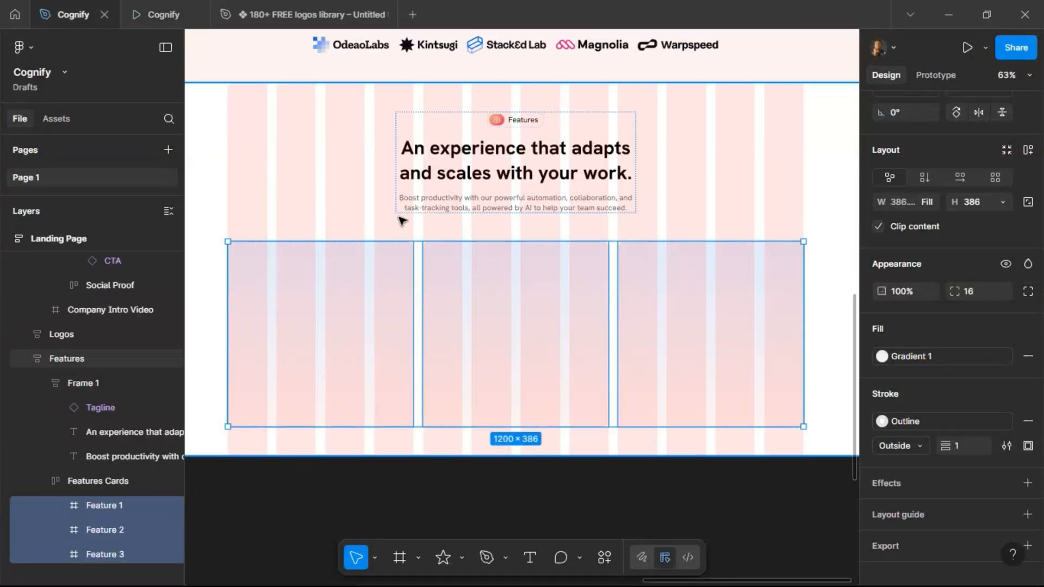
Examine the Features list in the project brief.
left_click(654, 155)
scroll(684, 148, "down", 2)
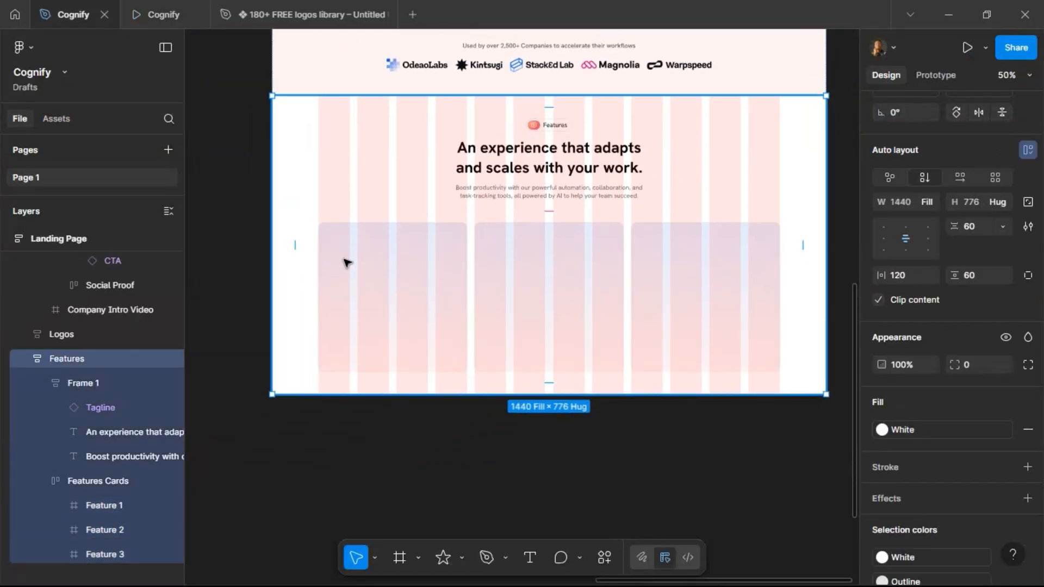
scroll(204, 324, "up", 3)
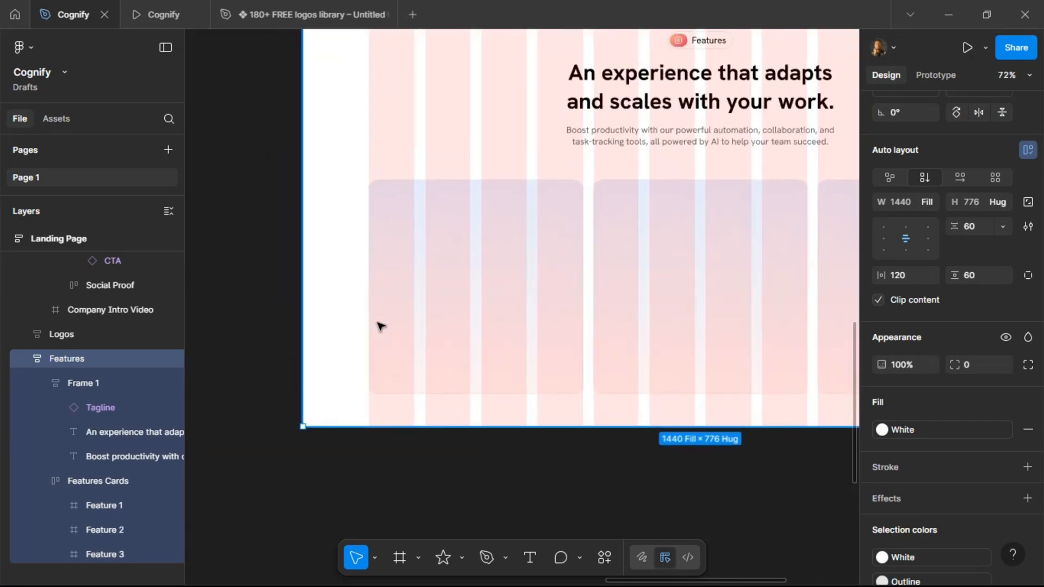
scroll(417, 287, "left", 15)
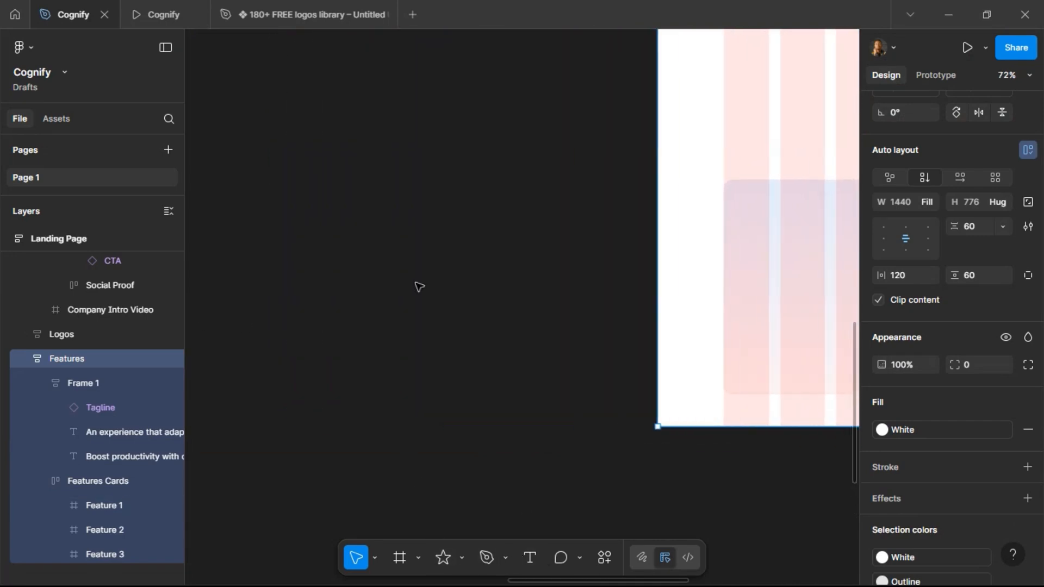
scroll(417, 287, "left", 5)
scroll(417, 287, "right", 2)
scroll(381, 245, "up", 8)
scroll(381, 244, "up", 5)
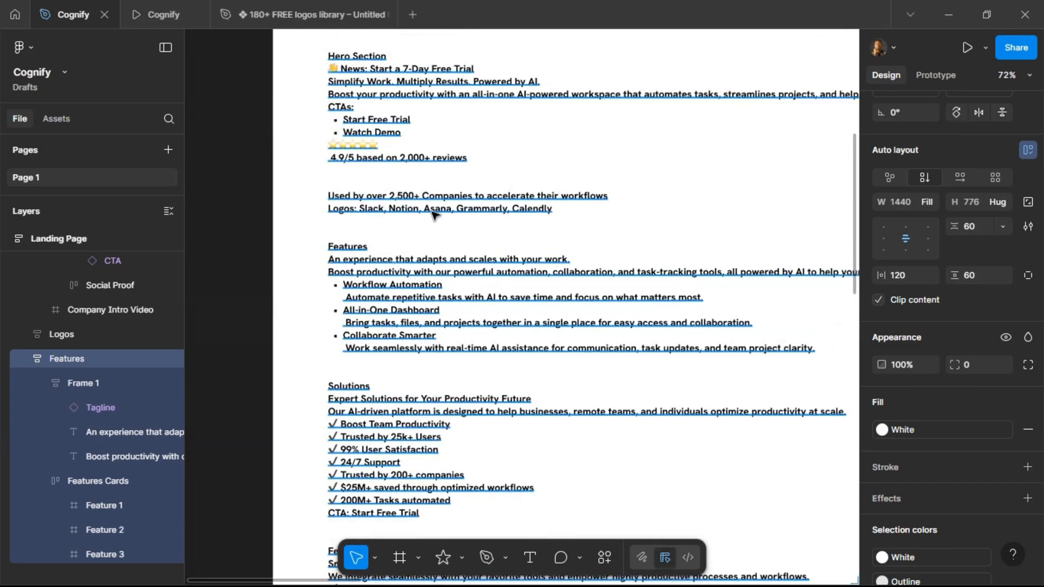
scroll(393, 324, "right", 3)
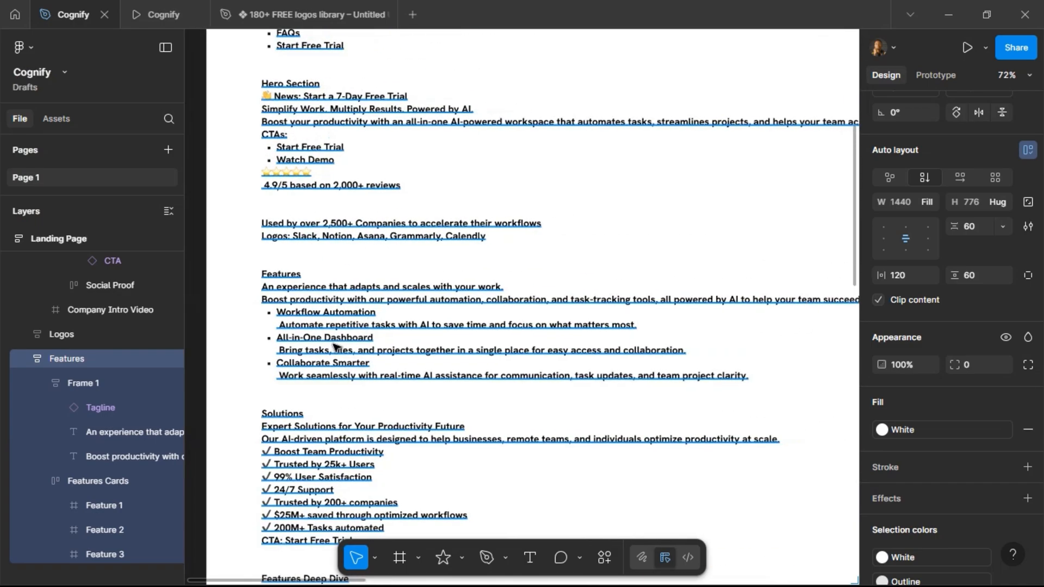
double_click(279, 317)
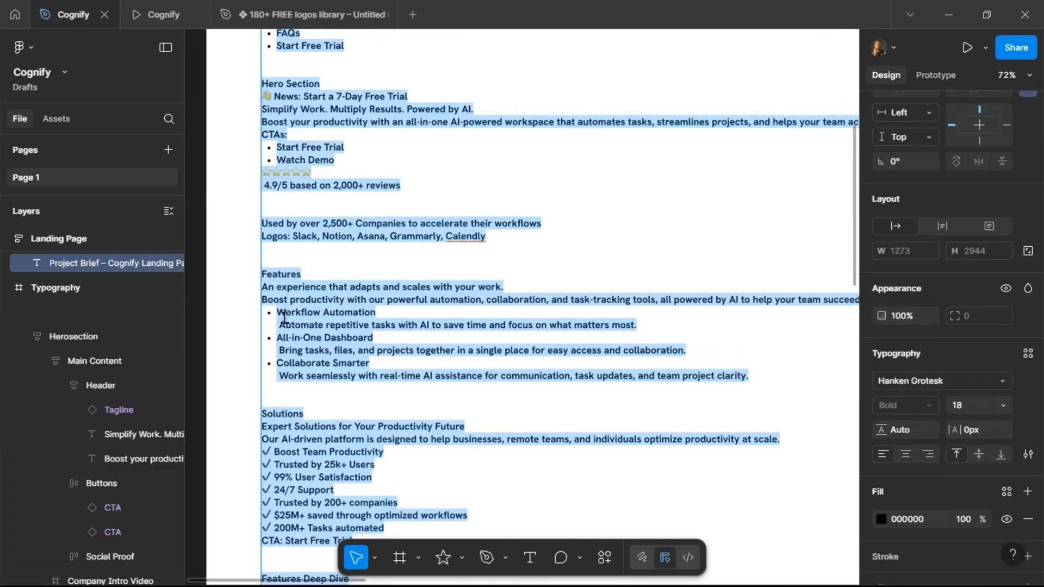
left_click(283, 318)
left_click_drag(279, 317, 759, 379)
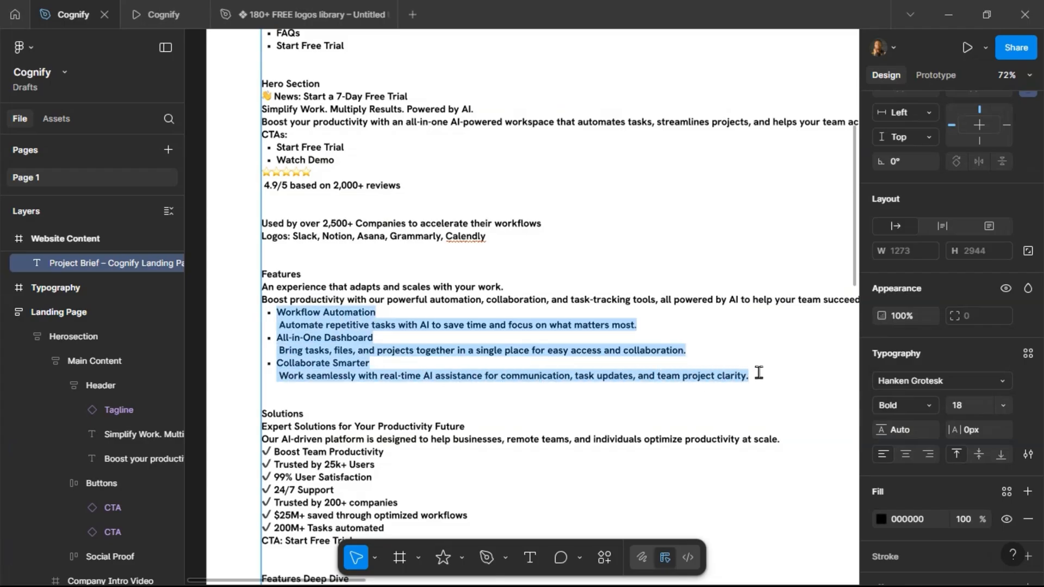
left_click(660, 392)
Copy the "Workflow Automation" feature title from the project brief.
scroll(660, 396, "right", 10)
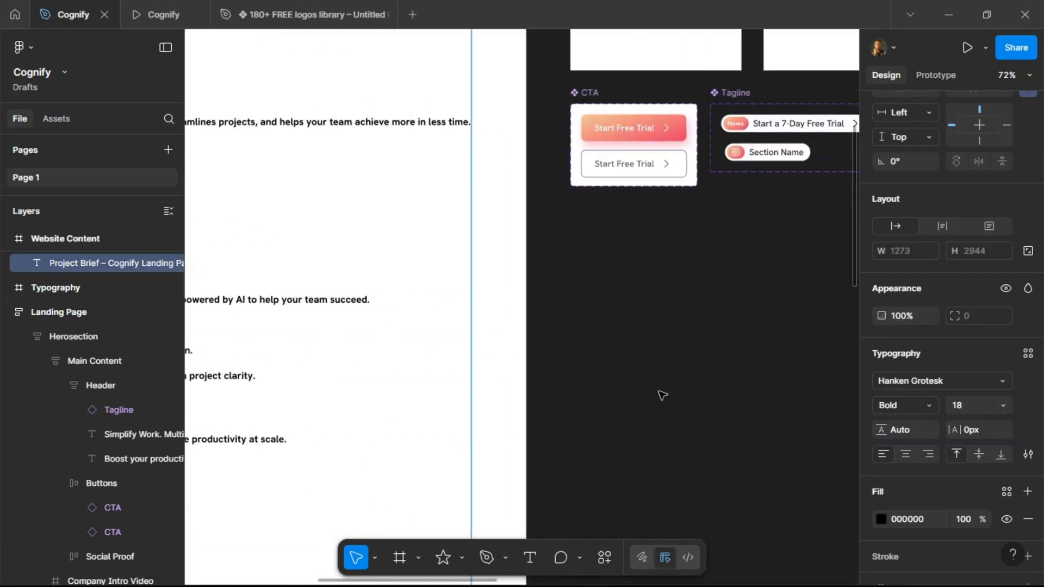
scroll(585, 346, "right", 12)
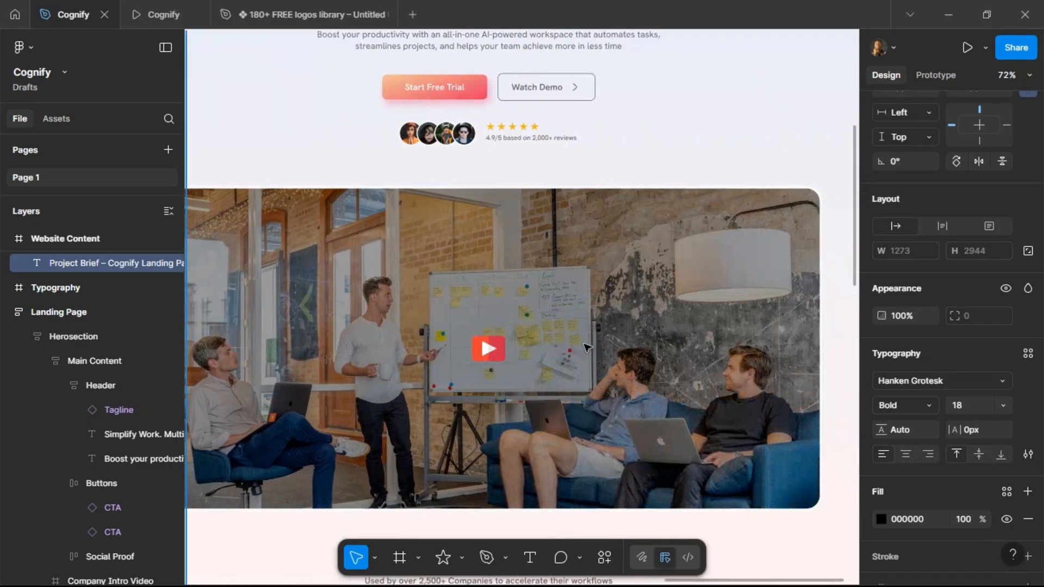
scroll(544, 297, "down", 2)
scroll(547, 299, "down", 2)
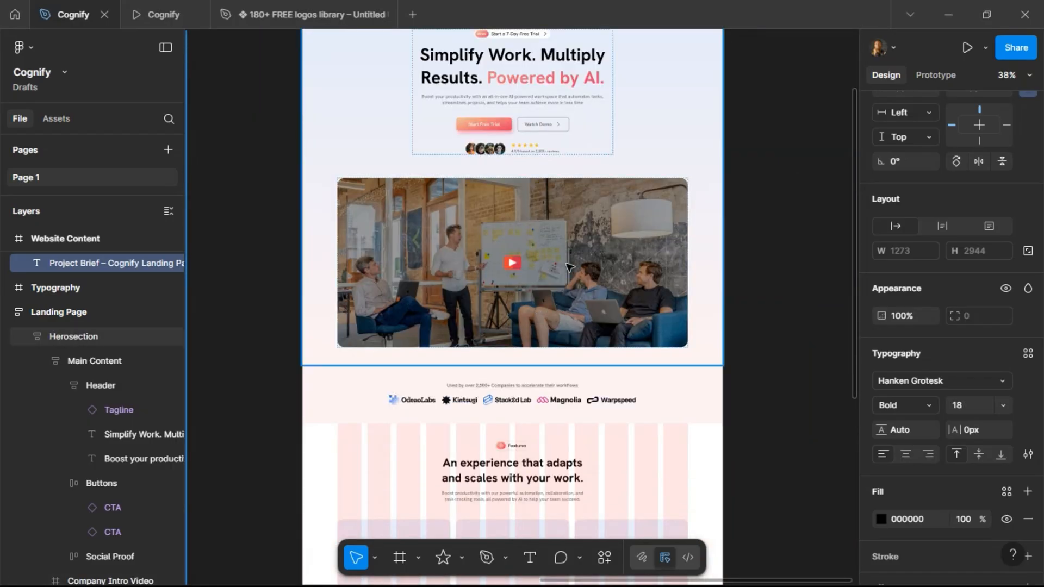
scroll(561, 283, "left", 8)
scroll(568, 267, "left", 8)
scroll(413, 248, "up", 4)
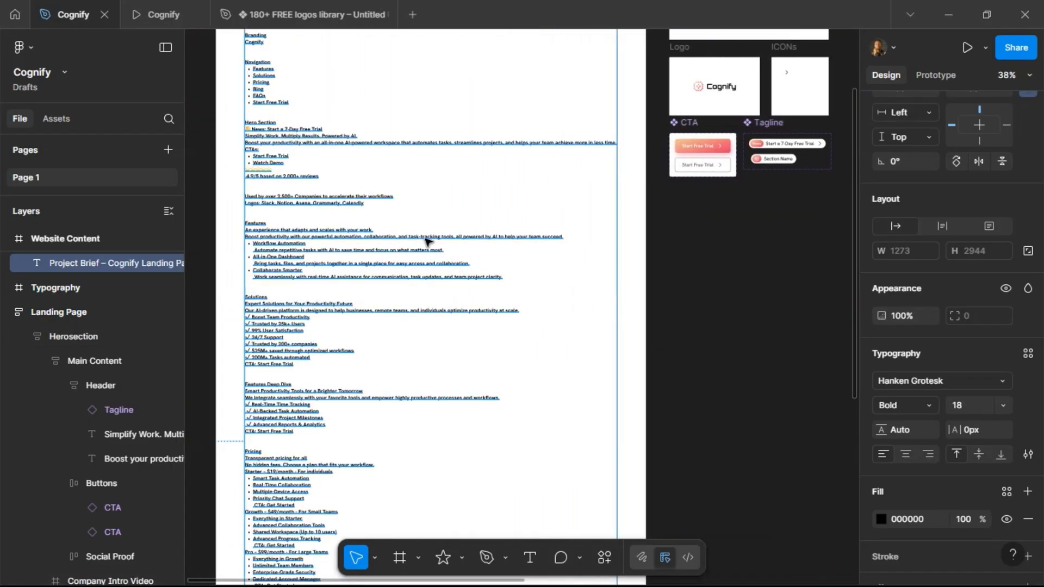
scroll(325, 300, "up", 4)
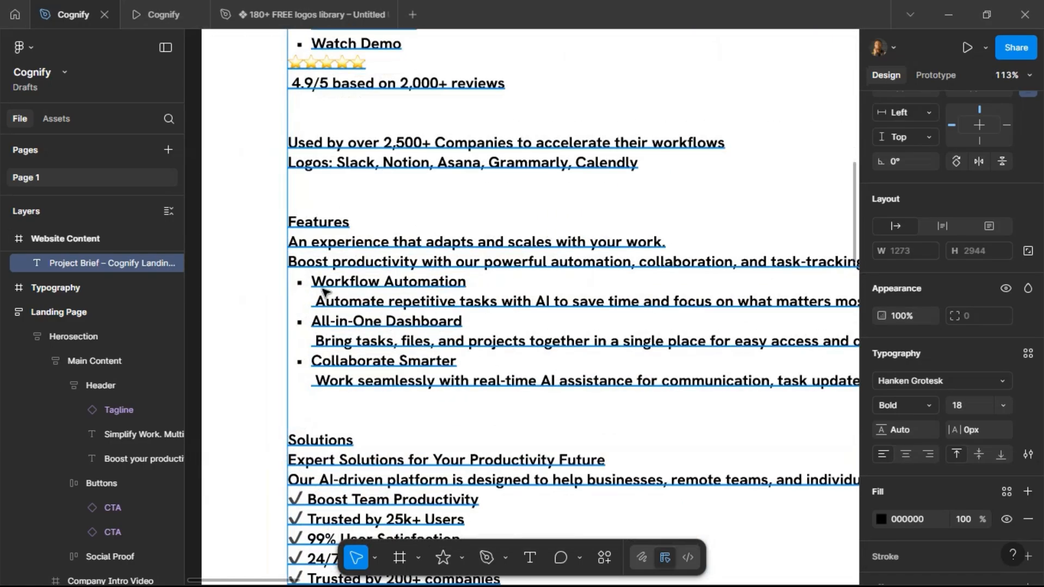
double_click(318, 283)
left_click(318, 283)
left_click_drag(318, 283, 473, 289)
key("ctrl+c")
scroll(327, 288, "down", 8)
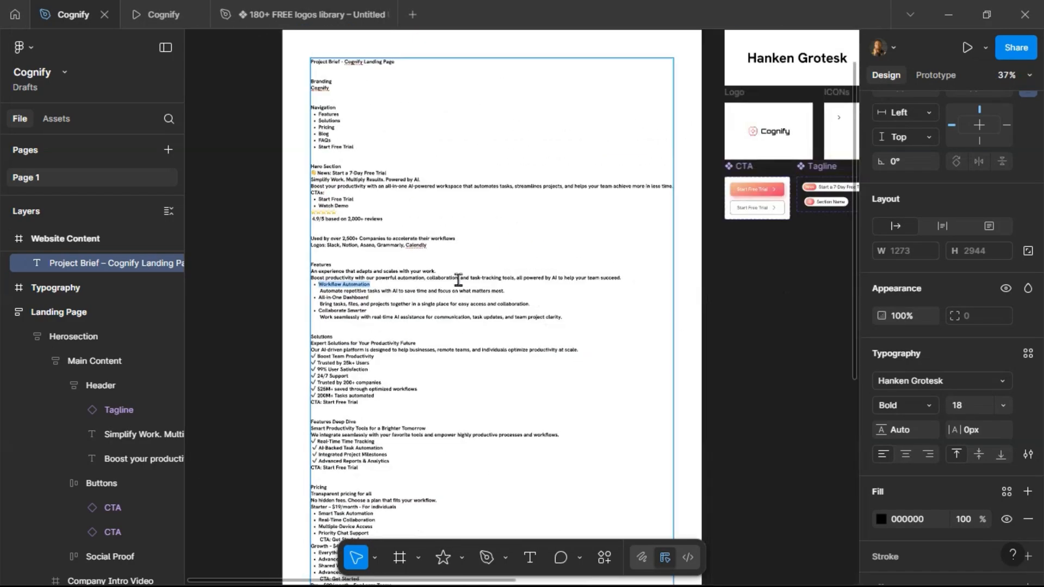
left_click(751, 266)
Paste the copied title into the Feature 1 card.
scroll(752, 266, "right", 1)
scroll(752, 267, "right", 10)
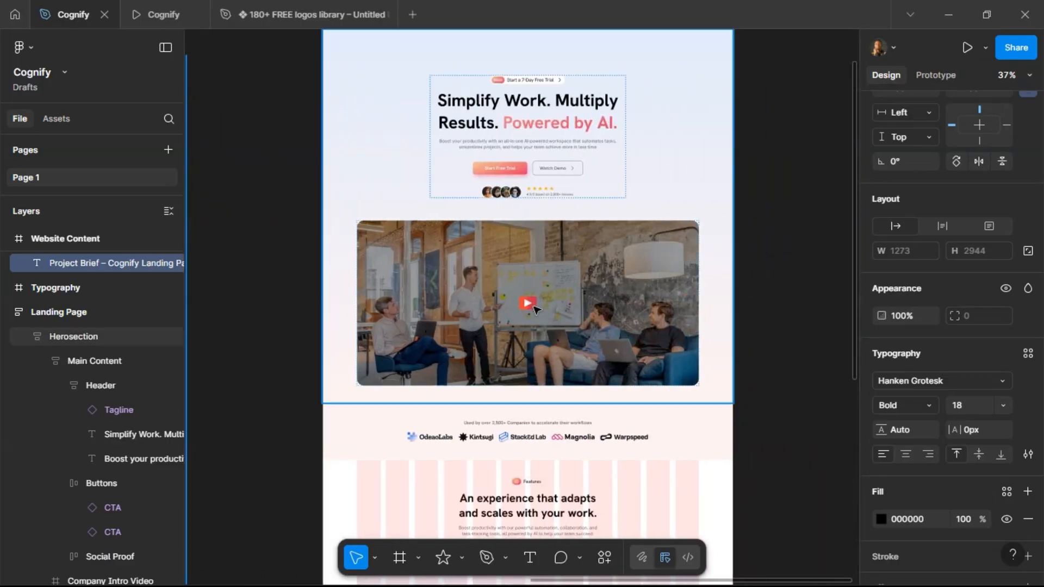
scroll(484, 339, "down", 1)
scroll(473, 327, "down", 4)
scroll(410, 261, "up", 5)
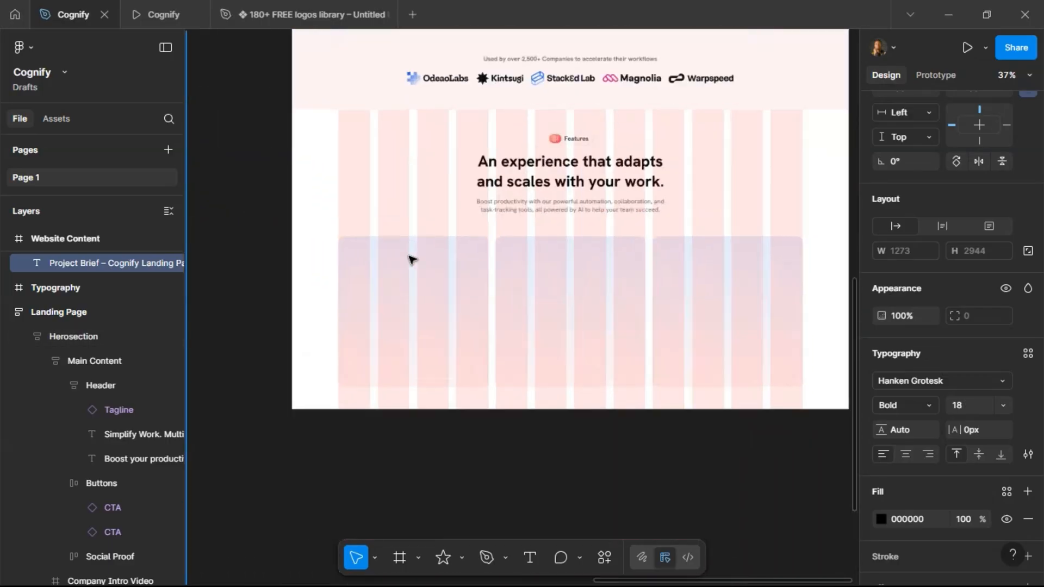
left_click(375, 260)
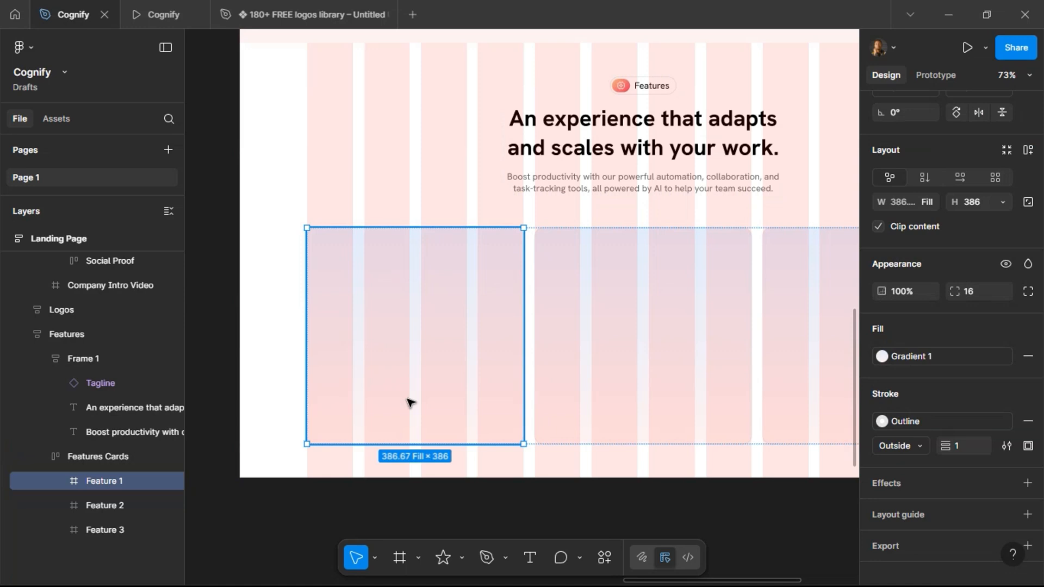
key("ctrl+v")
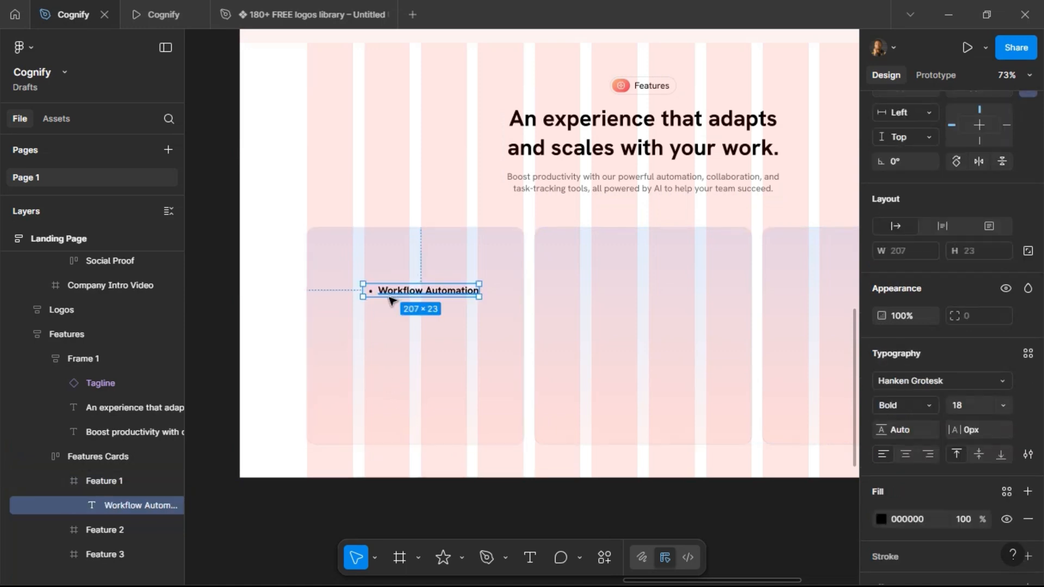
Remove the bullet from the Workflow Automation text and set its font size to 24.
double_click(383, 292)
left_click(380, 291)
key("BackSpace")
key("Escape")
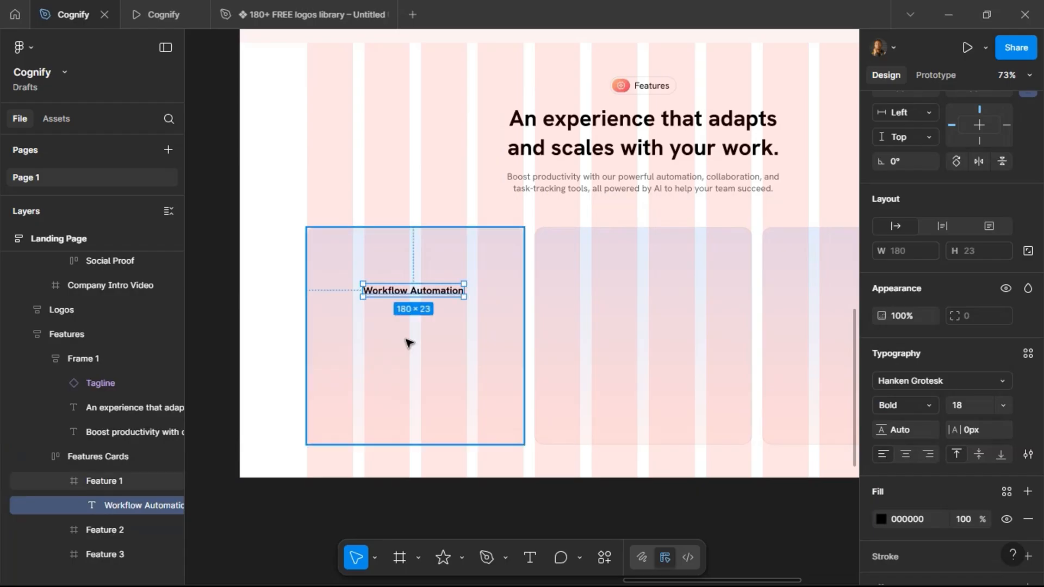
type("24")
key("Return")
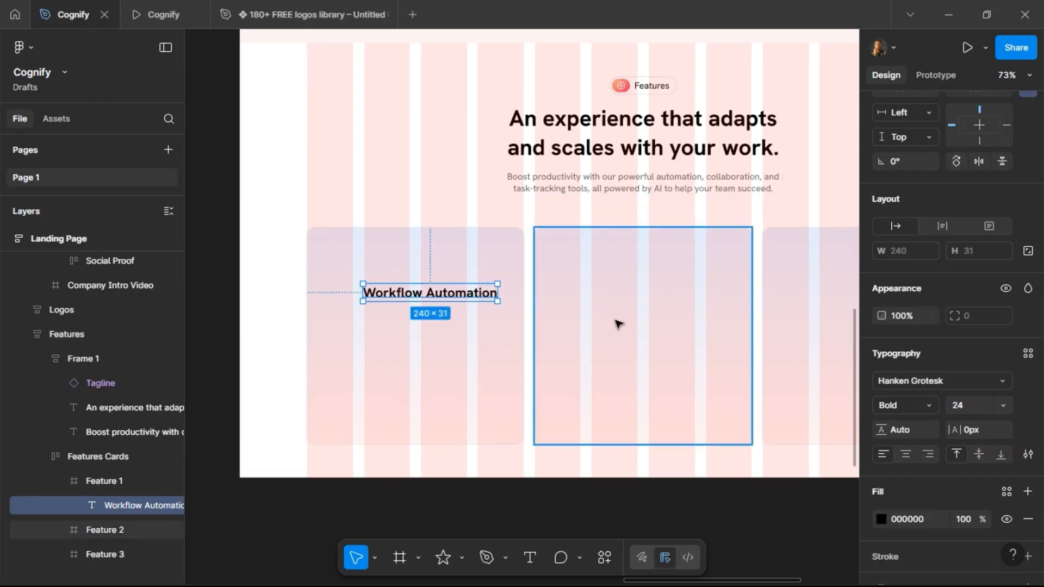
Break the Workflow Automation title onto two lines.
double_click(434, 294)
left_click(427, 294)
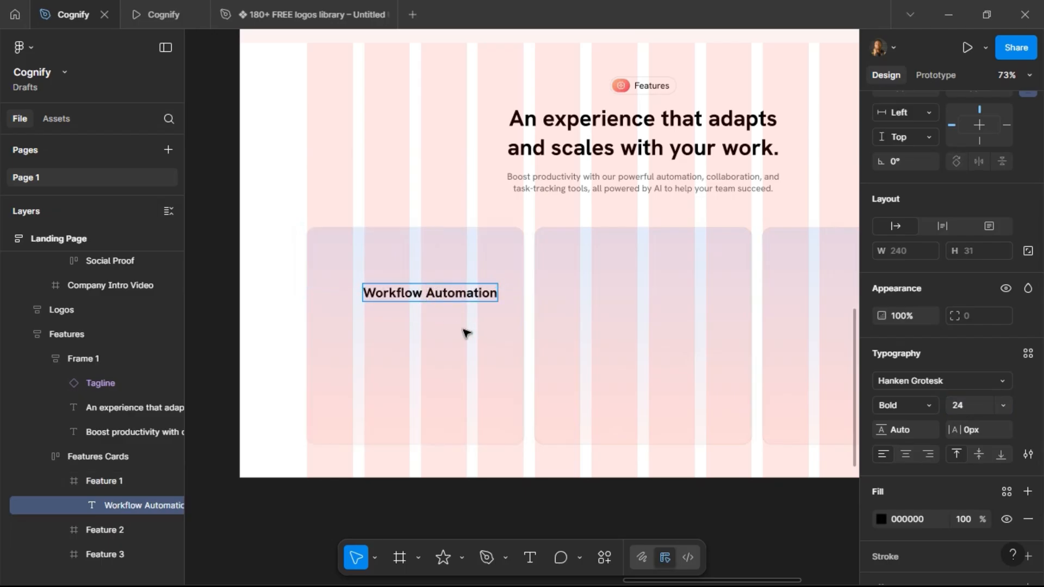
key("Return")
key("Escape")
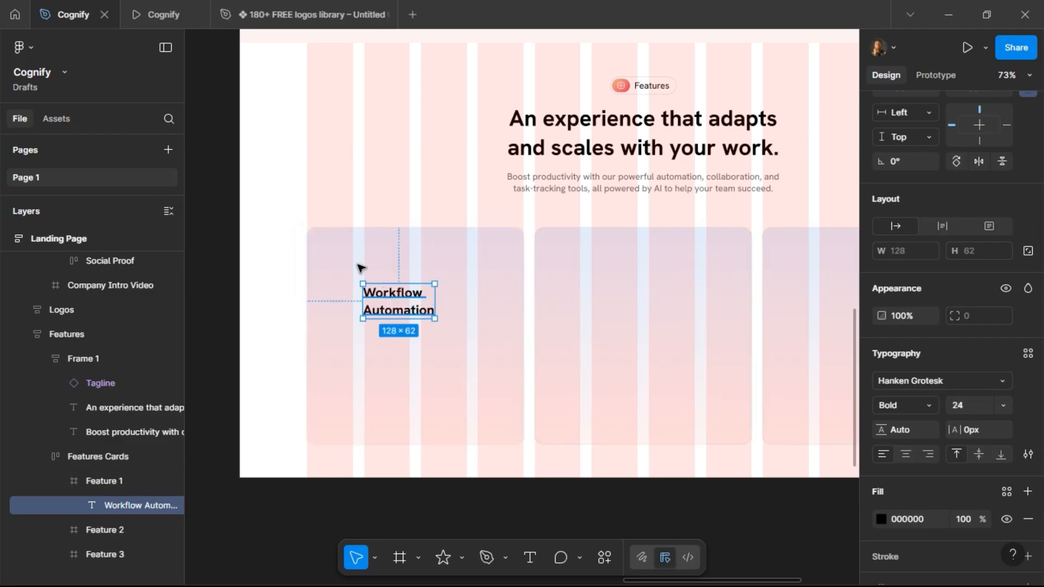
Move the title near the card's top-left corner, about 40 from the top and left edges.
left_click_drag(390, 291, 354, 259)
key("alt")
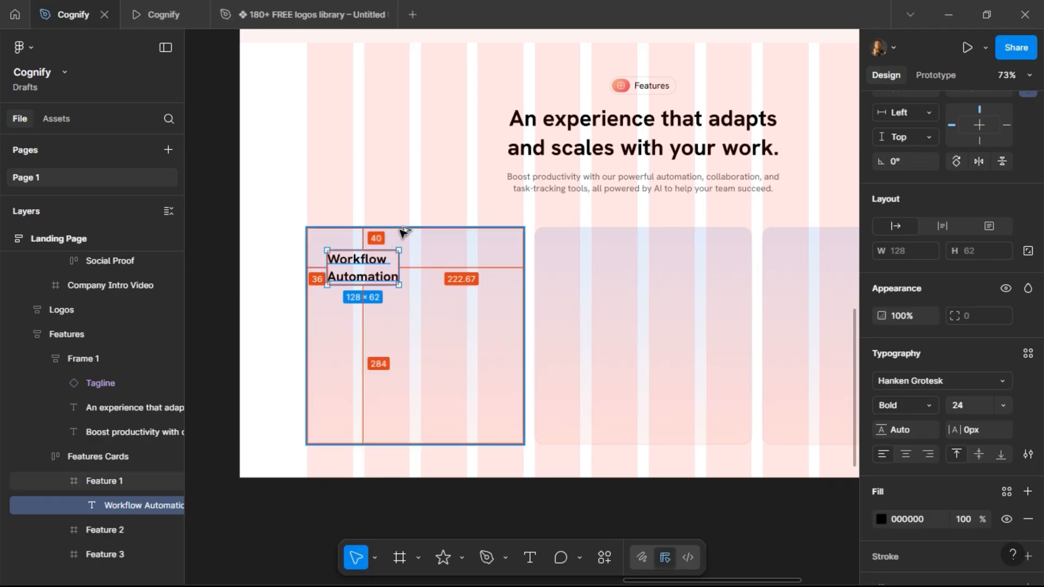
key("Right")
key("Right")
key("Right")
key("Right")
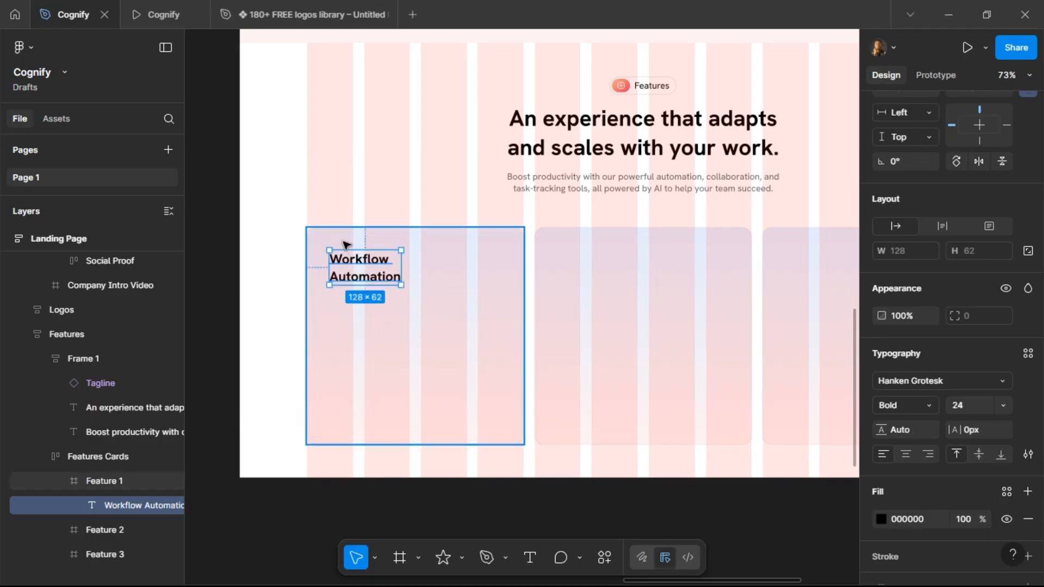
Duplicate the Workflow Automation title to about 199 below, near the bottom edge of the Feature 1 card.
left_click_drag(361, 267, 363, 411)
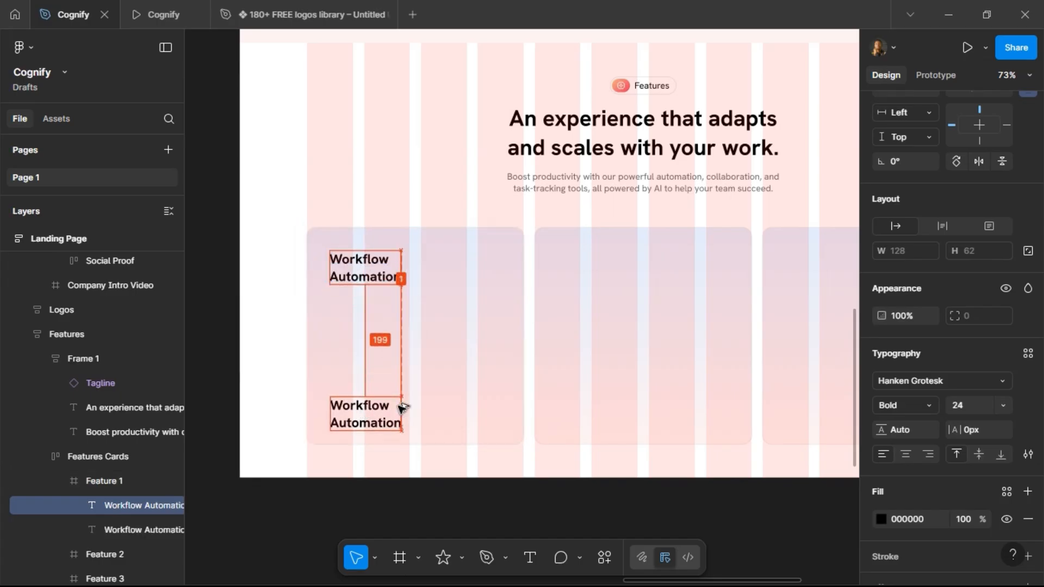
Copy the Workflow Automation description sentence from the Features section of the project brief.
scroll(576, 276, "down", 5)
scroll(442, 225, "left", 4)
scroll(440, 221, "left", 5)
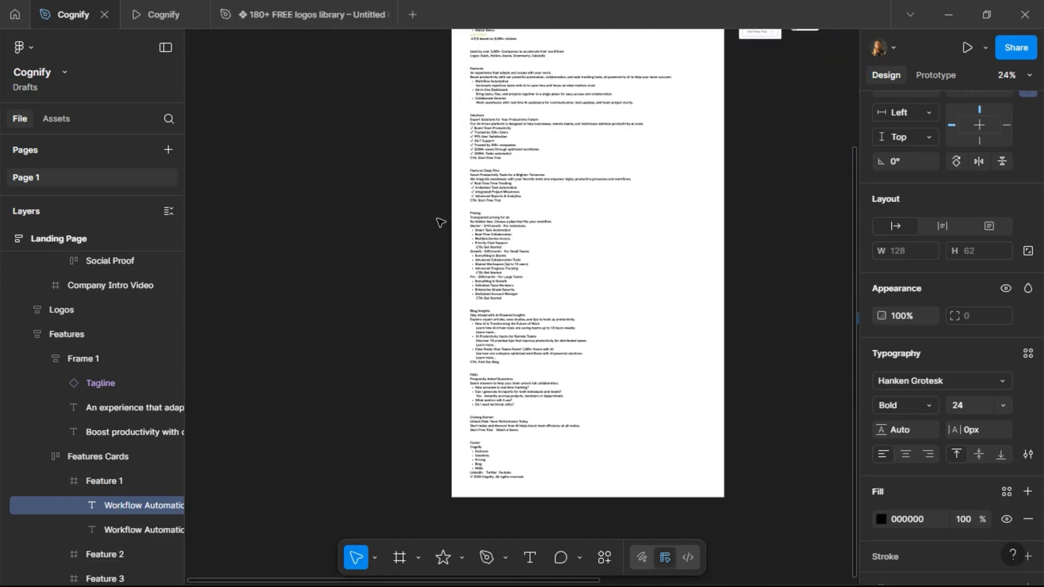
scroll(438, 221, "up", 2)
scroll(425, 117, "up", 5)
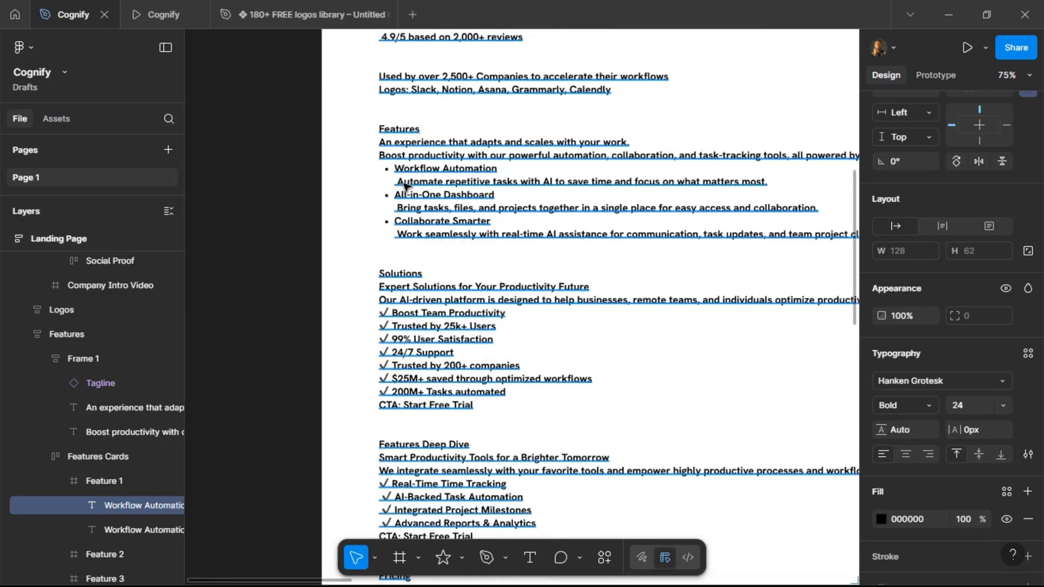
double_click(404, 187)
left_click_drag(401, 183, 768, 184)
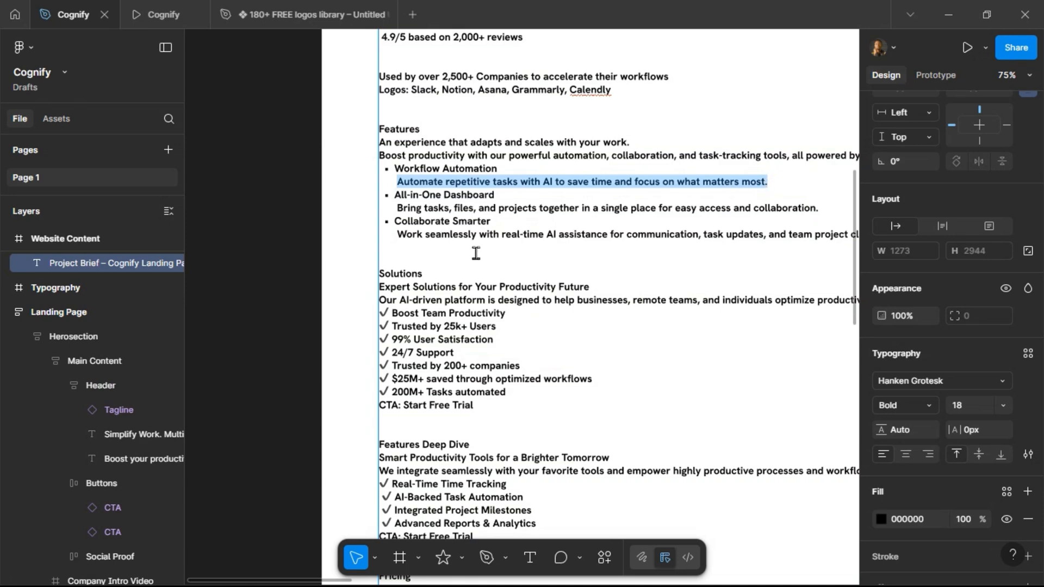
Paste the copied description into the duplicated title text at the bottom of the Feature 1 card.
scroll(279, 258, "down", 5)
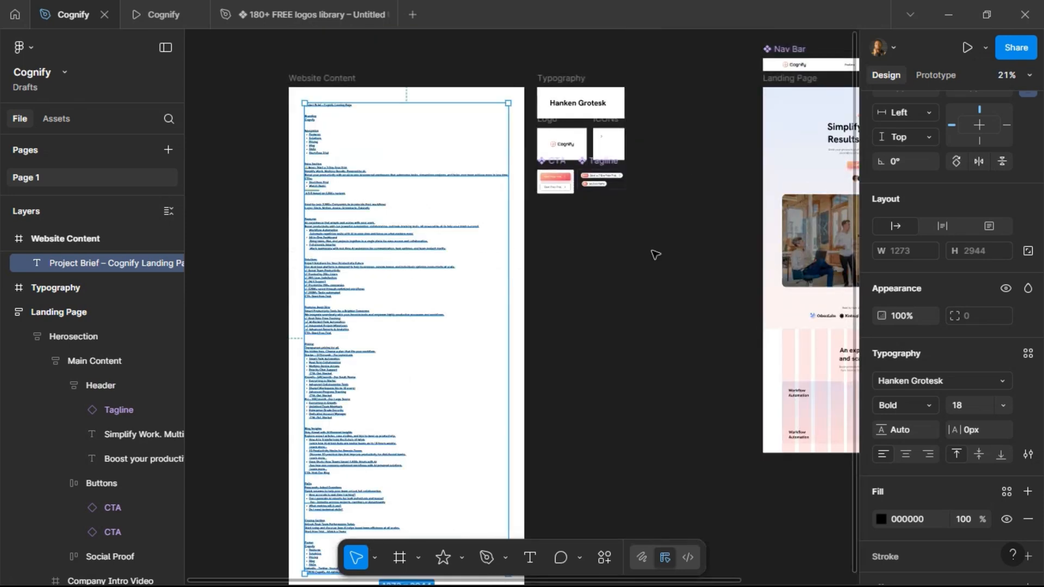
scroll(654, 253, "right", 3)
scroll(584, 444, "up", 5)
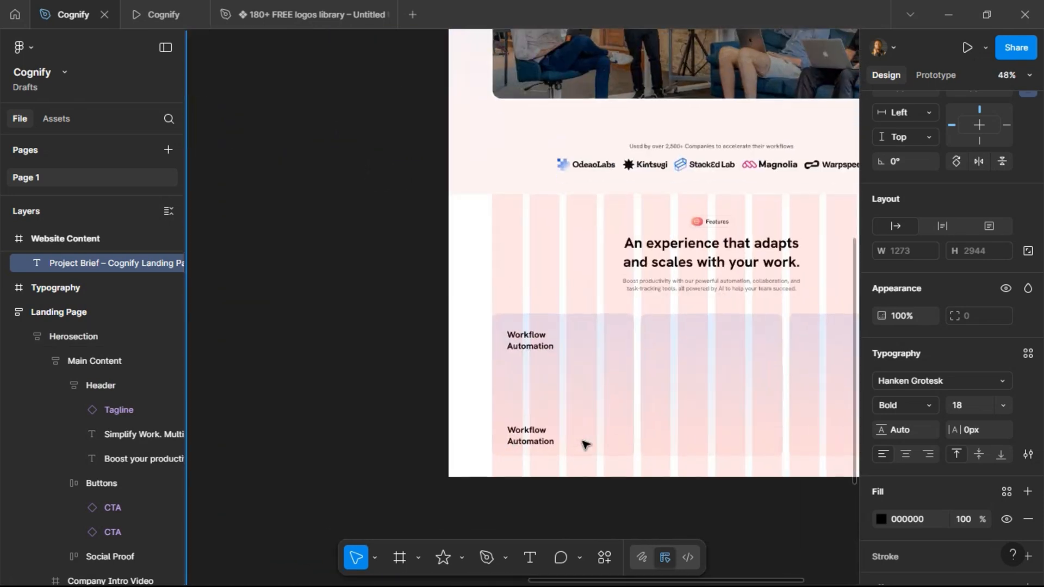
left_click(484, 426)
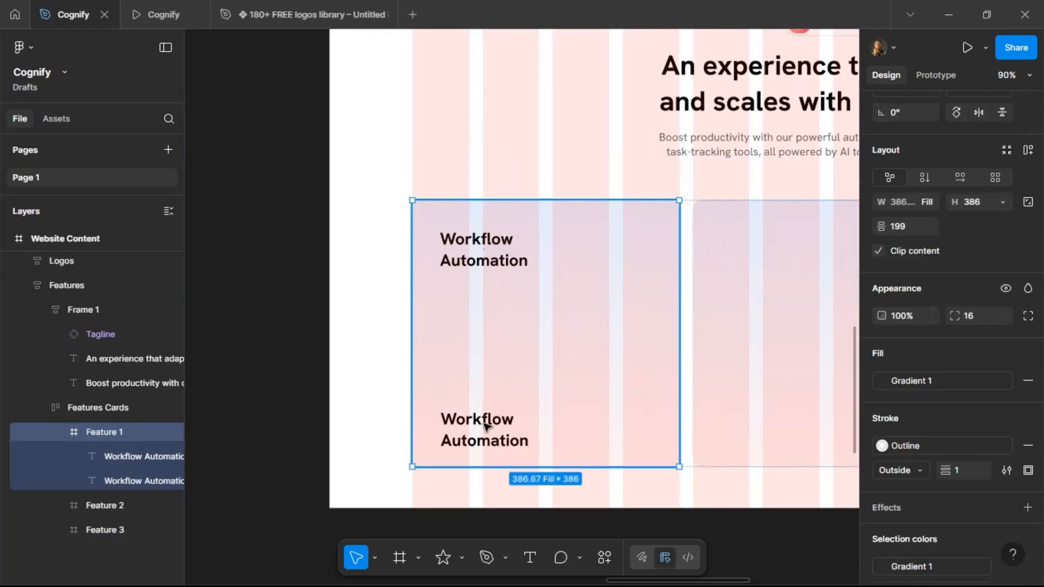
double_click(478, 426)
key("ctrl+v")
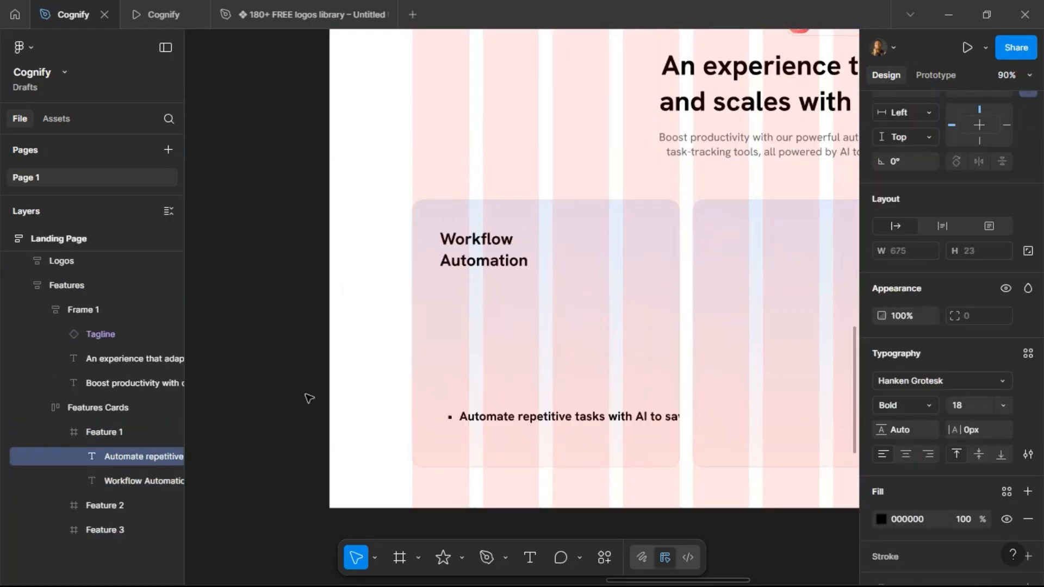
Remove the bullet from the description text and set its font size to 16.
double_click(459, 416)
left_click(462, 418)
key("BackSpace")
key("Escape")
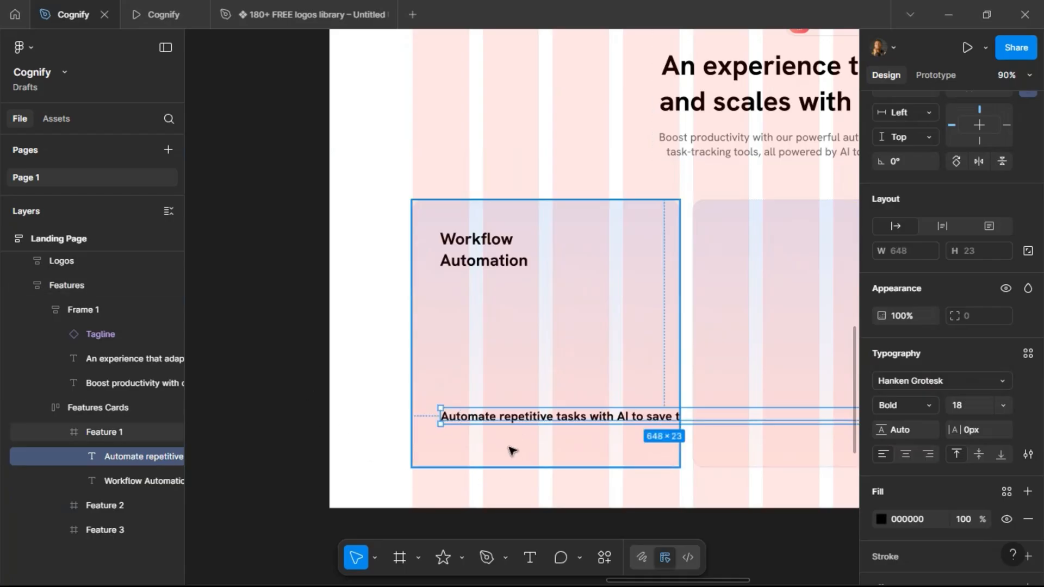
left_click(970, 407)
type("16")
key("Return")
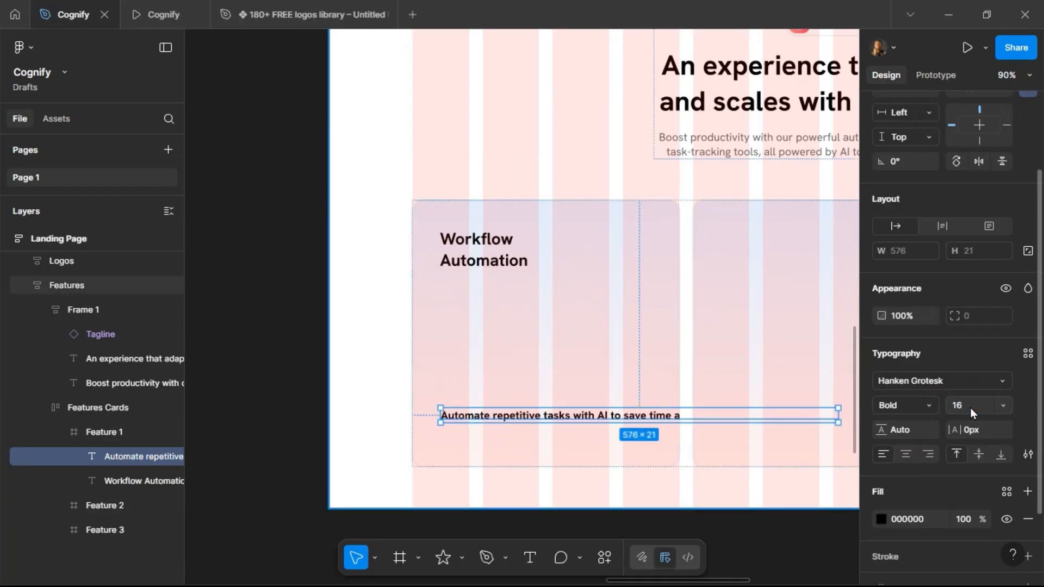
Set the description's font weight to Regular and its fill to the Grey Text colour style.
left_click(931, 405)
left_click(927, 269)
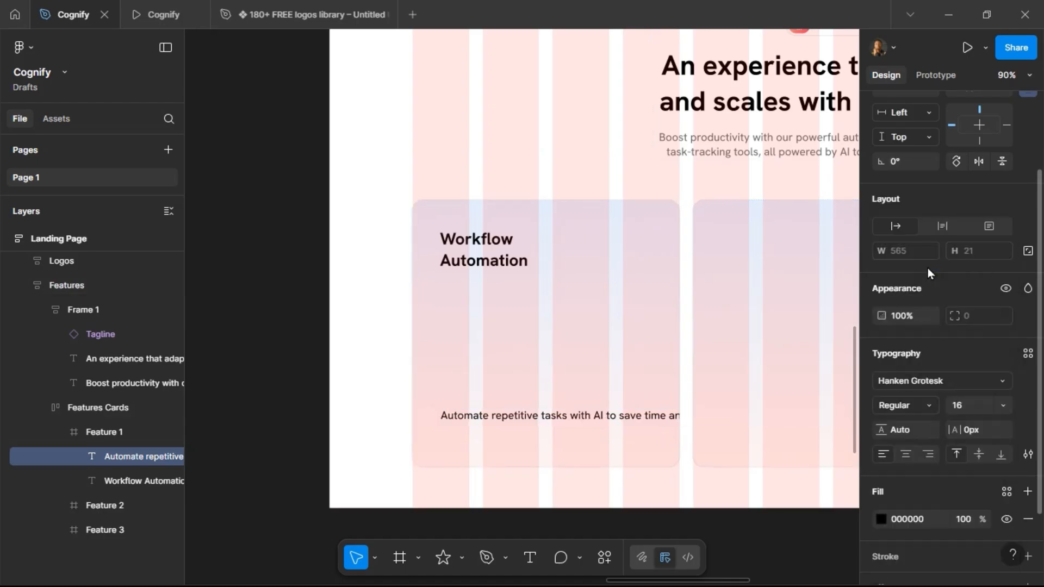
left_click(1006, 492)
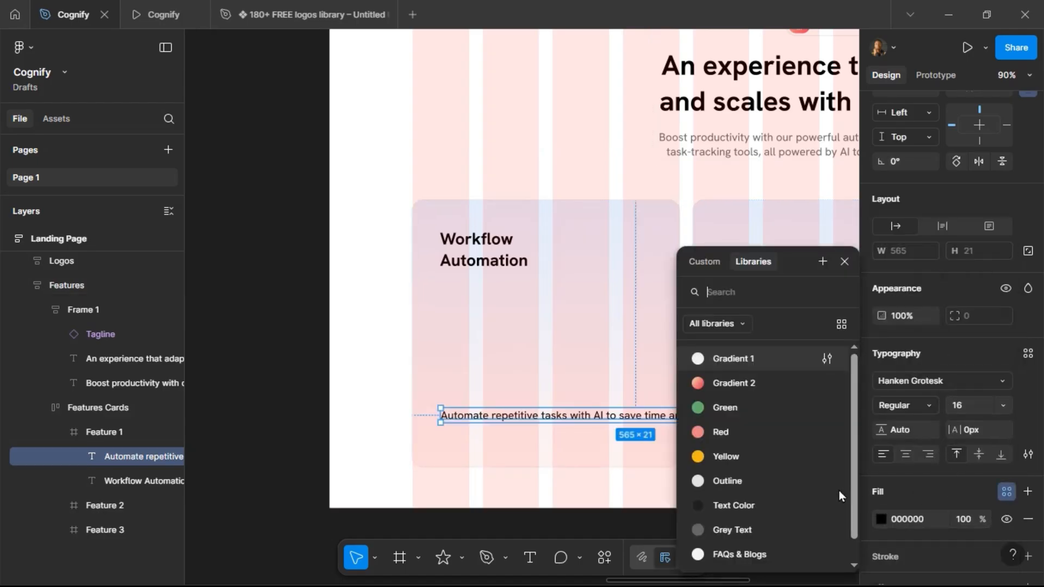
left_click(773, 529)
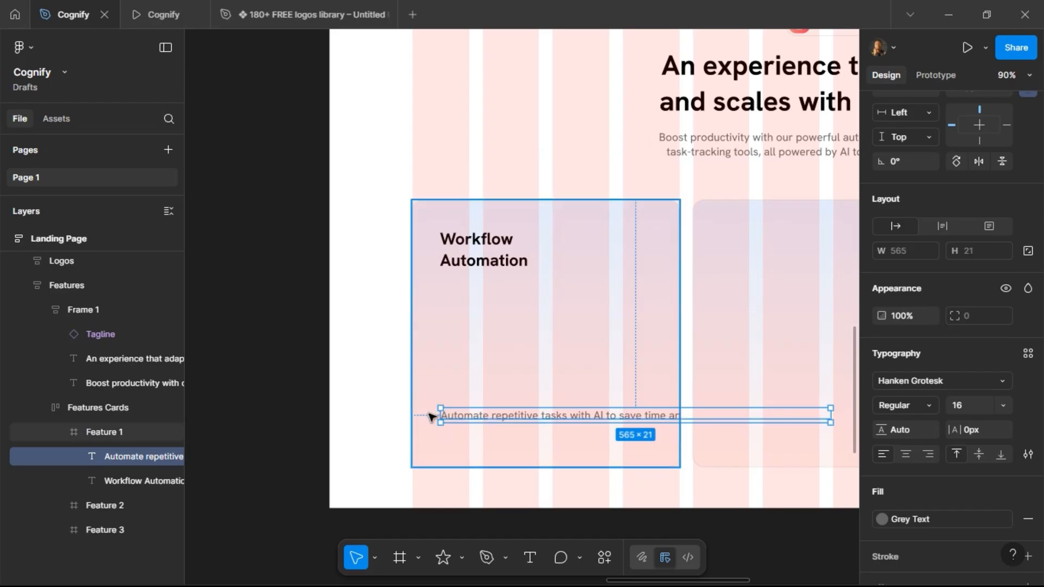
Narrow the description text box to about 359 wide so it wraps onto two lines.
left_click_drag(440, 415, 478, 416)
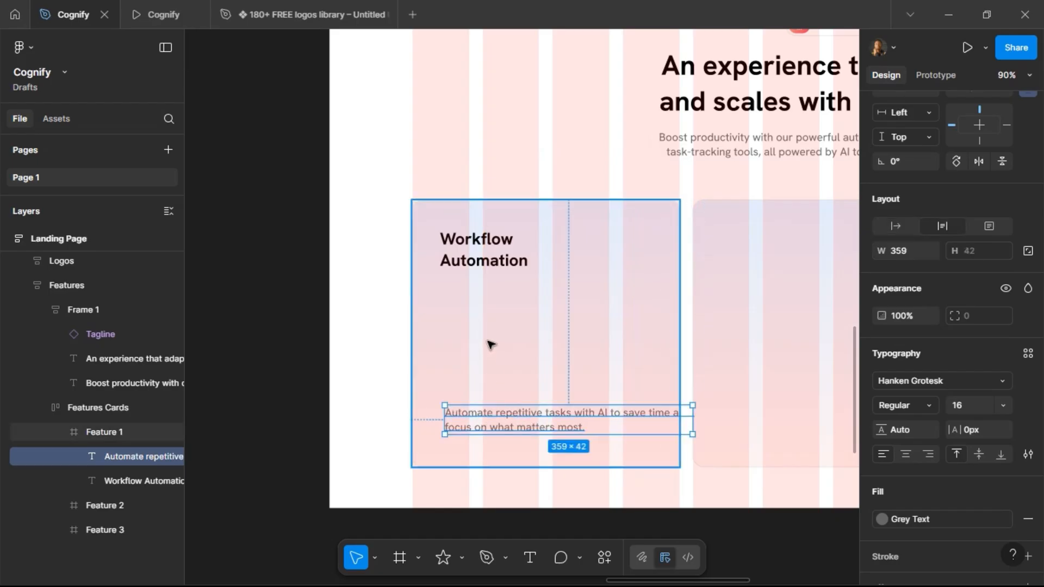
Add a vertical auto layout to the Feature 1 card and set its horizontal padding to 40.
left_click(515, 375)
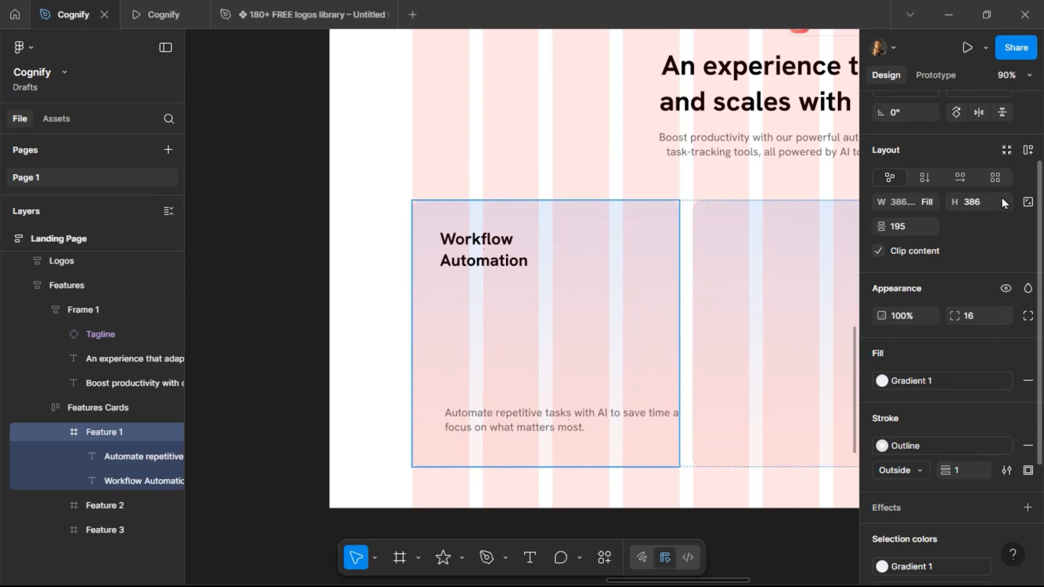
left_click(1028, 150)
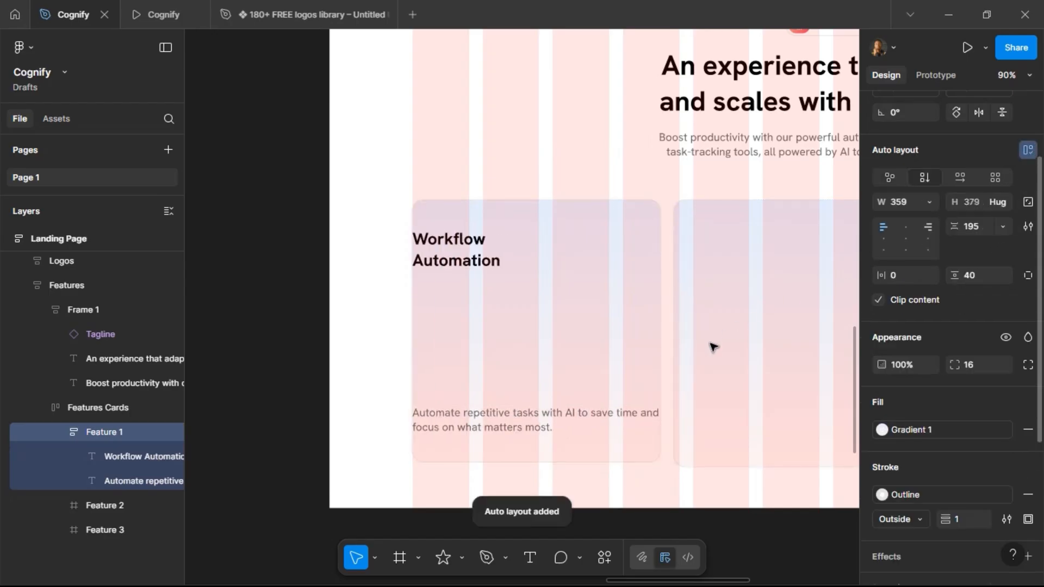
left_click(904, 276)
type("40")
key("Return")
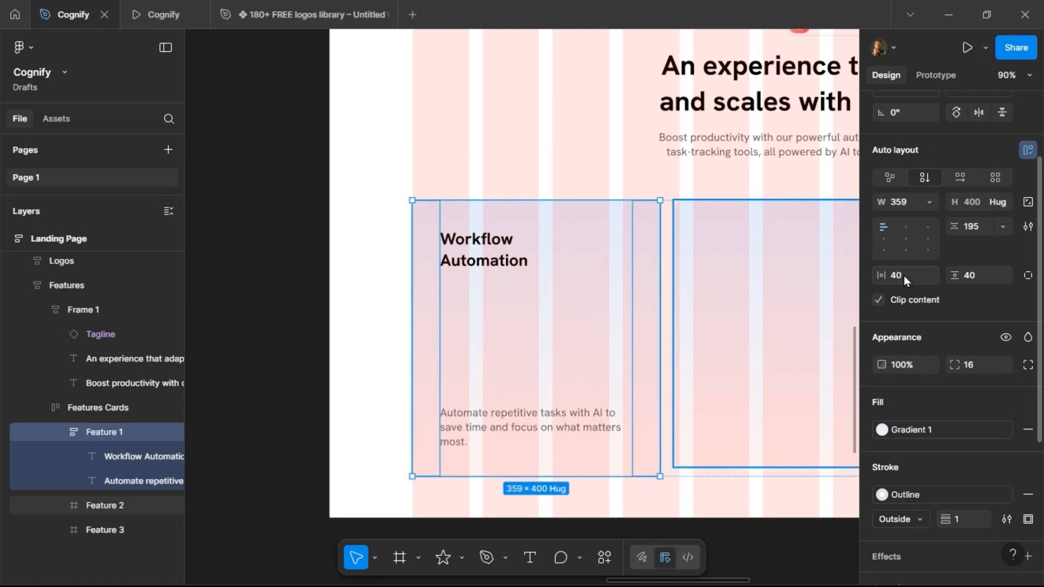
Check the Feature 1 card in the prototype preview tab.
left_click(984, 280)
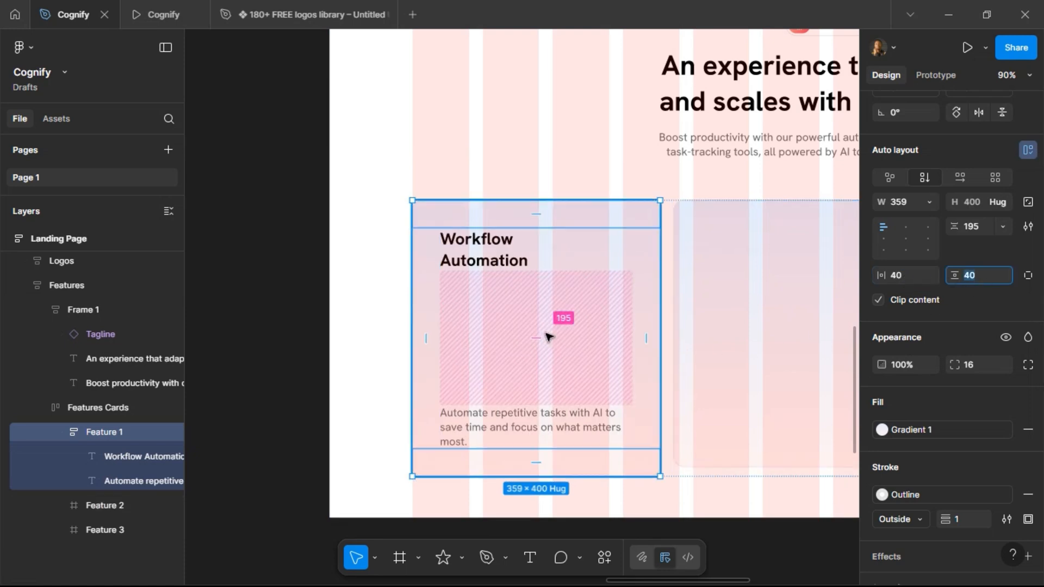
left_click(162, 6)
scroll(240, 255, "down", 5)
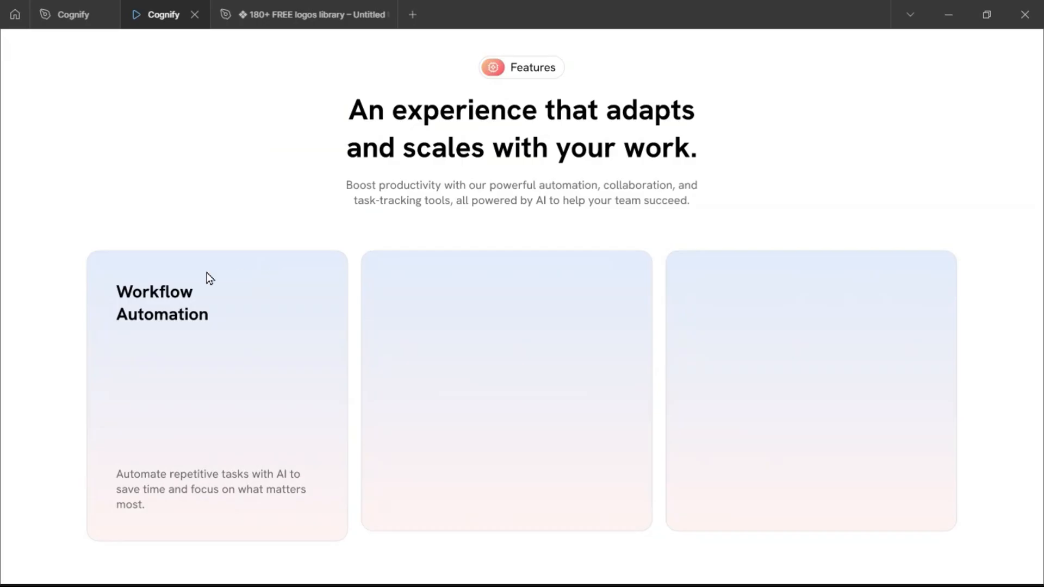
left_click(61, 16)
Set the card's horizontal padding to 20.
left_click(911, 278)
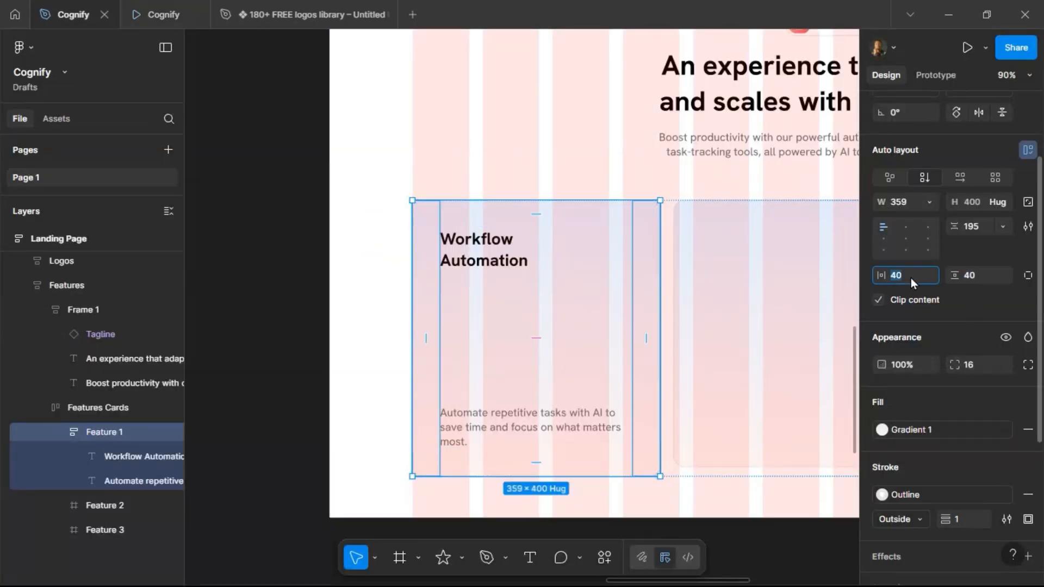
type("20")
key("Return")
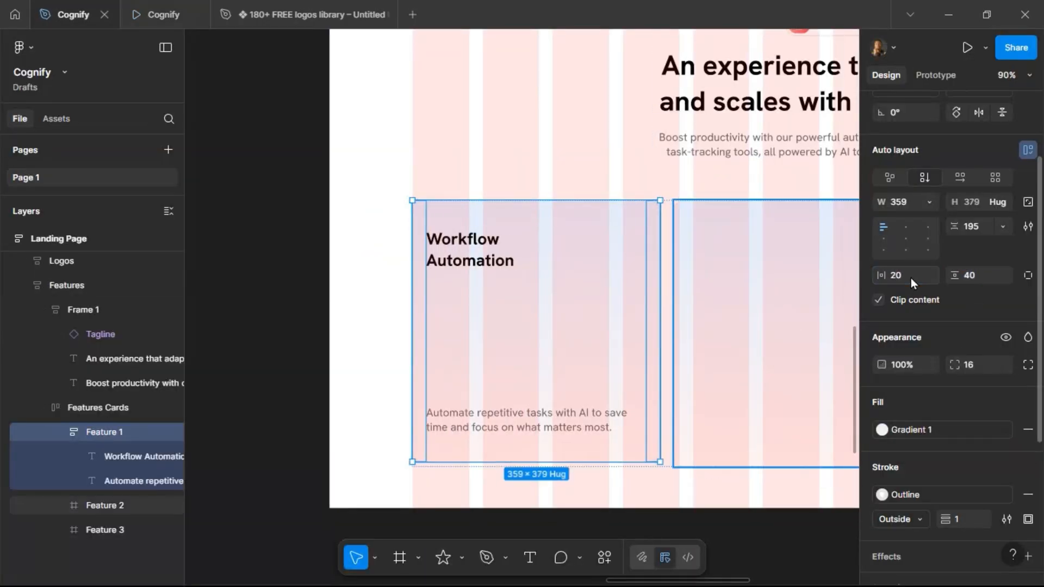
Set the Feature 1 card's horizontal and vertical padding to 32.
left_click(907, 278)
type("32")
key("Return")
left_click(977, 275)
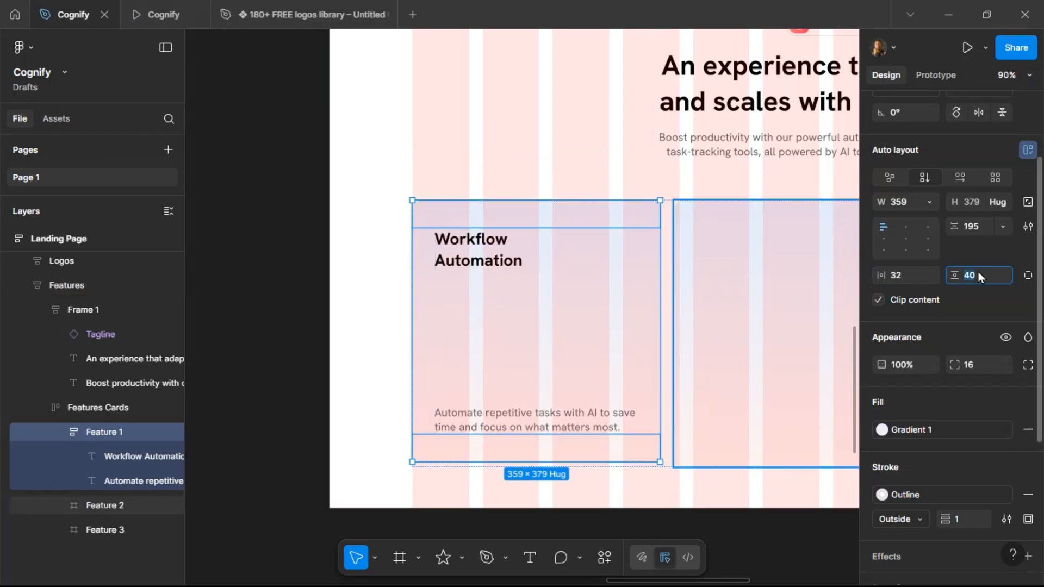
type("32")
key("Return")
Review the card in the preview, then inspect the description's width sizing options.
left_click(139, 8)
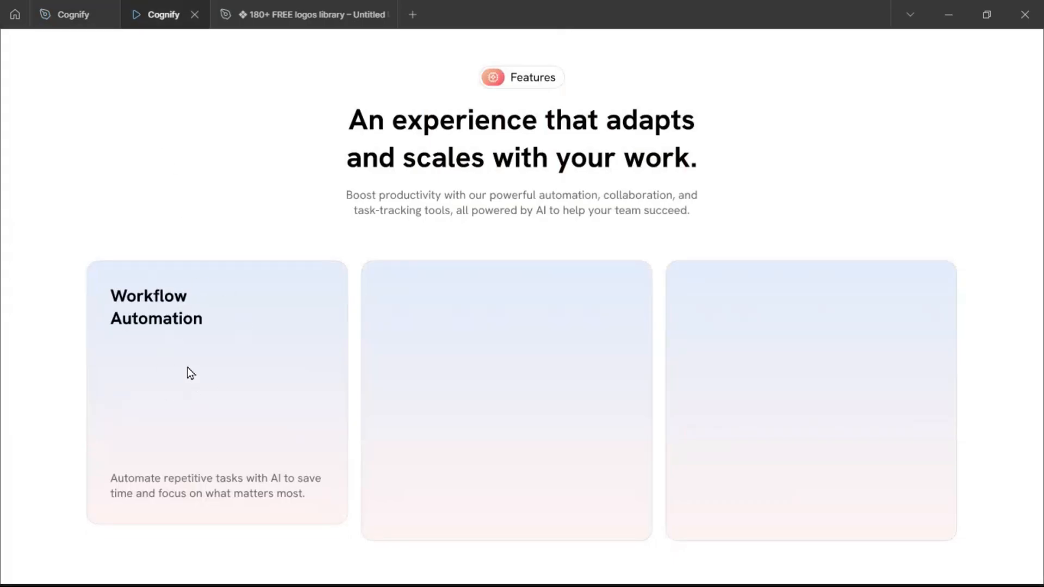
left_click(76, 22)
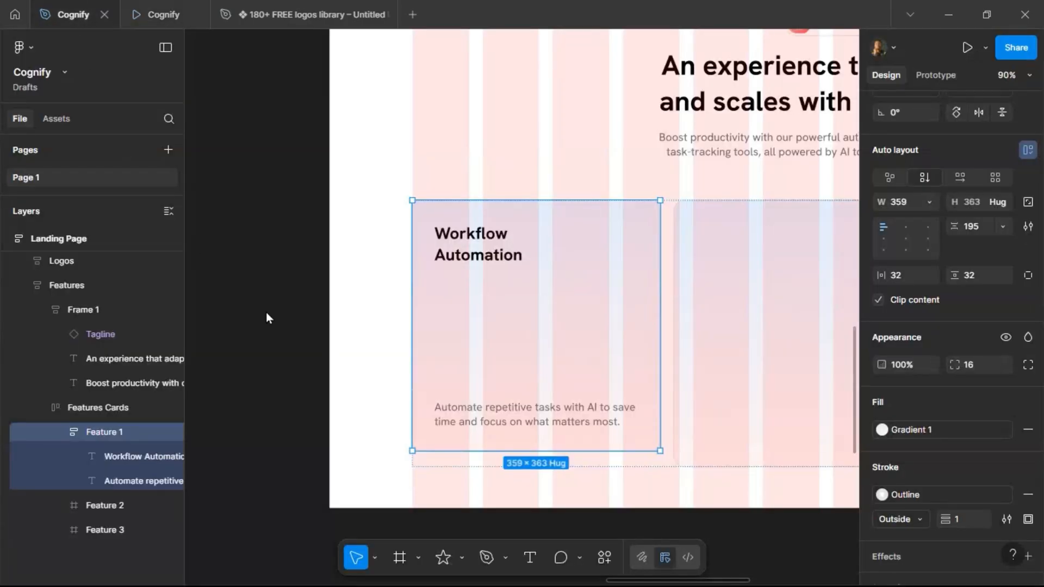
left_click(586, 417)
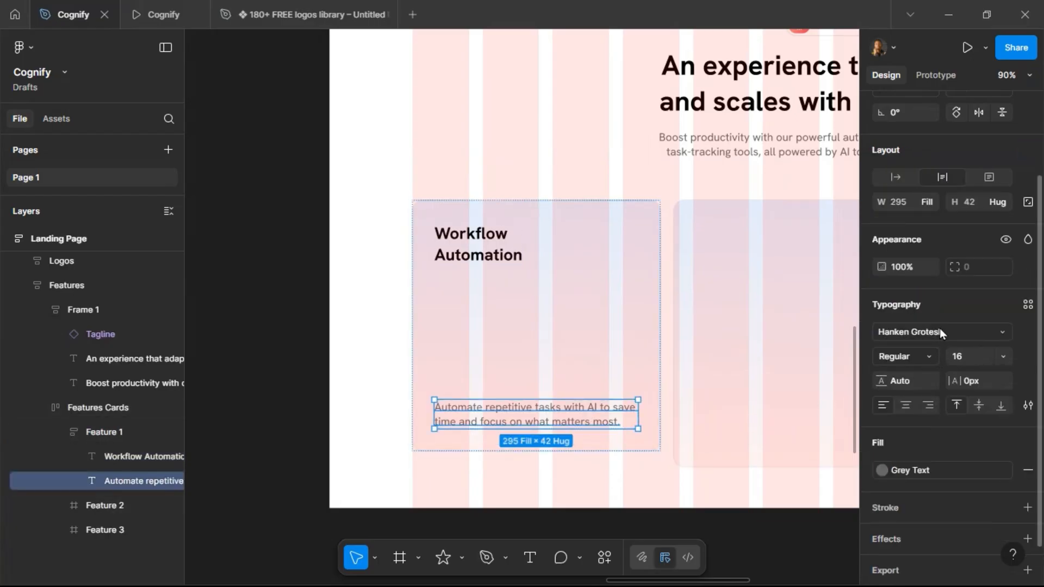
left_click(937, 202)
left_click(935, 205)
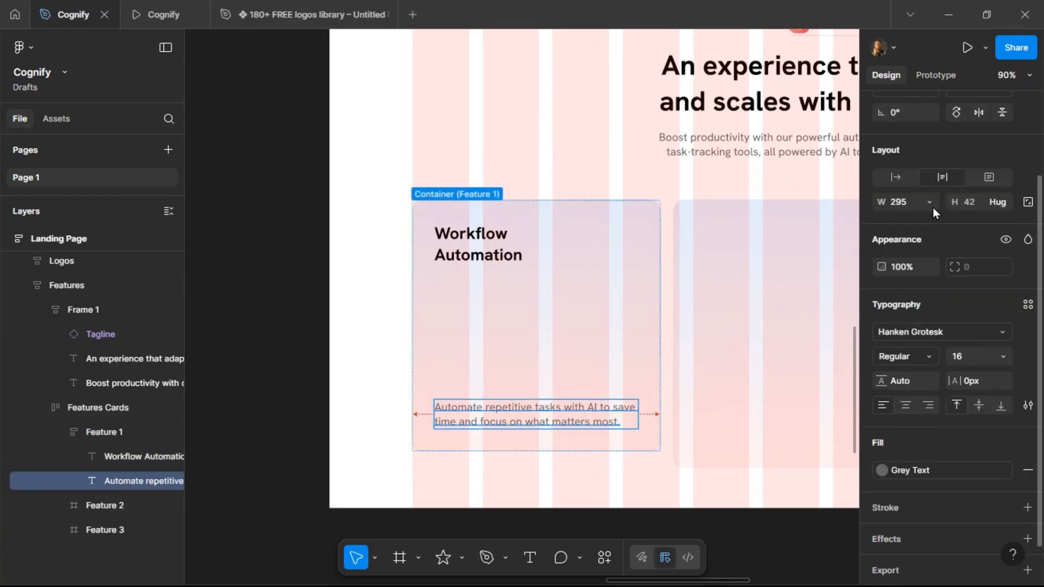
Replace the Feature 2 and Feature 3 cards with copies of the finished Feature 1 card.
left_click(585, 341)
scroll(326, 339, "down", 5)
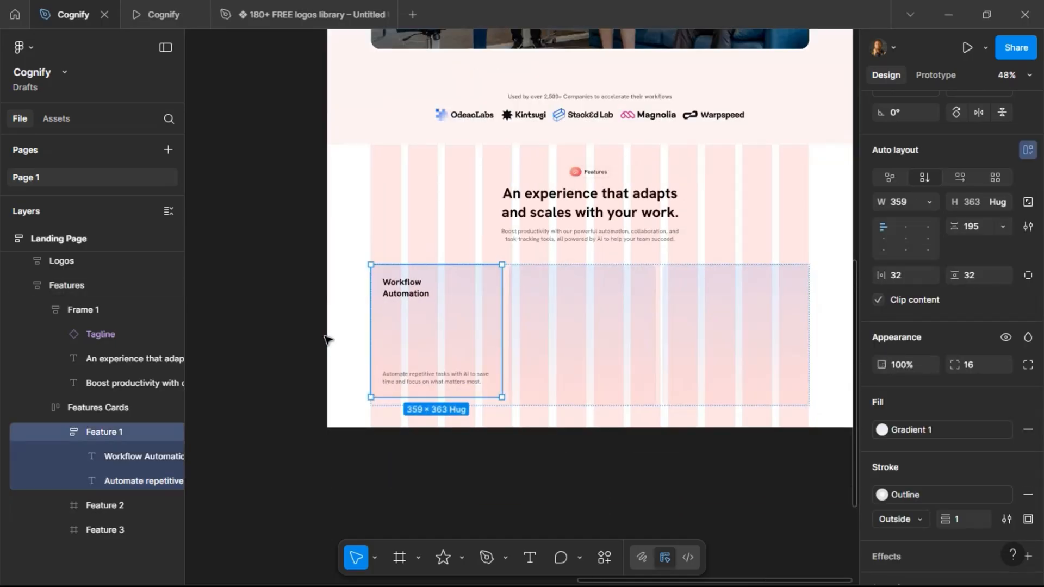
left_click(611, 326)
left_click(735, 332, "shift")
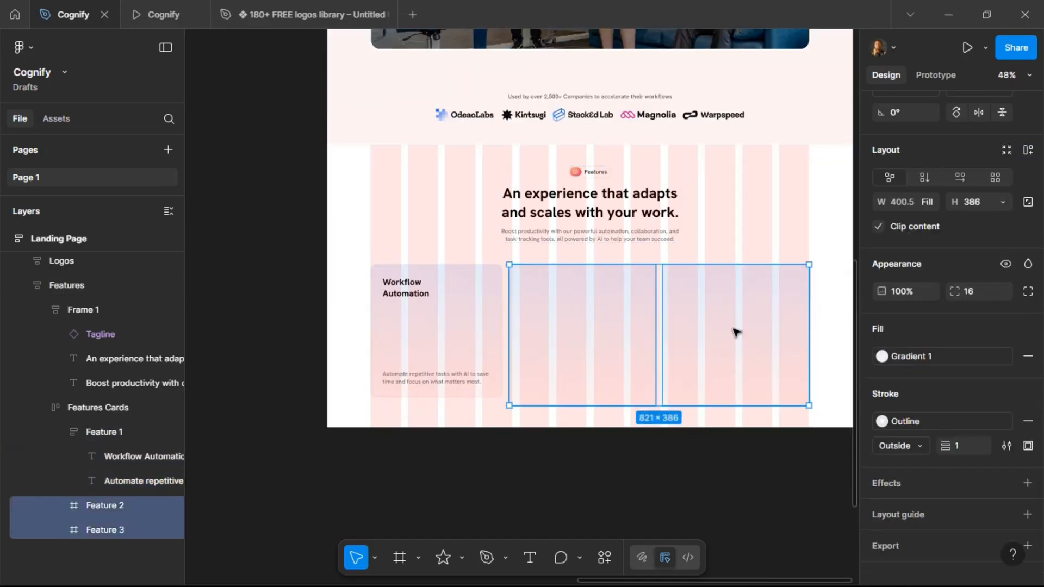
key("ctrl+shift+r")
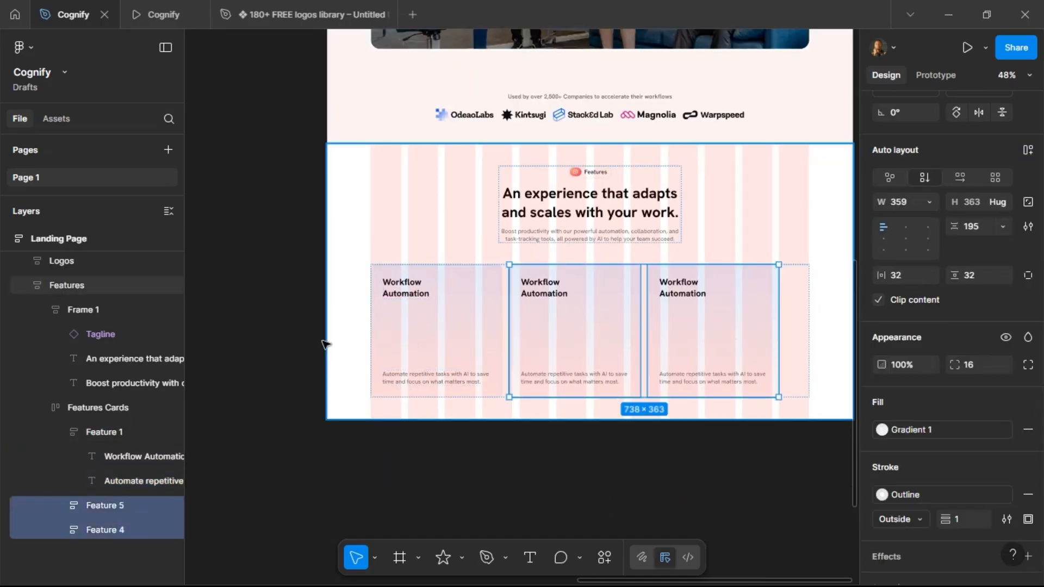
left_click(300, 303)
scroll(501, 308, "left", 8)
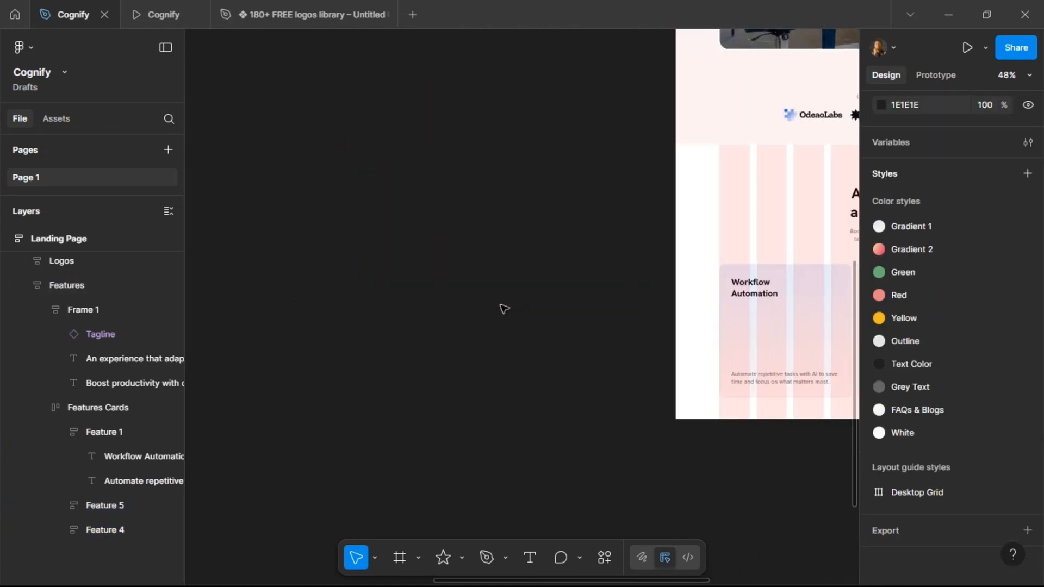
scroll(501, 307, "right", 6)
scroll(501, 308, "right", 3)
scroll(654, 336, "up", 4)
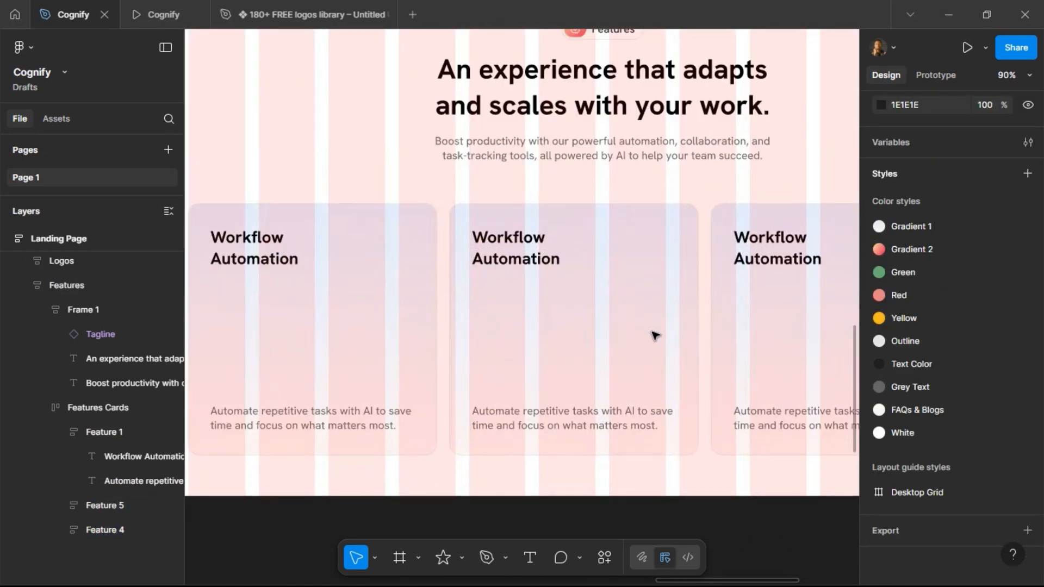
scroll(578, 339, "down", 3)
Select all three feature cards and set their width to fill the container.
double_click(456, 344)
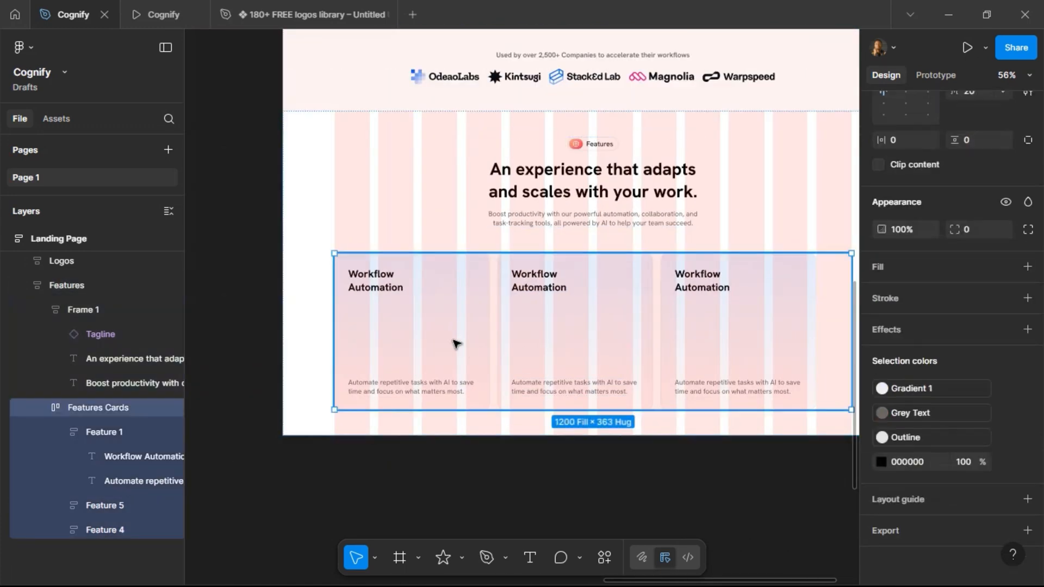
left_click(456, 344)
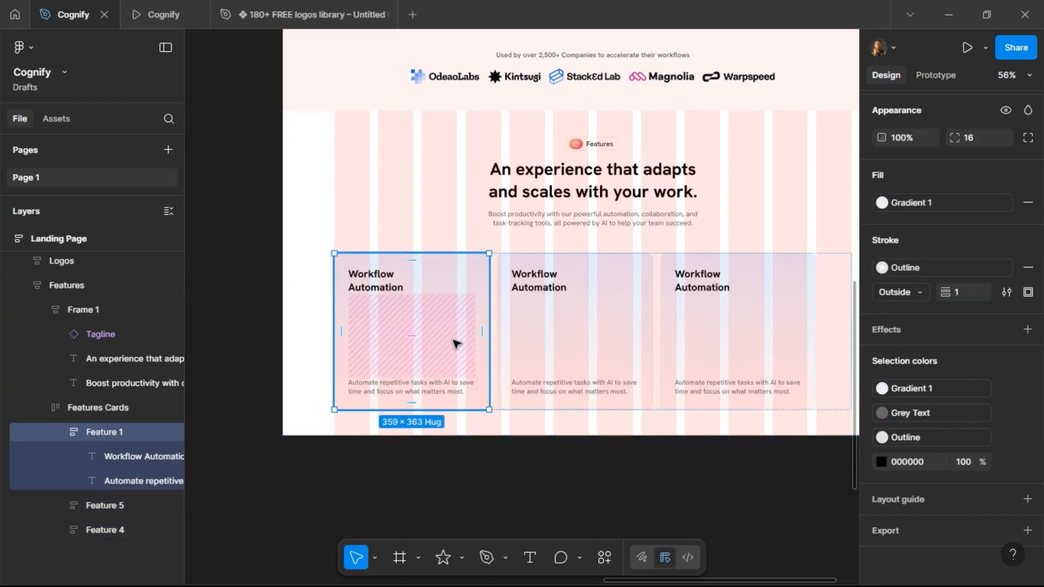
left_click(598, 343, "shift")
left_click(782, 364, "shift")
scroll(922, 203, "up", 5)
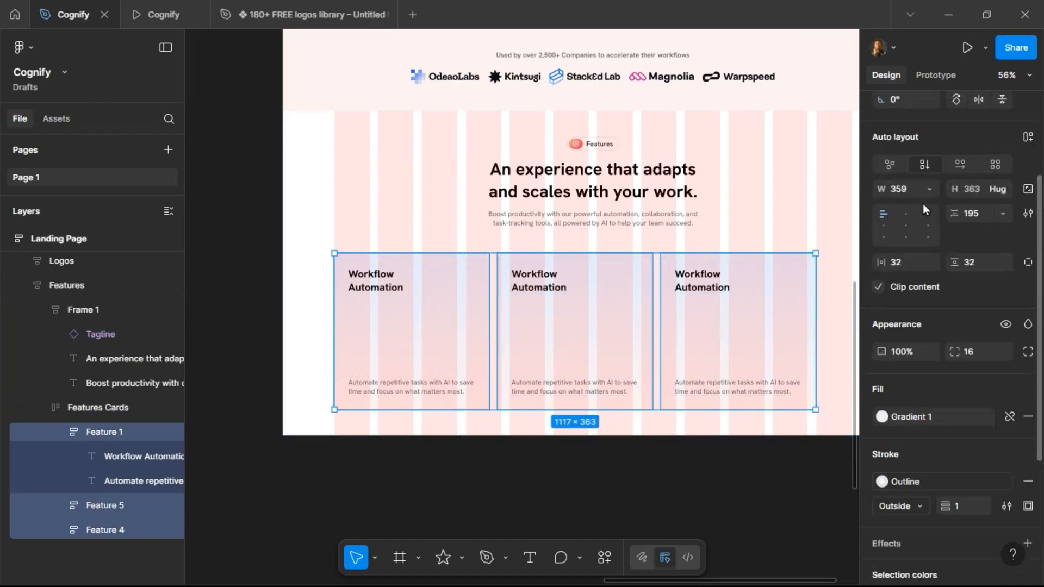
left_click(929, 205)
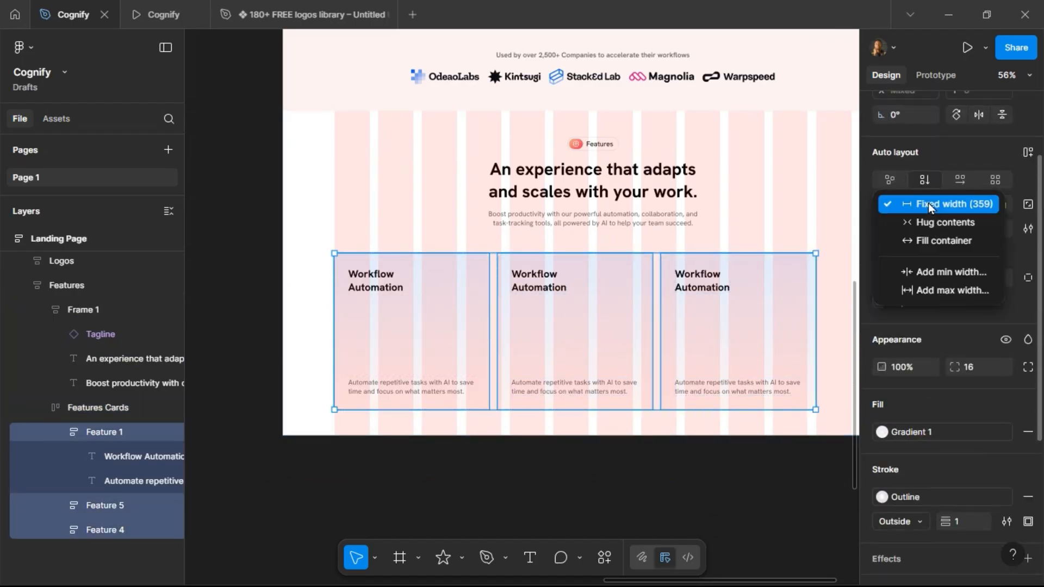
left_click(936, 238)
Set the cards' height to 386 and the spacing between their items to Auto.
left_click(978, 208)
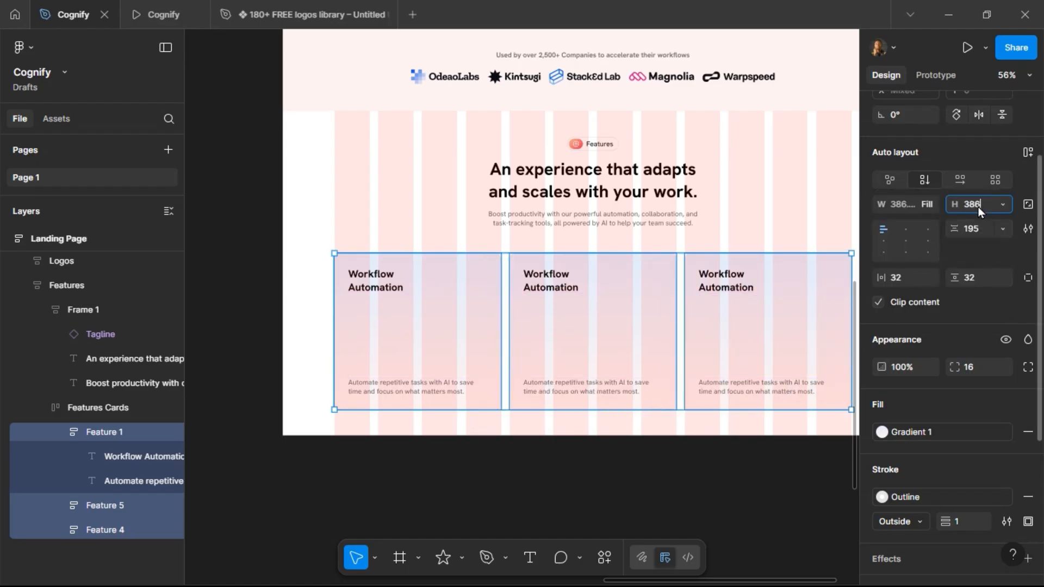
key("Return")
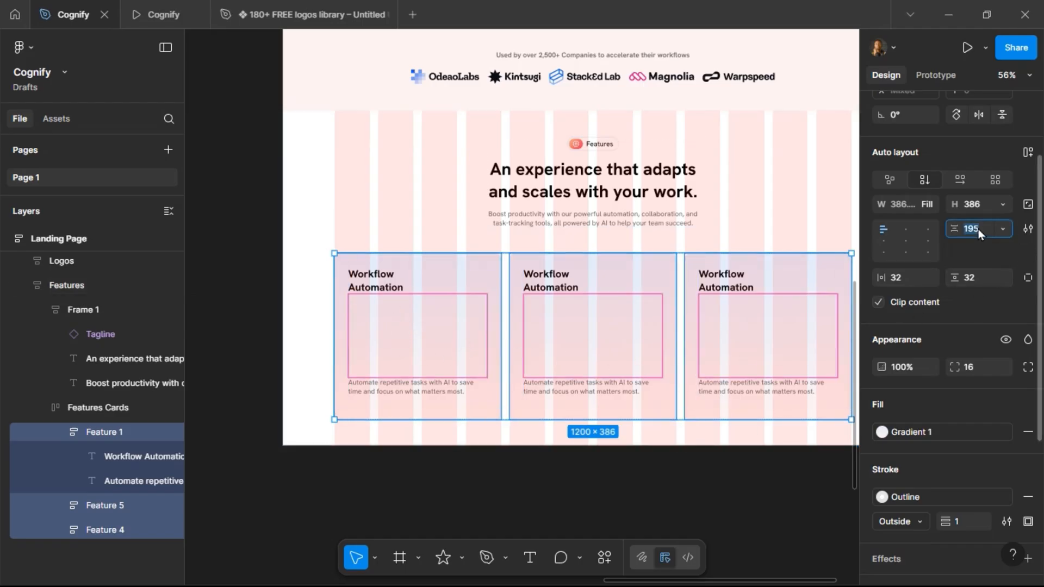
key("Return")
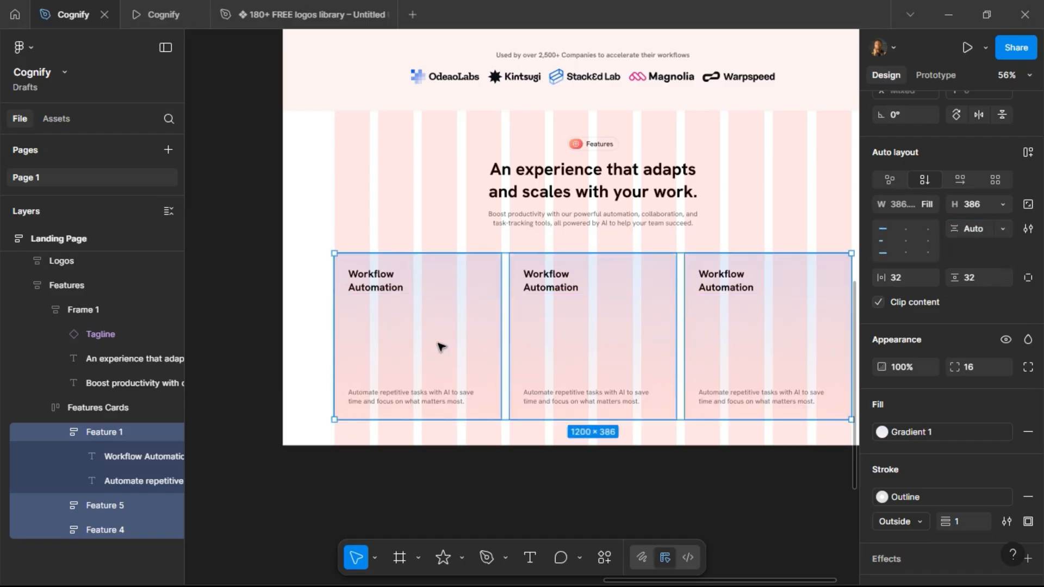
Copy the title "All-in-One Dashboard" from the project brief.
scroll(441, 347, "left", 15)
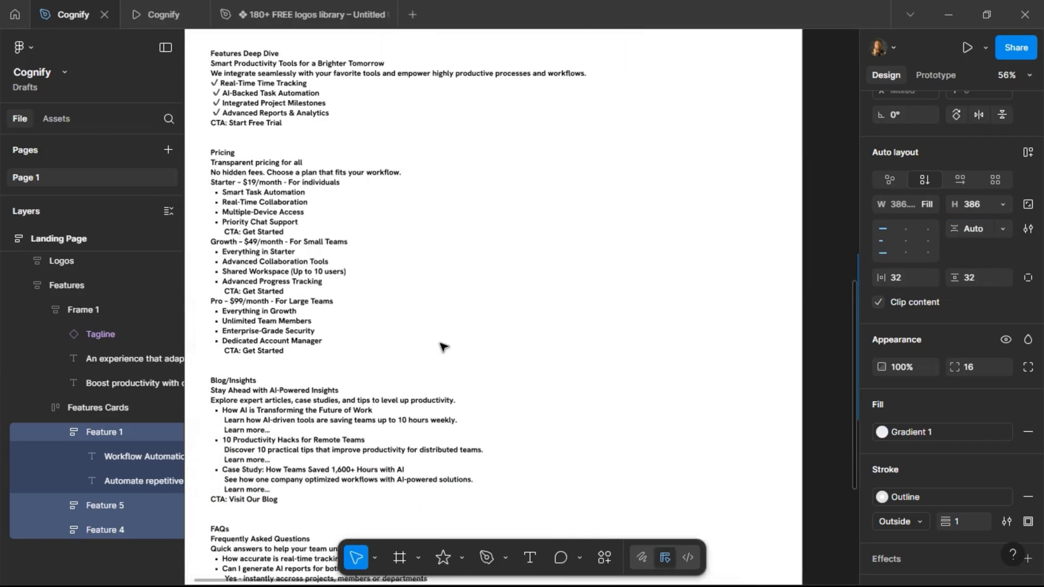
scroll(441, 347, "left", 3)
scroll(380, 272, "up", 5)
scroll(321, 204, "up", 3)
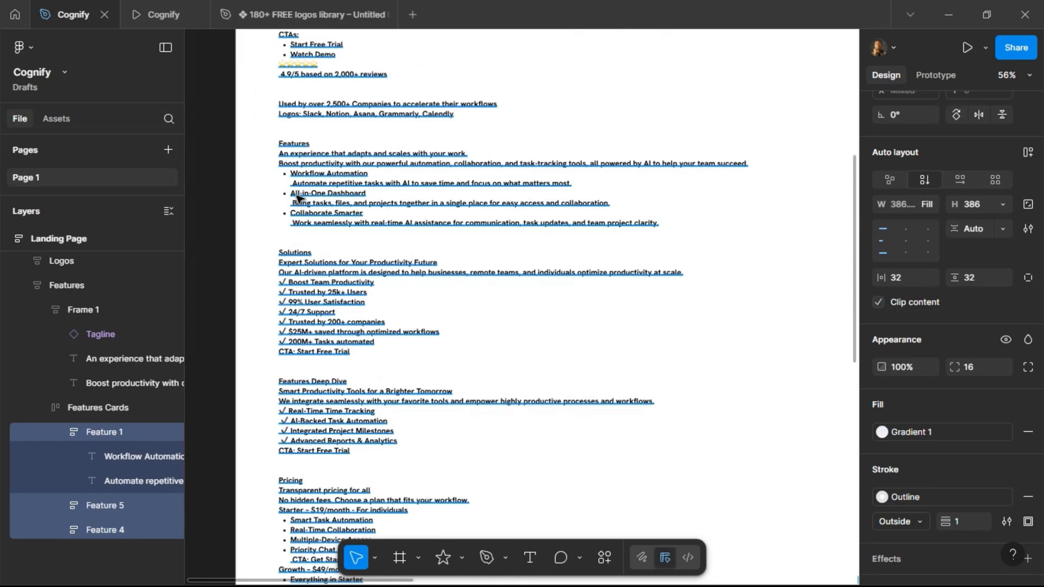
triple_click(297, 197)
left_click(294, 197)
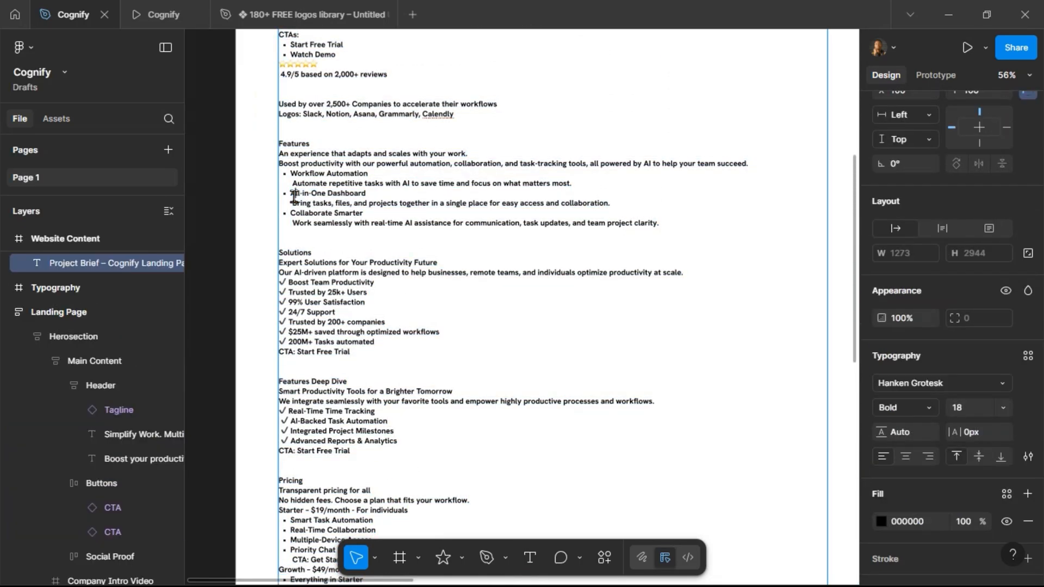
left_click_drag(293, 197, 368, 193)
key("ctrl+c")
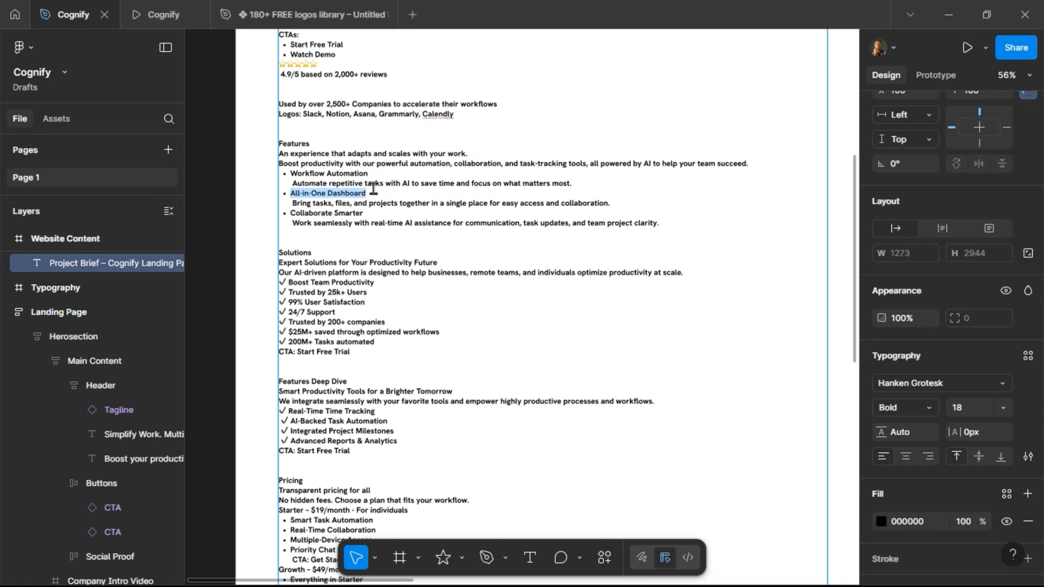
scroll(546, 241, "right", 15)
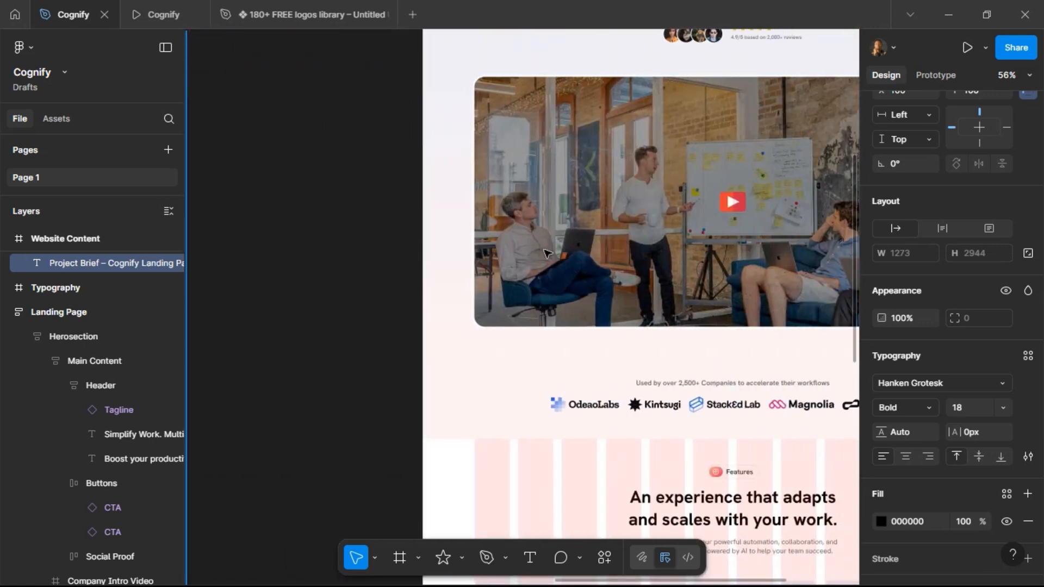
Replace the second card's title with the pasted "All-in-One Dashboard", removing the leading bullet.
scroll(547, 250, "down", 3)
scroll(547, 252, "down", 3)
scroll(548, 251, "left", 5)
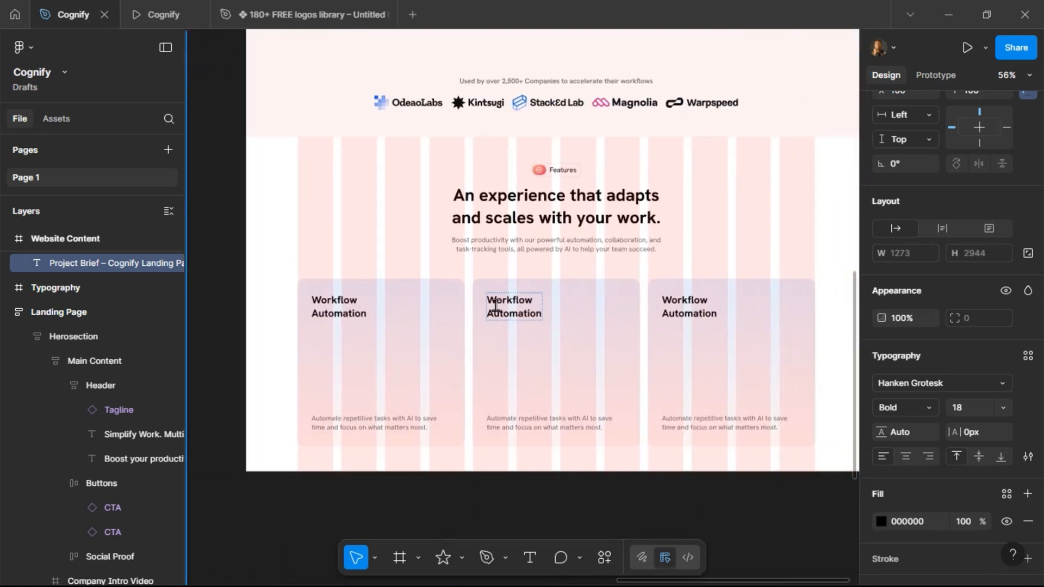
double_click(525, 307)
key("ctrl+a")
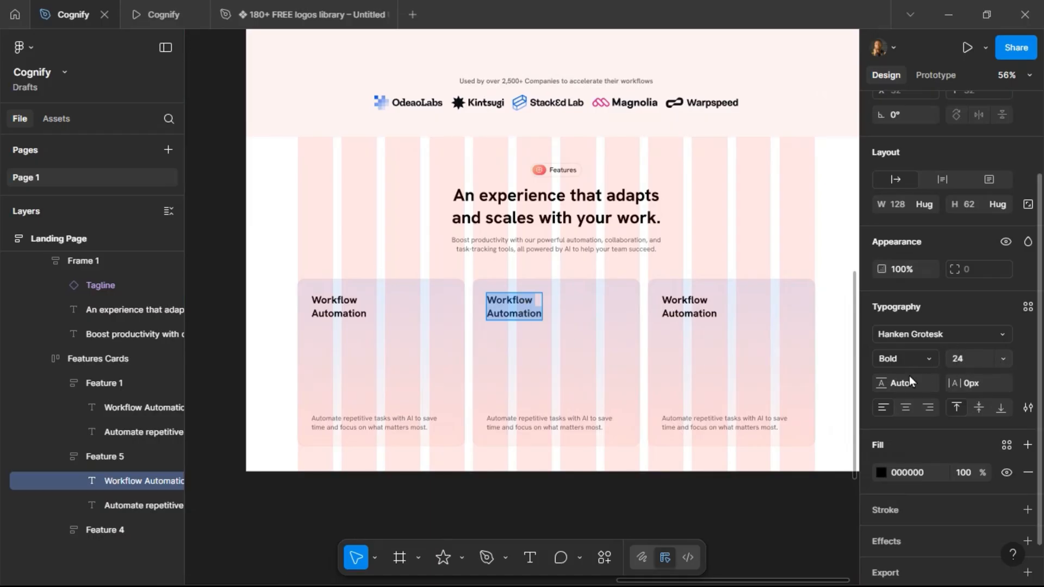
key("ctrl+v")
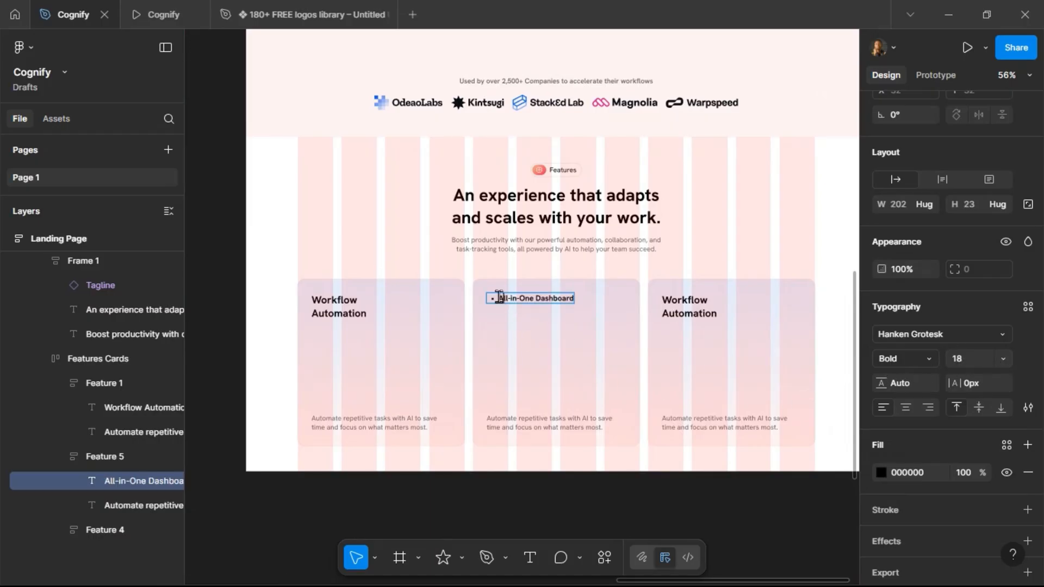
key("BackSpace")
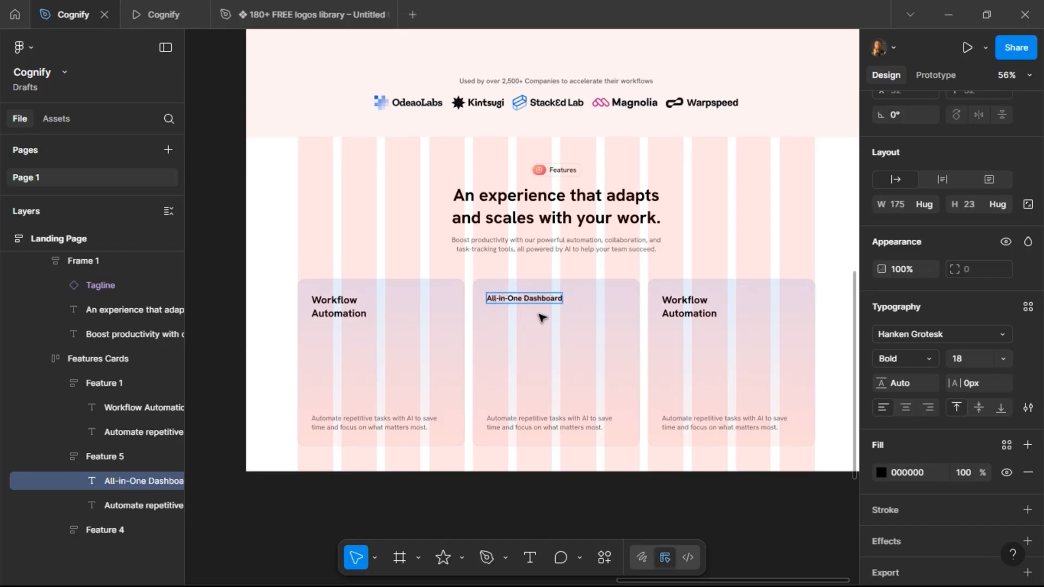
key("Escape")
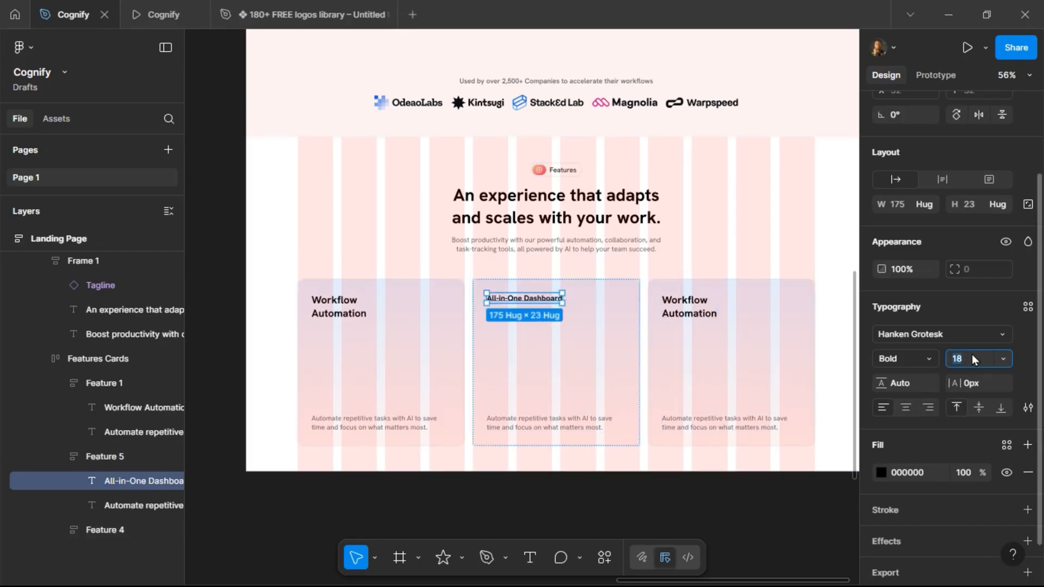
Set the second card's title to size 24 and break it onto two lines after "All-in-One".
type("24")
key("Return")
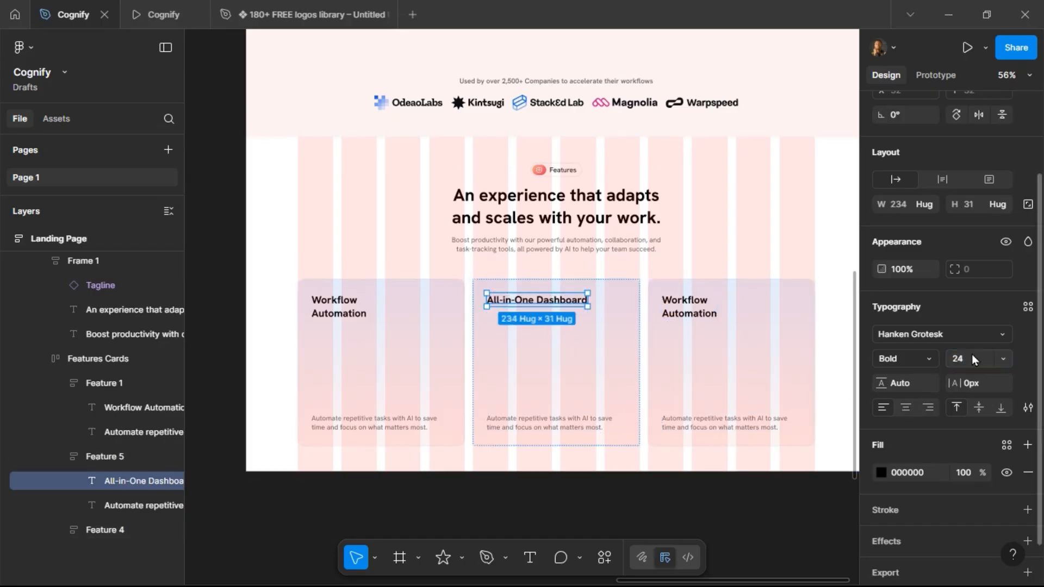
double_click(537, 298)
left_click(537, 299)
key("Return")
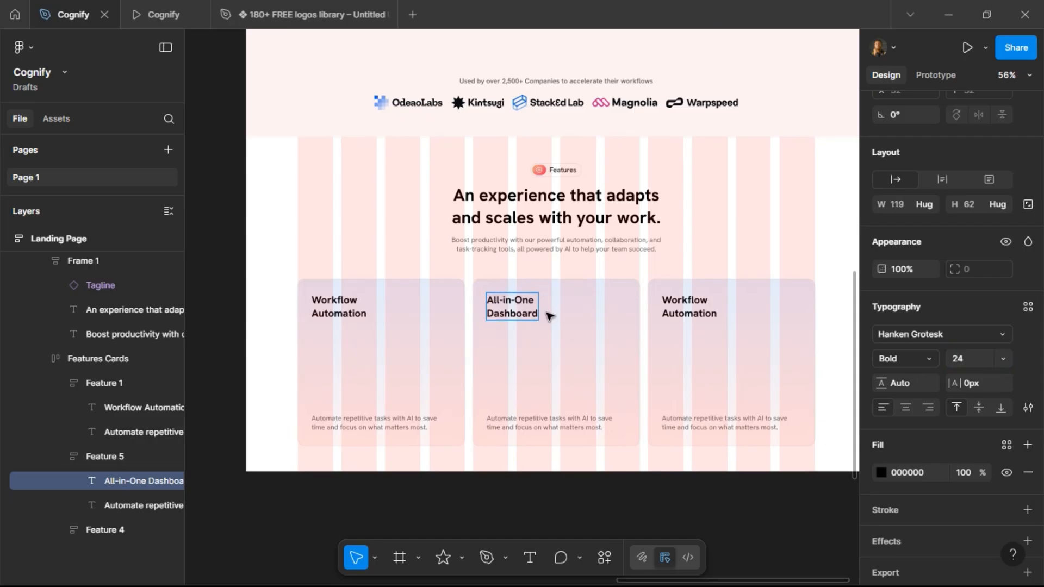
key("Escape")
Copy the All-in-One Dashboard description from the project brief.
scroll(583, 318, "left", 10)
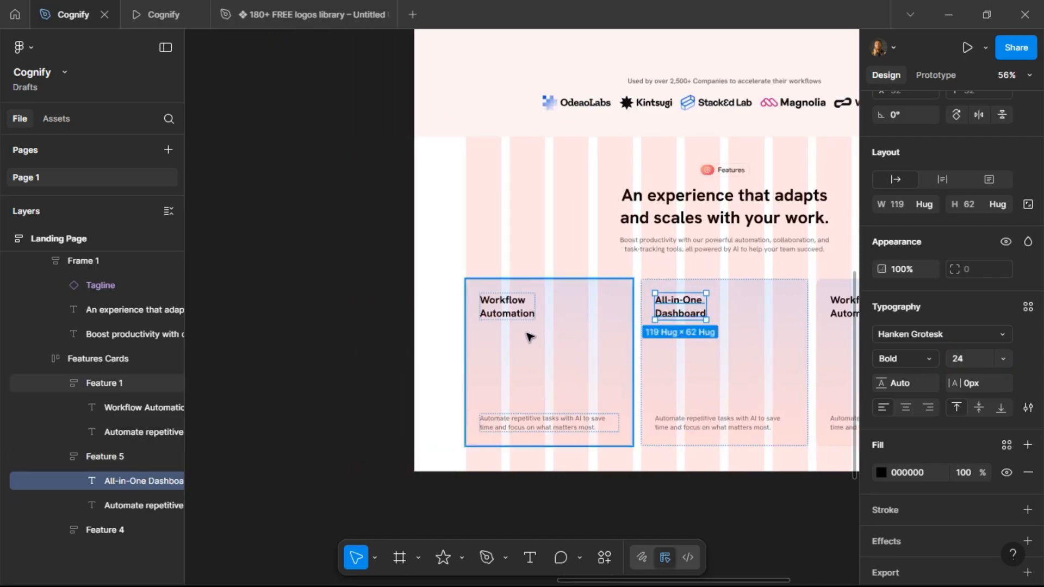
scroll(529, 338, "left", 10)
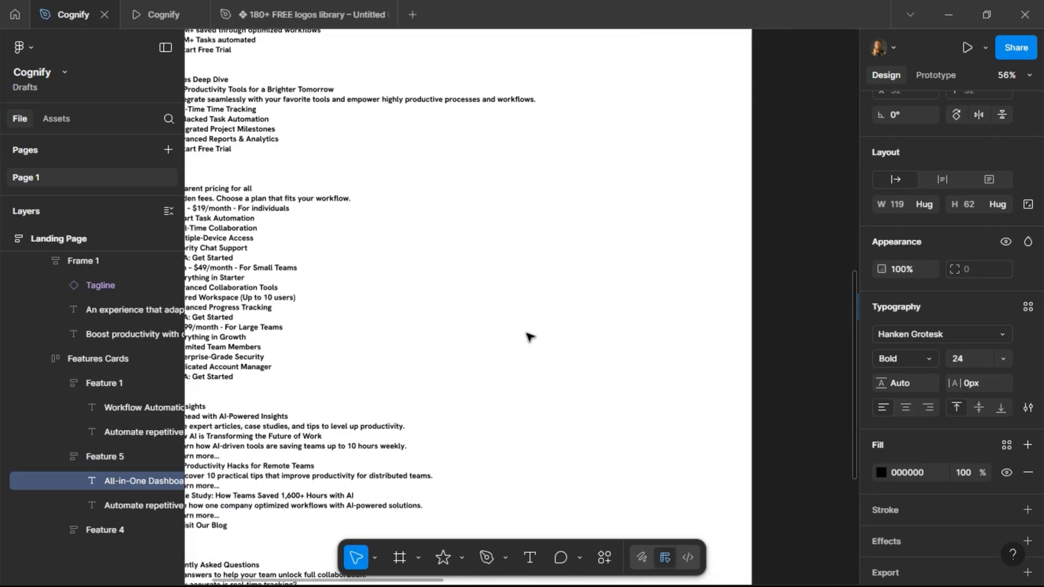
scroll(363, 180, "up", 5)
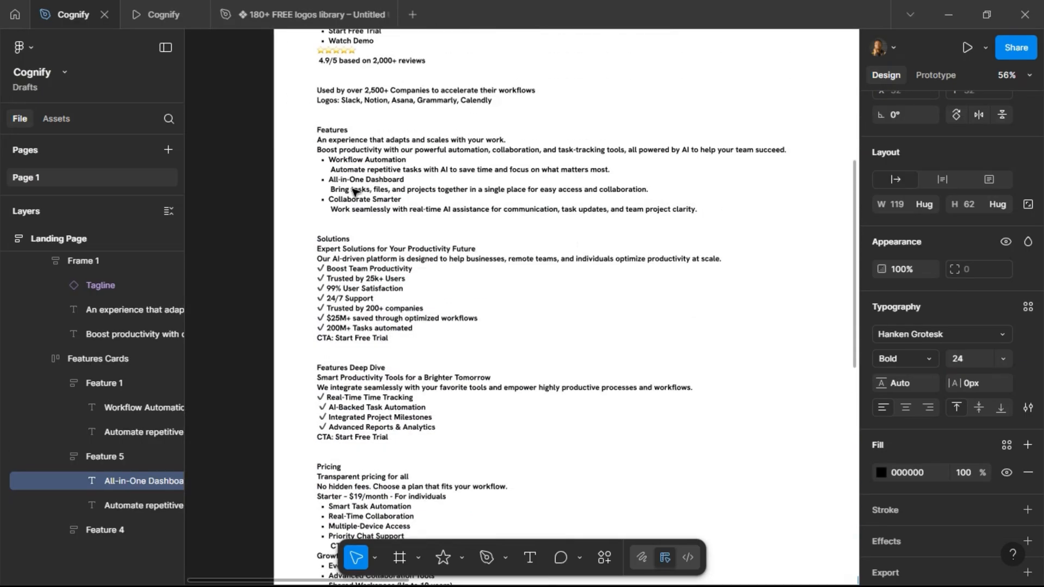
double_click(336, 192)
left_click_drag(332, 190, 668, 193)
key("ctrl+c")
left_click(595, 266)
scroll(606, 280, "right", 10)
scroll(612, 280, "left", 8)
scroll(611, 280, "down", 6)
scroll(611, 279, "left", 1)
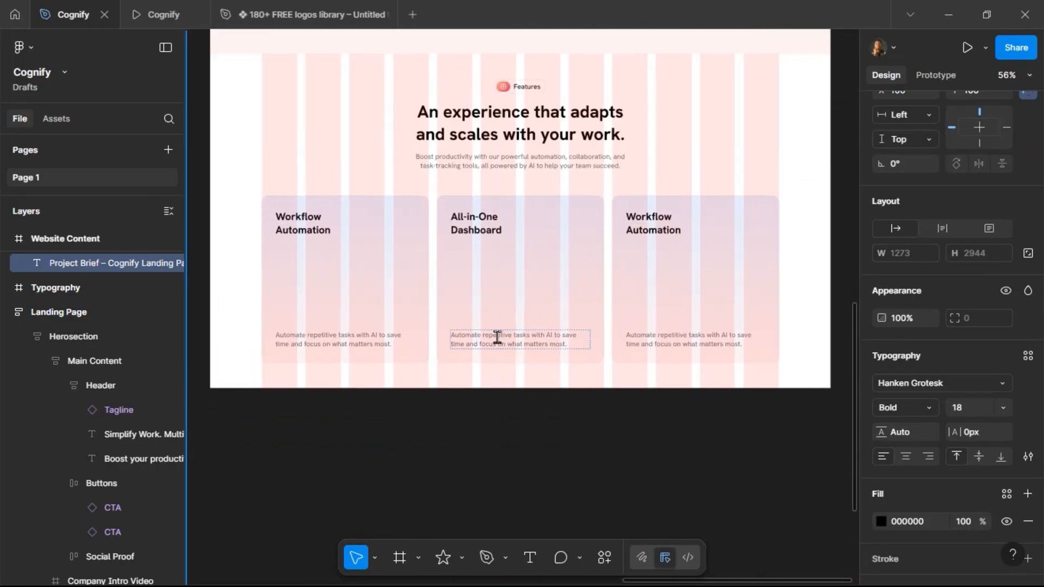
Replace the second card's description with the pasted text, removing the leading bullet.
left_click(499, 335)
key("ctrl+a")
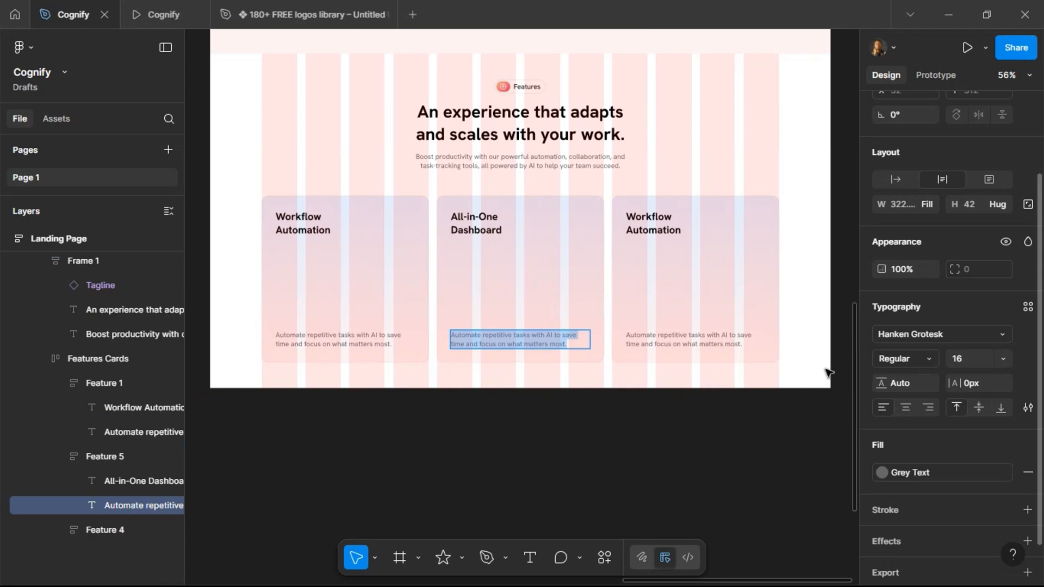
key("ctrl+v")
left_click(467, 329)
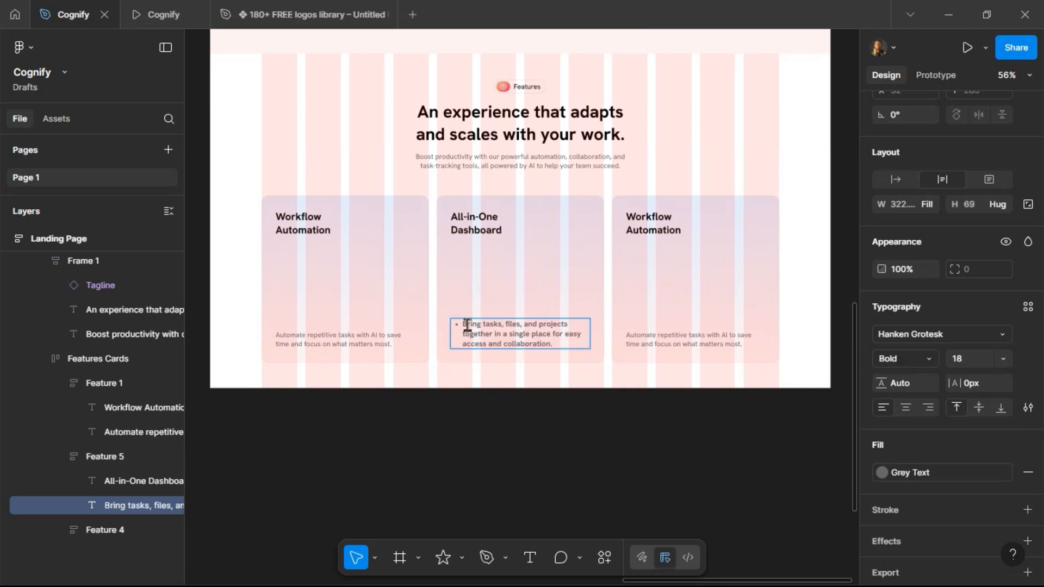
key("BackSpace")
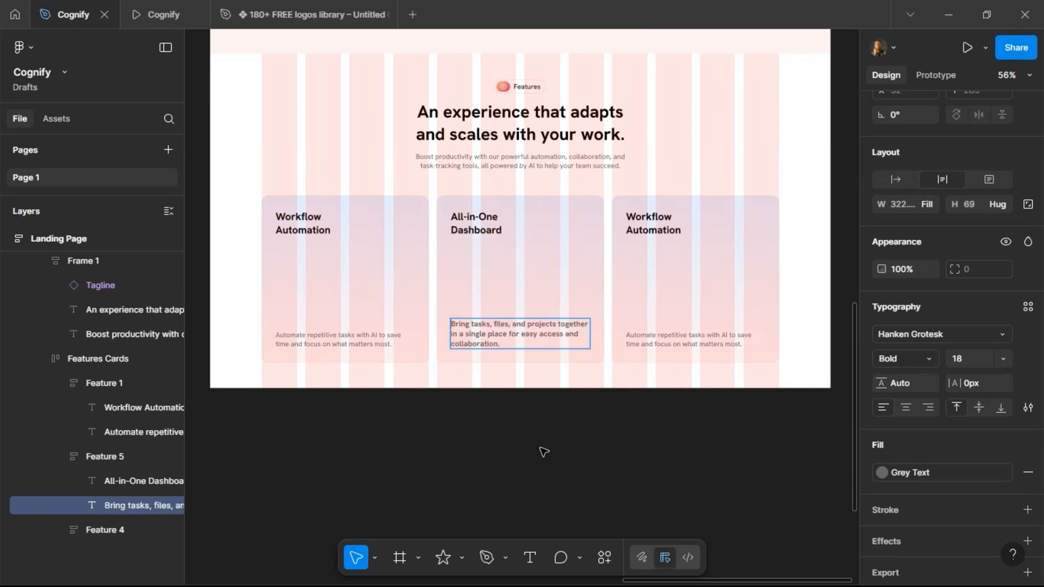
key("Escape")
Set the second card's description to size 16 and Regular weight.
left_click(975, 357)
type("1")
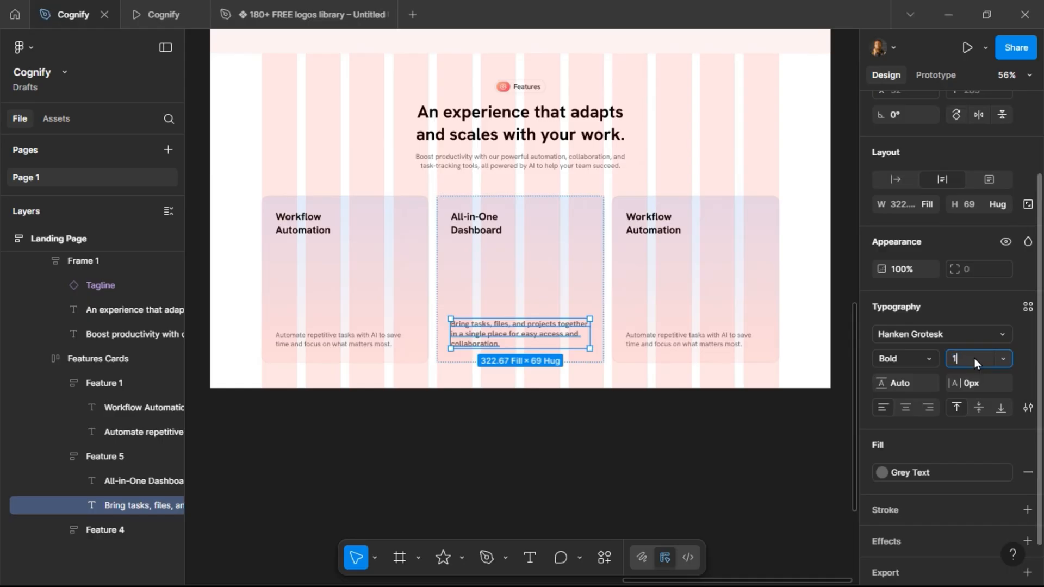
type("6")
key("Return")
left_click(924, 358)
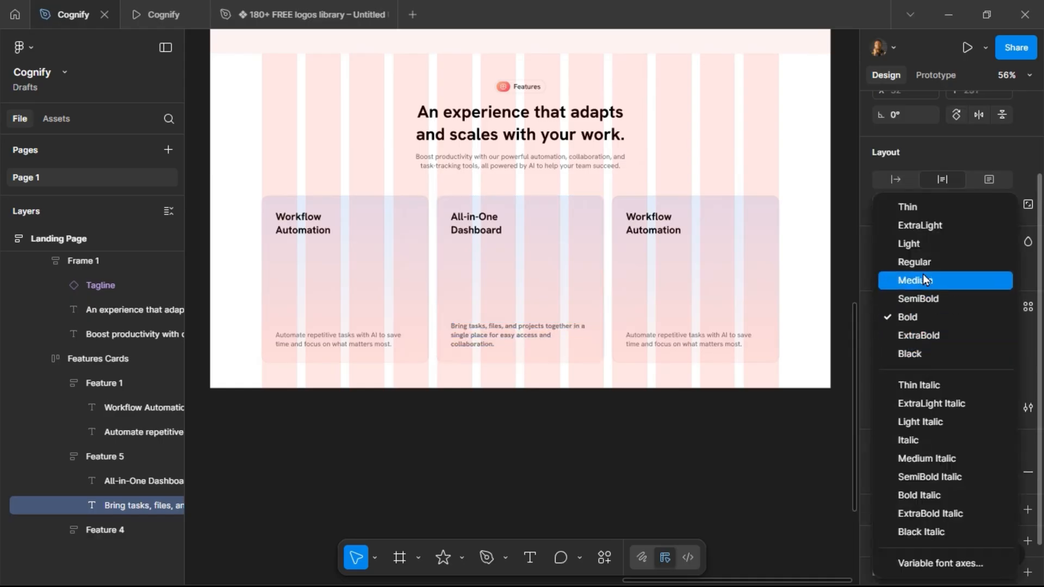
left_click(922, 268)
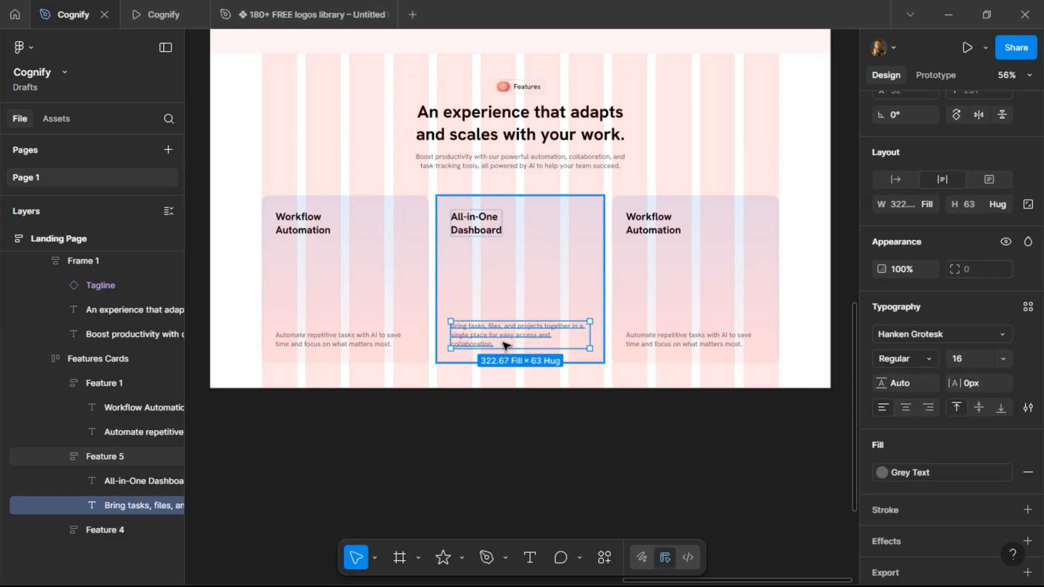
Select all three card descriptions and set their font size to 14.
left_click(351, 342)
left_click(351, 343)
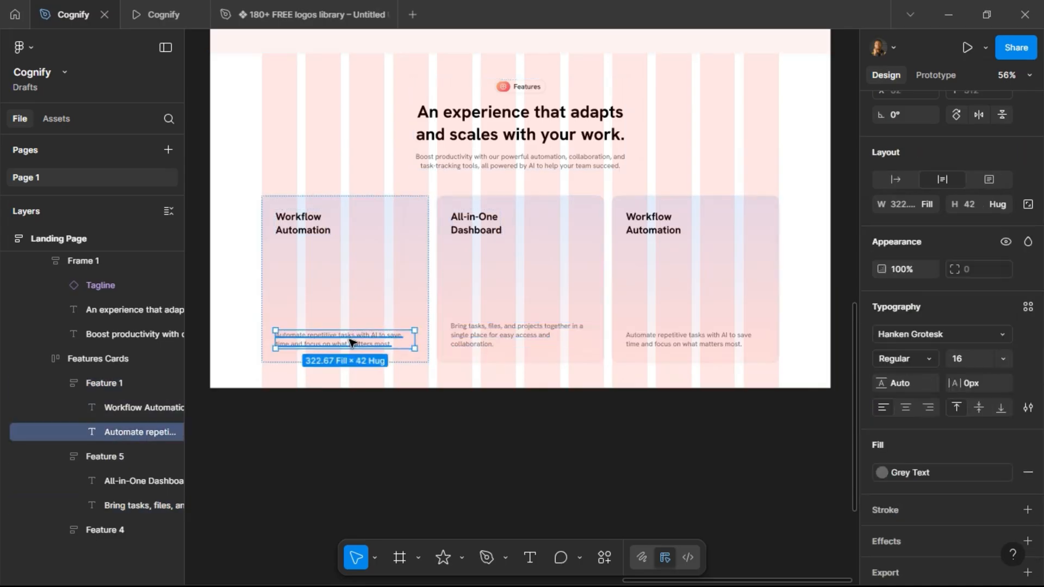
left_click(475, 331, "shift")
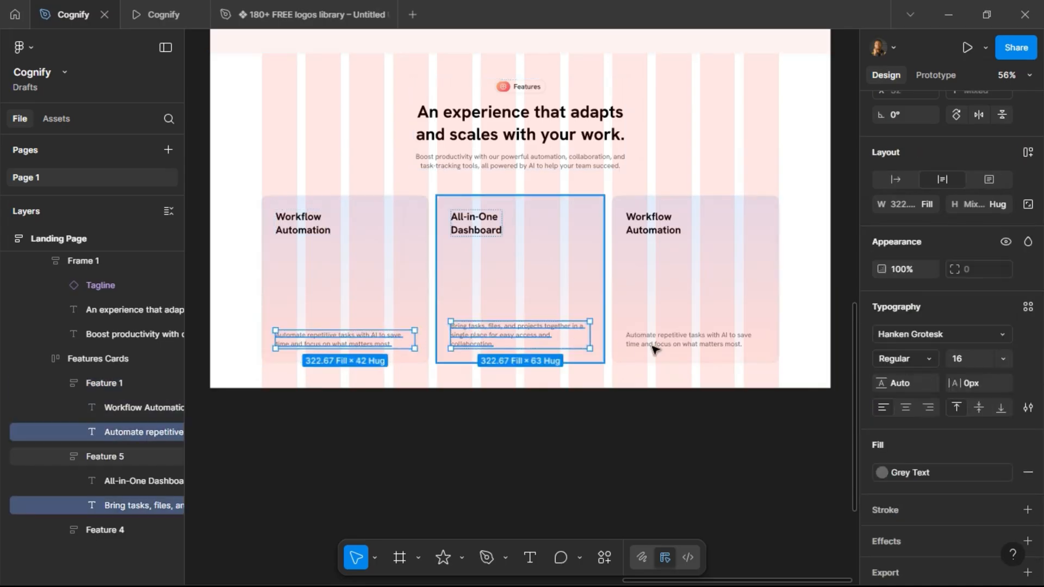
left_click(736, 346, "shift")
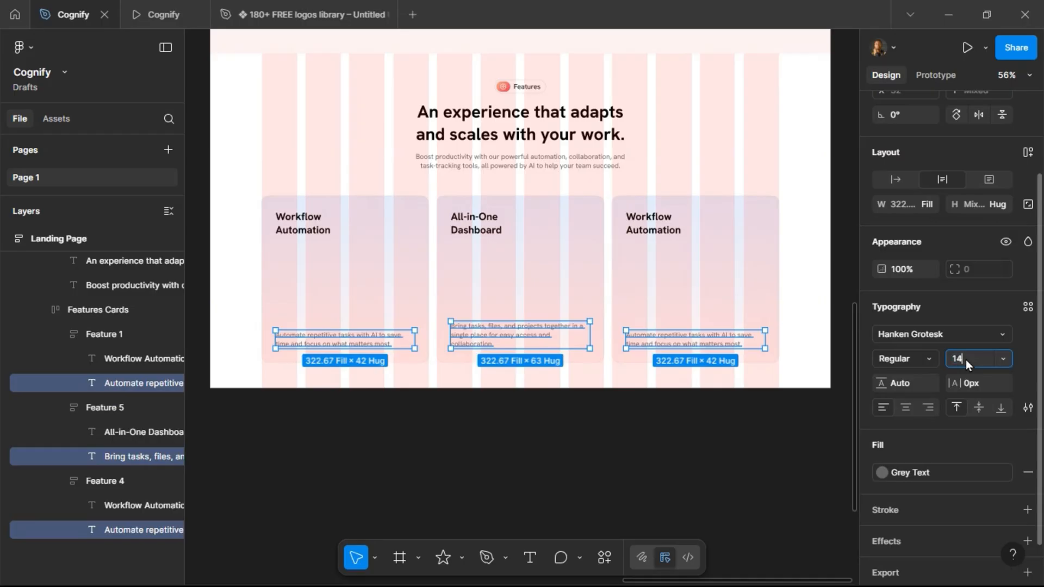
type("14")
key("Return")
Copy the title "Collaborate Smarter" from the project brief.
left_click(530, 264)
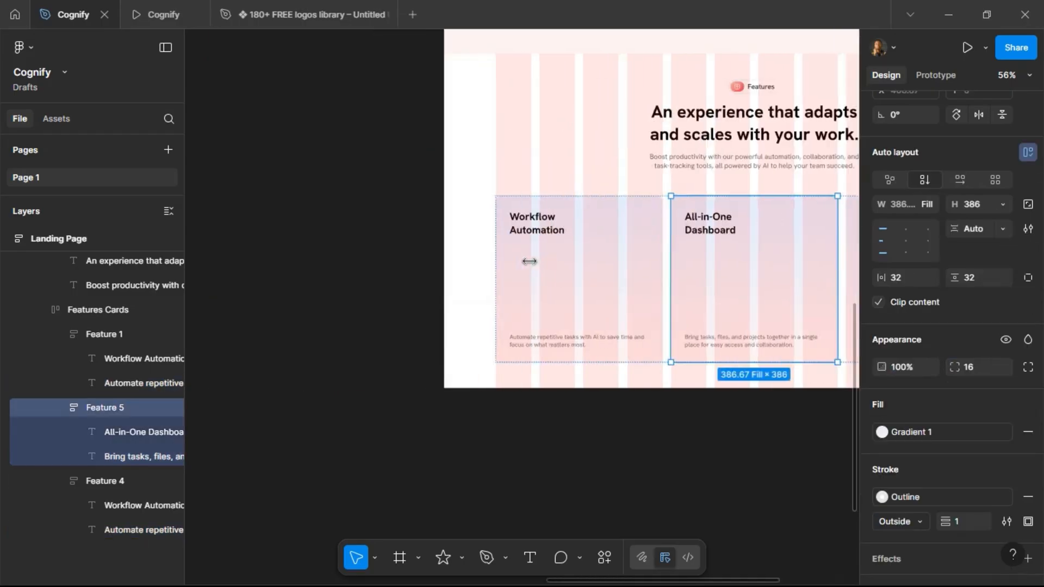
scroll(530, 263, "left", 10)
scroll(530, 264, "left", 4)
scroll(523, 261, "up", 10)
scroll(433, 233, "up", 2)
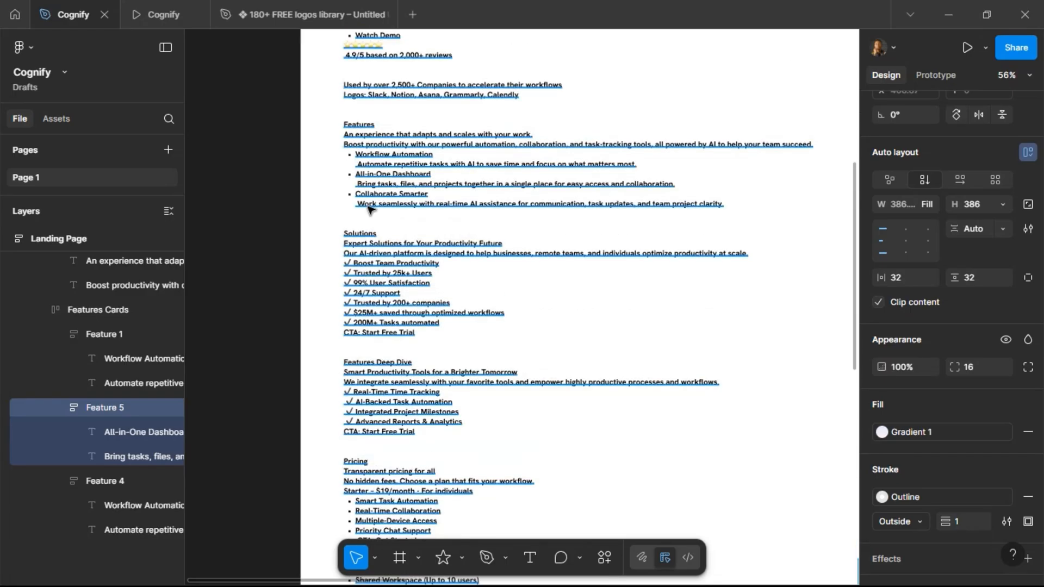
triple_click(364, 195)
left_click_drag(356, 195, 437, 194)
key("ctrl+c")
left_click(548, 266)
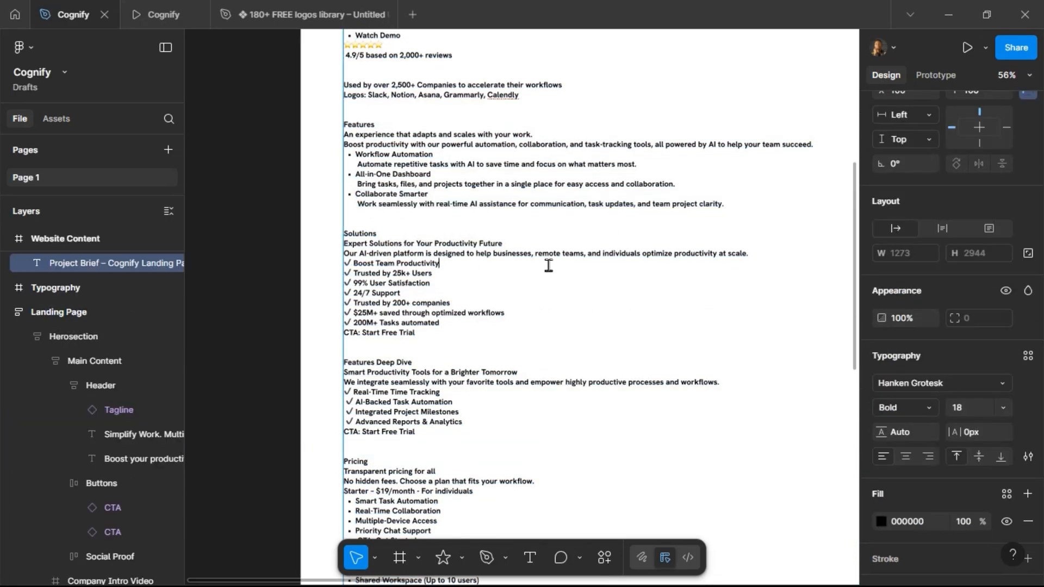
Replace the third card's title with the pasted "Collaborate Smarter", removing the bullet, and set its font size to 24.
scroll(552, 268, "right", 8)
scroll(551, 267, "right", 10)
scroll(565, 267, "down", 6)
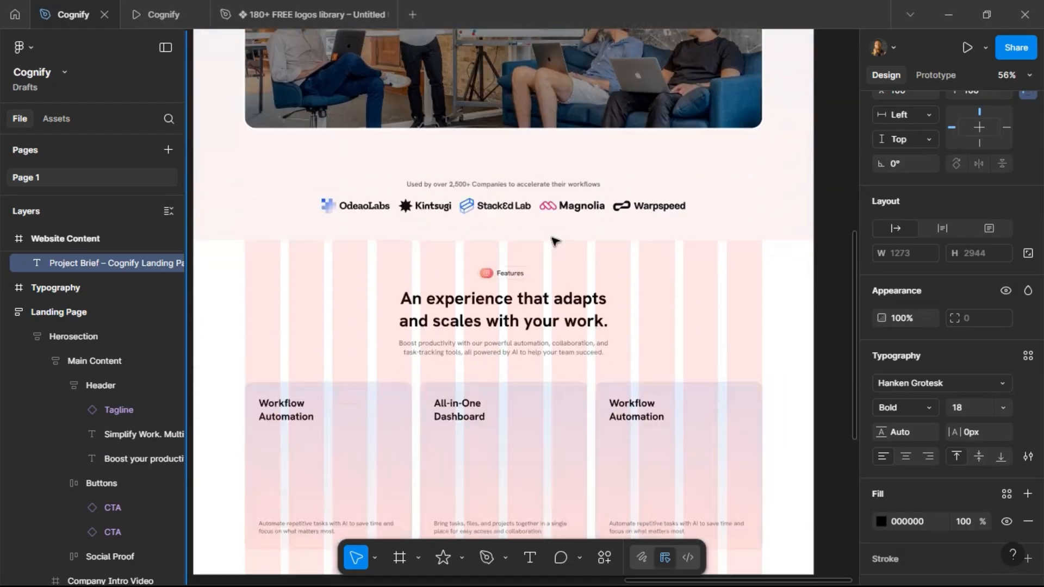
double_click(630, 320)
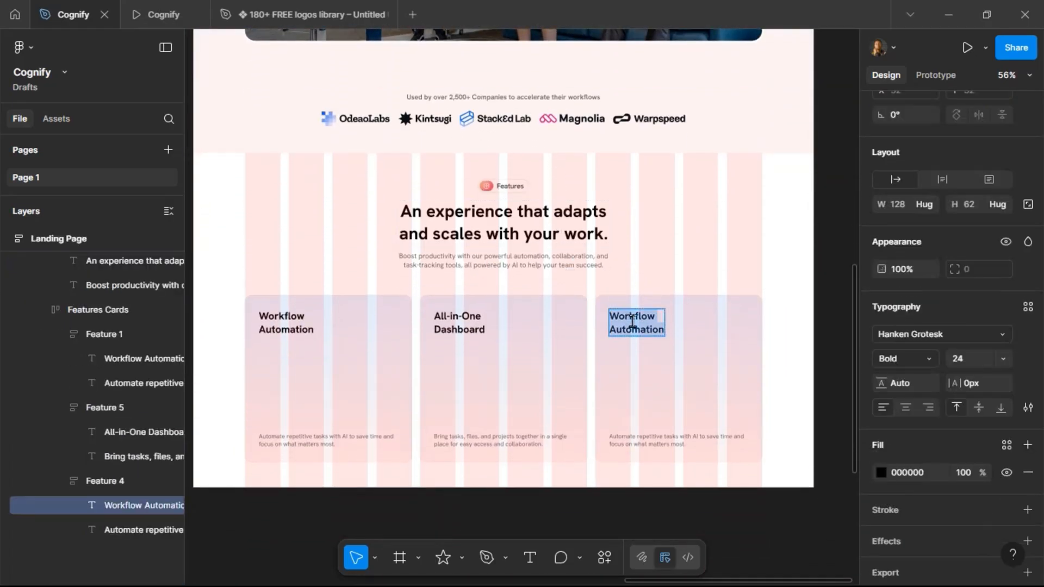
key("ctrl+v")
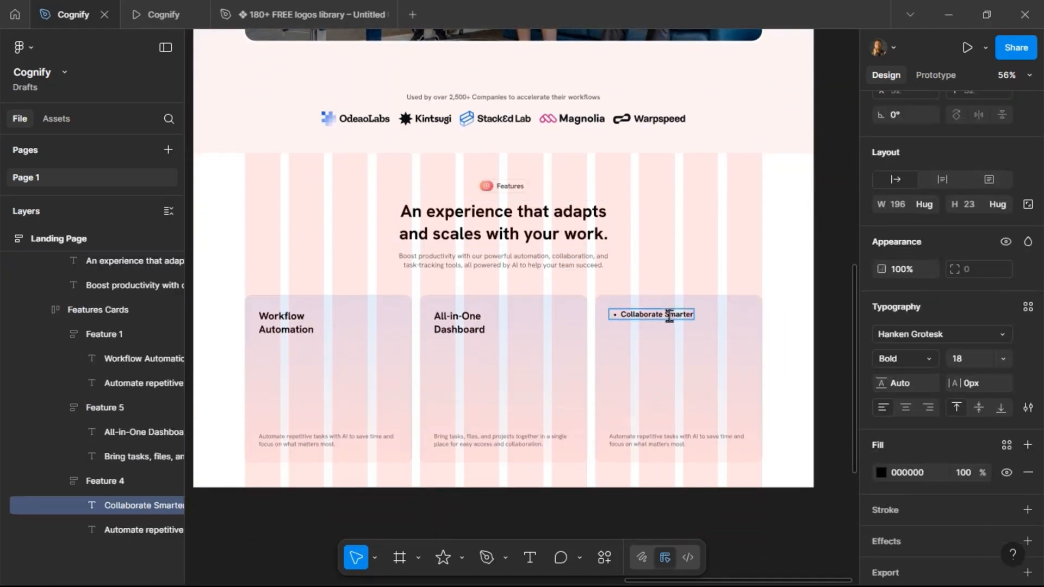
key("BackSpace")
key("Return")
key("Escape")
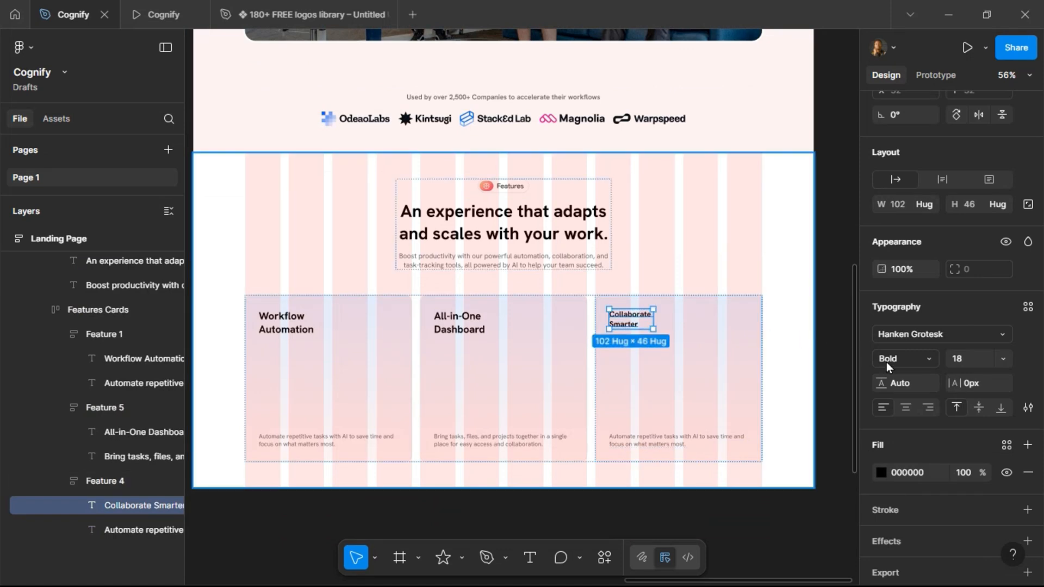
left_click(972, 364)
type("24")
key("Return")
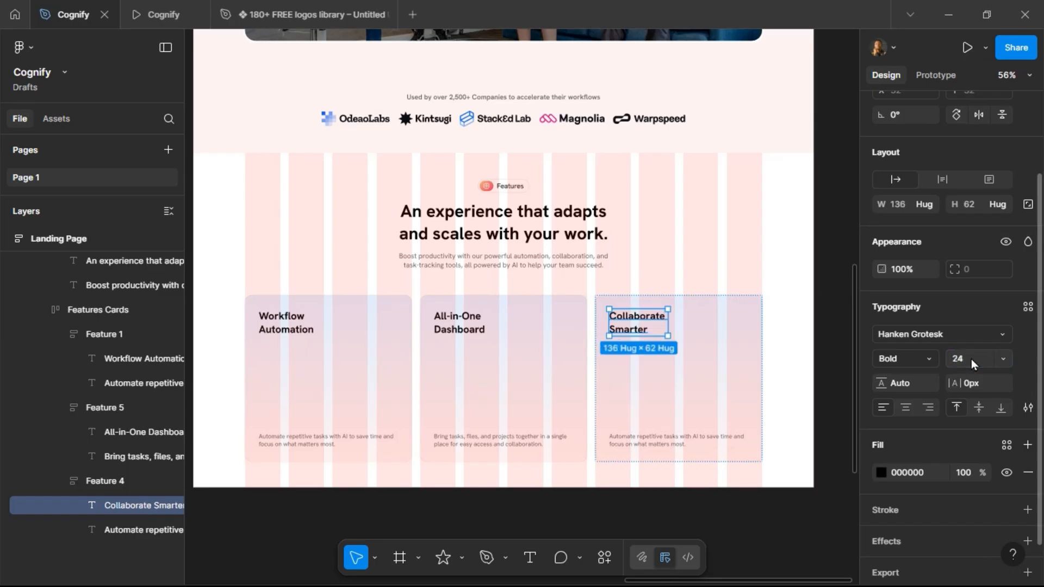
Copy the Collaborate Smarter description line from the project brief.
scroll(615, 330, "left", 15)
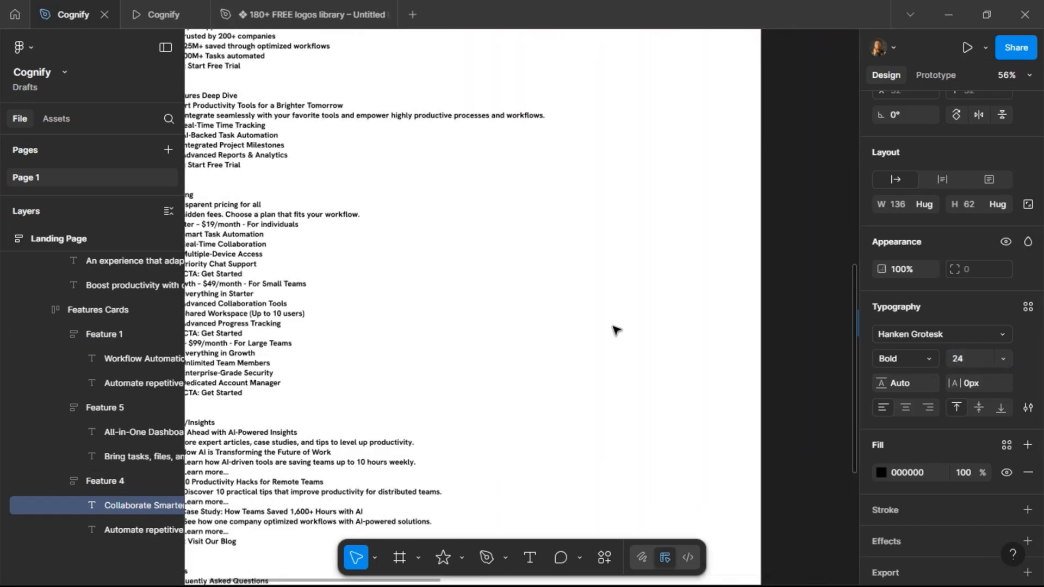
scroll(615, 330, "left", 5)
scroll(615, 328, "up", 10)
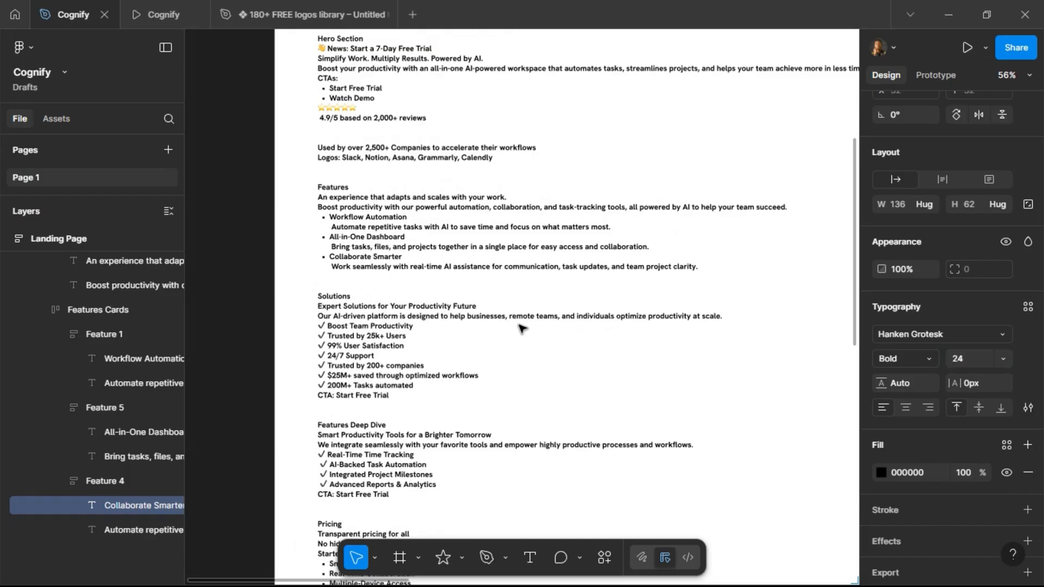
left_click(333, 268)
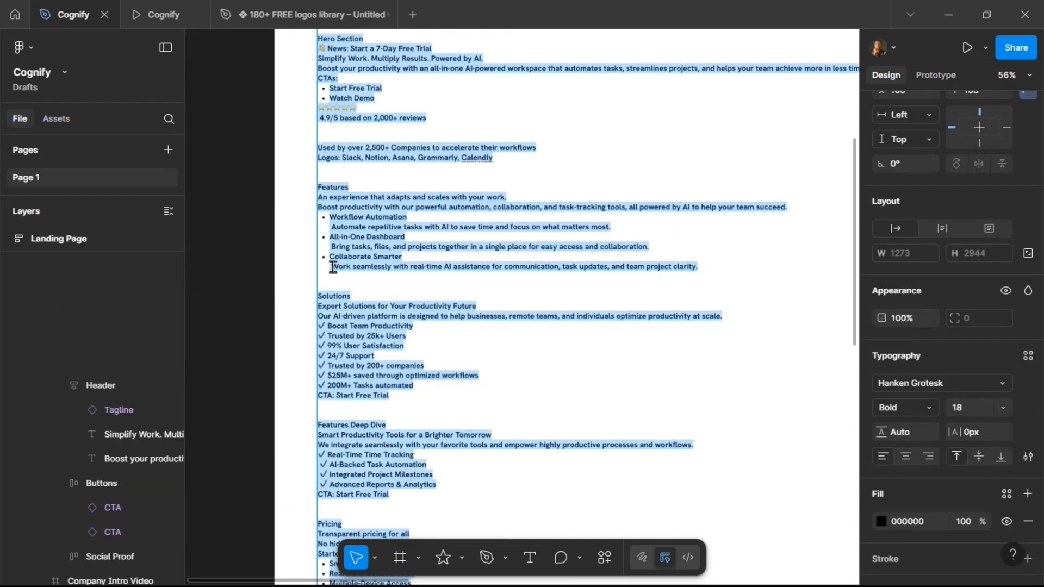
double_click(333, 267)
left_click_drag(333, 268, 708, 263)
key("ctrl+c")
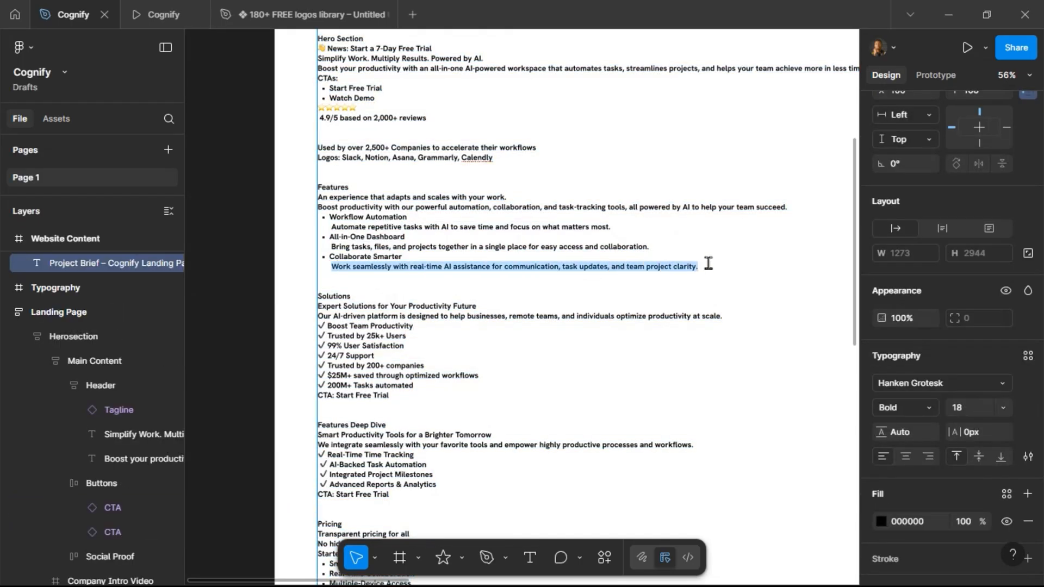
left_click(706, 289)
Replace the third card's description with the pasted text, removing the leading bullet.
scroll(713, 299, "right", 10)
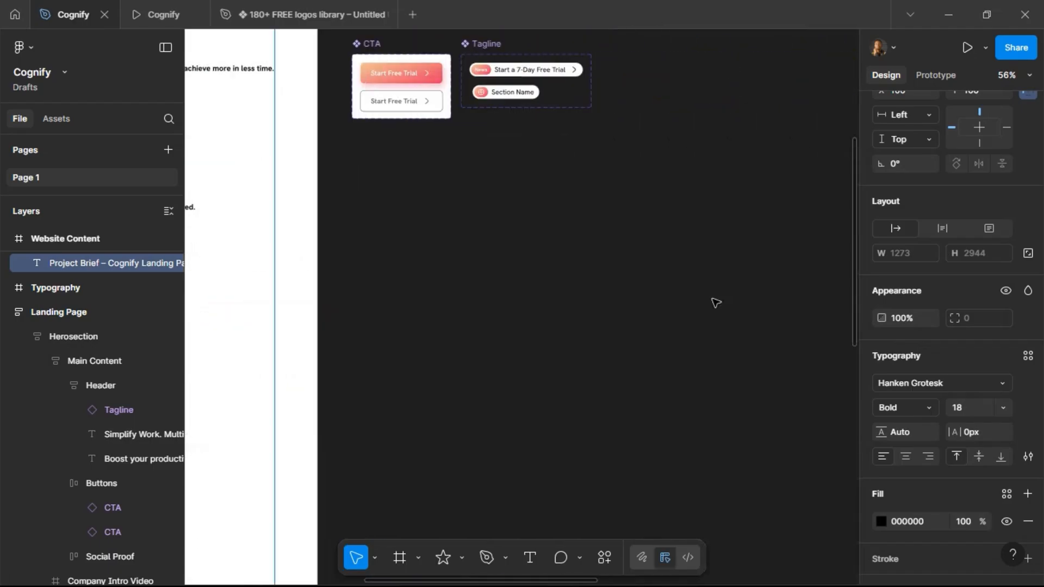
scroll(716, 303, "right", 5)
scroll(716, 303, "down", 8)
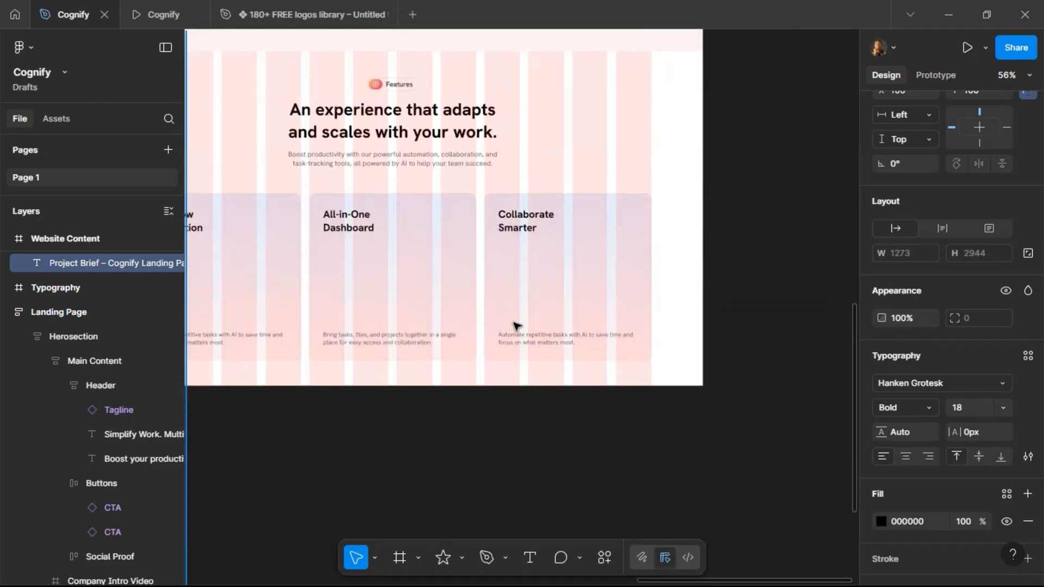
double_click(520, 337)
key("ctrl+v")
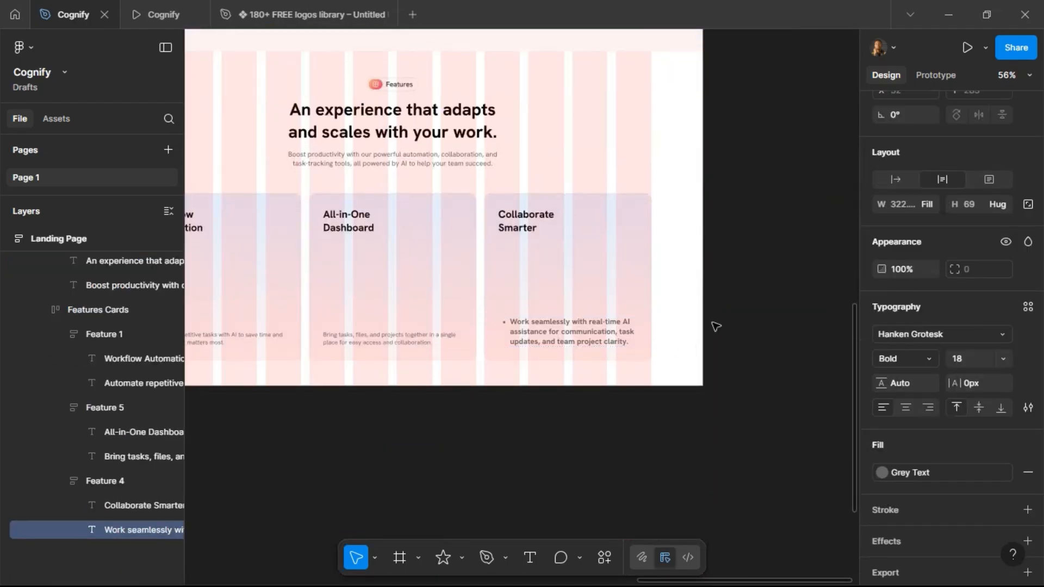
left_click(512, 325)
key("BackSpace")
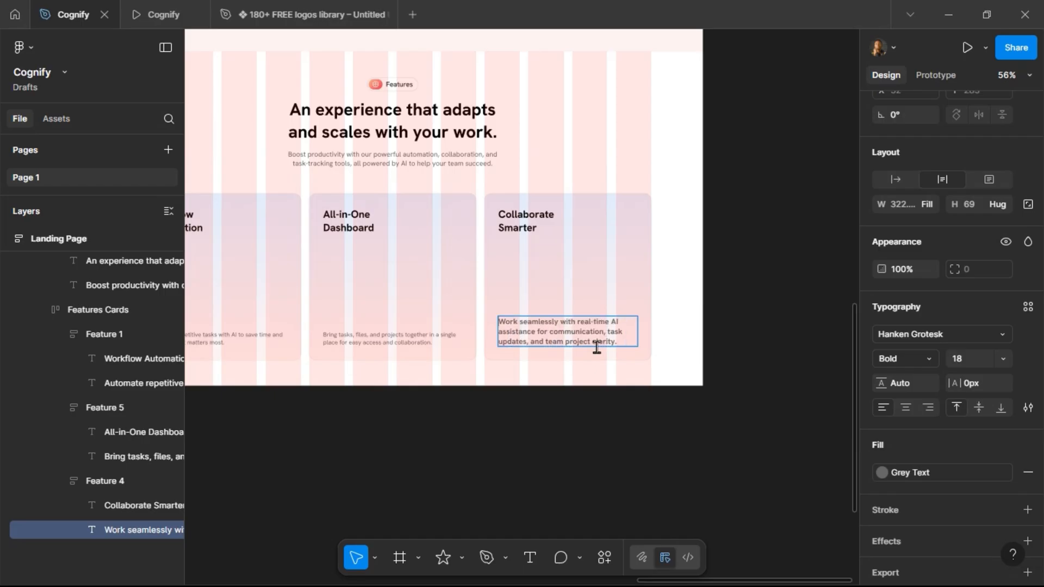
key("Escape")
Set the third card's description to size 14 and Regular weight.
left_click(970, 363)
type("14")
key("Return")
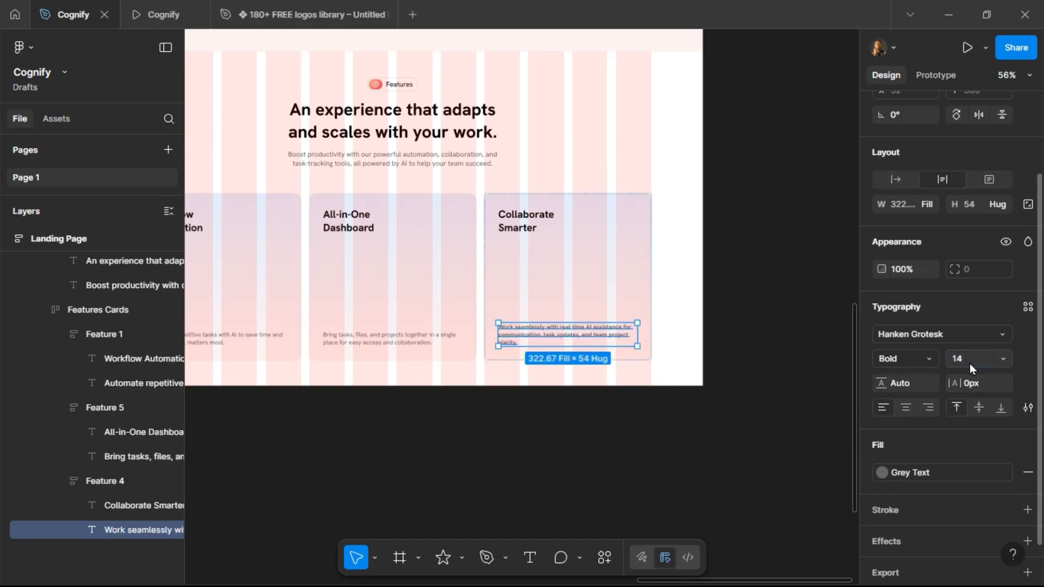
left_click(929, 361)
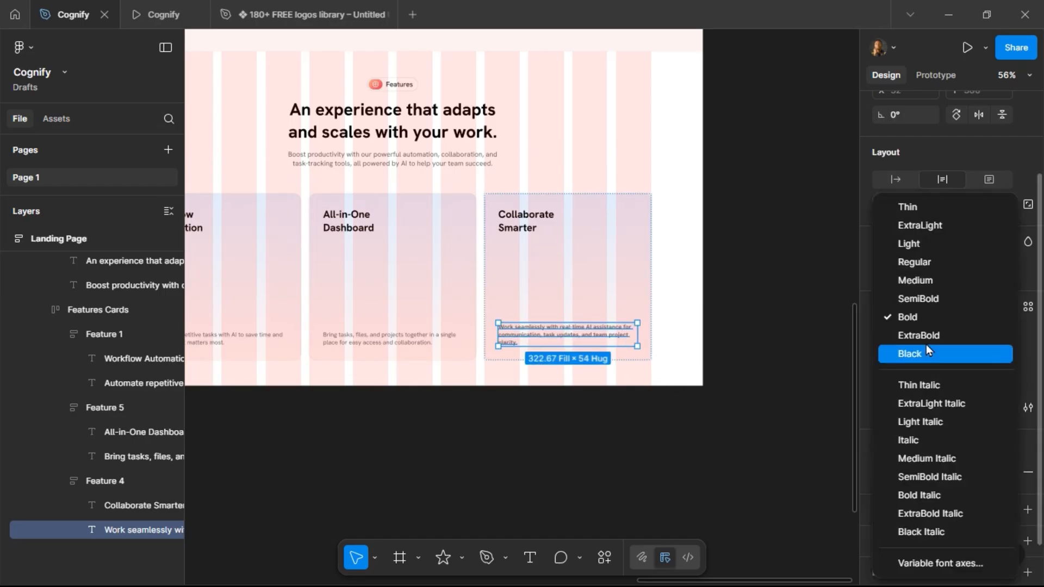
left_click(925, 269)
Preview the Features section in the prototype tab and return to the design file.
scroll(580, 380, "left", 5)
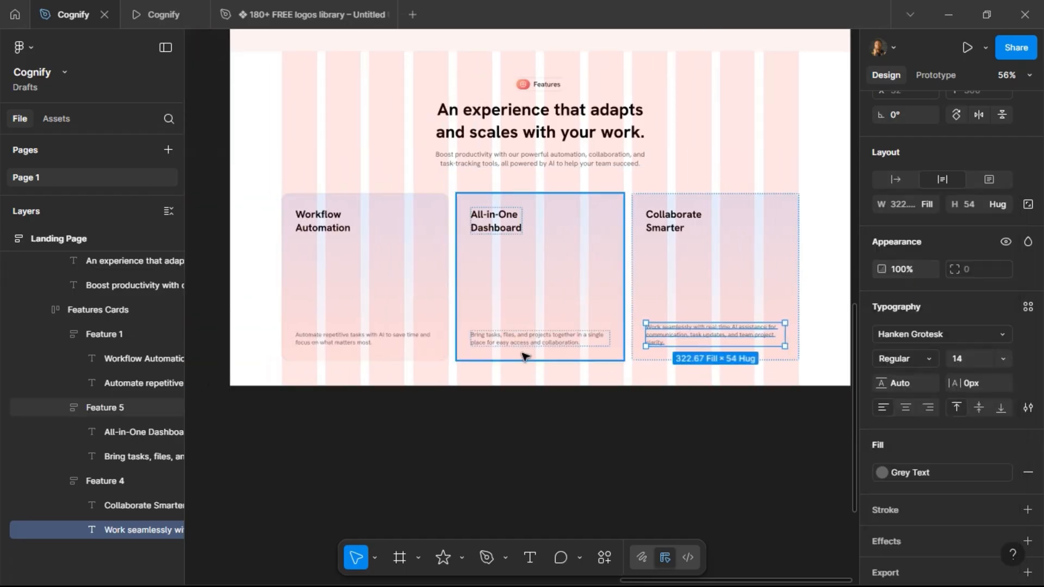
left_click(152, 5)
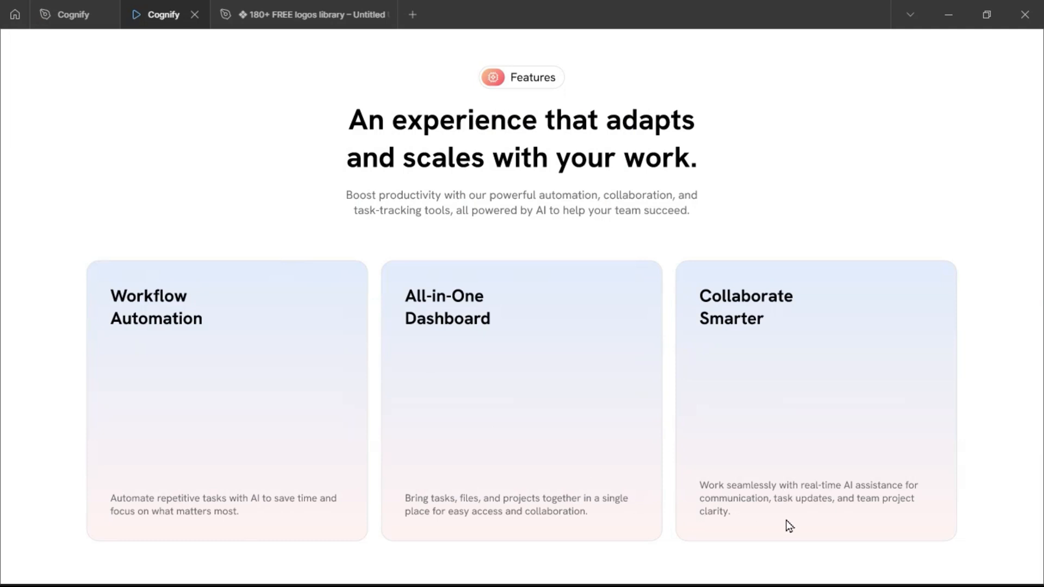
left_click(75, 5)
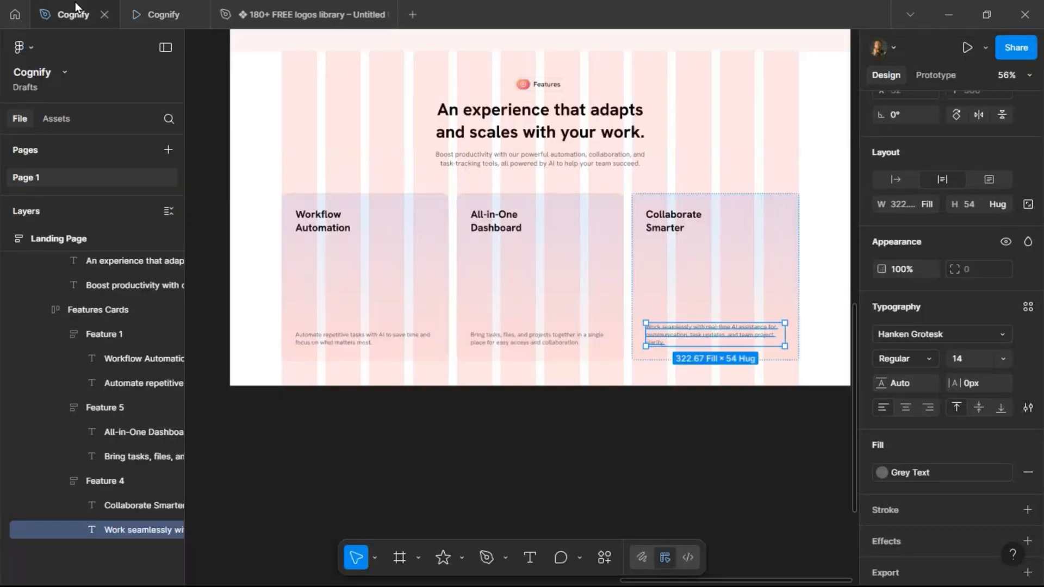
Select the first two card descriptions and set their height to 54.
left_click(506, 340)
left_click(559, 345)
left_click(664, 342)
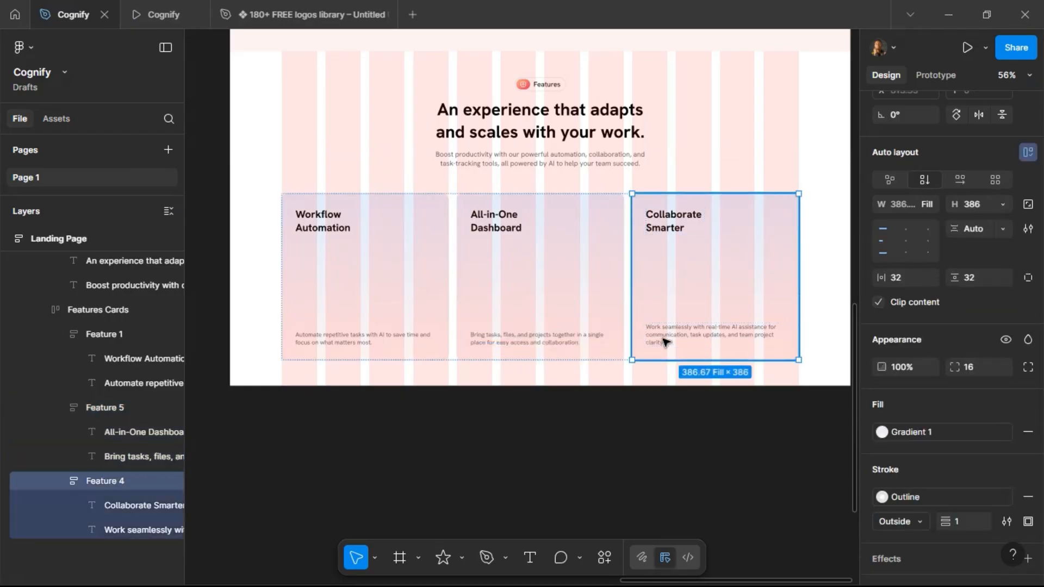
left_click(665, 342)
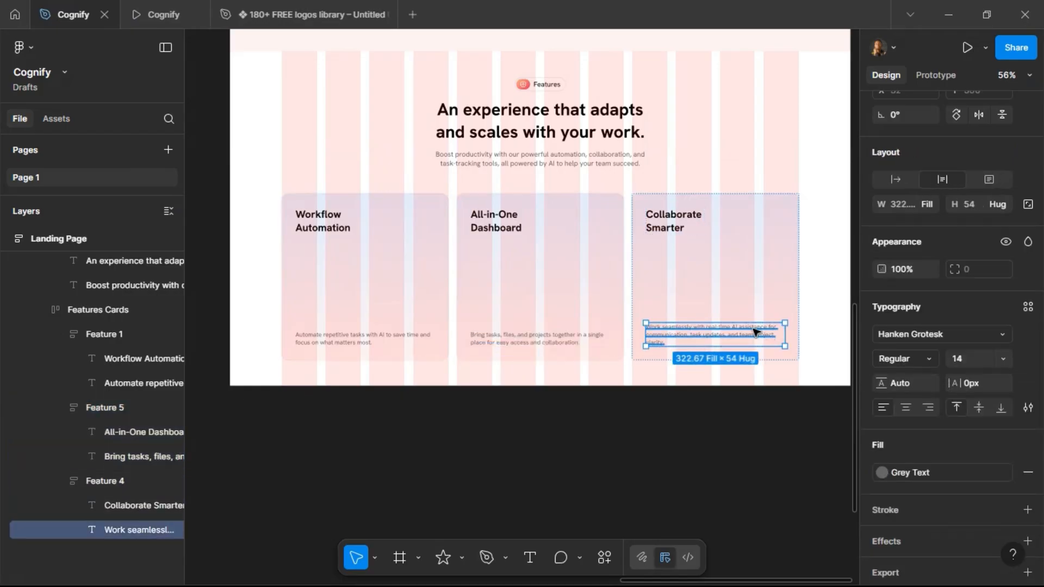
left_click(546, 342)
left_click(472, 344)
left_click(341, 340, "shift")
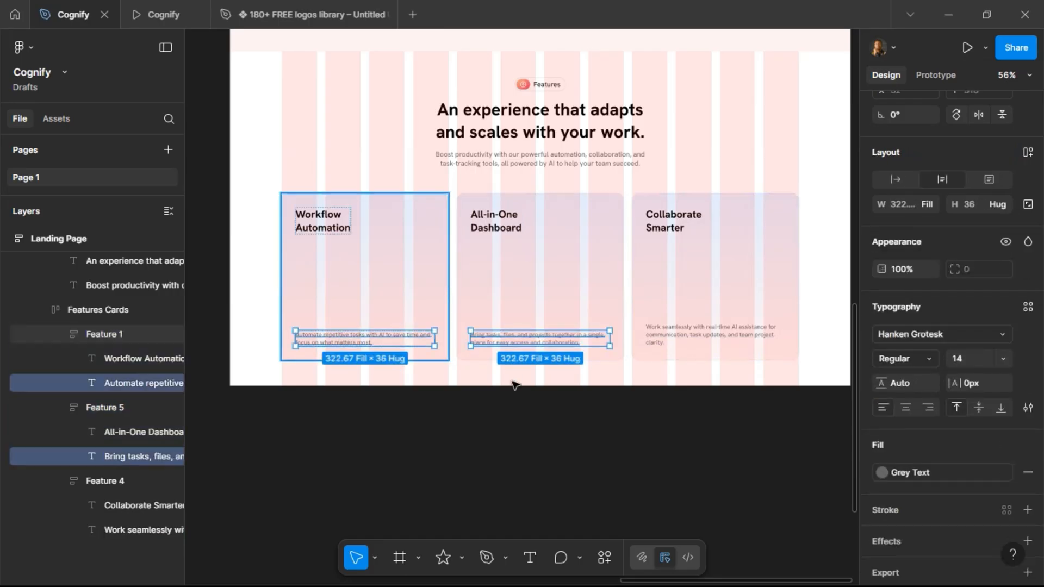
left_click(972, 210)
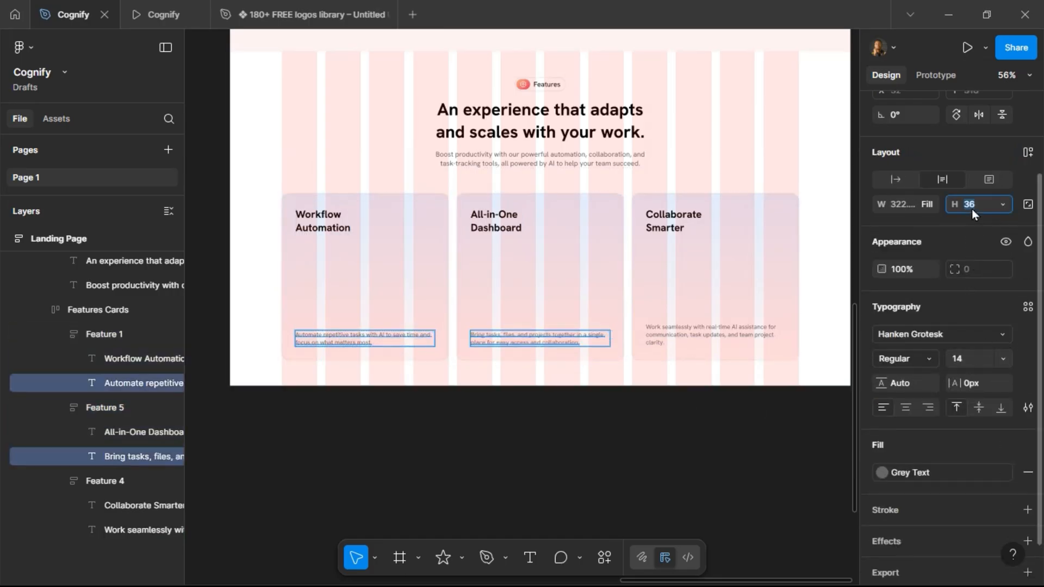
key("Escape")
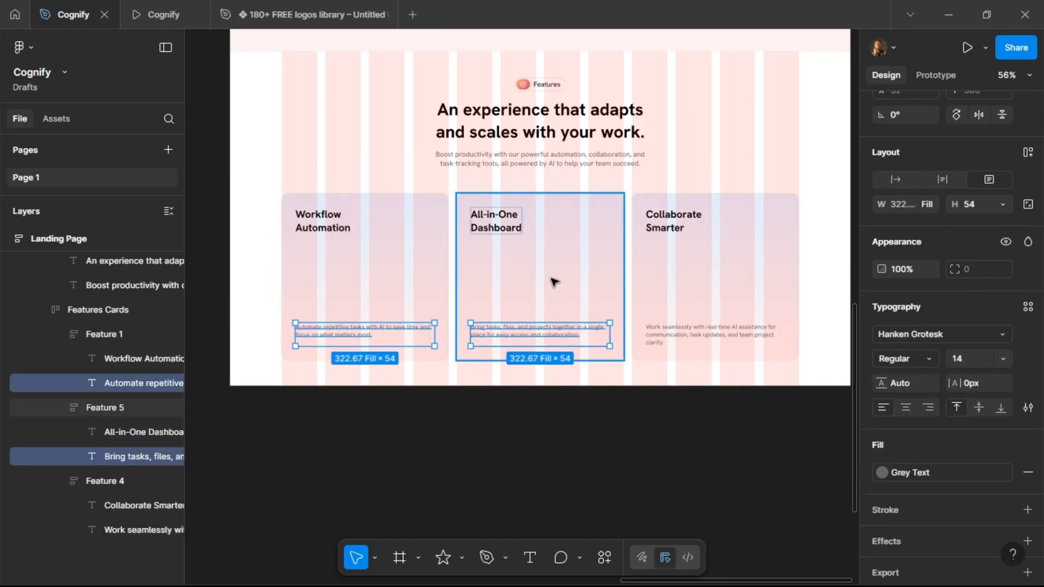
Check the Features cards again in the prototype preview and return to the design file.
left_click(514, 309)
left_click(152, 23)
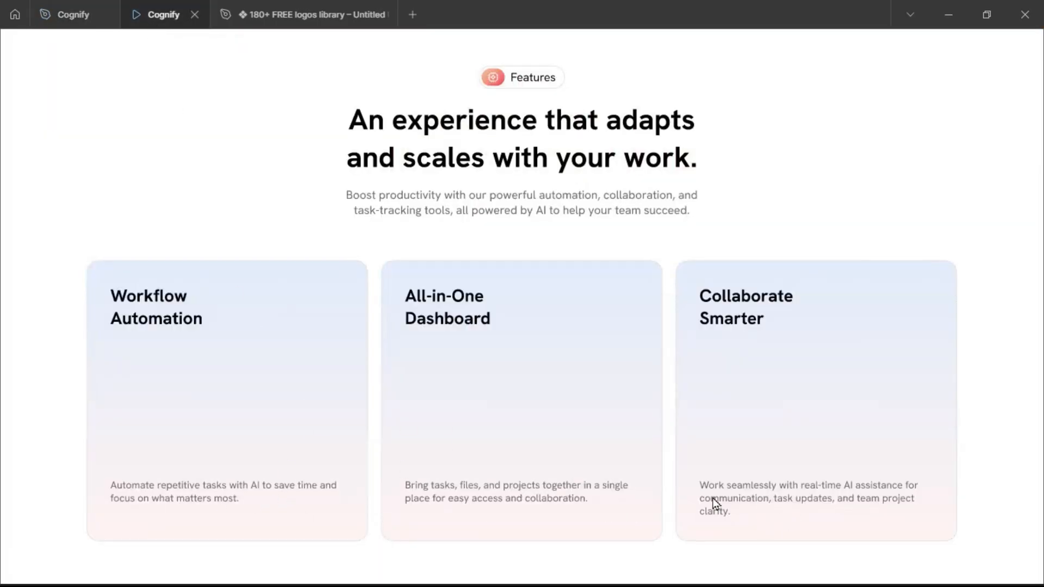
mouse_move(70, 10)
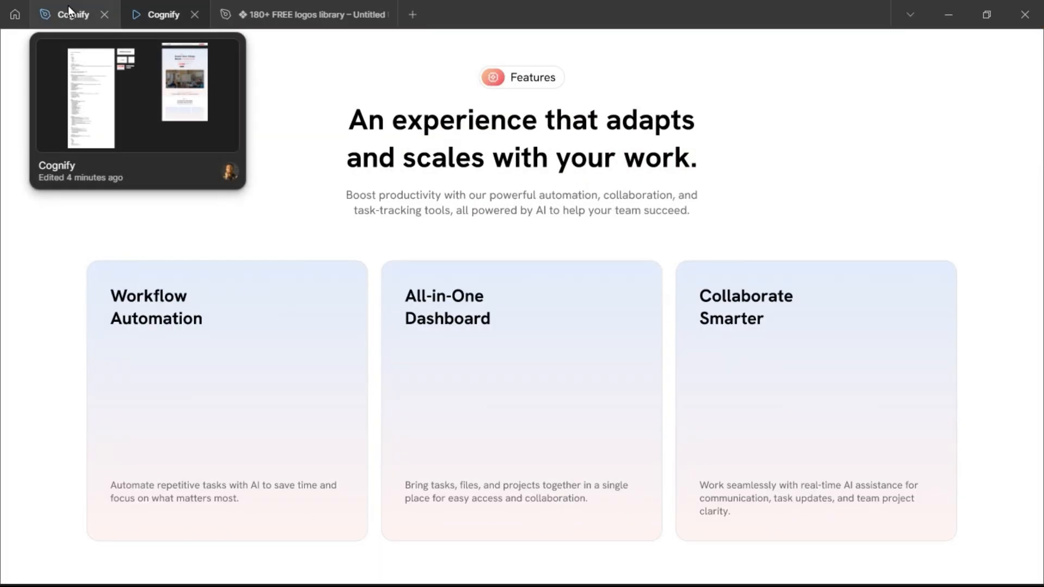
left_click(70, 11)
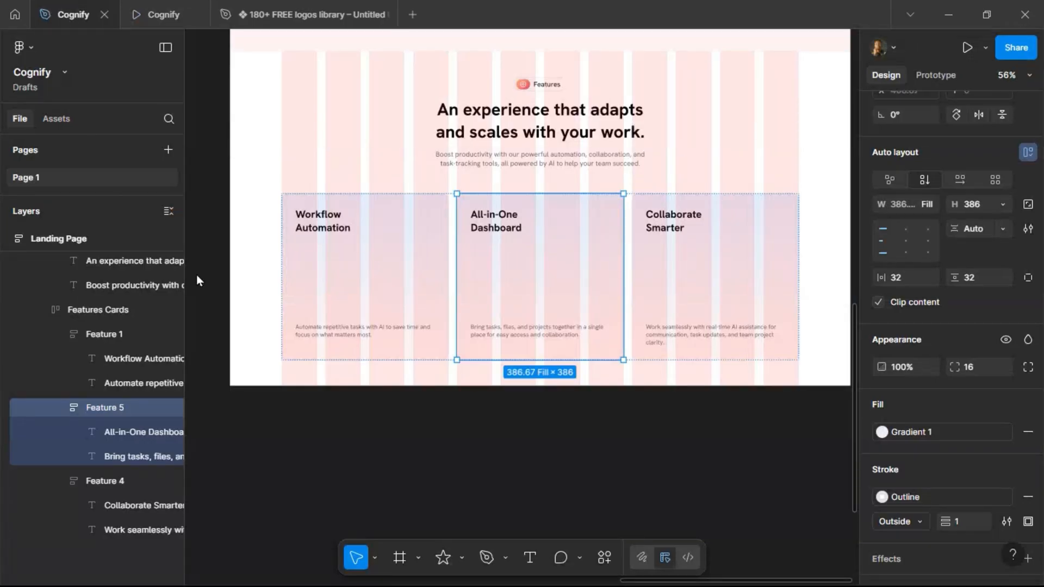
Select all three card descriptions and align their text vertically to the middle.
left_click(405, 339)
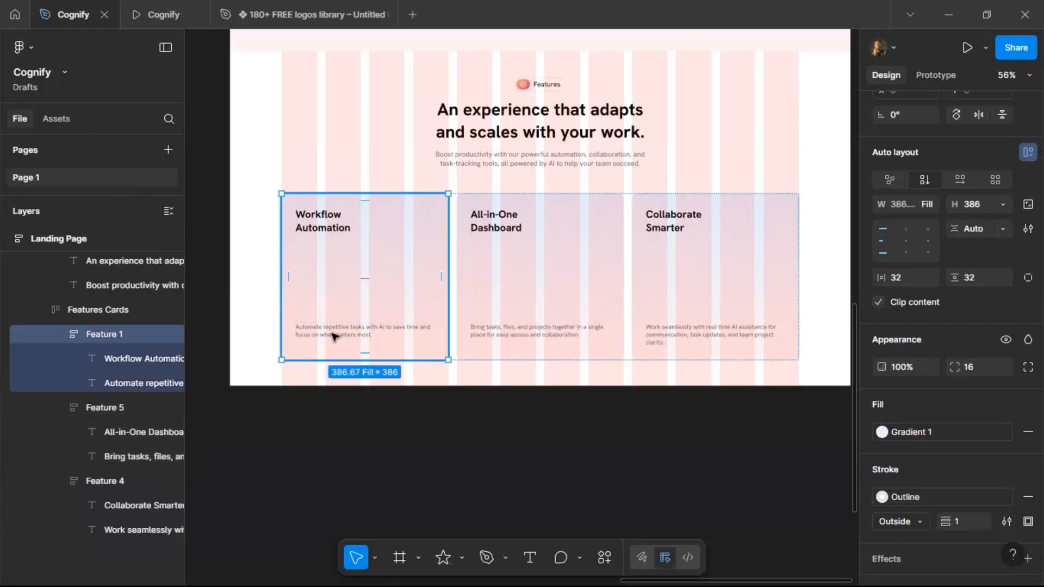
double_click(381, 342)
left_click(531, 334, "shift")
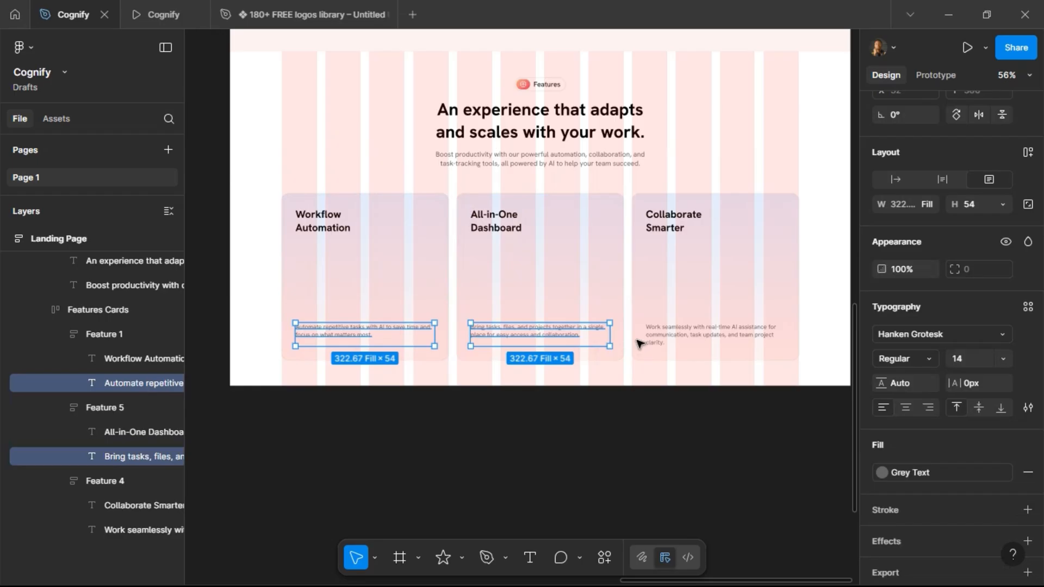
left_click(671, 340, "shift")
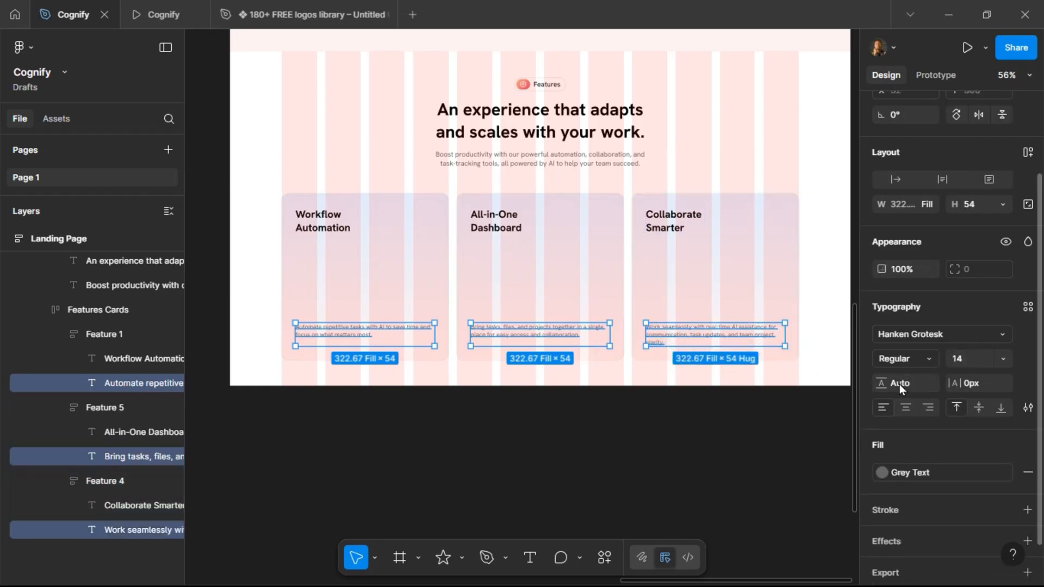
scroll(903, 227, "up", 3)
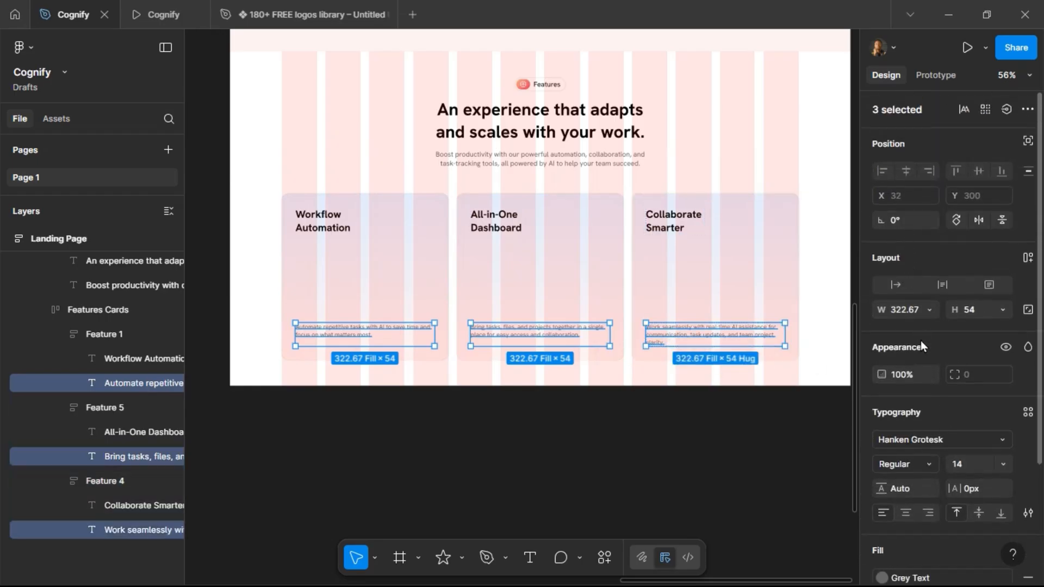
scroll(899, 445, "down", 4)
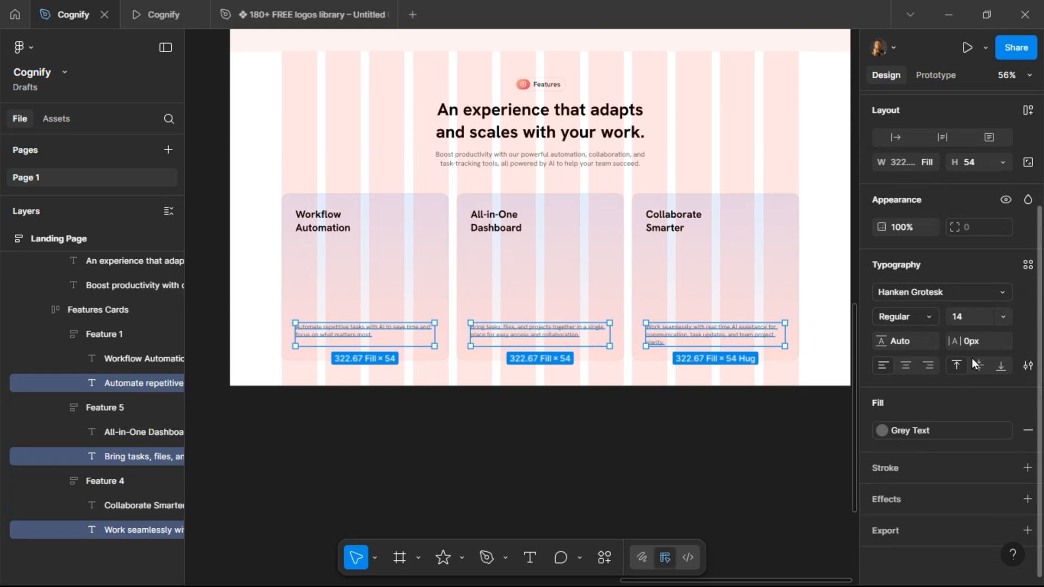
left_click(979, 367)
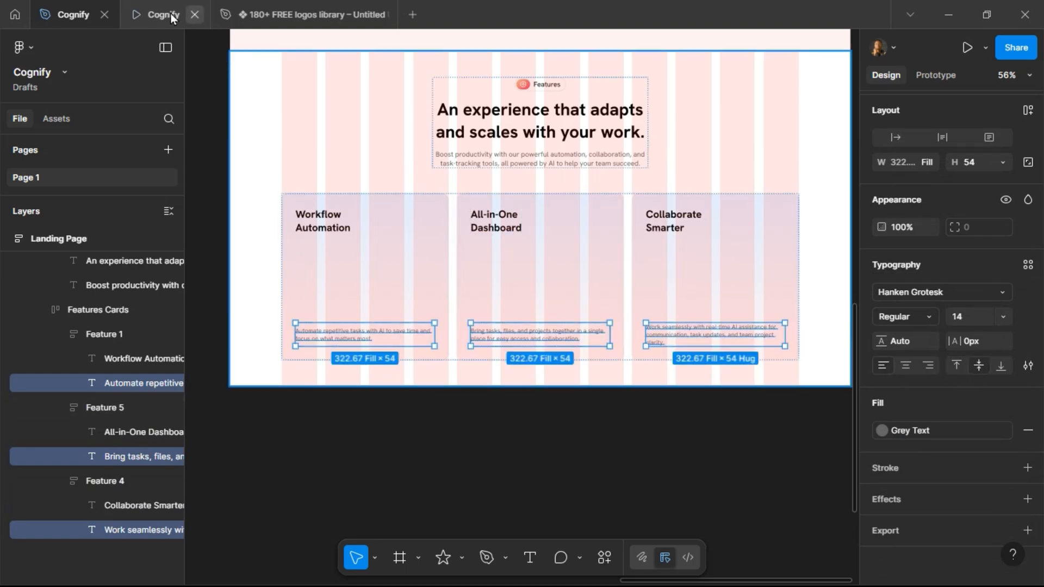
Review the finished Features section in the prototype preview, then deselect everything.
left_click(170, 15)
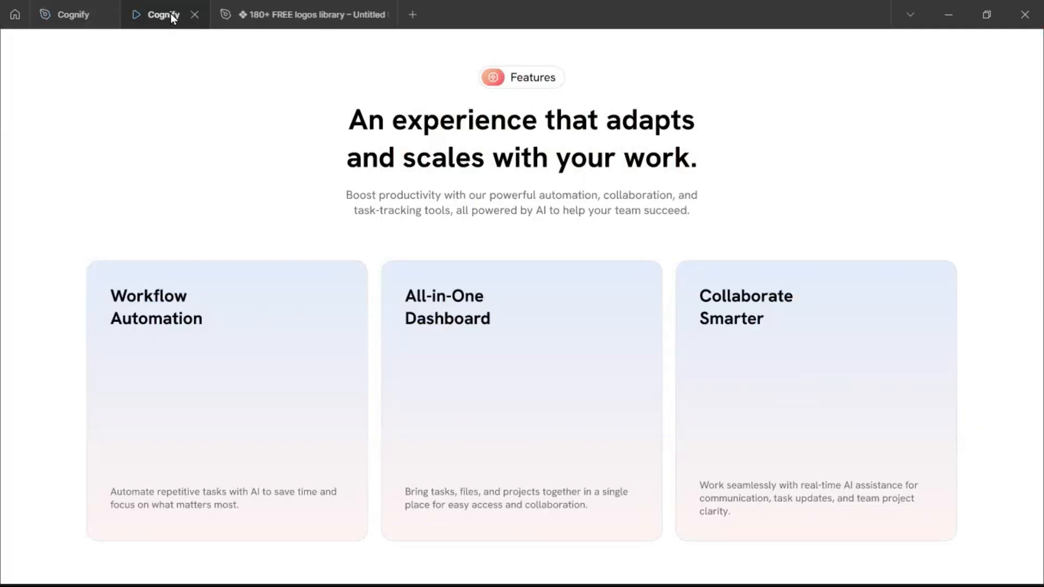
left_click(74, 15)
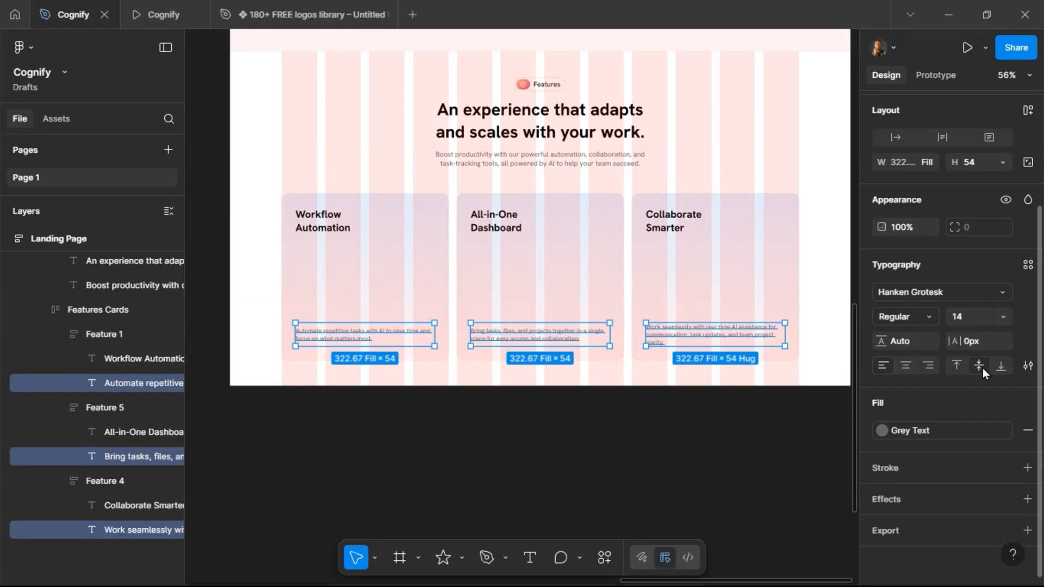
left_click(545, 416)
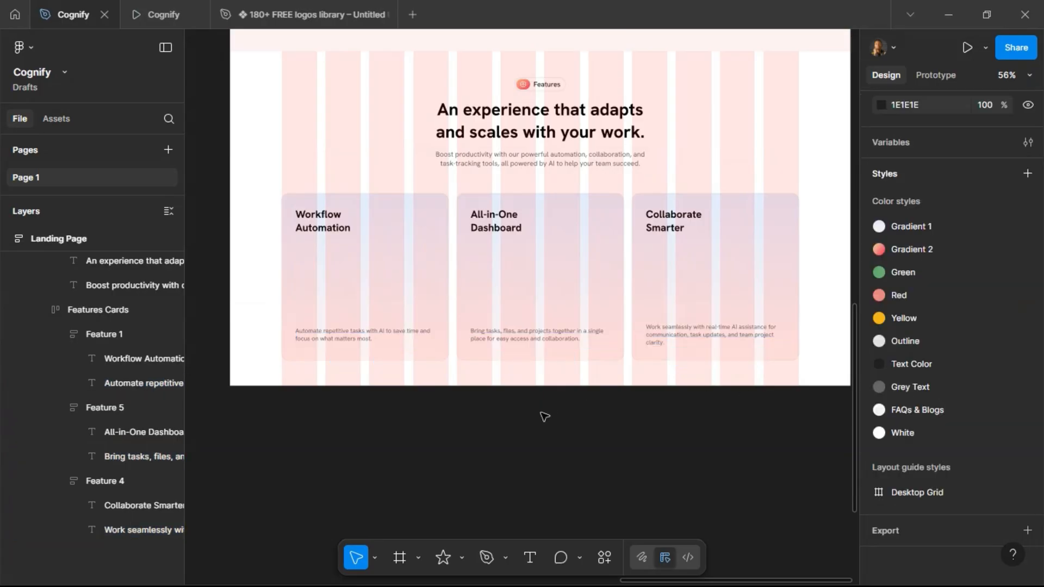
scroll(544, 417, "left", 5)
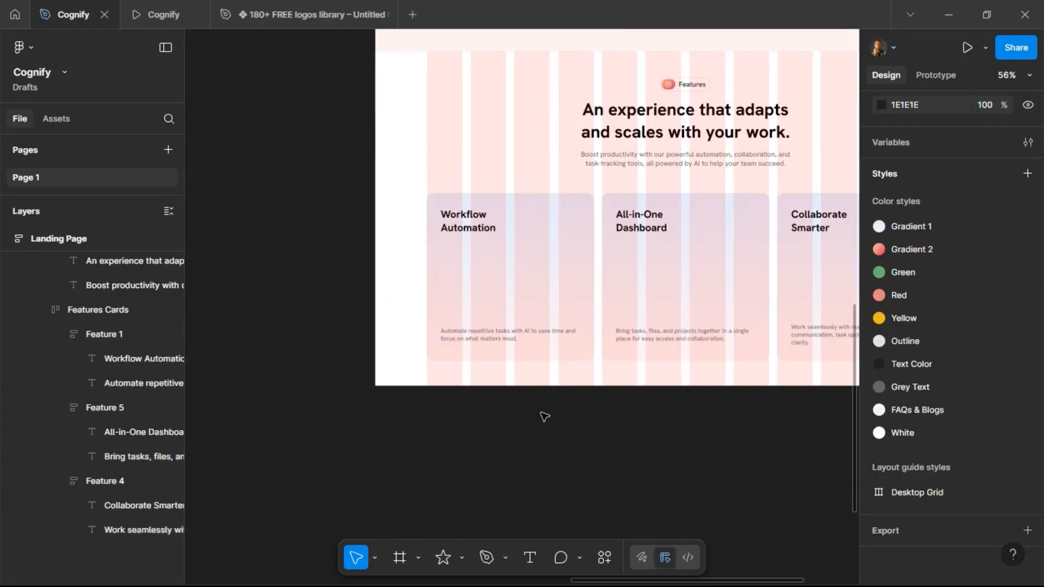
scroll(538, 416, "right", 4)
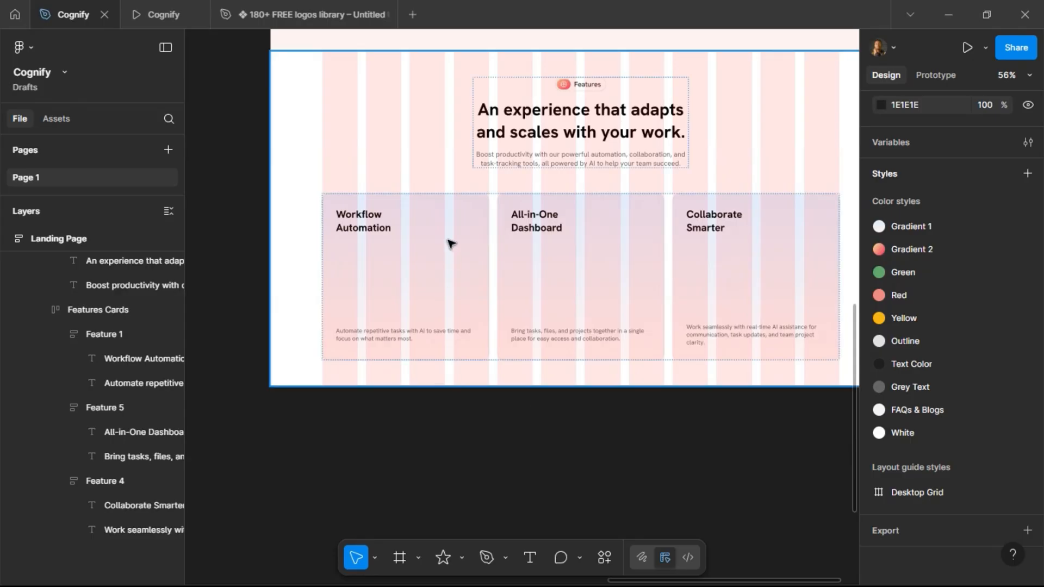
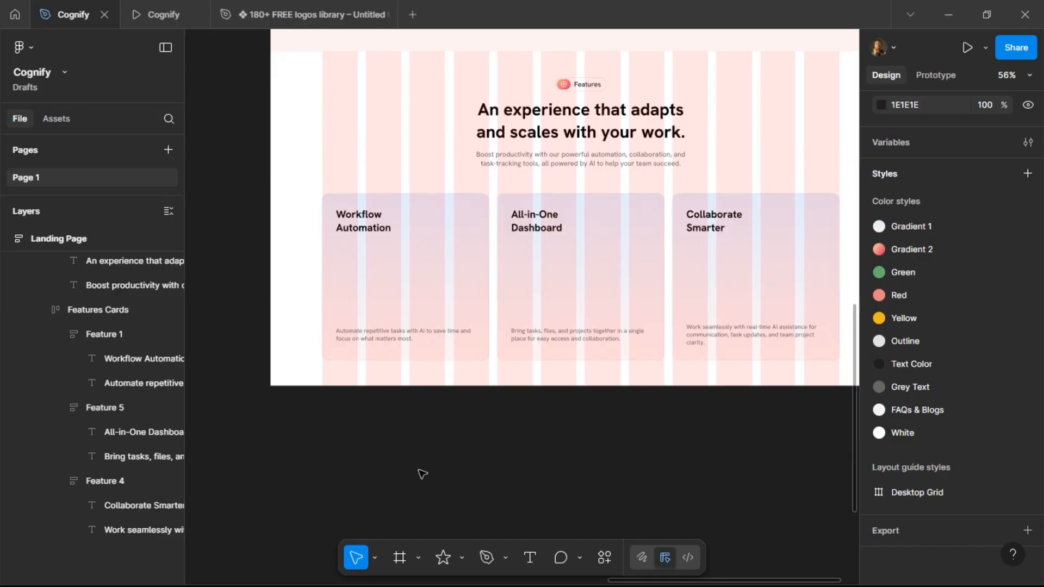
Draw a frame about 319 × 99 inside the Workflow Automation card, between its title and description.
scroll(303, 447, "up", 5)
key("f")
left_click_drag(360, 124, 590, 190)
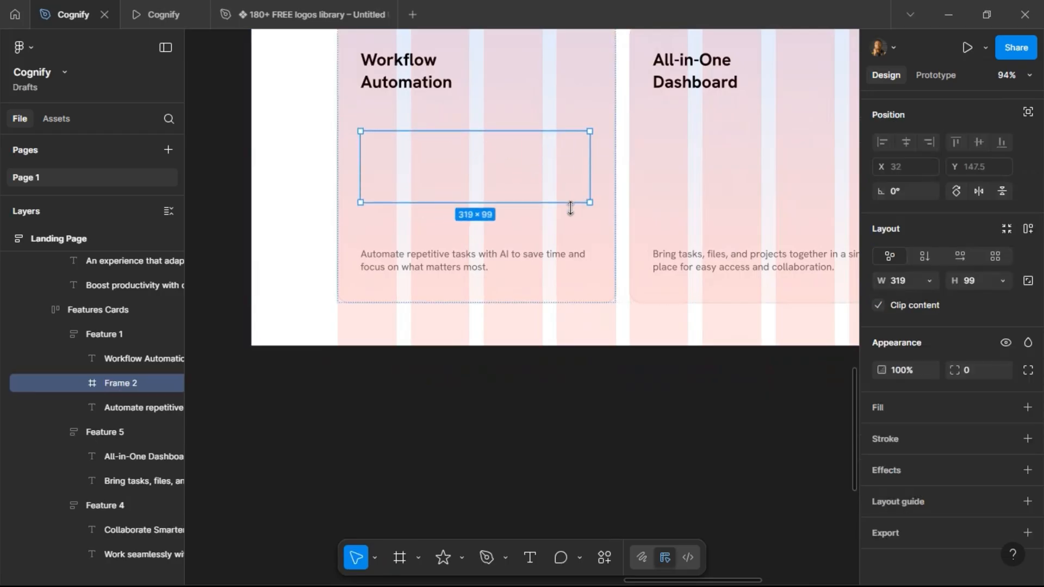
Fill the new frame with the White color style and set its corner radius to 12.
scroll(571, 210, "up", 3)
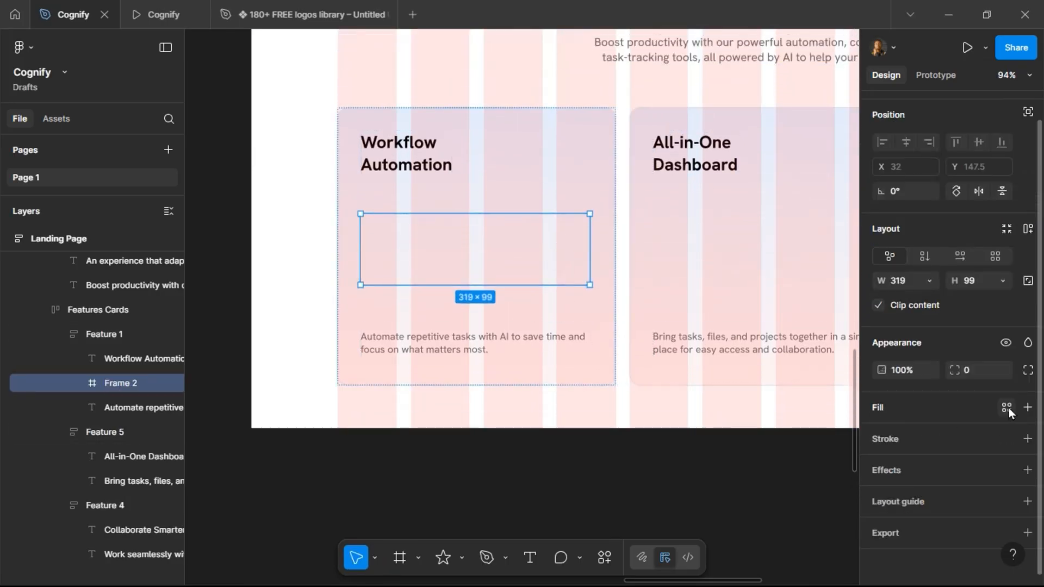
left_click(1006, 408)
scroll(788, 498, "down", 1)
left_click(772, 548)
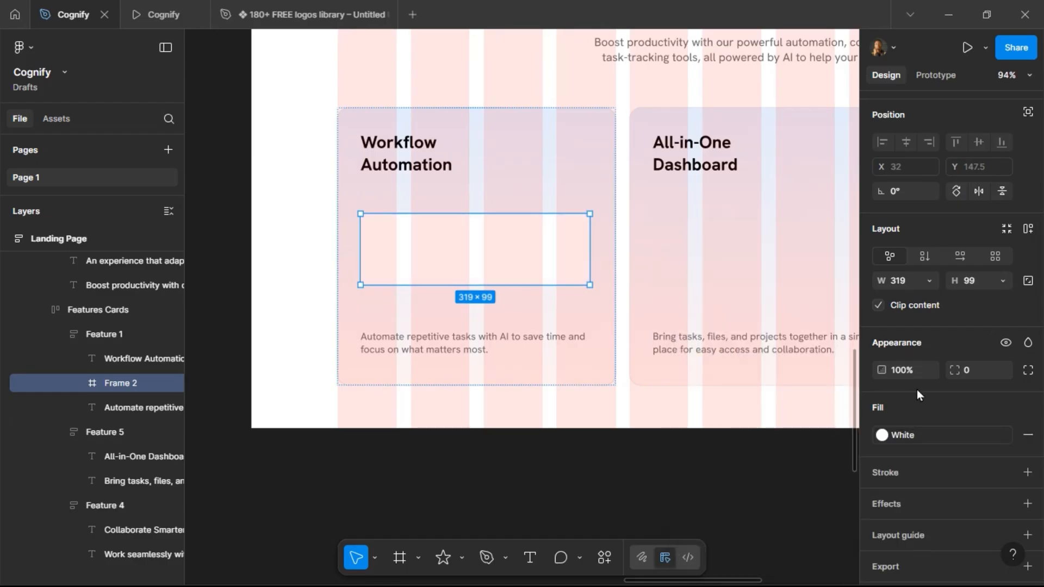
type("12")
key("Return")
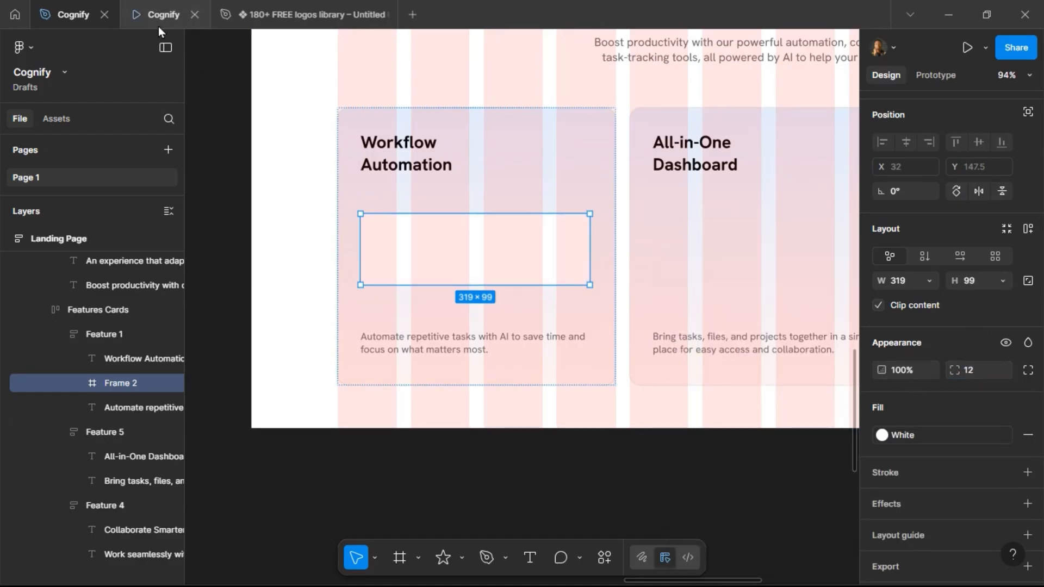
Check the white frame in the prototype preview and return to the design file.
left_click(158, 26)
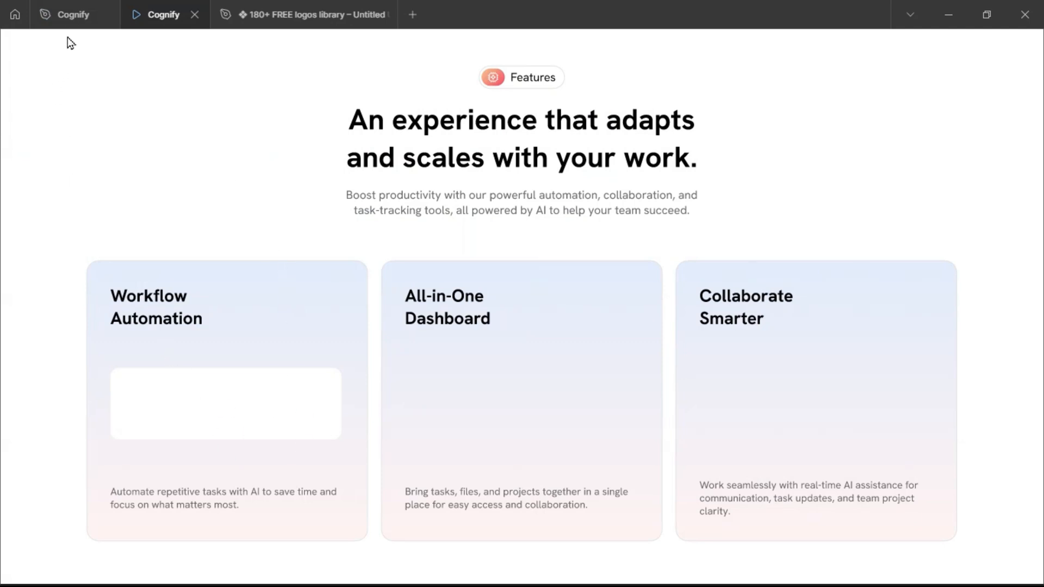
left_click(68, 15)
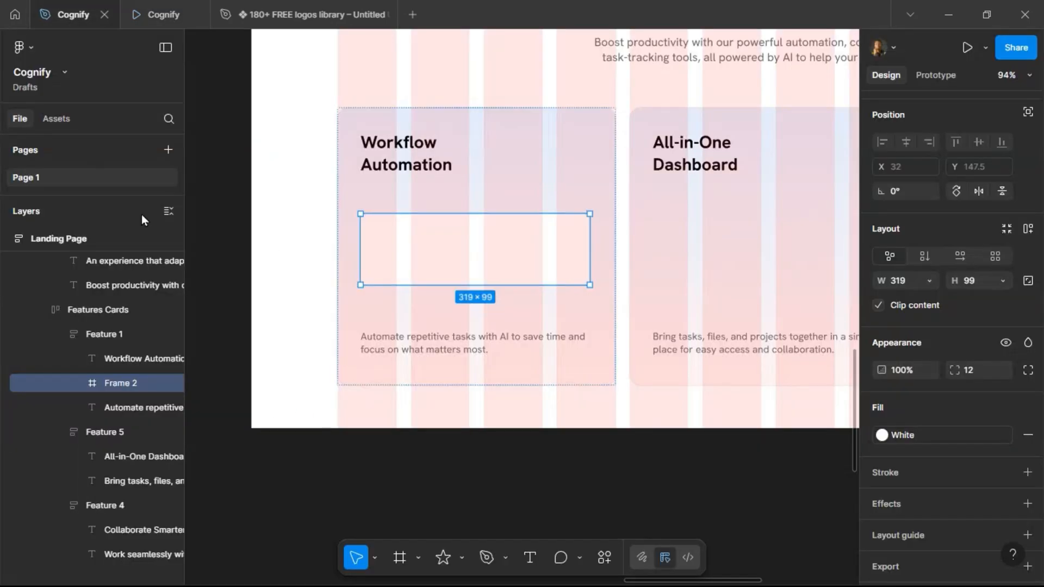
Draw an 8 × 8 circle near the top-left corner of the white frame.
left_click(461, 555)
left_click(489, 471)
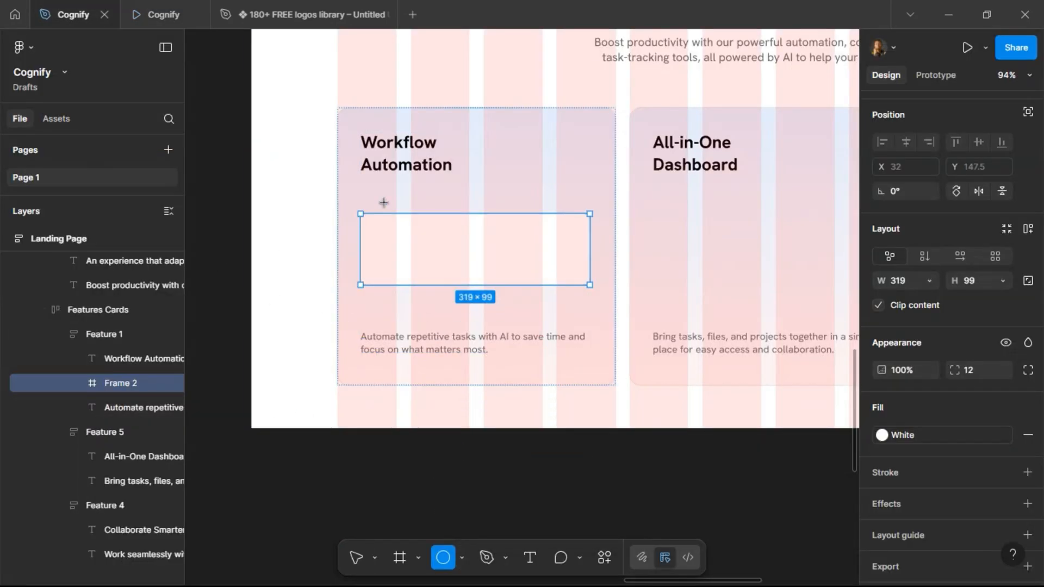
scroll(384, 203, "up", 3)
left_click(365, 231)
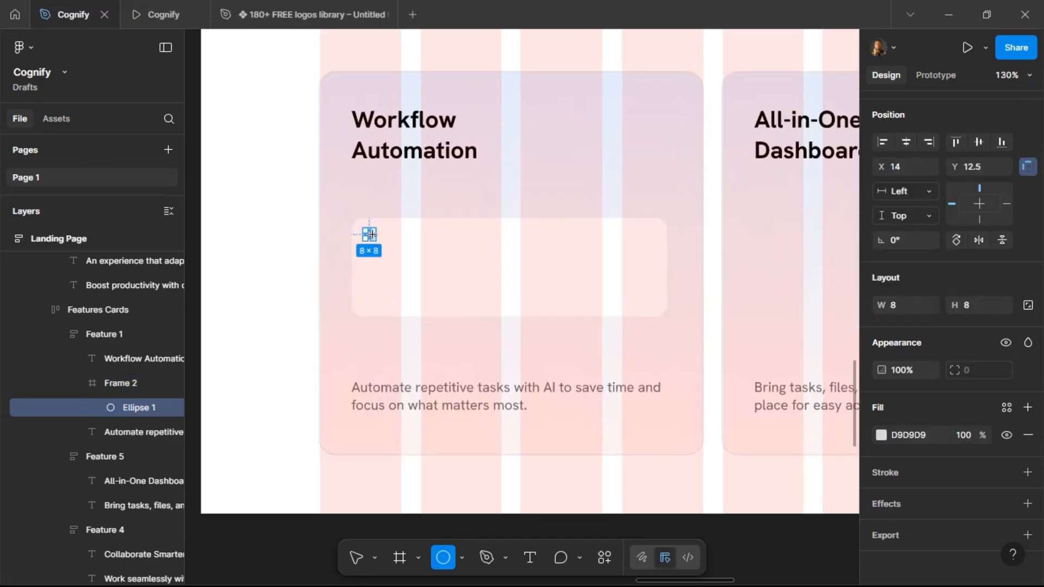
Duplicate the circle and shift the copy 20 px to the right.
scroll(352, 241, "up", 5)
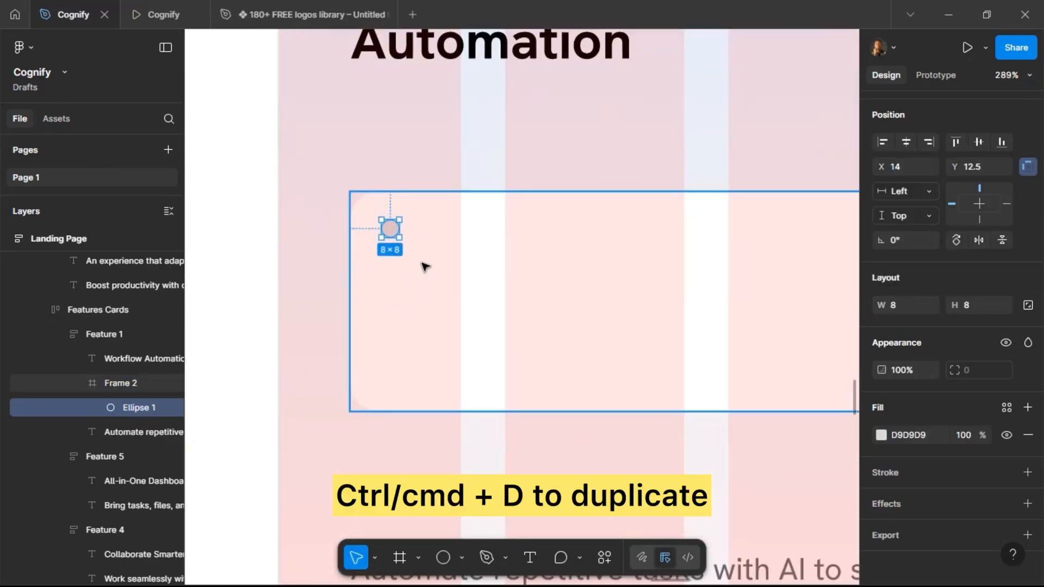
key("ctrl+d")
key("shift+Right")
key("shift+Right")
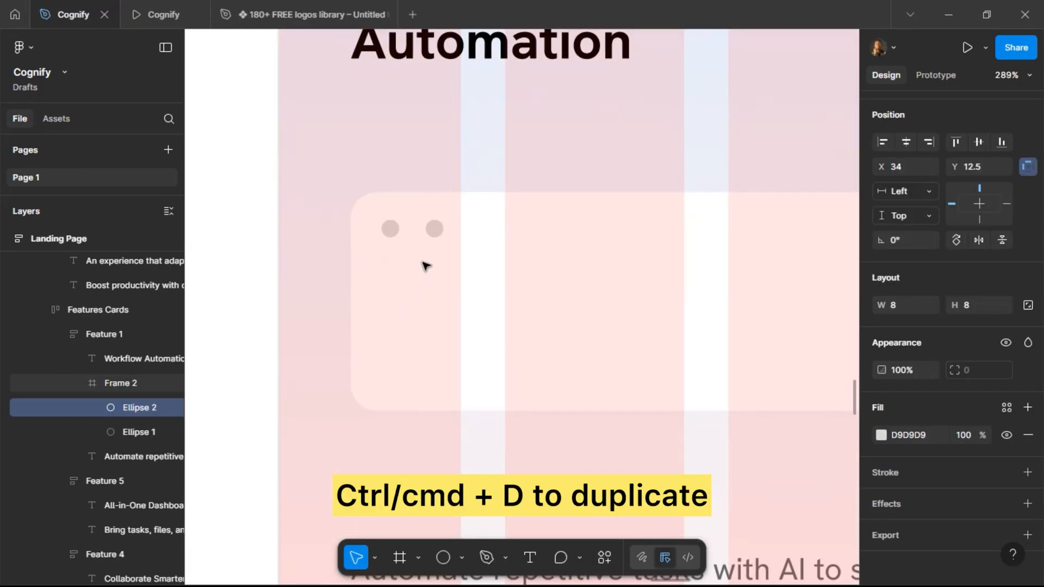
Wrap both circles in an auto layout frame and duplicate one circle to make three dots.
left_click(390, 229, "shift")
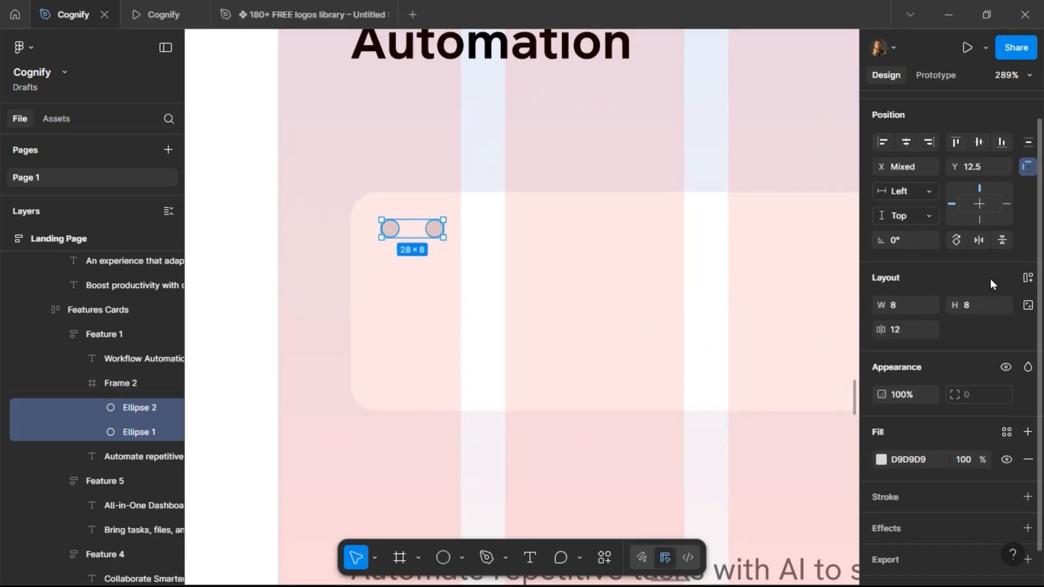
key("shift+a")
left_click(433, 228)
key("ctrl+d")
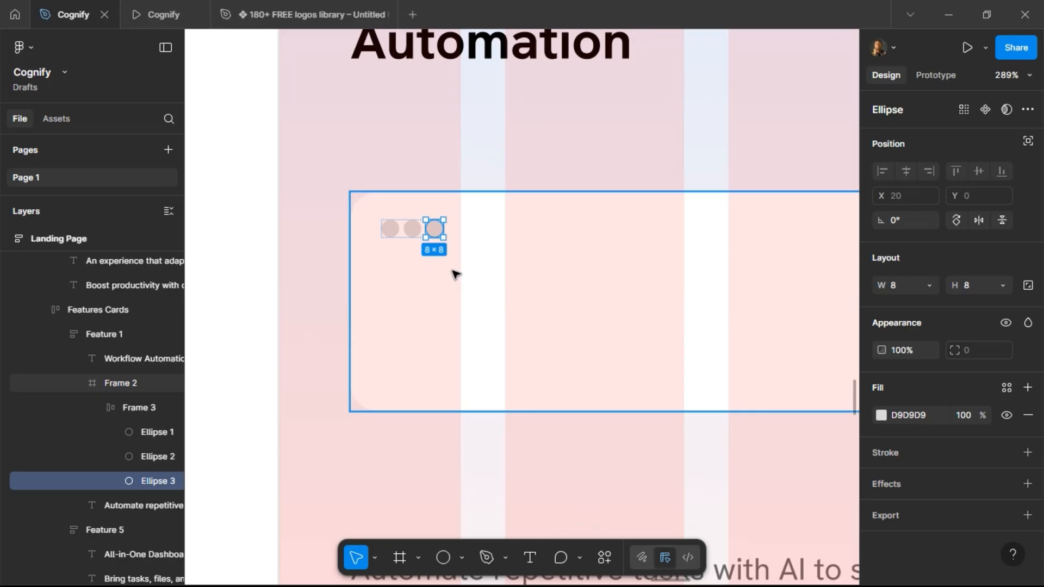
Set the dot group's auto layout gap to 4 and its width to hug contents.
key("shift+Return")
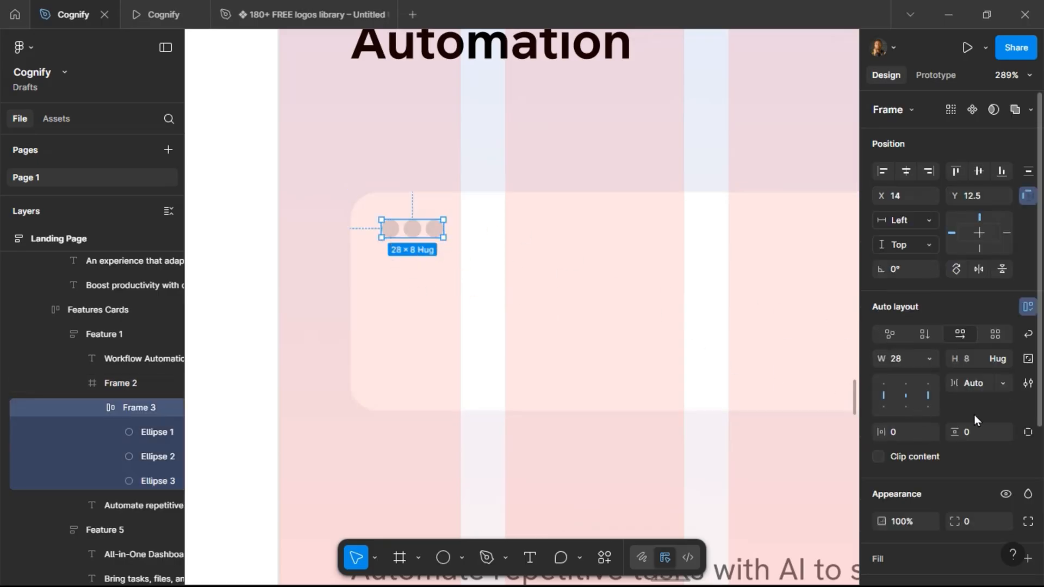
left_click(975, 383)
type("4")
key("Return")
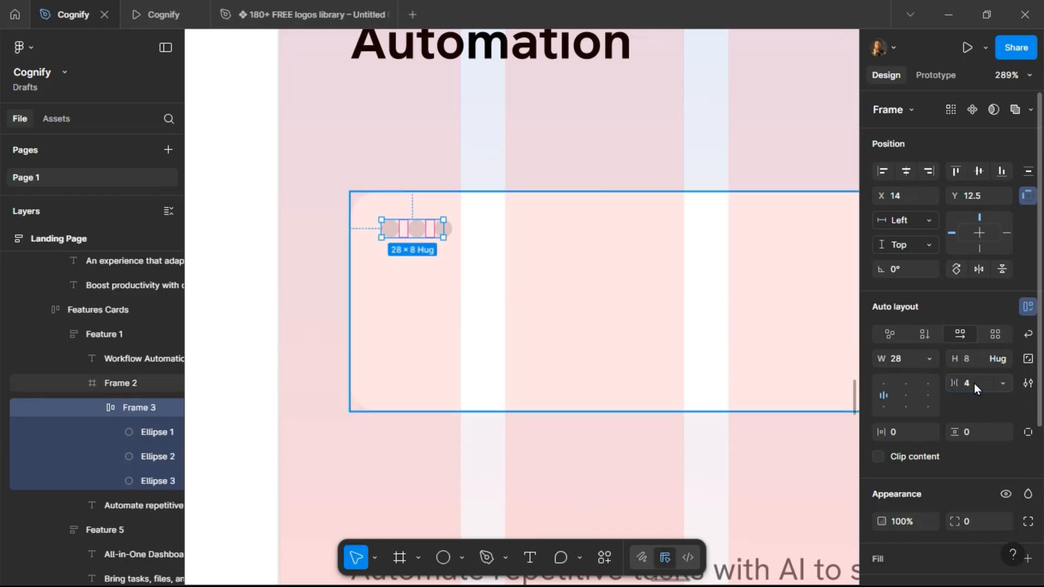
left_click(930, 357)
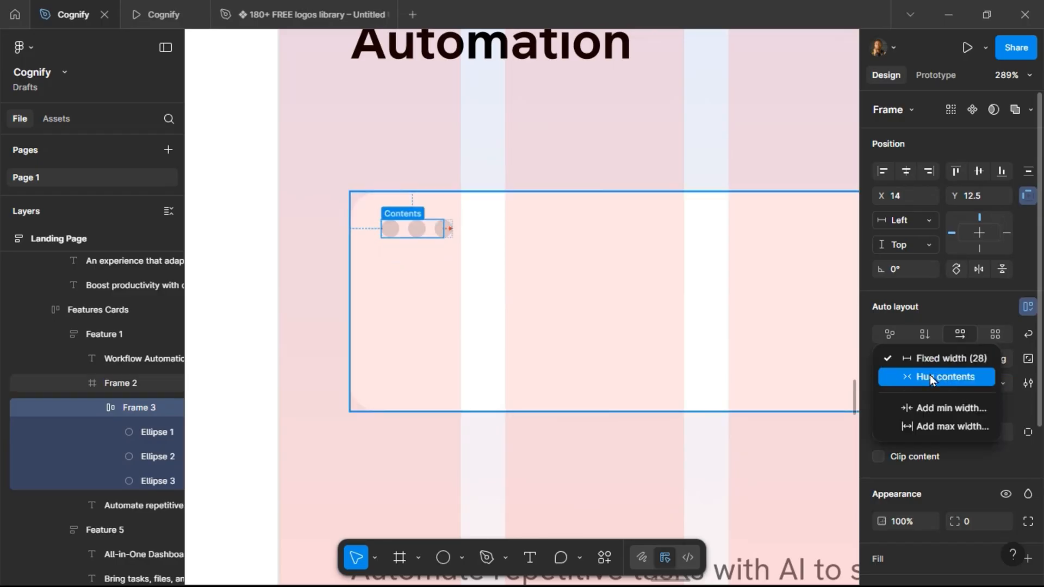
left_click(930, 374)
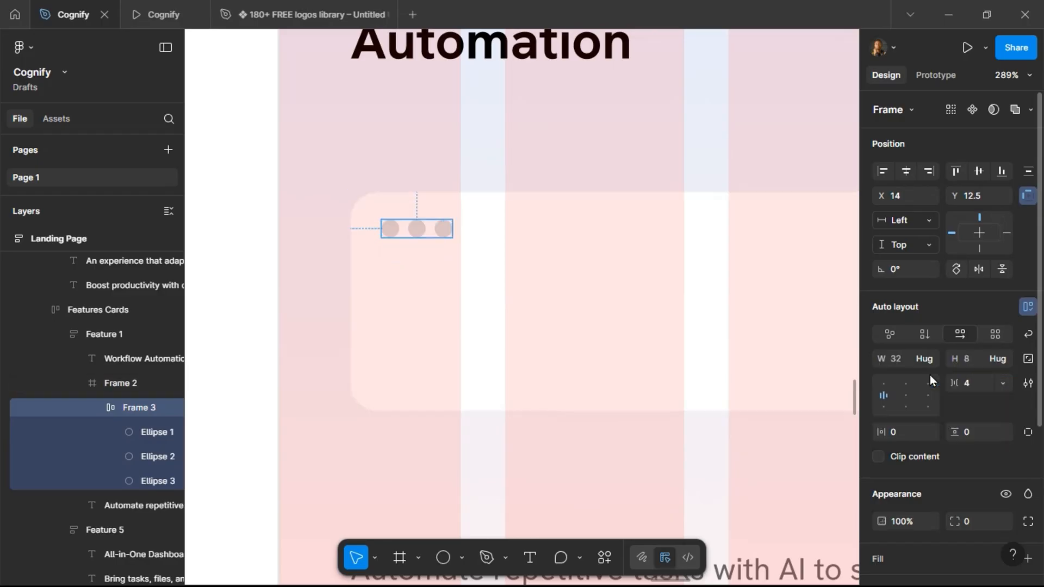
Fill the first dot with the Red color style.
left_click(396, 234)
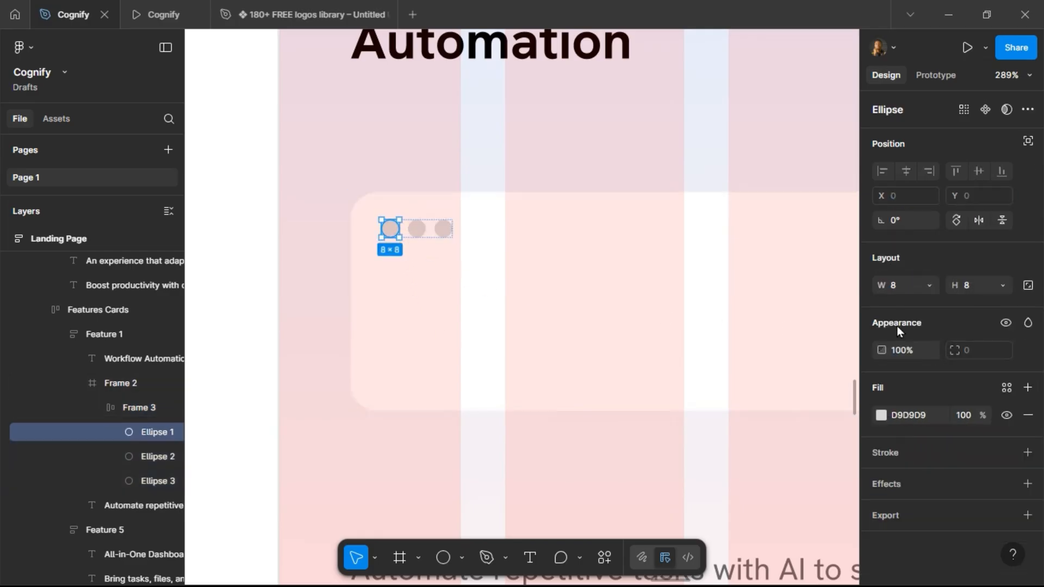
left_click(1006, 388)
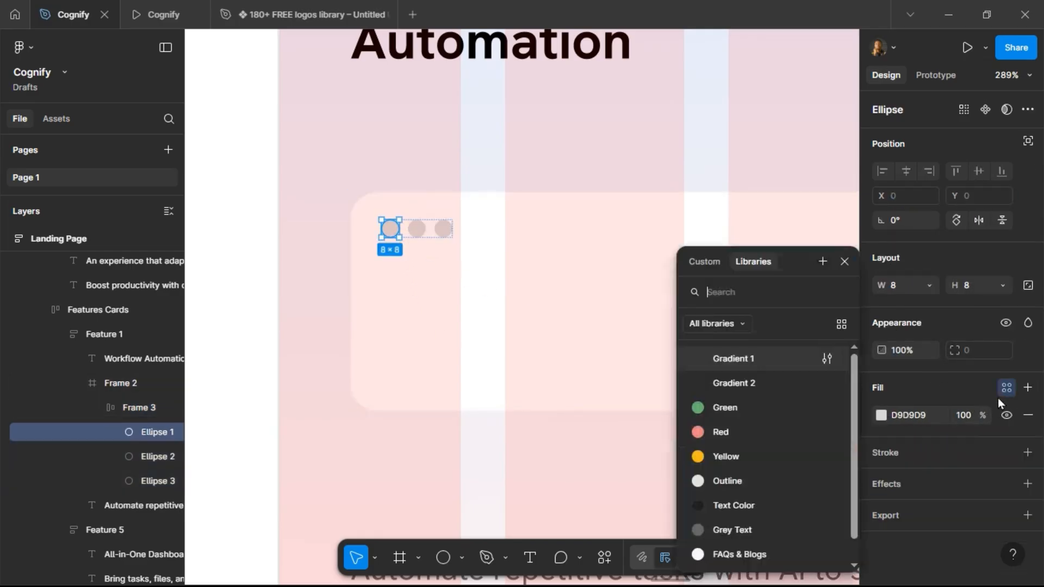
left_click(735, 432)
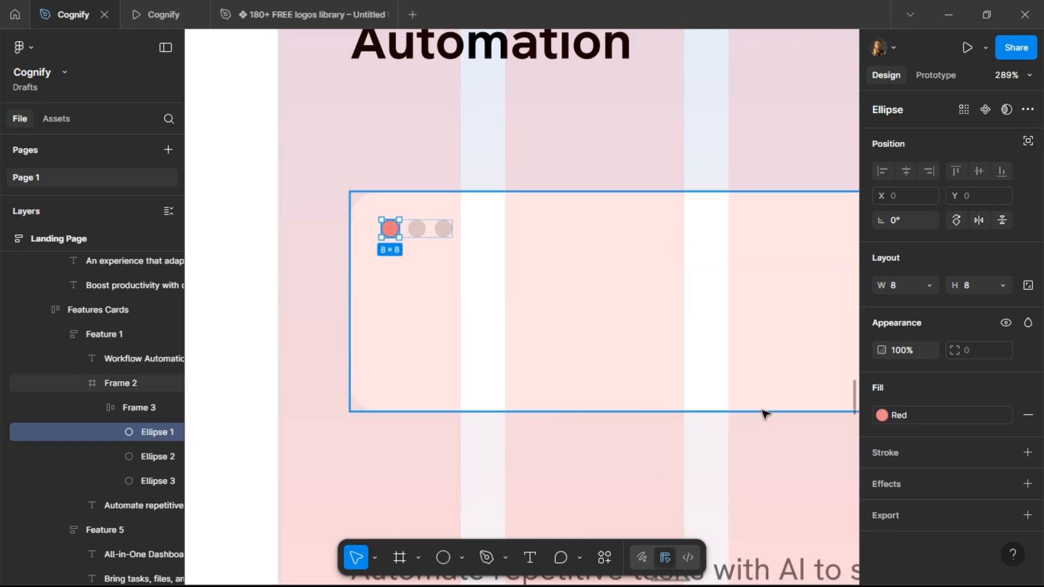
Fill the second dot with the Yellow color style.
key("Tab")
left_click(1006, 388)
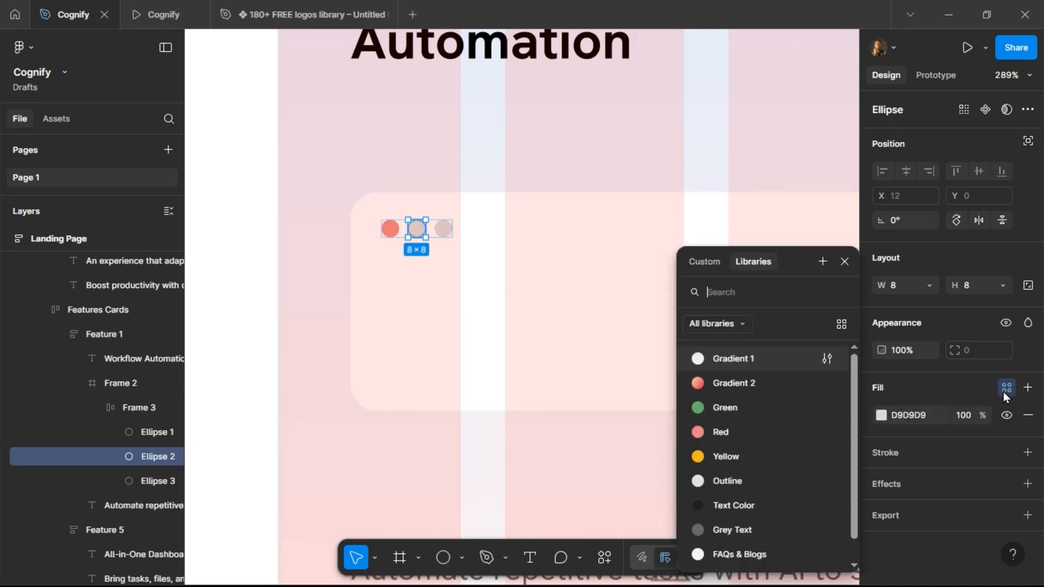
key("Tab")
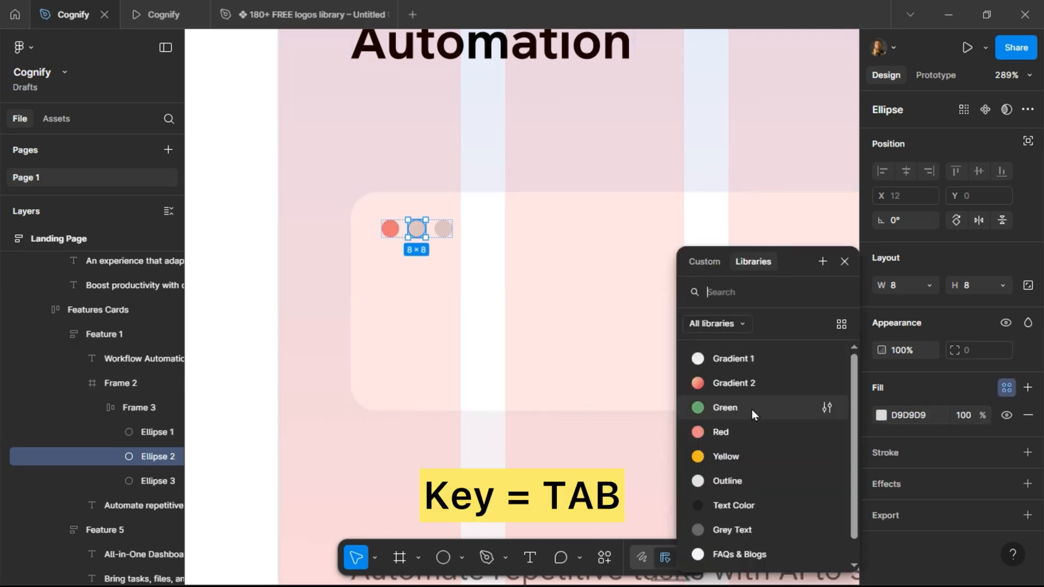
left_click(392, 229)
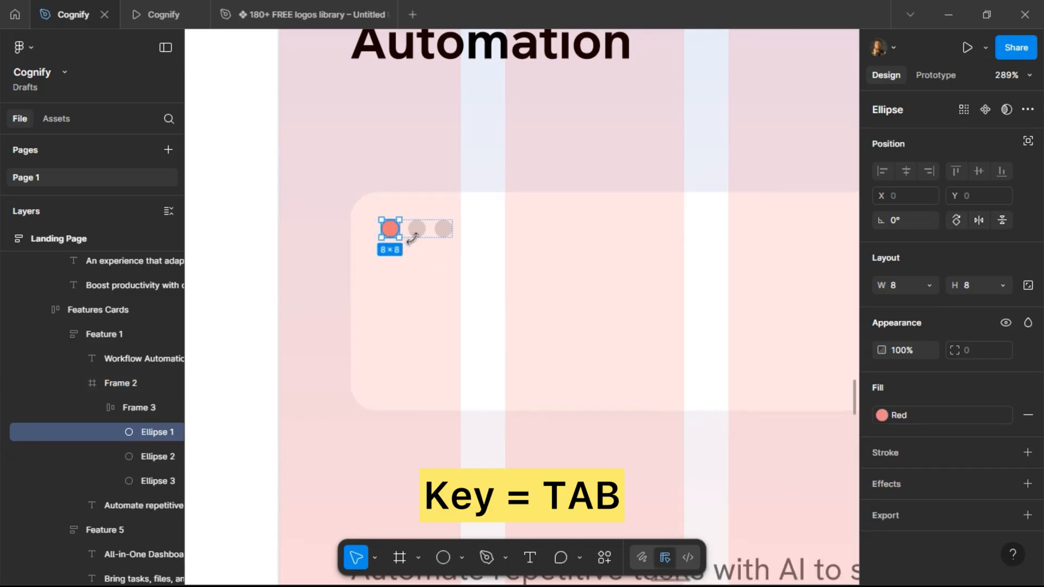
key("Tab")
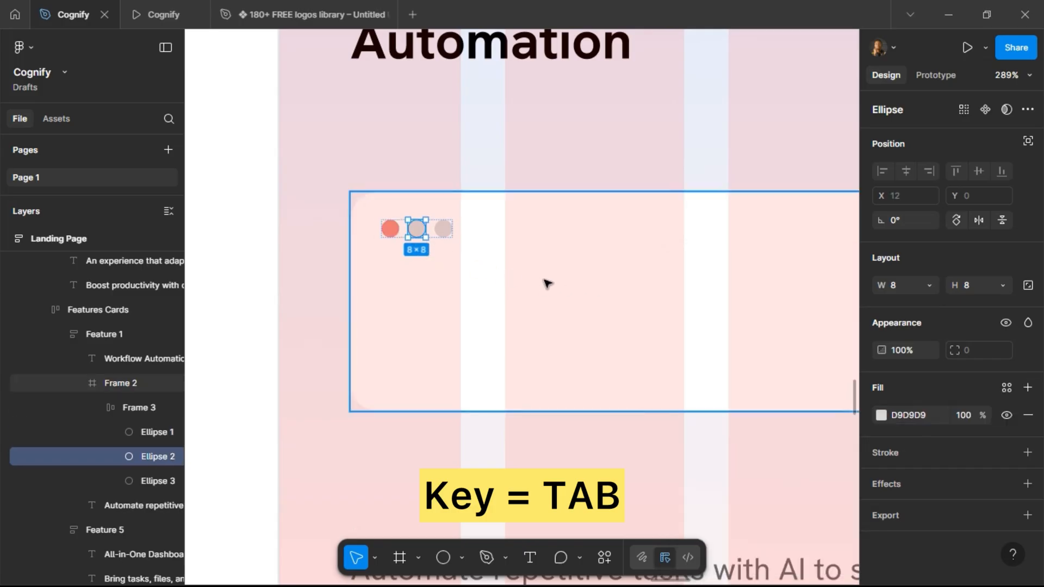
key("shift+Tab")
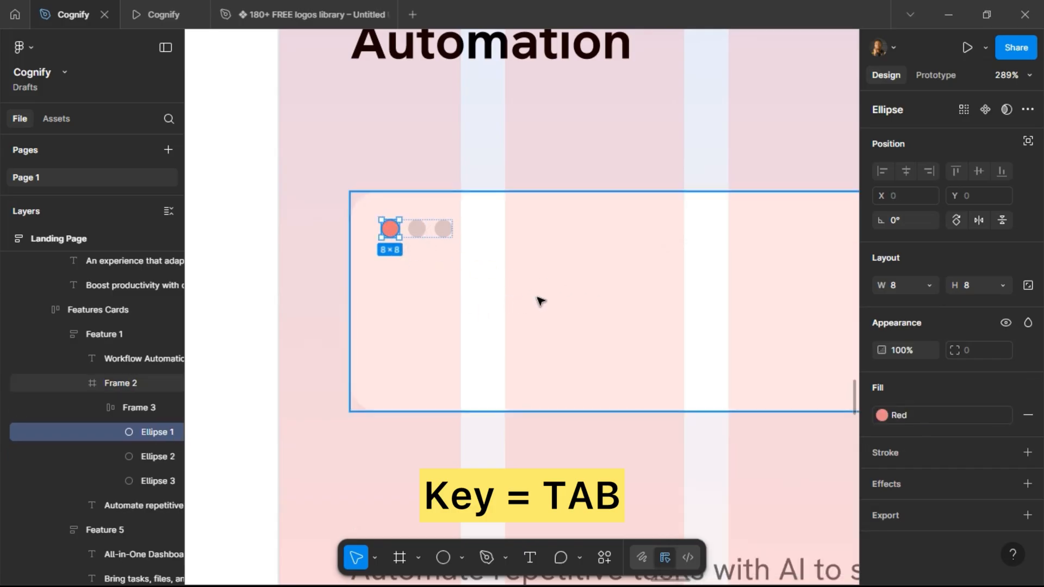
key("Tab")
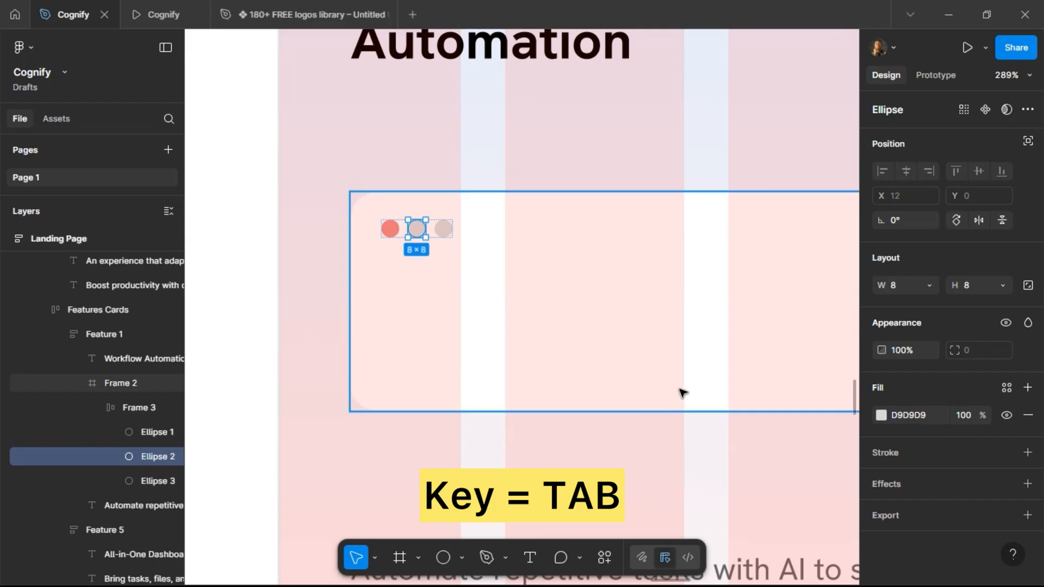
left_click(1006, 388)
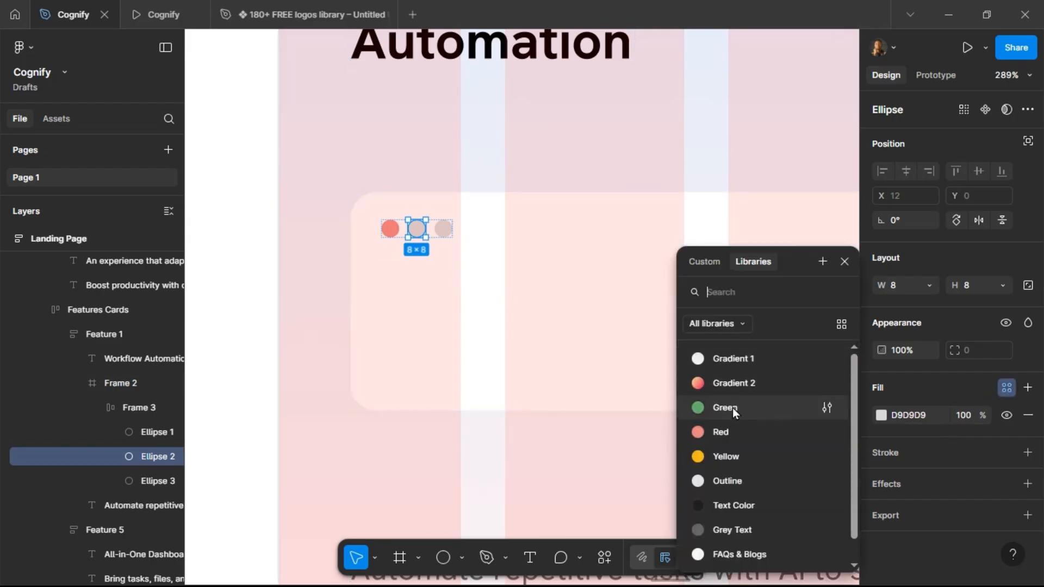
left_click(731, 456)
Fill the third dot with the Green color style and deselect it.
key("Tab")
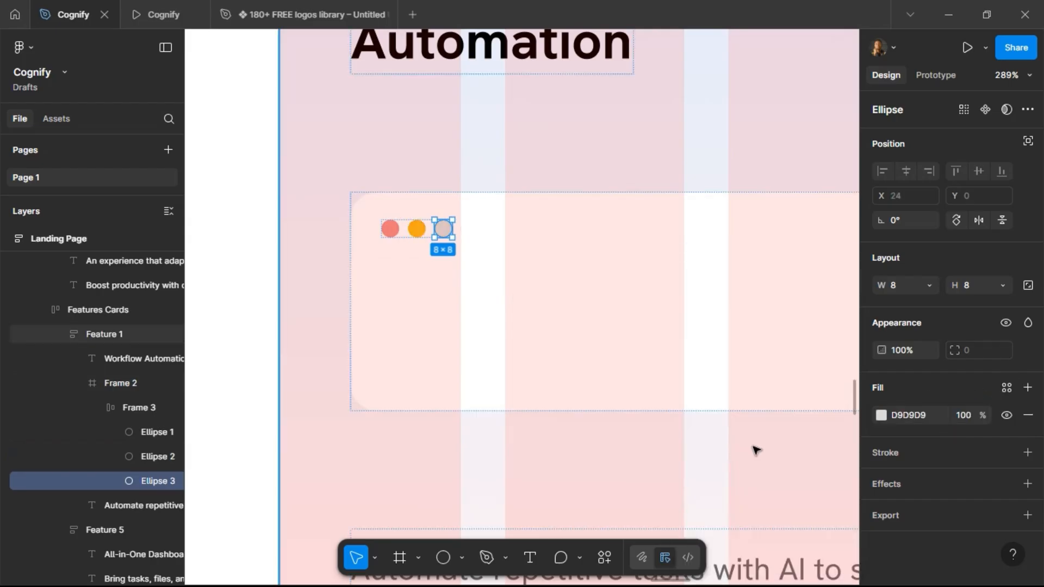
left_click(1006, 387)
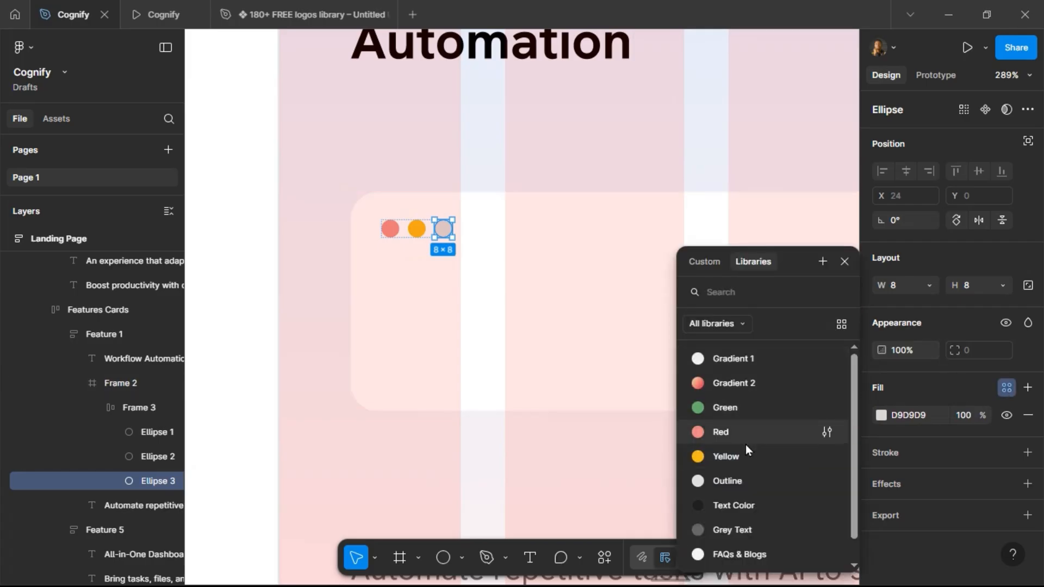
left_click(743, 409)
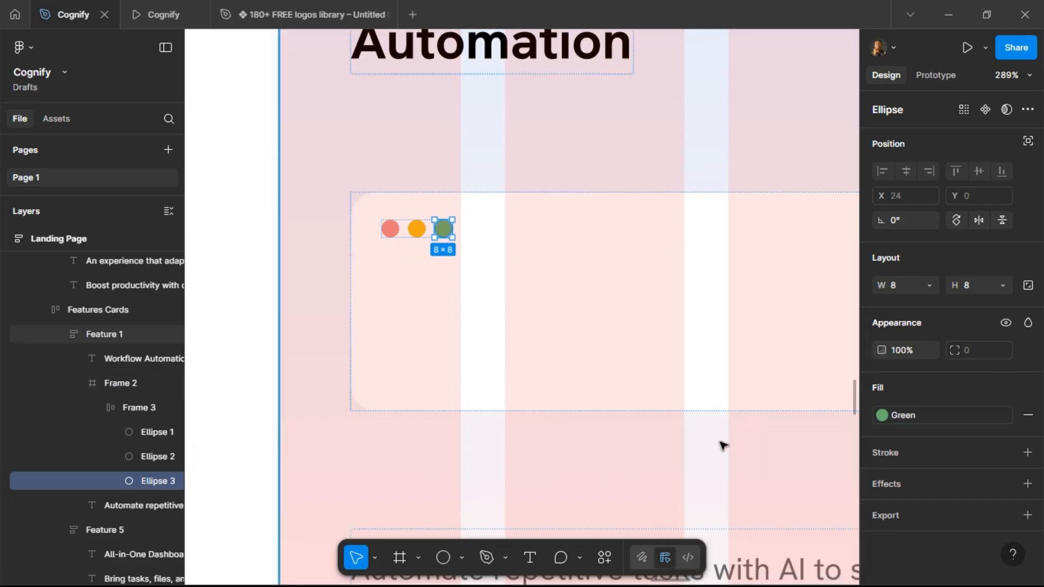
left_click(522, 248)
Draw a frame about 288 × 53 inside the white frame, below the three dots.
scroll(392, 268, "down", 3)
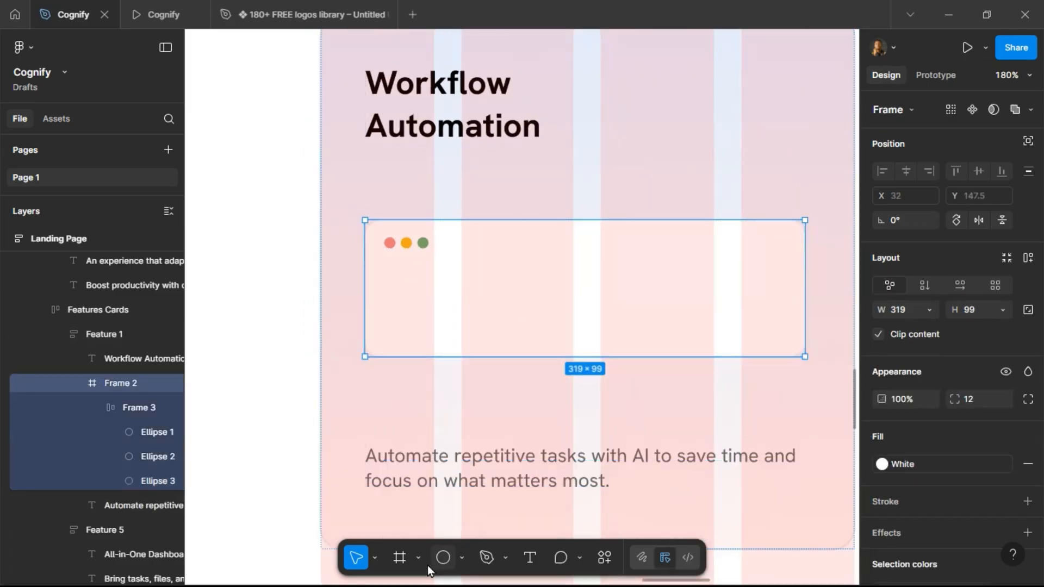
left_click(400, 557)
left_click_drag(384, 261, 782, 333)
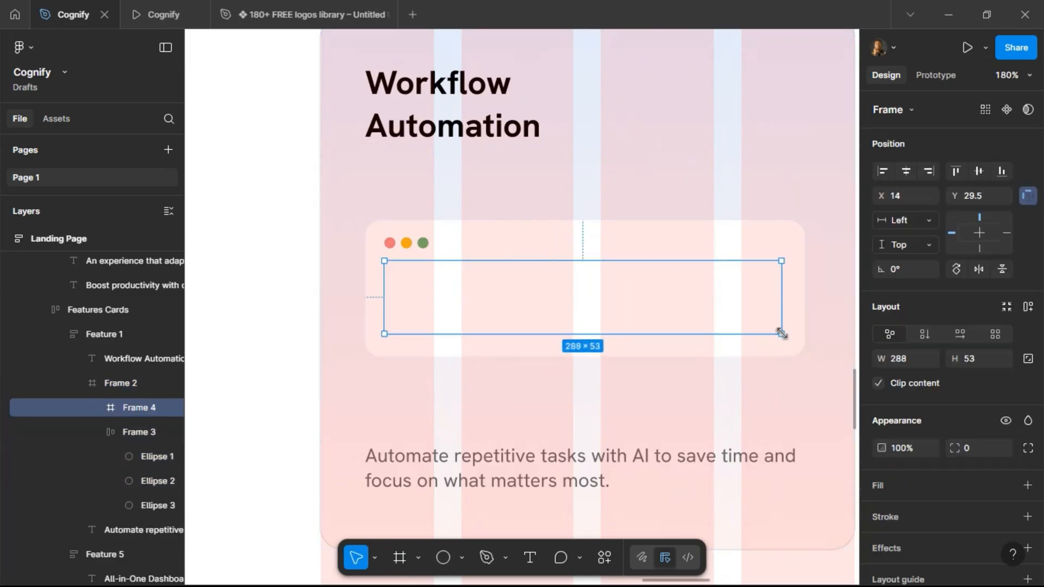
Draw a thin rectangle about 97 × 4 at the top of the white frame and fill it with Grey Text.
left_click(462, 558)
left_click(501, 416)
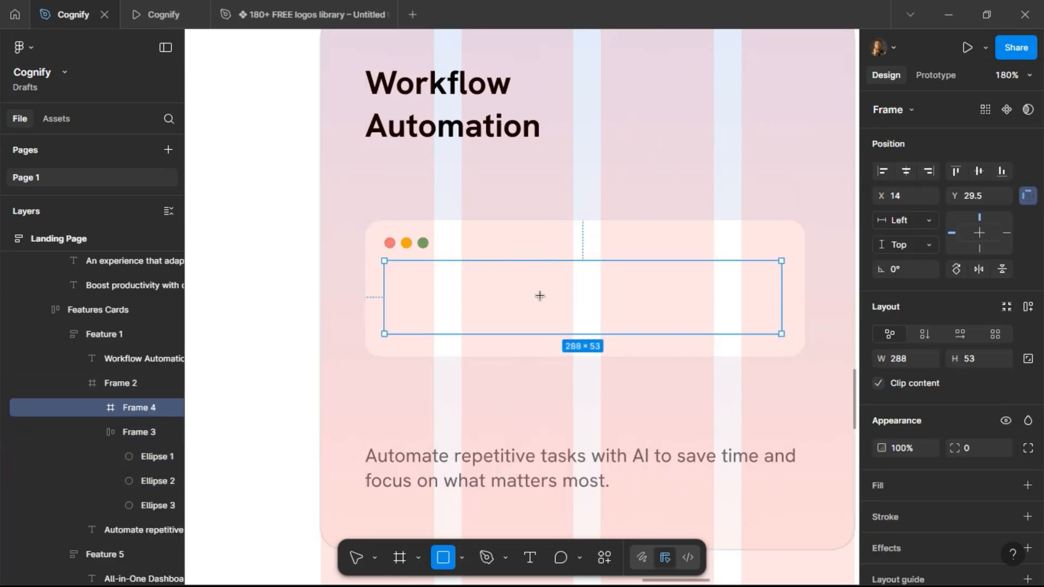
left_click_drag(559, 232, 692, 240)
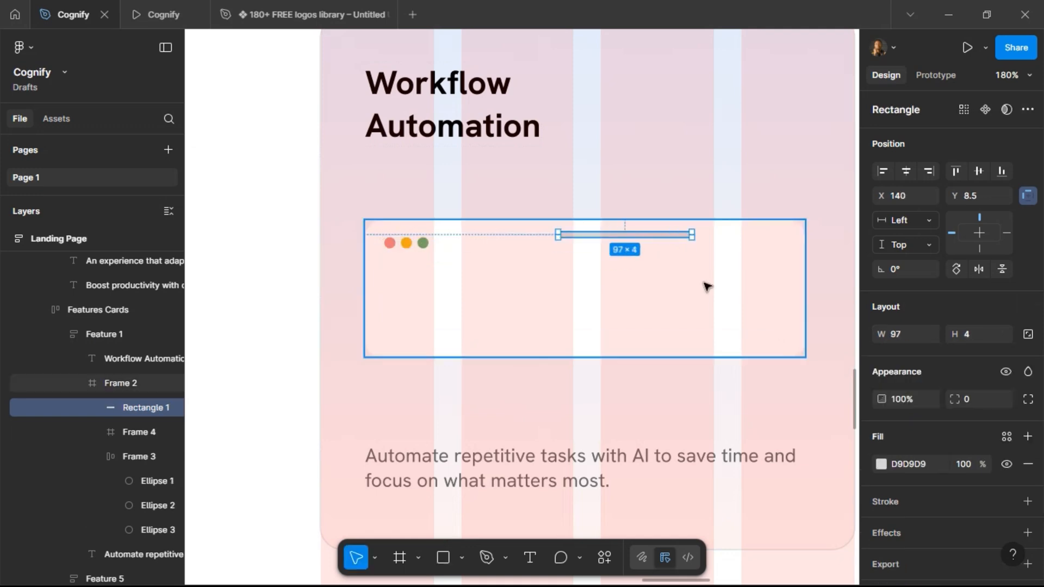
left_click(1007, 438)
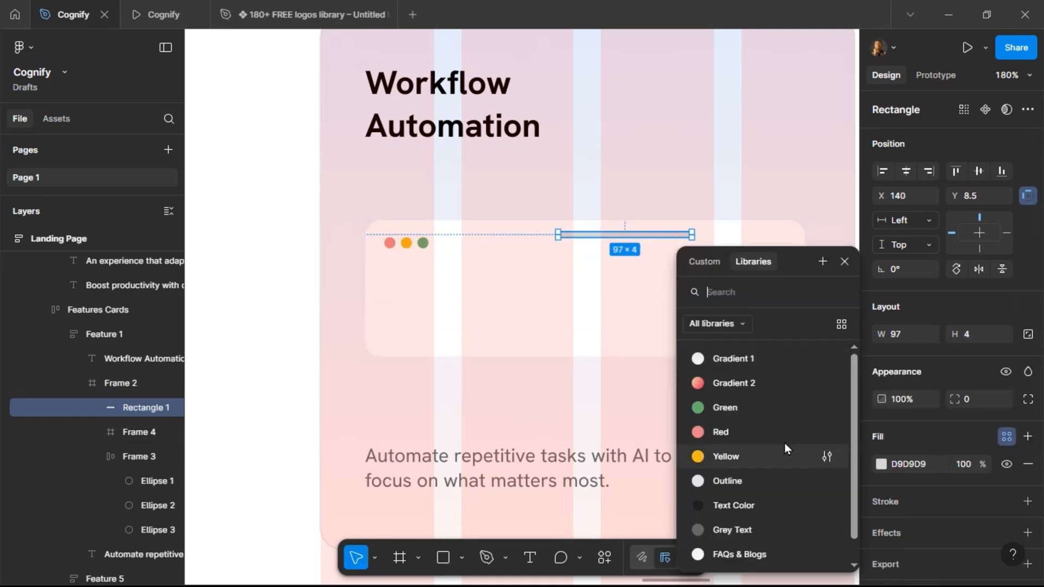
left_click(736, 530)
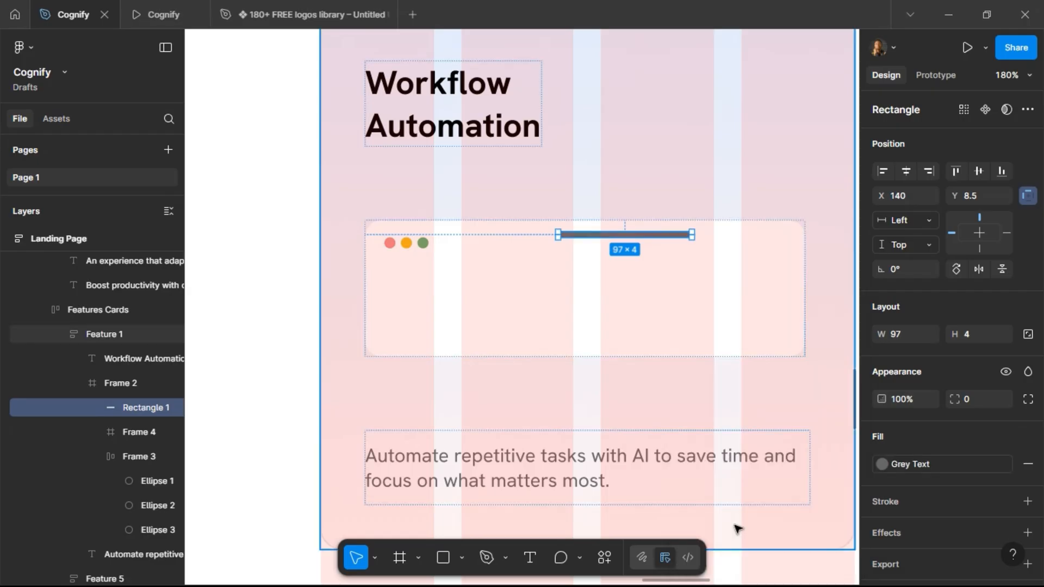
Fill the thin bar with the FAQs & Blogs color style and compare it with the preview.
left_click(912, 464)
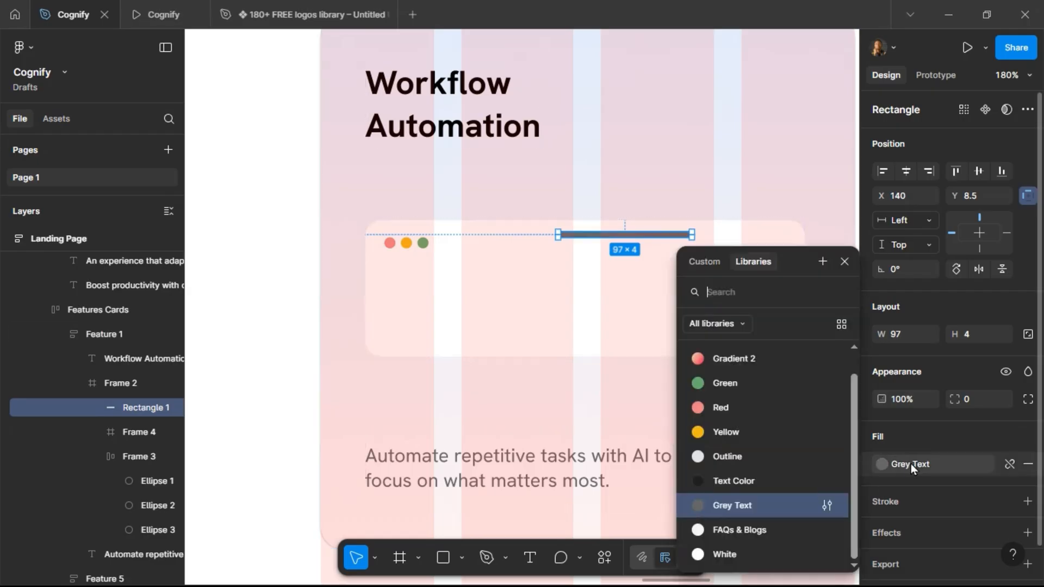
left_click(748, 532)
left_click(164, 16)
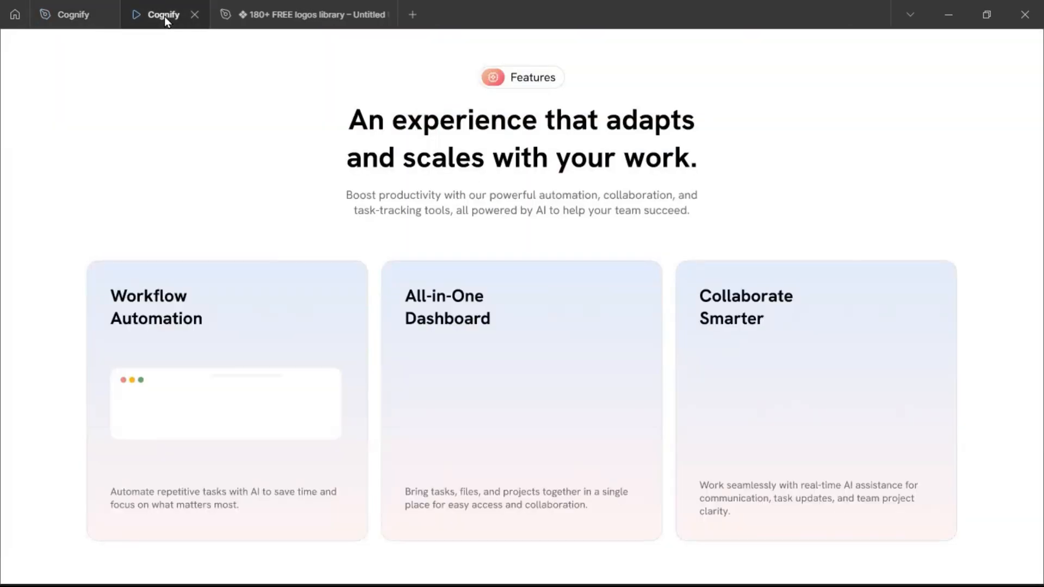
left_click(87, 15)
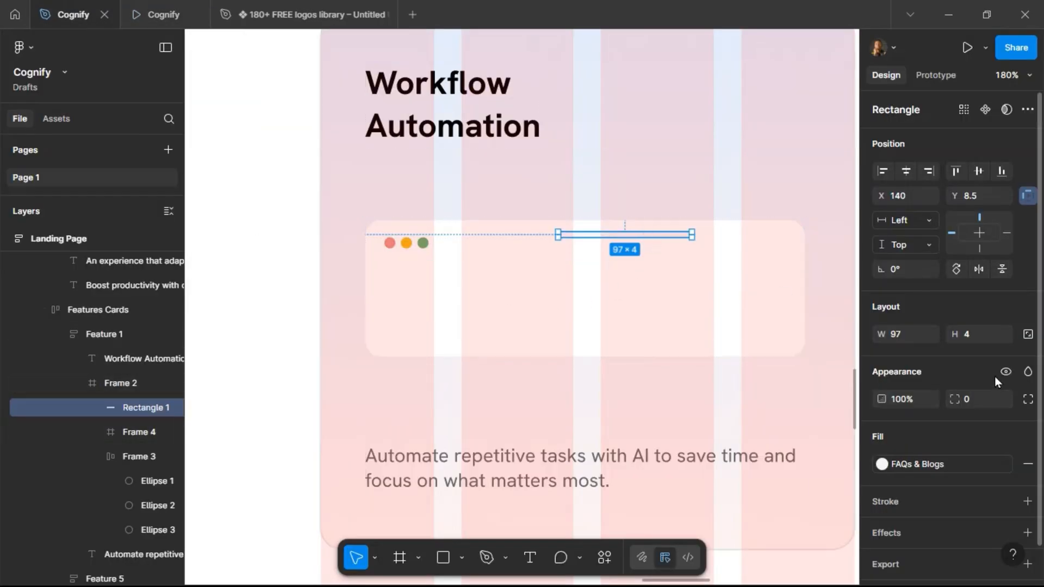
Set the bar's height to 8 and check the result in the preview tab.
type("8")
key("Return")
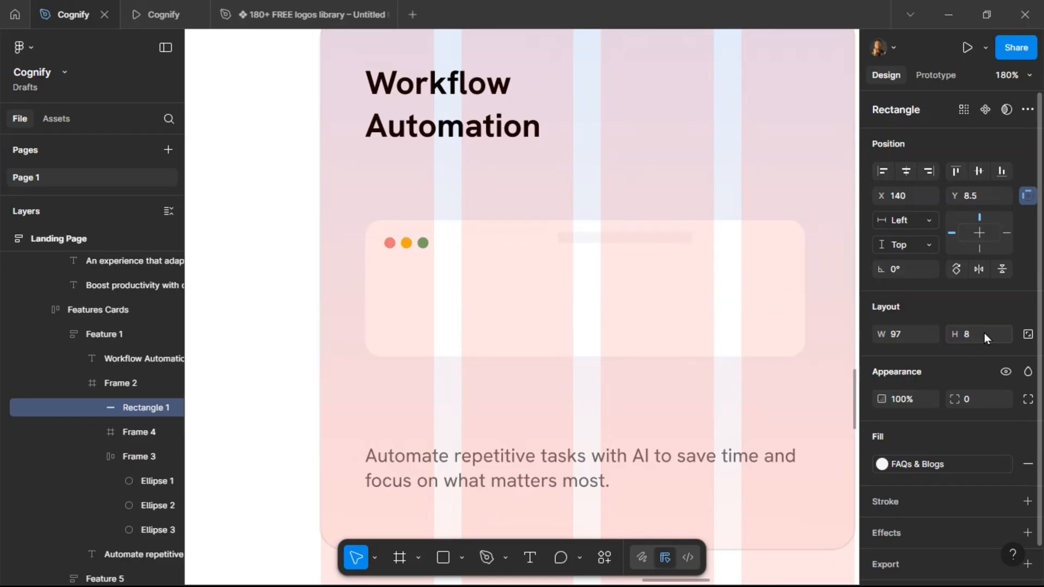
left_click(151, 8)
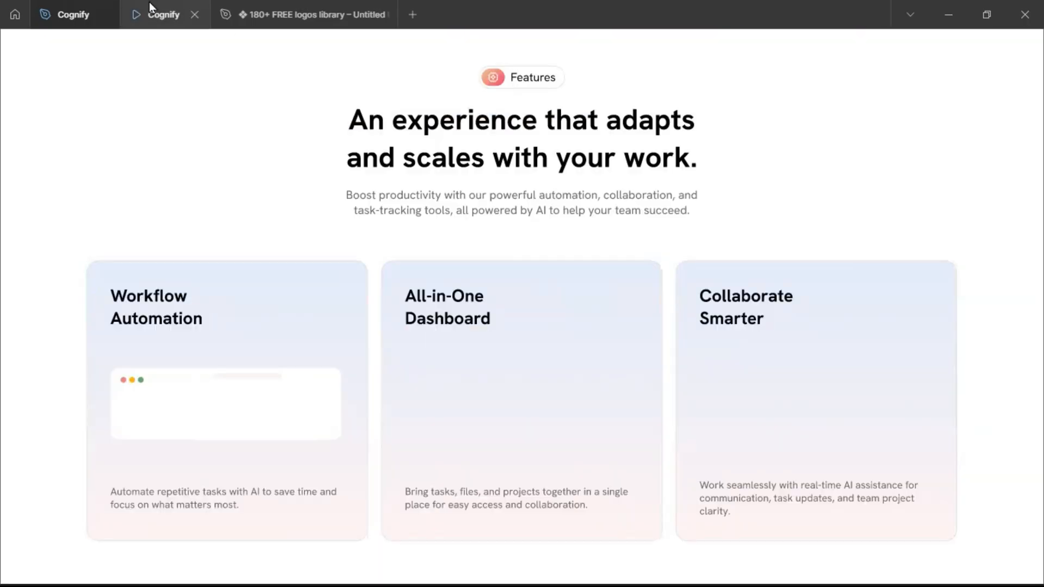
left_click(66, 17)
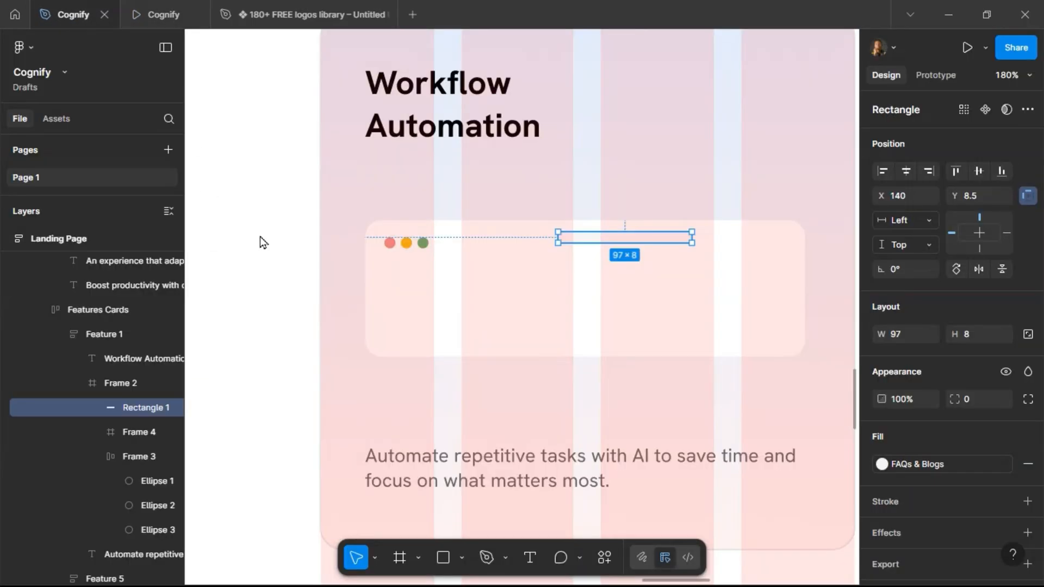
Fill the bar with the Outline color style and round its corners with a radius of 100.
left_click(939, 463)
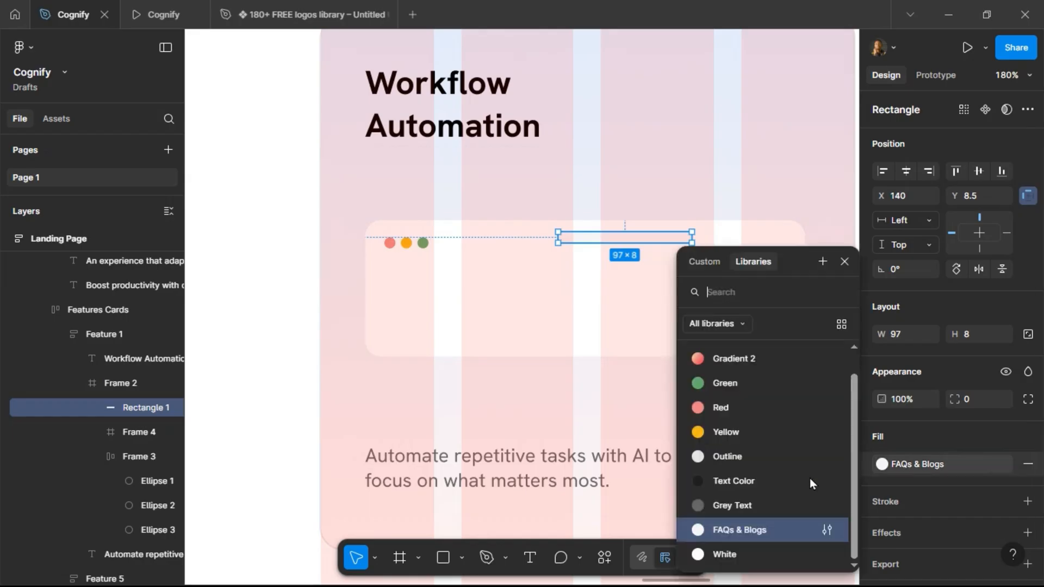
left_click(745, 462)
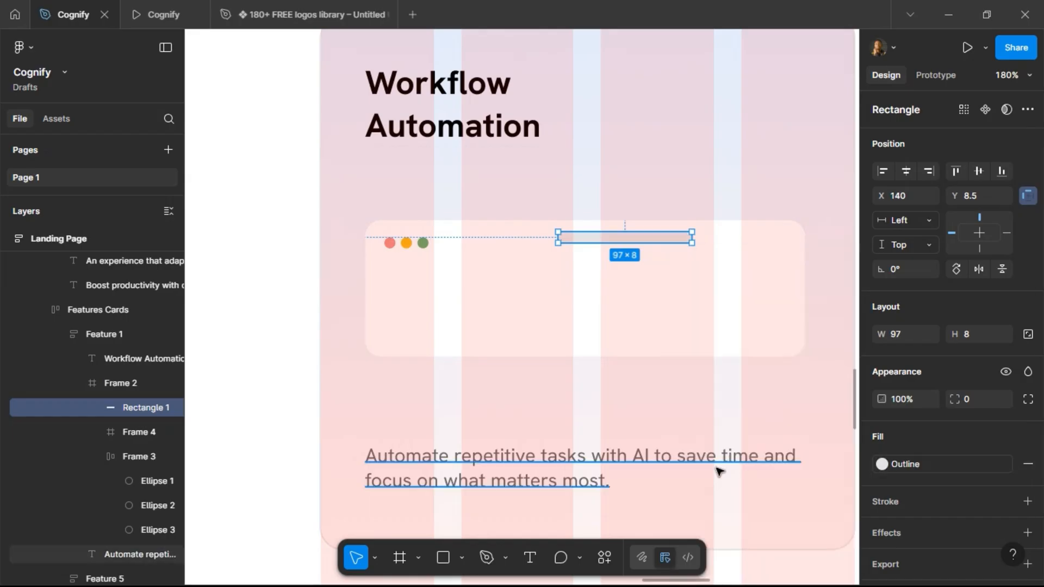
left_click(137, 11)
left_click(70, 15)
left_click(976, 401)
type("100")
key("Return")
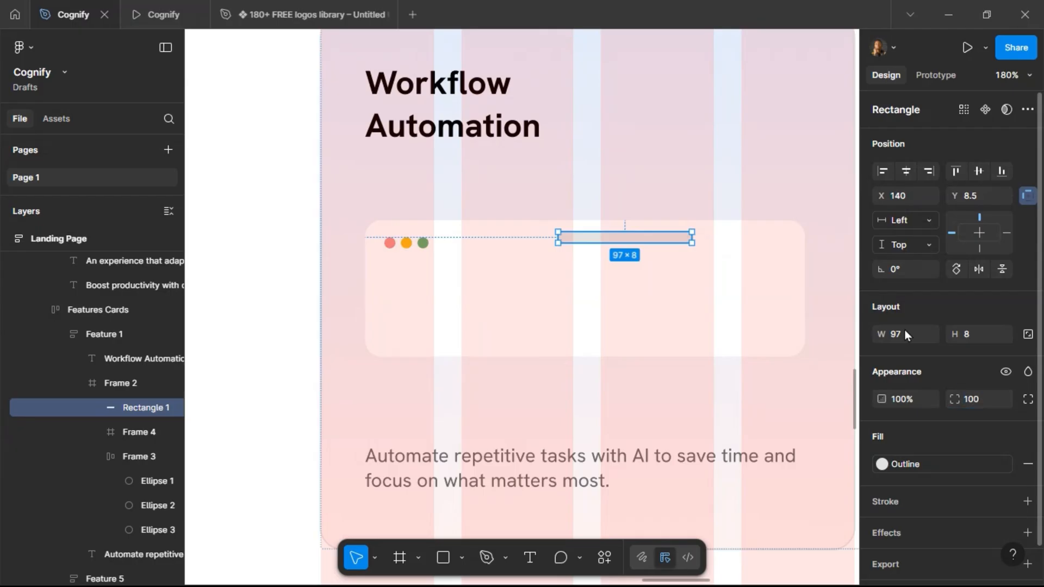
Select the three-dot group together with the bar and wrap them in an auto layout frame.
left_click(658, 240)
left_click(606, 239)
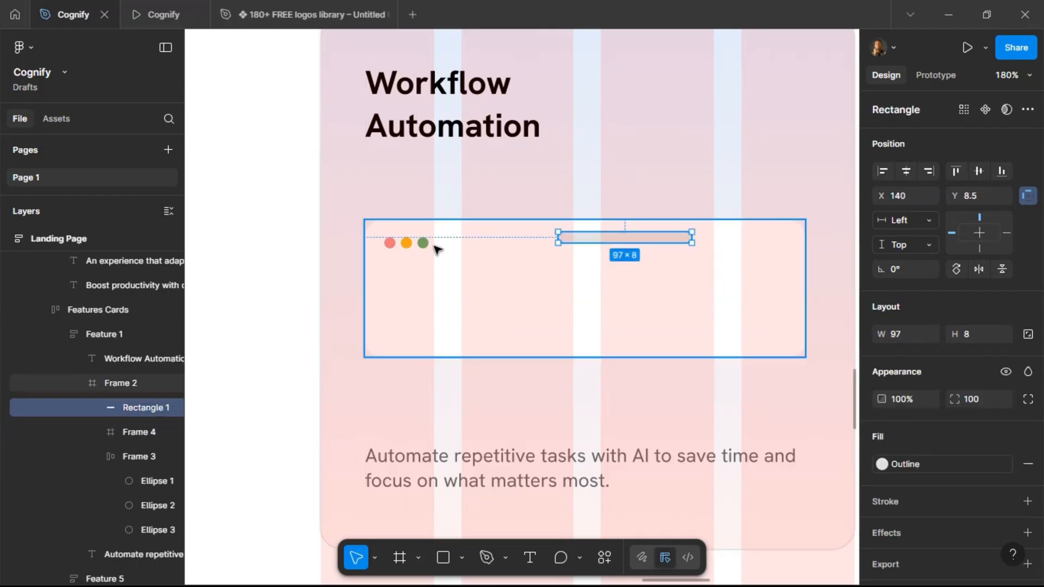
left_click(423, 243, "shift")
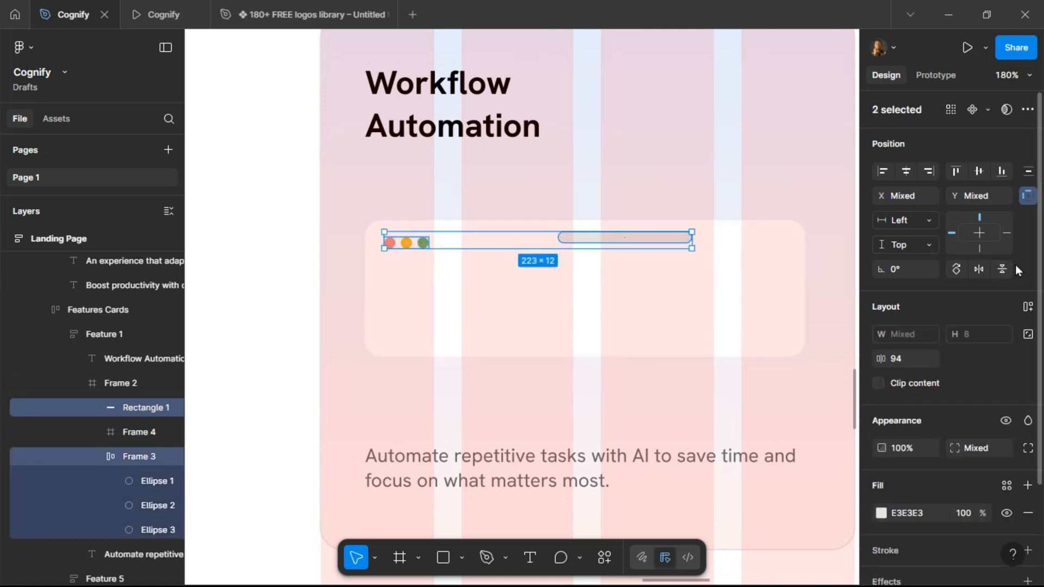
left_click(1029, 308)
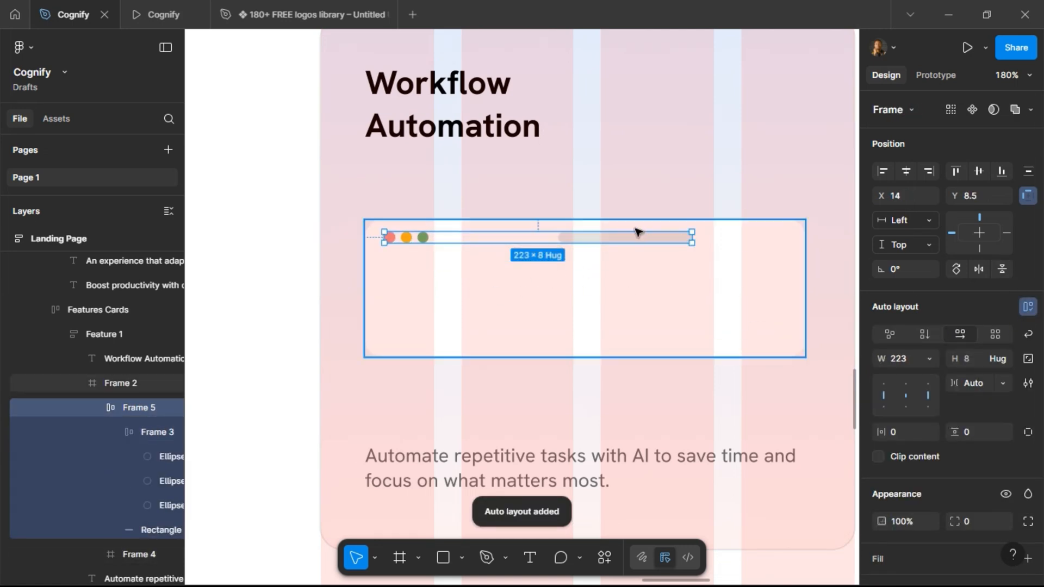
Give the 288 × 53 inner frame a corner radius of 8 and fill it with the Gradient 1 color style.
left_click(680, 305)
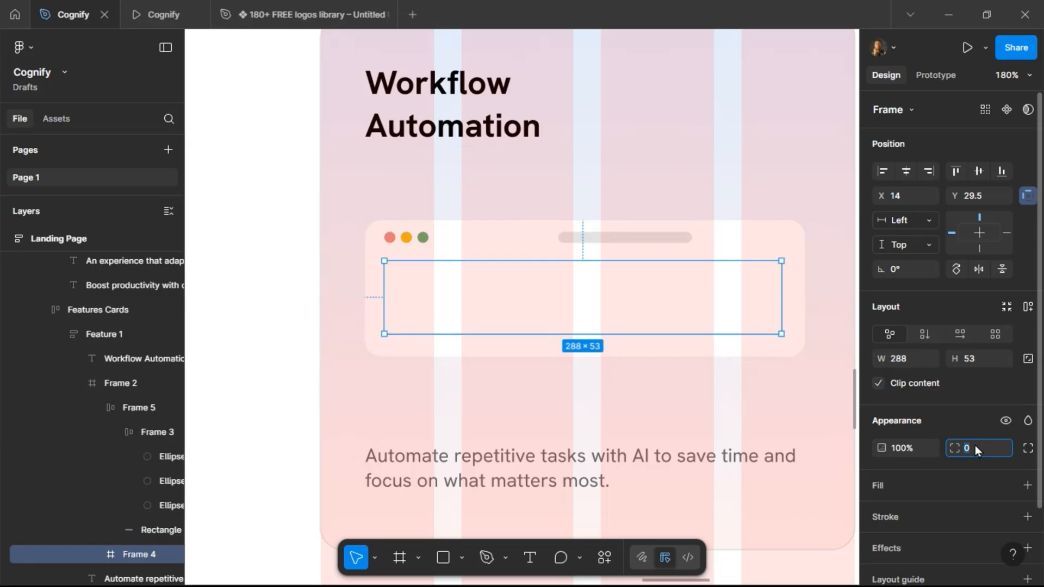
type("8")
key("Return")
left_click(1007, 486)
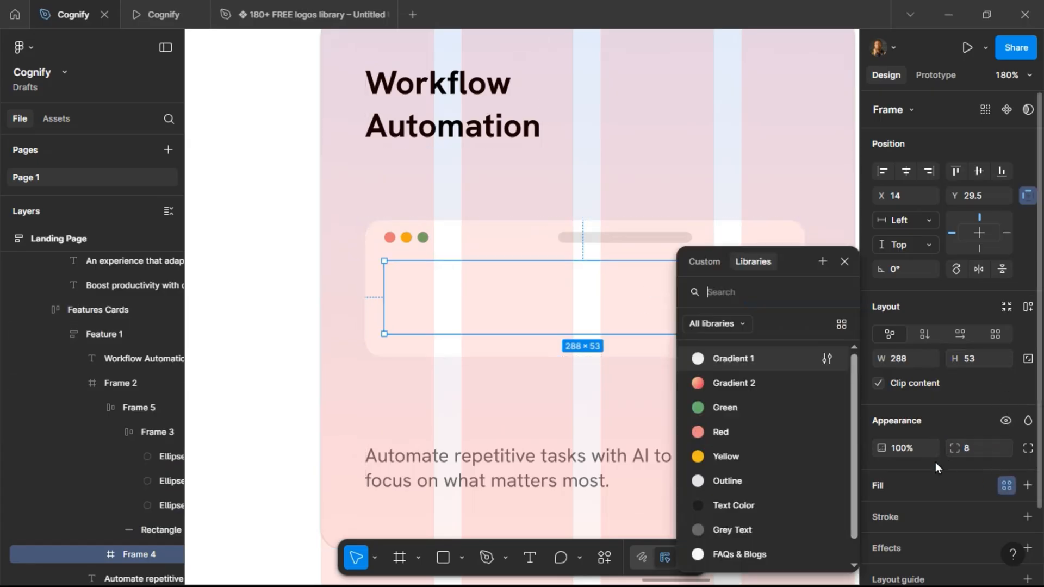
left_click(767, 356)
left_click(158, 15)
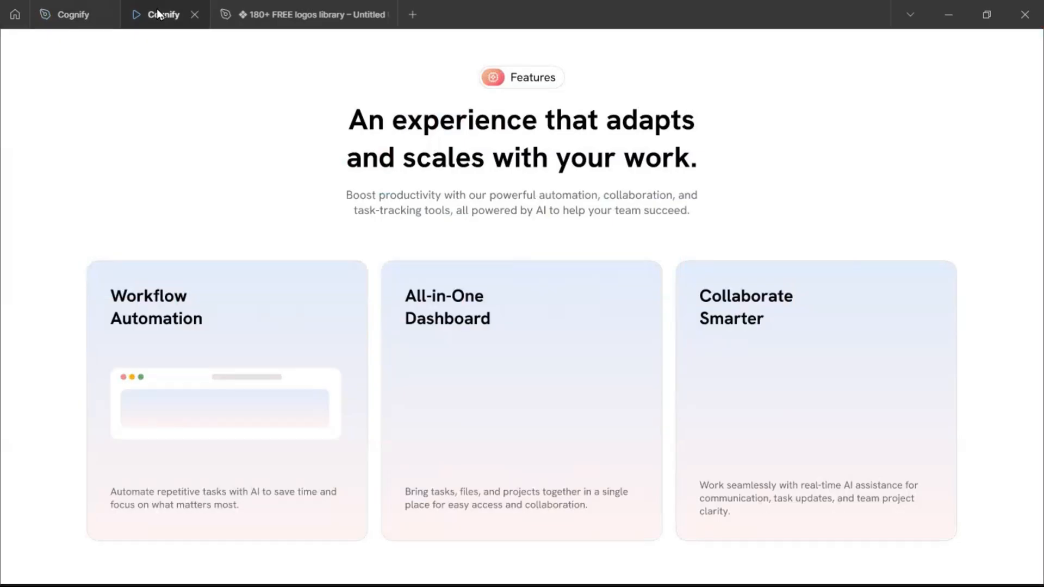
left_click(73, 14)
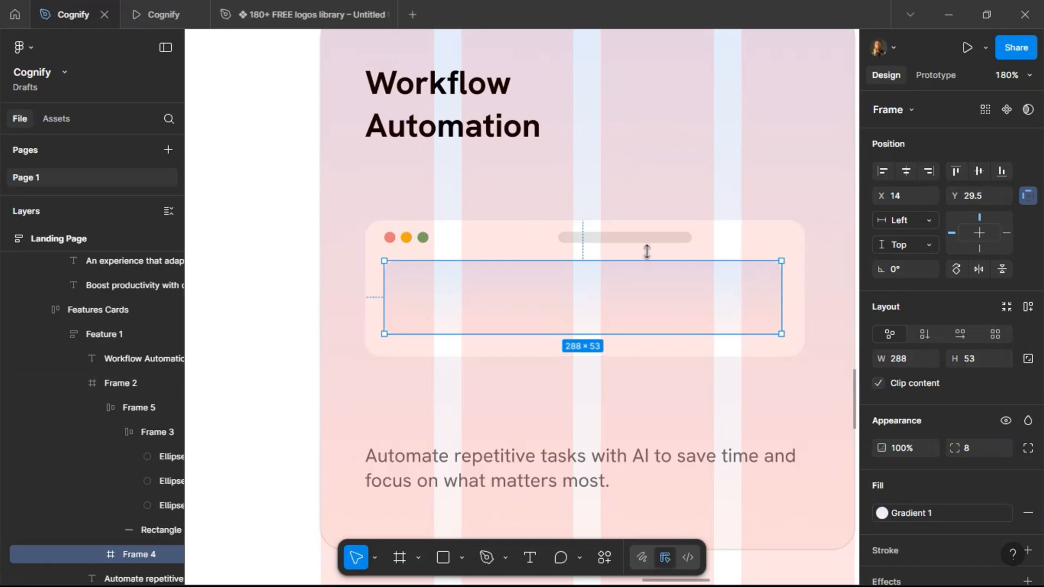
Add auto layout to the white window frame containing the dots, bar and inner frame.
left_click(721, 240)
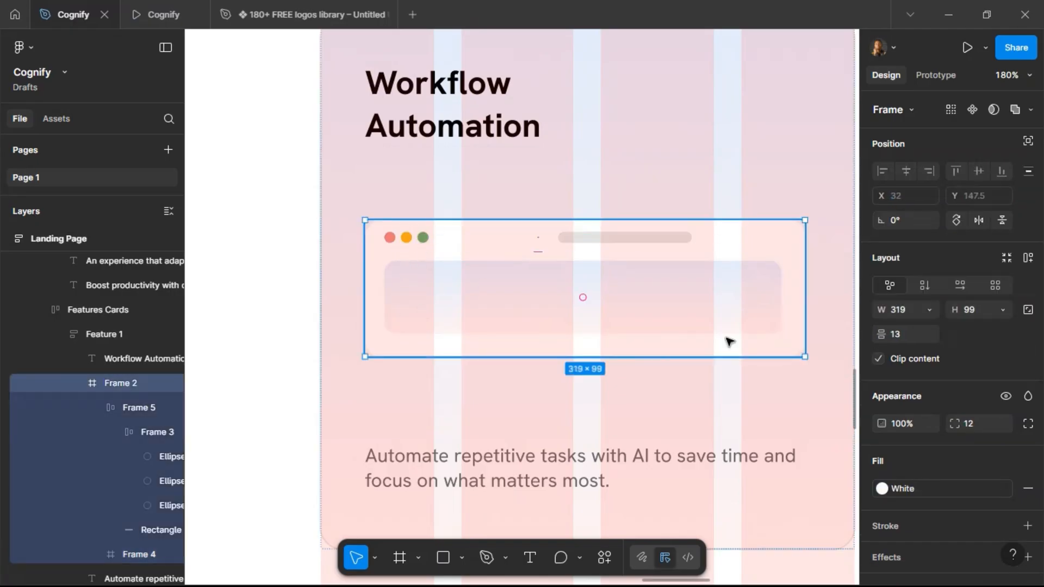
left_click(1027, 258)
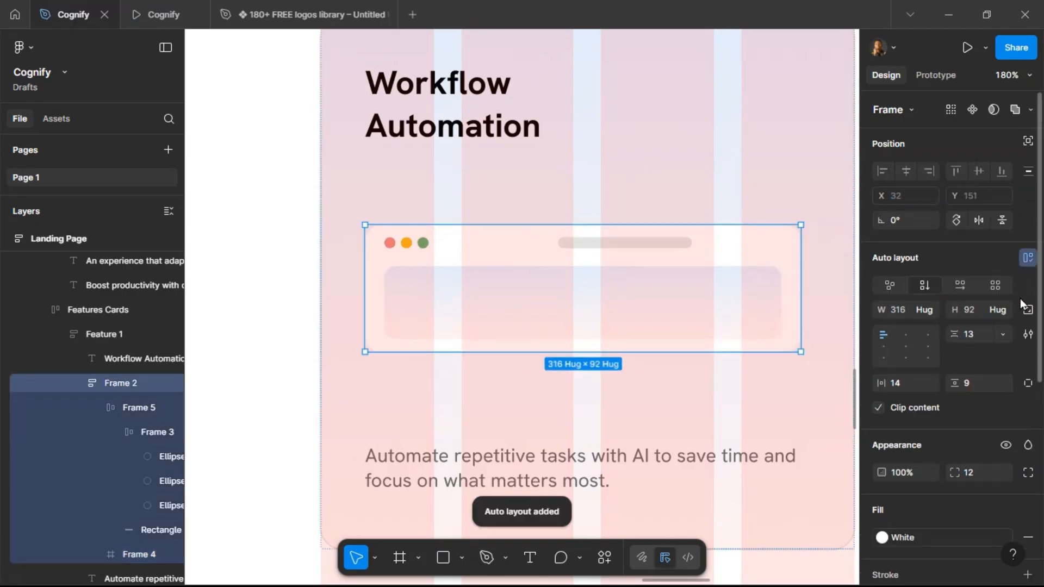
Rename the white window frame Vector and both nested dot-row auto layout frames Indicators.
double_click(112, 383)
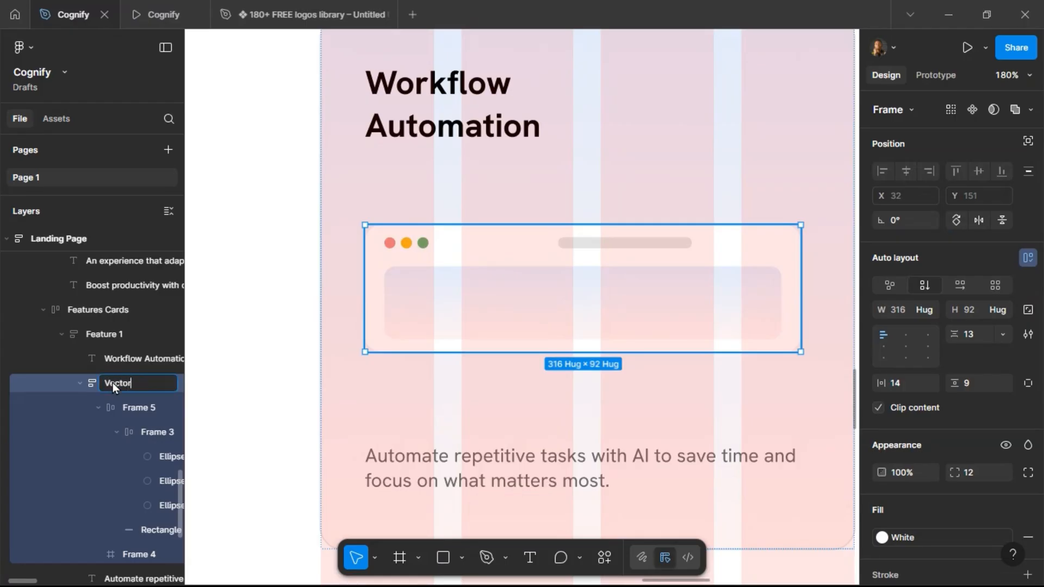
key("Return")
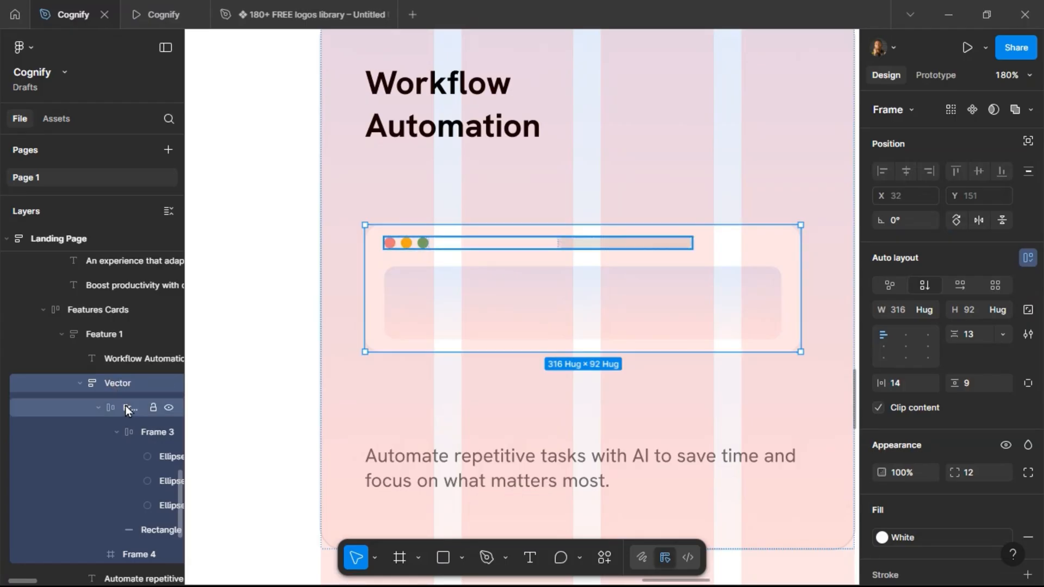
double_click(125, 407)
type("Indicators")
key("Return")
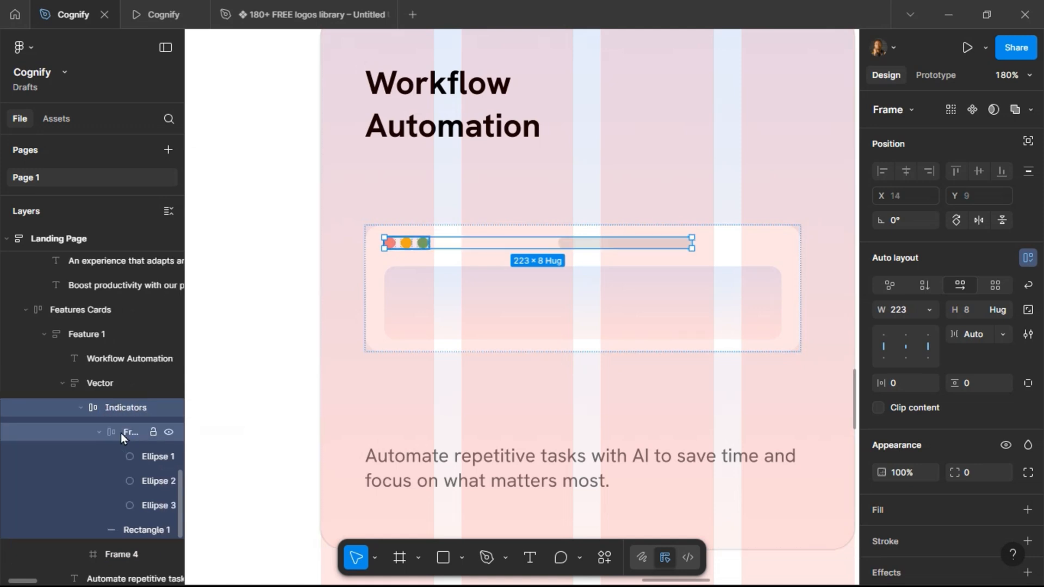
left_click(126, 433)
double_click(127, 432)
type("Indicators")
key("Return")
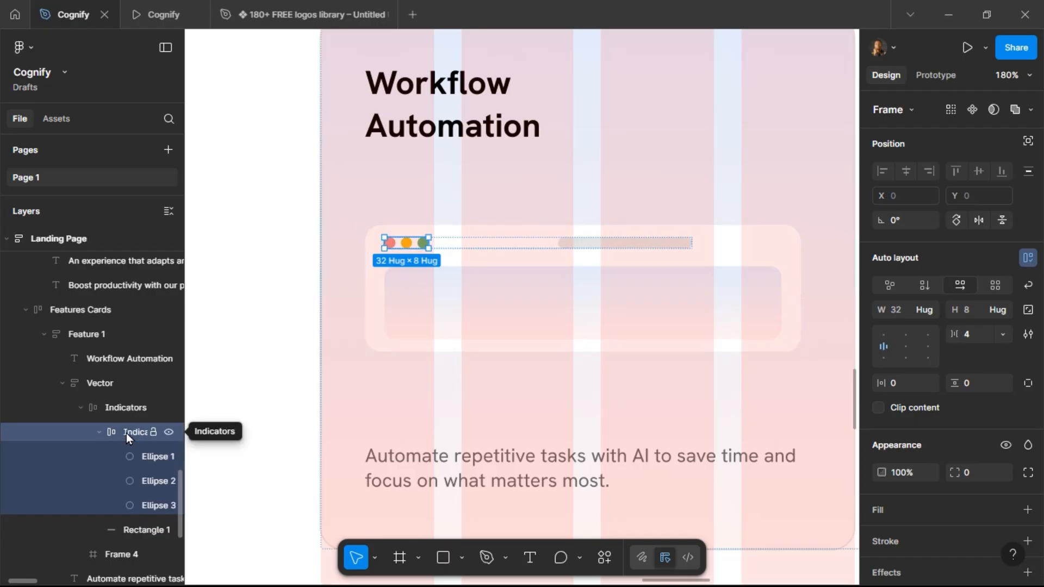
Rename the gradient inner frame Main.
left_click(128, 527)
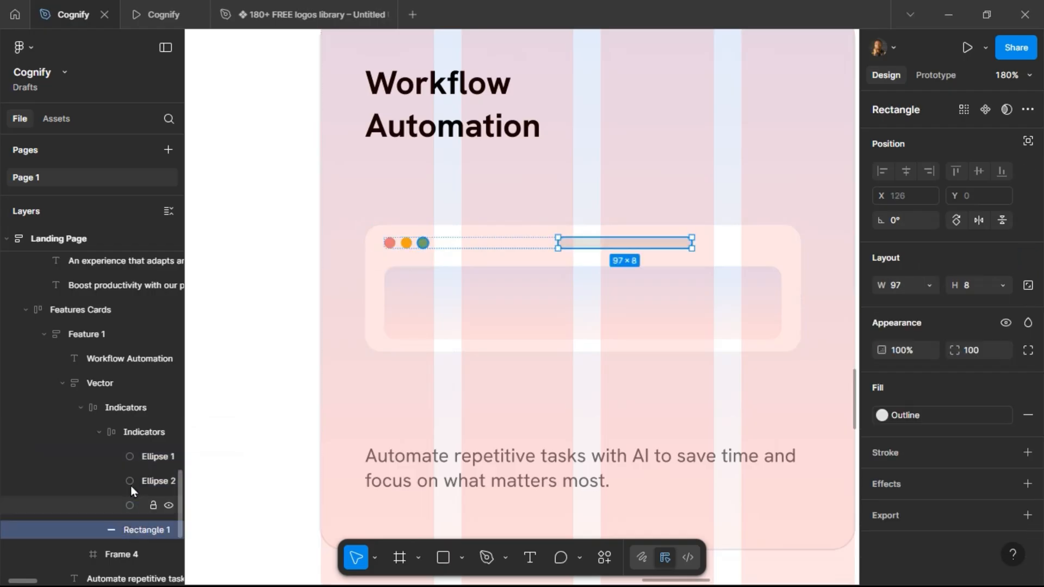
left_click(100, 438)
left_click(115, 481)
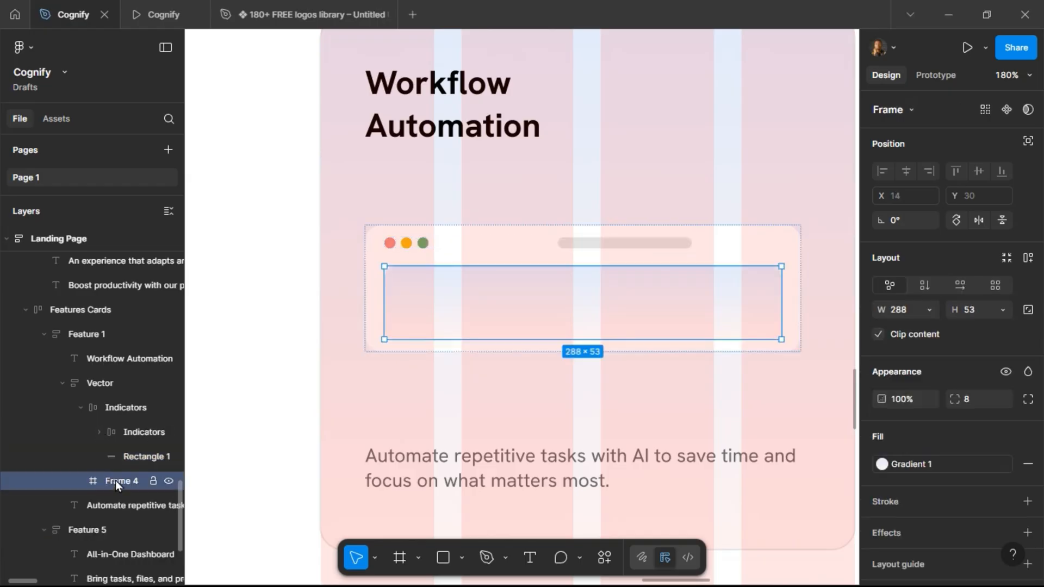
double_click(116, 482)
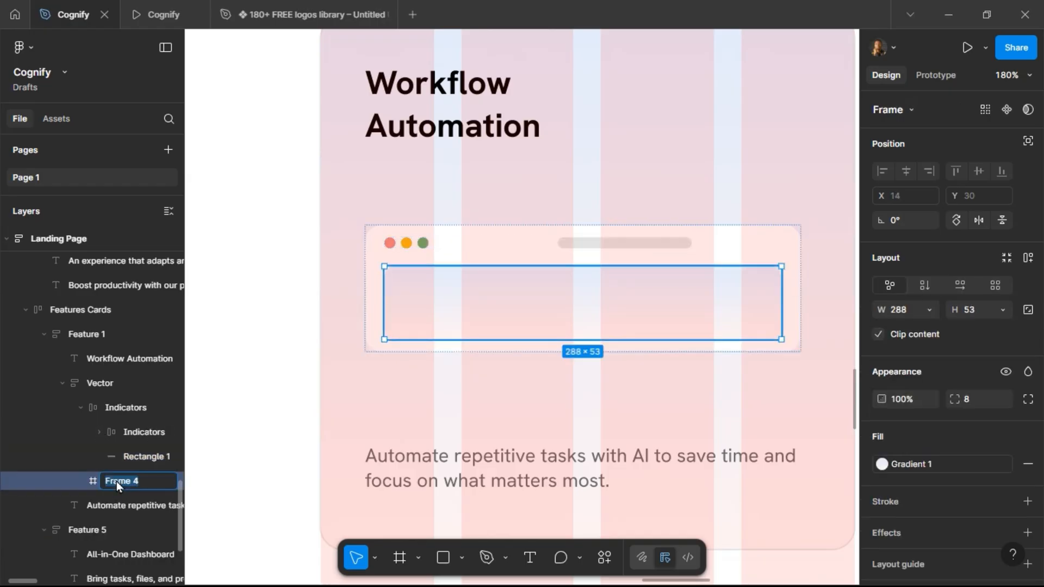
type("Main")
key("Return")
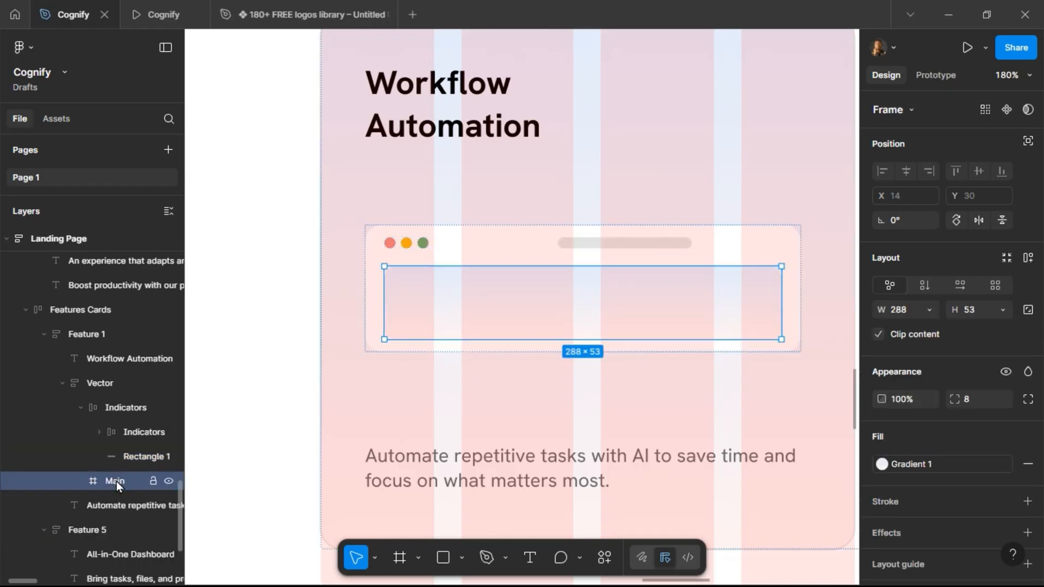
Set the Vector frame's auto layout gap, vertical padding and horizontal padding all to 16.
left_click(367, 253)
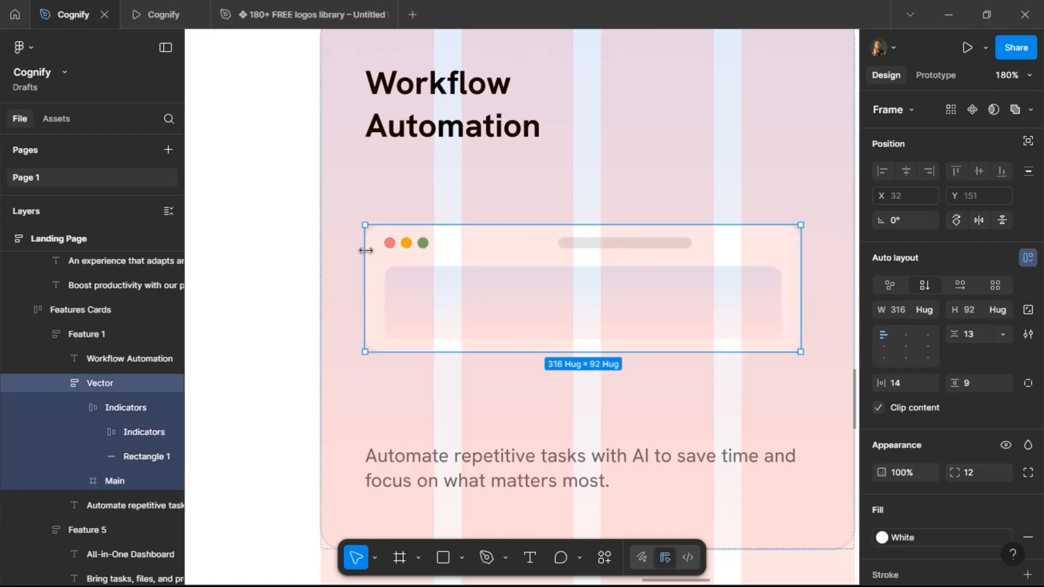
left_click(980, 333)
type("12")
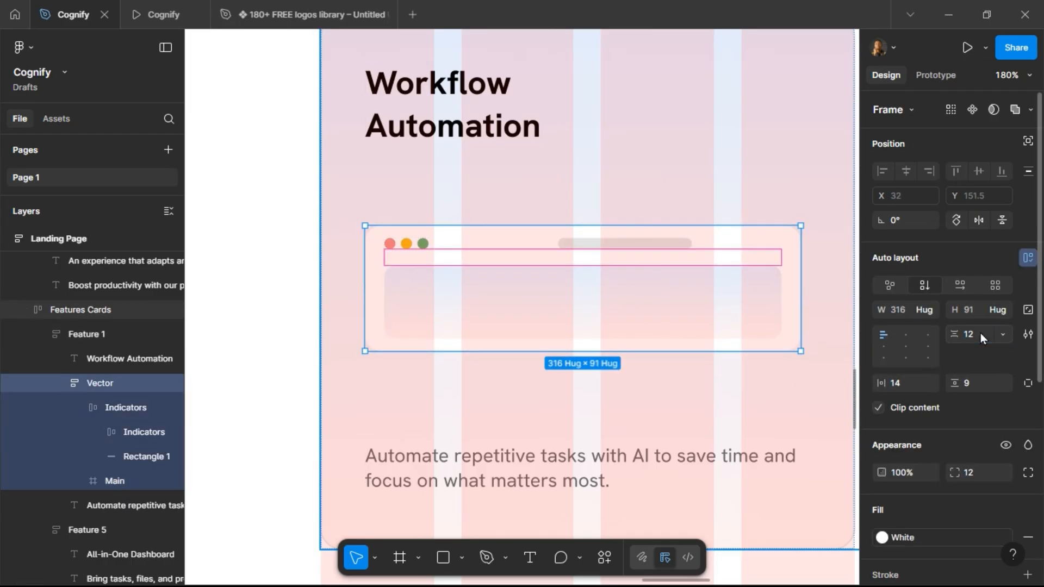
type("6")
key("Return")
left_click(973, 386)
type("16")
key("Return")
left_click(905, 387)
type("16")
key("Return")
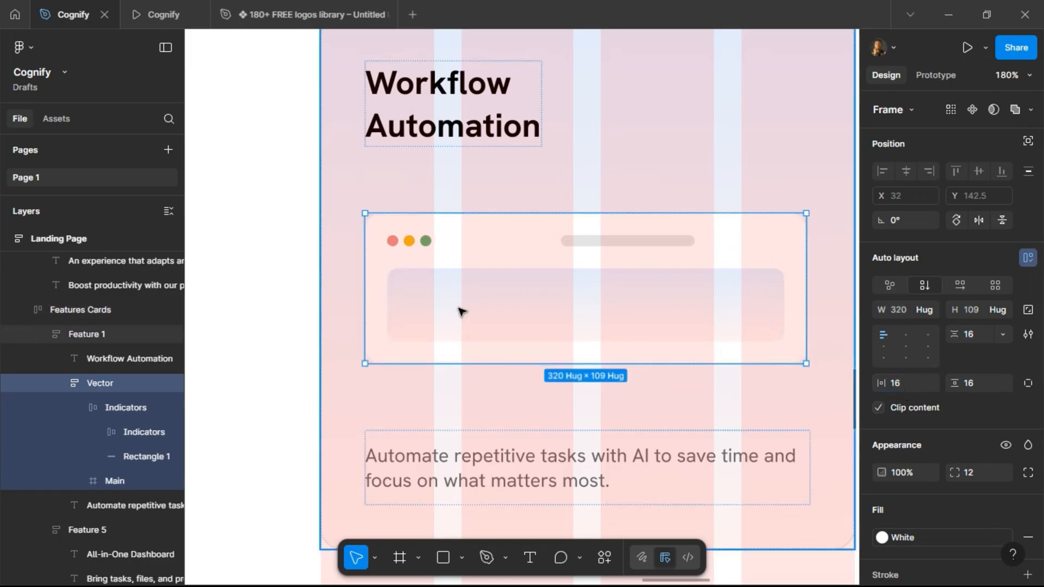
Set the Vector frame's corner radius to 8 after comparing with the preview.
left_click(165, 15)
left_click(73, 14)
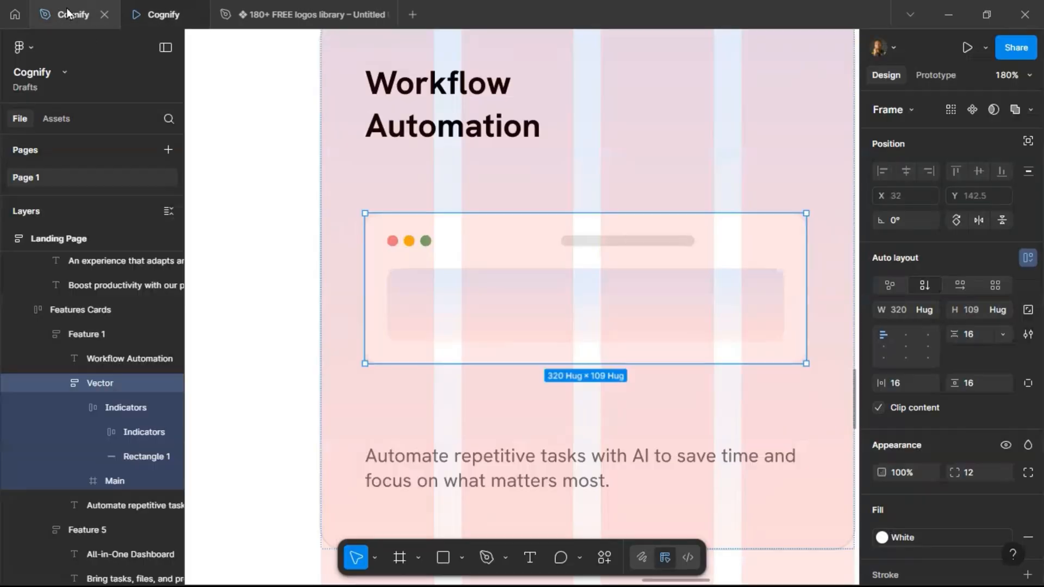
type("8")
key("Return")
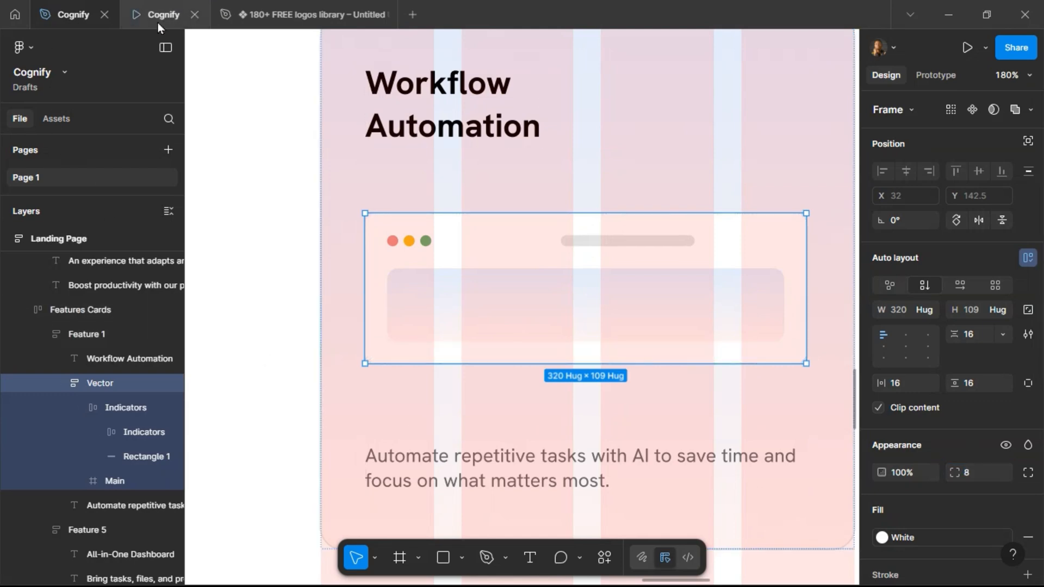
Set the Main frame's corner radius to 4 and compare the card with the preview.
left_click(493, 322)
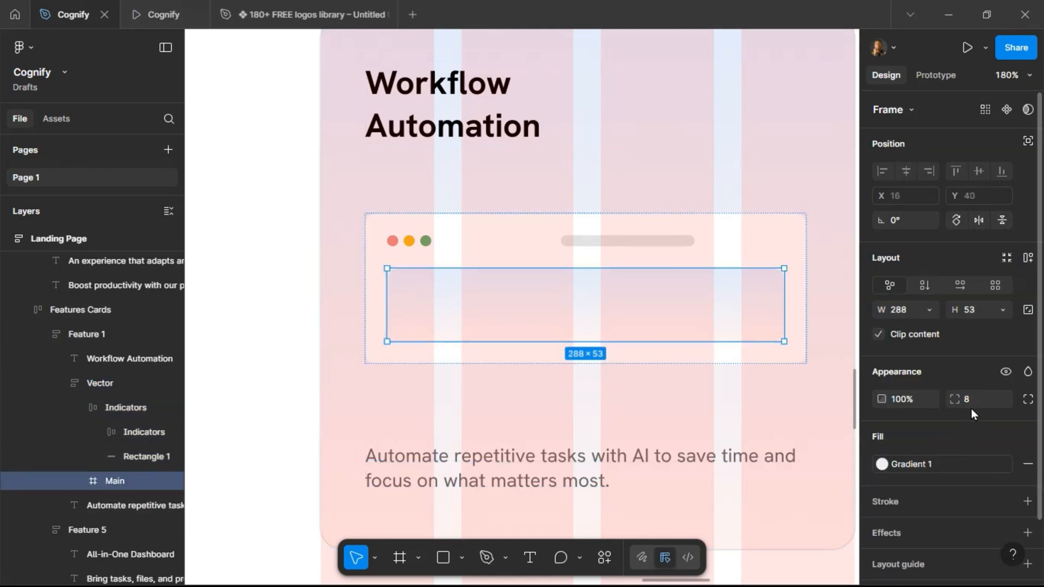
type("4")
key("Return")
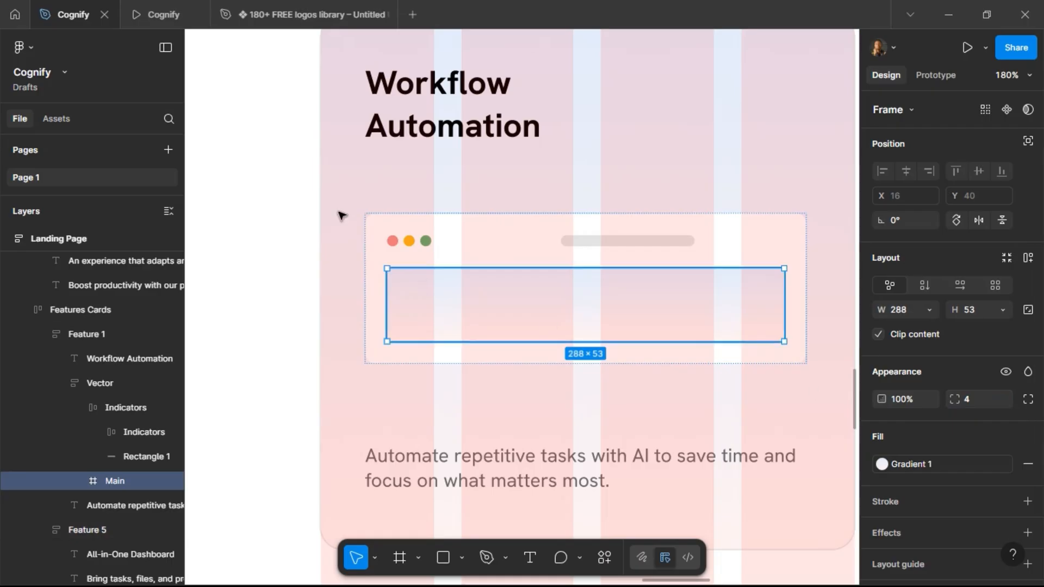
left_click(162, 18)
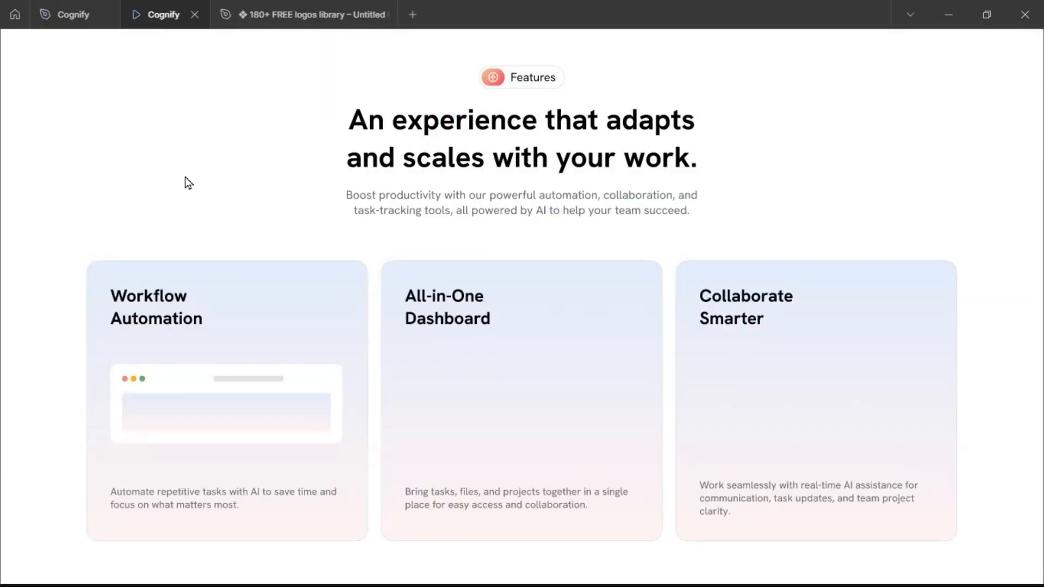
left_click(71, 14)
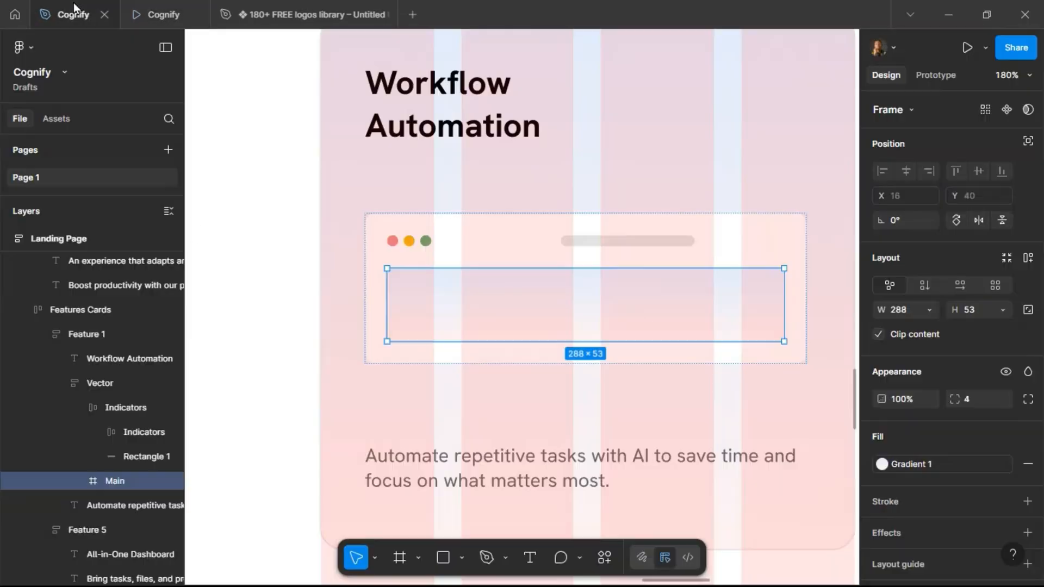
Set the Indicators row's width to Fill and compare the mockup with the preview.
left_click(443, 242)
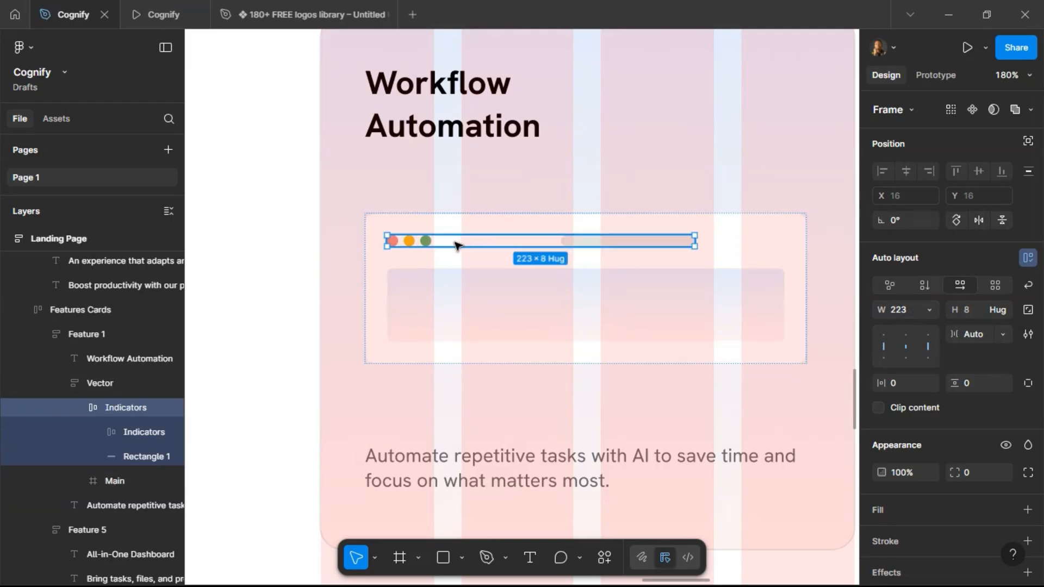
left_click(929, 312)
left_click(925, 345)
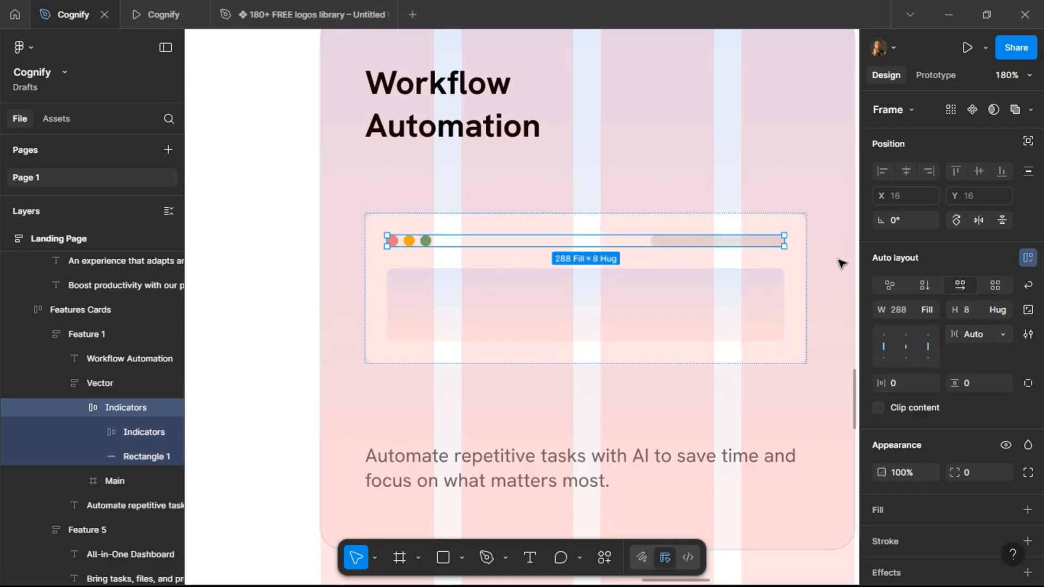
left_click(483, 256)
left_click(157, 13)
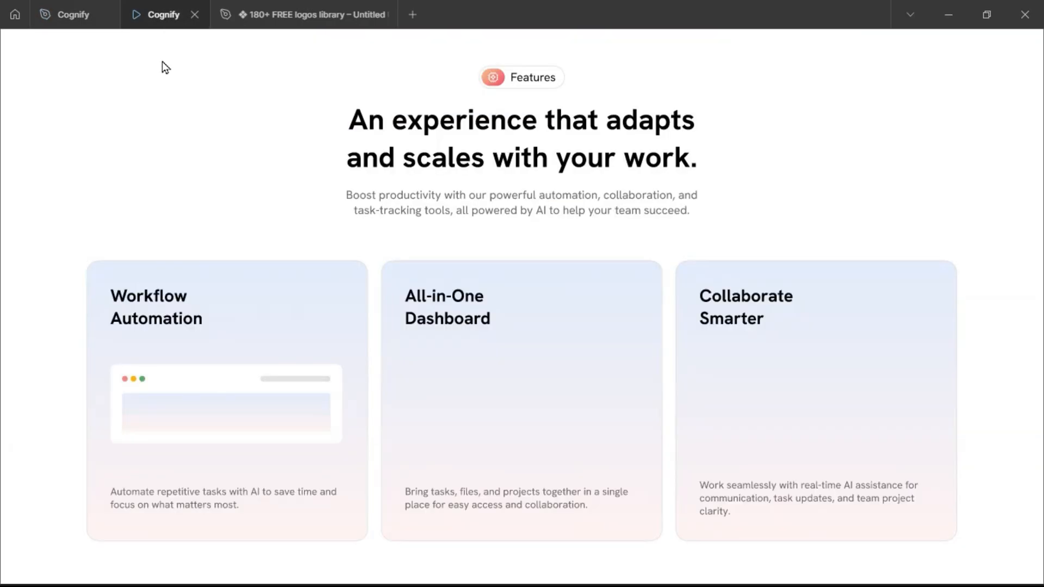
left_click(66, 20)
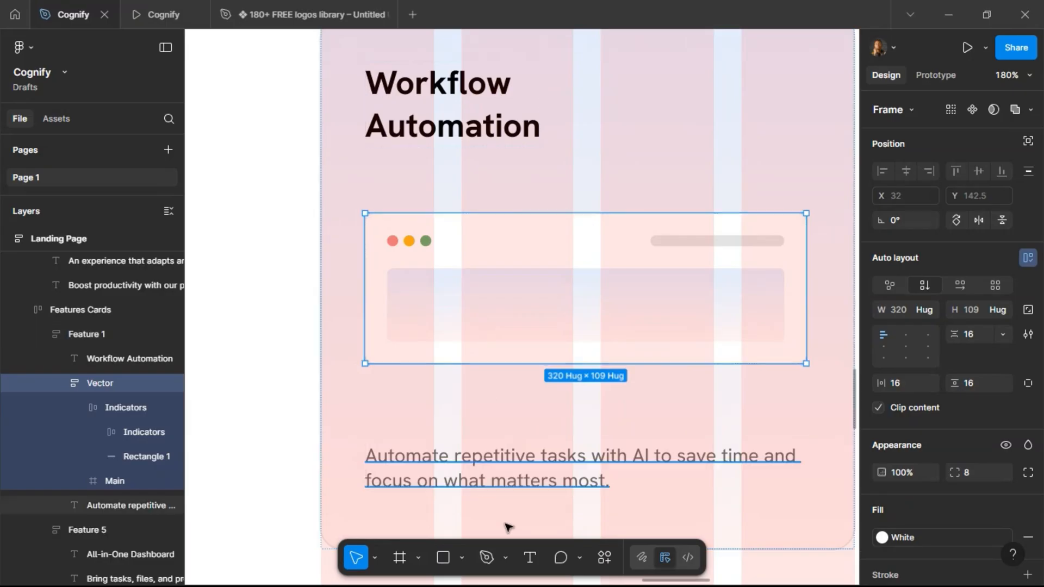
Add the text "Save 10+ Hours Weekly" inside the Main frame and set its font size to 16.
left_click(526, 554)
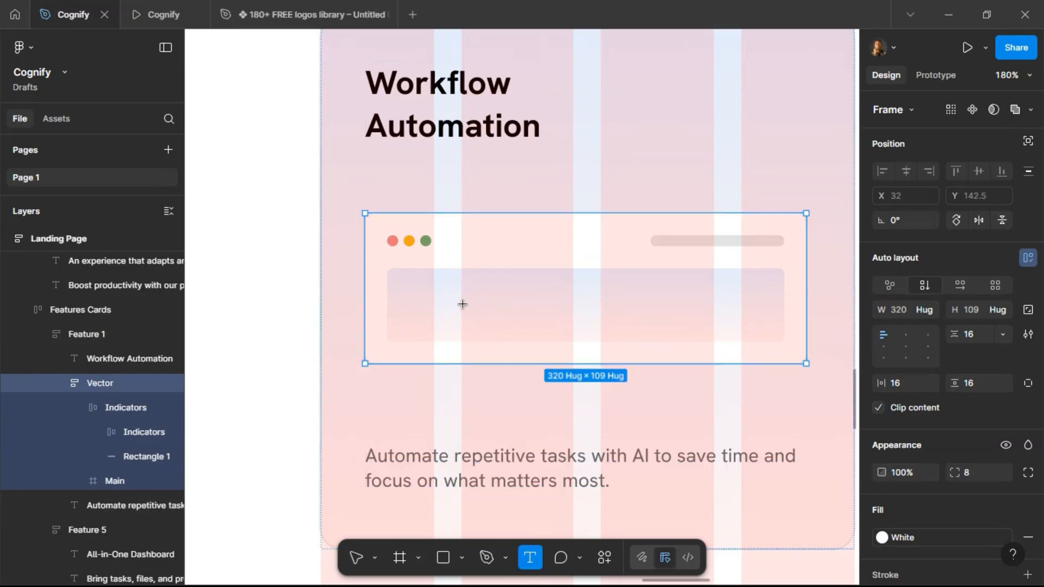
left_click(536, 386)
type("S")
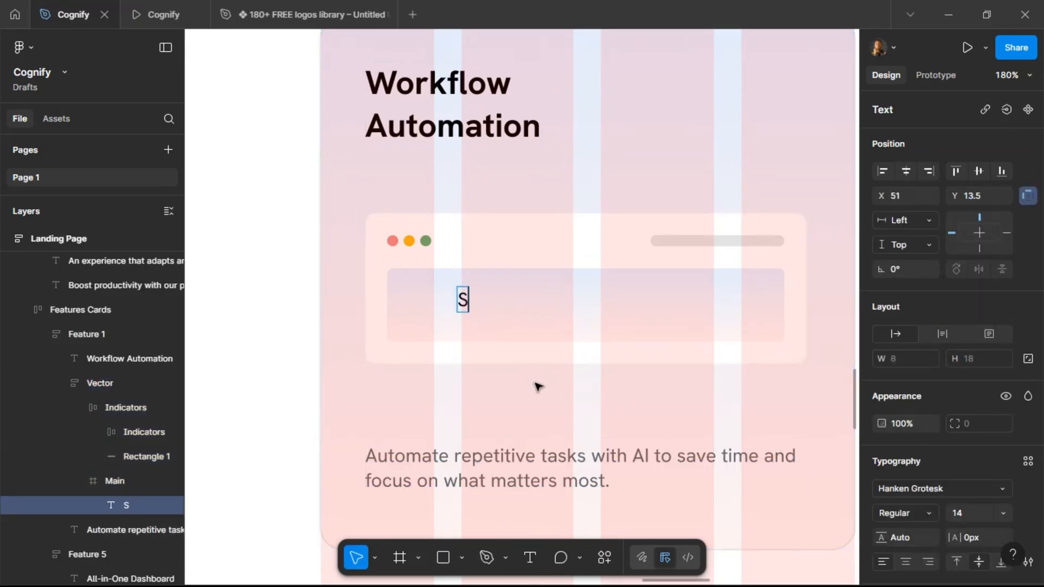
type("ave 1")
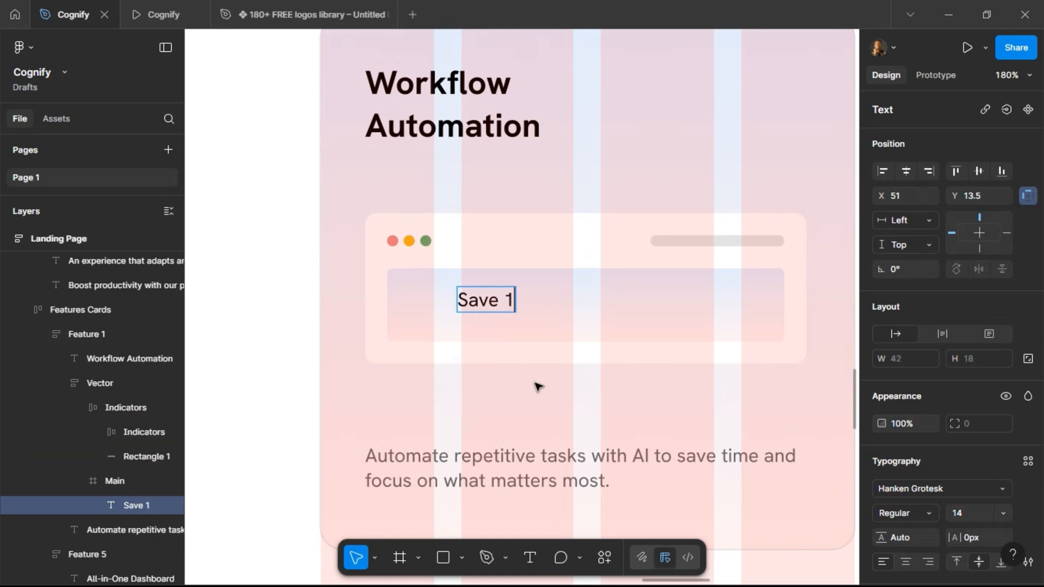
type("0+ Ho")
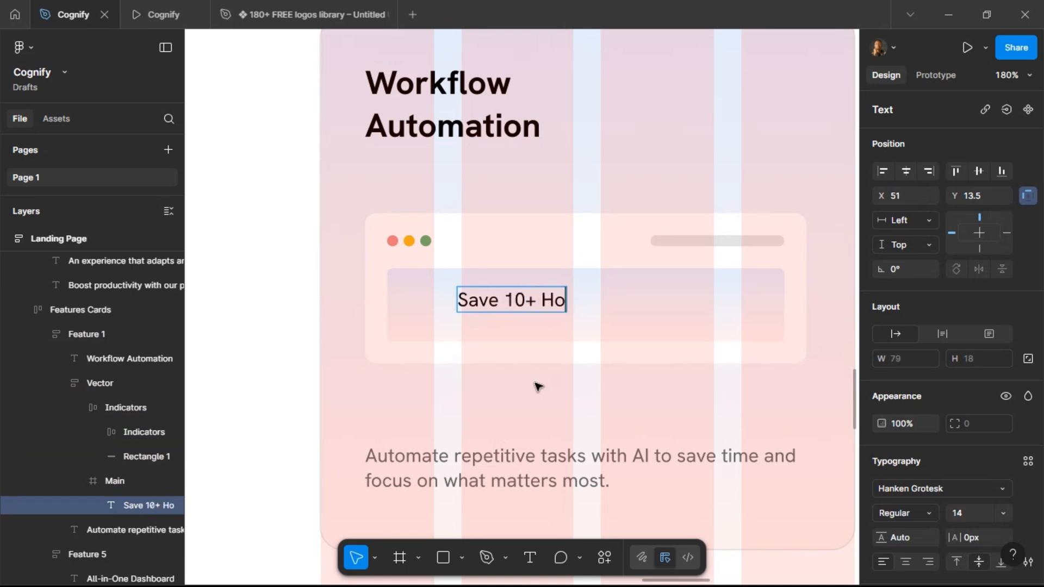
type("urs Weekly")
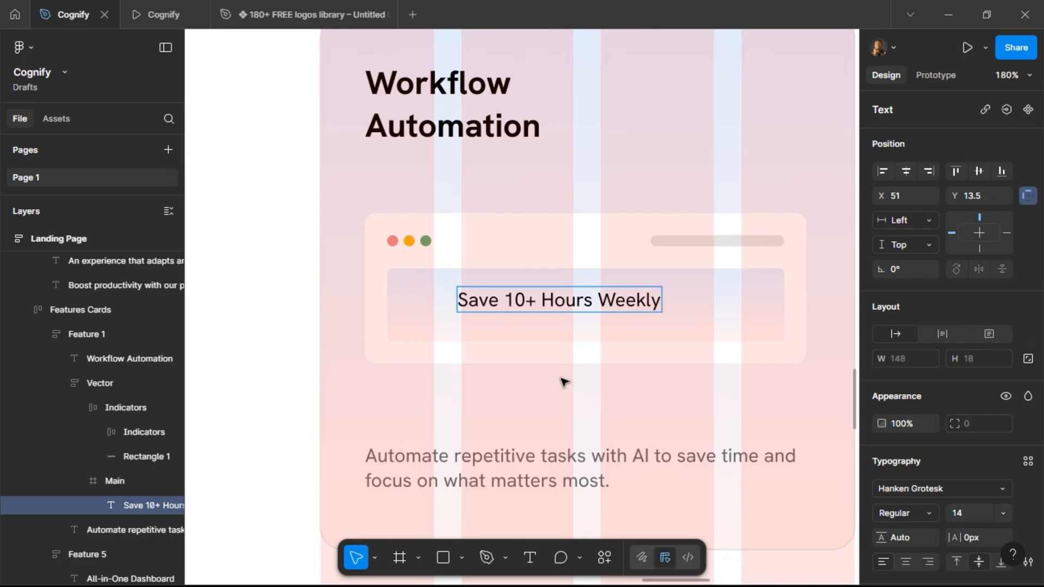
key("Escape")
scroll(961, 473, "down", 3)
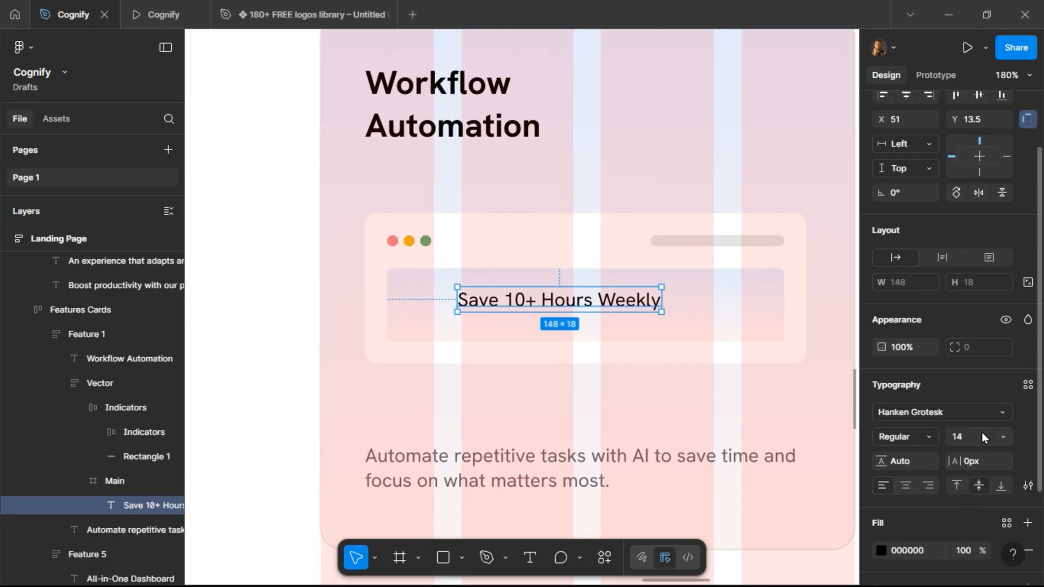
type("16")
key("Return")
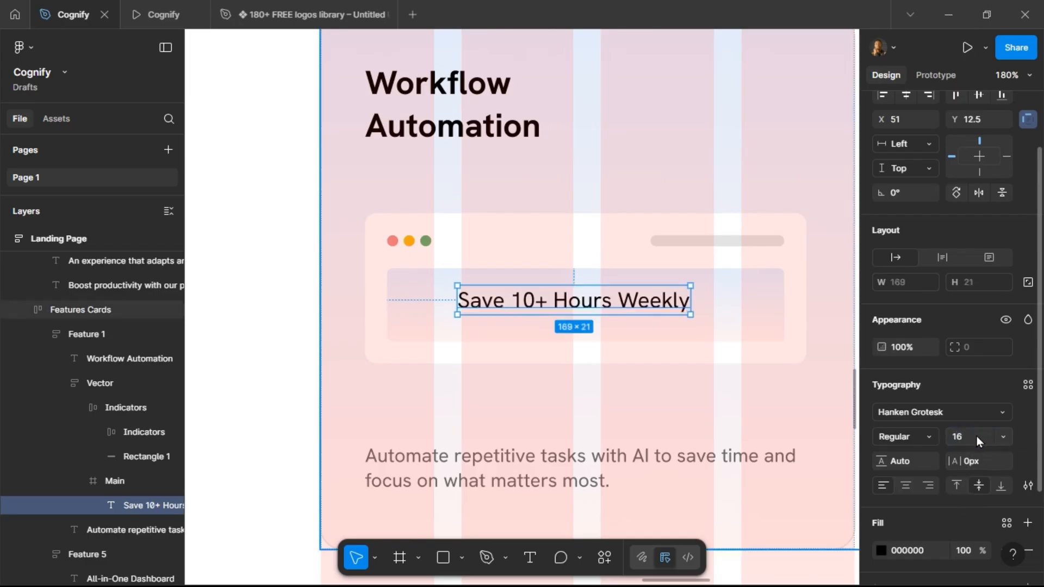
mouse_move(686, 306)
left_mouse_down()
mouse_move(722, 310)
mouse_move(685, 305)
left_mouse_up()
left_click(460, 311)
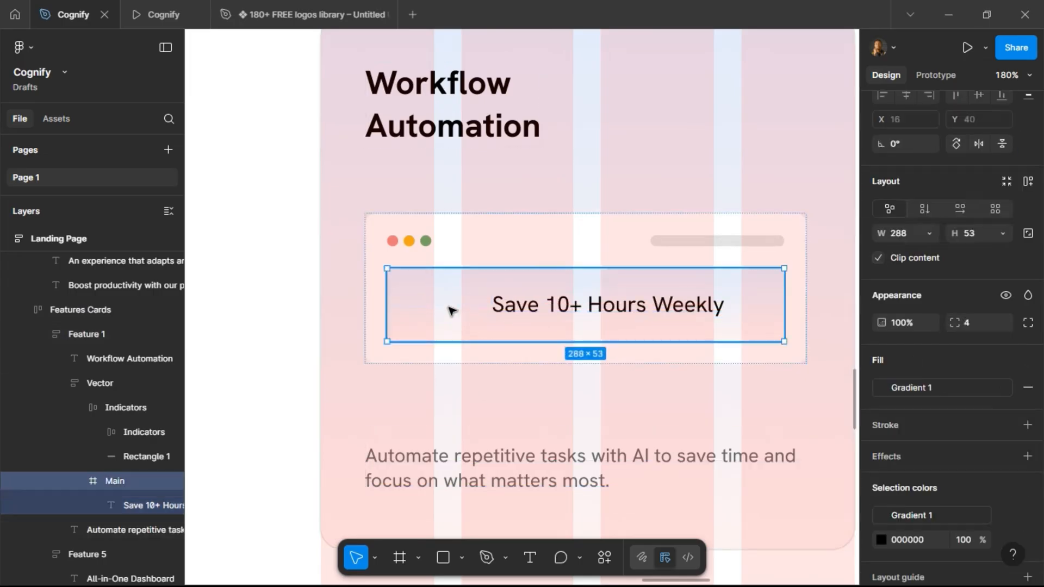
Duplicate the arrow icon in the ICONs frame and shift the copy to the right.
scroll(544, 283, "down", 6)
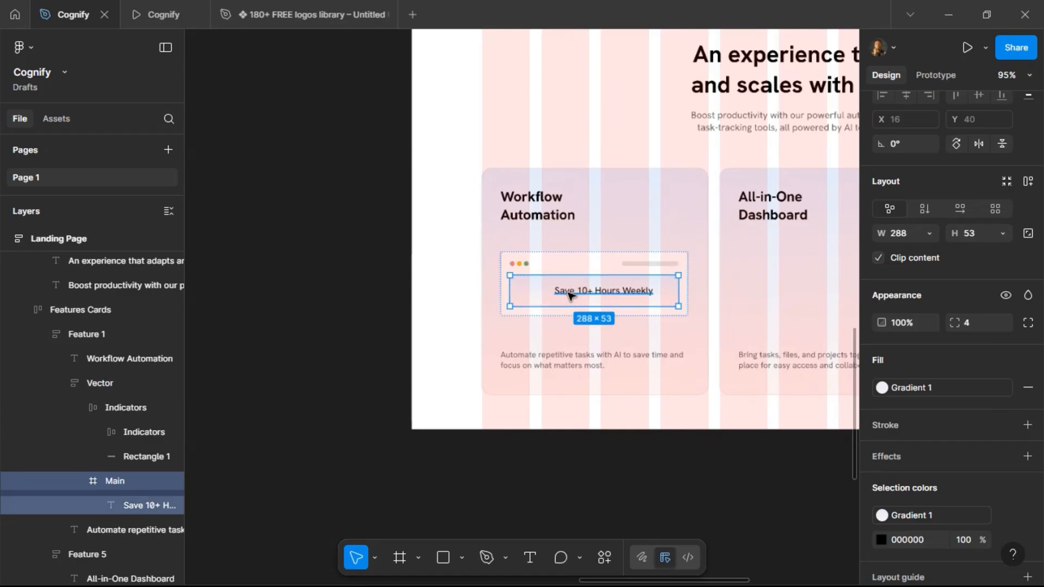
scroll(555, 287, "left", 5)
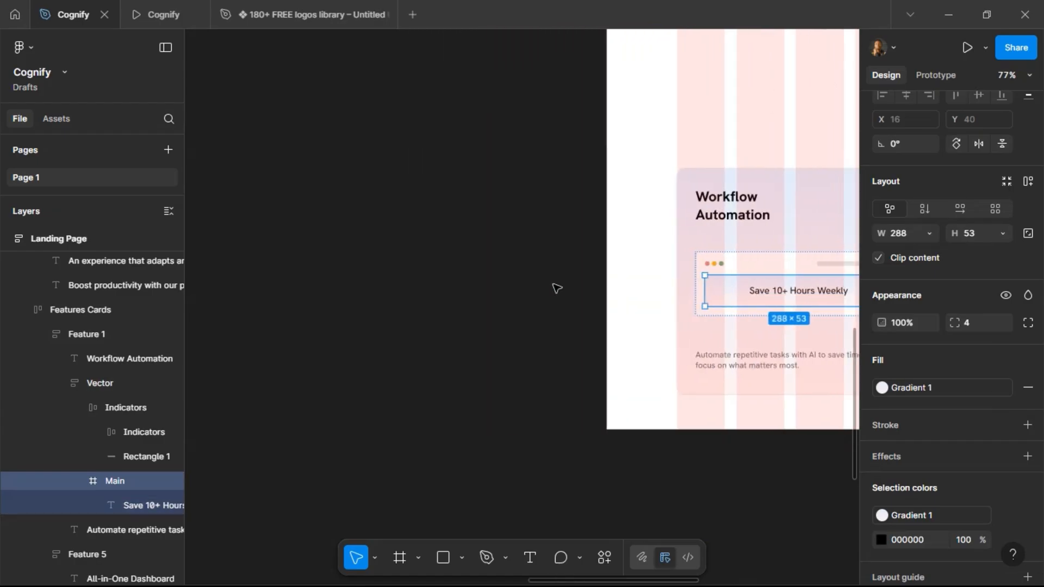
scroll(544, 292, "up", 10)
scroll(544, 293, "left", 5)
scroll(544, 292, "up", 10)
scroll(544, 292, "left", 4)
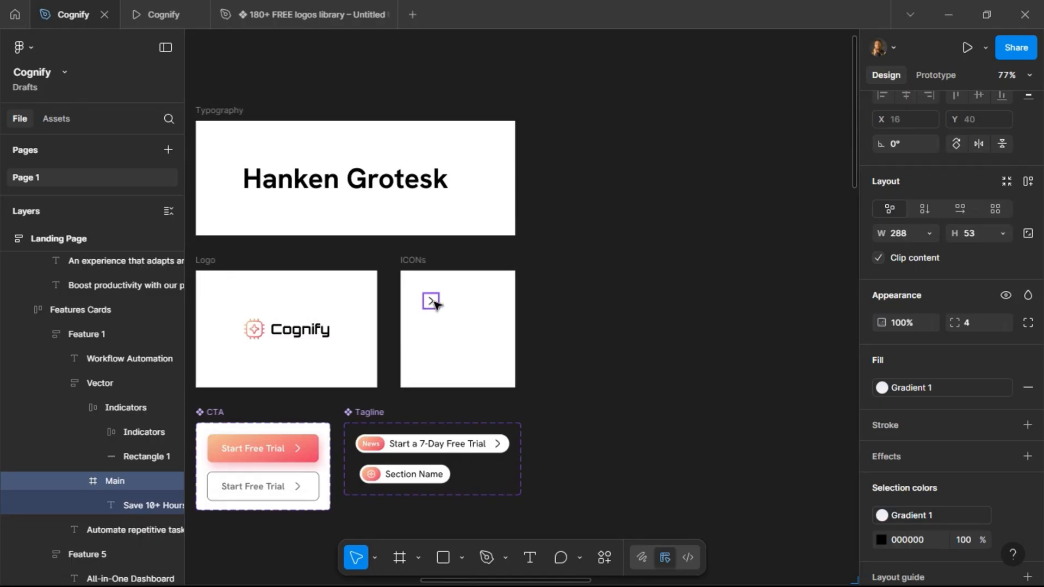
left_click(459, 310)
key("ctrl+d")
key("shift+Right")
key("shift+Right")
key("shift+Right")
key("shift+Right")
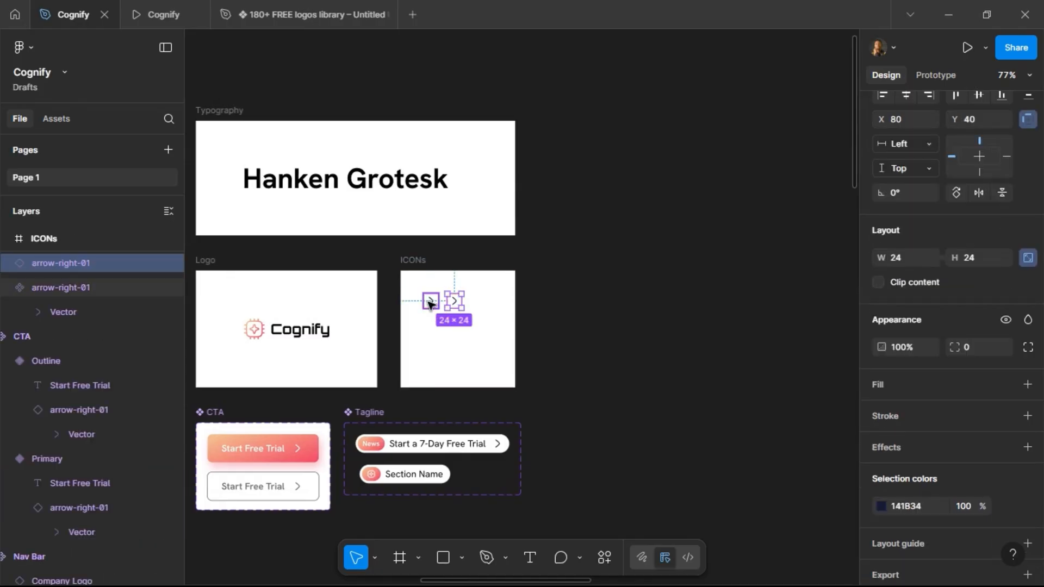
key("Right")
key("Right")
key("Right")
key("Right")
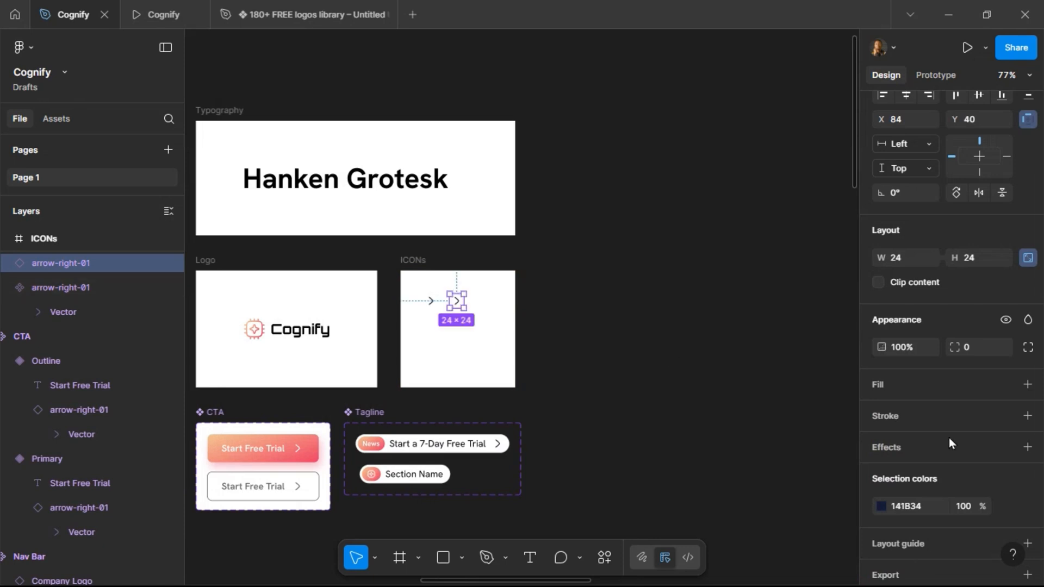
Swap the duplicated icon for the "zap" icon using the Hugeicons plugin.
scroll(937, 472, "down", 3)
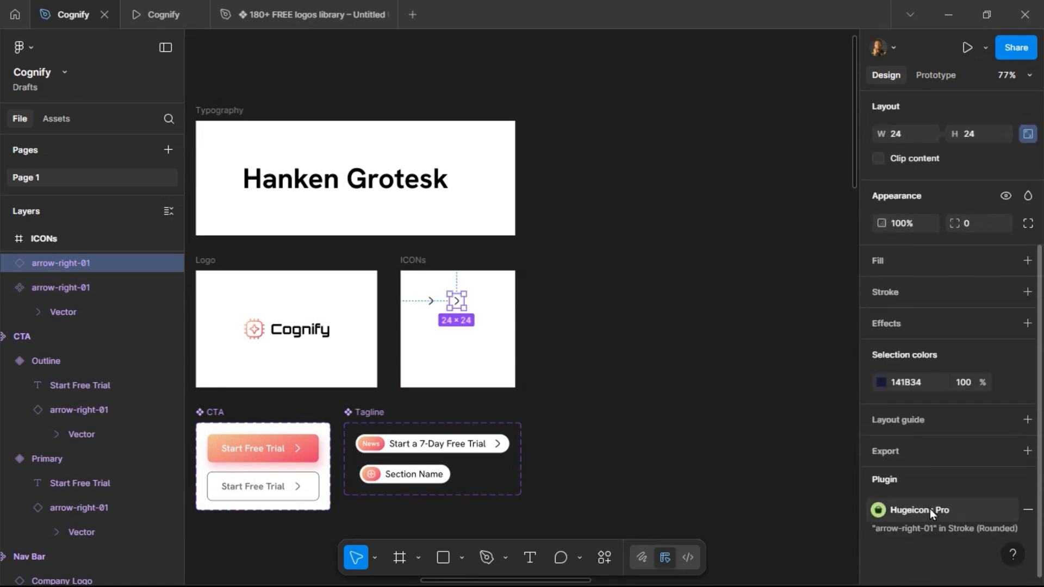
left_click(930, 509)
scroll(588, 278, "left", 3)
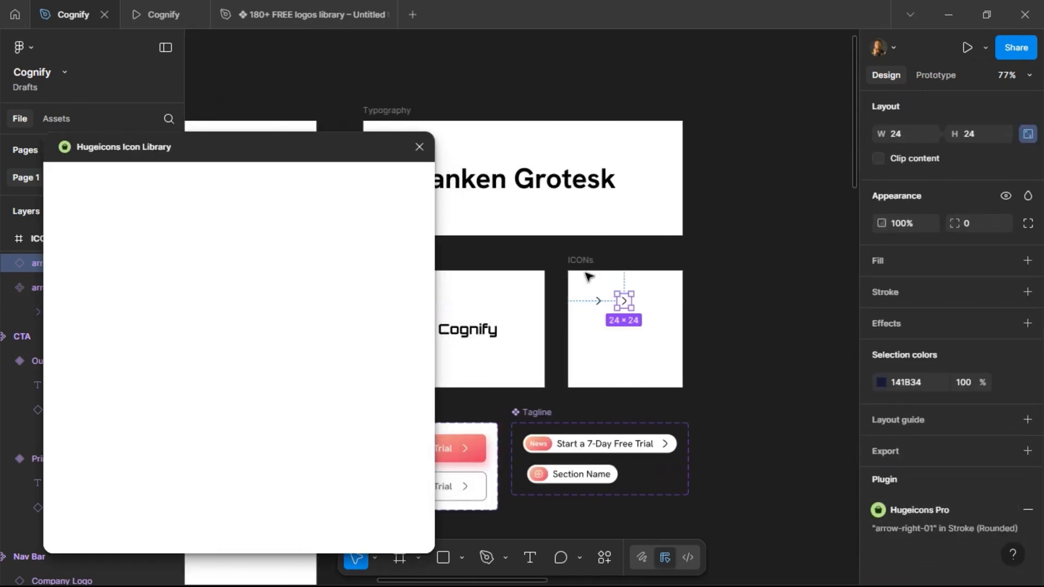
left_click(174, 225)
type("zap")
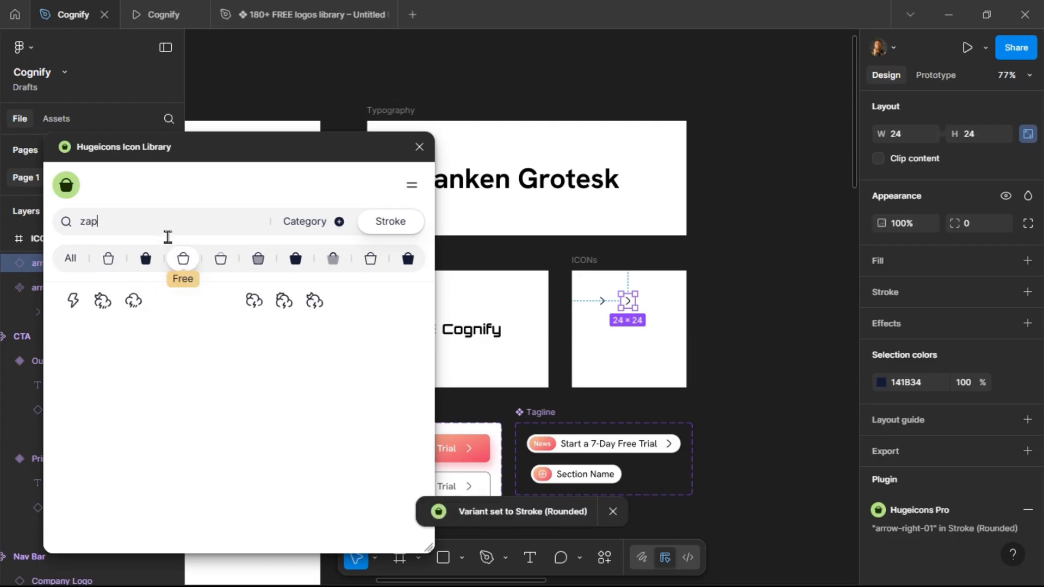
left_click(74, 304)
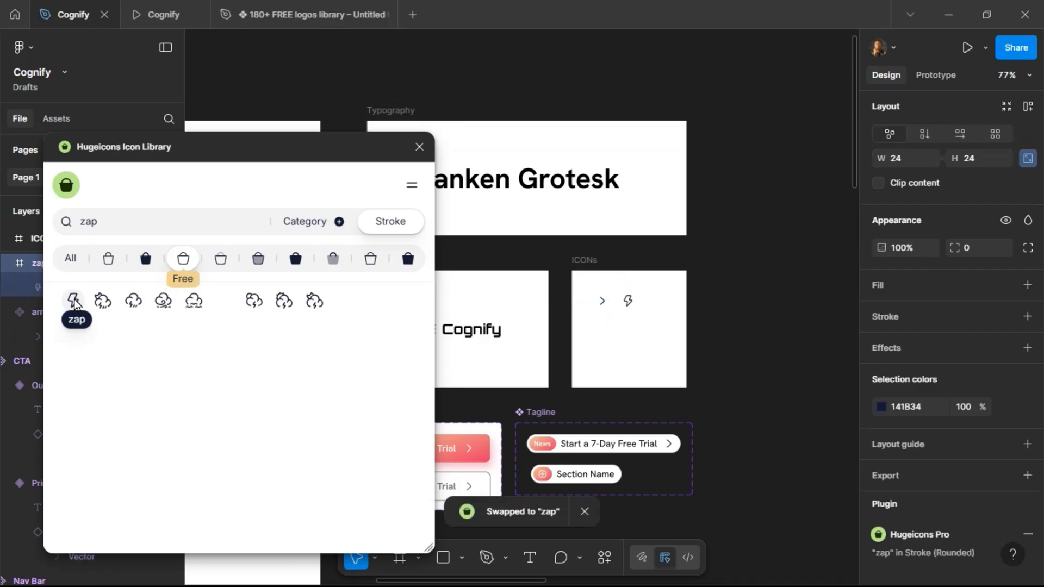
scroll(959, 232, "up", 4)
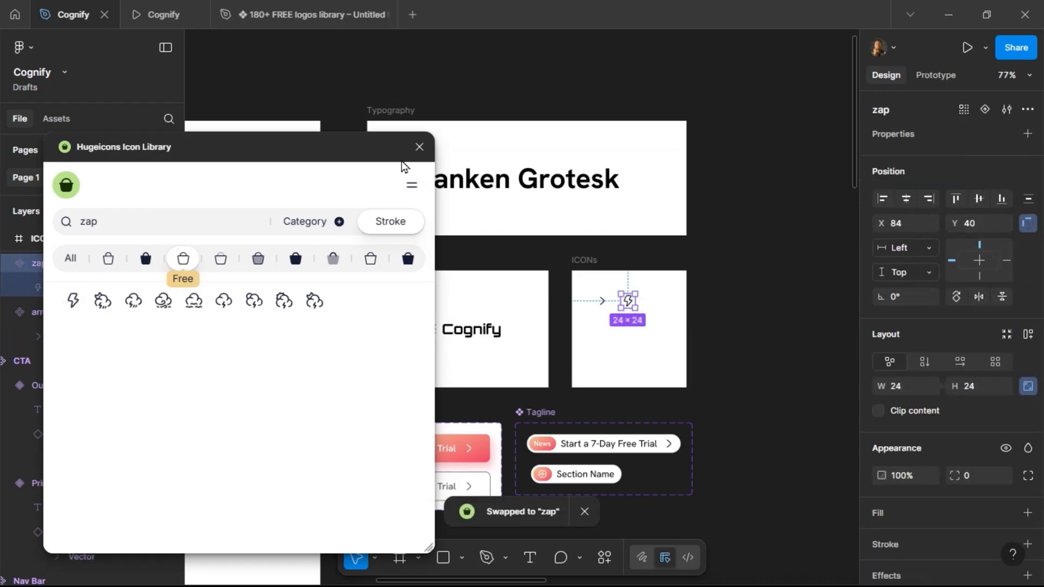
left_click(419, 147)
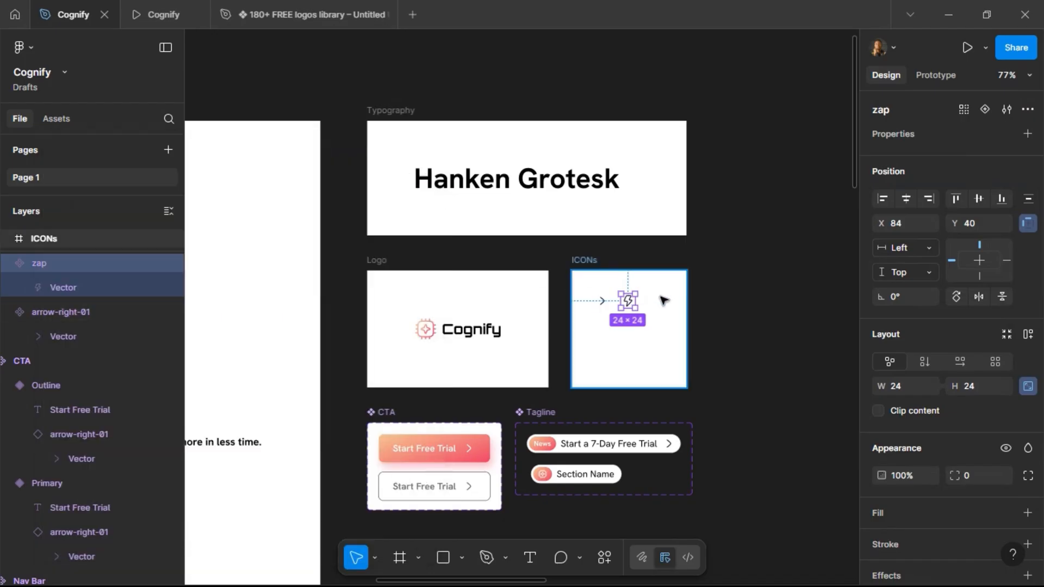
left_click(719, 227)
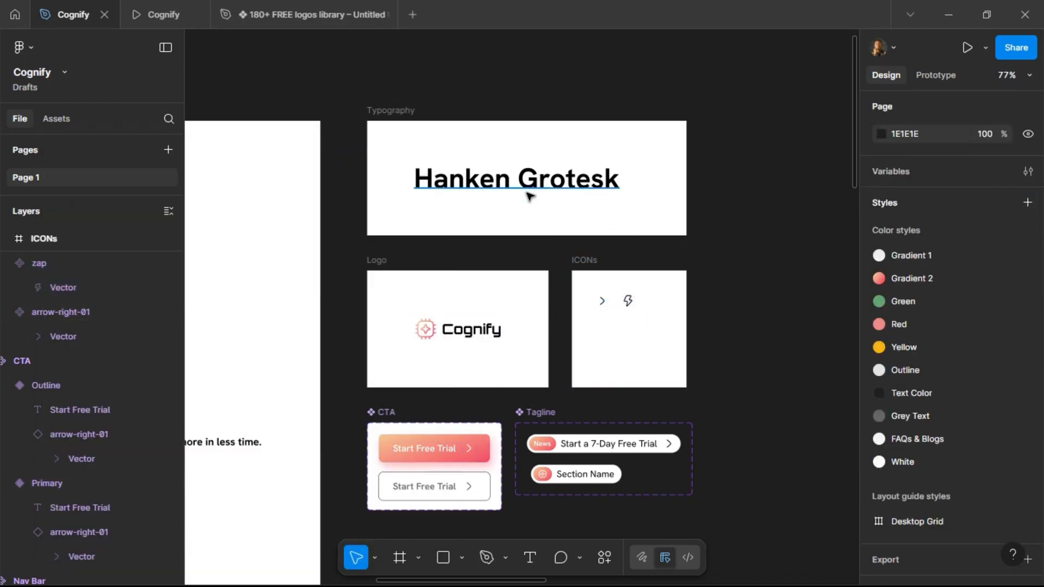
Paste the zap icon into the Main frame of the Workflow Automation card.
scroll(451, 207, "down", 3)
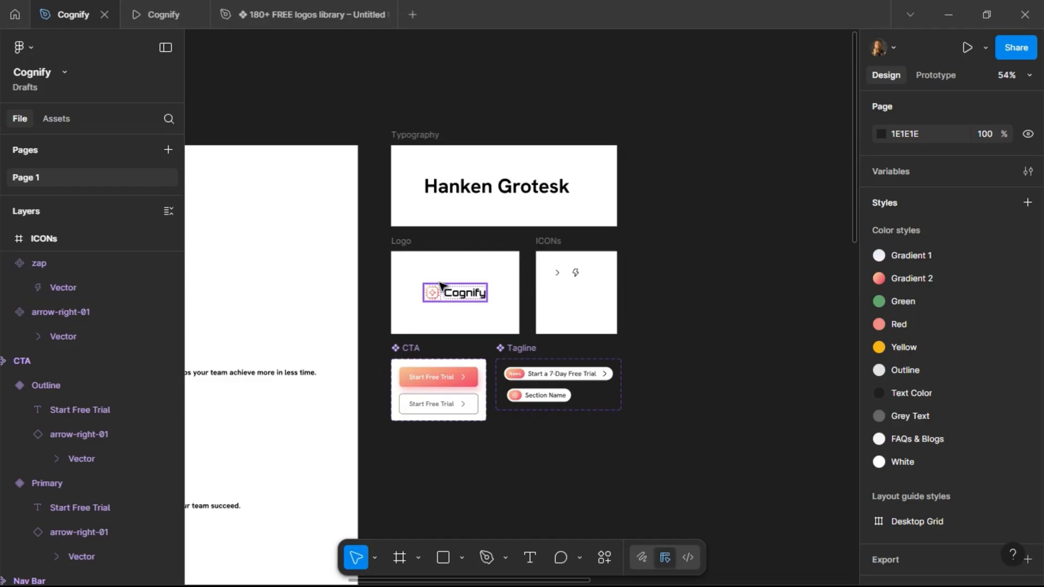
scroll(612, 338, "right", 10)
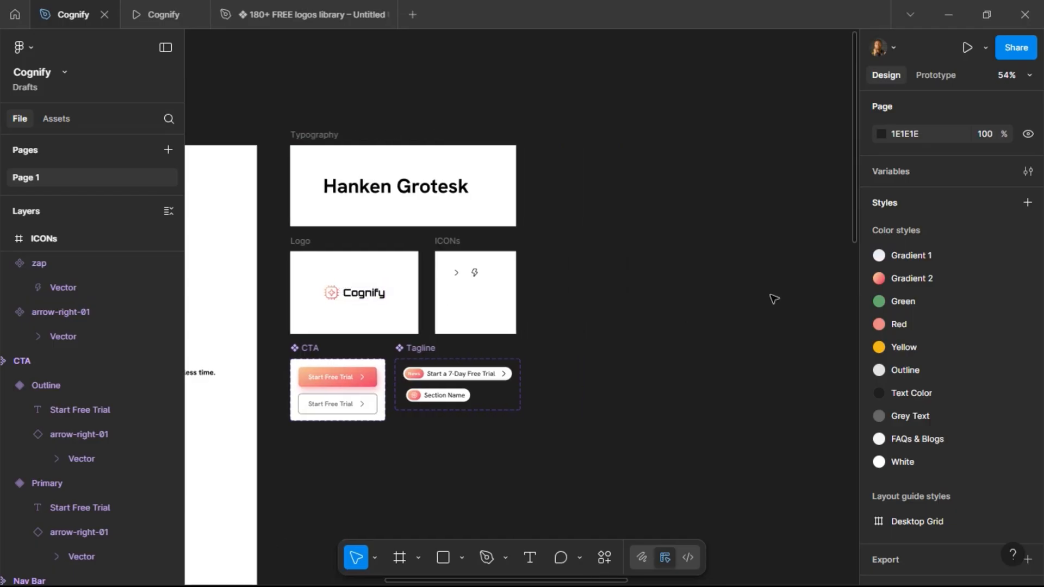
scroll(593, 335, "right", 5)
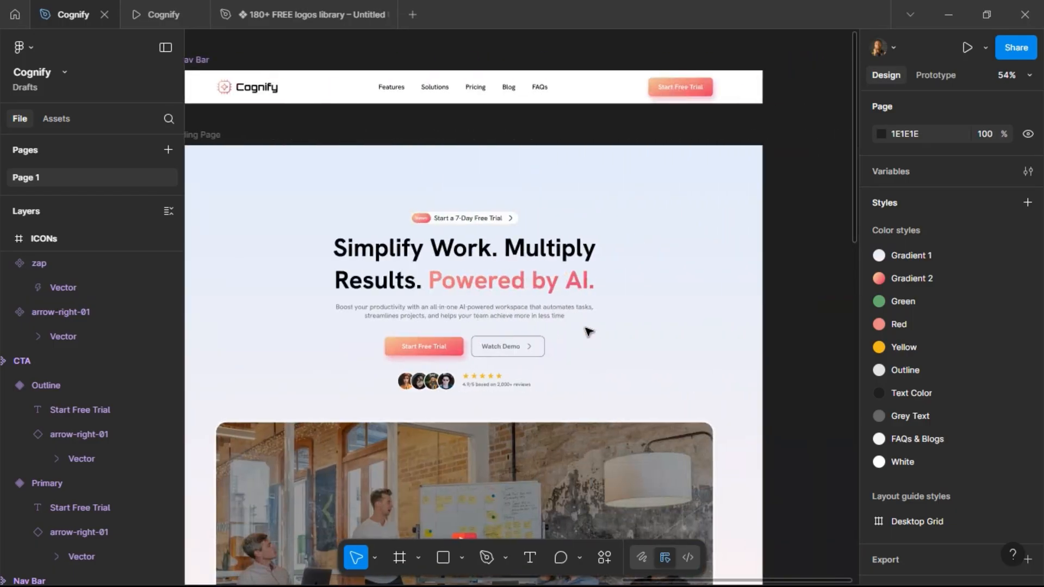
scroll(596, 245, "down", 10)
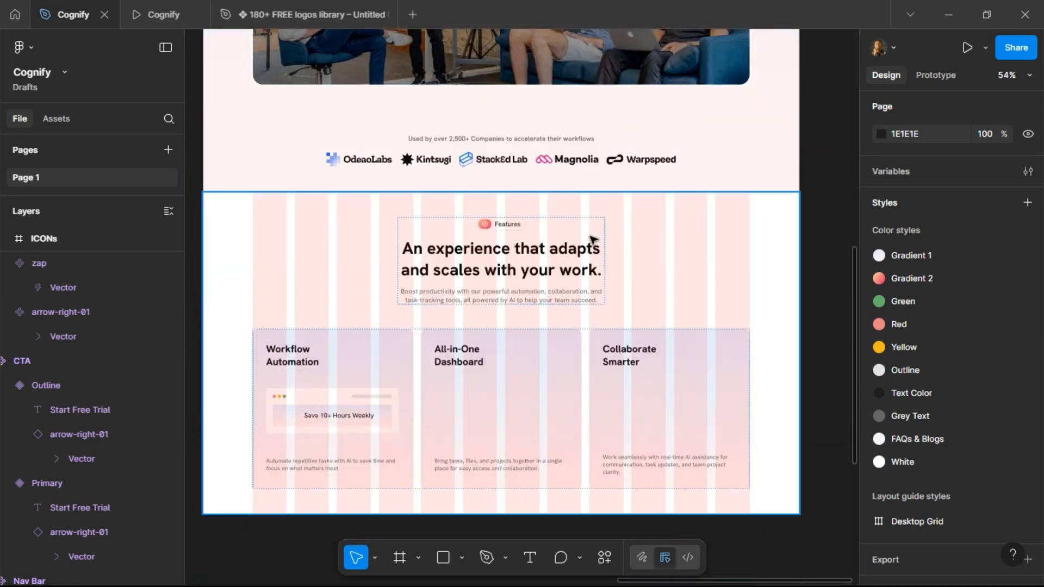
scroll(590, 237, "down", 2)
scroll(312, 385, "up", 5)
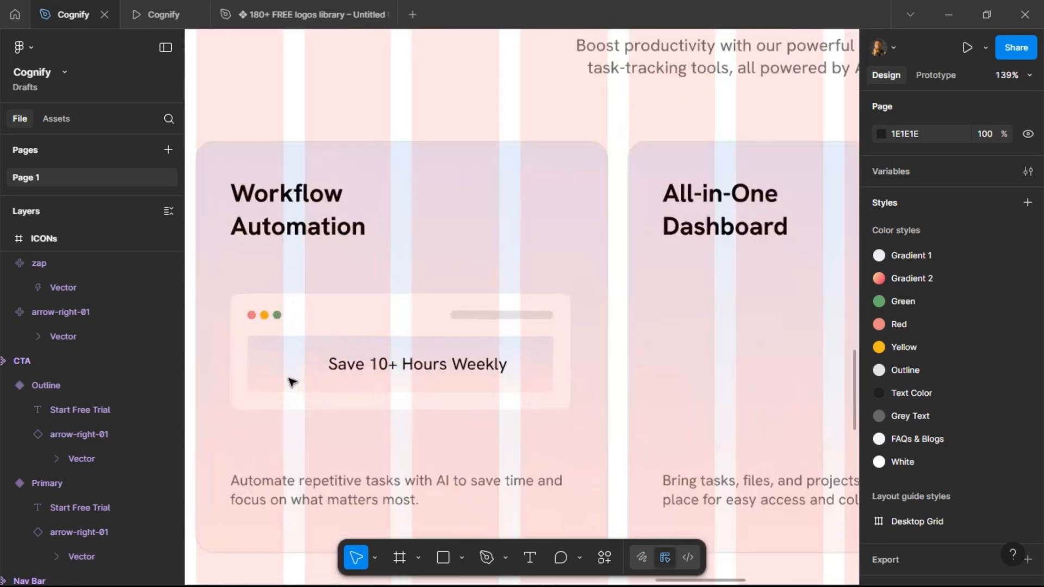
left_click(294, 362)
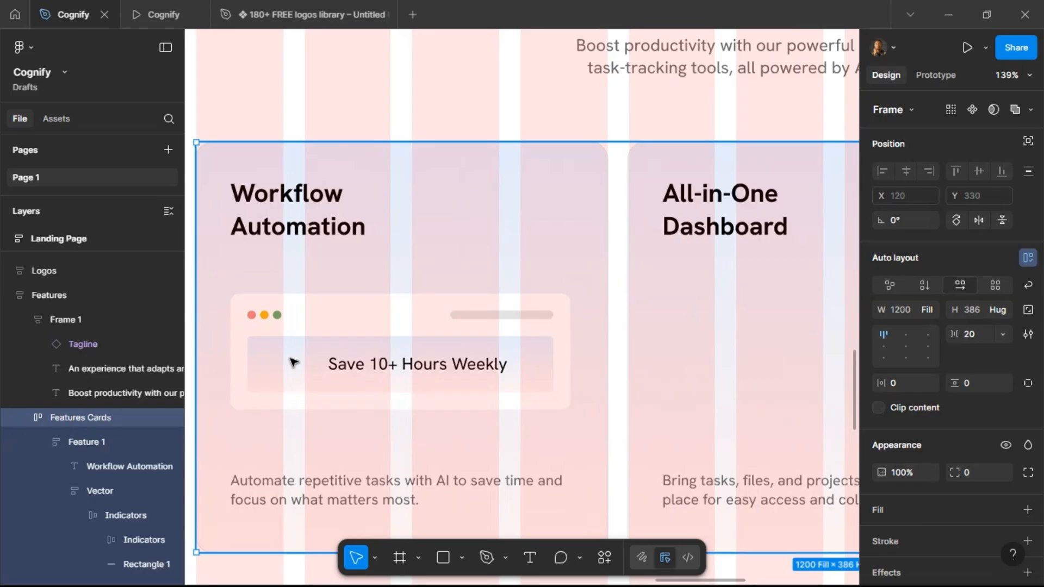
left_click(293, 362)
left_click(293, 362)
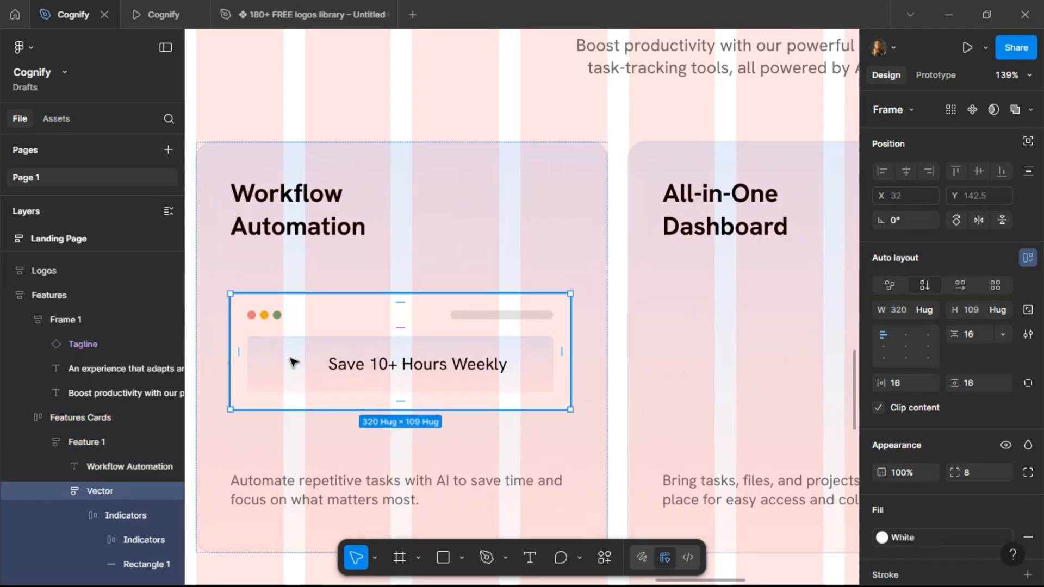
left_click(293, 362)
key("ctrl+v")
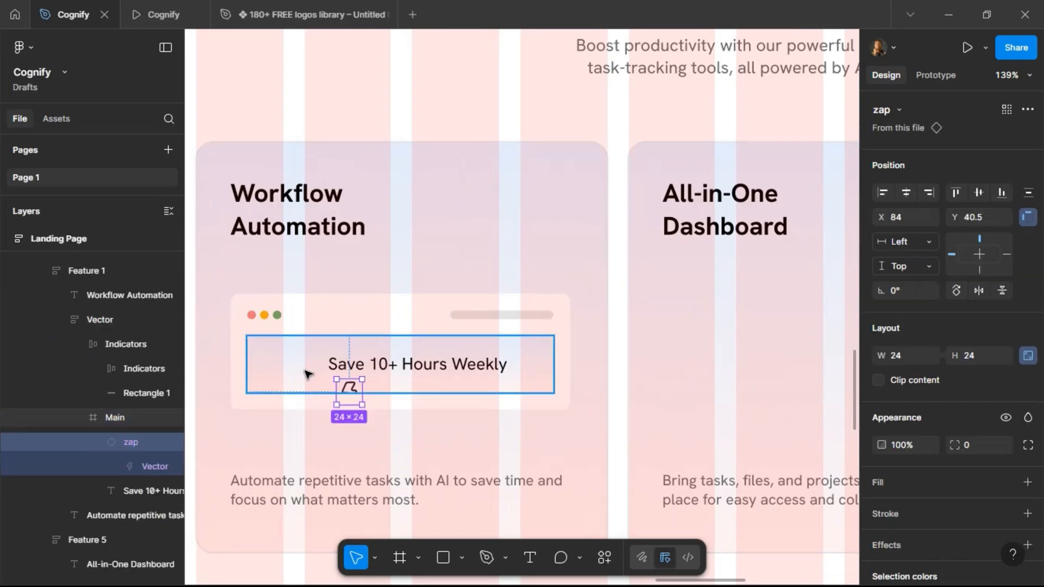
Align the zap icon left and vertically centred in Main, offset 20 px from its left edge.
left_click(906, 195)
left_click(884, 193)
left_click(978, 194)
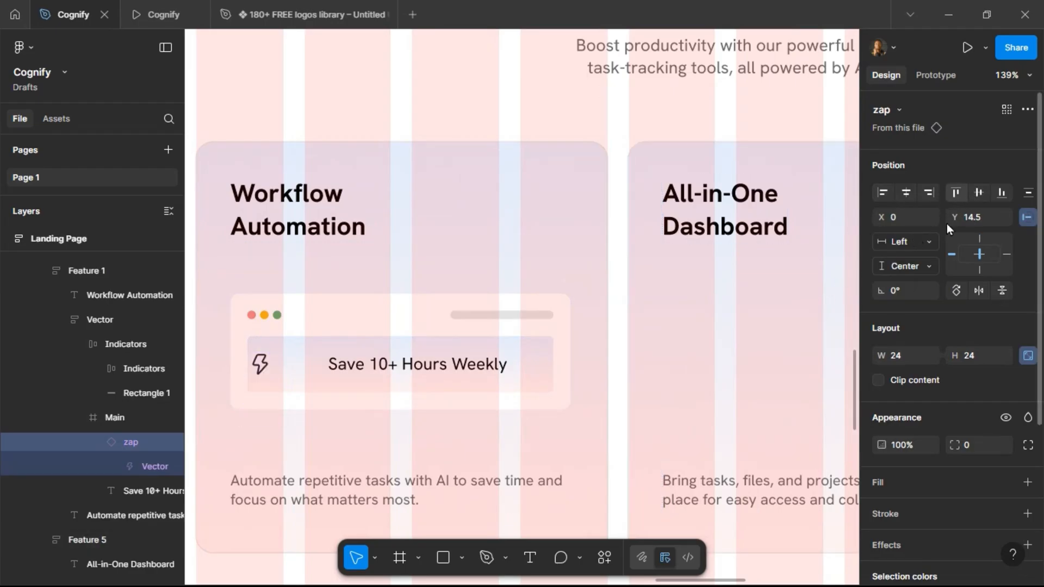
scroll(598, 299, "left", 5)
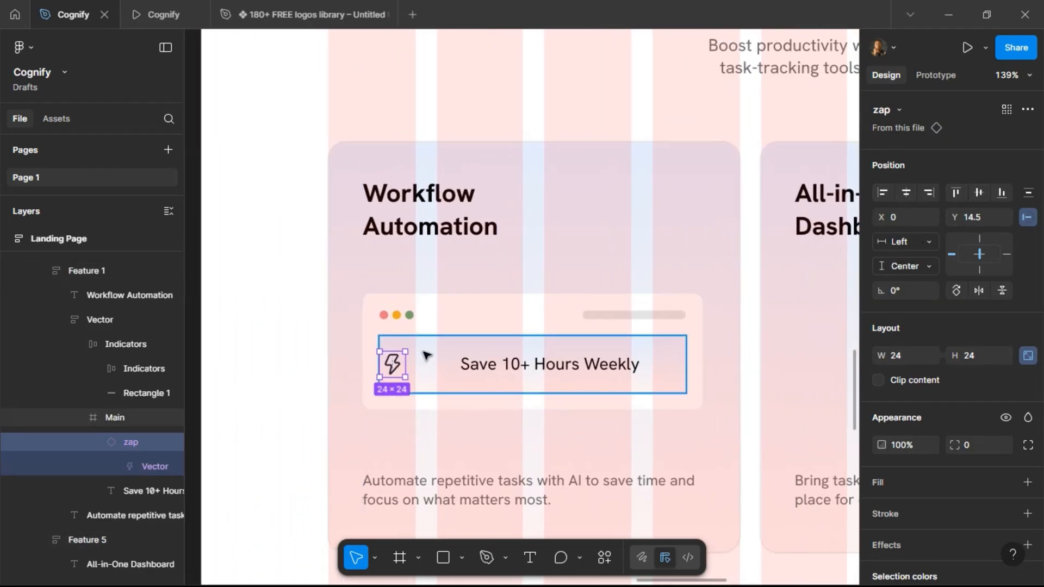
key("shift+Right")
key("shift+Right")
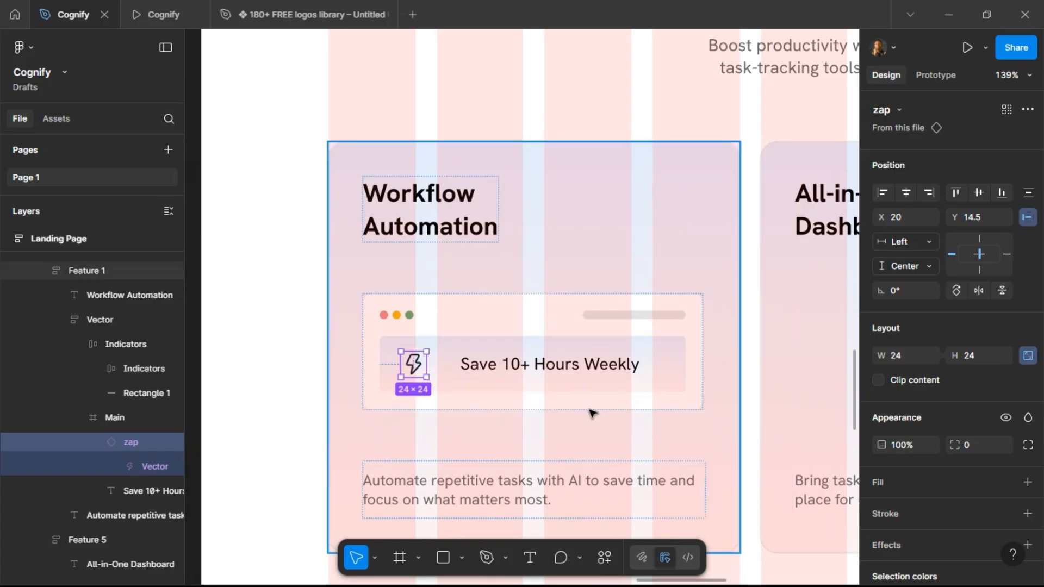
Replace the zap icon's stroke with the Yellow color style as its fill.
scroll(969, 384, "down", 4)
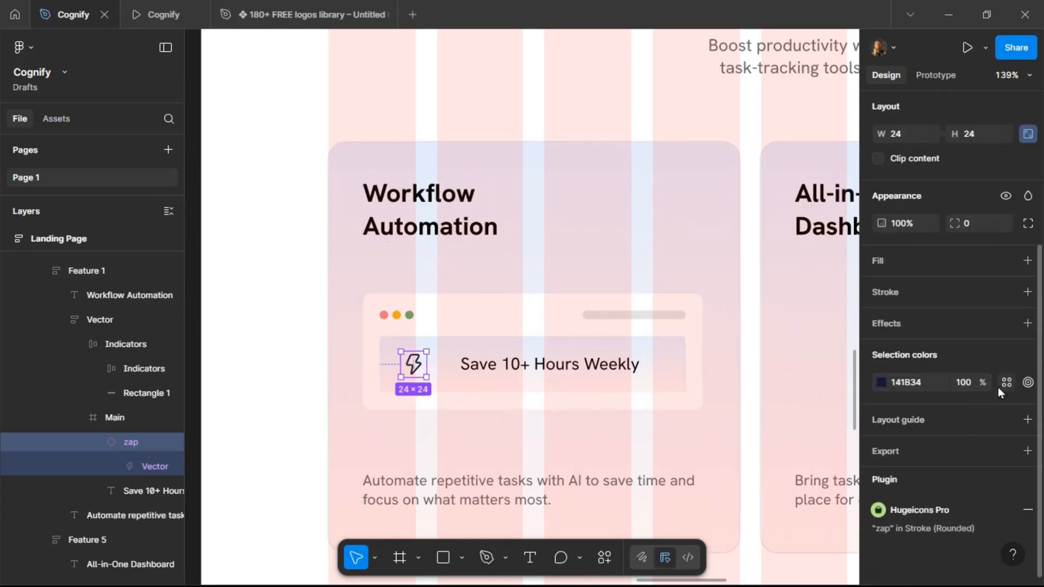
left_click(996, 387)
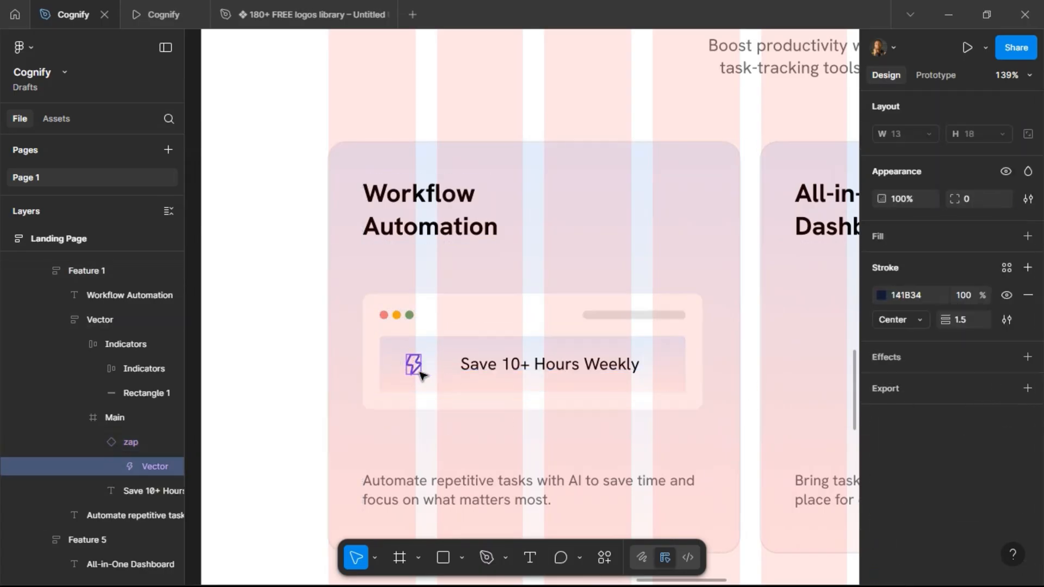
left_click(1027, 297)
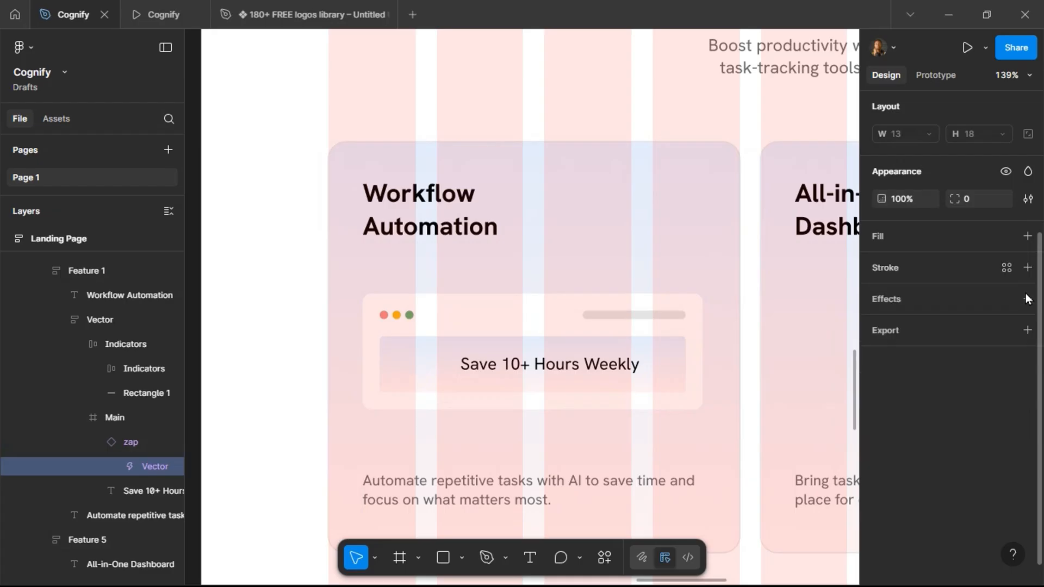
left_click(1006, 238)
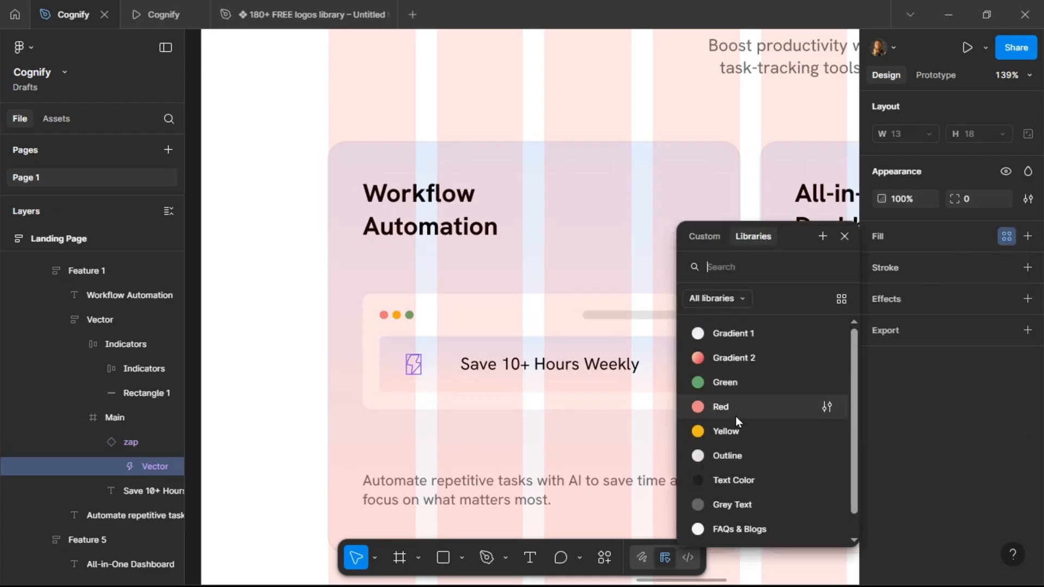
left_click(739, 429)
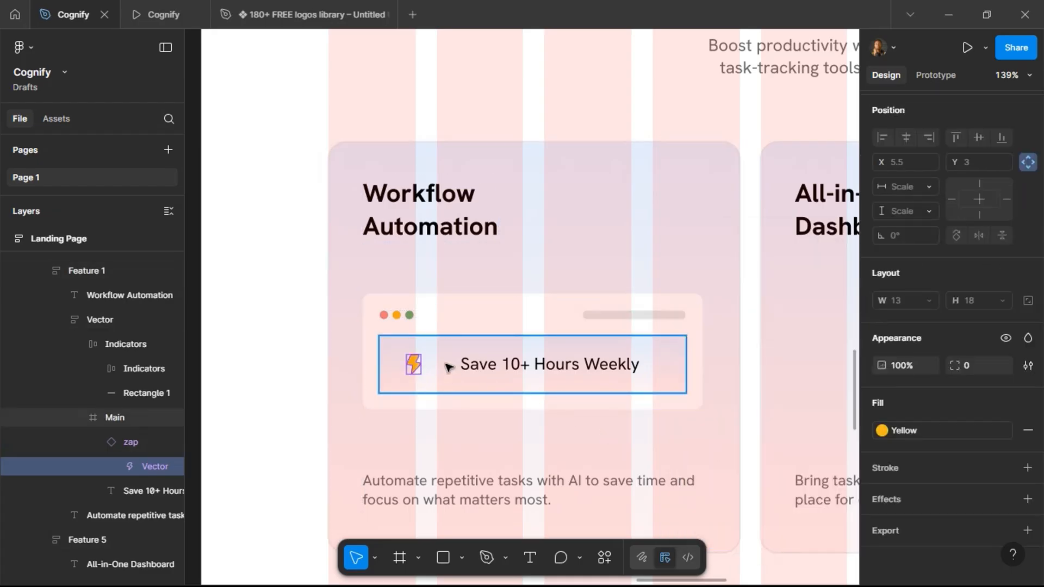
Resize the zap icon to 40 × 40 and centre it vertically within Main.
key("shift+Return")
left_click(984, 318)
type("40")
key("Return")
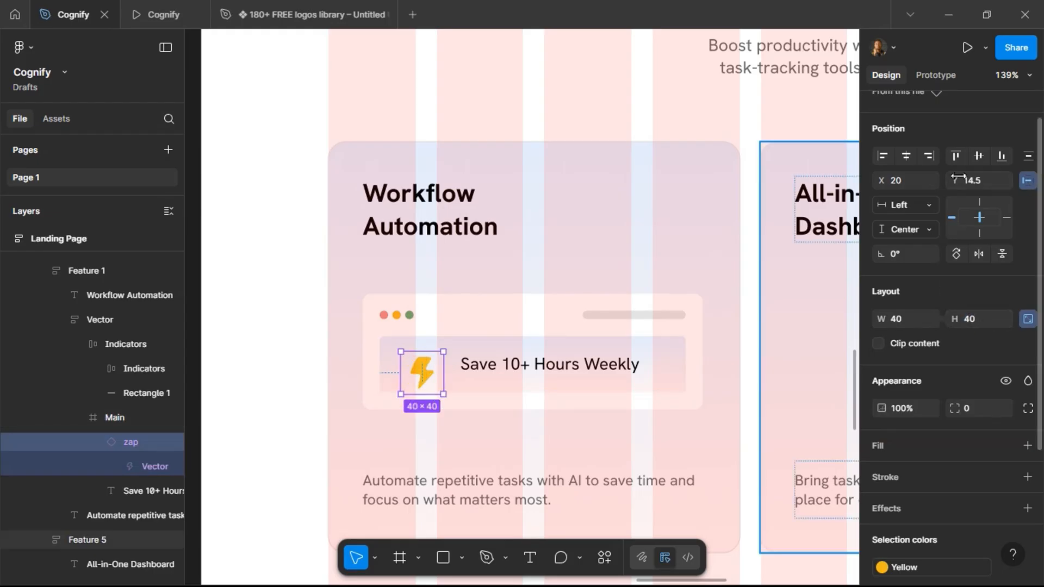
left_click(977, 156)
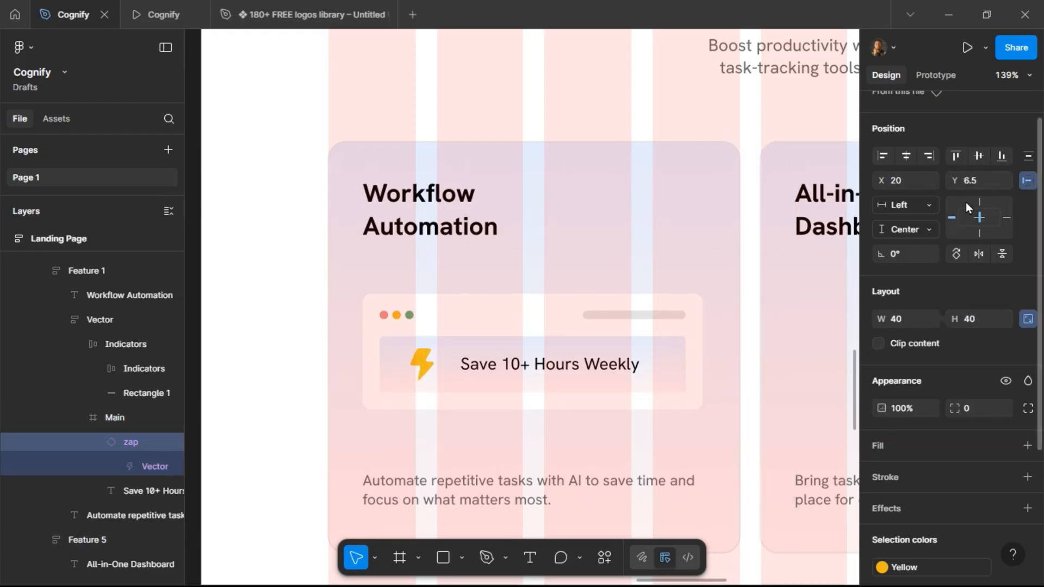
Set the "Save 10+ Hours Weekly" text to size 16 and SemiBold weight.
left_click(511, 372)
type("24")
key("Return")
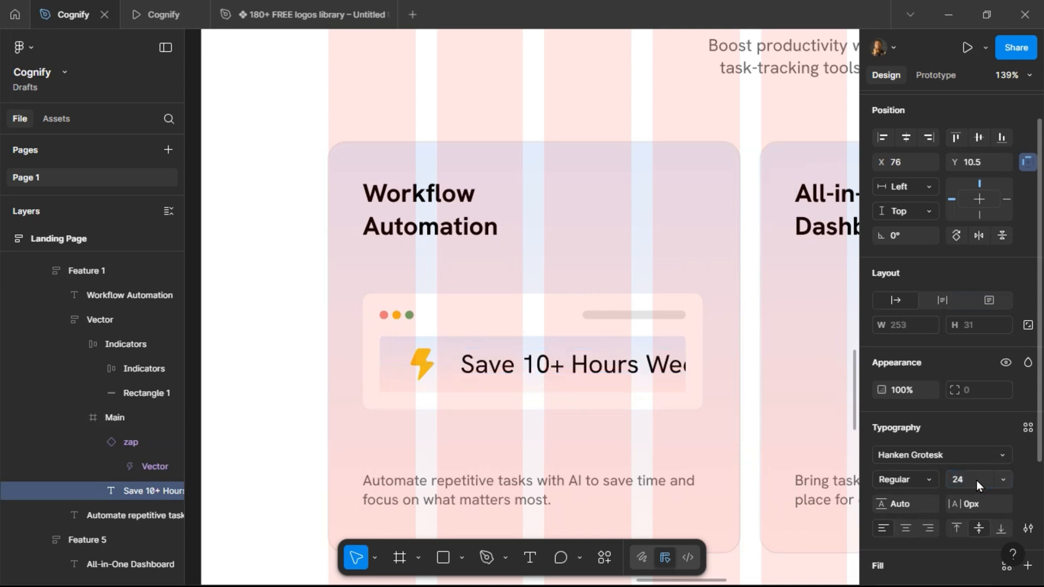
type("1")
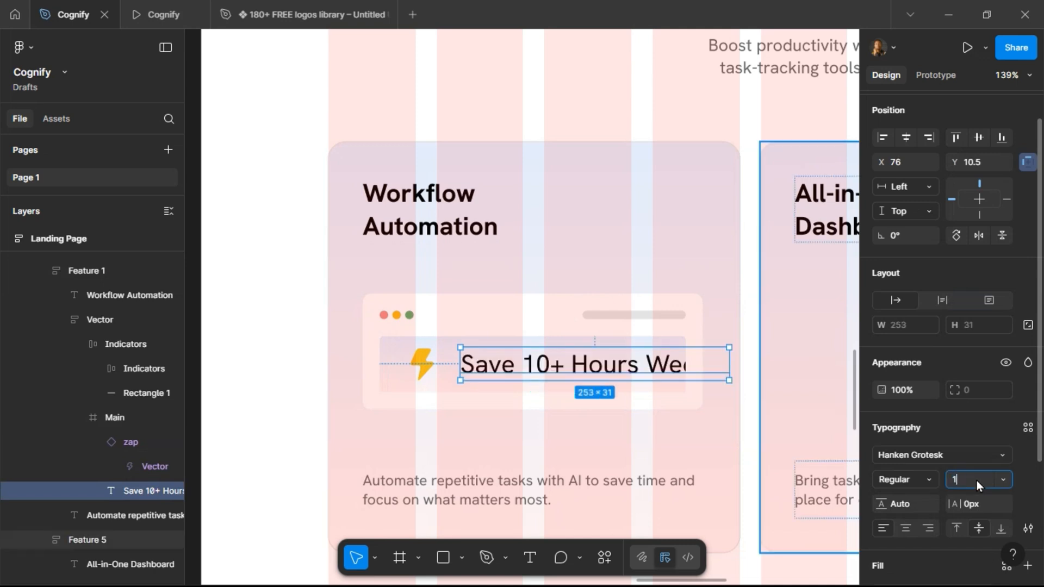
type("6")
key("Return")
left_click(927, 481)
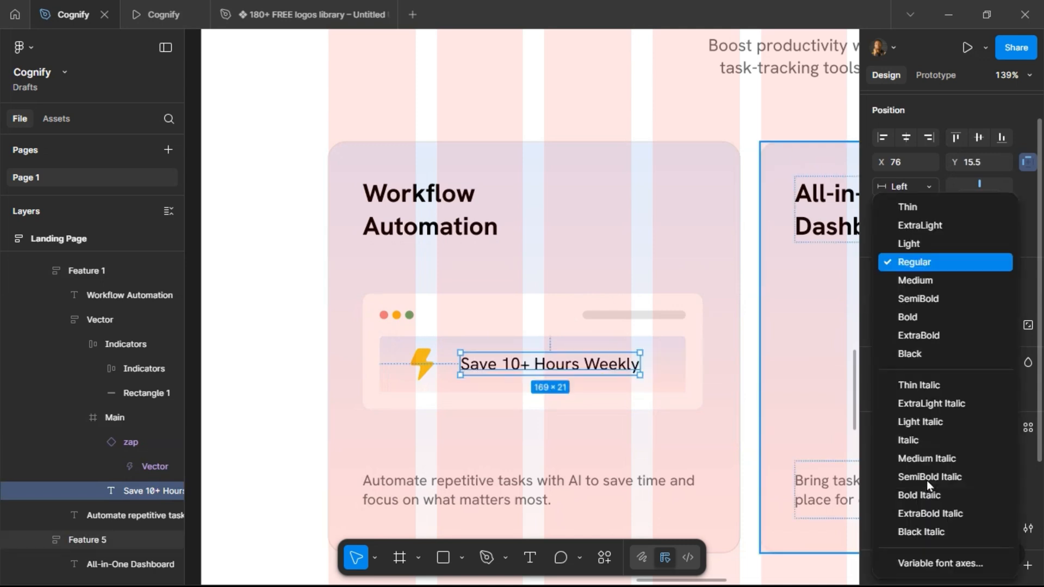
left_click(928, 303)
Add auto layout to the Main frame and set its vertical padding to 8.
left_click(661, 369)
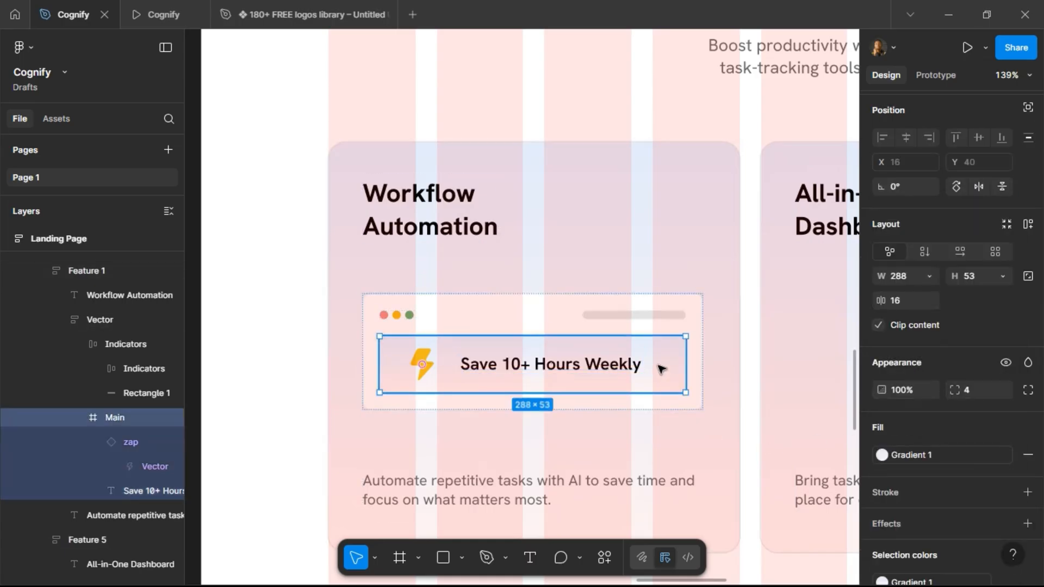
left_click(1025, 230)
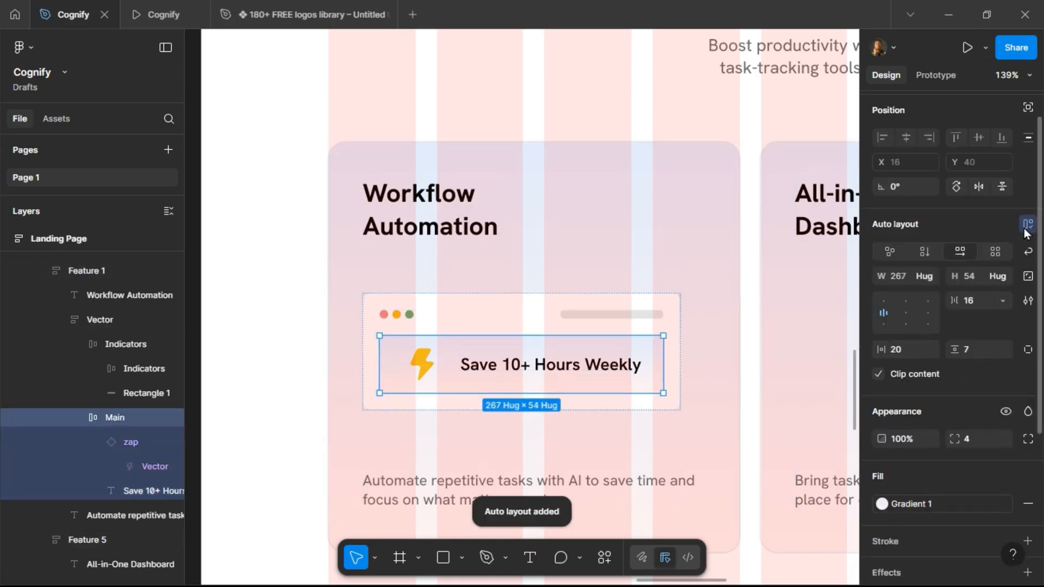
left_click(982, 352)
type("8")
key("Return")
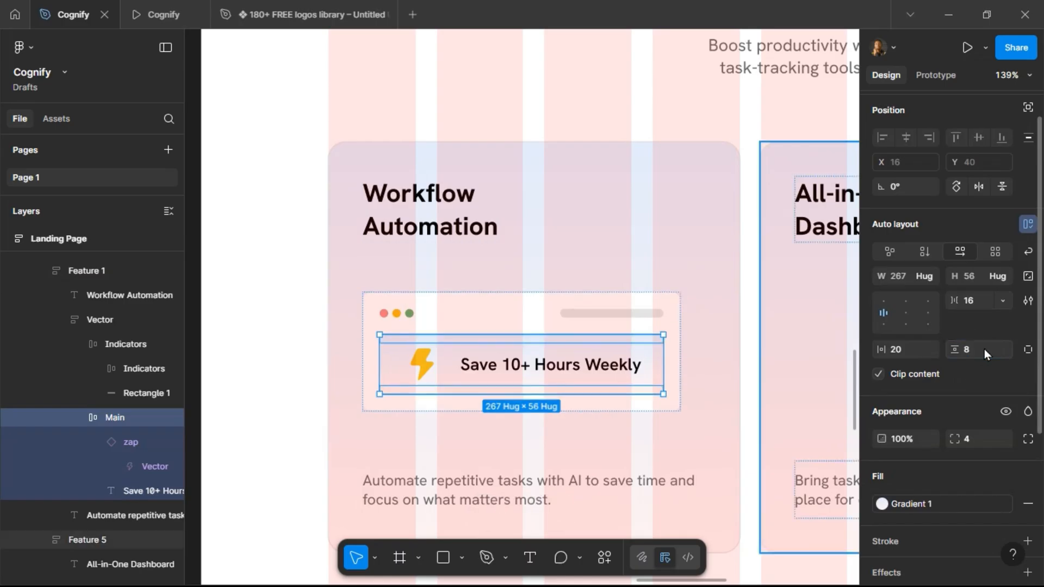
Compare against the prototype preview and set the gap between icon and text in Main to 12.
left_click(157, 14)
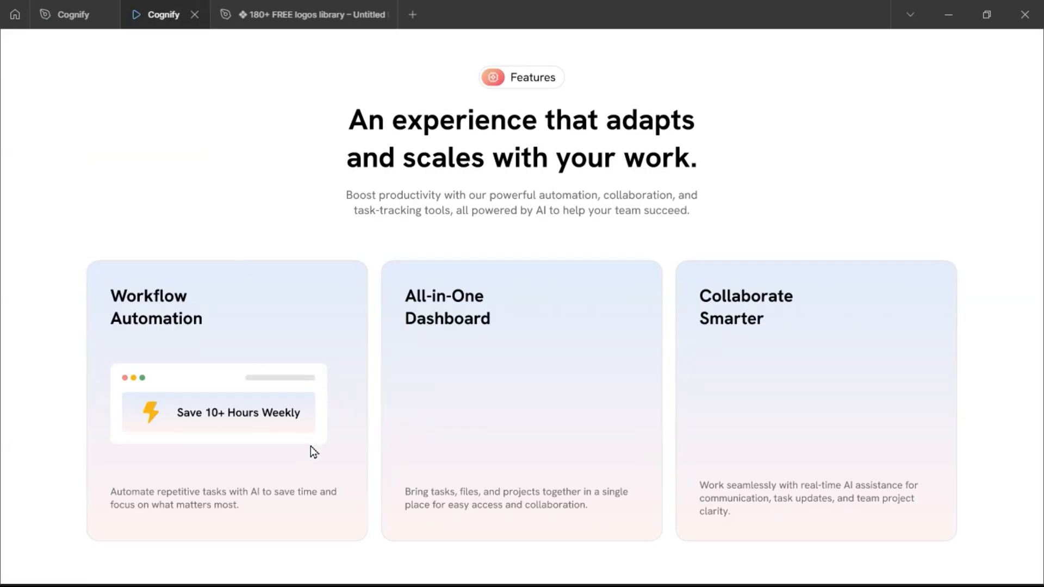
left_click(71, 13)
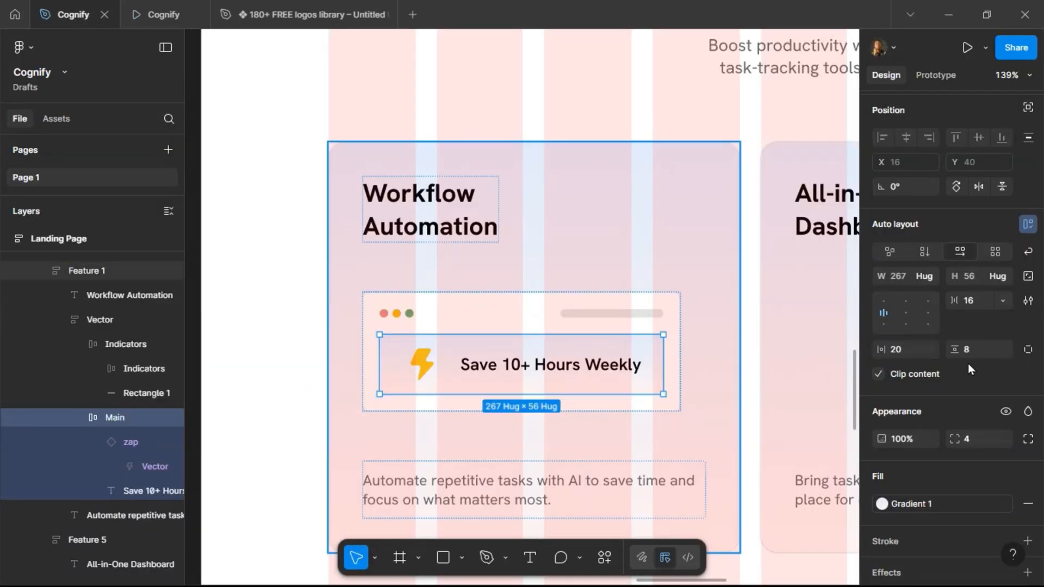
type("12")
key("Return")
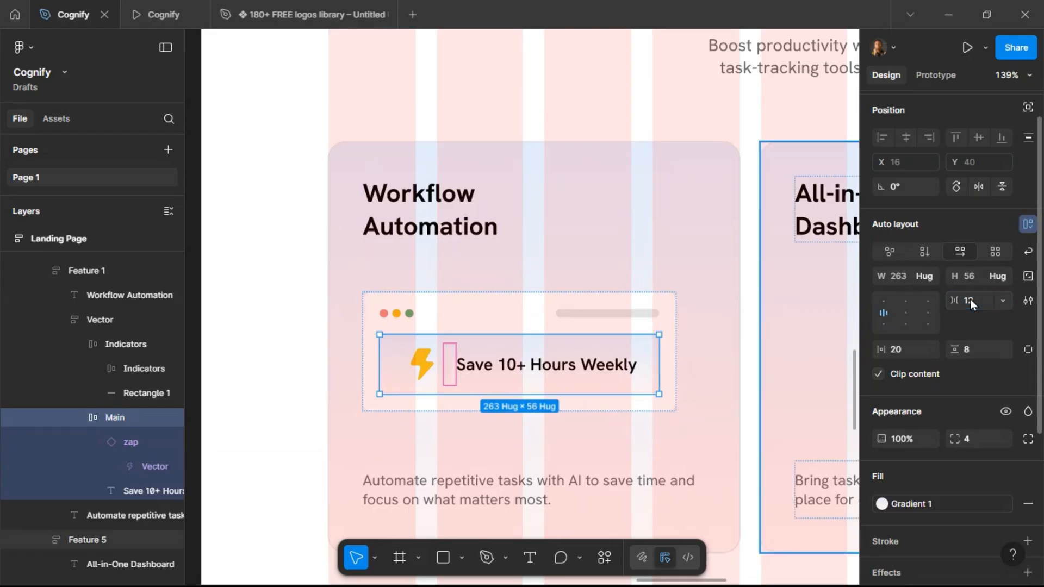
Set Main's horizontal padding to 16 after checking the preview.
left_click(162, 6)
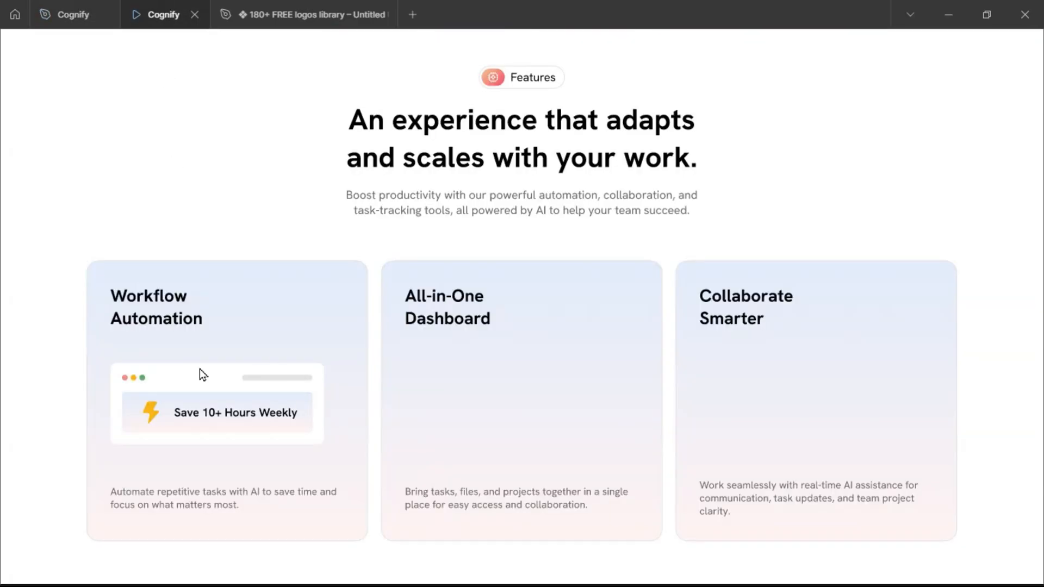
left_click(77, 16)
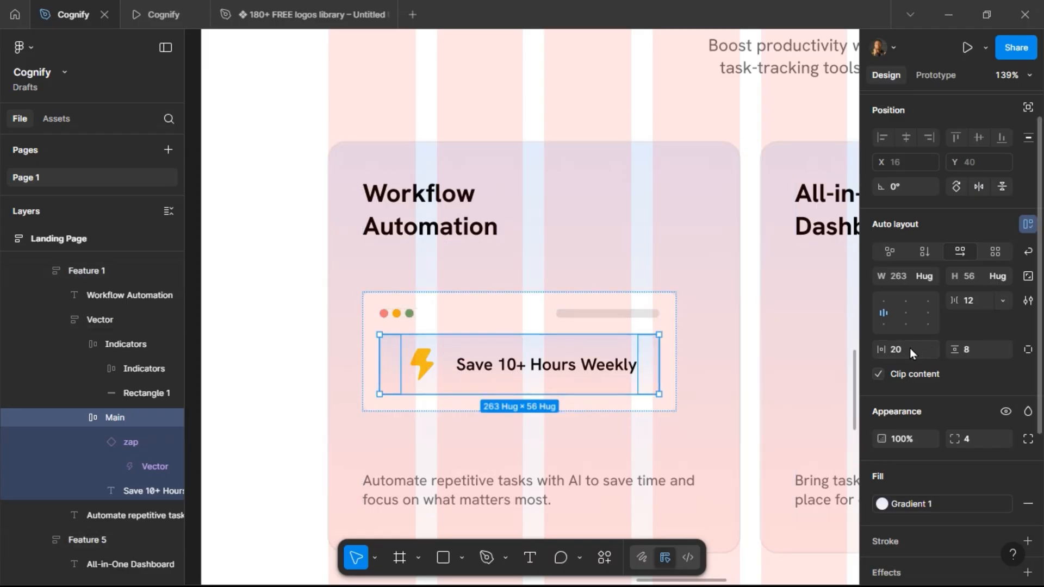
type("16")
key("Return")
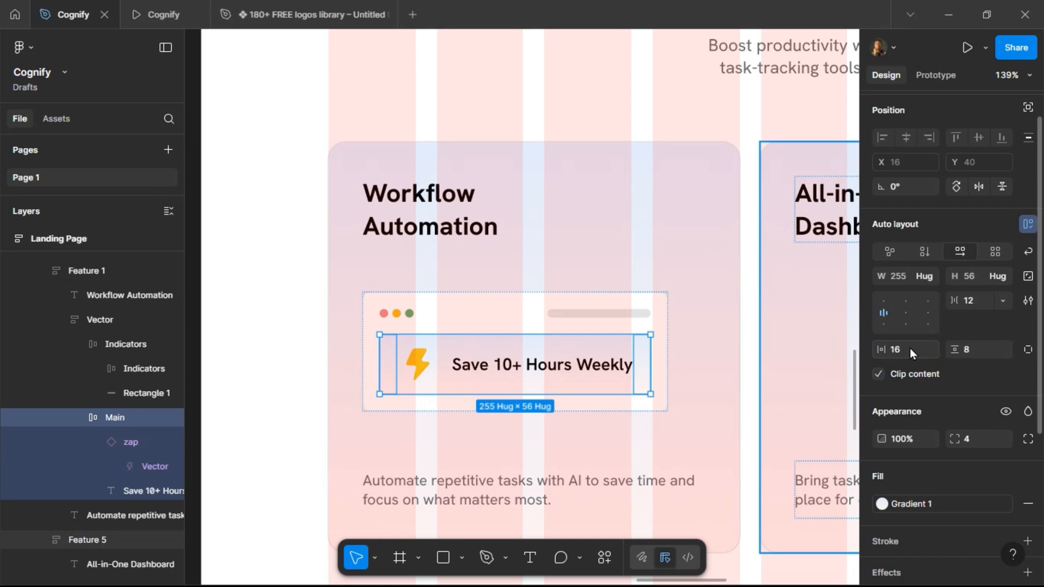
Centre-align all contents of the Feature 1 card.
left_click(156, 7)
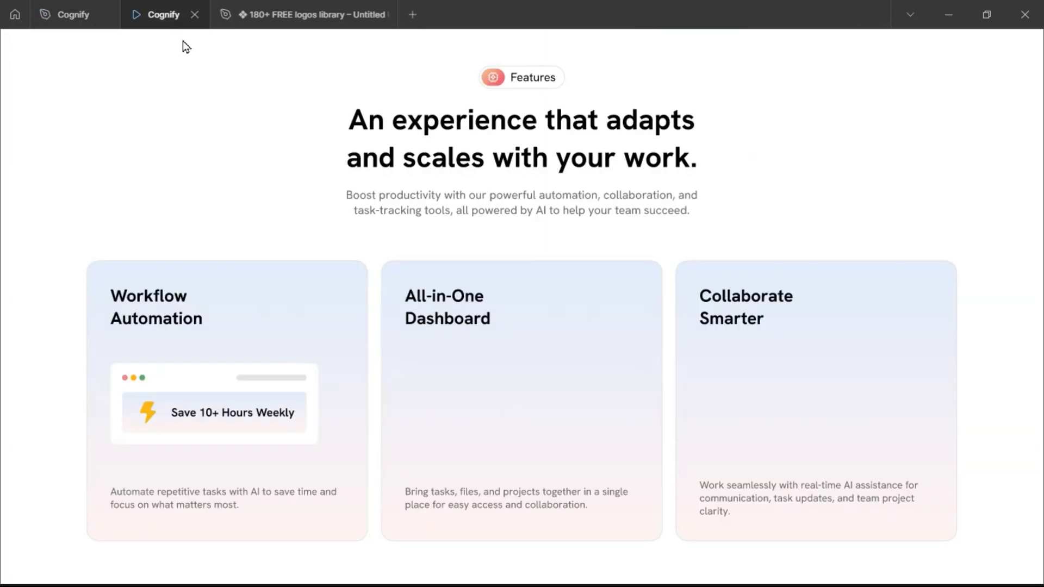
left_click(77, 15)
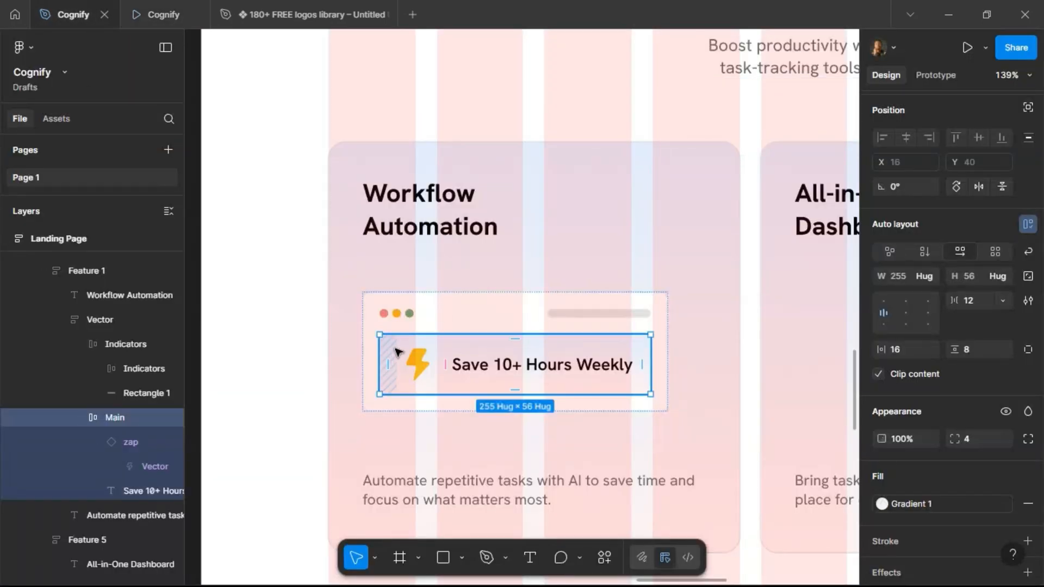
scroll(340, 340, "down", 8)
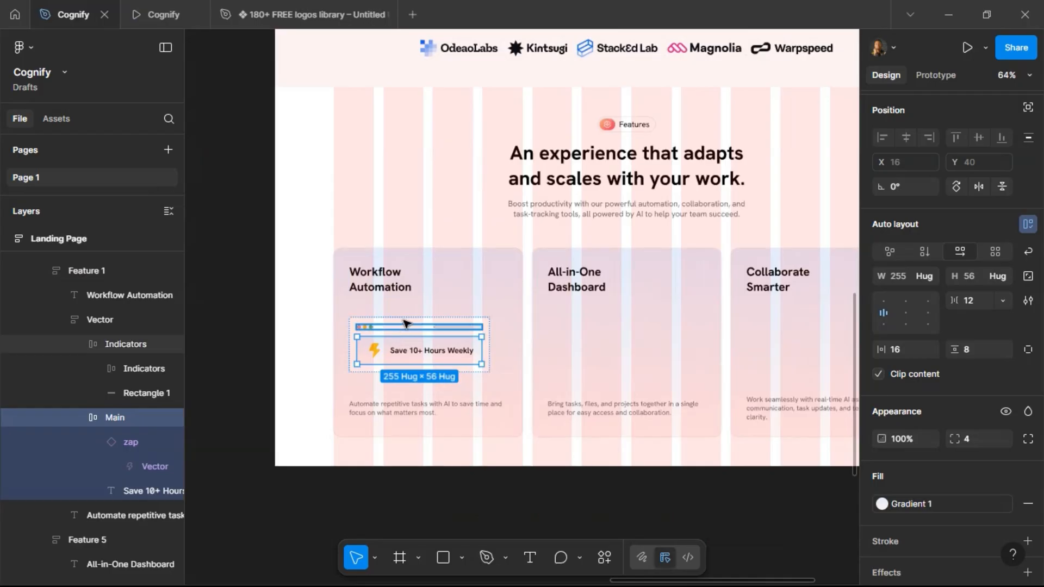
left_click(403, 324)
key("shift+Return")
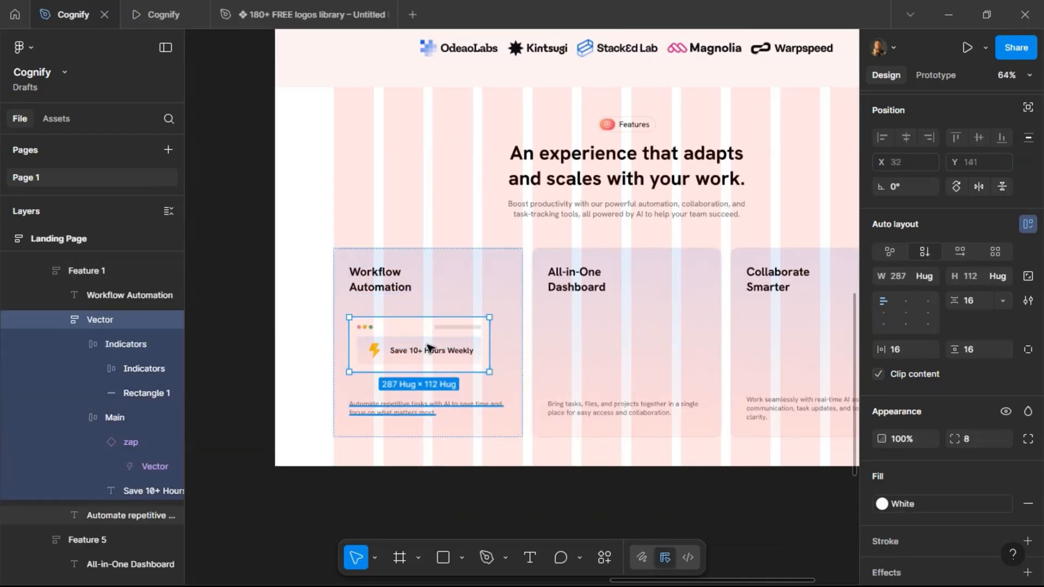
scroll(451, 388, "up", 5)
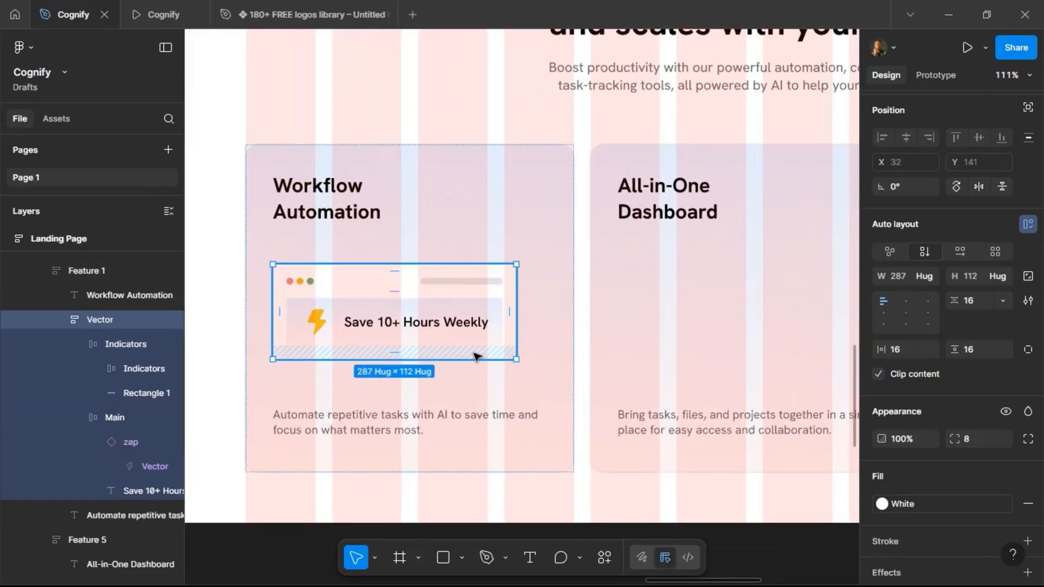
left_click(450, 231)
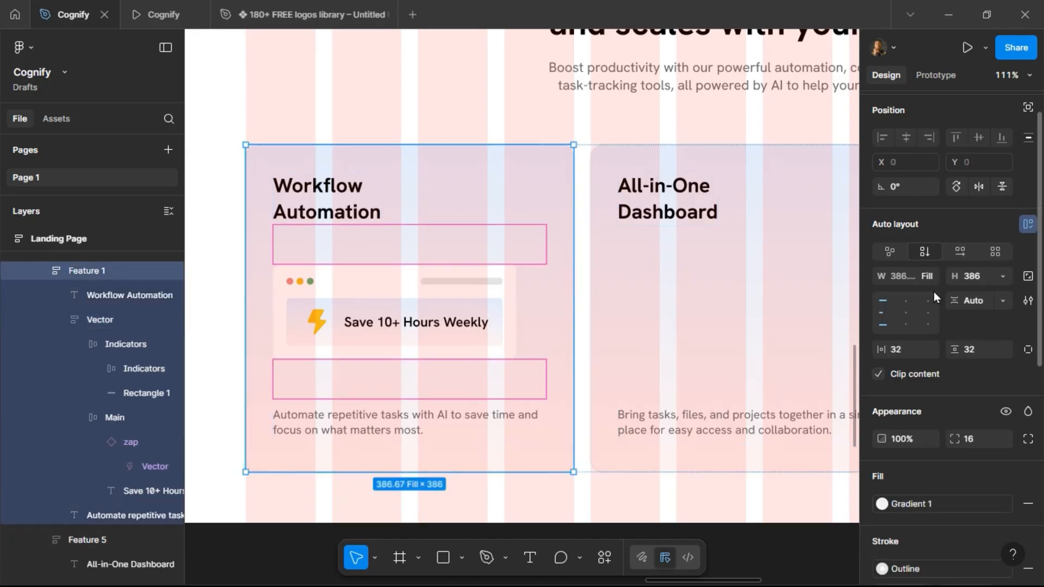
left_click(904, 311)
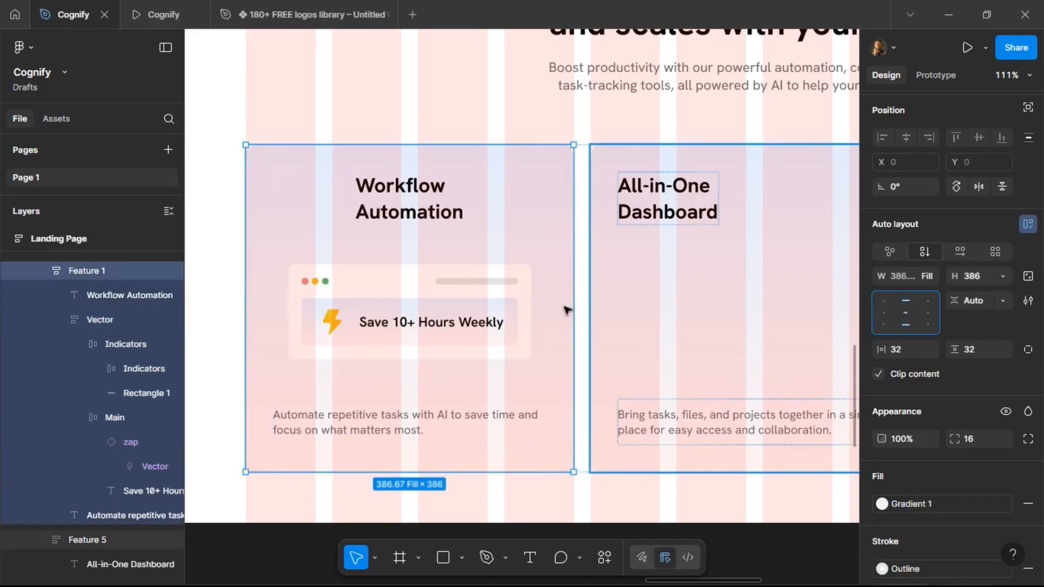
Set the card's title and description text boxes to fill the container width.
left_click(400, 205)
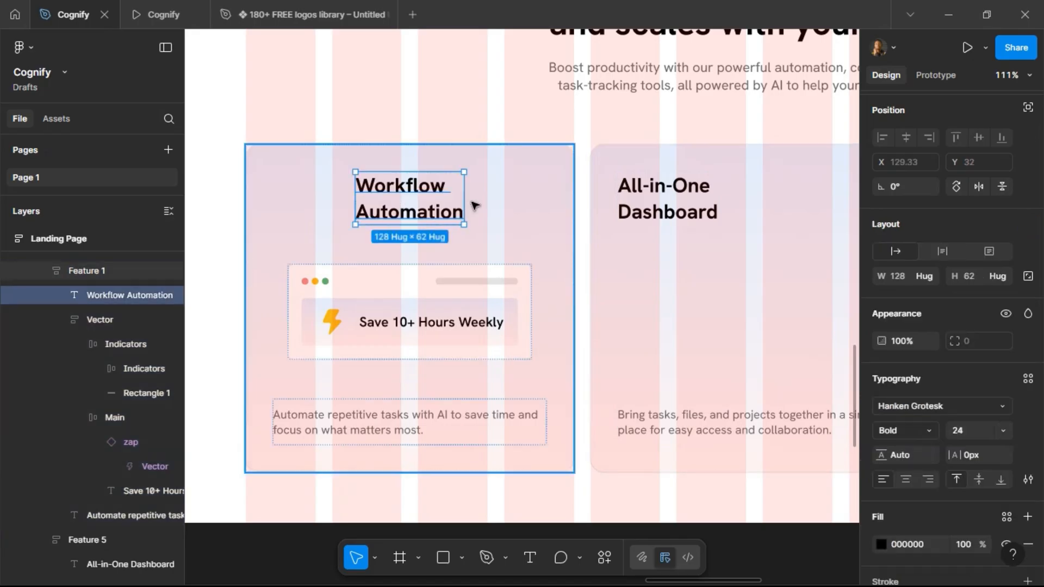
left_click(929, 279)
left_click(914, 294)
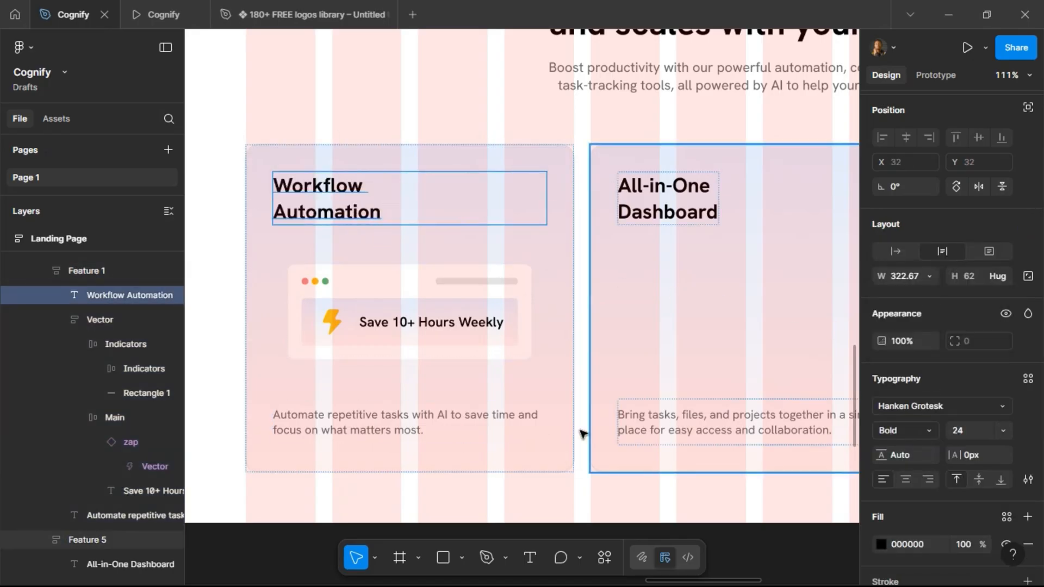
left_click(415, 430)
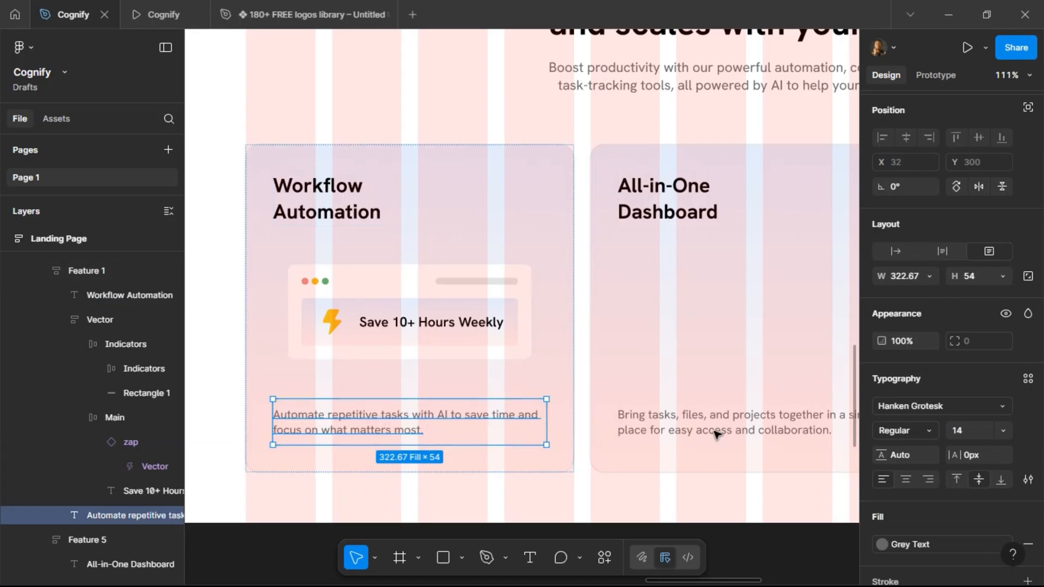
left_click(930, 279)
left_click(874, 278)
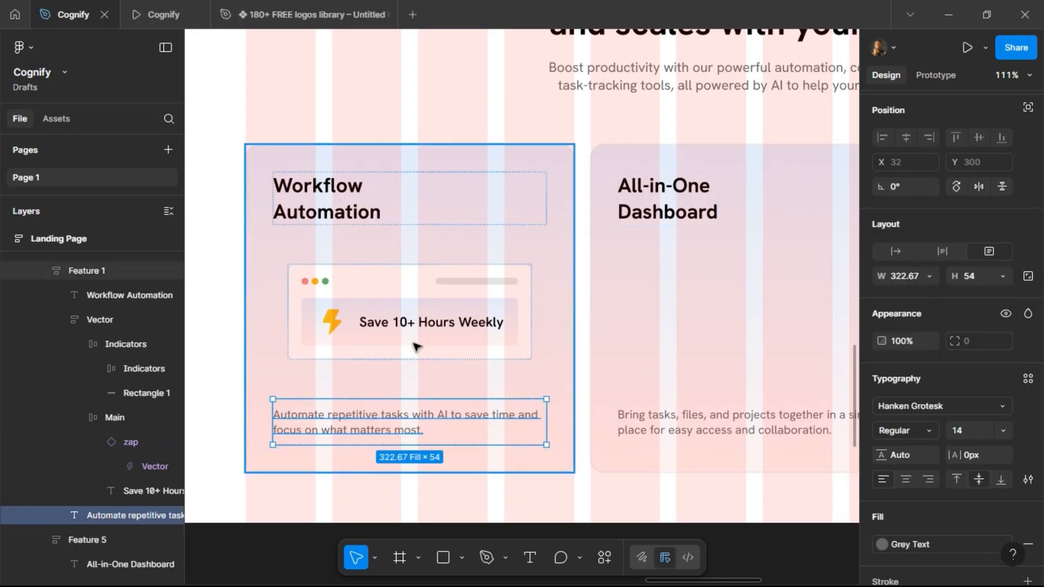
Add a drop shadow effect to the app-window Vector frame.
left_click(172, 17)
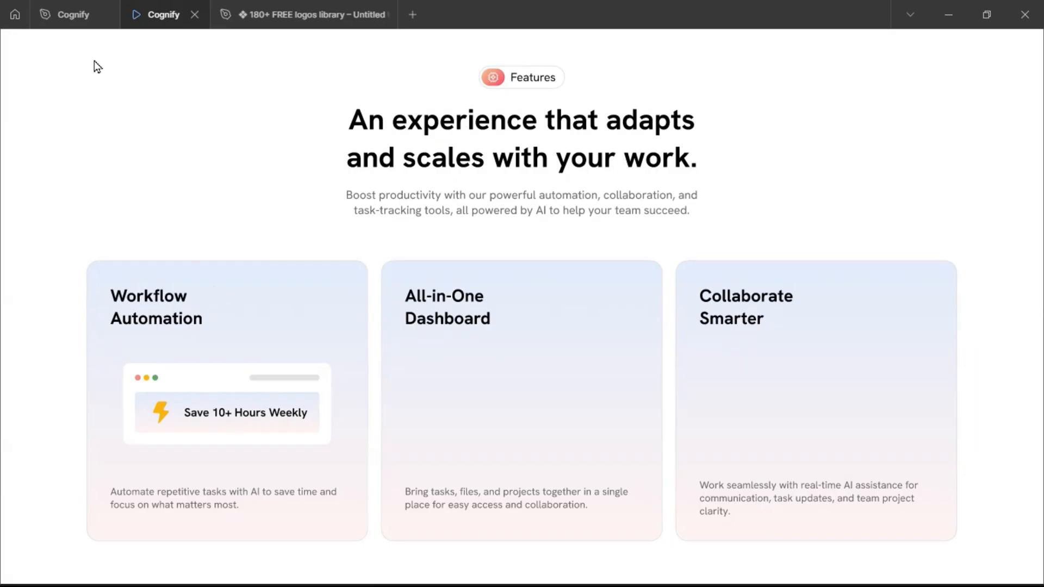
left_click(82, 14)
left_click(416, 317)
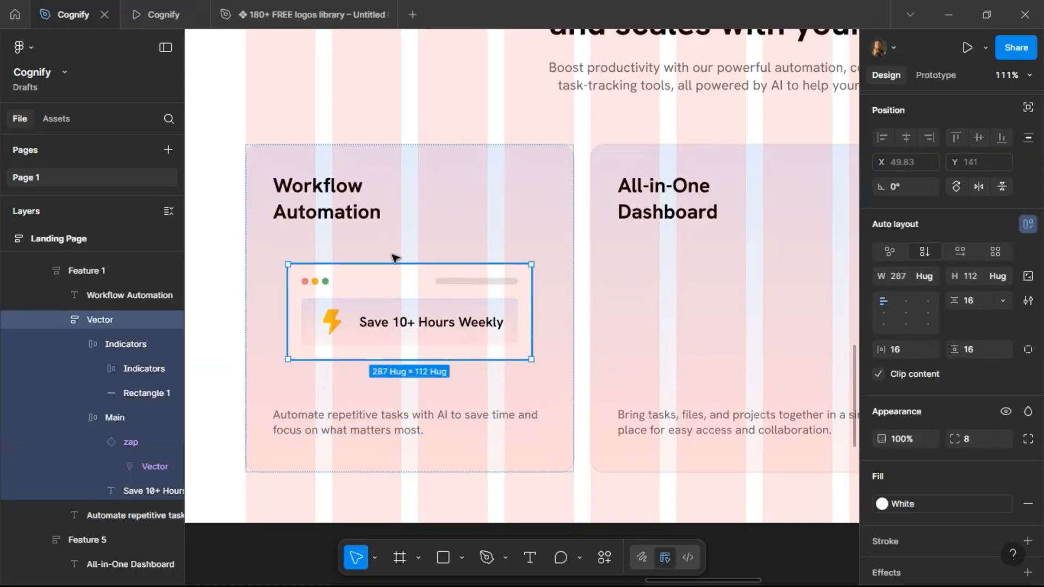
left_click(333, 212)
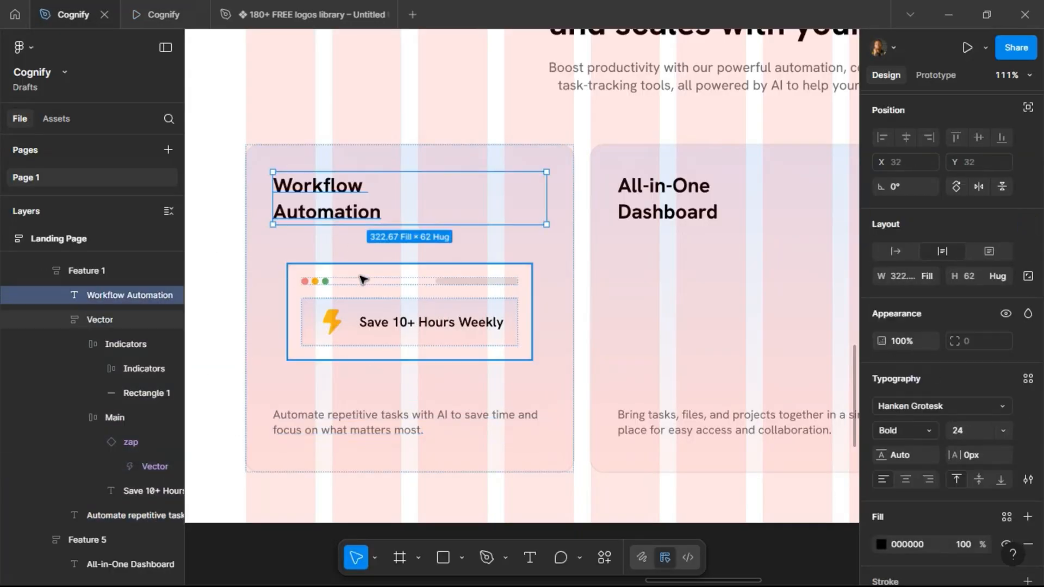
left_click(363, 280)
left_click(375, 282)
left_click(389, 270)
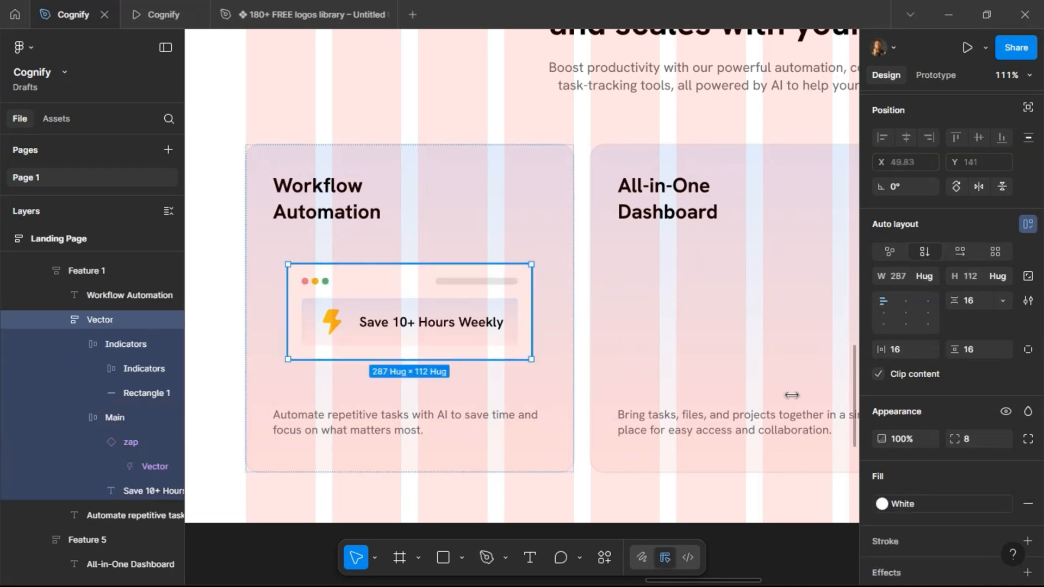
scroll(976, 449, "down", 5)
left_click(929, 263)
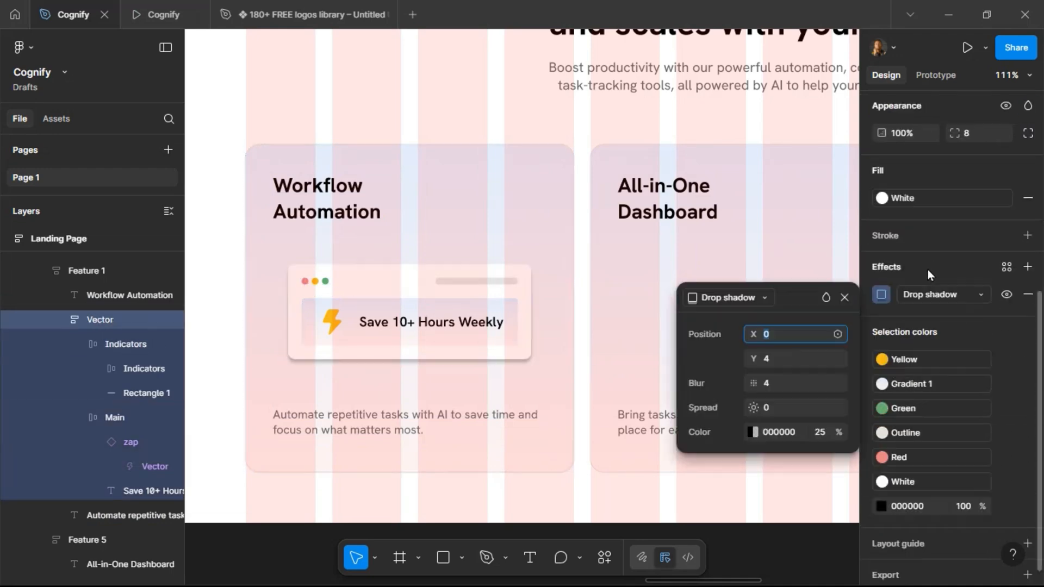
Set the drop shadow's offset to X 4, Y 8 and its blur to 16.
left_click(789, 361)
type("8")
key("Return")
left_click(778, 336)
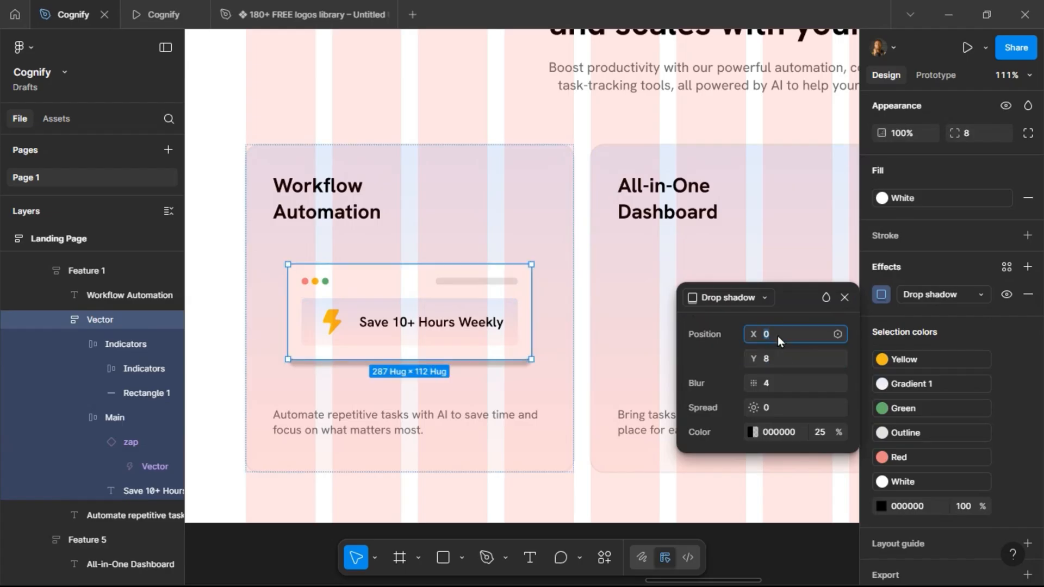
key("Return")
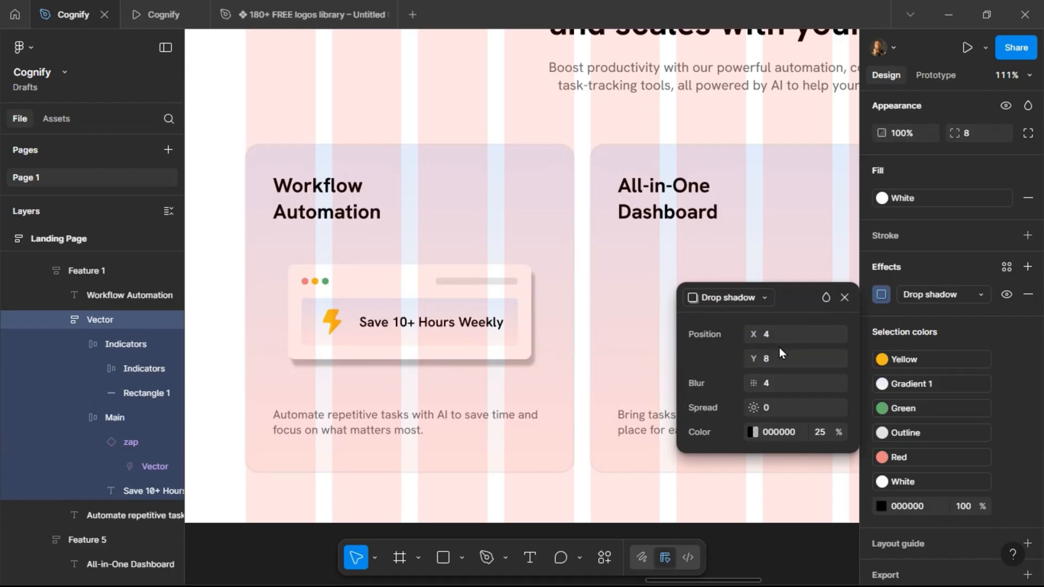
left_click(782, 384)
type("16")
key("Return")
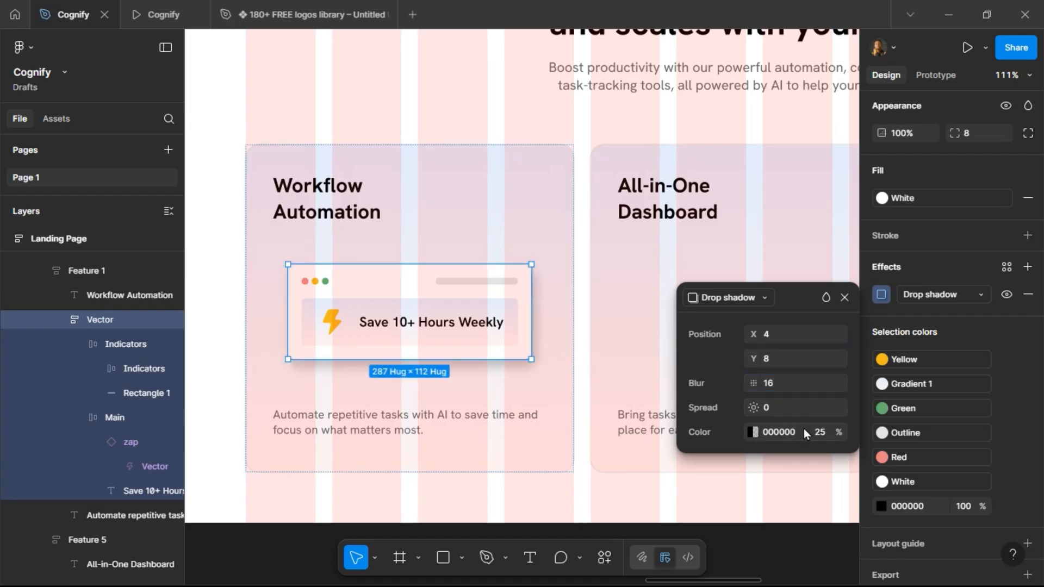
Set the shadow colour to the file's E98484 swatch at 25% opacity.
left_click(754, 433)
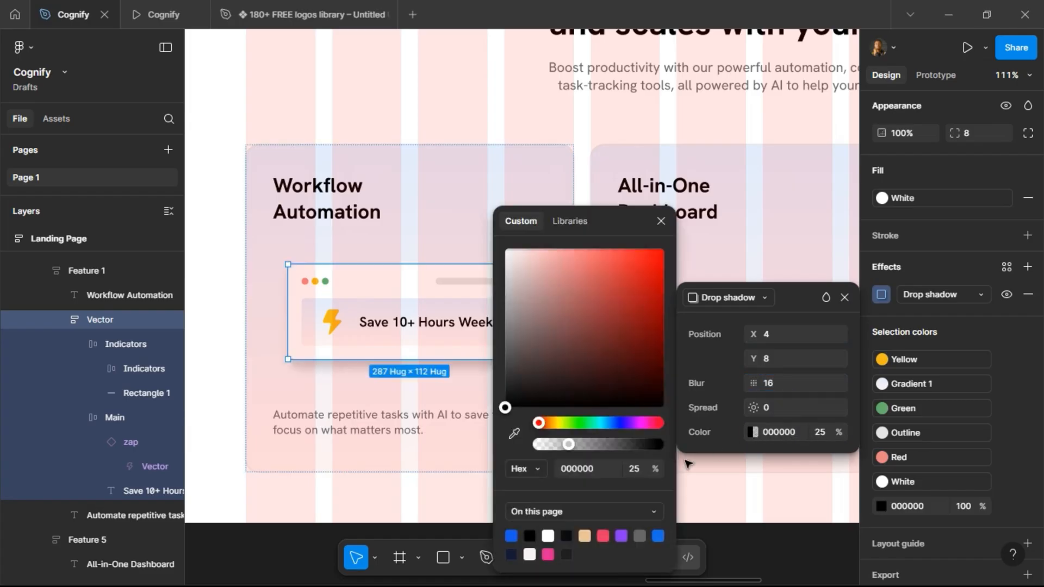
left_click(582, 511)
left_click(582, 529)
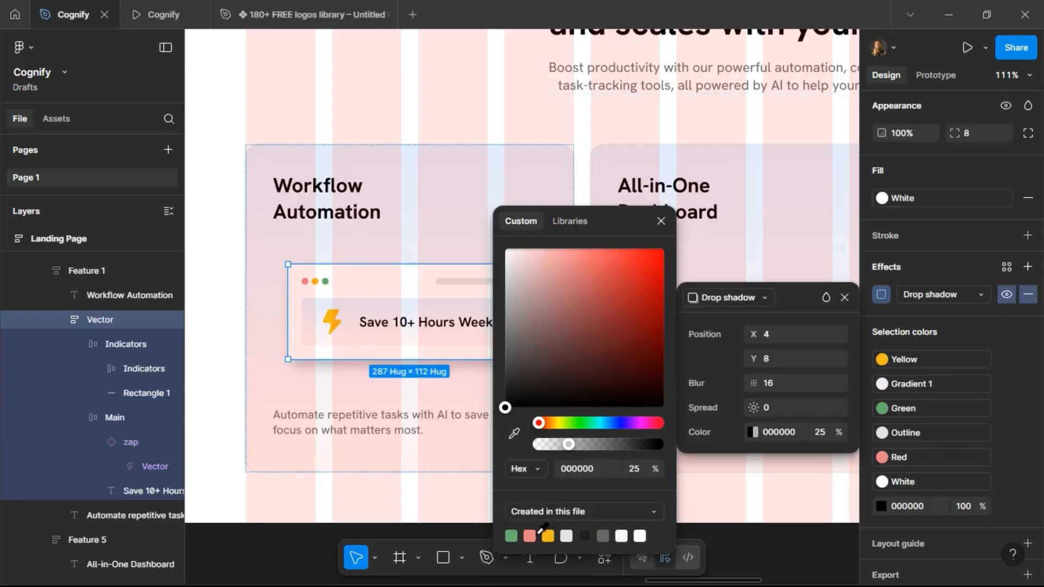
left_click(529, 536)
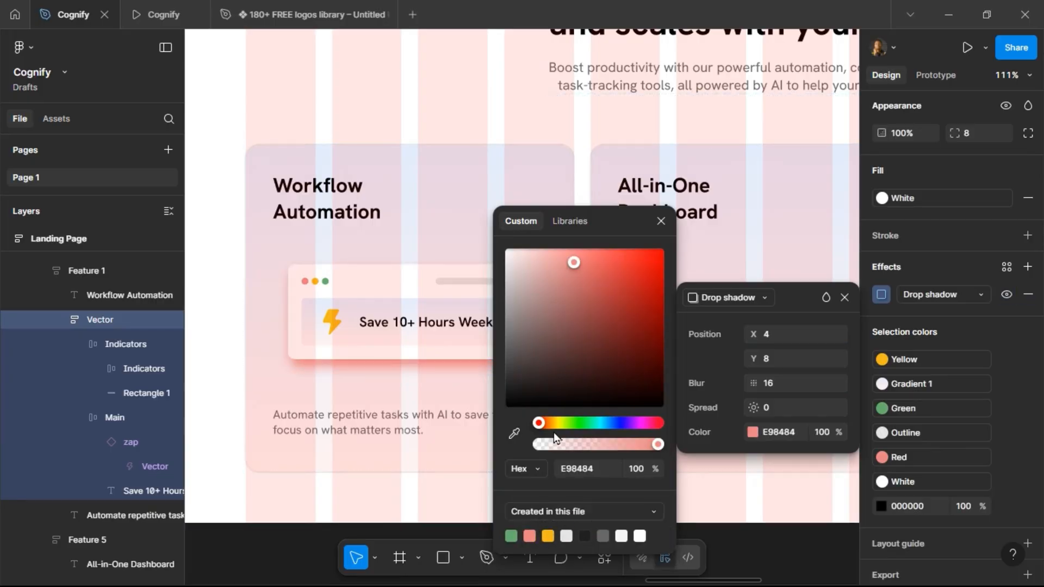
left_click(661, 221)
left_click(823, 432)
type("25")
key("Return")
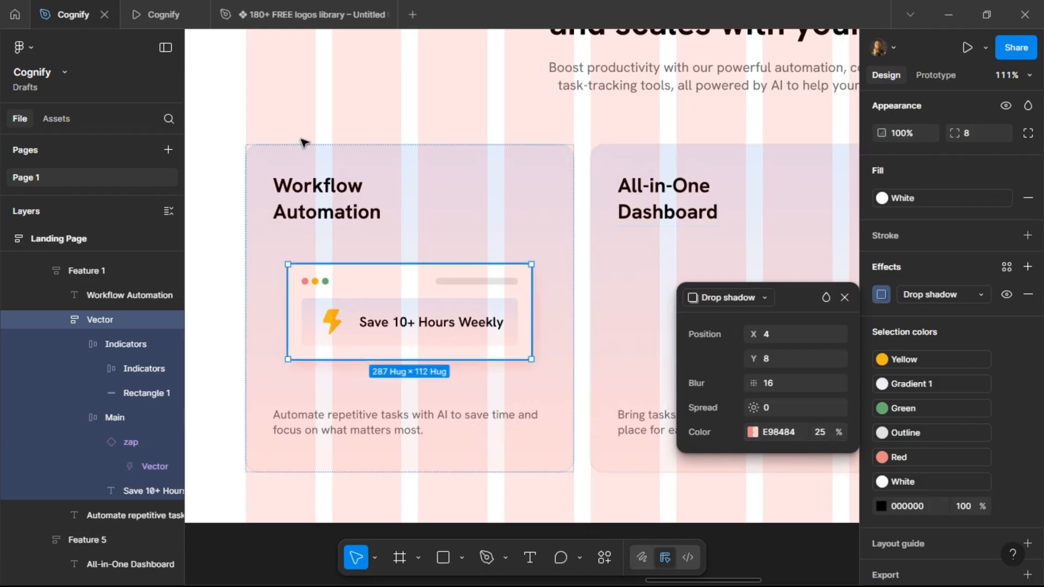
Preview the card in the prototype tab and close the shadow settings.
left_click(171, 14)
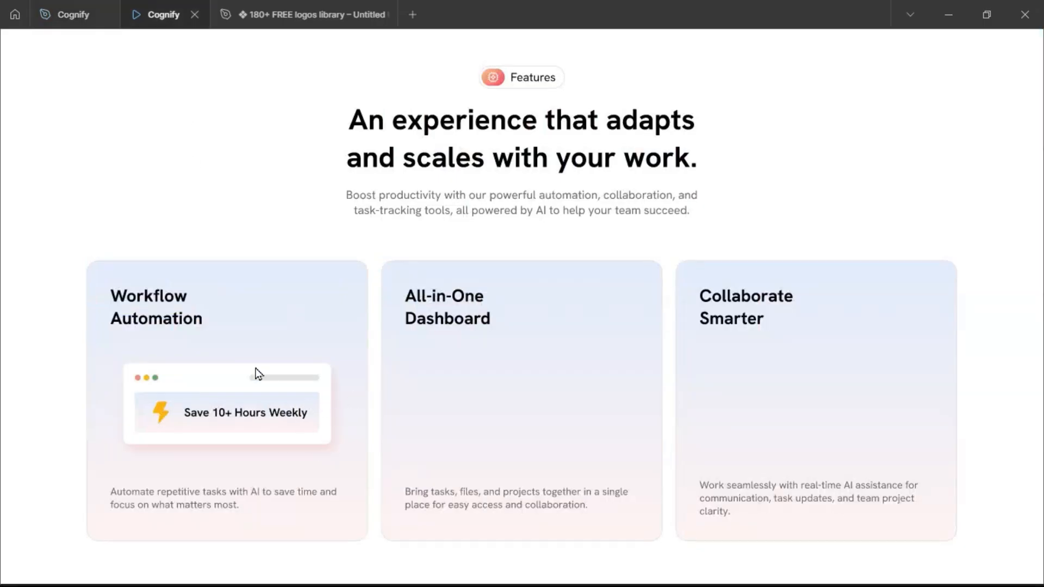
left_click(74, 15)
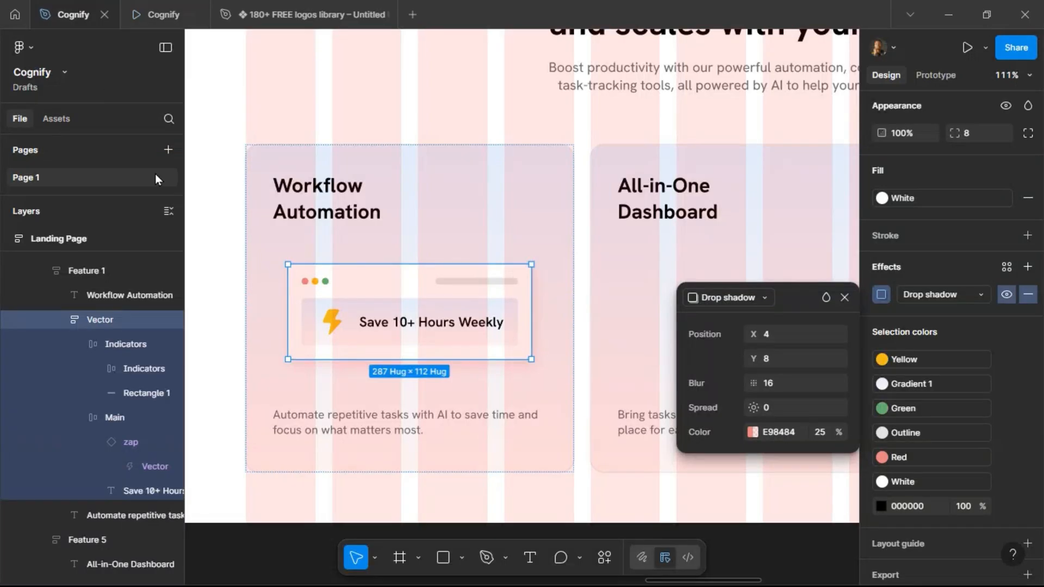
left_click(848, 296)
Draw a frame about 152 × 179 below the landing page and rename it Task/Docs.
scroll(445, 288, "down", 3, "ctrl")
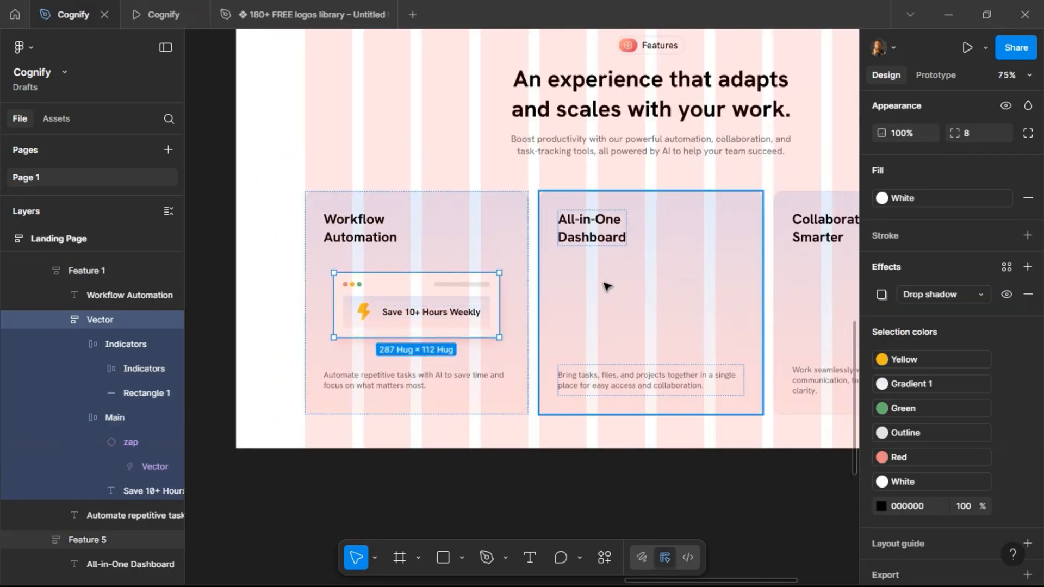
scroll(608, 287, "right", 3)
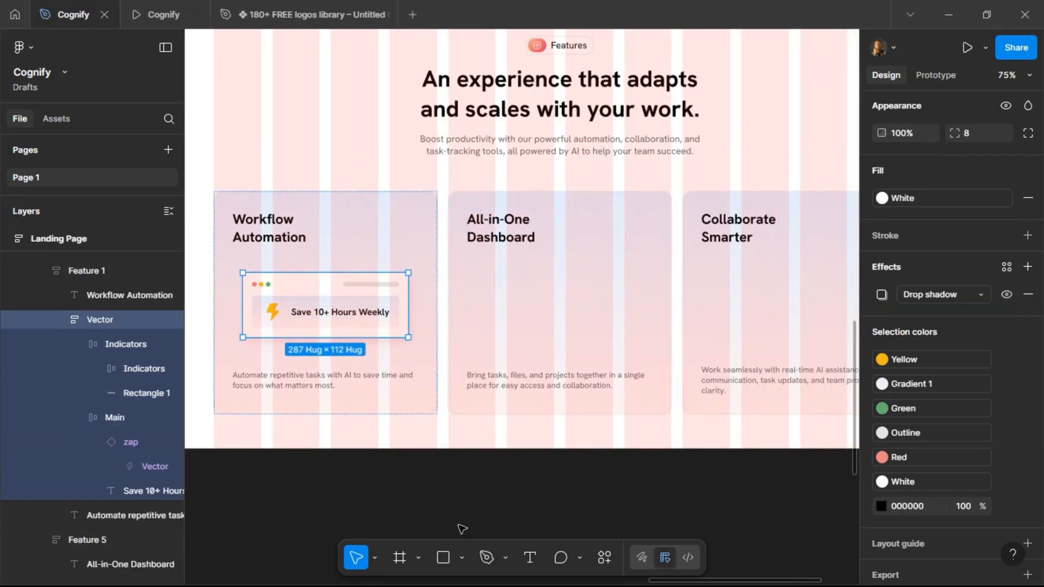
left_click(475, 476)
scroll(474, 473, "down", 2)
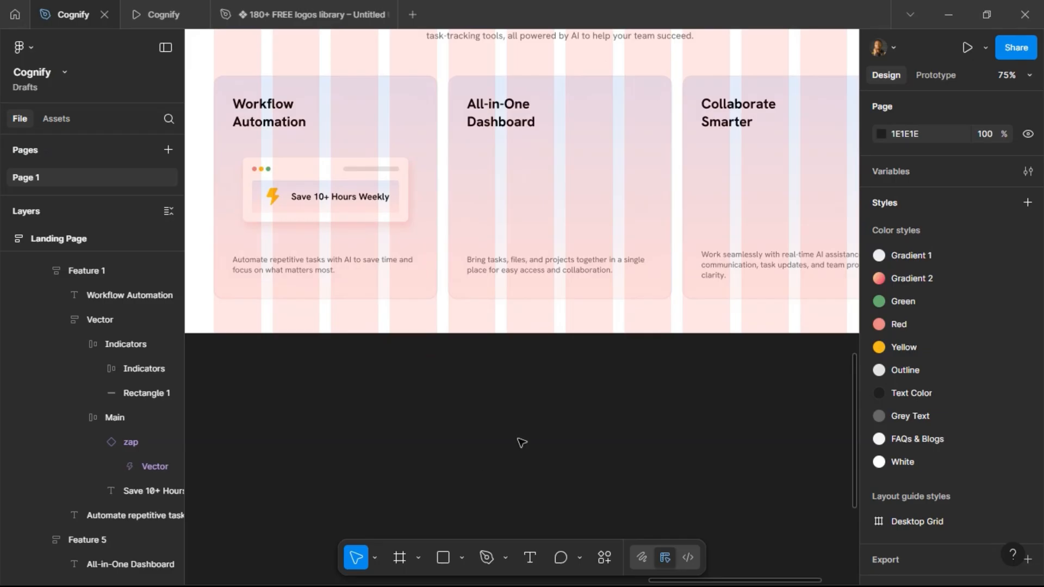
left_click(400, 558)
left_click_drag(493, 375, 580, 479)
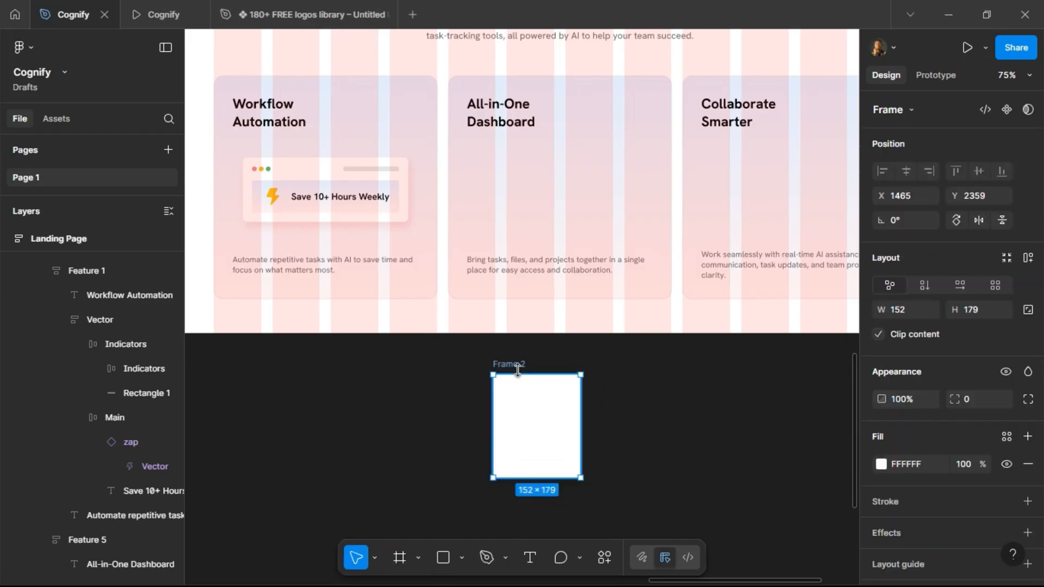
double_click(518, 365)
type("Task/Docs")
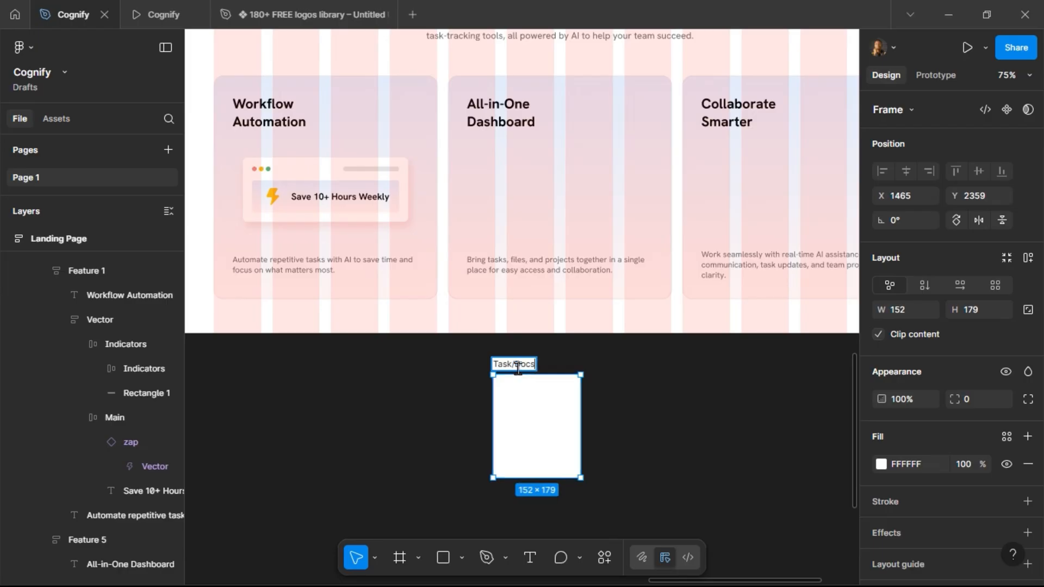
key("Return")
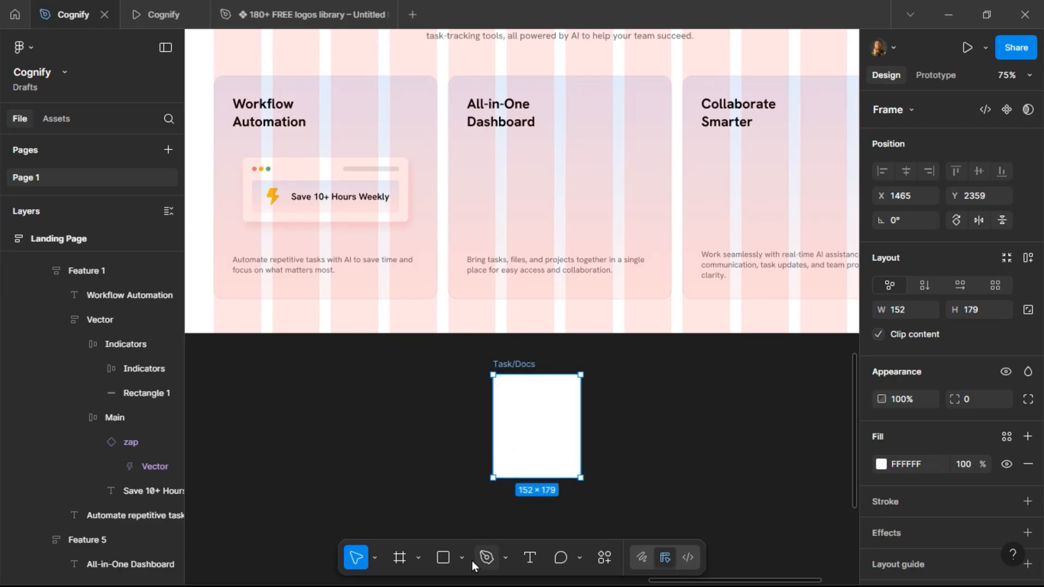
Draw a rounded bar about 103 wide and 8 high near the top of the Task/Docs frame.
left_click(443, 558)
left_click_drag(506, 390, 564, 389)
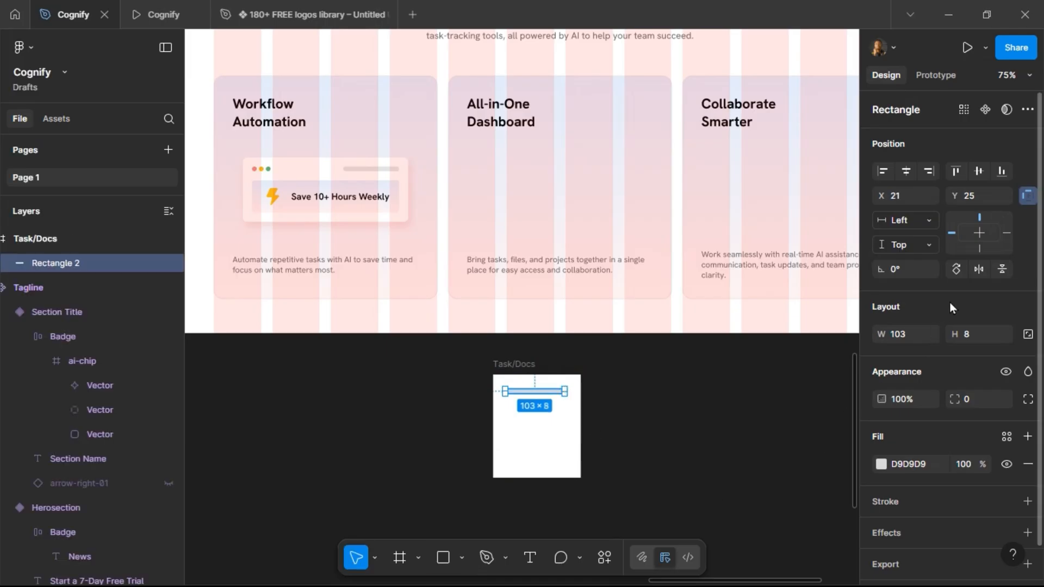
type("4")
key("Return")
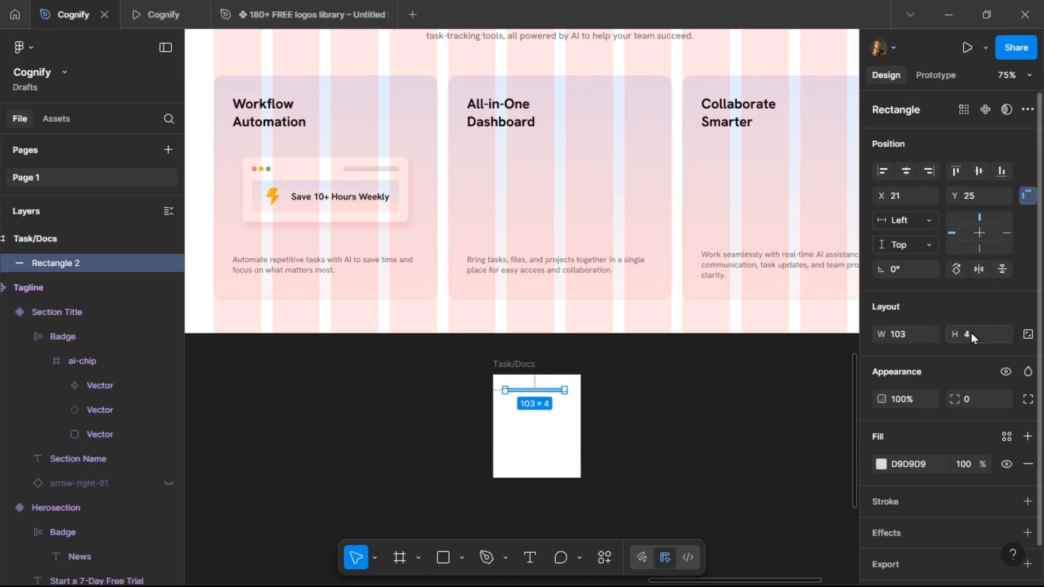
type("8")
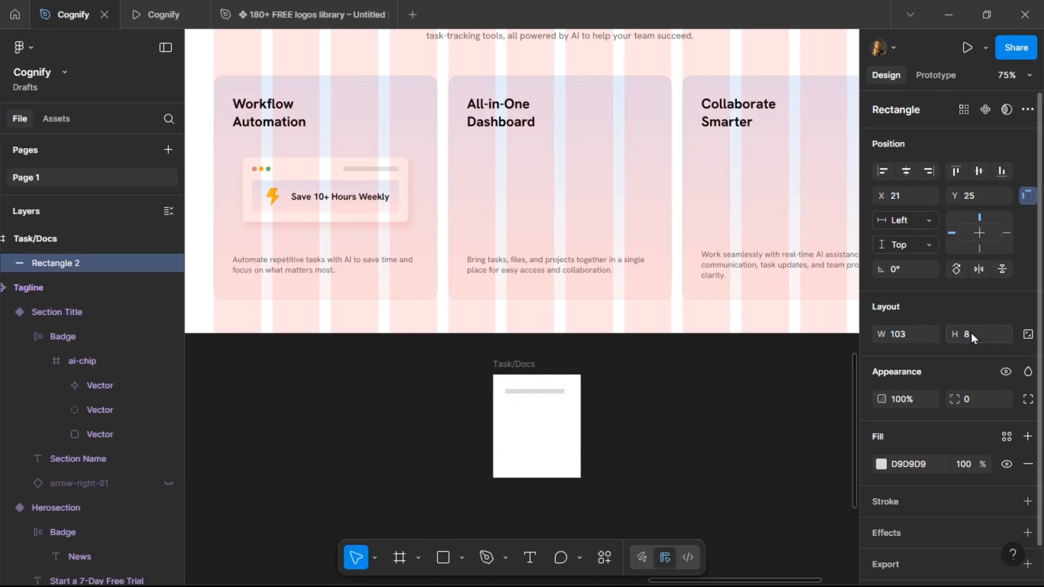
key("Return")
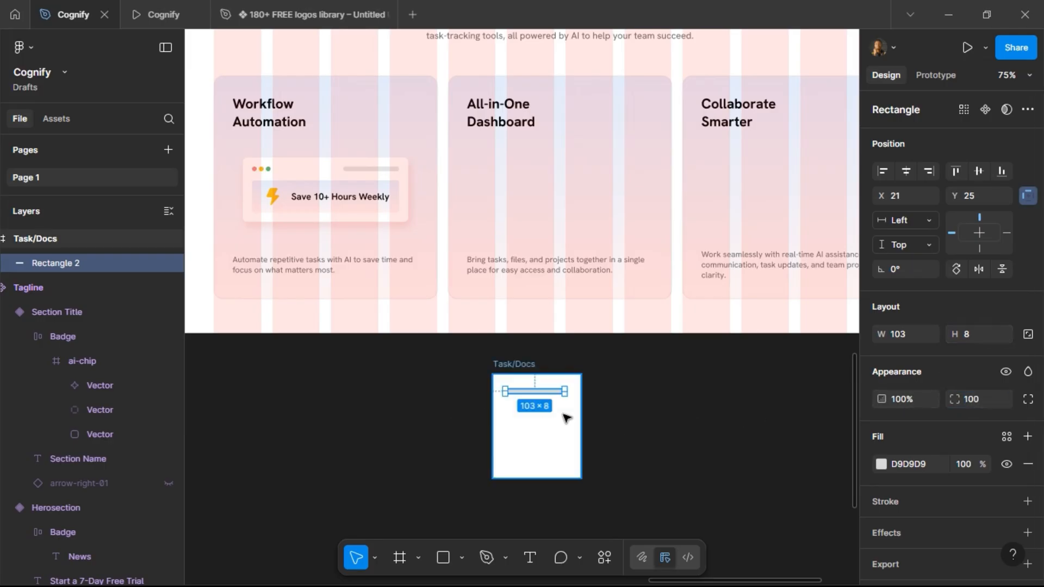
Resize the bar to about 70 wide and duplicate it, placing the copy just below.
scroll(561, 416, "up", 5)
left_click_drag(570, 363, 525, 359)
key("ctrl+d")
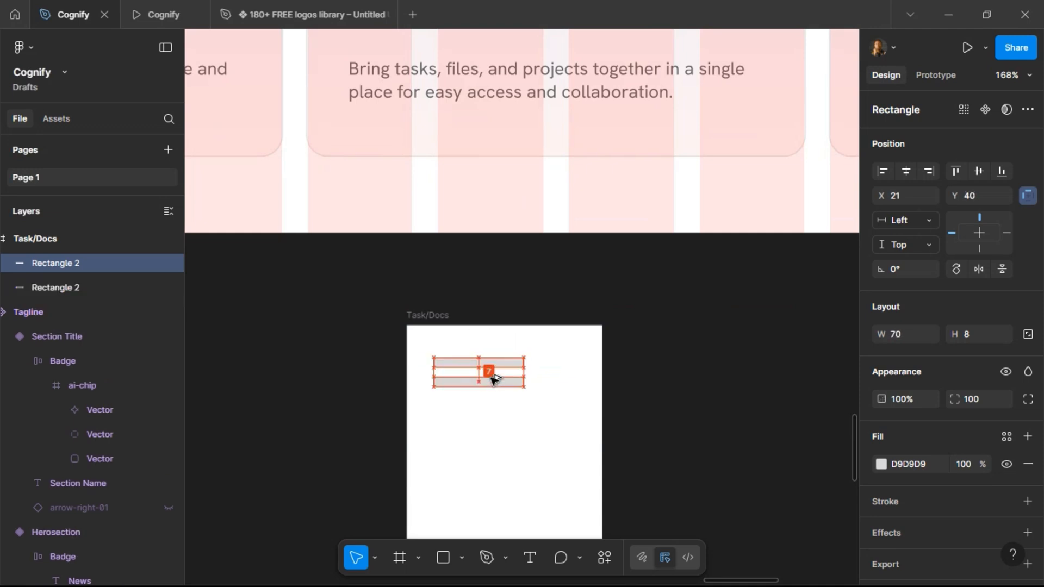
key("Up")
key("Up")
key("Up")
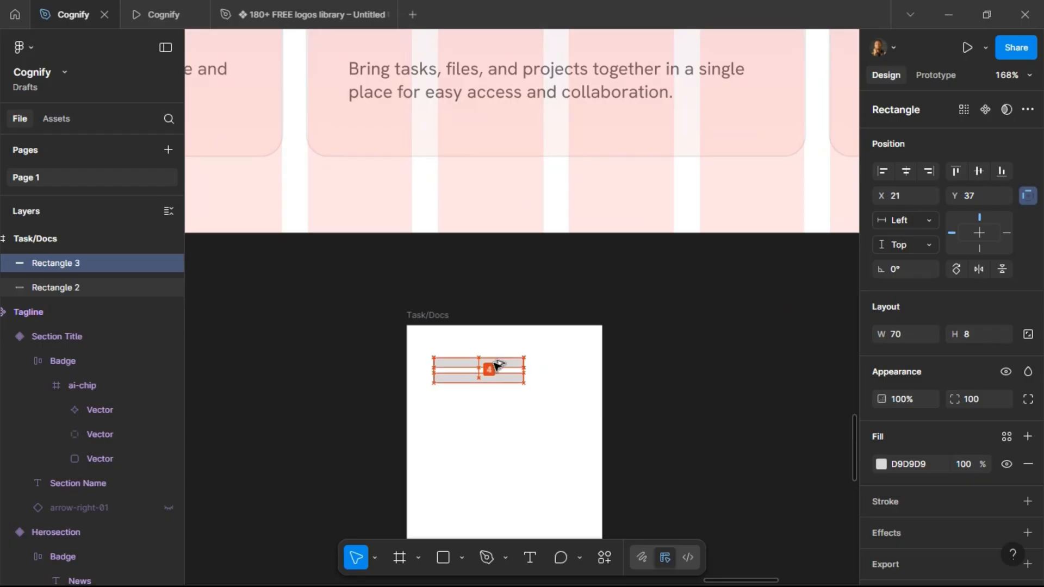
Apply vertical auto layout to the Task/Docs frame.
left_click(496, 363, "shift")
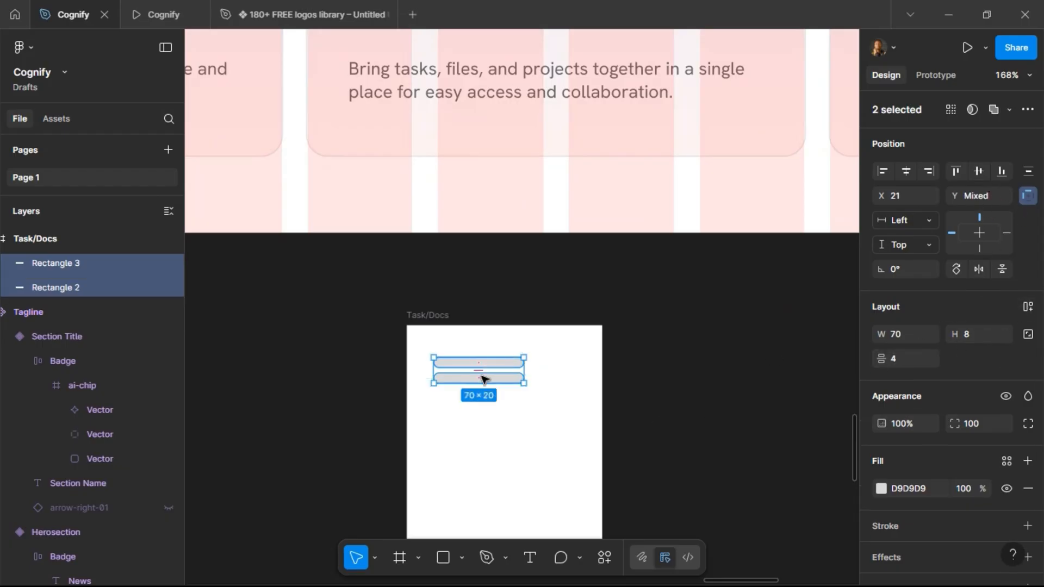
left_click(427, 315)
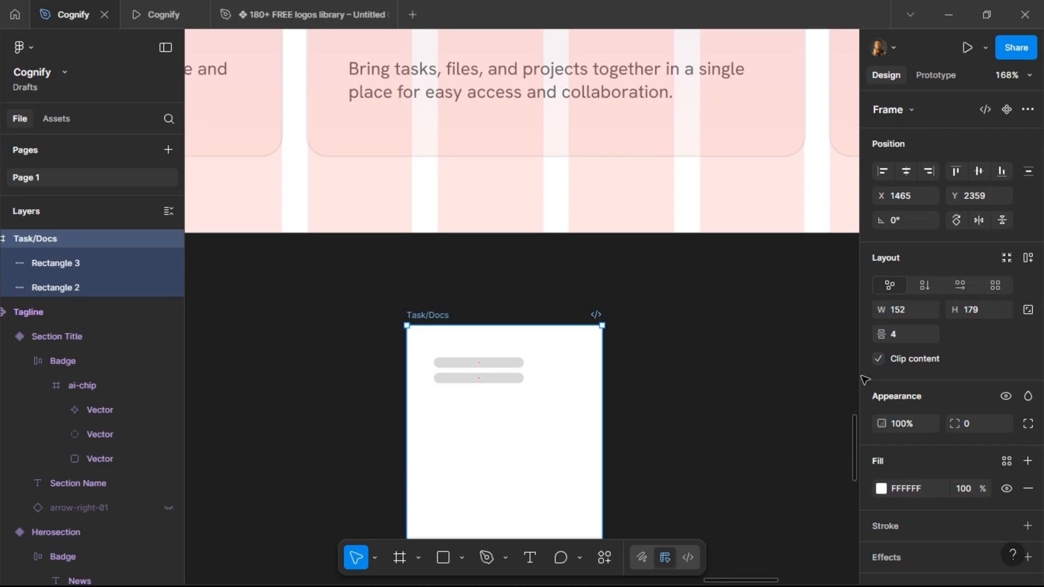
left_click(1027, 258)
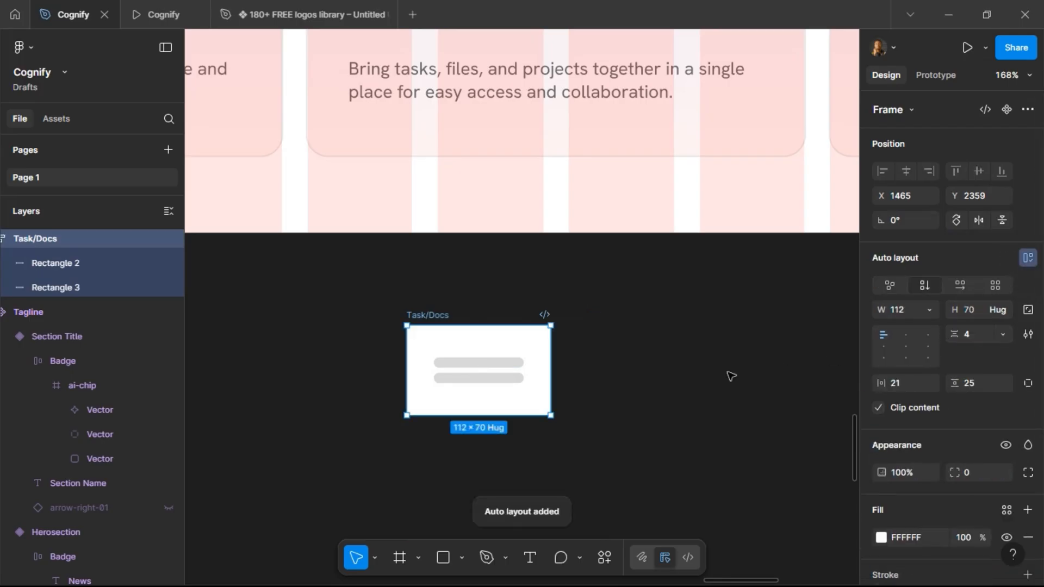
Set the second bar's width to 100.
left_click(506, 378)
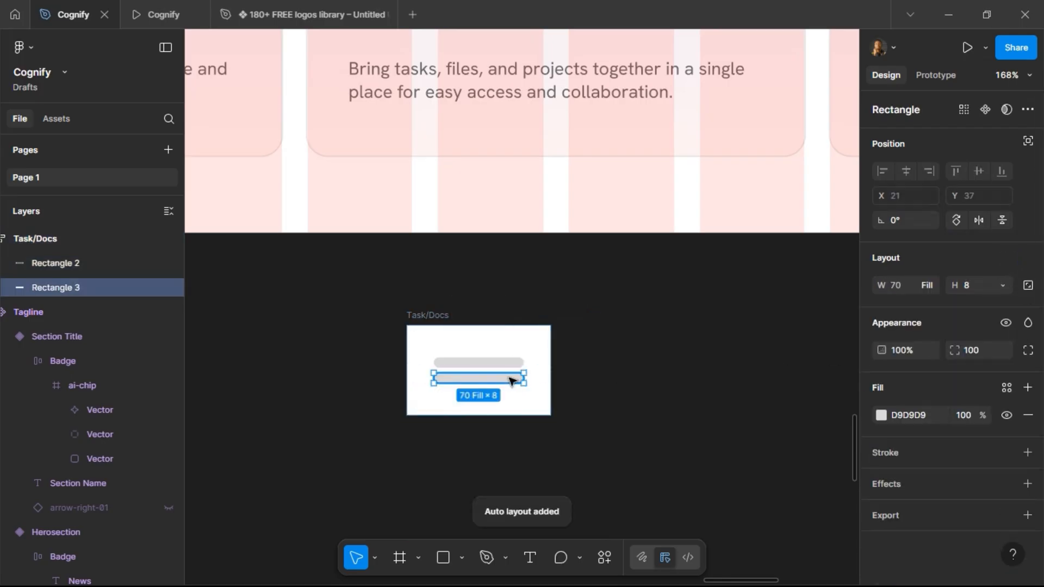
left_click(905, 286)
type("120")
key("Return")
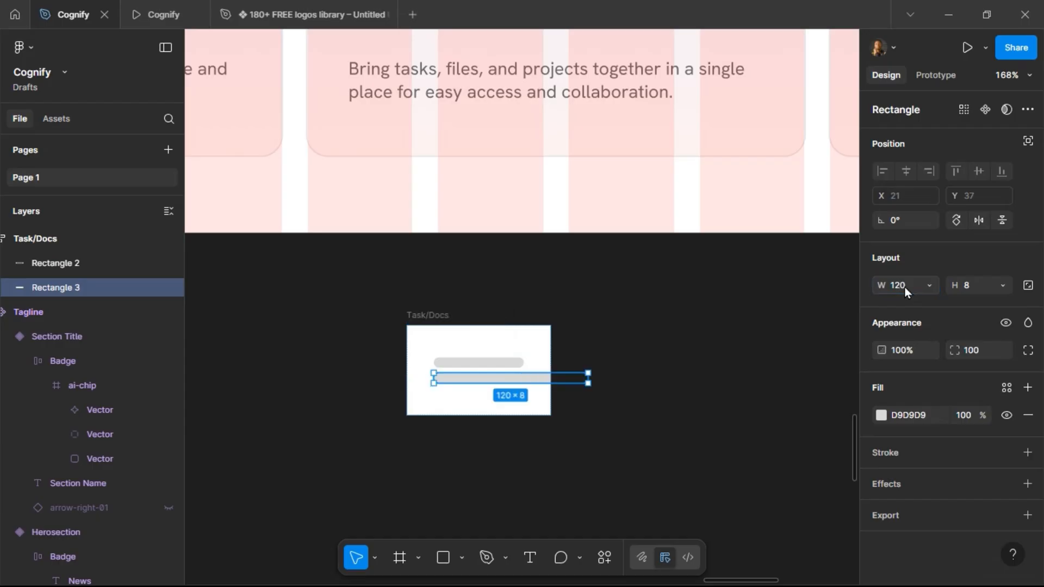
left_click(898, 289)
type("100")
key("Return")
Set the Task/Docs frame's width to hug its contents.
left_click(521, 343)
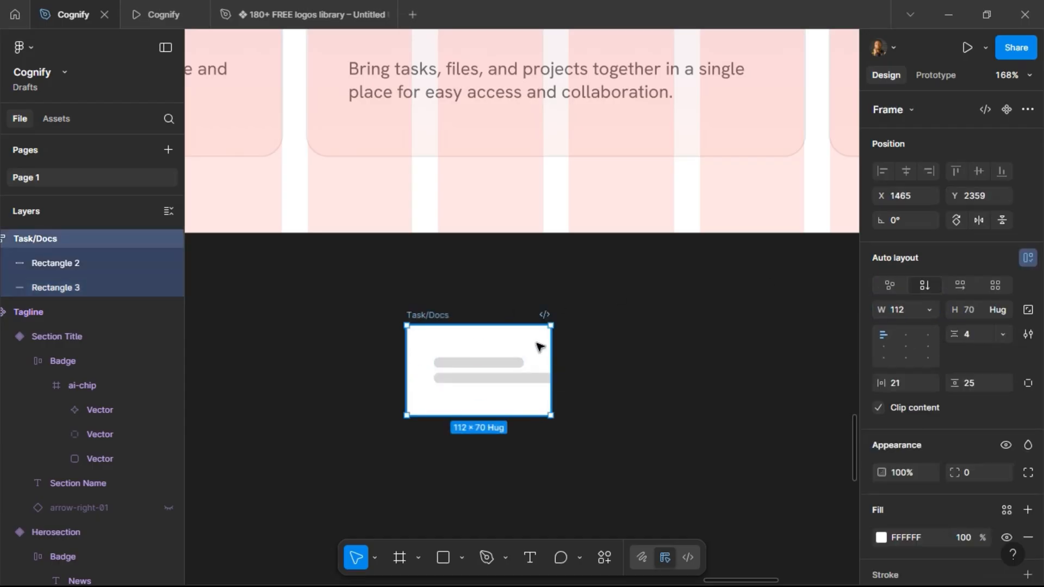
left_click(929, 309)
left_click(935, 329)
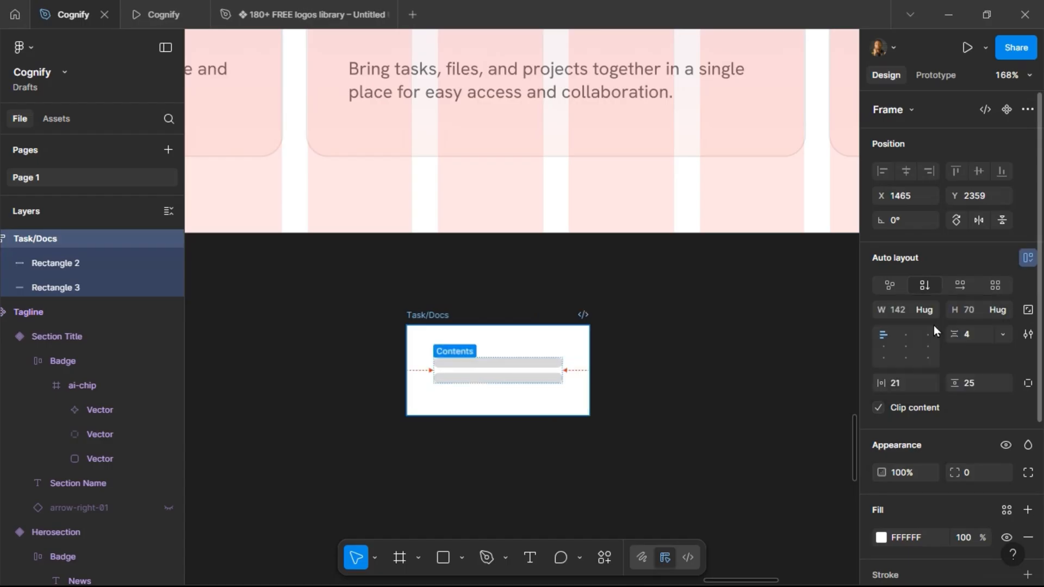
Shorten the top bar to about 70 wide and duplicate the full-width bar five times below it.
left_click(490, 363)
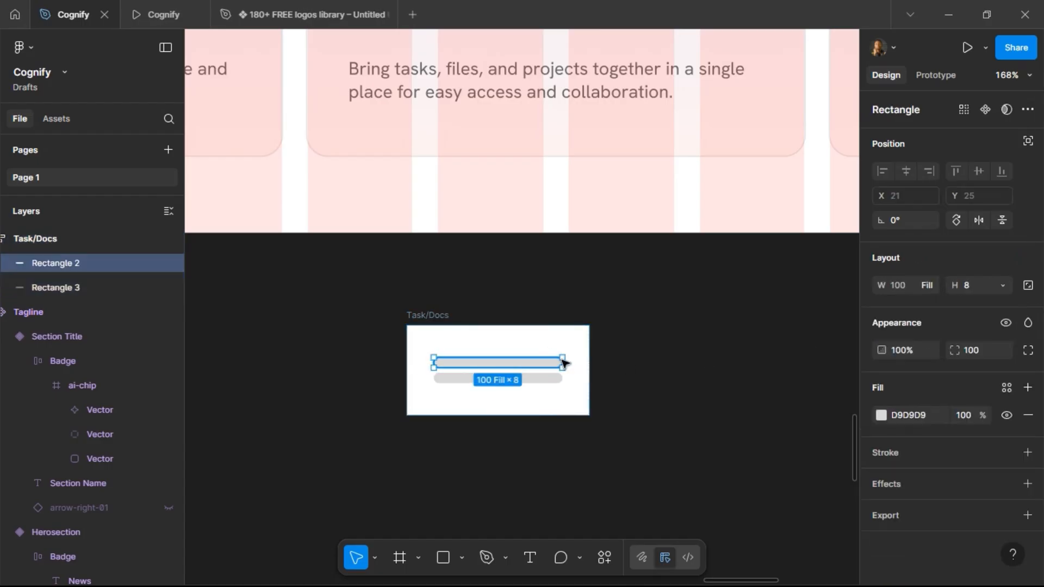
left_click_drag(563, 363, 529, 361)
left_click(544, 380)
key("ctrl+d")
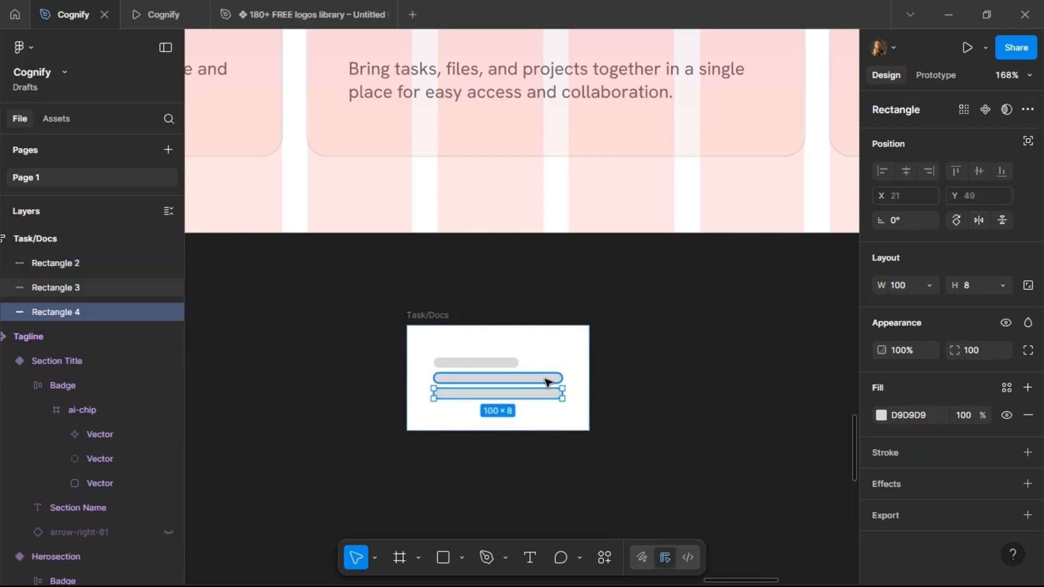
key("ctrl+d")
key("ctrl+d")
key("ctrl+d")
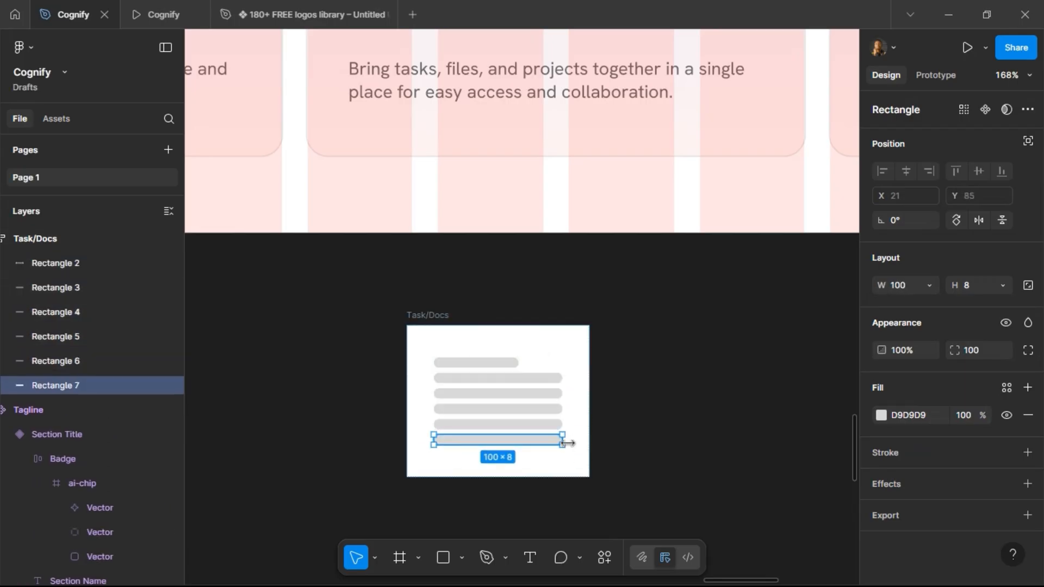
key("ctrl+d")
Shorten the last bar to about 30 wide and add one more full-width bar by duplicating.
left_click_drag(555, 455, 472, 456)
left_click(511, 443)
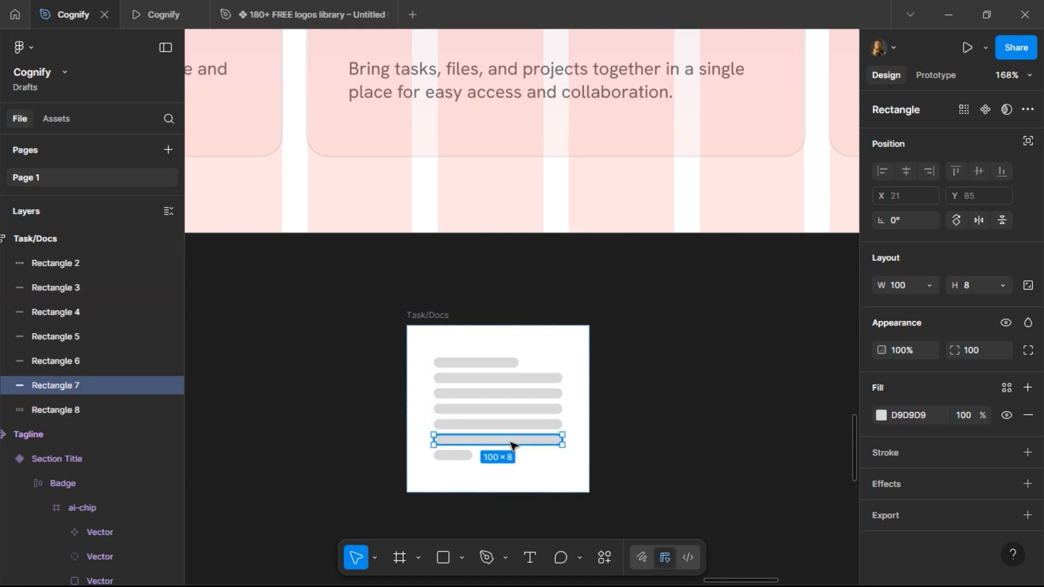
key("ctrl+d")
left_click(599, 334)
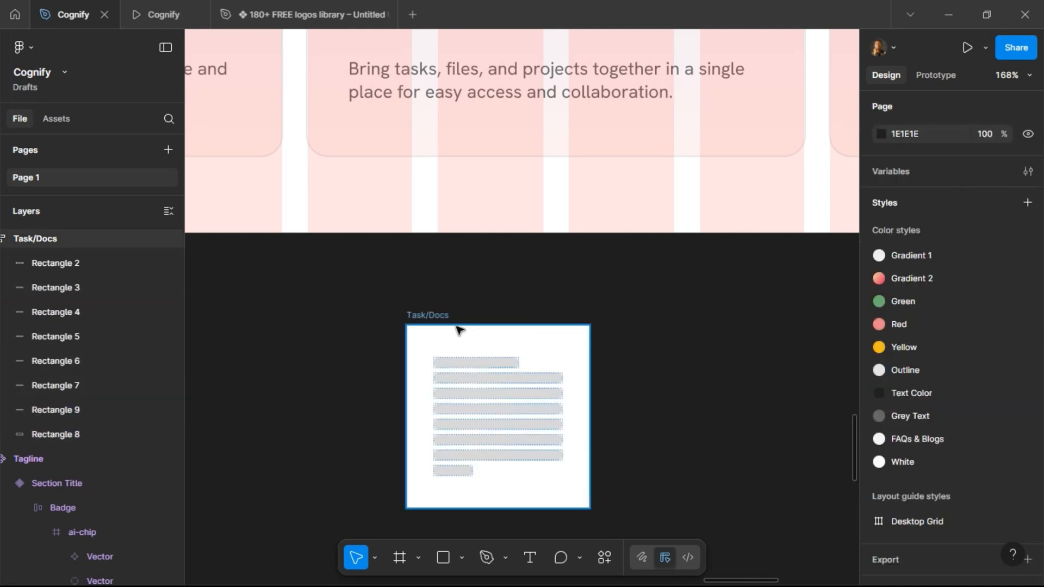
Set the Task/Docs frame's horizontal padding to 12 and vertical padding to 24.
left_click(431, 315)
left_click(913, 383)
type("12")
key("Return")
left_click(981, 381)
type("2")
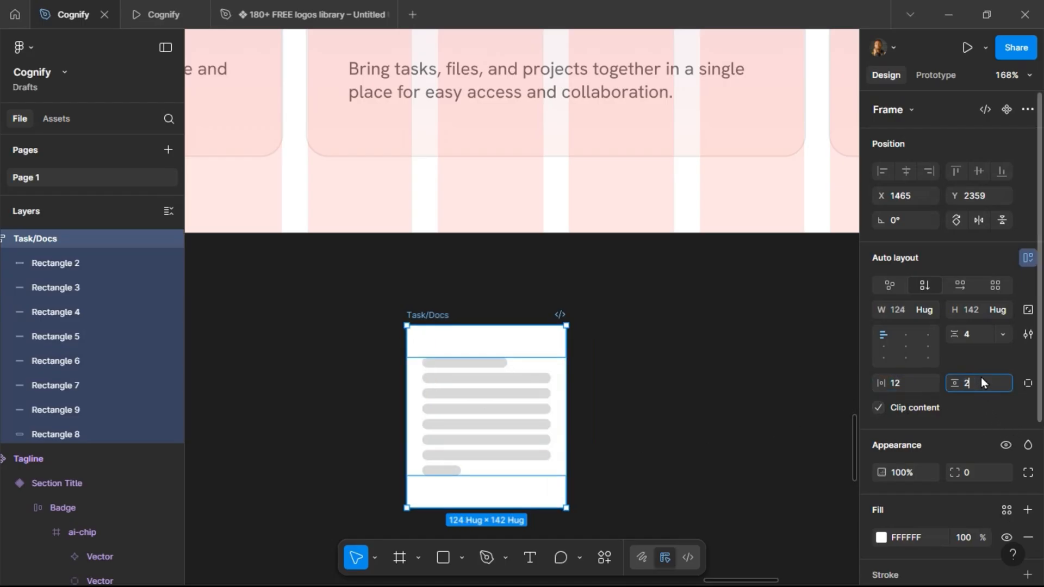
type("4")
key("Return")
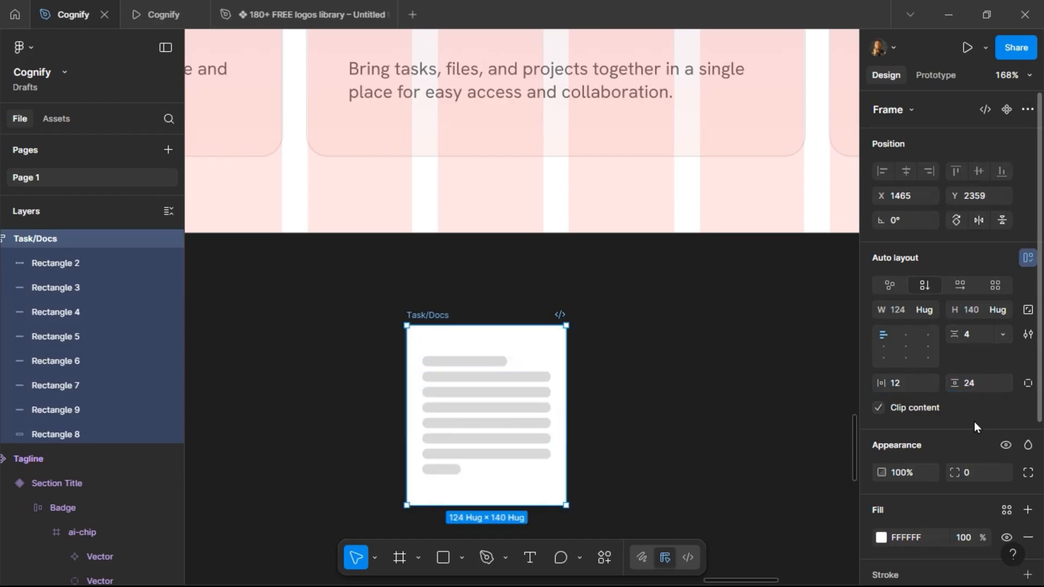
Set the Task/Docs frame's corner radius to 8.
type("12")
key("Return")
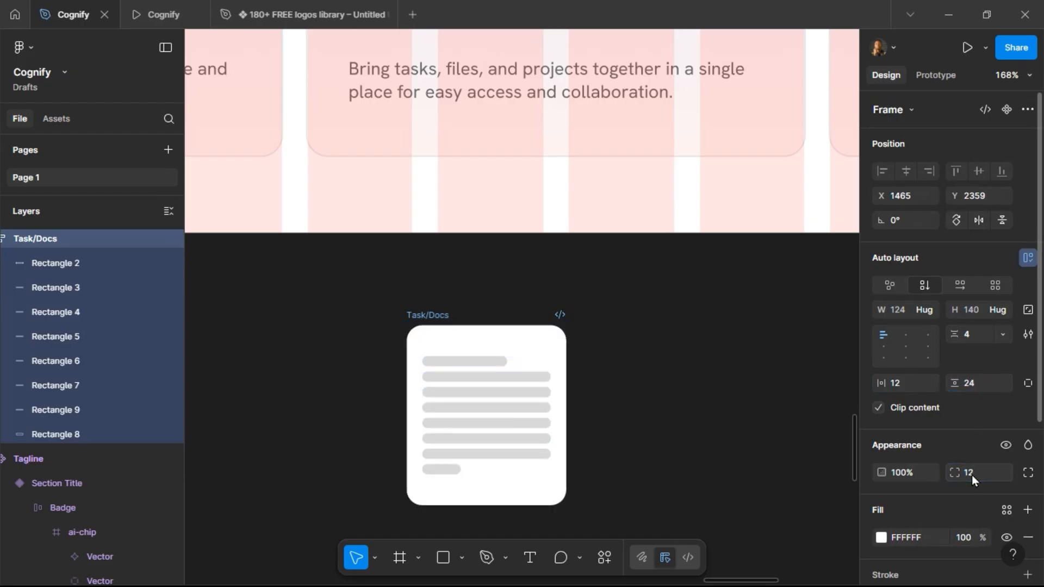
type("4")
key("Return")
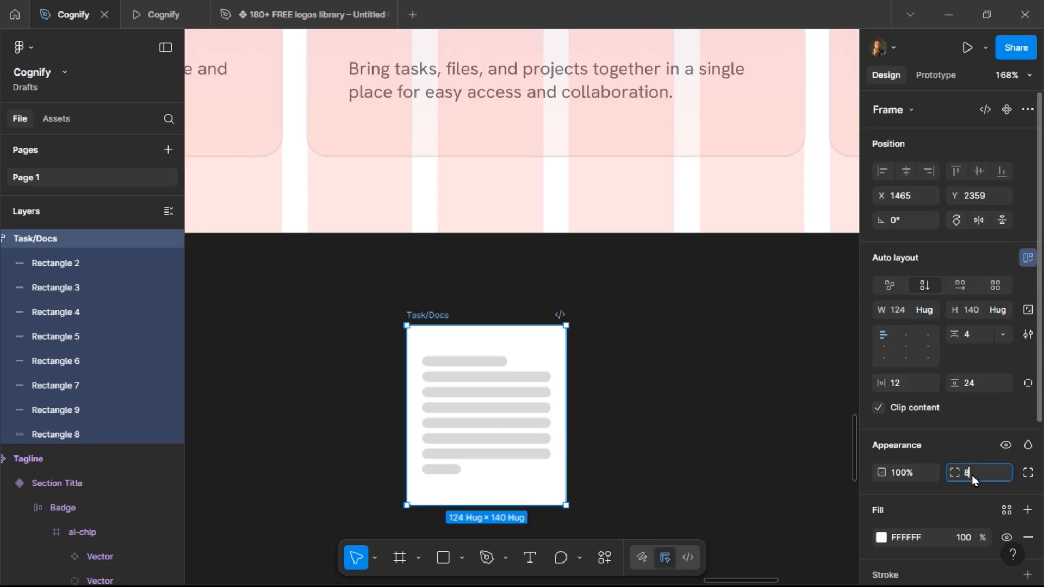
type("8")
key("Escape")
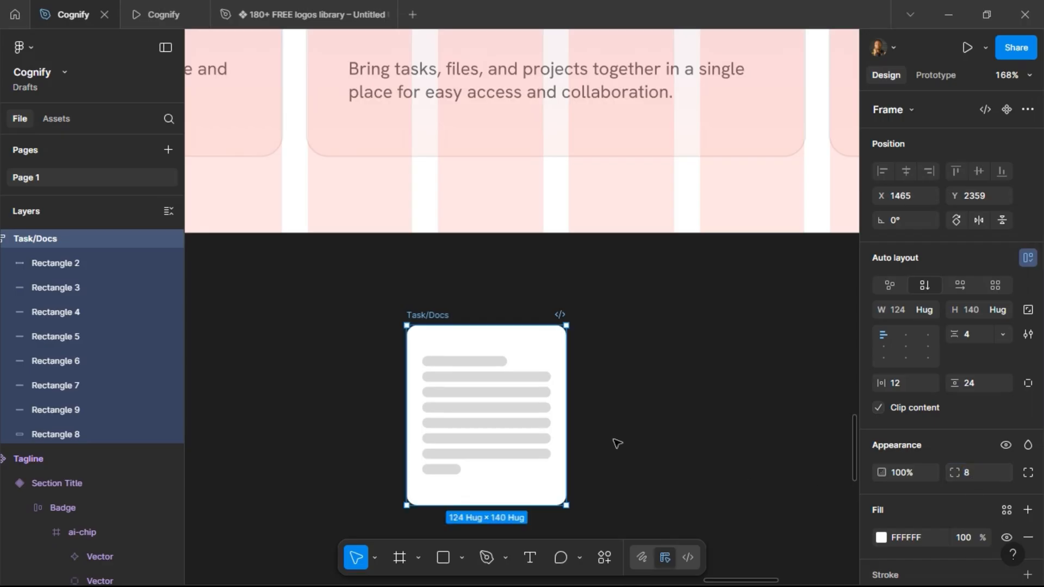
Set the Task/Docs frame's width to 100.
left_click(905, 312)
type("100")
key("Return")
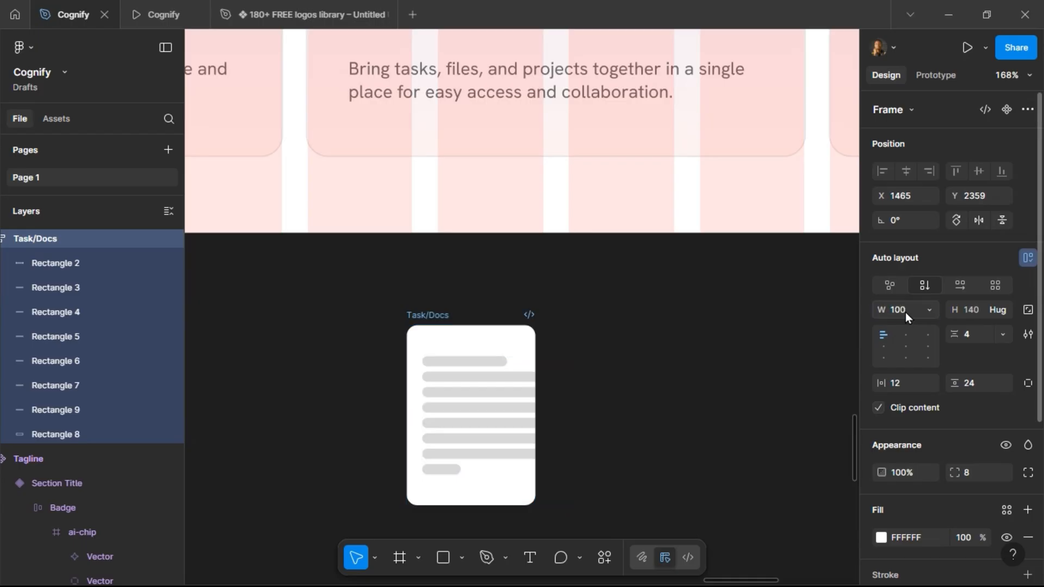
Select all eight bars inside the frame and set their width to fill the container.
left_click(477, 391)
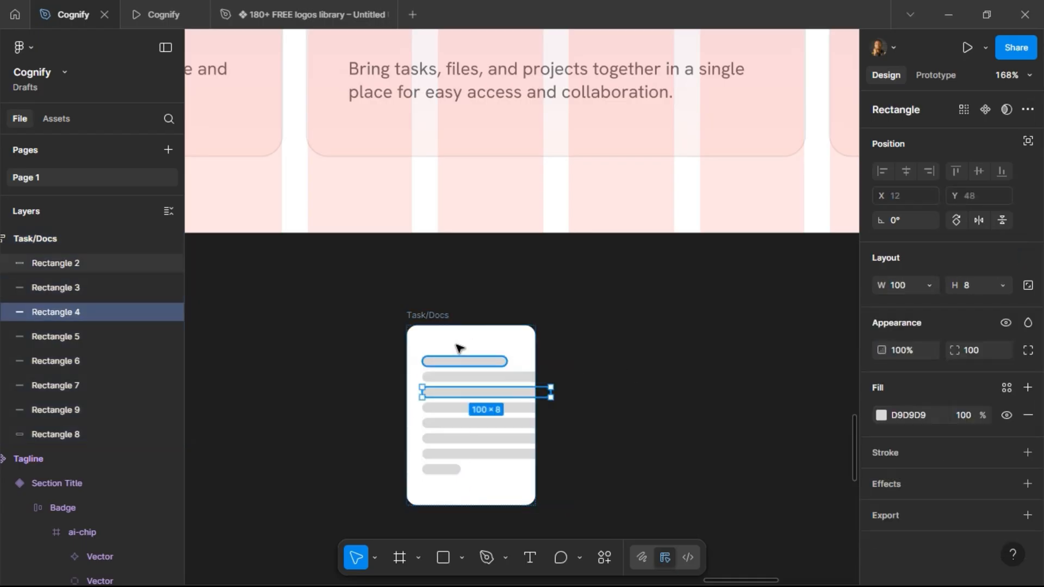
left_click(428, 316)
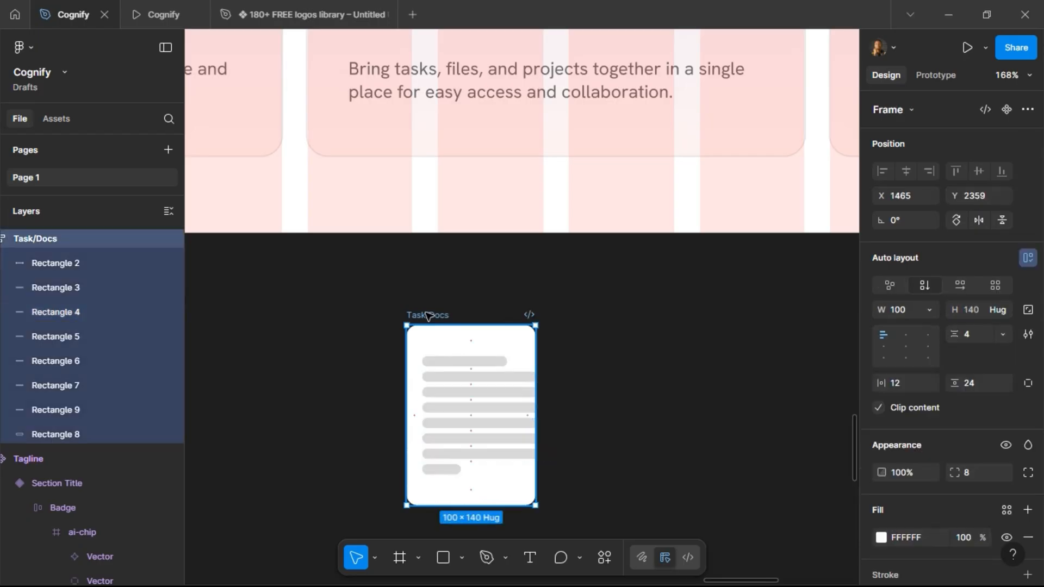
key("Return")
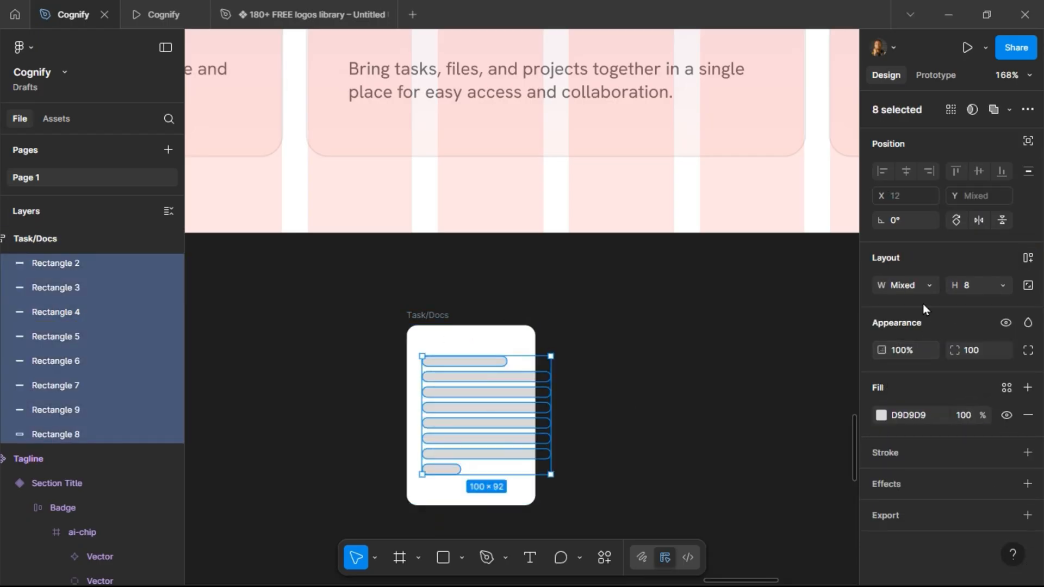
left_click(932, 287)
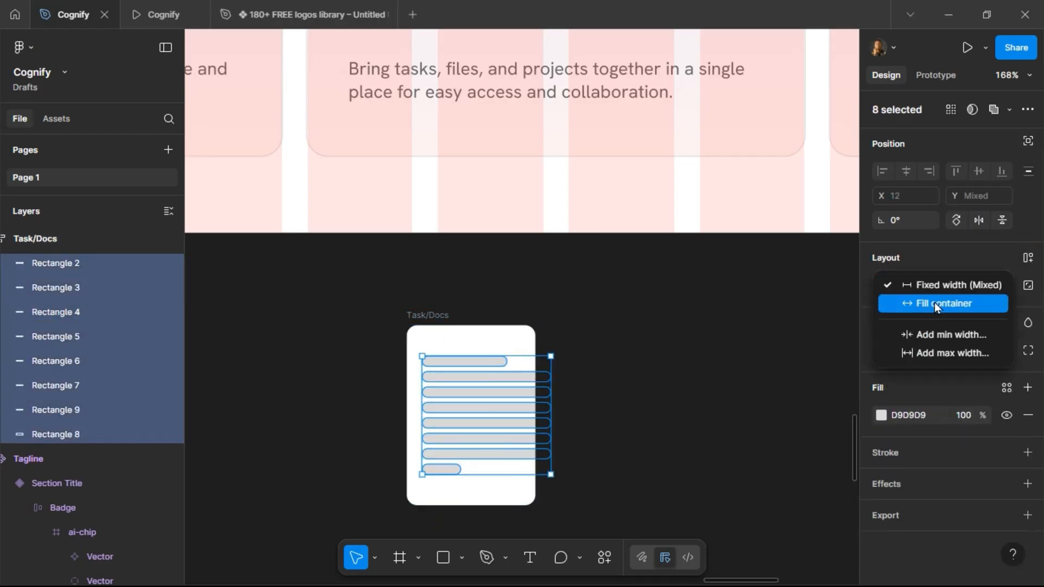
left_click(934, 303)
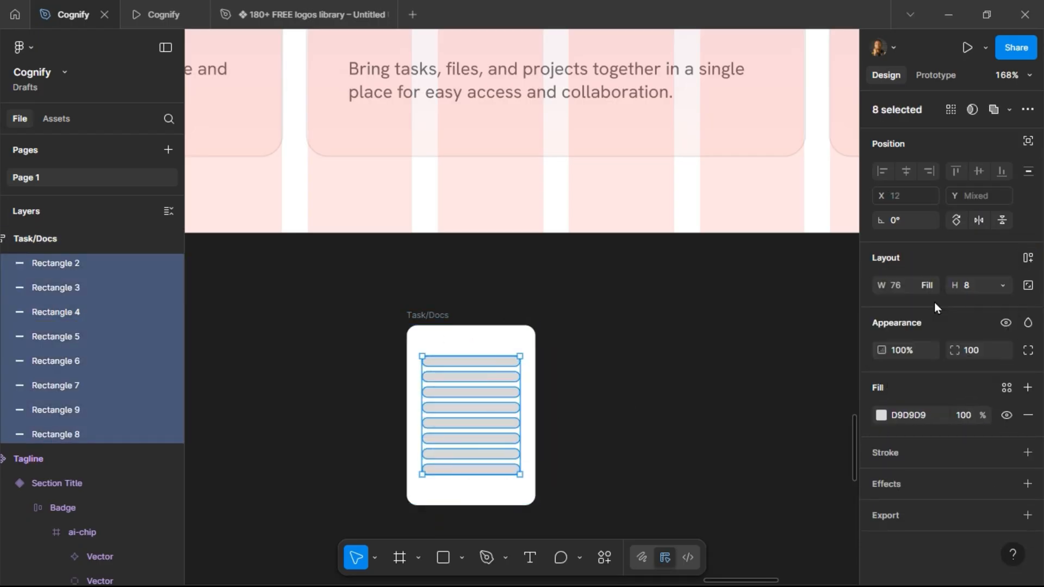
Shorten the first bar to about 55 wide and the last bar to about 35 wide.
left_click(492, 363)
key("Return")
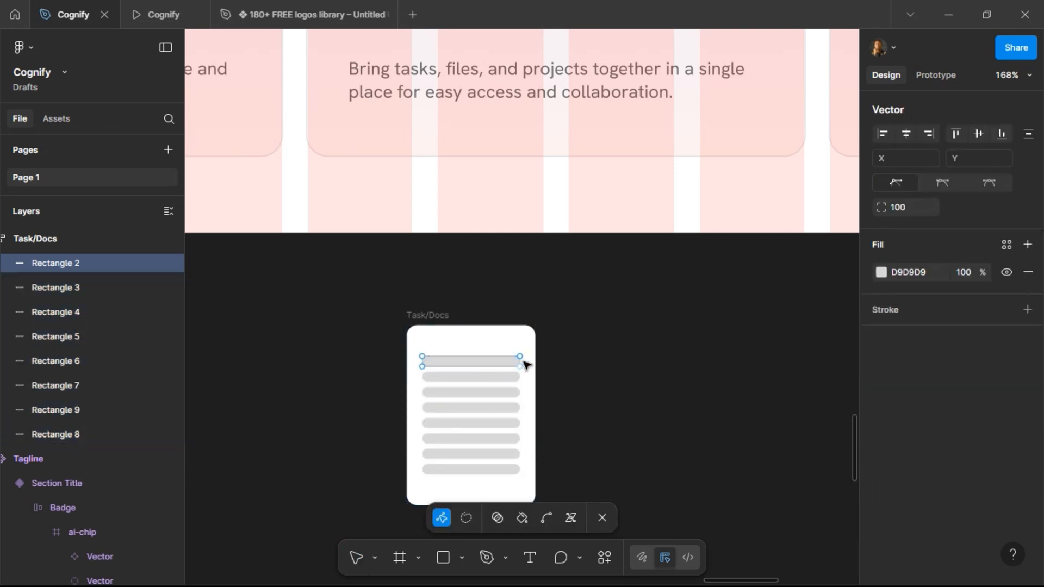
key("Escape")
left_click_drag(521, 361, 495, 359)
left_click(508, 469)
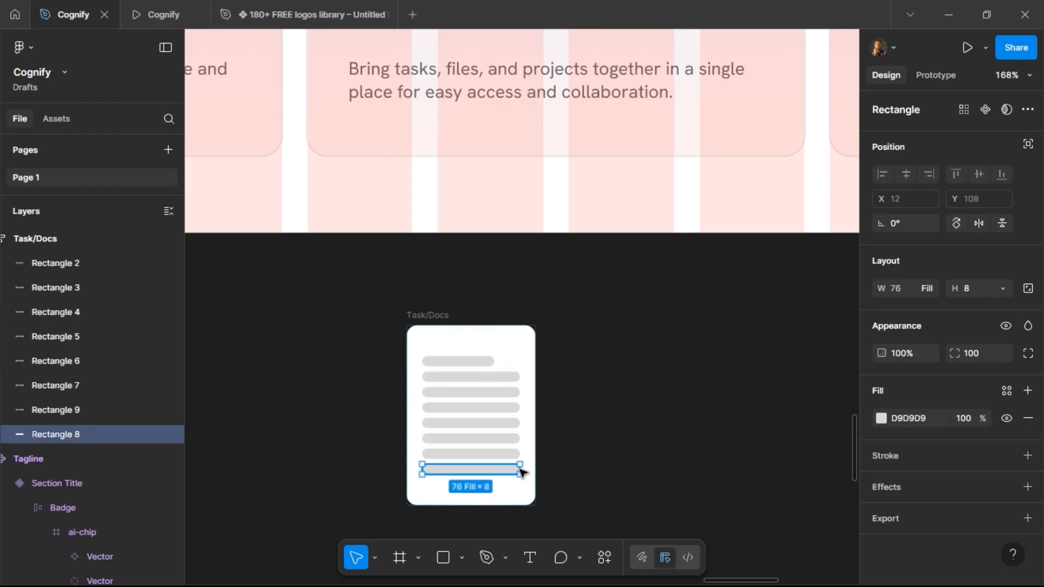
left_click_drag(517, 466, 468, 476)
Set the Task/Docs frame's width to 120.
left_click(440, 320)
left_click(902, 314)
type("120")
key("Return")
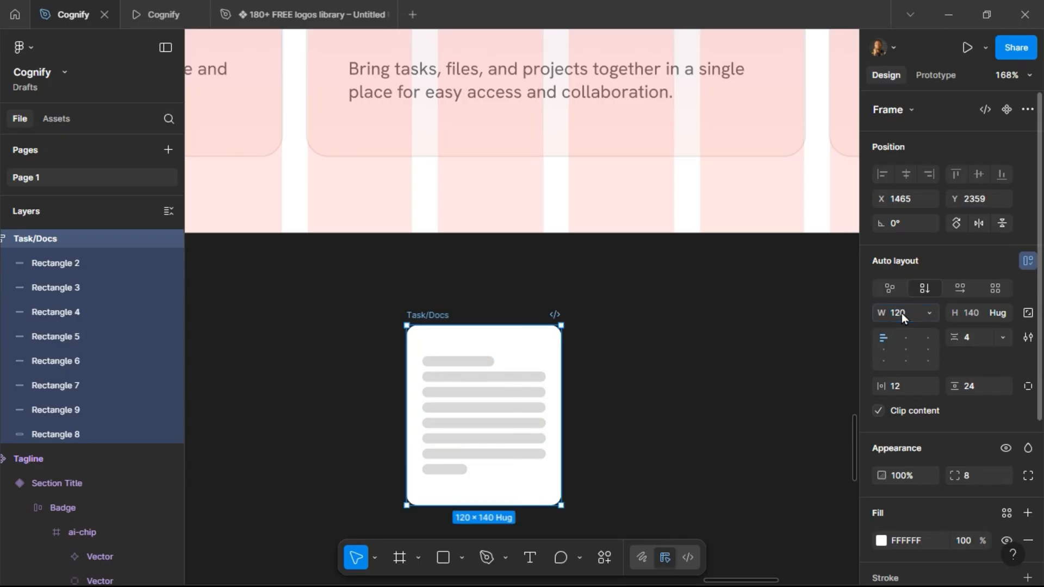
Duplicate the Task/Docs frame beside the original.
scroll(624, 328, "down", 5)
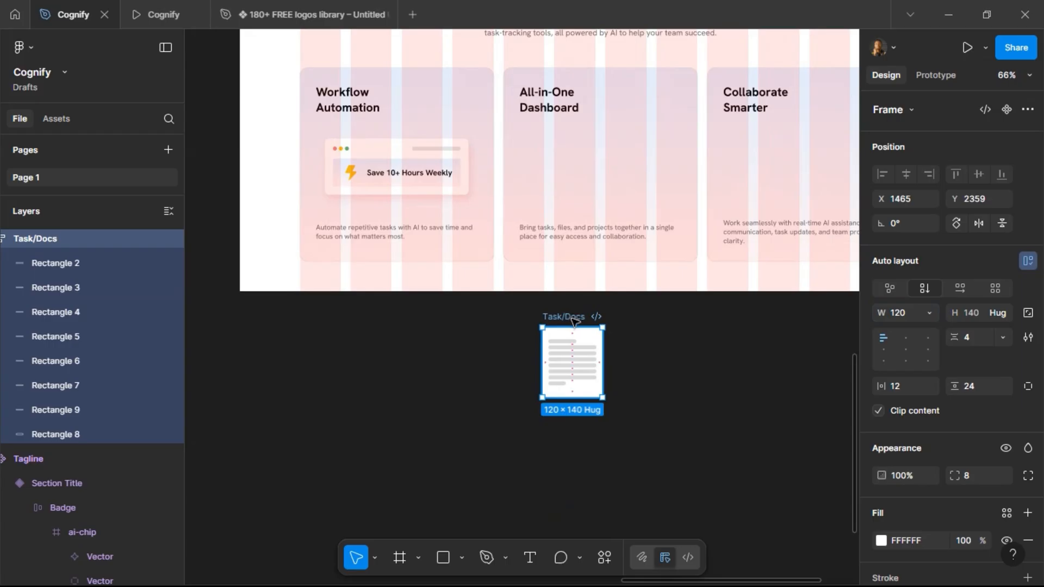
key("ctrl+d")
scroll(652, 337, "up", 4)
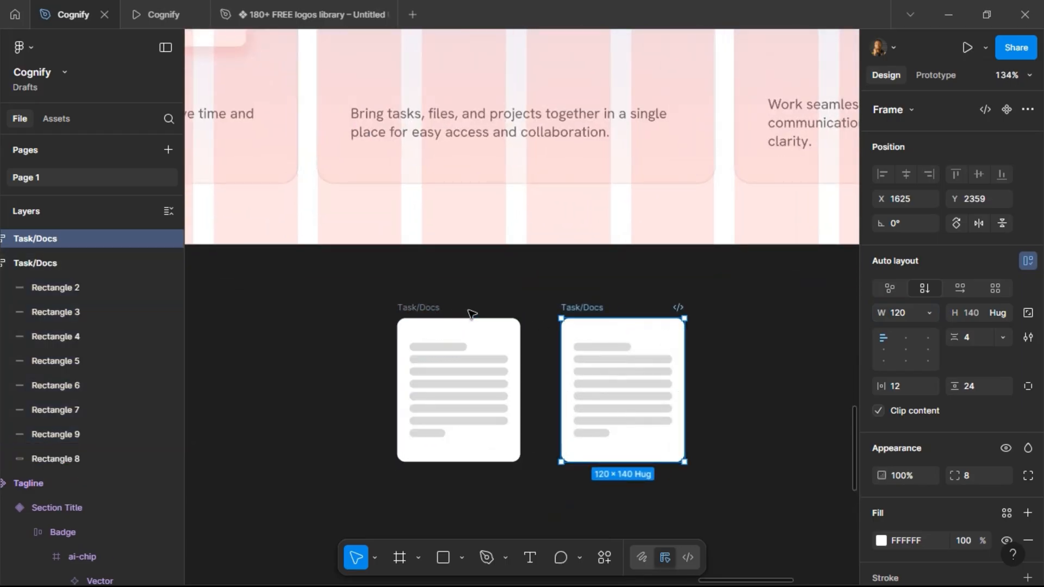
Select both Task/Docs frames and add a stroke using the Outline color style.
left_click(410, 308, "shift")
scroll(932, 434, "down", 5)
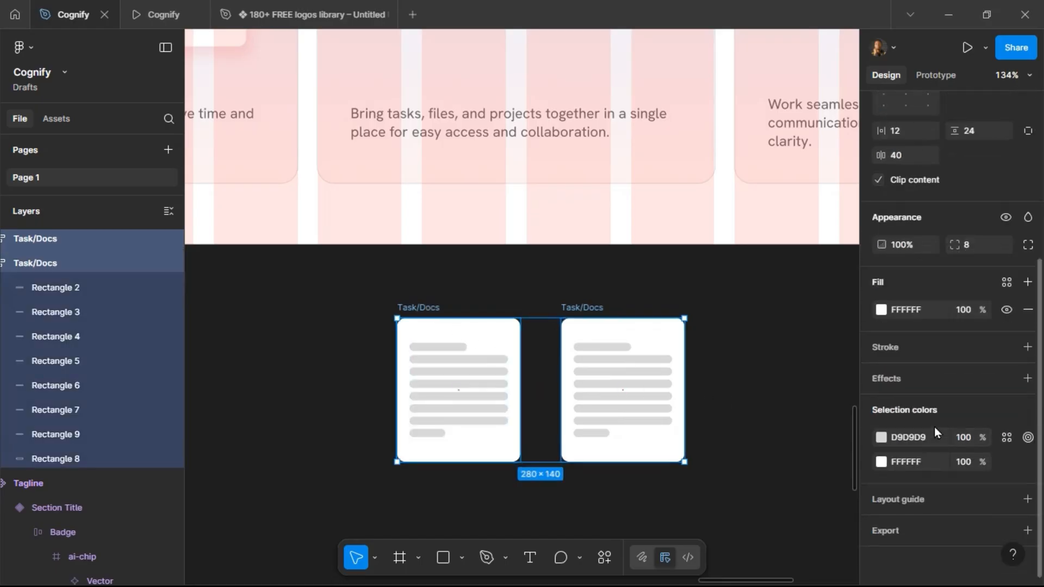
left_click(1006, 347)
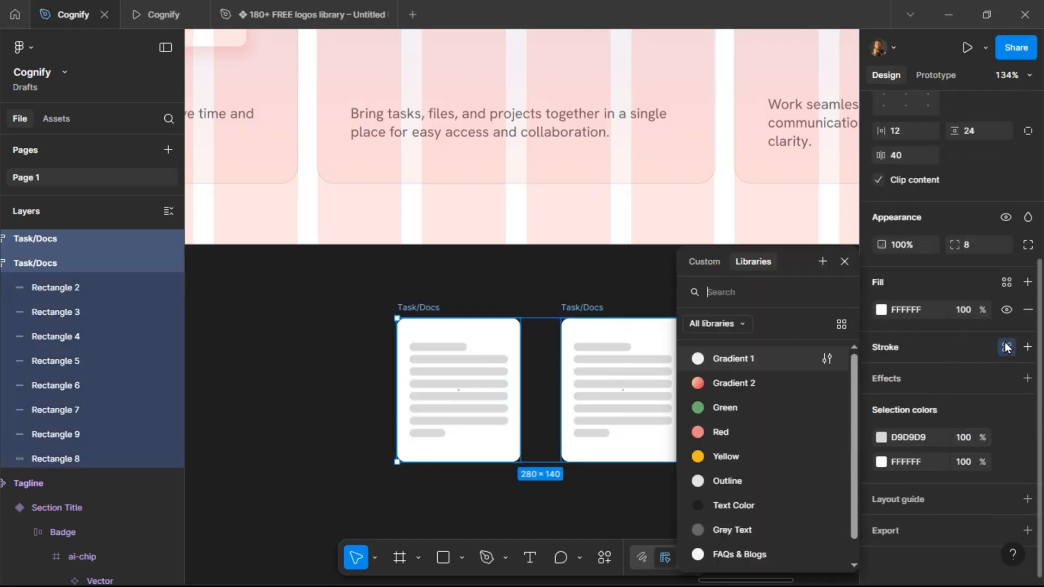
left_click(727, 481)
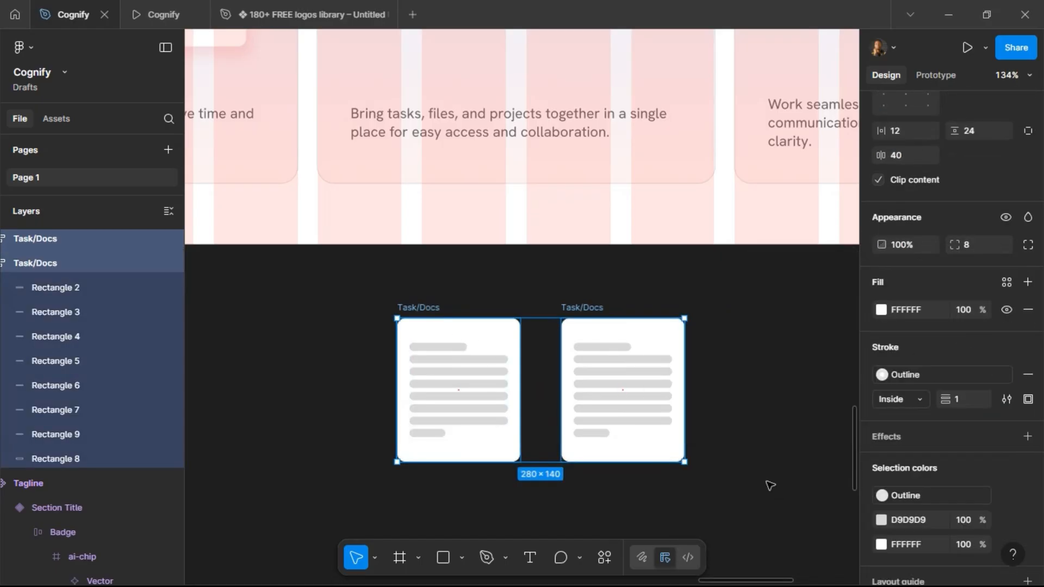
Wrap both Task/Docs frames in a horizontal auto-layout frame with a gap of -24.
scroll(998, 257, "up", 3)
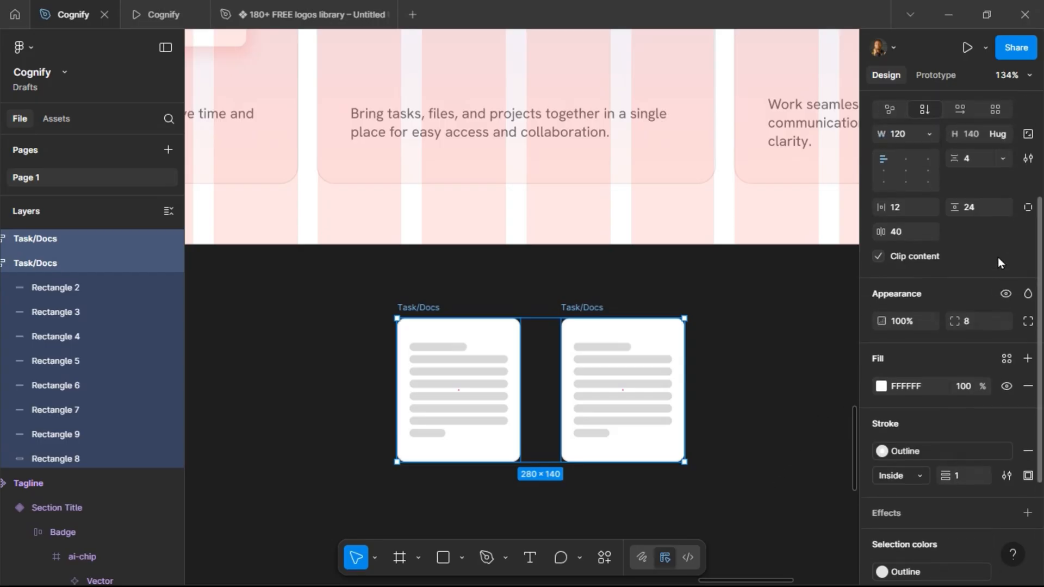
left_click(1028, 235)
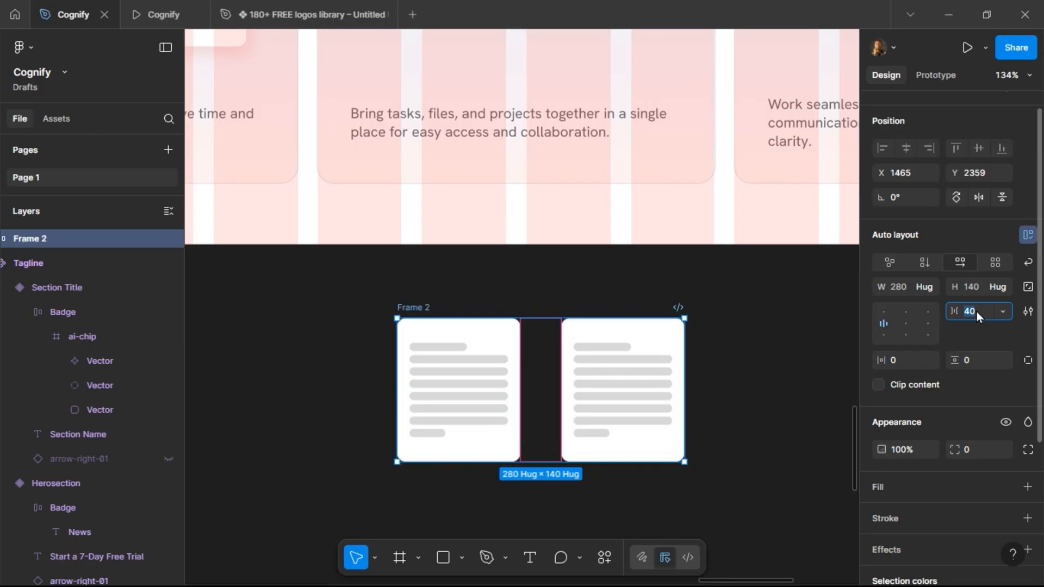
type("24")
key("Return")
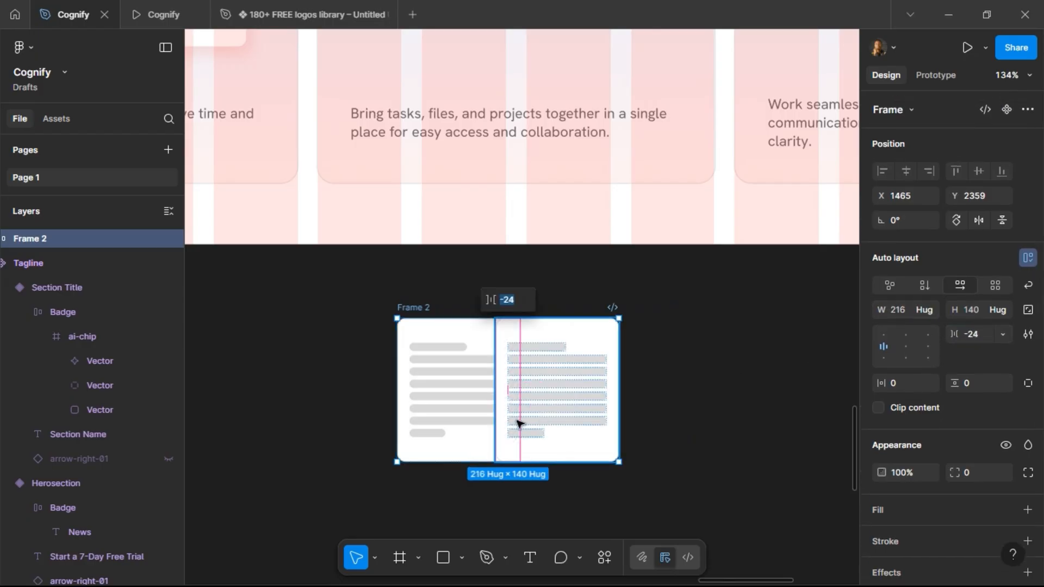
Rotate the left Task/Docs frame 12° and the right one -12°.
left_click(468, 429)
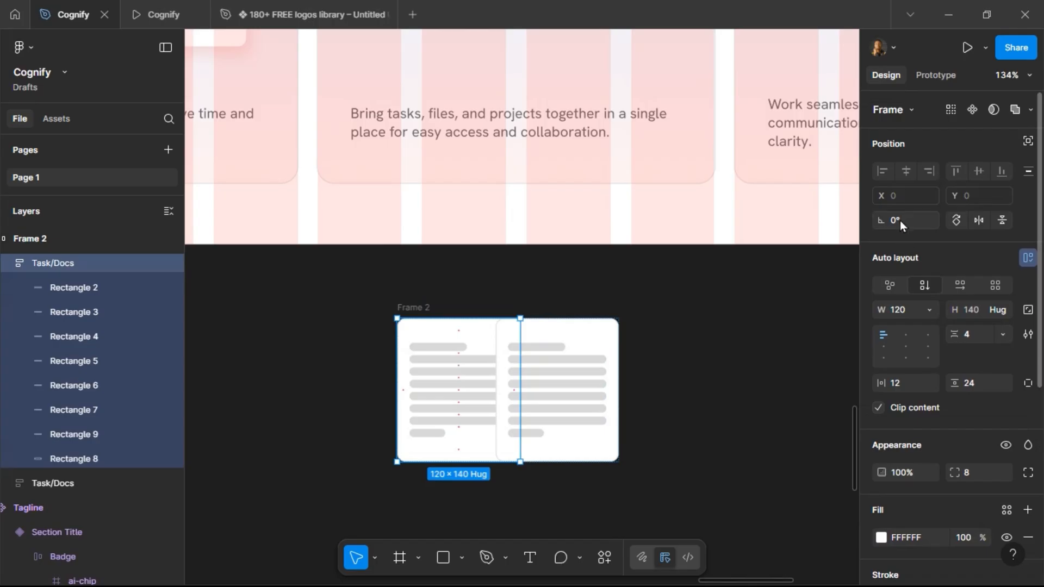
type("12")
key("Return")
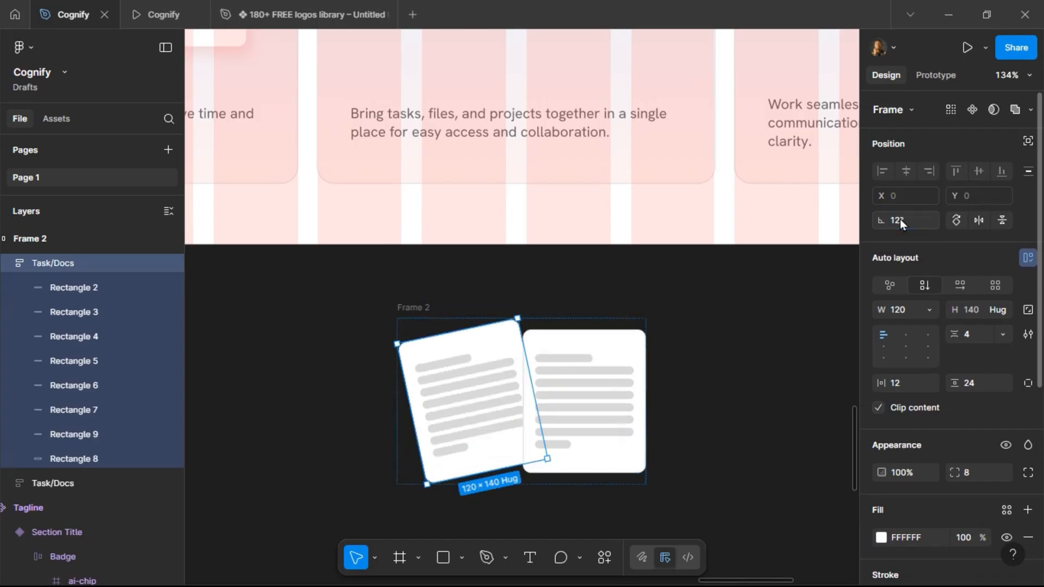
left_click(614, 354)
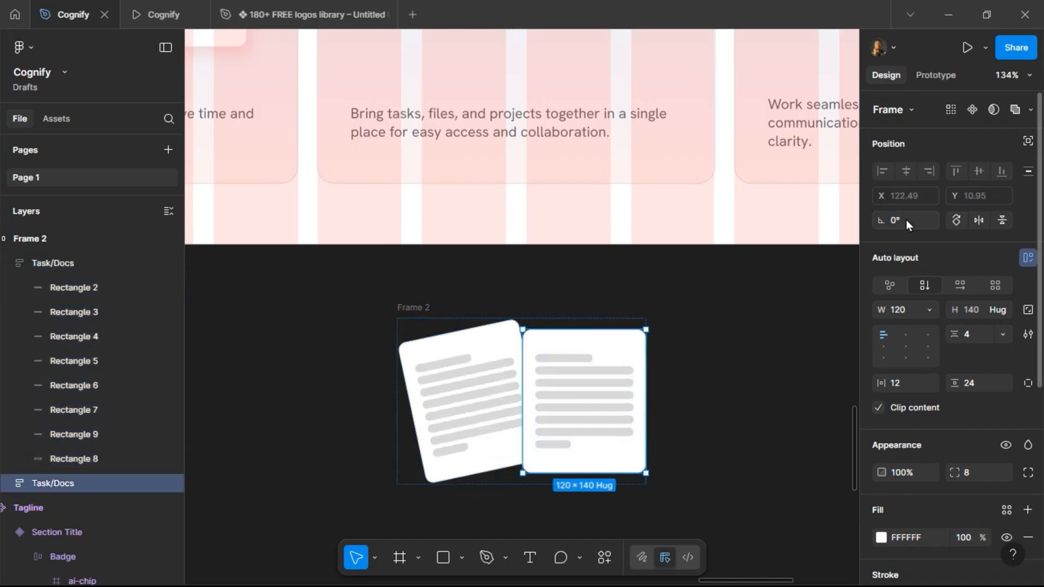
type("-12")
key("Return")
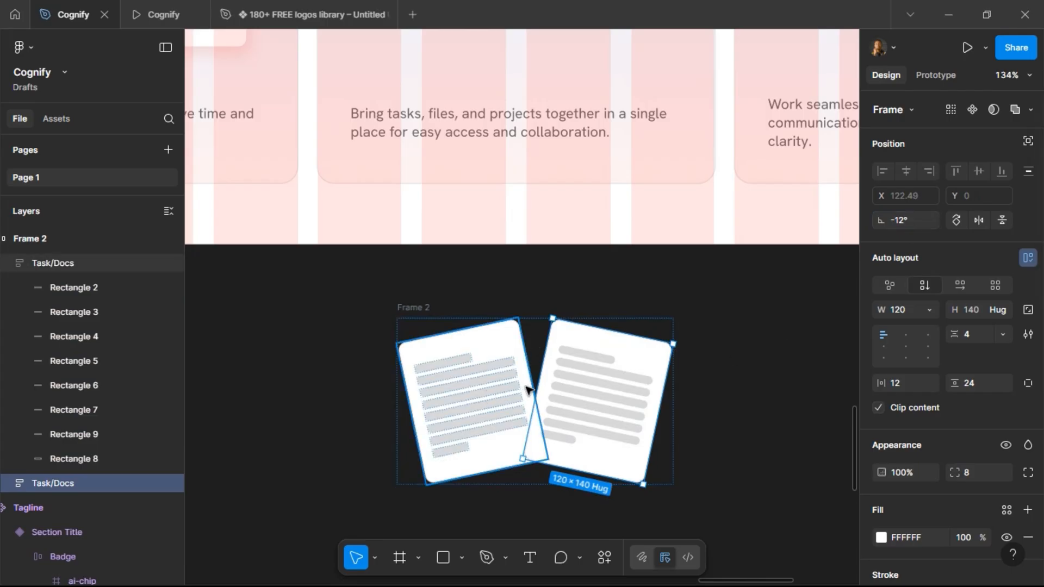
Try to set canvas stacking to First on top in the right document frame's auto-layout settings.
left_click(1029, 336)
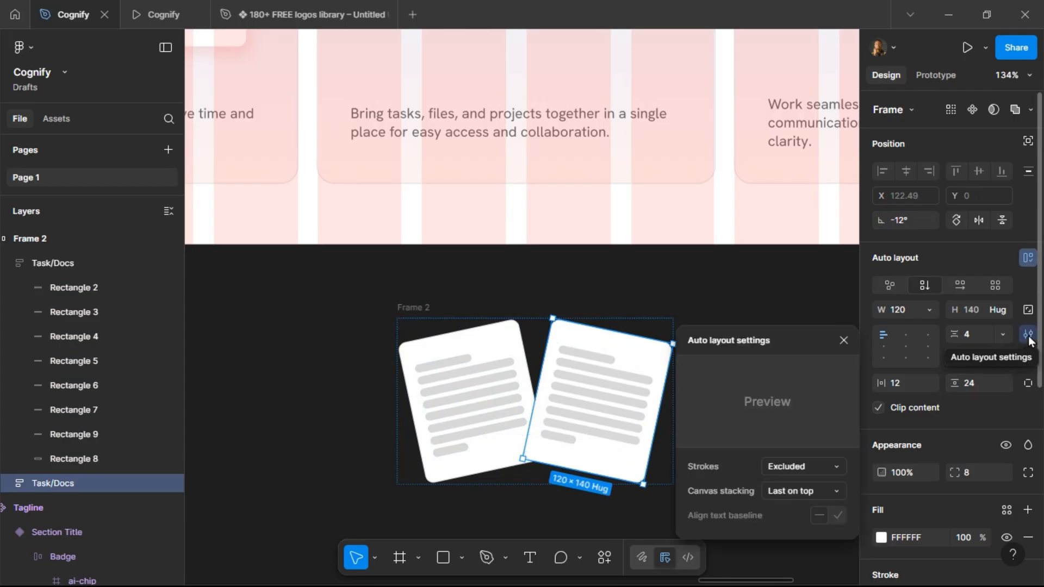
left_click(791, 490)
left_click(795, 478)
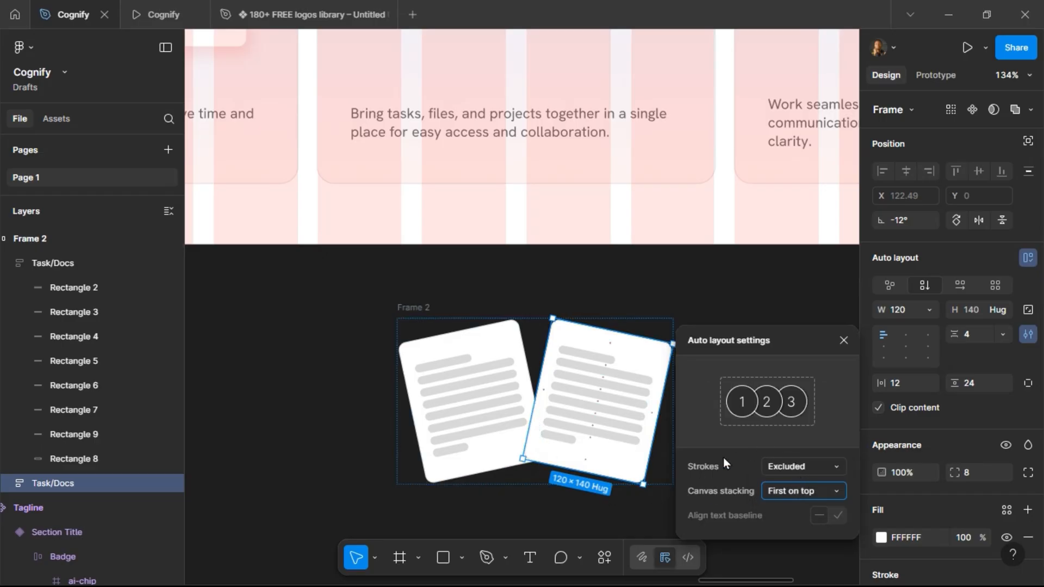
left_click(471, 366)
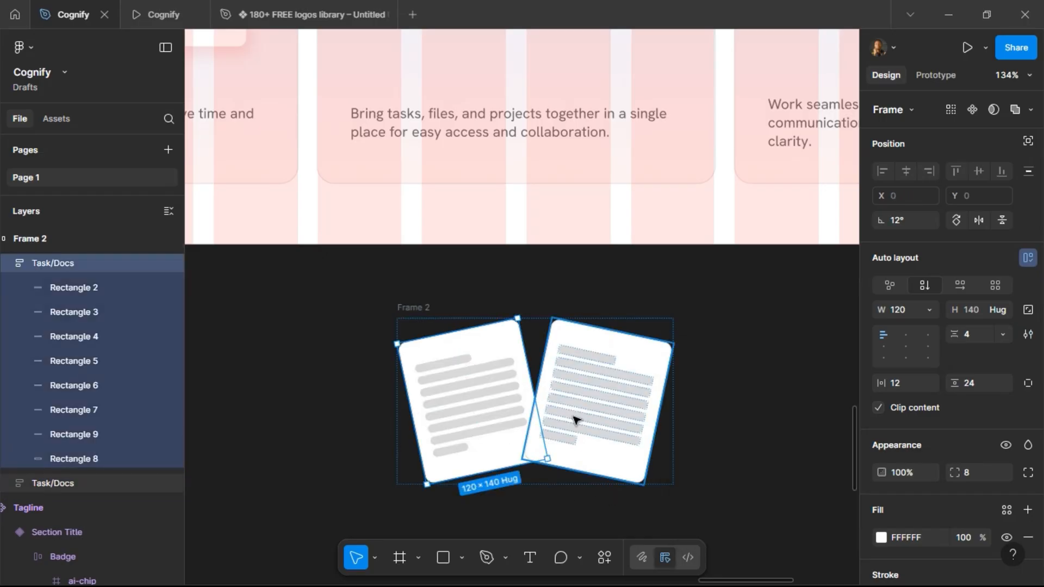
Set the wrapping frame's auto-layout canvas stacking to First on top.
left_click(417, 302)
left_click(415, 308)
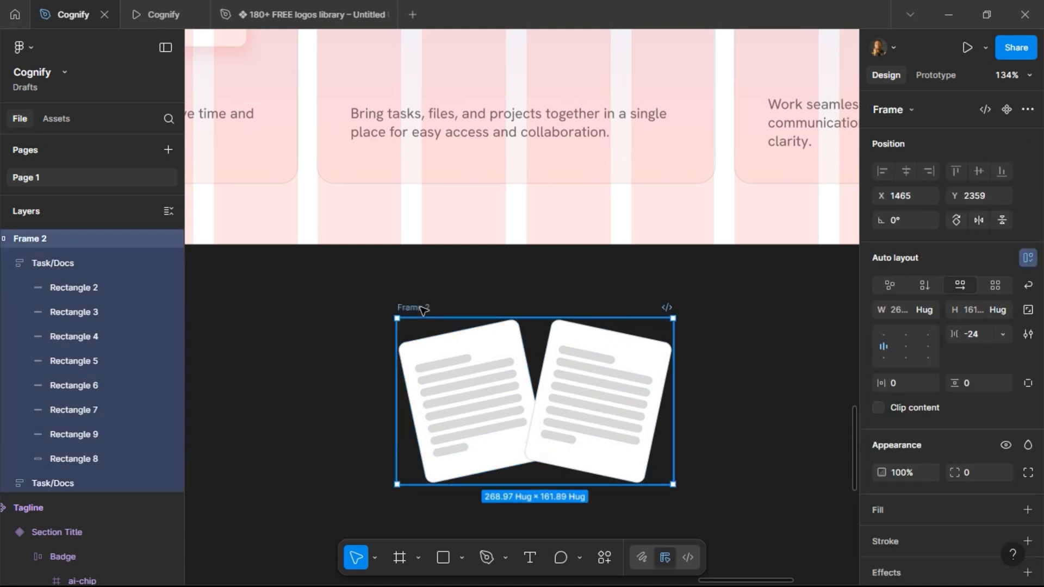
left_click(1029, 335)
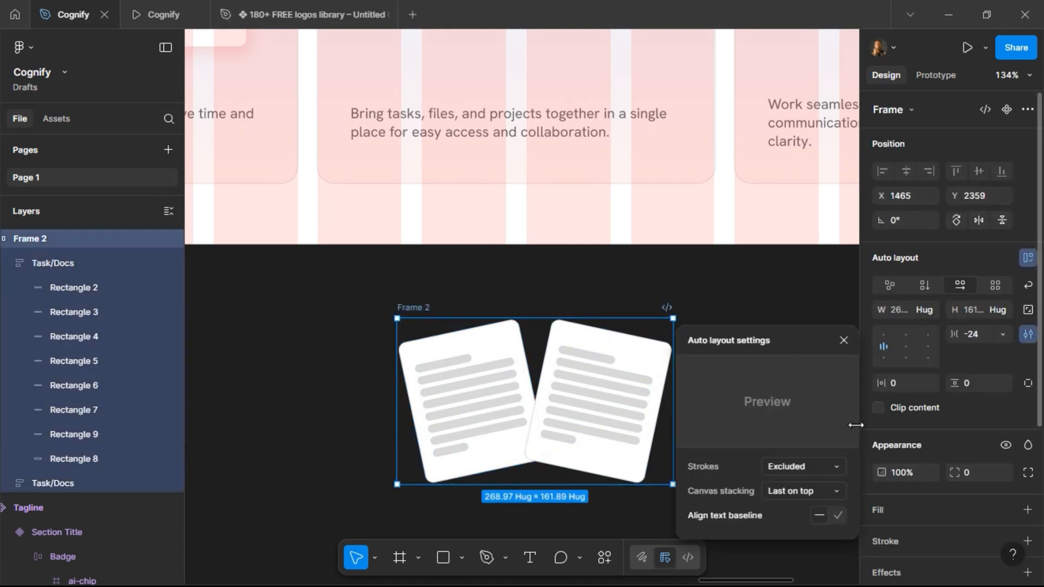
left_click(801, 490)
left_click(799, 473)
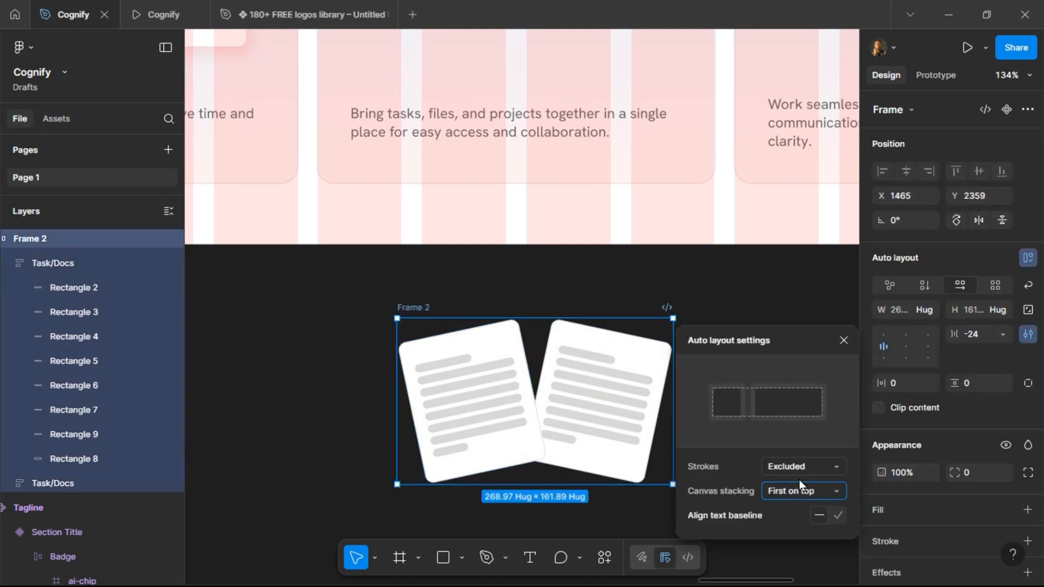
left_click(844, 340)
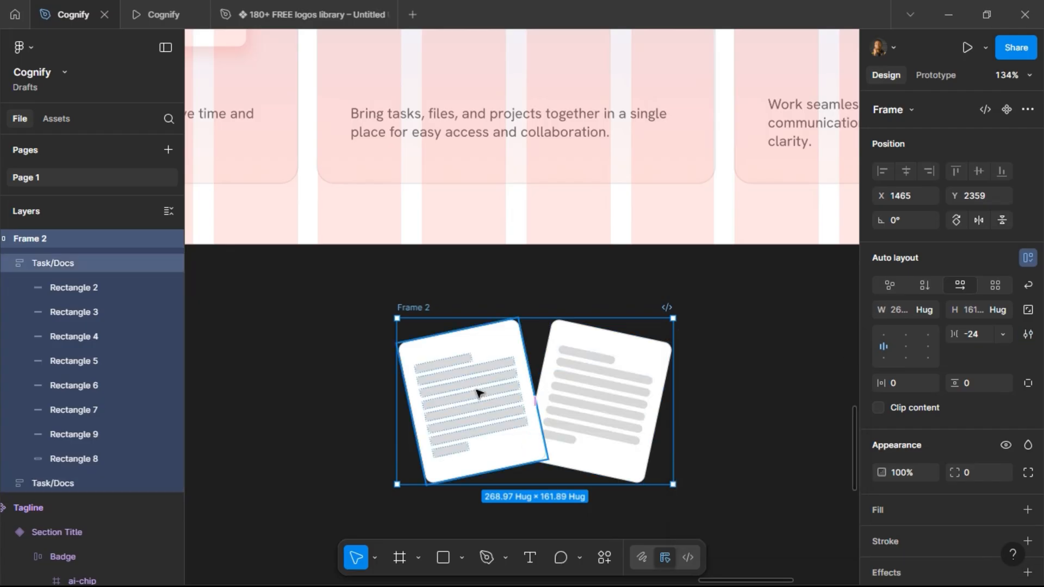
Add a drop shadow to the left Task/Docs frame with X offset 4 and Y offset 8.
left_click(466, 374)
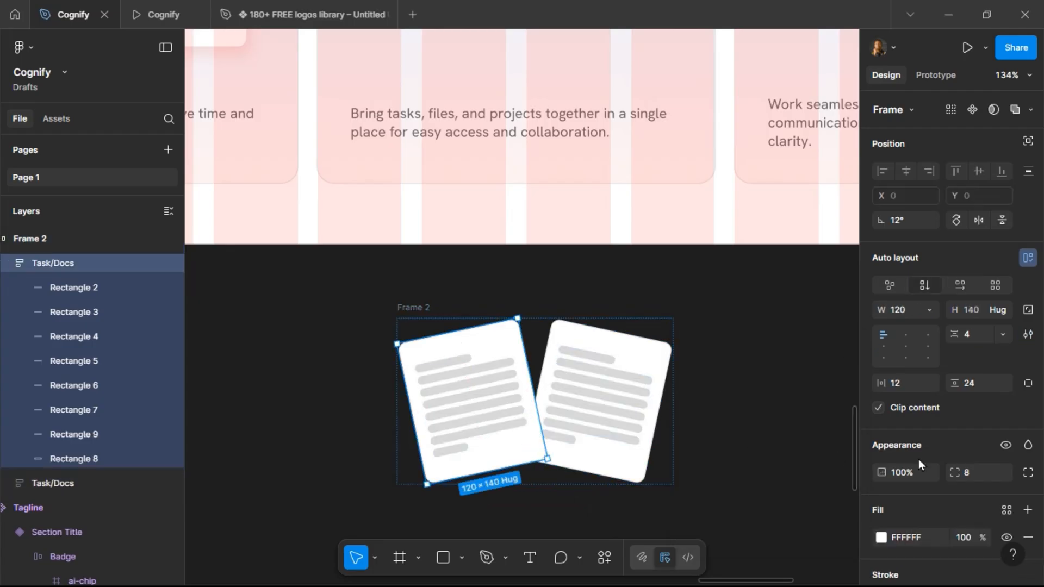
scroll(950, 471, "down", 5)
scroll(951, 471, "down", 2)
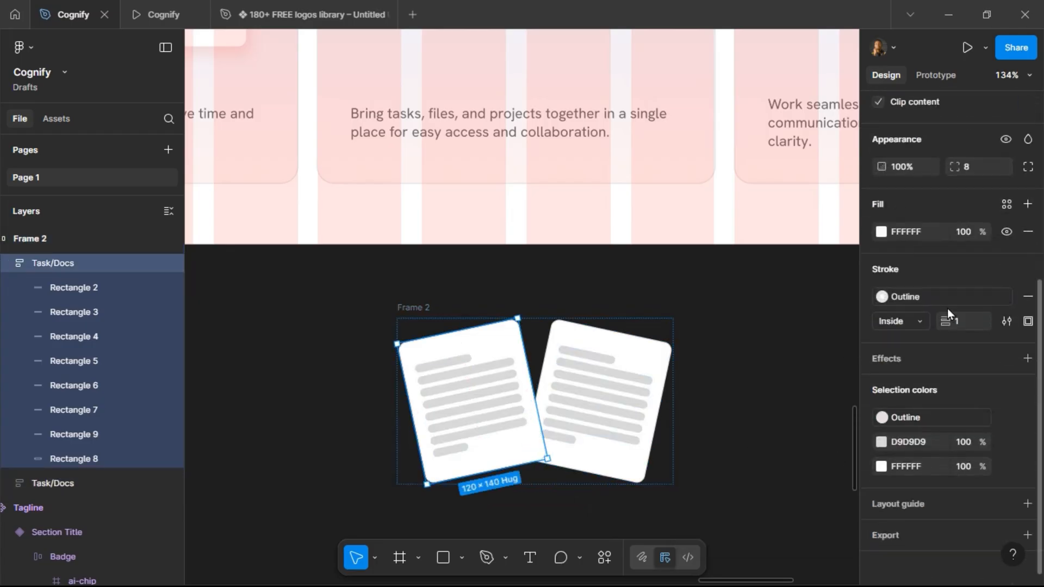
left_click(937, 360)
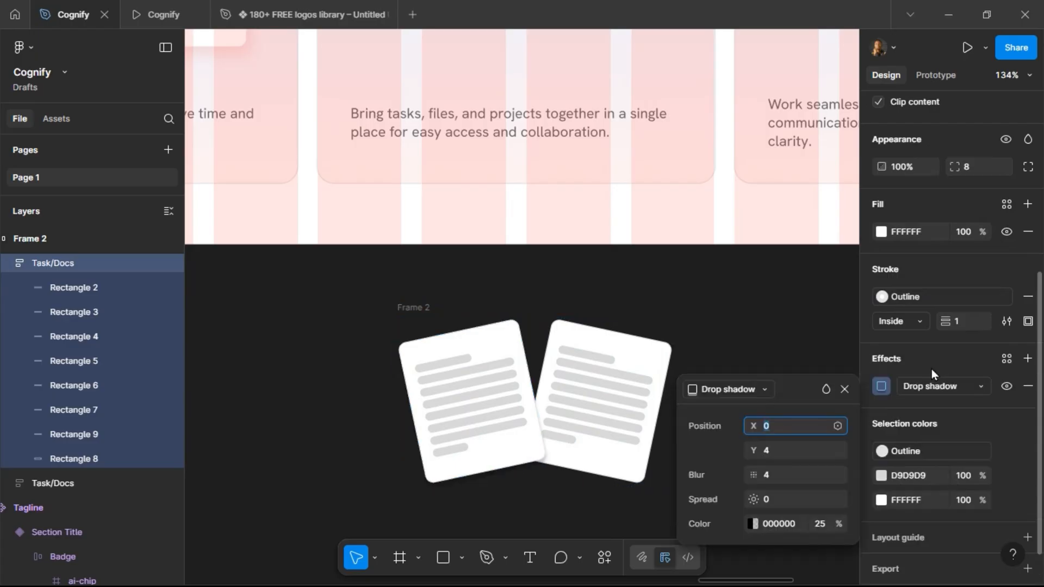
left_click(791, 452)
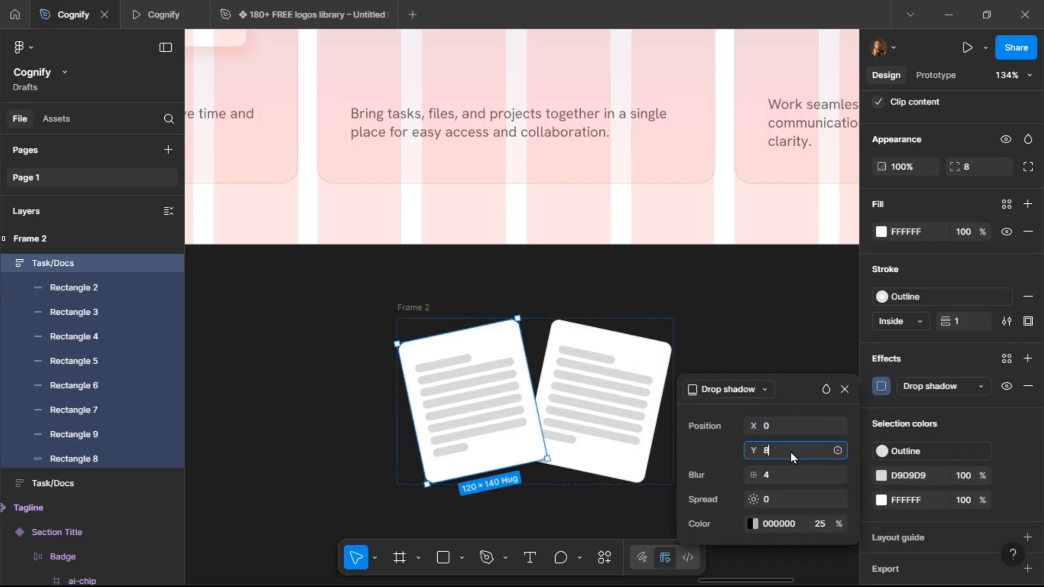
type("8")
key("Return")
left_click(784, 427)
type("4")
key("Return")
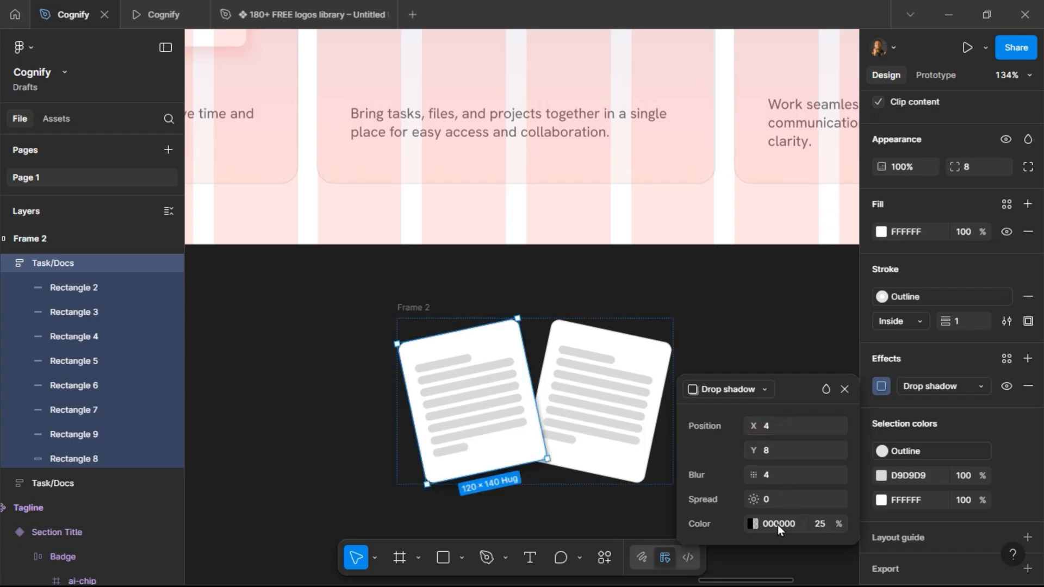
Set the left Task/Docs frame's drop shadow blur to 16.
left_click(787, 484)
type("16")
key("Return")
left_click(846, 389)
Rename the wrapping frame Frame 2 to "Tasks".
left_click(423, 305)
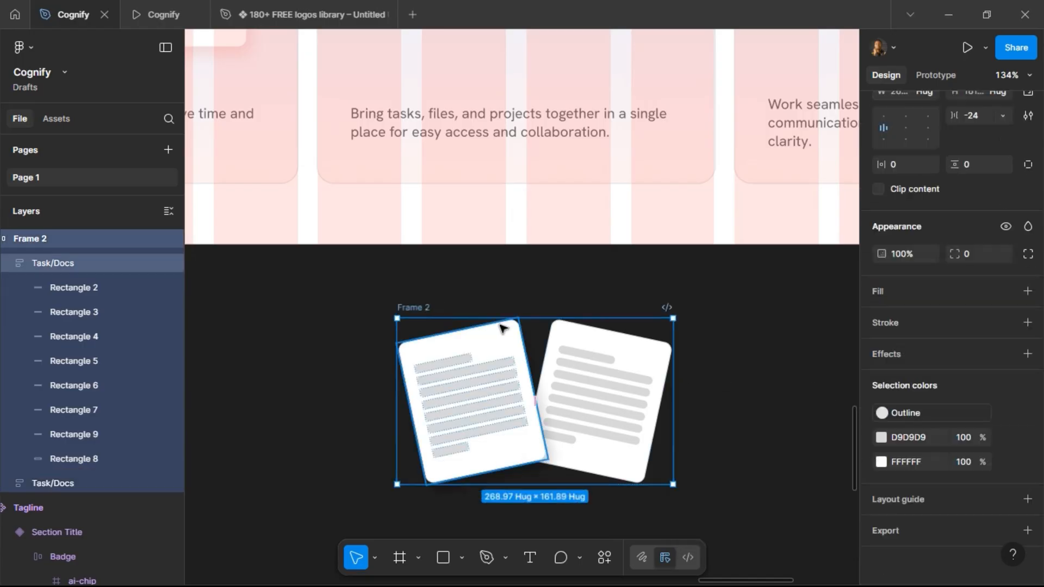
double_click(403, 308)
type("Tasks")
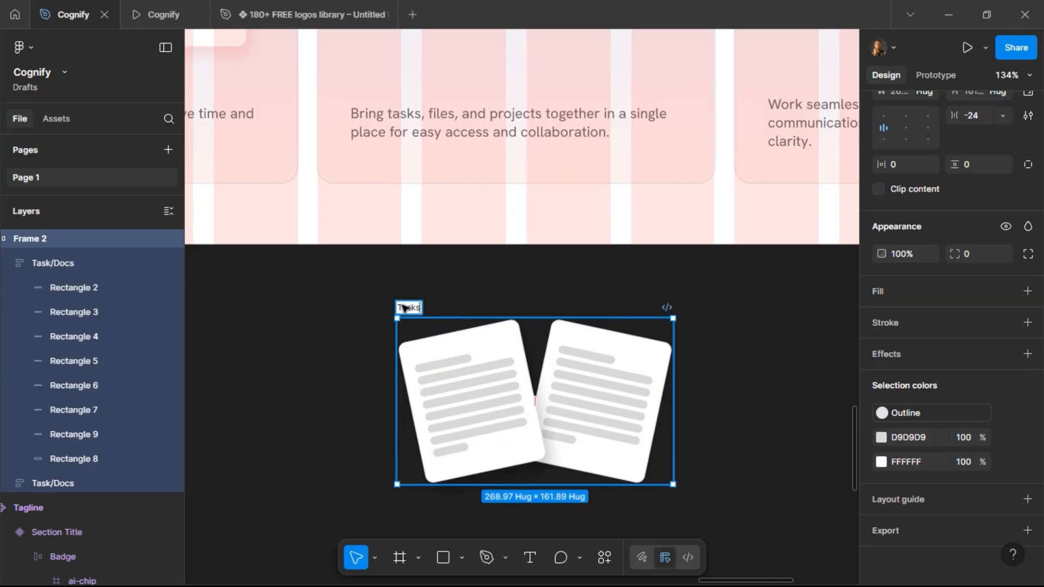
key("Return")
Move the Tasks frame into the All-in-One Dashboard feature card, between its title and description.
scroll(403, 308, "down", 5)
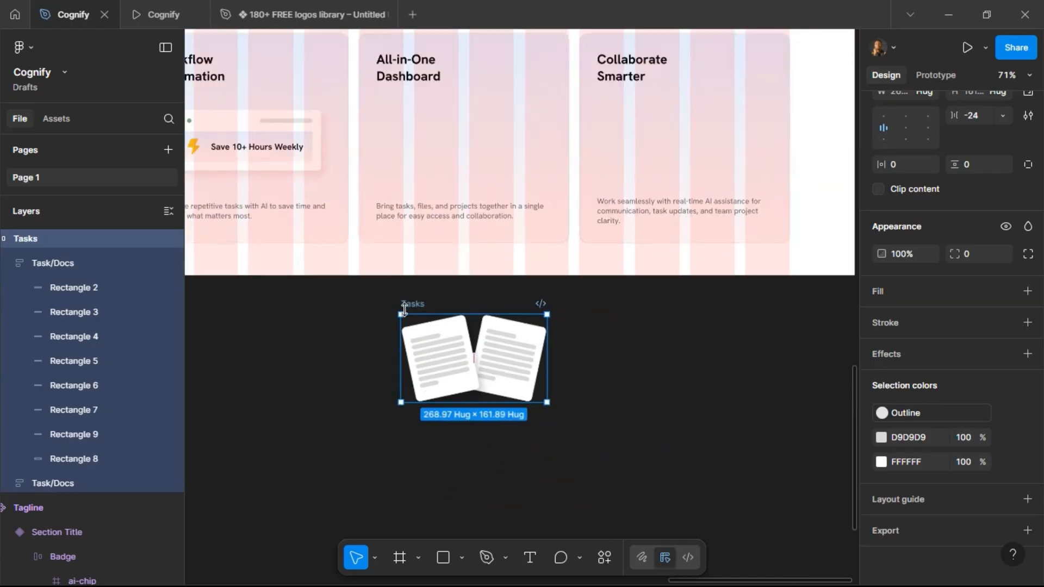
key("Delete")
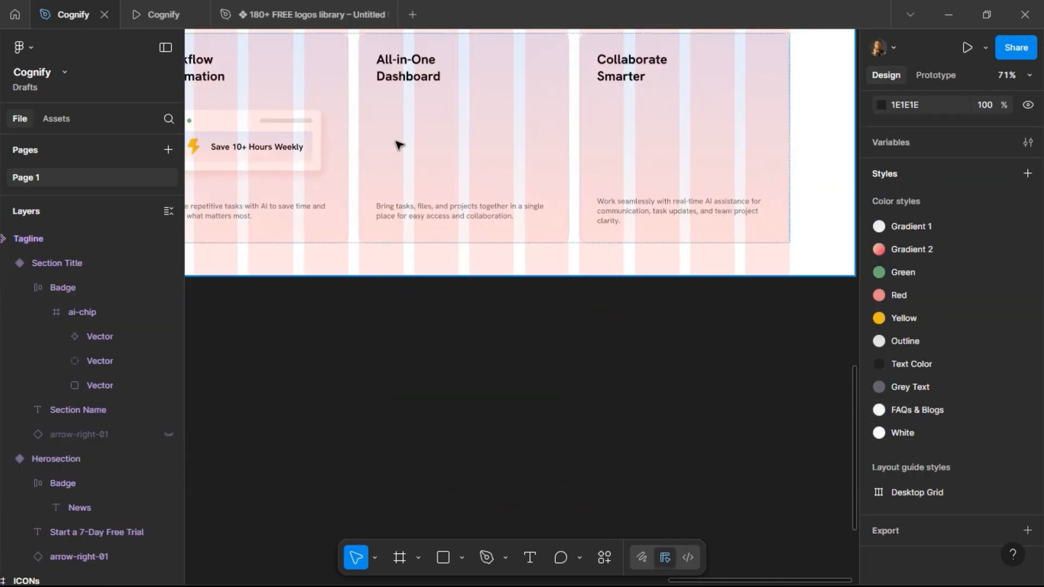
left_click(397, 145)
left_click(398, 144)
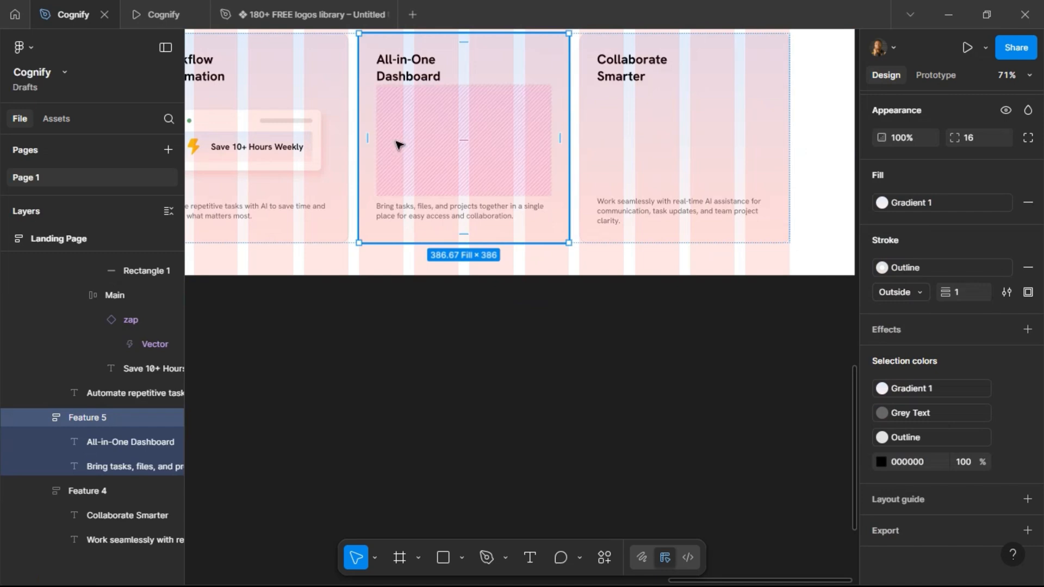
key("ctrl+z")
scroll(416, 193, "up", 4)
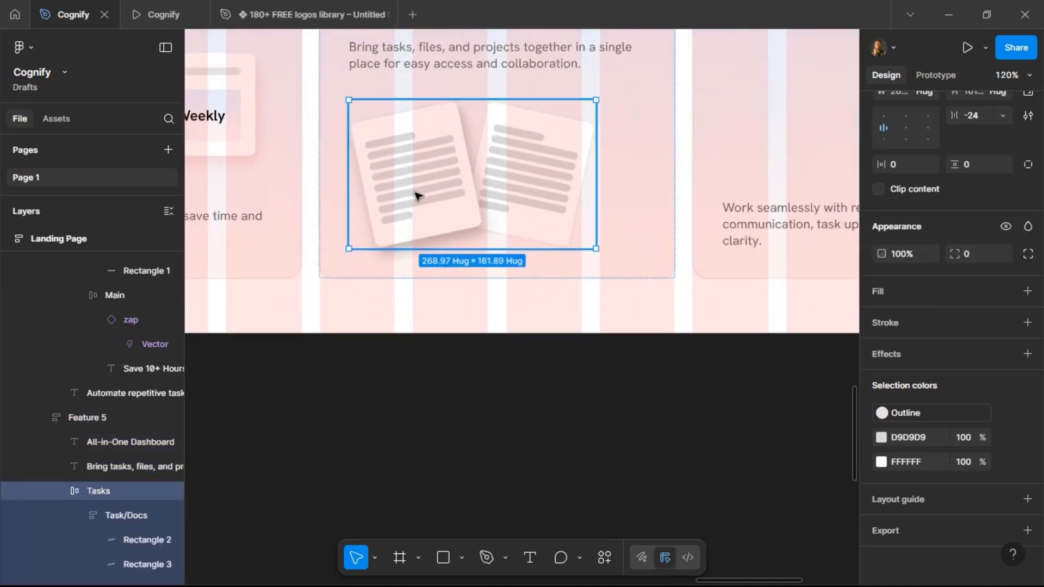
scroll(416, 193, "down", 3)
scroll(459, 175, "up", 3)
scroll(461, 177, "down", 6)
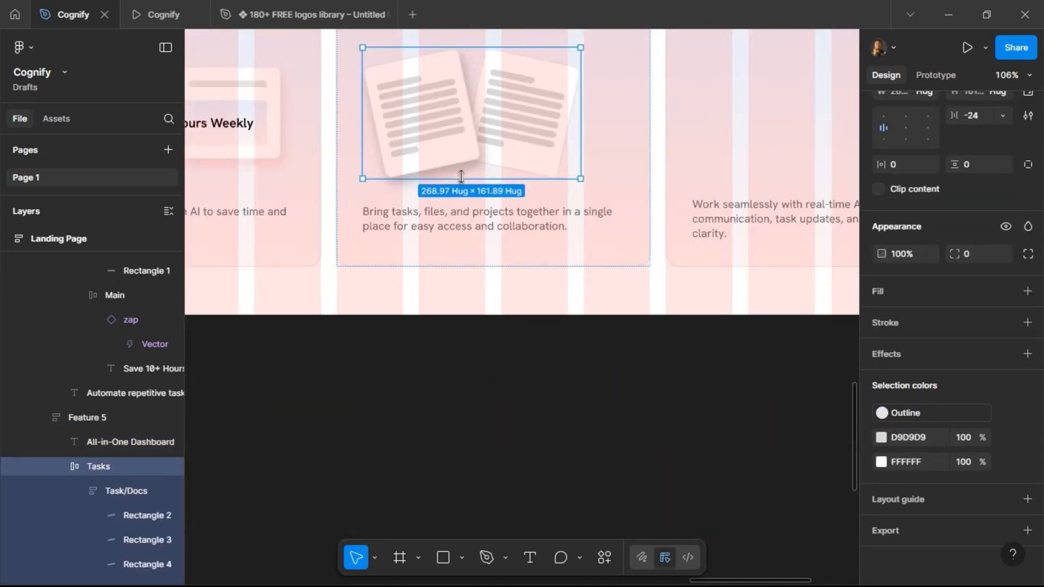
scroll(467, 151, "up", 2)
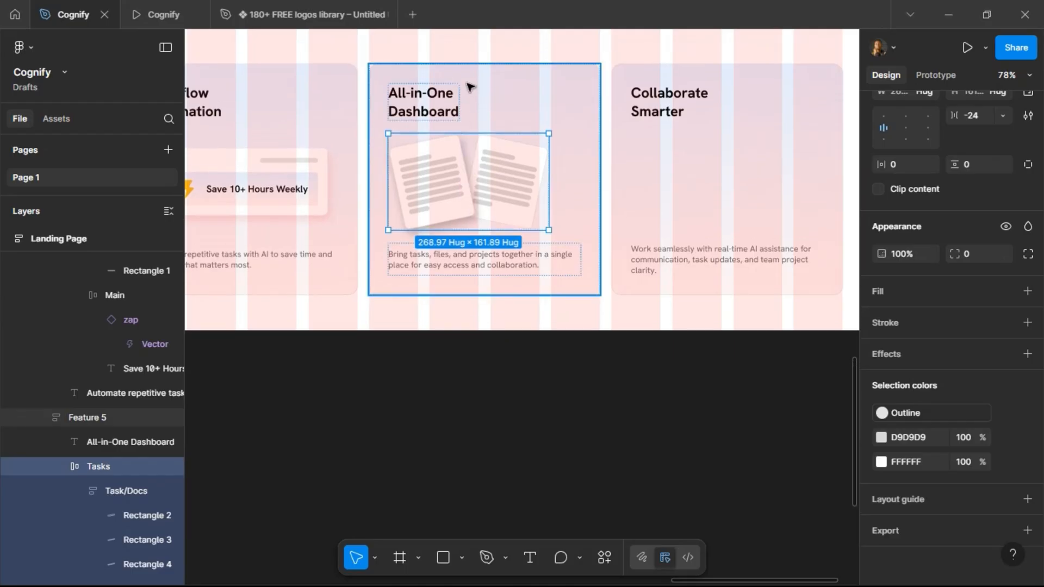
Center-align the contents of the All-in-One Dashboard card's auto layout.
left_click(471, 76)
scroll(913, 212, "up", 5)
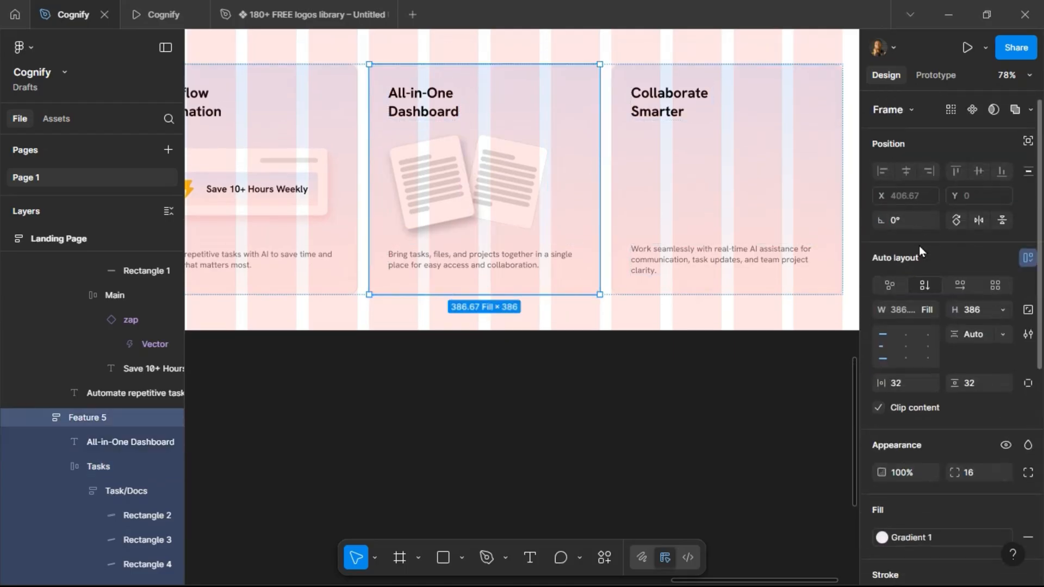
left_click(906, 344)
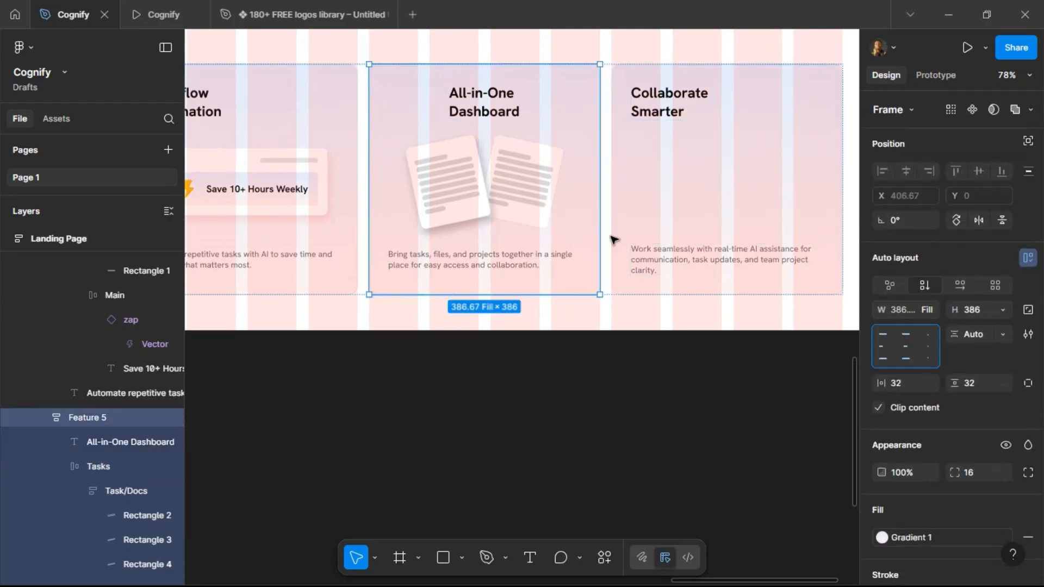
Set the All-in-One Dashboard title's width to Fill container.
left_click(502, 115)
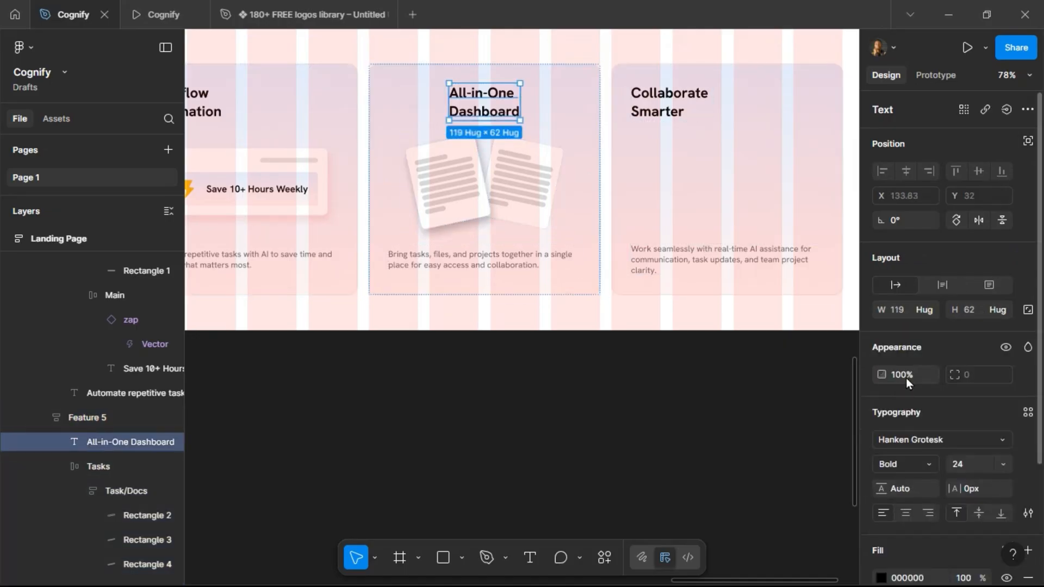
left_click(928, 310)
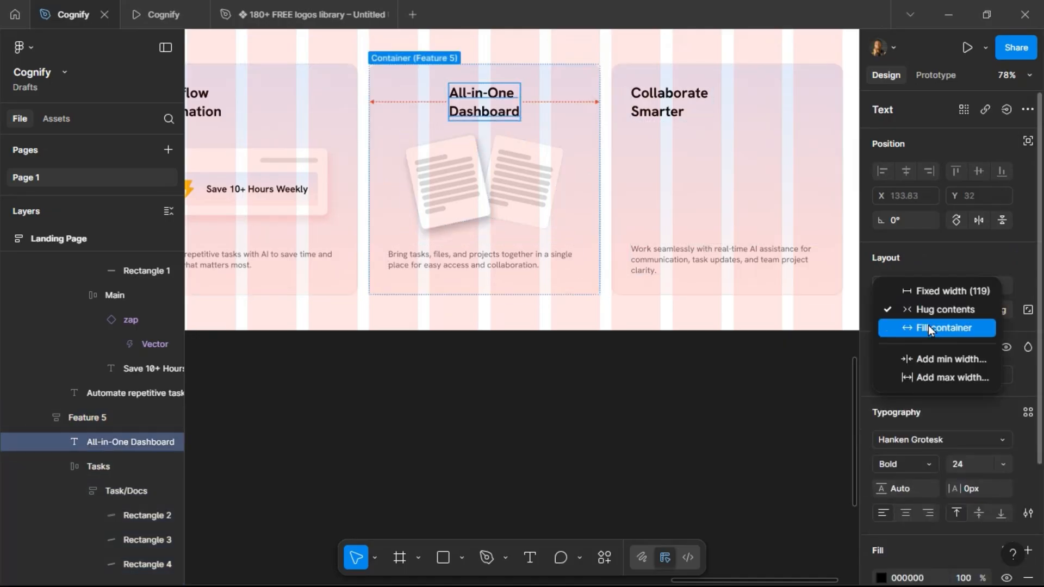
left_click(928, 327)
Set the drop shadow opacity of the left Task/Docs frame in the card to 16%.
scroll(616, 385, "down", 2)
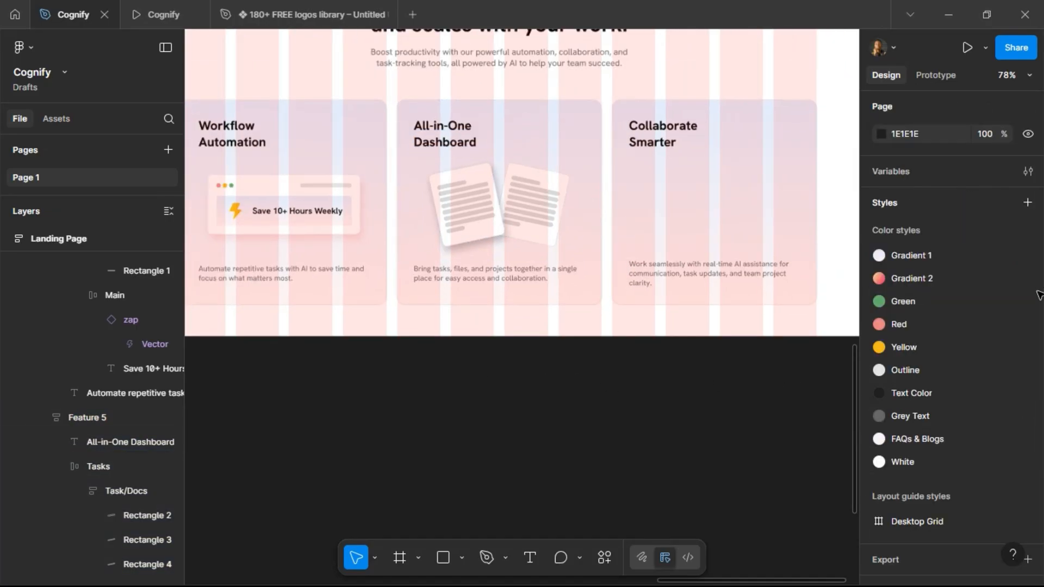
left_click(458, 218)
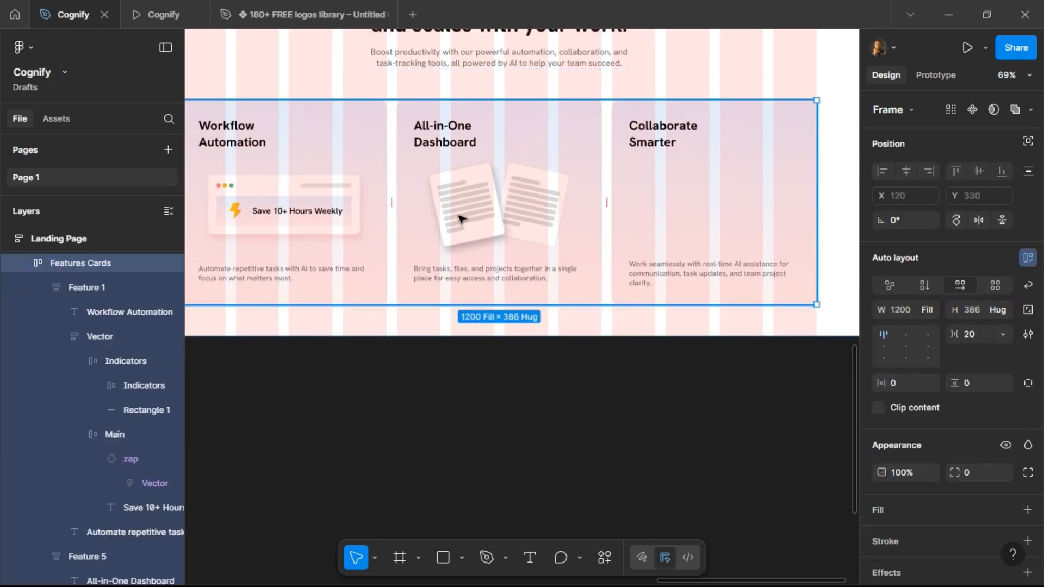
double_click(459, 218)
double_click(458, 219)
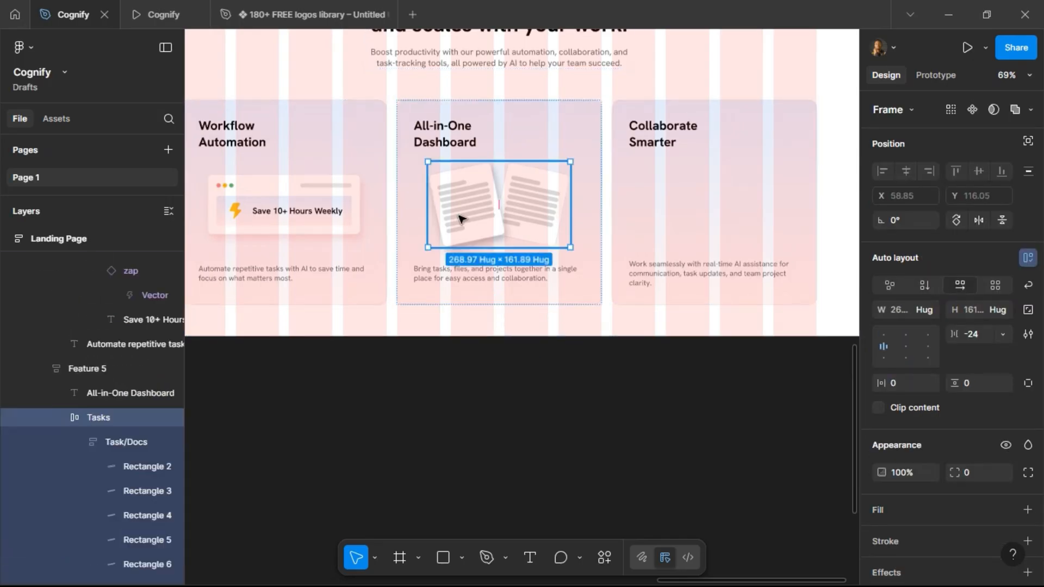
double_click(459, 219)
scroll(925, 457, "down", 5)
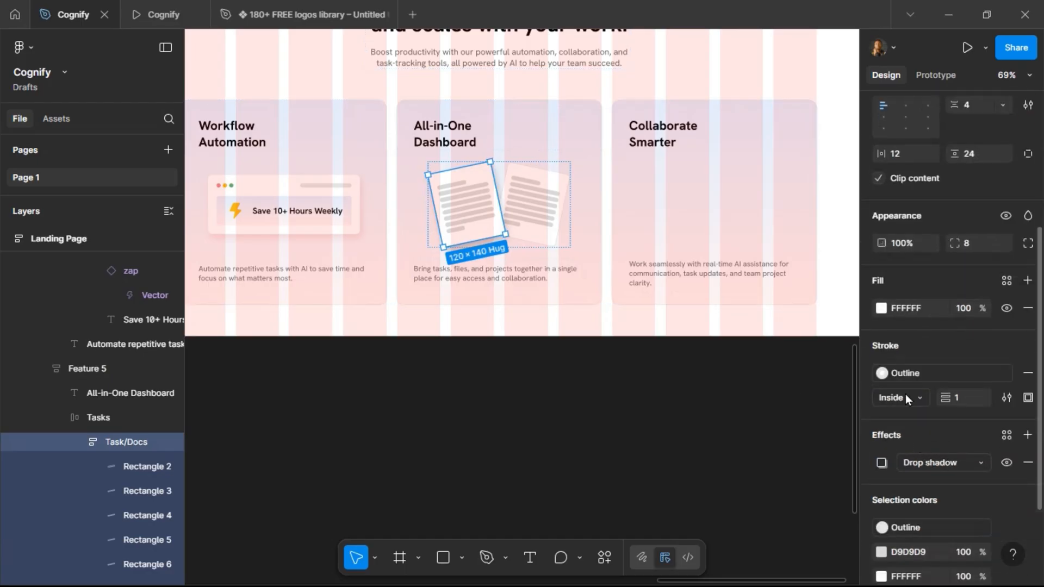
left_click(882, 463)
left_click(824, 551)
type("16")
key("Return")
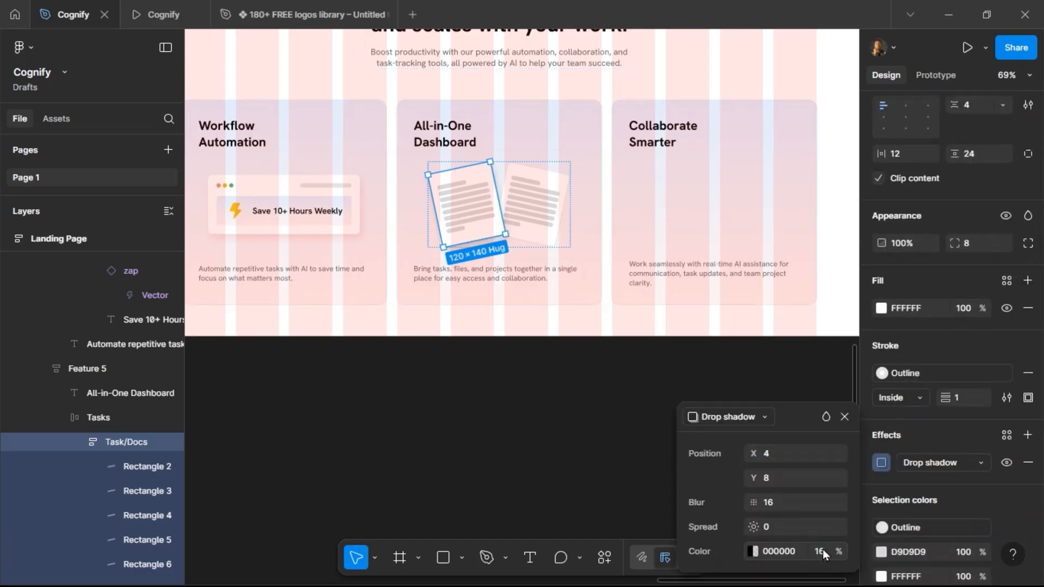
left_click(997, 462)
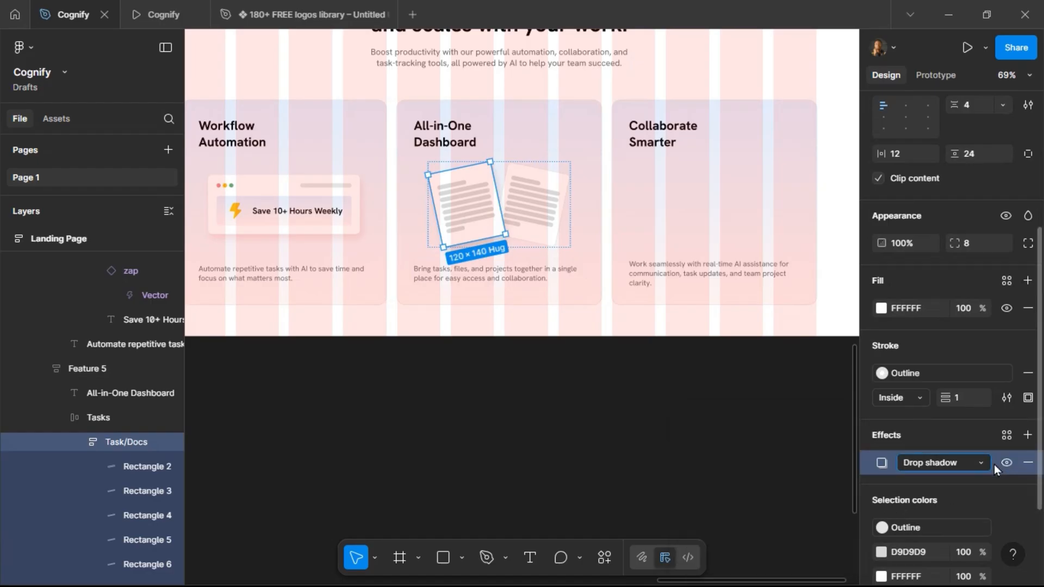
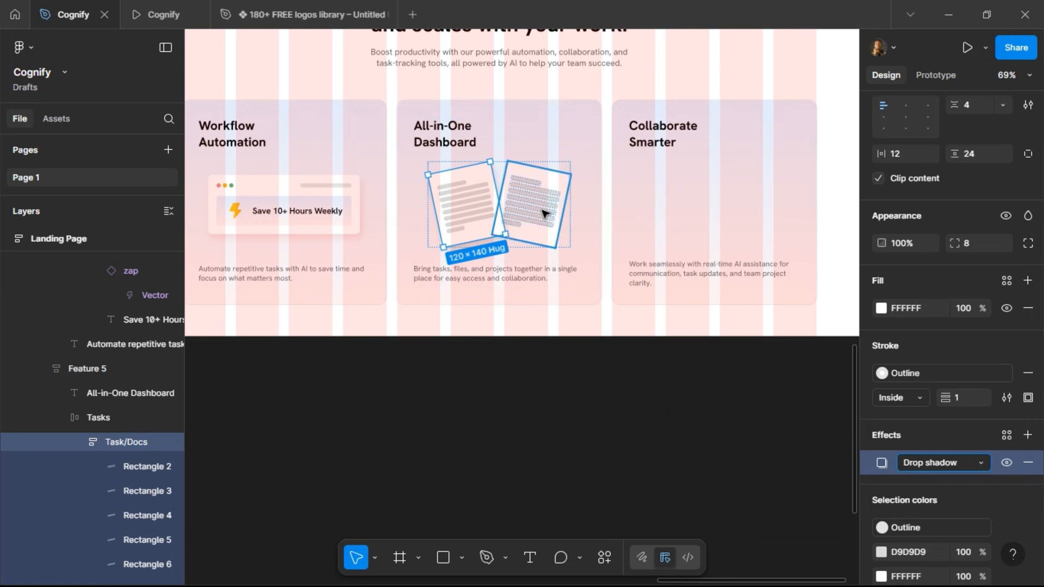
Preview the landing page prototype and review the Features section's three cards.
left_click(546, 216)
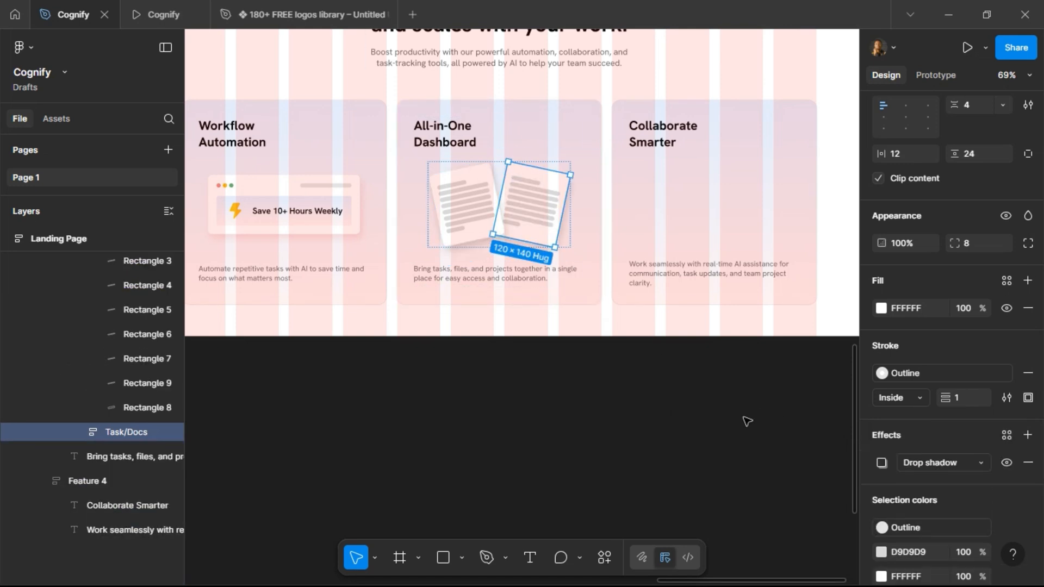
left_click(475, 410)
scroll(517, 149, "up", 3)
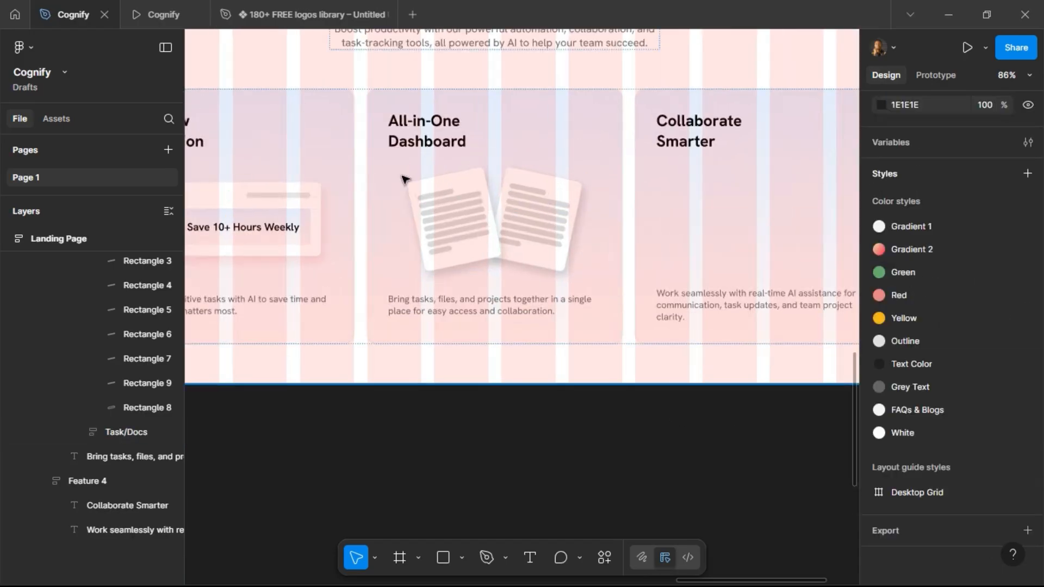
left_click(158, 14)
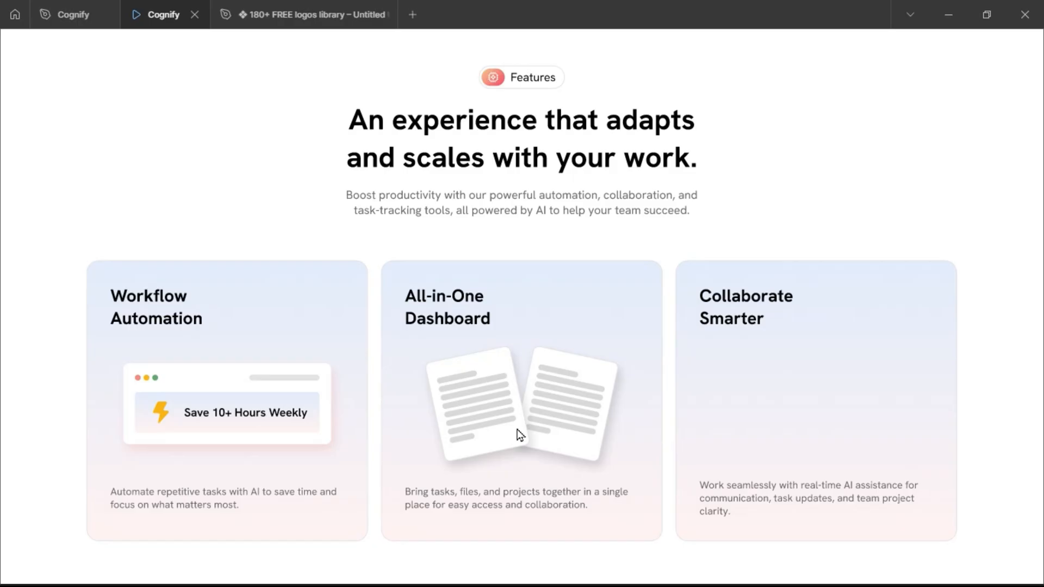
scroll(529, 366, "up", 10)
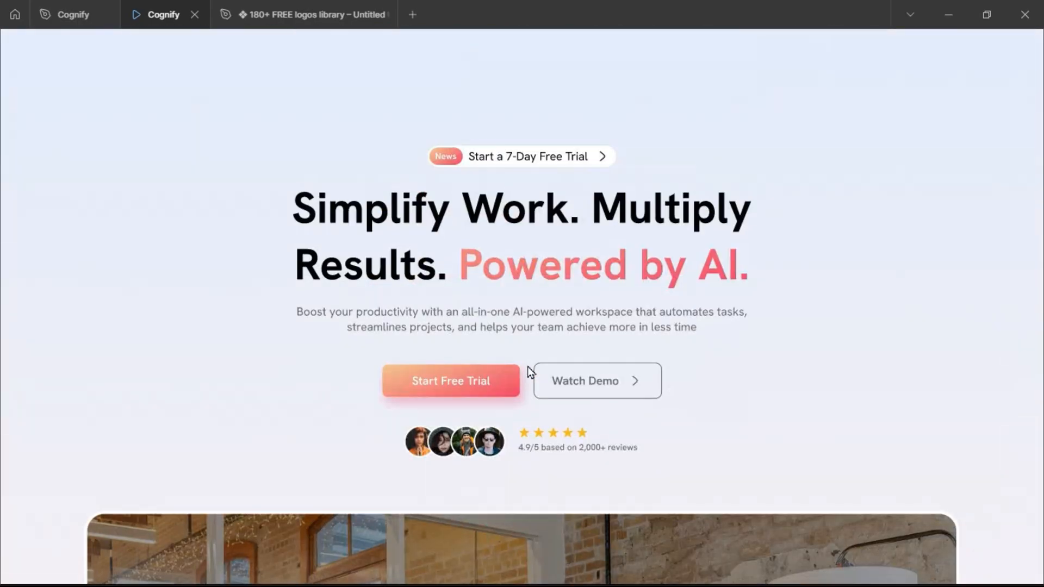
scroll(530, 371, "down", 7)
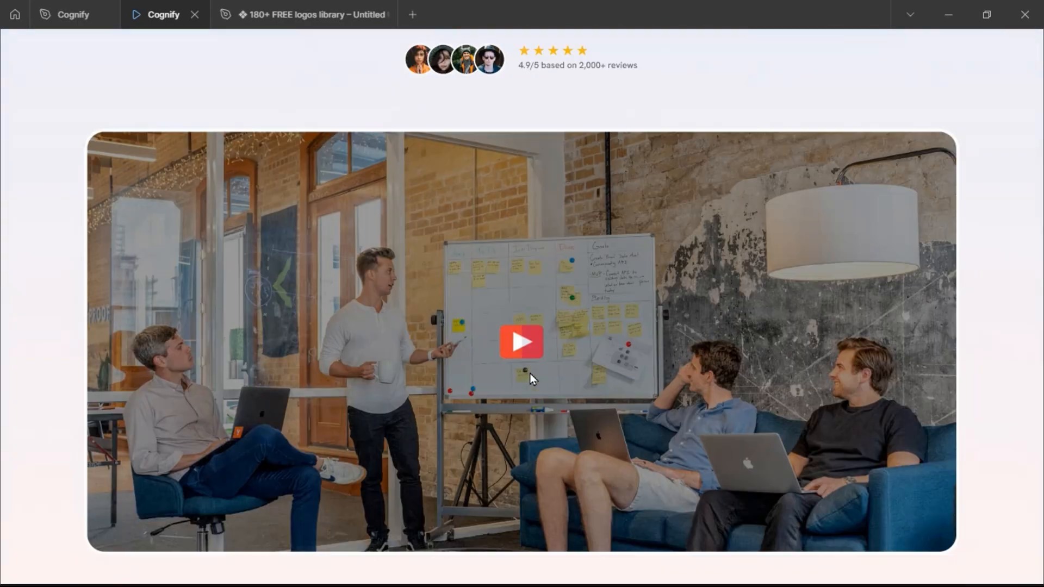
scroll(530, 375, "down", 7)
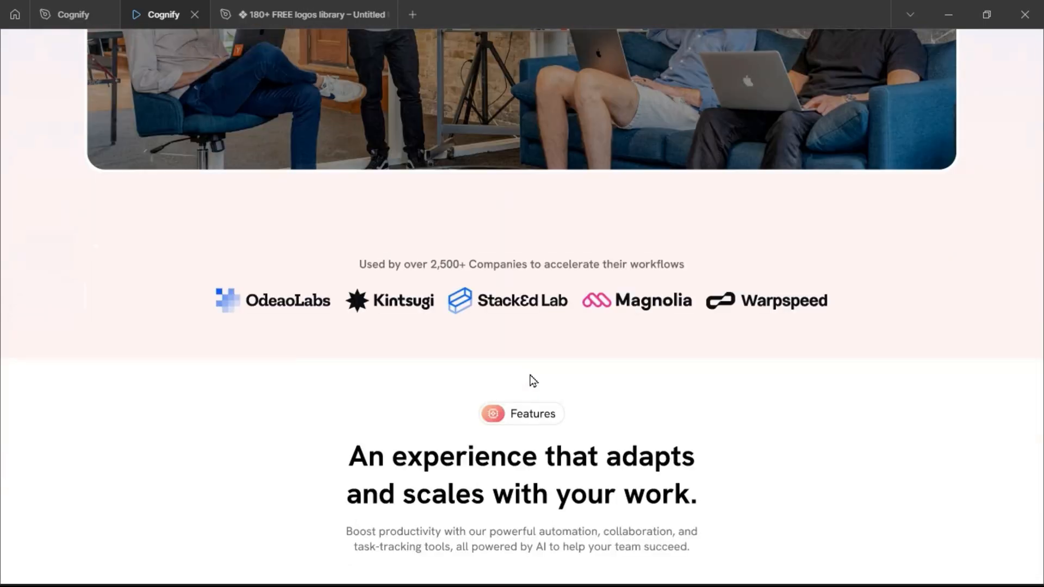
scroll(532, 378, "down", 6)
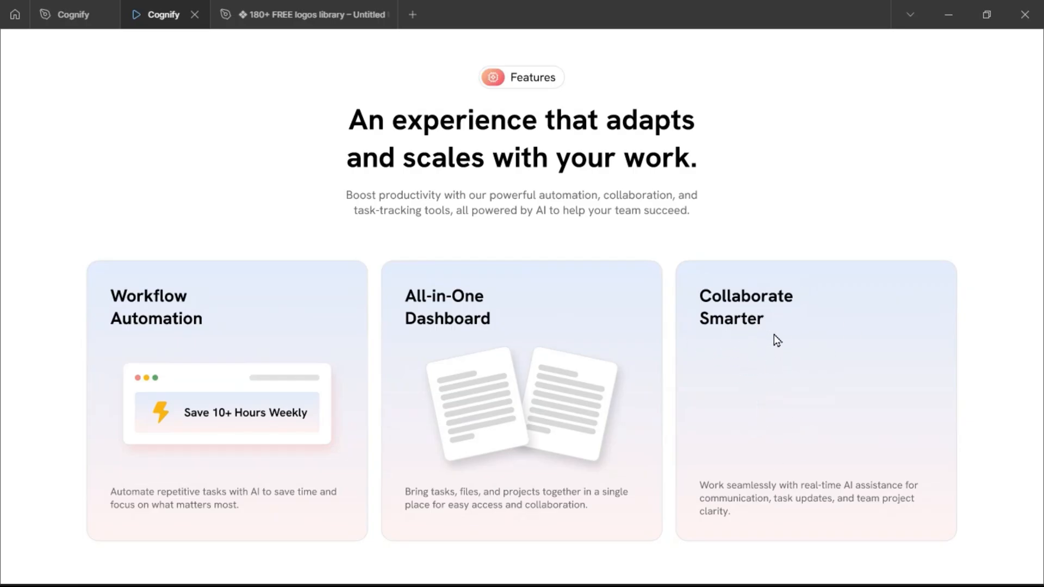
left_click(69, 16)
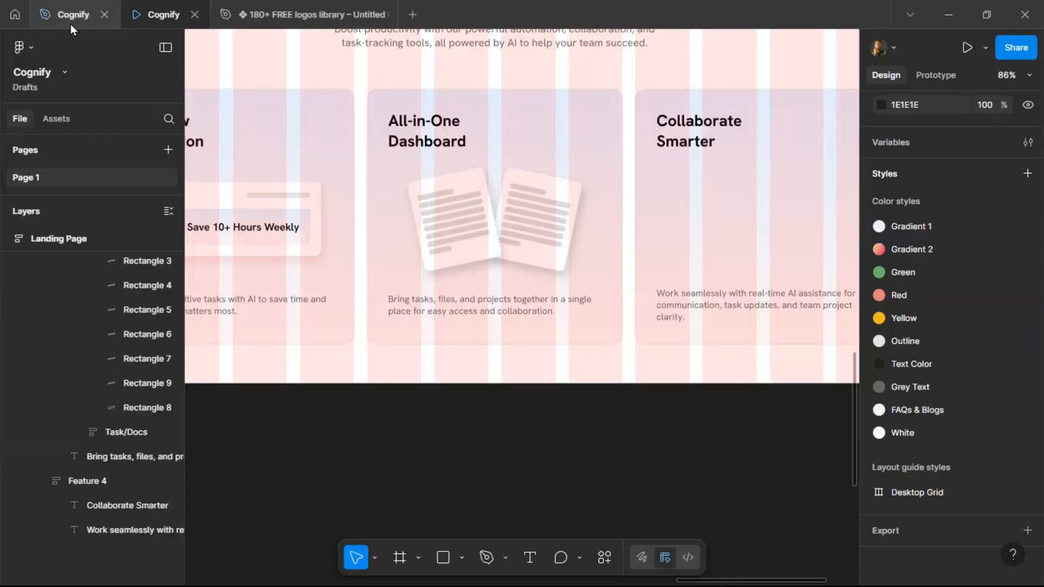
Remove the Desktop Grid layout guide from the Features frame.
scroll(535, 436, "down", 5)
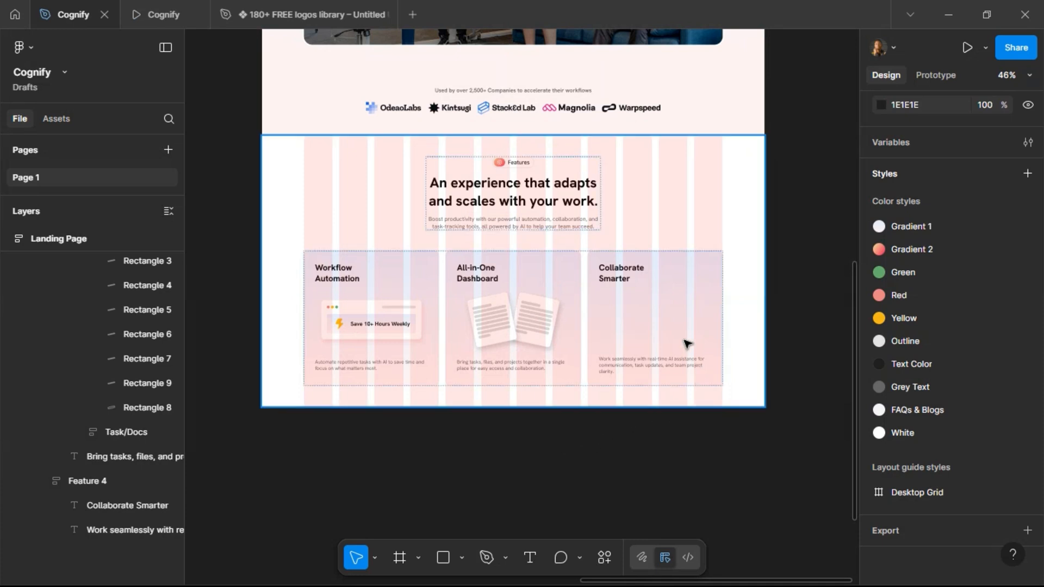
left_click(620, 249)
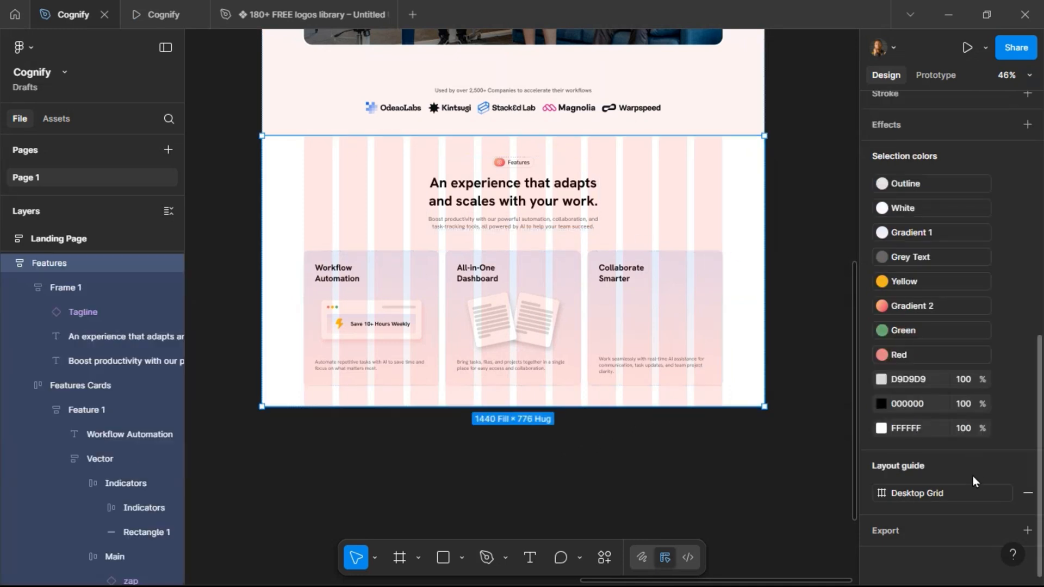
left_click(1028, 493)
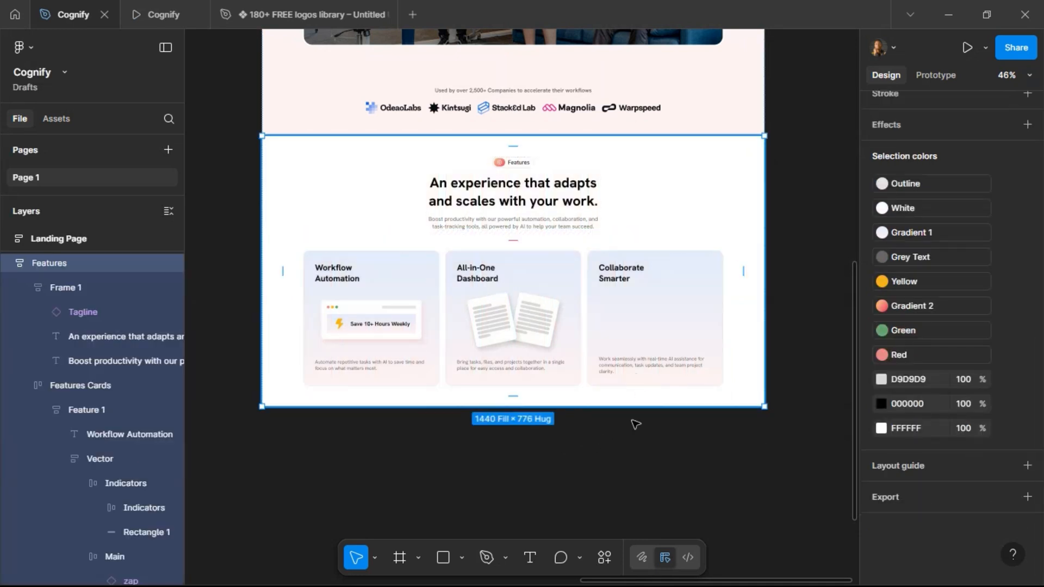
left_click(415, 475)
scroll(415, 475, "left", 5)
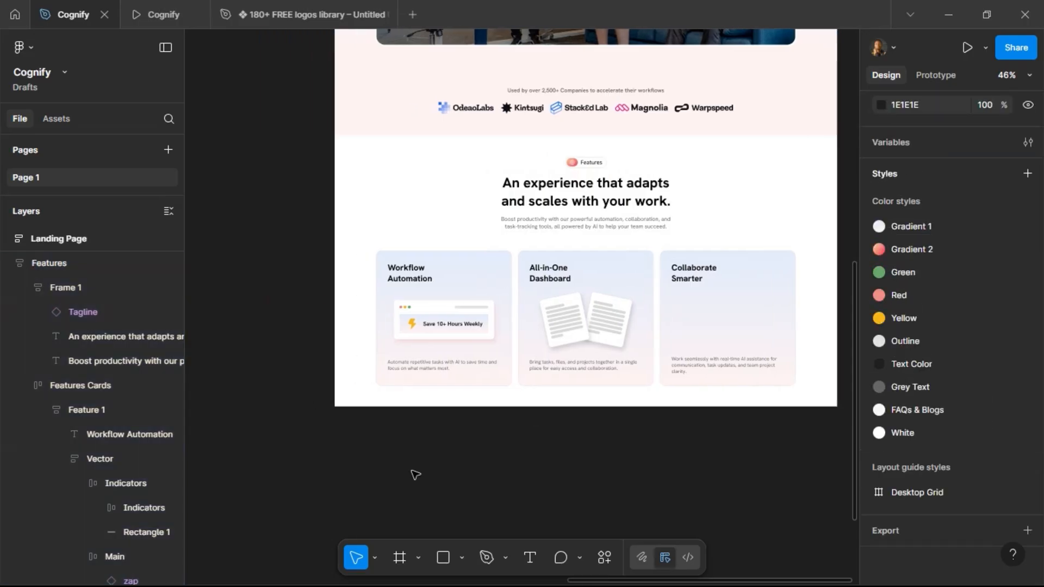
scroll(416, 475, "left", 10)
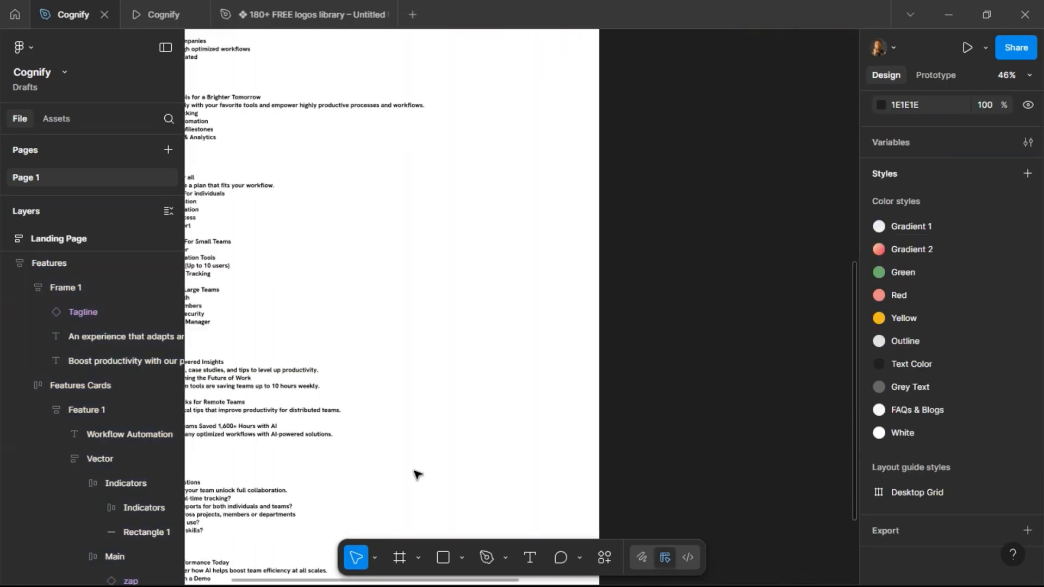
scroll(416, 475, "right", 10)
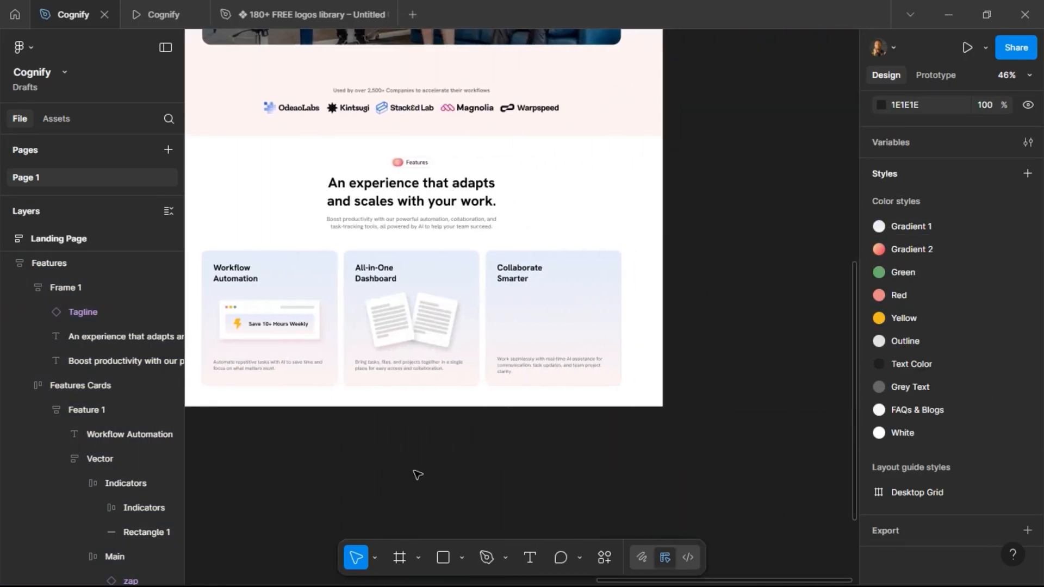
scroll(417, 475, "left", 2)
Copy the four avatar images from the hero's User Icons group onto the empty canvas below the page.
scroll(572, 429, "up", 6)
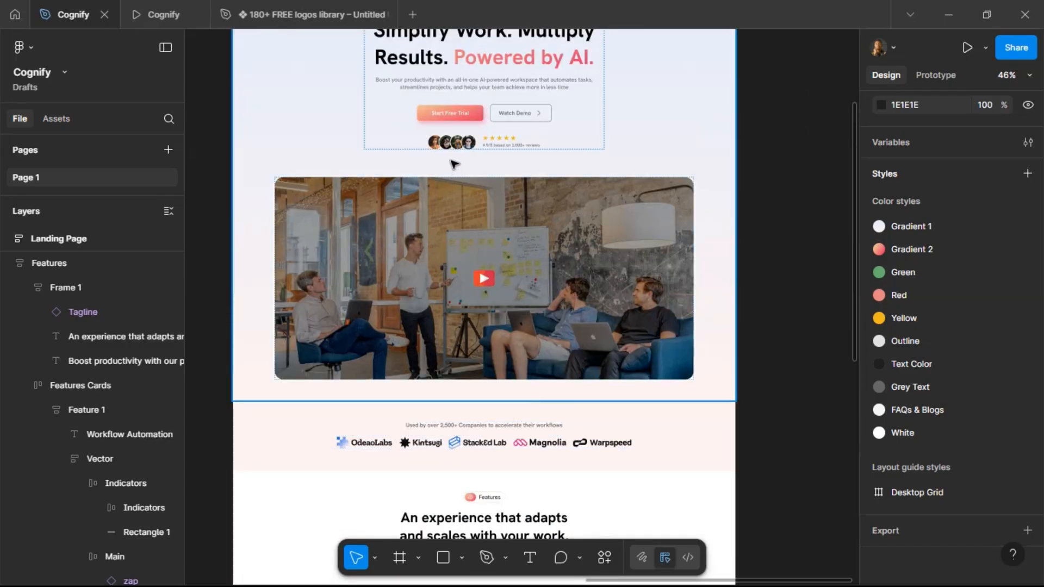
left_click(457, 144)
double_click(457, 144)
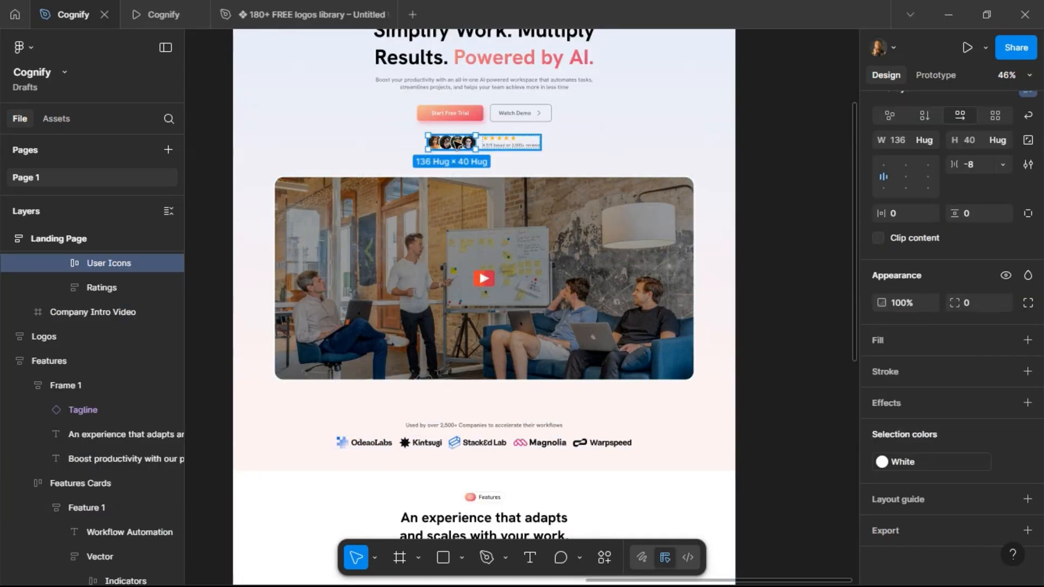
double_click(460, 153)
double_click(460, 153)
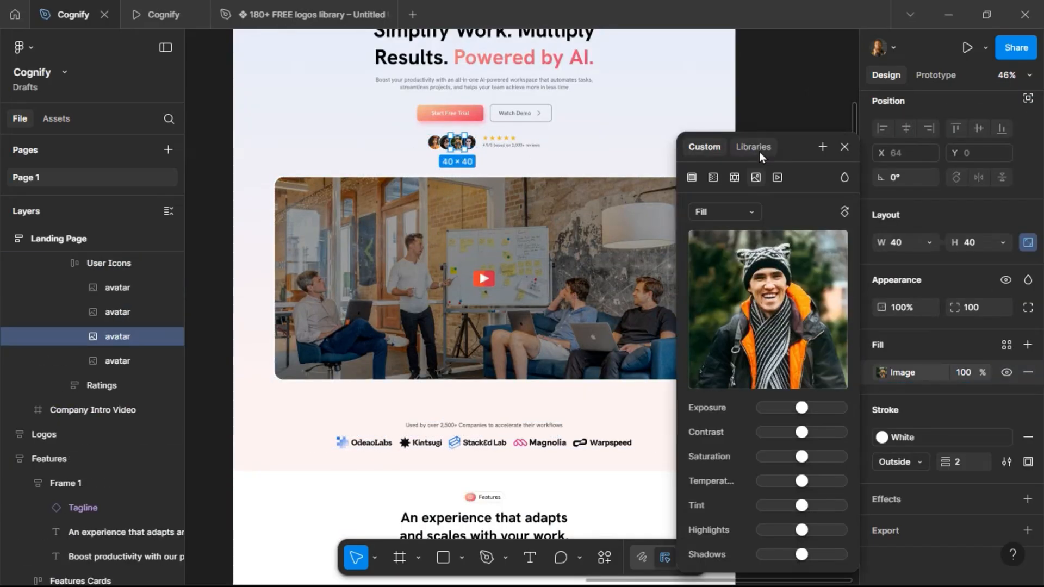
left_click(843, 147)
key("Escape")
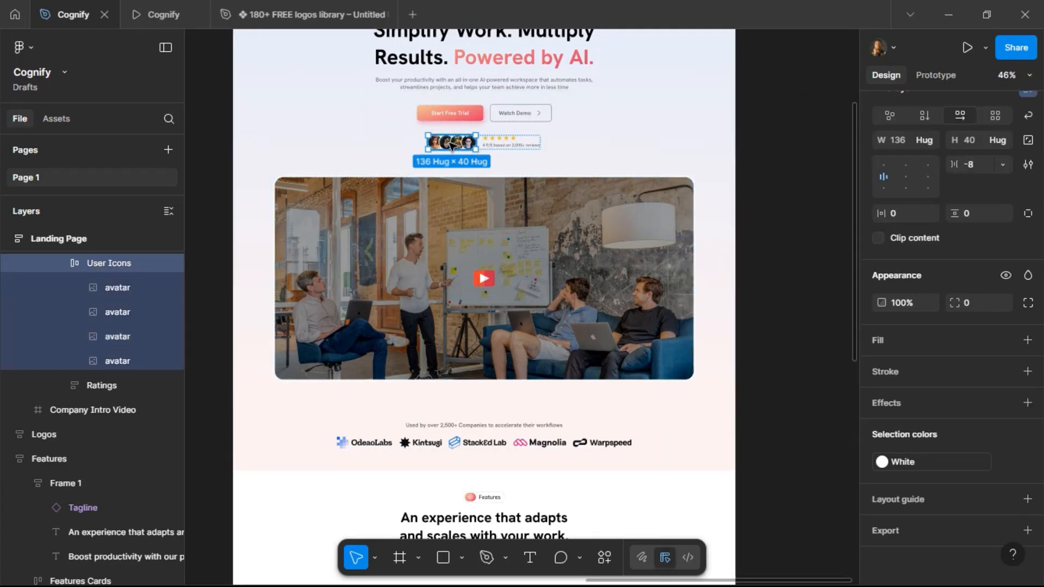
key("Return")
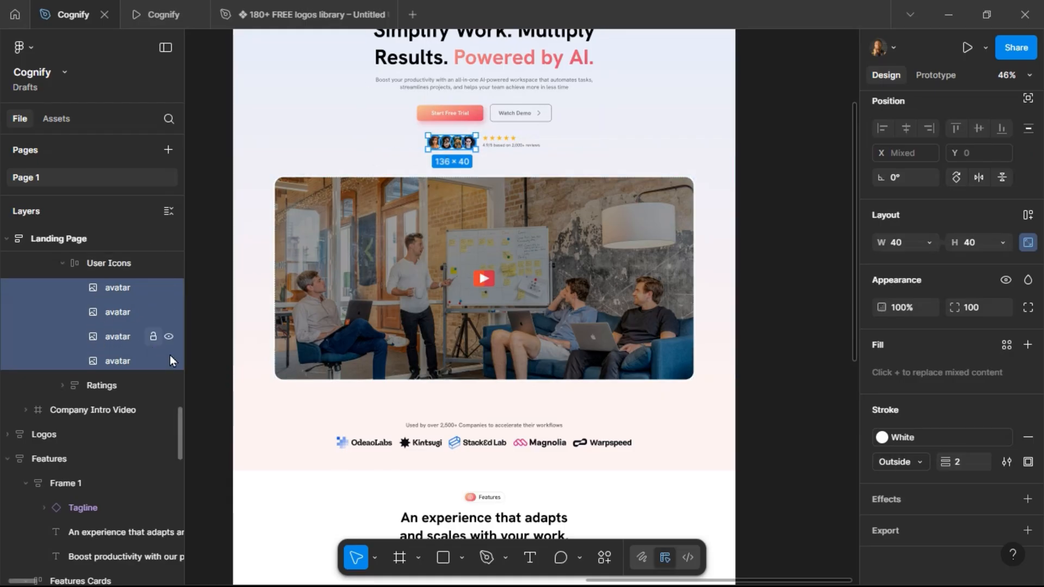
scroll(510, 368, "down", 3)
scroll(510, 369, "down", 6)
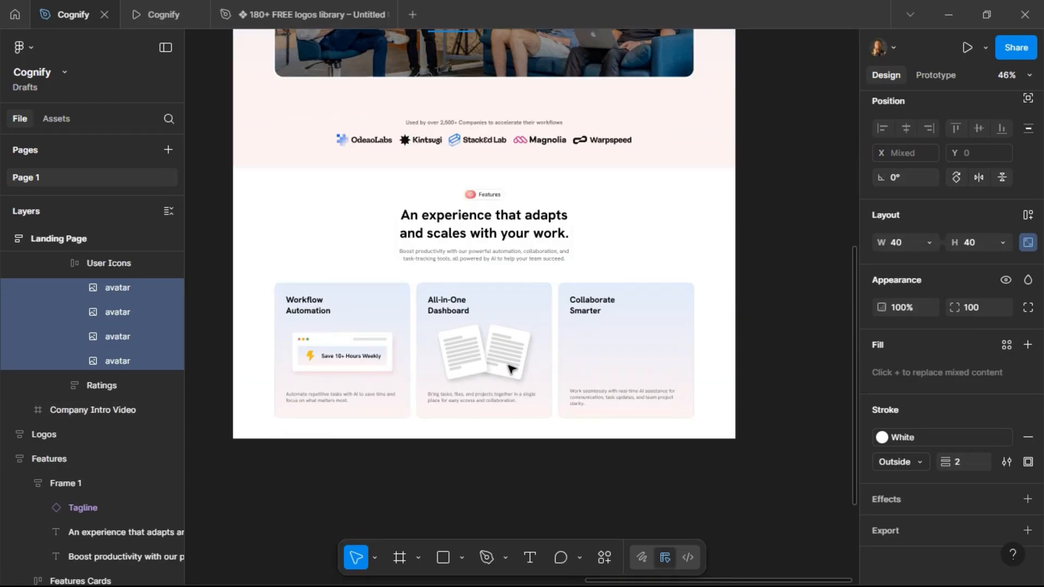
left_click(605, 348)
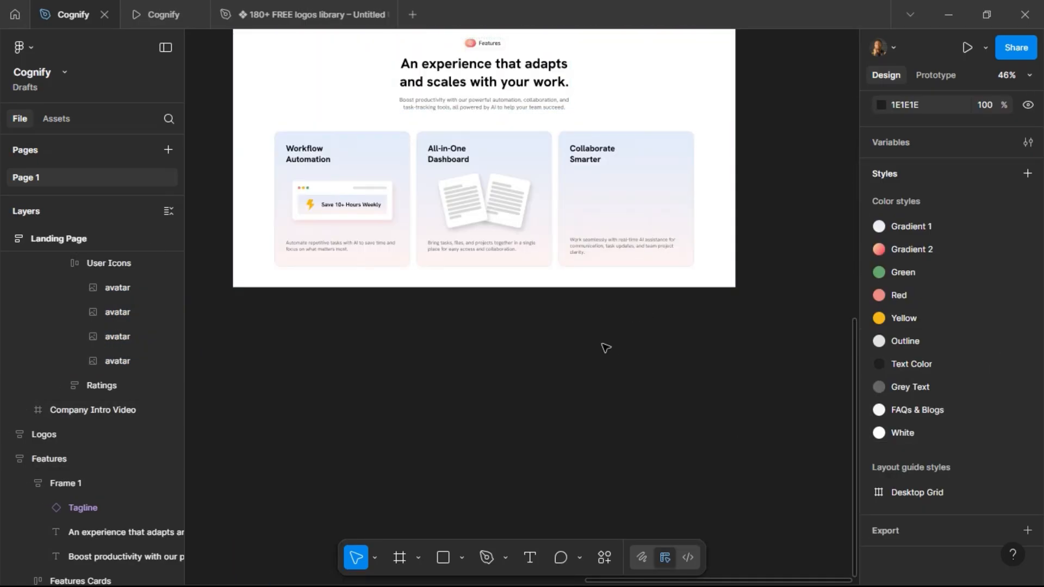
key("r")
left_click_drag(577, 327, 622, 377)
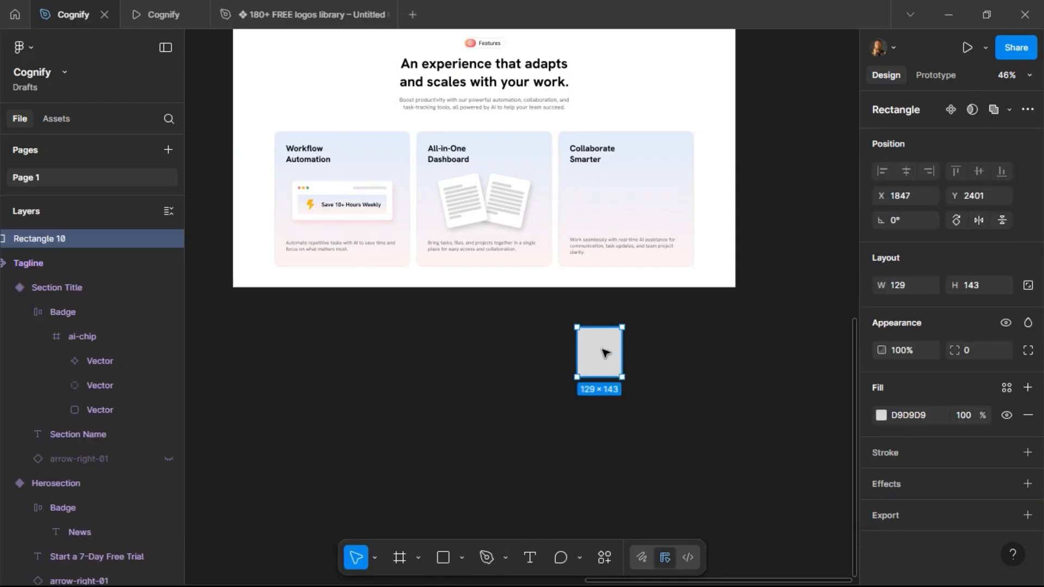
key("ctrl+z")
Draw a frame about 116 × 35 below the avatars and rename it Logo.
scroll(632, 355, "up", 5)
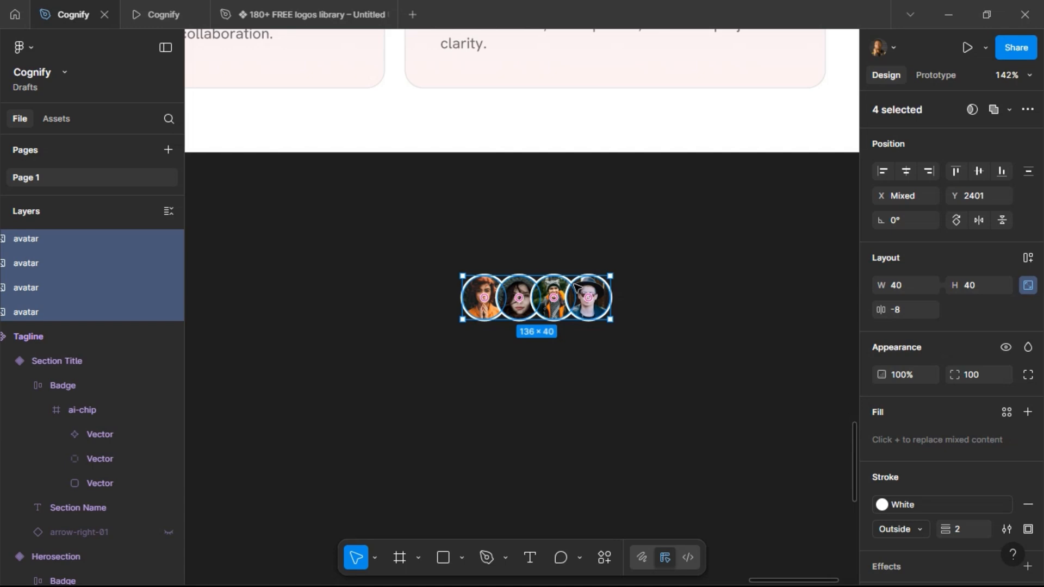
left_click(666, 324)
left_click(400, 560)
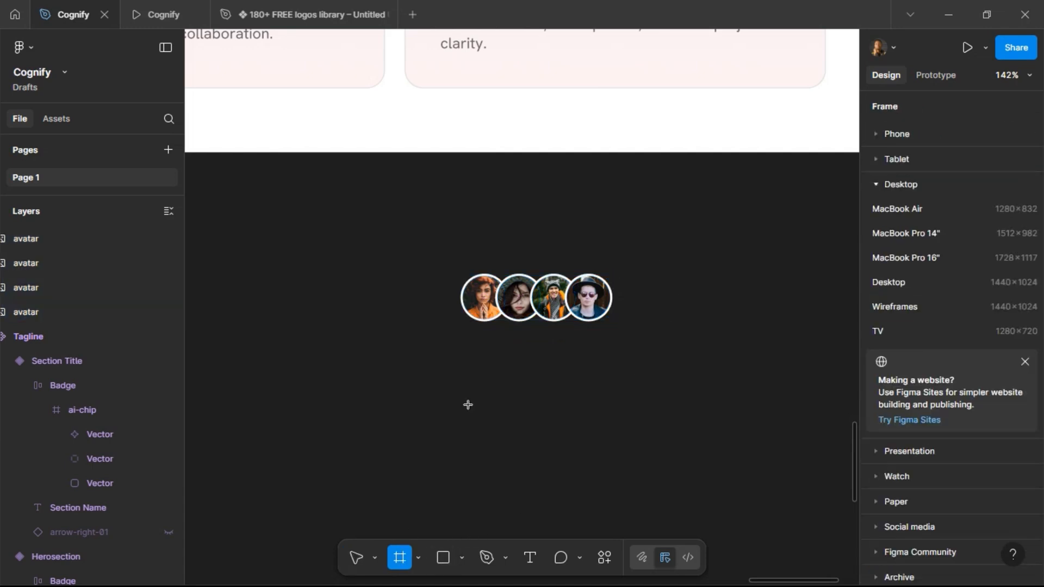
left_click_drag(485, 376, 610, 414)
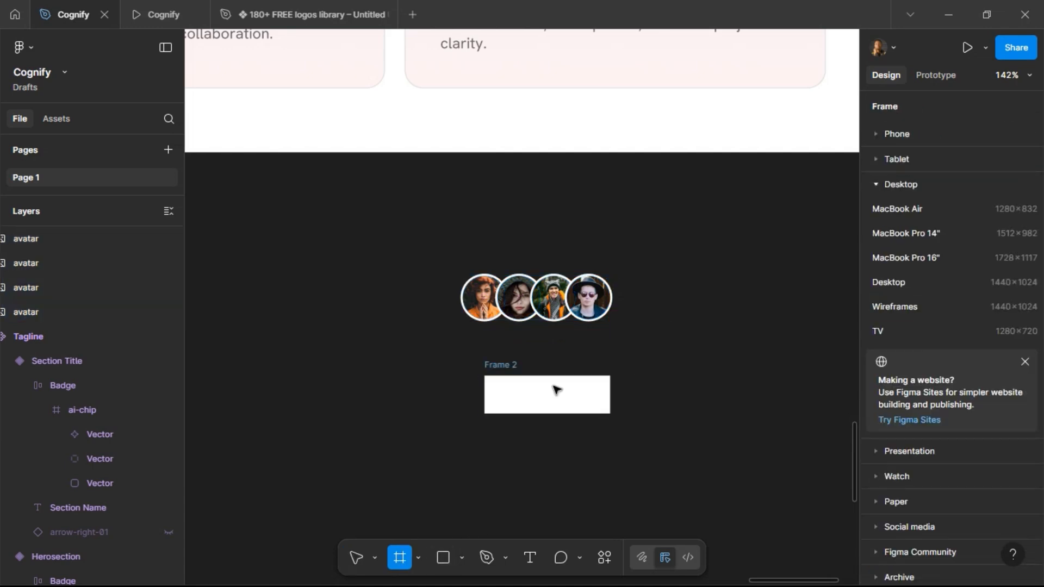
double_click(511, 367)
type("Logo")
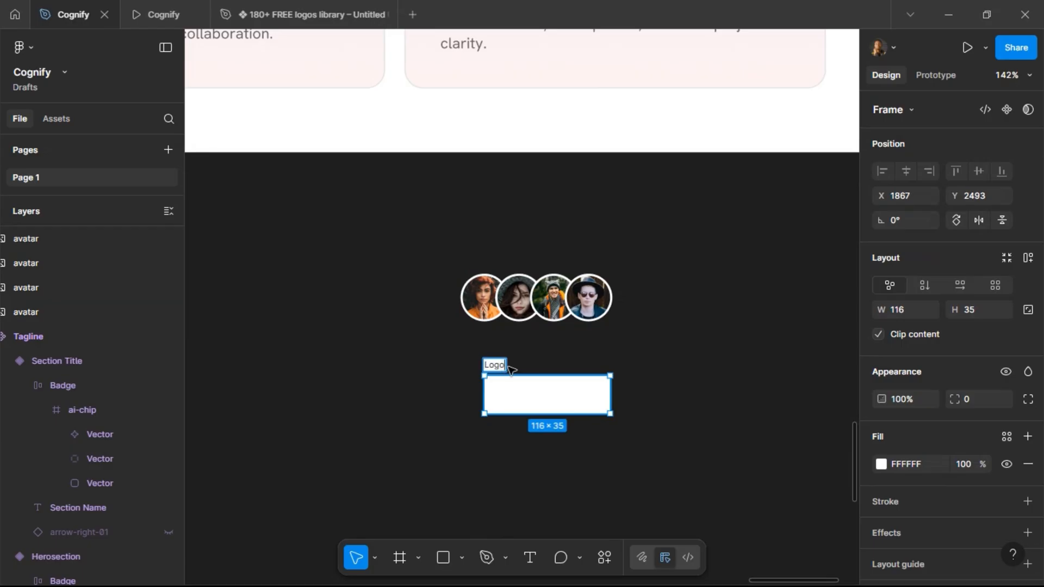
key("Return")
Move the first avatar to the lower left of the Logo frame and nudge it into position.
left_click_drag(496, 316, 458, 434)
key("alt")
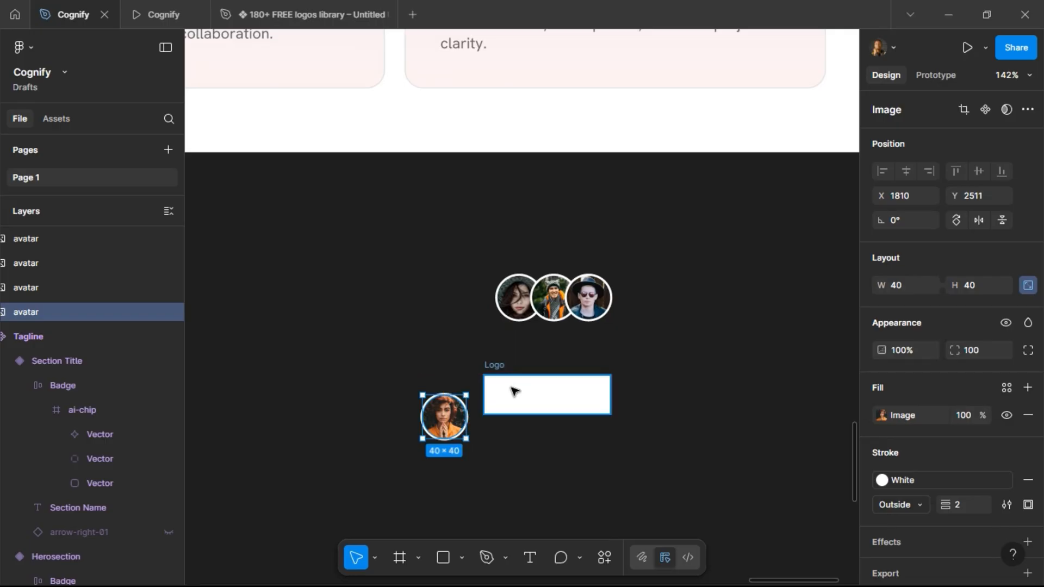
key("Left")
key("Left")
key("Left")
key("Right")
key("Right")
key("Right")
key("Right")
key("Down")
key("Down")
key("Down")
key("Down")
key("alt")
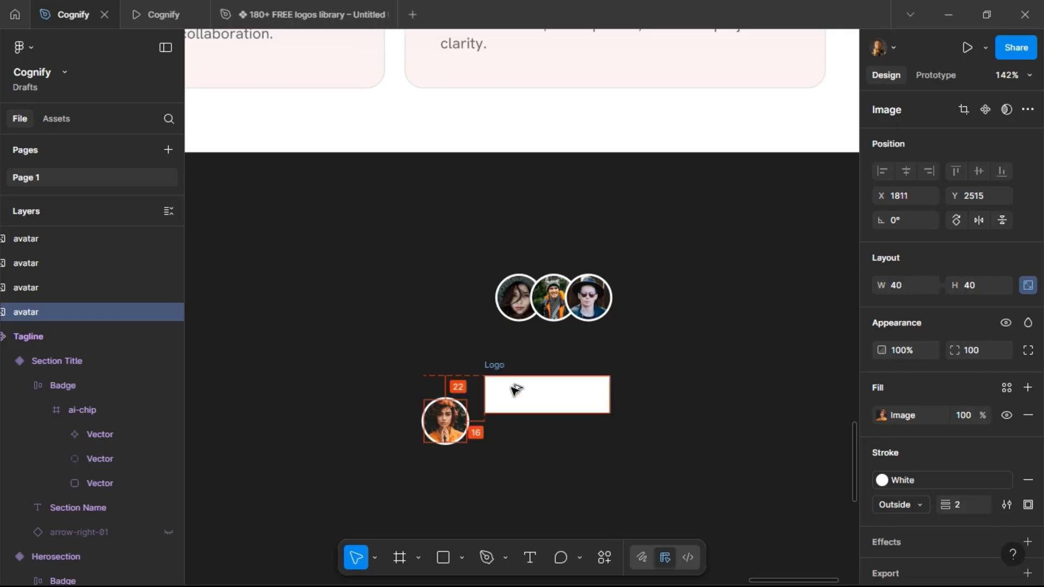
key("Down")
key("Down")
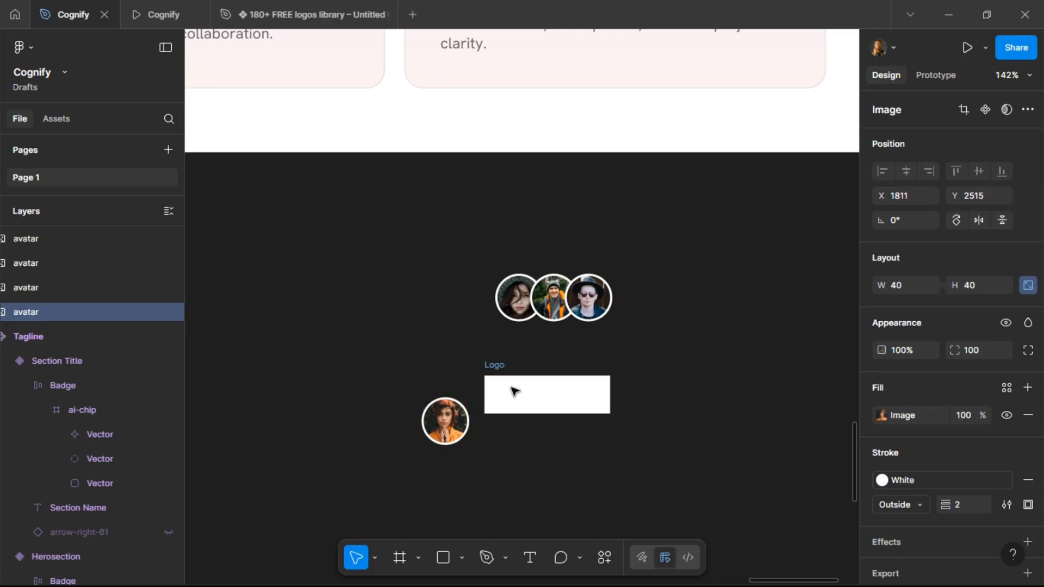
Delete the fourth avatar from the copied set.
left_click(587, 301)
left_click_drag(587, 300, 641, 283)
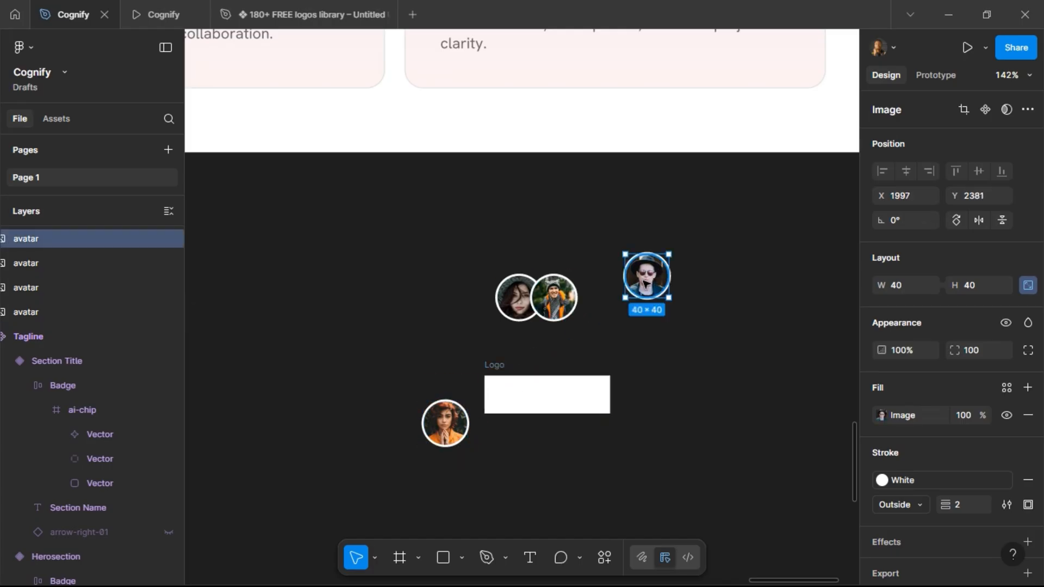
key("Delete")
Place the remaining two avatars above and at the lower right of the Logo frame, resizing both to 32 × 32.
left_click_drag(549, 293, 571, 327)
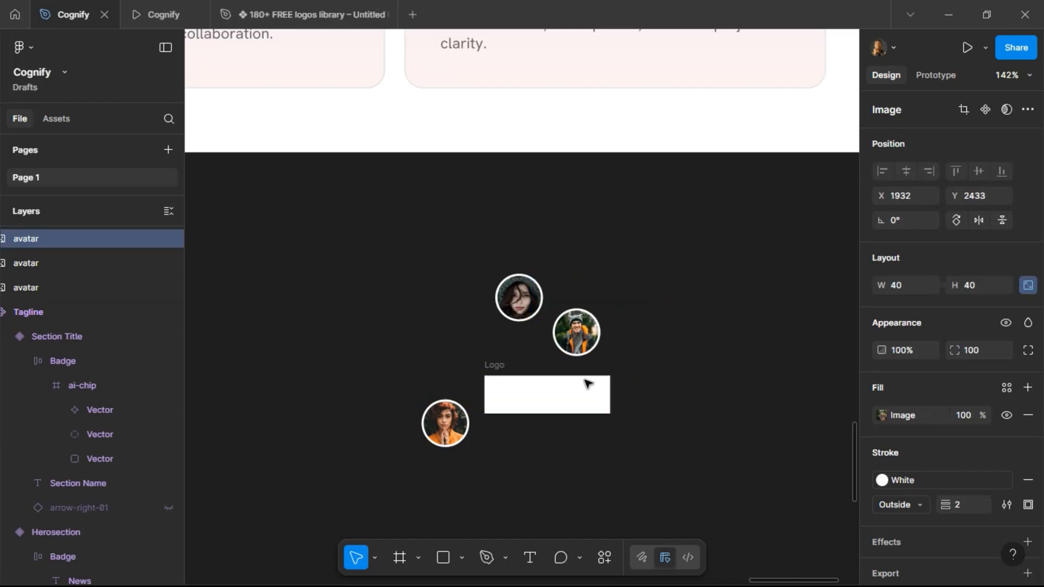
left_click_drag(512, 296, 639, 417)
left_click(573, 333, "shift")
left_click(978, 294)
key("Return")
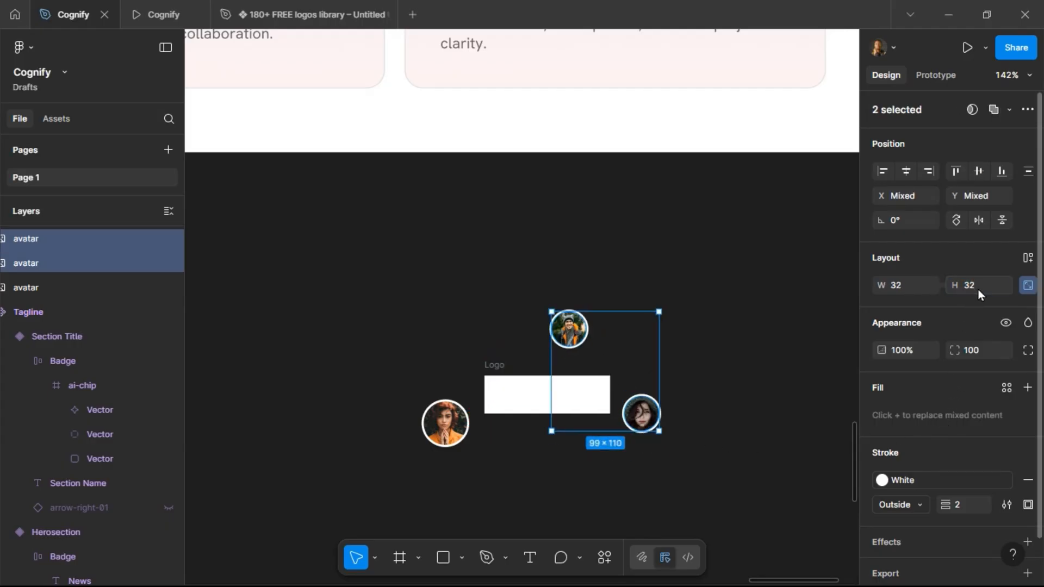
Nudge the lower-right avatar slightly left and down beside the Logo frame.
left_click(640, 414)
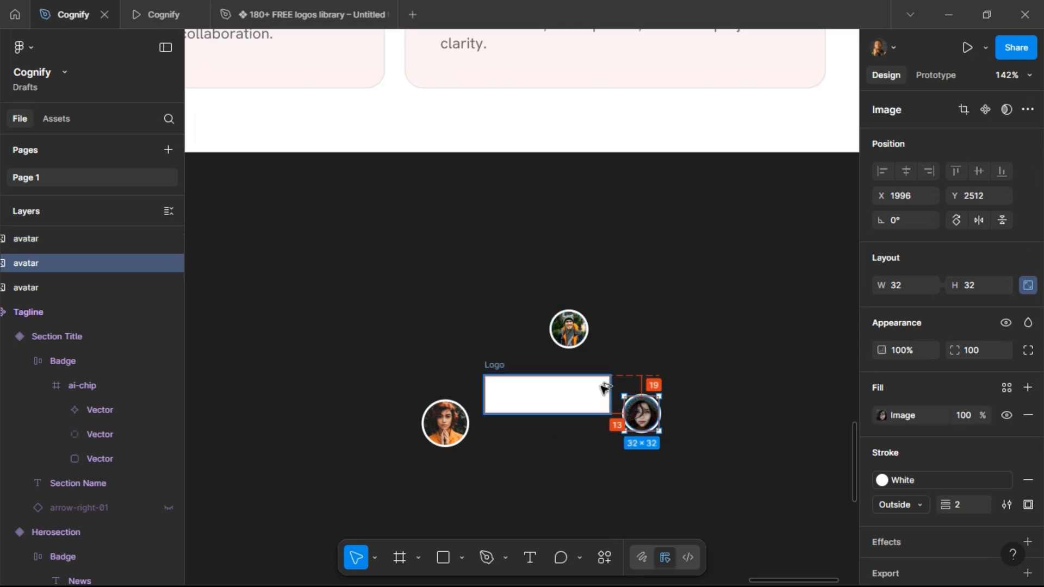
key("Left")
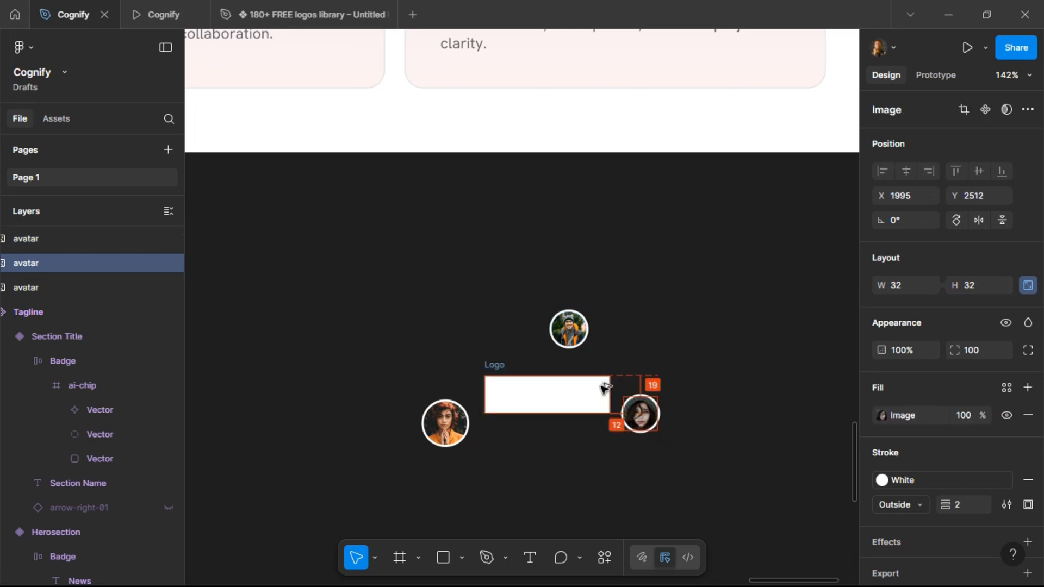
key("Down")
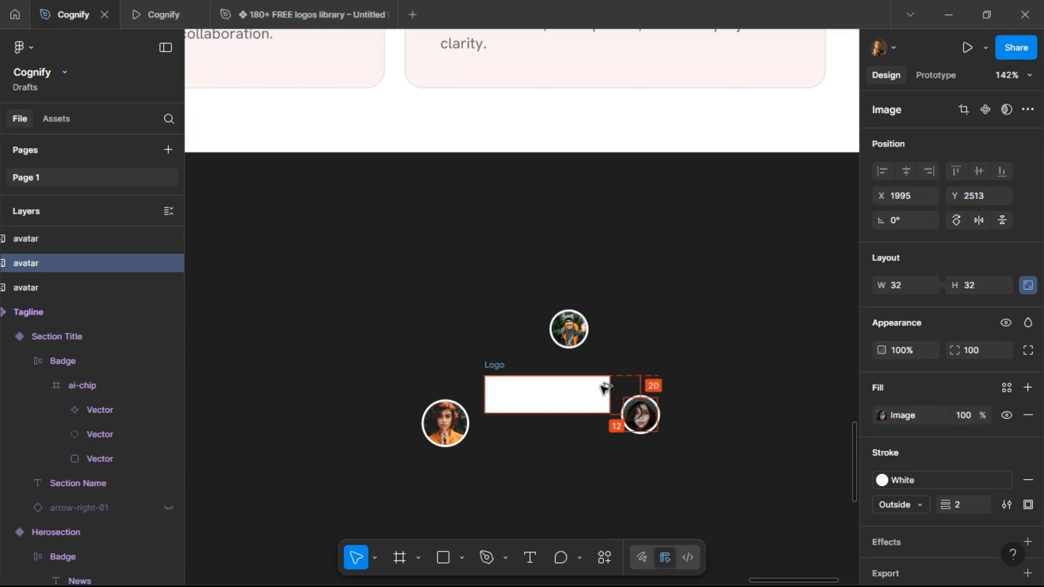
Select the top avatar and nudge it down slightly toward the Logo frame.
key("shift+Tab")
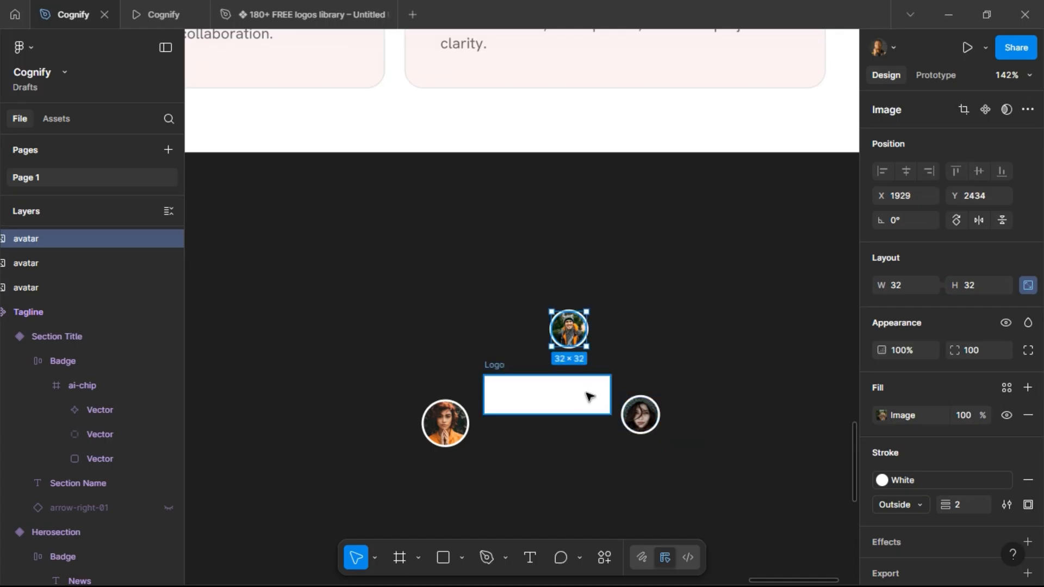
key("Down")
key("Down")
key("Down")
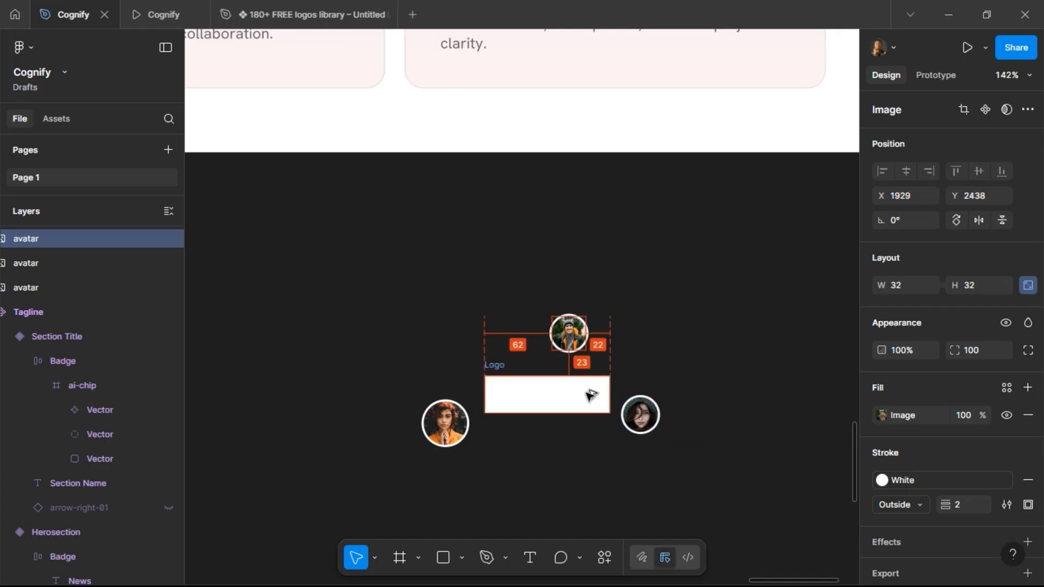
key("alt")
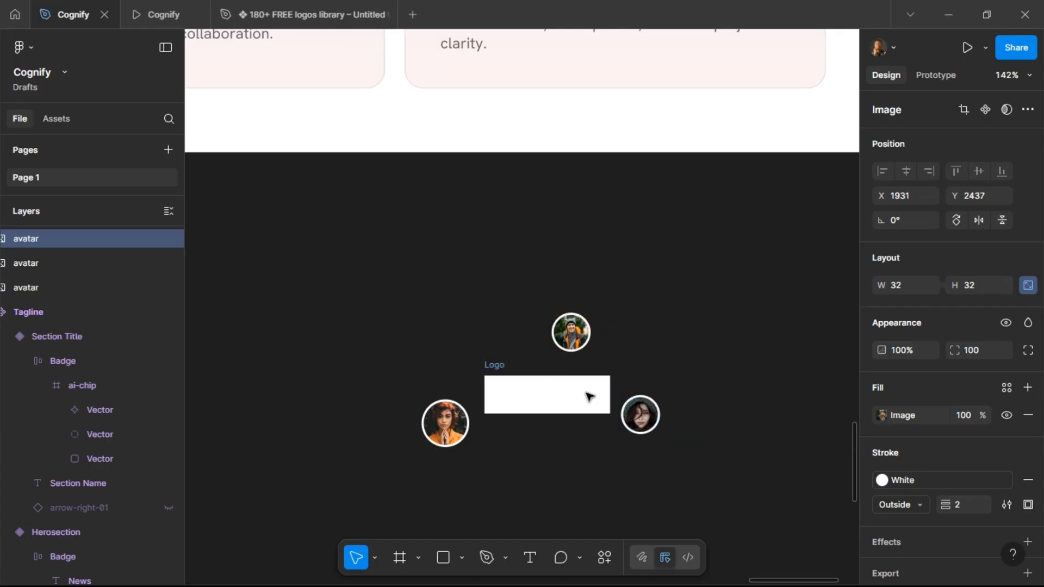
Set the Logo frame's corner radius to 4.
left_click(623, 264)
scroll(623, 264, "down", 2)
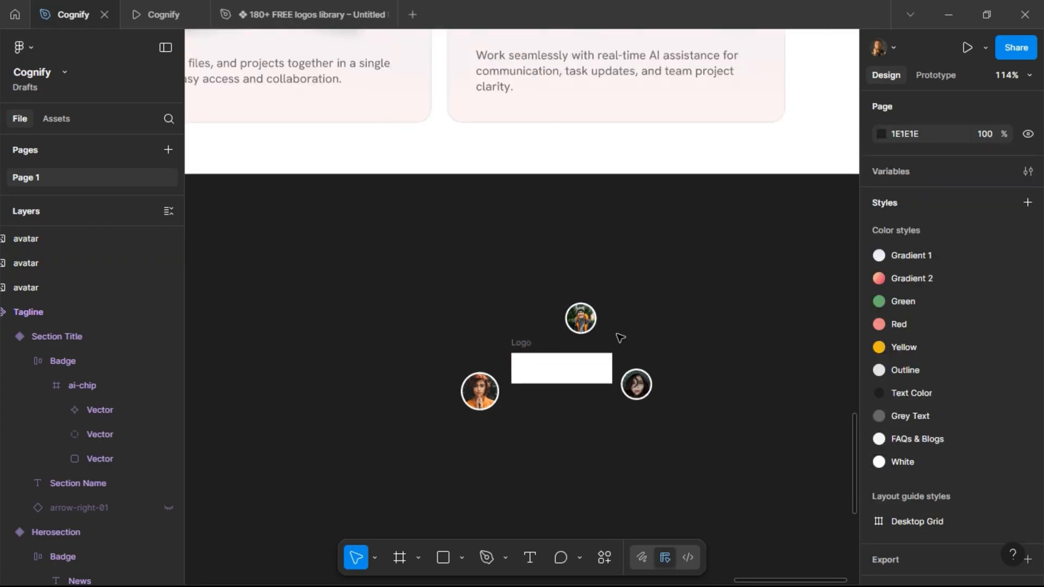
left_click(518, 348)
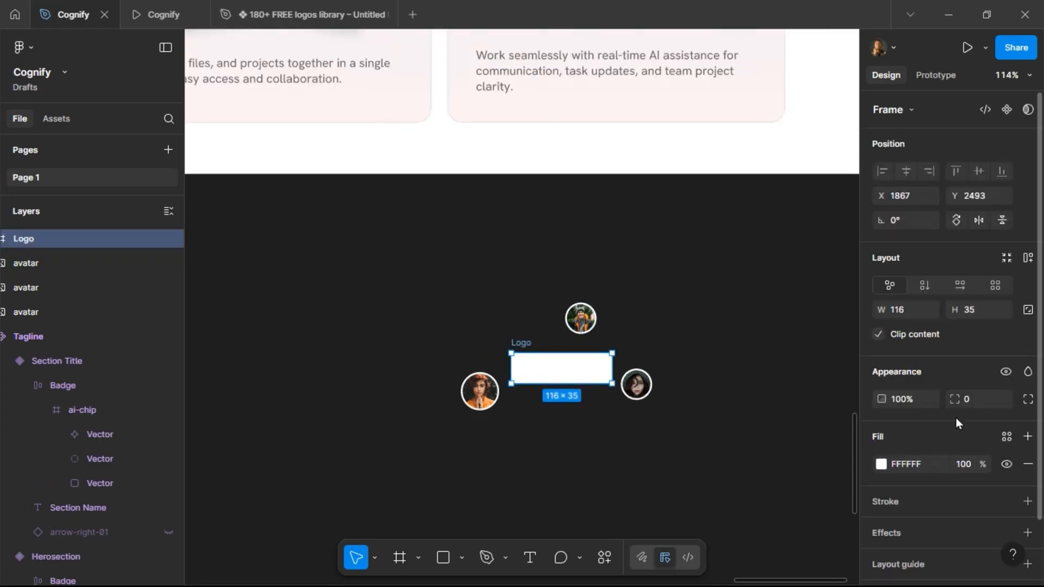
left_click(977, 401)
type("12")
key("Return")
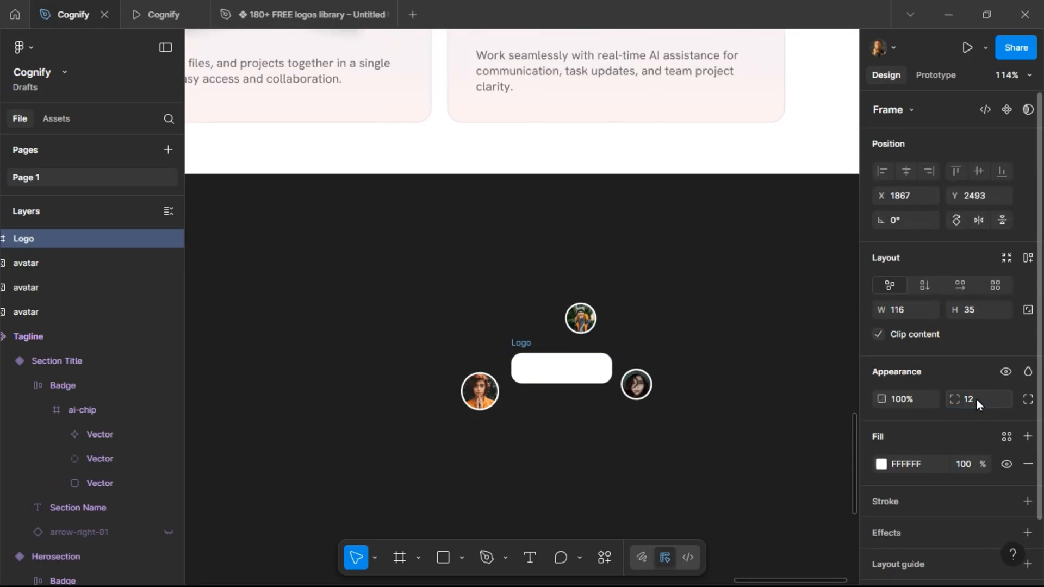
type("8")
key("Return")
key("Return")
left_click(713, 341)
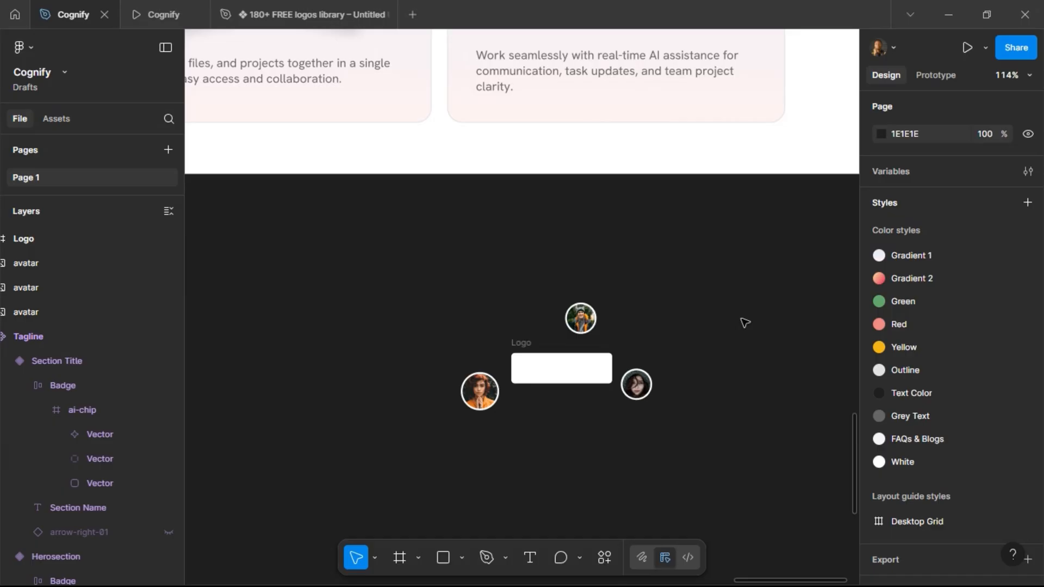
Copy the Cognify company logo from the style guide and paste it into the Logo frame.
scroll(745, 323, "down", 5)
scroll(756, 316, "left", 8)
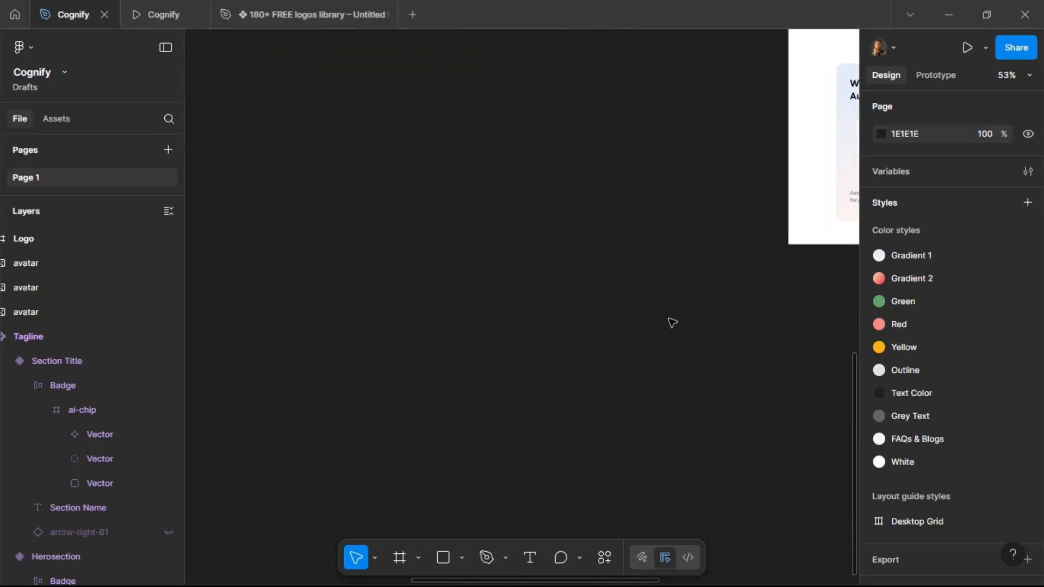
scroll(673, 323, "left", 15)
scroll(673, 323, "up", 8)
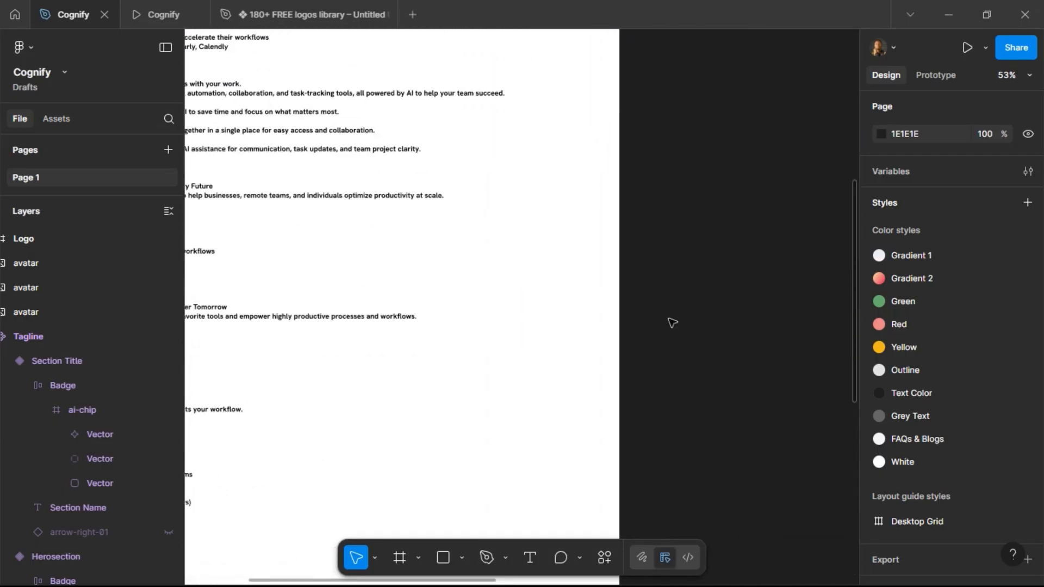
scroll(673, 323, "up", 10)
scroll(673, 323, "right", 2)
scroll(550, 239, "right", 4)
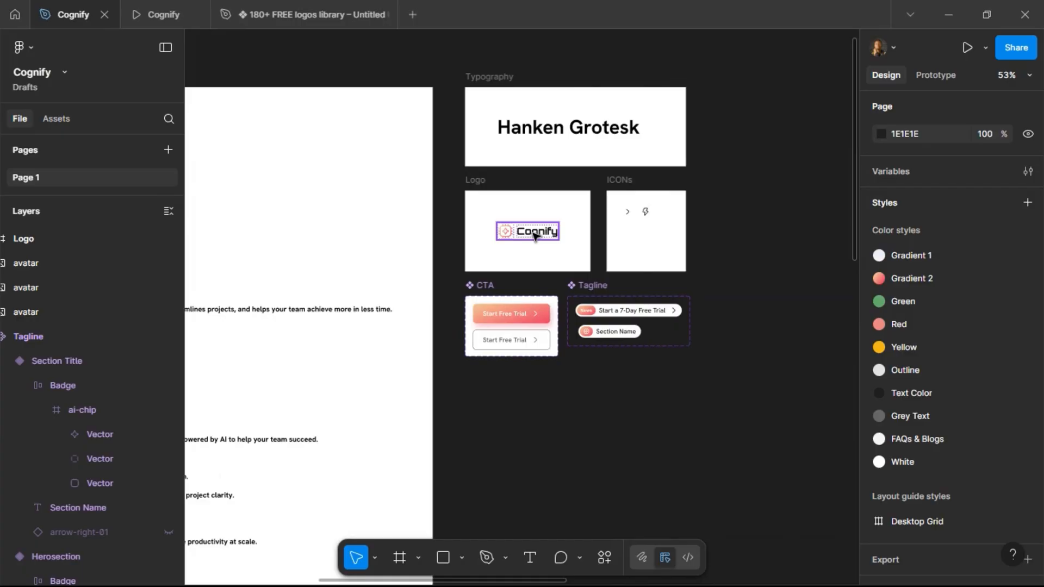
left_click(536, 235)
left_click(700, 405)
scroll(700, 406, "right", 12)
scroll(700, 405, "down", 6)
scroll(700, 406, "down", 10)
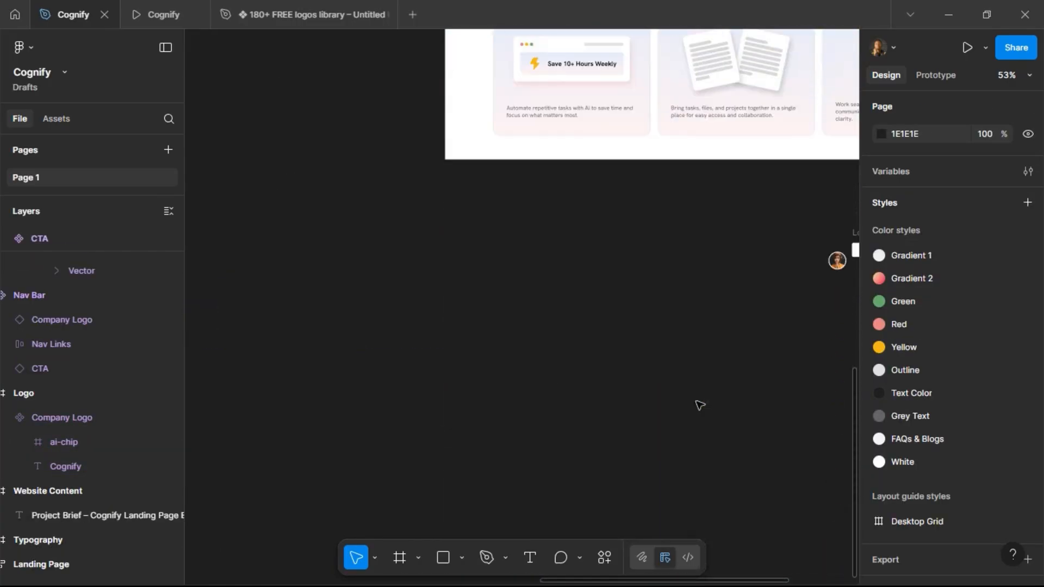
scroll(674, 402, "right", 4)
scroll(483, 151, "up", 5)
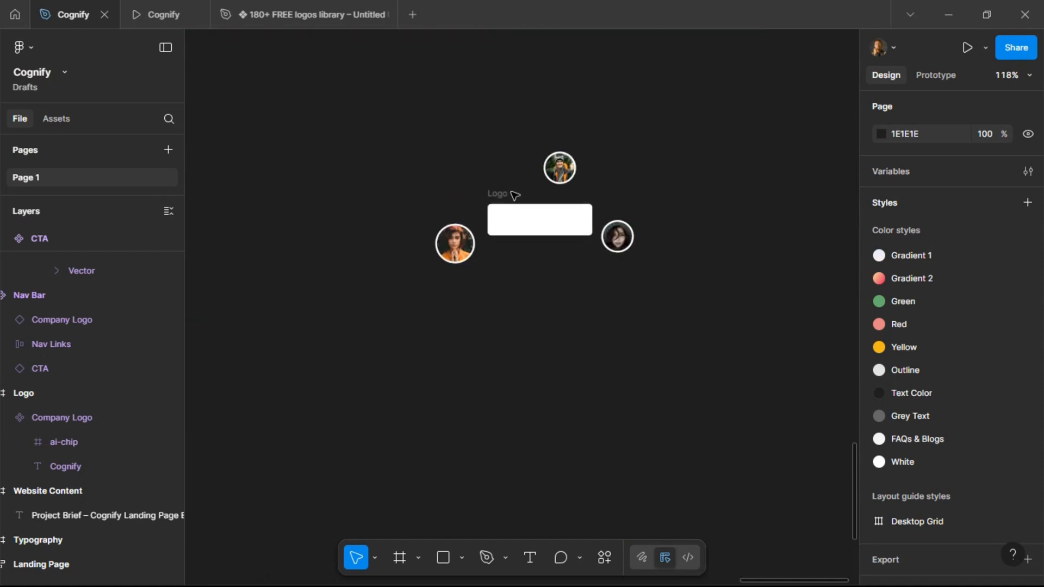
left_click(581, 218)
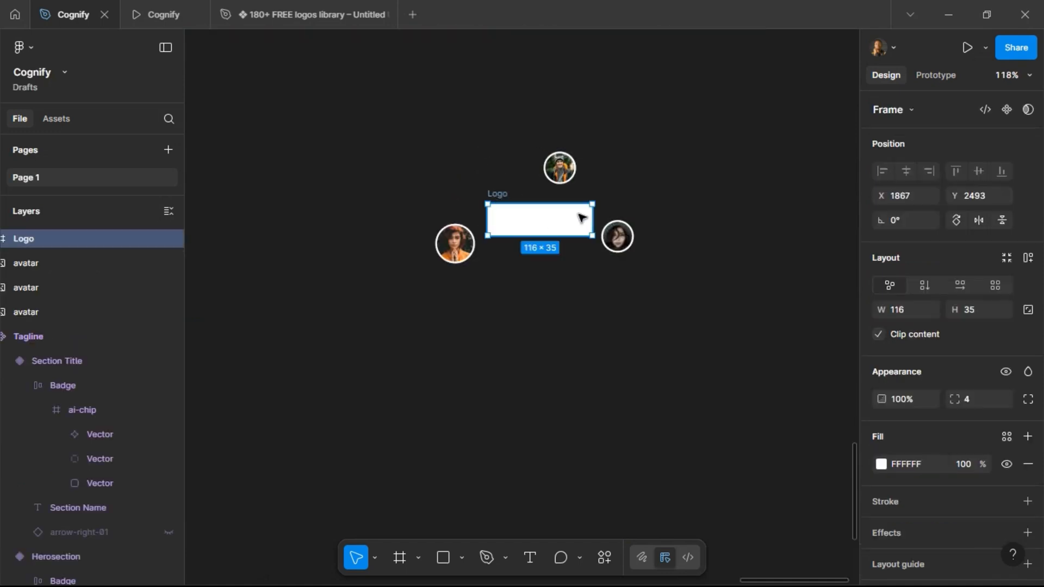
key("ctrl+v")
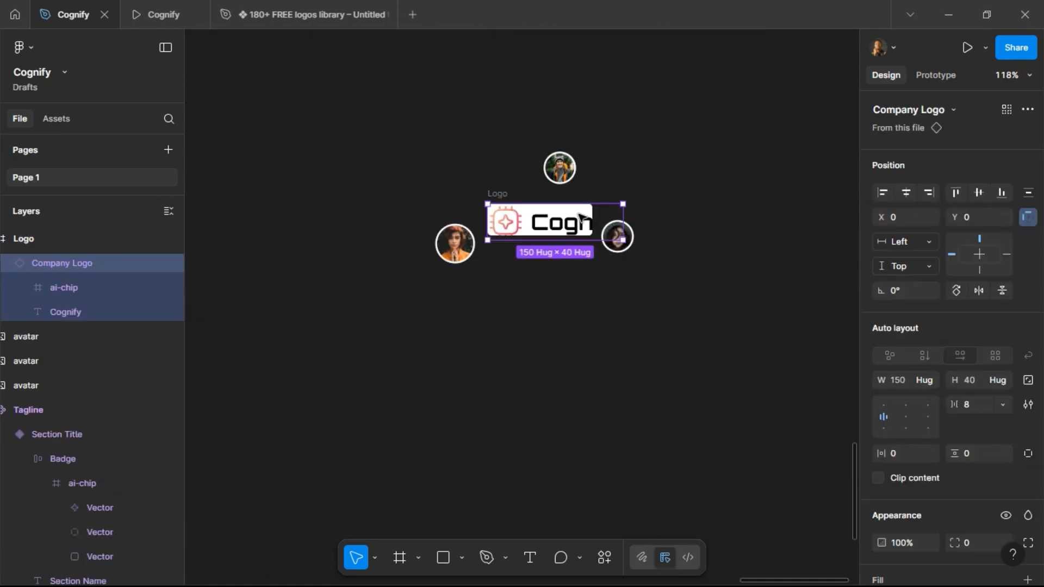
Add auto layout to the Logo frame and set its width to hug the contents.
left_click(495, 194)
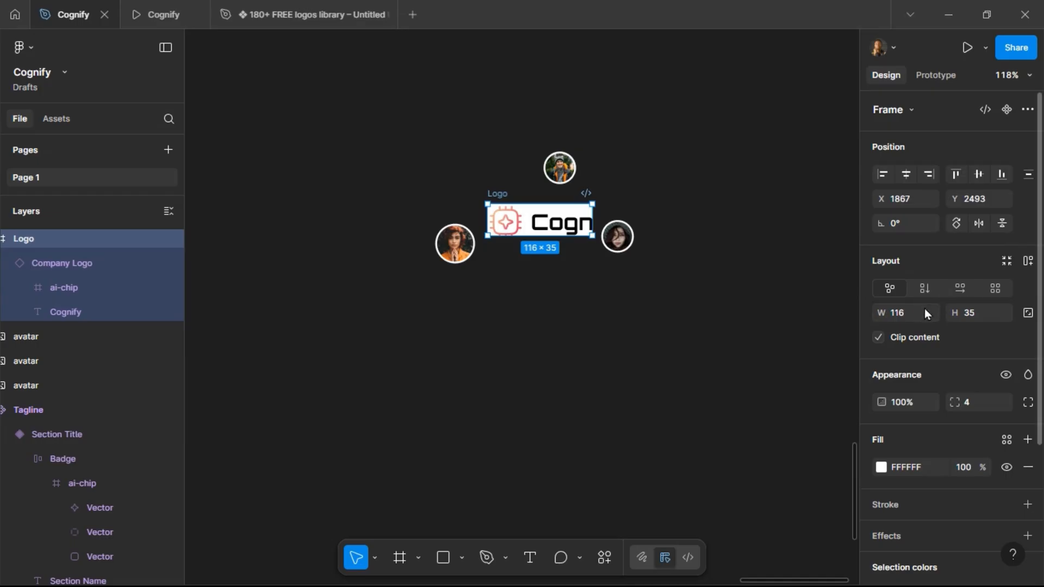
left_click(1030, 261)
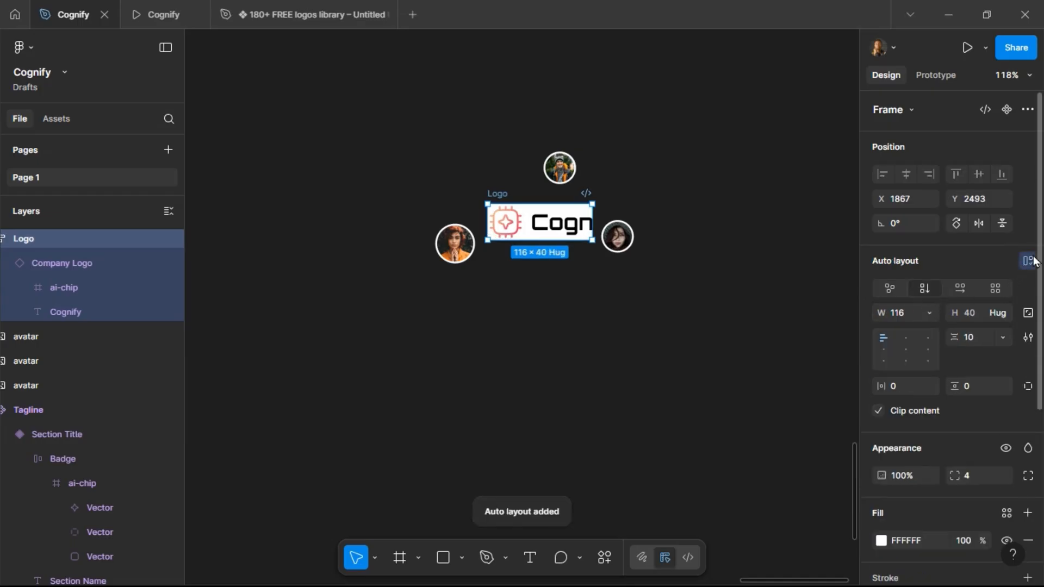
left_click(925, 311)
left_click(930, 331)
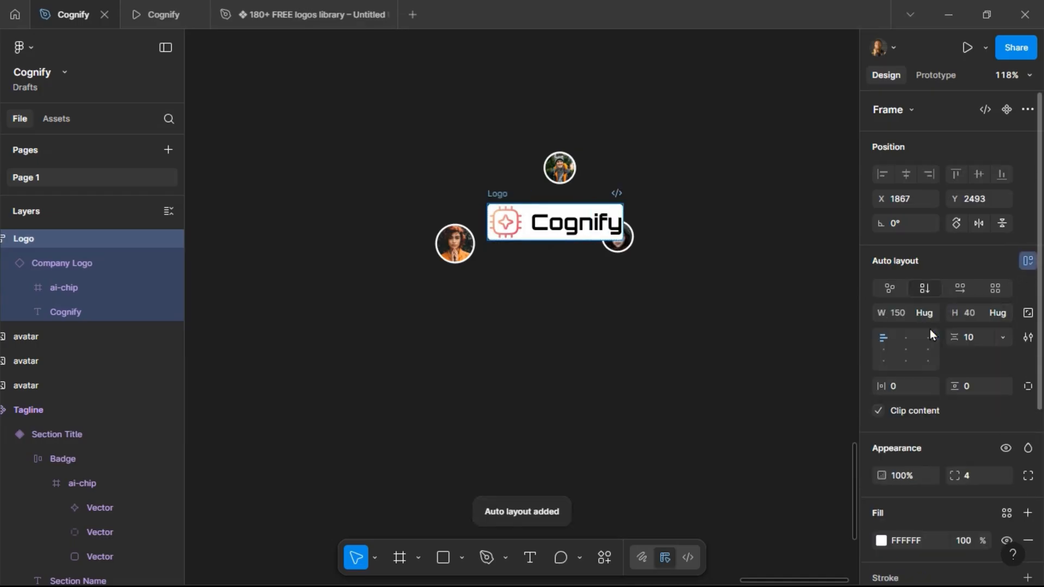
Set the Logo frame's padding to 24 horizontally and 12 vertically.
type("12")
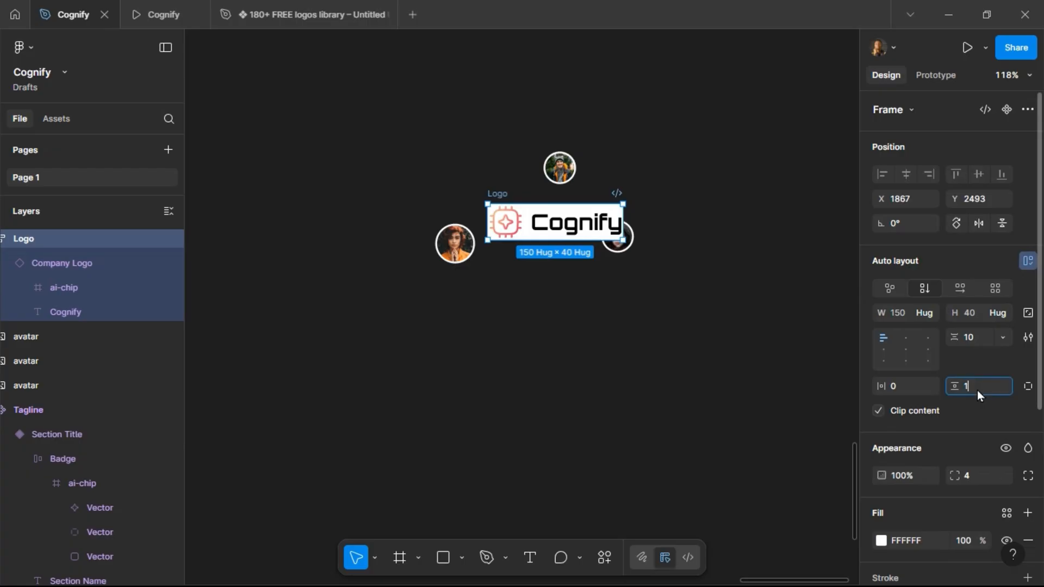
key("Return")
left_click(913, 387)
type("12")
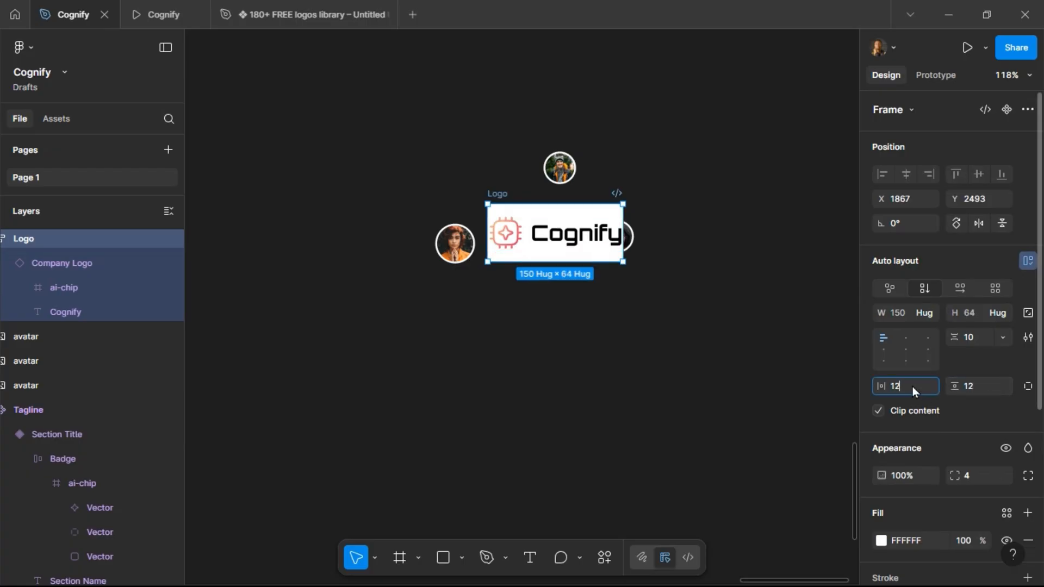
key("Return")
left_click(917, 387)
type("24")
key("Return")
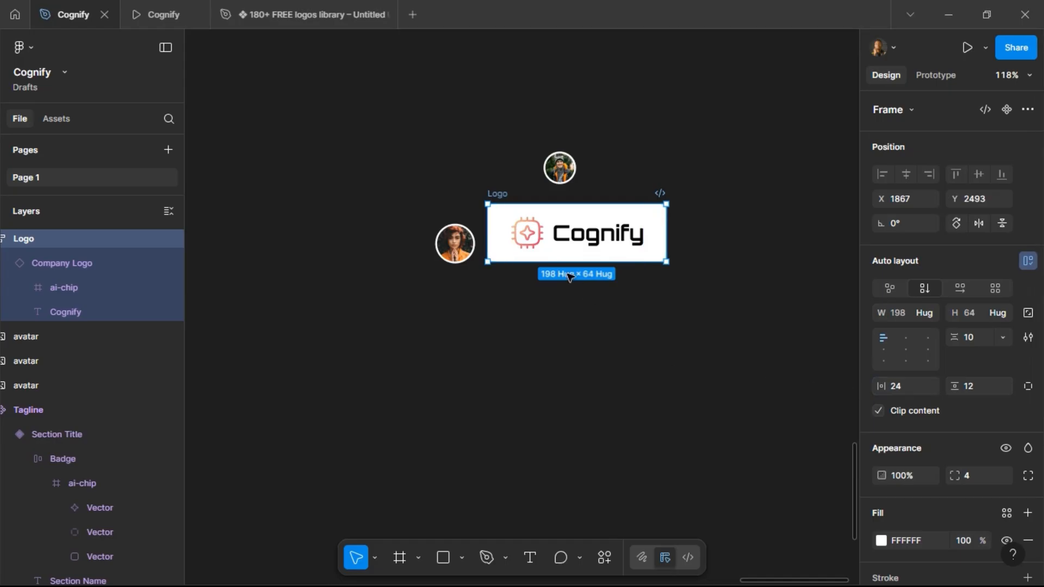
Move the right avatar farther right and reposition the Logo frame slightly higher between the avatars.
left_click_drag(505, 196, 501, 272)
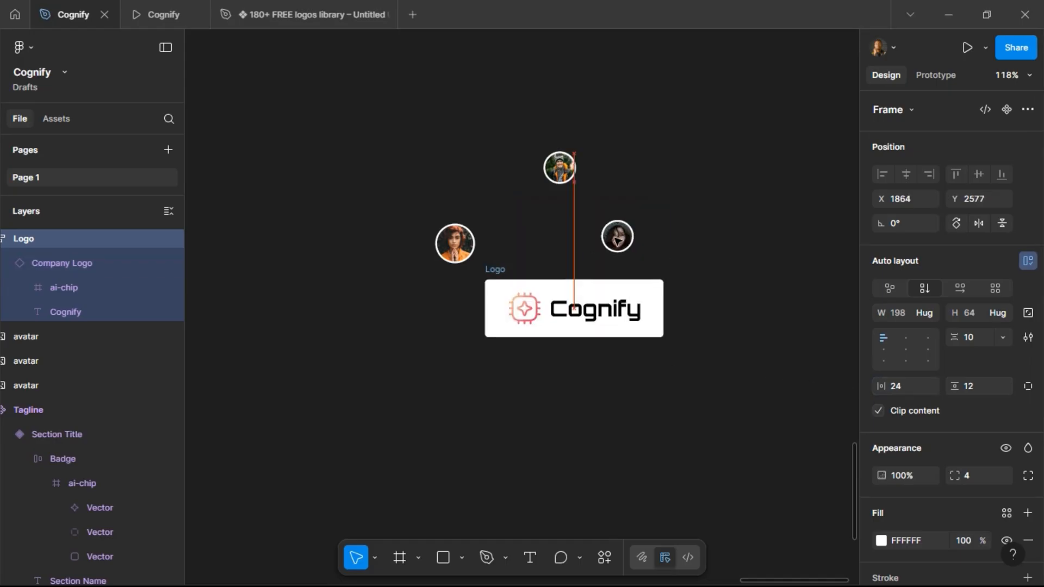
left_click_drag(619, 240, 731, 250)
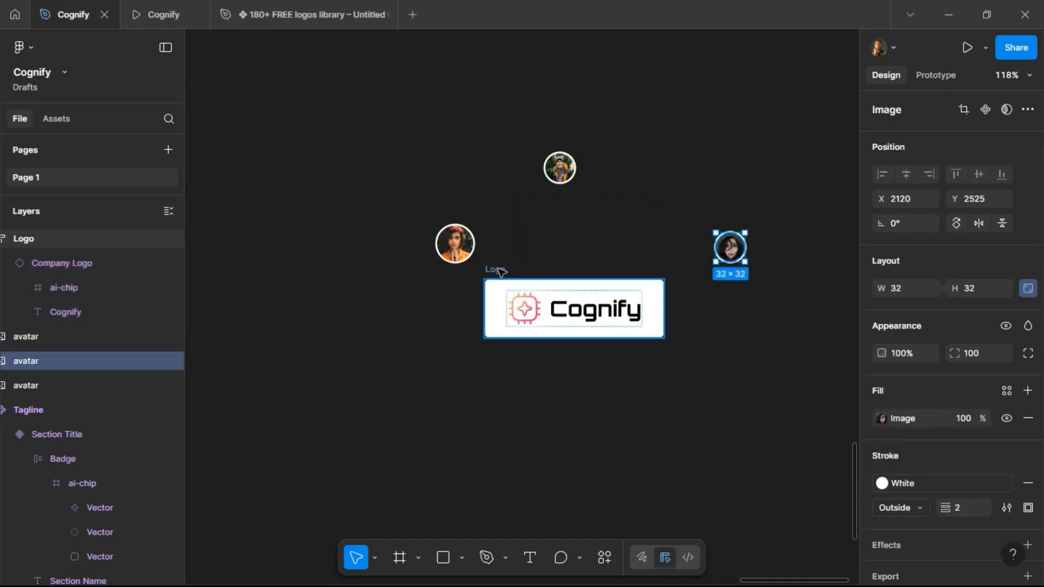
left_click_drag(499, 270, 514, 188)
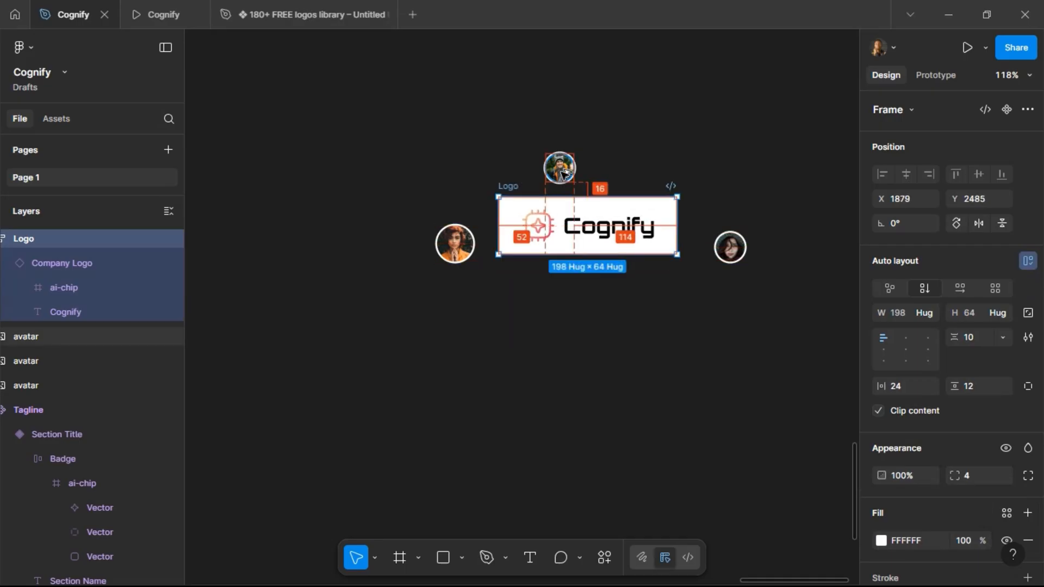
Nudge the left avatar slightly right toward the Logo frame.
left_click(463, 248)
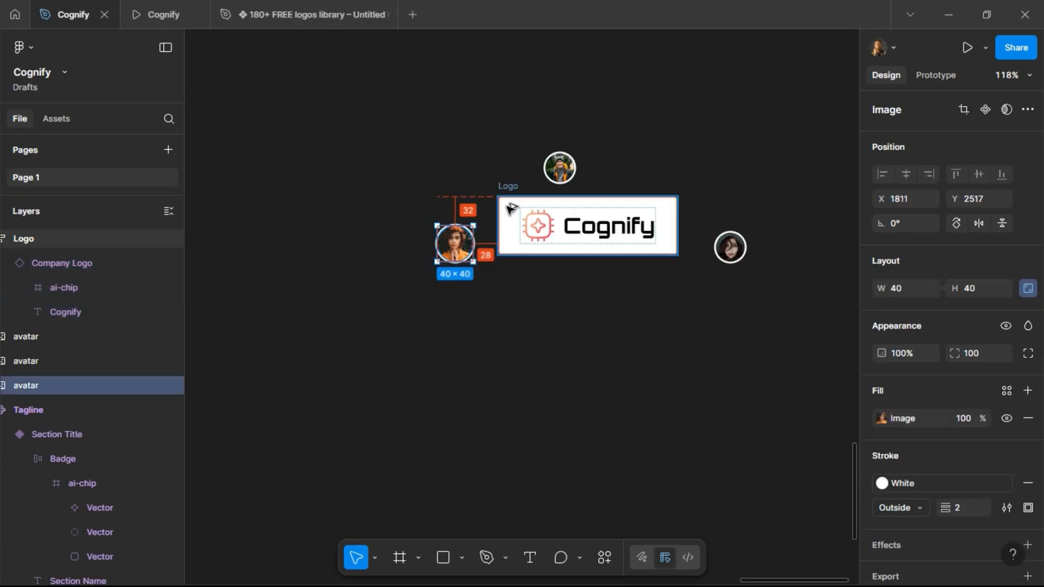
key("Right")
key("Right")
key("Right")
key("Right")
key("Right")
key("Right")
key("Right")
key("Right")
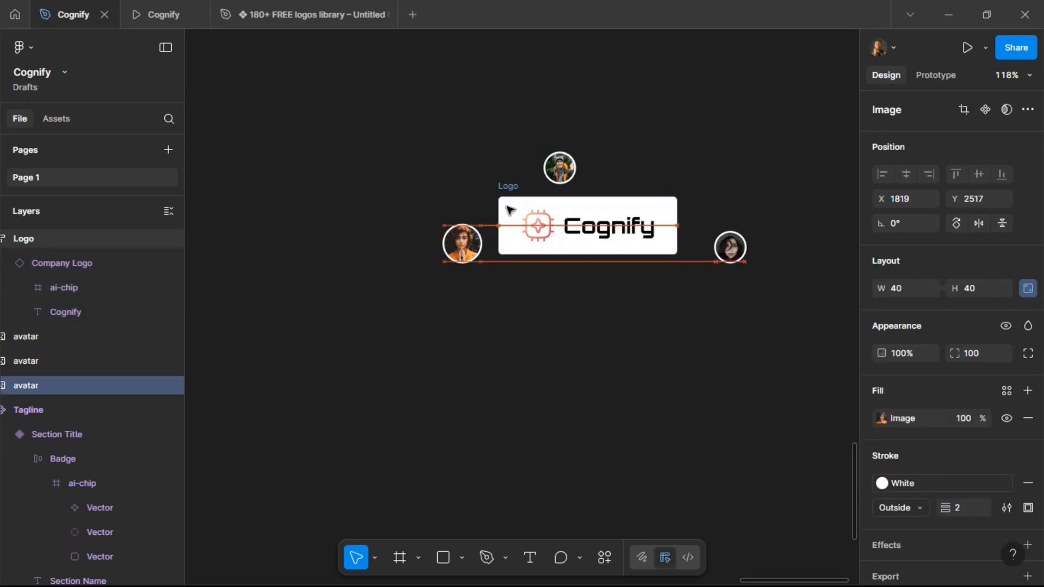
Select the Logo frame together with the left avatar and shift both 30 px left.
left_click(511, 209, "shift")
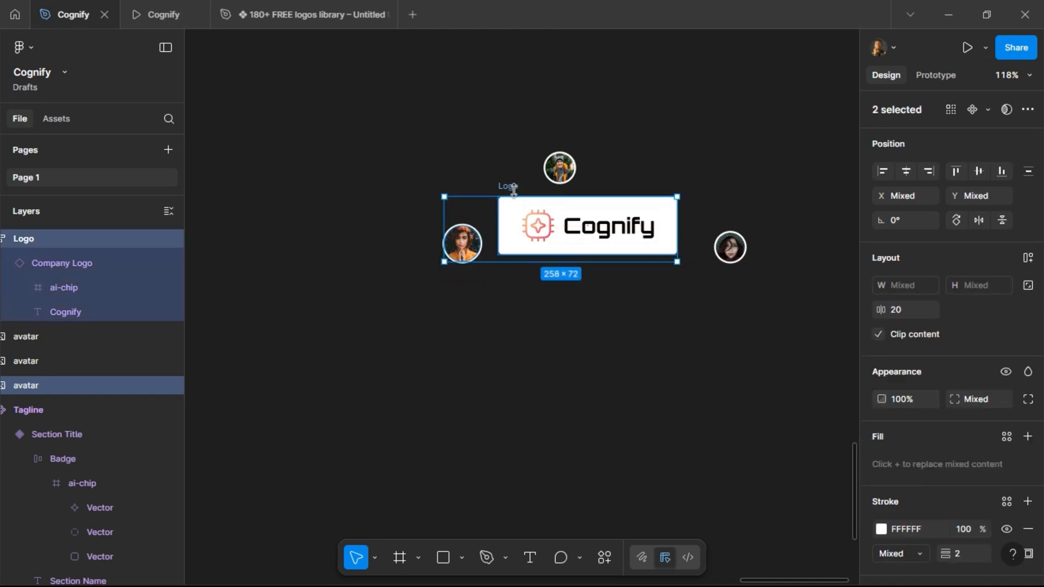
key("shift+Left")
key("shift+Left")
key("shift+Left")
key("shift+Left")
key("shift+Left")
key("shift+Left")
key("shift+Left")
key("shift+Left")
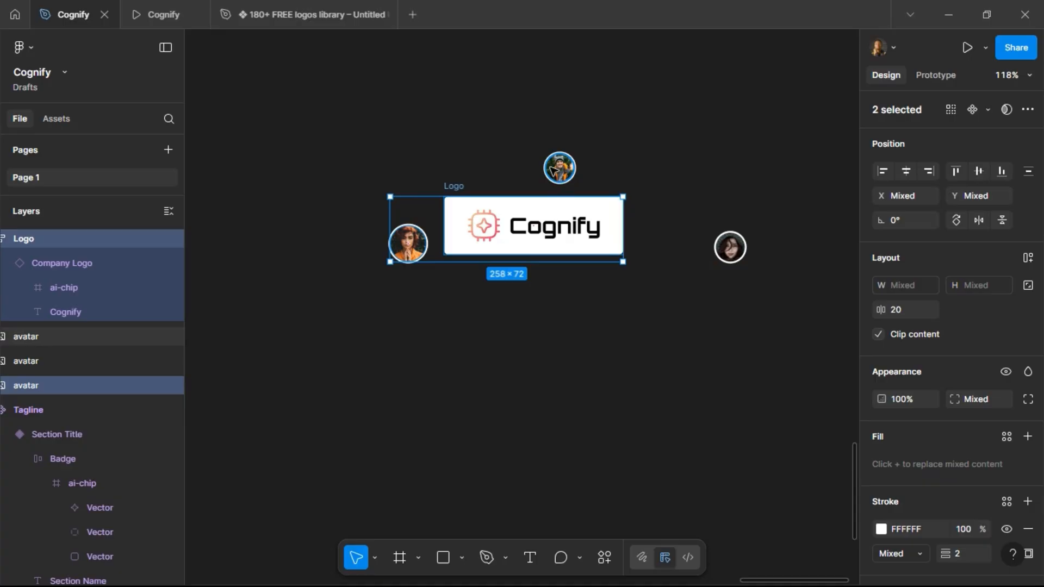
Shift the top avatar 30 px right above the Logo frame.
left_click(552, 172)
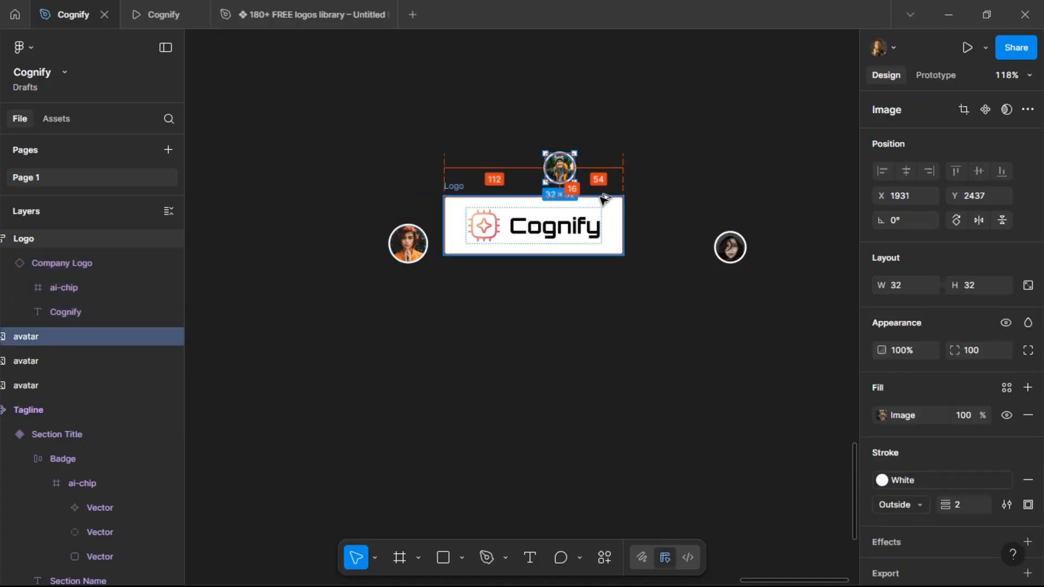
key("shift+Right")
key("shift+Right")
key("shift+Right")
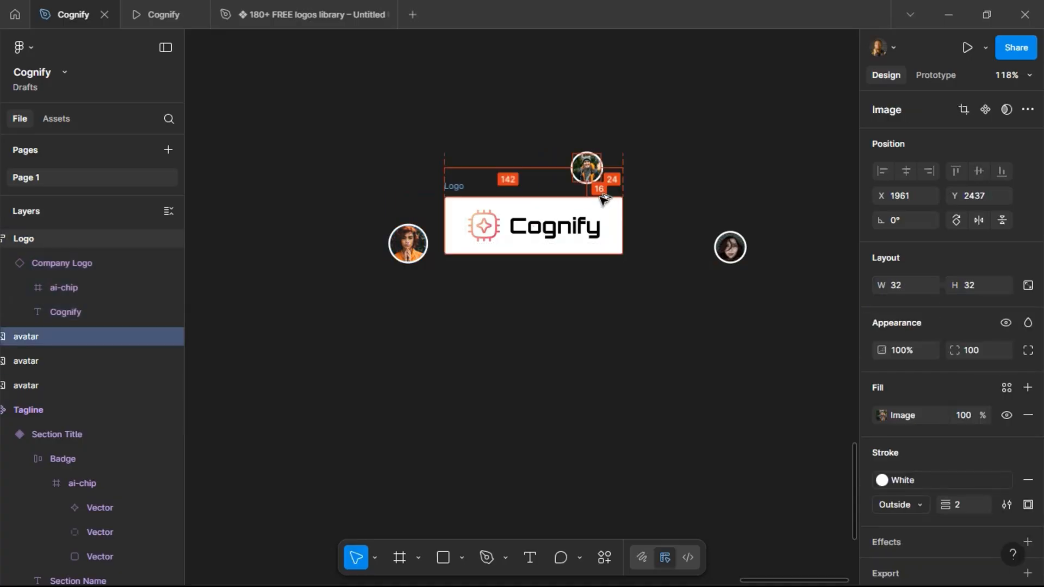
Move the right avatar back against the Logo frame's lower right corner and nudge it 2 px right.
left_click(729, 247)
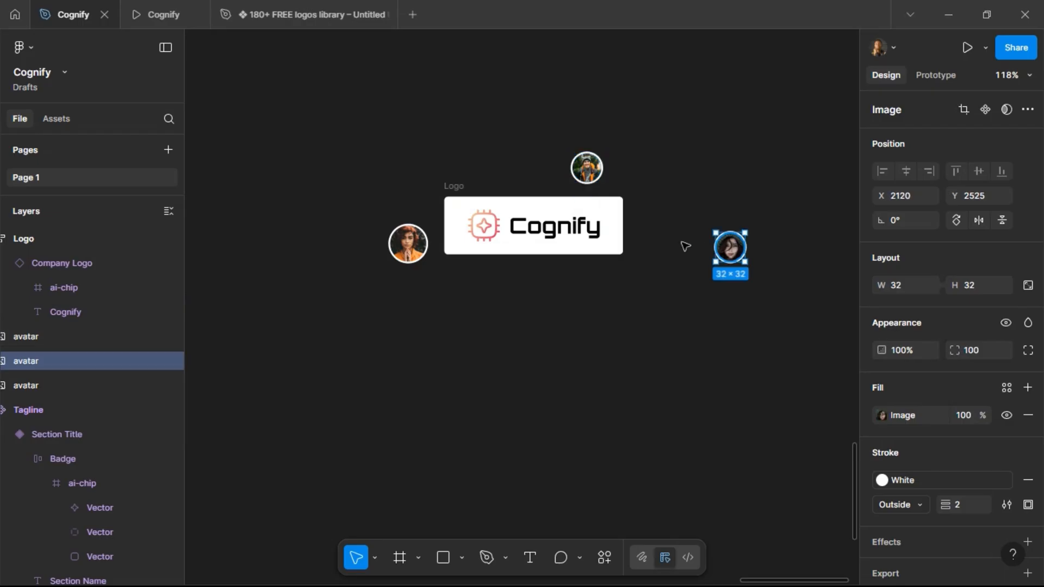
left_click_drag(729, 246, 653, 243)
key("alt")
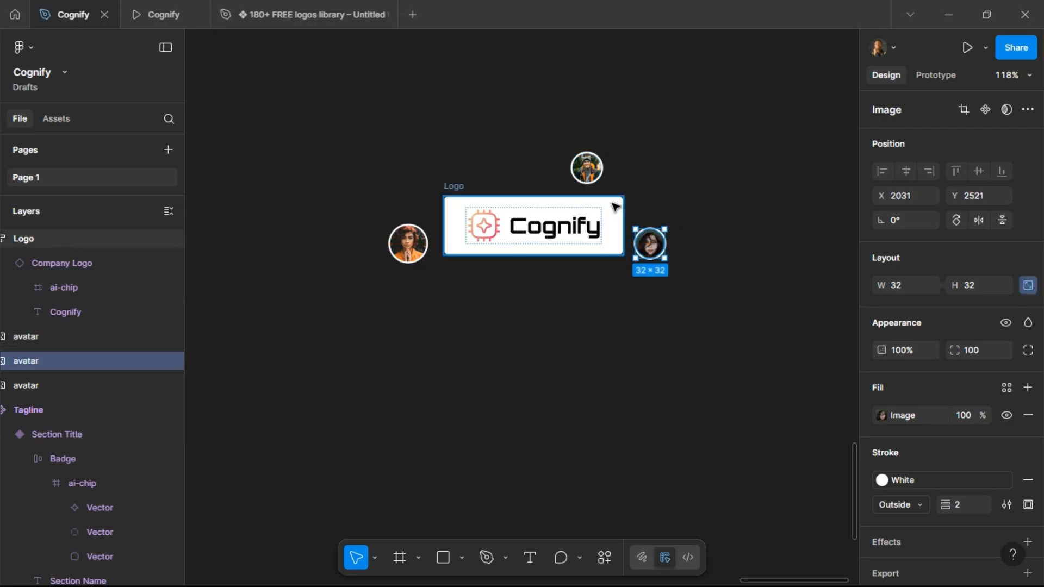
key("Right")
key("alt")
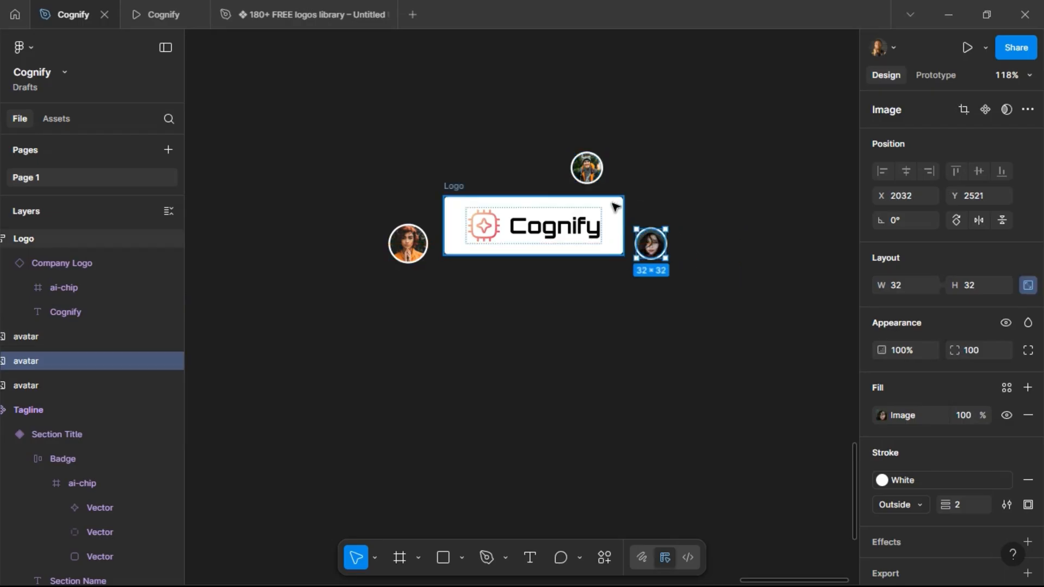
key("Right")
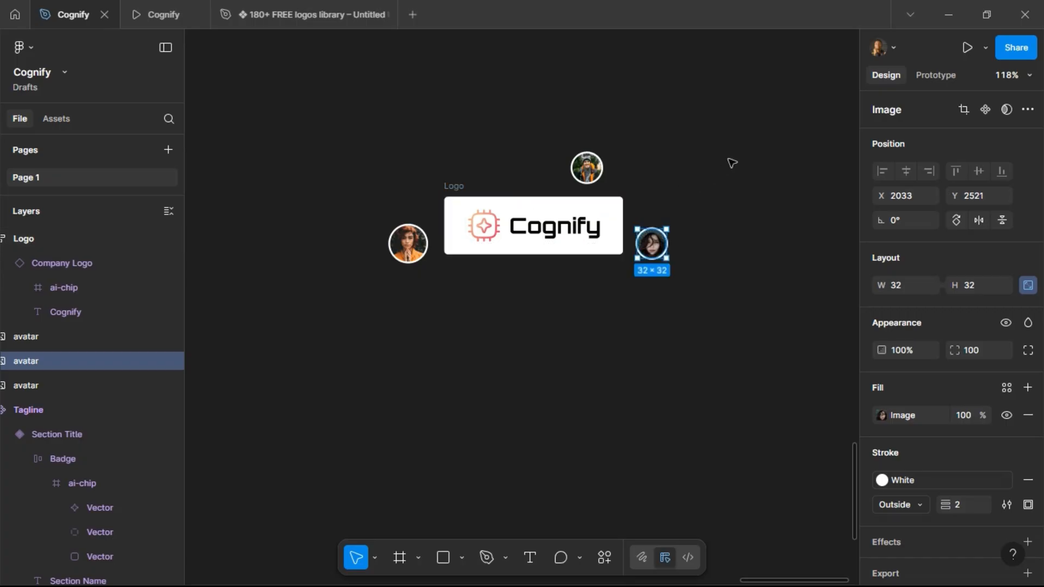
Group the Logo frame and the three avatars together.
left_click(729, 163)
scroll(713, 160, "down", 5)
left_click_drag(725, 141, 515, 237)
key("ctrl+g")
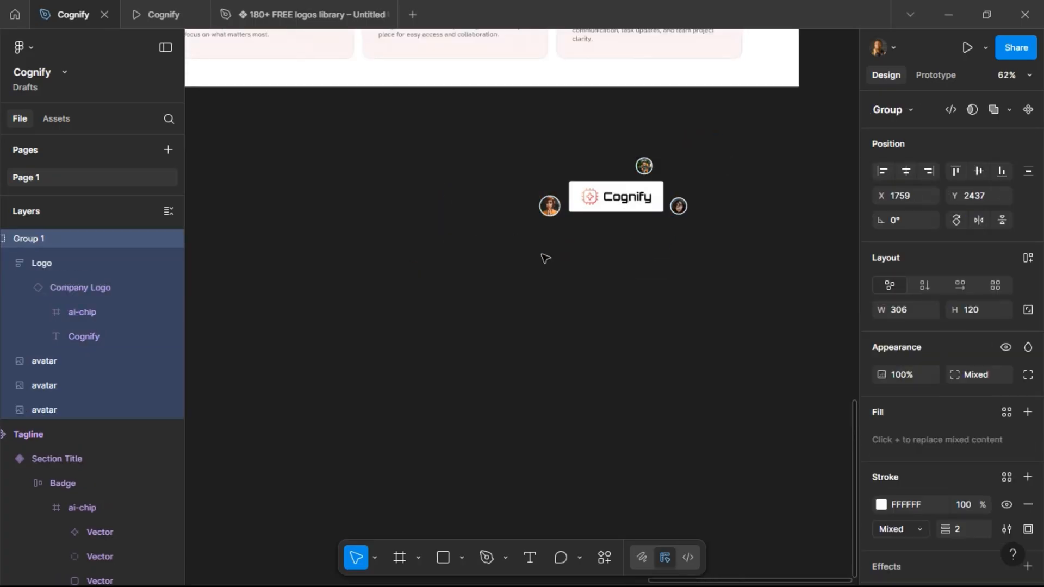
scroll(671, 174, "up", 4)
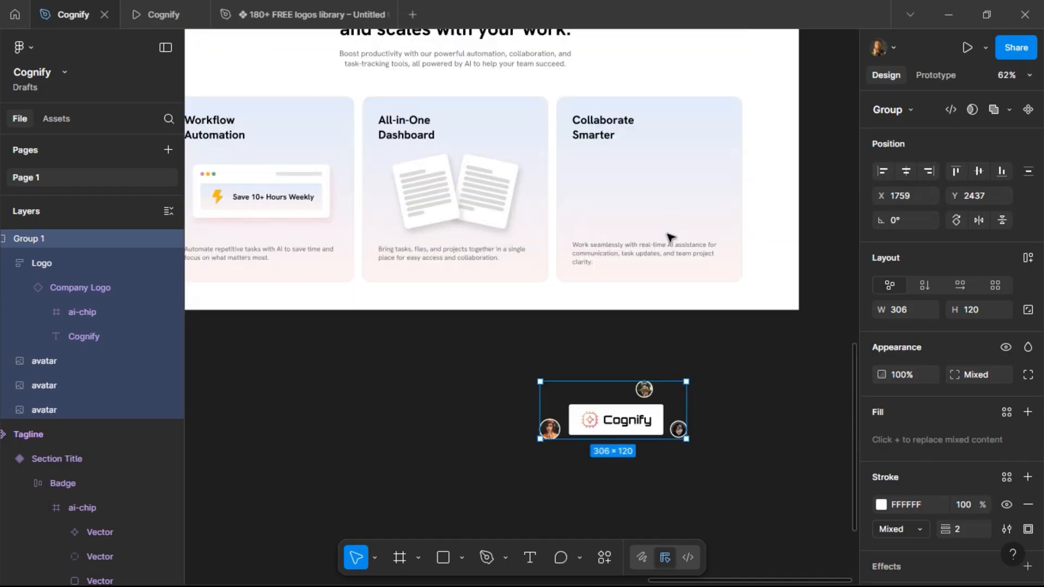
Move the group of Logo frame and avatars into the Collaborate Smarter card and preview the page.
key("Delete")
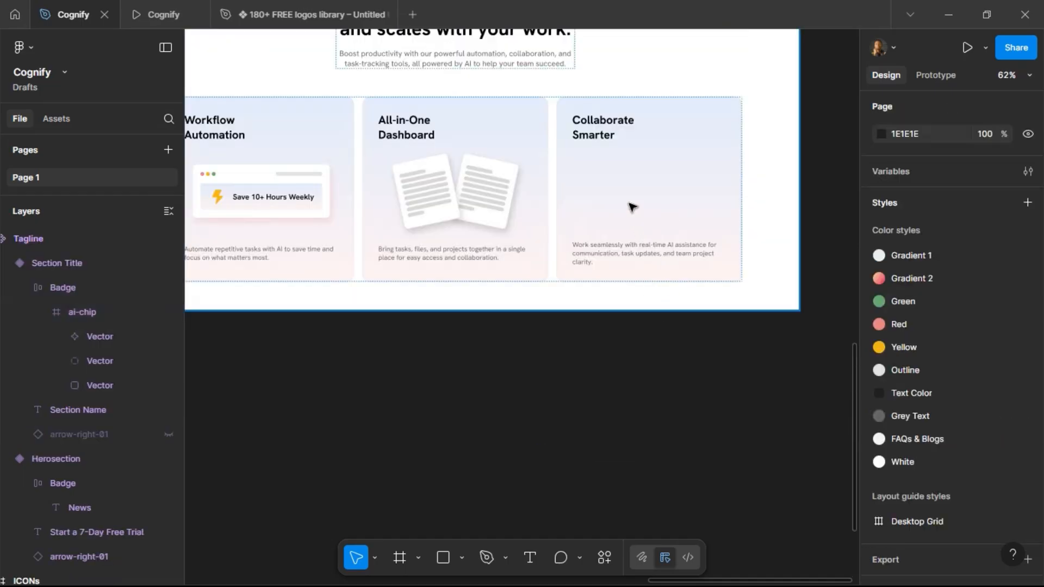
left_click(631, 207)
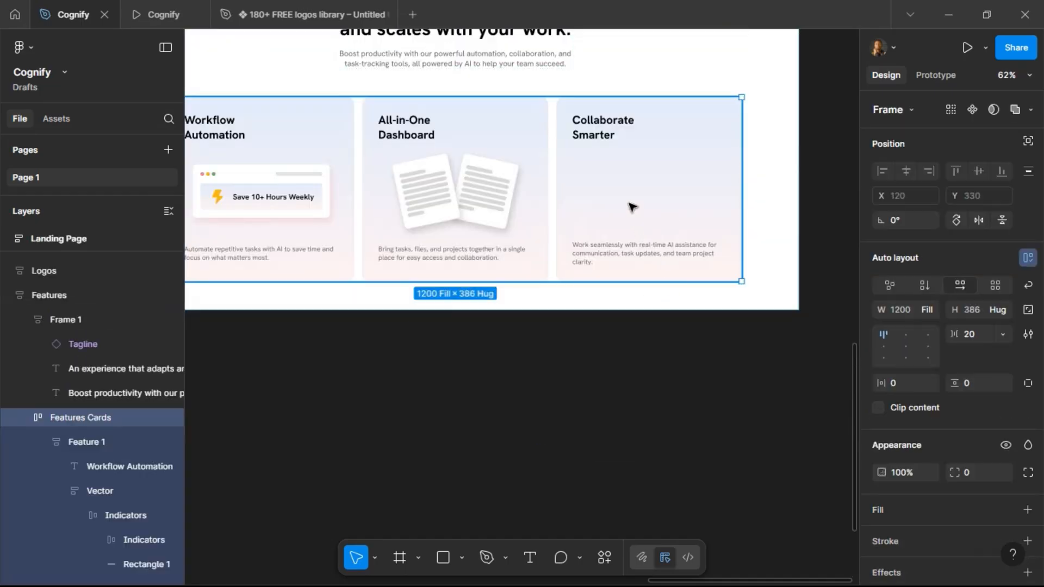
left_click(631, 207)
key("ctrl+z")
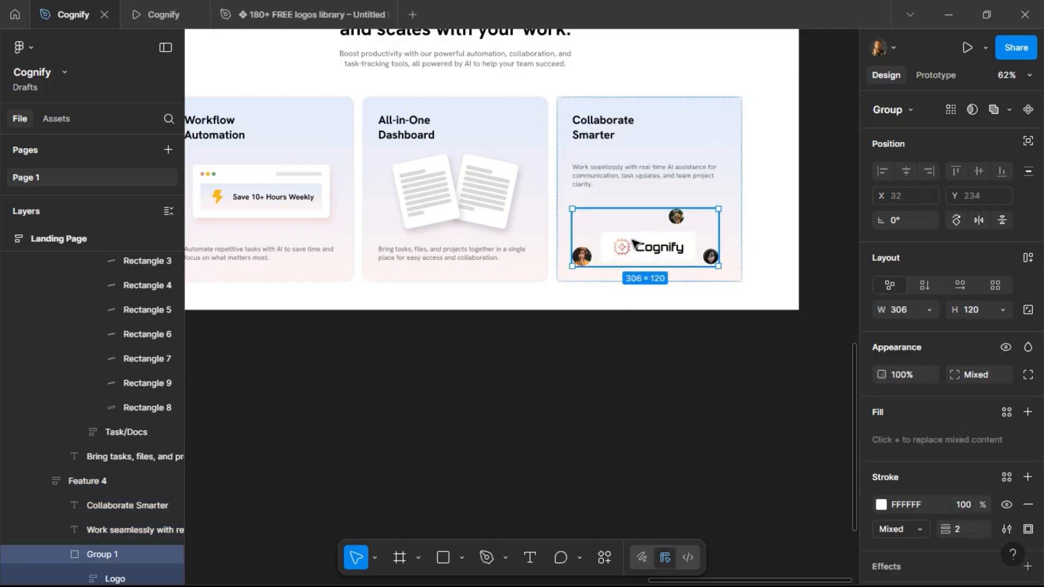
left_click(631, 368)
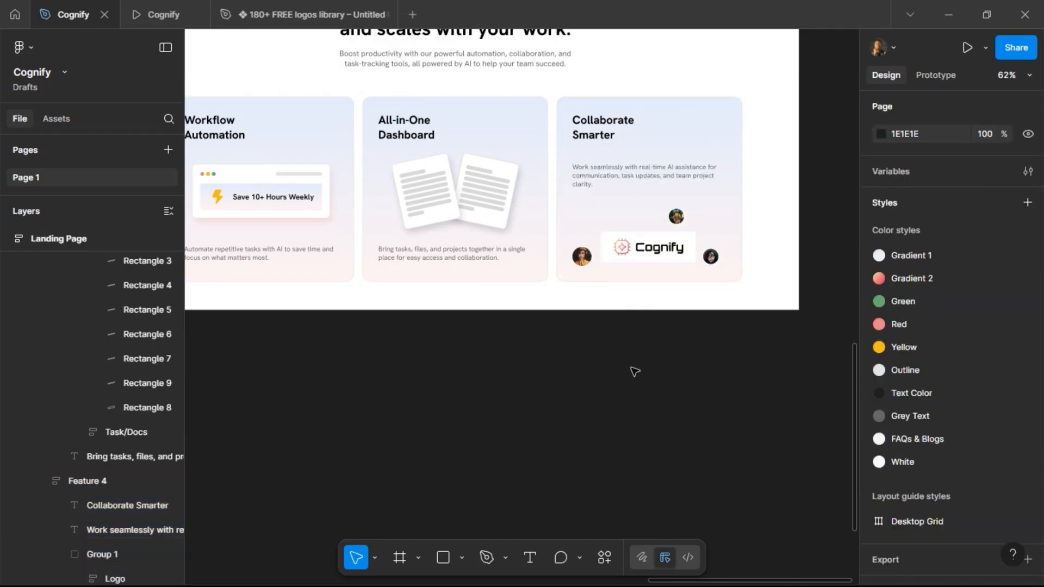
left_click(149, 18)
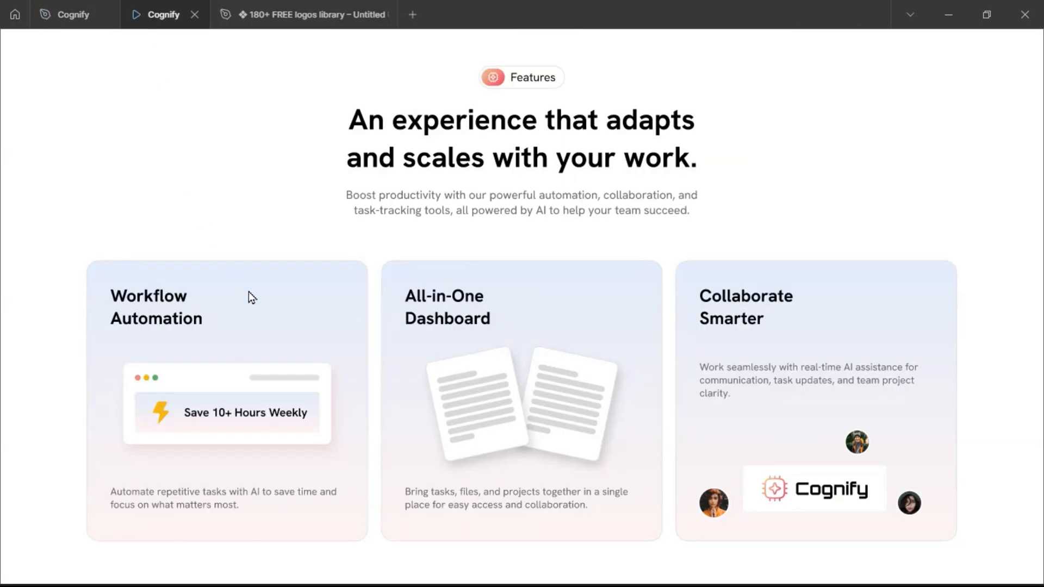
left_click(63, 16)
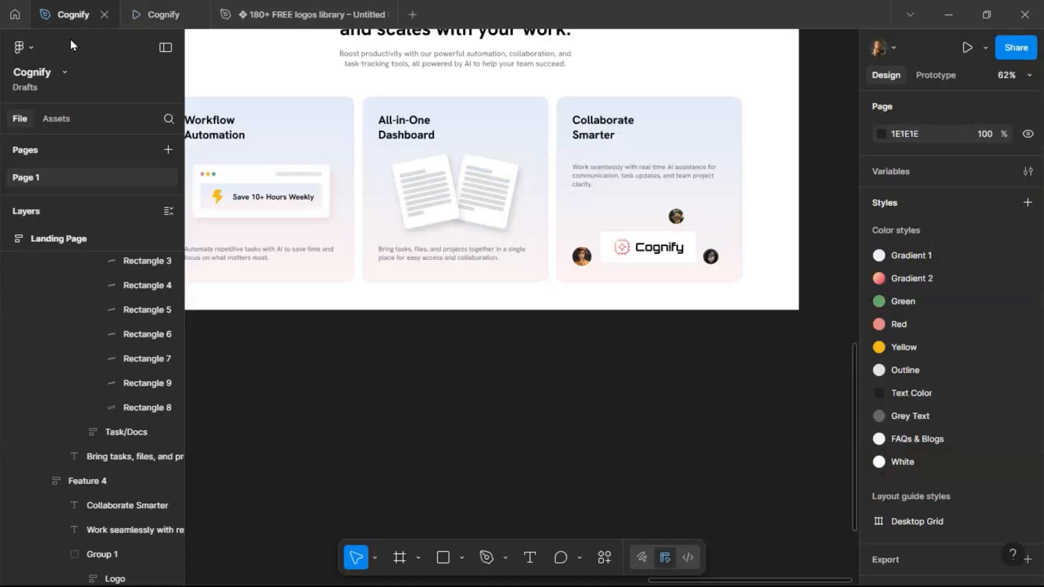
Reorder the logo group so it sits above the card's description text.
left_click(656, 247)
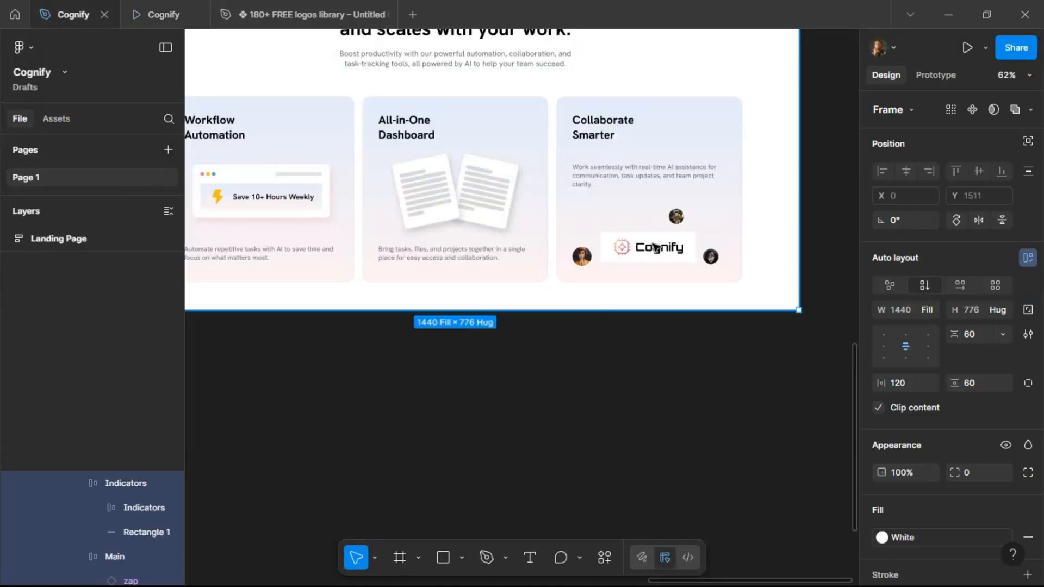
left_click(657, 247)
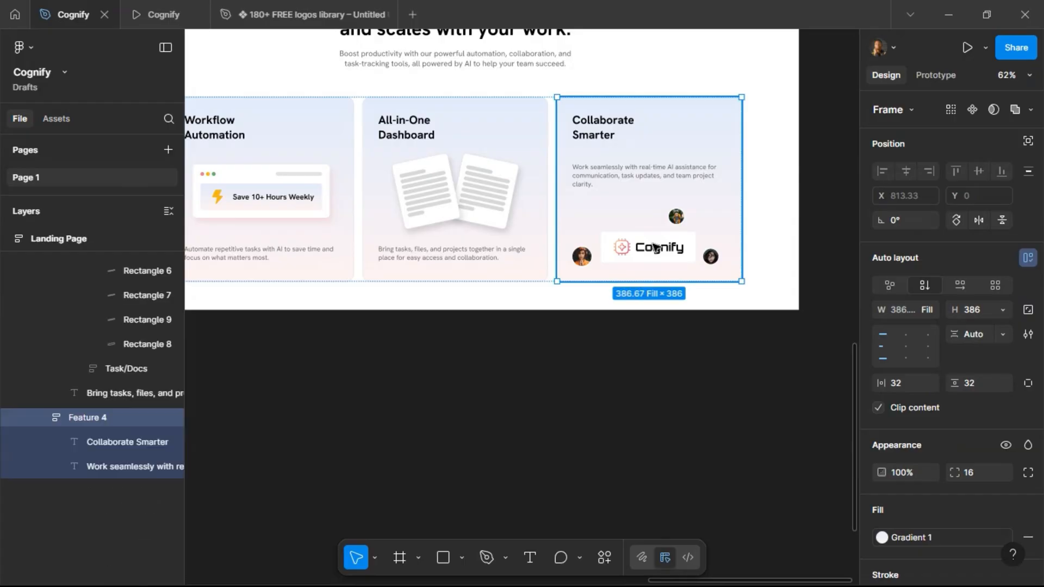
left_click(657, 247)
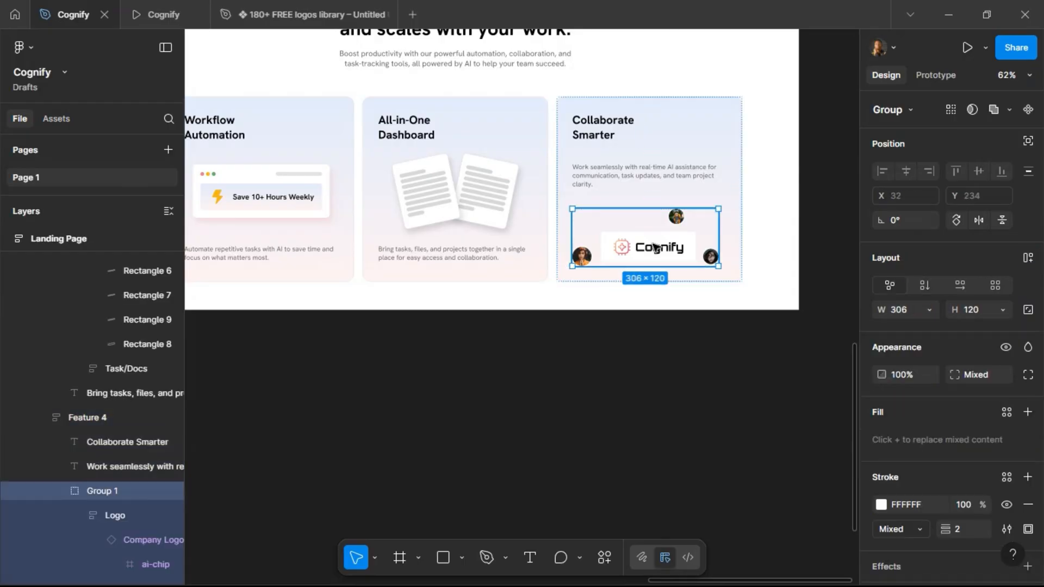
key("Up")
Resize the top avatar inside the card to 48 × 48 px.
scroll(697, 150, "right", 1)
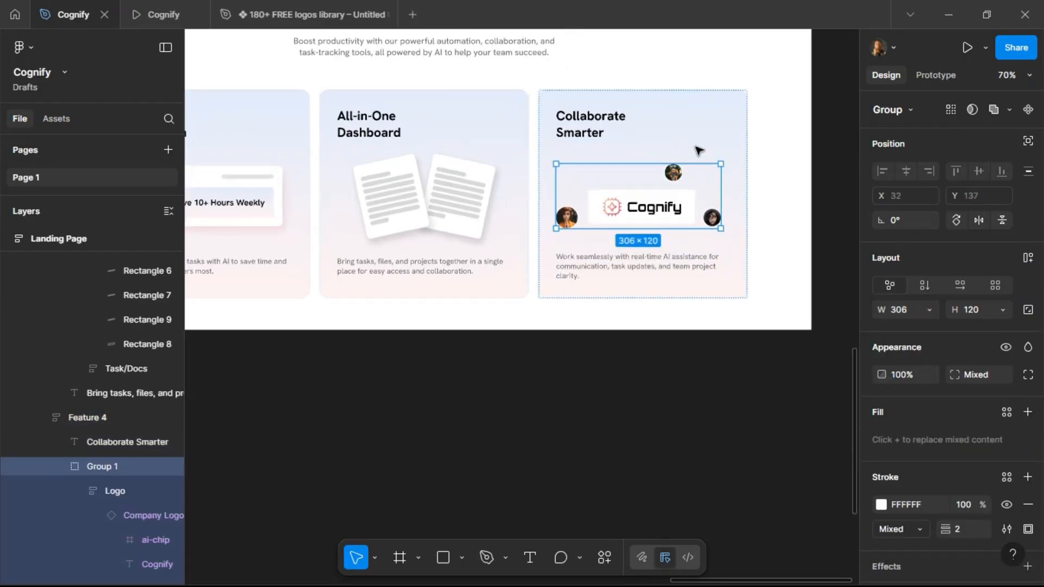
scroll(696, 149, "down", 3)
scroll(699, 144, "up", 5)
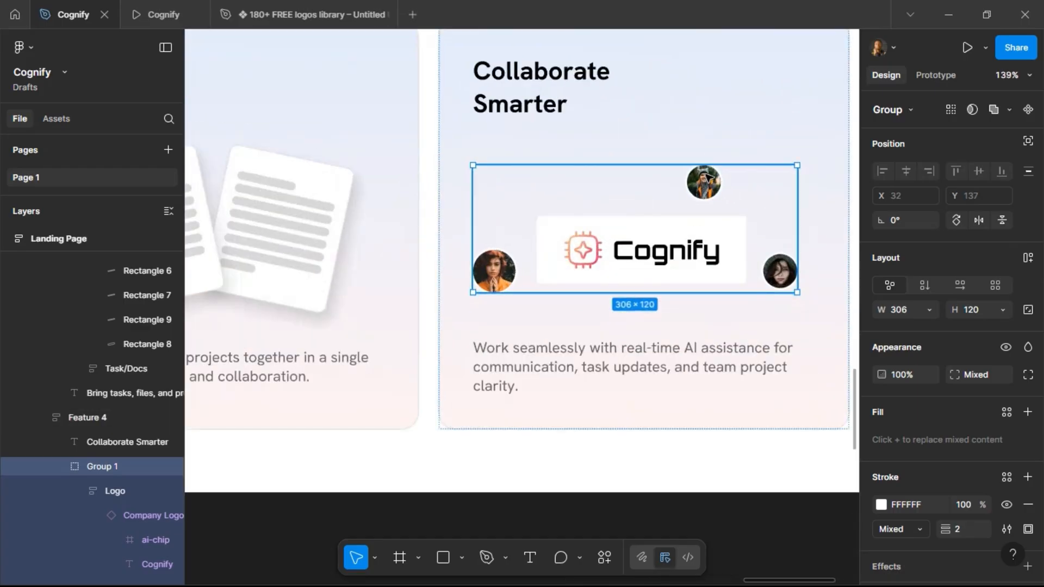
double_click(708, 177)
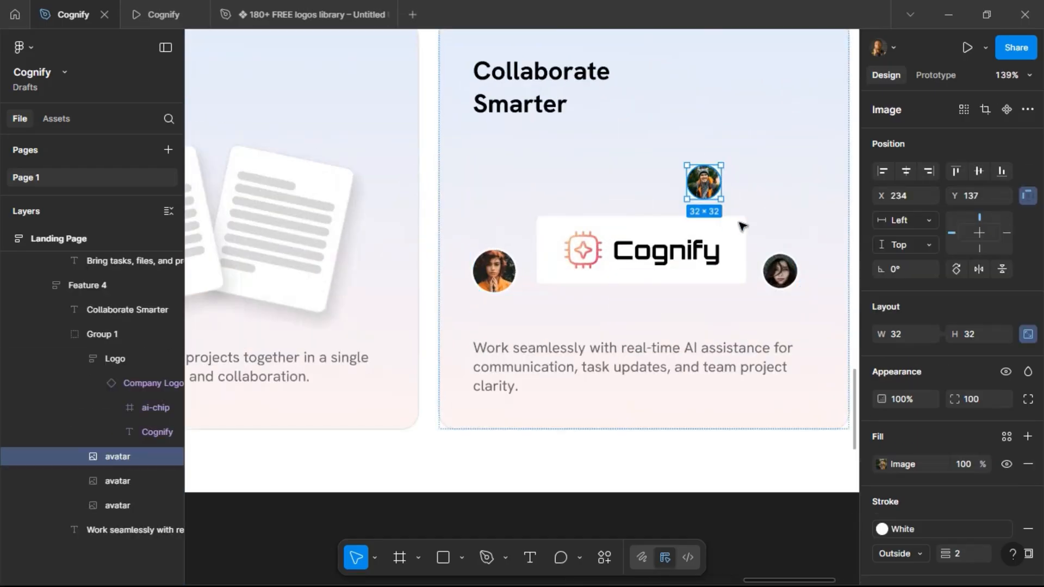
left_click(991, 341)
type("48")
key("Return")
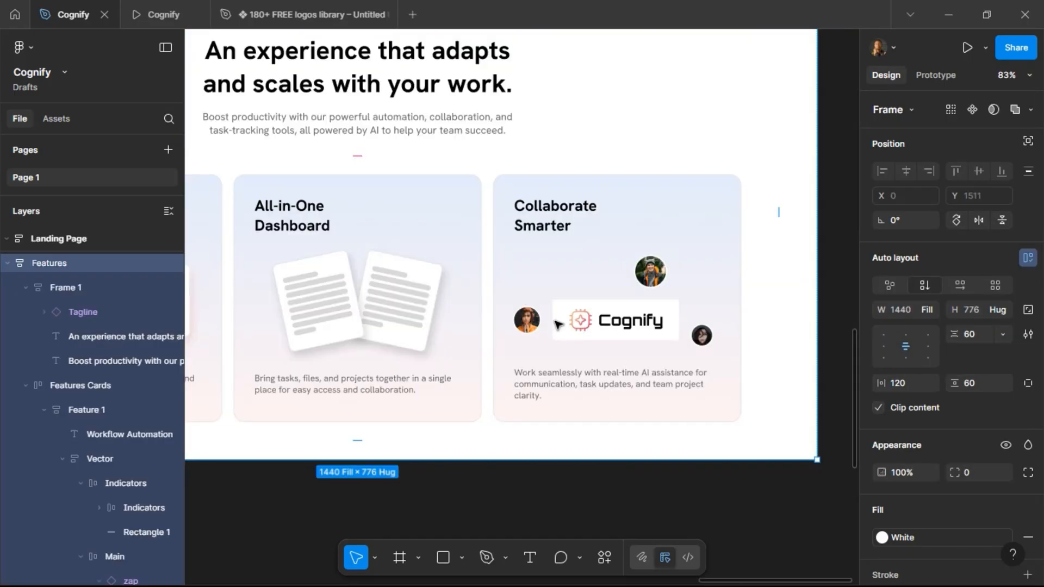
Scale the Logo frame proportionally down to 48 px high with the Scale tool.
double_click(595, 316)
double_click(596, 321)
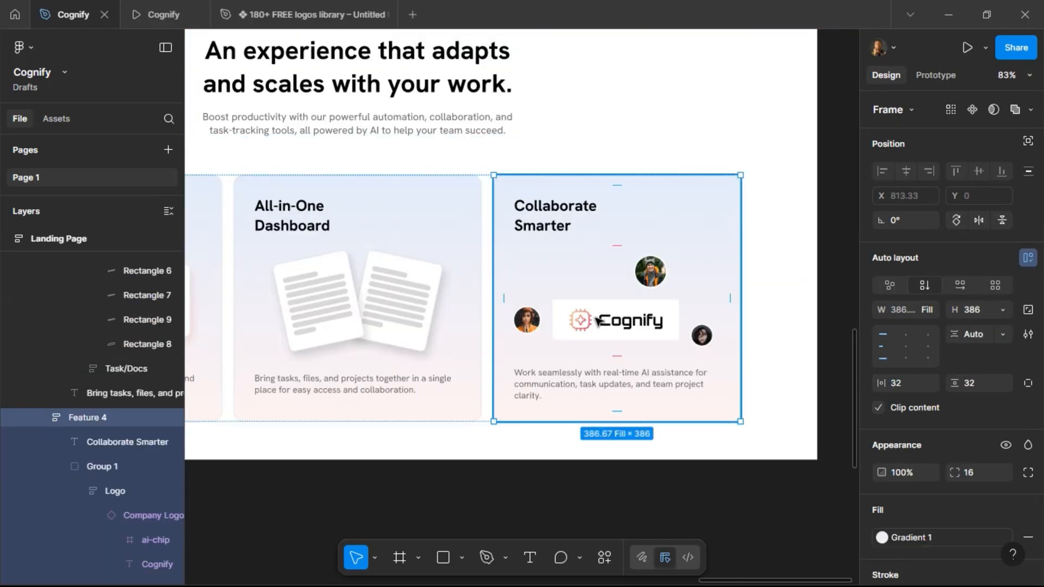
double_click(597, 321)
double_click(596, 321)
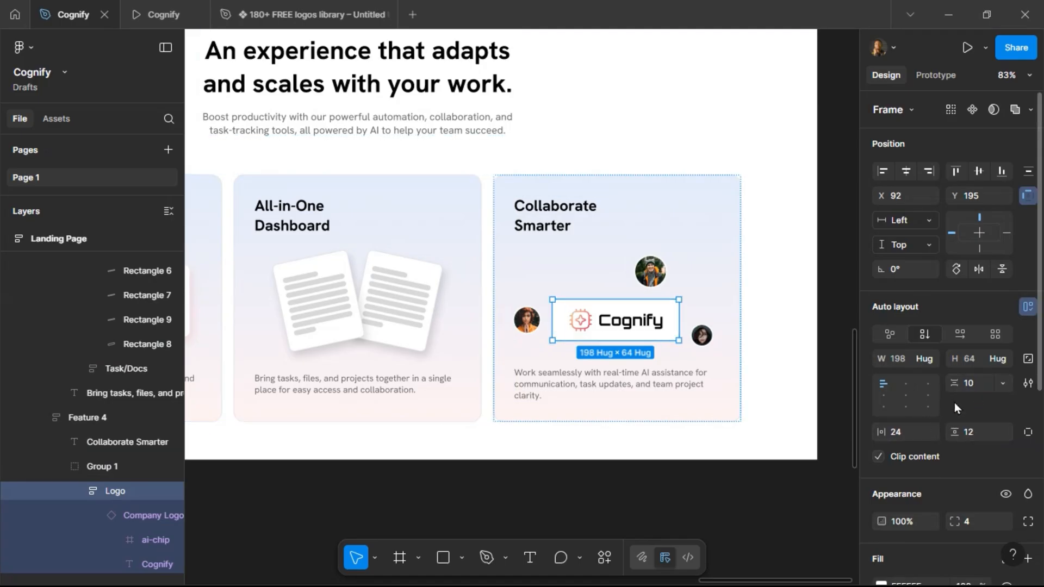
key("k")
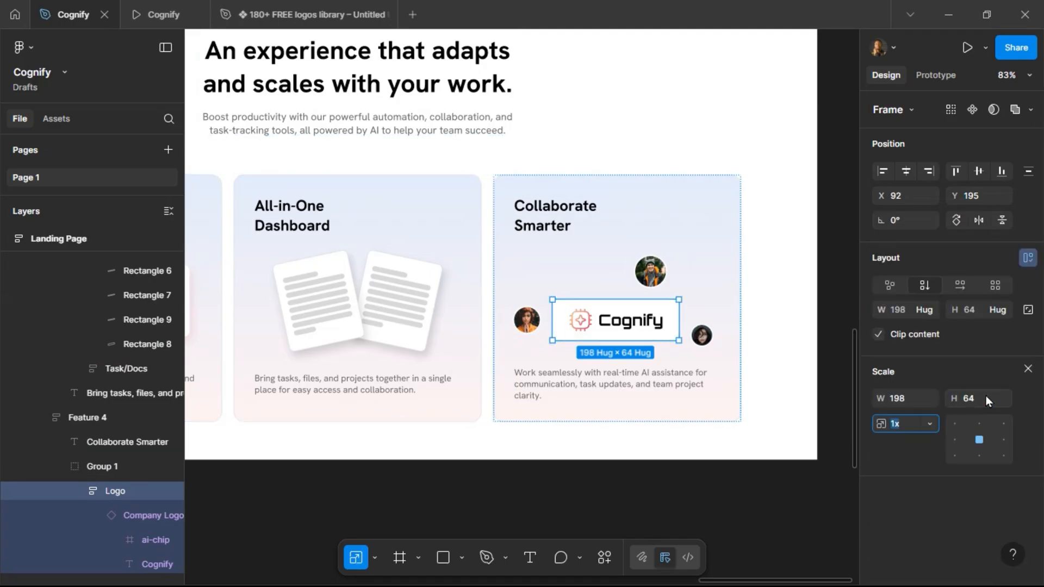
left_click(985, 405)
type("48")
key("Return")
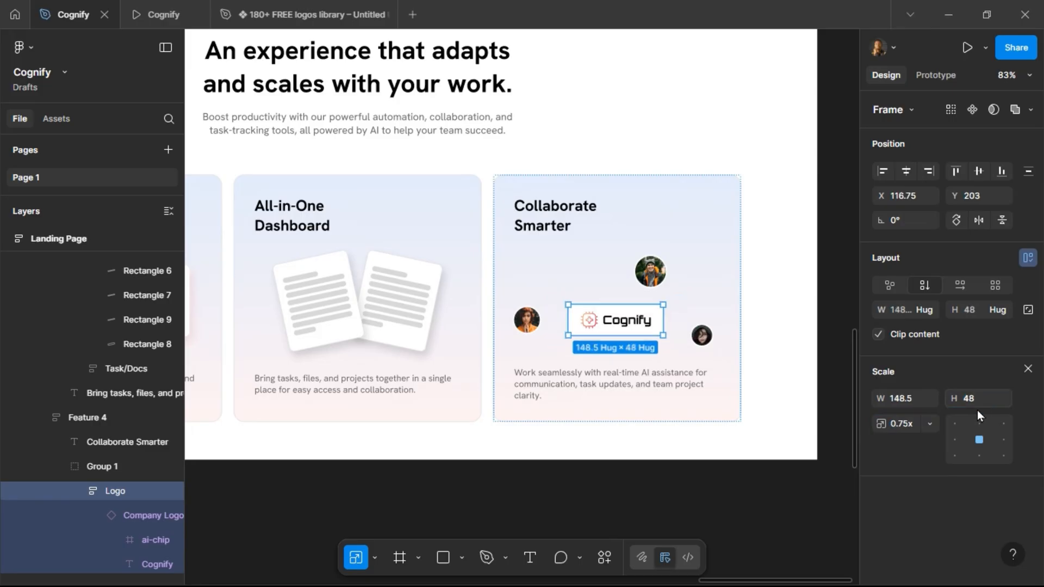
Nudge the left avatar to the right, closer to the Logo frame.
left_click(527, 321)
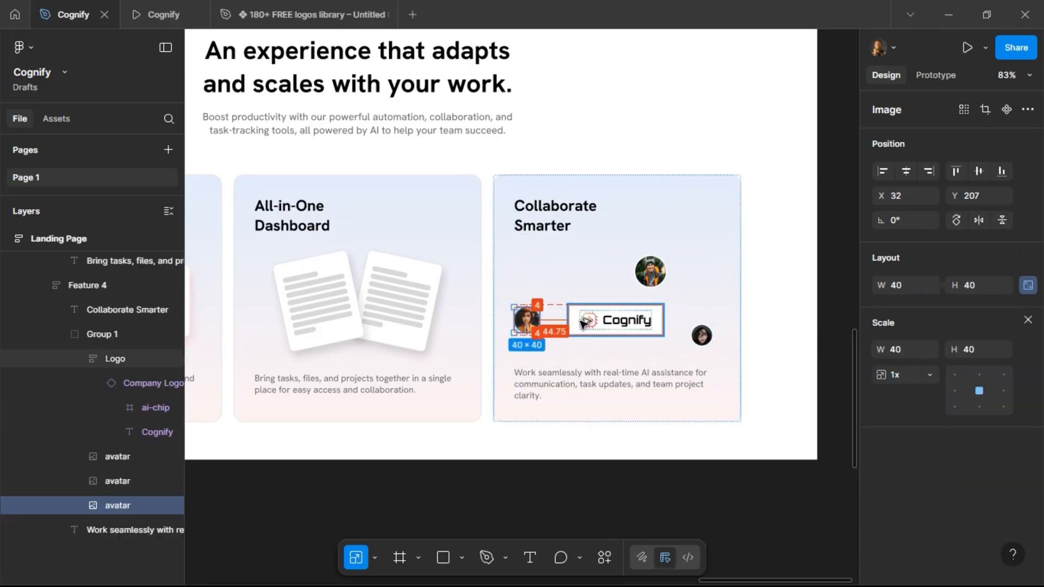
scroll(632, 324, "up", 5)
key("alt")
key("Right")
key("Right")
key("shift+Right")
key("shift+Right")
key("alt")
key("Right")
key("Right")
key("alt")
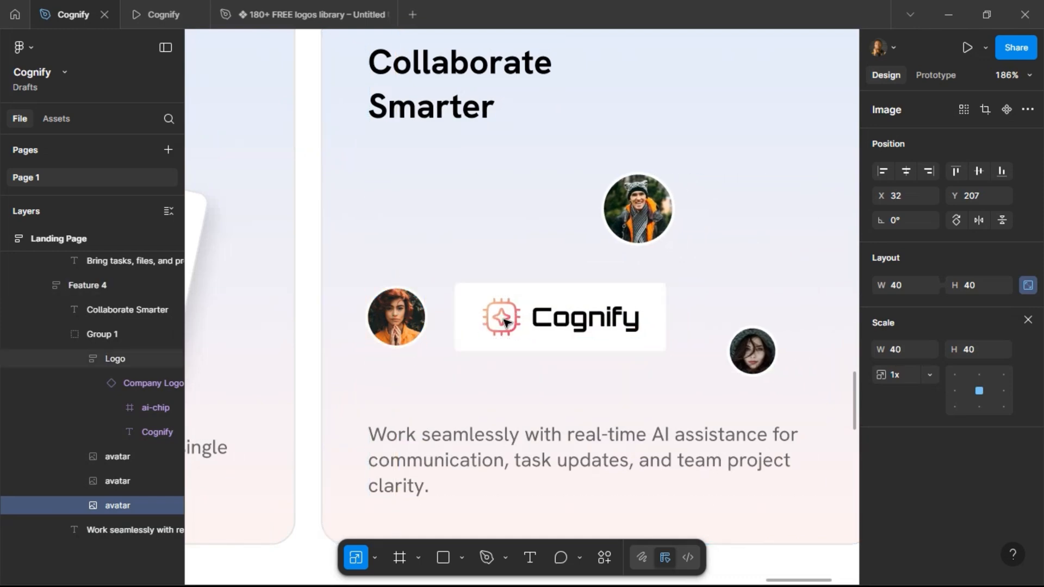
Shift the right avatar 24 px left toward the Logo frame's lower right corner.
left_click(753, 351)
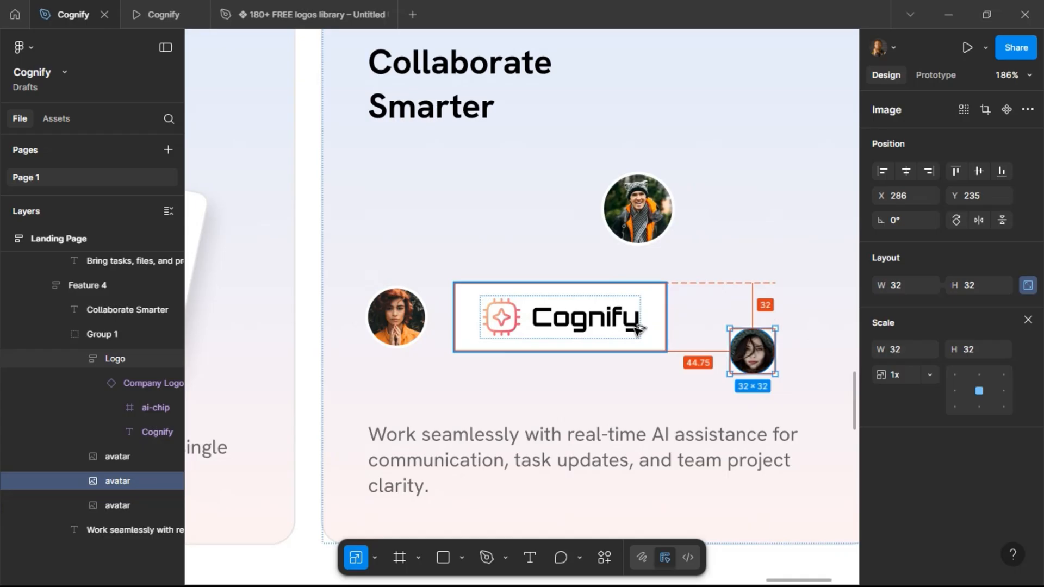
key("Left")
key("Left")
key("Left")
key("Left")
key("shift+Left")
key("shift+Left")
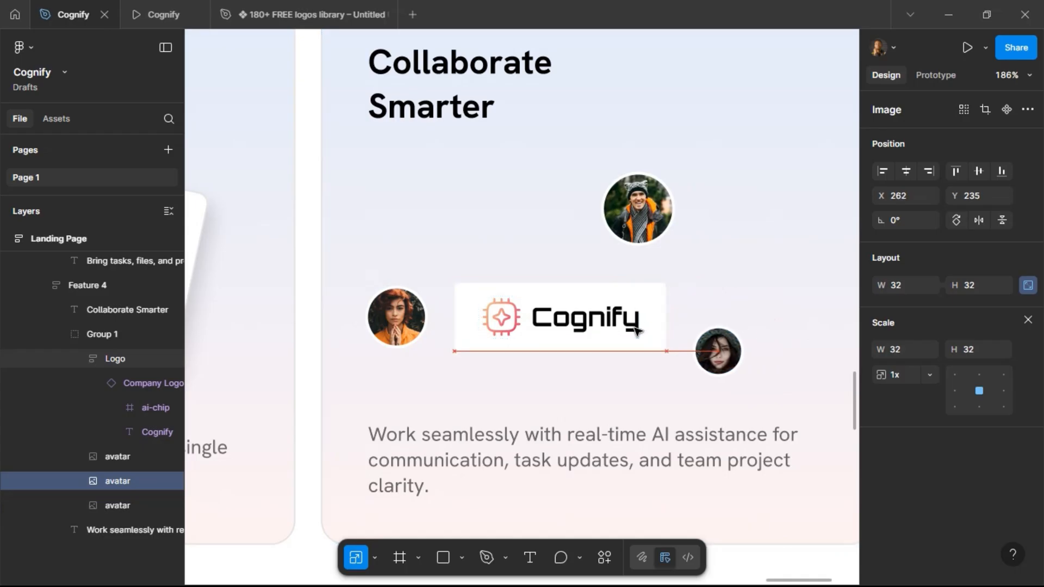
key("alt")
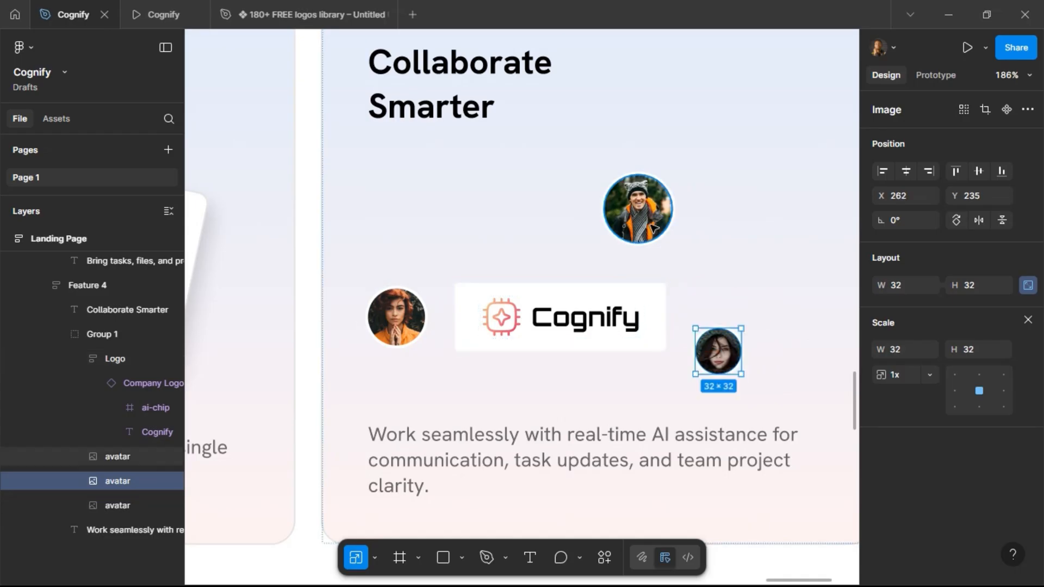
Reposition the top avatar left and down so it floats just above the Logo frame.
left_click(638, 209)
key("shift+Left")
key("shift+Left")
key("shift+Left")
key("alt")
key("Right")
key("Right")
key("Right")
key("Right")
key("alt")
key("Right")
key("Down")
key("Down")
key("Down")
key("alt")
key("Down")
key("Down")
key("Down")
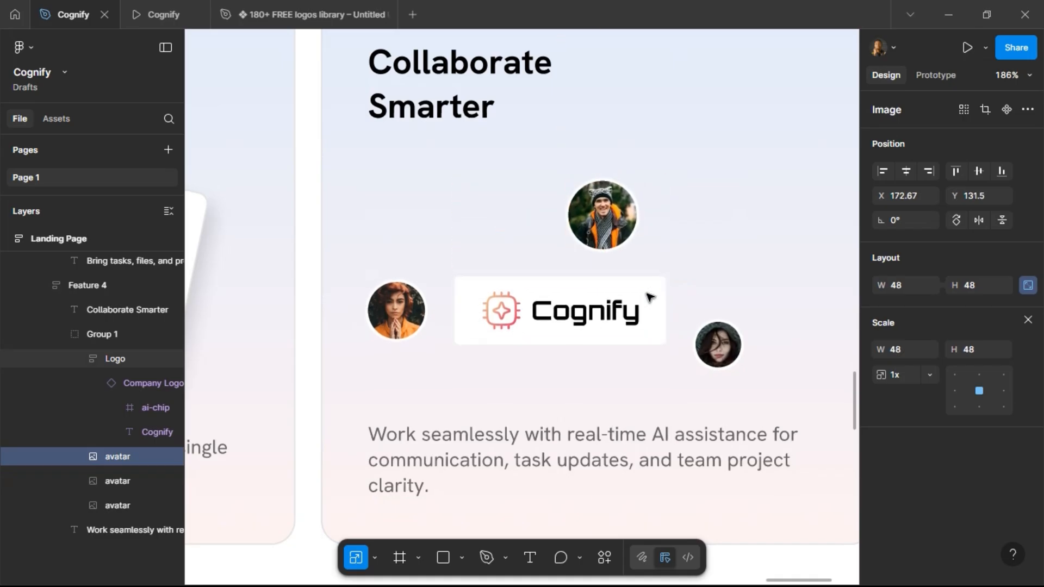
key("alt")
scroll(650, 296, "down", 5)
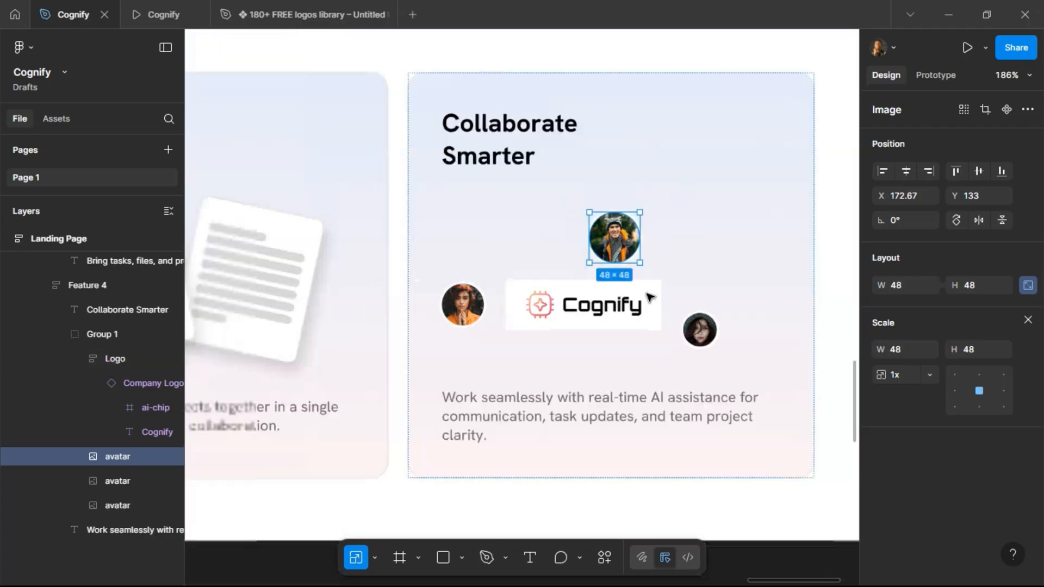
Set the Collaborate Smarter card's auto layout alignment to top center.
left_click(698, 224)
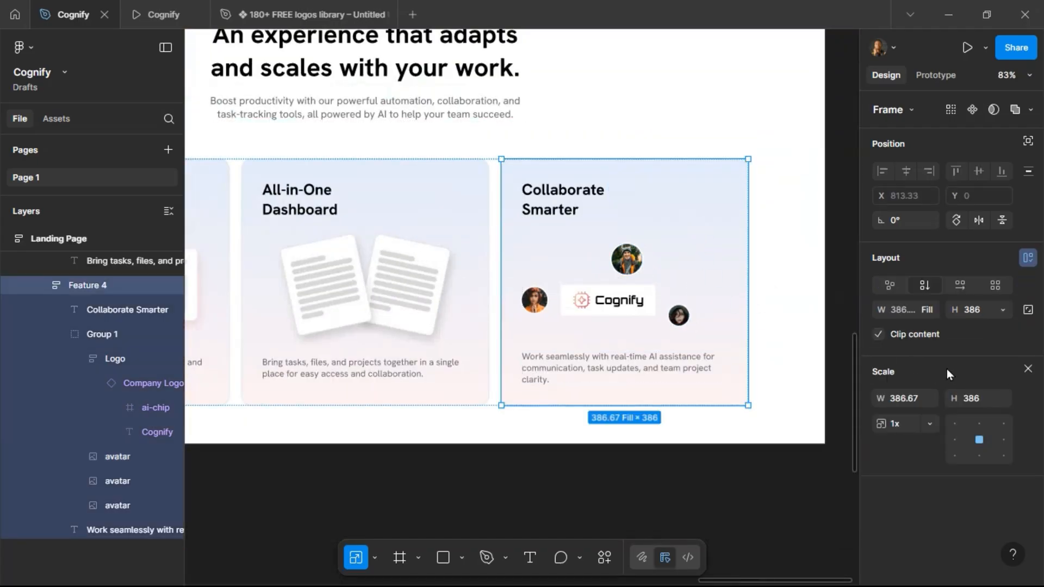
left_click(1028, 370)
left_click(905, 345)
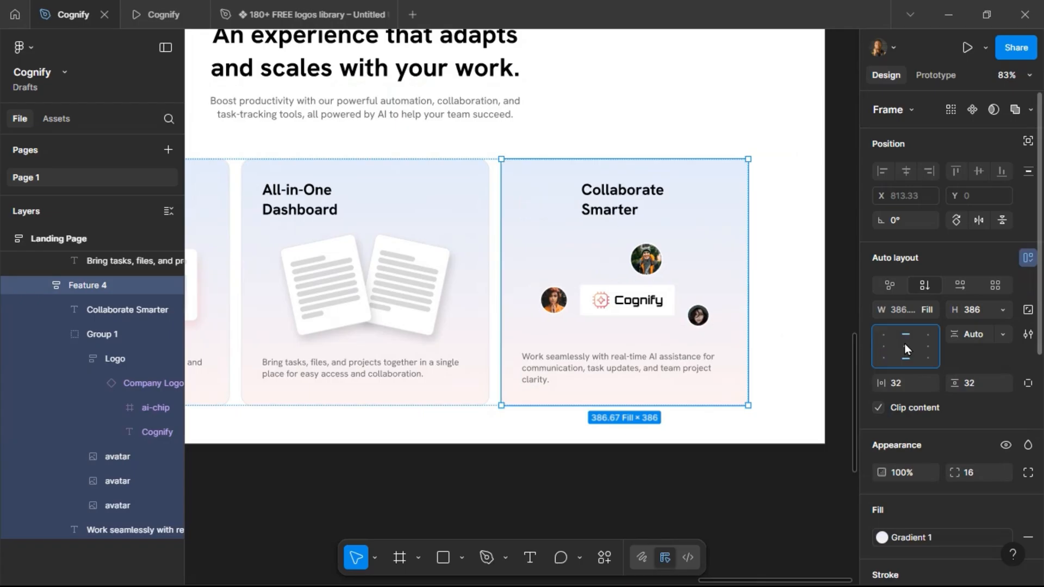
Set the Collaborate Smarter heading's width to Fill and preview the page.
left_click(619, 205)
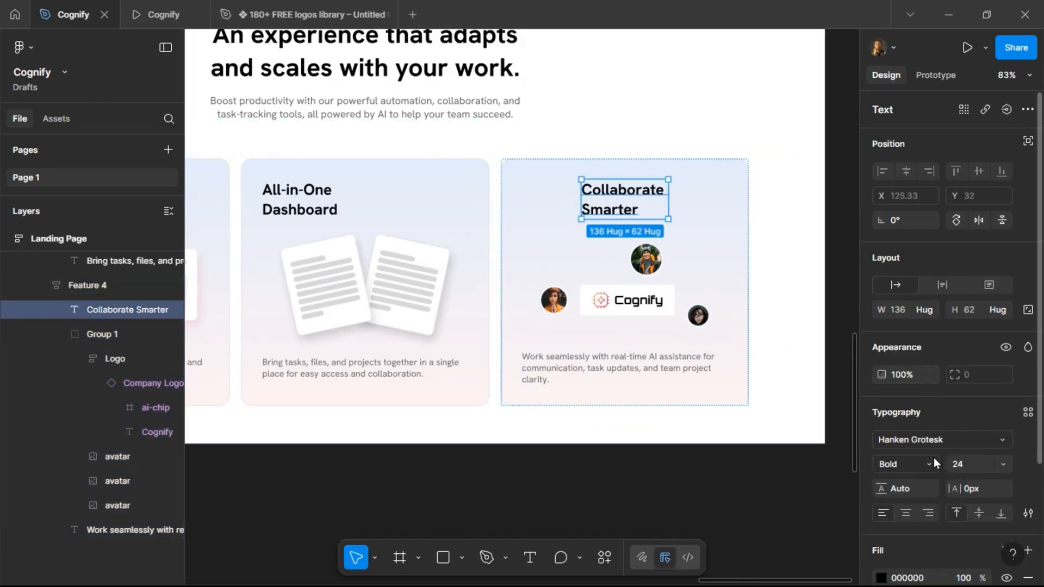
left_click(926, 311)
left_click(934, 329)
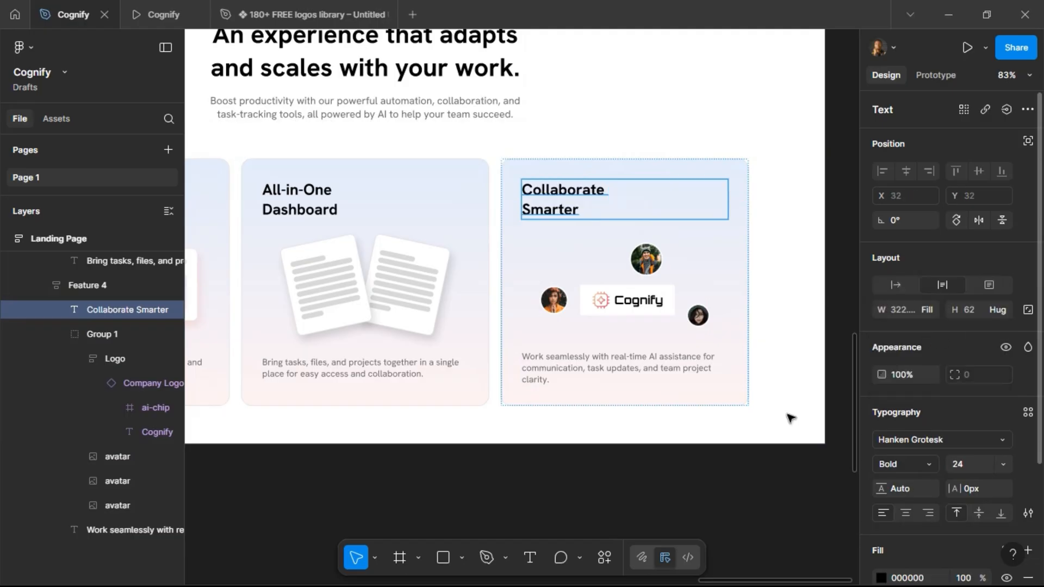
left_click(525, 484)
left_click(153, 15)
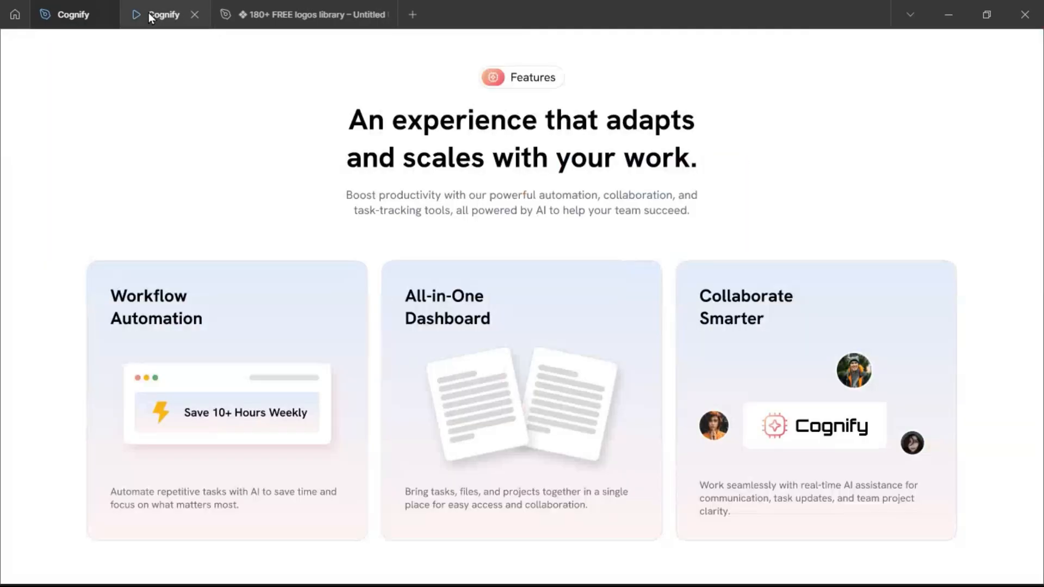
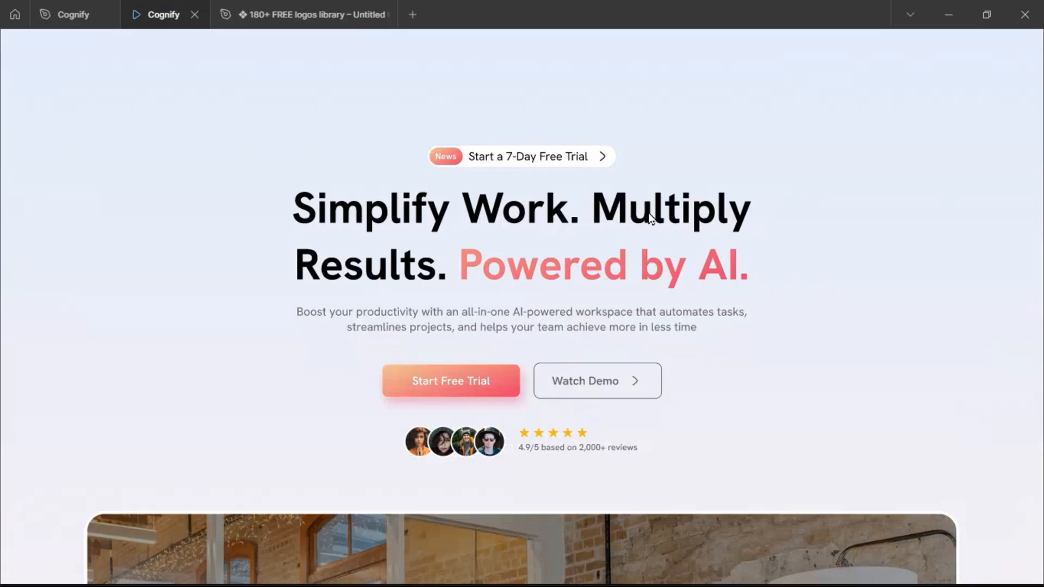
Duplicate the Features section frame on the landing page.
scroll(651, 217, "down", 9)
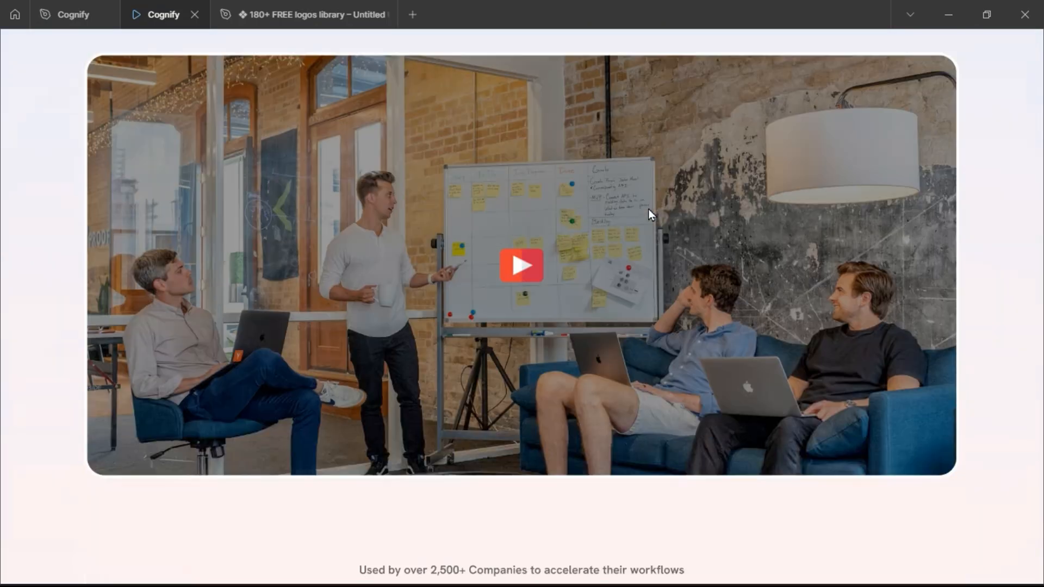
scroll(644, 218, "down", 9)
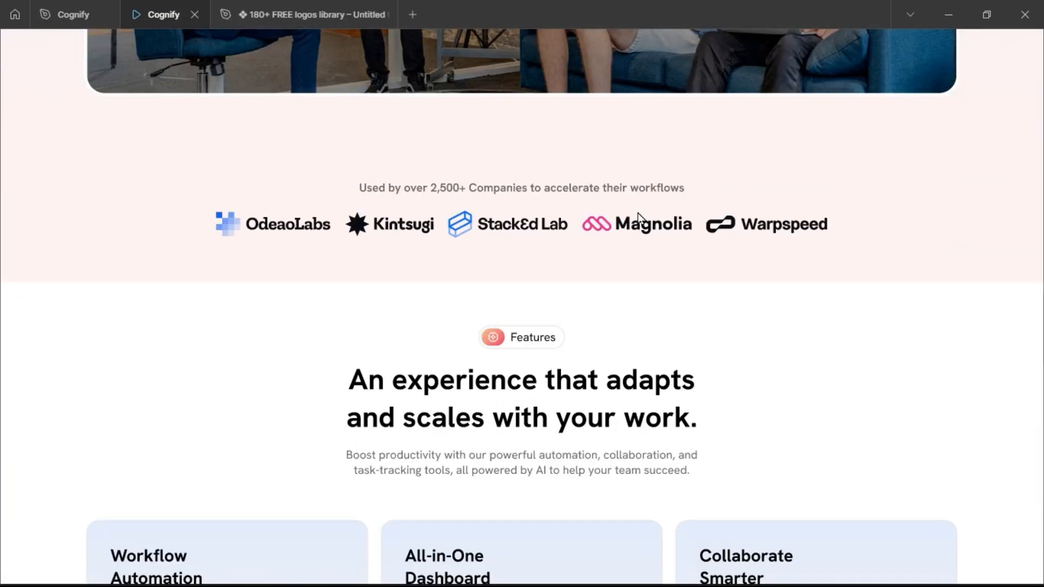
scroll(639, 214, "down", 4)
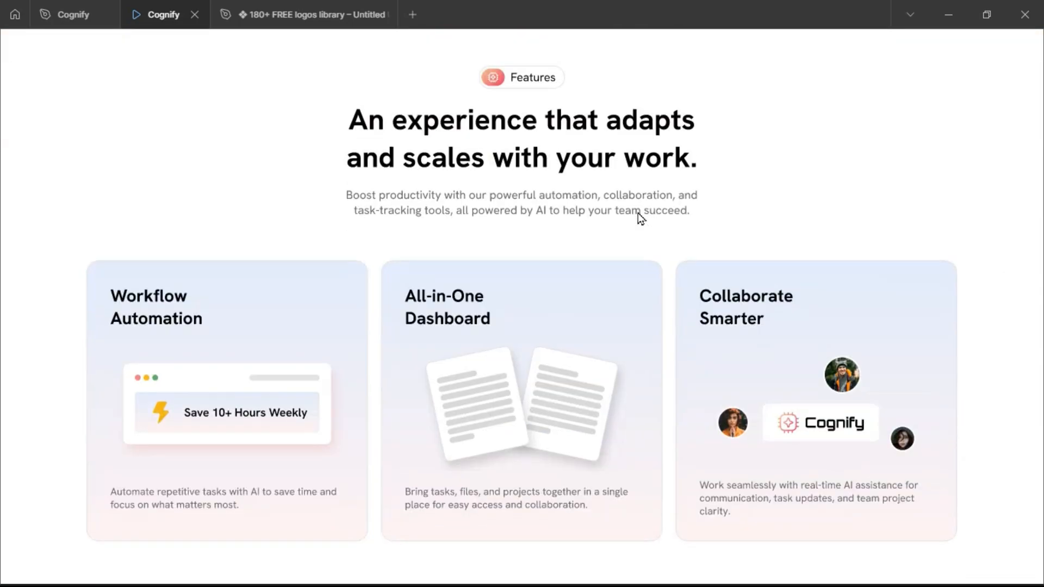
left_click(67, 16)
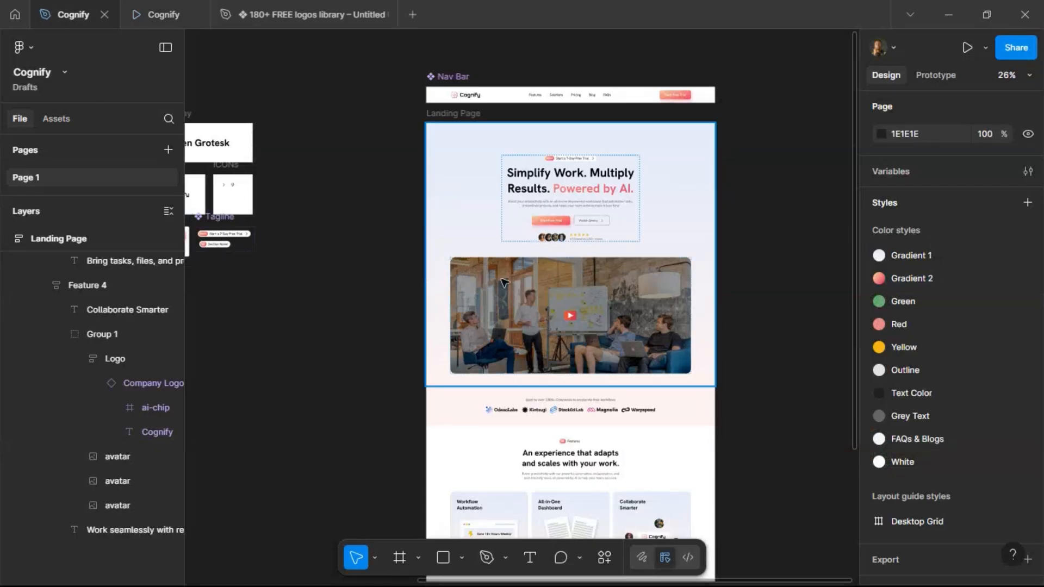
scroll(490, 279, "down", 5)
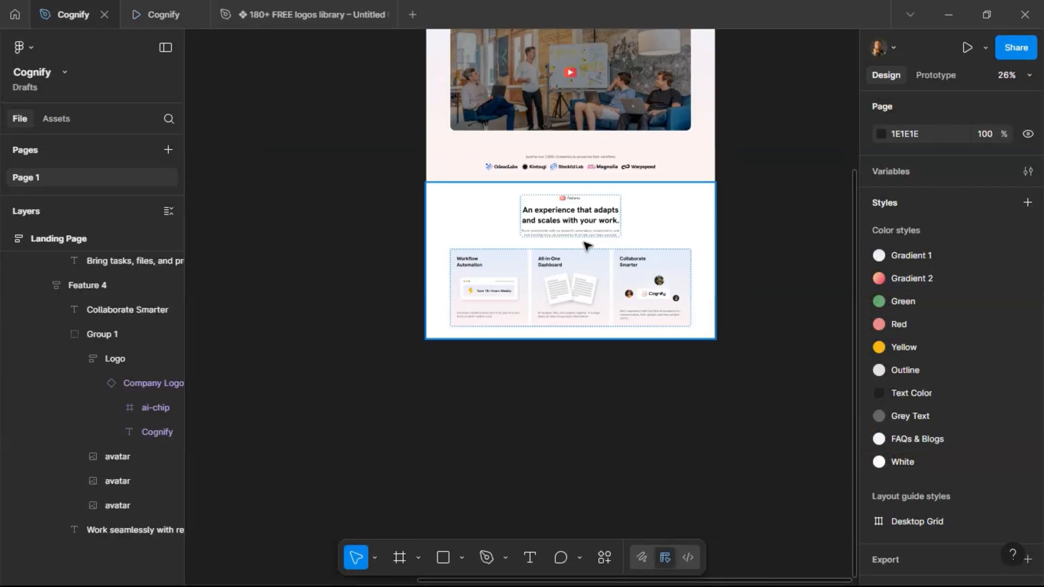
left_click(680, 278)
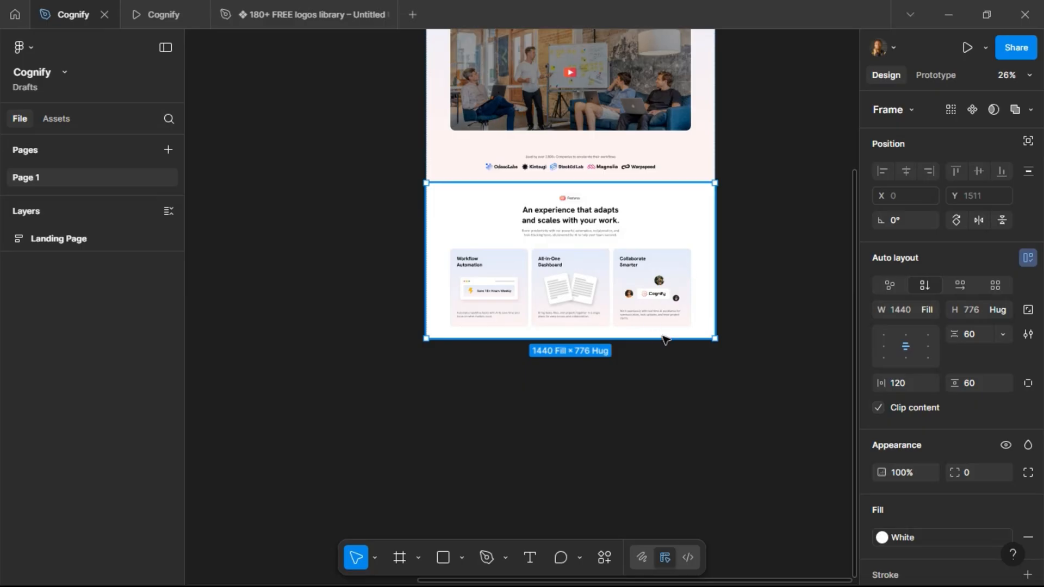
key("ctrl+d")
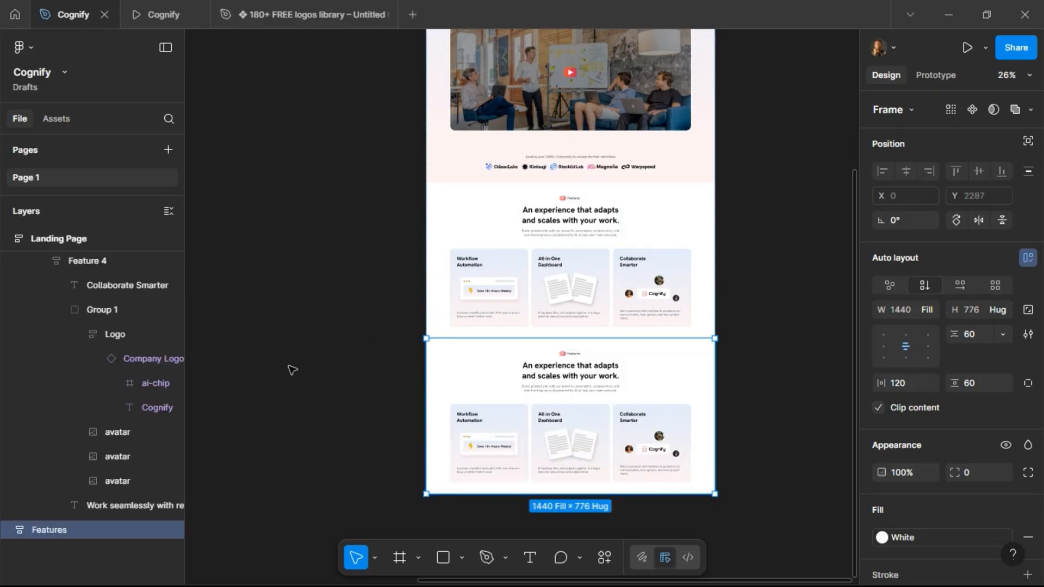
Collapse the expanded layer groups down to the top-level landing page sections.
left_click(62, 310)
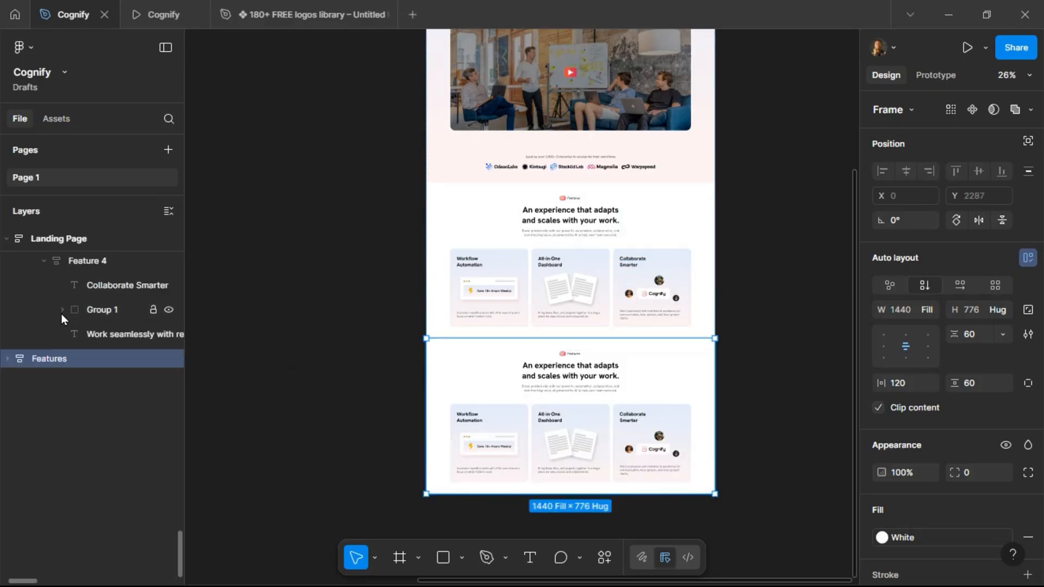
left_click(45, 261)
scroll(56, 292, "up", 3)
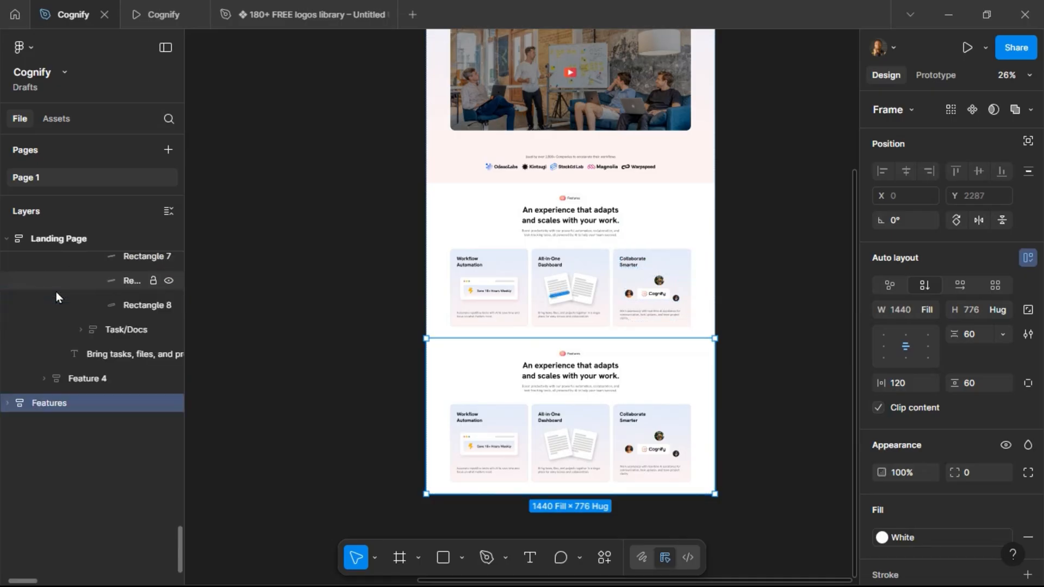
scroll(56, 293, "up", 5)
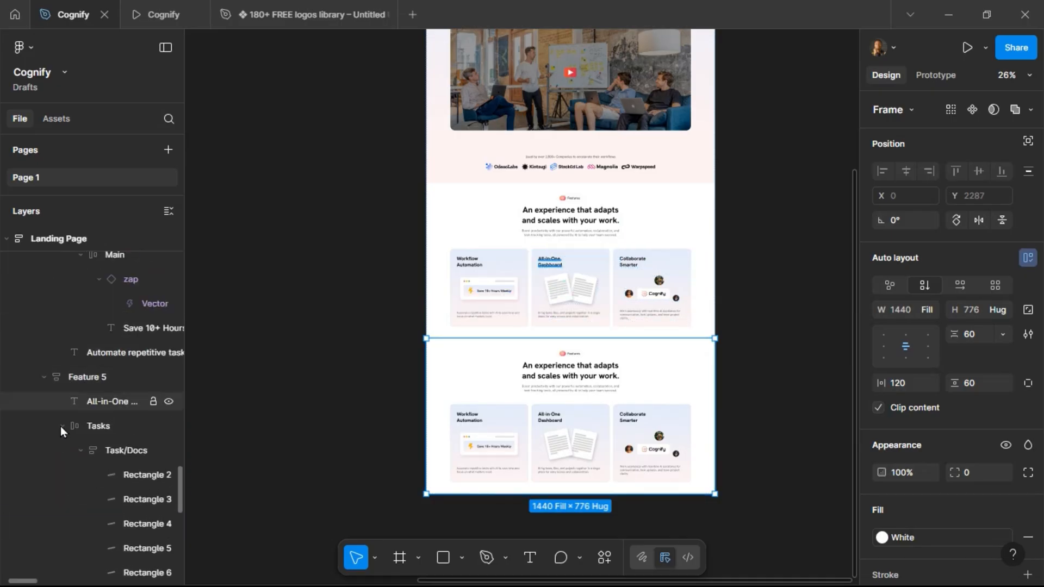
left_click(61, 426)
left_click(44, 378)
scroll(70, 327, "up", 5)
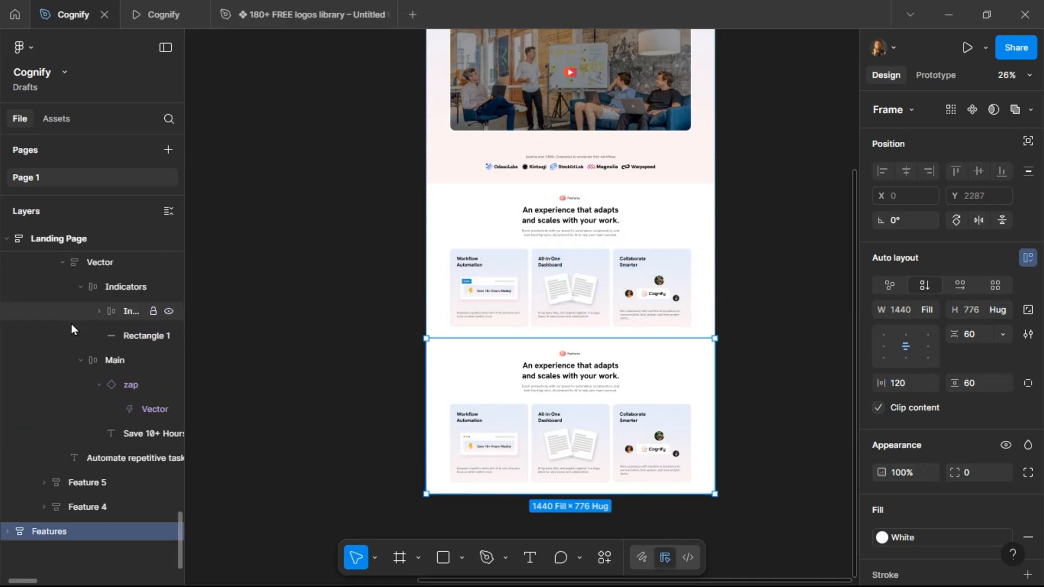
left_click(48, 260)
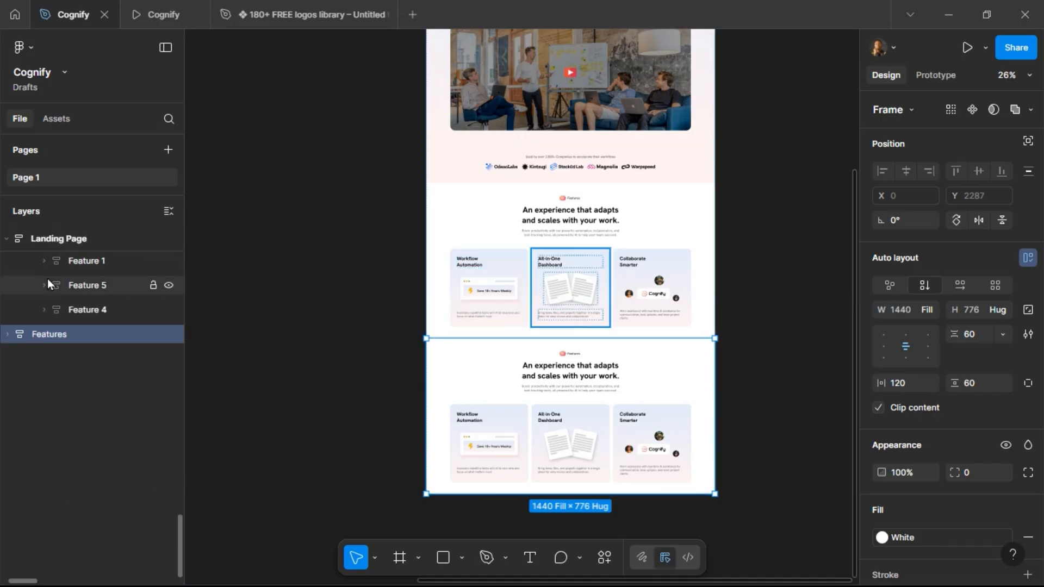
scroll(47, 285, "up", 4)
left_click(25, 292)
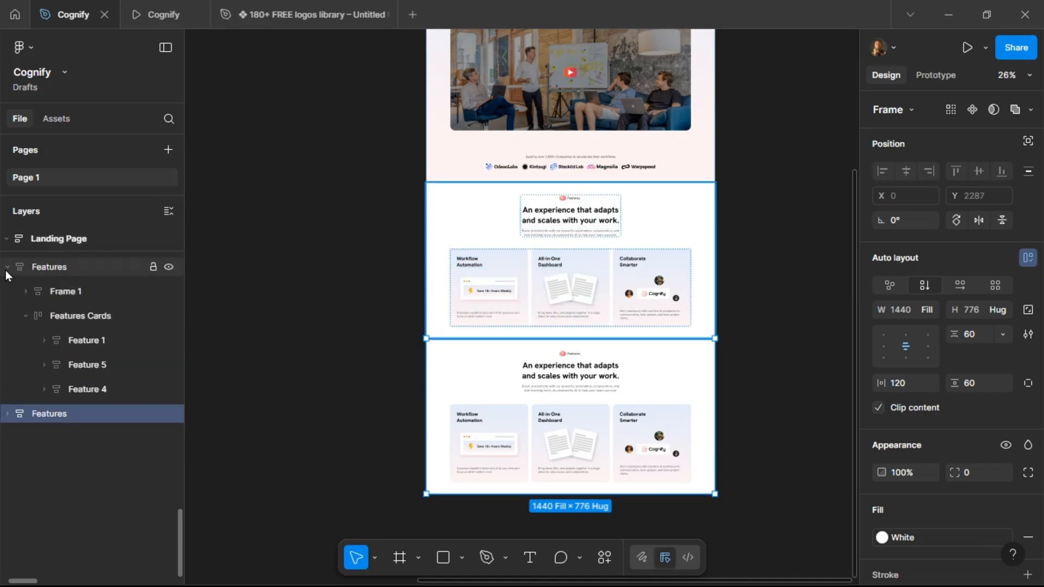
left_click(6, 268)
scroll(63, 303, "up", 2)
scroll(41, 357, "up", 10)
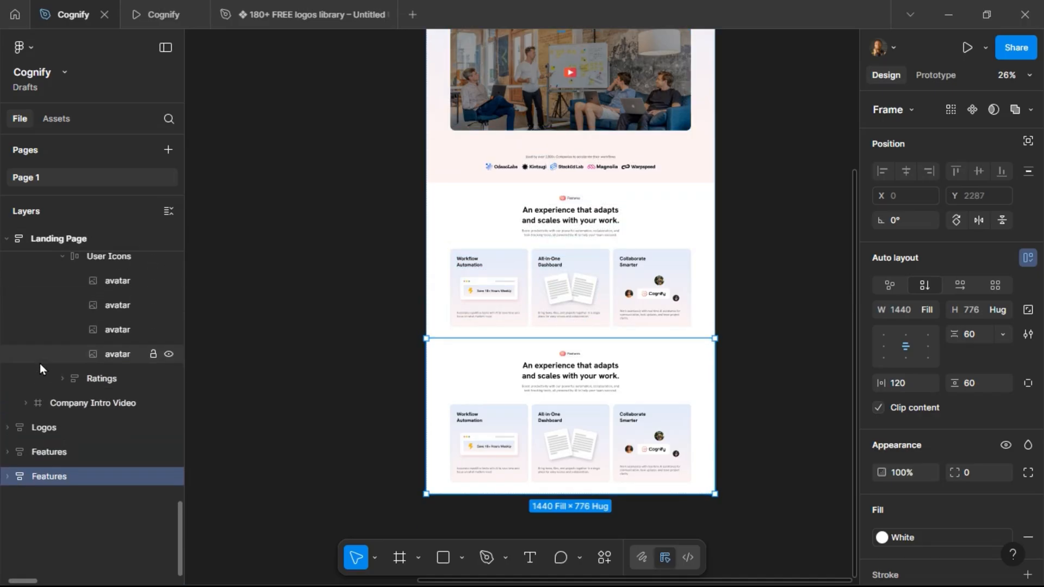
left_click(25, 386)
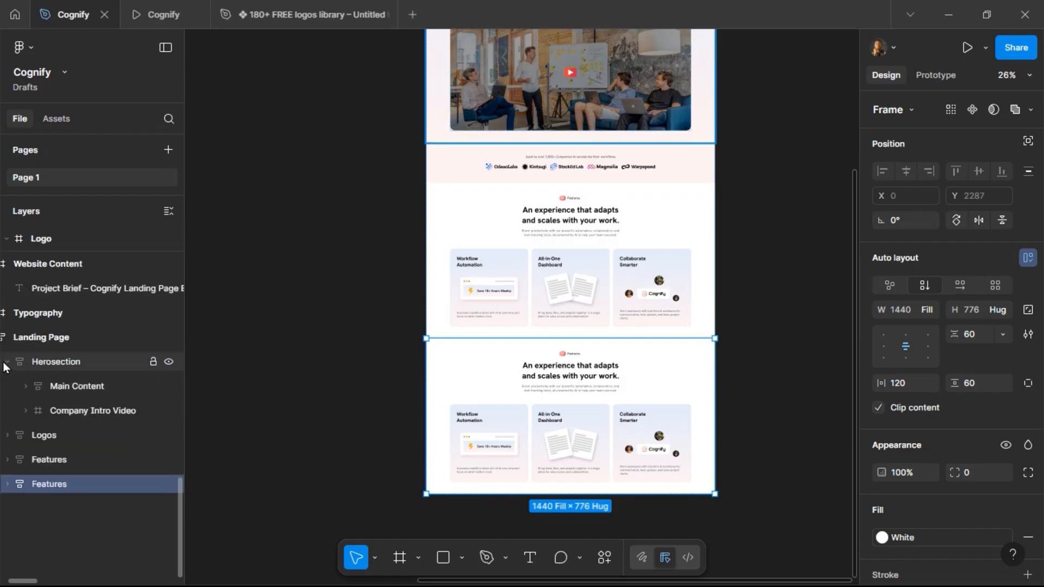
left_click(6, 362)
scroll(362, 253, "up", 3)
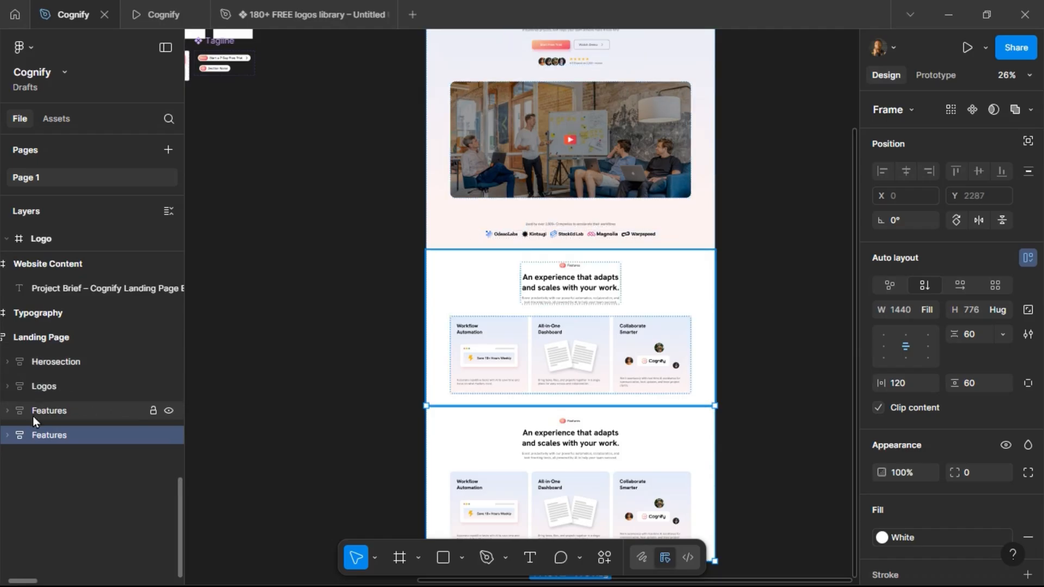
Copy the heading 'Expert Solutions for Your Productivity Future' from the project brief text.
scroll(283, 223, "left", 10)
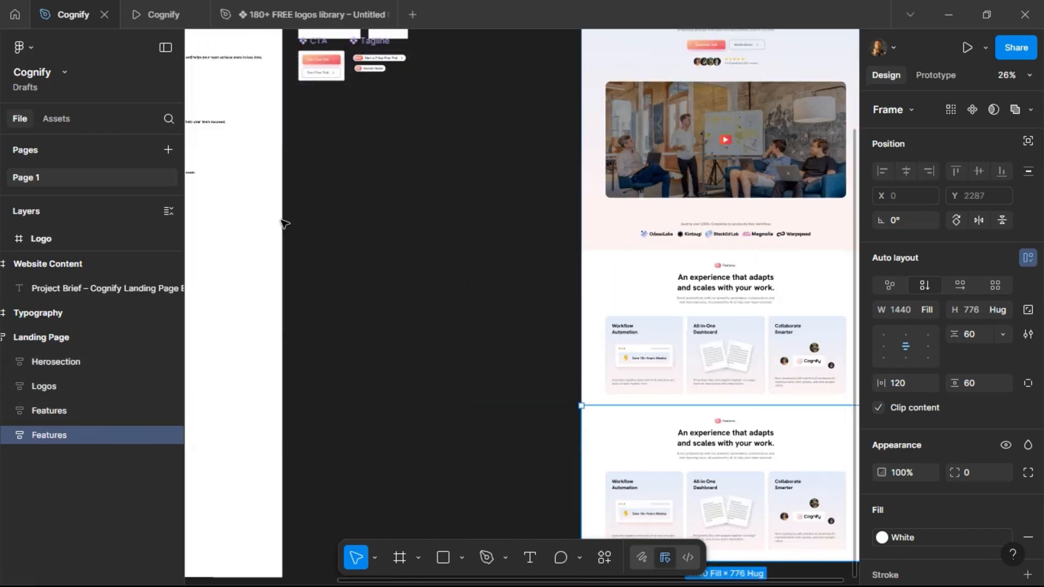
scroll(310, 205, "up", 5)
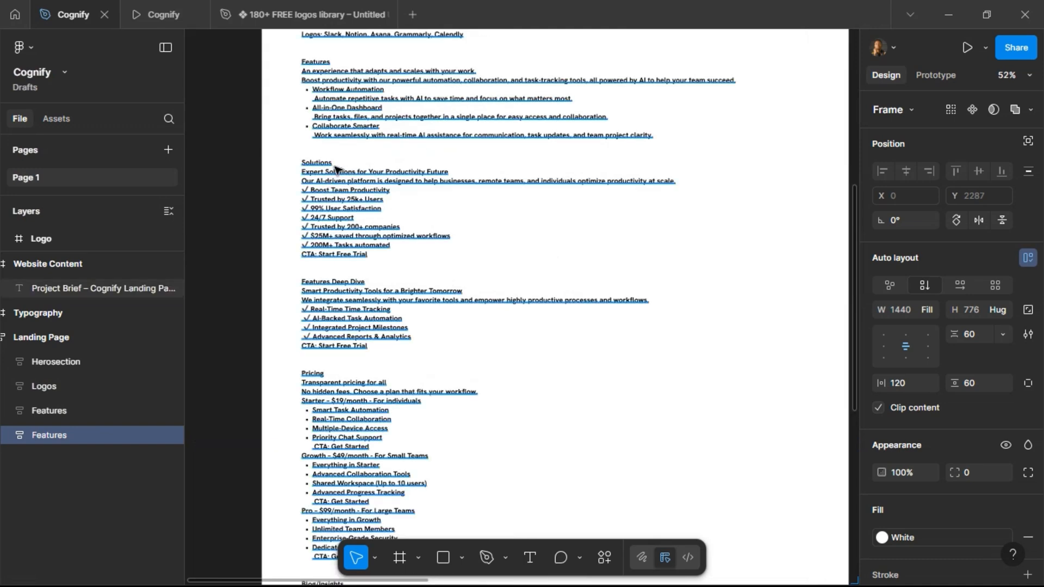
scroll(336, 168, "right", 5)
scroll(336, 169, "left", 6)
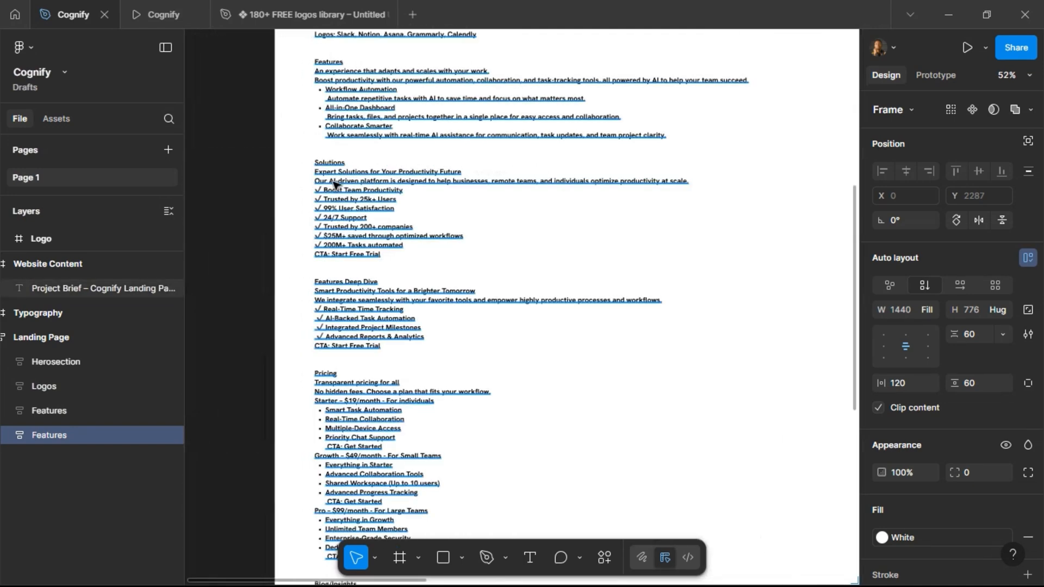
double_click(348, 174)
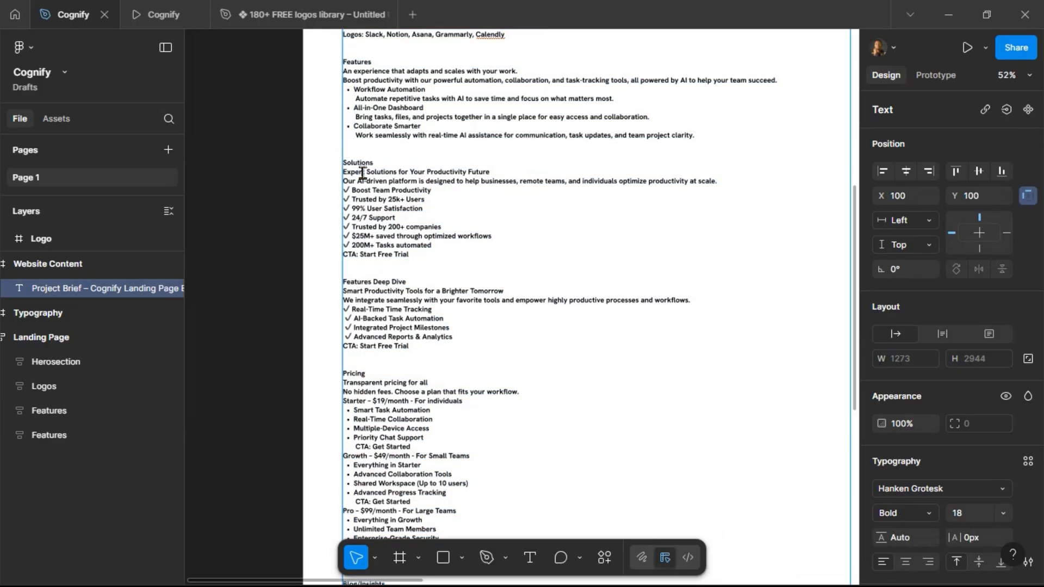
left_click_drag(344, 173, 503, 171)
key("ctrl+c")
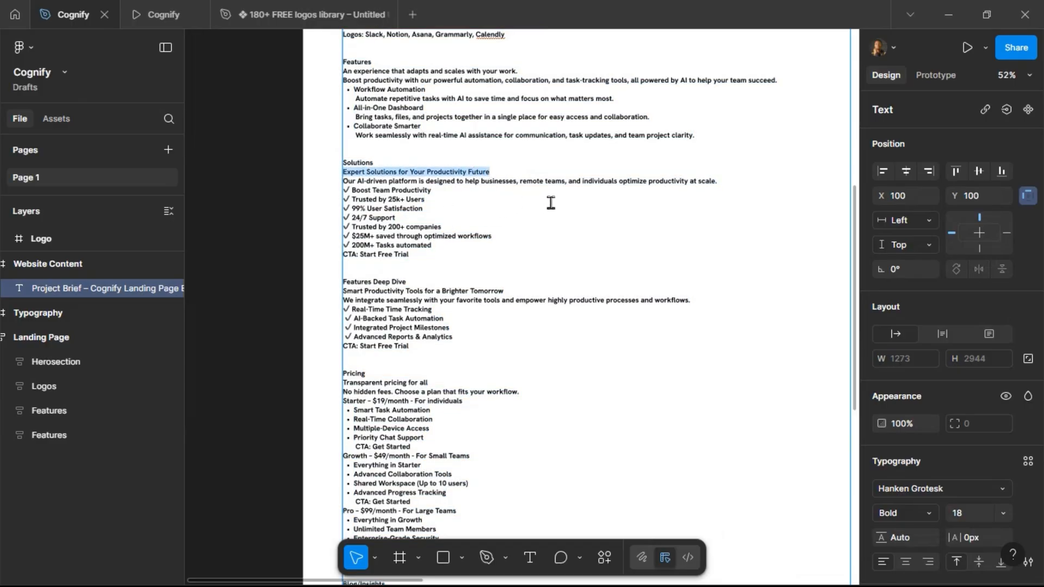
key("Escape")
Rename the duplicated section frame to Solutions.
scroll(599, 225, "right", 15)
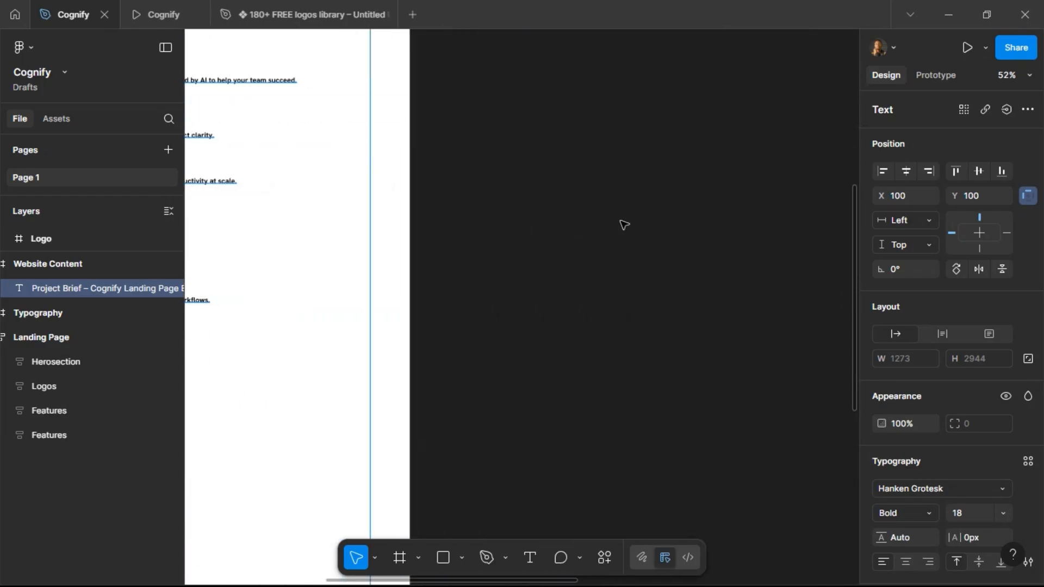
scroll(624, 223, "down", 9)
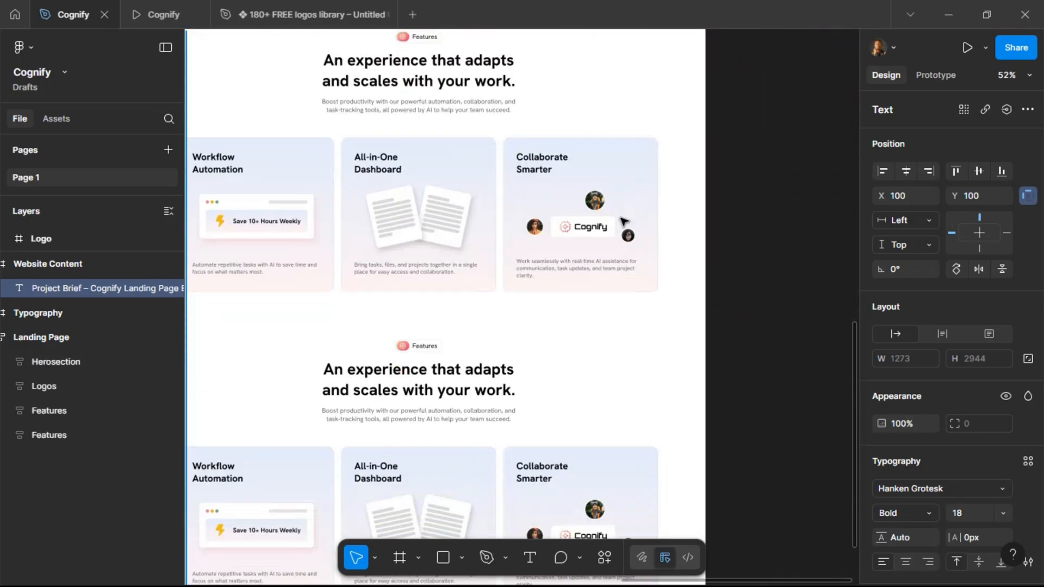
scroll(620, 220, "left", 3)
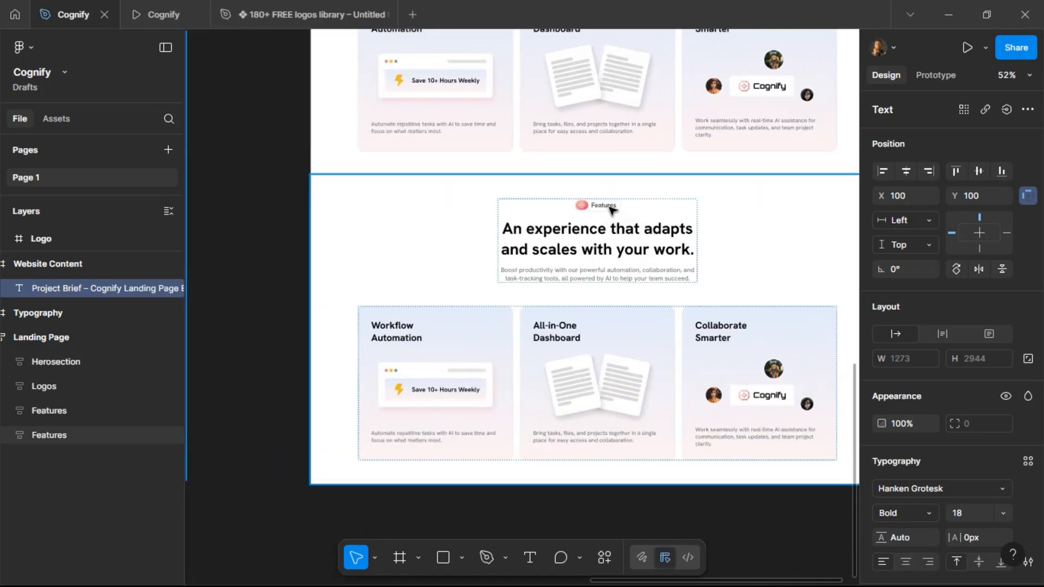
left_click(380, 261)
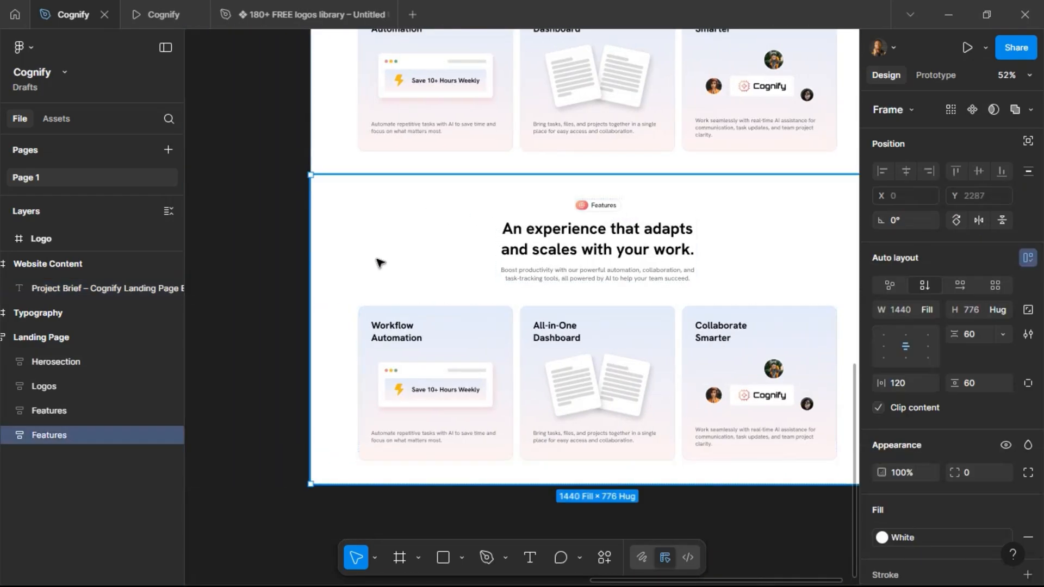
double_click(47, 437)
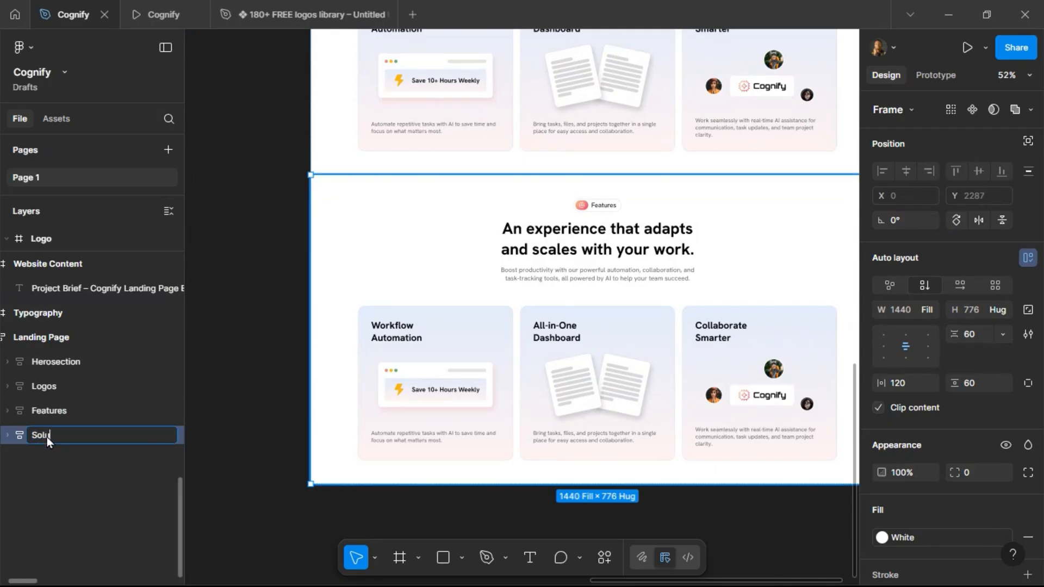
type("Solutions")
key("Return")
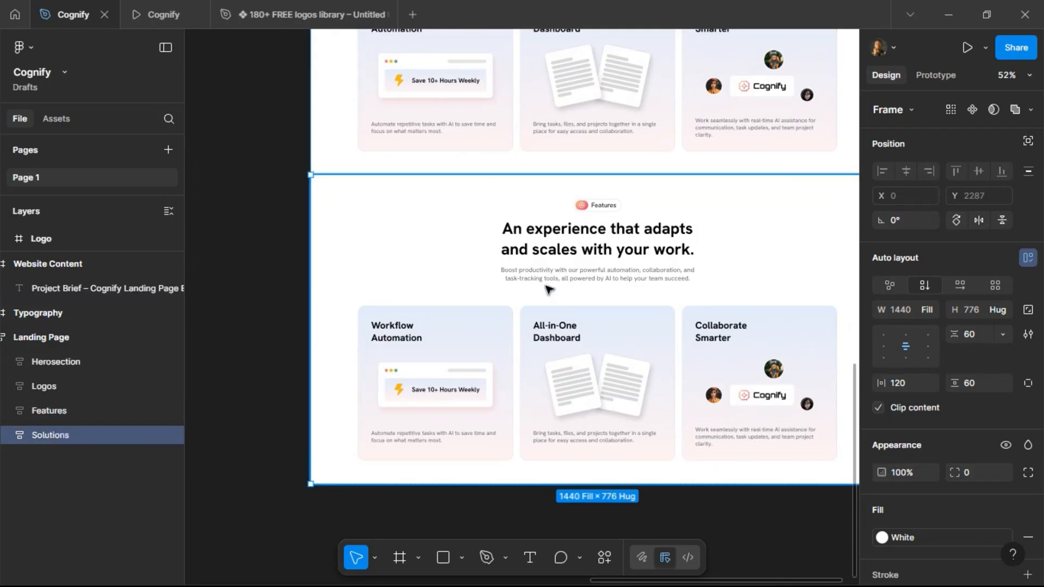
Set the duplicated section's tagline title to Solutions.
double_click(605, 209)
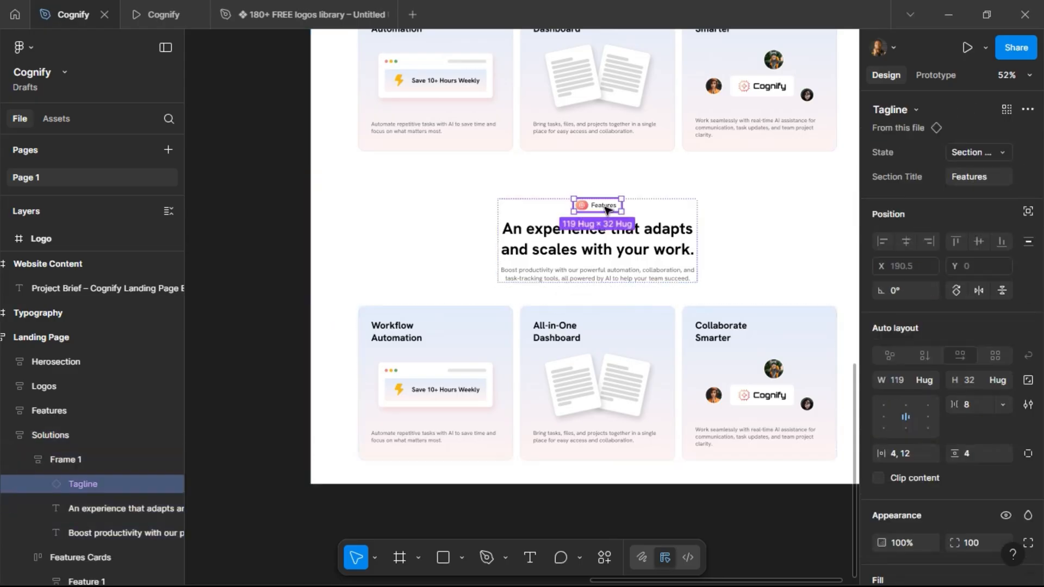
left_click(987, 178)
type("Solutions")
key("Return")
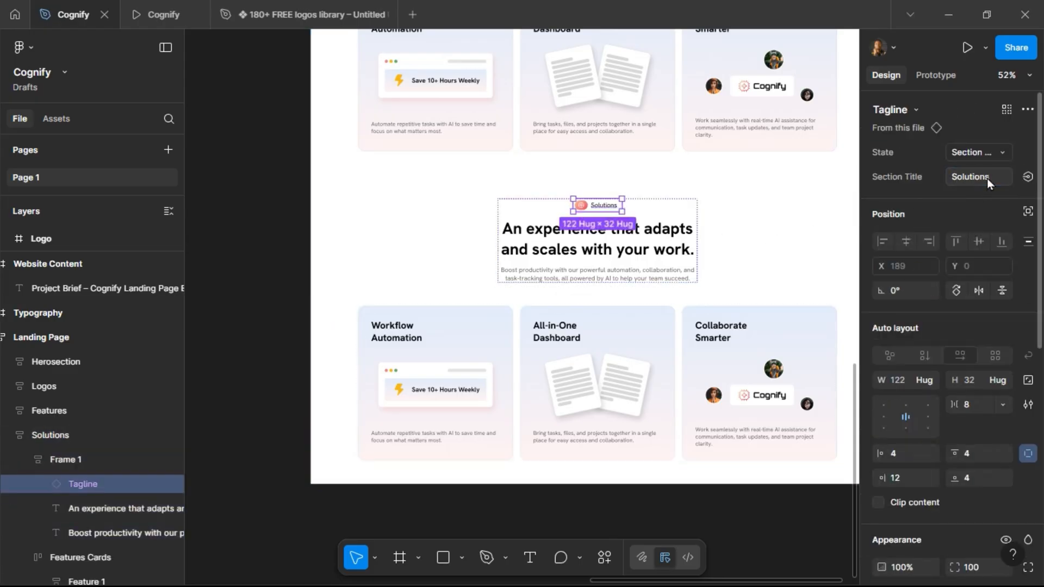
Replace the section heading with the copied text and set its font size to 40.
double_click(649, 227)
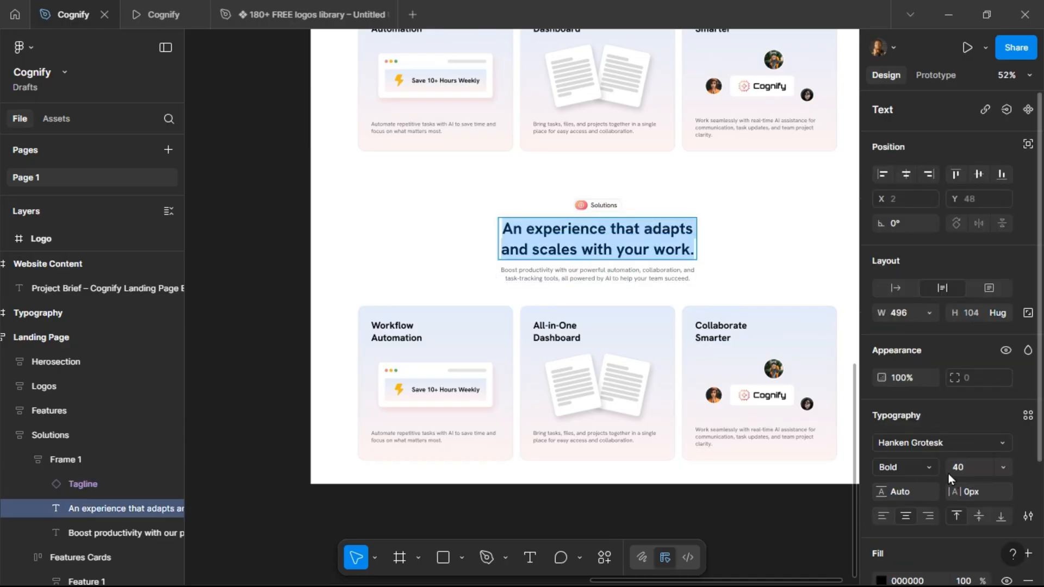
key("ctrl+v")
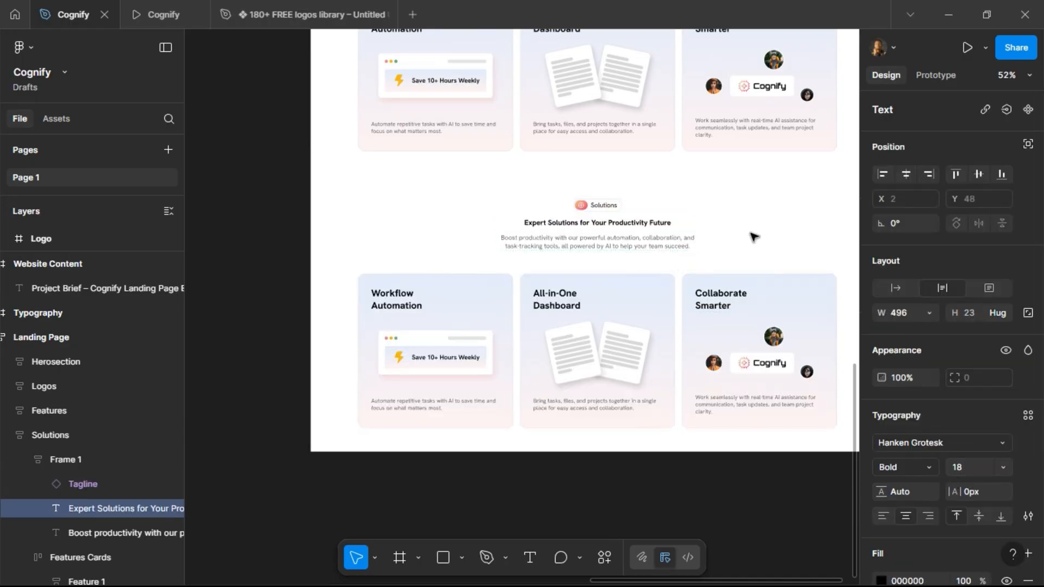
key("Escape")
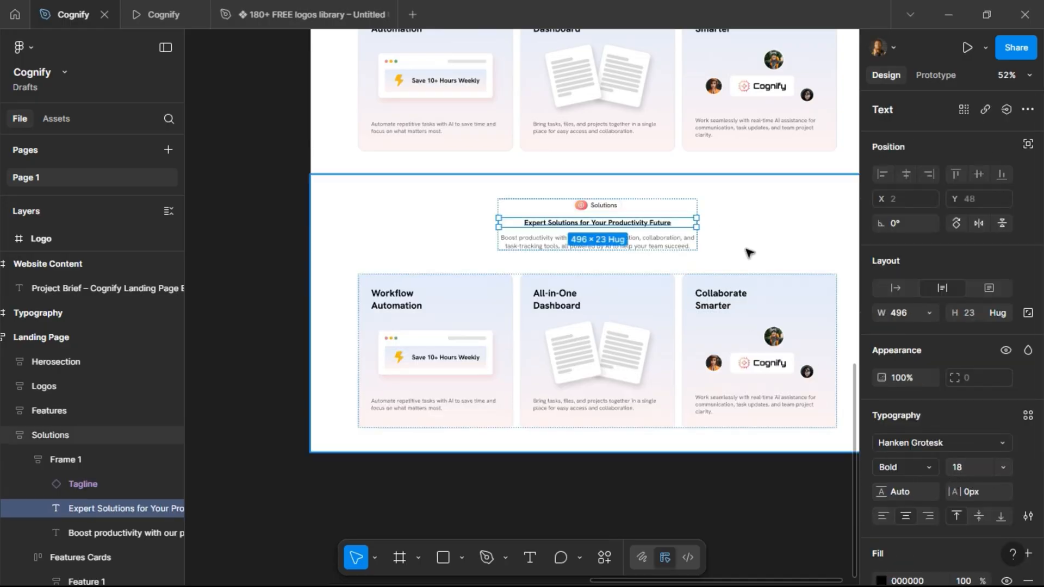
left_click(979, 468)
type("40")
key("Return")
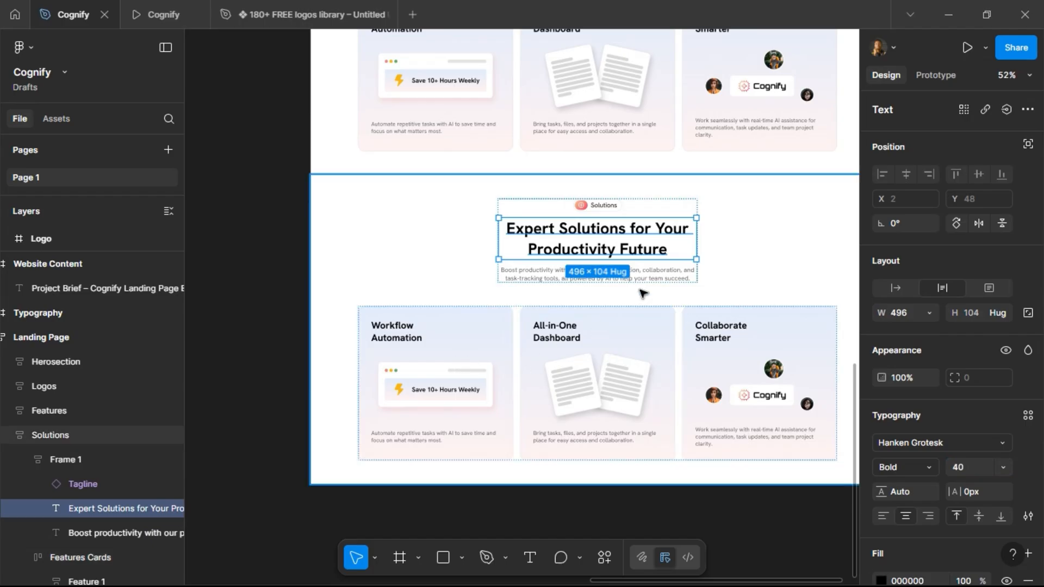
Delete the feature cards row from the Solutions section.
left_click(631, 319)
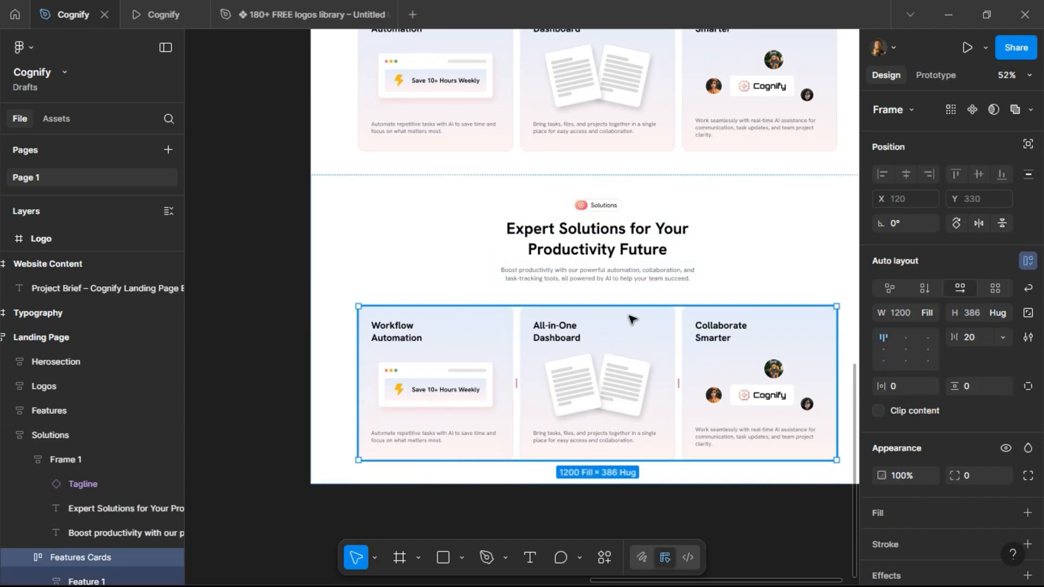
key("Delete")
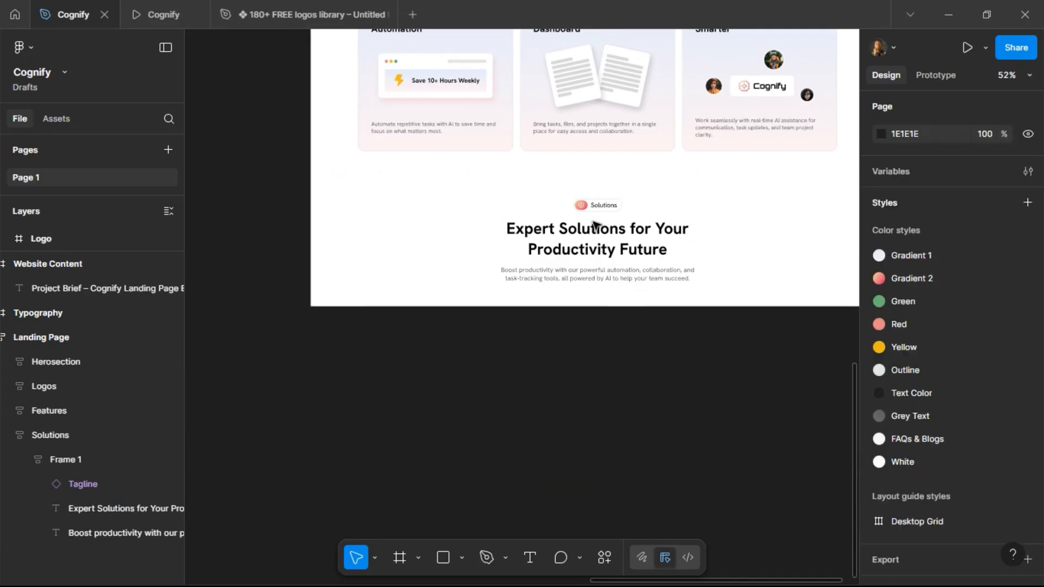
Align the Solutions section's auto layout content to the left.
left_click(594, 224)
left_click(596, 223, "ctrl")
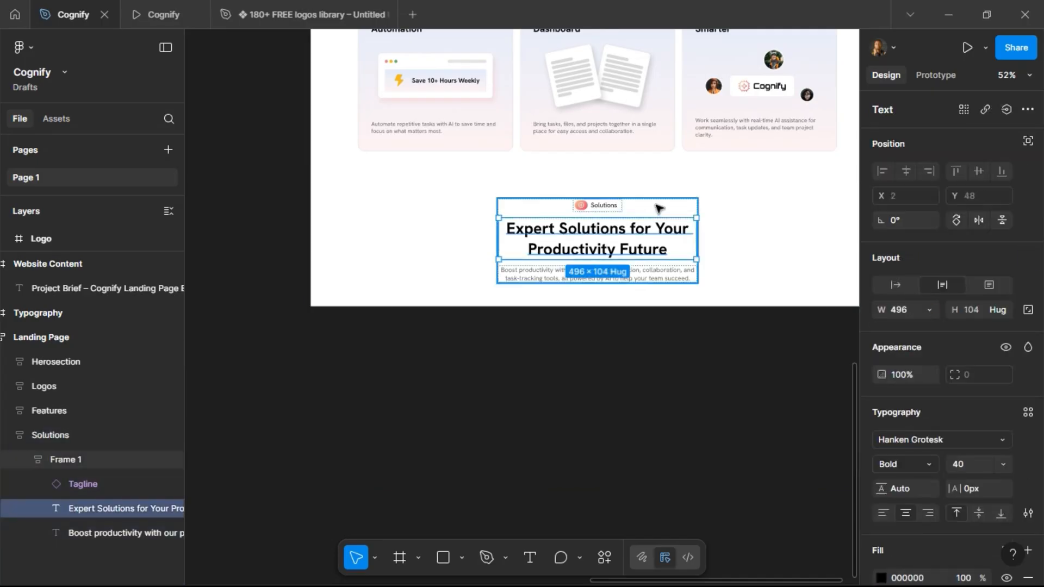
left_click(659, 208)
left_click(721, 216)
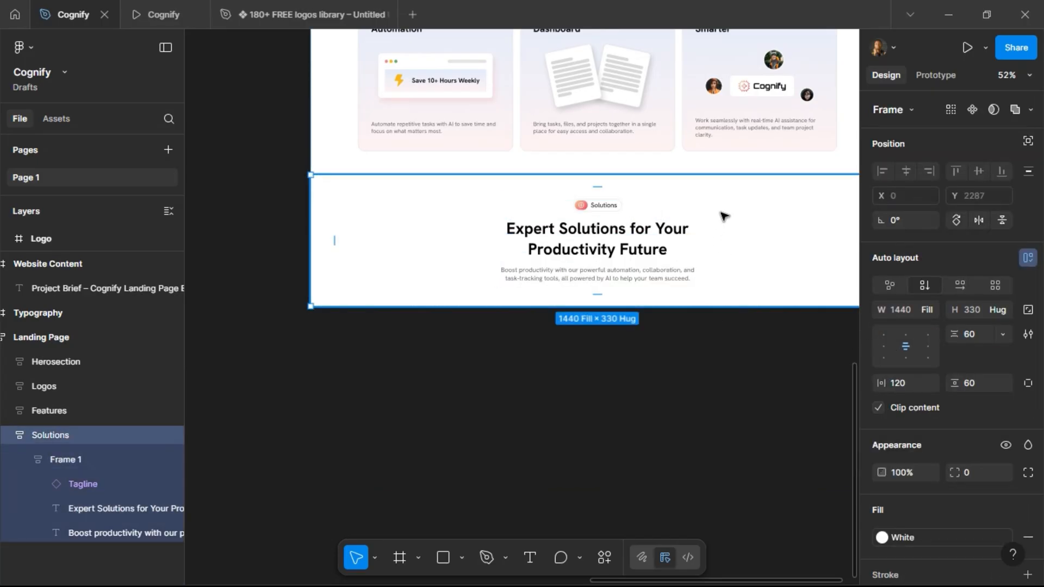
scroll(545, 239, "right", 5)
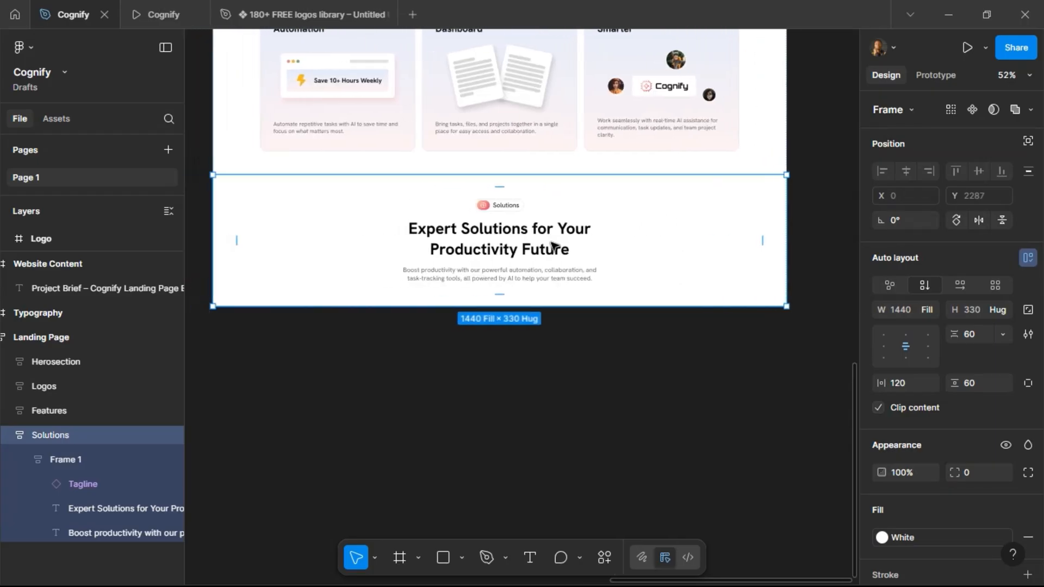
left_click(884, 347)
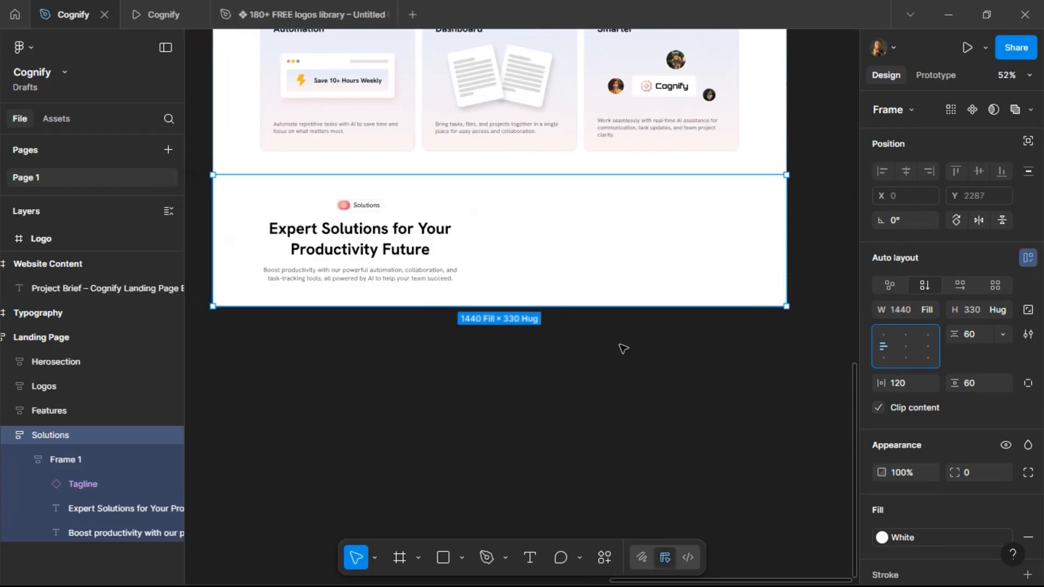
Left-align the Solutions section heading text.
left_click(320, 231)
left_click(320, 231)
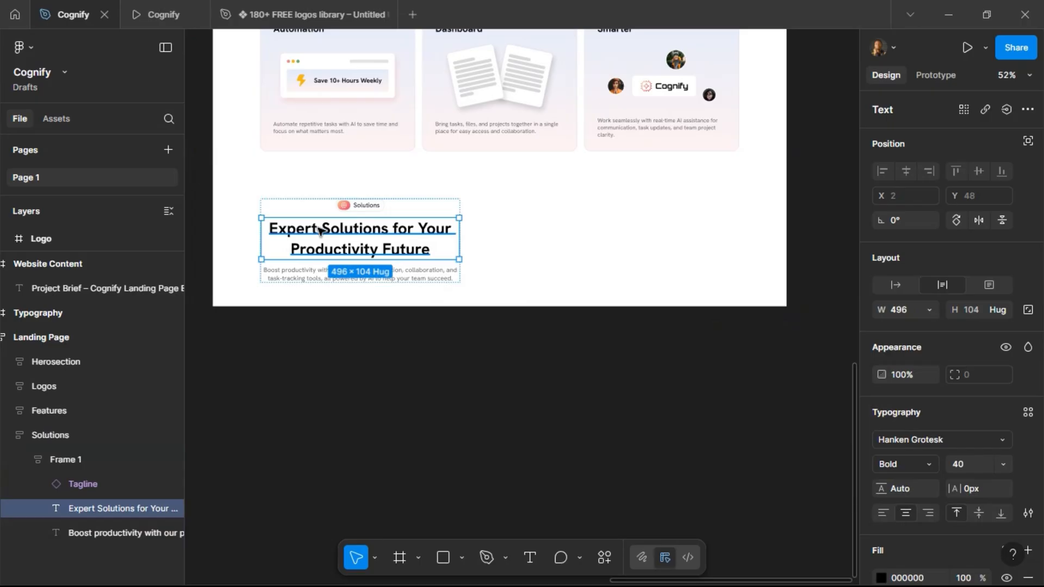
left_click(883, 513)
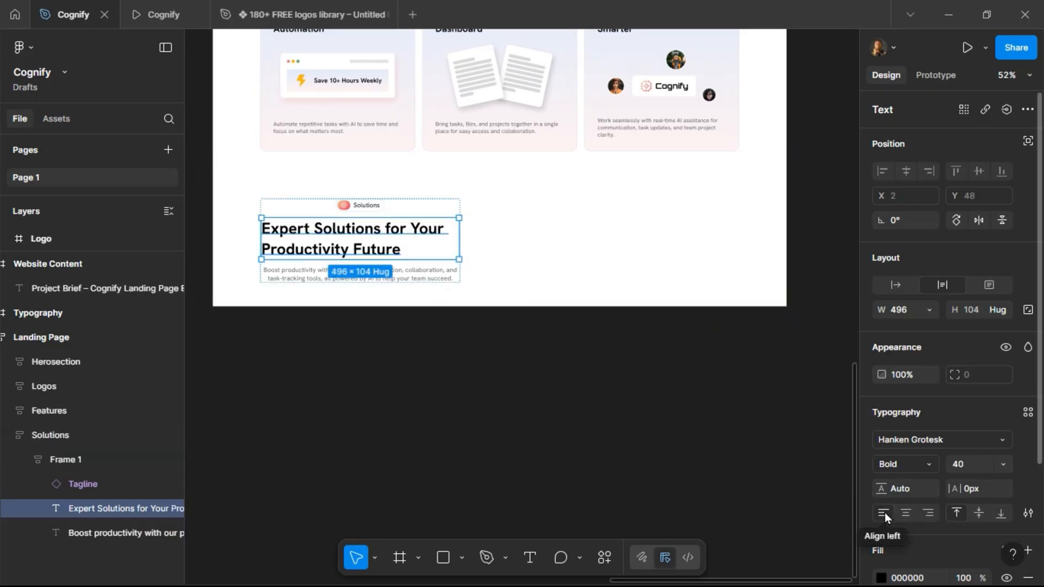
Left-align the contents of the heading frame and the description text below the heading.
left_click(411, 210)
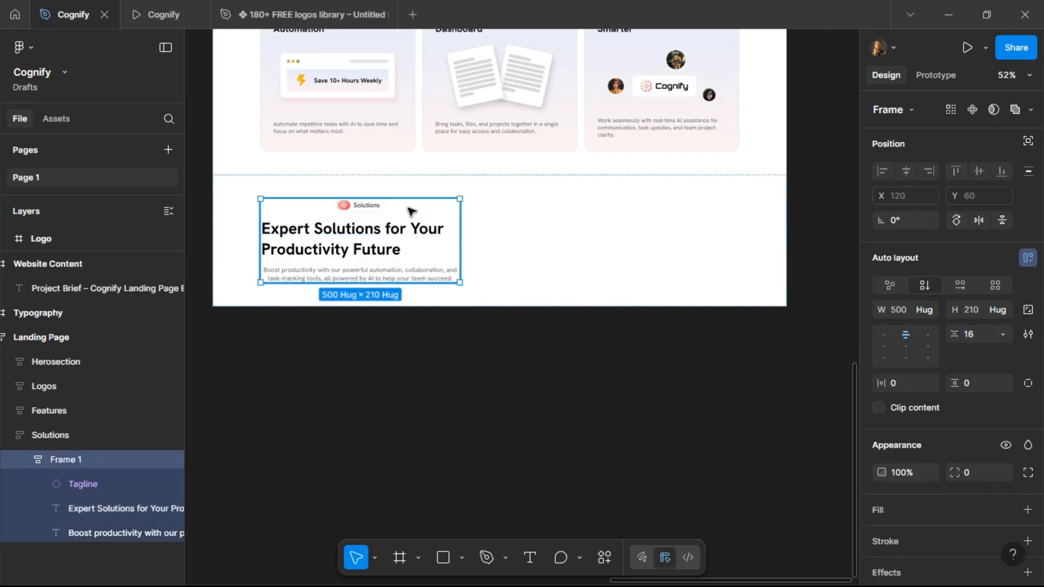
left_click(885, 335)
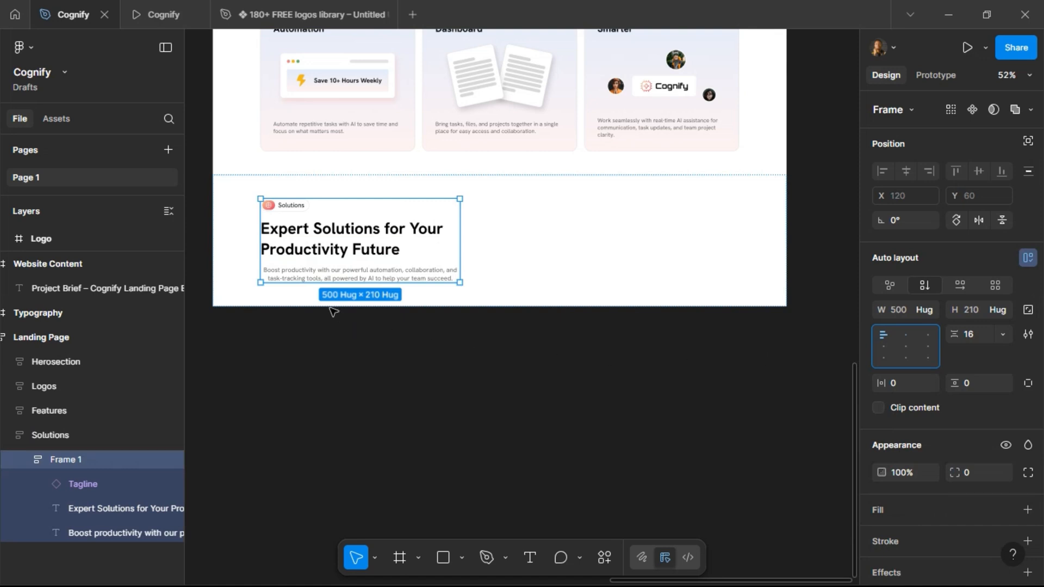
left_click(310, 275)
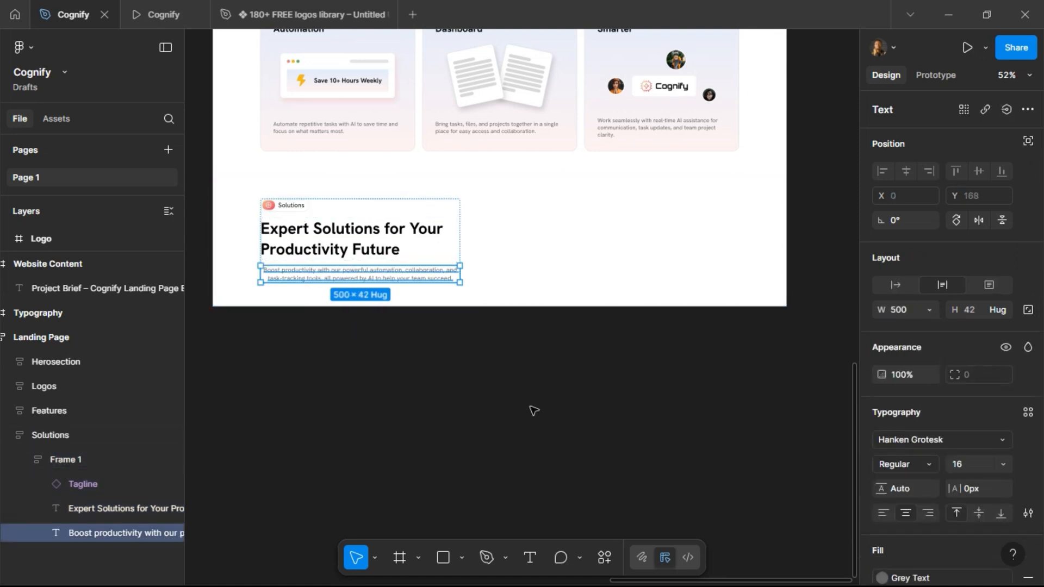
left_click(883, 515)
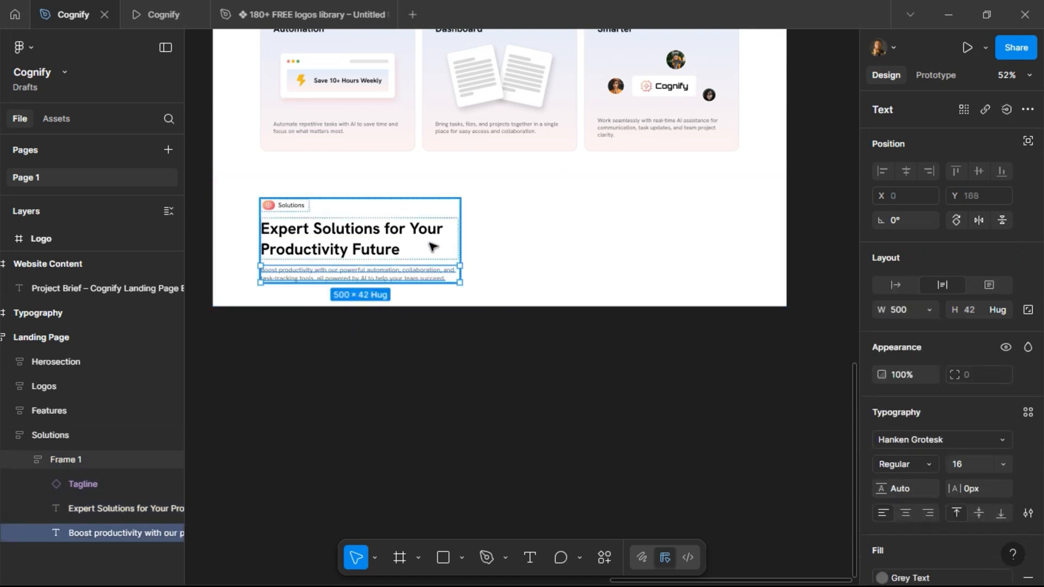
left_click(493, 234)
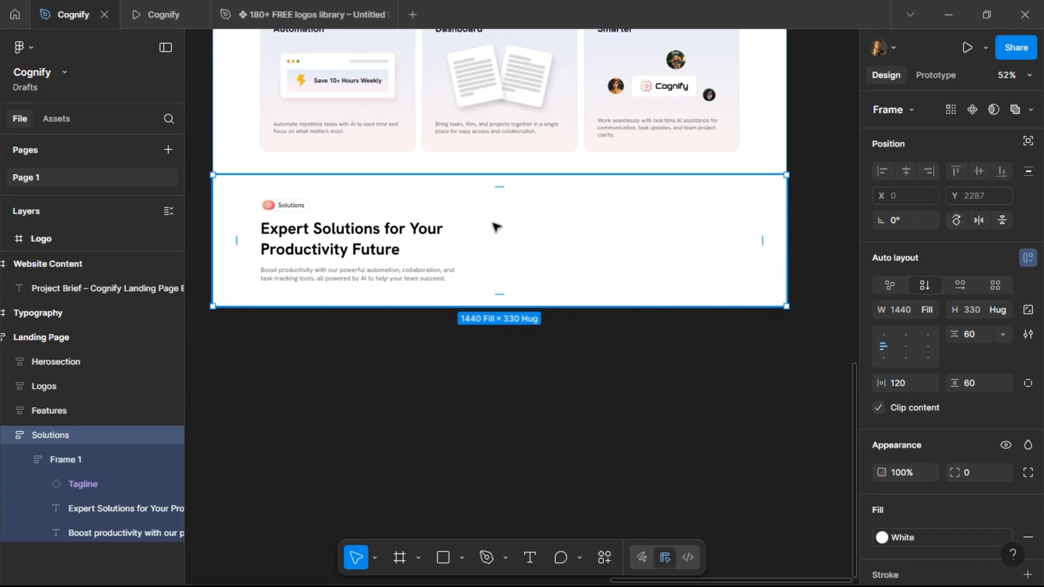
Draw a placeholder rectangle about 497 × 447 in the Solutions section above the text.
left_click(444, 558)
left_click_drag(511, 197, 712, 377)
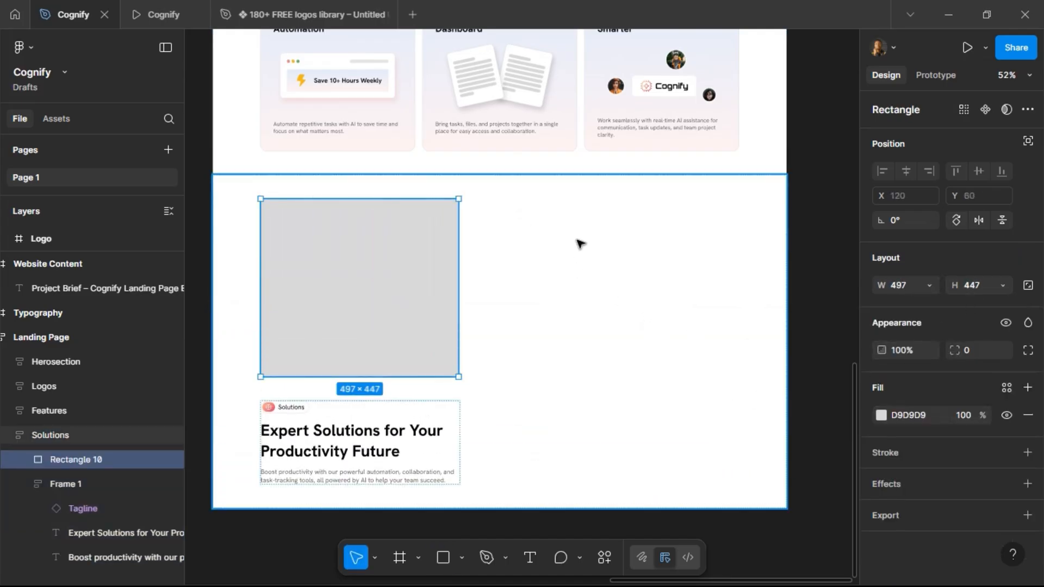
Apply the Desktop Grid layout guide to the Solutions section and switch its auto layout to horizontal.
left_click(648, 341)
scroll(950, 494, "down", 6)
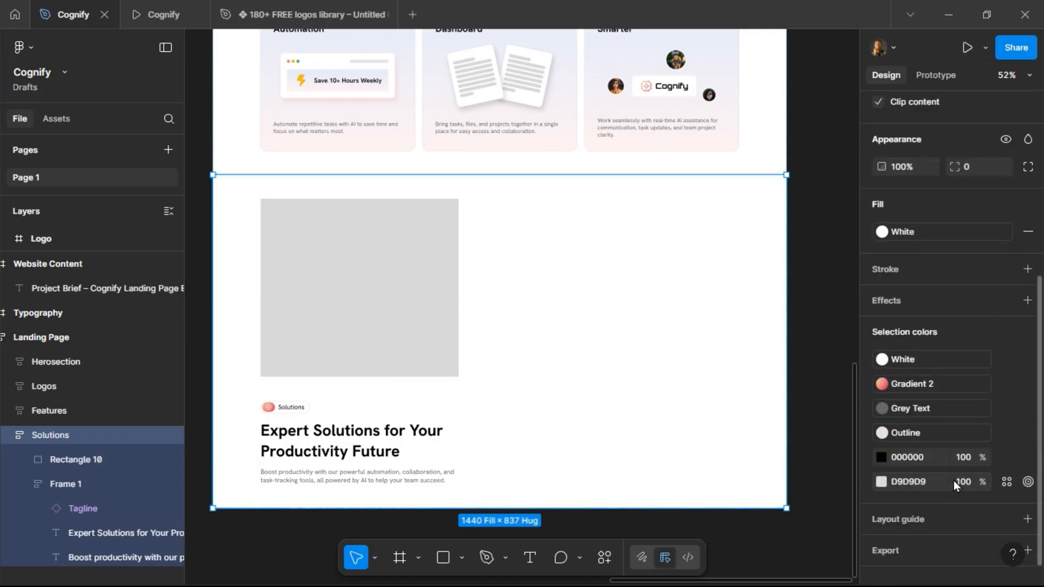
left_click(1006, 500)
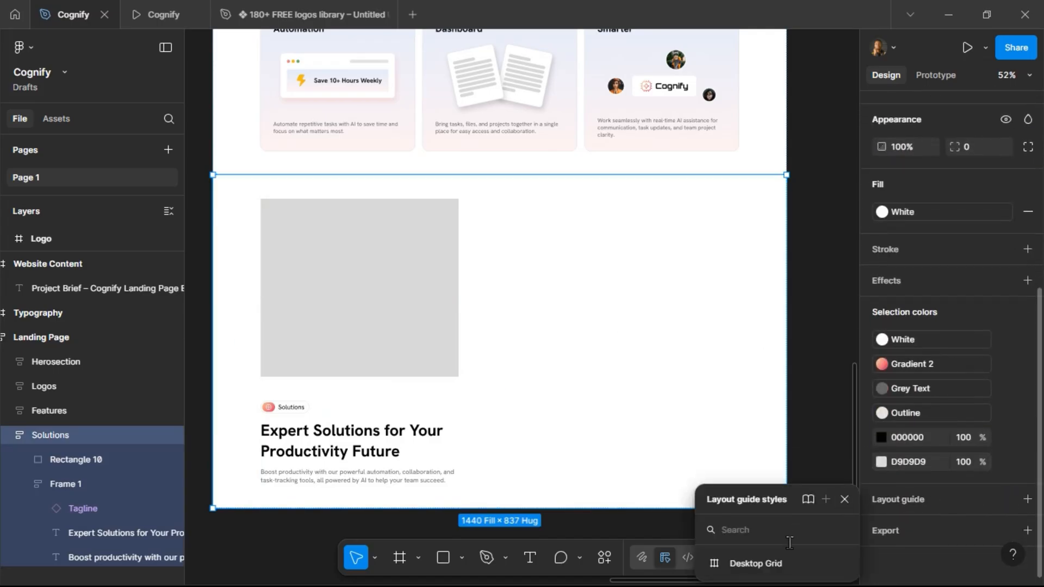
left_click(785, 563)
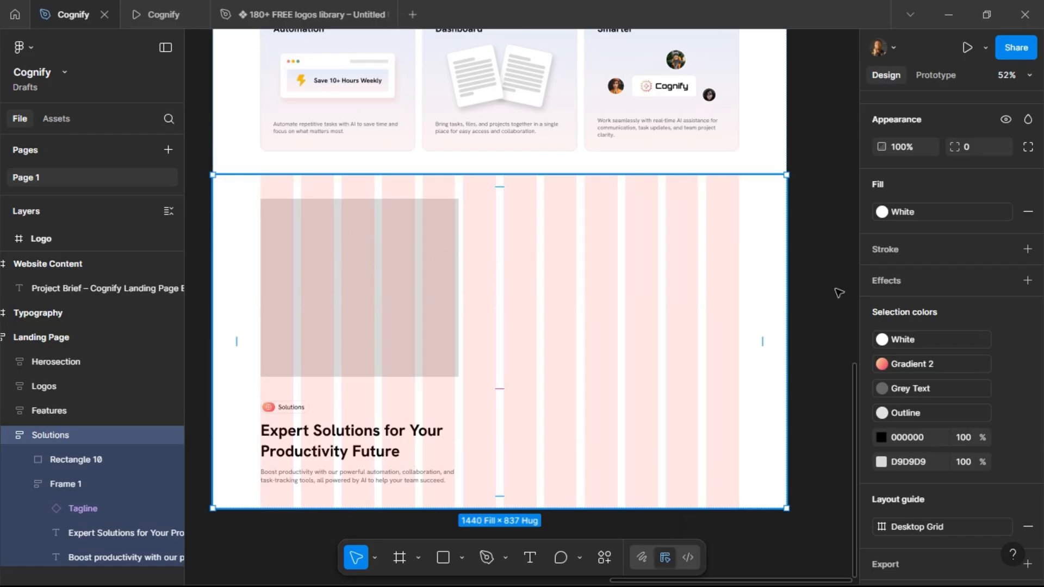
scroll(948, 232, "up", 5)
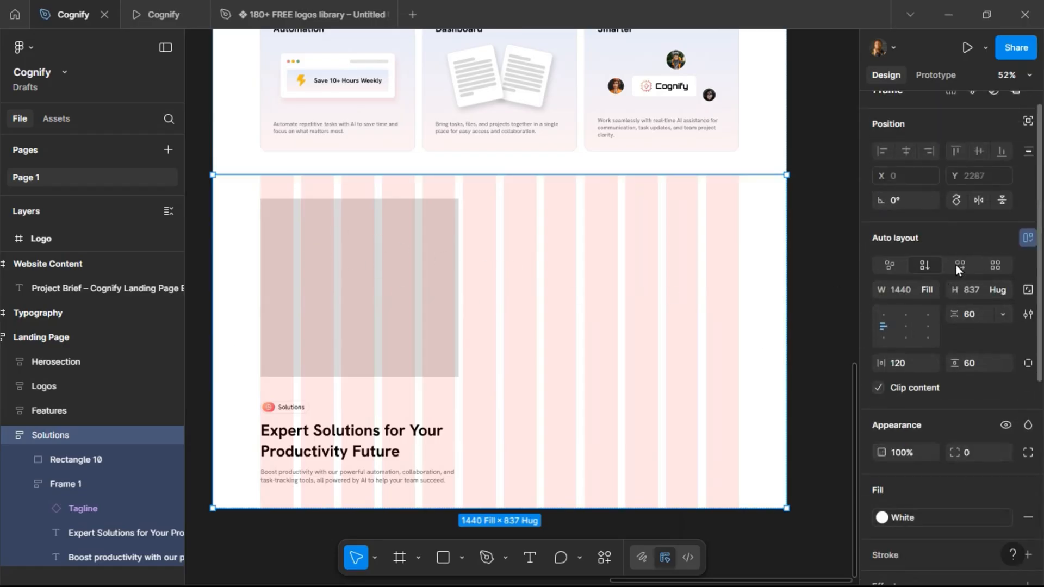
left_click(956, 266)
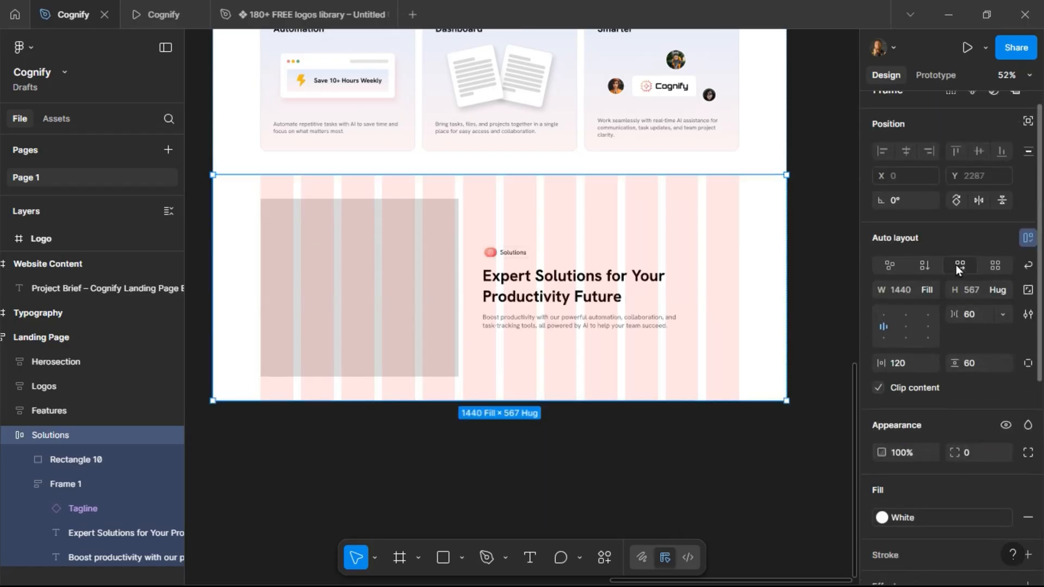
Widen the placeholder rectangle to about 590 wide and give it a corner radius of 24.
left_click(384, 279)
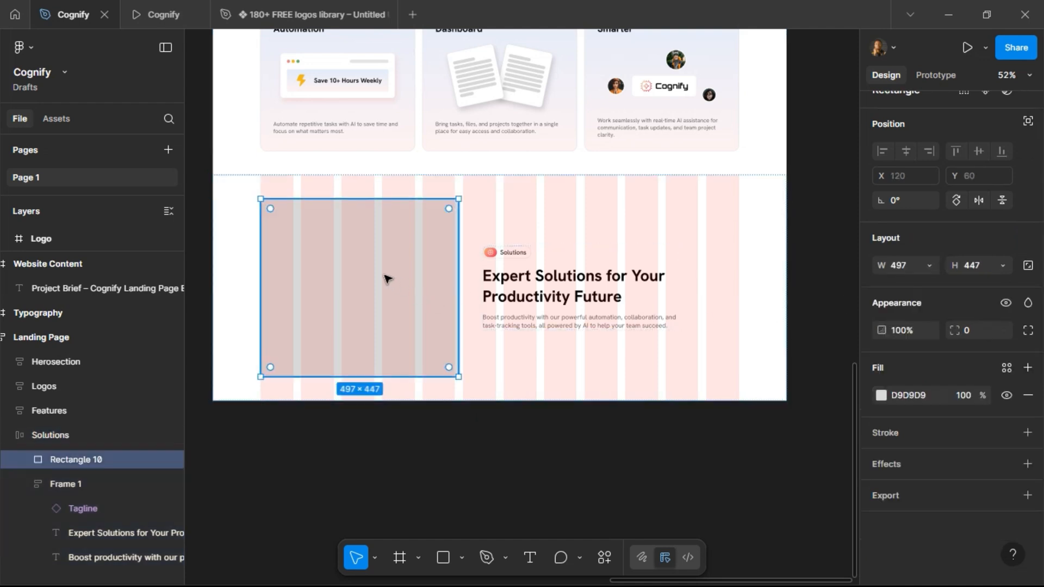
left_click_drag(462, 245, 496, 246)
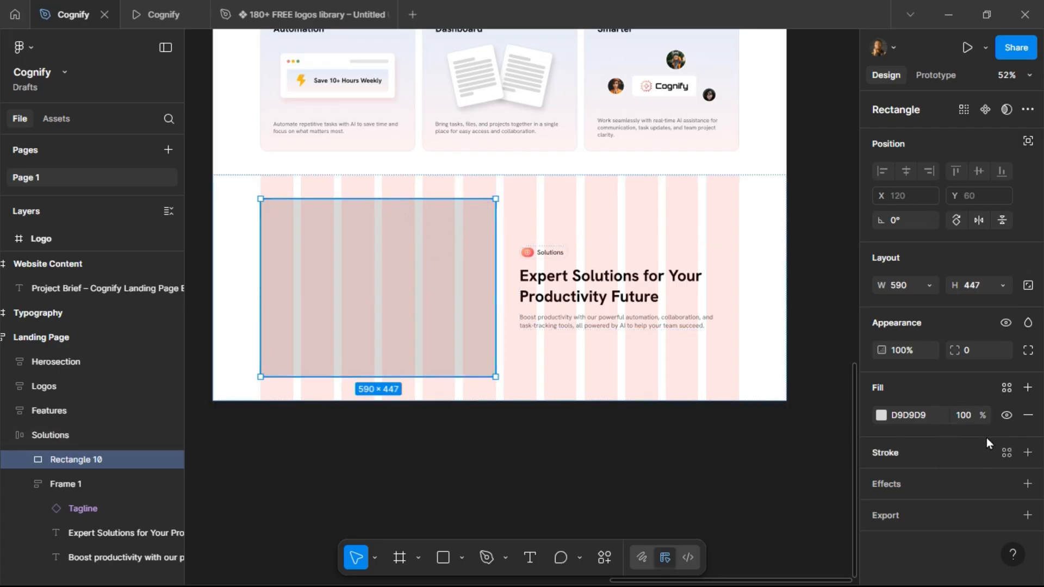
type("4")
key("Return")
Preview the Solutions section in the prototype view and return to the design file.
left_click(155, 2)
scroll(284, 289, "down", 7)
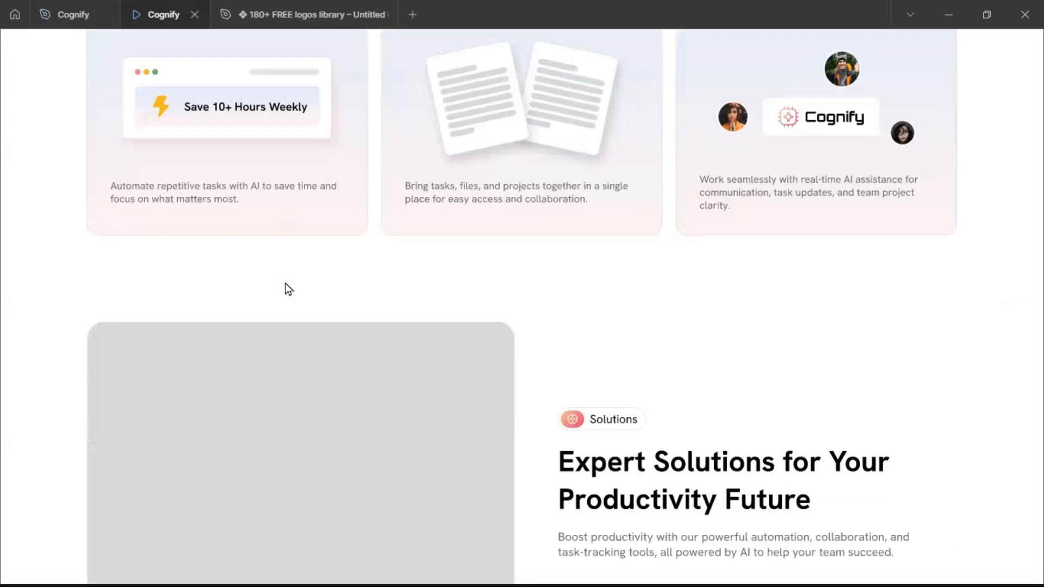
left_click(76, 18)
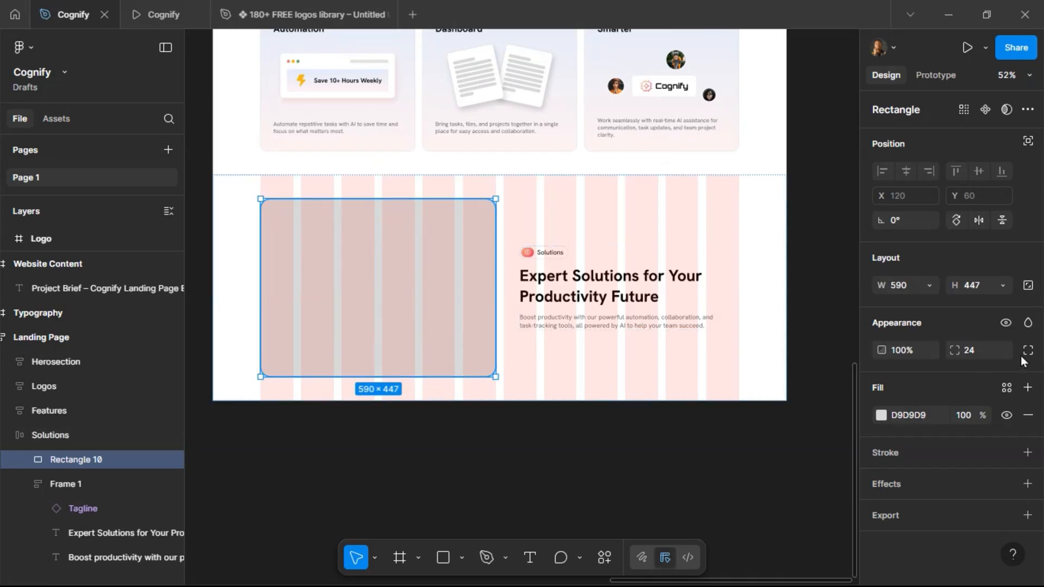
Set the placeholder rectangle's height to 590.
left_click(978, 286)
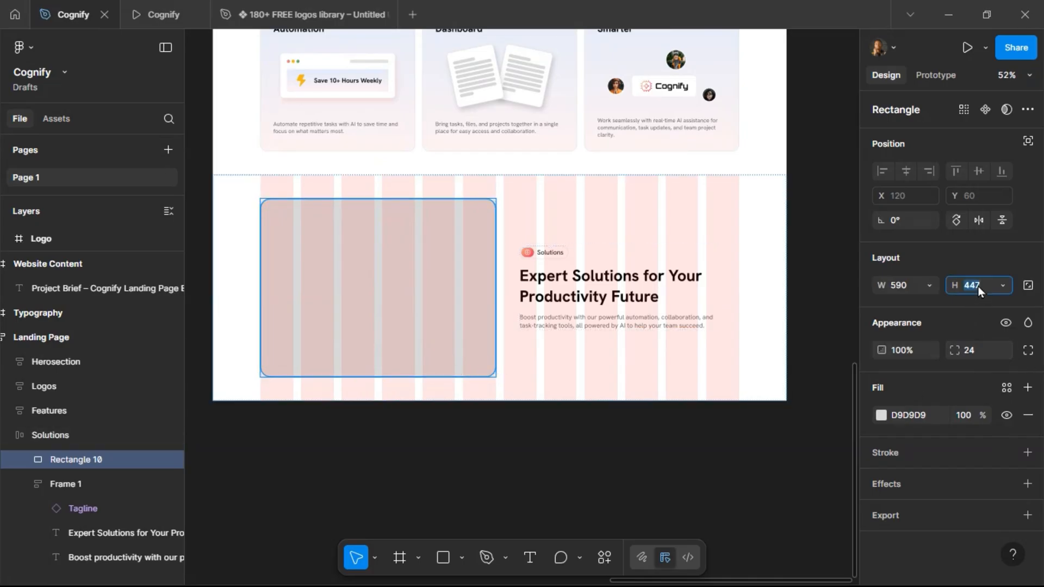
type("590")
key("Return")
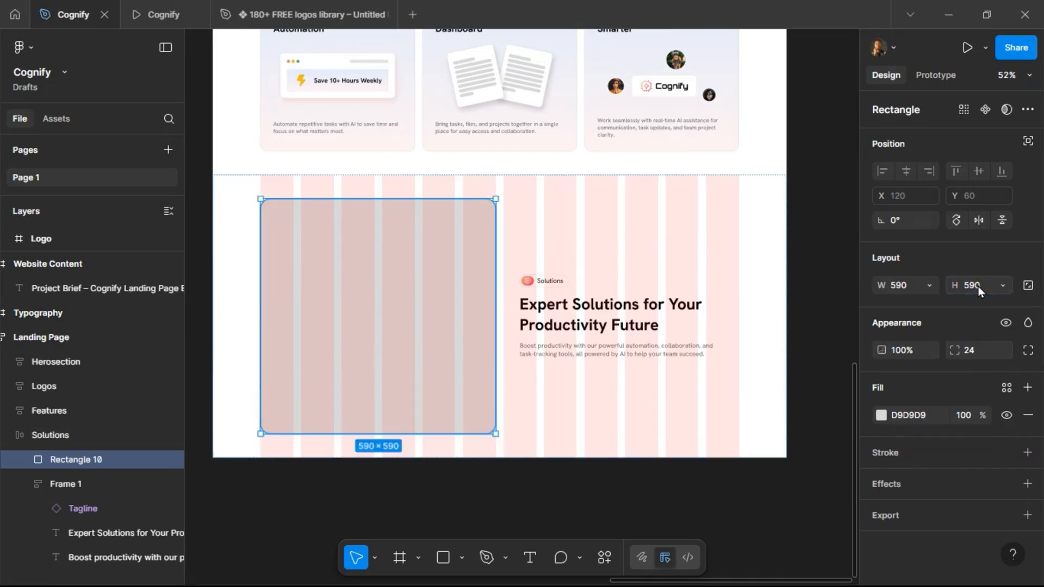
Align the Solutions section's content to the top left.
left_click(539, 223)
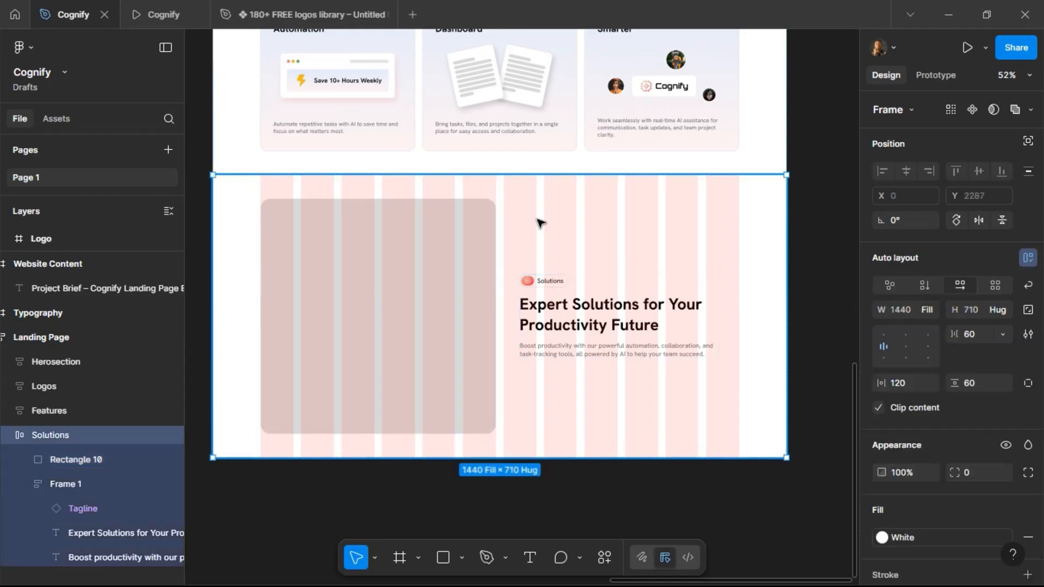
left_click(885, 335)
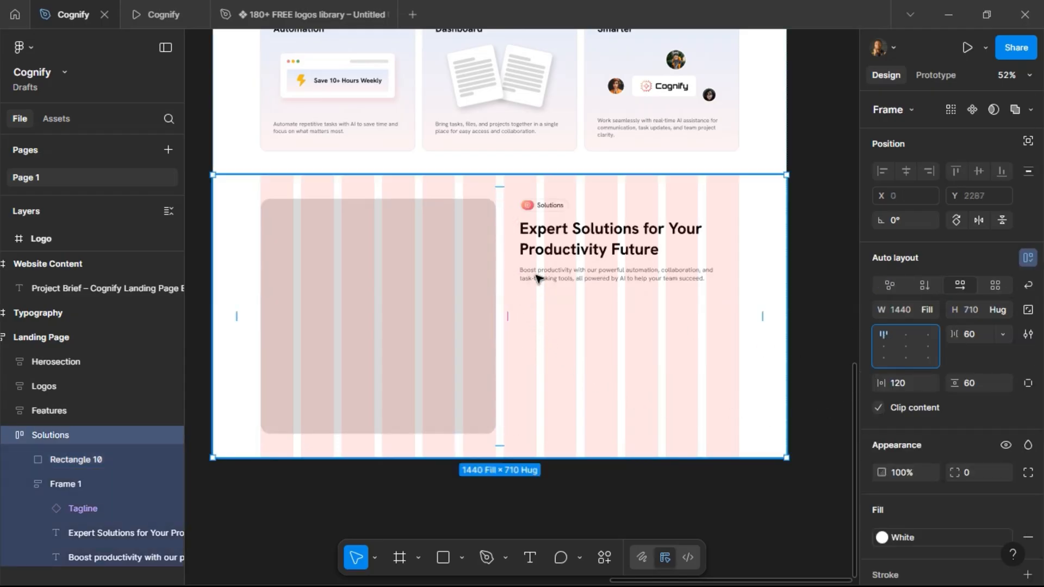
scroll(590, 239, "up", 3)
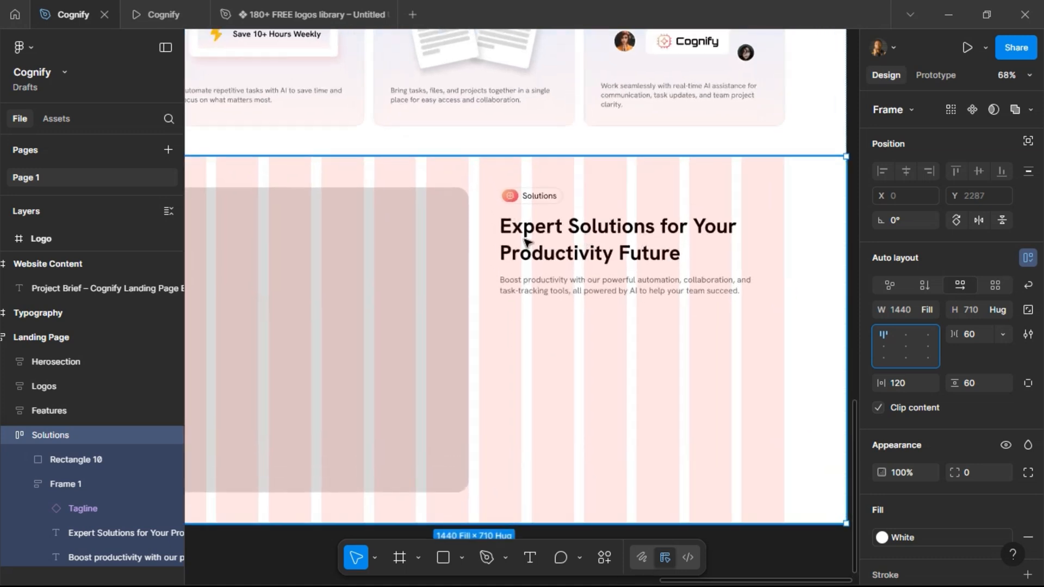
Set the heading text frame's width to fill the container.
left_click(522, 239)
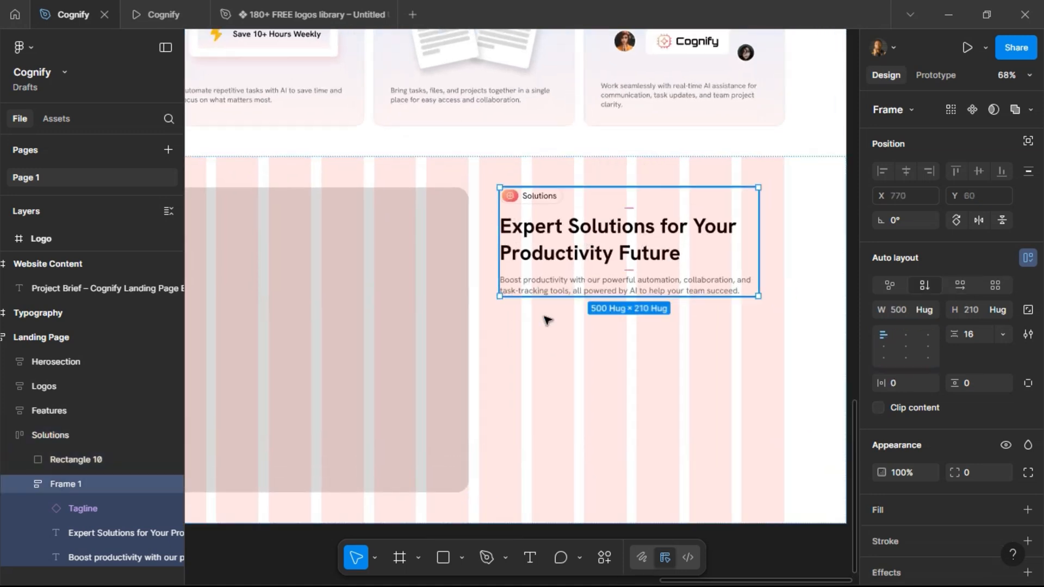
left_click(562, 355)
left_click(604, 243)
left_click(925, 311)
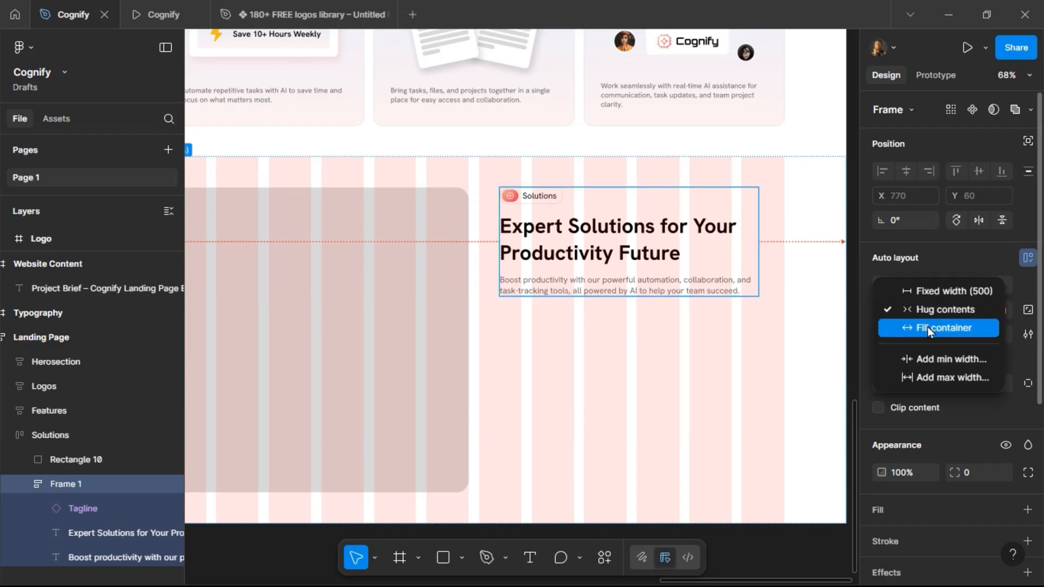
left_click(928, 328)
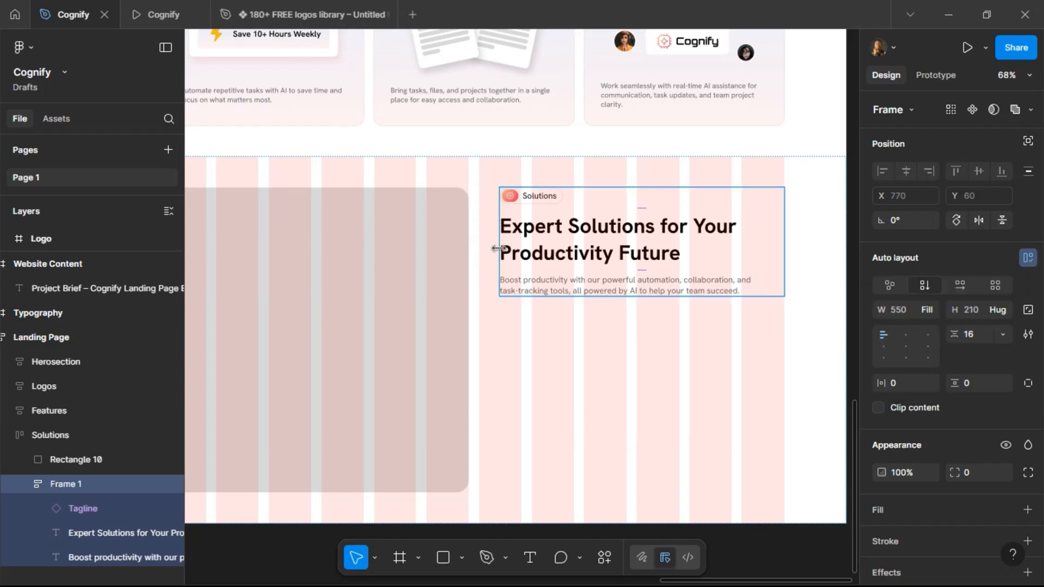
left_click_drag(507, 248, 529, 252)
key("ctrl+z")
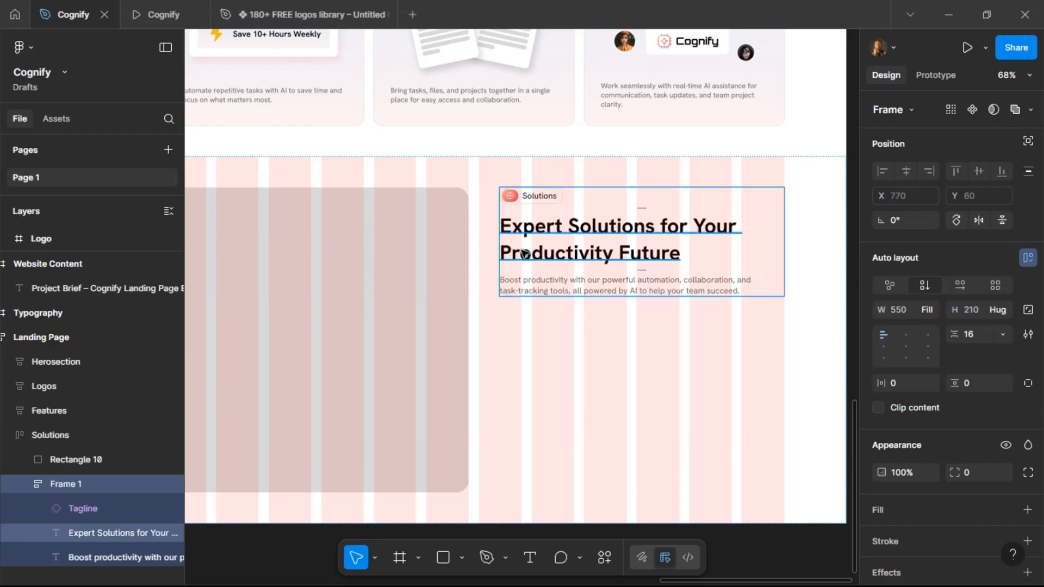
Set the spacing between the image and text in the Solutions section to 120 and preview it.
left_click(497, 175)
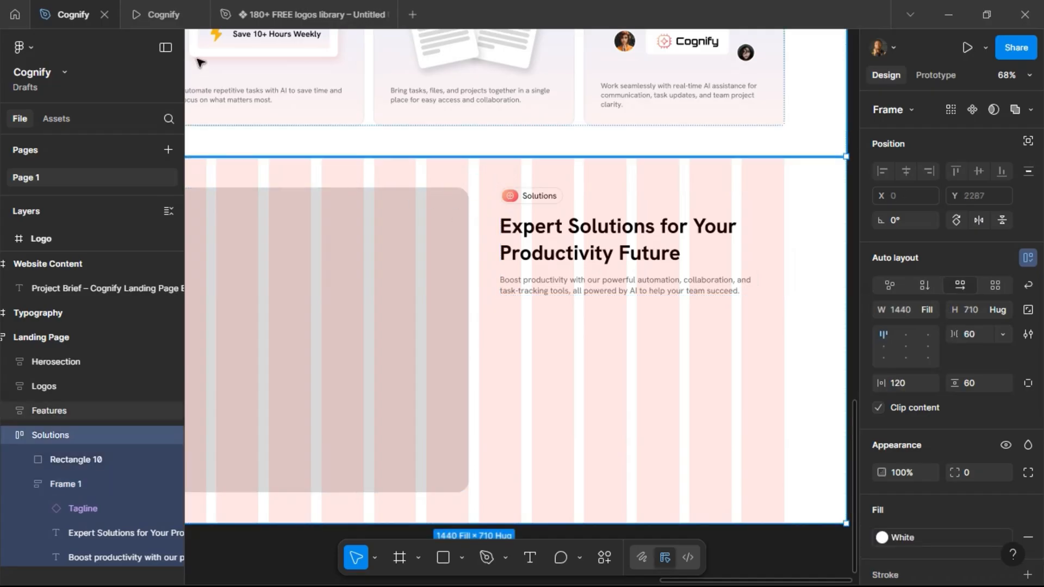
left_click(976, 336)
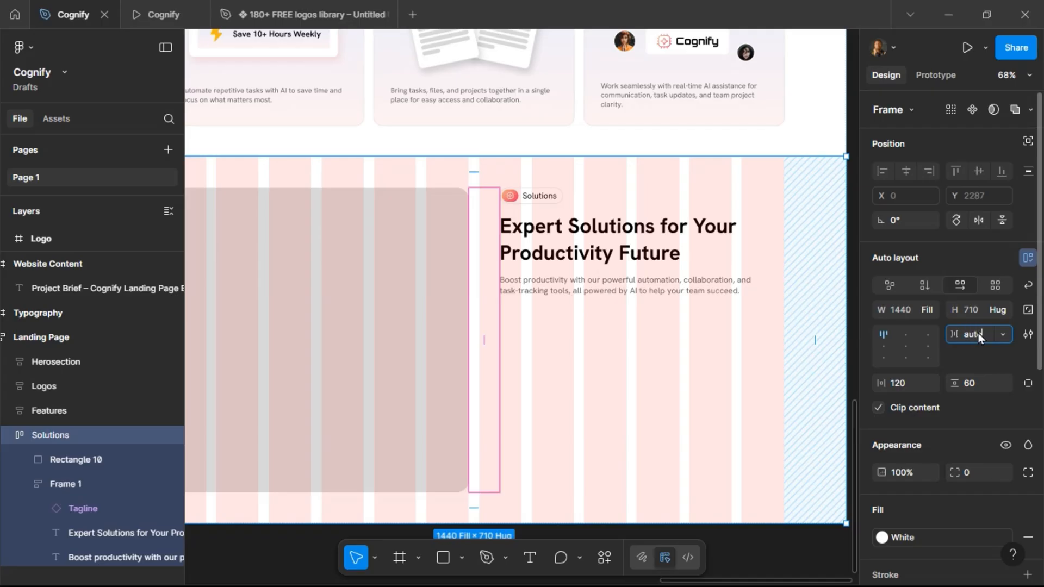
key("Return")
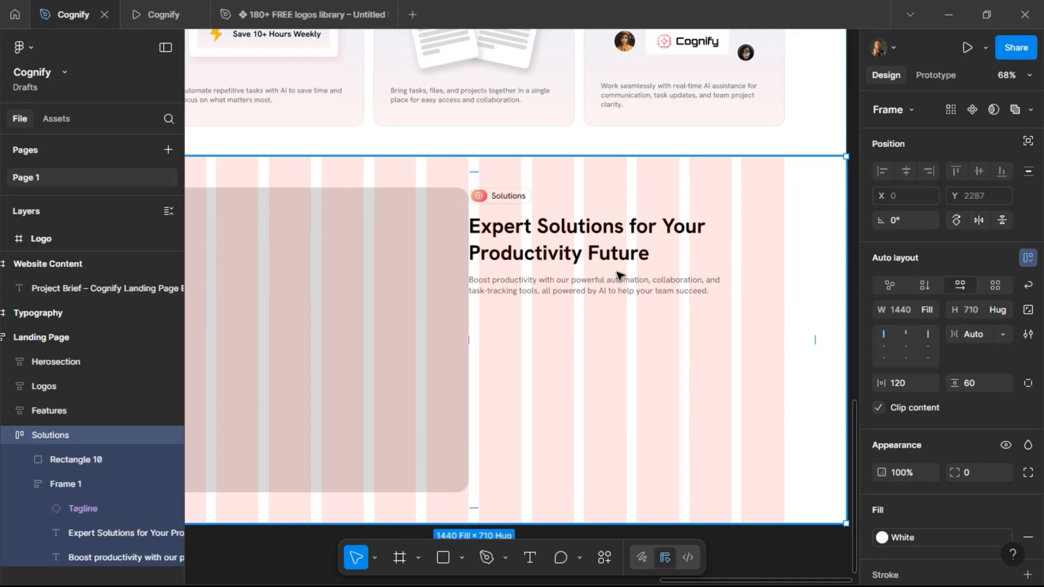
left_click(976, 337)
type("100")
key("Return")
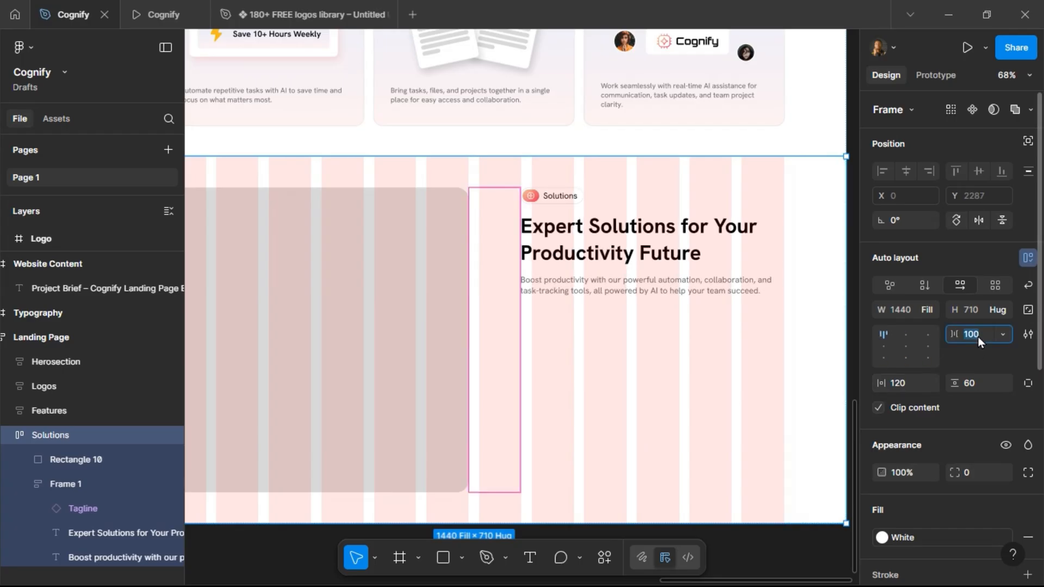
type("120")
key("Return")
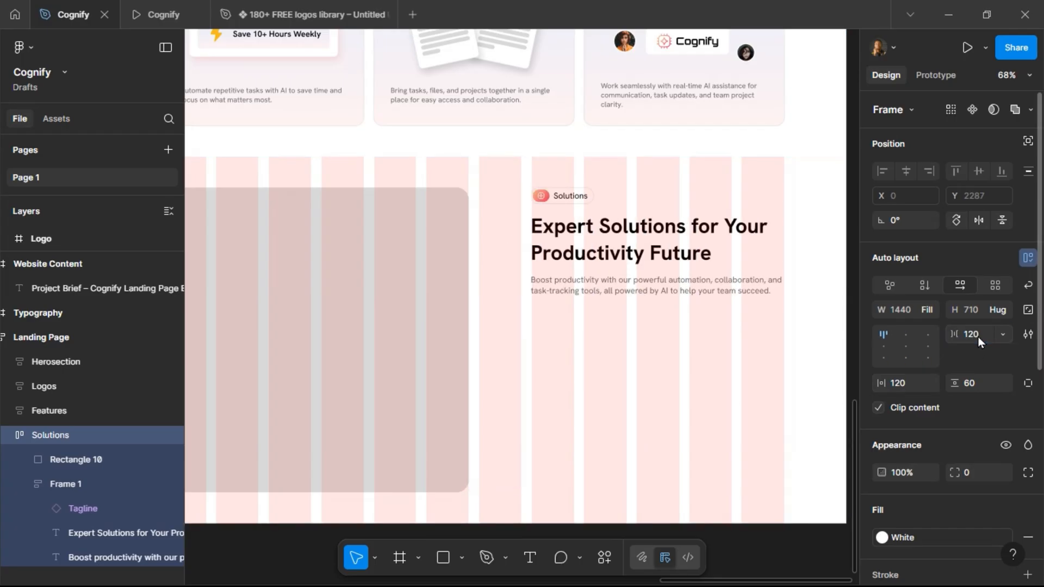
left_click(159, 13)
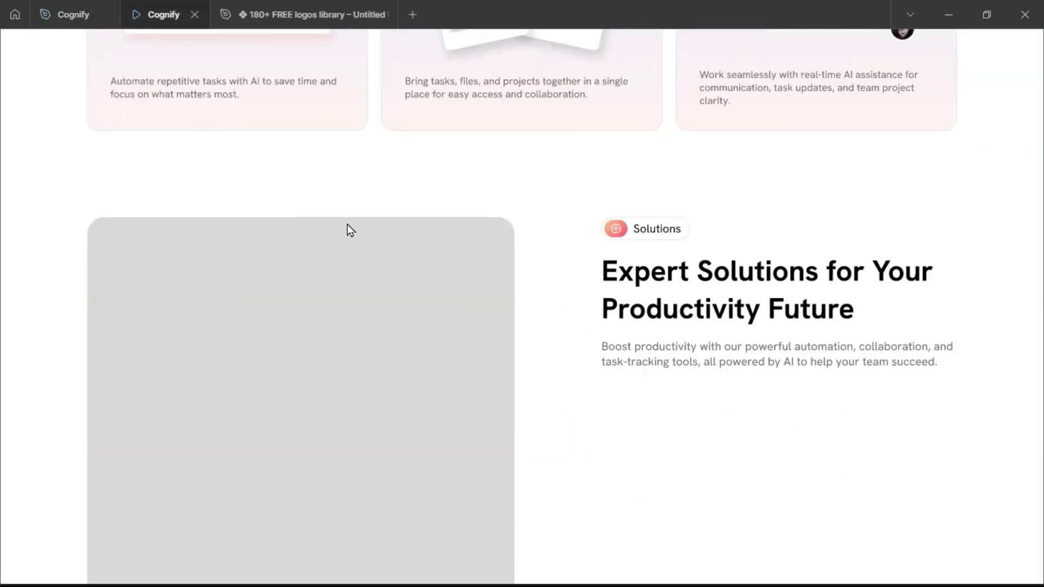
Copy the Solutions description sentence about the AI-driven platform from the project brief.
scroll(377, 245, "down", 2)
scroll(377, 250, "up", 5)
scroll(377, 251, "down", 5)
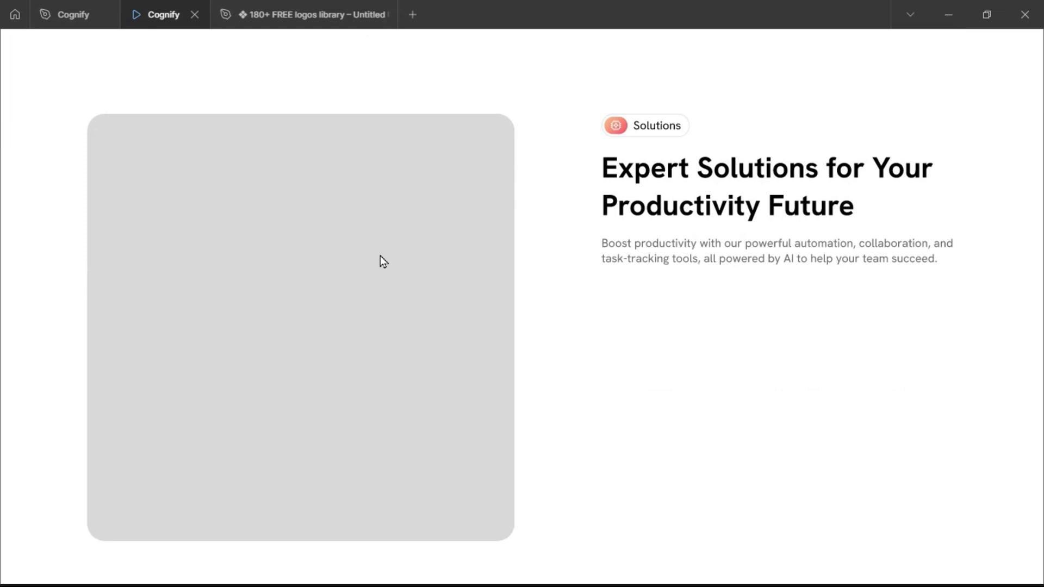
left_click(67, 17)
scroll(490, 168, "left", 5)
scroll(500, 180, "left", 10)
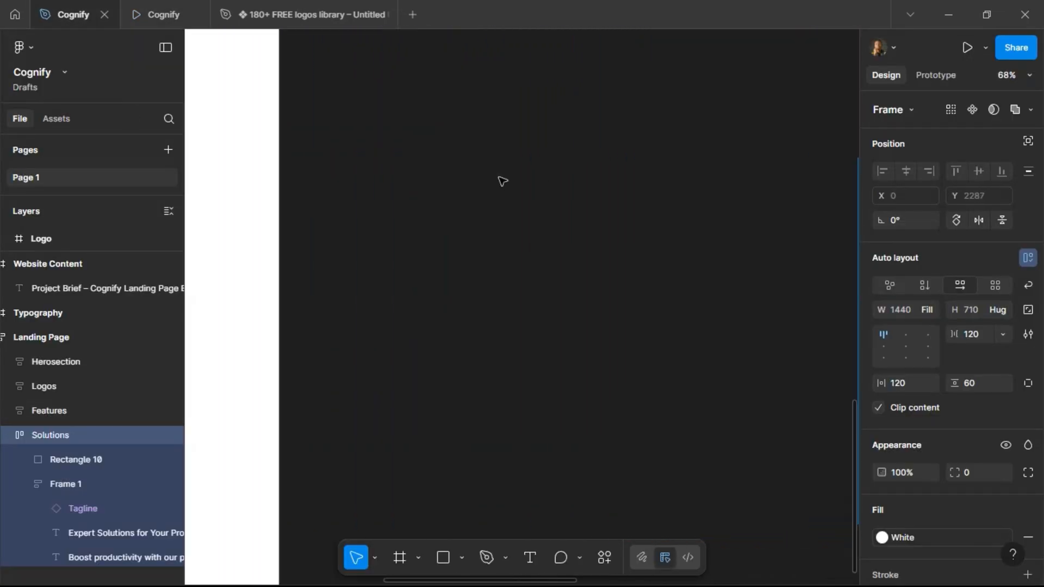
scroll(396, 197, "up", 6)
scroll(397, 197, "up", 3)
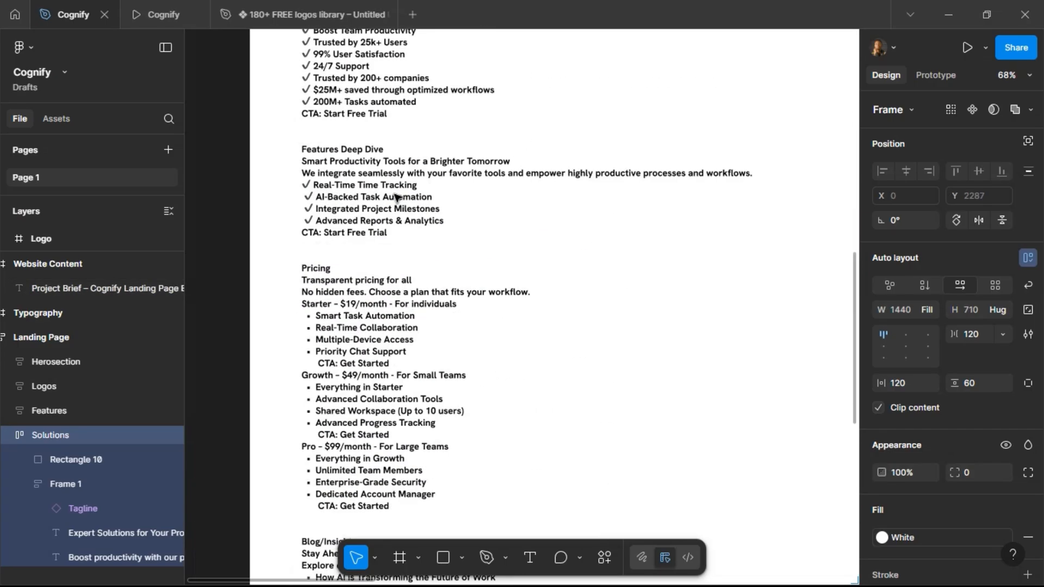
triple_click(306, 173)
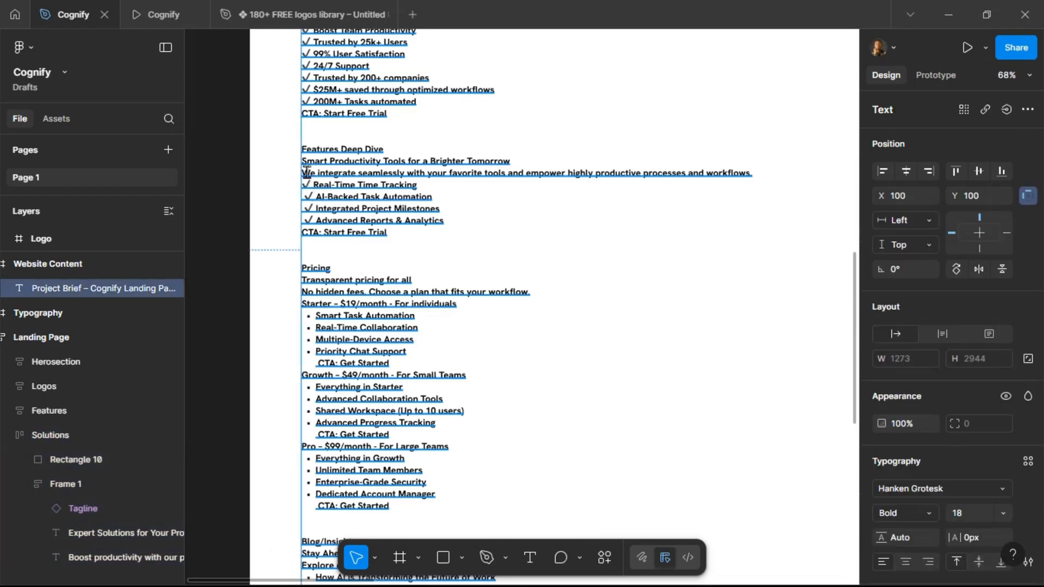
left_click(306, 172)
left_click_drag(408, 180, 690, 175)
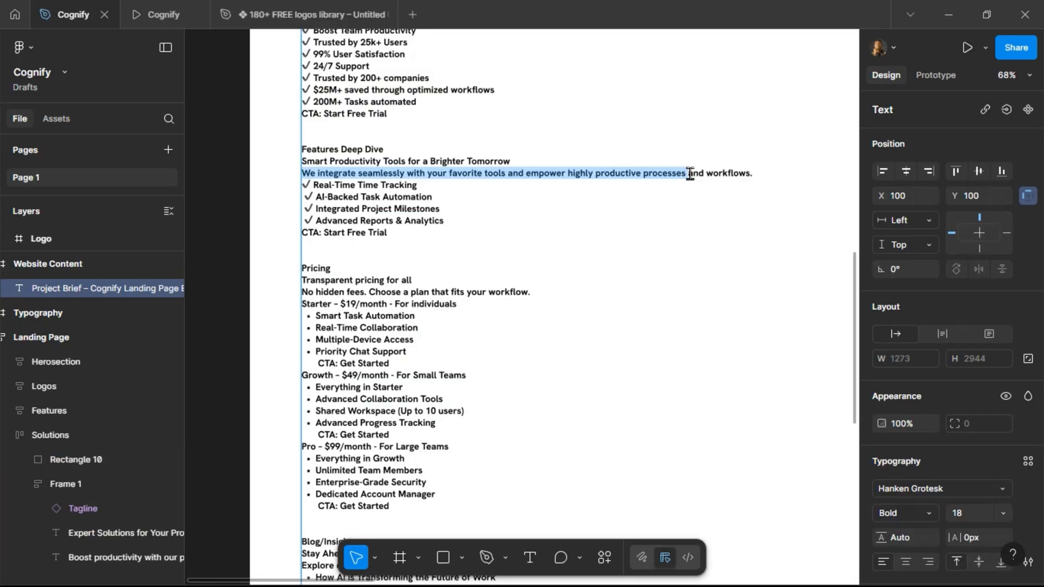
left_click(409, 191)
scroll(381, 164, "up", 3)
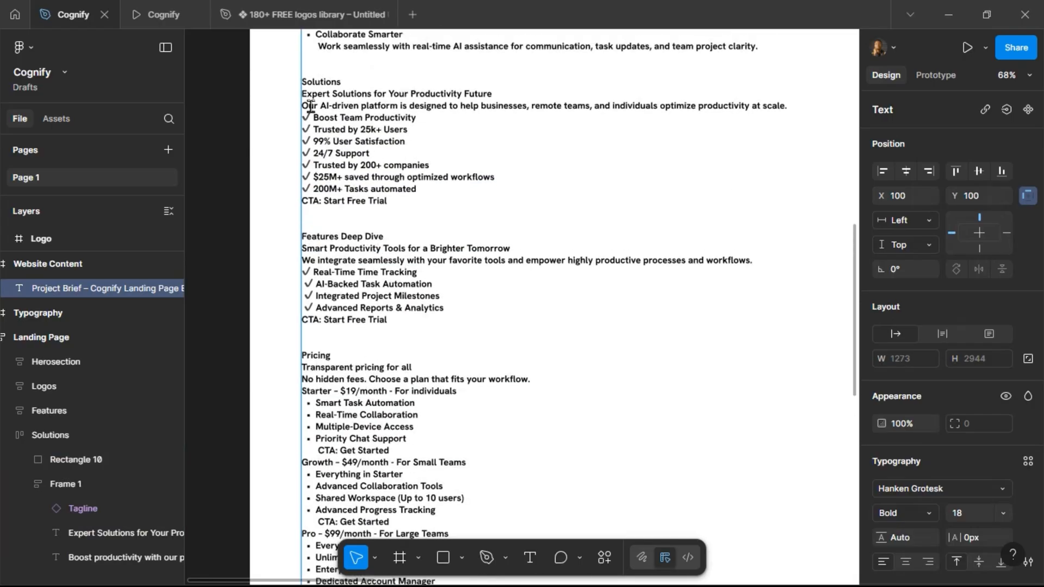
left_click_drag(303, 105, 800, 103)
key("ctrl+c")
left_click(600, 176)
Replace the Solutions section's description text with the copied brief sentence.
scroll(366, 156, "right", 5)
scroll(368, 159, "right", 10)
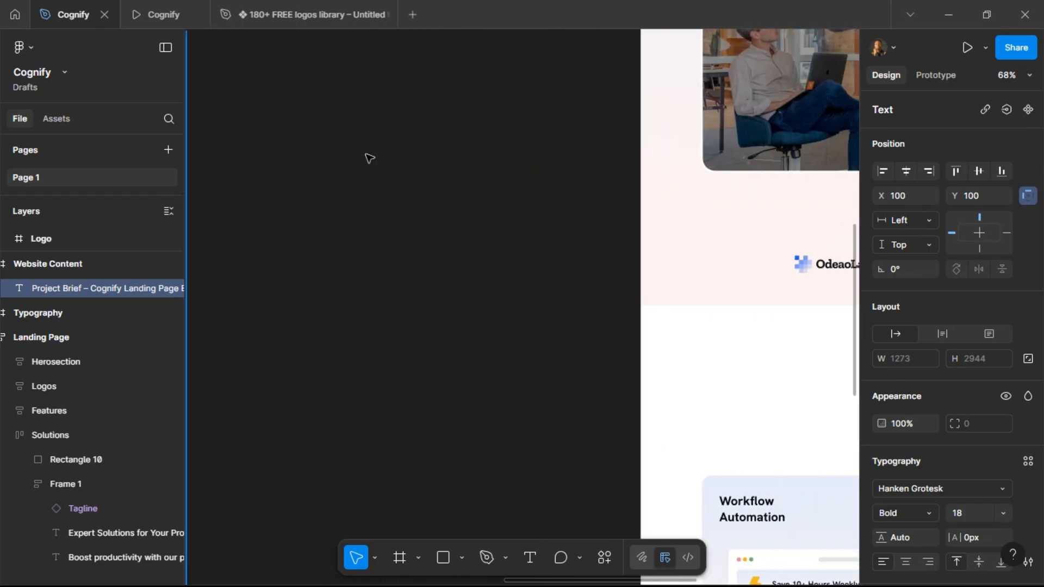
scroll(380, 108, "down", 10)
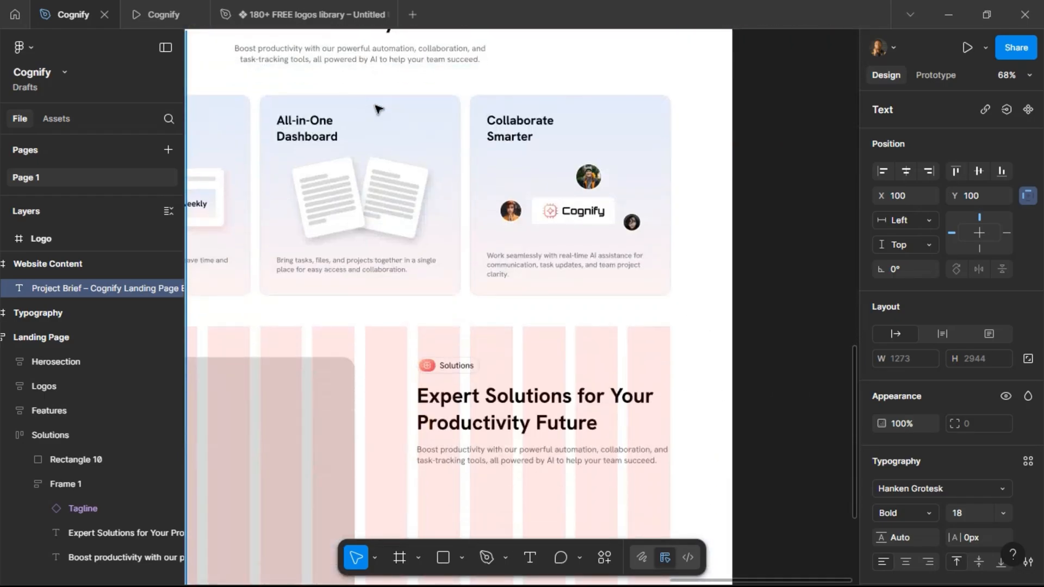
double_click(446, 257)
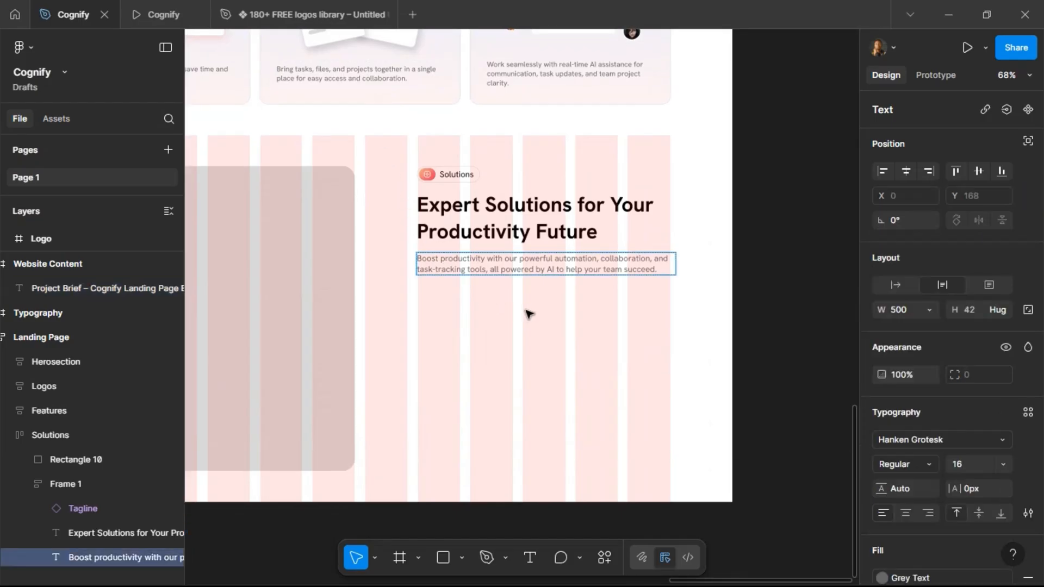
key("ctrl+a")
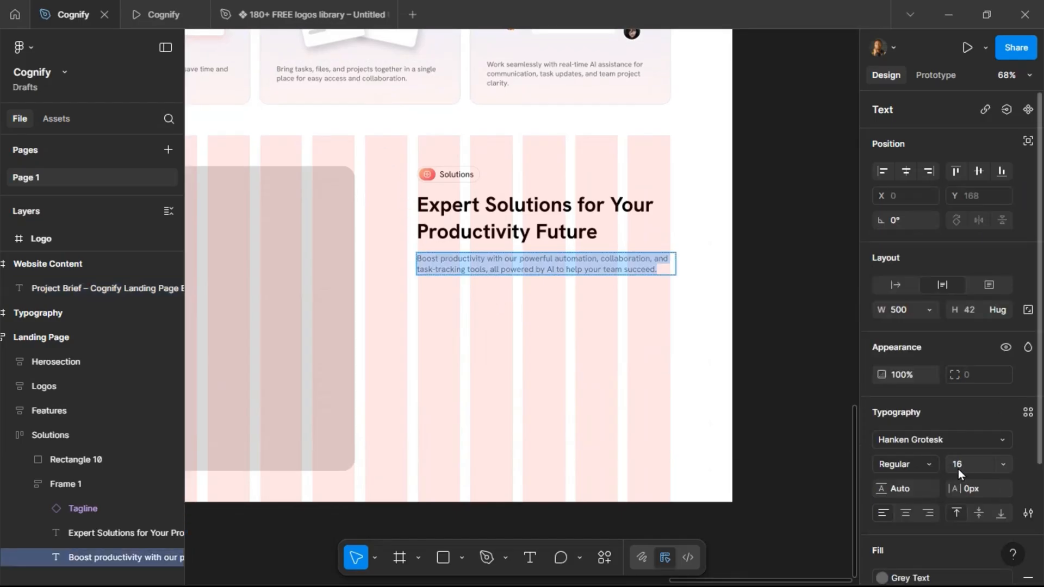
key("ctrl+v")
Set the description text to Regular weight at size 16 and make its width fill the container.
left_click(974, 469)
type("16")
key("Return")
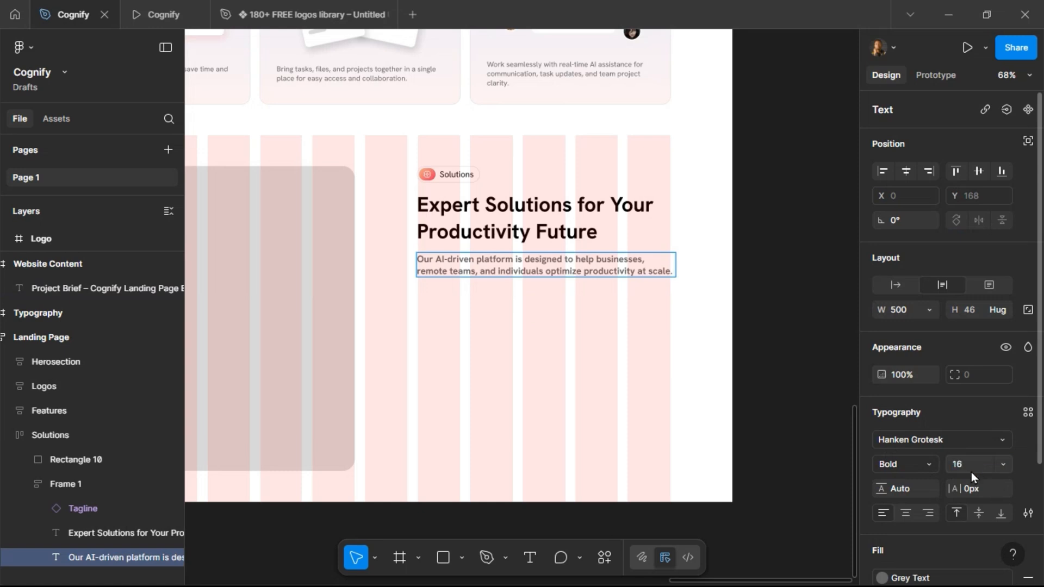
key("ctrl+z")
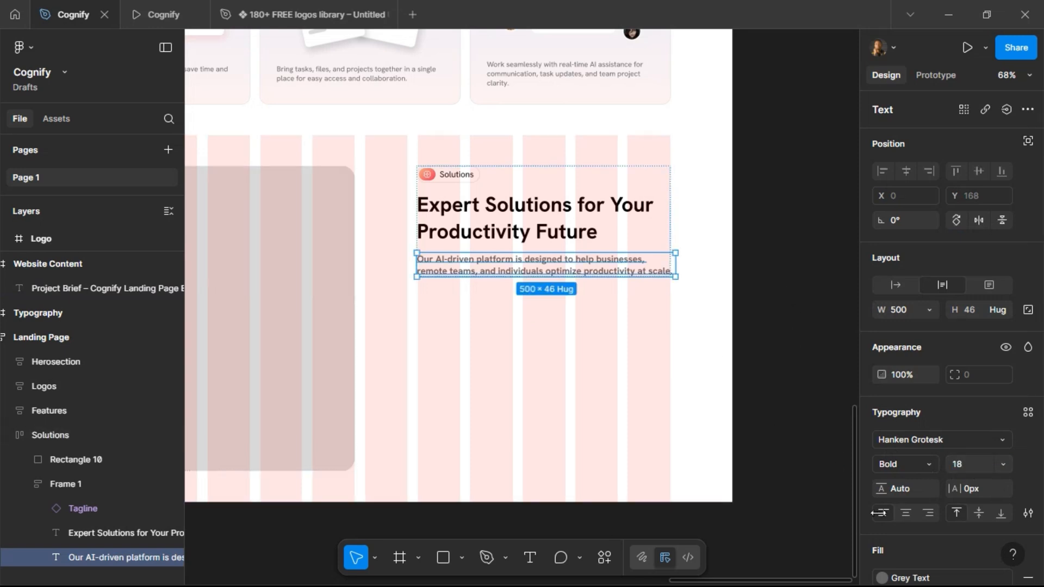
left_click(925, 310)
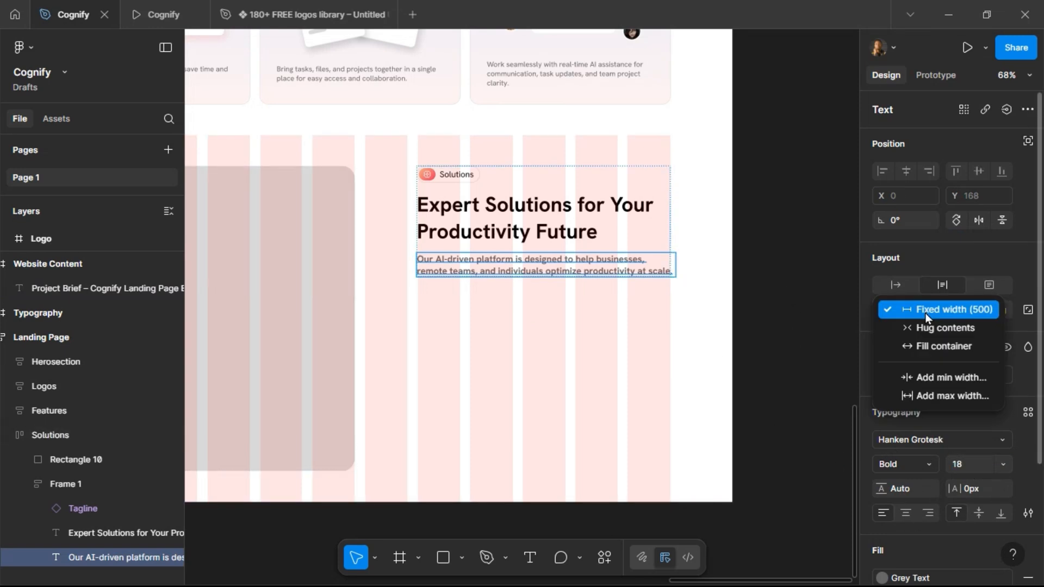
left_click(929, 347)
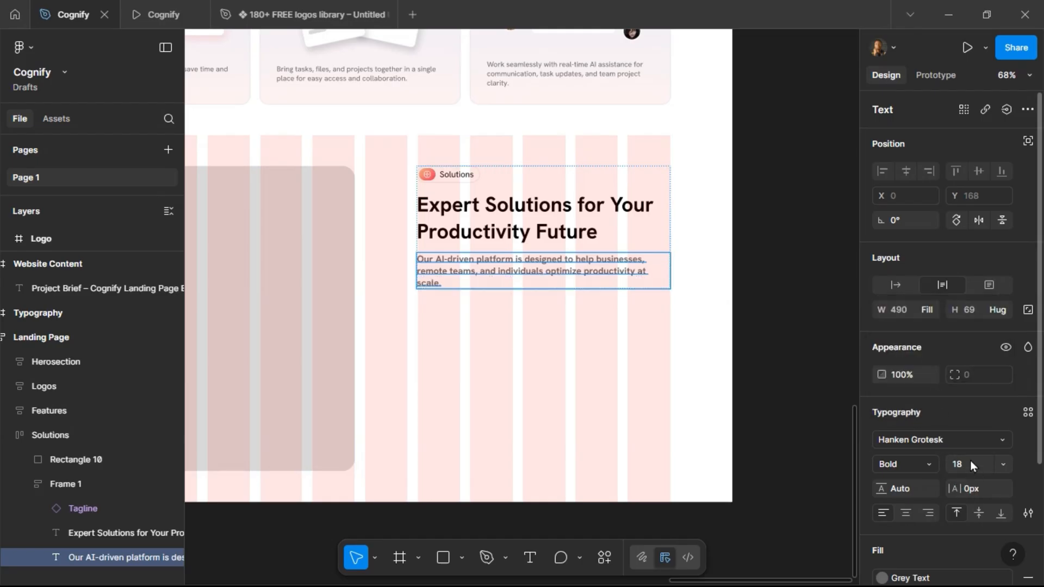
type("16")
key("Return")
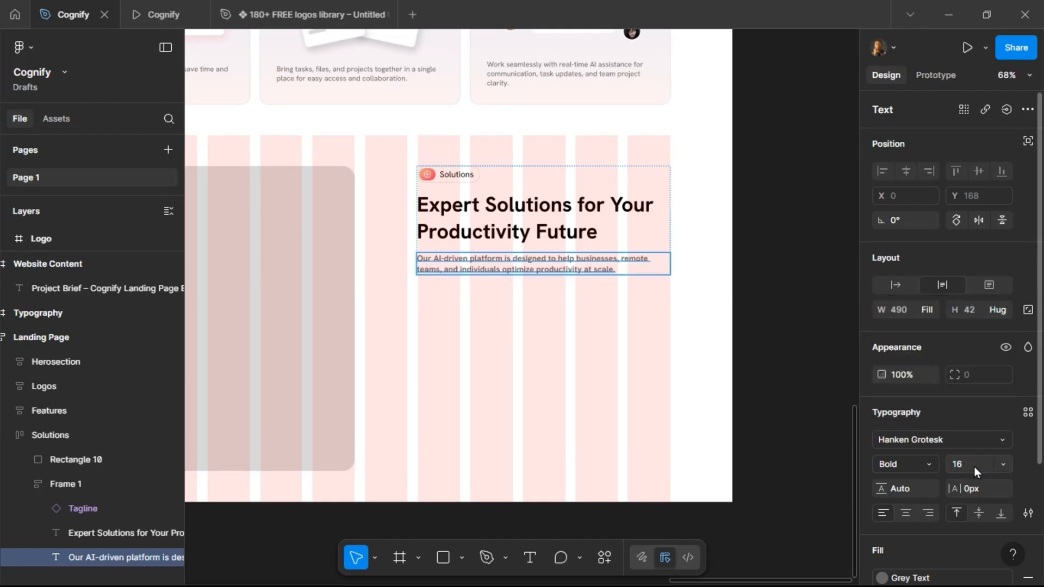
left_click(927, 463)
left_click(917, 267)
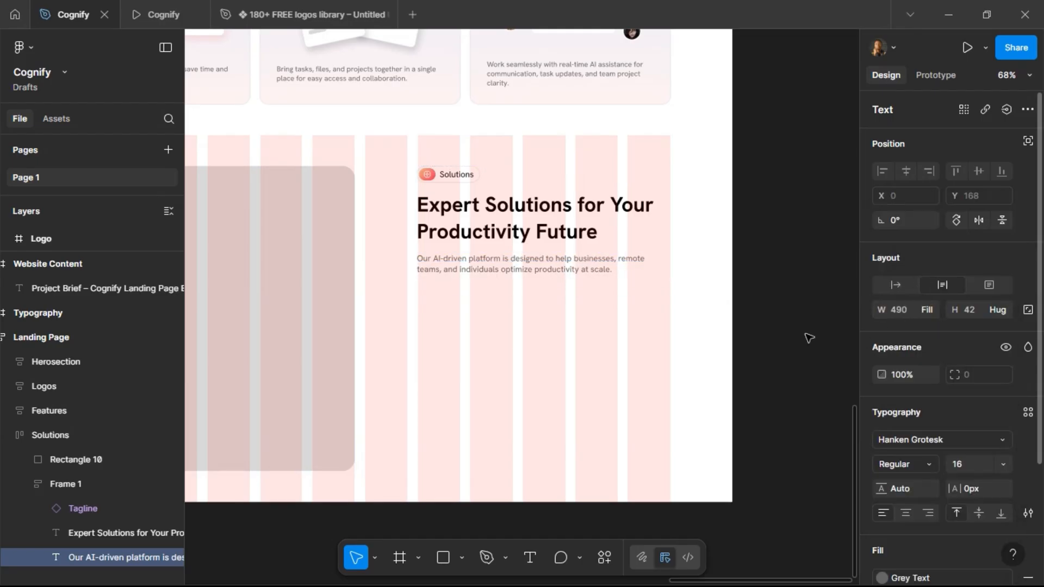
left_click(784, 217)
Move a copy of the zap icon to X 128 beside the other icons in the ICONs frame.
scroll(784, 217, "down", 5, "ctrl")
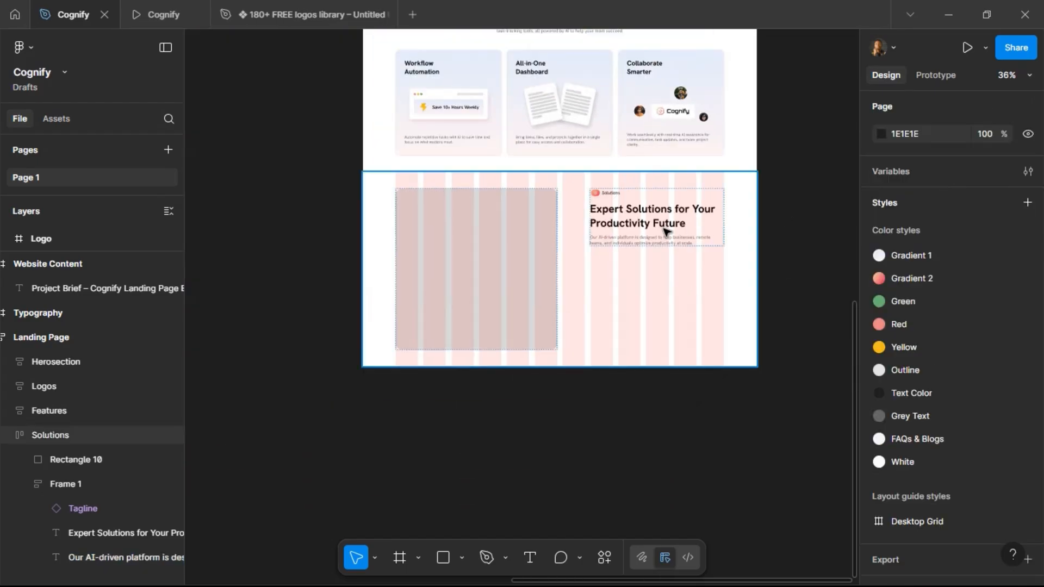
scroll(530, 243, "left", 10)
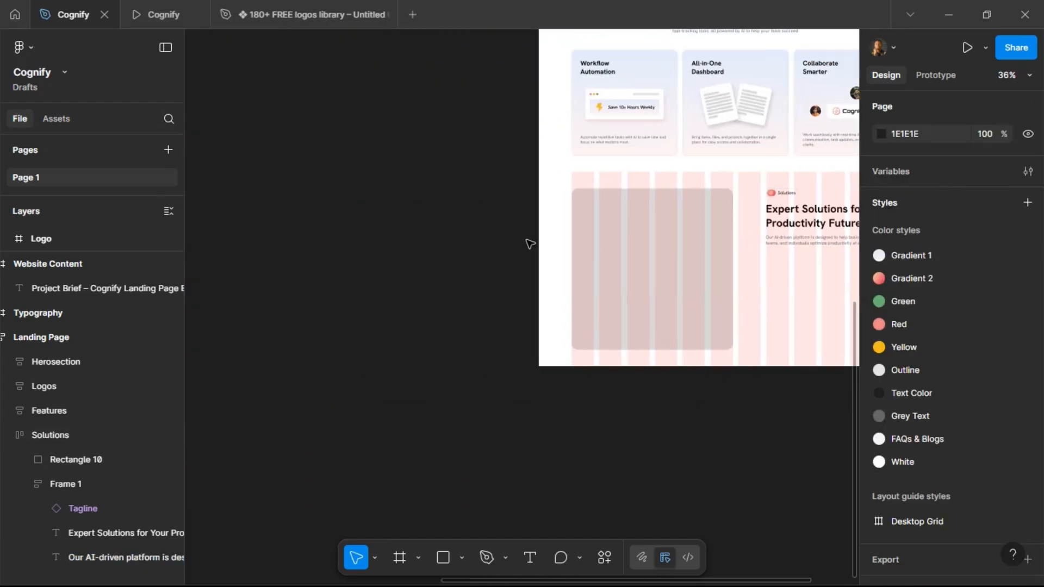
scroll(531, 243, "up", 3)
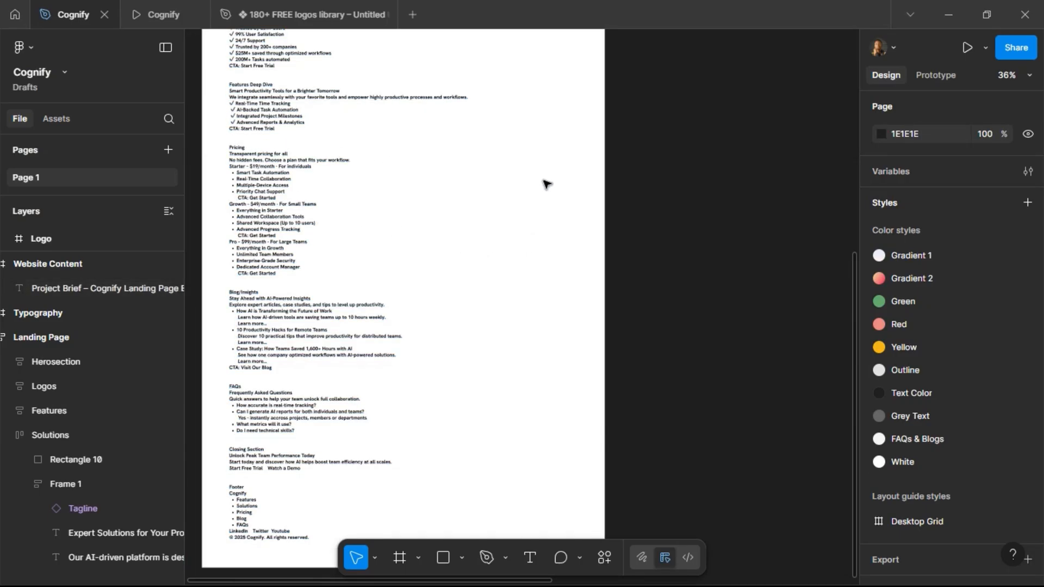
scroll(640, 185, "right", 5)
scroll(638, 186, "up", 1)
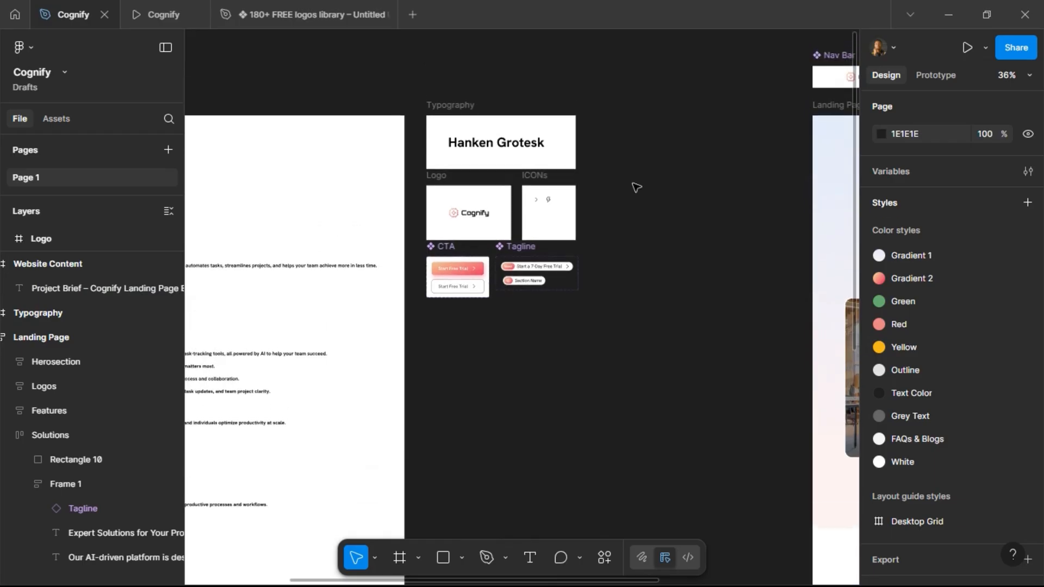
scroll(540, 202, "up", 5)
left_click(543, 194)
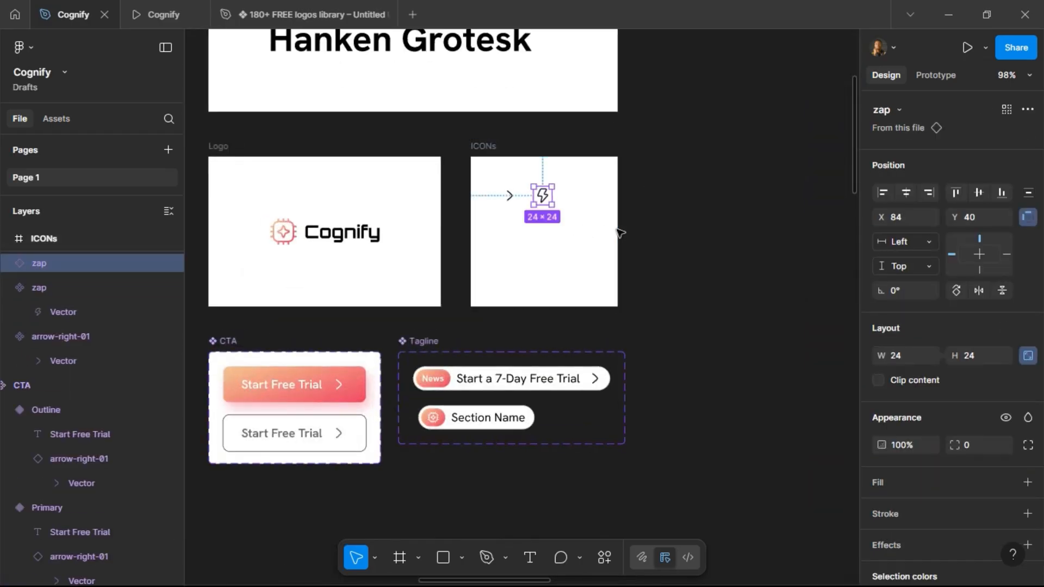
key("shift+Right")
key("shift+Right")
key("shift+Right")
key("shift+Right")
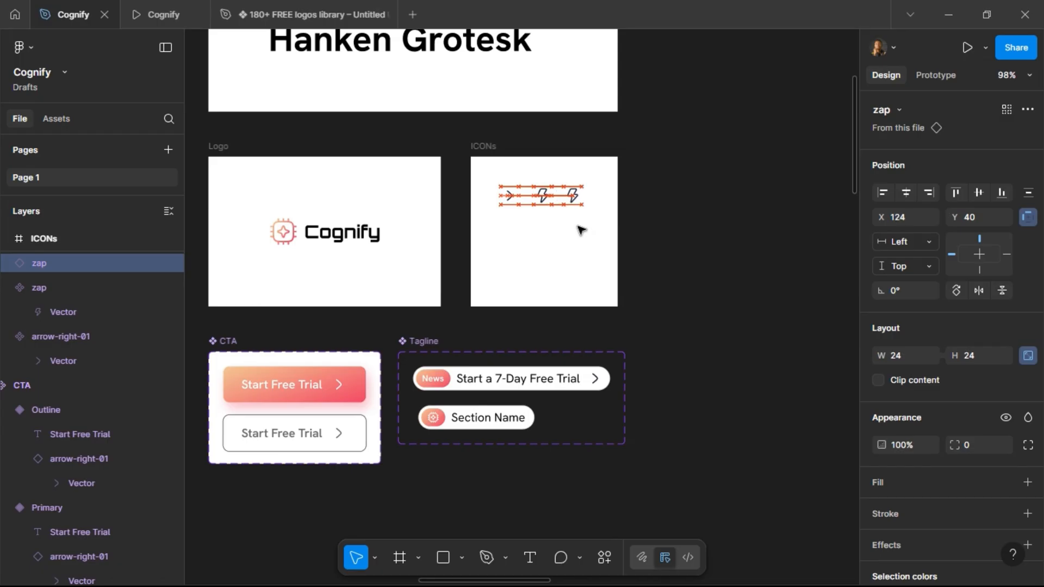
key("Right")
key("Right")
key("Right")
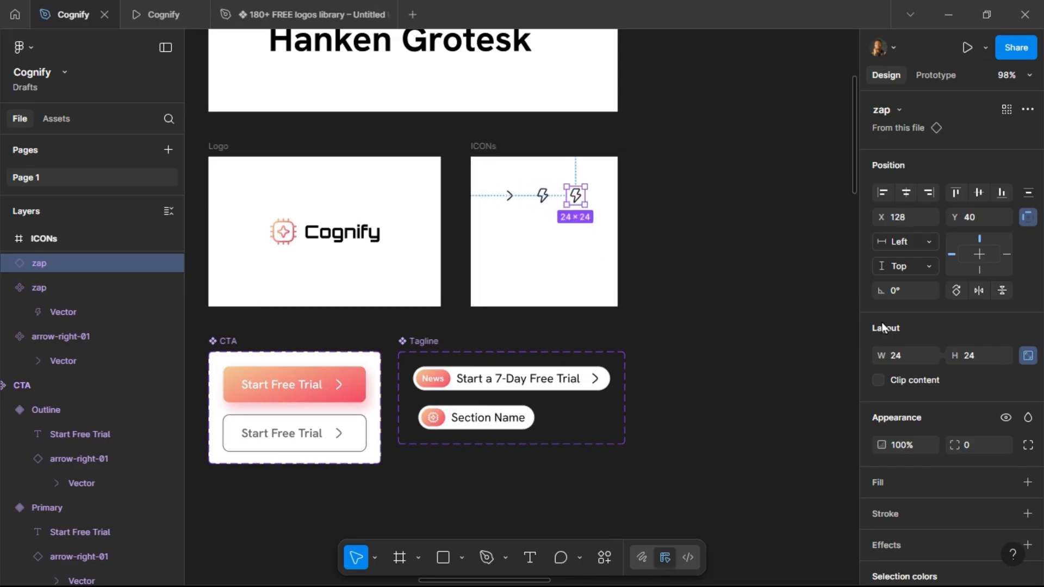
Swap the copied icon for the Hugeicons Stroke checkmark-circle-01 icon and turn it into a component.
scroll(956, 420, "down", 4)
left_click(943, 512)
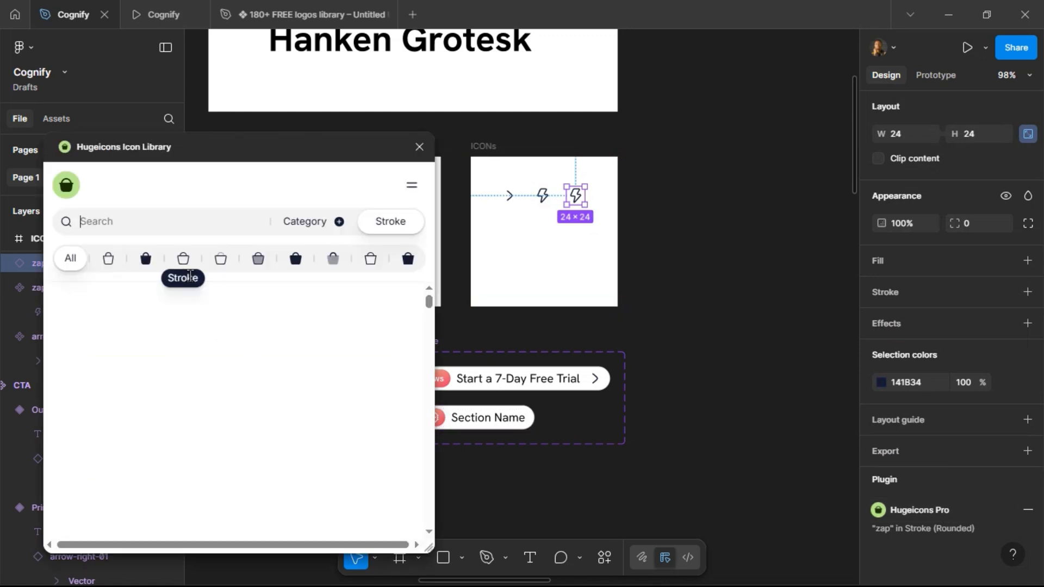
left_click(186, 262)
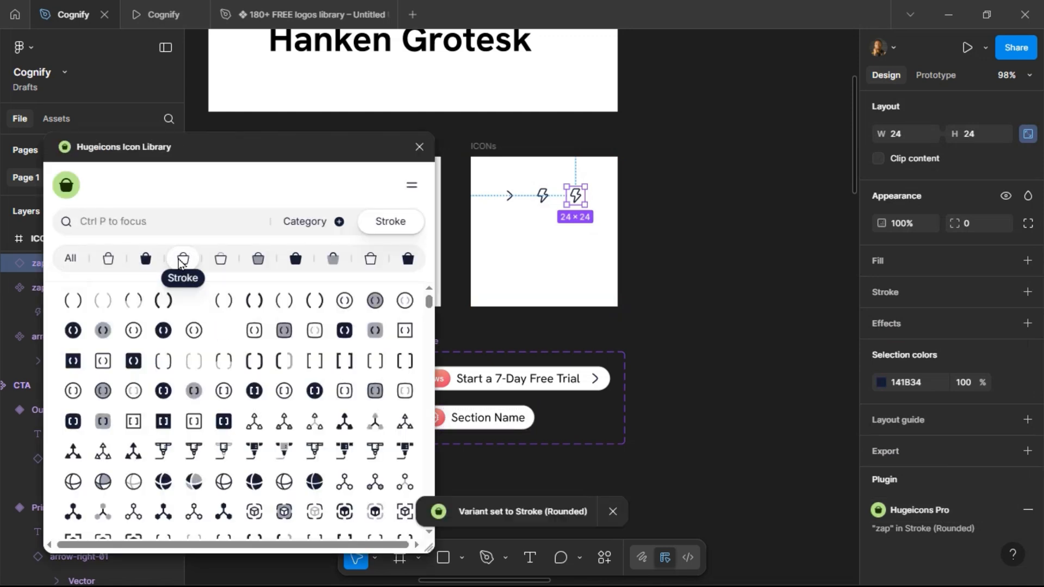
left_click(161, 217)
type("check")
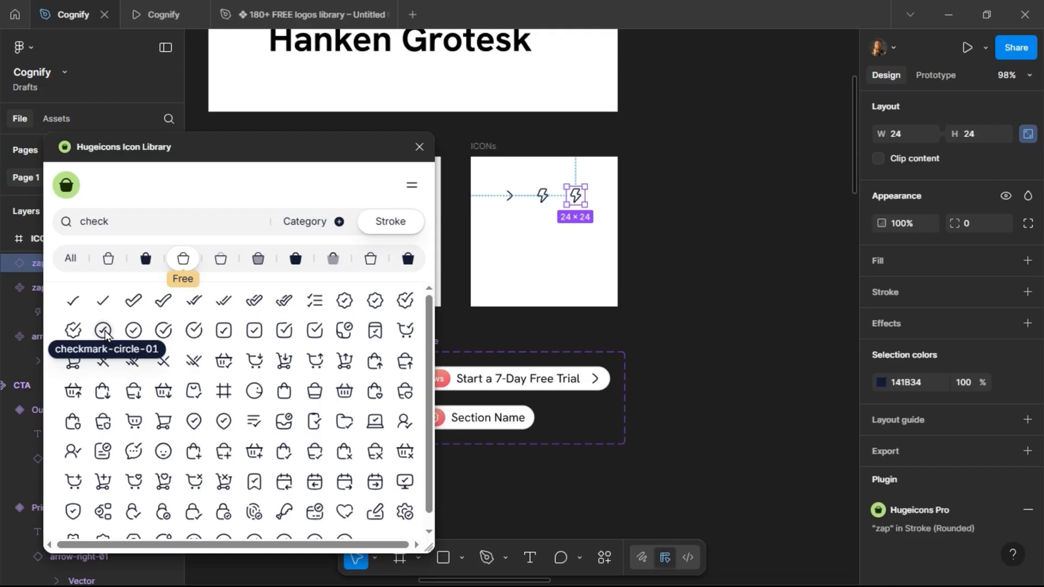
left_click(104, 331)
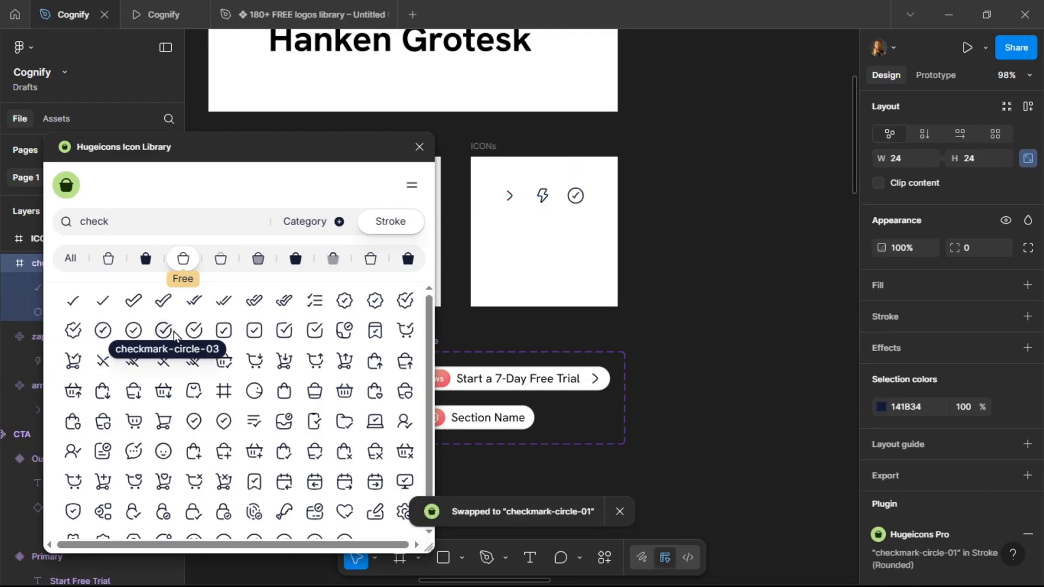
left_click(420, 146)
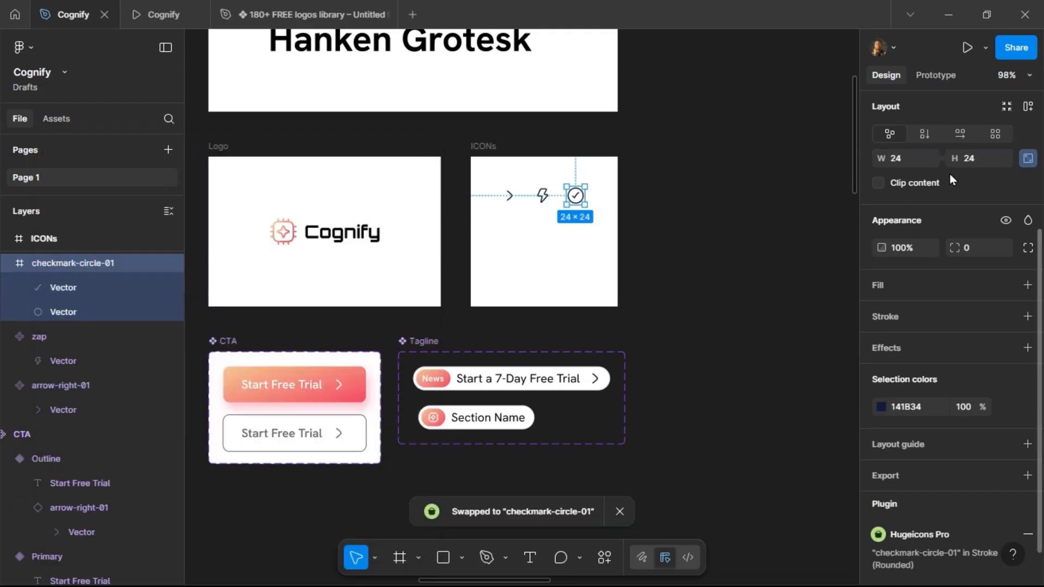
left_click(973, 109)
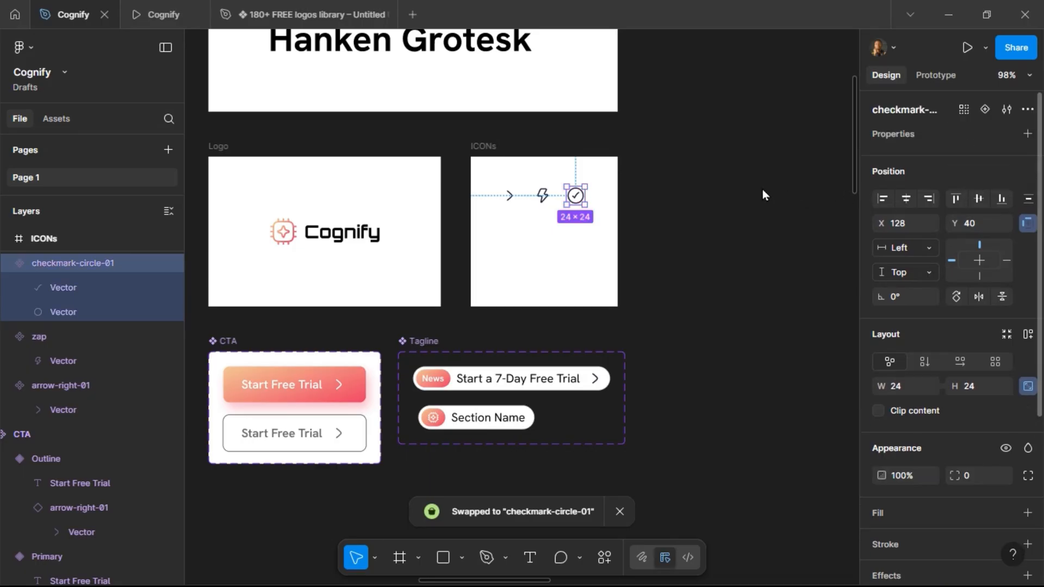
Rename the Solutions section's text frame to Header.
scroll(644, 189, "down", 5, "ctrl")
scroll(644, 189, "down", 3, "ctrl")
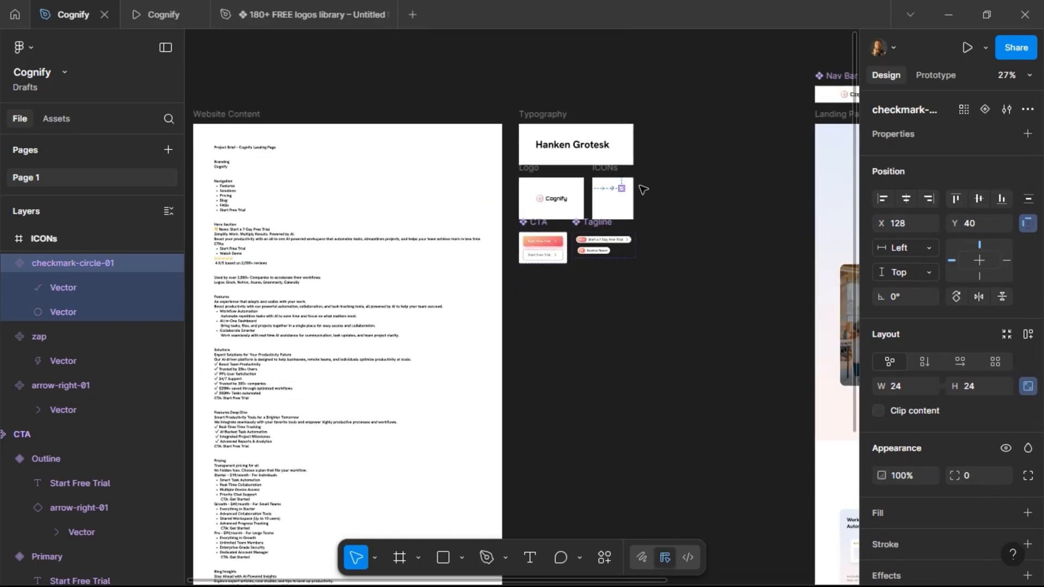
scroll(666, 272, "right", 4)
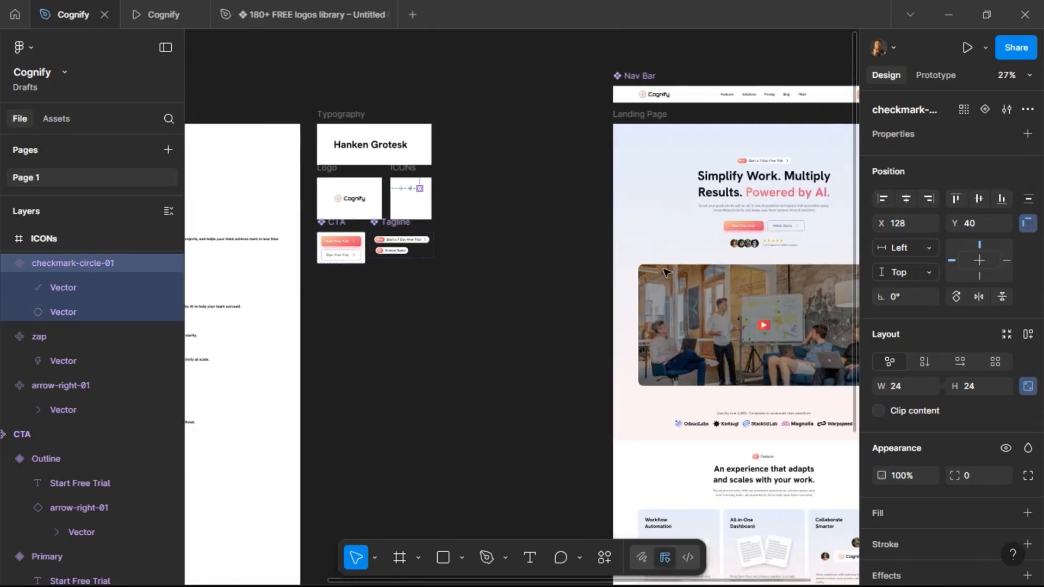
scroll(665, 271, "down", 6)
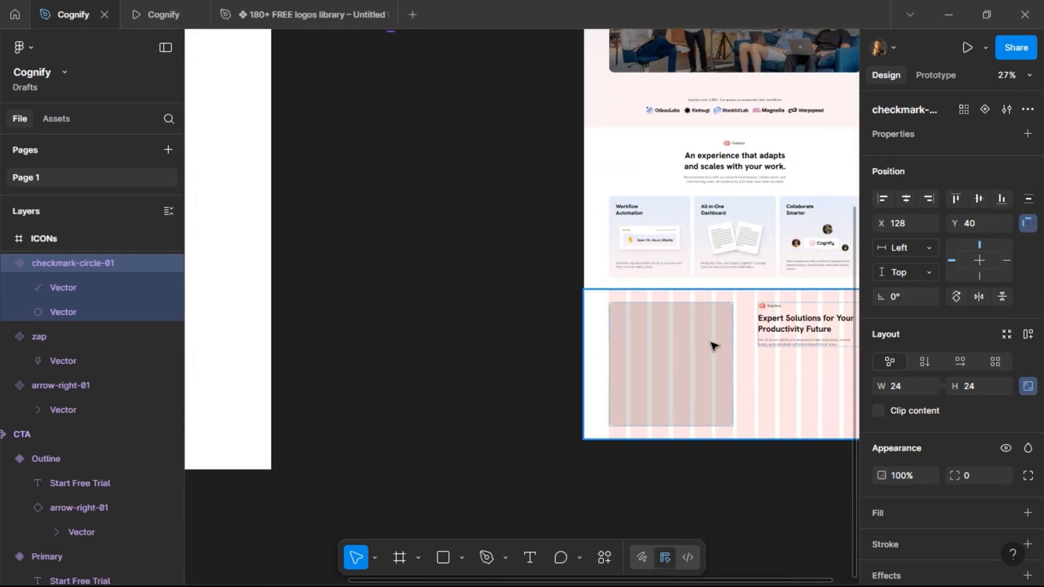
scroll(753, 364, "right", 4)
scroll(595, 370, "up", 3, "ctrl")
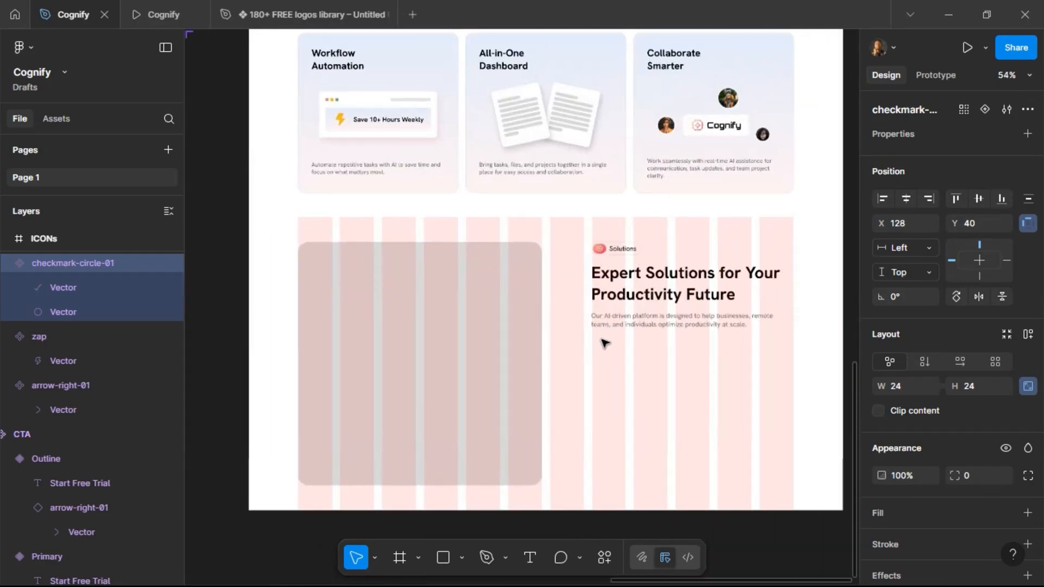
left_click(618, 325)
double_click(618, 325)
scroll(410, 462, "right", 1)
double_click(61, 469)
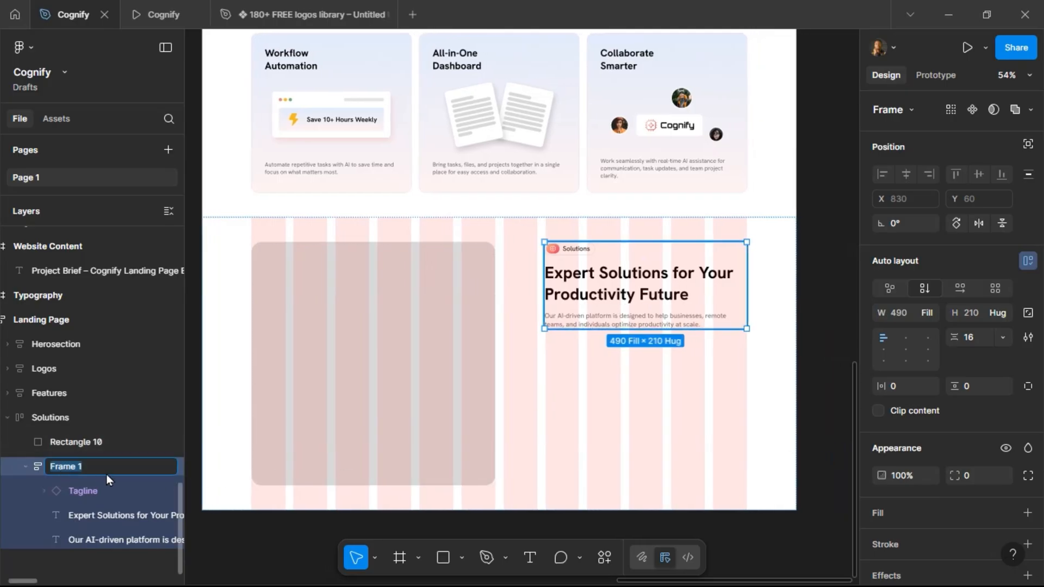
type("Header")
key("Return")
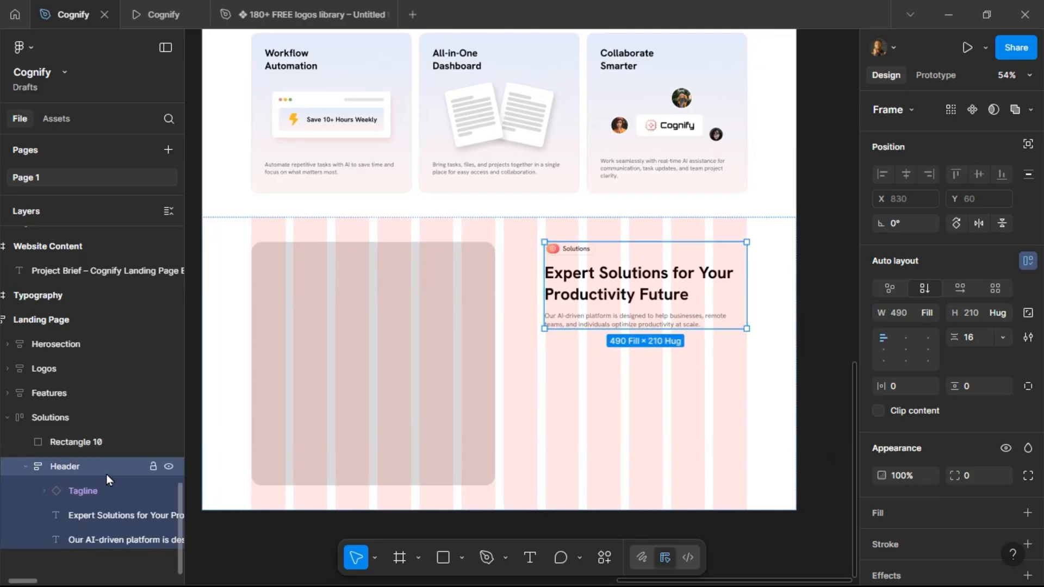
Make the Solutions heading's width fill its container.
left_click(29, 471)
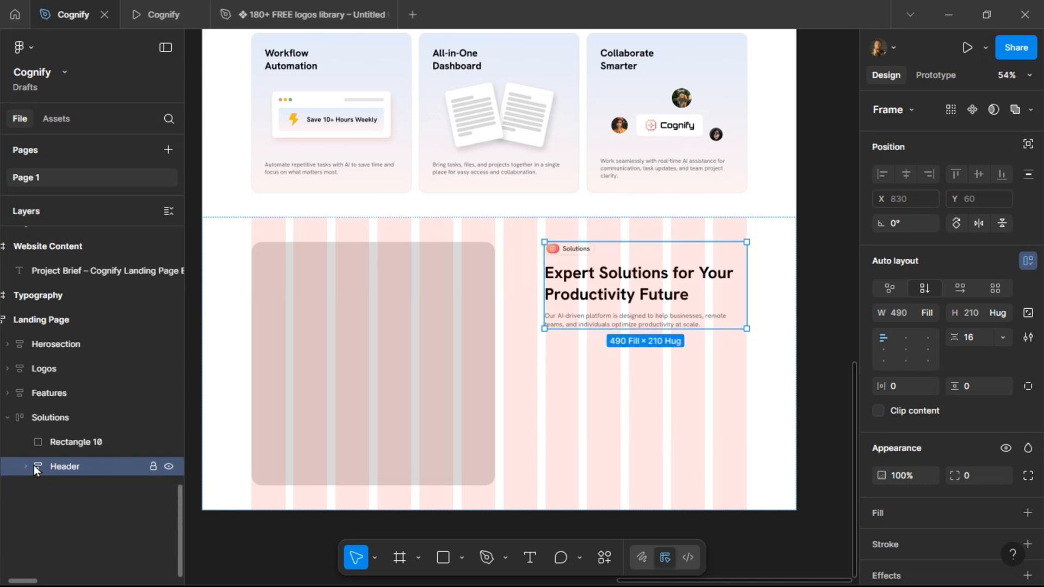
left_click(30, 465)
left_click(590, 280)
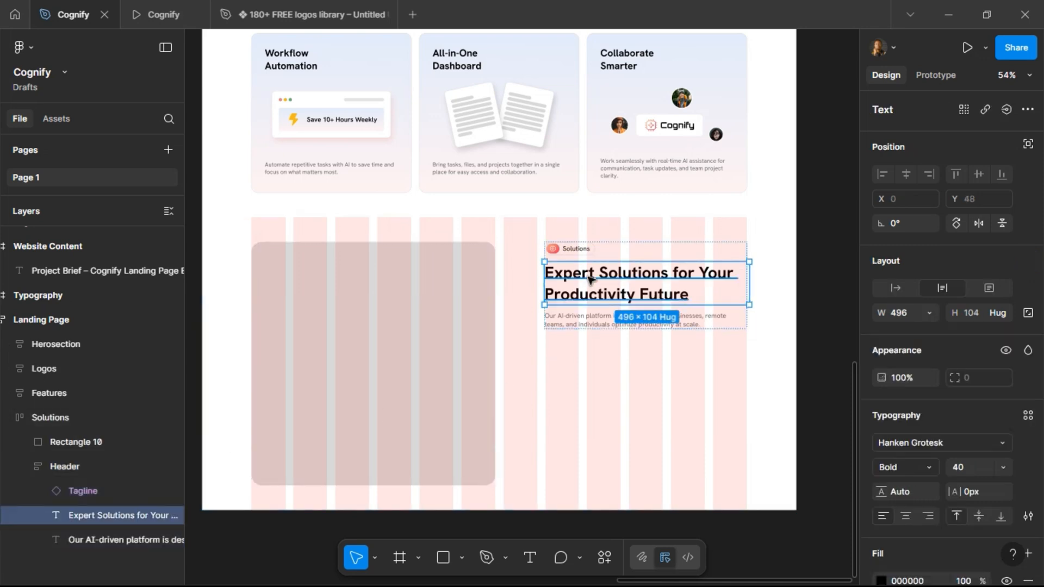
left_click(929, 314)
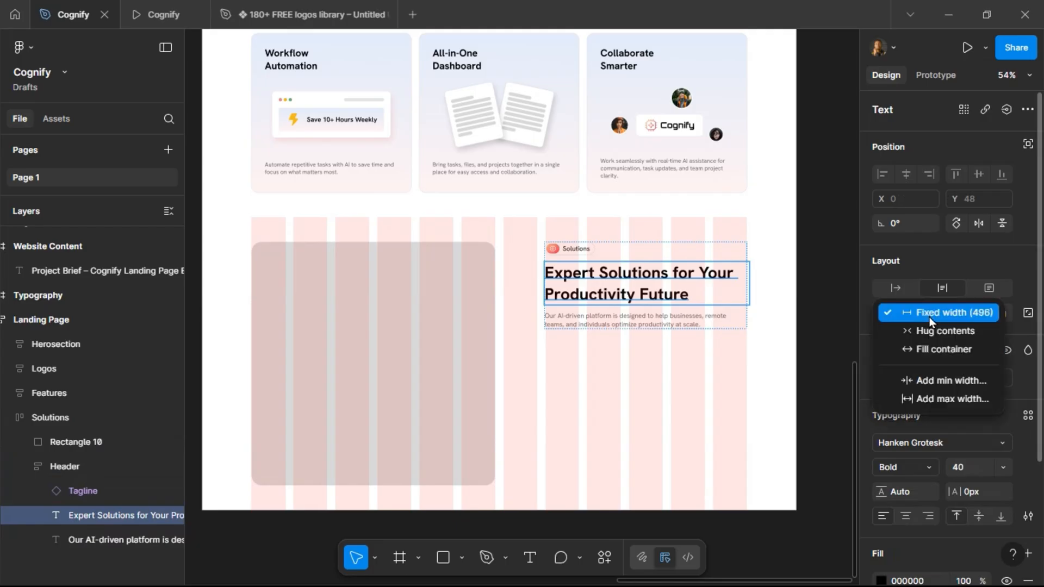
left_click(934, 348)
Duplicate the description text and replace the copy with the checkmark-circle-01 icon.
left_click(717, 322)
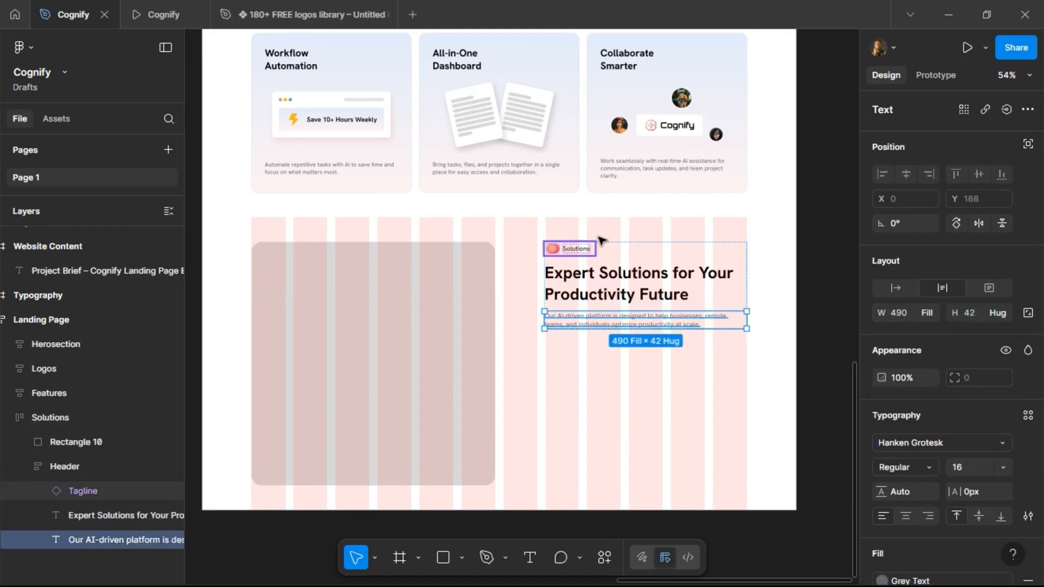
left_click(585, 249)
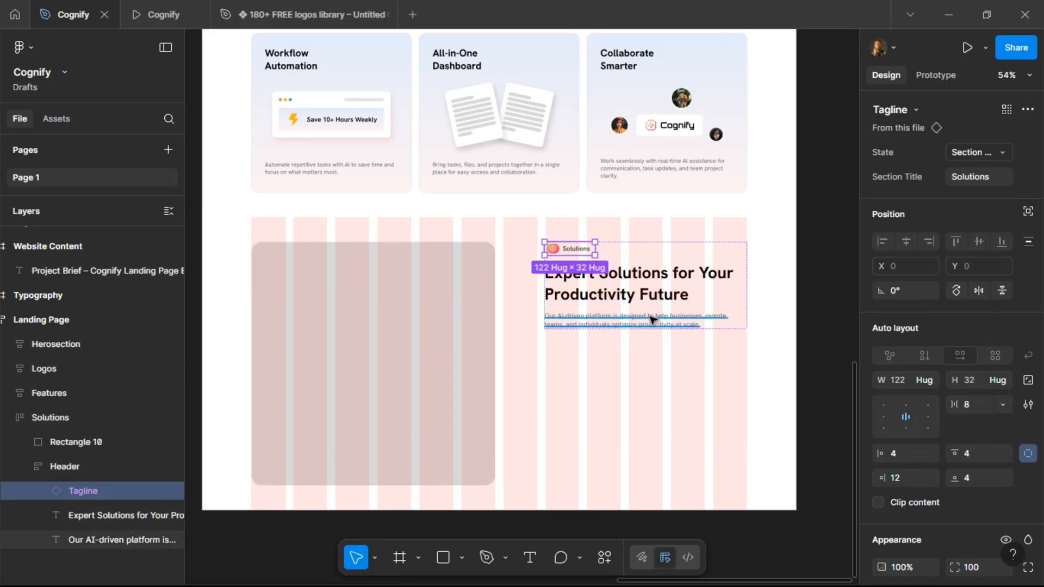
scroll(652, 319, "right", 2)
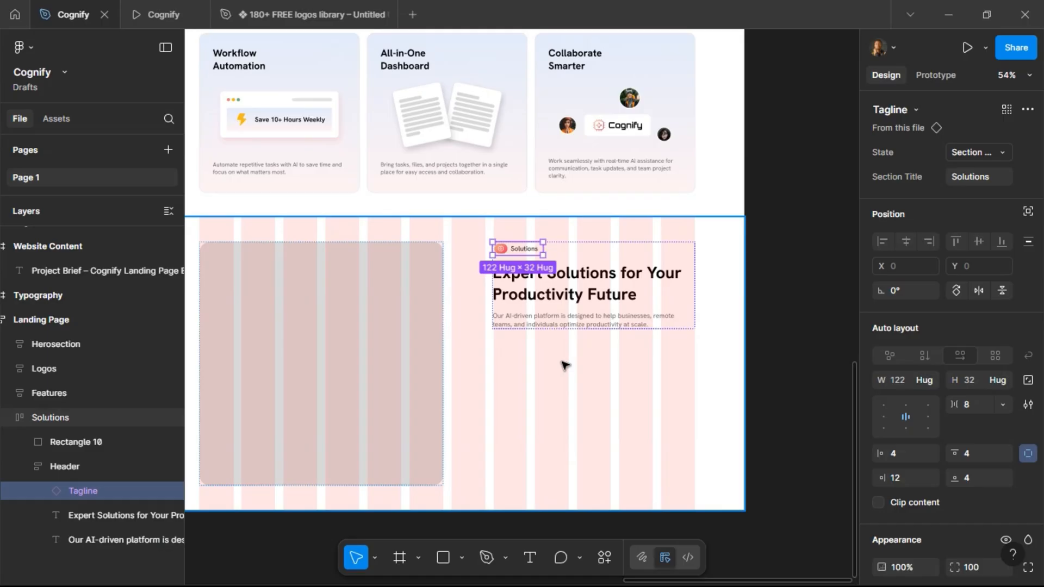
left_click(564, 321)
key("ctrl+d")
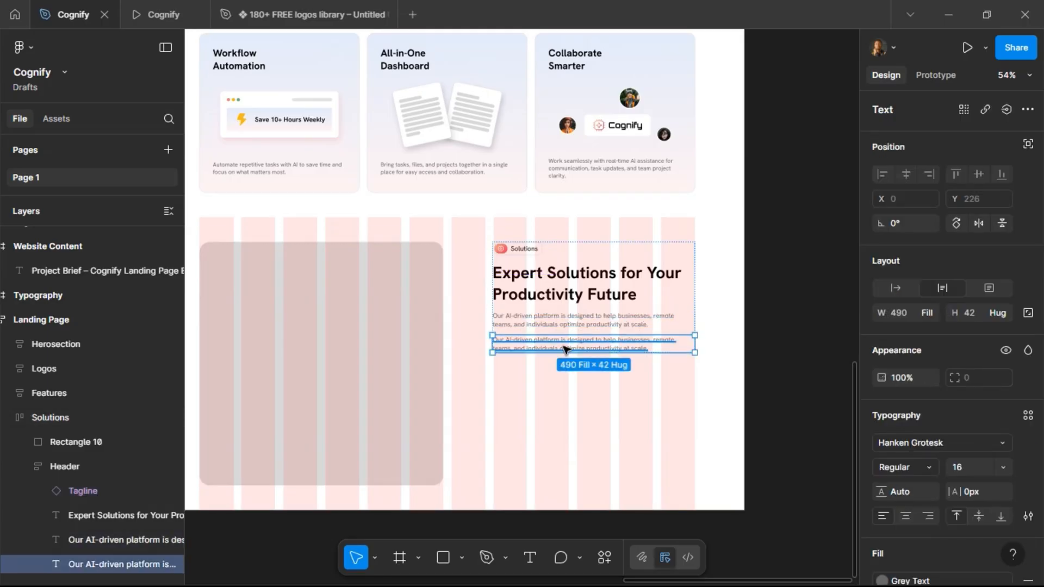
key("ctrl+shift+r")
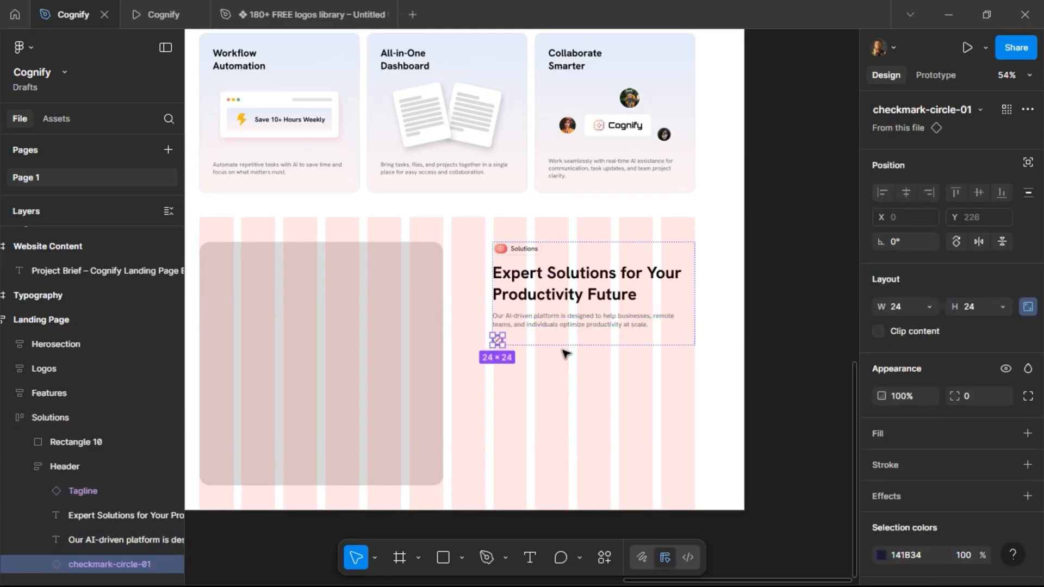
Duplicate the description again and wrap the copy together with the checkmark icon in an auto layout frame.
scroll(569, 348, "up", 5)
scroll(573, 344, "up", 1)
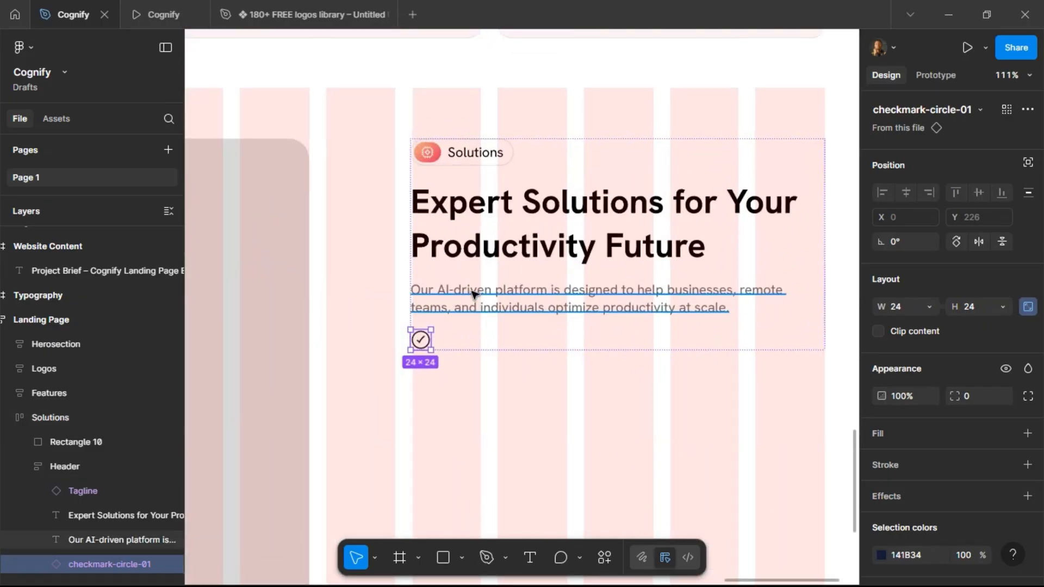
left_click(507, 331)
key("ctrl+d")
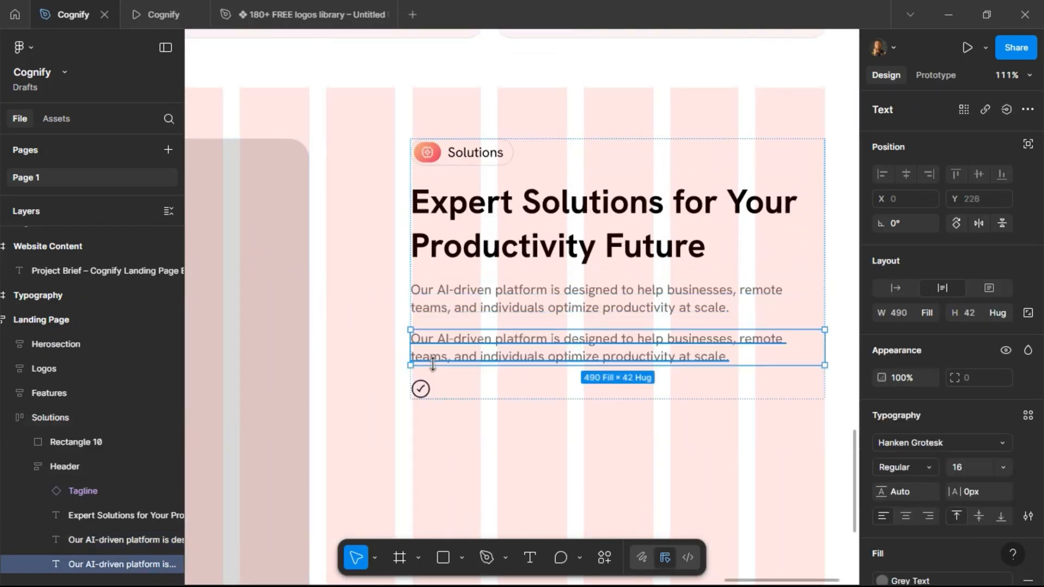
left_click(422, 388, "shift")
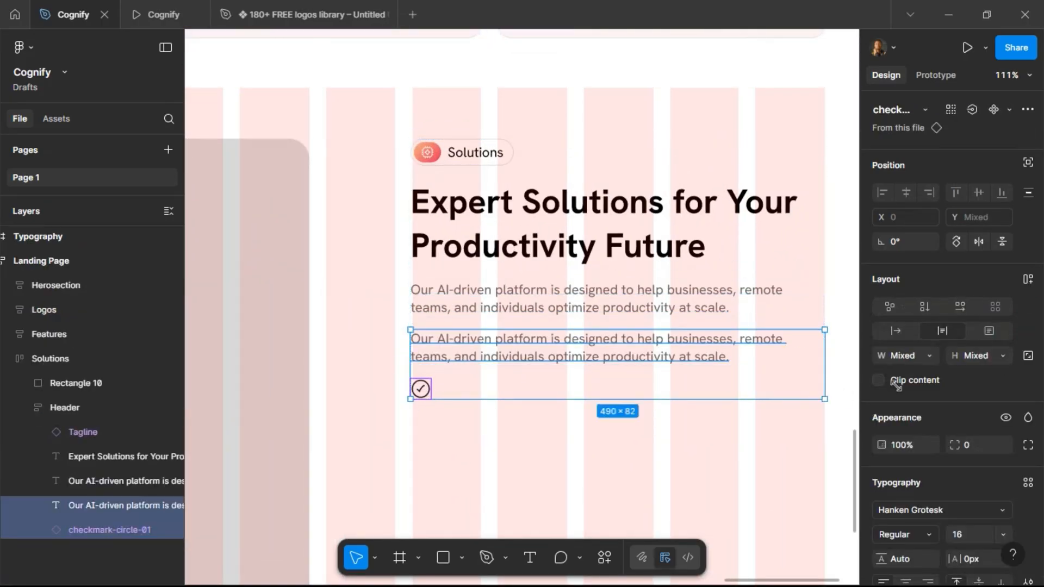
left_click(1027, 281)
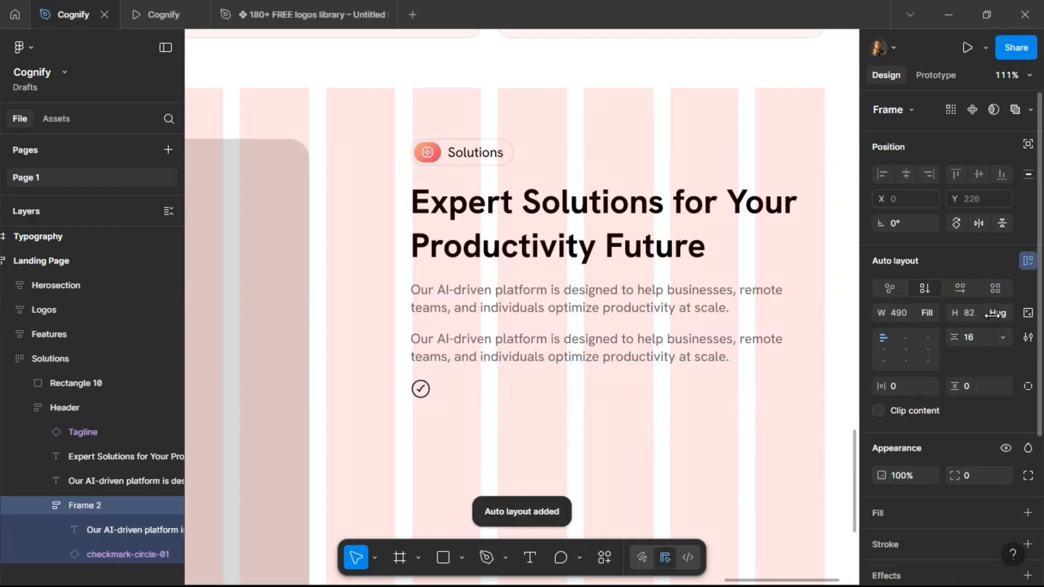
Make the new frame horizontal and move the checkmark icon before the text.
left_click(960, 290)
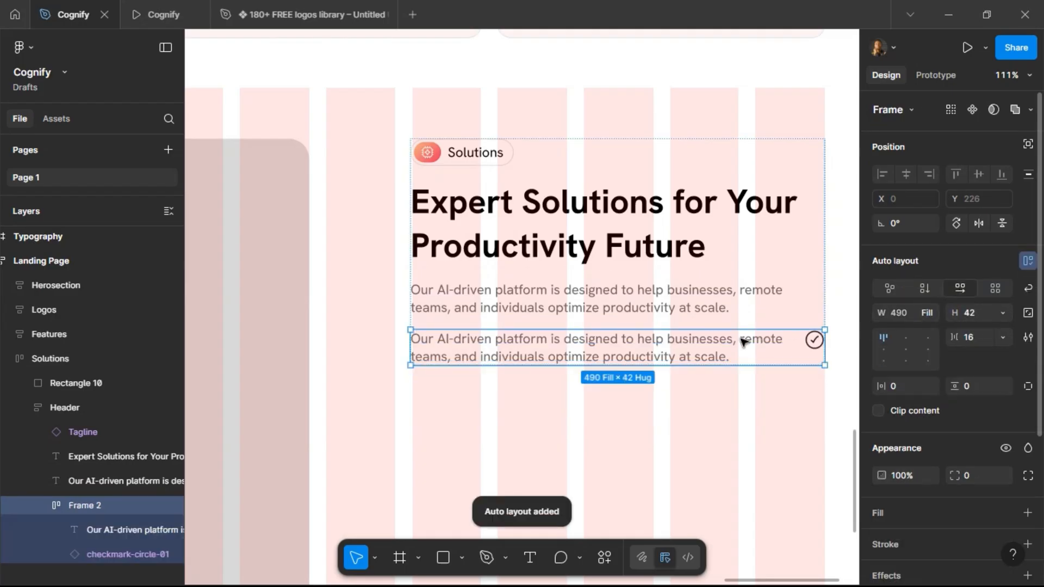
left_click(700, 348)
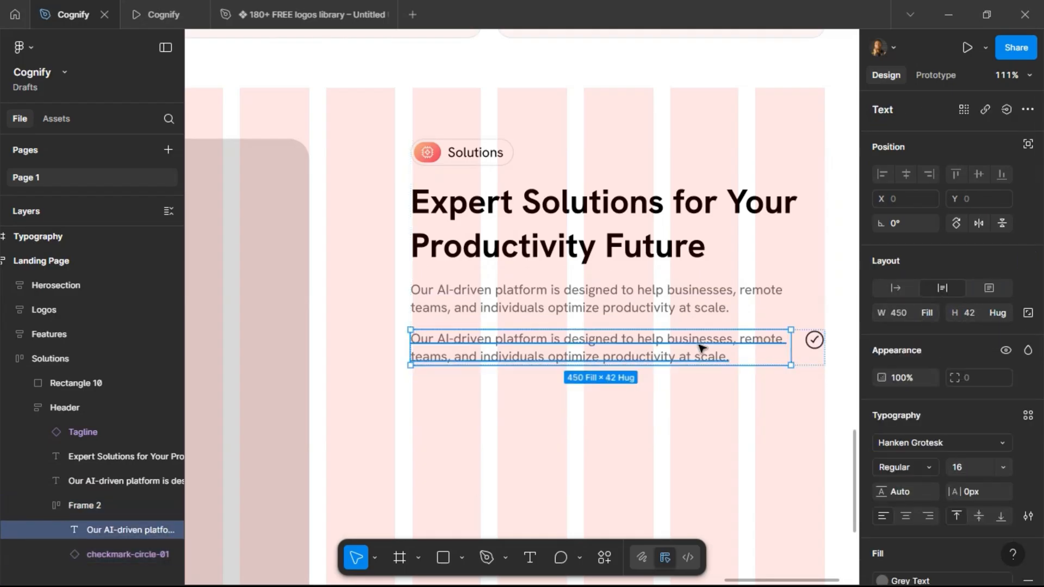
key("Right")
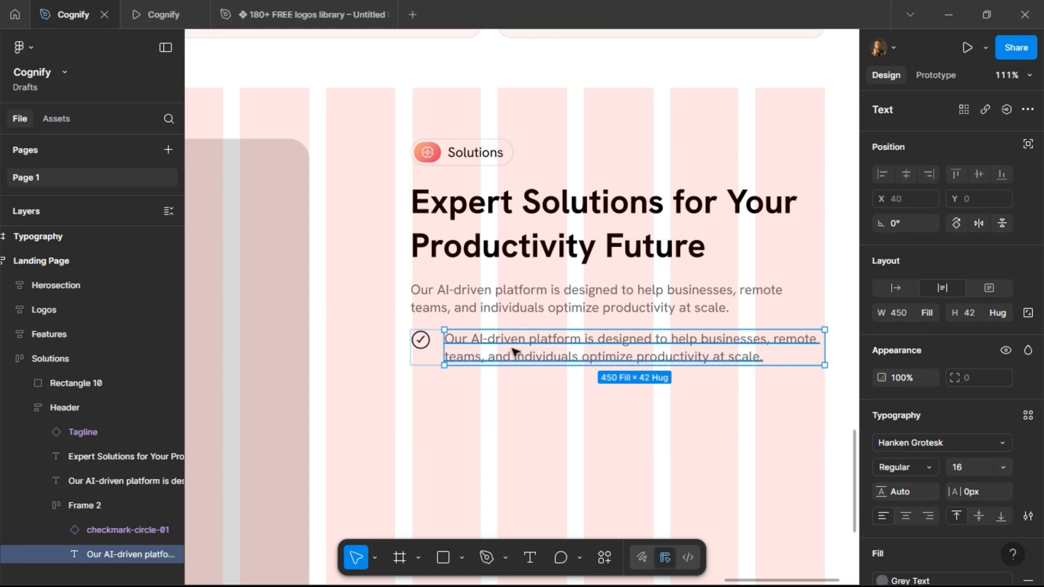
Replace the icon circle's stroke with a Gradient 2 fill.
scroll(549, 354, "down", 5, "ctrl")
scroll(594, 321, "right", 2)
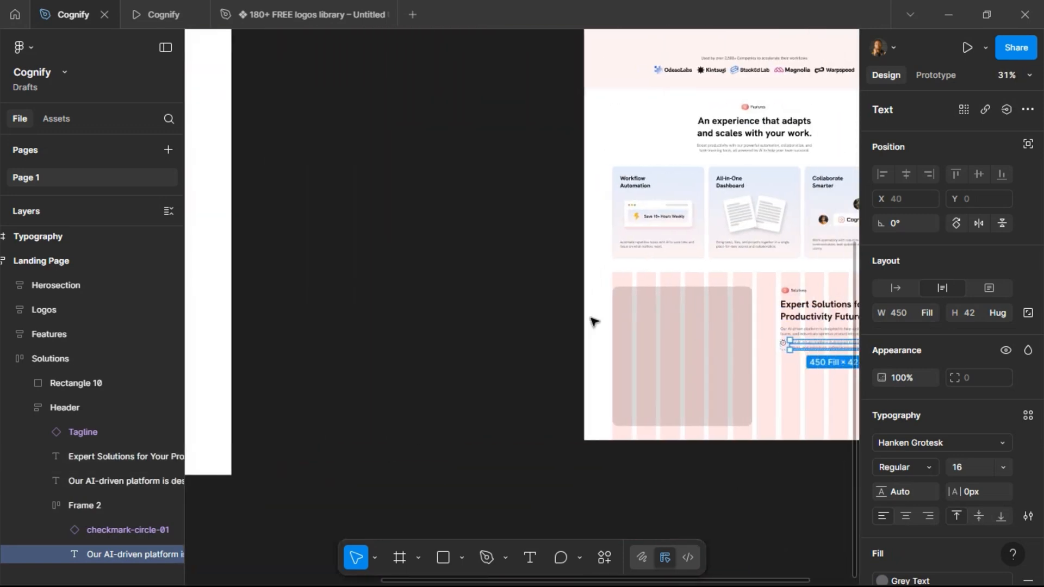
scroll(530, 351, "up", 5, "ctrl")
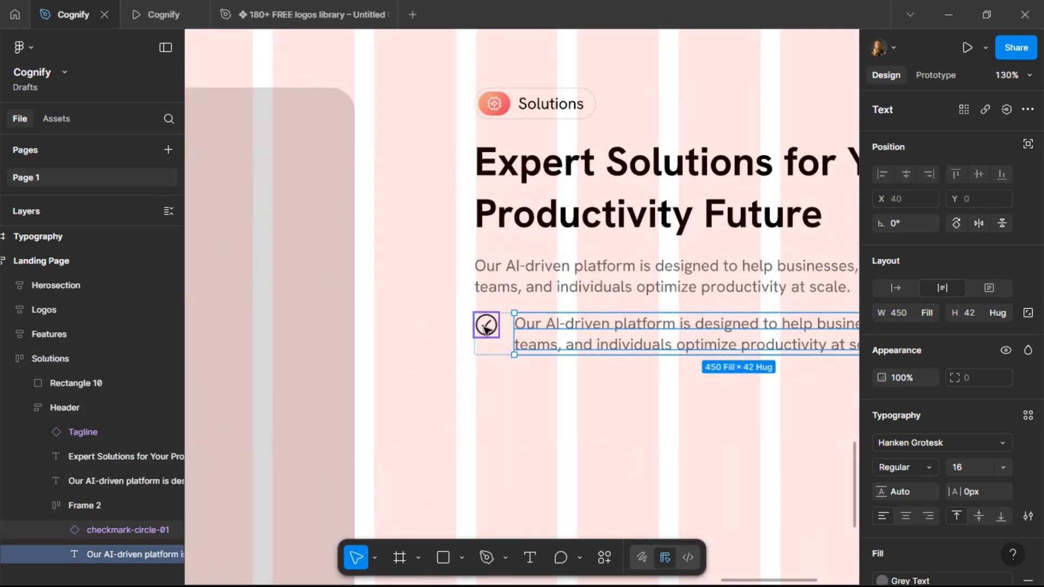
left_click(486, 327)
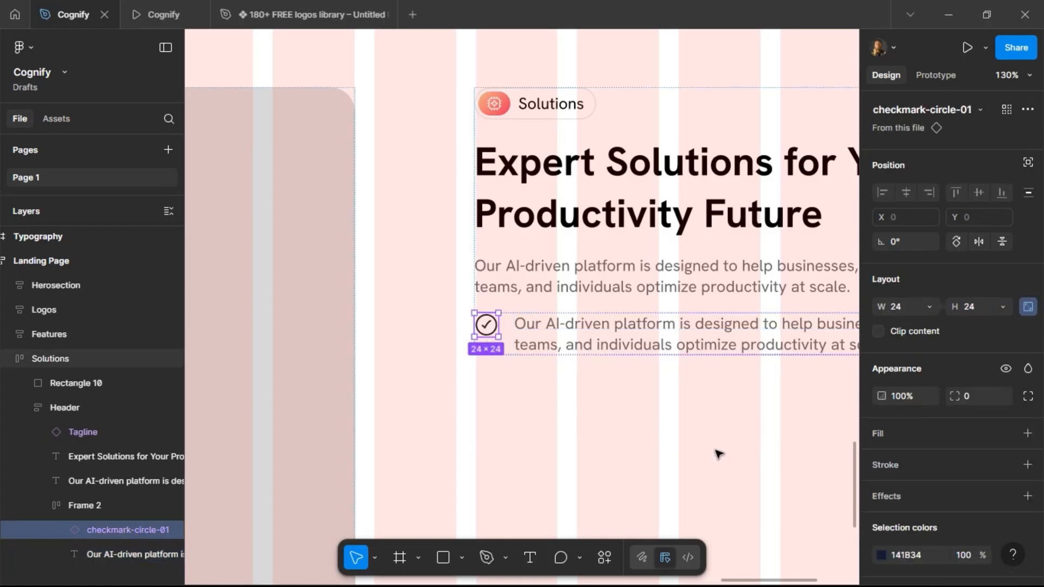
key("Return")
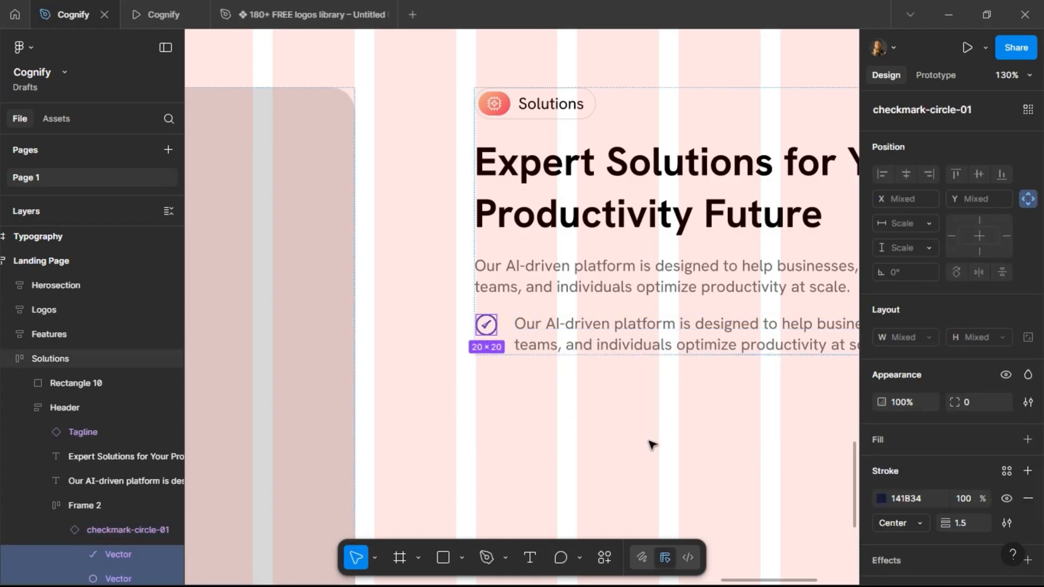
scroll(132, 523, "down", 3)
left_click(121, 507)
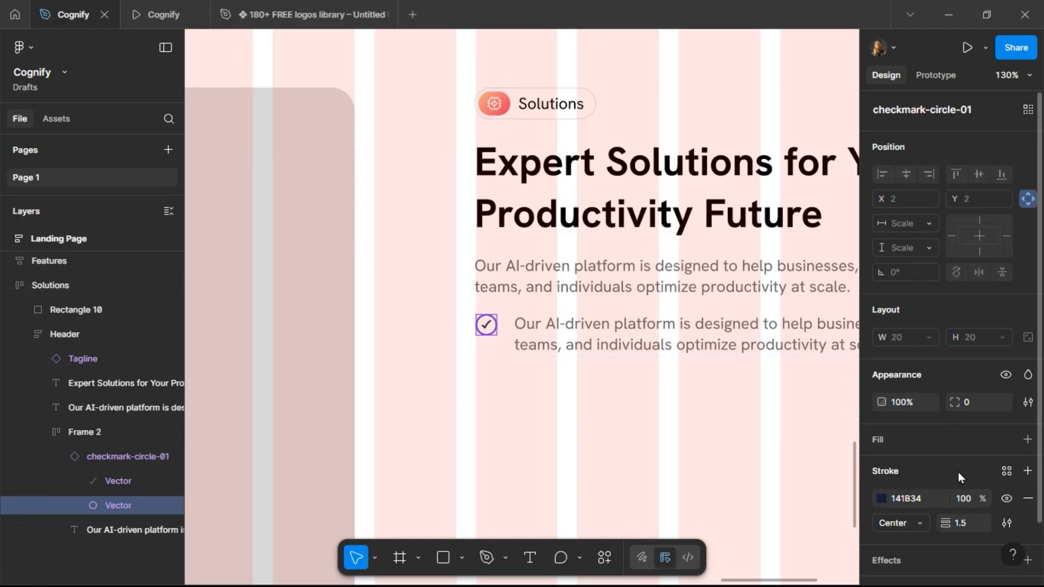
left_click(1003, 472)
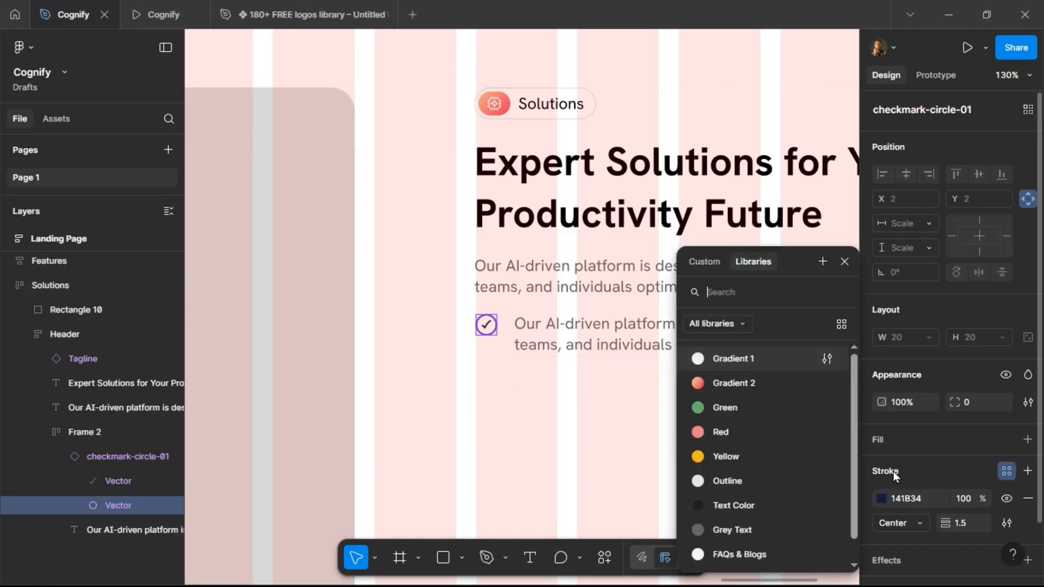
left_click(761, 382)
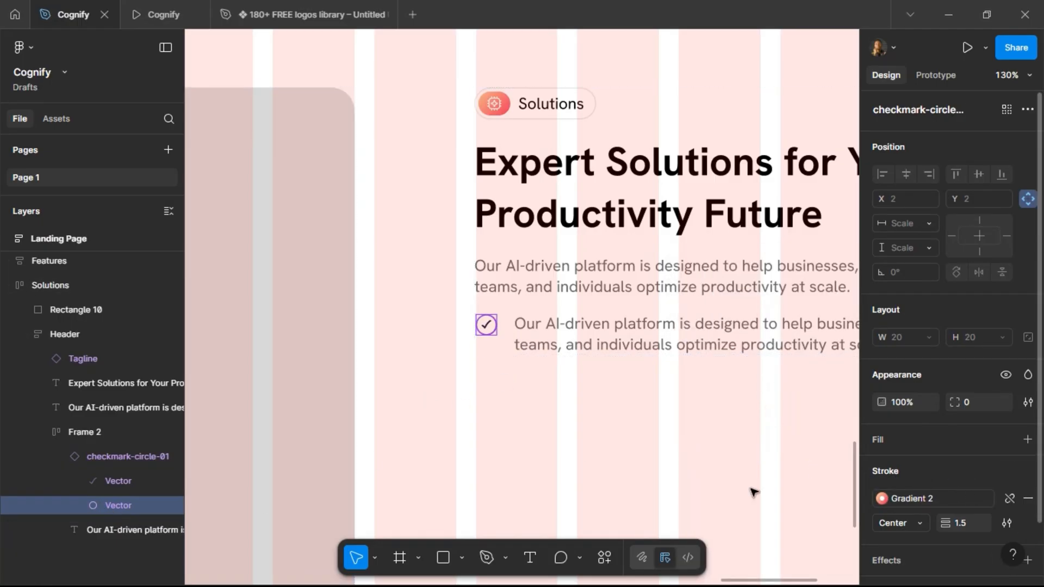
left_click(1028, 498)
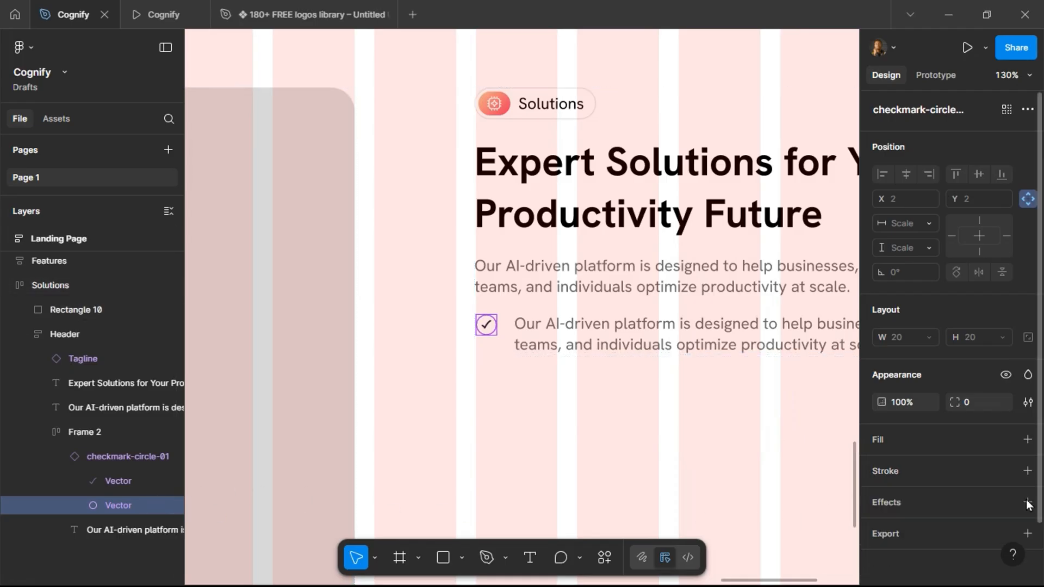
left_click(1007, 442)
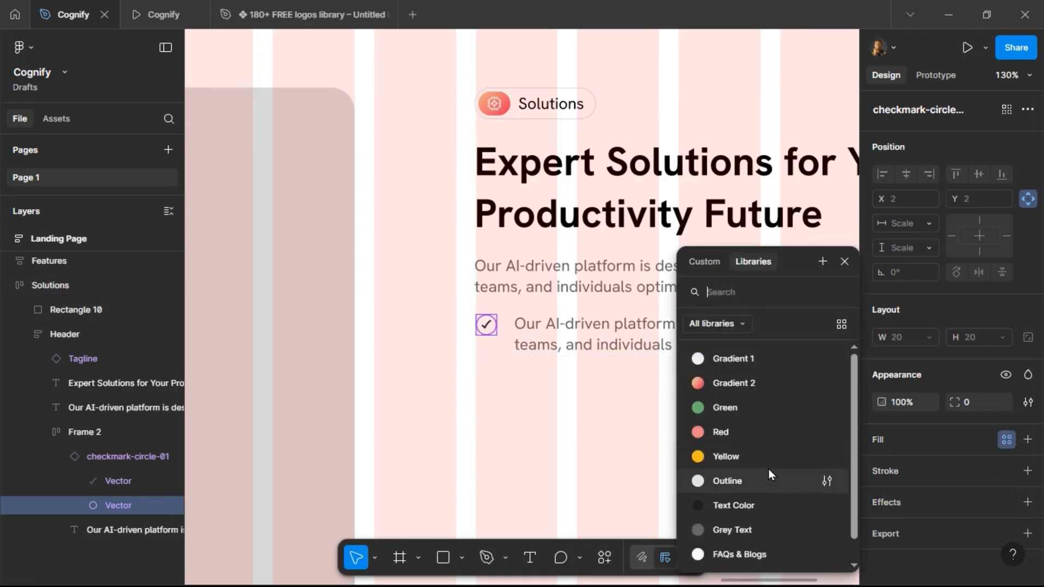
left_click(762, 382)
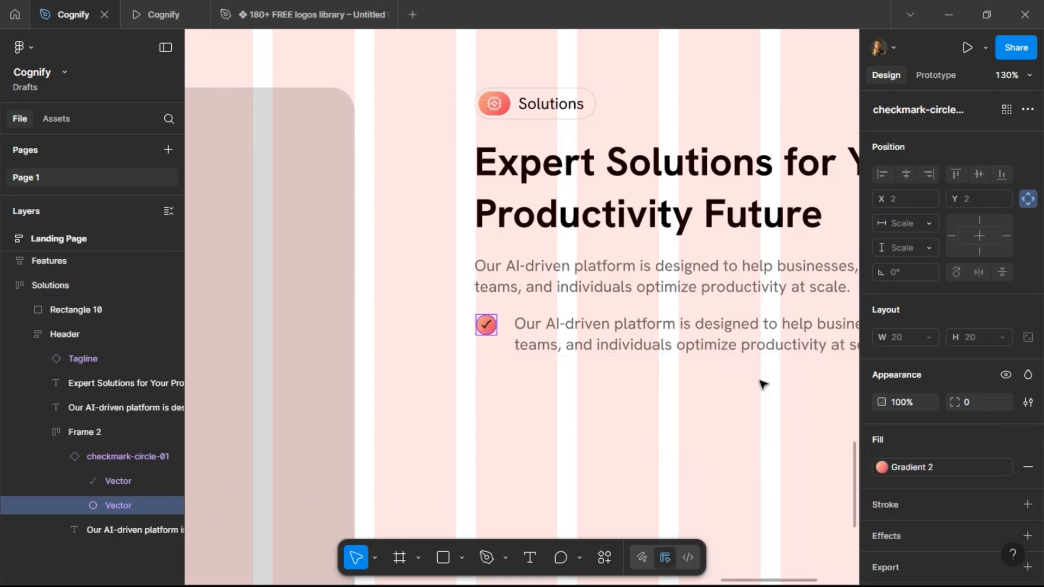
Set the checkmark tick's stroke to the White color style.
left_click(122, 481)
left_click(1004, 473)
scroll(758, 504, "down", 2)
left_click(748, 553)
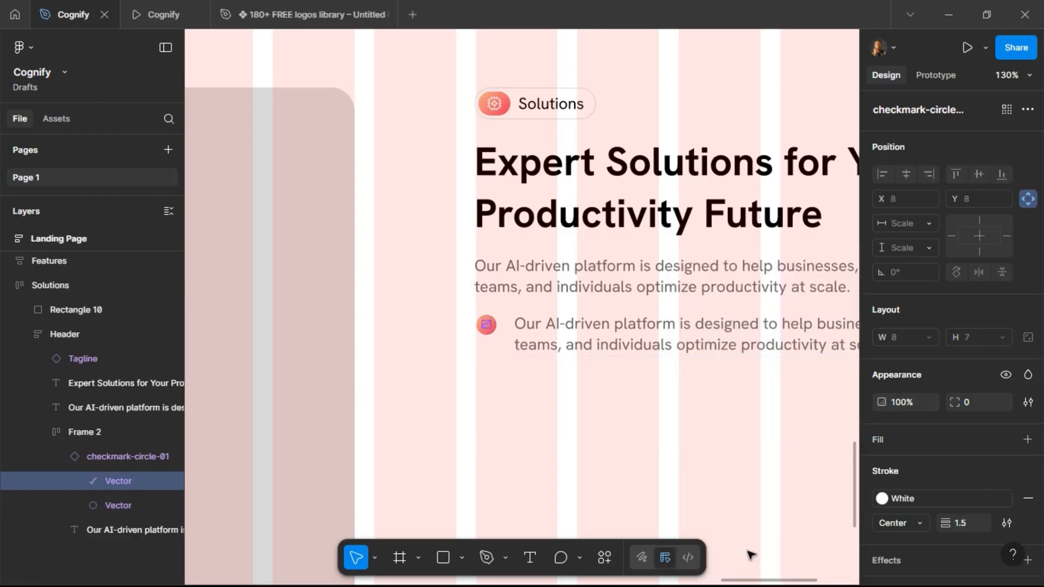
left_click(563, 403)
Preview the Solutions section in the prototype tab and return to the design file.
left_click(152, 14)
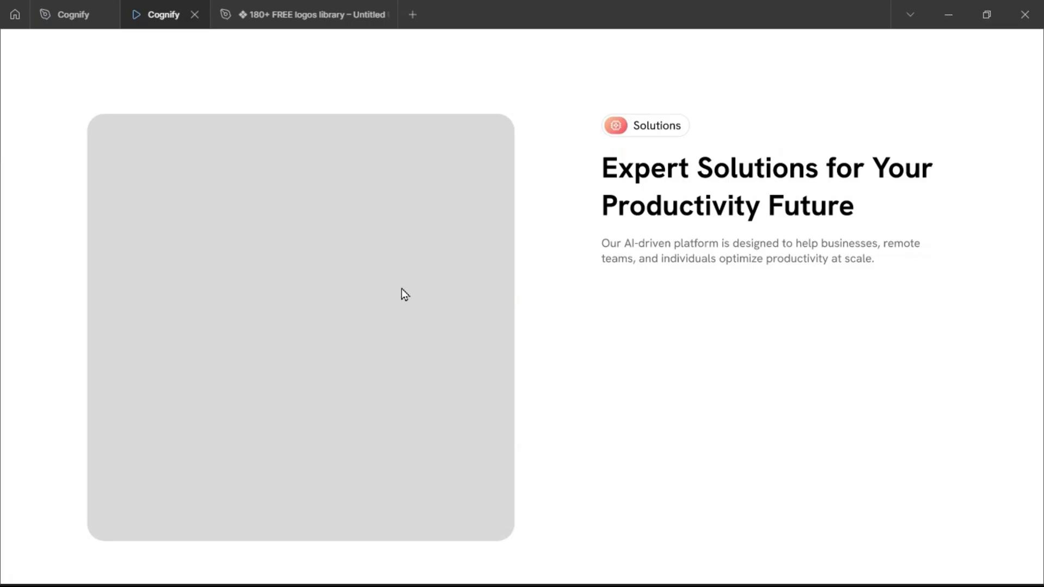
left_click(74, 15)
scroll(498, 253, "left", 5)
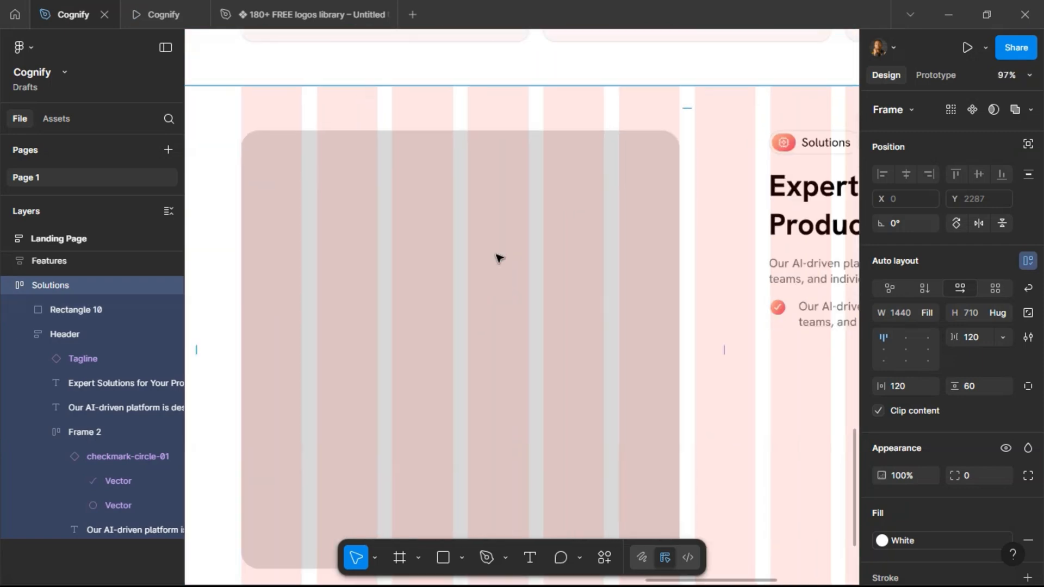
scroll(498, 256, "down", 5)
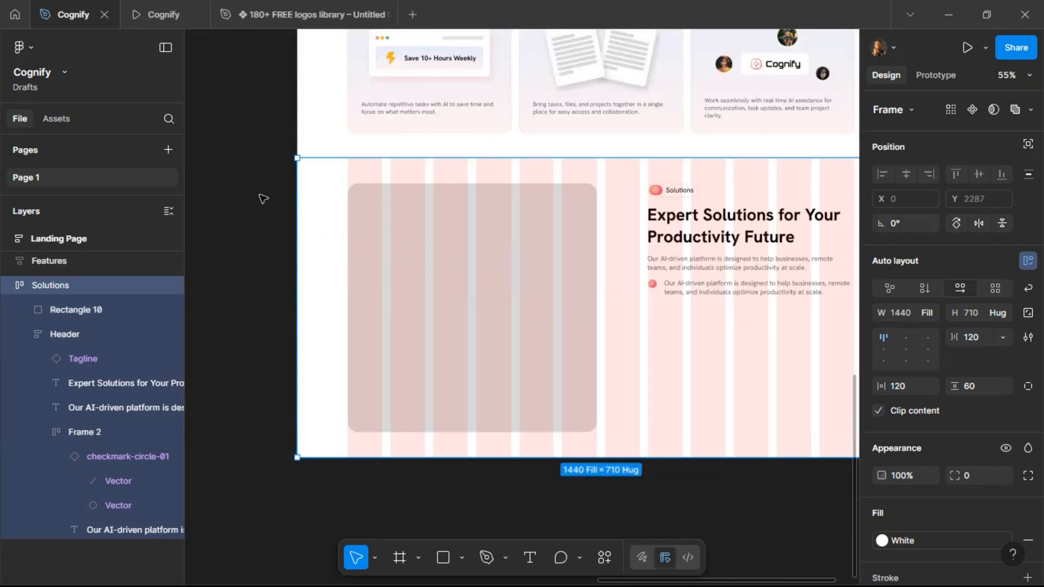
Copy "Boost Team Productivity" from the project brief and paste it as the first bullet's text.
left_click(263, 200)
scroll(265, 198, "left", 10)
scroll(266, 198, "left", 3)
scroll(269, 201, "up", 15)
scroll(270, 203, "up", 1)
triple_click(379, 294)
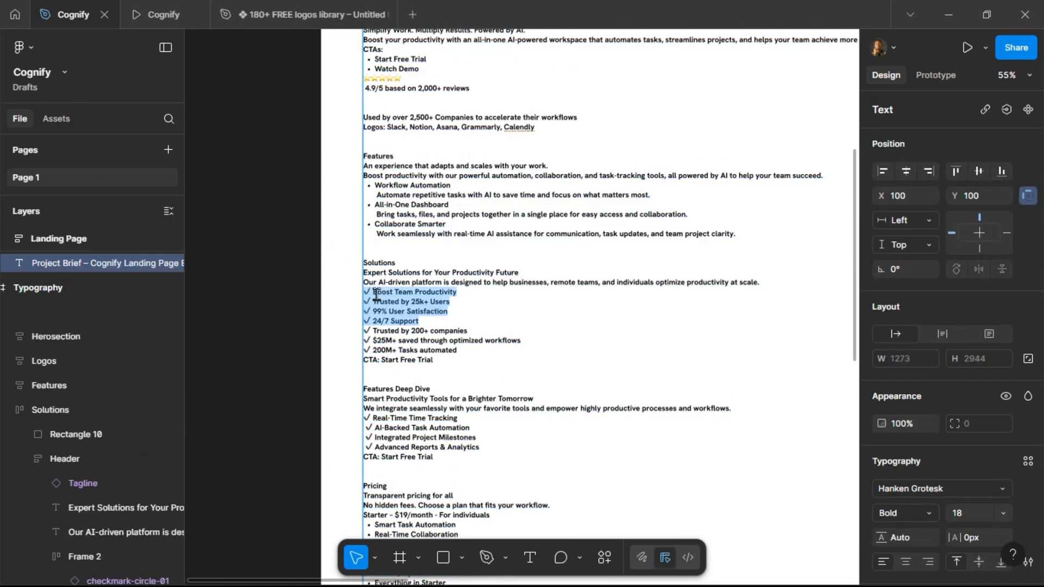
left_click(375, 293)
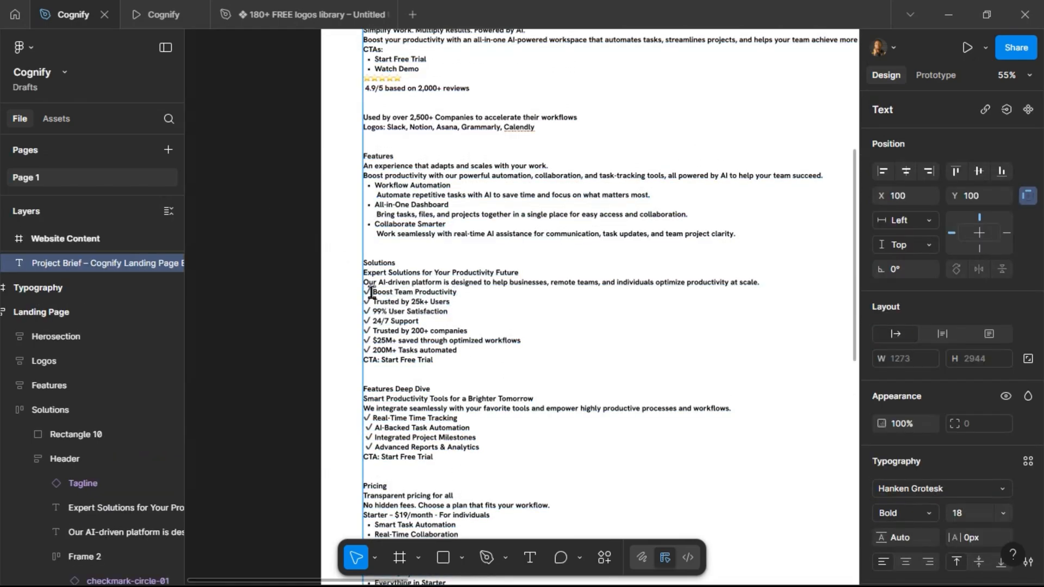
left_click_drag(375, 293, 443, 295)
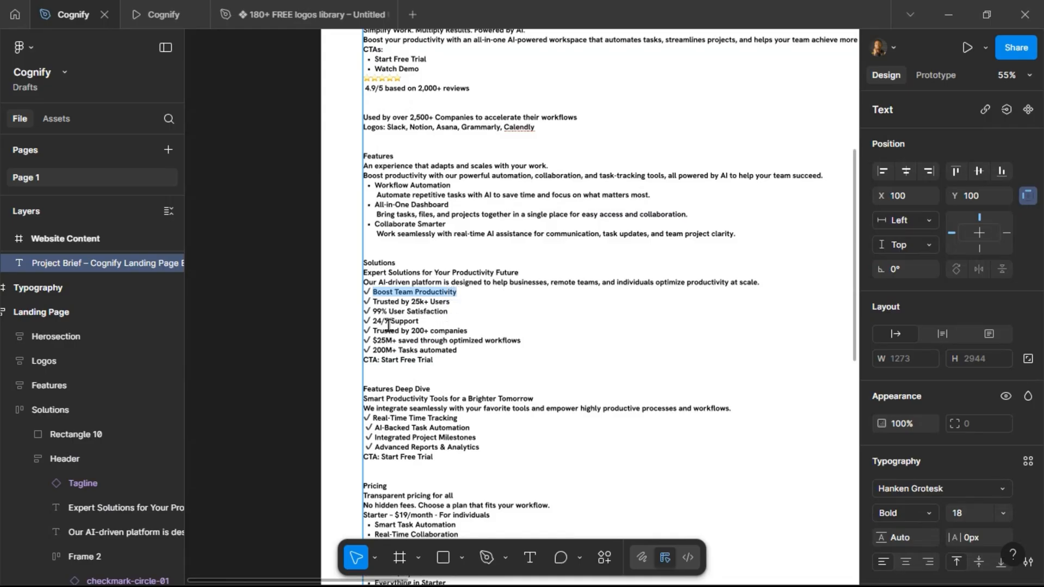
scroll(432, 333, "right", 10)
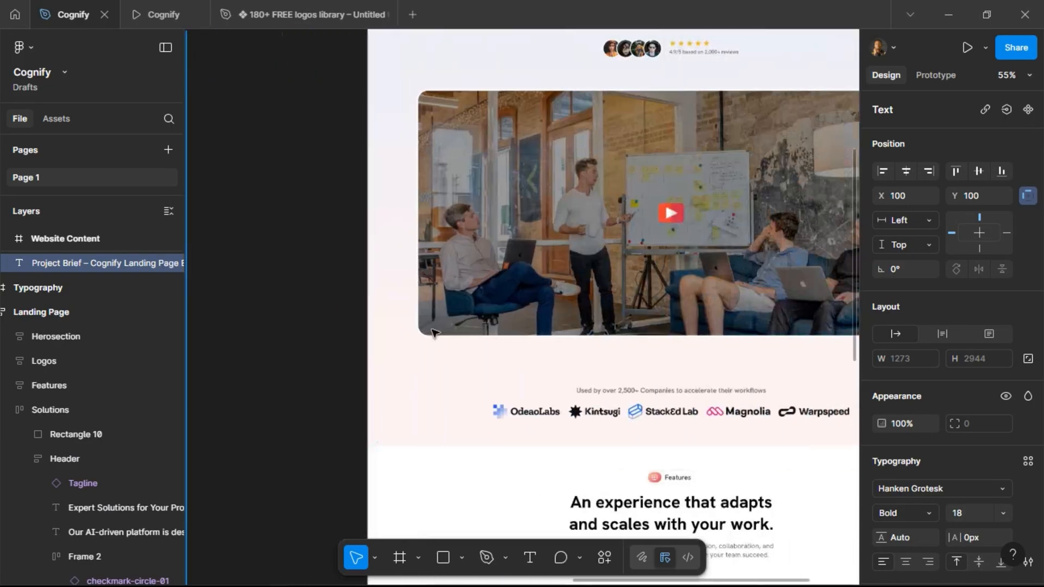
scroll(432, 333, "down", 10)
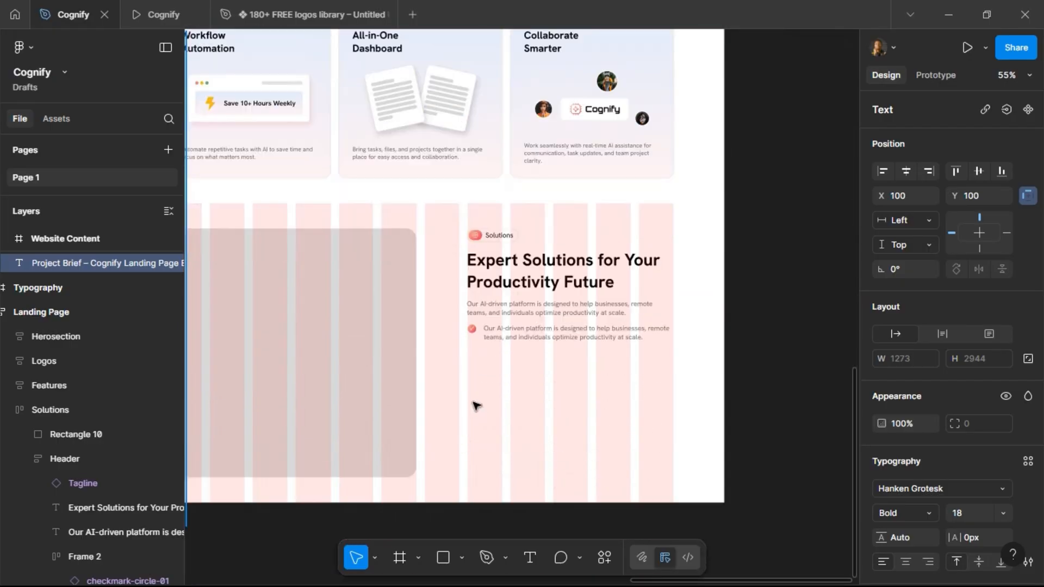
double_click(505, 335)
type("Boost Team Productivity")
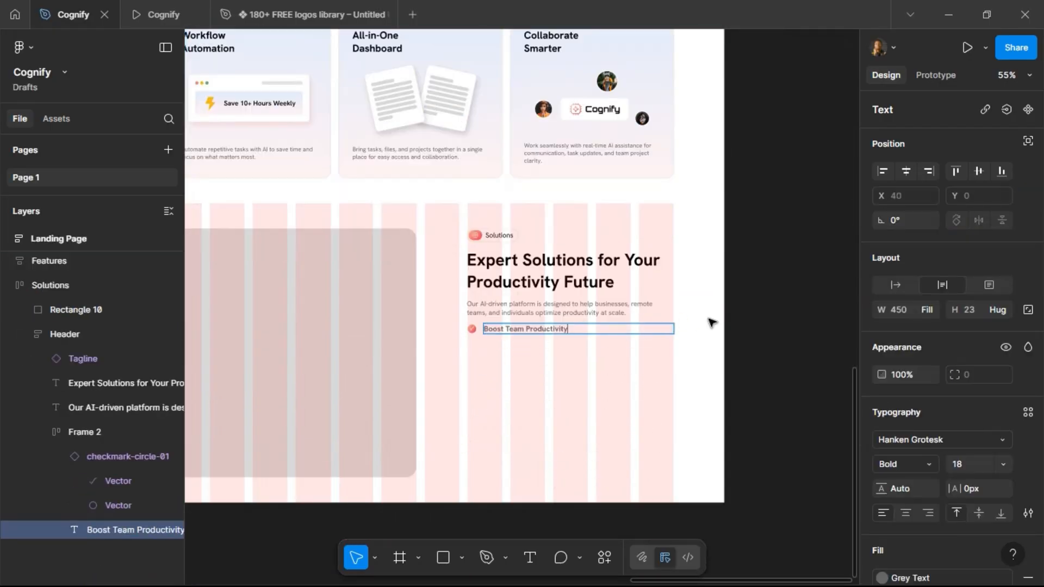
Set the first bullet's text to 16 px size and Medium weight.
key("Escape")
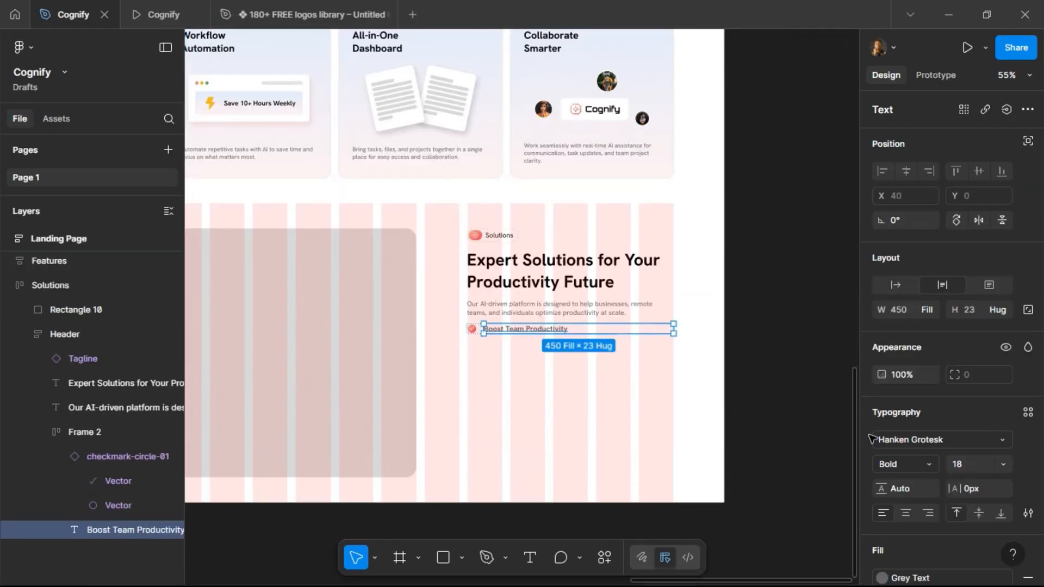
type("16")
key("Return")
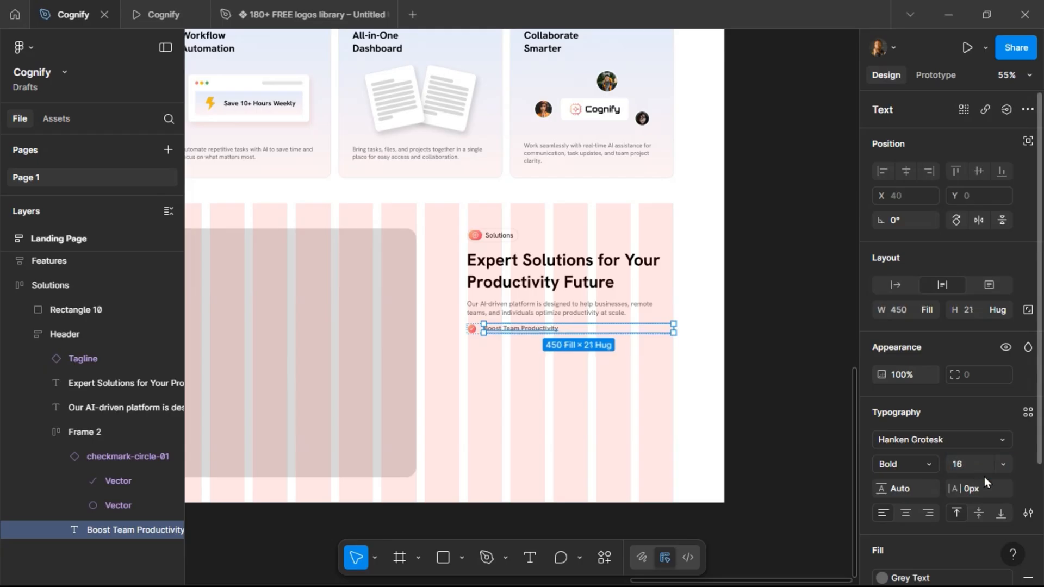
left_click(931, 465)
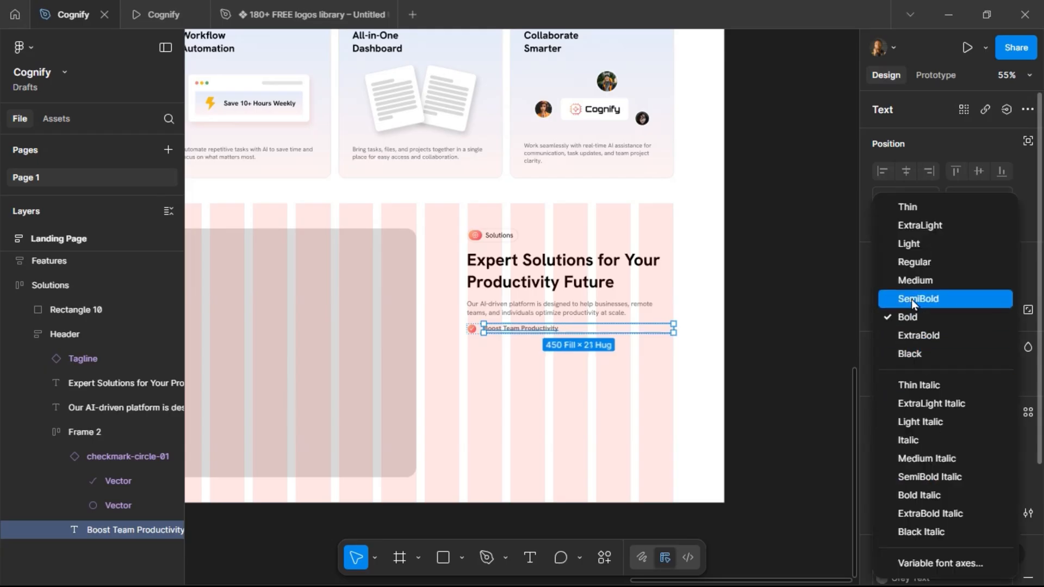
left_click(913, 283)
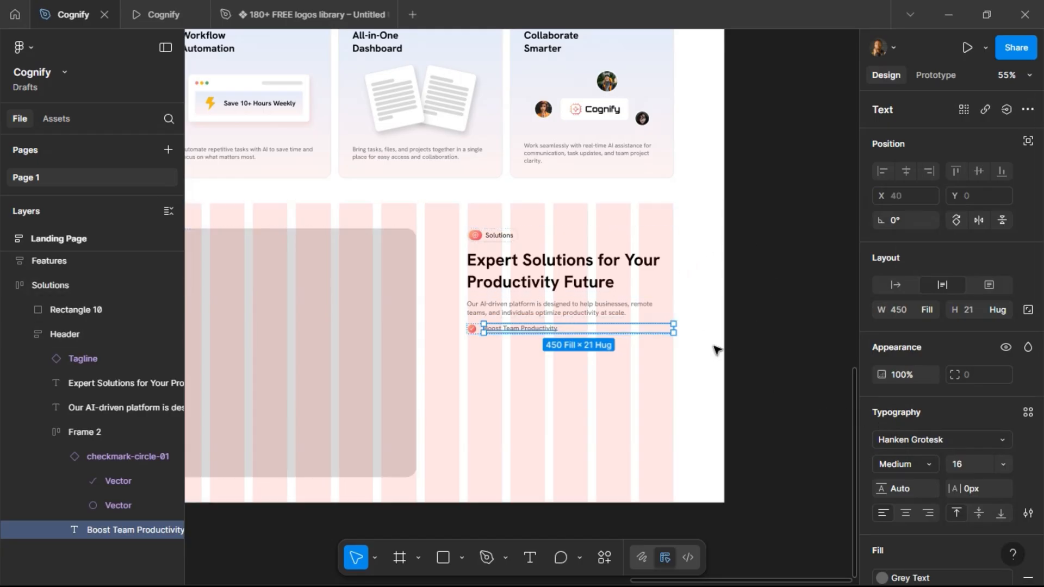
Select the first bullet row and duplicate it below.
left_click(571, 311)
left_click(553, 333)
key("ctrl+d")
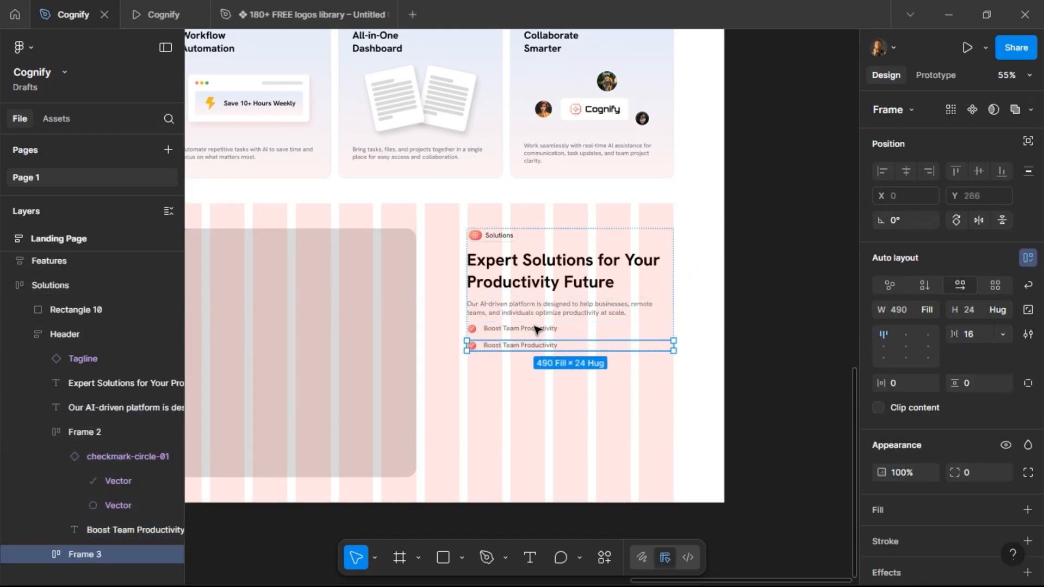
Set the icon-to-text gap of both bullet rows to 8.
left_click(541, 329, "shift")
left_click(976, 338)
type("8")
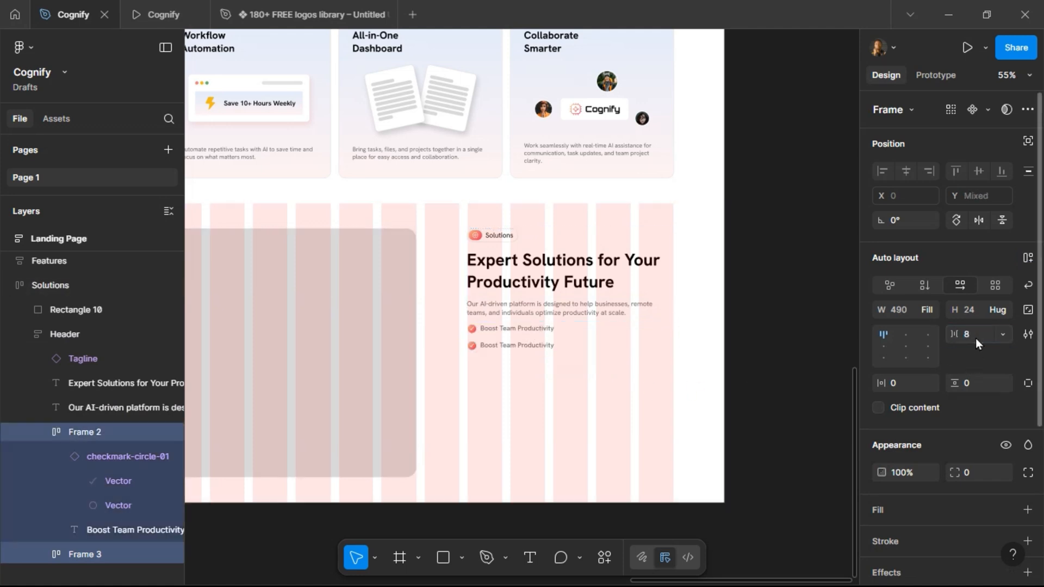
key("Return")
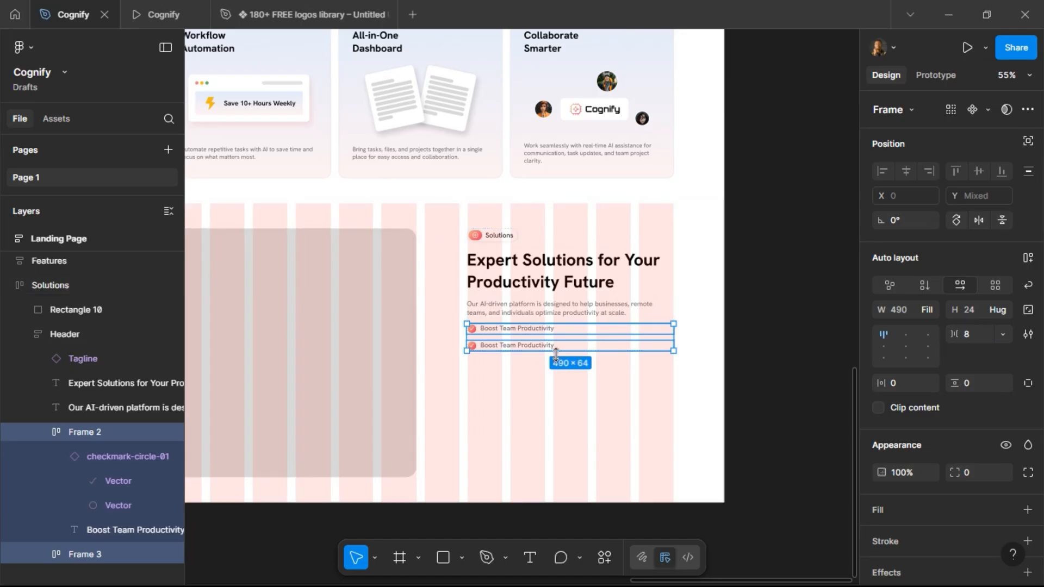
Copy "Trusted by 25k+ Users" from the project brief.
scroll(557, 354, "left", 10)
scroll(555, 352, "left", 10)
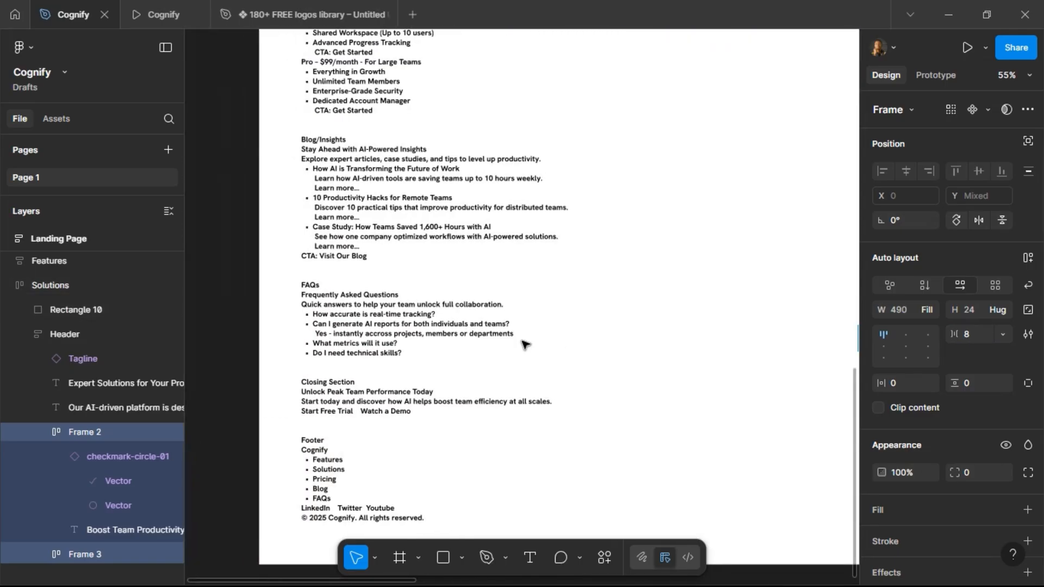
scroll(456, 273, "up", 5)
scroll(395, 219, "up", 3)
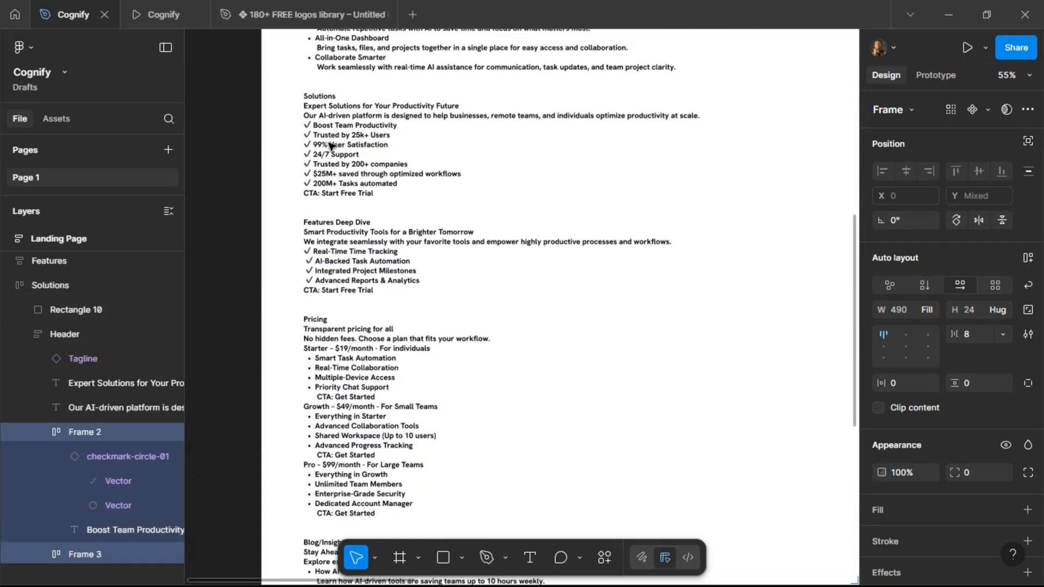
left_click(318, 149)
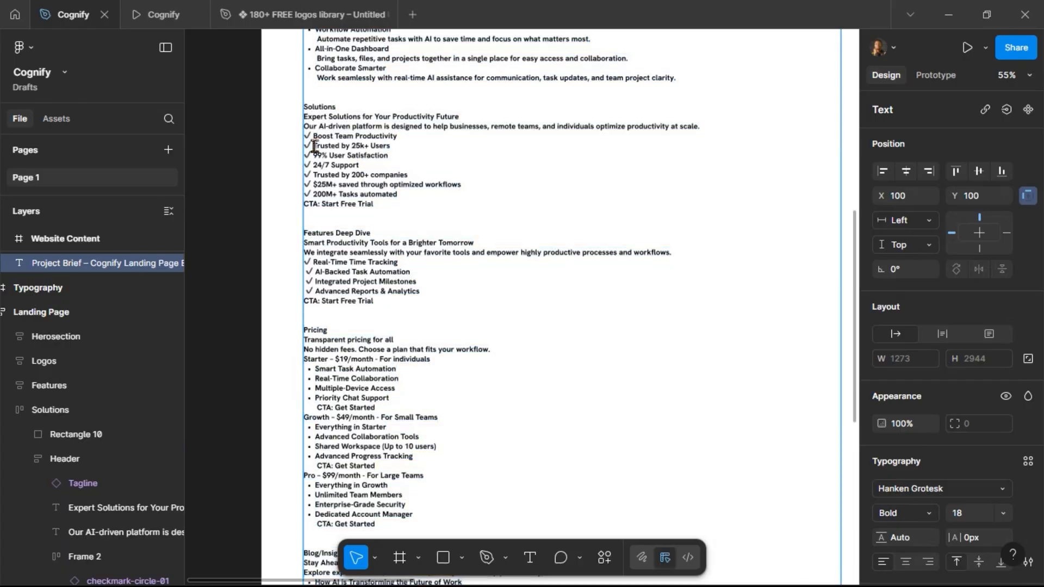
triple_click(398, 147)
key("ctrl+c")
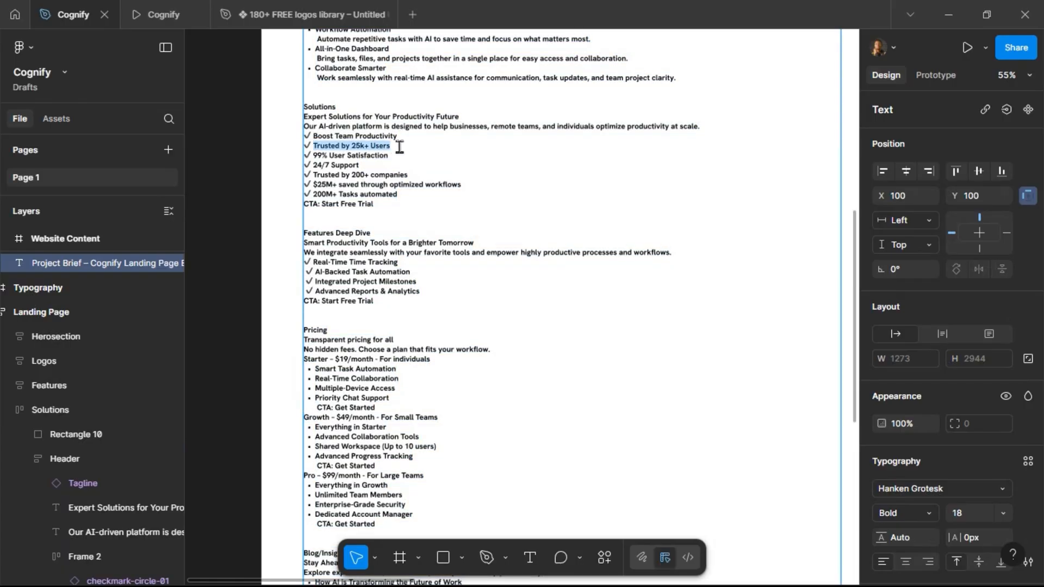
key("Escape")
Paste "Trusted by 25k+ Users" as the second bullet's text.
scroll(653, 252, "right", 10)
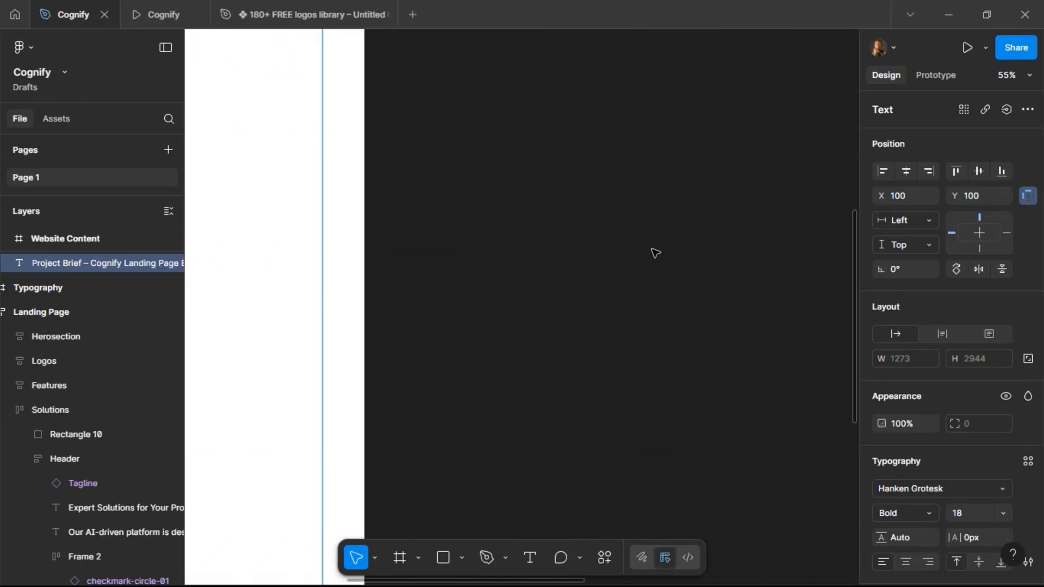
scroll(653, 253, "down", 5)
scroll(655, 245, "right", 2)
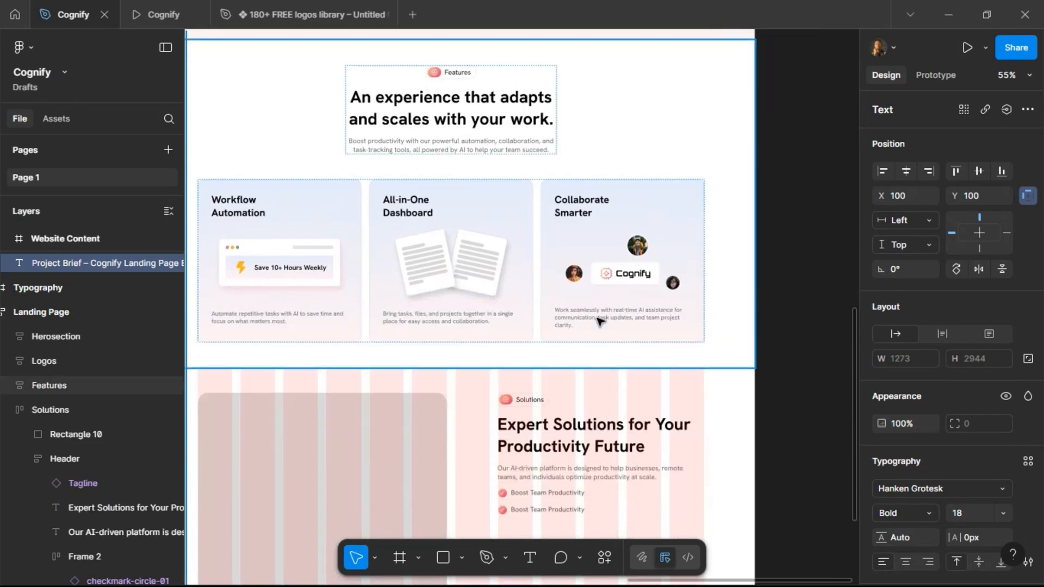
left_click(541, 511)
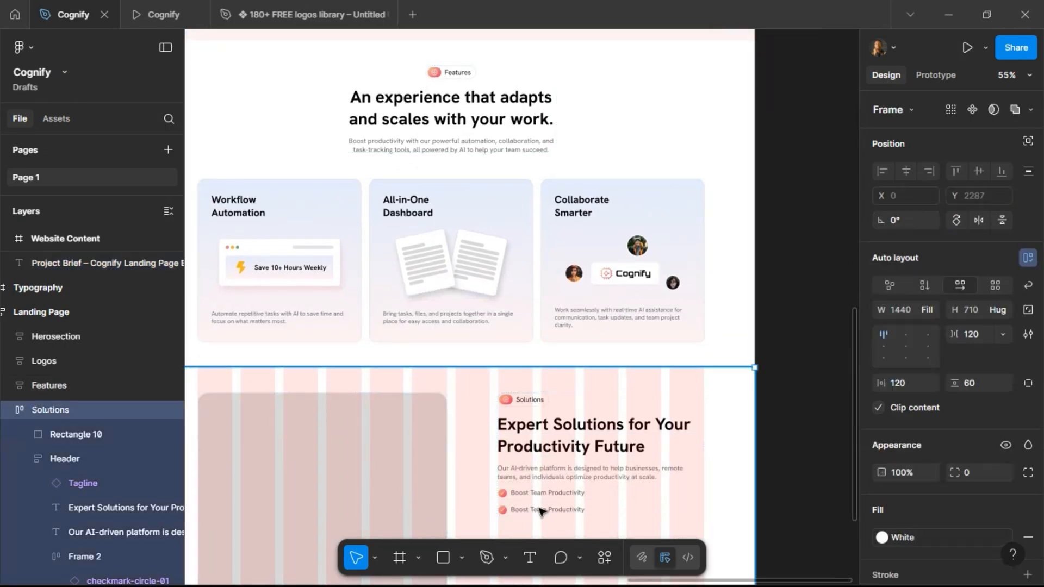
double_click(542, 510, "ctrl")
key("ctrl+a")
key("ctrl+v")
Set the second bullet's text to 16 px size and Medium weight.
left_click(973, 471)
type("16")
key("Return")
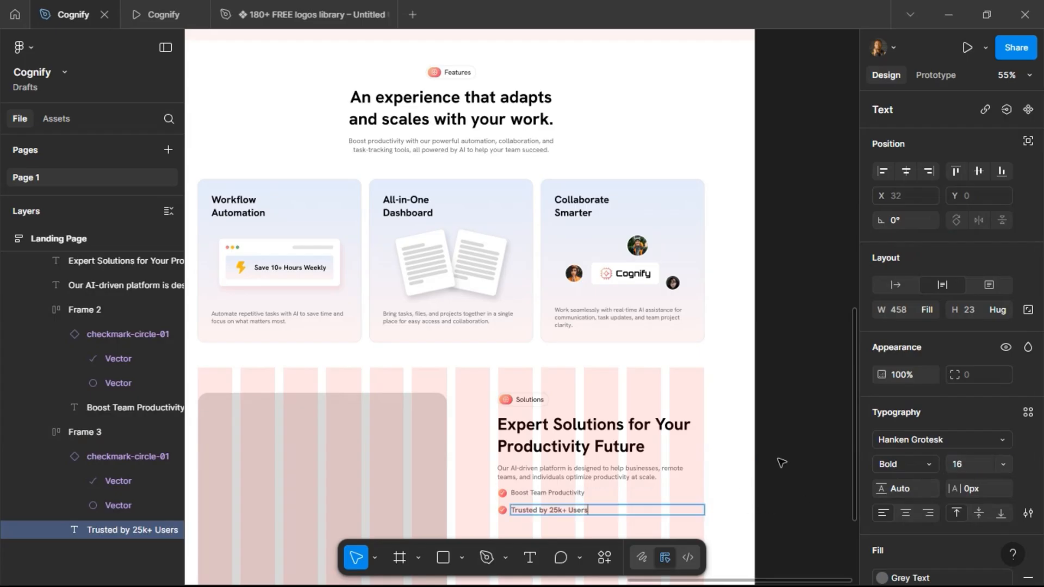
key("Escape")
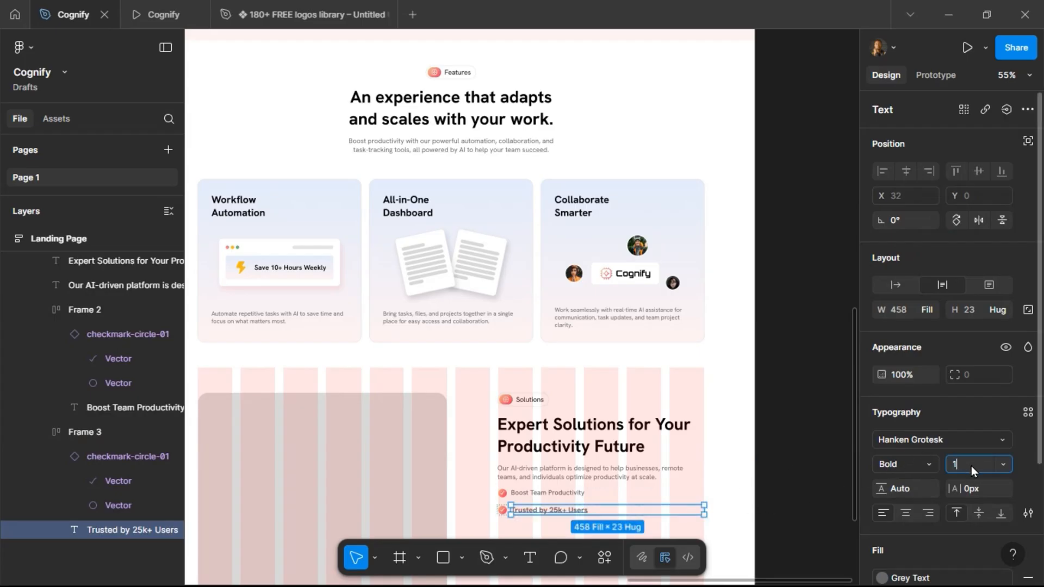
type("16")
key("Return")
left_click(920, 465)
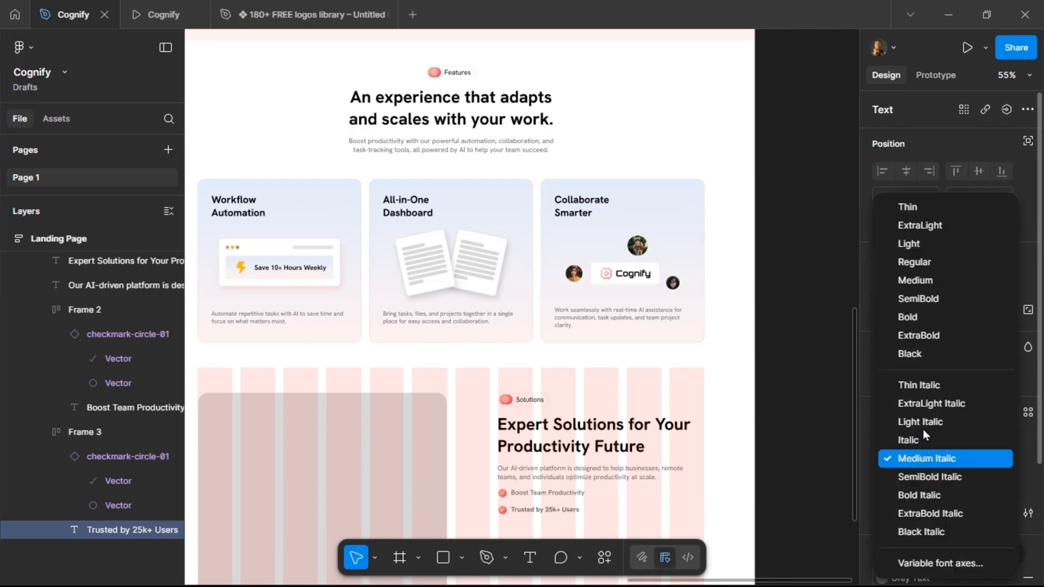
left_click(918, 274)
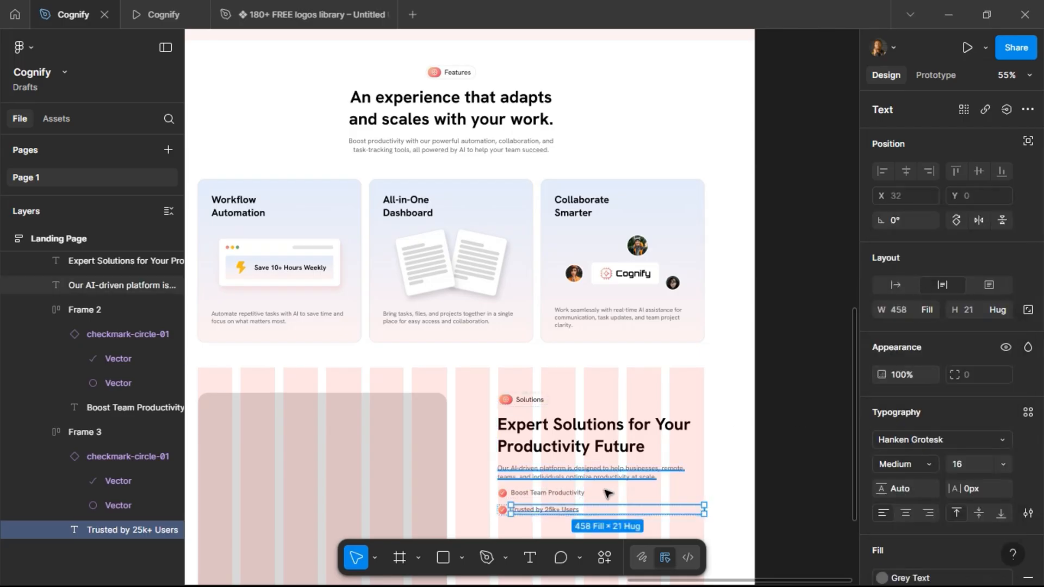
Change the font weight of both bullet texts to Regular.
left_click(566, 493, "shift")
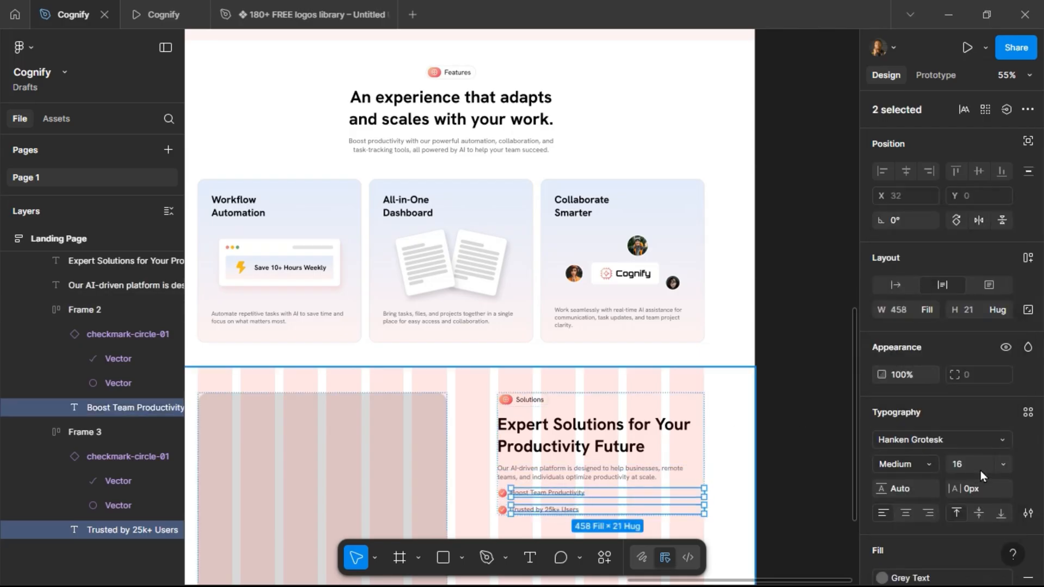
left_click(931, 466)
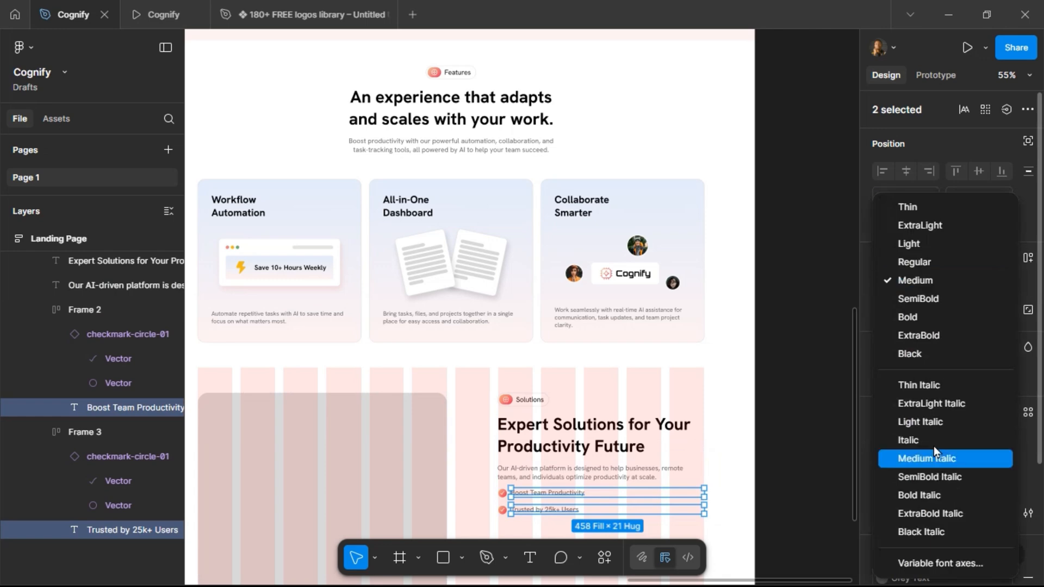
left_click(933, 272)
left_click(797, 341)
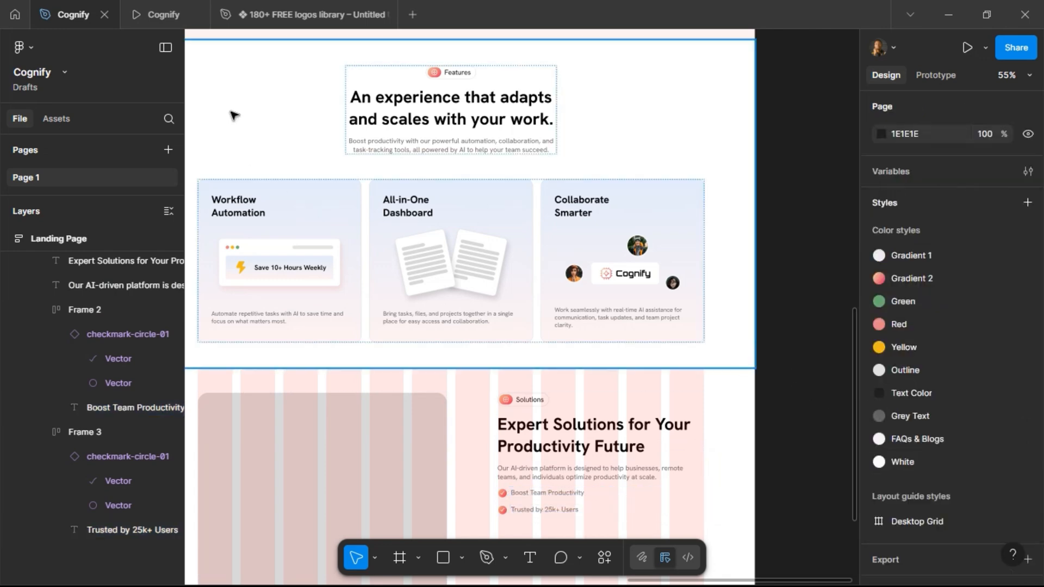
Duplicate the second bullet row twice to make four bullets.
left_click(173, 27)
left_click(64, 22)
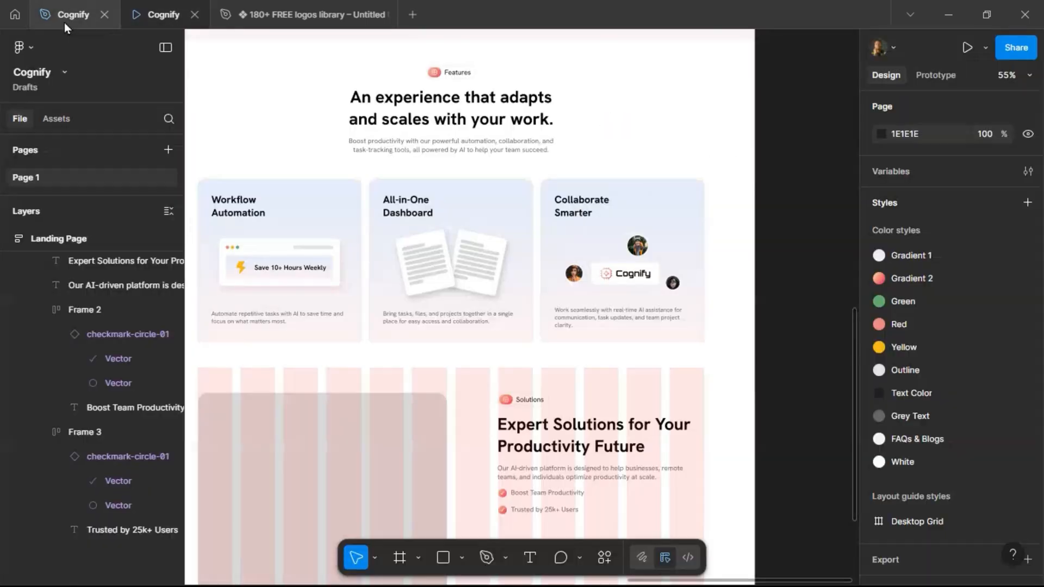
scroll(786, 326, "down", 3)
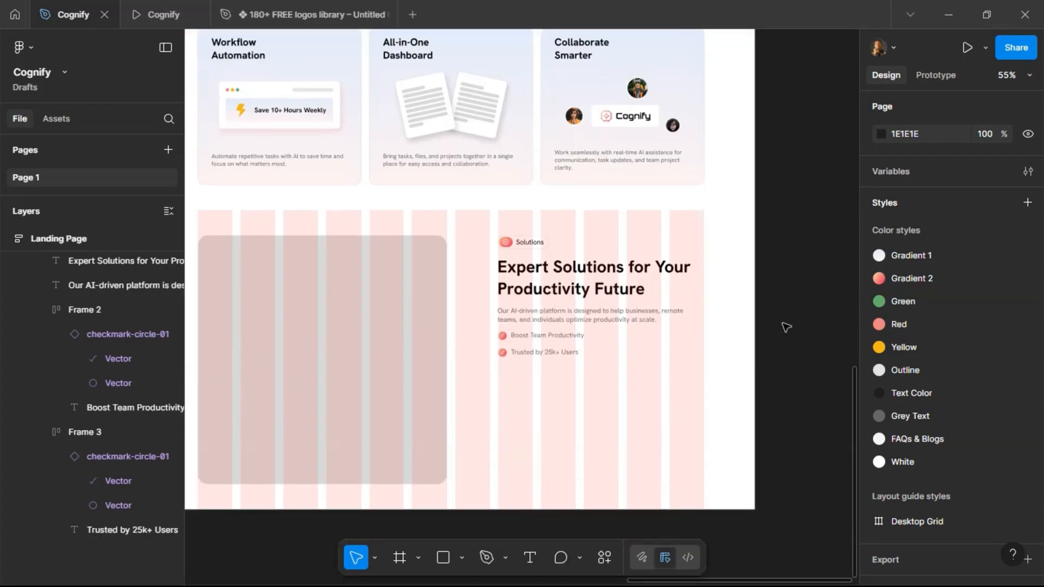
left_click(534, 338)
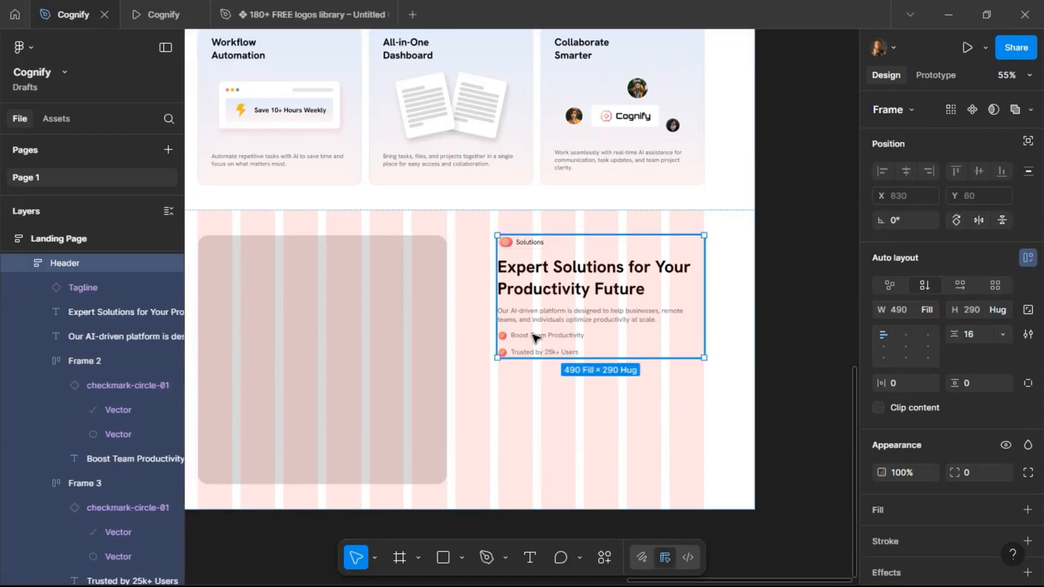
left_click(534, 337)
left_click(540, 355)
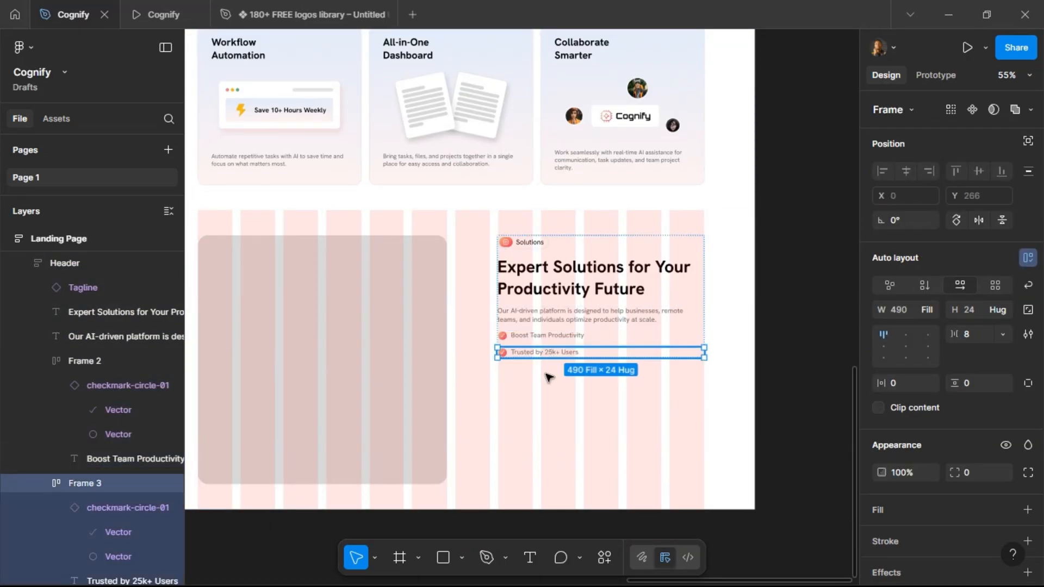
key("ctrl+d")
key("ctrl+d")
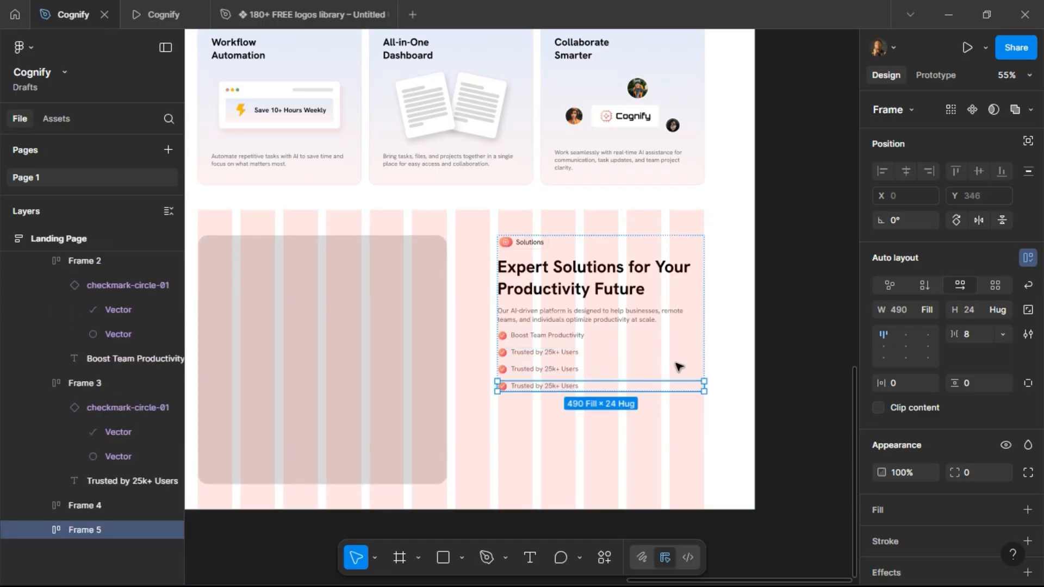
left_click(802, 283)
Copy "99% User Satisfaction" from the project brief.
scroll(723, 289, "left", 15)
scroll(430, 207, "right", 5)
scroll(430, 208, "up", 9)
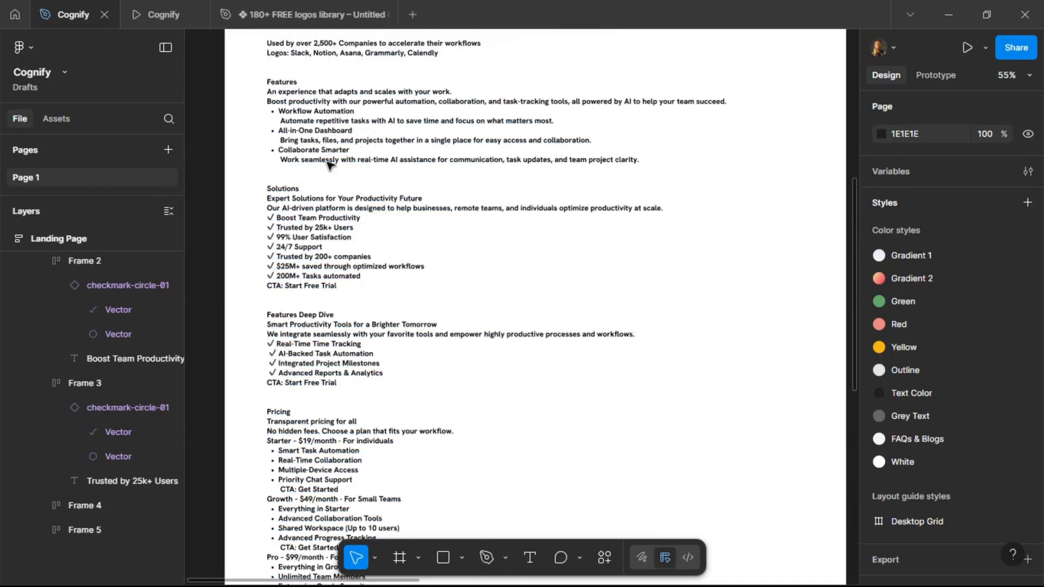
scroll(329, 164, "up", 2)
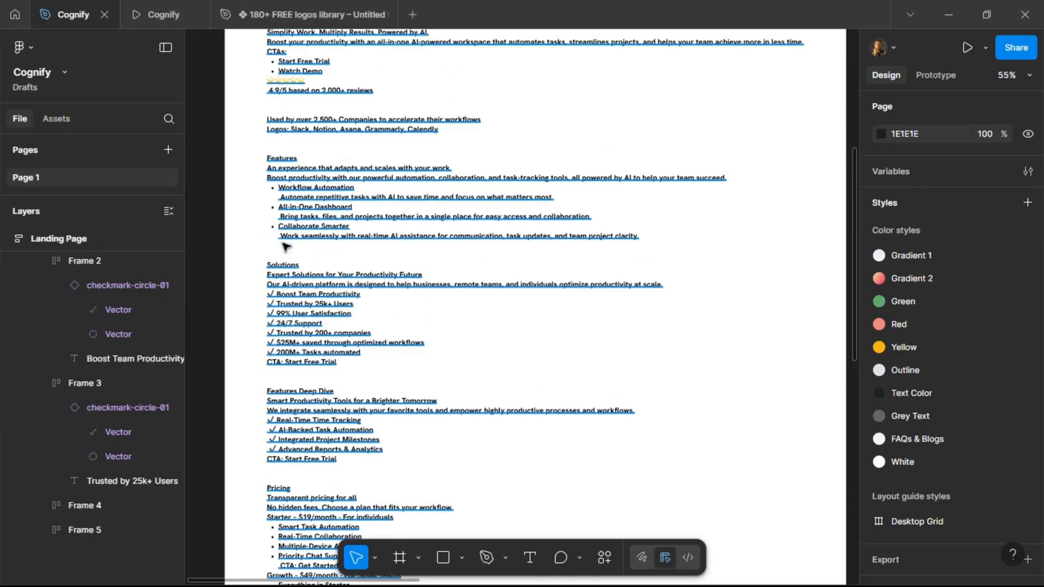
double_click(283, 316)
left_click_drag(278, 316, 350, 316)
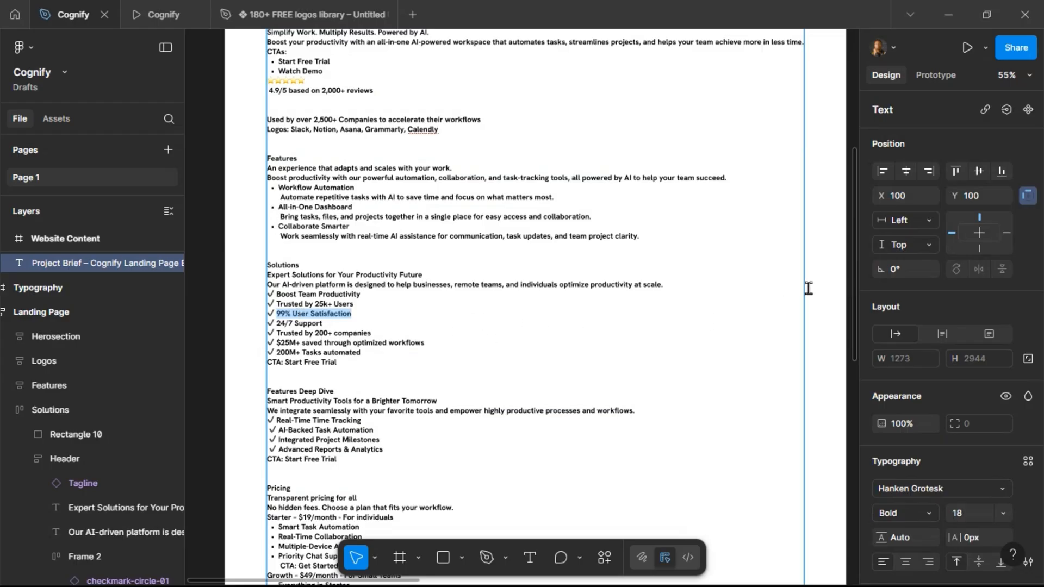
key("Escape")
Paste "99% User Satisfaction" as the third bullet's text.
scroll(821, 303, "right", 2)
scroll(821, 303, "right", 10)
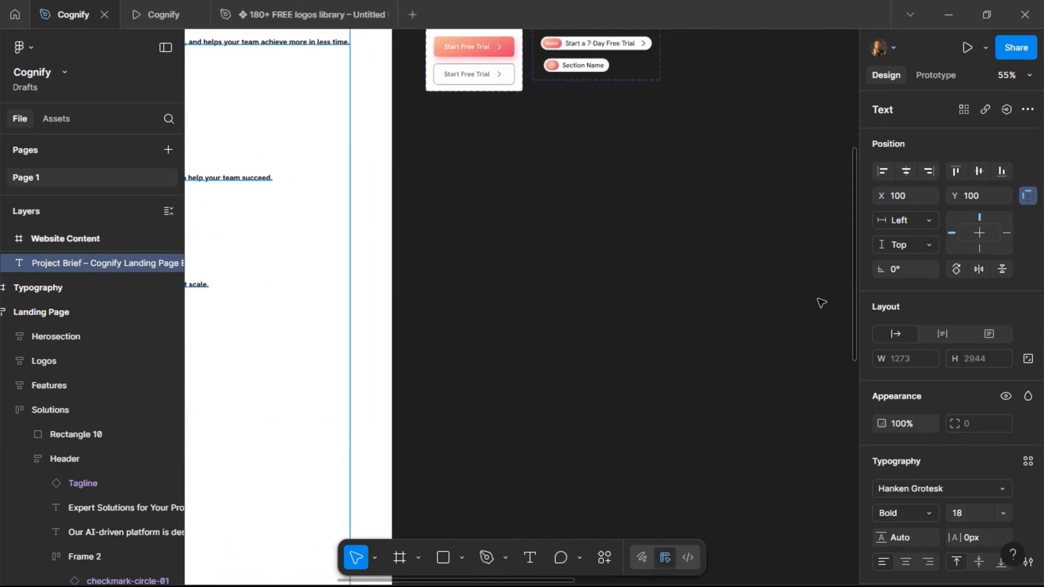
scroll(821, 303, "right", 8)
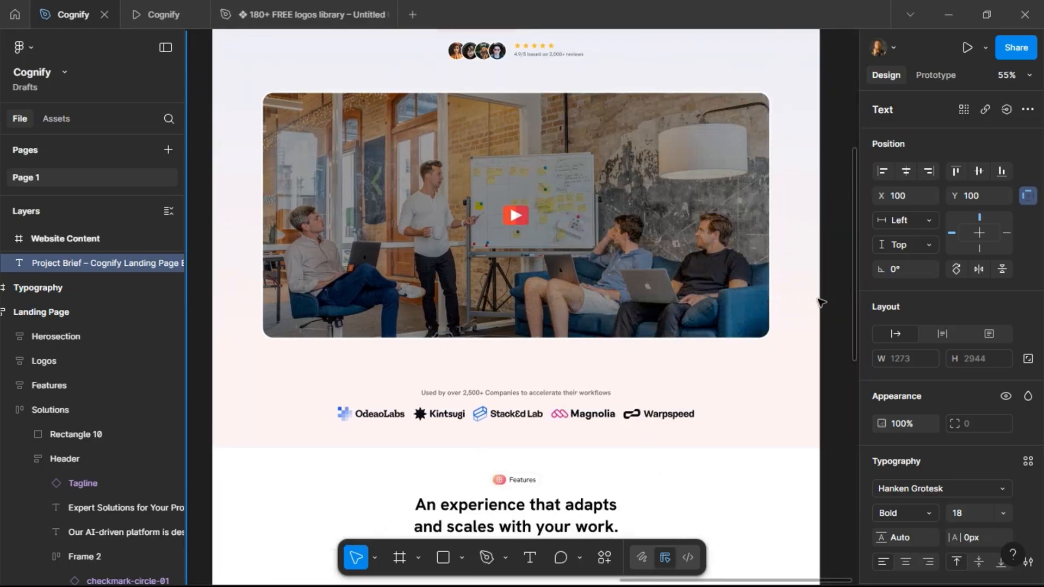
scroll(821, 299, "down", 8)
scroll(661, 468, "up", 3)
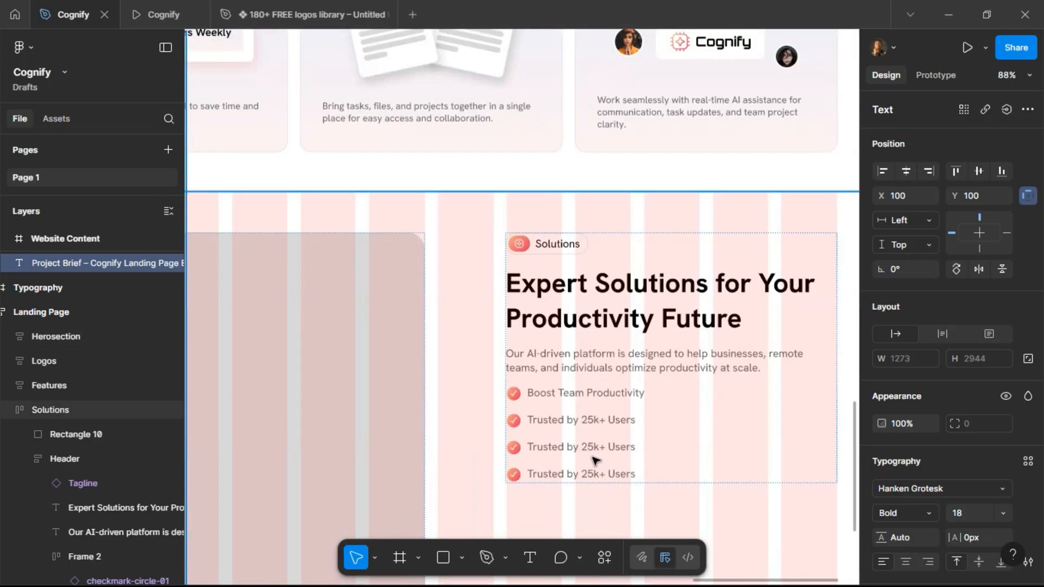
left_click(587, 449)
double_click(587, 449)
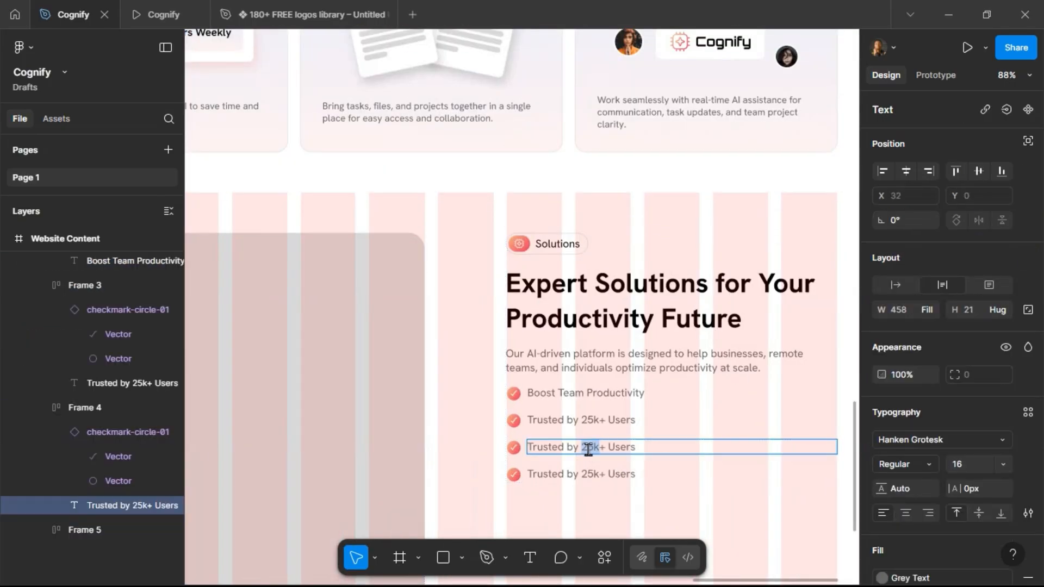
key("ctrl+a")
type("99% User Satisfaction")
Replace the fourth bullet's text with "24/7 Support".
left_click(596, 472)
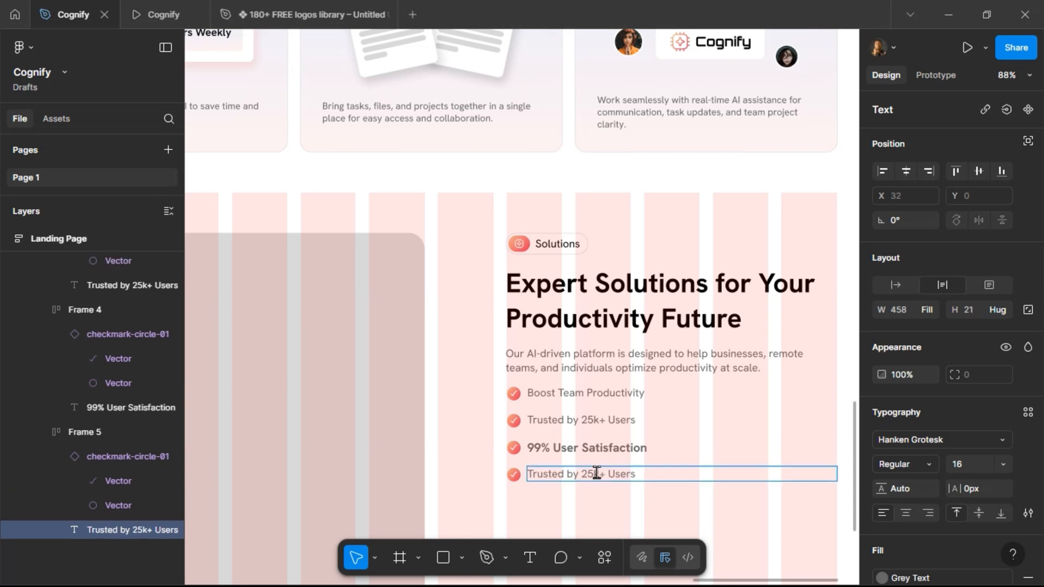
key("ctrl+a")
type("2")
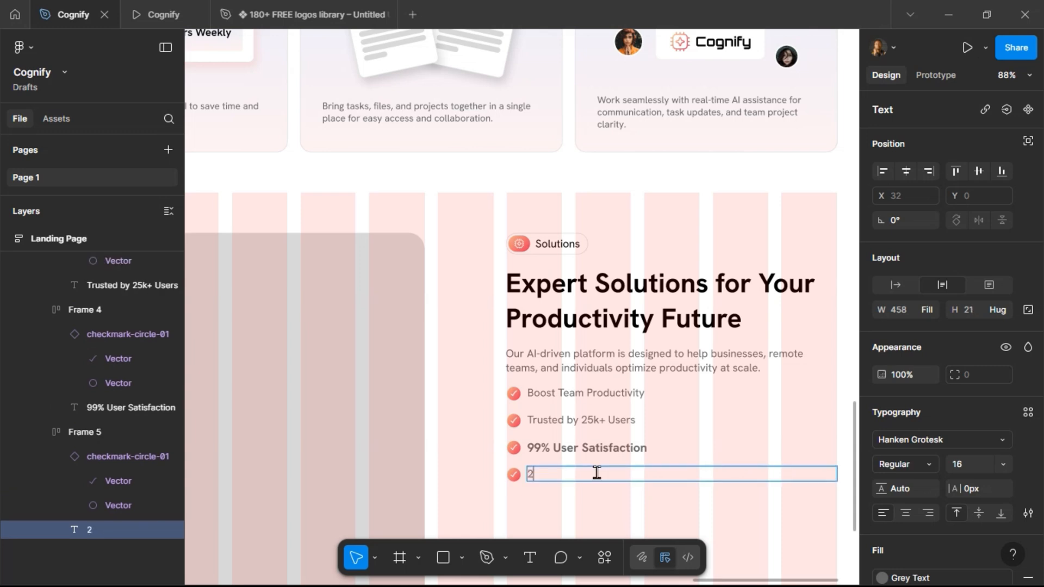
type("4/7 Support")
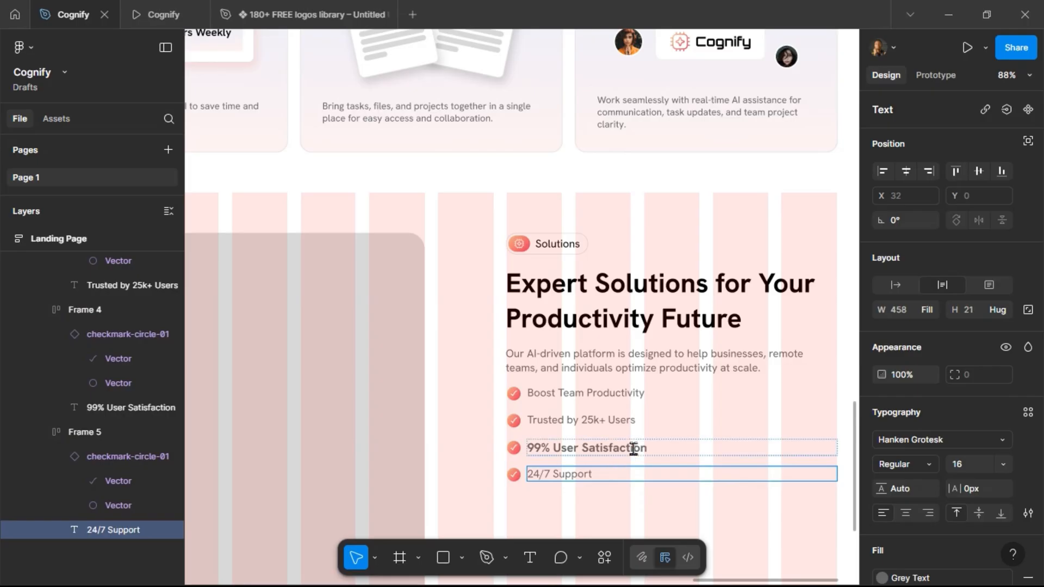
Set the "99% User Satisfaction" bullet text to Regular weight and 16 font size.
double_click(659, 423)
key("Escape")
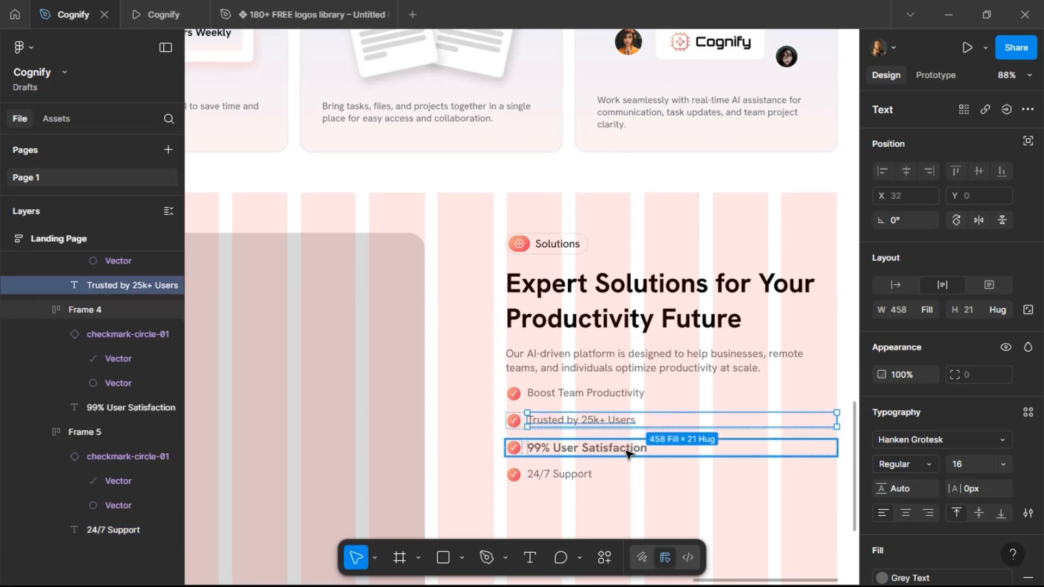
left_click(629, 451)
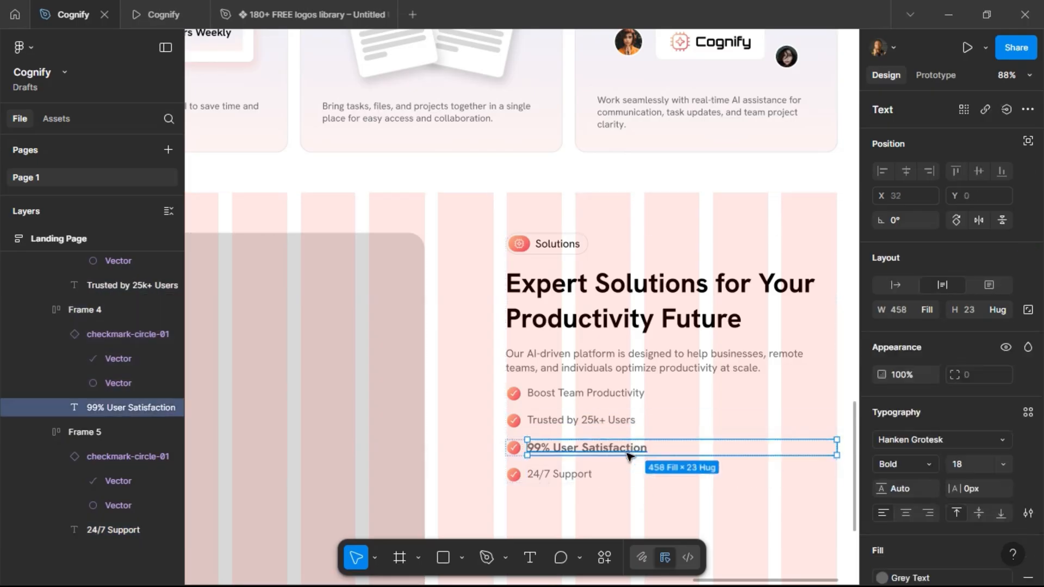
left_click(933, 465)
left_click(924, 266)
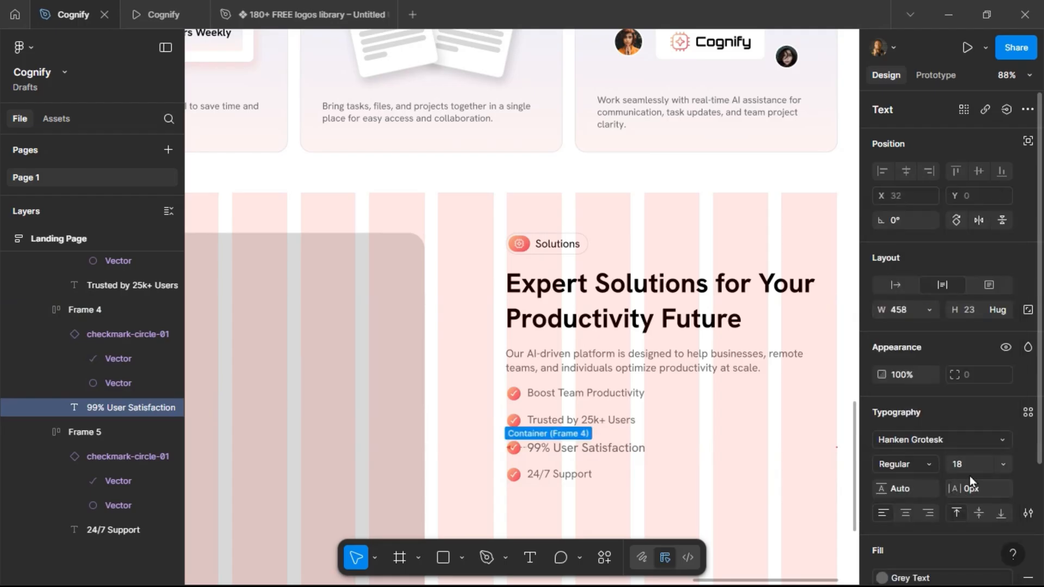
left_click(971, 471)
type("16")
key("Return")
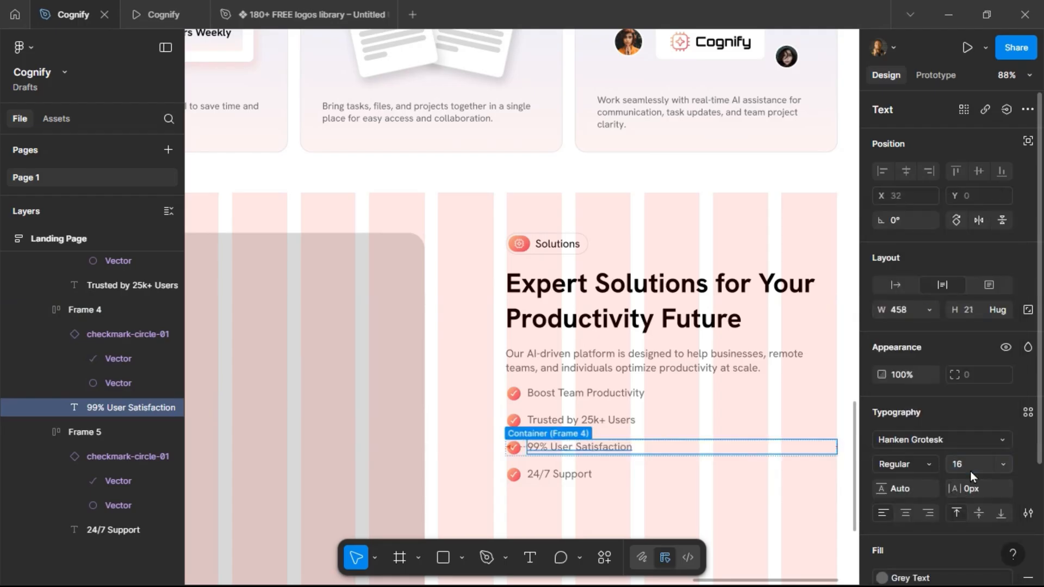
Wrap the first two bullet rows in a vertical auto layout frame.
left_click(547, 473)
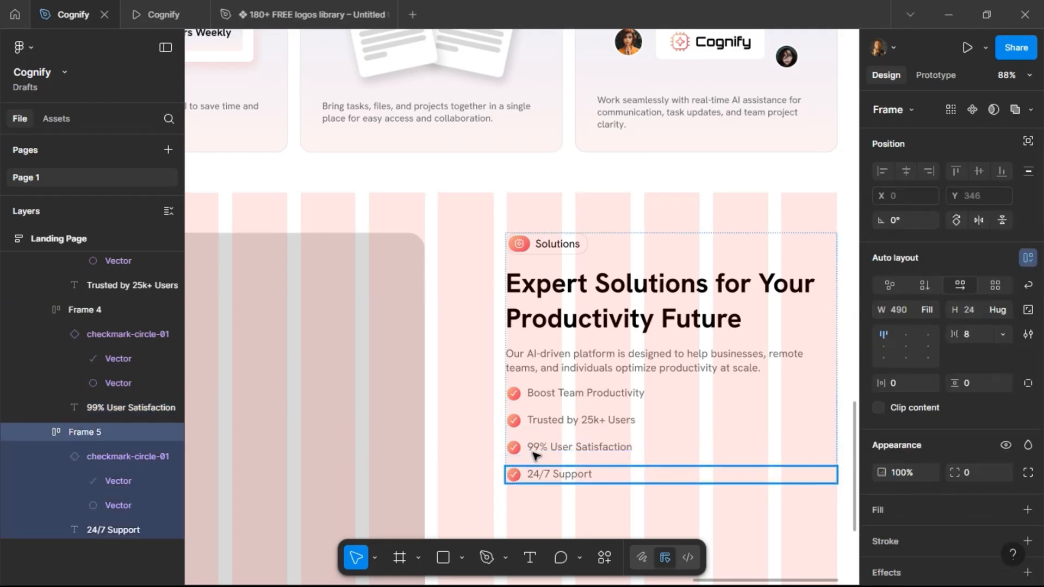
left_click(549, 426)
left_click(538, 395, "shift")
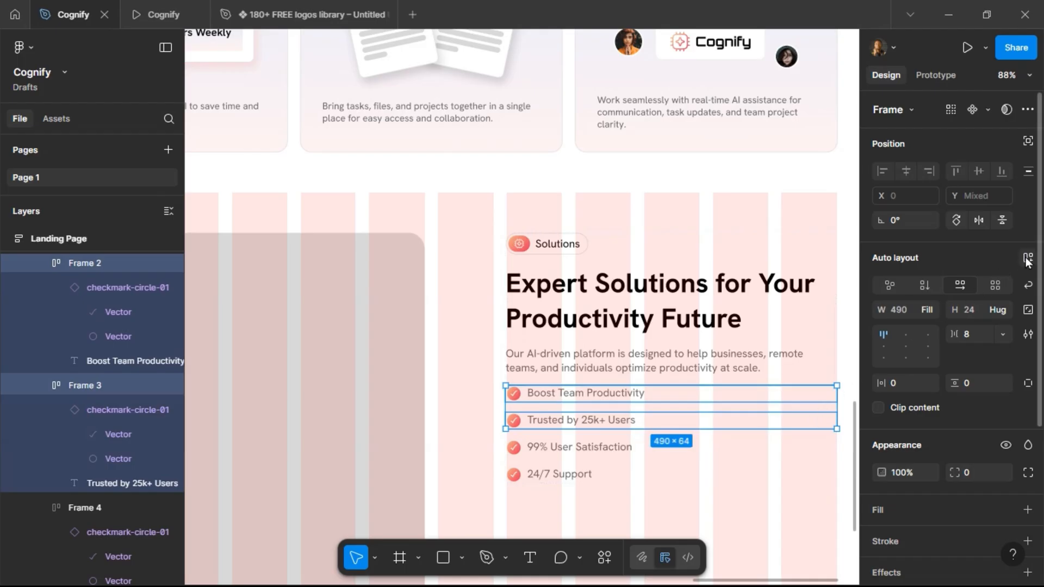
key("shift+a")
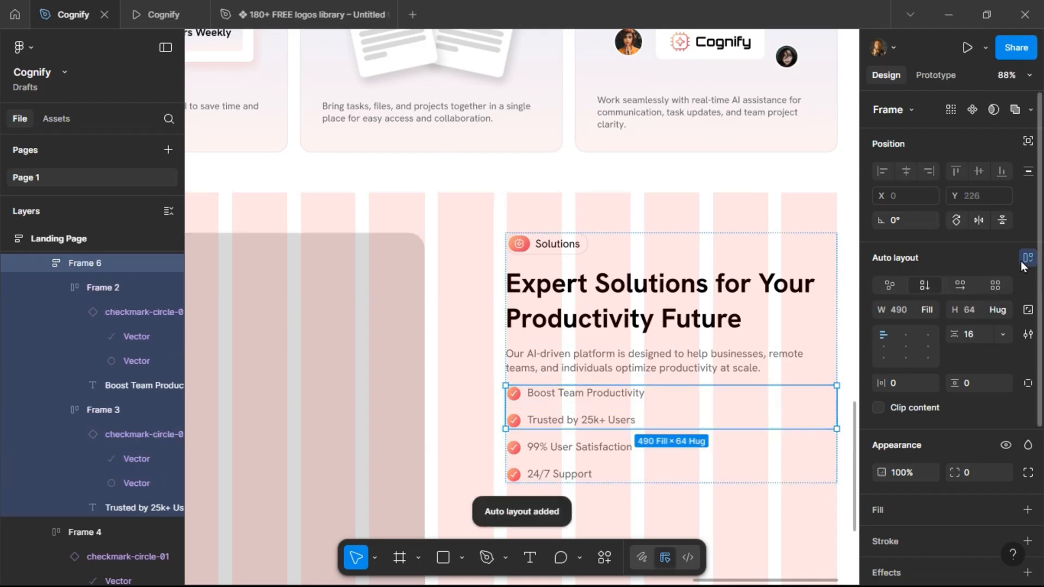
Wrap the last two bullet rows in a vertical auto layout frame.
left_click(563, 450)
left_click(563, 474, "shift")
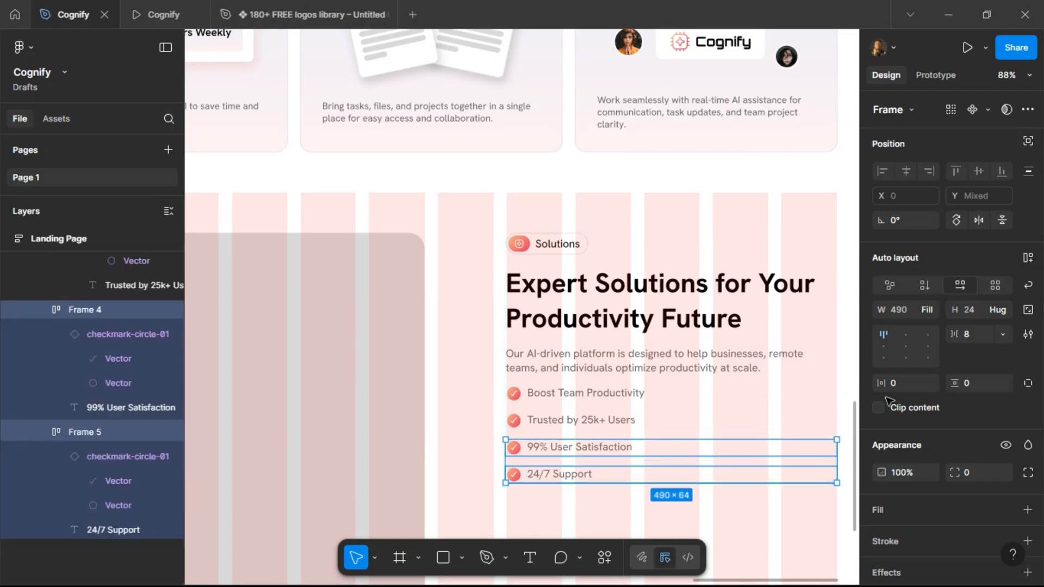
left_click(1028, 258)
Wrap both bullet stacks in a horizontal auto layout frame so they sit side by side, and preview the result.
left_click(558, 421, "shift")
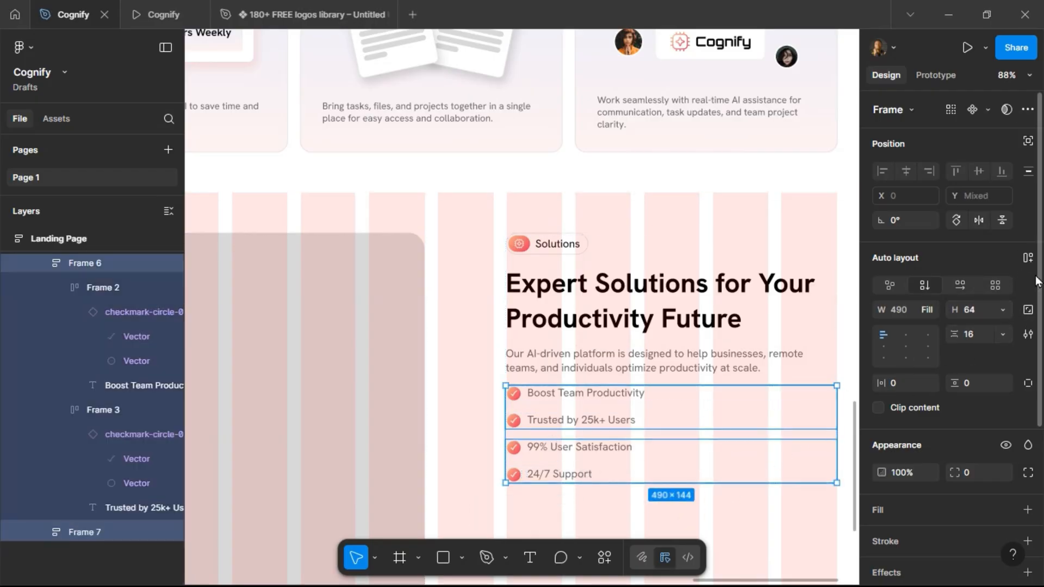
left_click(606, 464)
double_click(595, 401)
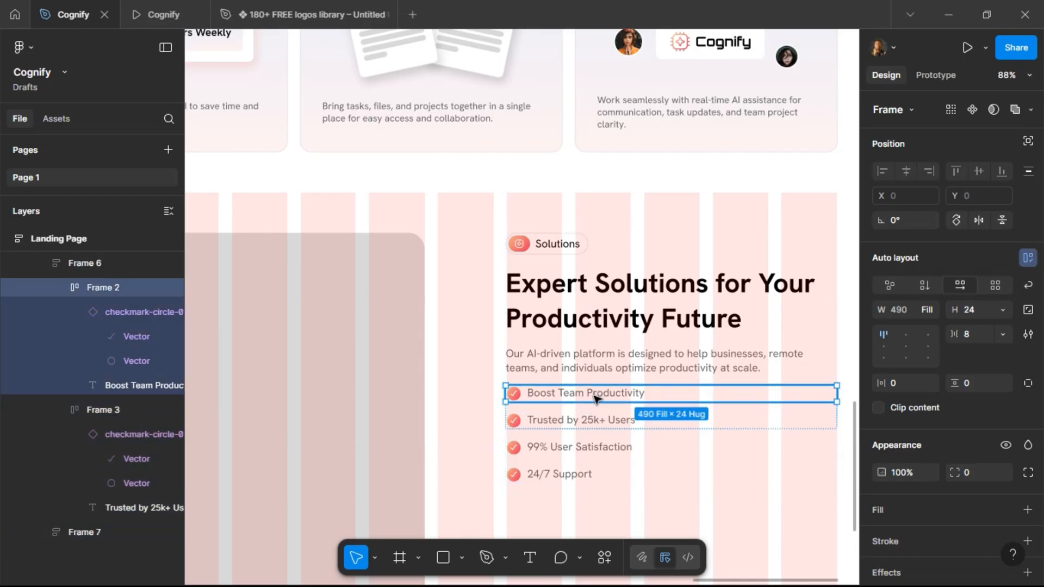
left_click(595, 426, "shift")
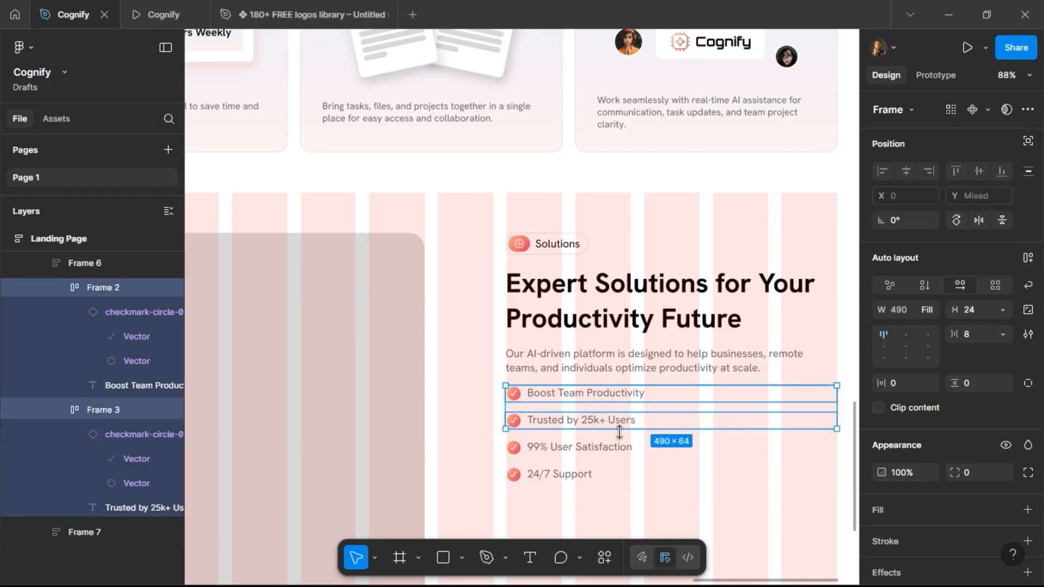
left_click(603, 446)
left_click(590, 450)
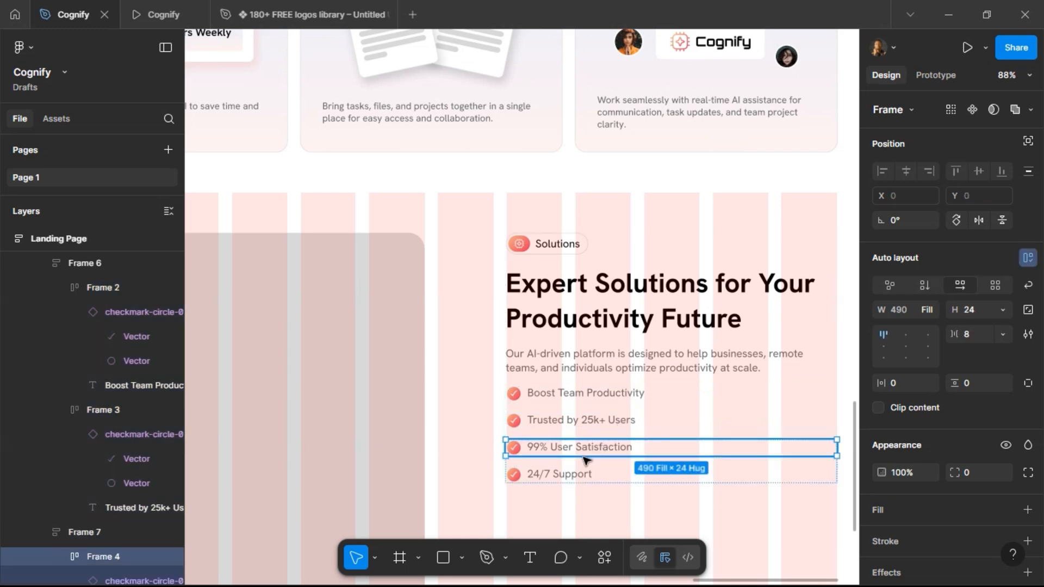
left_click(656, 480, "shift")
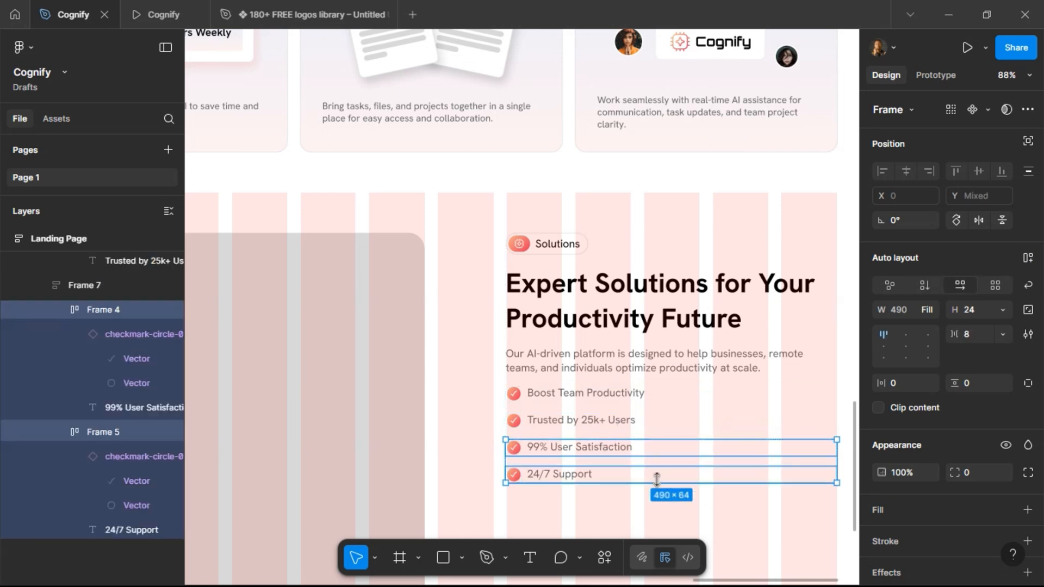
left_click(585, 427)
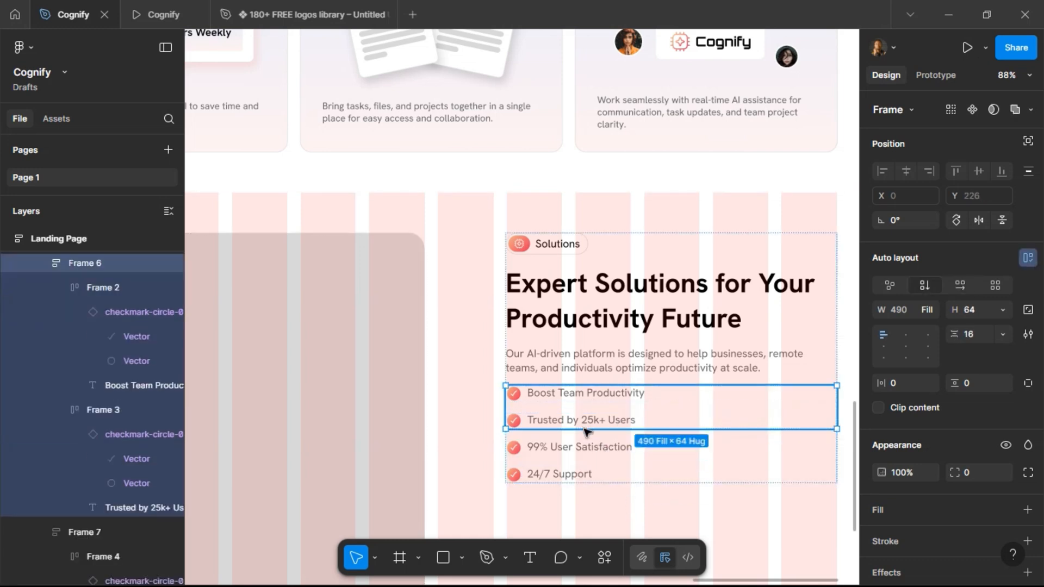
left_click(587, 468)
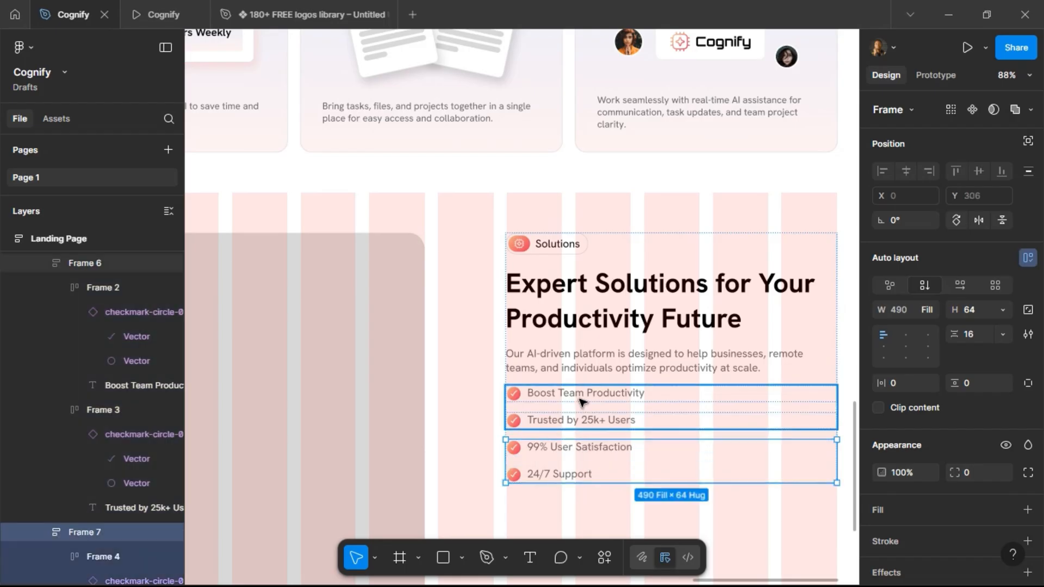
left_click(594, 422, "shift")
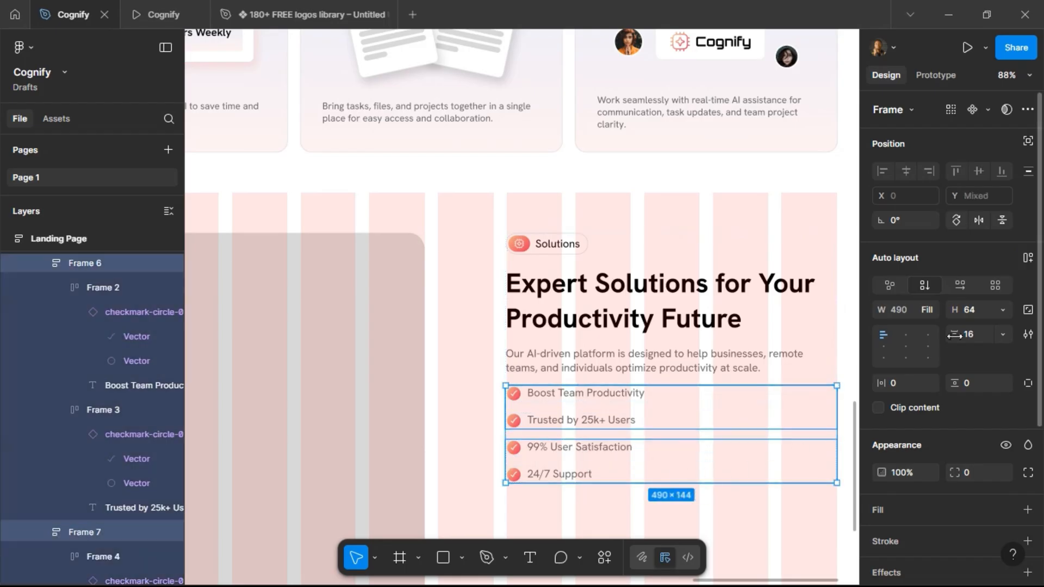
left_click(1028, 259)
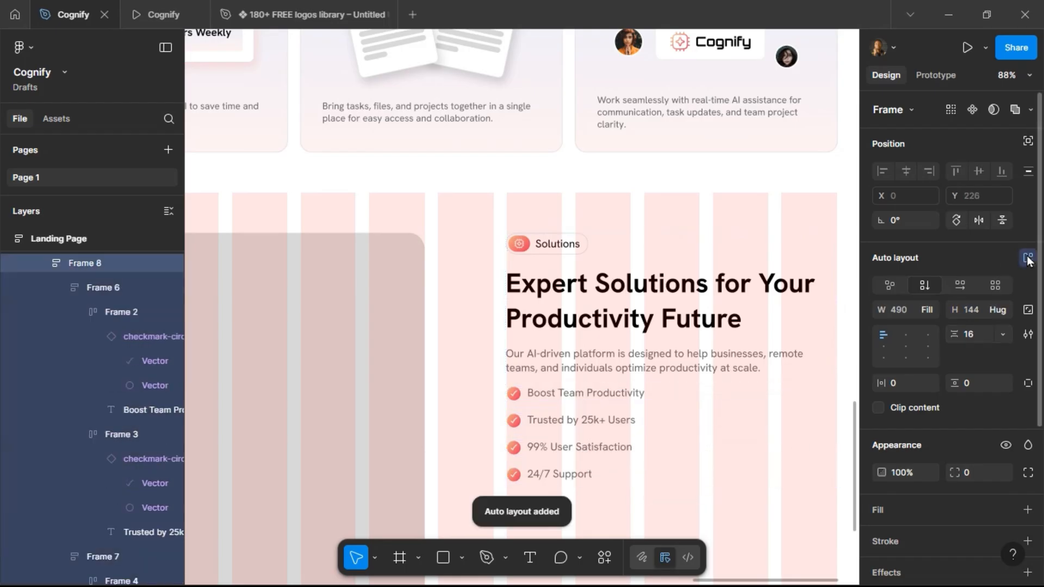
left_click(959, 284)
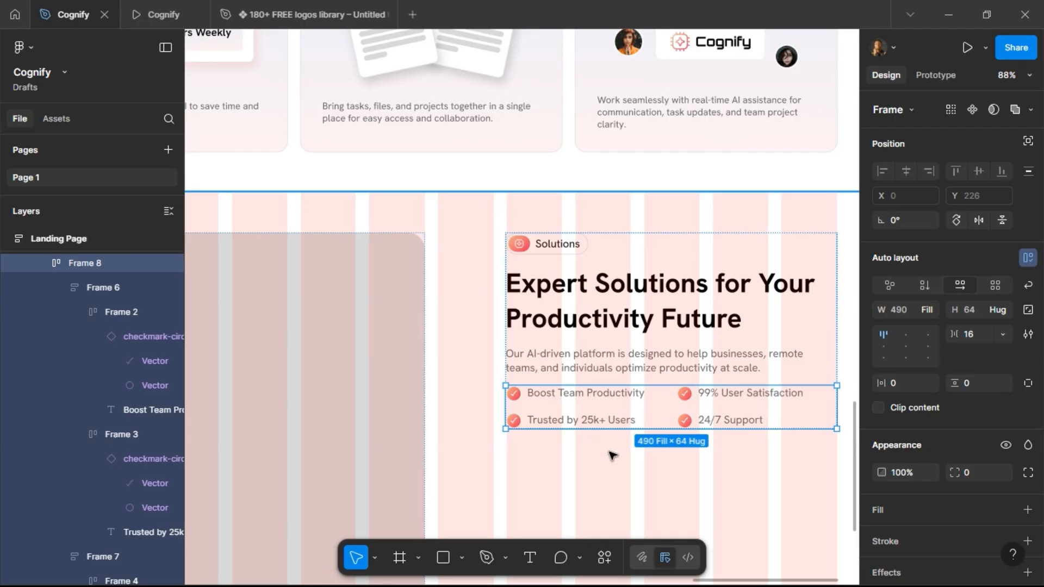
left_click(157, 15)
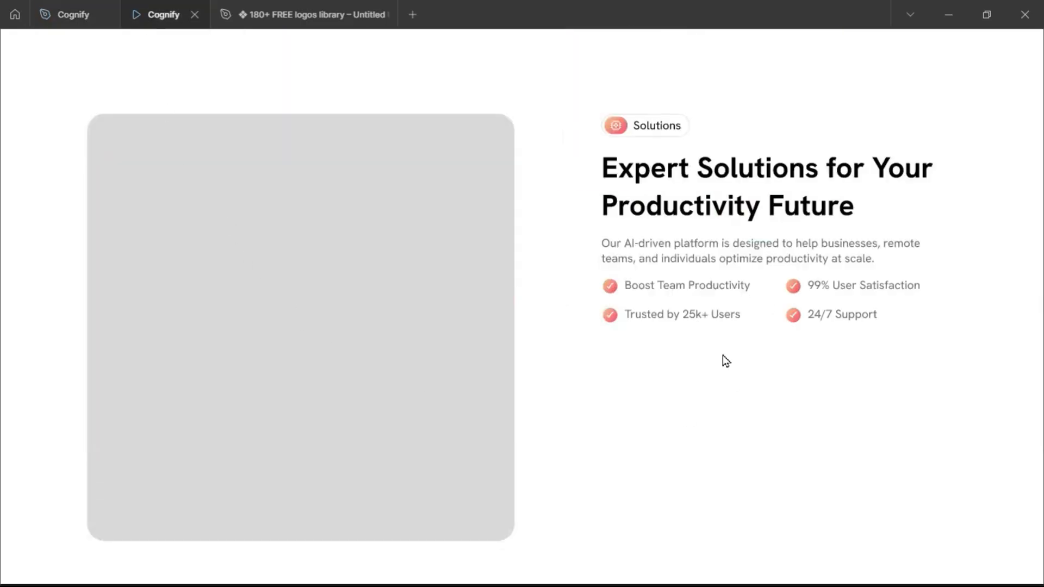
left_click(52, 15)
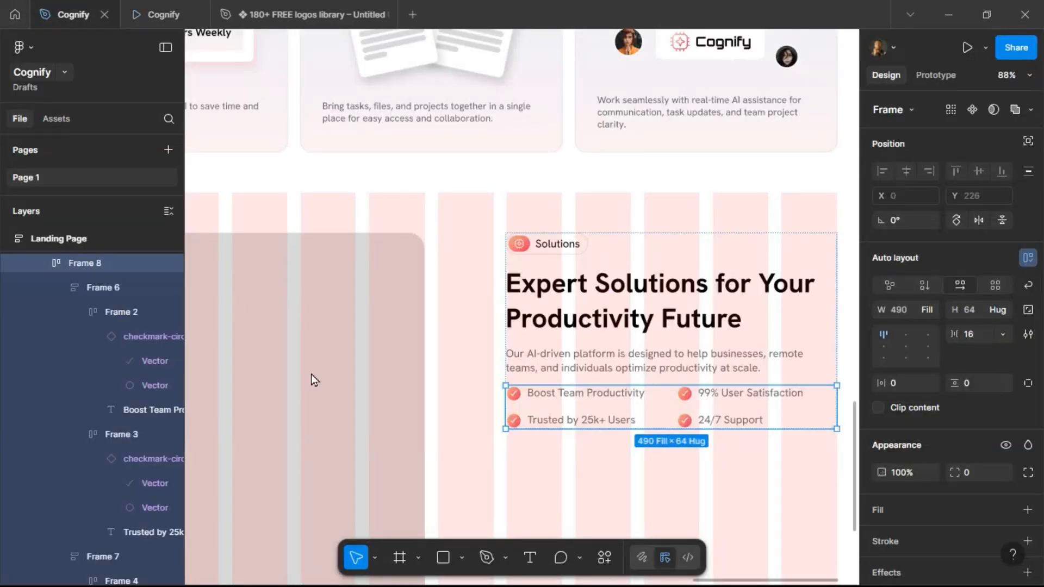
Rename the left bullet stack frame "Left metrics".
double_click(593, 405)
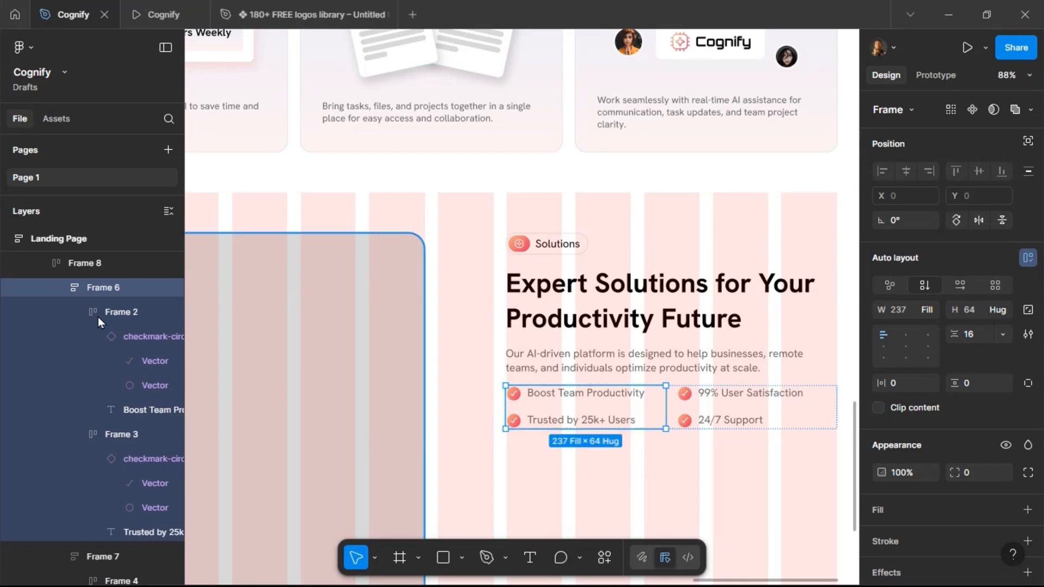
double_click(111, 287)
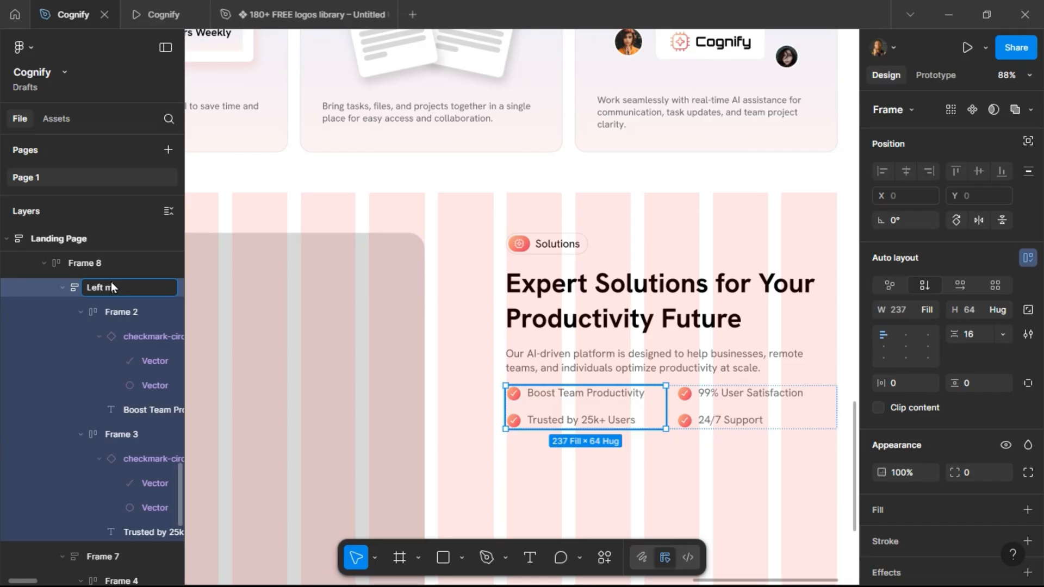
type("Left metrics")
key("Return")
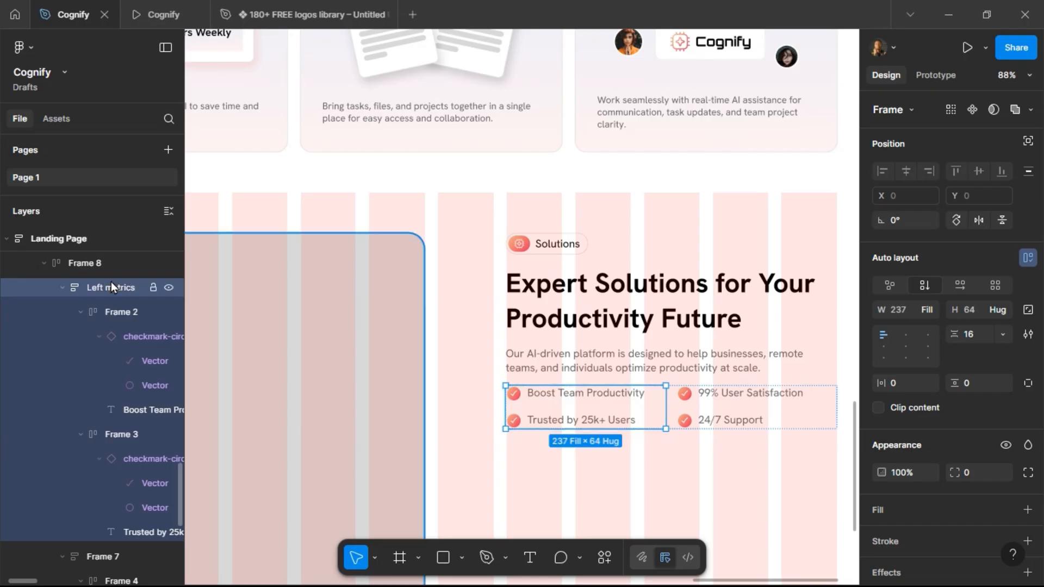
Rename the left stack's two bullet frames "Item 1" and "Item 2".
left_click(111, 312)
double_click(111, 312)
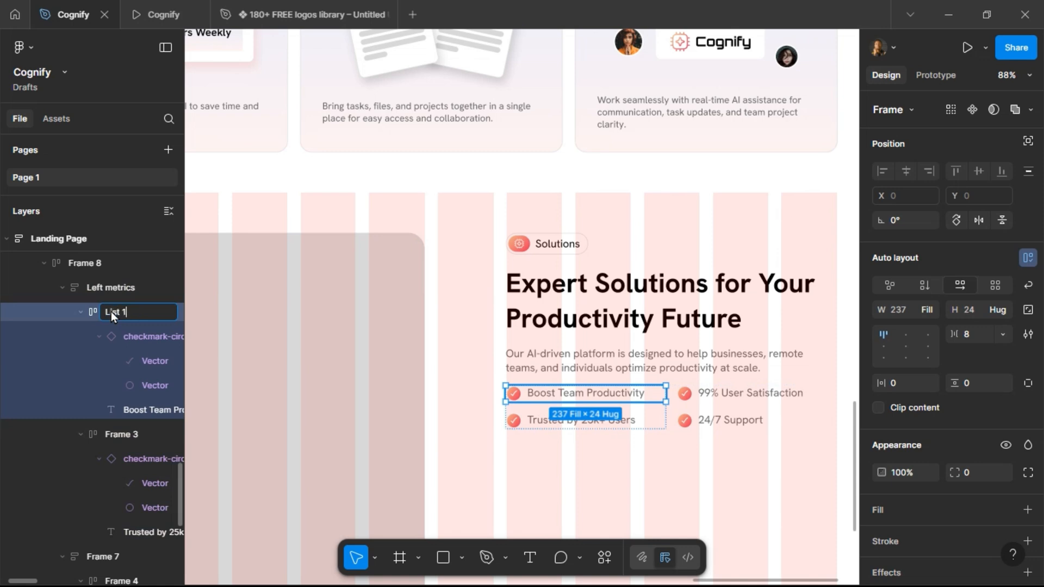
key("Return")
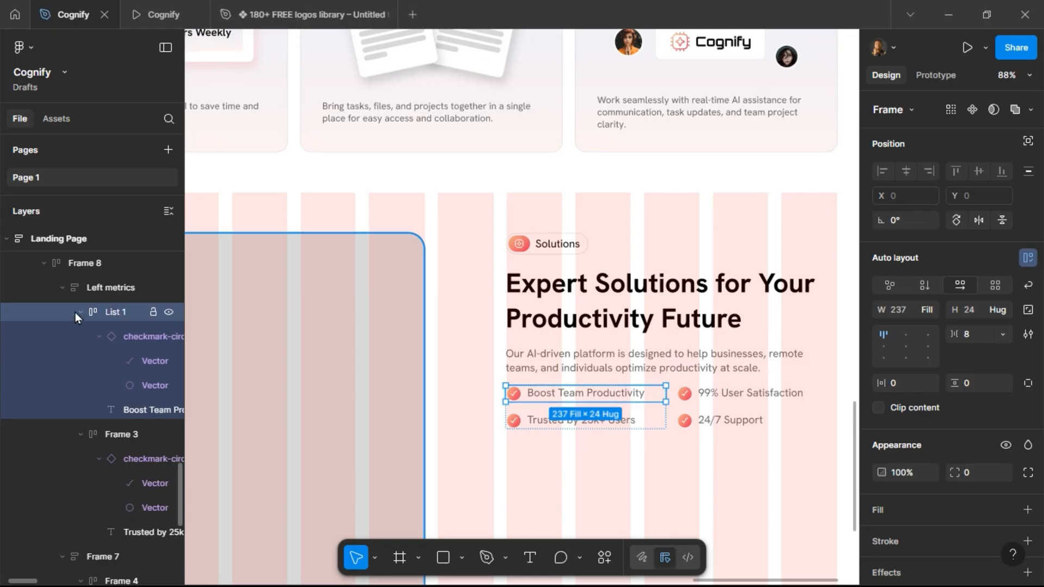
left_click(75, 312)
left_click(115, 338)
double_click(116, 337)
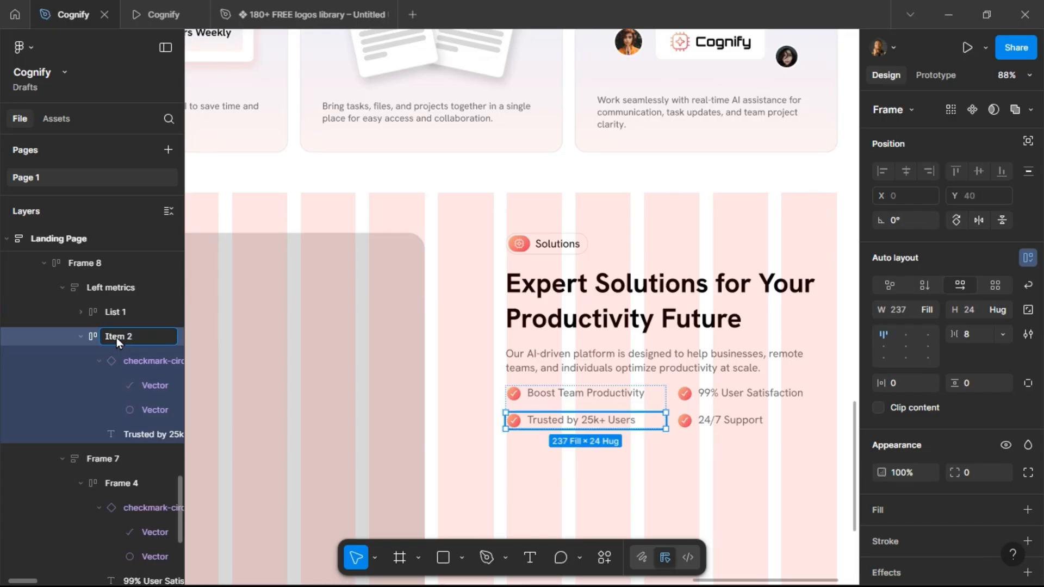
double_click(118, 311)
type("Item 1")
key("Return")
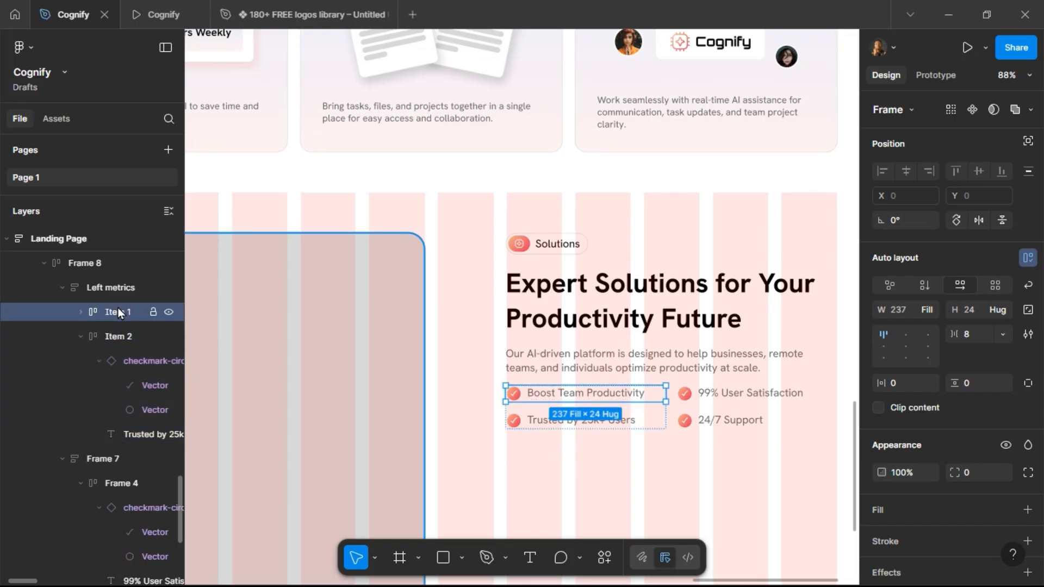
Rename the right bullet stack "Right Metrics" and its two bullet frames "Item 1" and "Item 2".
left_click(61, 288)
left_click(93, 315)
double_click(93, 313)
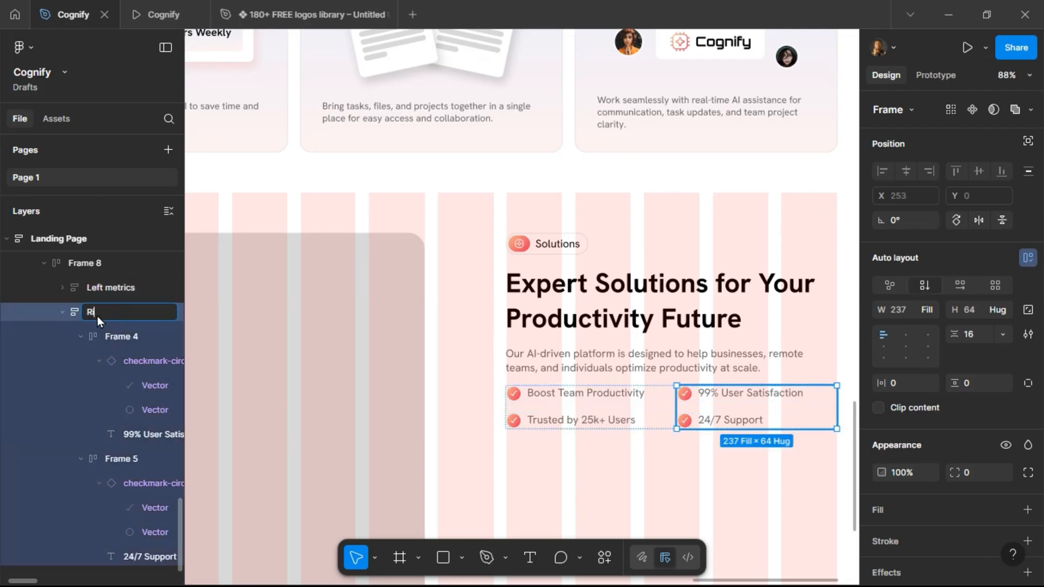
type("Right Metrics")
key("Return")
double_click(116, 336)
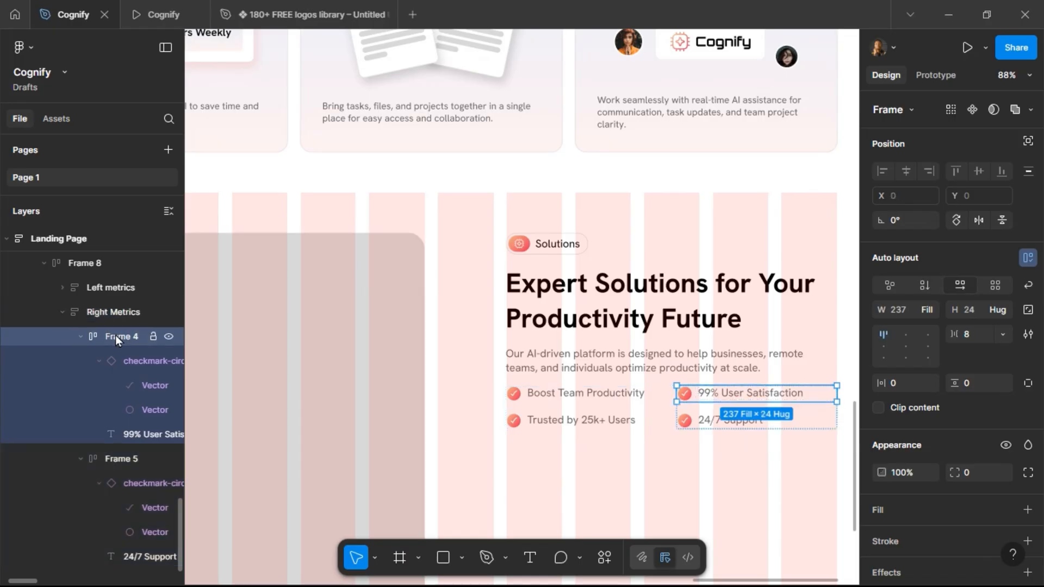
type("Item 1")
key("Return")
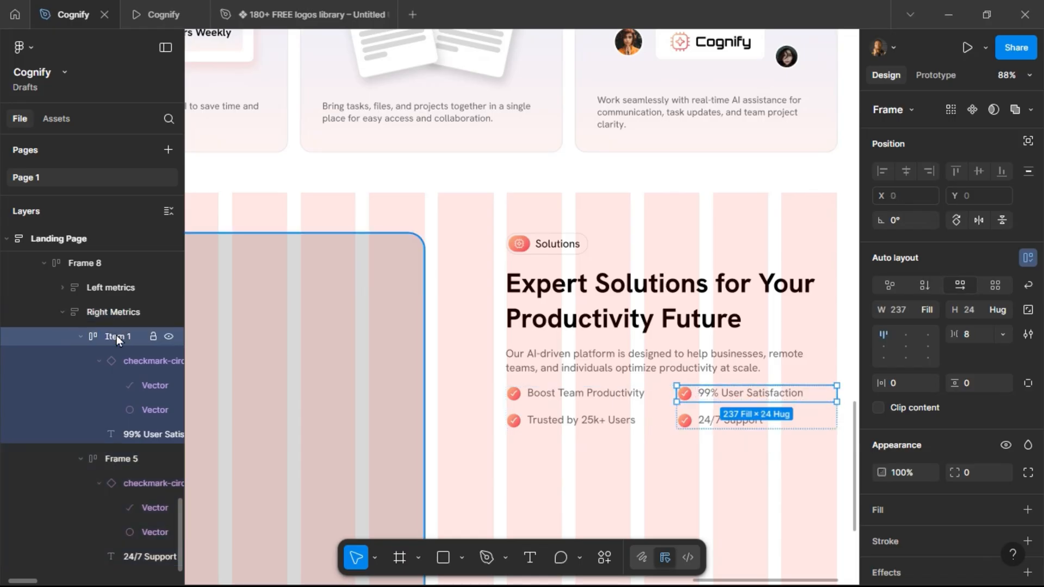
left_click(80, 337)
double_click(127, 362)
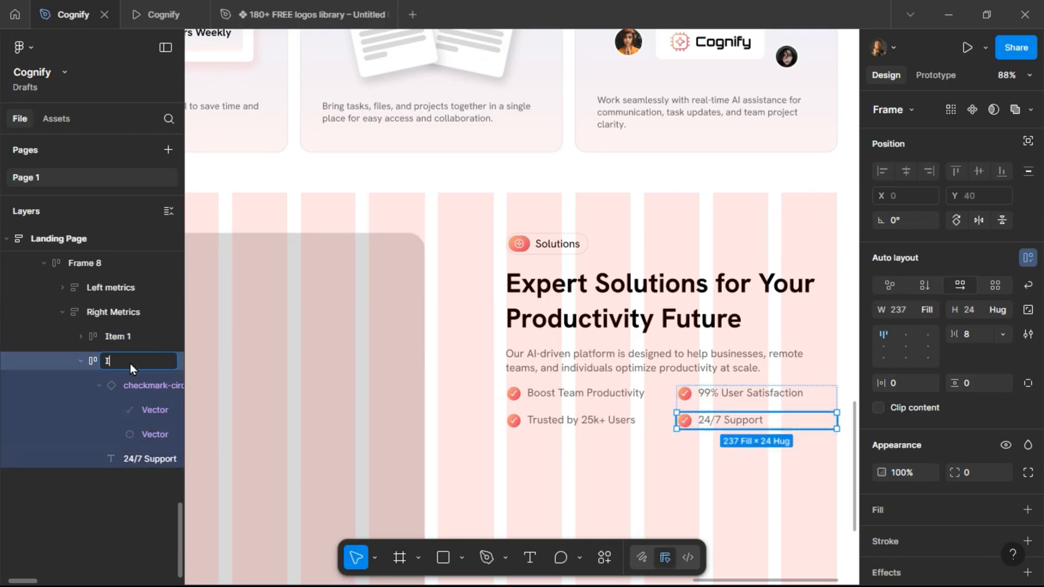
type("Item 2")
key("Return")
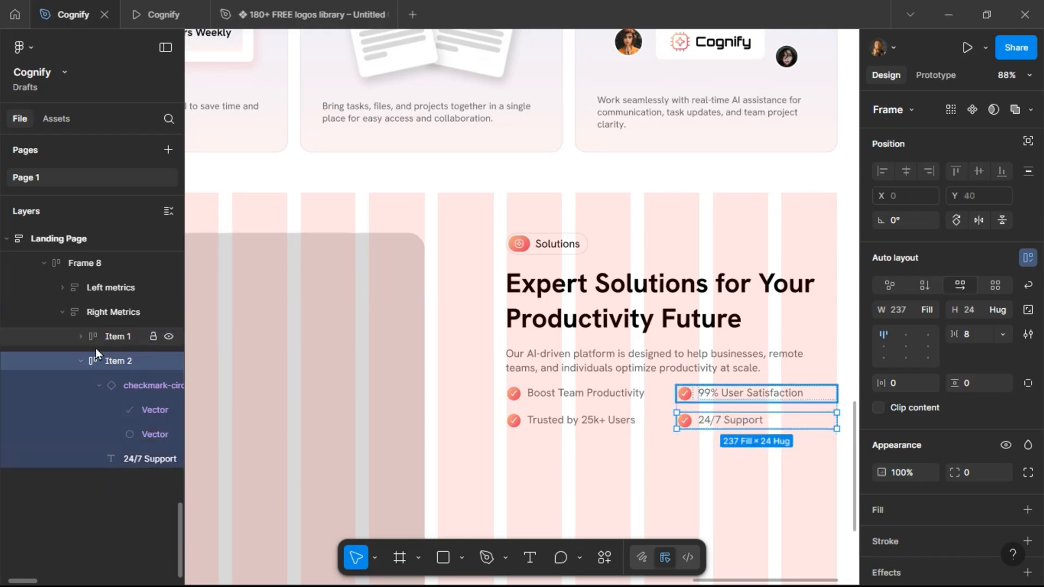
Rename the frame holding both bullet stacks "Metrics".
left_click(81, 361)
left_click(67, 314)
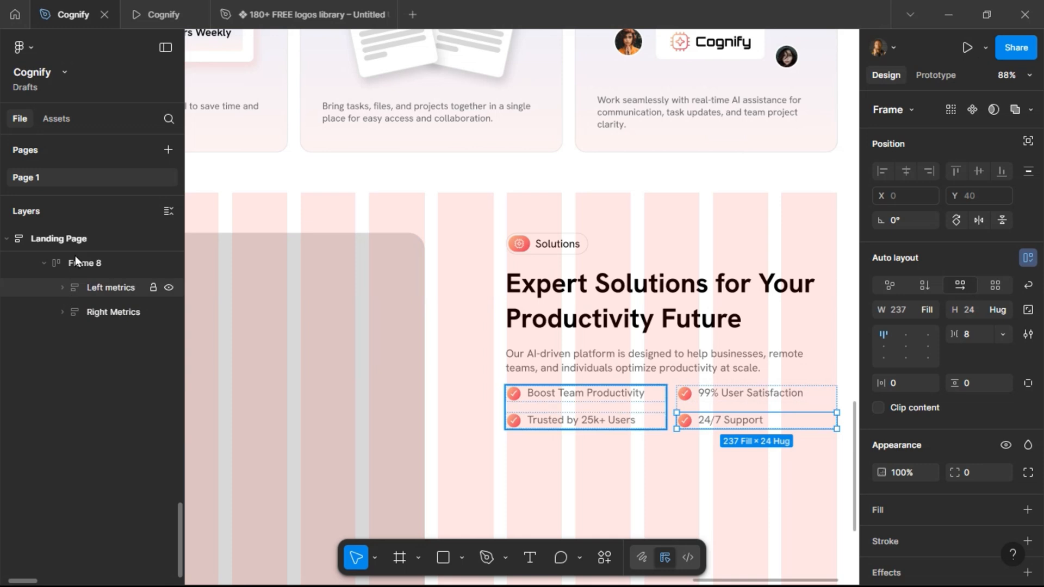
left_click(74, 261)
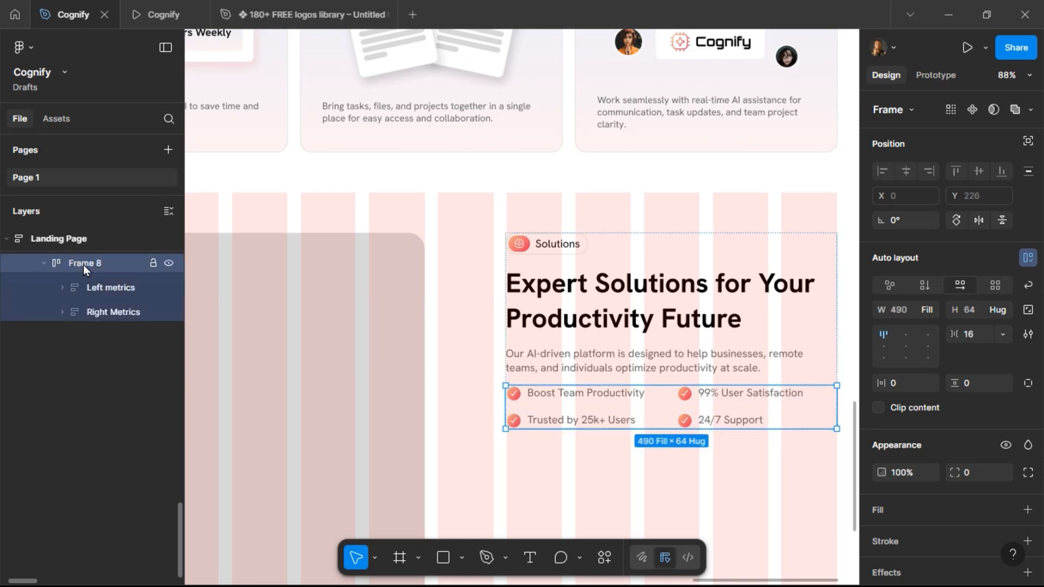
key("ctrl+r")
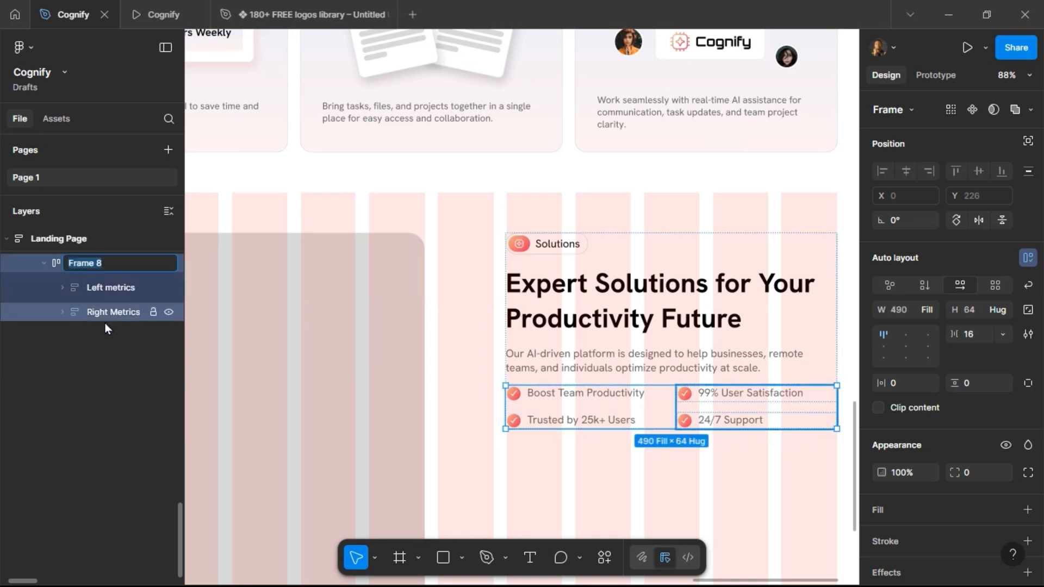
type("Metrics")
key("Return")
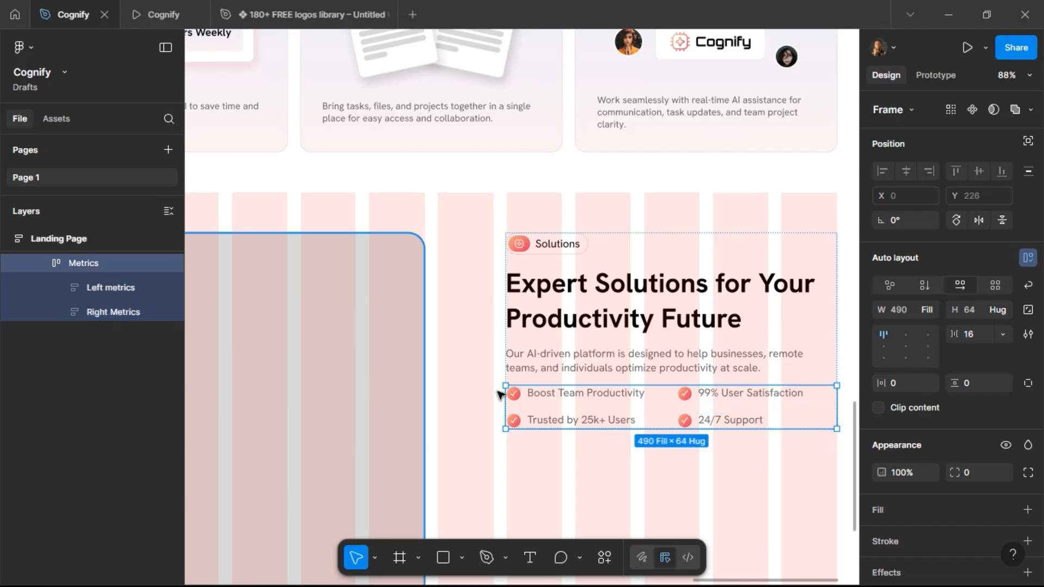
Wrap the tagline, heading and description in a vertical auto layout frame named "Header".
left_click(546, 354)
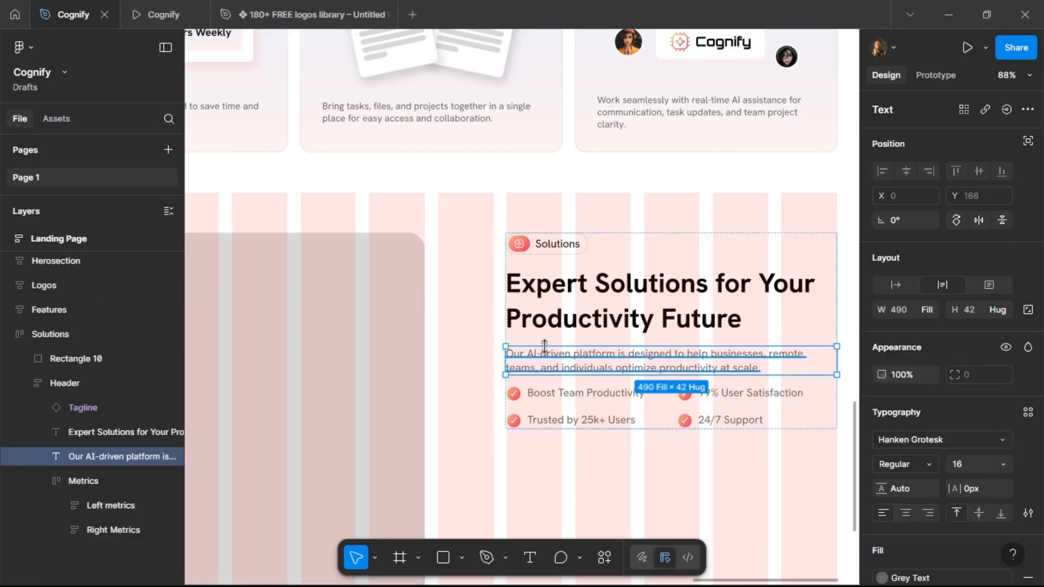
left_click(553, 312, "shift")
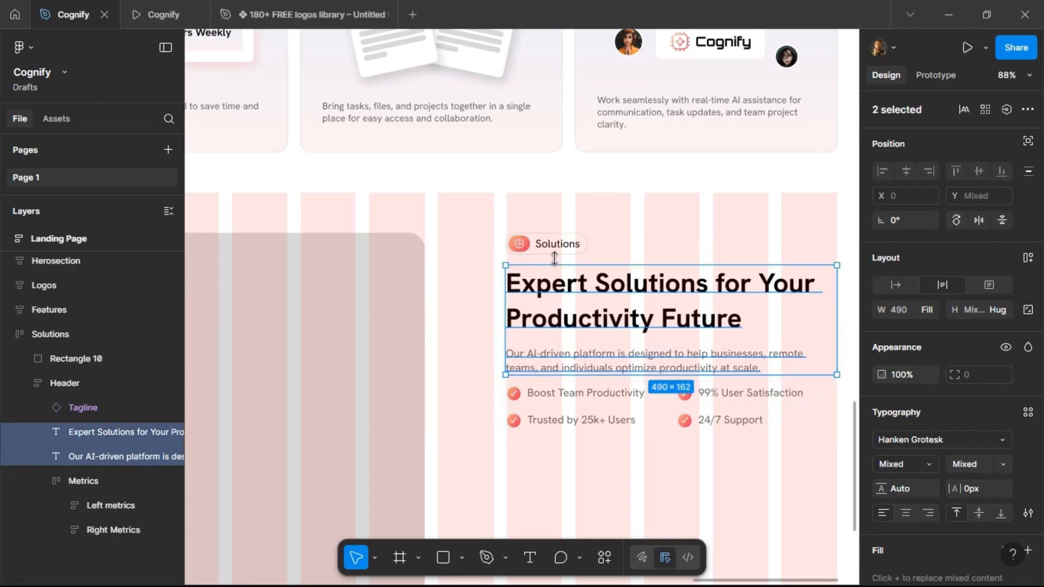
left_click(550, 244, "shift")
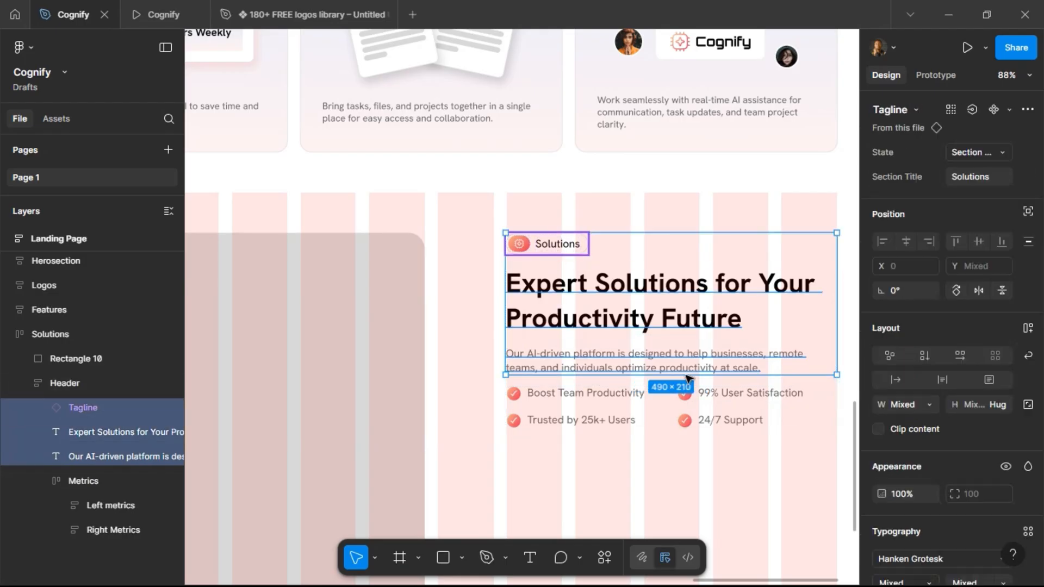
left_click(1027, 329)
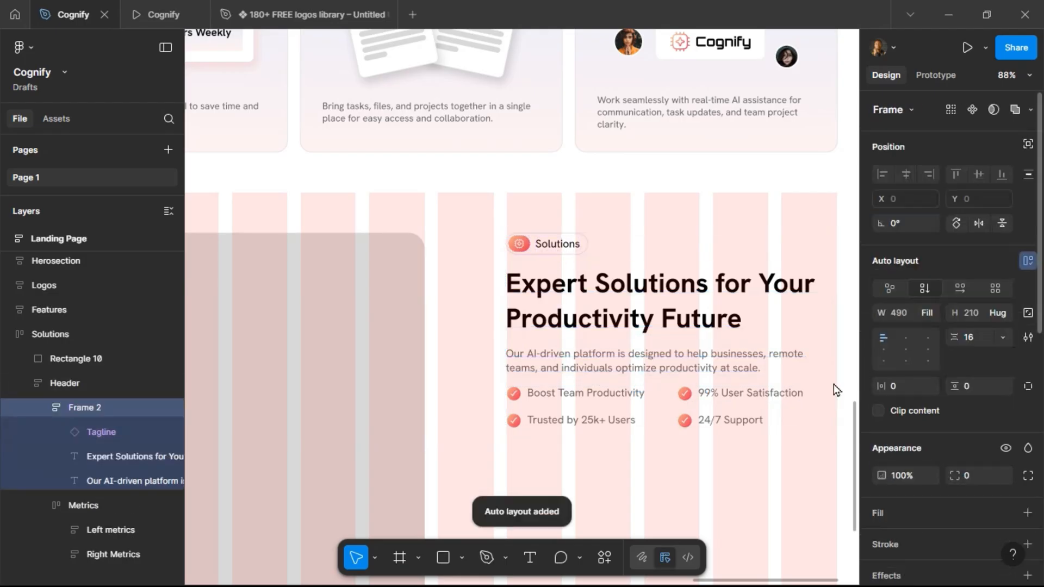
double_click(92, 409)
type("Header")
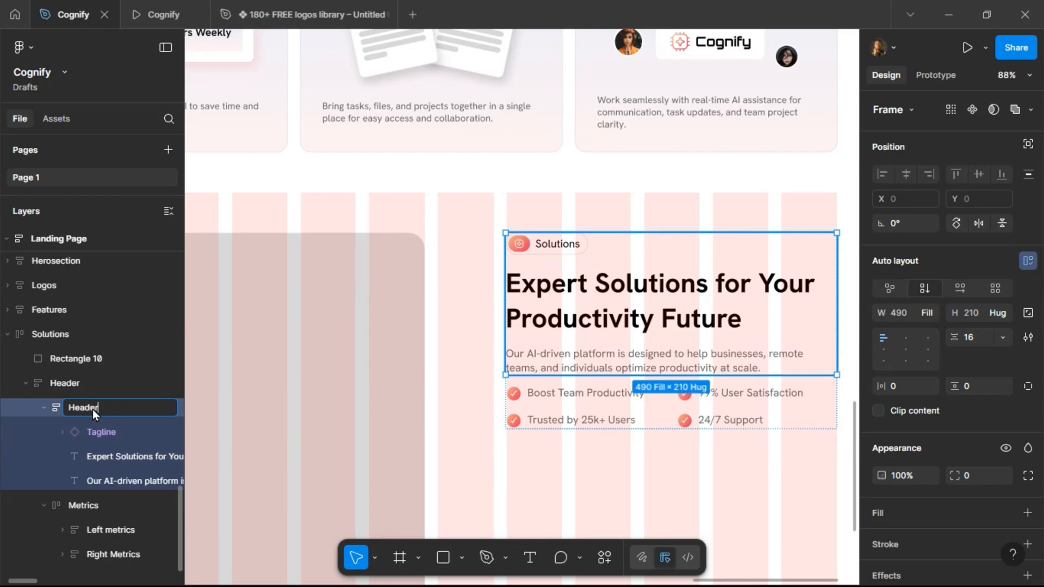
key("Return")
Rename the parent frame of the Header and Metrics "Right Content".
left_click(56, 383)
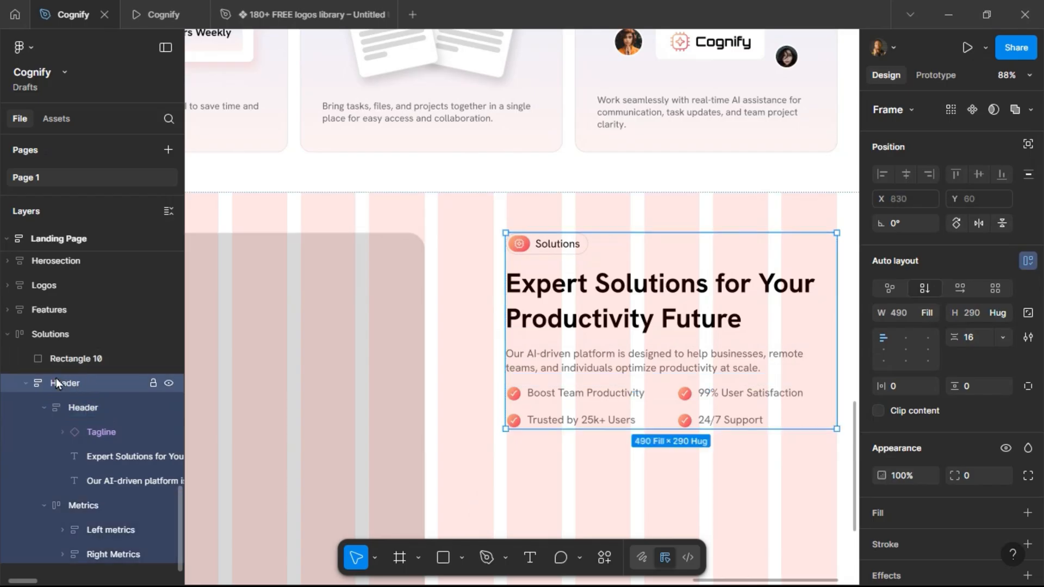
double_click(57, 383)
type("Right Content")
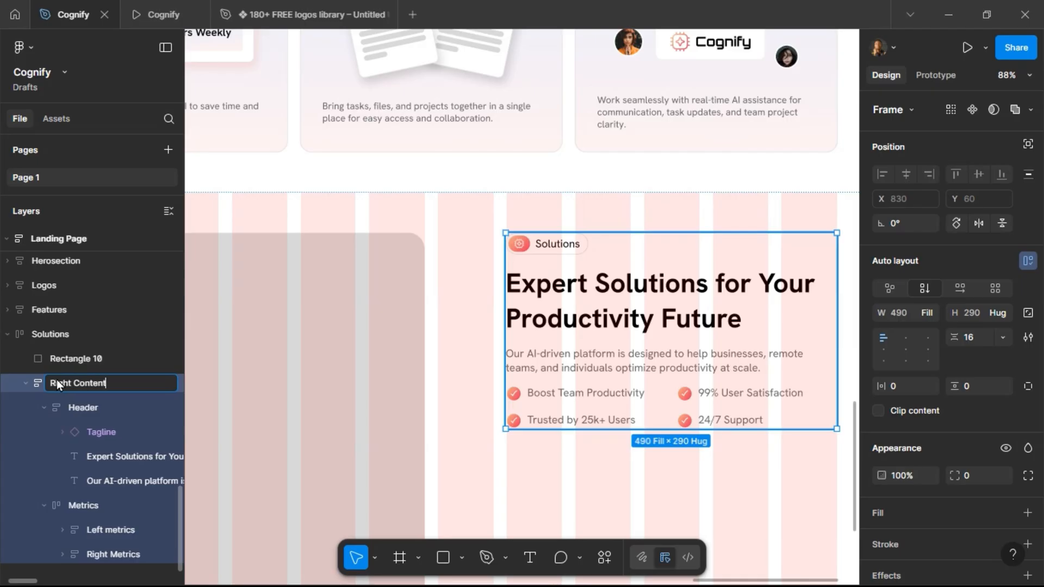
key("Return")
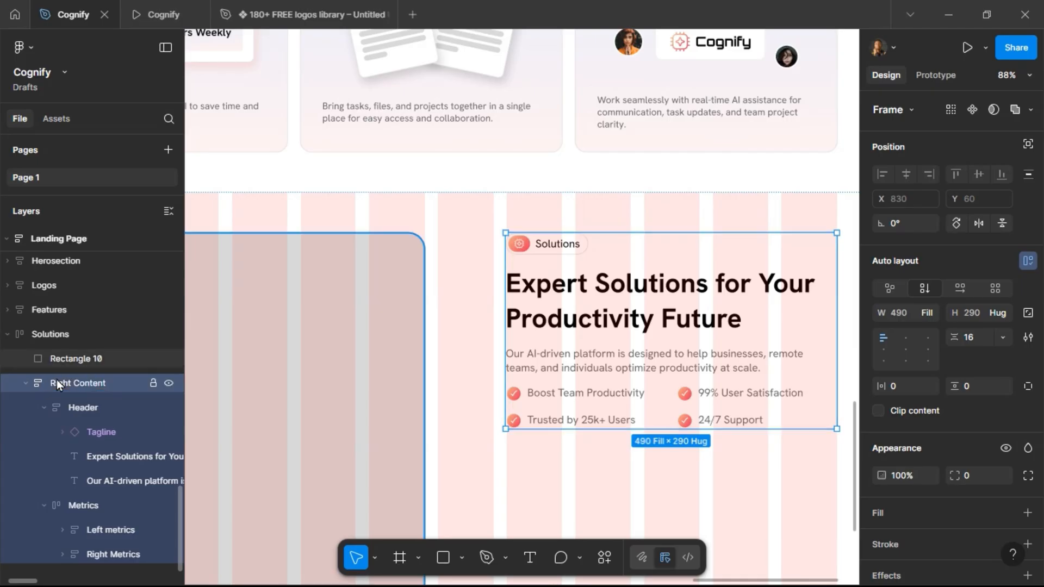
Set the Right Content frame's vertical spacing to 40 and preview the result.
left_click(83, 505)
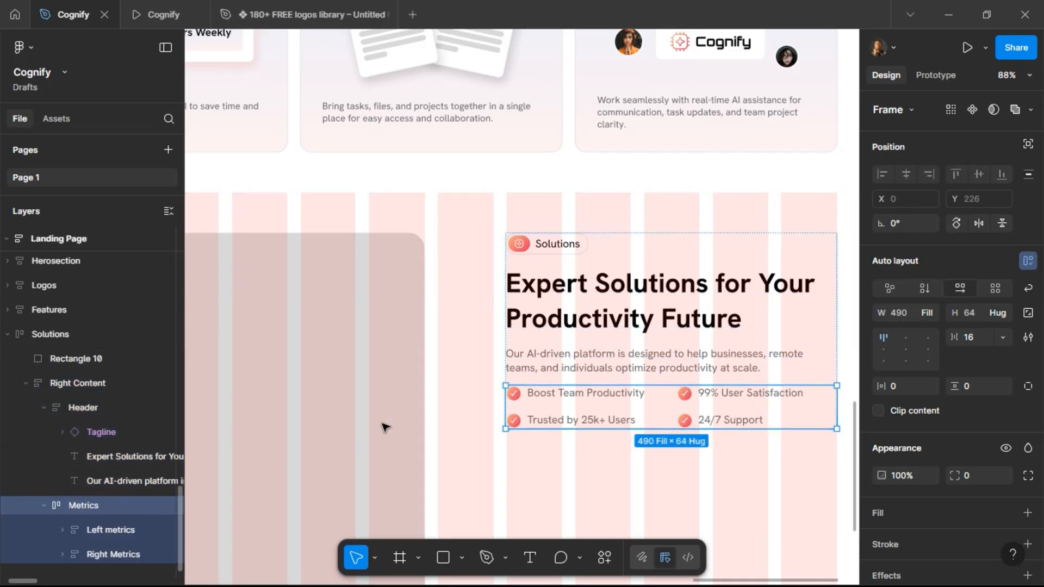
left_click(545, 380)
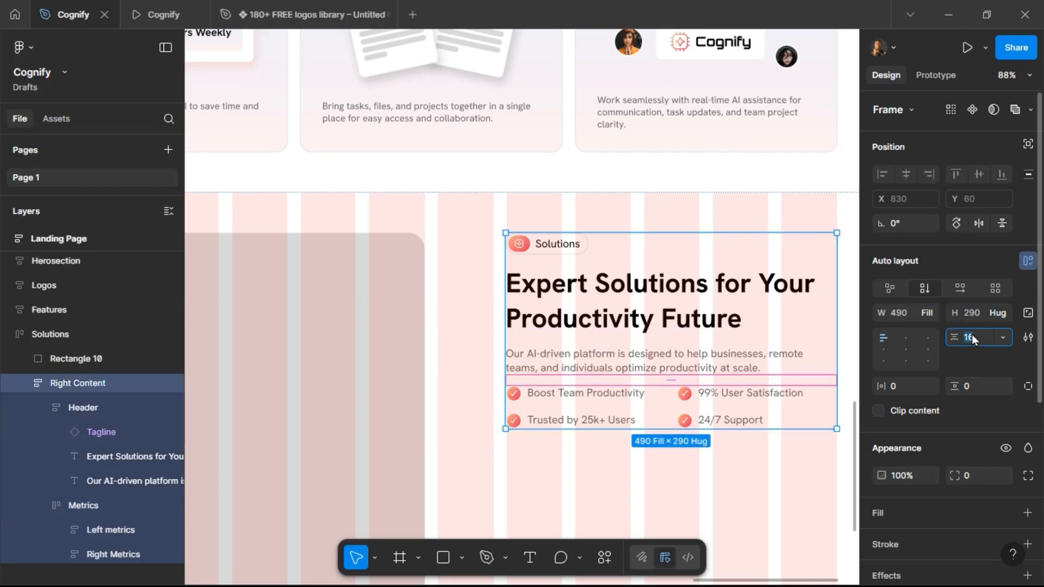
type("40")
key("Return")
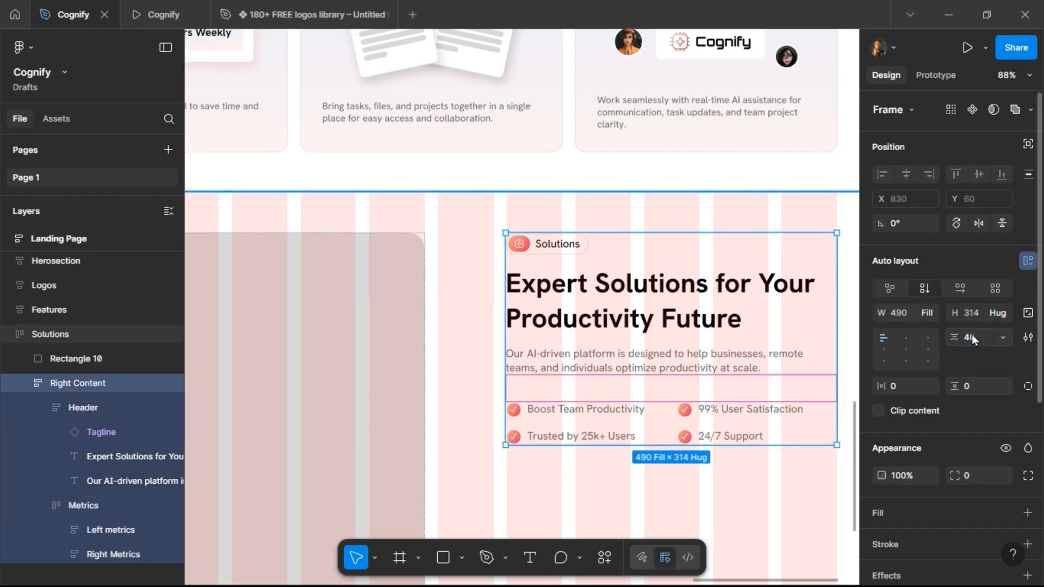
left_click(164, 14)
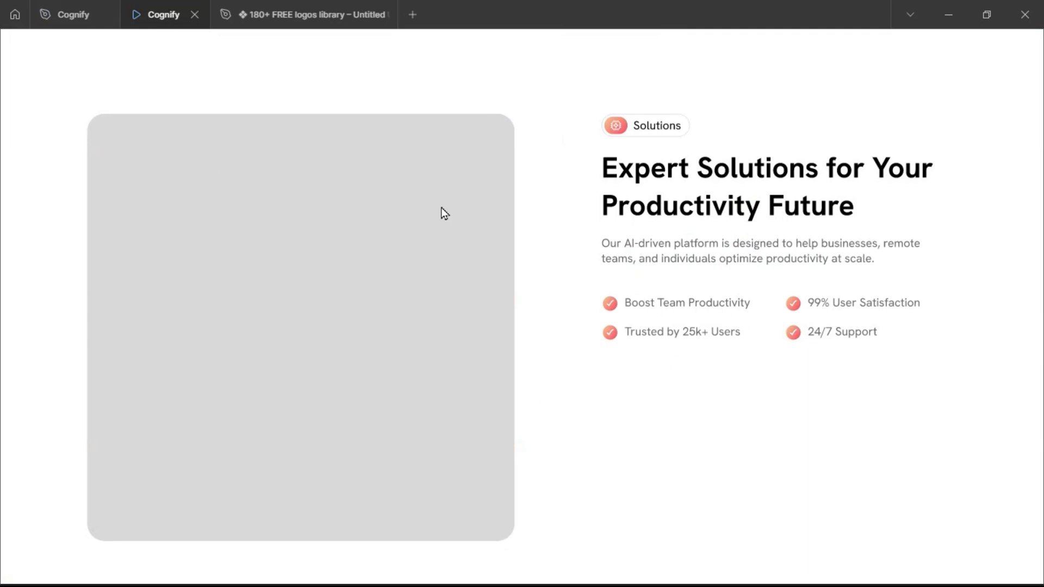
left_click(69, 15)
Navigate to the Solutions part of the project brief to review its content.
scroll(454, 292, "down", 3)
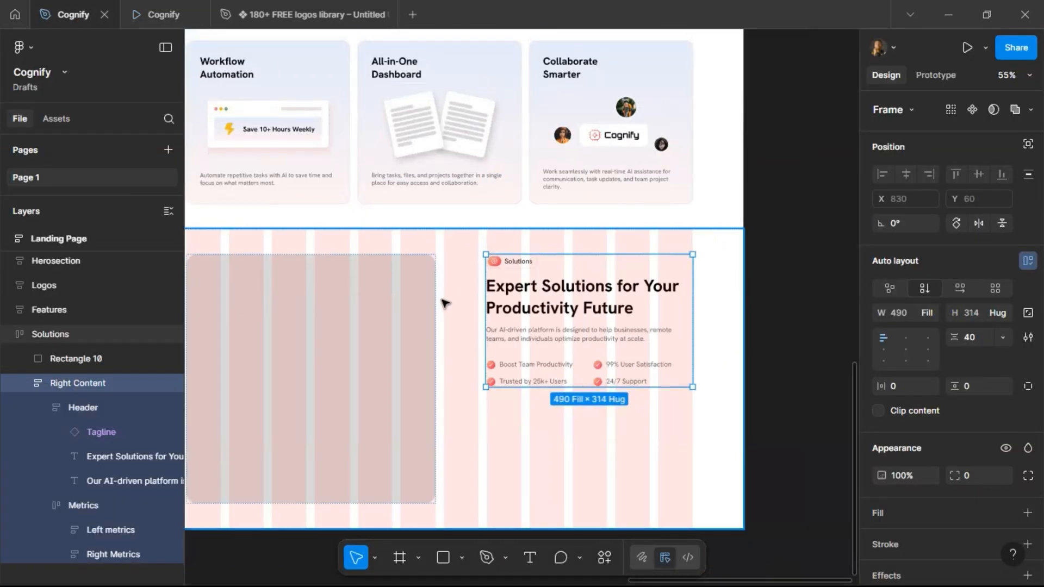
scroll(595, 298, "left", 15)
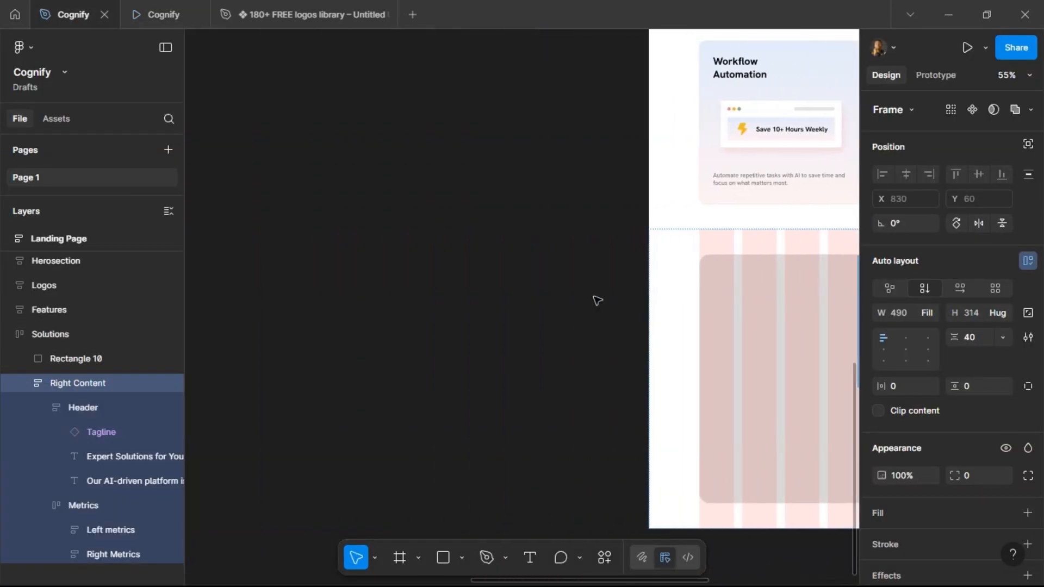
scroll(506, 246, "up", 6)
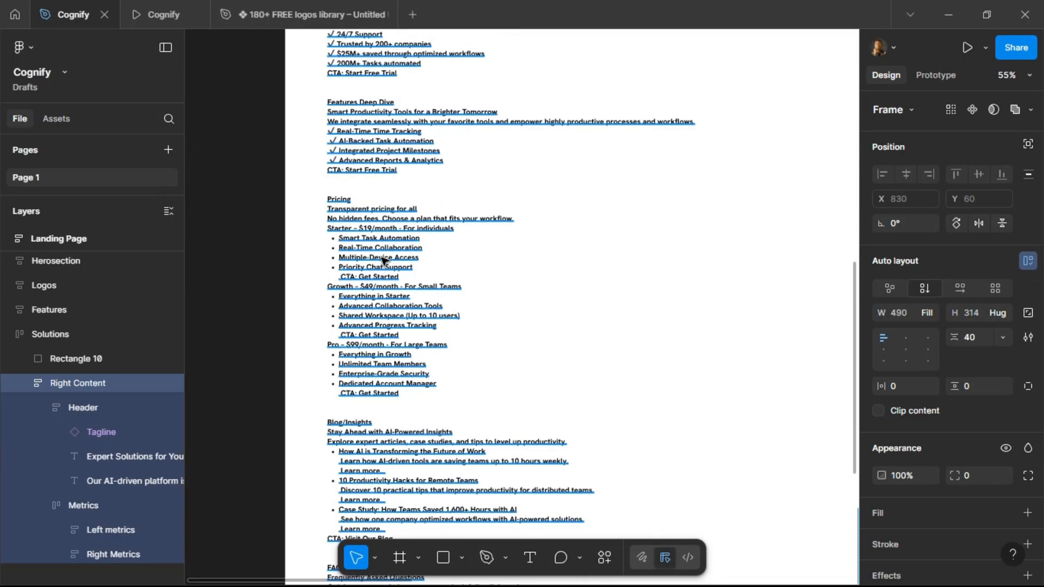
scroll(384, 256, "up", 4)
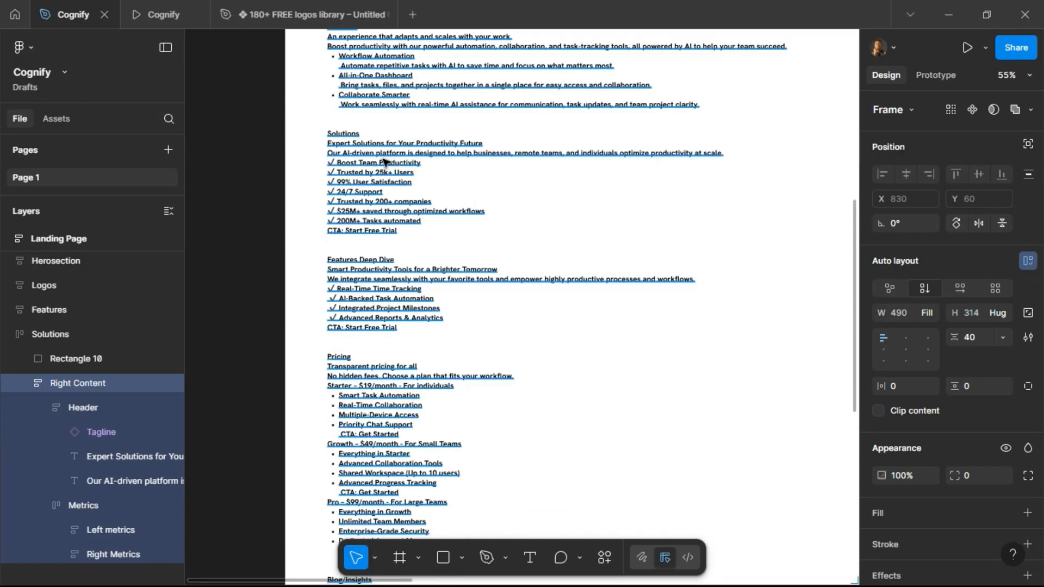
scroll(396, 197, "up", 2)
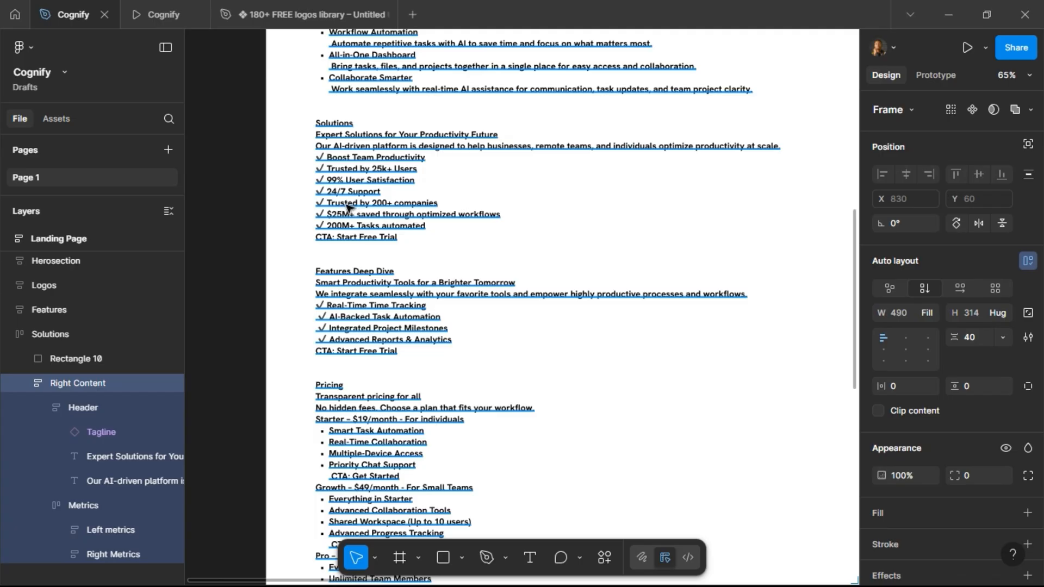
Select the trusted-by, savings, tasks and CTA lines of the Solutions section in the project brief text.
left_click(325, 206)
double_click(324, 207)
left_click_drag(316, 203, 403, 232)
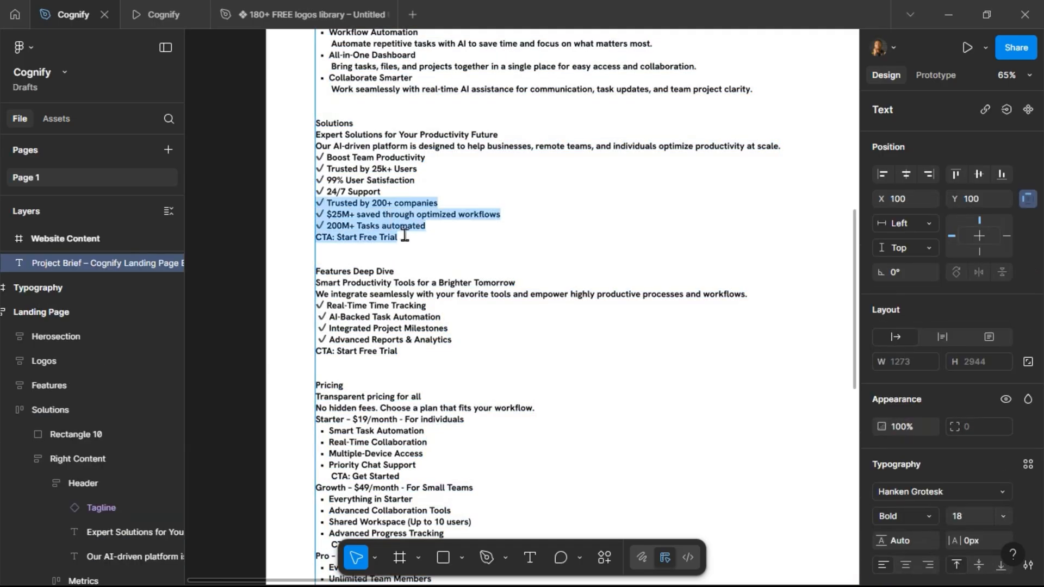
left_click(489, 248)
Duplicate the Solutions metrics group and replace the duplicate with the copied brief lines.
scroll(516, 340, "right", 2)
scroll(516, 340, "right", 10)
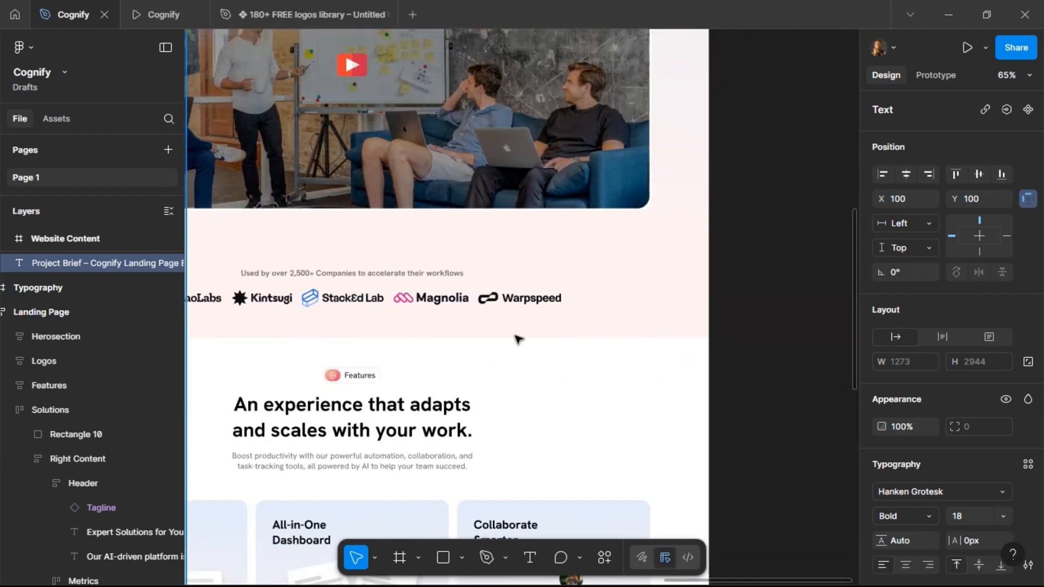
scroll(516, 340, "down", 15)
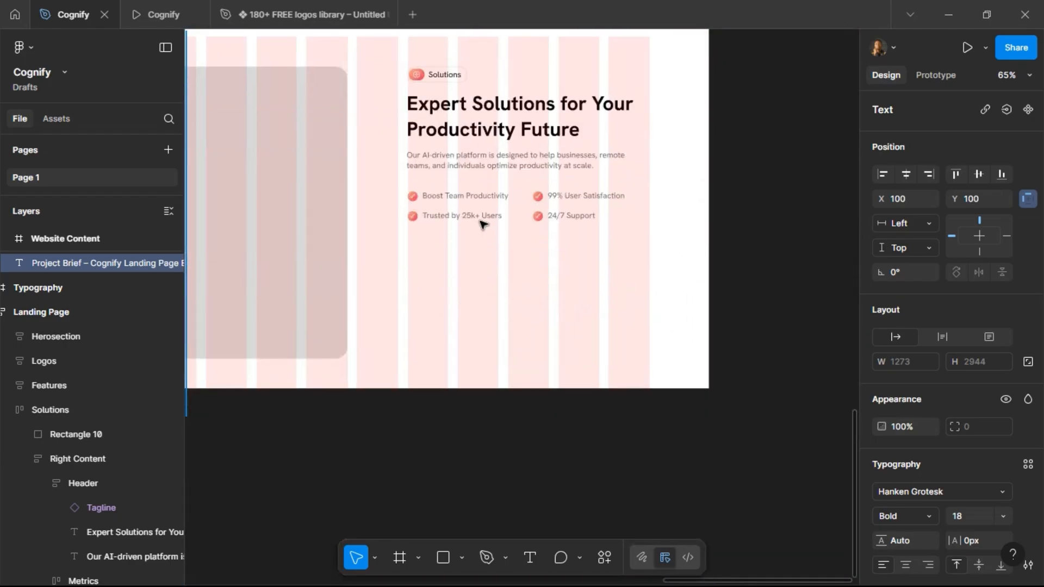
left_click(480, 214, "ctrl")
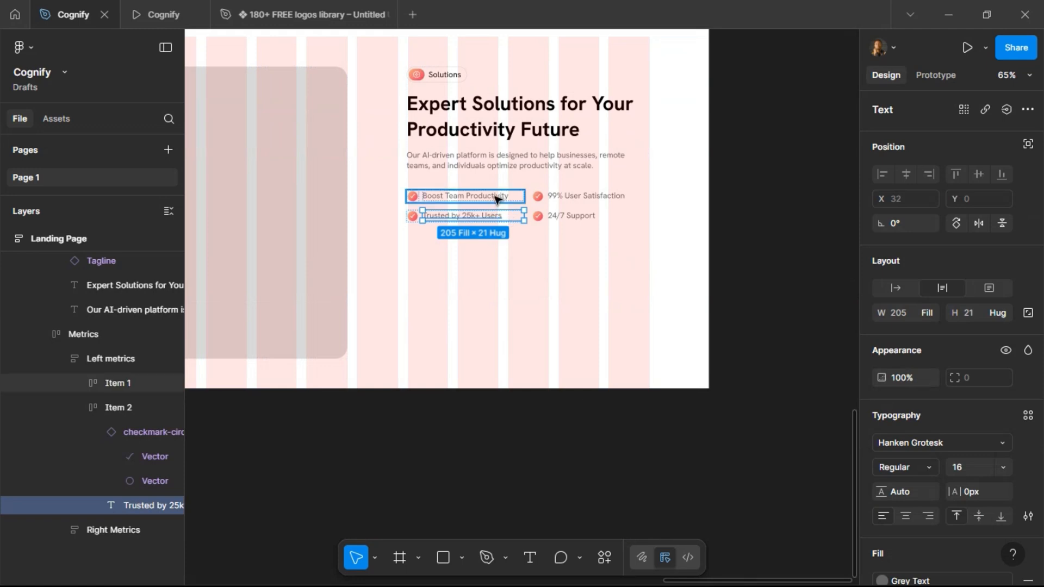
left_click(527, 168)
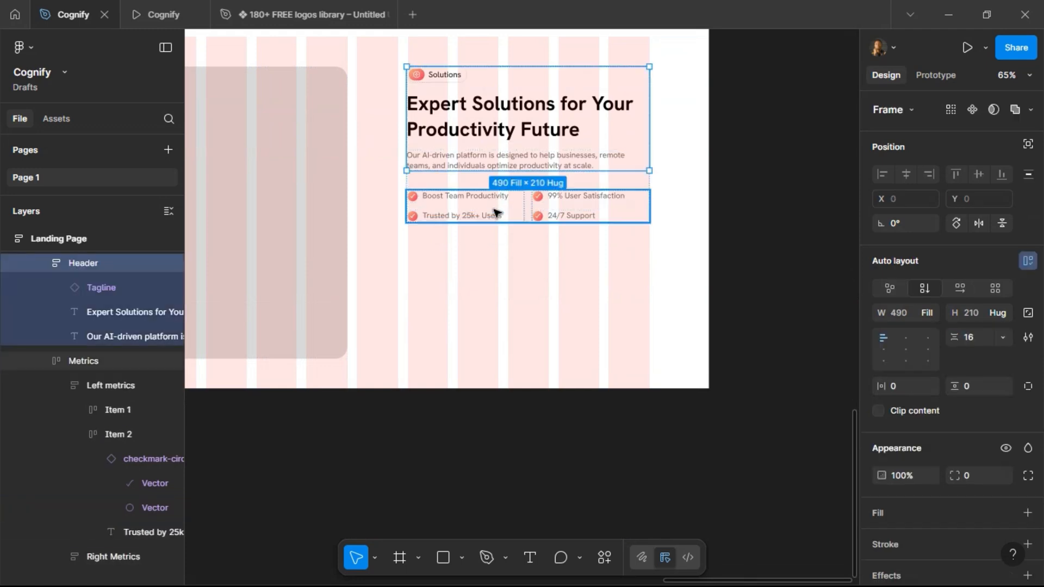
left_click(495, 209)
key("ctrl+d")
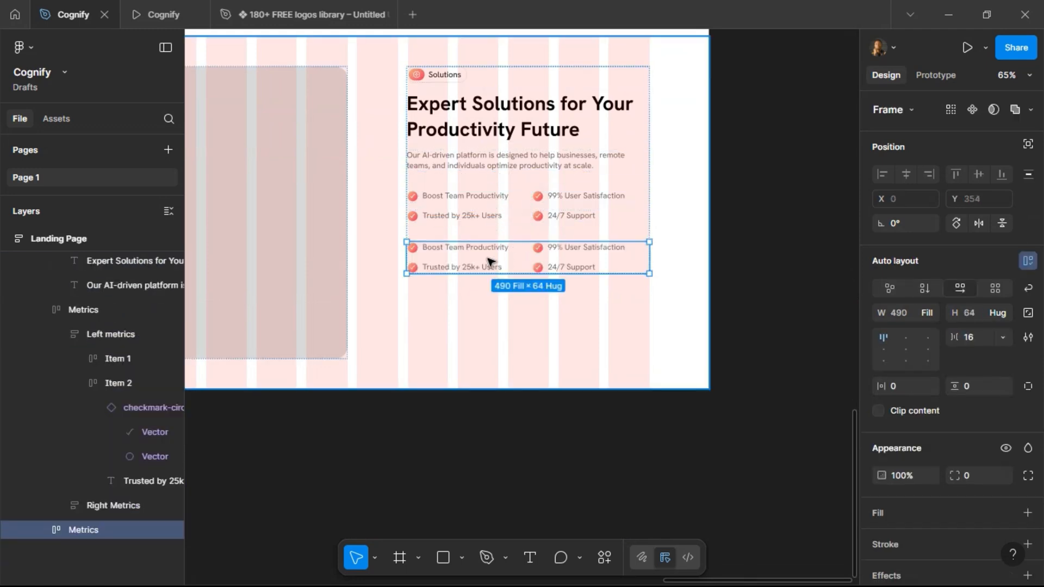
key("ctrl+shift+r")
Draw a frame about 166 × 73 between the metrics and the pasted brief text.
scroll(441, 238, "up", 5)
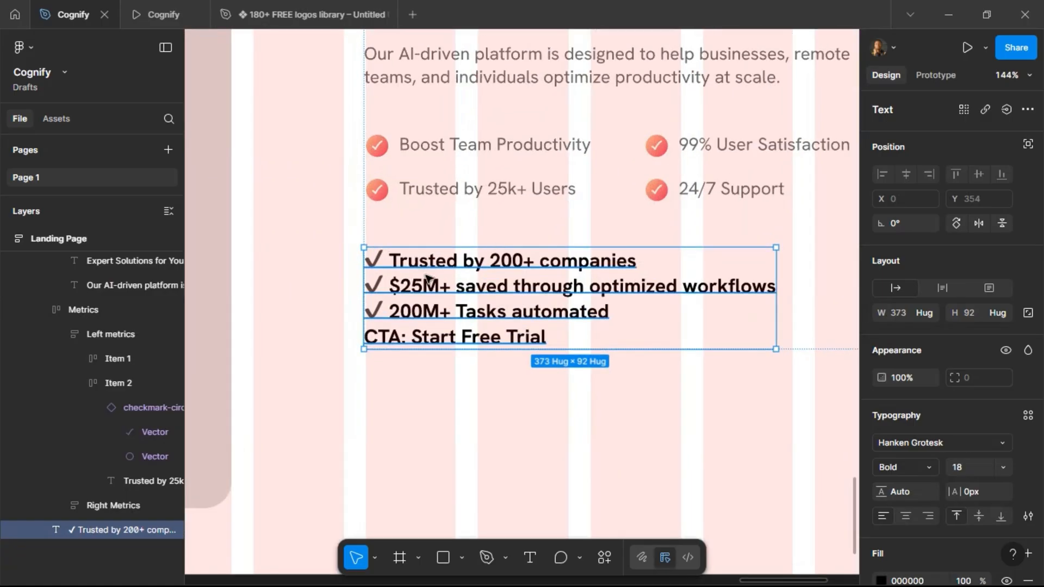
left_click(402, 559)
left_click_drag(387, 217, 570, 299)
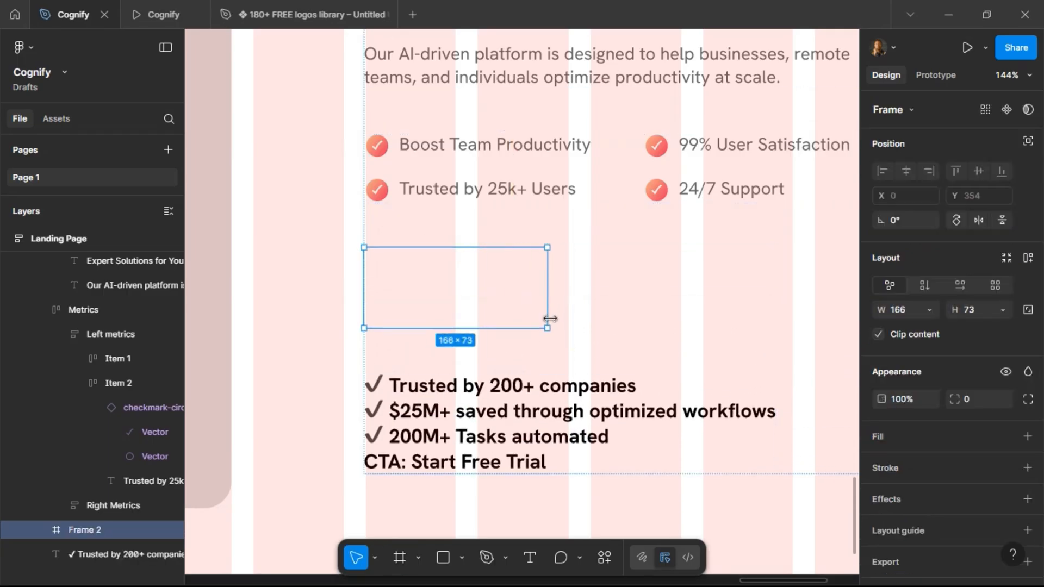
Apply the Outline color style as the new frame's stroke.
left_click(1006, 469)
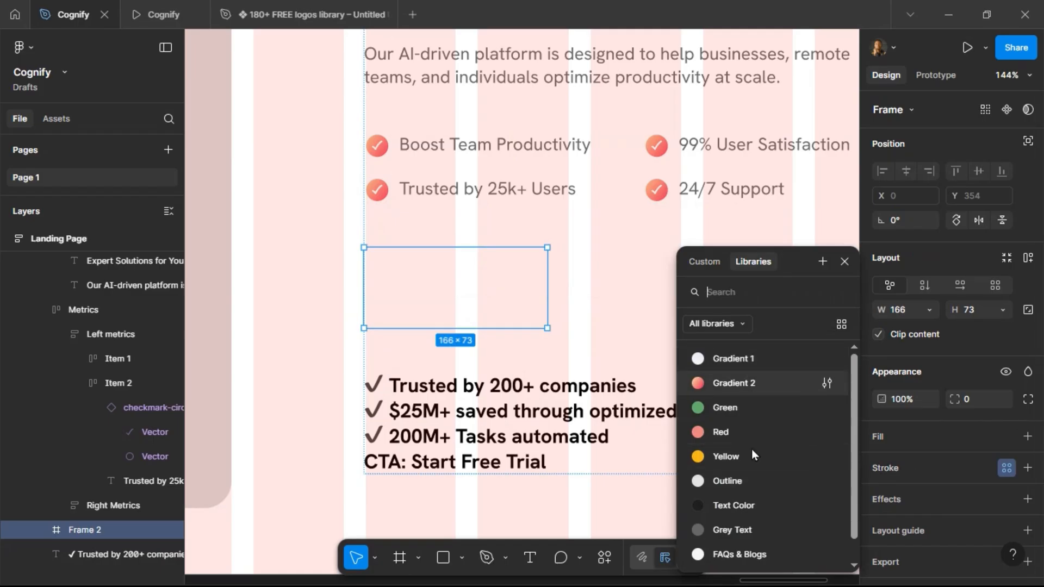
left_click(729, 480)
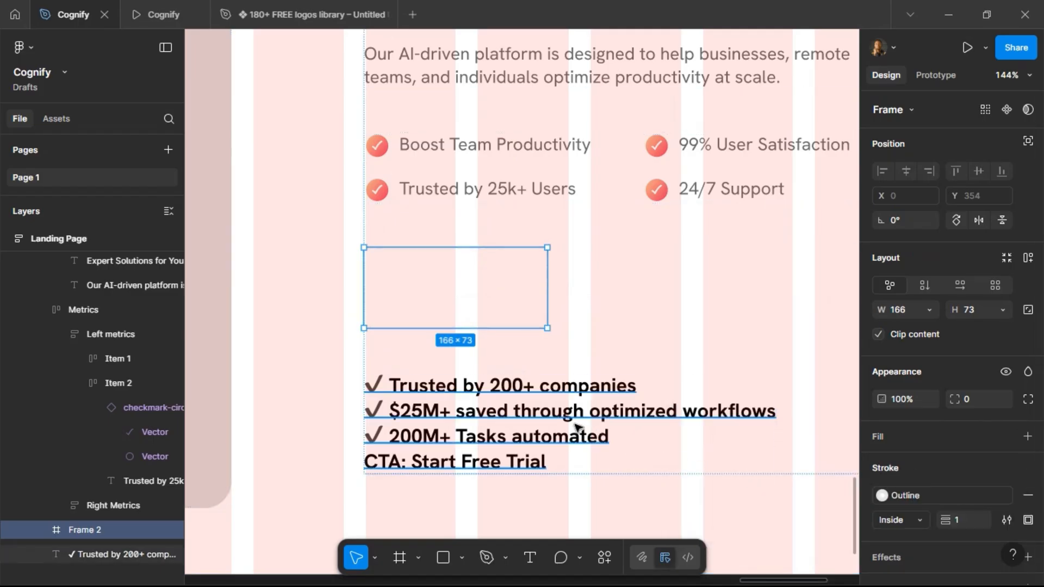
Review the project brief's Solutions lines and the metrics area of the landing page design.
double_click(471, 392)
left_click(451, 392)
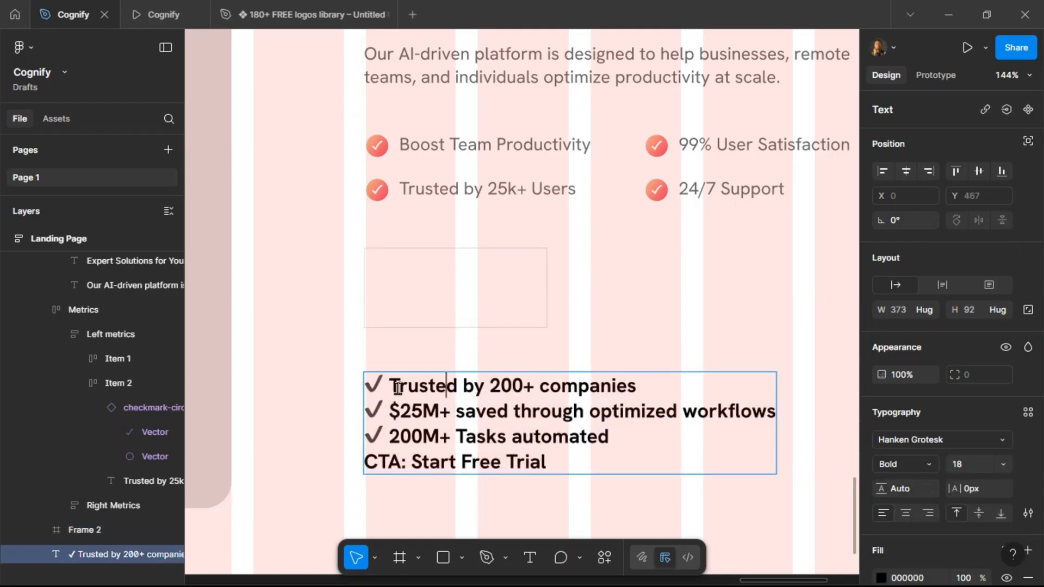
scroll(688, 351, "down", 10)
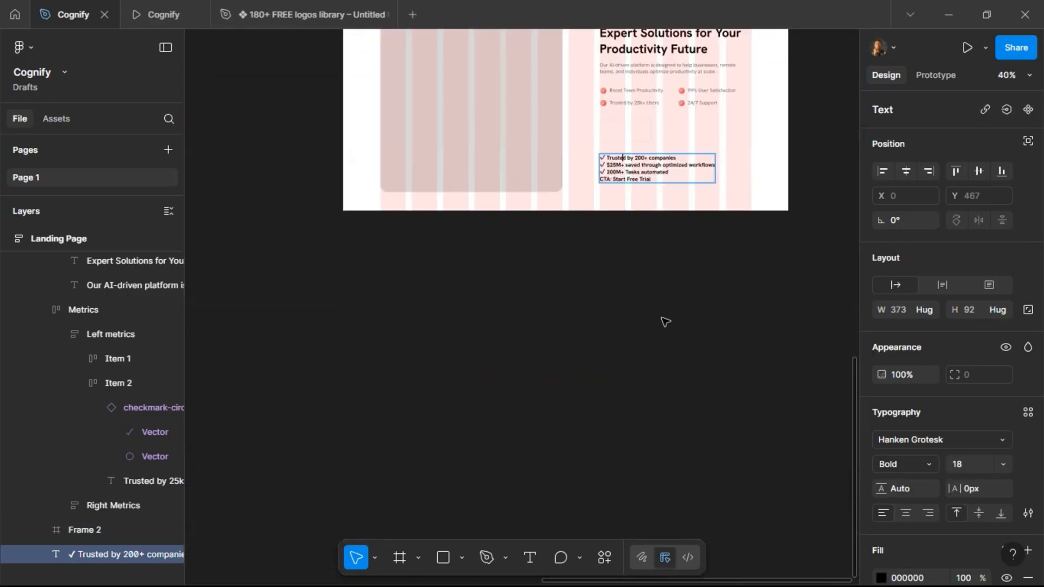
scroll(578, 206, "left", 10)
scroll(577, 204, "up", 5)
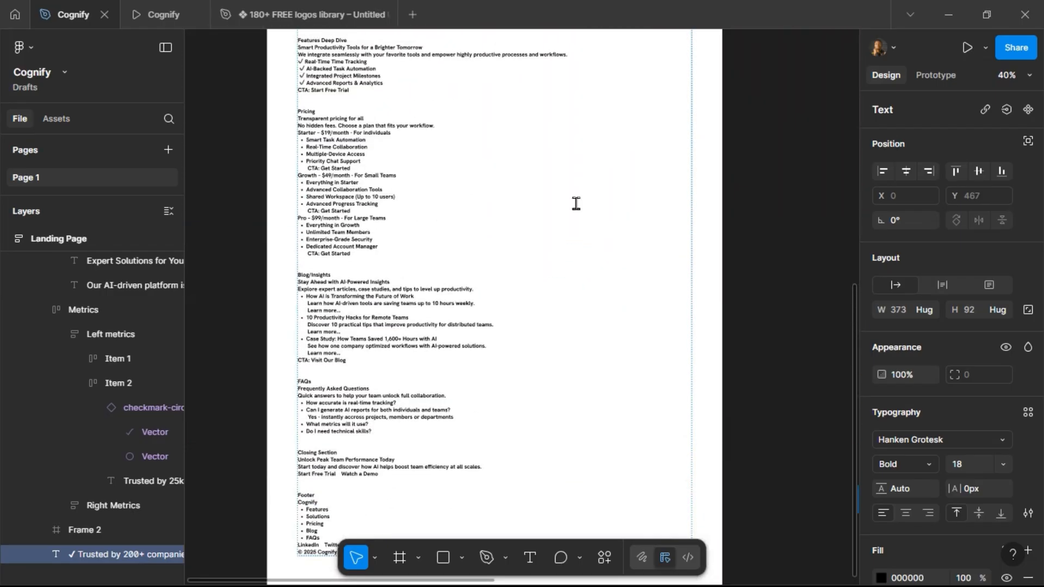
scroll(465, 209, "up", 4)
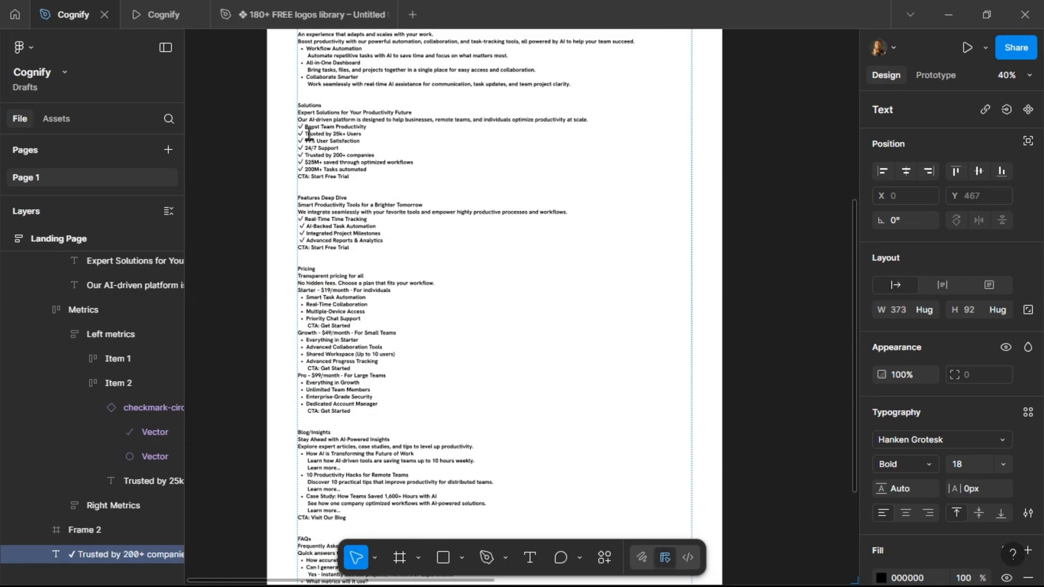
scroll(313, 133, "up", 3)
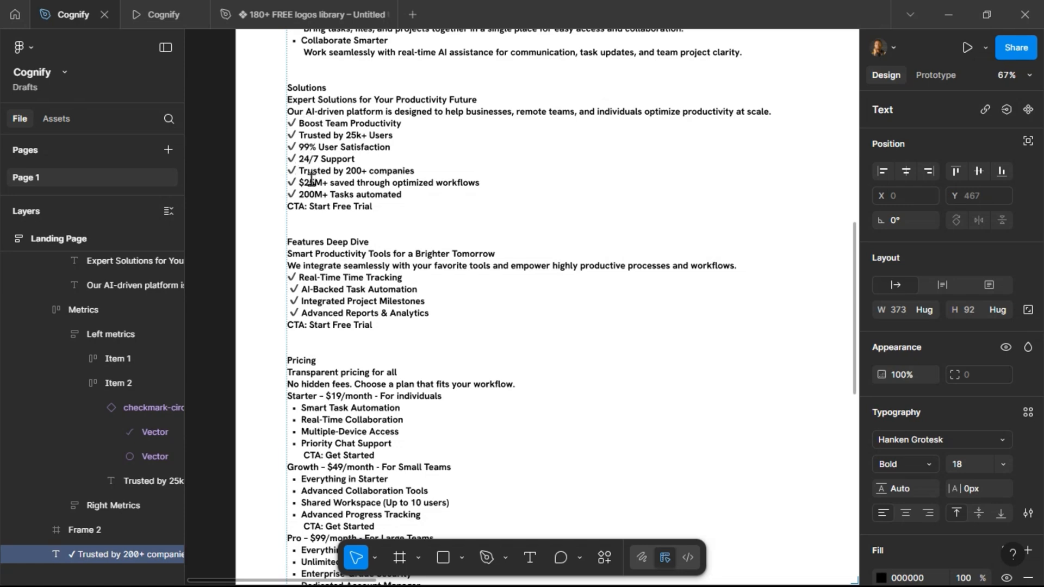
scroll(244, 268, "down", 3)
scroll(410, 271, "right", 5)
scroll(410, 273, "right", 5)
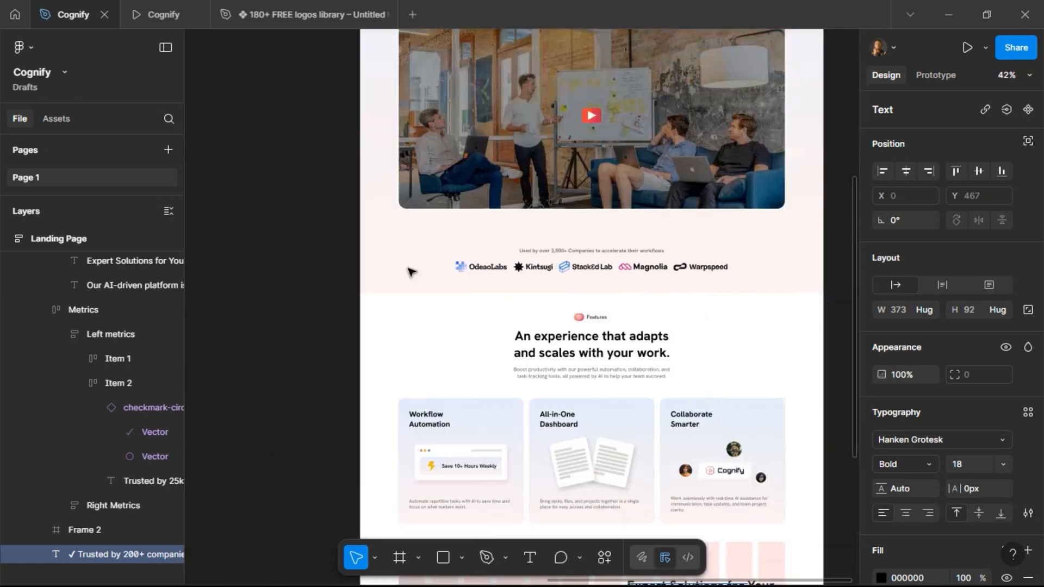
scroll(415, 272, "down", 6)
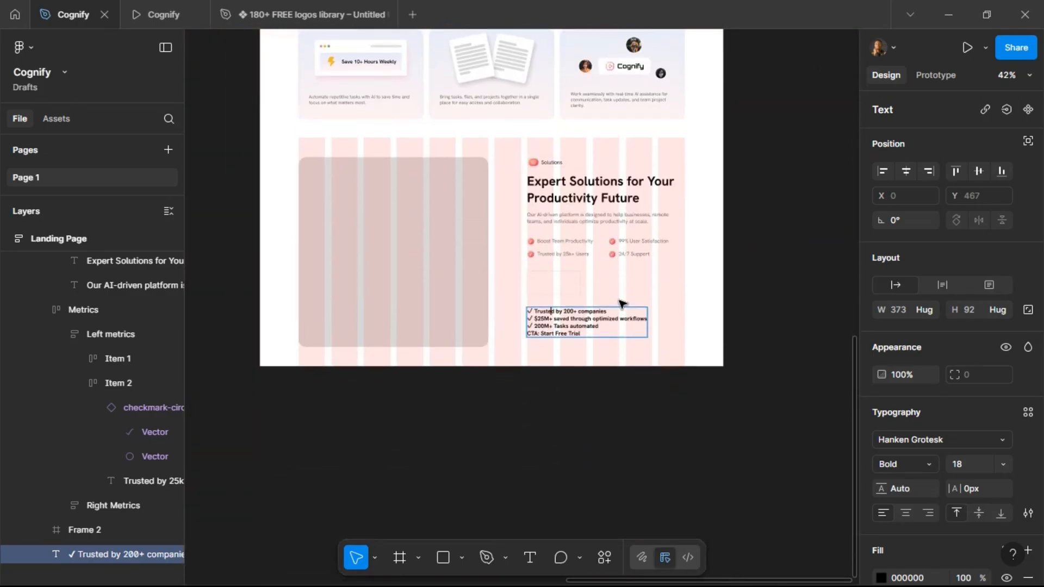
scroll(617, 303, "up", 6)
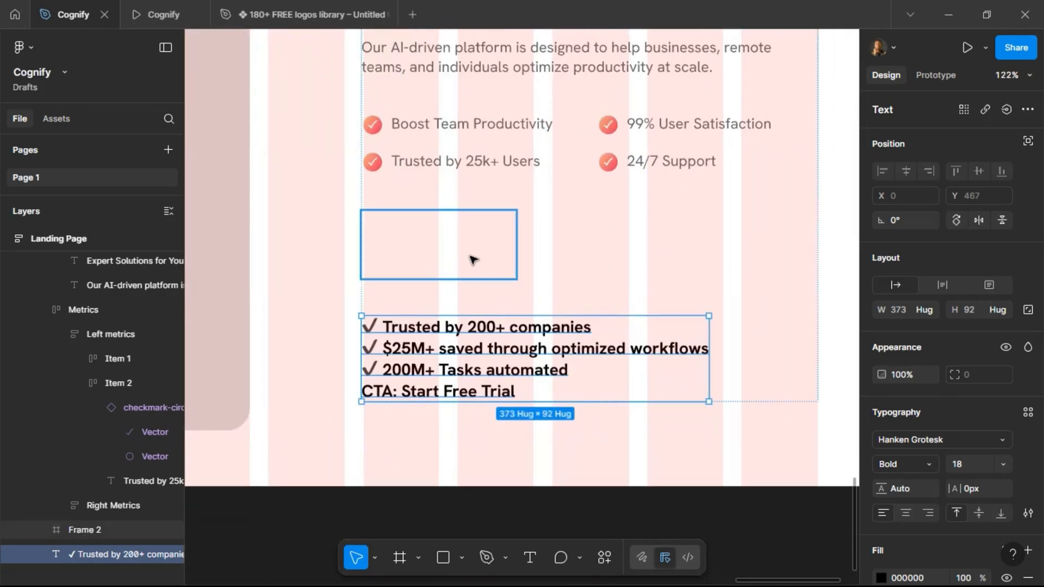
Set the frame's corner radius to 12.
left_click(473, 259)
type("12")
key("Return")
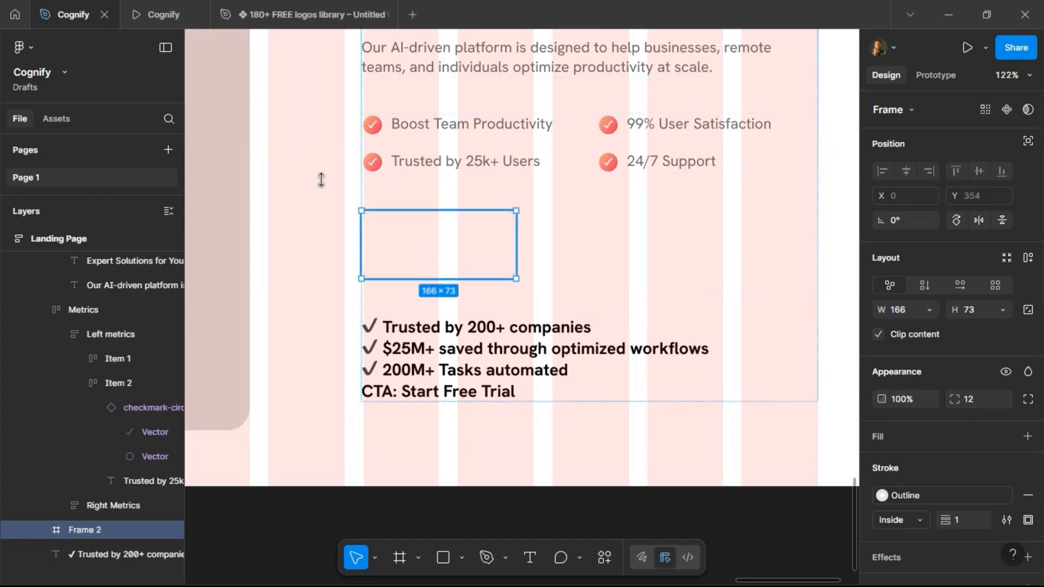
left_click(155, 17)
left_click(65, 24)
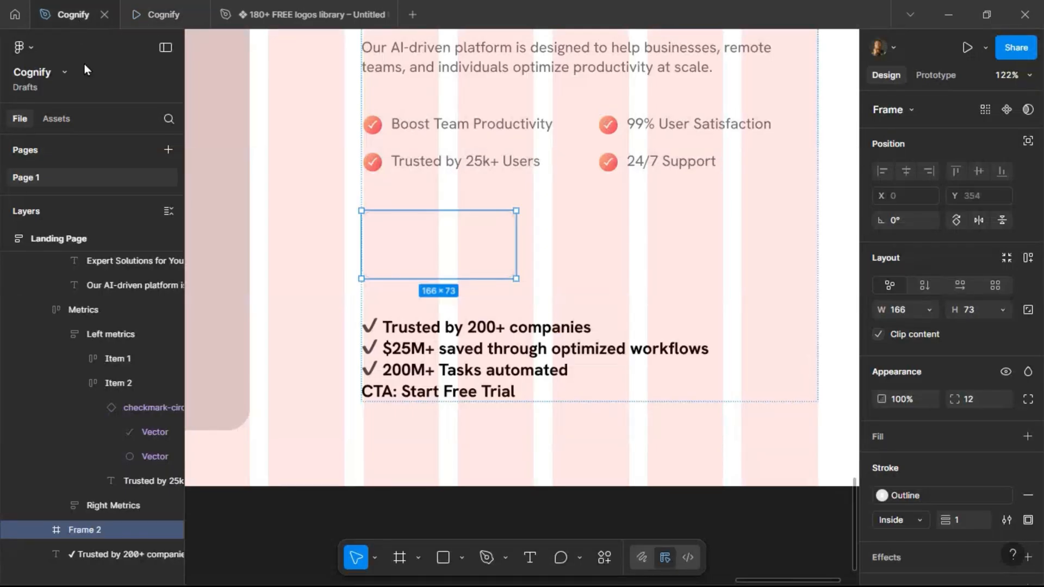
Set the frame's stroke position to Outside.
left_click(918, 520)
left_click(916, 539)
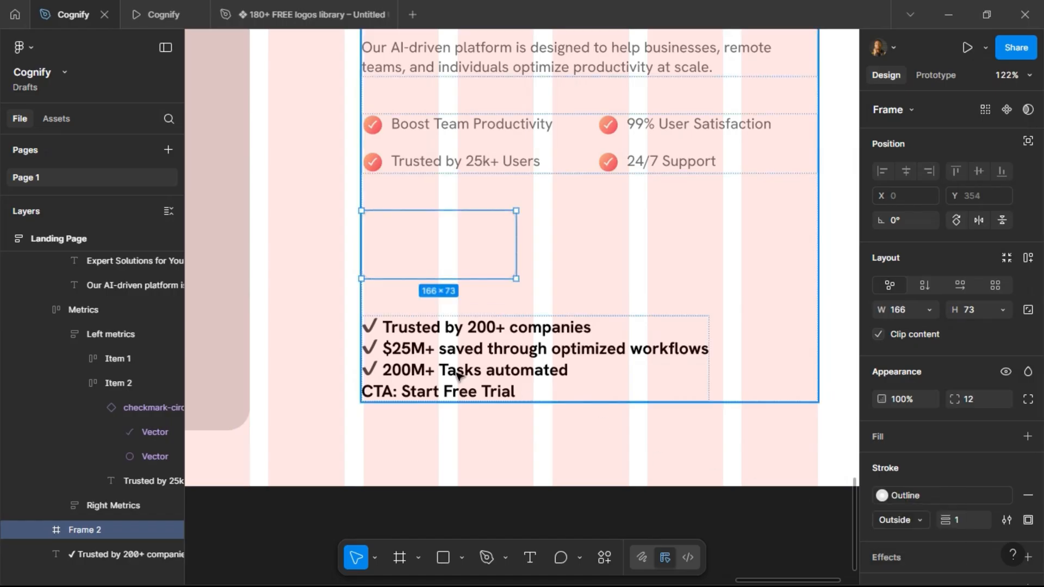
Copy "200+" from the pasted brief text and paste it as a text layer inside the frame.
left_click(471, 324)
left_click_drag(471, 324, 503, 328)
key("ctrl+c")
key("Escape")
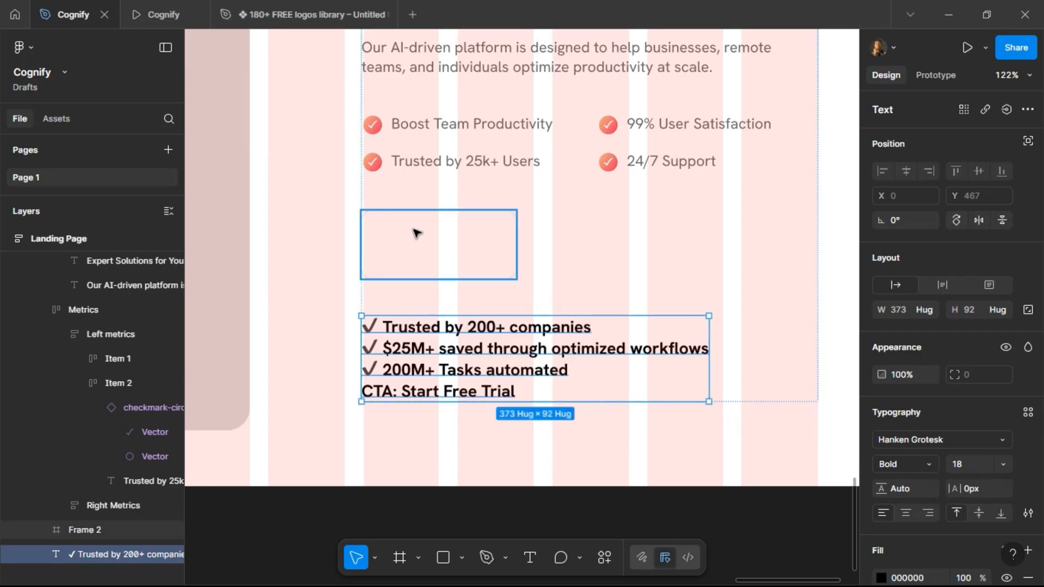
left_click(416, 234)
left_click(530, 558)
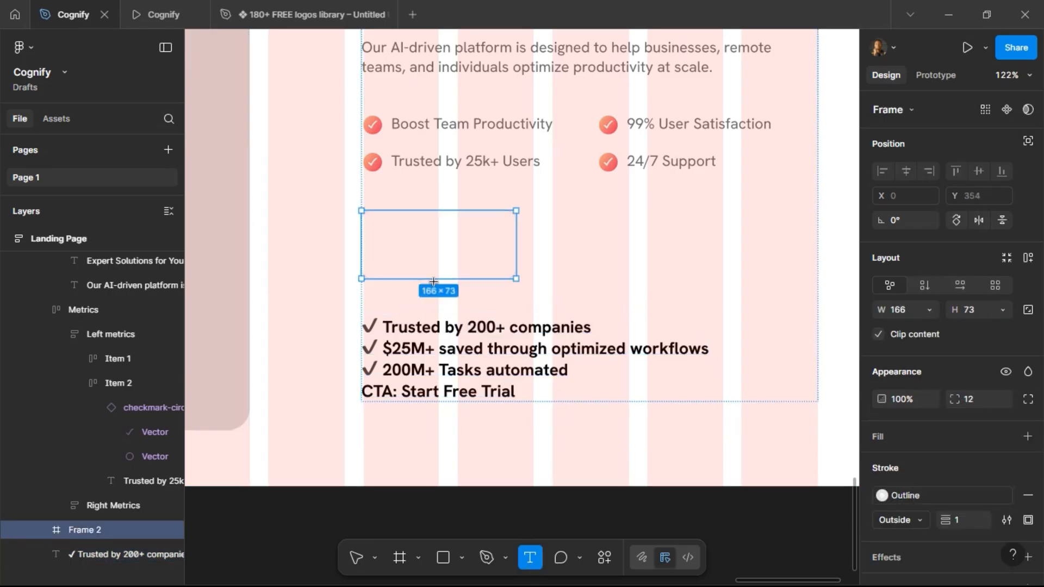
left_click(405, 229)
key("ctrl+v")
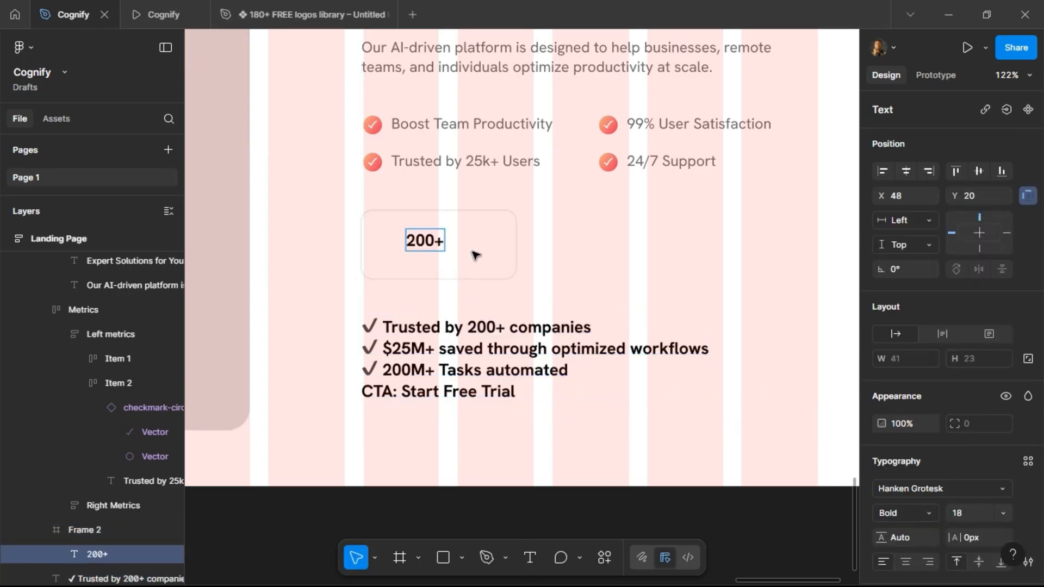
key("Escape")
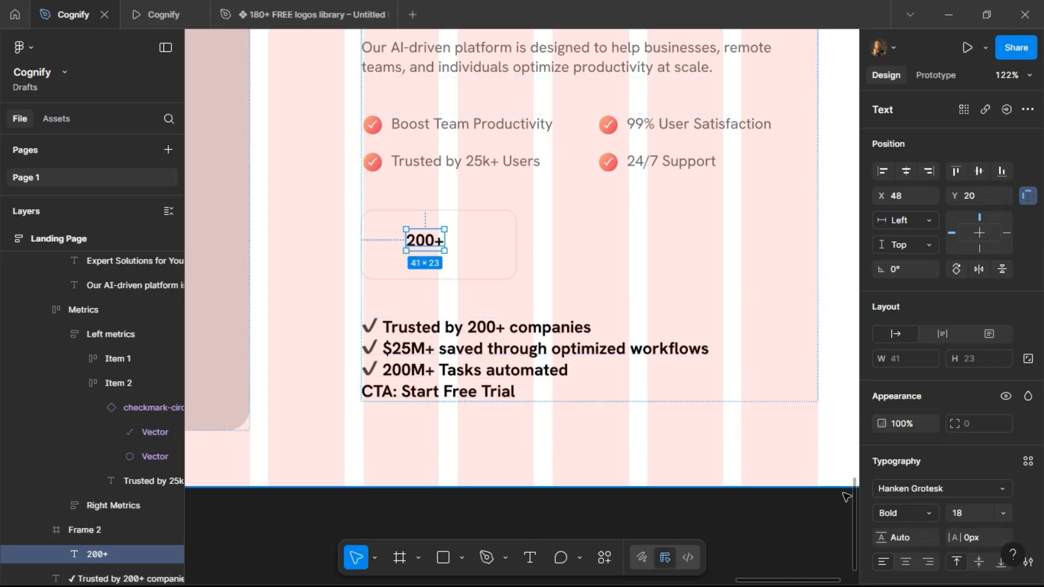
Set the 200+ text size to 24 and move it up inside the frame.
left_click(984, 514)
key("Return")
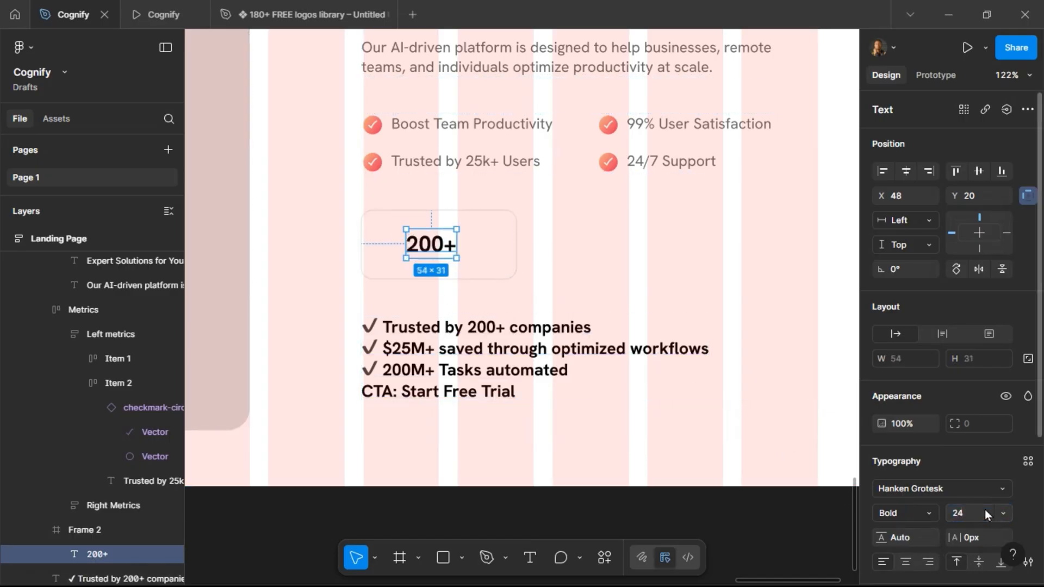
left_click_drag(437, 243, 437, 231)
Copy the "Trusted by 25k+ Users" label into the frame and place it below the 200+ text.
left_click(452, 164)
left_click(452, 164)
left_click(471, 166)
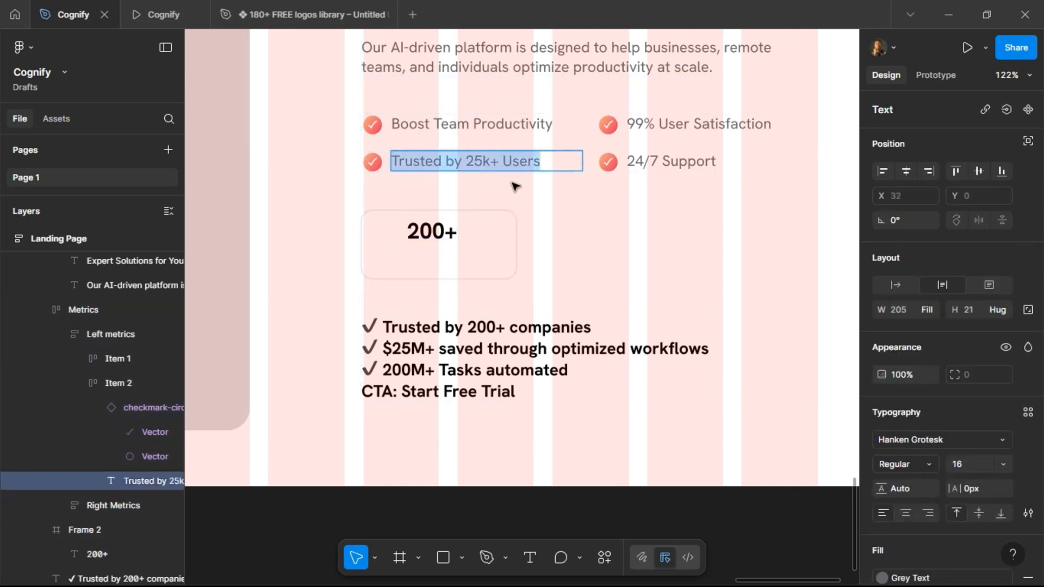
left_click(496, 257)
key("ctrl+v")
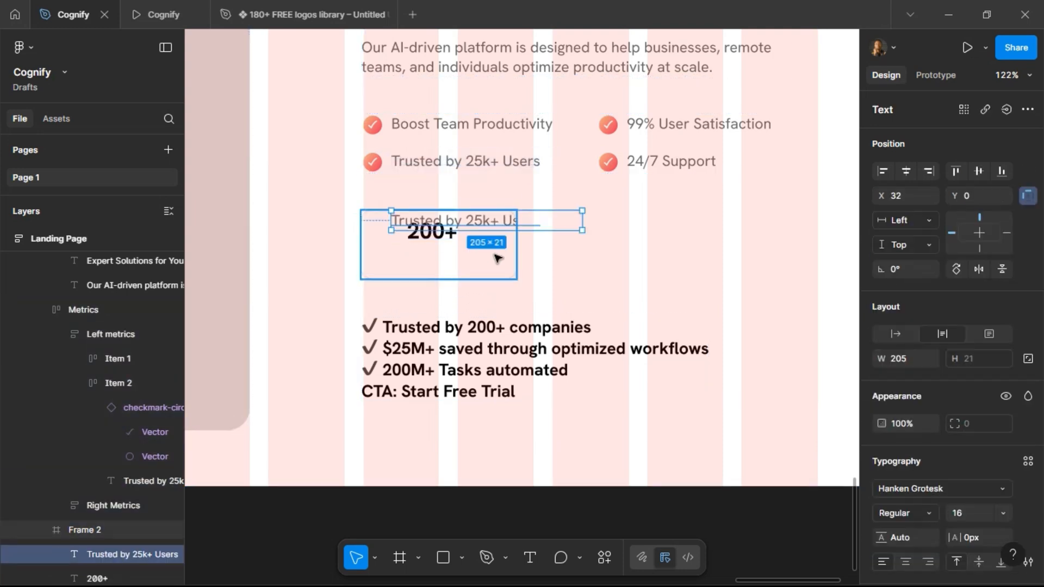
left_click_drag(483, 221, 472, 259)
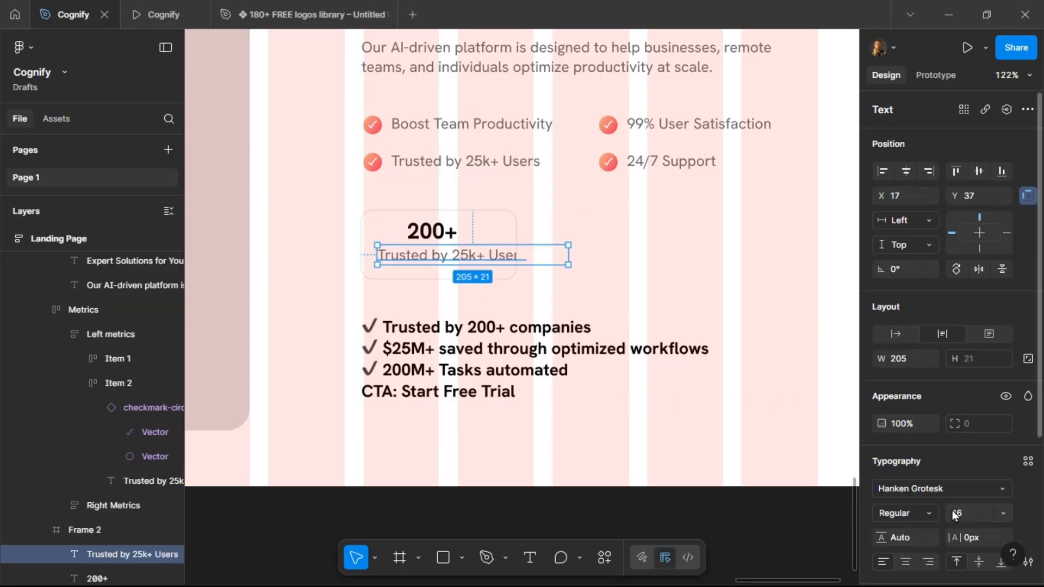
Set the copied label's font size to 12.
left_click(967, 514)
type("12")
key("Return")
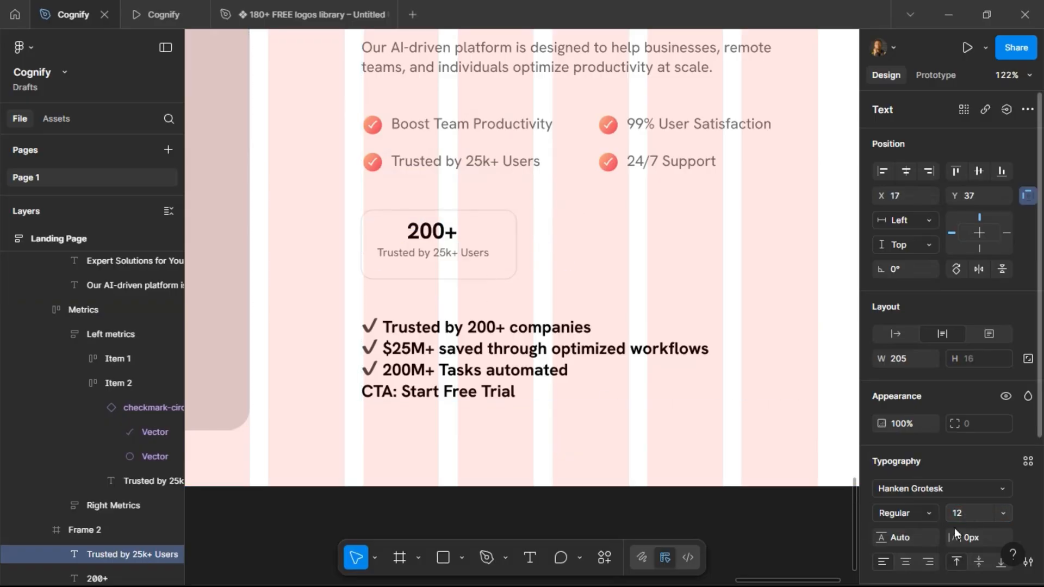
Rewrite the label text as "Companies Trust Cognify".
double_click(445, 254)
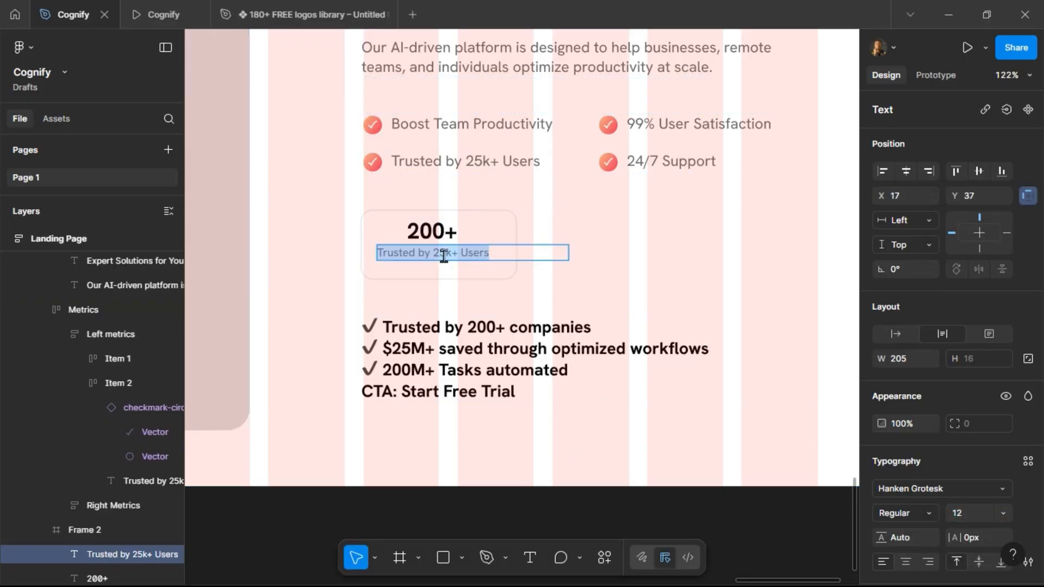
left_click(444, 254)
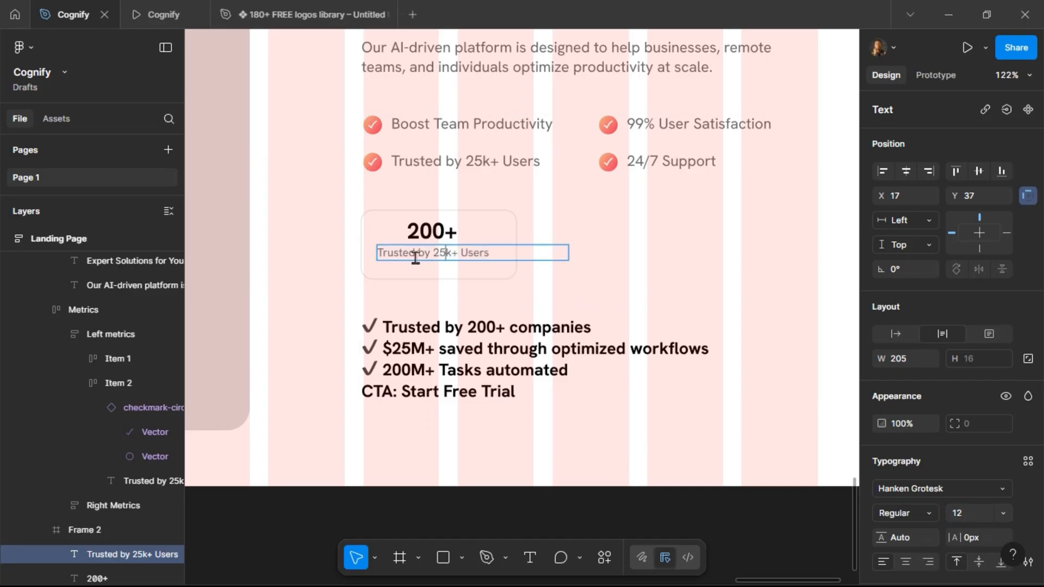
key("ctrl+a")
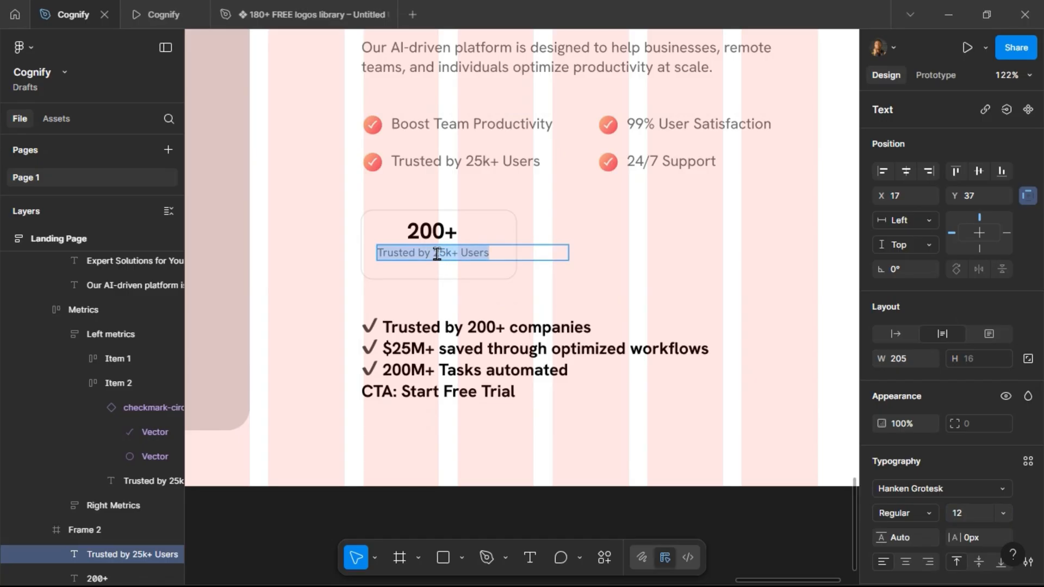
type("Companies")
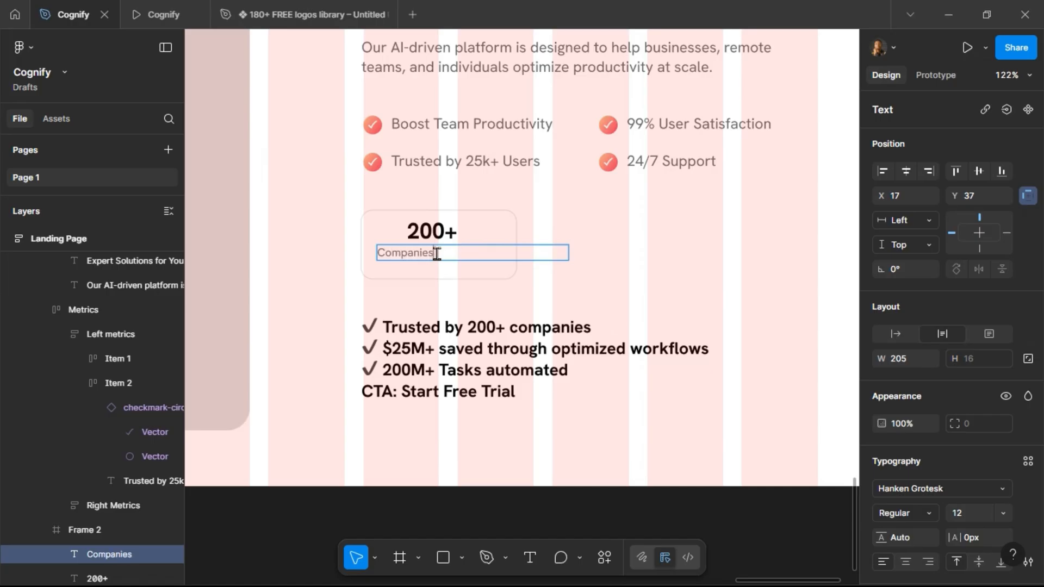
type(" Trust Cognify")
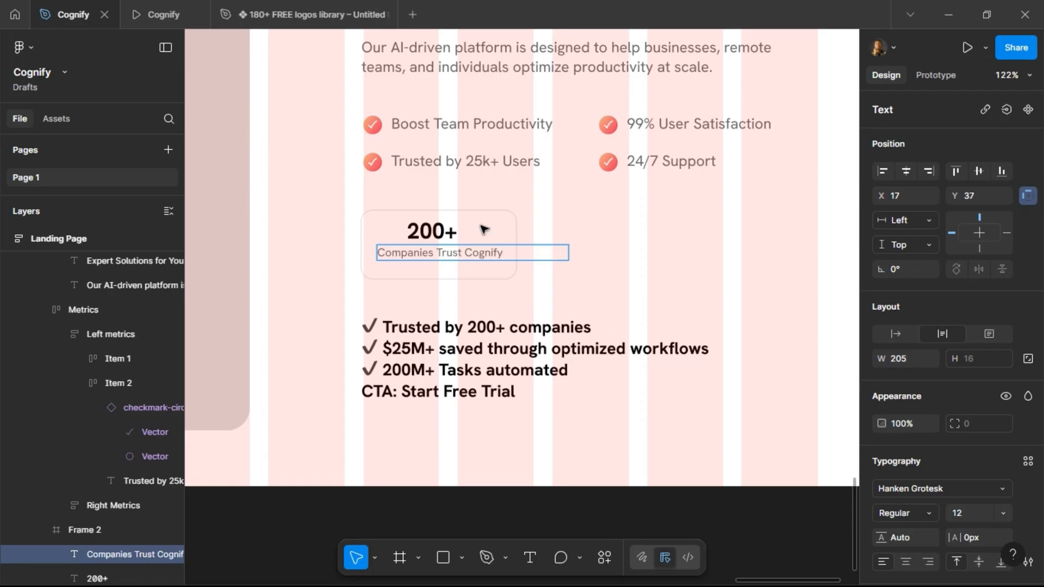
Add auto layout to the 200+ card frame with vertical padding 12 and item spacing 4.
key("Escape")
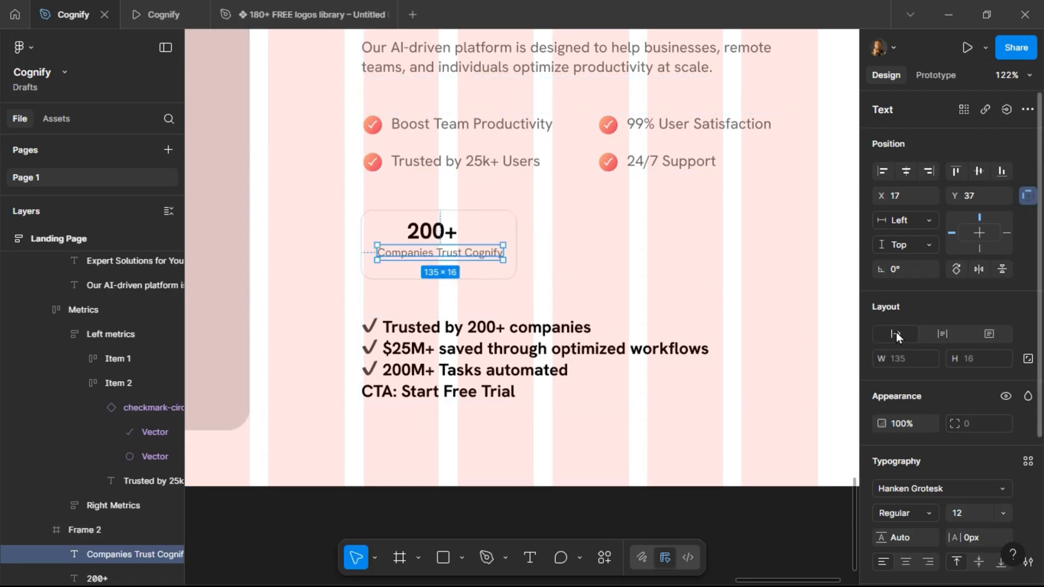
left_click(480, 225)
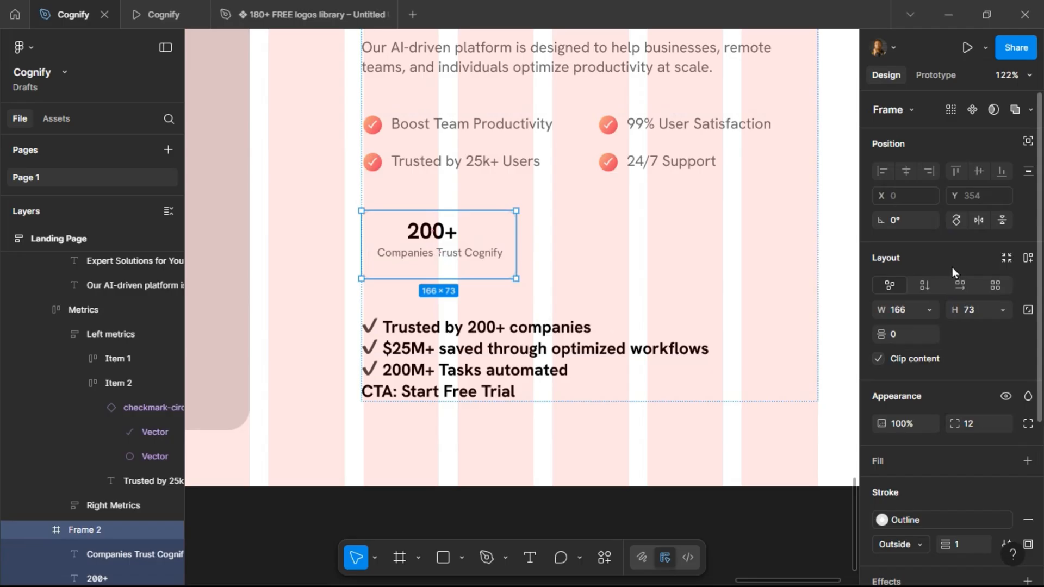
left_click(1028, 258)
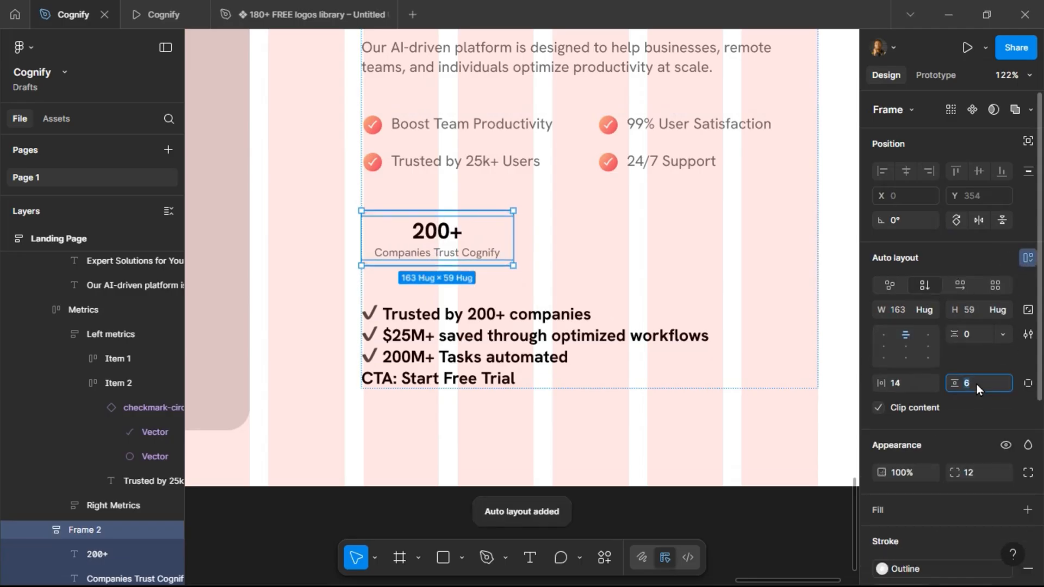
type("12")
key("Return")
left_click(907, 387)
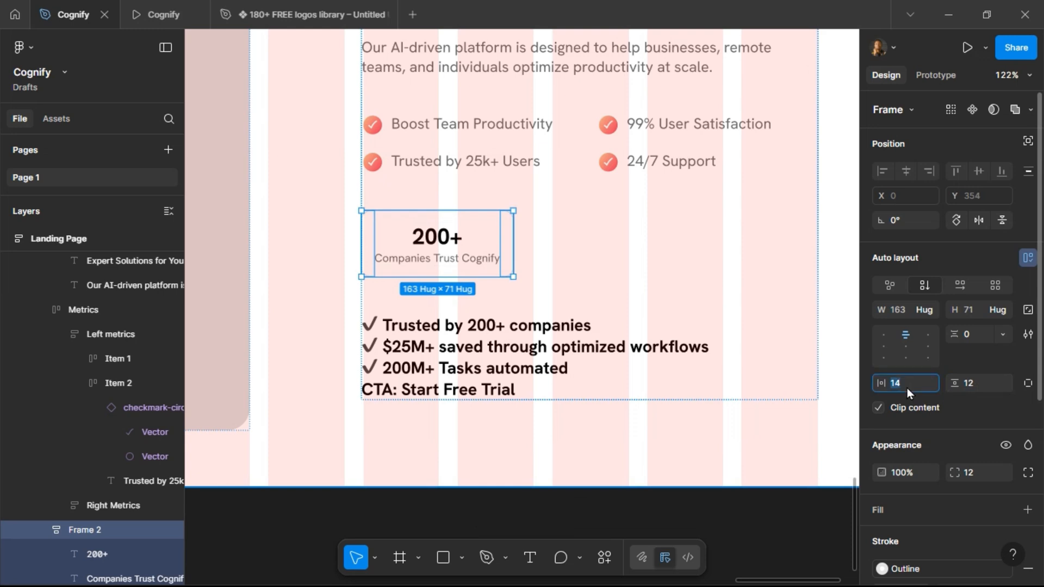
left_click(978, 334)
type("12")
key("Return")
left_click(978, 334)
type("4")
key("Return")
Preview the page and set the "Companies Trust Cognify" label's font size to 11.
left_click(157, 18)
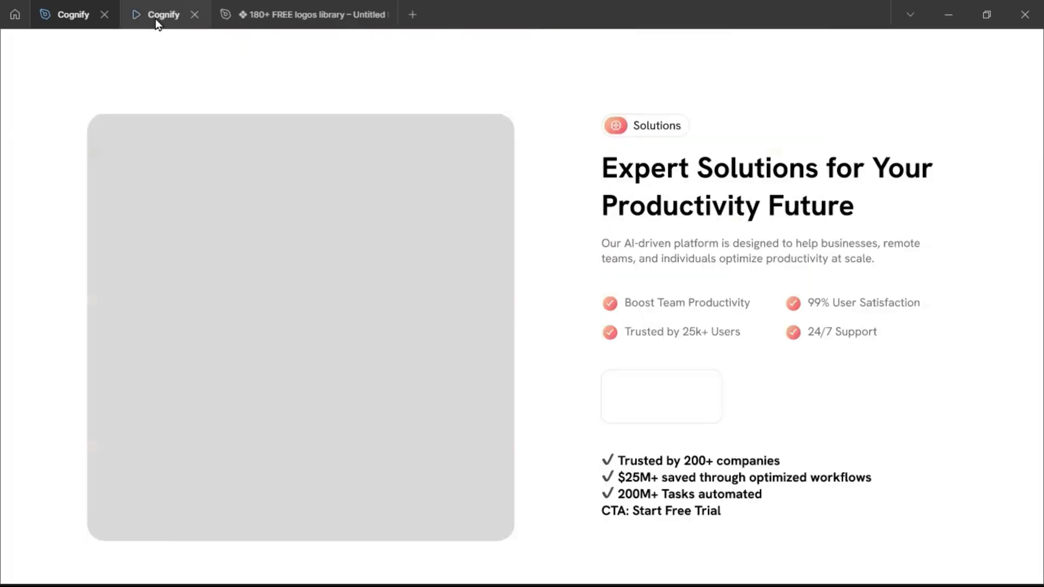
left_click(64, 23)
left_click(418, 263)
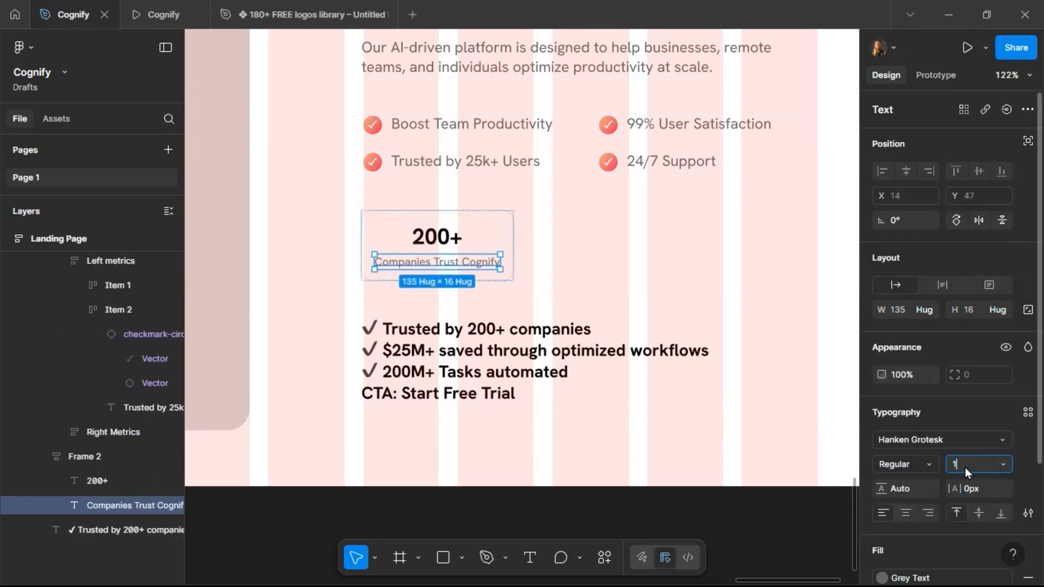
type("11")
key("Return")
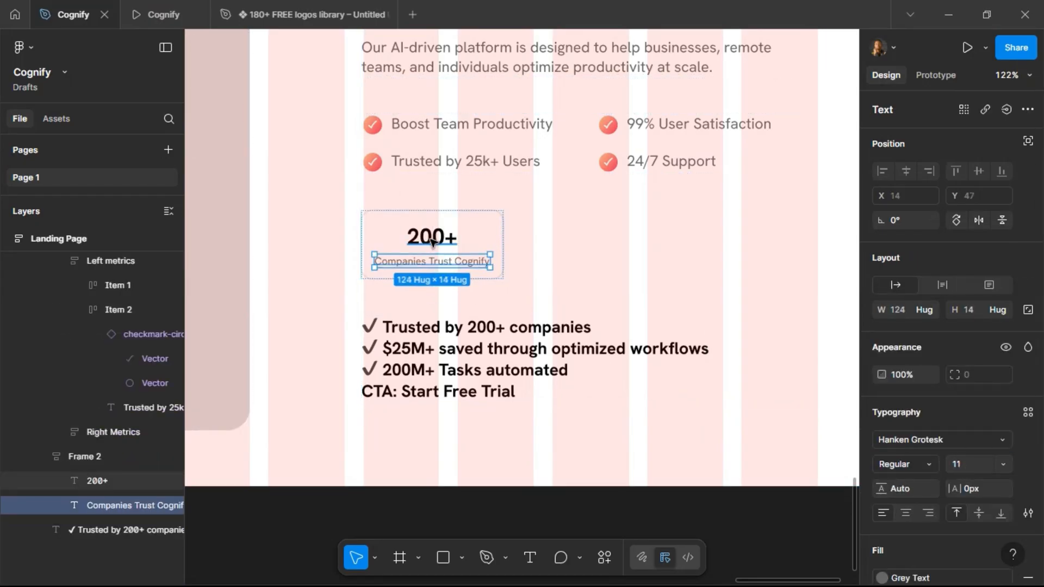
Set the 200+ number's font size to 32.
left_click(432, 239)
left_click(972, 462)
type("32")
key("Return")
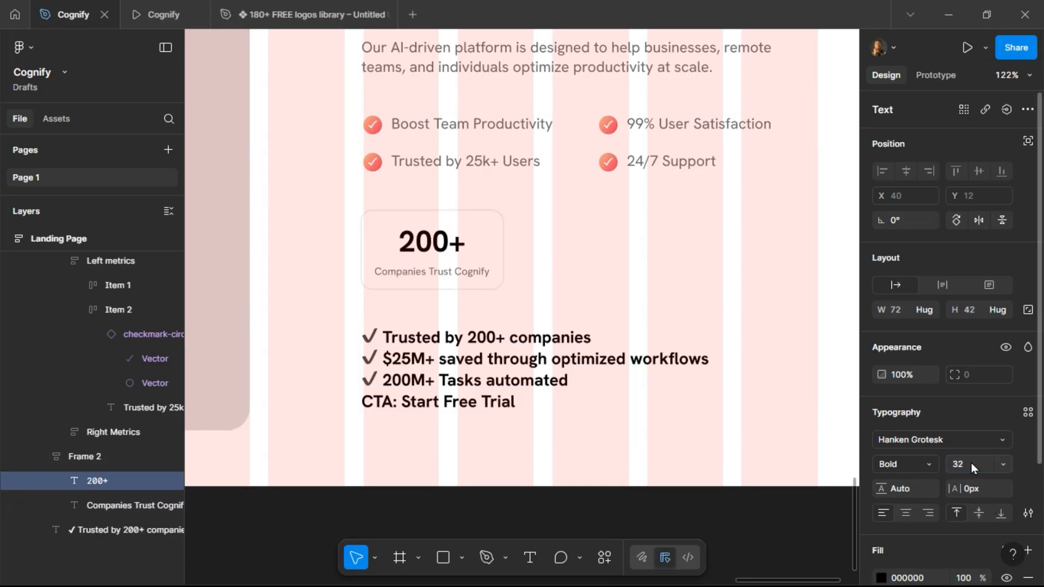
Set the card's horizontal padding to 24.
left_click(370, 235)
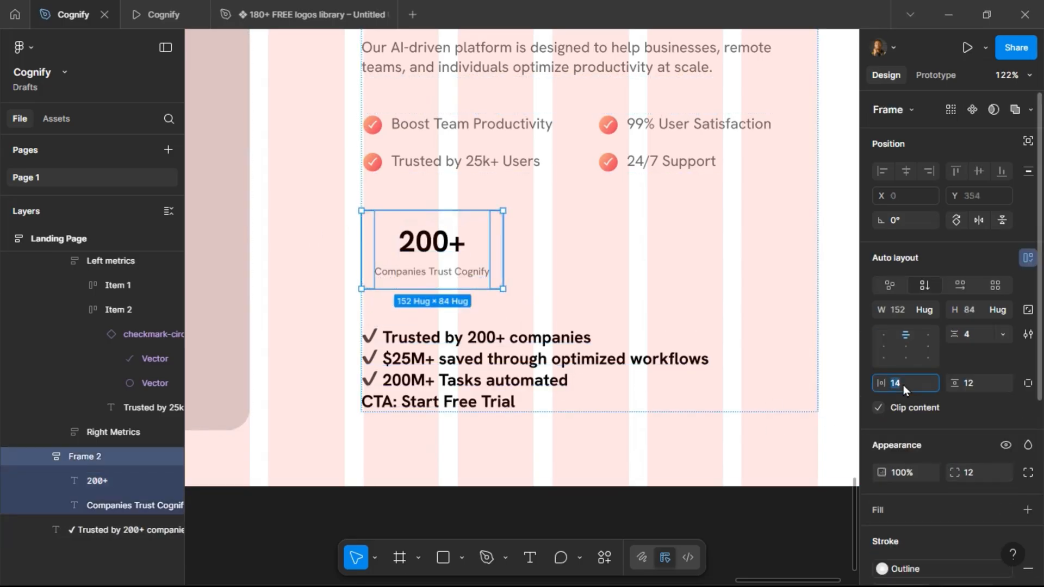
type("24")
key("Return")
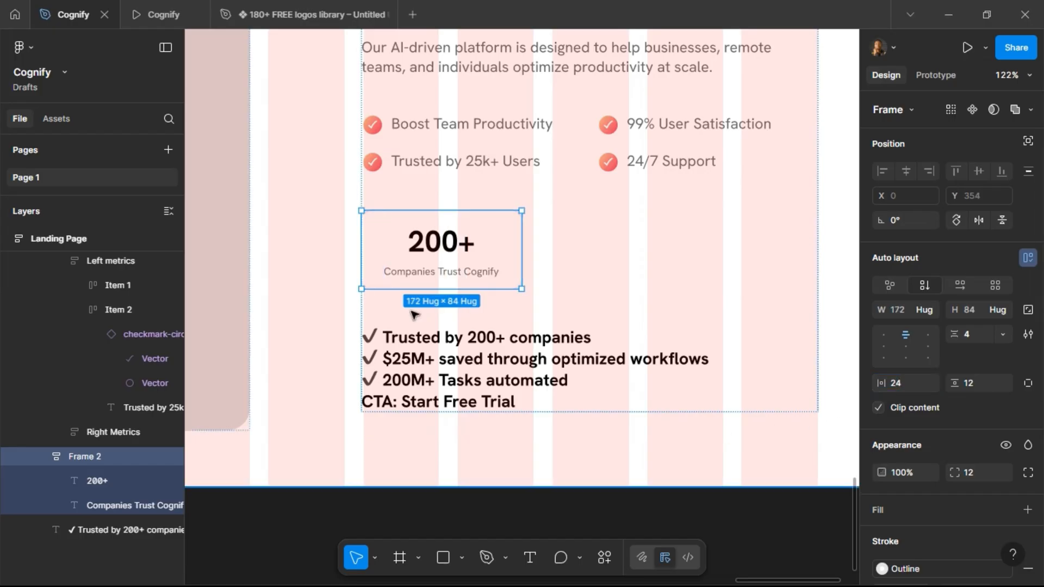
Preview the card, then set the label's font size to 12 and its weight to Medium.
left_click(132, 12)
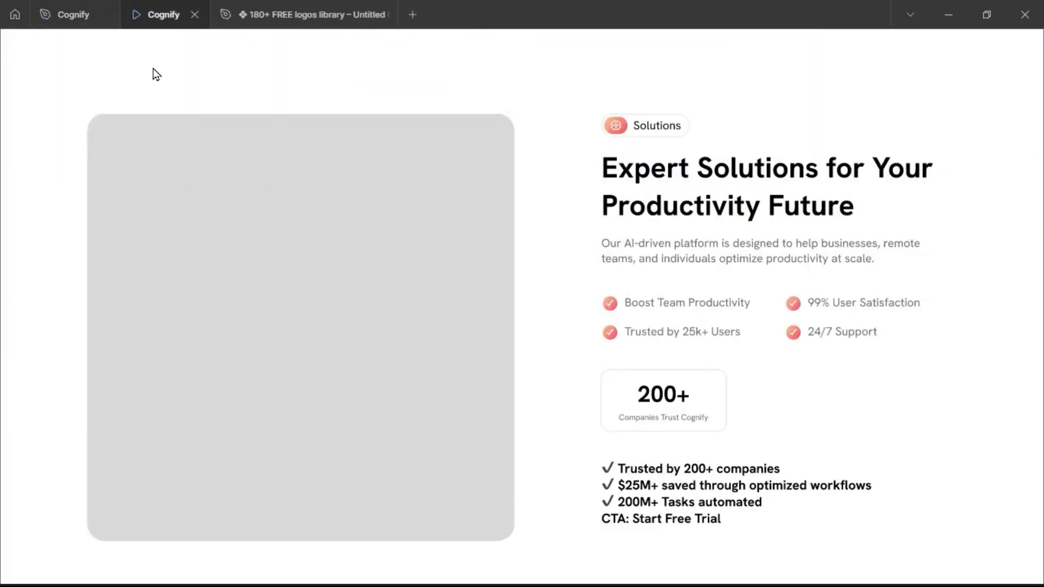
left_click(53, 17)
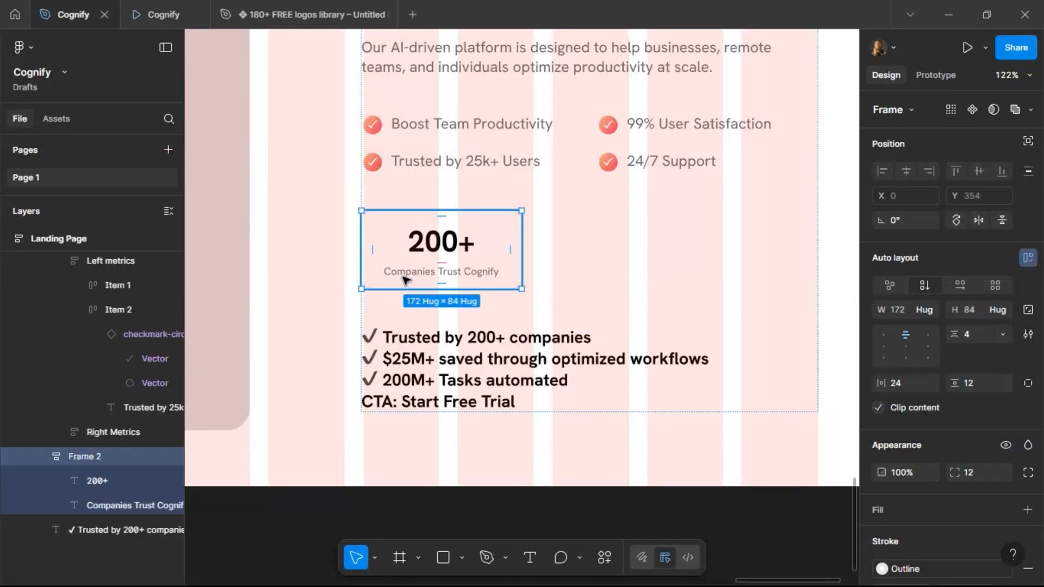
double_click(403, 281)
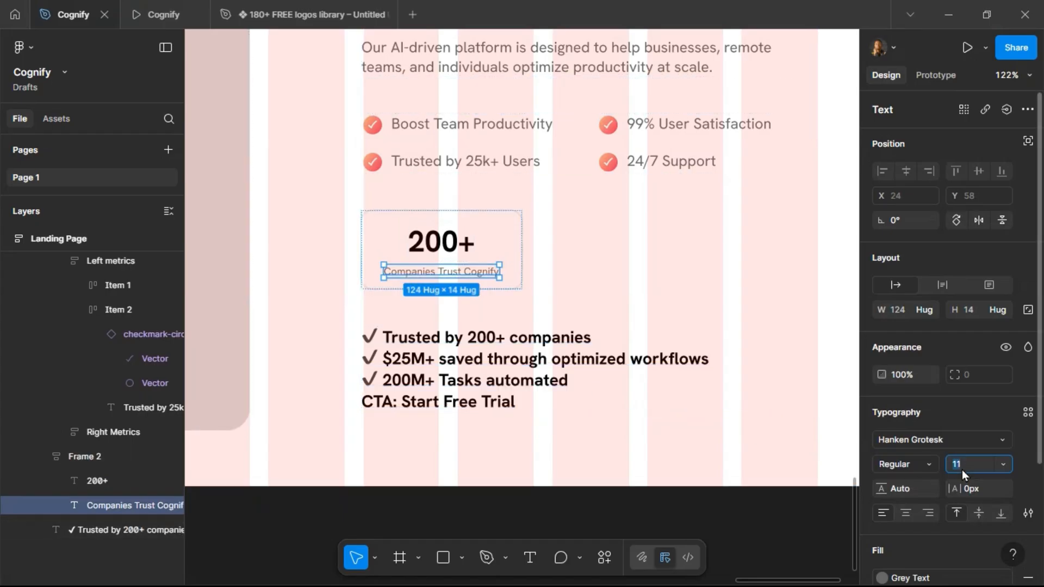
type("12")
key("Return")
left_click(927, 471)
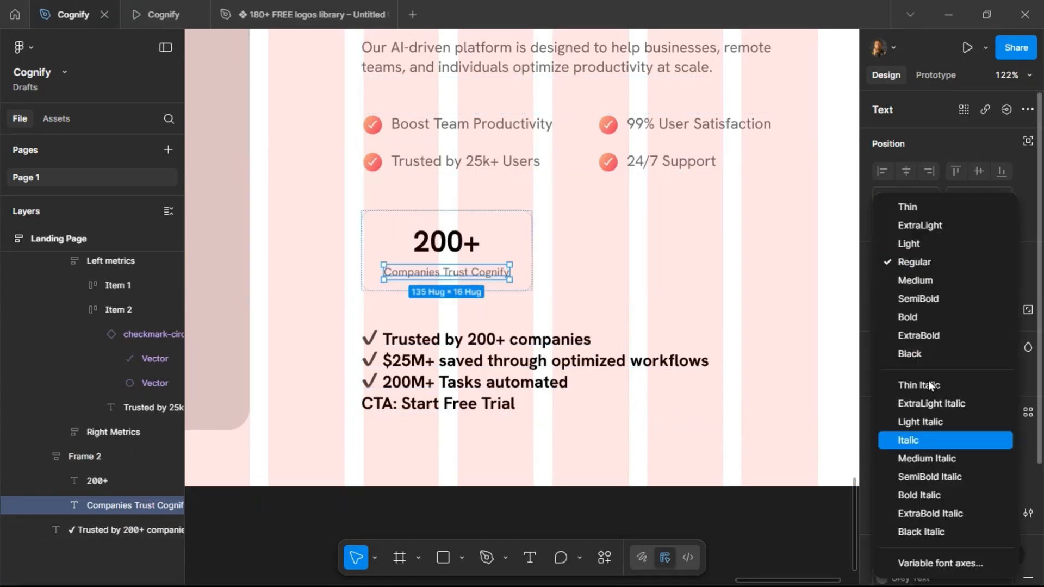
left_click(929, 283)
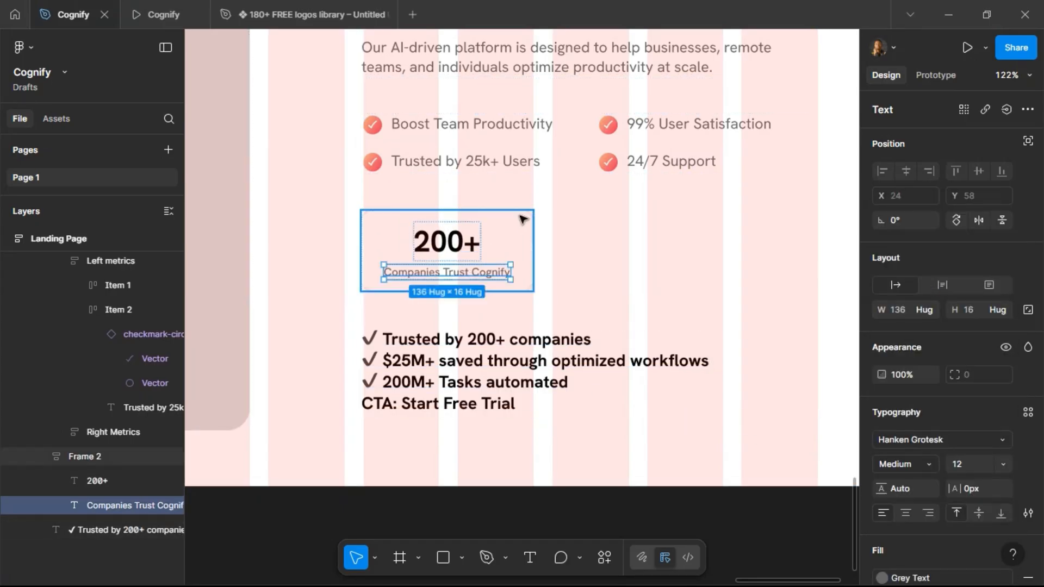
Duplicate the card and wrap both cards in a horizontal auto layout with 20 spacing.
key("Escape")
key("ctrl+d")
left_click(481, 251, "shift")
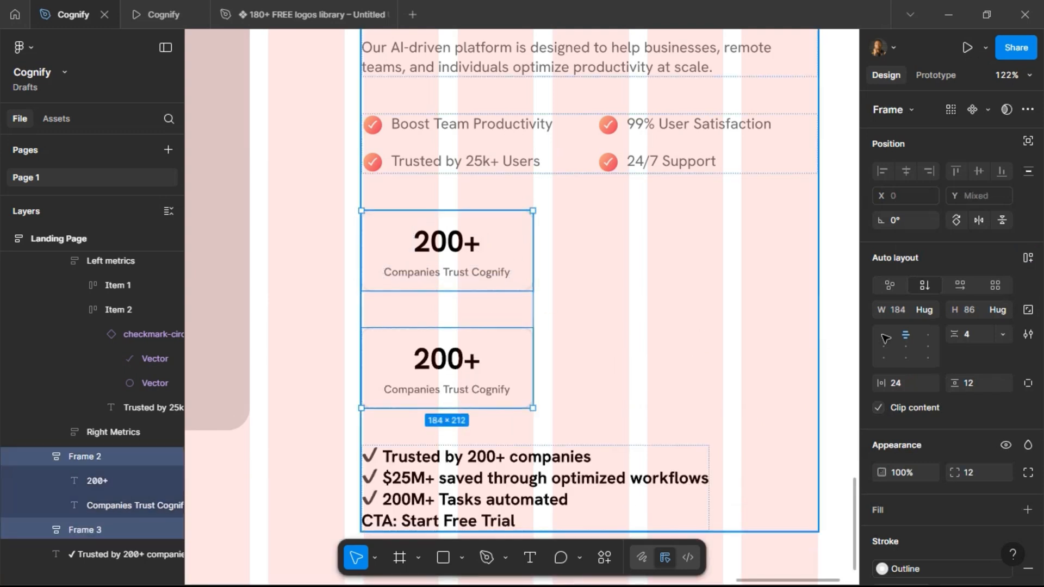
left_click(1028, 257)
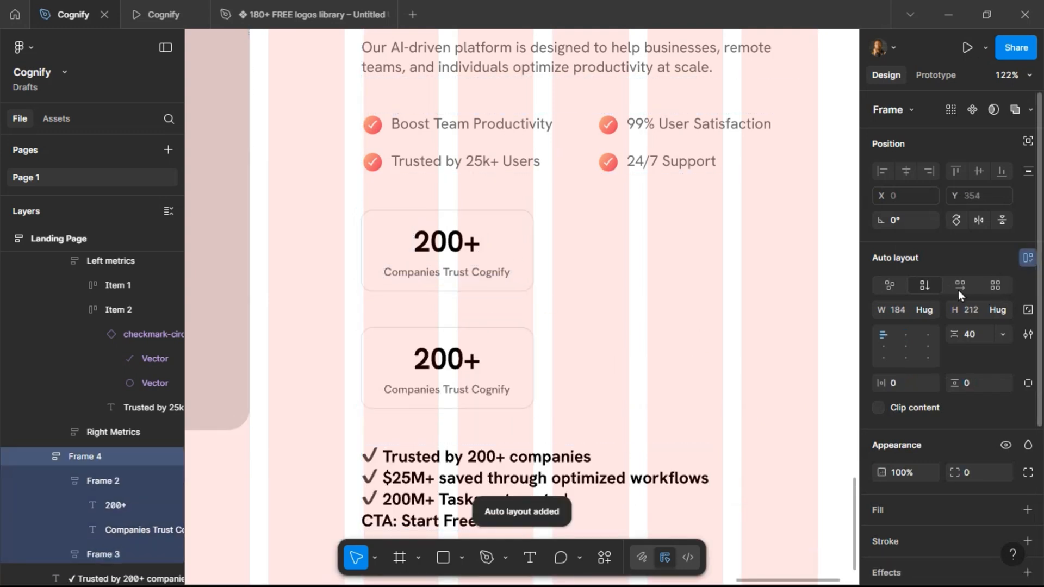
left_click(958, 288)
left_click(977, 334)
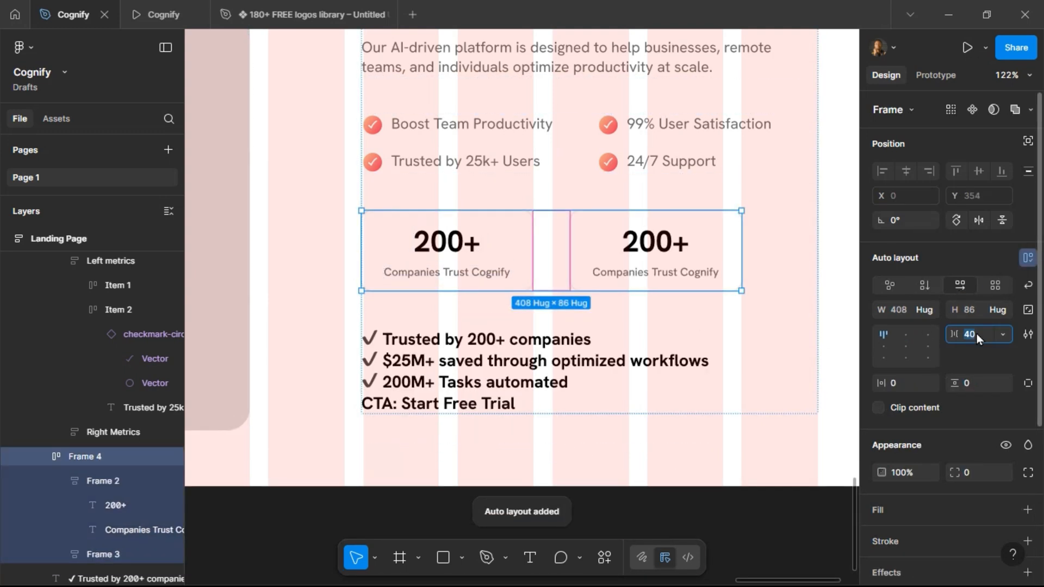
type("20")
key("Return")
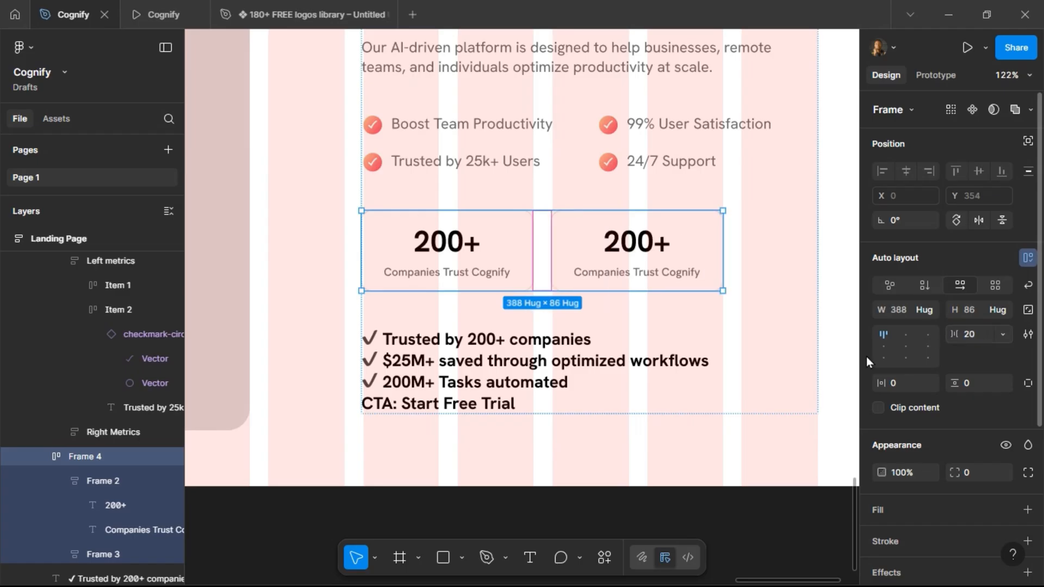
Duplicate the second card to add a third, and set all three 200+ numbers to size 24.
left_click(617, 272)
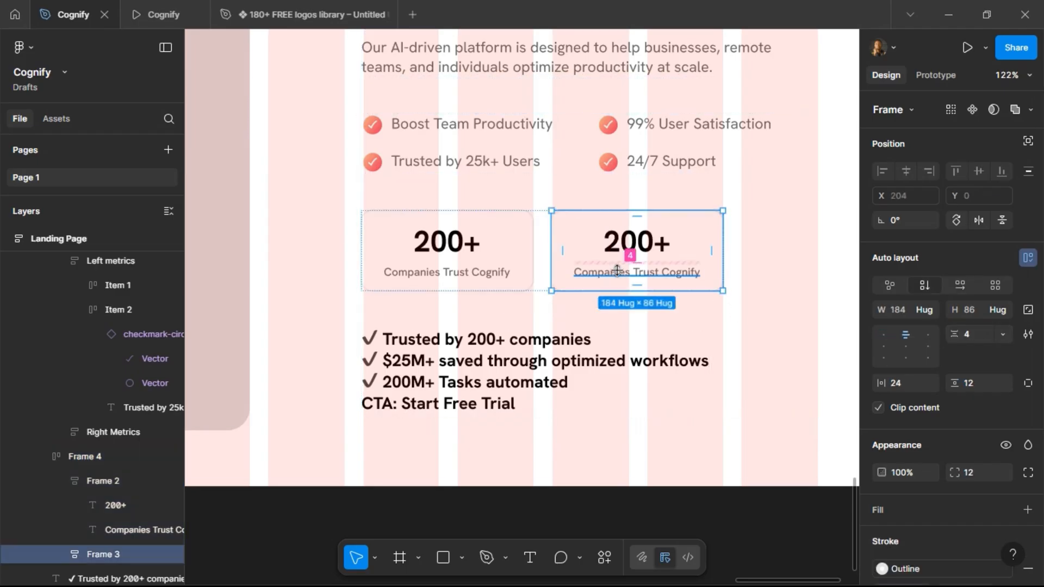
key("ctrl+d")
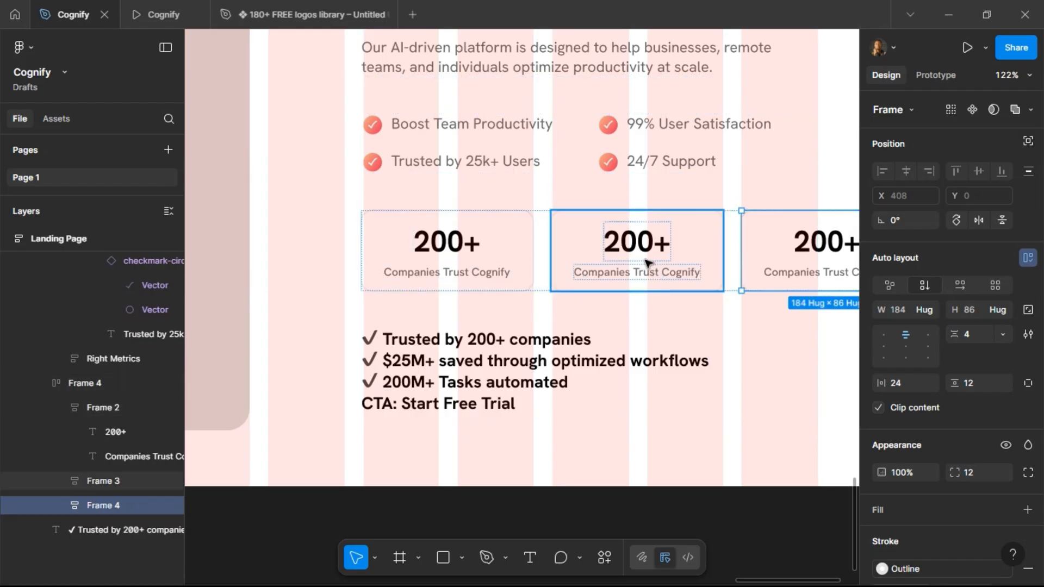
left_click(465, 242)
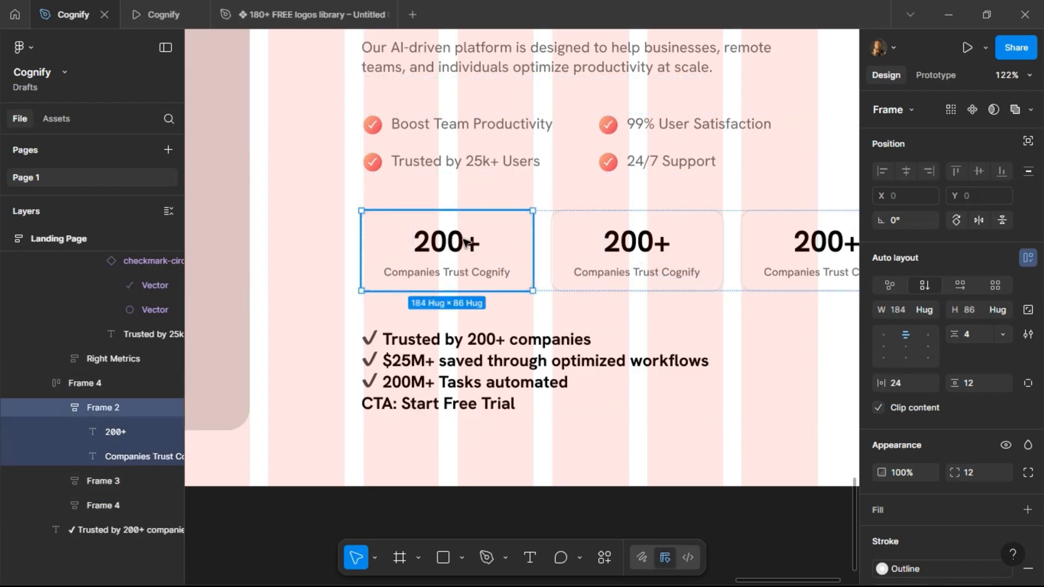
left_click(465, 242)
left_click(636, 242, "shift")
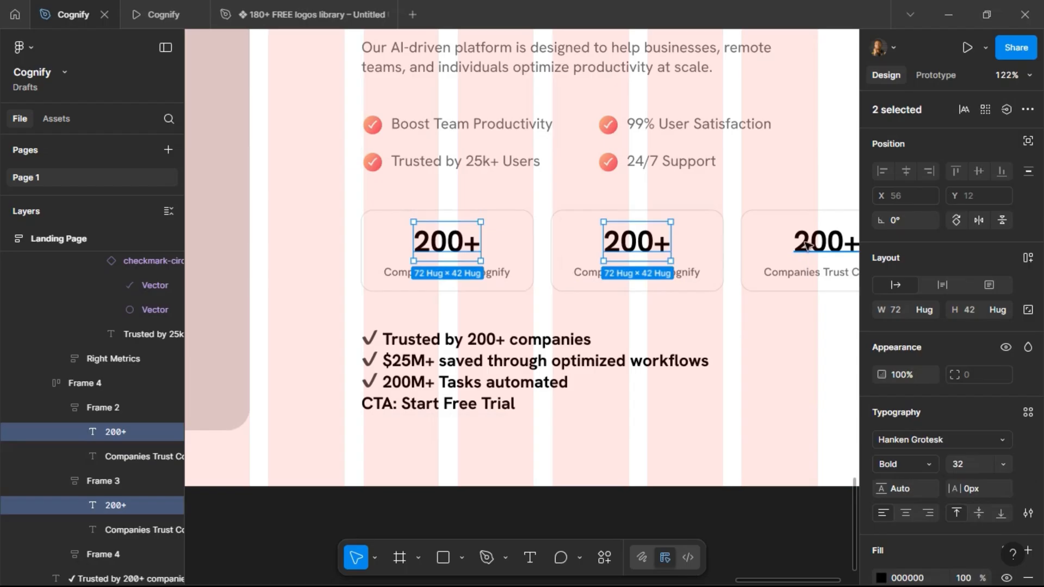
left_click(811, 242, "shift")
type("24")
key("Return")
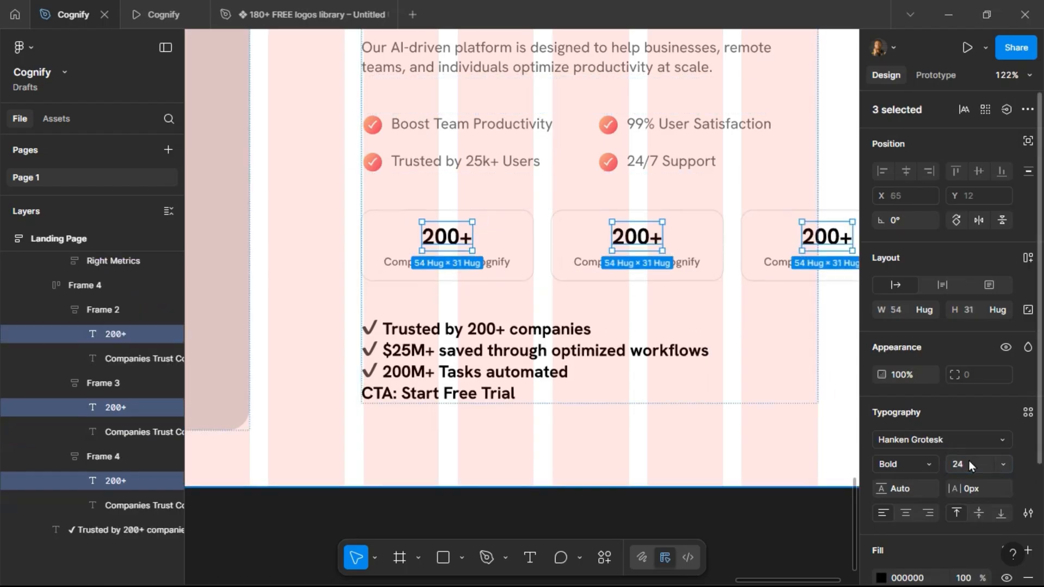
Set the font size of all three "Companies Trust Cognify" labels to 10.
left_click(612, 264)
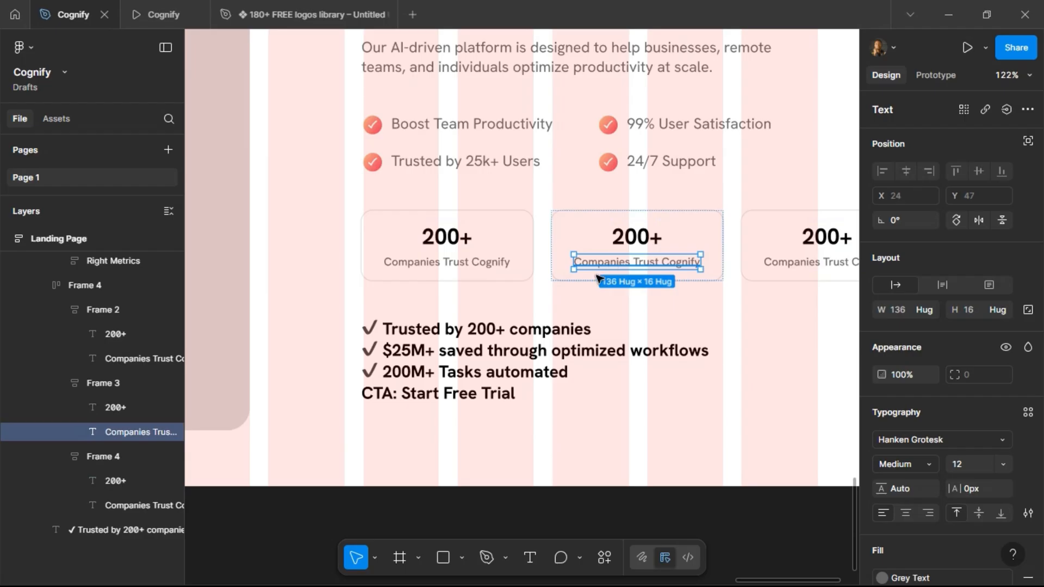
left_click(485, 265, "shift")
left_click(781, 266, "shift")
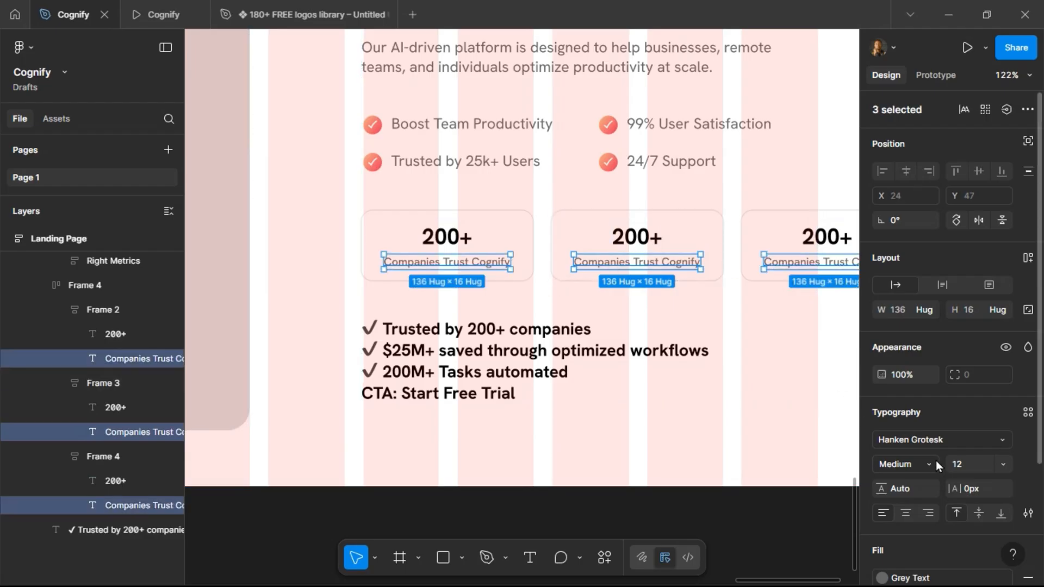
left_click(960, 464)
type("10")
key("Return")
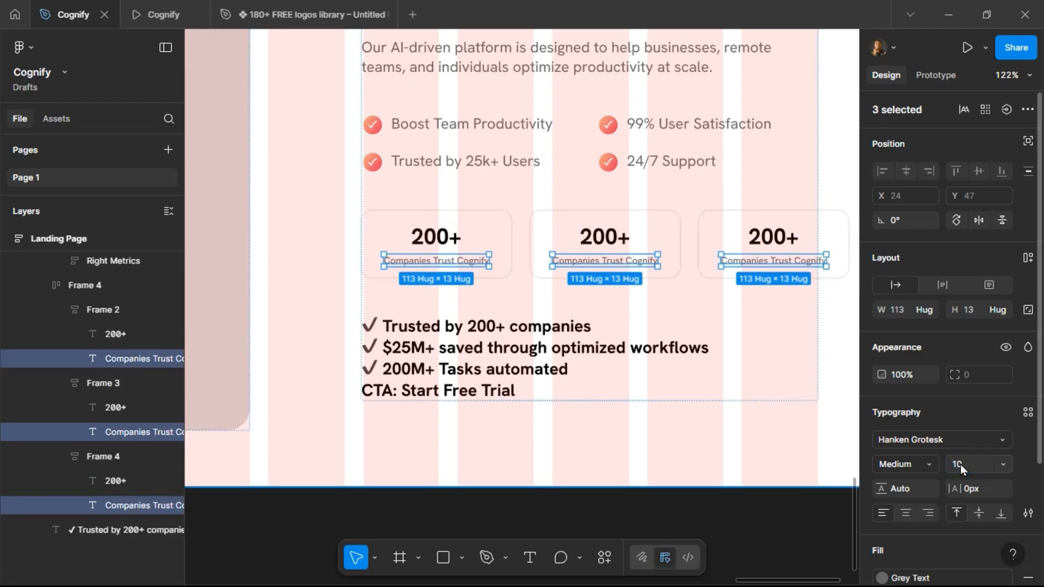
Set the width of the three cards to Fill.
left_click(717, 240)
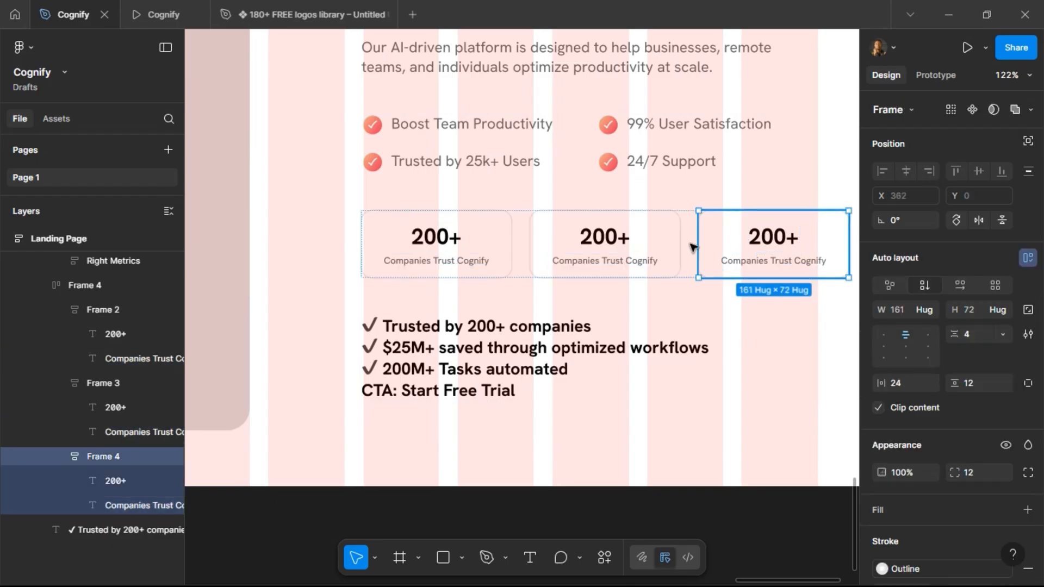
left_click(647, 242, "shift")
left_click(500, 250, "shift")
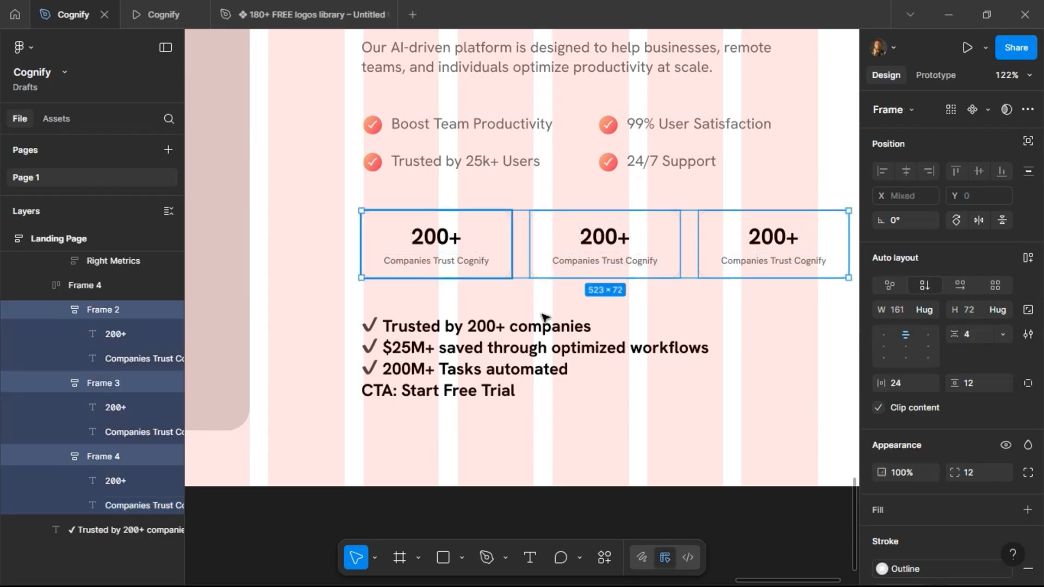
left_click(935, 306)
left_click(925, 329)
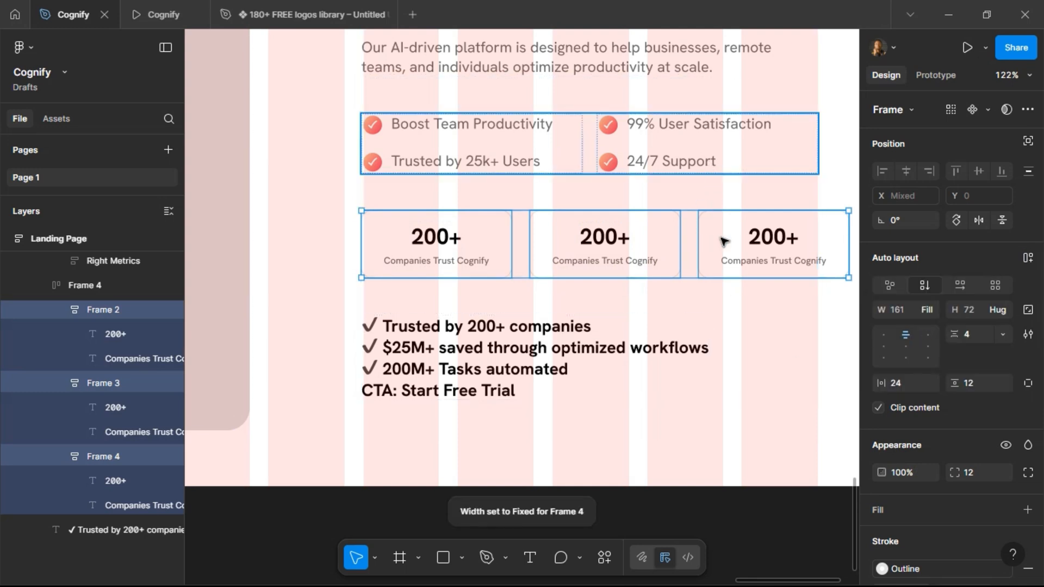
Set the card row's width to Fill its container.
key("Escape")
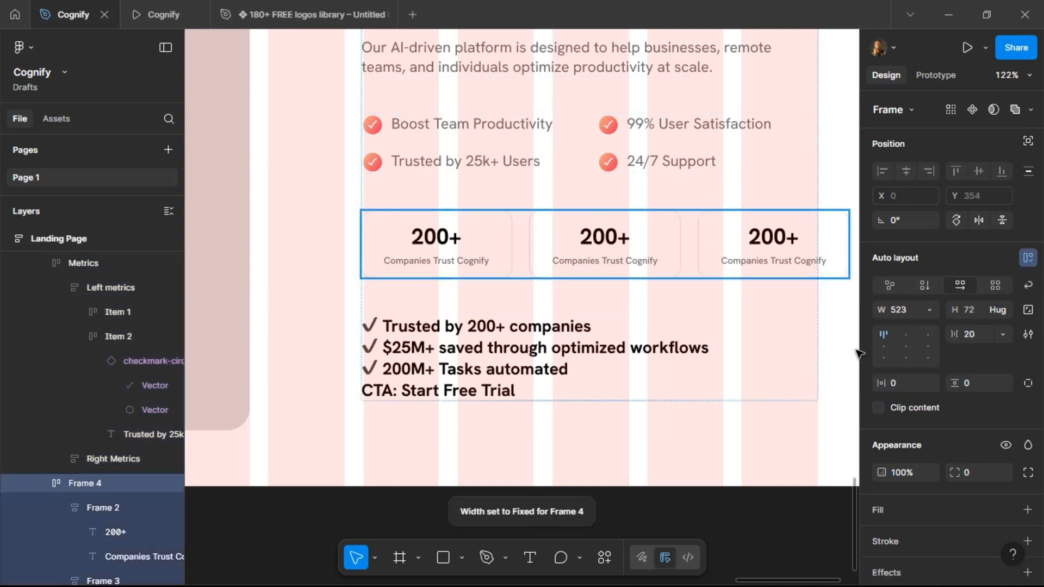
left_click(930, 307)
left_click(919, 333)
left_click(930, 307)
left_click(922, 333)
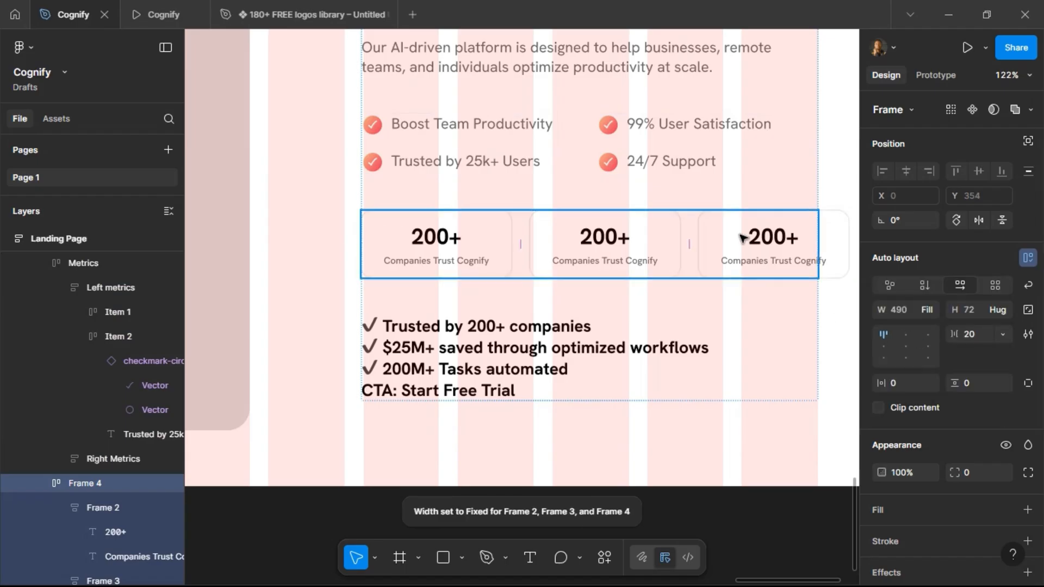
Set the three cards' width to Fill so they share the row evenly, and preview the page.
key("Return")
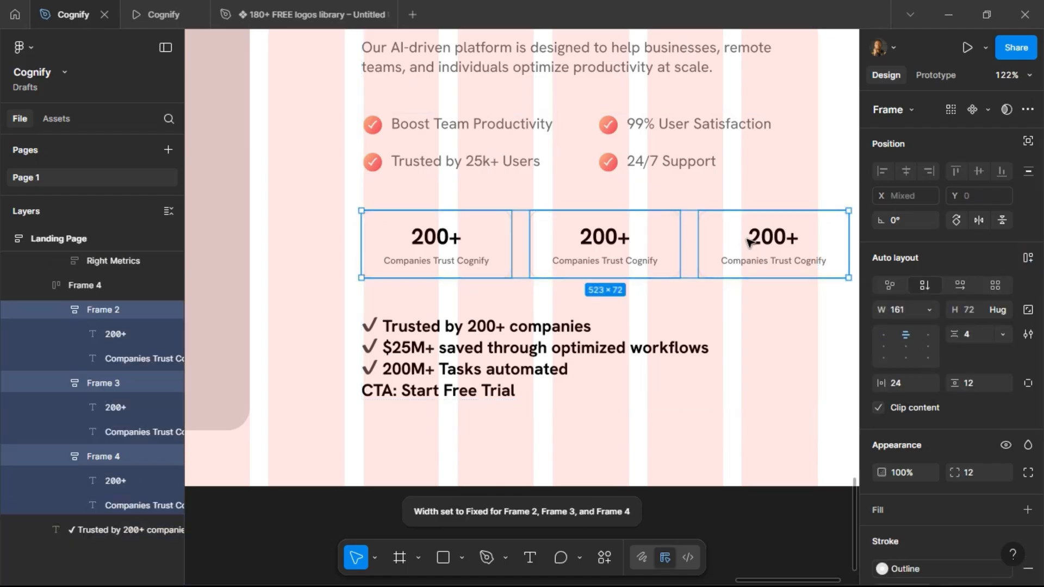
left_click(930, 310)
left_click(929, 344)
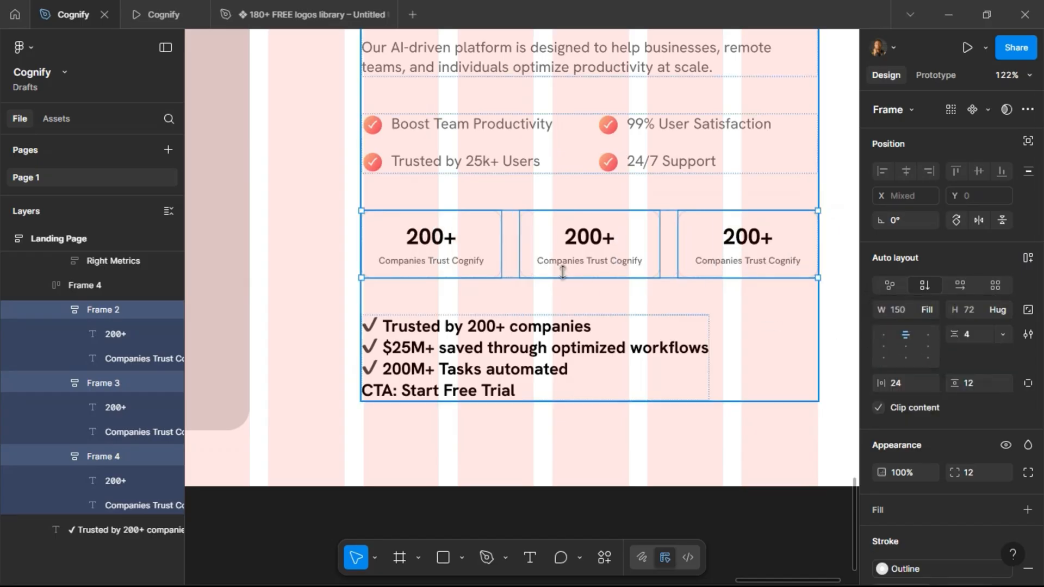
left_click(166, 4)
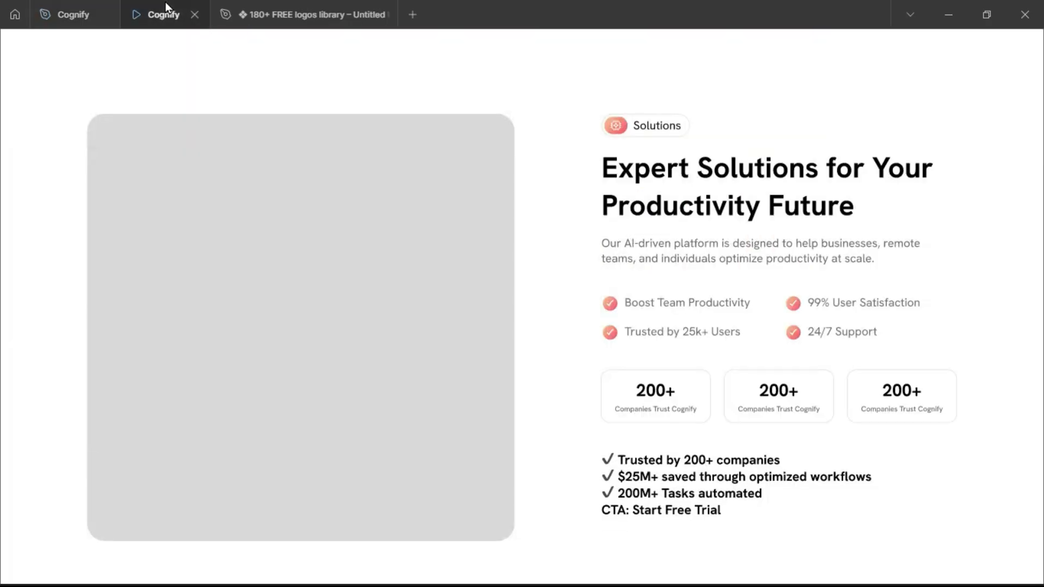
Return to the design file and change the middle card's number to "$25M+".
left_click(72, 14)
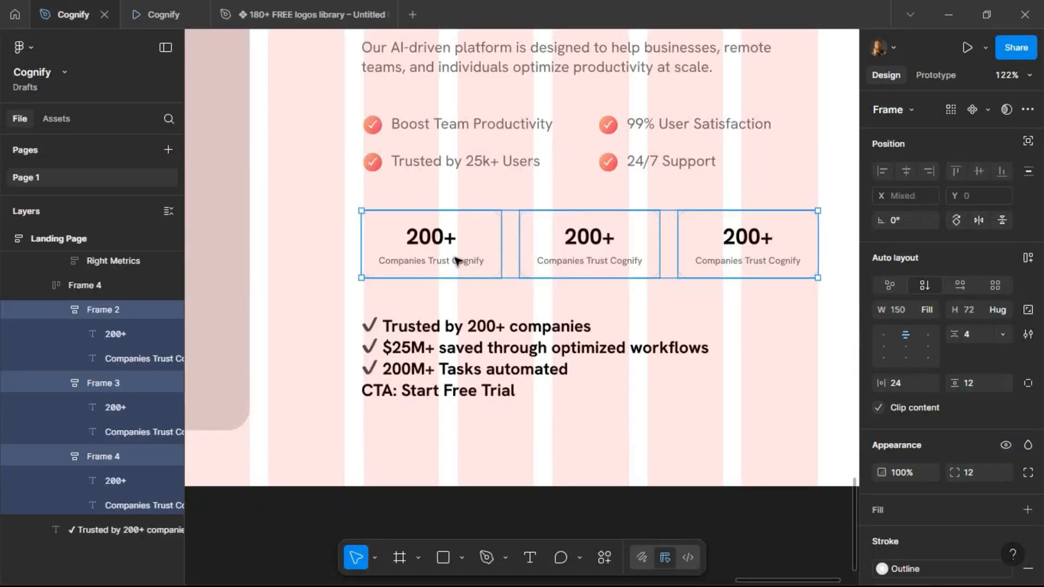
double_click(585, 239)
double_click(590, 239)
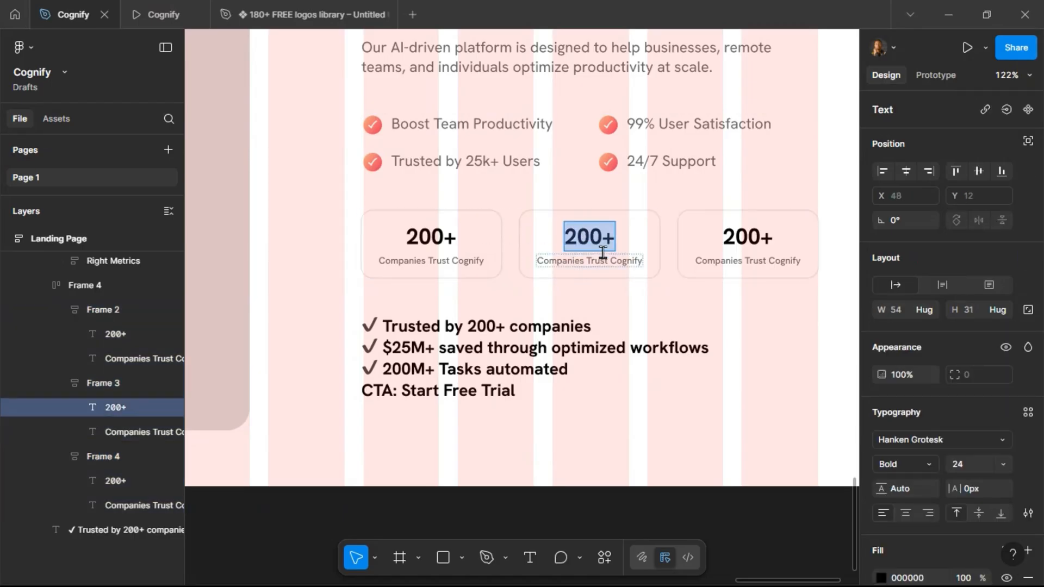
type("@")
key("BackSpace")
type("#")
key("BackSpace")
type("$")
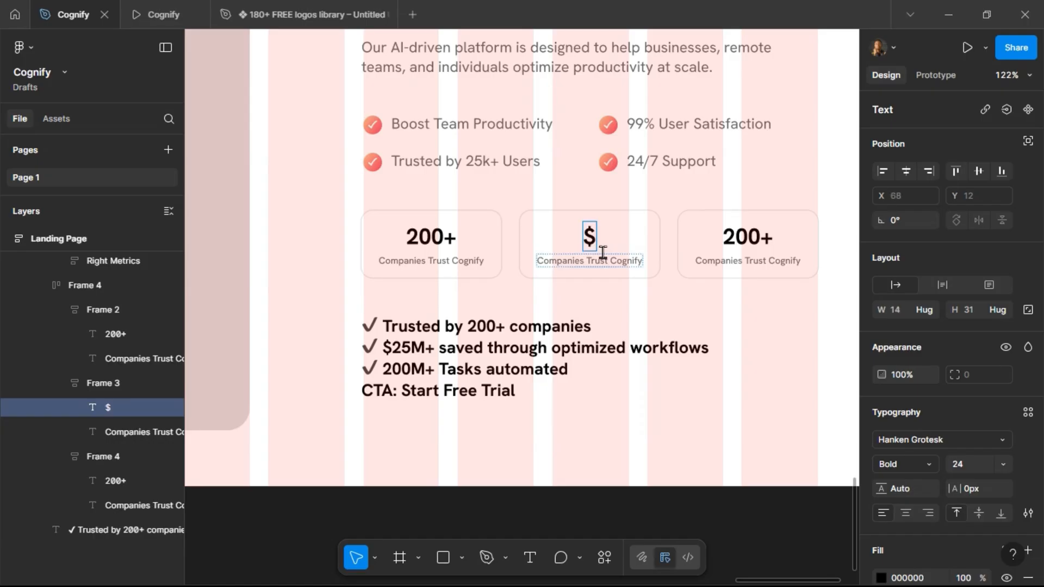
type("25")
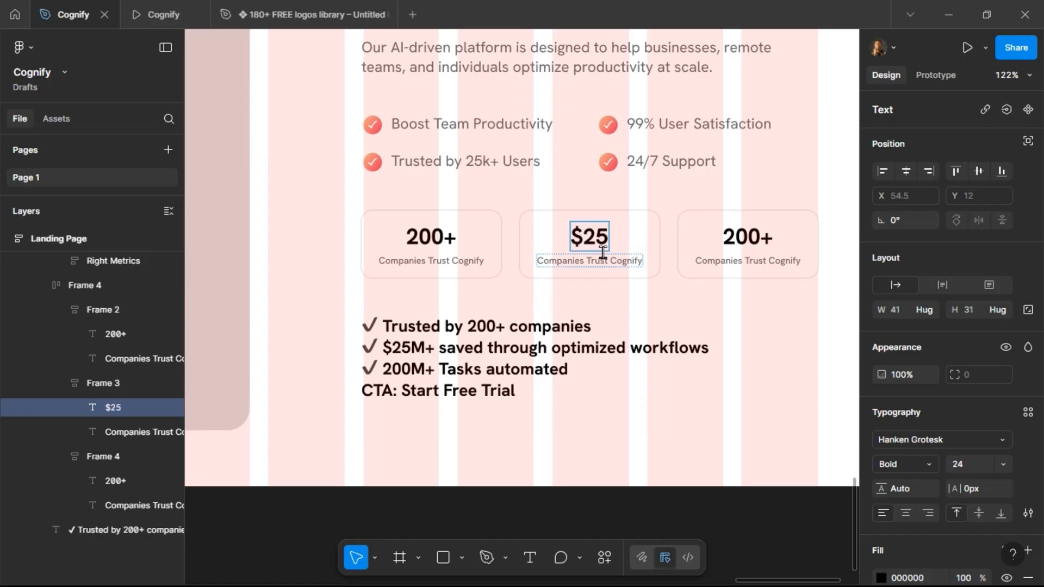
type("M+")
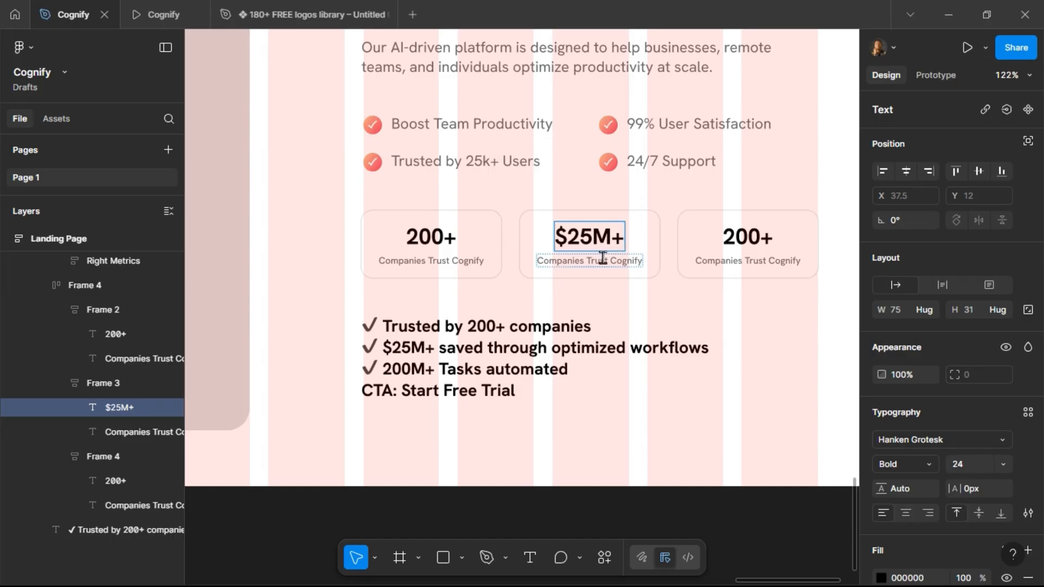
Replace the middle card's label with "Saved through optimized workflow".
double_click(604, 259)
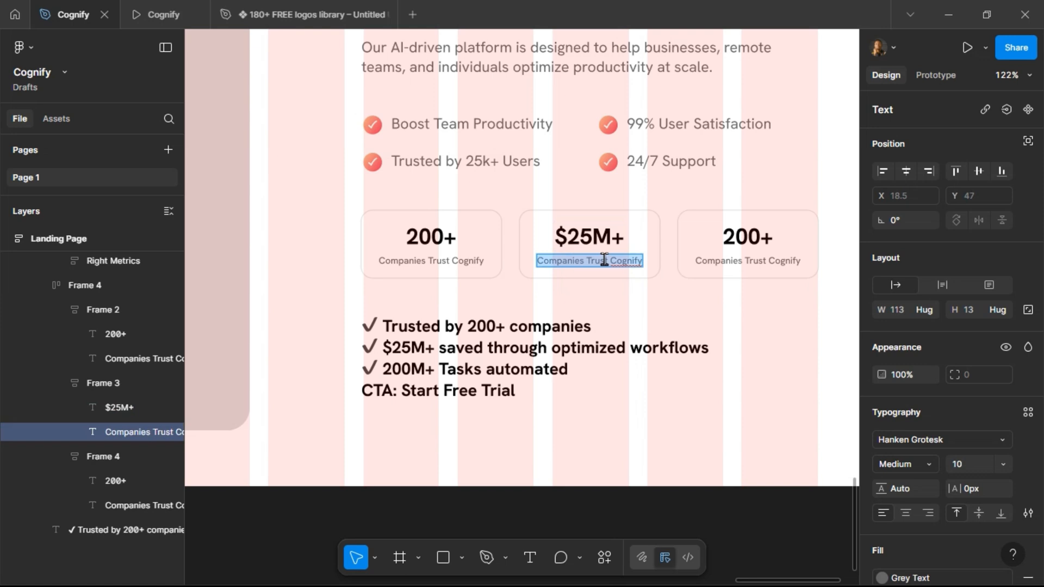
type("Sa")
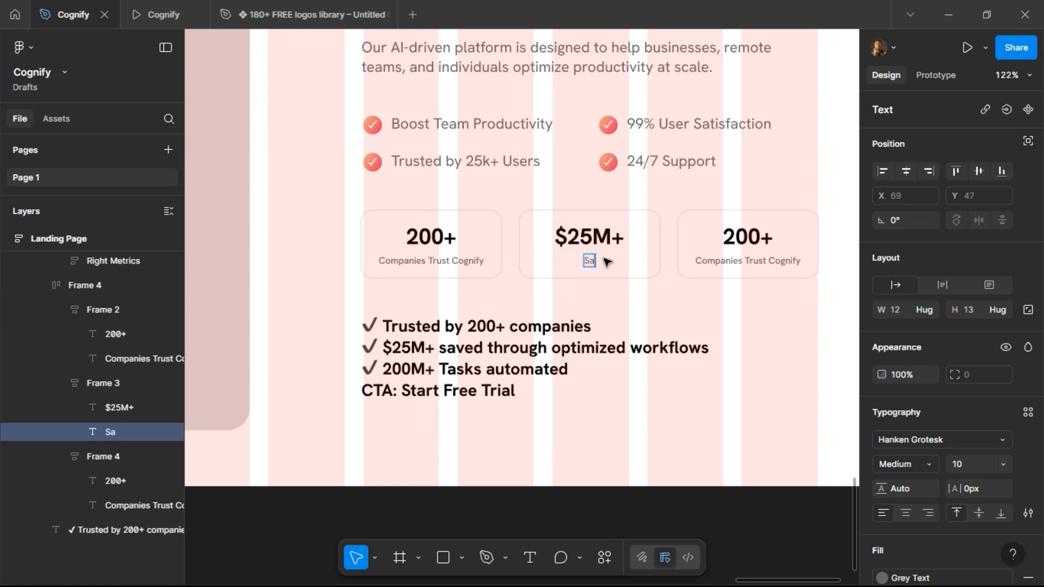
type("ved thro")
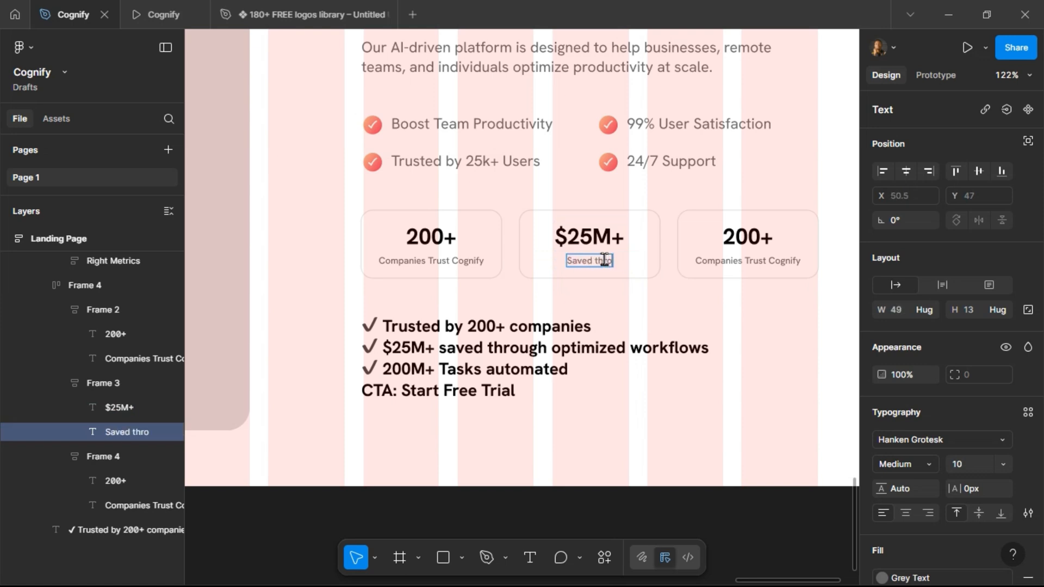
type("ugh optimi")
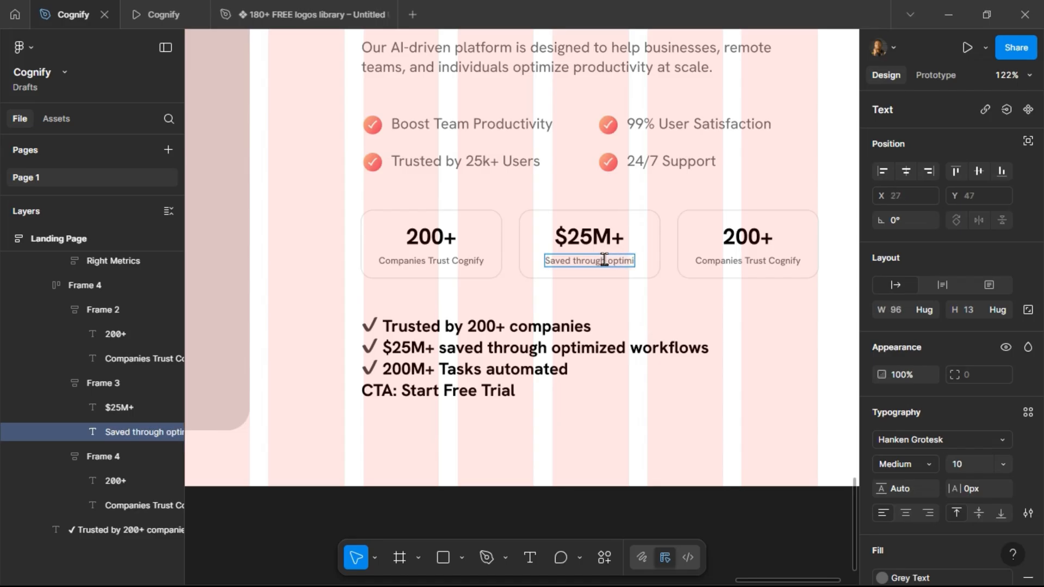
type("zed")
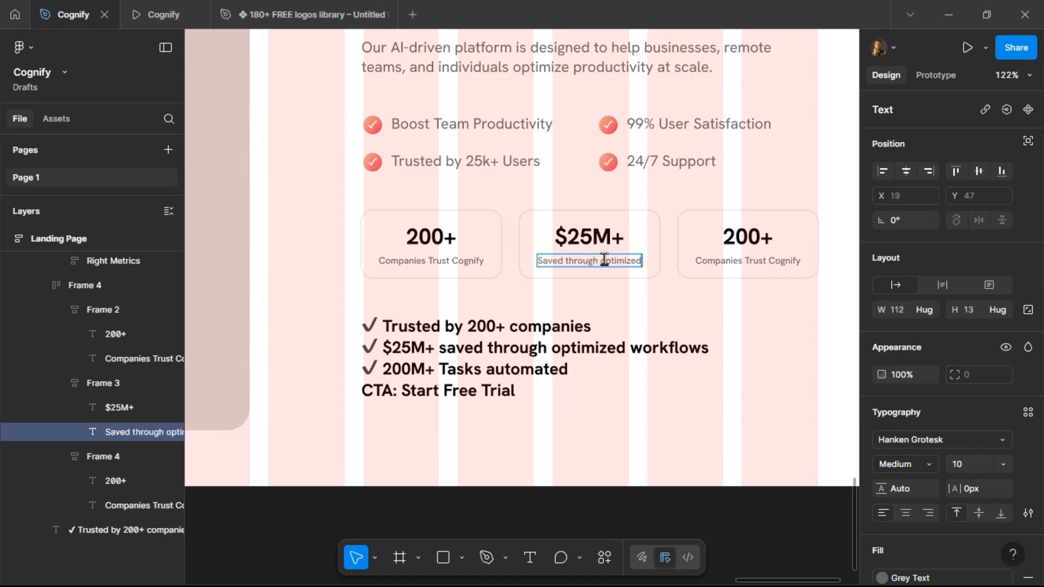
type(" work")
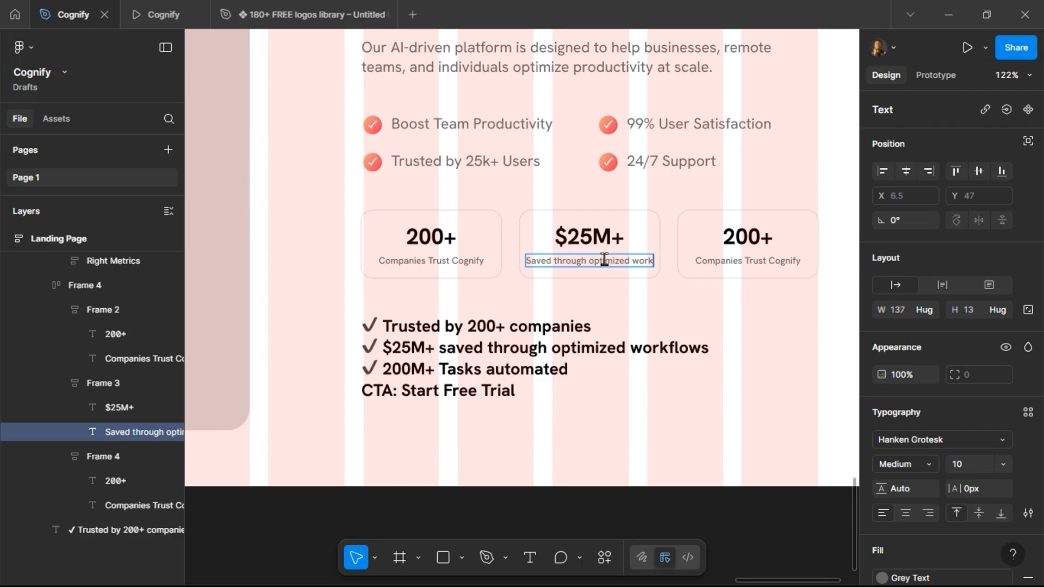
type("flow")
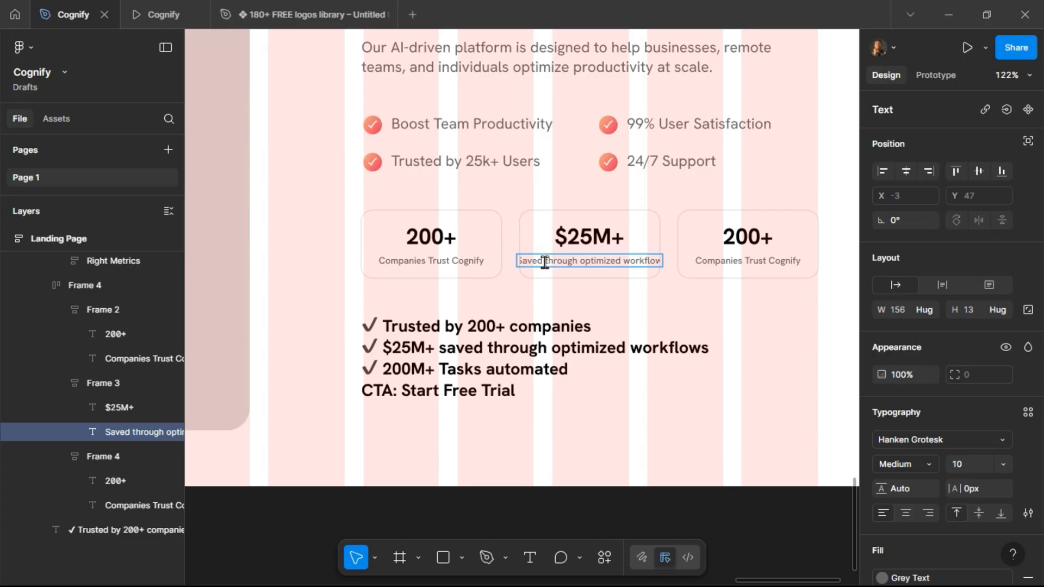
Replace the middle label with "Worth of time" and undo that change.
key("ctrl+a")
type("Worth")
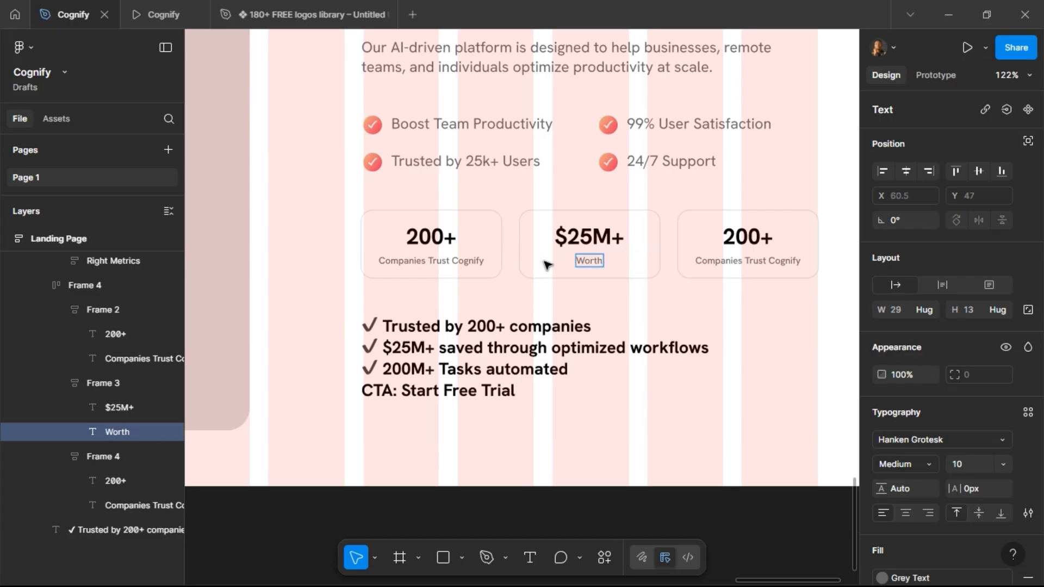
type(" of time")
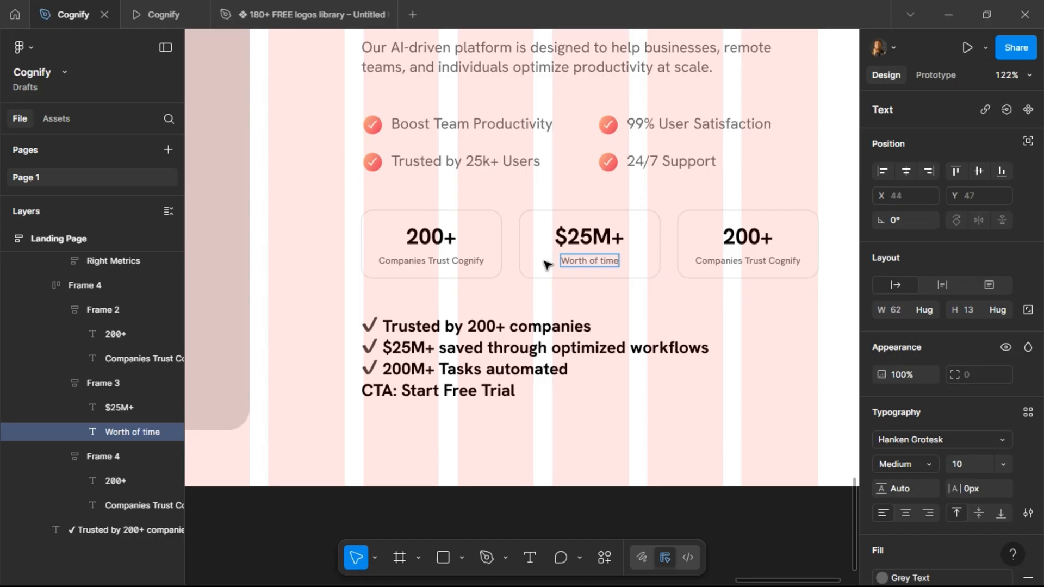
key("ctrl+z")
key("ctrl+z")
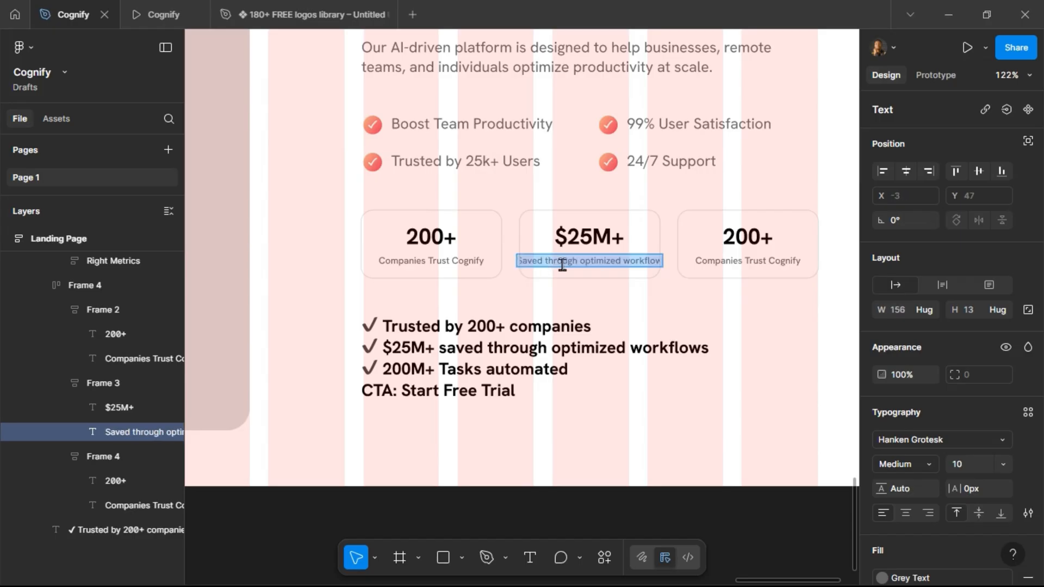
Narrow the middle label to about 92 px wide so it wraps onto two lines, and center its text.
key("Escape")
left_click_drag(665, 260, 633, 257)
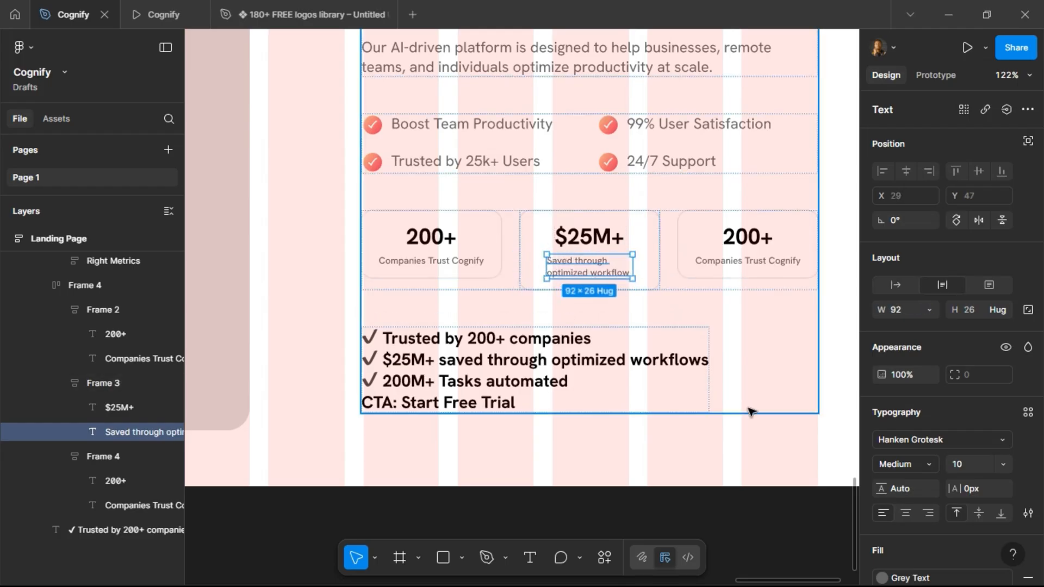
left_click(905, 514)
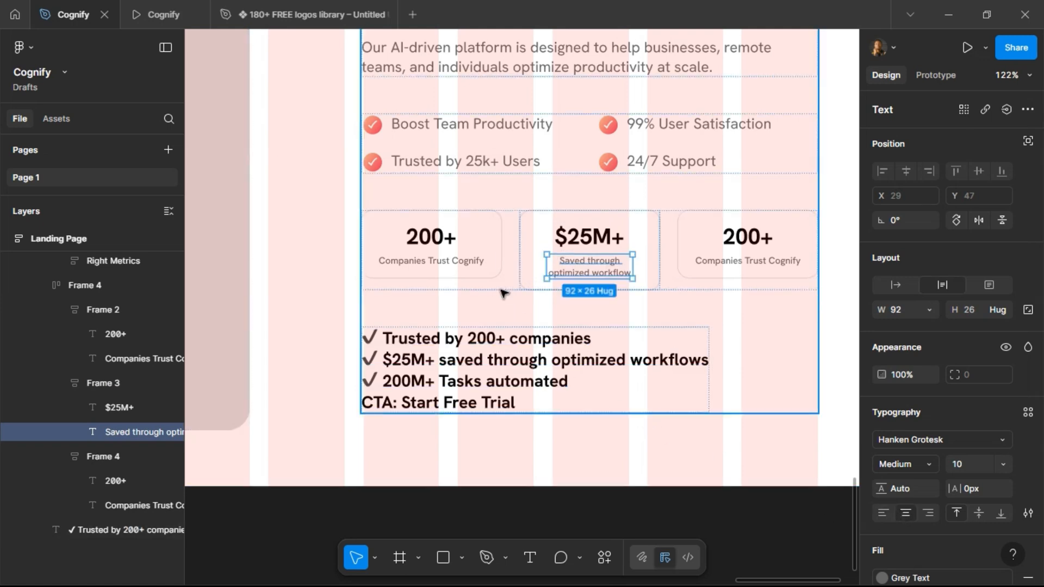
Set the height of all three cards to Fill.
left_click(492, 267)
left_click(730, 275, "shift")
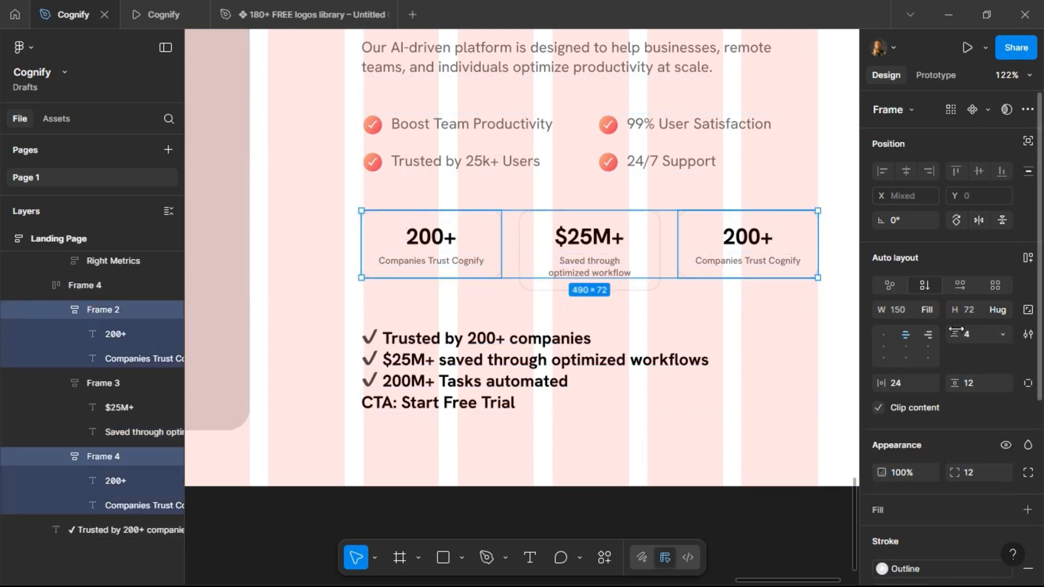
left_click(998, 310)
left_click(994, 327)
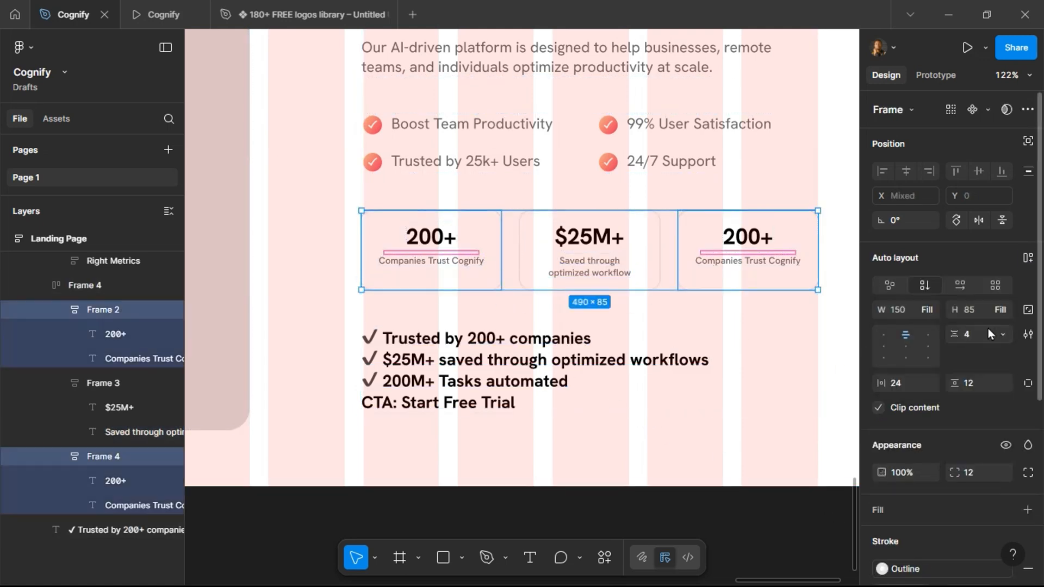
Break the first card's label after "Trust" onto a second line and center it.
double_click(439, 265)
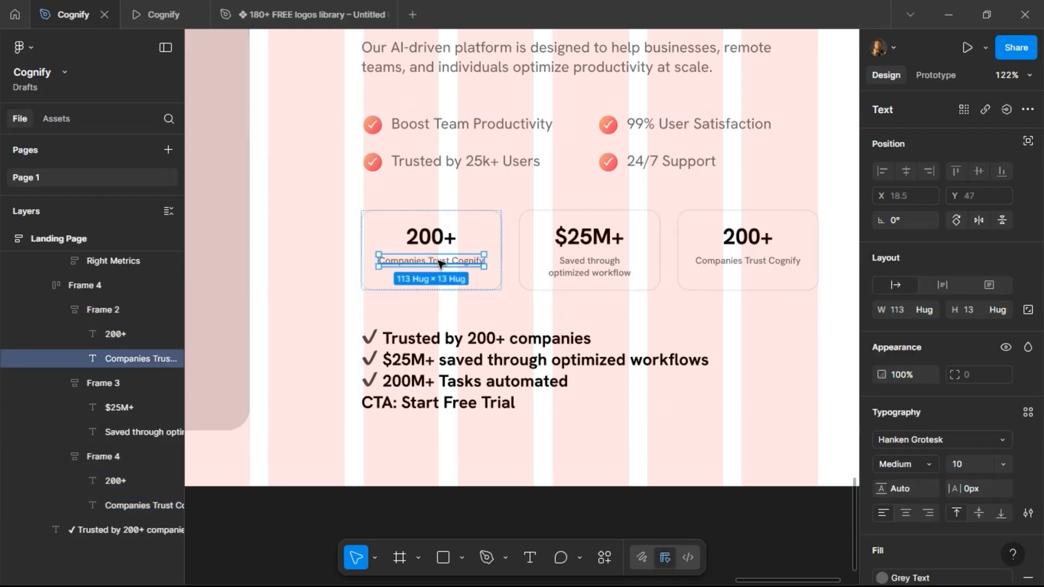
double_click(439, 263)
left_click(431, 261)
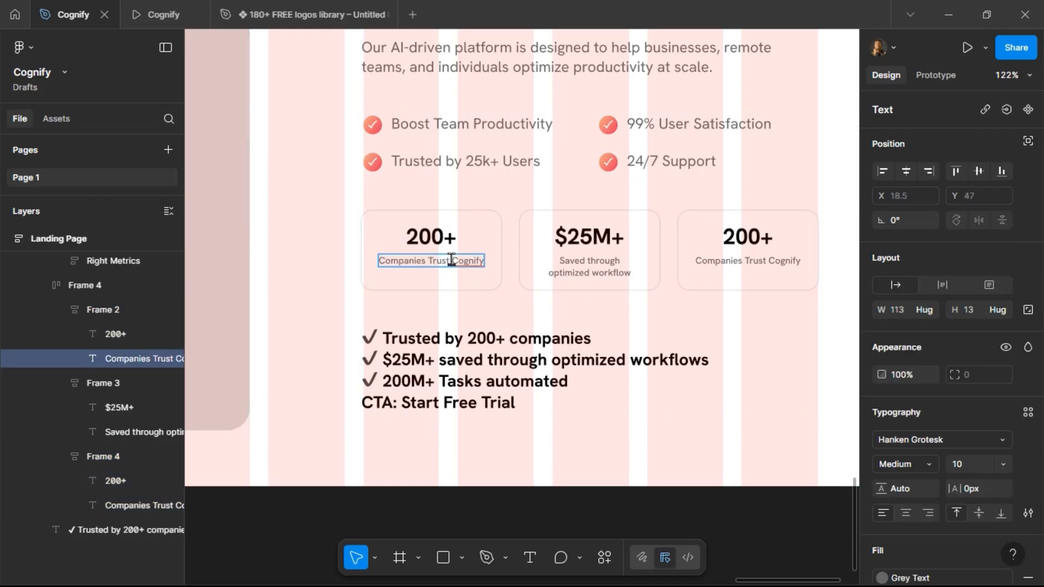
key("Return")
left_click(906, 517)
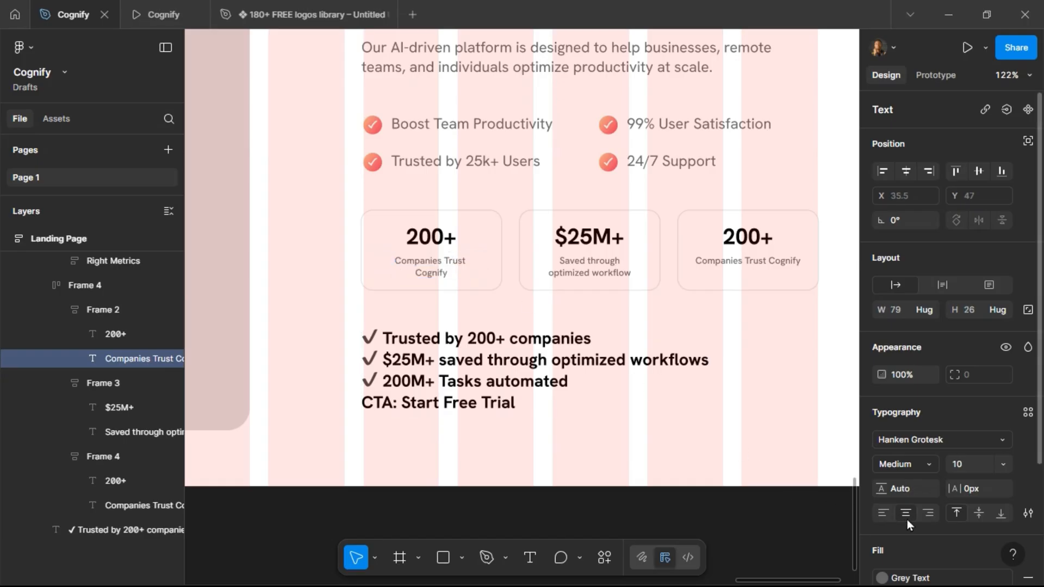
Replace the third card's label with "Task Automated".
left_click(742, 261)
key("Return")
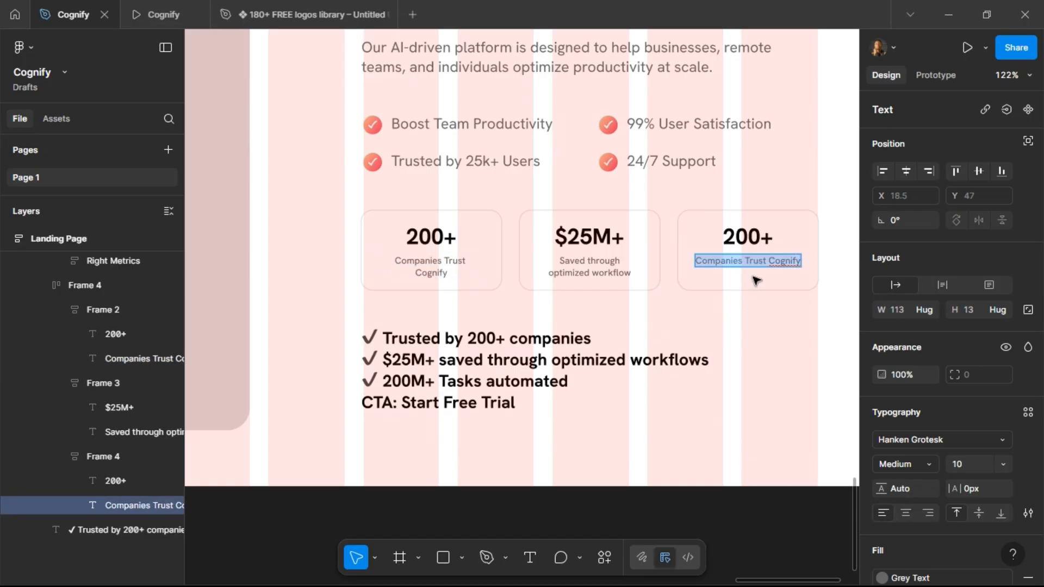
type("Task")
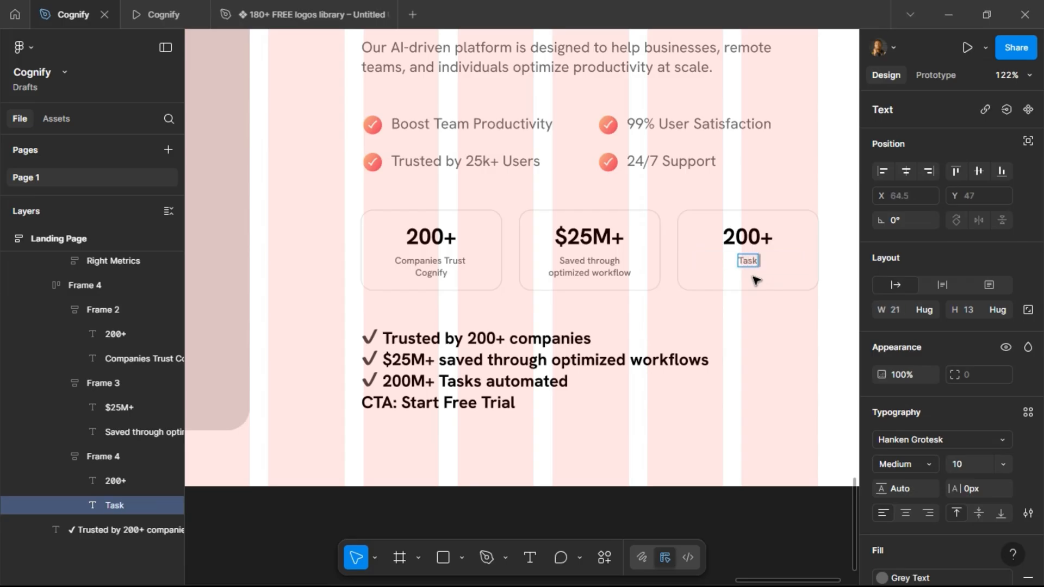
type(" Autom")
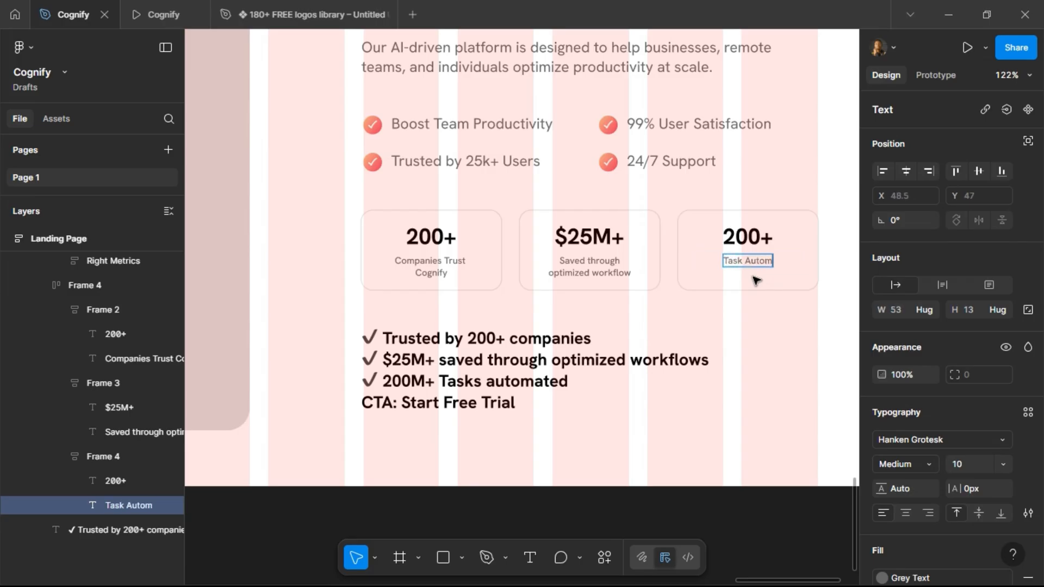
type("atd")
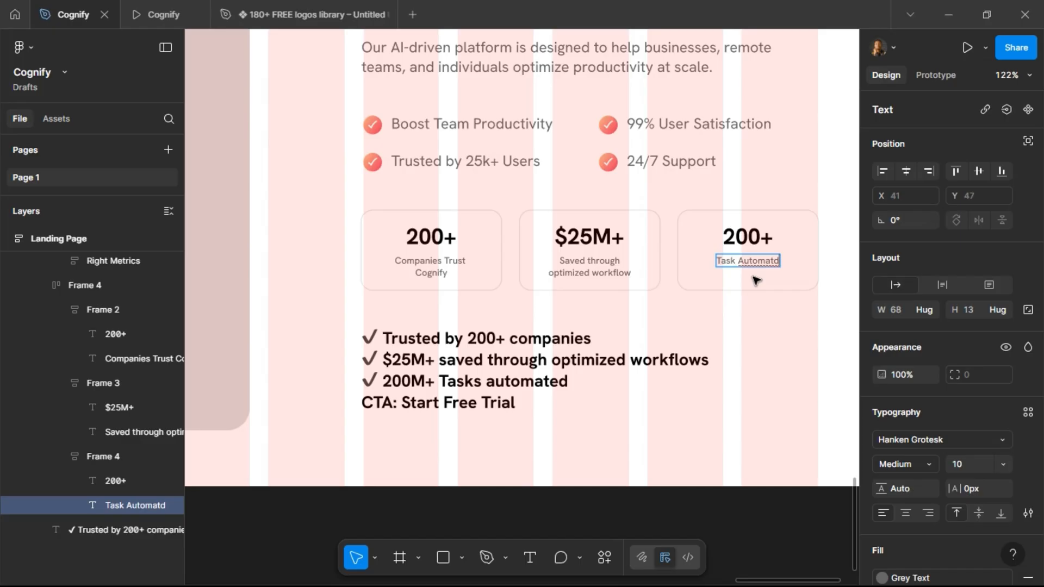
key("BackSpace")
type("ed")
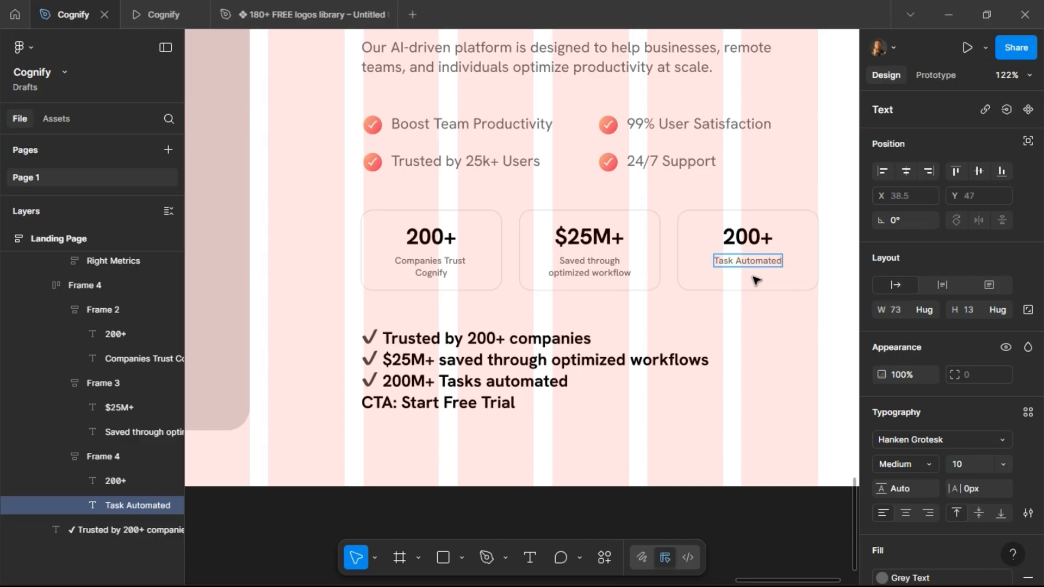
Change the third card's number to "200M+".
double_click(750, 235)
type("200M")
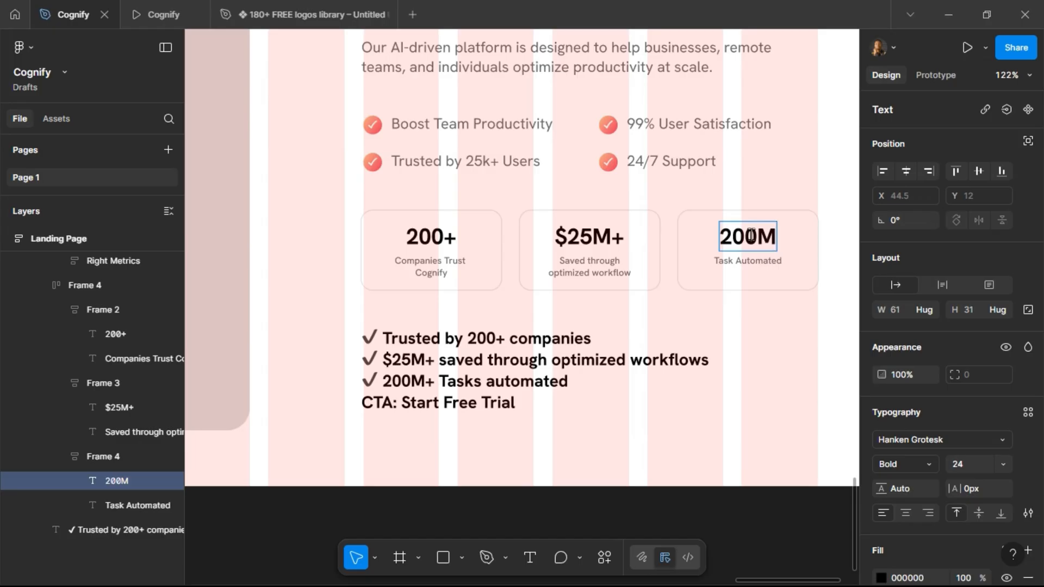
type("+")
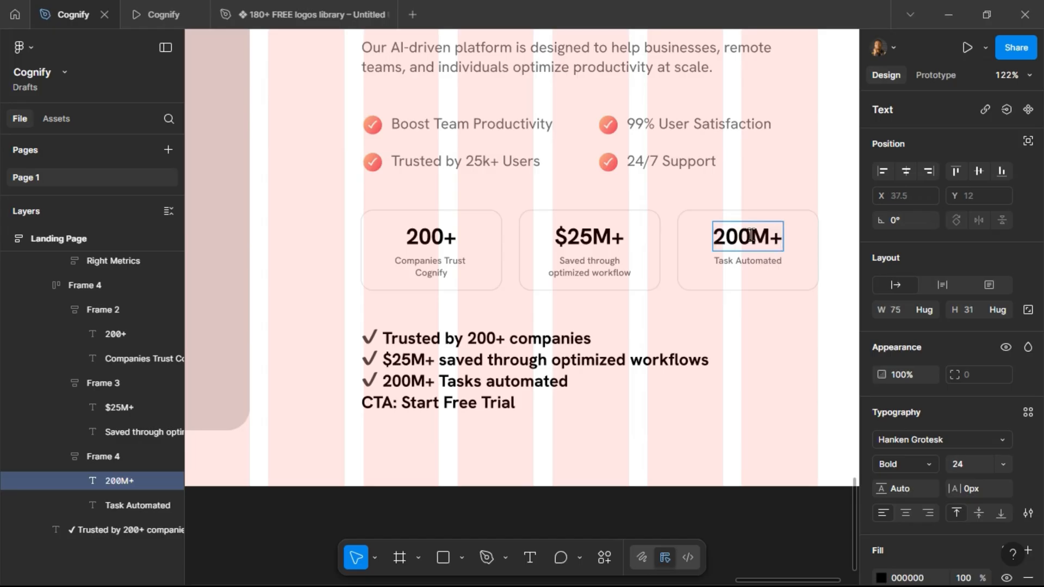
key("Escape")
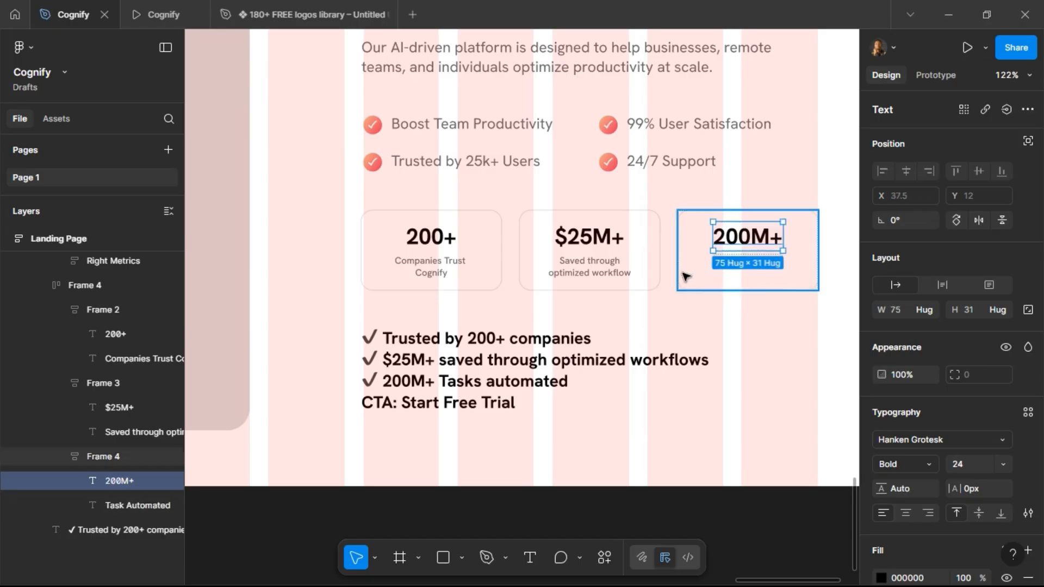
Set the three cards' item spacing to 8, then back to 4.
left_click(628, 272)
left_click(465, 272, "shift")
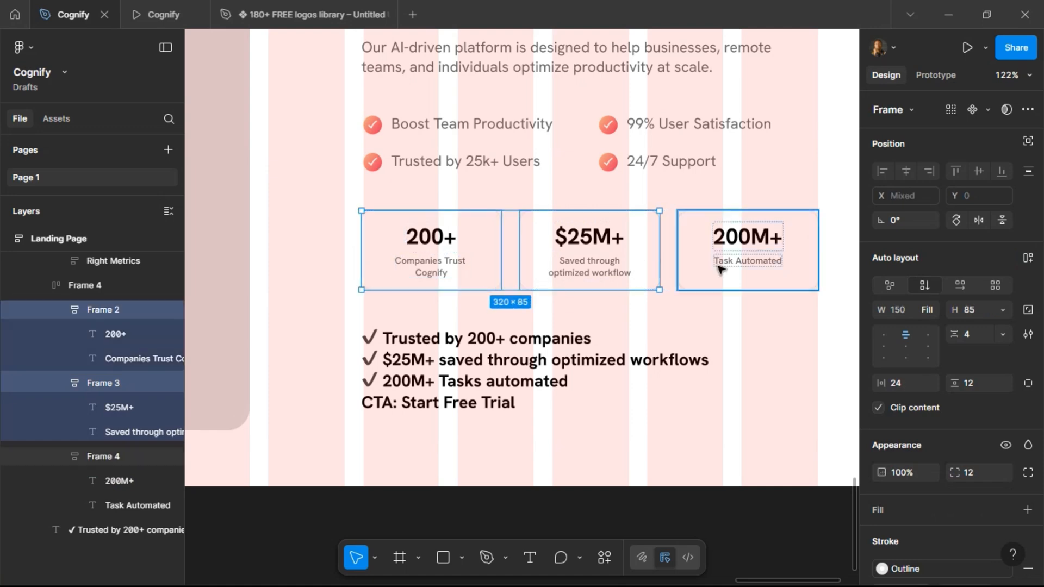
left_click(718, 271, "shift")
left_click(973, 341)
type("8")
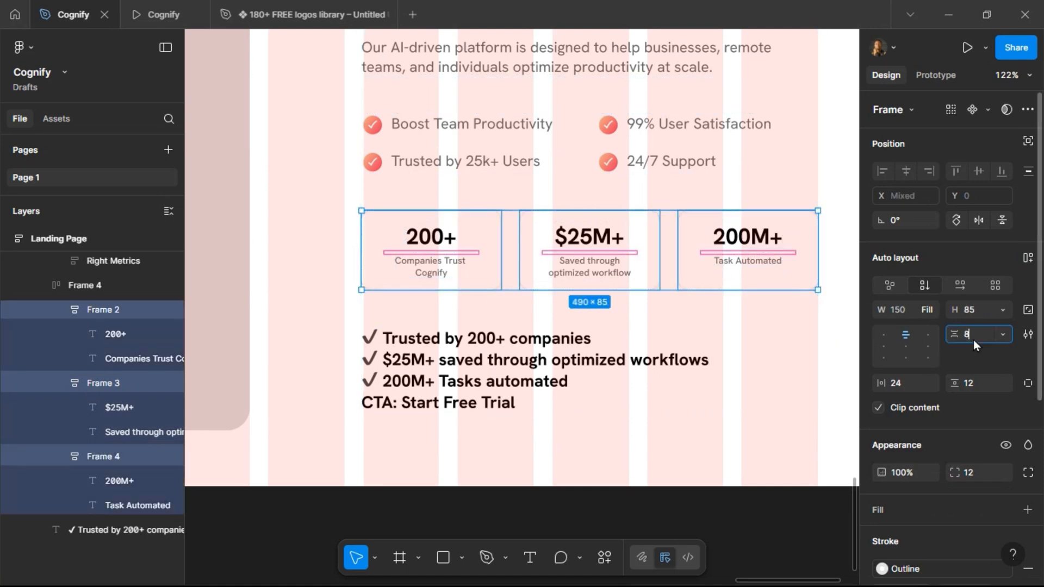
key("Return")
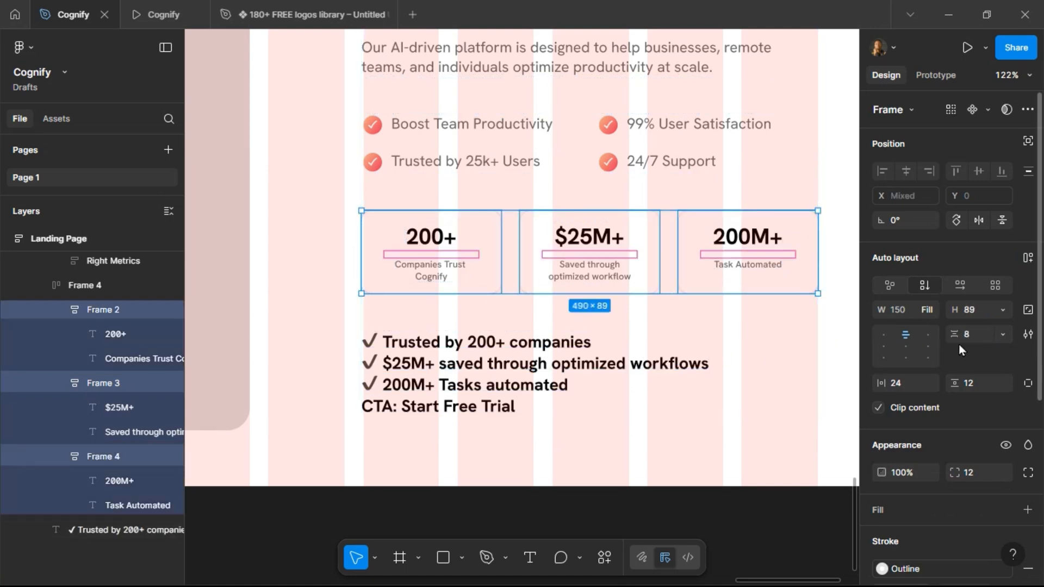
type("4")
key("Return")
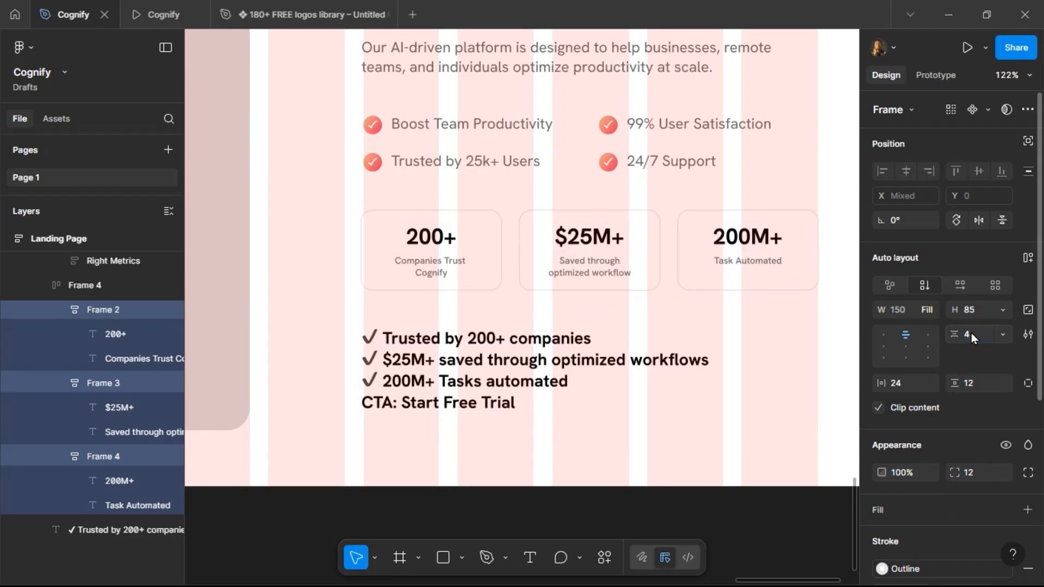
Set the three card labels' height to 26, center them vertically, and preview the result.
double_click(616, 270)
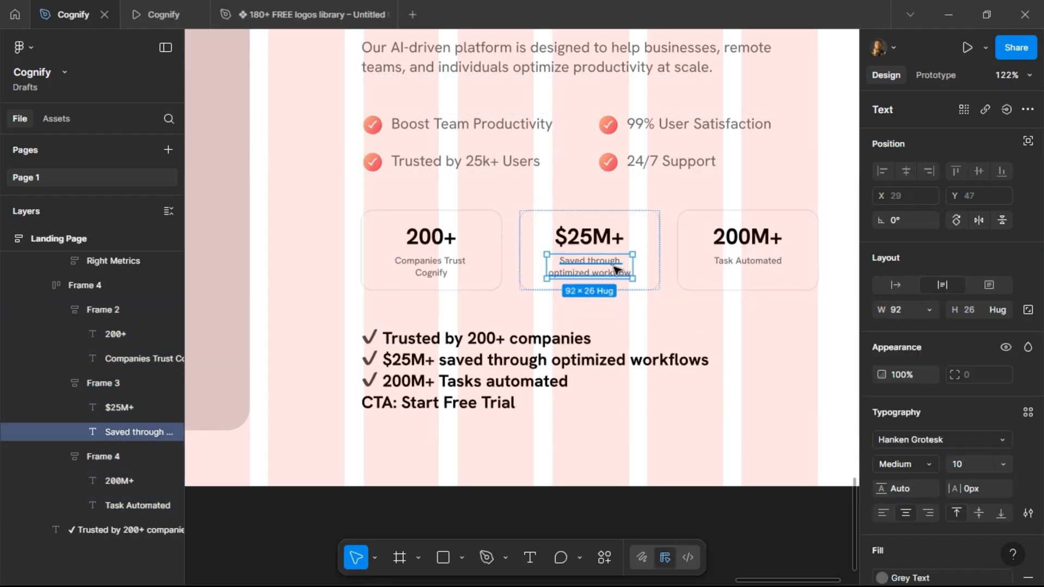
double_click(433, 271)
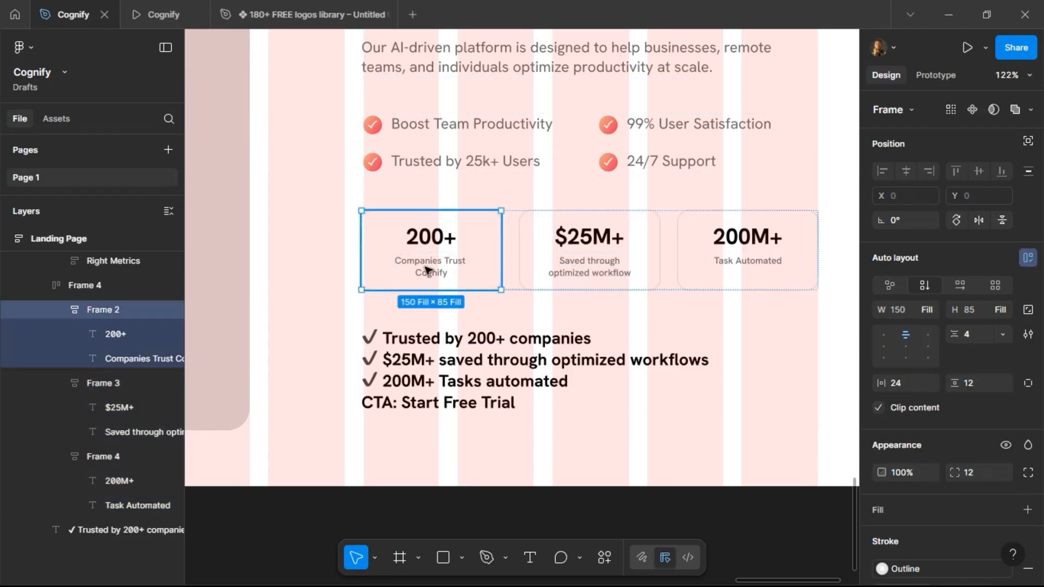
left_click(729, 264, "shift")
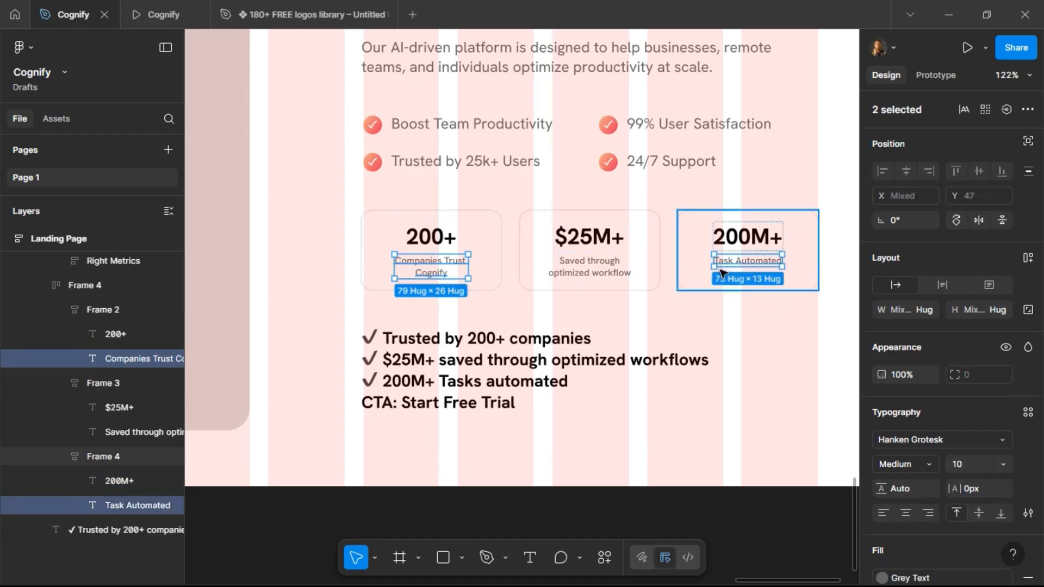
left_click(603, 277, "shift")
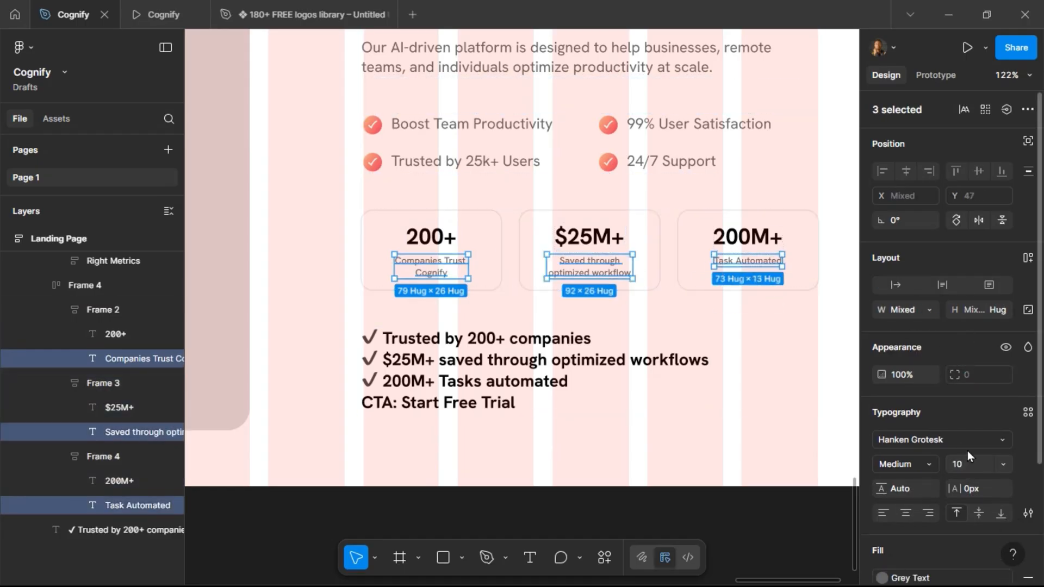
left_click(977, 312)
type("26")
key("Return")
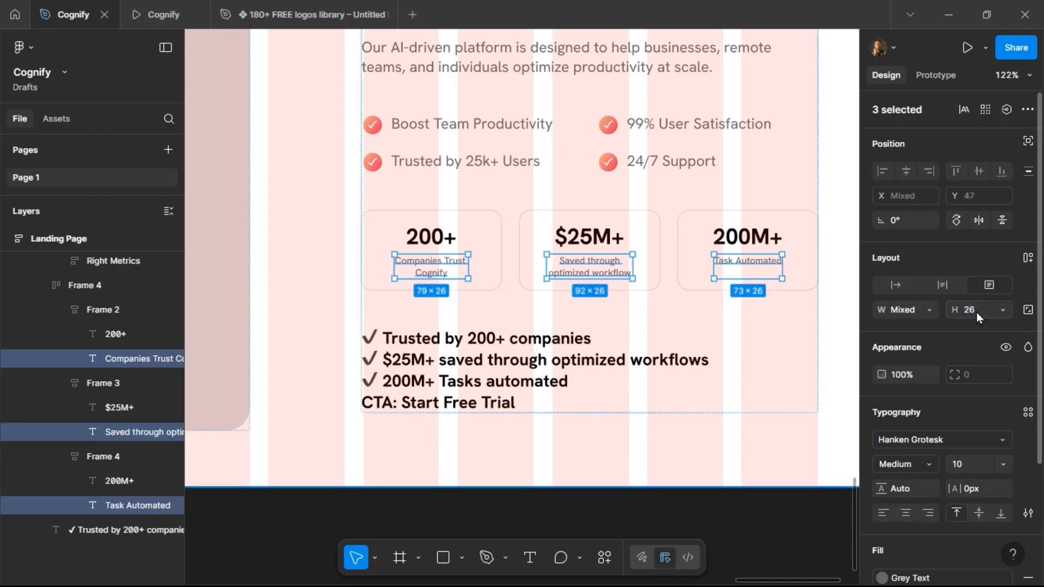
left_click(978, 512)
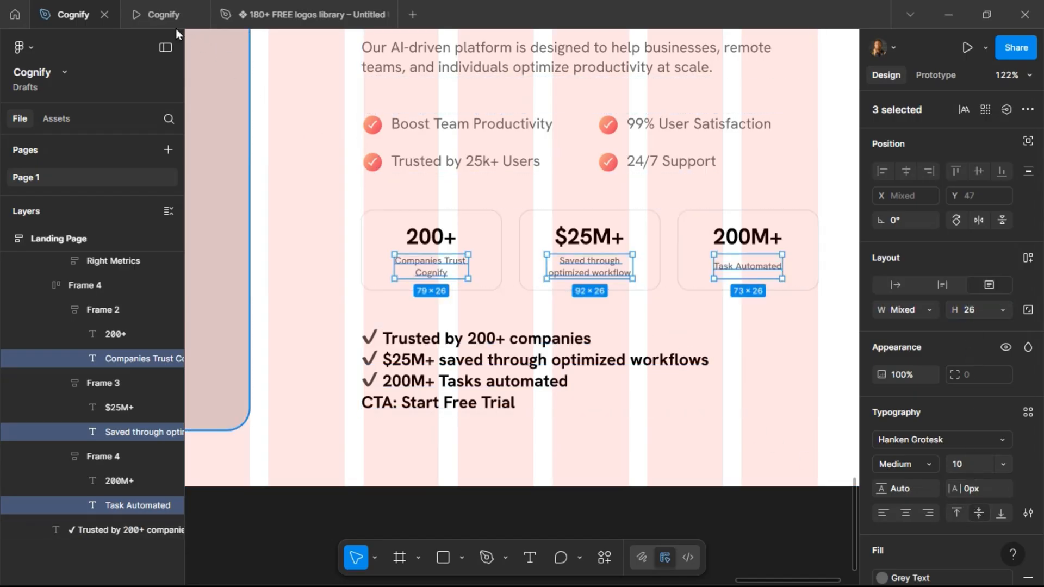
left_click(173, 21)
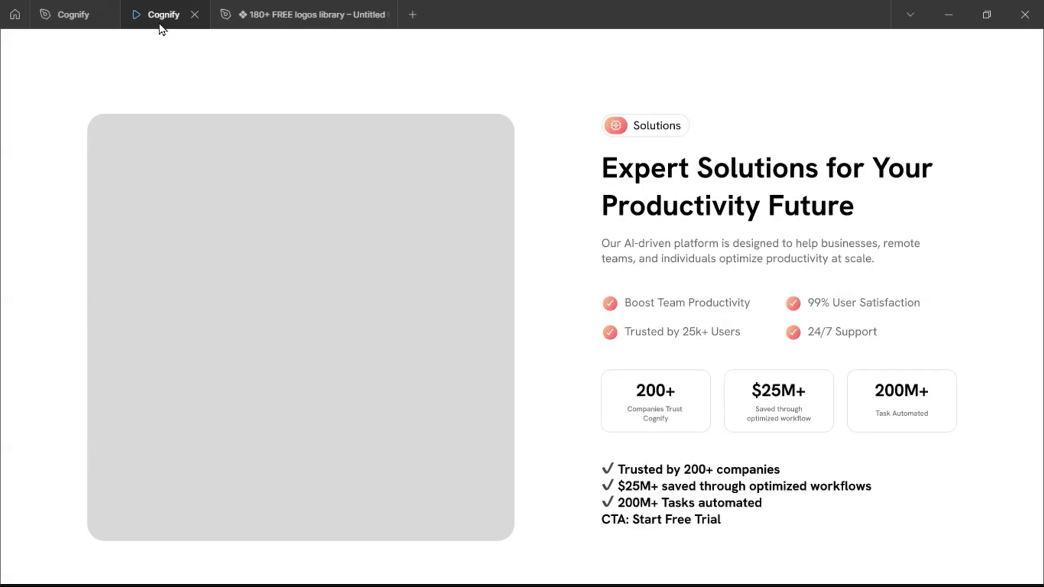
left_click(70, 6)
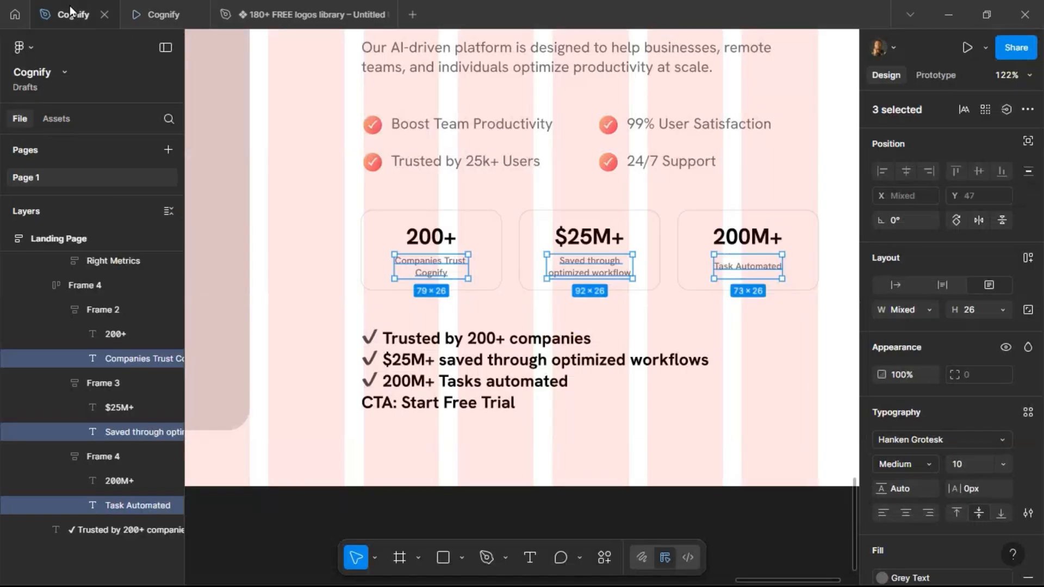
Delete the plain-text stats and CTA list below the cards.
left_click(504, 354)
key("Delete")
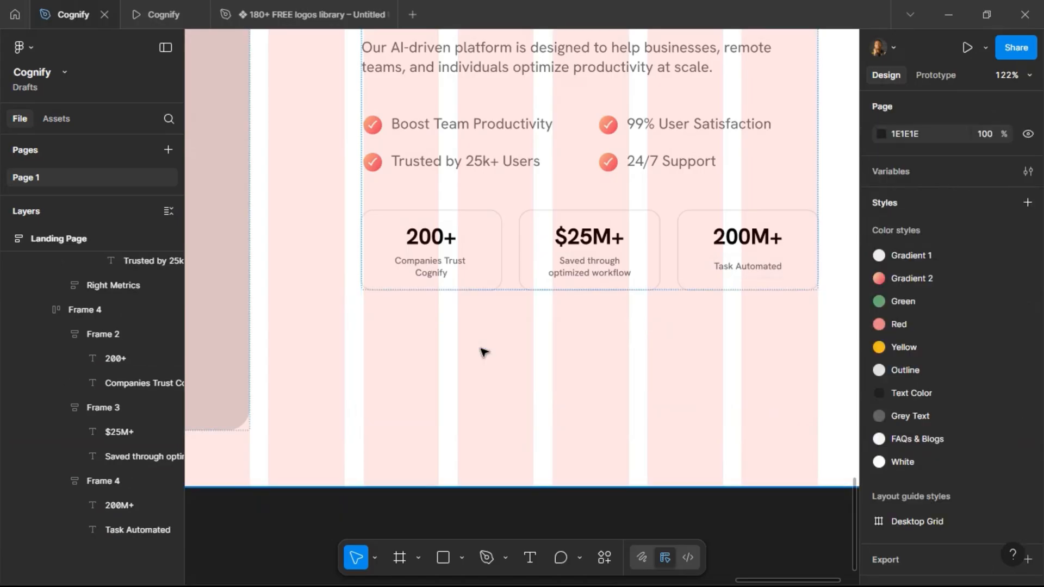
Copy the hero's Watch Demo button and paste it below the stat cards in place of a duplicated card row.
scroll(485, 348, "down", 4)
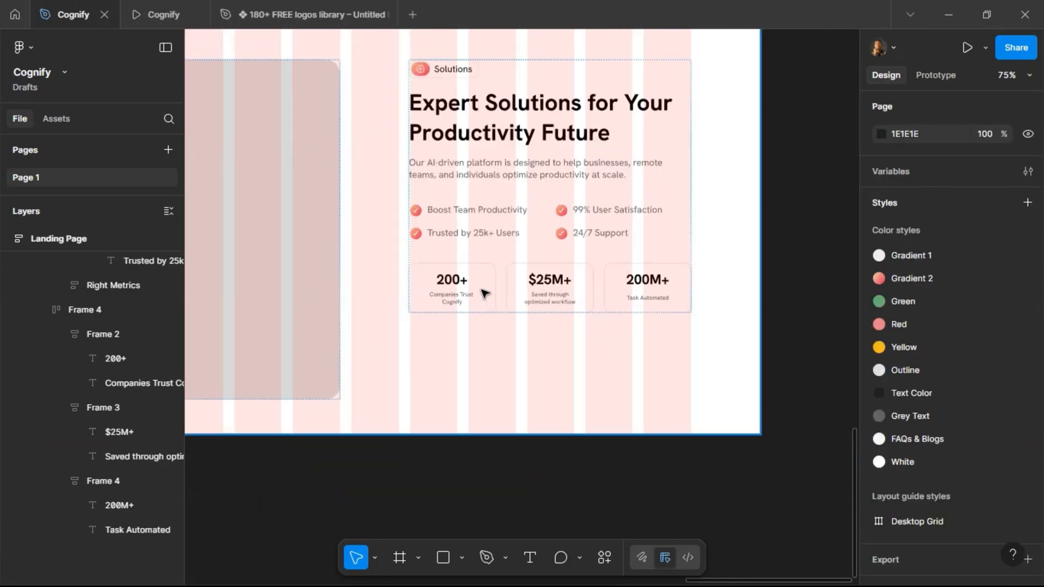
left_click(485, 294)
left_click(483, 292)
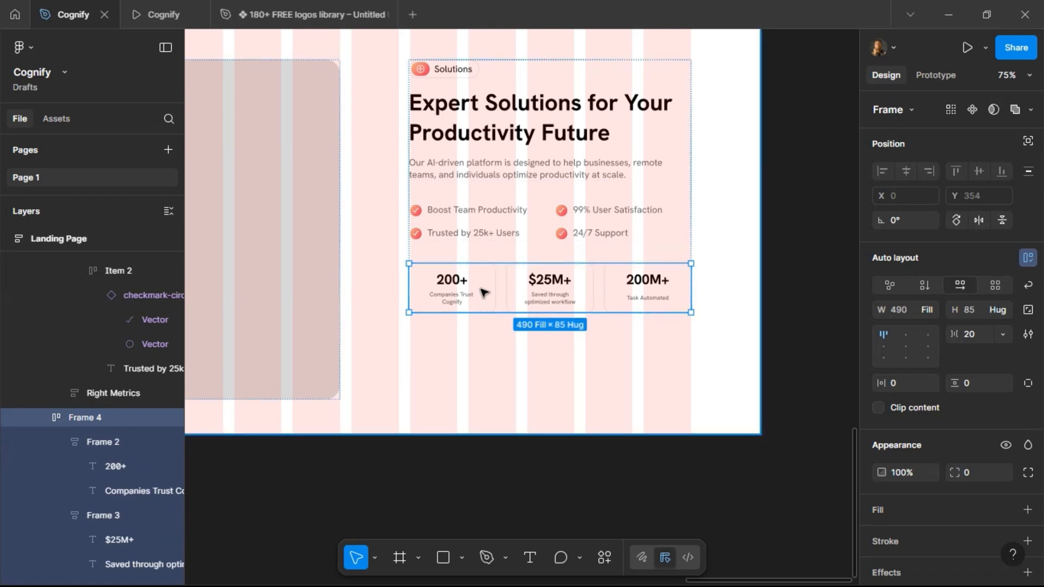
key("ctrl+d")
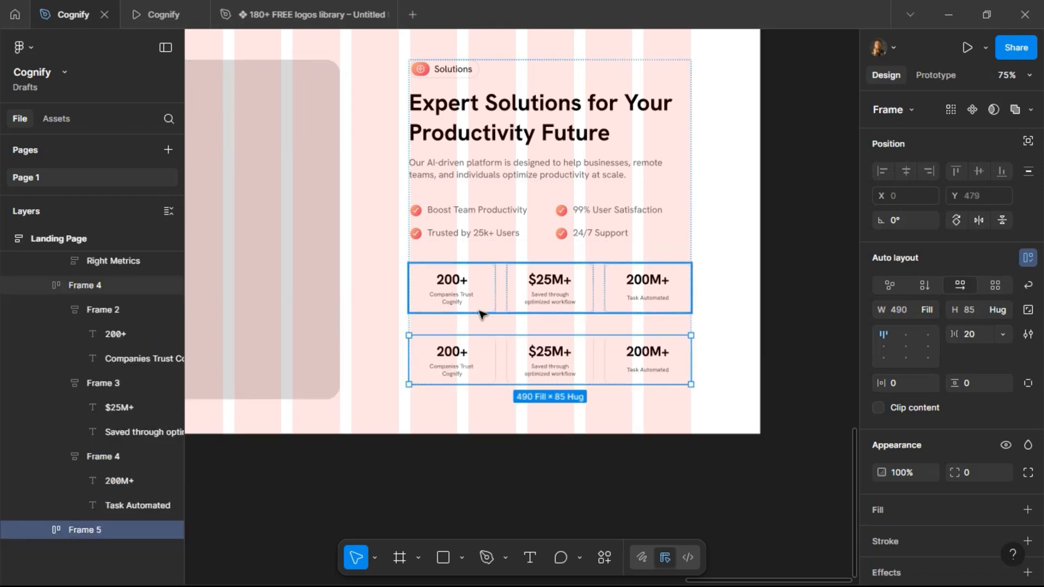
scroll(483, 297, "down", 5)
scroll(489, 208, "up", 10)
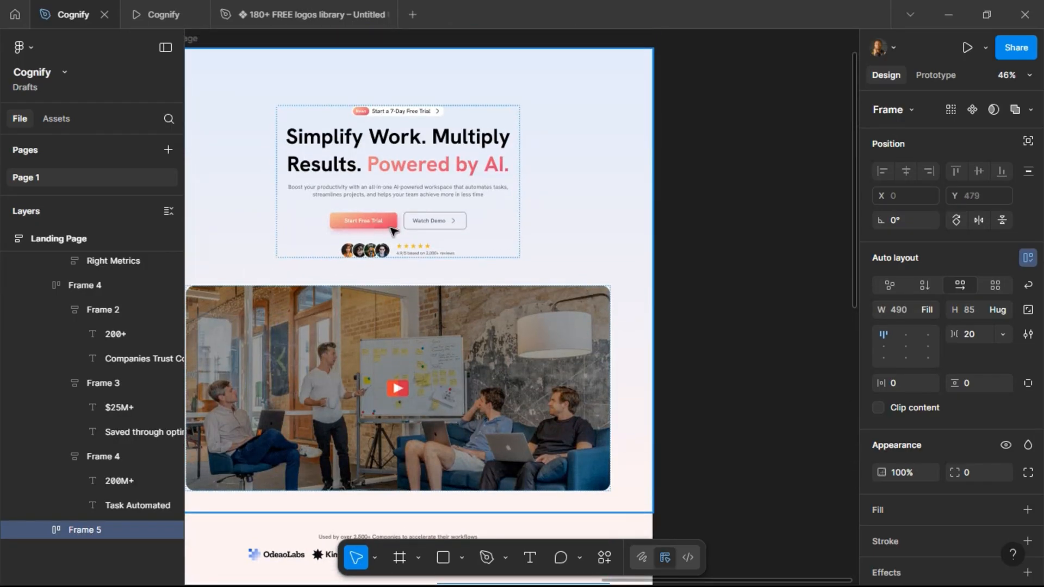
left_click(427, 226)
double_click(427, 226)
double_click(426, 227)
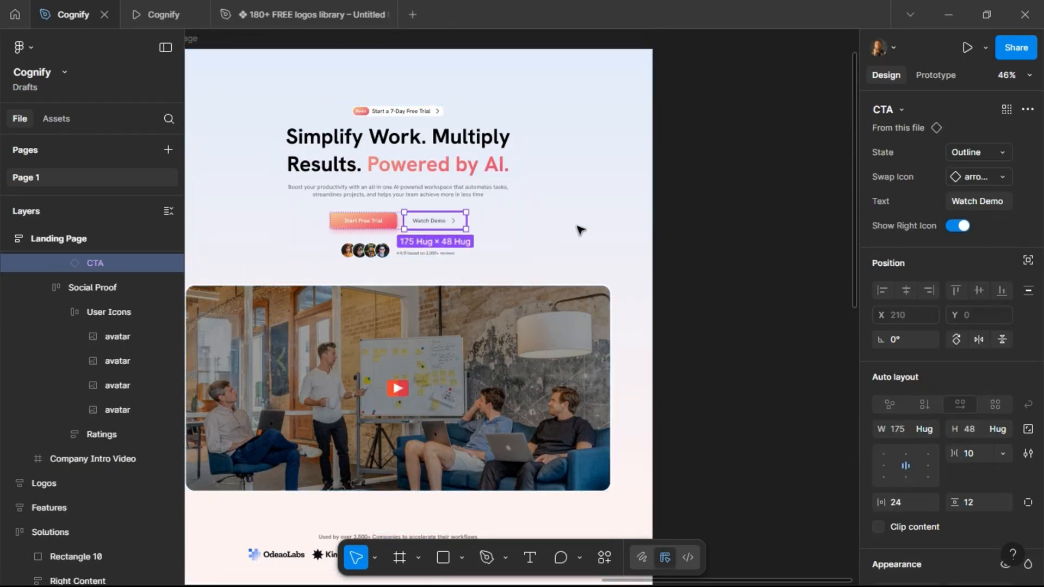
scroll(566, 227, "down", 5)
scroll(566, 228, "down", 8)
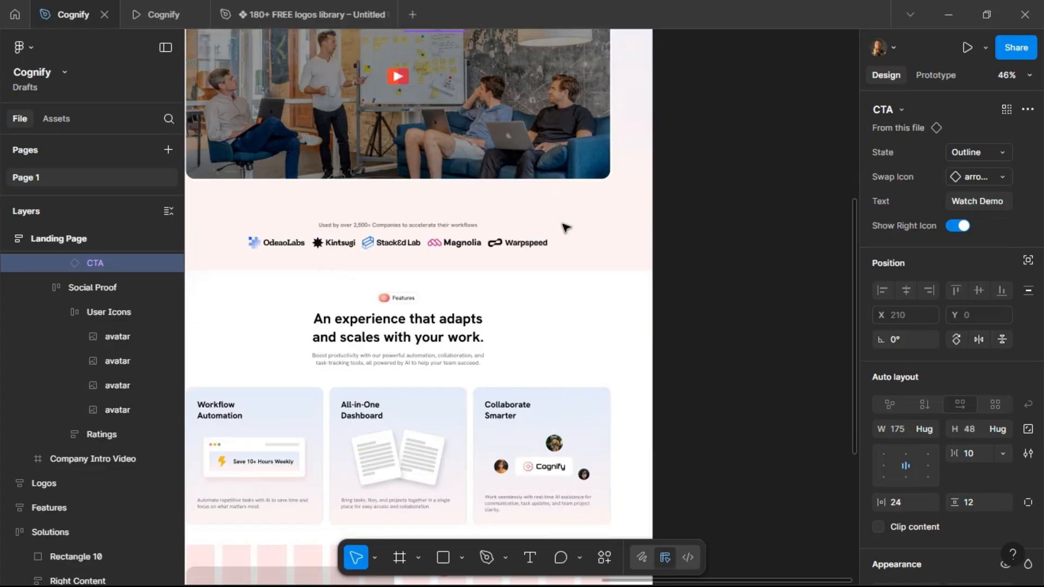
left_click(498, 419)
double_click(497, 419)
double_click(498, 419)
key("ctrl+shift+r")
scroll(479, 442, "up", 5)
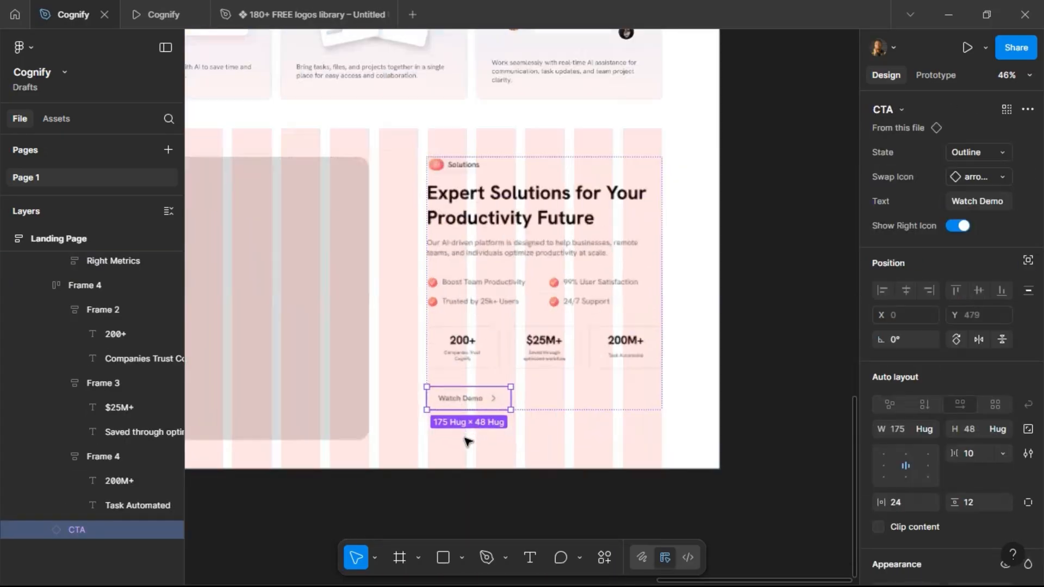
Change the new button's label to "Start Free Trial".
double_click(466, 390)
key("BackSpace")
type("Start Fr")
type("ee")
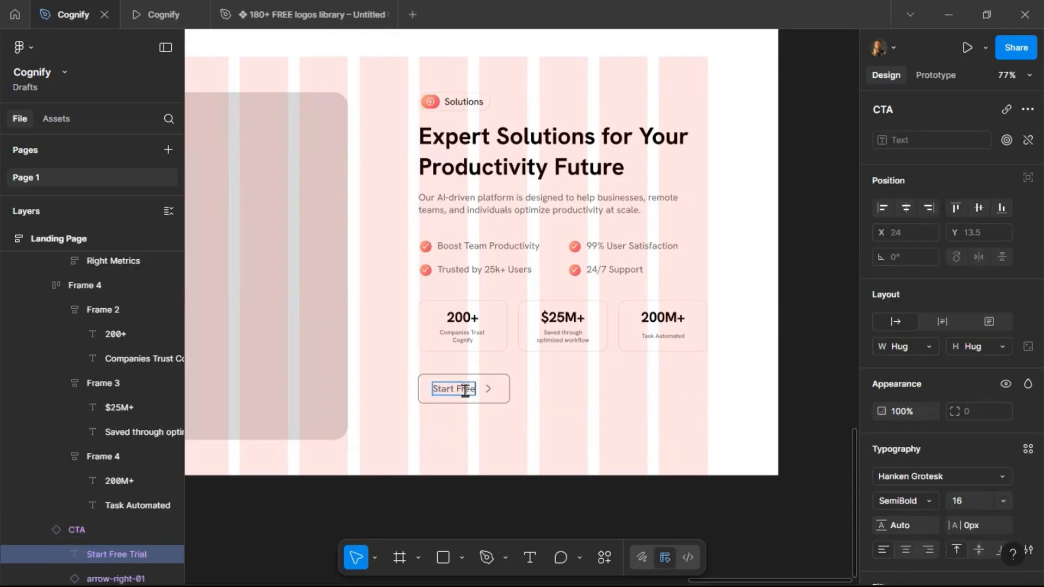
type(" Trial")
left_click(578, 399)
Preview the finished Solutions section in the prototype view.
scroll(580, 398, "down", 2)
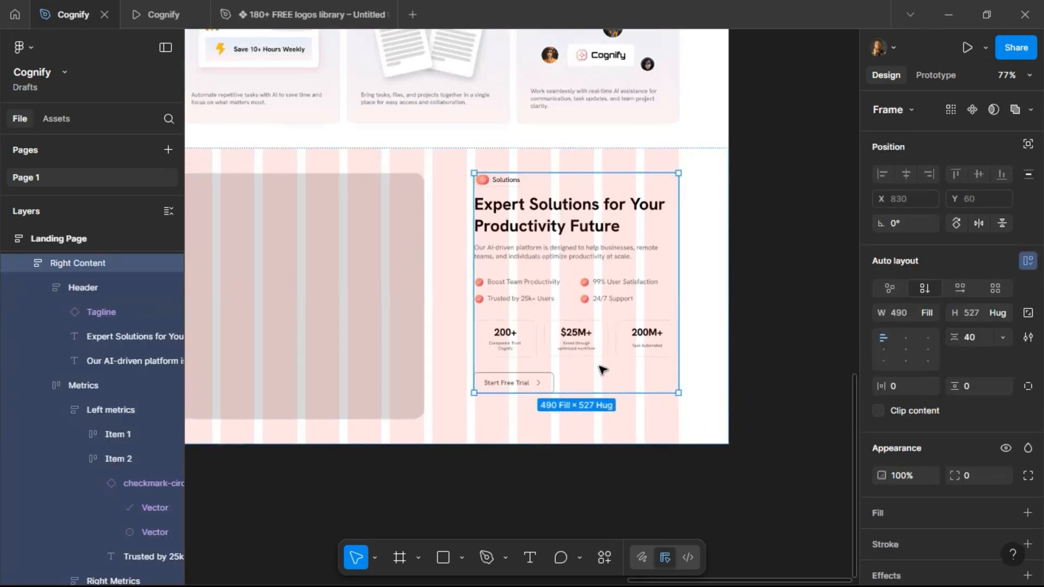
left_click(161, 21)
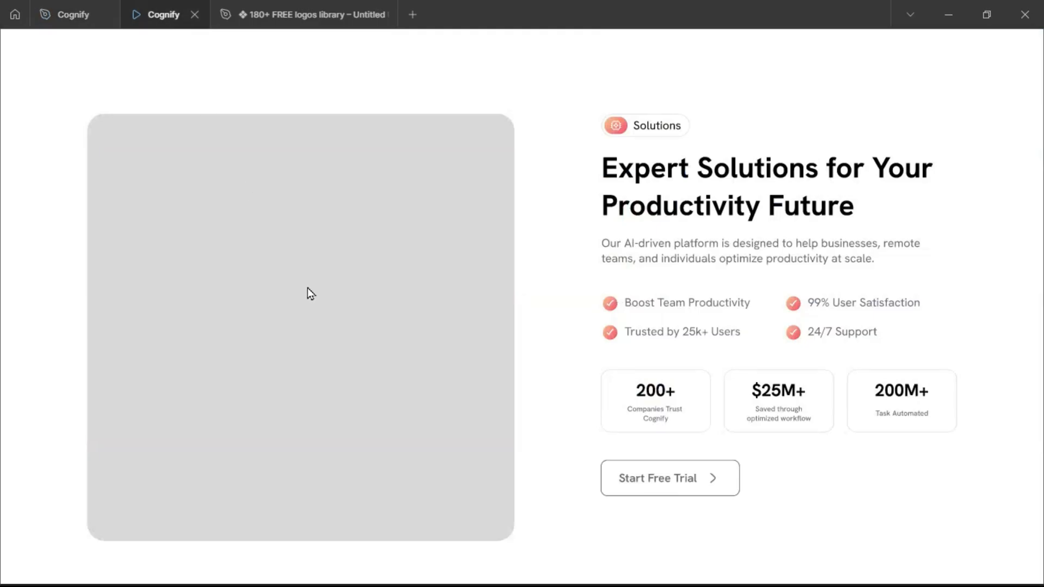
scroll(362, 312, "up", 3)
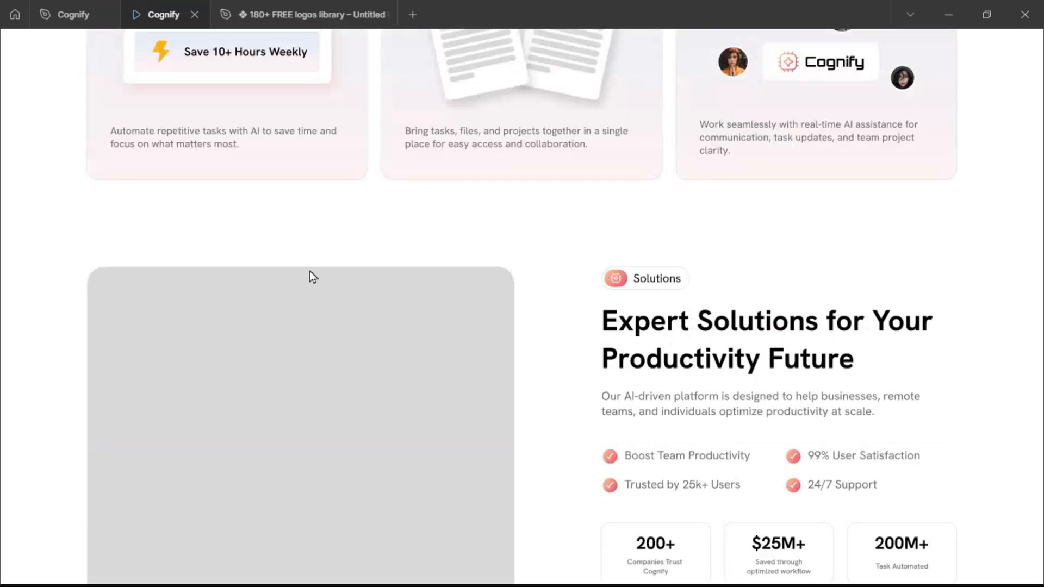
left_click(57, 17)
scroll(465, 199, "down", 2)
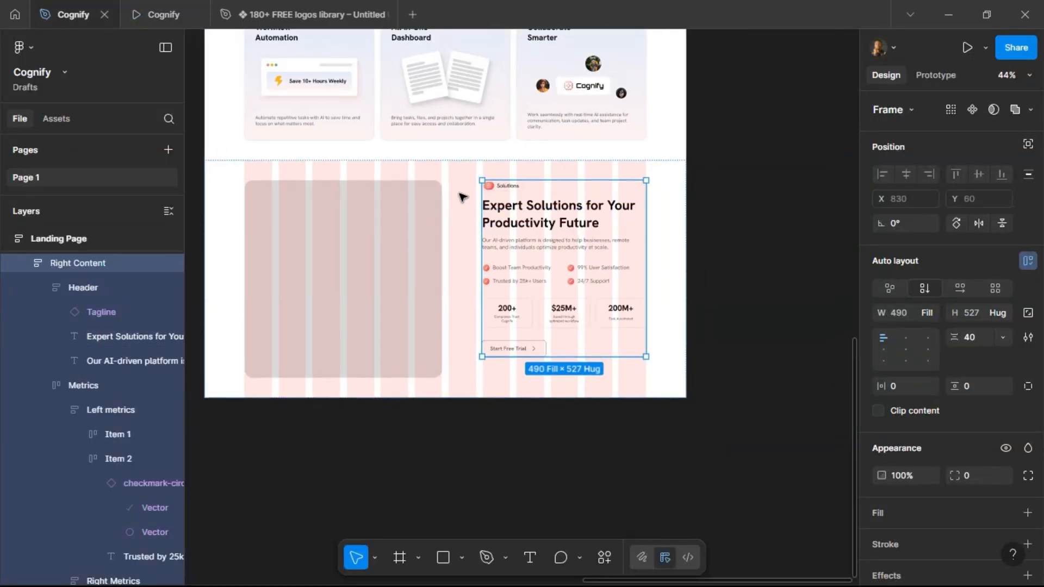
Set the Solutions section's auto layout alignment to center left.
left_click(459, 183)
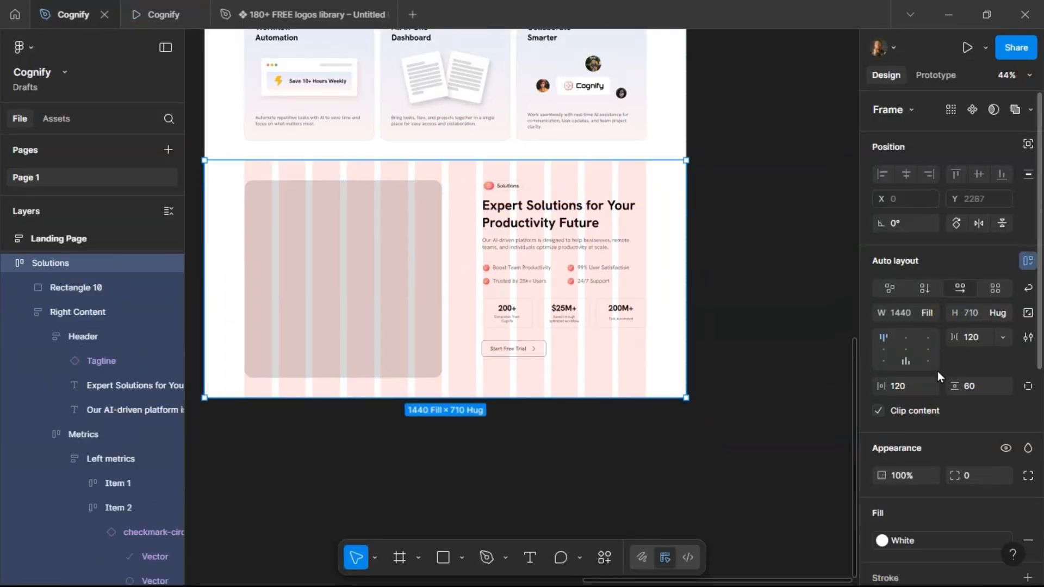
left_click(883, 350)
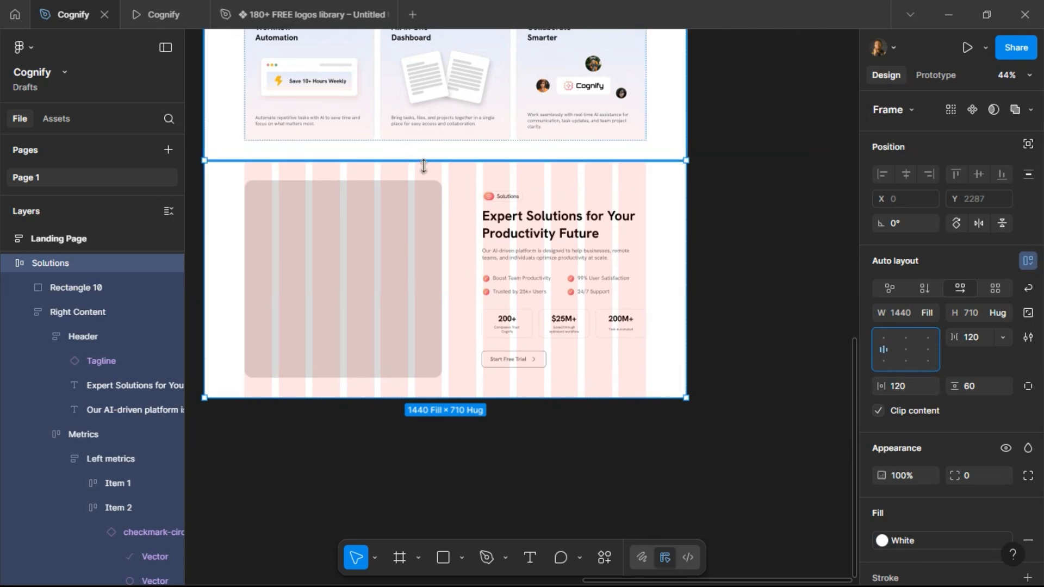
scroll(707, 196, "down", 4)
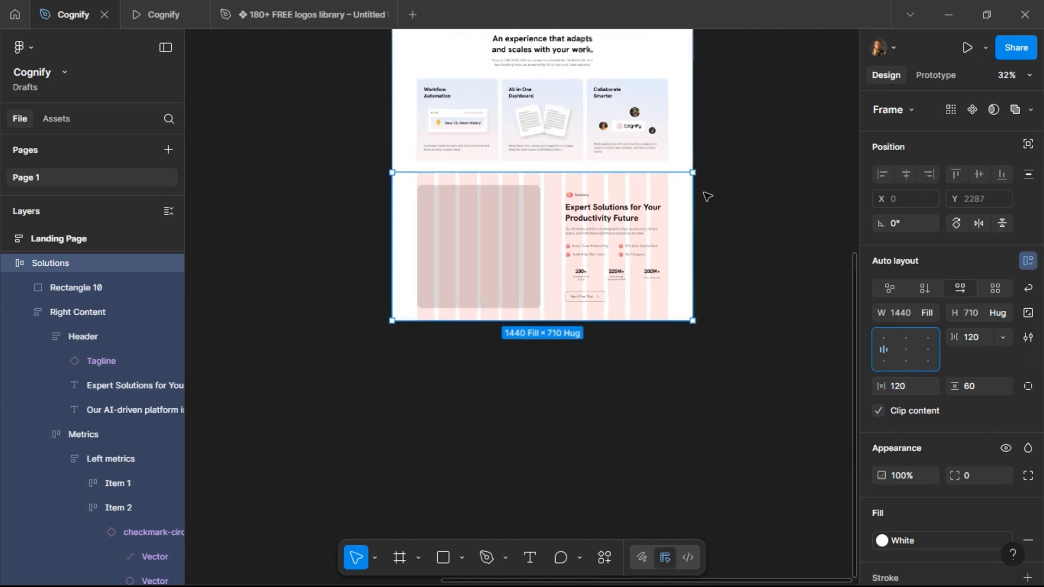
Rename the gray placeholder rectangle layer to "Image".
left_click(481, 229)
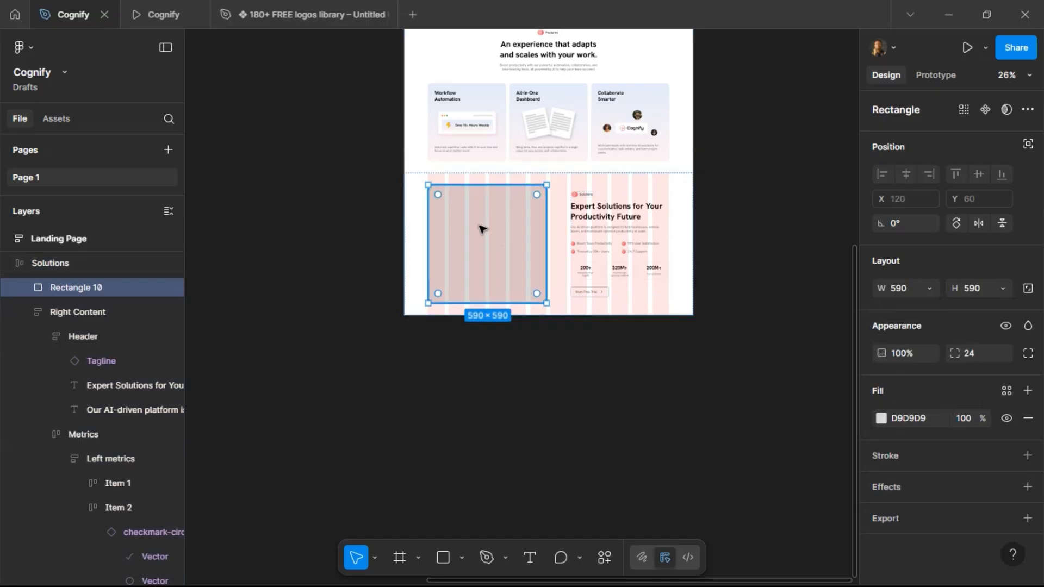
double_click(69, 289)
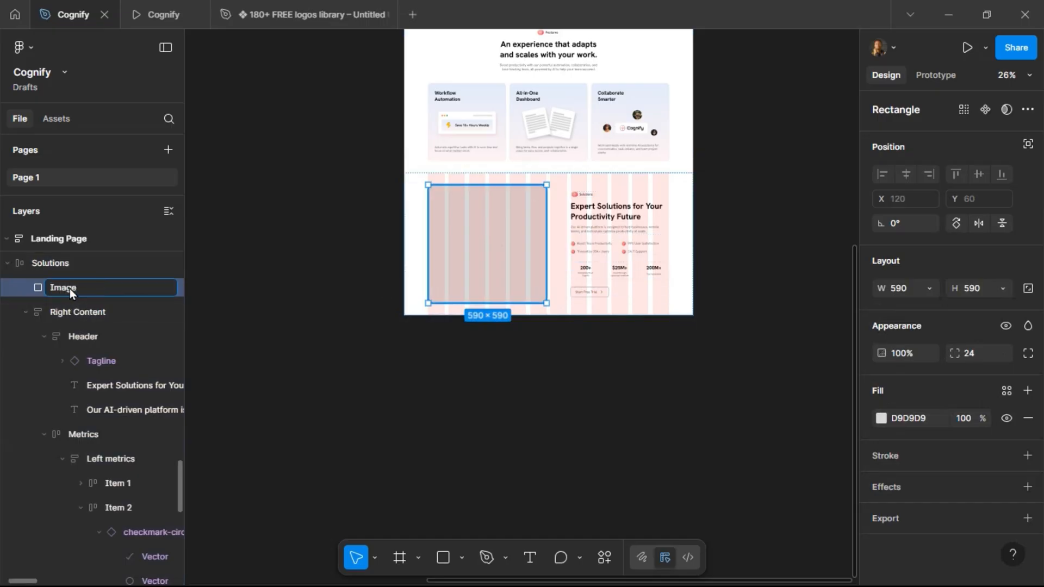
key("Return")
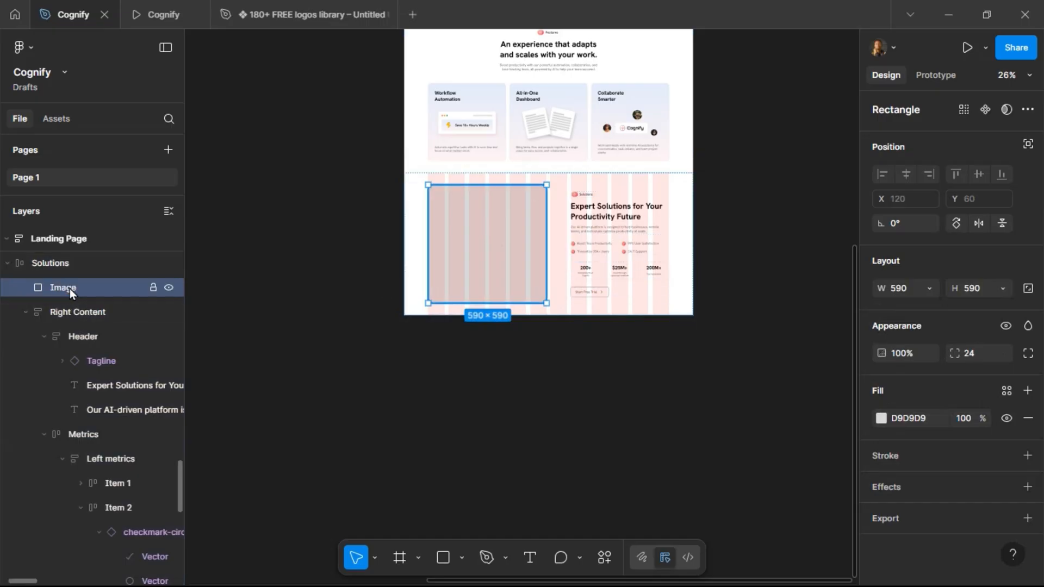
Duplicate the Solutions section and move the copy's image to the right side.
left_click(416, 212)
key("ctrl+d")
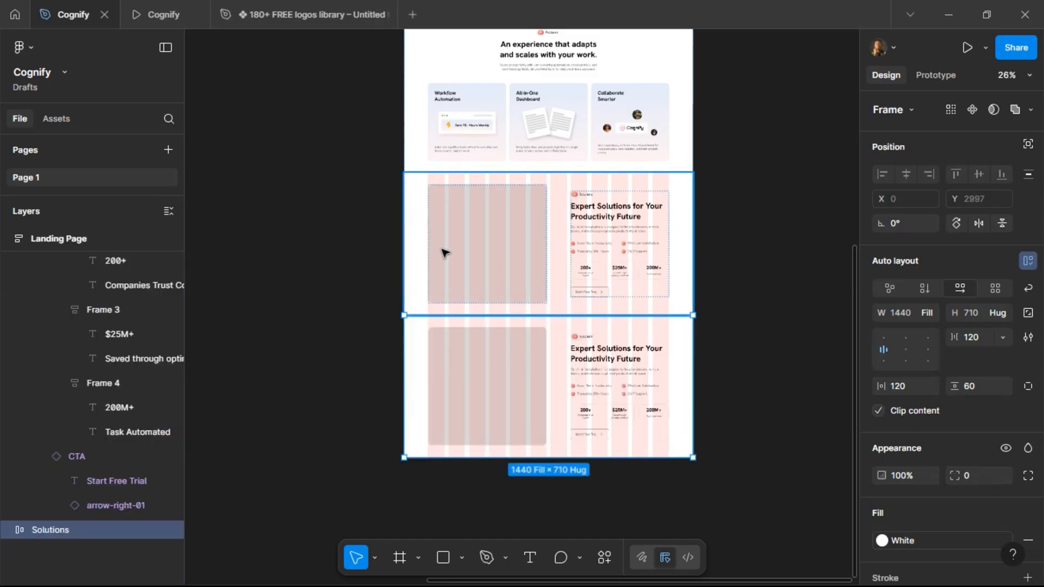
left_click(471, 370)
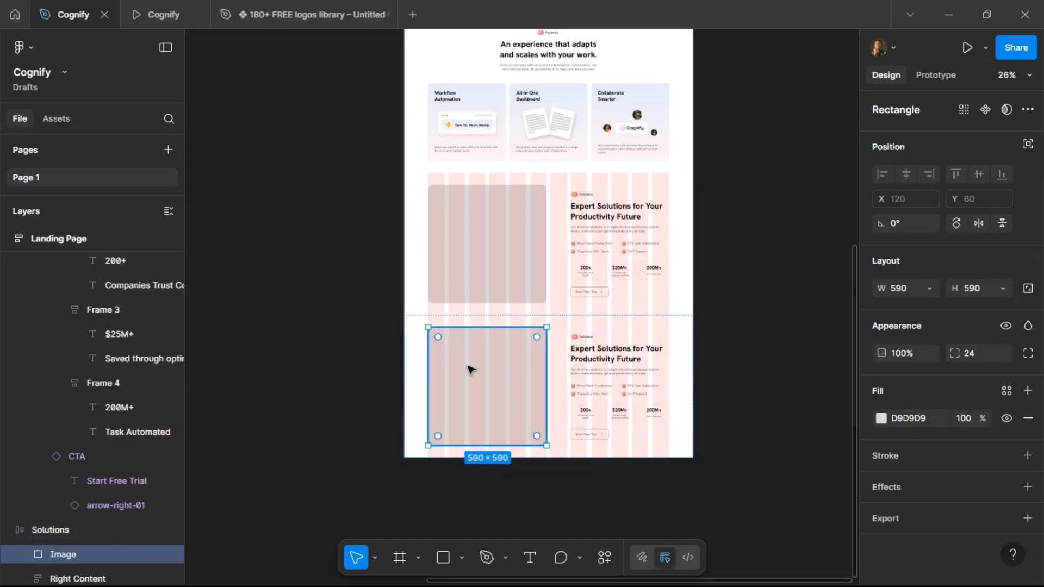
key("Right")
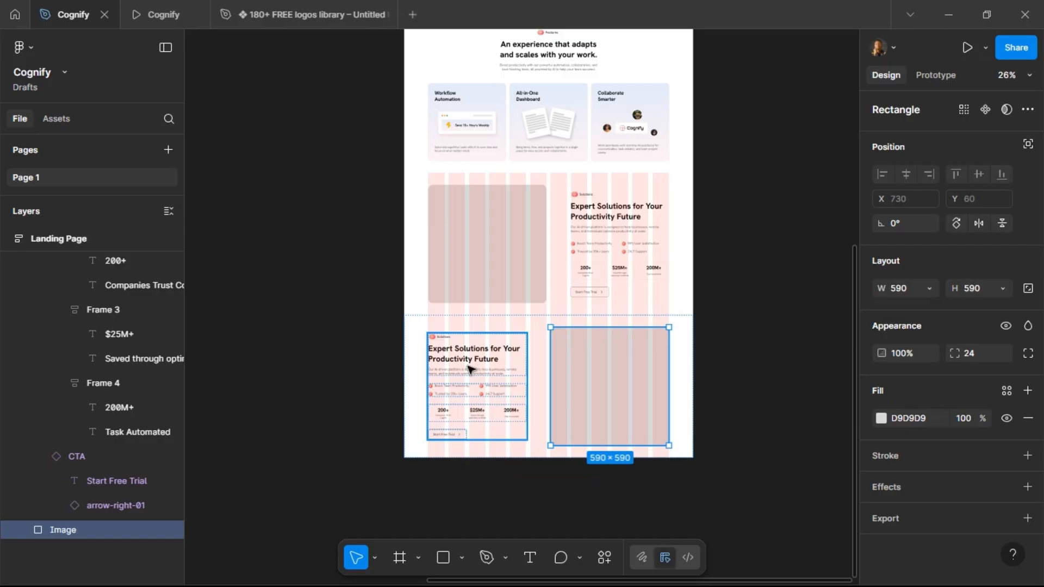
Delete the stat cards from the duplicated section.
left_click(468, 418)
left_click(516, 422)
key("Delete")
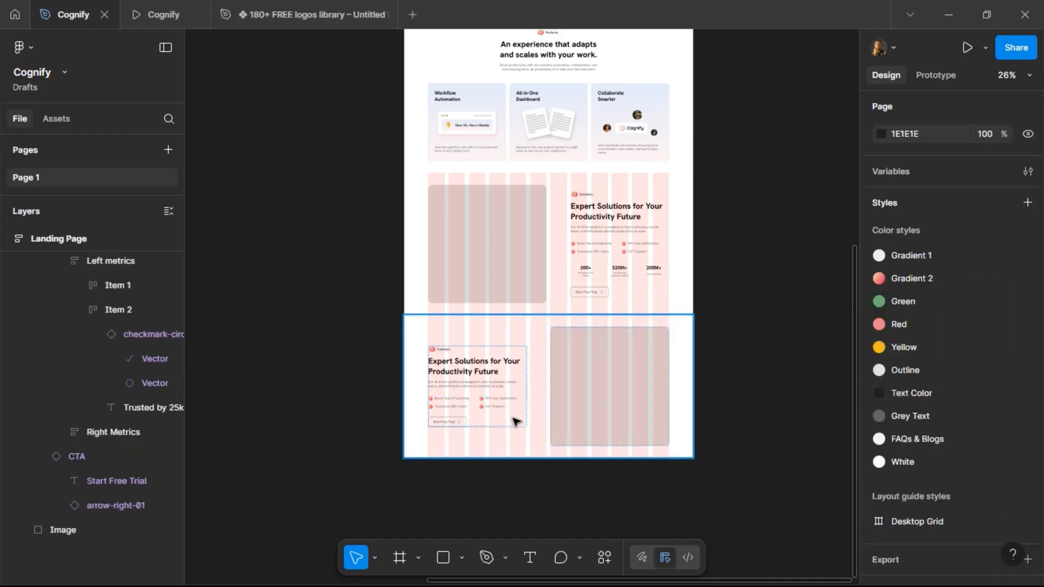
Scroll to the page copy text and read the Features Deep Dive content.
scroll(464, 436, "up", 5)
scroll(433, 424, "down", 5)
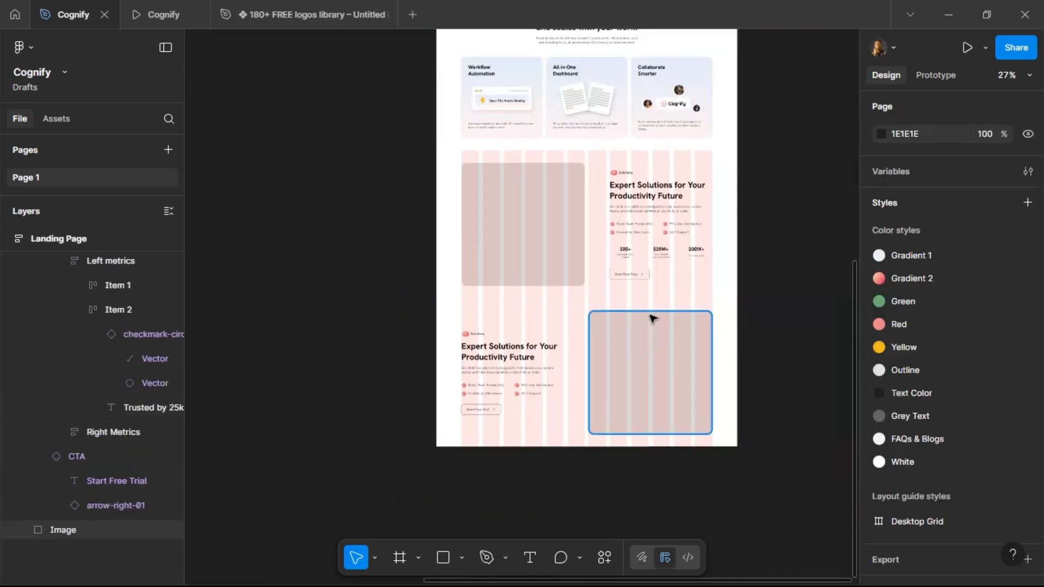
scroll(651, 320, "left", 10)
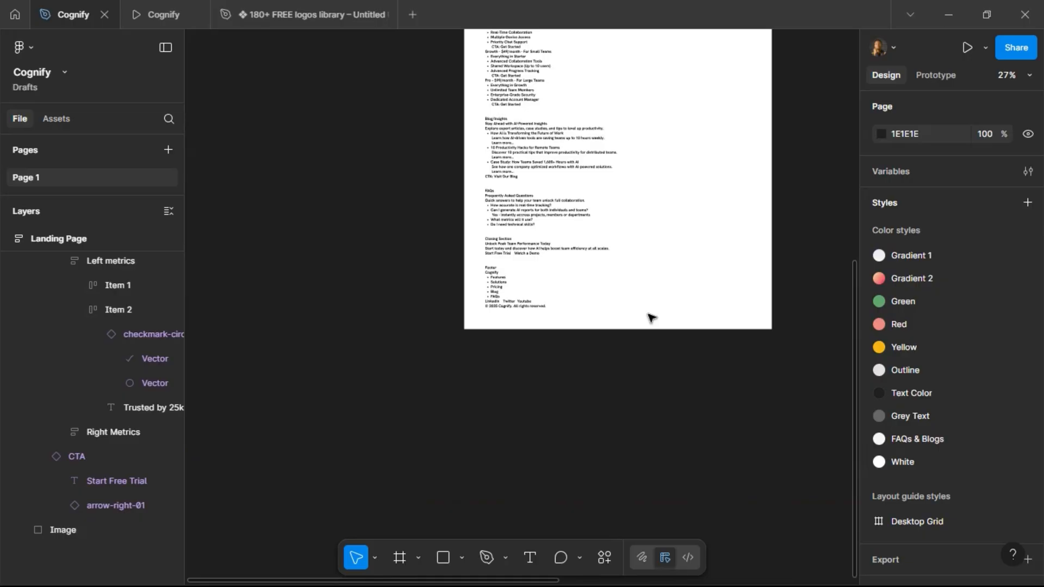
scroll(555, 198, "up", 3)
scroll(539, 233, "up", 10)
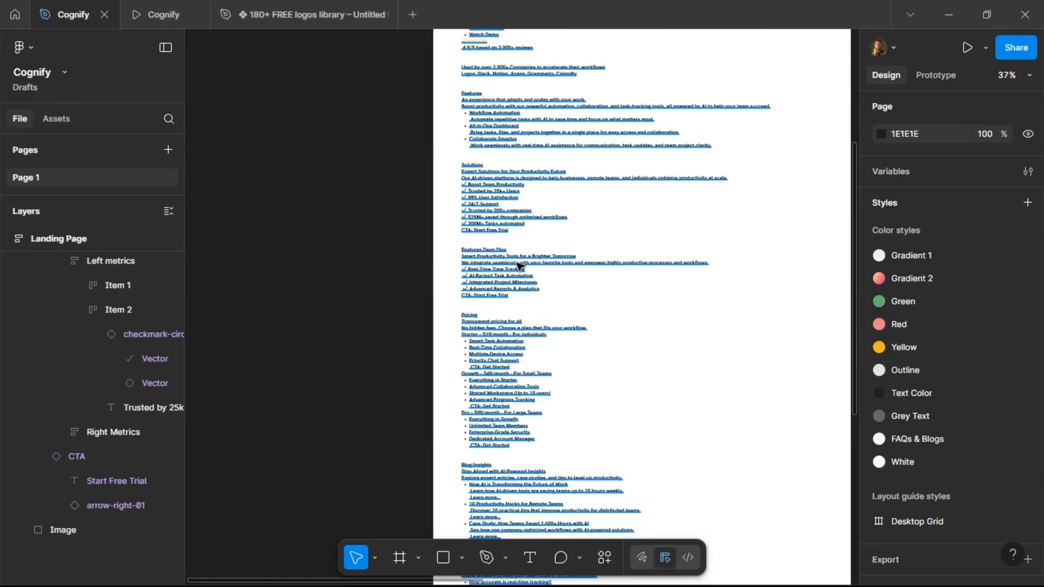
scroll(519, 266, "up", 5)
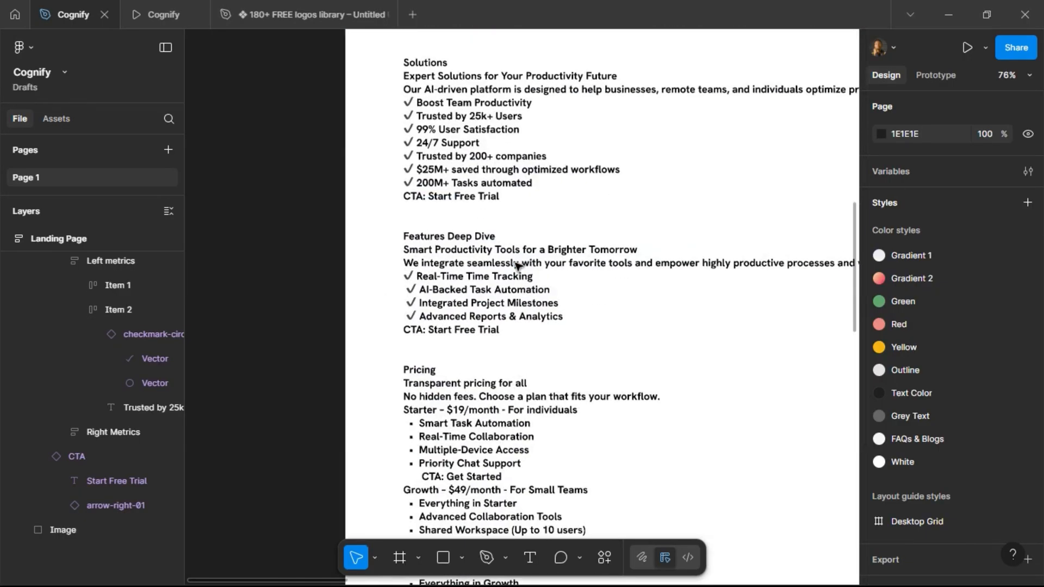
Copy the 'Features Deep Dive' title from the page copy text.
triple_click(409, 238)
left_click(409, 239)
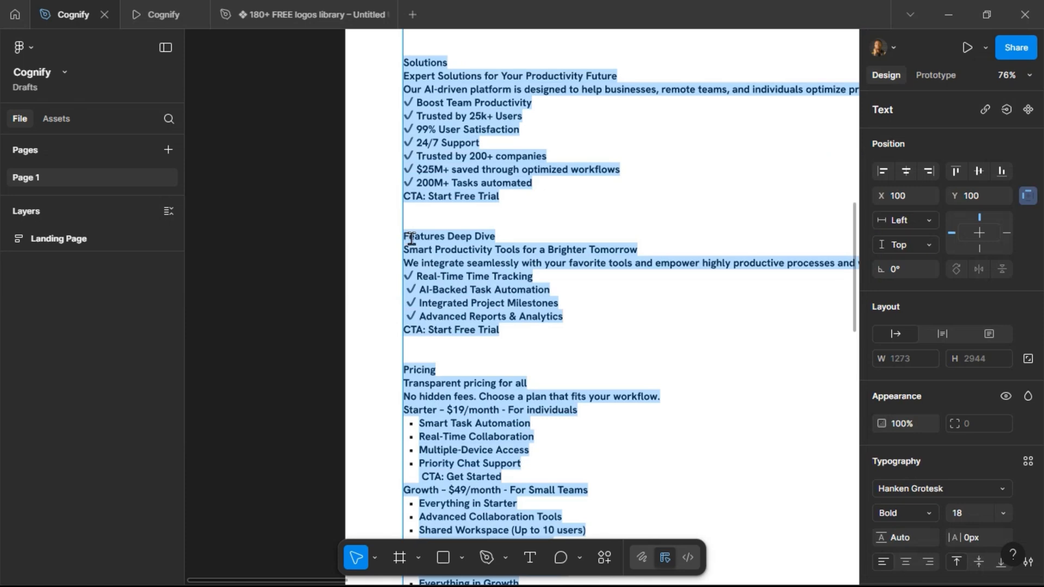
left_click(409, 238)
mouse_move(407, 239)
left_mouse_down()
mouse_move(498, 239)
mouse_move(406, 235)
left_mouse_up()
key("ctrl+c")
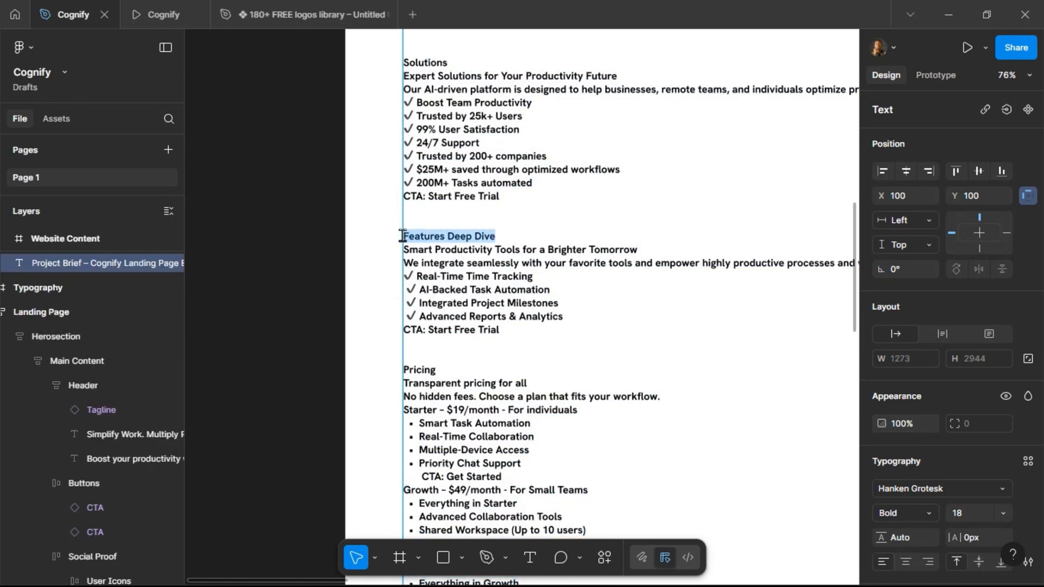
scroll(296, 282, "down", 10)
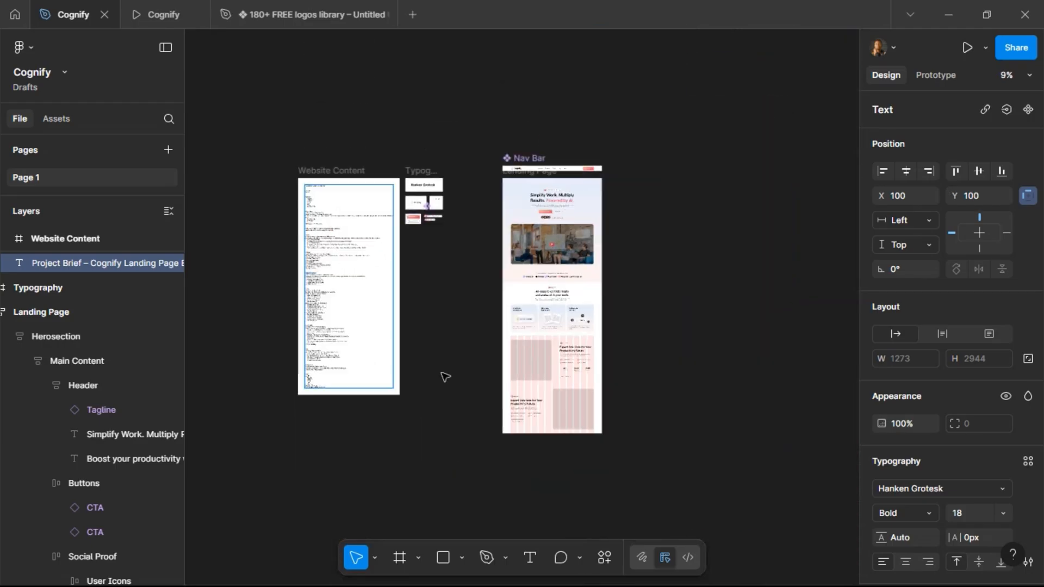
scroll(566, 405, "up", 5)
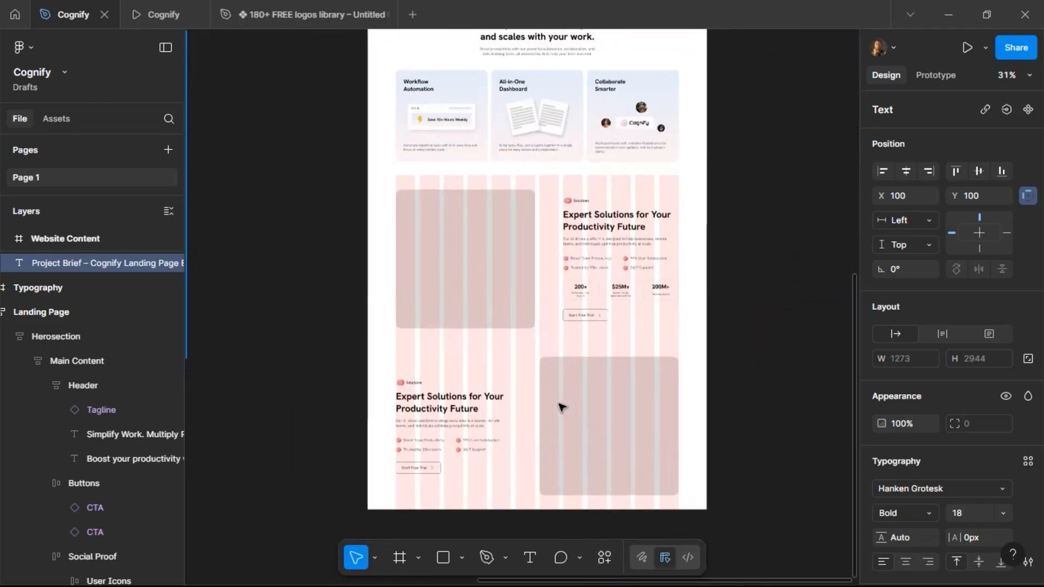
left_click(413, 383)
key("ctrl+a")
key("ctrl+v")
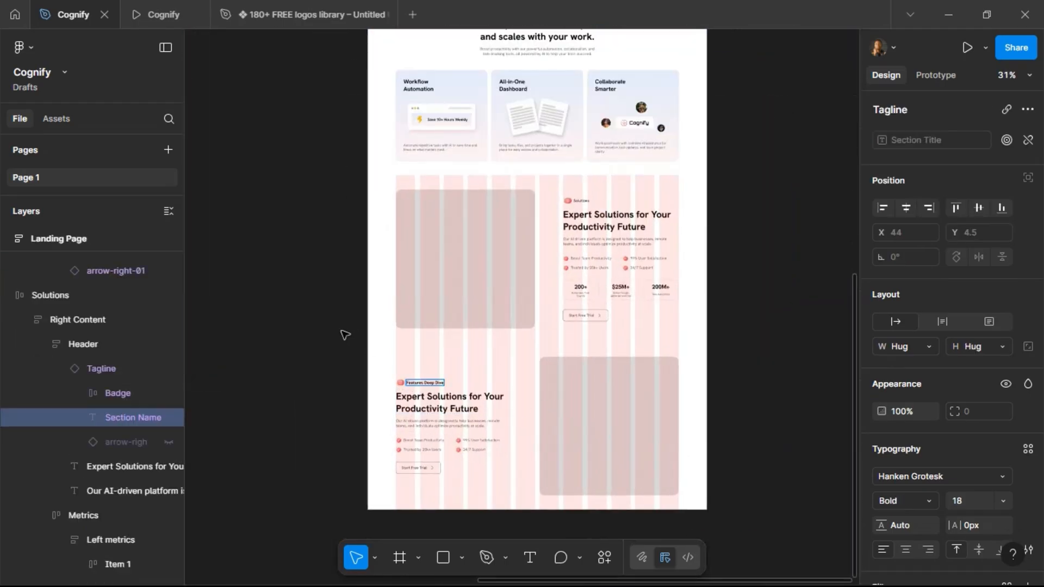
key("ctrl+z")
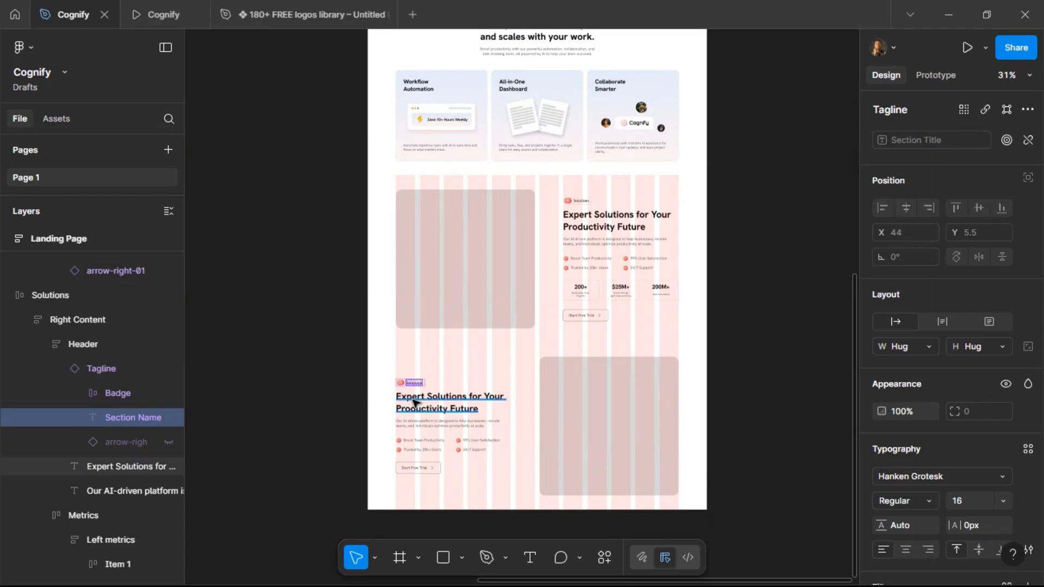
Set the duplicated section's tagline title to 'Features Deep Dive'.
left_click(415, 407)
left_click(411, 383)
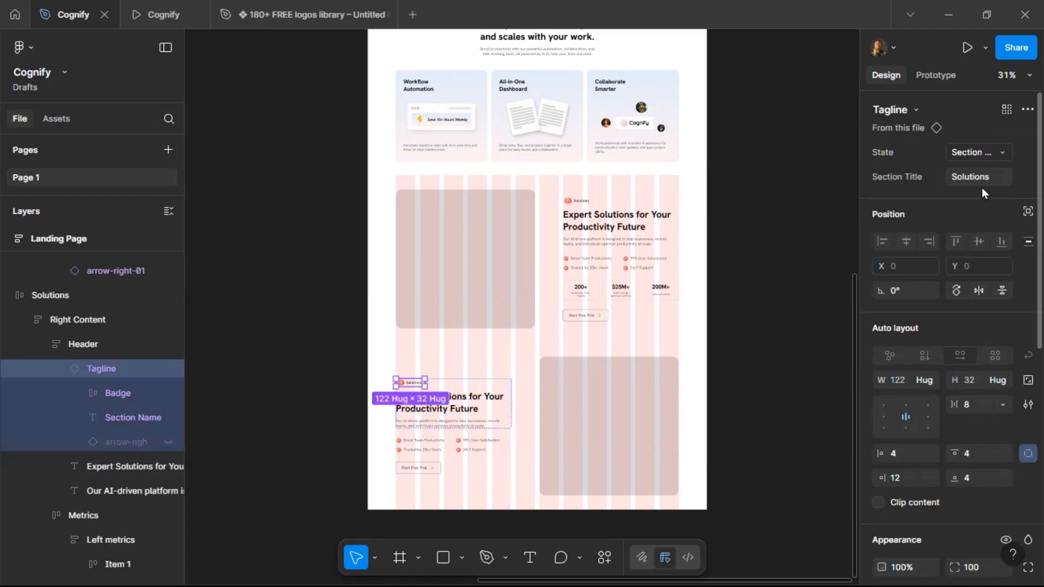
key("ctrl+v")
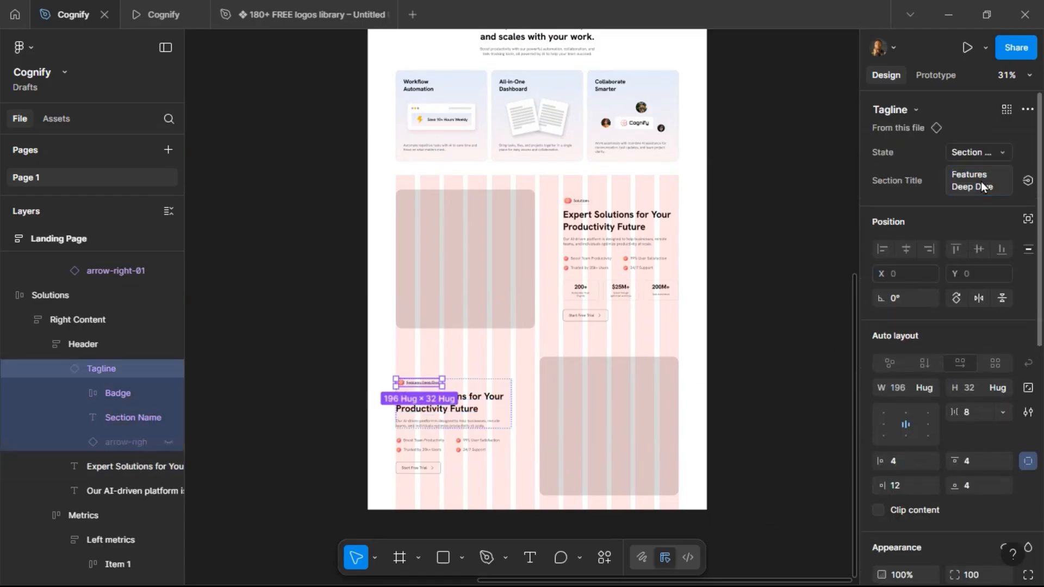
Copy the 'Smart Productivity Tools for a Brighter Tomorrow' line from the page copy text.
scroll(361, 397, "up", 5)
scroll(361, 397, "down", 4)
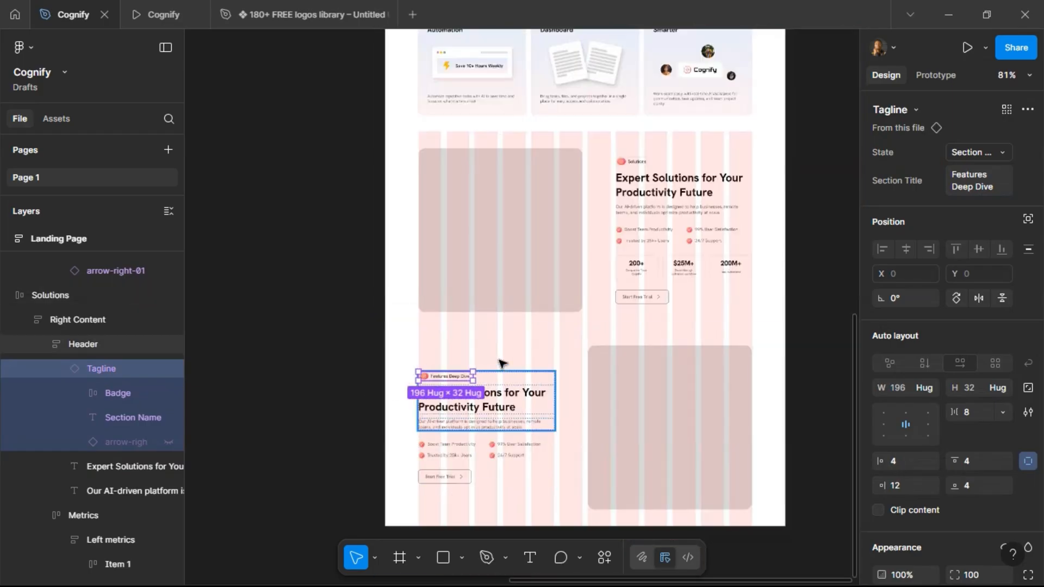
scroll(519, 332, "left", 5)
scroll(520, 332, "left", 5)
scroll(518, 329, "up", 4)
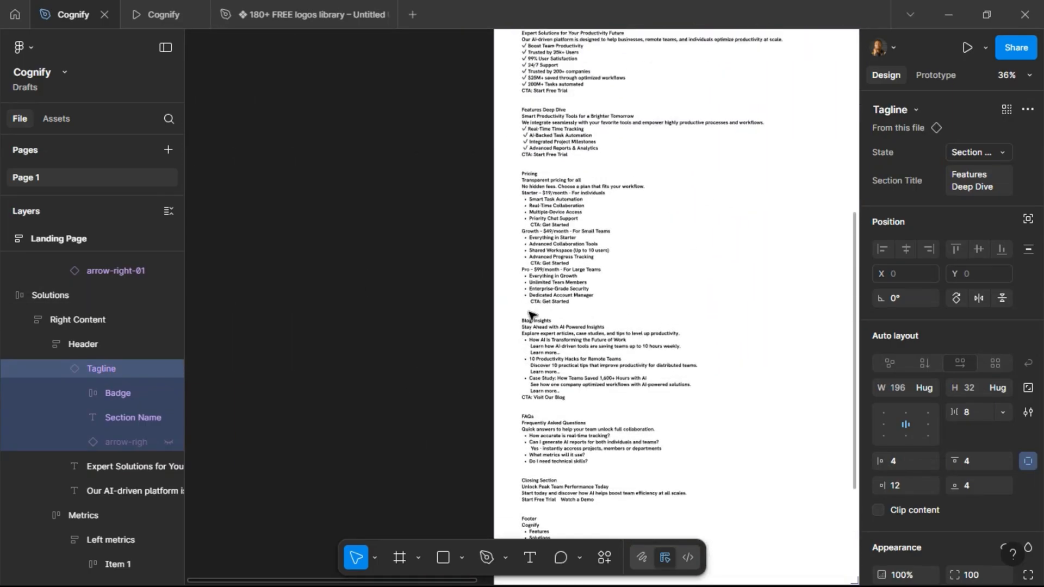
scroll(579, 181, "up", 5)
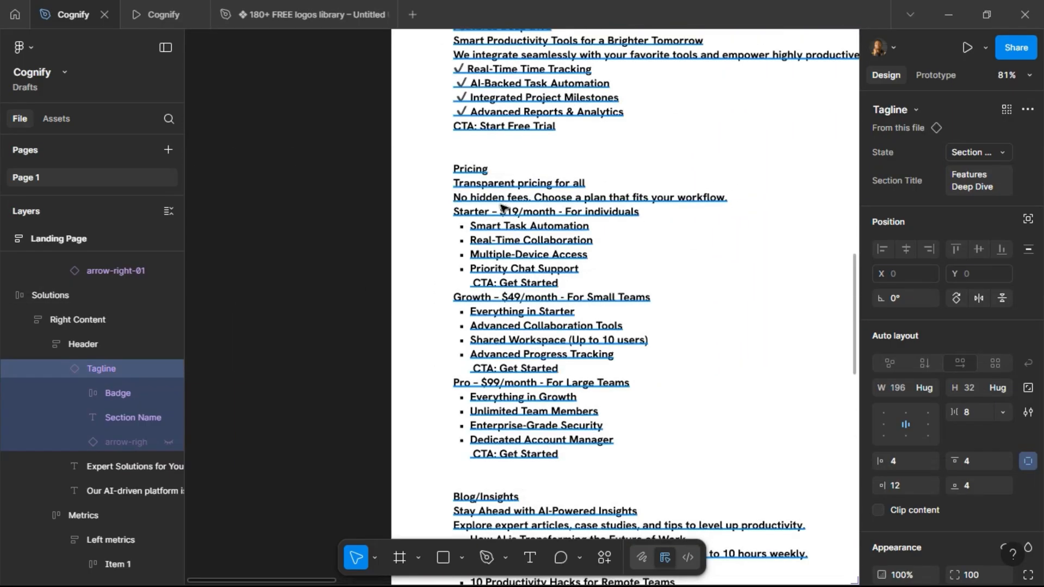
scroll(502, 209, "up", 3)
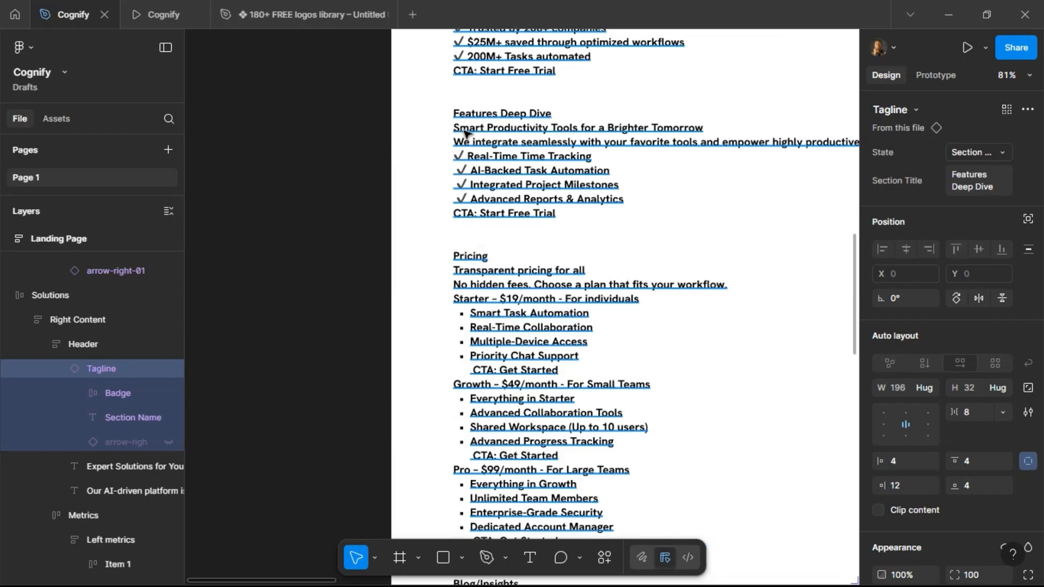
double_click(465, 132)
left_click(462, 131)
left_click_drag(708, 128, 460, 130)
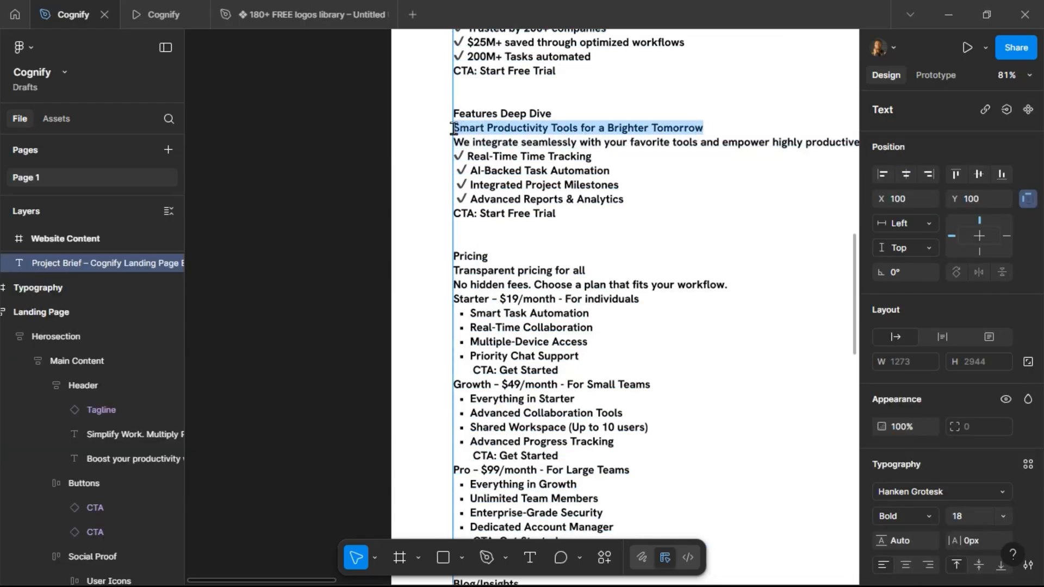
Replace the duplicated section's heading with 'Smart Productivity Tools for a Brighter Tomorrow' and set its font size to 40.
left_click(288, 191)
scroll(272, 250, "down", 7)
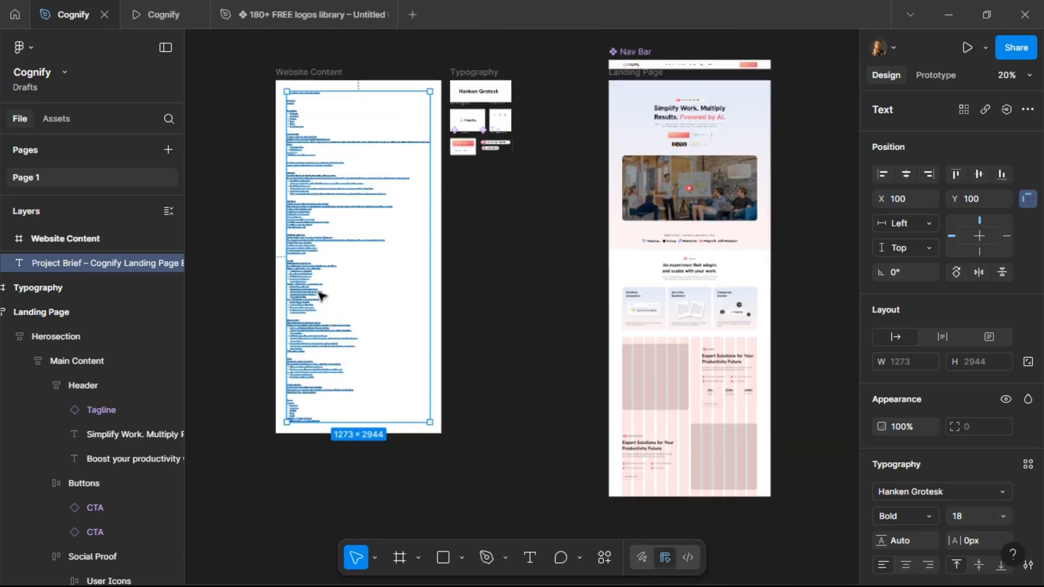
scroll(677, 426, "up", 6)
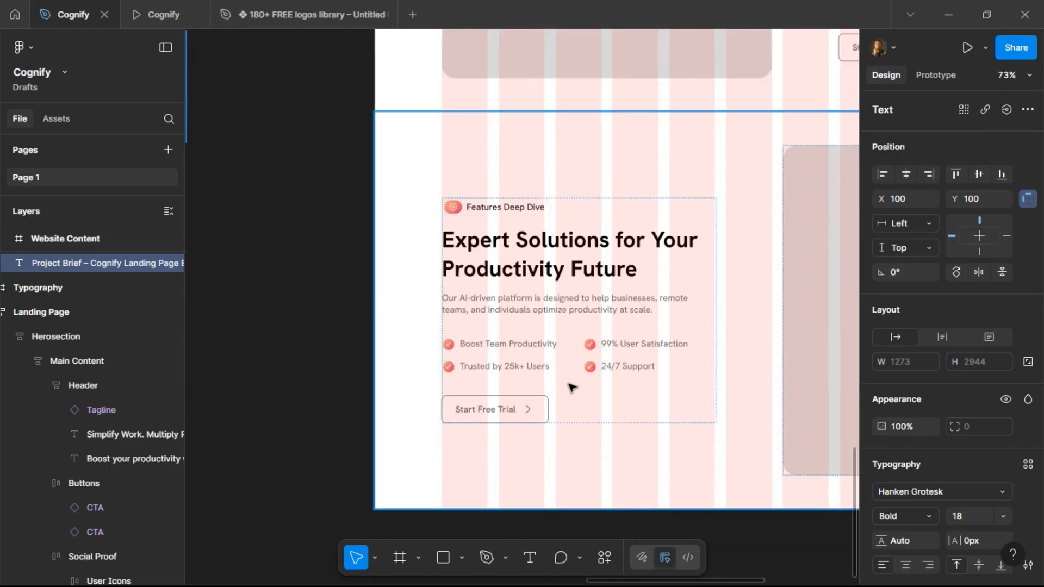
left_click(514, 239)
double_click(509, 240)
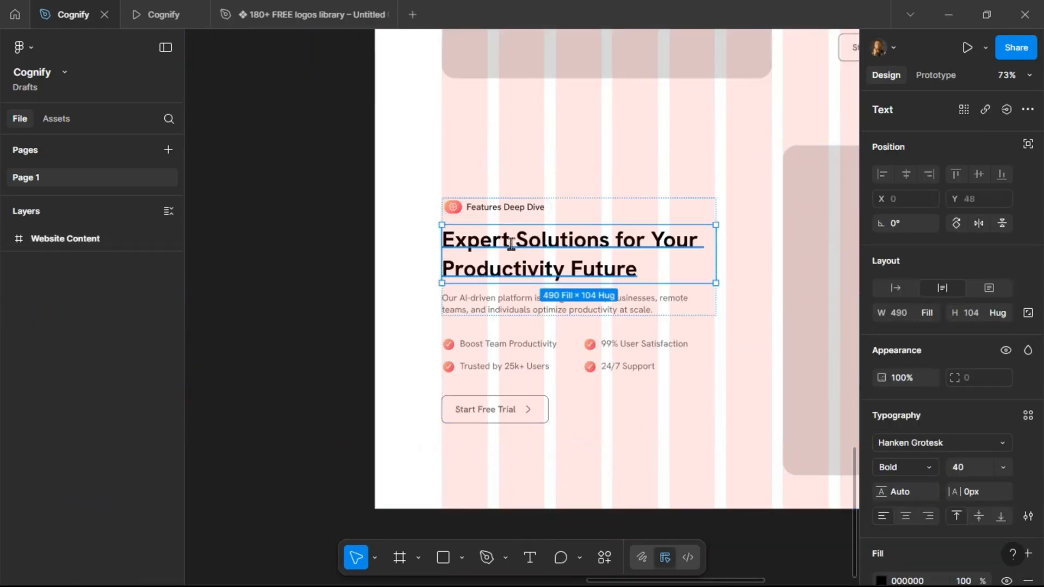
double_click(537, 272)
type("Smart Productivity Tools for a Brighter Tomorrow")
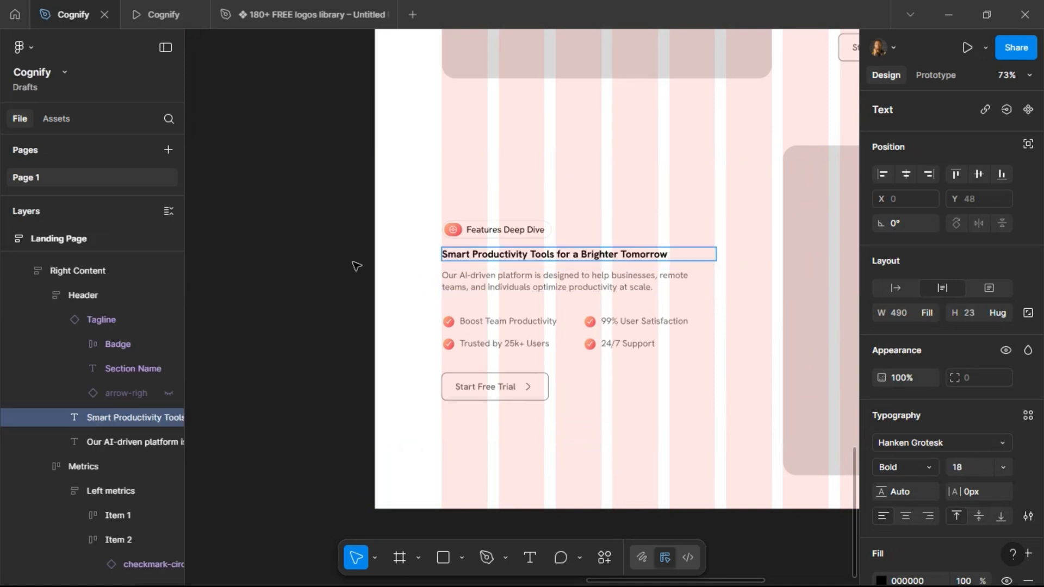
key("Escape")
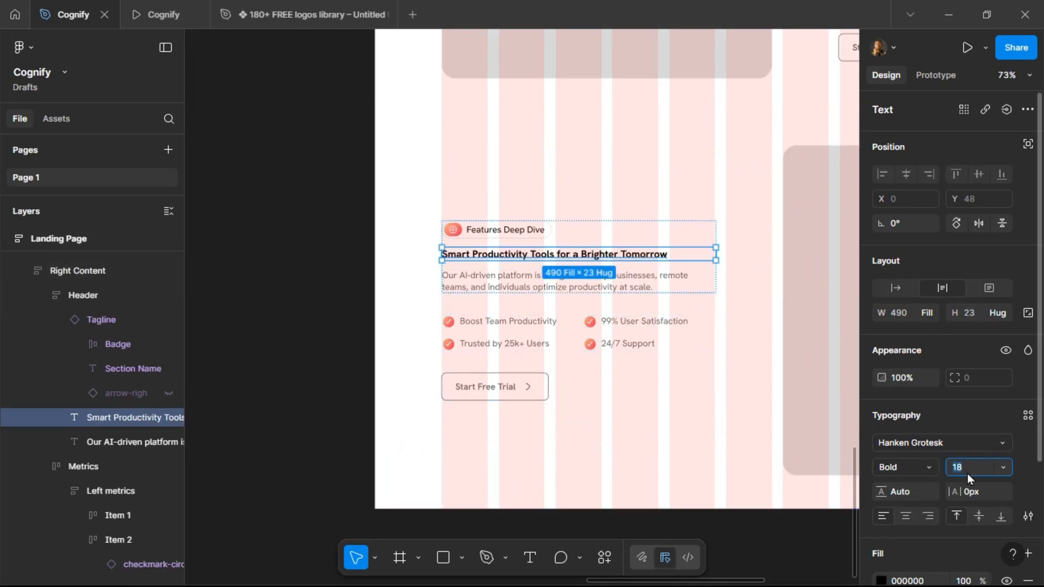
type("40")
key("Return")
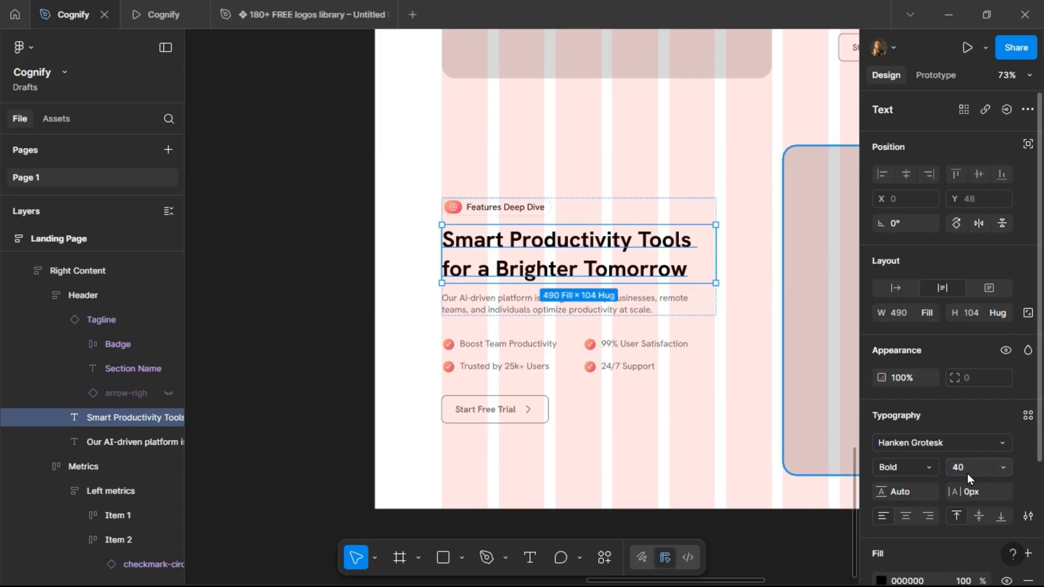
left_click(311, 290)
scroll(273, 311, "down", 5, "ctrl")
scroll(345, 261, "up", 3, "ctrl")
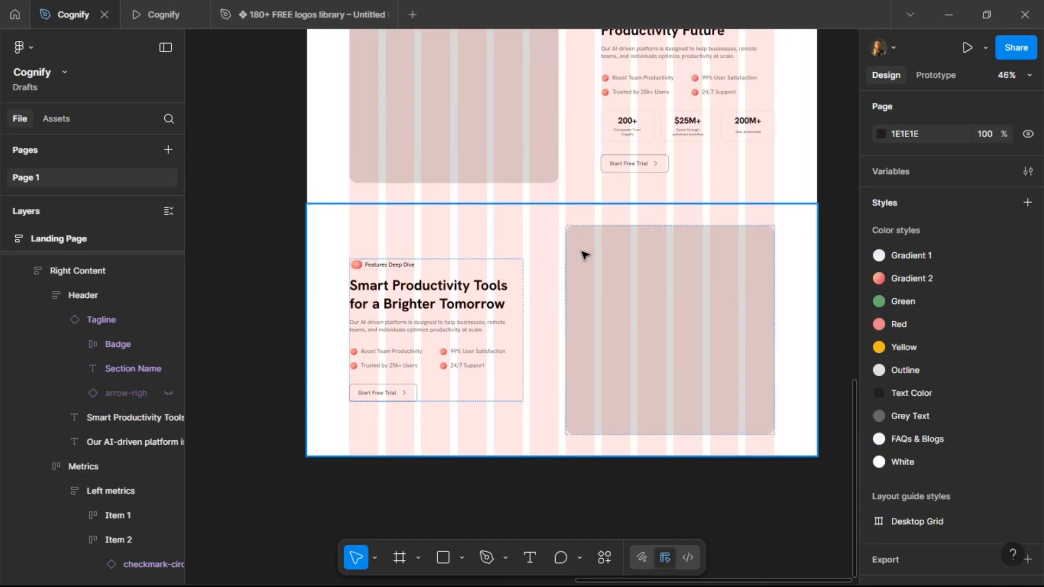
left_click(583, 255)
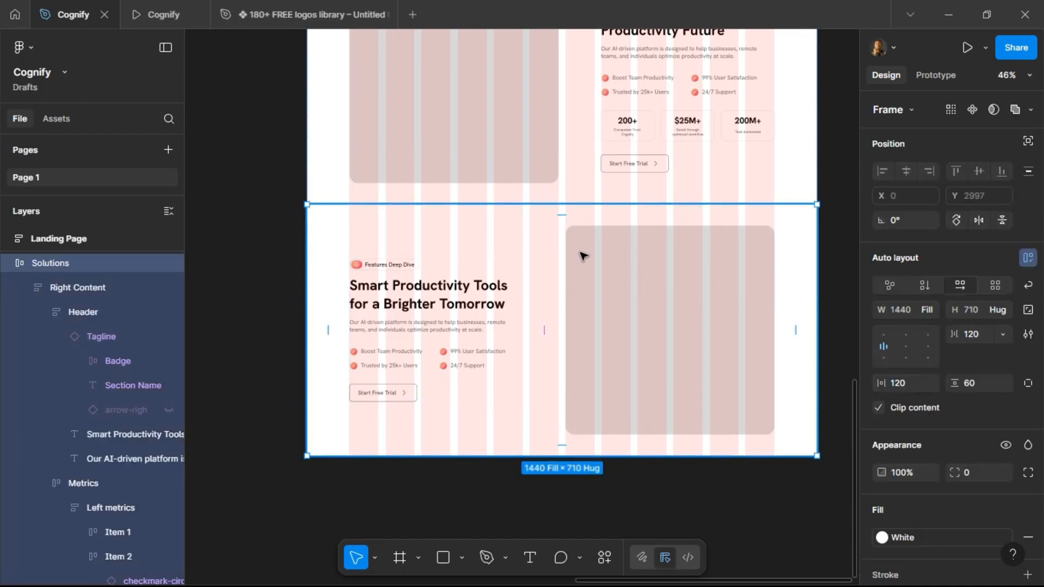
double_click(584, 255)
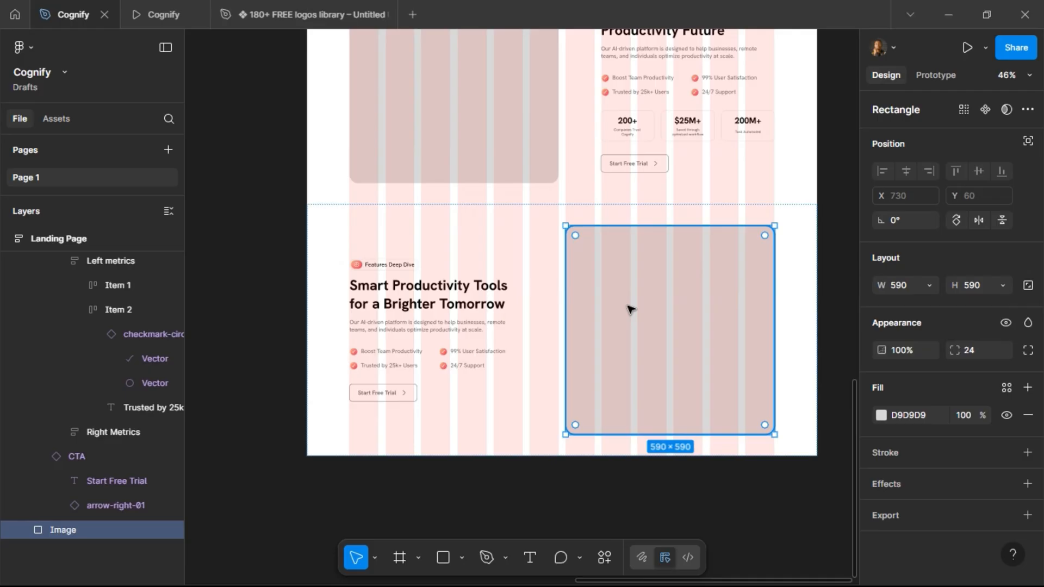
key("Left")
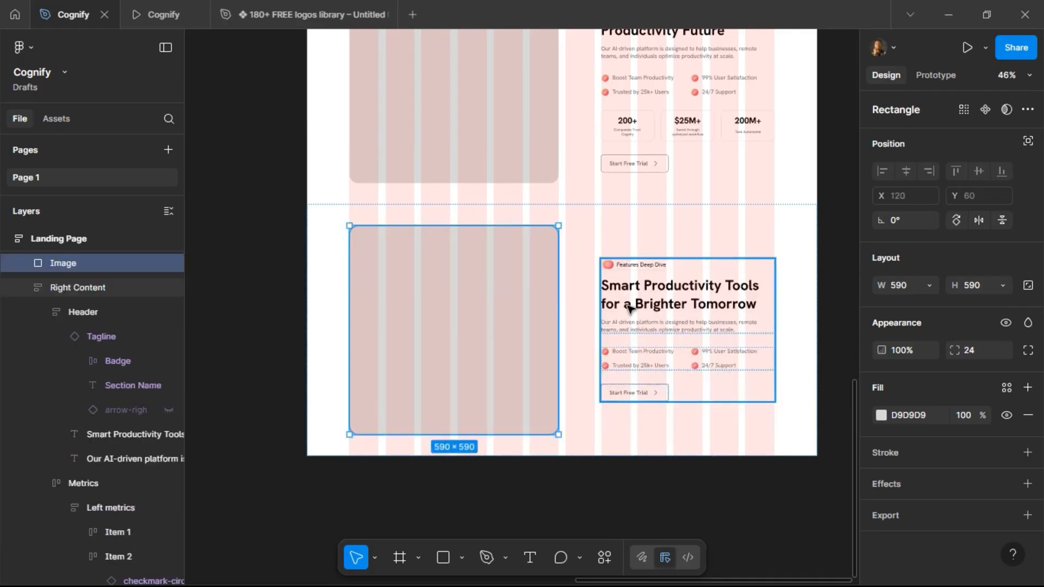
key("Right")
key("Left")
key("Right")
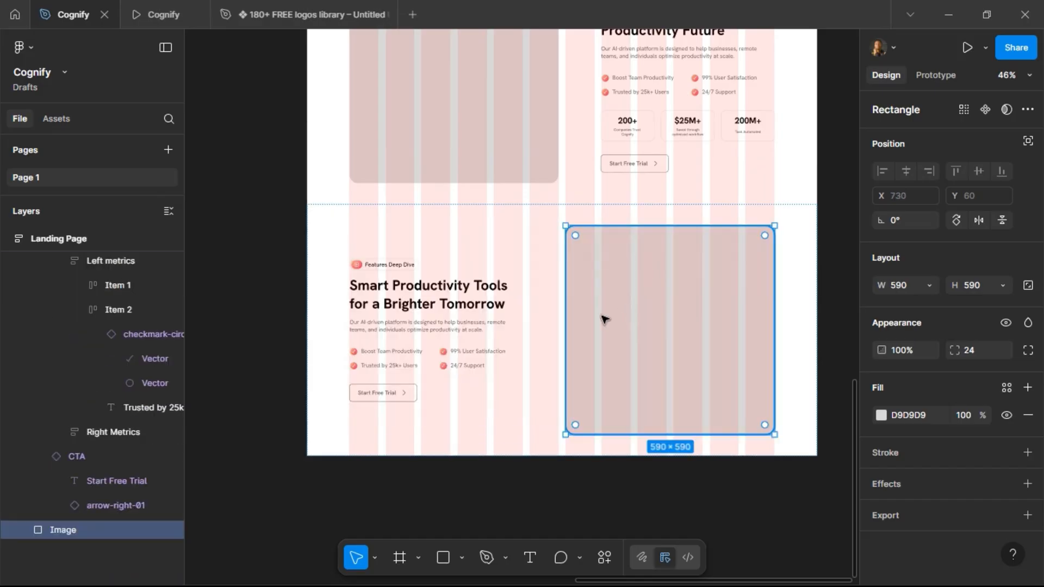
Copy the 'We integrate seamlessly with your favorite tools…' description line from the page copy text.
left_click(272, 274)
scroll(513, 256, "down", 3)
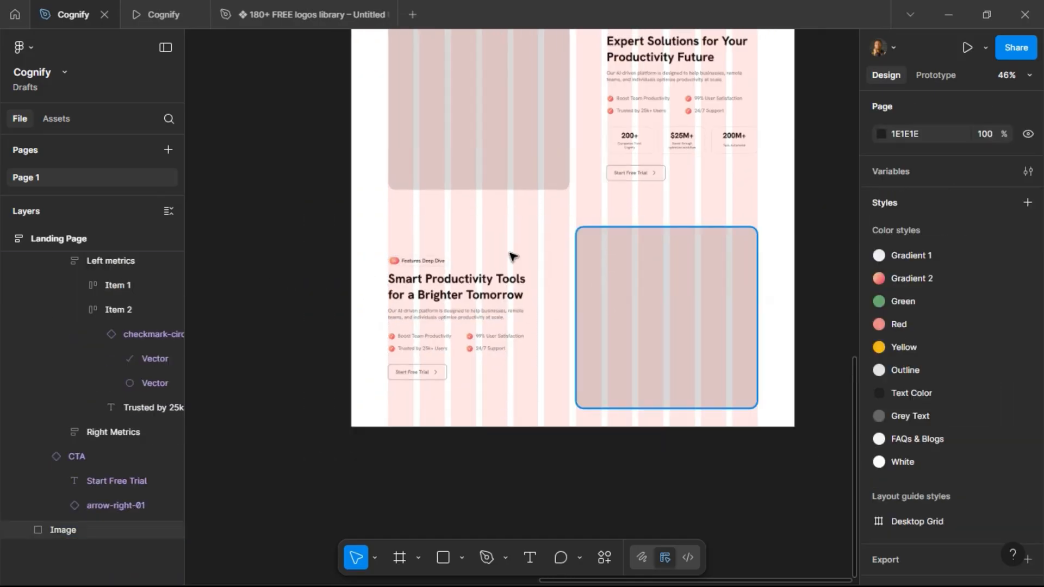
scroll(513, 256, "left", 10)
scroll(489, 260, "up", 5)
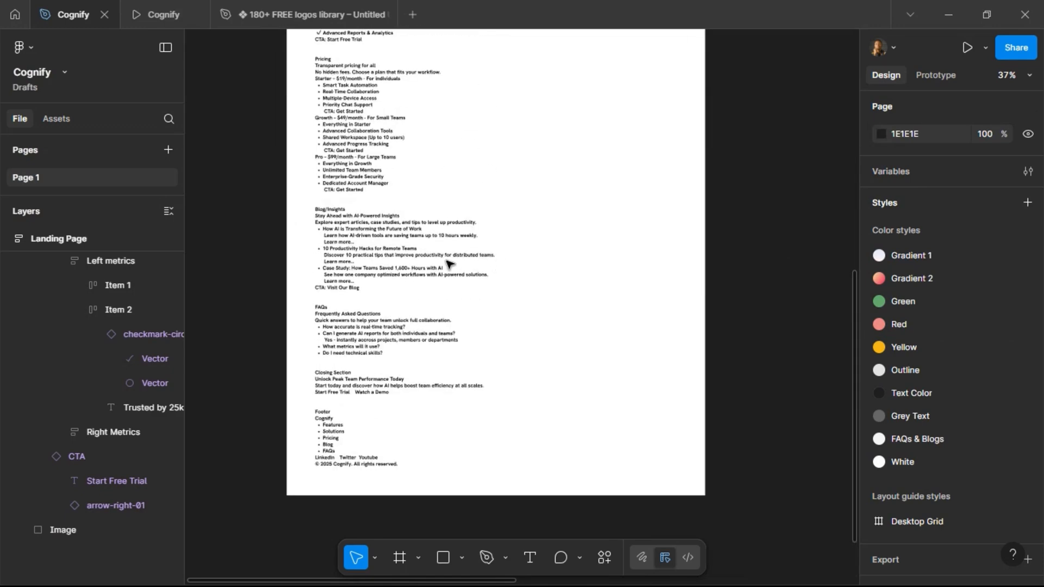
scroll(359, 112, "up", 4)
scroll(359, 114, "up", 8)
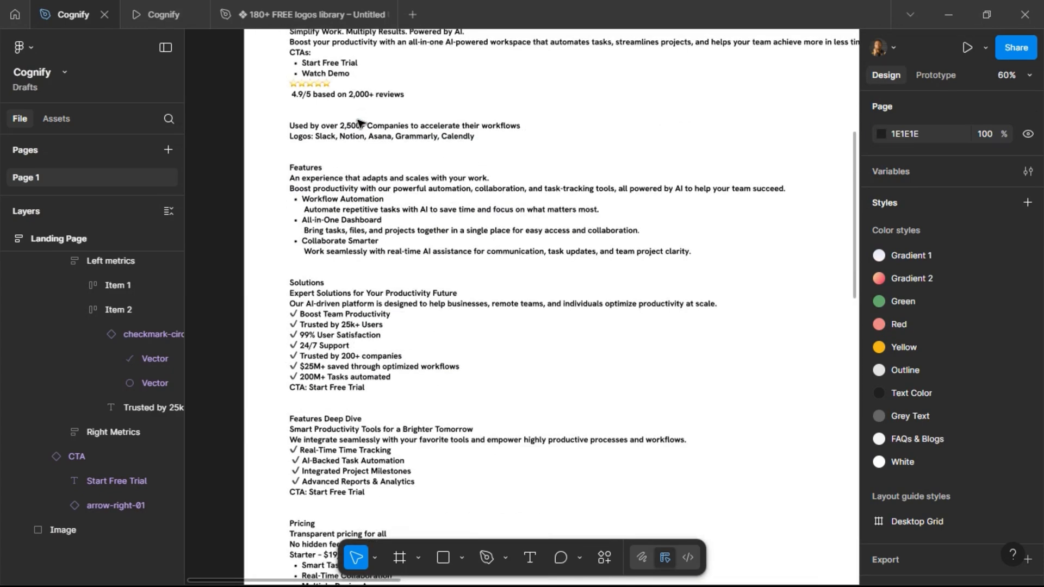
double_click(312, 190)
left_click(318, 303)
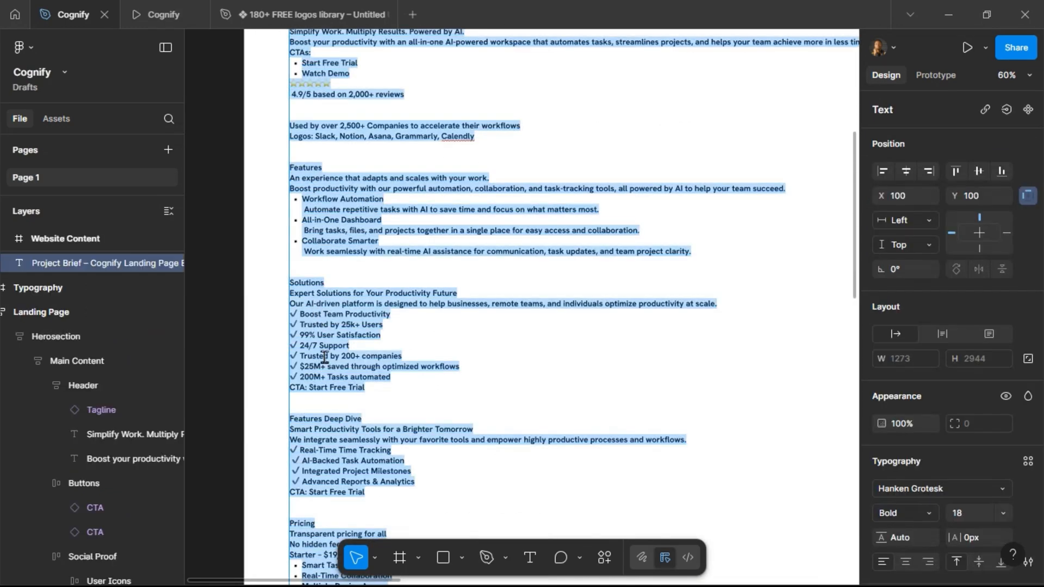
left_click_drag(291, 438, 691, 440)
key("ctrl+c")
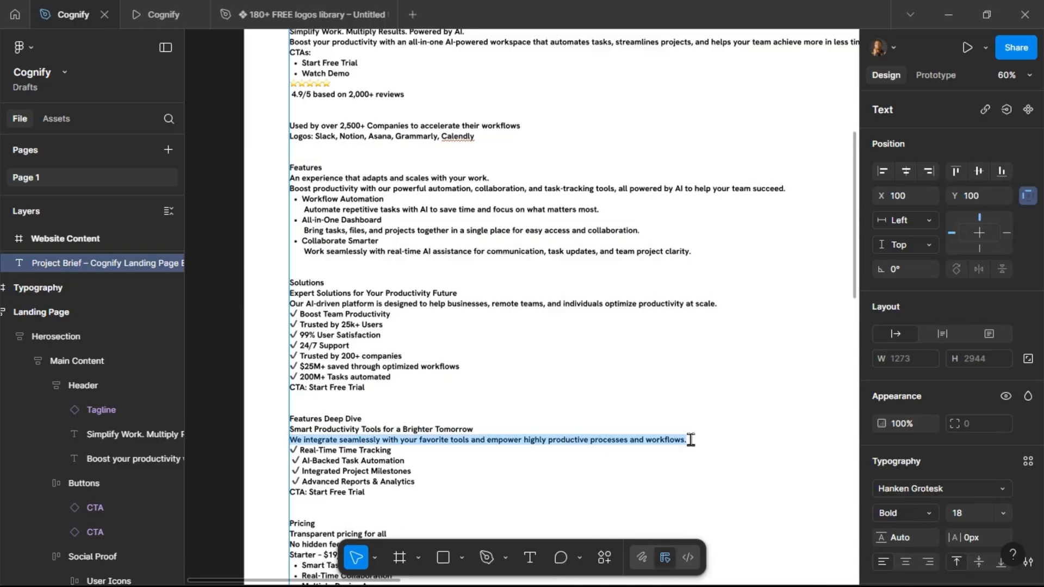
left_click(510, 368)
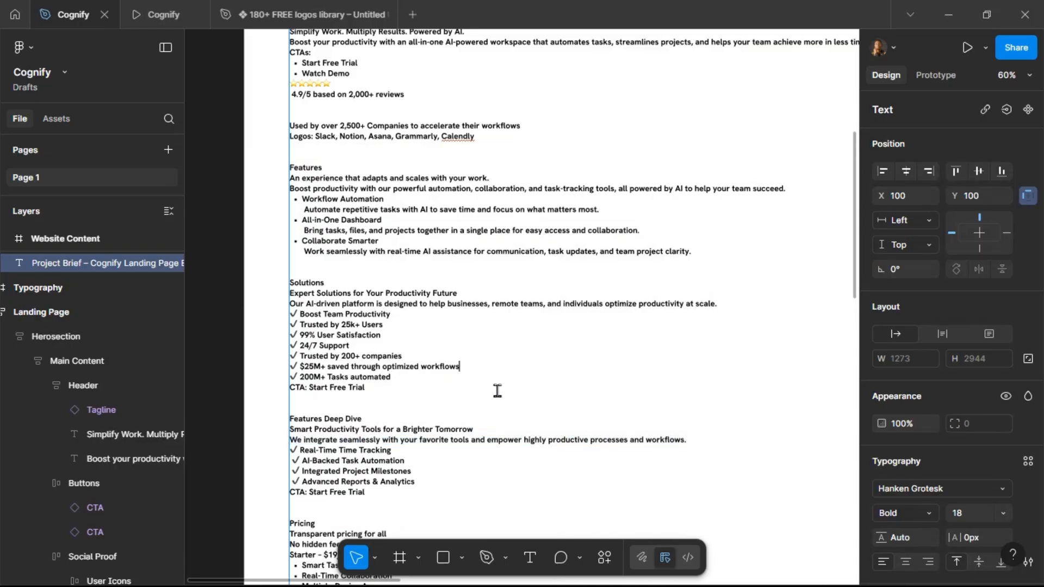
Replace the duplicated section's description paragraph with the copied text and set its font size to 16.
scroll(392, 410, "down", 5)
scroll(674, 364, "right", 10)
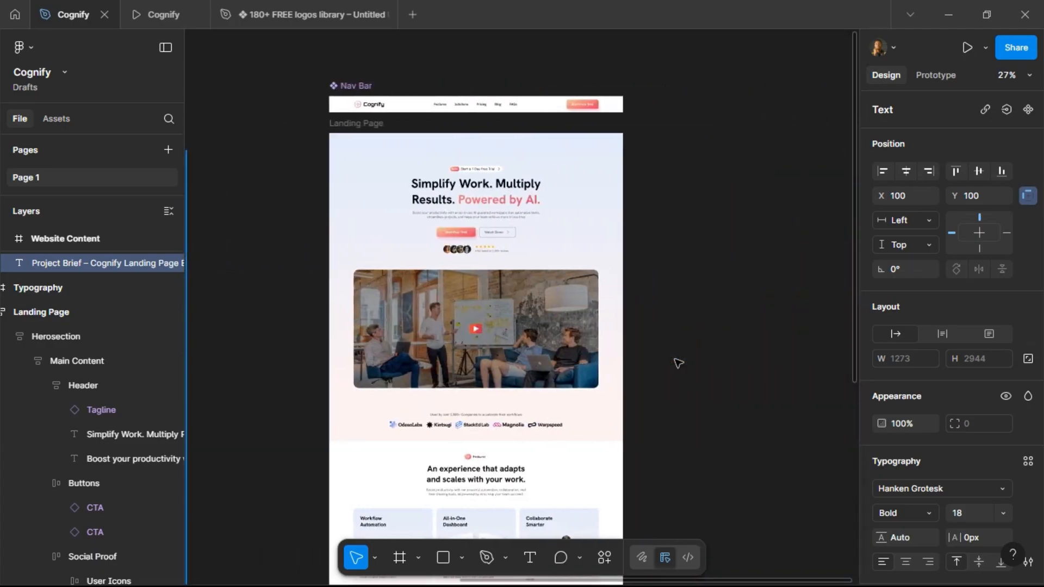
scroll(677, 363, "down", 10)
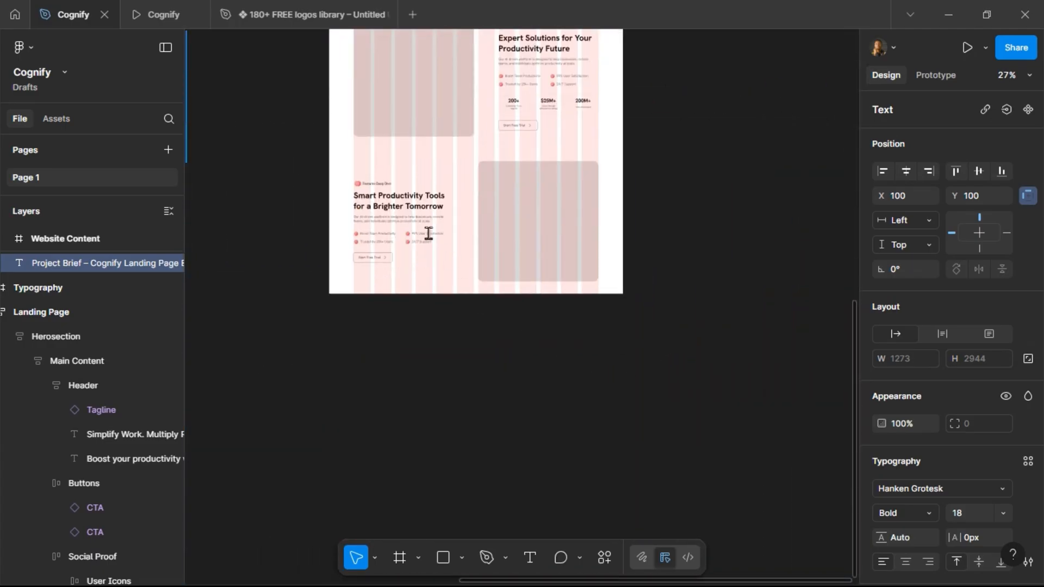
scroll(406, 212, "up", 5)
left_click(362, 224)
key("ctrl+a")
key("ctrl+v")
left_click(969, 464)
type("16")
key("Return")
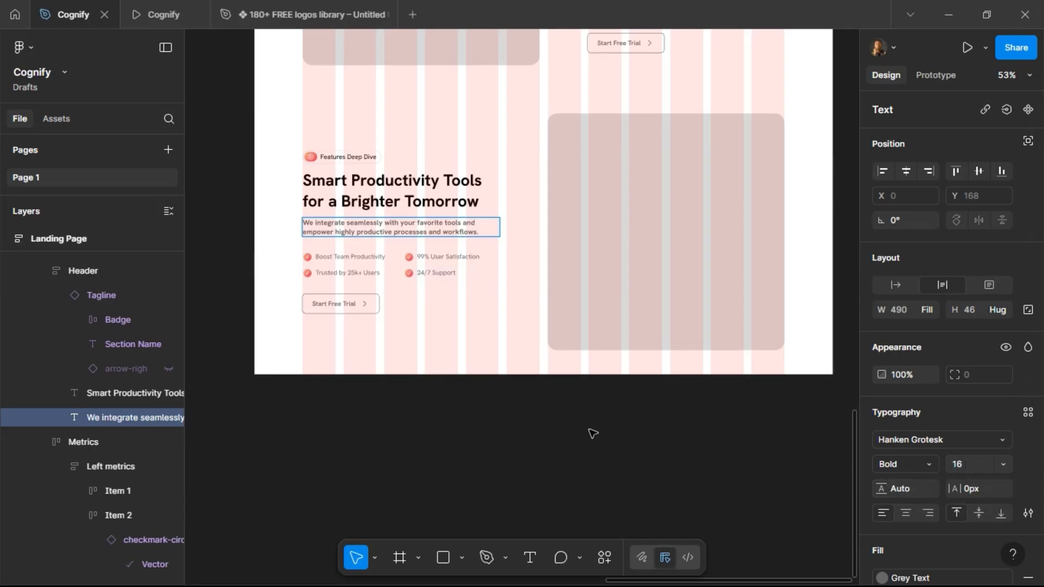
Set the description paragraph's font size to 16 and its weight to Regular.
key("Escape")
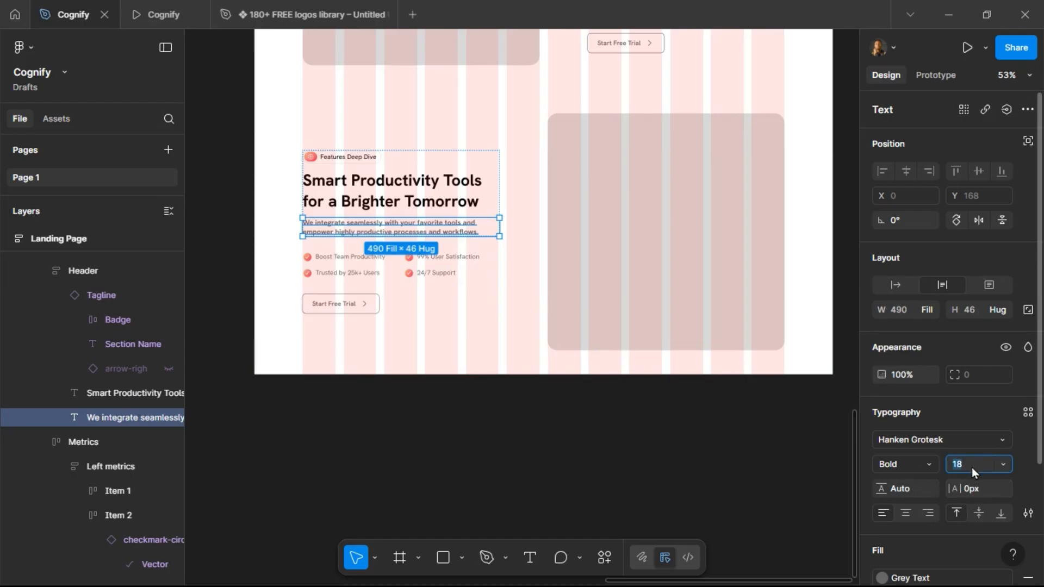
type("16")
key("Return")
left_click(931, 463)
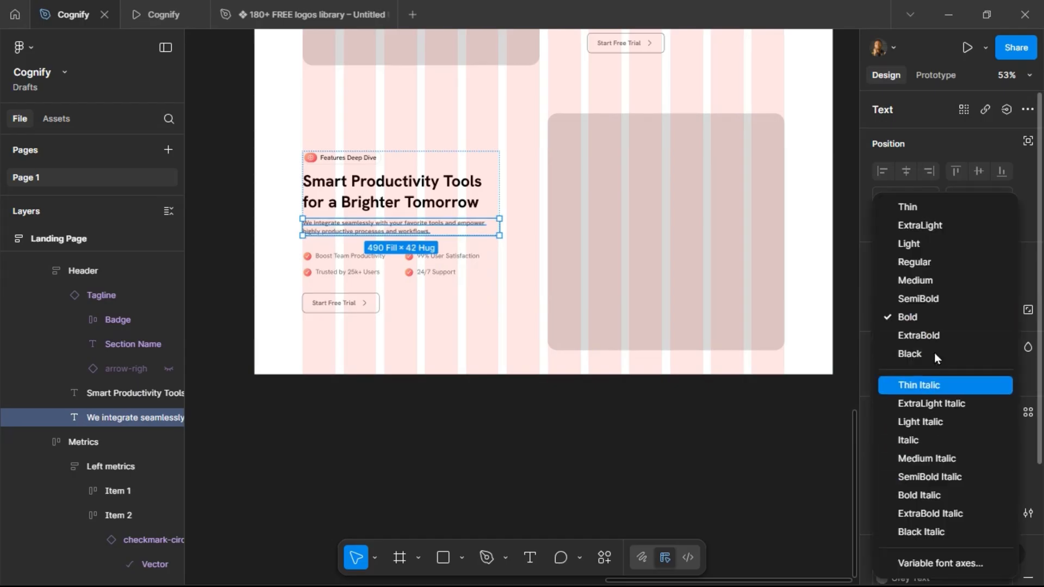
left_click(925, 267)
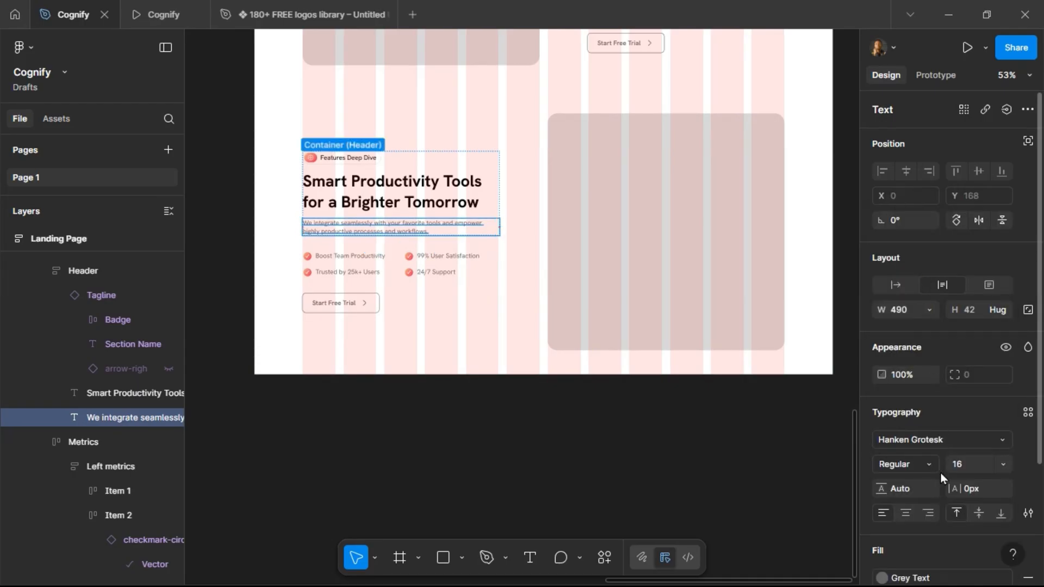
Open the main component of the Solutions section's Start Free Trial button.
scroll(236, 229, "up", 2)
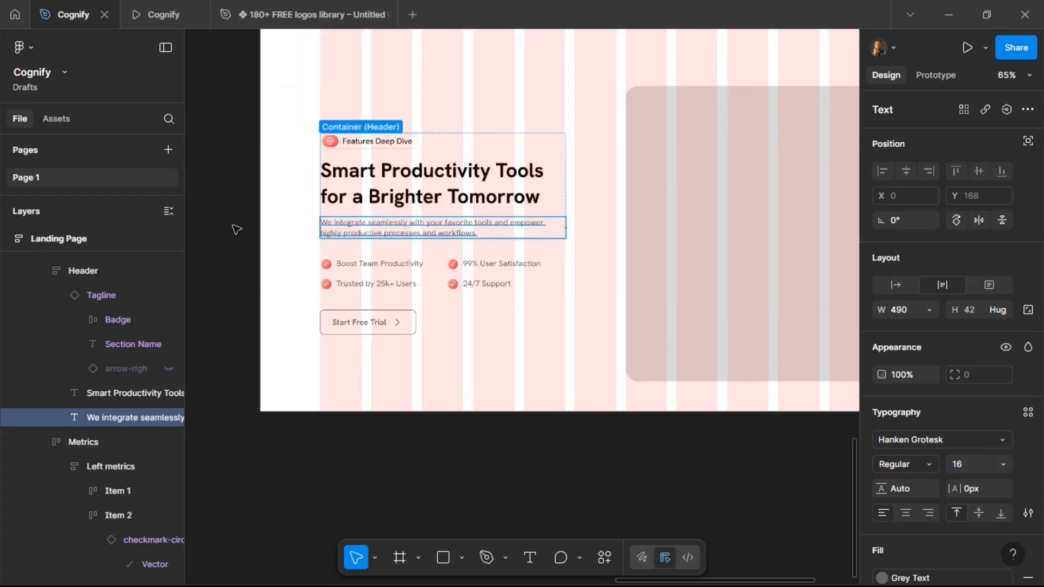
left_click(374, 267)
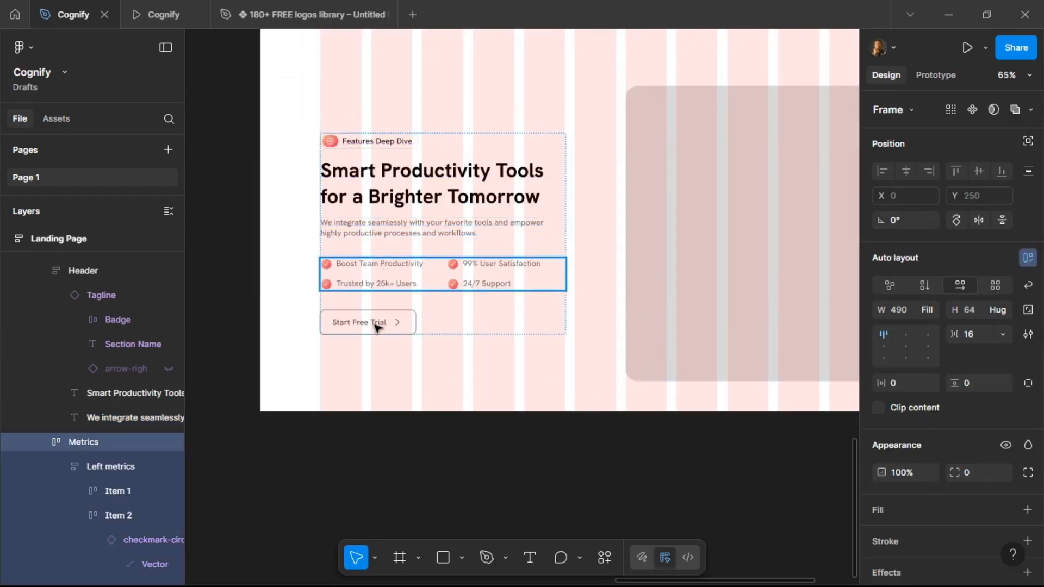
scroll(642, 291, "down", 5)
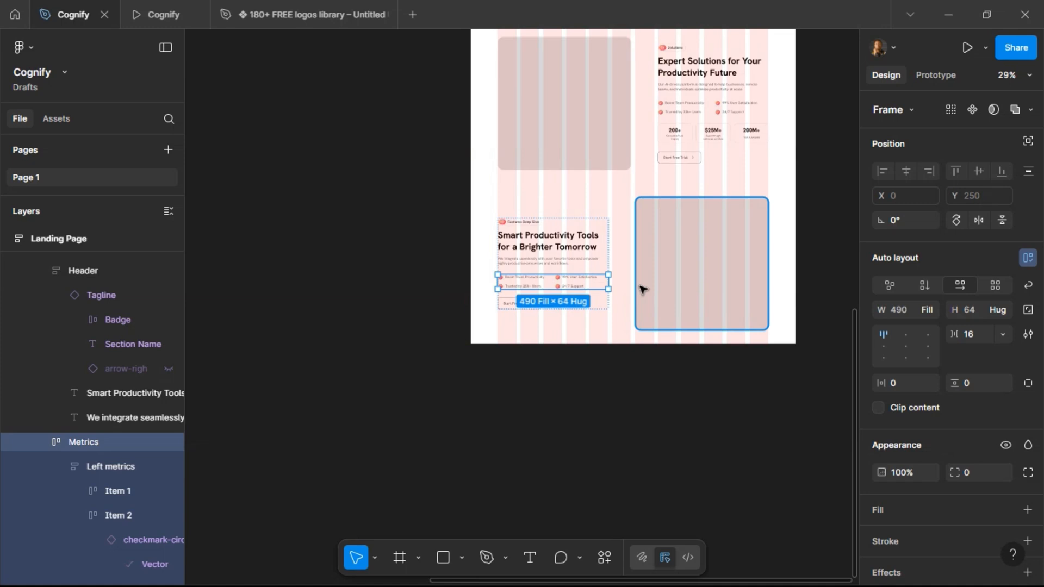
left_click(683, 160)
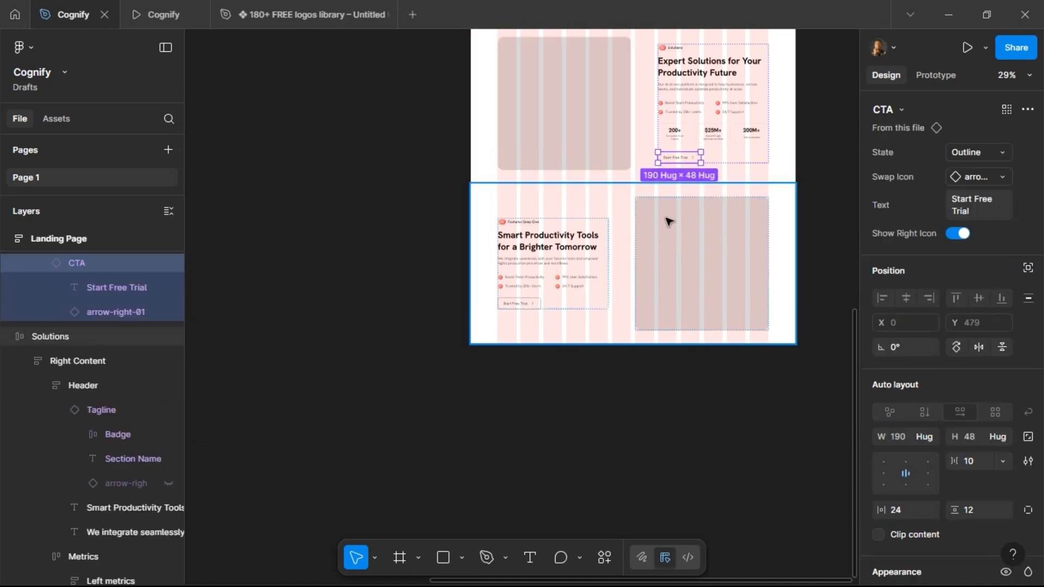
scroll(672, 221, "up", 2)
right_click(677, 201)
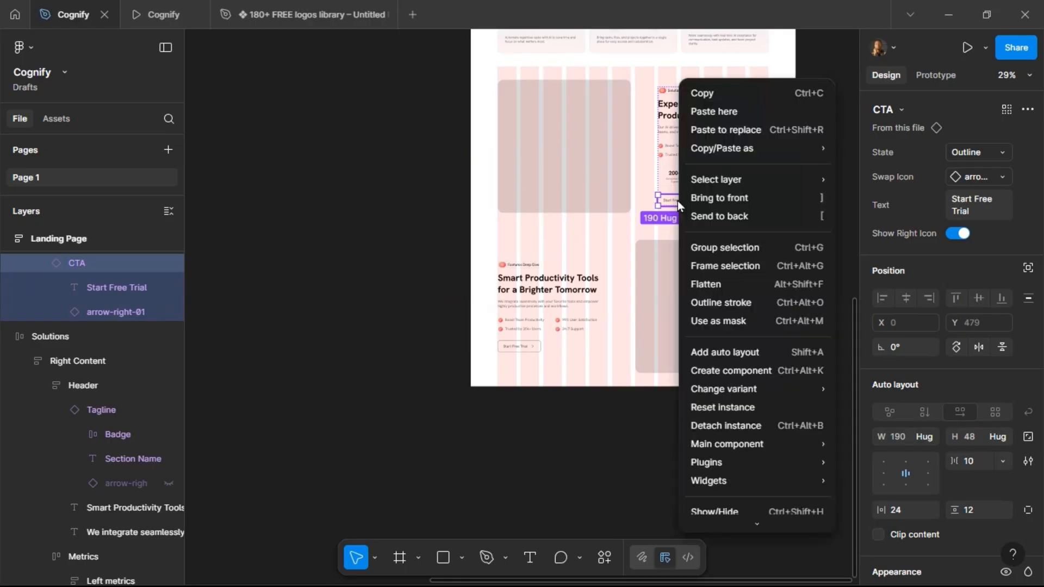
mouse_move(733, 452)
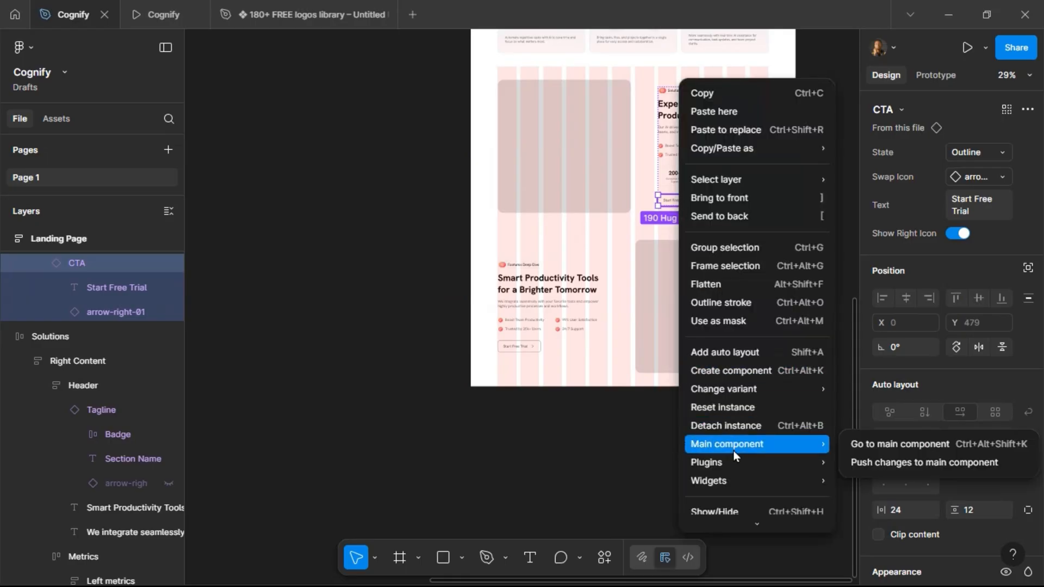
left_click(864, 445)
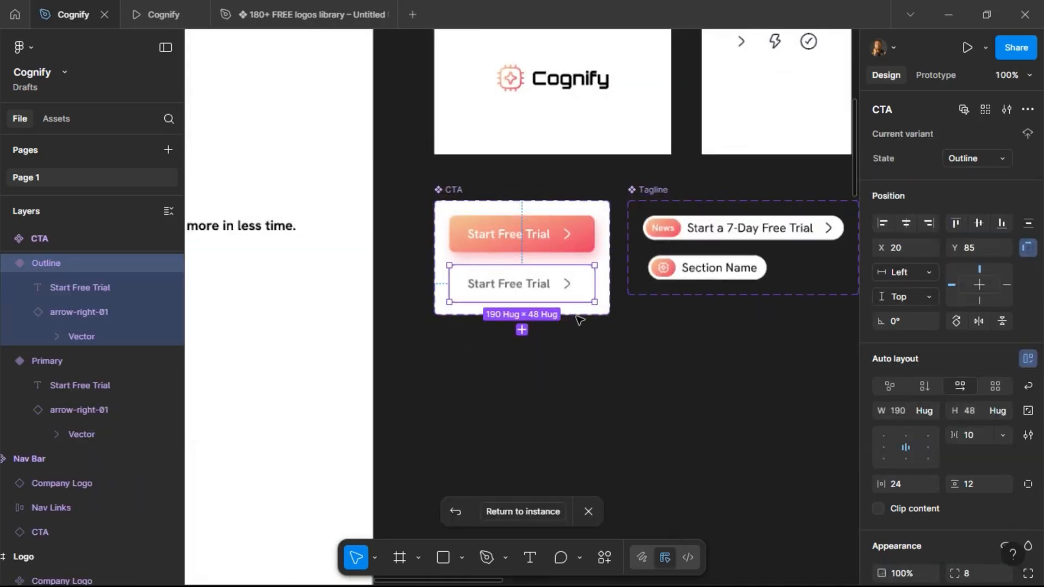
Add a new variant to the CTA component and name its State Secondary.
left_click(523, 331)
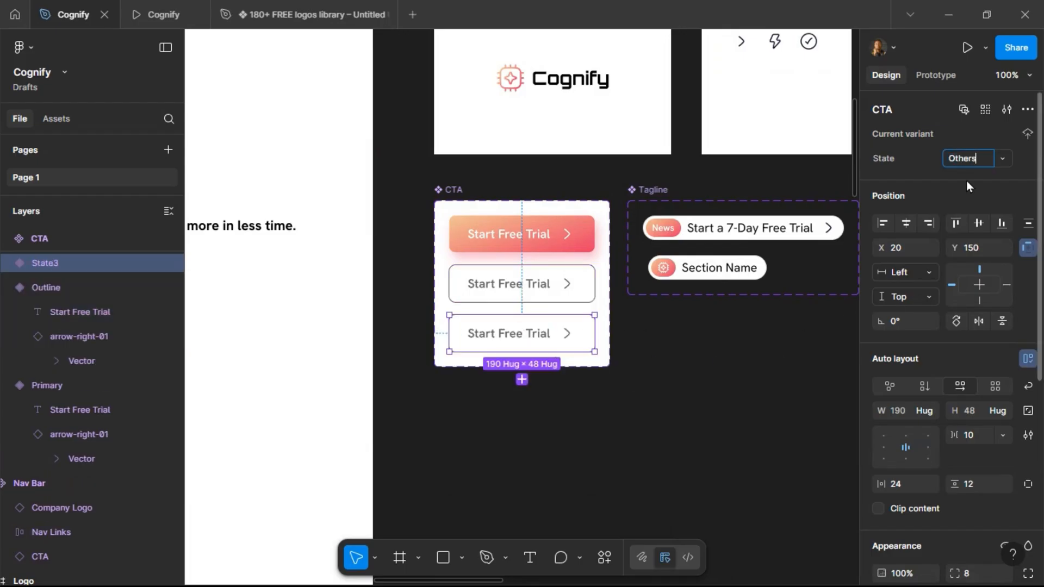
scroll(966, 196, "down", 6)
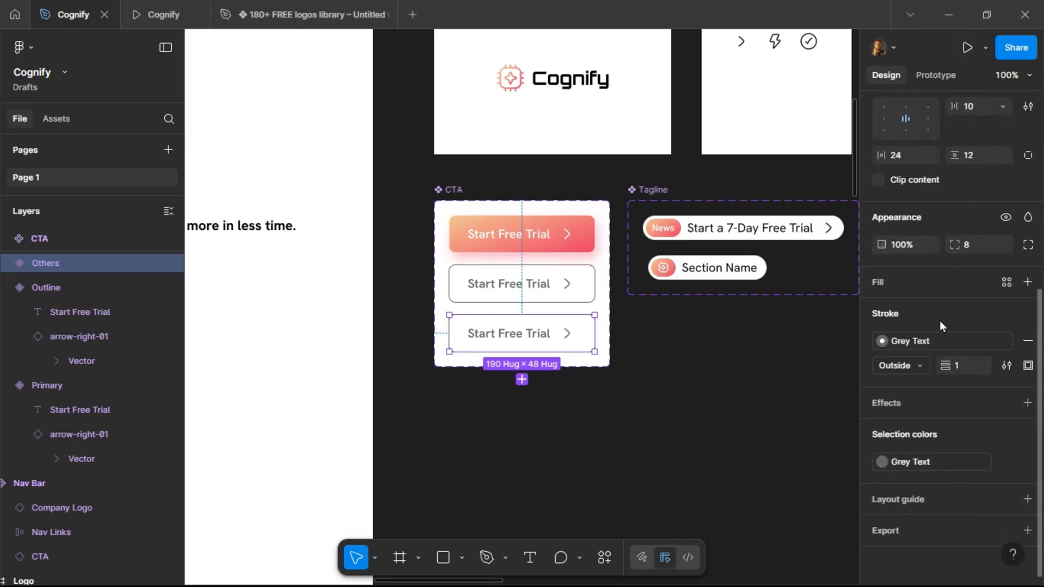
scroll(956, 276, "up", 6)
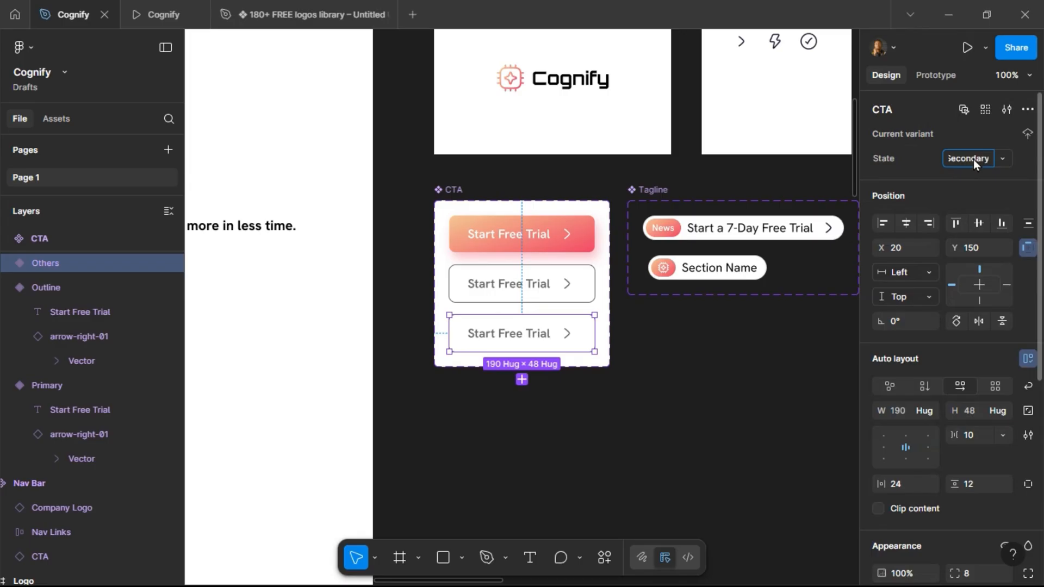
scroll(955, 286, "down", 6)
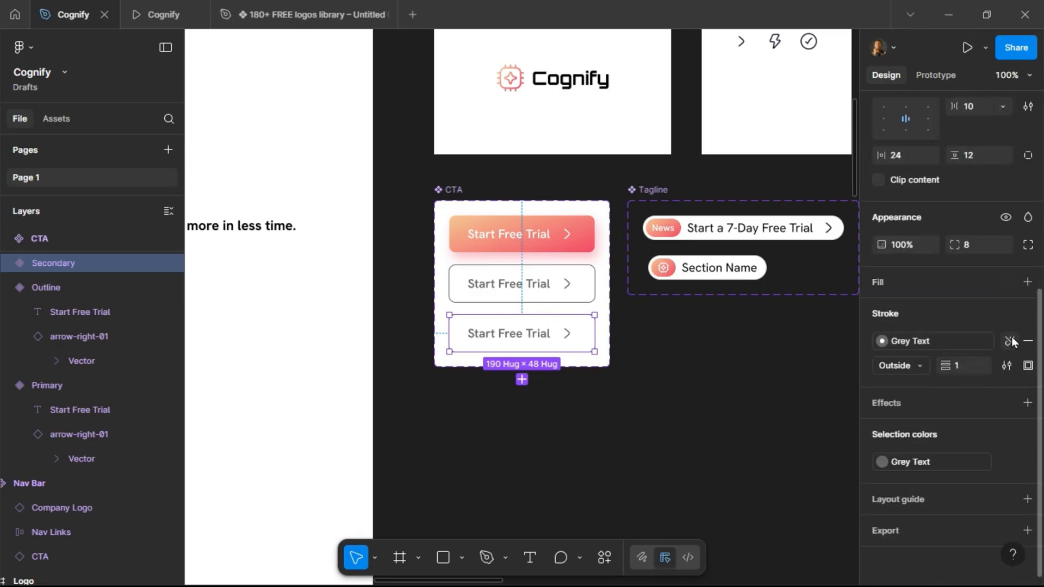
Style the Secondary variant with no stroke, a Text Color fill, and White text and icon.
left_click(1028, 342)
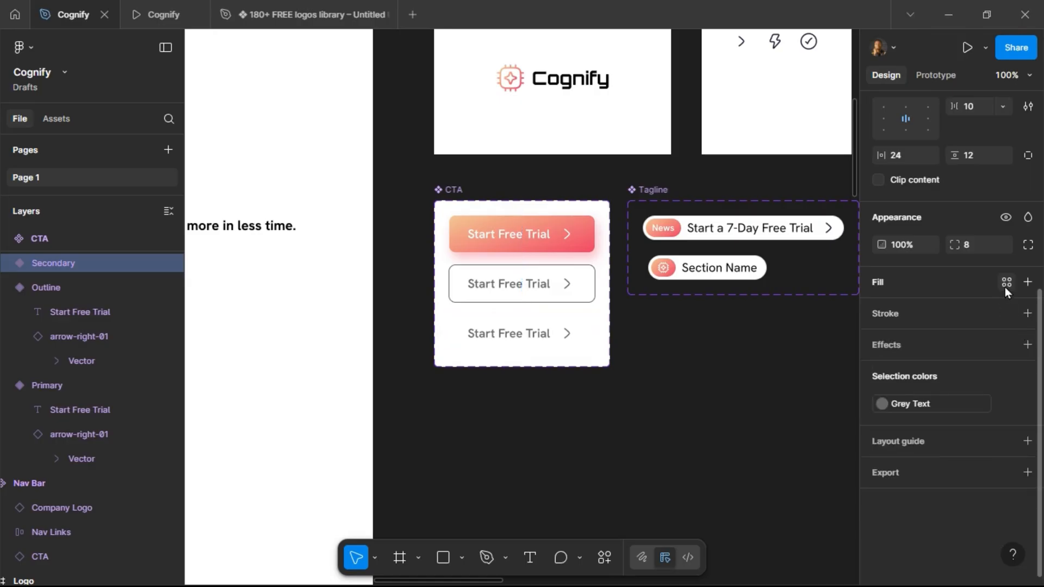
left_click(1006, 283)
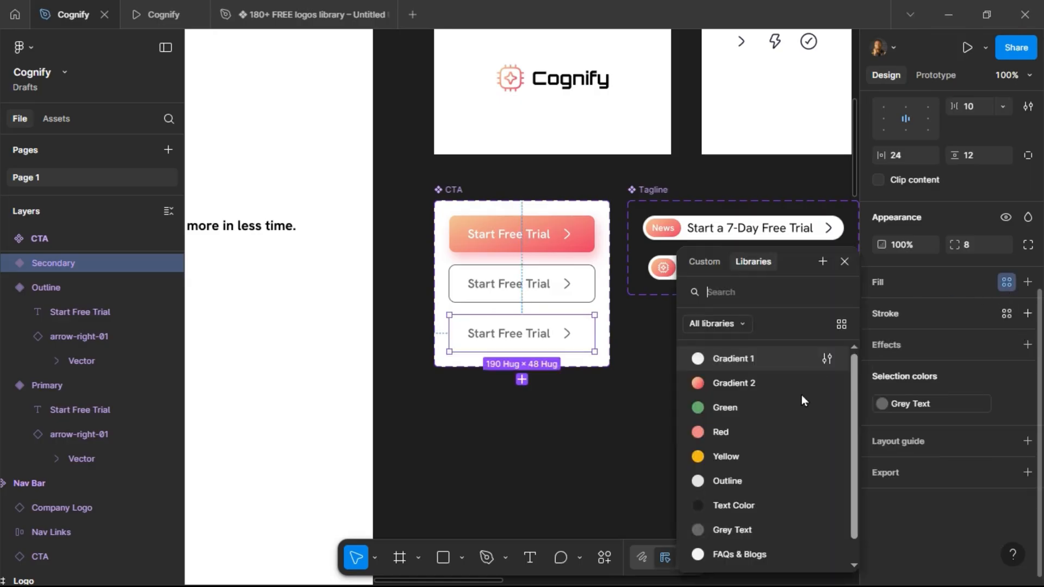
left_click(778, 500)
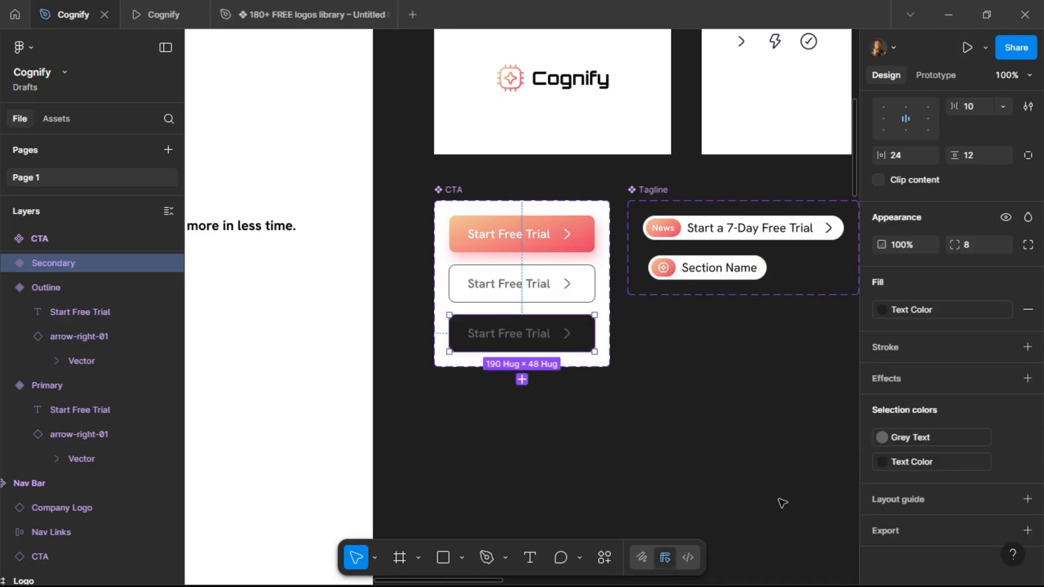
left_click(972, 437)
left_click(745, 553)
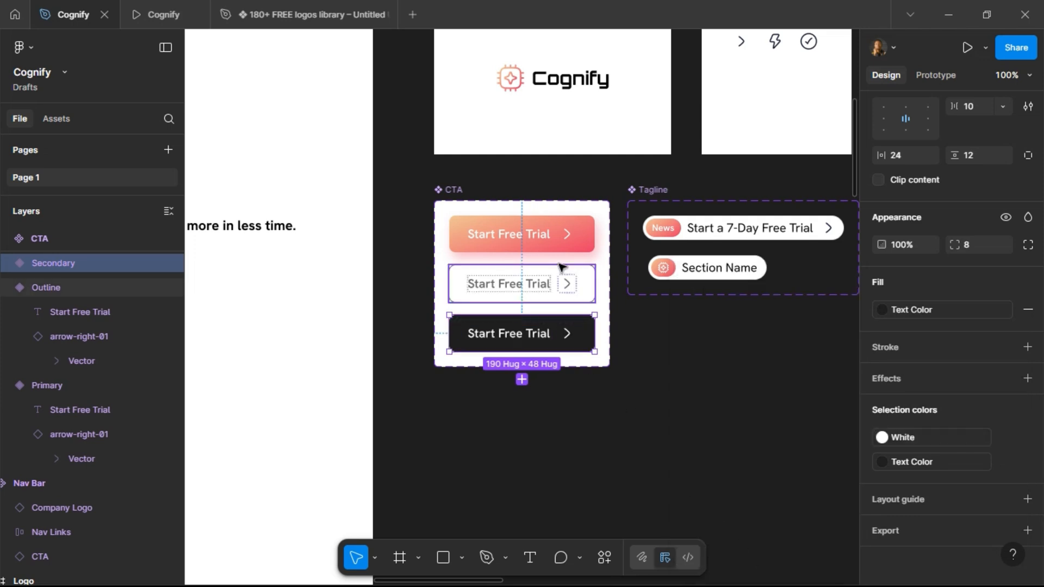
Return to the instance and switch the Solutions section's Start Free Trial button to the Secondary state.
left_click(563, 280)
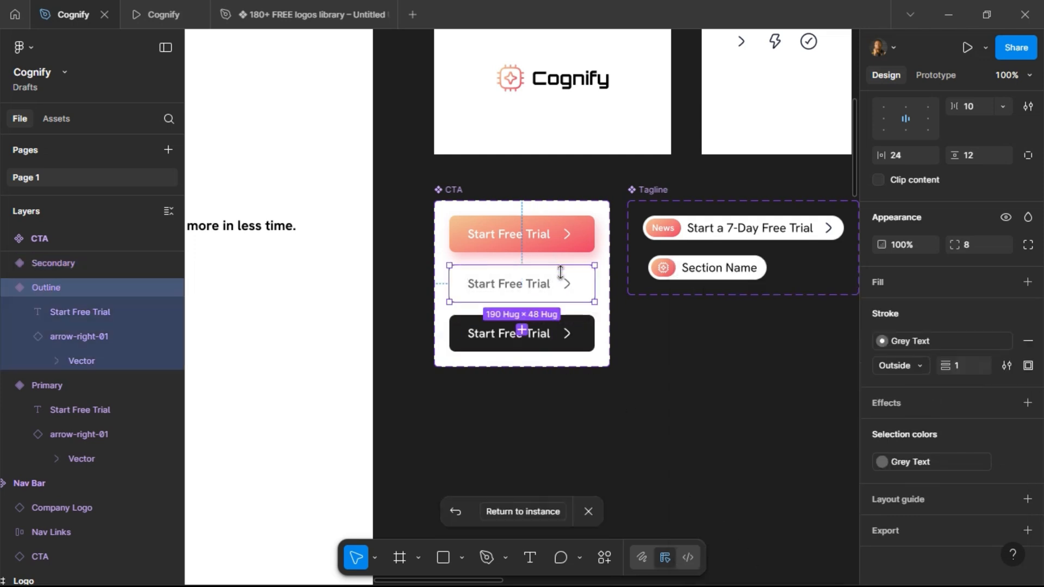
left_click(527, 515)
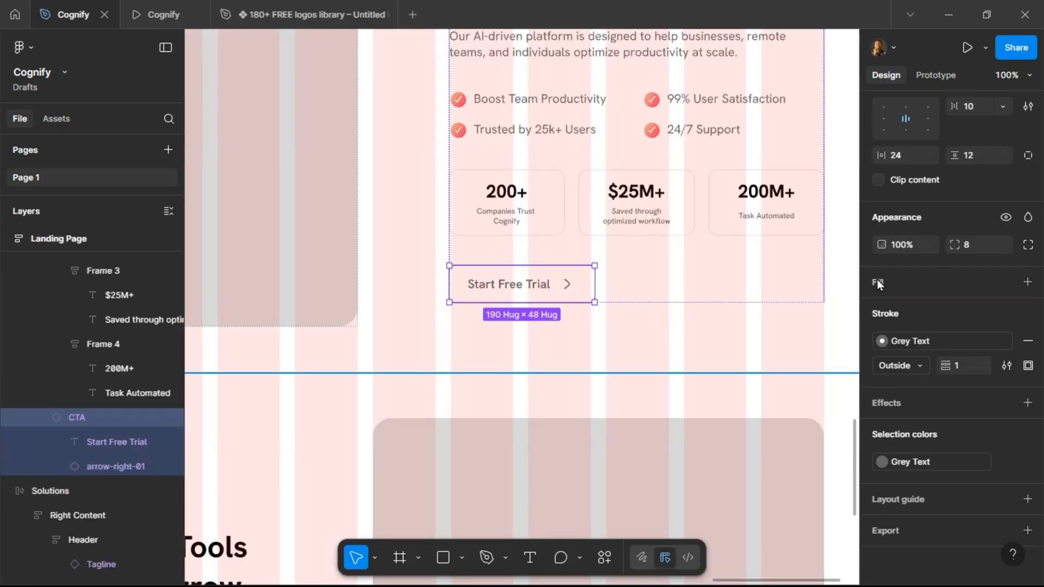
scroll(932, 211, "up", 1)
scroll(933, 211, "up", 5)
left_click(985, 148)
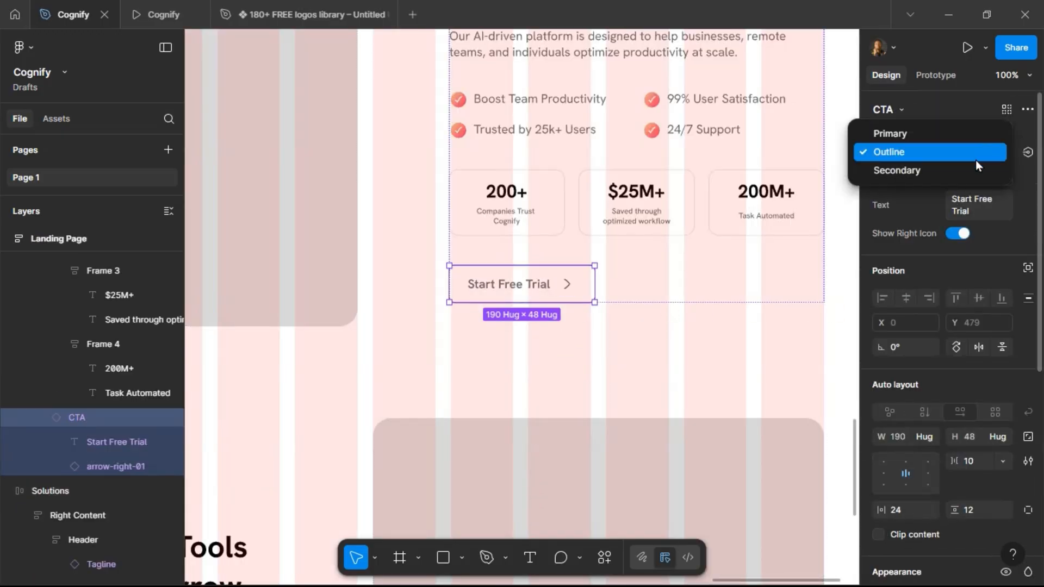
left_click(973, 170)
Switch the Features Deep Dive section's Start Free Trial button to the Secondary state.
scroll(799, 205, "down", 5)
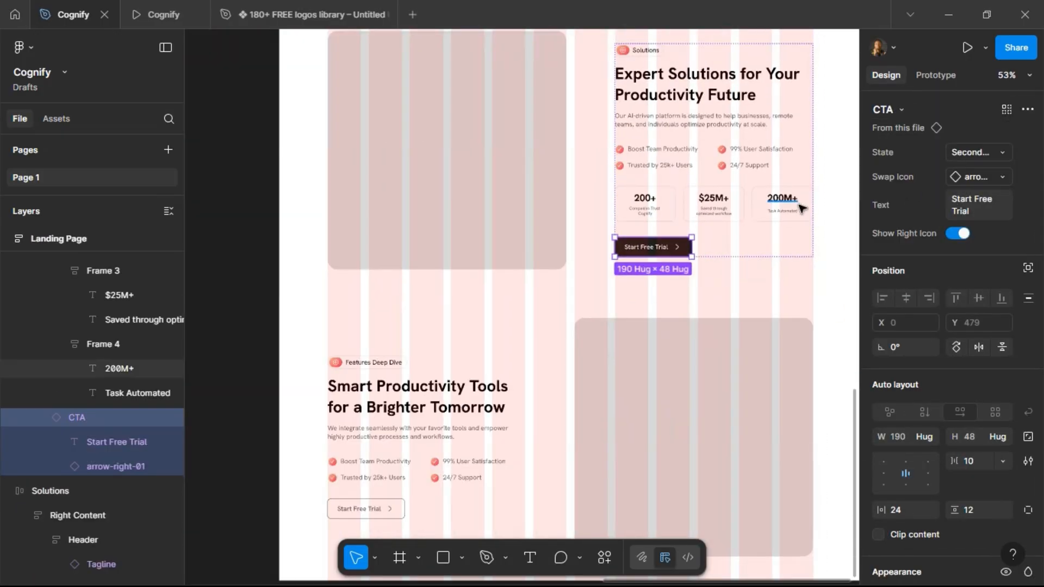
scroll(651, 299, "down", 3)
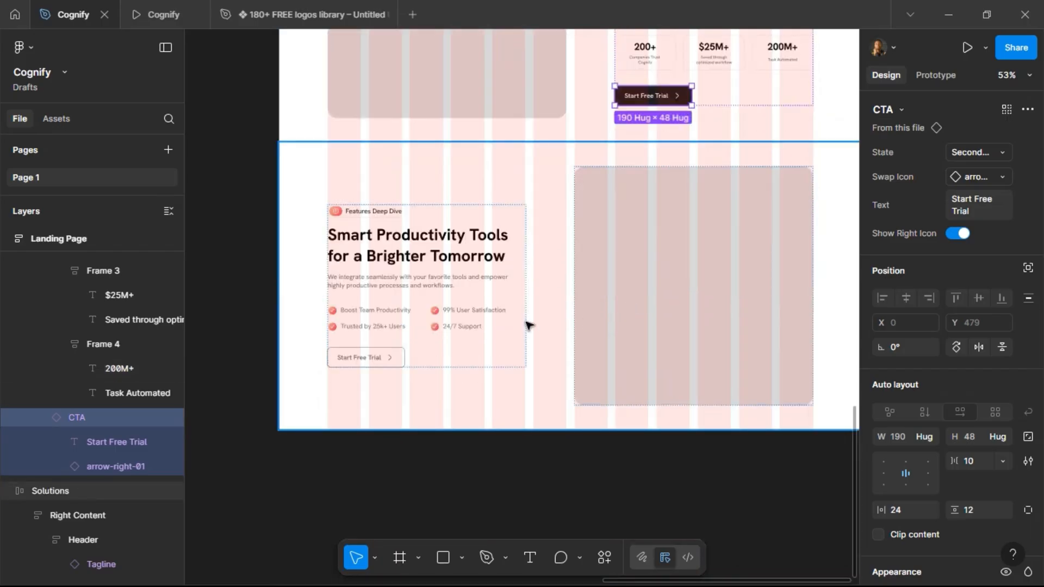
double_click(366, 355)
left_click(366, 355)
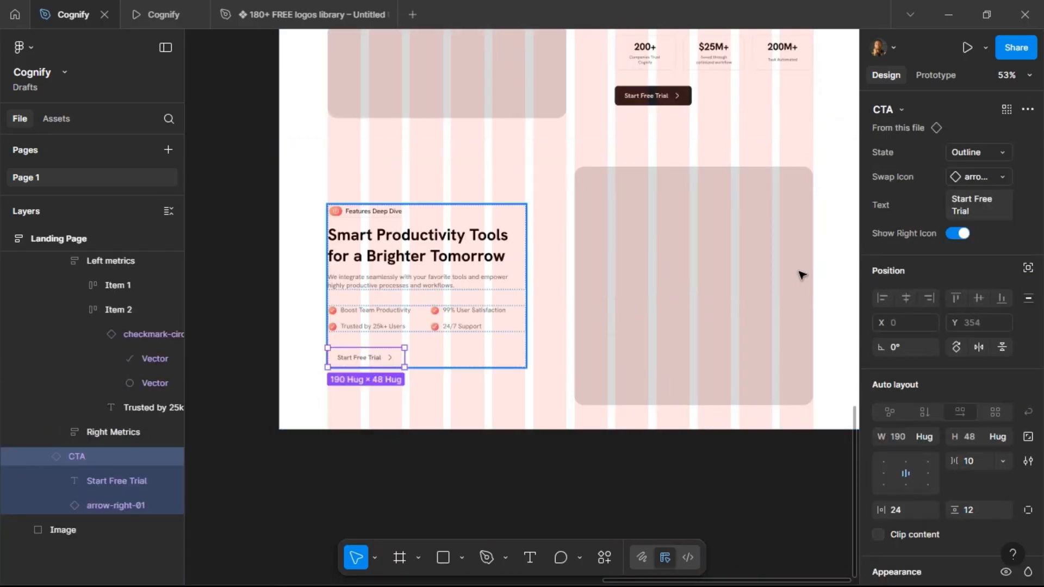
left_click(984, 150)
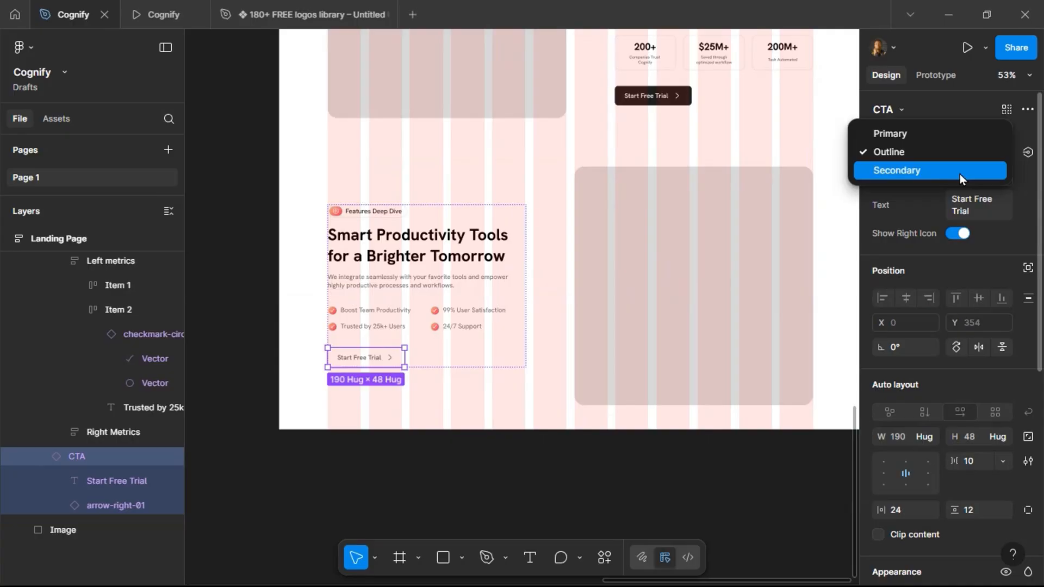
left_click(960, 174)
Select the four Features Deep Dive feature lines in the page copy text.
left_click(436, 389)
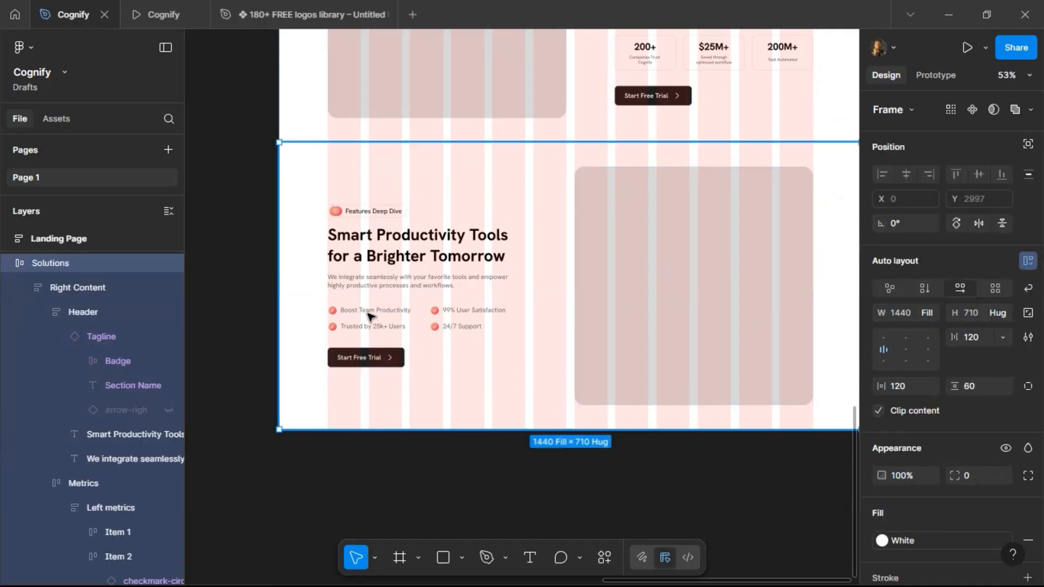
scroll(429, 316, "left", 5)
scroll(429, 315, "left", 10)
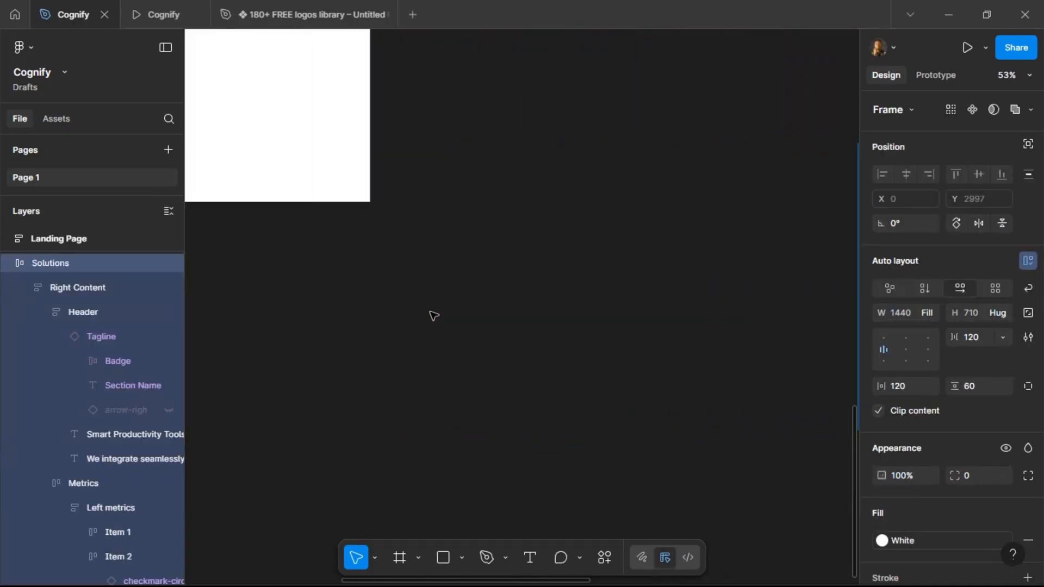
scroll(432, 316, "up", 10)
scroll(433, 315, "right", 3)
scroll(431, 298, "up", 5)
scroll(416, 160, "up", 2)
scroll(416, 160, "up", 2)
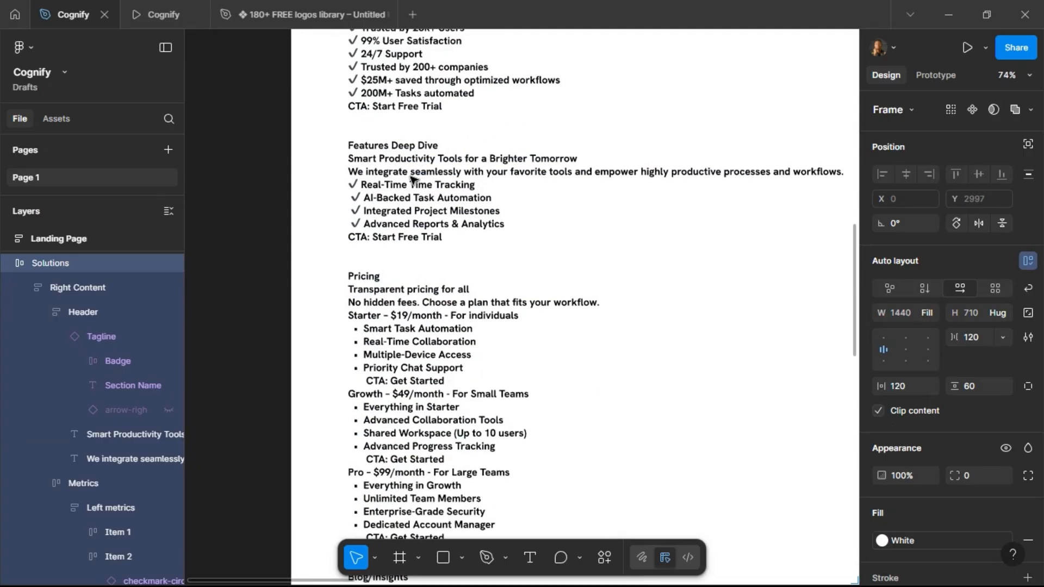
left_click(368, 189)
double_click(368, 190)
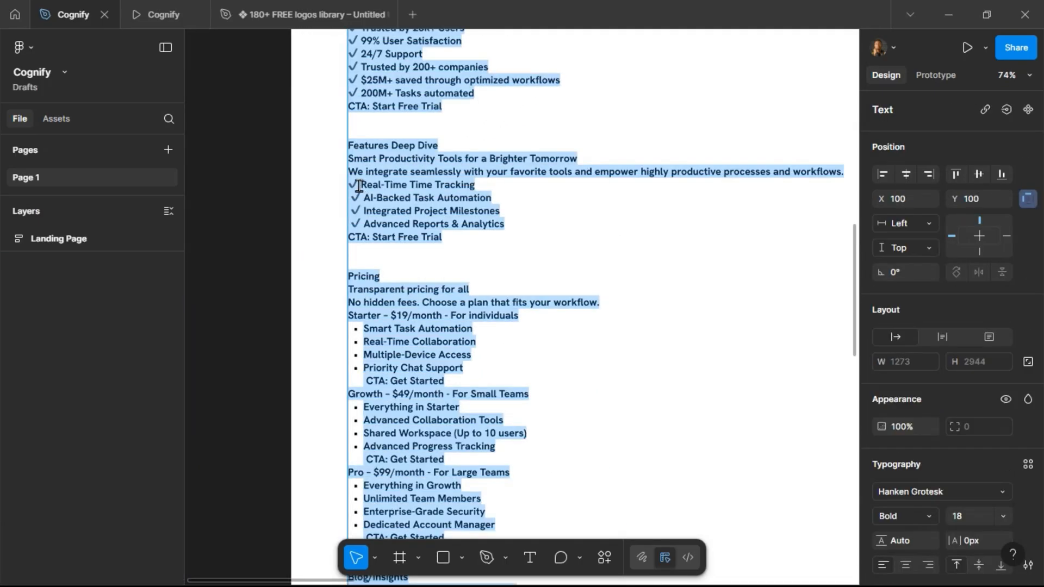
left_click_drag(354, 186, 508, 225)
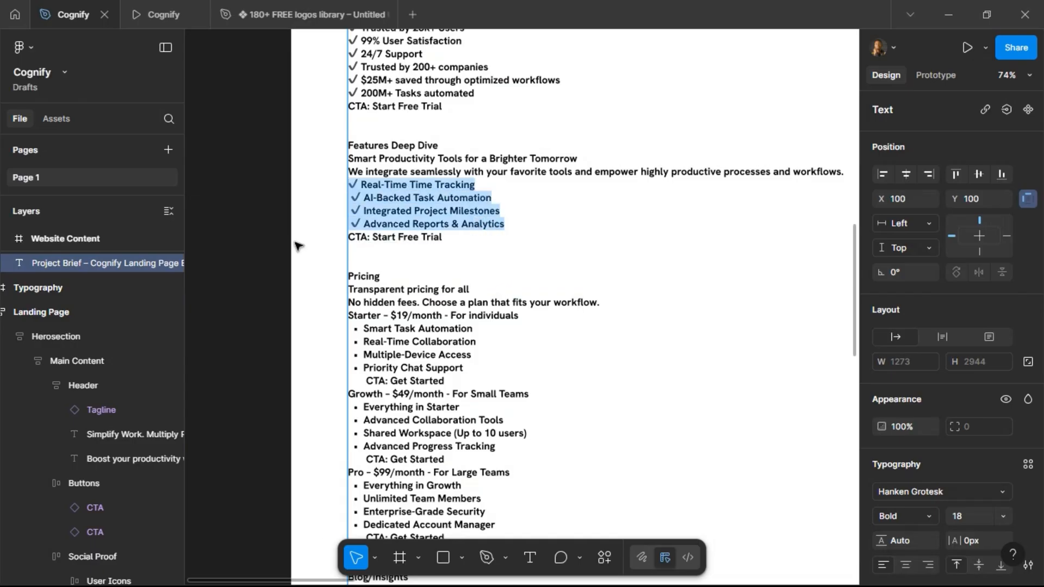
scroll(310, 243, "down", 5)
scroll(297, 258, "down", 2)
left_click(507, 277)
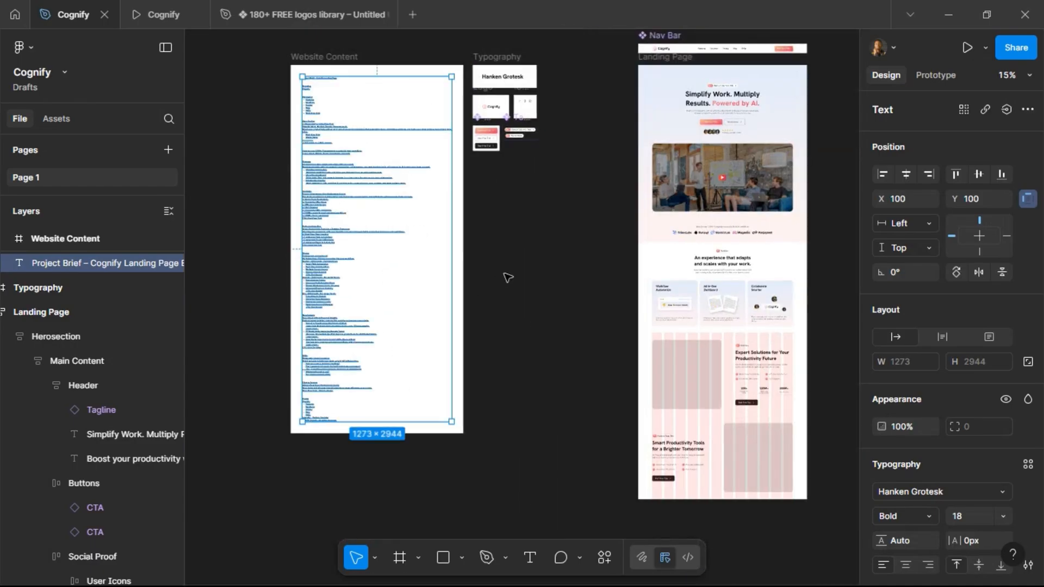
Duplicate the metrics group in the Features Deep Dive section.
scroll(512, 286, "right", 4)
scroll(544, 348, "down", 3)
scroll(510, 340, "up", 10)
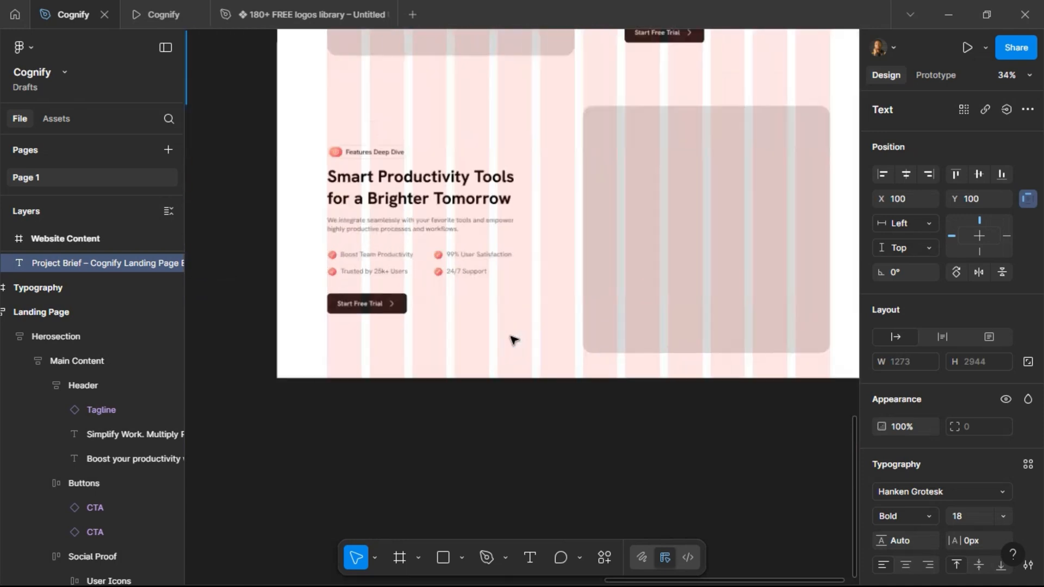
left_click(306, 263)
double_click(354, 249)
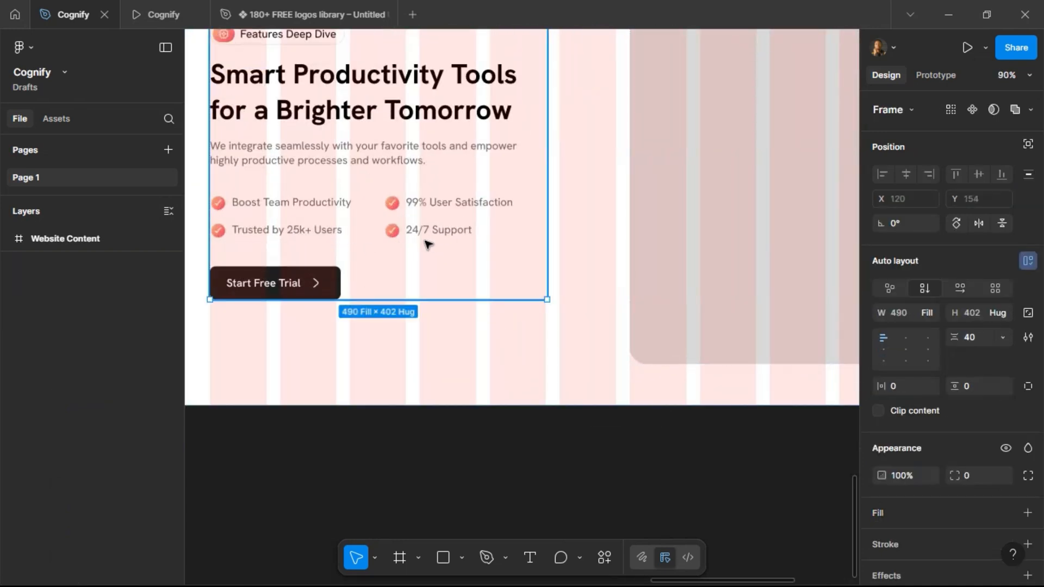
scroll(361, 222, "left", 2)
left_click(482, 221)
scroll(483, 221, "left", 2)
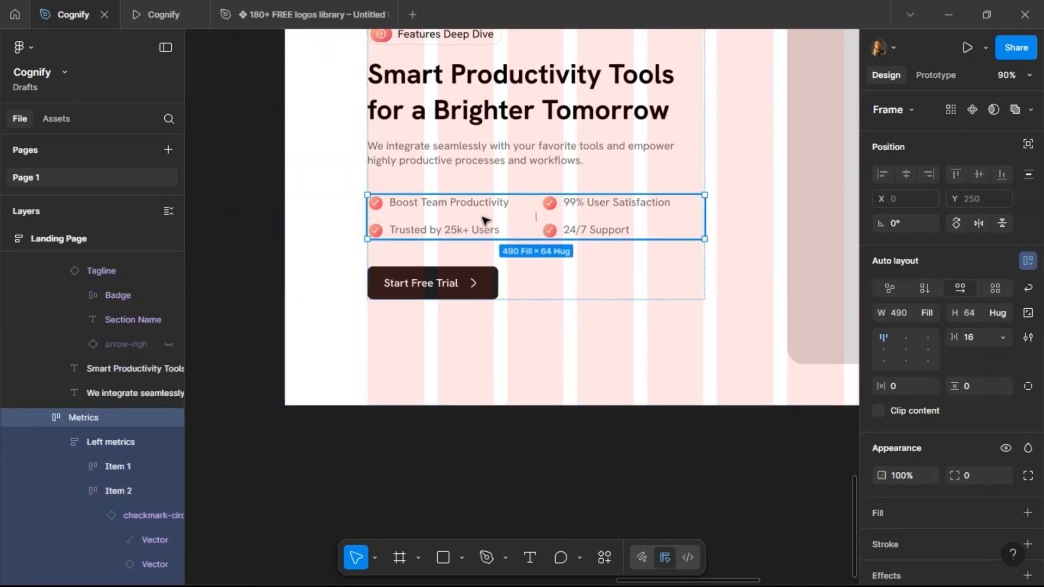
key("ctrl+d")
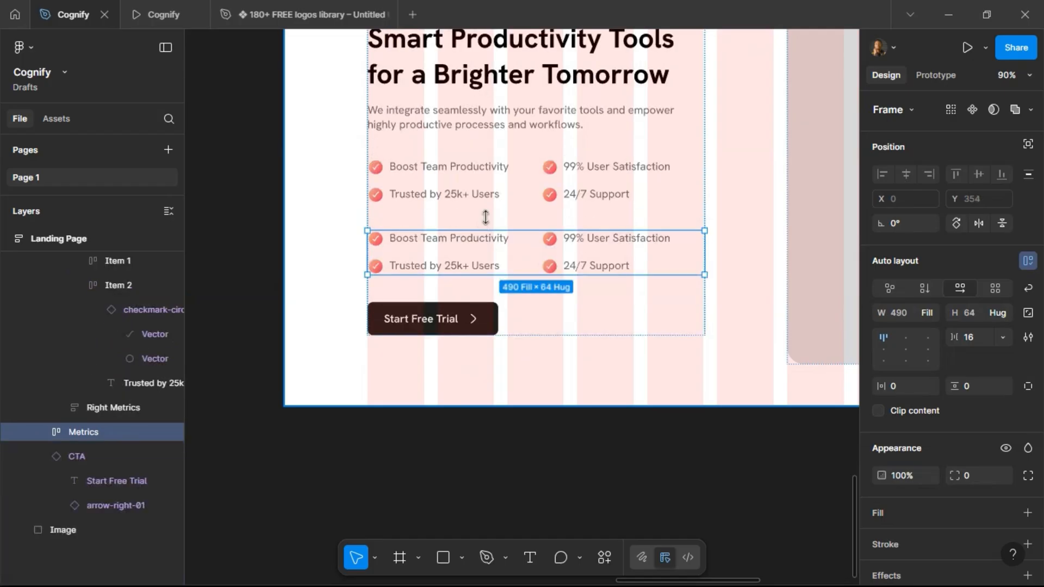
Paste the copied feature lines in place of the duplicated metrics group.
key("ctrl+shift+r")
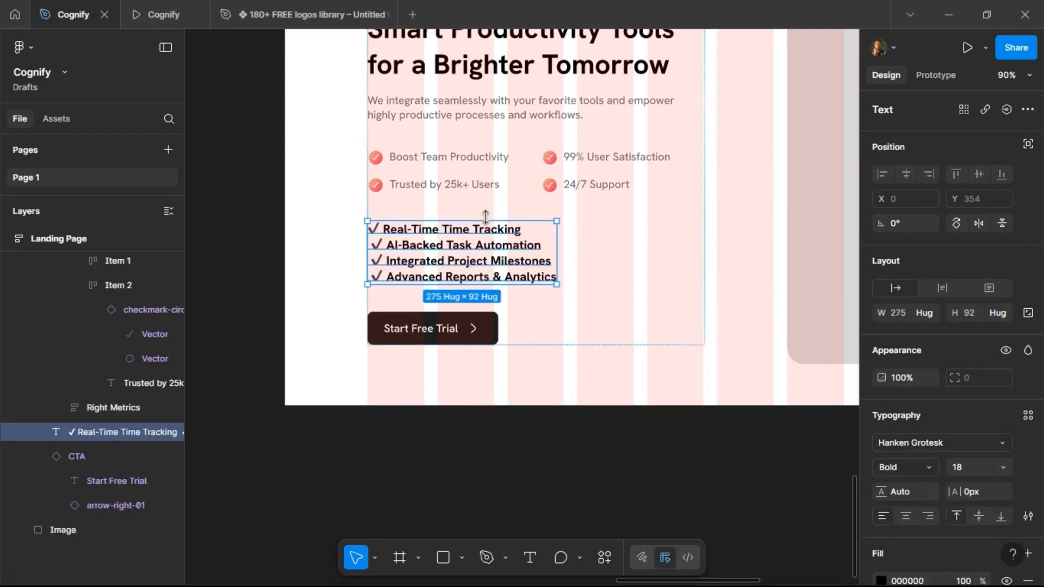
Rename the first metric item of the Features Deep Dive section to Real-Time Tracking.
left_click(464, 158)
double_click(466, 157)
double_click(466, 157)
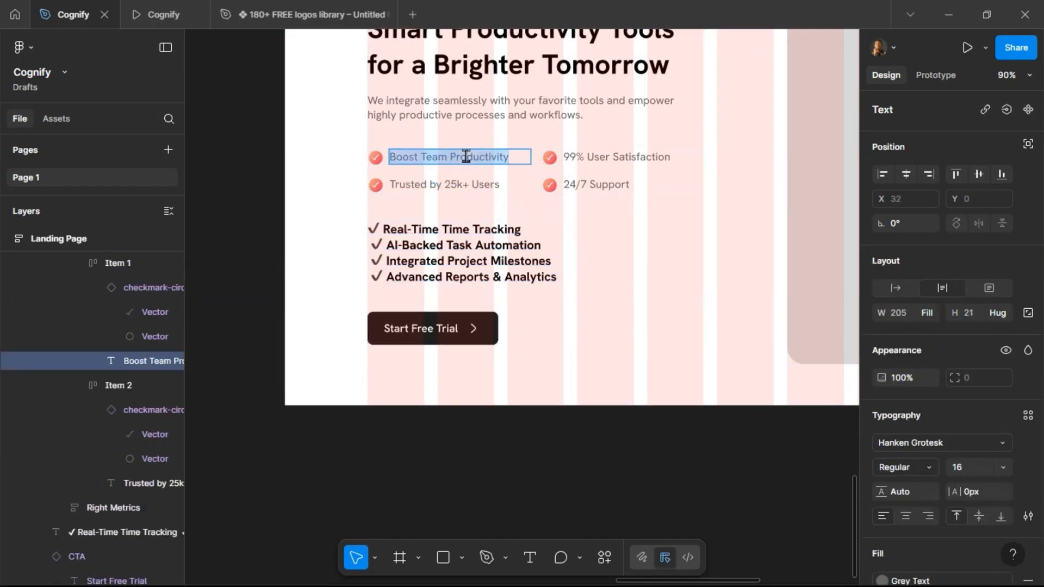
type("Real-Time")
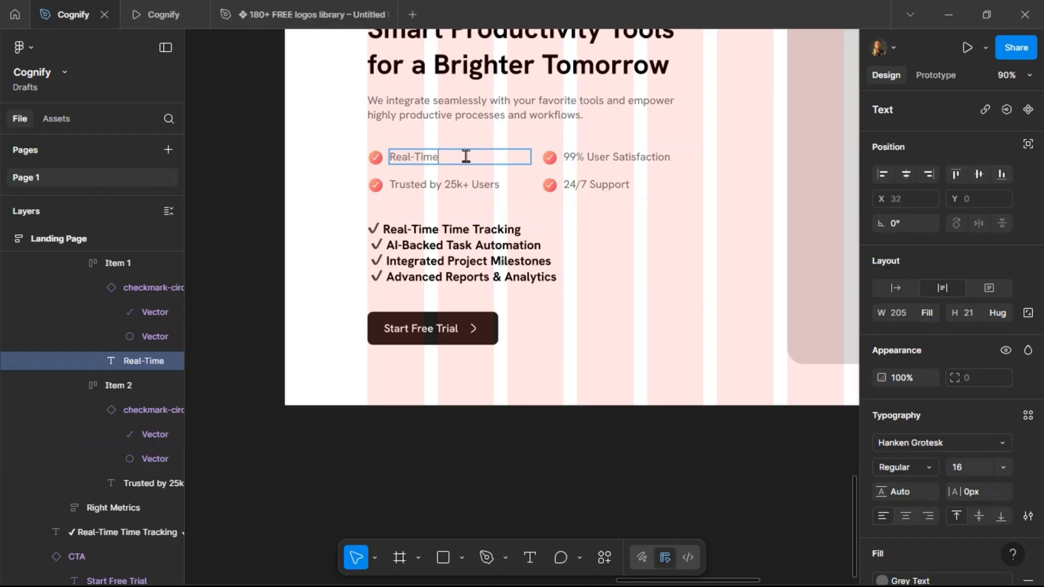
type(" Tra")
Rename the second metric item to AI-Backed Task Automation.
left_click(469, 185)
key("ctrl+a")
type("AI-Backed Task Automation")
left_click(485, 186)
key("BackSpace")
key("BackSpace")
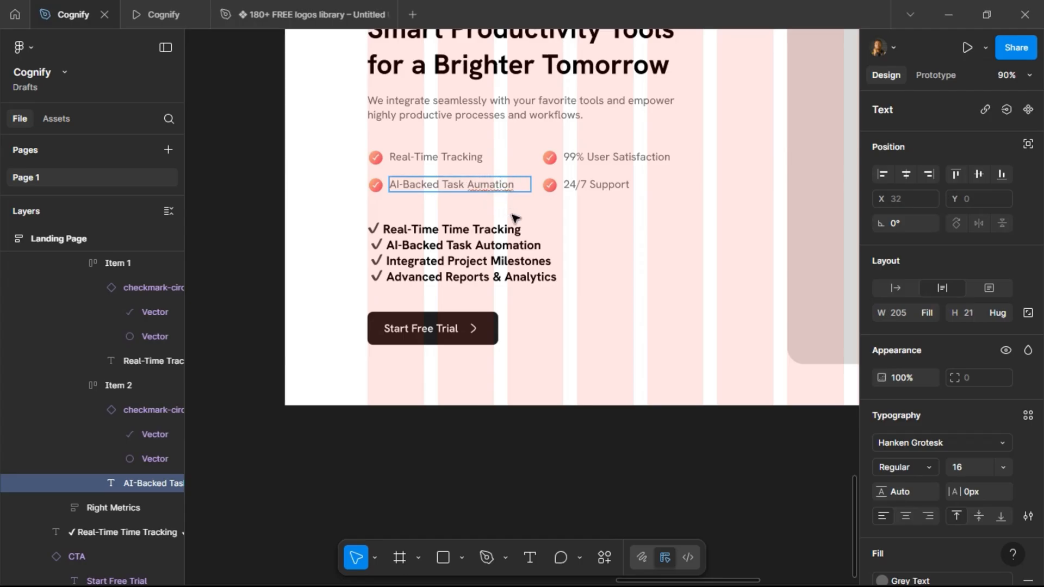
type("to")
Rename the third metric item to Integrated Project Milestones.
double_click(601, 158)
key("ctrl+a")
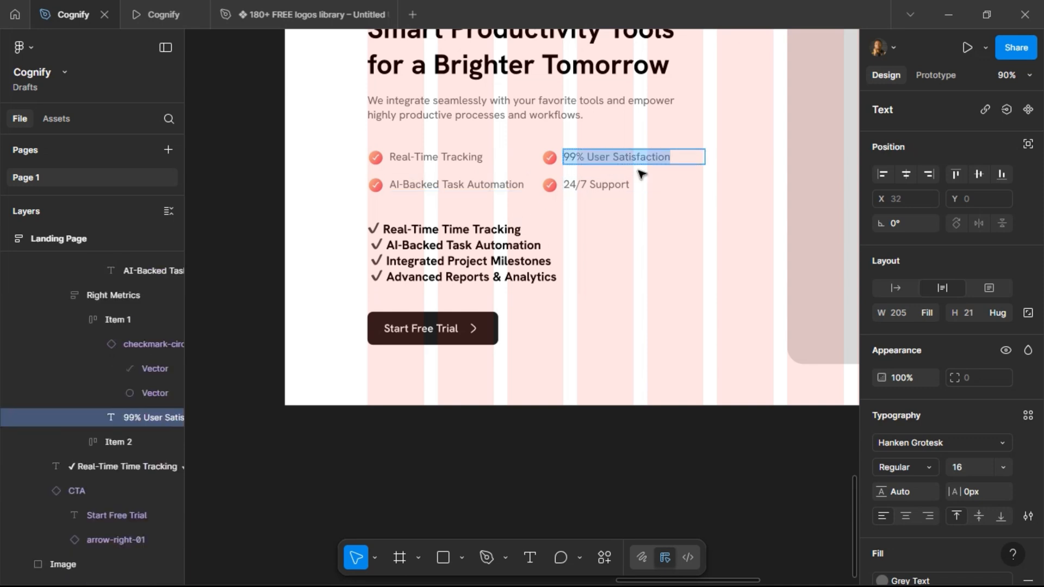
type("Integrated ")
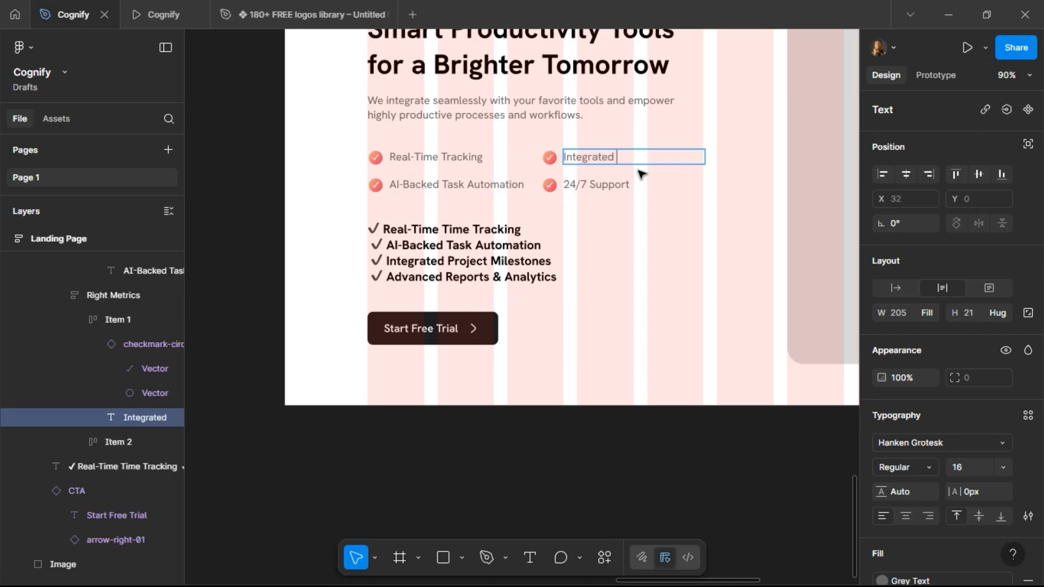
type("Project Milestones")
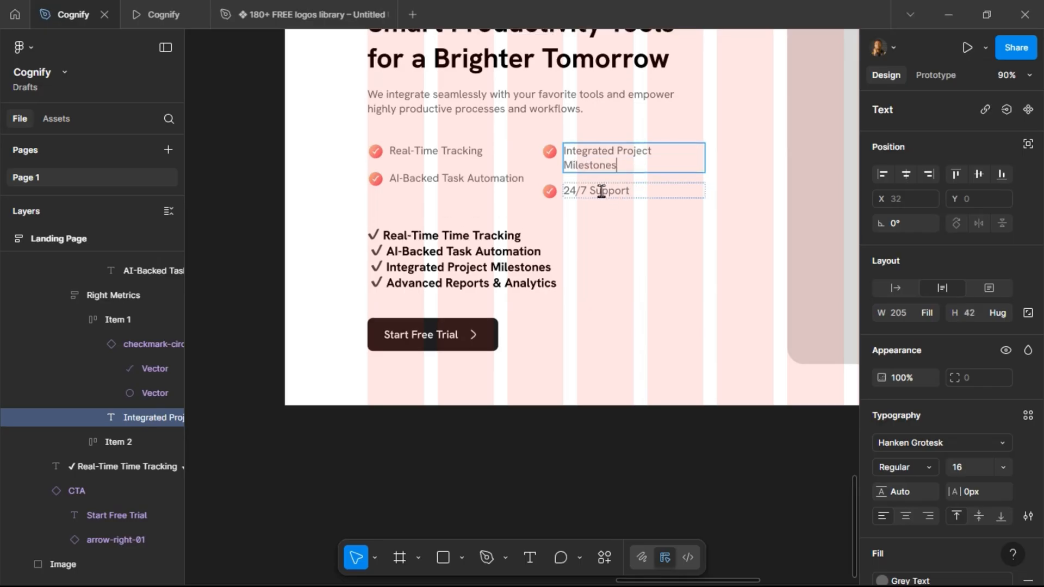
Rename the fourth metric item to Advanced Reports & Analytics.
left_click(601, 191)
key("Return")
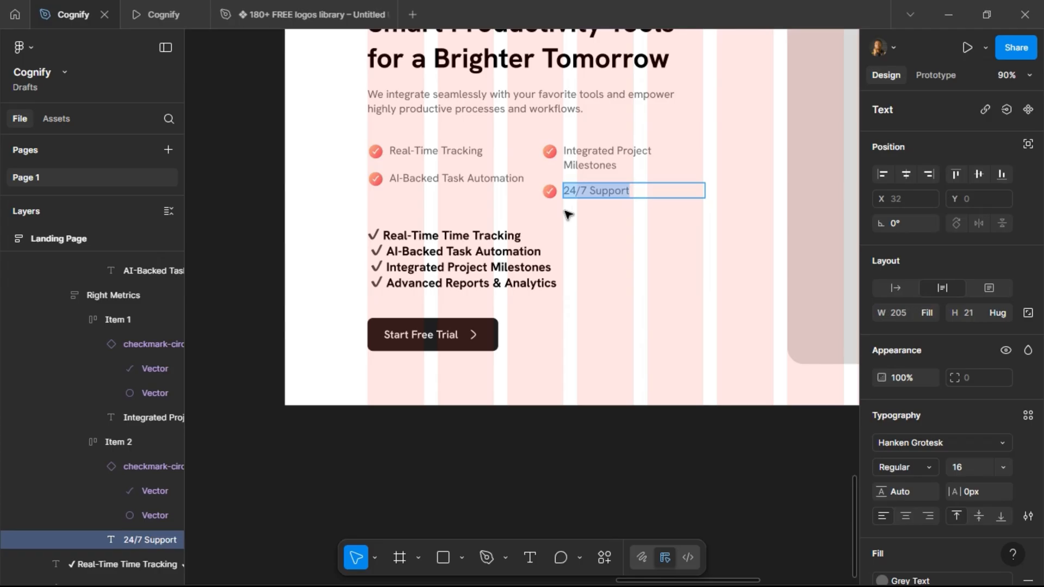
type("A")
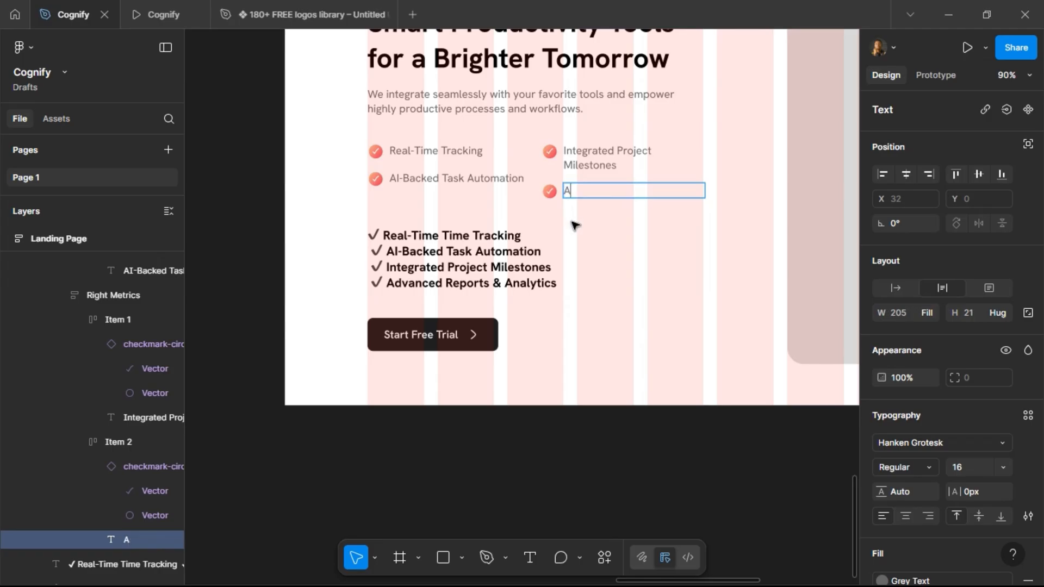
type("dvanced Reports")
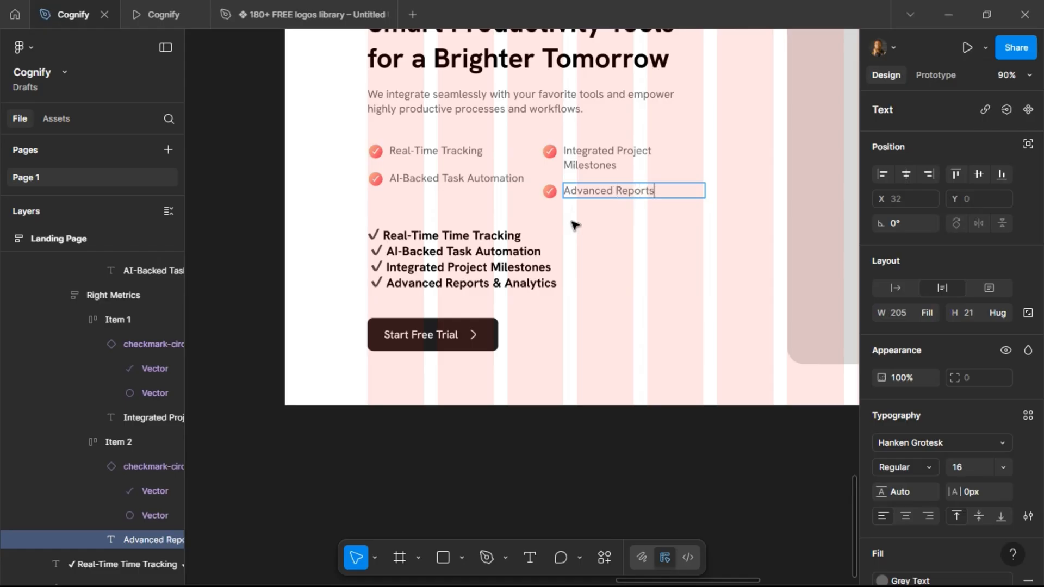
type(" & Analytics")
key("Escape")
Delete the pasted feature lines text block.
left_click(443, 265)
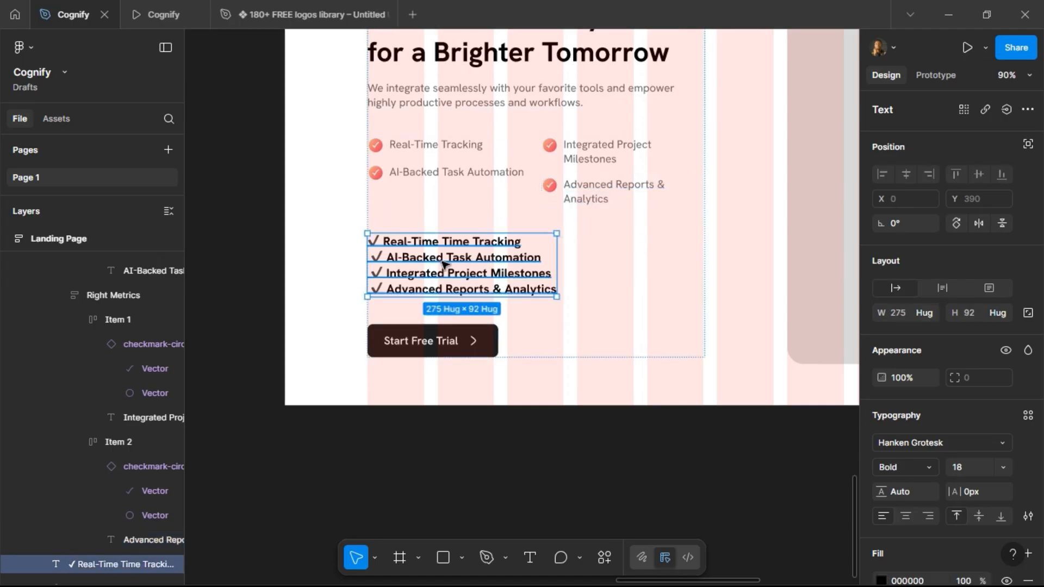
key("Delete")
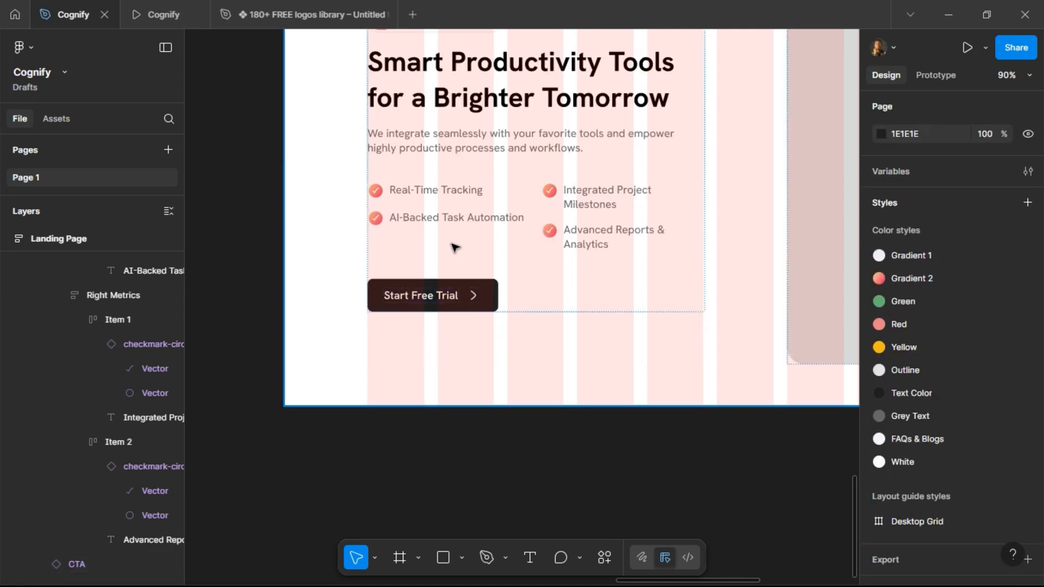
Try widening the Features Deep Dive content column to 508, then undo the resize.
scroll(455, 250, "down", 3)
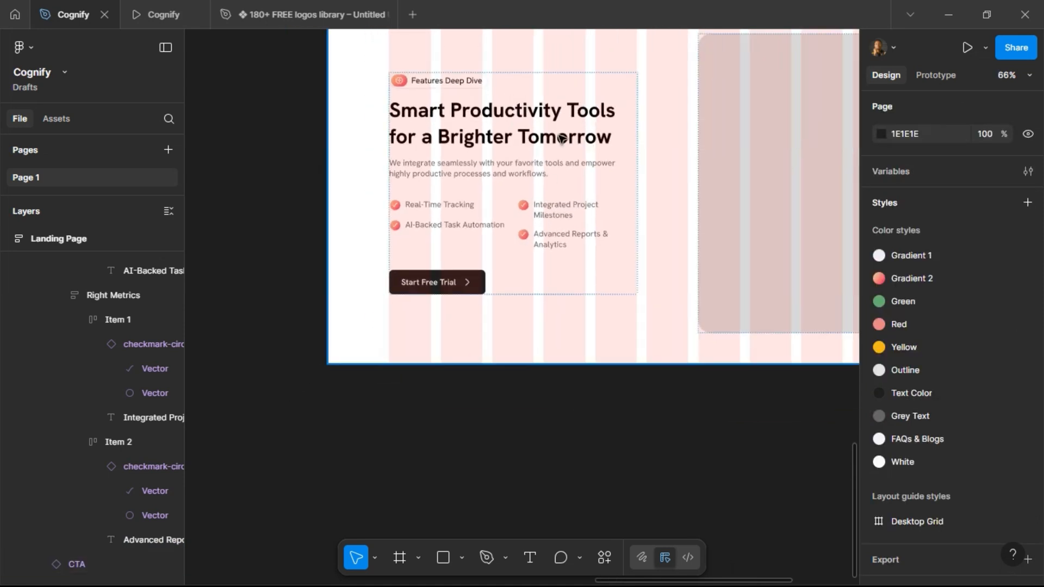
left_click(562, 138)
double_click(592, 174)
scroll(660, 156, "up", 3)
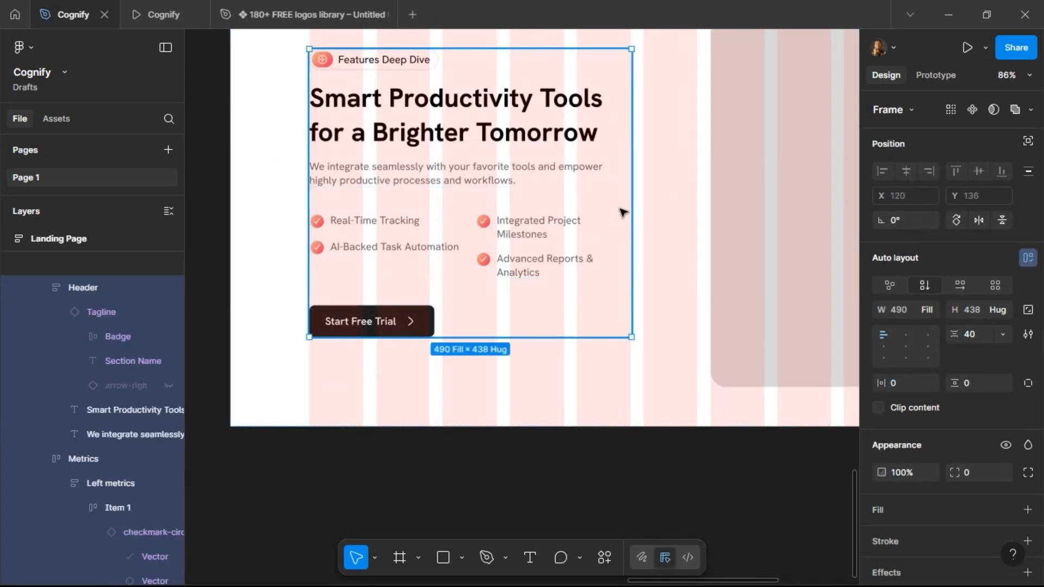
left_click_drag(633, 193, 645, 190)
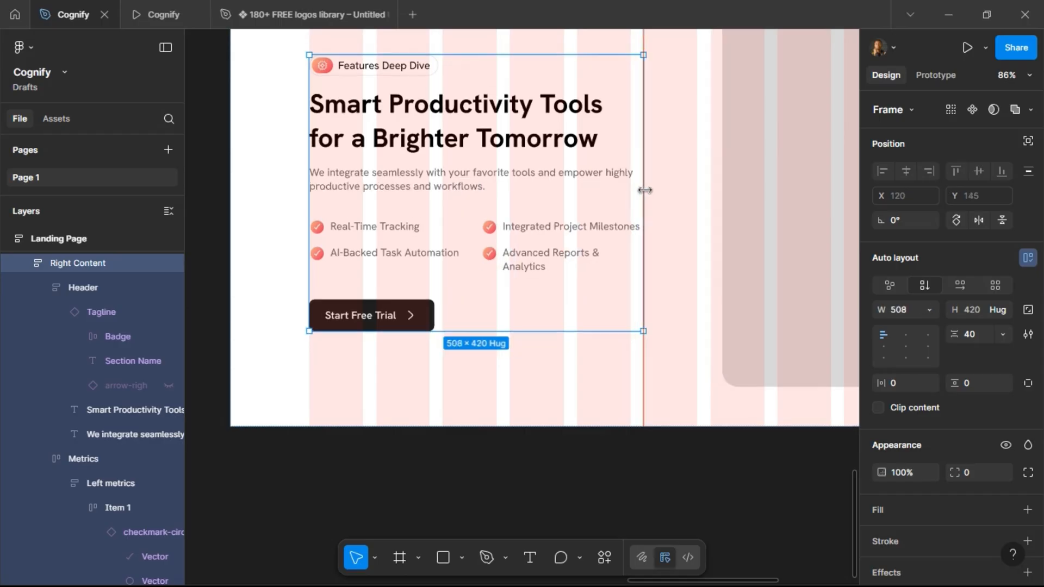
scroll(598, 185, "down", 3)
left_click(606, 148)
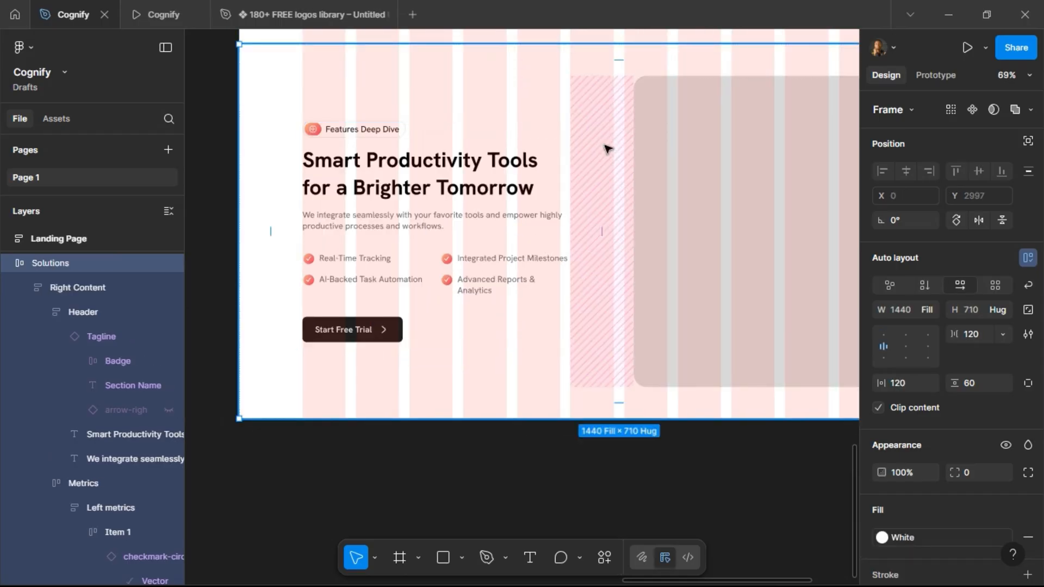
key("ctrl+z")
key("ctrl+z")
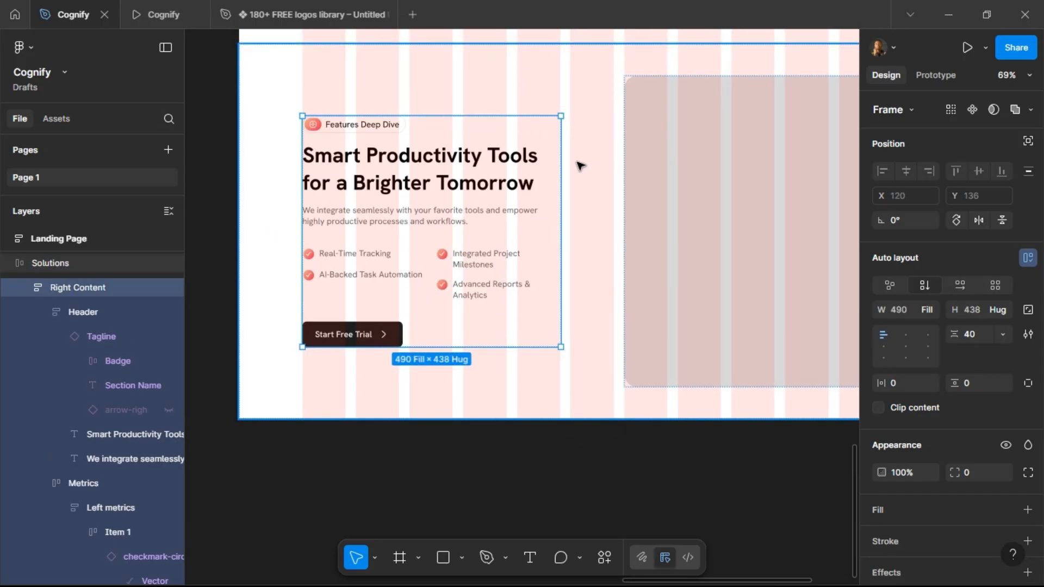
Set the Features Deep Dive section's auto-layout gap between columns to 100.
left_click(580, 167)
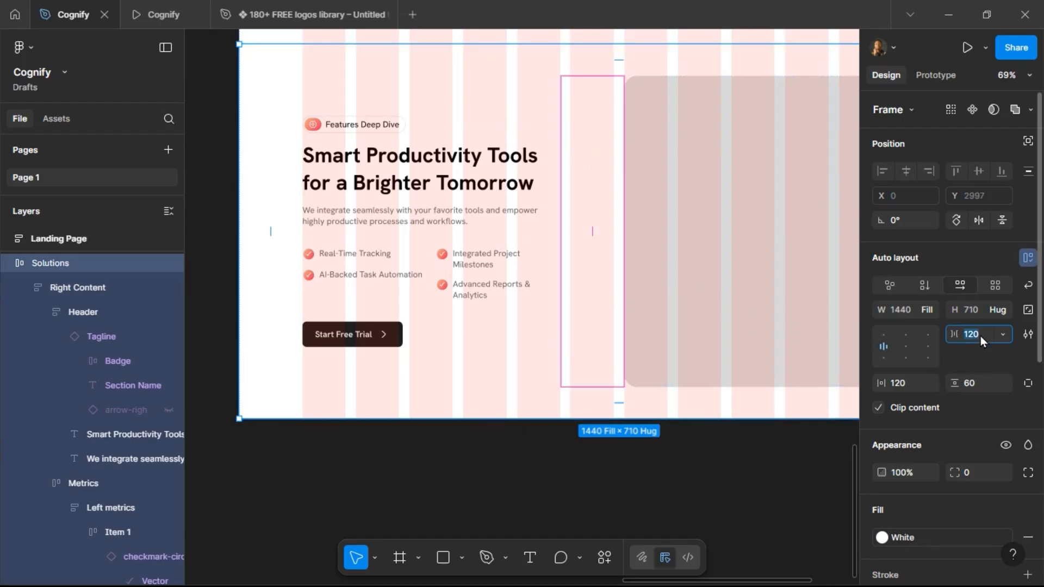
key("Return")
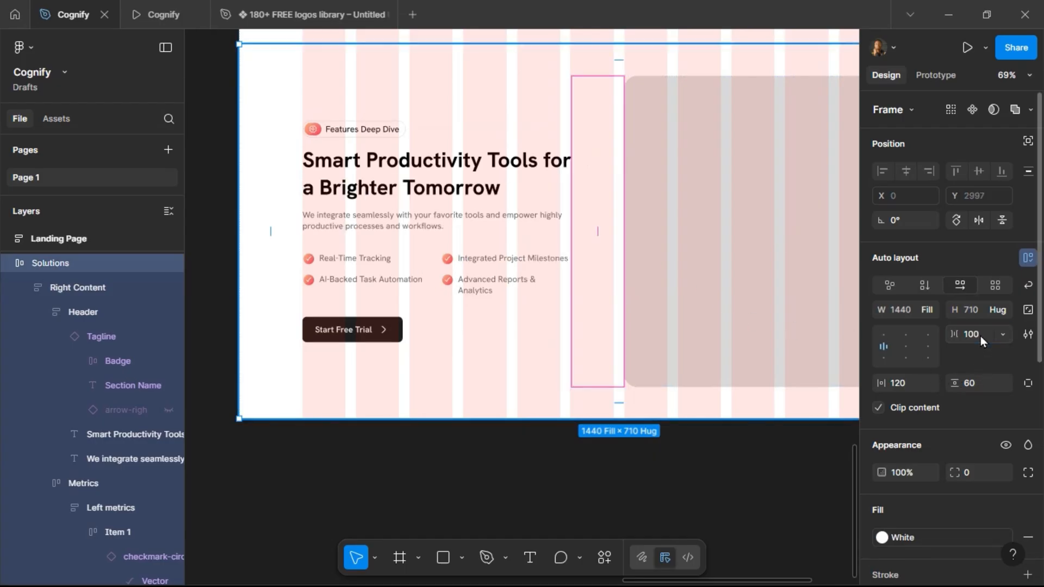
Preview the Features Deep Dive section in the prototype tab and return to the editor.
left_click(145, 11)
scroll(357, 309, "down", 10)
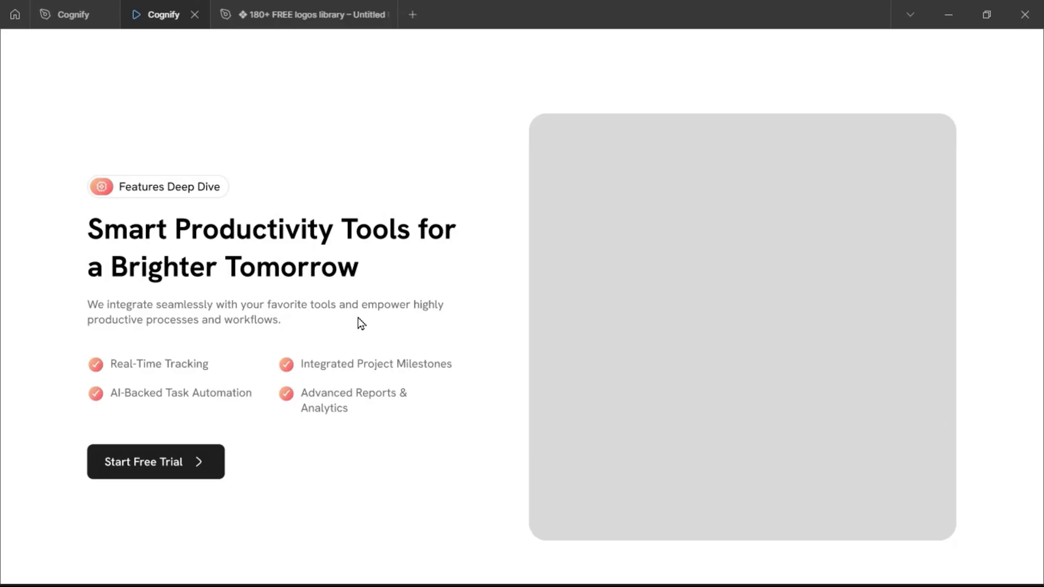
left_click(67, 12)
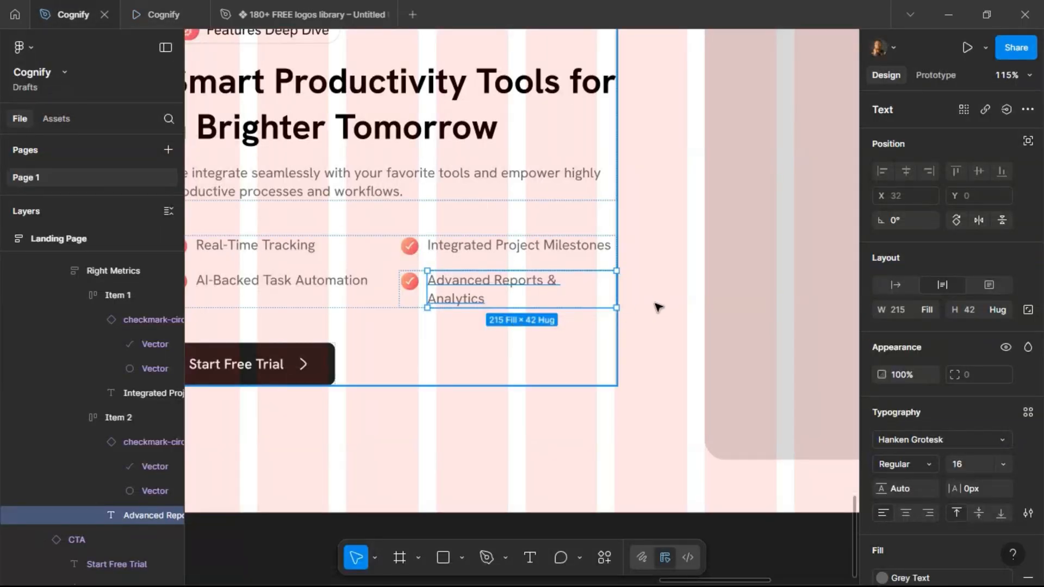
key("Escape")
key("Escape")
key("Escape")
key("Escape")
scroll(653, 308, "down", 10)
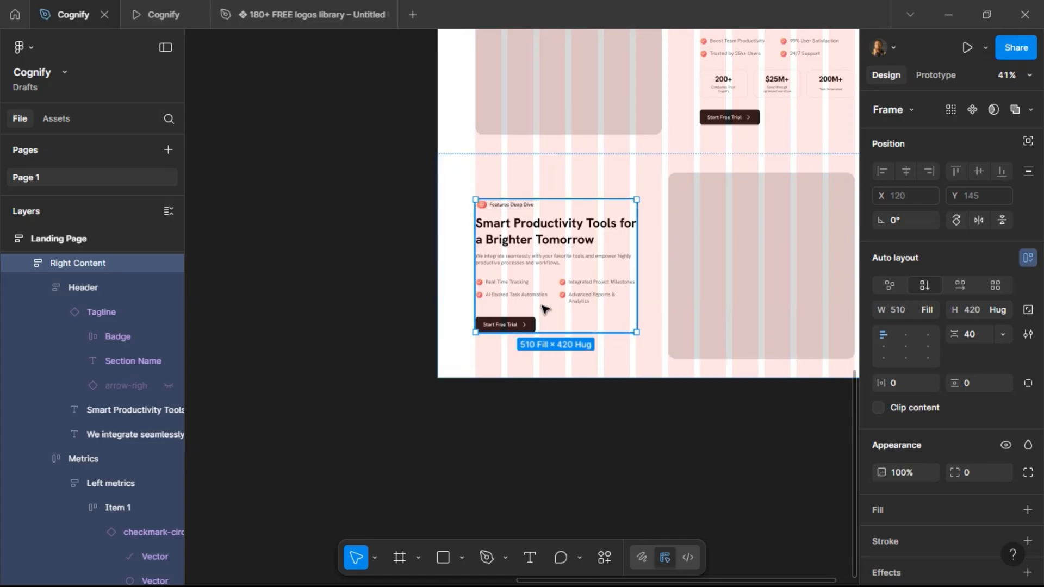
scroll(544, 309, "right", 5)
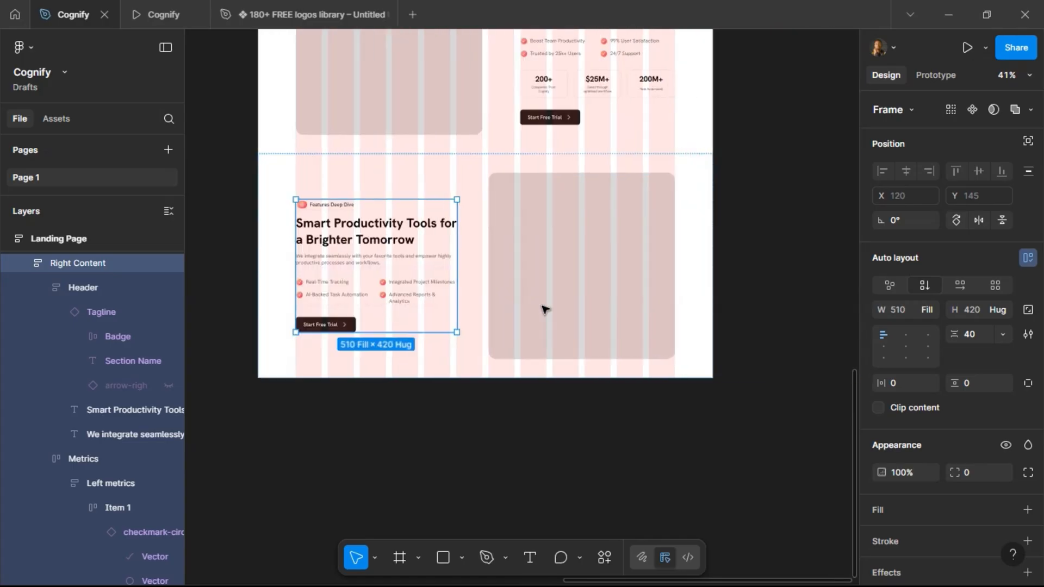
scroll(545, 309, "left", 2)
Open the Unsplash plugin for the Features Deep Dive image rectangle and search for team photos.
left_click(580, 239)
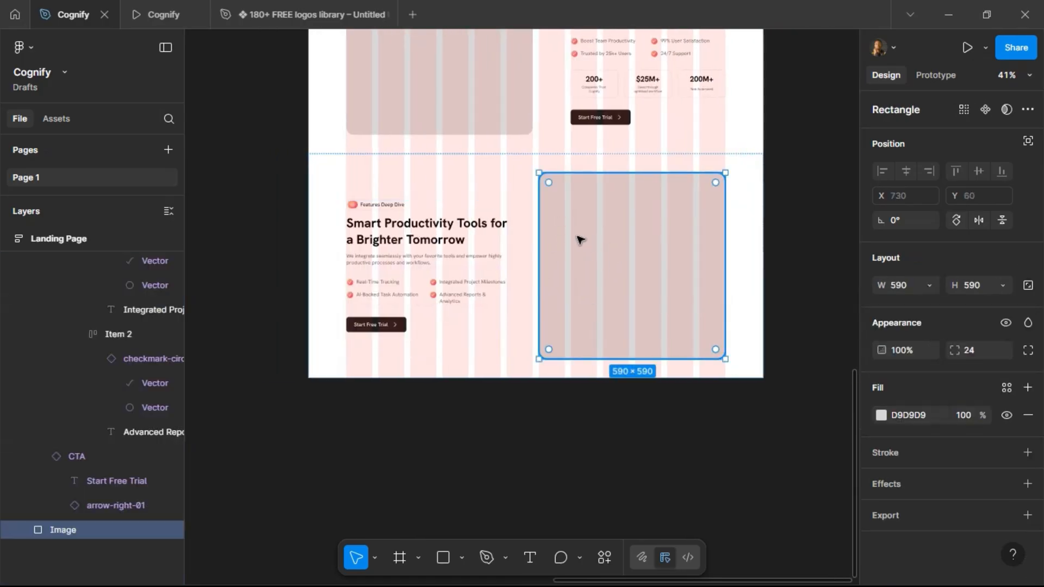
scroll(578, 238, "up", 3)
scroll(579, 238, "down", 4)
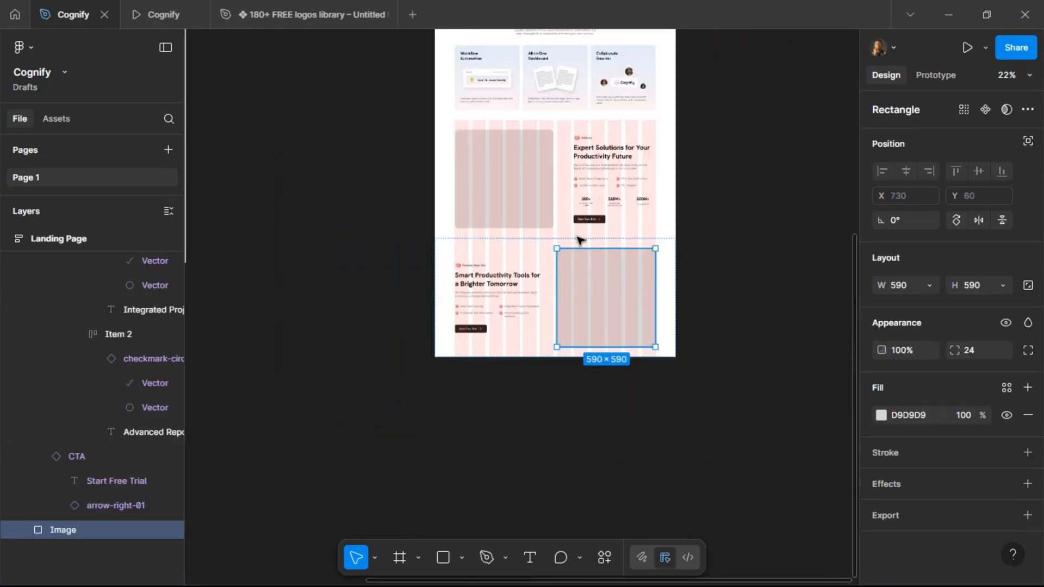
right_click(593, 312)
mouse_move(679, 401)
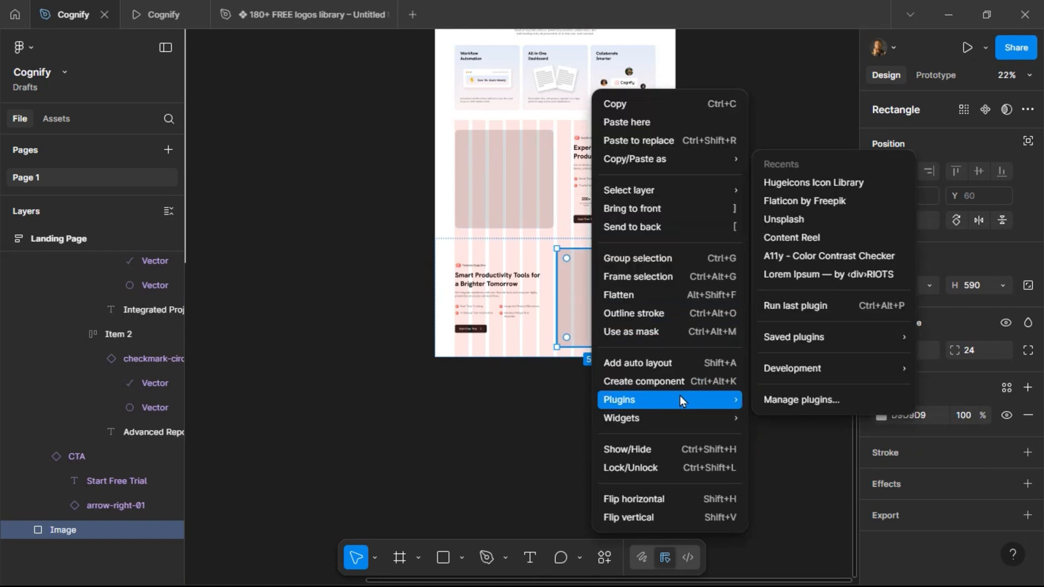
left_click(799, 220)
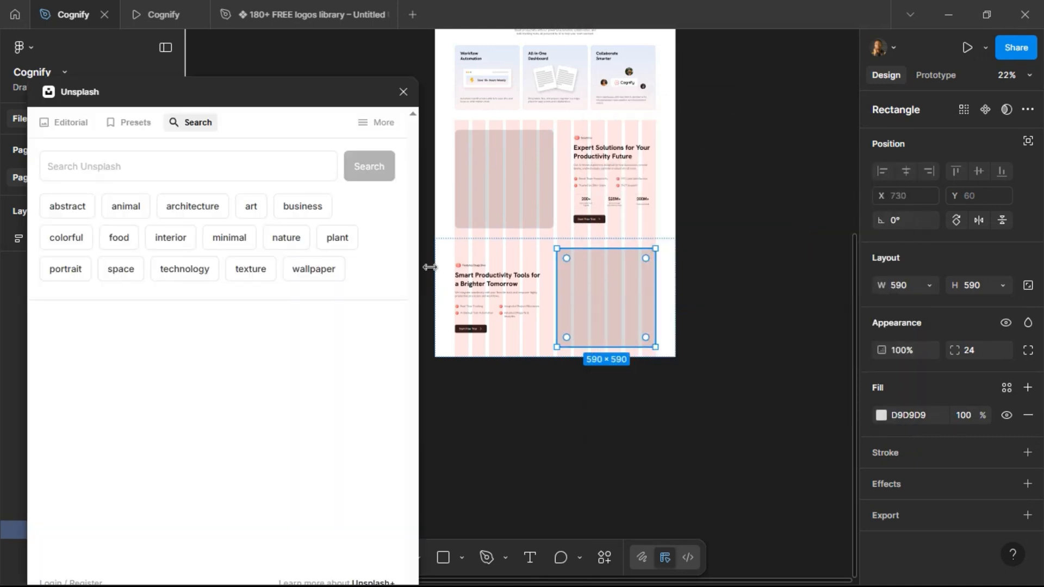
left_click(174, 171)
type("team")
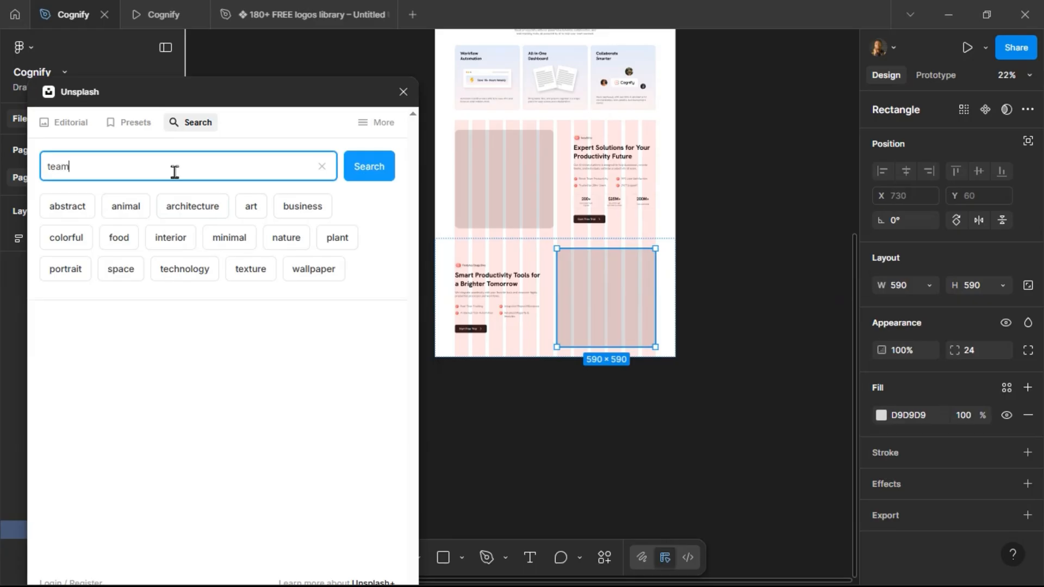
key("Return")
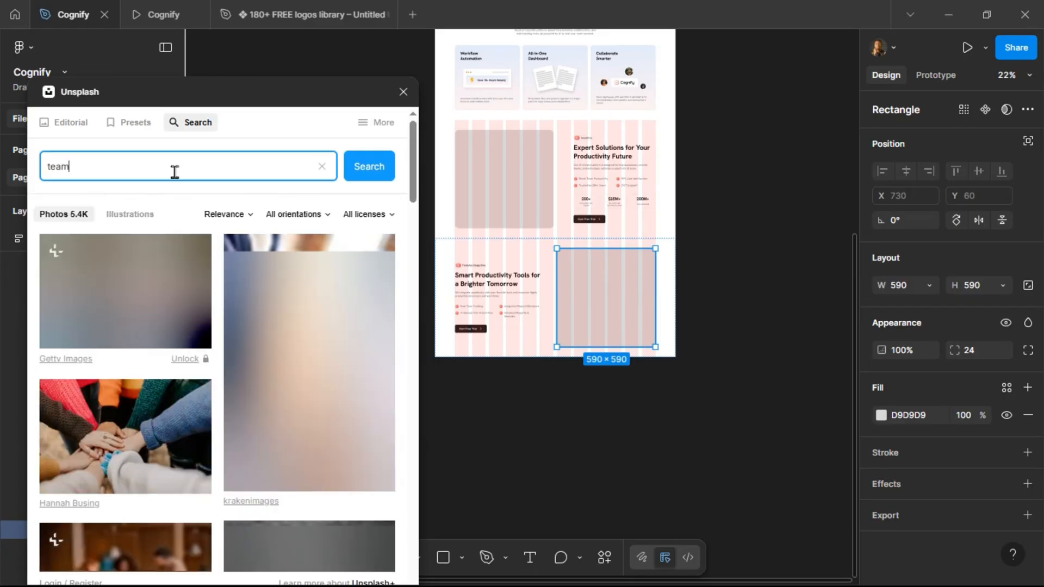
Browse the team photo results for a suitable image.
scroll(200, 359, "down", 5)
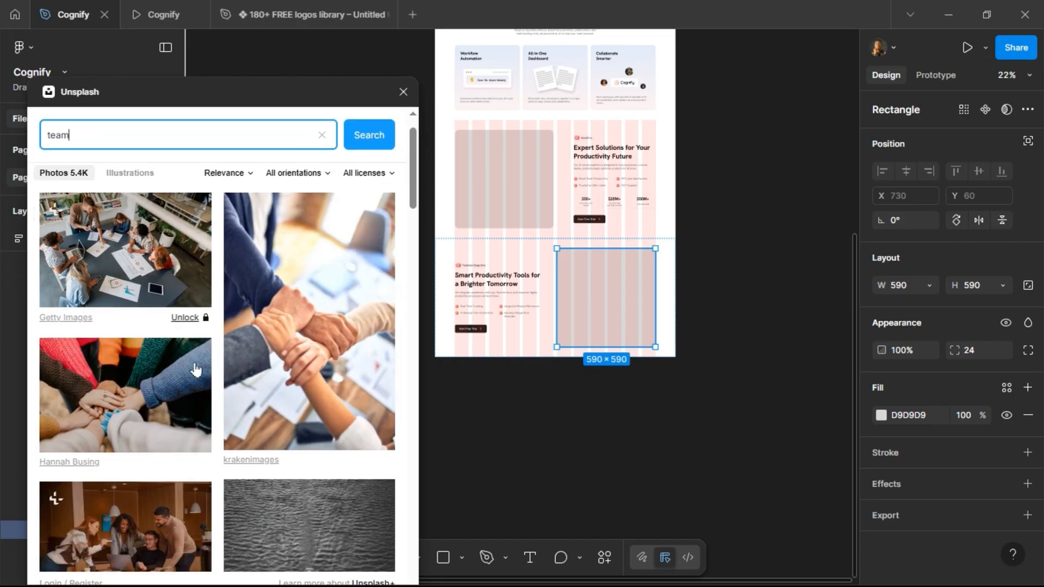
scroll(201, 362, "down", 3)
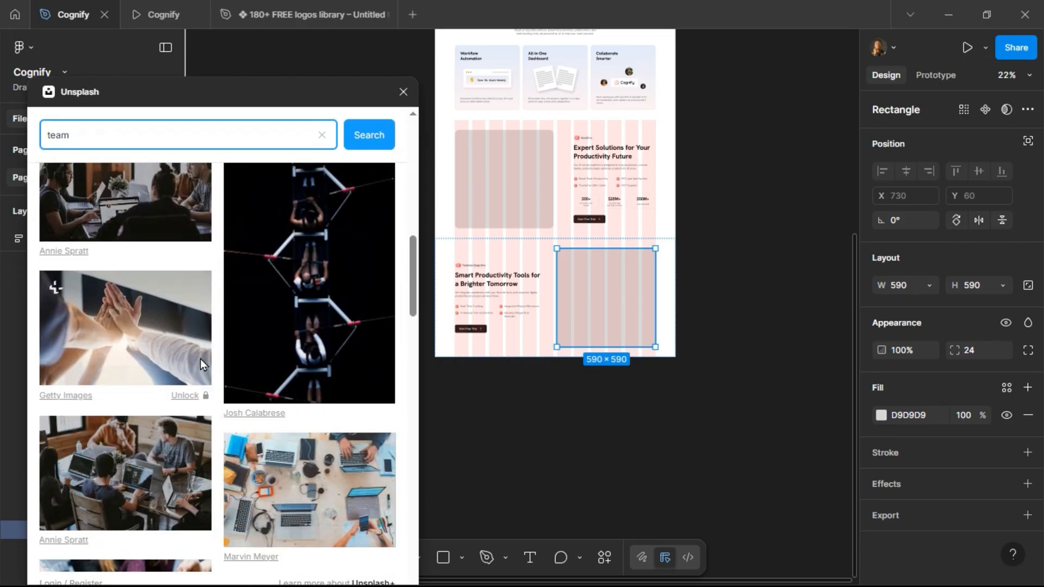
scroll(200, 363, "down", 3)
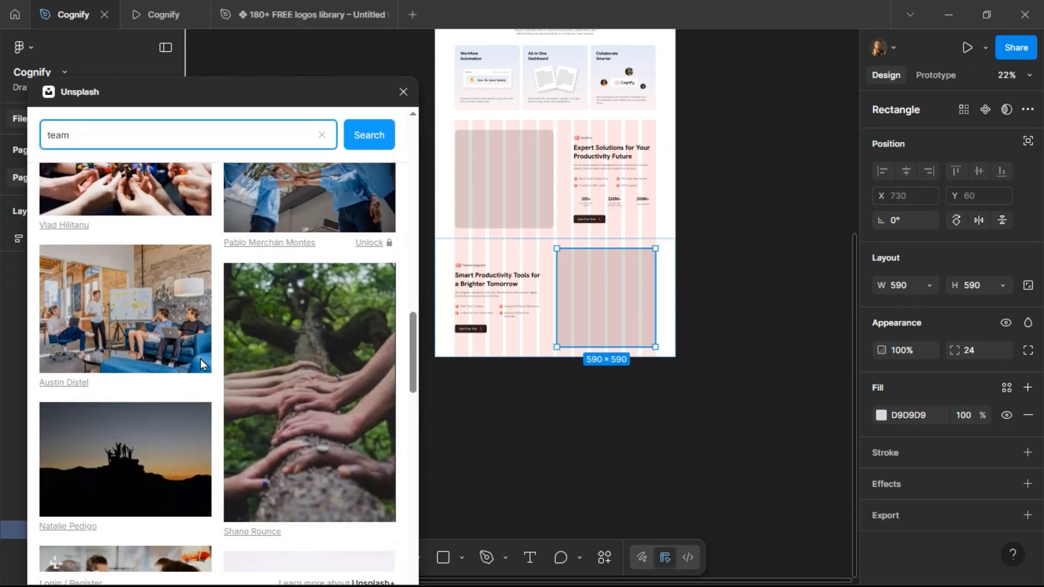
scroll(200, 363, "down", 3)
scroll(201, 363, "down", 5)
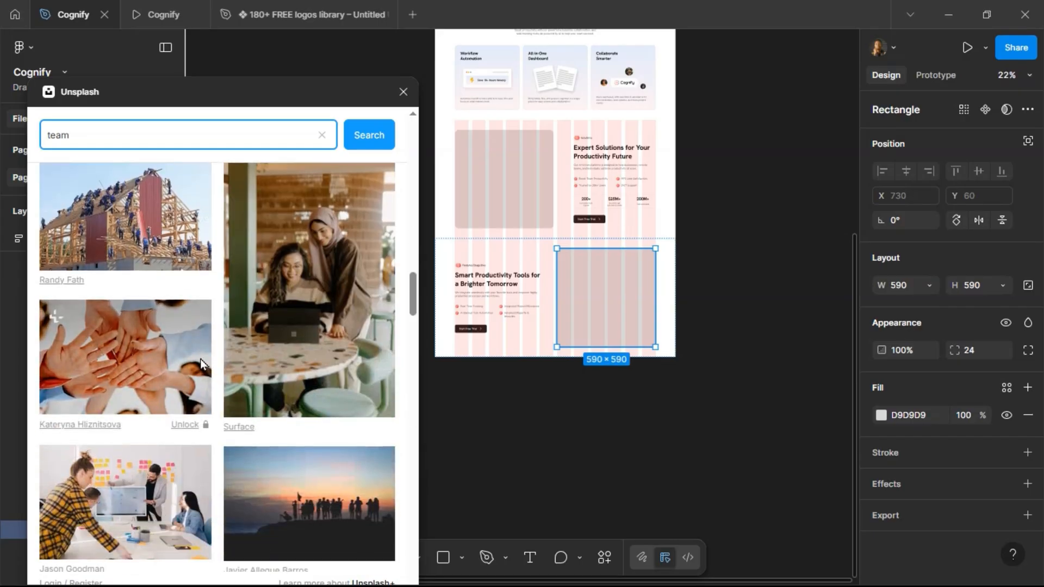
scroll(200, 359, "down", 10)
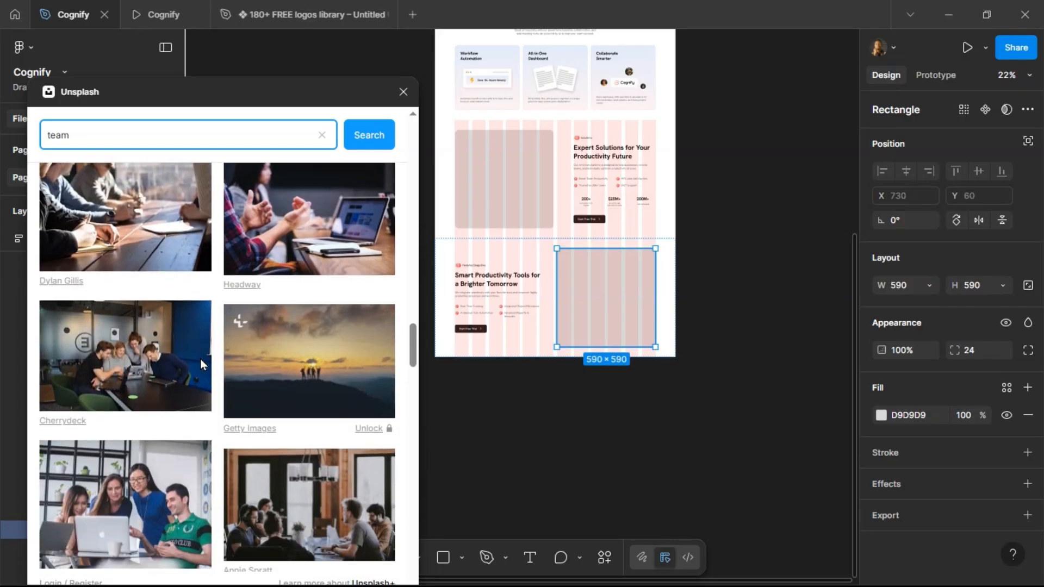
scroll(201, 359, "down", 5)
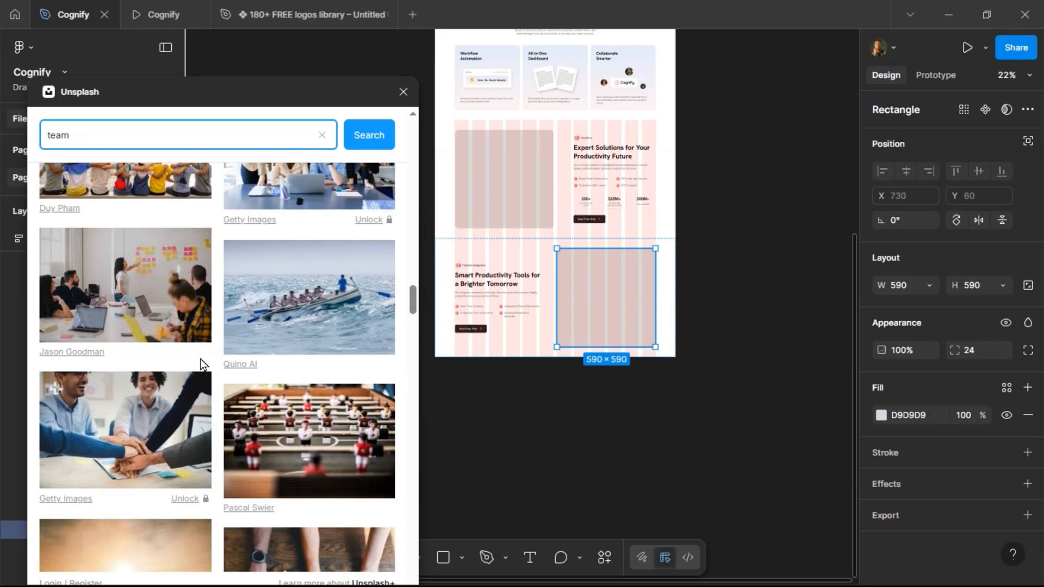
scroll(200, 359, "down", 7)
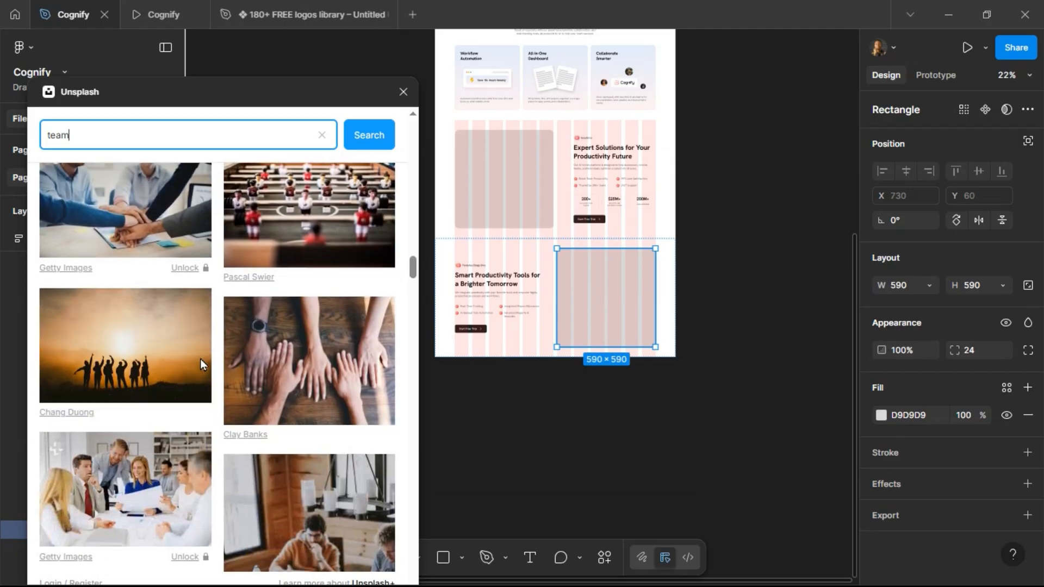
Scroll further through the team results and fill the selected image rectangle with the office high-five photo by krakenimages.
scroll(203, 360, "down", 6)
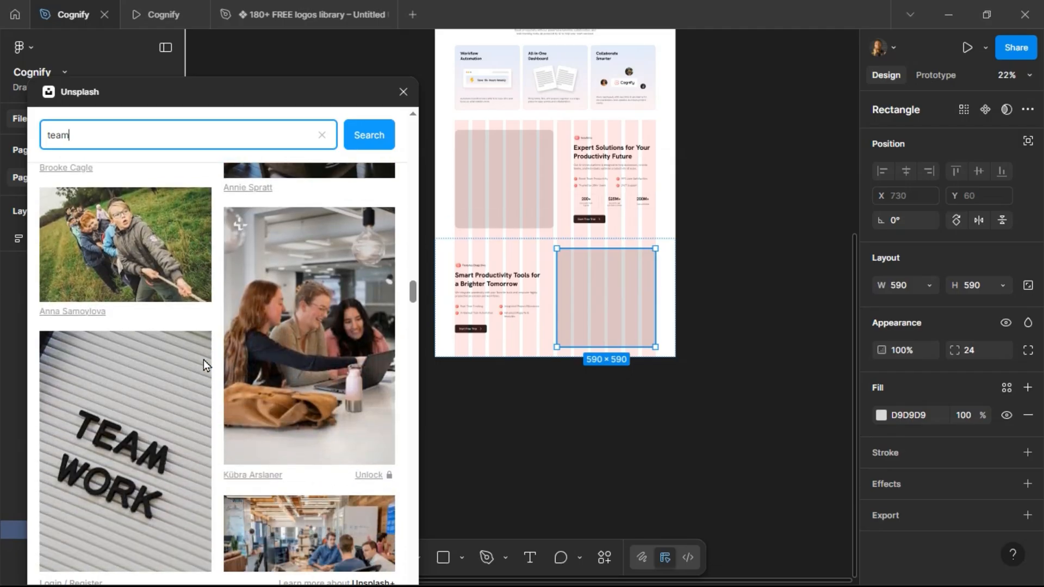
scroll(204, 360, "down", 2)
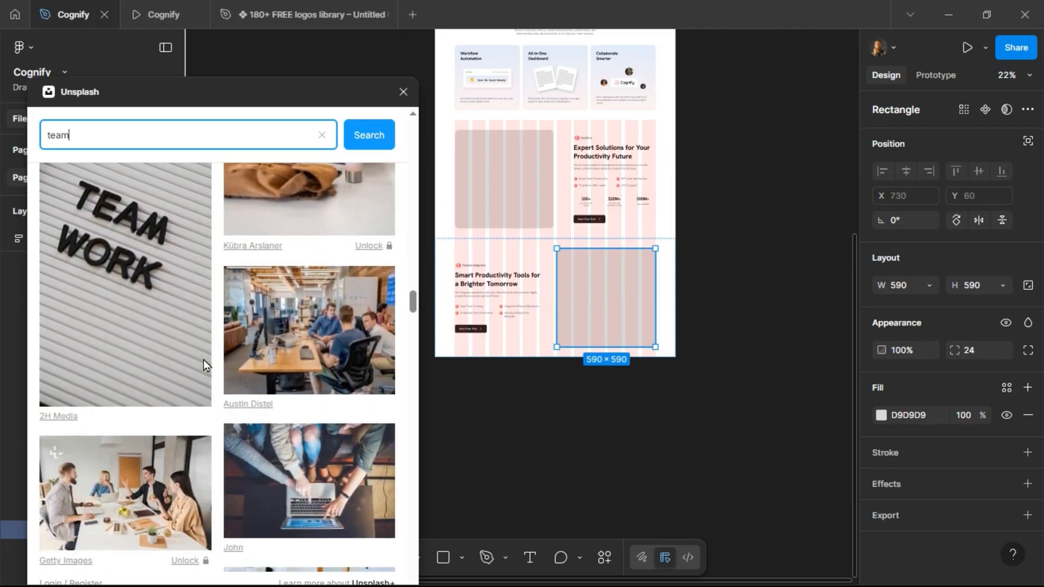
scroll(203, 360, "up", 4)
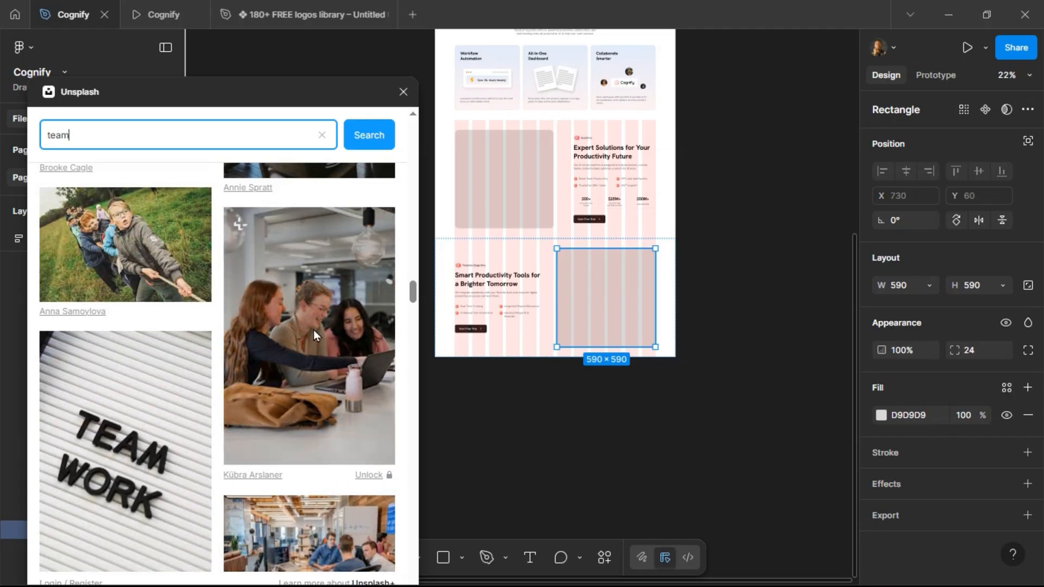
scroll(240, 359, "down", 5)
scroll(231, 362, "down", 2)
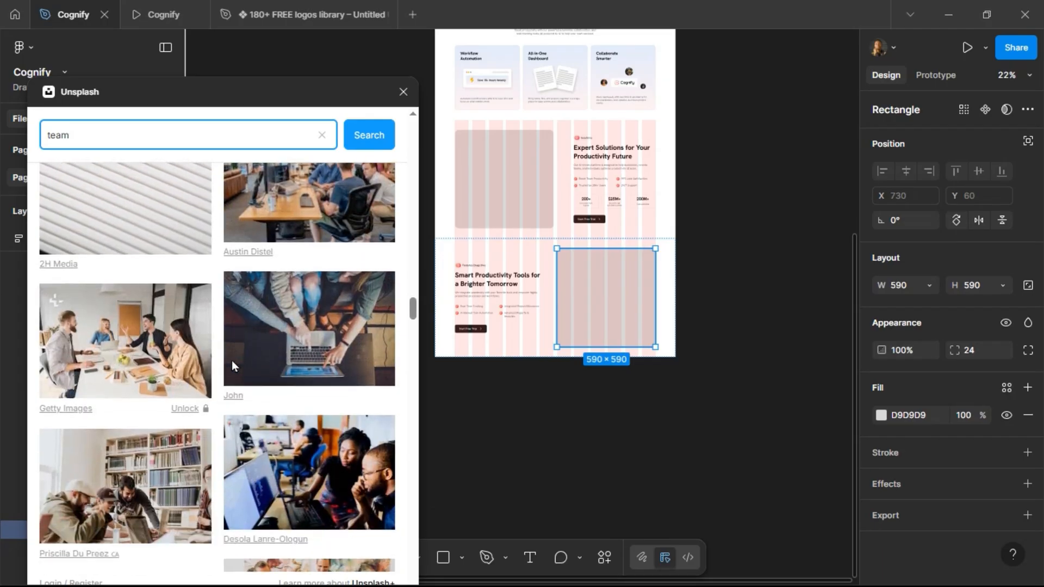
scroll(232, 361, "down", 5)
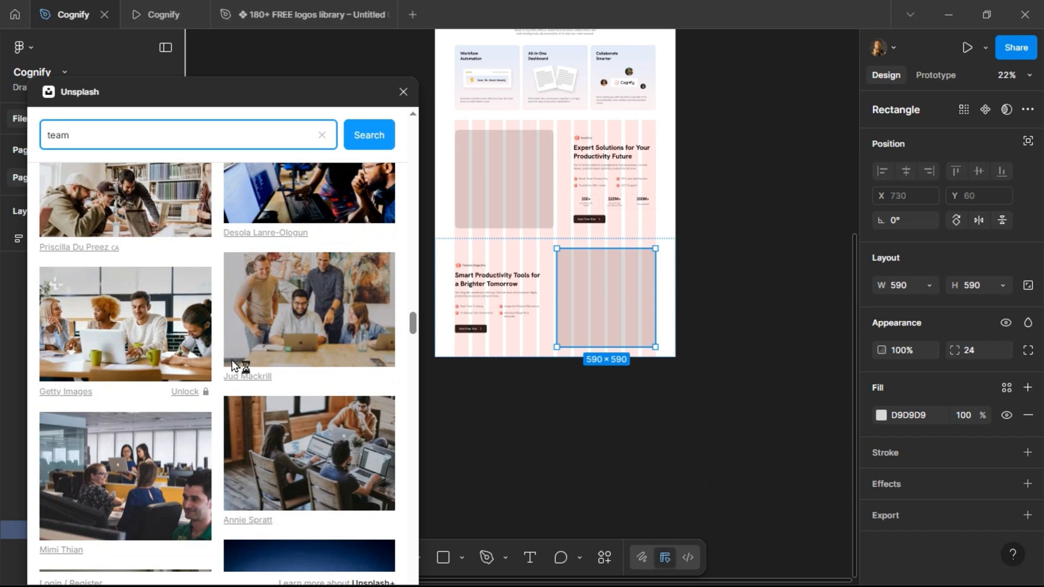
scroll(232, 361, "down", 4)
scroll(232, 360, "down", 3)
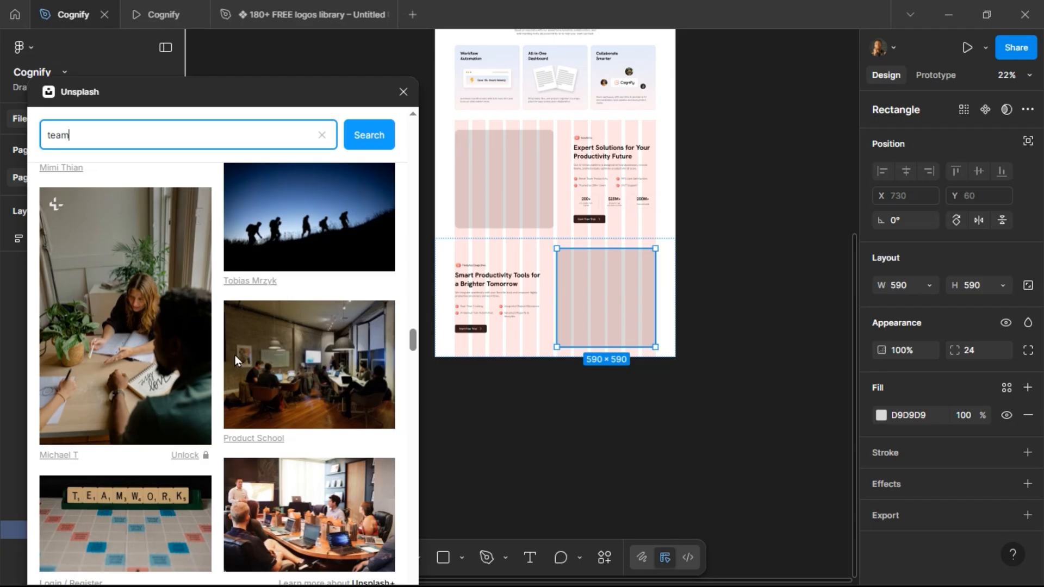
scroll(240, 353, "down", 5)
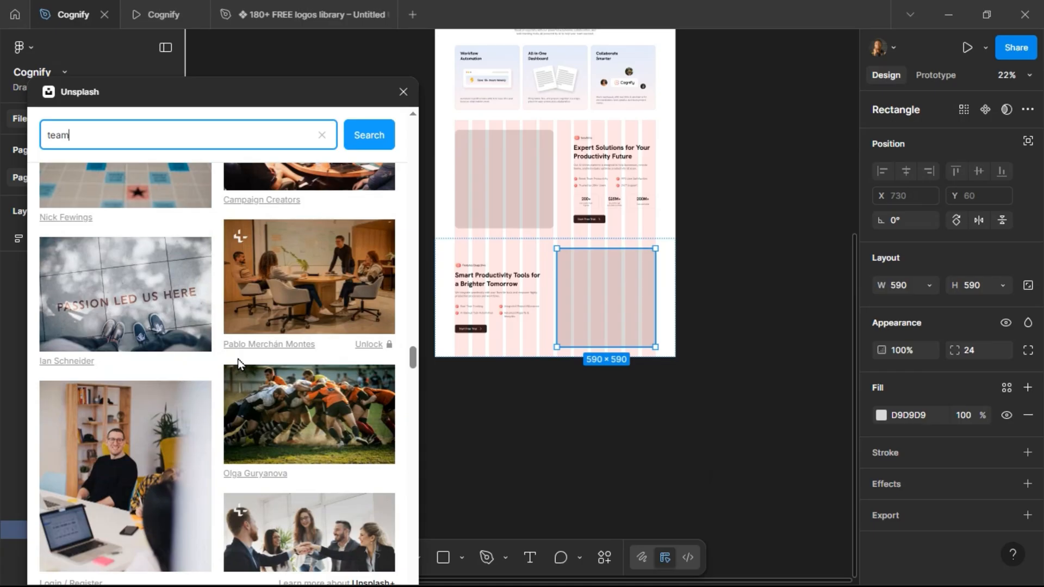
scroll(238, 361, "down", 5)
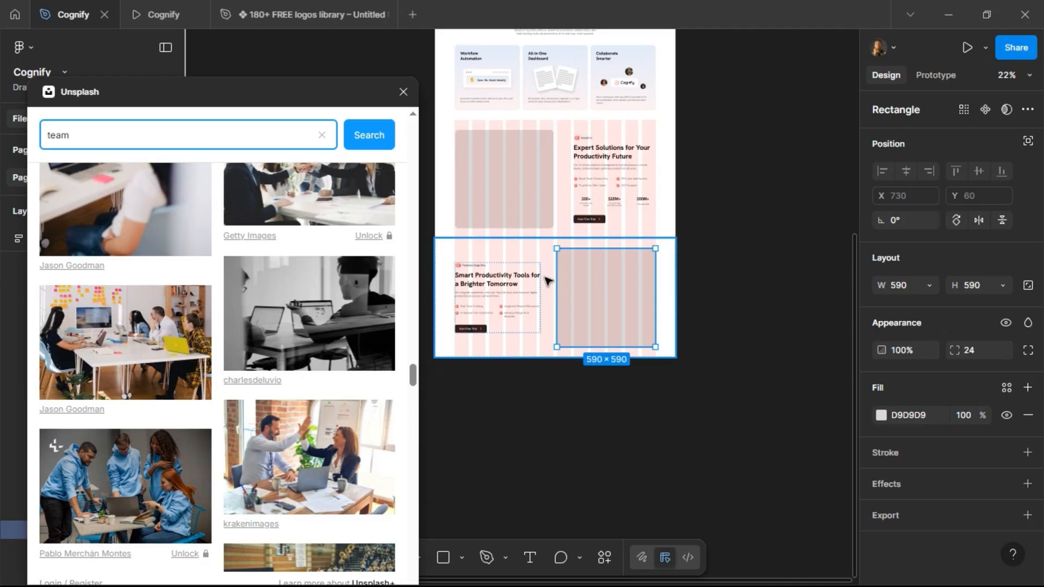
left_click(330, 452)
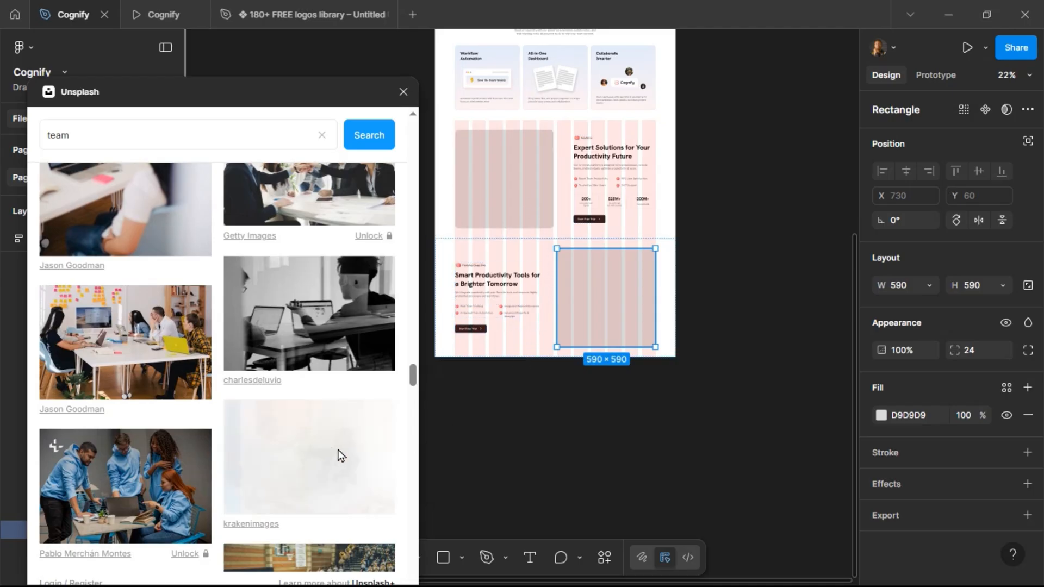
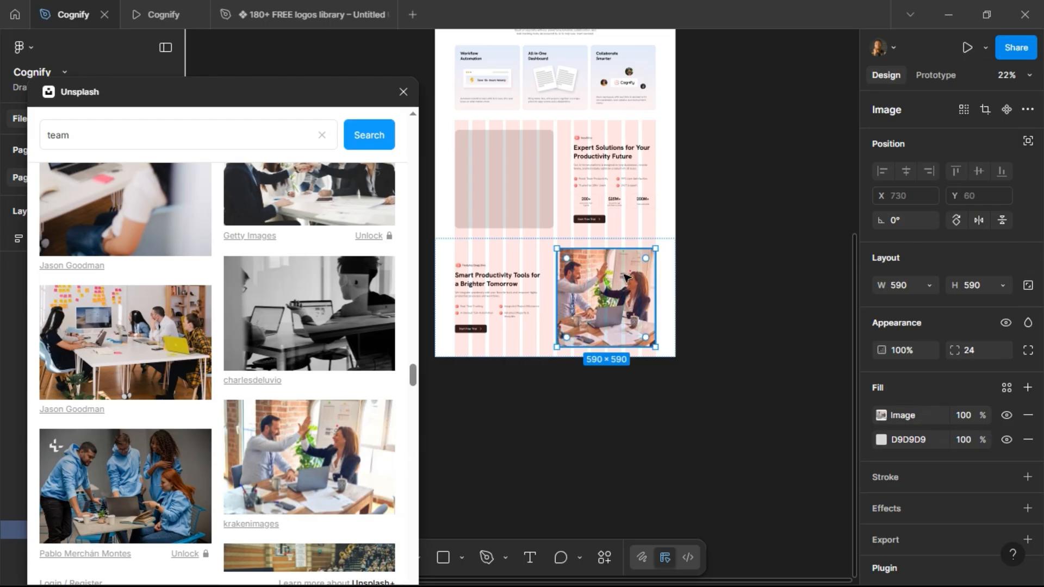
Fill the Solutions section's image rectangle with the KOBU Agency photo of two women at a laptop, then close the Unsplash plugin.
scroll(625, 281, "up", 5)
scroll(745, 260, "down", 3)
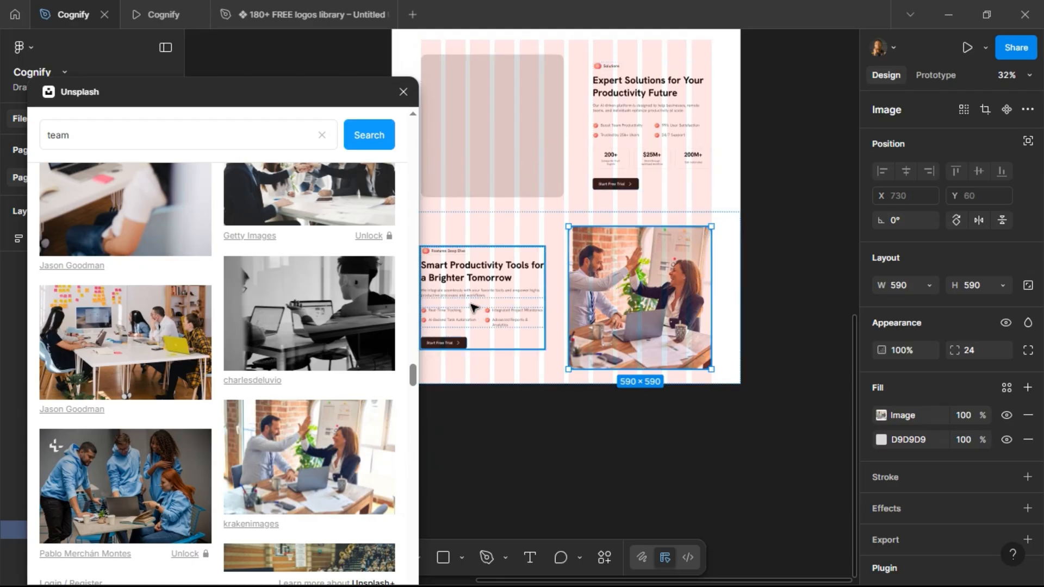
scroll(228, 332, "up", 2)
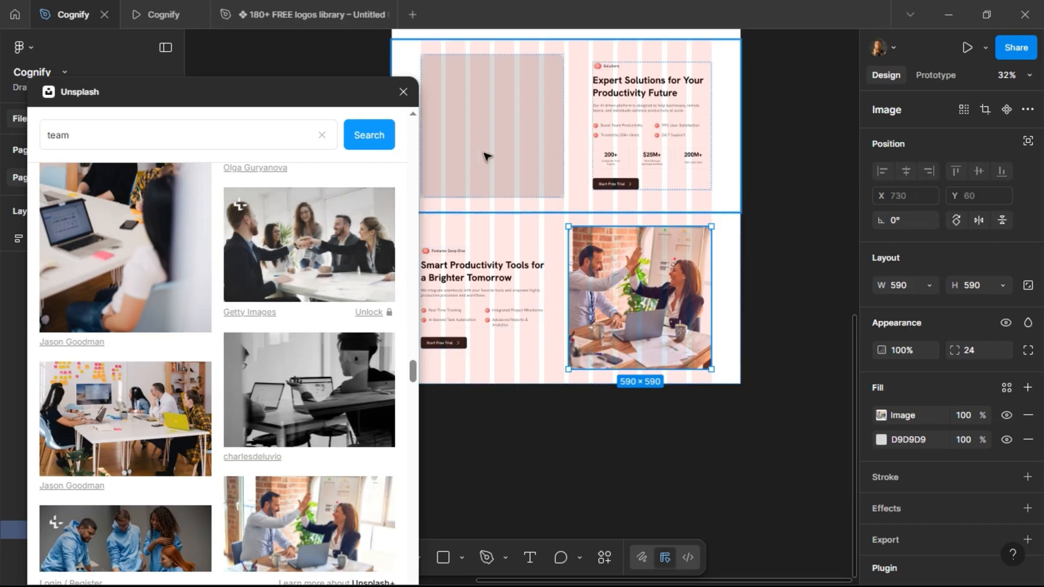
scroll(218, 368, "down", 10)
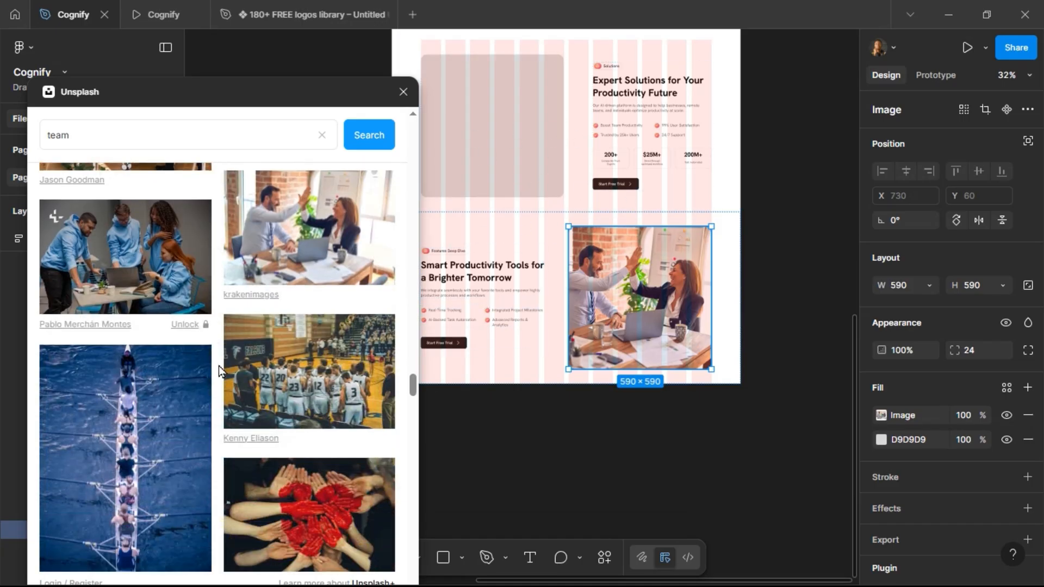
scroll(220, 367, "down", 5)
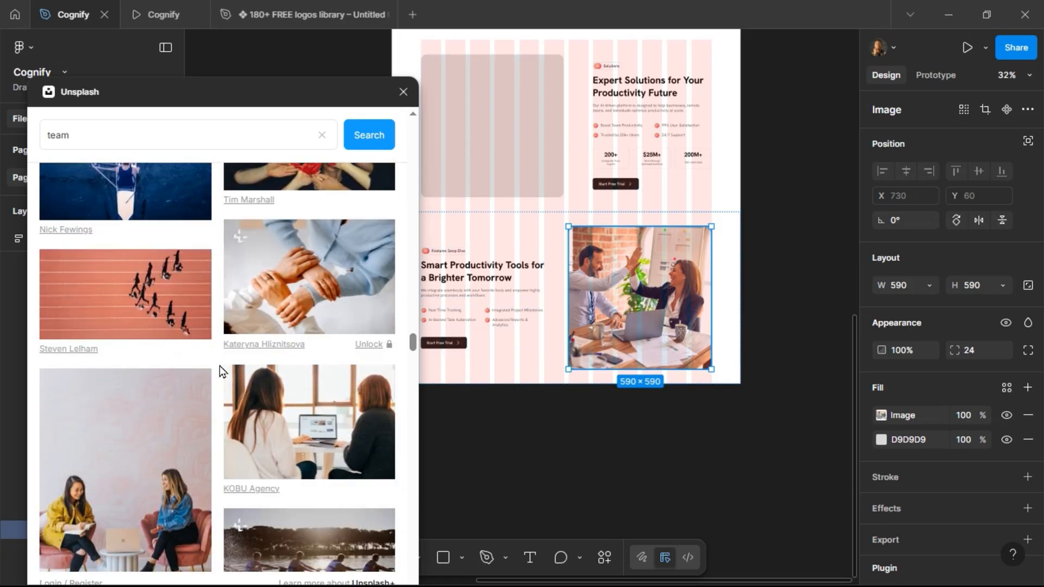
left_click(501, 146)
left_click(501, 146)
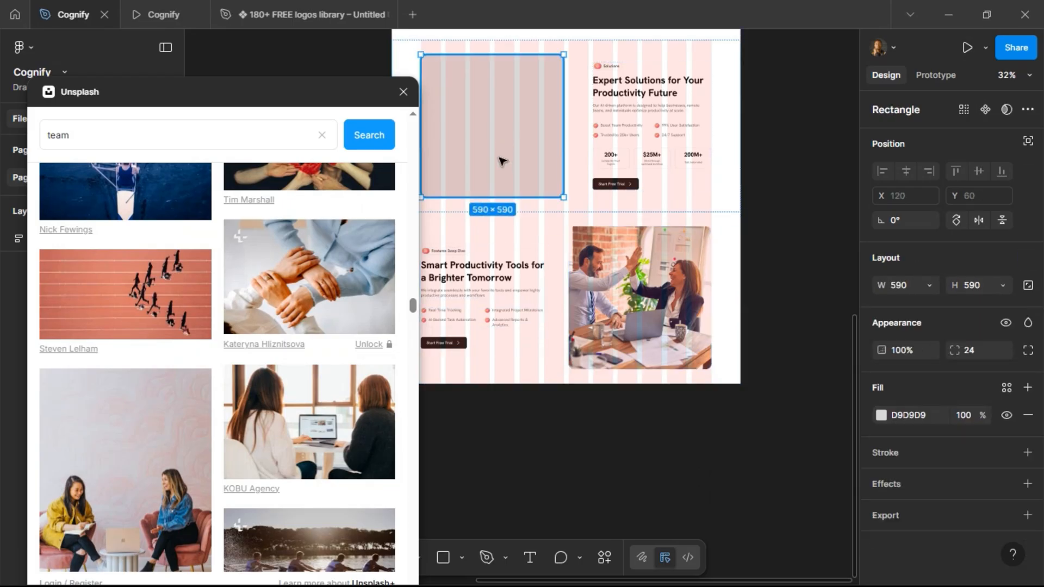
left_click(335, 406)
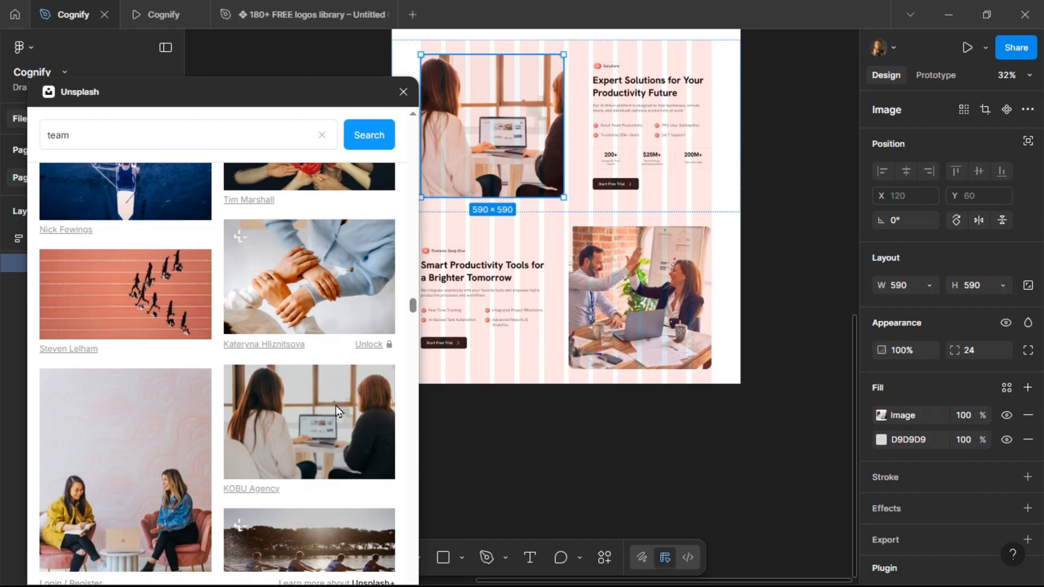
left_click(404, 92)
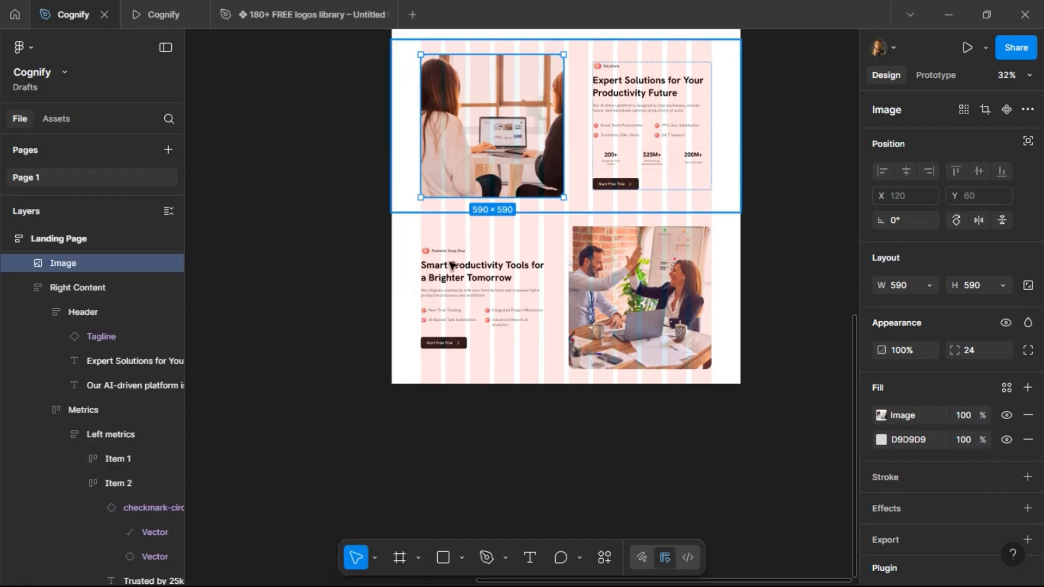
Select both section images and add the Outline color style as their stroke.
left_click(826, 201)
scroll(687, 268, "up", 5)
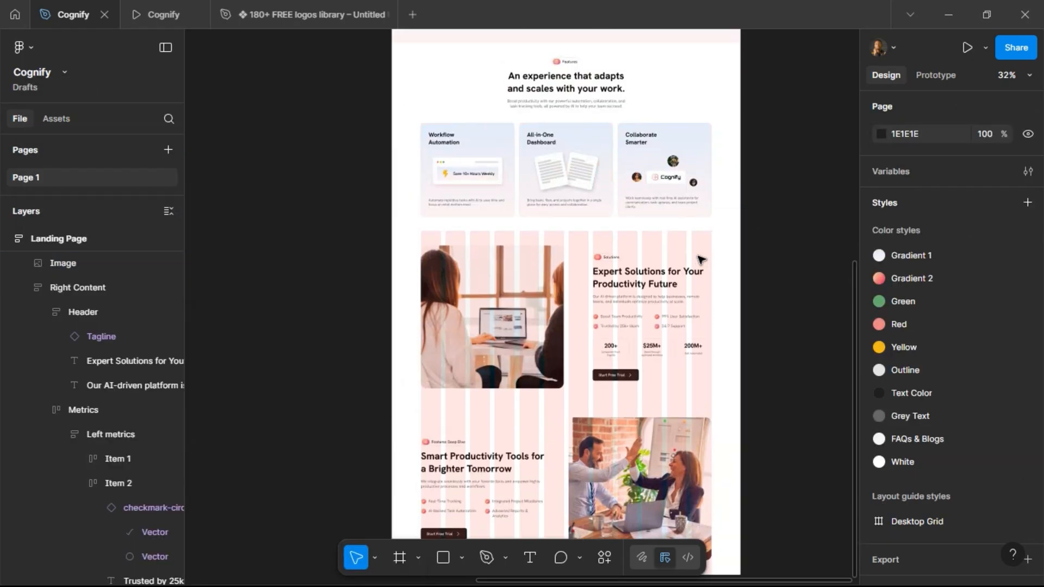
scroll(687, 267, "down", 3)
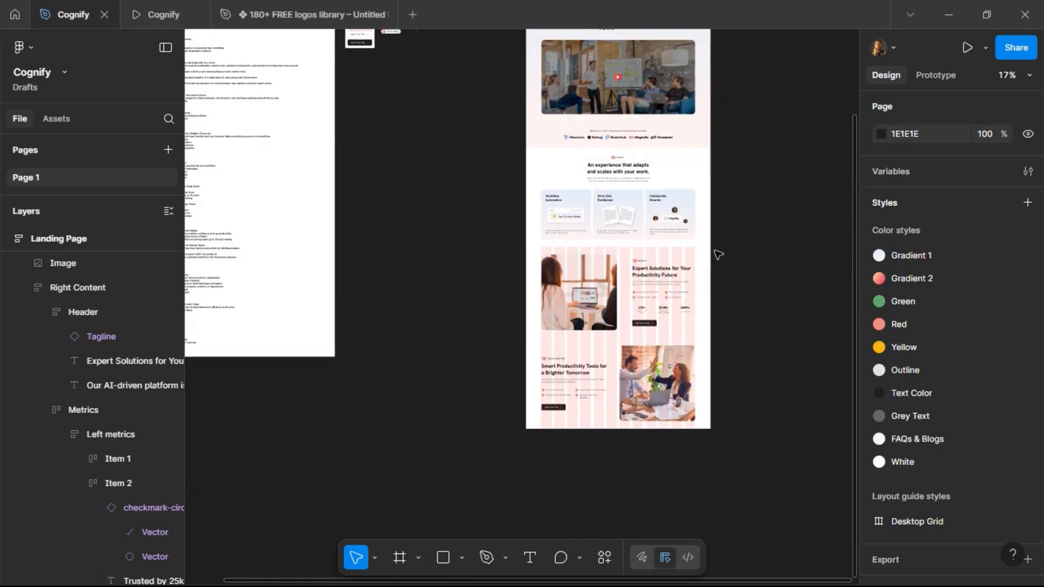
left_click(585, 303)
left_click(584, 303)
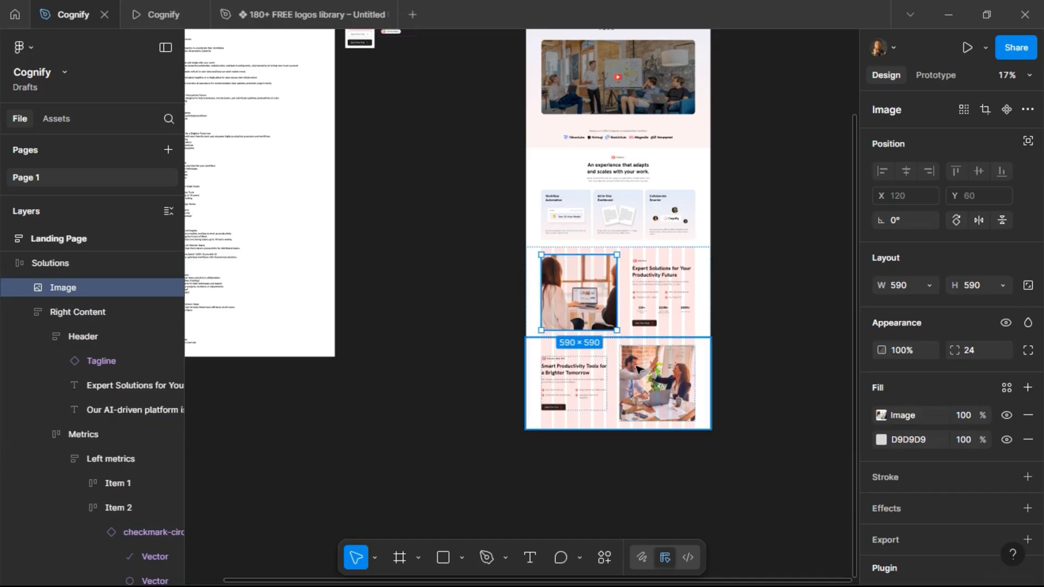
left_click(658, 381, "shift")
left_click(658, 381, "shift")
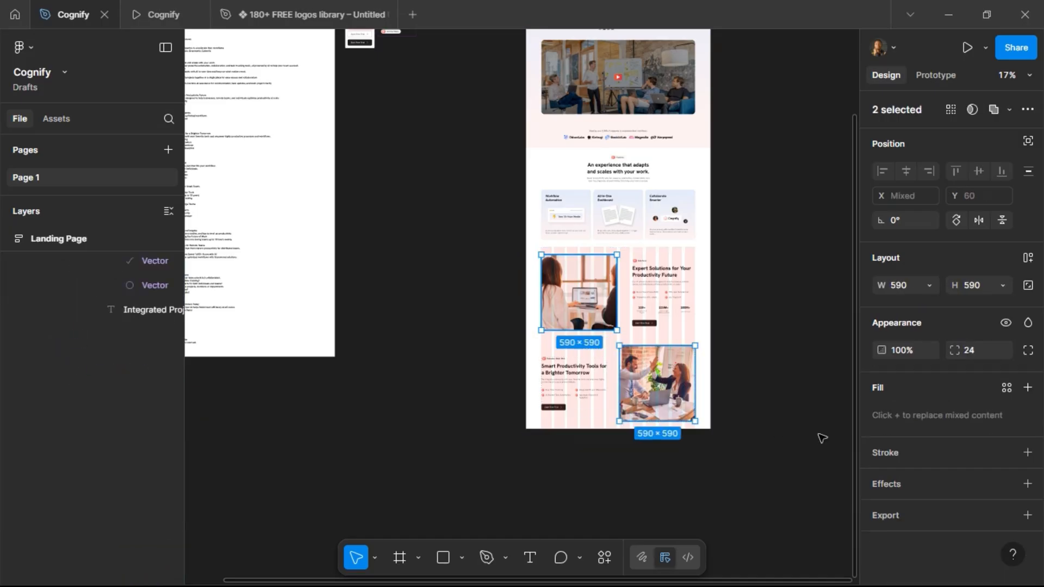
left_click(1008, 454)
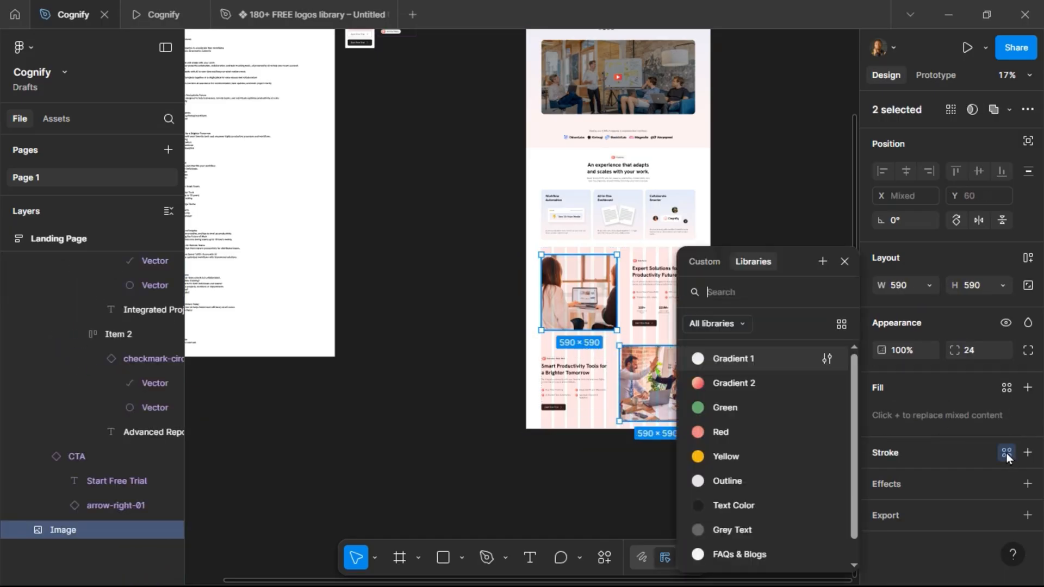
left_click(756, 478)
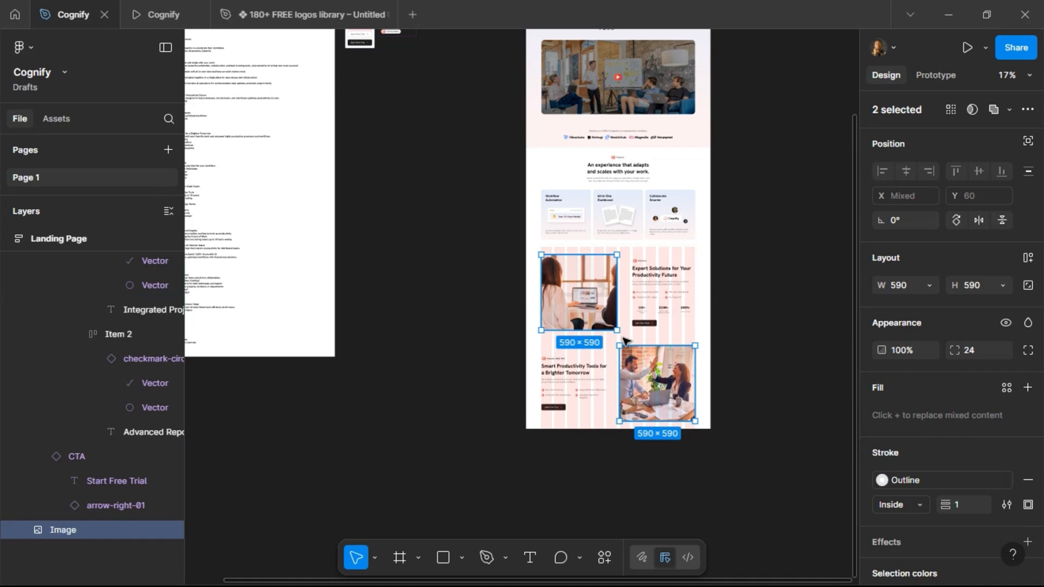
Remove the Desktop Grid layout guide from the Solutions and Features Deep Dive frames.
left_click(572, 299)
scroll(981, 510, "down", 5)
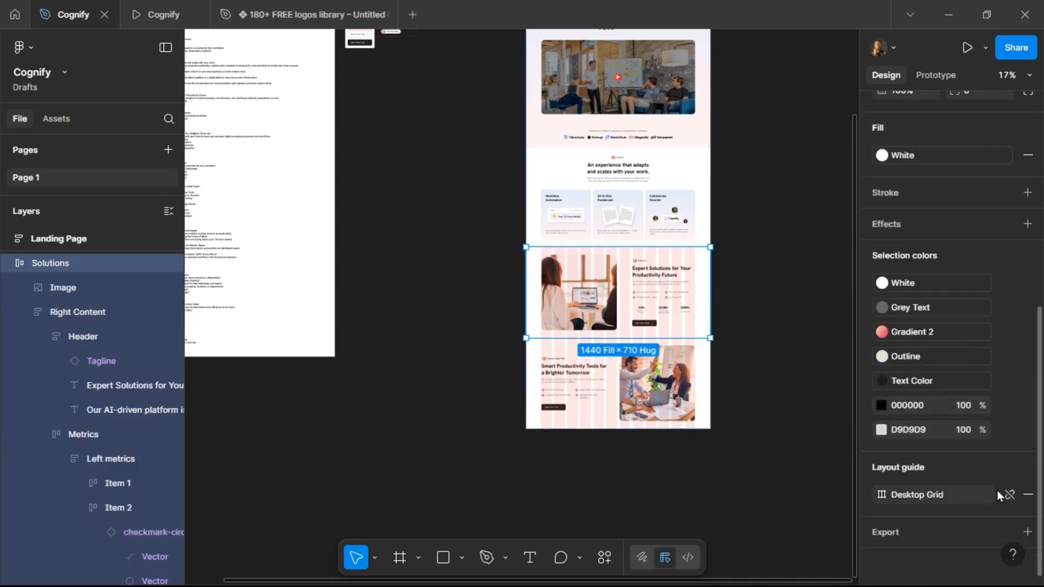
left_click(1028, 496)
left_click(629, 393)
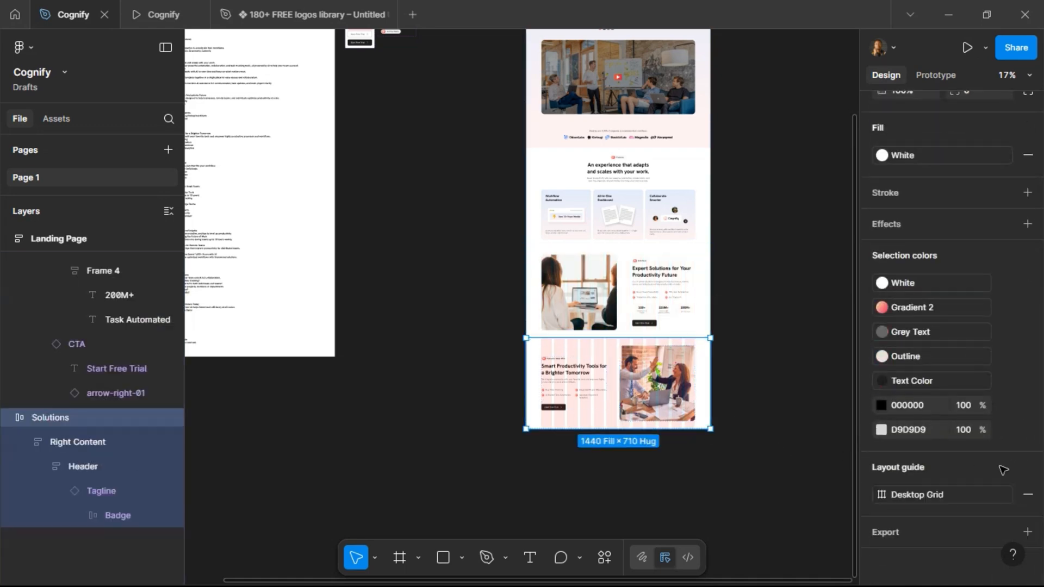
left_click(1028, 497)
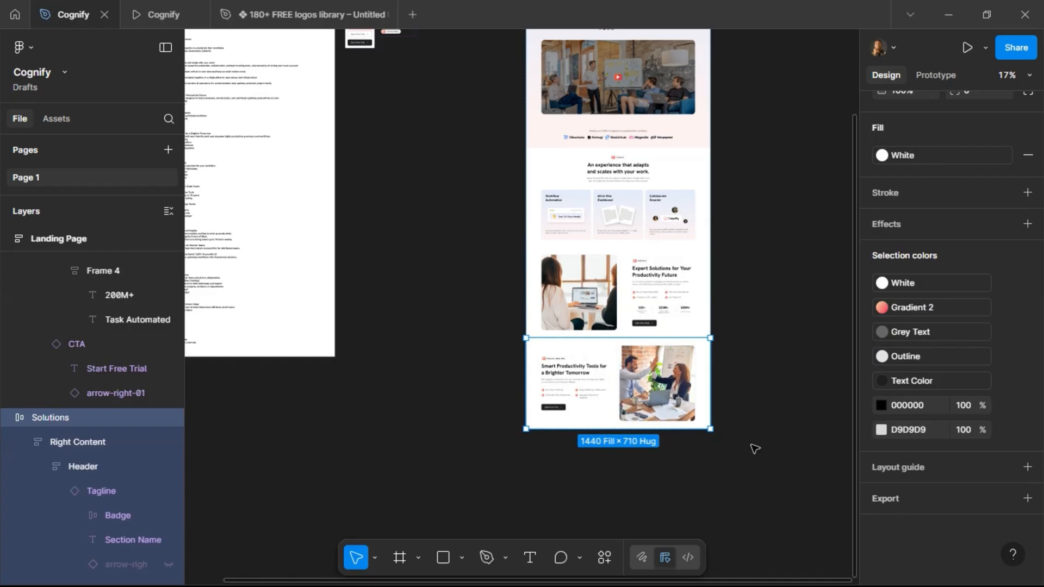
left_click(734, 336)
Preview the Solutions and Features Deep Dive sections in the prototype tab and return to the editor.
scroll(662, 422, "up", 5)
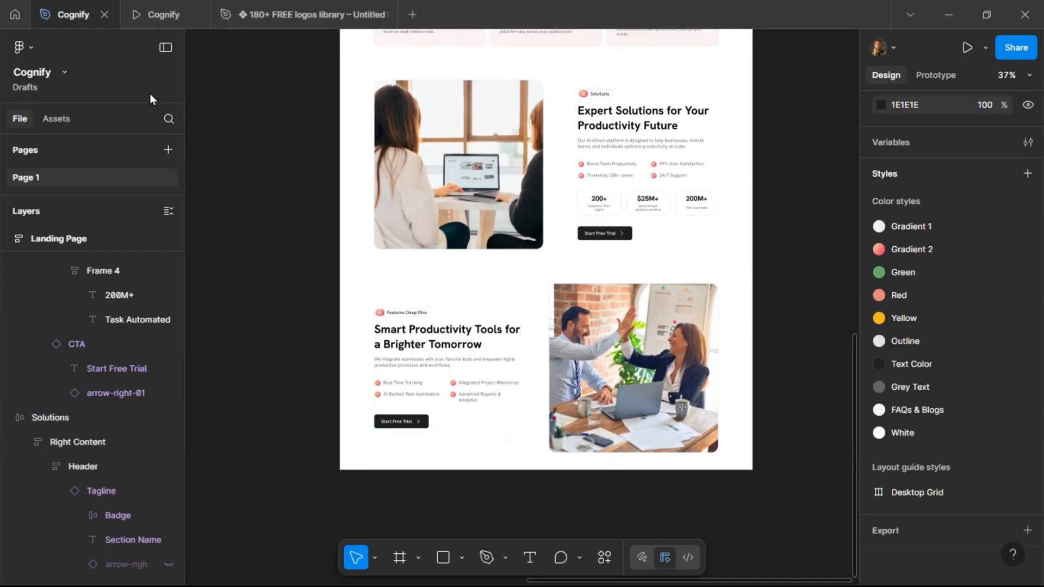
left_click(153, 15)
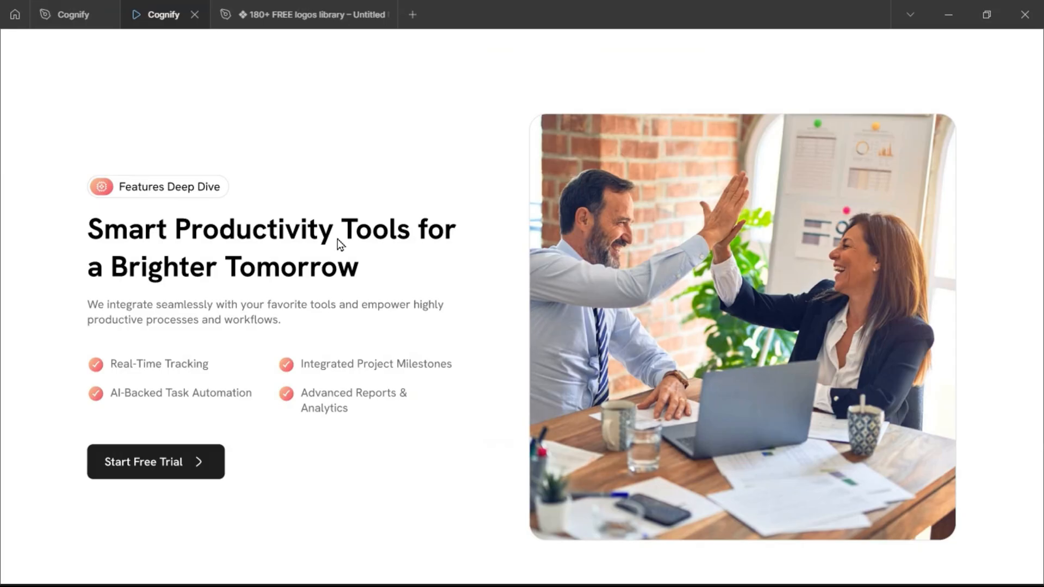
scroll(337, 239, "up", 6)
scroll(337, 239, "up", 4)
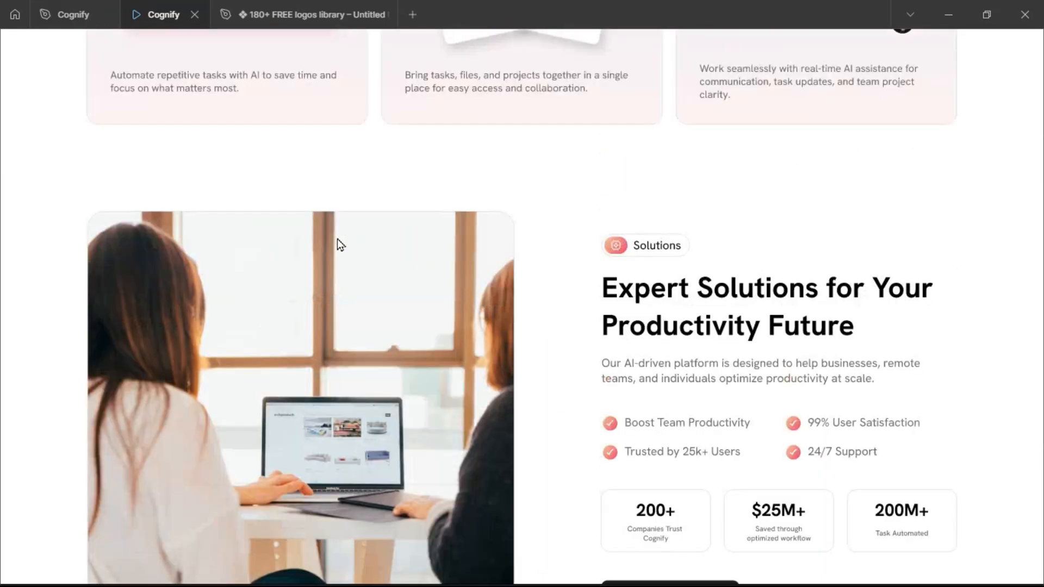
scroll(337, 239, "up", 10)
scroll(337, 239, "down", 15)
scroll(337, 240, "down", 7)
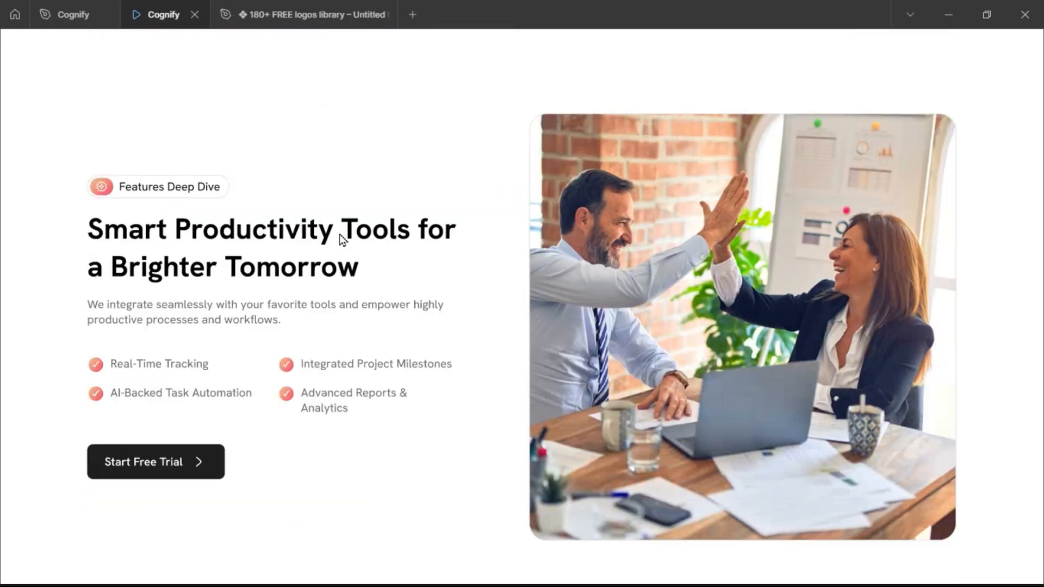
left_click(50, 15)
Set the Features Deep Dive frame's auto layout gap between items to 120.
left_click(496, 408)
scroll(452, 427, "up", 3)
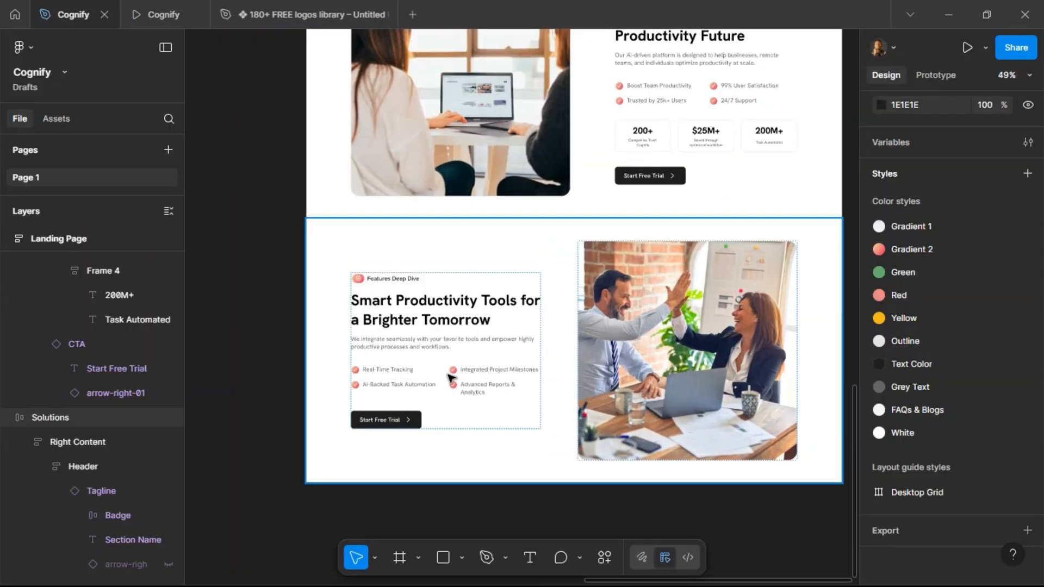
left_click(511, 273)
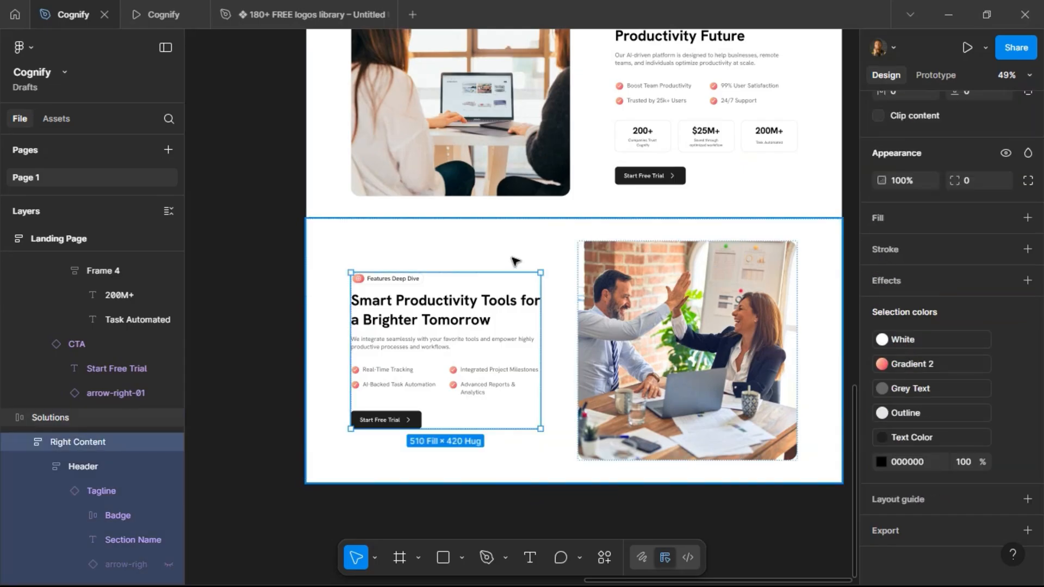
left_click(516, 261)
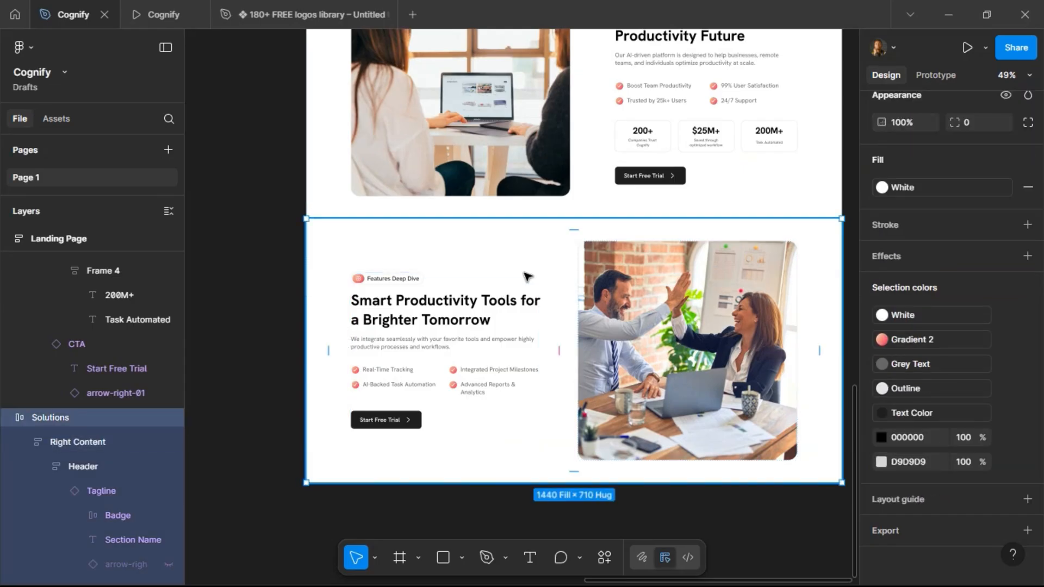
scroll(962, 233, "up", 3)
left_click(974, 139)
type("120")
key("Return")
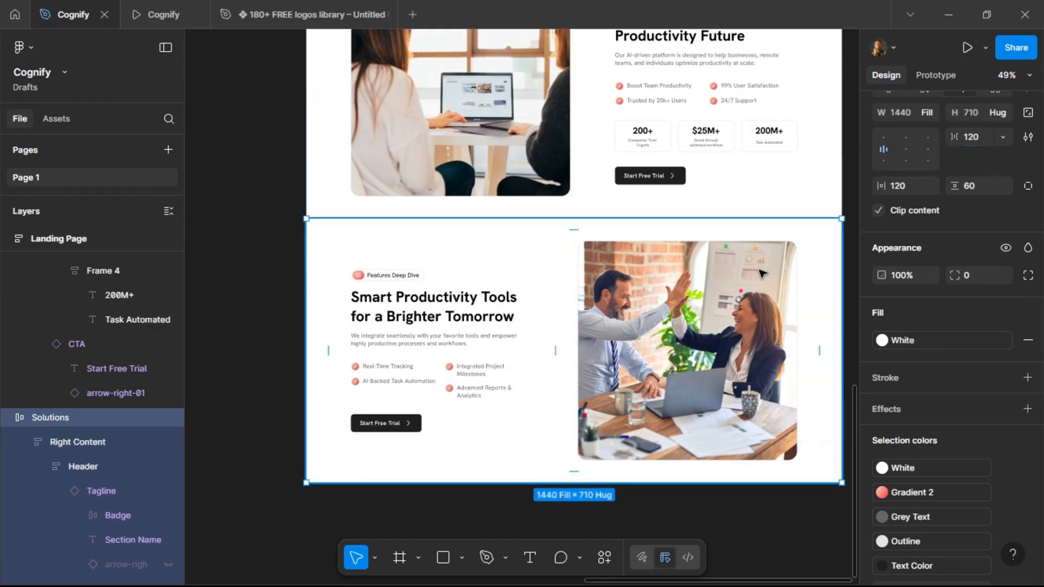
Set the Features Deep Dive image's width to 540.
scroll(761, 274, "right", 3)
scroll(762, 274, "right", 1)
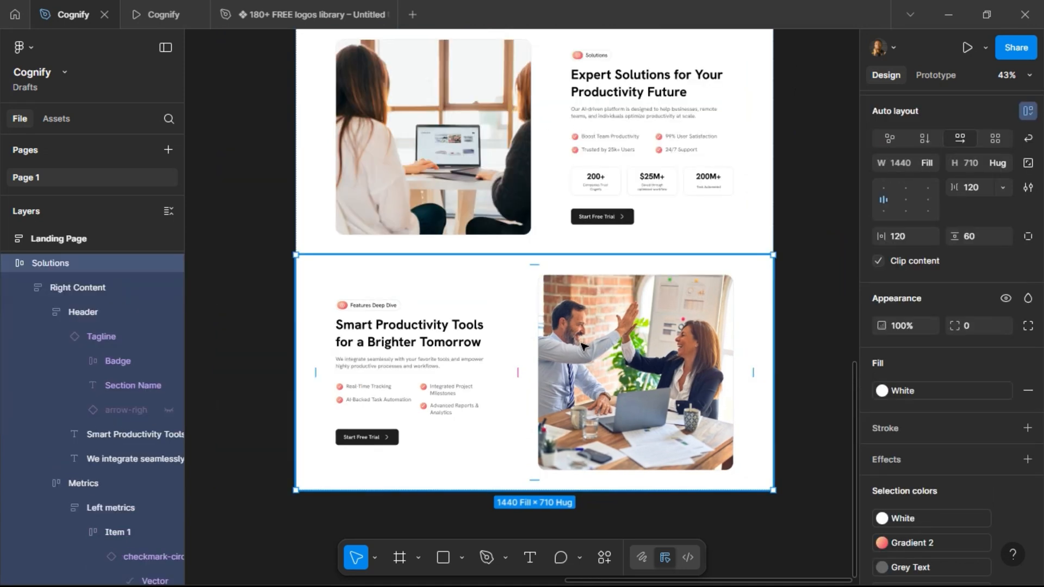
double_click(658, 343)
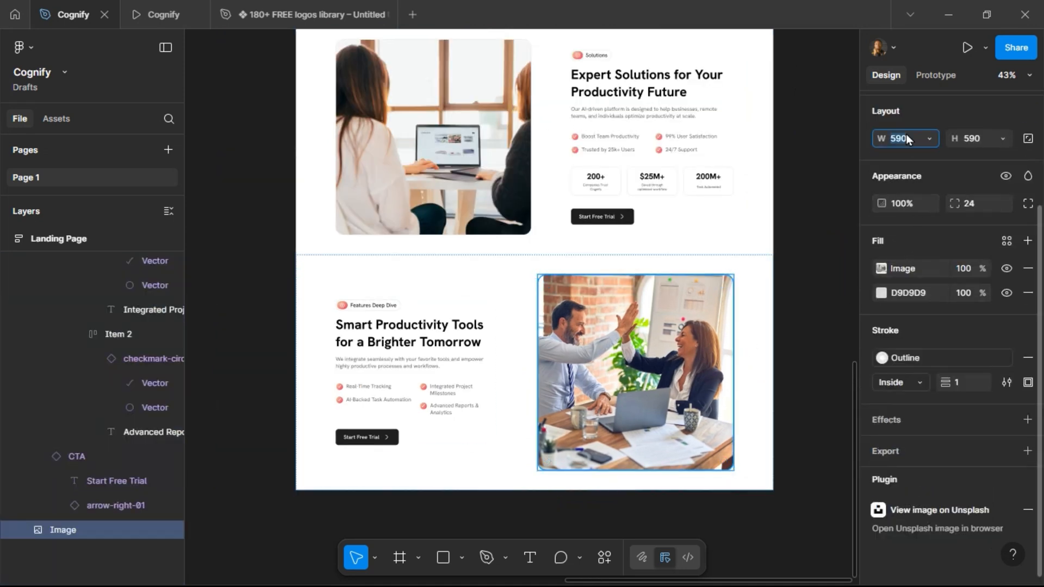
key("Return")
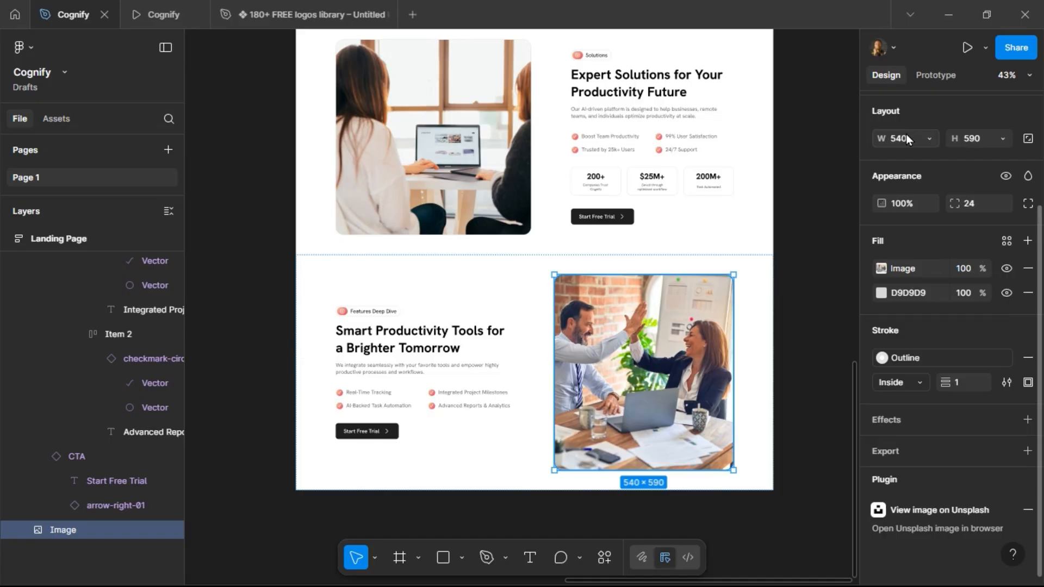
Resize the Solutions section image to 540 by 540.
double_click(438, 167)
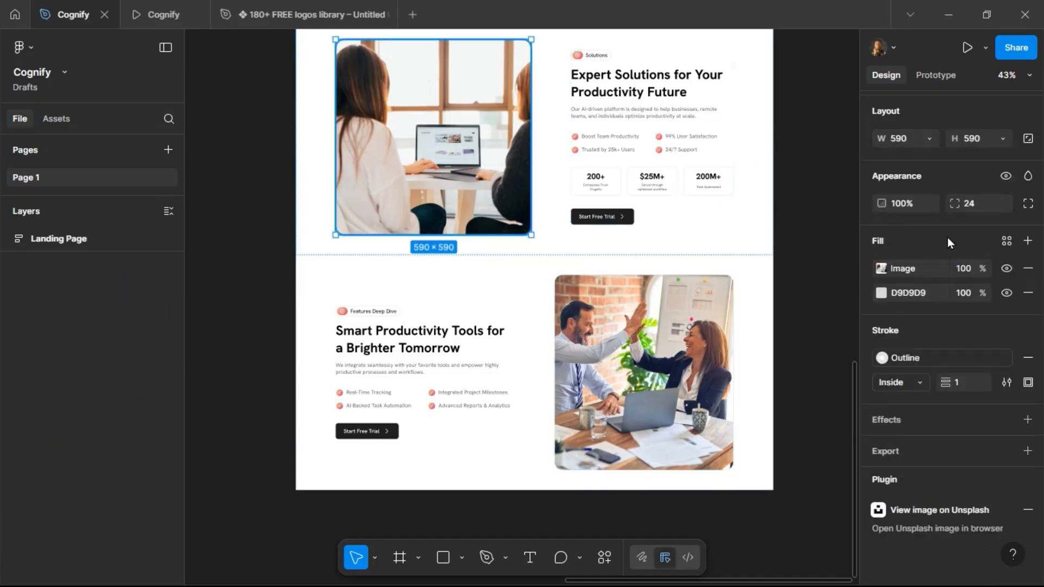
left_click(901, 139)
type("54")
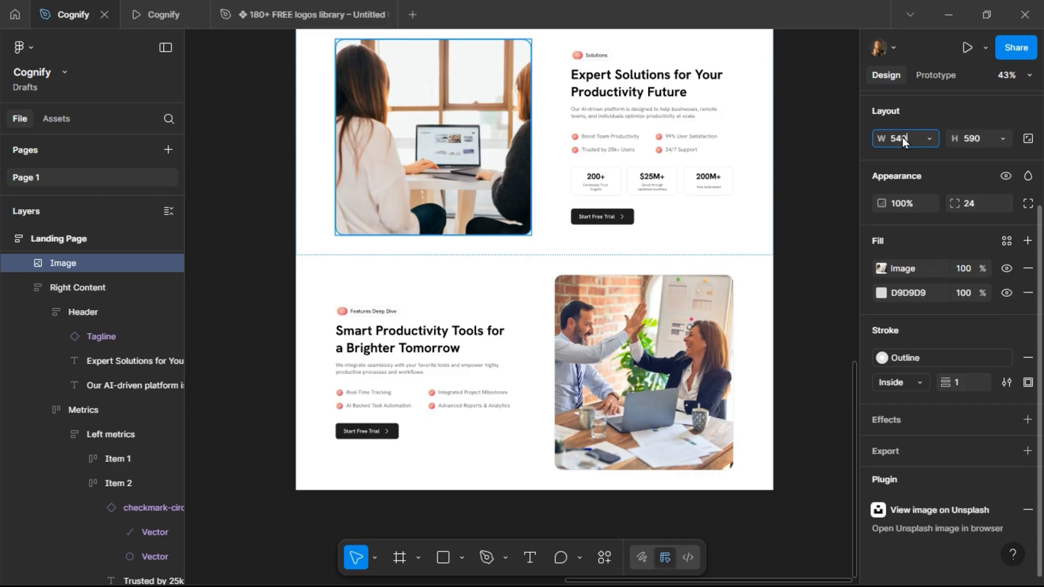
type("0")
key("Return")
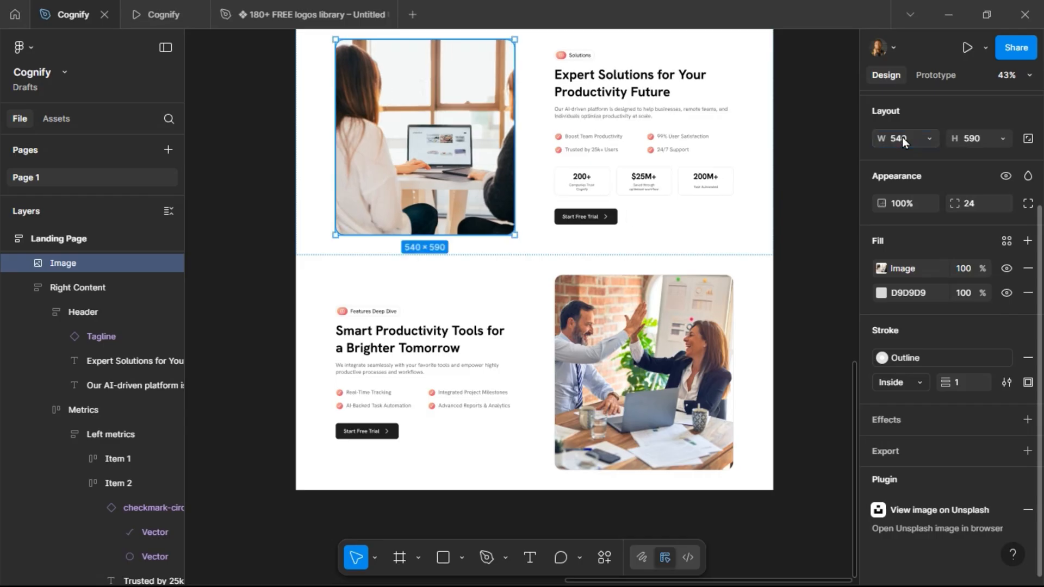
left_click(971, 140)
type("540")
key("Return")
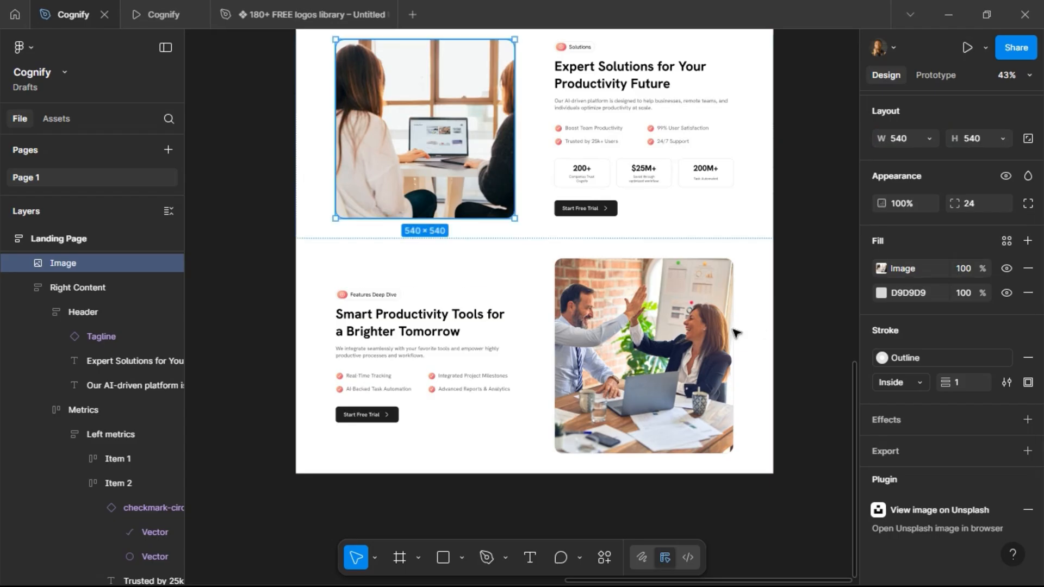
Set the Features Deep Dive image's height to 540 and deselect.
double_click(678, 338)
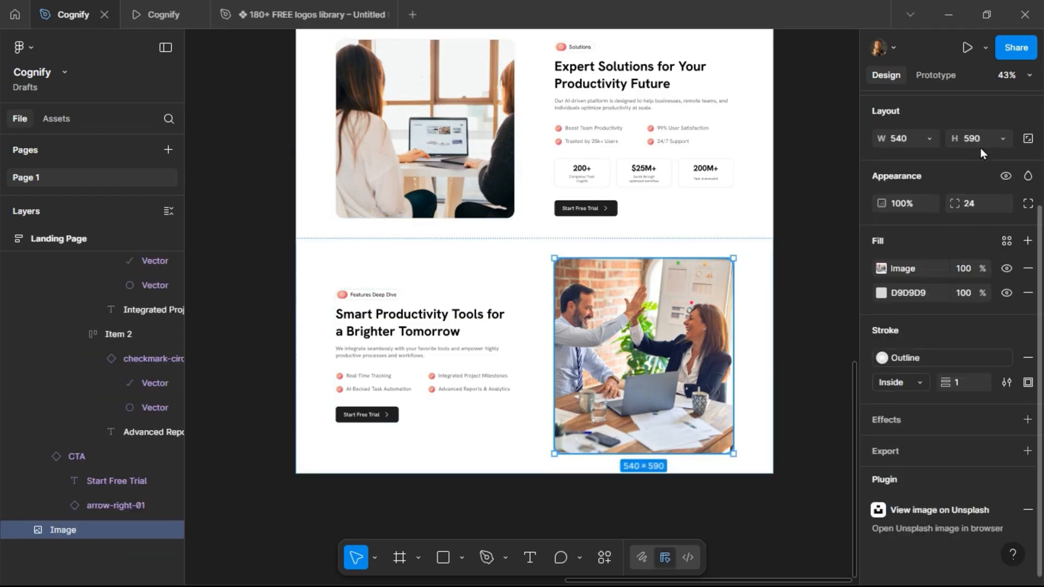
left_click(984, 142)
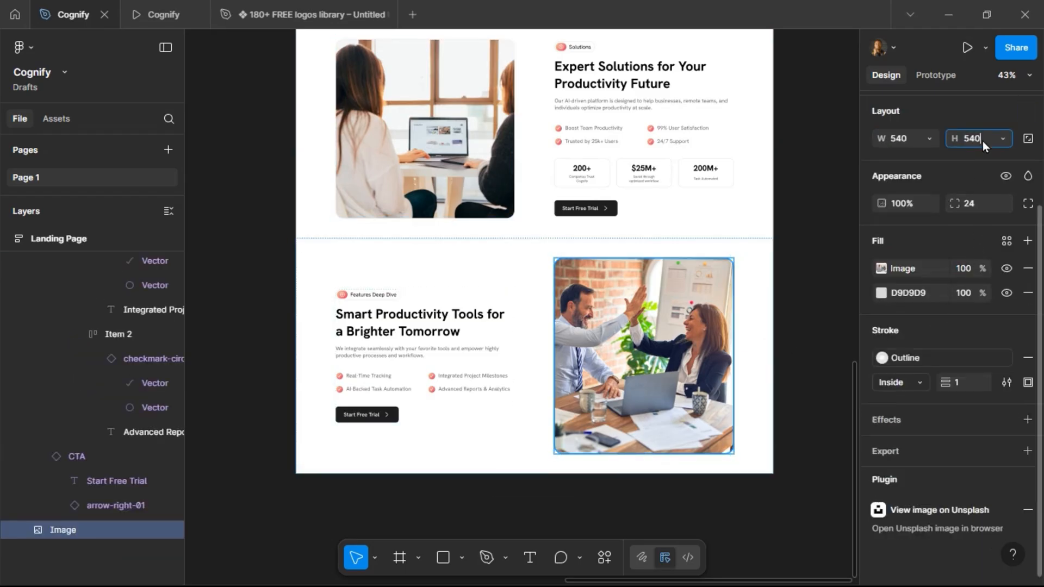
key("Return")
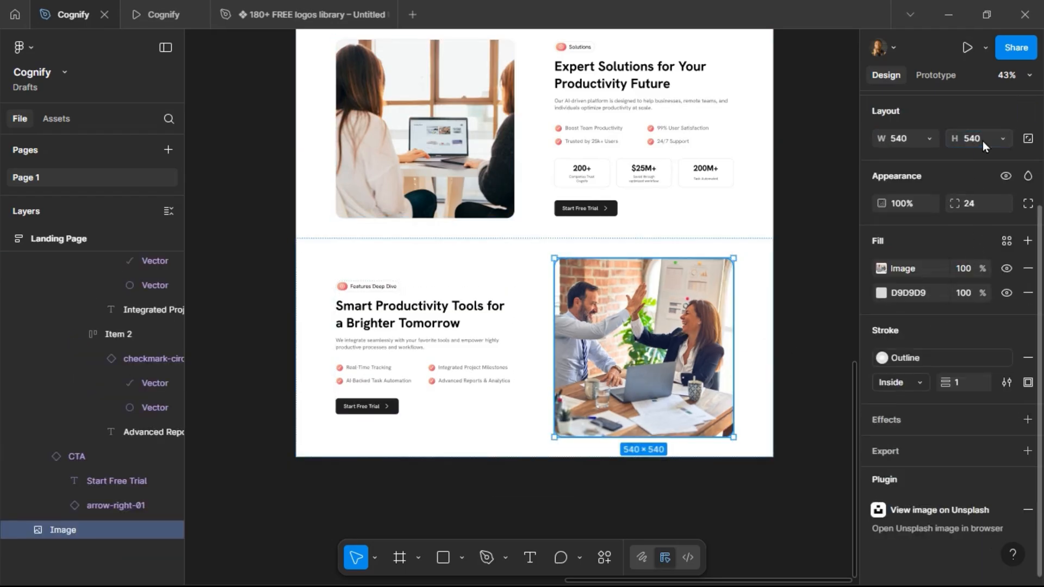
left_click(516, 269)
left_click(801, 247)
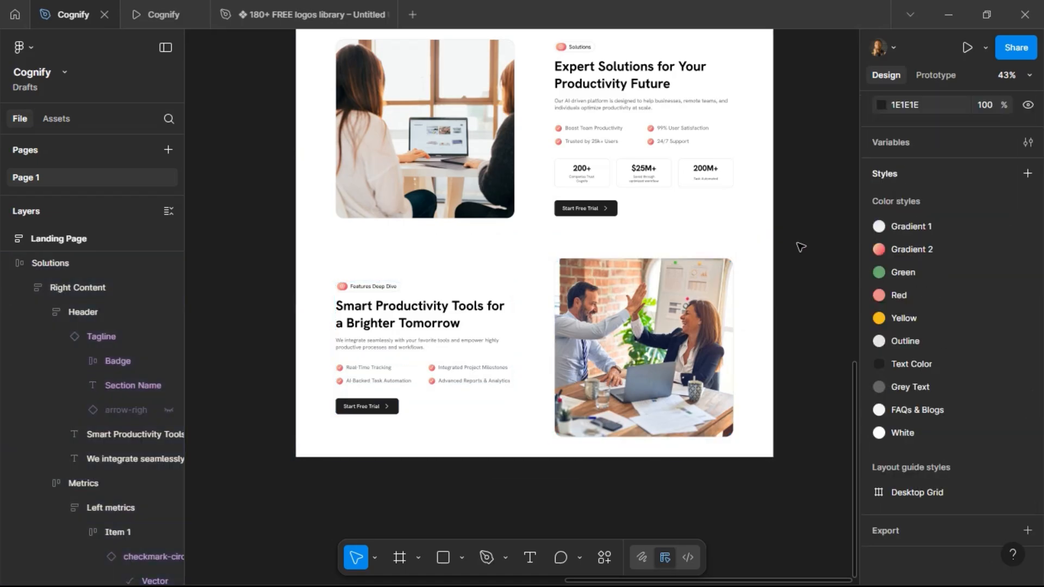
Preview the Features Deep Dive section in the prototype view and return to the design file.
scroll(707, 245, "up", 1)
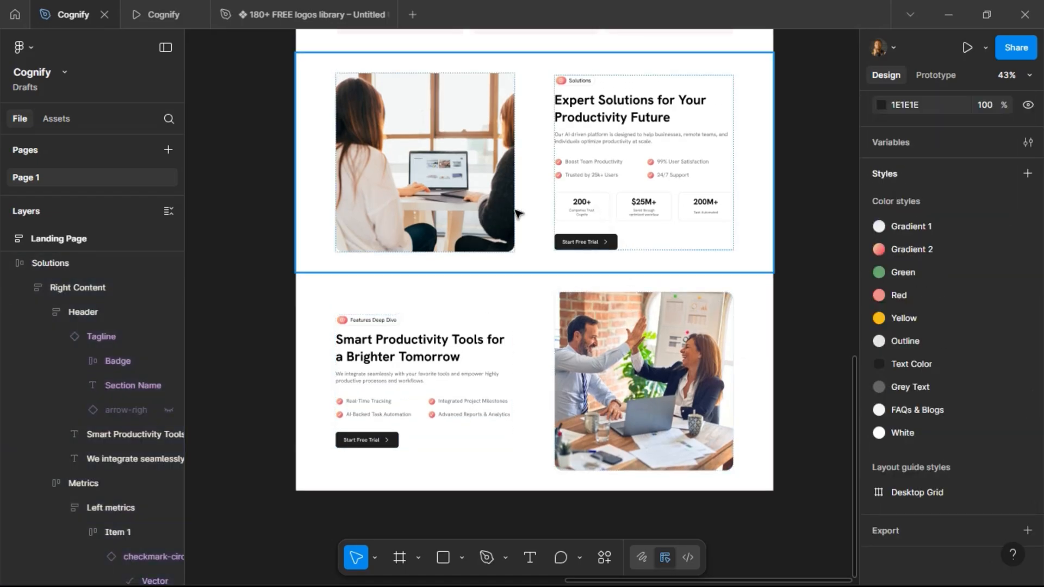
left_click(159, 16)
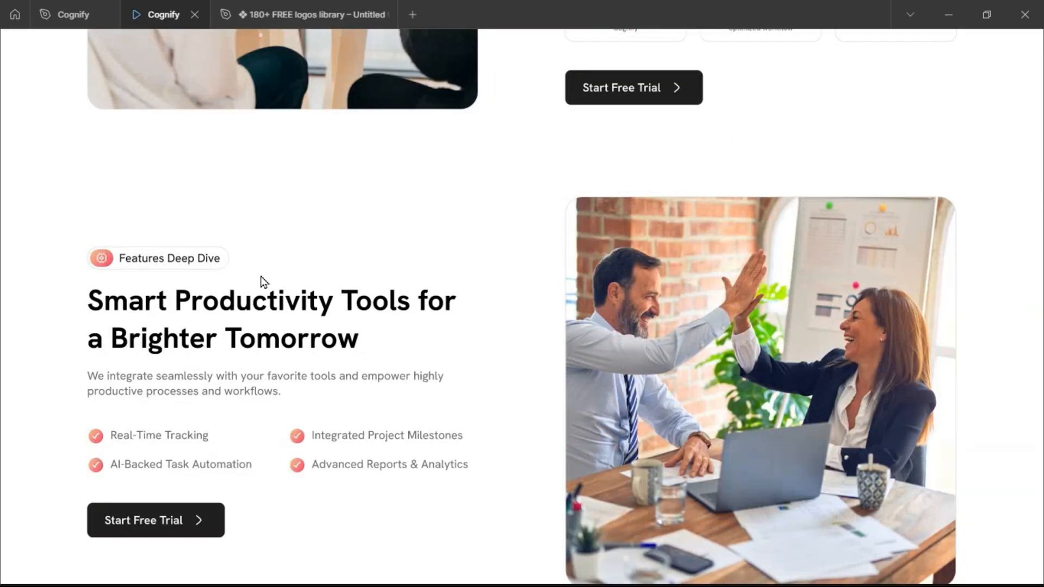
scroll(262, 279, "up", 8)
scroll(262, 279, "down", 4)
scroll(262, 279, "down", 5)
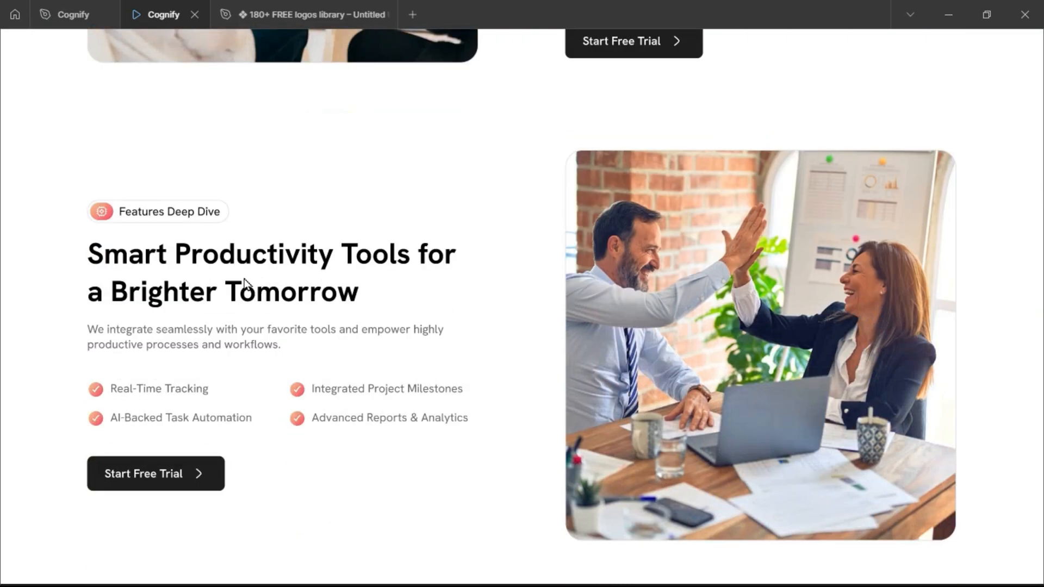
left_click(68, 14)
Inspect the Features Deep Dive content block and image sizes on the canvas.
left_click(473, 383)
scroll(473, 382, "up", 2)
scroll(473, 382, "down", 2)
double_click(474, 351)
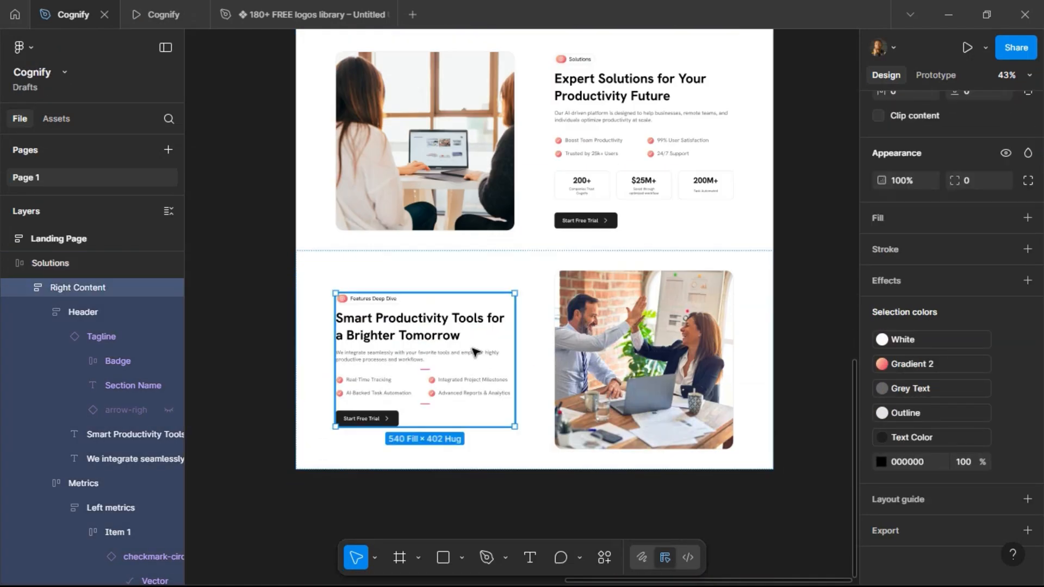
left_click(577, 313)
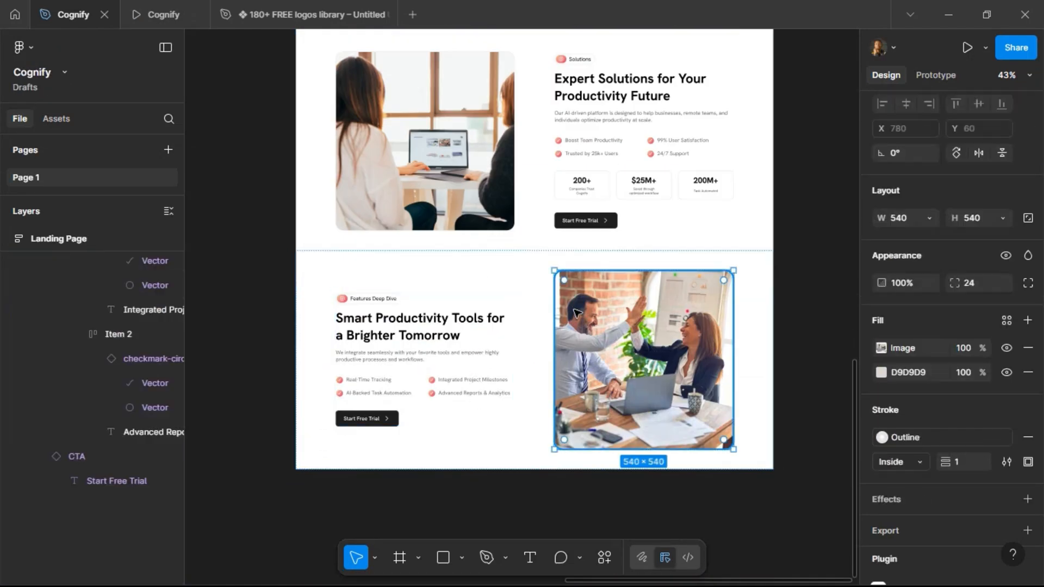
left_click(263, 243)
scroll(442, 260, "up", 1)
scroll(441, 260, "up", 10)
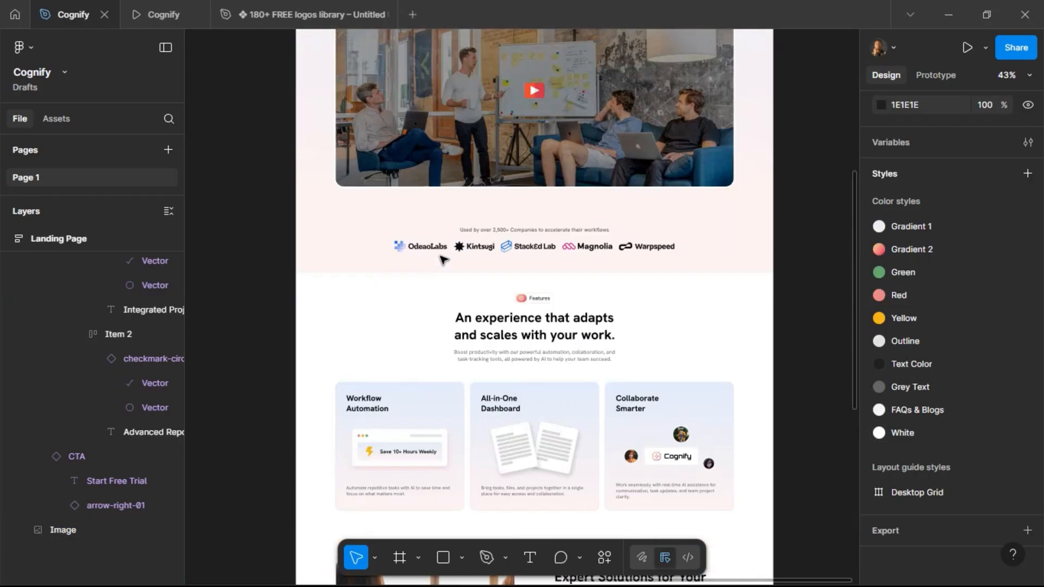
scroll(442, 260, "down", 15)
scroll(442, 260, "up", 2)
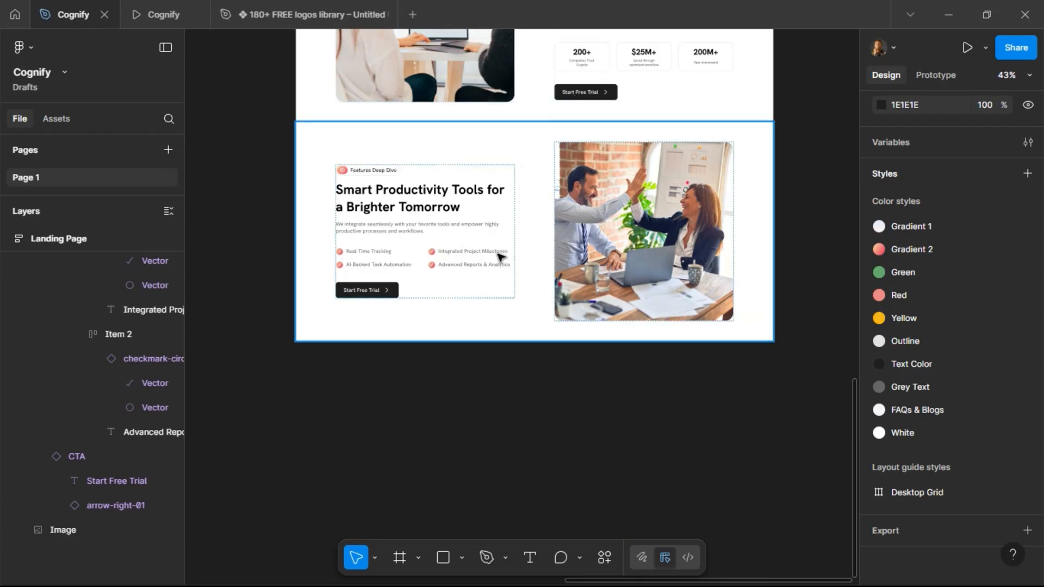
Preview the whole landing page again in the prototype view, from the hero down to Features Deep Dive.
left_click(158, 17)
scroll(521, 373, "up", 7)
scroll(521, 374, "up", 15)
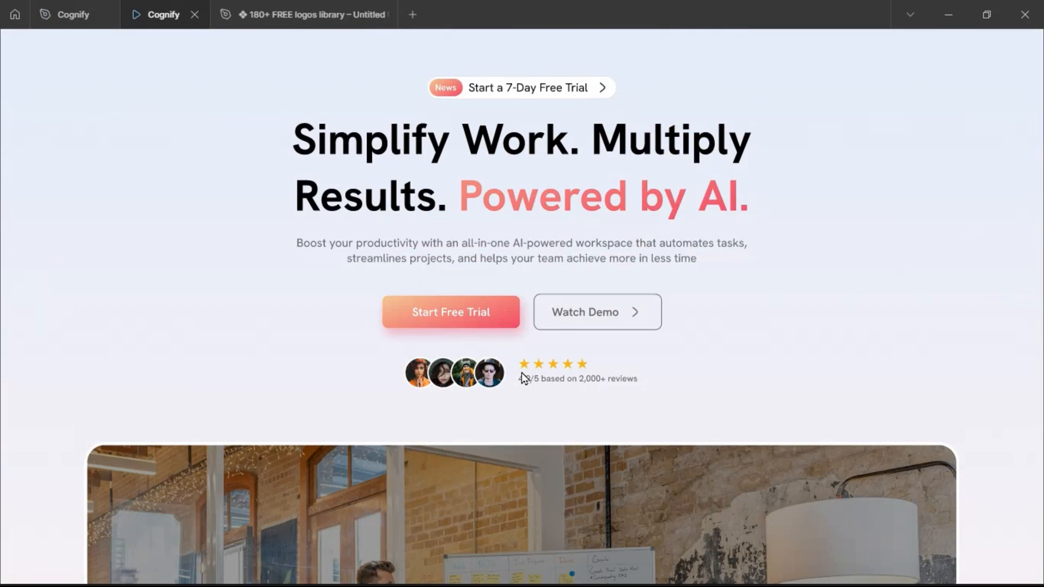
scroll(521, 373, "down", 12)
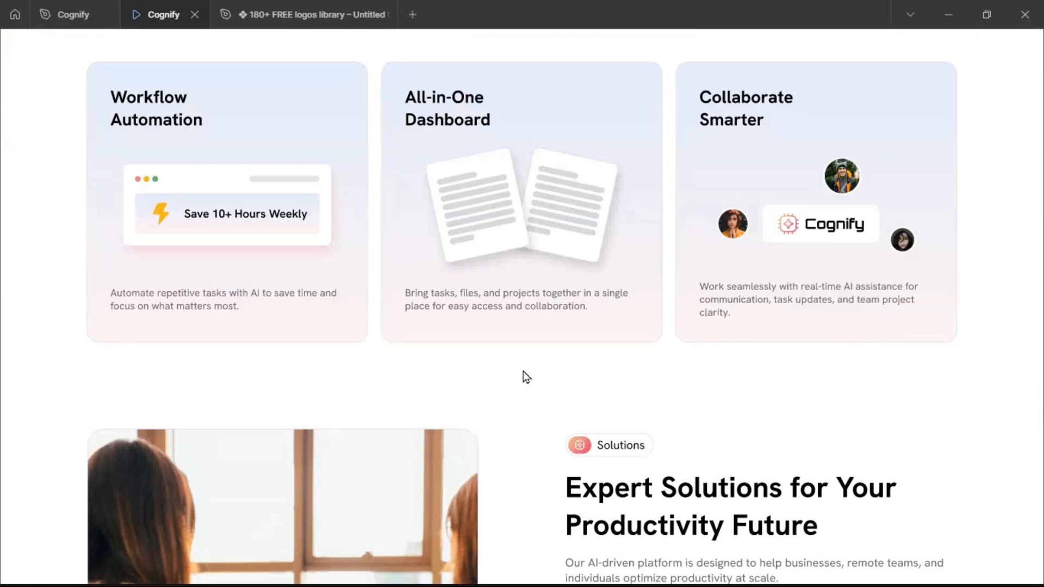
scroll(523, 371, "down", 12)
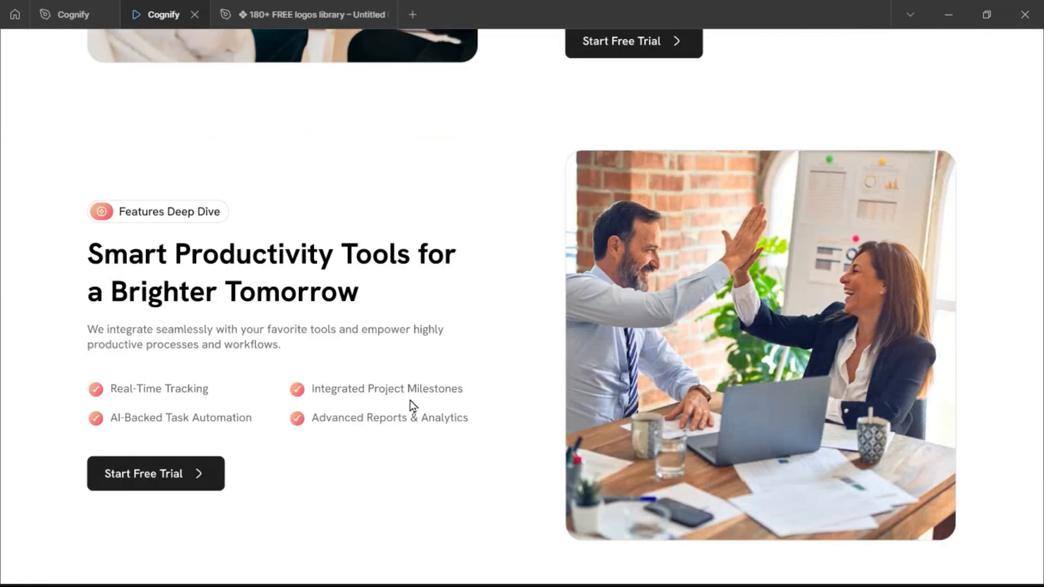
left_click(70, 17)
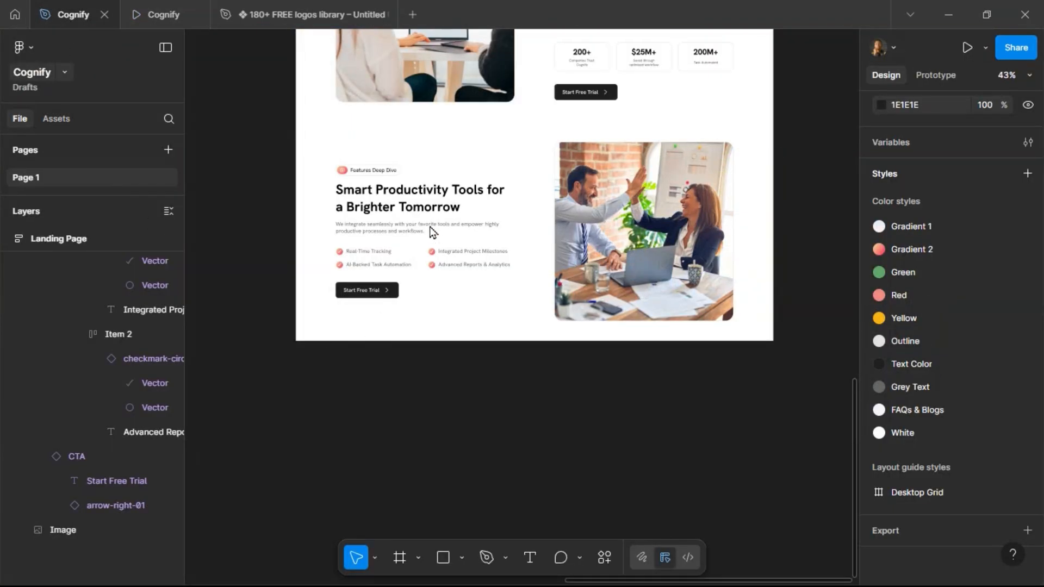
Duplicate the Features section and move the copy to the bottom of the landing page.
left_click(463, 275)
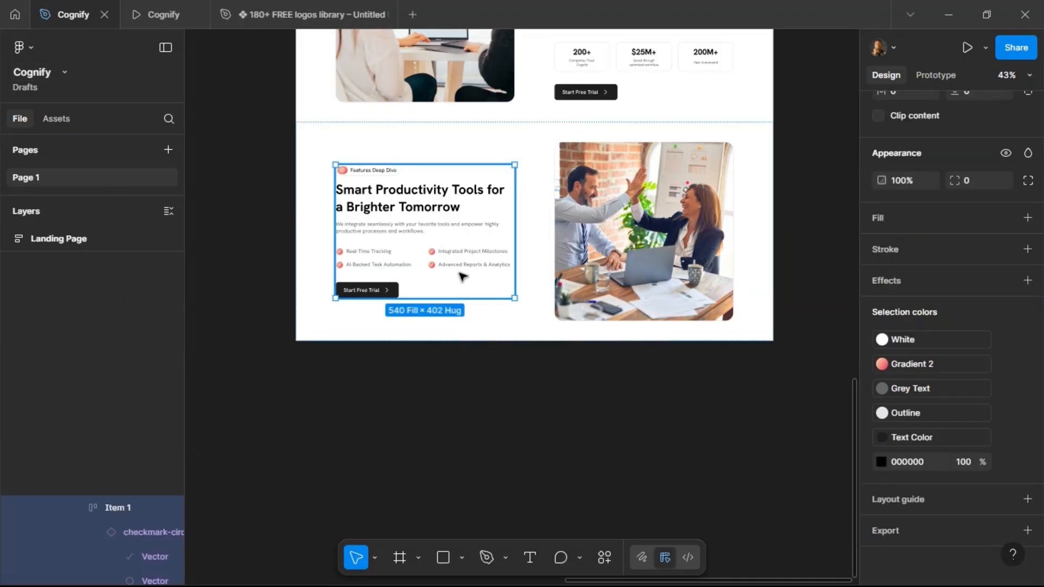
left_click(496, 135)
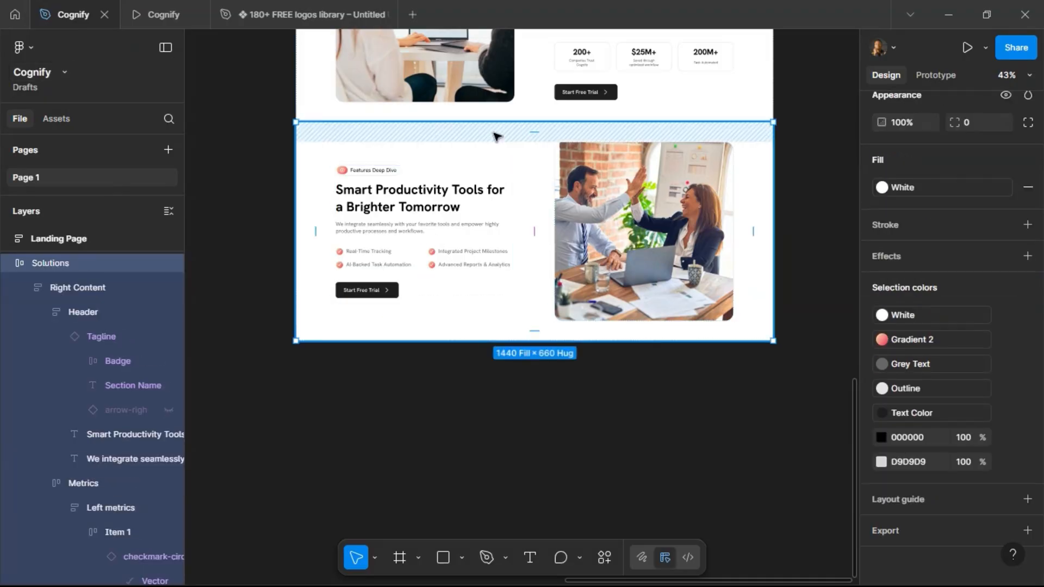
scroll(522, 258, "up", 10)
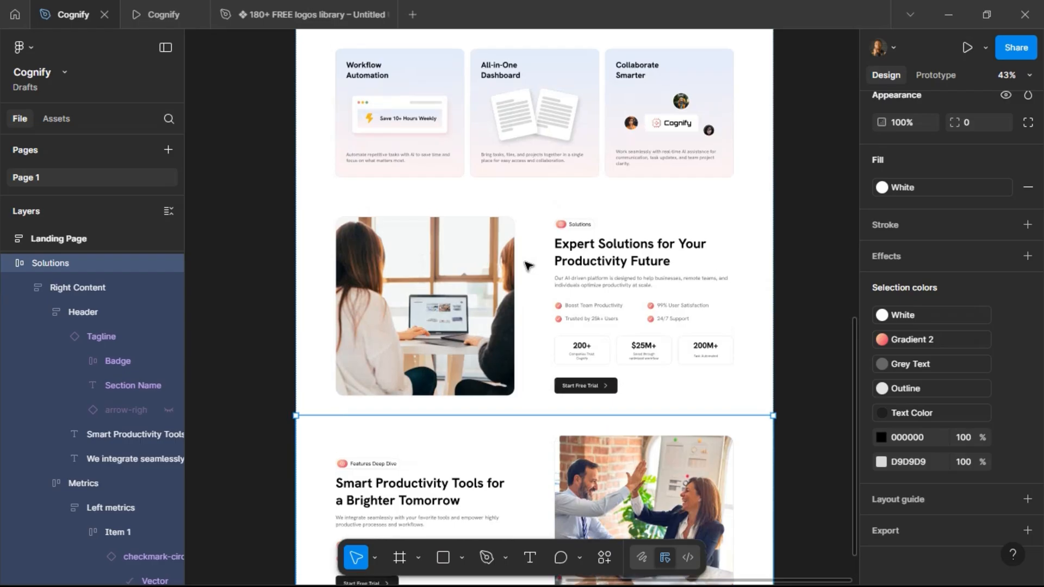
left_click(539, 259)
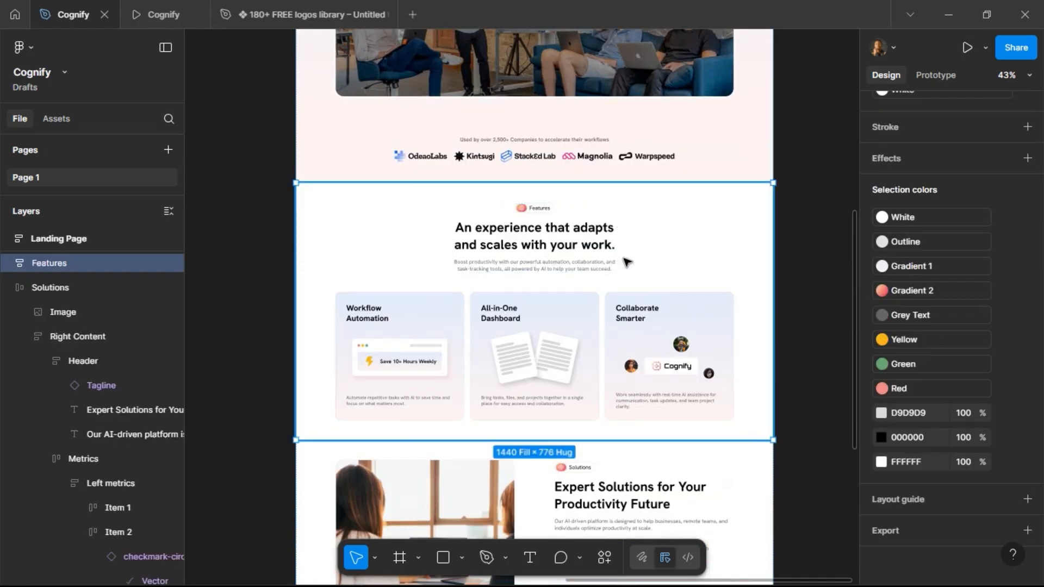
key("ctrl+d")
scroll(506, 283, "down", 6)
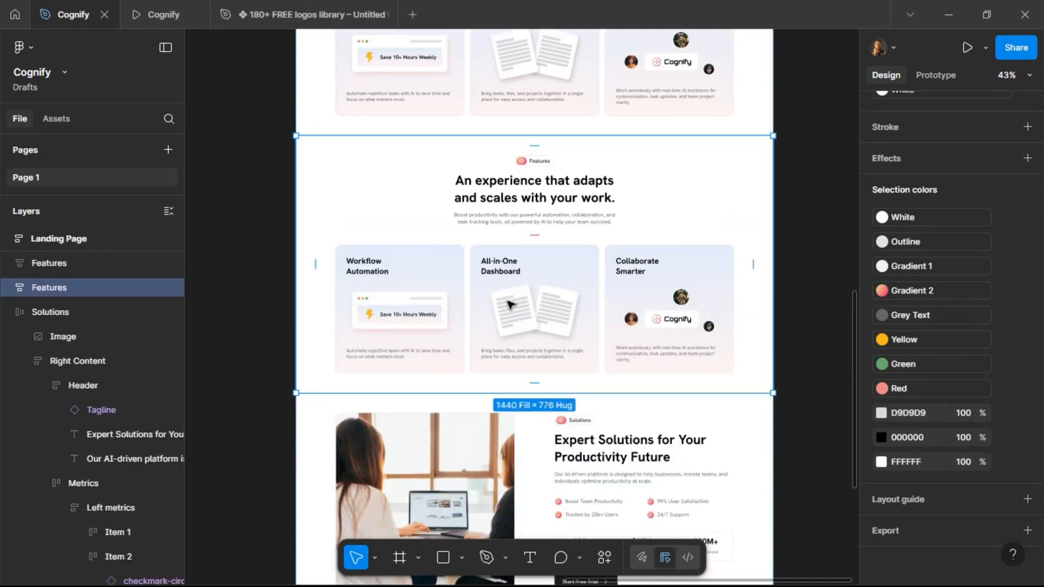
key("Down")
key("Down")
scroll(598, 297, "down", 3)
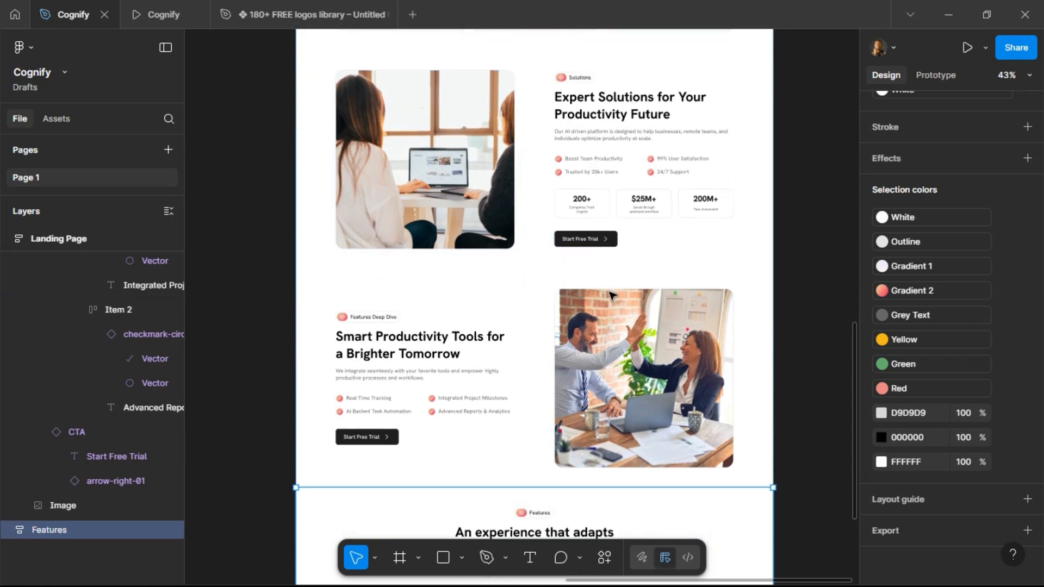
scroll(604, 304, "down", 5)
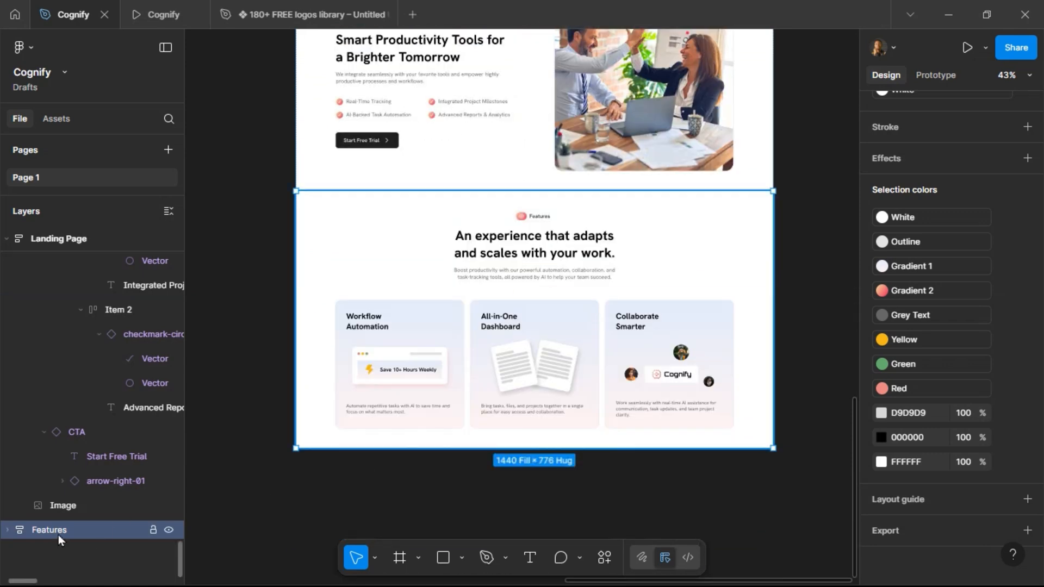
Rename the duplicated section layer to Pricing.
double_click(57, 534)
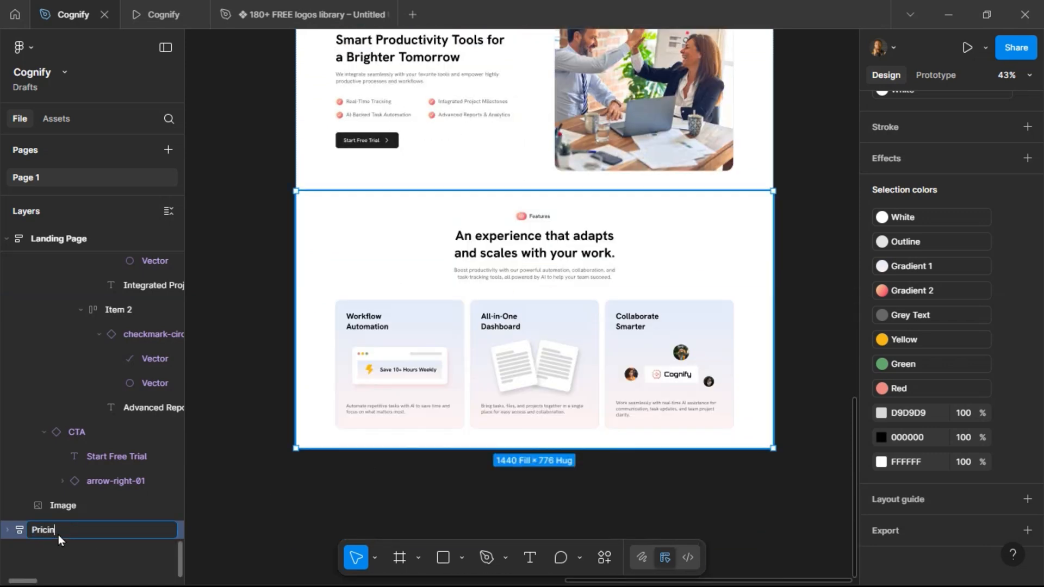
type("Pricing")
key("Return")
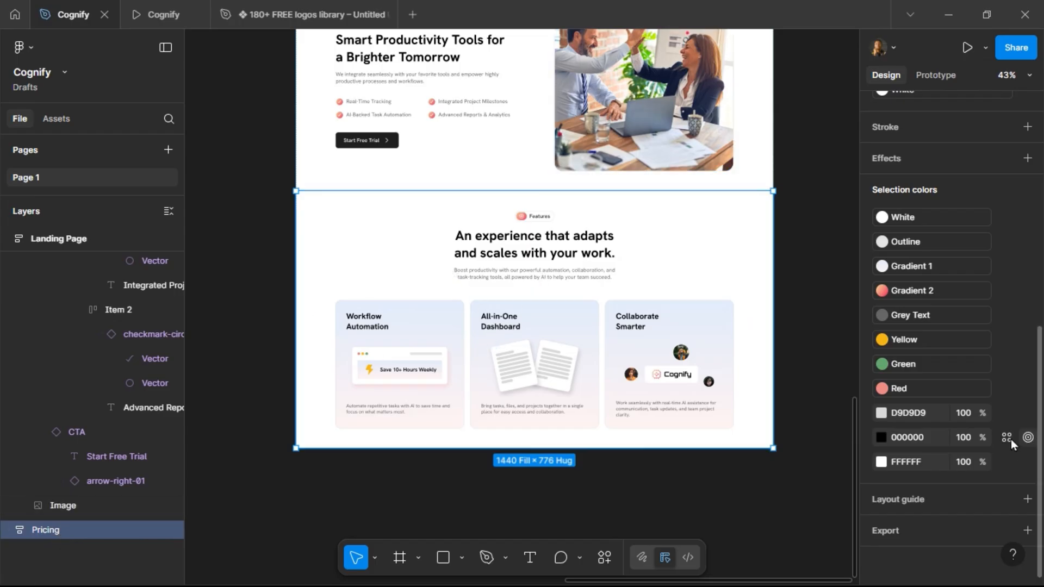
Detach the Pricing section's White fill style and set its fill to FEF2F2.
scroll(989, 386, "up", 5)
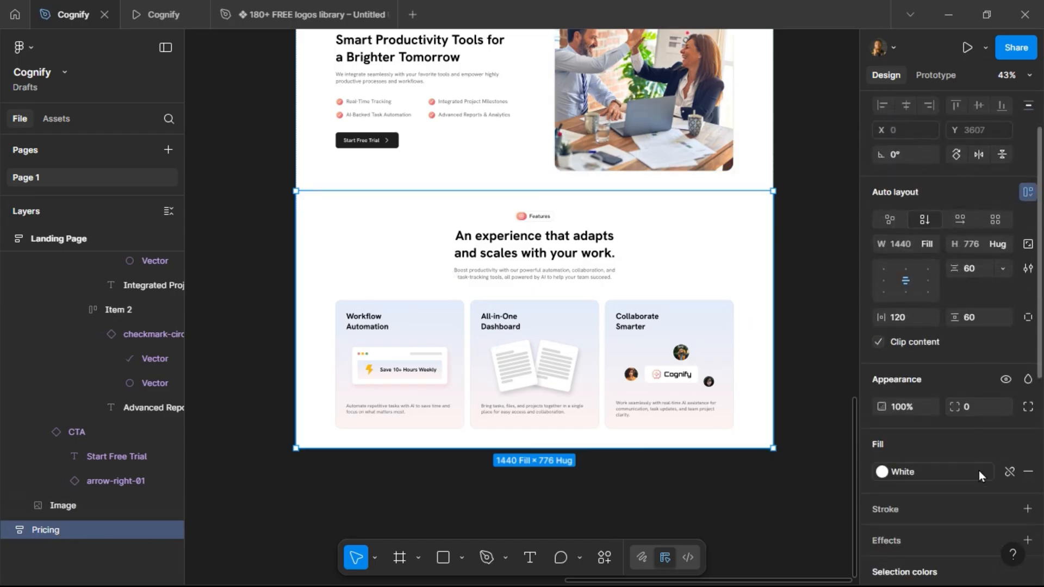
left_click(977, 474)
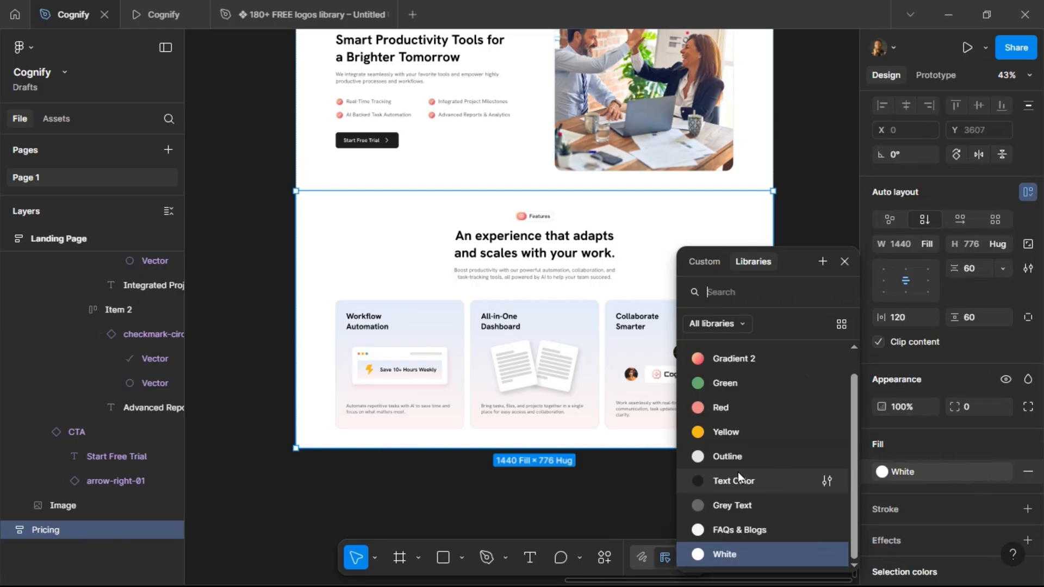
left_click(1027, 474)
left_click(926, 450)
left_click(924, 456)
left_click(924, 468)
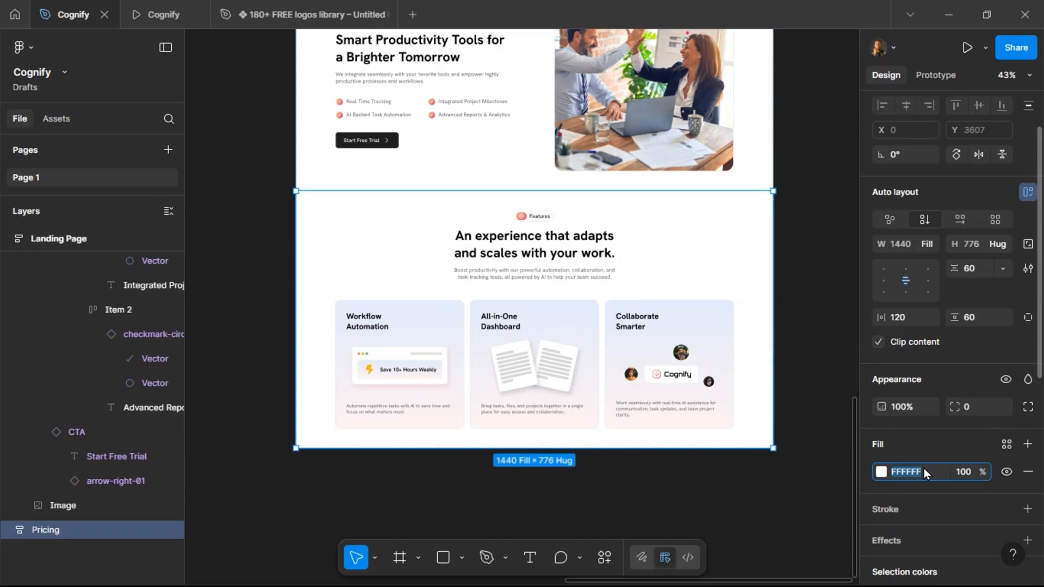
type("FE")
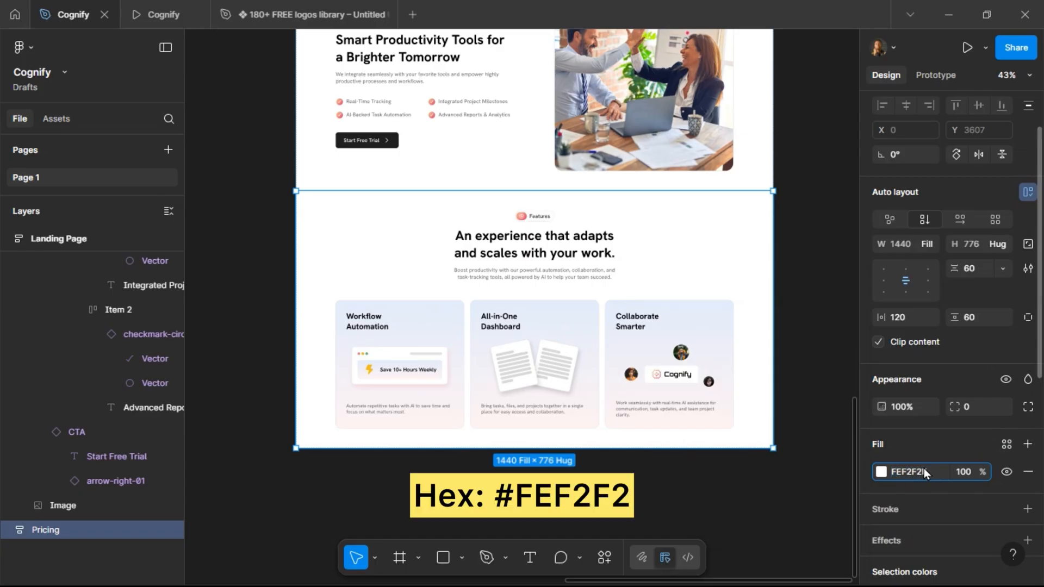
type("F2F2")
key("Return")
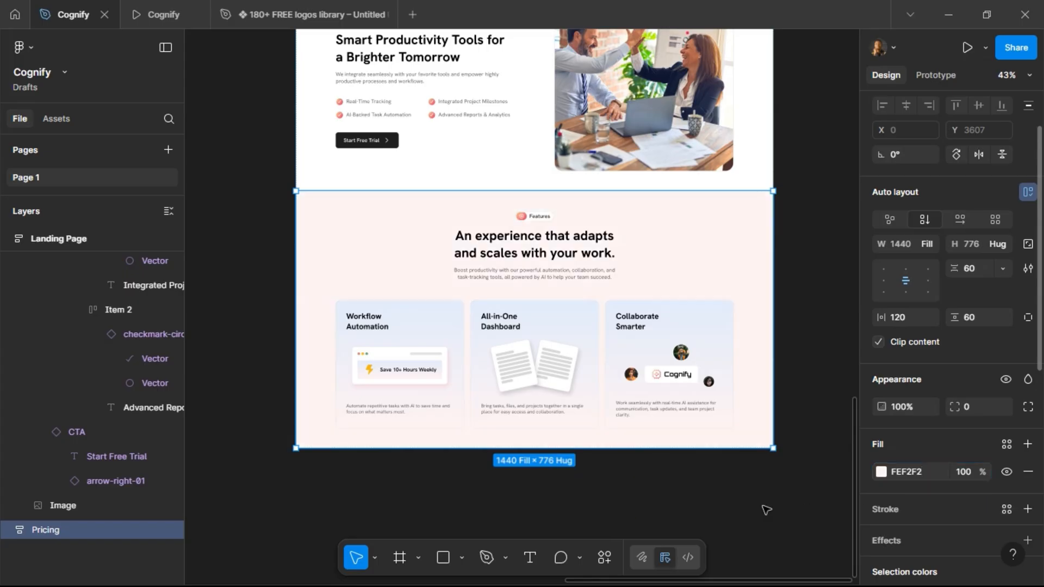
Set the Pricing section tagline's Section Title to Pricing.
scroll(522, 229, "up", 5)
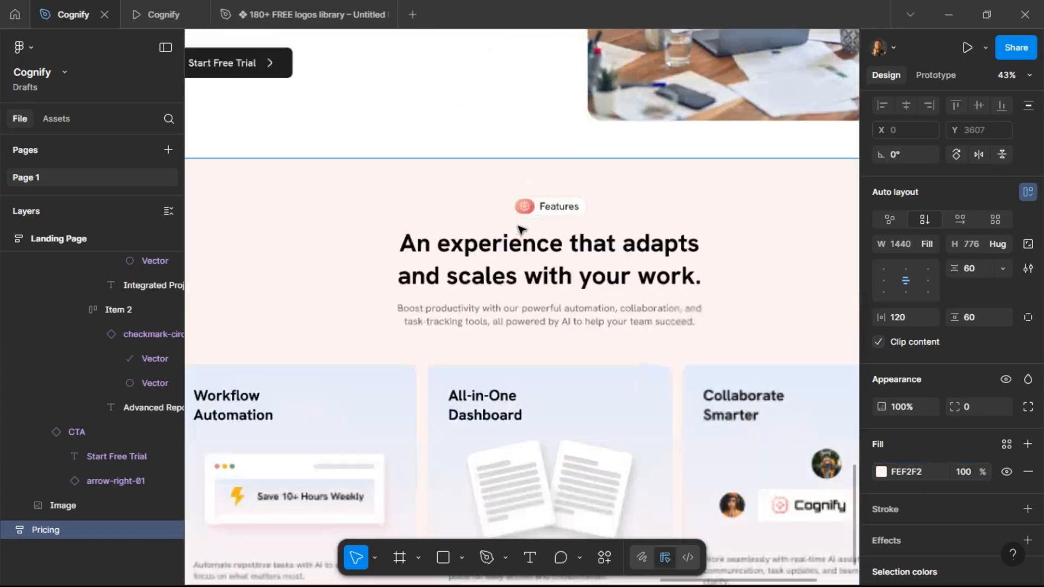
left_click(562, 210)
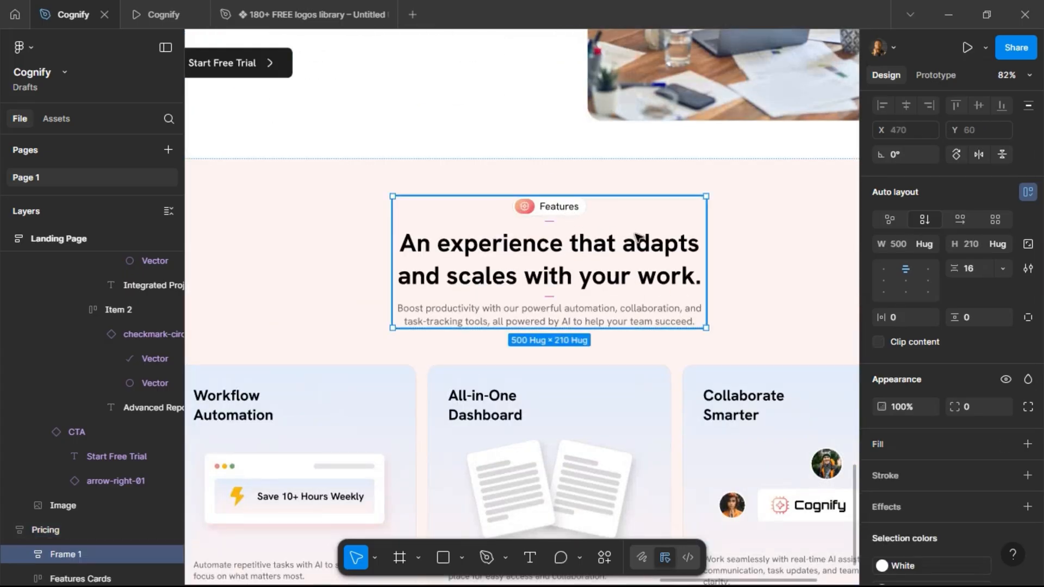
left_click(567, 210)
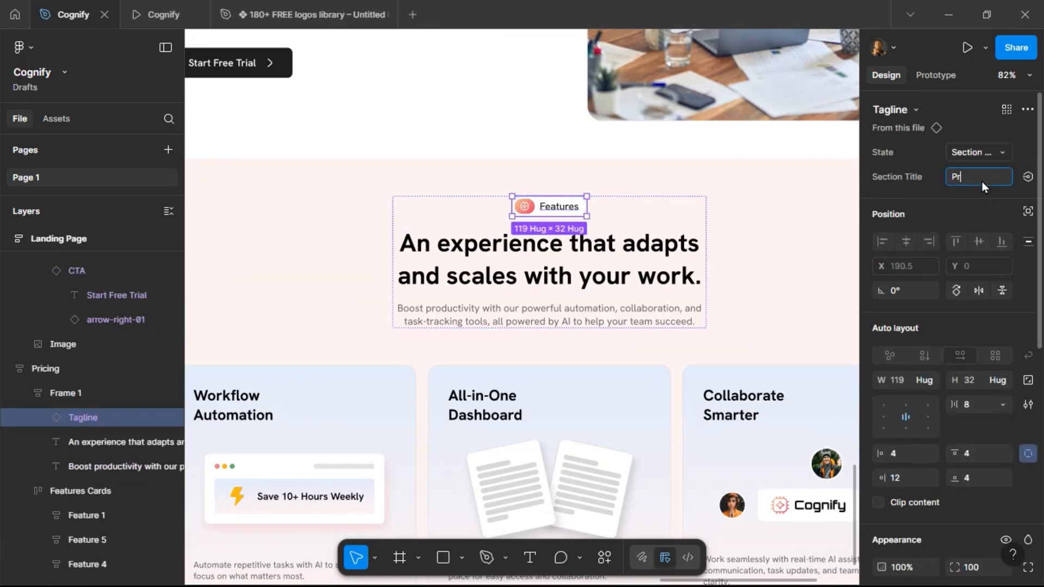
key("Return")
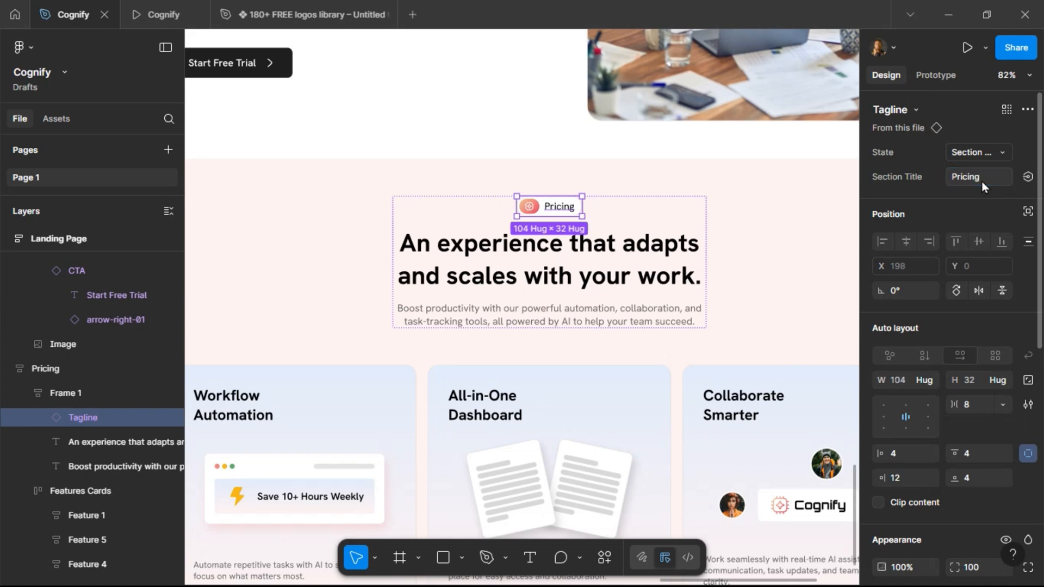
Find the Pricing heading copy in the project brief and return to the new Pricing section.
scroll(762, 232, "down", 5)
scroll(487, 175, "up", 10)
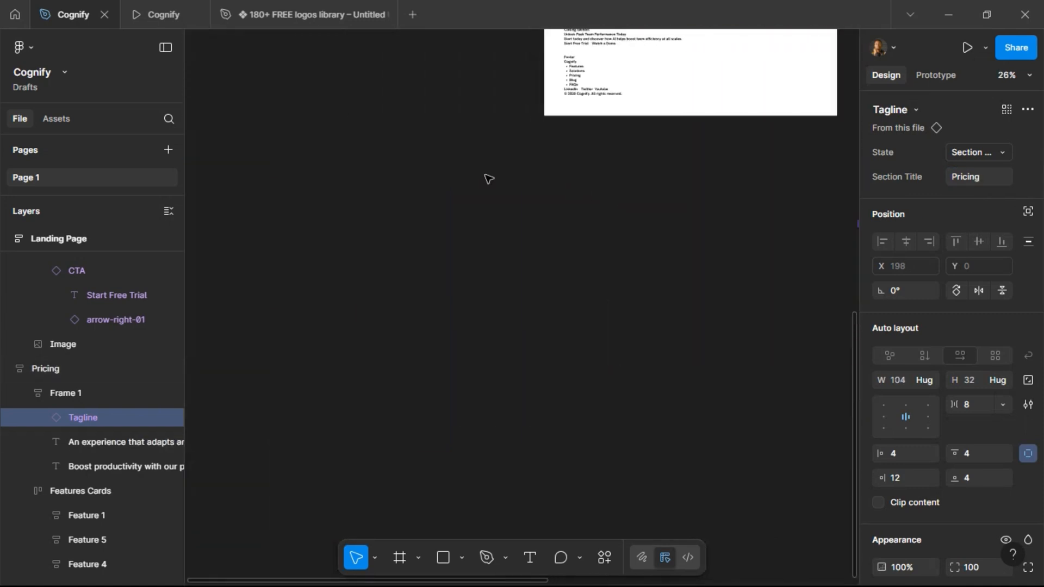
scroll(487, 174, "left", 5)
scroll(488, 178, "right", 3)
scroll(545, 131, "up", 5)
double_click(408, 123)
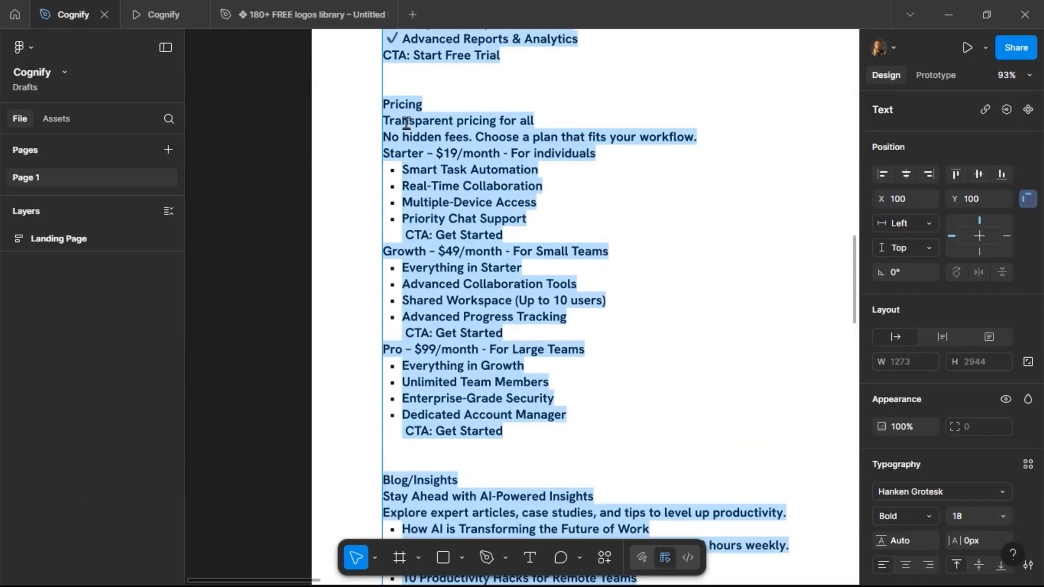
left_click_drag(385, 121, 536, 117)
key("ctrl+c")
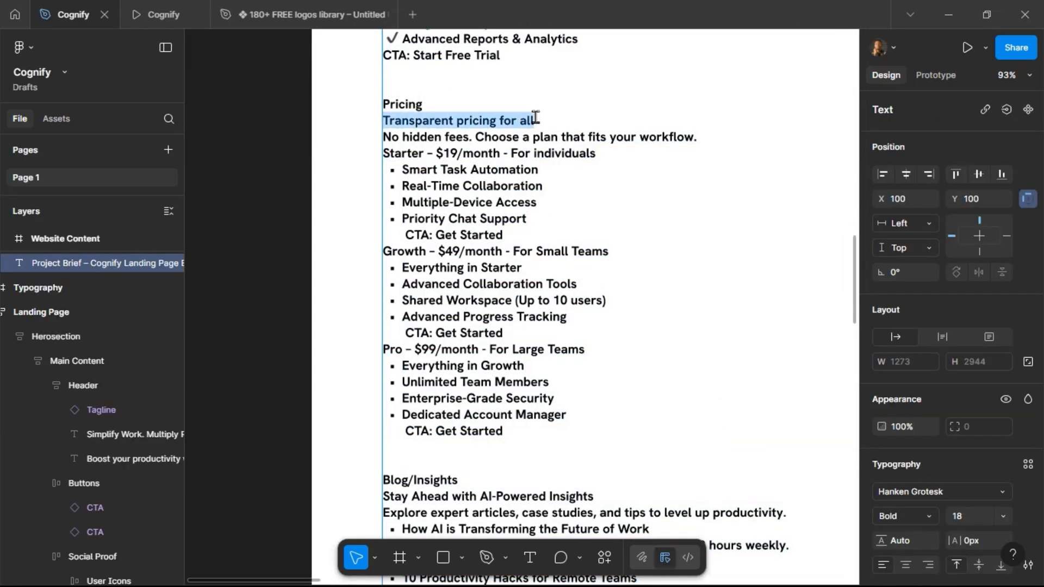
key("Escape")
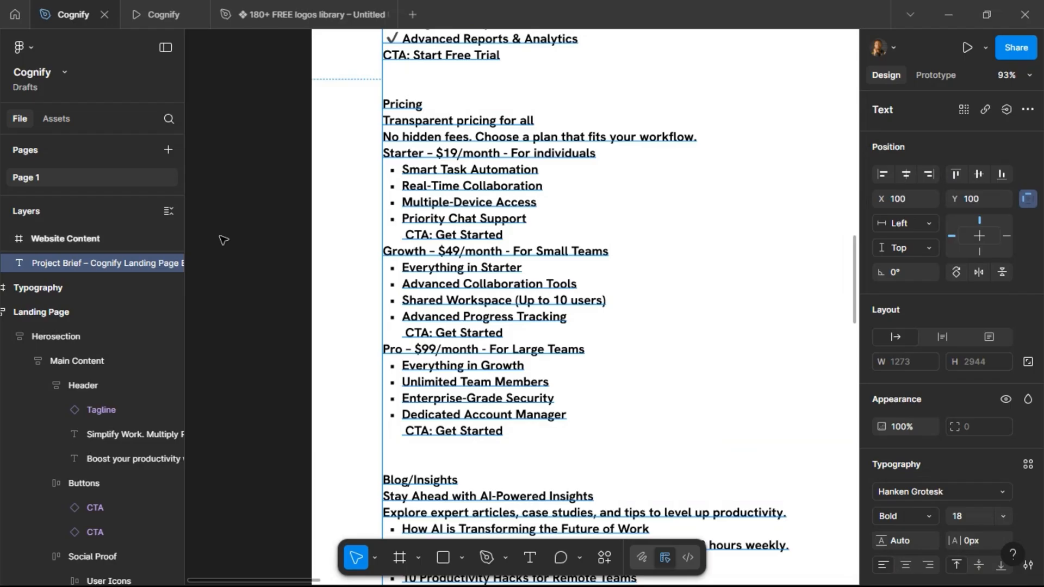
scroll(248, 239, "down", 5)
scroll(592, 260, "right", 5)
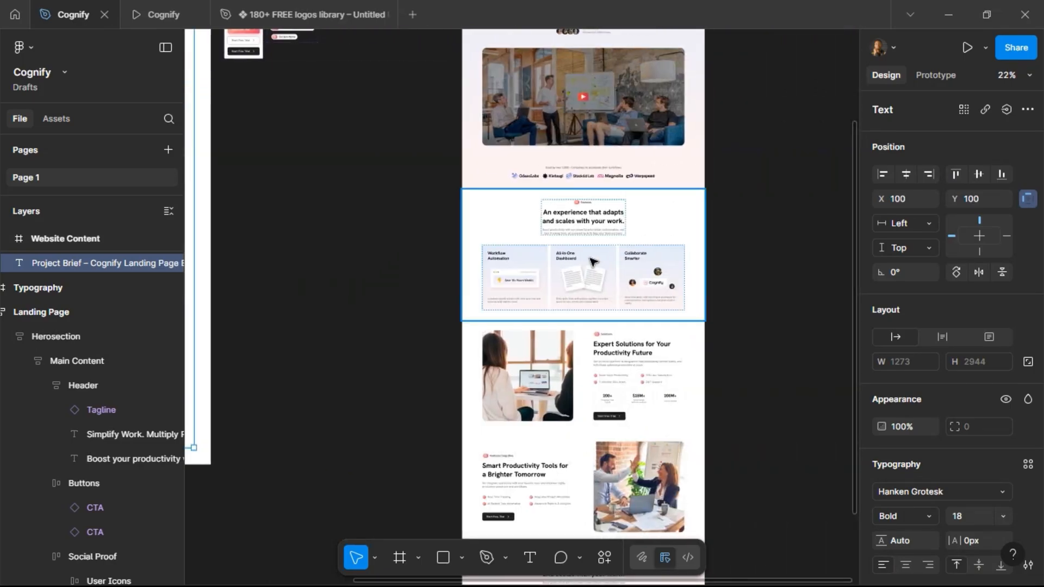
scroll(588, 228, "down", 5)
scroll(586, 221, "up", 5)
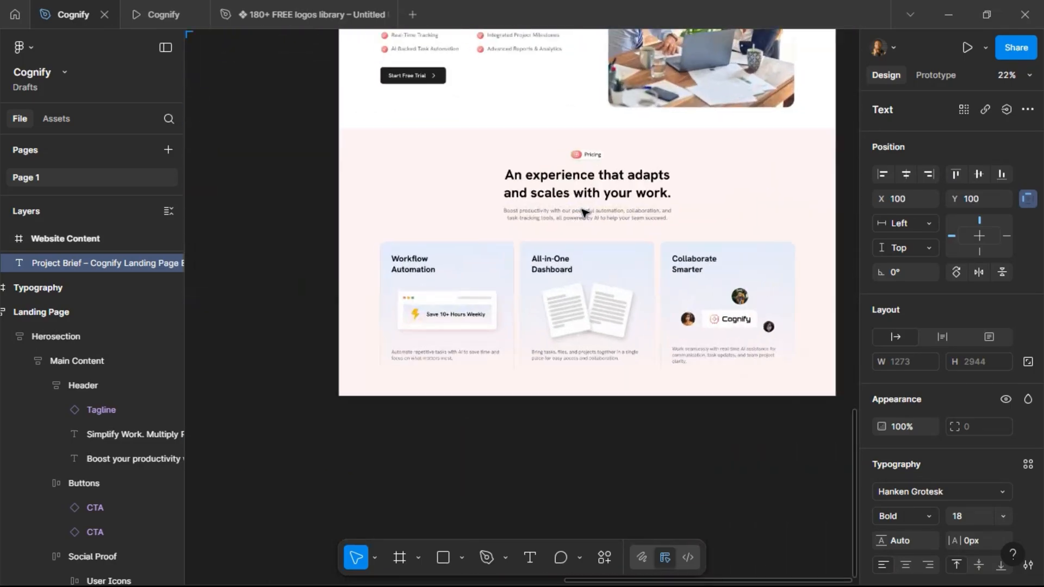
Replace the Pricing heading text with "Transparent pricing for all" and set it to 40 Bold.
left_click(552, 175)
double_click(552, 175)
key("ctrl+a")
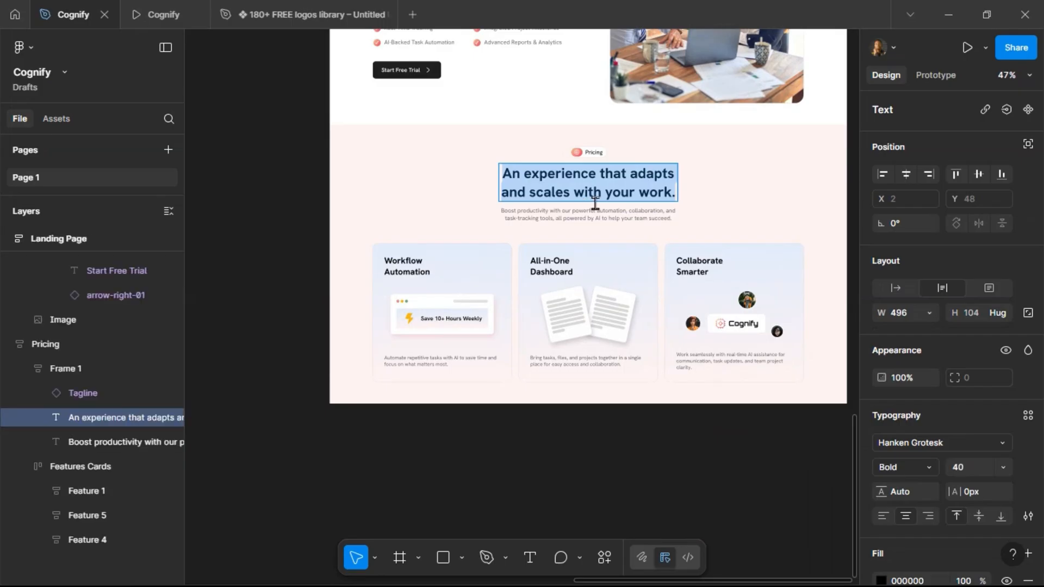
key("ctrl+v")
key("Escape")
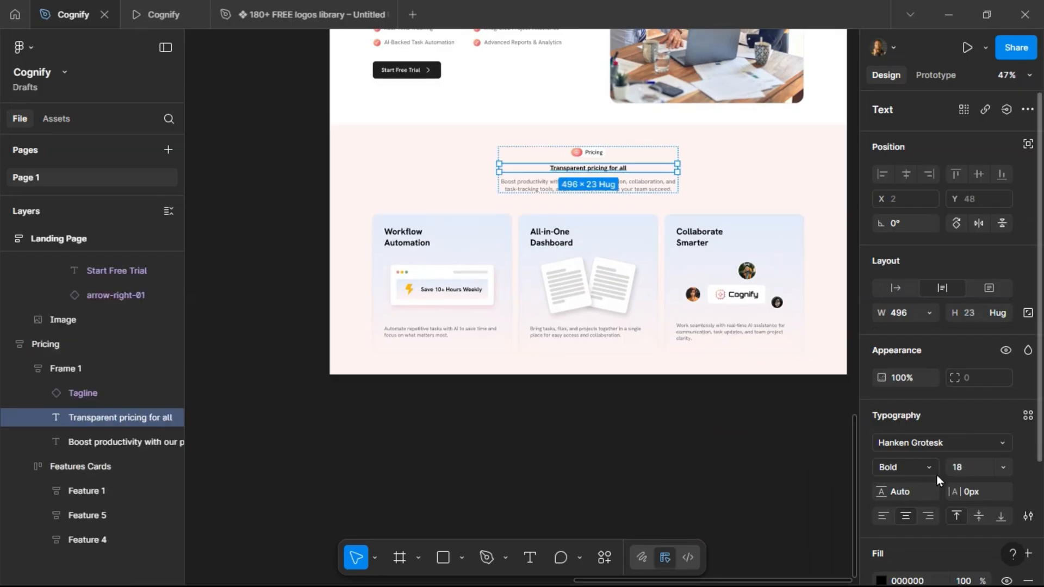
left_click(976, 469)
type("40")
key("Return")
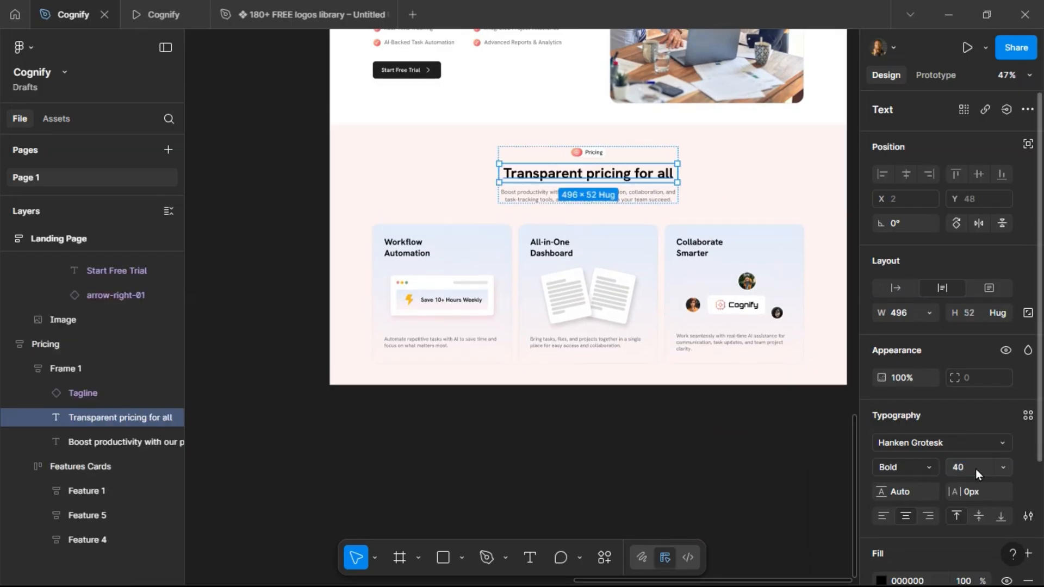
left_click(929, 467)
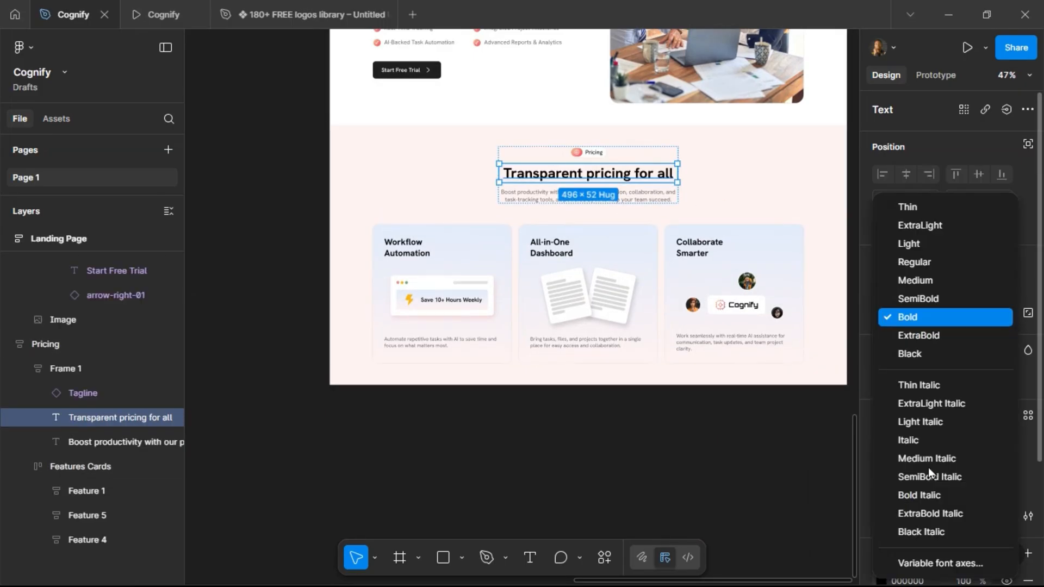
left_click(934, 315)
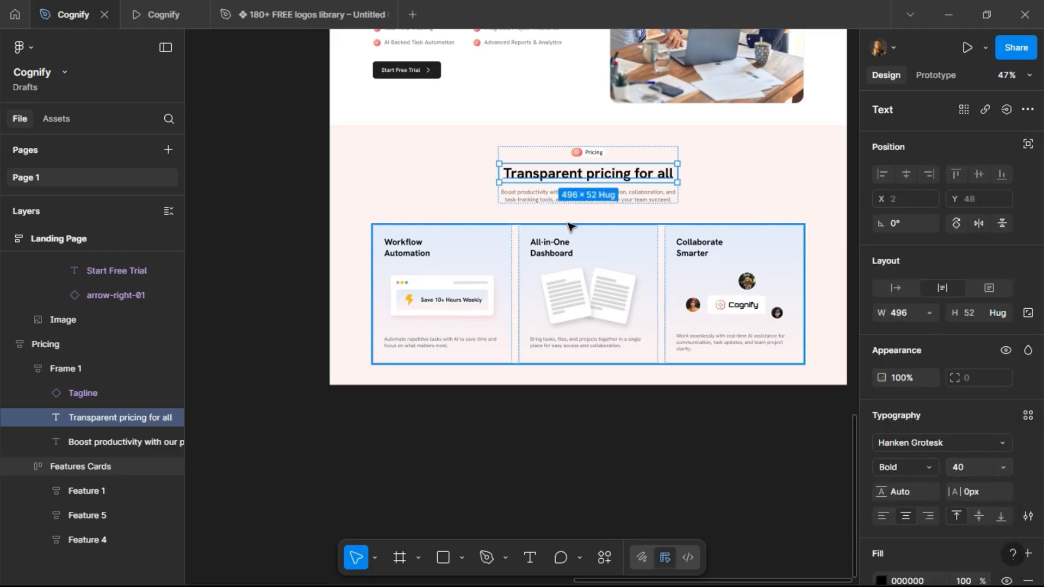
Copy the line "No hidden fees. Choose a plan that fits your workflow." from the project brief.
scroll(758, 180, "down", 5)
scroll(412, 164, "left", 5)
scroll(411, 164, "up", 5)
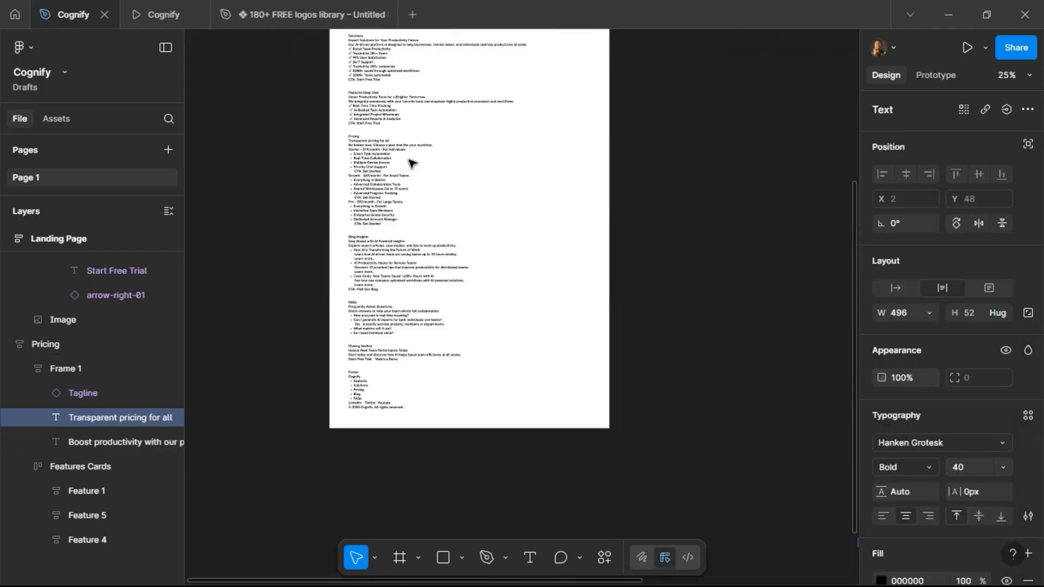
scroll(406, 217, "up", 4)
scroll(371, 170, "up", 2)
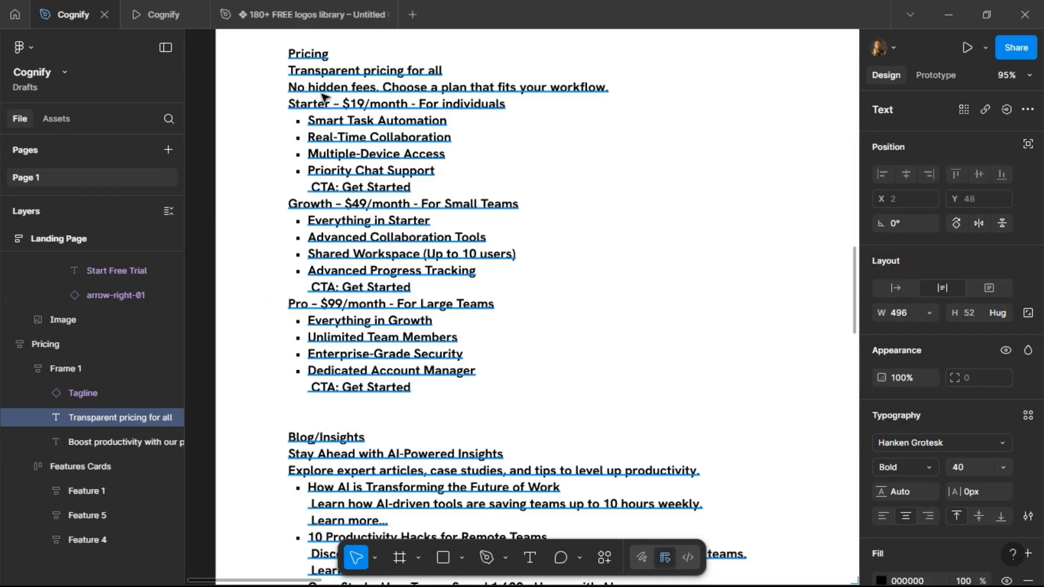
triple_click(305, 89)
left_click_drag(295, 88, 610, 85)
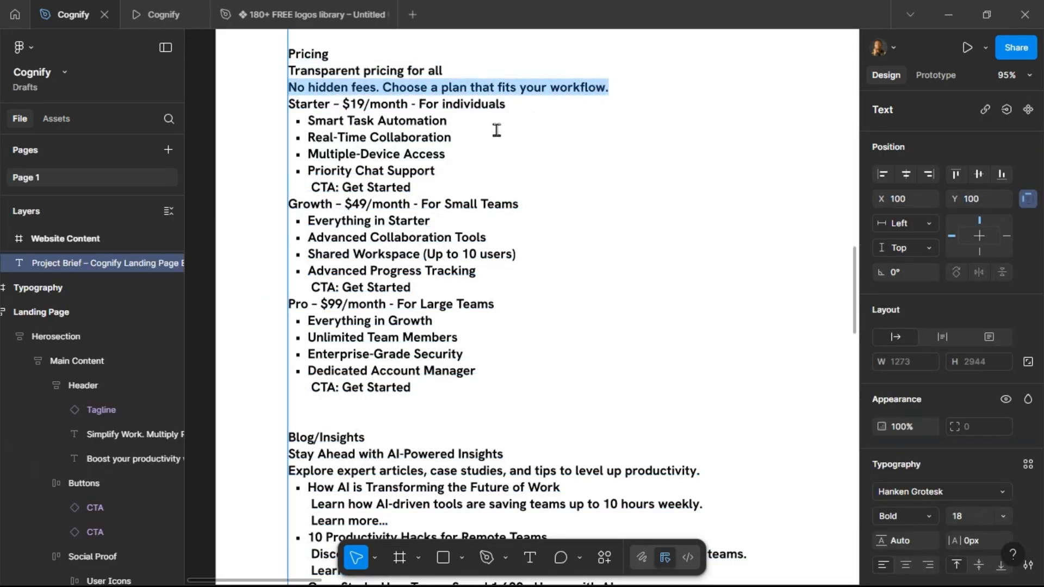
left_click(540, 170)
Paste the copied line as the Pricing subtitle and set its font to 16 Regular.
scroll(411, 217, "down", 5)
scroll(582, 229, "down", 5)
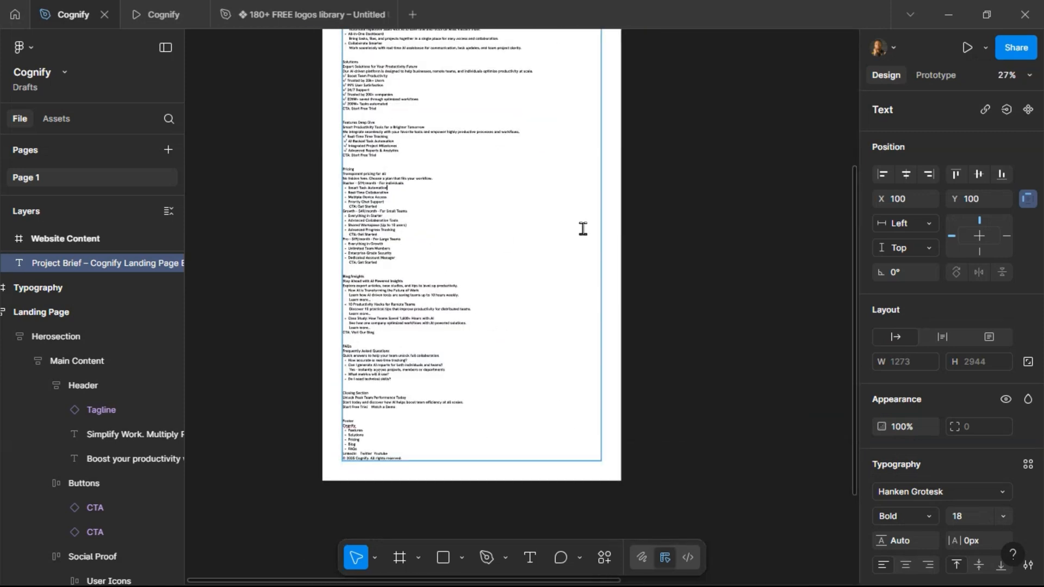
scroll(588, 226, "right", 15)
scroll(587, 223, "down", 5)
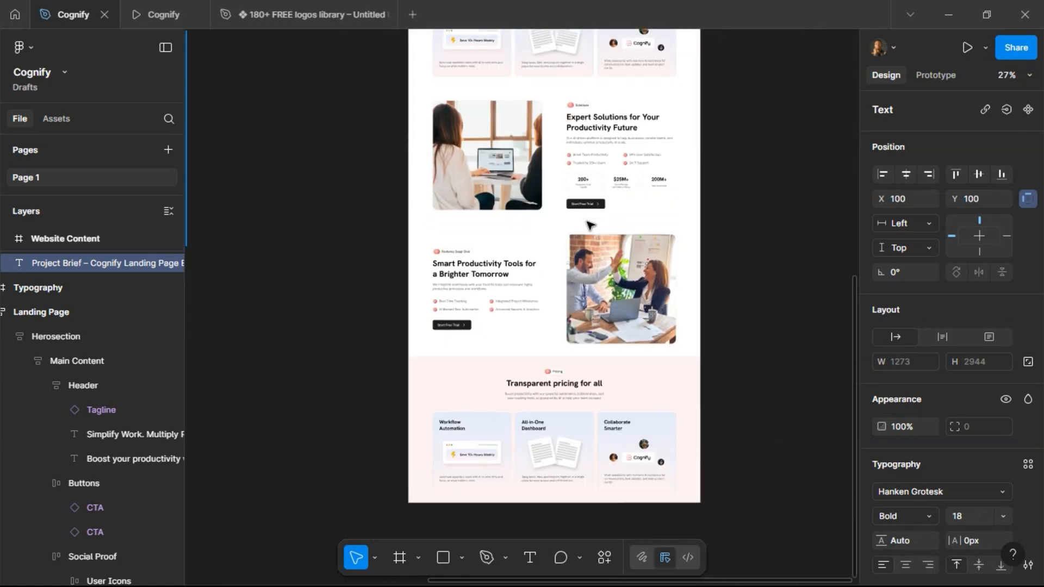
left_click(552, 331)
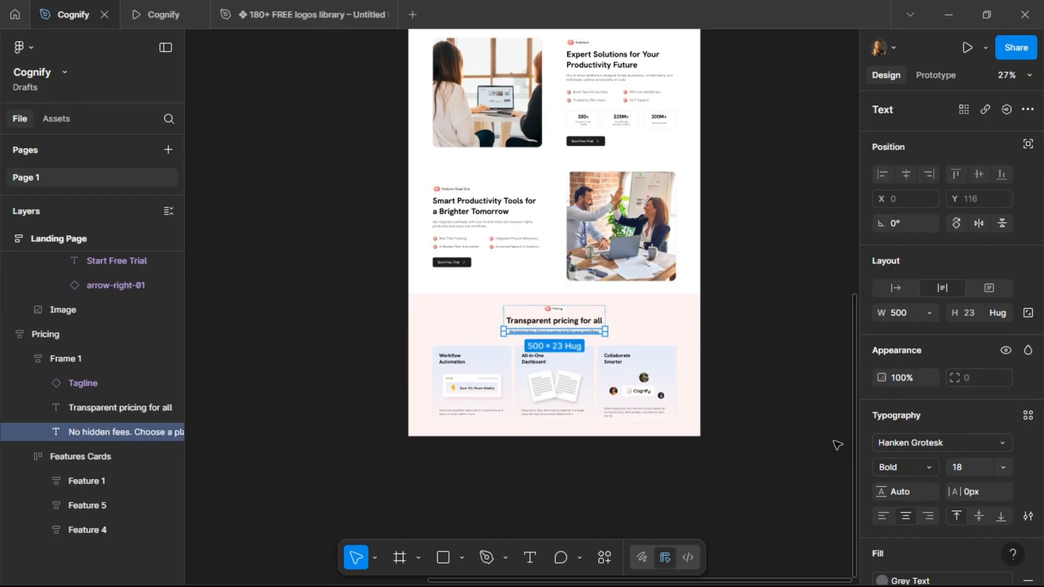
type("16")
key("Return")
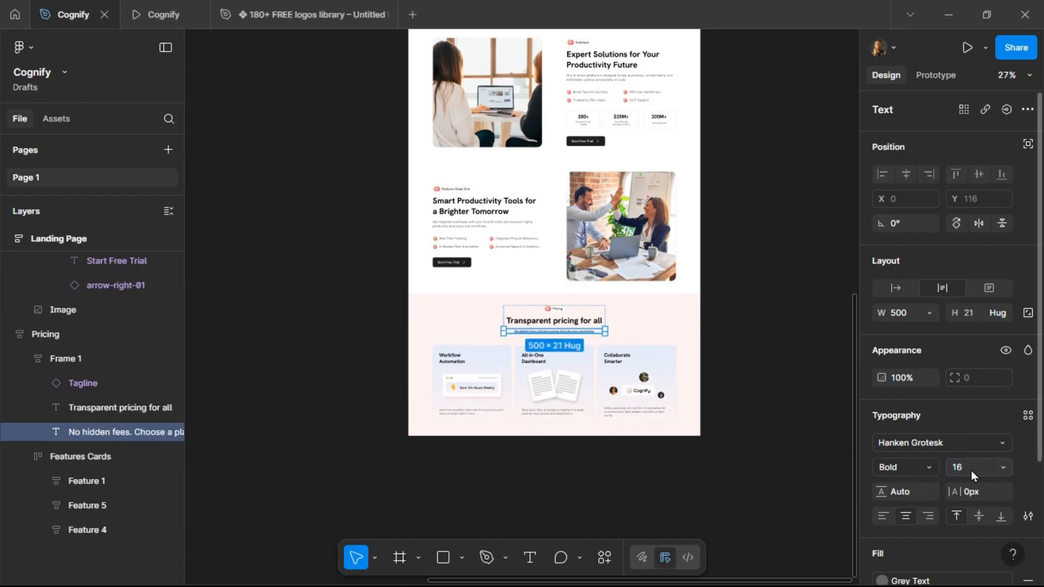
left_click(930, 469)
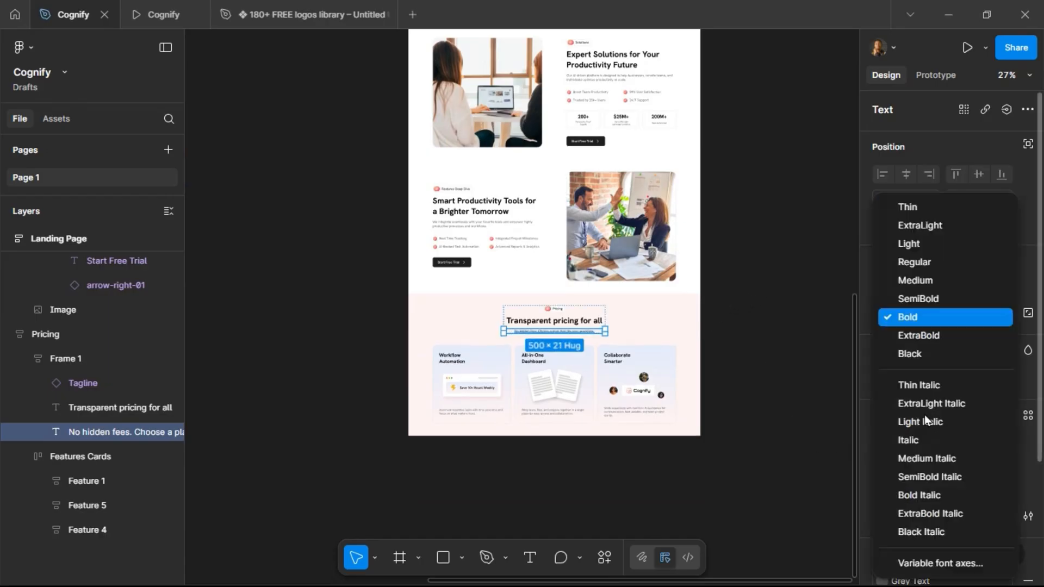
left_click(925, 264)
left_click(715, 340)
scroll(571, 332, "up", 5)
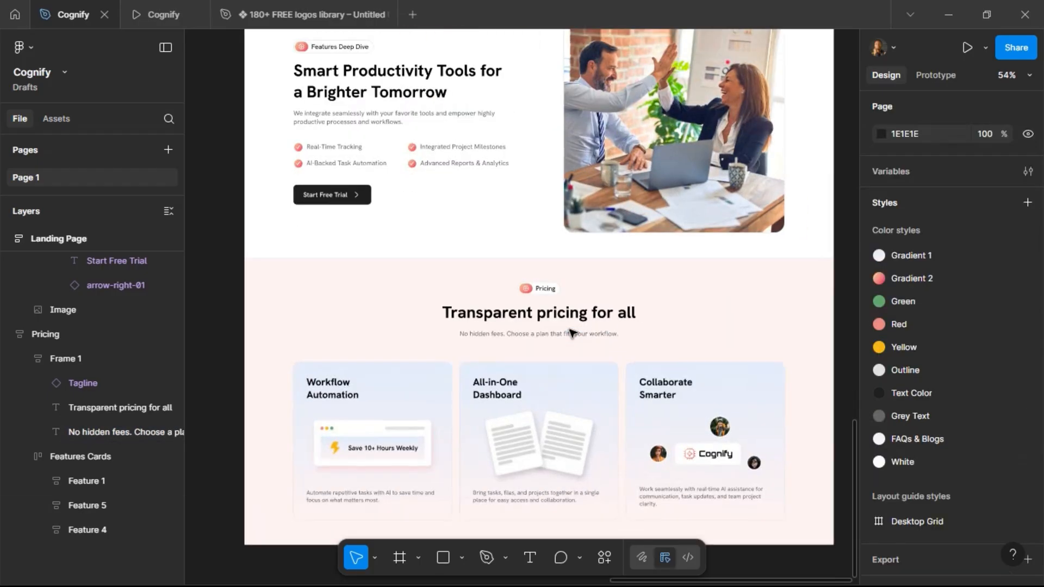
Preview the Pricing section in the prototype view and return to the design file.
left_click(160, 3)
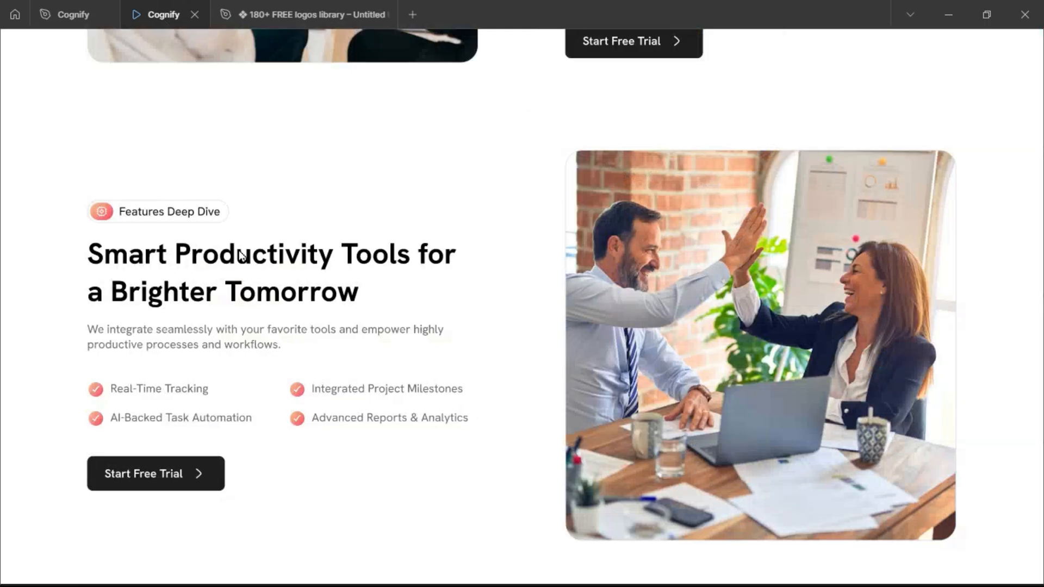
scroll(386, 347, "down", 10)
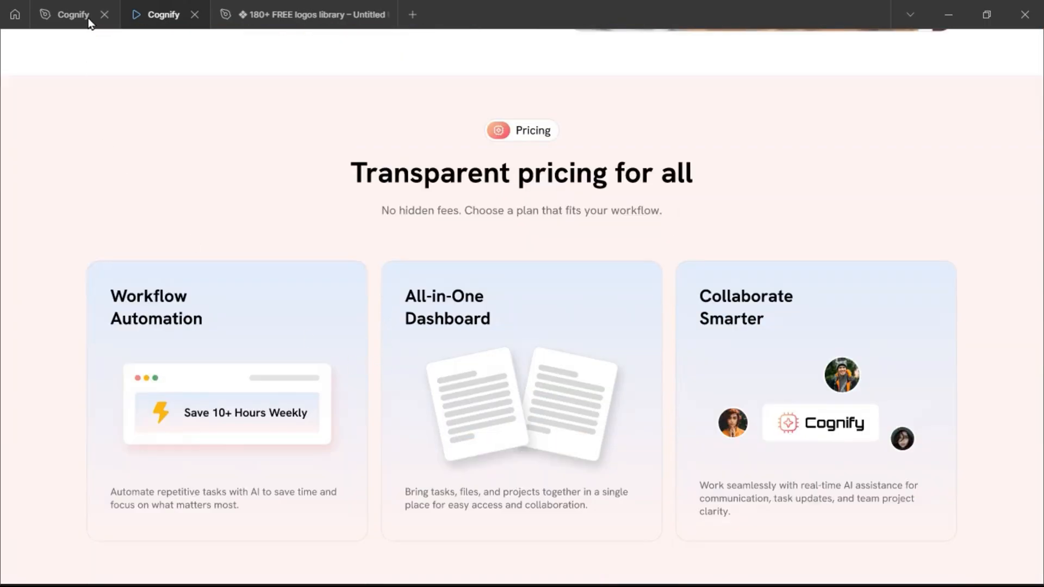
left_click(78, 18)
scroll(577, 310, "down", 5)
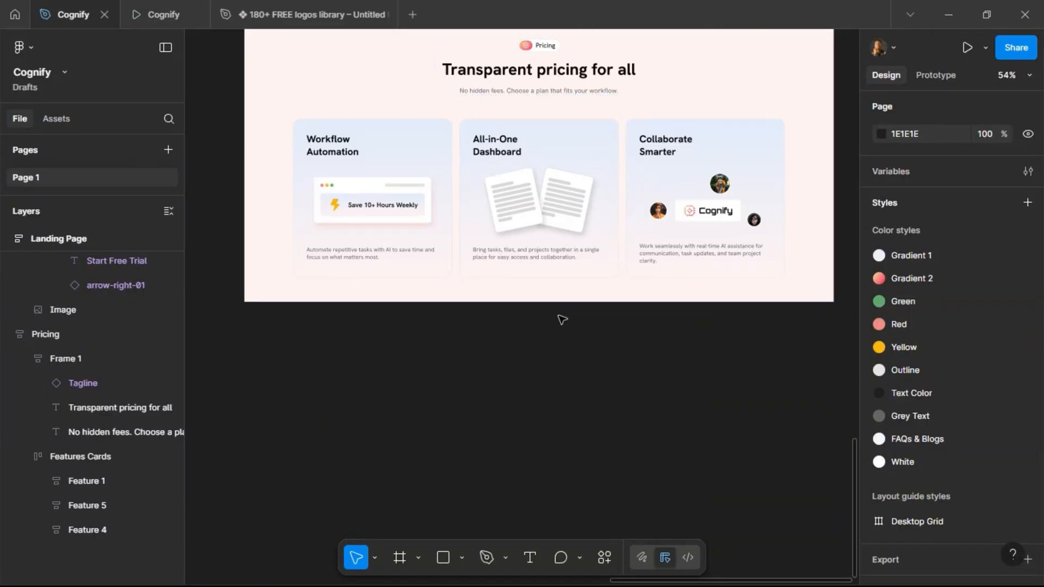
scroll(654, 283, "down", 3)
scroll(654, 283, "up", 3)
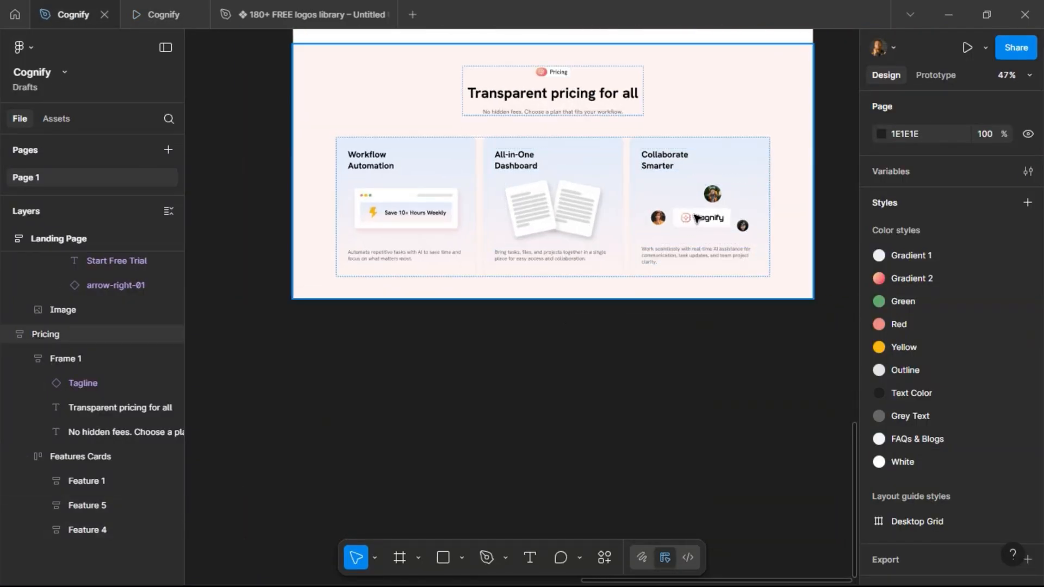
Set the Workflow Automation card's fill to the White color style.
left_click(643, 161)
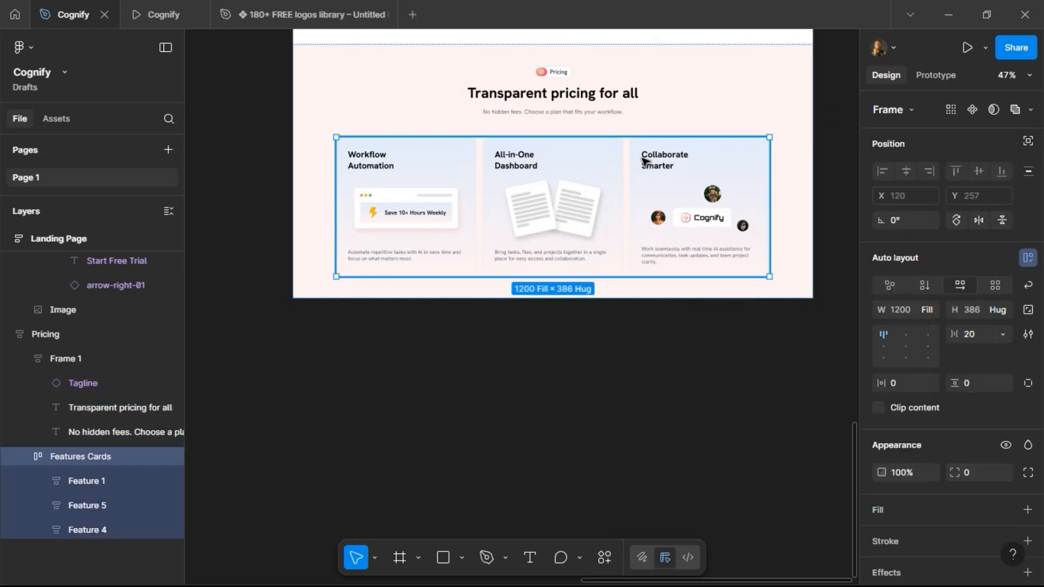
left_click(644, 160)
left_click(529, 191, "shift")
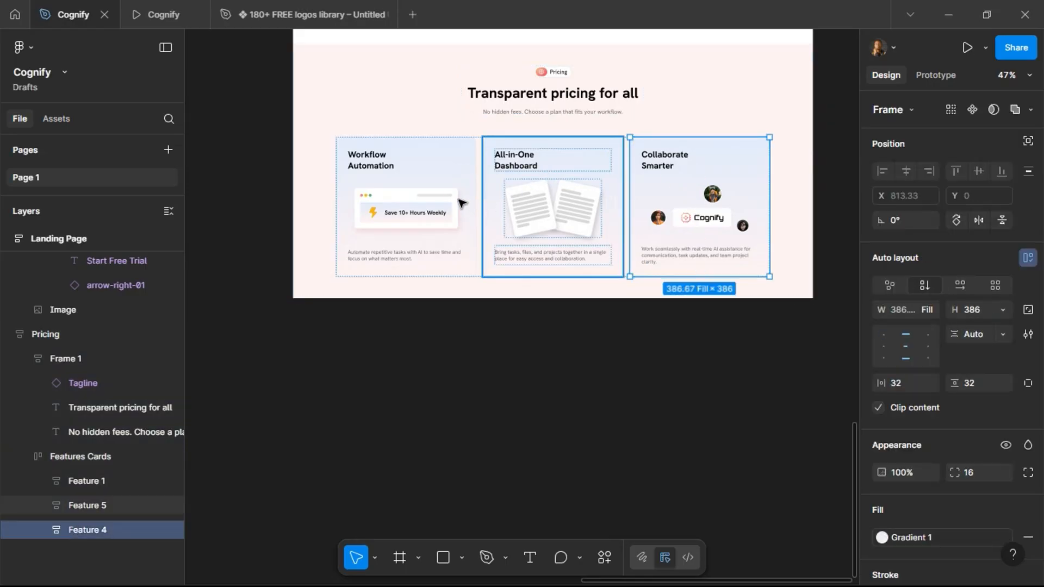
left_click(447, 197)
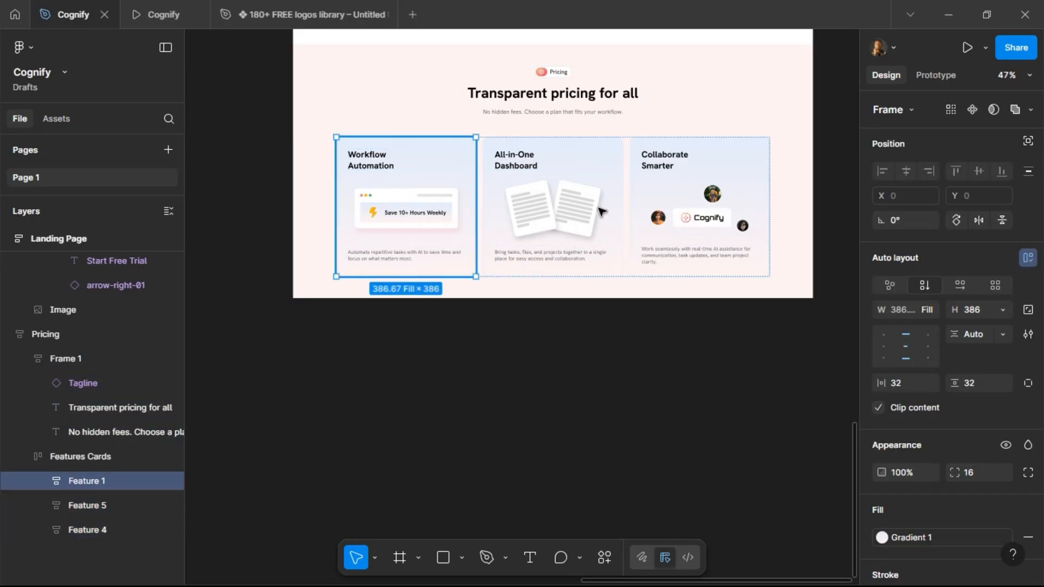
left_click(676, 205, "shift")
scroll(966, 446, "down", 5)
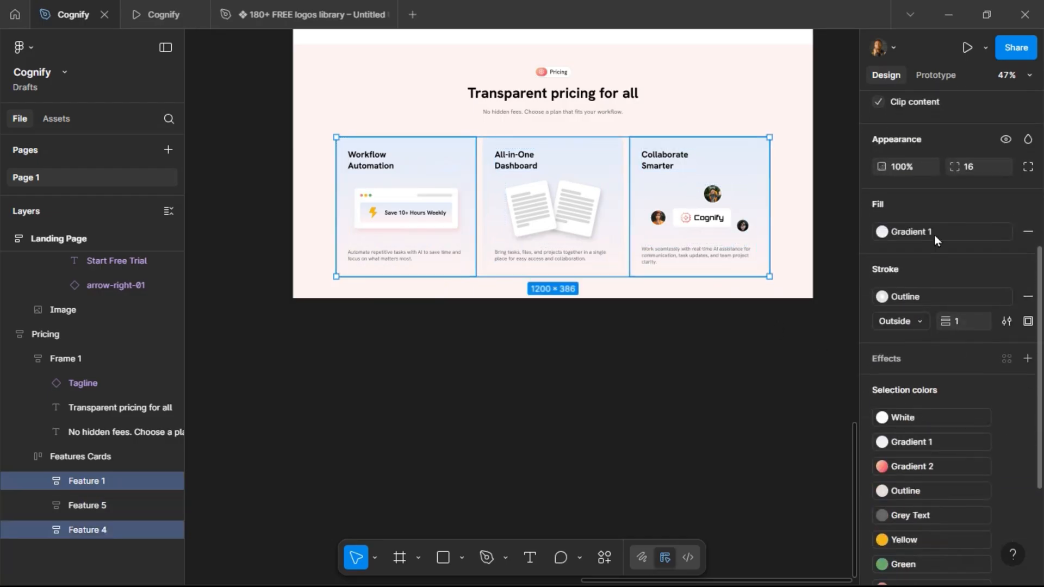
left_click(570, 183)
left_click(424, 203)
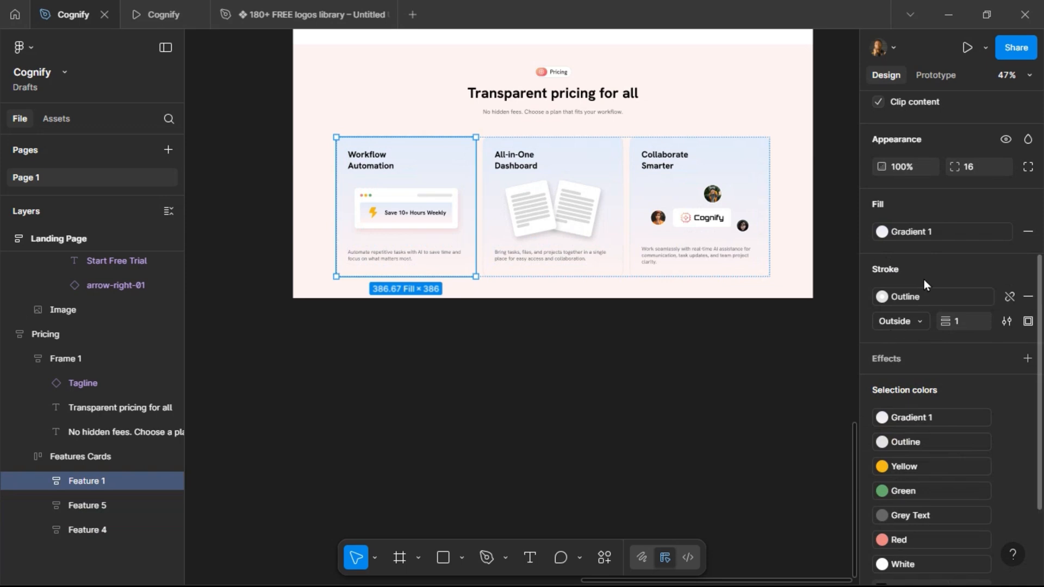
left_click(950, 230)
scroll(749, 514, "down", 2)
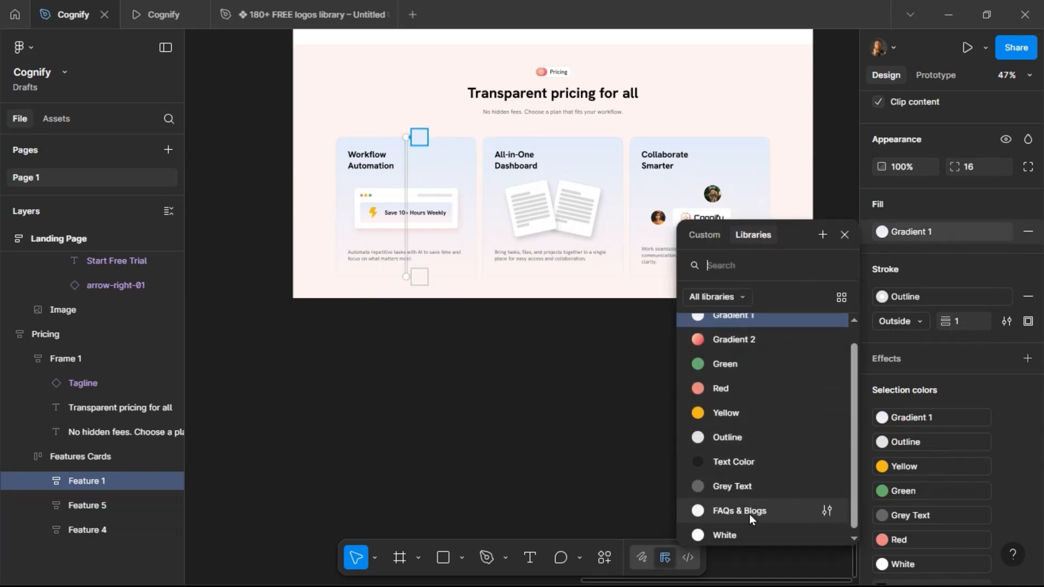
left_click(749, 523)
Set the Collaborate Smarter card's fill to the White color style.
left_click(756, 275)
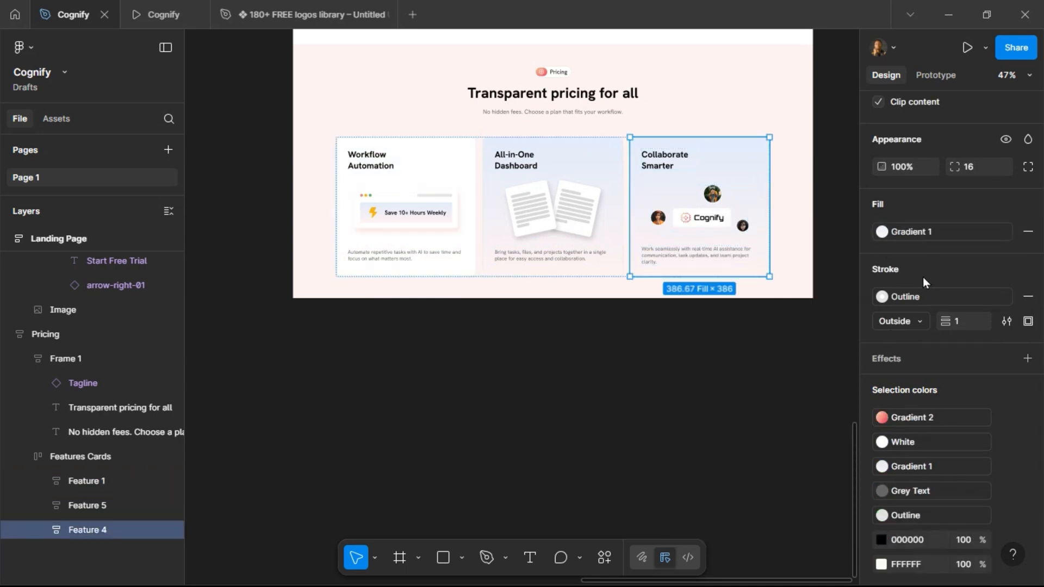
left_click(941, 231)
scroll(769, 527, "down", 1)
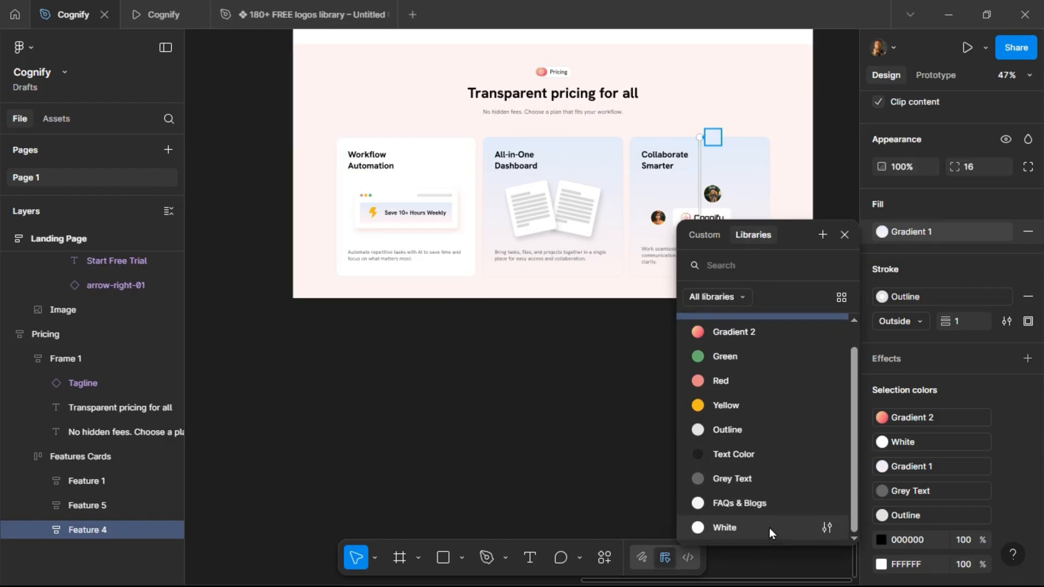
left_click(769, 527)
left_click(583, 380)
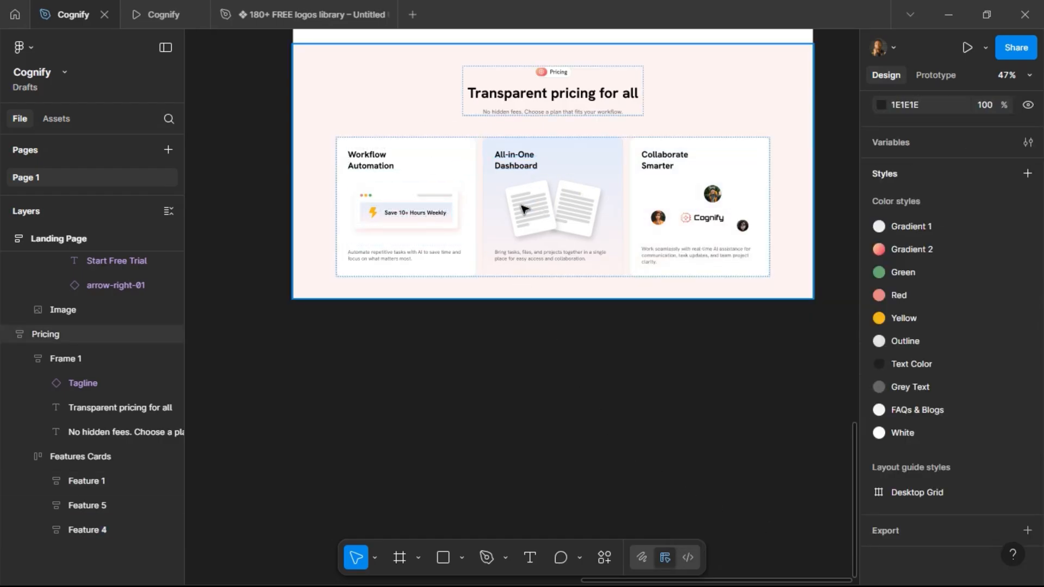
Delete the illustrations and description texts from all three Pricing cards, keeping only their titles.
scroll(512, 182, "up", 3)
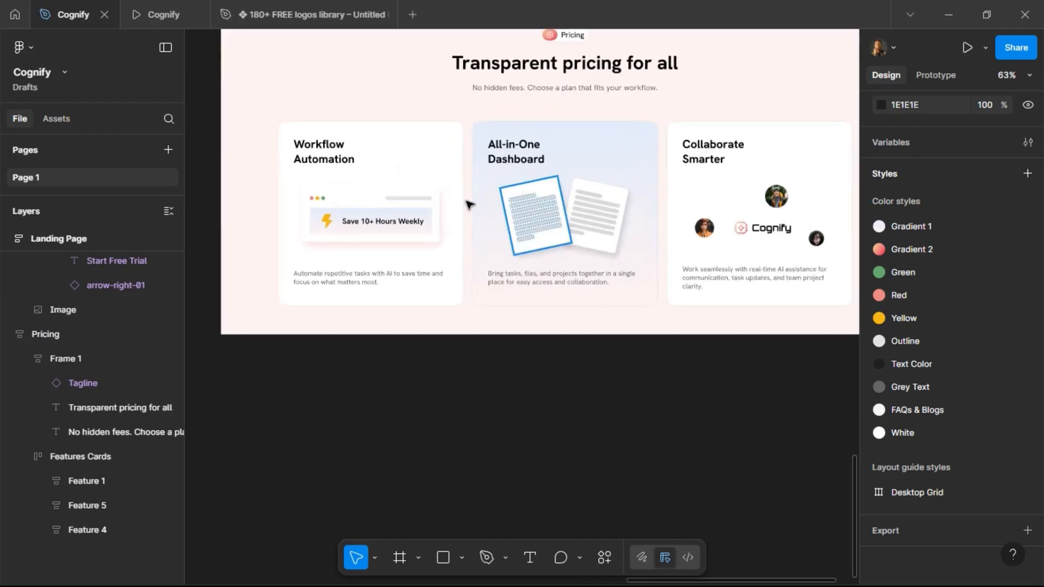
left_click(377, 213)
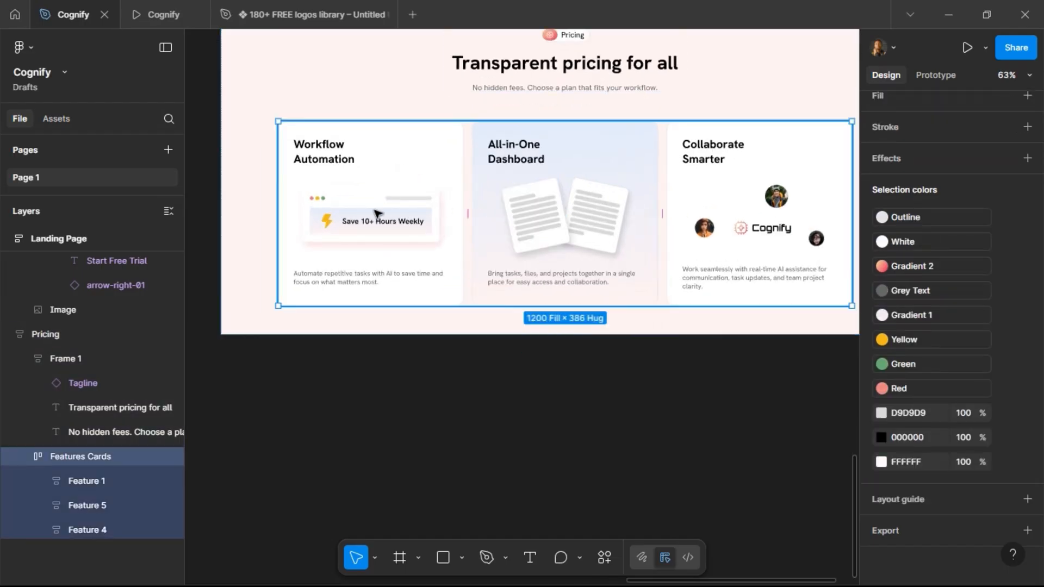
left_click(377, 214)
left_click(377, 213)
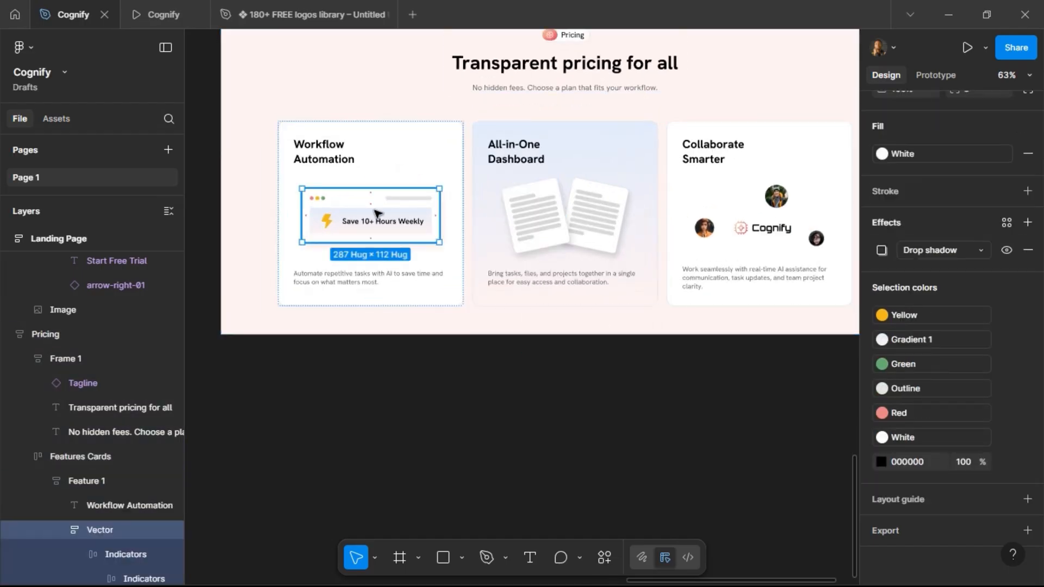
left_click(380, 277, "shift")
left_click(532, 280, "shift")
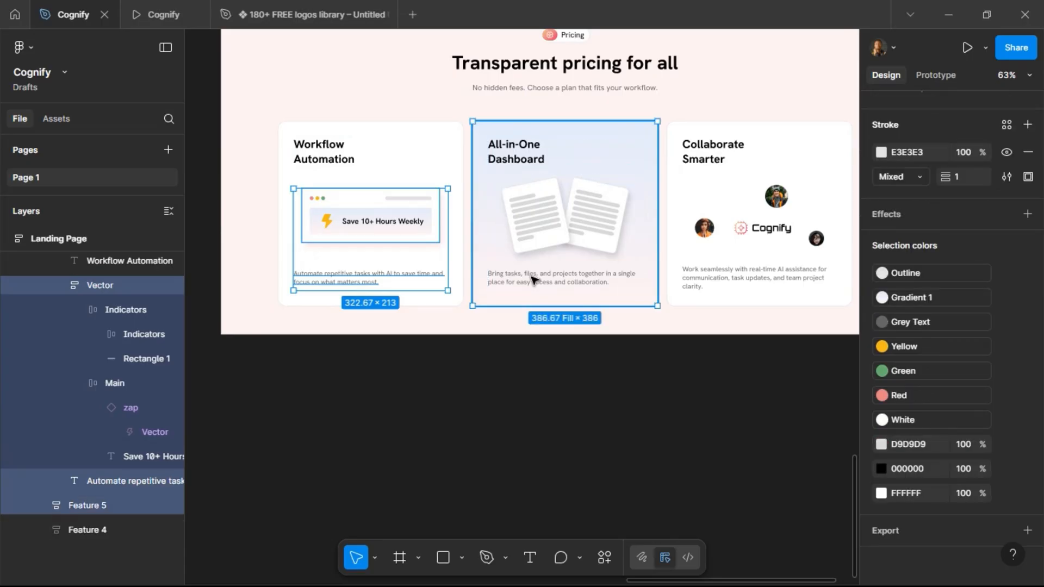
left_click(550, 216, "shift")
left_click(707, 274, "shift")
left_click(730, 217, "shift")
key("Delete")
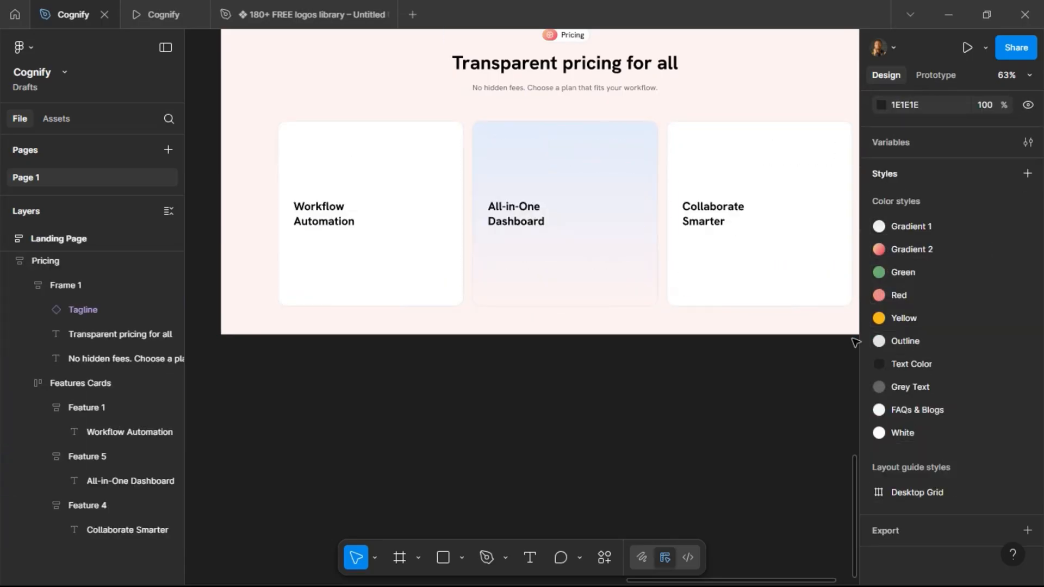
Select and copy the Starter plan text block from the project brief.
left_click(332, 223)
left_click(332, 223)
scroll(549, 180, "down", 5)
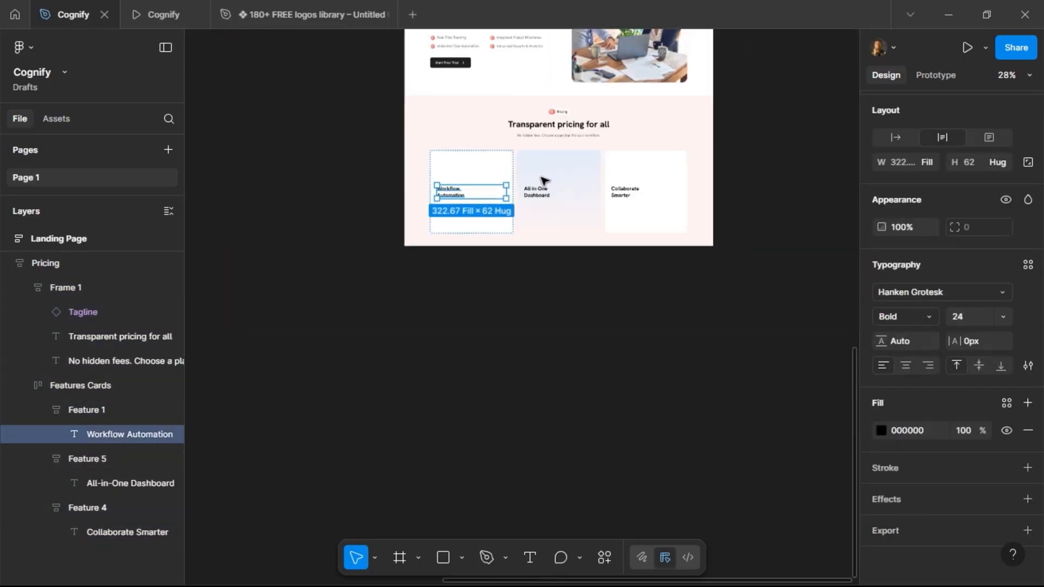
scroll(472, 198, "left", 10)
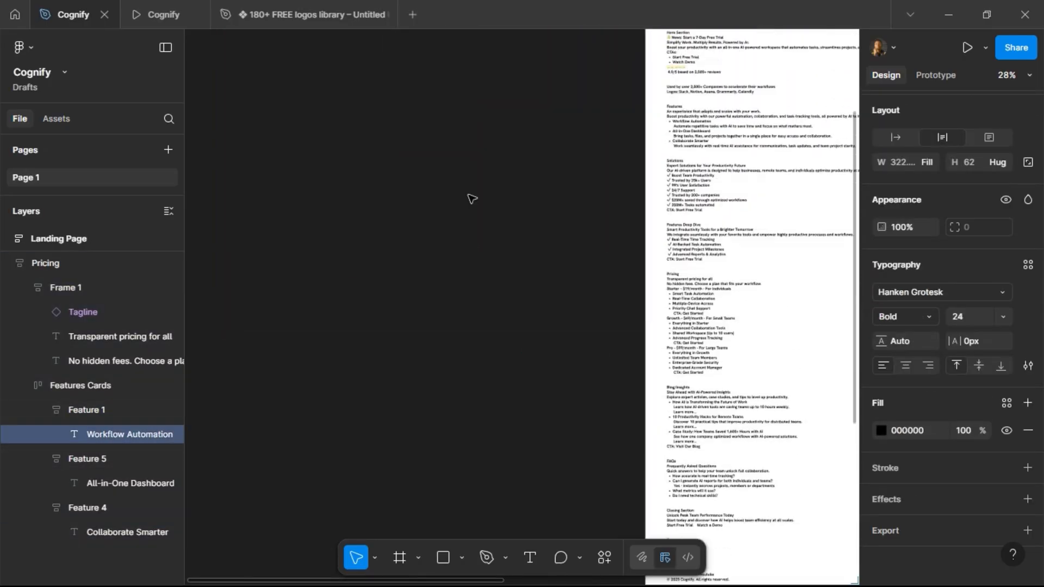
scroll(471, 197, "up", 5)
scroll(542, 280, "down", 10)
scroll(506, 261, "up", 6)
scroll(505, 261, "up", 3)
scroll(468, 297, "down", 2)
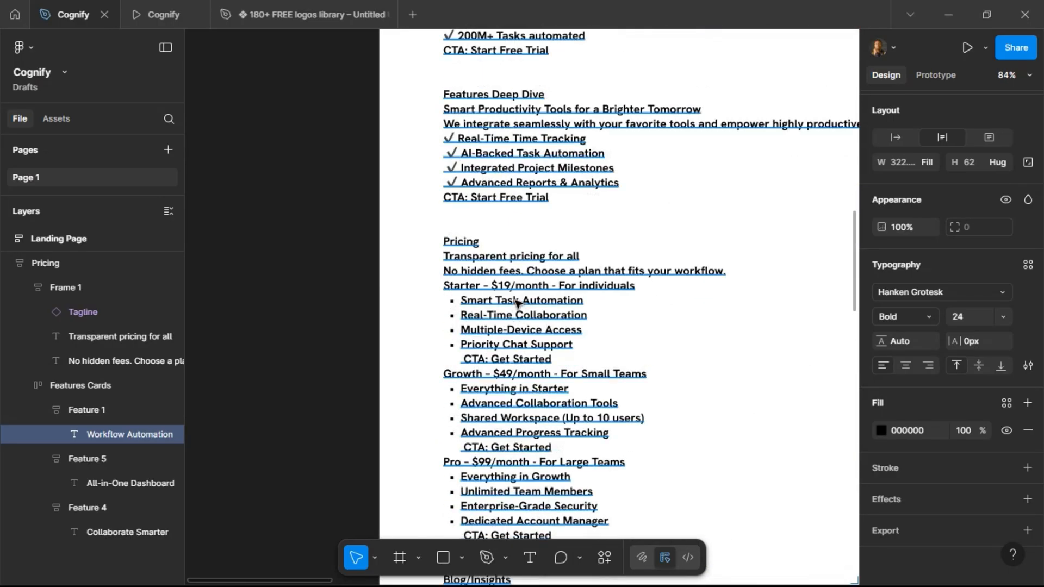
double_click(452, 287)
left_click_drag(480, 286, 600, 359)
key("Escape")
Paste the Starter plan text into the Pricing section, replacing a duplicate of the cards row.
scroll(307, 316, "down", 10)
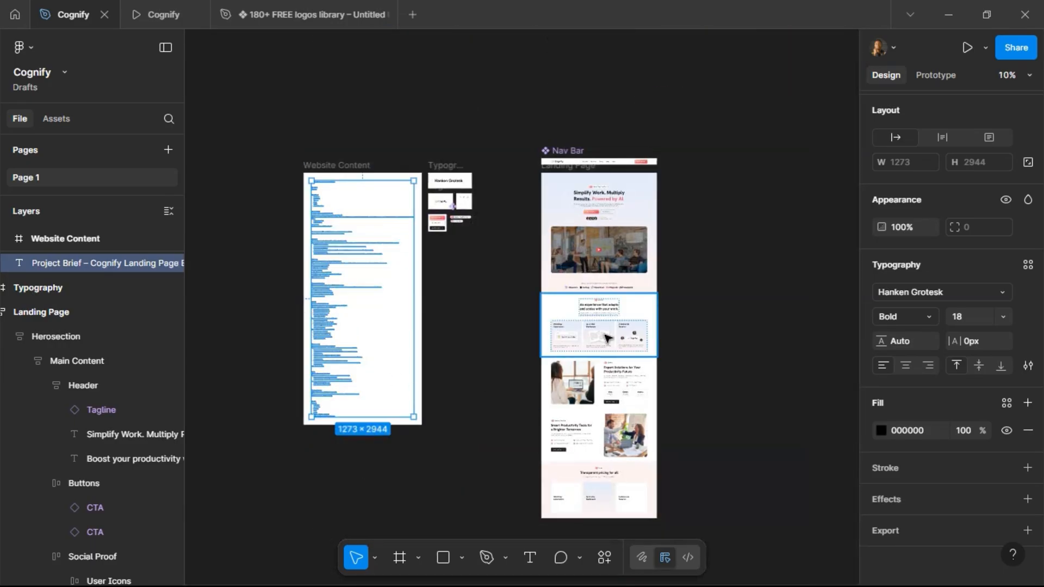
scroll(601, 342, "down", 5)
scroll(606, 366, "up", 10)
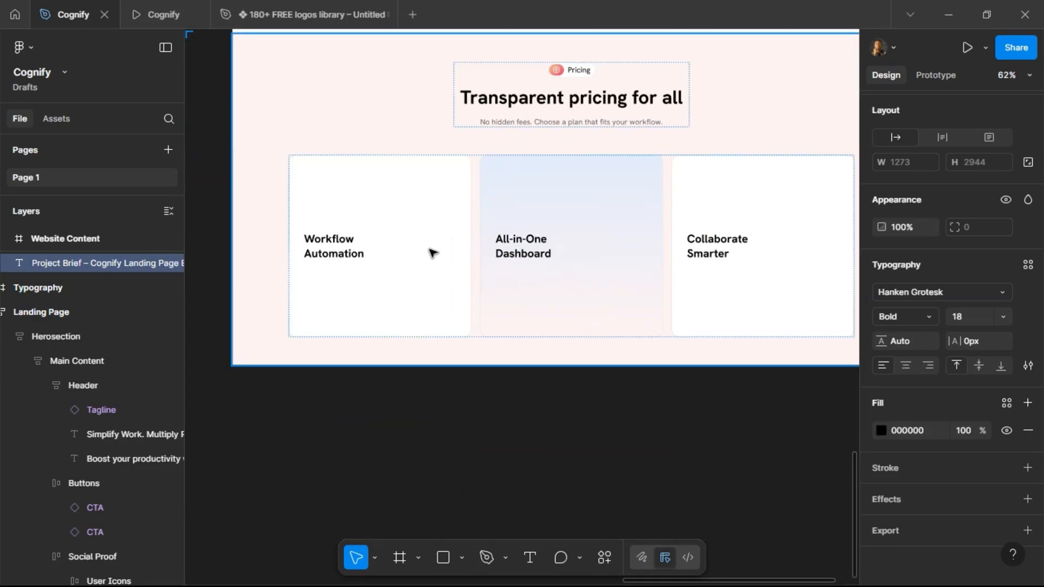
left_click(431, 254)
left_click(450, 319)
key("ctrl+d")
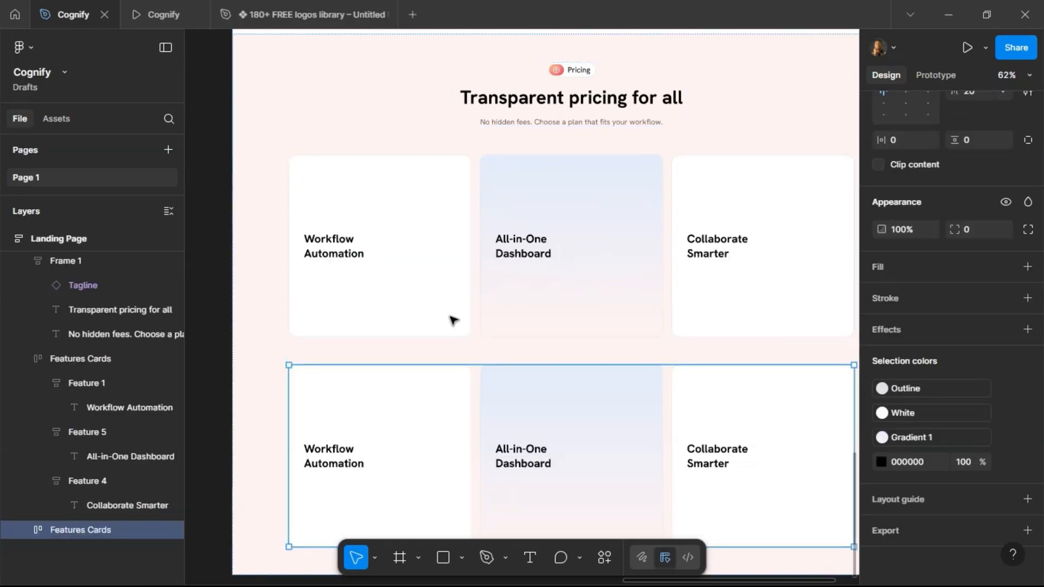
key("ctrl+shift+r")
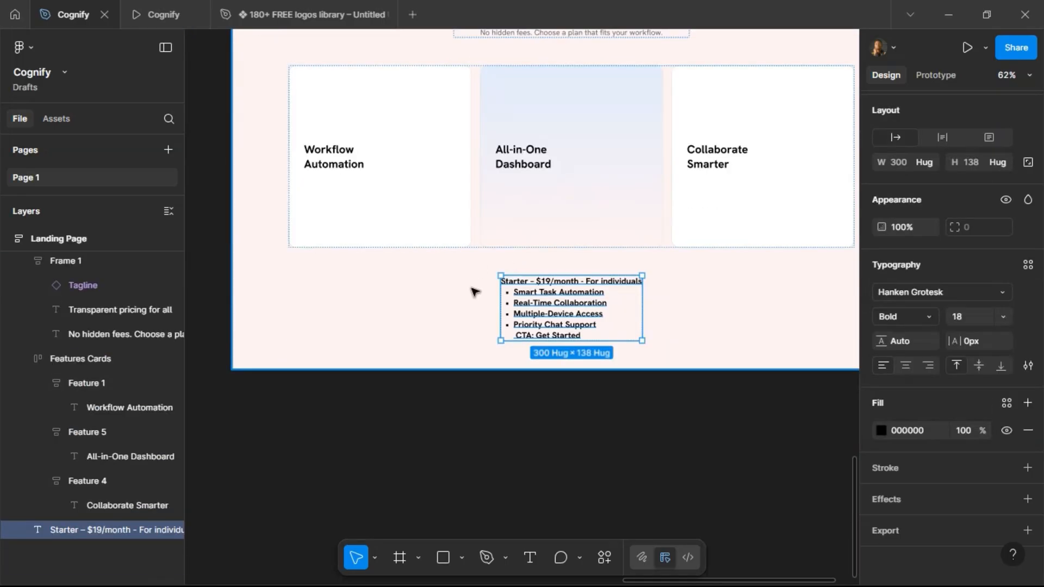
Rename the first Pricing card's title to Starter.
left_click(330, 165)
double_click(330, 165)
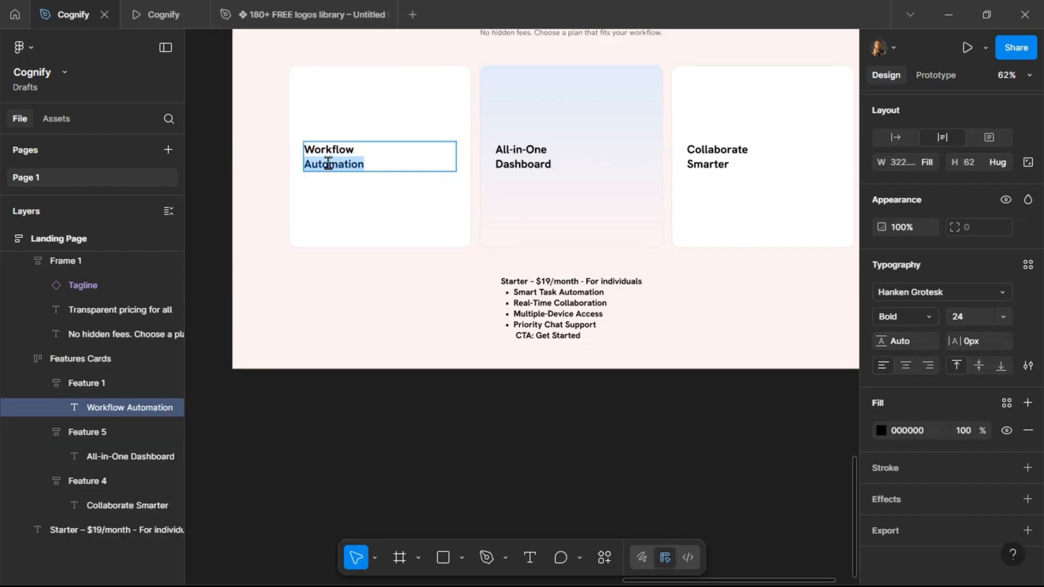
key("ctrl+a")
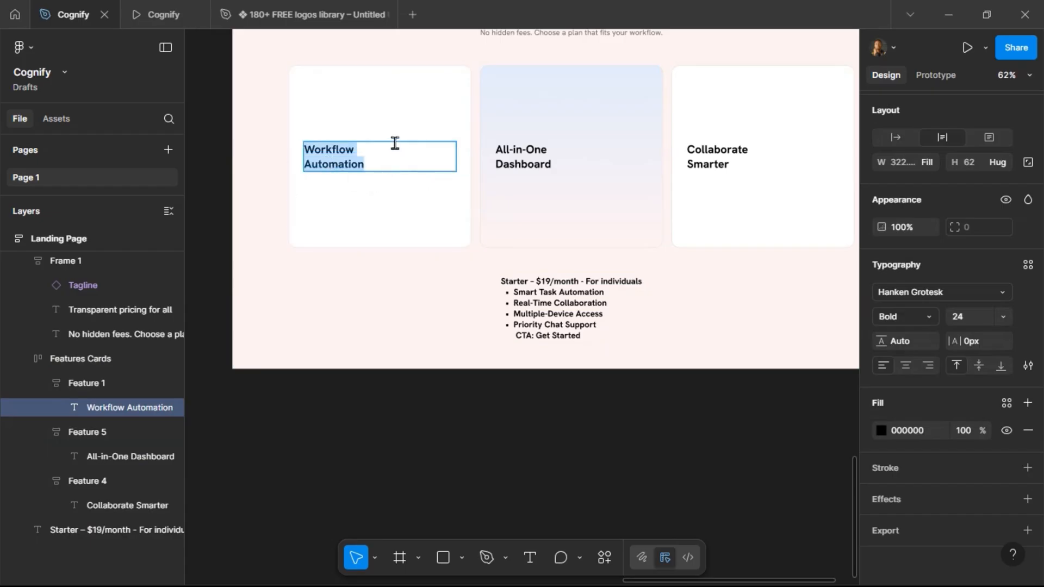
type("Started")
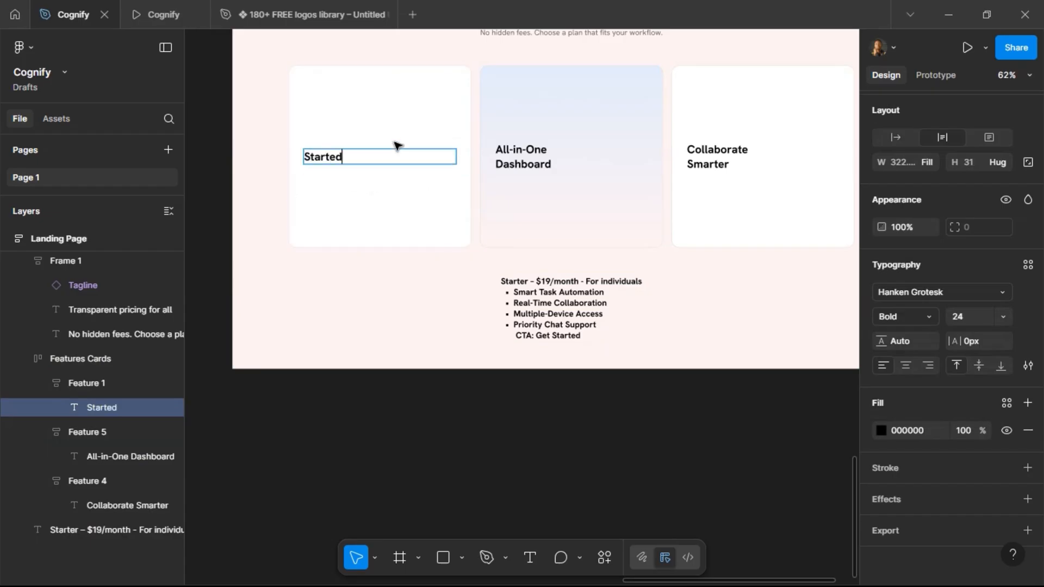
key("BackSpace")
key("Escape")
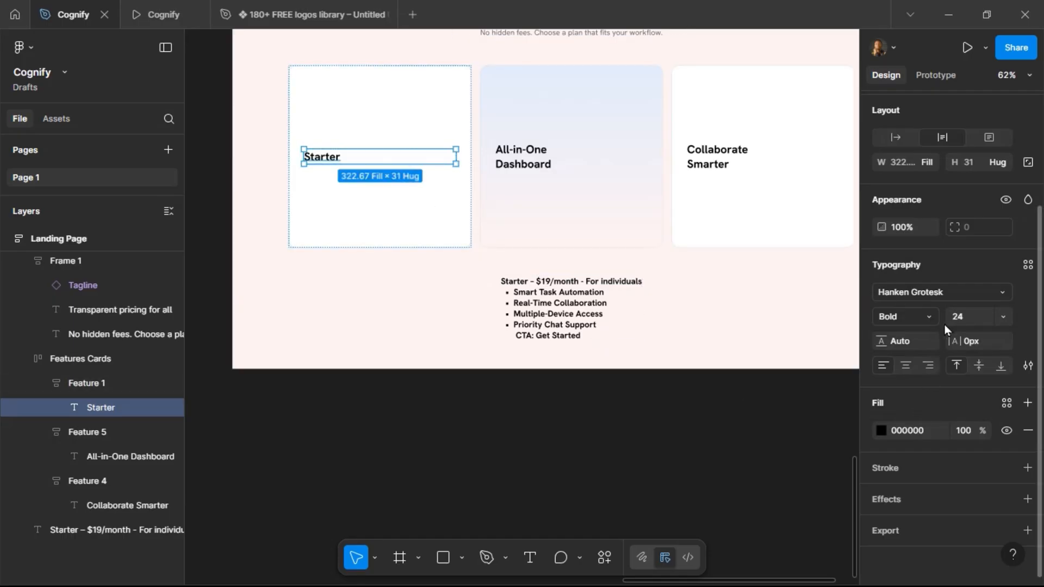
Duplicate the Starter title and change the copy to $19/Month.
key("ctrl+d")
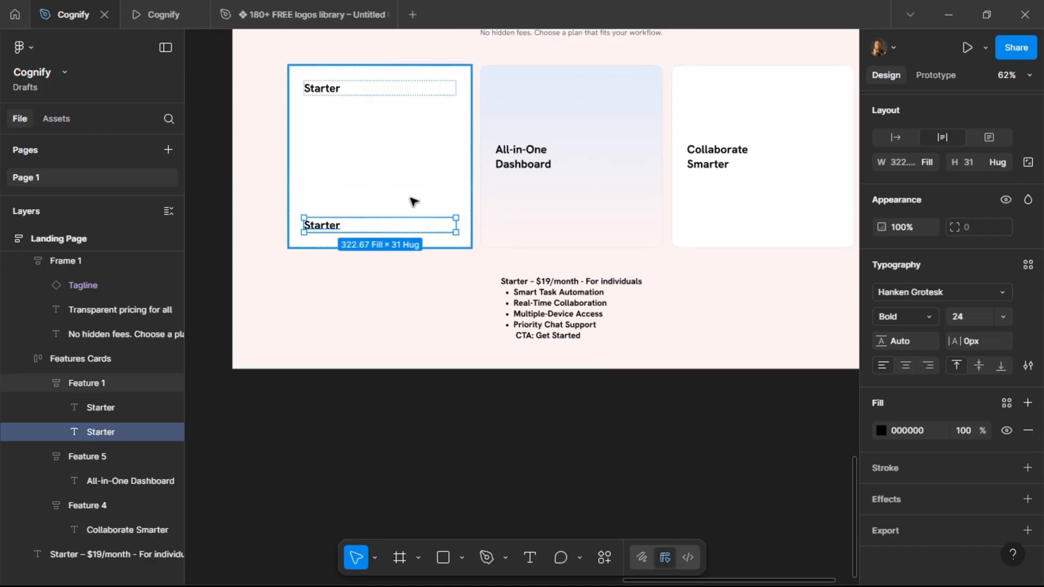
double_click(327, 226)
type("@")
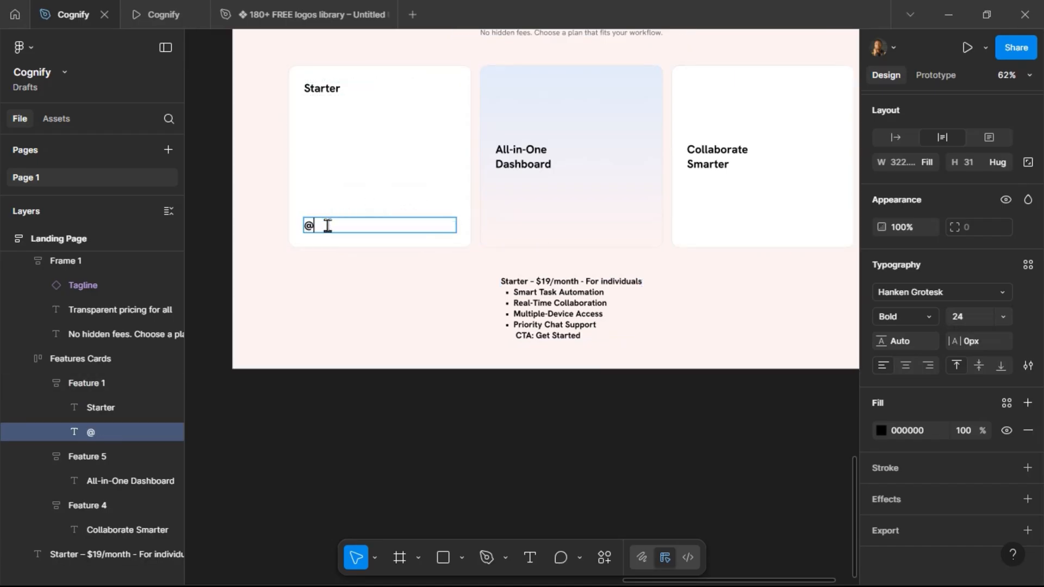
key("BackSpace")
type("$19/Month")
key("Escape")
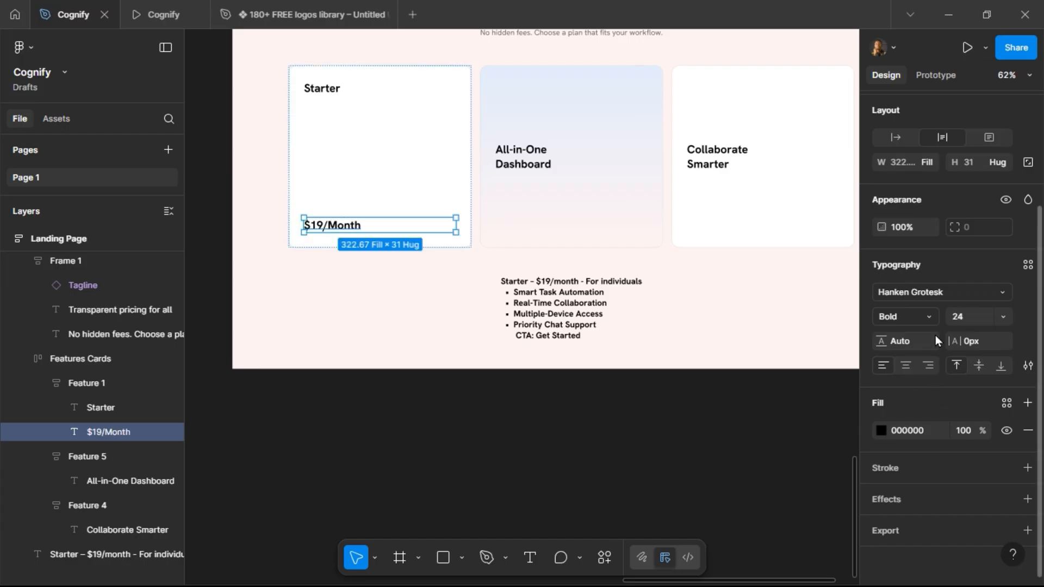
Set the $19/Month text to Medium weight at 32 px.
left_click(932, 318)
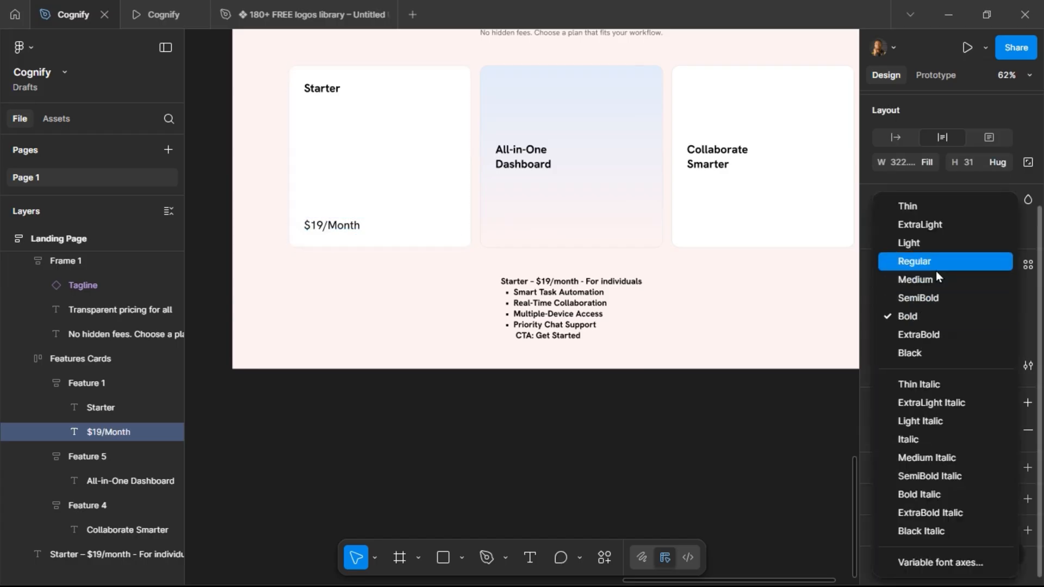
left_click(936, 281)
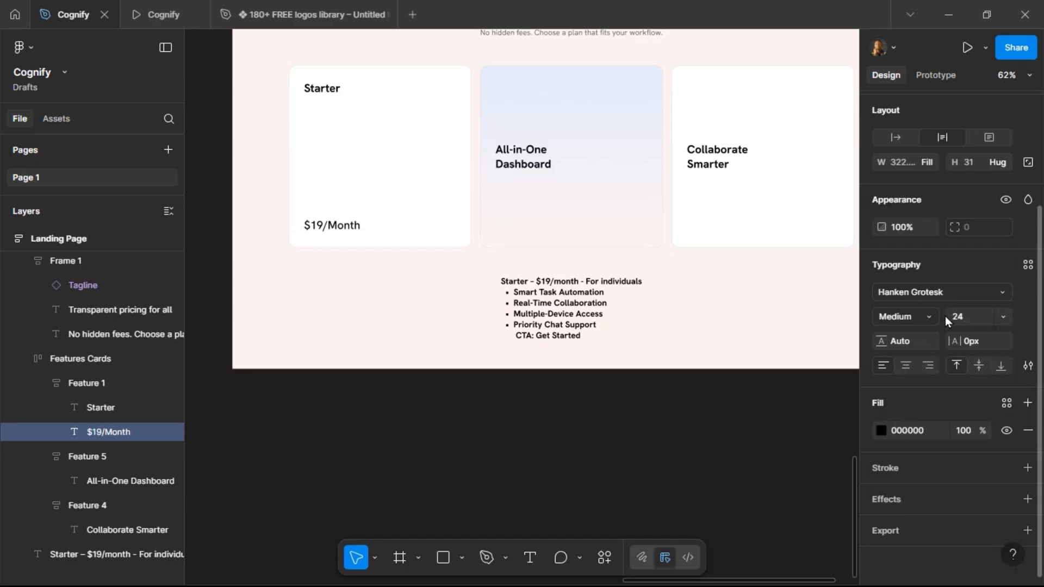
left_click(980, 317)
type("40")
key("Return")
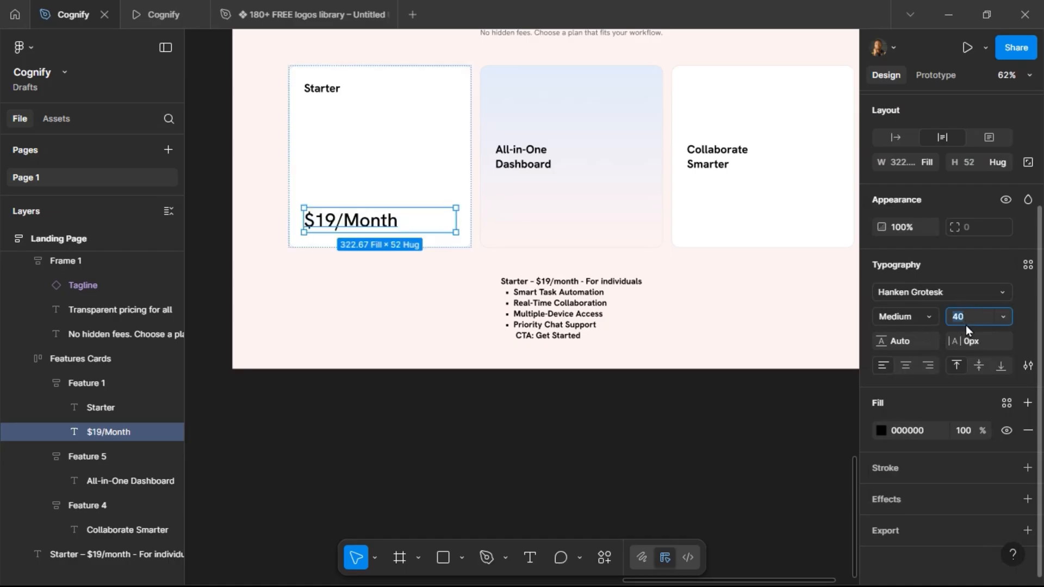
type("32")
key("Return")
left_click(322, 88)
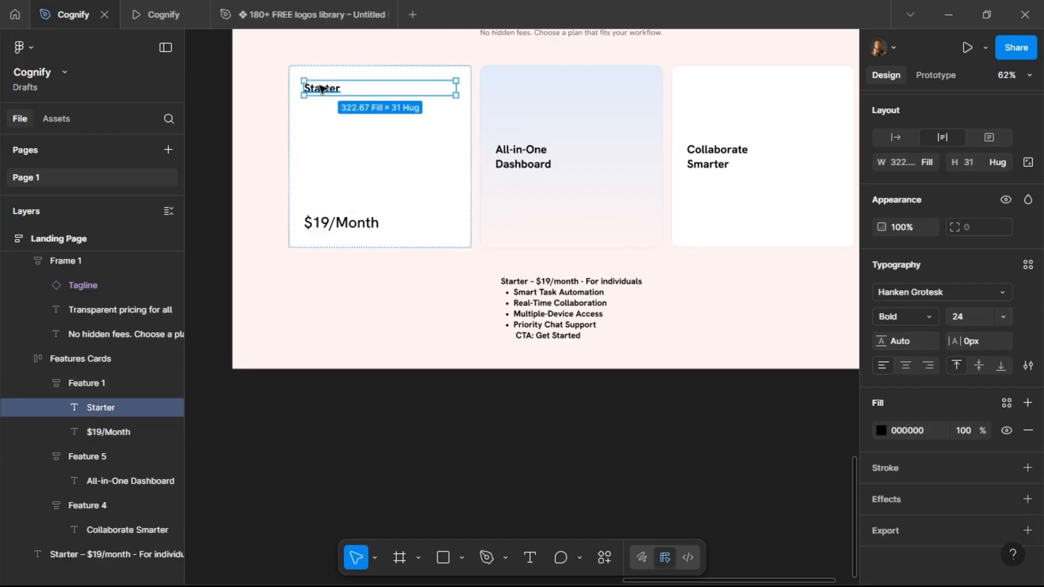
left_click(970, 316)
type("16")
key("Return")
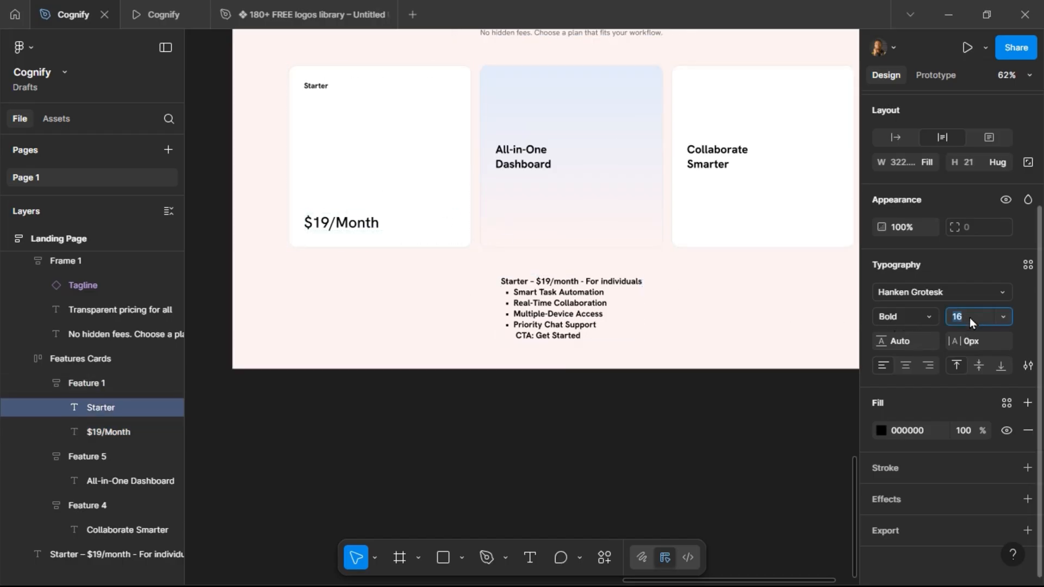
type("24")
key("Return")
Set the Starter card's auto-layout item spacing to 16.
left_click(364, 231)
left_click(373, 173)
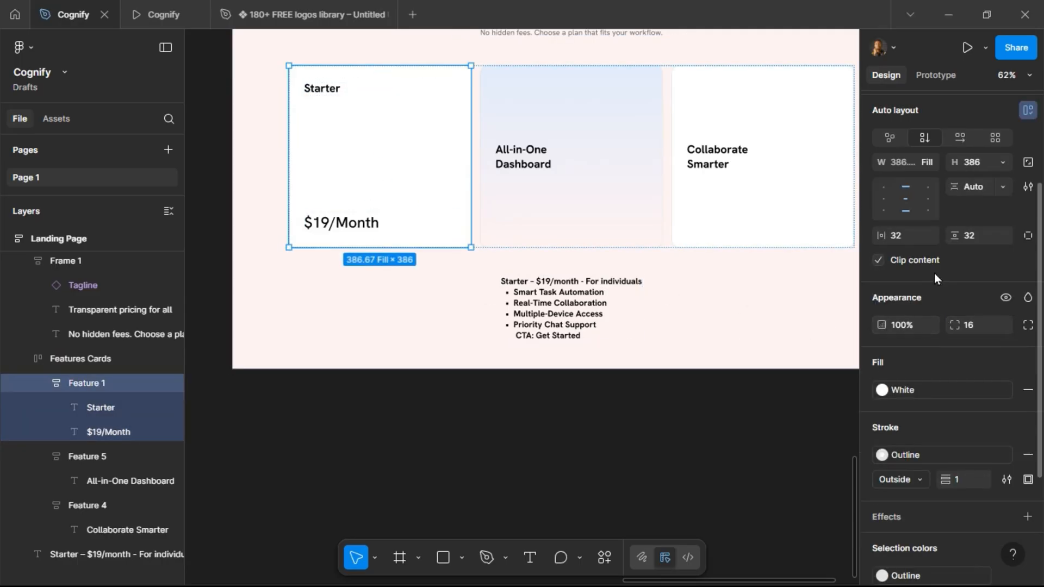
left_click(984, 194)
type("16")
key("Return")
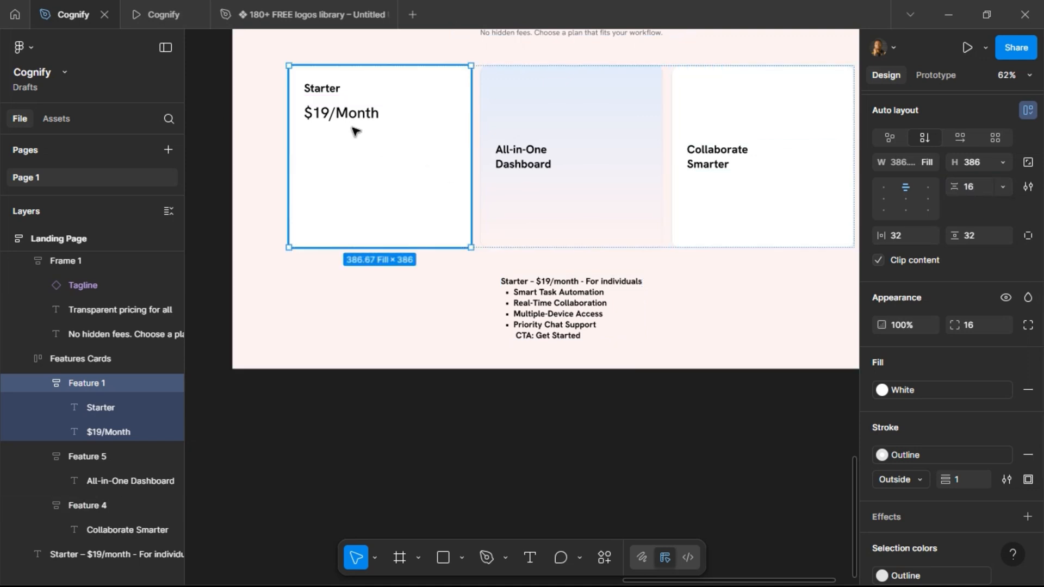
Duplicate the Starter title below the price and change its copy to For individuals.
left_click(345, 113)
left_click(321, 91)
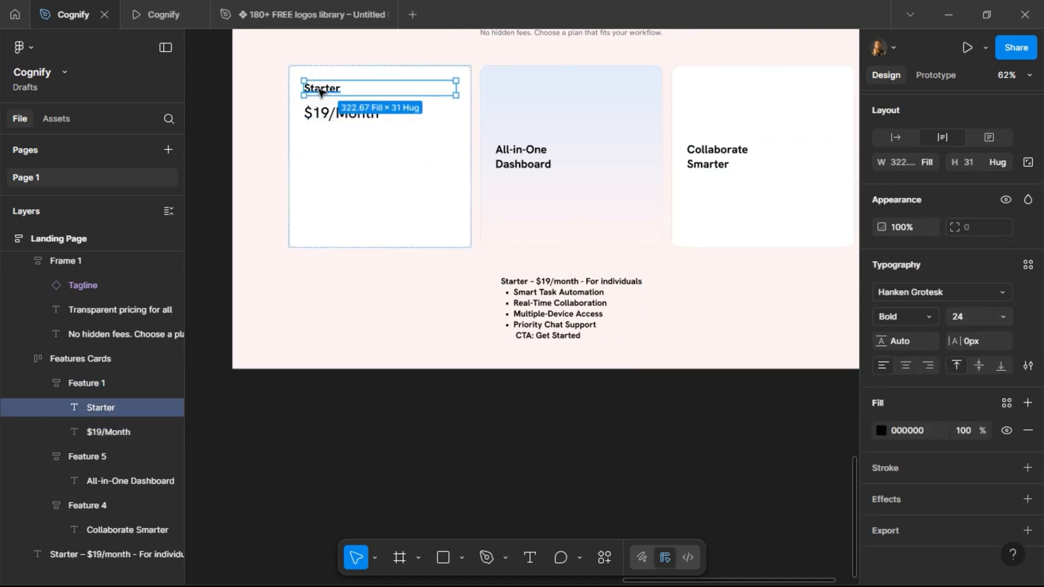
key("ctrl+d")
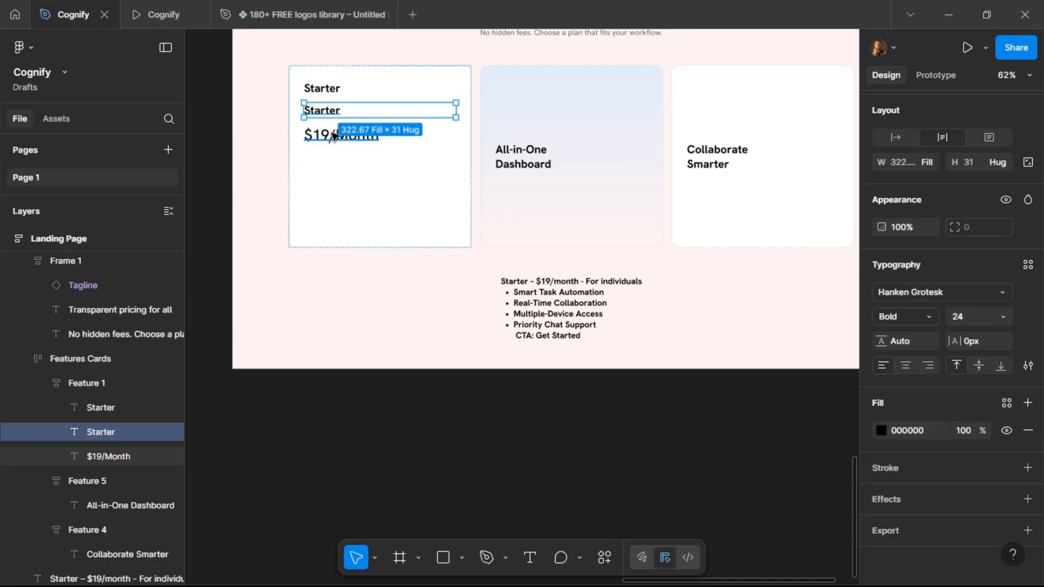
left_click_drag(333, 135, 324, 139)
double_click(325, 139)
type("For individuals")
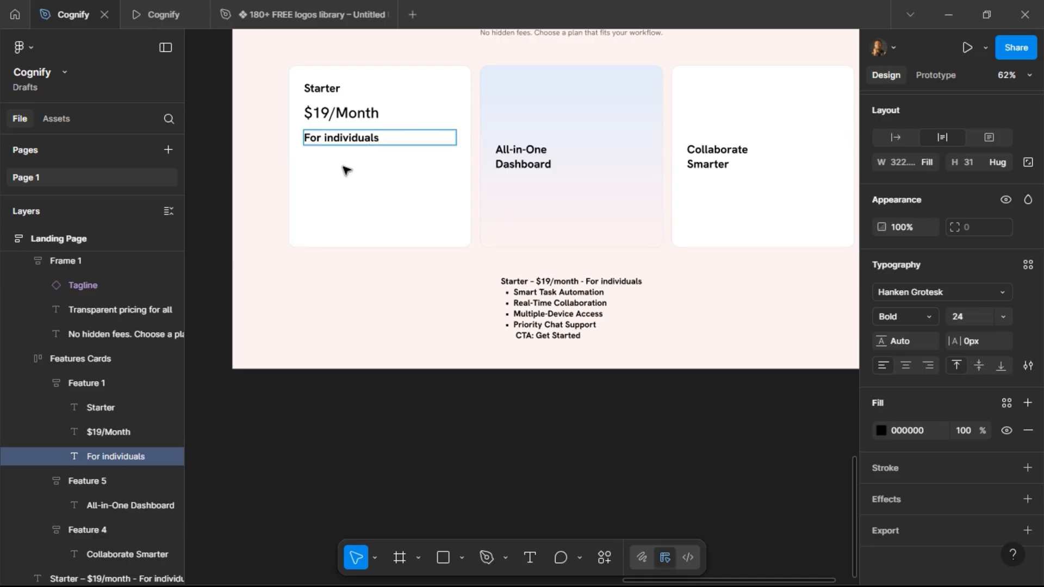
key("Escape")
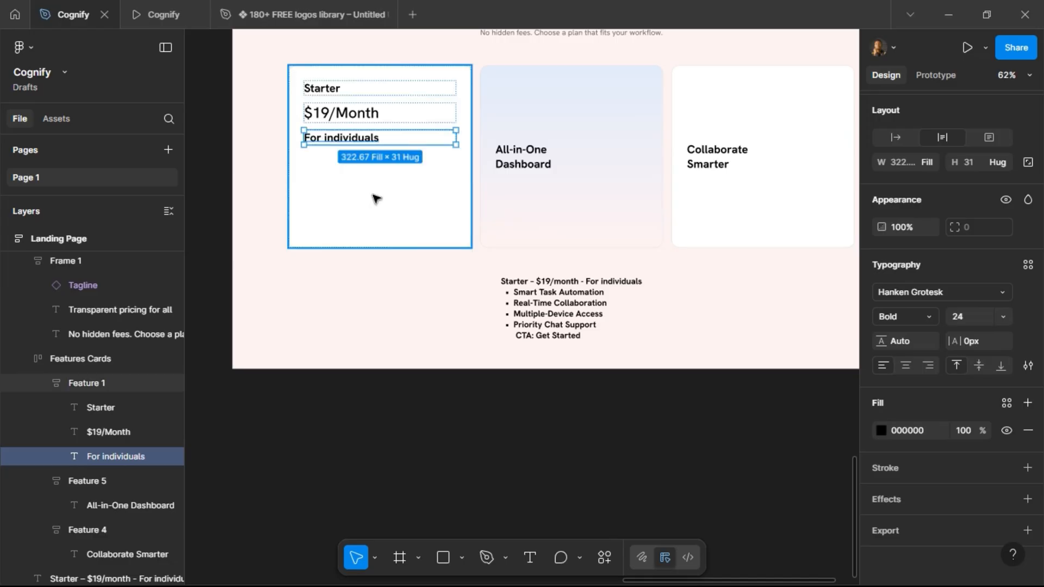
Style the For individuals text at 14 px, Medium weight, with the Grey Text color style.
left_click(974, 317)
type("14")
key("Return")
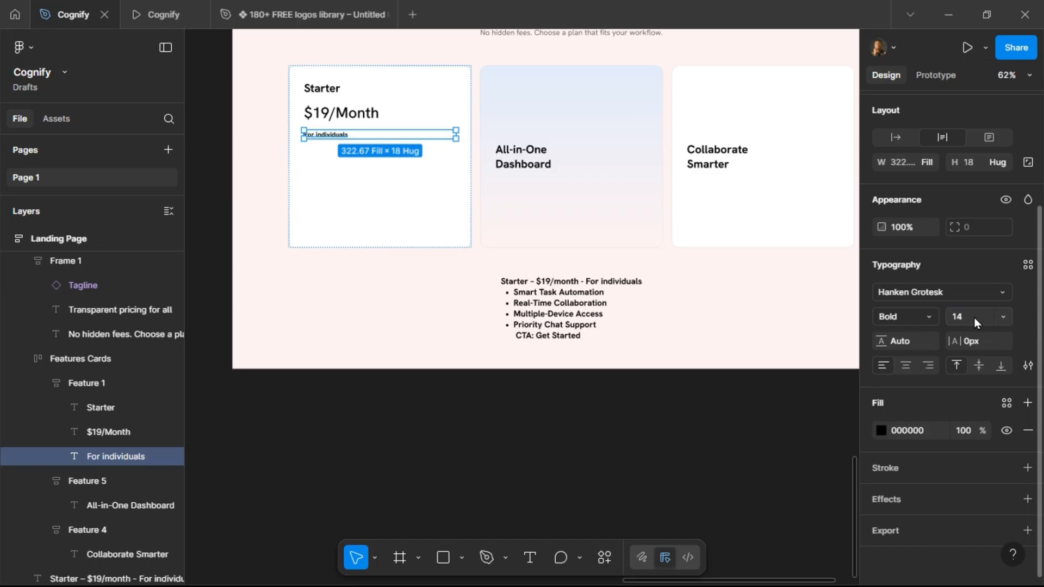
left_click(929, 320)
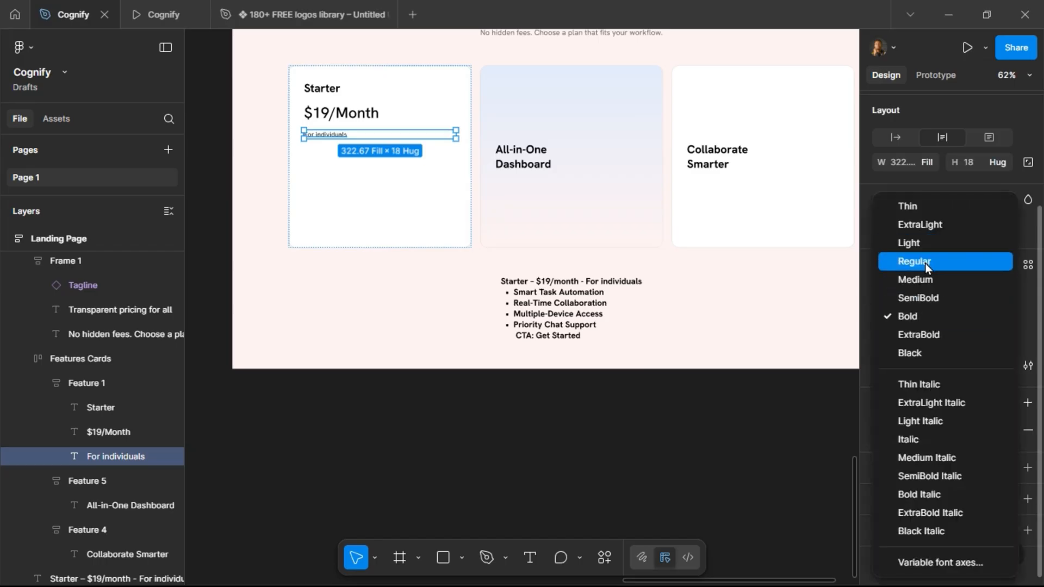
left_click(925, 262)
left_click(928, 315)
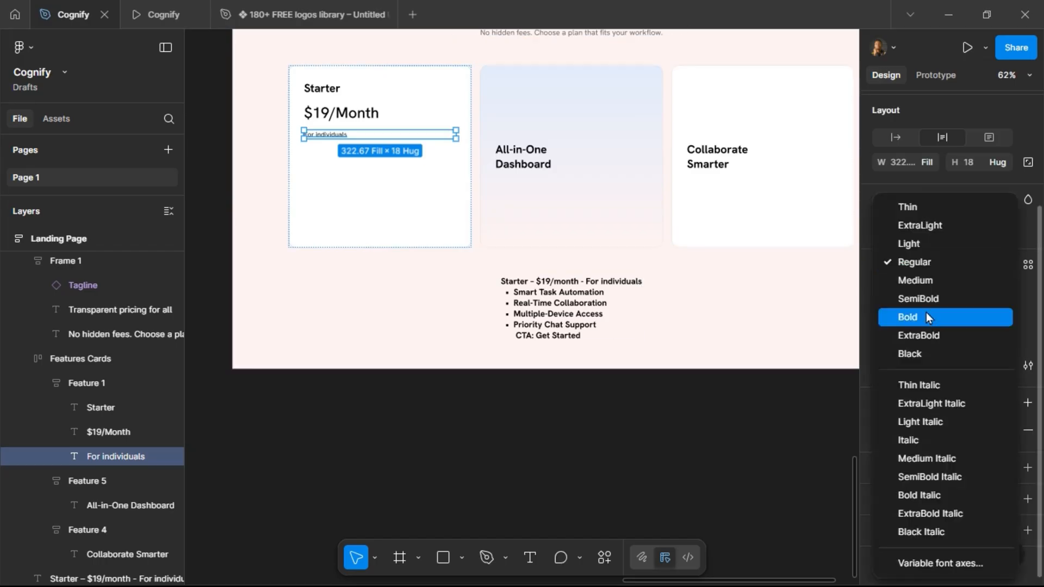
left_click(922, 284)
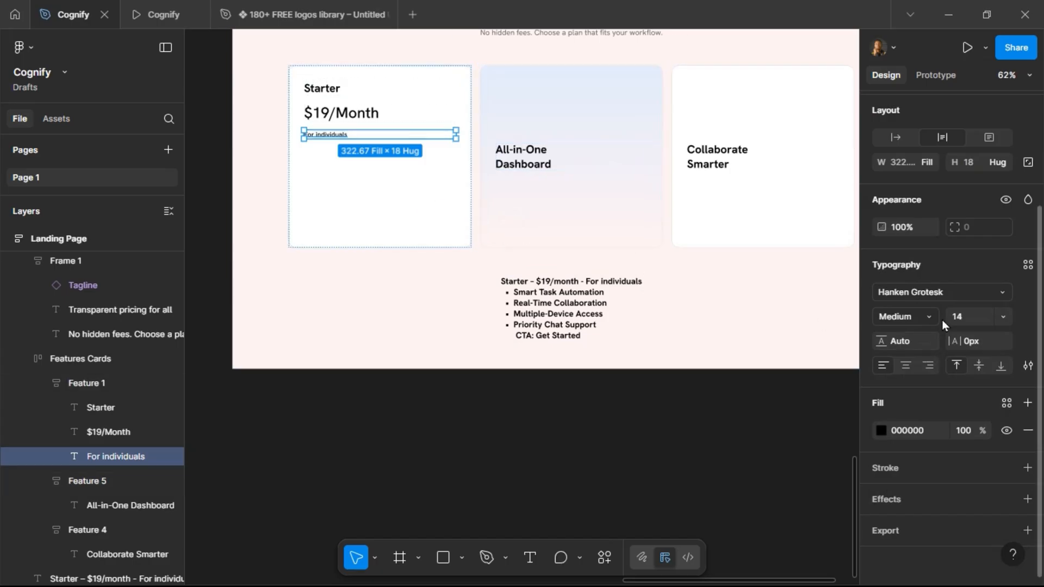
left_click(926, 317)
left_click(931, 282)
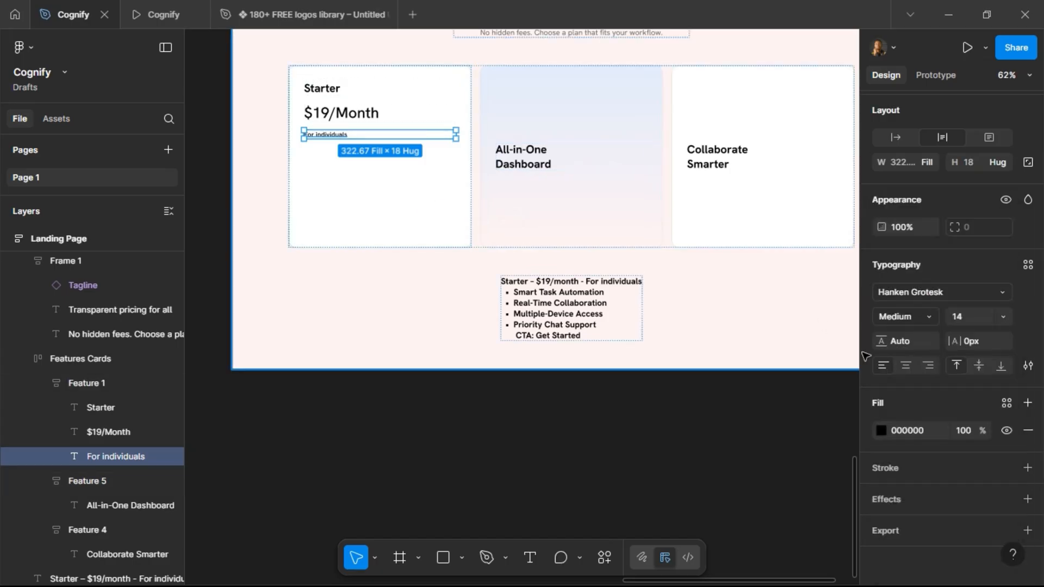
left_click(1005, 403)
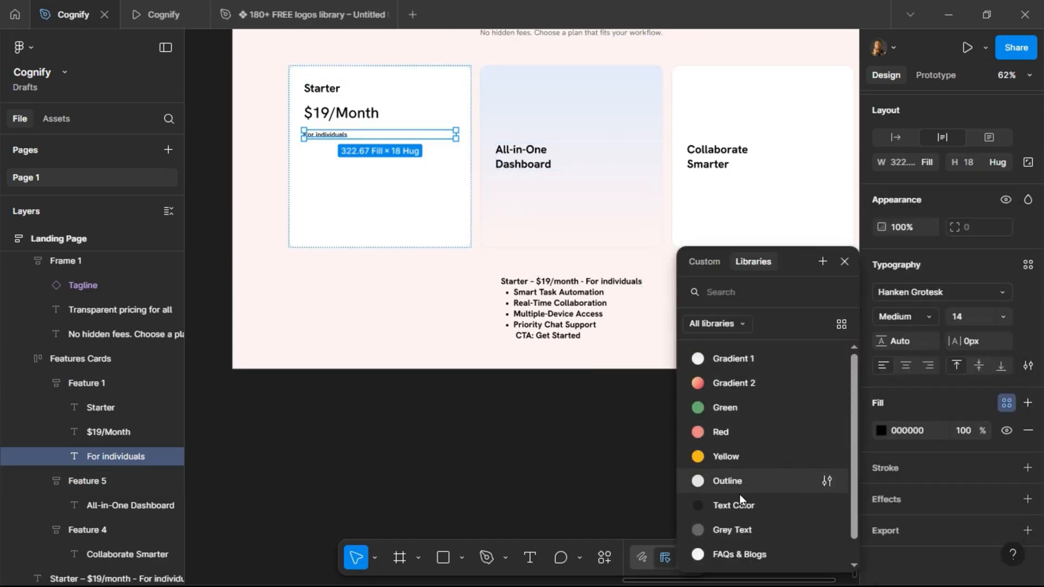
left_click(746, 526)
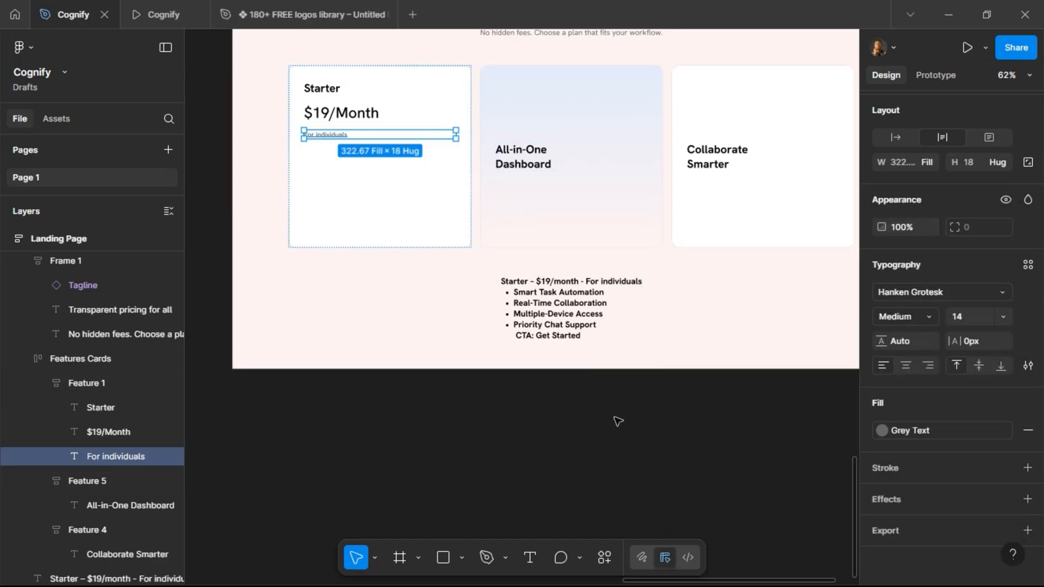
Wrap the $19/Month and For individuals texts in a vertical auto-layout frame with 8 spacing.
left_click(352, 118, "shift")
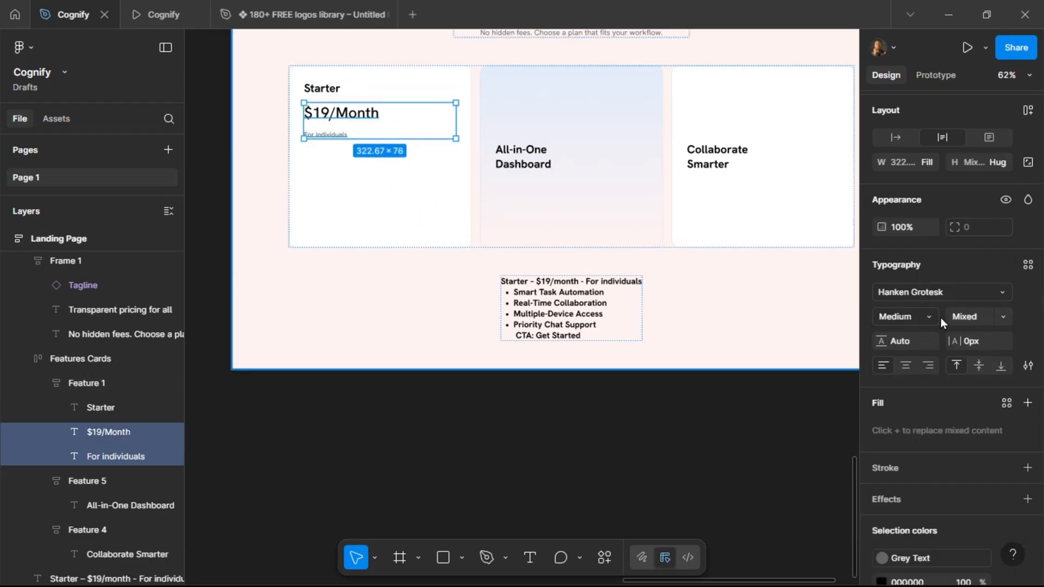
left_click(1026, 114)
left_click(978, 188)
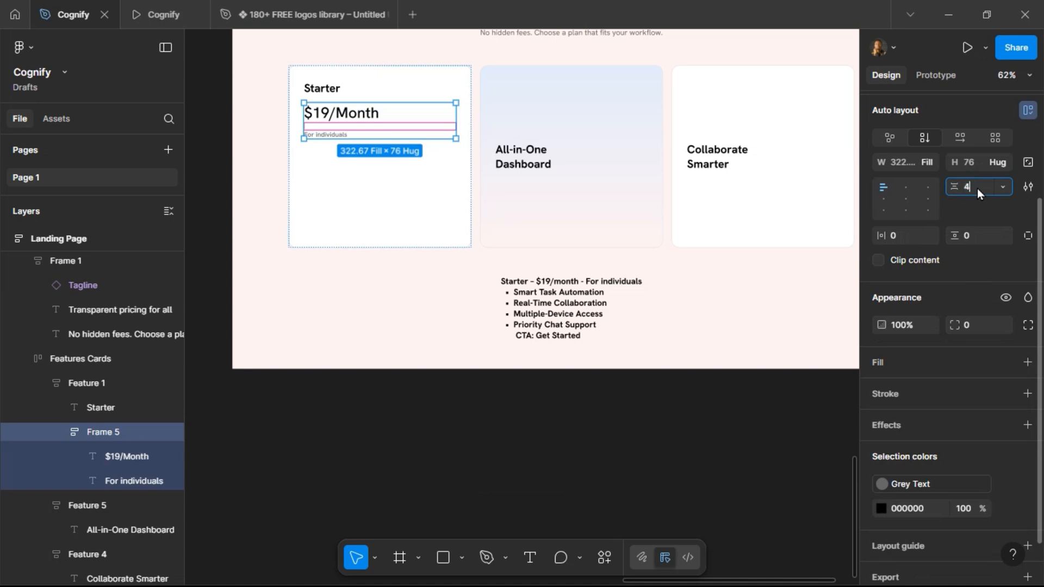
type("4")
key("Return")
type("8")
key("Return")
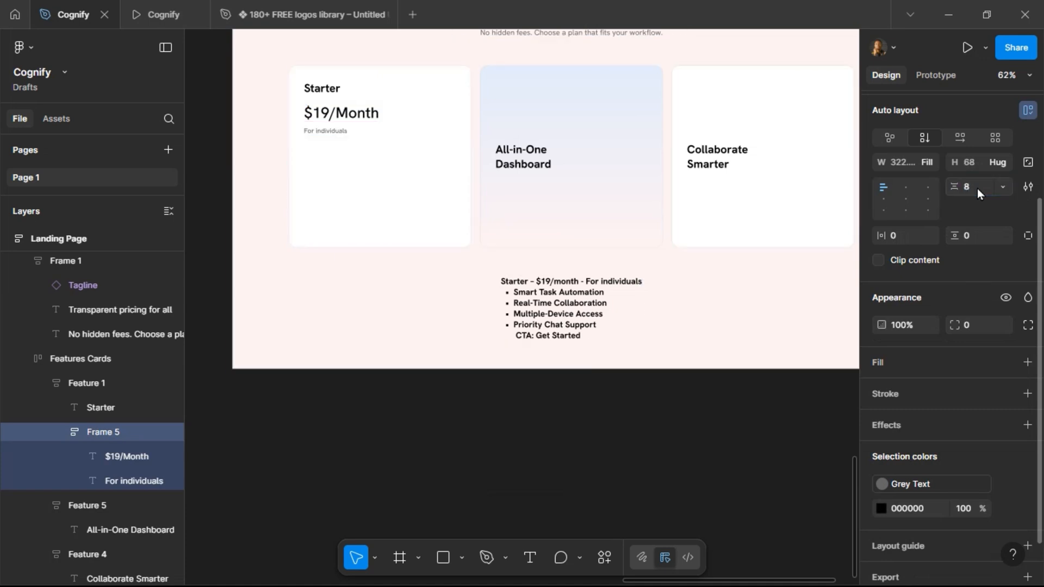
Preview the Starter card in the prototype and set the Starter title to 16 px.
left_click(136, 15)
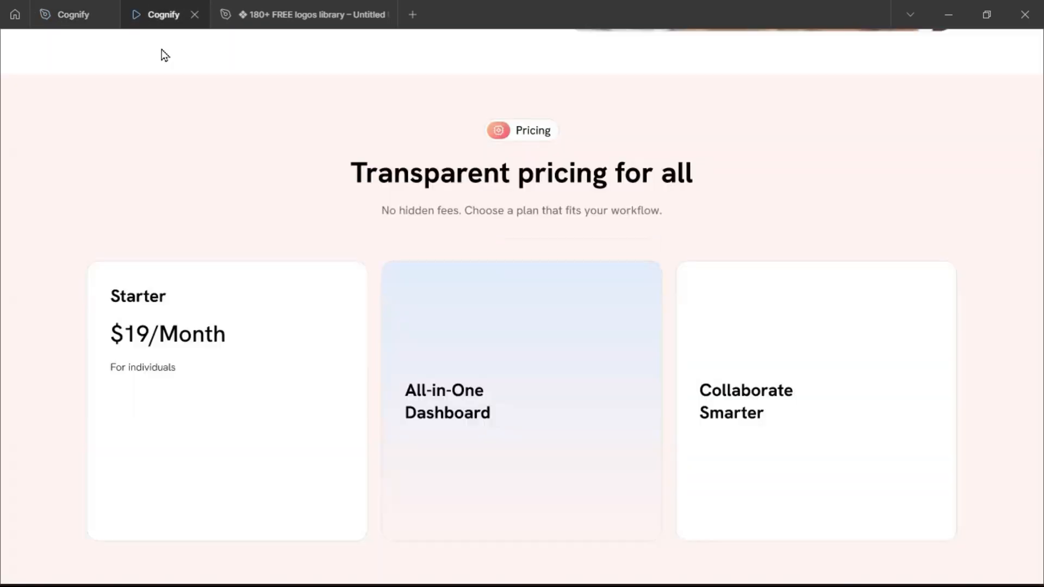
left_click(80, 18)
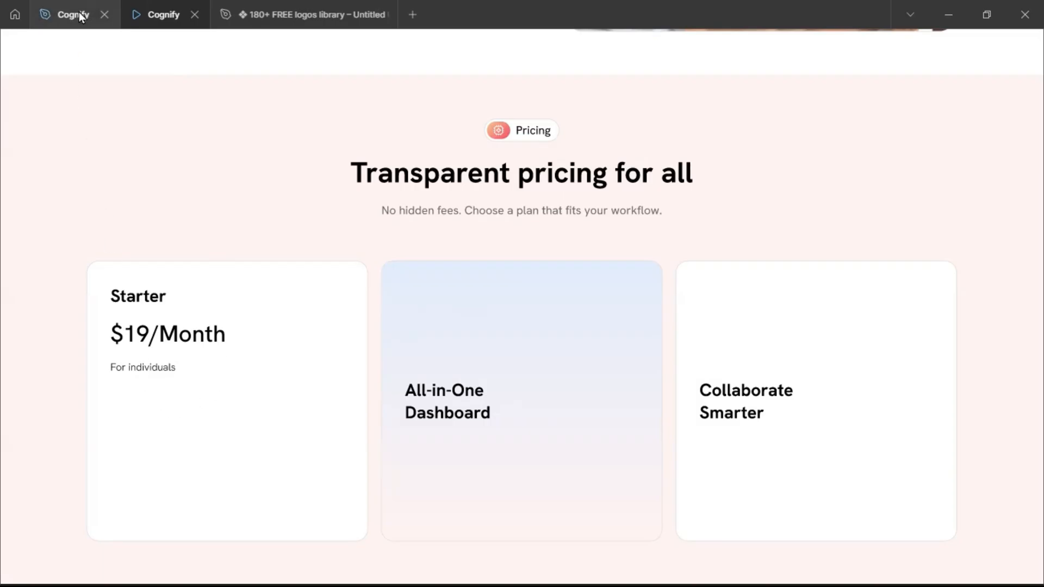
key("shift+Tab")
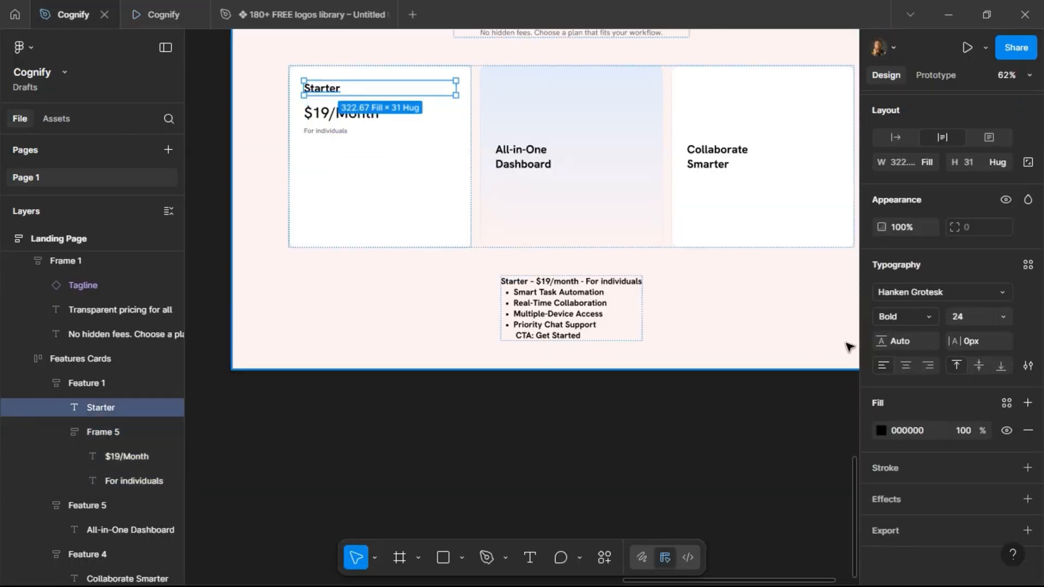
left_click(972, 316)
type("16")
key("Return")
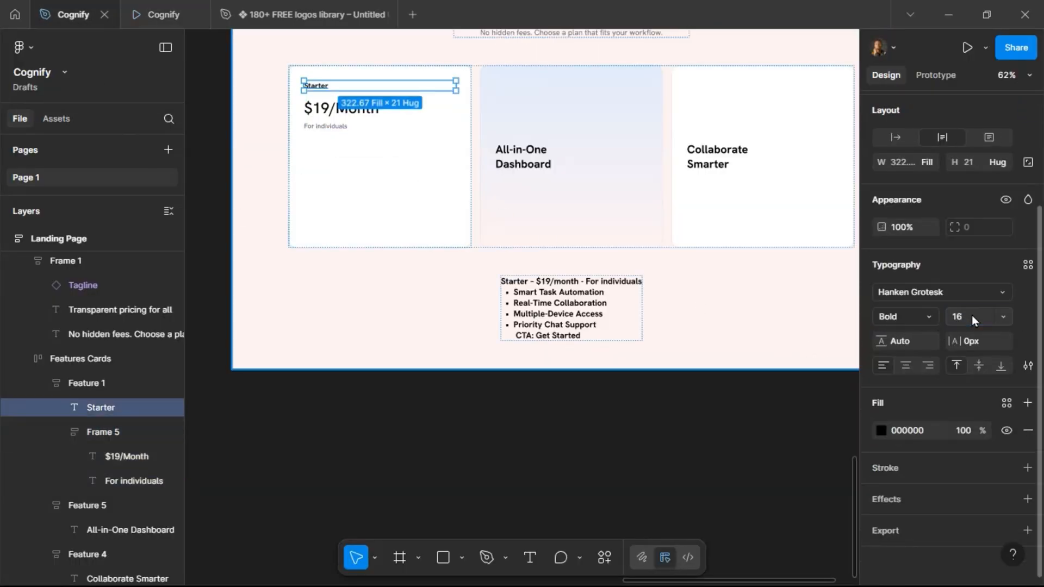
Preview the card again and set the Starter title to 20 px.
left_click(157, 17)
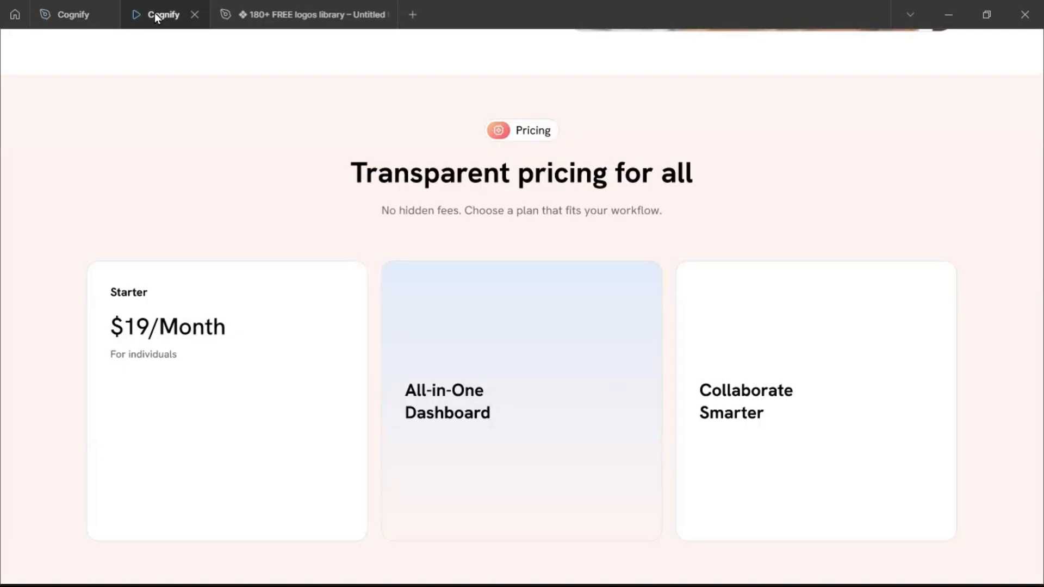
left_click(98, 14)
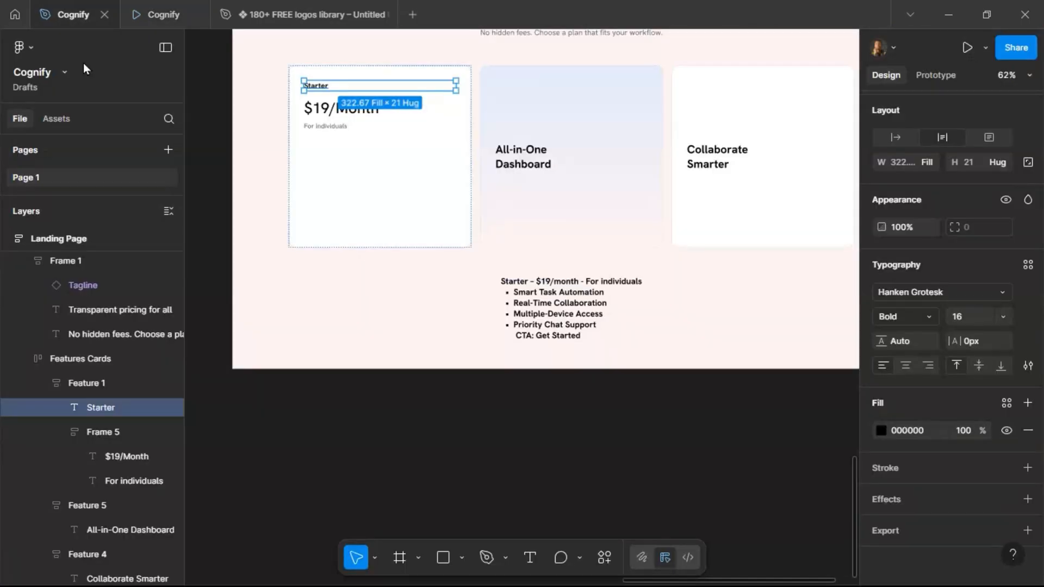
left_click(976, 321)
type("20")
key("Return")
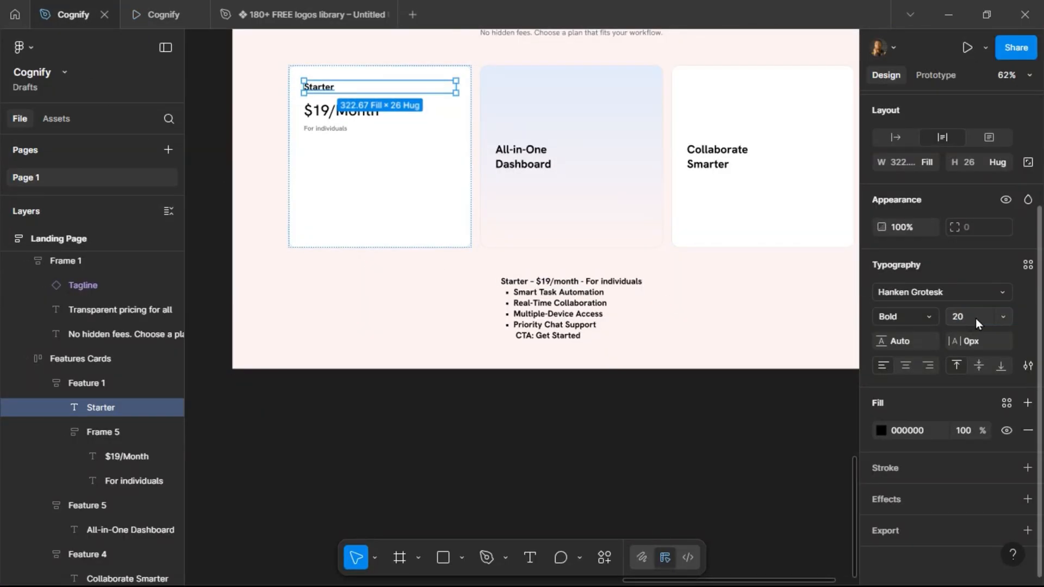
Set the $19/Month price text to 24 px and check it in the prototype preview.
double_click(341, 111)
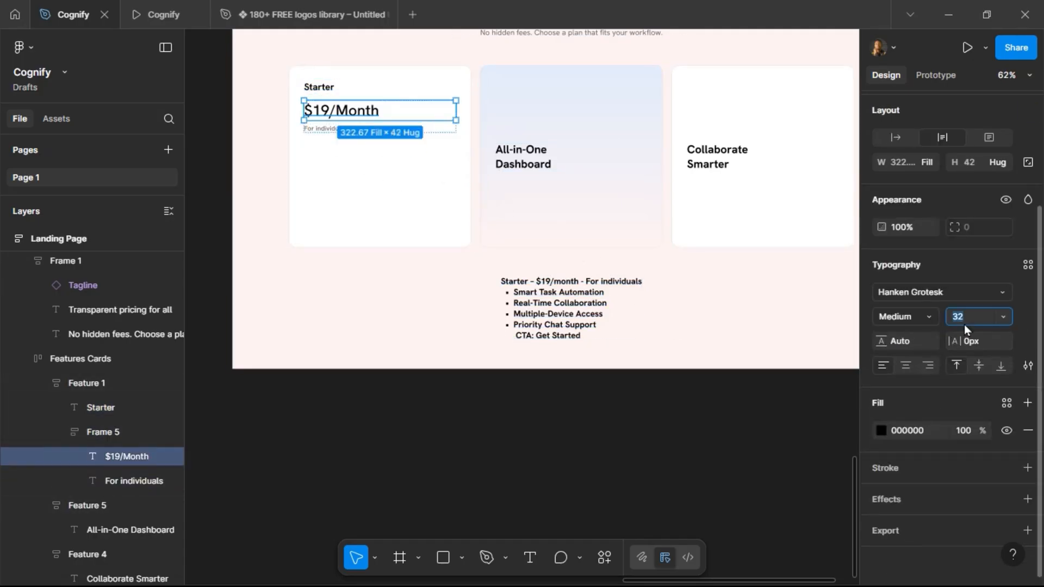
key("Return")
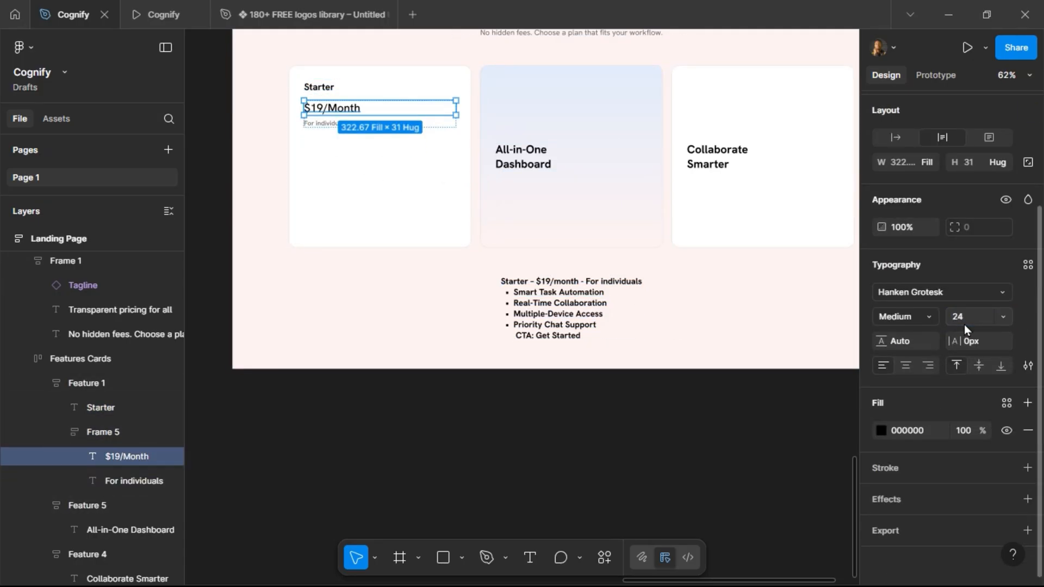
left_click(155, 16)
left_click(60, 15)
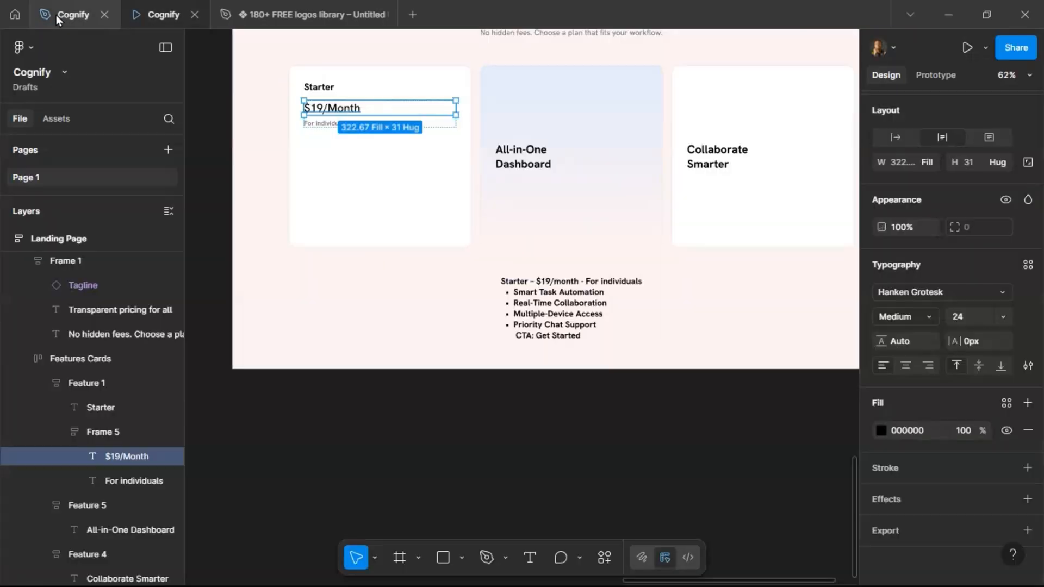
Draw a horizontal divider line about 331 px wide below the price block in the Starter card, with the Outline stroke style.
left_click(328, 125)
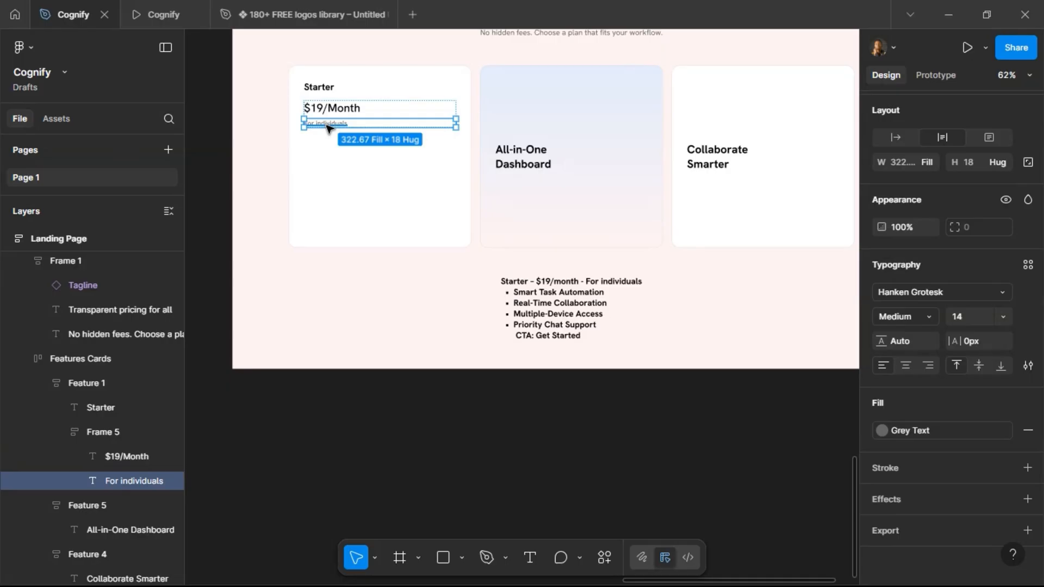
left_click(373, 155)
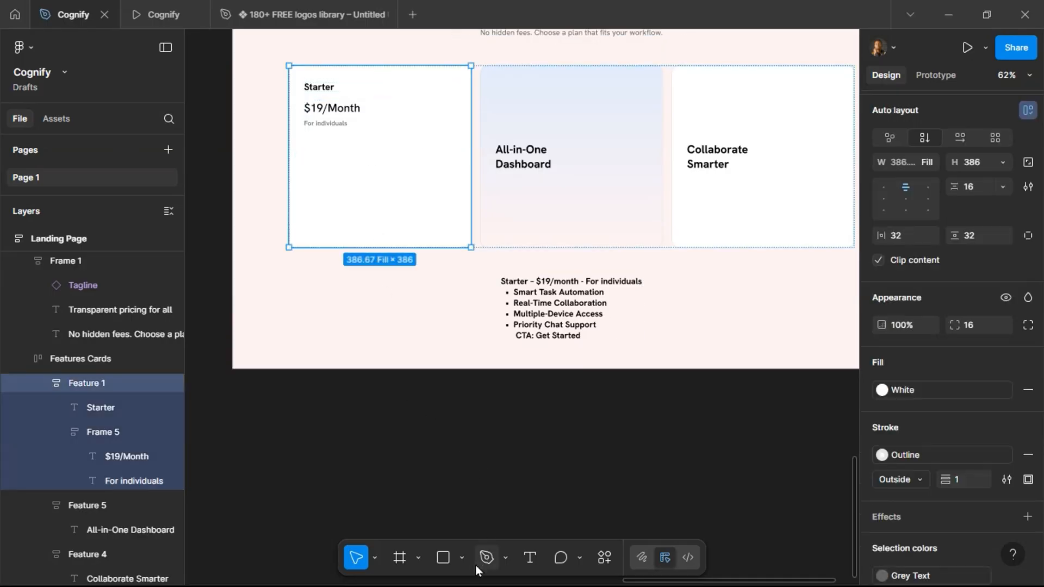
left_click(461, 558)
left_click(496, 435)
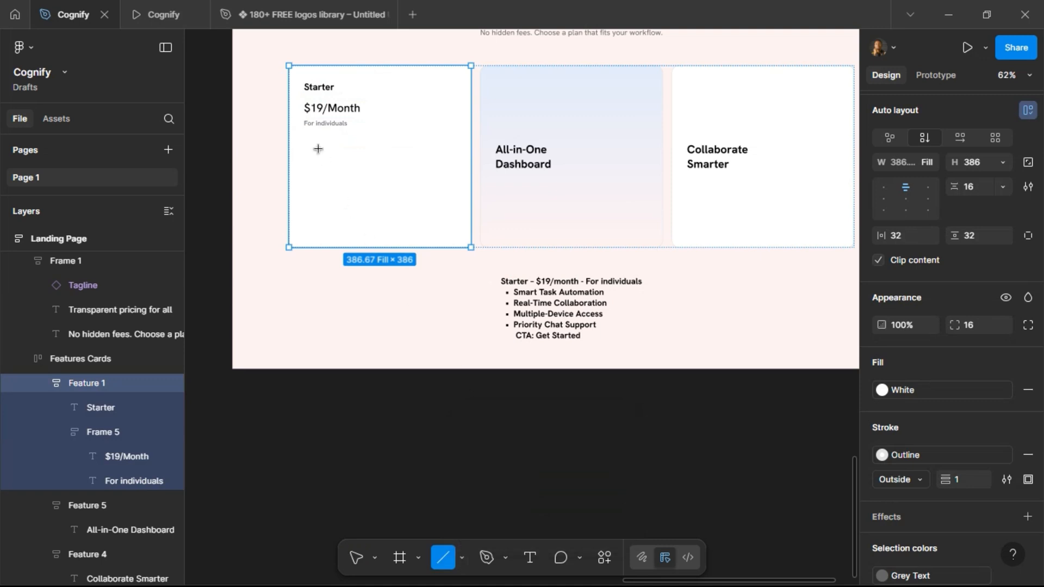
left_click_drag(300, 139, 456, 140)
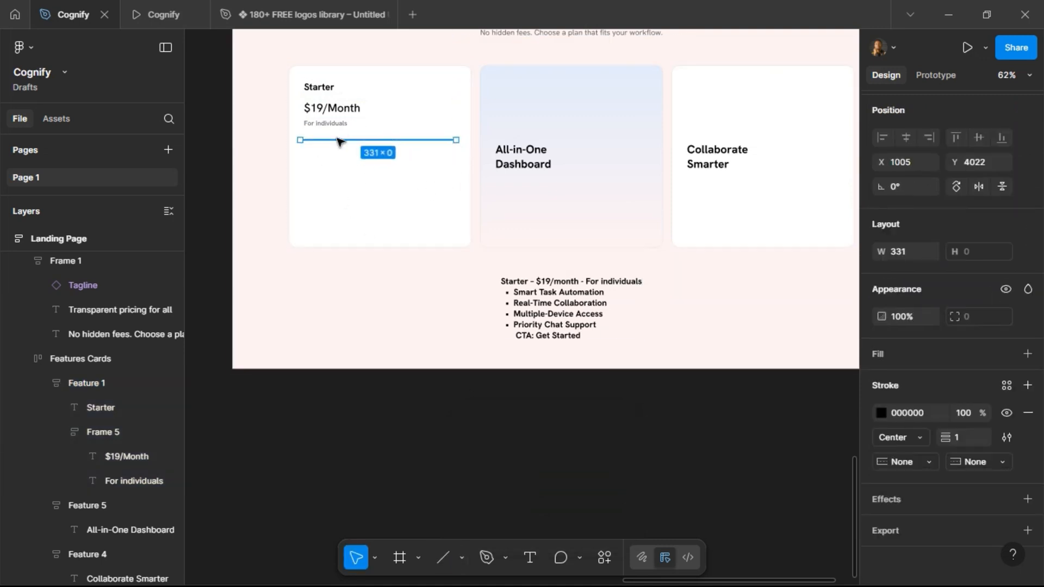
left_click(1007, 385)
left_click(763, 481)
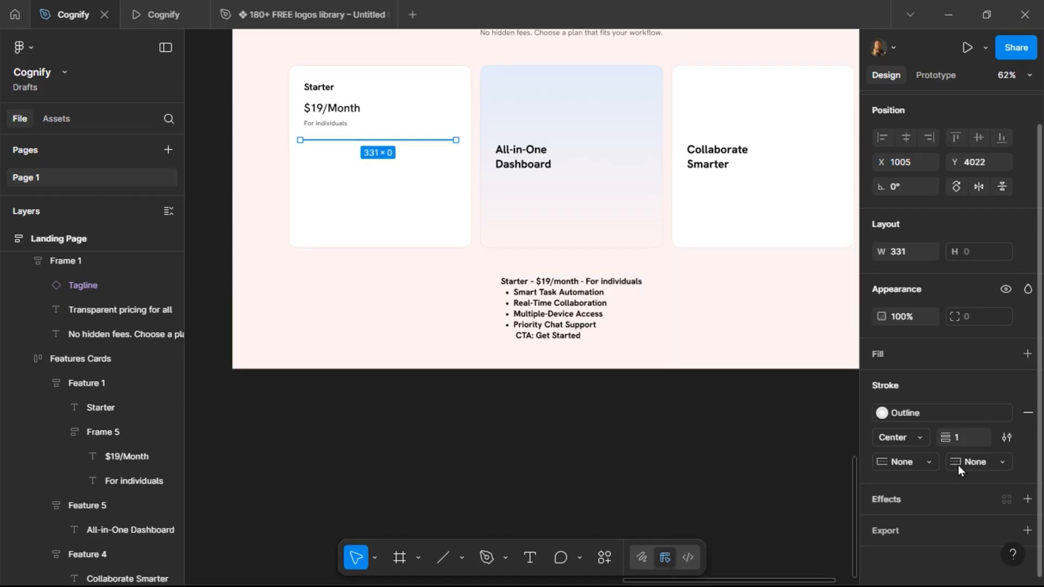
left_click(351, 167)
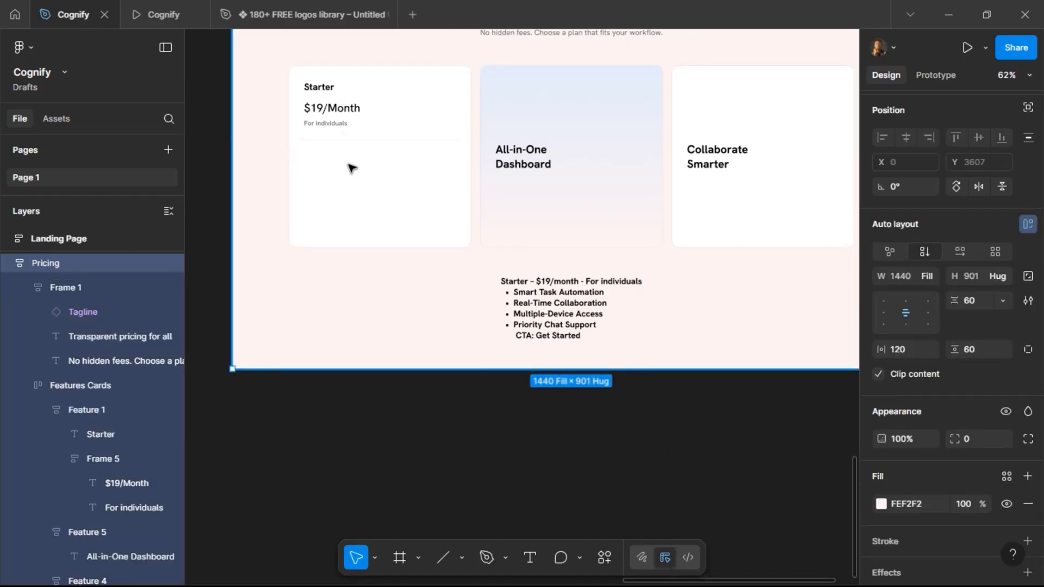
Copy the four feature bullet points from the brief text and paste them into the Starter card.
left_click(533, 297)
double_click(530, 296)
left_click_drag(513, 294, 598, 325)
key("ctrl+c")
key("Escape")
left_click(403, 185)
left_click(376, 171)
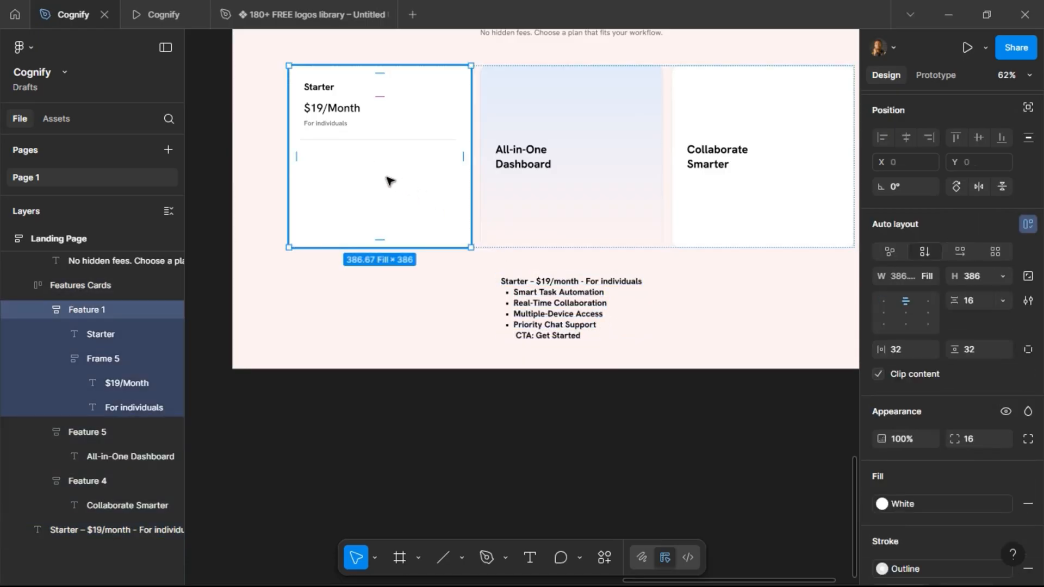
key("ctrl+v")
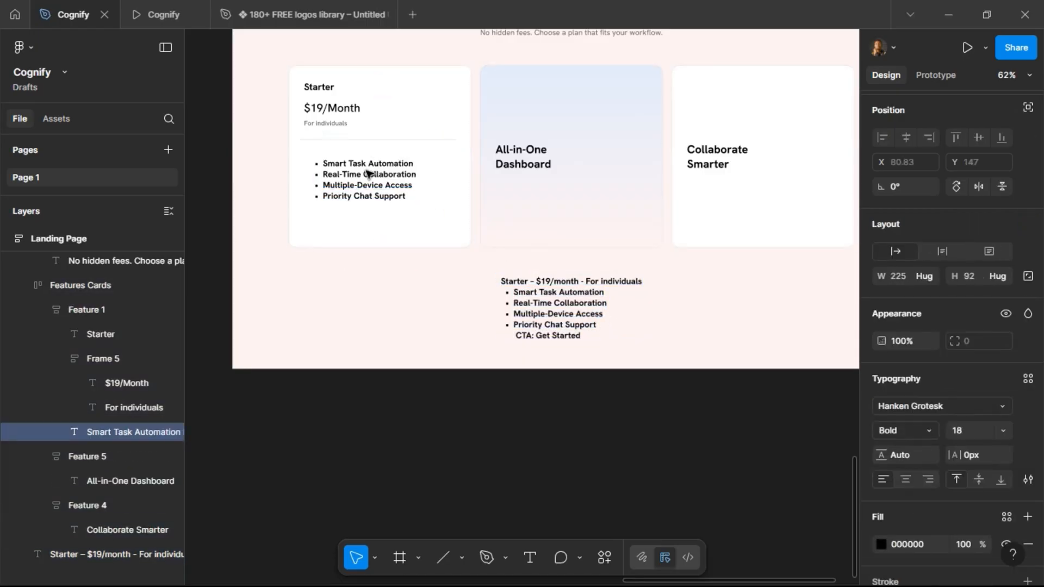
Set the pasted bullet list to Medium weight at 16 px.
left_click(928, 431)
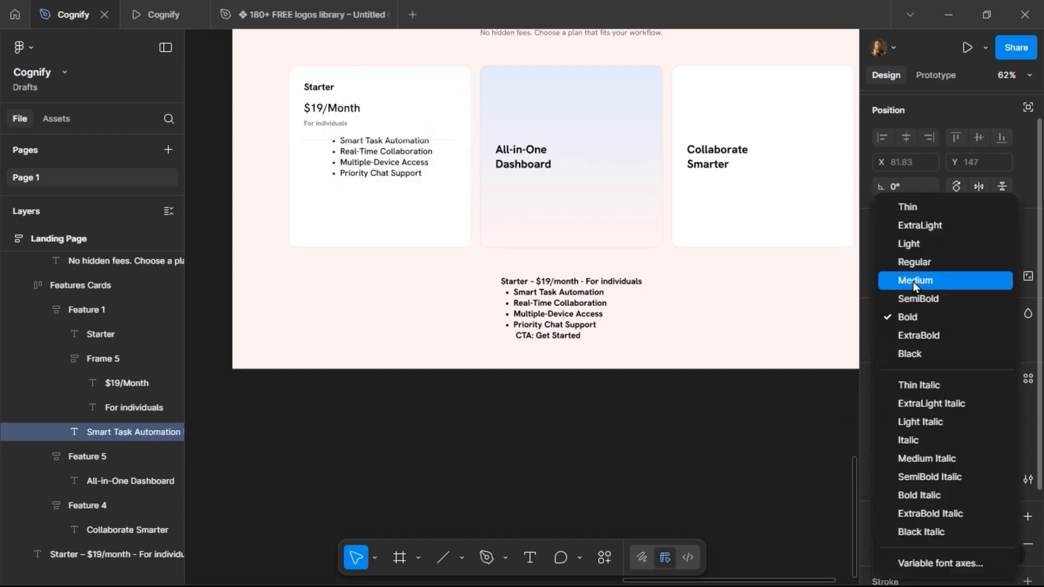
left_click(913, 281)
left_click(970, 432)
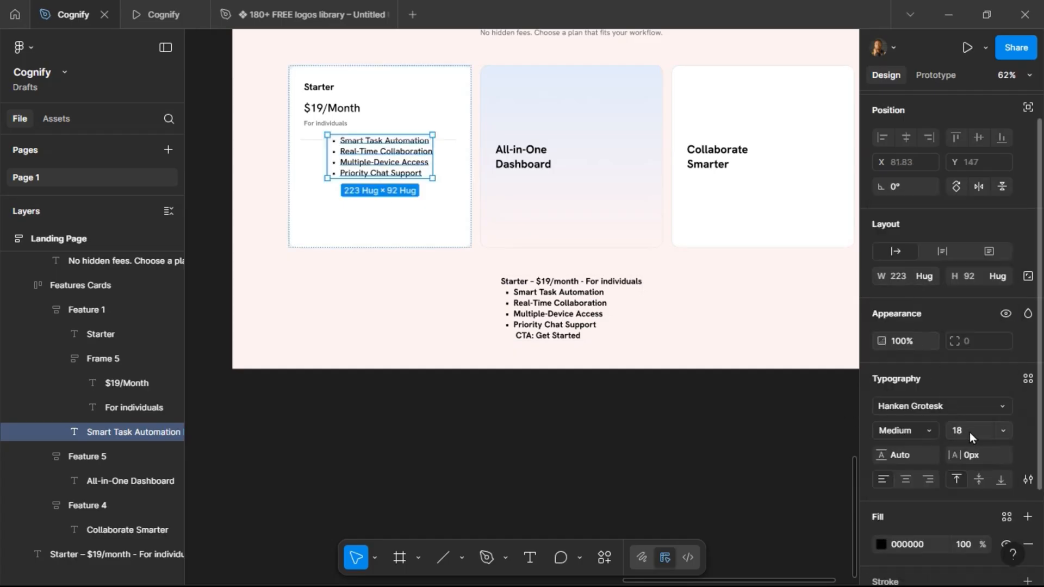
key("Return")
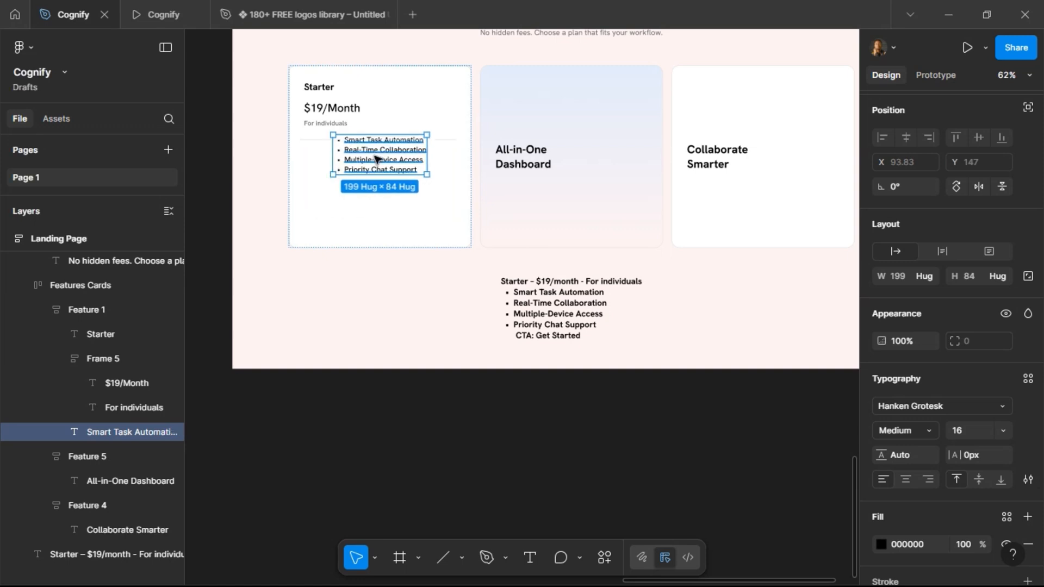
Examine the Starter card's layers and how its price frame, bullet list and divider line are nested.
left_click(396, 224)
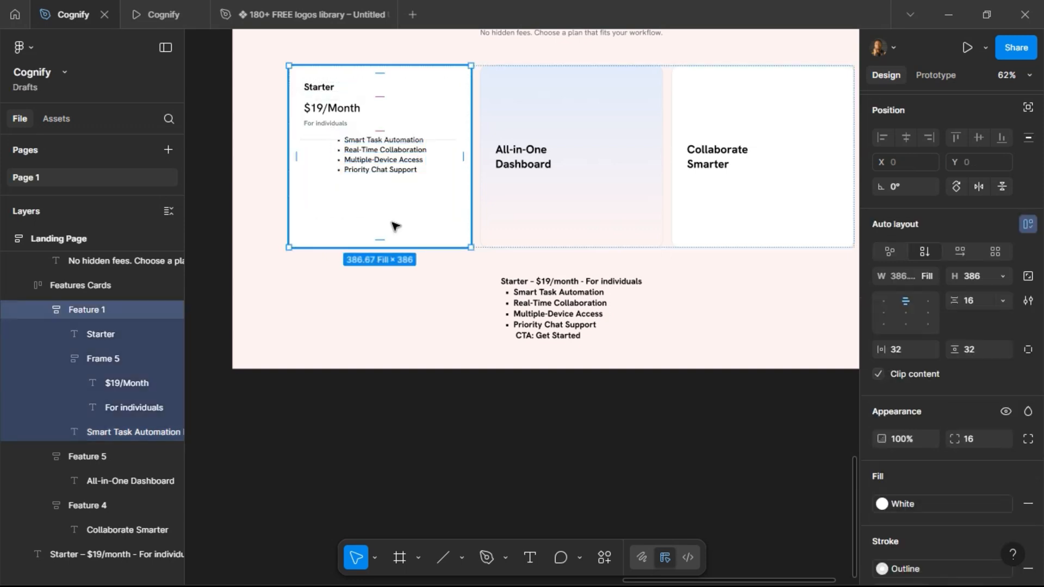
left_click(87, 354)
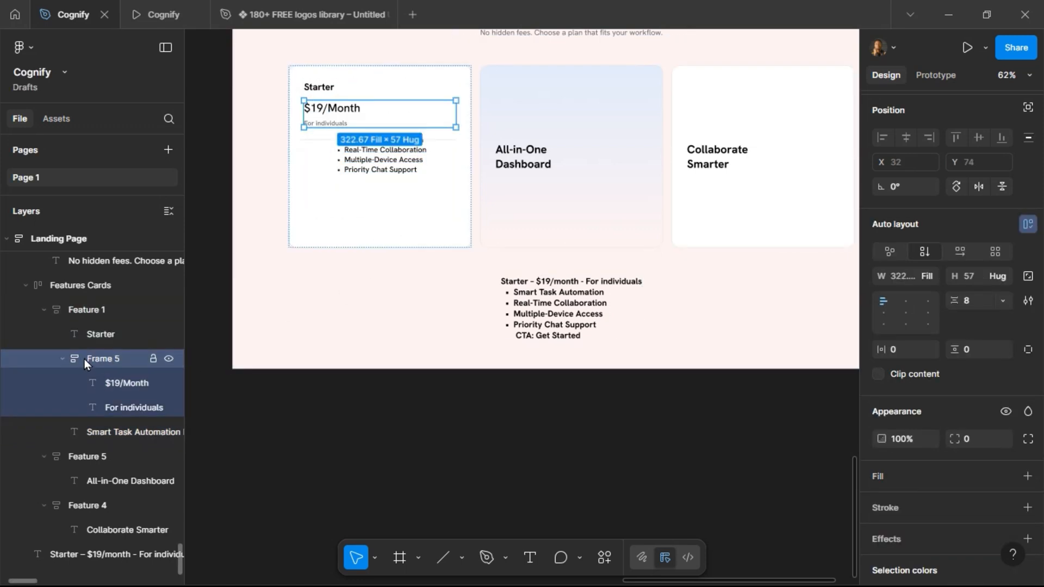
left_click(62, 359)
left_click(64, 308)
left_click(61, 289)
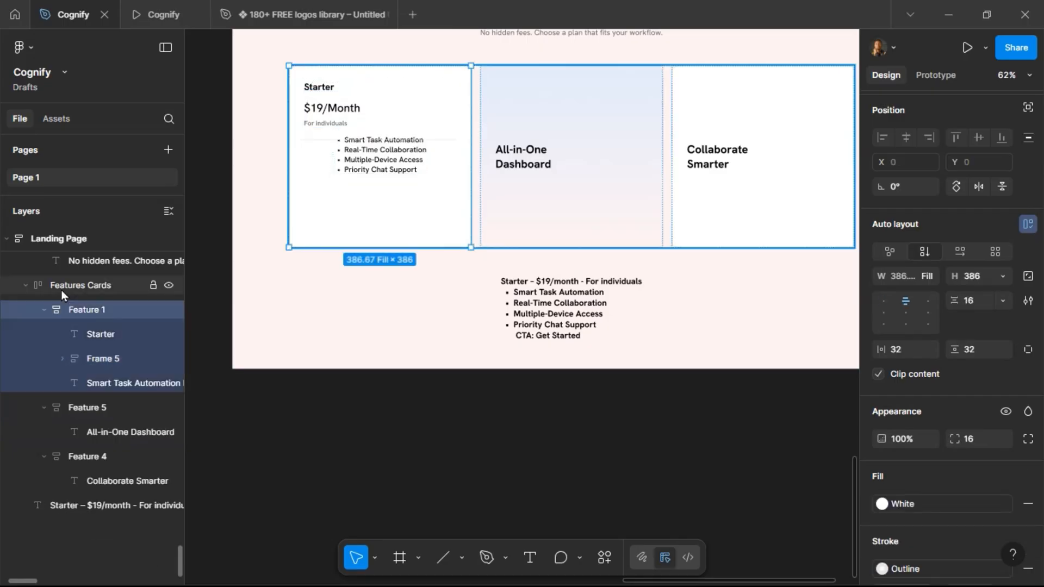
left_click(71, 313)
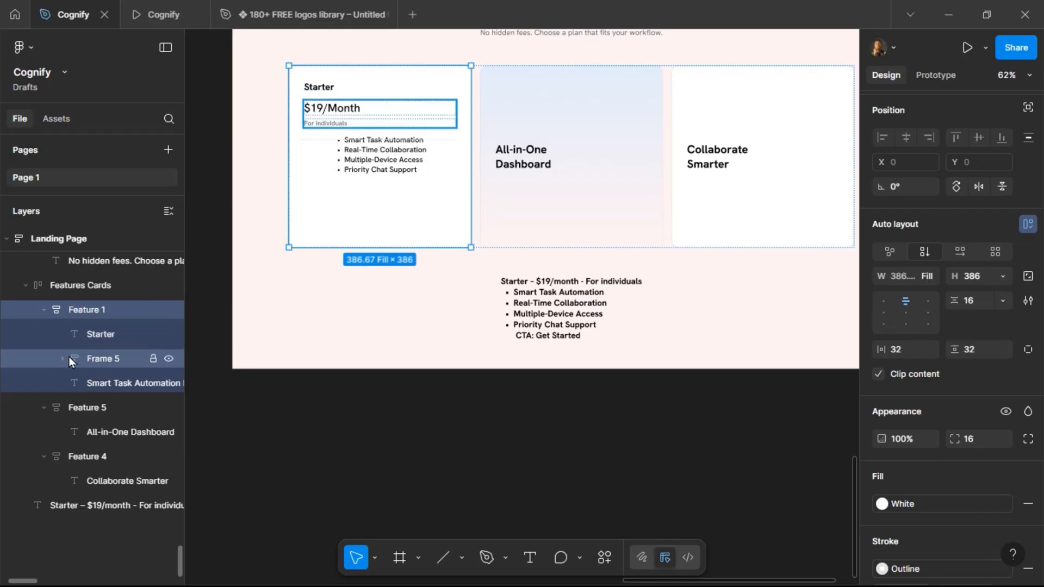
left_click(363, 162)
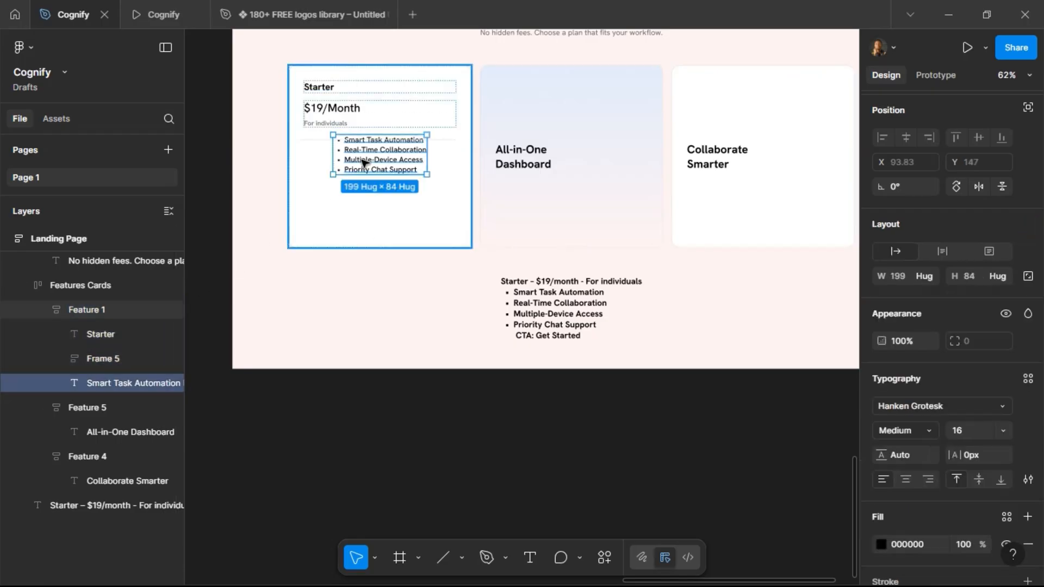
left_click(449, 141)
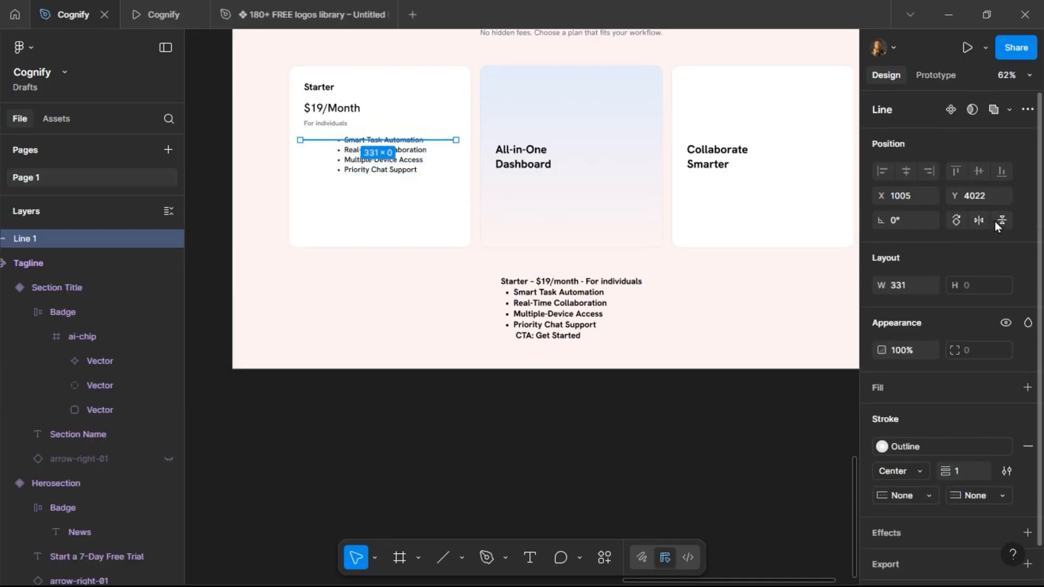
left_click(320, 112)
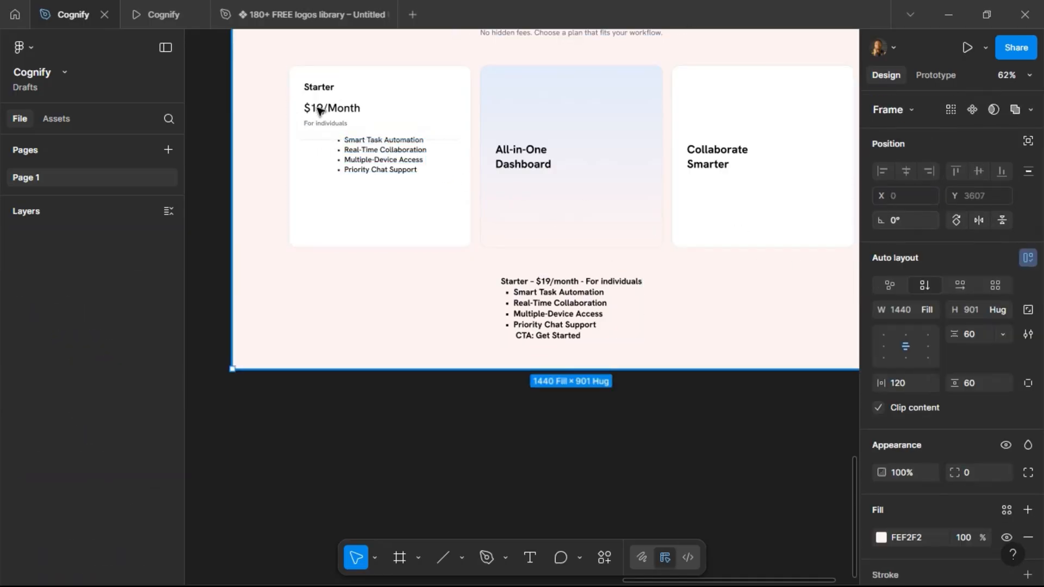
double_click(320, 112)
double_click(319, 111)
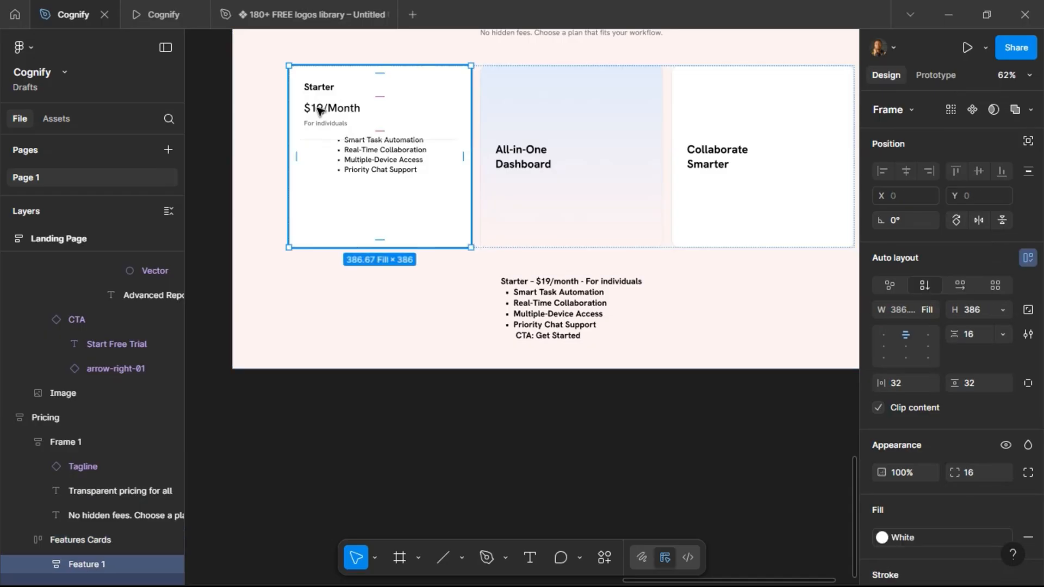
double_click(320, 112)
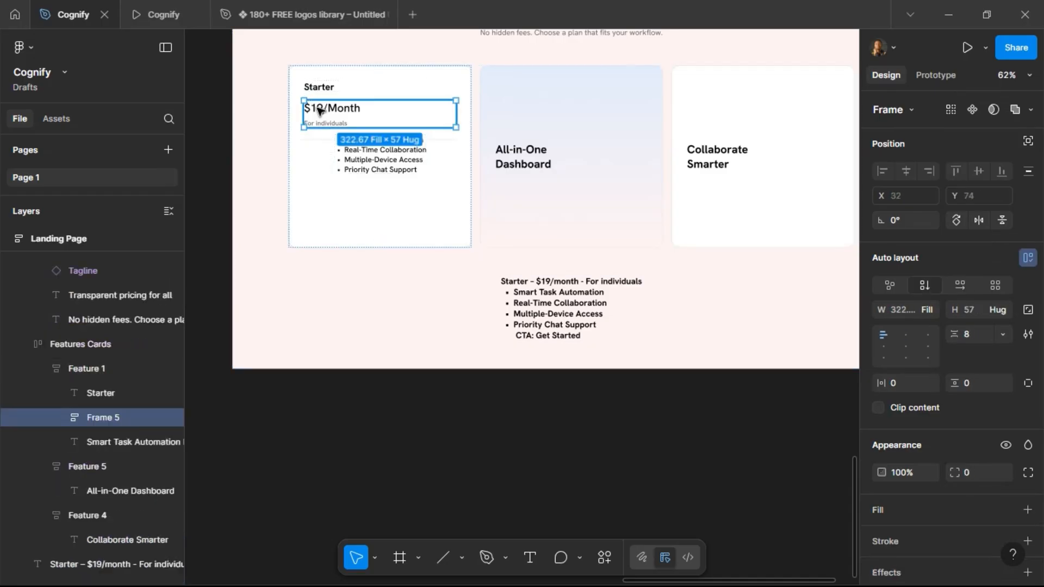
left_click(346, 140)
left_click(340, 210)
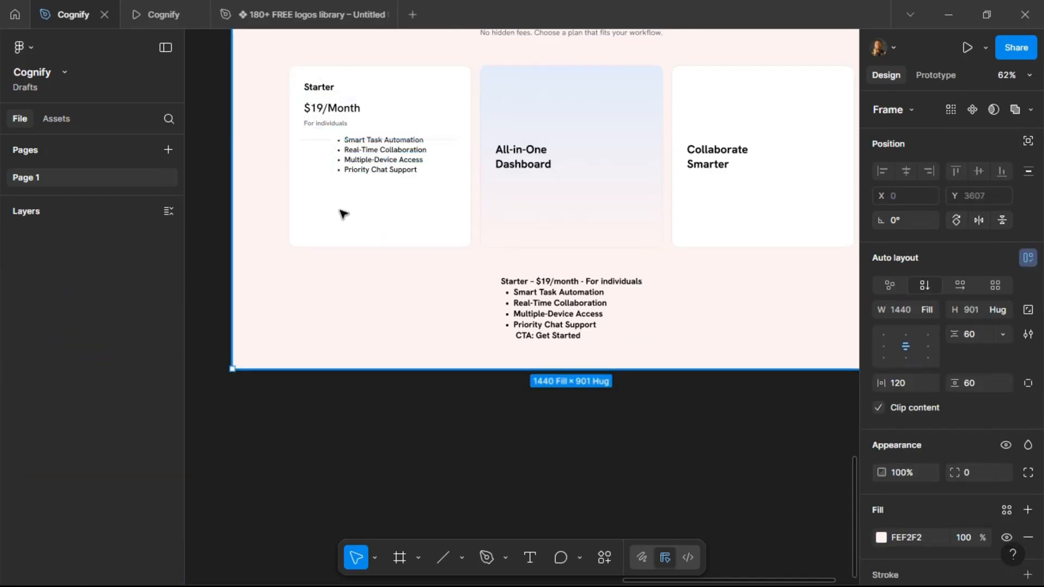
left_click(343, 212)
left_click(343, 213)
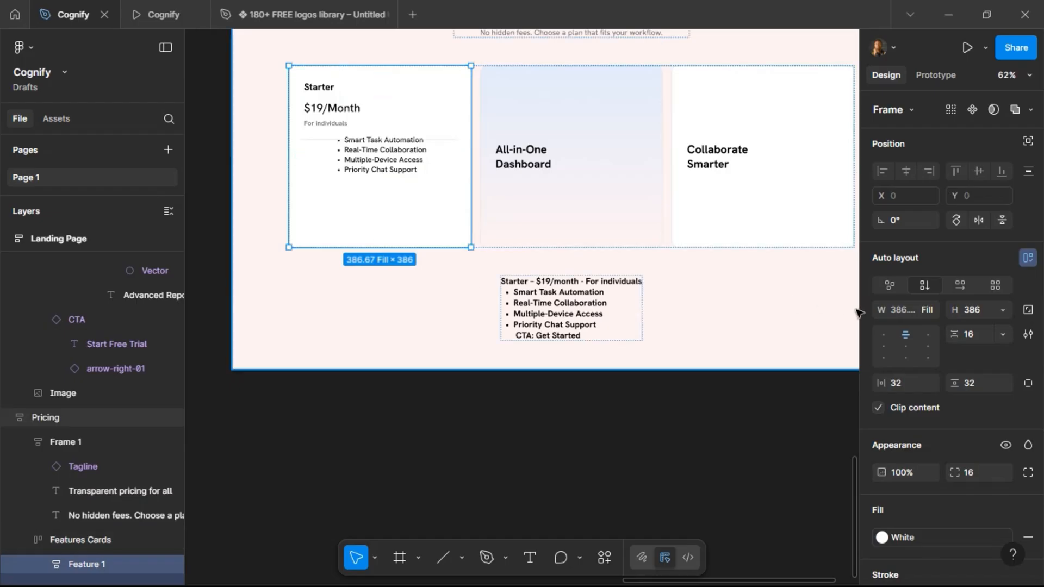
Left-align the Starter card's contents and re-insert the divider line into the card between the price block and the bullet list.
left_click(890, 342)
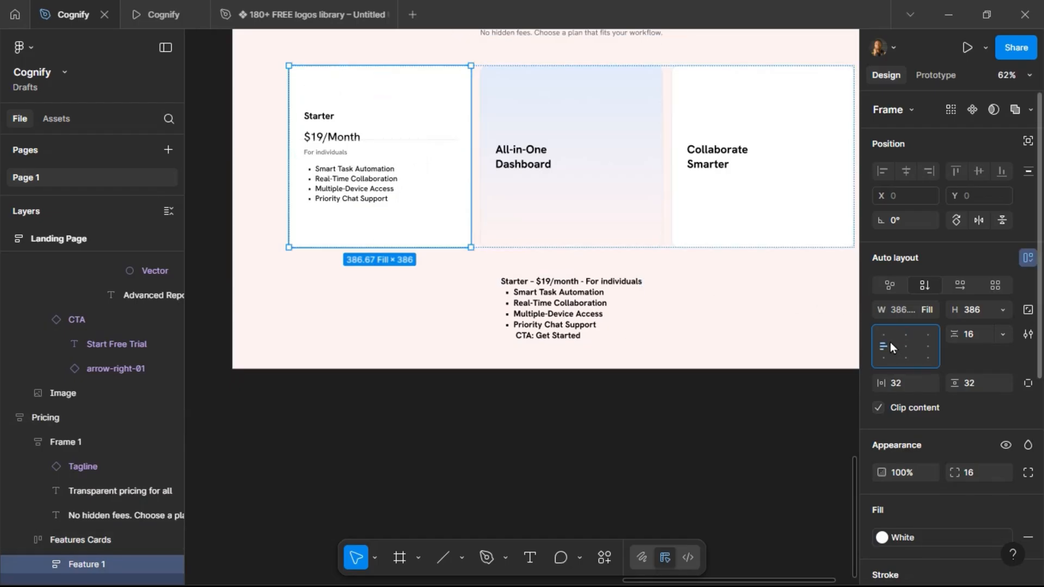
left_click(409, 140)
key("Delete")
left_click(410, 141)
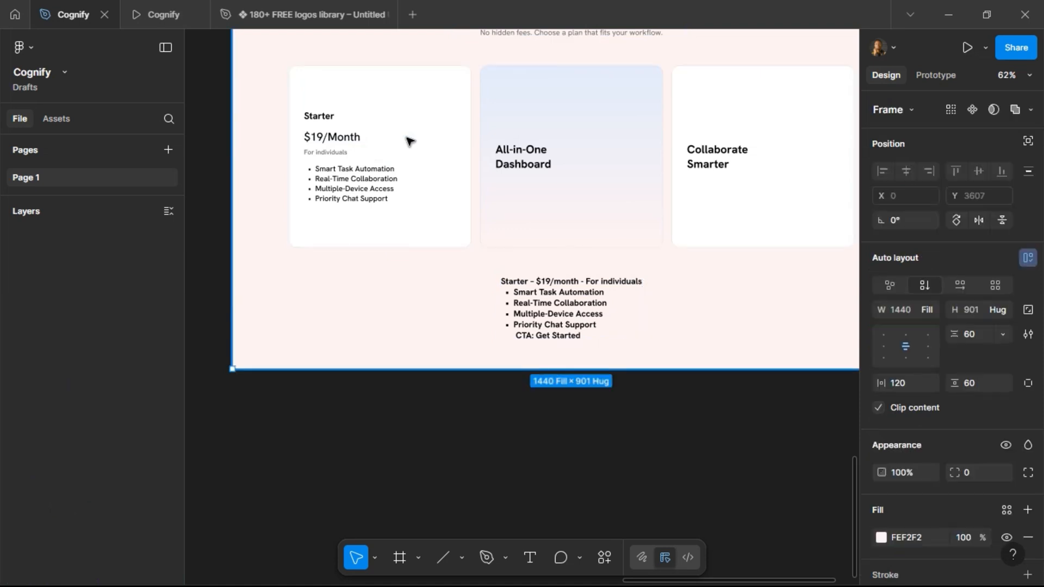
double_click(410, 141)
double_click(410, 141)
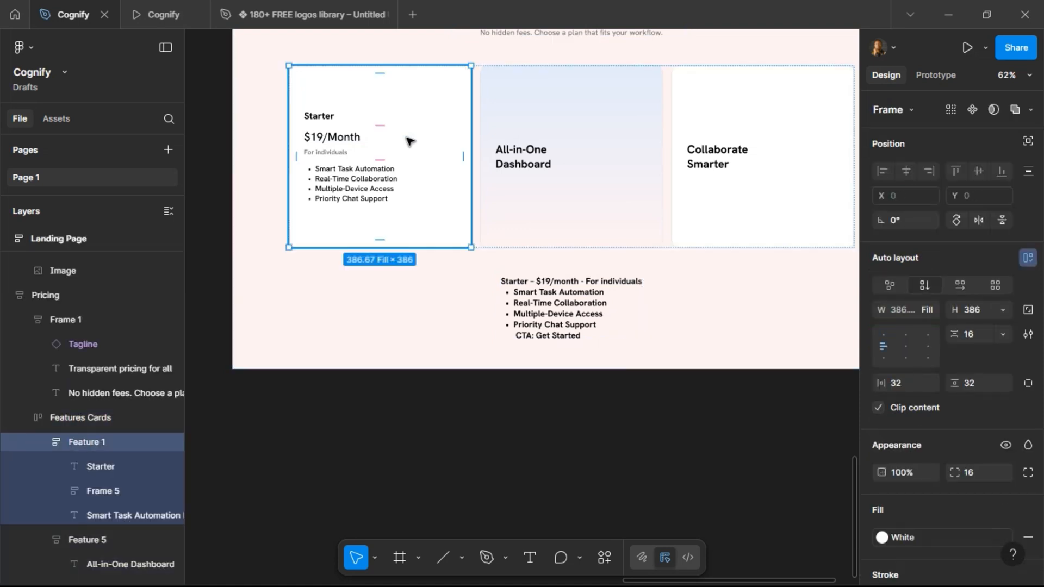
key("ctrl+v")
key("Up")
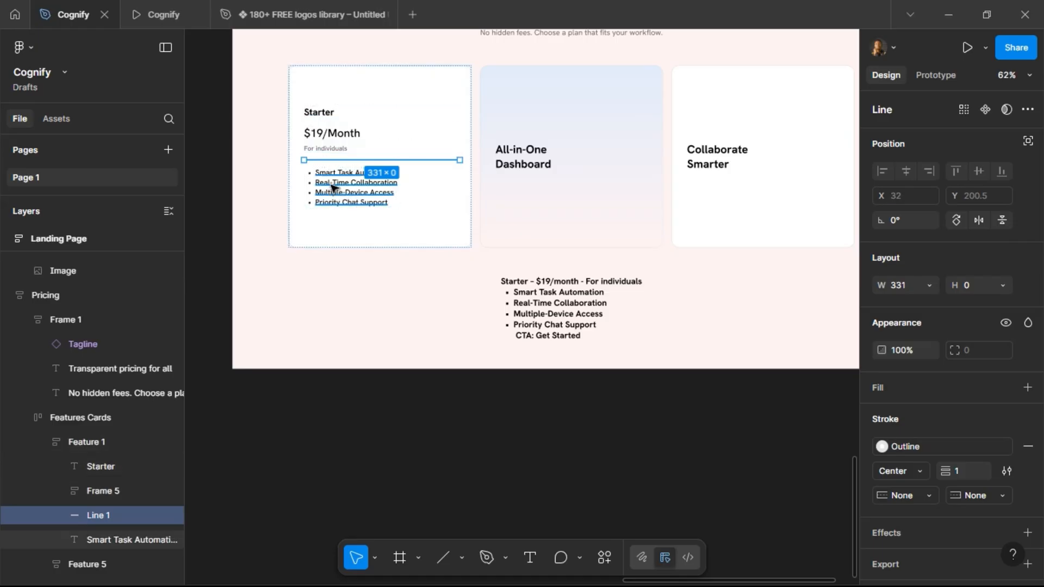
Trim the Starter card's bullet list down to its first item, Smart Task Automation.
scroll(329, 188, "up", 3)
triple_click(341, 170)
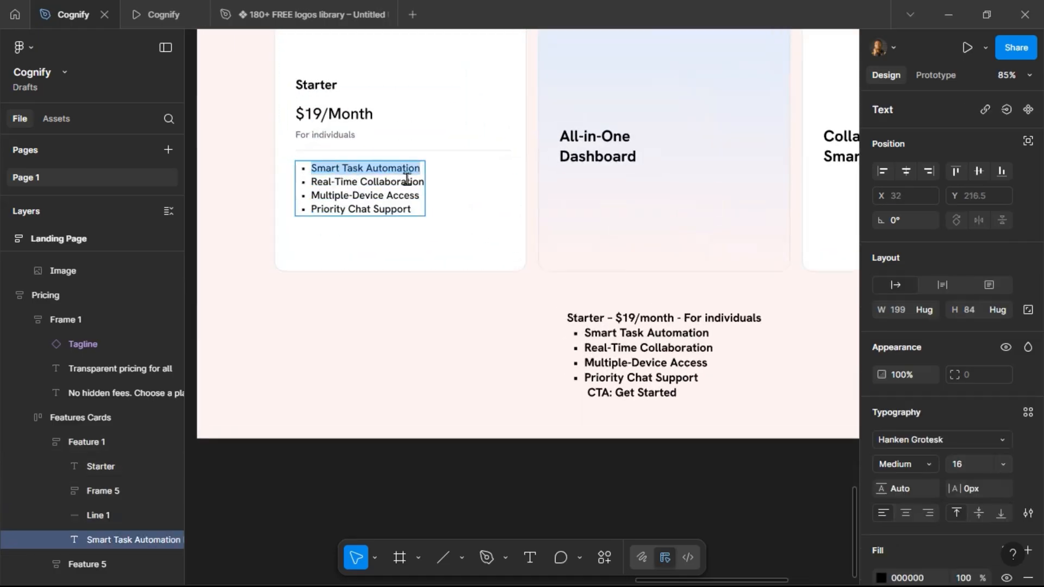
left_click_drag(421, 172, 438, 212)
key("BackSpace")
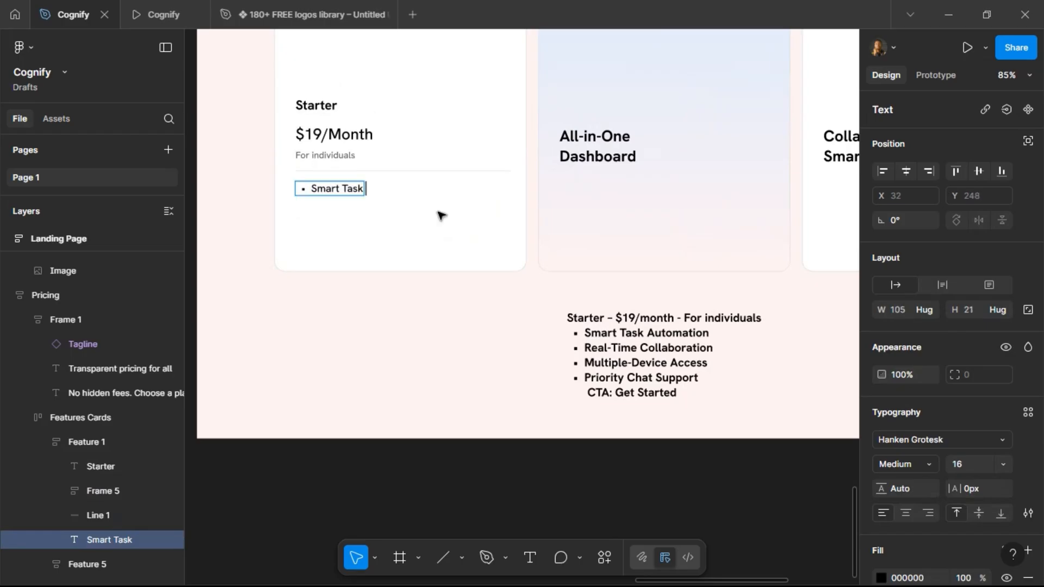
key("ctrl+z")
left_click(389, 169)
left_click_drag(421, 169, 454, 235)
key("ctrl+c")
key("BackSpace")
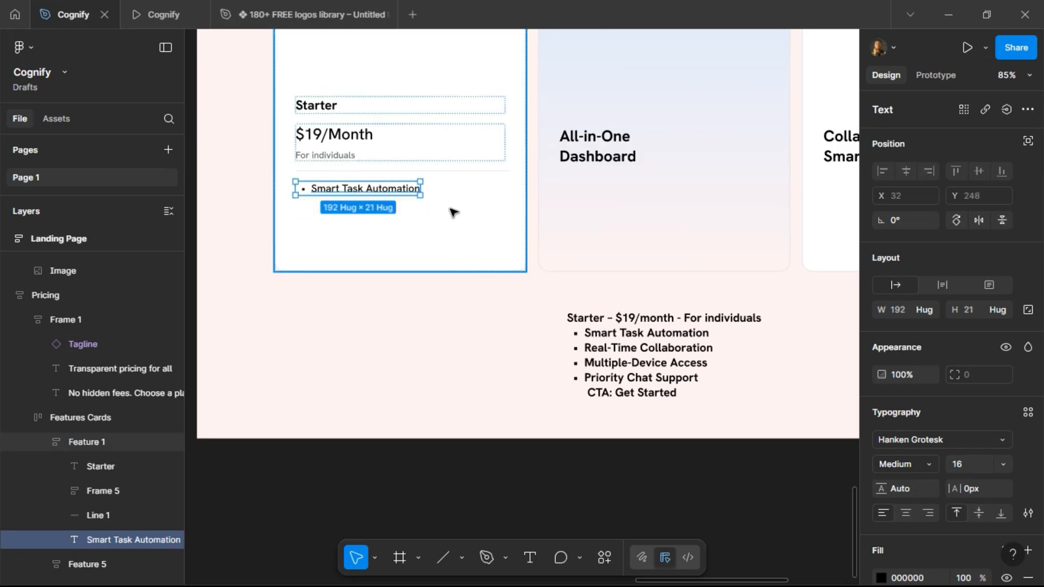
Duplicate the feature item and replace its text with Real-Time Collaboration from the pasted list.
key("ctrl+d")
double_click(379, 202)
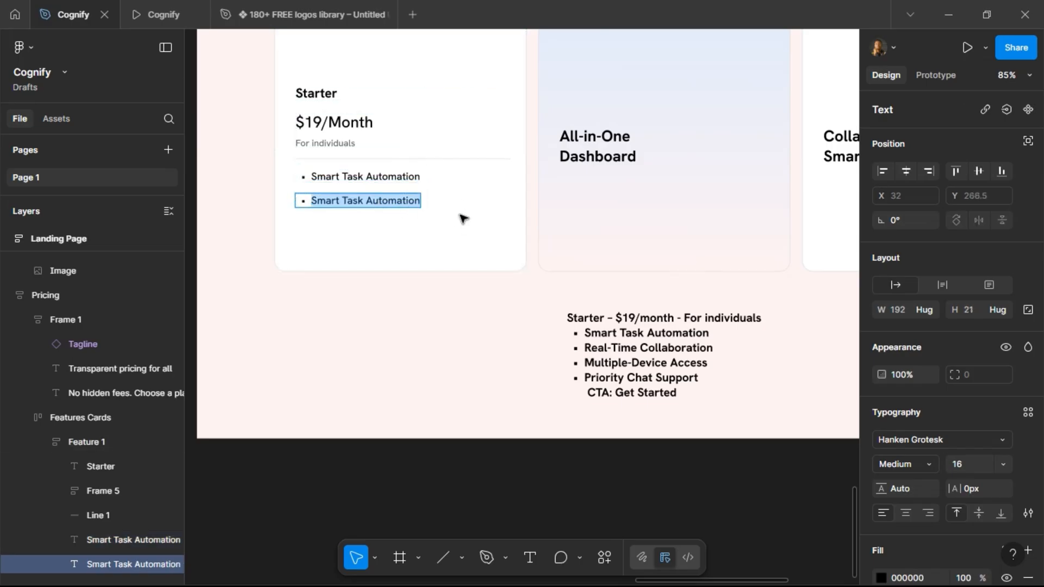
key("ctrl+v")
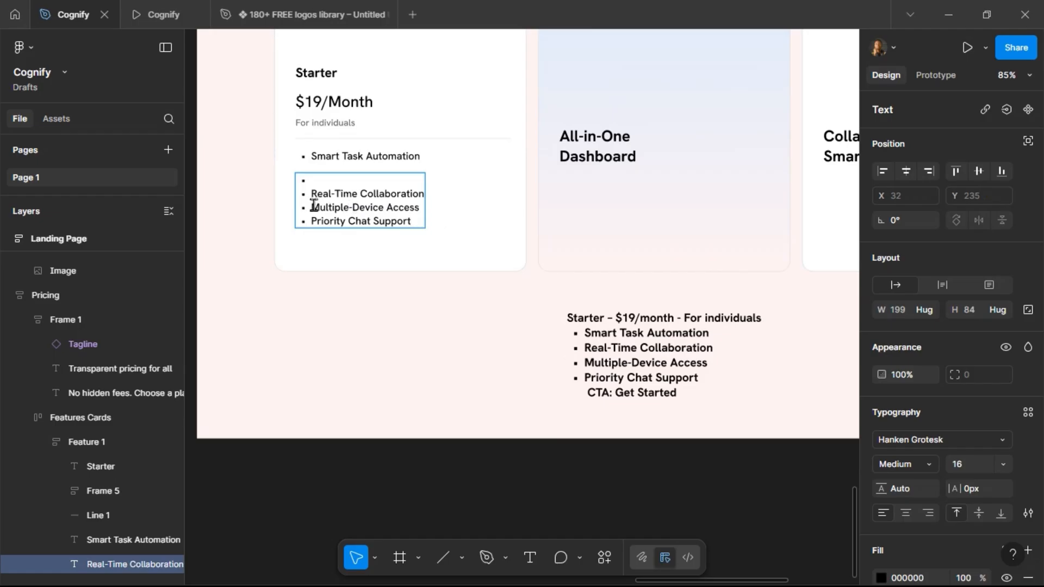
left_click_drag(314, 205, 433, 233)
key("ctrl+c")
key("BackSpace")
key("Escape")
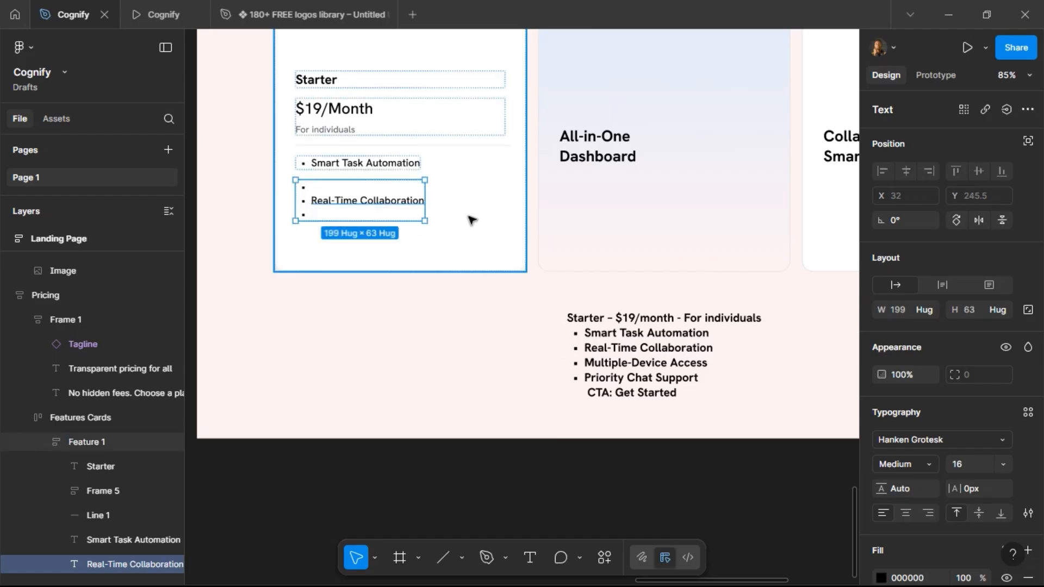
Duplicate the item again and edit its text down to Multiple-Device Access.
key("ctrl+d")
double_click(371, 229)
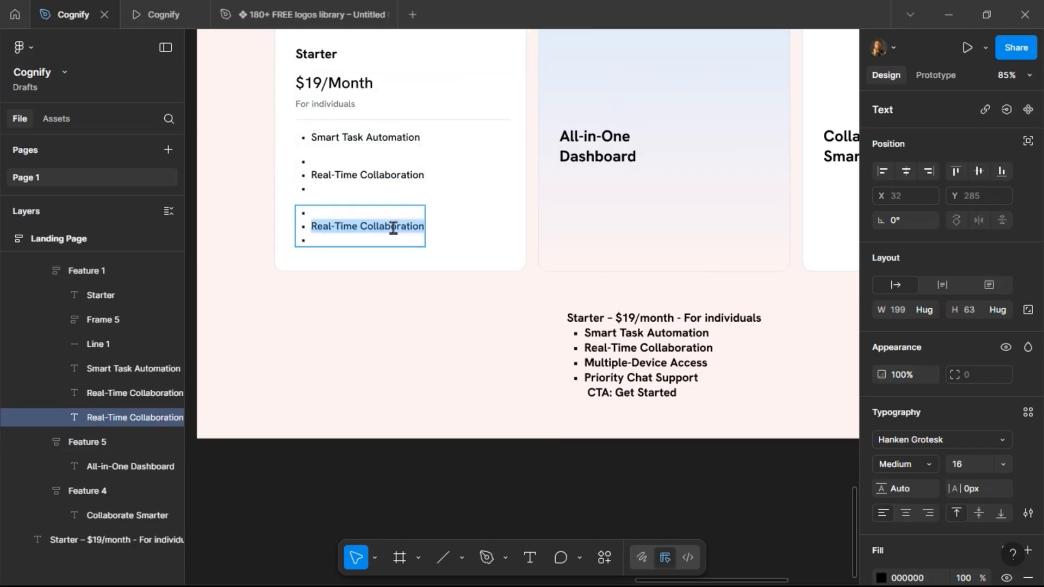
key("ctrl+v")
left_click(312, 235)
left_click(435, 235, "shift")
key("ctrl+c")
key("BackSpace")
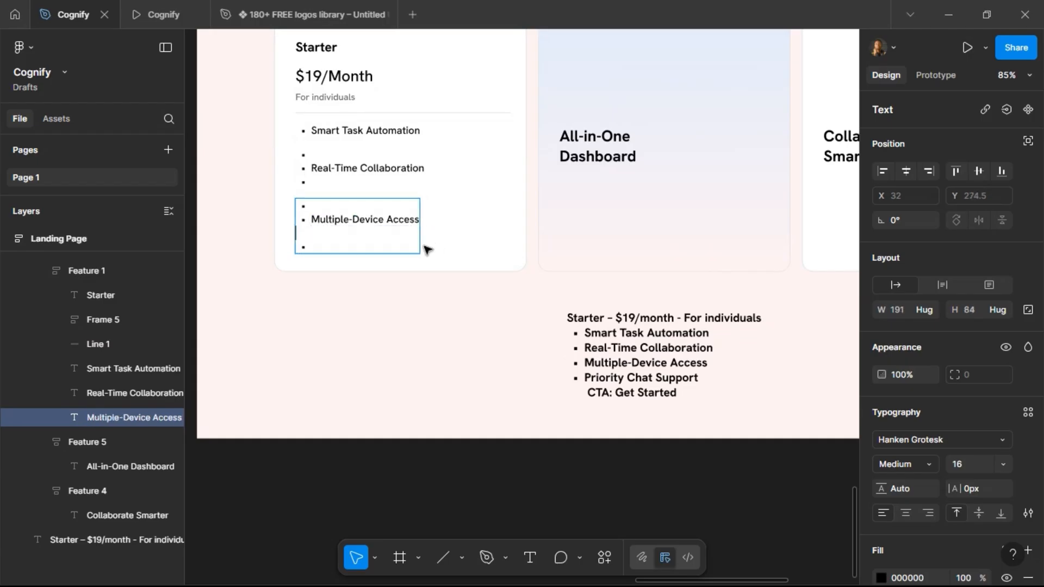
key("BackSpace")
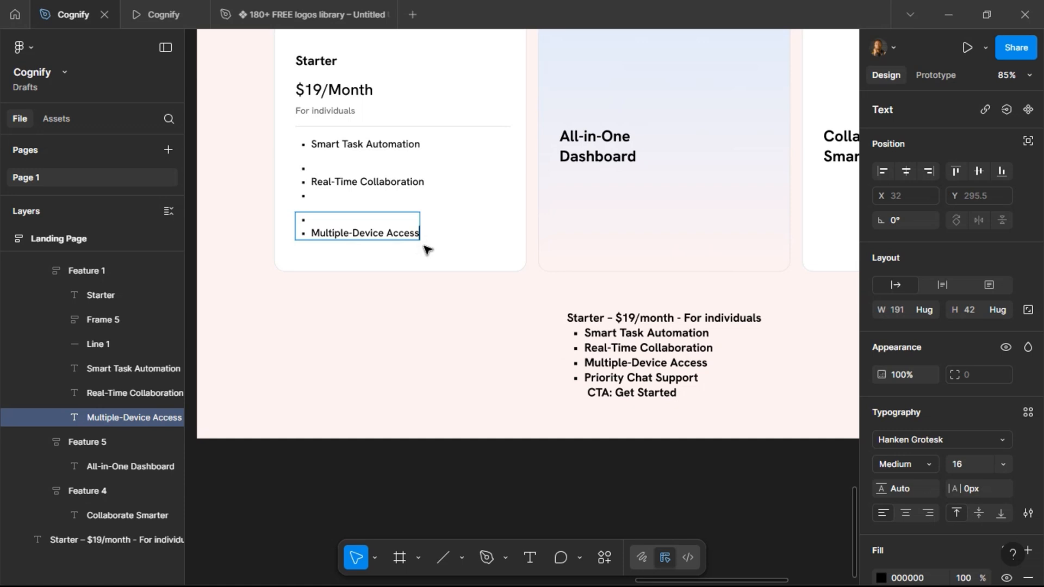
key("BackSpace")
key("BackSpace")
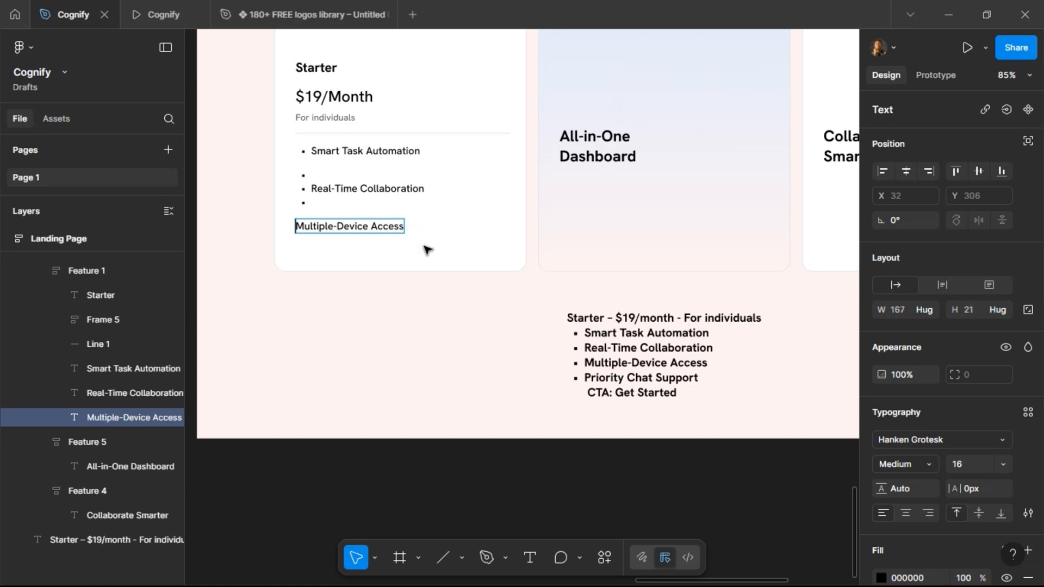
key("Escape")
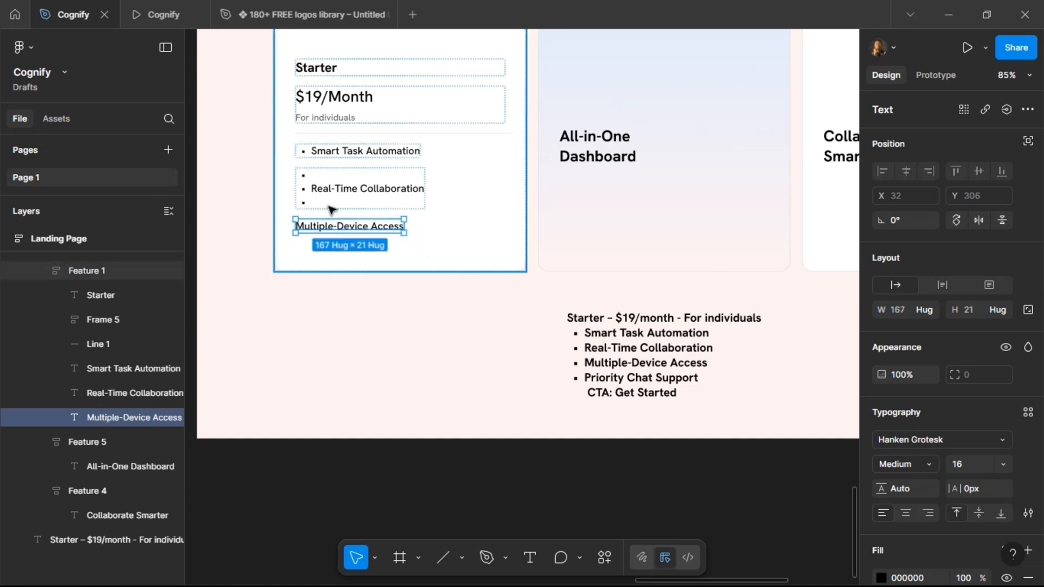
Duplicate the item once more and paste in Priority Chat Support as its text.
key("ctrl+d")
double_click(327, 238)
key("ctrl+v")
key("Escape")
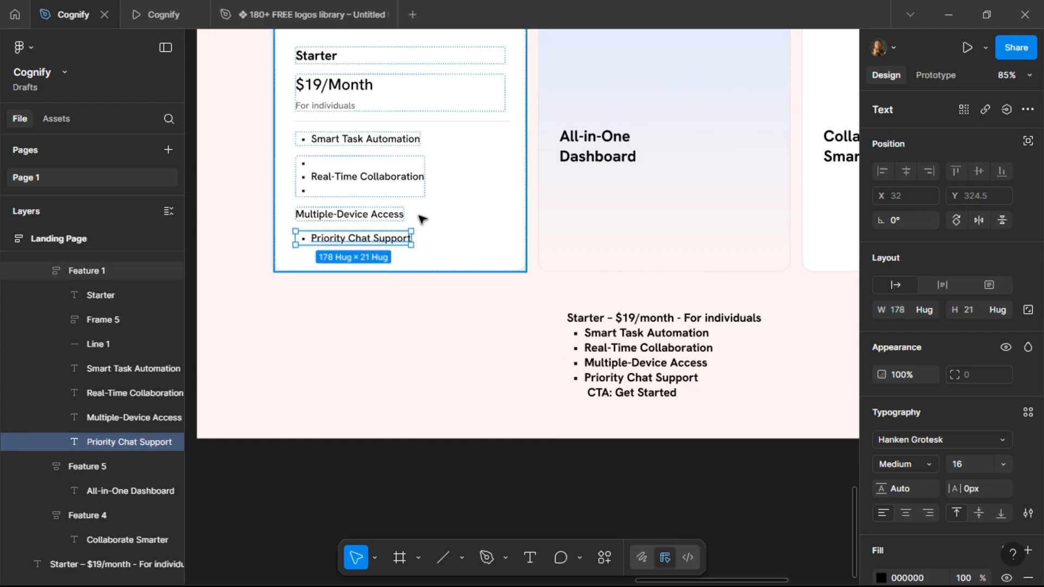
Remove the empty bullet lines around the Real-Time Collaboration item.
double_click(323, 184)
left_click(323, 186)
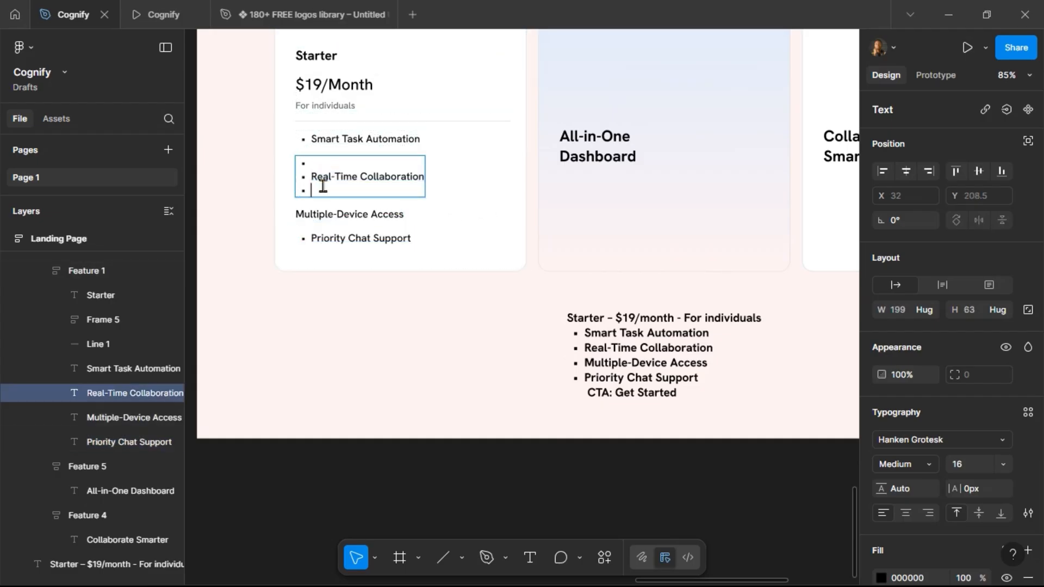
key("BackSpace")
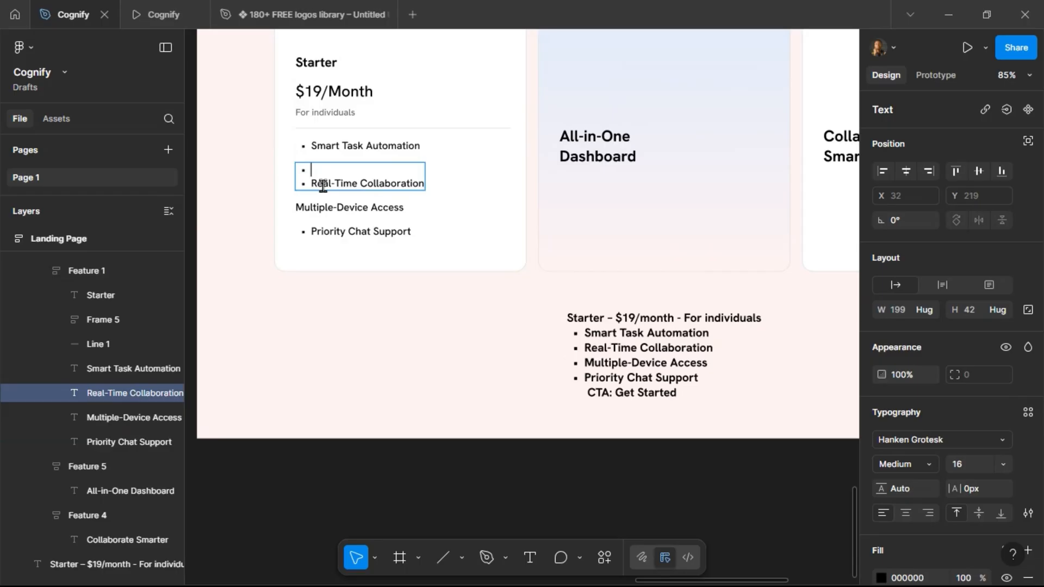
key("BackSpace")
key("BackSpace")
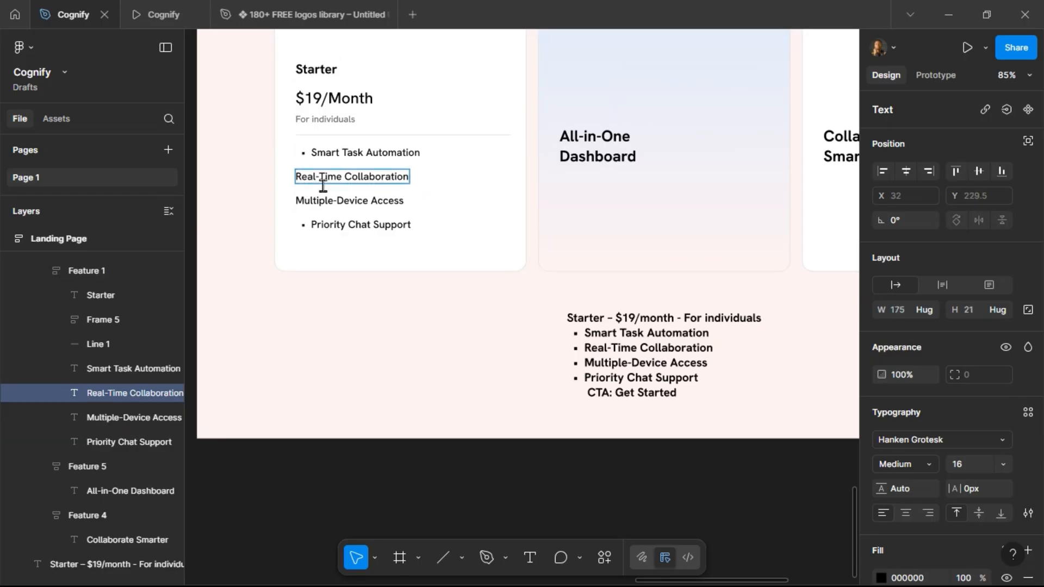
key("Escape")
Select all four feature items and set their list style to bulleted.
left_click(364, 153, "shift")
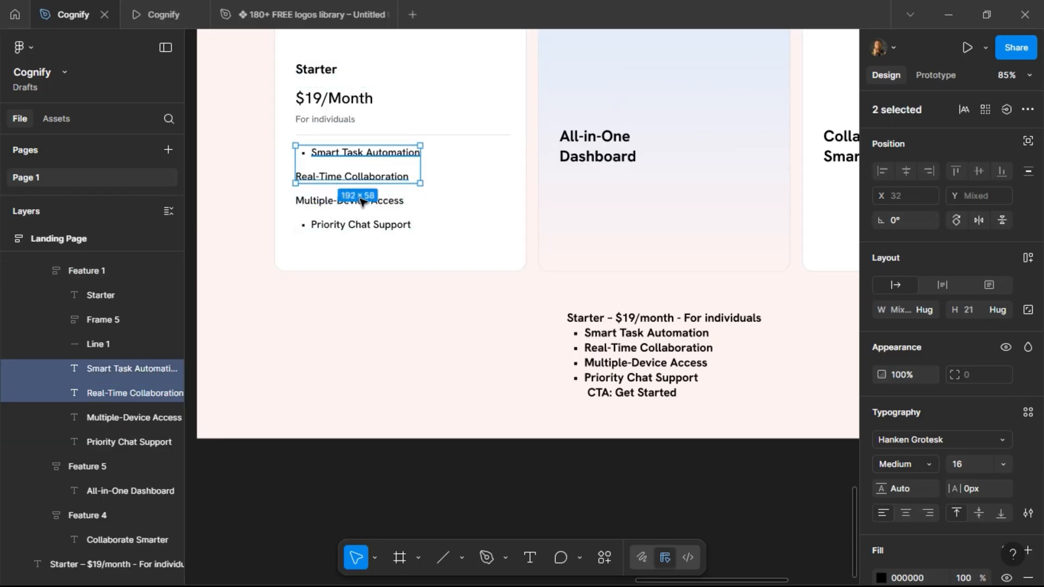
left_click(362, 201, "shift")
left_click(361, 224, "shift")
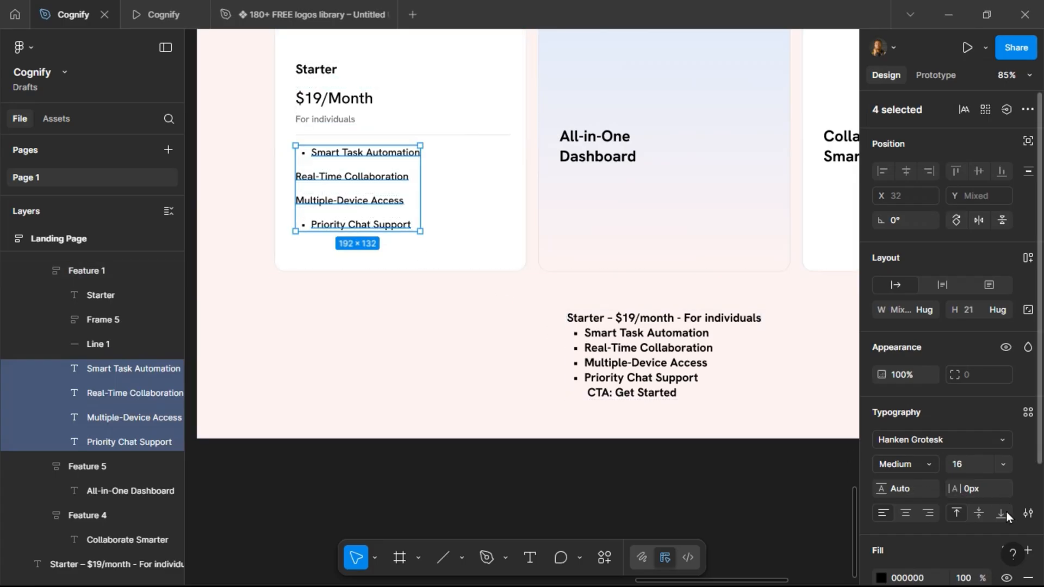
left_click(1028, 514)
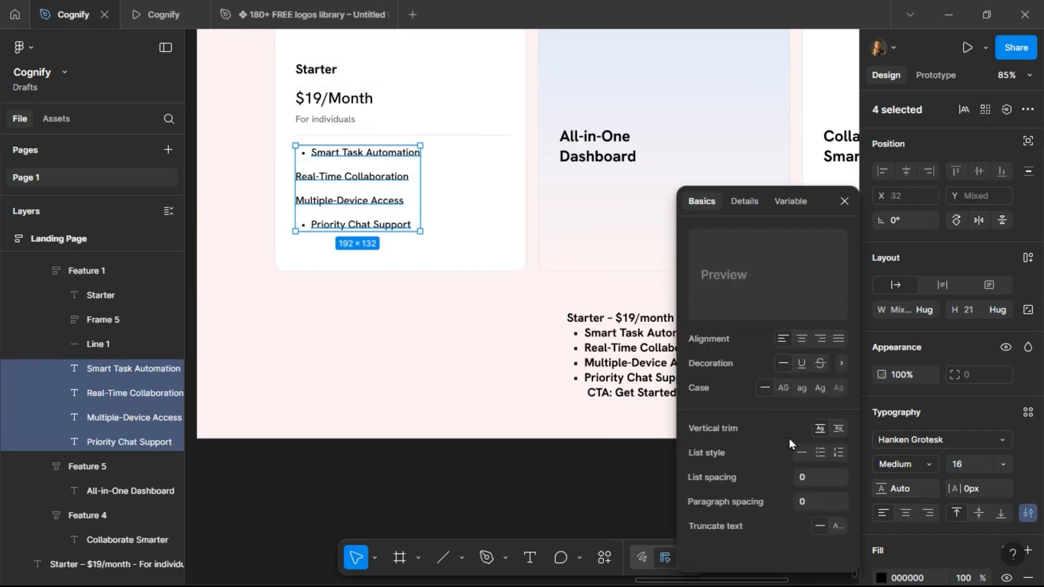
left_click(818, 456)
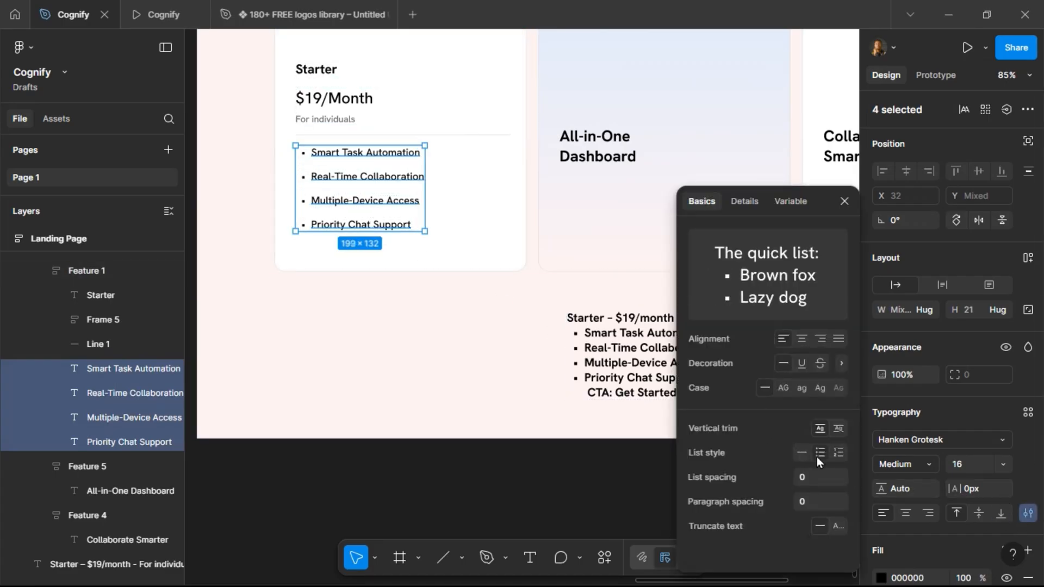
left_click(435, 194)
Wrap the four feature items in an auto layout frame with an 8 px vertical gap.
left_click(350, 155)
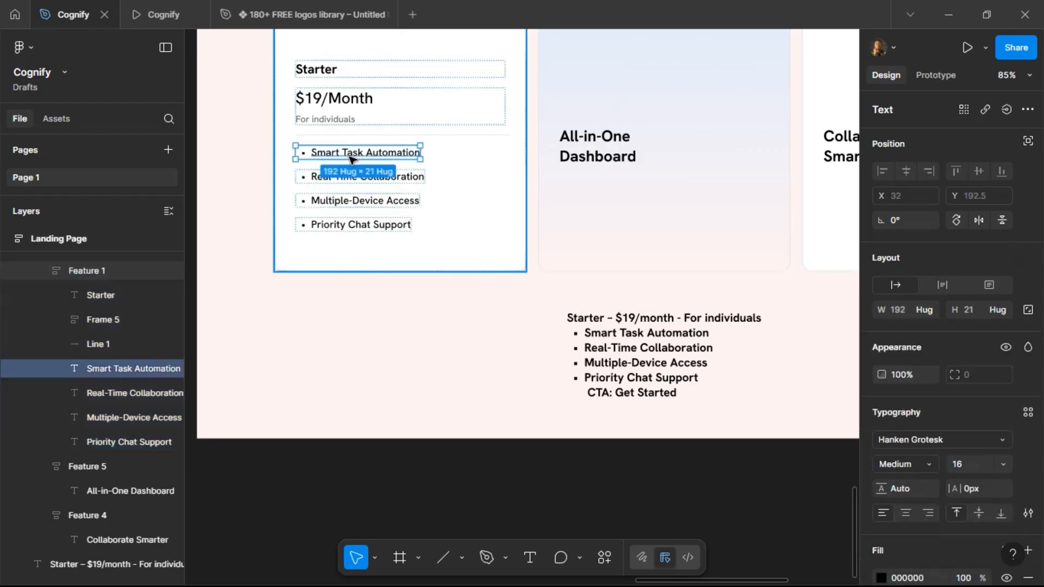
left_click(351, 178, "shift")
left_click(350, 201, "shift")
left_click(351, 225, "shift")
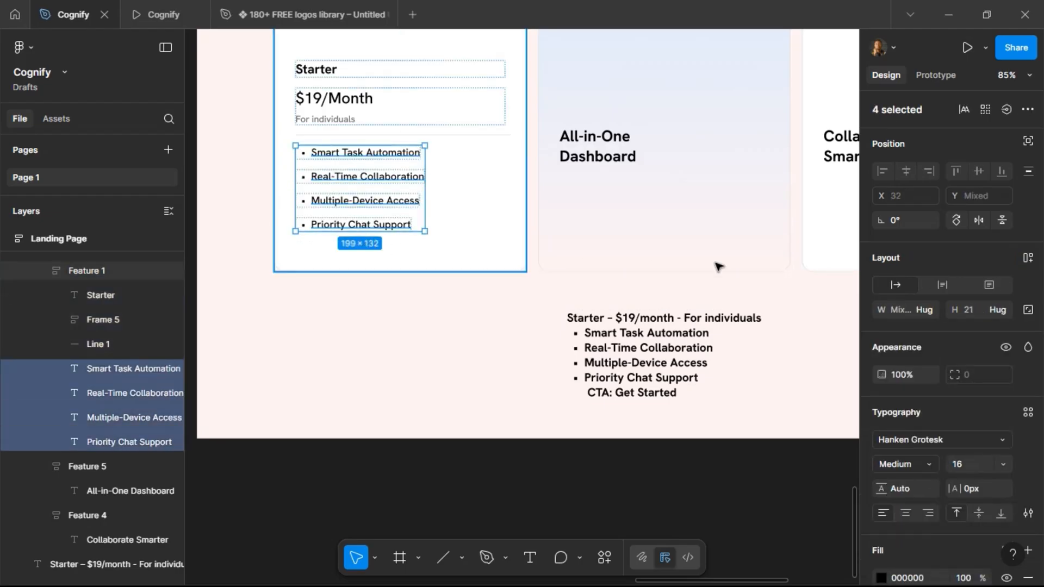
left_click(1027, 257)
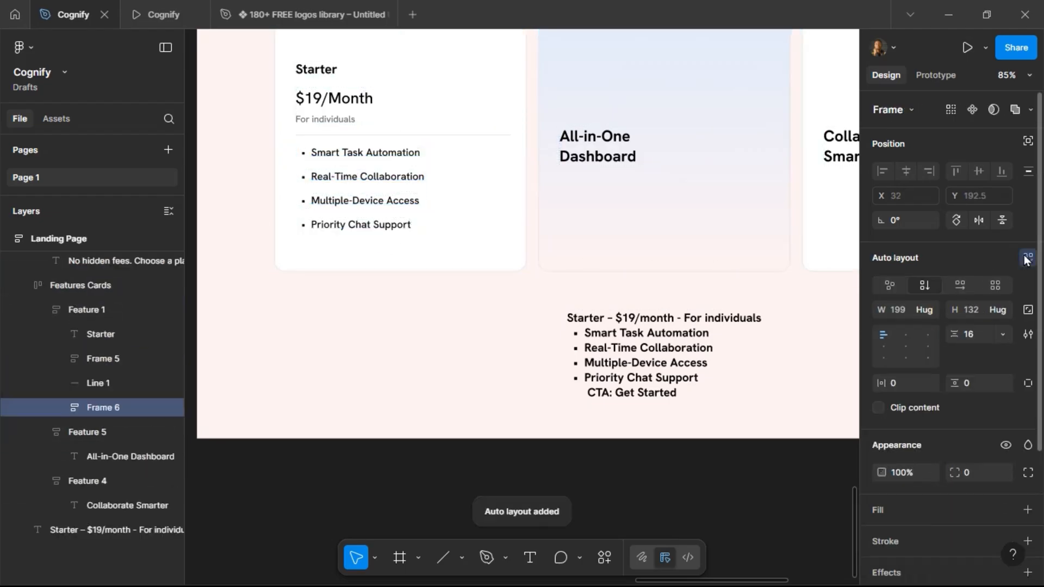
left_click(979, 337)
type("12")
key("Return")
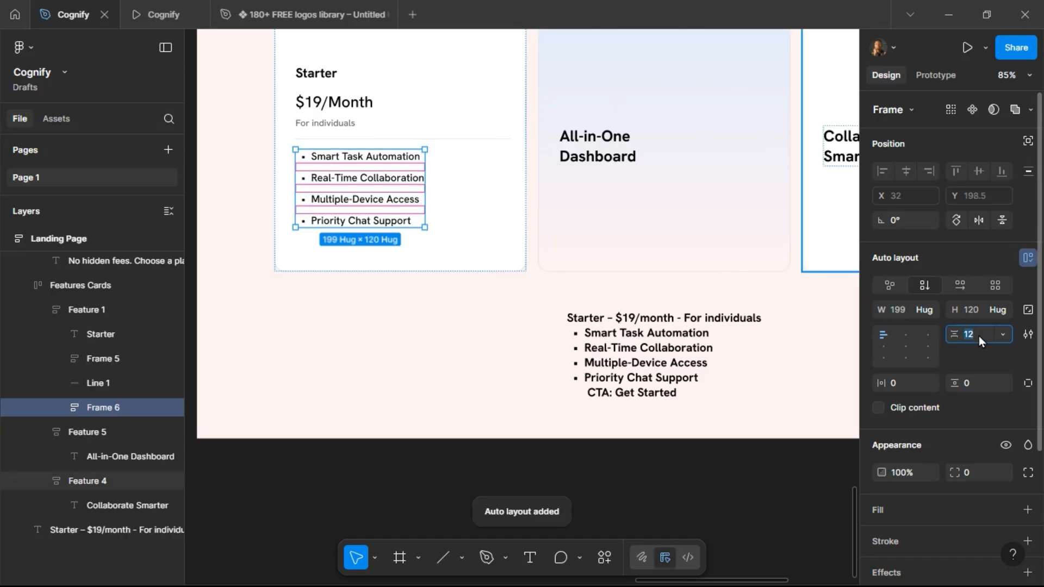
type("8")
key("Return")
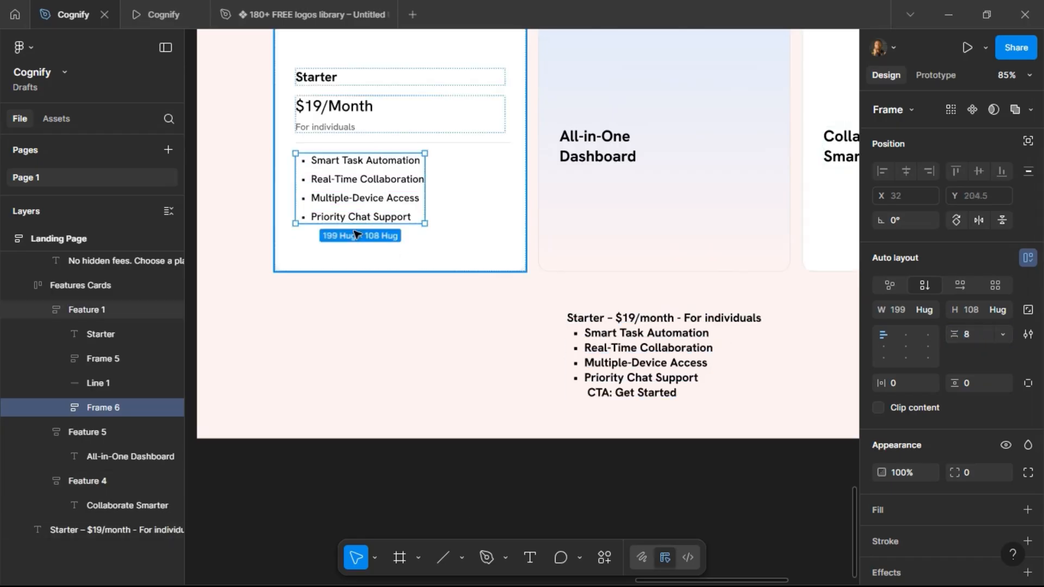
Copy the Start Free Trial CTA button from the features section and paste it into the Starter card.
left_click(478, 166)
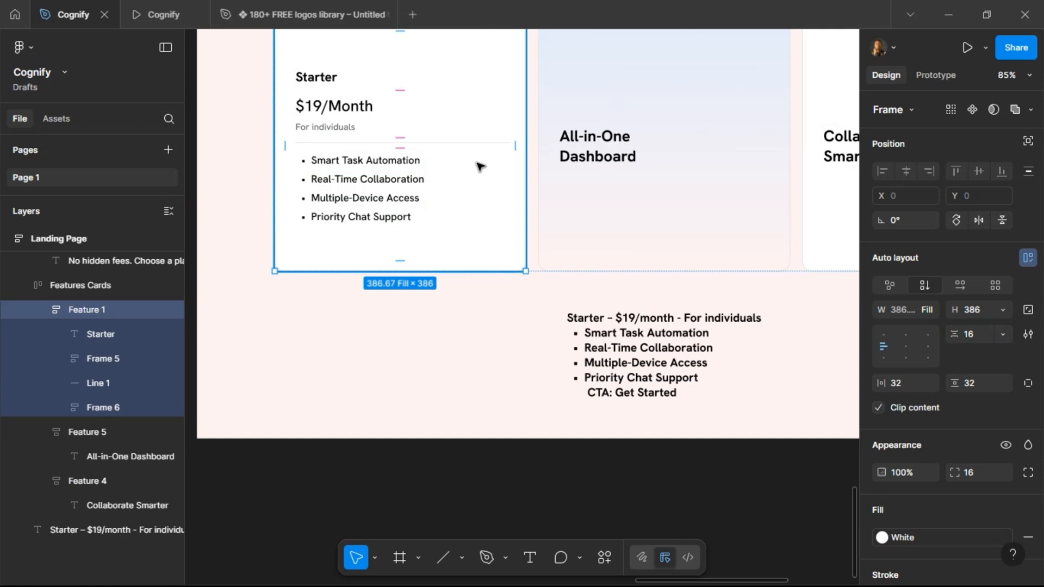
scroll(474, 198, "down", 4)
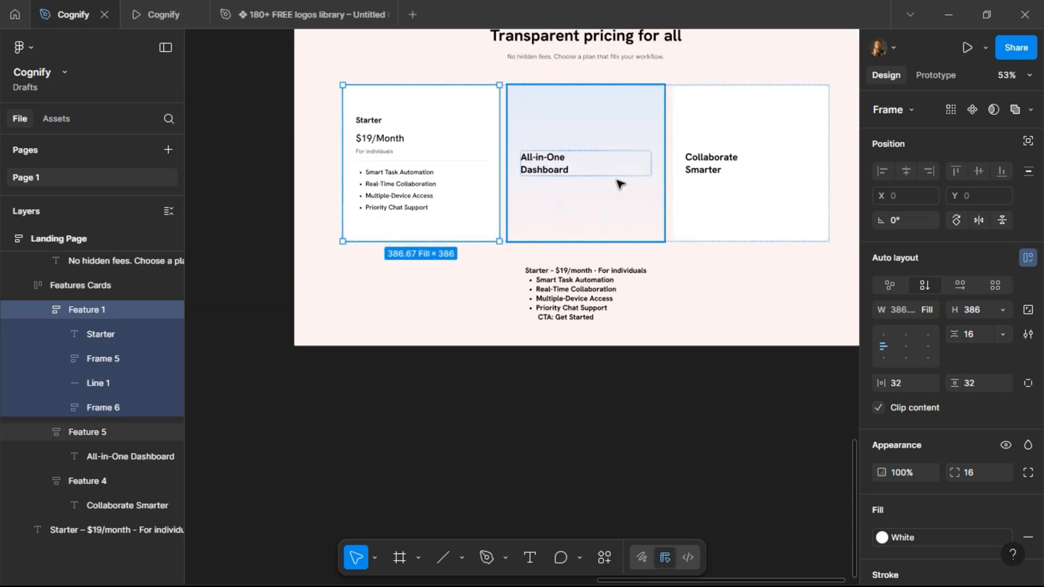
scroll(606, 186, "up", 1)
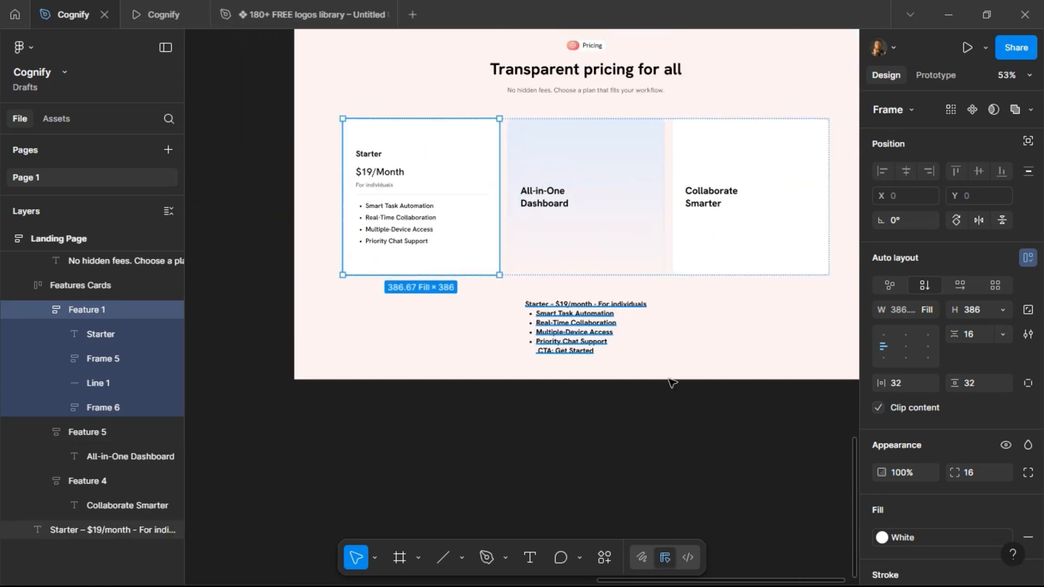
left_click(613, 321)
scroll(613, 321, "up", 5)
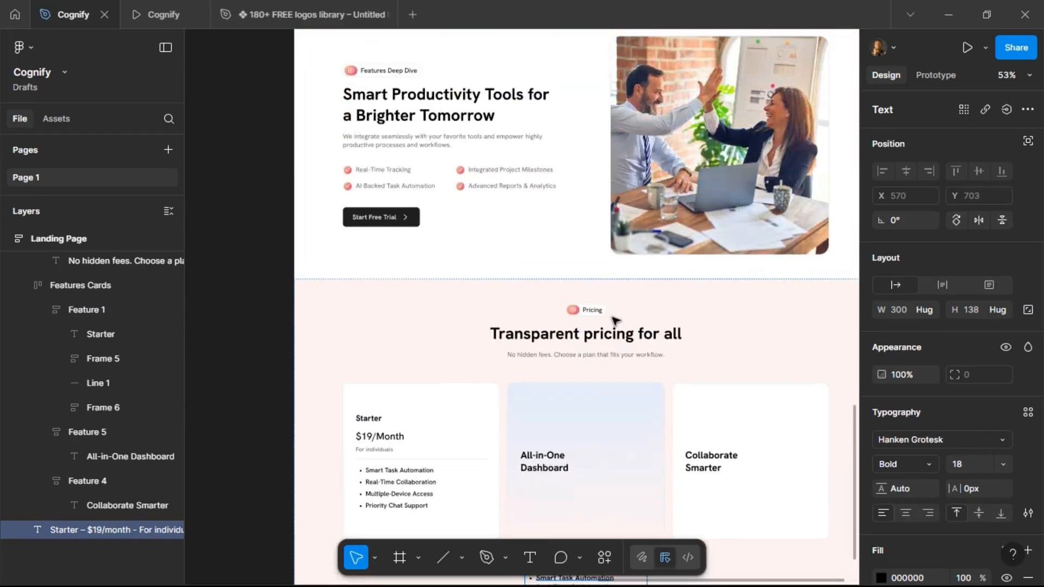
left_click(395, 222)
left_click(394, 222)
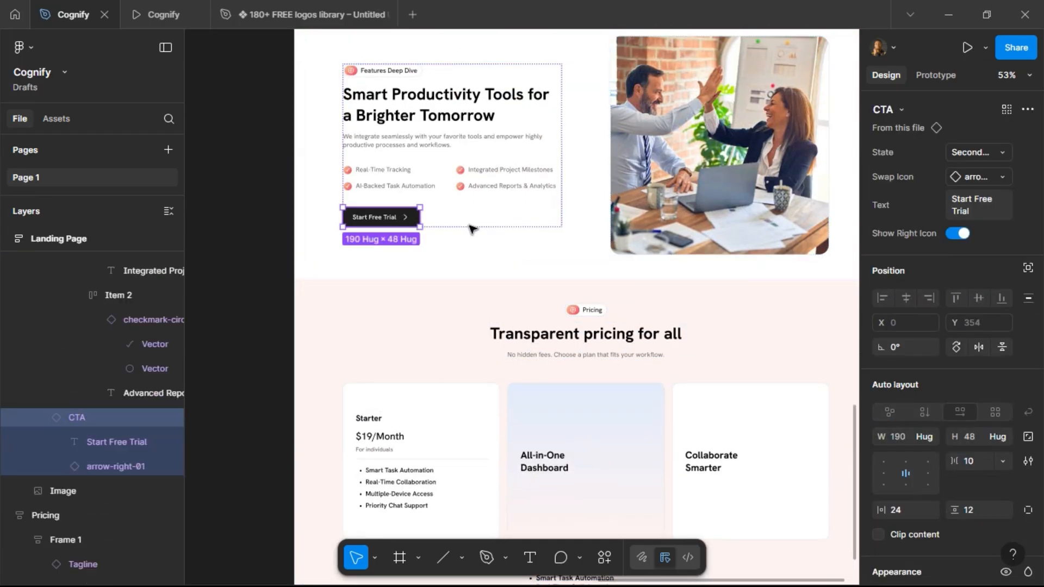
scroll(471, 239, "down", 3)
left_click(431, 368)
left_click(435, 370)
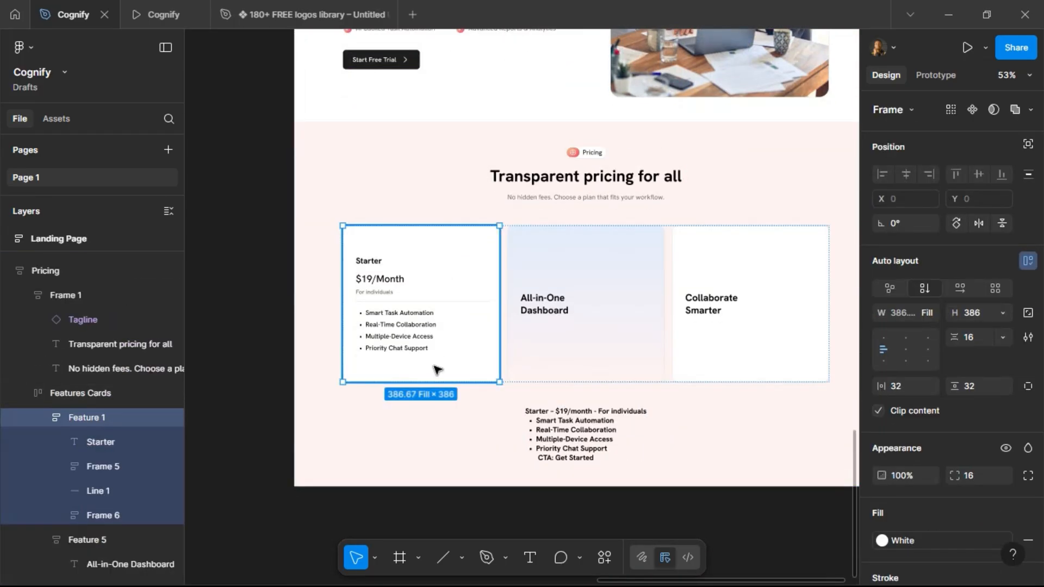
key("ctrl+v")
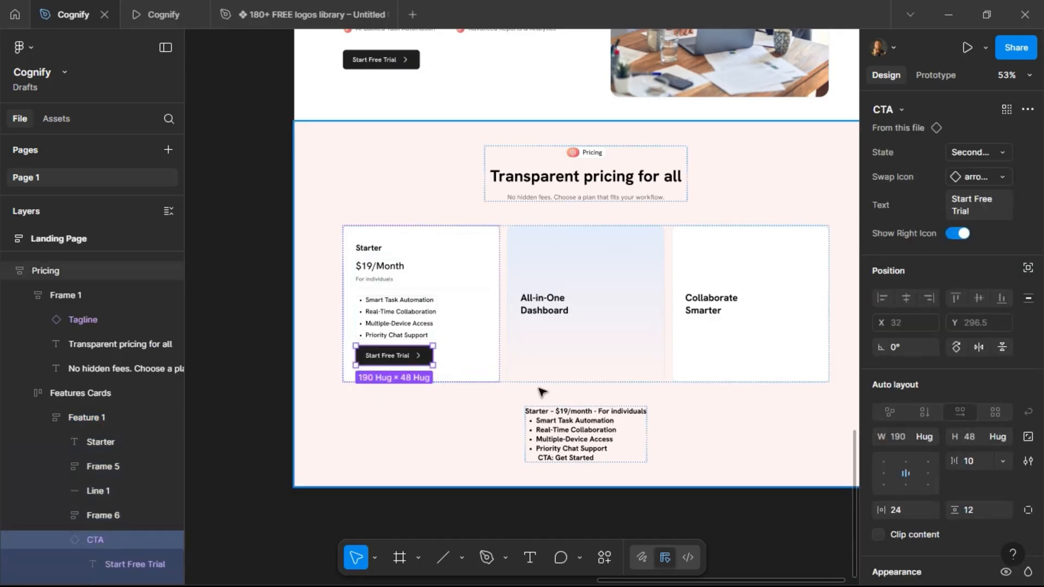
Stretch the Start Free Trial button to fill the card width and switch its state to Outline.
left_click(934, 436)
left_click(932, 450)
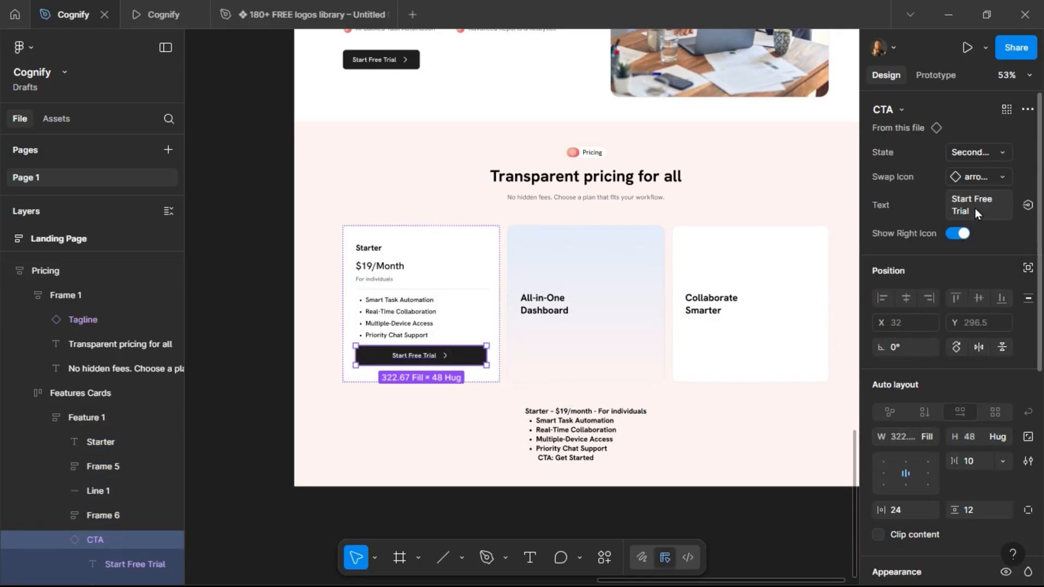
left_click(983, 149)
left_click(979, 135)
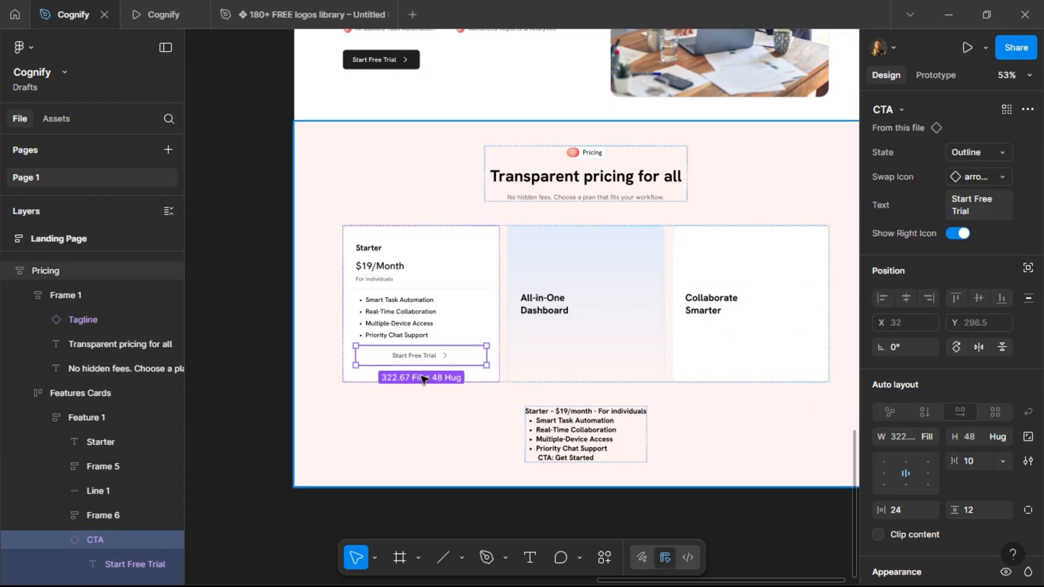
Set the Starter card's vertical item spacing to 20.
left_click(465, 318)
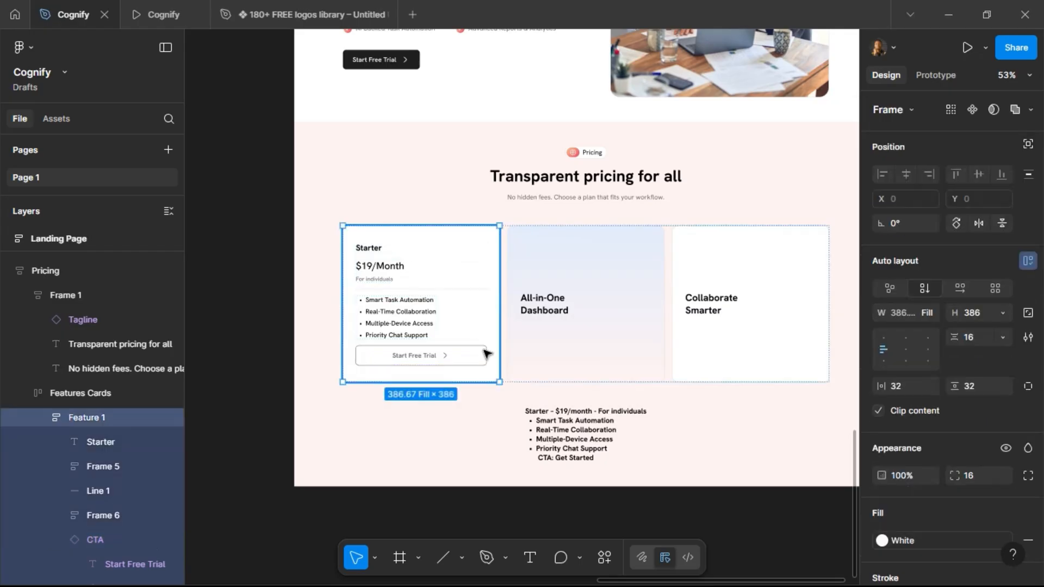
left_click(976, 337)
type("20")
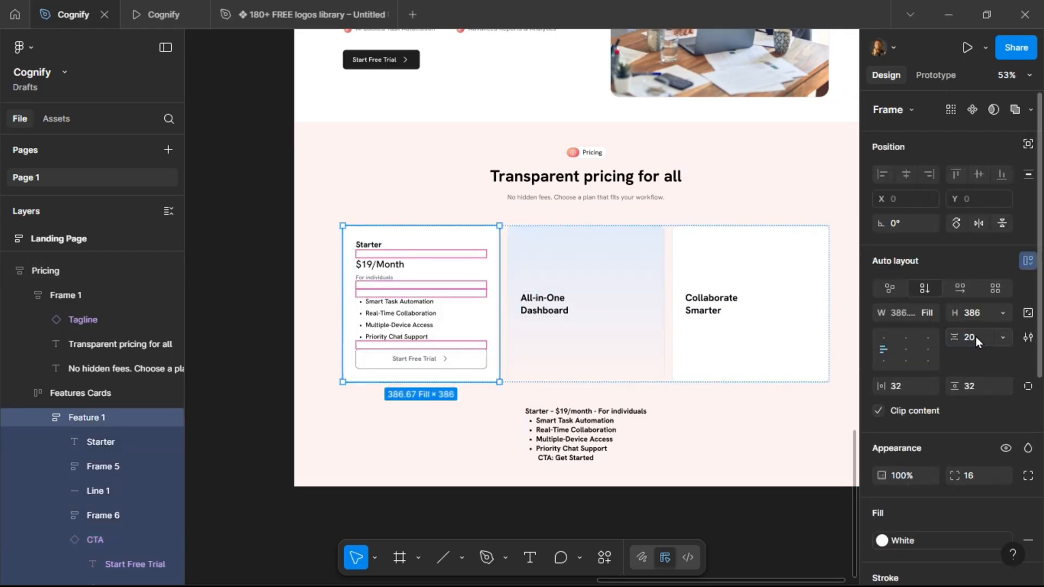
key("Return")
Set the Starter card's height to 400 and its vertical spacing to Auto.
scroll(394, 396, "up", 4)
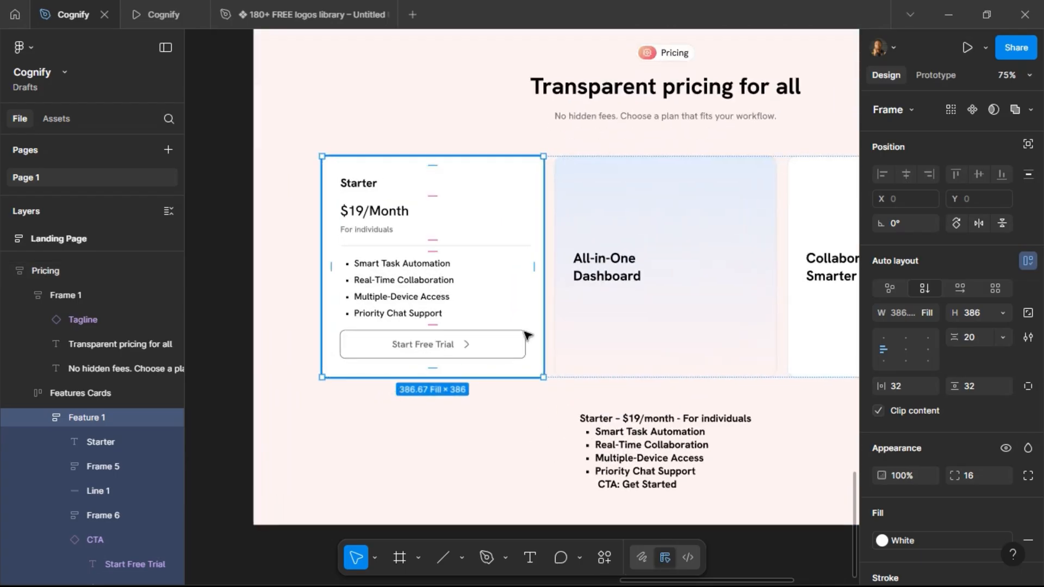
left_click(984, 312)
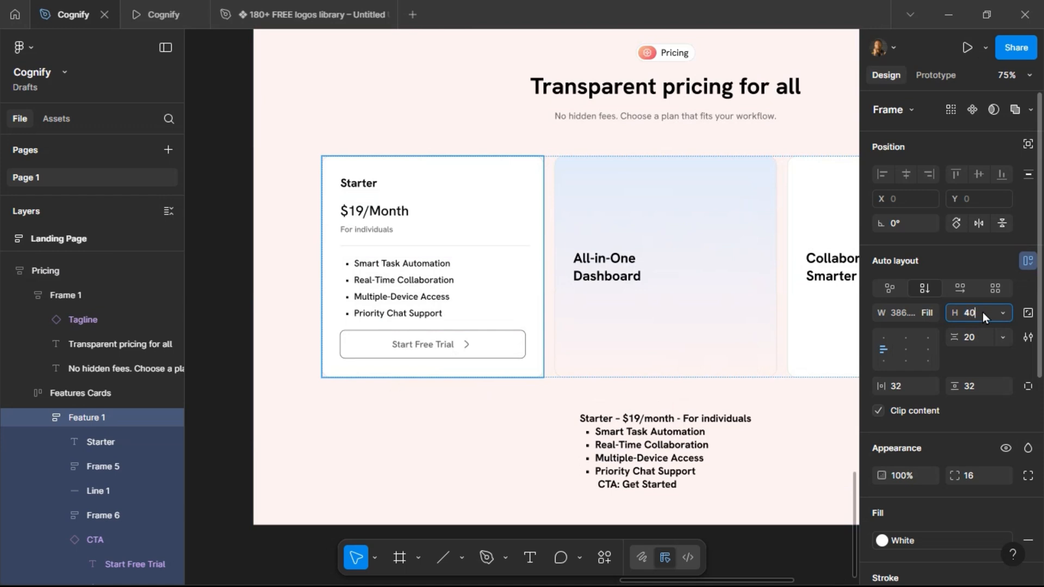
key("Return")
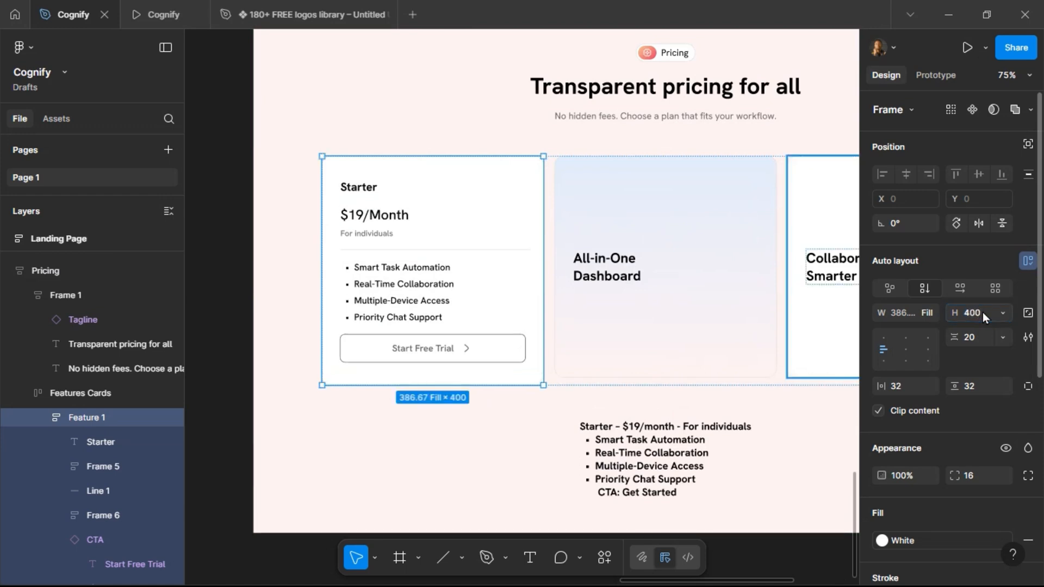
left_click(983, 346)
type("auto")
key("Return")
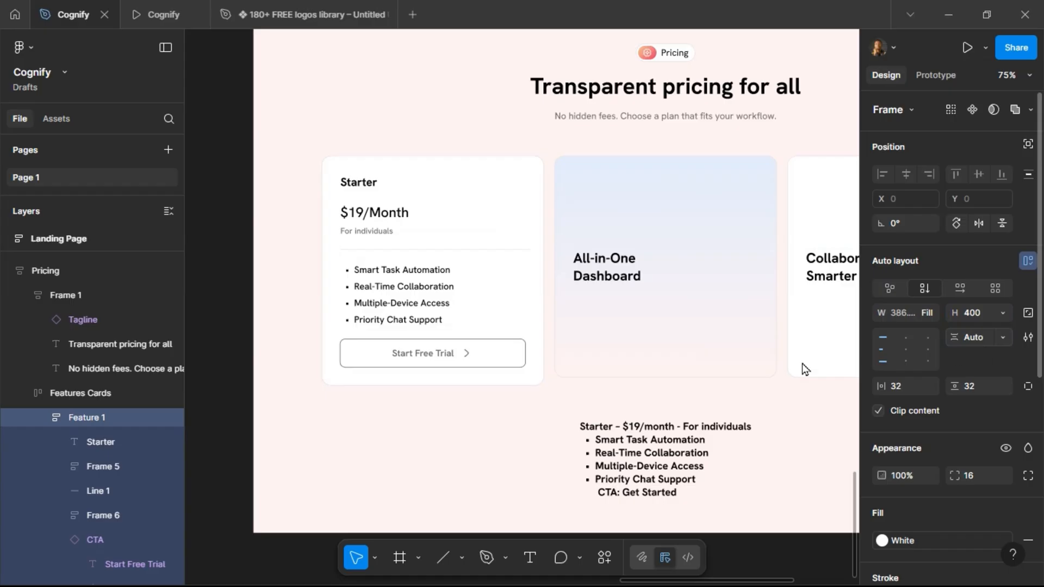
Preview the Pricing cards in the prototype tab.
left_click(160, 15)
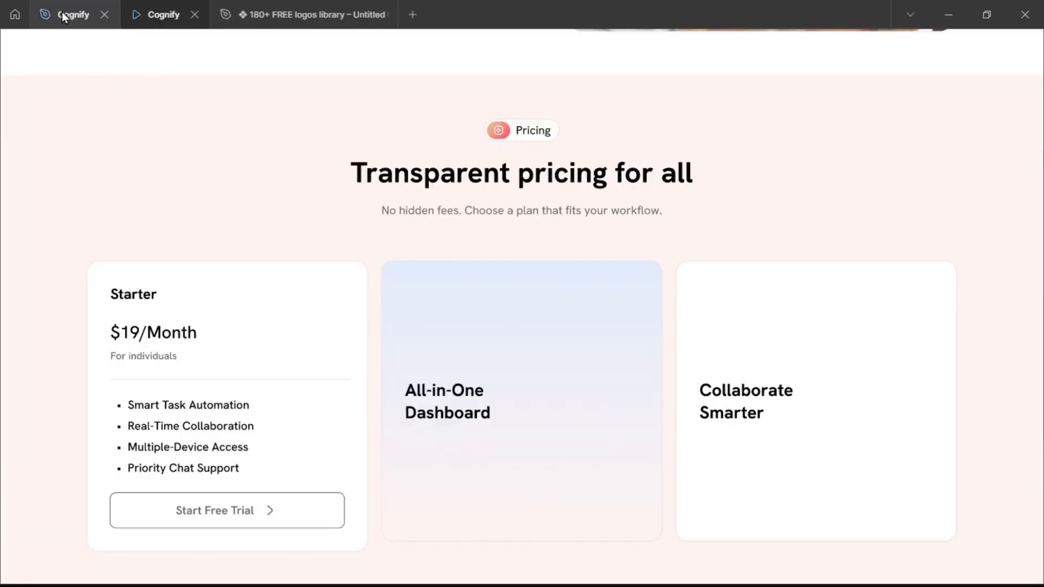
mouse_move(64, 16)
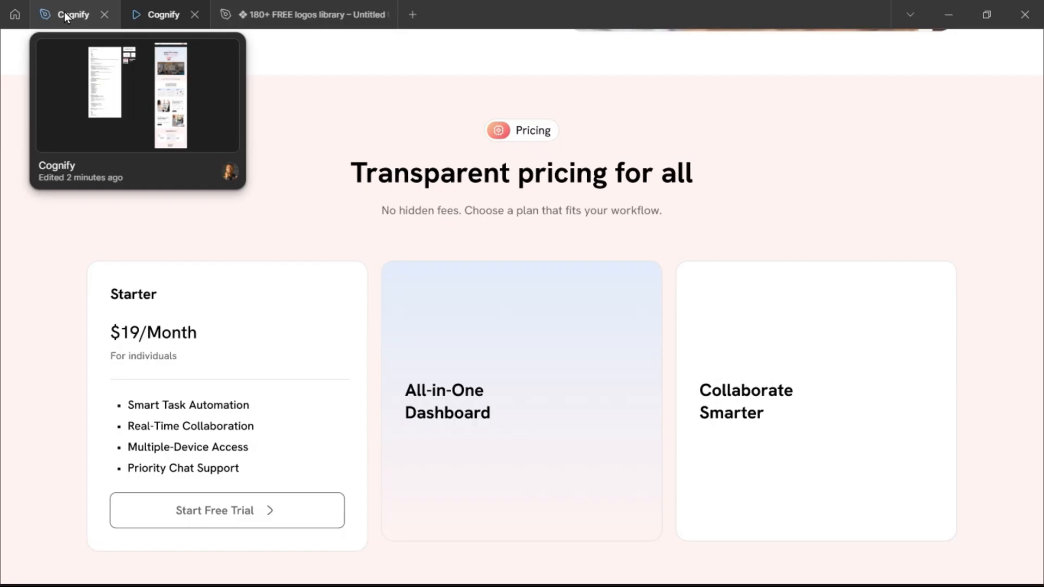
left_click(64, 16)
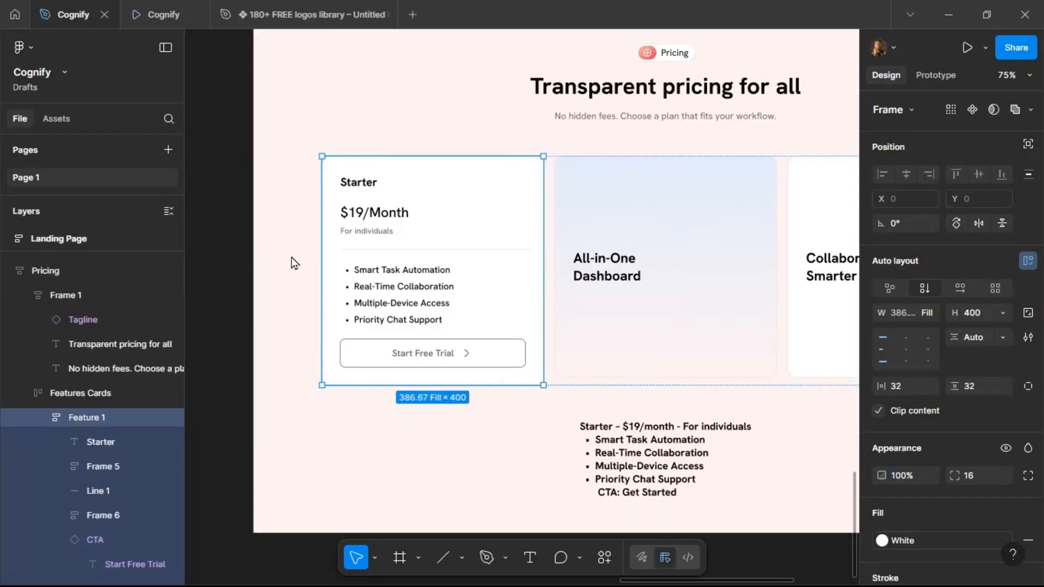
Set the $19/Month price text to 32 px SemiBold.
left_click(430, 358)
left_click(477, 302)
left_click(385, 219)
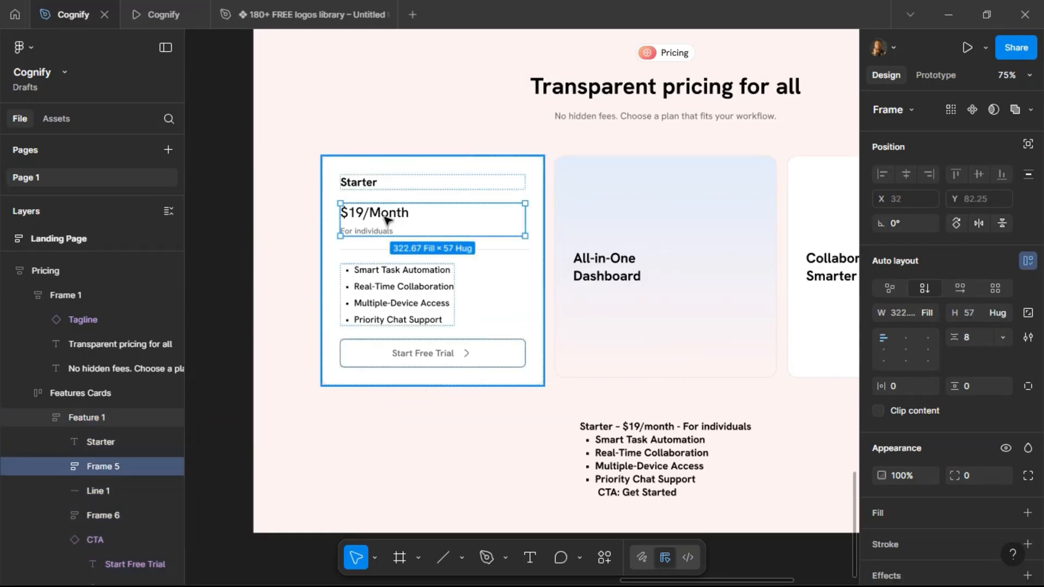
double_click(385, 218)
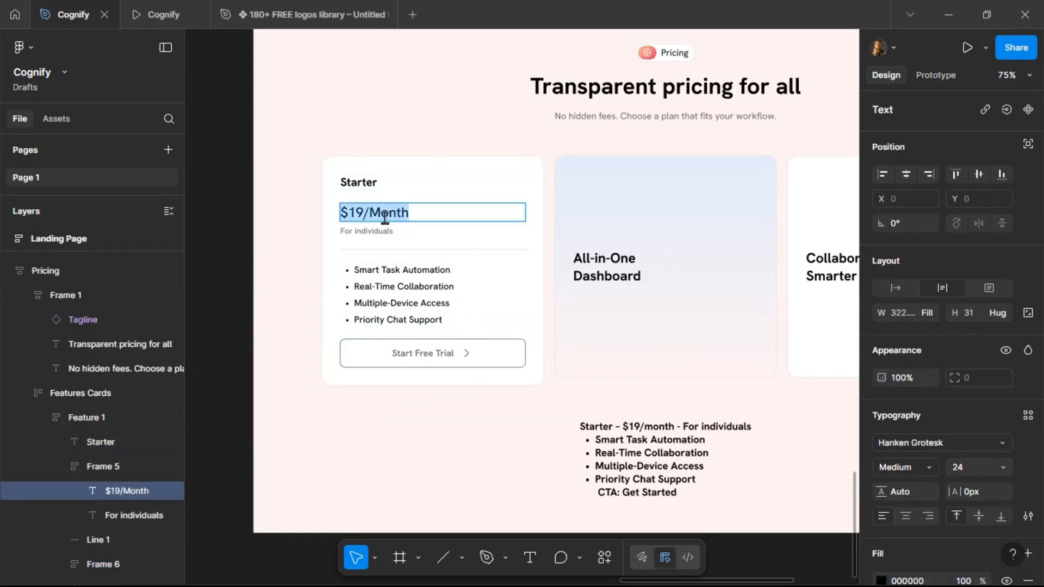
left_click(423, 186)
left_click(425, 210)
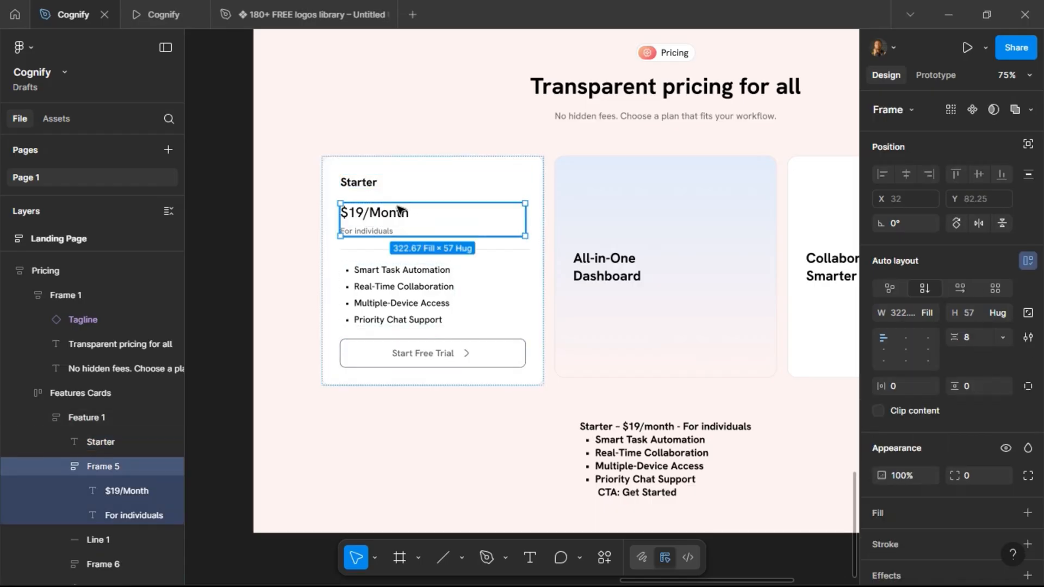
left_click(399, 211)
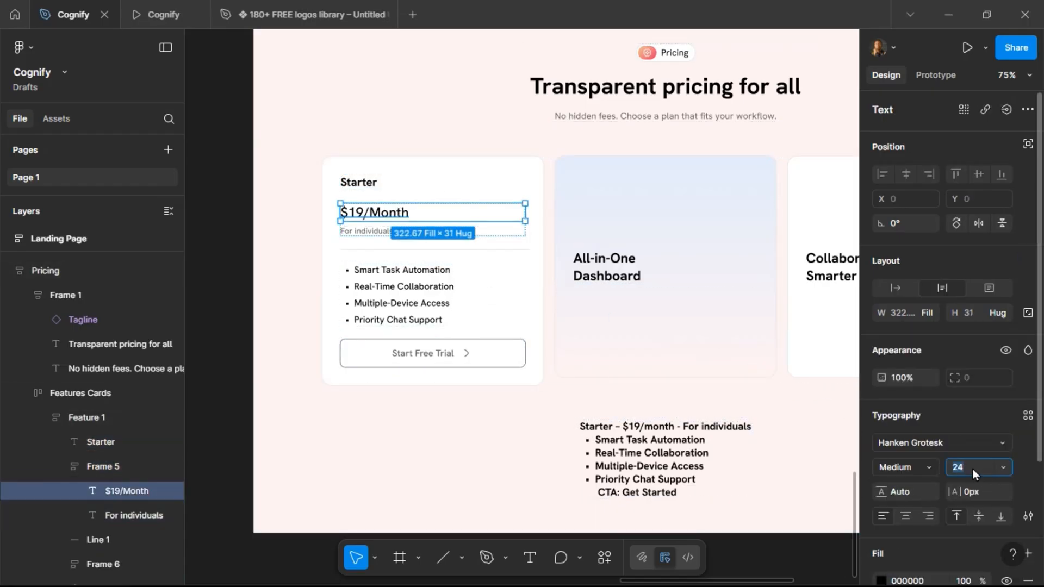
type("32")
key("Return")
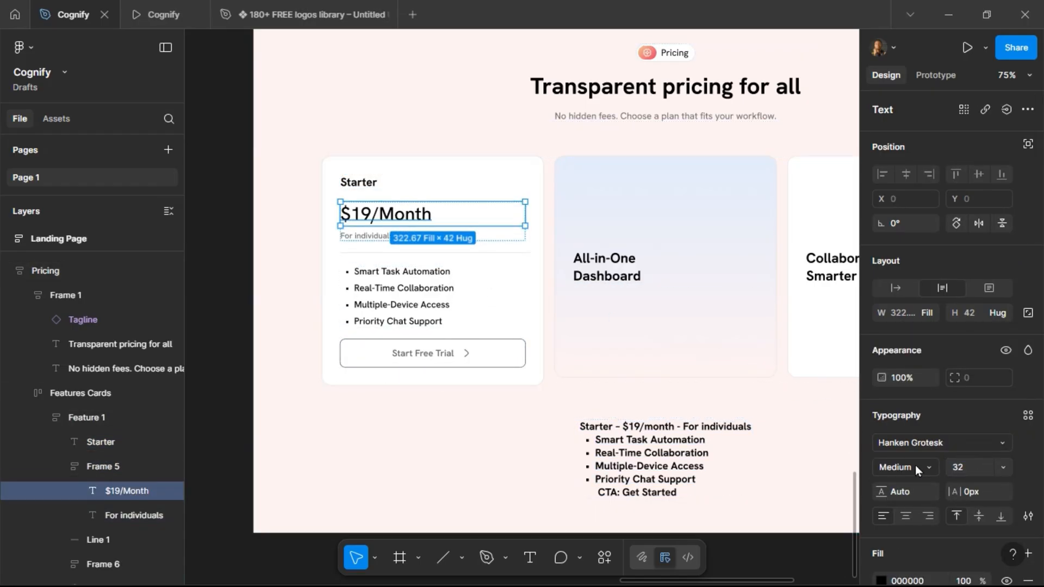
left_click(932, 467)
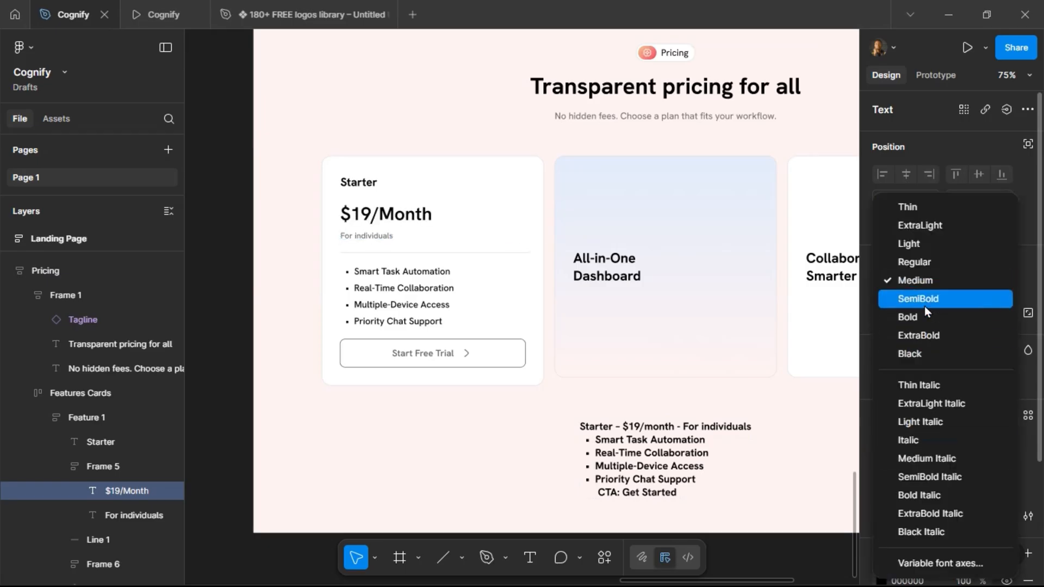
left_click(925, 306)
Check the price in the prototype preview and reduce its font size to 28.
left_click(144, 8)
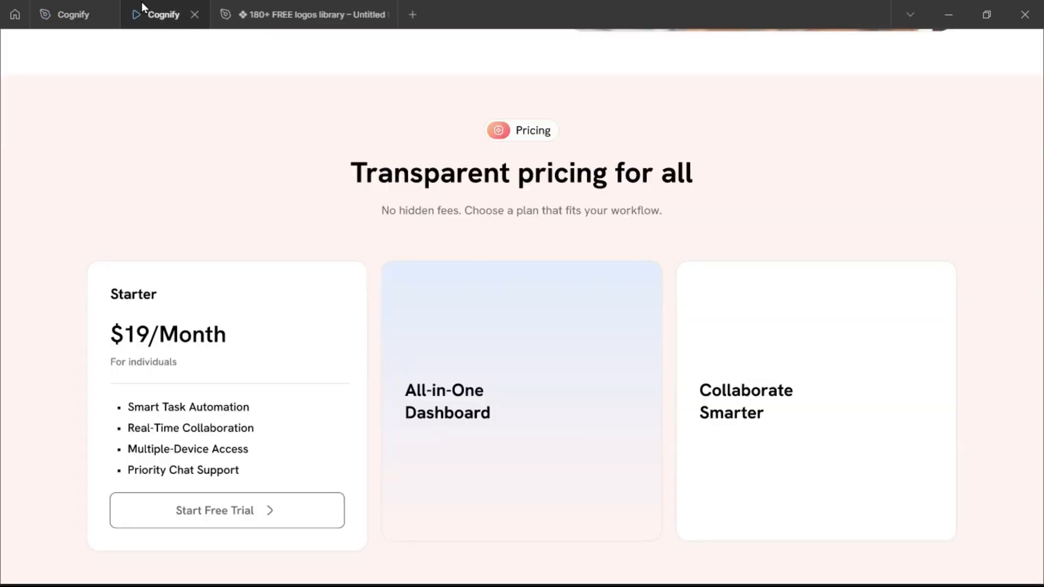
left_click(81, 12)
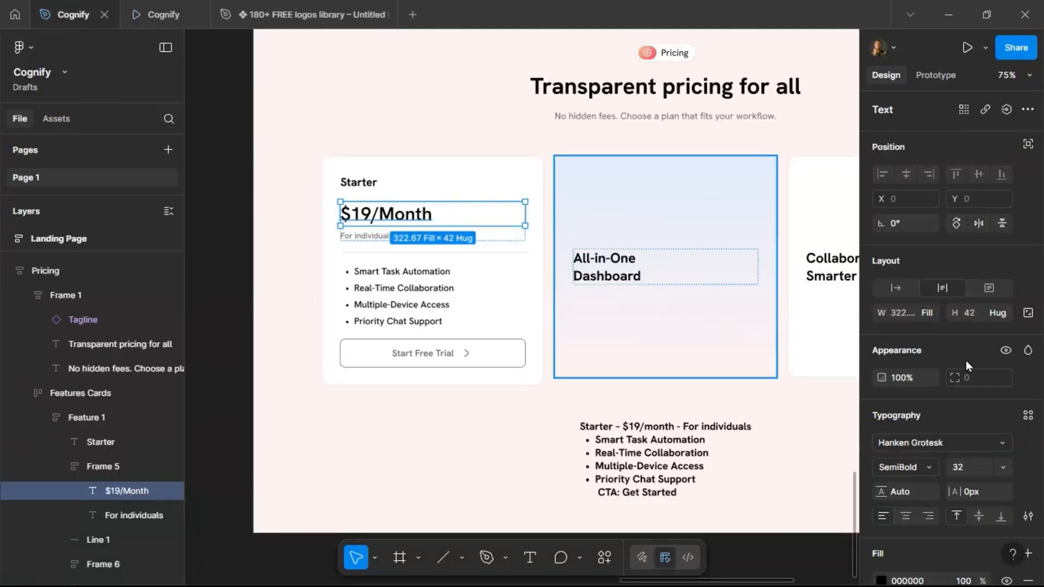
left_click(967, 466)
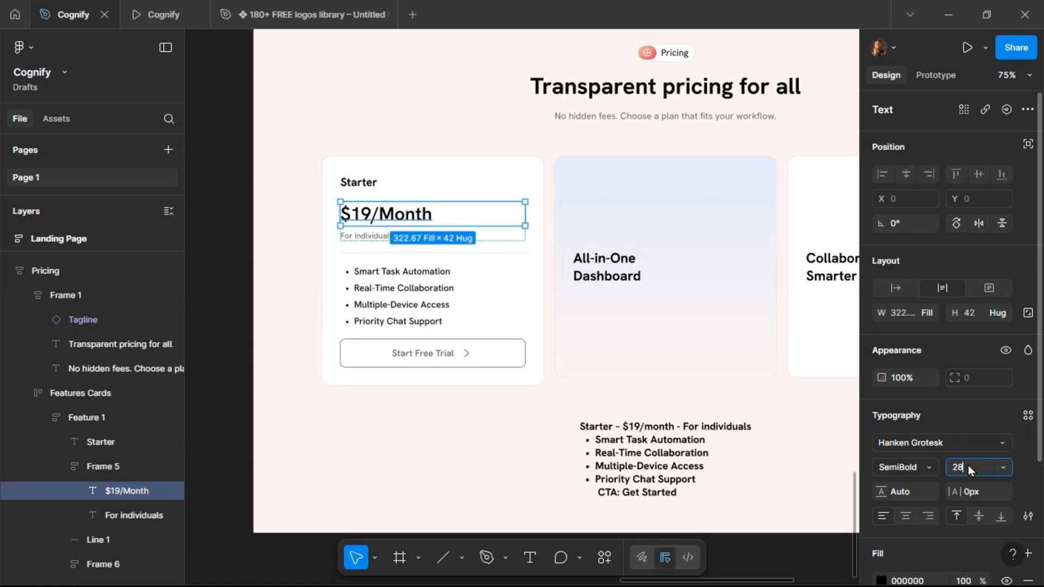
type("28")
key("Return")
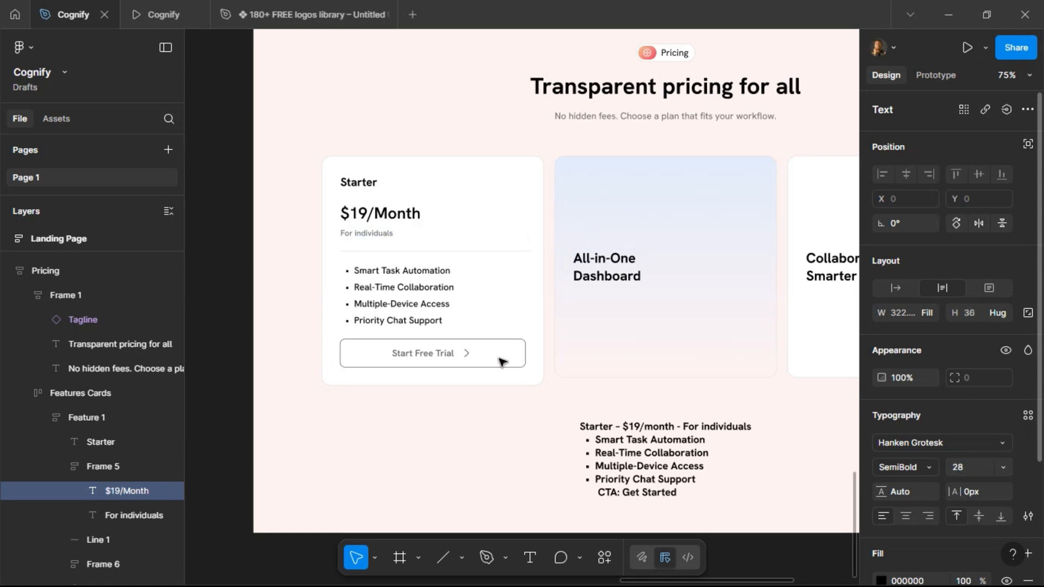
Try to set the For individuals text size to 12.
left_click(374, 235)
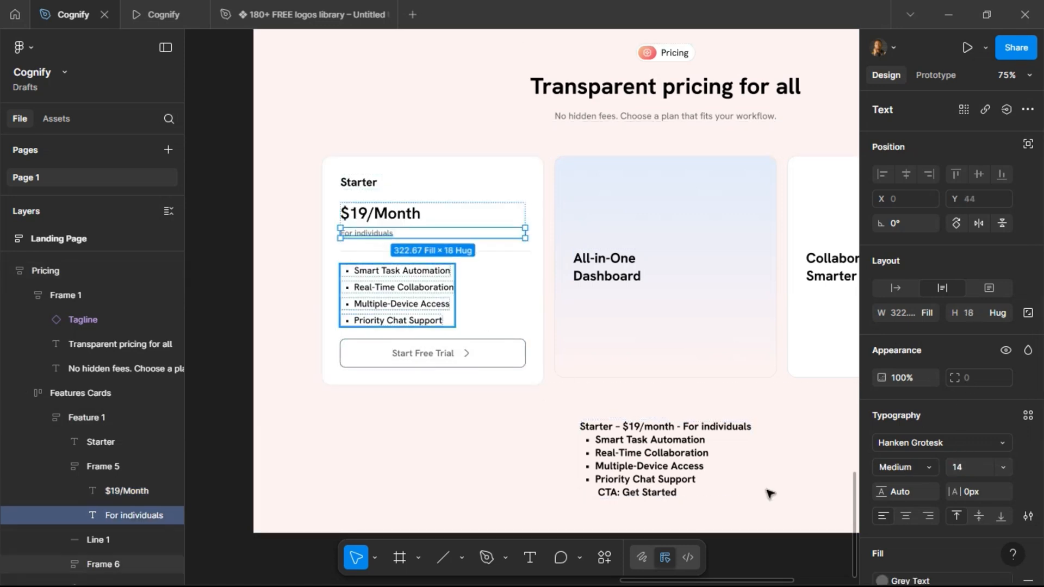
left_click(967, 468)
type("12")
key("Return")
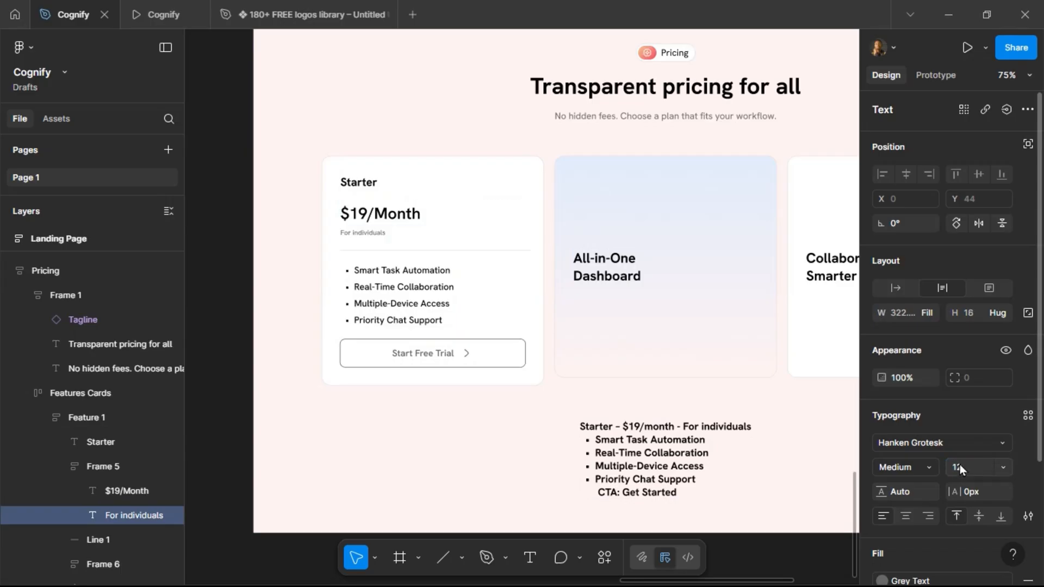
Check the preview and set the For individuals text weight to Regular.
left_click(163, 15)
left_click(77, 15)
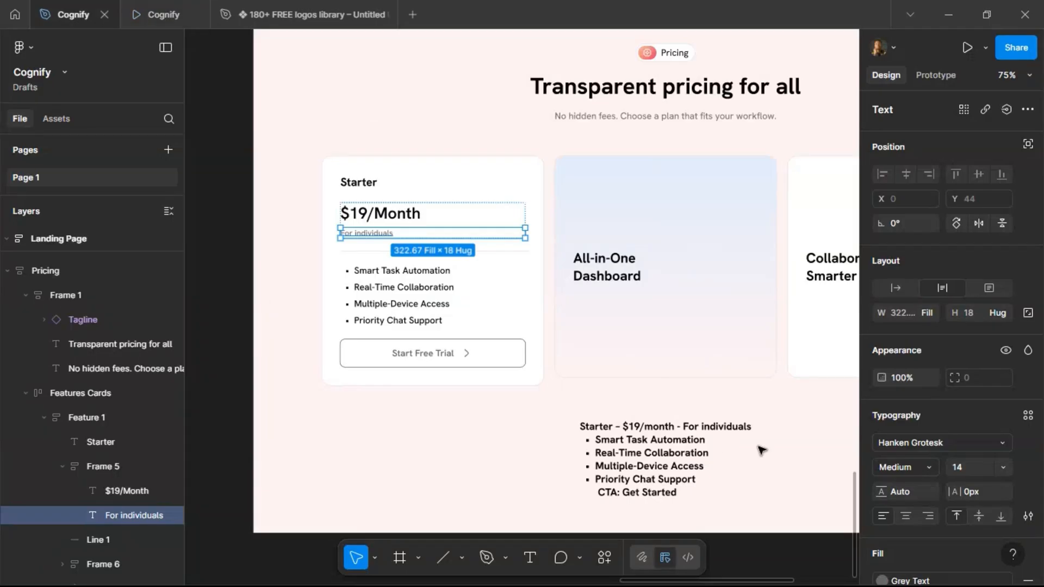
left_click(929, 468)
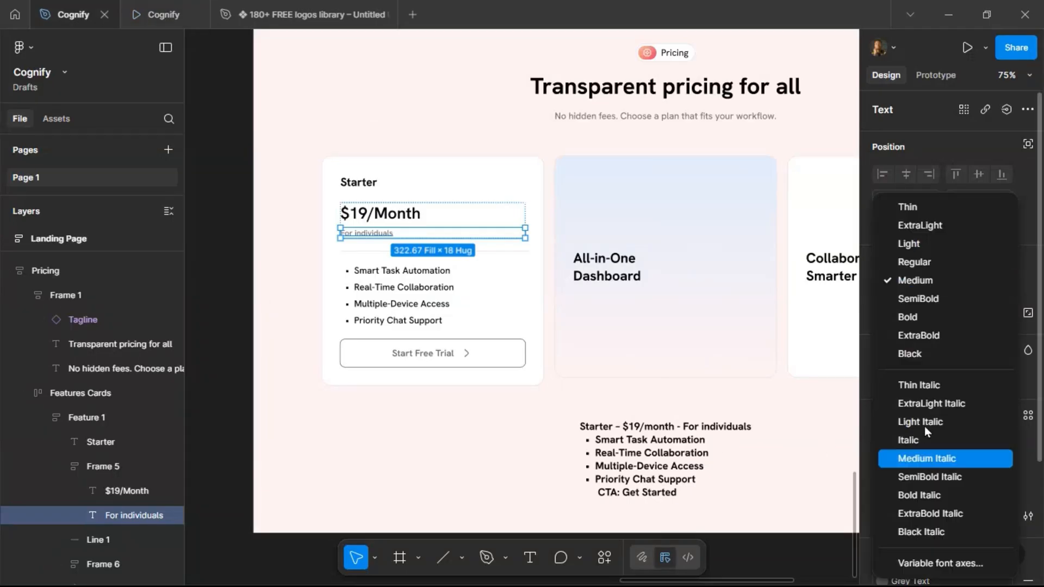
left_click(908, 263)
Set the Starter plan title to SemiBold at 18 px.
left_click(359, 182)
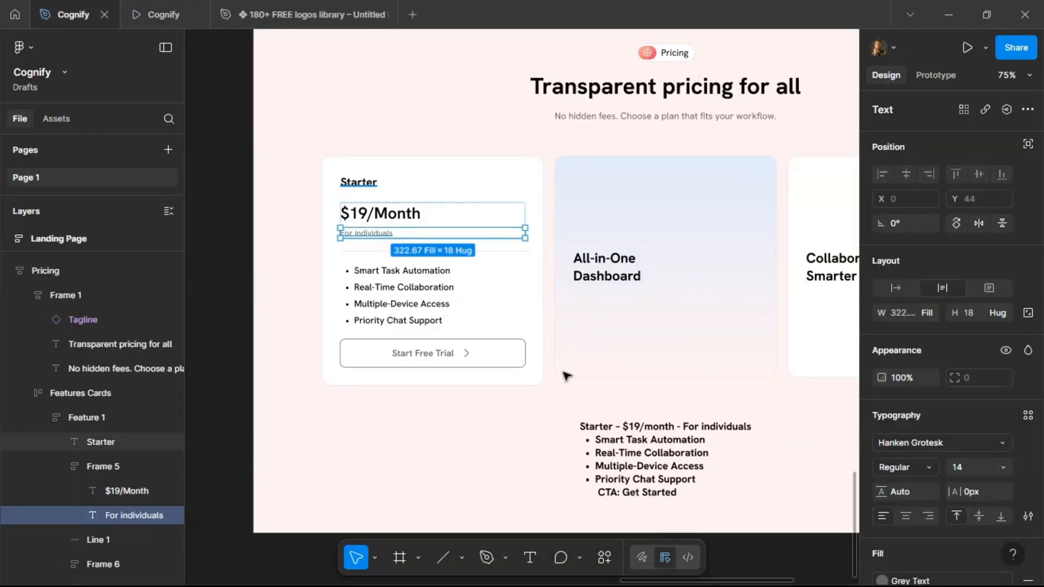
left_click(933, 471)
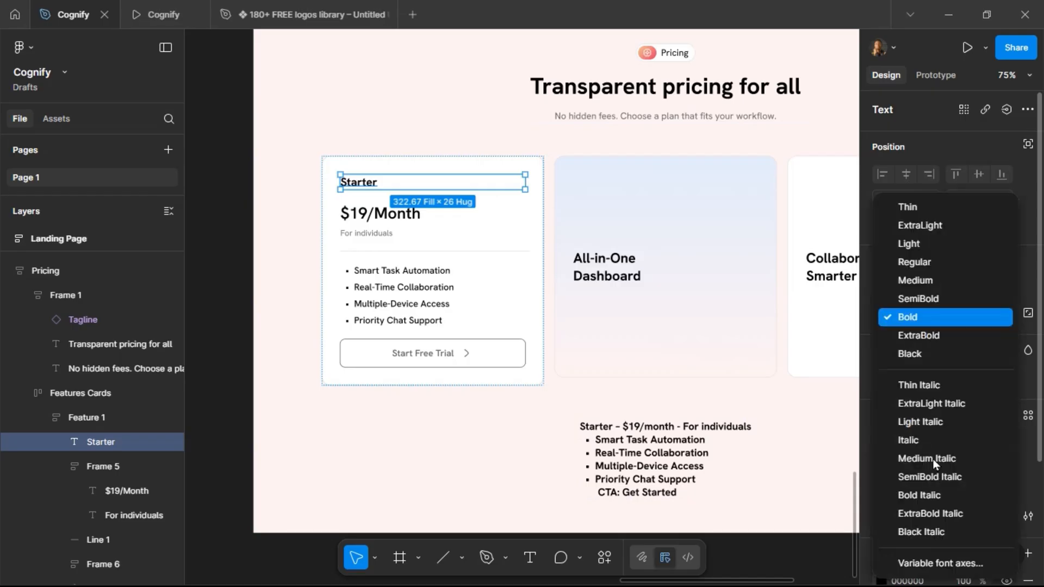
left_click(941, 297)
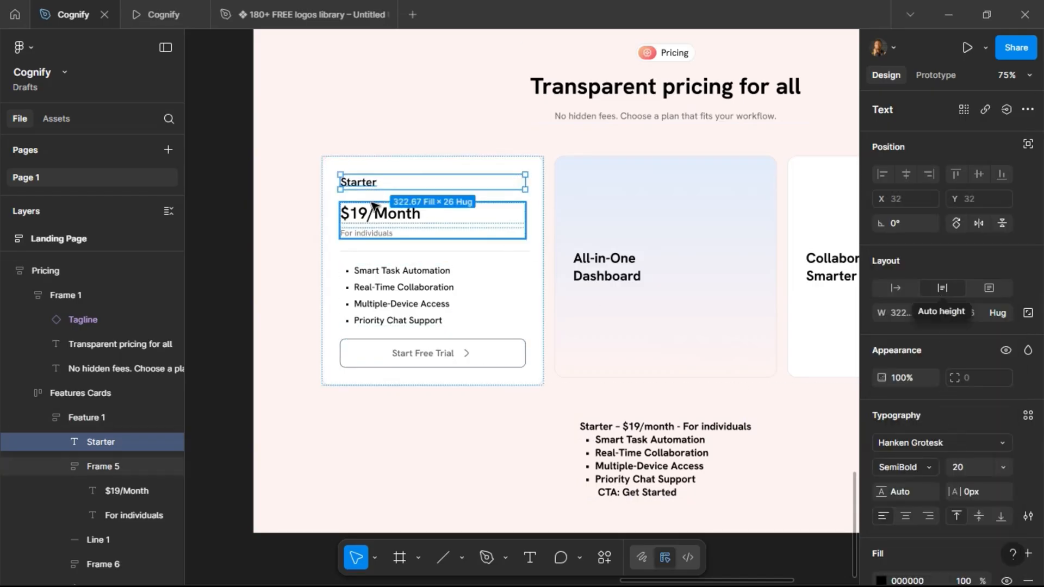
left_click(158, 16)
left_click(60, 12)
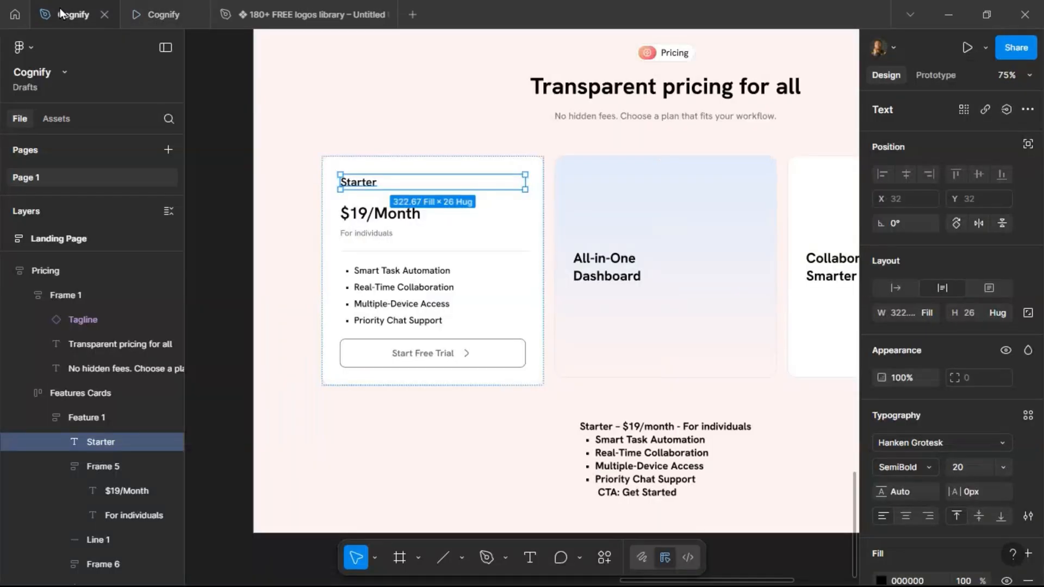
left_click(962, 467)
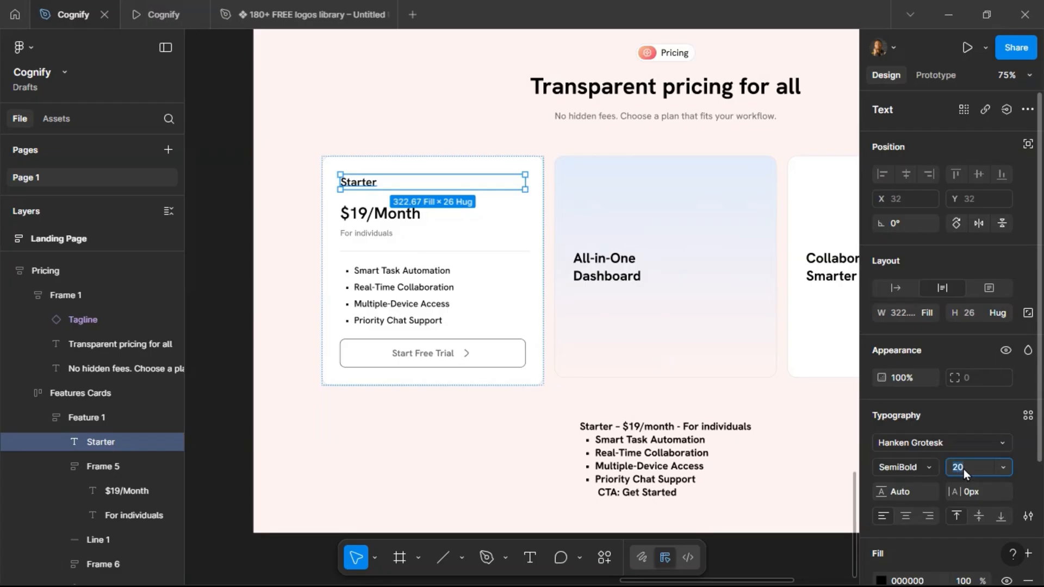
type("18")
key("Return")
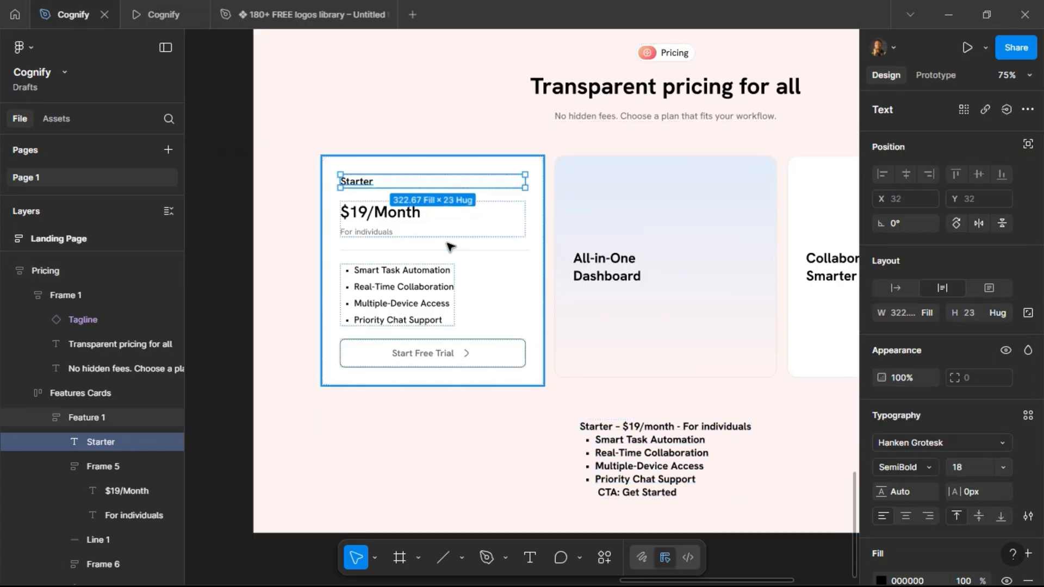
left_click(425, 251)
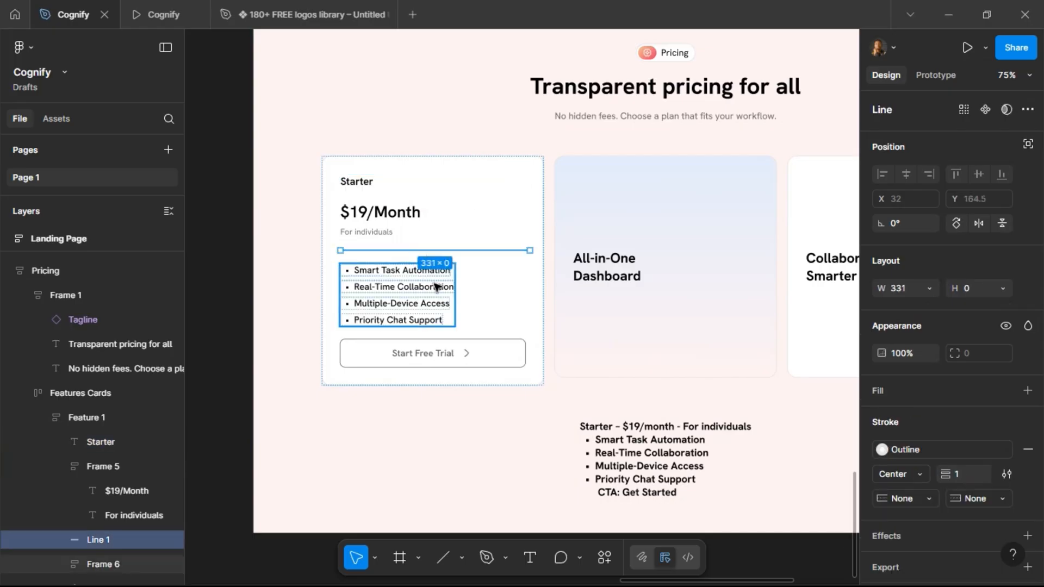
left_click(469, 221)
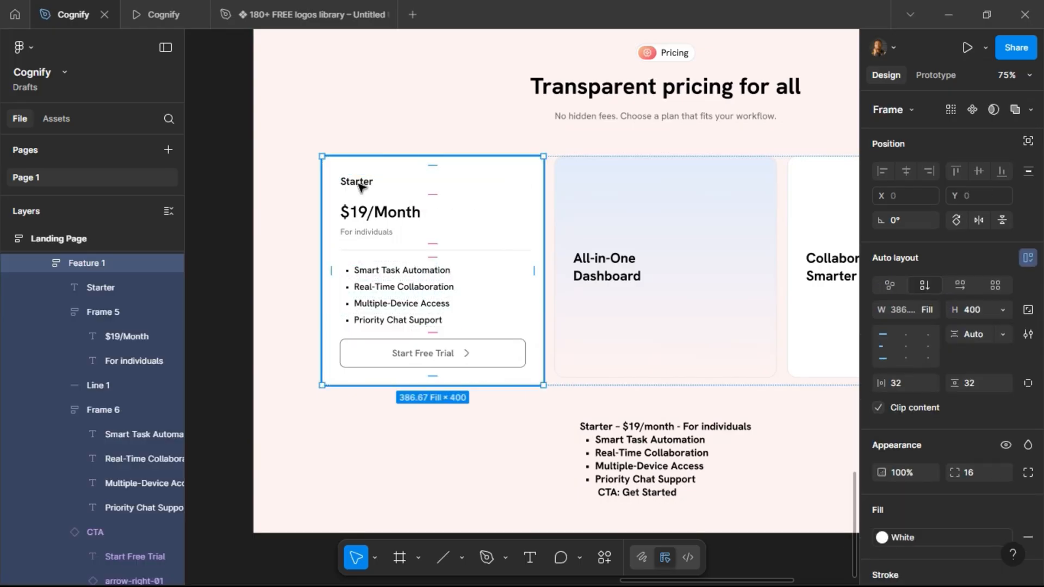
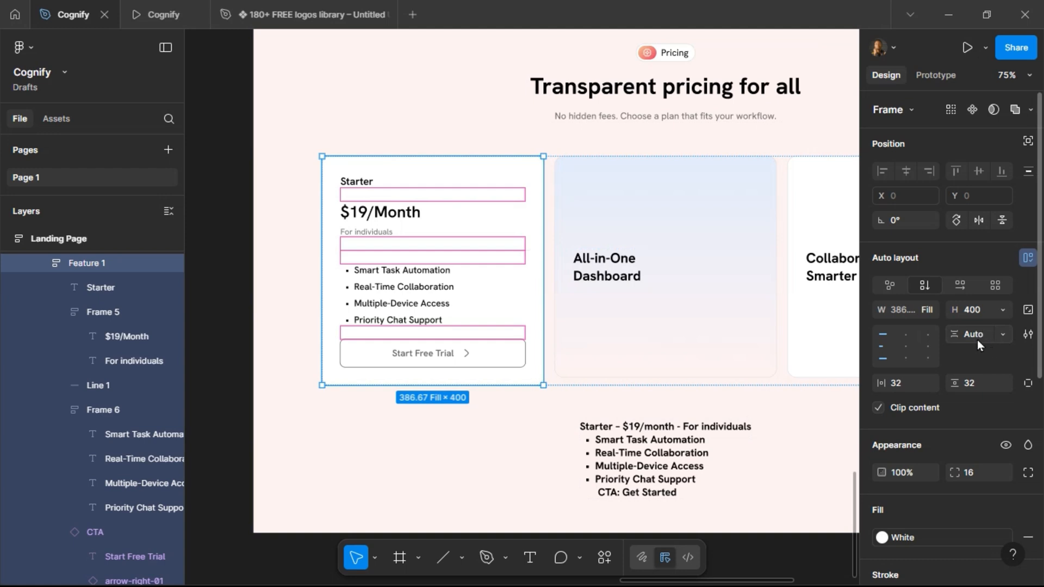
Set the Starter card's horizontal and vertical padding to 40.
left_click(906, 384)
type("40")
key("Return")
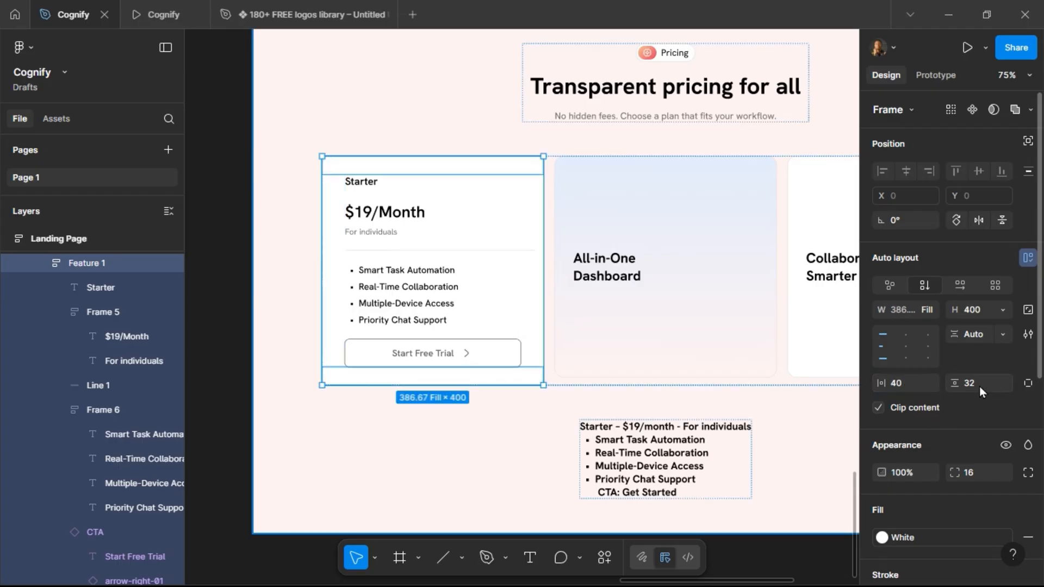
type("40")
key("Return")
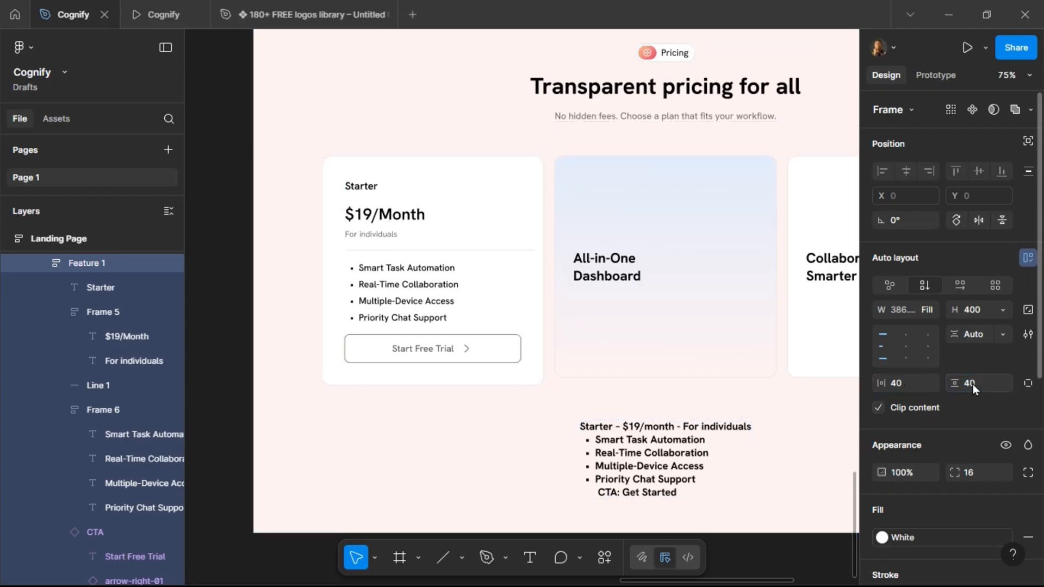
Set the Starter card's height to 420 and check it in the prototype preview.
left_click(987, 313)
type("420")
key("Return")
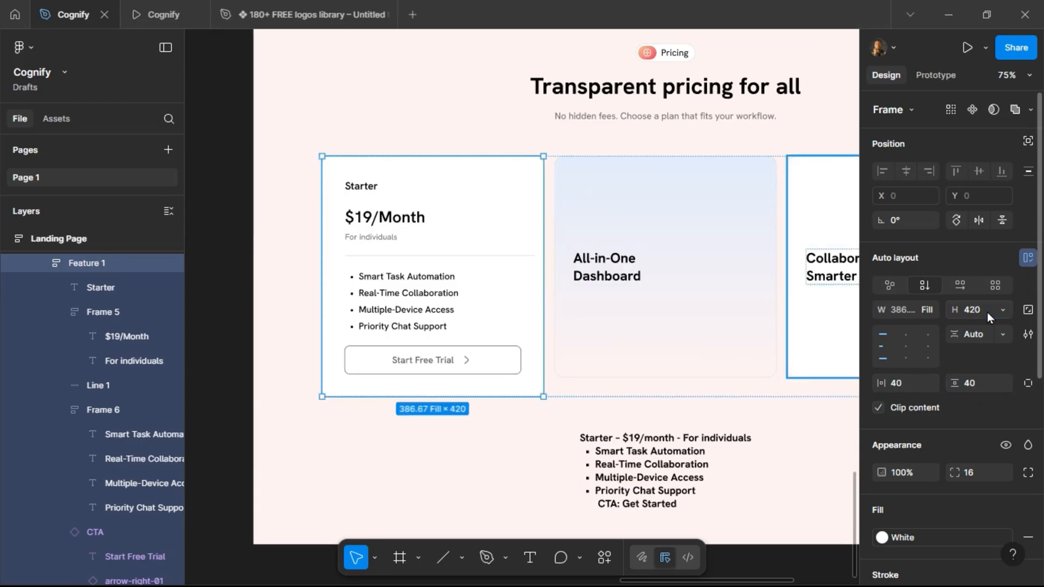
left_click(165, 21)
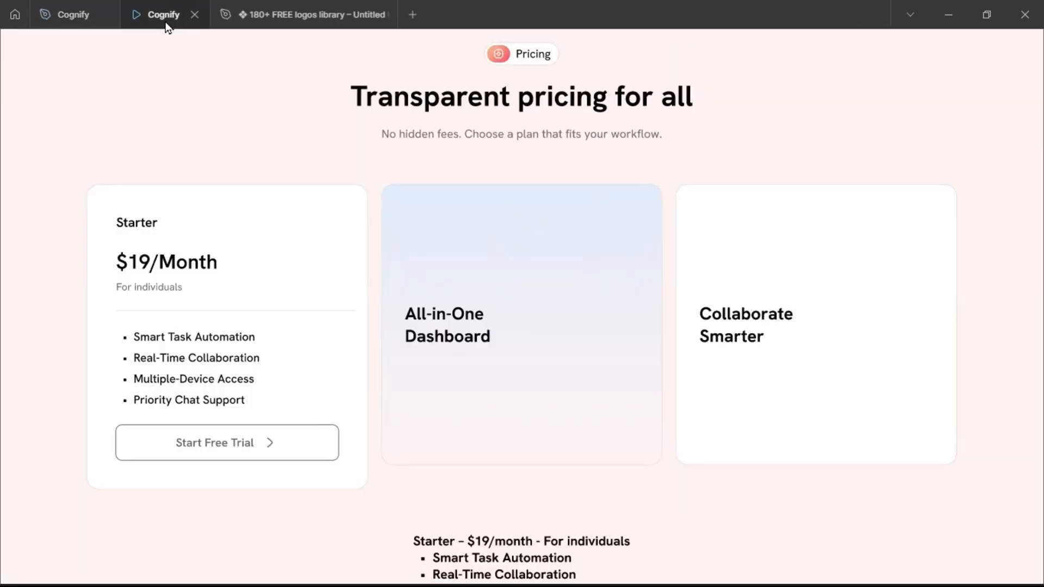
left_click(71, 16)
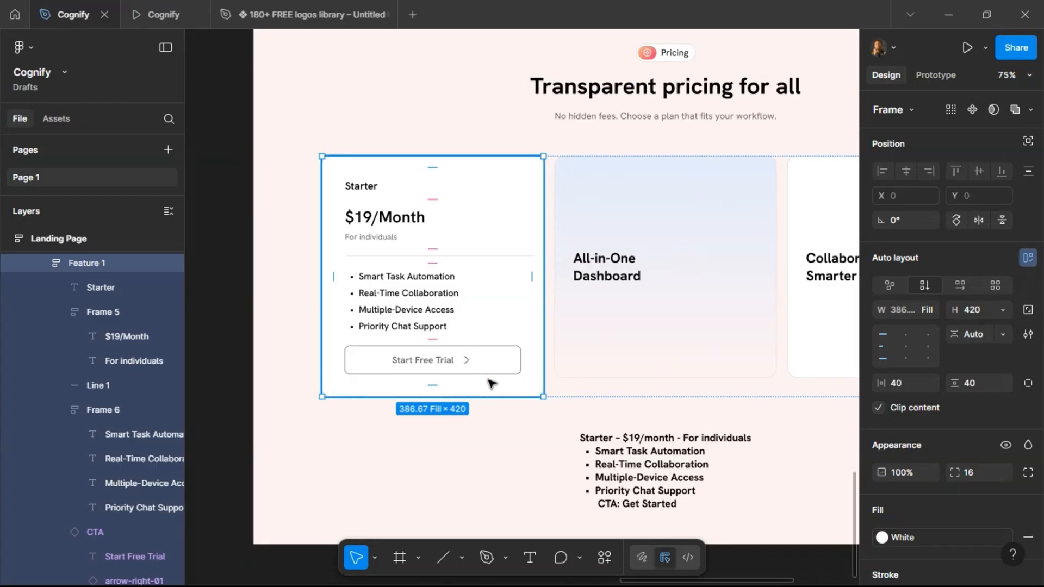
Delete the Starter plan text block below the cards.
scroll(491, 384, "right", 3)
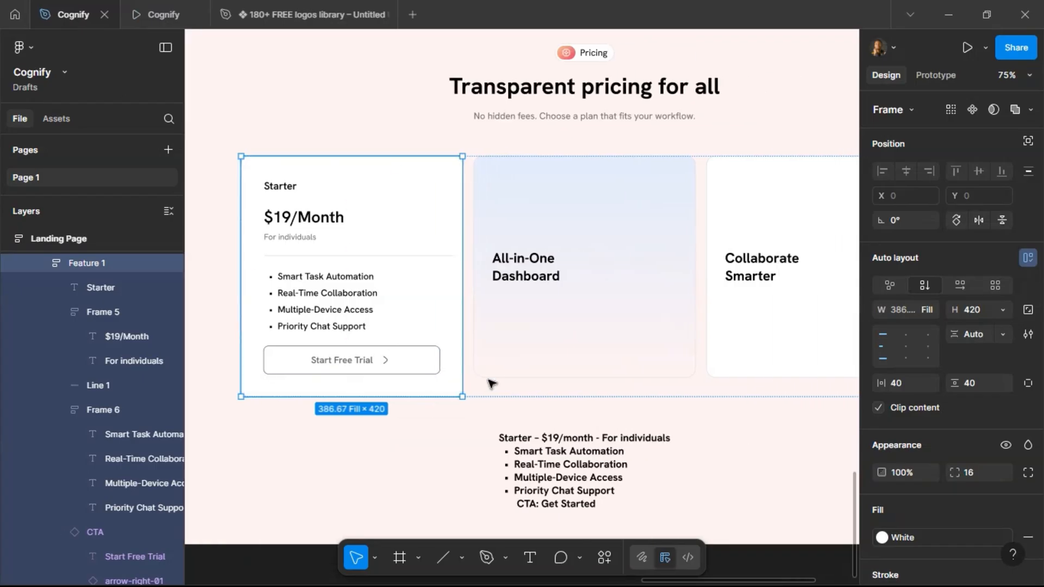
left_click(512, 449)
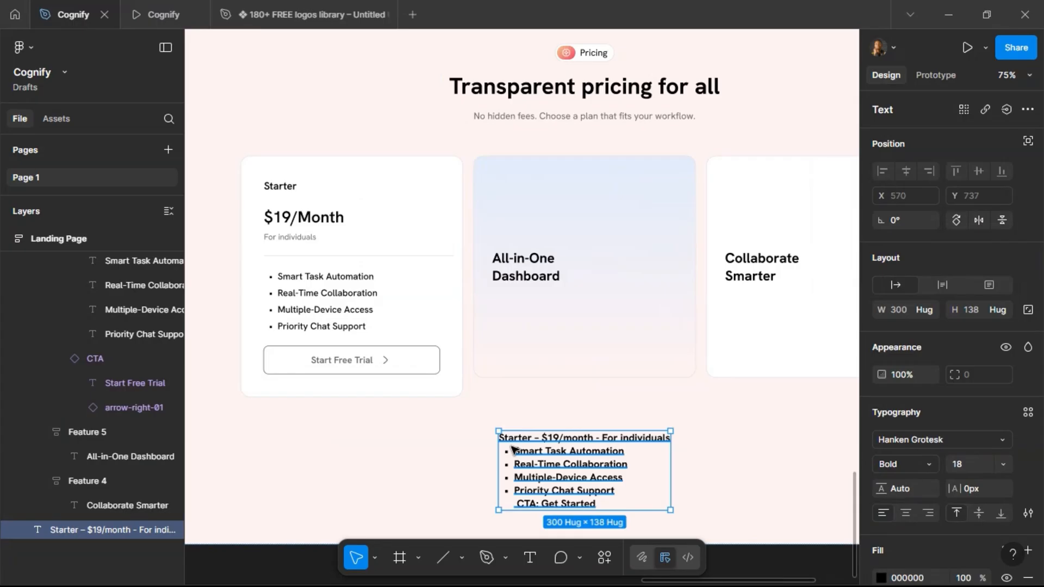
key("Delete")
Change the Starter card's button text to Get Started.
left_click(358, 368)
left_click(358, 367)
left_click(358, 367)
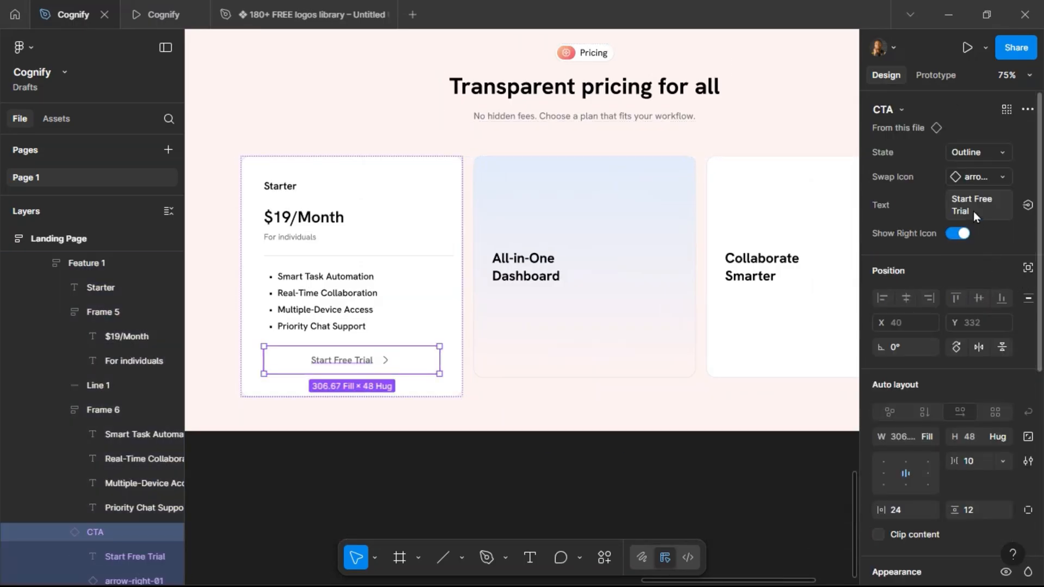
type("Get")
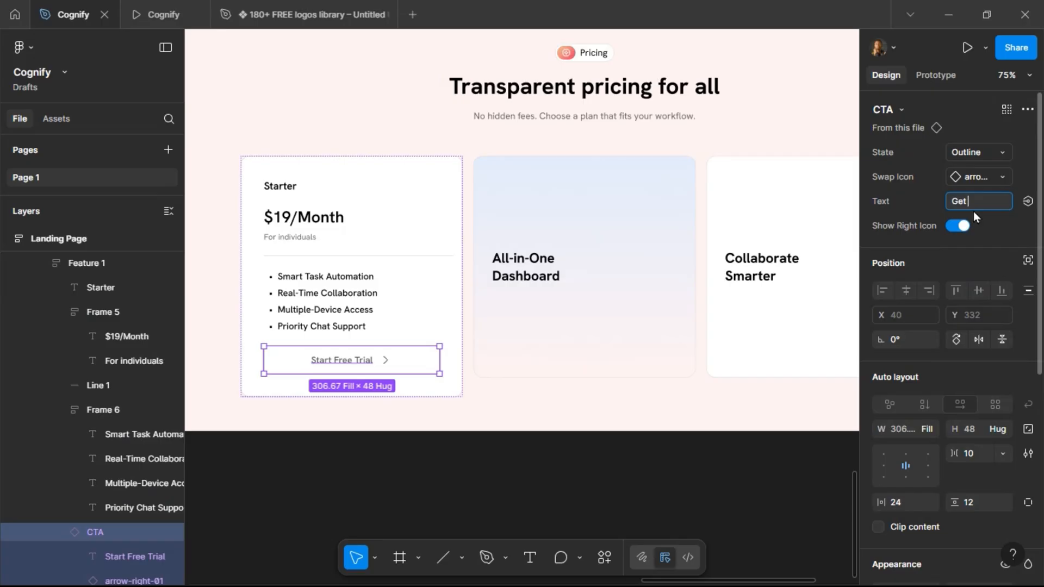
type(" Started")
key("Return")
Set the divider line's width to Fill container.
left_click(459, 296)
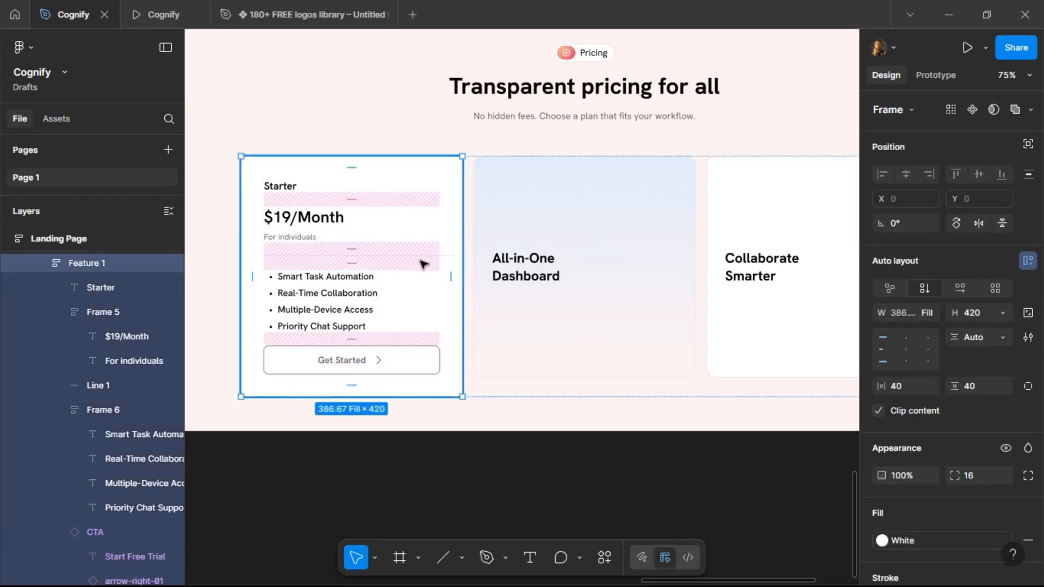
left_click(424, 256)
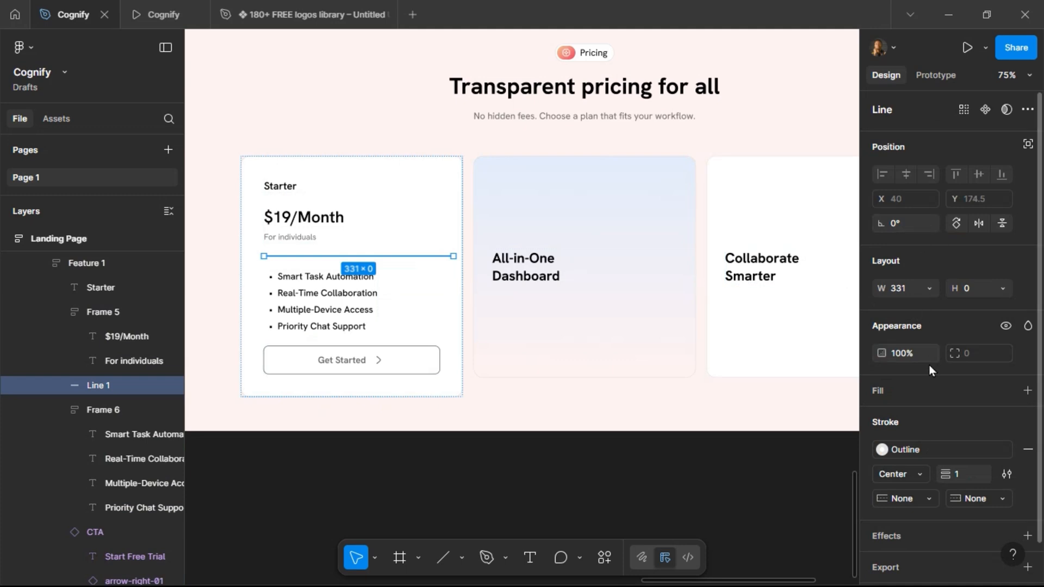
left_click(928, 291)
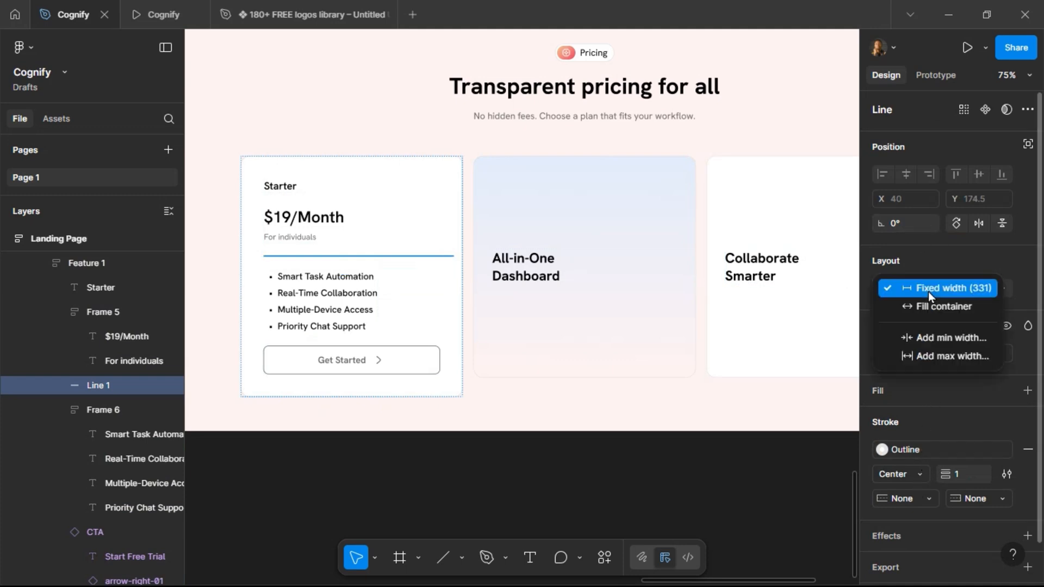
left_click(930, 305)
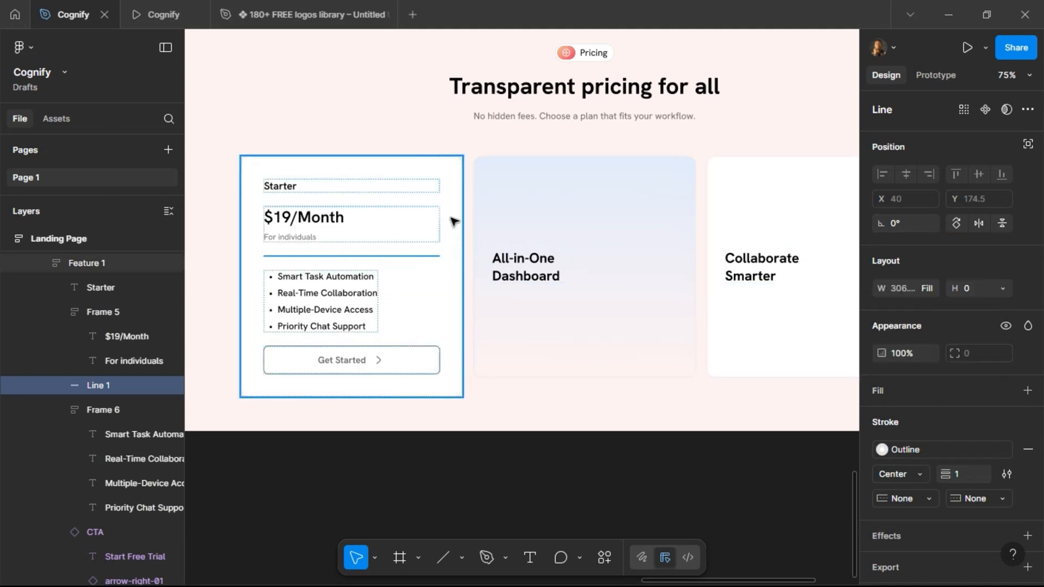
Replace the other two feature cards with copies of the Starter pricing card.
left_click(450, 223)
left_click(578, 245)
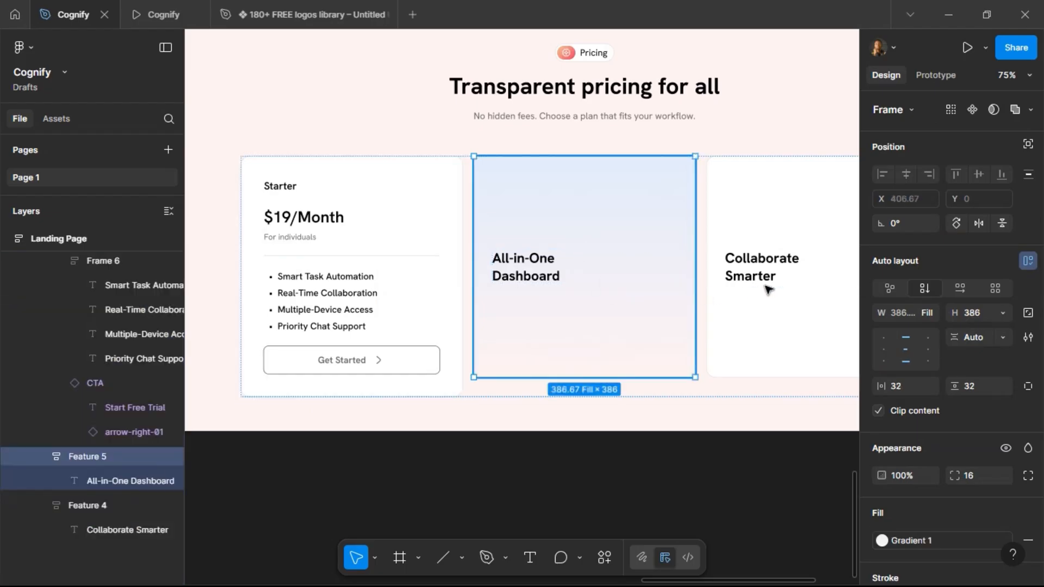
left_click(768, 309, "shift")
key("ctrl+shift+r")
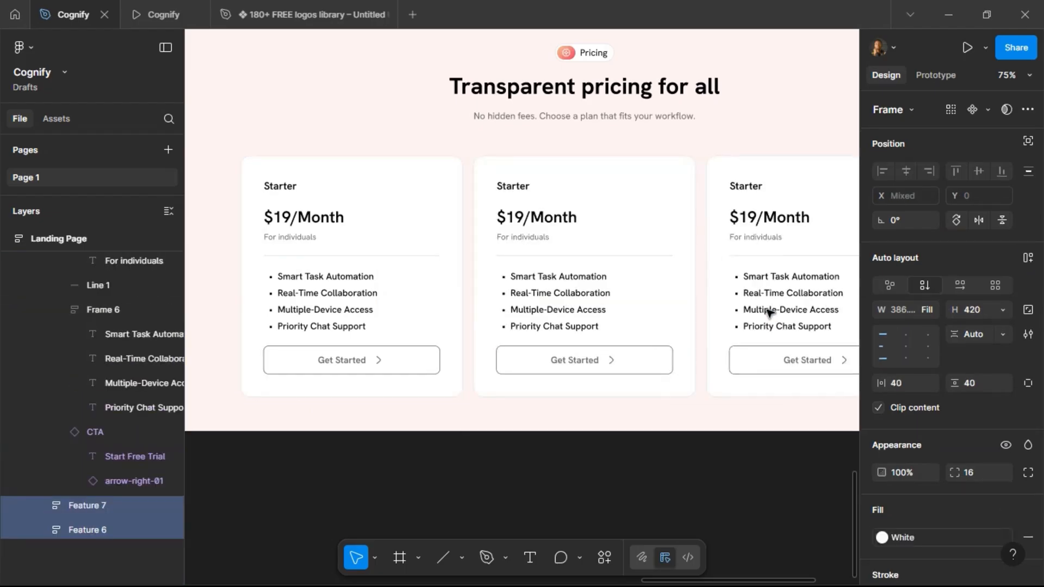
Set the middle card's fill to the Gradient 1 color style and check it in the prototype preview.
left_click(427, 280)
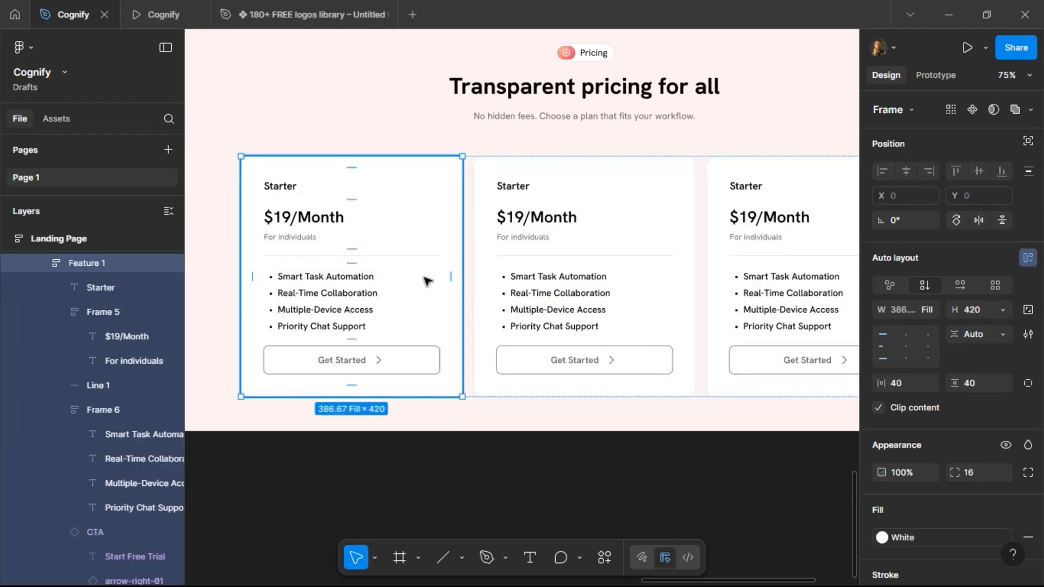
left_click(560, 303)
scroll(981, 435, "down", 4)
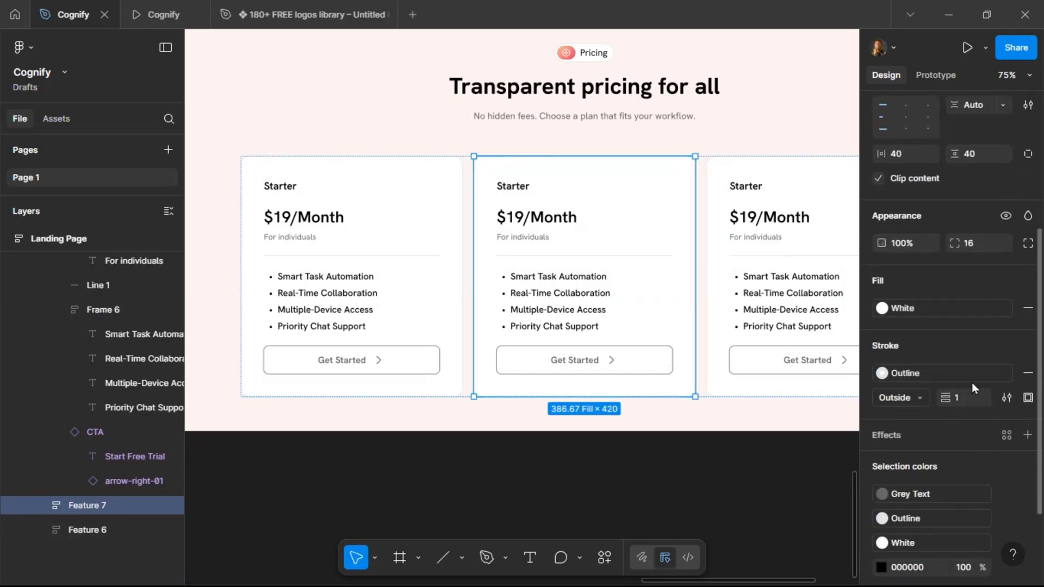
left_click(932, 308)
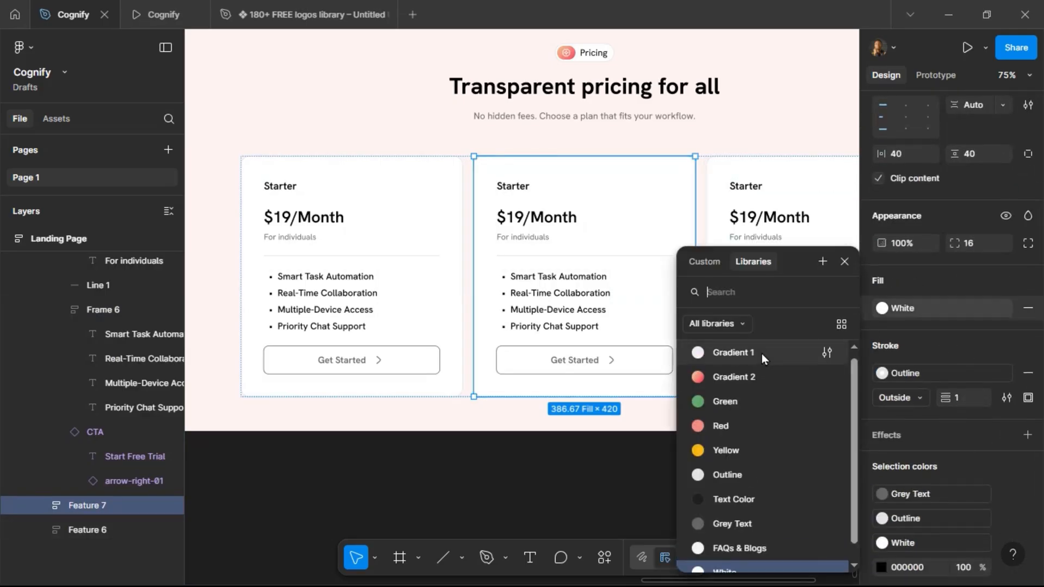
left_click(762, 353)
left_click(718, 308)
scroll(703, 306, "down", 3)
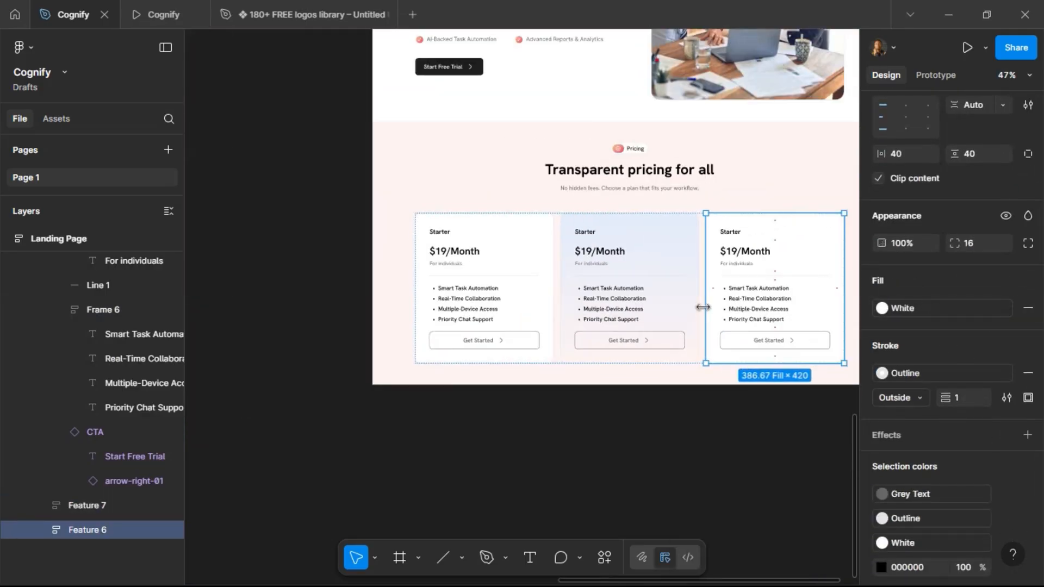
scroll(699, 307, "up", 2)
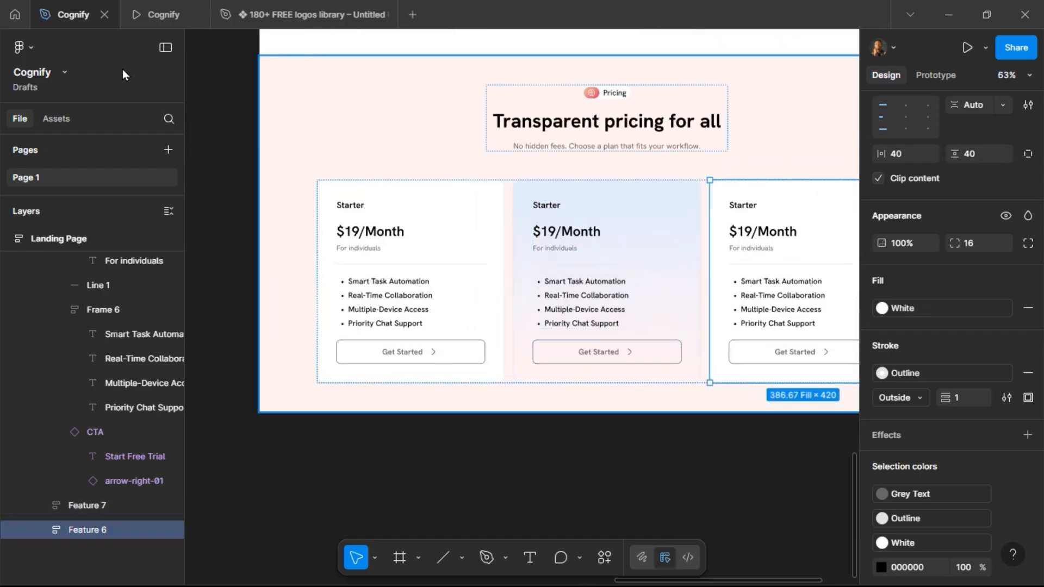
left_click(154, 11)
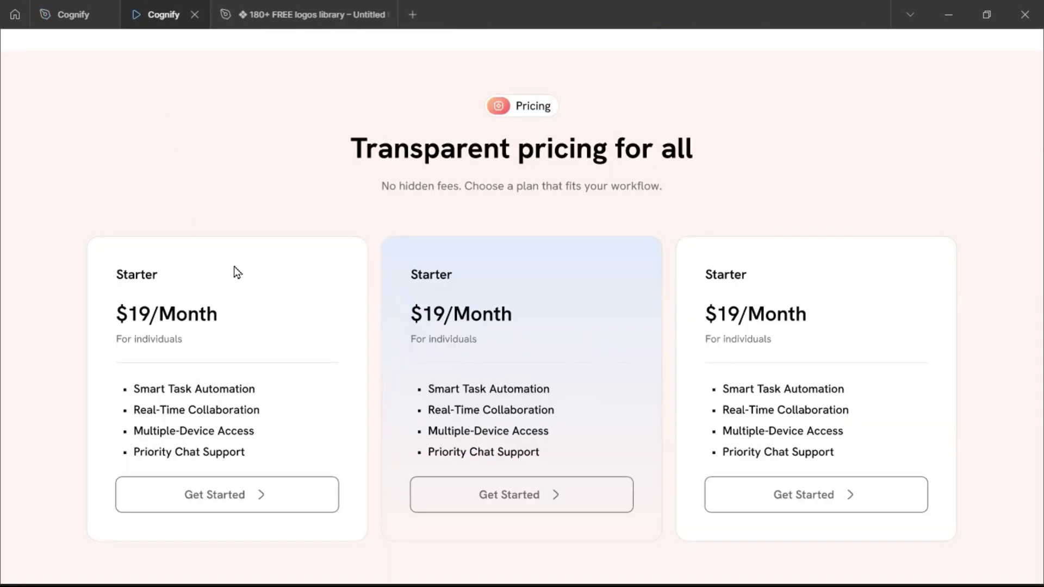
left_click(68, 14)
Switch the middle card's button state to Primary and check it in the preview.
left_click(544, 353)
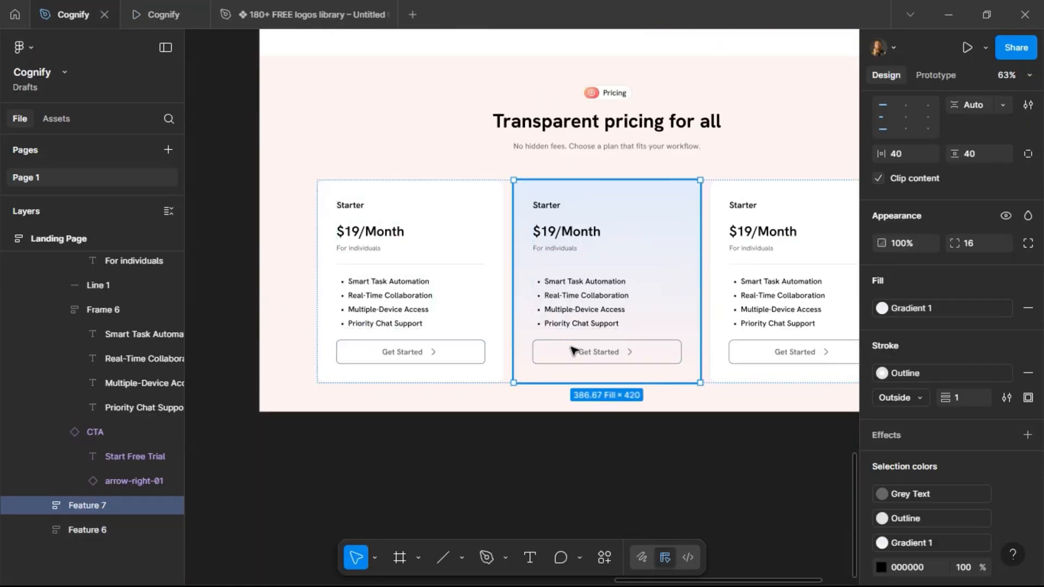
left_click(544, 354)
scroll(951, 197, "up", 5)
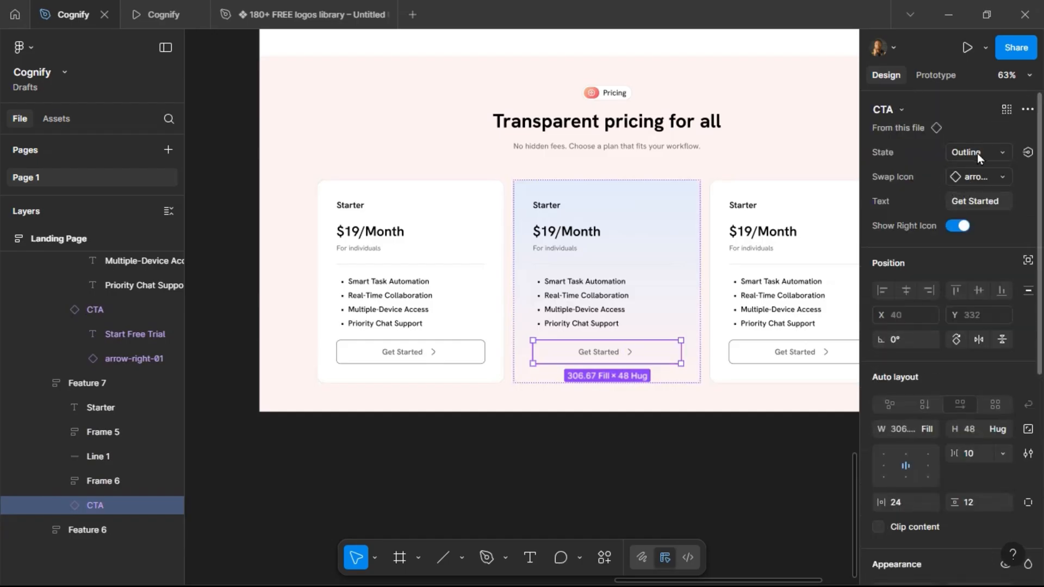
left_click(977, 152)
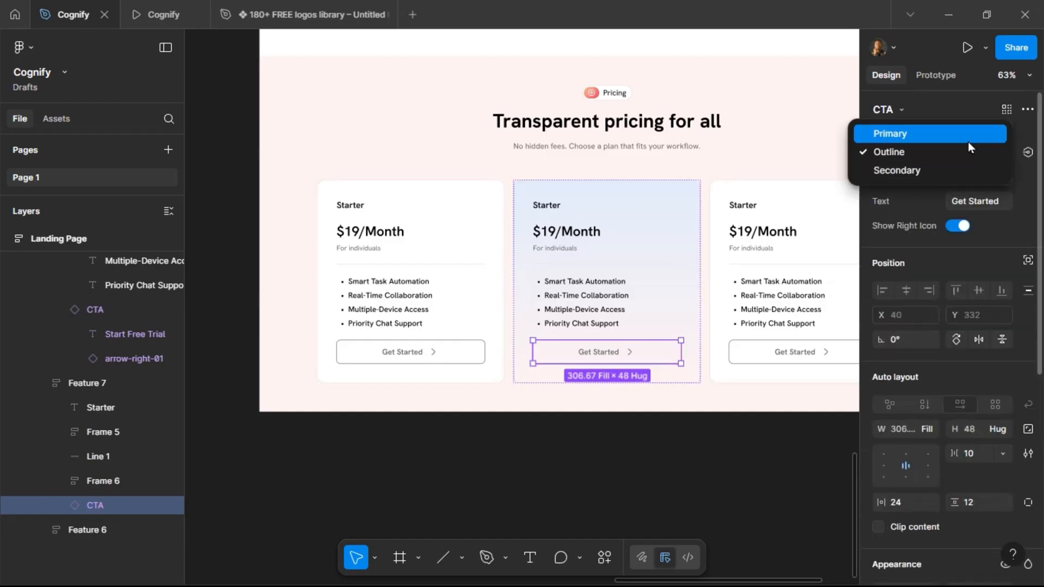
left_click(968, 141)
left_click(155, 20)
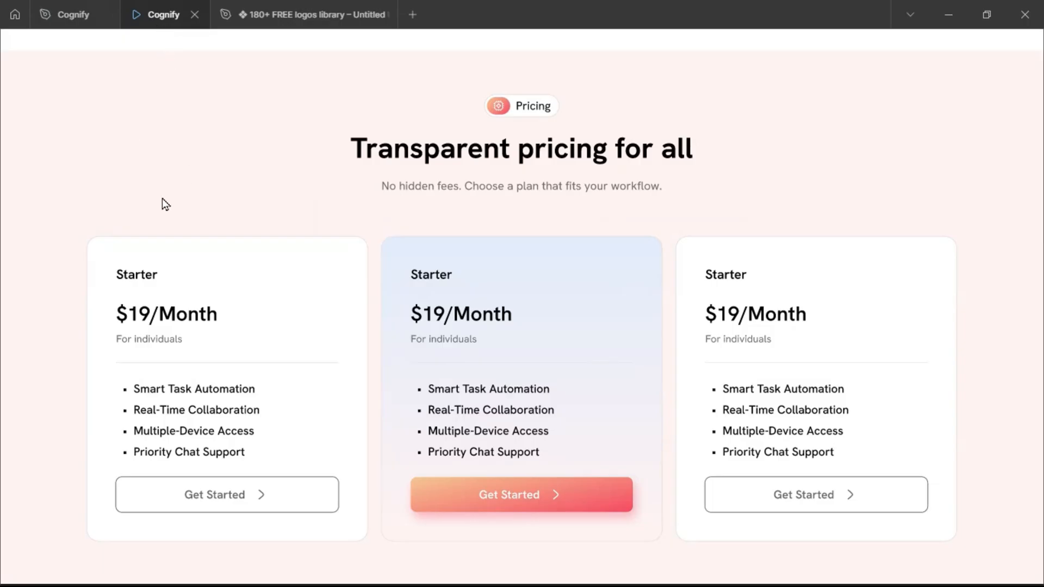
left_click(72, 16)
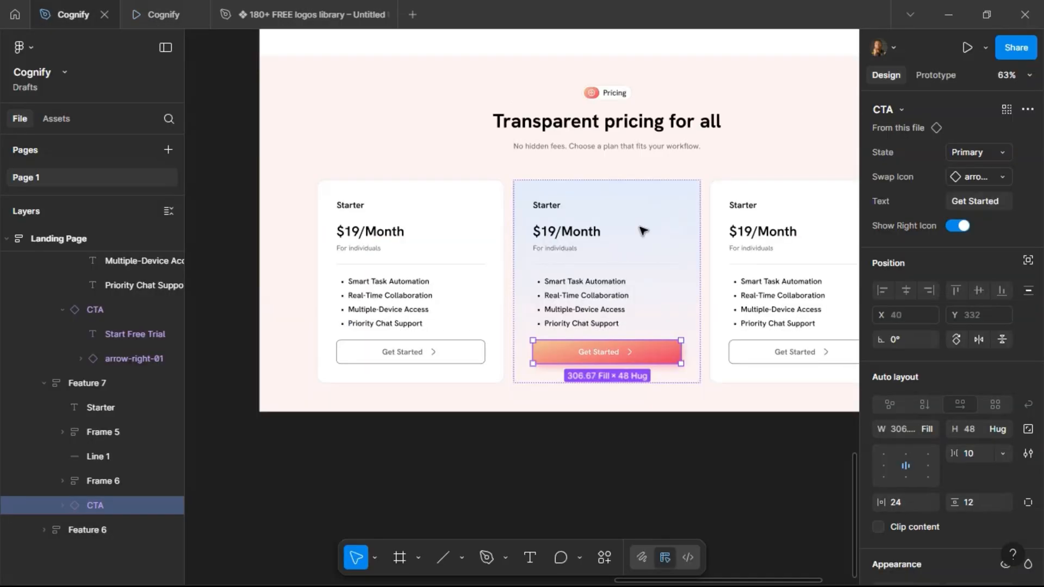
Review the Growth and Pro plan details in the project brief.
scroll(643, 231, "down", 5)
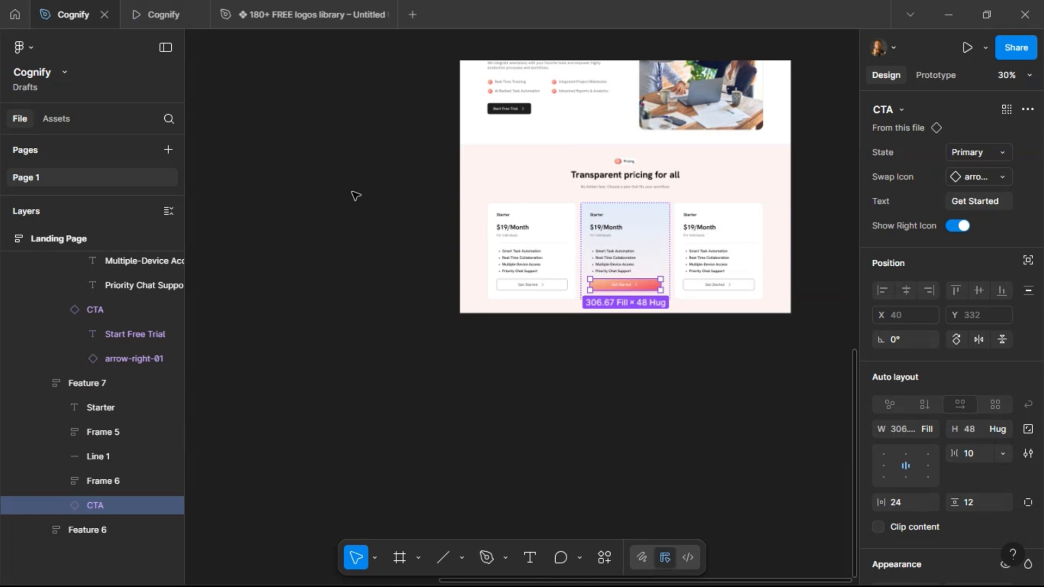
left_click(355, 194)
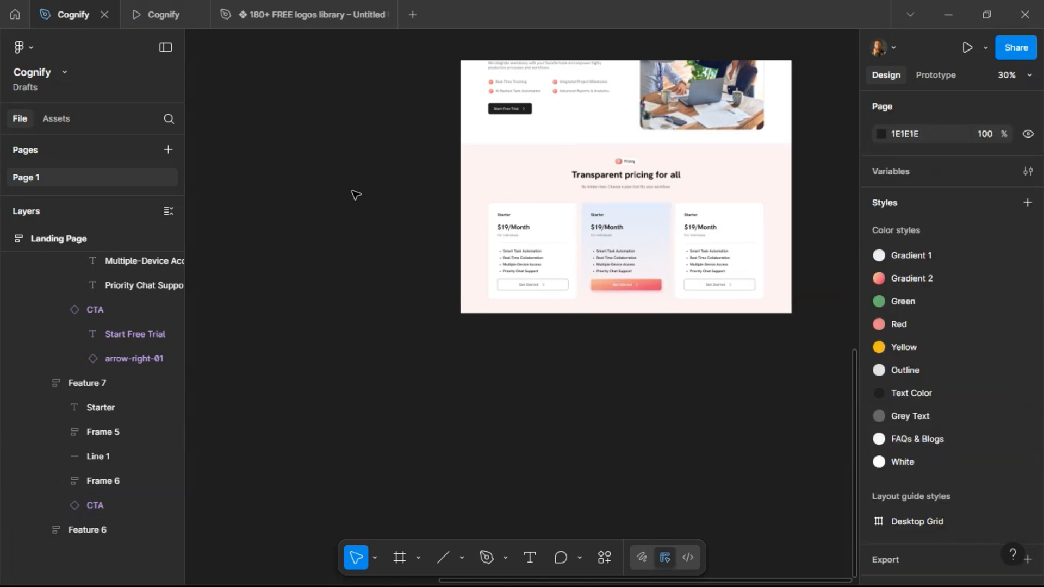
scroll(354, 195, "up", 2)
scroll(355, 194, "left", 15)
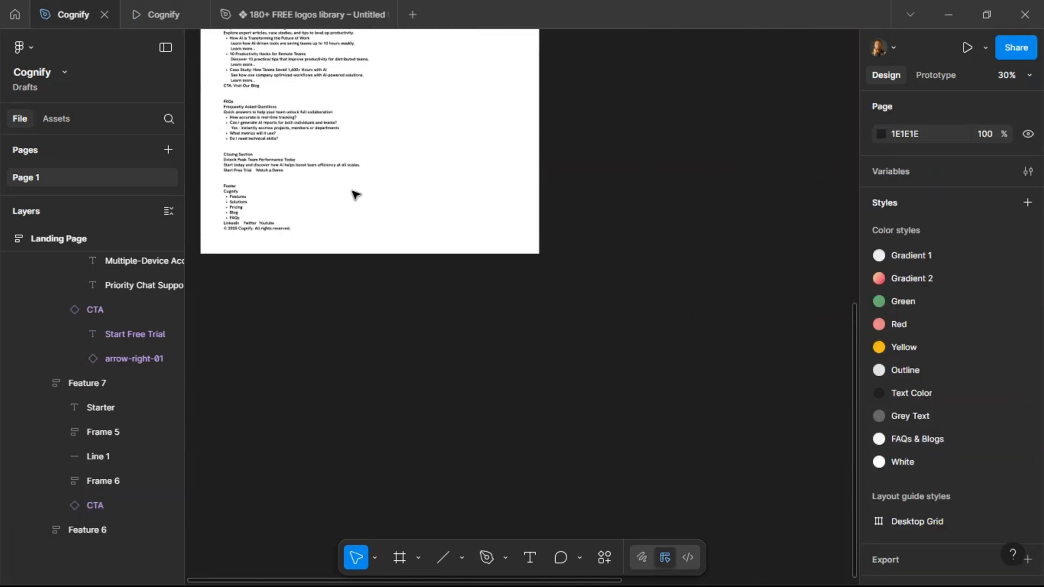
scroll(355, 195, "up", 3)
scroll(214, 184, "up", 3)
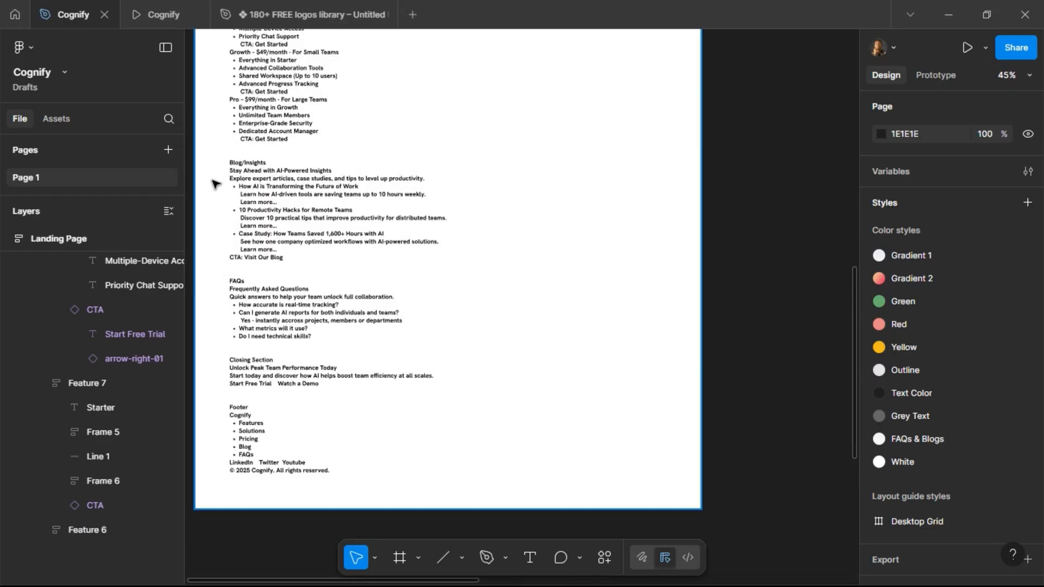
scroll(215, 184, "up", 2)
scroll(247, 283, "up", 5)
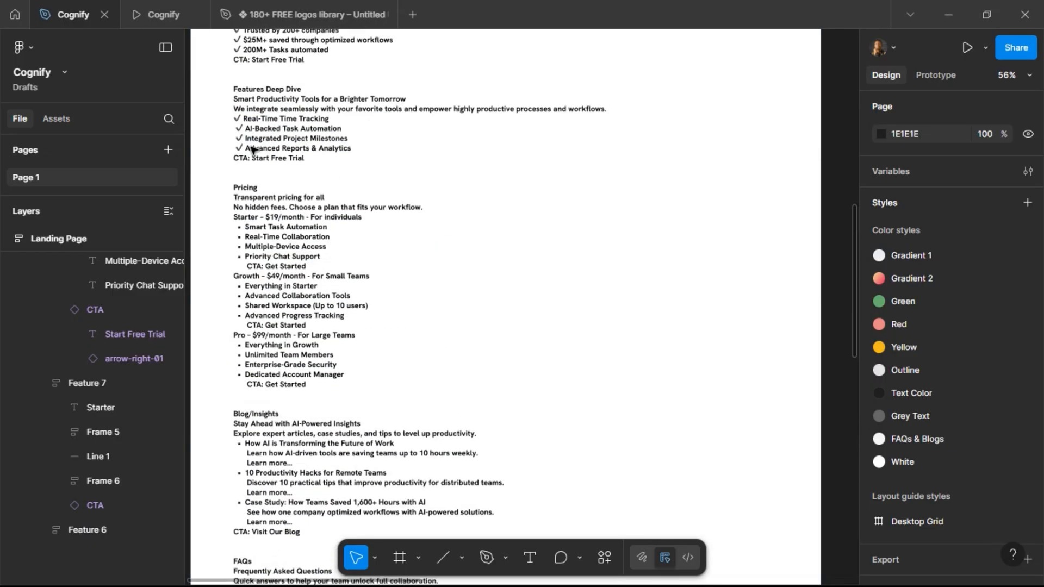
left_click(247, 281)
double_click(242, 279)
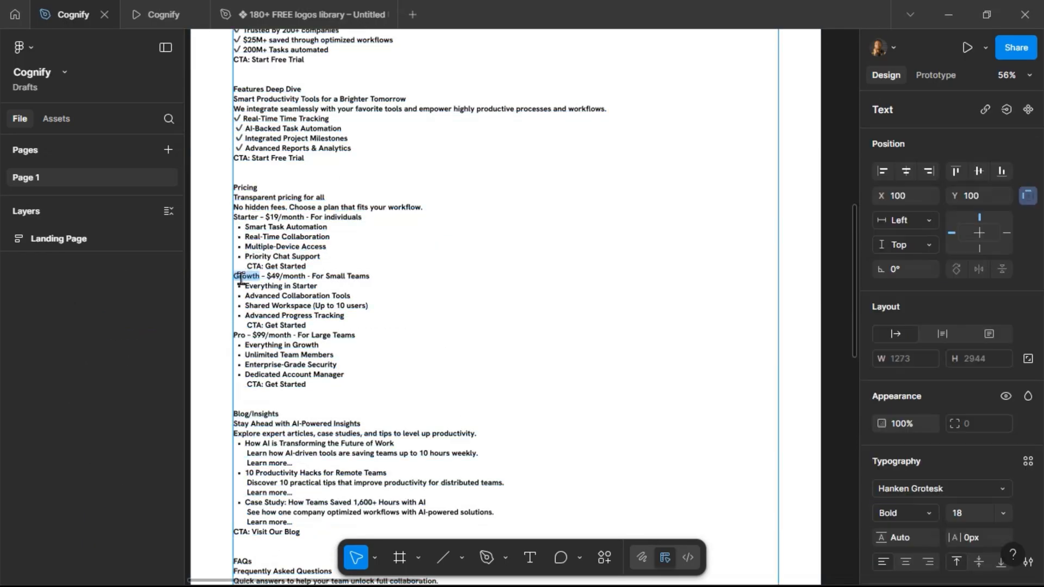
key("Escape")
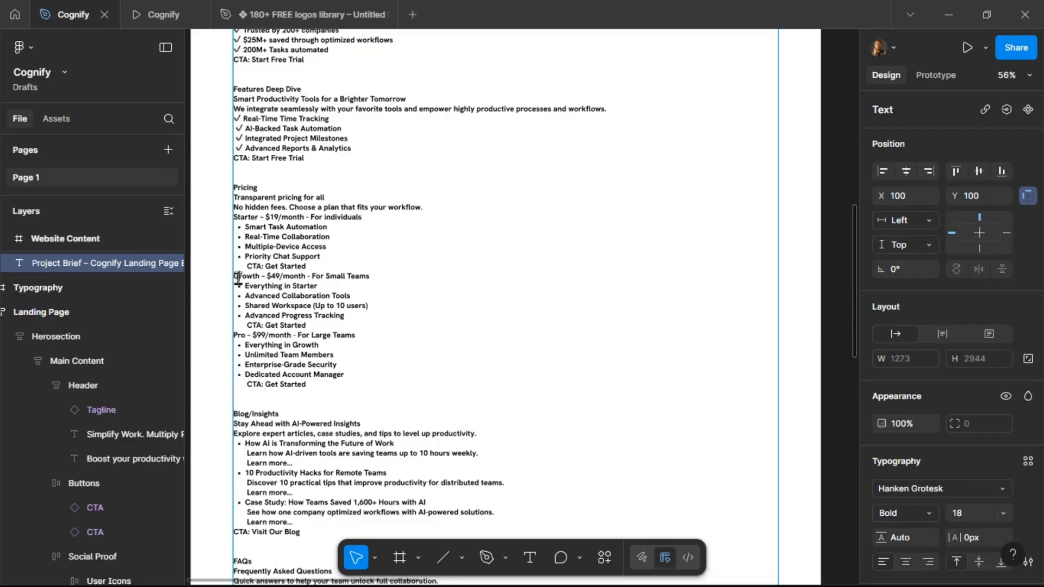
left_click_drag(236, 277, 343, 384)
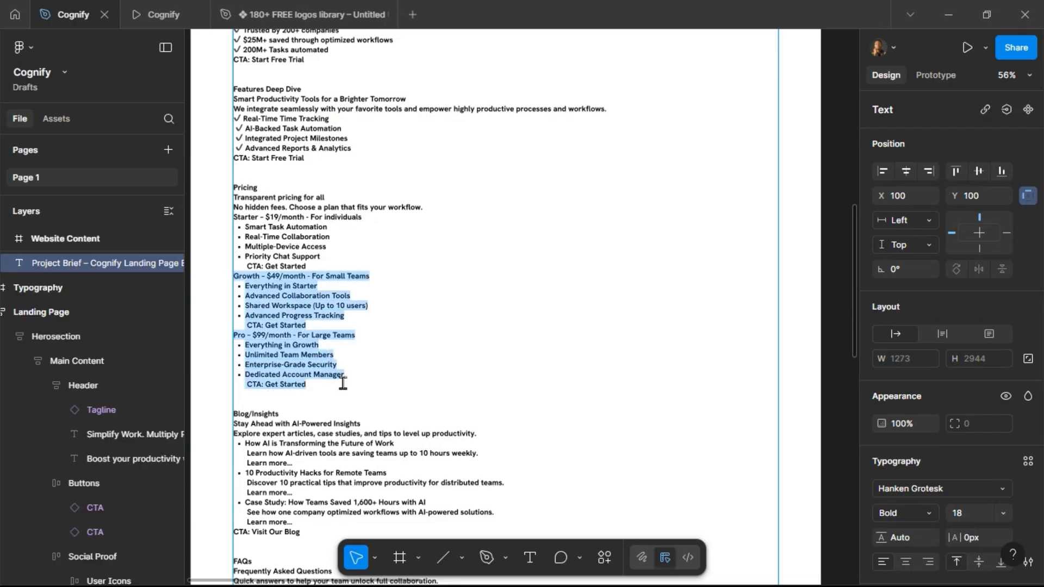
key("Escape")
scroll(525, 330, "down", 5)
scroll(625, 322, "right", 5)
scroll(626, 322, "down", 6)
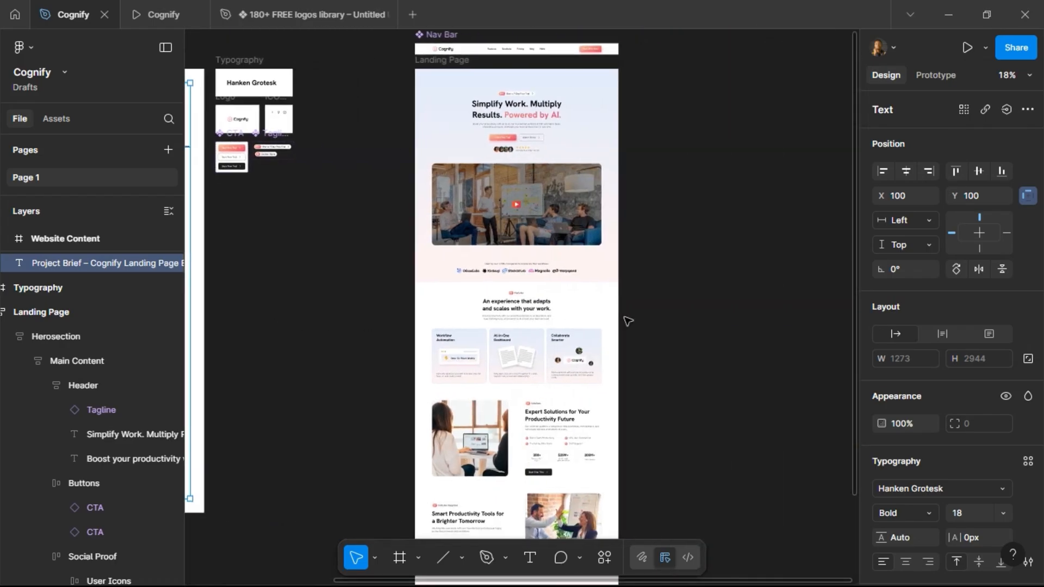
Place a copy of the brief's Growth and Pro plan text below the pricing cards.
scroll(508, 321, "up", 5)
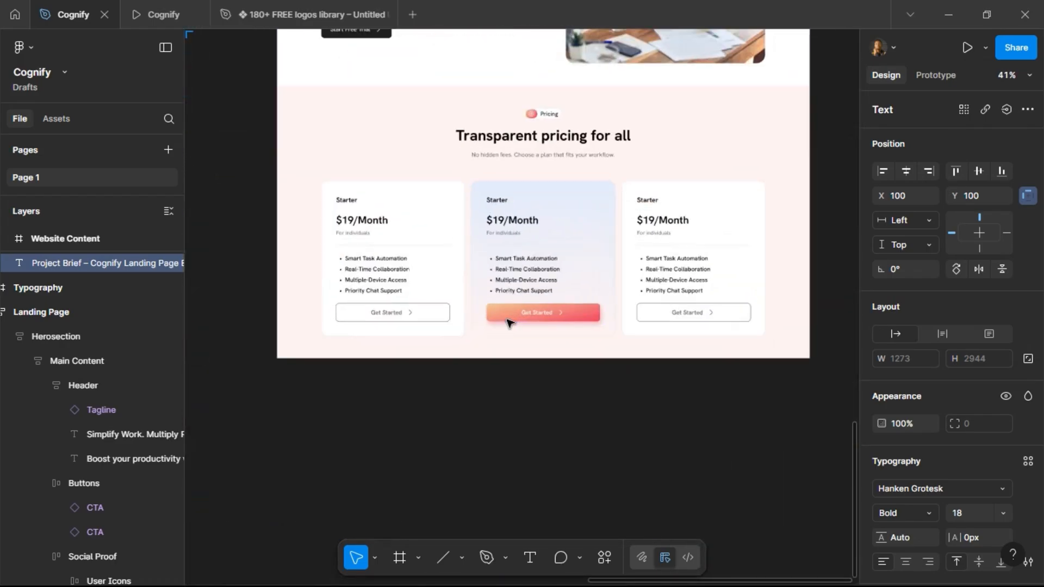
left_click(571, 333)
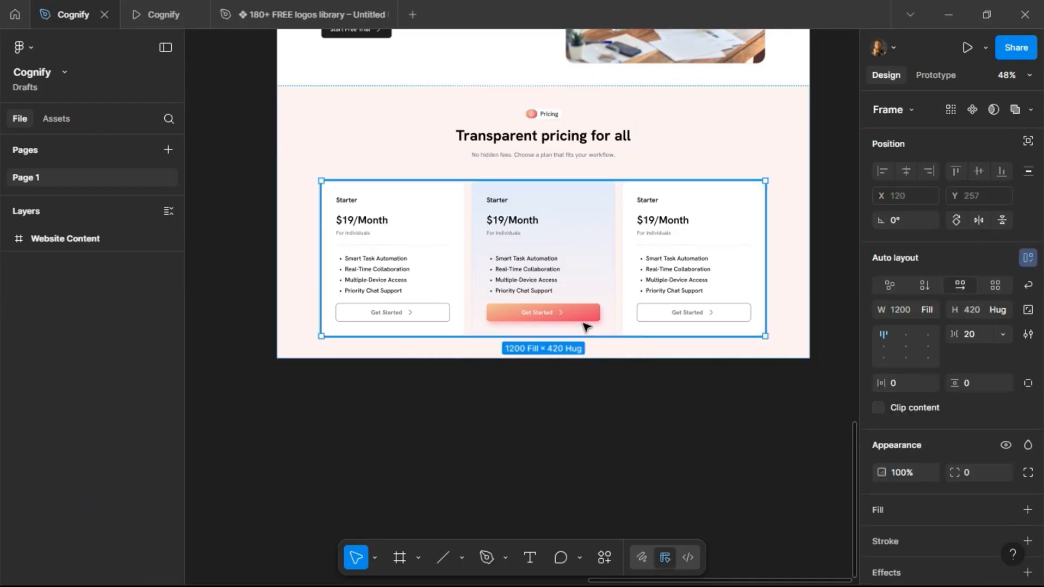
key("ctrl+d")
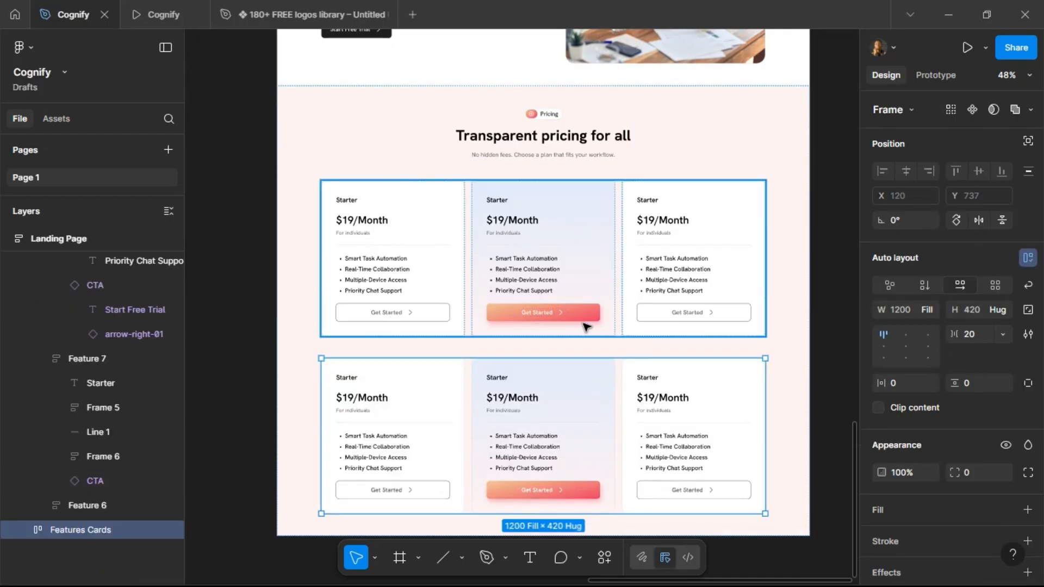
key("ctrl+shift+r")
Rename the middle pricing card's title to Growth and set its price to $49/Month.
scroll(575, 385, "up", 3)
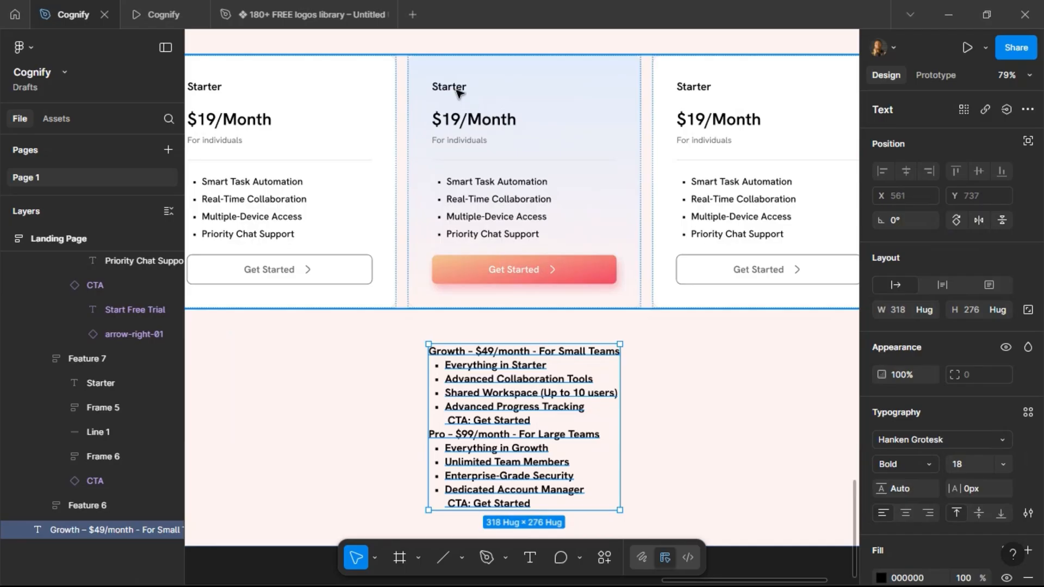
left_click(457, 92)
double_click(457, 91)
type("Growth")
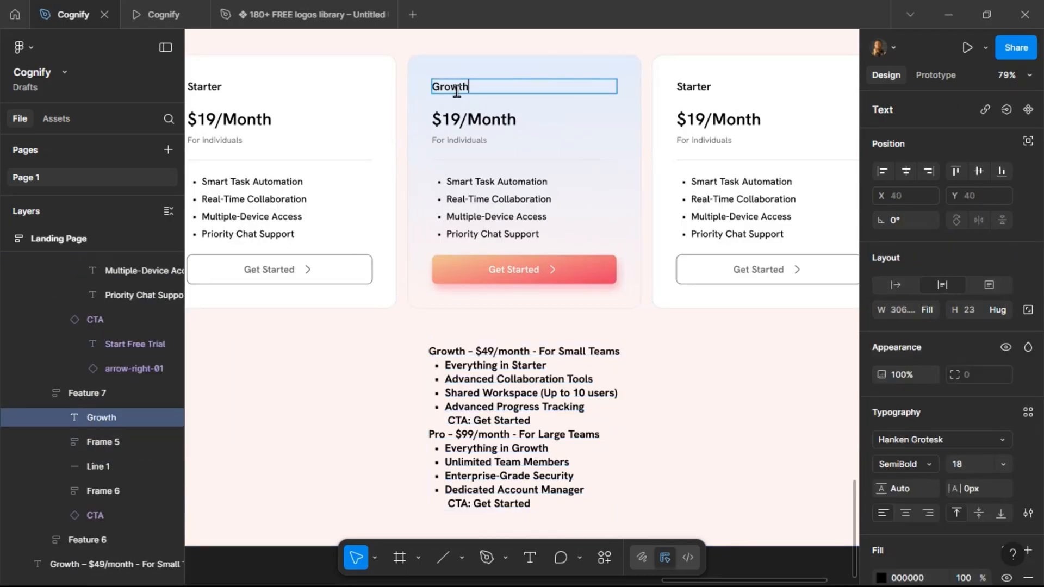
left_click(452, 120)
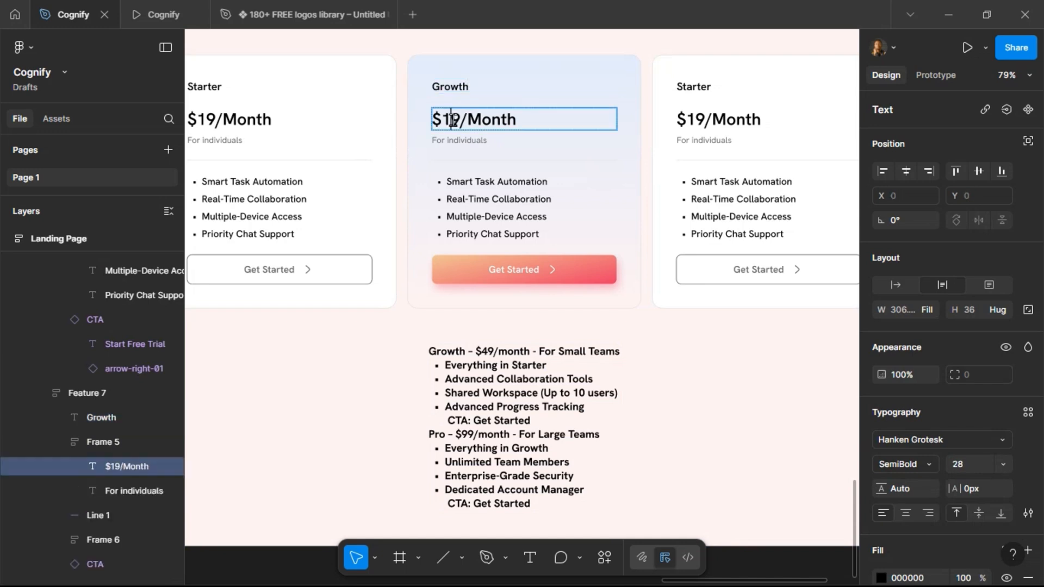
double_click(451, 120)
key("BackSpace")
type("4")
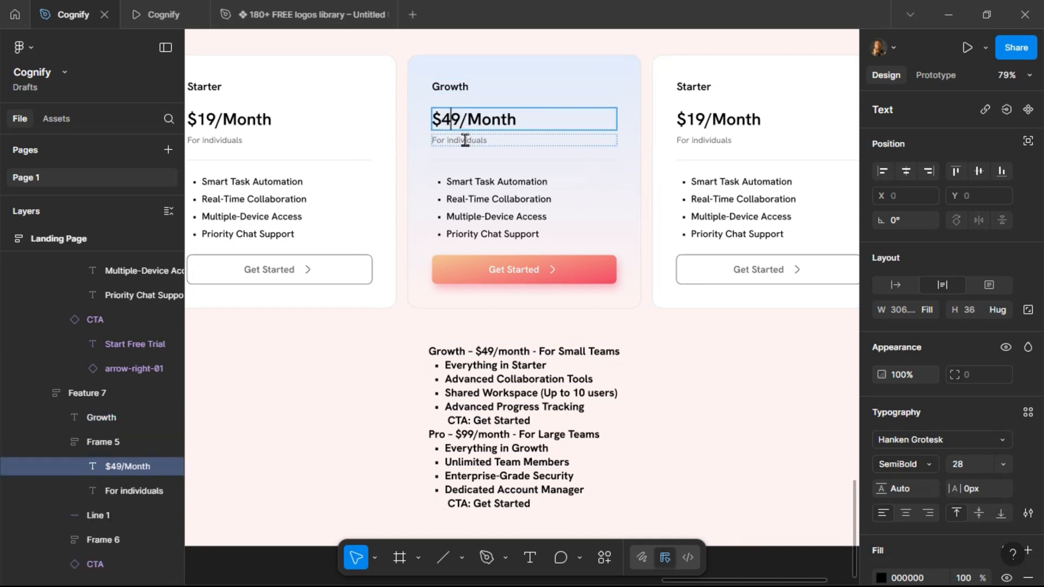
Set the Growth card's subtitle to For Small Teams and its first bullet to Everything in Starter.
left_click(467, 141)
double_click(467, 142)
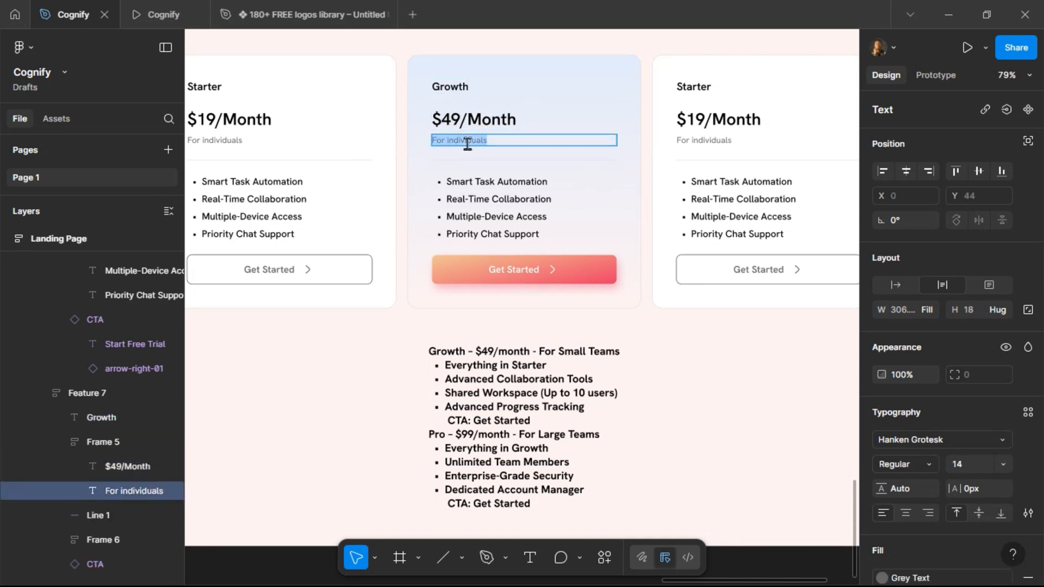
type("For Small Teams")
double_click(482, 185)
type("Ev")
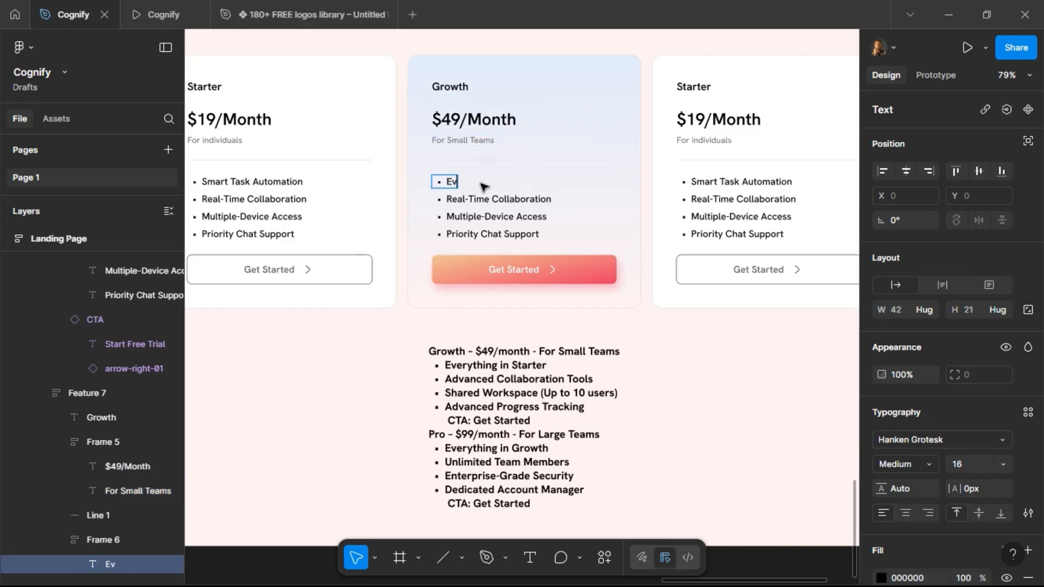
type("erything in Starter")
Change the Growth card's second and third bullets to Advanced Collaboration Tools and Shared Workspace (Up to 10 Users).
double_click(482, 198)
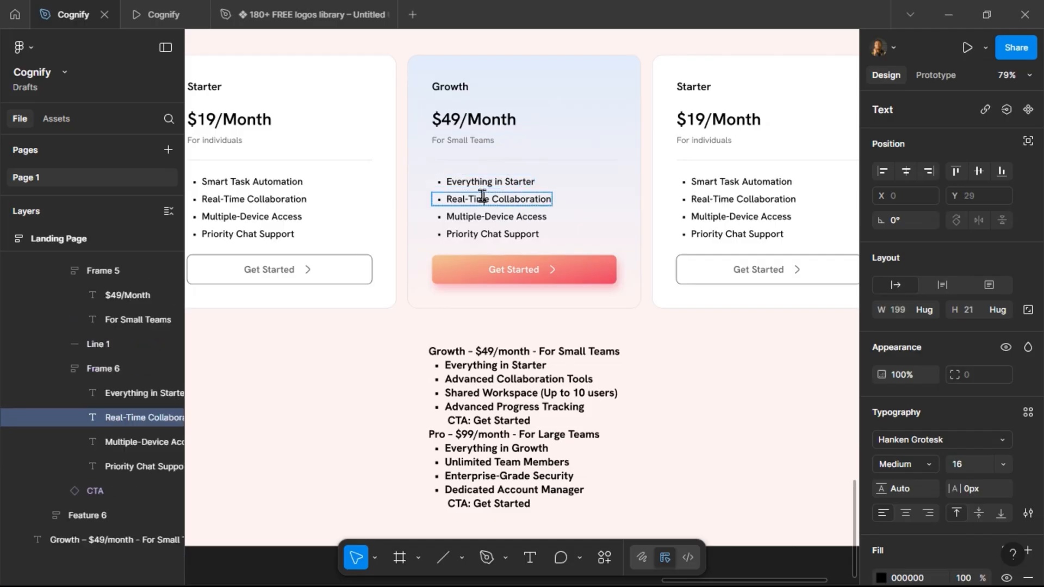
type("Advanced")
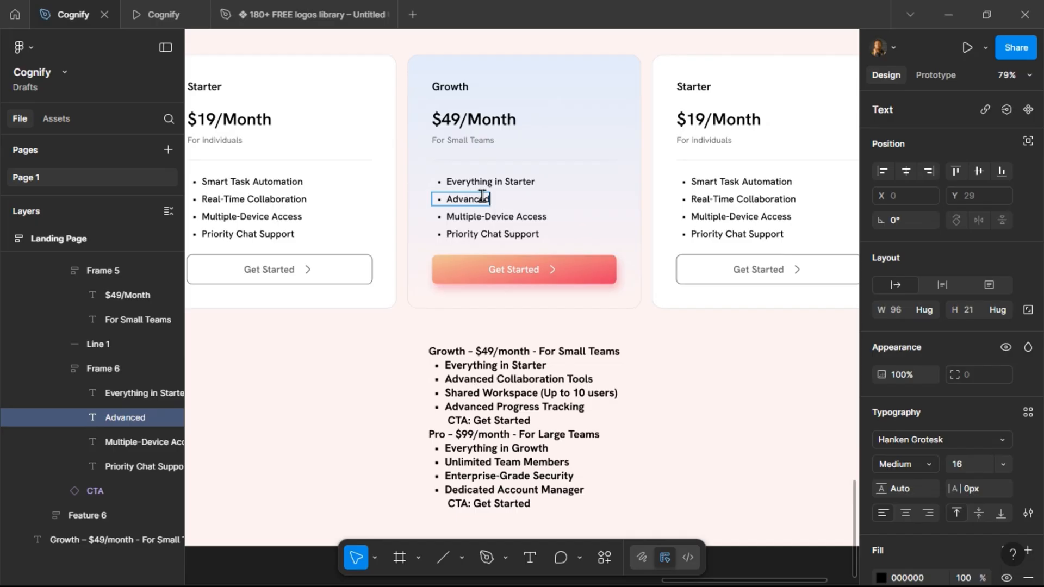
type(" Collabo")
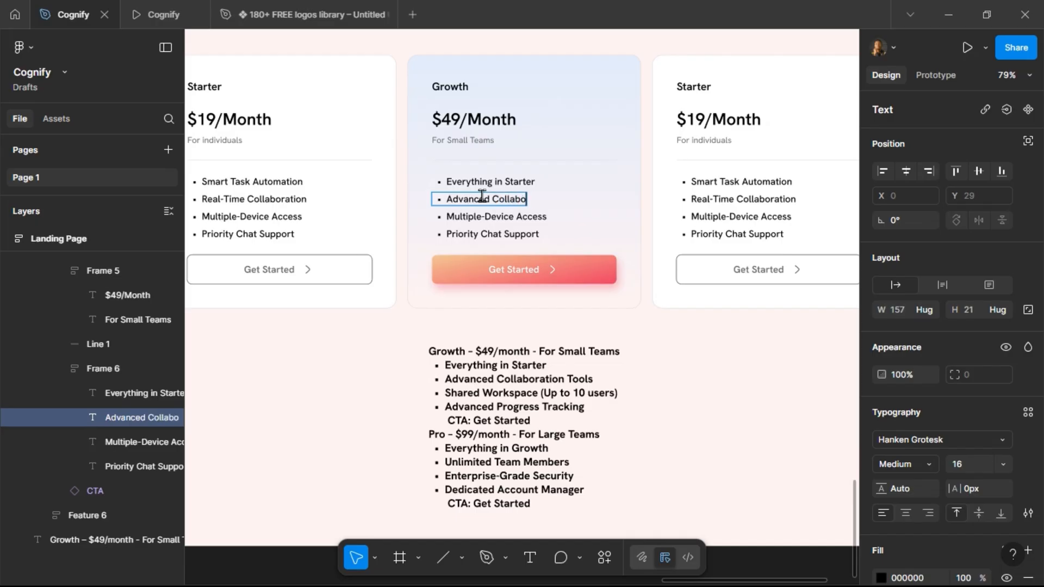
type("ration Tools")
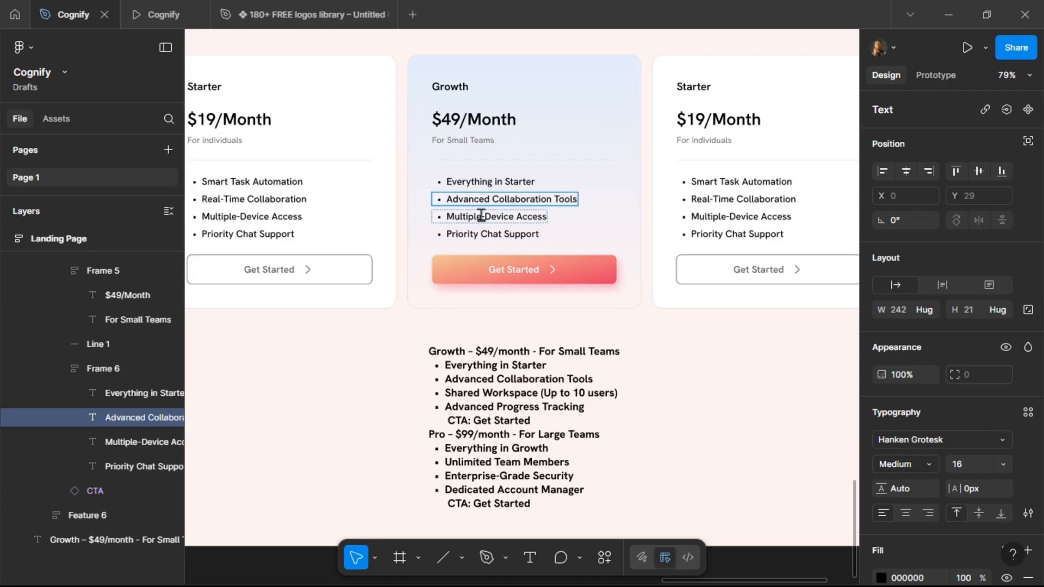
double_click(482, 216)
key("ctrl+a")
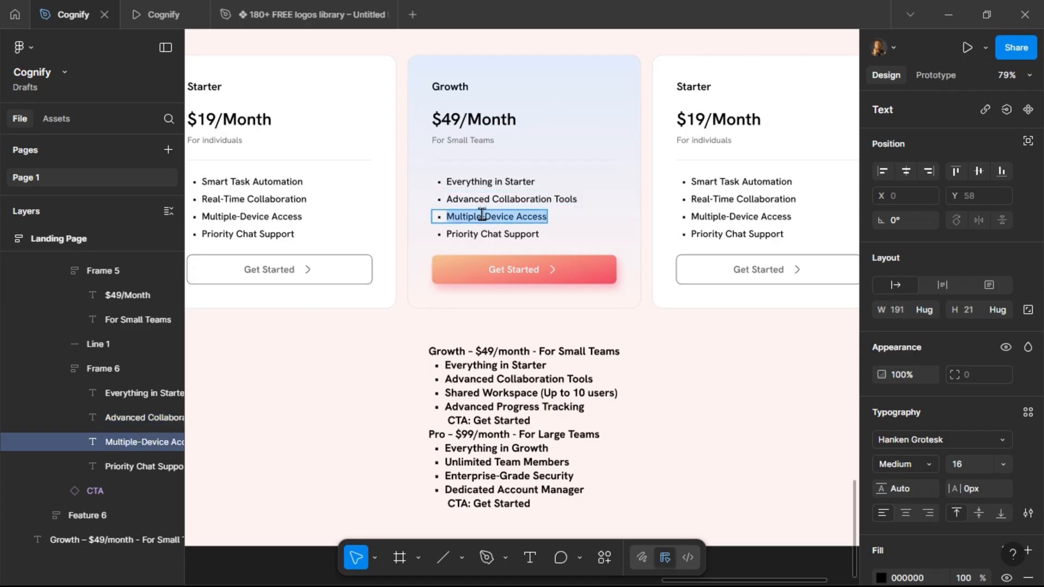
type("Shared Workspace (Up")
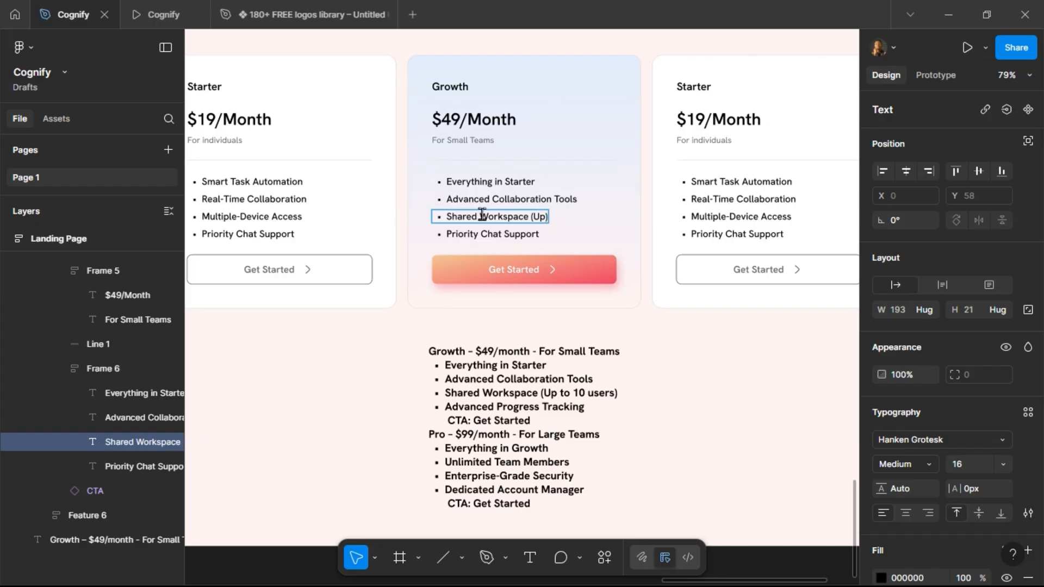
type("o")
key("BackSpace")
key("BackSpace")
type("to 10 Users")
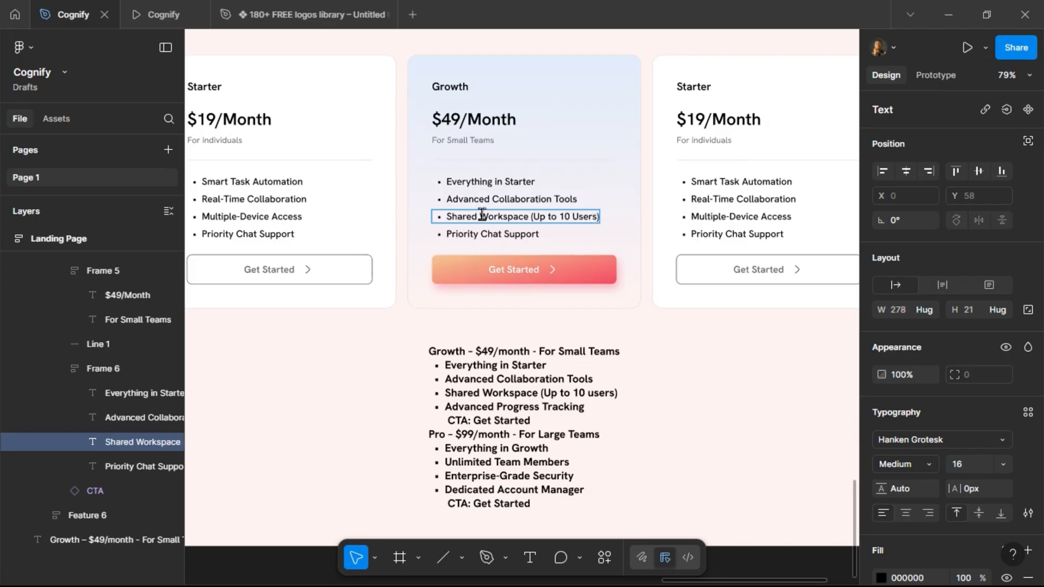
Change the Growth card's fourth bullet to Advanced Progress Tracking.
double_click(477, 232)
type("A")
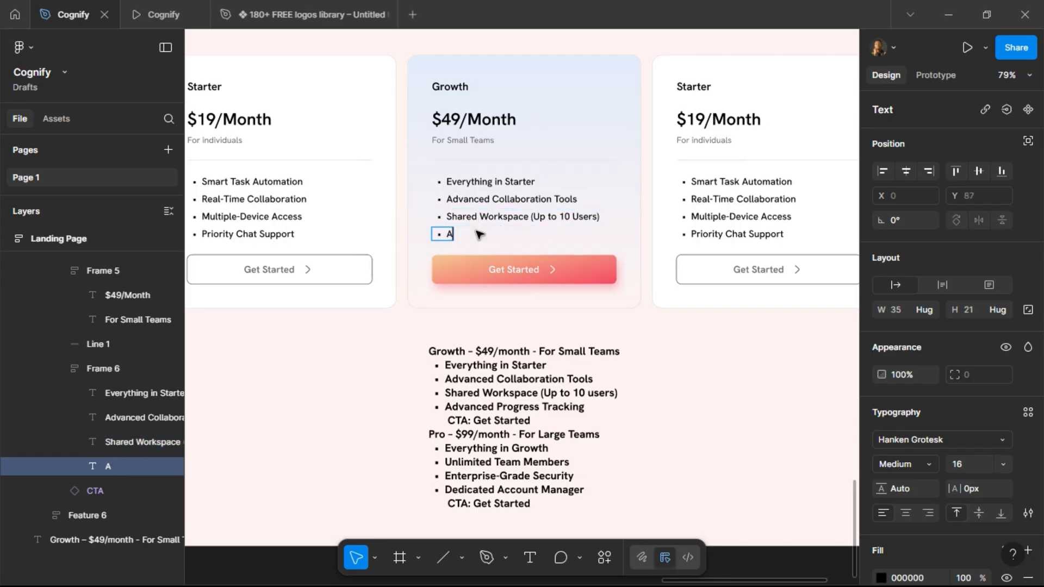
type("dvance")
type("d P")
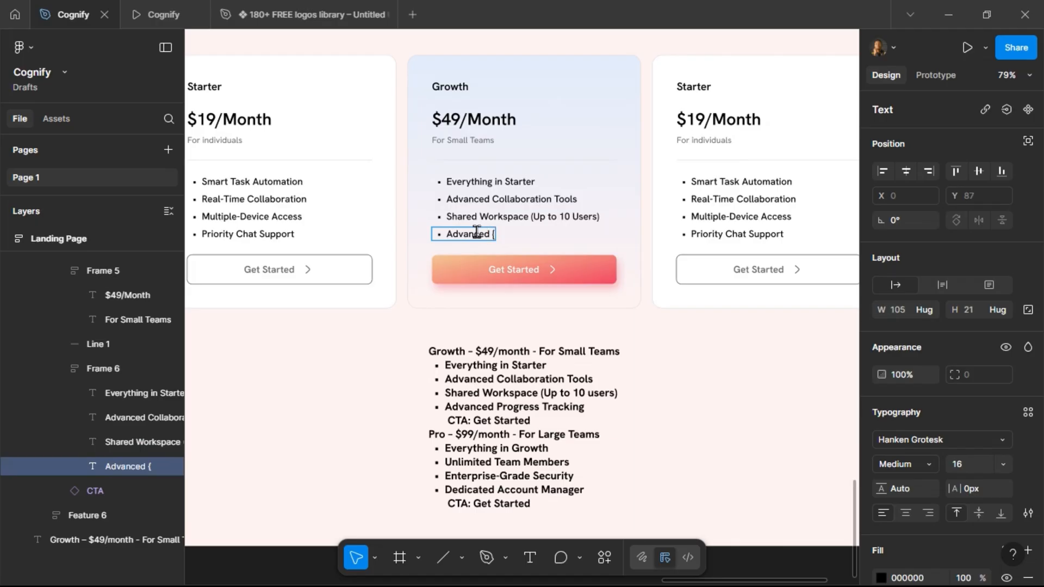
type("rogress T")
key("BackSpace")
key("BackSpace")
type("Tracking")
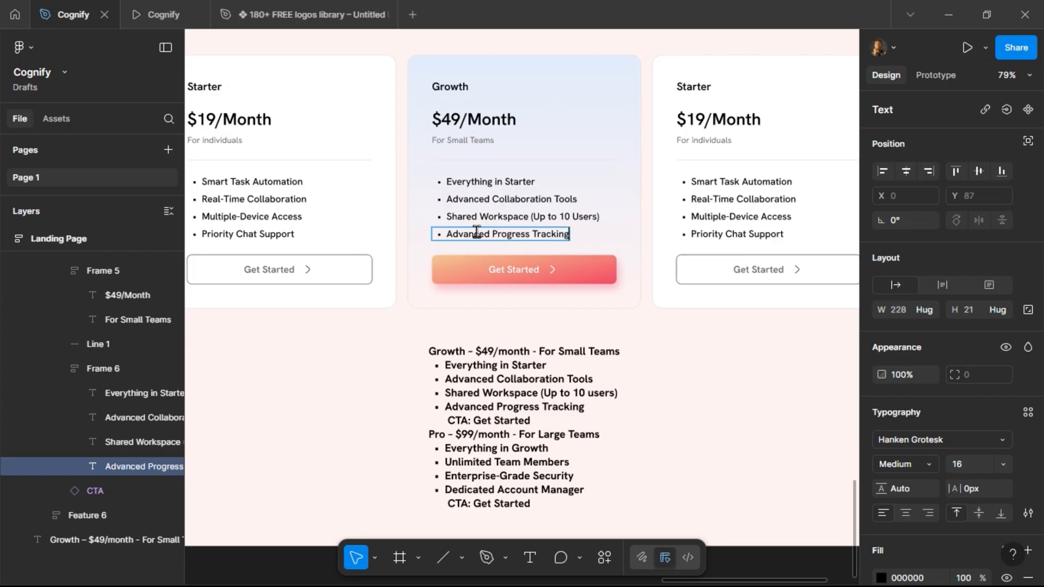
key("Escape")
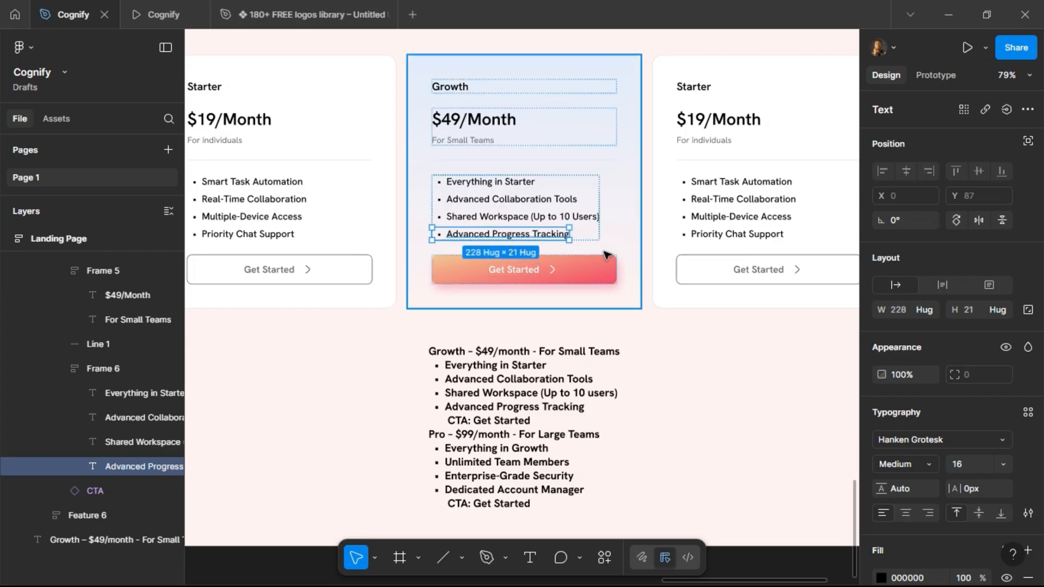
Delete the Growth plan lines from the pasted brief text below the cards.
left_click(539, 379)
triple_click(537, 380)
left_click_drag(538, 420, 427, 347)
key("BackSpace")
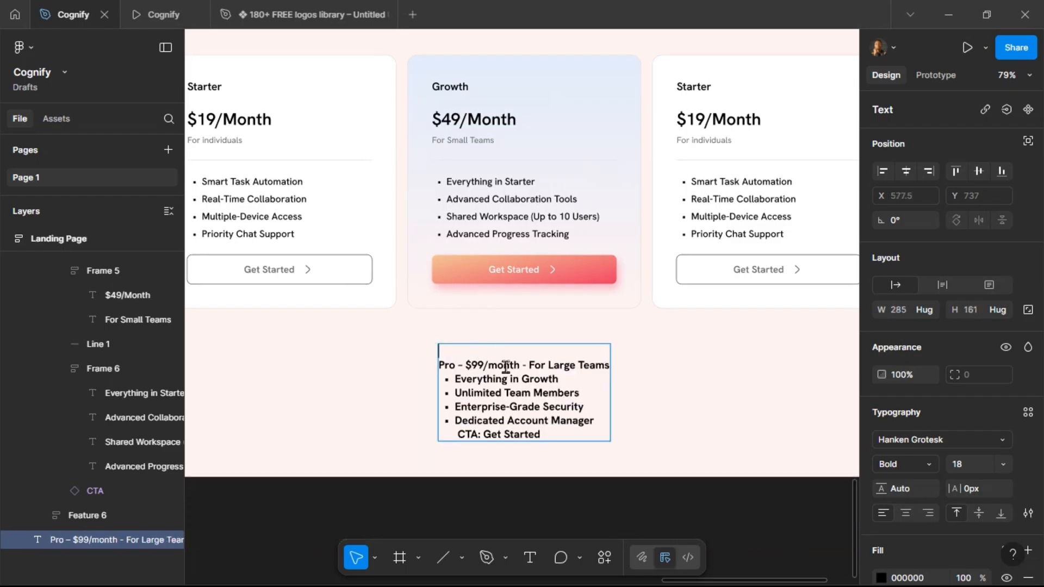
Rename the right pricing card's title to Pro and set its price to $99/Month.
scroll(552, 328, "right", 3)
left_click(609, 87)
double_click(610, 87)
type("Pro")
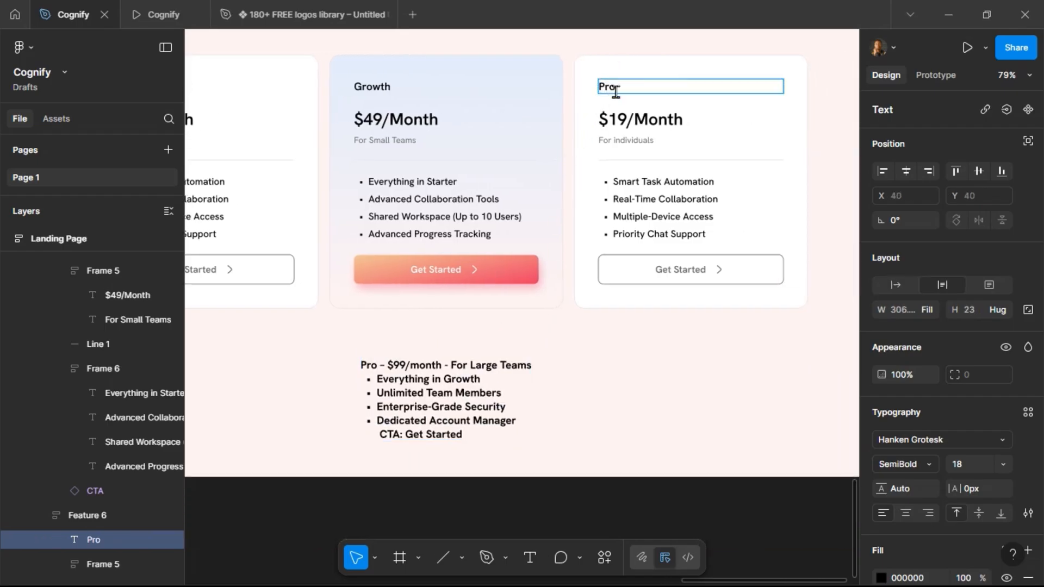
left_click(626, 120)
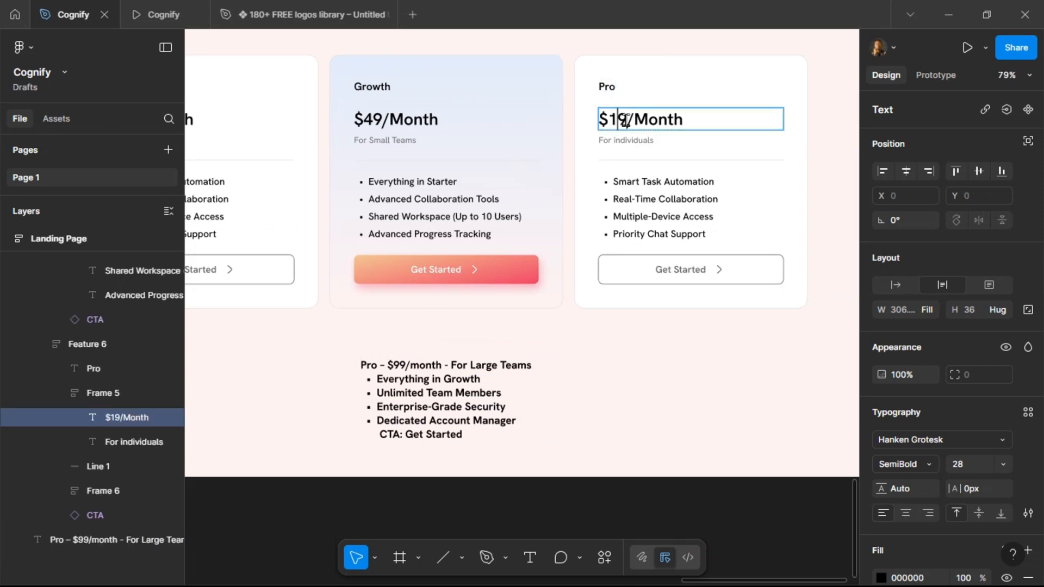
key("BackSpace")
type("9")
Set the Pro card's subtitle to For Large Teams and its first bullet to Everything in Growth.
triple_click(618, 142)
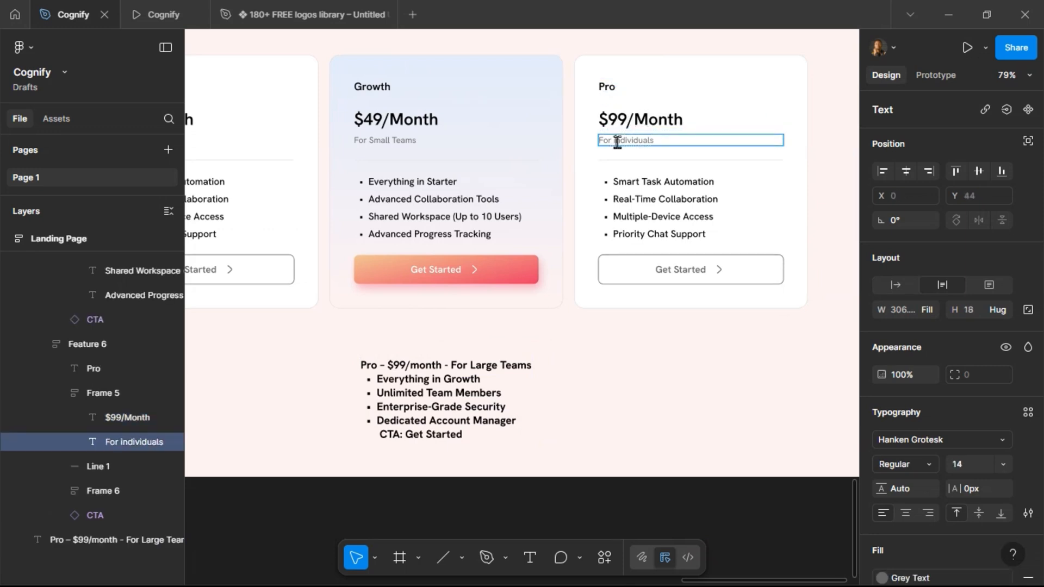
type("For Large Teams")
triple_click(626, 184)
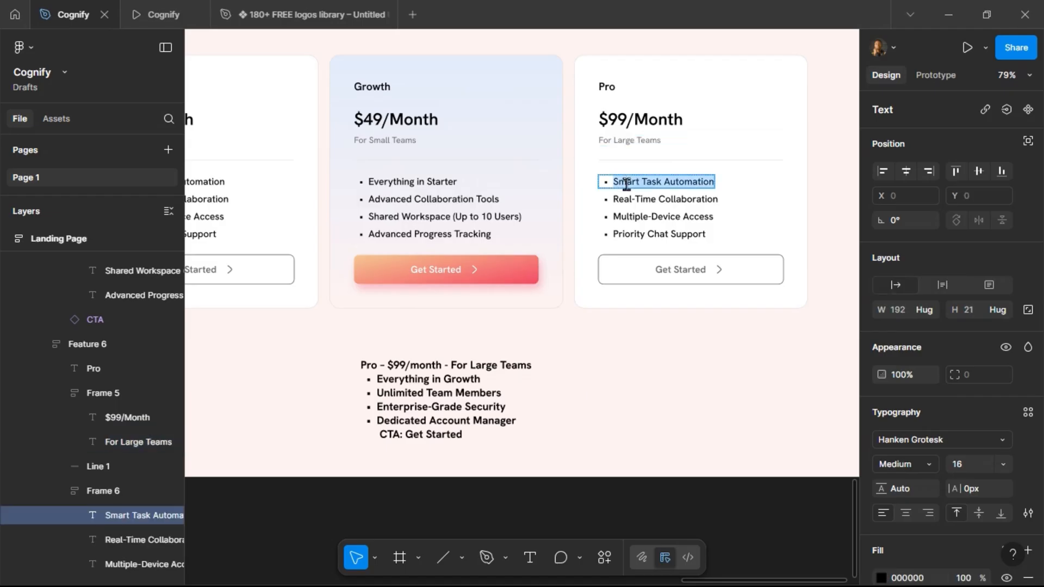
type("Eve")
key("ctrl+z")
key("Escape")
key("BackSpace")
key("BackSpace")
key("BackSpace")
key("BackSpace")
key("BackSpace")
key("BackSpace")
key("BackSpace")
key("BackSpace")
key("BackSpace")
key("BackSpace")
key("BackSpace")
key("BackSpace")
key("BackSpace")
key("BackSpace")
key("BackSpace")
key("BackSpace")
key("BackSpace")
key("BackSpace")
key("BackSpace")
key("BackSpace")
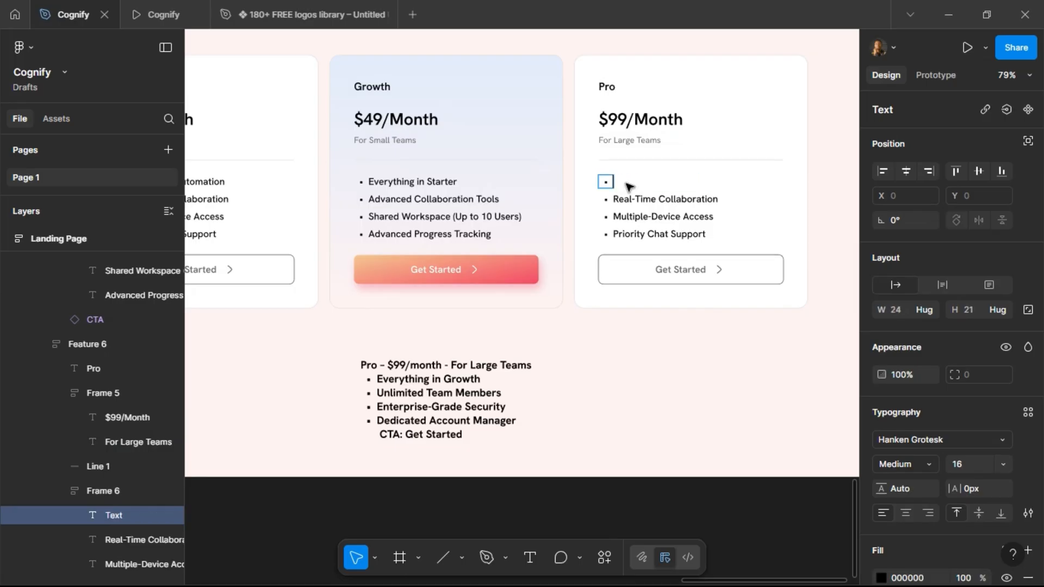
type("Everything")
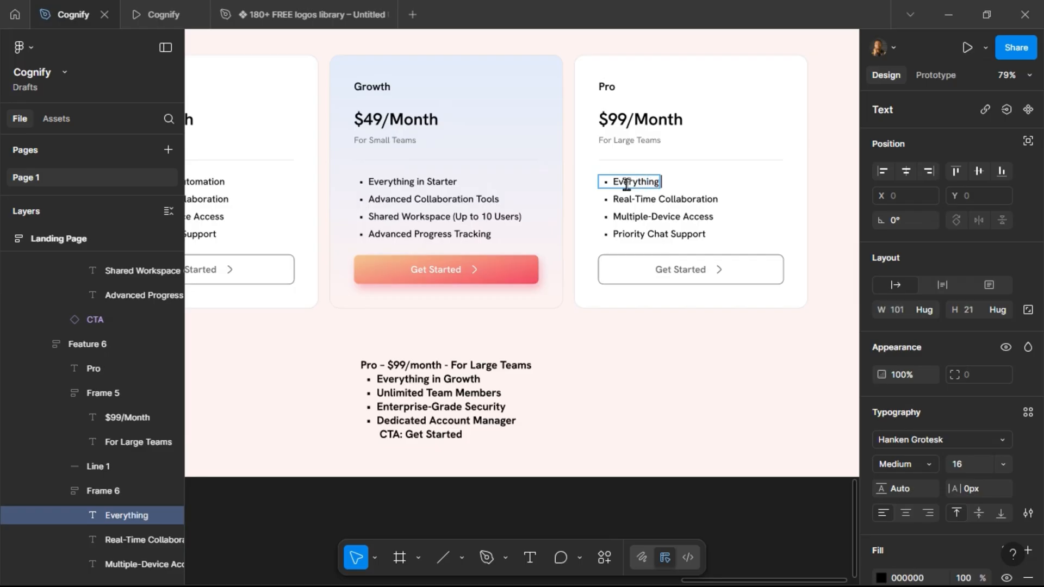
type(" in Growth")
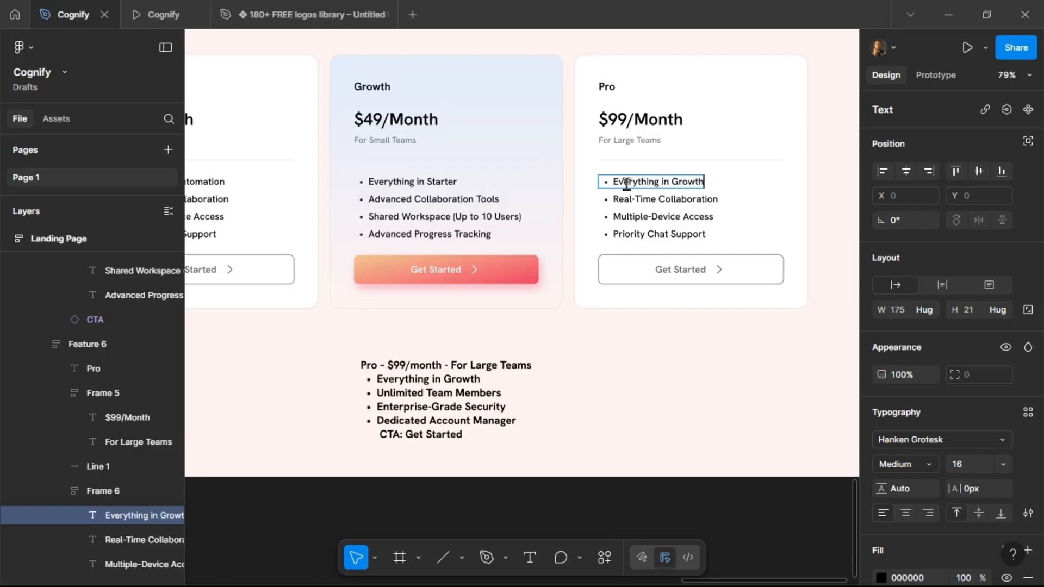
Change the Pro card's second and third bullets to Unlimited Team Members and Enterprise-Grade Security.
double_click(627, 199)
type("Unlimited")
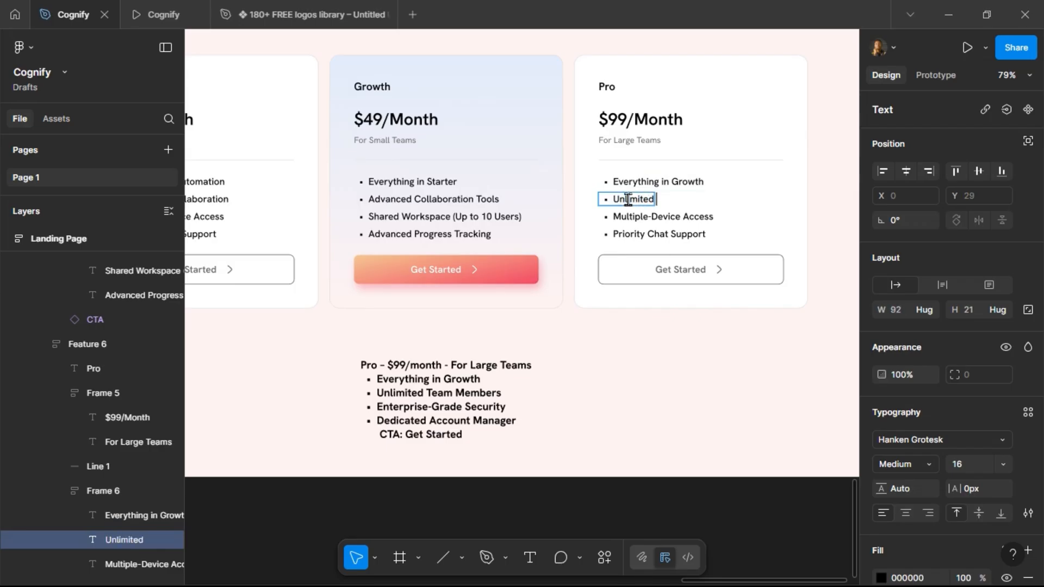
type(" Team")
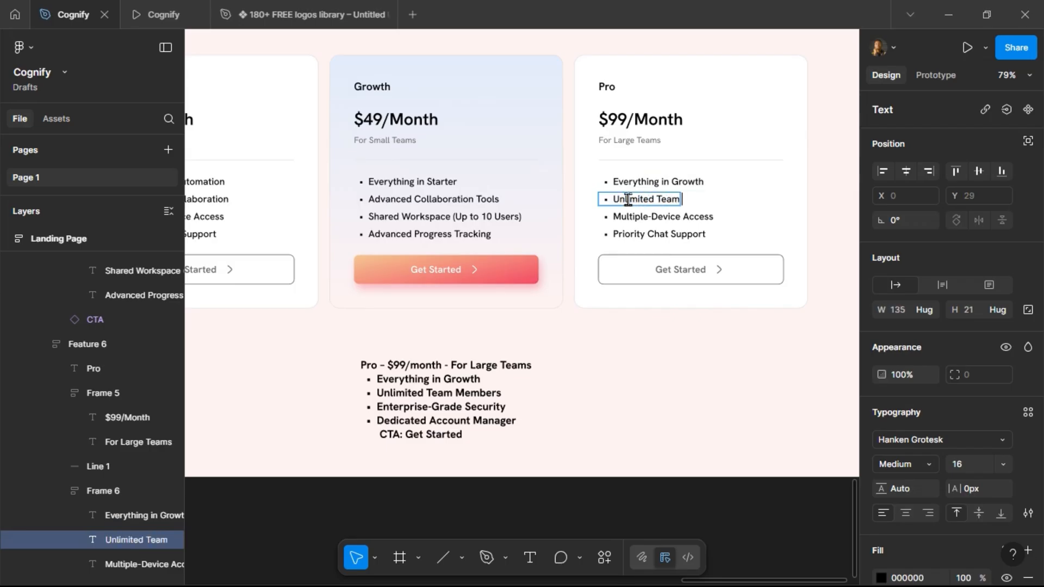
type(" Memebers")
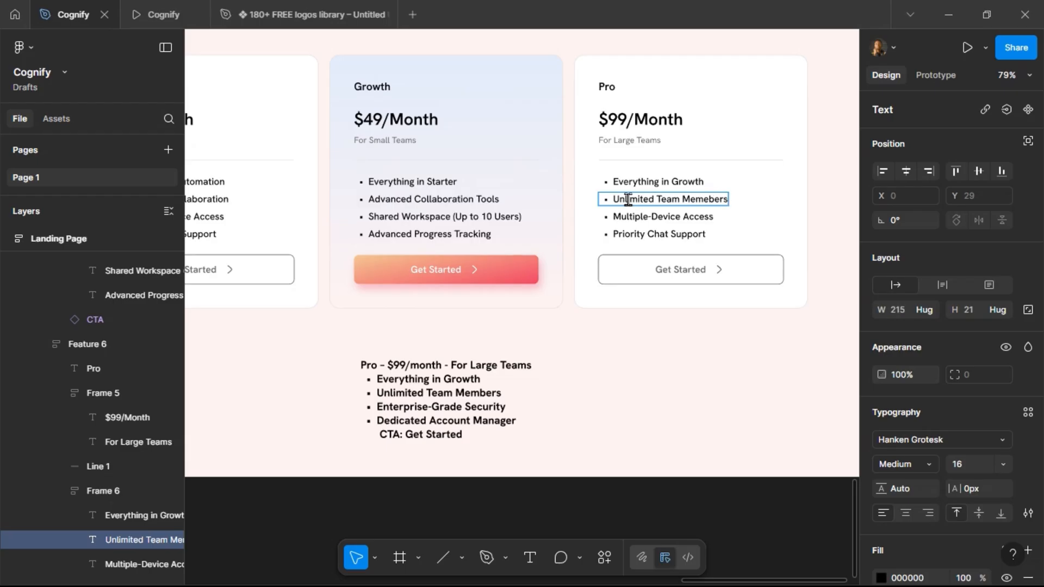
key("BackSpace")
left_click(648, 217)
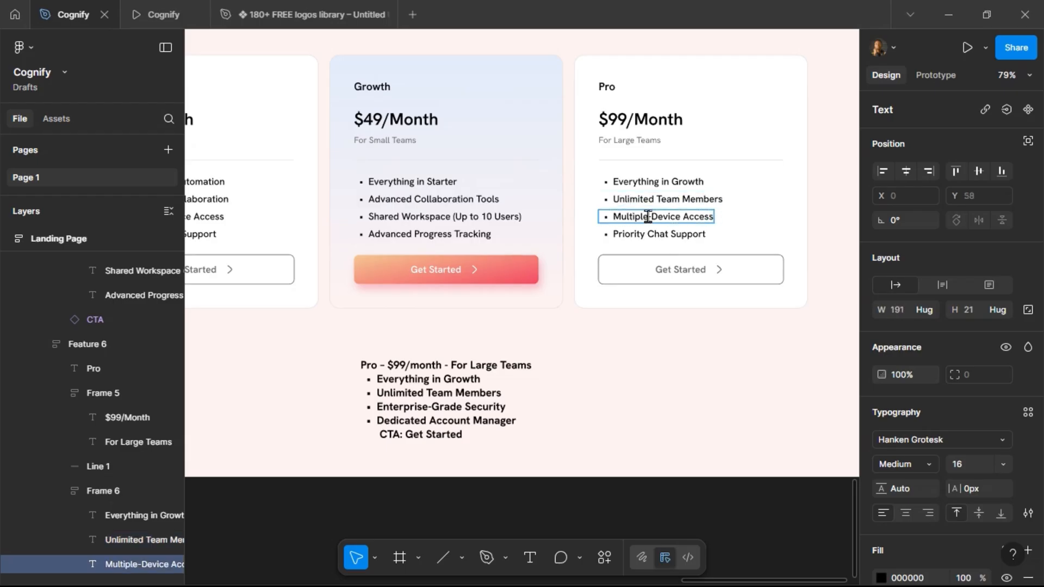
double_click(648, 216)
type("Ent")
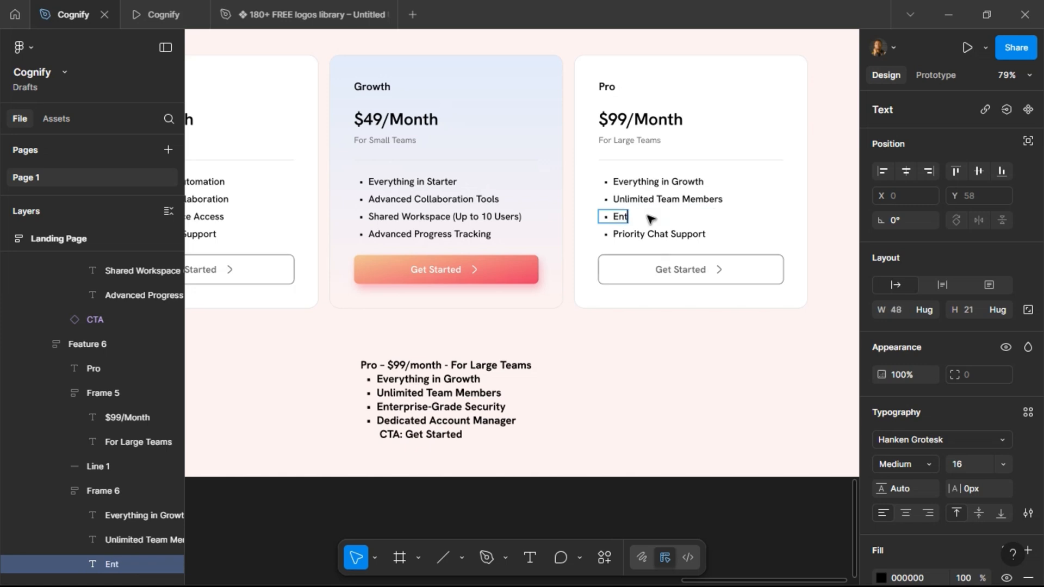
type("erprise-Grade Security")
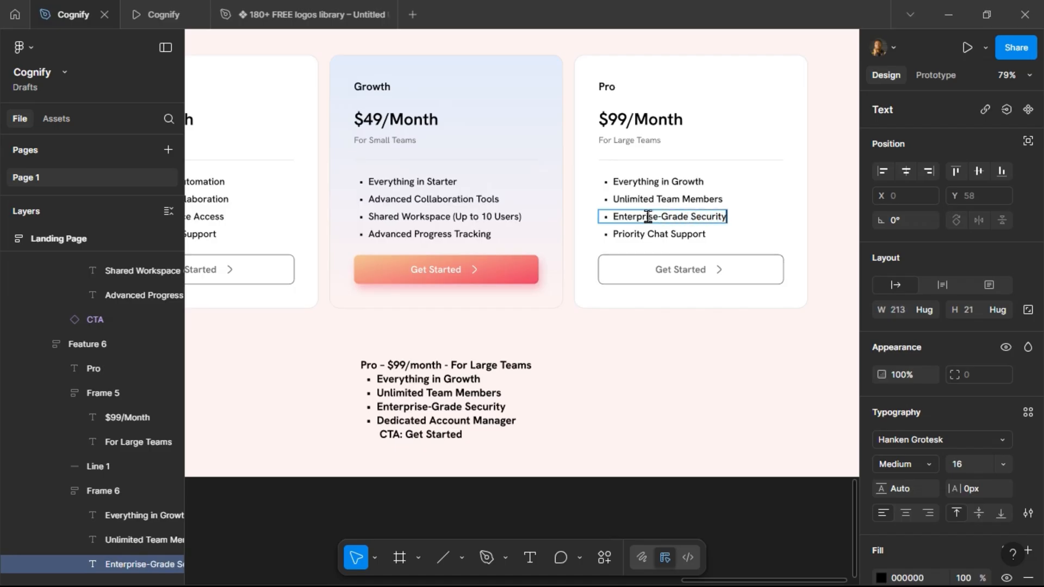
Change the Pro card's fourth bullet to Dedicated Account Manager.
left_click(649, 235)
key("Return")
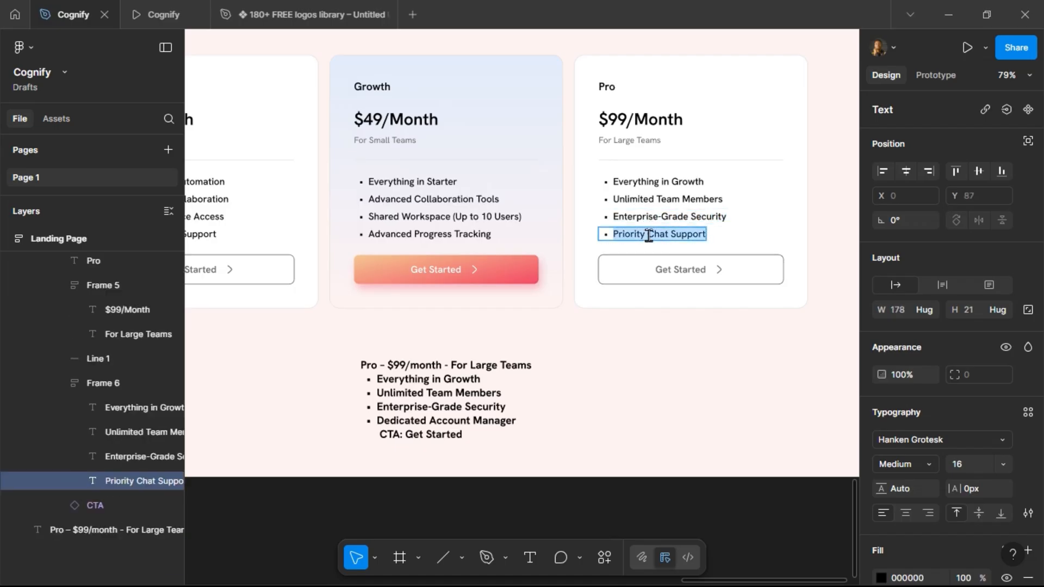
type("Dedicat")
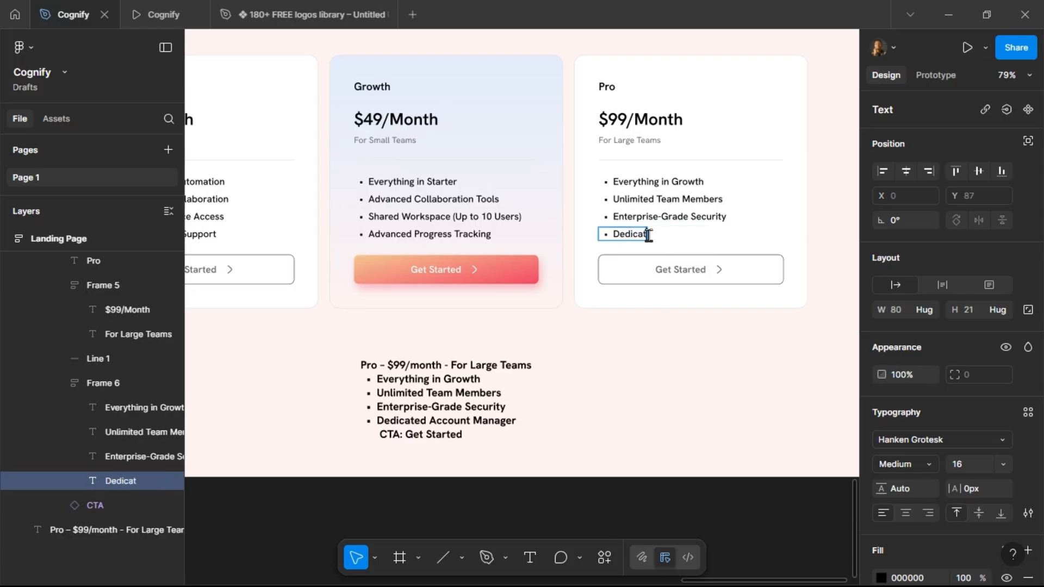
type("ed Account Manager")
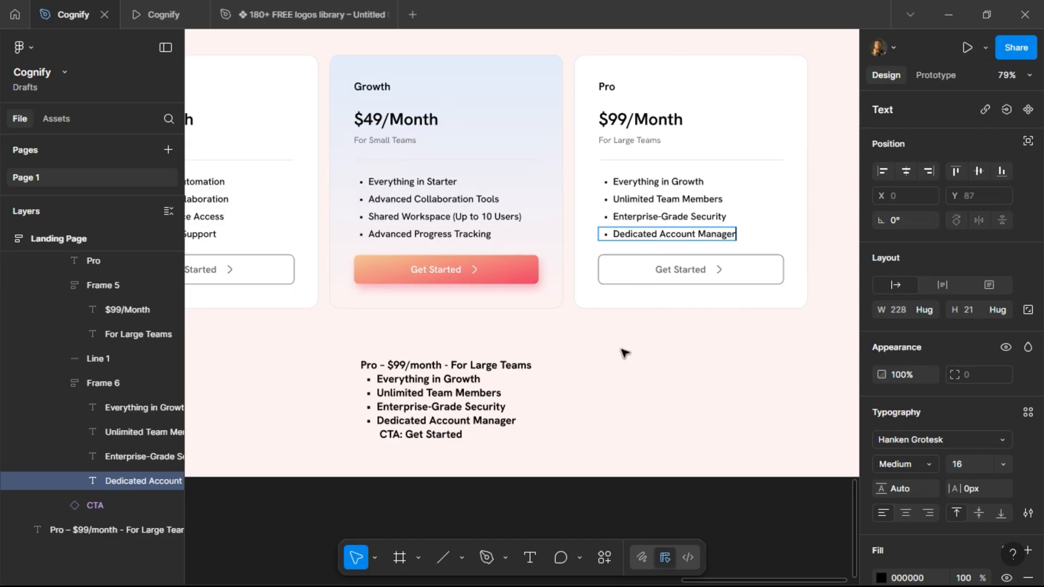
key("Escape")
Delete the Pro plan lines from the pasted brief text below the cards.
left_click(460, 397)
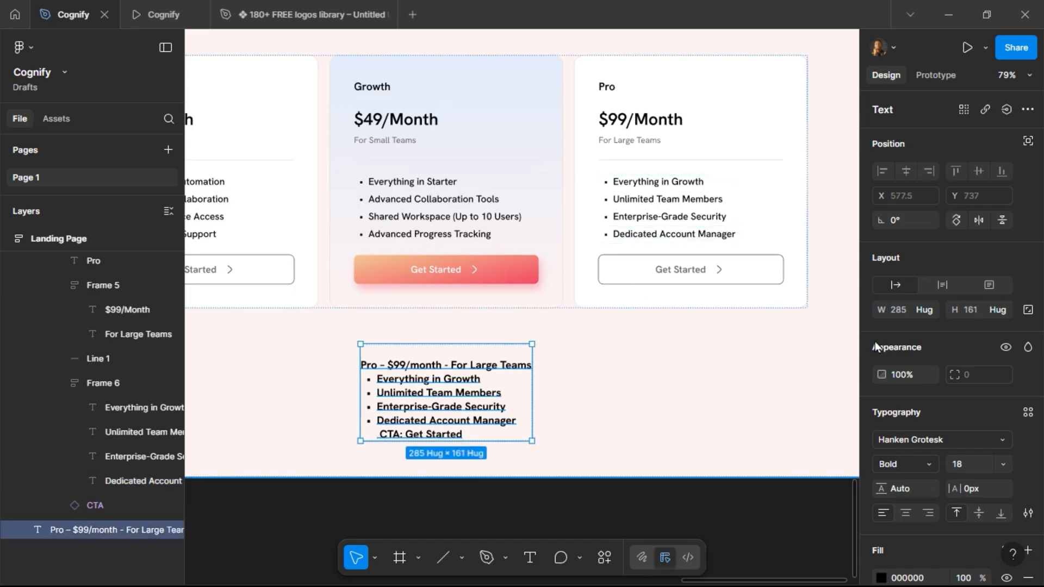
key("Delete")
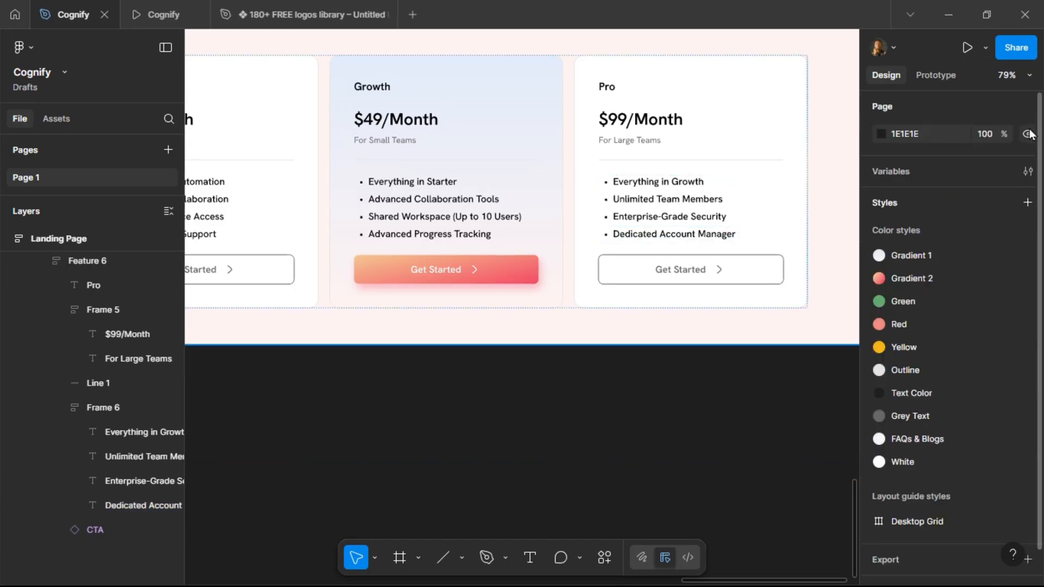
Inspect the bullet text layers in the Pro and Growth pricing cards.
left_click(673, 237)
double_click(673, 237)
double_click(673, 236)
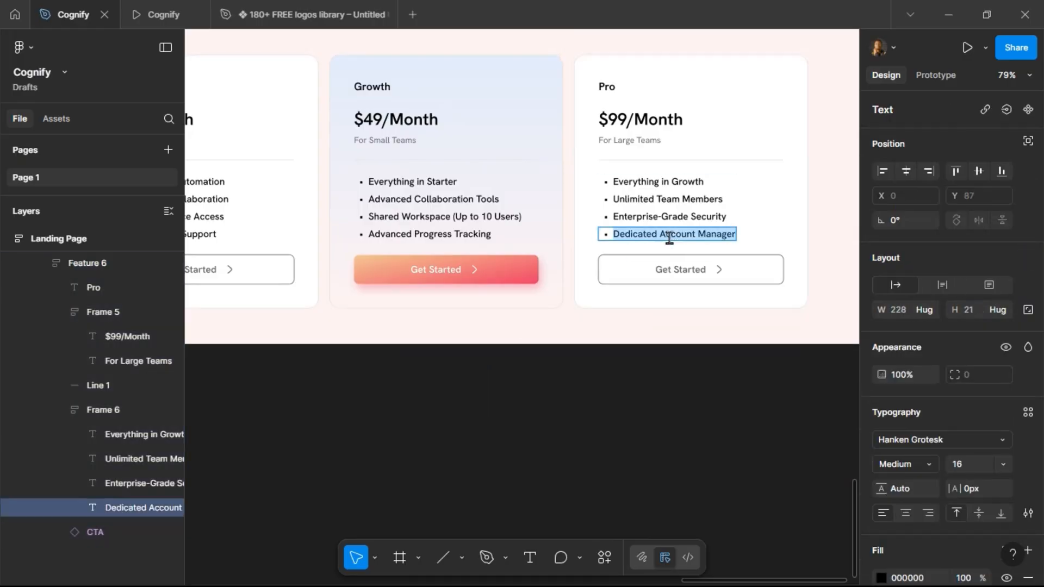
left_click(711, 217)
double_click(674, 200)
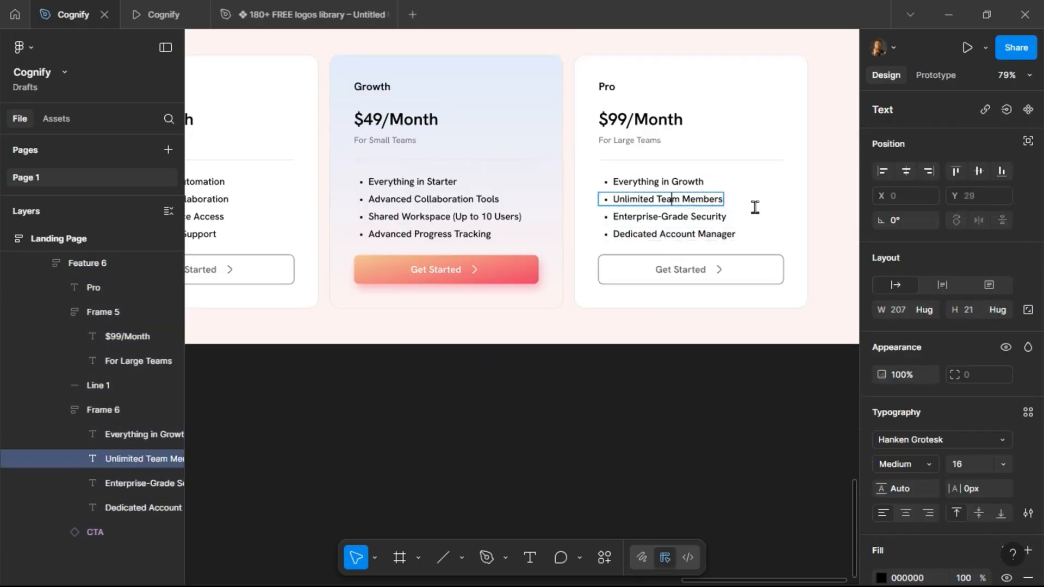
double_click(677, 181)
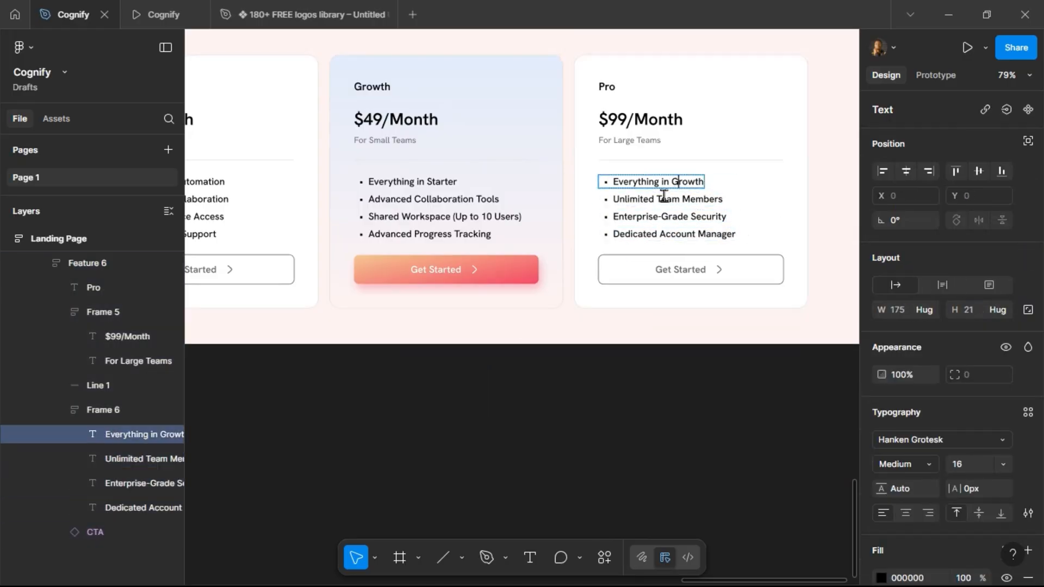
double_click(423, 183)
double_click(468, 199)
double_click(461, 217)
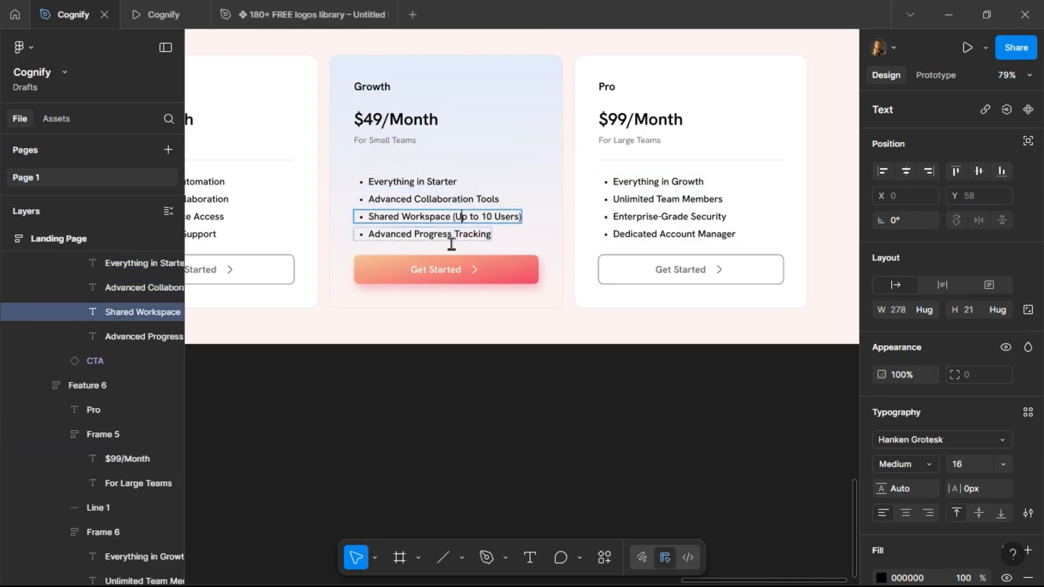
double_click(459, 235)
key("Escape")
Zoom out and review the Pricing section within the full landing page.
scroll(489, 406, "left", 5)
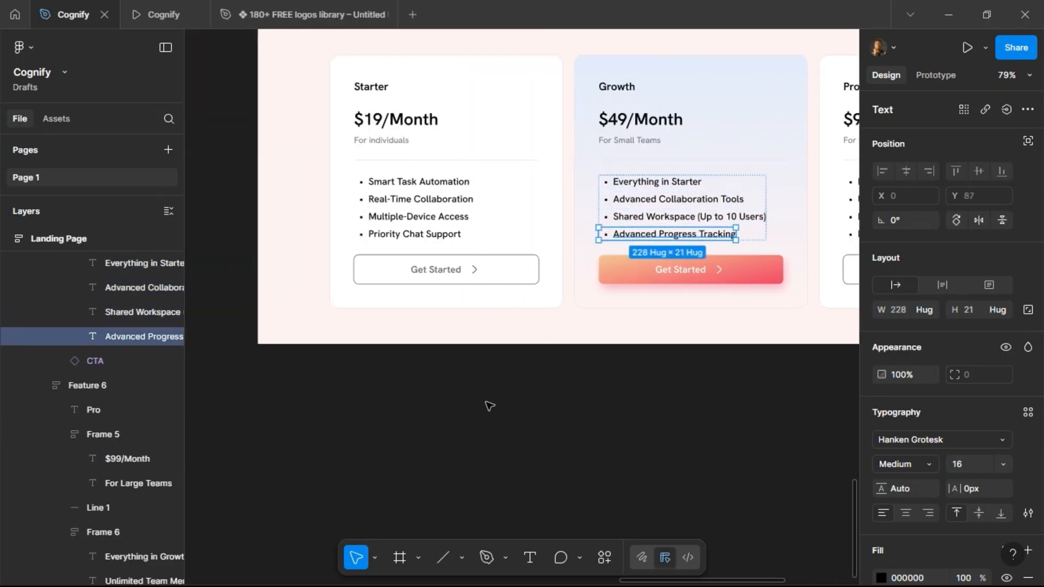
scroll(350, 408, "down", 5)
key("Escape")
key("Escape")
key("Escape")
key("Escape")
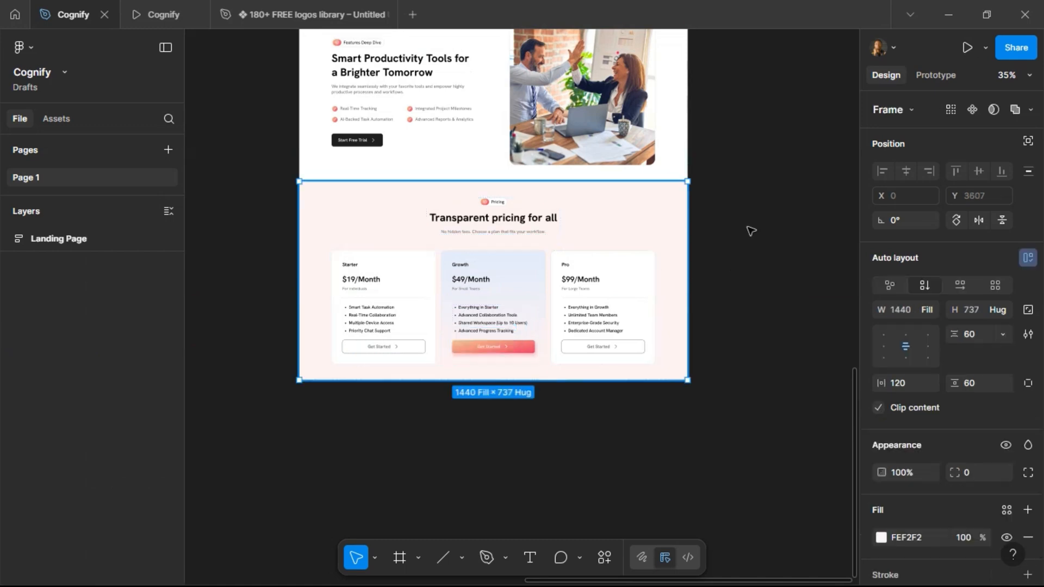
scroll(748, 198, "up", 3)
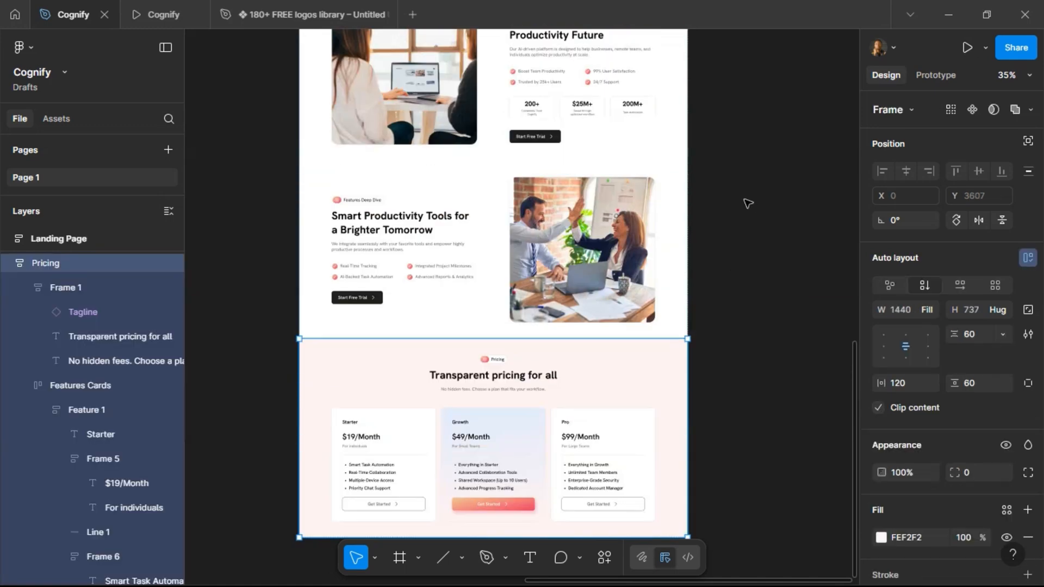
left_click(777, 222)
scroll(758, 208, "down", 3)
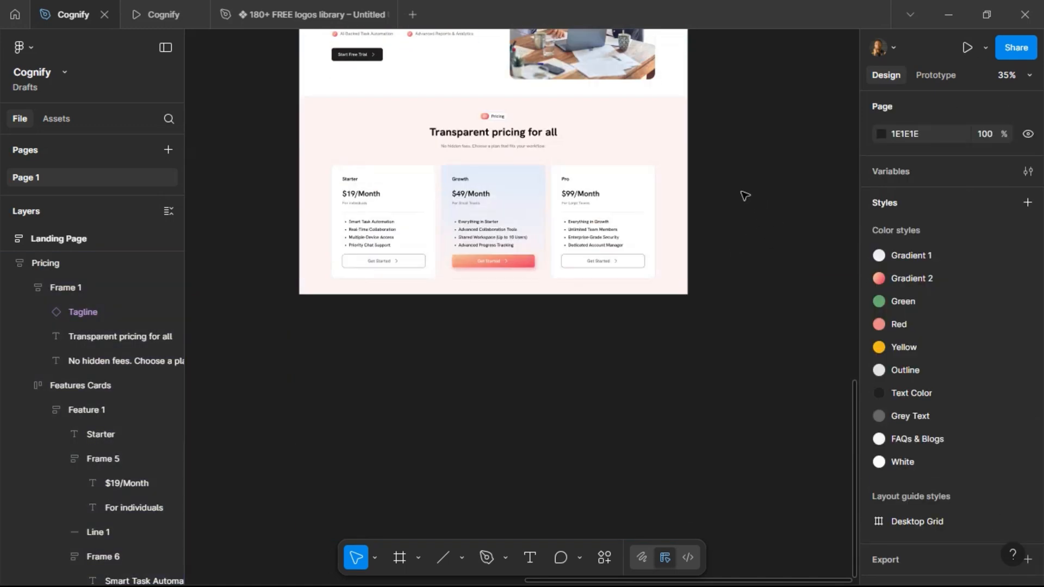
scroll(745, 195, "down", 2)
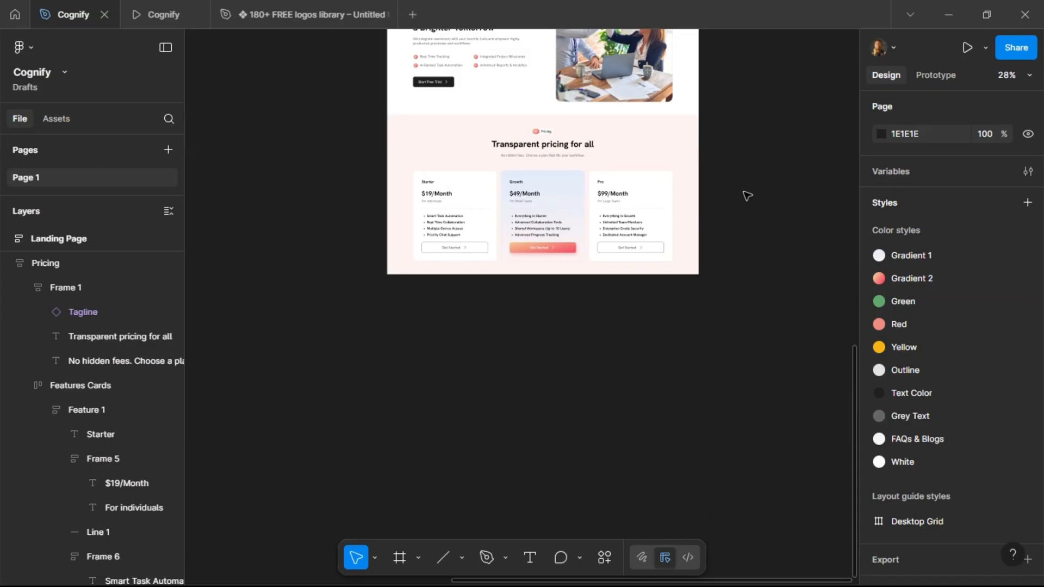
scroll(604, 226, "up", 5)
scroll(609, 217, "down", 7)
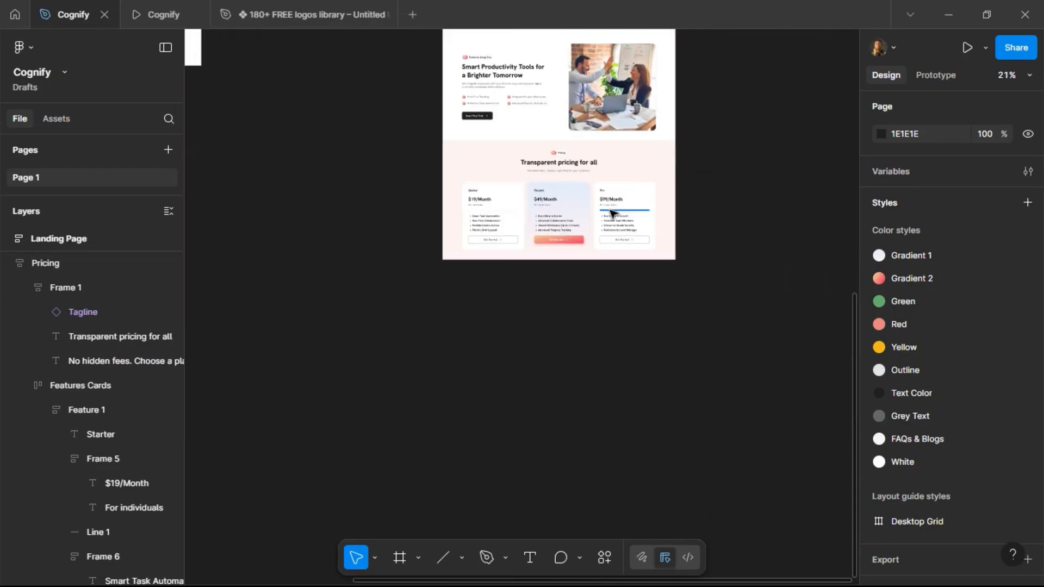
scroll(528, 170, "up", 4)
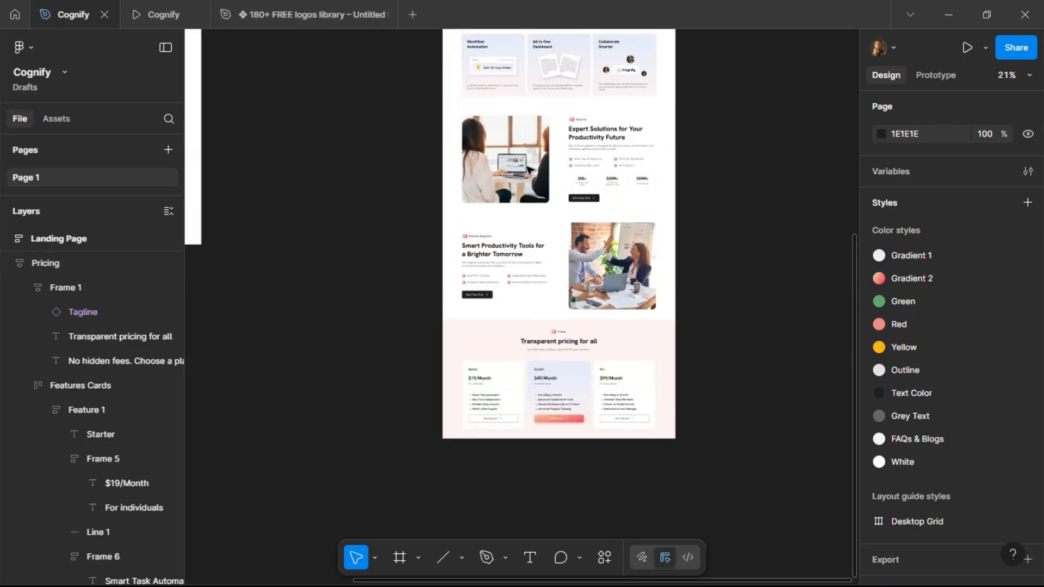
Duplicate the Features section and place the copy at the bottom of the landing page.
left_click(665, 161)
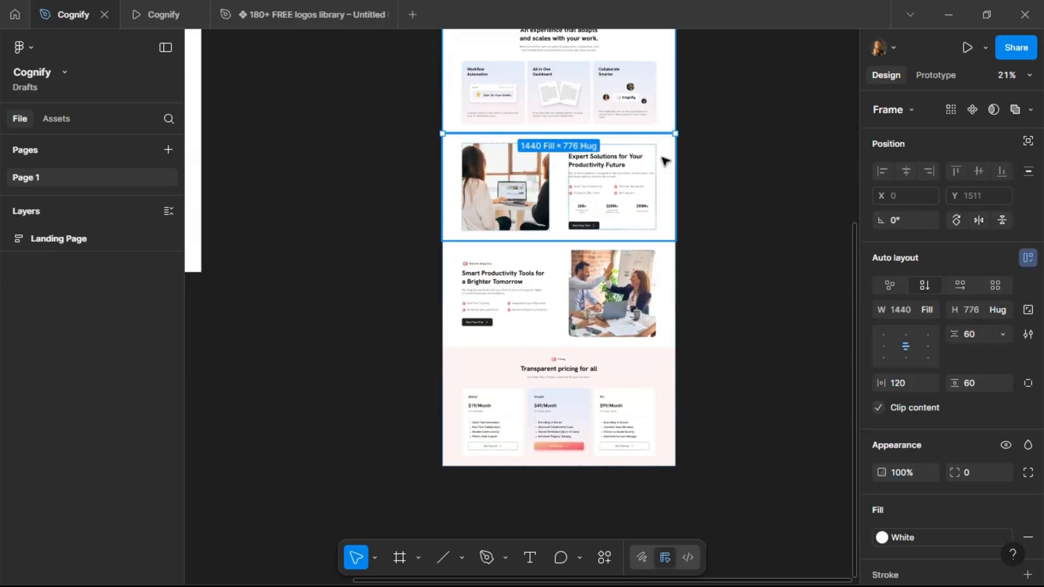
key("ctrl+d")
key("]")
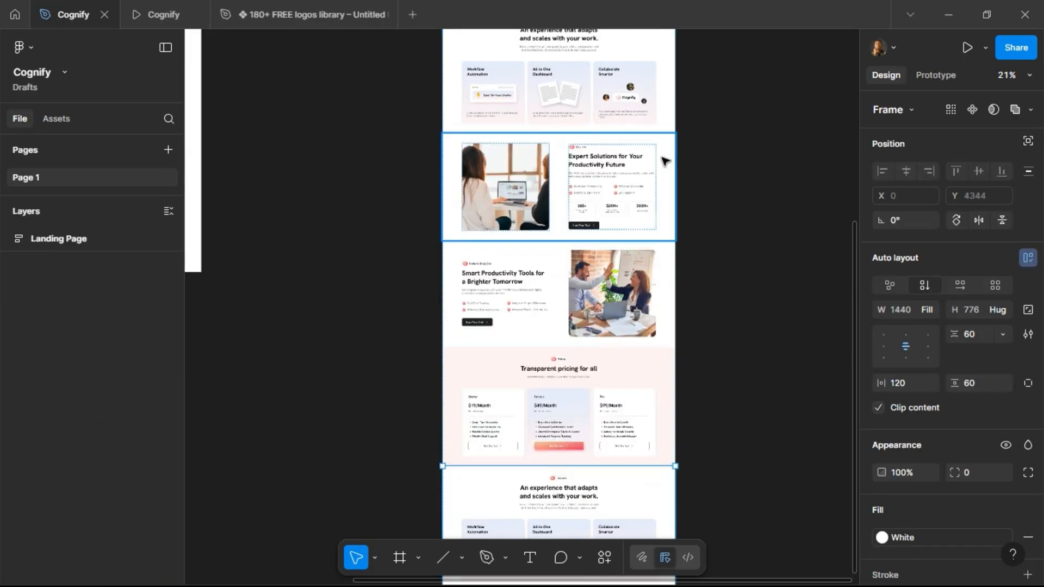
scroll(666, 161, "down", 3)
scroll(575, 220, "down", 3)
scroll(575, 221, "up", 5)
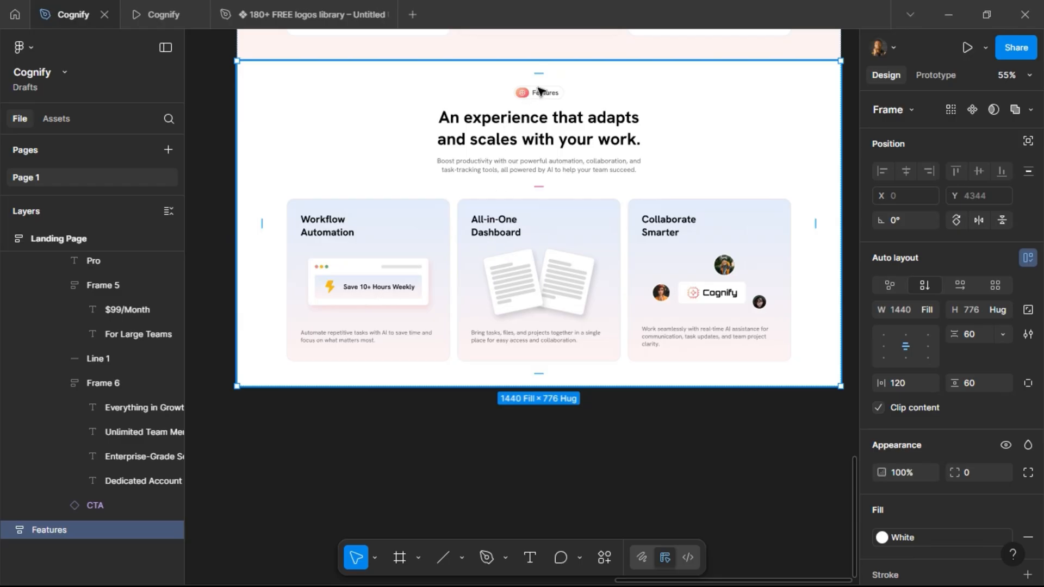
Select and copy the Blog/Insights lines from the project brief text.
scroll(333, 156, "left", 5)
scroll(355, 163, "down", 4)
scroll(355, 163, "left", 6)
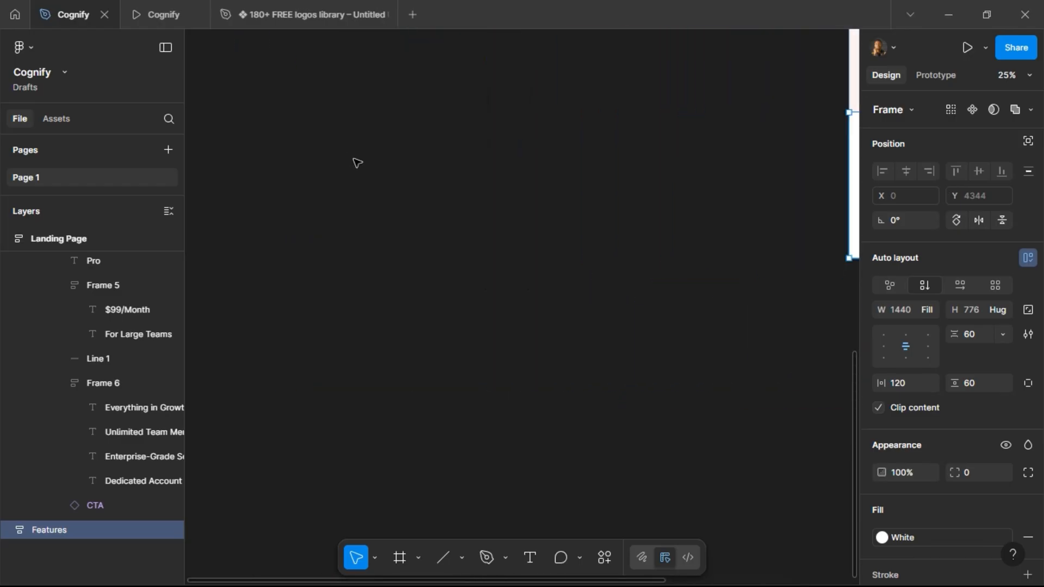
scroll(356, 162, "up", 5)
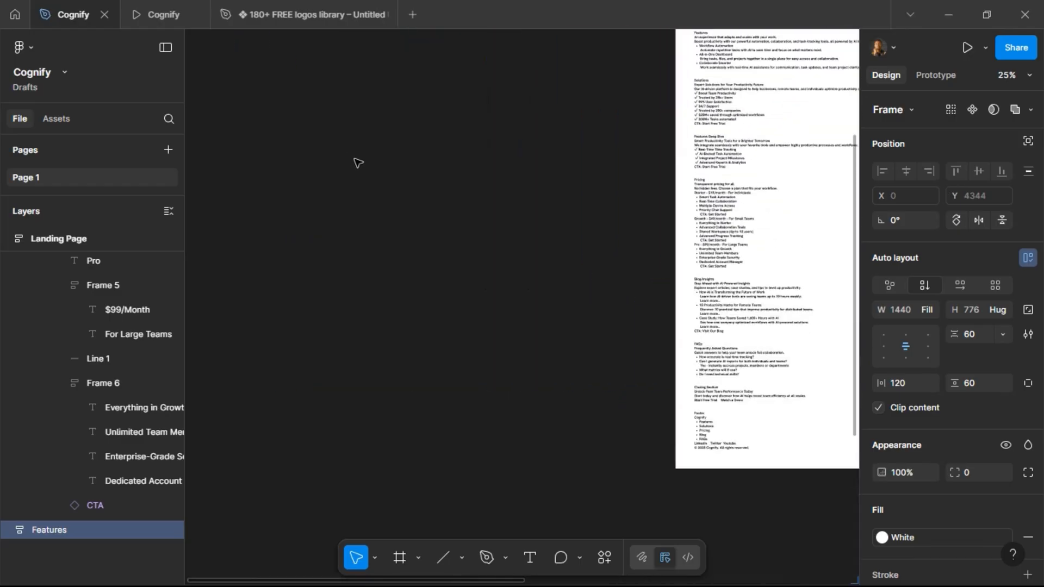
scroll(357, 162, "right", 5)
scroll(441, 240, "up", 5)
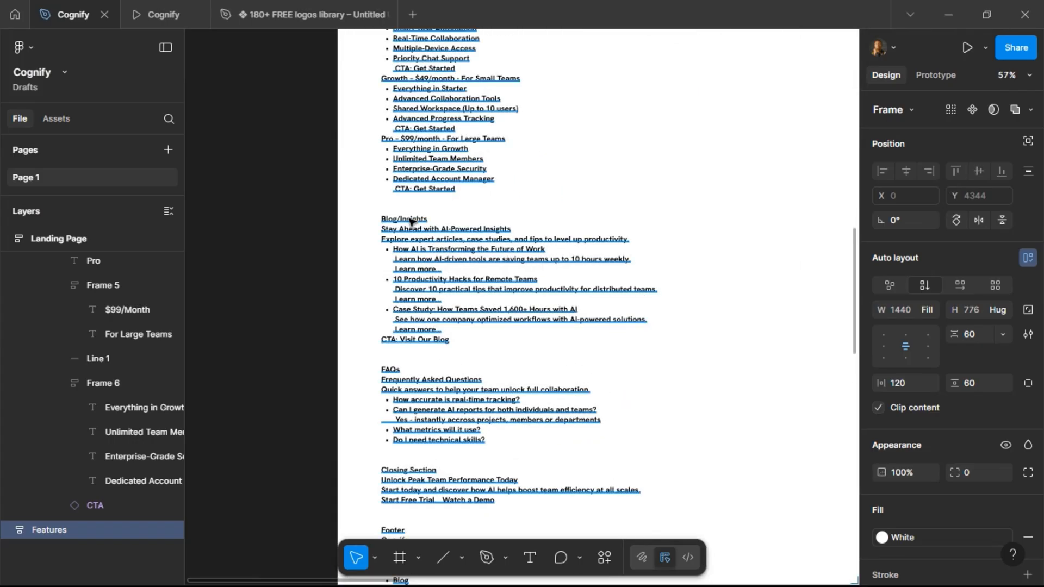
left_click(410, 219)
double_click(409, 220)
left_click_drag(383, 220, 476, 339)
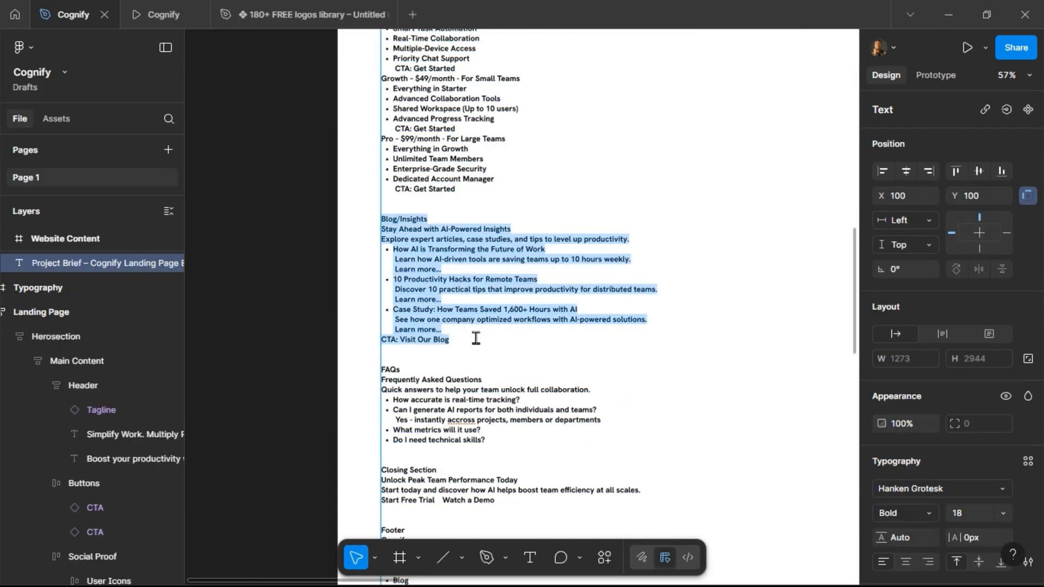
left_click(513, 355)
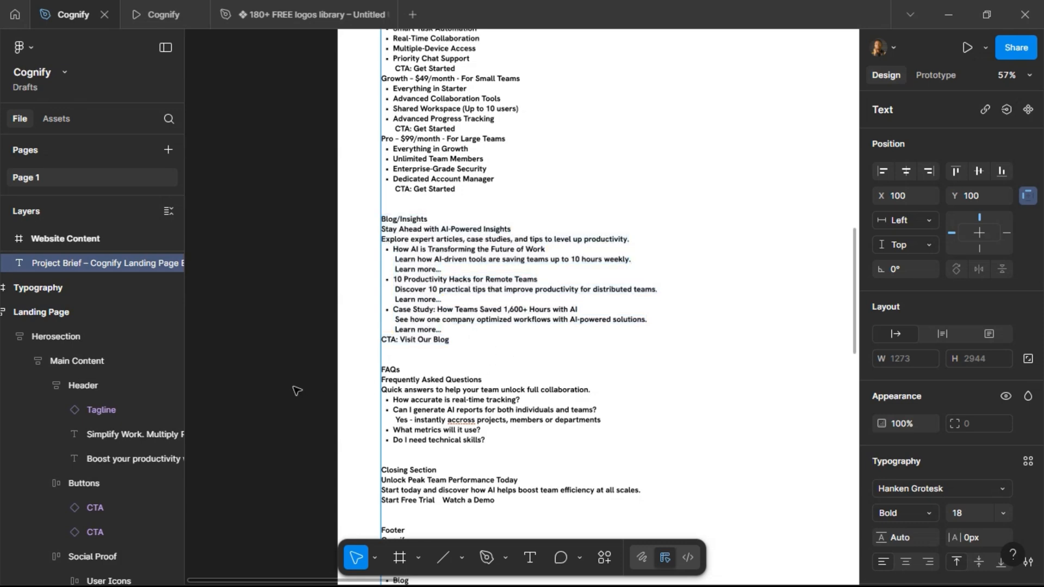
Duplicate the cards row in the new section and replace the duplicate with the copied Blog/Insights text.
scroll(294, 386, "down", 3)
scroll(465, 388, "right", 15)
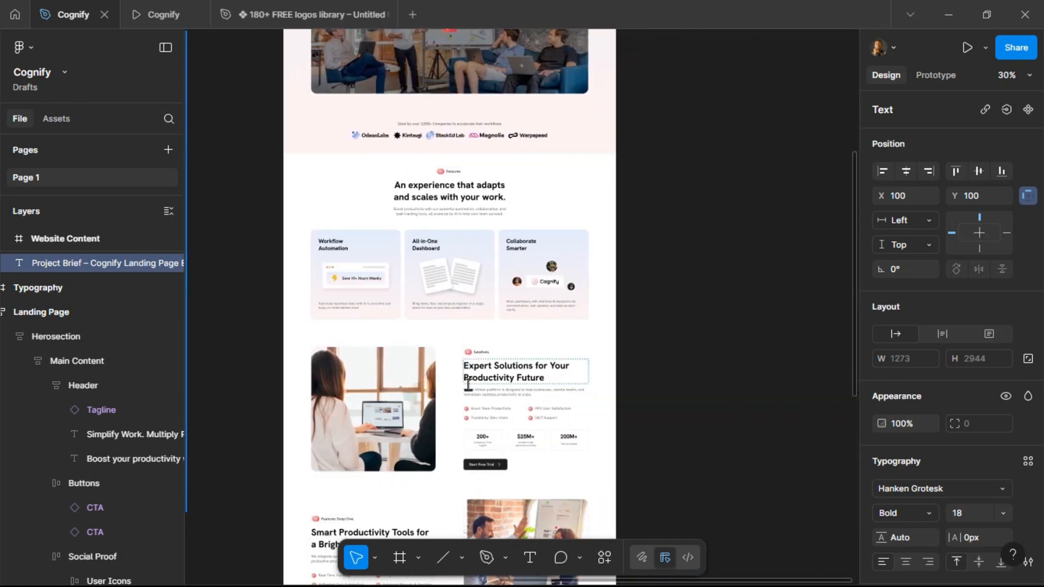
scroll(469, 388, "down", 10)
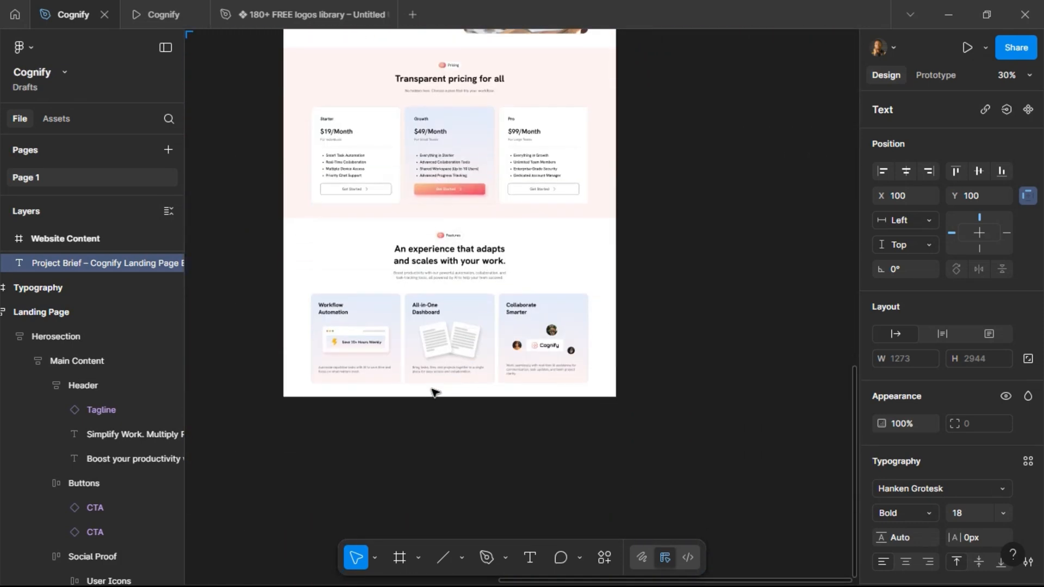
scroll(434, 391, "up", 3)
scroll(492, 356, "down", 2)
scroll(365, 375, "up", 1)
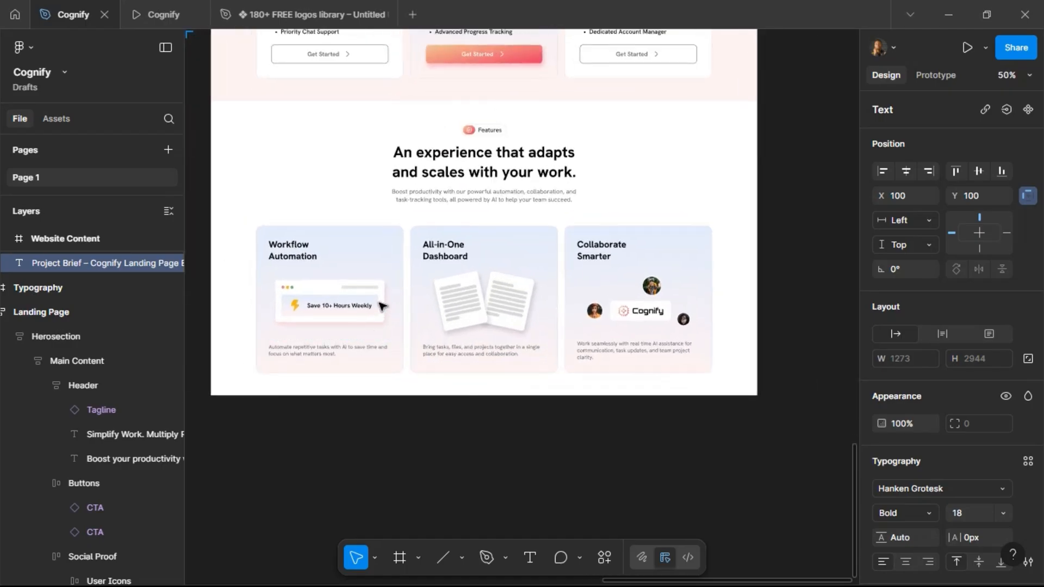
left_click(382, 307)
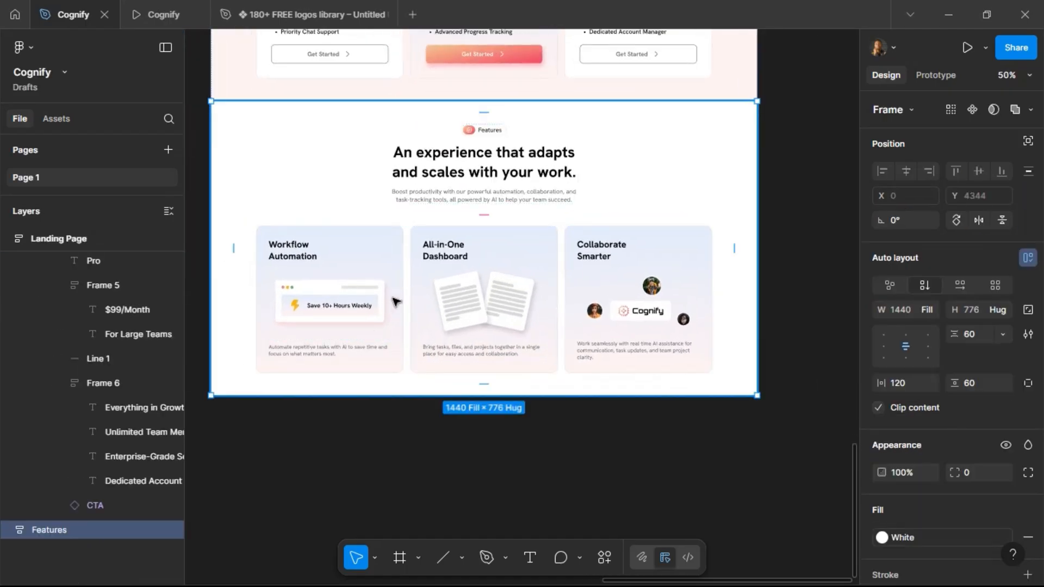
left_click(497, 305)
key("ctrl+d")
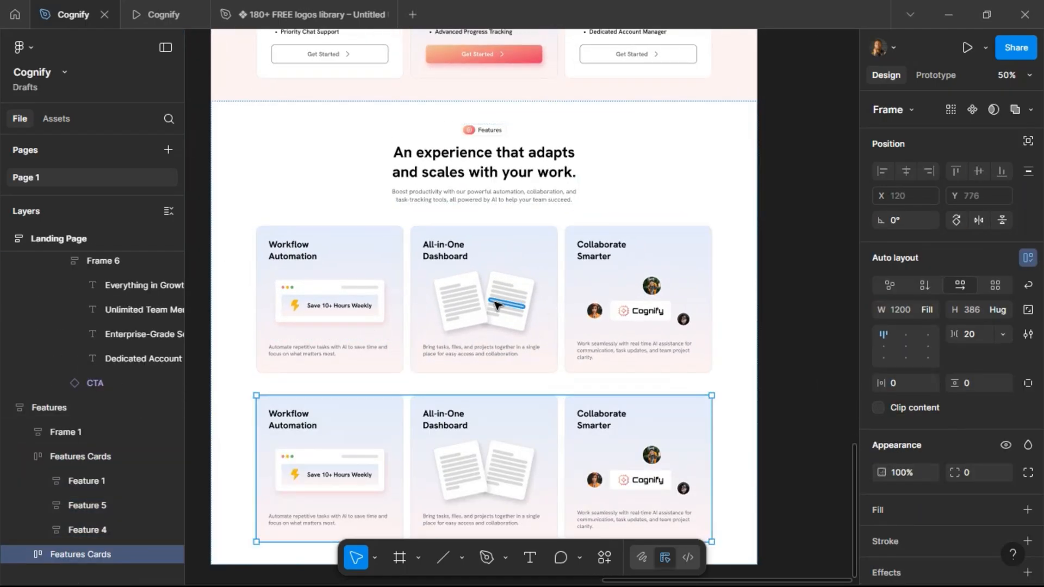
key("ctrl+shift+r")
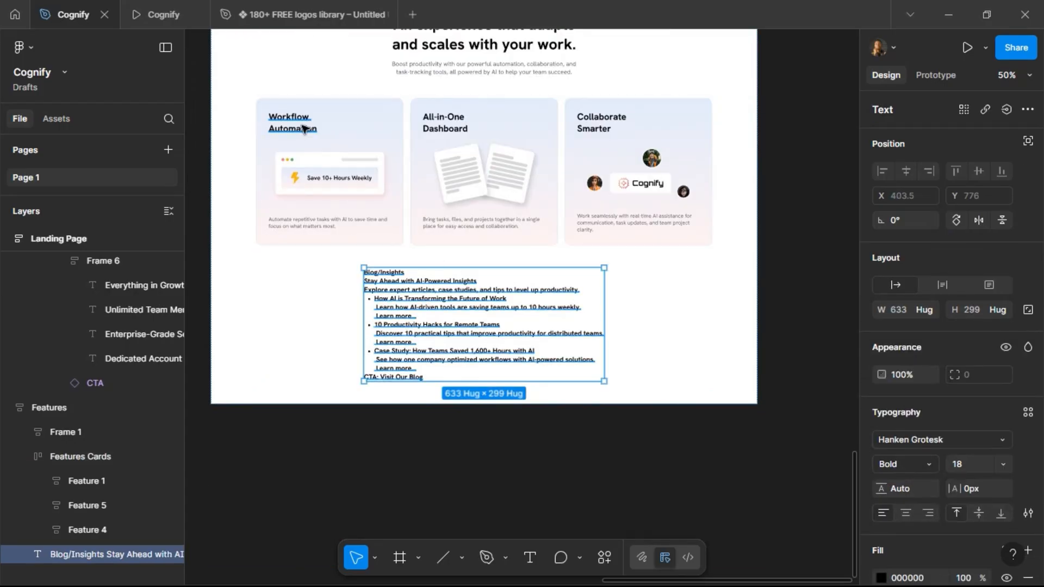
Delete all contents of the Workflow Automation card in the duplicated section.
scroll(303, 135, "up", 3)
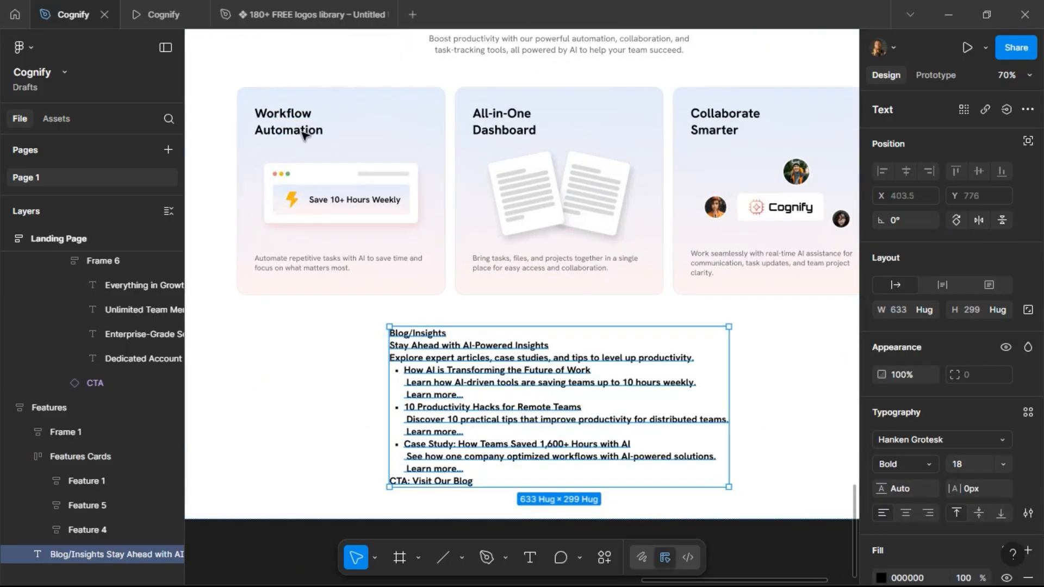
left_click(324, 187)
left_click(325, 188)
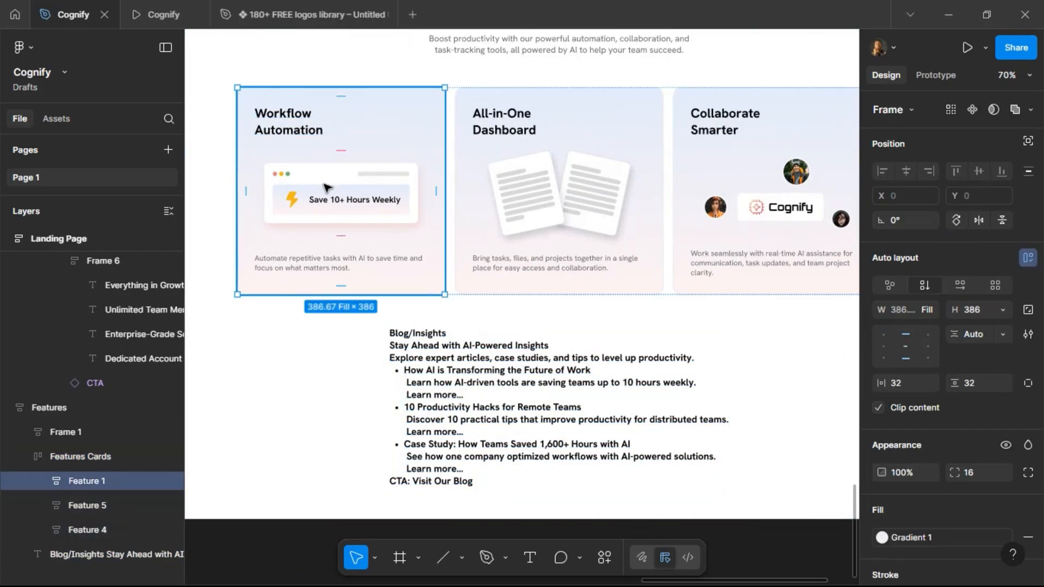
left_click(363, 194)
key("ctrl+a")
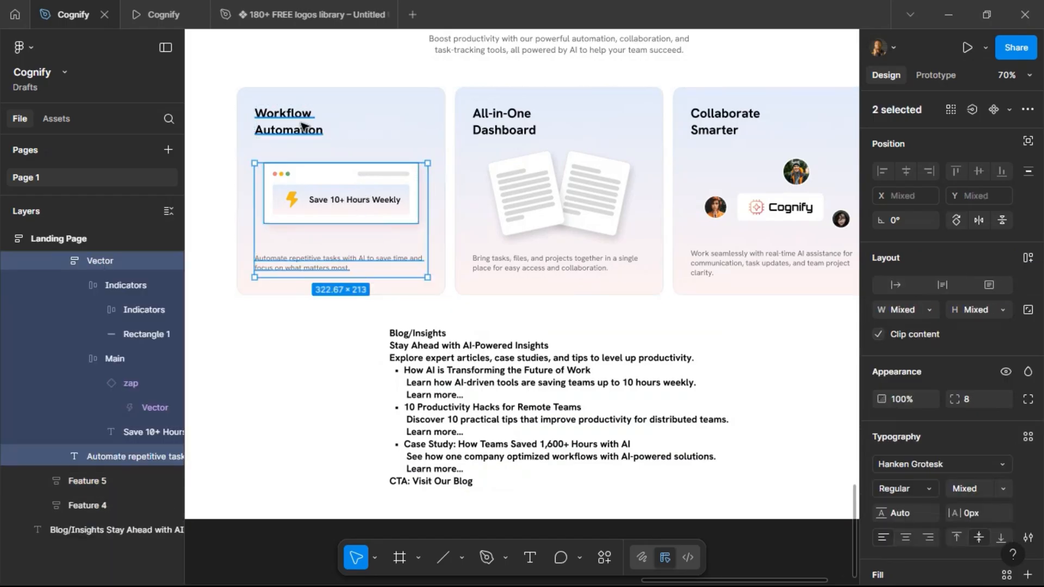
key("Delete")
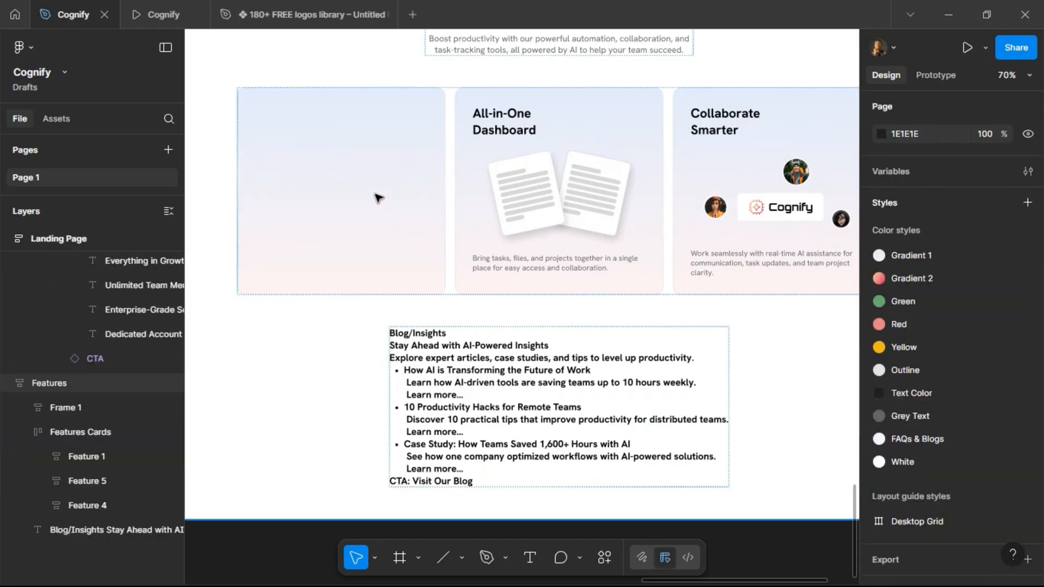
left_click(379, 197)
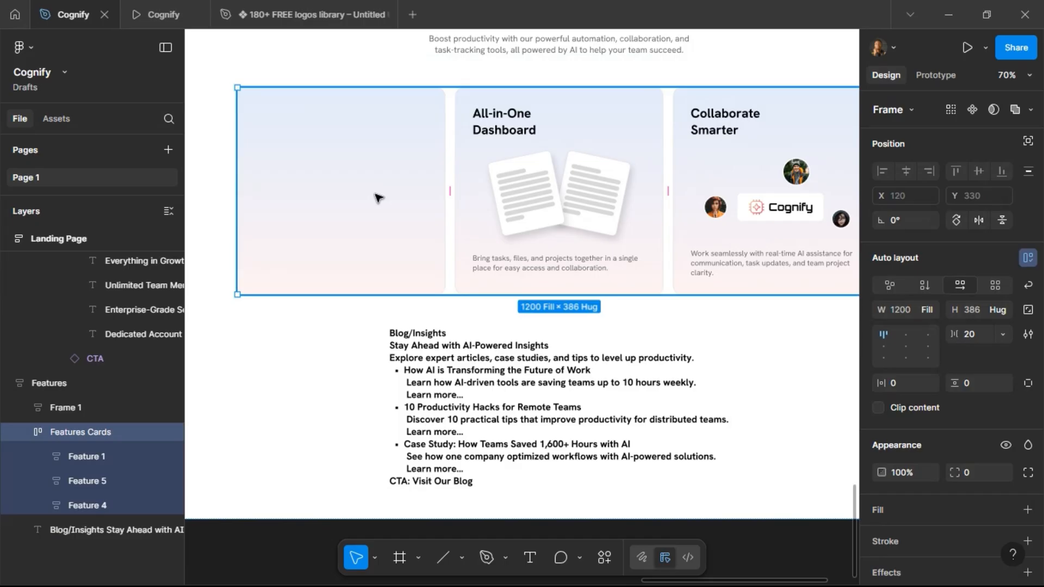
Set the duplicated section's tagline title to Blog/Insights.
left_click(379, 198)
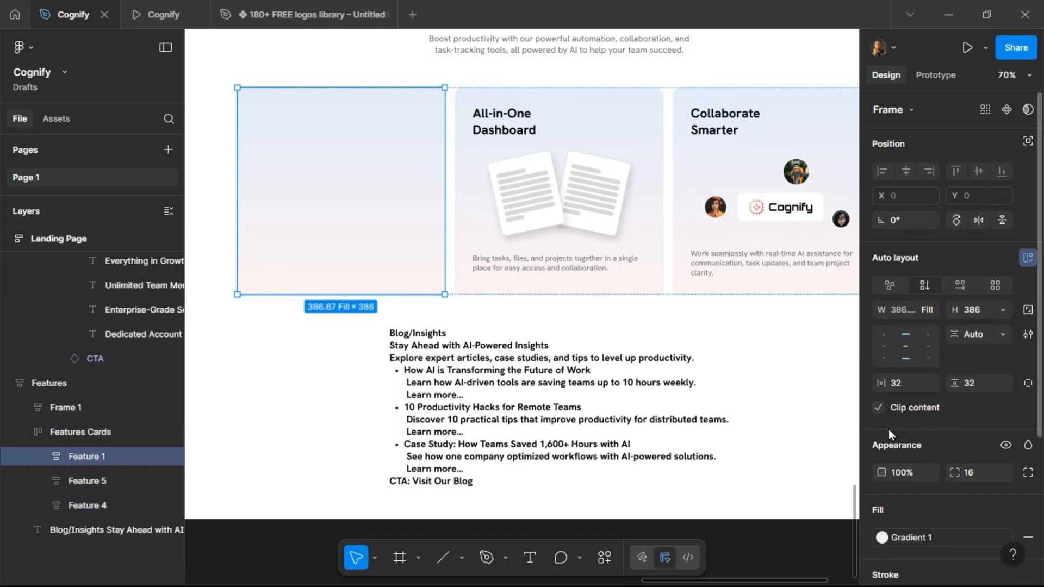
scroll(565, 382, "up", 3)
scroll(565, 382, "up", 3)
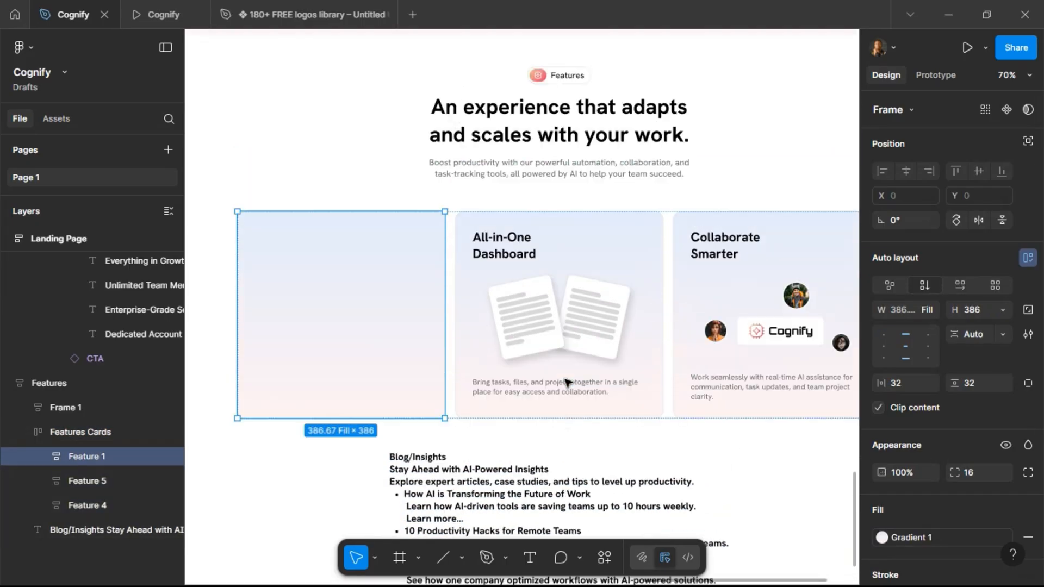
left_click(567, 81)
left_click(567, 81)
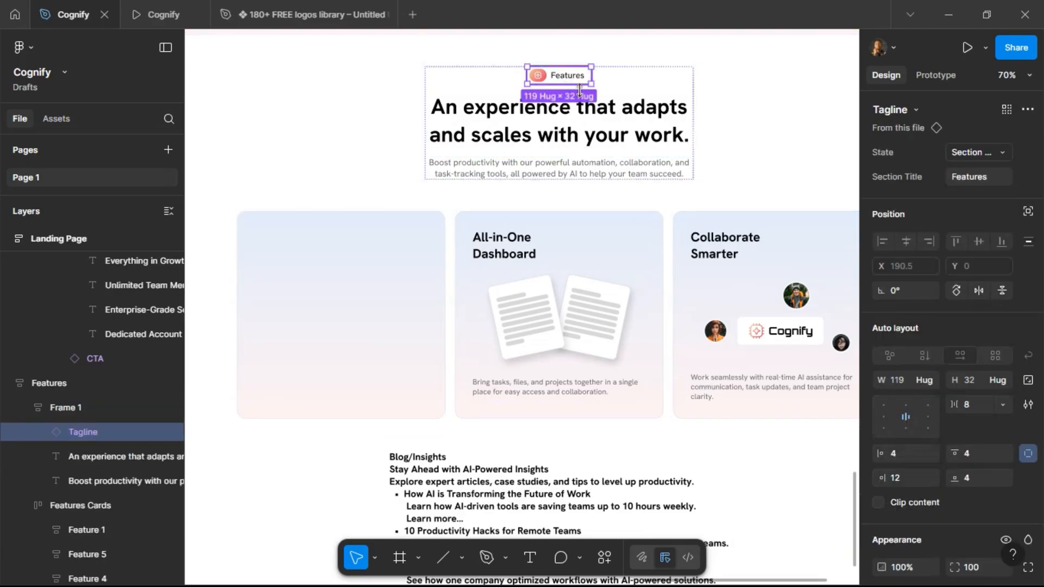
left_click(959, 175)
type("Blog/In")
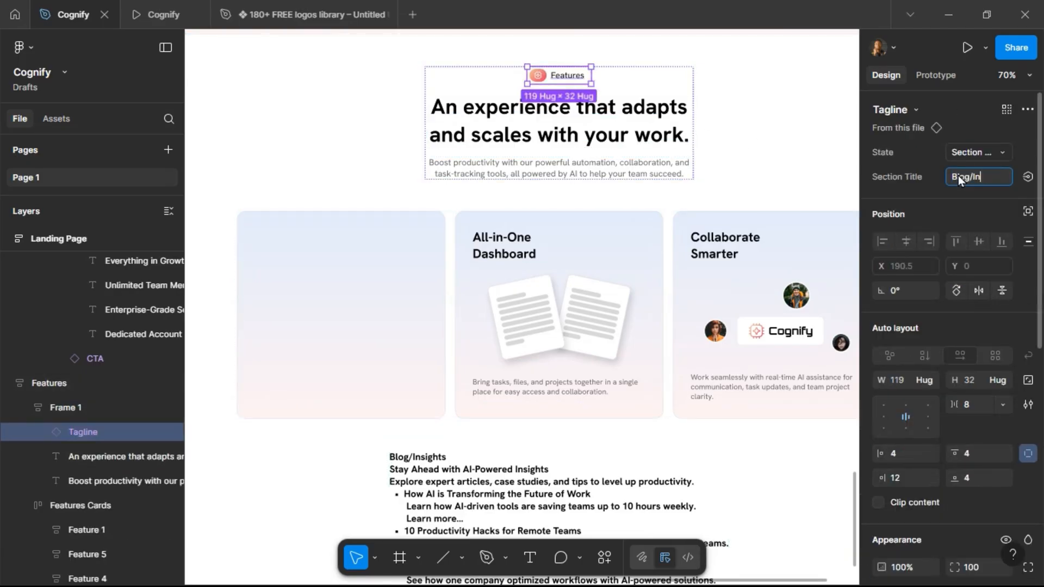
type("sights")
key("Return")
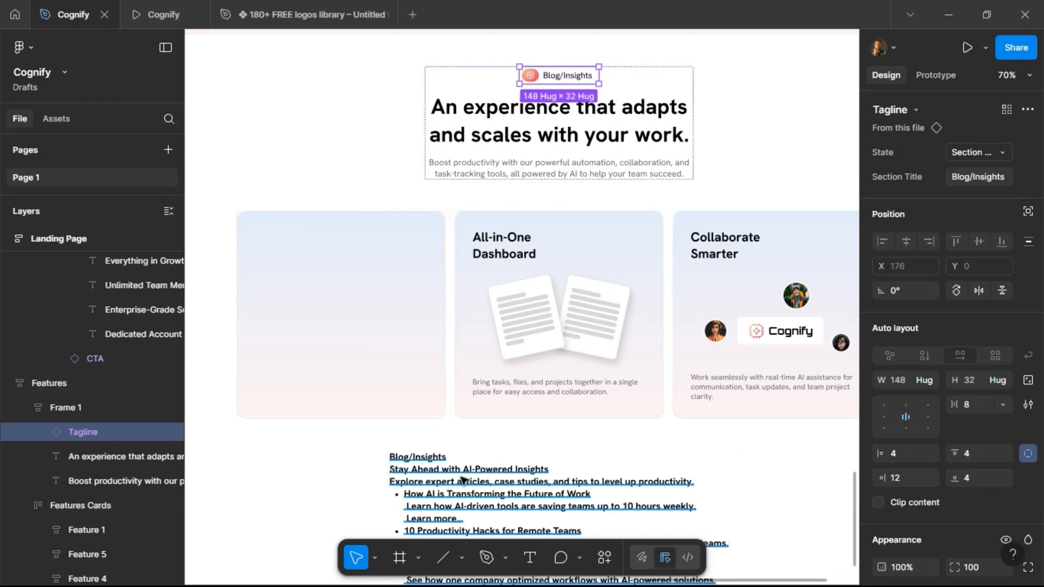
Rewrite the section heading as "Stay Ahead With AI-Powered Insights".
left_click(514, 131)
key("Return")
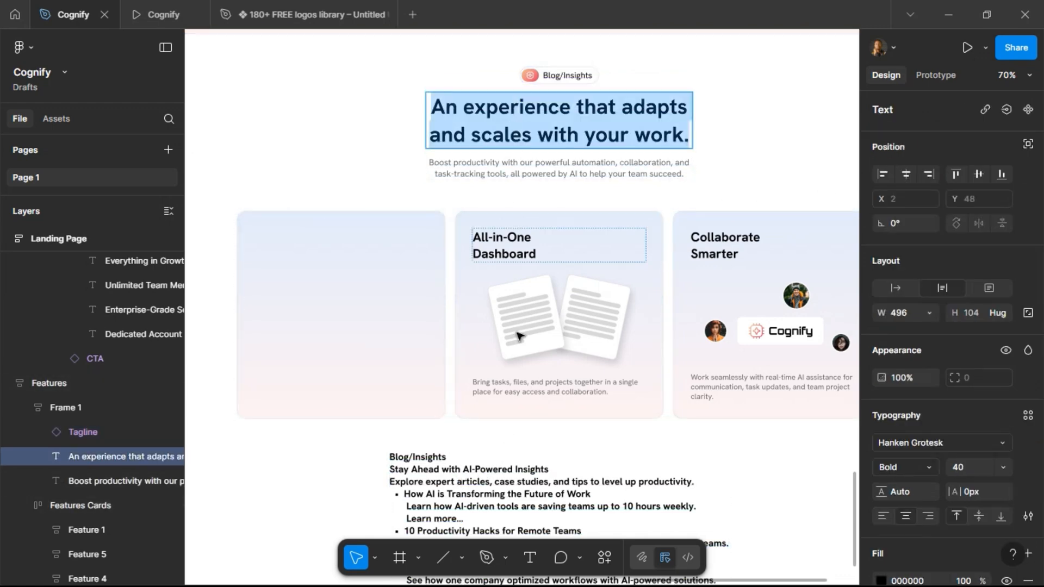
type("Stay")
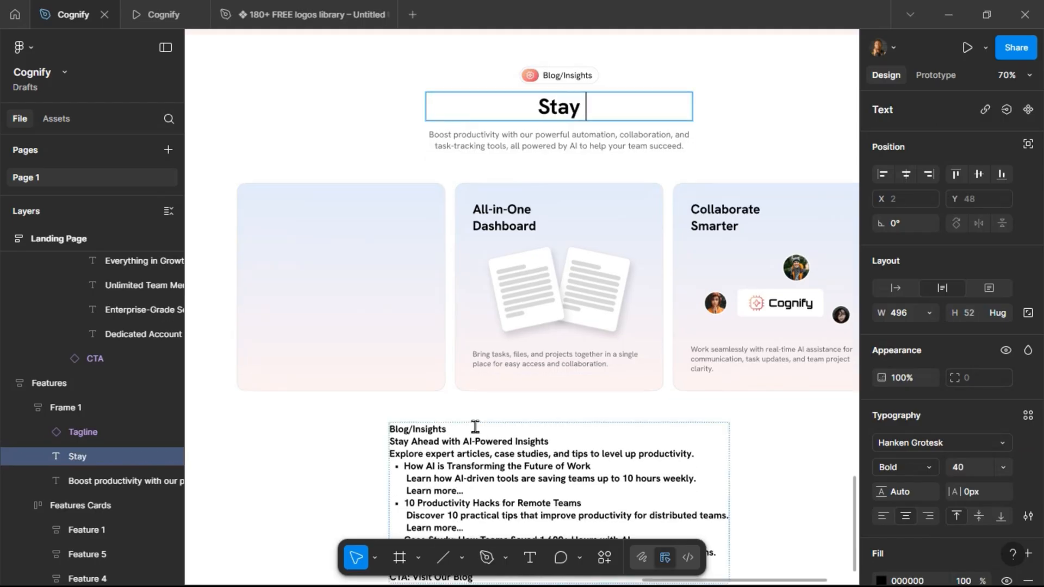
type(" Aheaf")
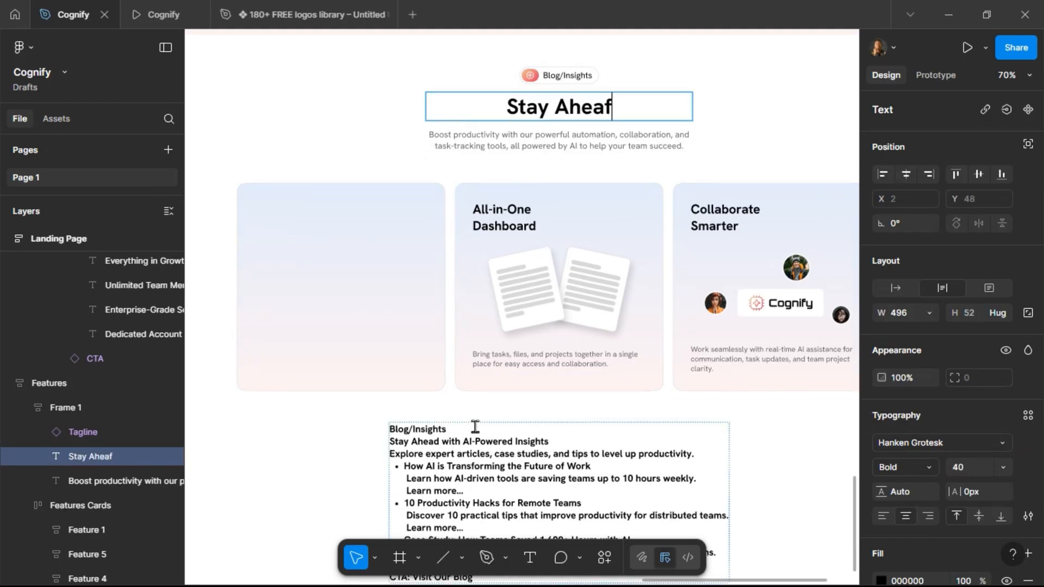
key("BackSpace")
type("d Wi")
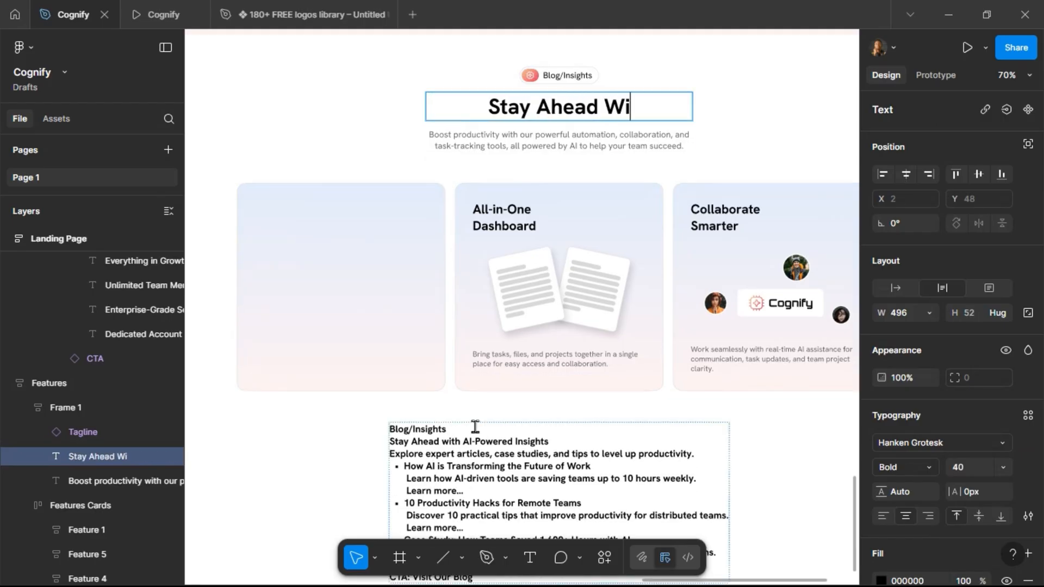
type("th AI-Powered")
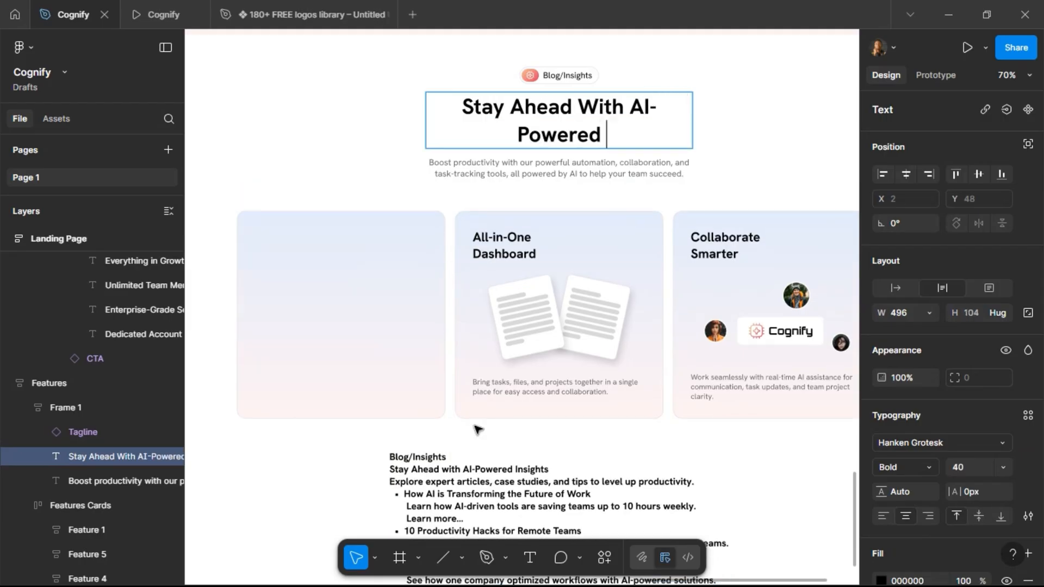
type(" Insh")
key("BackSpace")
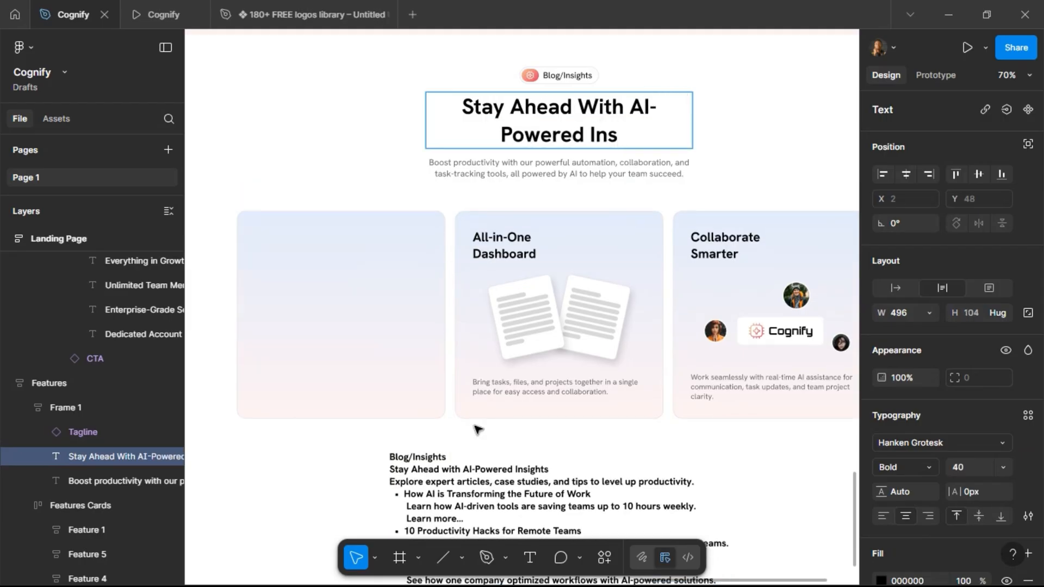
type("ights")
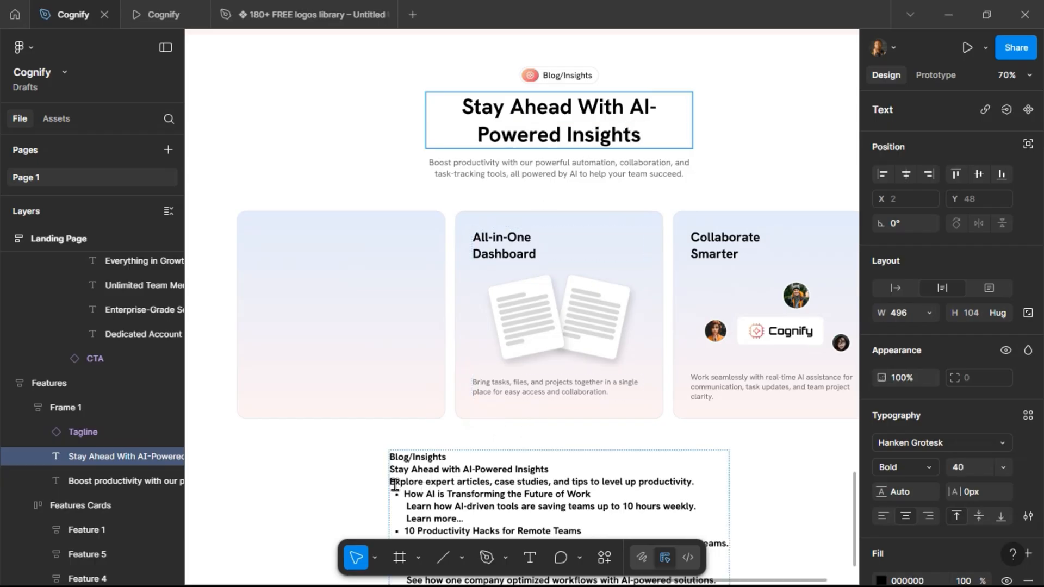
Paste the brief's "Explore expert articles, case studies, and tips to level up productivity." line into the subtitle and set its weight to Regular.
left_click_drag(390, 484, 704, 483)
key("ctrl+c")
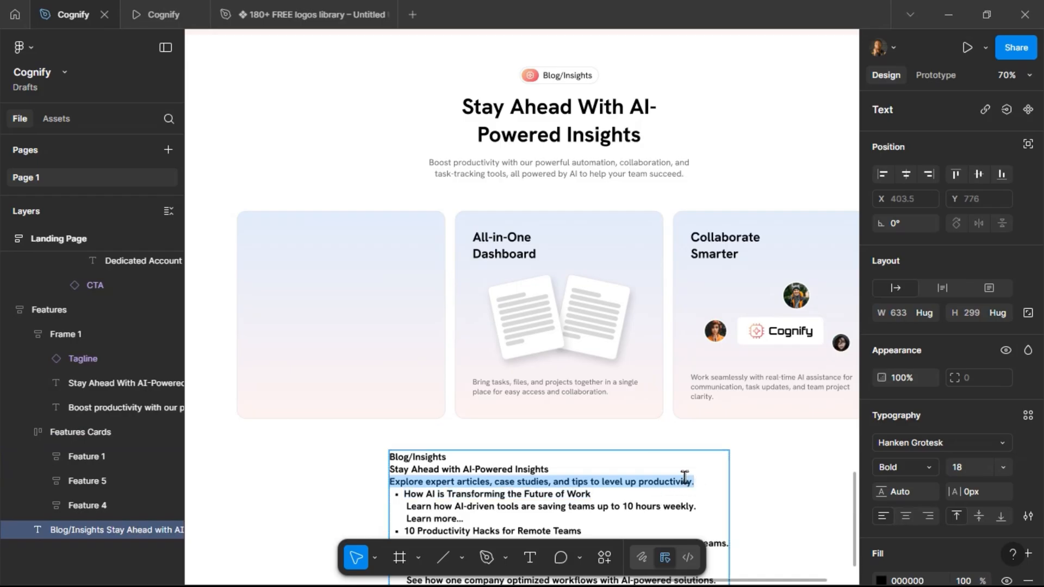
left_click(541, 157)
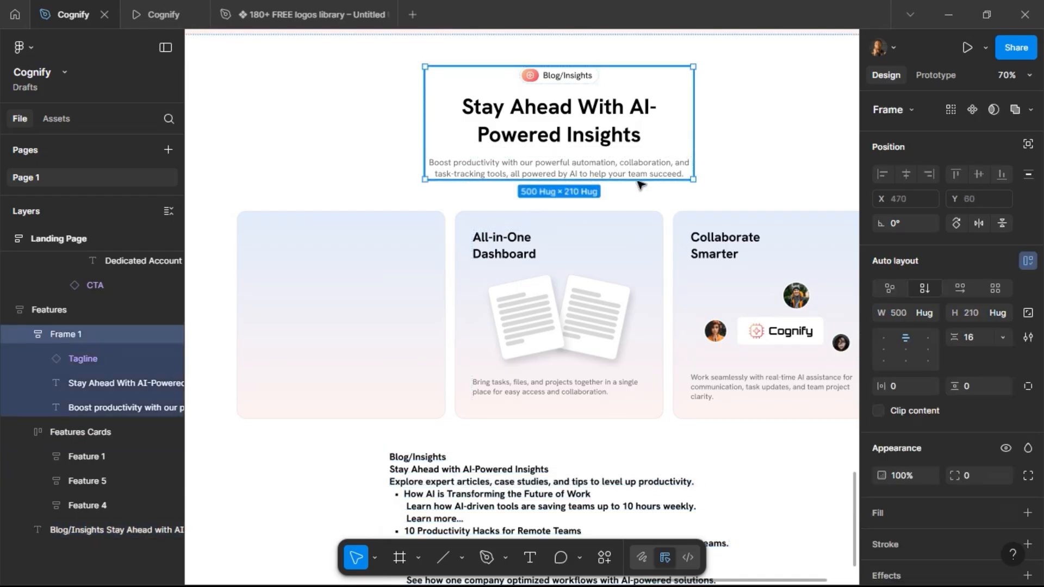
left_click(578, 173)
double_click(572, 174)
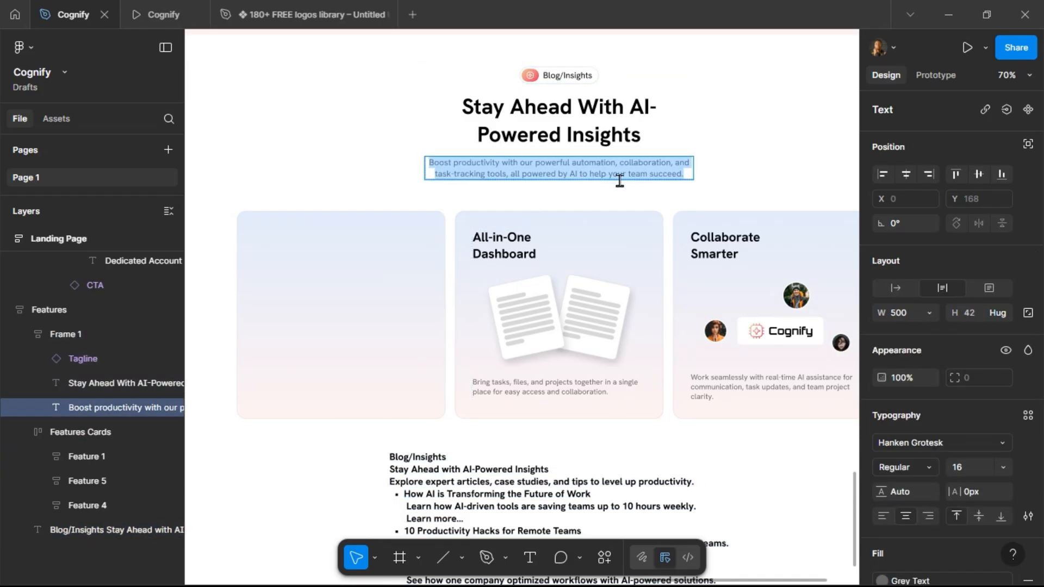
key("ctrl+v")
key("Escape")
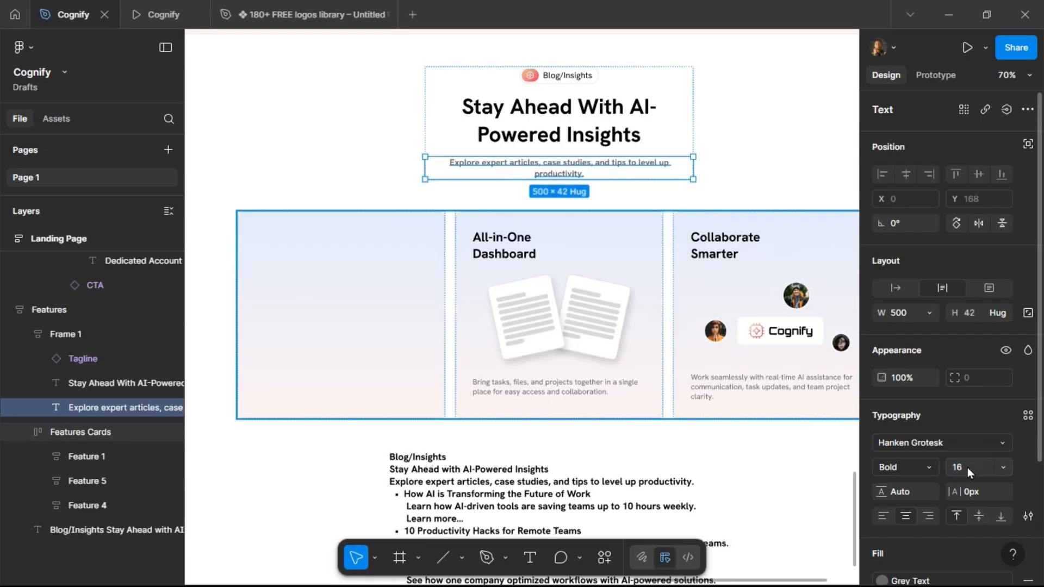
left_click(935, 467)
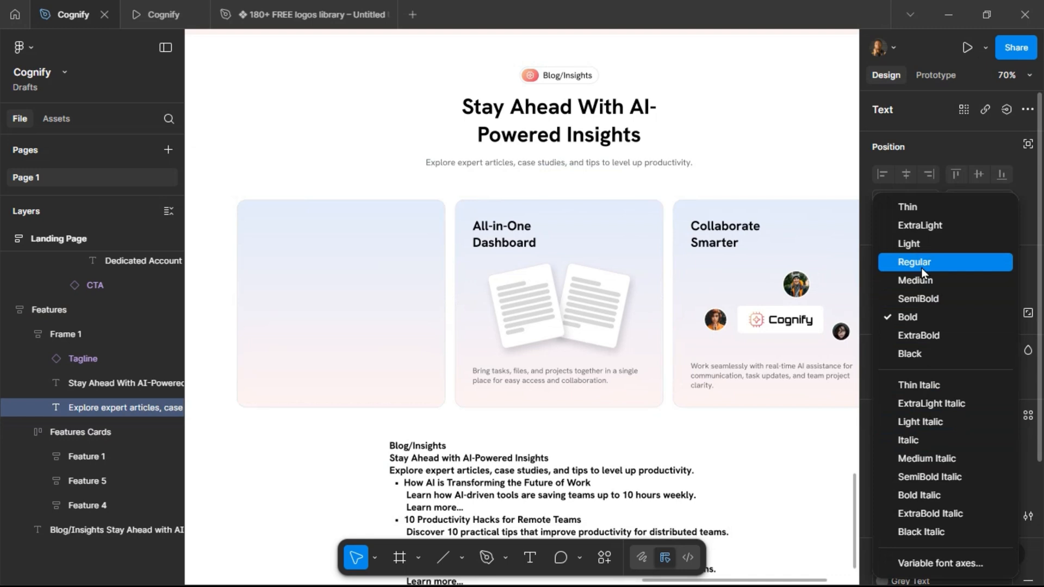
left_click(921, 265)
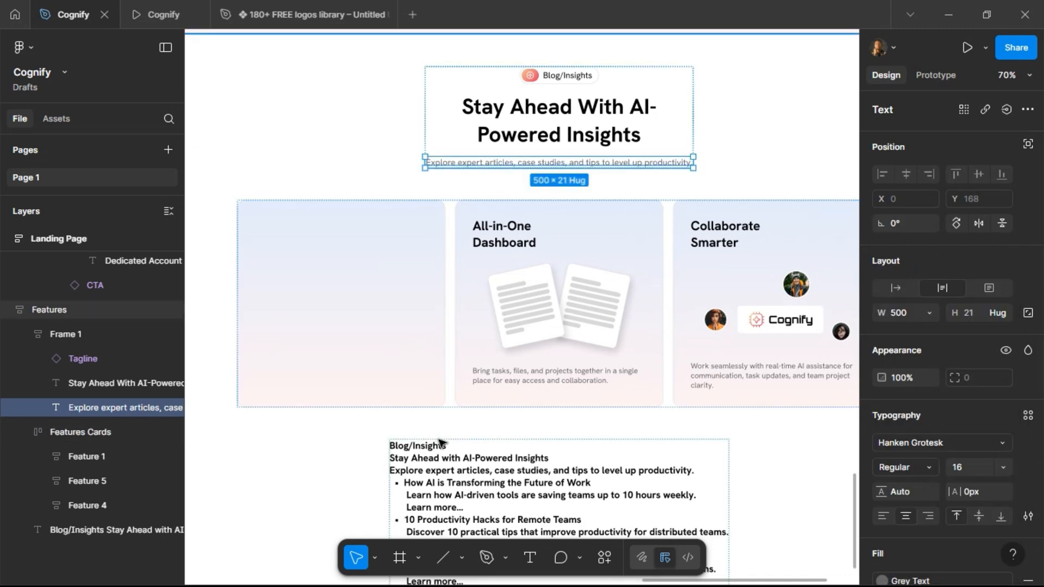
Delete the Blog/Insights, heading and description lines from the brief text block.
triple_click(440, 469)
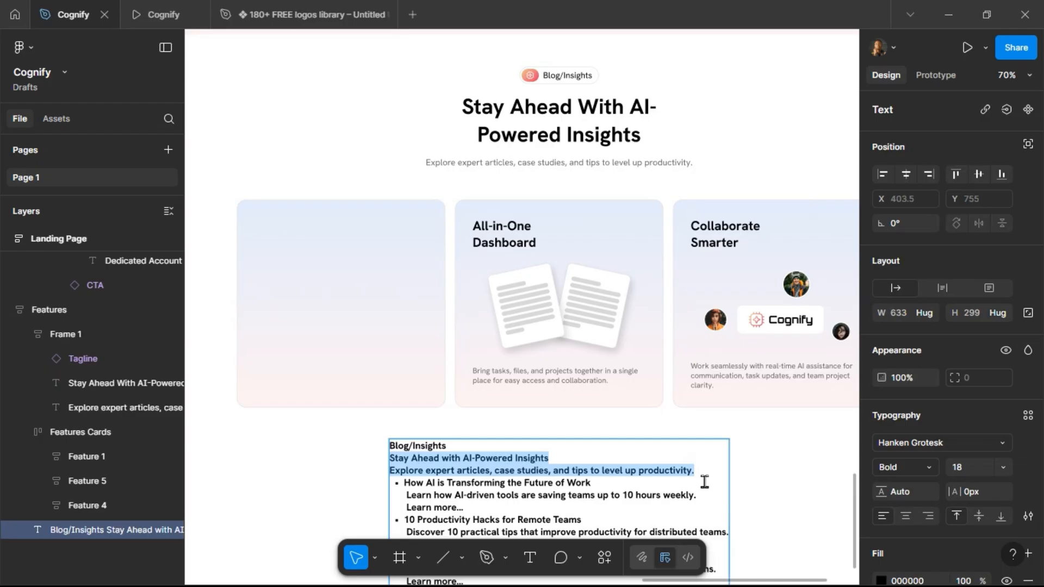
key("BackSpace")
key("BackSpace")
key("BackSpace")
key("BackSpace")
key("BackSpace")
key("BackSpace")
key("BackSpace")
key("BackSpace")
key("BackSpace")
key("BackSpace")
key("BackSpace")
key("BackSpace")
key("BackSpace")
key("BackSpace")
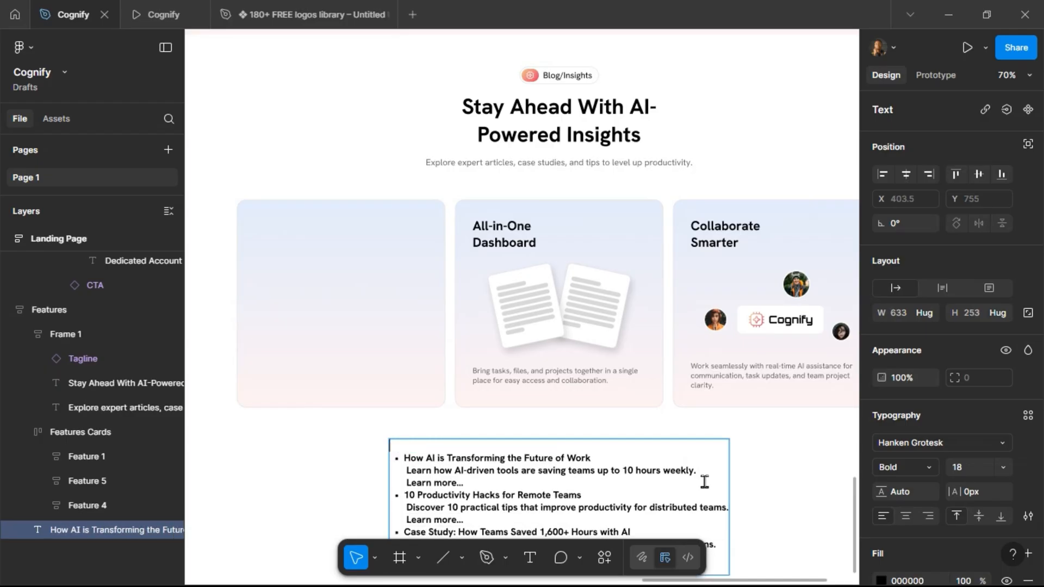
Change the first card's fill to the FAQs & Blogs color style.
left_click(396, 267)
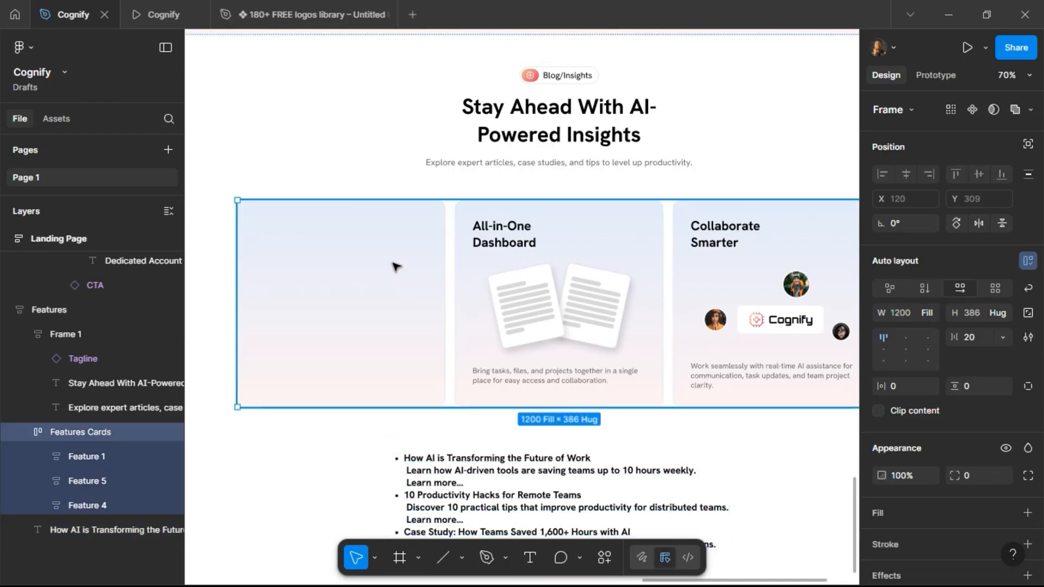
left_click(422, 281)
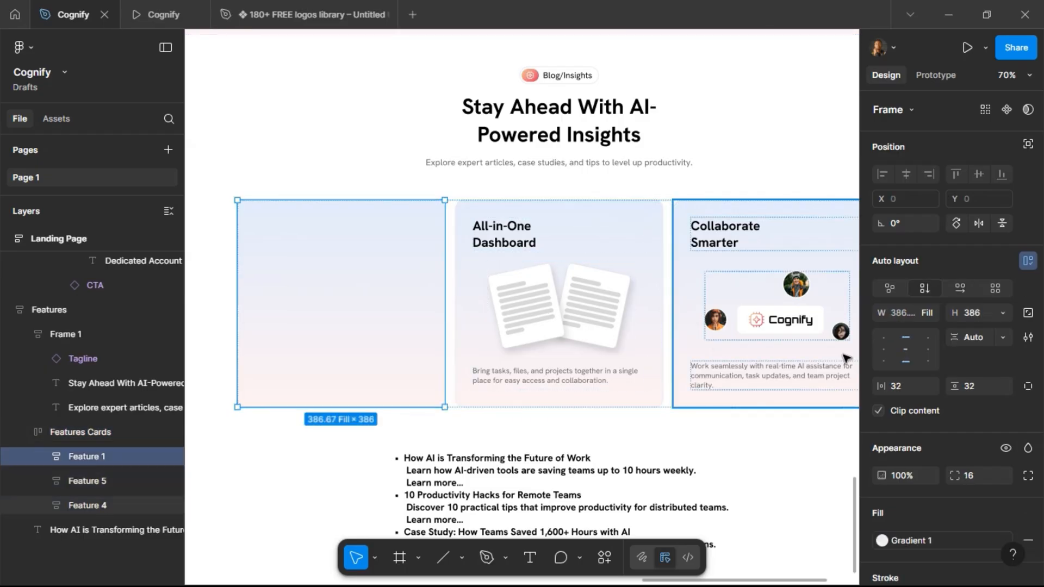
scroll(973, 392, "down", 4)
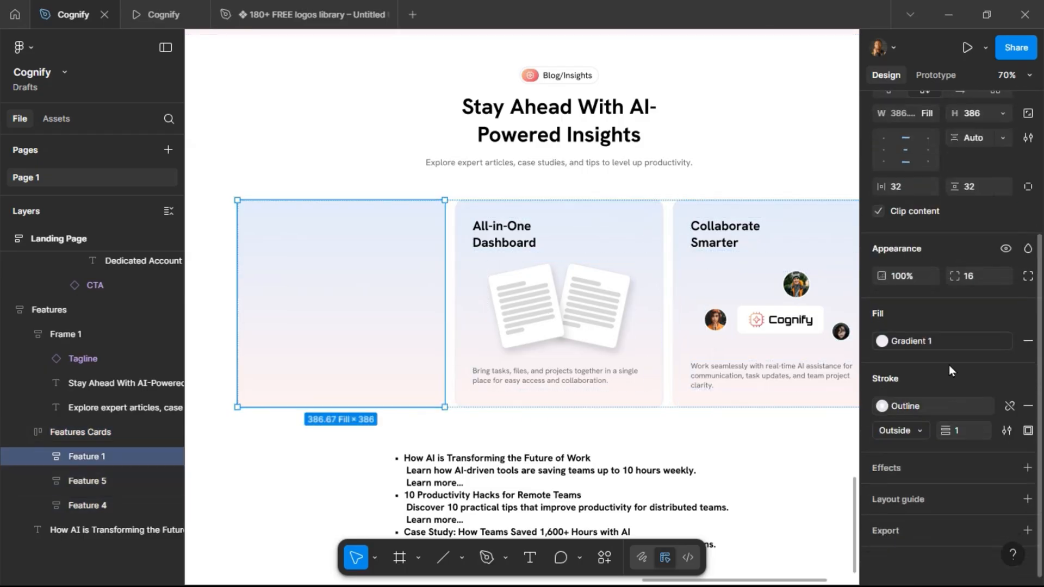
left_click(940, 334)
scroll(758, 399, "down", 1)
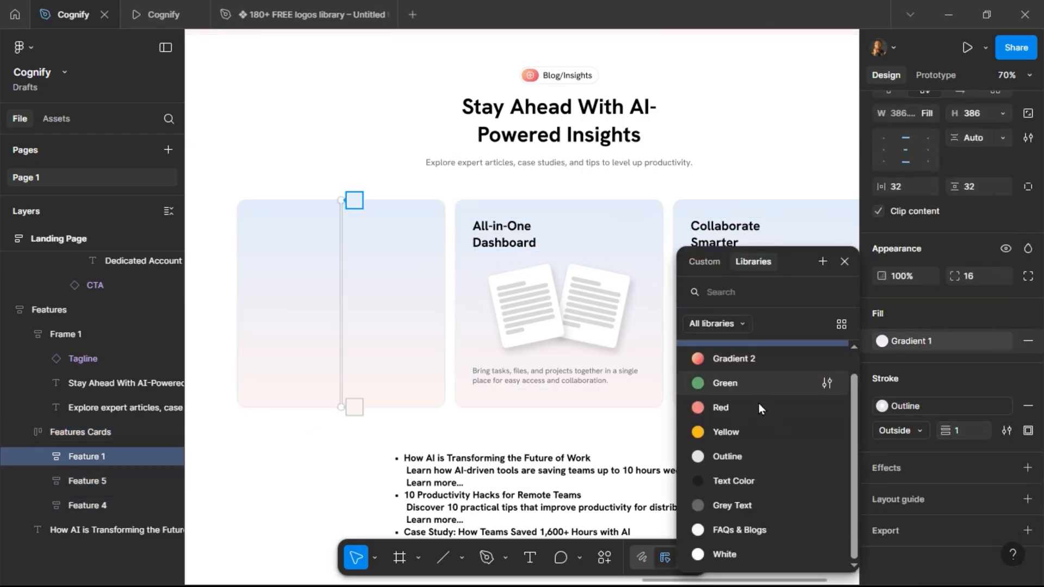
left_click(748, 536)
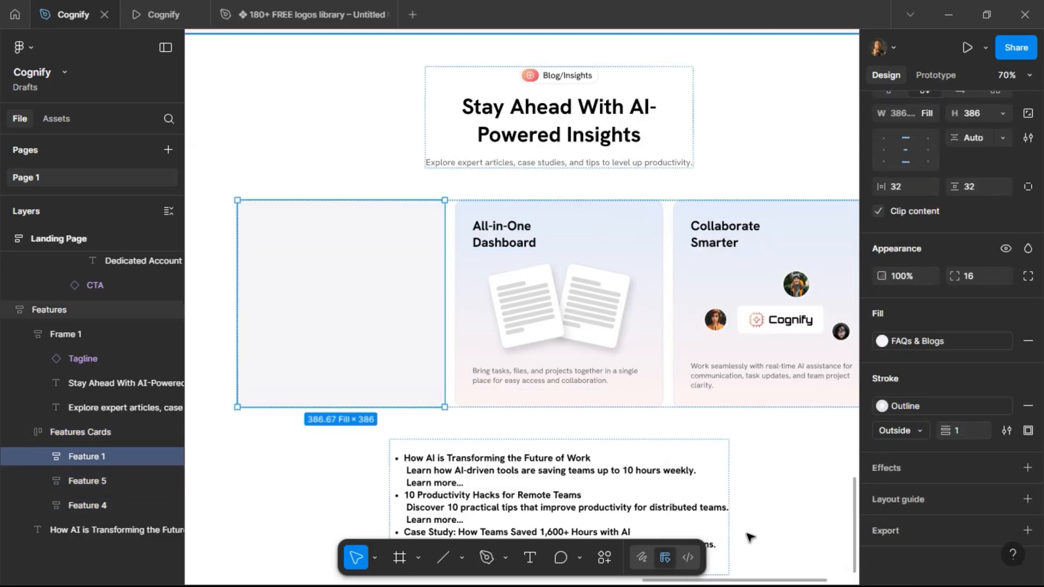
Draw a rectangle about 348 × 220 inside the first card as an image placeholder.
left_click(463, 558)
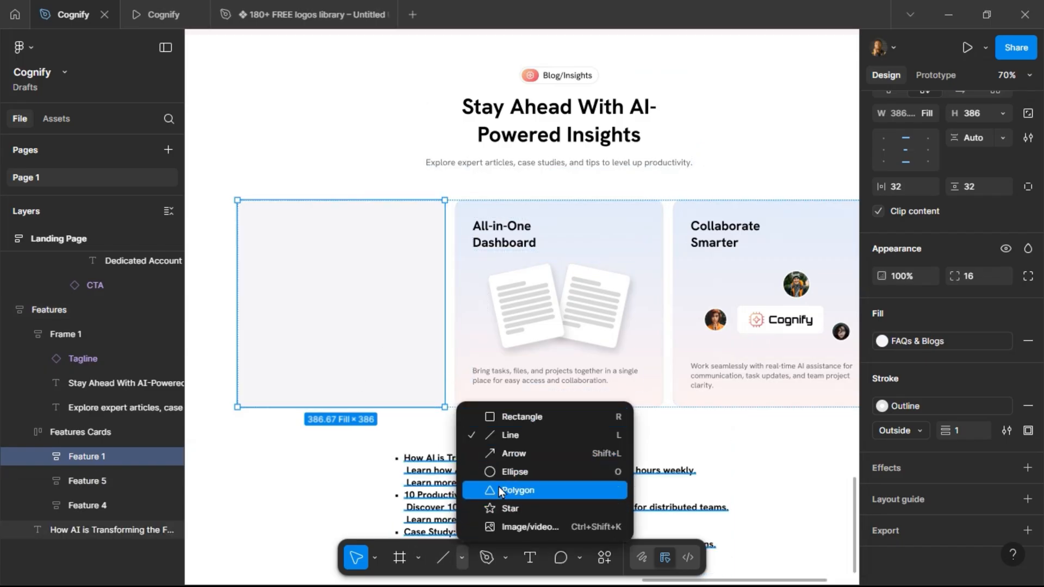
left_click(505, 415)
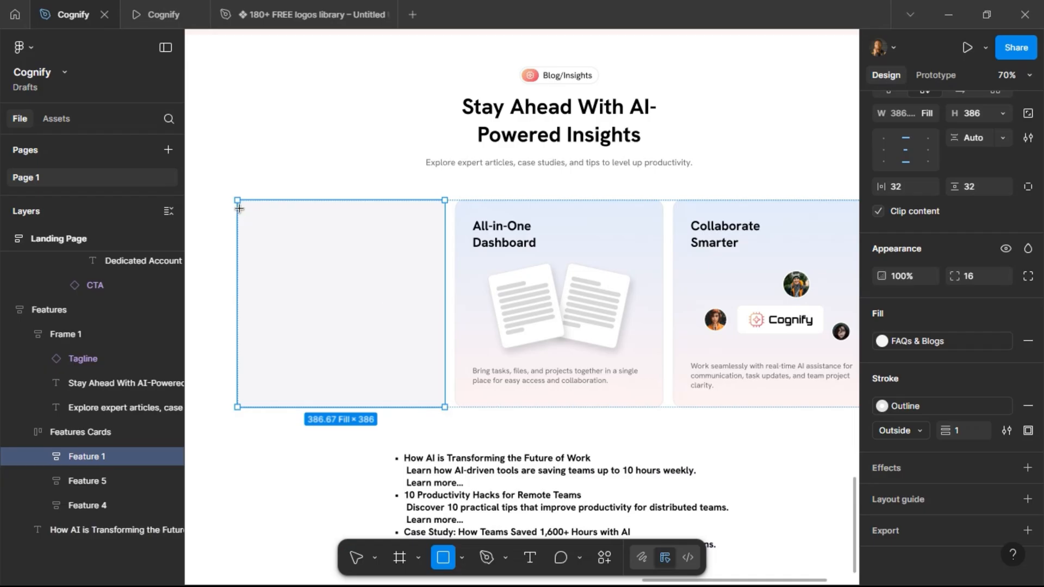
left_click_drag(296, 242, 427, 327)
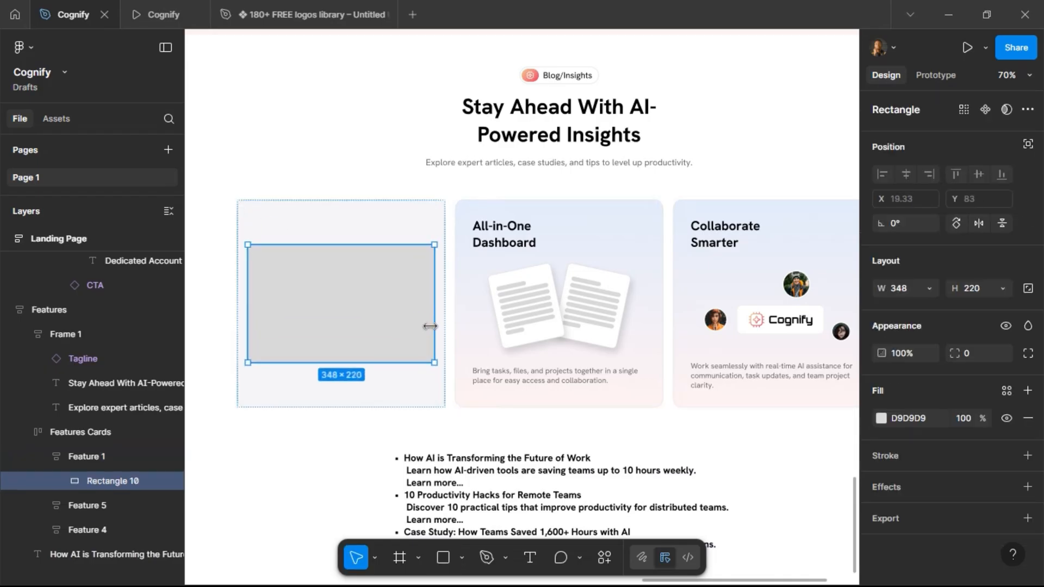
Set the first card's horizontal and vertical padding to 12 and align its content to the top center.
left_click(374, 229)
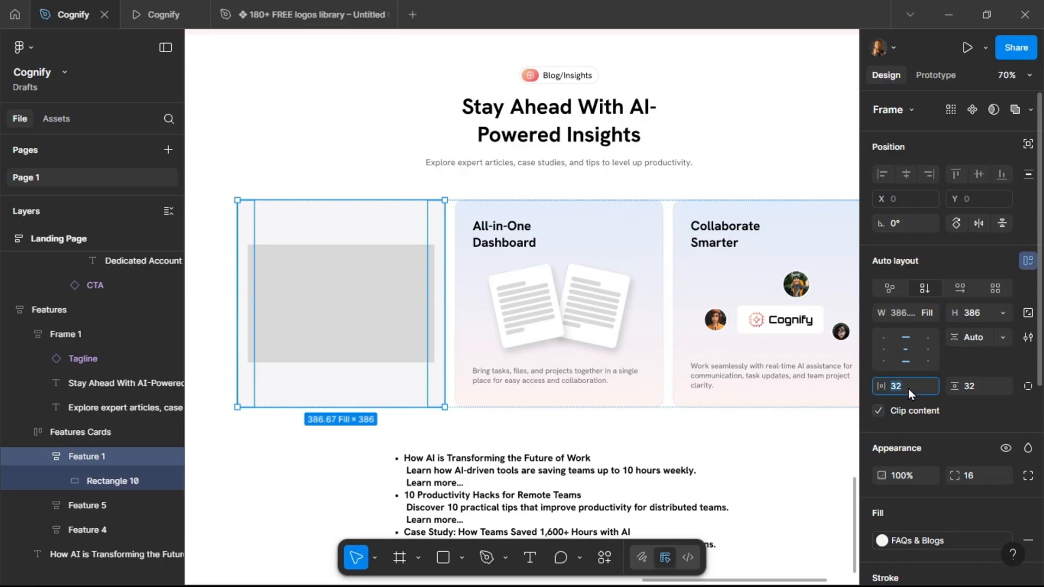
type("12")
key("Return")
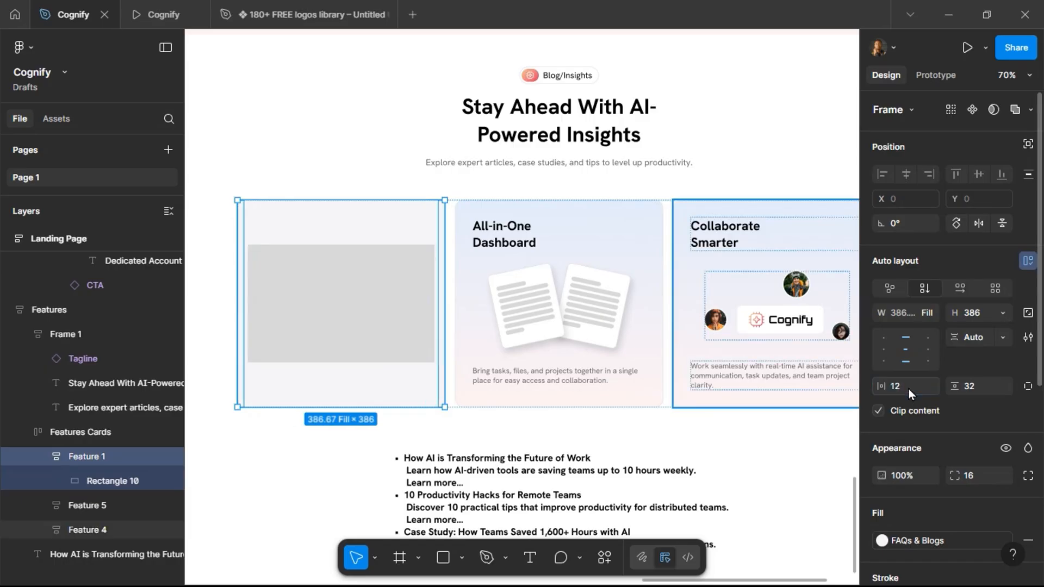
left_click(987, 394)
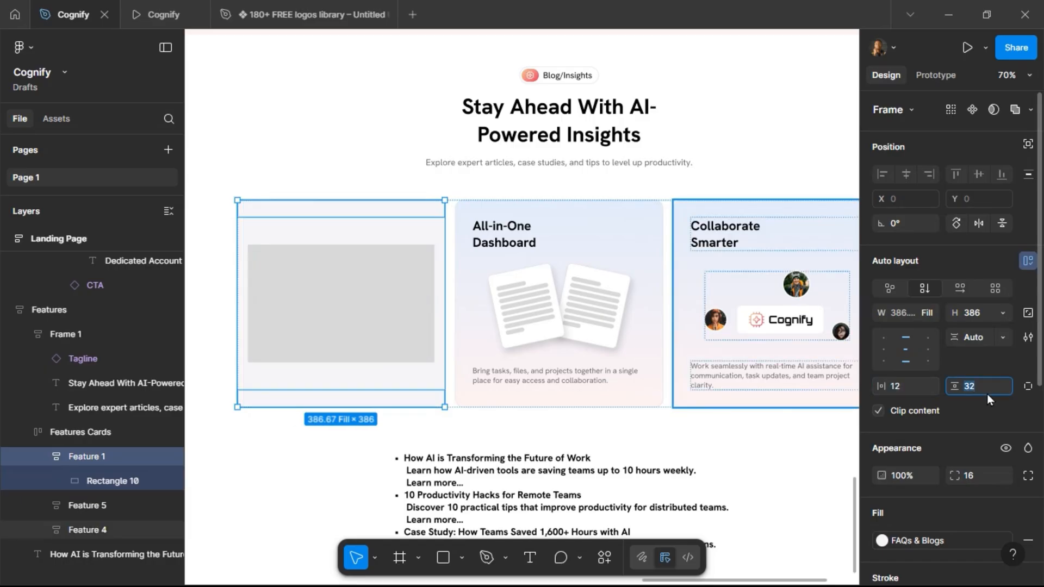
type("12")
key("Return")
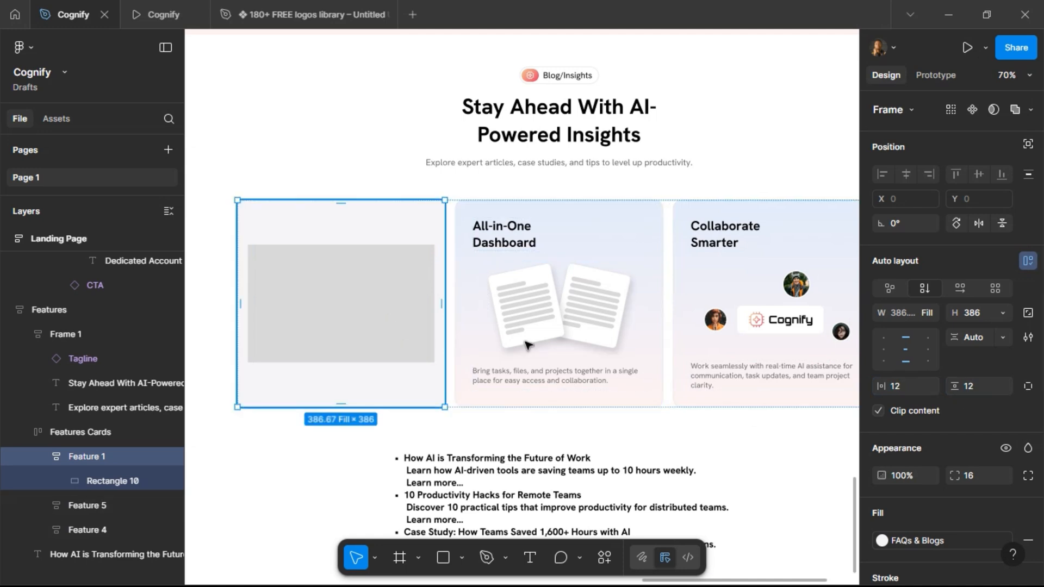
left_click(906, 336)
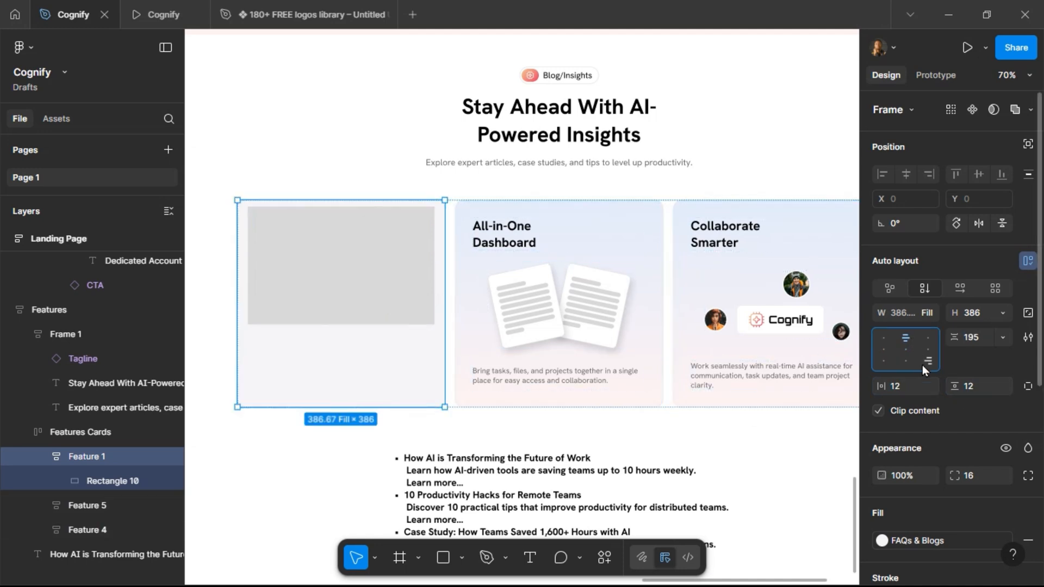
Make the placeholder rectangle fill the card's width and give it a 12 corner radius.
left_click(390, 253)
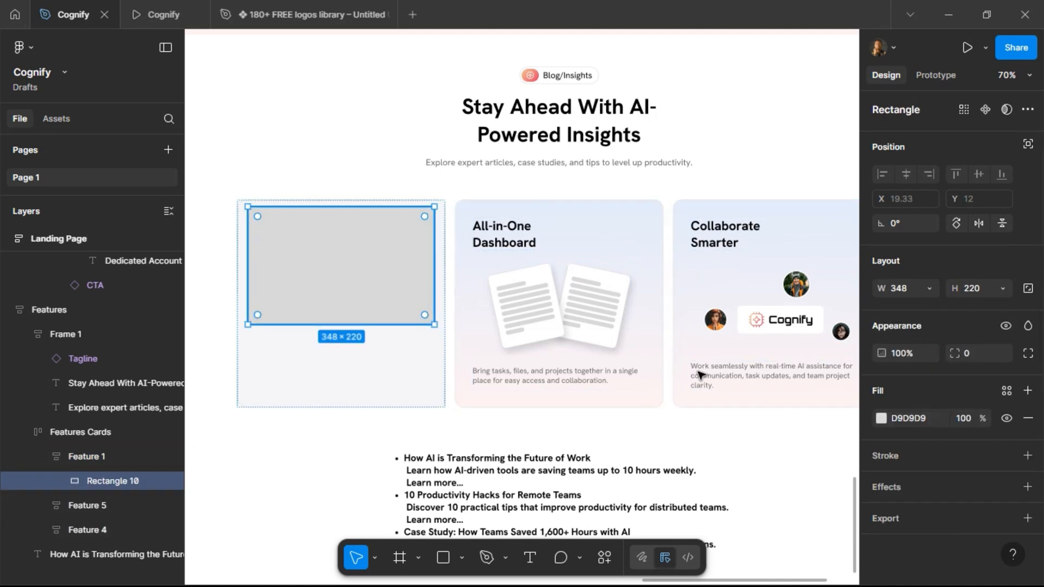
left_click(927, 286)
left_click(925, 305)
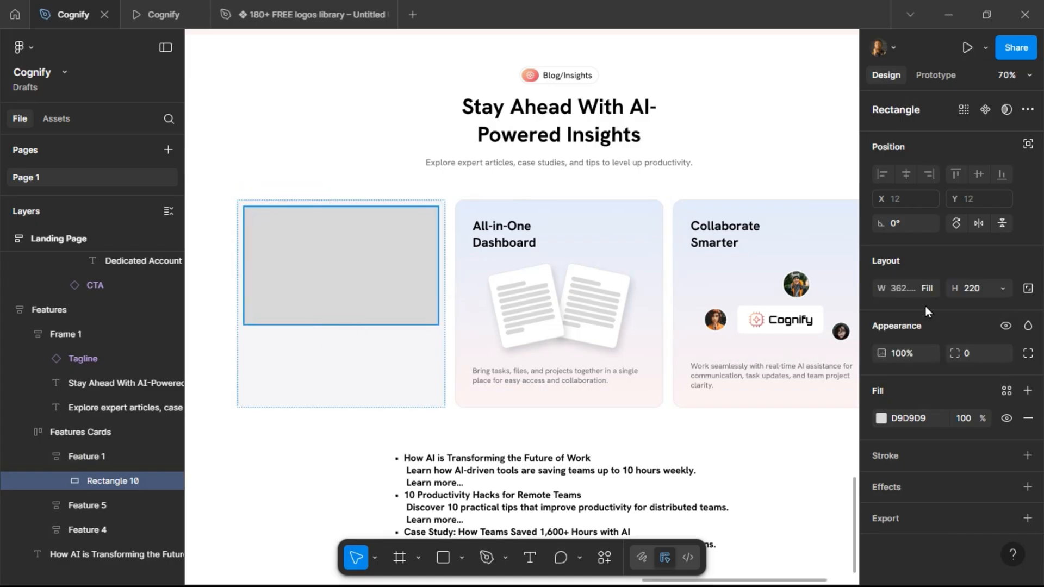
left_click(978, 357)
type("12")
key("Return")
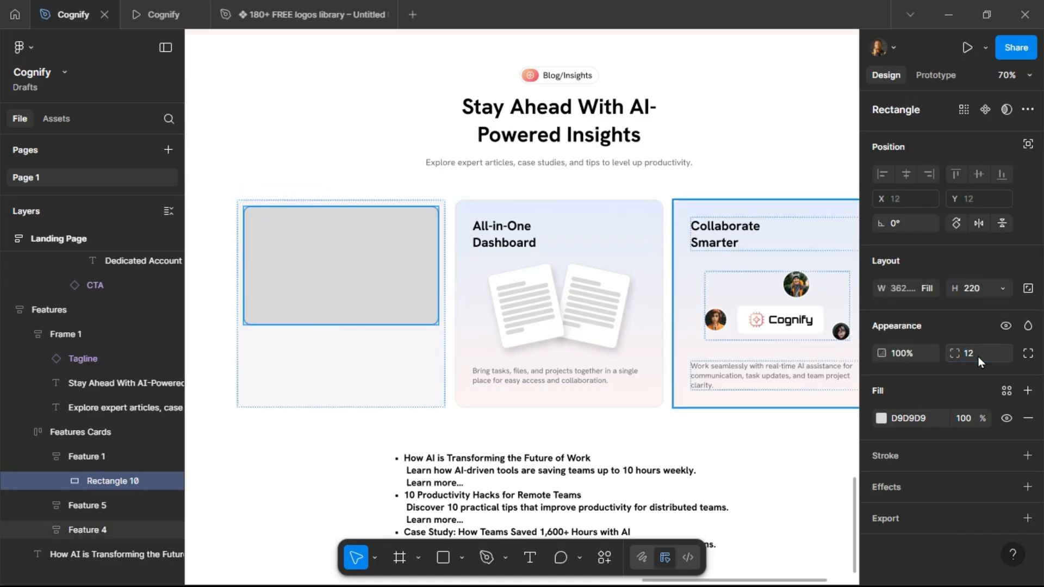
Preview the Blog/Insights section in the prototype view and return to the design file.
left_click(158, 13)
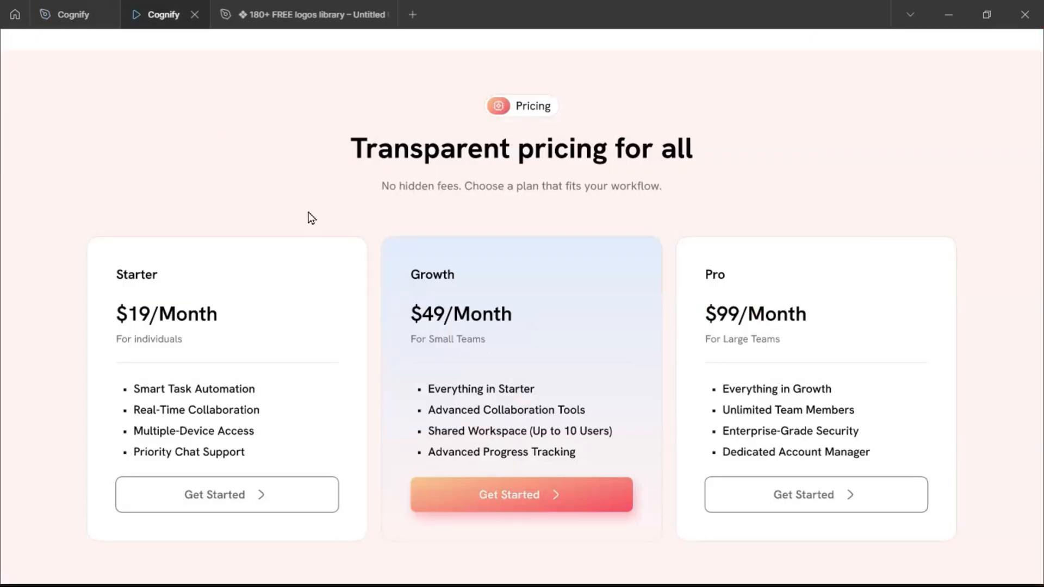
scroll(346, 267, "down", 3)
scroll(346, 267, "down", 10)
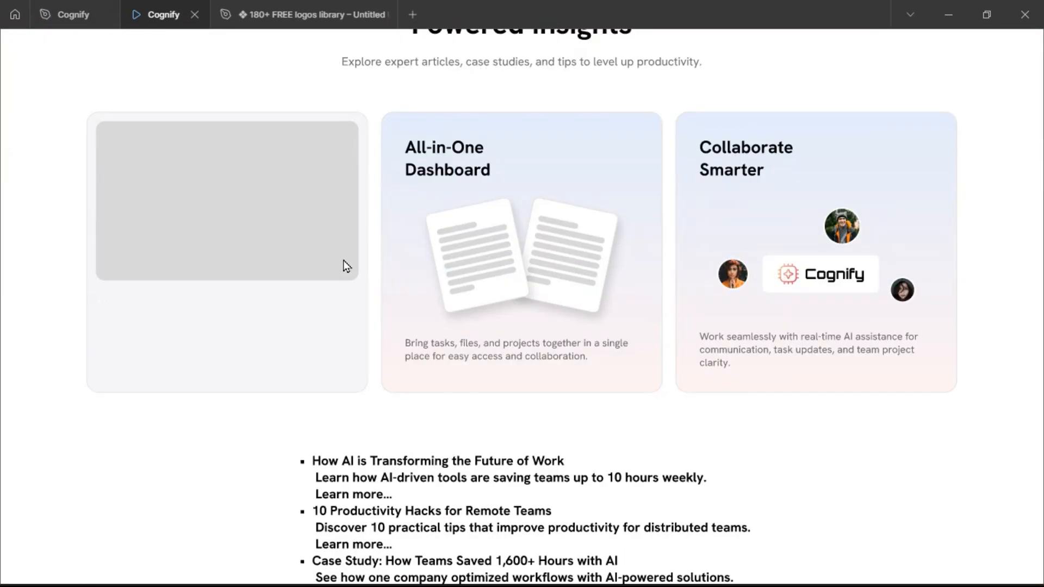
left_click(70, 14)
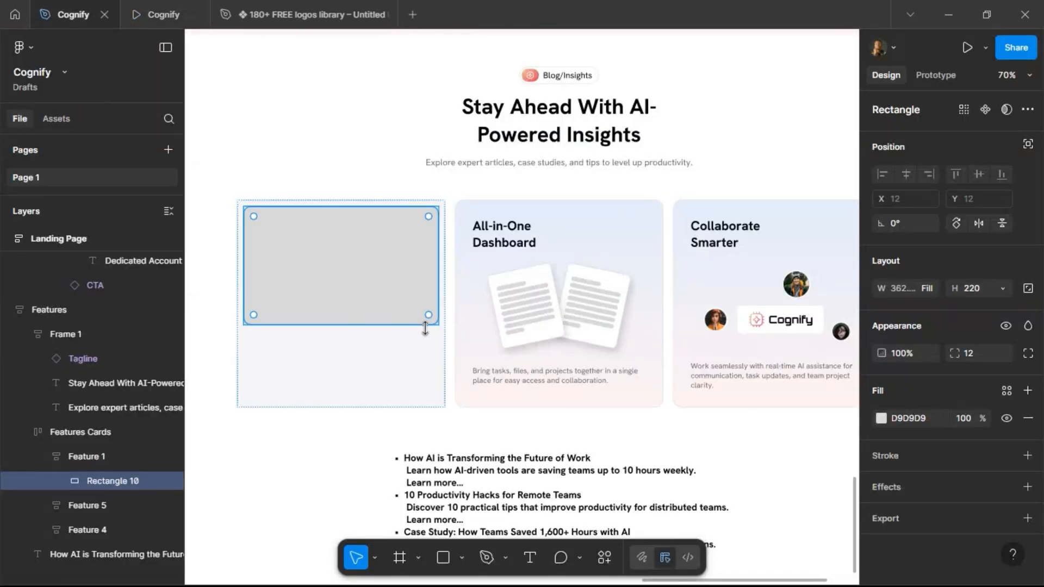
Set the first card's vertical and horizontal padding to 8.
left_click(410, 381)
left_click(984, 386)
type("8")
key("Return")
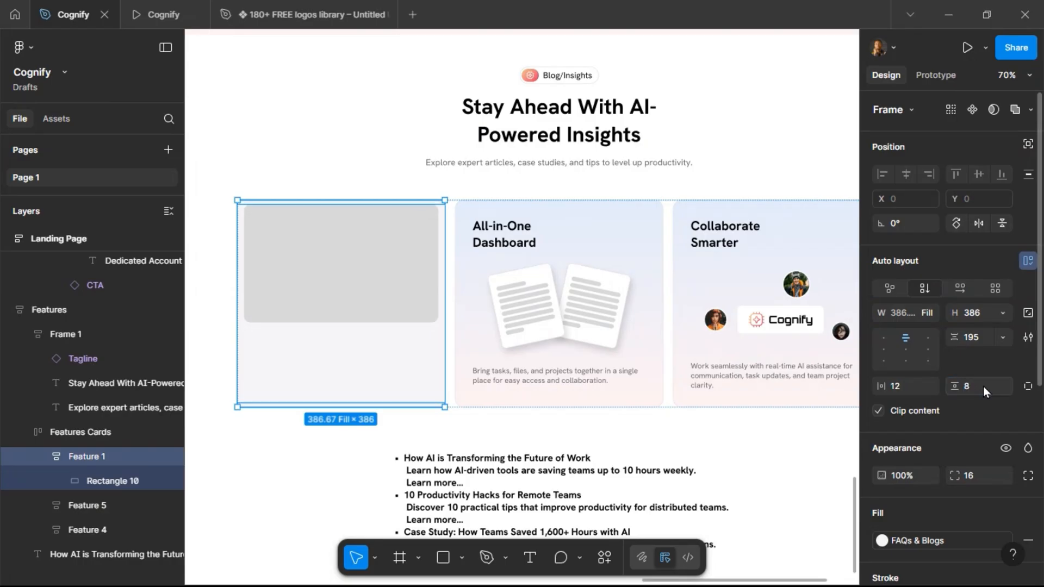
left_click(912, 386)
type("8")
key("Return")
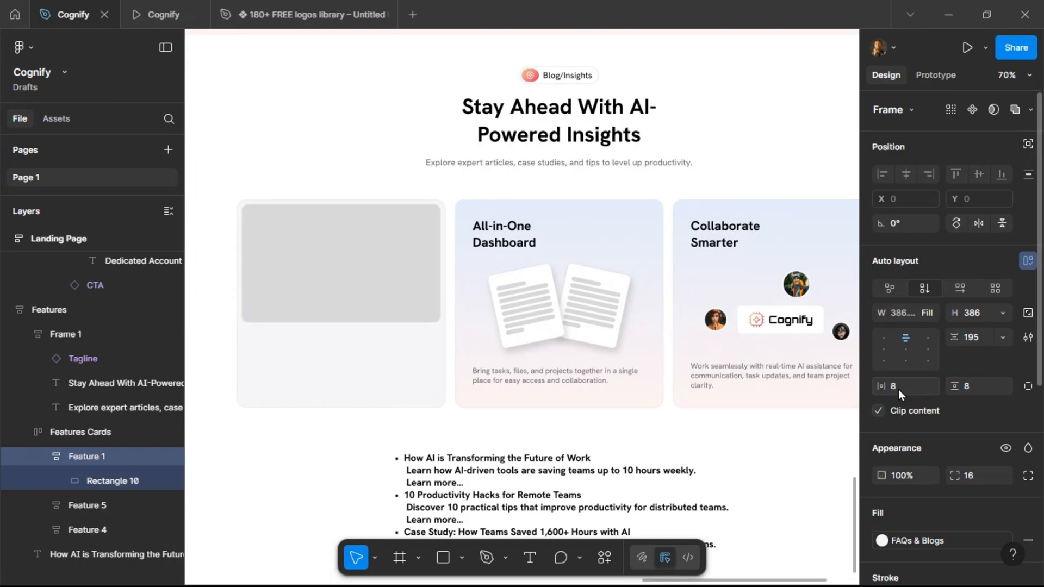
Set the placeholder rectangle's height to 200.
left_click(305, 303)
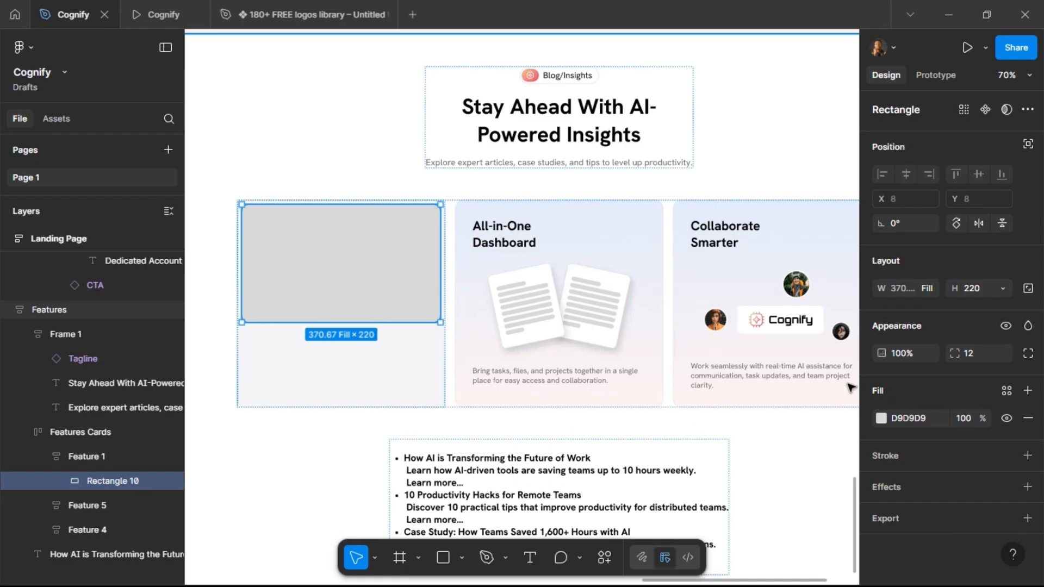
left_click(978, 288)
type("200")
key("Return")
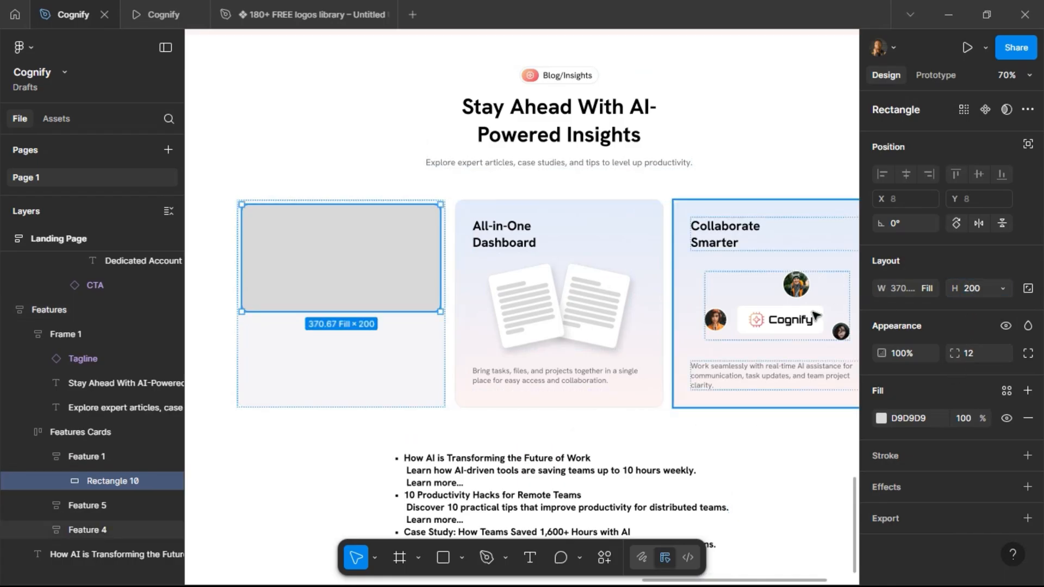
Paste the second card's title into the first card and set the card's height to hug its contents.
double_click(493, 239)
left_click(326, 356)
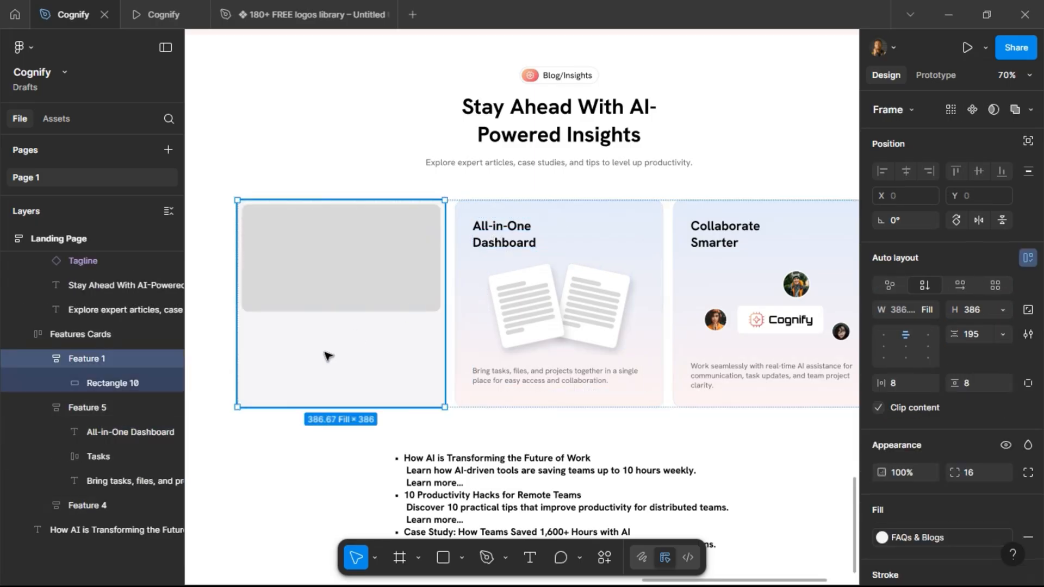
key("ctrl+v")
key("Escape")
left_click(1004, 310)
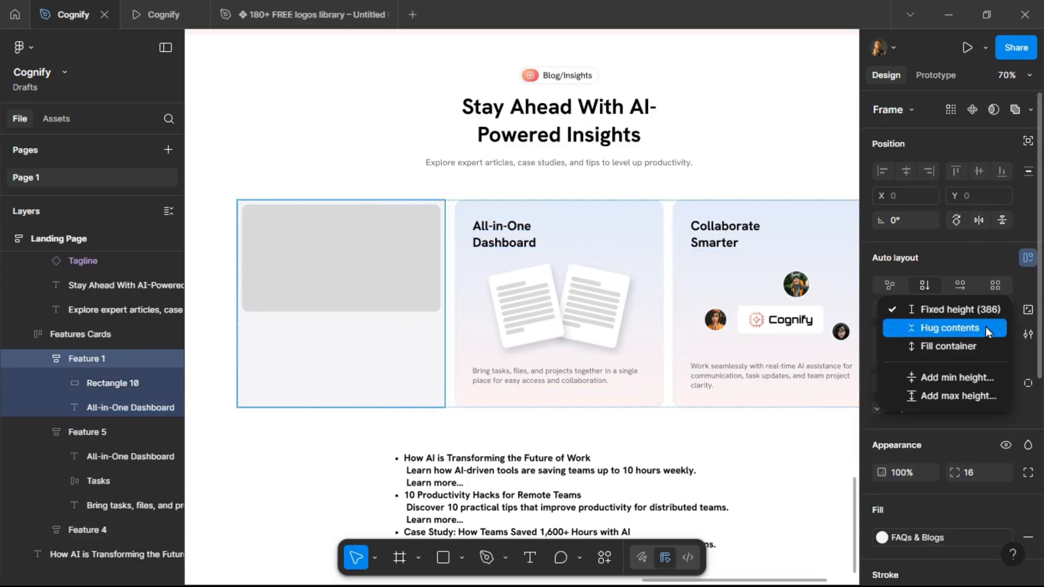
left_click(985, 327)
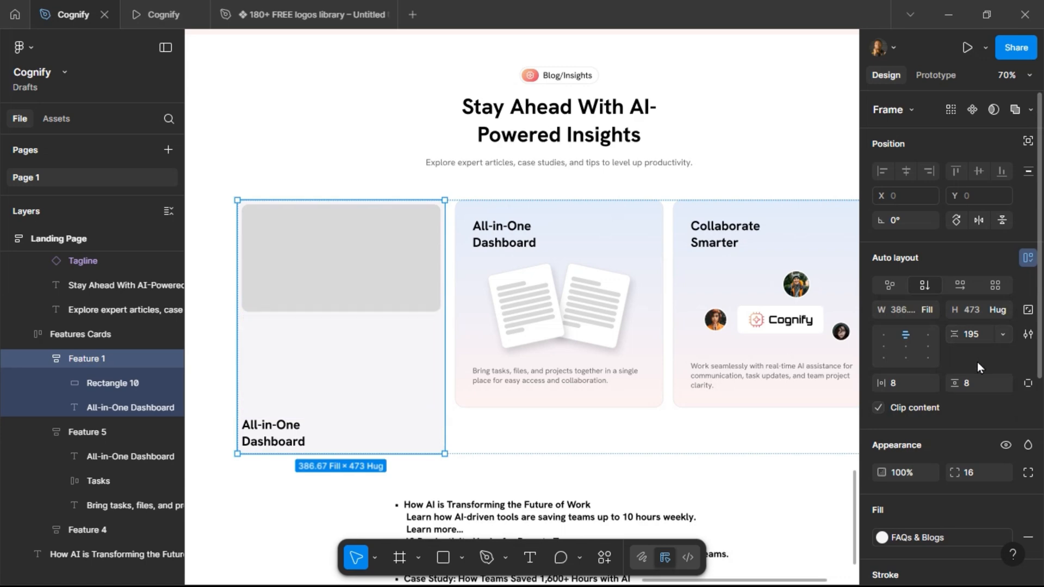
Set the first card's item gap to 12 and stretch its height back to about 386.
left_click(976, 341)
type("12")
key("Return")
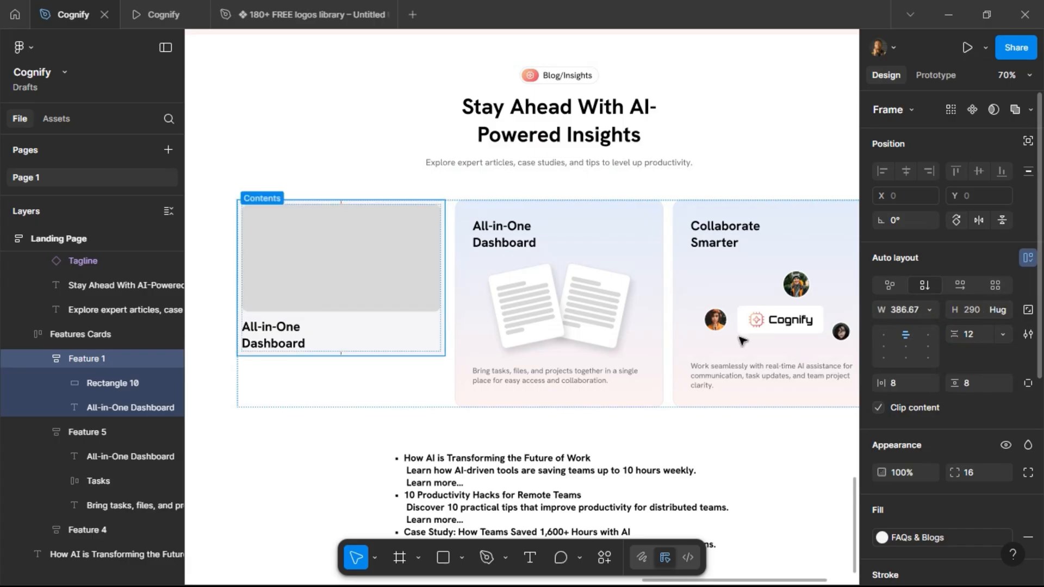
left_click_drag(408, 355, 405, 408)
Rename the first pricing card layer to Starter.
scroll(401, 305, "up", 7)
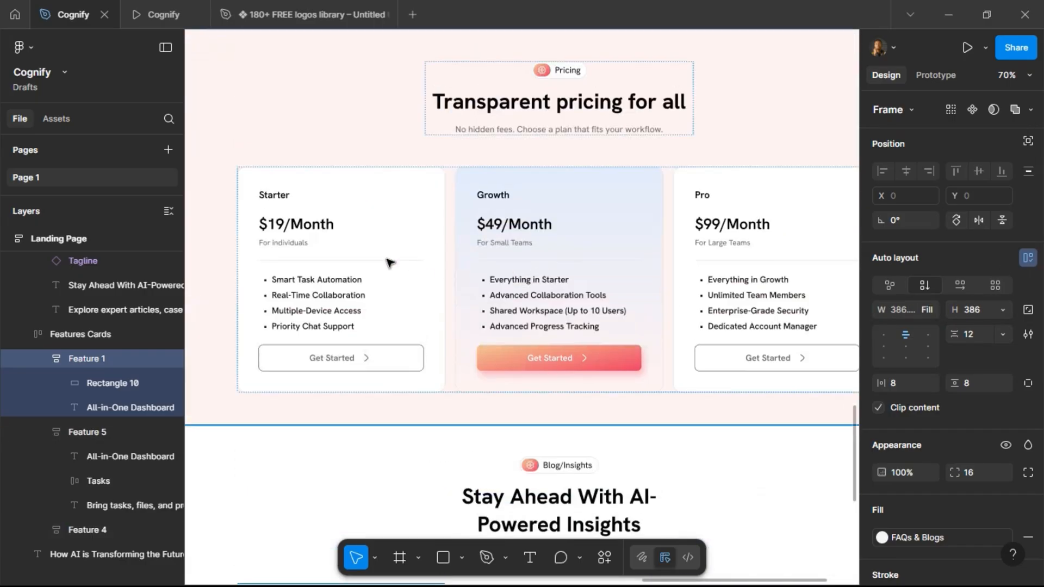
left_click(386, 263)
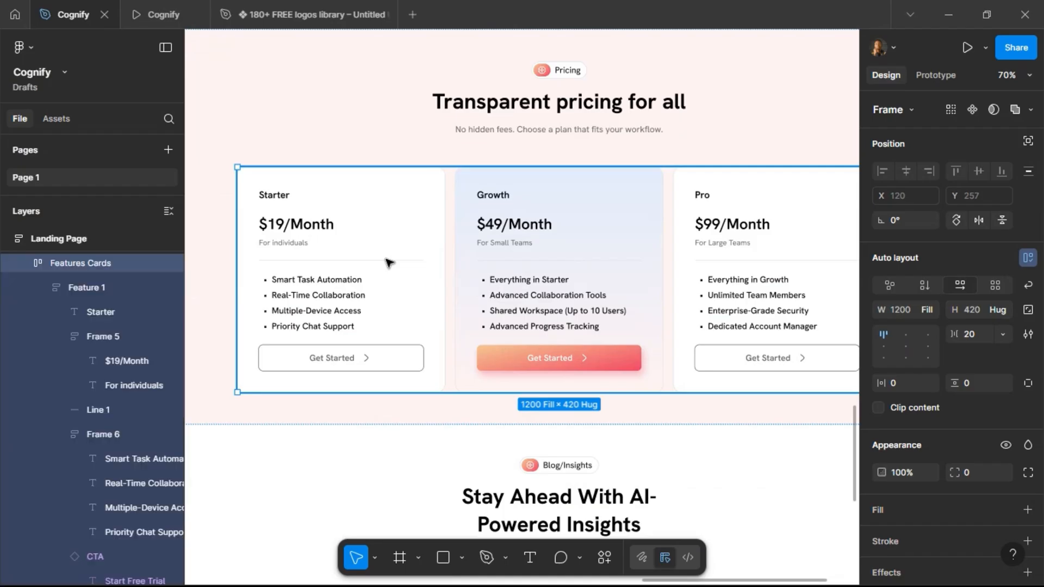
left_click(364, 288)
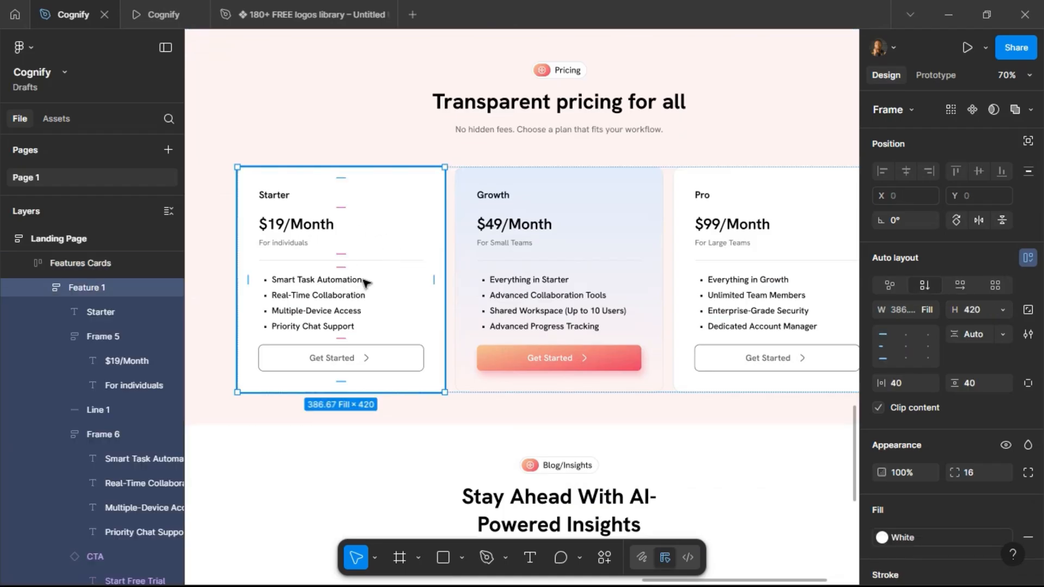
double_click(96, 289)
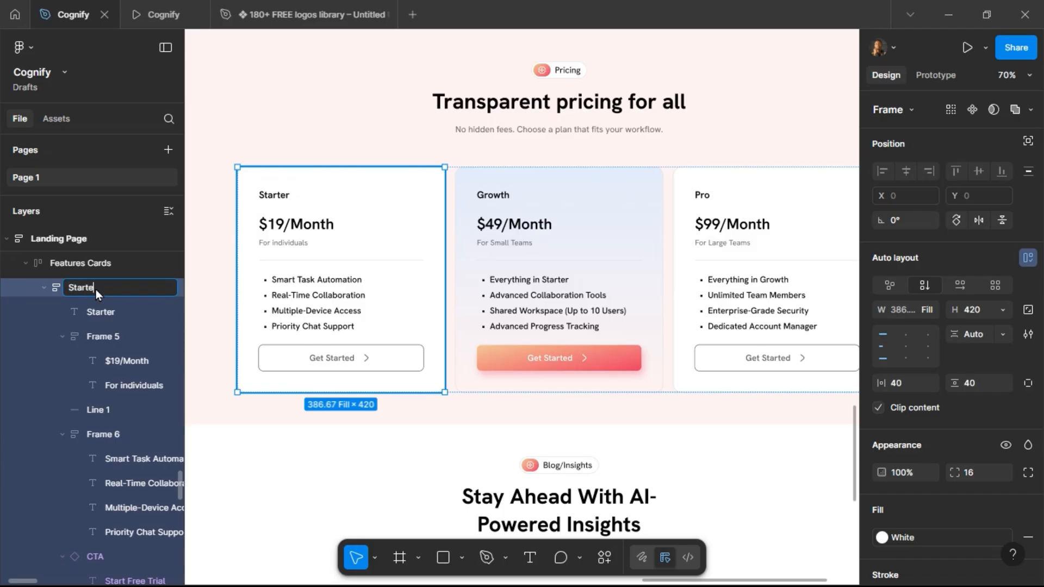
key("Return")
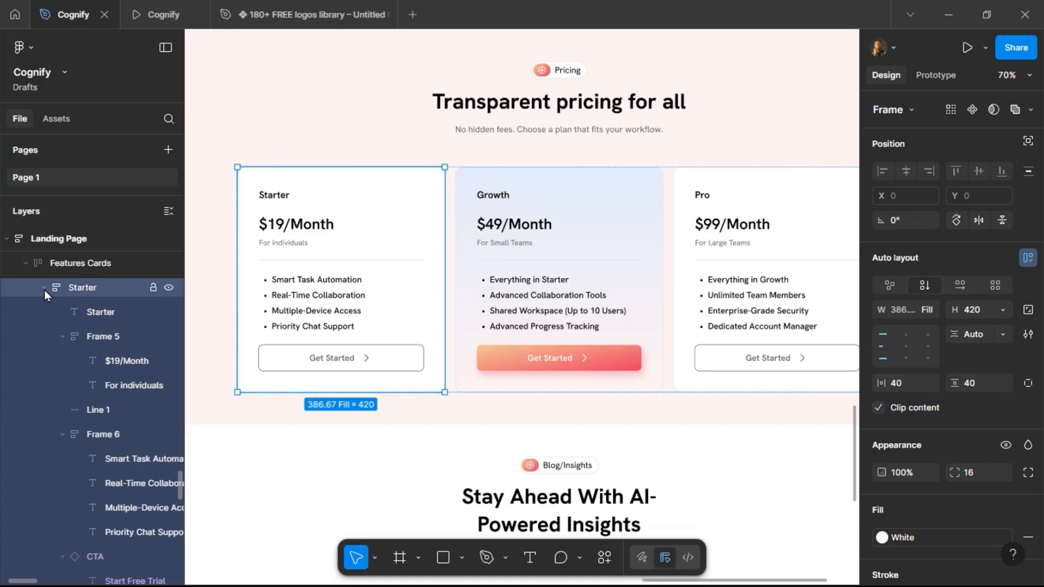
left_click(44, 288)
Rename the second and third pricing card layers to Growth and Pro.
double_click(83, 311)
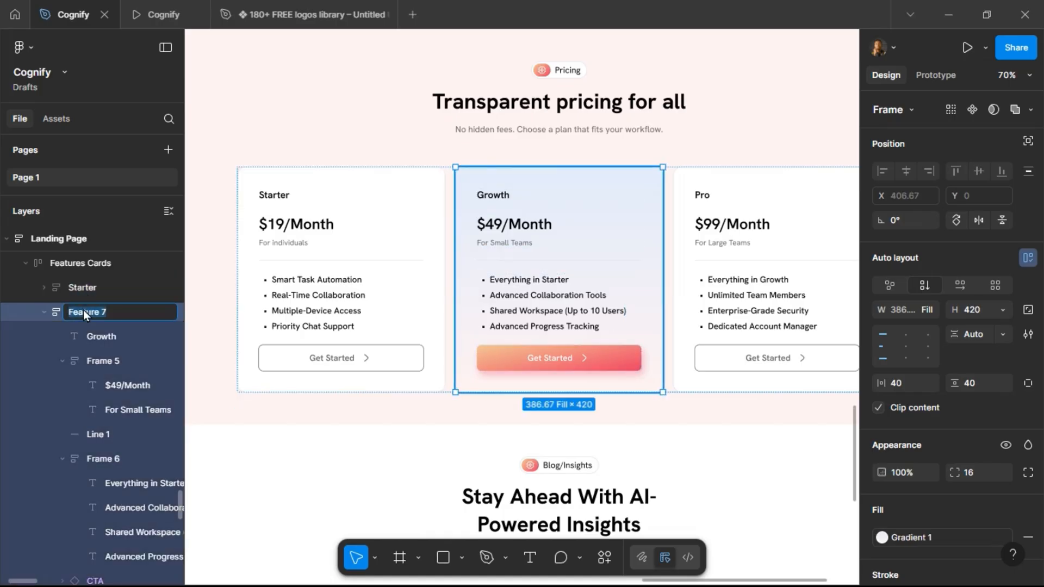
key("Return")
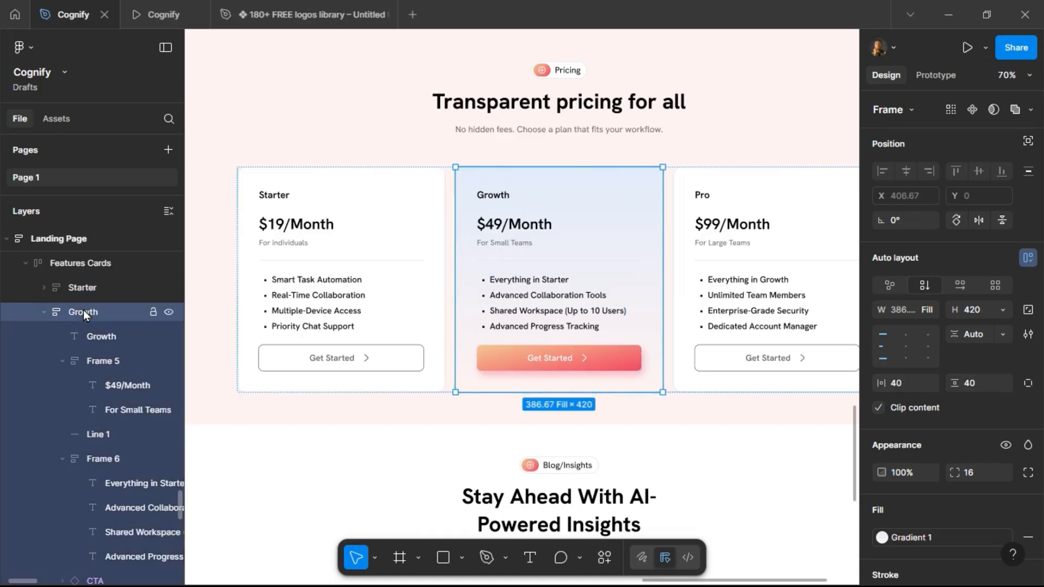
left_click(44, 314)
left_click(87, 342)
double_click(93, 338)
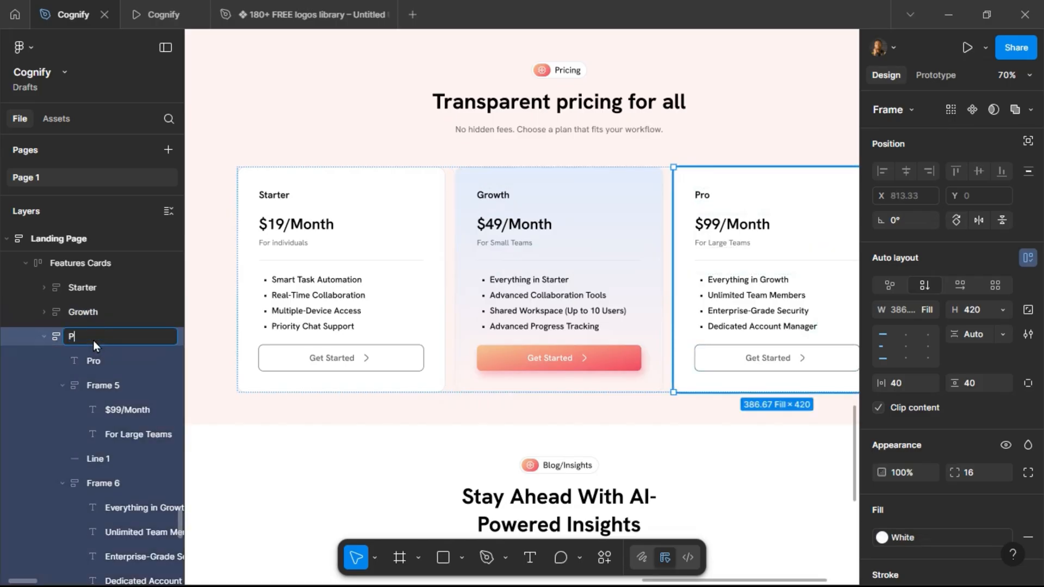
key("Return")
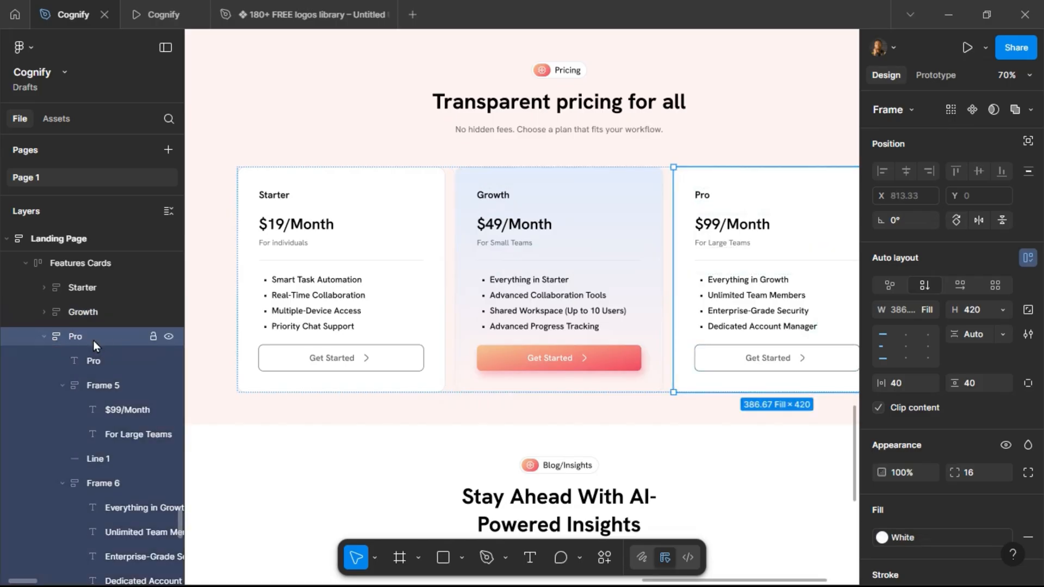
left_click(46, 335)
Rename the pricing cards container to Pricing Cards.
double_click(85, 263)
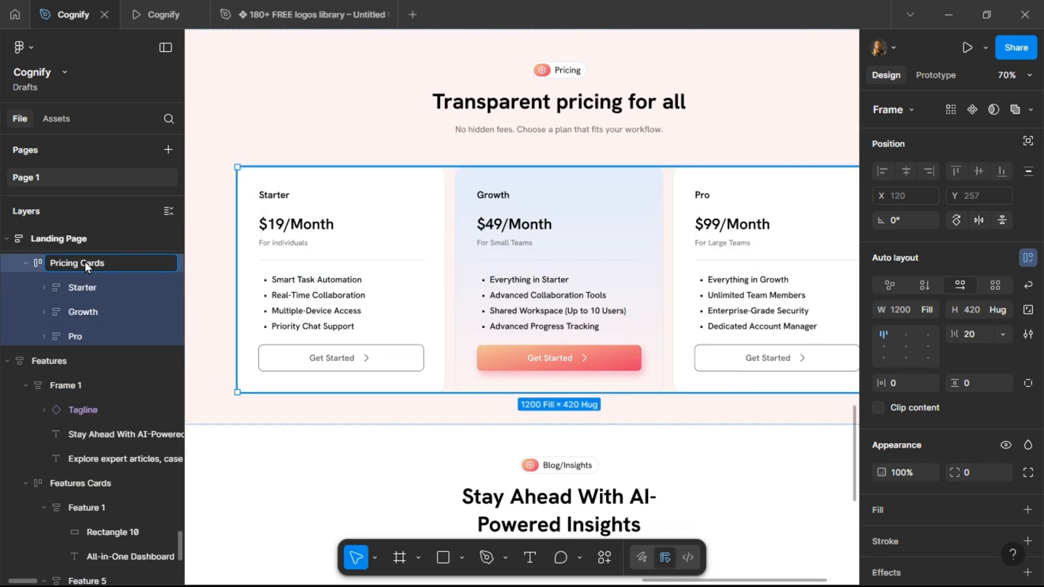
type("Pricing Cards")
key("Return")
Rename the Pricing section's title frame to Header.
scroll(77, 295, "up", 4)
scroll(76, 302, "up", 3)
left_click(26, 395)
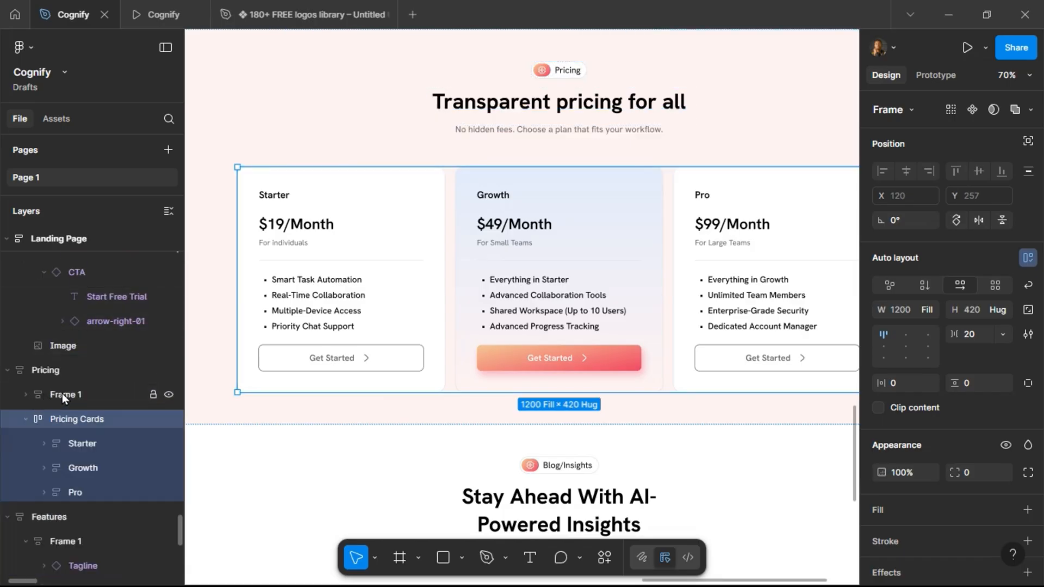
left_click(63, 394)
double_click(63, 394)
type("Header")
key("Return")
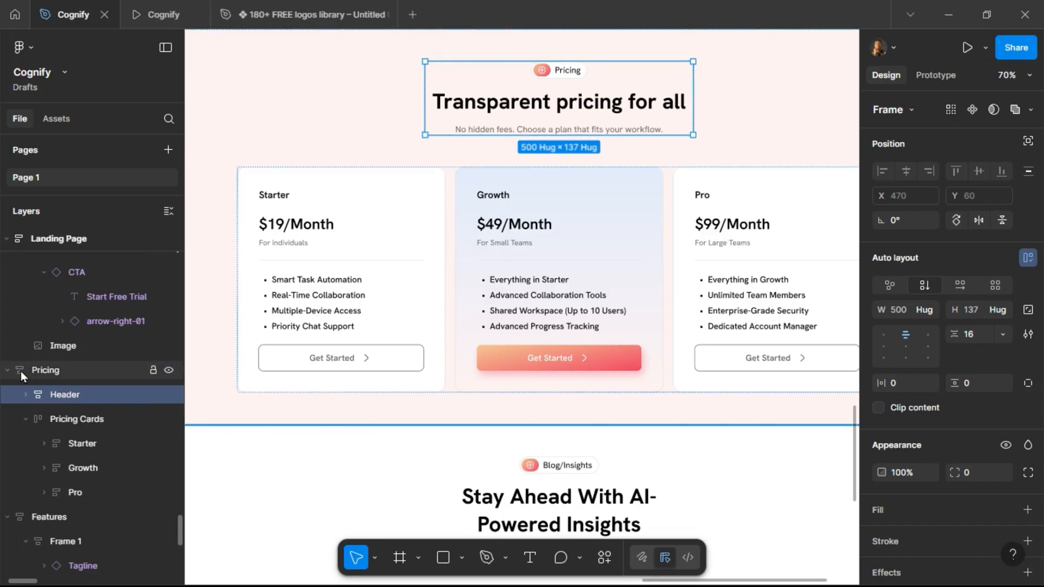
Rename the Features section's title frame to Header.
left_click(5, 369)
left_click(56, 398)
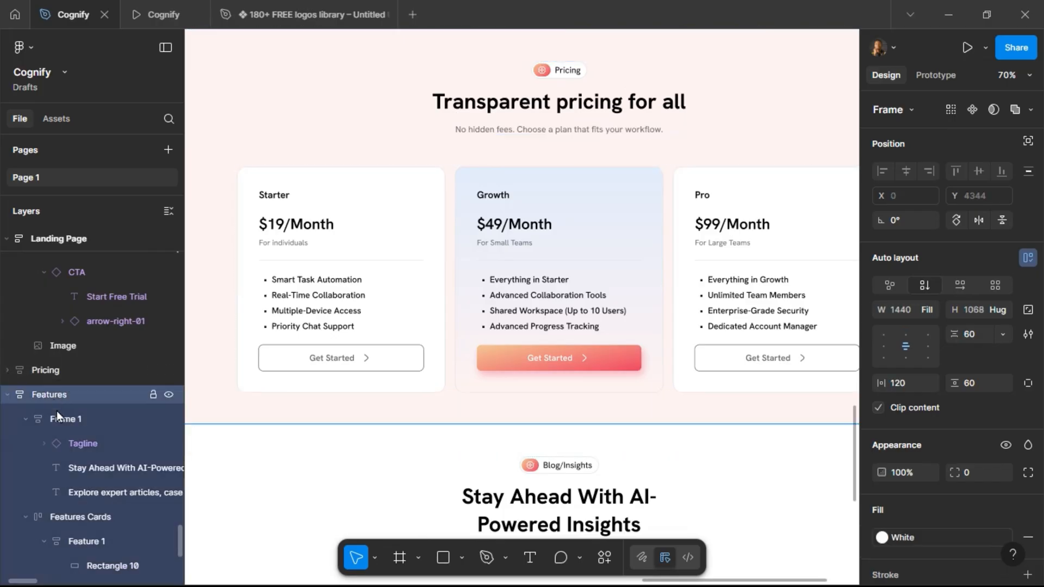
double_click(63, 417)
type("Header")
key("Return")
Set the first blog card's item gap to 16.
scroll(488, 380, "down", 4)
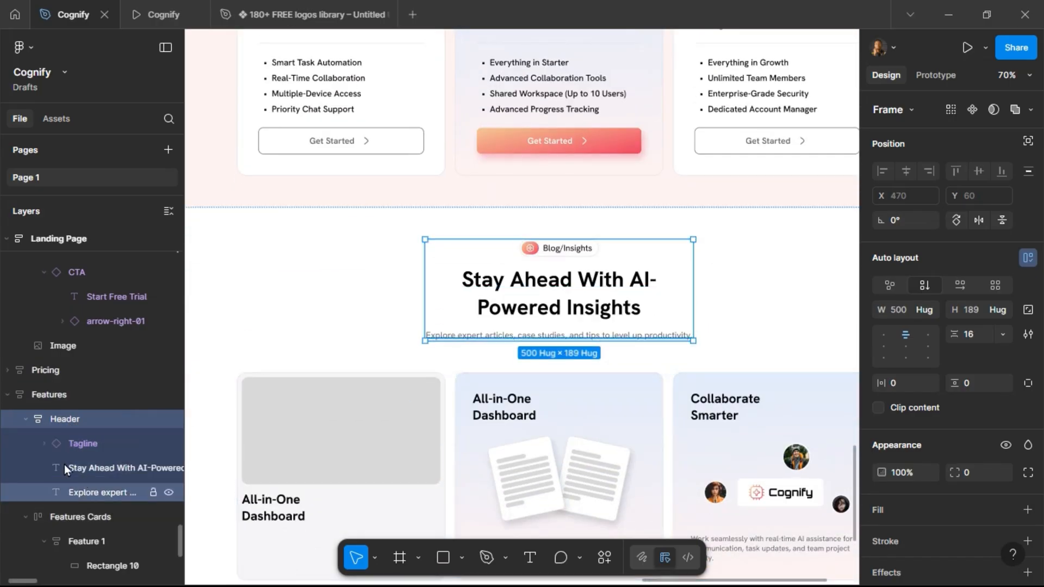
left_click(25, 420)
scroll(397, 399, "down", 1)
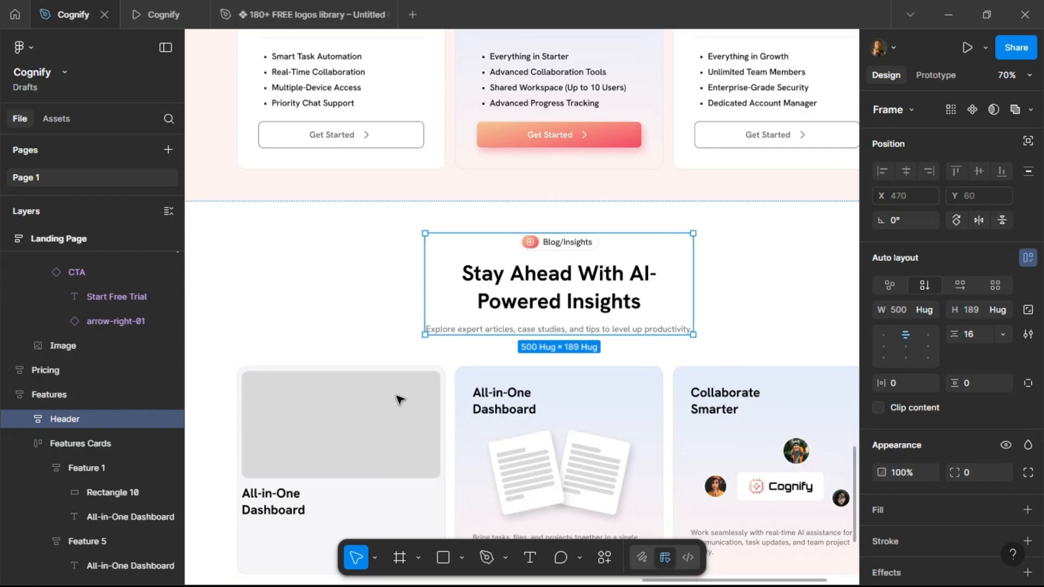
left_click(284, 445)
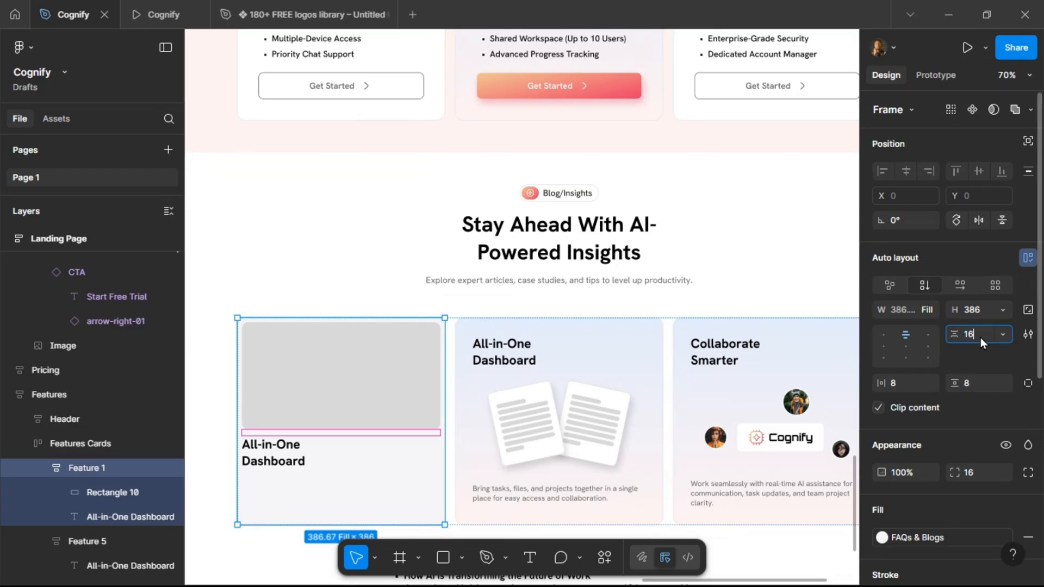
key("Return")
scroll(712, 327, "down", 3)
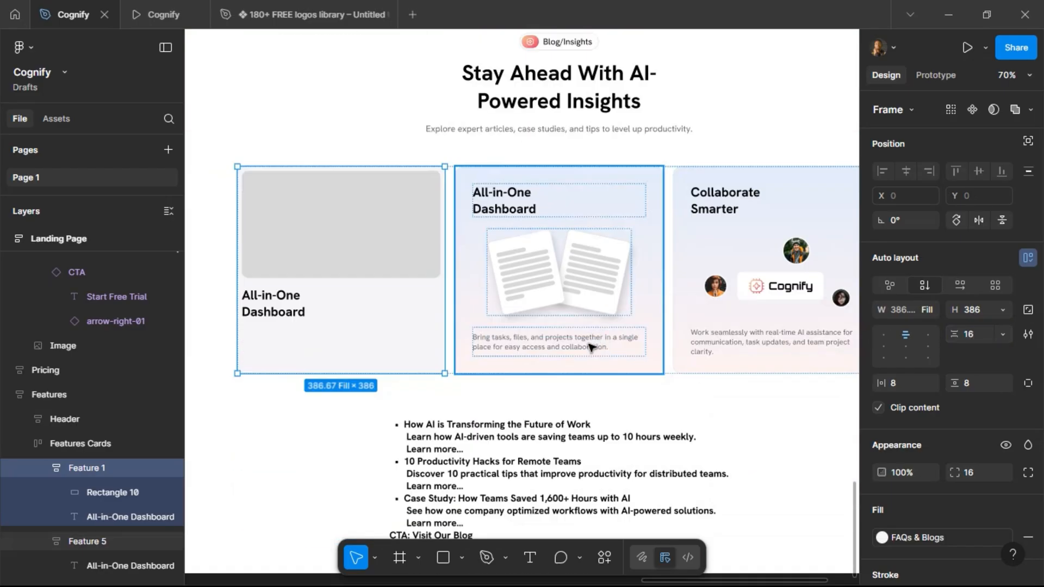
Make the first card's title text fill the card's width.
left_click(282, 314)
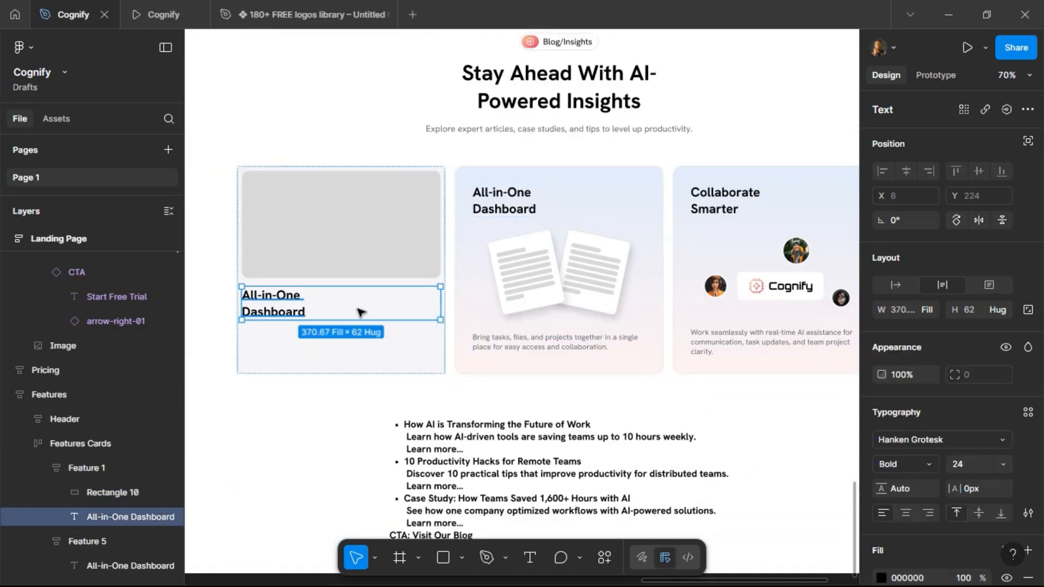
left_click(895, 285)
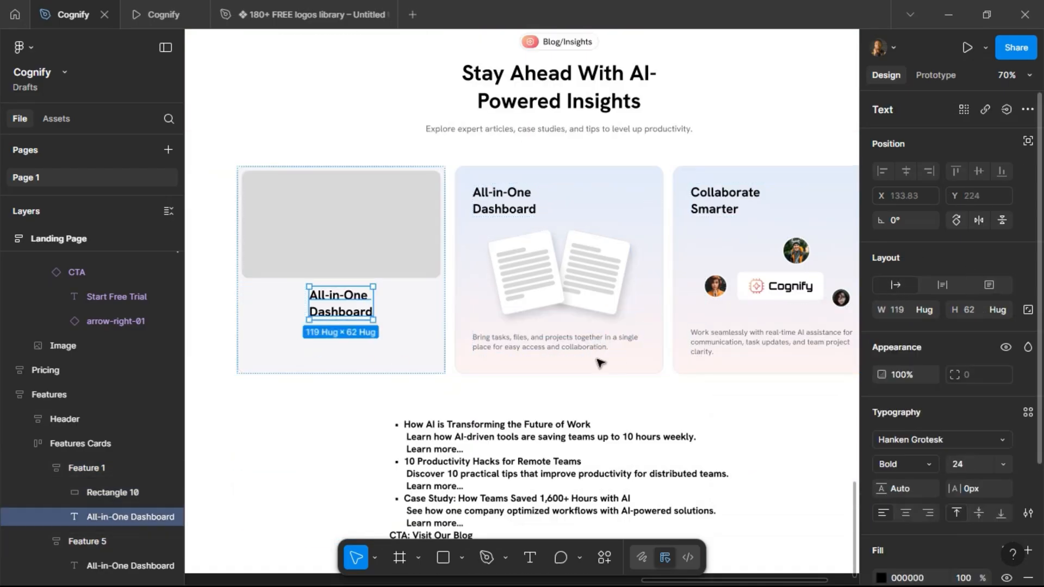
left_click(929, 308)
left_click(925, 326)
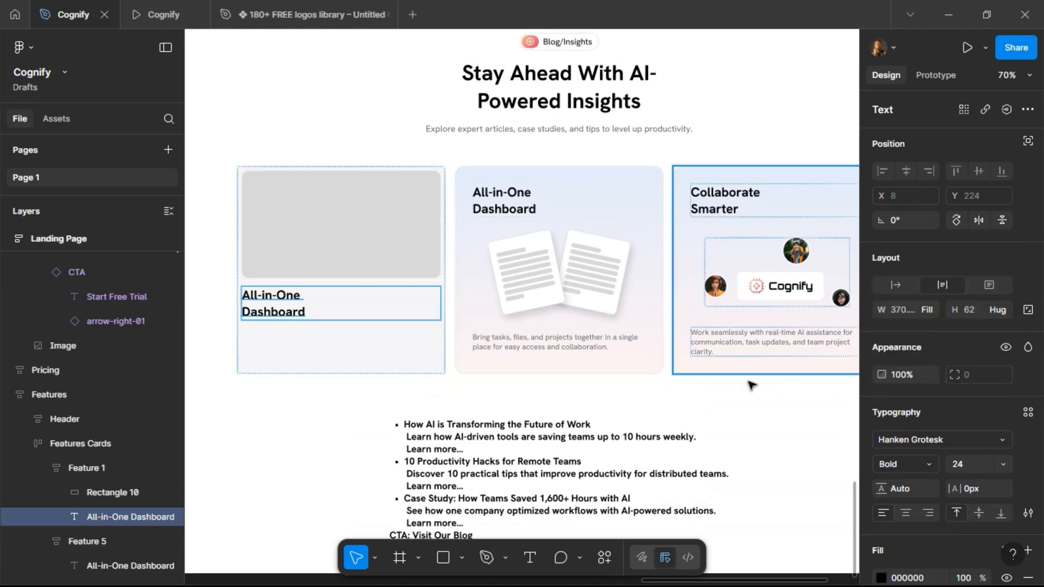
Put the first card's title on a single line and set its font size to 20.
double_click(281, 312)
left_click(281, 312)
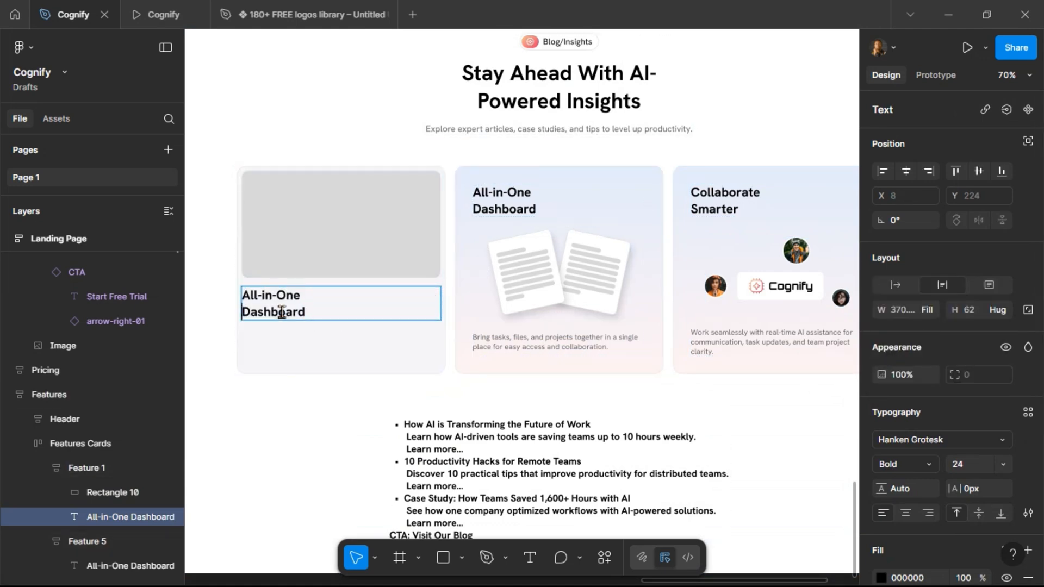
key("BackSpace")
key("Escape")
type("16")
key("Return")
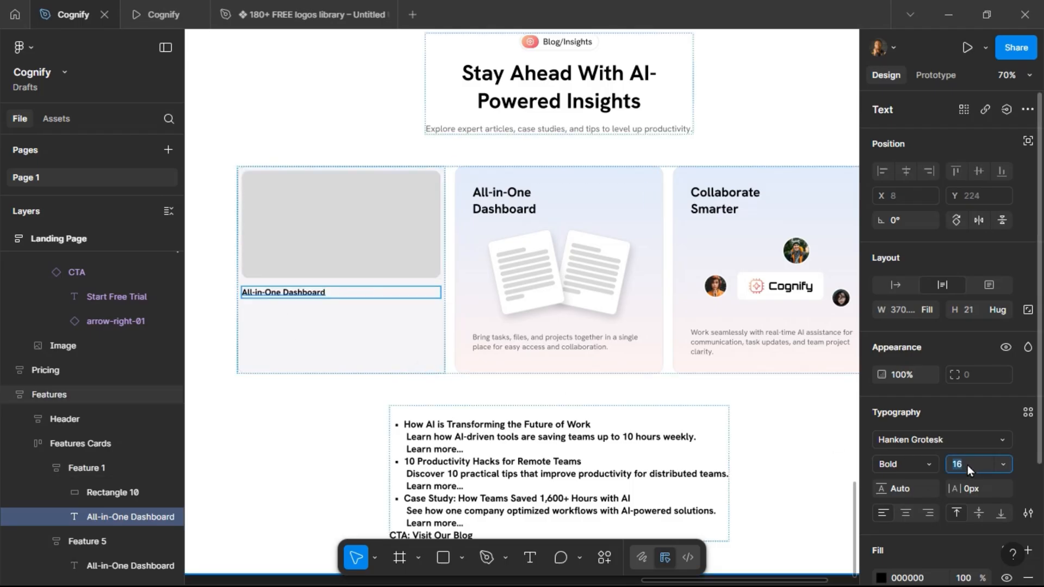
type("20")
key("Return")
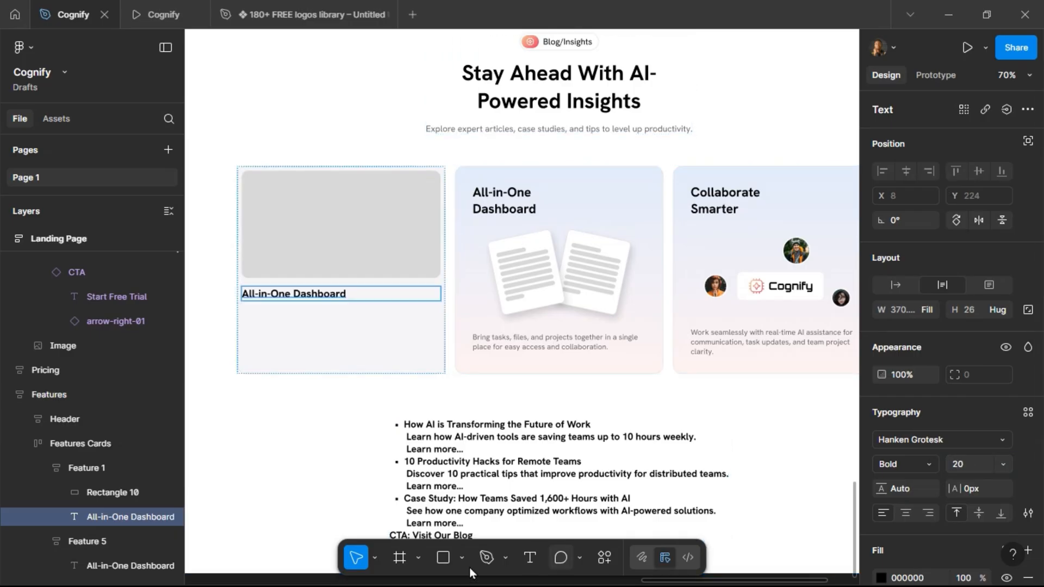
Replace the first blog card's title with the first post headline "How AI is Transforming the Future of Work" from the draft list, without its bullet.
left_click(415, 431)
double_click(414, 425)
left_click(409, 425)
left_click_drag(409, 425, 591, 424)
key("ctrl+c")
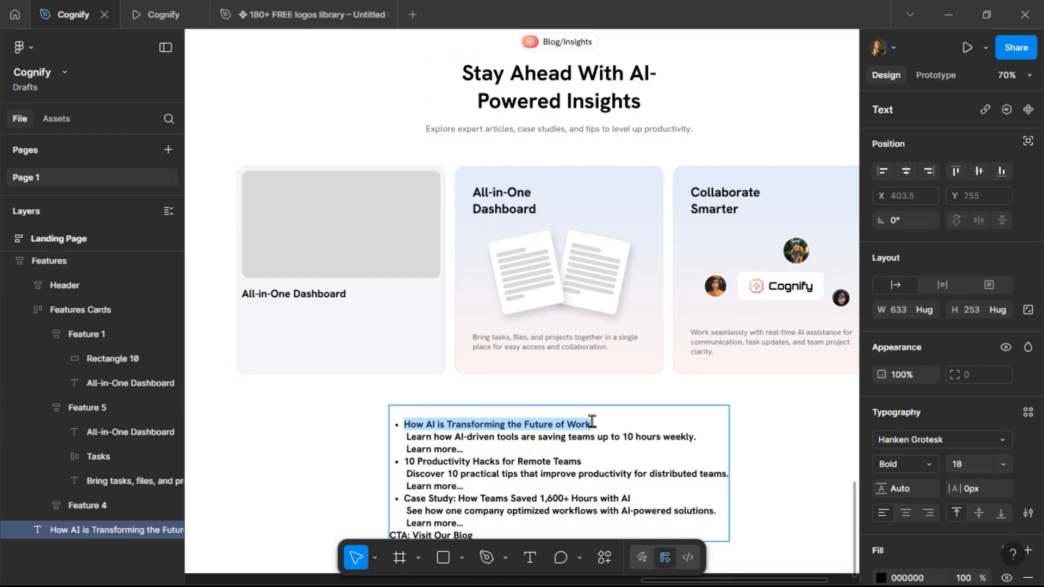
double_click(311, 297)
key("ctrl+v")
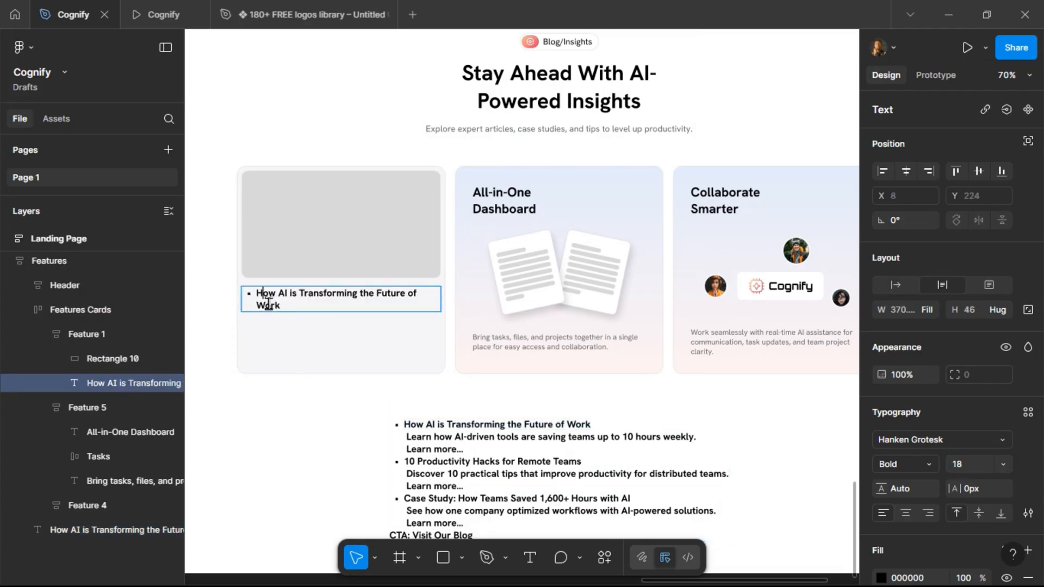
key("BackSpace")
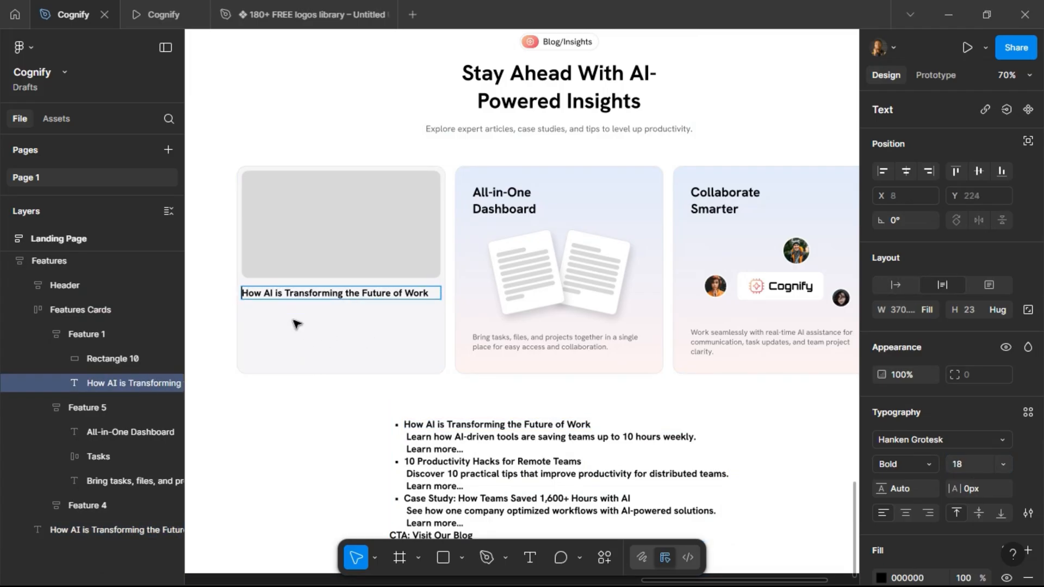
key("Escape")
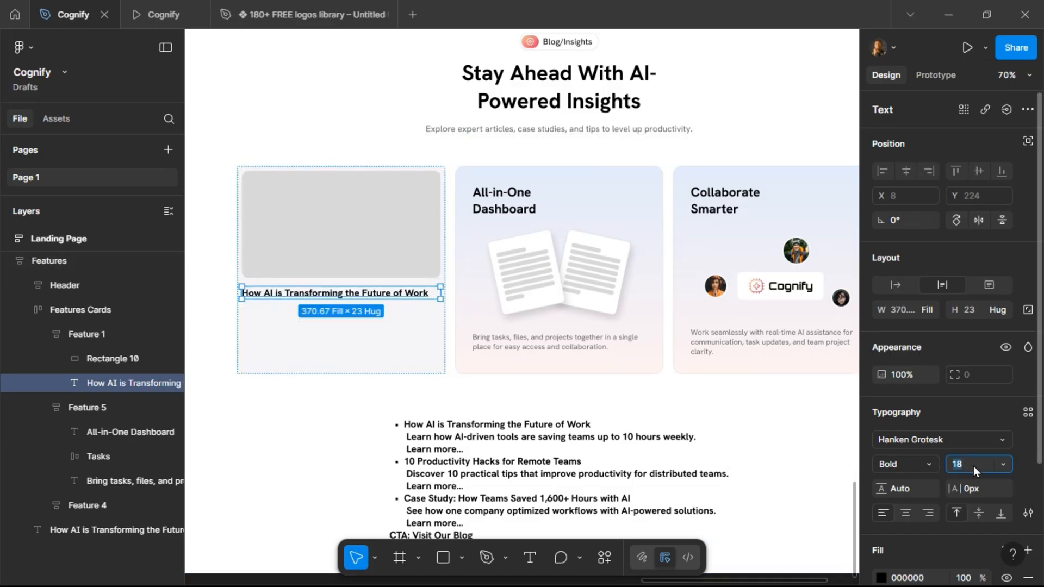
Set the card title's font size to 18.
type("24")
key("Return")
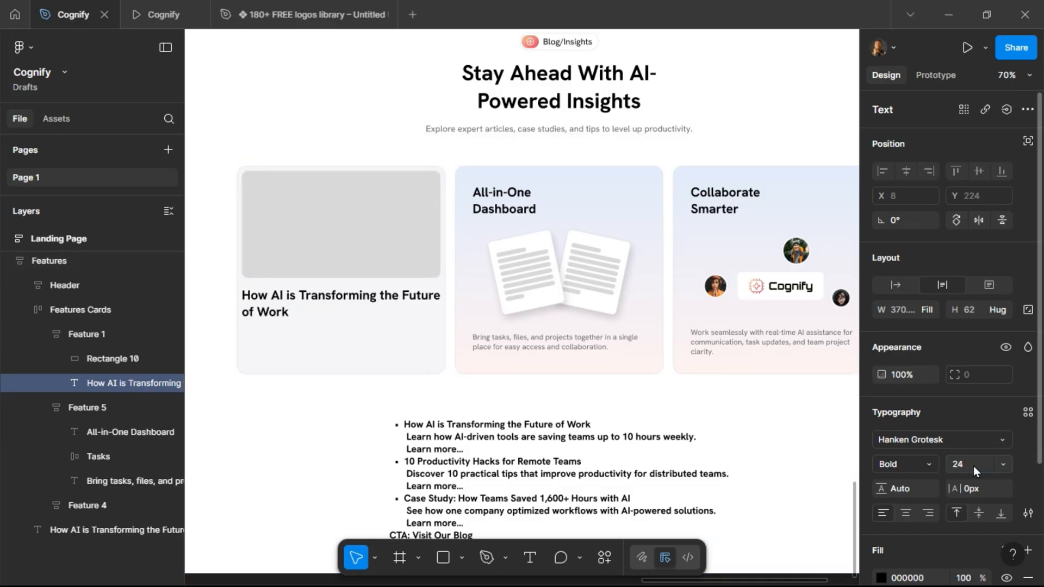
left_click(974, 466)
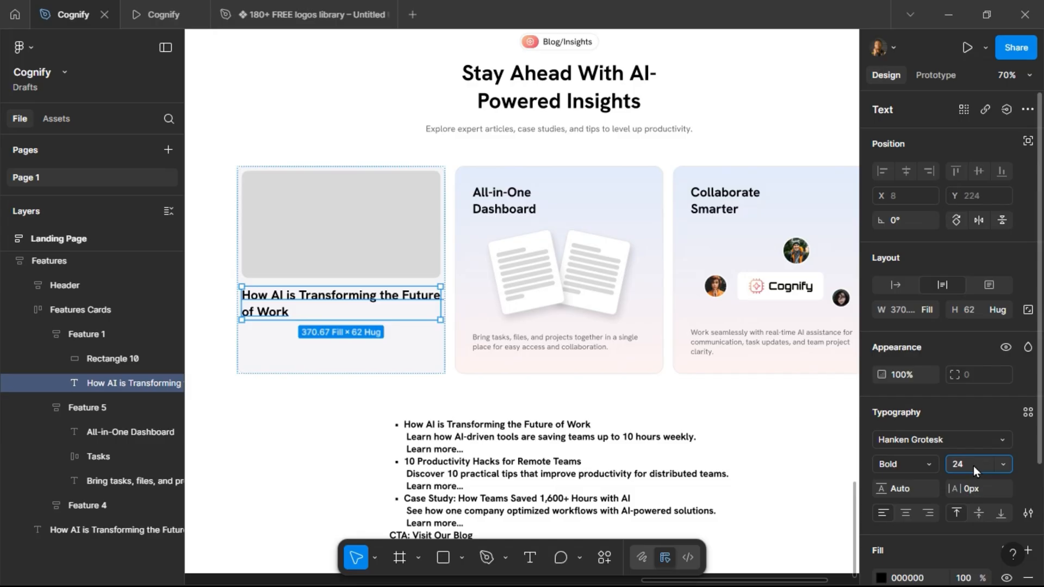
type("18")
key("Return")
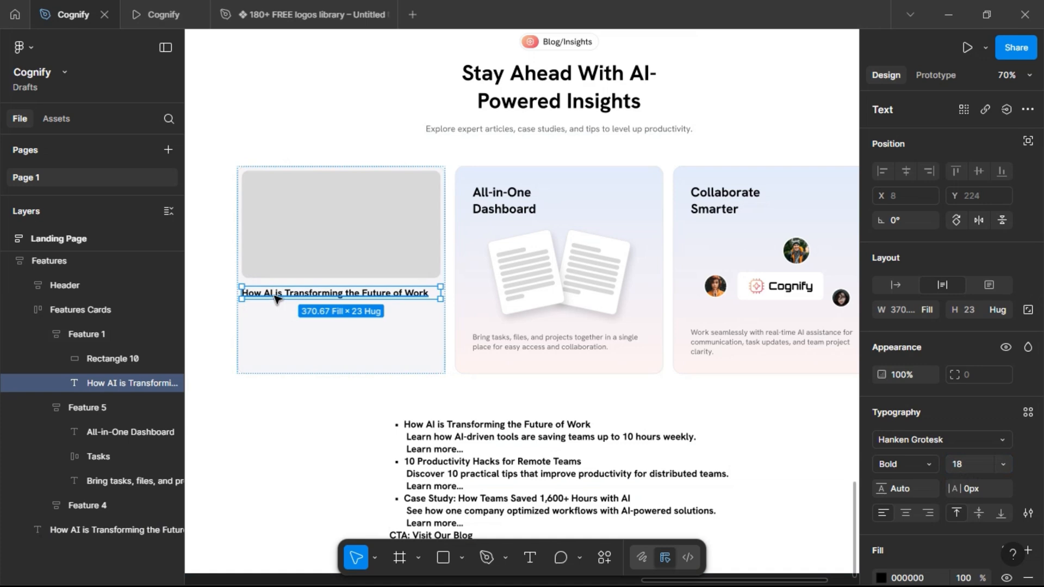
Add a copy of the feature description text below the first card's title.
left_click(515, 345)
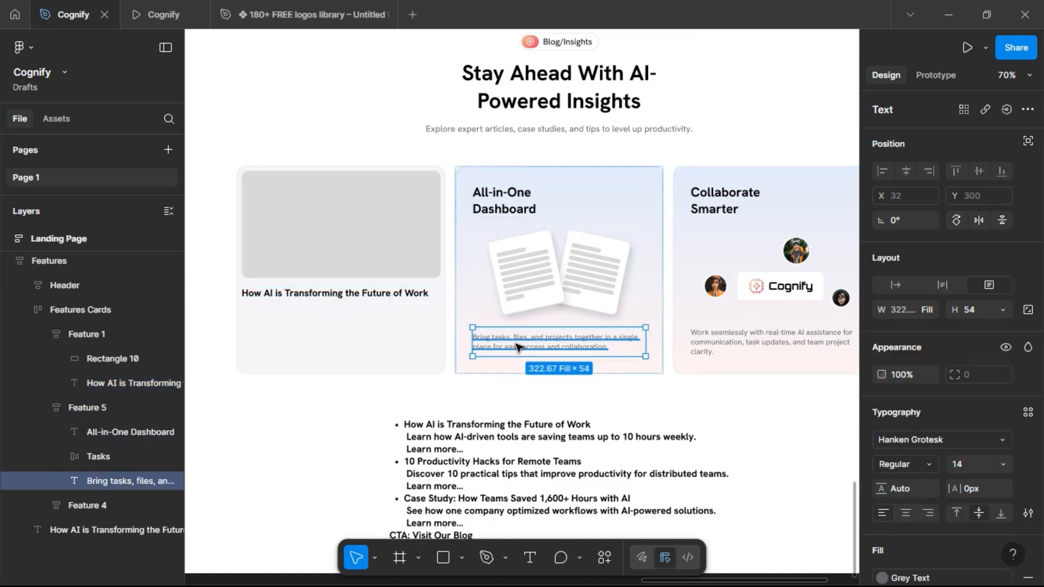
left_click(288, 294)
left_click(289, 294)
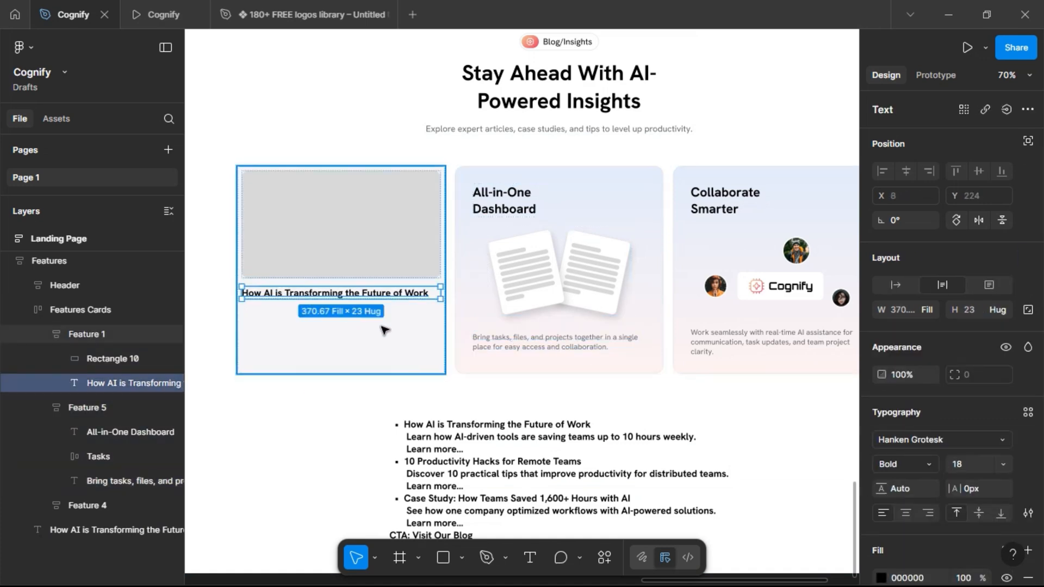
key("ctrl+d")
key("ctrl+shift+r")
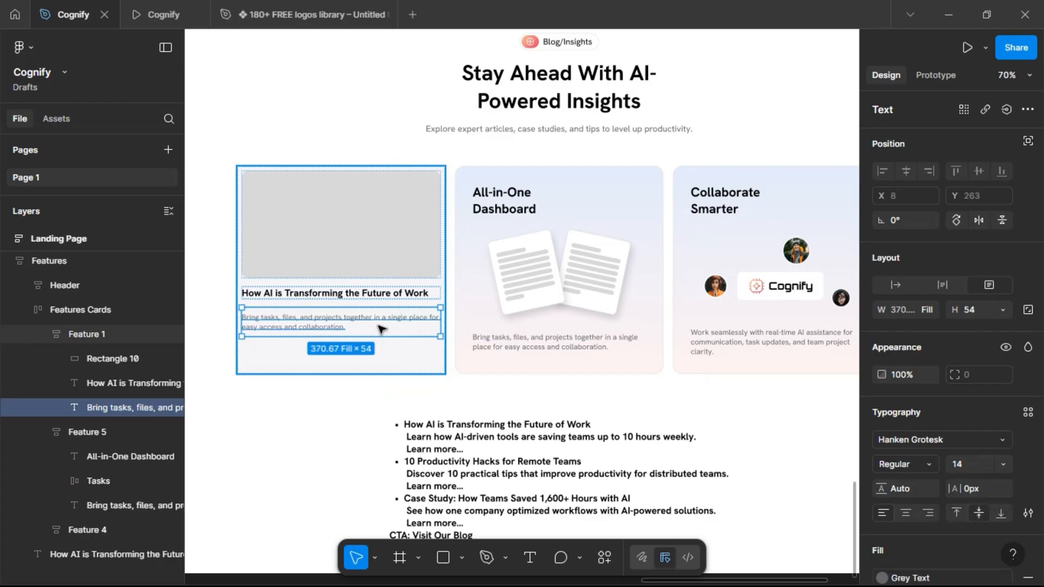
Replace the new description with "Learn how AI-driven tools are saving teams up to 10 hours weekly." from the draft list.
double_click(438, 448)
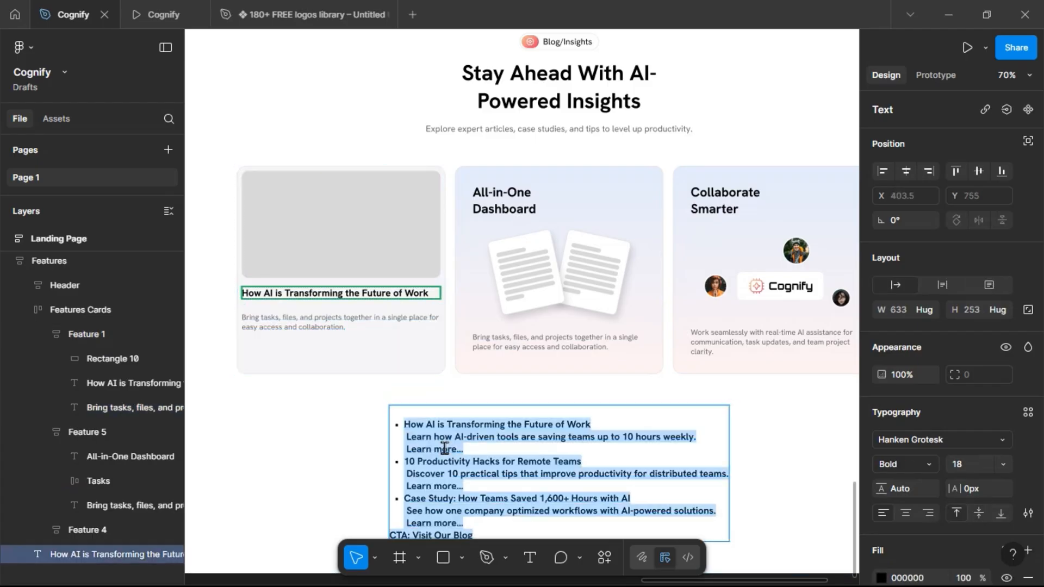
left_click(416, 440)
left_click_drag(407, 438, 734, 434)
key("ctrl+c")
double_click(317, 322)
key("ctrl+v")
key("Escape")
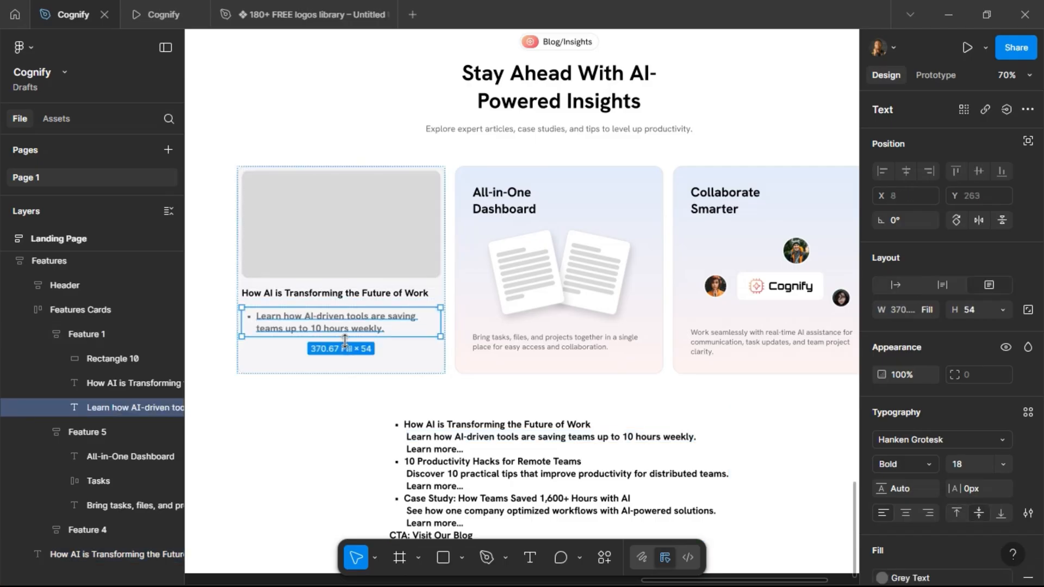
Duplicate the description and replace its text with "Learn more..." from the draft list, removing the bullet.
key("ctrl+d")
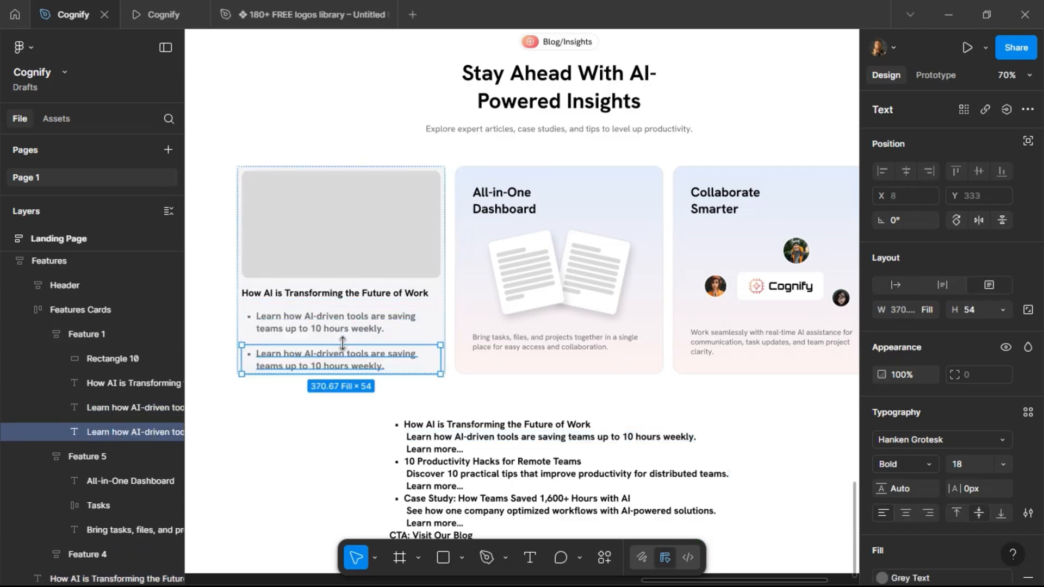
double_click(428, 446)
left_click_drag(467, 450, 407, 449)
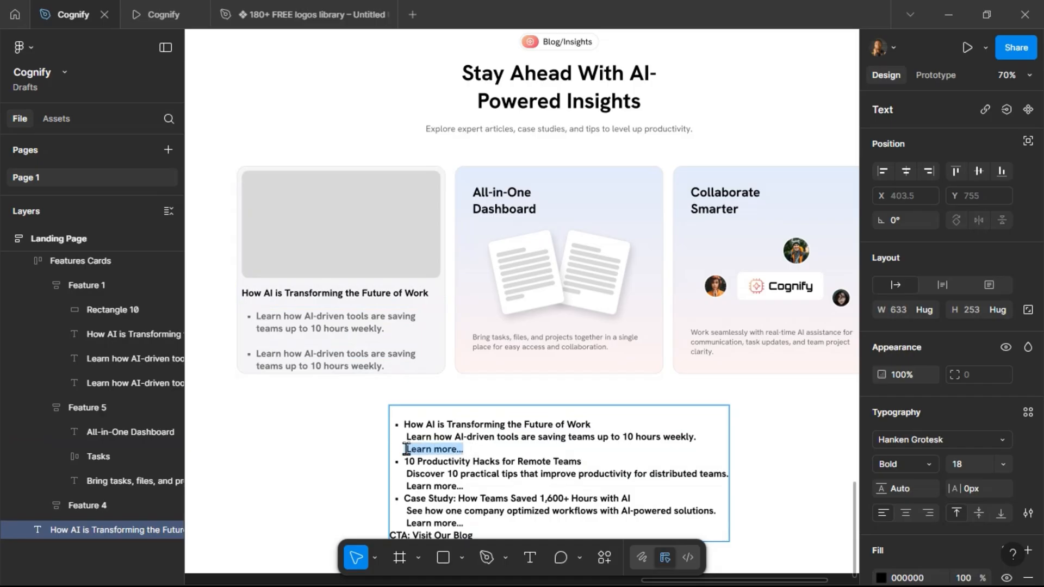
key("ctrl+c")
double_click(341, 366)
key("ctrl+v")
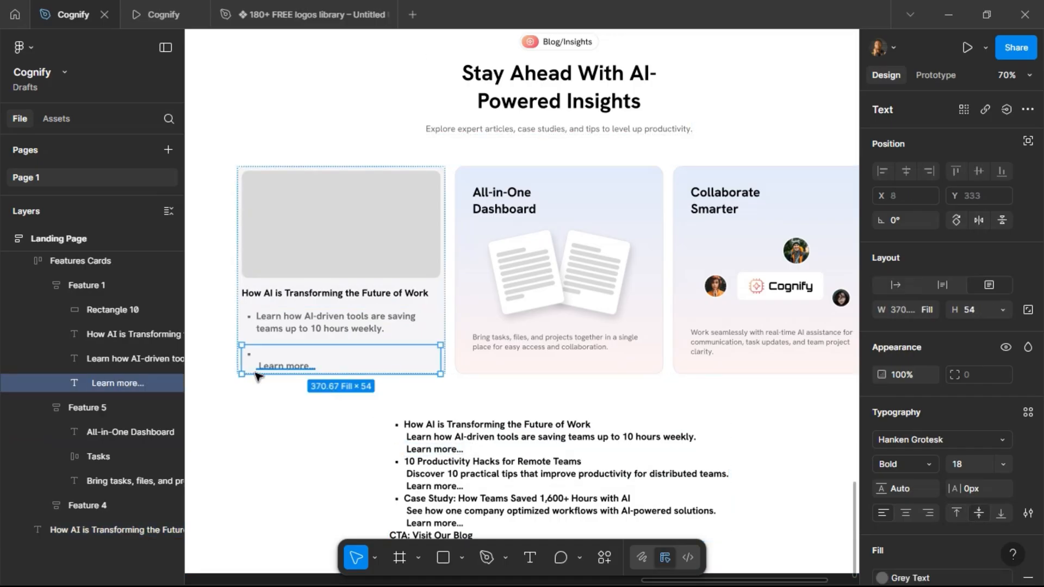
double_click(259, 369)
left_click(260, 370)
key("BackSpace")
key("BackSpace")
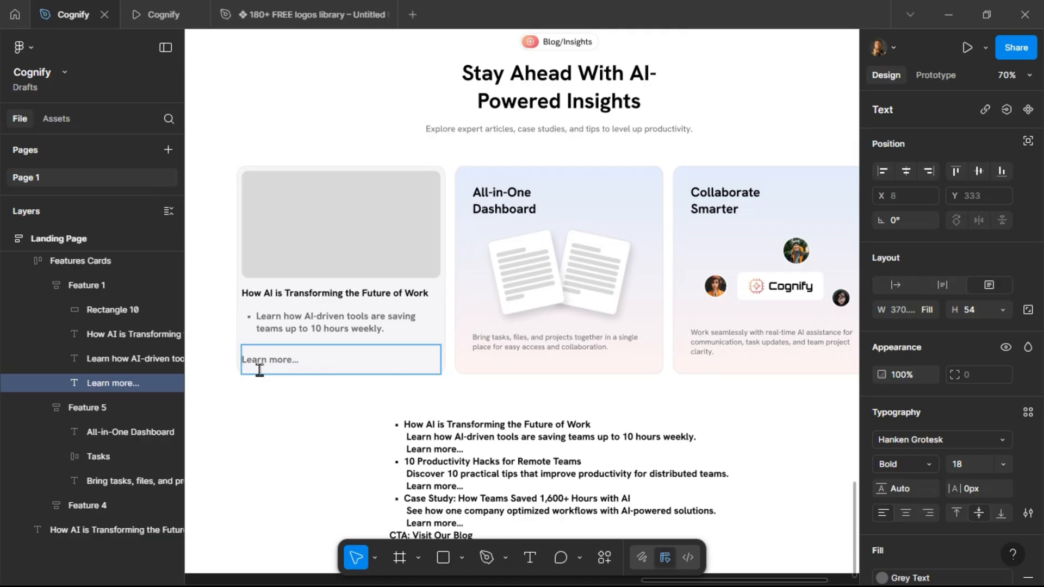
Remove the bullet list formatting from the card's description text.
left_click(260, 318)
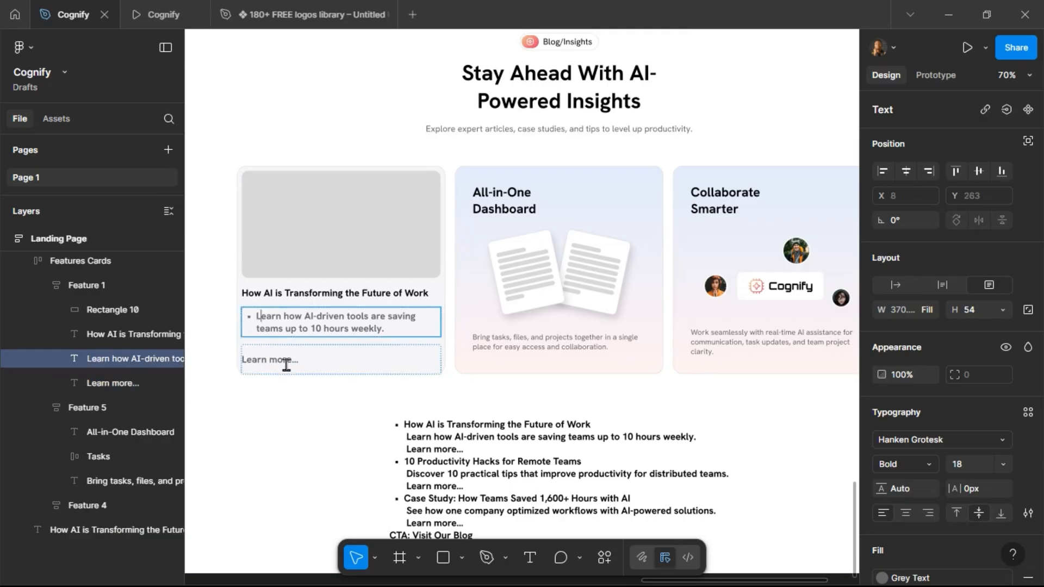
key("ctrl+shift+8")
key("Escape")
Set the description and Learn more texts to font size 16 and Regular weight.
left_click(278, 358, "shift")
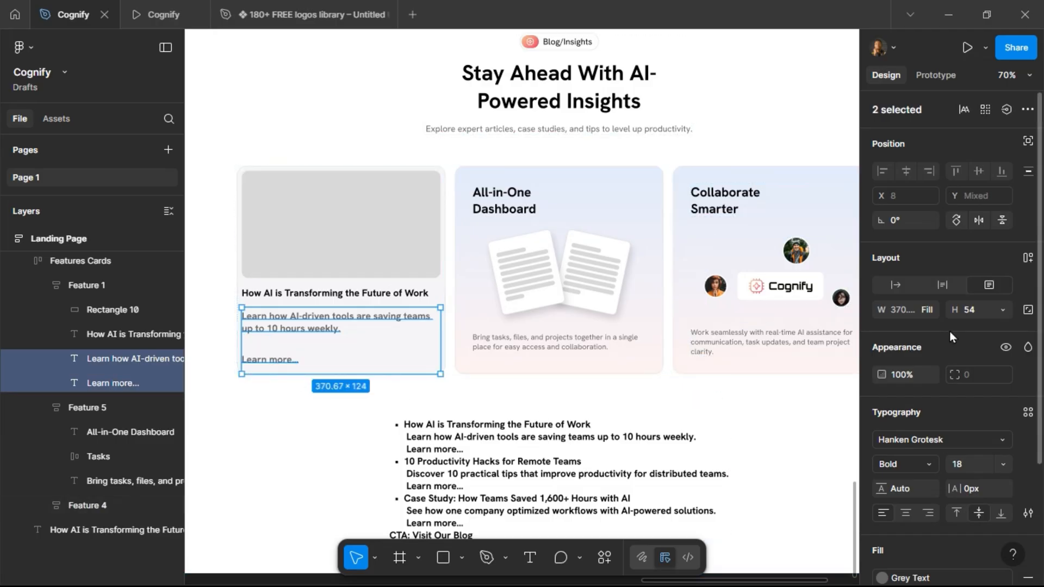
left_click(942, 283)
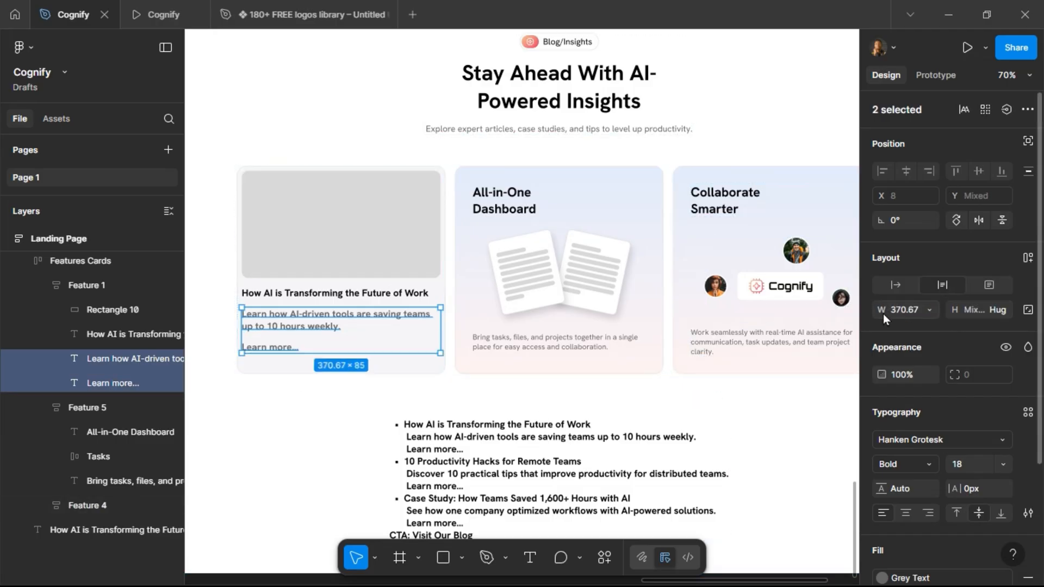
left_click(966, 467)
type("14")
key("Return")
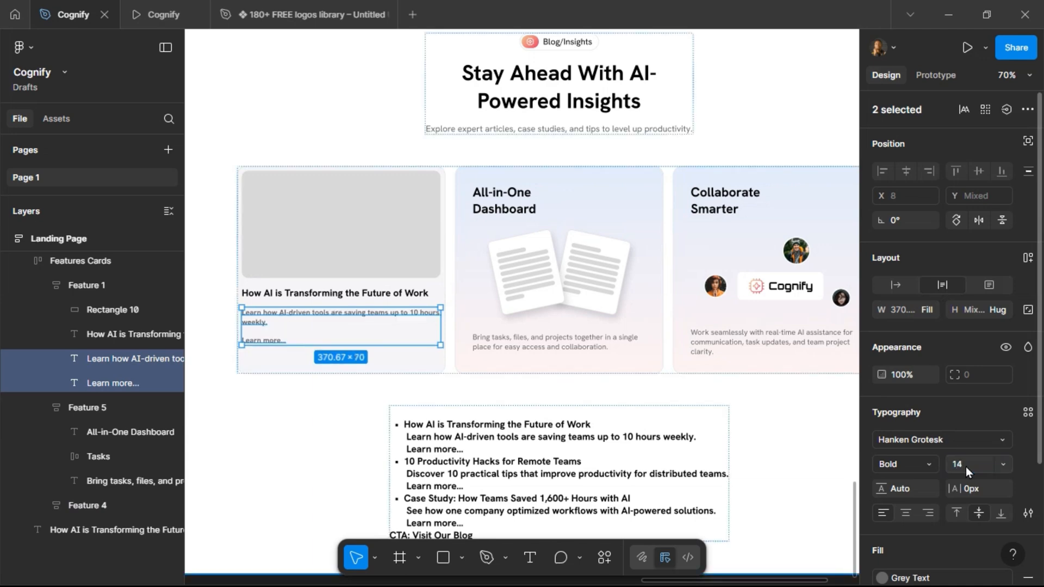
type("16")
key("Return")
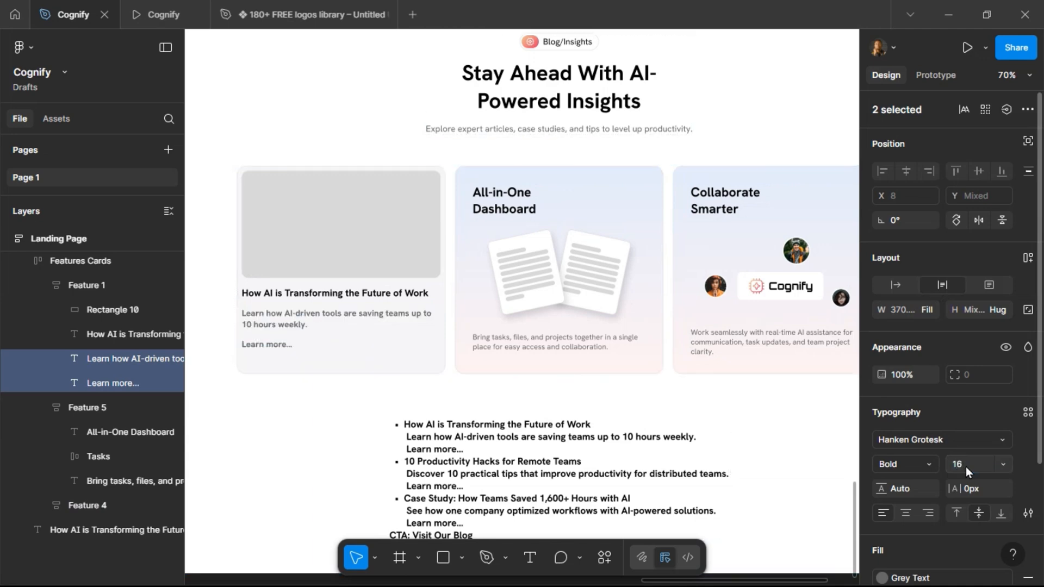
left_click(926, 462)
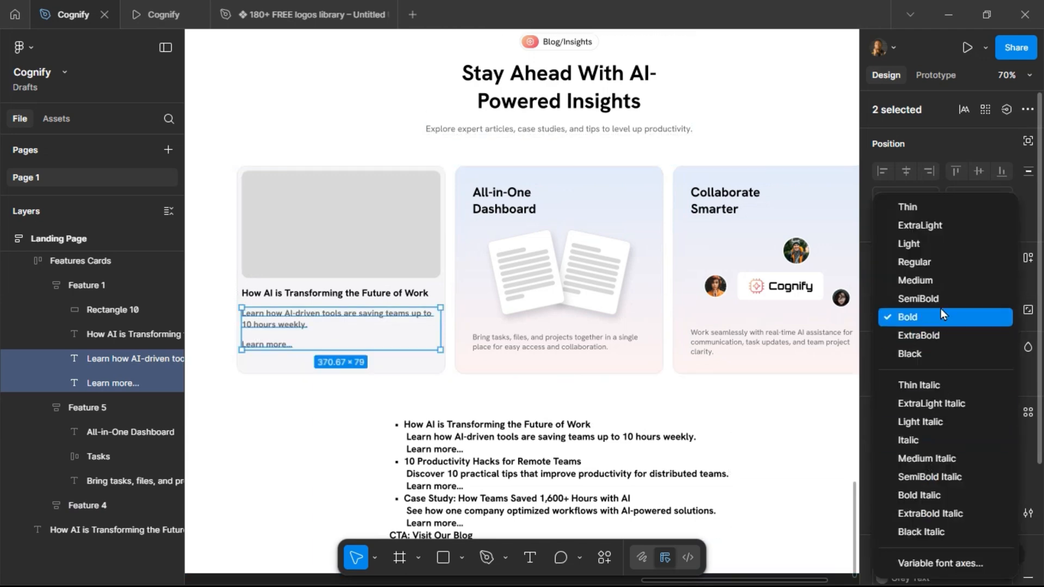
left_click(936, 270)
Underline the "Learn more..." text.
left_click(305, 346)
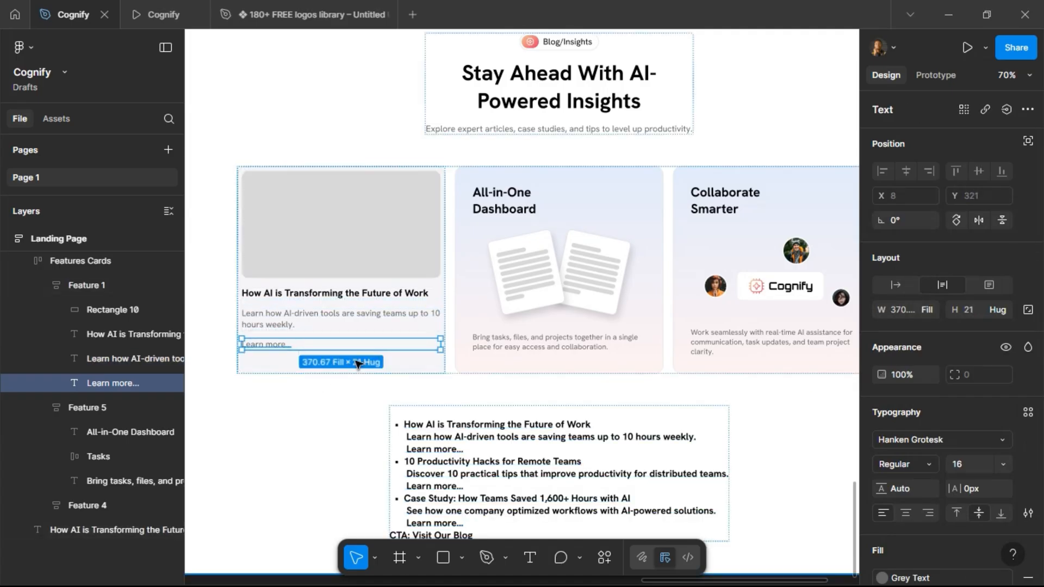
left_click(1028, 513)
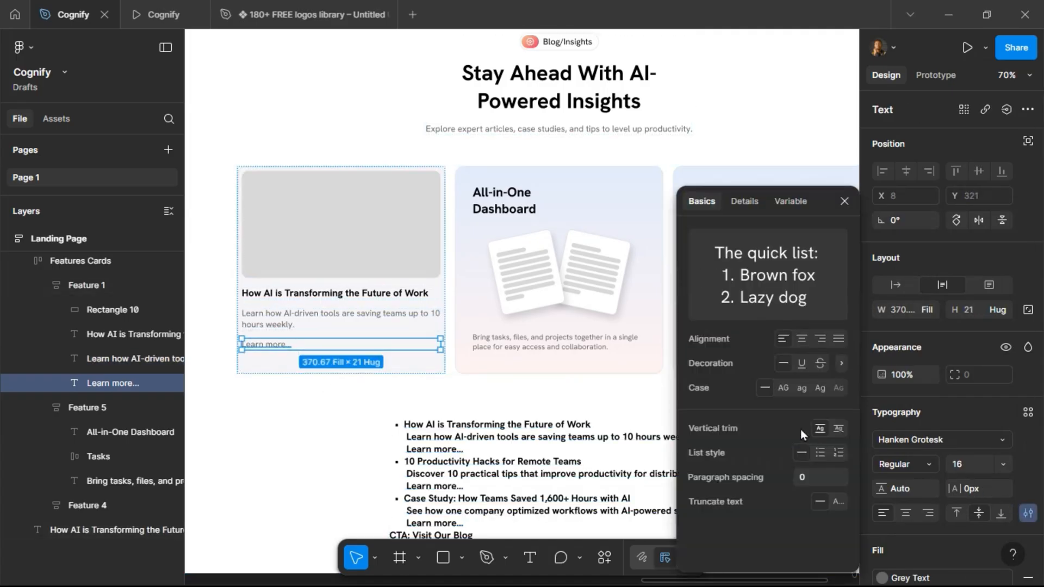
left_click(801, 363)
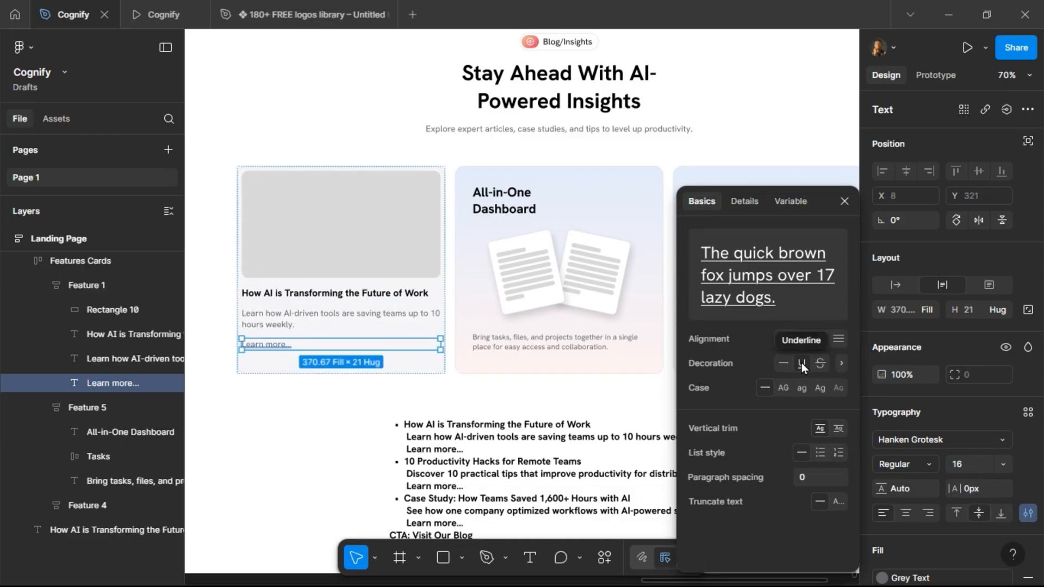
left_click(306, 325)
Wrap the card's title, description and Learn more text in an auto layout frame with an 8 gap.
left_click(280, 294)
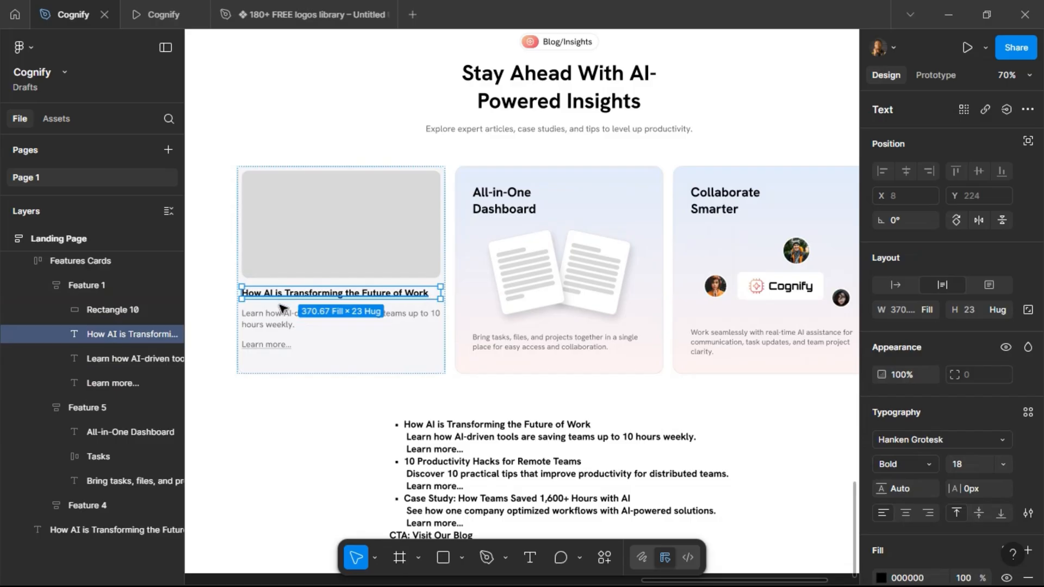
left_click(272, 320, "shift")
left_click(272, 345, "shift")
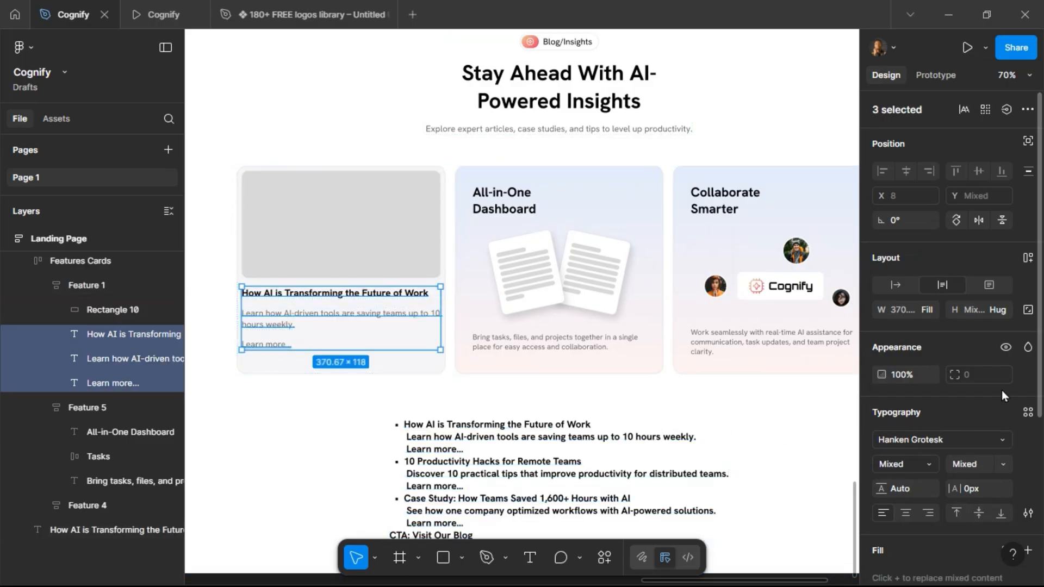
left_click(1023, 262)
left_click(975, 338)
type("12")
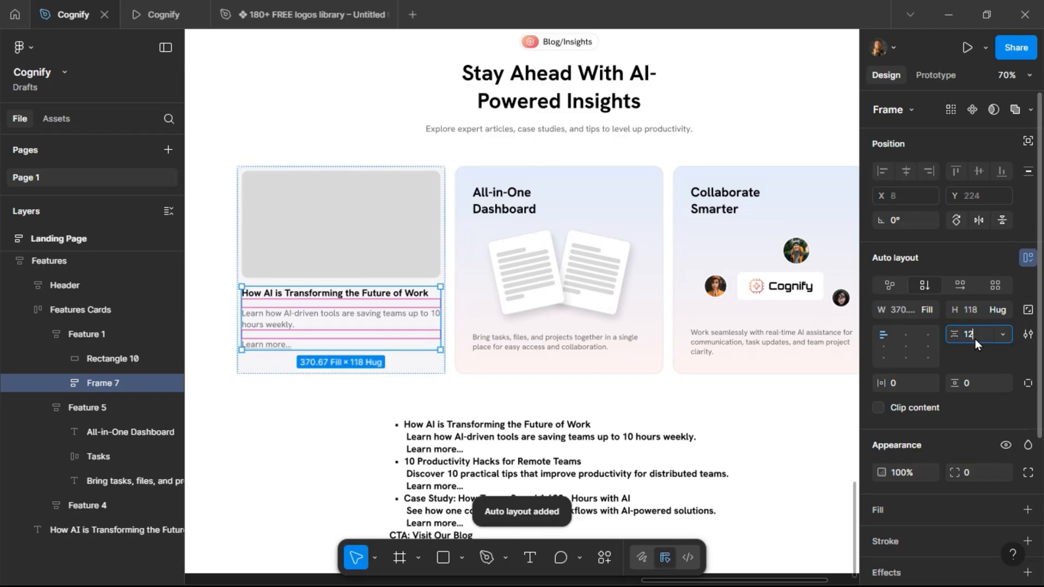
key("Return")
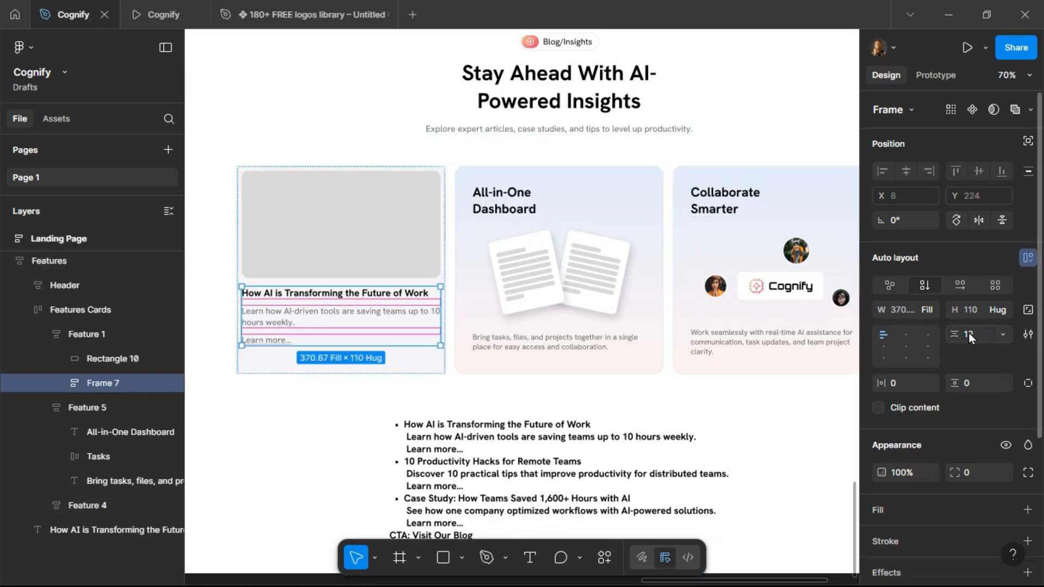
type("8")
key("Return")
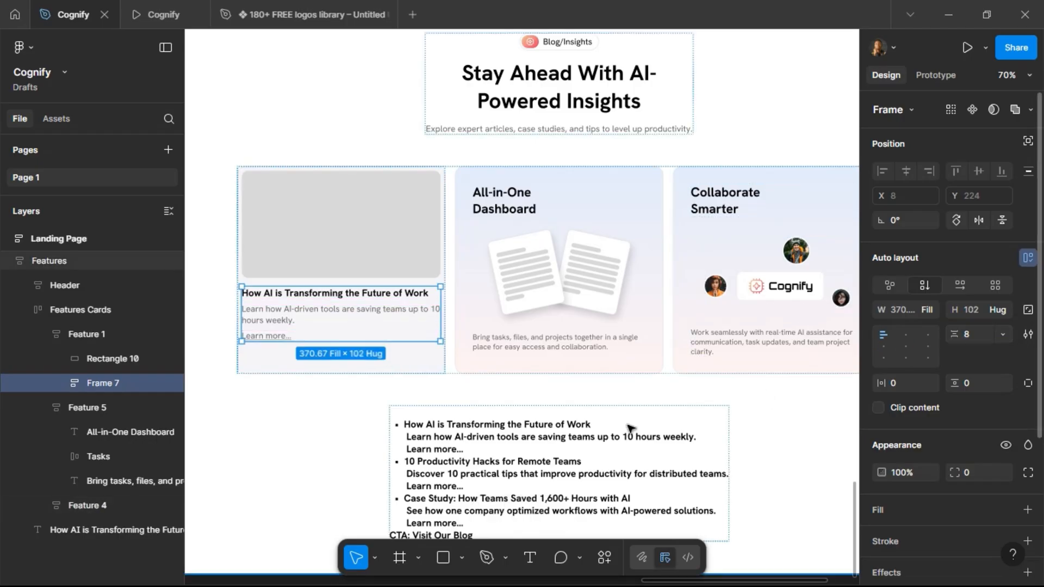
Give the new text frame a horizontal padding of 8.
left_click(256, 297)
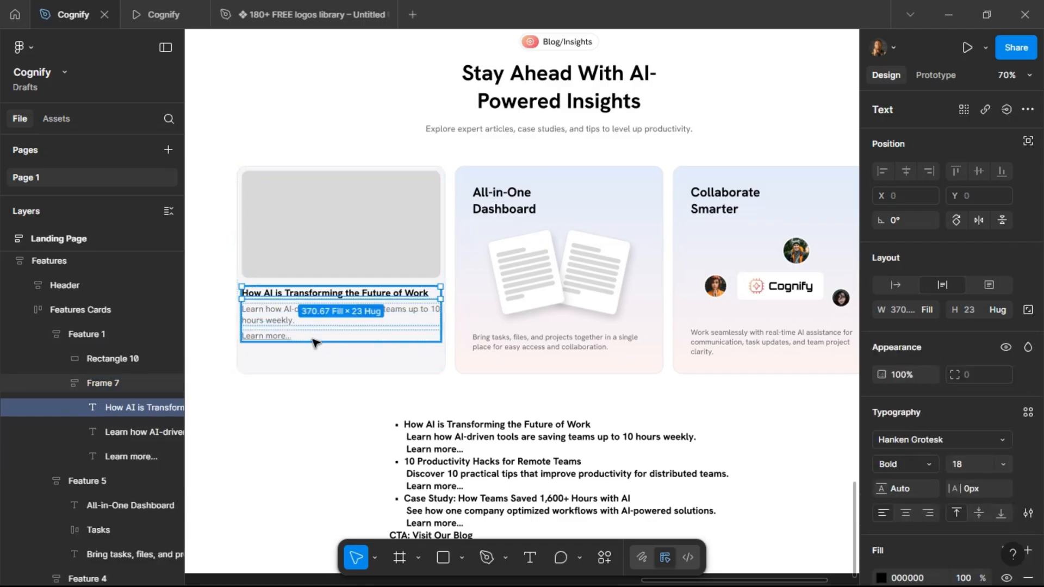
key("Escape")
left_click(971, 333)
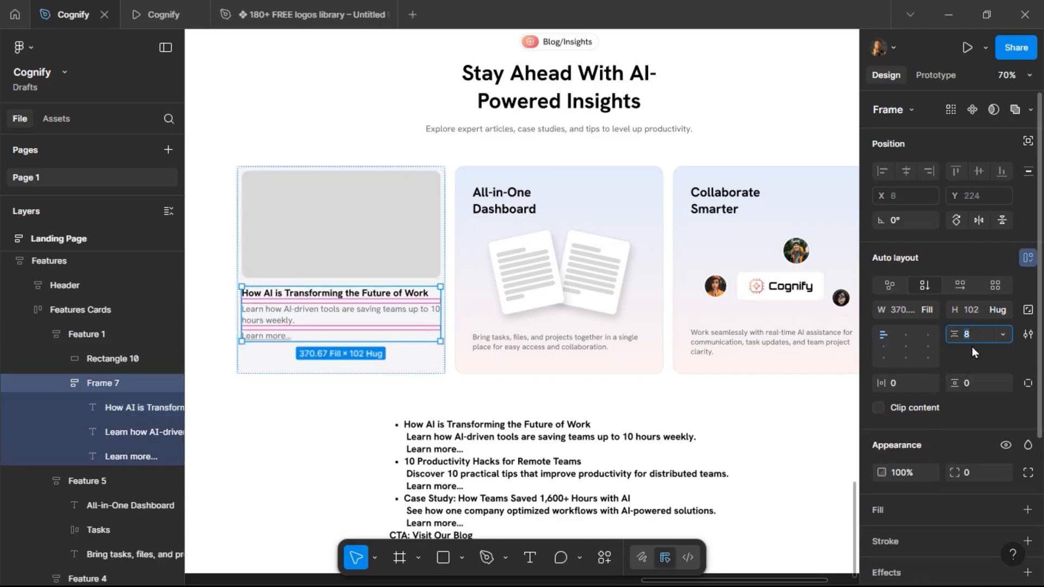
left_click(915, 387)
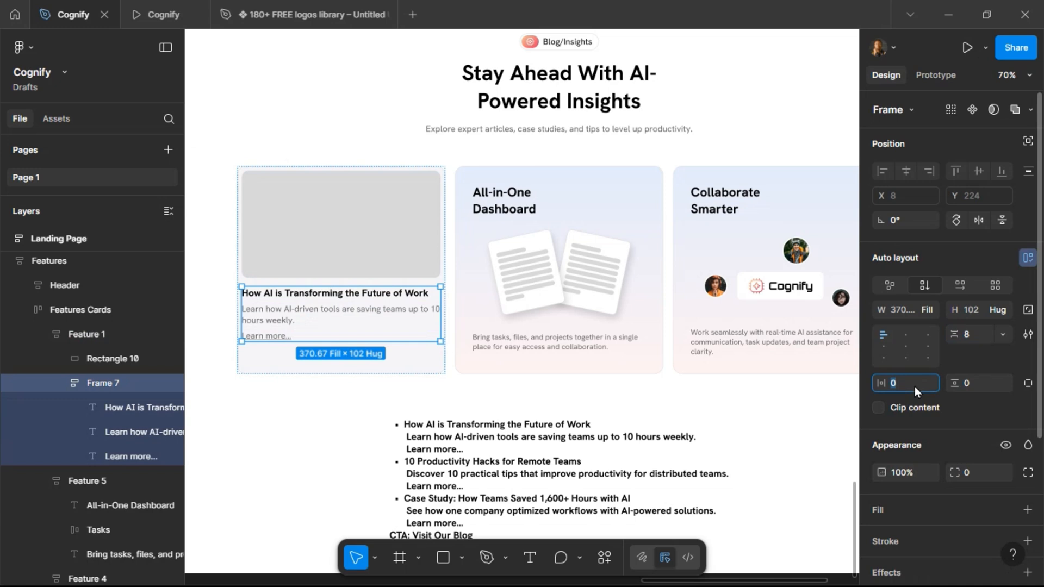
type("8")
key("Return")
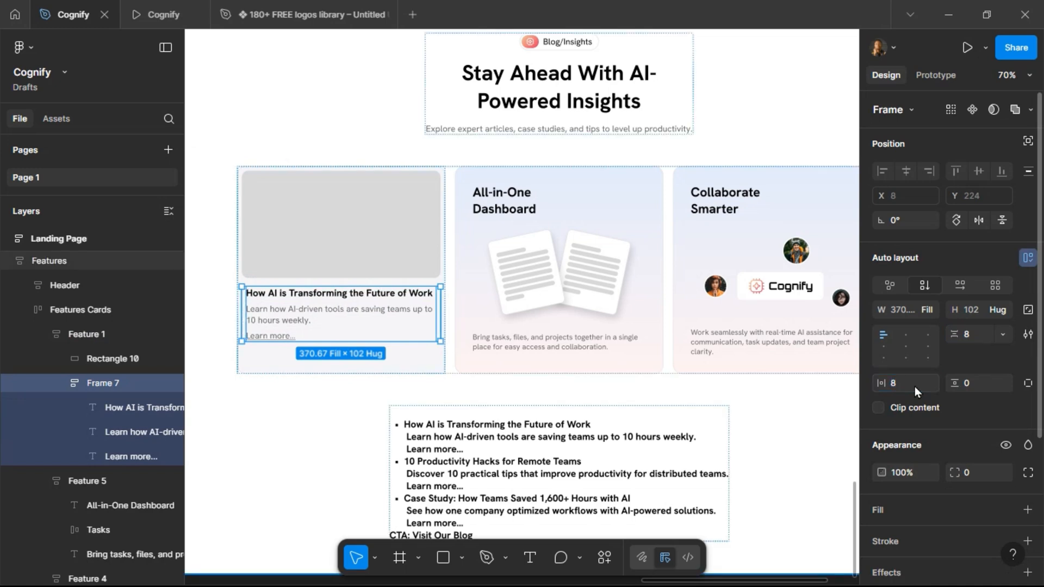
left_click(267, 295)
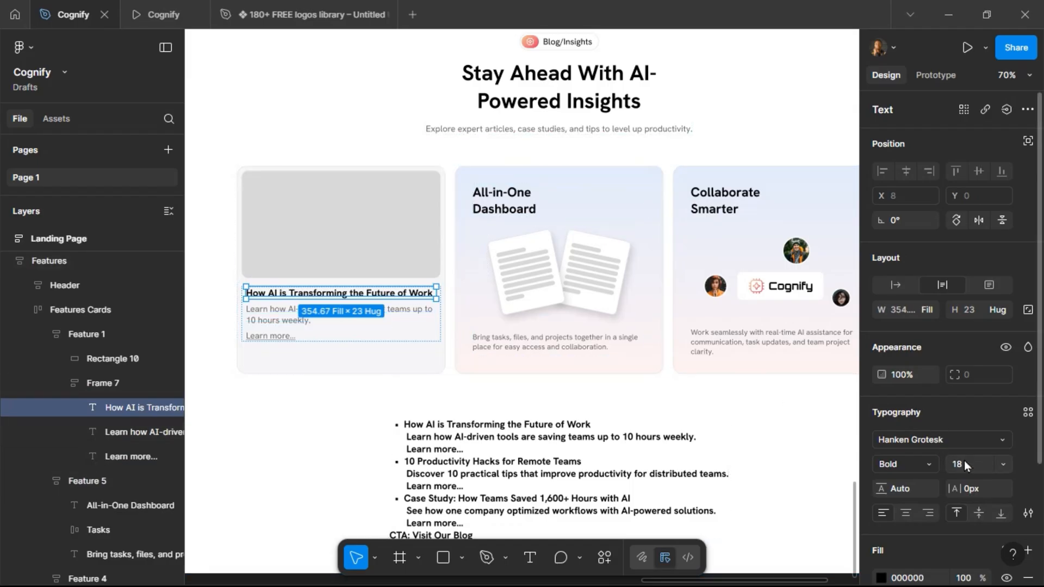
Set the blog card title's font size to 20 and check the card in the prototype preview.
type("20")
key("Return")
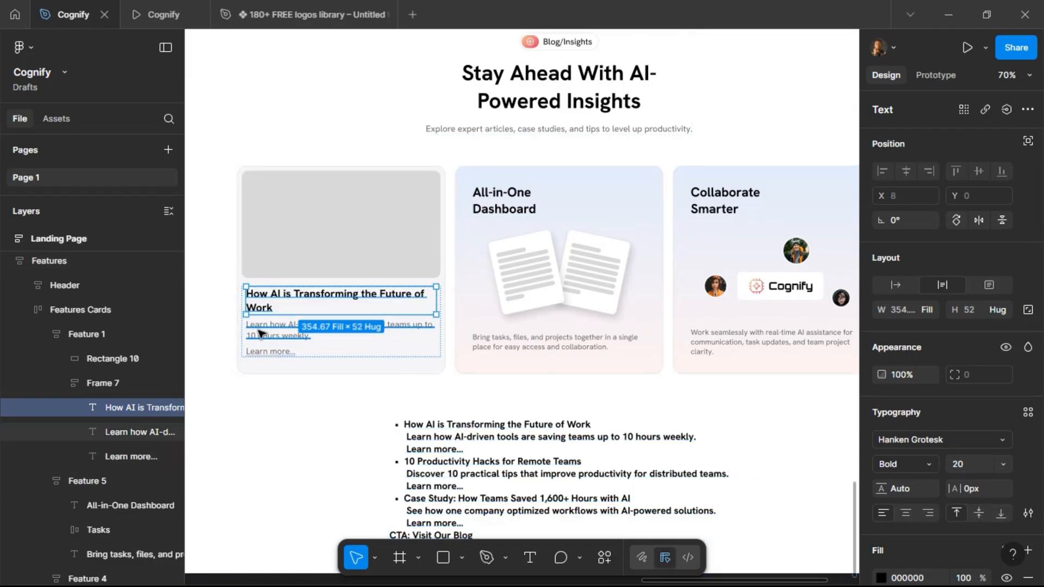
left_click(162, 17)
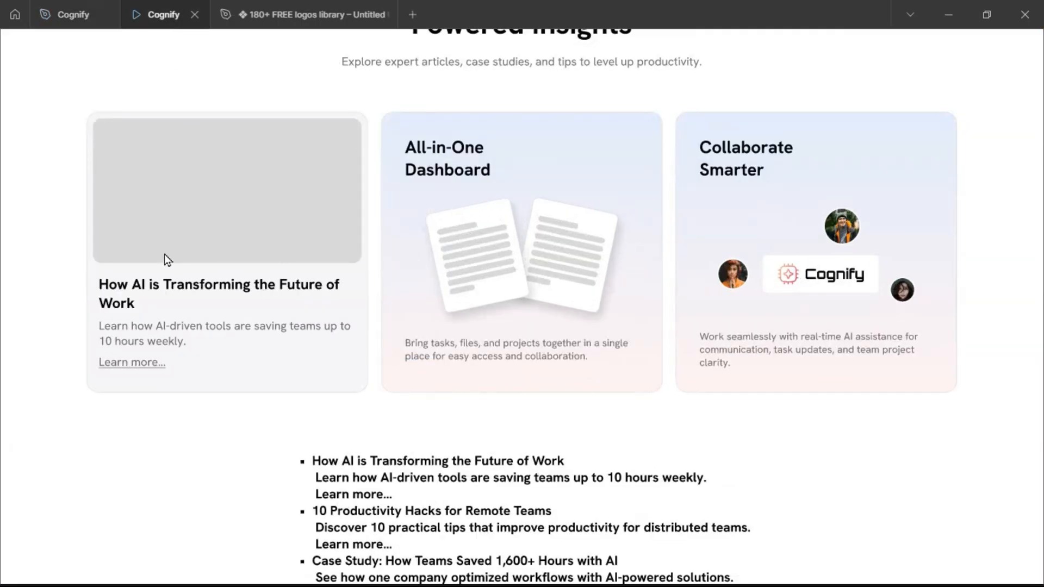
left_click(74, 20)
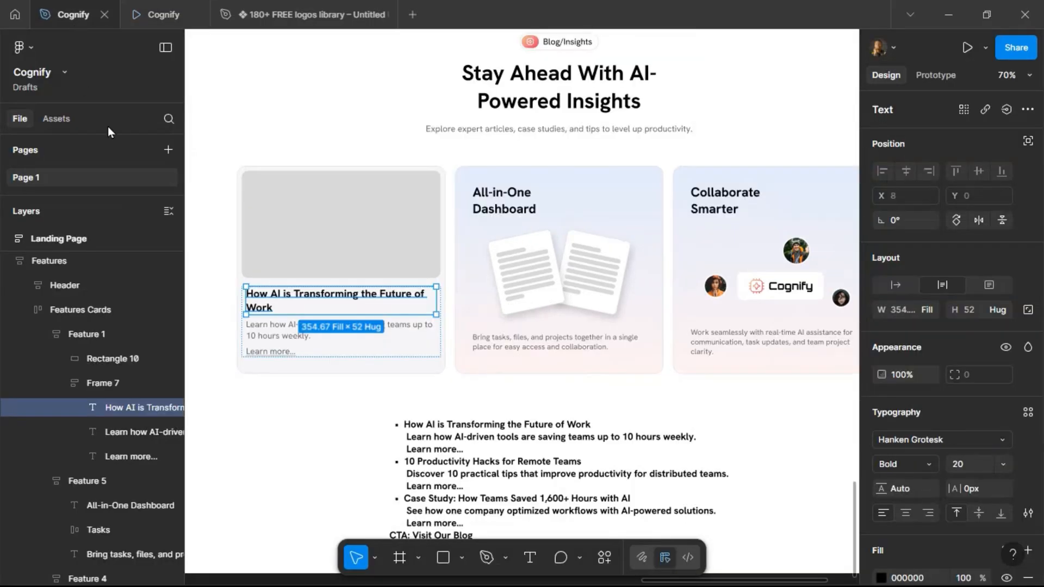
Wrap the description and Learn more texts together in their own auto layout frame.
left_click(286, 329)
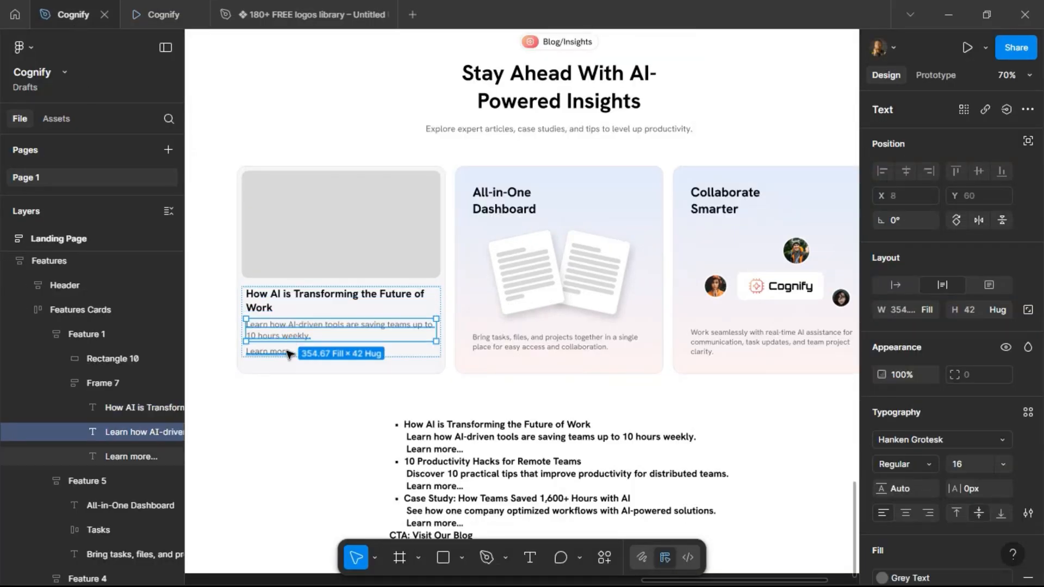
left_click(286, 352, "shift")
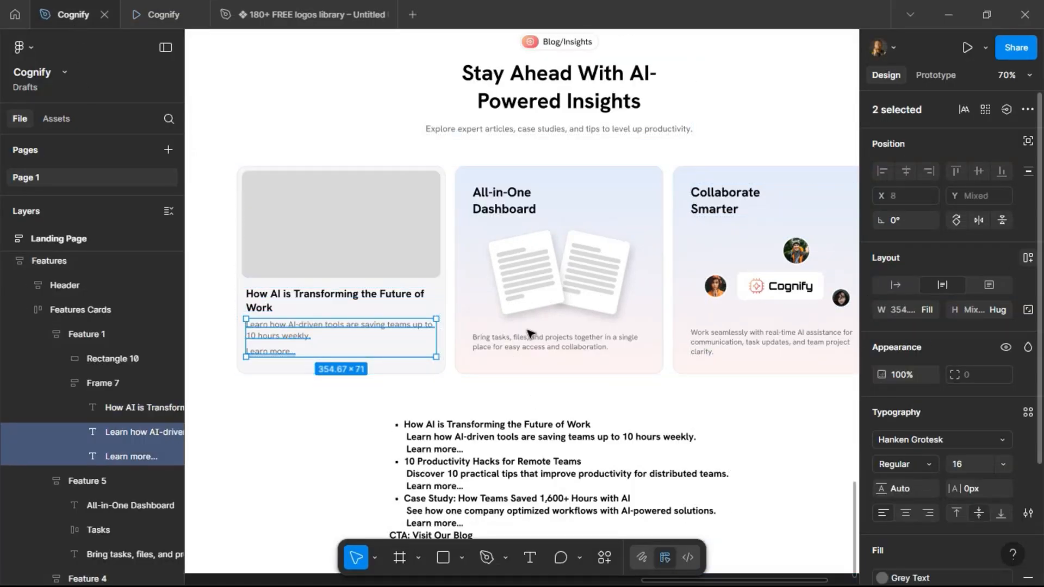
key("shift+a")
Set the gap of the card's outer text frame to 12.
left_click(285, 313)
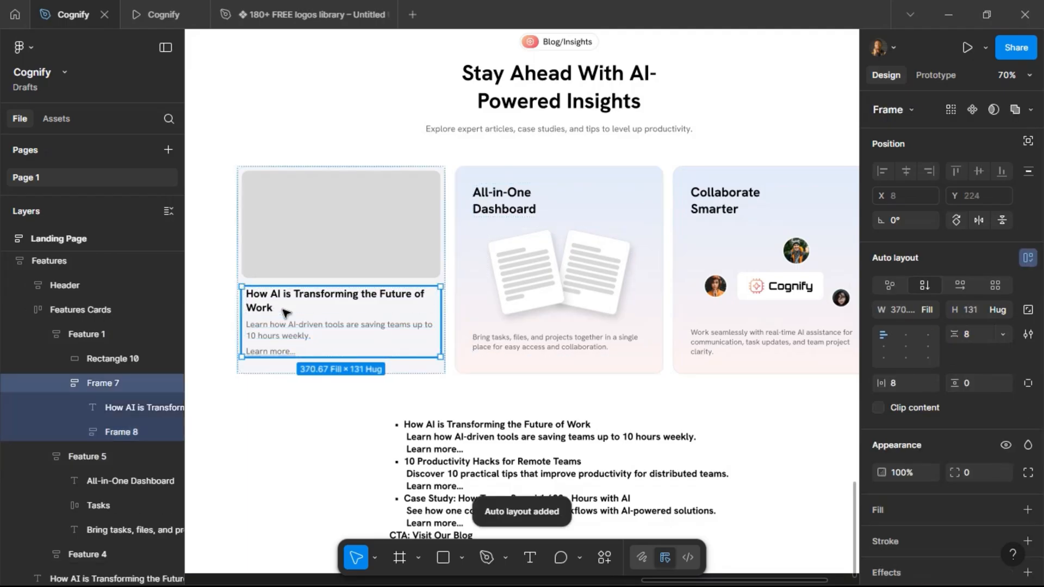
left_click(976, 333)
type("12")
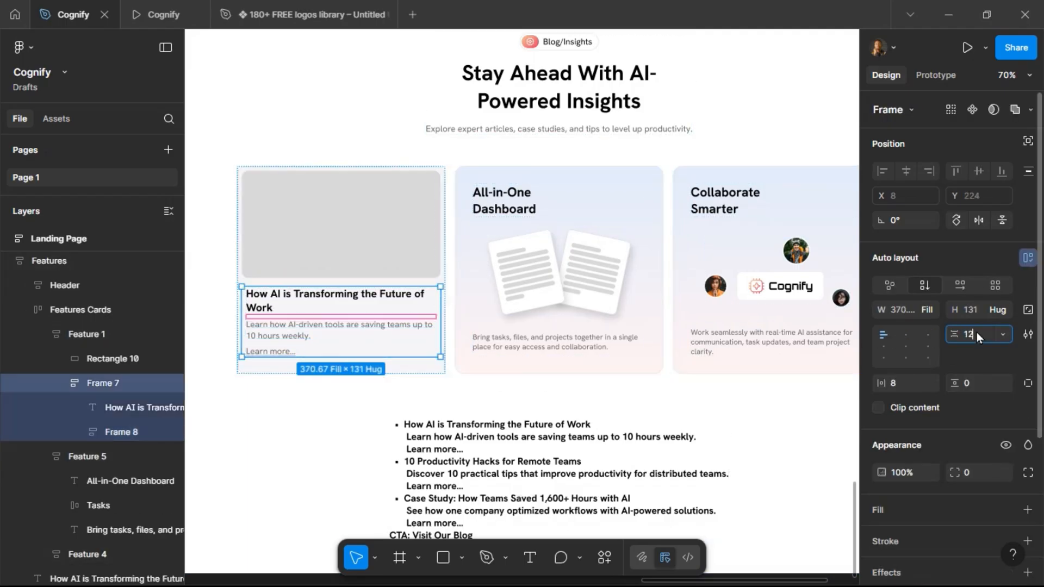
key("Return")
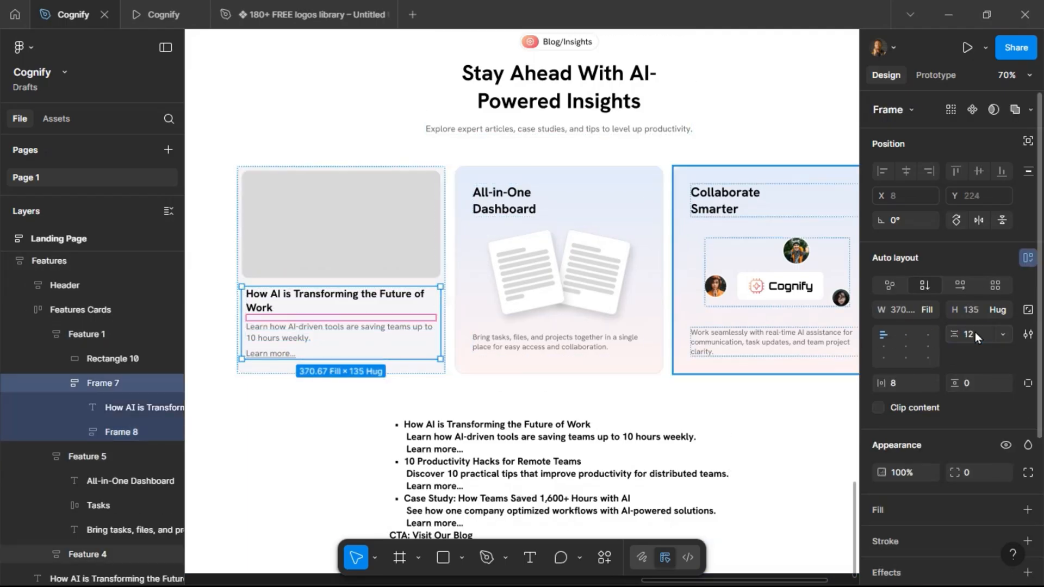
Inspect the inner text frame's spacing and compare the card with the prototype preview.
left_click(292, 335)
left_click(160, 14)
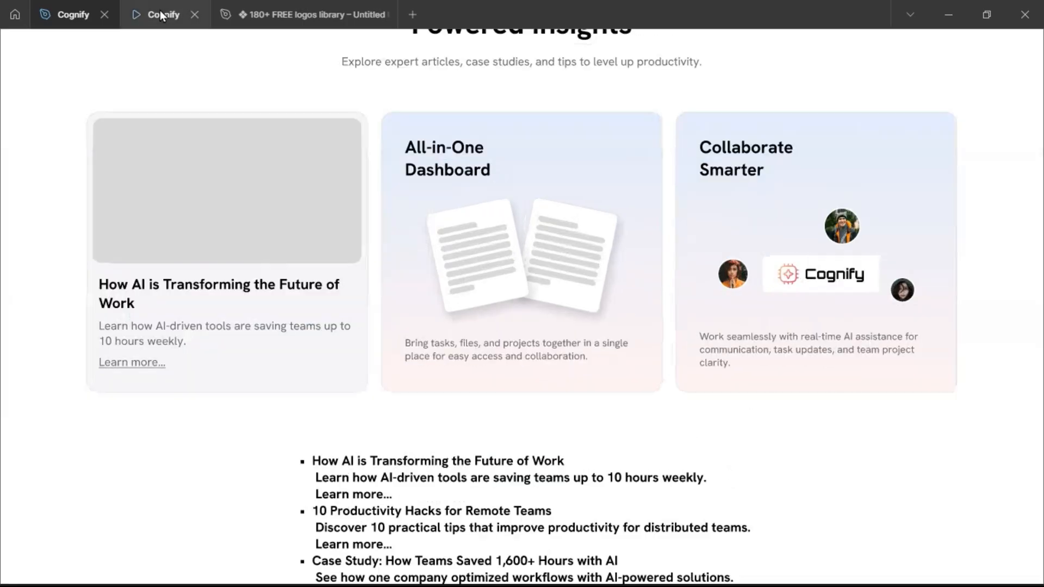
left_click(68, 15)
left_click(971, 334)
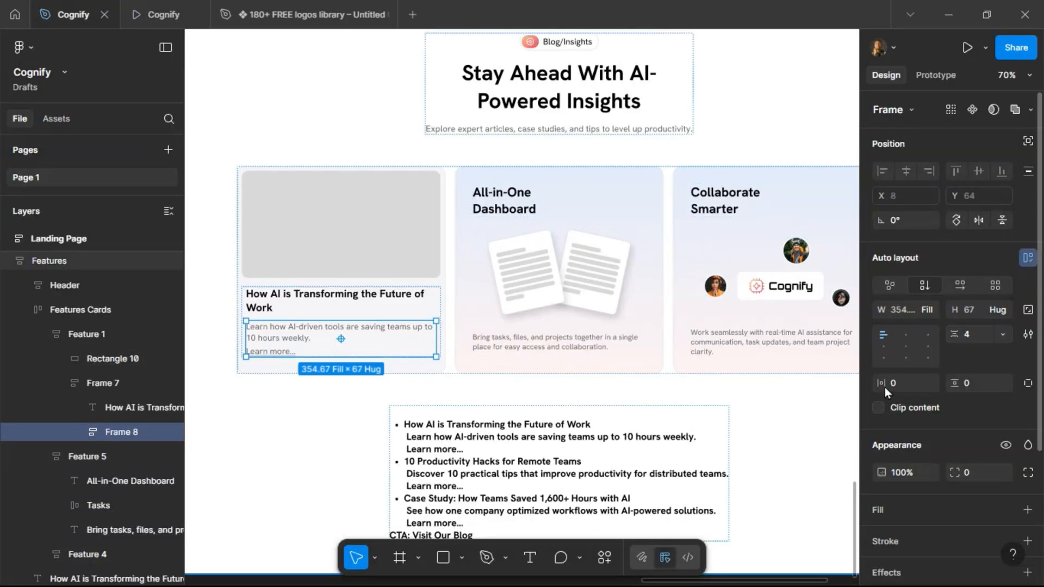
left_click(161, 22)
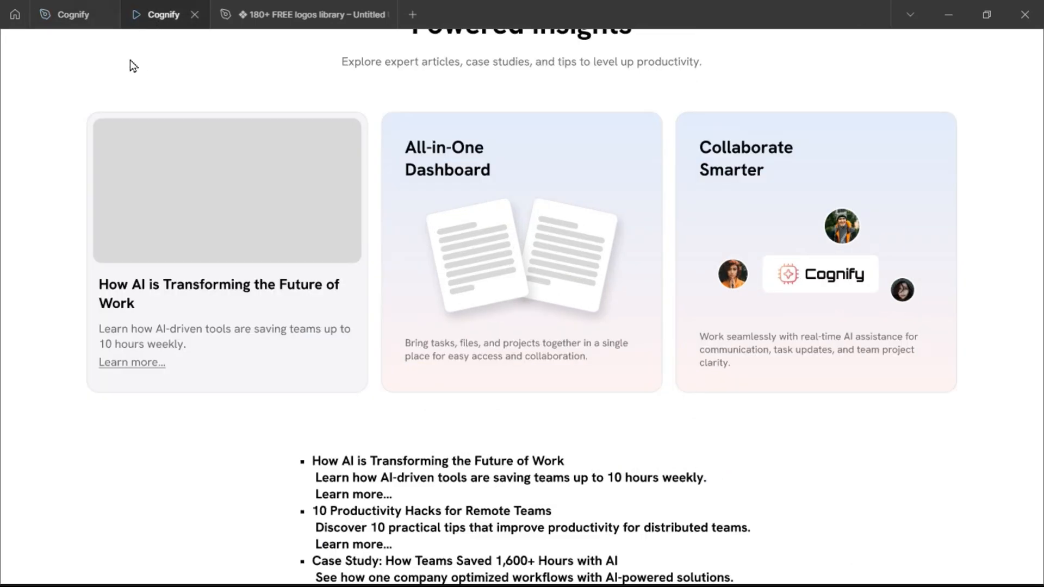
left_click(68, 15)
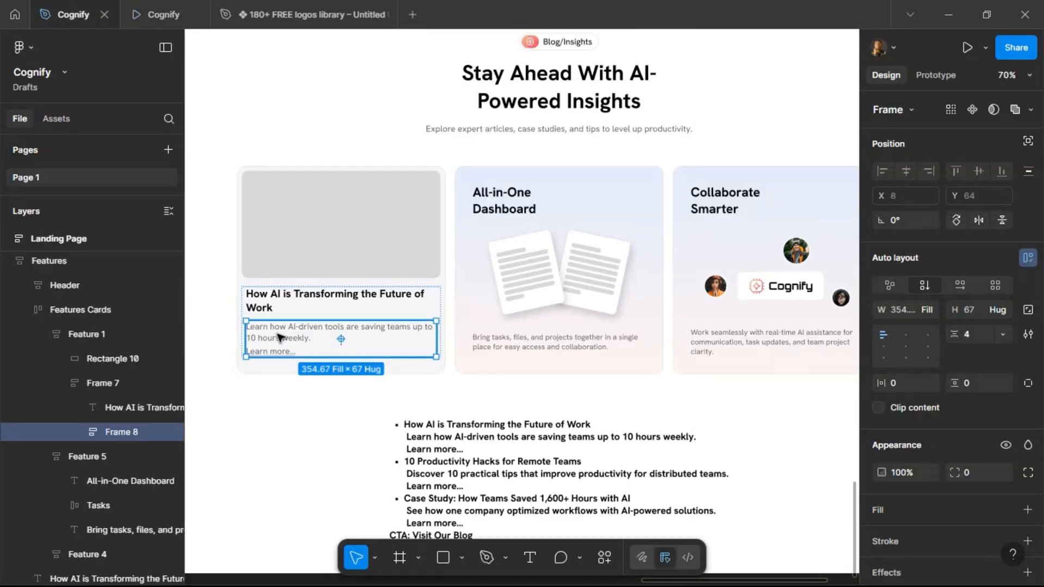
Set the description and Learn more texts to font size 14.
left_click(279, 337)
left_click(965, 461)
type("14")
key("Return")
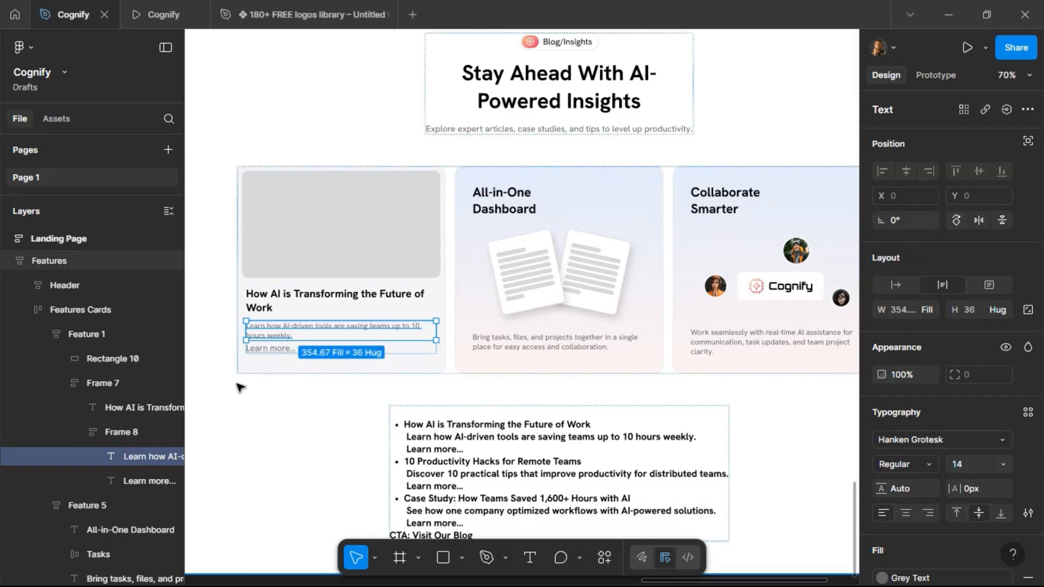
left_click(276, 350)
left_click(970, 468)
type("14")
key("Return")
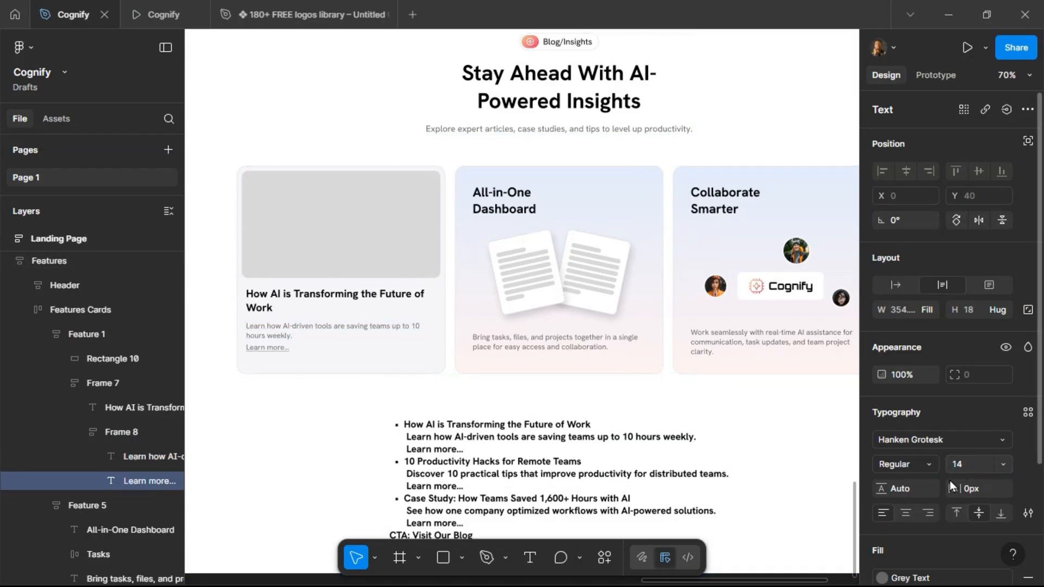
Set the outer text frame's horizontal padding to 12 and check it in the preview.
left_click(275, 370)
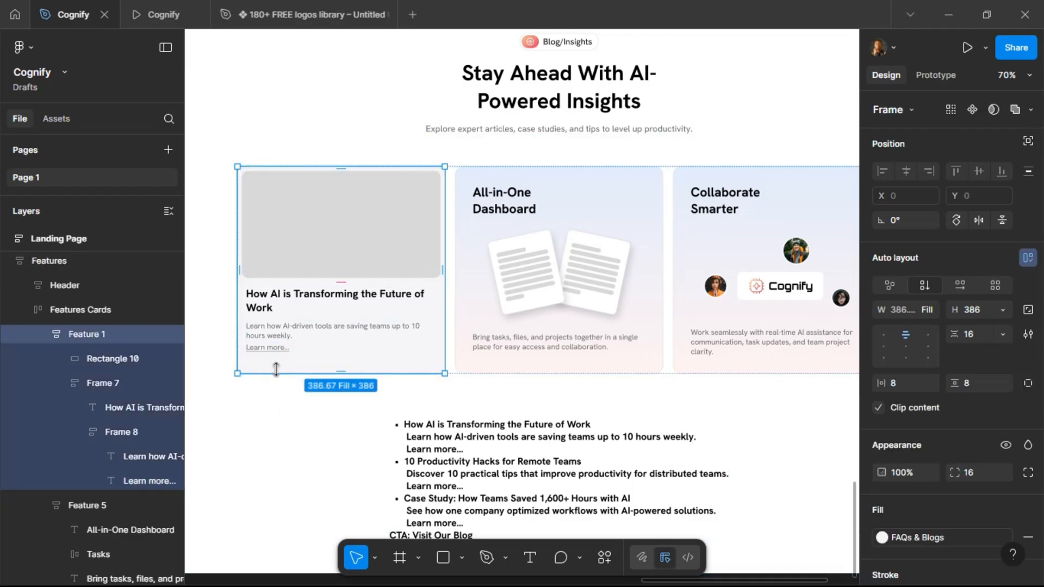
left_click(262, 310)
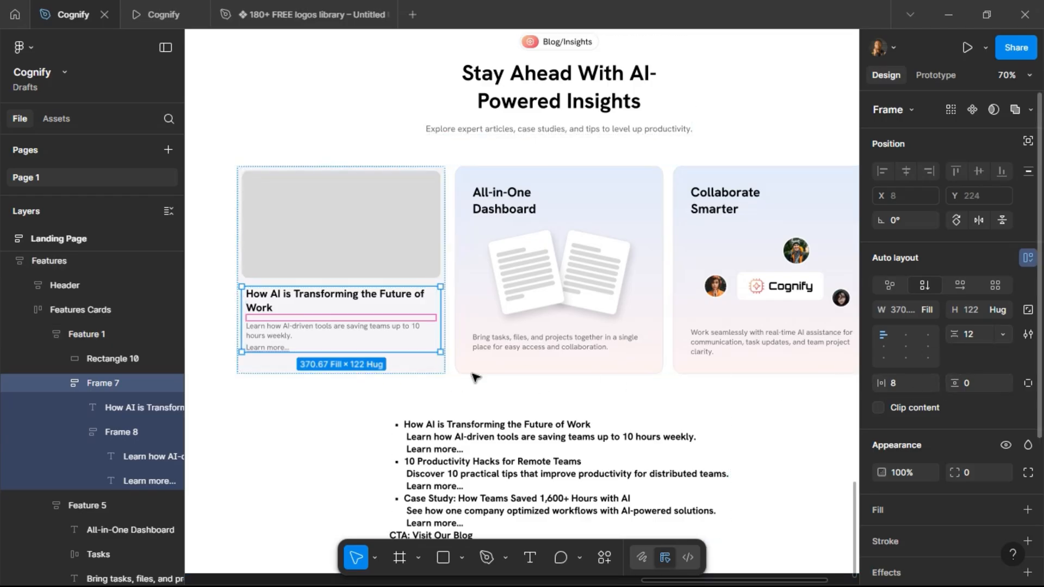
left_click(904, 390)
type("12")
key("Return")
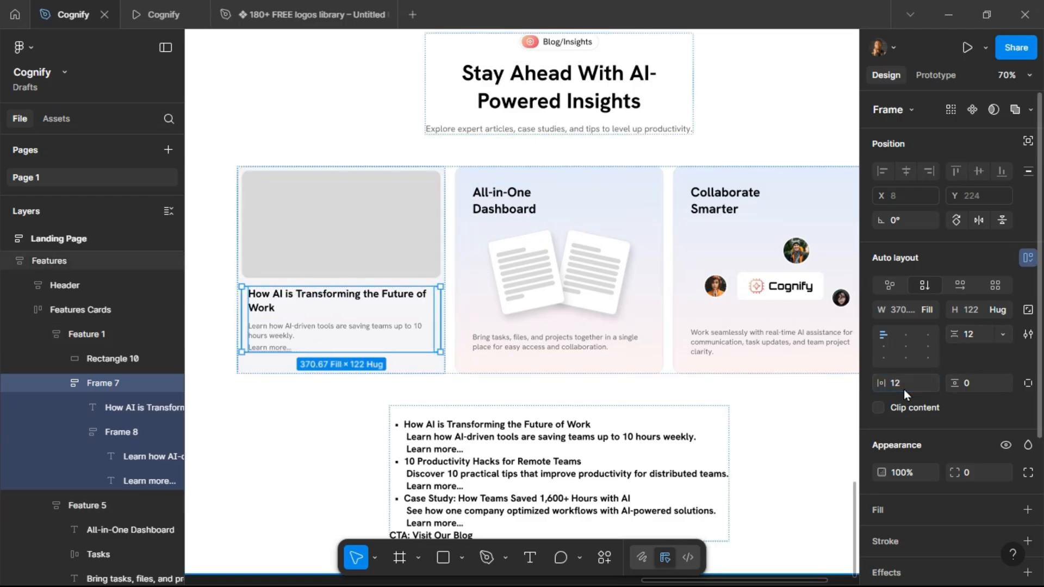
left_click(170, 24)
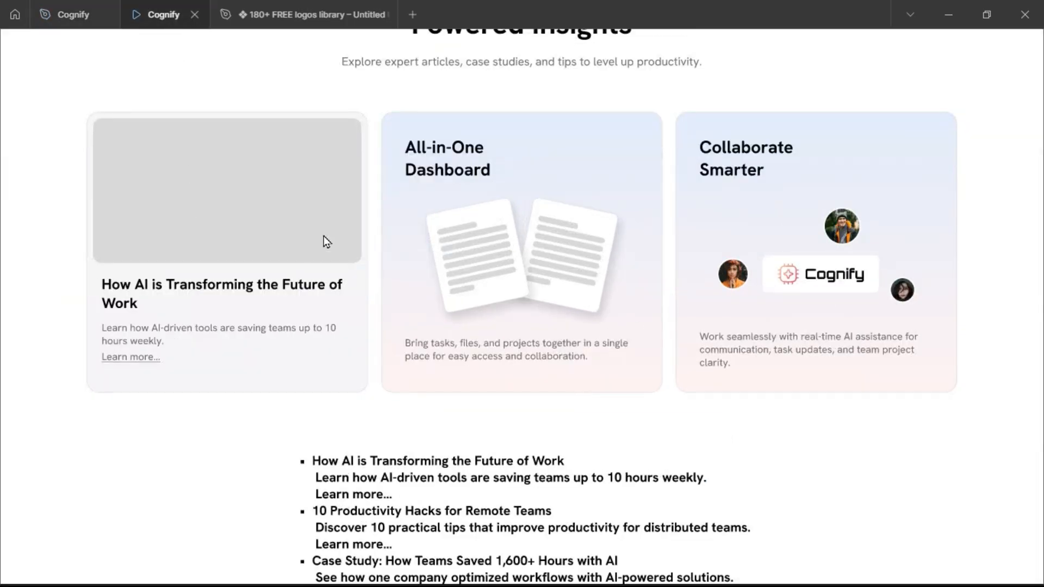
left_click(72, 15)
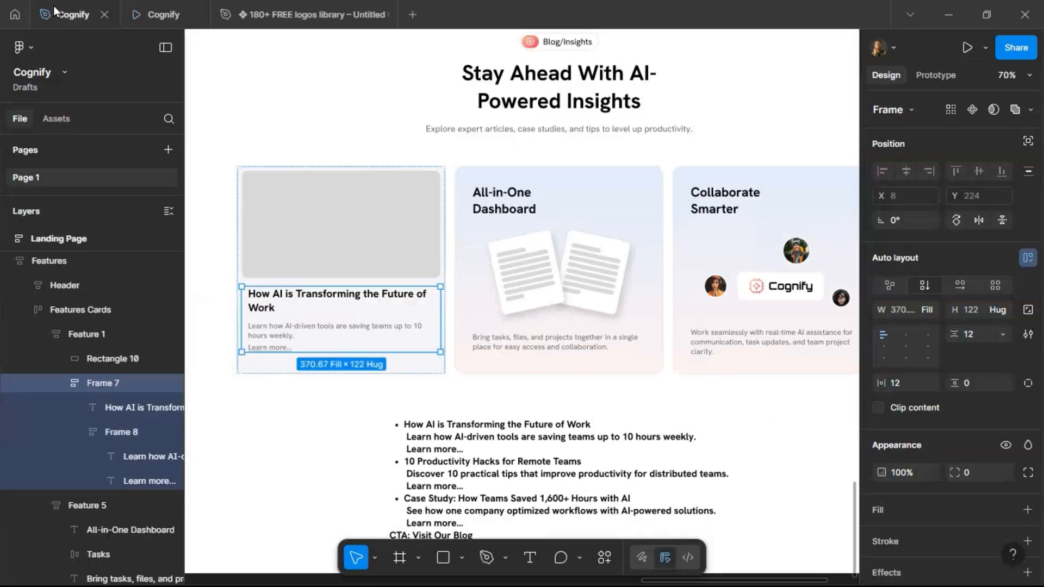
Set the blog card's height to hug contents and its bottom padding to 24.
left_click(372, 372)
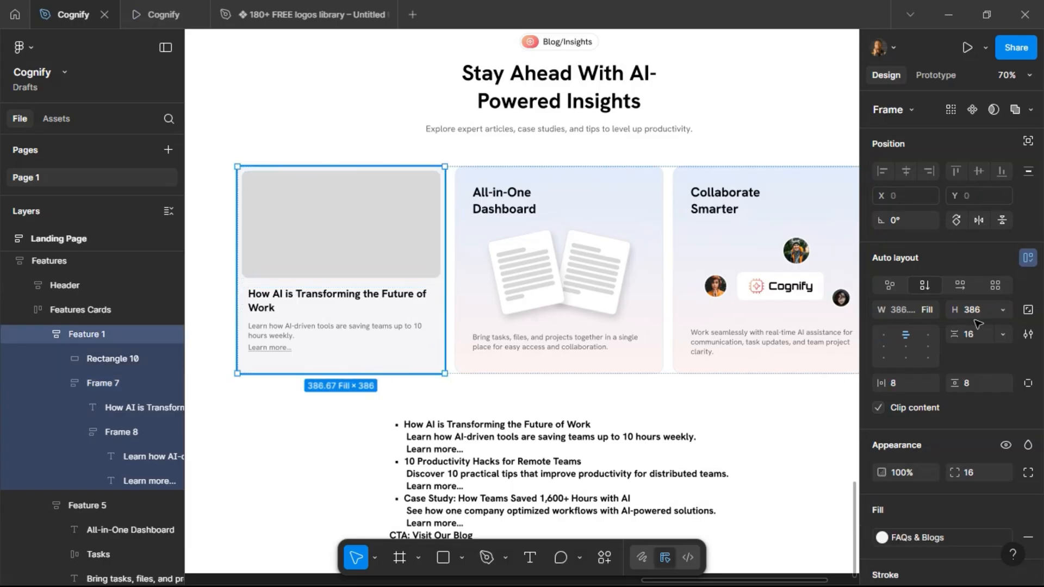
left_click(1003, 311)
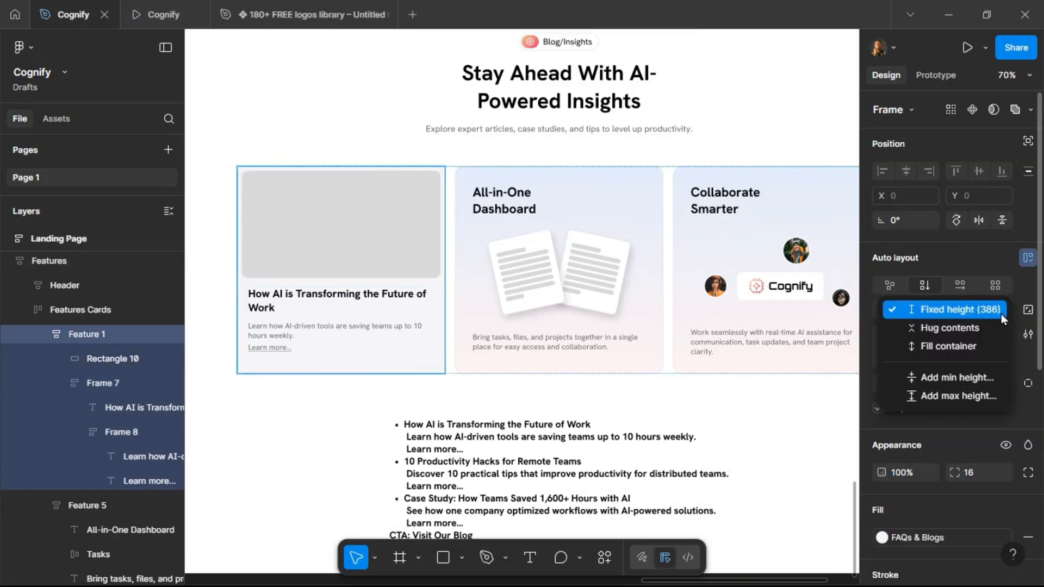
left_click(998, 327)
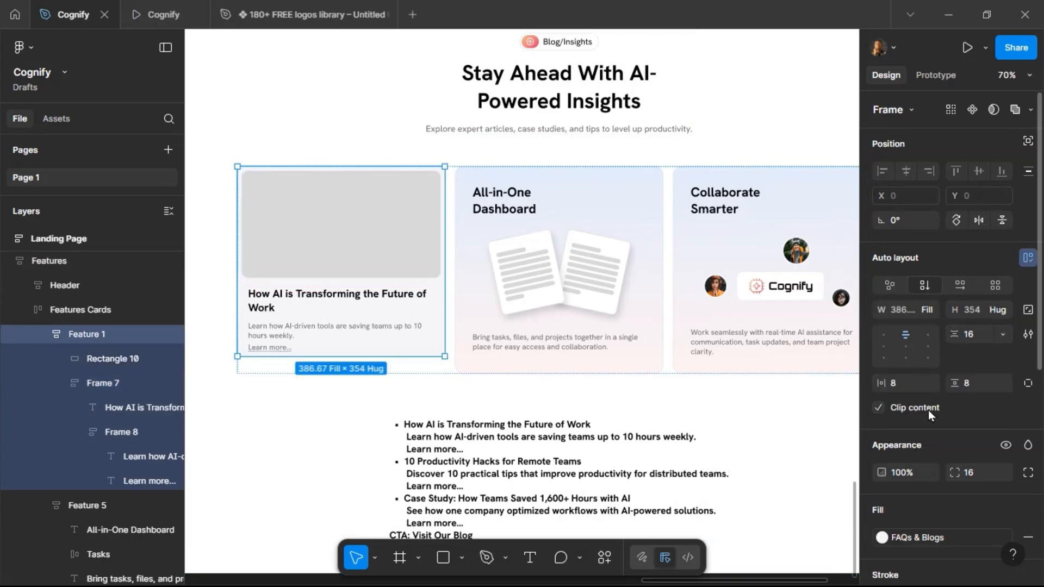
left_click(1028, 383)
left_click(980, 408)
type("16")
key("Return")
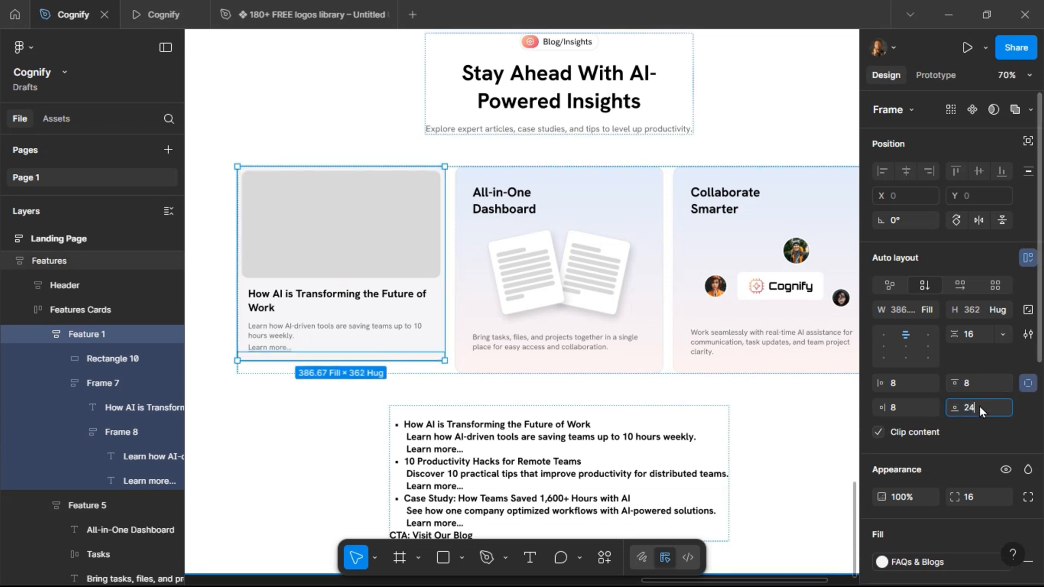
type("24")
key("Return")
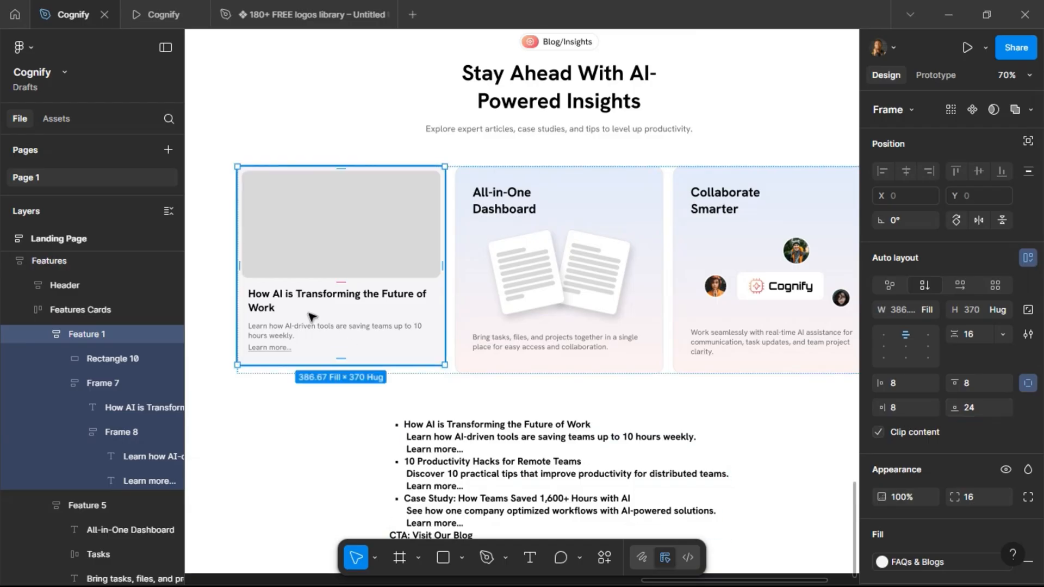
Replace the other two feature cards with pasted copies of the blog card.
left_click(521, 290)
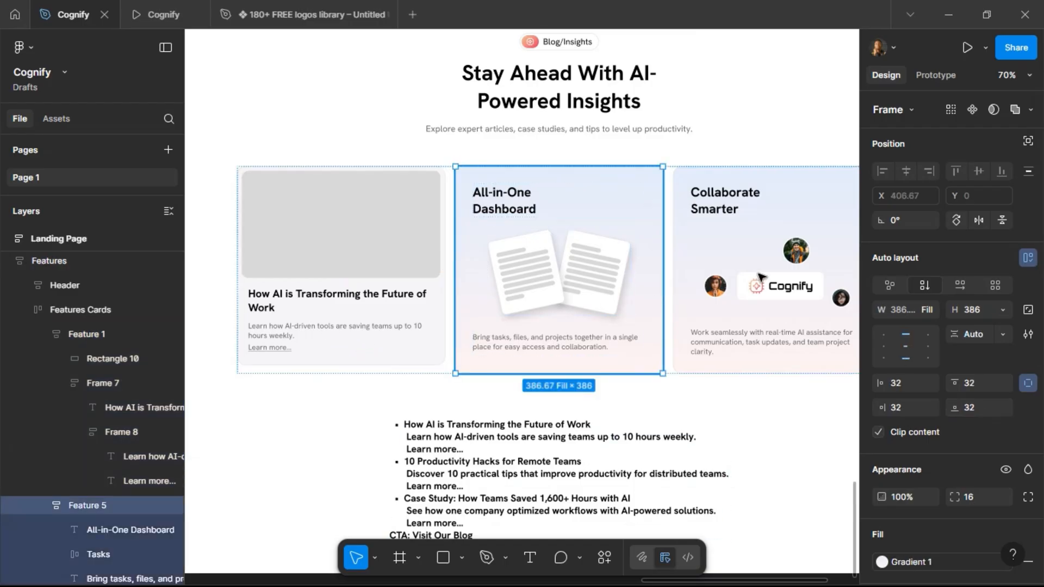
left_click(680, 311, "shift")
key("ctrl+shift+r")
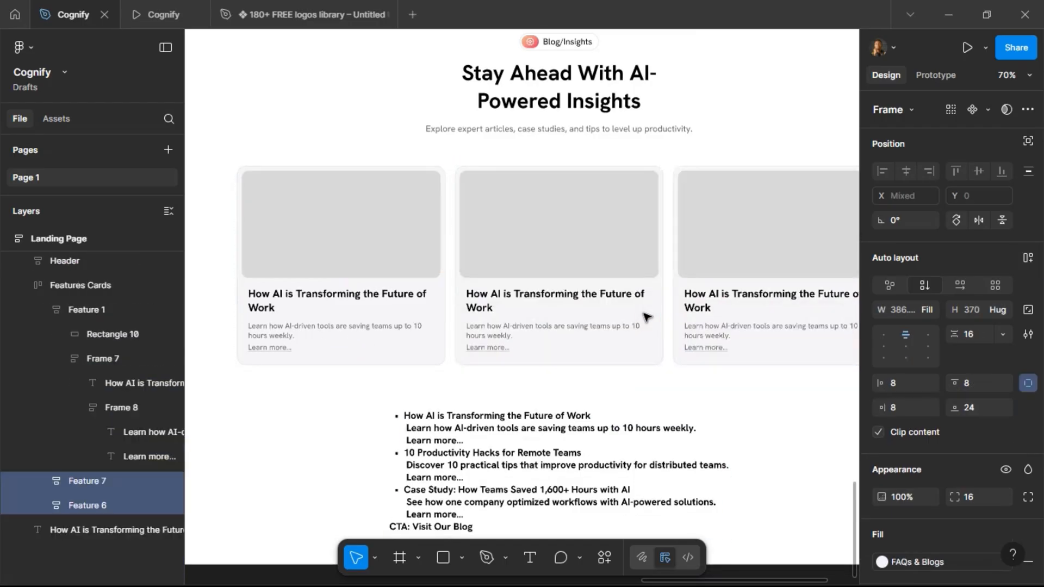
left_click(389, 279)
left_click(548, 287, "shift")
left_click(734, 298, "shift")
Rename the first card frame to Blog 1.
left_click(394, 306)
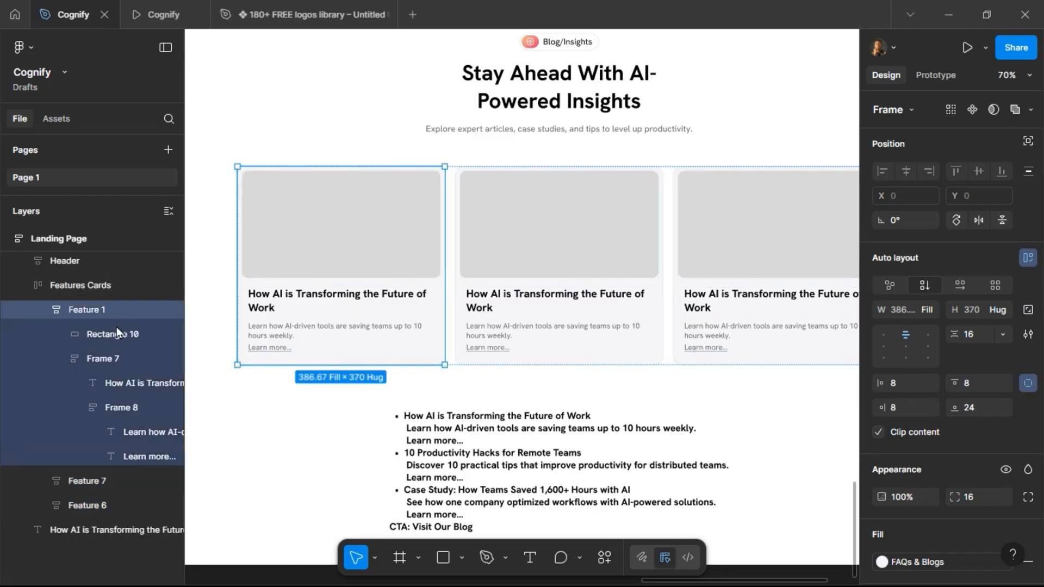
double_click(90, 311)
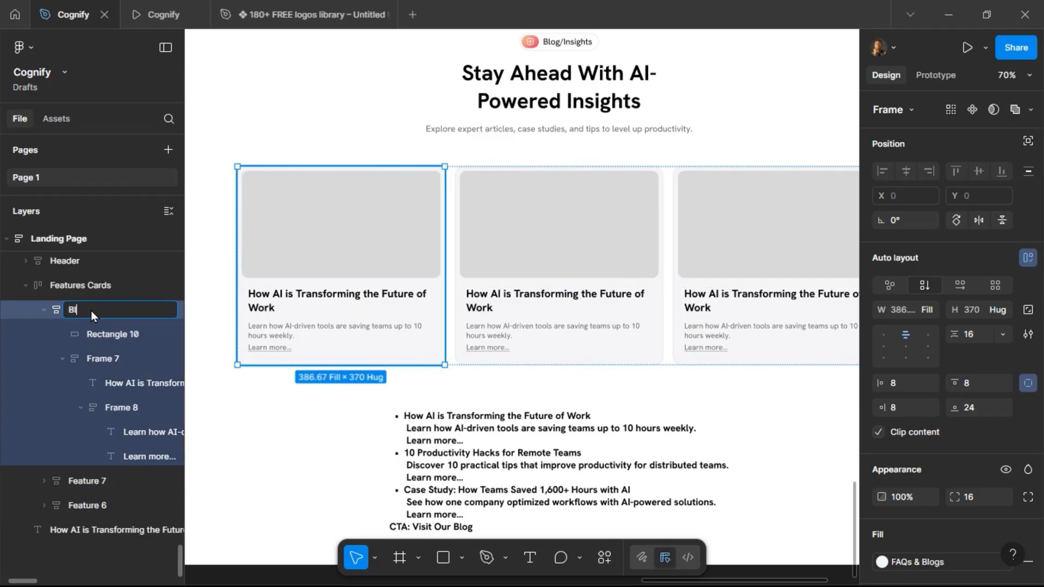
type("Blog 1")
key("Return")
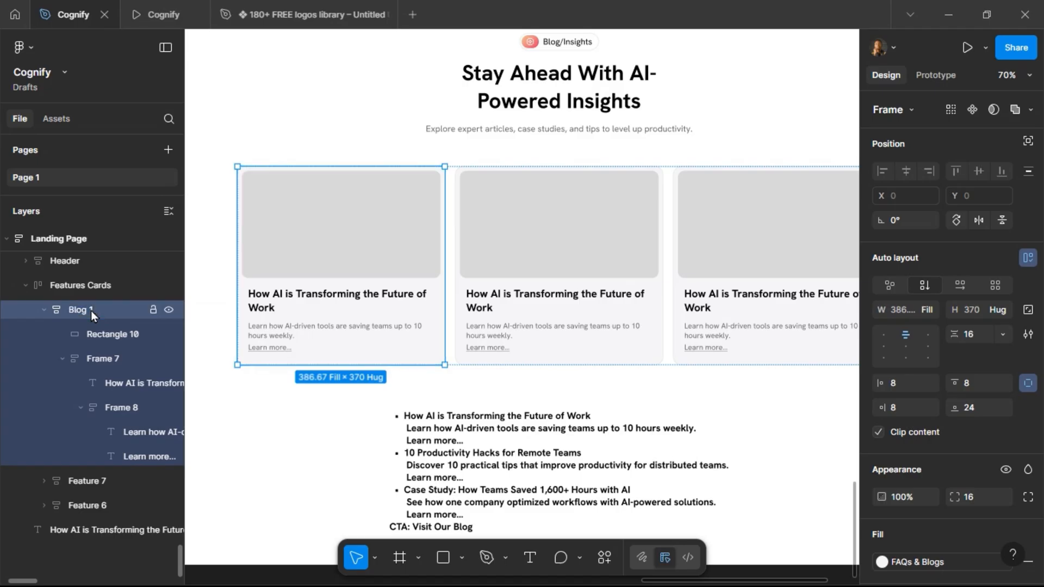
Rename the card's image rectangle to Img.
double_click(107, 335)
type("Img")
key("Return")
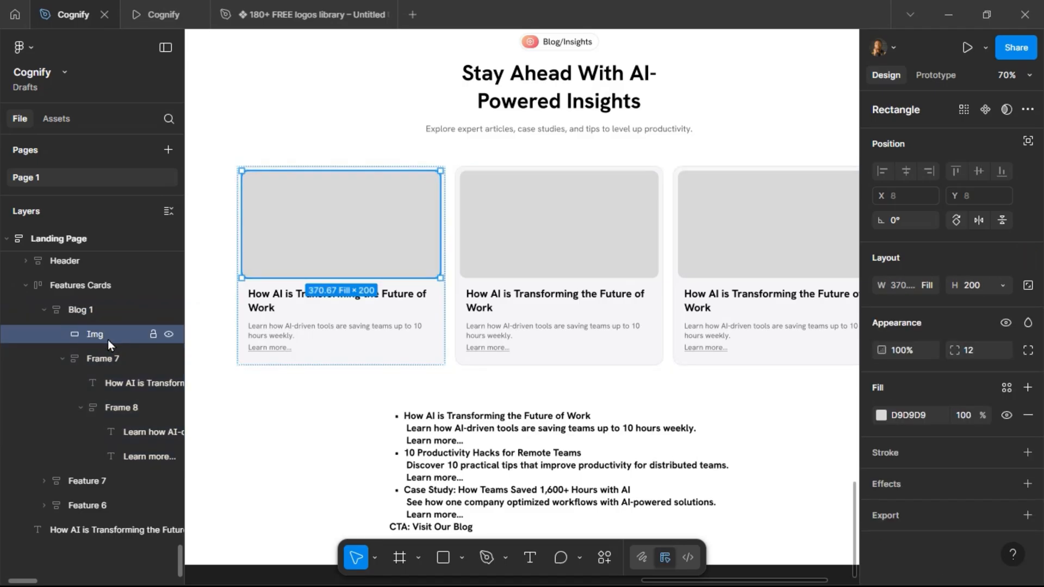
Rename the card's text frame.
double_click(98, 360)
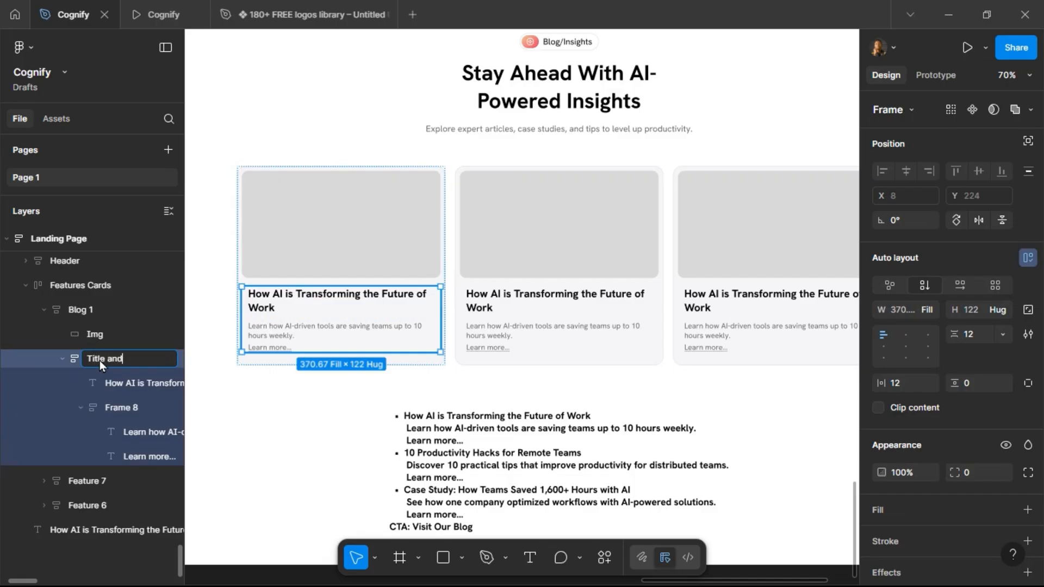
Name the card's text frame Title and Subtext and its inner description frame Subtext.
type("Title and Subtext")
key("Return")
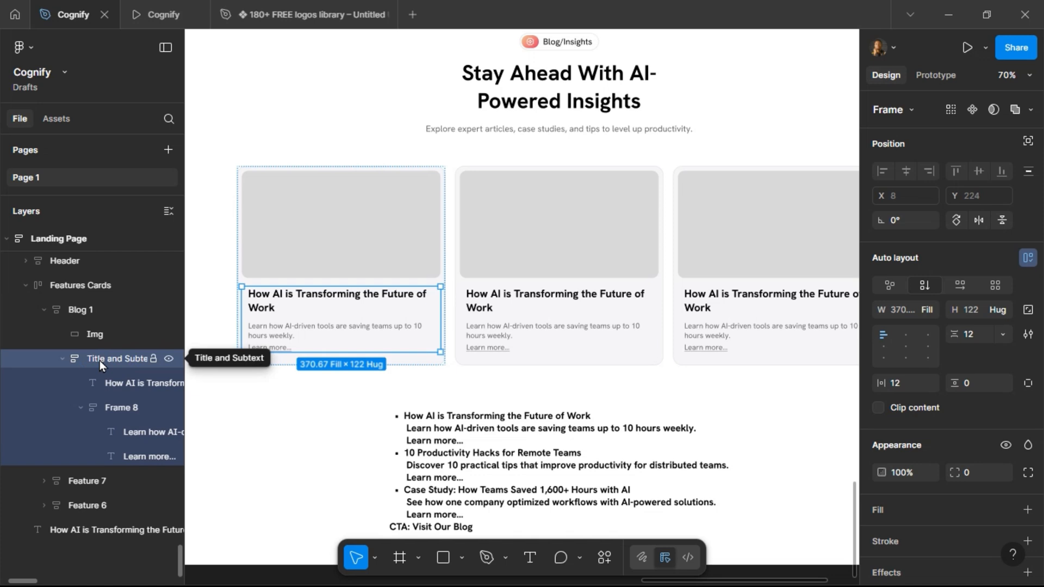
double_click(116, 408)
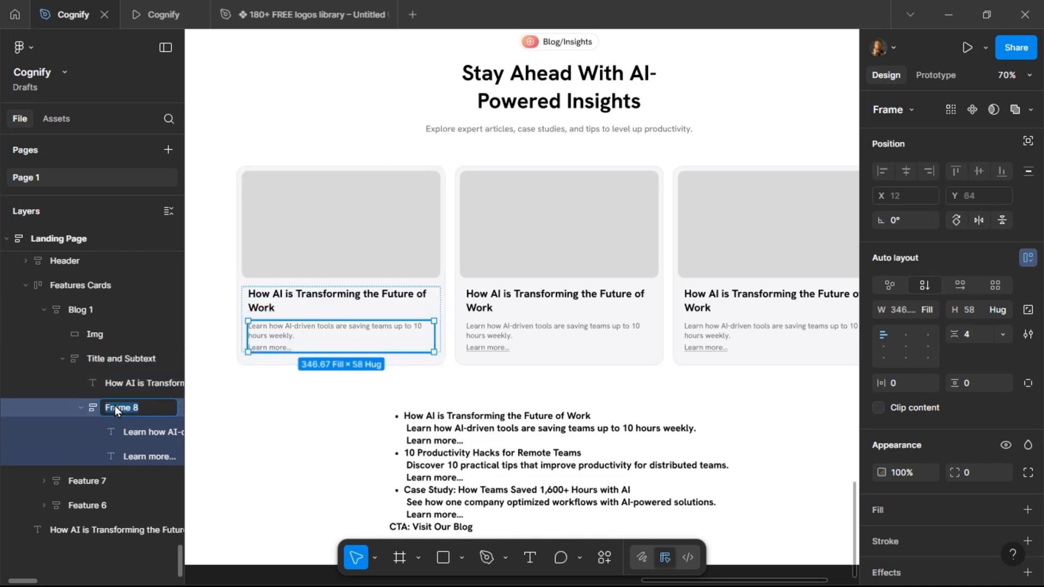
type("Subtext")
key("Return")
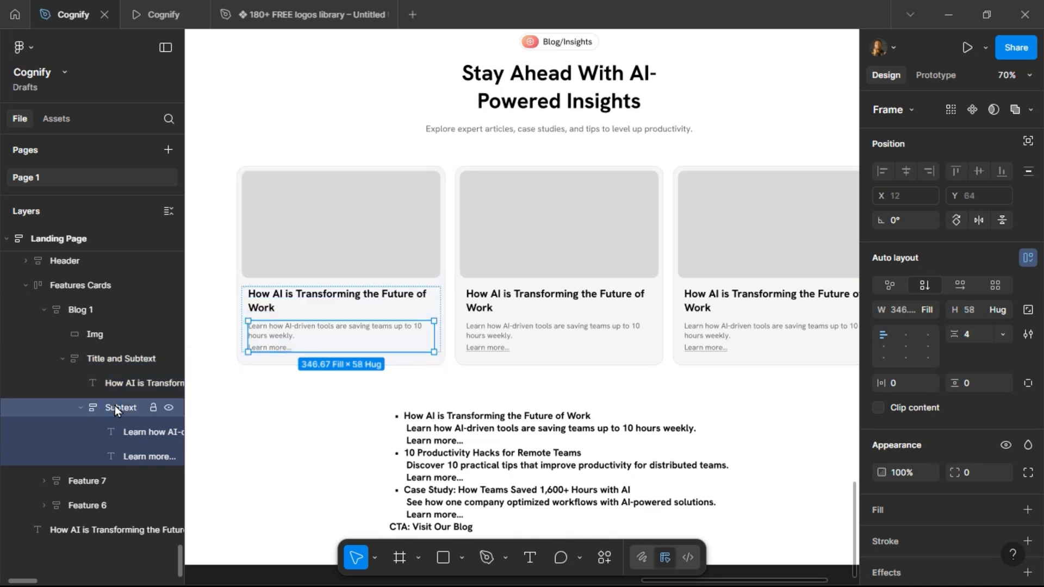
Rename the second and third card frames to Blog 2 and Blog 3 in order.
left_click(81, 407)
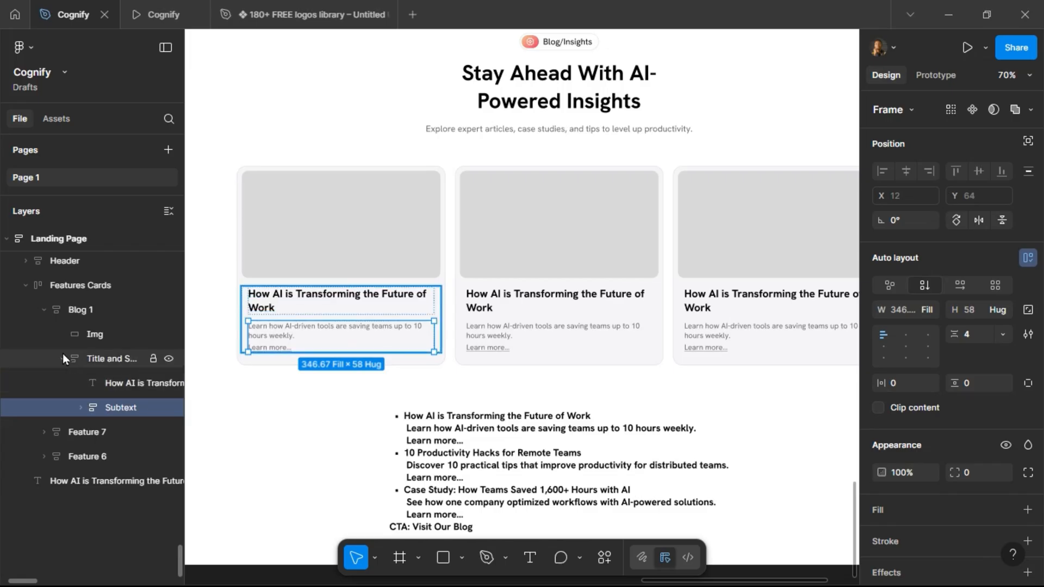
left_click(62, 358)
left_click(48, 314)
left_click(45, 312)
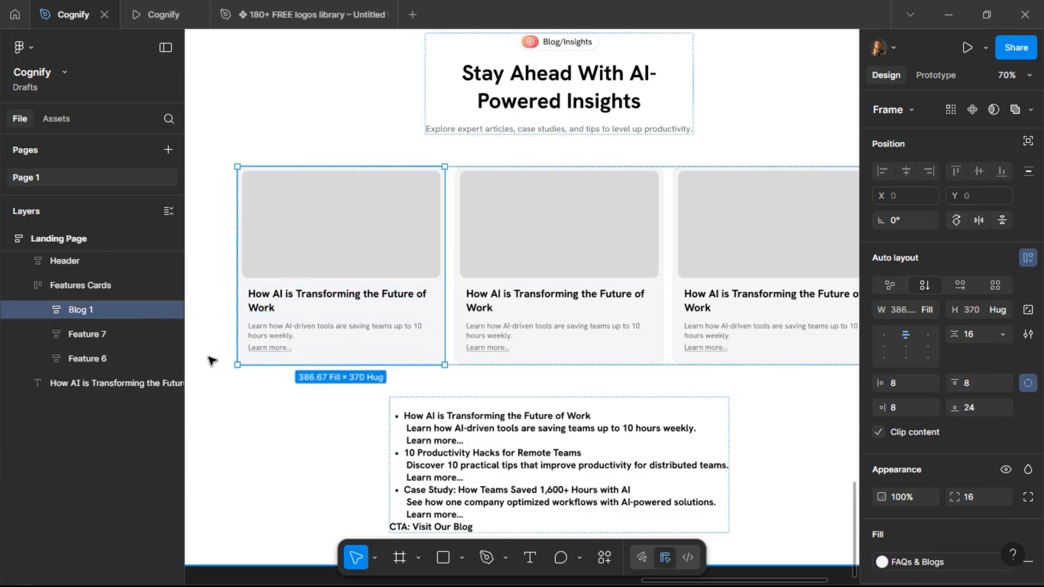
left_click(606, 296)
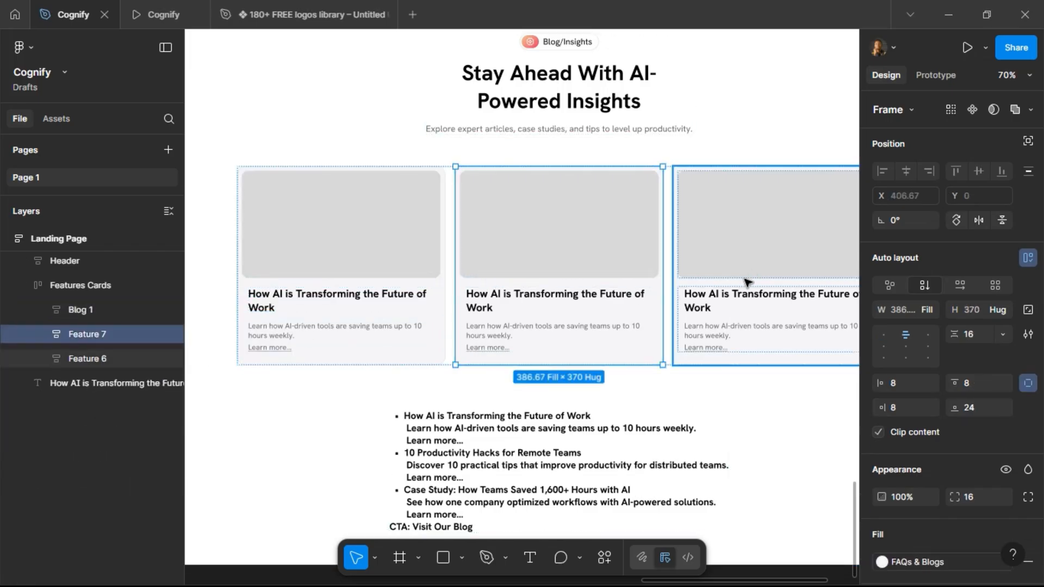
left_click(720, 326, "shift")
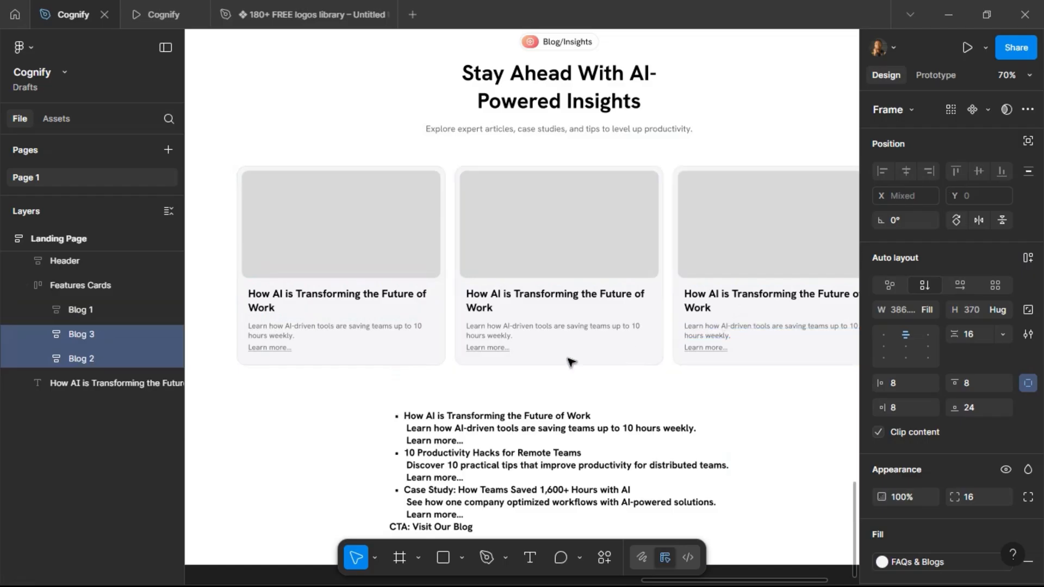
double_click(90, 335)
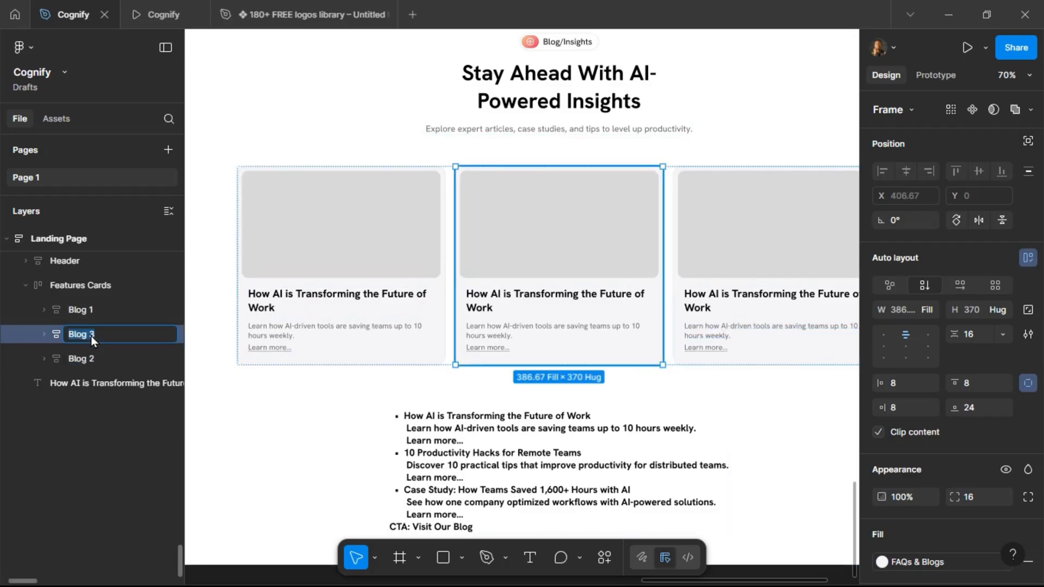
key("BackSpace")
type("2")
key("Return")
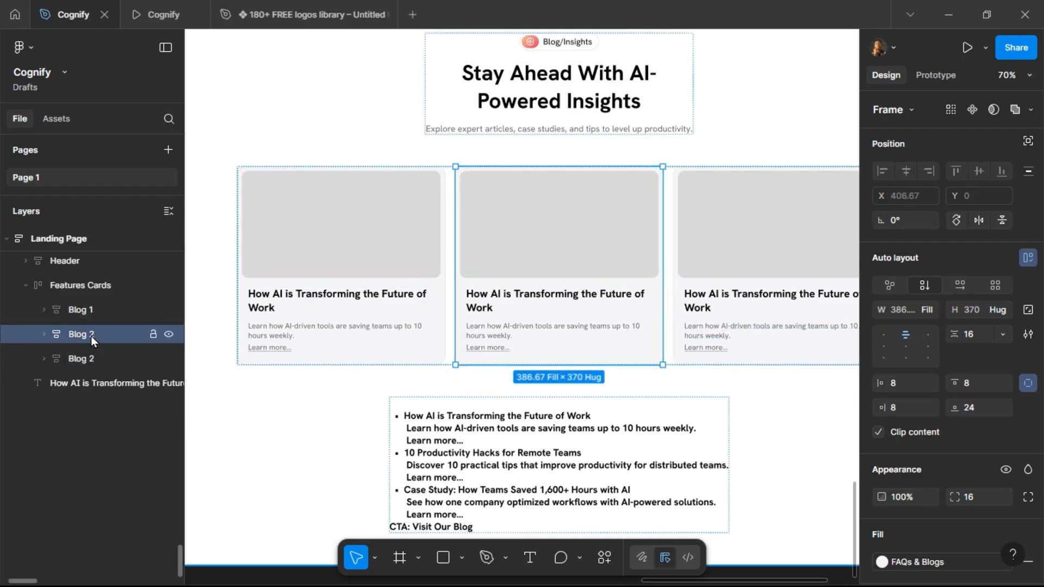
double_click(77, 358)
key("BackSpace")
type("3")
key("Return")
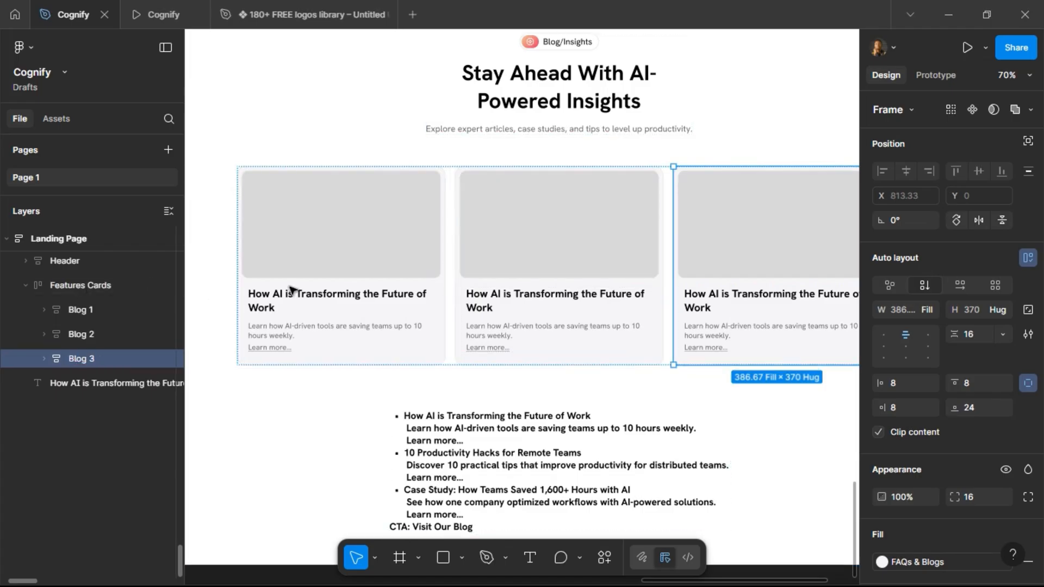
Paste the 10 Productivity Hacks for Remote Teams line from the outline into the second card's title, removing its bullet.
left_click(446, 458)
triple_click(446, 458)
left_click(574, 455)
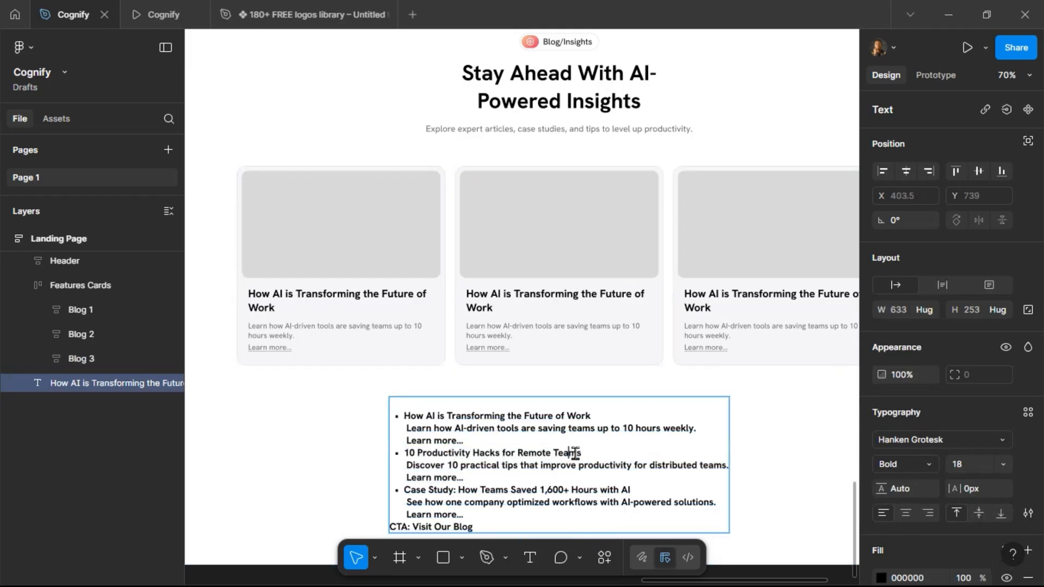
left_click_drag(584, 452, 402, 455)
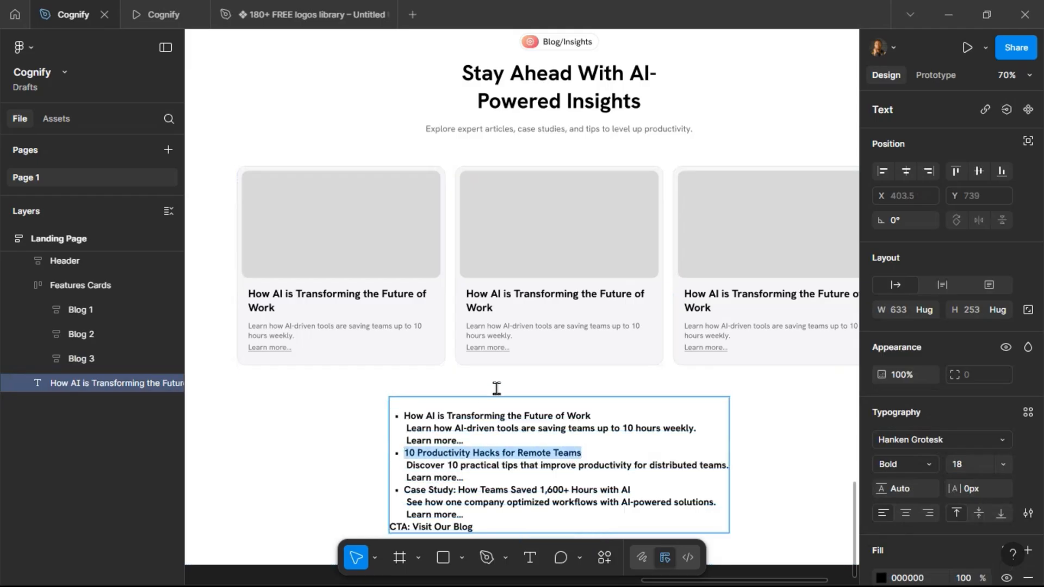
left_click(483, 303)
key("Return")
type("10 Productivity Hacks for Remote Teams")
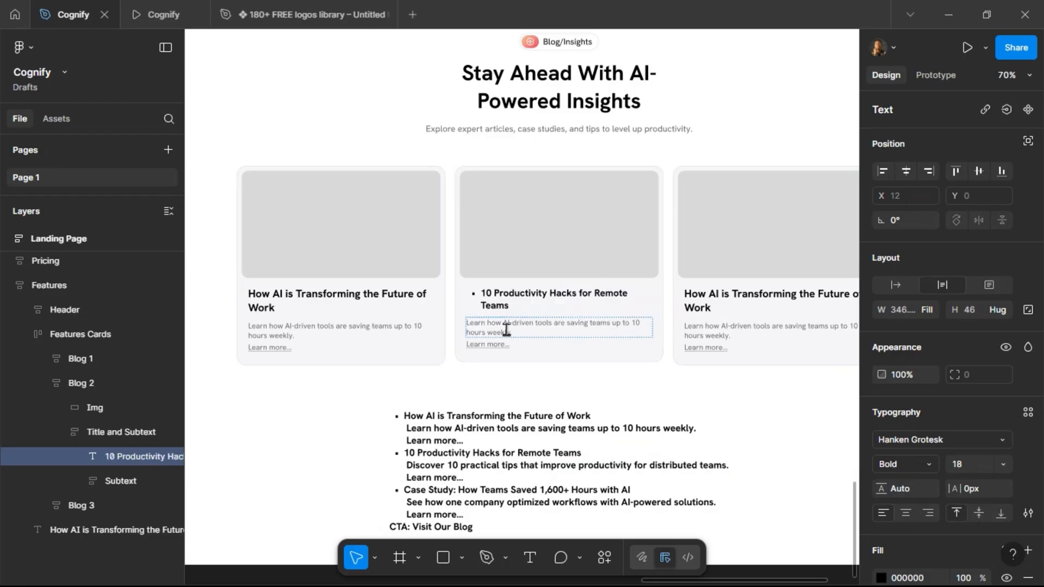
key("ctrl+z")
key("ctrl+shift+z")
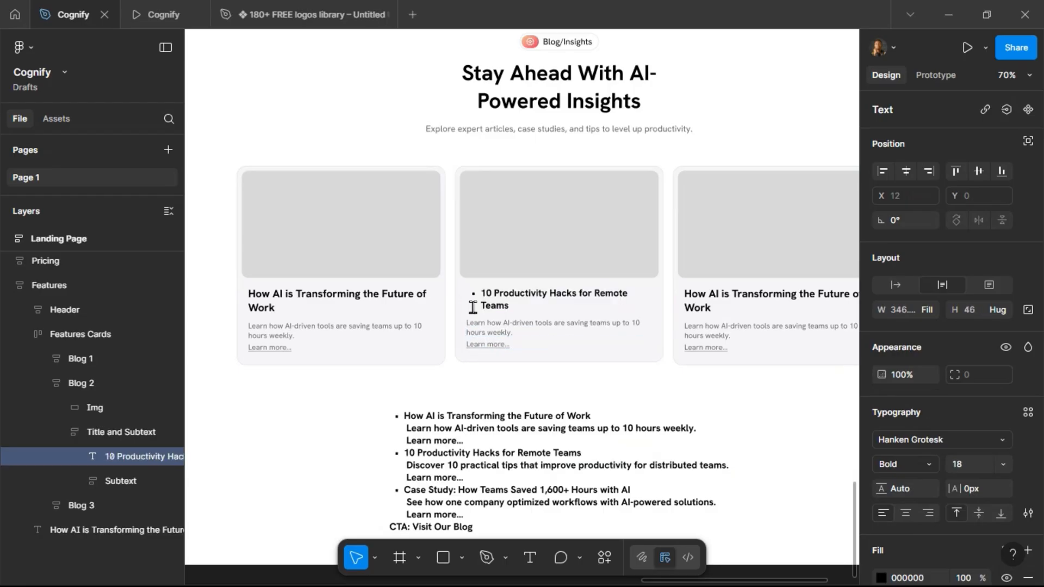
key("BackSpace")
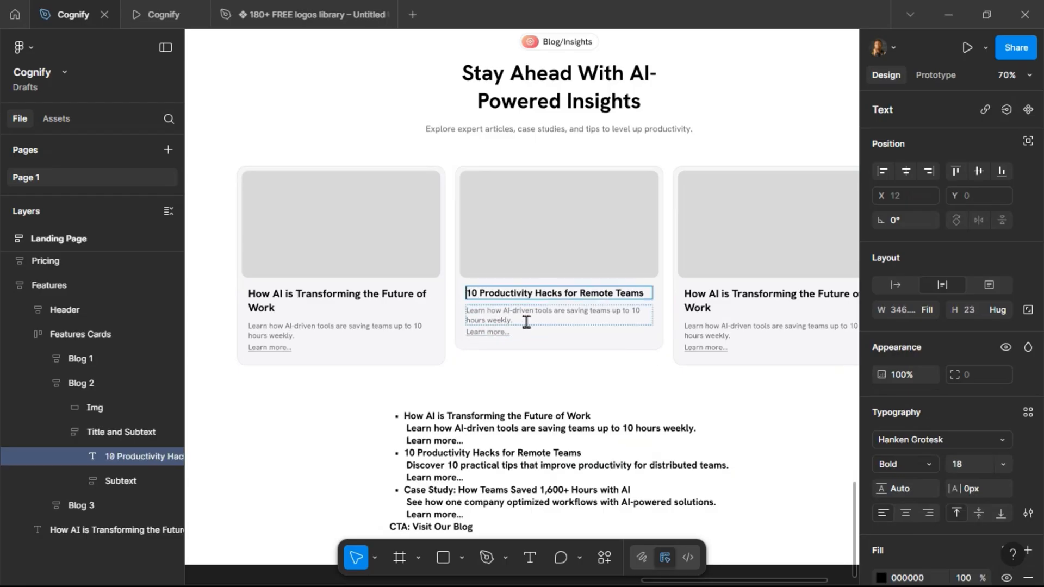
Paste the Discover 10 practical tips line into the second card's description and remove its bullet.
left_click(540, 405)
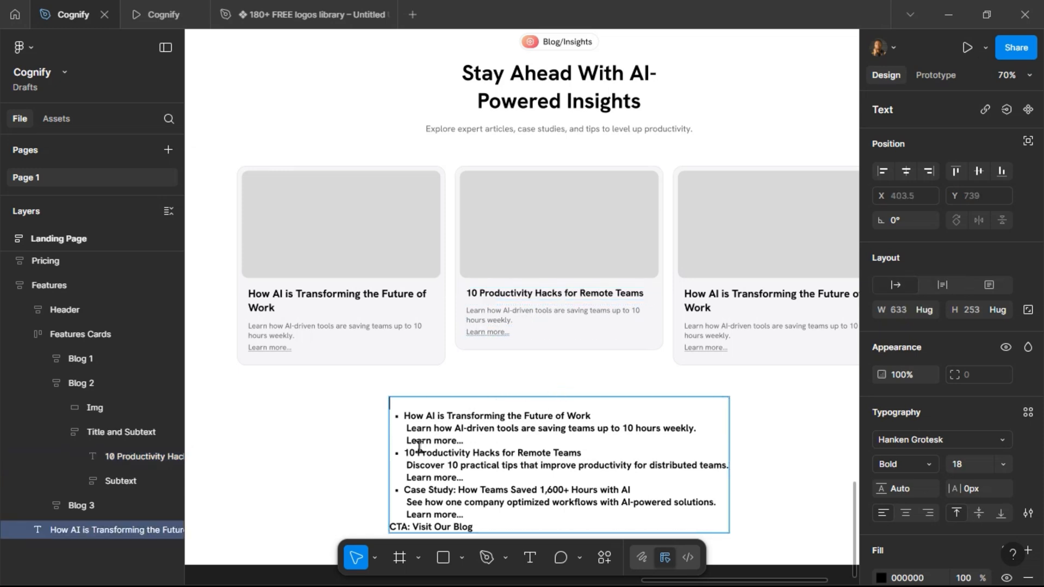
double_click(408, 466)
left_click_drag(408, 466, 518, 466)
left_click_drag(635, 462, 726, 464)
key("ctrl+c")
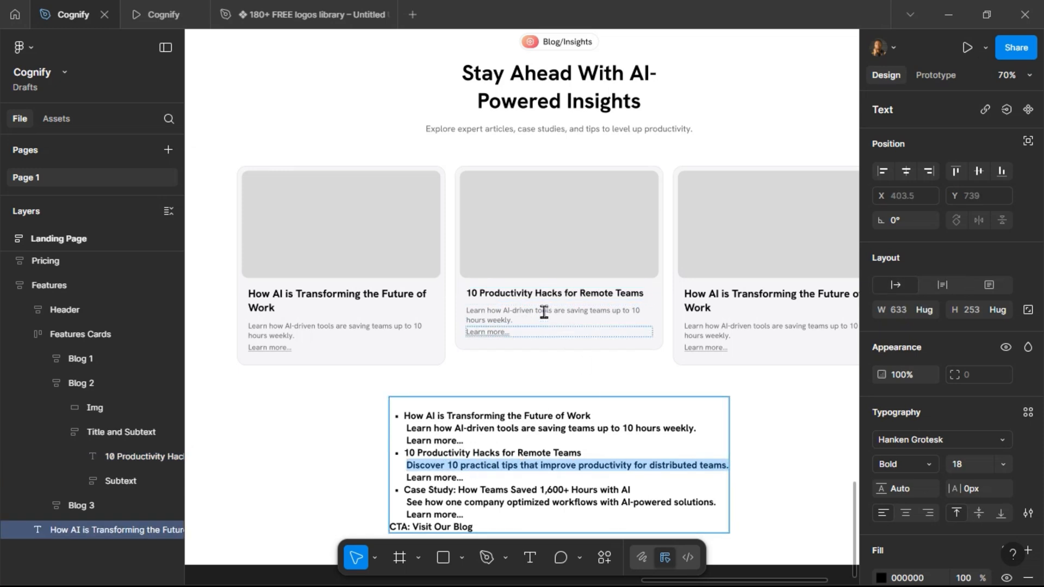
left_click(518, 316)
key("Return")
key("ctrl+v")
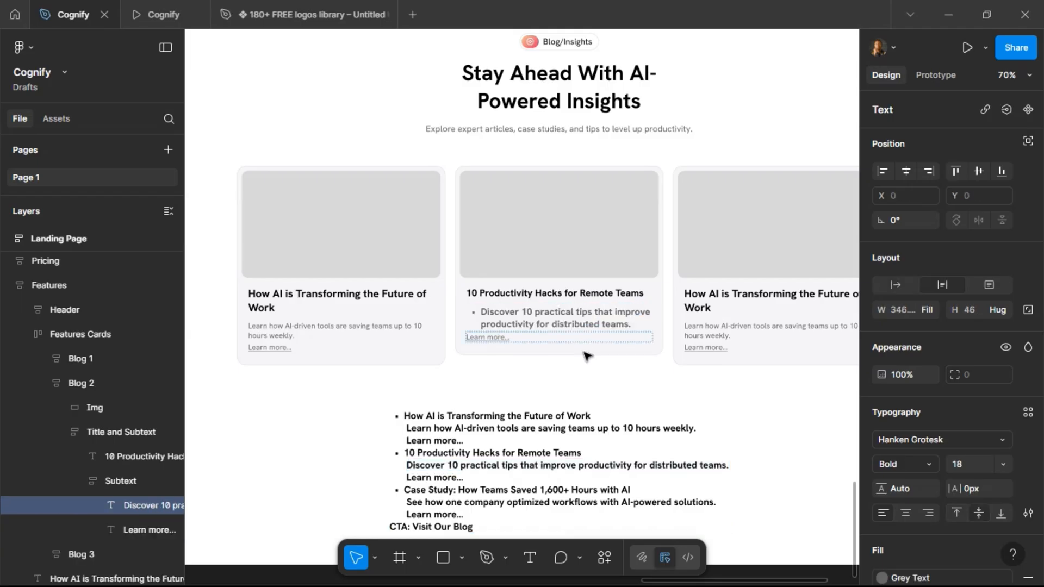
left_click(486, 314)
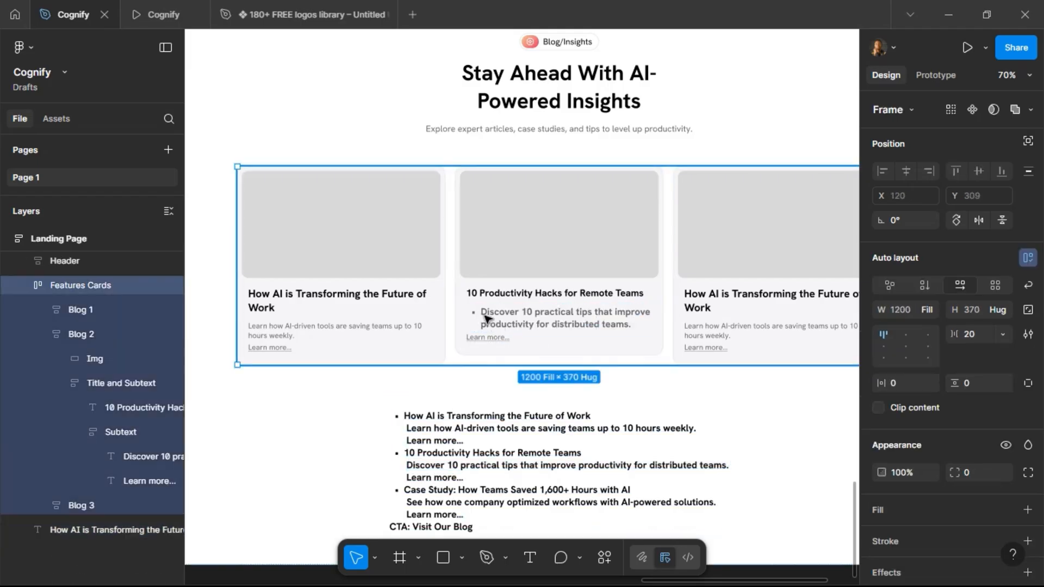
double_click(485, 314)
double_click(485, 313)
double_click(484, 314)
left_click(484, 314)
key("BackSpace")
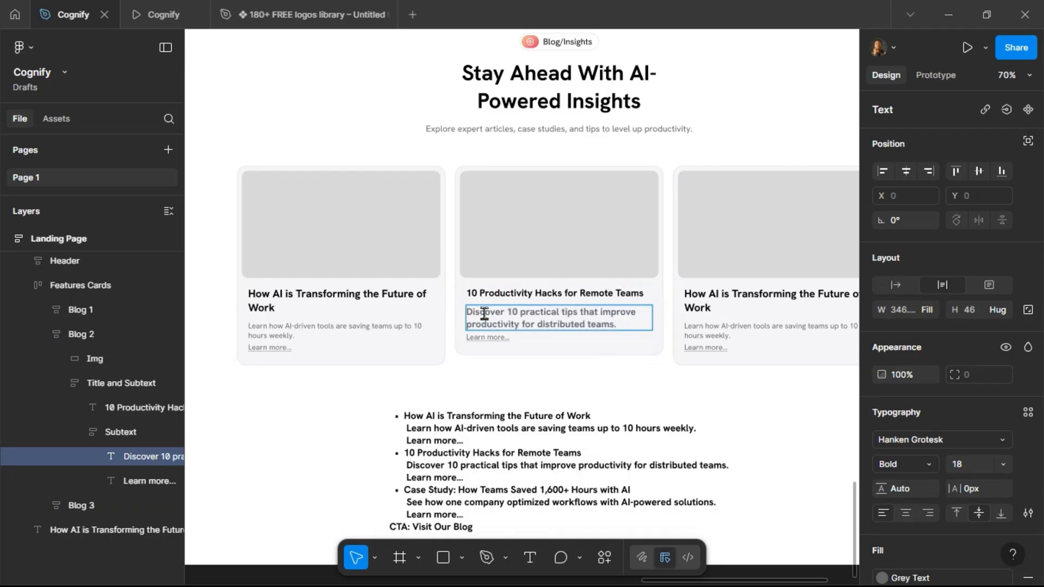
Paste the Case Study: How Teams Saved 1,600+ Hours with AI line into the third card's title.
left_click_drag(406, 489, 631, 489)
key("ctrl+c")
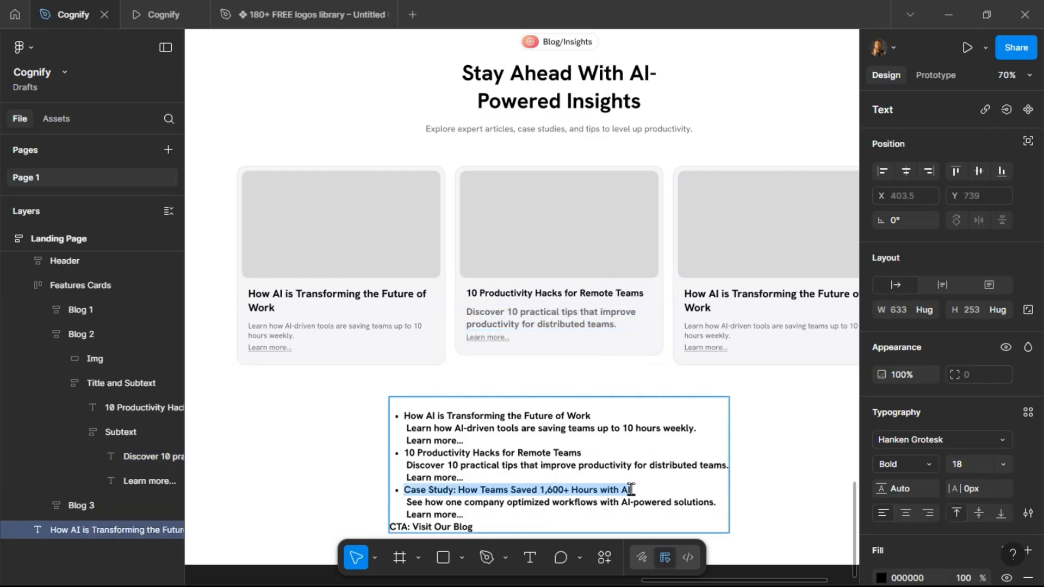
double_click(693, 301)
key("ctrl+v")
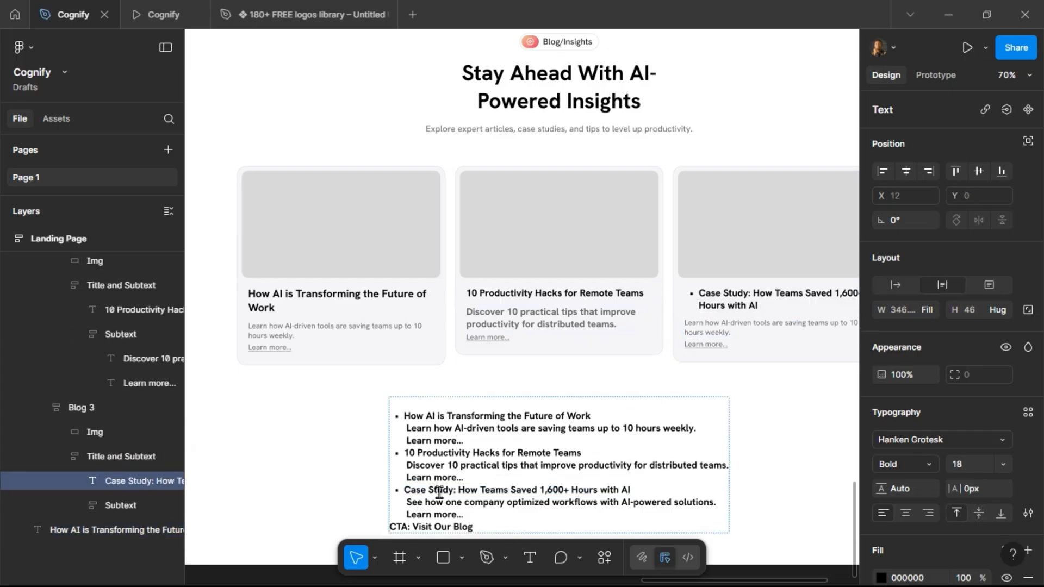
Paste the See how one company optimized workflows line into the third card's description and remove both bullets.
left_click_drag(408, 503, 724, 506)
key("ctrl+c")
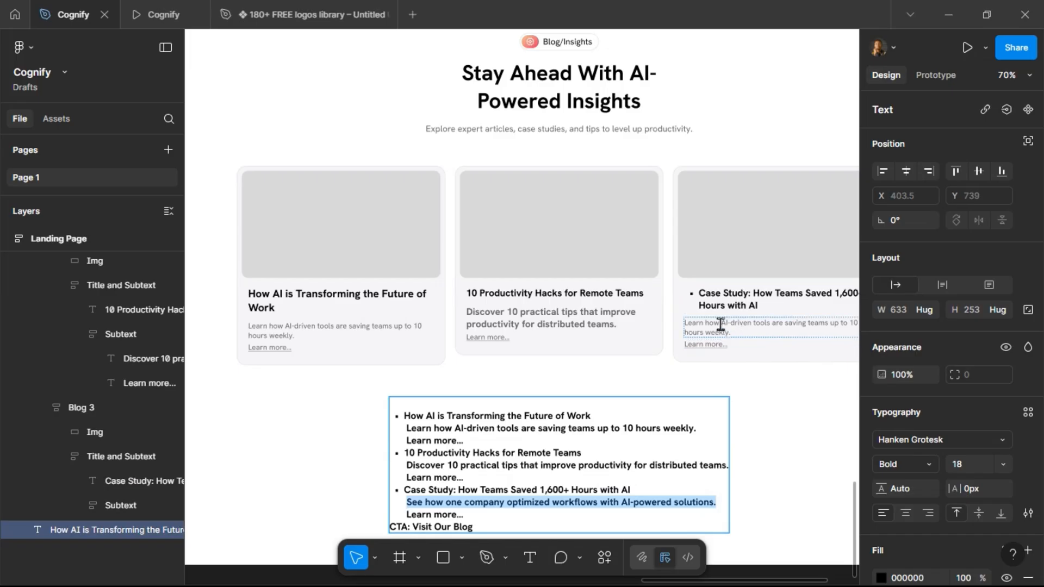
double_click(718, 324)
key("ctrl+v")
left_click(698, 330)
key("BackSpace")
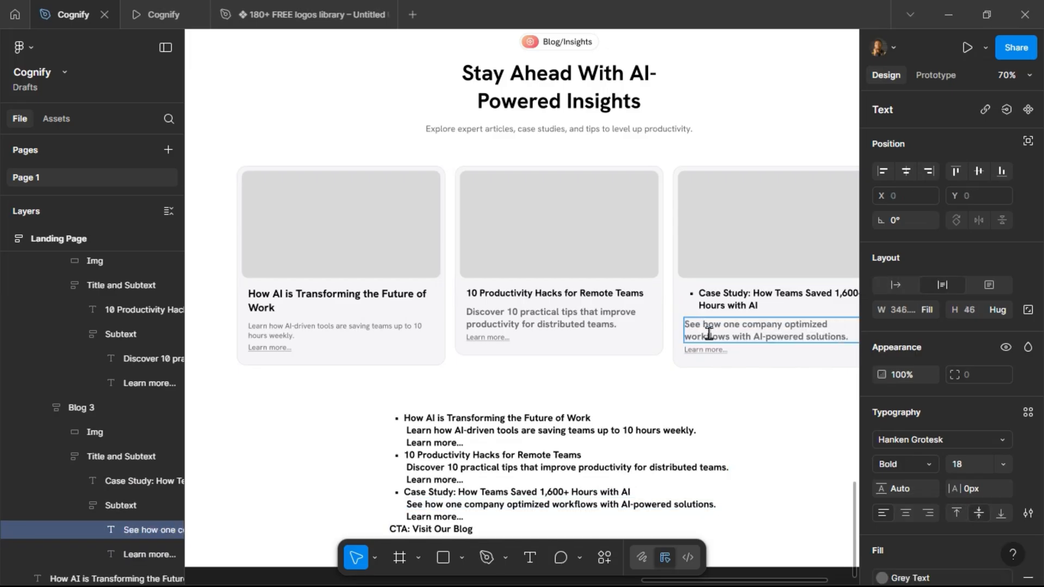
left_click(703, 289)
key("BackSpace")
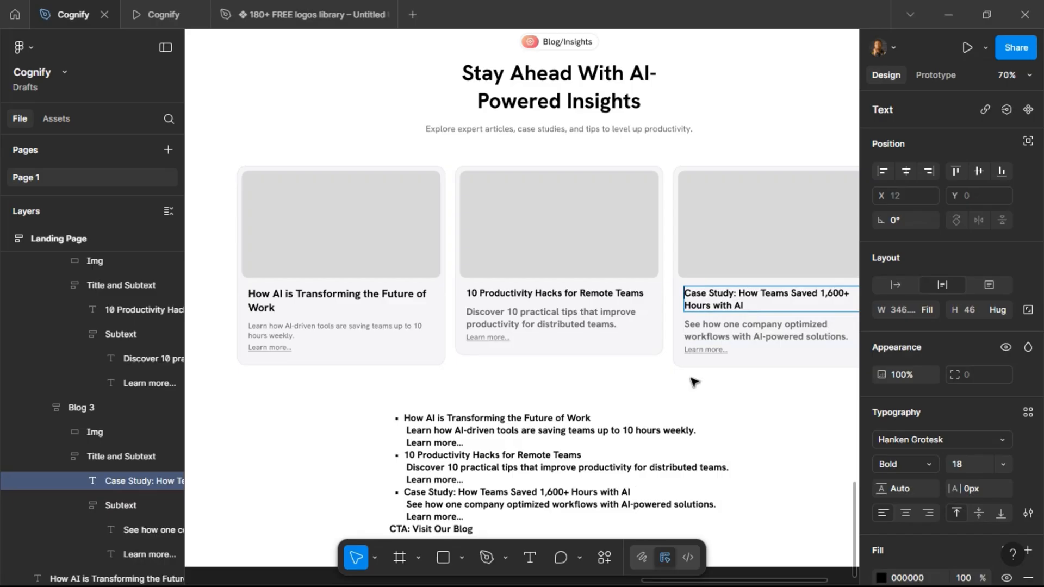
Set the font size of the second and third card titles to 20.
left_click(701, 406)
scroll(637, 392, "right", 4)
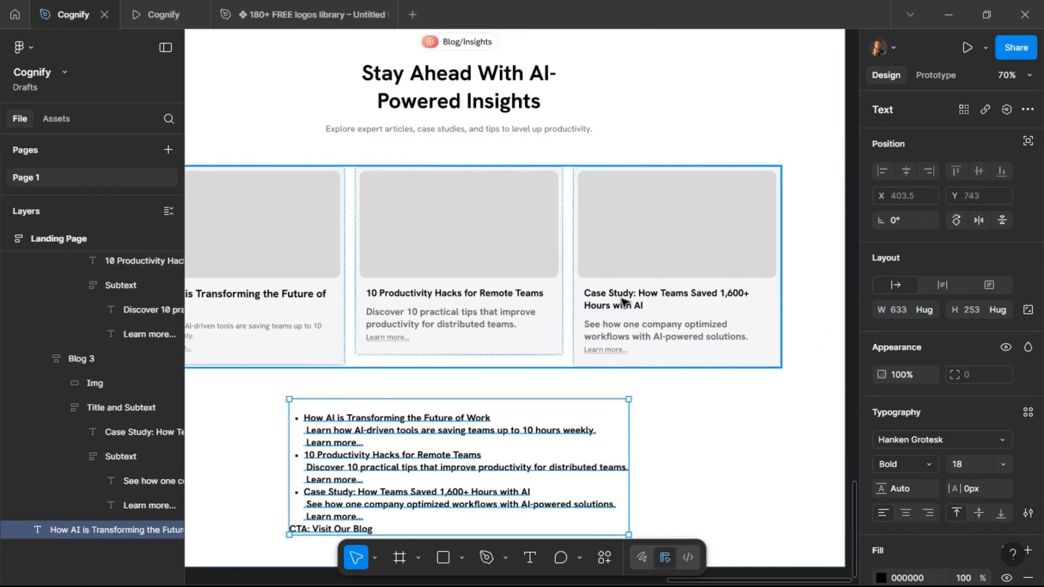
left_click(622, 302)
left_click(622, 301)
left_click(622, 301)
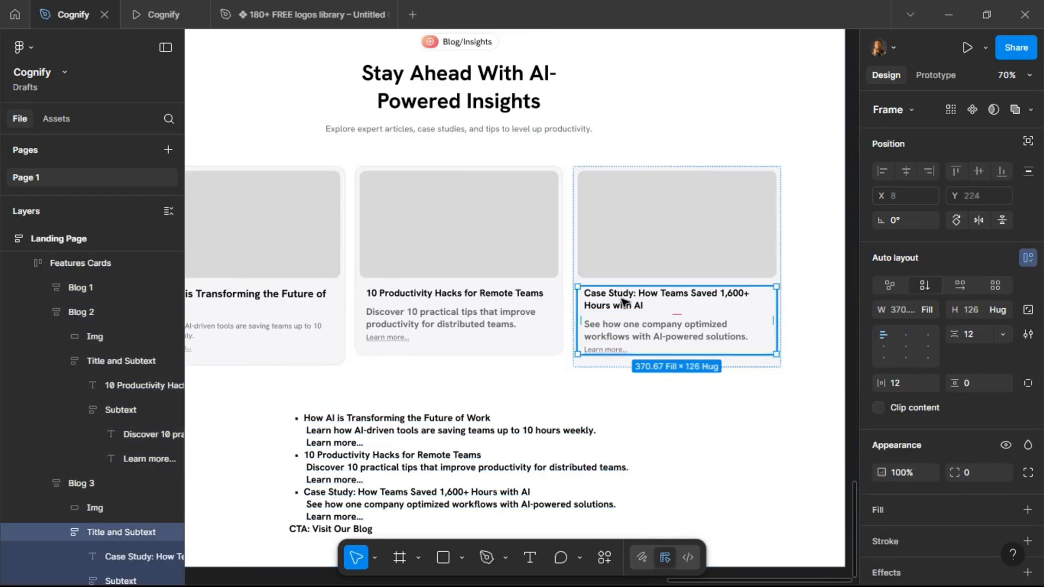
left_click(621, 302)
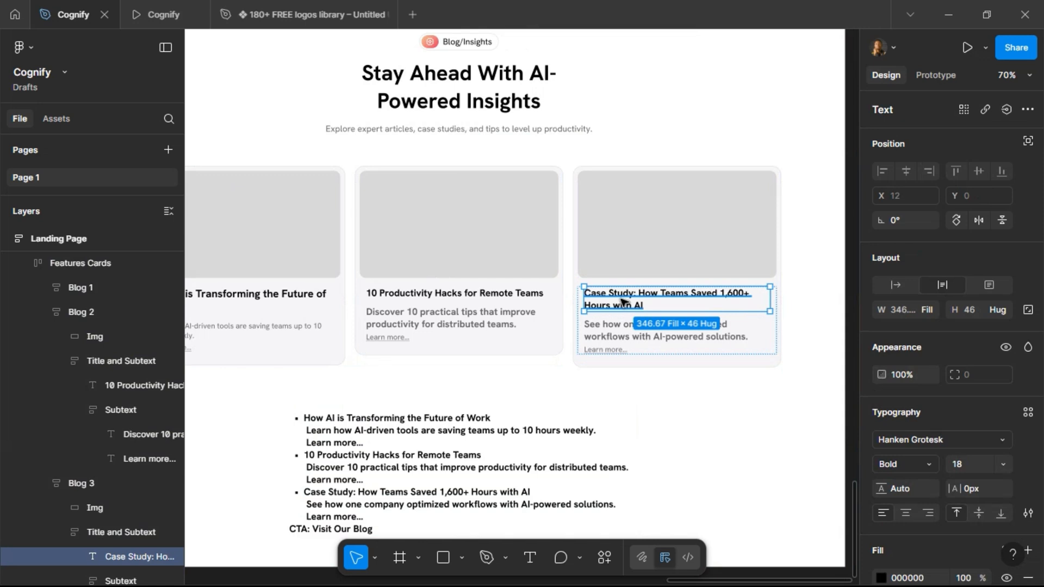
left_click(466, 296, "shift")
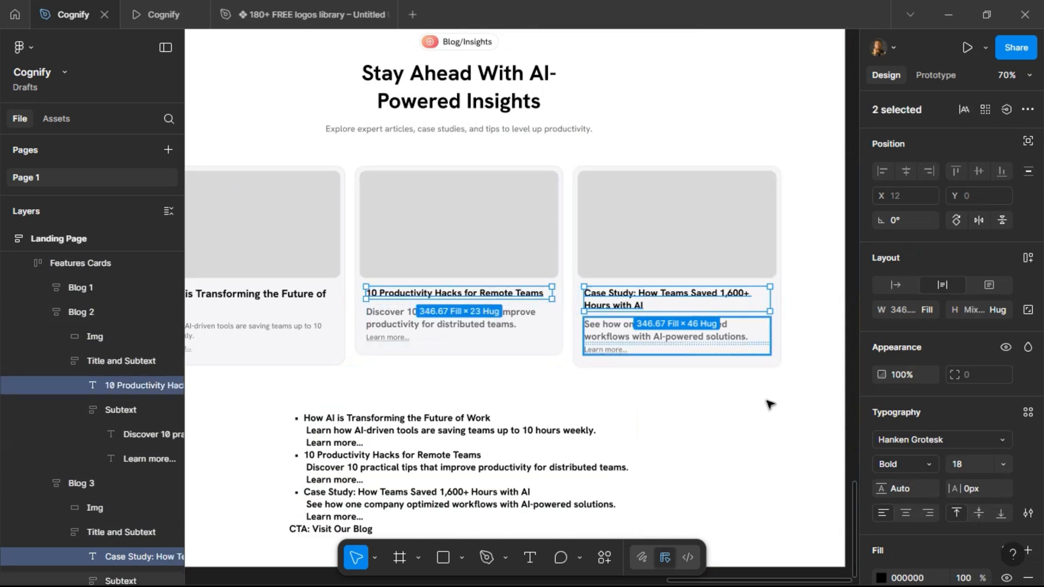
left_click(957, 471)
type("20")
key("Return")
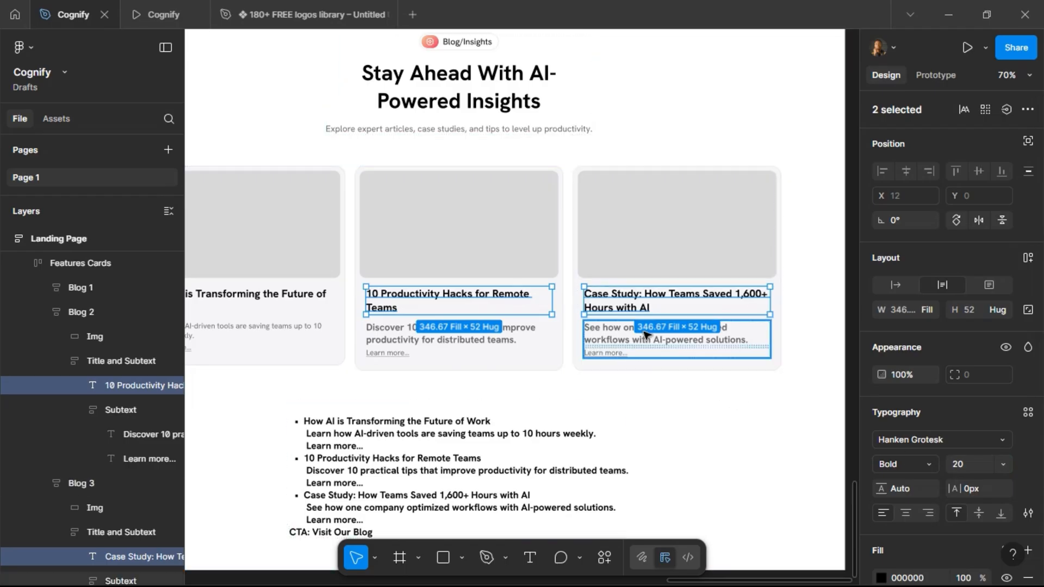
Add an ellipsis to the end of the third card's title.
left_click(642, 310)
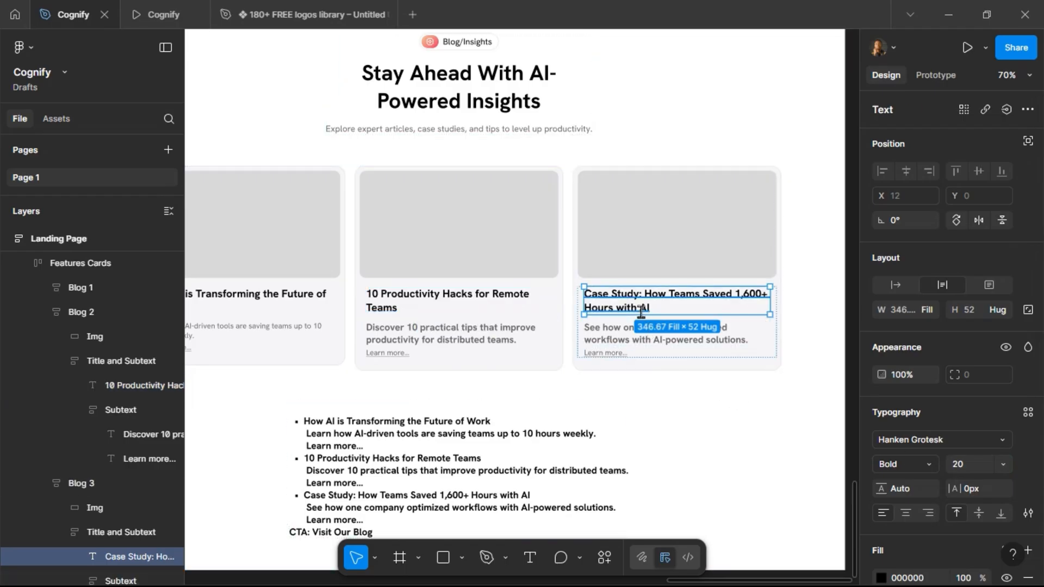
double_click(642, 310)
left_click(641, 311)
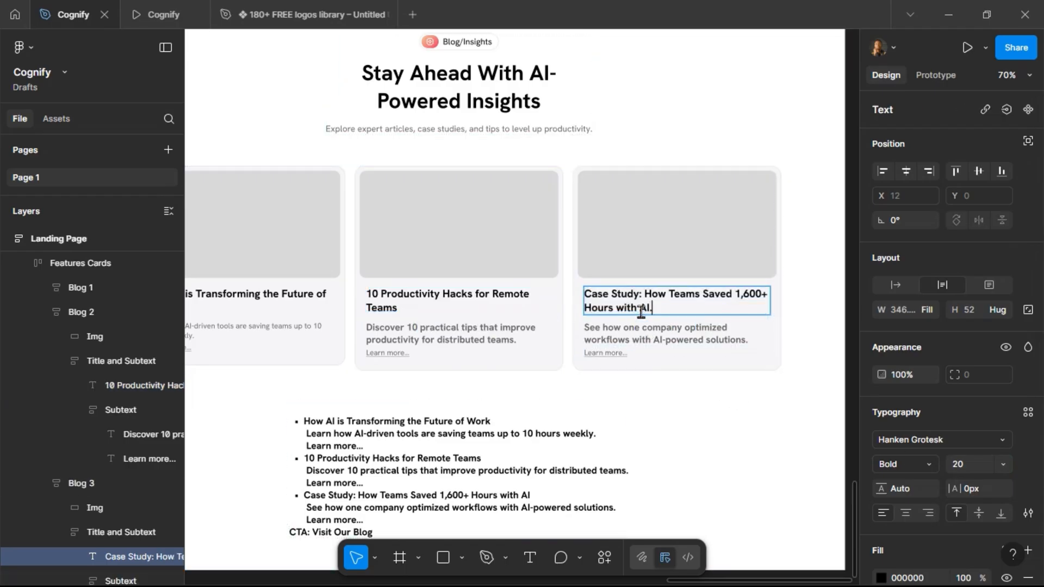
left_click(613, 406)
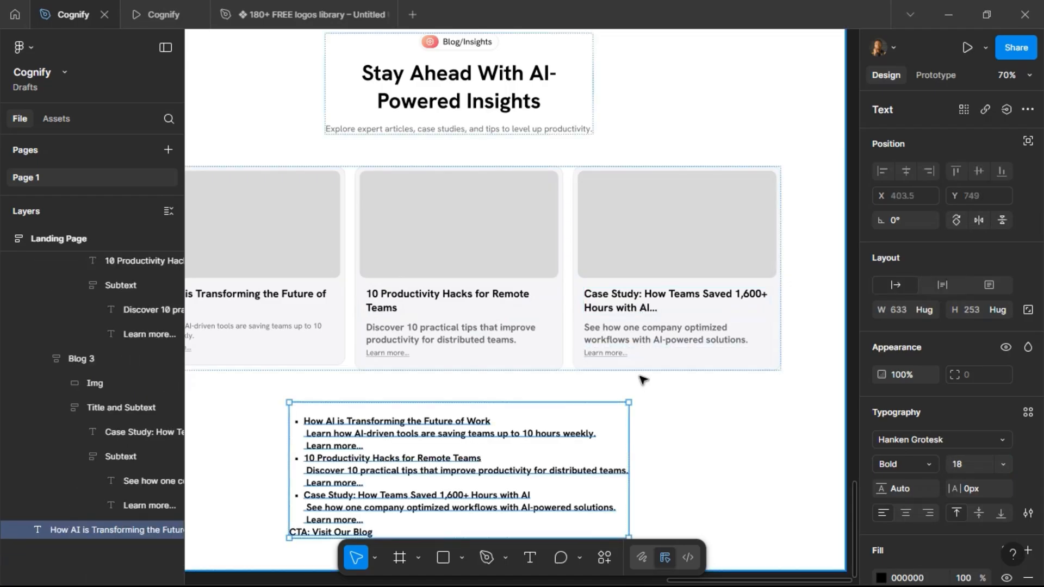
Set the second and third card descriptions to font size 14 with Regular weight.
left_click(396, 297)
double_click(396, 298)
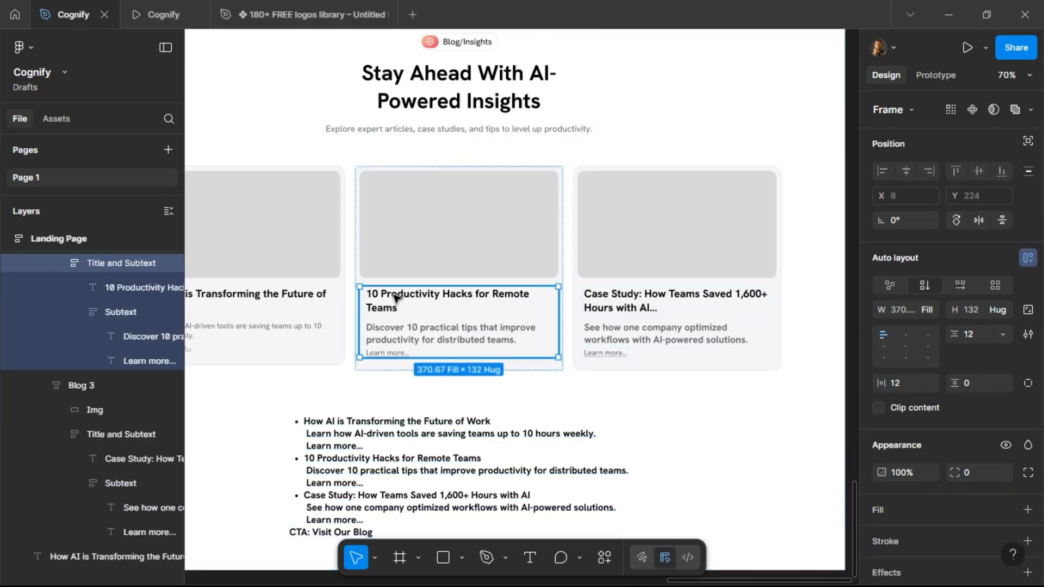
double_click(396, 339)
double_click(397, 338)
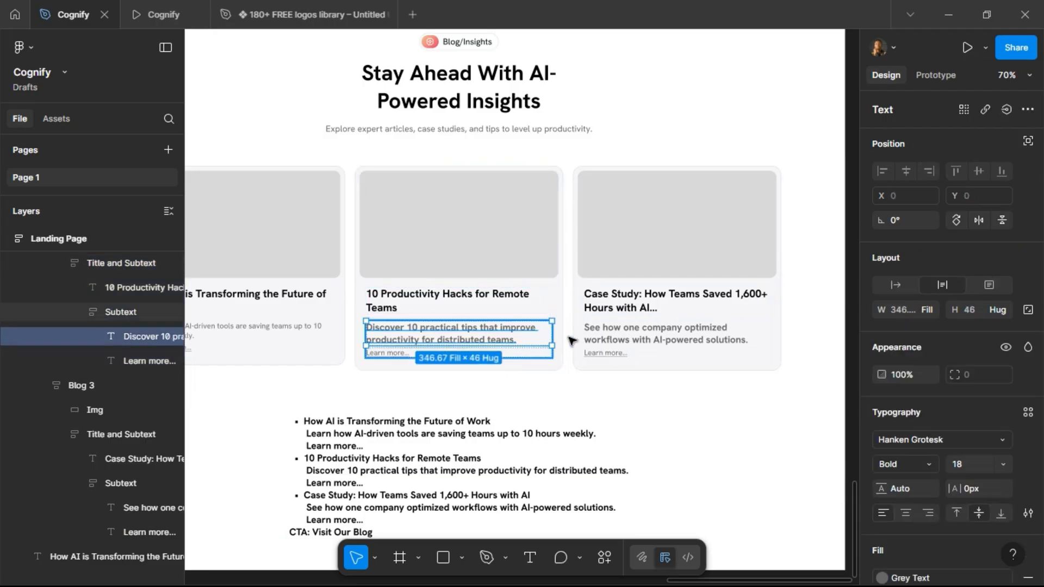
left_click(610, 339, "shift")
type("14")
key("Return")
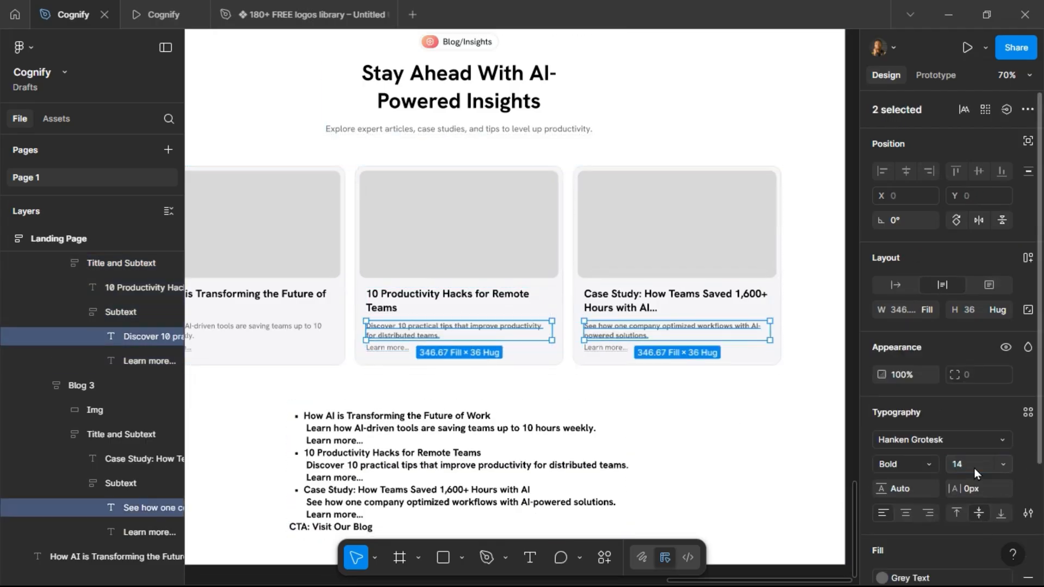
left_click(926, 462)
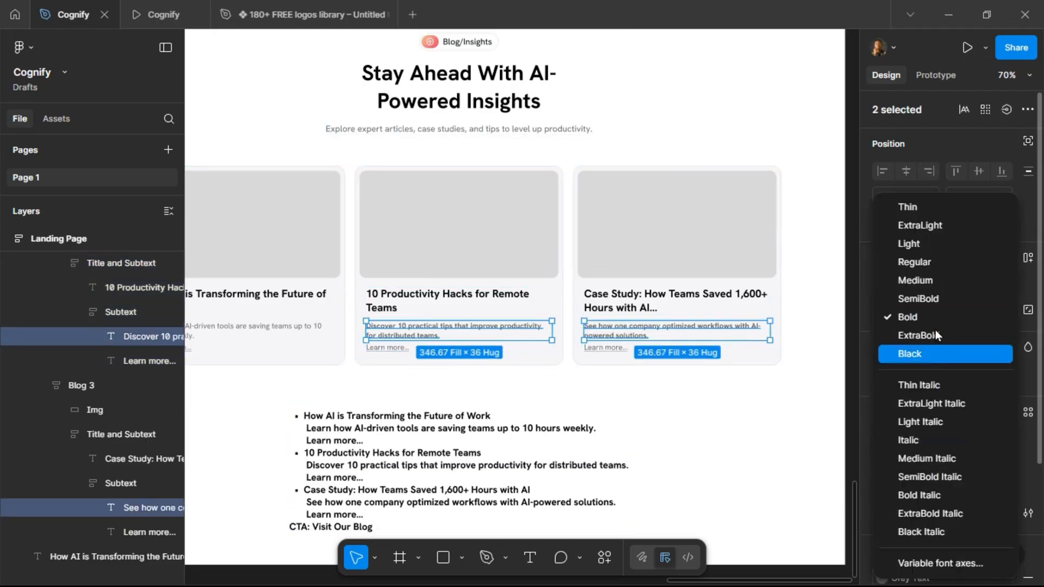
left_click(937, 262)
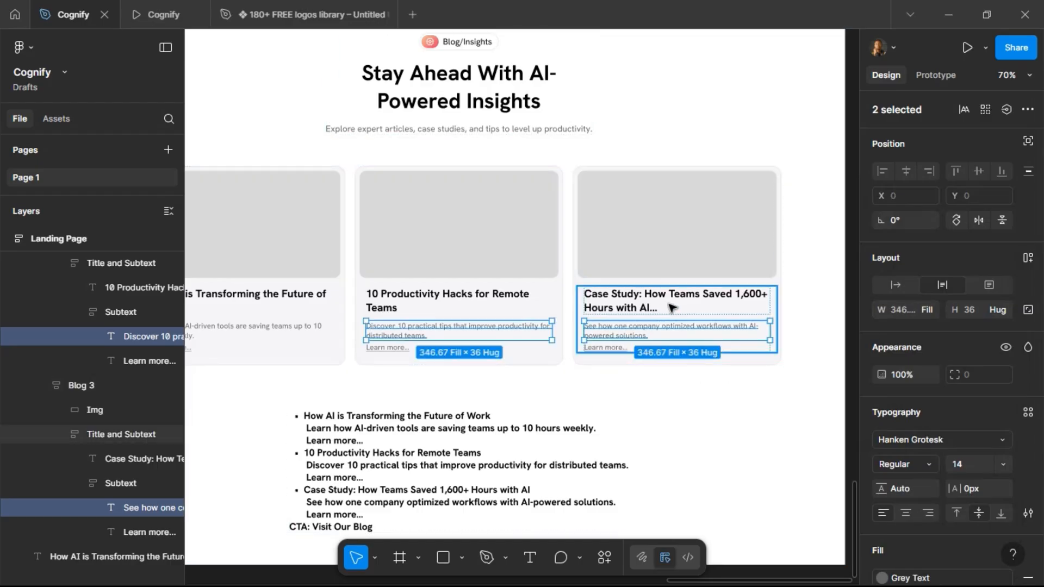
Delete the leftover bullet-list text block below the blog cards.
left_click(636, 310)
scroll(435, 435, "left", 2)
left_click(385, 516)
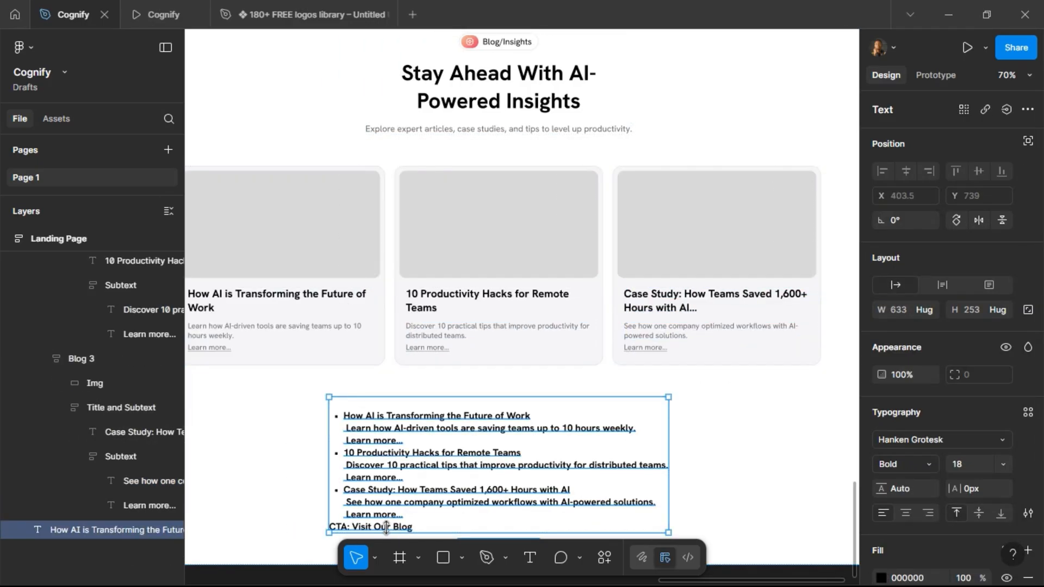
key("Delete")
Copy the pricing card's Get Started button and place it below the blog cards, replacing a duplicate of the cards.
scroll(541, 459, "down", 6, "ctrl")
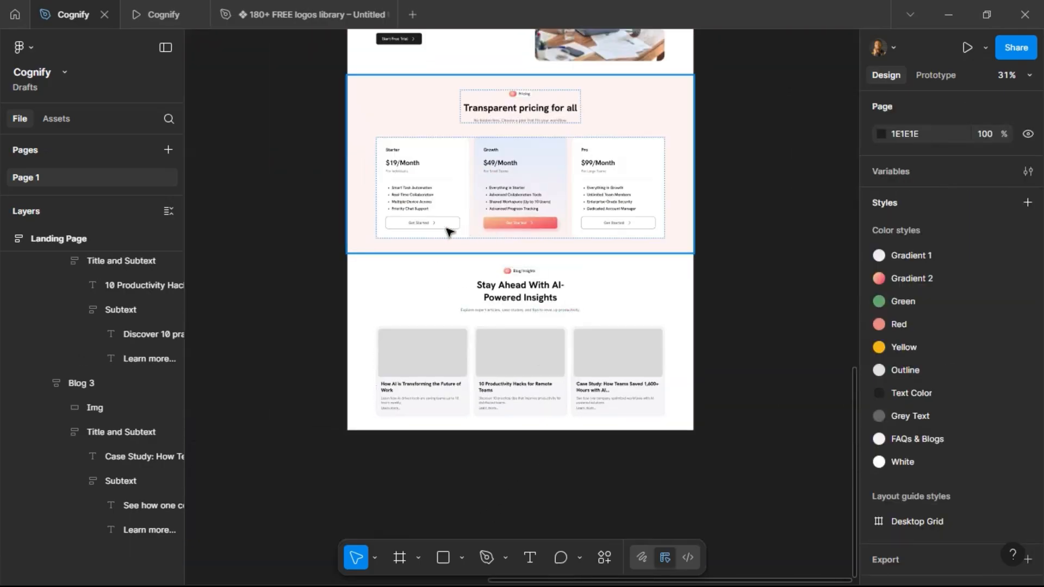
left_click(446, 230)
double_click(446, 229)
double_click(446, 228)
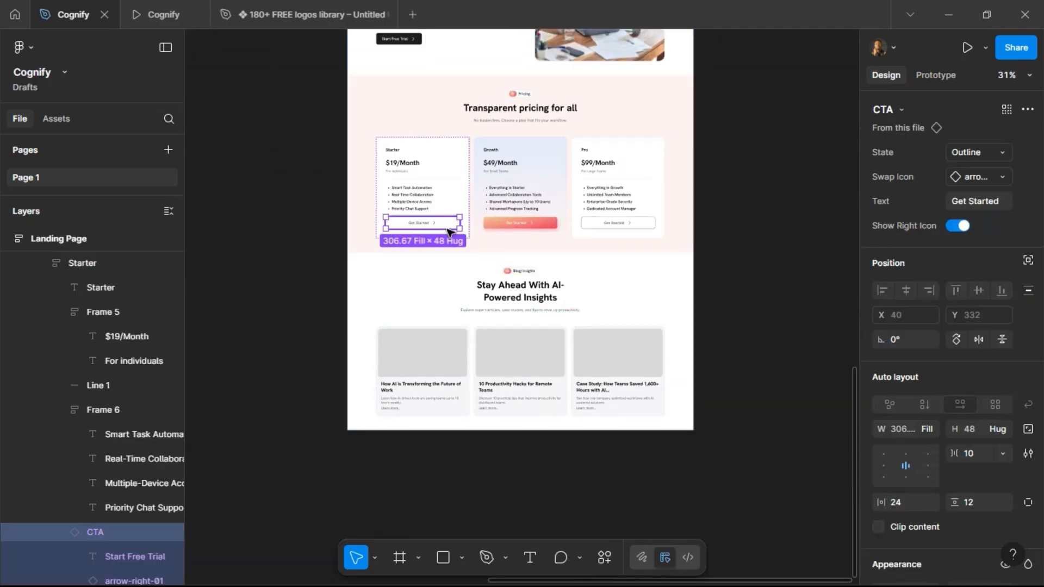
left_click(541, 379)
left_click(620, 380)
key("ctrl+d")
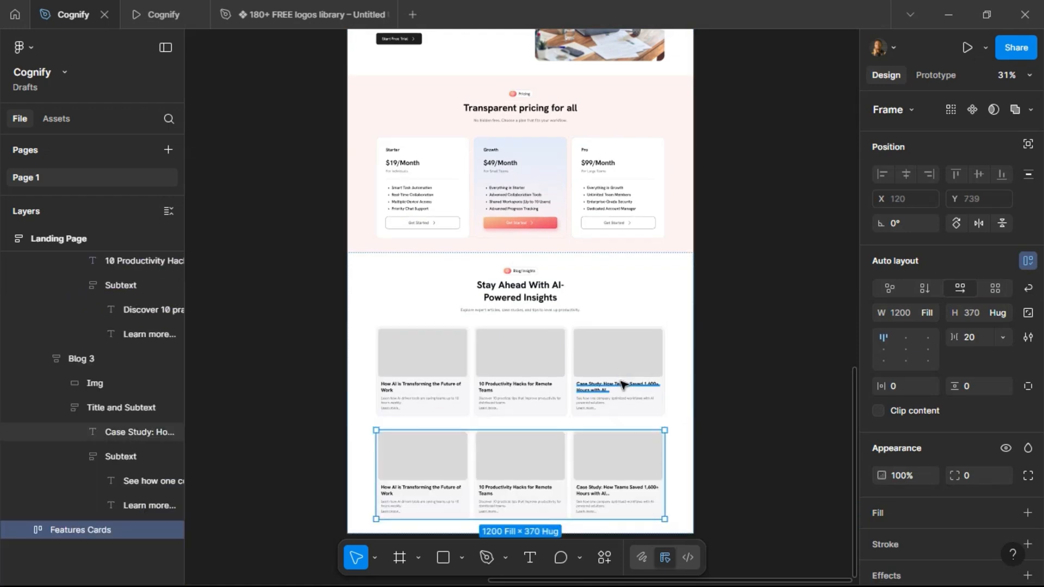
key("ctrl+shift+r")
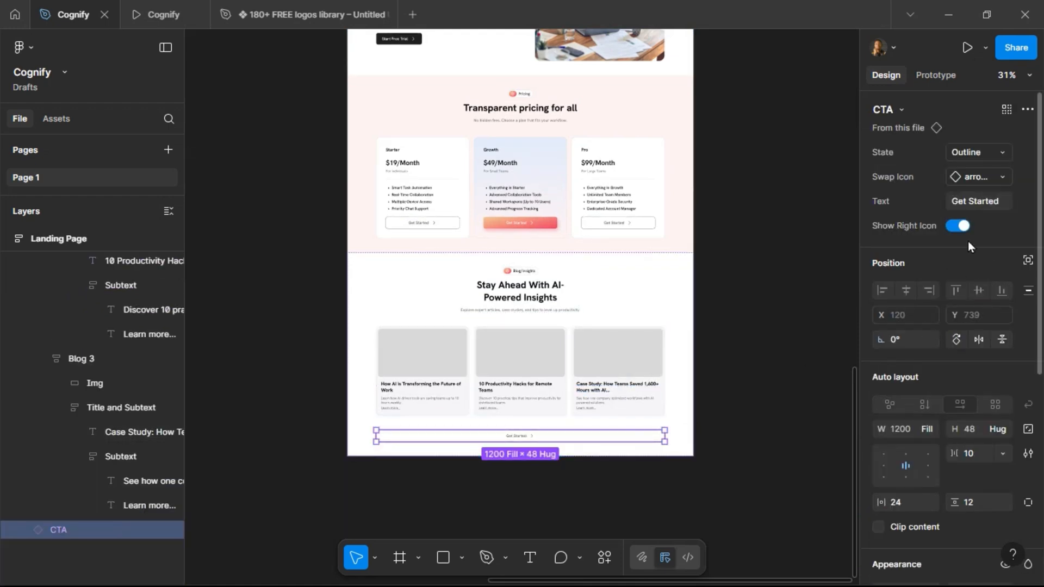
Set the new button to hug contents and change its text to Visit Our Blog.
left_click(932, 425)
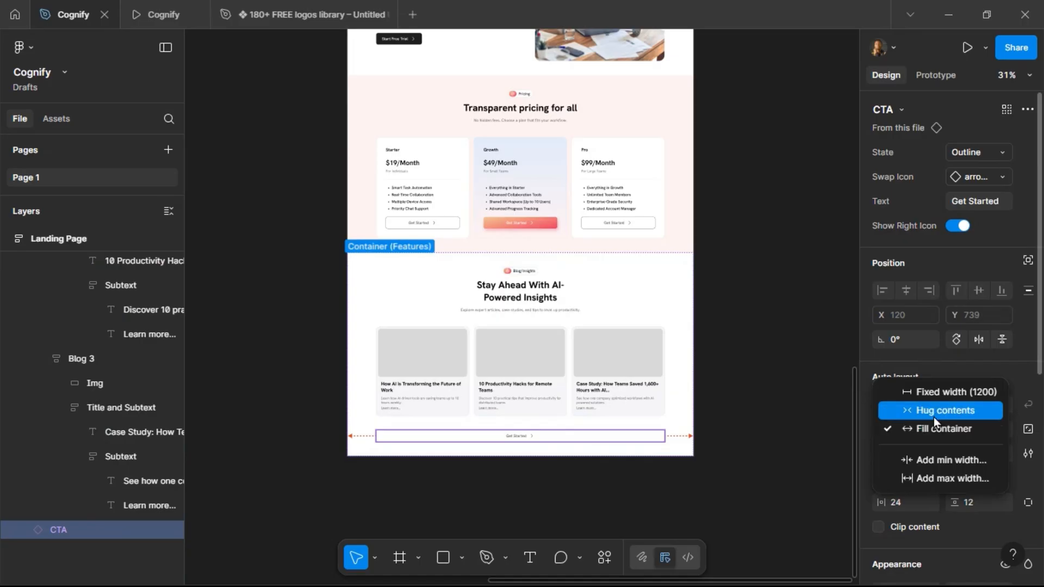
left_click(935, 415)
left_click(971, 200)
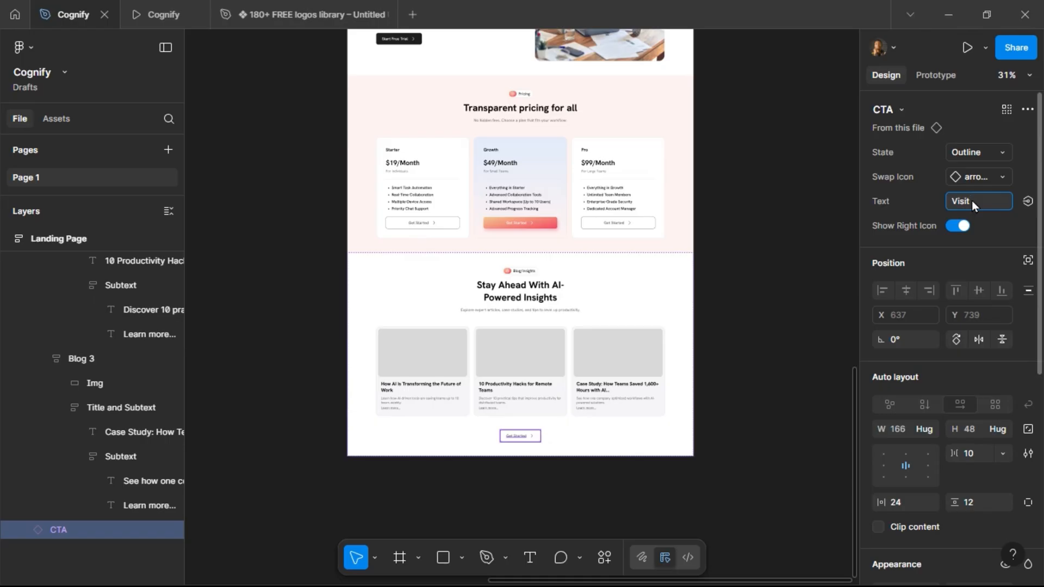
type("Visit Our Blog")
key("Return")
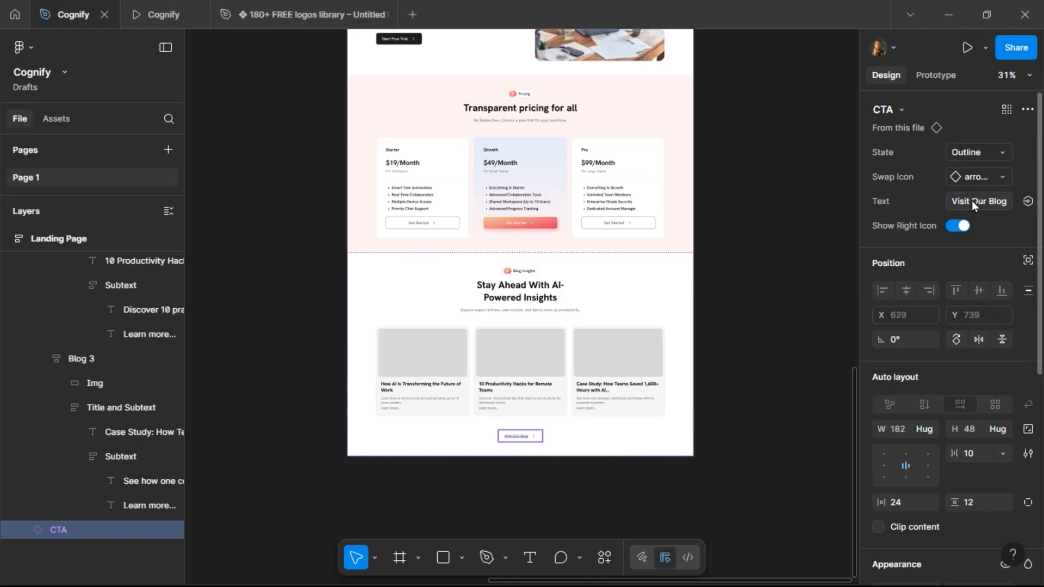
Temporarily apply the Desktop Grid layout guide to the Blog section to check the card alignment.
left_click(454, 370)
left_click(453, 364)
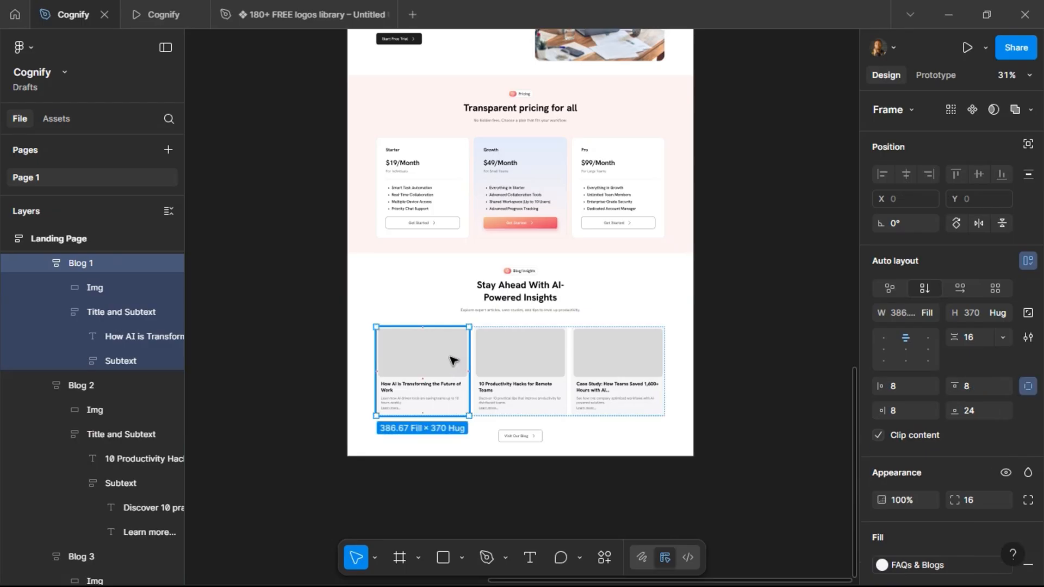
left_click(602, 301)
scroll(934, 422, "down", 5)
scroll(934, 422, "down", 1)
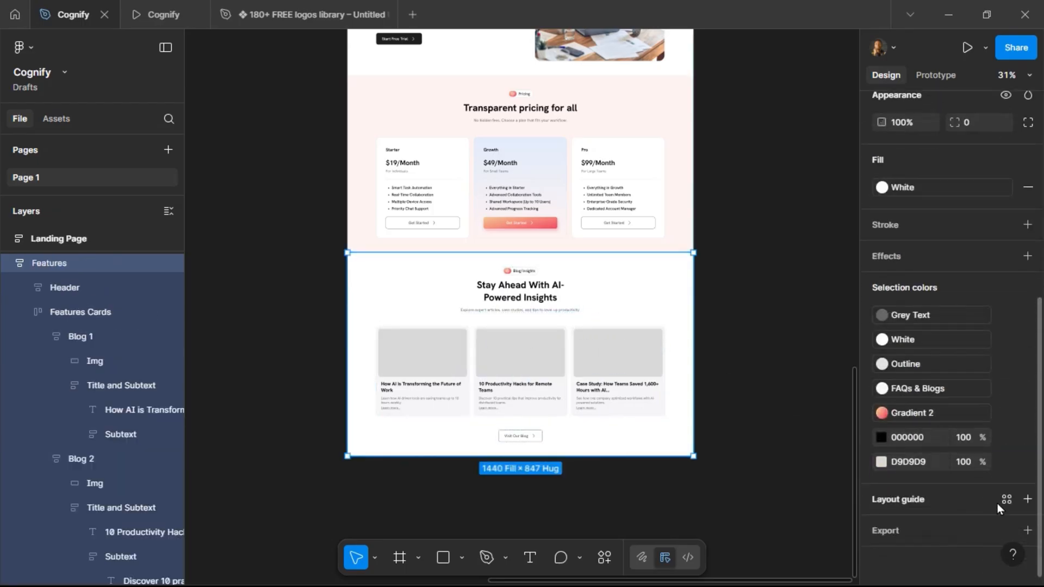
left_click(1006, 499)
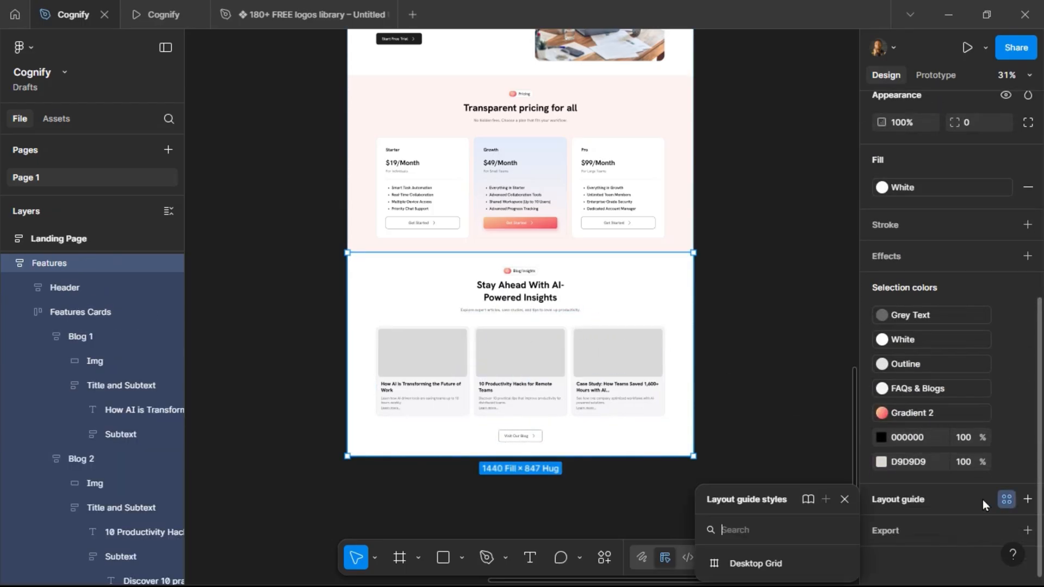
left_click(779, 556)
scroll(606, 369, "up", 3)
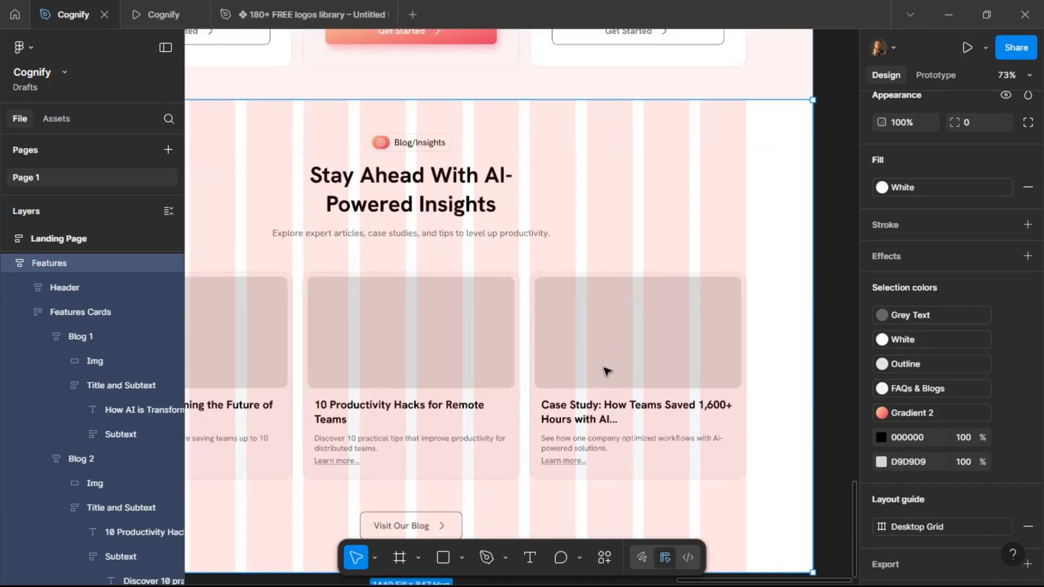
scroll(606, 369, "down", 3)
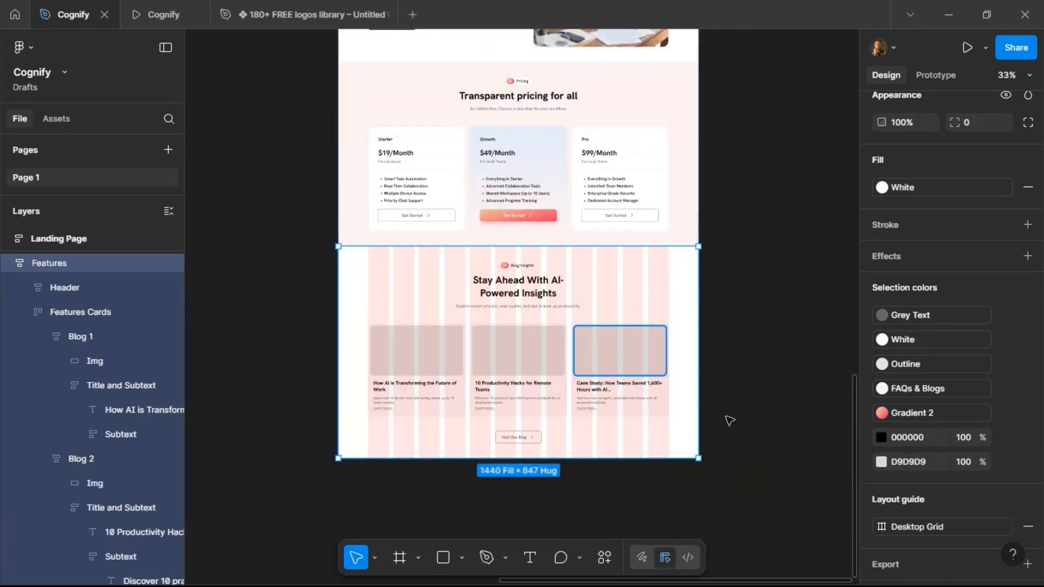
left_click(1028, 527)
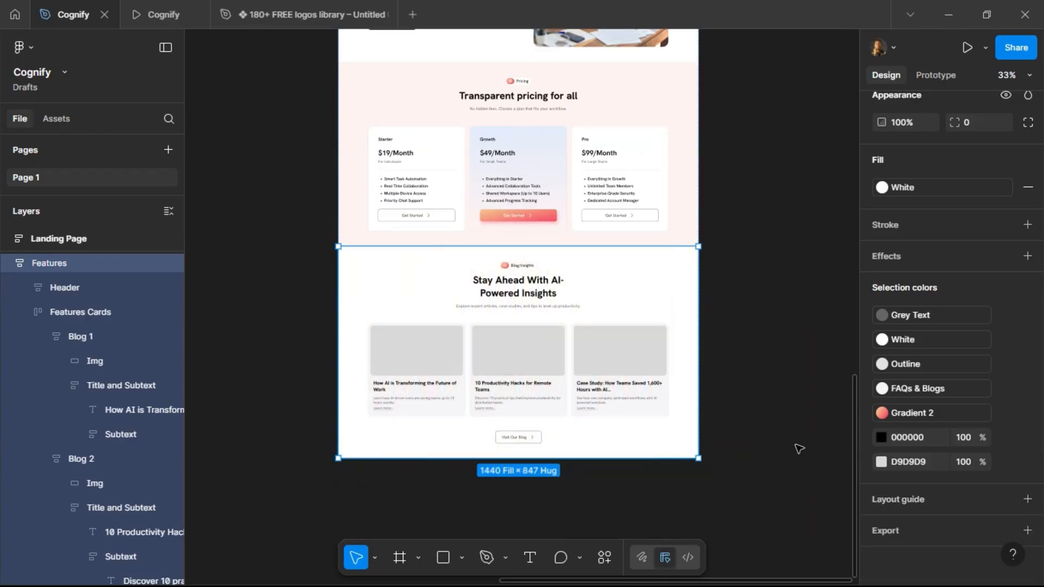
Fill the first blog card's image with a robot photo found by searching Unsplash for ai.
scroll(478, 326, "up", 5)
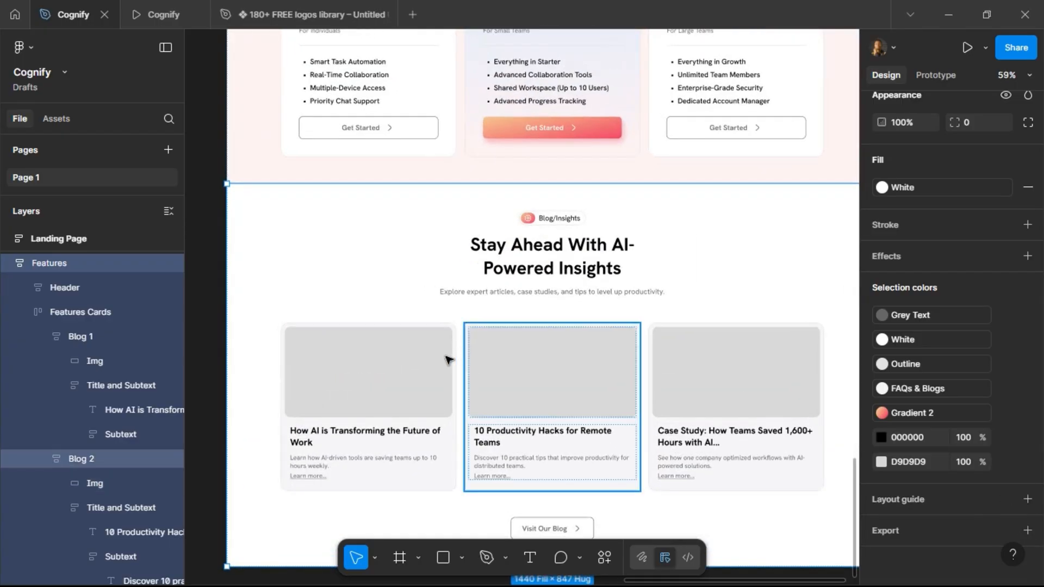
scroll(273, 389, "down", 1)
scroll(458, 456, "up", 1)
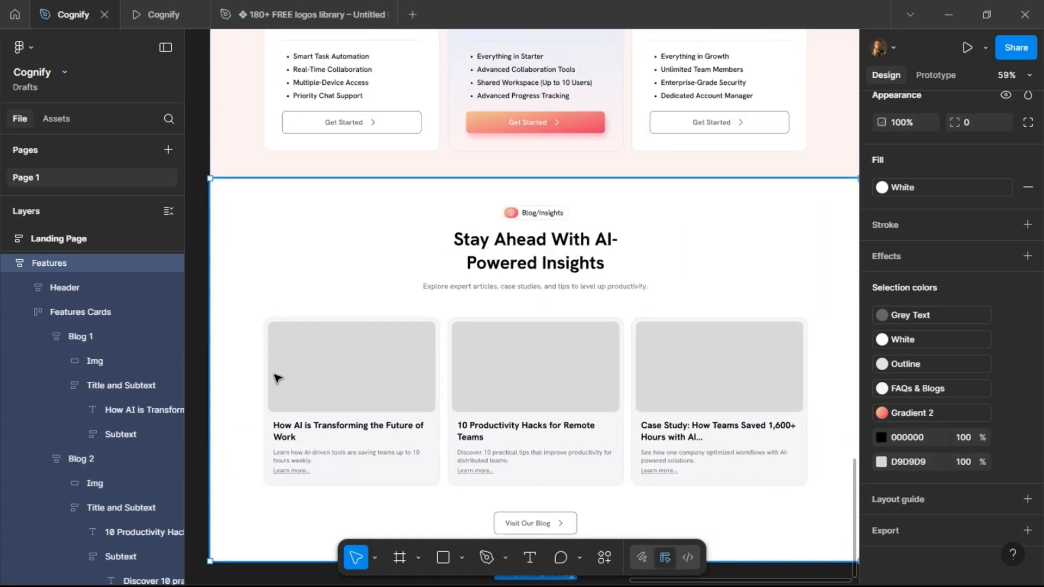
left_click(292, 359)
left_click(292, 359)
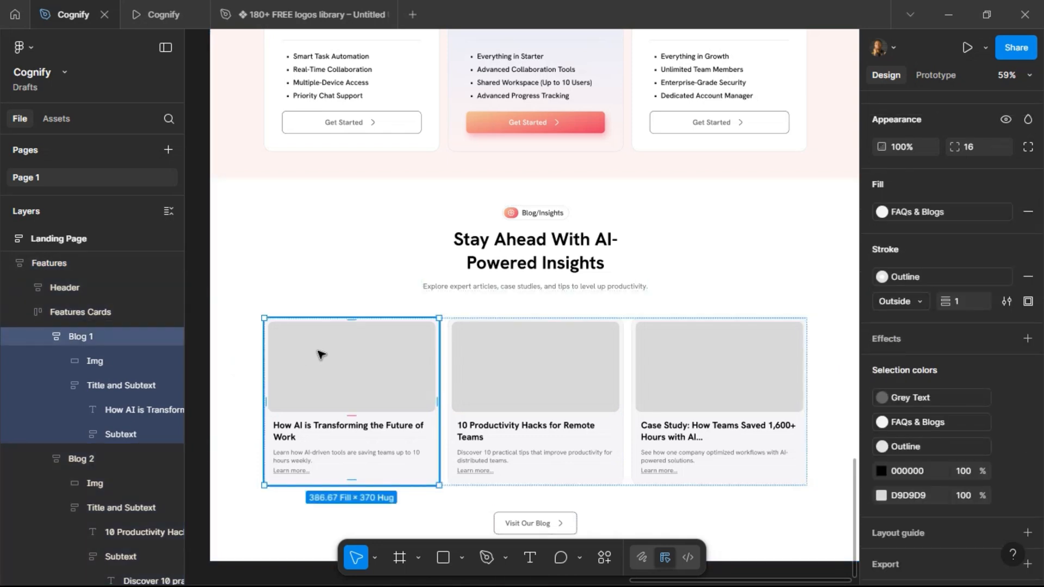
left_click(355, 365)
right_click(353, 363)
mouse_move(445, 399)
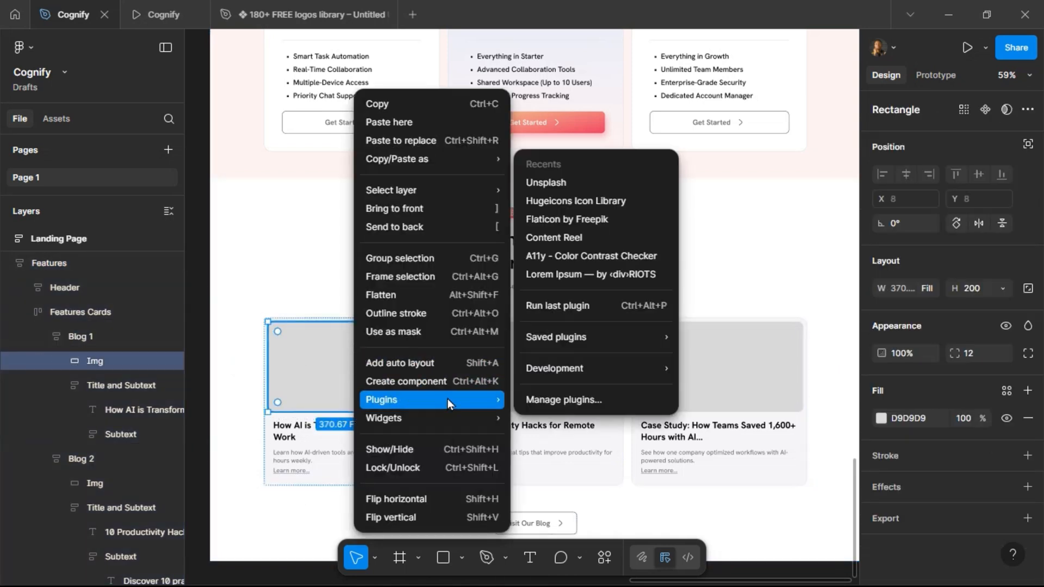
left_click(560, 185)
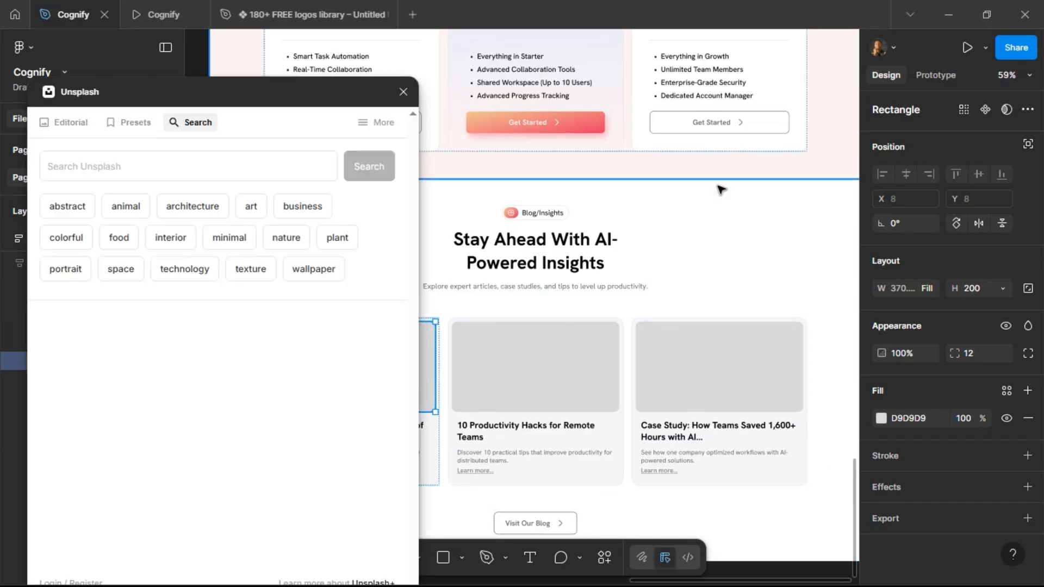
scroll(622, 266, "left", 3)
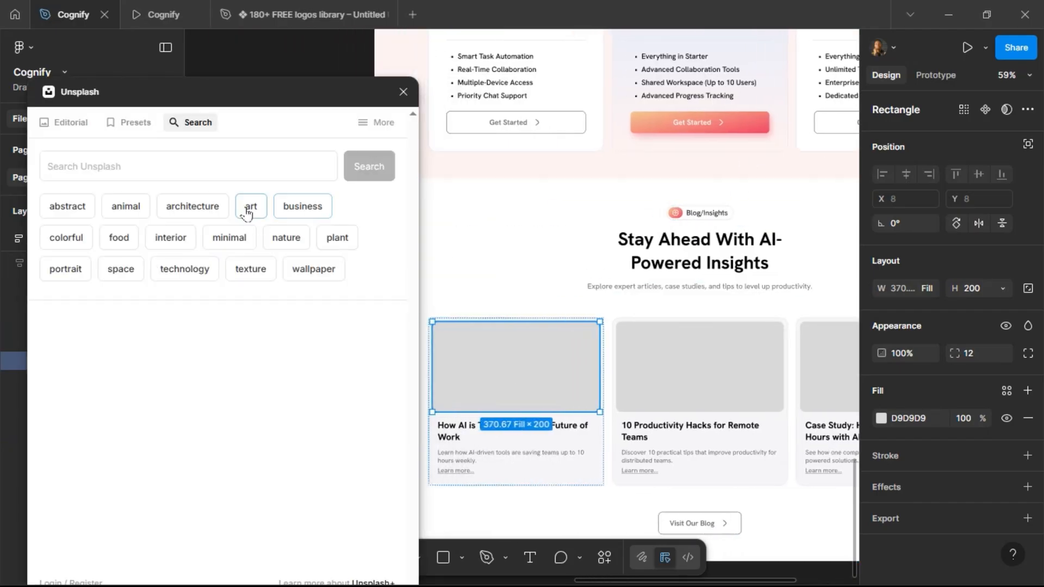
left_click(228, 168)
type("ai")
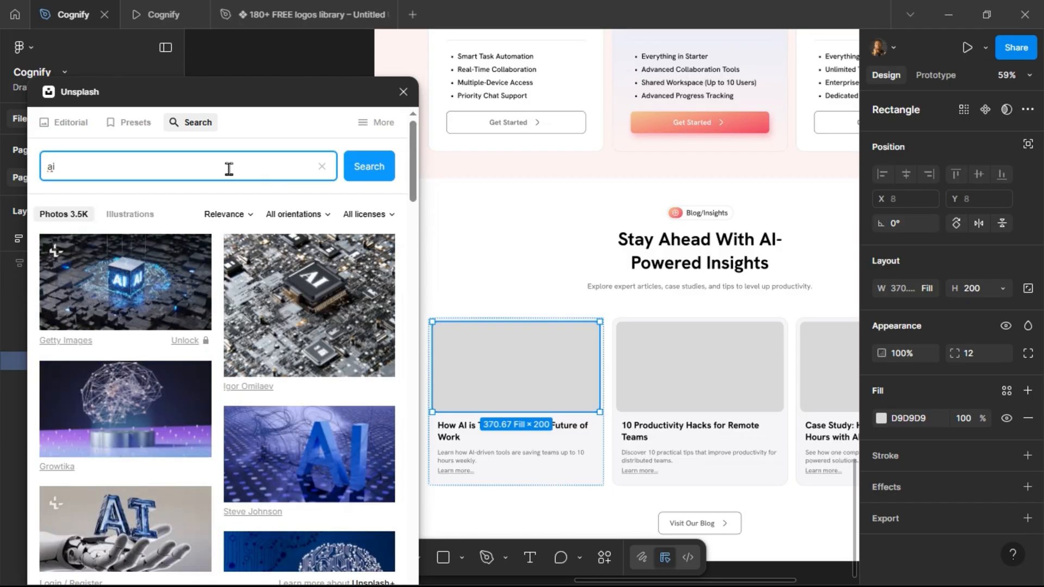
scroll(234, 377, "down", 10)
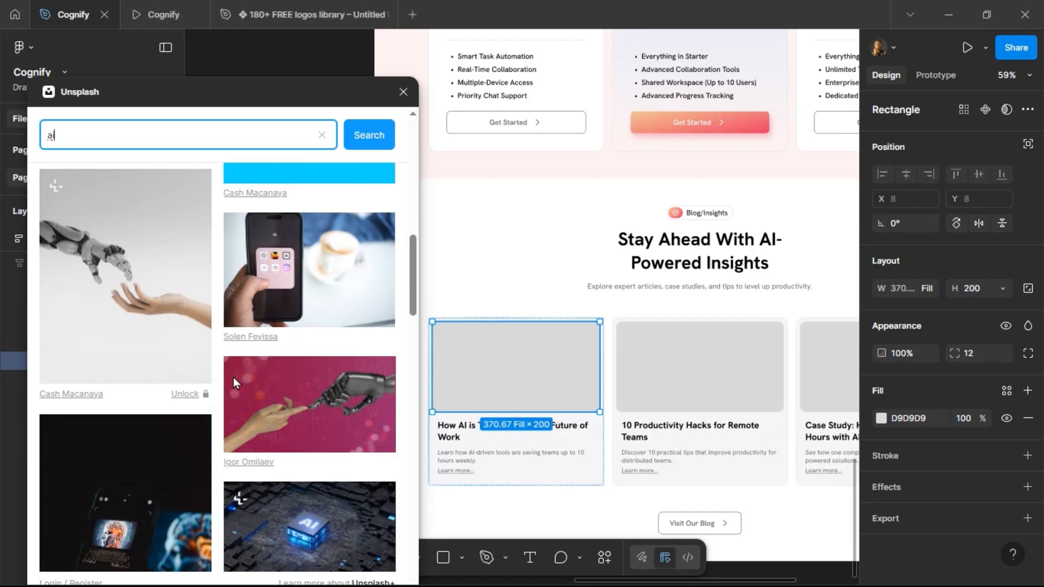
scroll(234, 377, "down", 10)
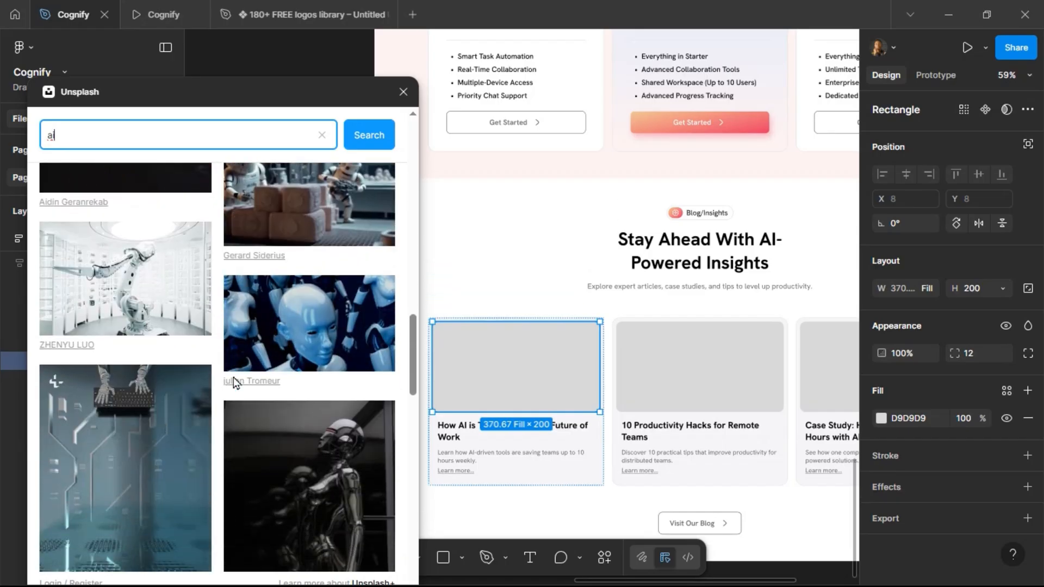
scroll(234, 380, "down", 10)
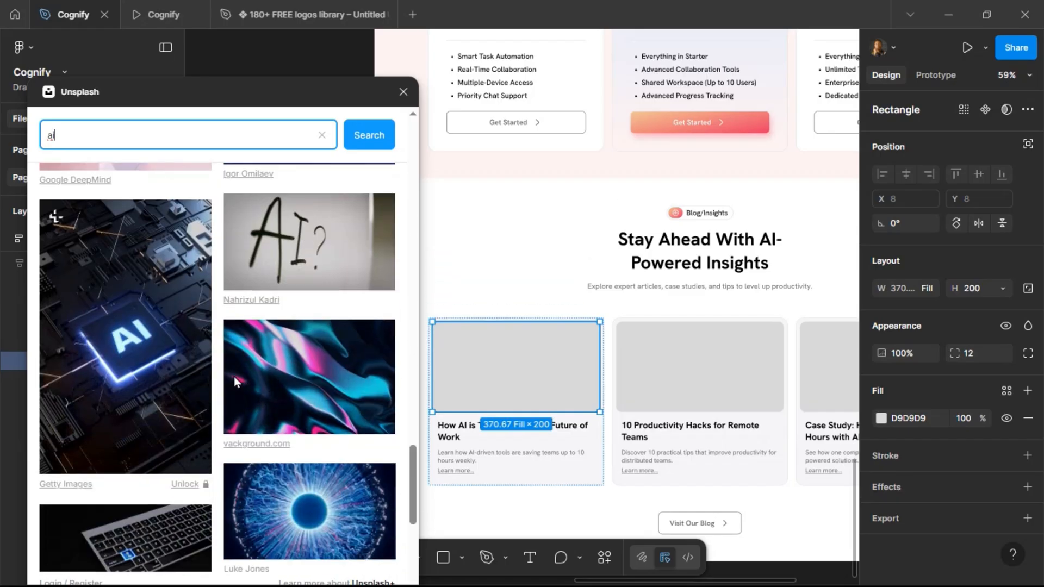
scroll(234, 377, "down", 10)
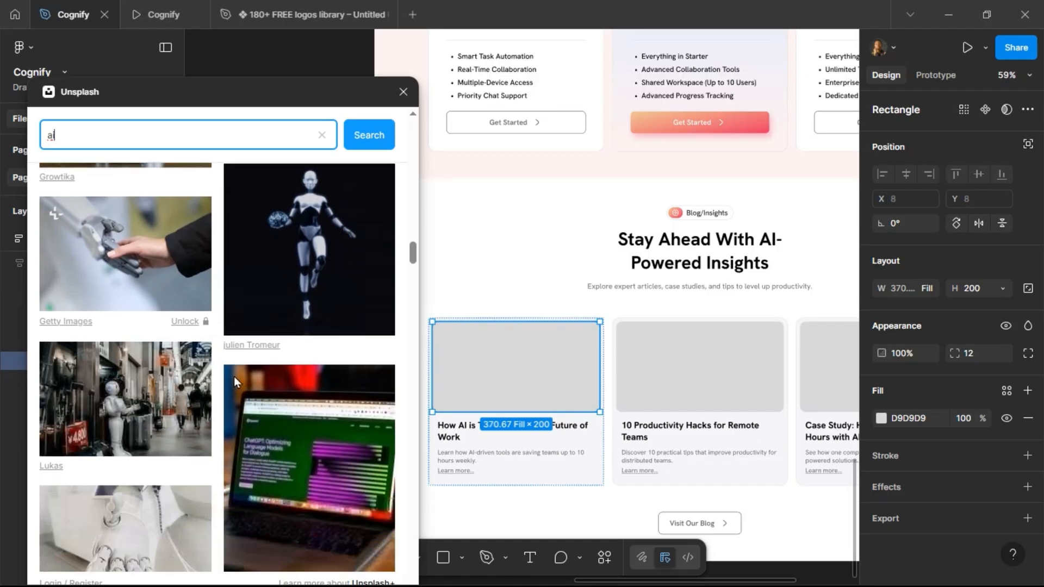
scroll(234, 376, "down", 3)
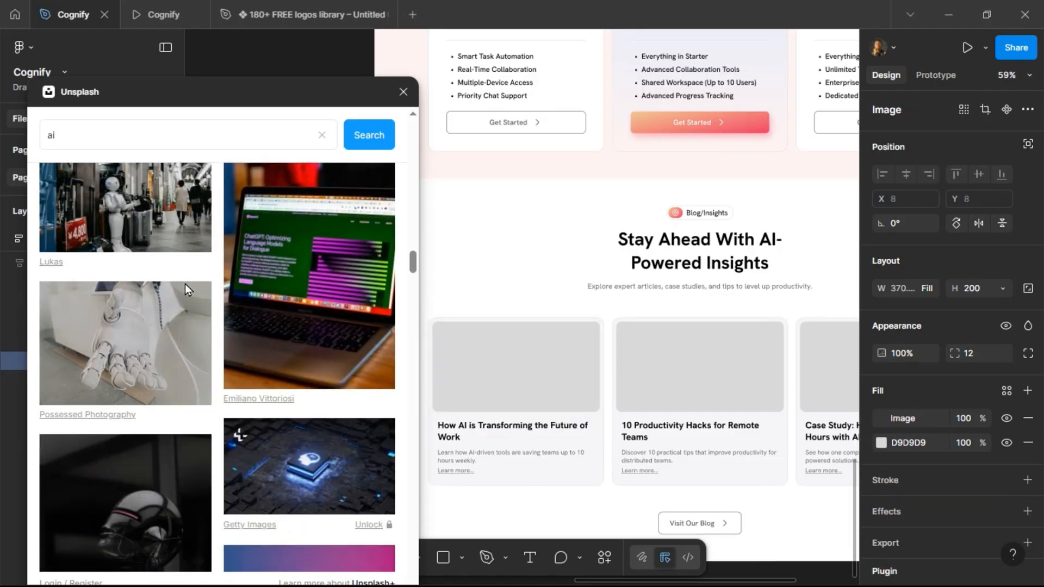
Fill the second blog card's image with a team photo found by searching Unsplash for team.
left_click(678, 356)
left_click(679, 357)
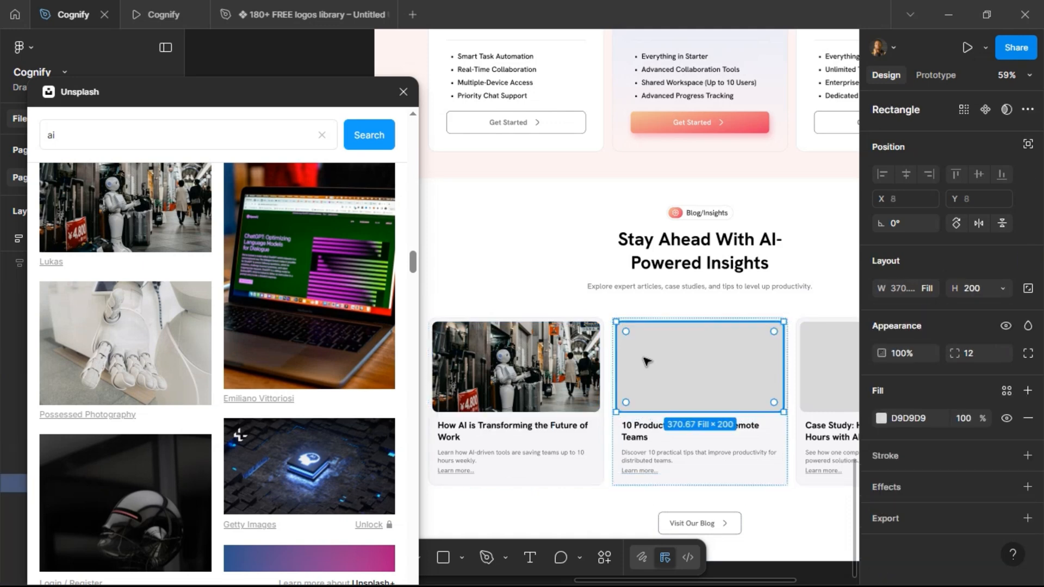
double_click(151, 134)
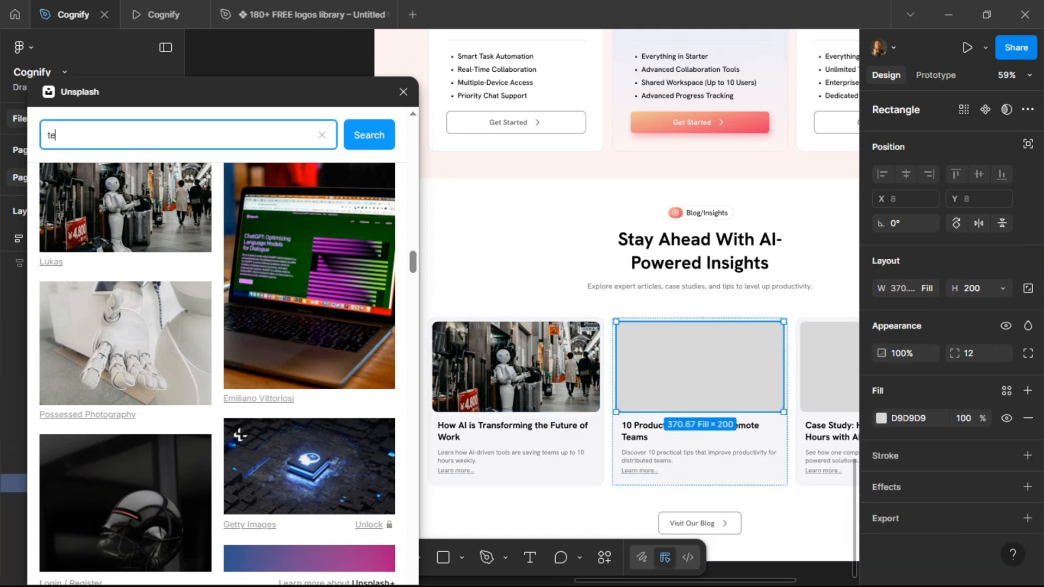
key("Return")
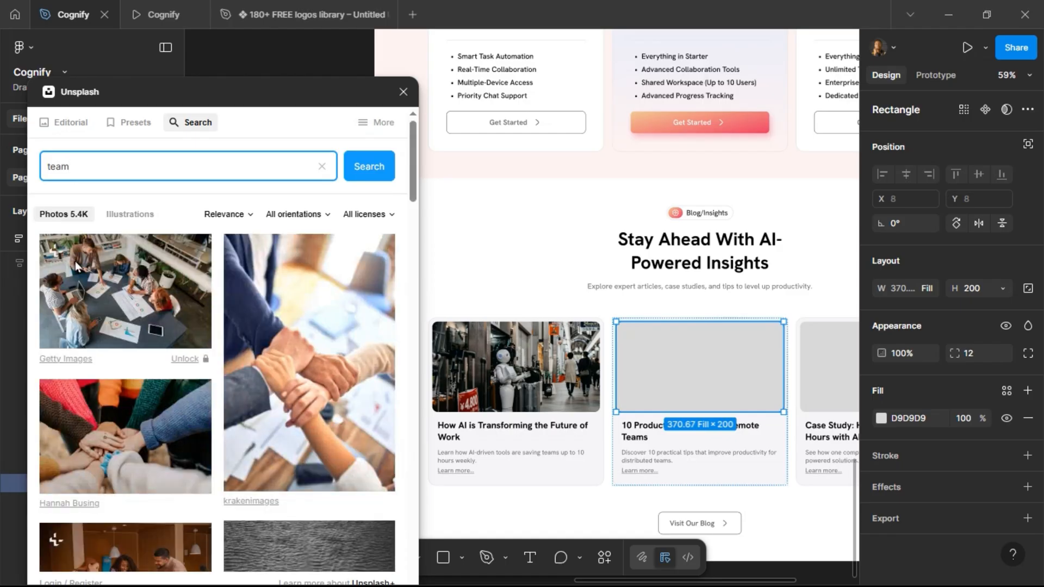
scroll(240, 381, "down", 10)
scroll(249, 384, "down", 10)
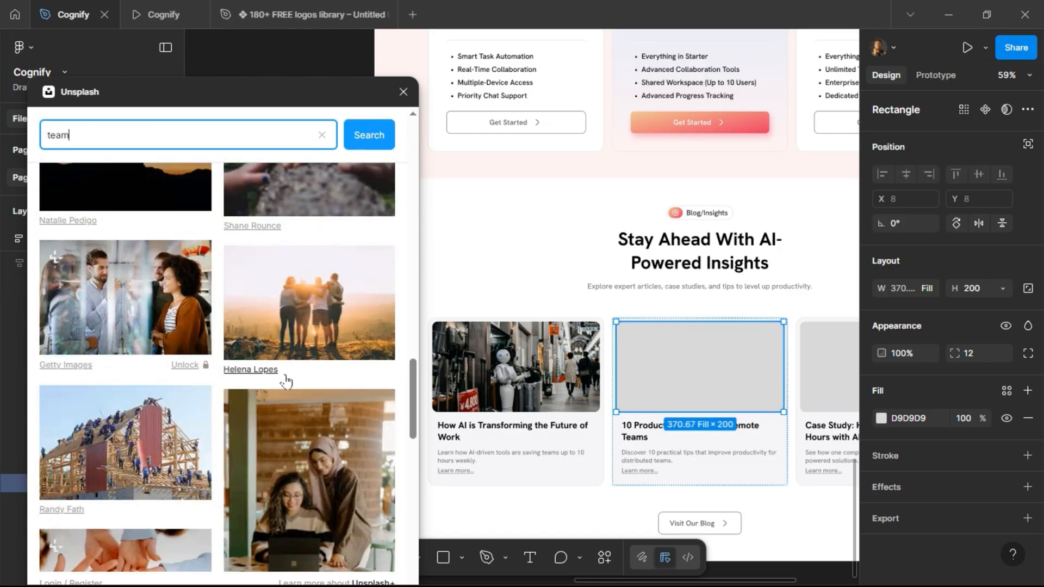
scroll(285, 381, "down", 10)
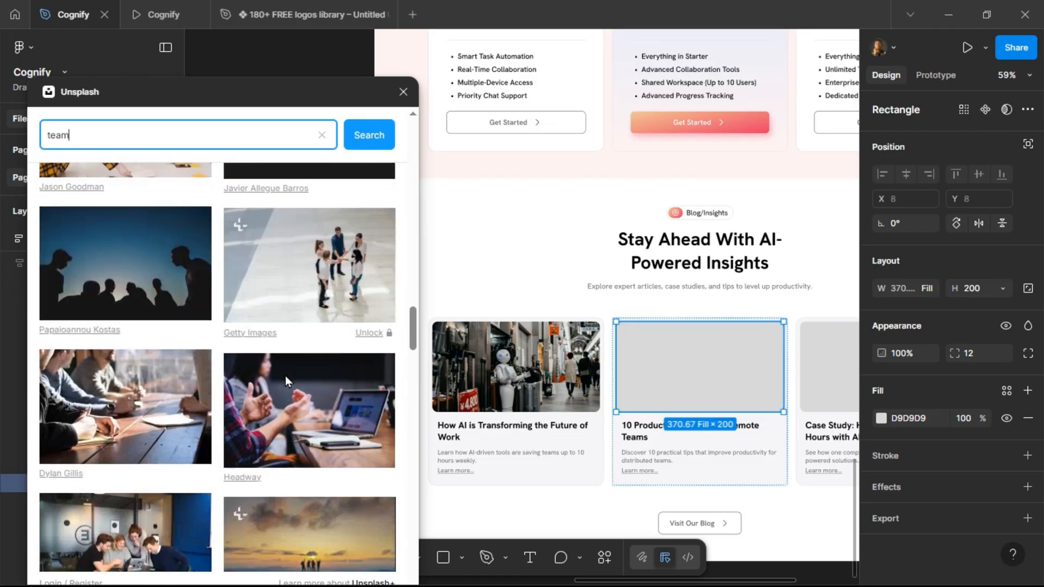
scroll(285, 378, "down", 10)
scroll(286, 380, "down", 10)
scroll(289, 376, "down", 10)
scroll(289, 375, "down", 10)
scroll(295, 381, "down", 10)
scroll(296, 381, "down", 5)
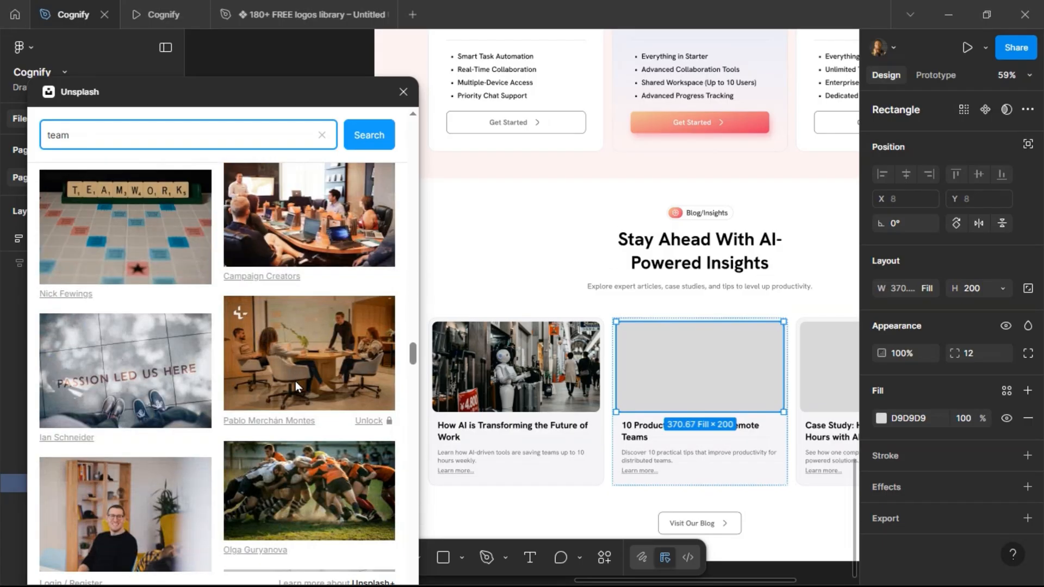
scroll(295, 381, "down", 6)
scroll(296, 386, "down", 10)
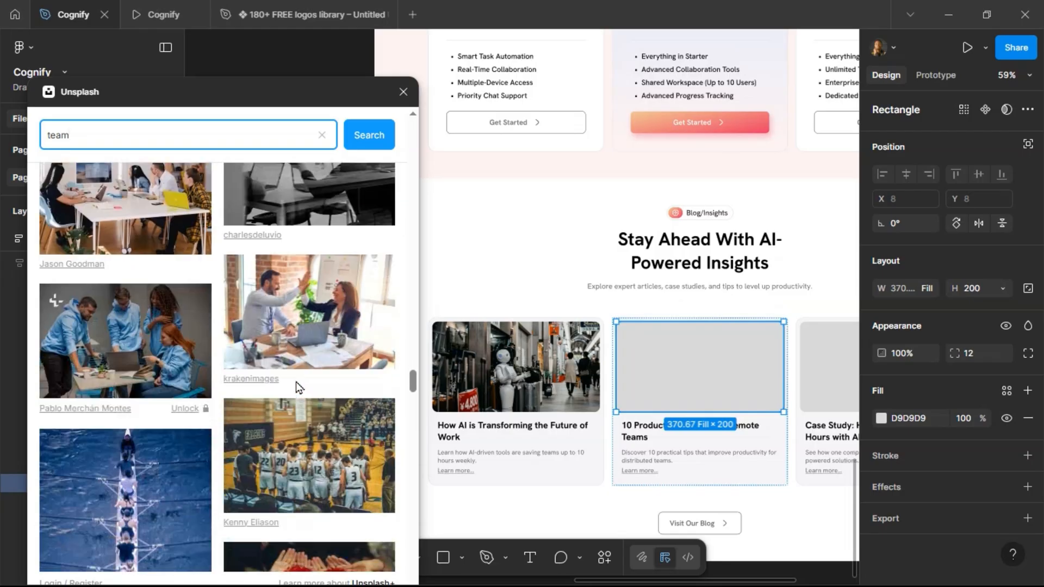
scroll(296, 382, "down", 10)
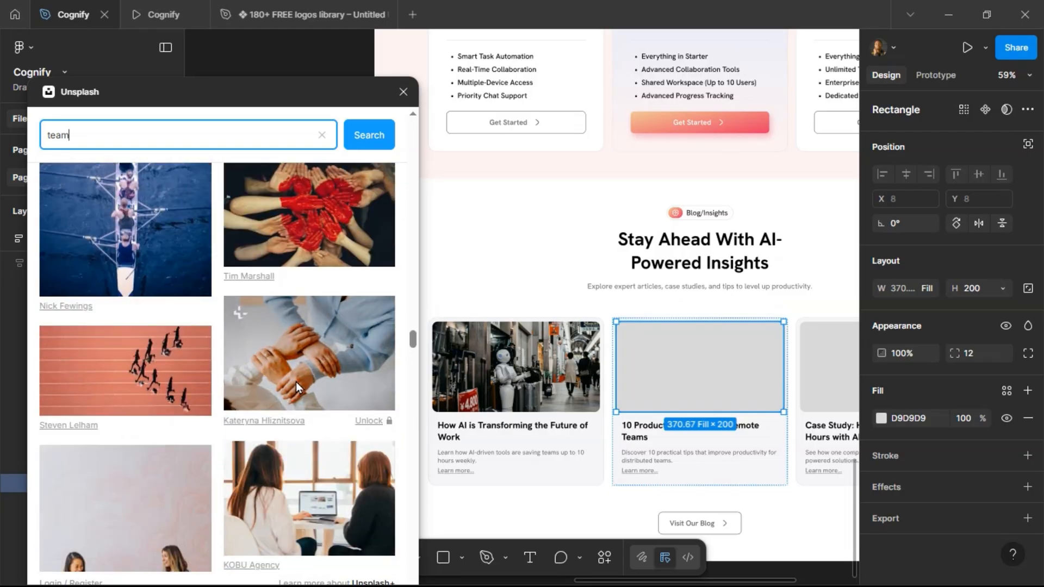
scroll(298, 390, "down", 3)
left_click(287, 359)
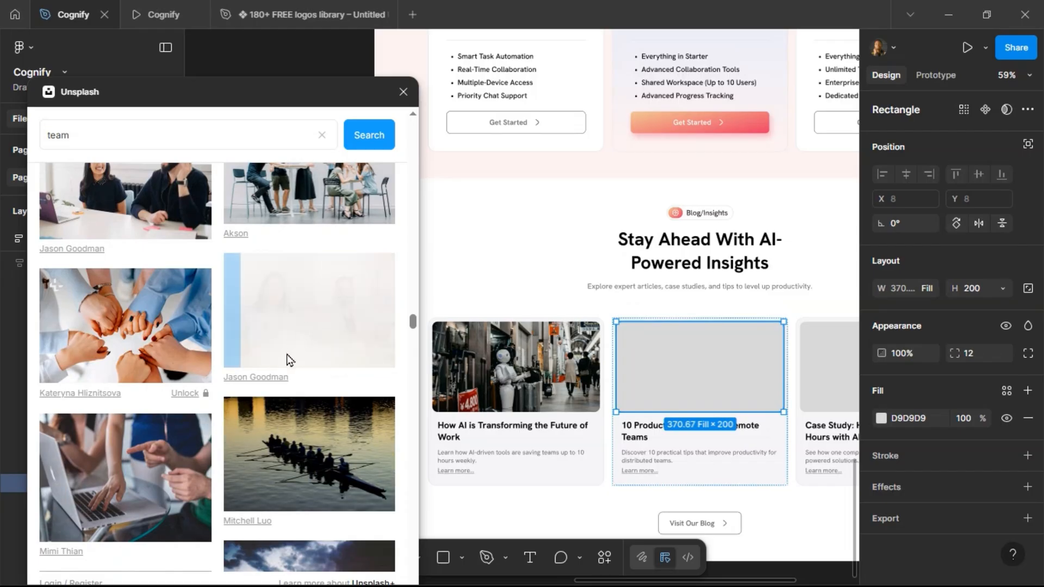
Fill the third blog card's image with a group team photo from the same Unsplash results.
scroll(706, 358, "right", 5)
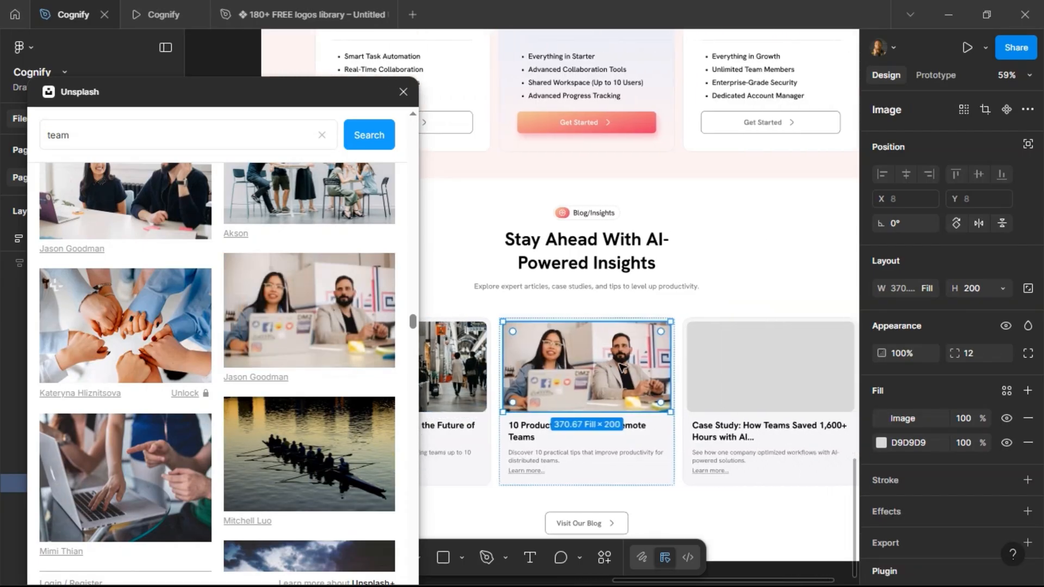
left_click(706, 358)
left_click(706, 358)
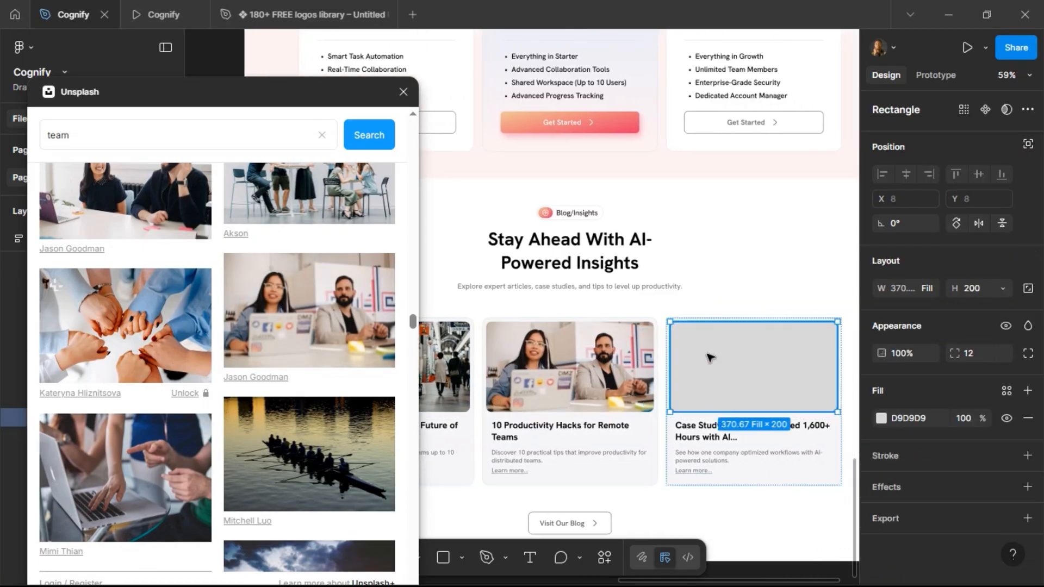
scroll(265, 354, "down", 12)
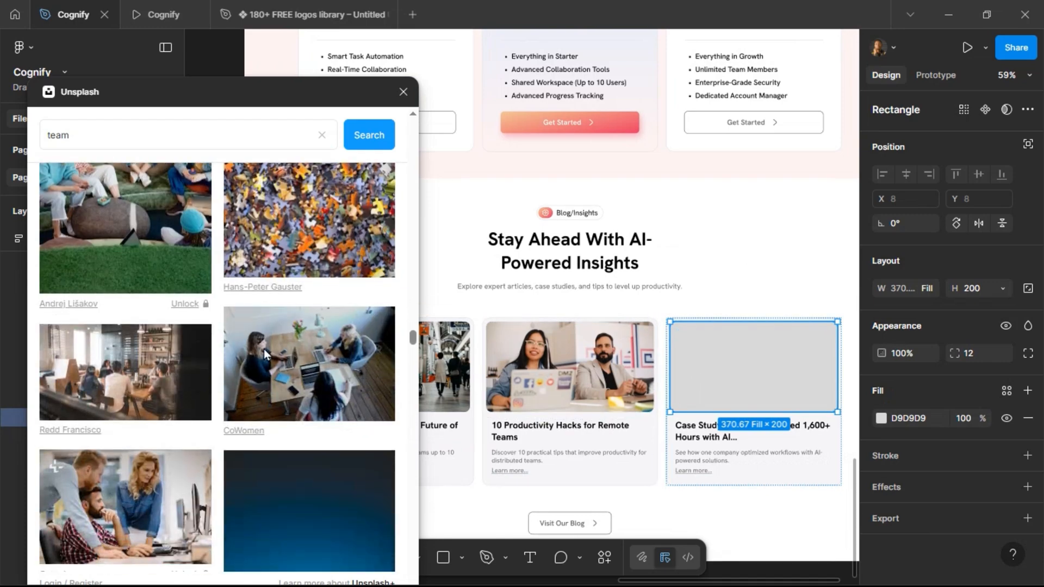
scroll(265, 354, "down", 6)
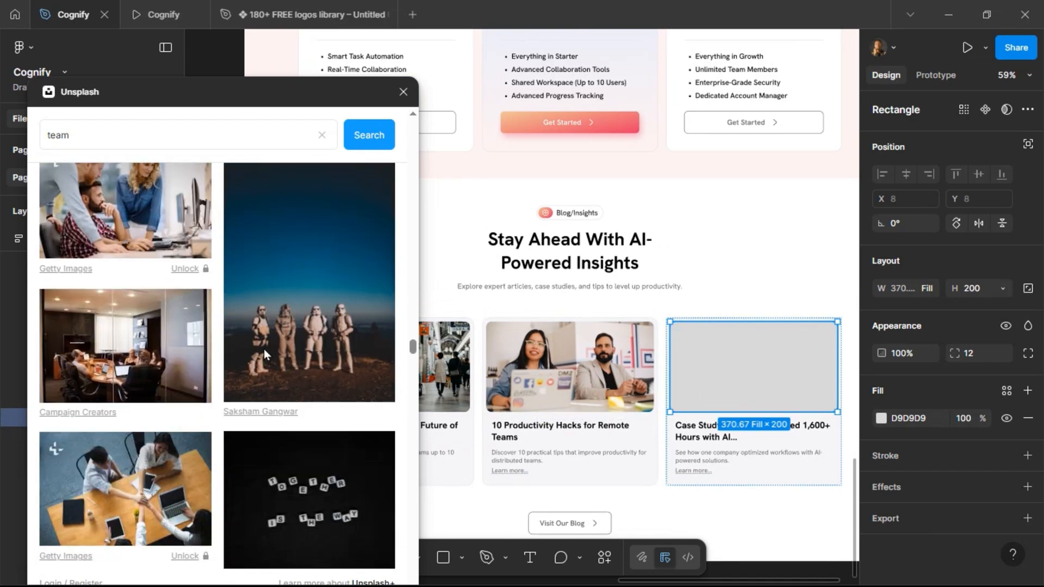
scroll(263, 348, "down", 8)
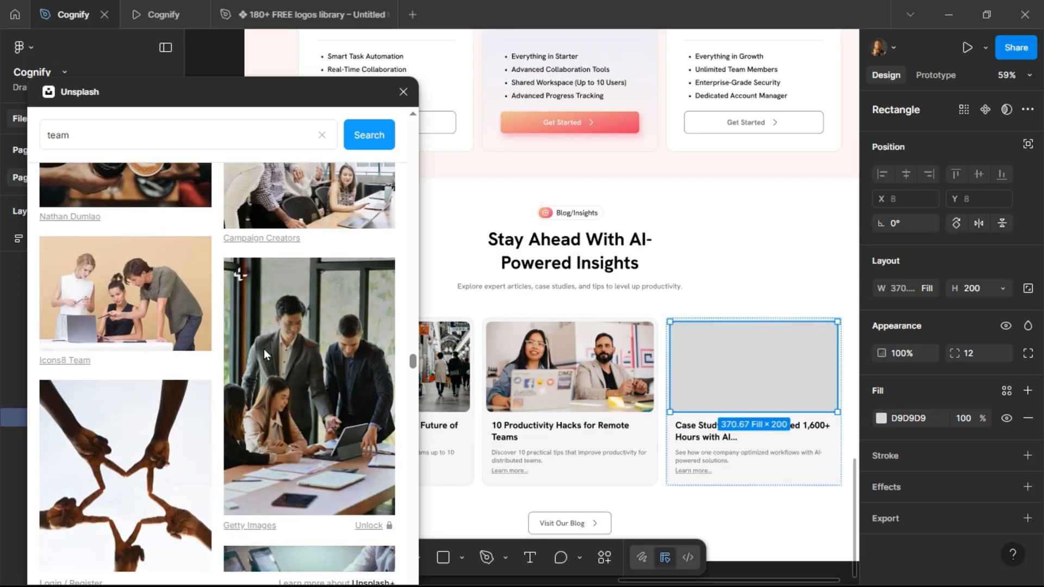
scroll(263, 348, "down", 5)
scroll(161, 354, "down", 2)
scroll(270, 352, "down", 5)
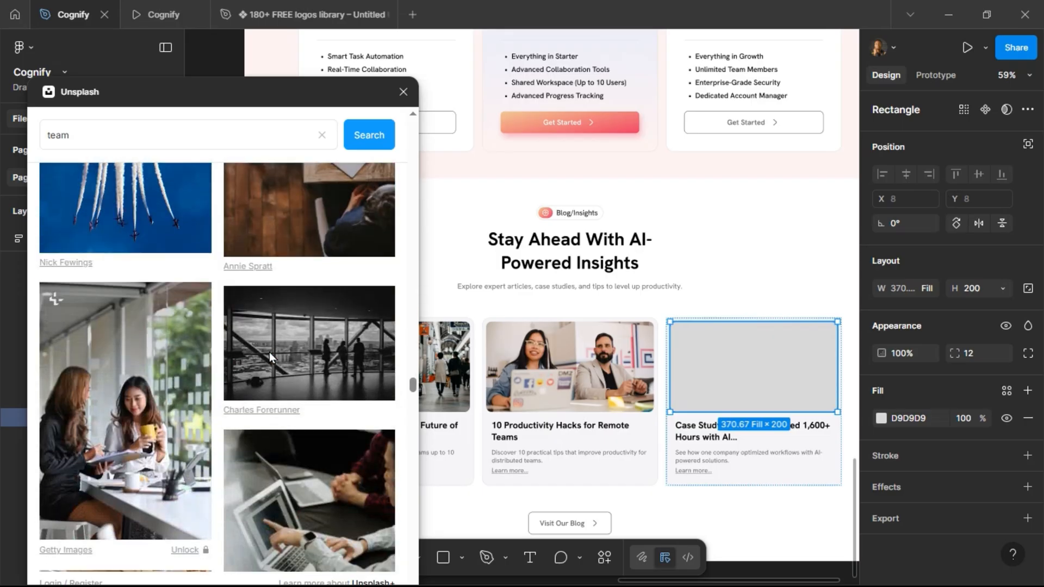
scroll(269, 351, "down", 8)
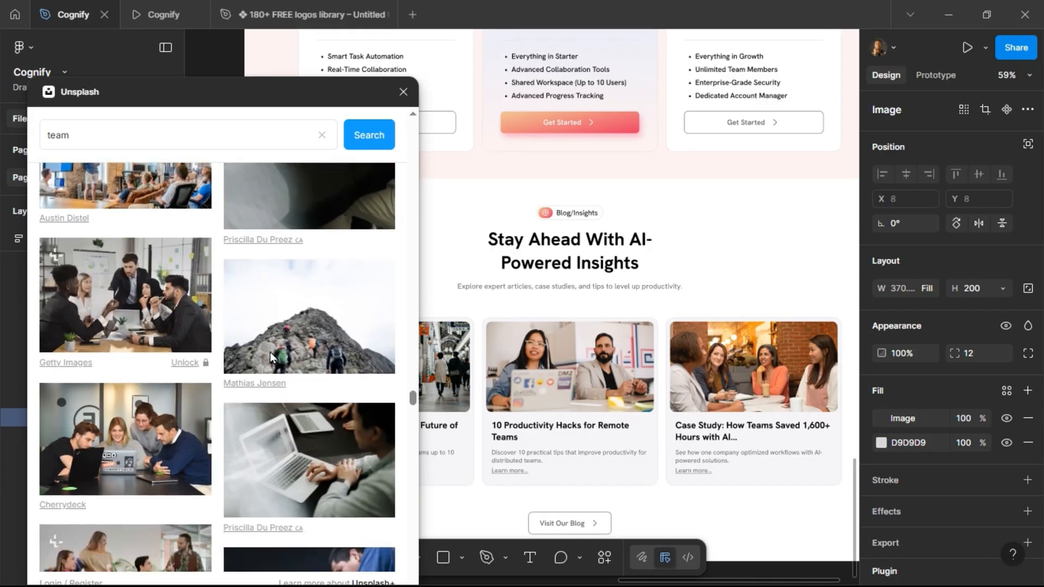
scroll(269, 351, "down", 2)
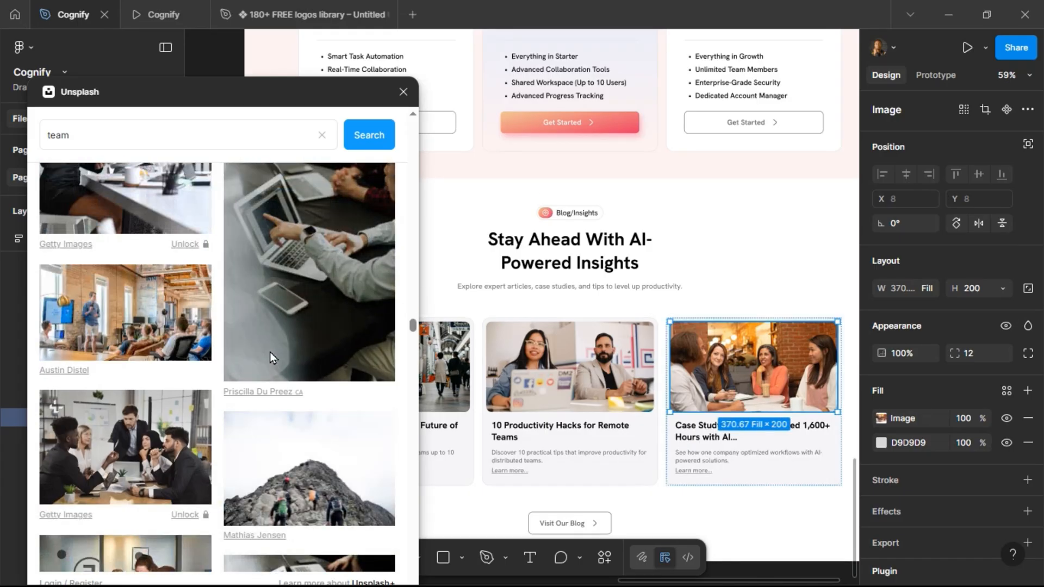
scroll(270, 357, "down", 1)
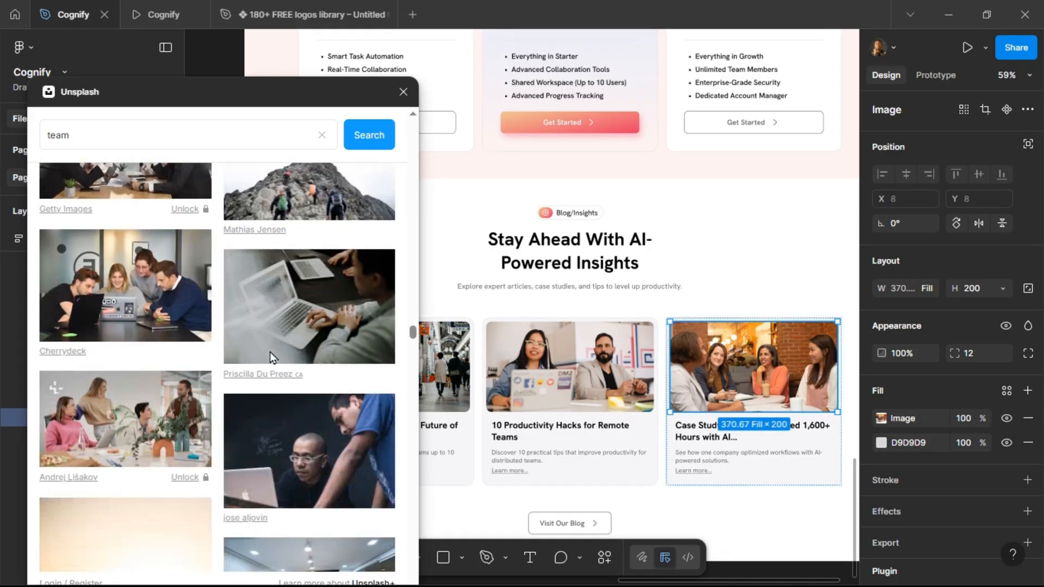
scroll(270, 352, "down", 5)
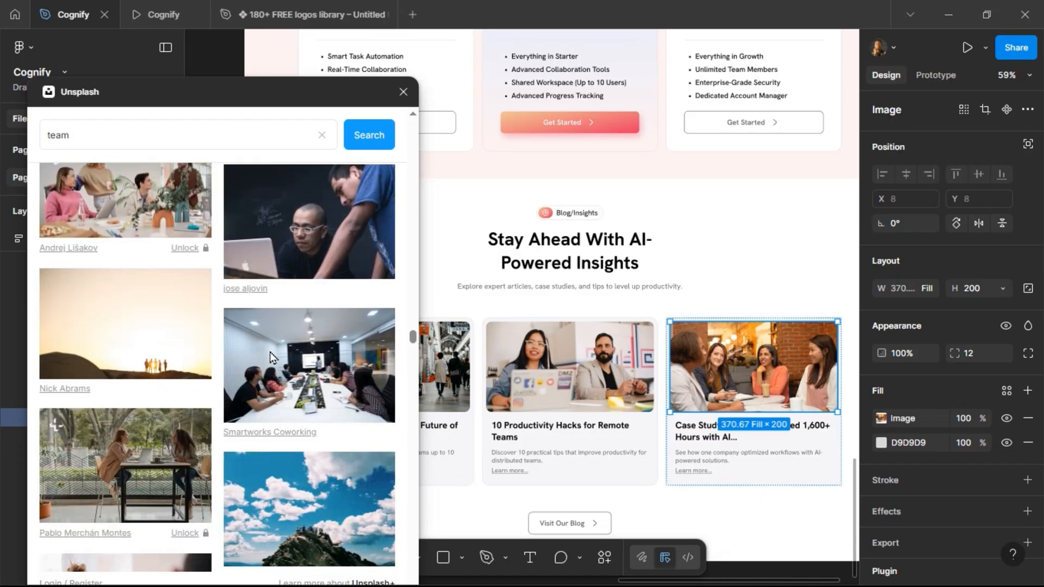
scroll(270, 352, "down", 3)
scroll(270, 354, "down", 5)
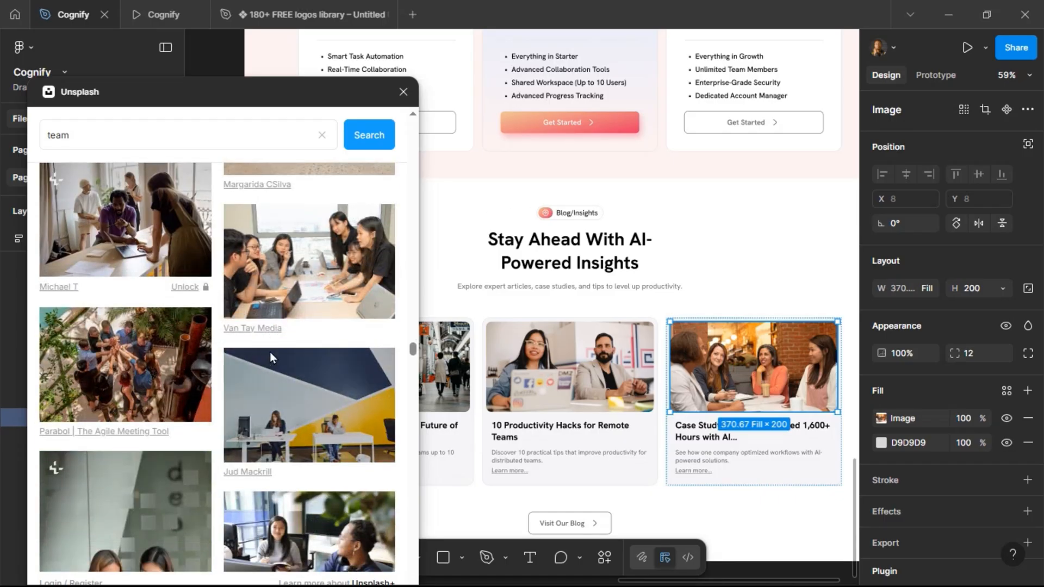
scroll(264, 349, "down", 5)
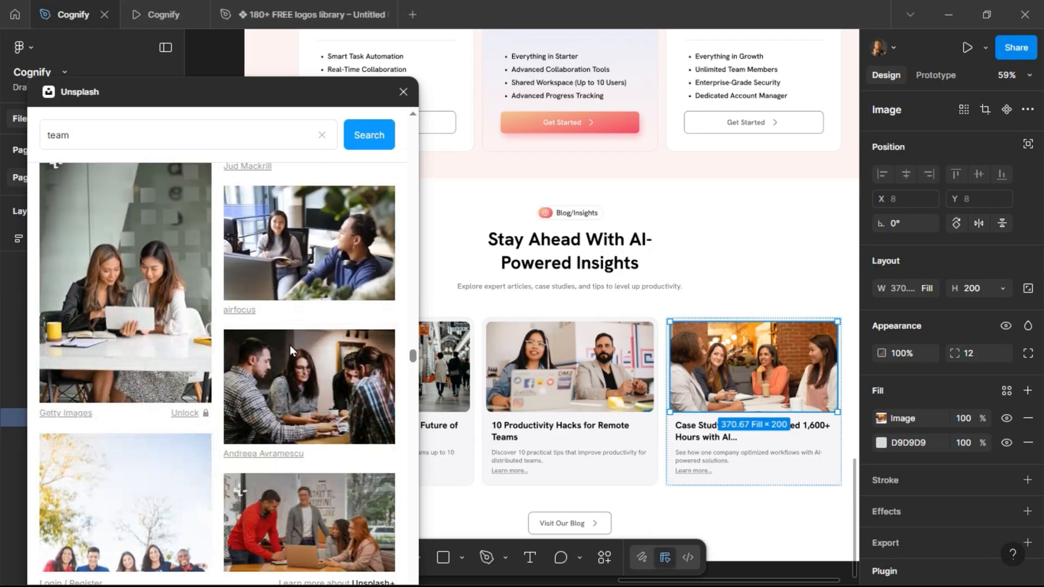
scroll(289, 345, "down", 4)
left_click(291, 345)
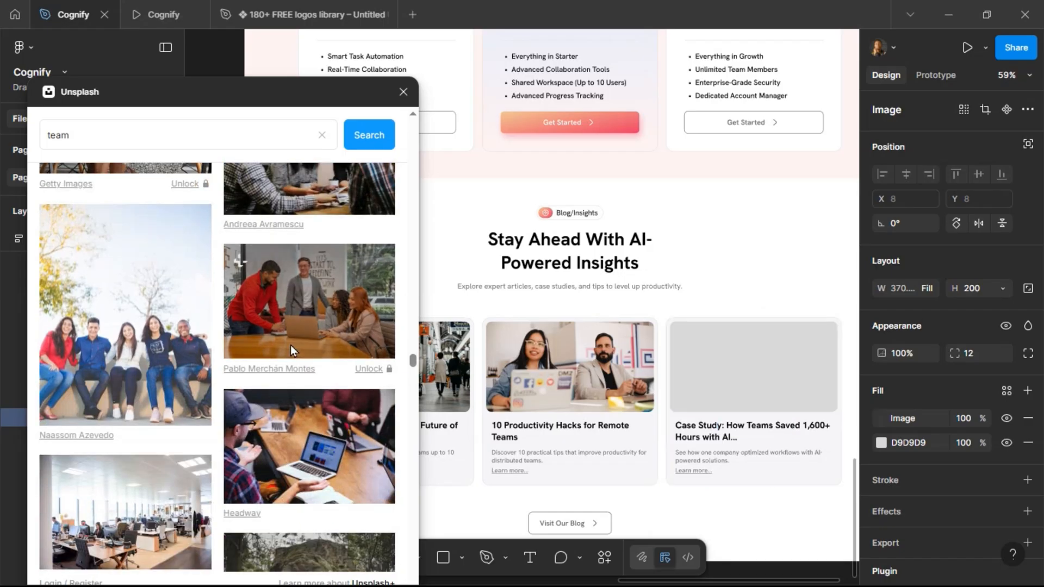
scroll(290, 345, "down", 4)
scroll(291, 345, "down", 4)
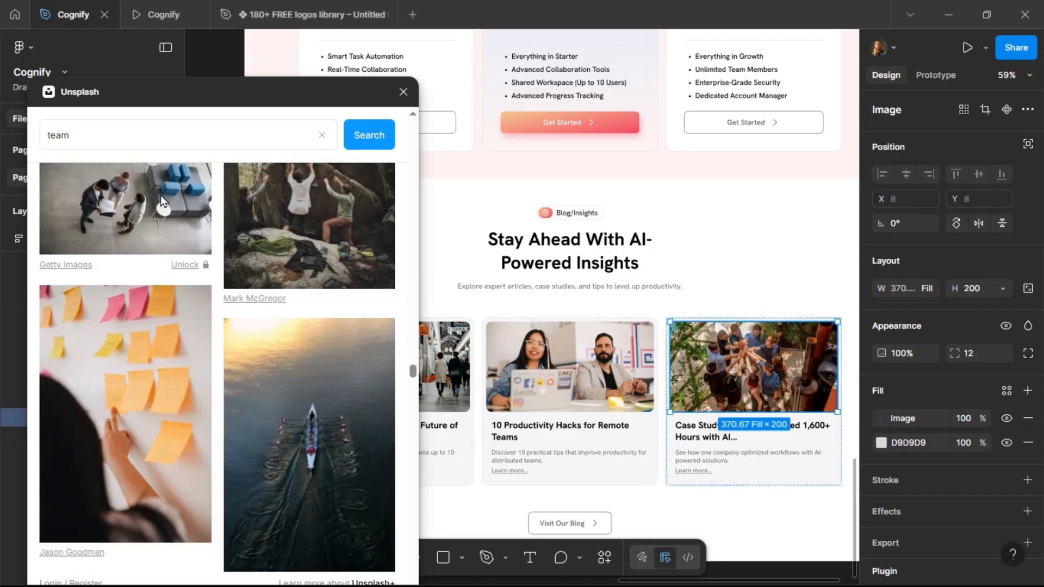
Preview the landing page in the prototype tab to review the Blog/Insights section and its cards.
left_click(160, 14)
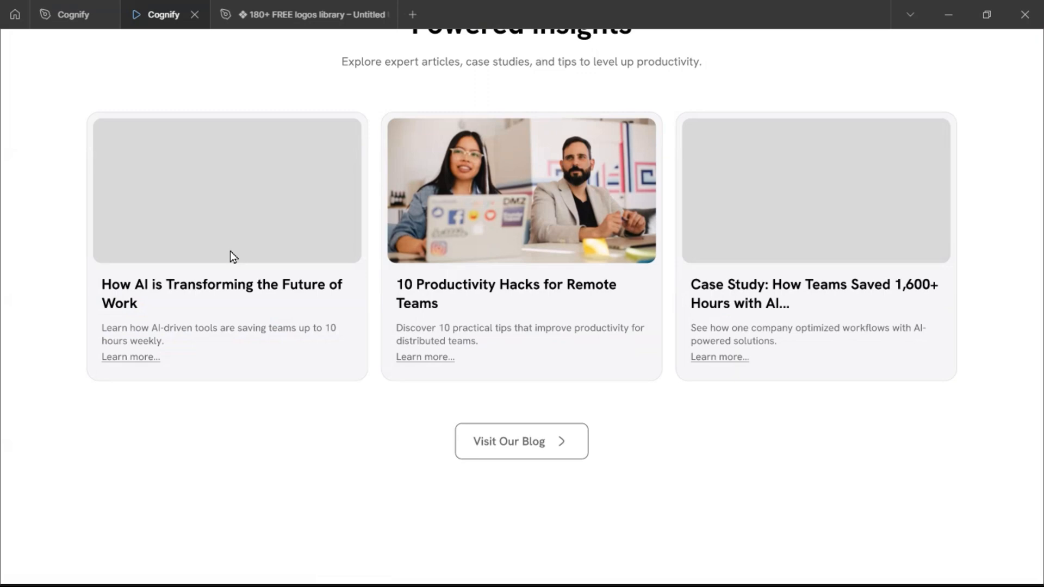
scroll(231, 261, "up", 3)
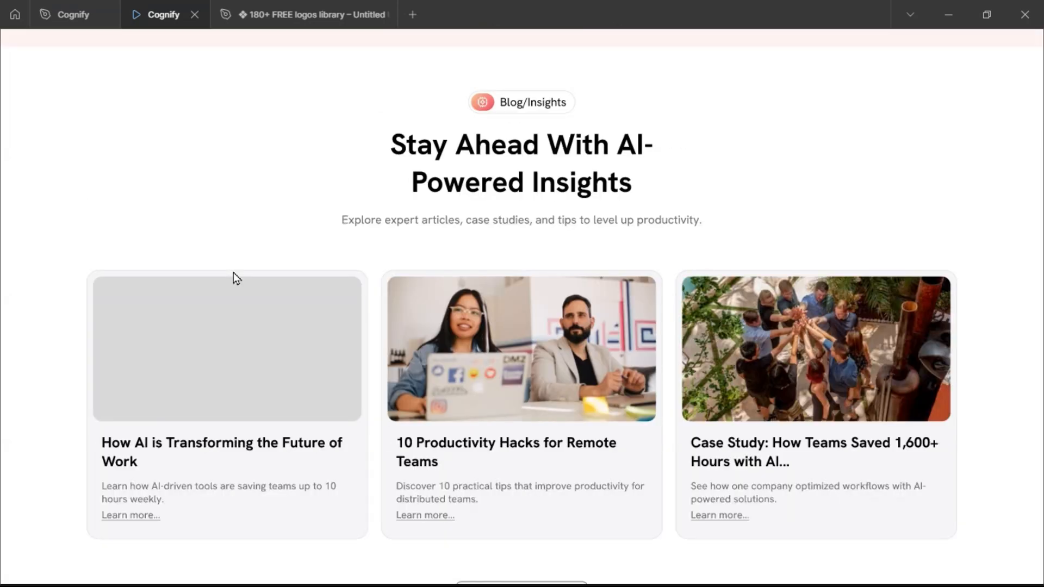
scroll(234, 272, "up", 15)
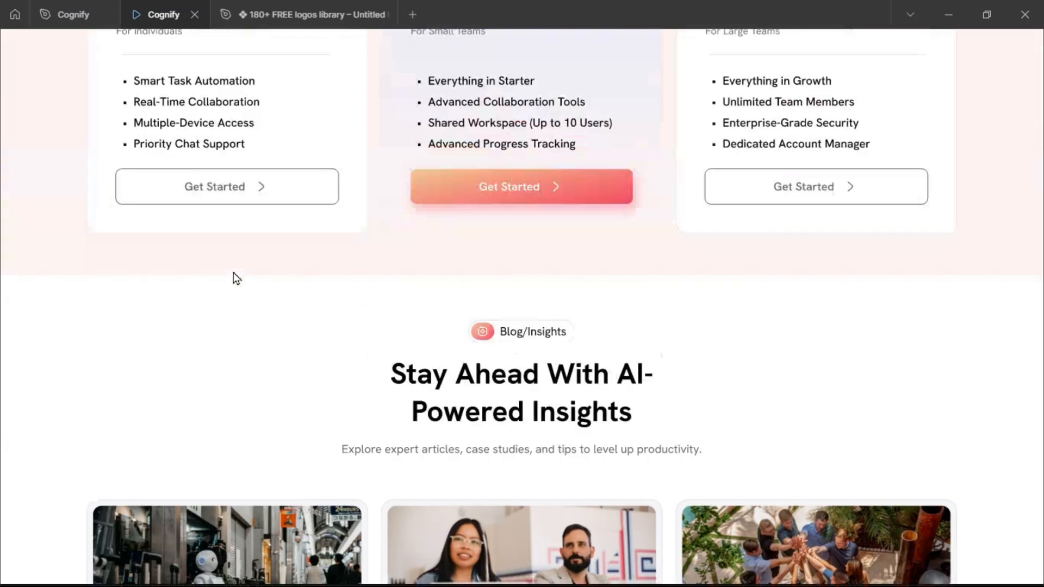
scroll(233, 273, "up", 10)
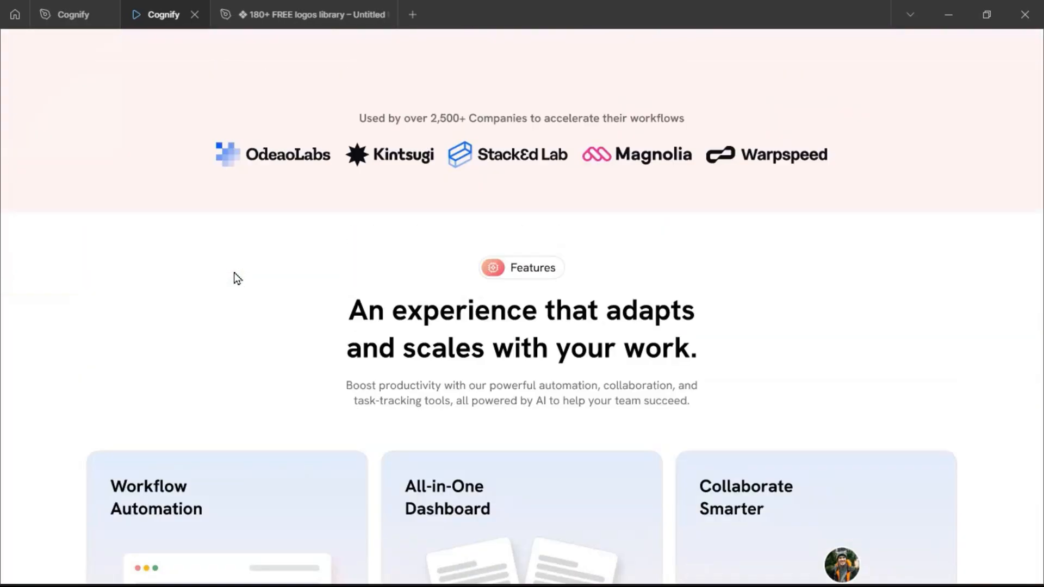
scroll(237, 273, "down", 20)
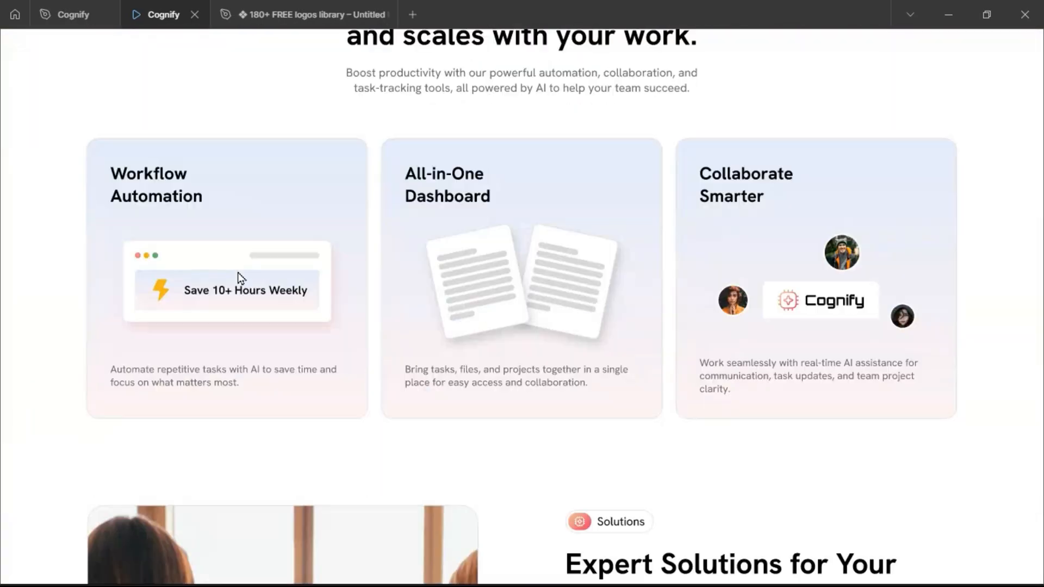
scroll(242, 278, "down", 6)
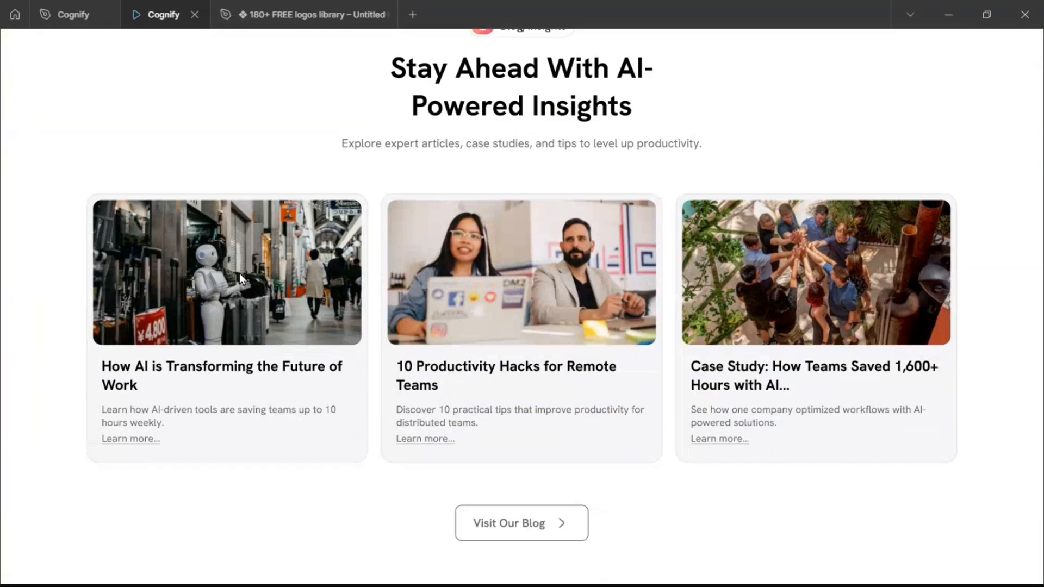
left_click(85, 21)
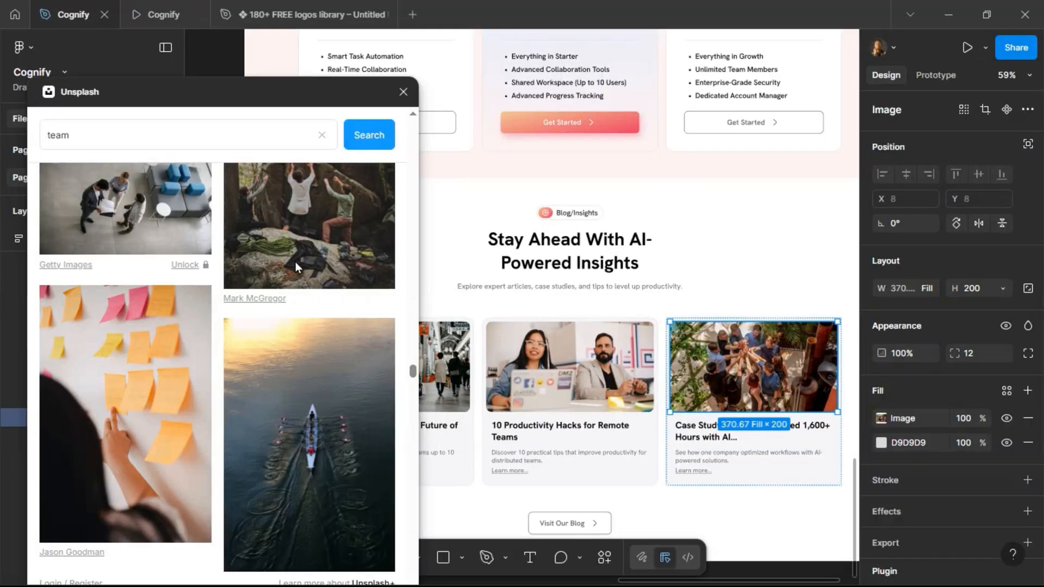
Close the Unsplash plugin and rename the section frame layer to Blog/Insights.
left_click(402, 93)
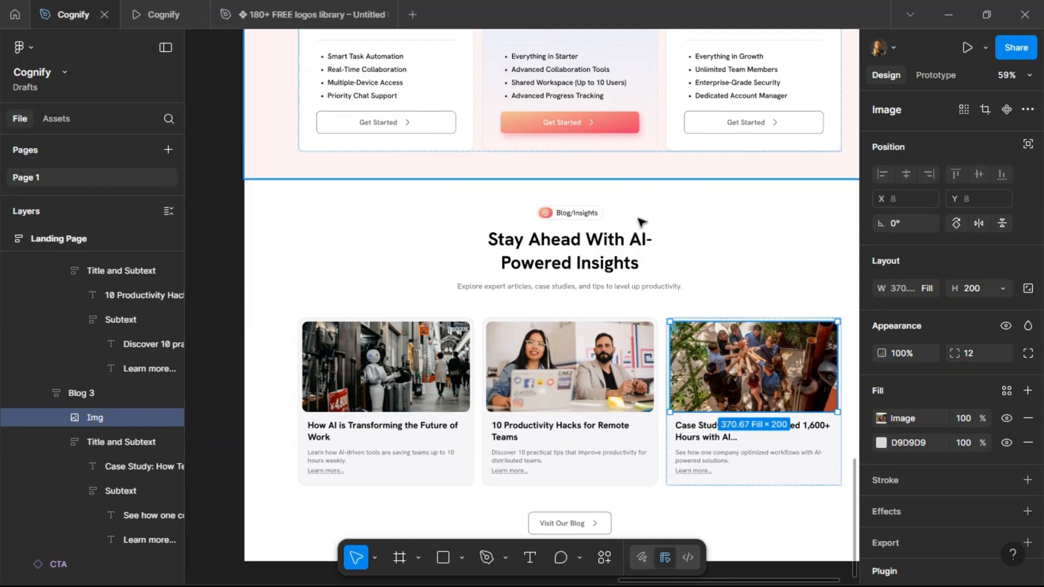
scroll(402, 274, "down", 3)
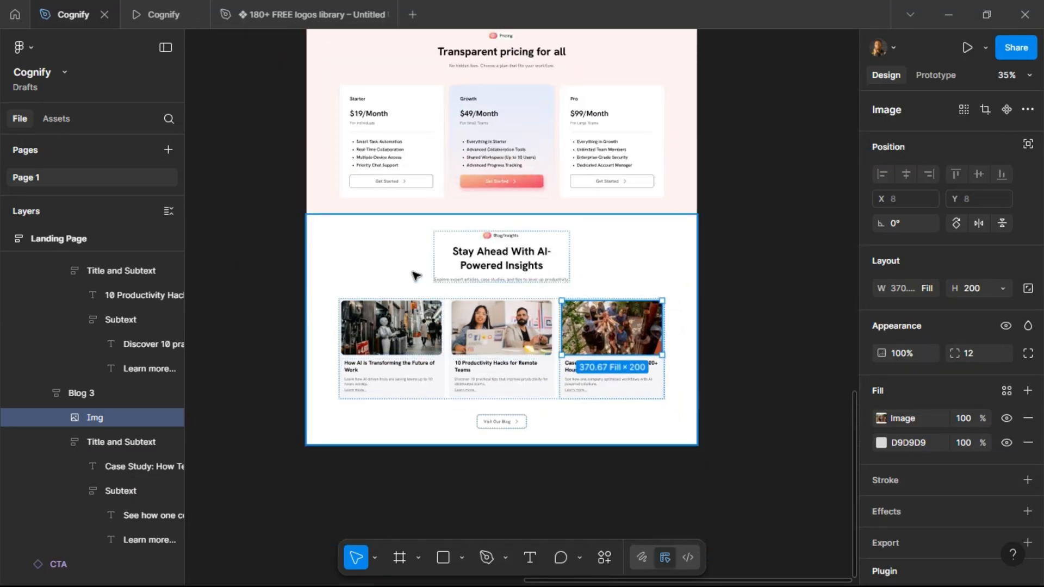
left_click(643, 383)
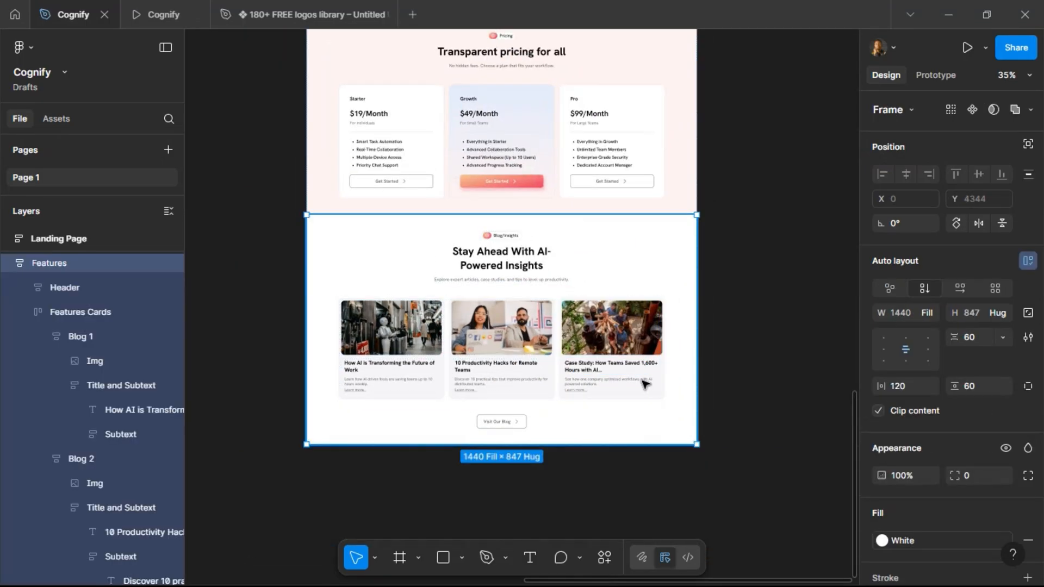
double_click(42, 262)
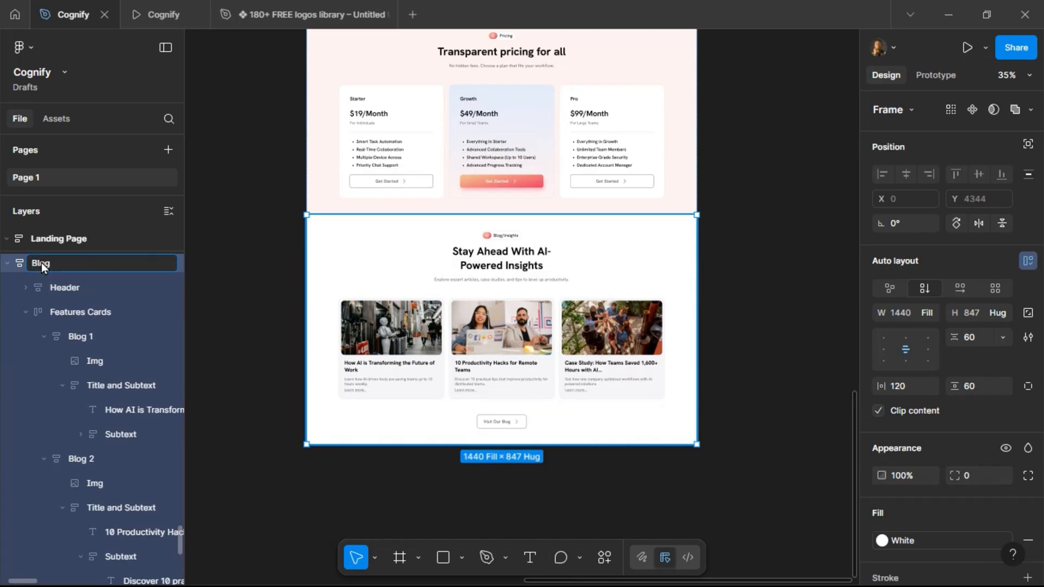
type("Blog/Insights")
key("Return")
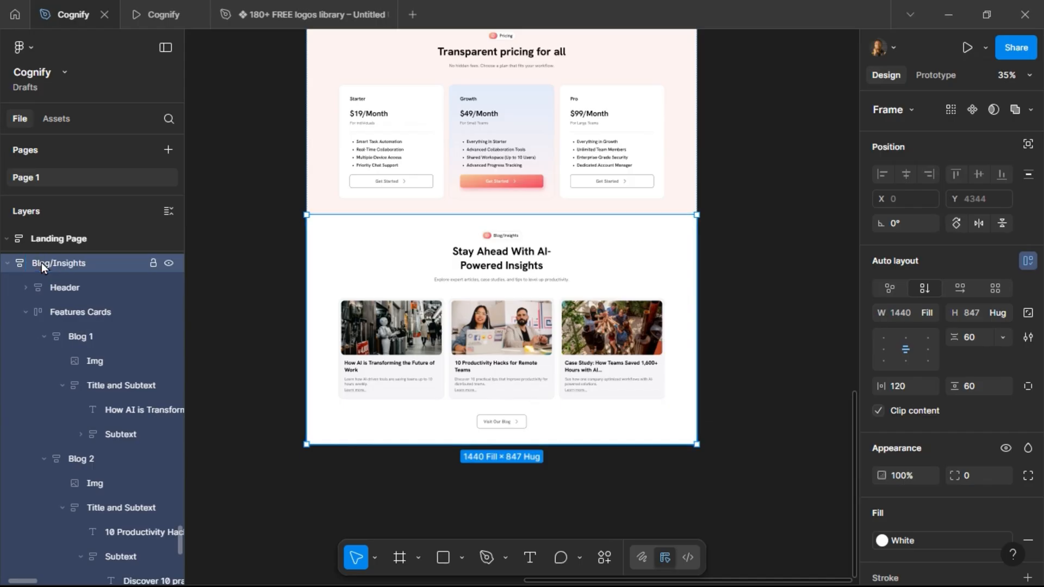
Rename the Features Cards layer inside the Blog/Insights section to Blogs.
left_click(25, 313)
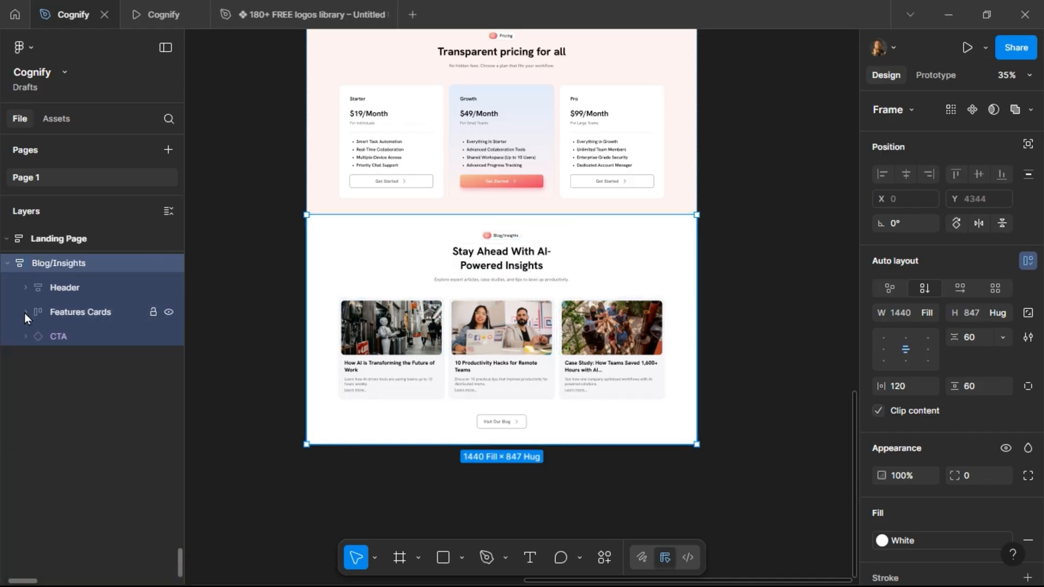
left_click(79, 288)
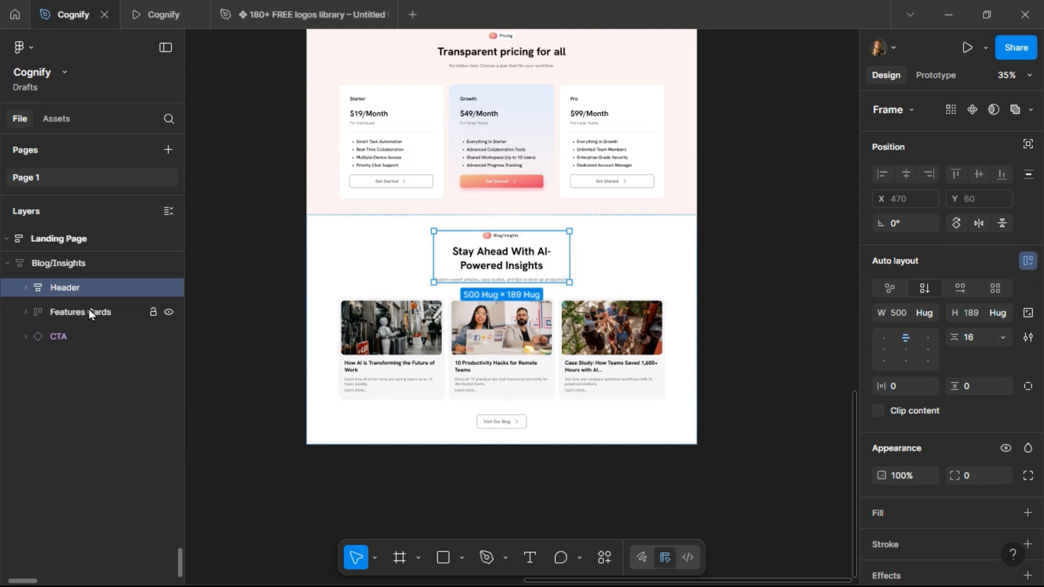
double_click(89, 309)
type("Blogs")
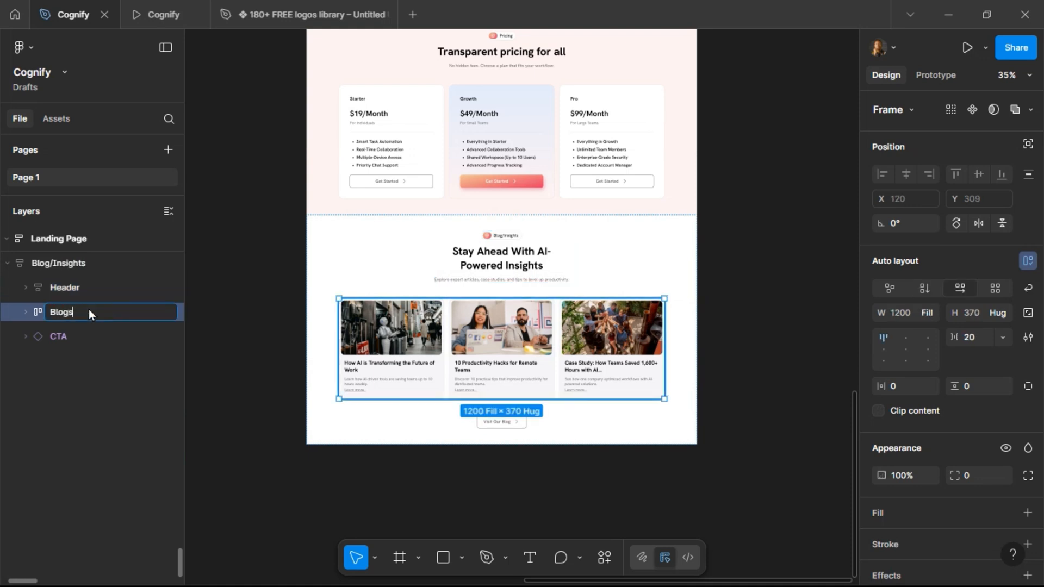
key("Return")
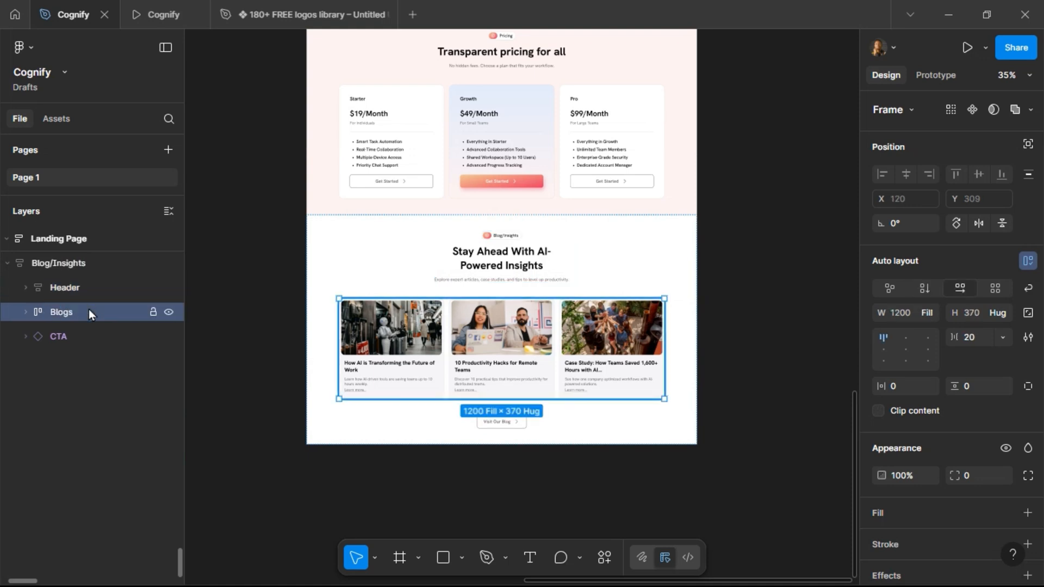
left_click(26, 312)
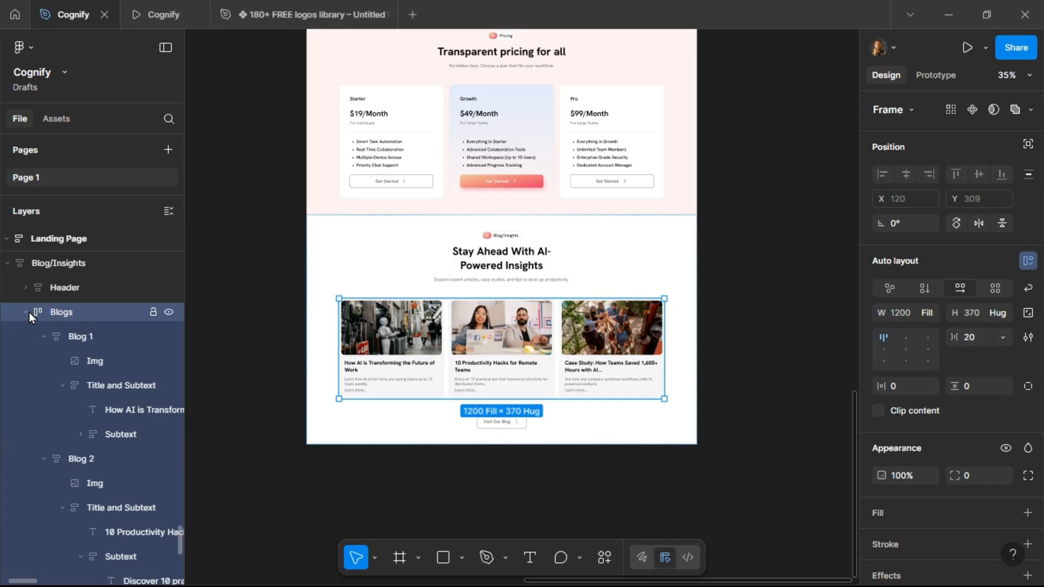
left_click(27, 312)
left_click(7, 263)
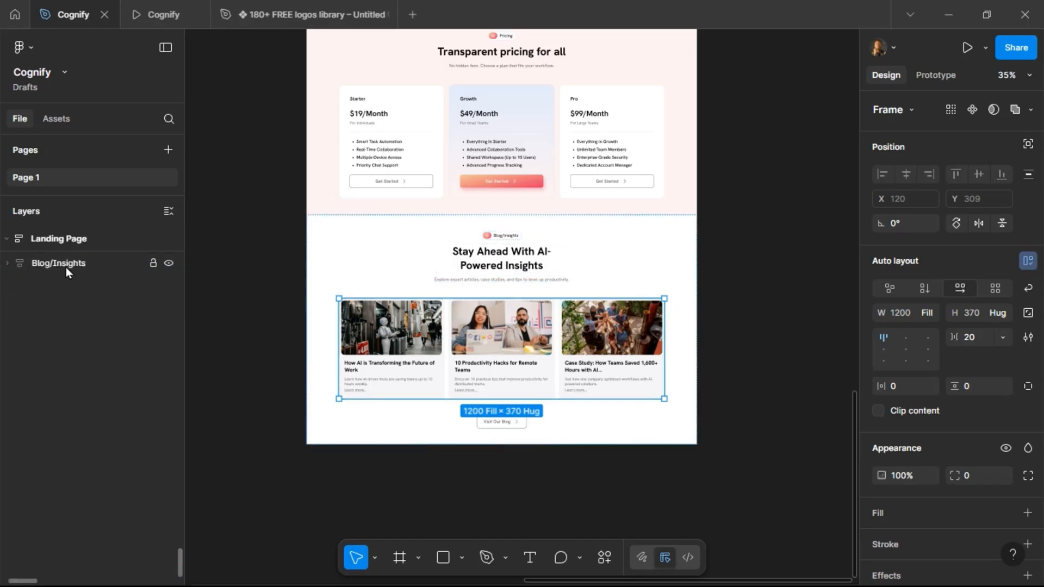
scroll(66, 266, "up", 2)
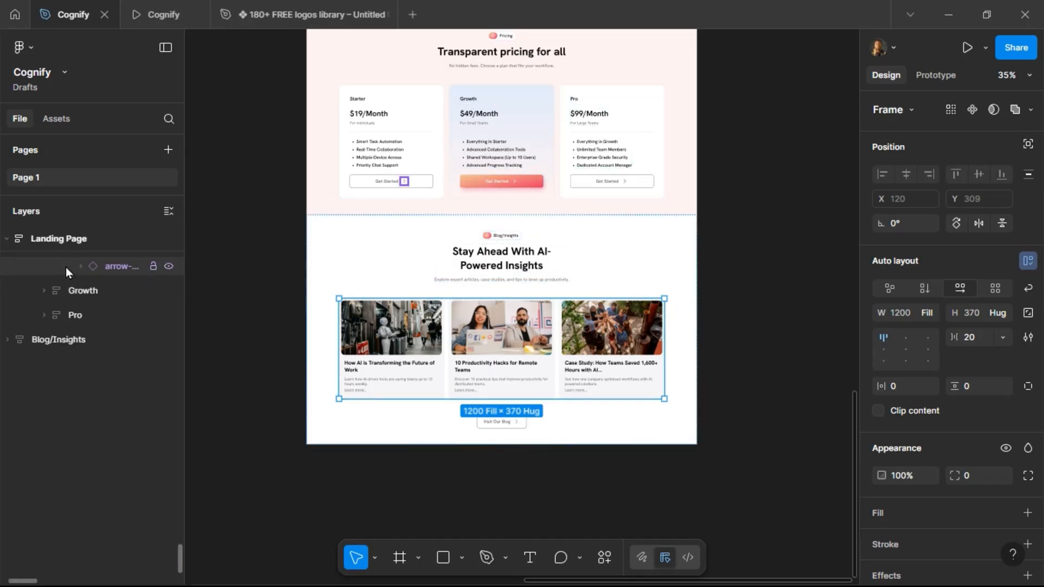
left_click(240, 299)
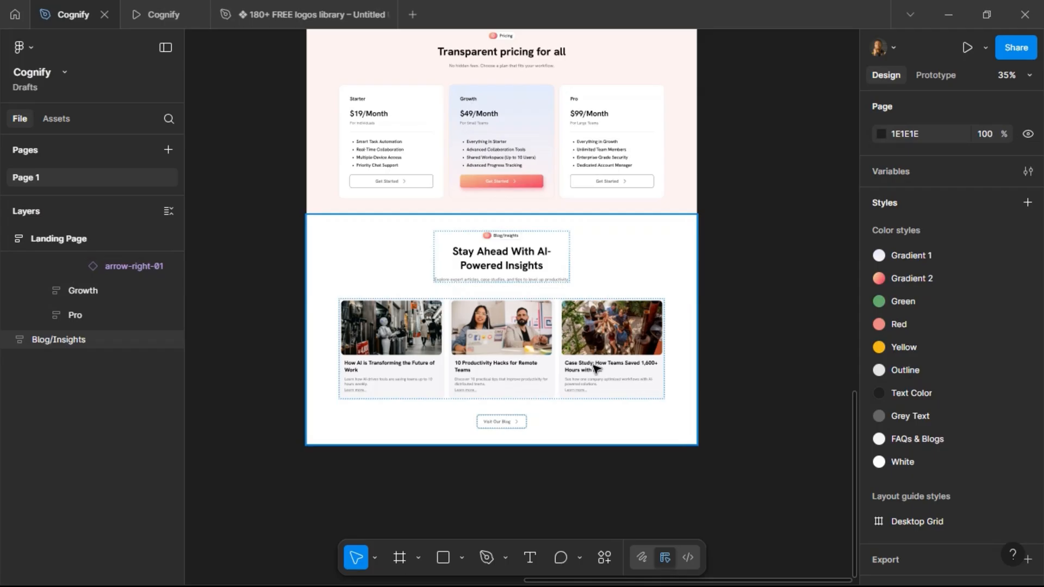
Duplicate the Blog/Insights section frame below the original.
scroll(669, 266, "up", 10)
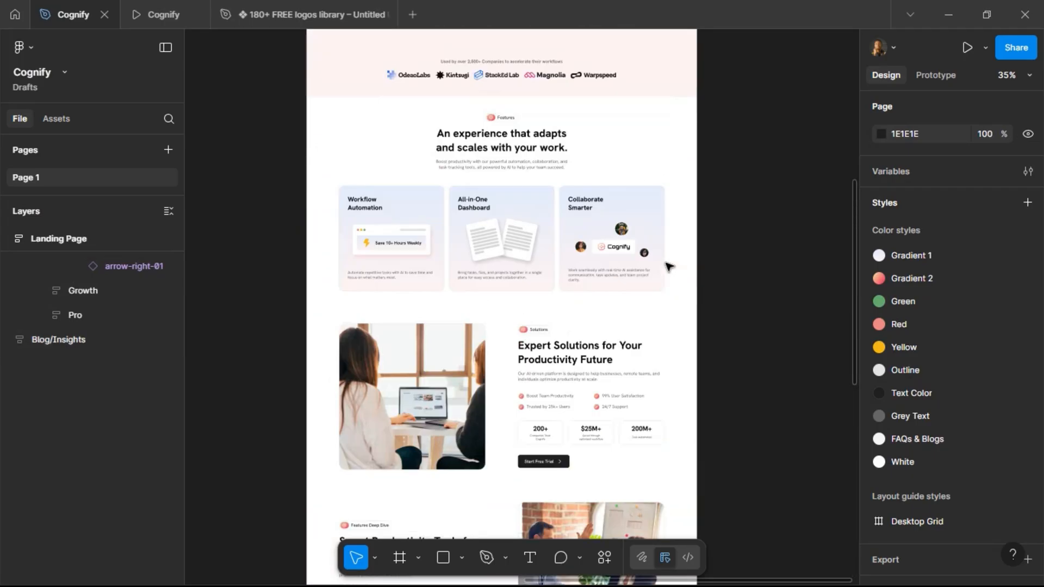
scroll(669, 266, "up", 10)
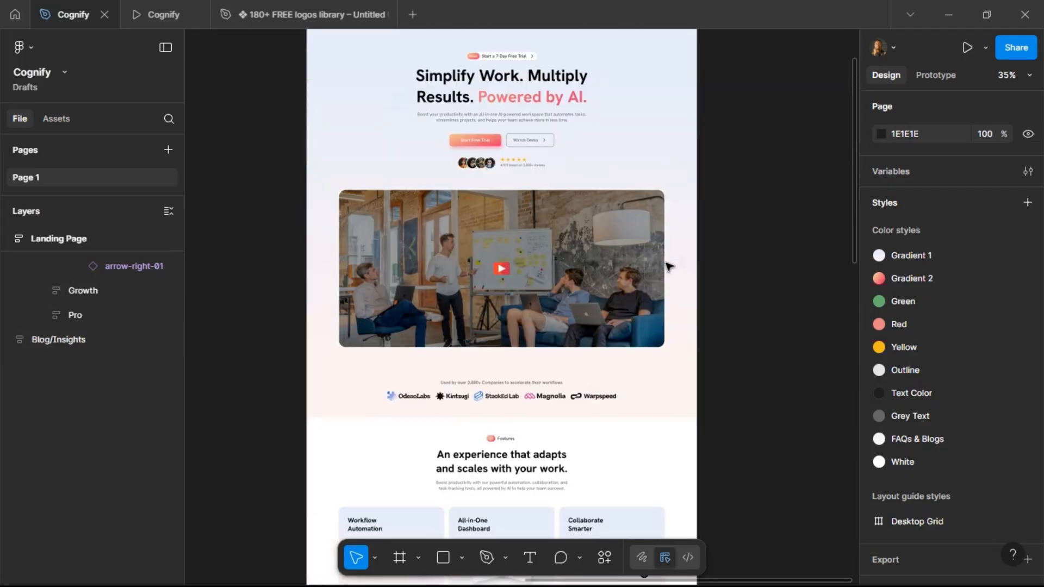
scroll(669, 266, "down", 20)
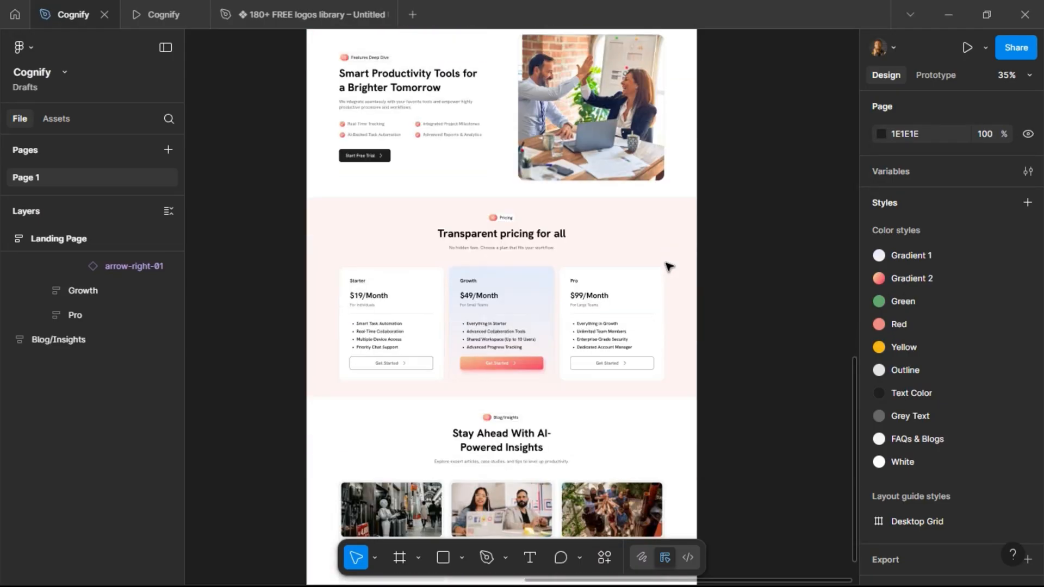
scroll(669, 266, "down", 1)
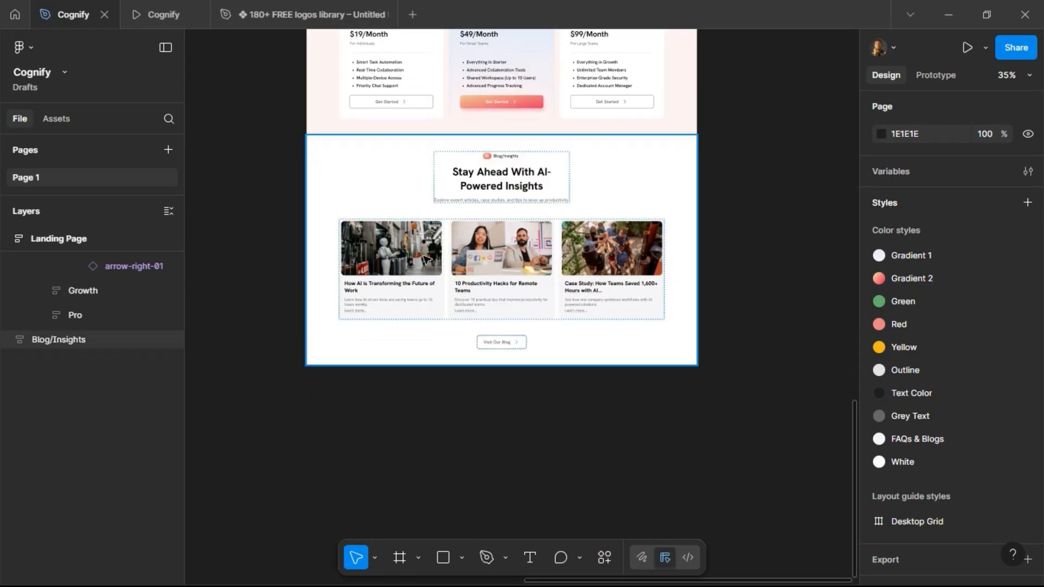
left_click(473, 284)
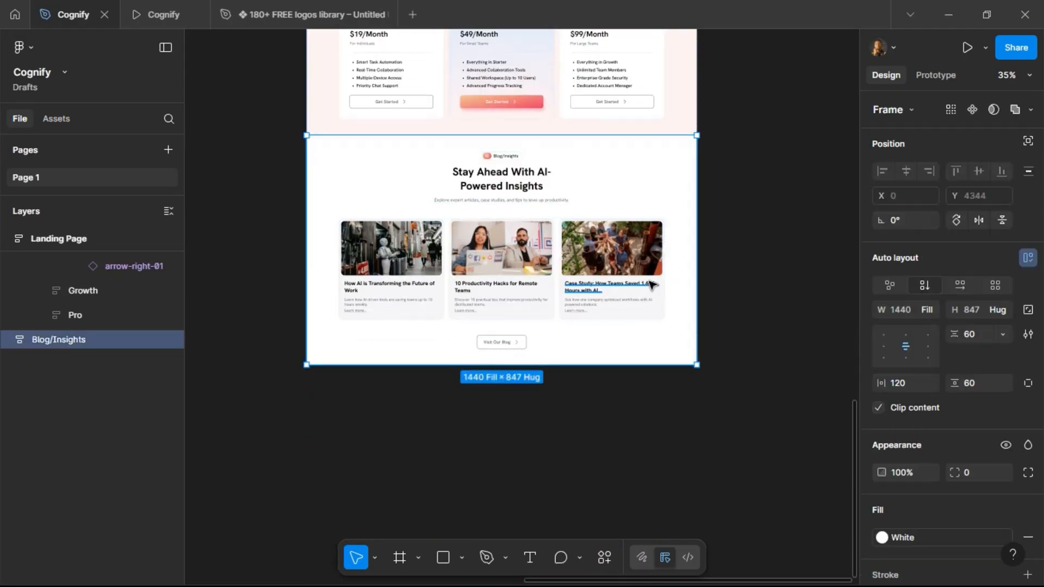
key("ctrl+d")
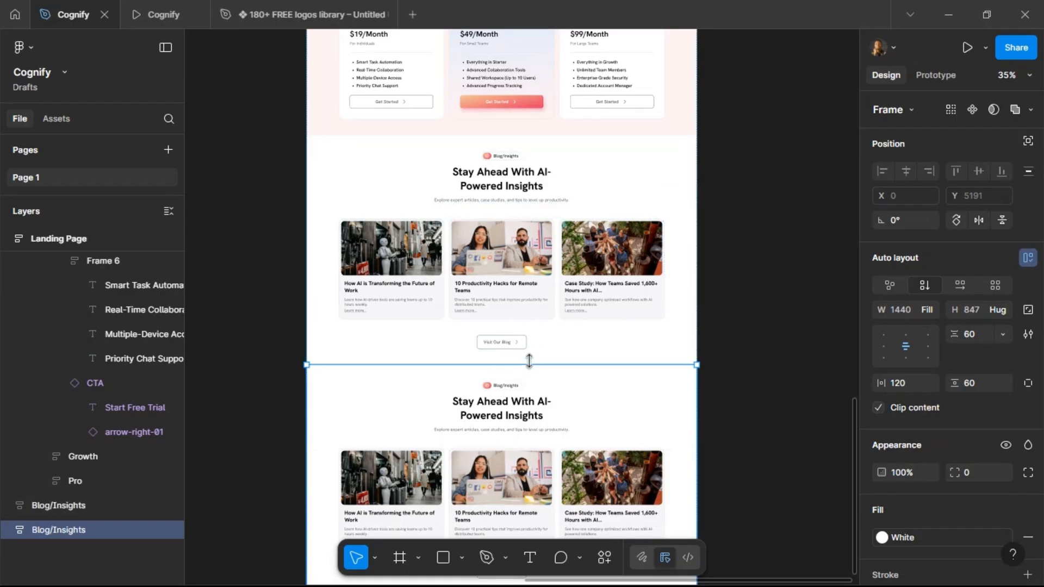
Set the duplicated section's tagline Section Title to FAQs.
scroll(506, 430, "up", 5)
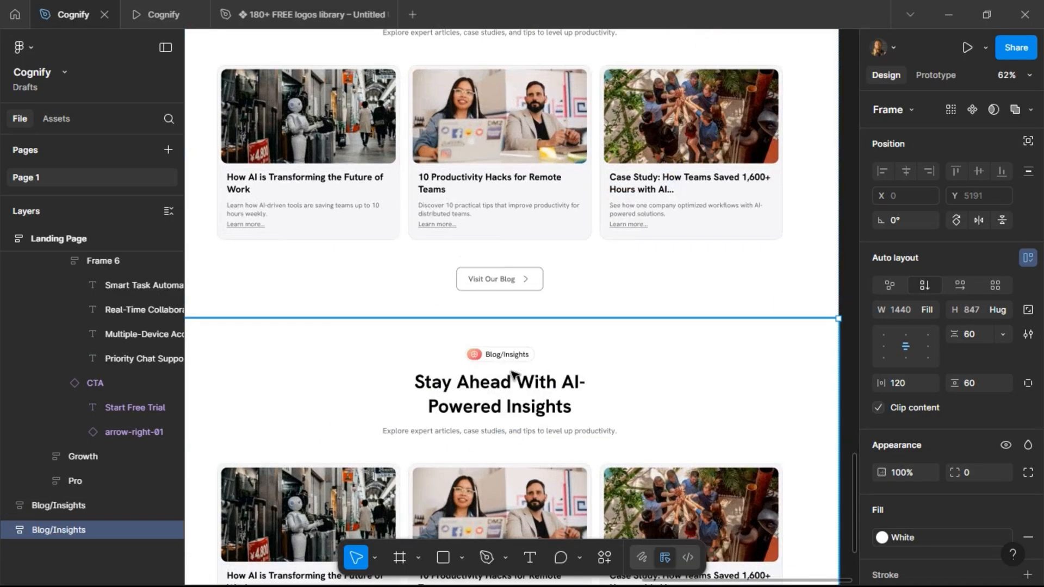
left_click(516, 360)
left_click(515, 361)
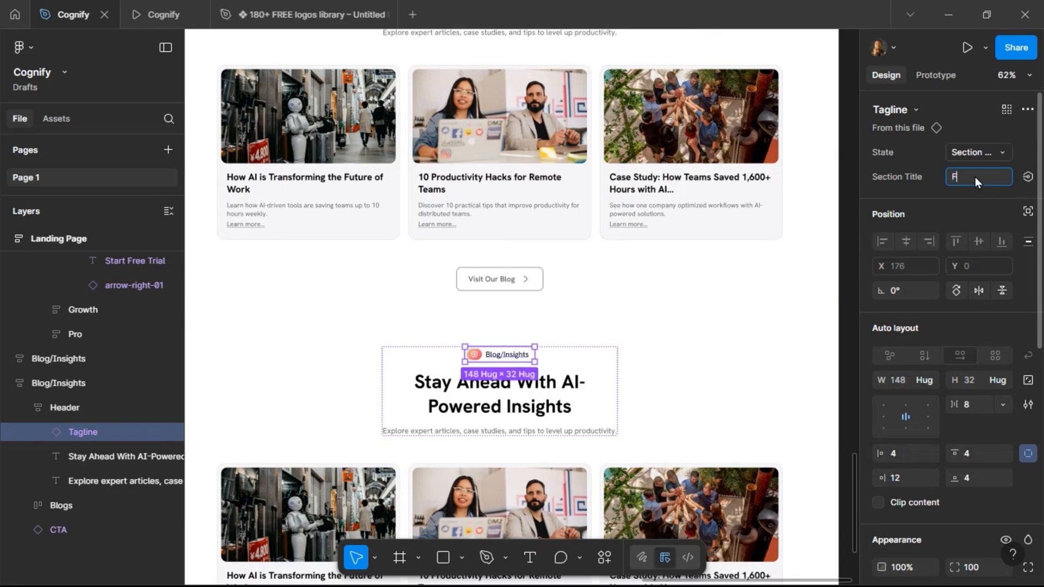
key("Return")
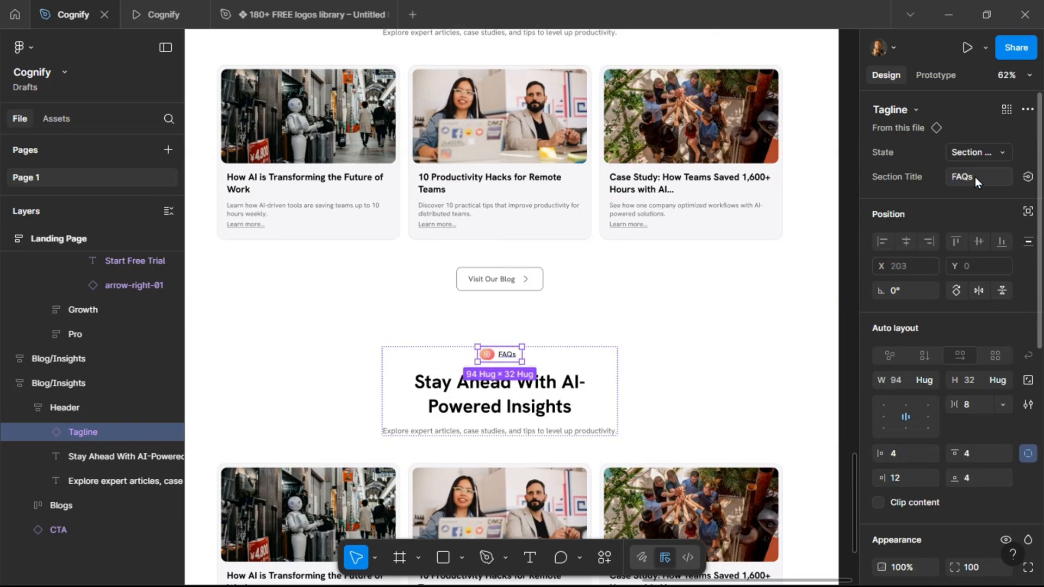
Copy the FAQs portion of the project brief text, from FAQs through Do I need technical skills?
scroll(680, 240, "down", 5)
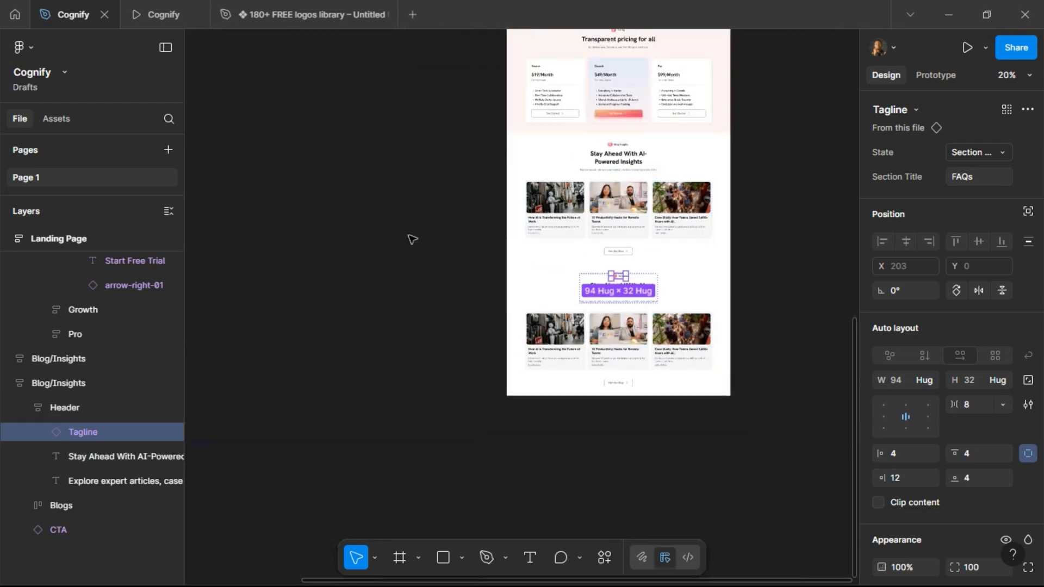
left_click(410, 240)
scroll(410, 239, "left", 5)
scroll(409, 235, "up", 10)
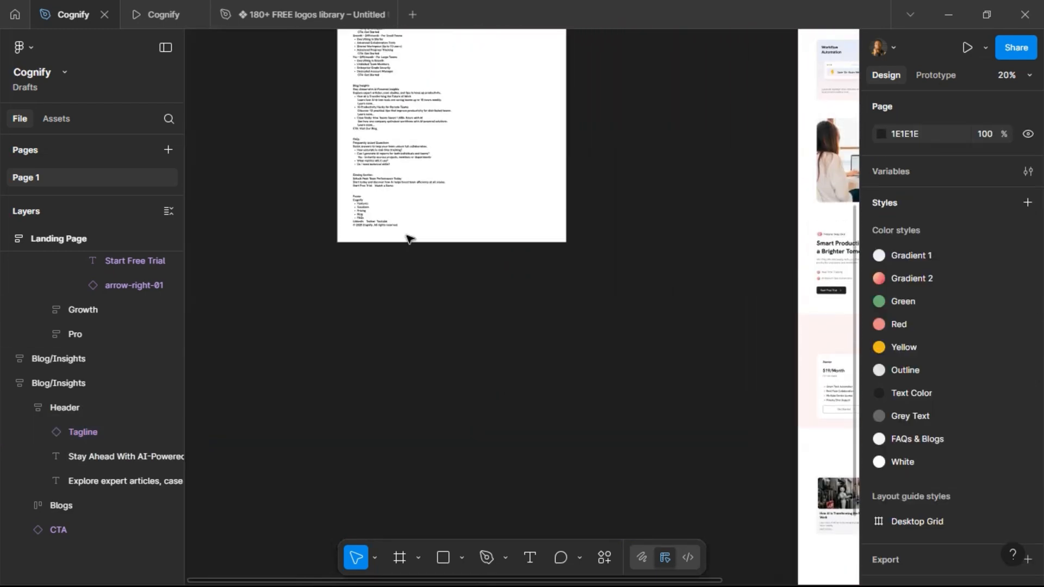
scroll(395, 206, "up", 3)
scroll(342, 209, "up", 2)
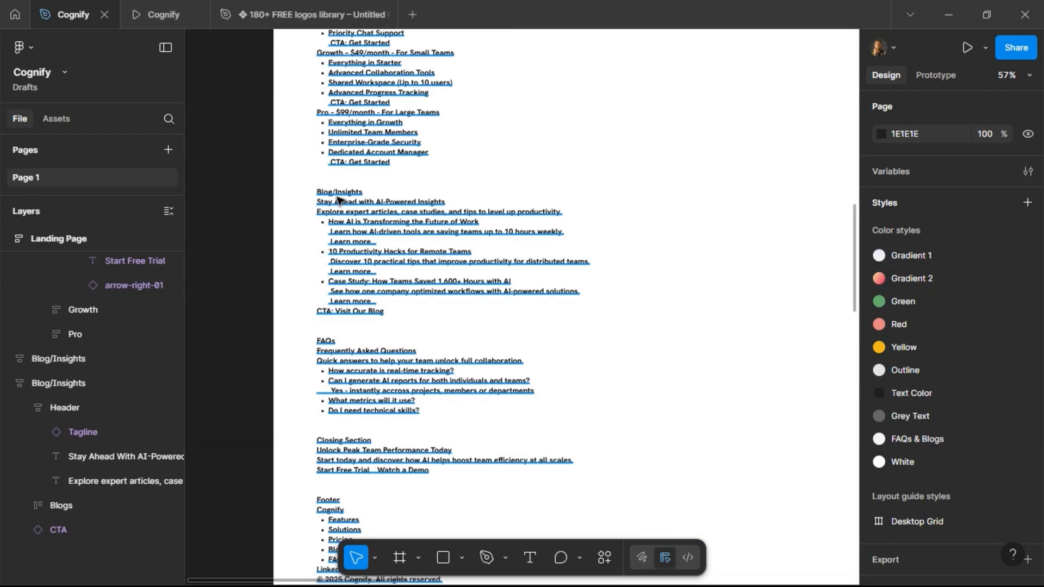
left_click(323, 345)
double_click(320, 341)
left_click_drag(320, 341, 424, 411)
left_click(472, 393)
Replace the duplicated section's Blogs cards row with the copied FAQs text.
scroll(429, 304, "down", 10)
scroll(418, 298, "right", 15)
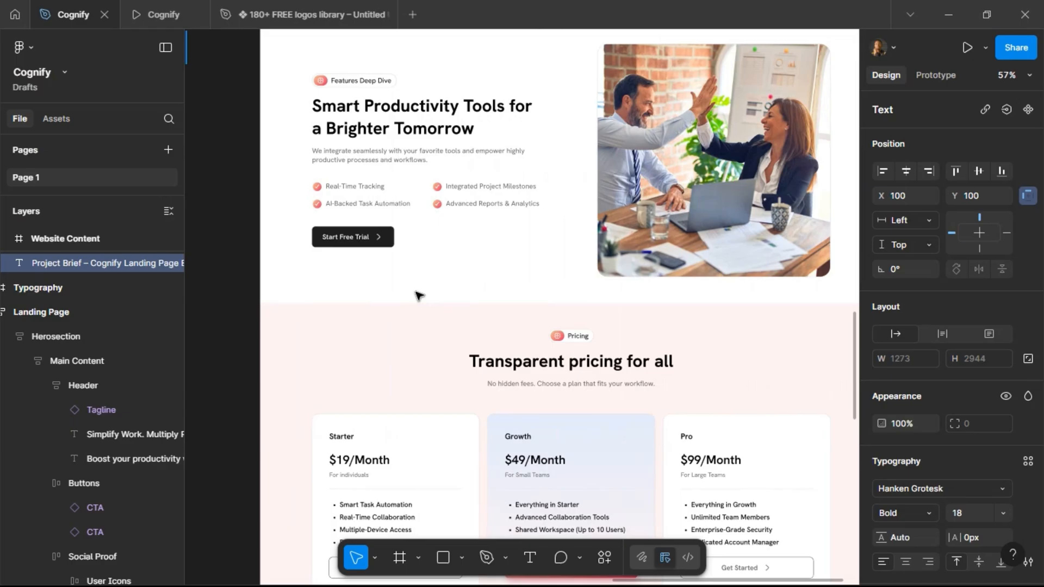
scroll(418, 295, "right", 3)
scroll(417, 296, "left", 1)
scroll(417, 295, "down", 5)
scroll(418, 295, "down", 10)
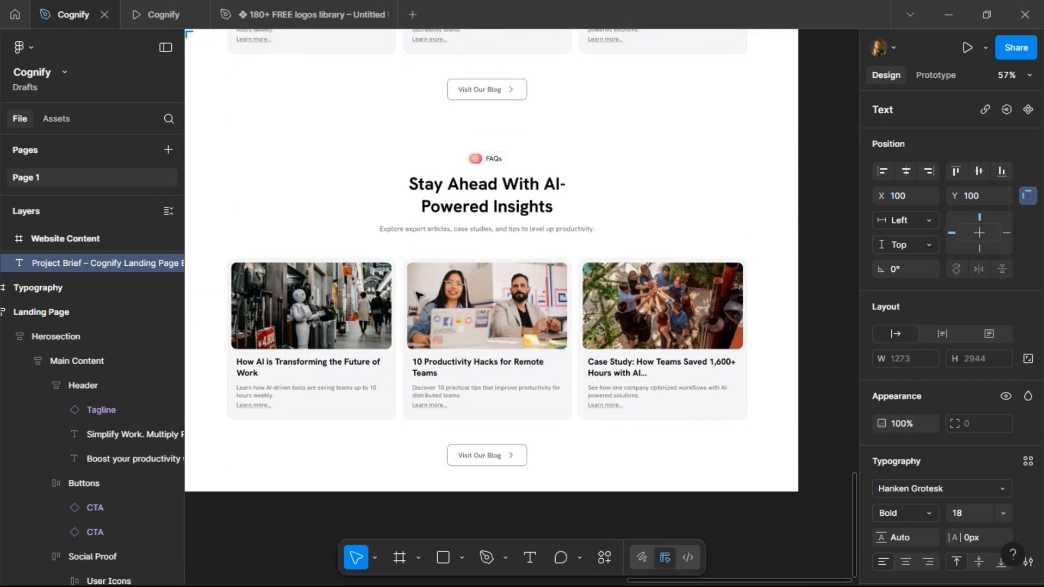
scroll(417, 295, "left", 2)
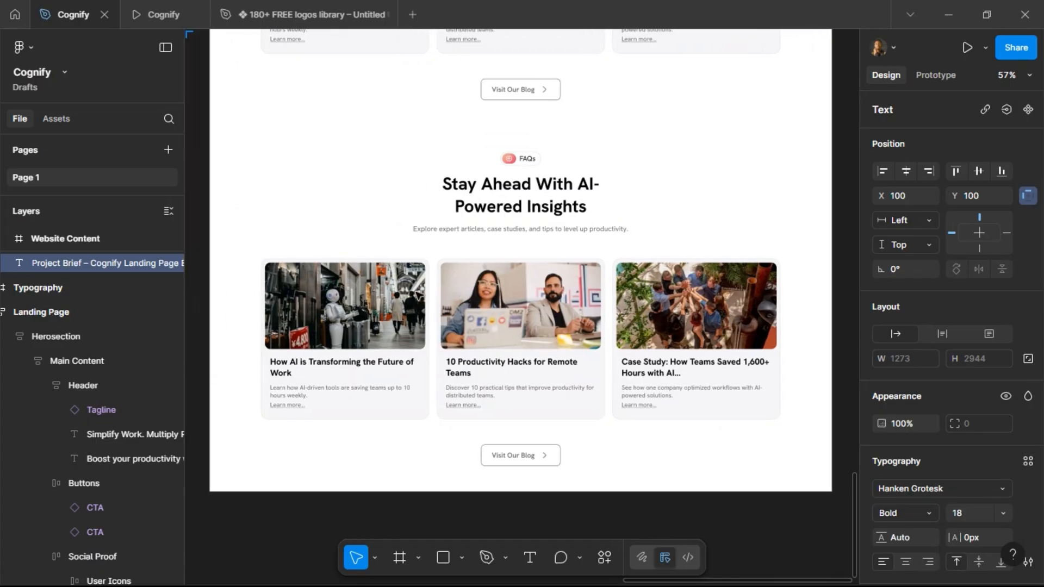
left_click(370, 181)
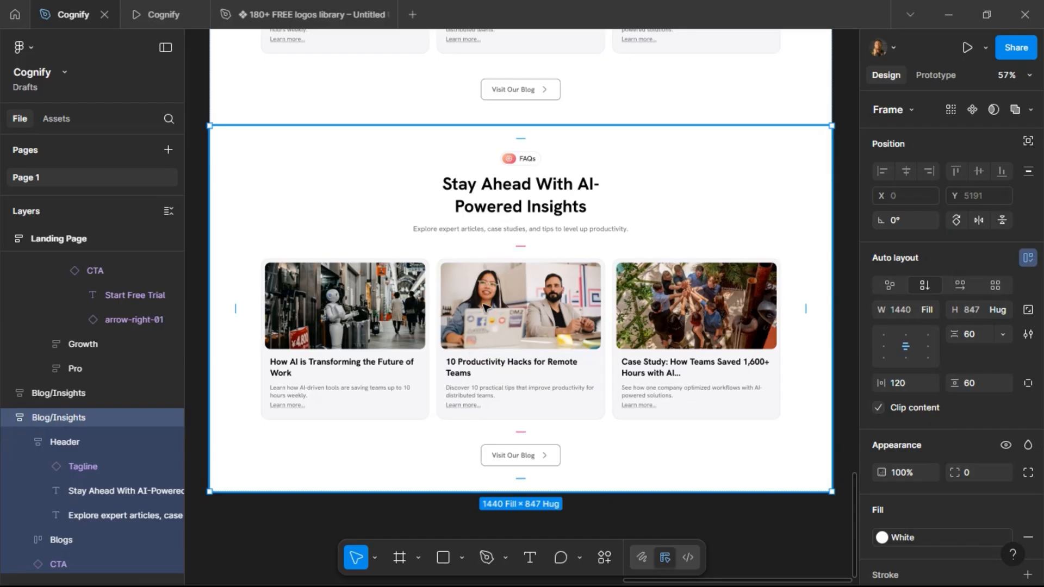
left_click(509, 298)
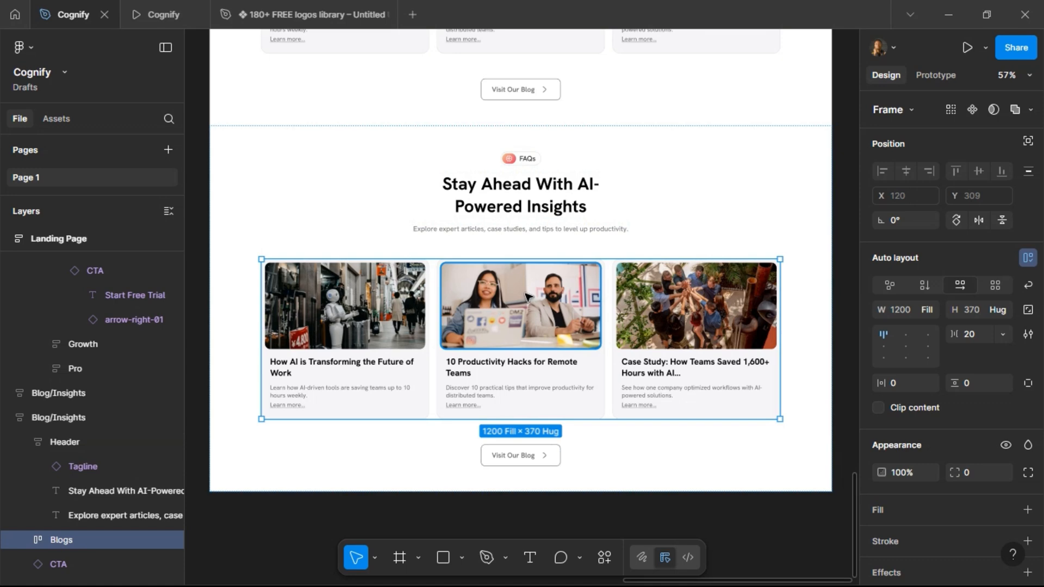
key("ctrl+shift+r")
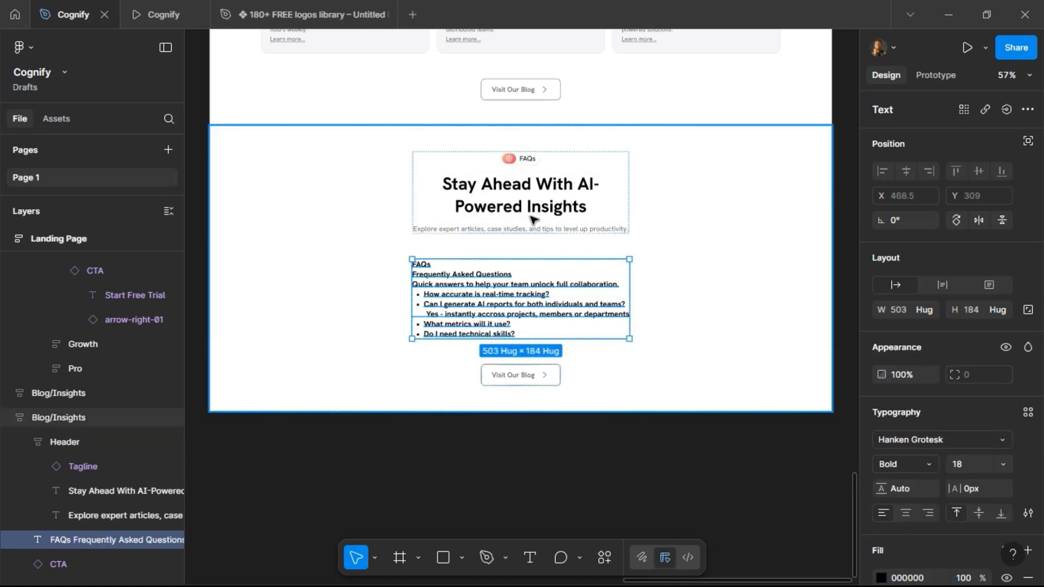
Change the duplicated section's heading to Frequently Asked Questions.
scroll(538, 220, "up", 3)
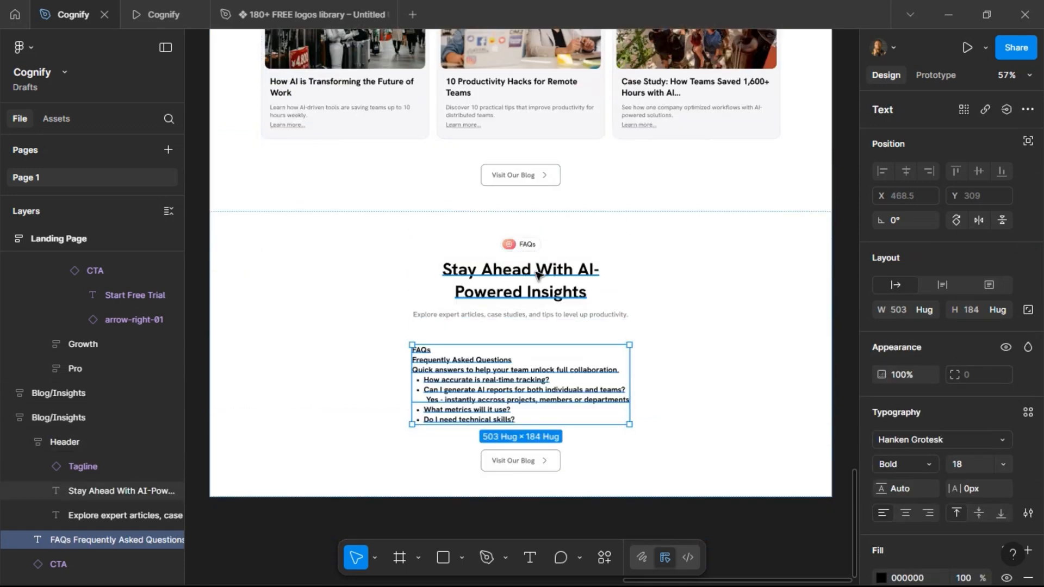
scroll(508, 274, "up", 3)
double_click(509, 275)
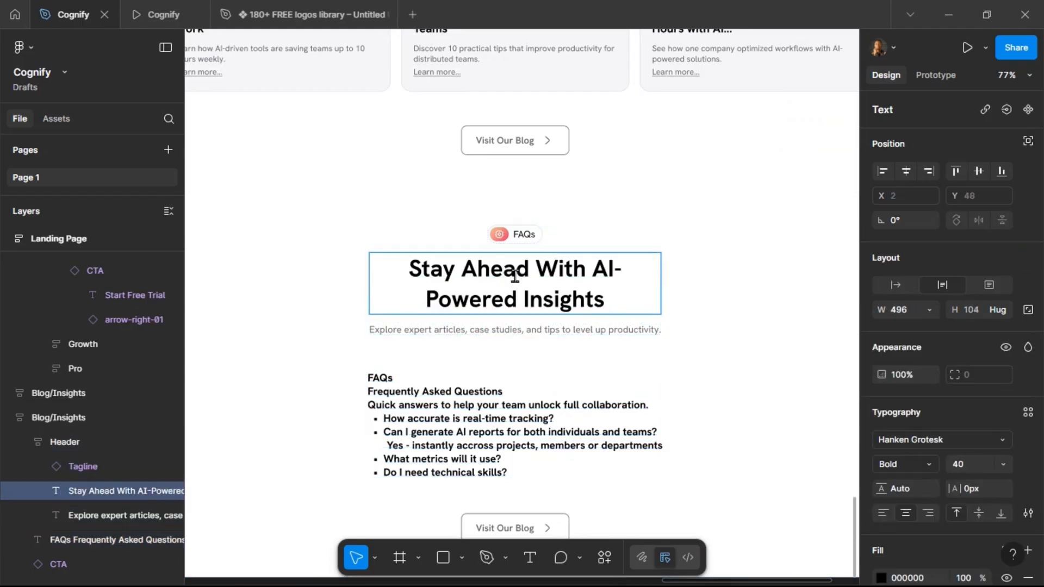
key("Return")
type("Fre")
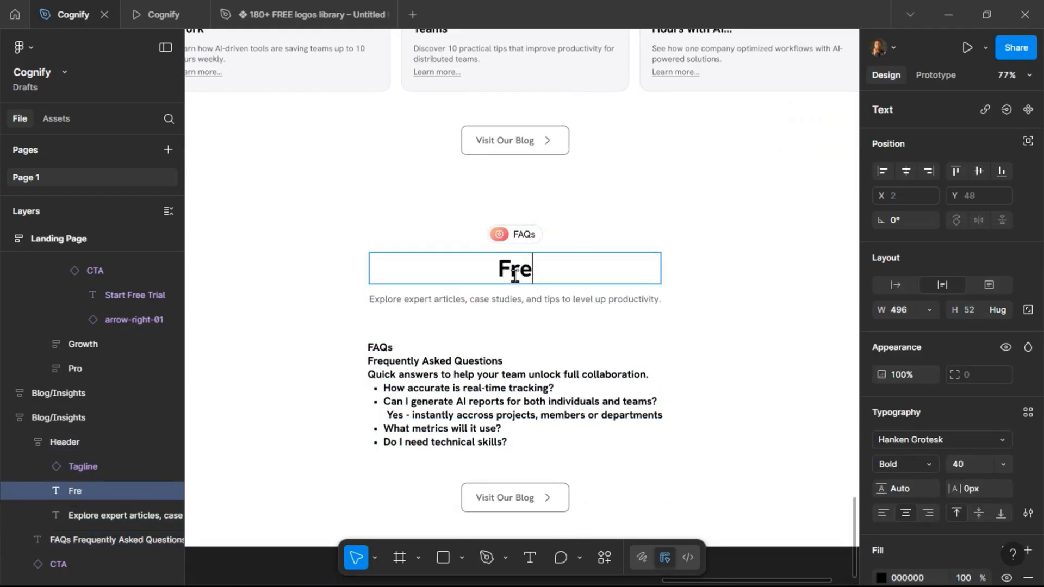
type("quen")
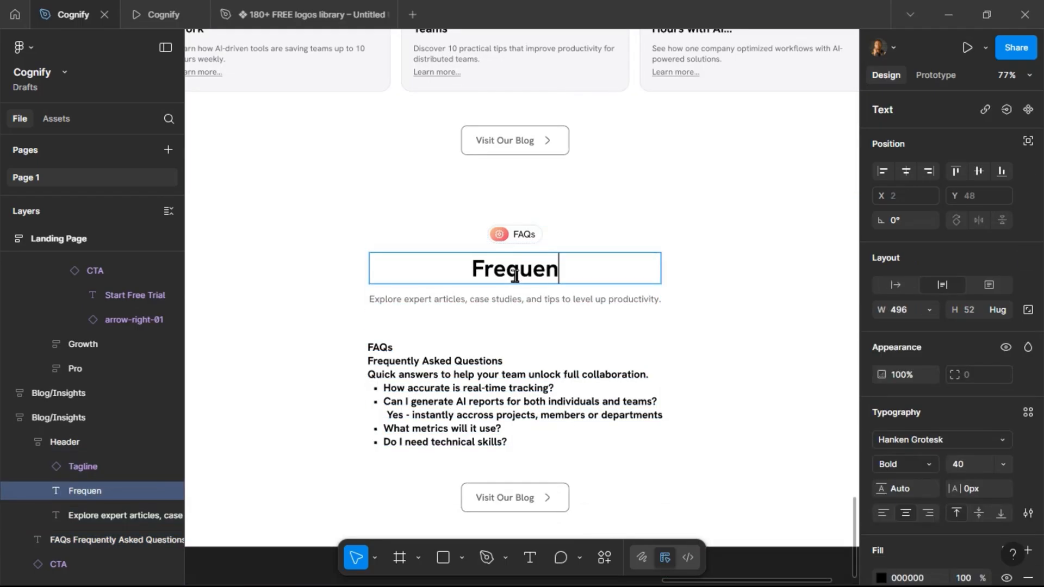
type("tly A")
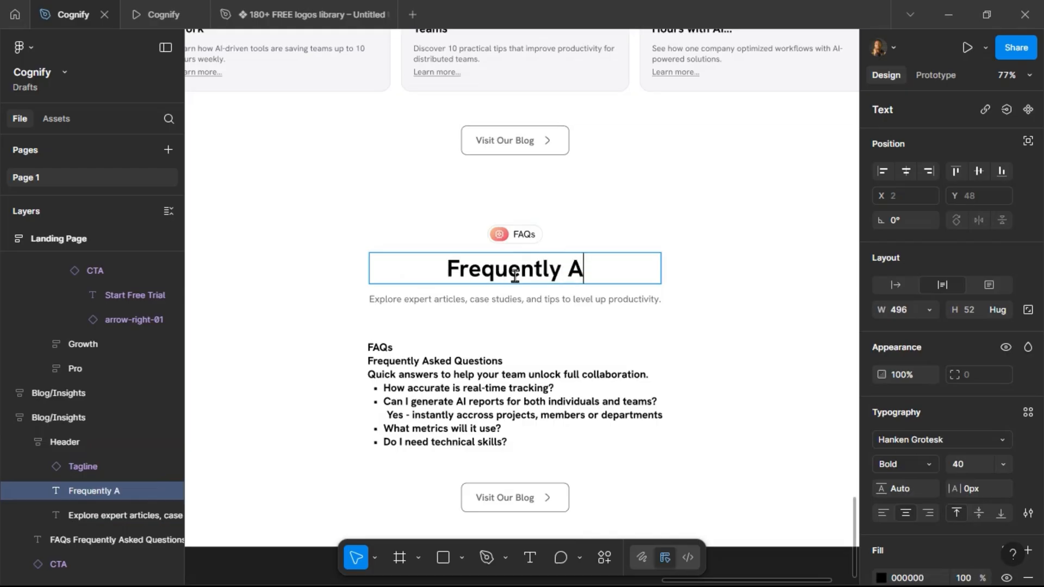
type("sked Questions")
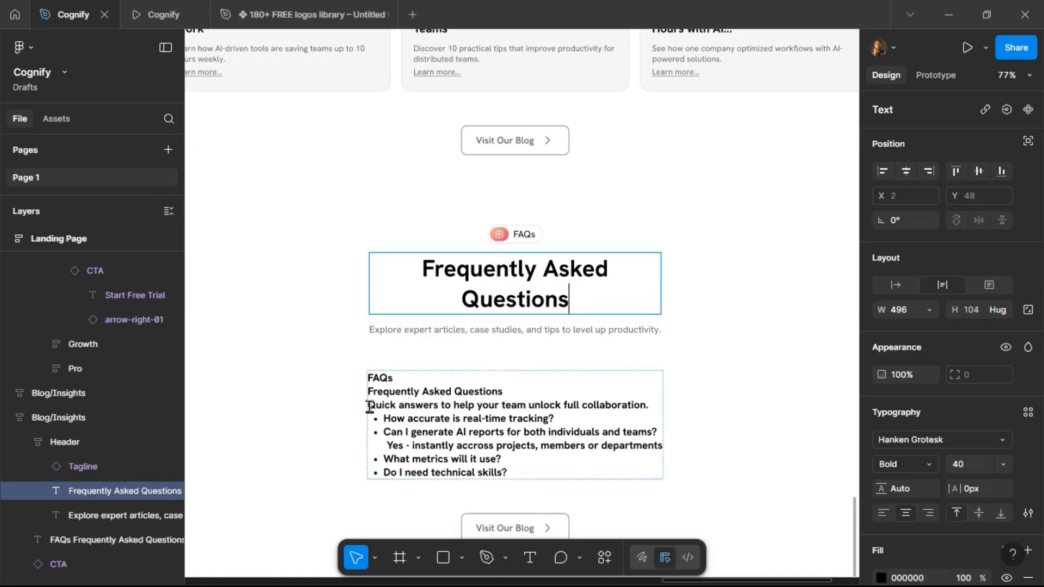
Replace the section's subtitle with the line Quick answers to help your team unlock full collaboration. copied from the FAQs text.
left_click_drag(369, 407, 650, 409)
key("ctrl+c")
double_click(541, 330)
key("ctrl+v")
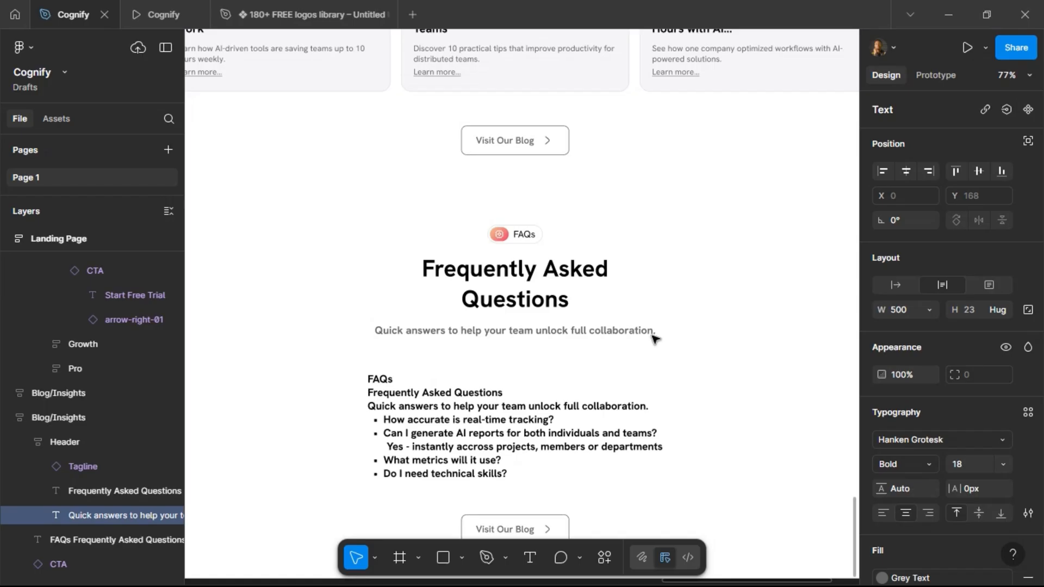
Set the subtitle's font size to 16.
left_click(636, 333)
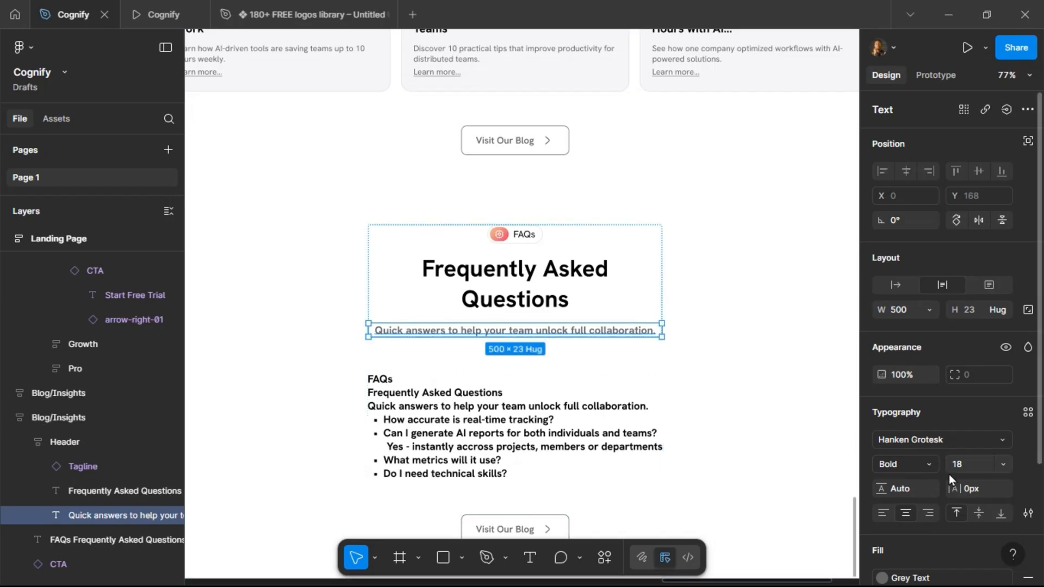
left_click(968, 463)
type("16")
key("Return")
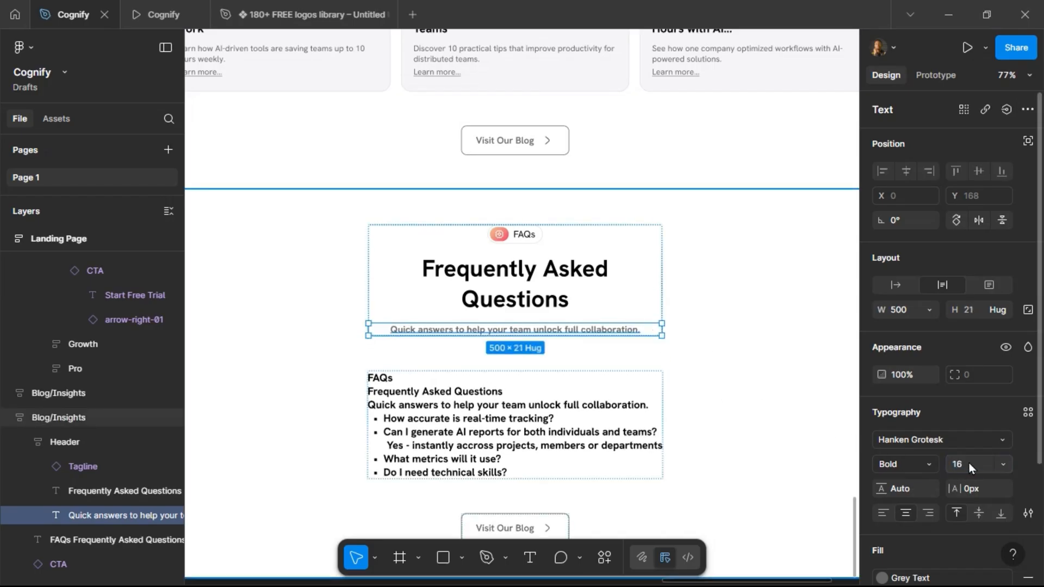
Set the subtitle's font weight to Regular.
left_click(928, 465)
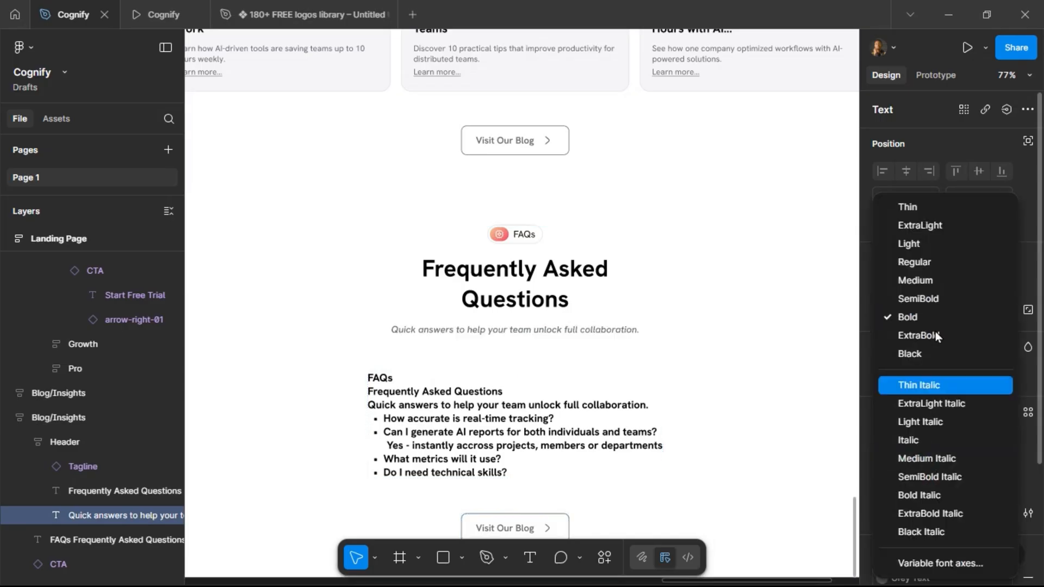
left_click(935, 264)
Delete the Visit Our Blog button from the duplicated FAQs section.
left_click(516, 405)
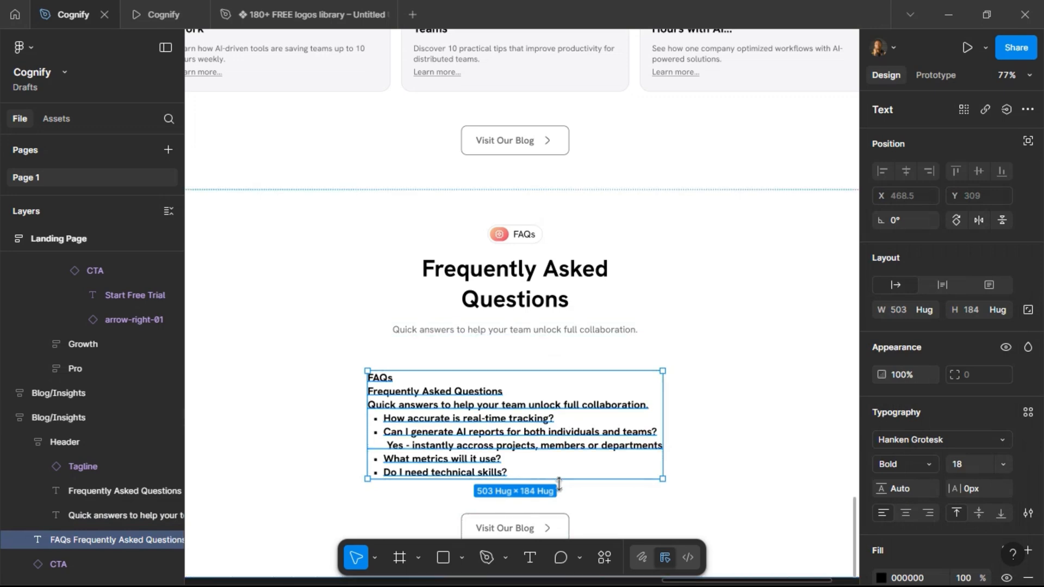
left_click(525, 522)
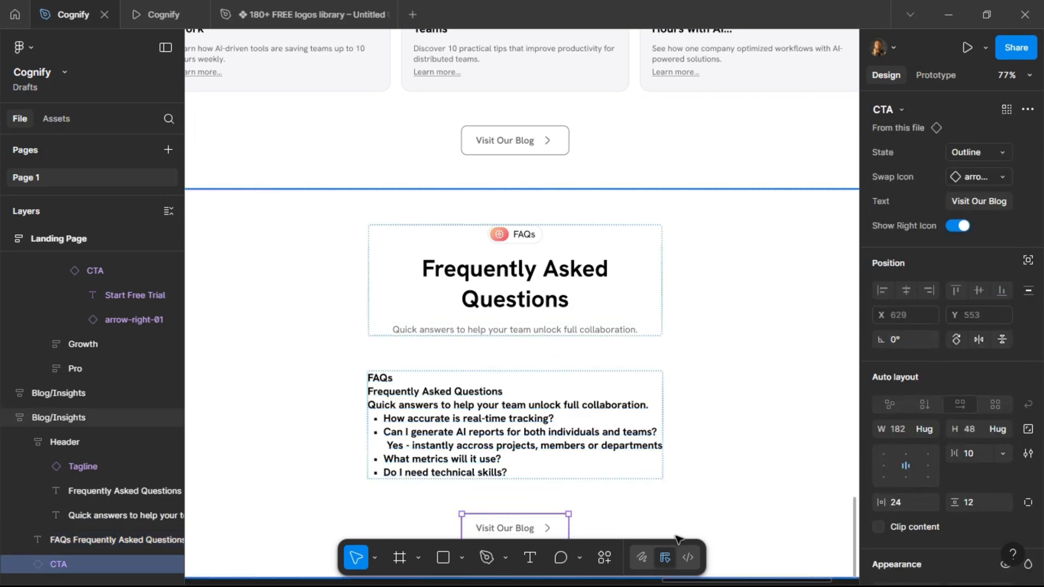
key("Delete")
Draw a frame about 75 px tall between the subtitle and the FAQs text, and set its width to Fill.
scroll(589, 445, "down", 3)
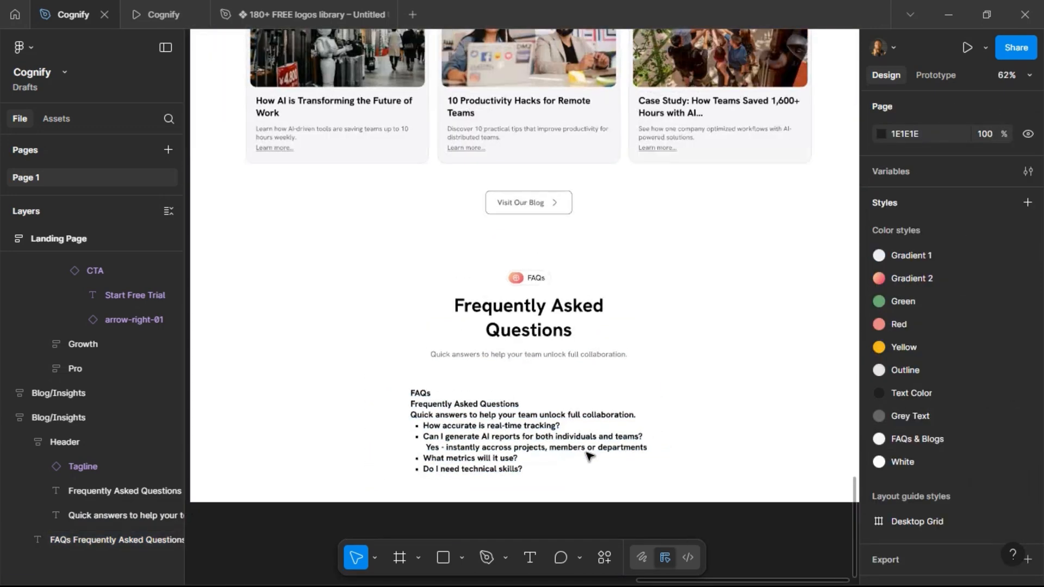
left_click(400, 563)
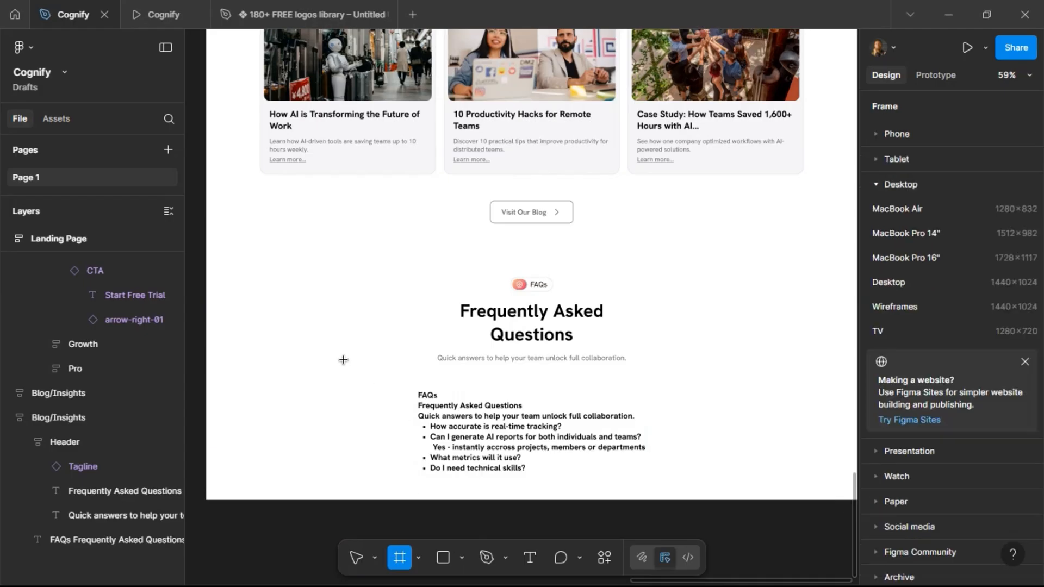
mouse_move(346, 373)
left_mouse_down()
mouse_move(707, 387)
mouse_move(738, 387)
mouse_move(753, 370)
mouse_move(761, 403)
left_mouse_up()
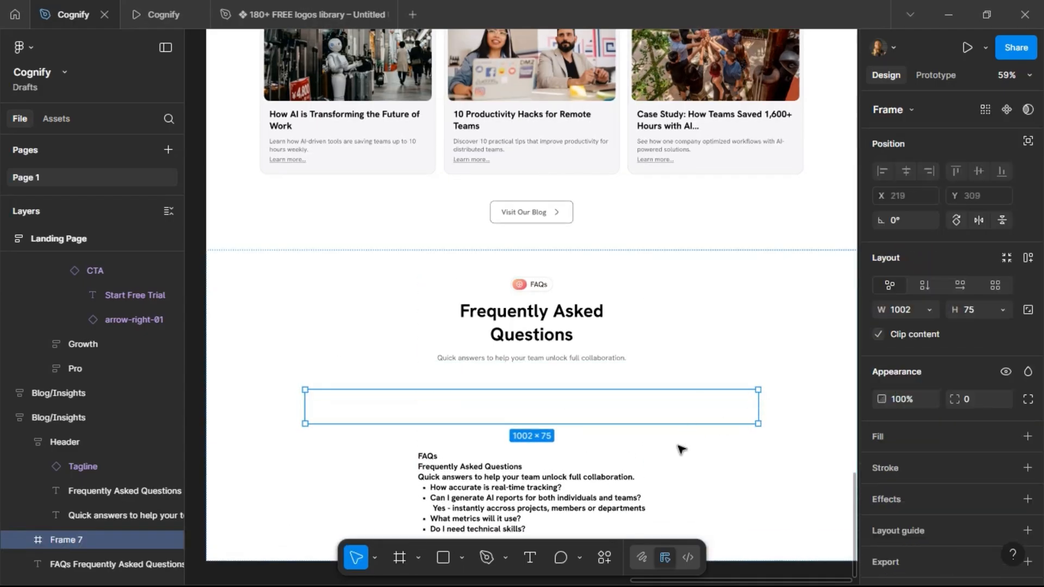
scroll(625, 447, "up", 2)
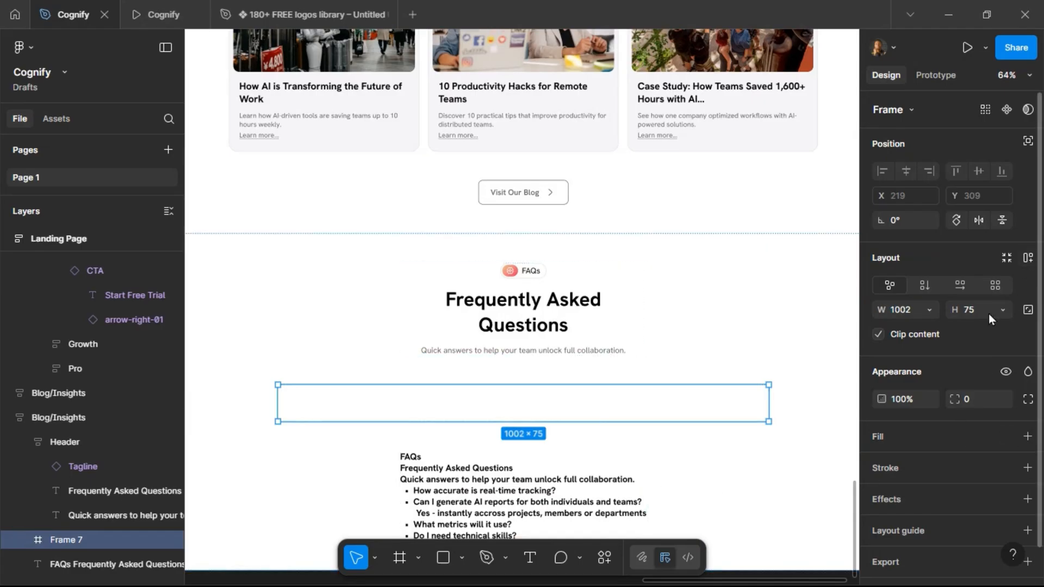
left_click(929, 309)
left_click(929, 325)
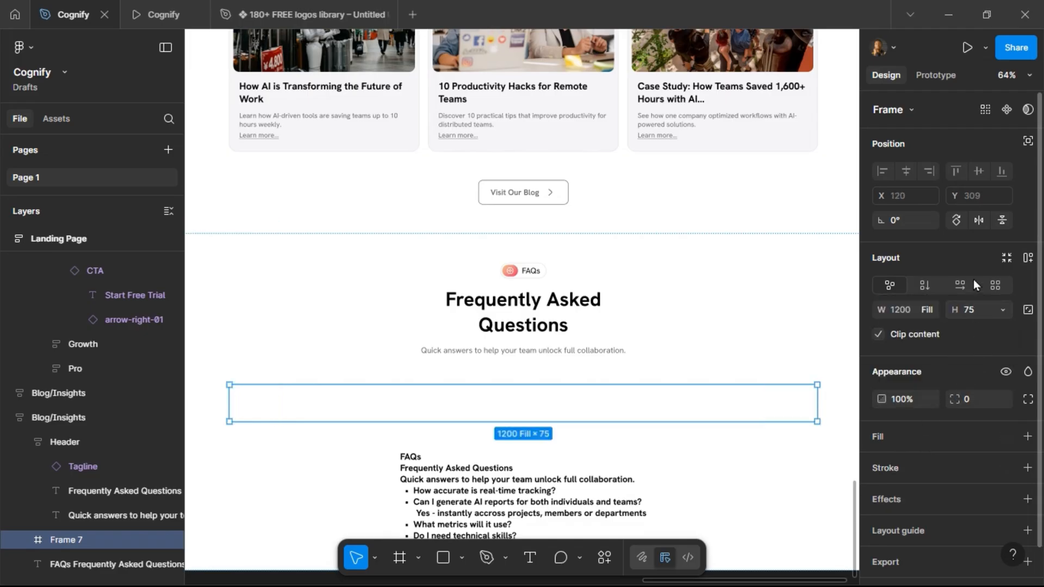
Apply the FAQs & Blogs color style as the new frame's fill.
scroll(970, 353, "down", 1)
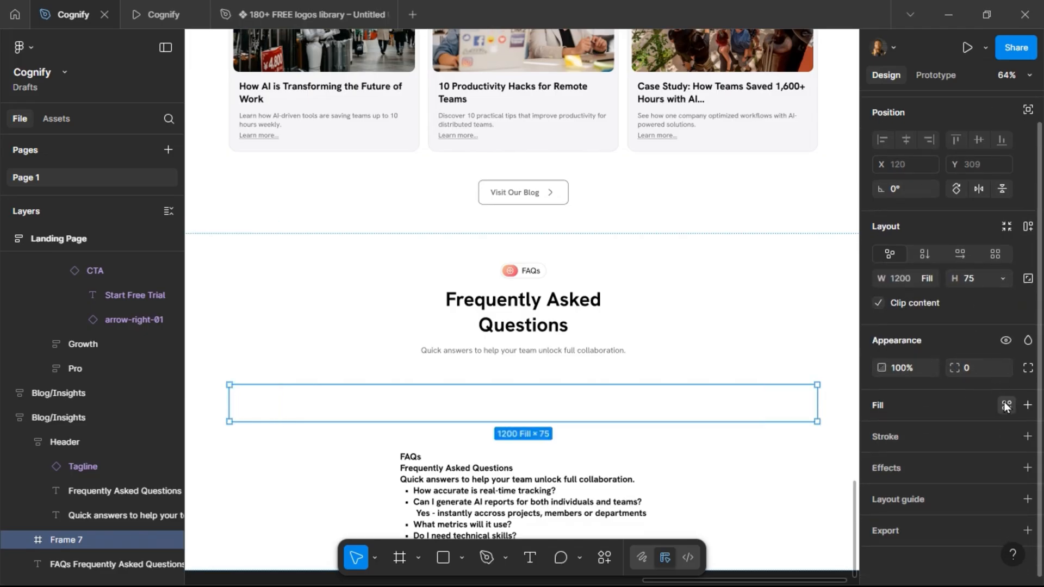
left_click(1006, 406)
left_click(752, 550)
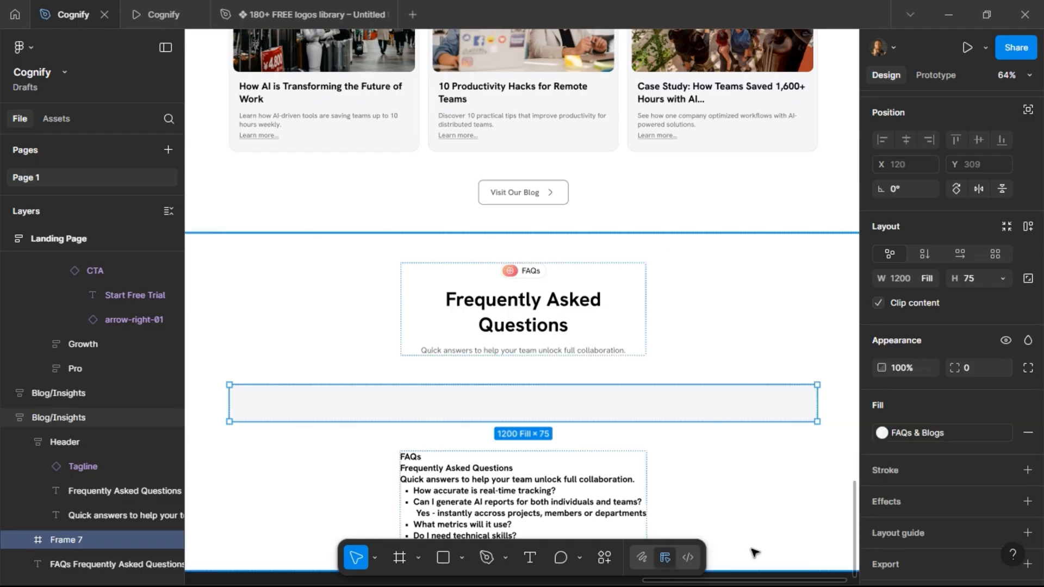
Add an Outline stroke to the frame and set its position to Outside.
left_click(1008, 469)
left_click(772, 484)
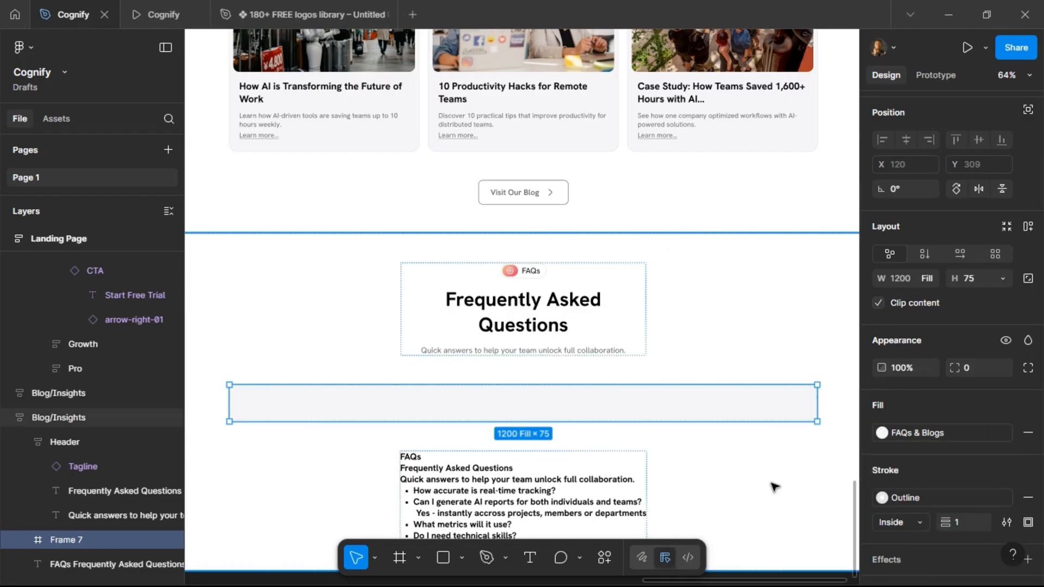
left_click(916, 527)
left_click(918, 537)
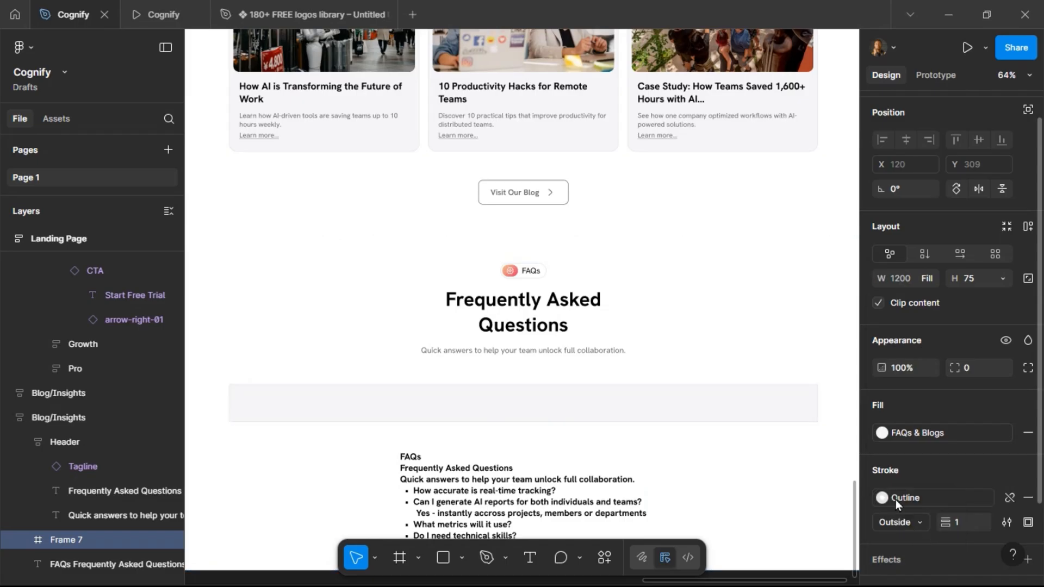
Set the frame's corner radius to 12.
left_click(983, 370)
type("12")
key("Return")
left_click(572, 450)
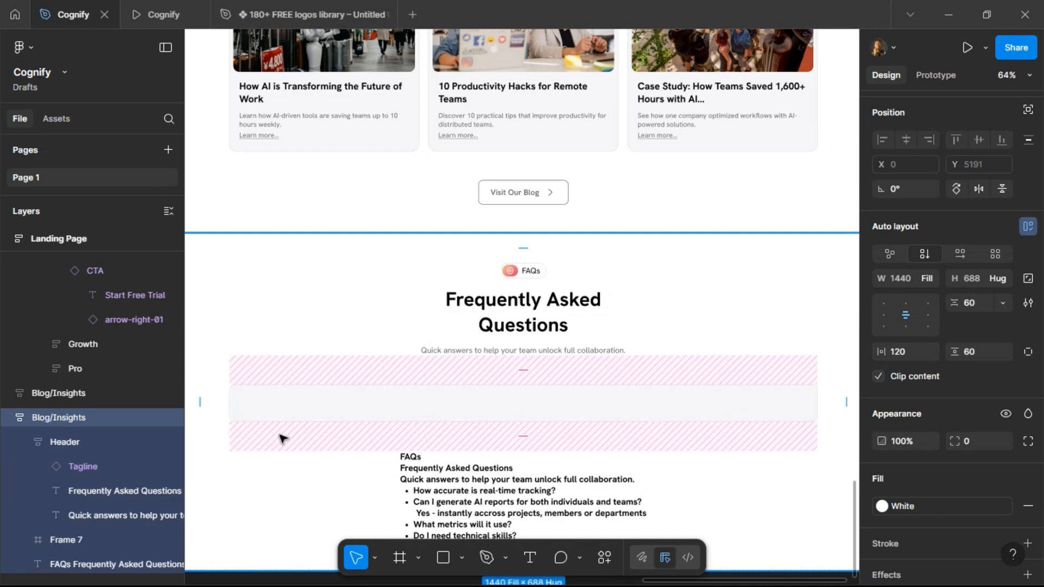
Copy the question How accurate is real-time tracking? from the FAQs text and paste it into the new frame.
left_click(530, 557)
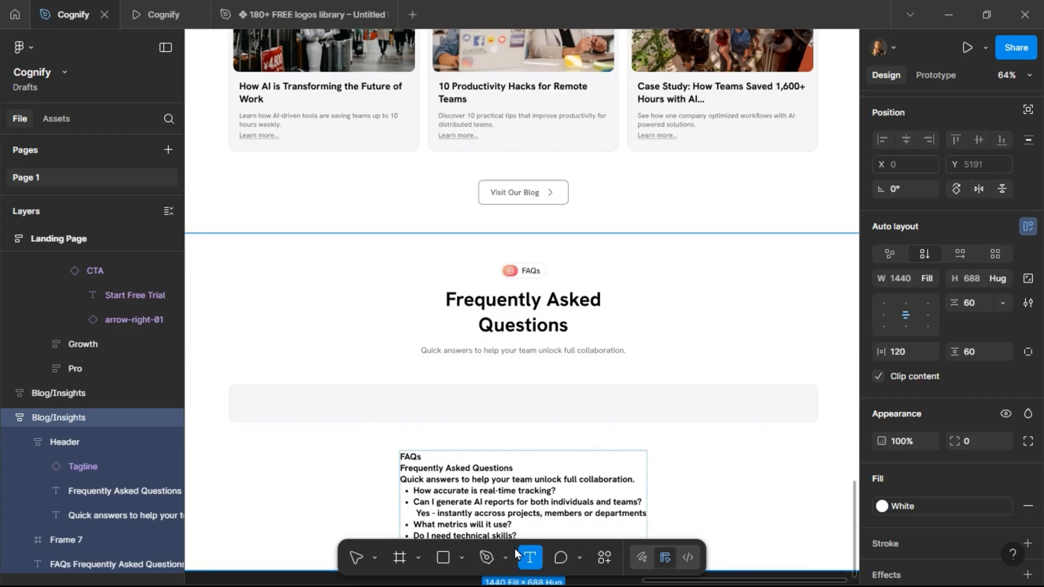
left_click_drag(415, 492, 556, 493)
key("ctrl+c")
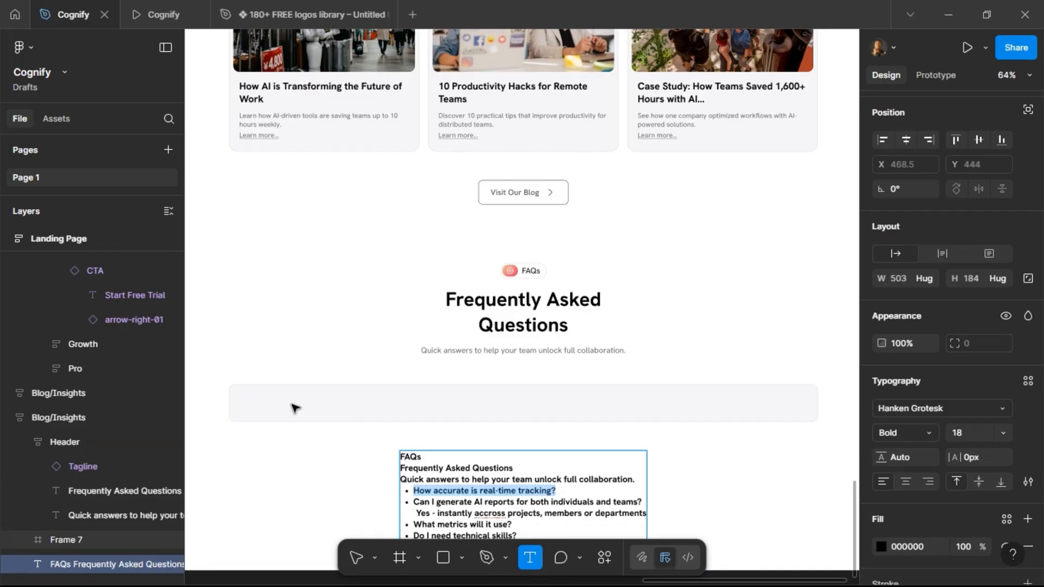
key("Escape")
key("Escape")
key("ctrl+v")
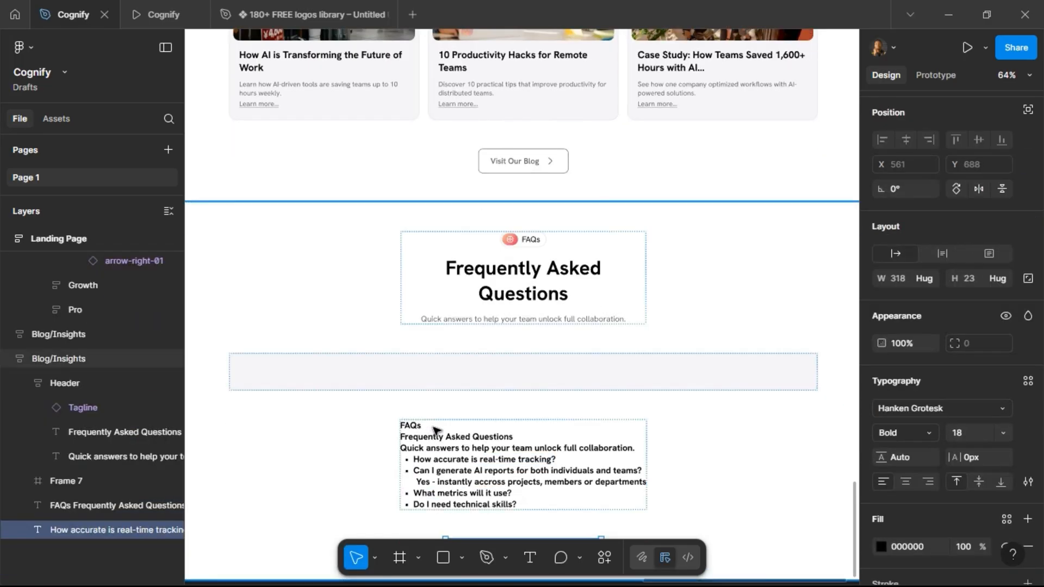
key("Escape")
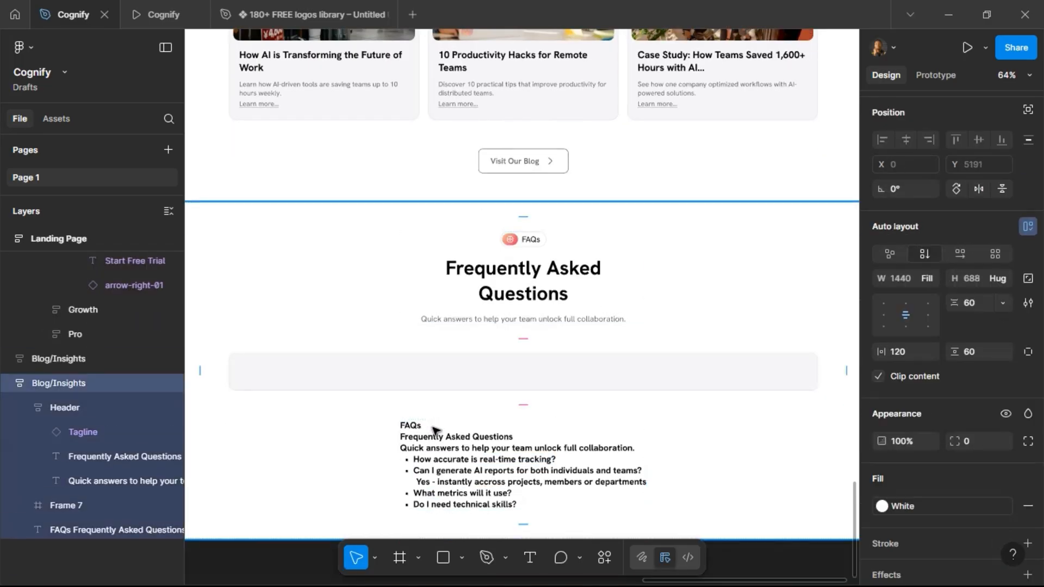
left_click(321, 385)
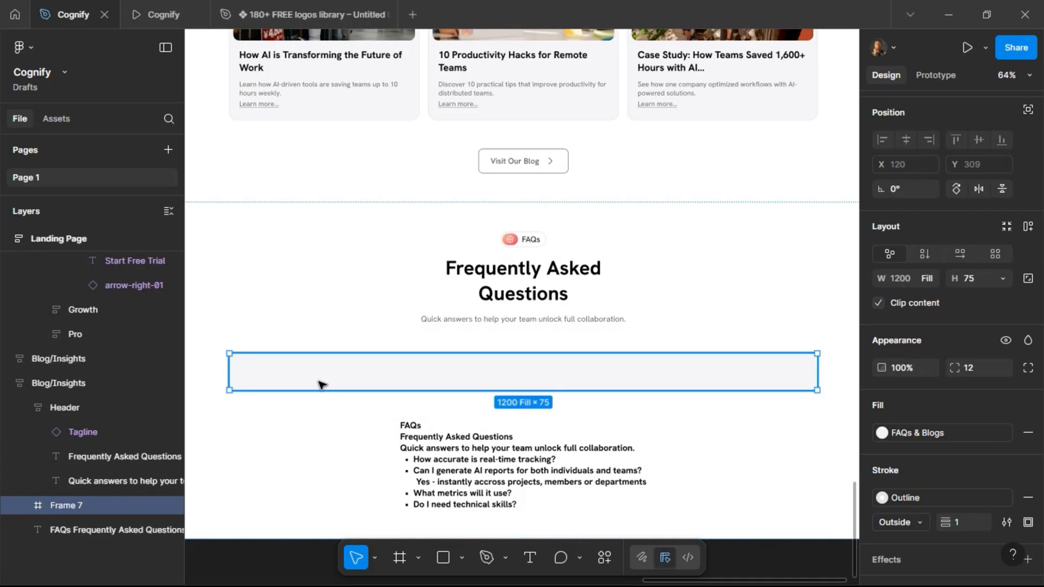
key("ctrl+v")
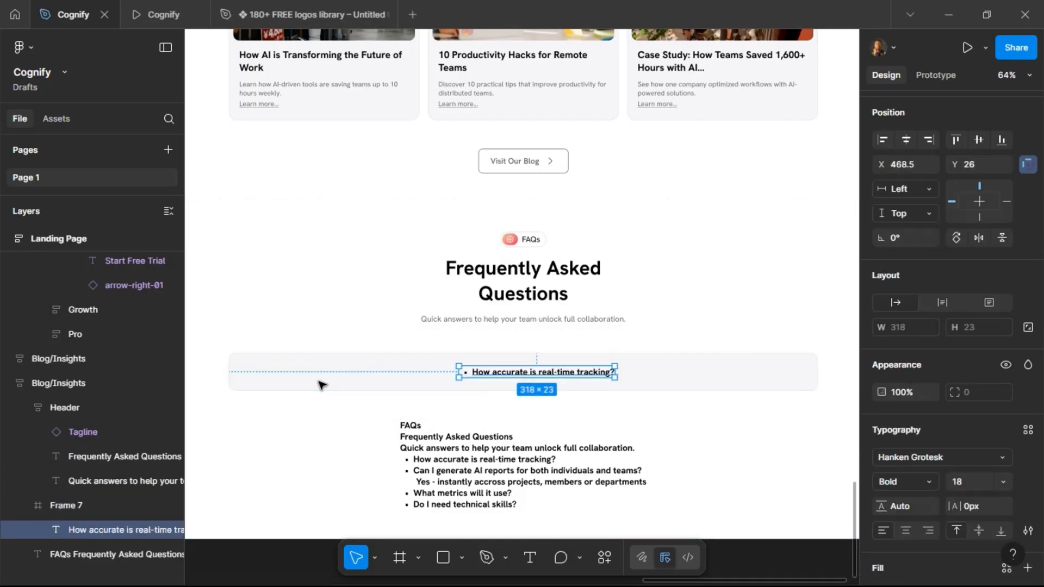
Remove the bullet from the pasted question text.
double_click(474, 375)
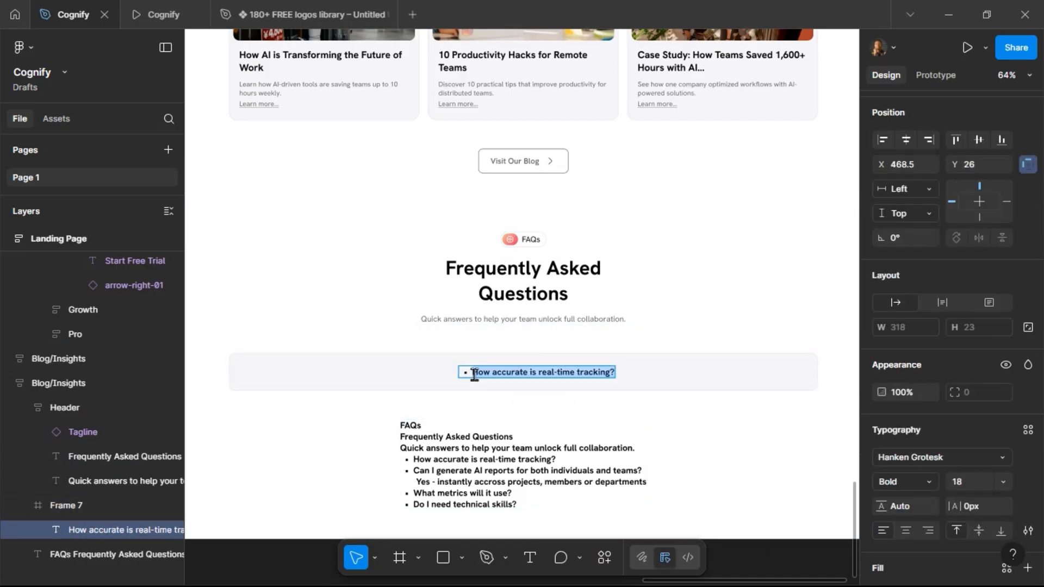
left_click(474, 376)
key("BackSpace")
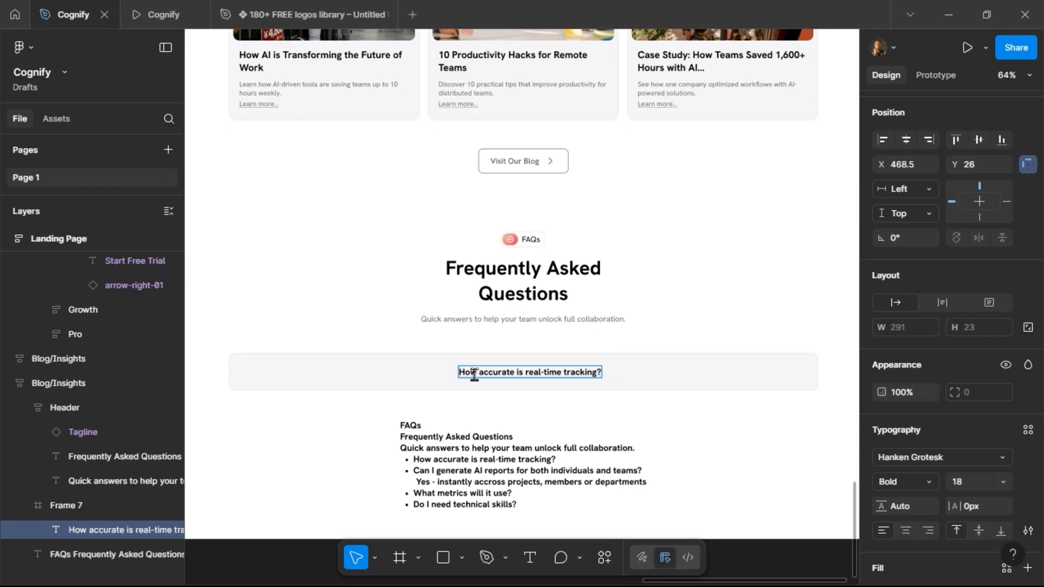
Add auto layout to the question frame, align contents left-center, and set horizontal padding to 24.
left_click(416, 367)
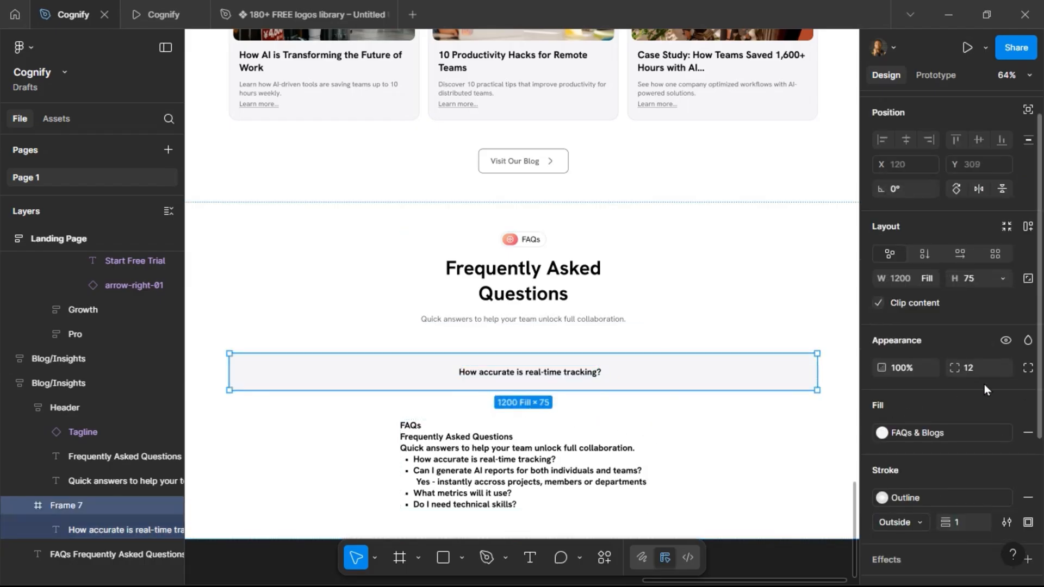
left_click(1027, 228)
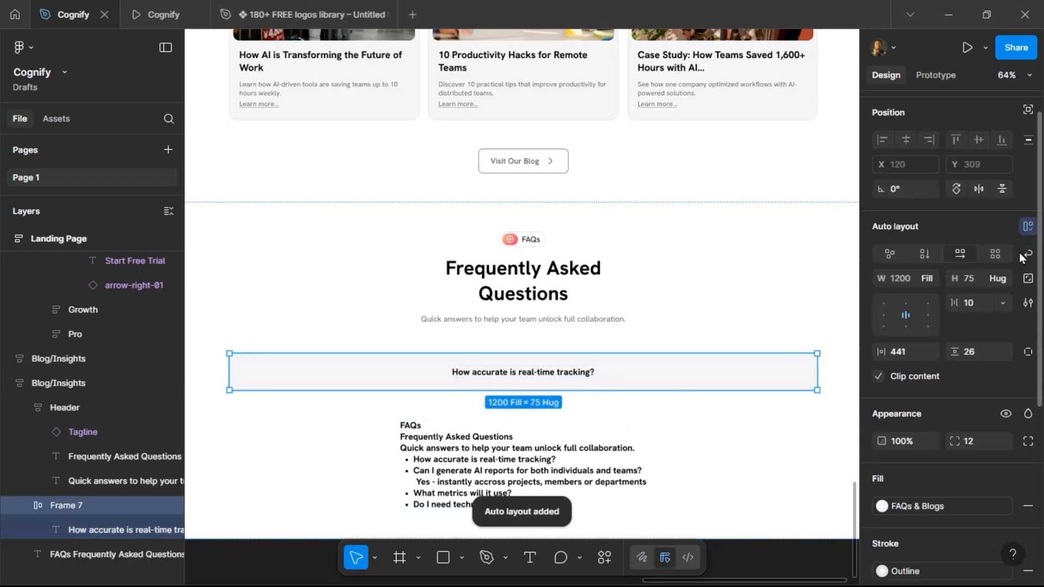
left_click(884, 315)
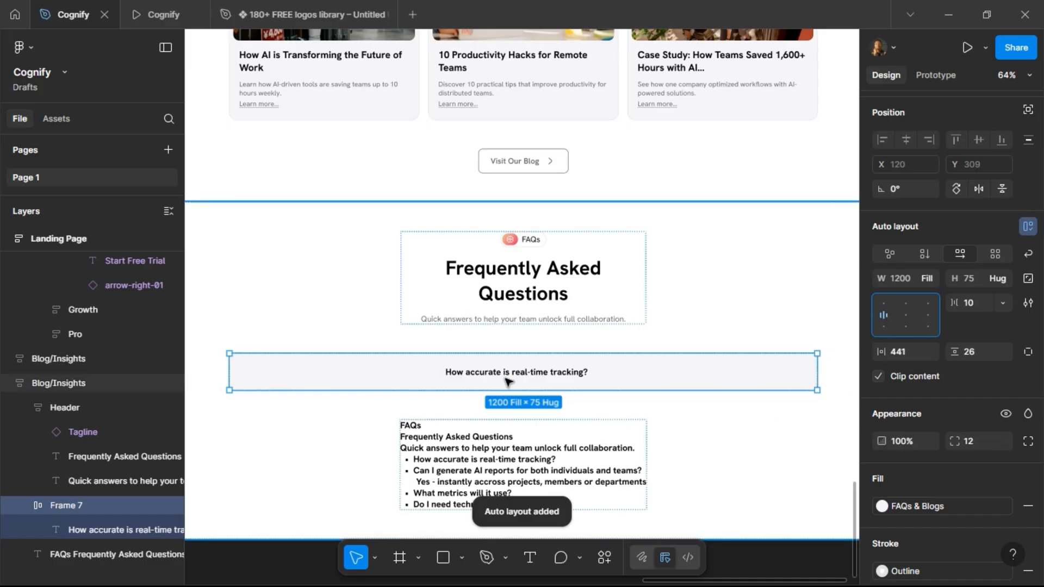
left_click(911, 353)
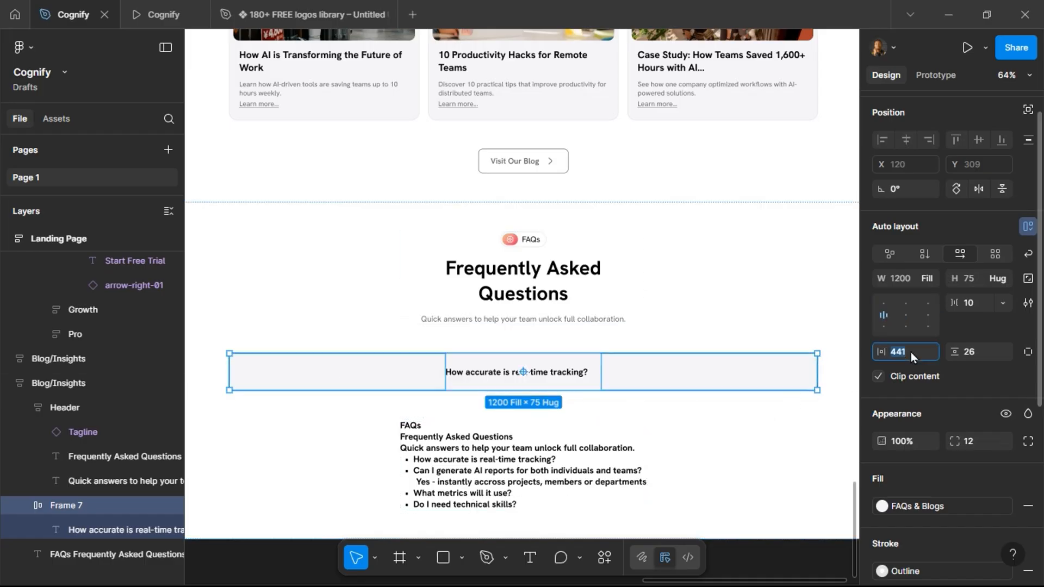
type("24")
key("Return")
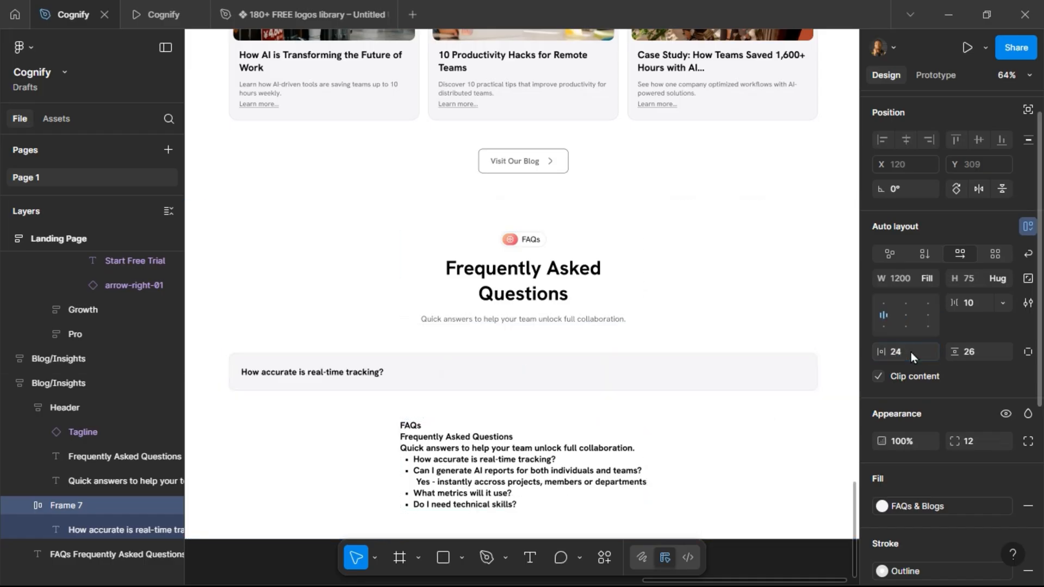
Draw a small square frame beside the question and resize it to 40 × 40.
left_click(400, 557)
left_click_drag(414, 366, 428, 380)
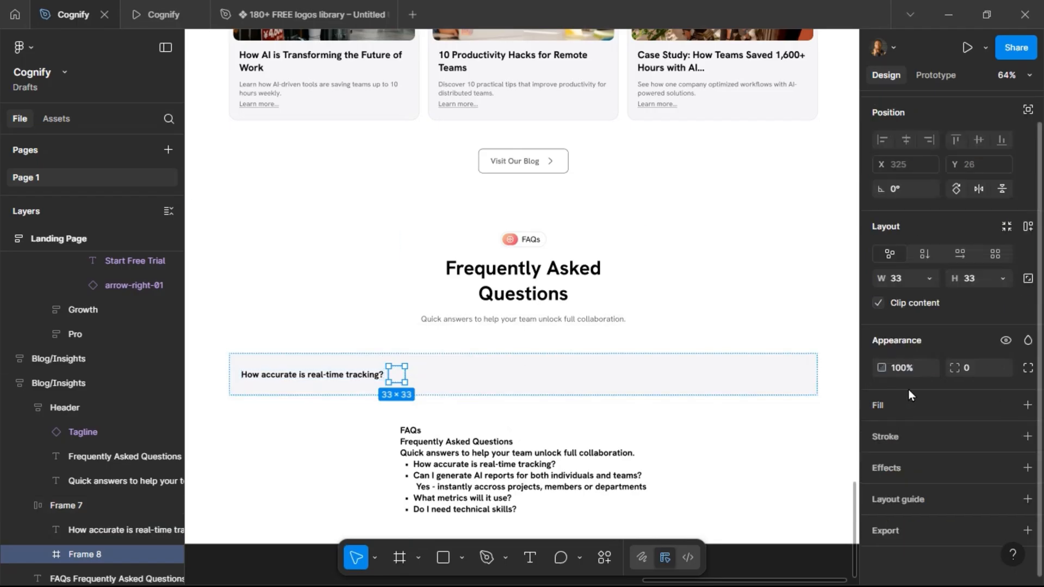
left_click(1028, 280)
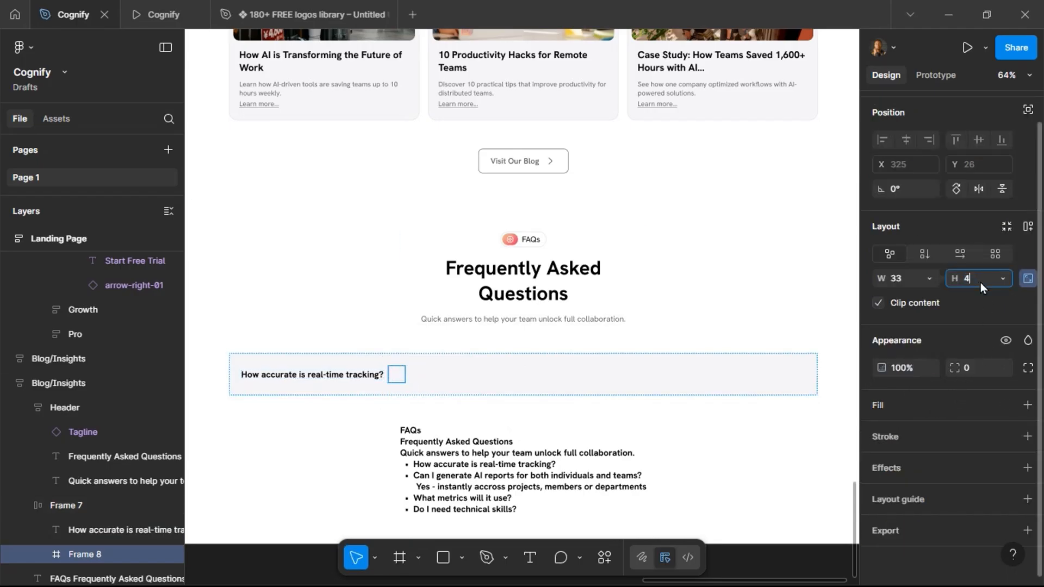
left_click(980, 282)
type("40")
key("Return")
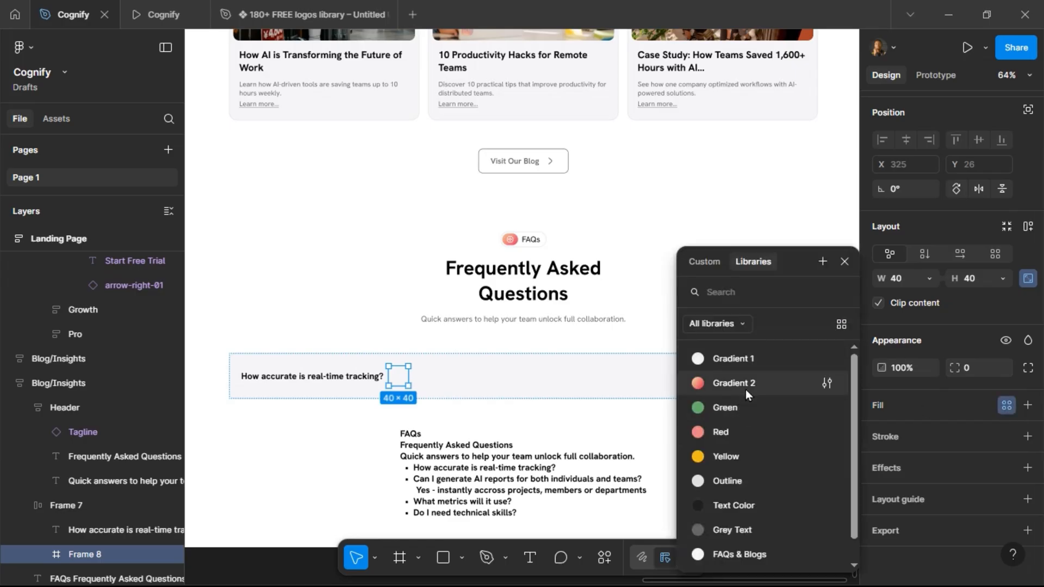
Fill the square with the Gradient 2 style and set its corner radius to 100.
left_click(745, 386)
left_click(975, 371)
type("100")
key("Return")
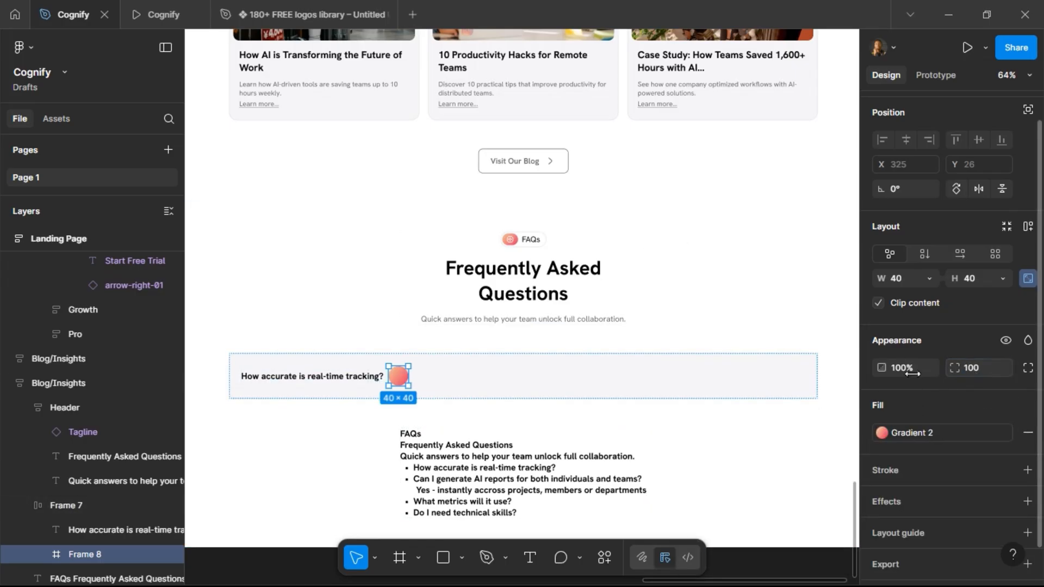
Set the question frame's item spacing to Auto.
left_click(697, 386)
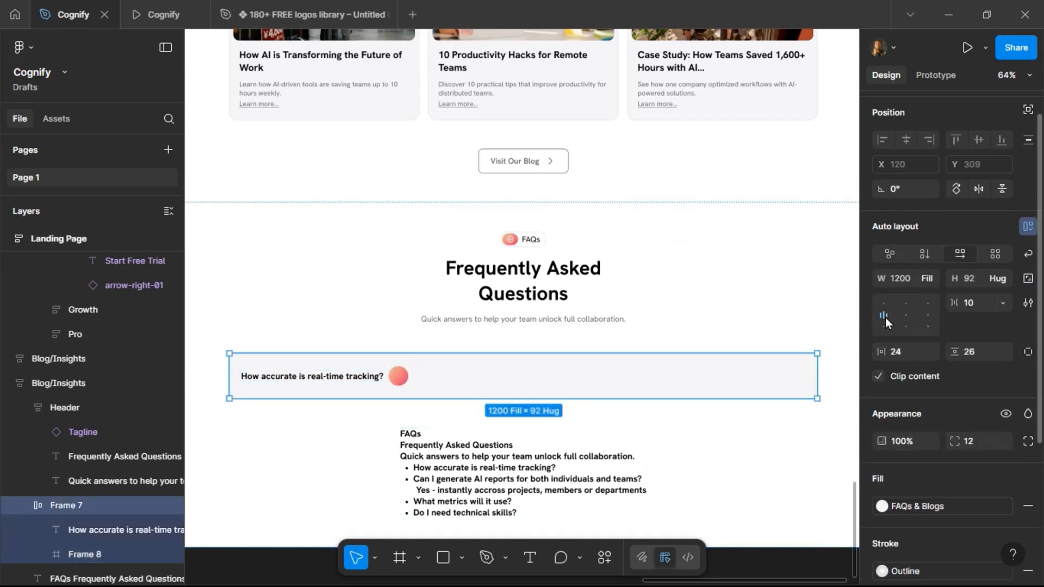
left_click(975, 303)
type("auto")
key("Return")
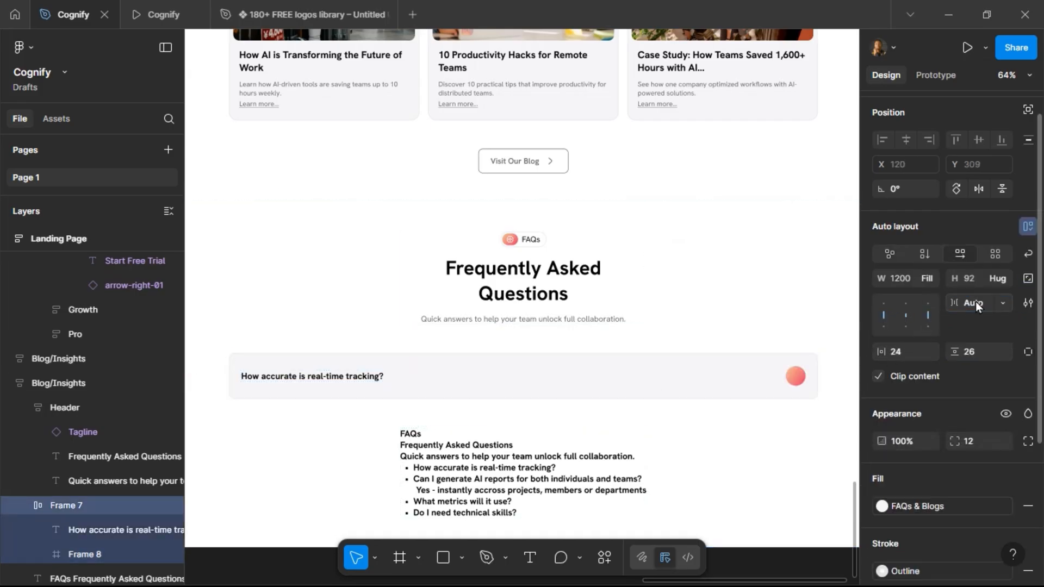
Set the question frame's vertical padding to 12.
left_click(797, 377)
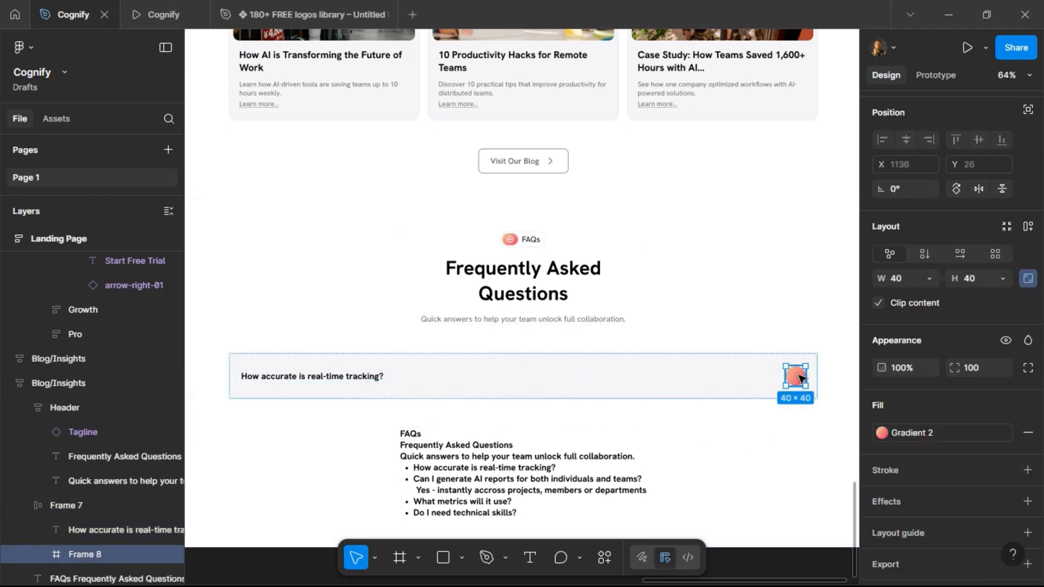
left_click(601, 376)
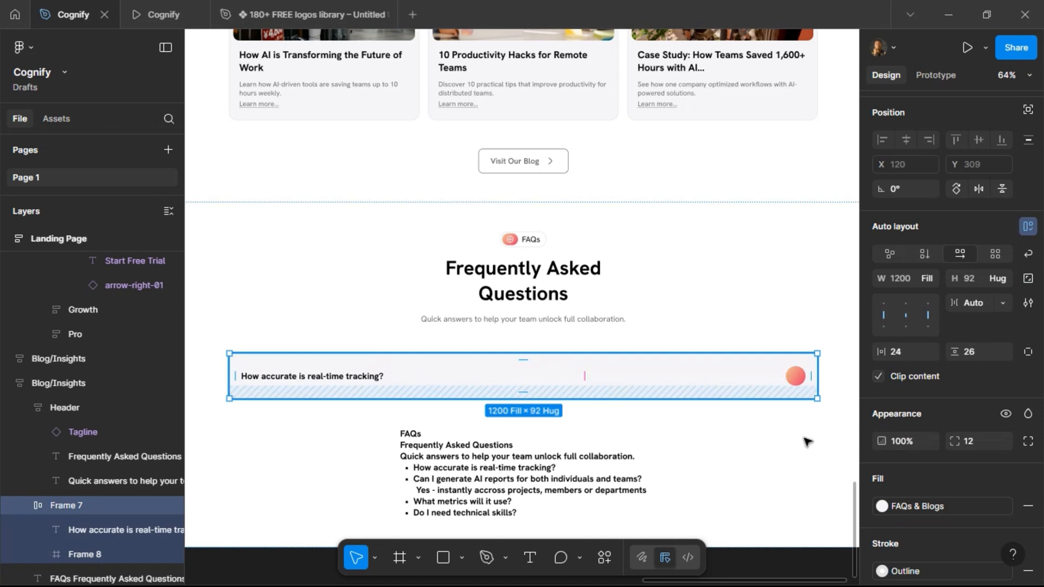
left_click(974, 354)
type("12")
key("Return")
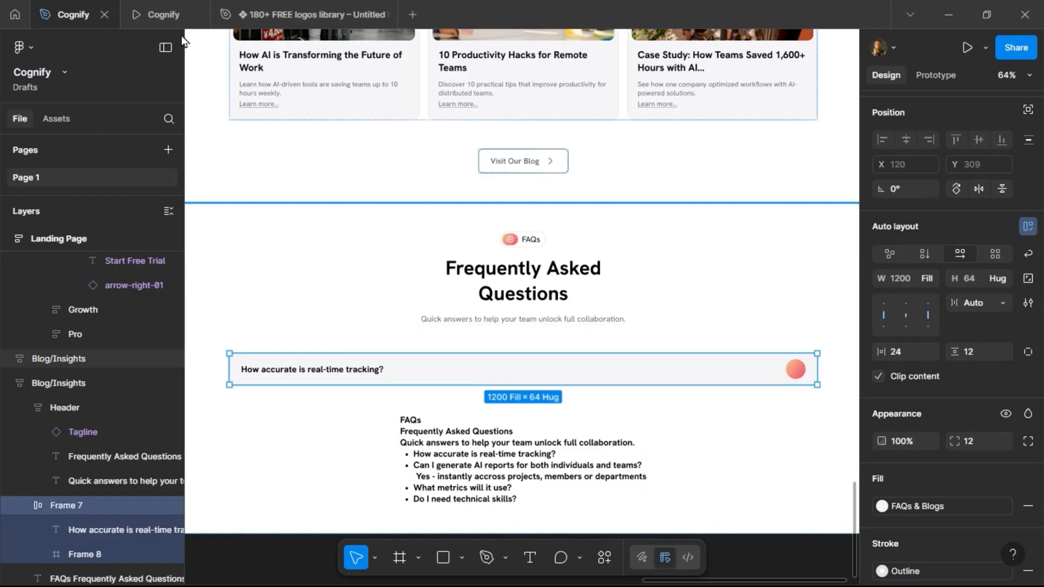
Preview the landing page's new FAQ section in the prototype tab, then return to the design file.
left_click(154, 16)
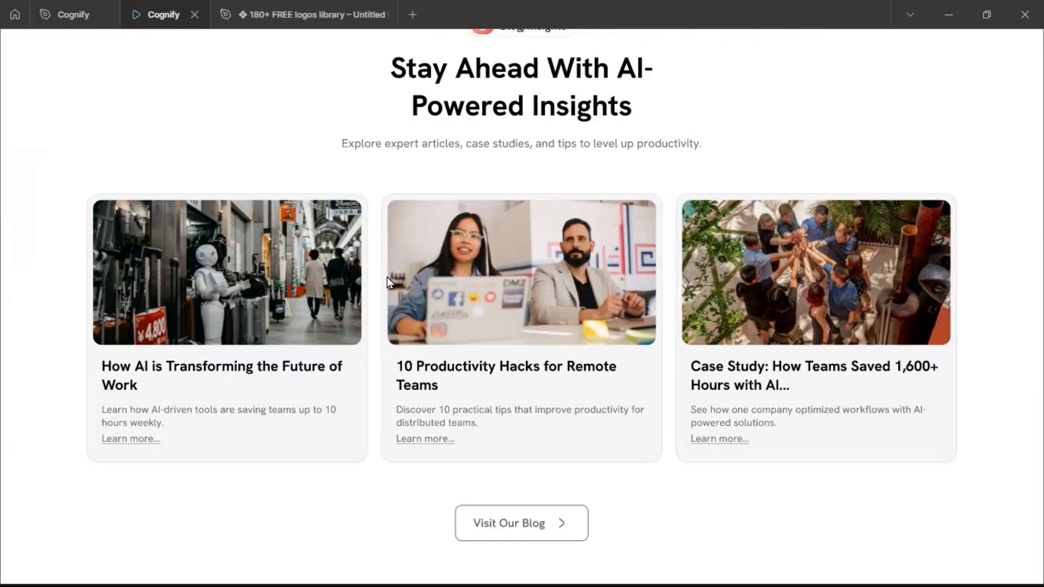
scroll(389, 282, "up", 10)
scroll(392, 283, "down", 3)
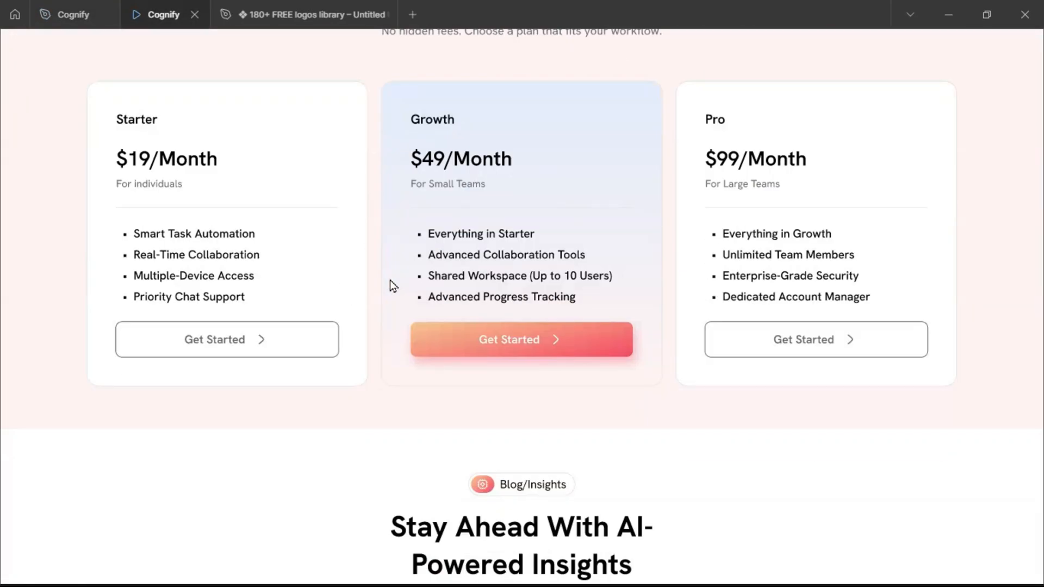
scroll(391, 284, "down", 15)
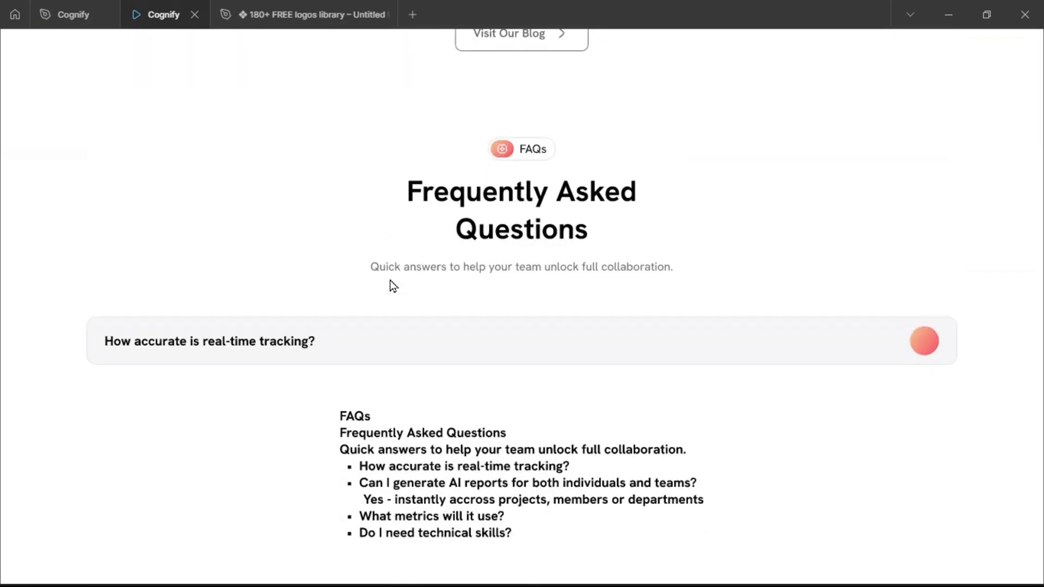
left_click(71, 24)
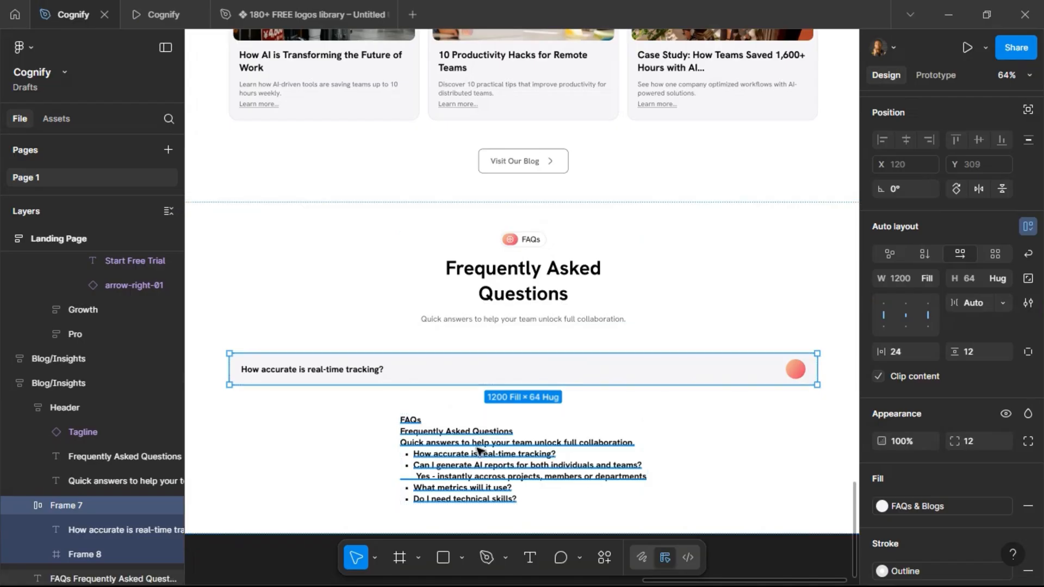
Select the arrow icon in the ICONs frame and move a copy of it down below the original.
scroll(471, 430, "down", 2)
scroll(468, 422, "down", 2)
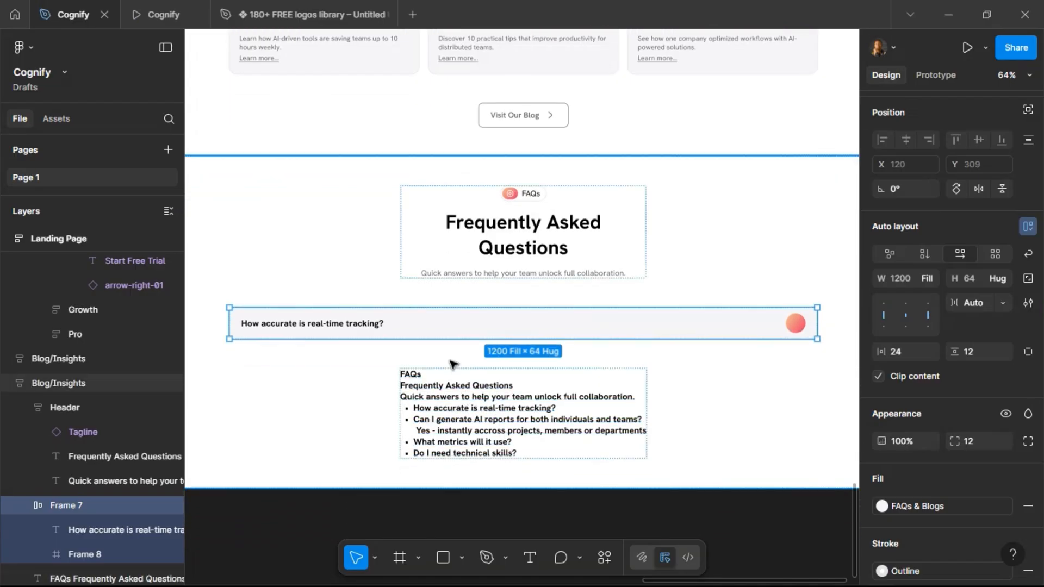
scroll(531, 361, "left", 10)
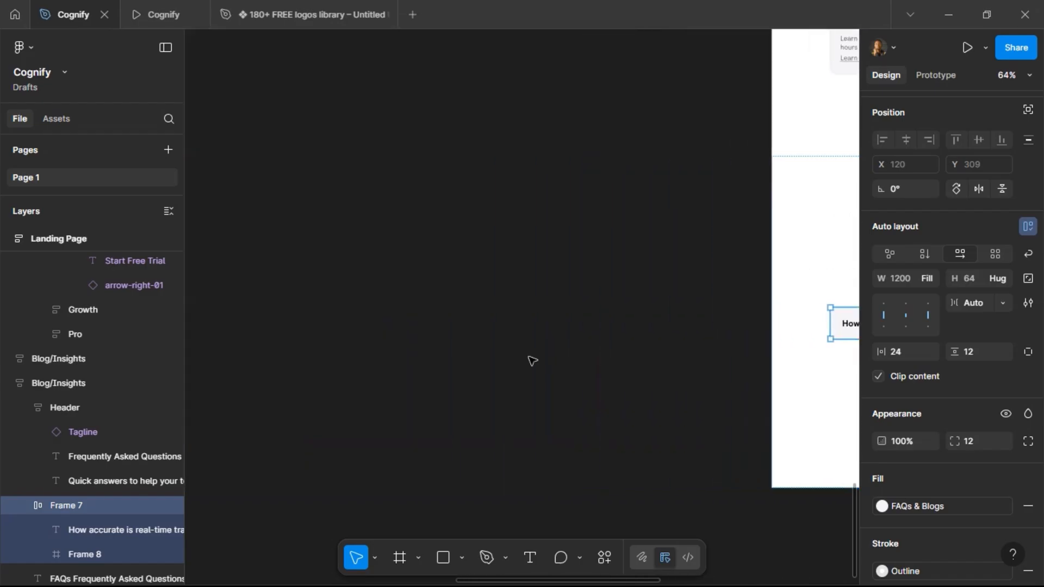
scroll(532, 361, "up", 10)
scroll(531, 361, "left", 10)
scroll(531, 362, "up", 8)
left_click(411, 350)
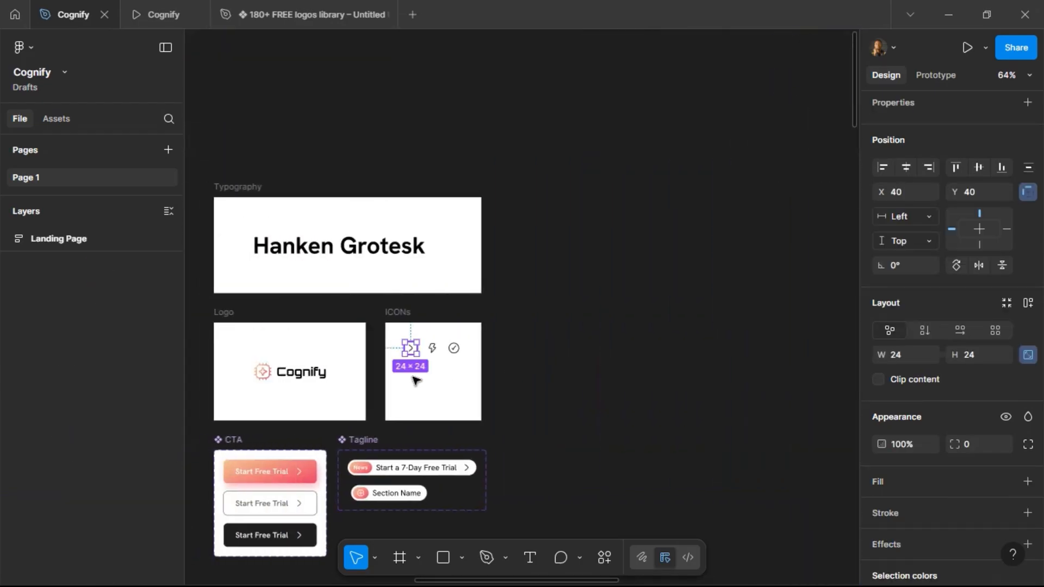
key("shift+Down")
key("shift+Down")
key("shift+Down")
key("shift+Down")
key("shift+Down")
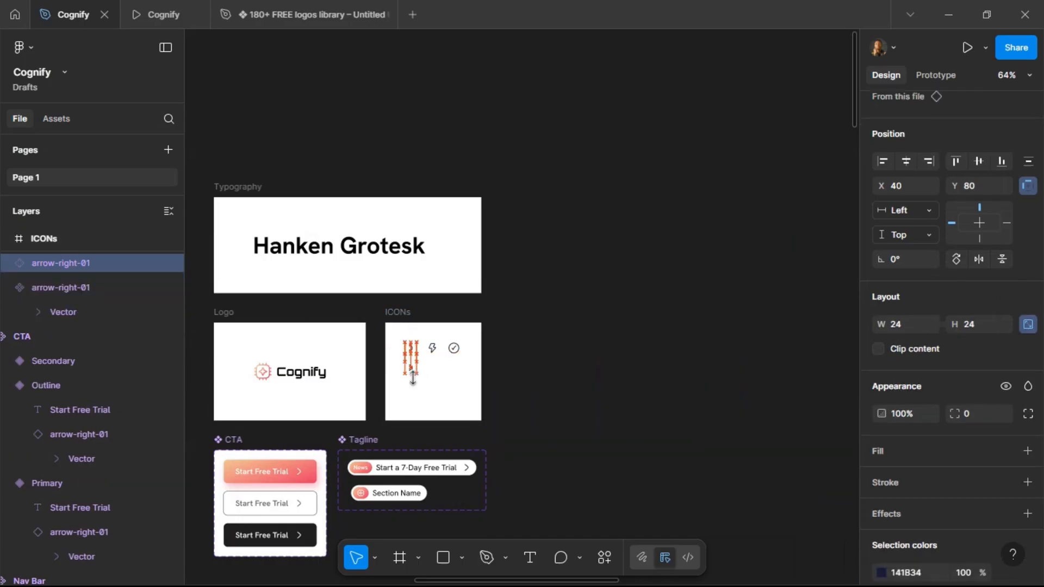
key("Down")
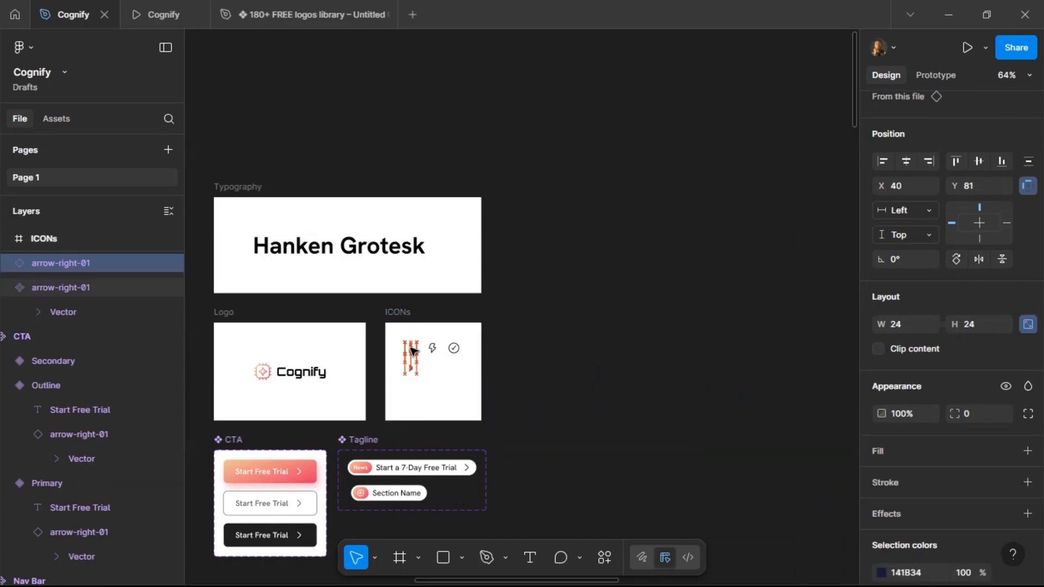
Swap the copied icon for the add-01 plus icon using the Hugeicons plugin, searching for Plus.
scroll(945, 486, "down", 4)
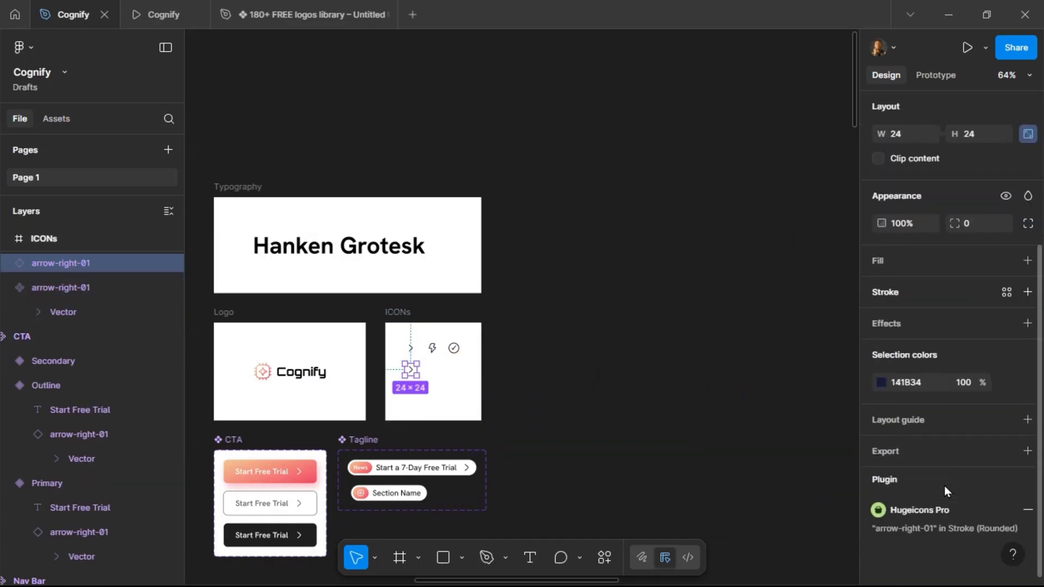
left_click(944, 511)
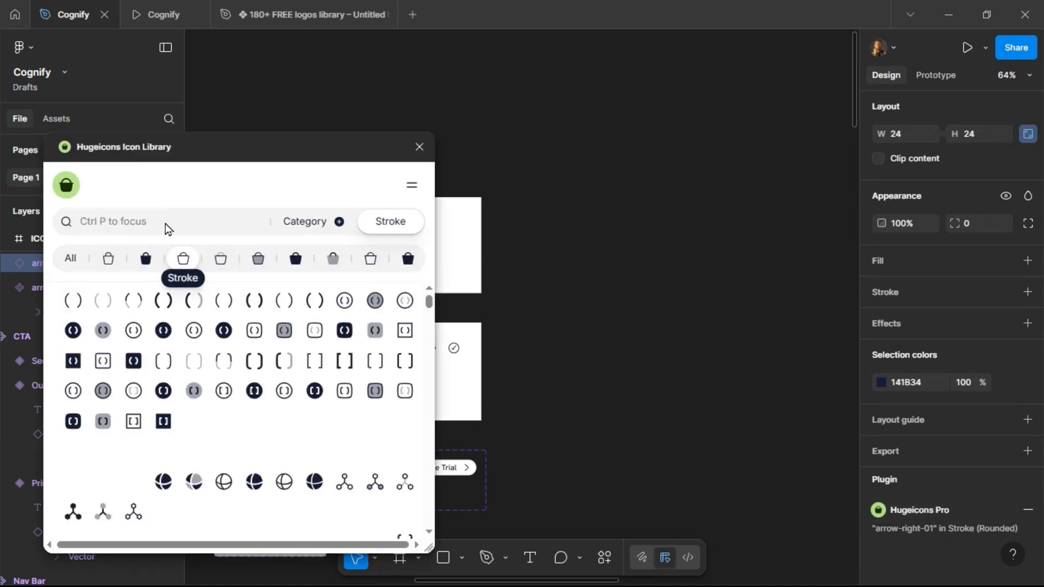
left_click(165, 222)
type("Plus")
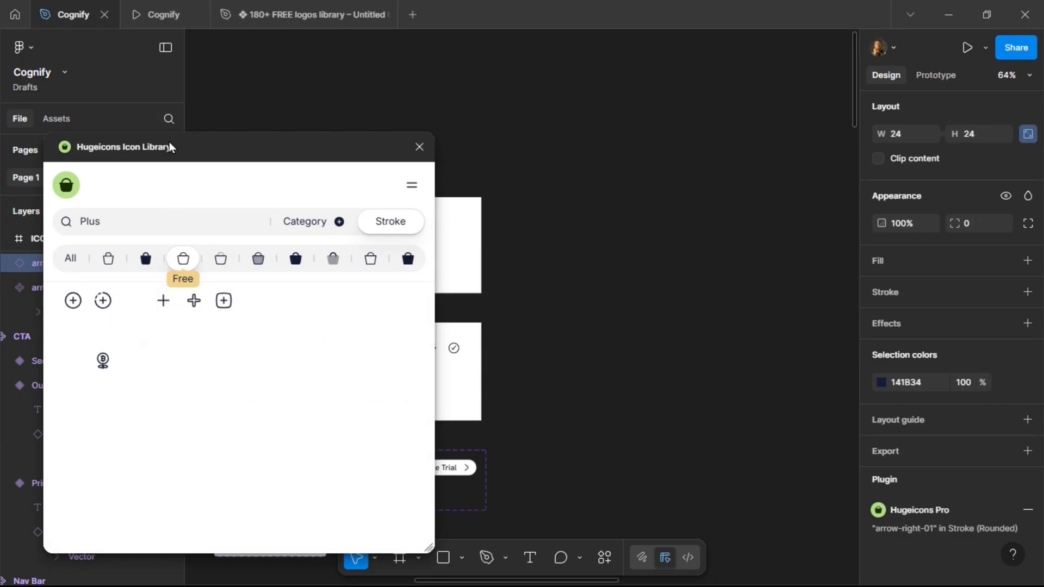
left_click_drag(166, 144, 685, 167)
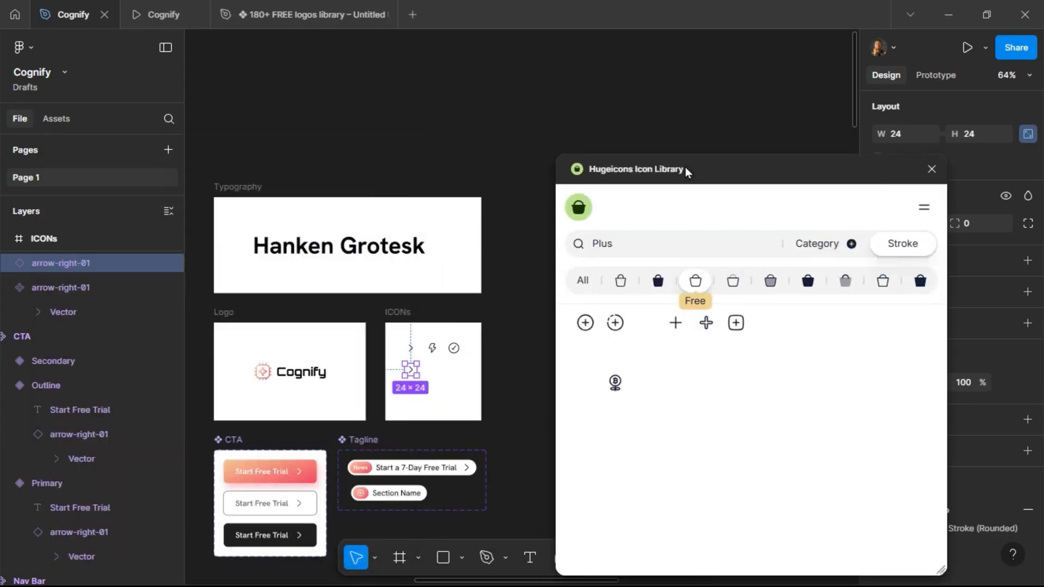
left_click(678, 324)
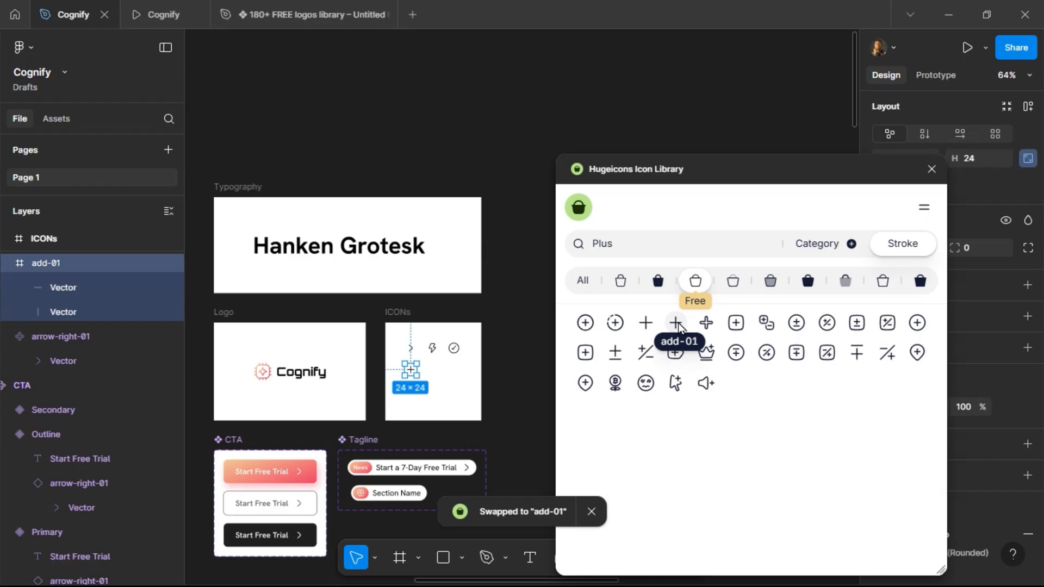
left_click(932, 170)
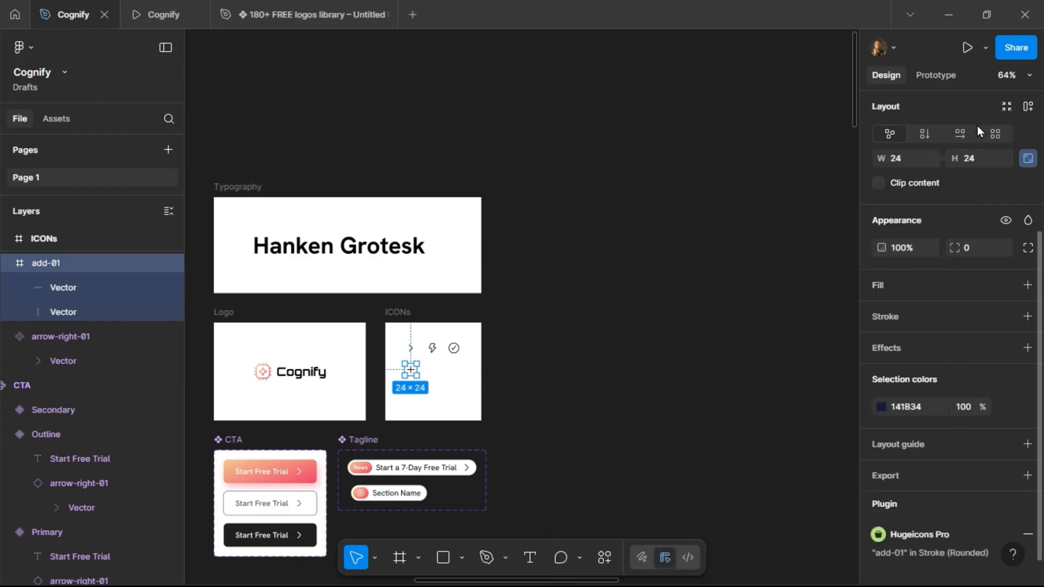
Paste the add-01 icon into the gradient circle beside the FAQ question.
left_click(973, 107)
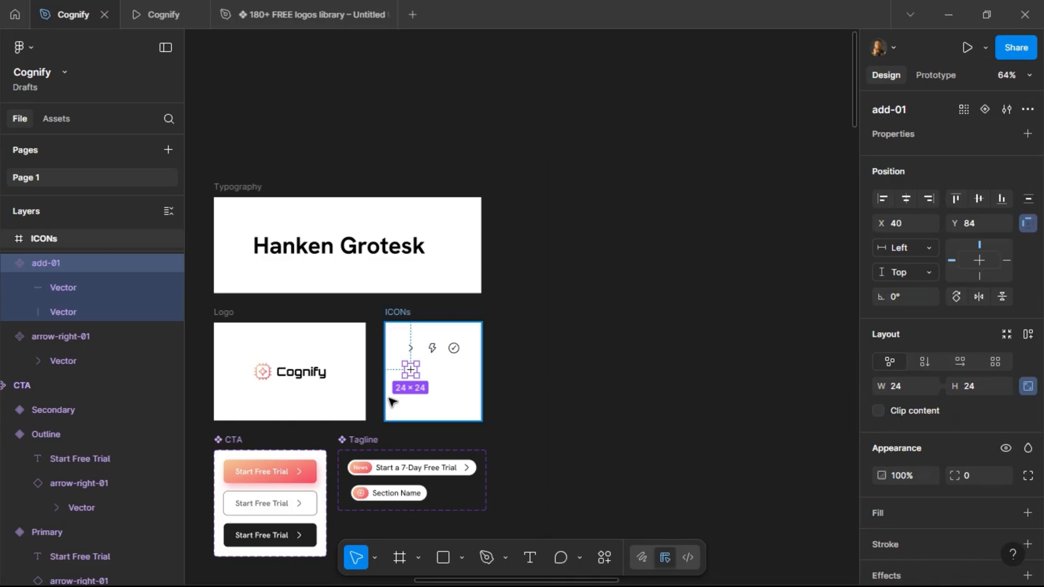
scroll(357, 320, "down", 5)
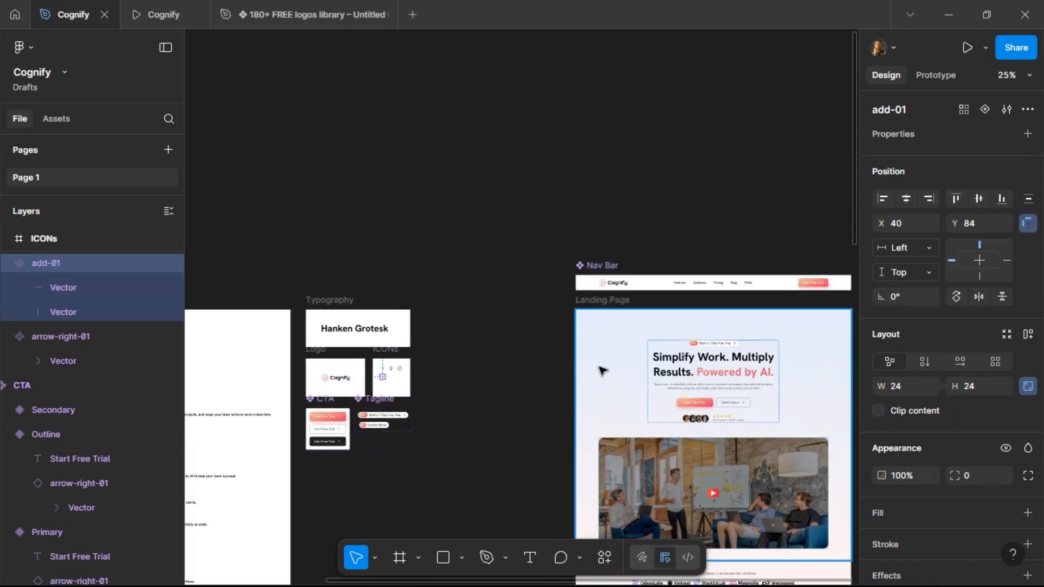
scroll(602, 371, "right", 5)
scroll(601, 372, "down", 10)
scroll(601, 371, "down", 10)
scroll(544, 383, "up", 3)
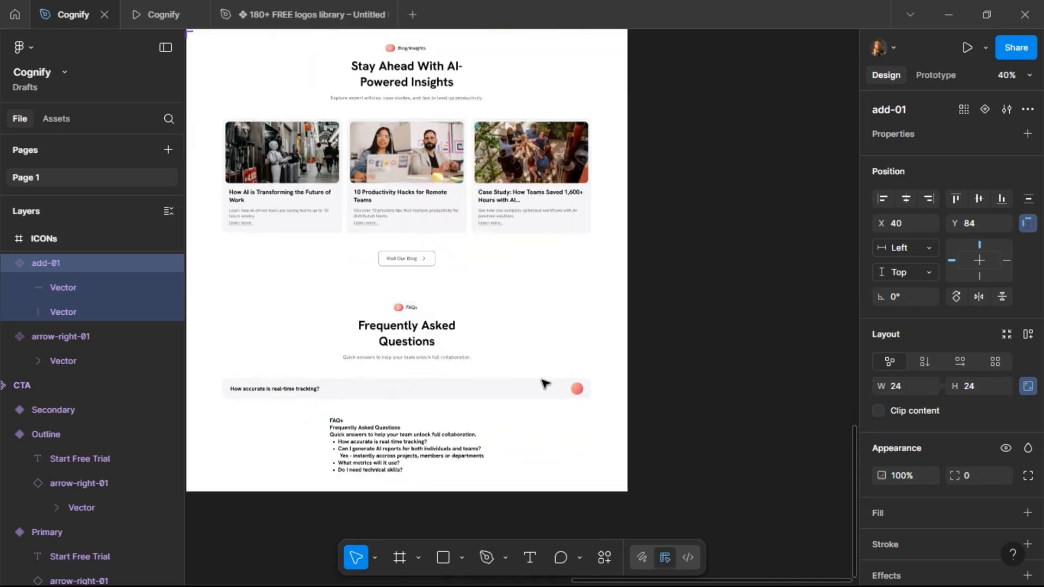
scroll(544, 383, "up", 2)
left_click(588, 400)
left_click(589, 401)
left_click(590, 400)
key("ctrl+v")
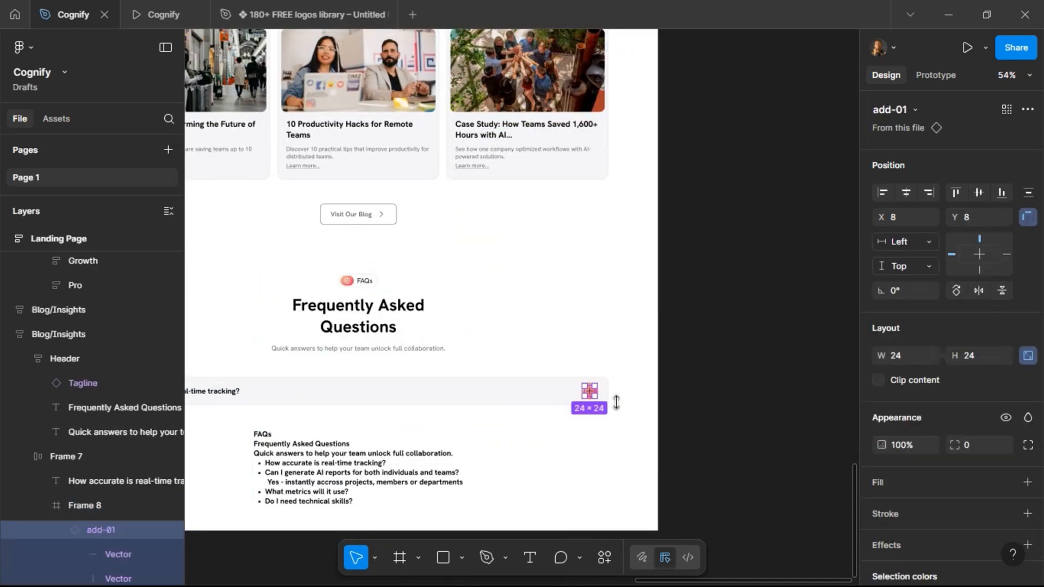
Set the plus icon's colour to the White style.
scroll(947, 403, "down", 3)
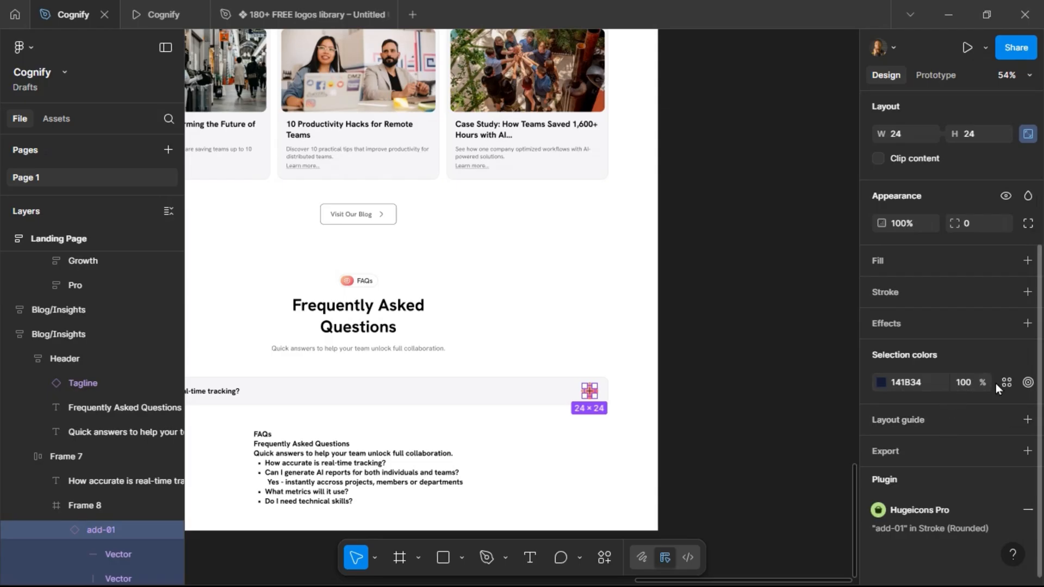
left_click(1001, 383)
scroll(732, 505, "down", 1)
left_click(740, 550)
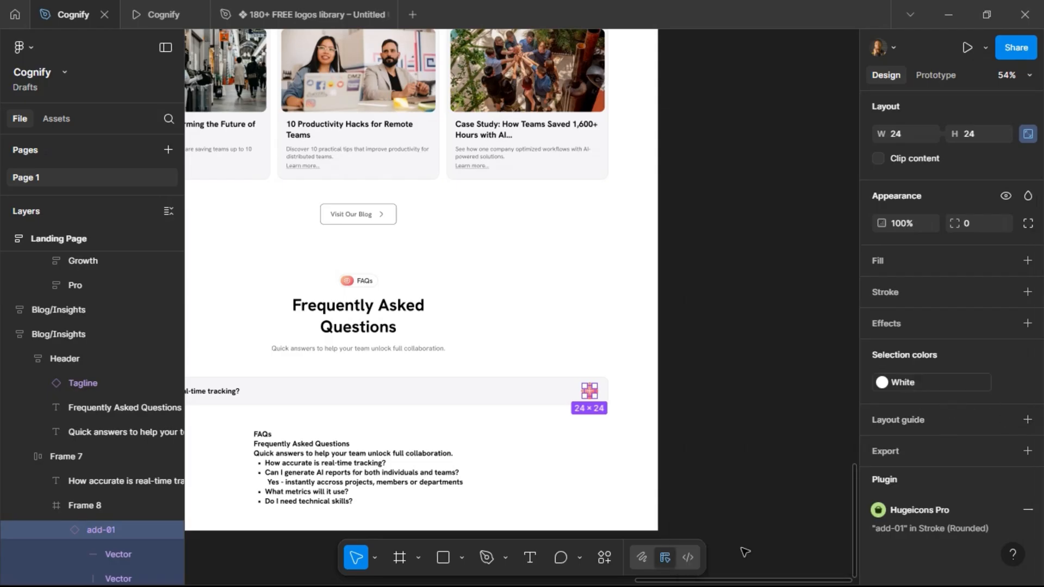
left_click(737, 338)
Drag a copy of the question row out of the section onto the canvas below the landing page.
scroll(742, 340, "left", 3)
scroll(743, 340, "left", 2)
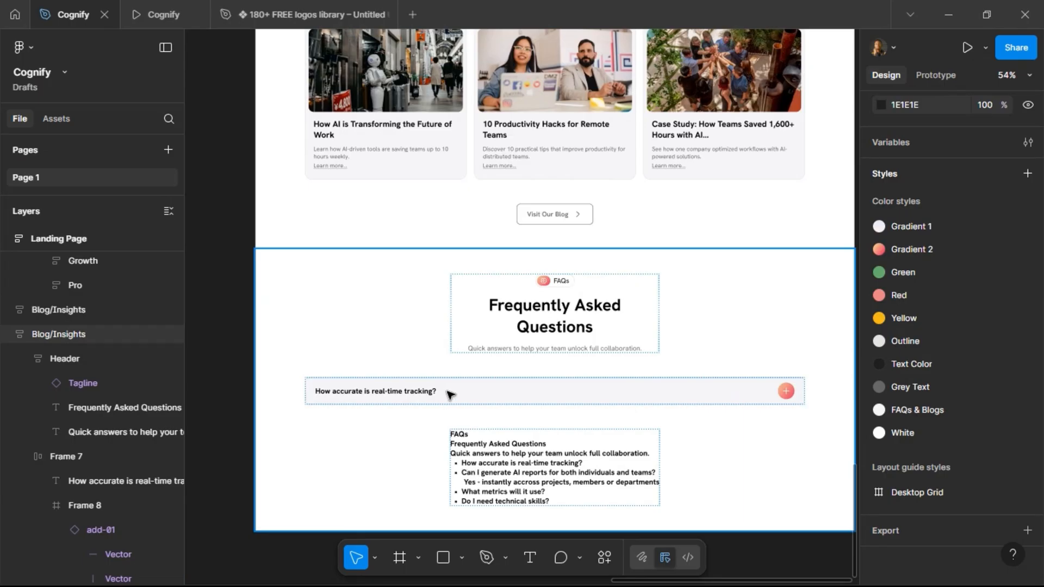
left_click(449, 394)
left_click_drag(475, 389, 466, 305)
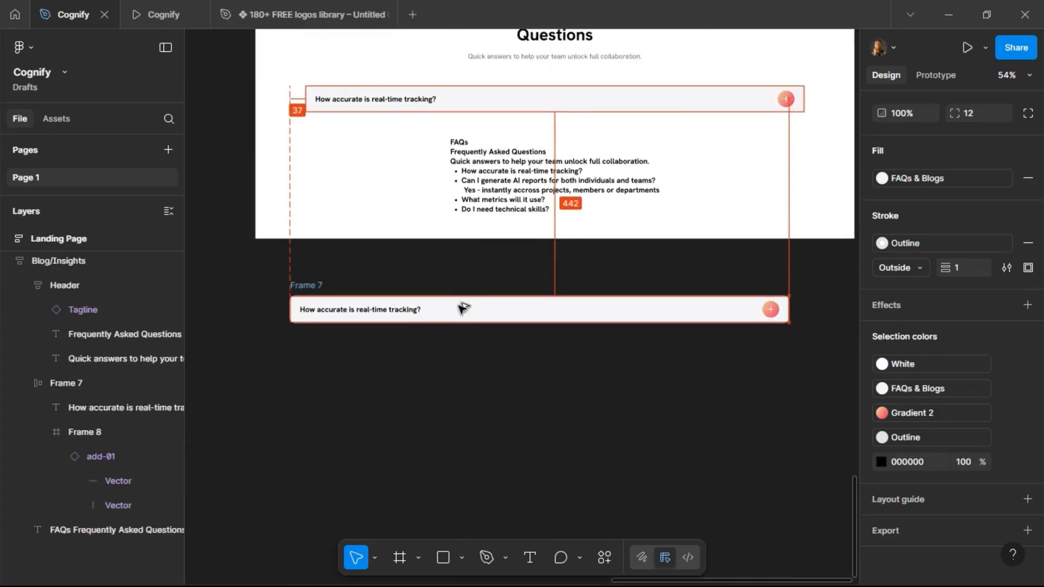
Rename the copied question frame as FAQ.
double_click(310, 286)
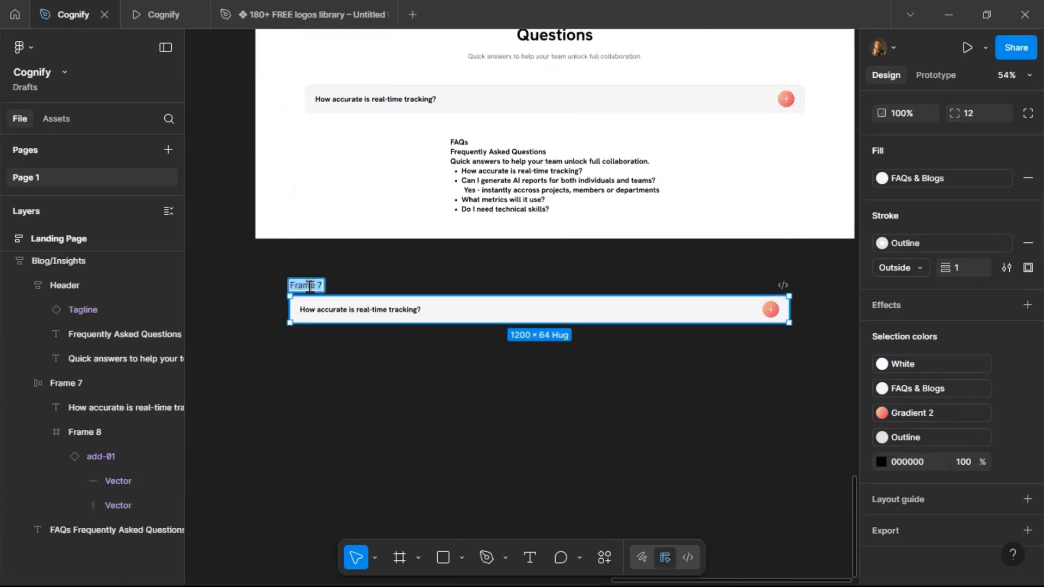
type("FAQ")
key("Return")
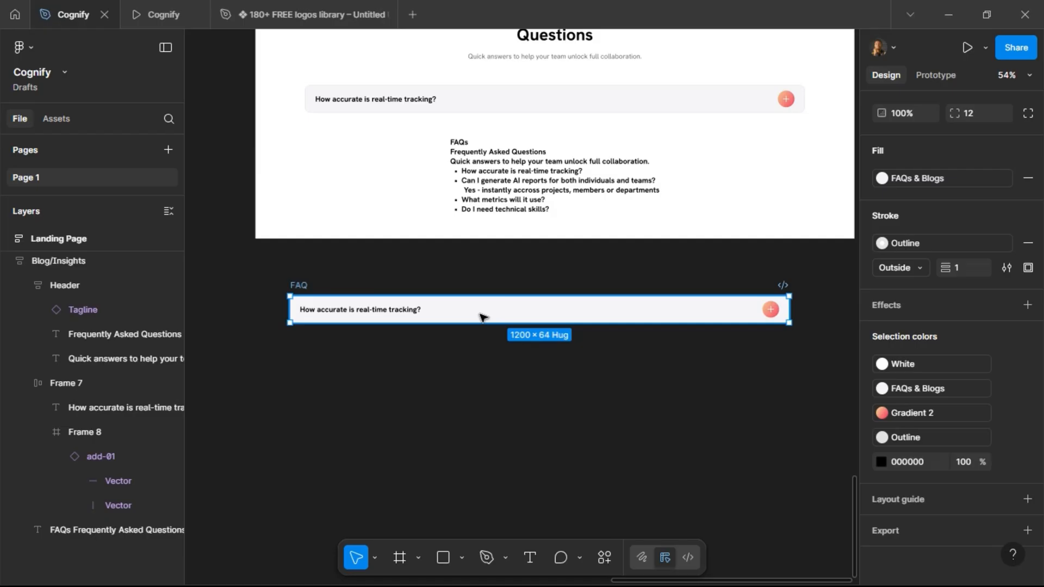
Increase the FAQ frame's height to 116 and align its contents to the top.
scroll(466, 333, "up", 2)
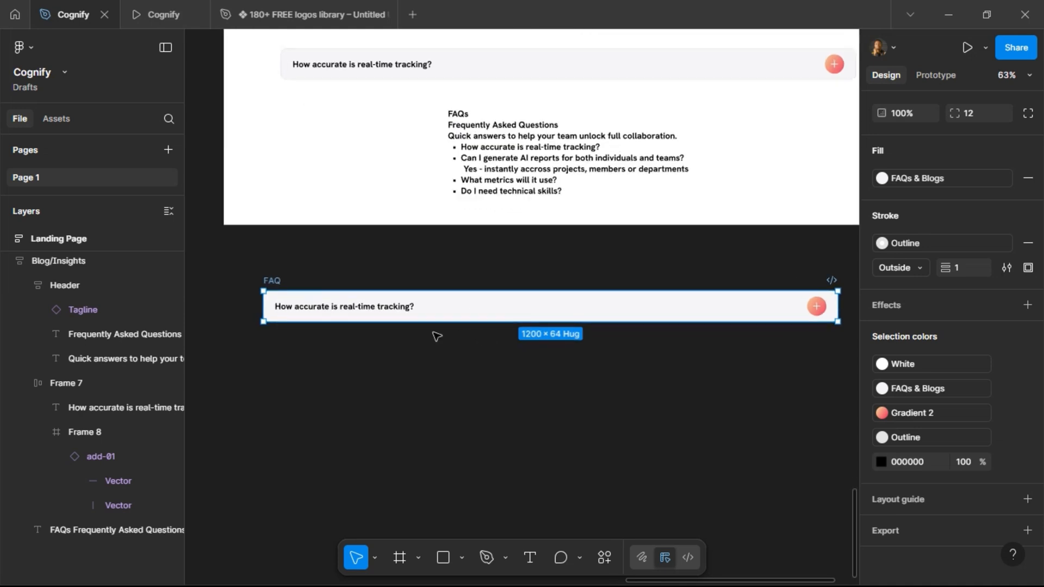
scroll(418, 343, "right", 2)
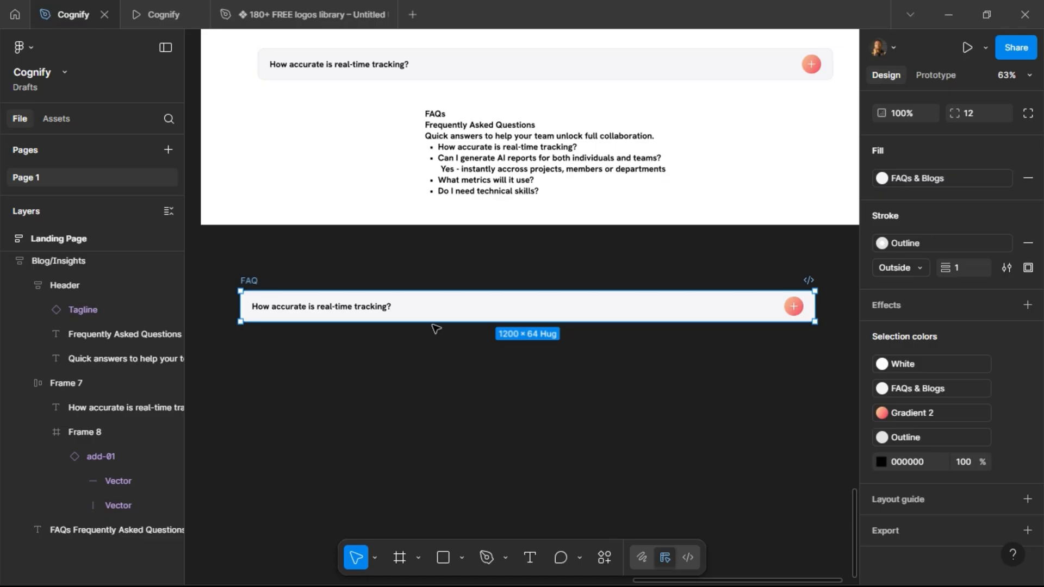
left_click_drag(434, 322, 434, 350)
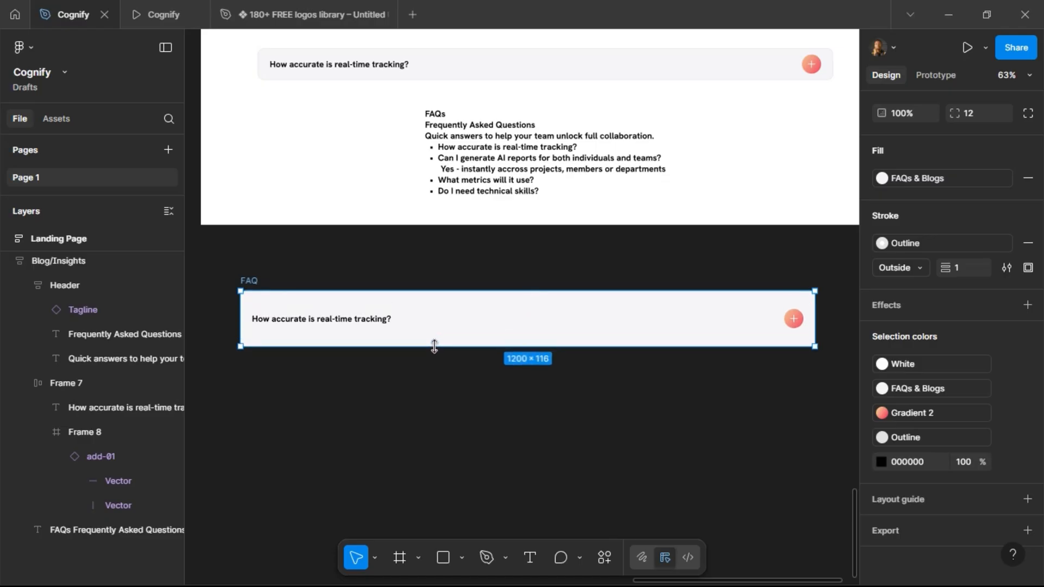
scroll(900, 338, "up", 1)
scroll(900, 339, "up", 4)
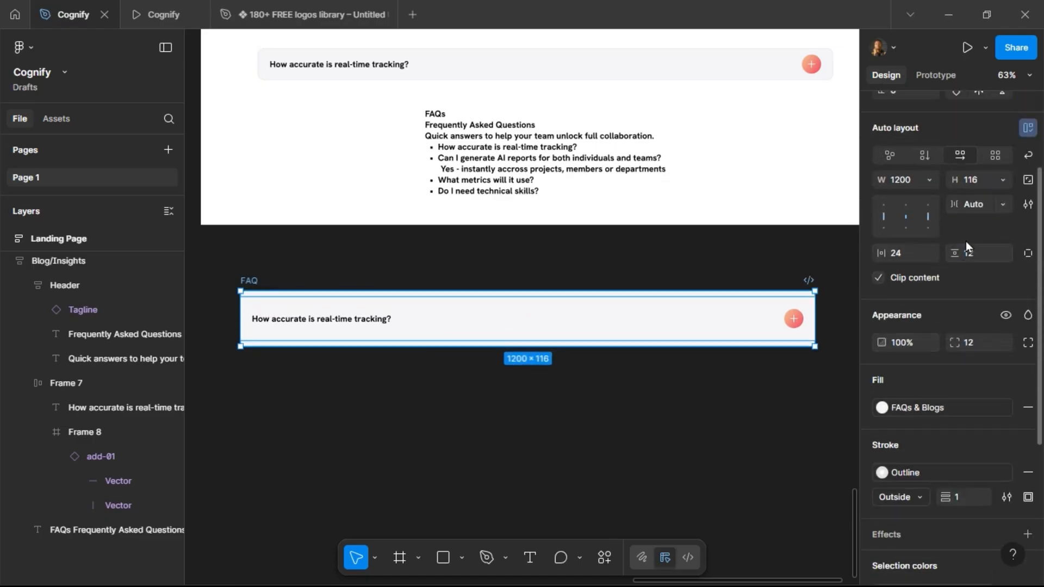
left_click(908, 205)
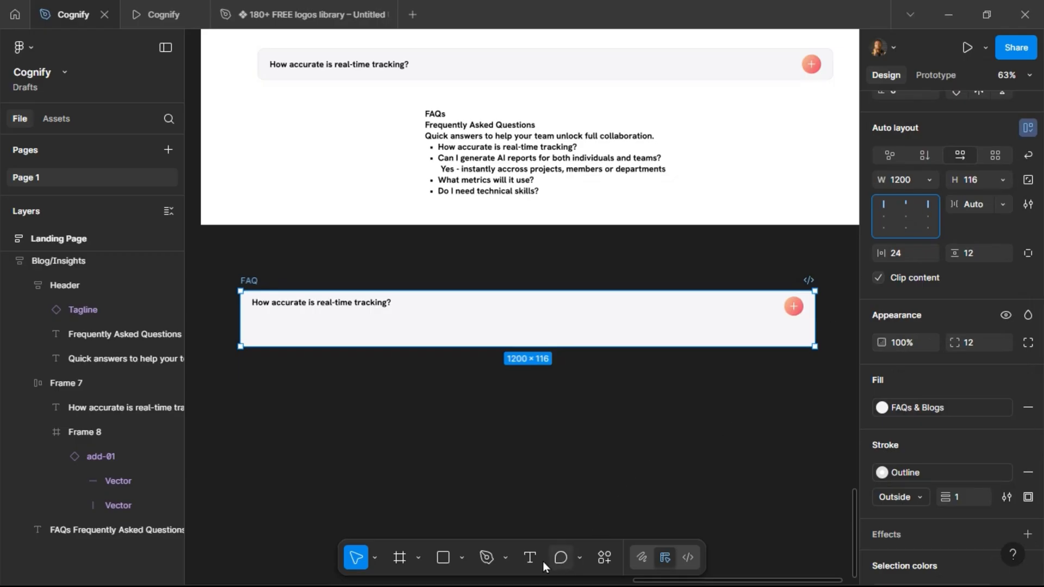
left_click(462, 558)
left_click(494, 437)
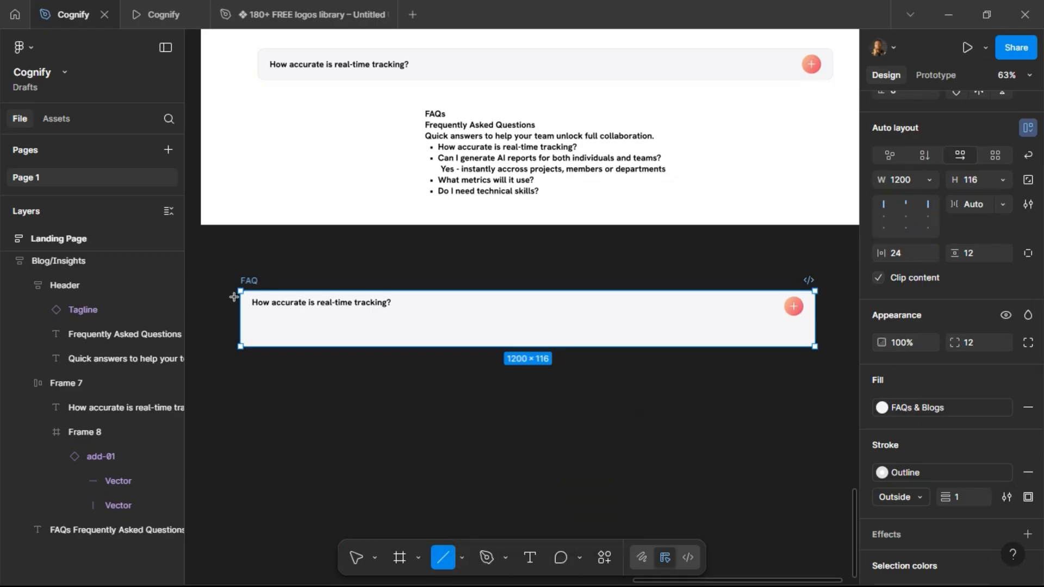
left_click_drag(256, 319, 653, 320)
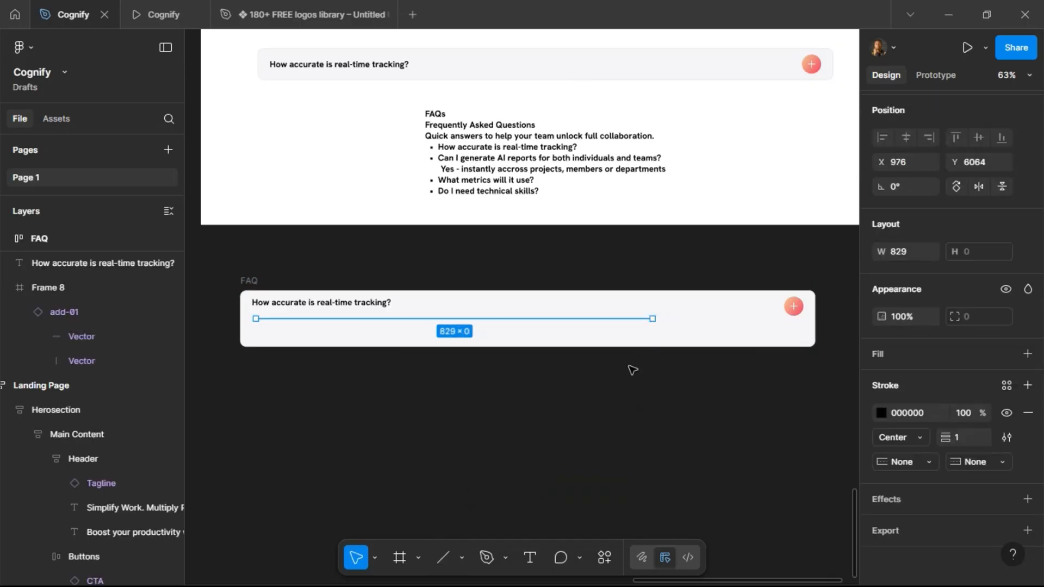
key("Delete")
Wrap the question text and plus icon together in an auto layout frame with items vertically centred.
left_click(324, 319)
key("Return")
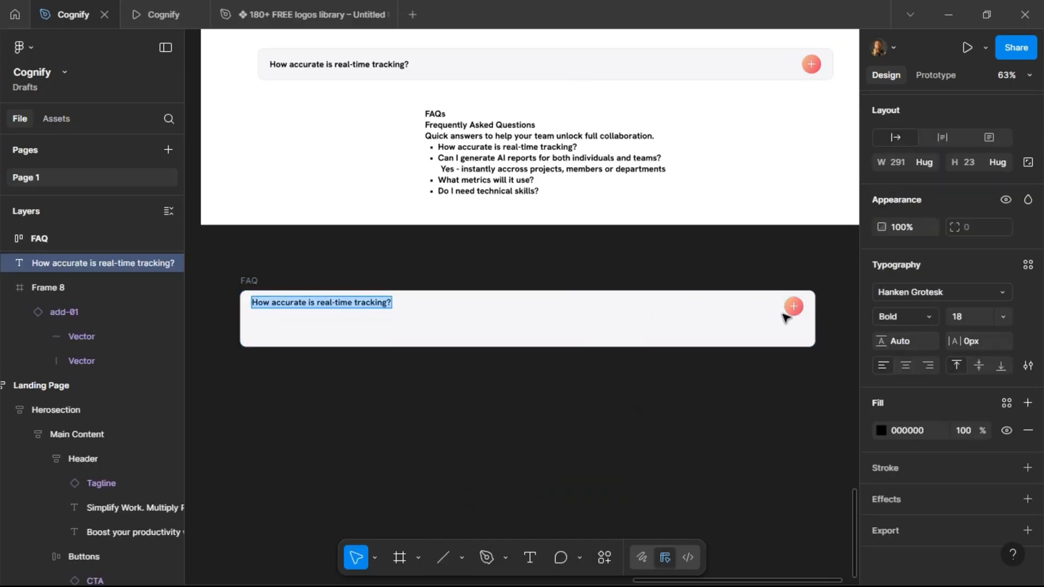
key("Escape")
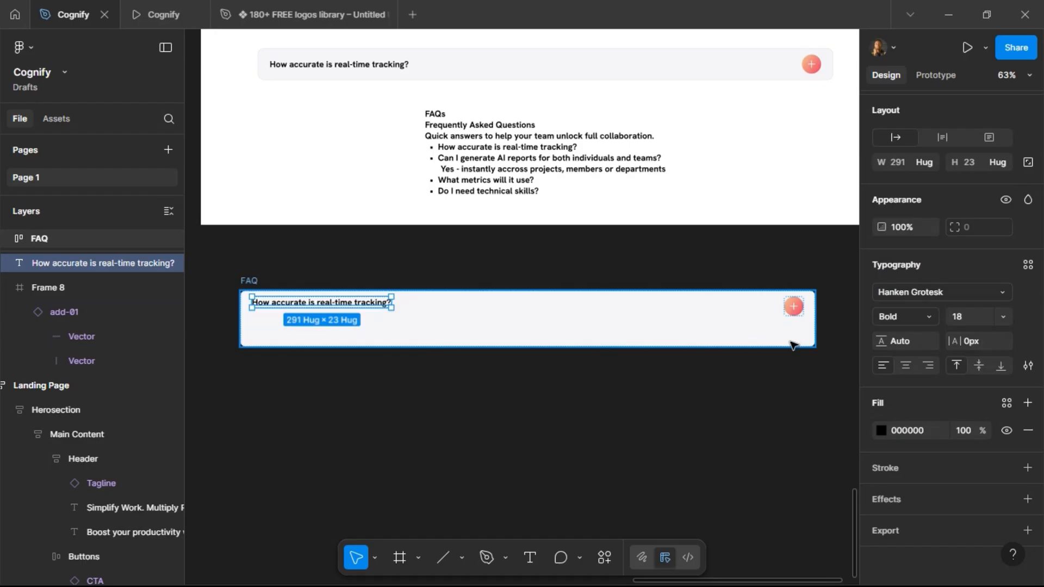
left_click(794, 307, "shift")
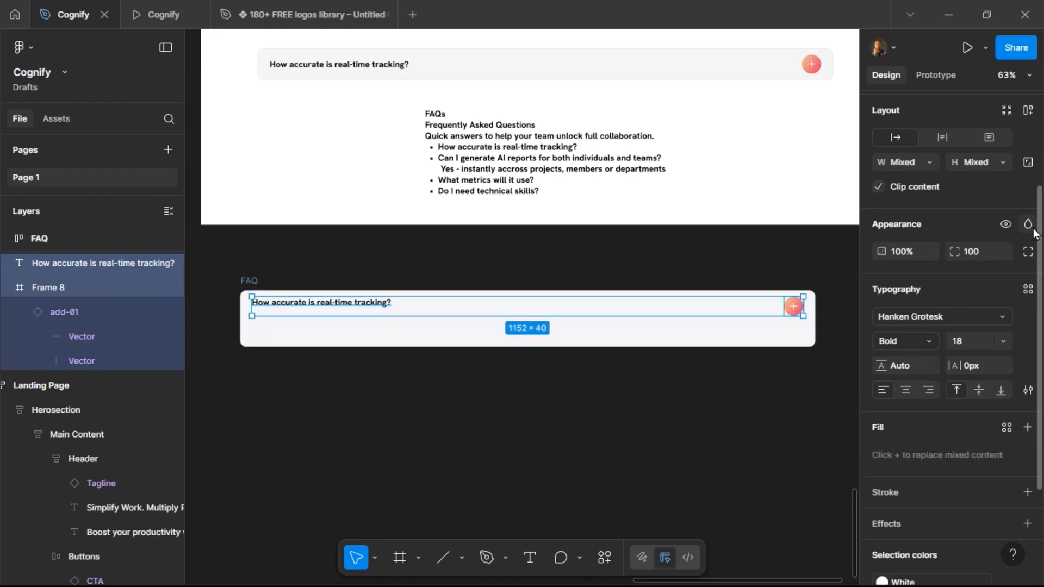
left_click(1030, 111)
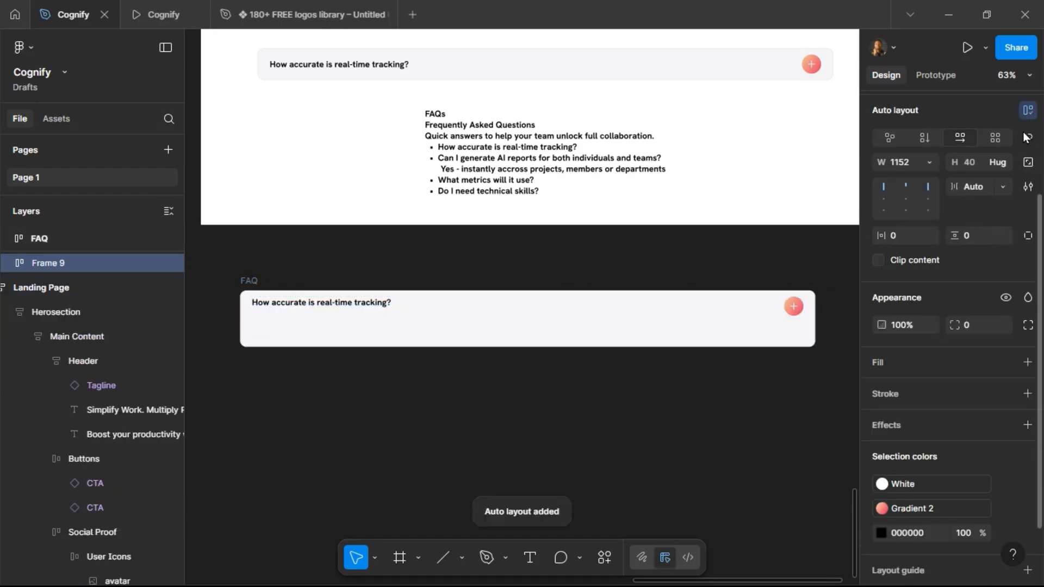
left_click(901, 196)
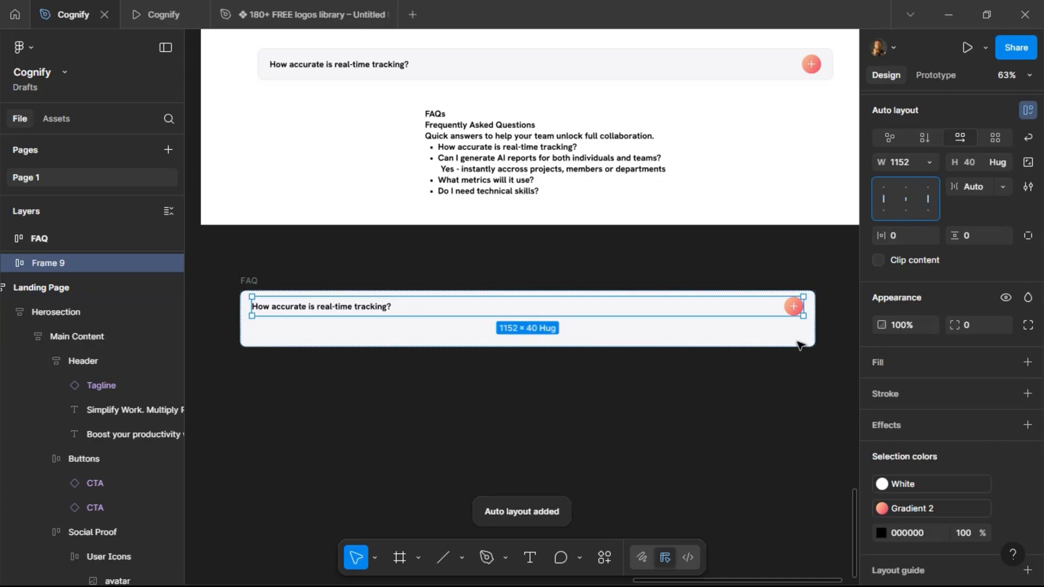
left_click(247, 281)
key("ctrl+v")
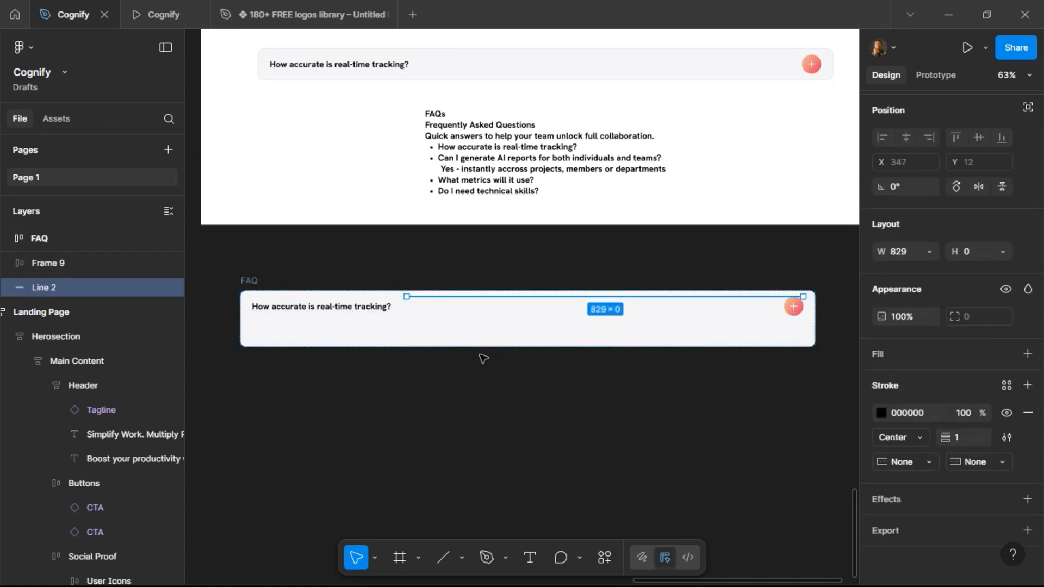
left_click(930, 251)
left_click(922, 270)
key("ctrl+z")
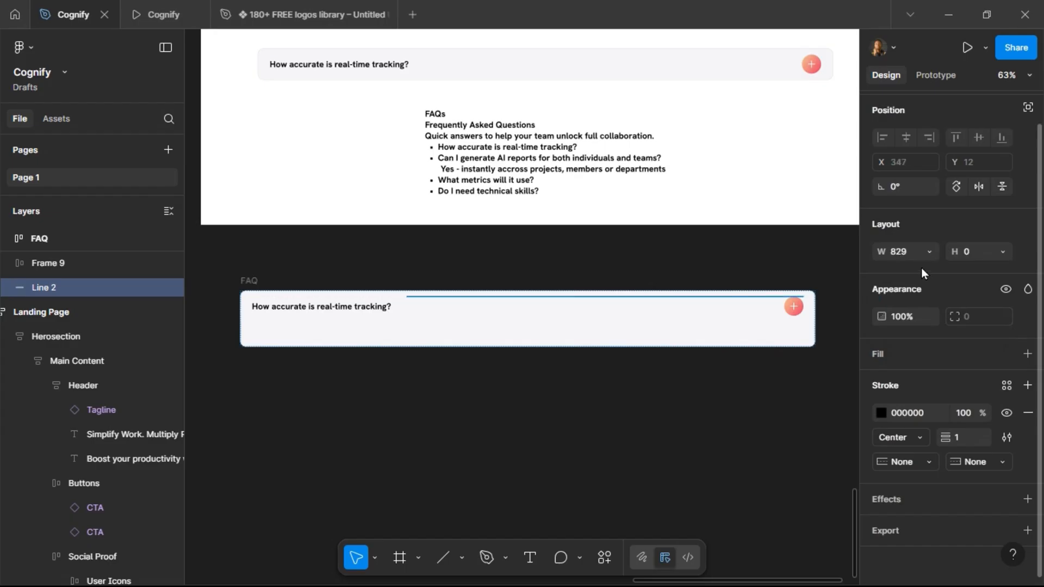
key("ctrl+z")
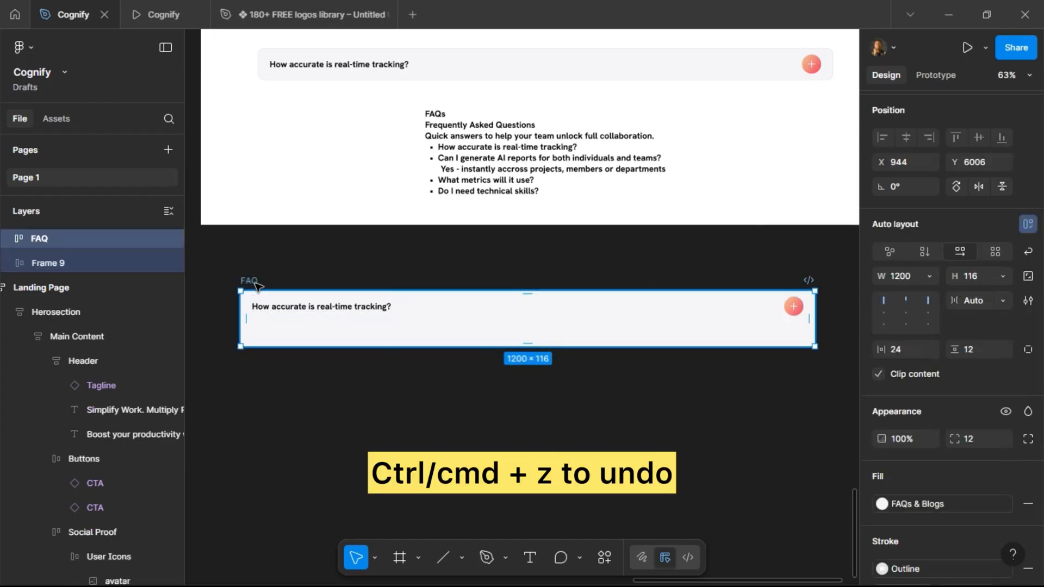
Switch the FAQ frame's auto layout to vertical with top-centre alignment.
left_click(321, 305)
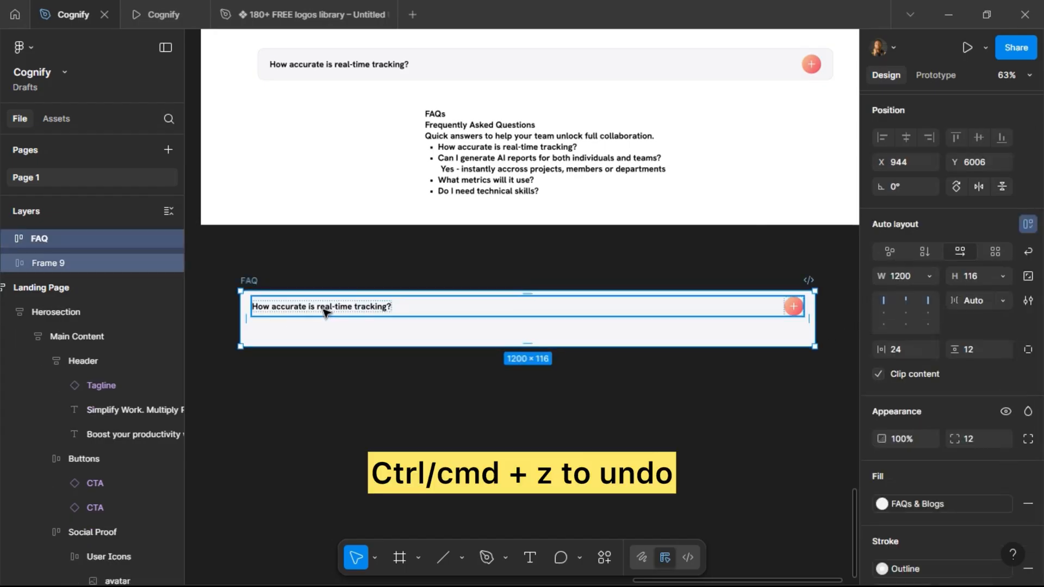
left_click(928, 251)
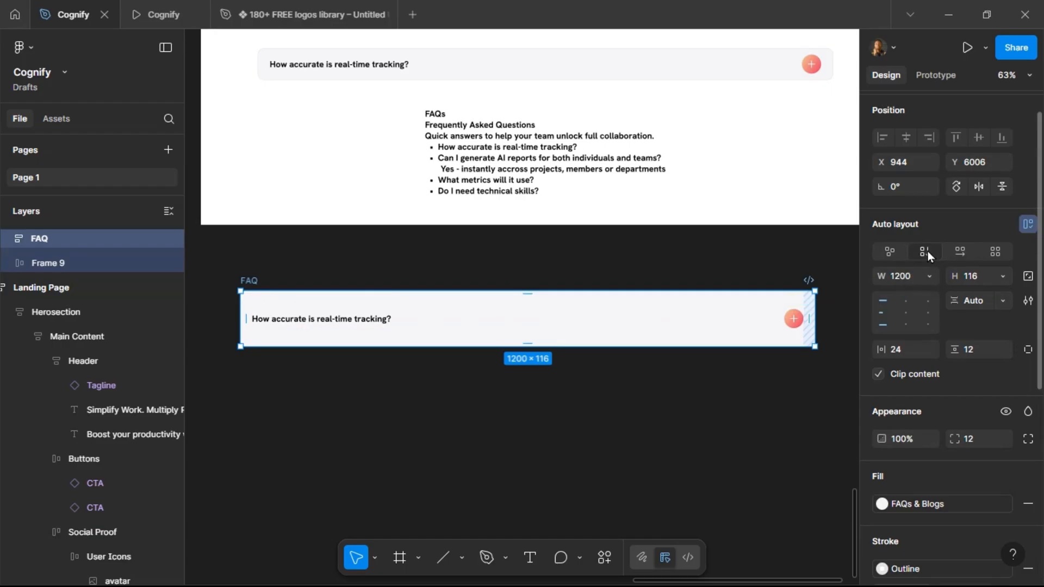
left_click(903, 300)
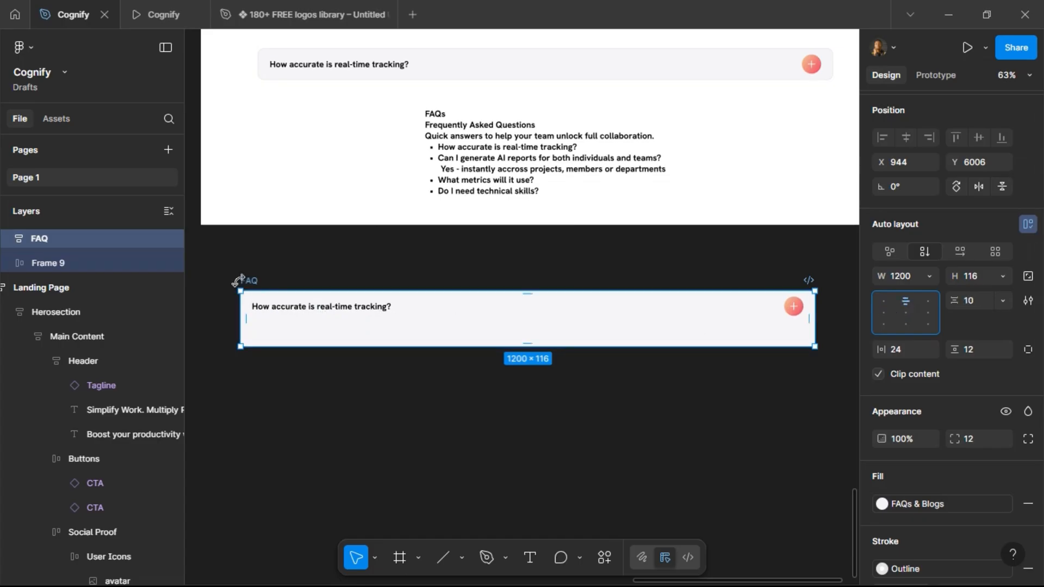
Draw a horizontal divider line below the question row and set its width to fill the container.
key("l")
left_click_drag(329, 321, 726, 321)
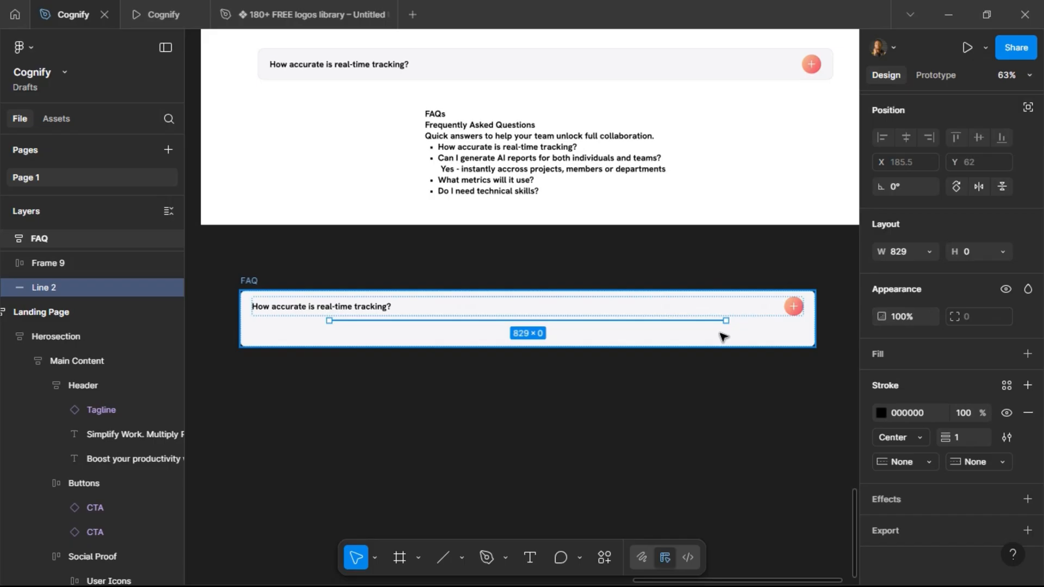
left_click(928, 252)
left_click(929, 269)
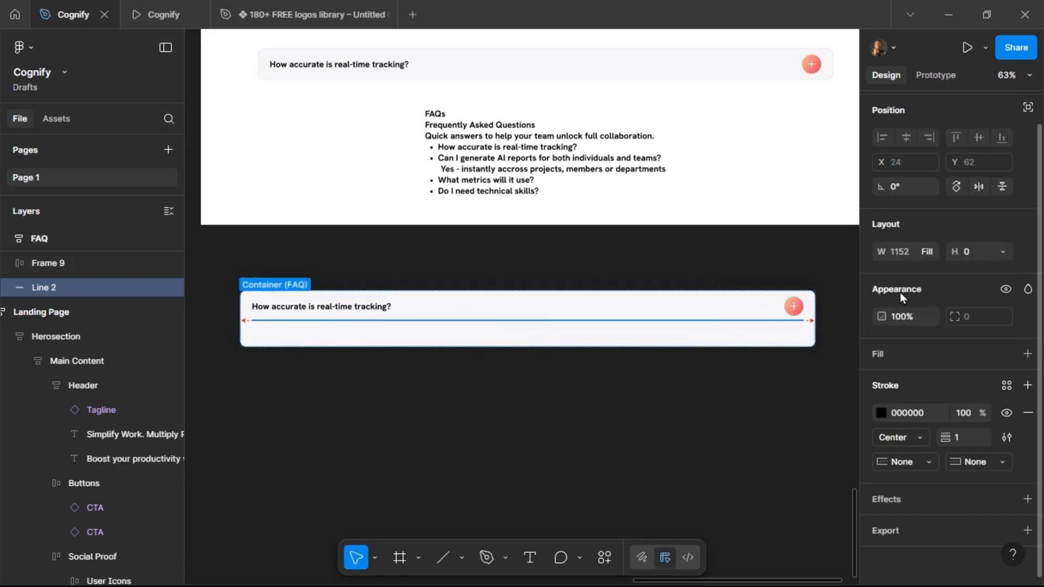
Set the FAQ frame's gap between items to 12.
left_click(249, 282)
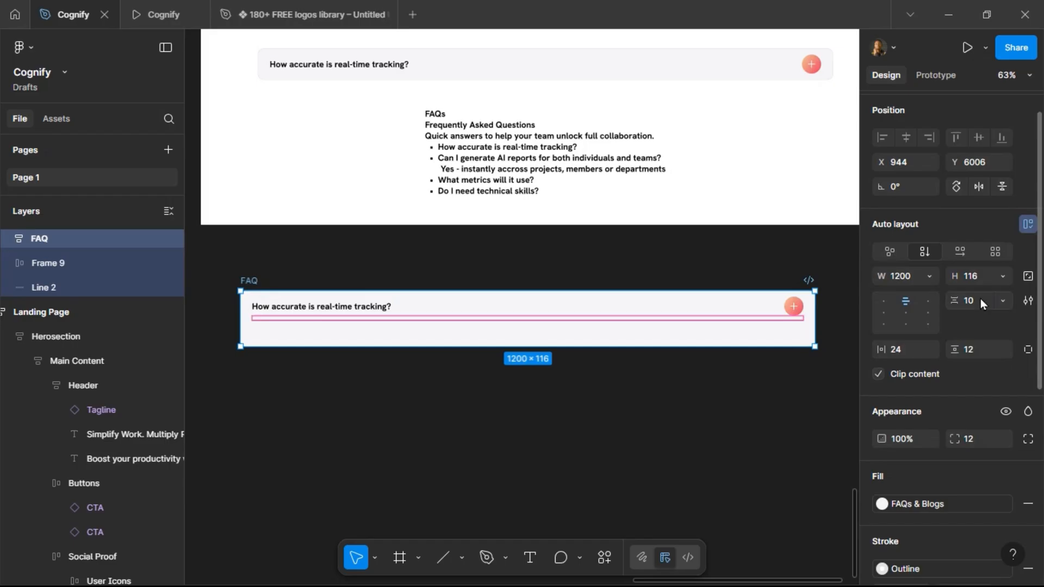
type("12")
key("Return")
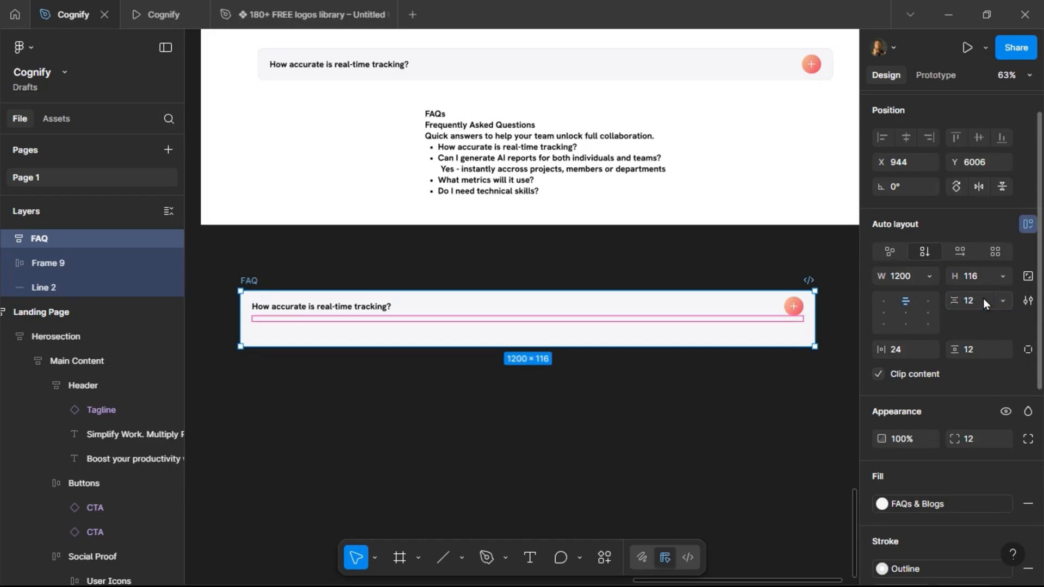
Duplicate the question row and strip it down to a standalone copy of the question text.
left_click(303, 310)
left_click(304, 310)
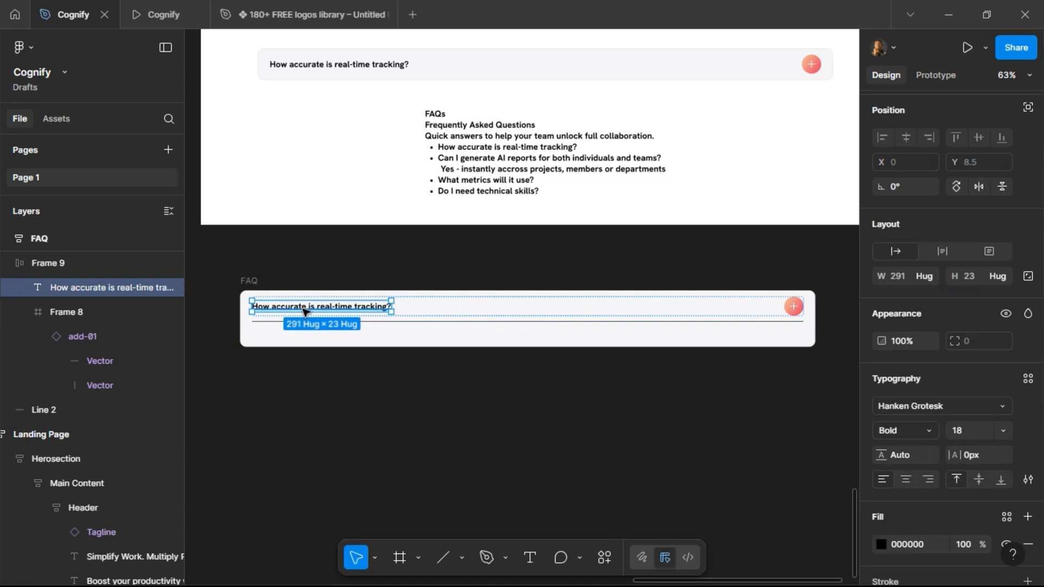
key("Escape")
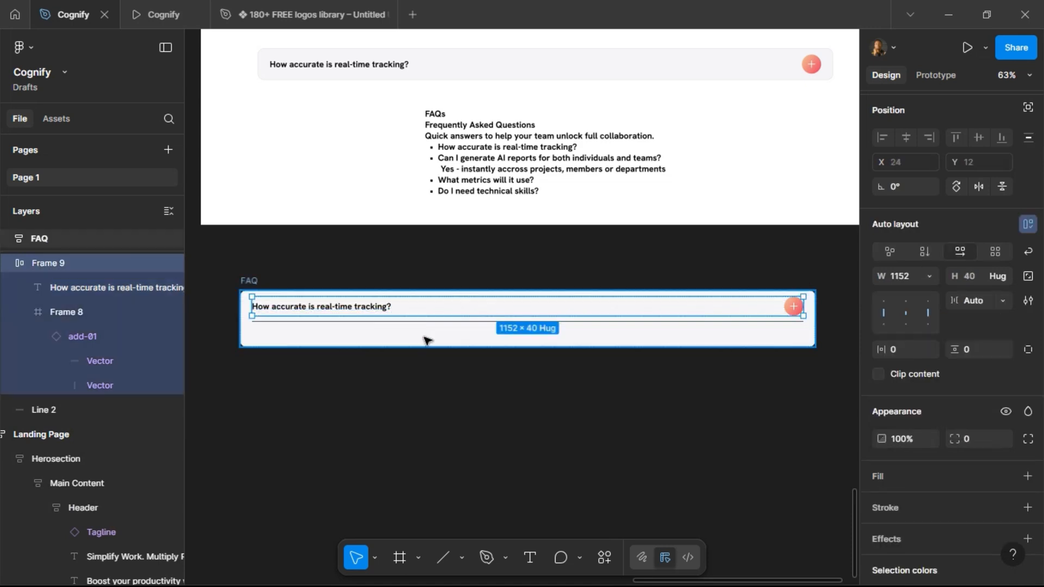
key("ctrl+d")
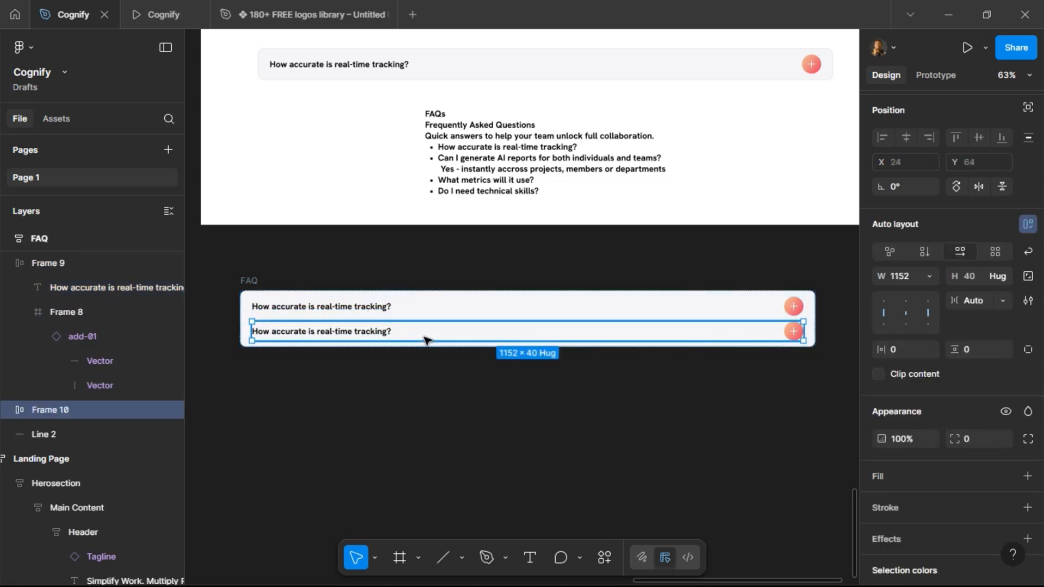
key("ctrl+shift+r")
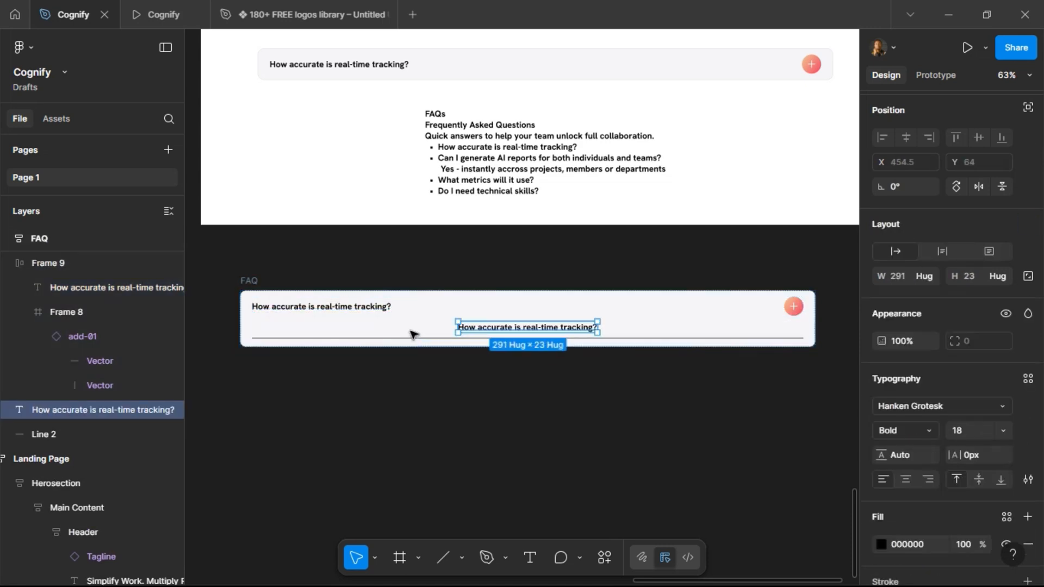
Set the copied question text to fill the container width and move it below the divider line.
left_click(326, 308)
double_click(325, 308)
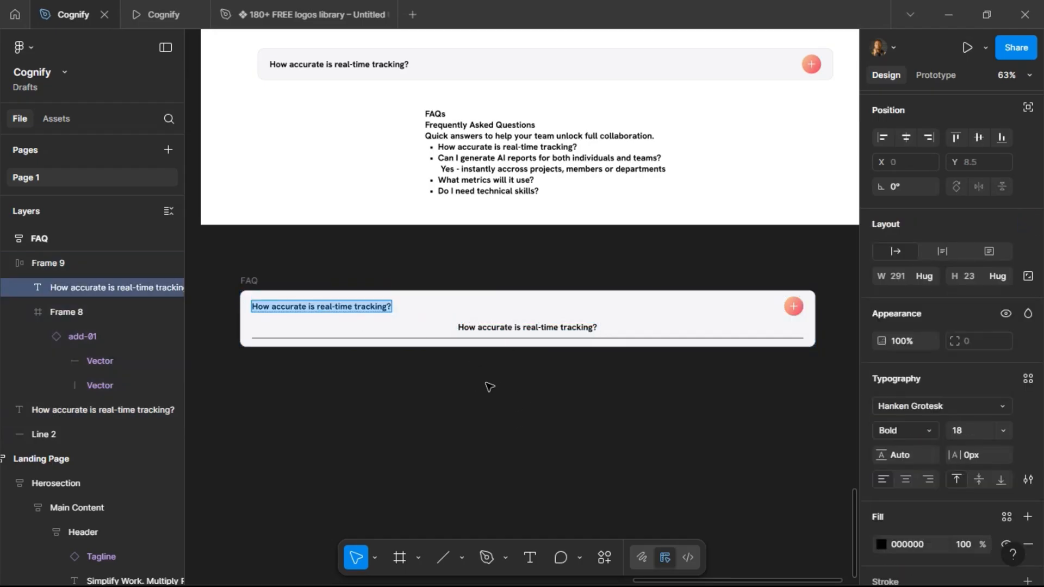
key("Escape")
left_click(504, 329)
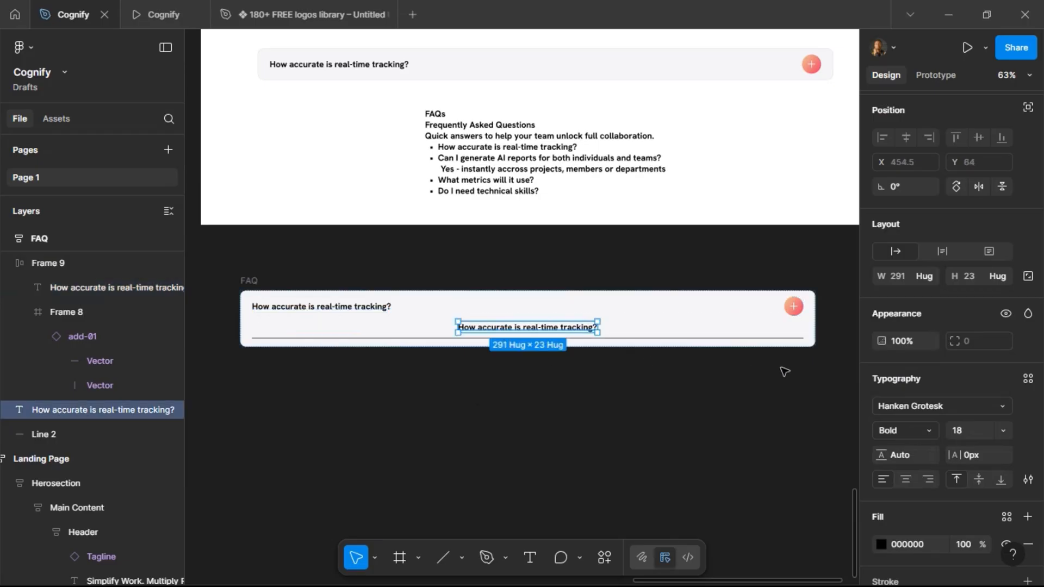
left_click(931, 279)
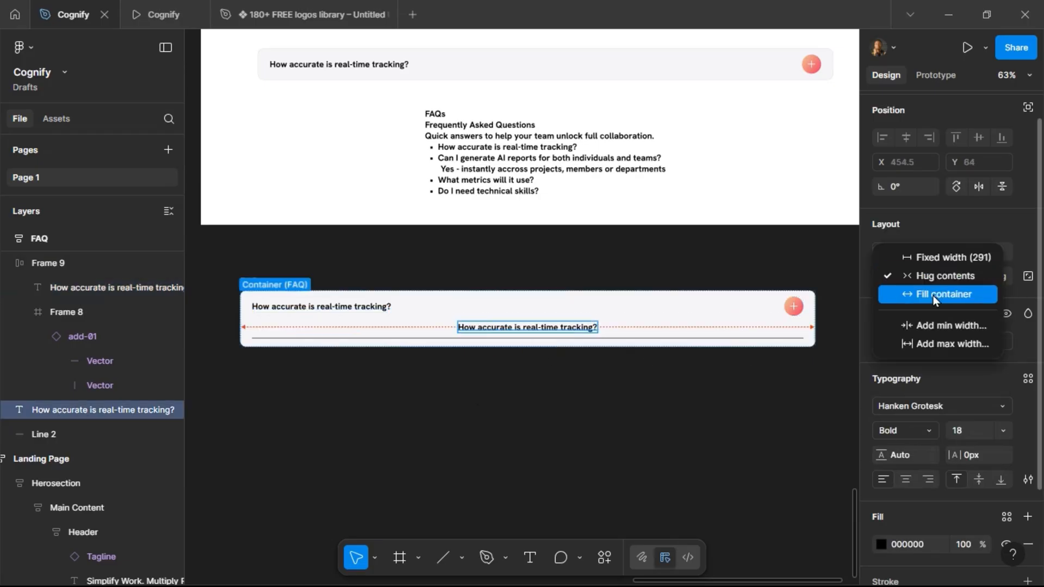
left_click(934, 295)
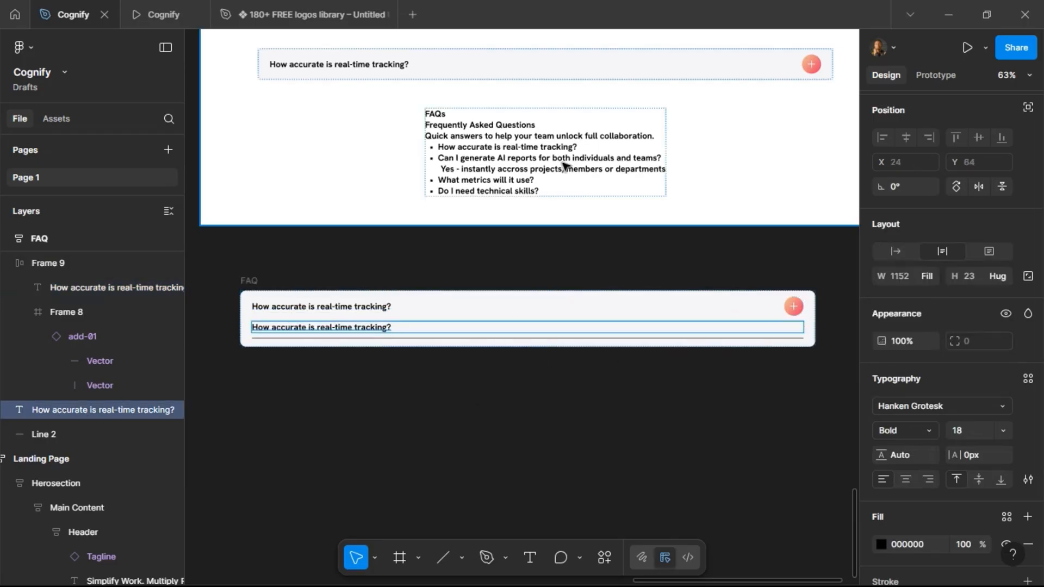
key("Down")
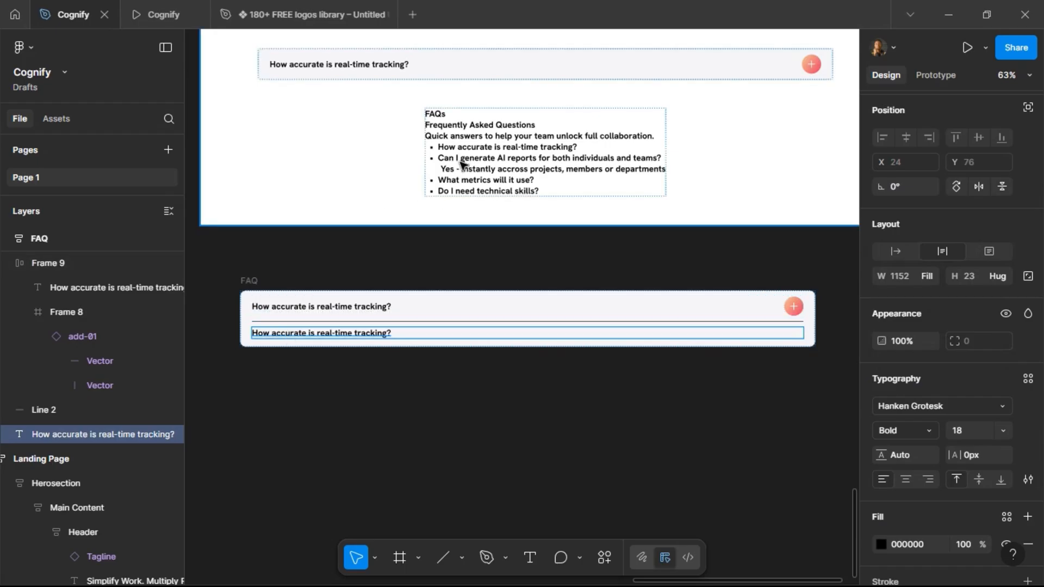
Copy the answer line "Yes - instantly accross projects, members or departments" from the landing page and paste it over the copied text.
double_click(444, 172)
double_click(444, 172)
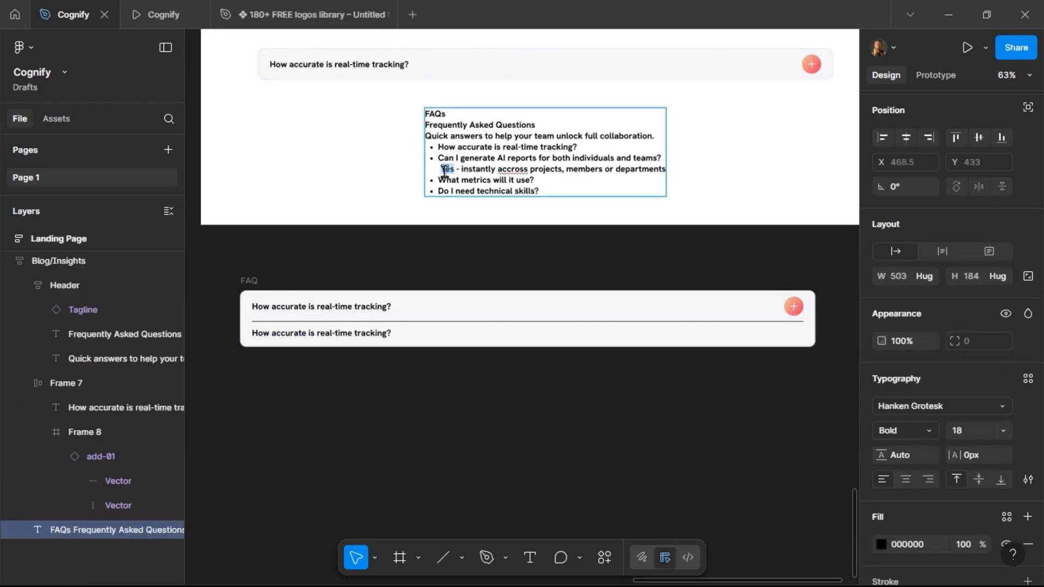
left_click_drag(444, 172, 666, 170)
key("ctrl+c")
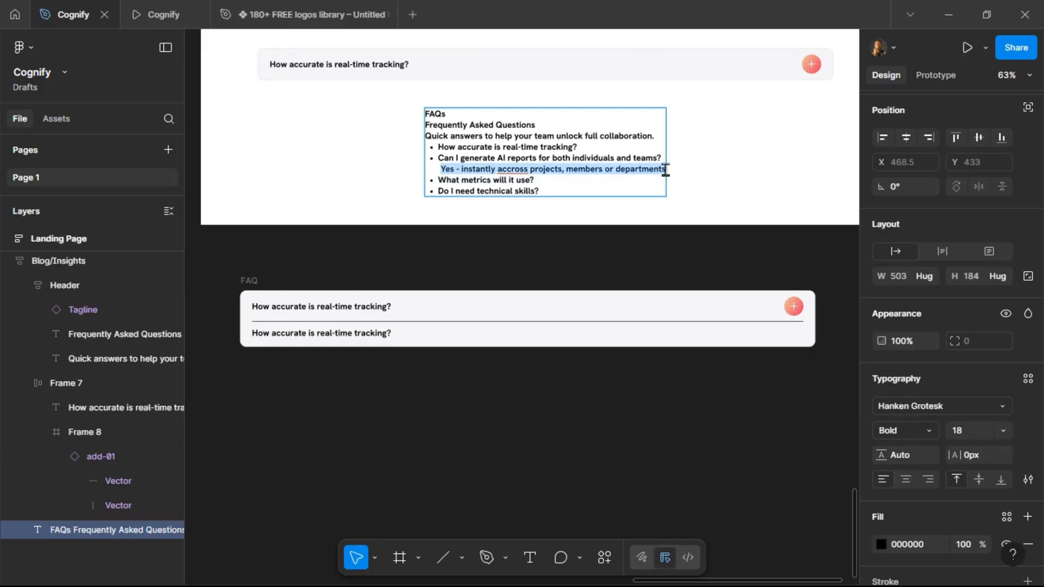
double_click(307, 332)
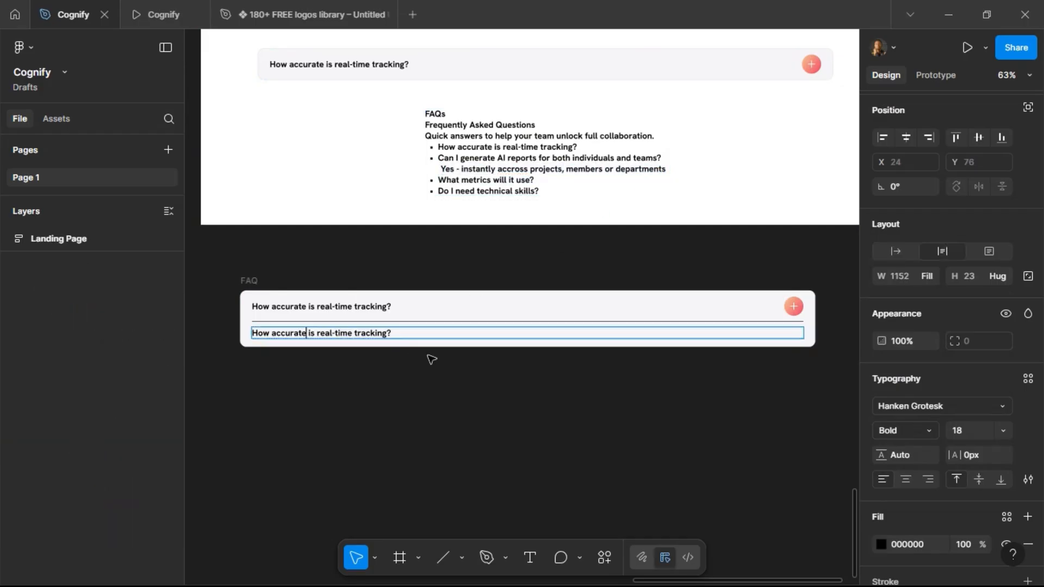
key("ctrl+a")
key("ctrl+v")
key("Escape")
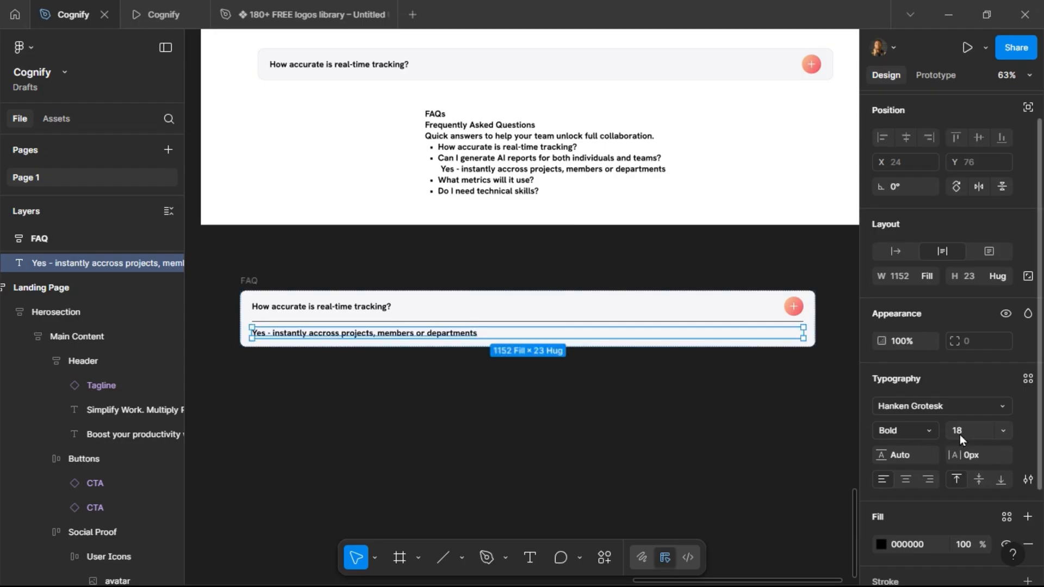
Set the answer text to size 16 with Regular weight.
left_click(974, 436)
type("16")
key("Return")
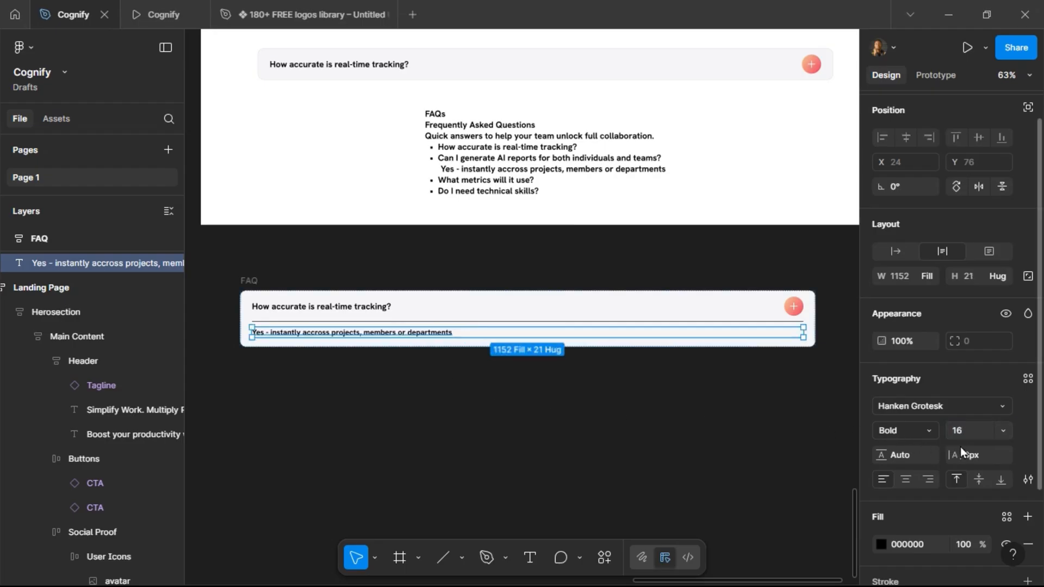
left_click(932, 432)
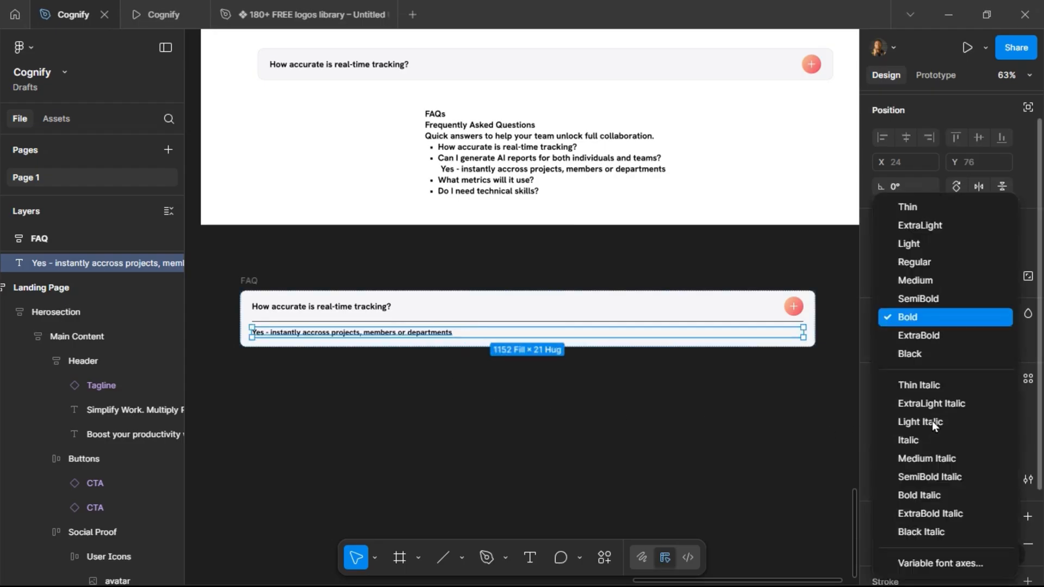
left_click(935, 268)
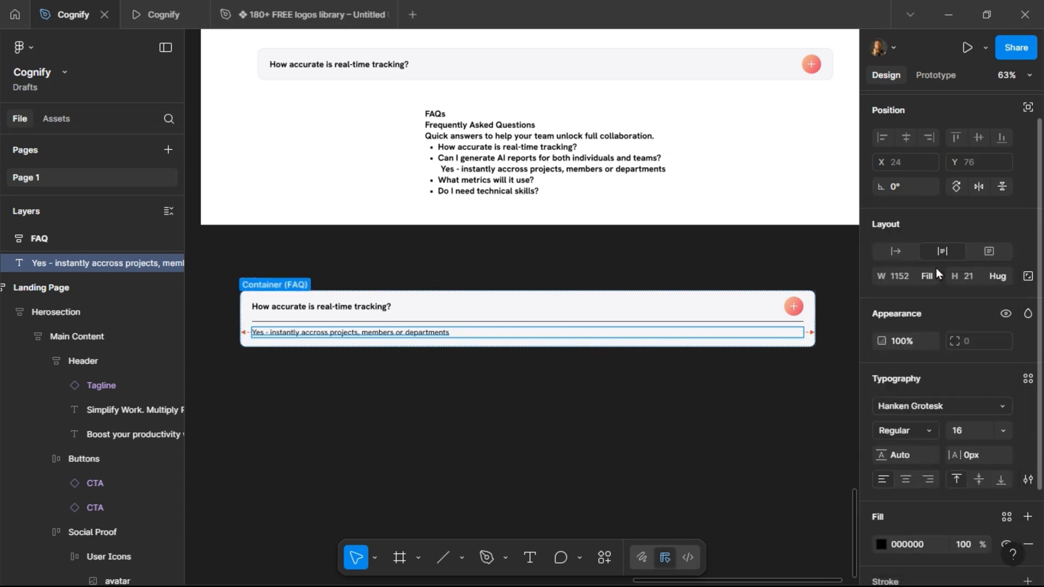
Set the FAQ frame's vertical padding and gap between items to 16.
left_click(255, 283)
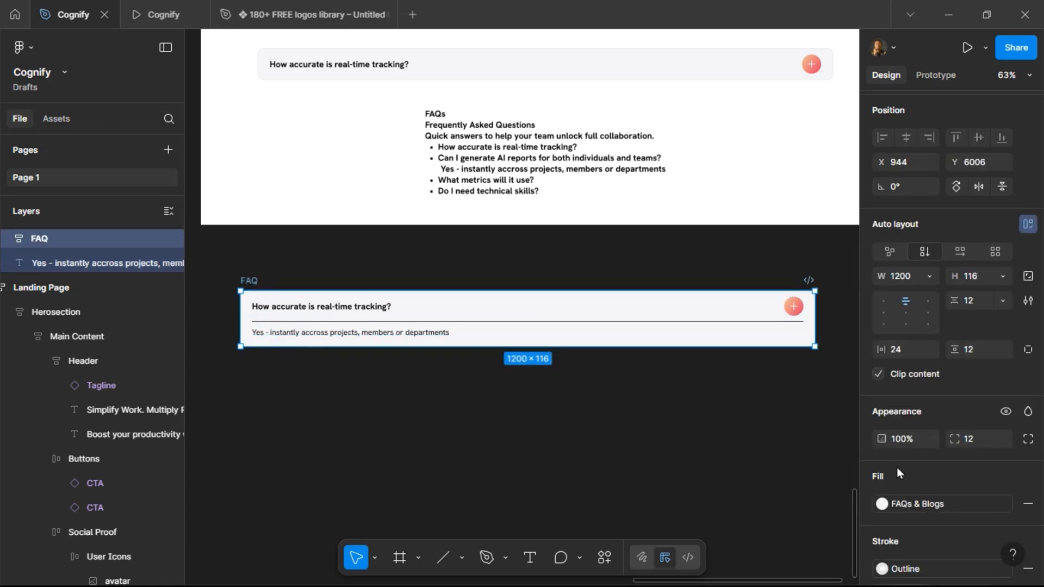
left_click(980, 350)
type("16")
key("Return")
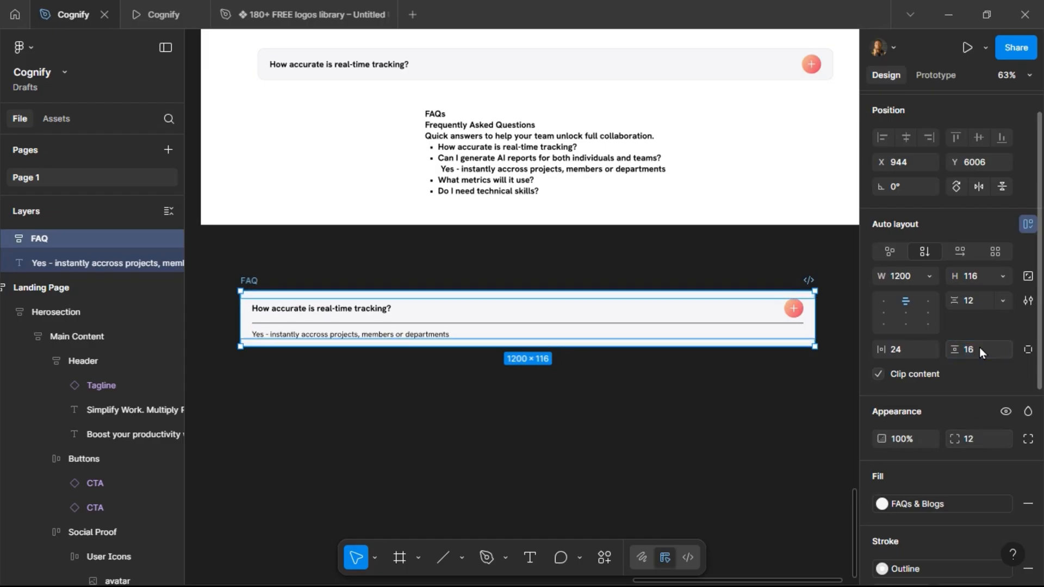
left_click(979, 299)
type("1")
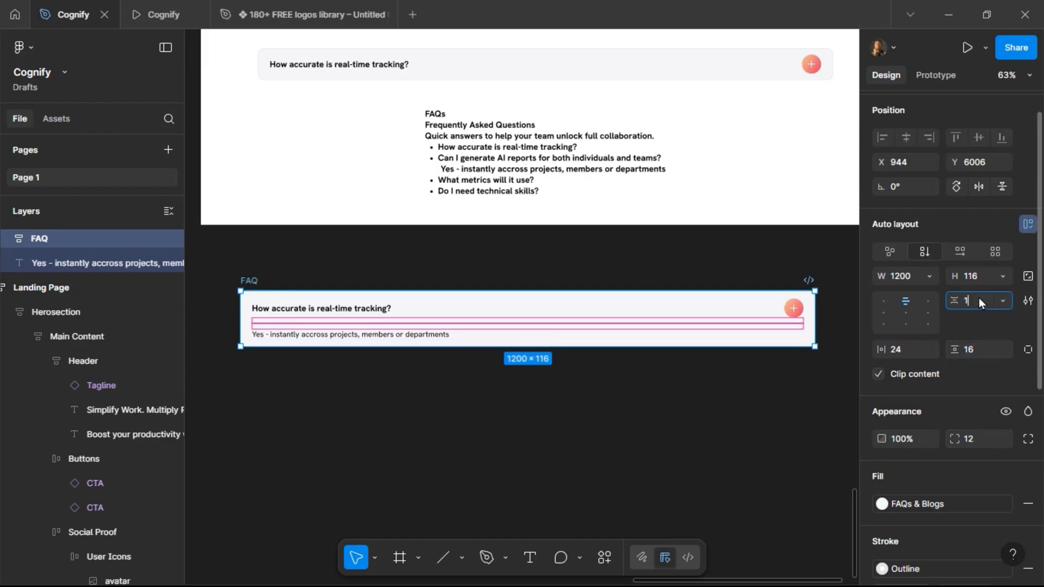
type("6")
key("Return")
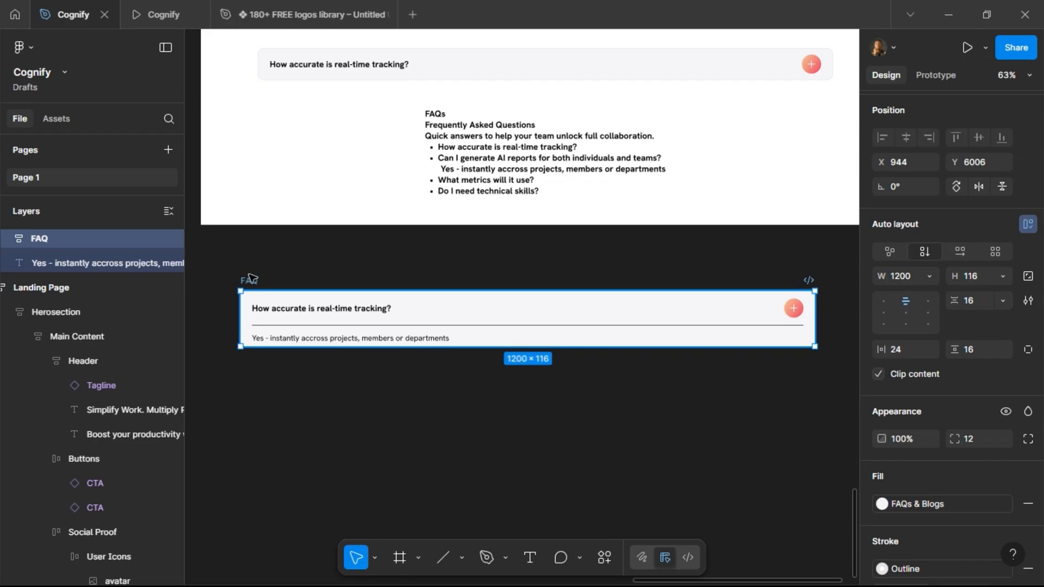
Set the FAQ frame's height to Hug contents.
left_click(1001, 275)
left_click(996, 296)
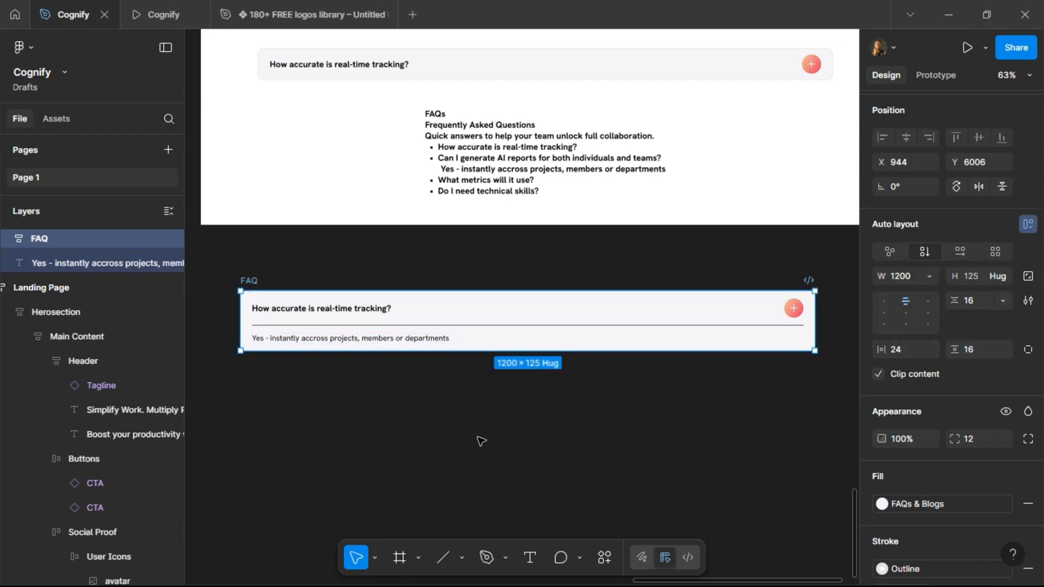
Apply the Grey Text colour style to the answer text.
double_click(266, 337)
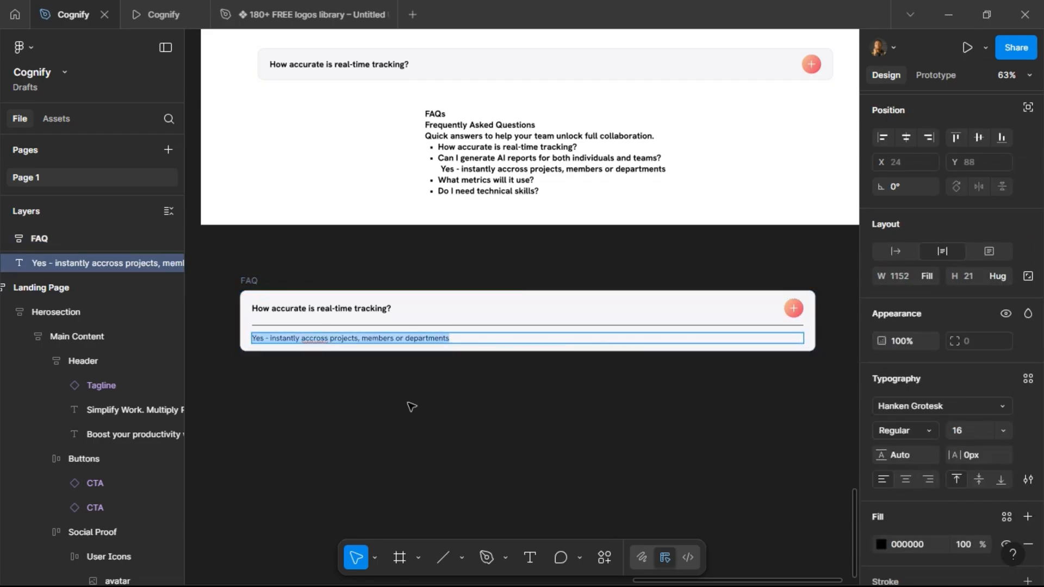
left_click(1007, 517)
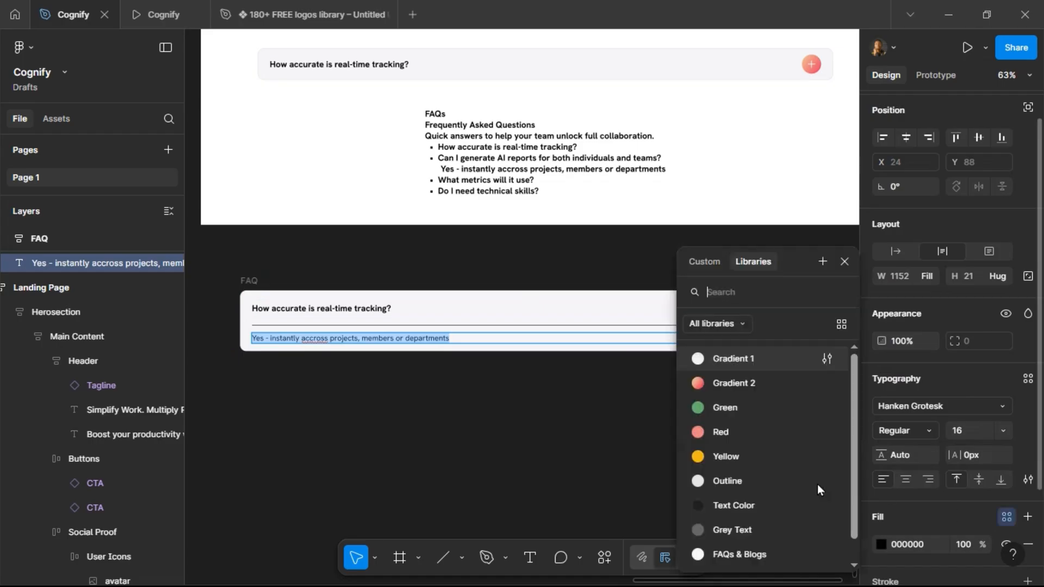
left_click(746, 528)
key("Escape")
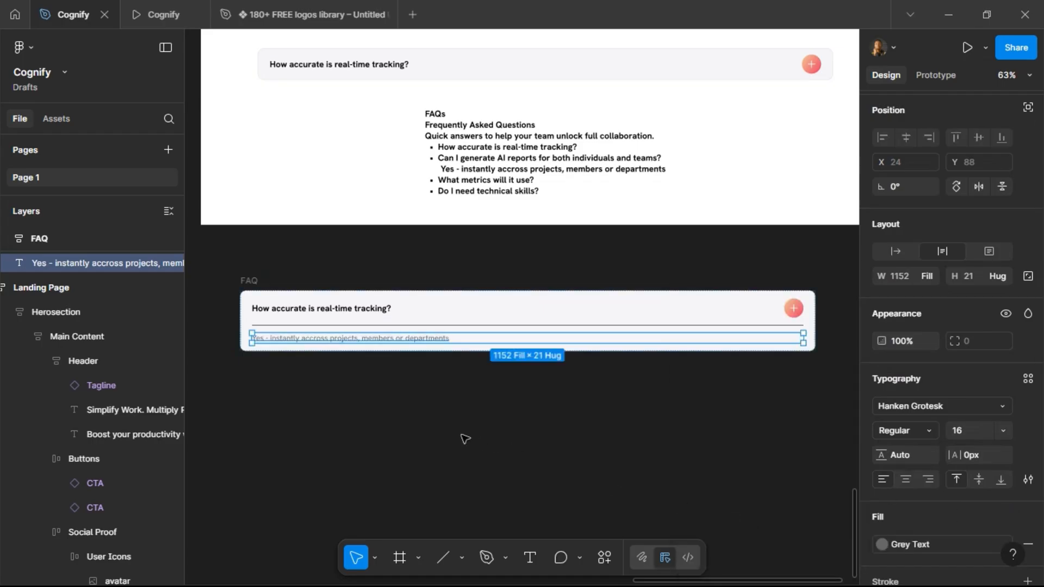
Apply the Outline colour style to the divider line's stroke.
left_click(465, 438)
left_click(433, 326)
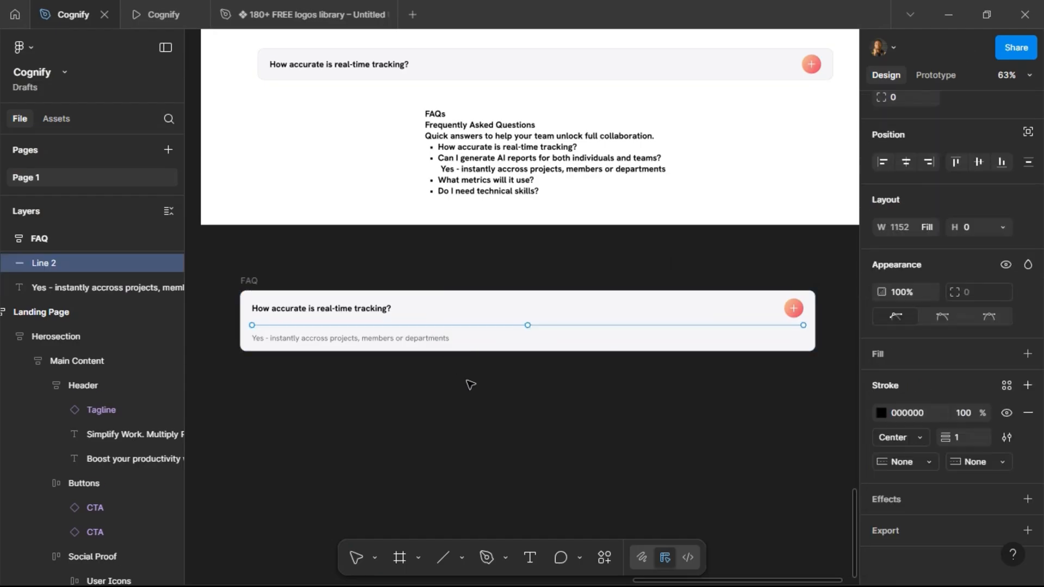
key("Return")
key("Escape")
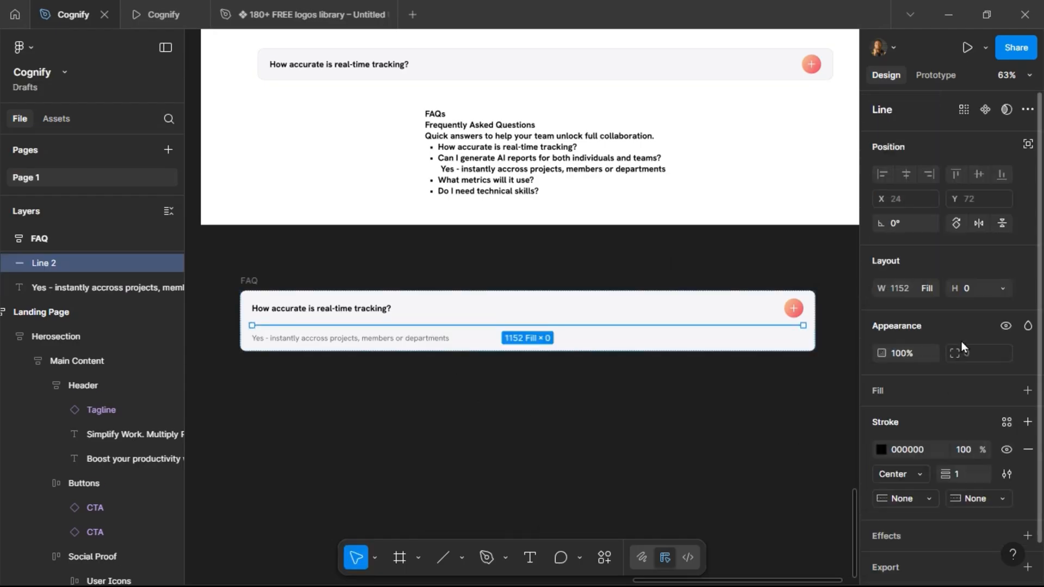
left_click(1007, 422)
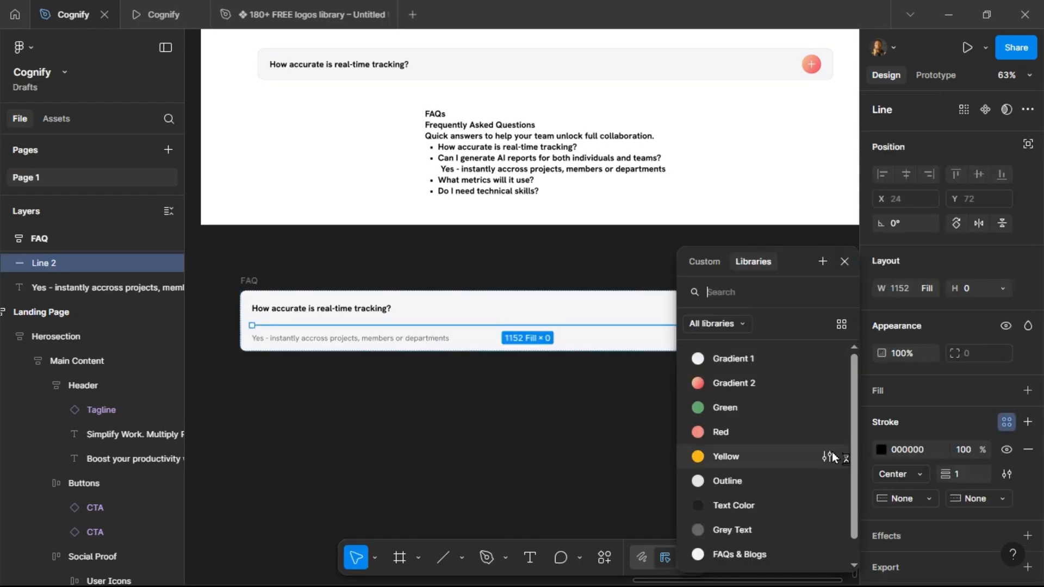
left_click(784, 489)
Change the FAQ frame's fill to the White colour style.
left_click(531, 418)
left_click(249, 280)
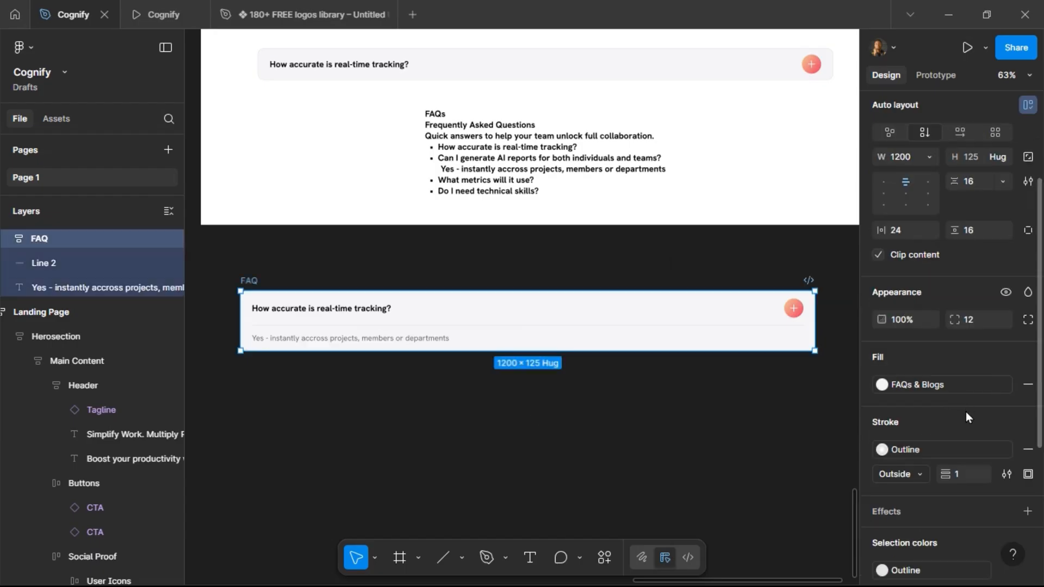
left_click(961, 384)
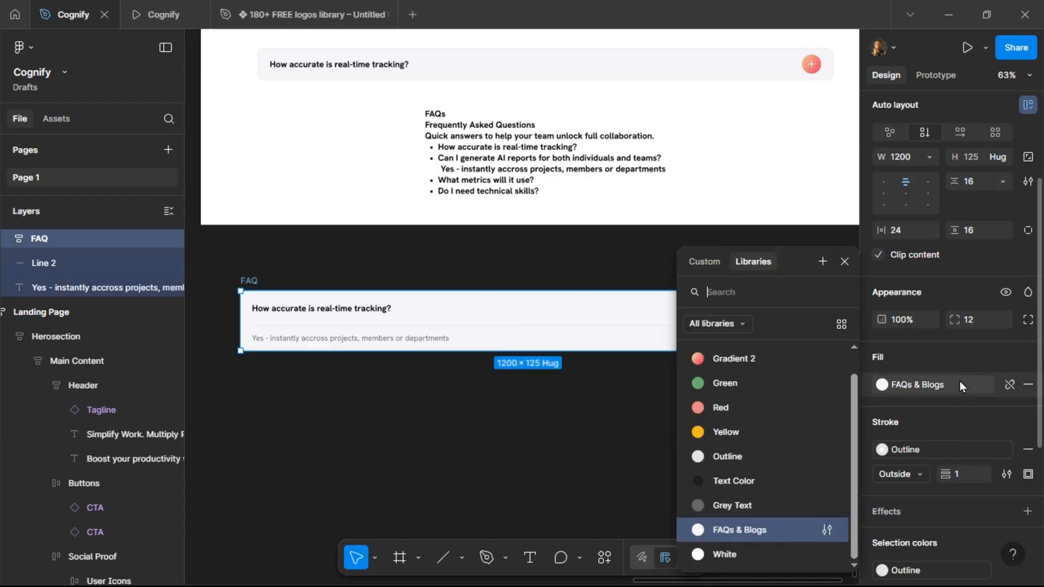
left_click(745, 557)
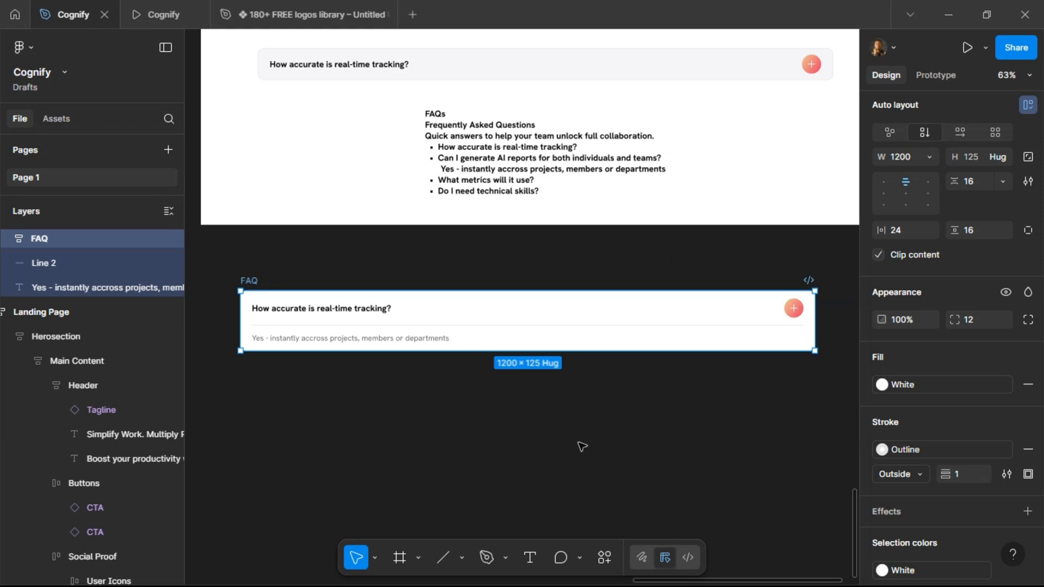
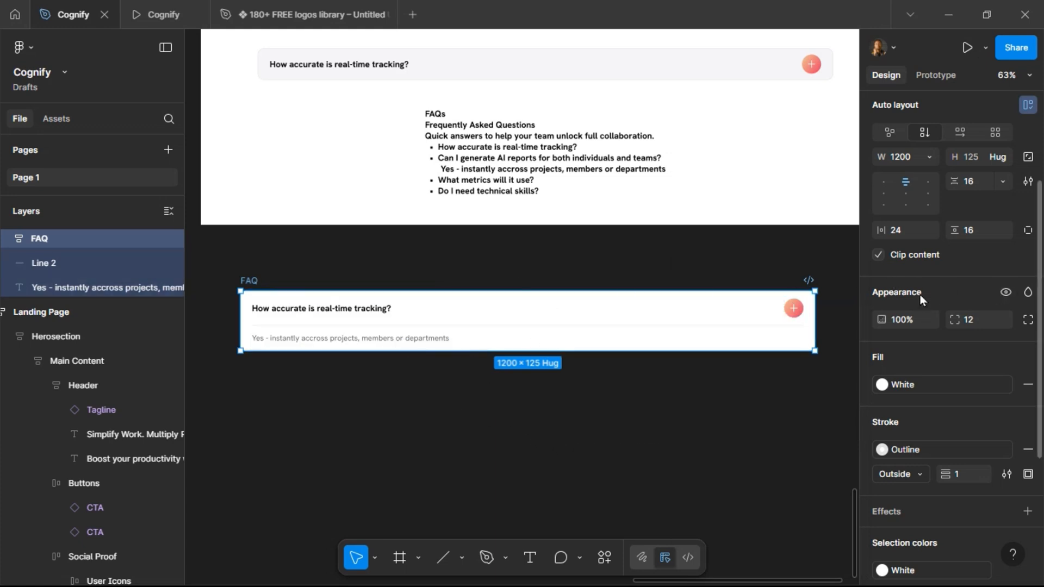
Turn the FAQ frame into a component and add a second variant.
scroll(925, 286, "up", 3)
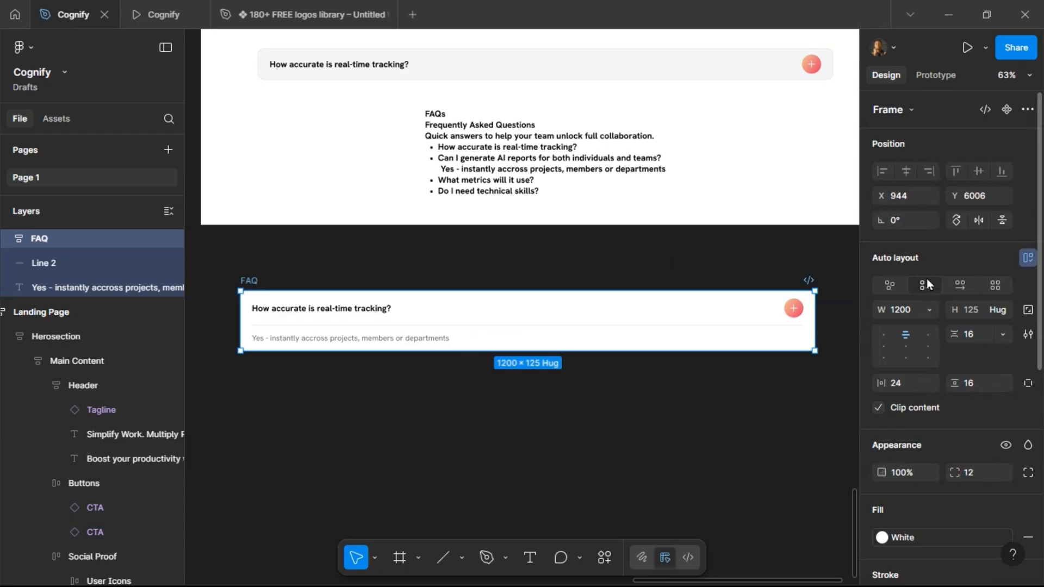
left_click(1007, 110)
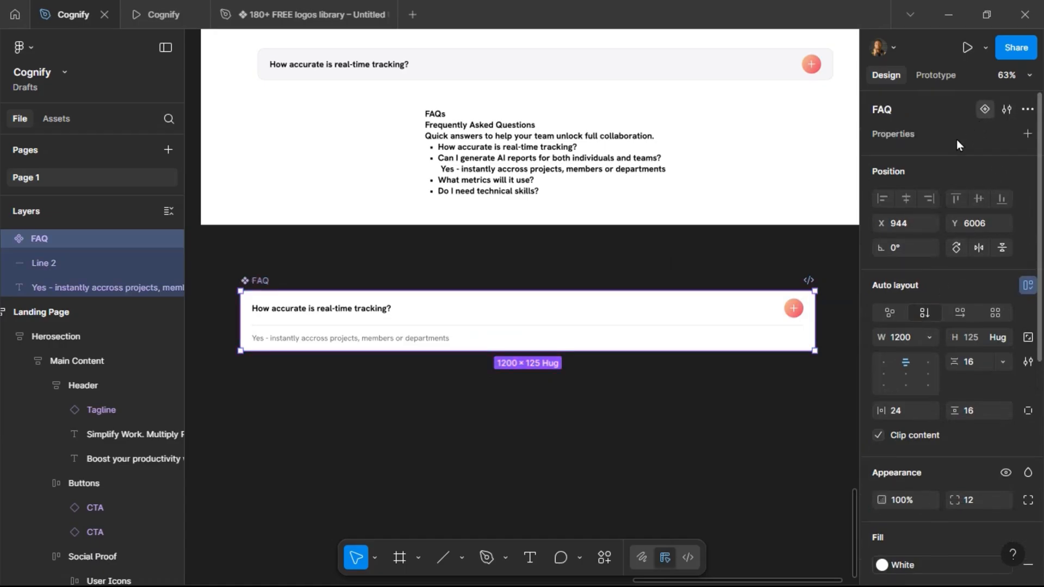
left_click(984, 109)
Hide the divider line and answer text in the second variant.
double_click(413, 327)
double_click(391, 412)
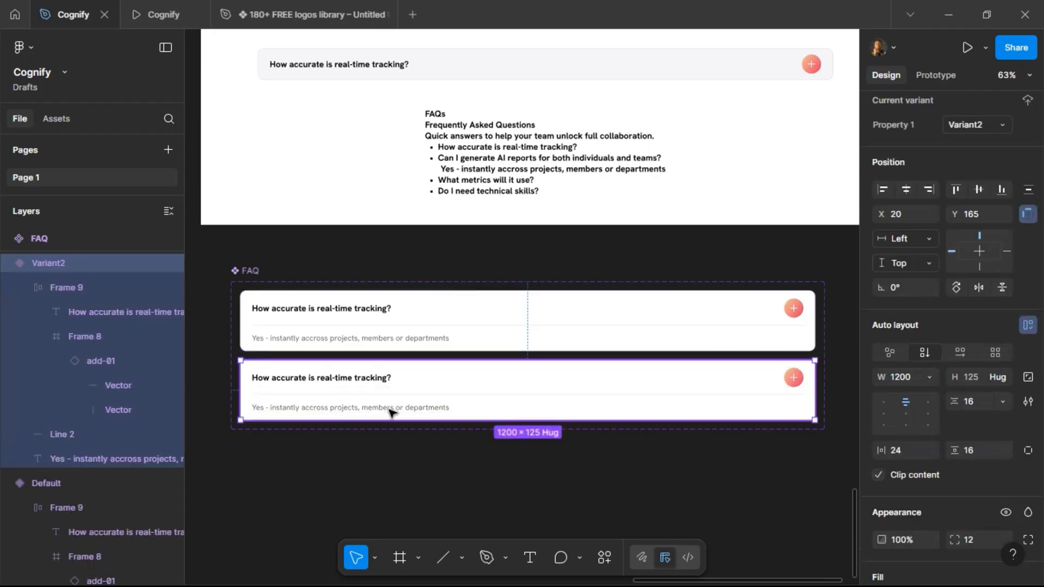
left_click(391, 394, "shift")
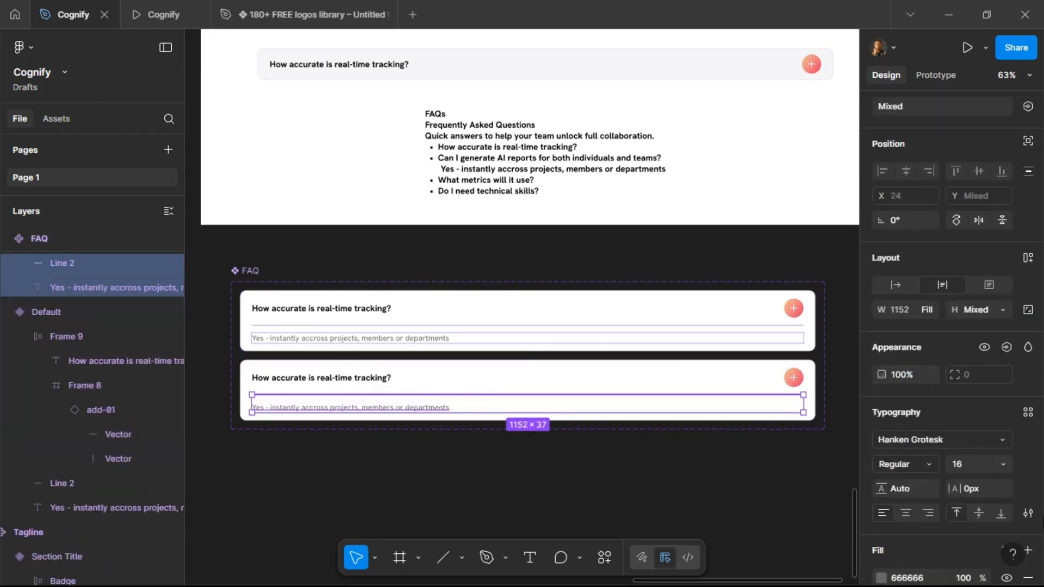
left_click(980, 350)
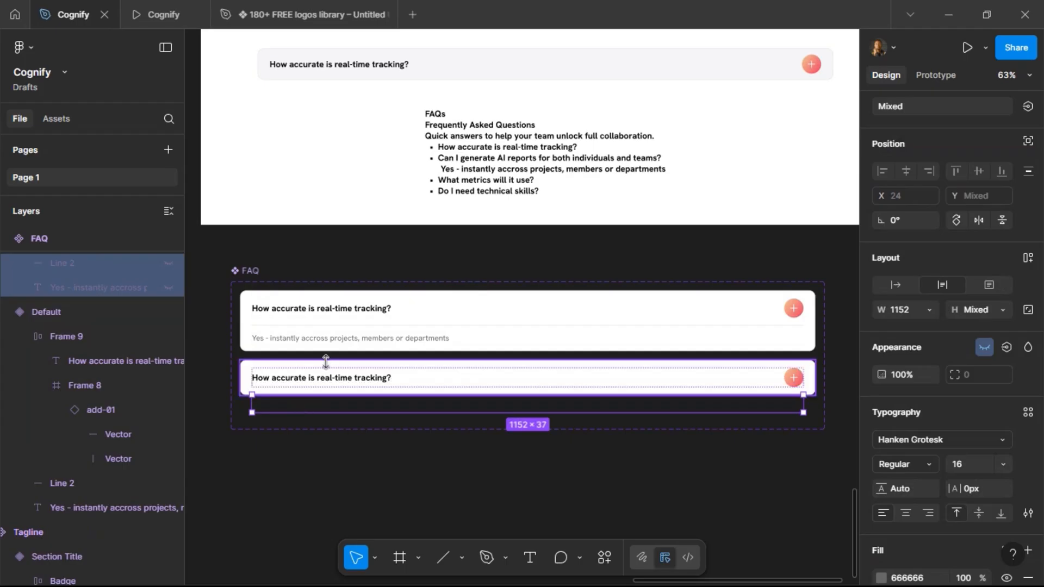
Set the second variant's fill to the FAQs & Blogs colour style.
left_click(328, 364)
scroll(957, 472, "down", 6)
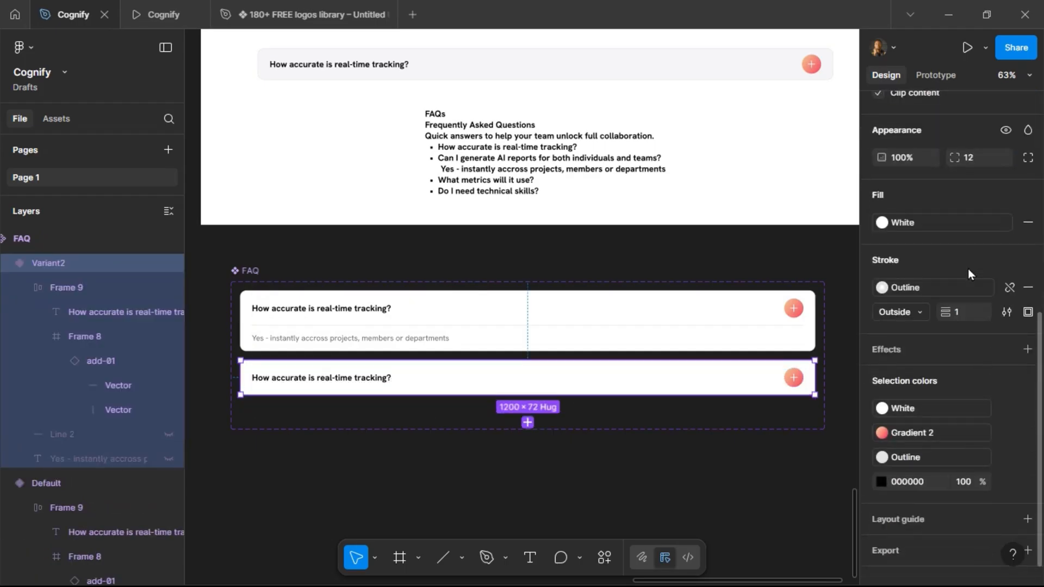
left_click(965, 218)
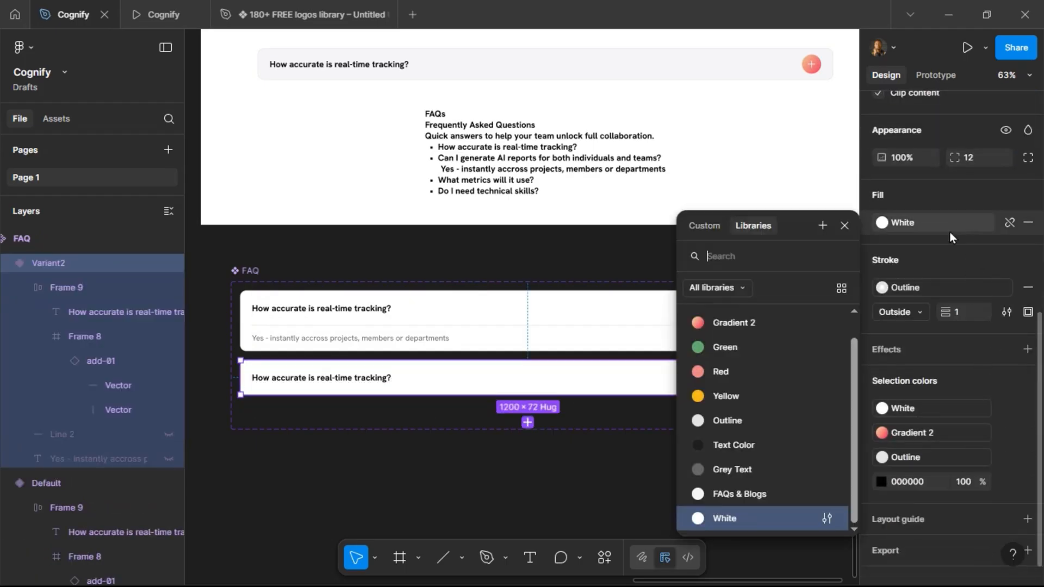
left_click(749, 493)
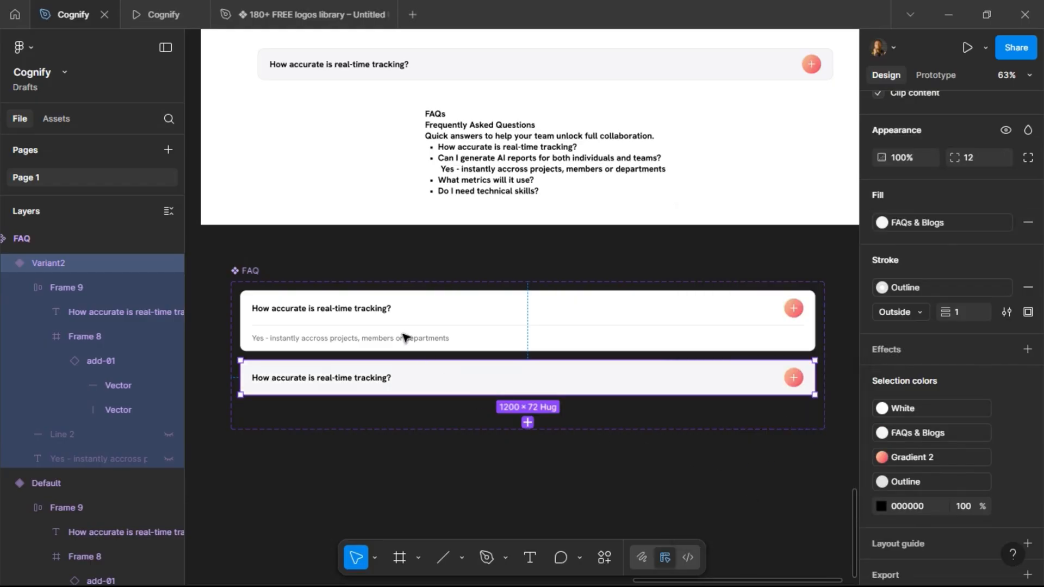
Rename the component set's variant property to Boolean.
left_click(251, 271)
scroll(922, 224, "up", 5)
double_click(908, 160)
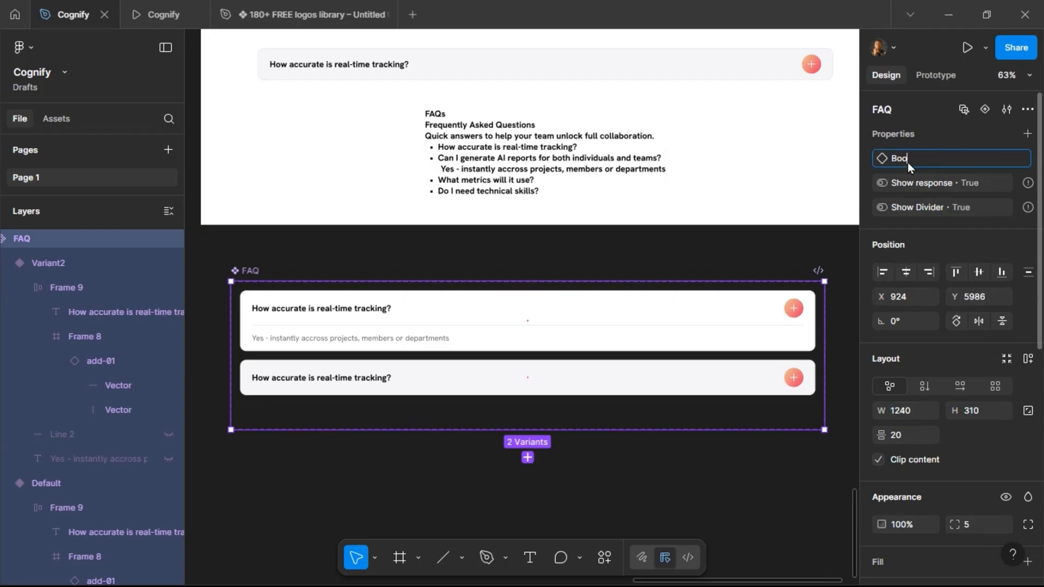
type("Boolean")
key("Return")
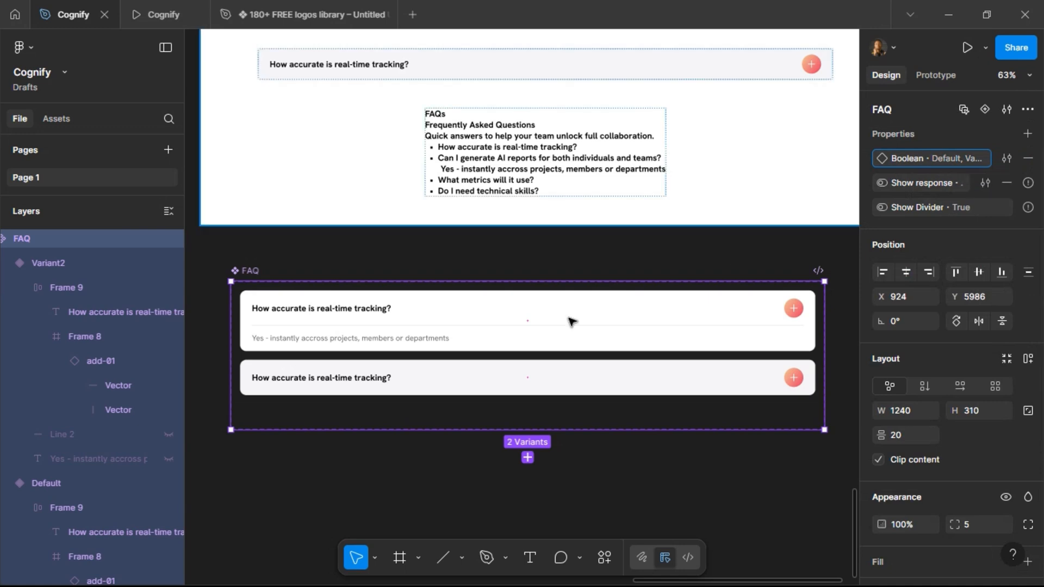
Set the first variant's Boolean value to True and the second variant's to False.
left_click(449, 346)
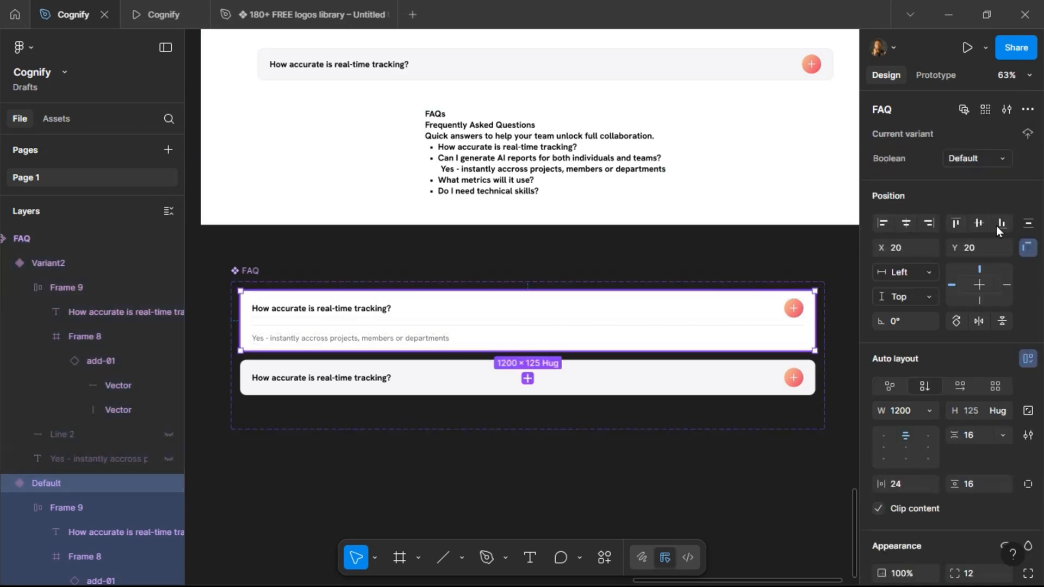
left_click(969, 158)
type("True")
key("Return")
left_click(702, 381)
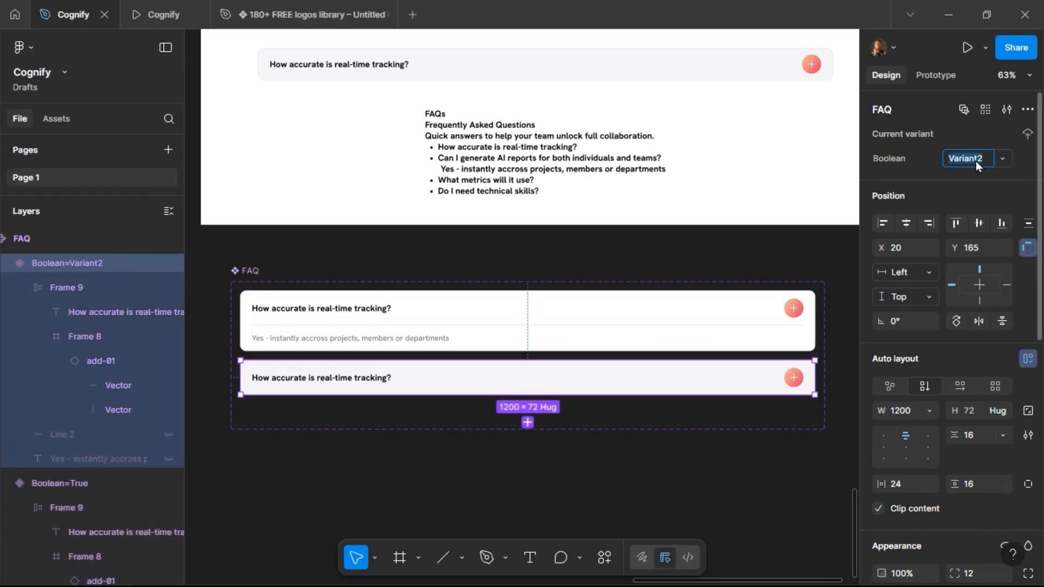
left_click(976, 161)
type("False")
key("Return")
Detach the plus icon instance in the True variant's question row.
scroll(807, 379, "up", 5)
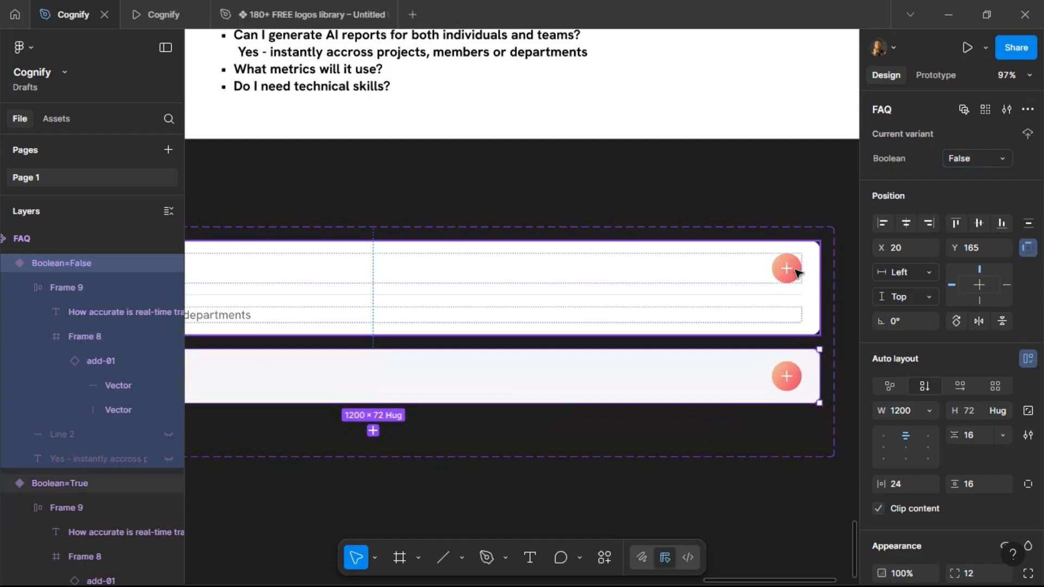
left_click(792, 269, "ctrl")
scroll(792, 268, "up", 3)
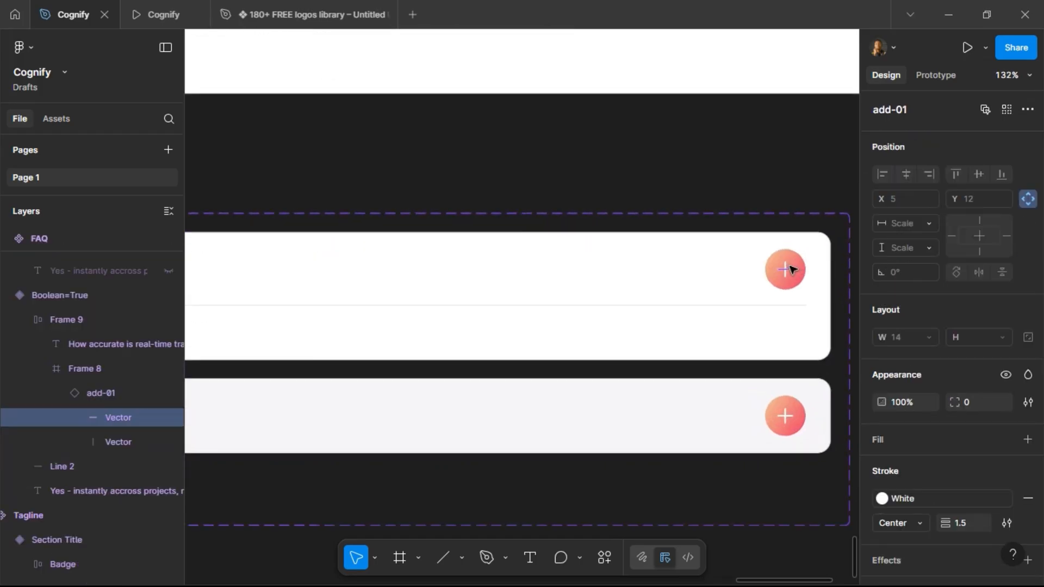
left_click(787, 274)
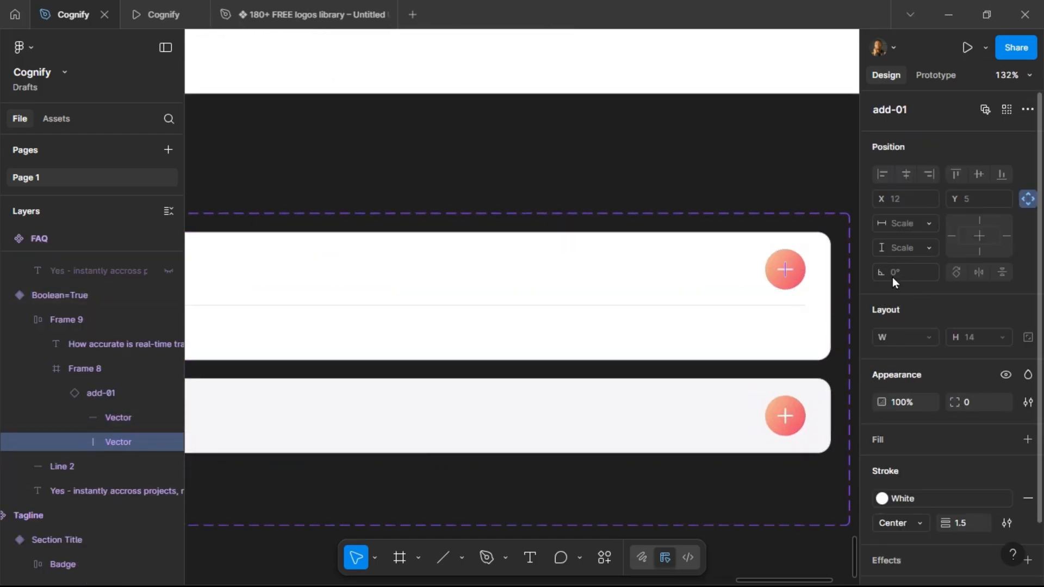
key("Escape")
right_click(796, 263)
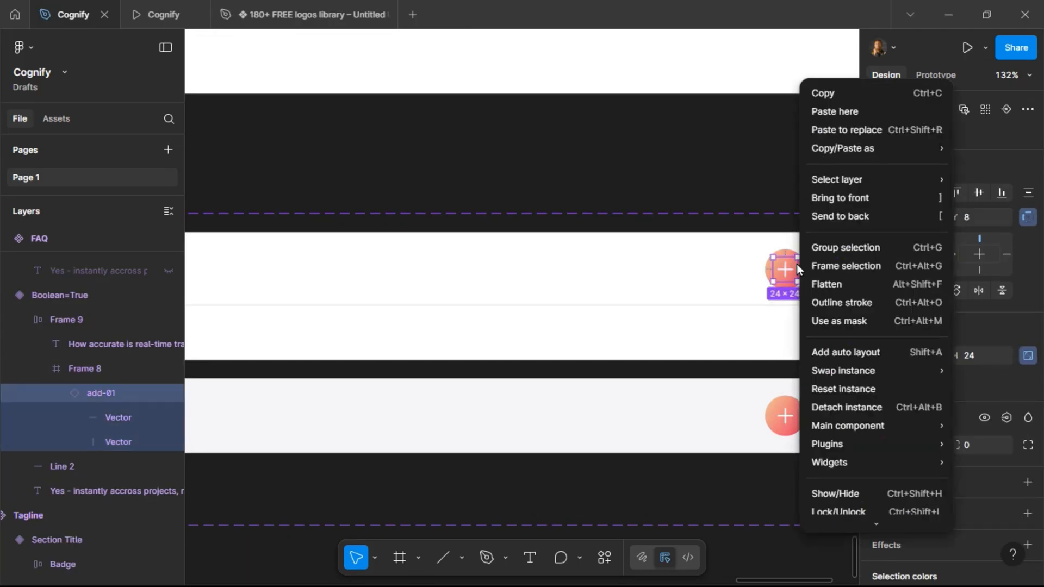
left_click(860, 407)
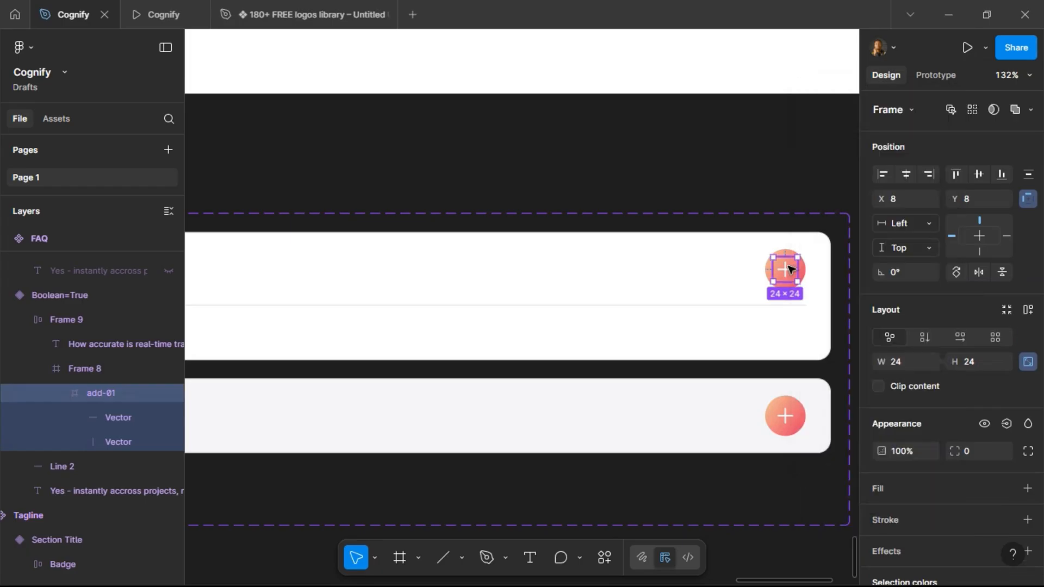
Rotate the icon's vertical stroke 90° to turn it into a minus sign.
double_click(789, 269)
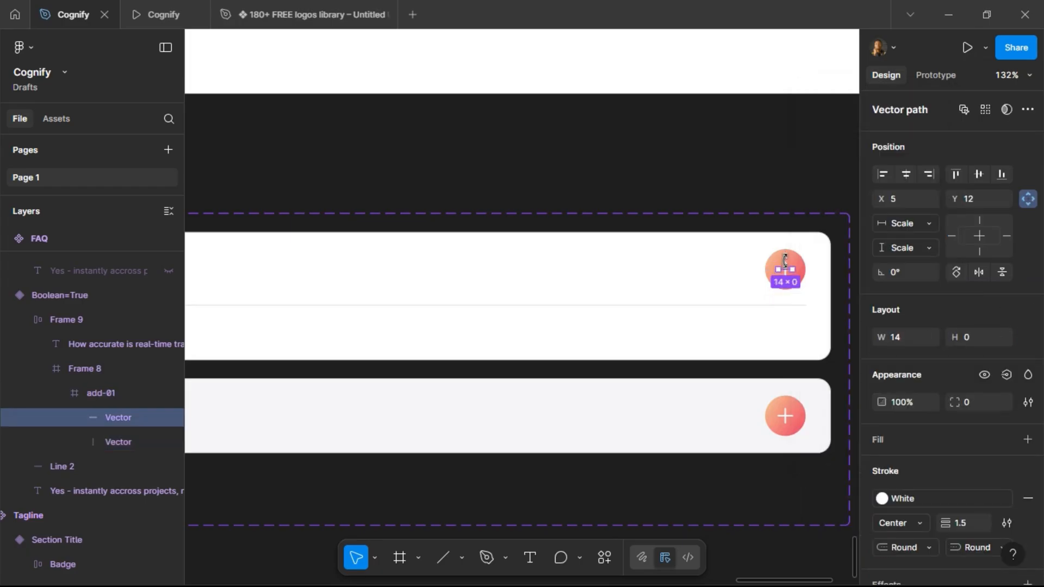
left_click(788, 266)
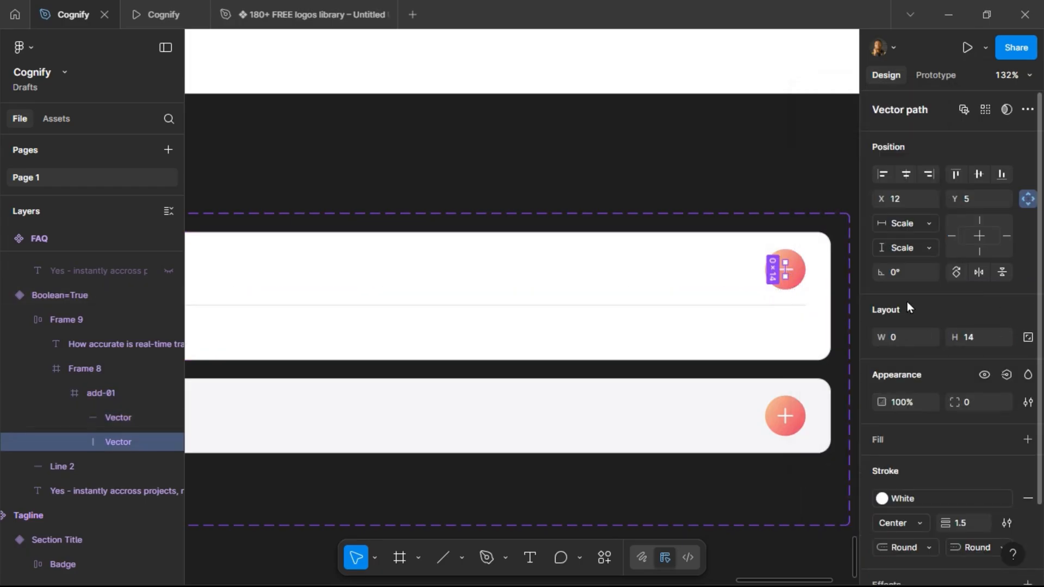
type("90")
key("Return")
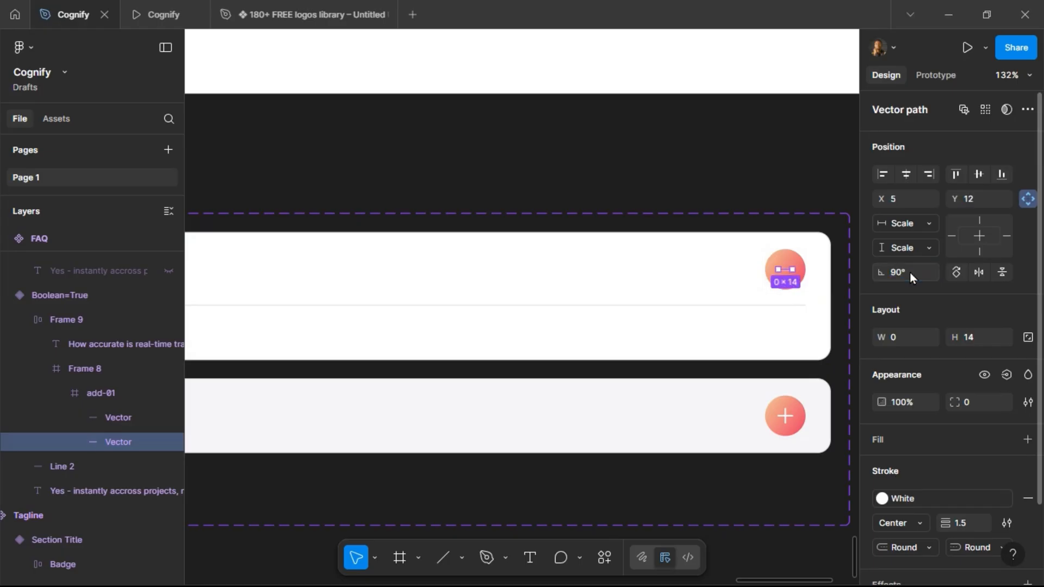
Add an on-click prototype interaction on the False variant's question row that changes to the True variant.
left_click(785, 413)
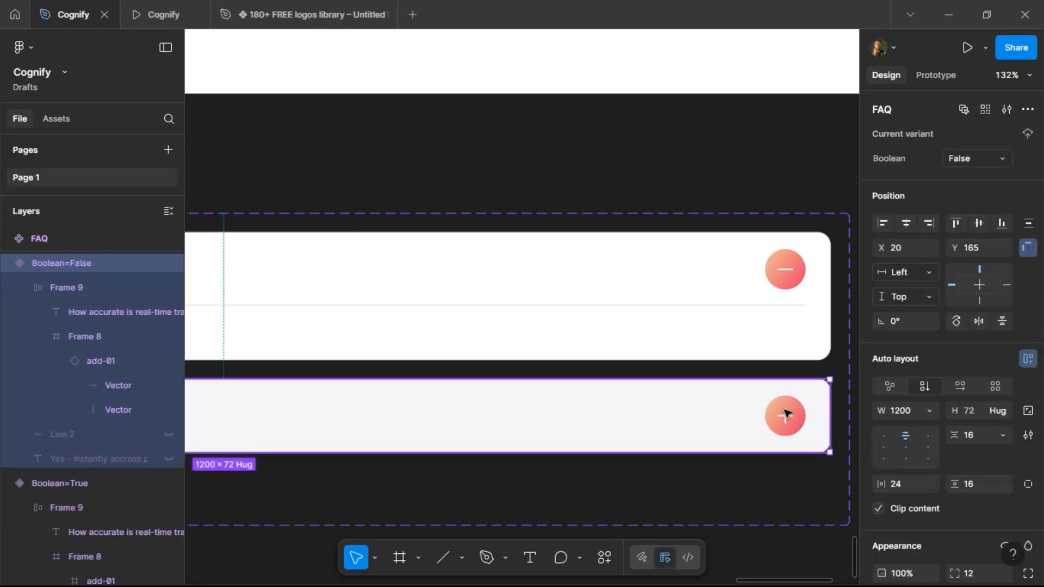
left_click(785, 413)
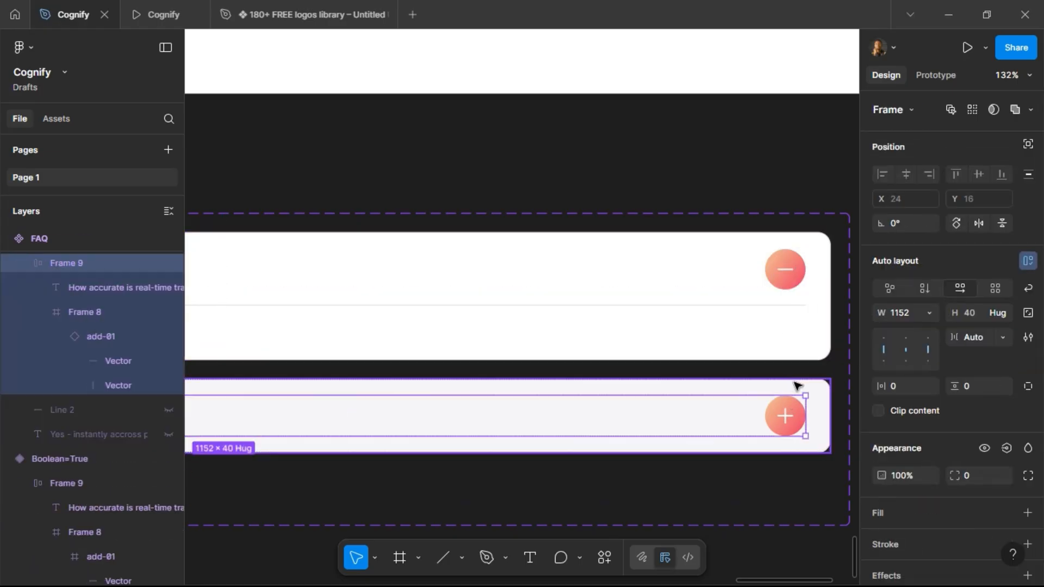
left_click(792, 383)
scroll(784, 416, "down", 5)
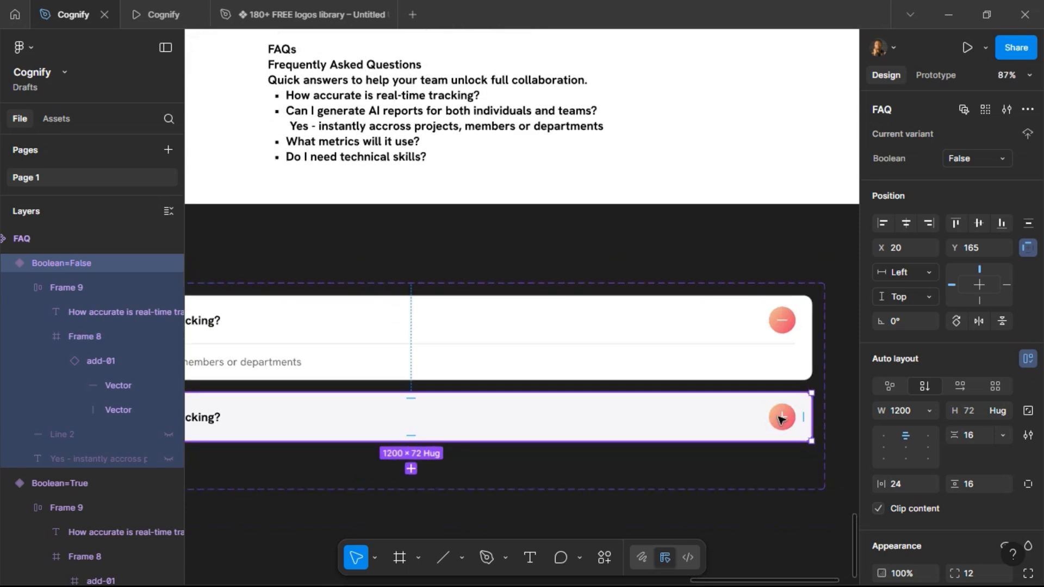
left_click(782, 418)
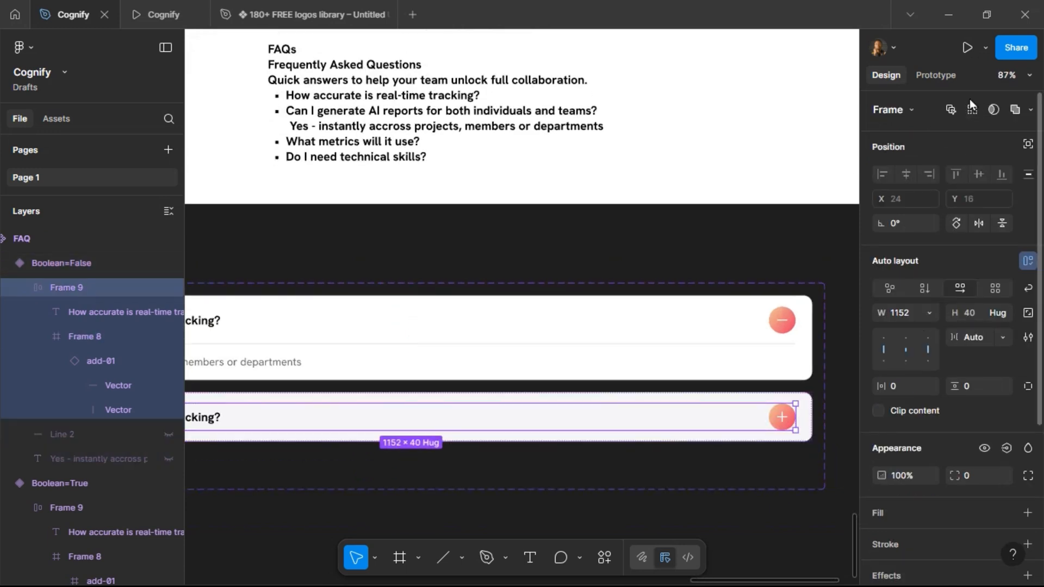
left_click(950, 77)
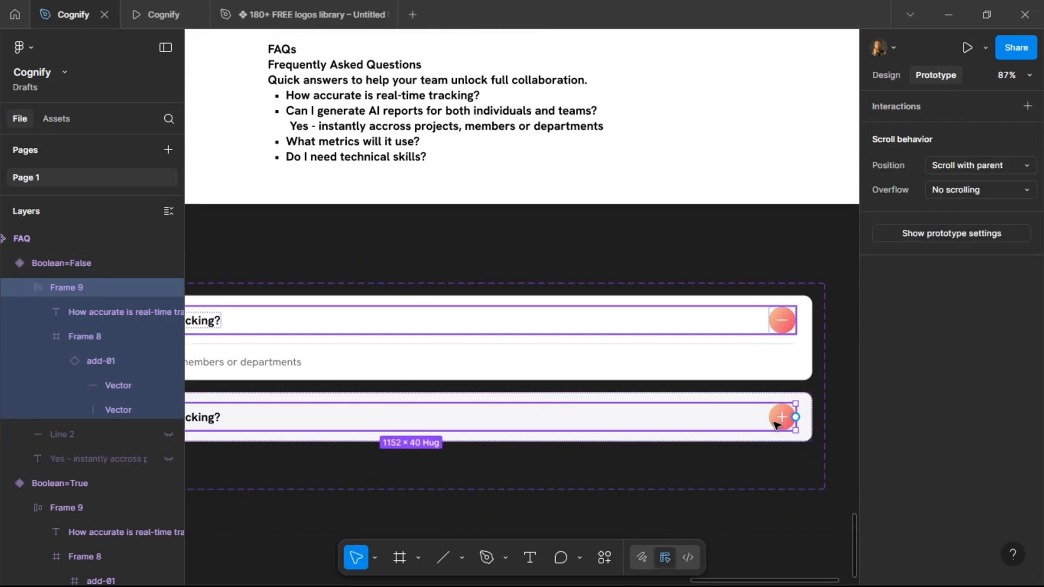
left_click_drag(796, 418, 785, 366)
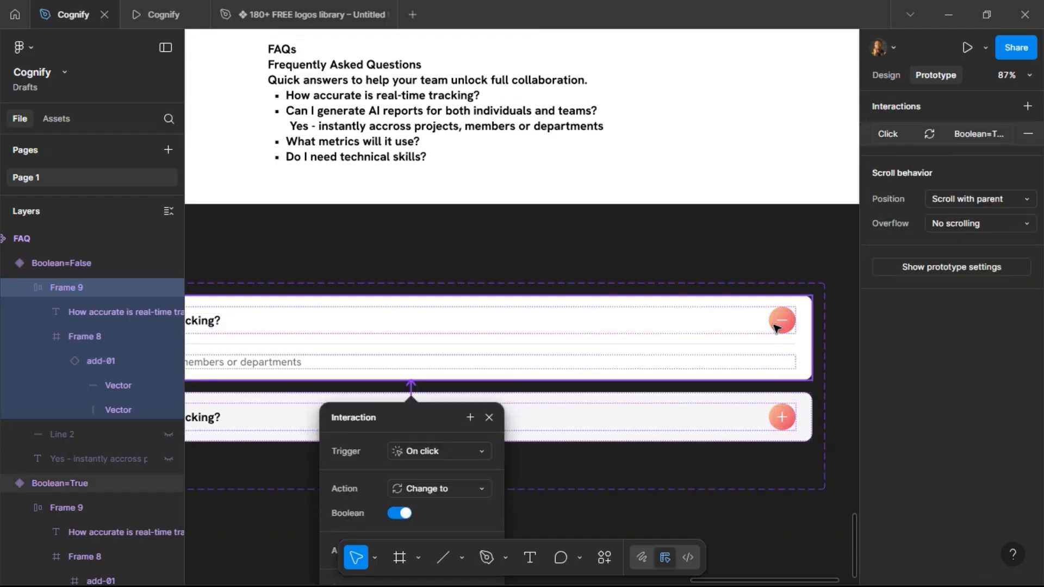
Add an on-click interaction on the True variant's question row changing to False, using Smart animate.
left_click(777, 326)
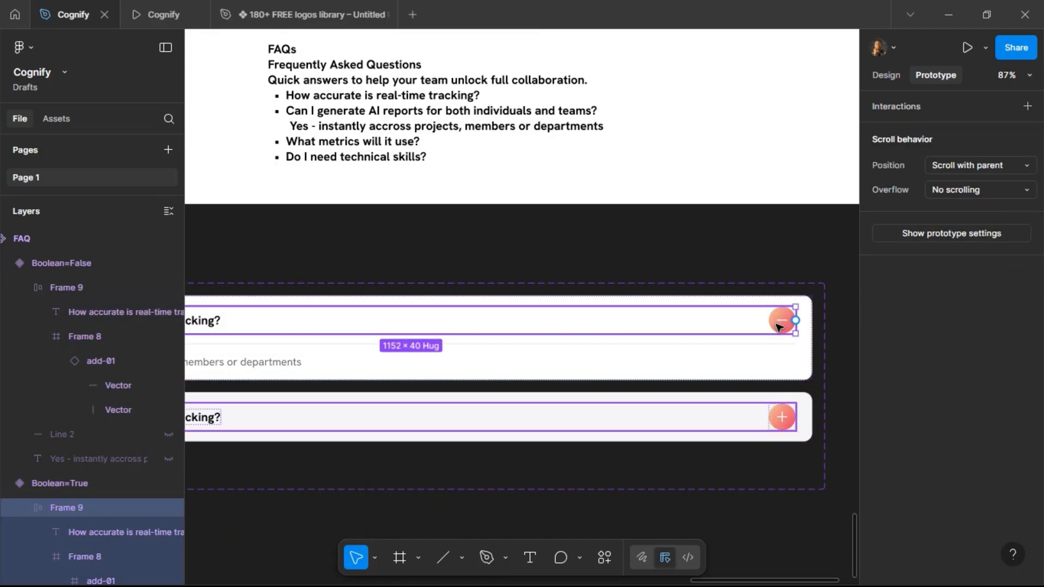
left_click(777, 326)
left_click_drag(772, 322, 766, 401)
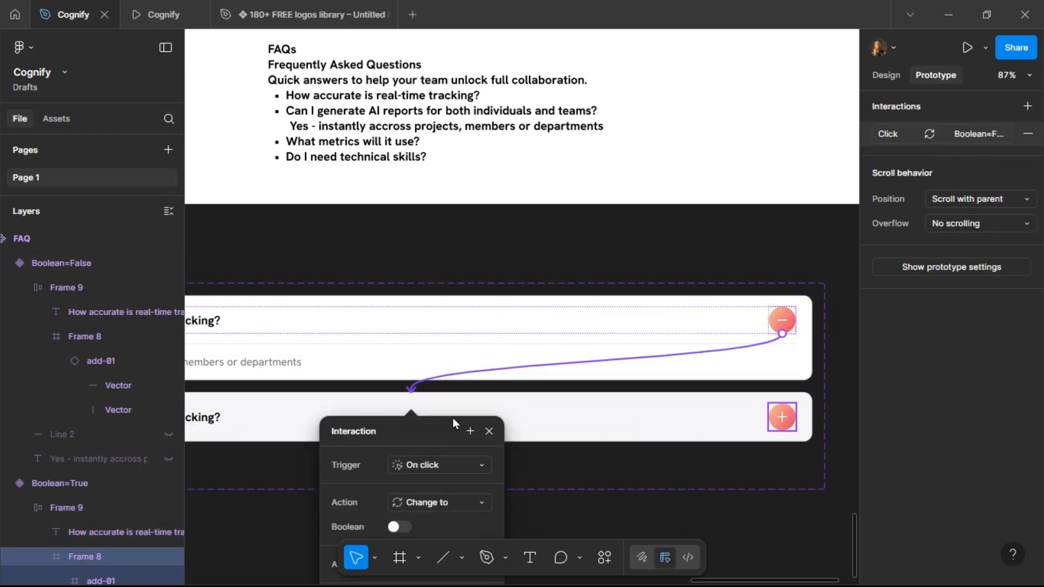
left_click(476, 425)
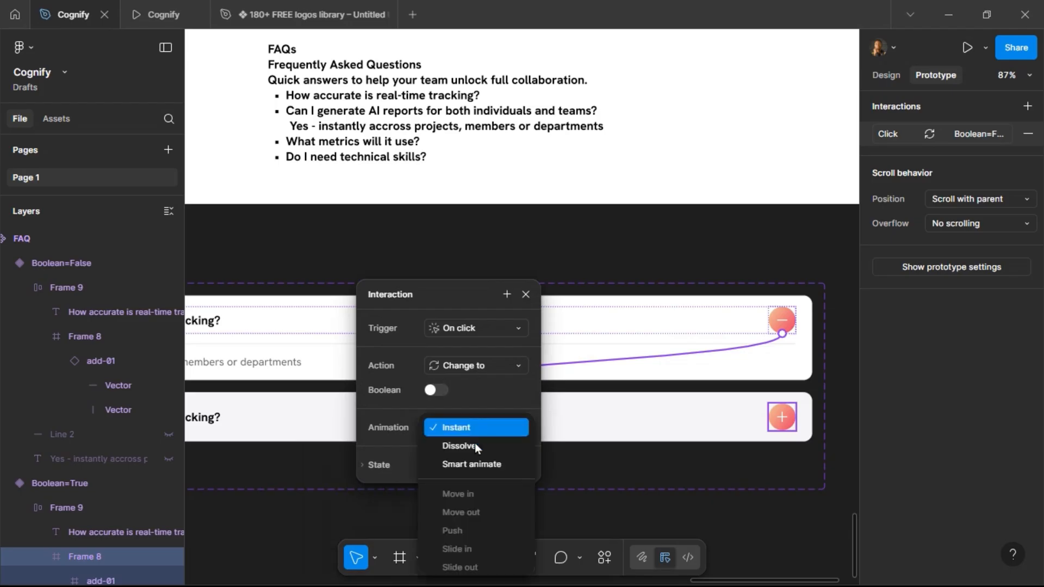
left_click(472, 464)
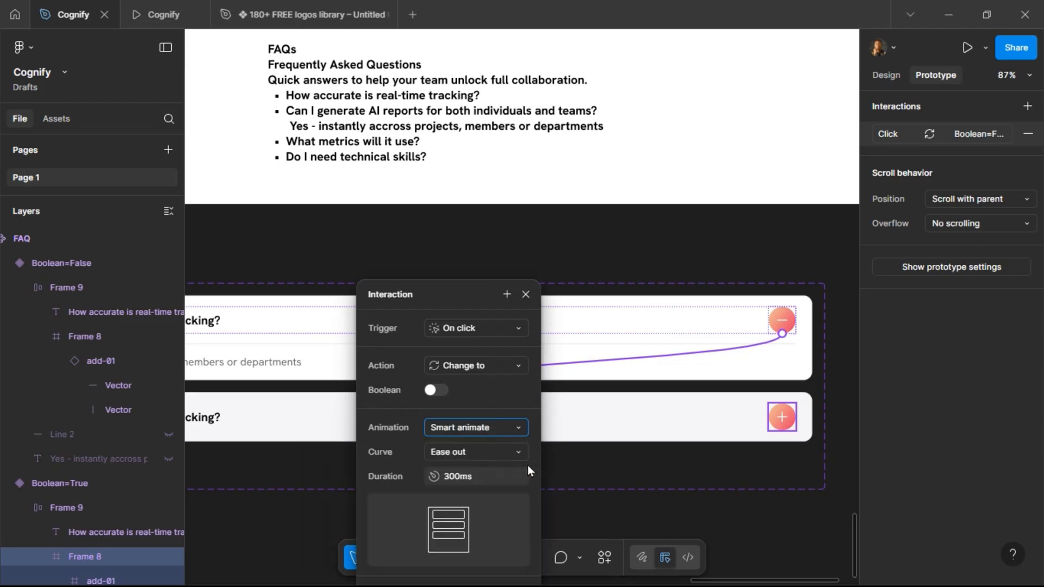
left_click(670, 417)
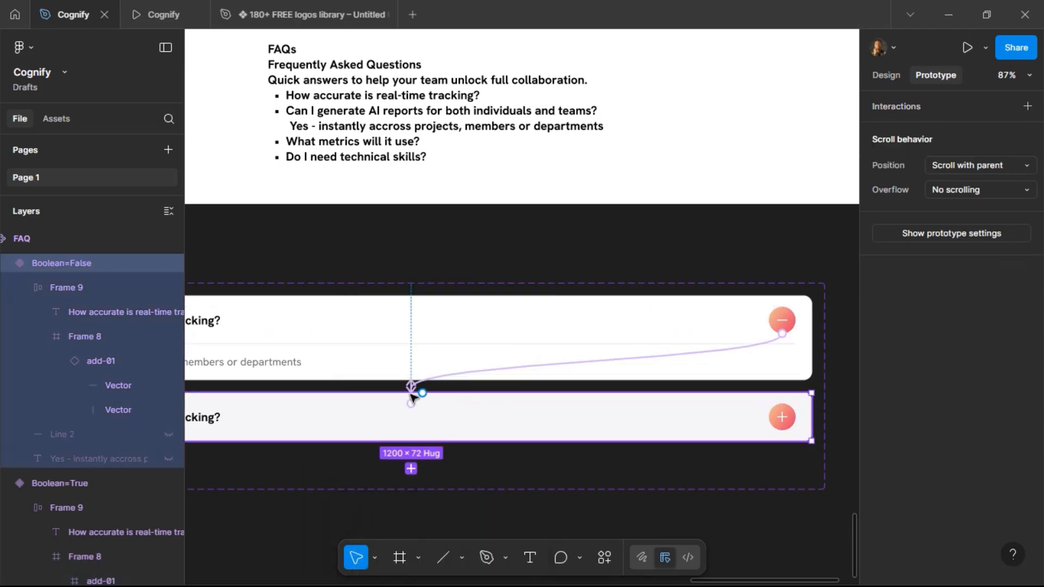
Set the False variant row's interaction animation to Smart animate.
left_click_drag(412, 386, 412, 390)
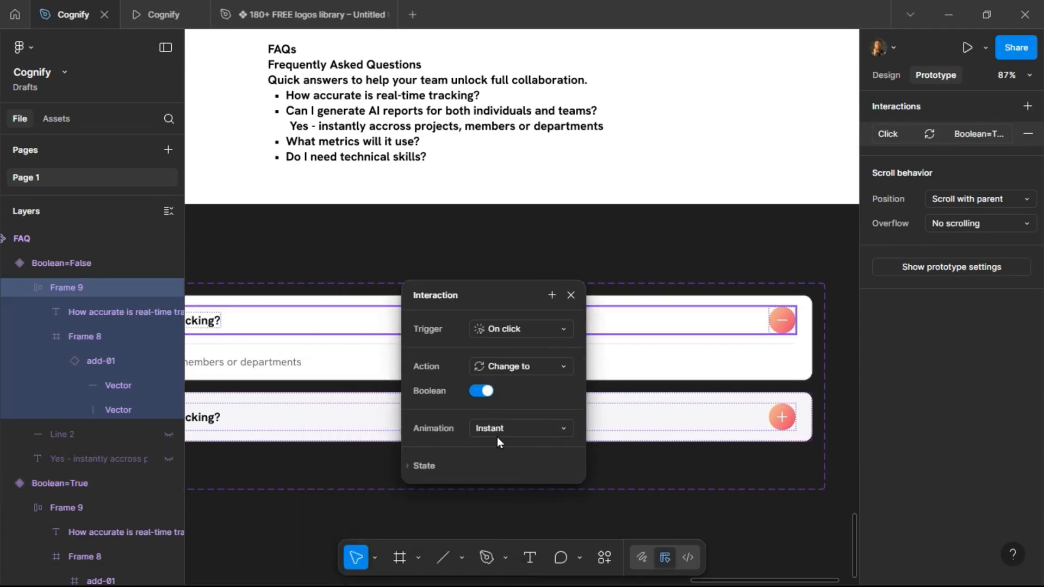
left_click(505, 429)
left_click(512, 463)
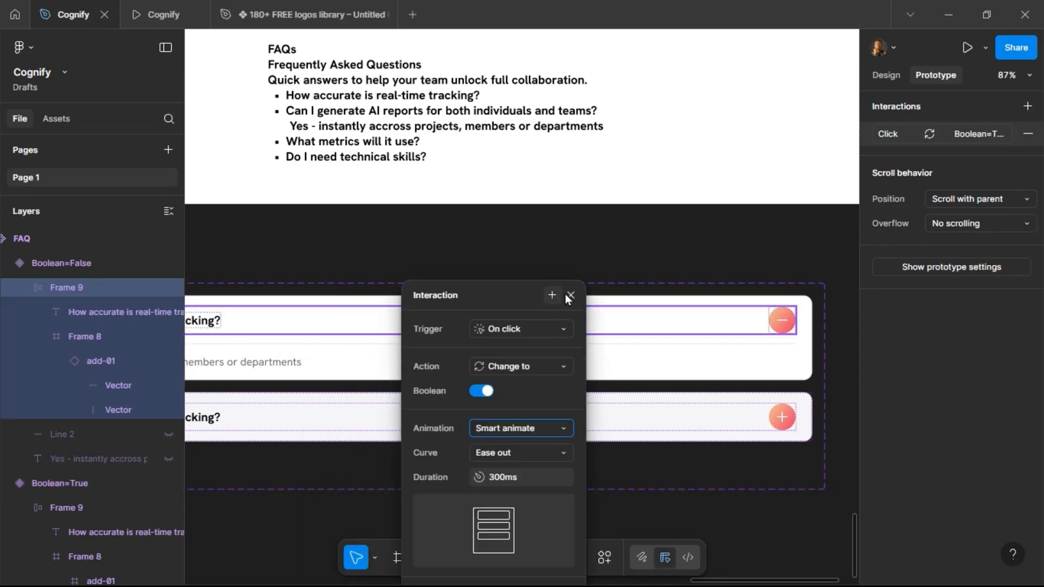
left_click(571, 296)
Replace the landing page's question row with an instance of the FAQ component.
scroll(715, 345, "down", 5)
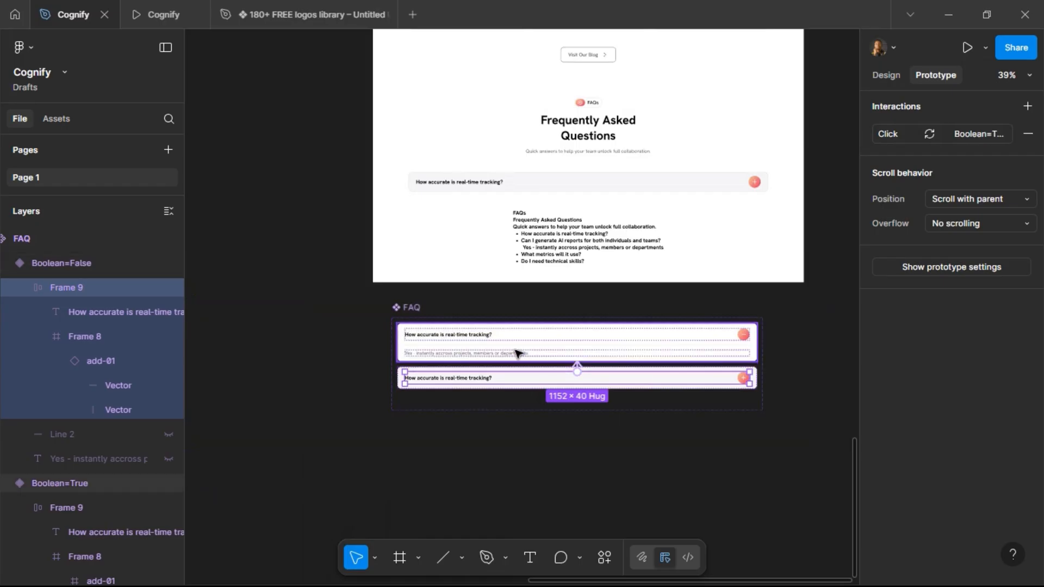
left_click(506, 383)
left_click(505, 384)
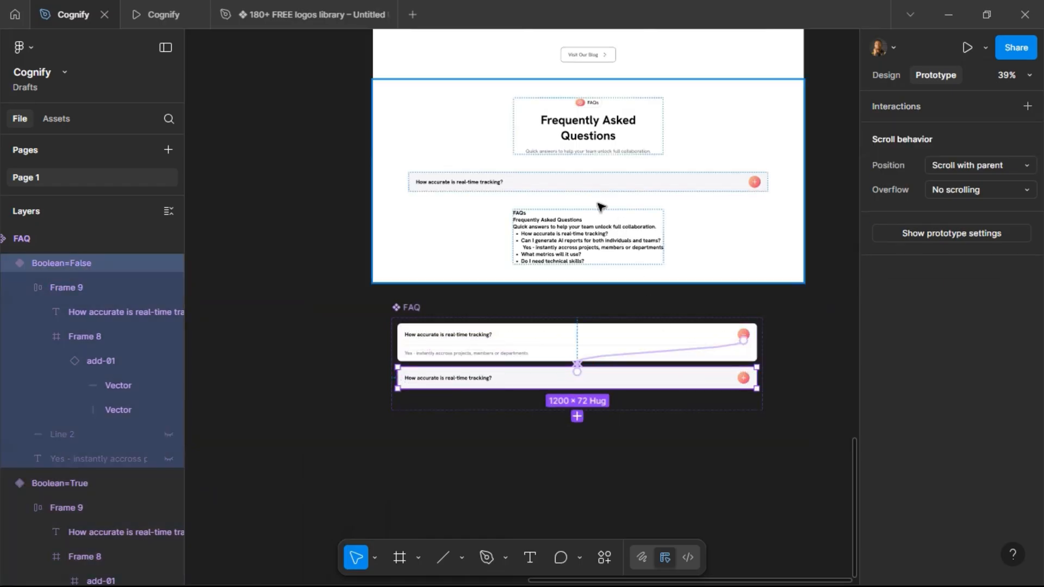
left_click(585, 186)
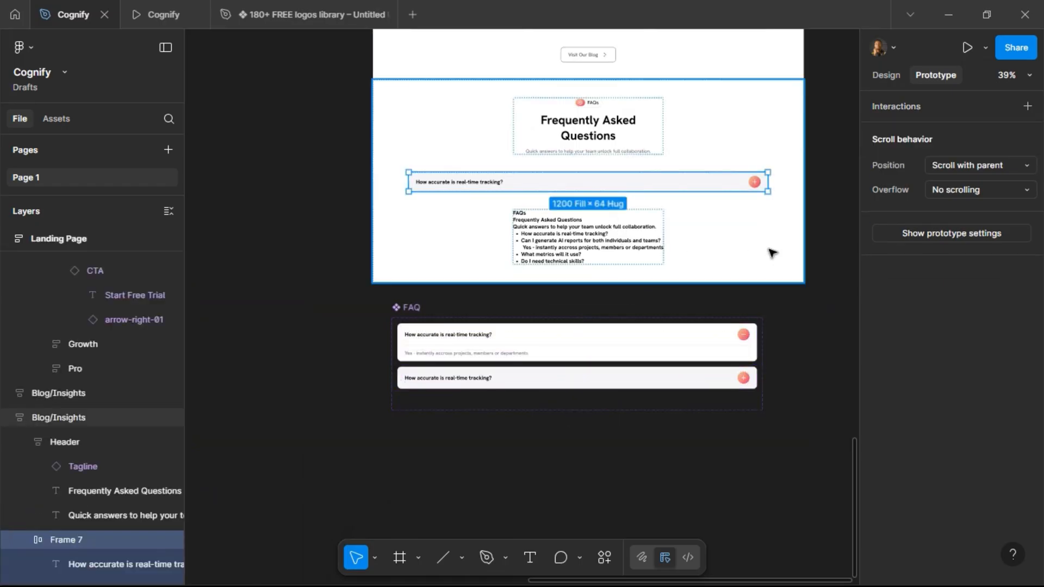
key("ctrl+shift+r")
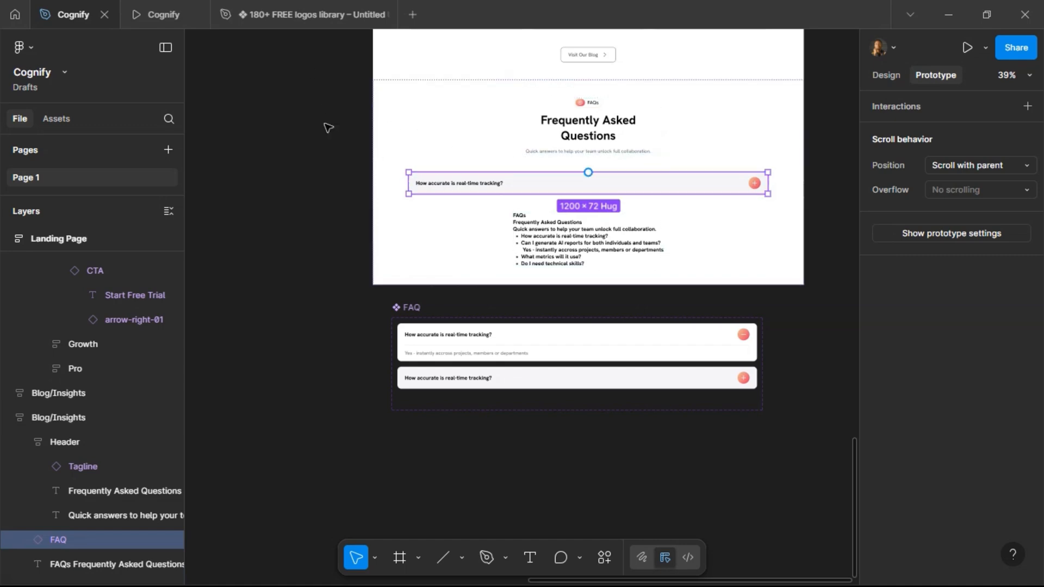
Preview the prototype and toggle the FAQ question open and closed to test the accordion.
left_click(142, 15)
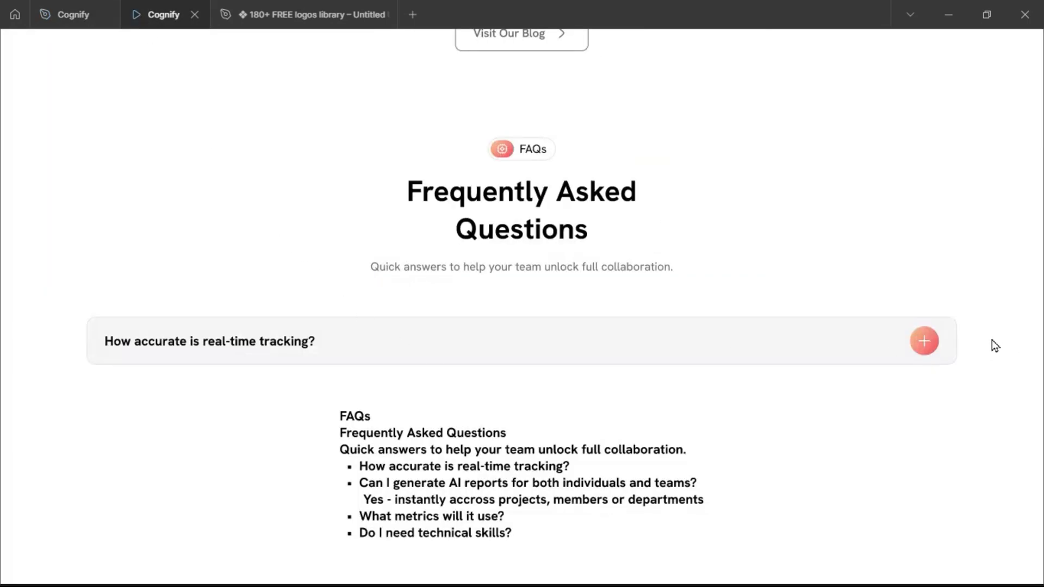
left_click(920, 344)
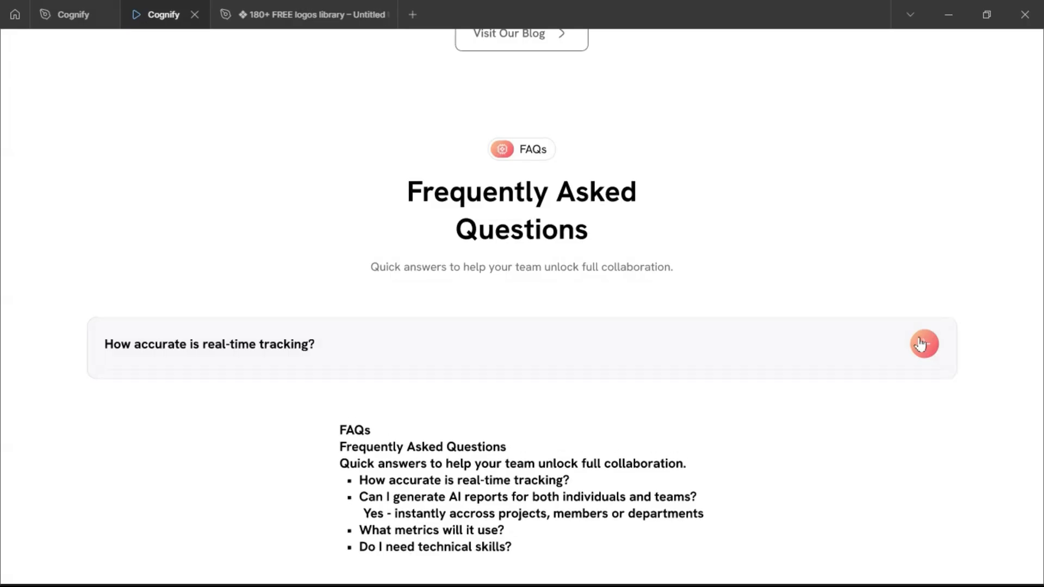
left_click(921, 347)
left_click(921, 347)
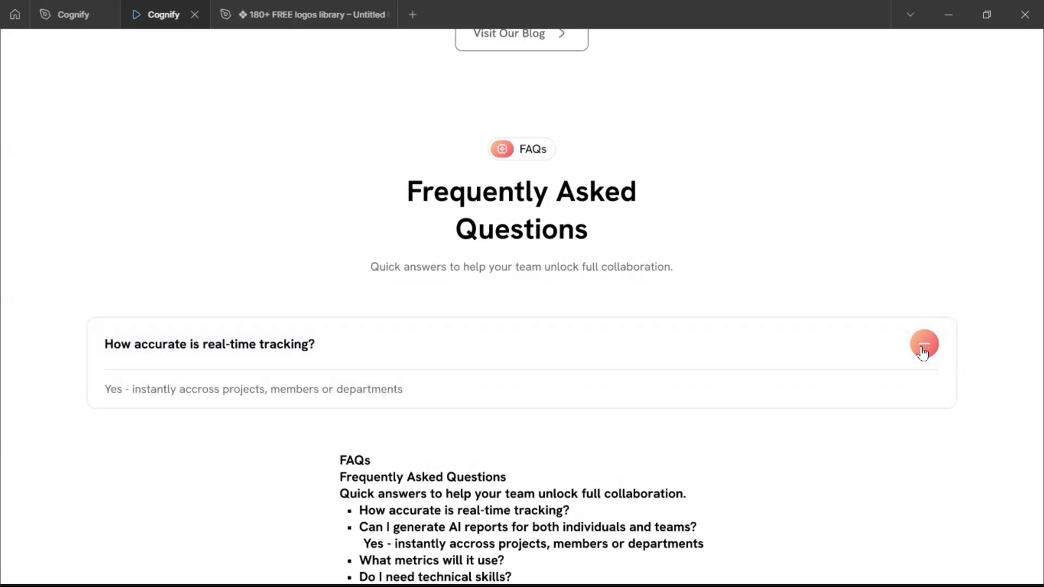
left_click(922, 348)
left_click(921, 348)
left_click(923, 353)
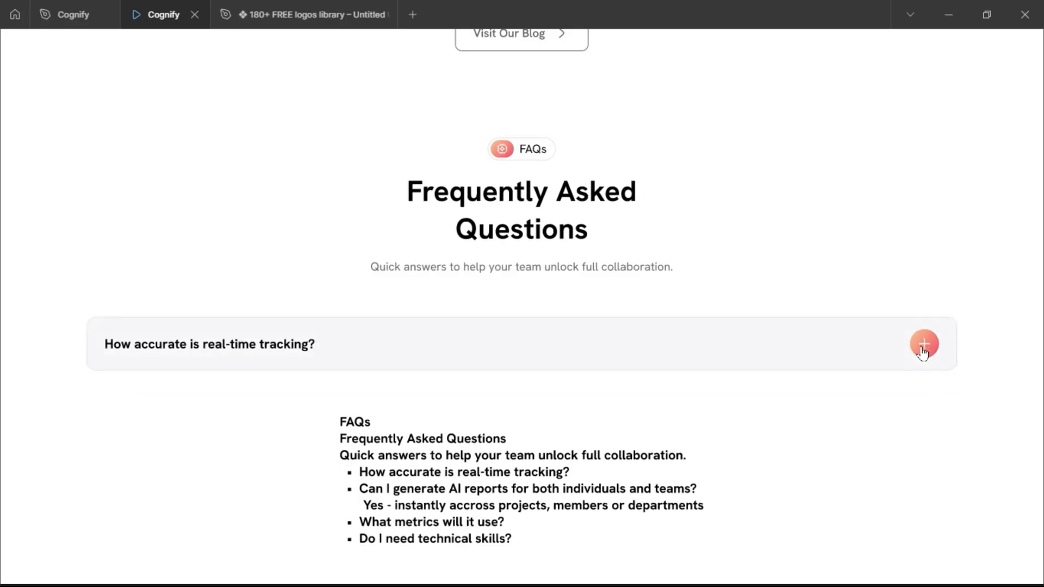
left_click(923, 353)
left_click(923, 352)
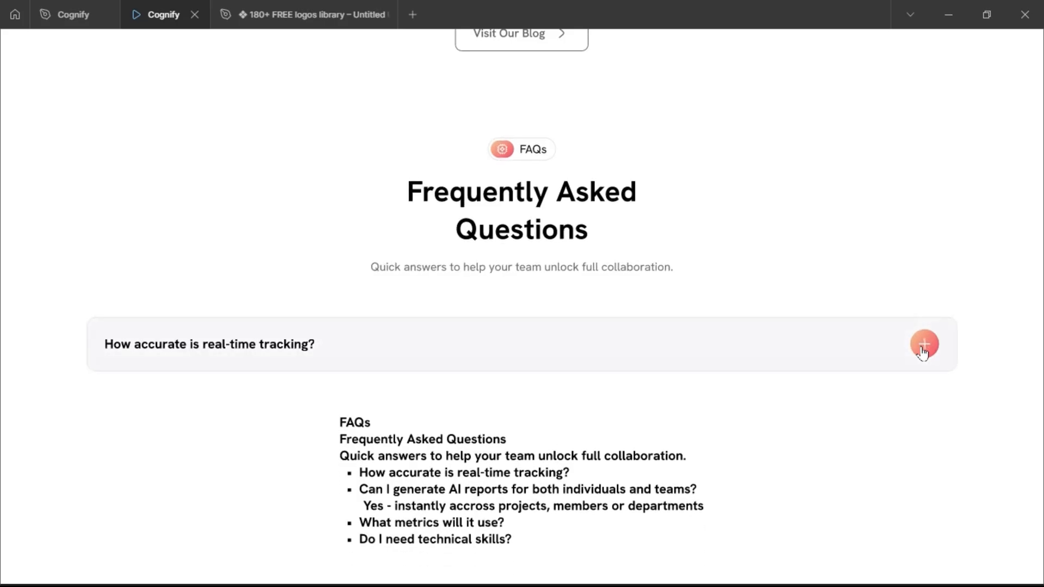
left_click(923, 352)
left_click(923, 352)
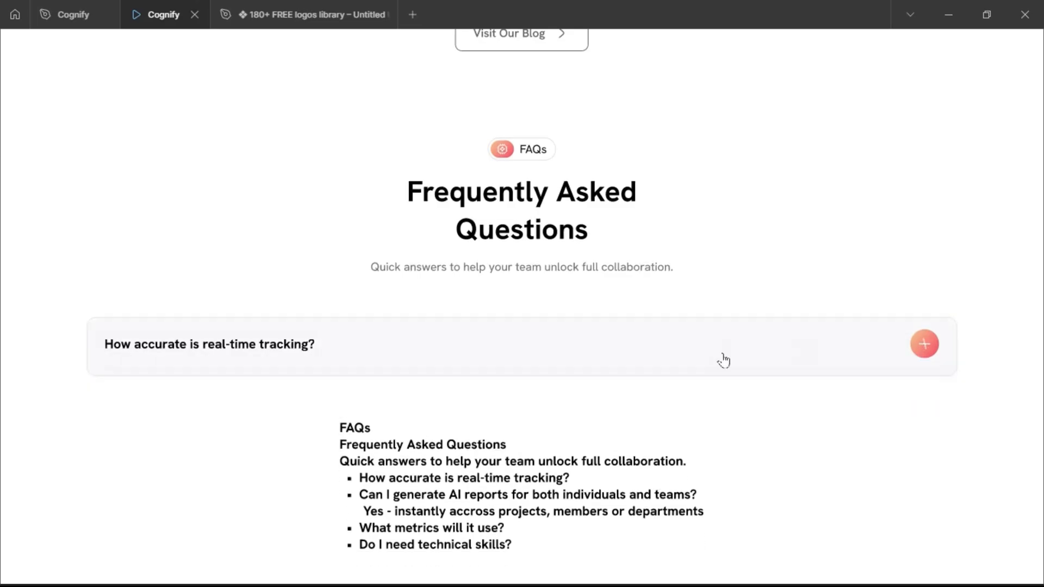
left_click(73, 13)
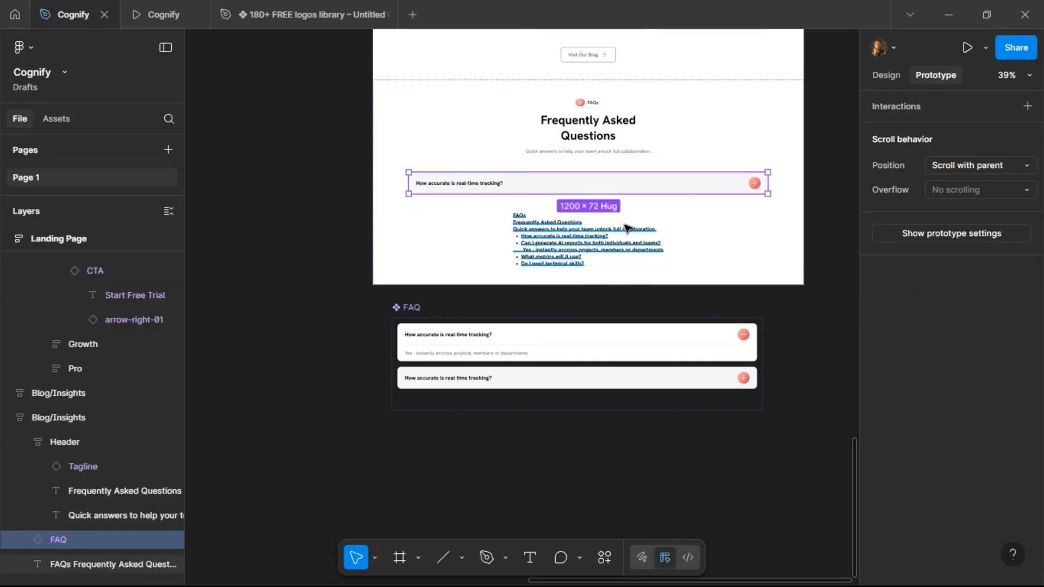
Create a text property named "Edit Question" on the question text of both FAQ variants.
scroll(686, 197, "up", 1)
scroll(686, 196, "up", 3)
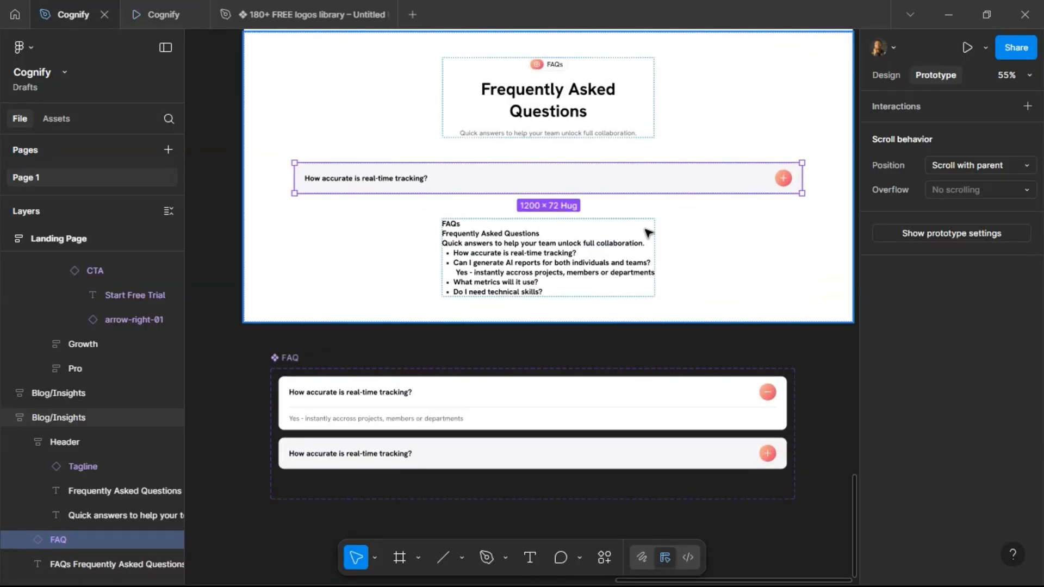
left_click(380, 389)
double_click(379, 392)
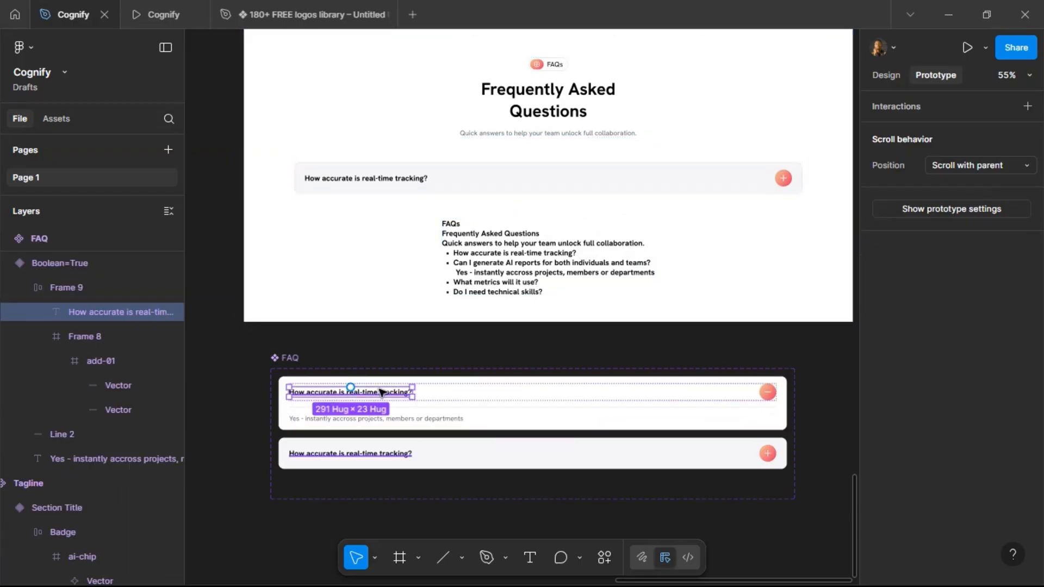
key("alt+8")
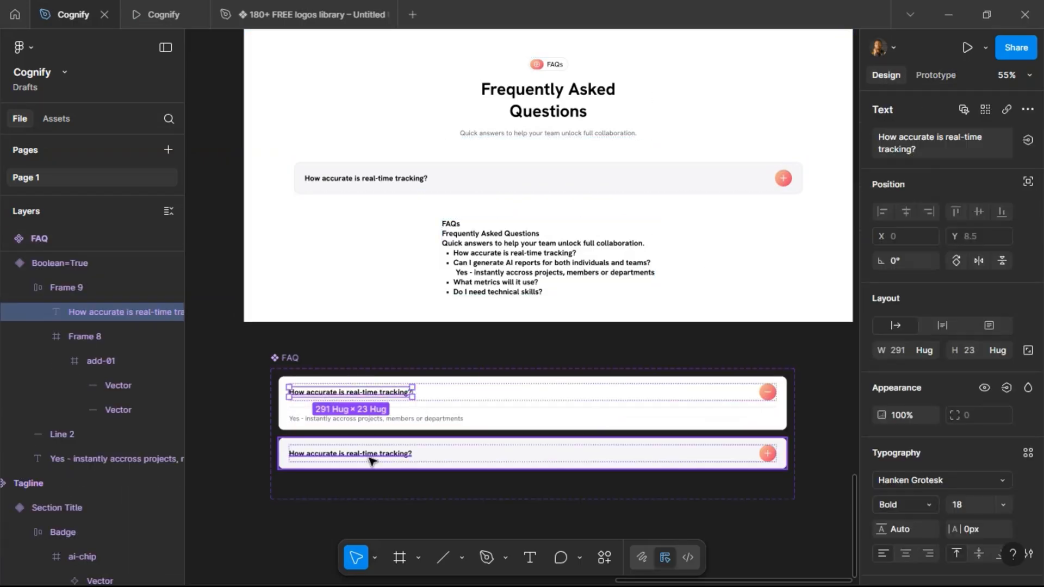
left_click(373, 455, "shift")
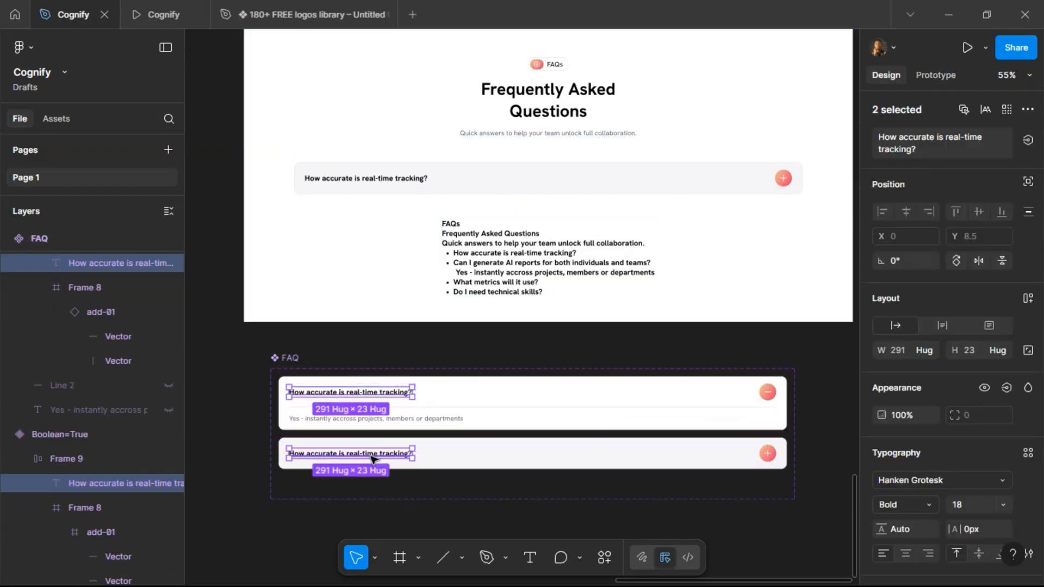
left_click(1028, 140)
left_click(1013, 199)
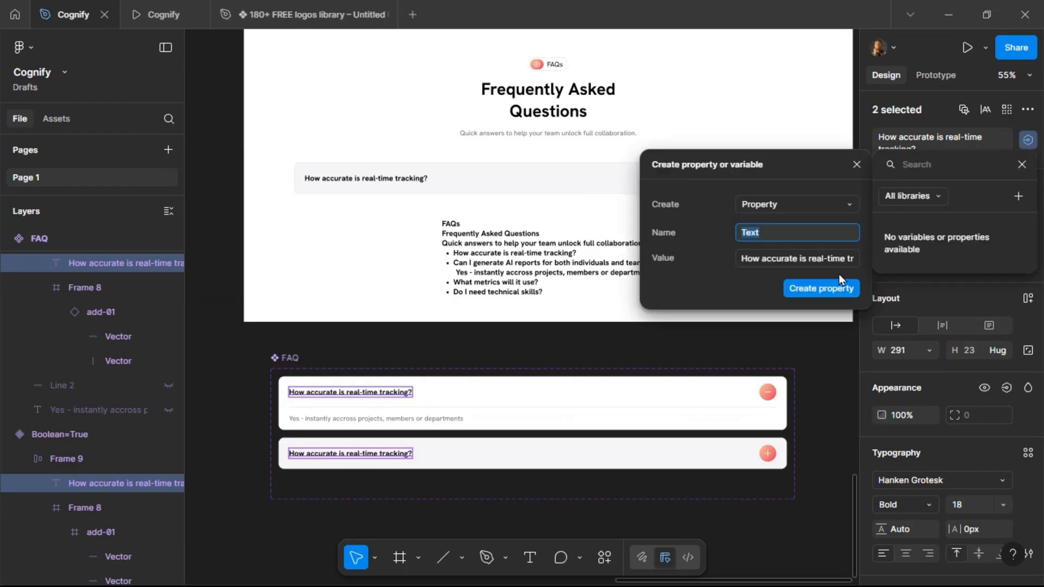
key("Left")
key("ctrl+a")
type("Edit Question")
left_click(837, 284)
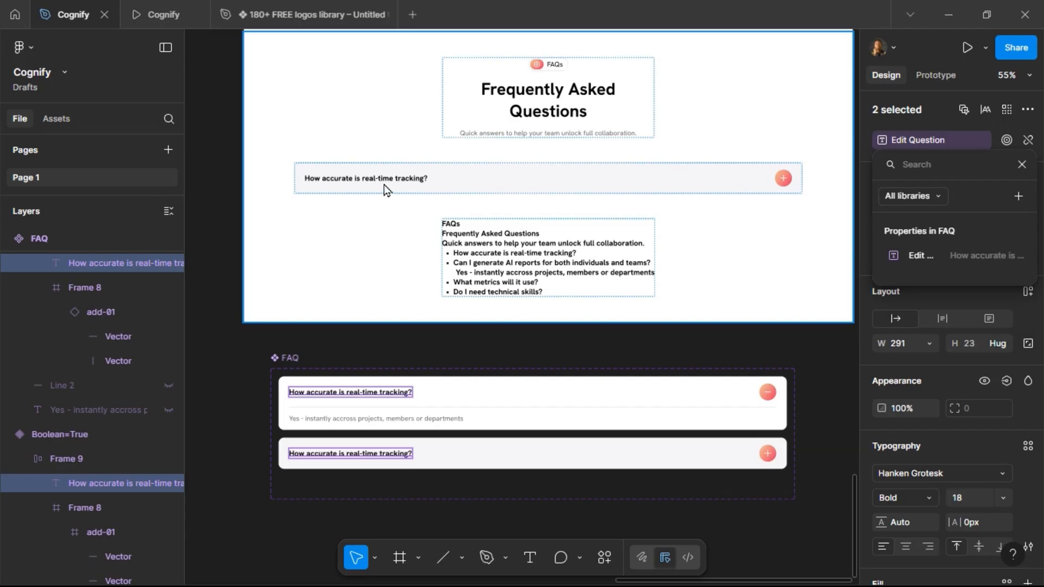
Duplicate the FAQ instance on the landing page and wrap both rows in an auto layout frame.
left_click(410, 185)
left_click(415, 181)
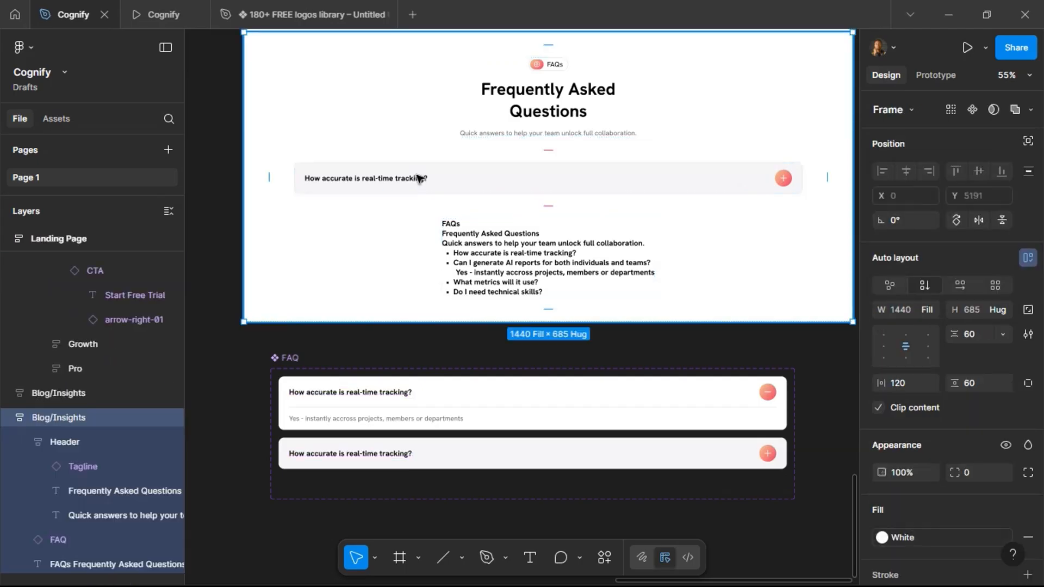
left_click(419, 178)
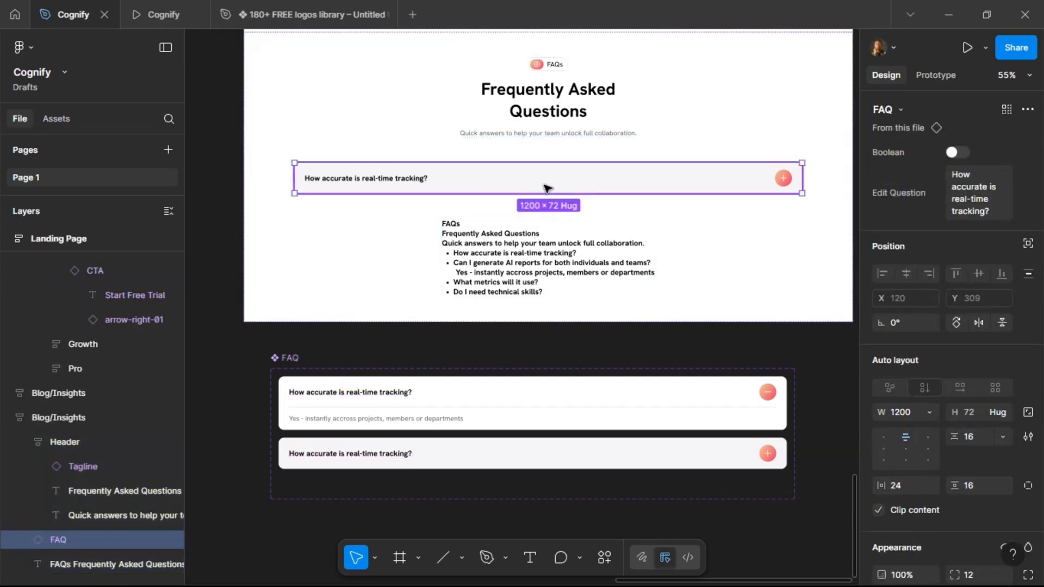
key("ctrl+d")
left_click(519, 182, "shift")
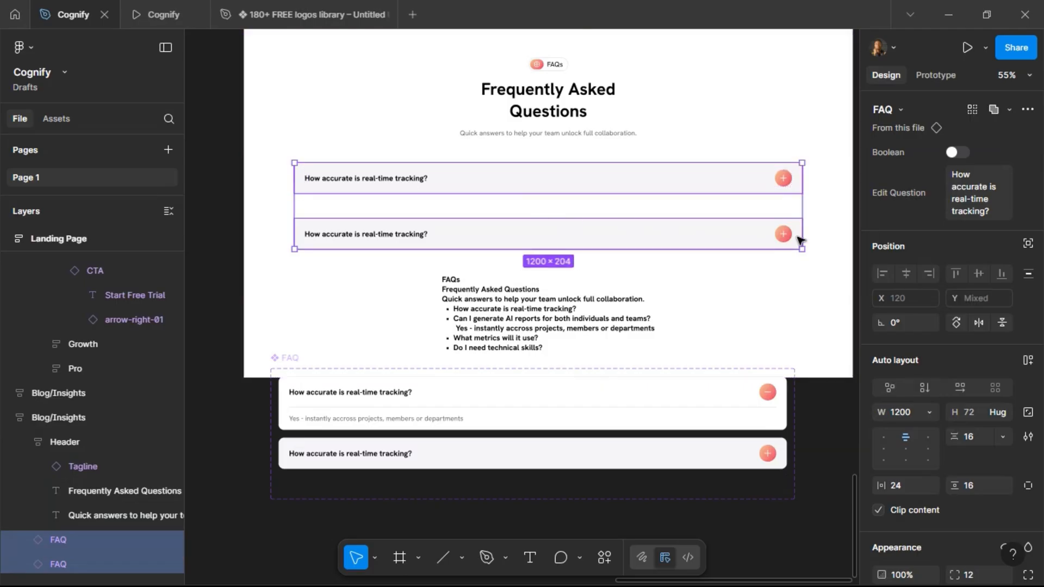
left_click(1027, 359)
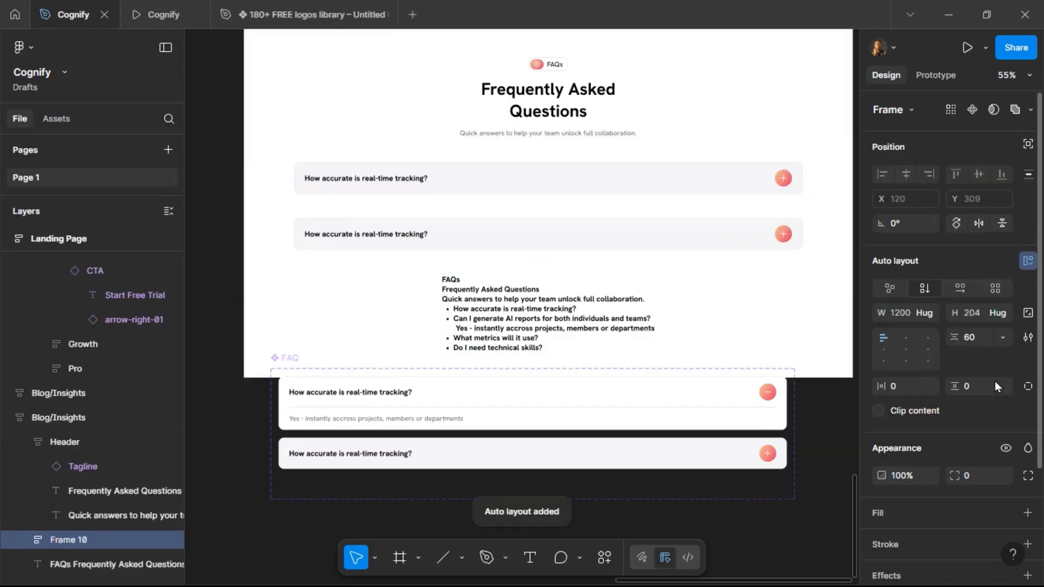
Set the spacing between the FAQ rows in the auto layout frame to 16.
left_click(978, 337)
type("2")
key("Return")
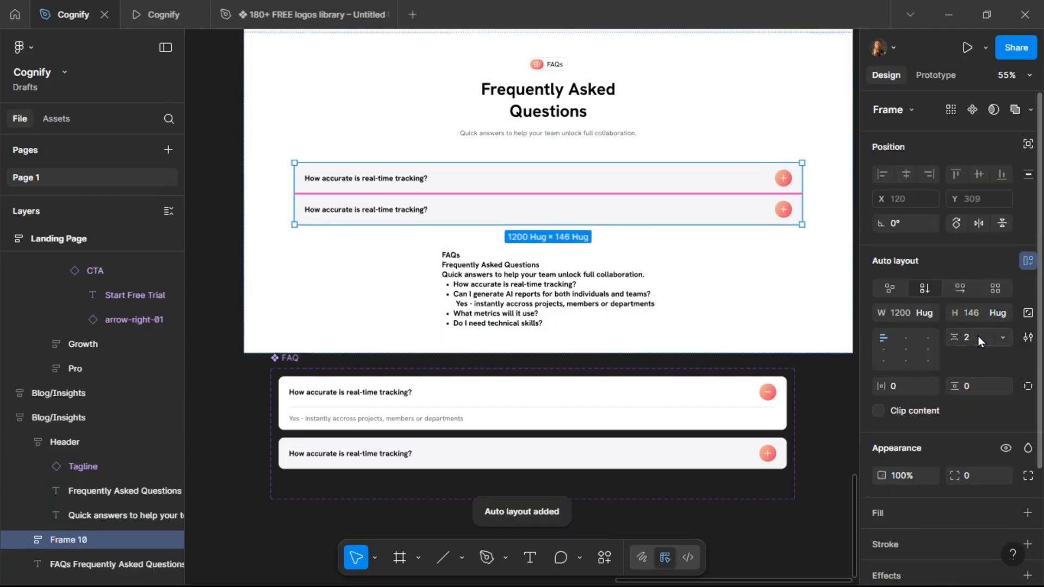
left_click(978, 336)
type("12")
key("Return")
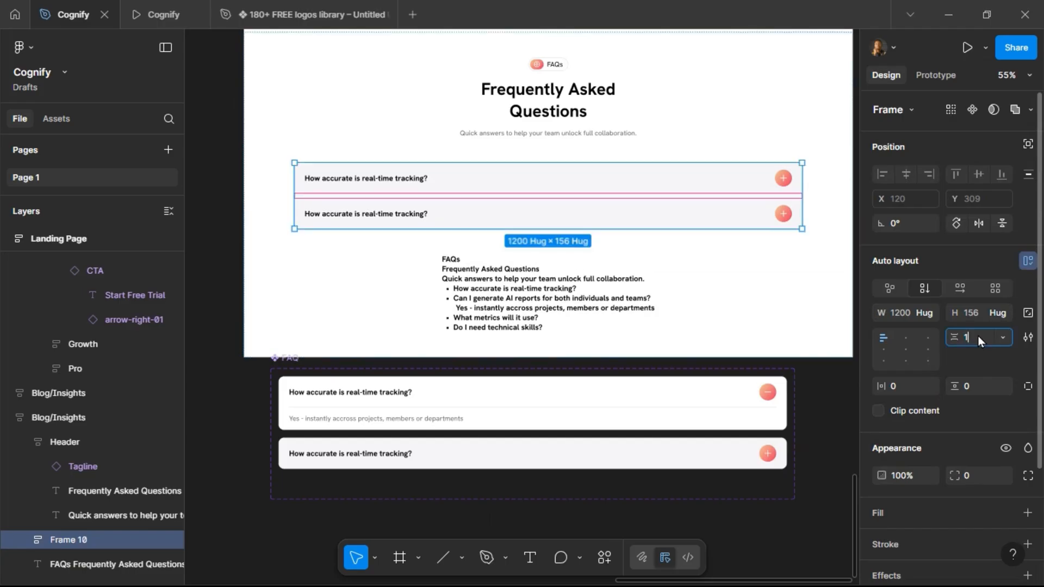
type("16")
key("Return")
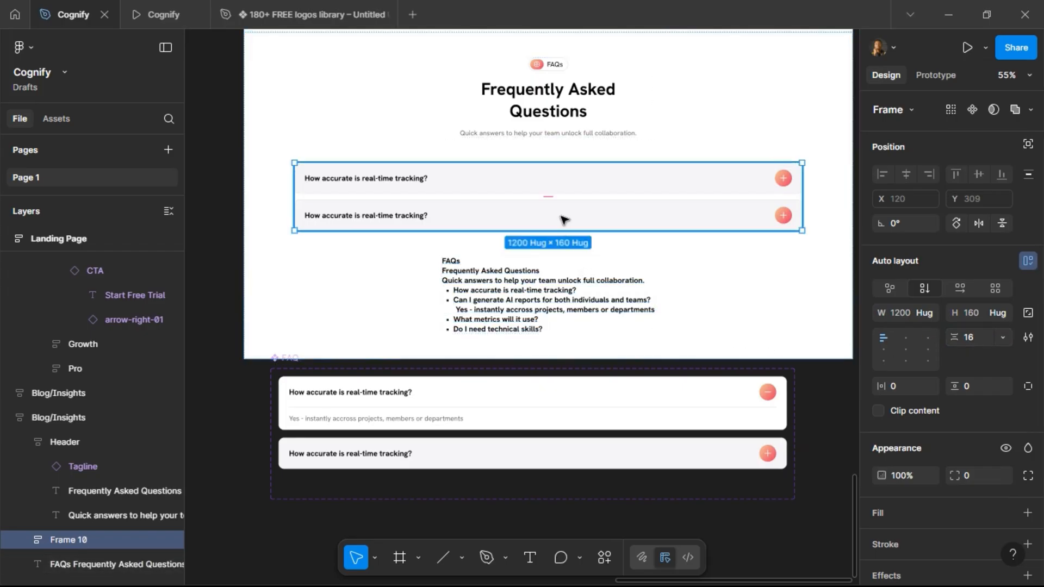
Duplicate the second FAQ instance twice to make four question rows.
left_click(565, 220)
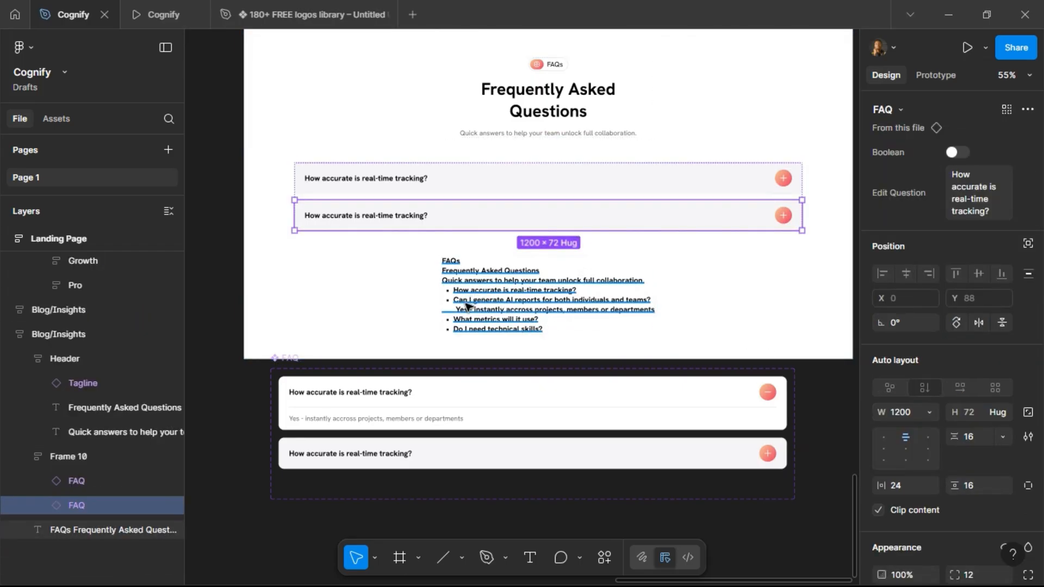
key("ctrl+d")
key("ctrl+d")
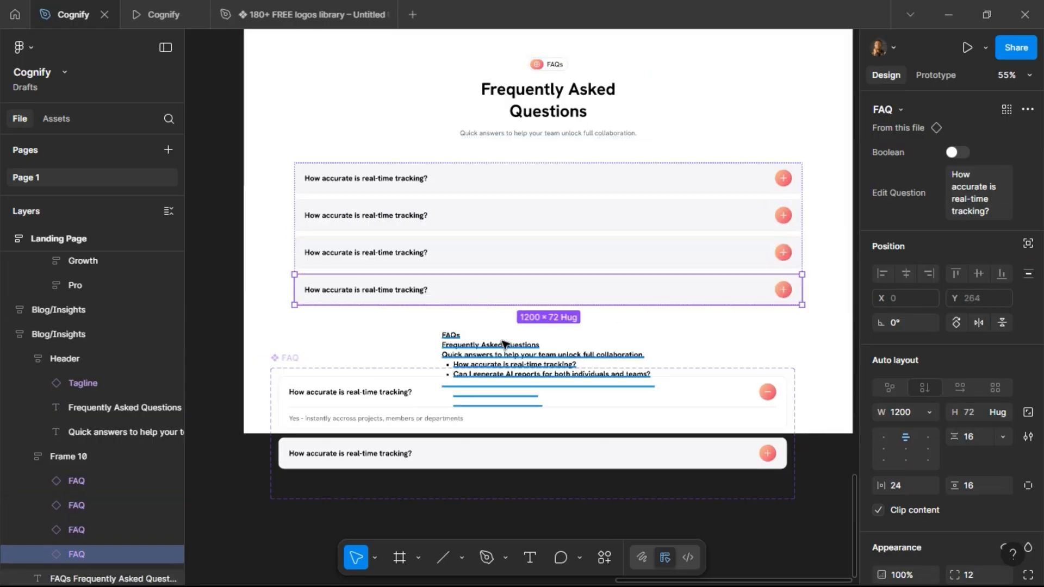
Turn on the Boolean property of the second FAQ instance to show it open.
left_click_drag(279, 425, 359, 251)
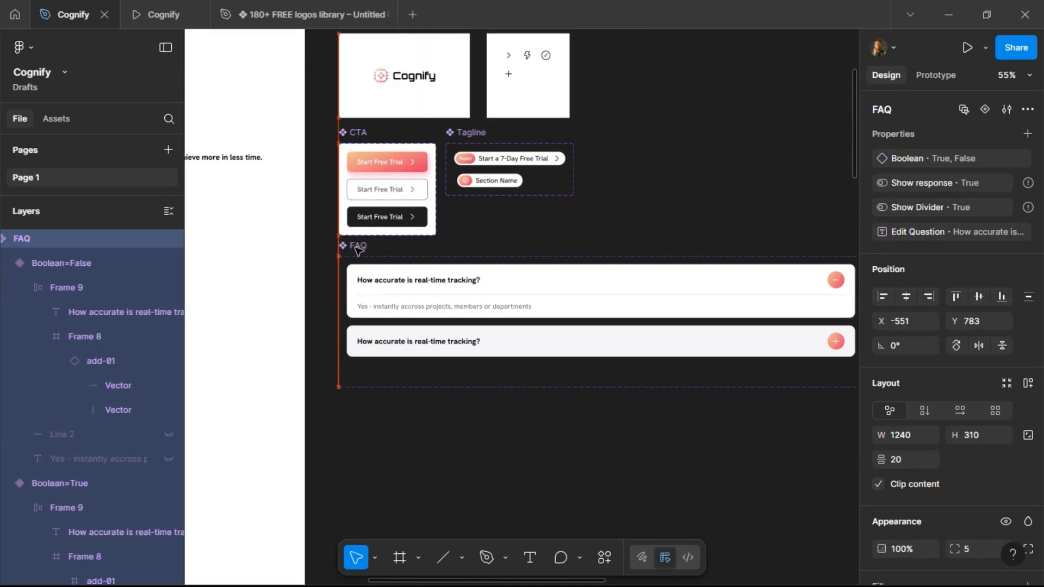
scroll(367, 381, "down", 5)
scroll(590, 397, "down", 15)
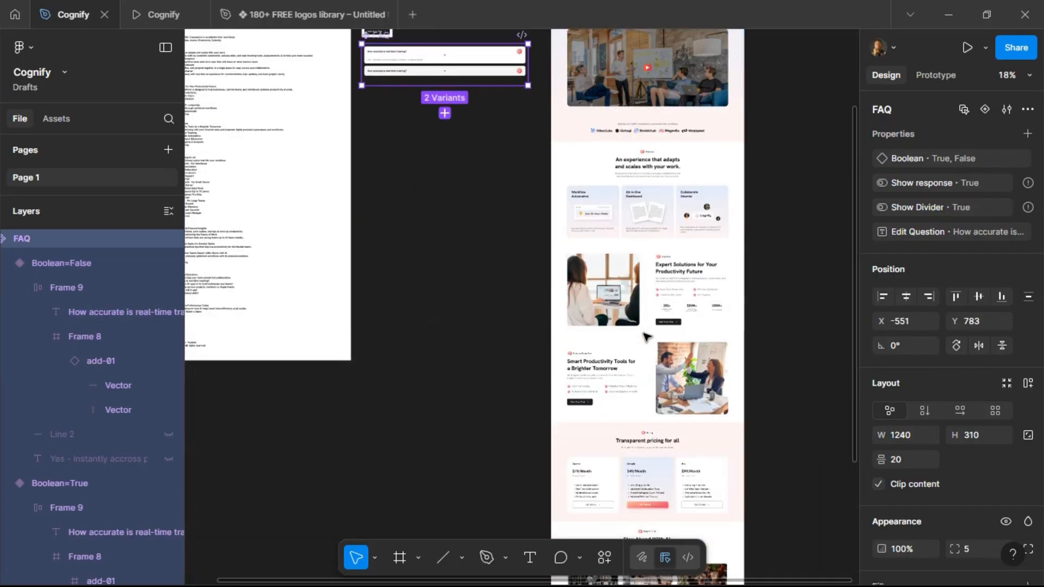
scroll(683, 98, "up", 10)
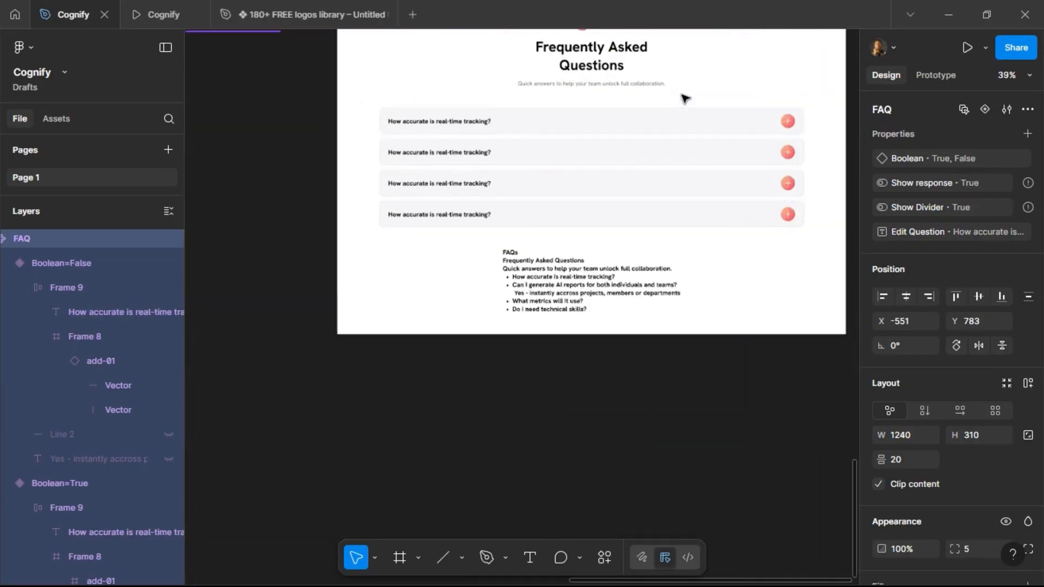
left_click(539, 157)
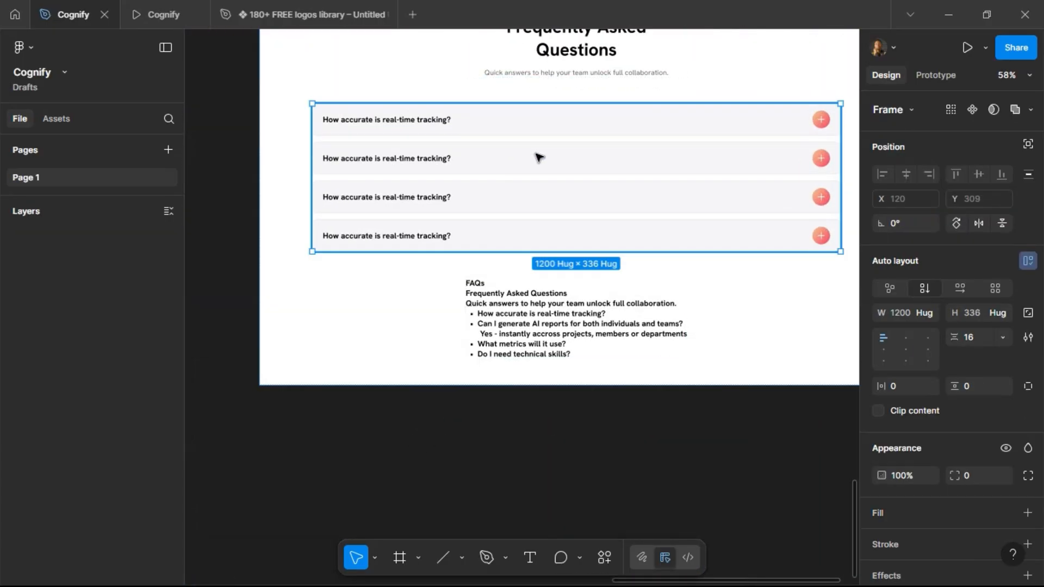
left_click(539, 157)
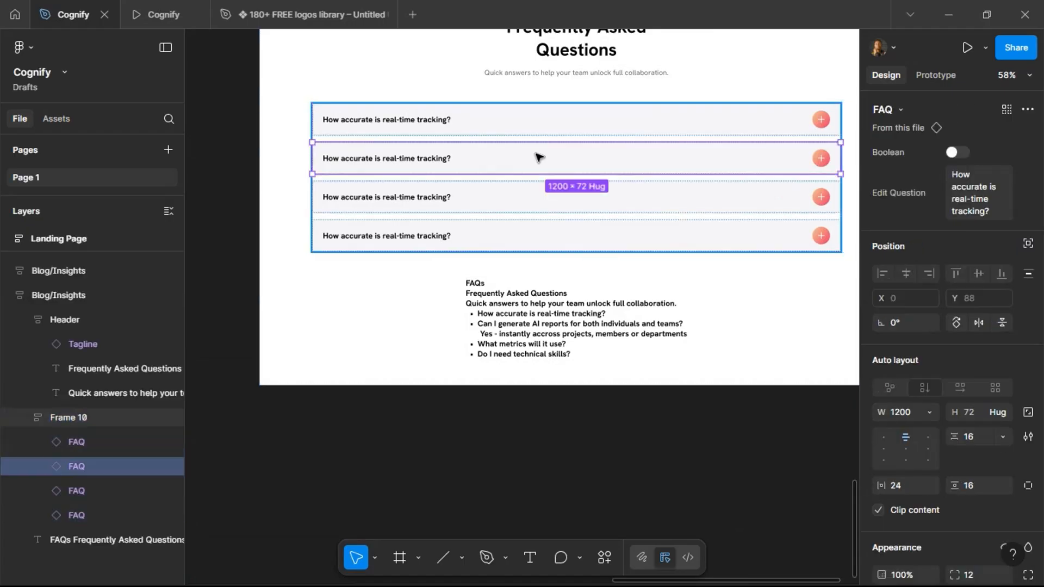
left_click(967, 152)
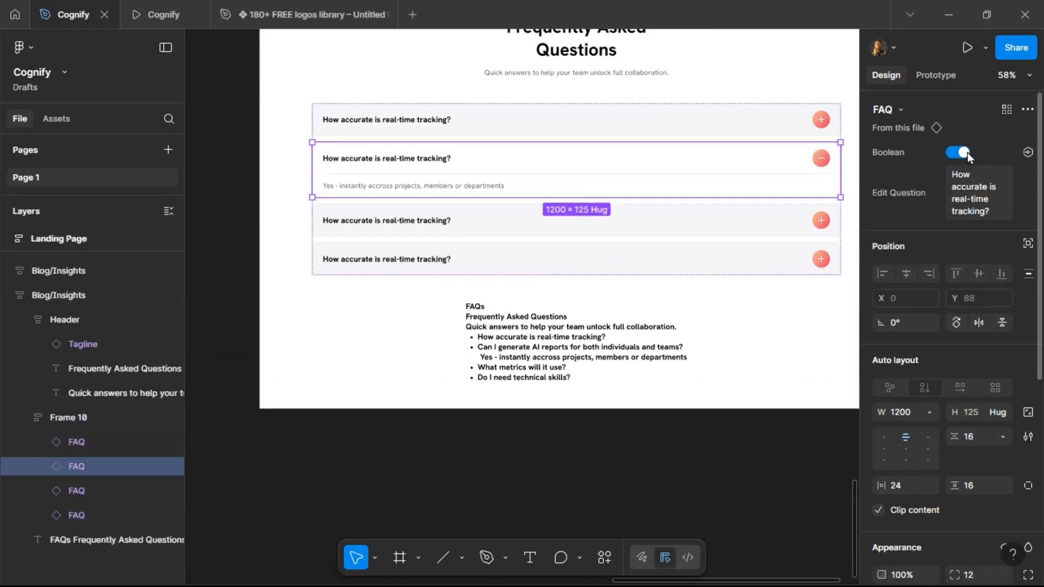
Copy the question 'Can I generate AI reports for both individuals and teams?' from the notes text into the second FAQ row.
scroll(655, 299, "right", 3)
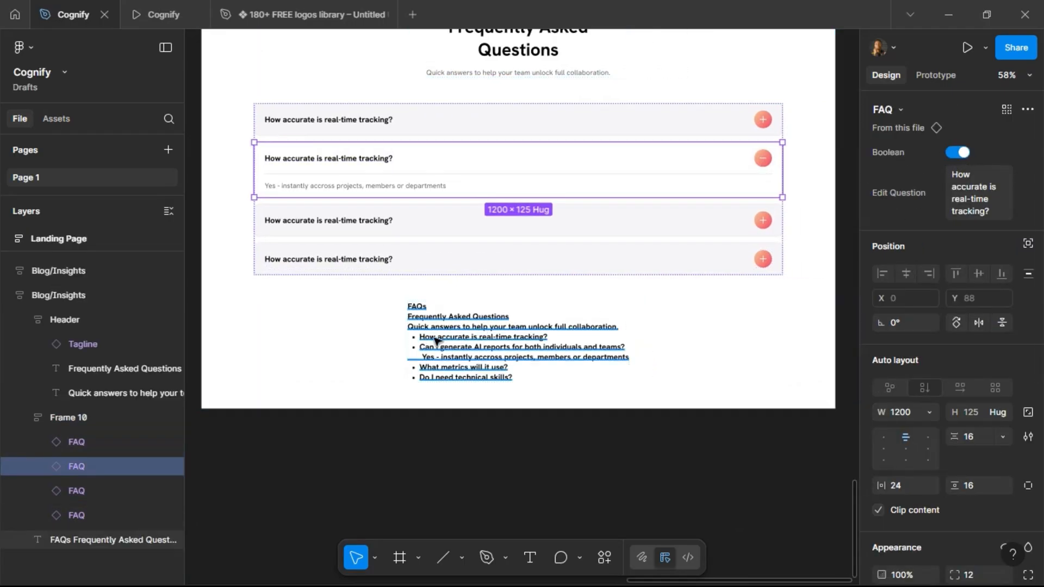
double_click(435, 340)
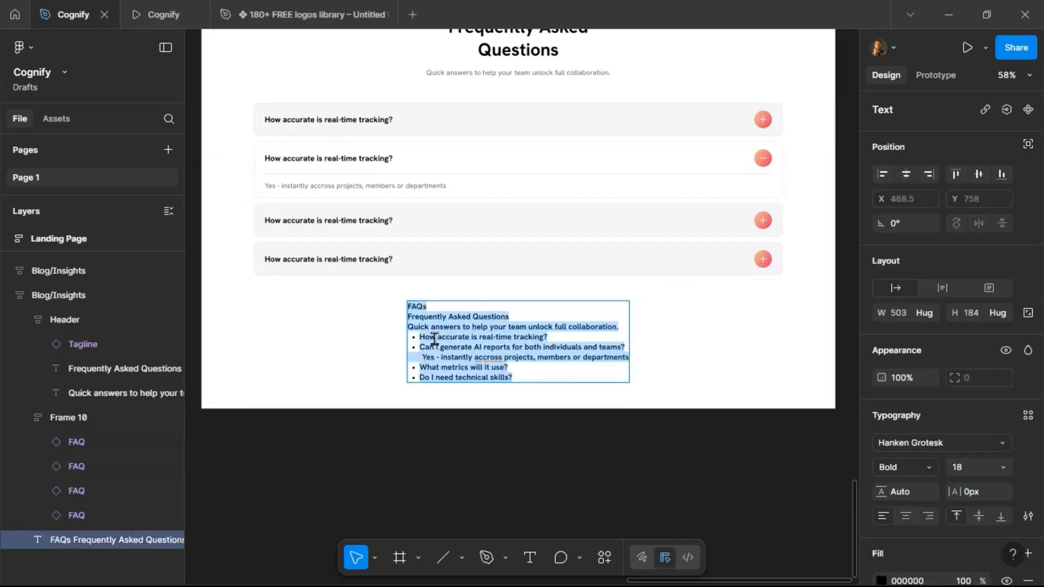
left_click(436, 348)
left_click_drag(422, 351, 627, 351)
key("ctrl+c")
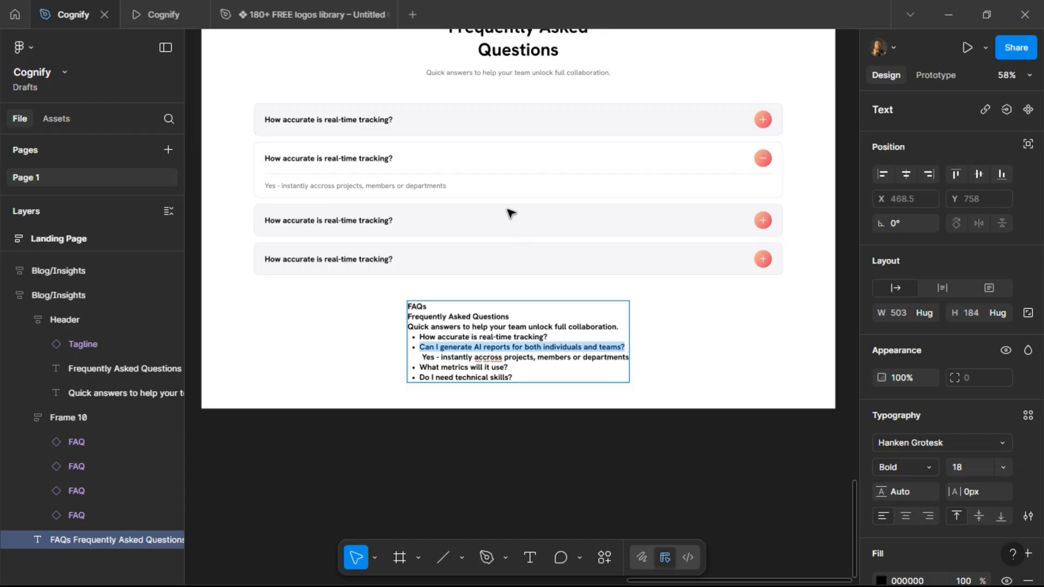
key("Escape")
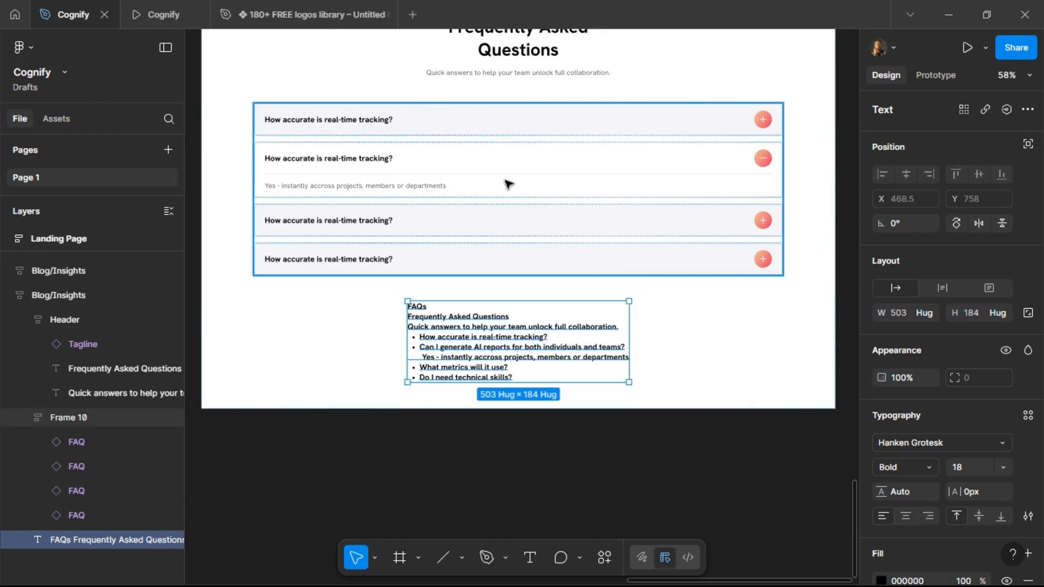
left_click(507, 187)
left_click(508, 187)
left_click(967, 204)
key("ctrl+v")
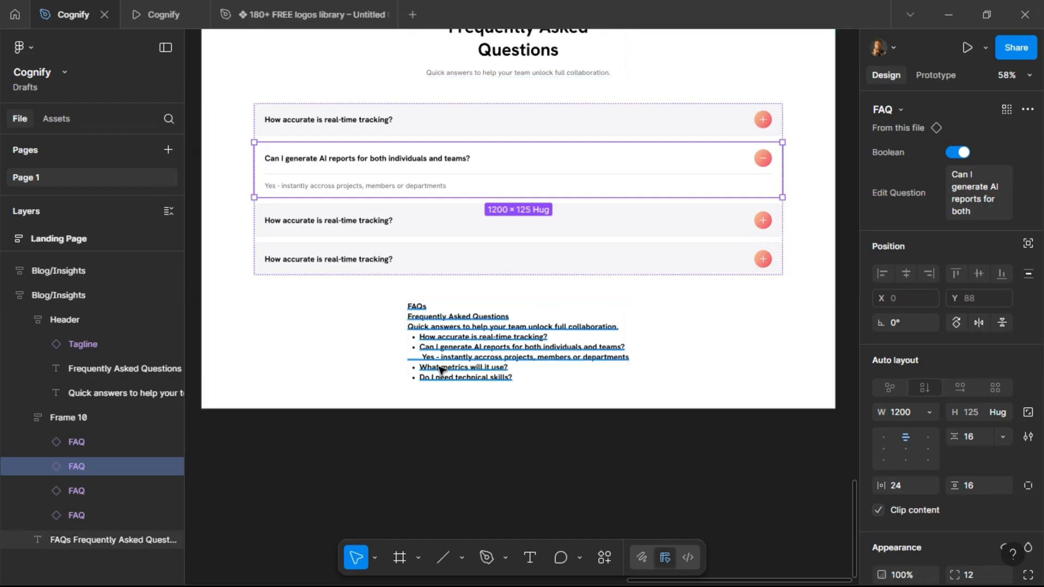
Copy 'What metrics will it use?' from the notes text into the third FAQ row's question.
left_click(423, 372)
double_click(422, 372)
mouse_move(420, 368)
left_mouse_down()
mouse_move(517, 376)
mouse_move(431, 368)
left_mouse_up()
key("ctrl+c")
left_click(534, 216)
left_click(535, 216)
left_click(969, 202)
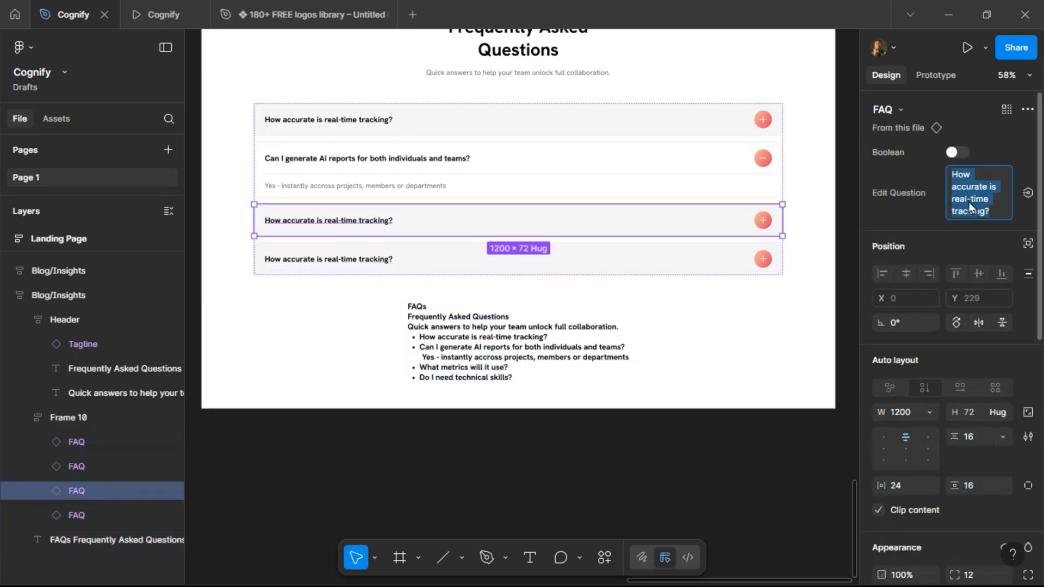
key("ctrl+v")
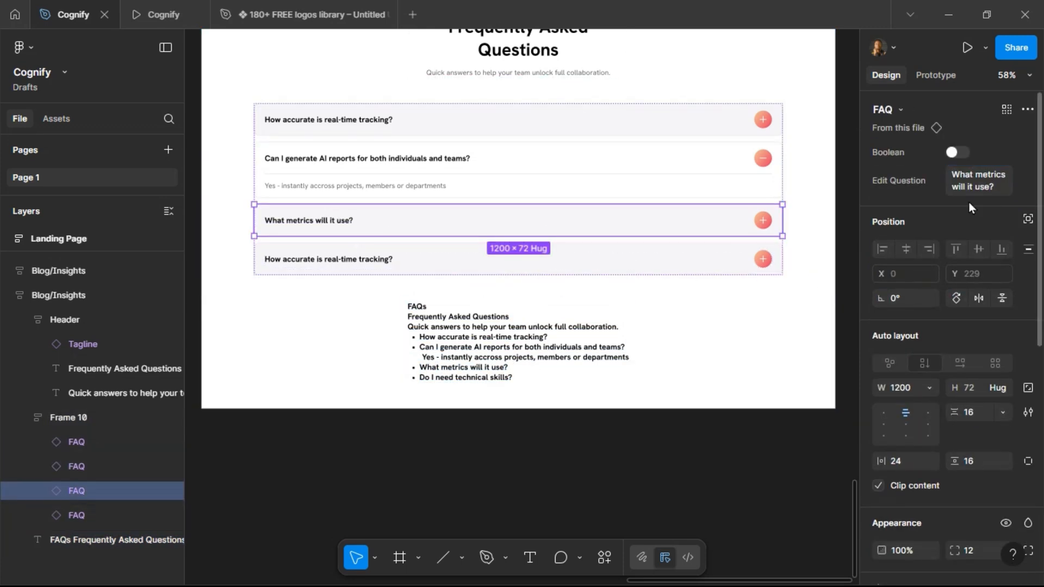
Copy 'Do I need technical skills?' from the notes text into the fourth FAQ row's question.
left_click(448, 379)
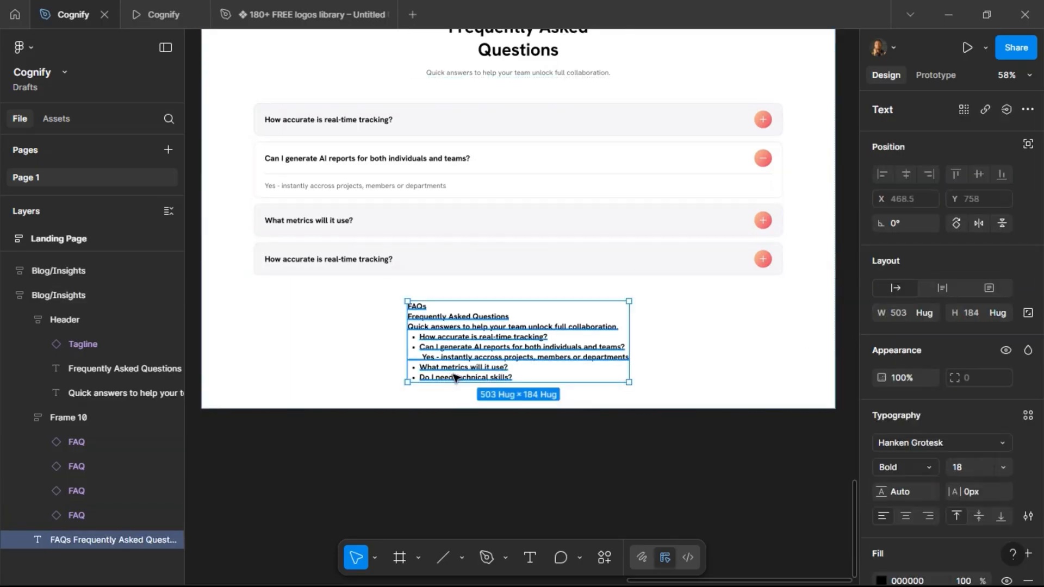
double_click(456, 378)
left_click_drag(456, 379, 522, 377)
left_click(417, 377, "shift")
key("ctrl+c")
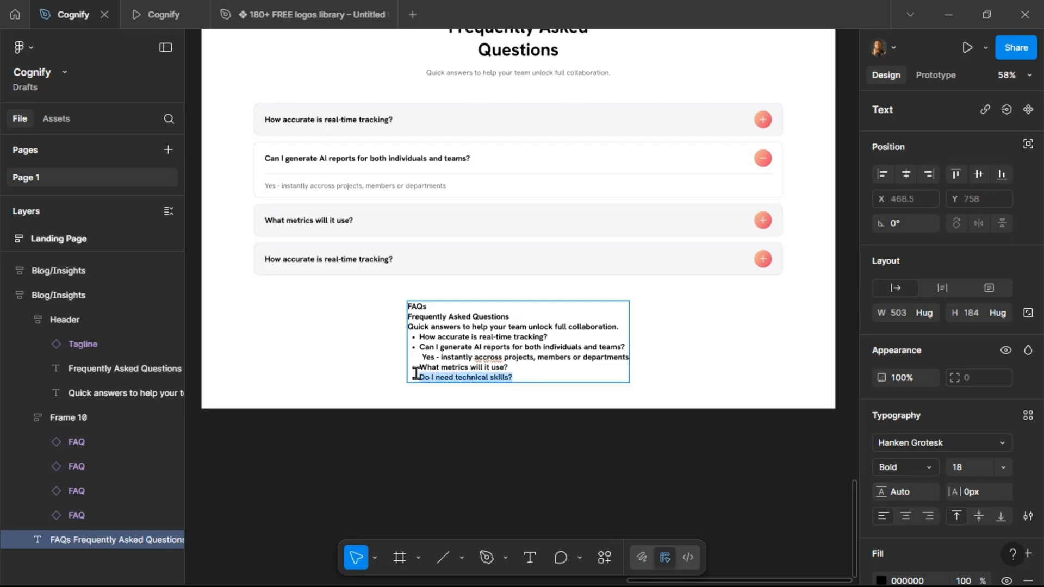
left_click(501, 268)
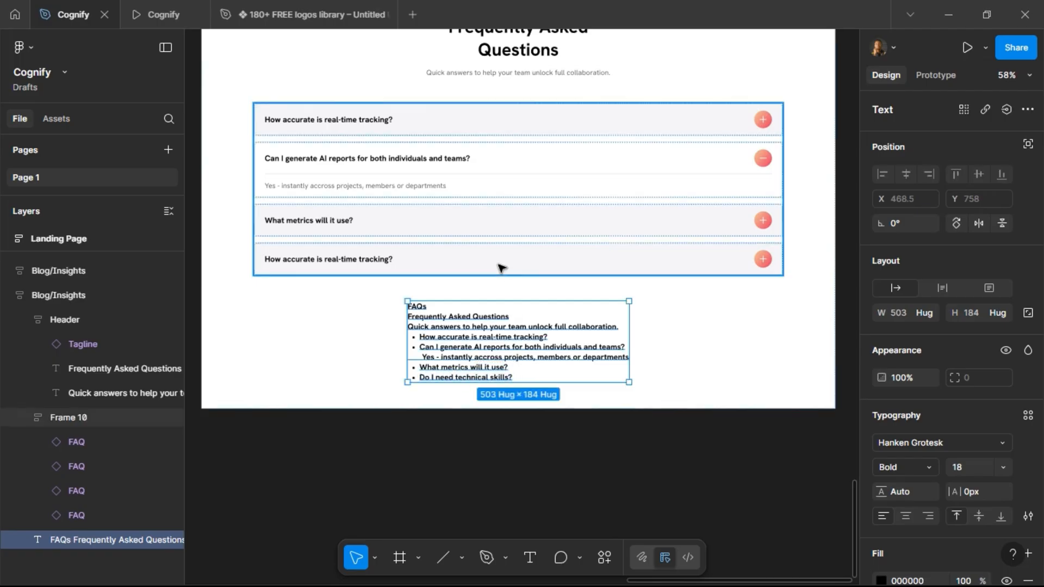
left_click(505, 259)
left_click(985, 206)
key("ctrl+v")
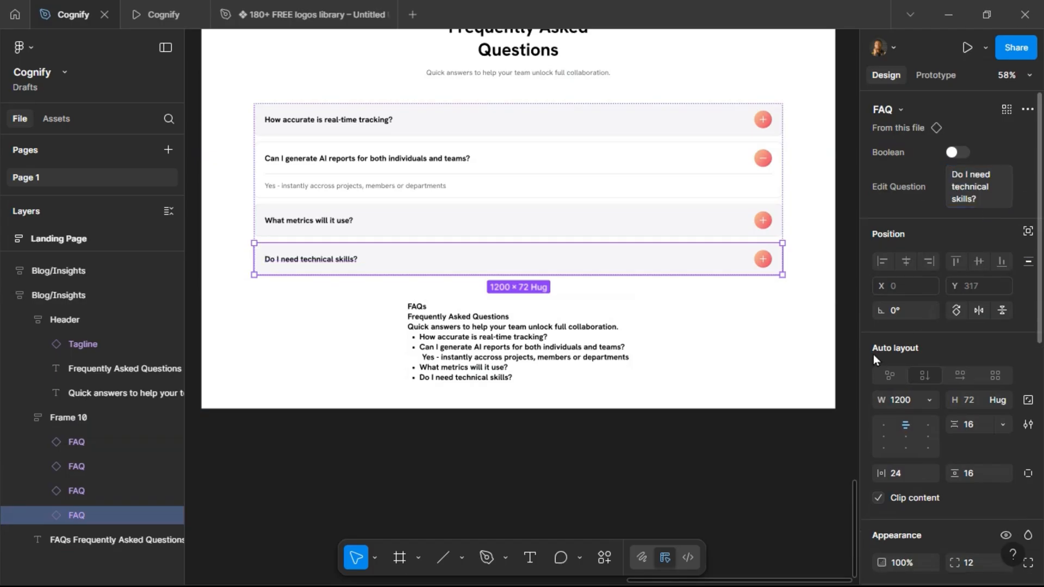
Delete the leftover FAQ notes text block below the question rows.
left_click(579, 316)
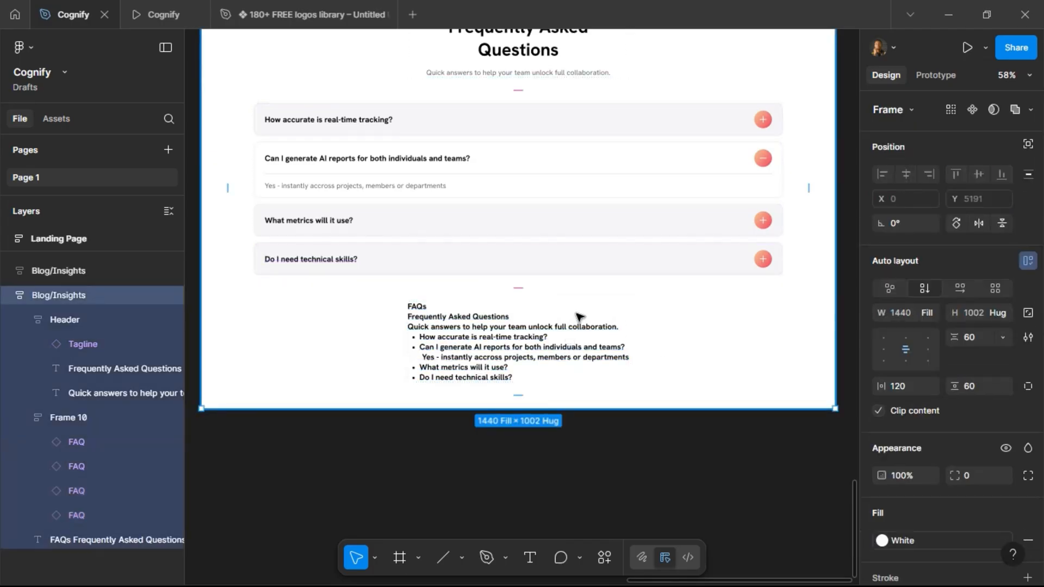
left_click(455, 348)
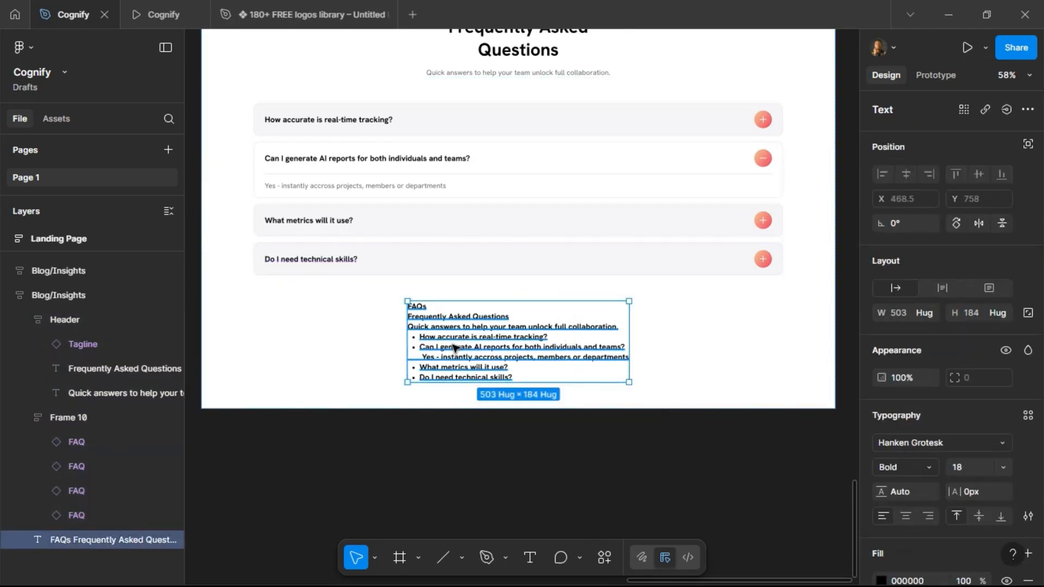
key("Delete")
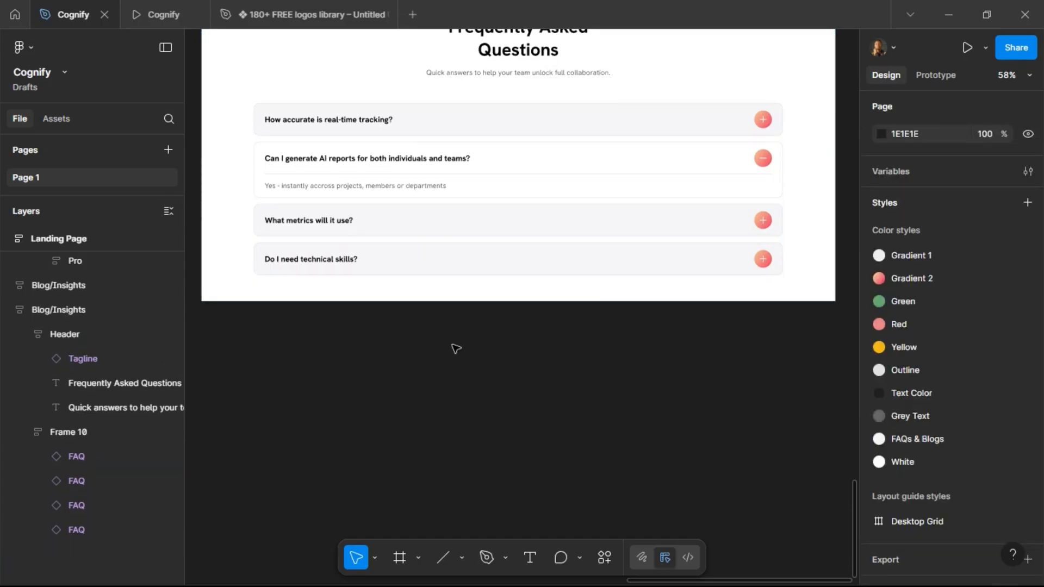
Preview the FAQ section in the prototype tab and return to the design file.
scroll(459, 210, "up", 3)
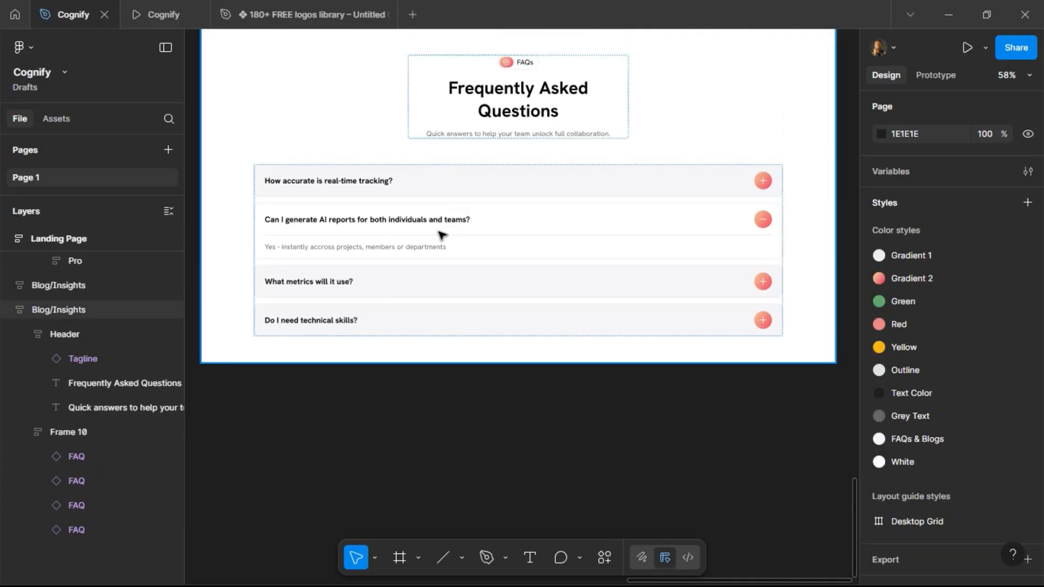
left_click(161, 17)
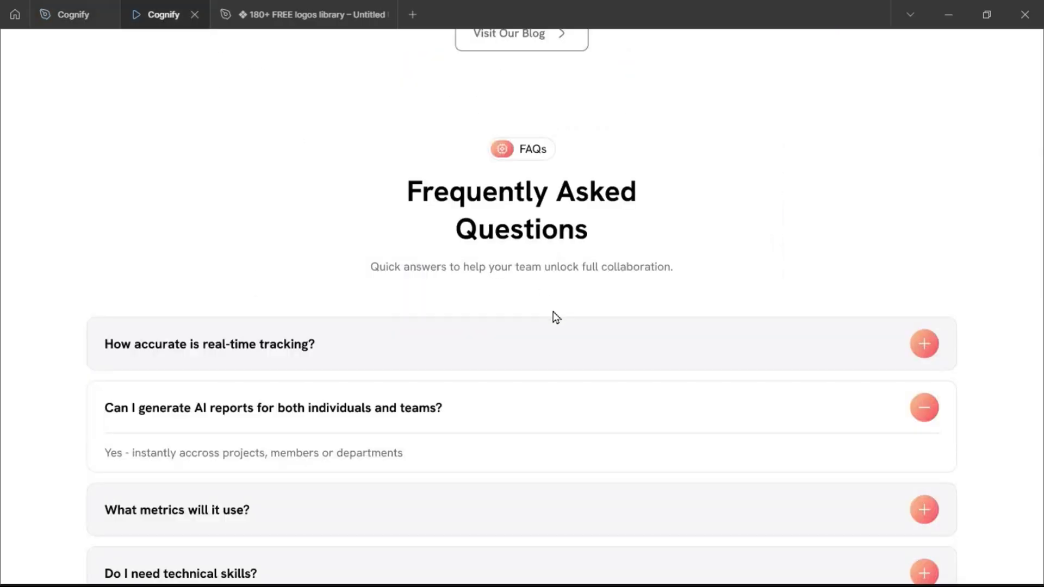
scroll(553, 311, "down", 1)
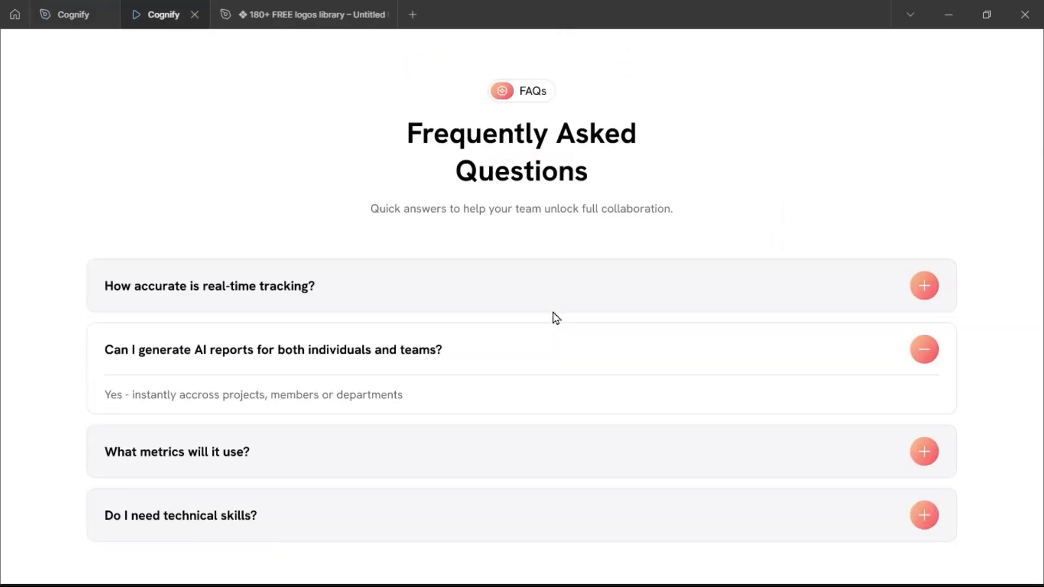
left_click(76, 16)
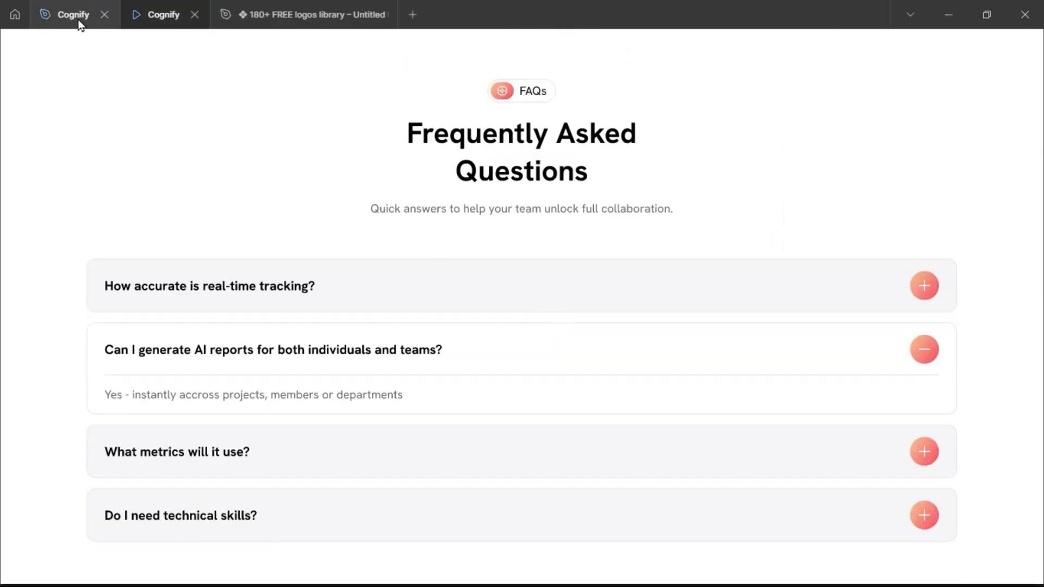
Set the width of the FAQ header frame to 720.
left_click(510, 109)
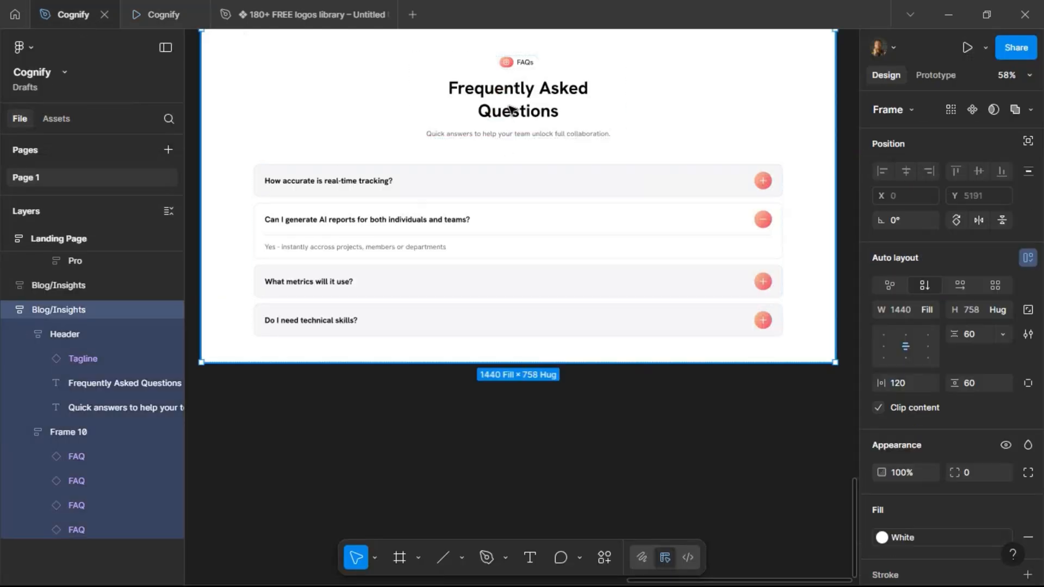
left_click(510, 109)
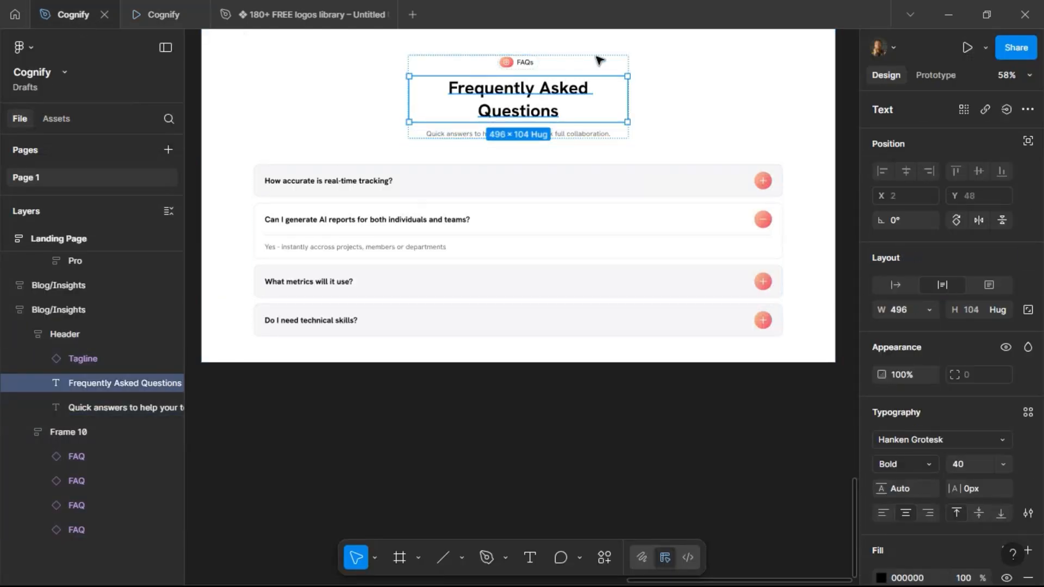
key("Escape")
left_click(927, 310)
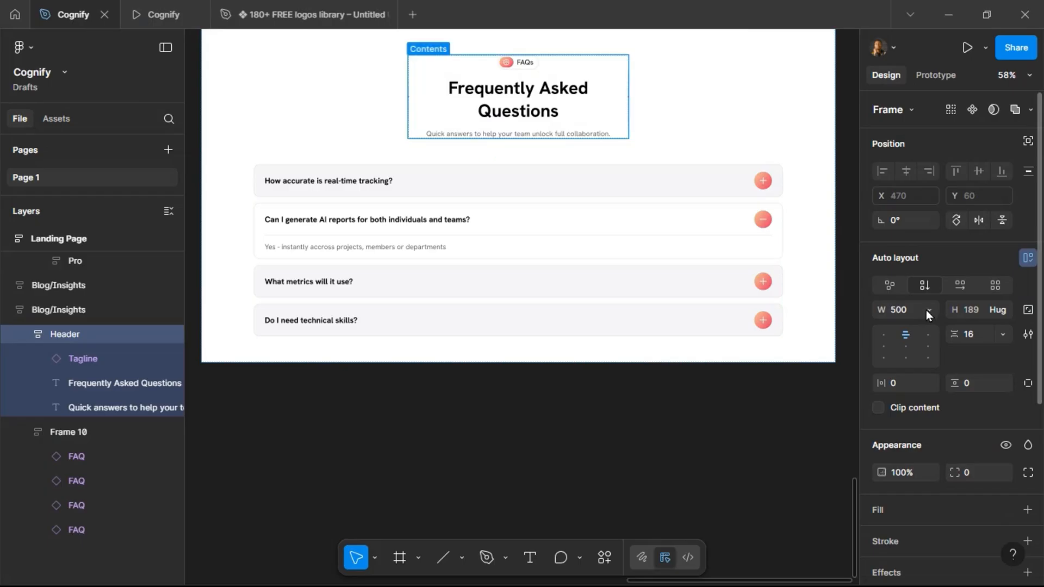
type("600")
key("Return")
left_click(915, 310)
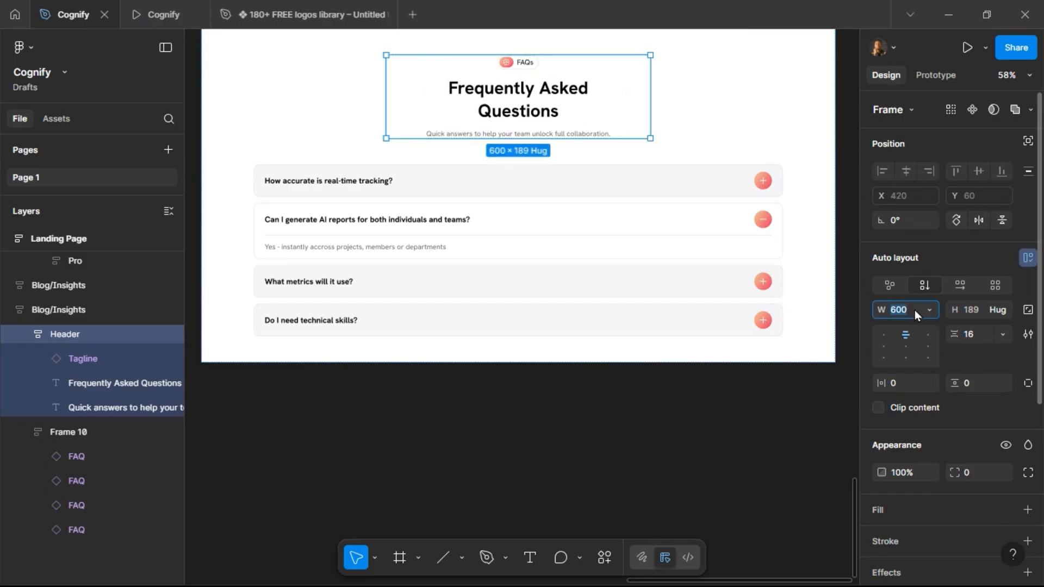
type("720")
key("Return")
Set the 'Frequently Asked Questions' title width to fill the header container.
left_click(518, 106)
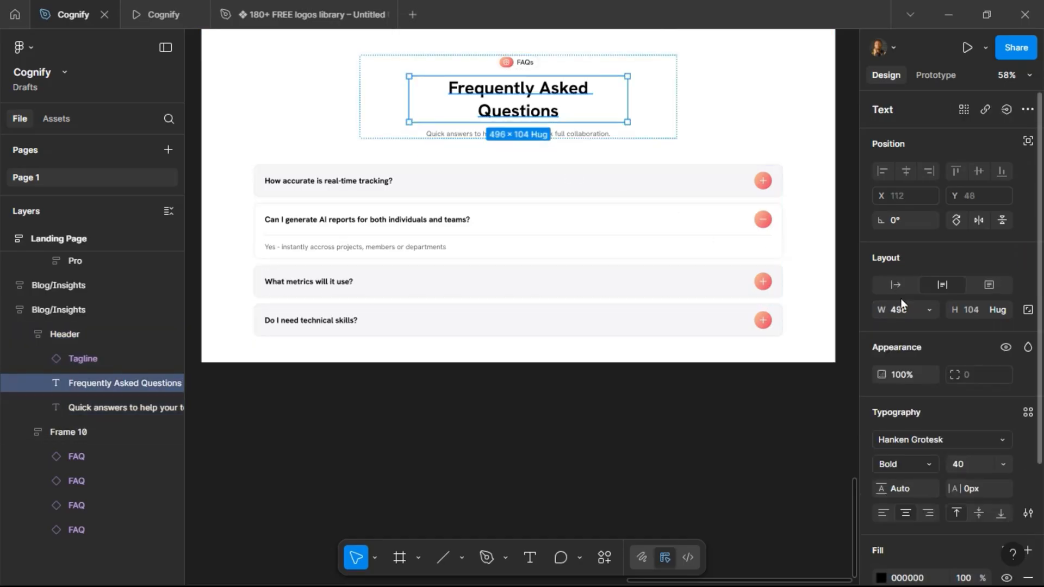
left_click(927, 310)
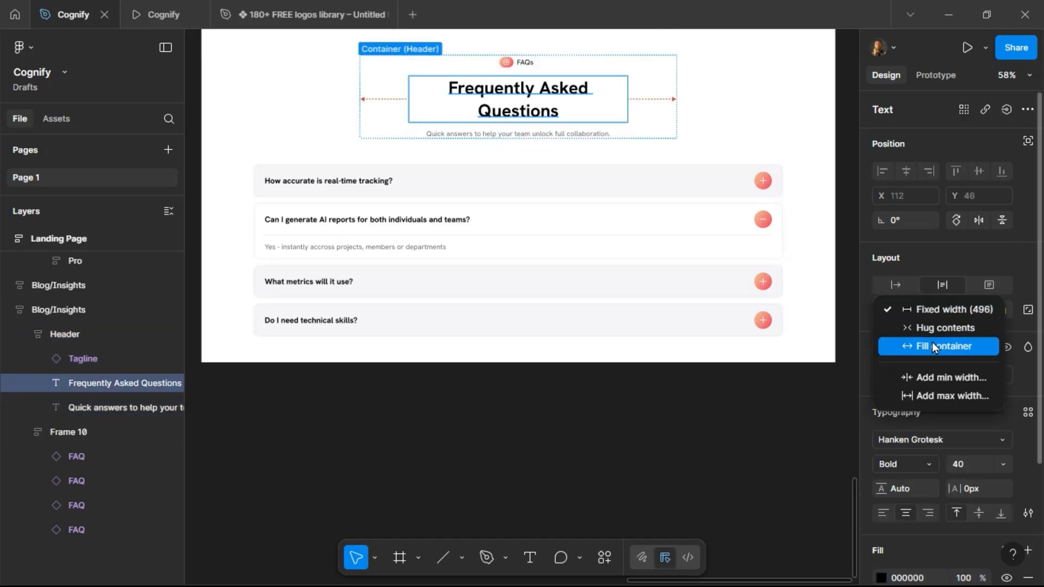
left_click(933, 343)
Set the spacing between the header and question list in the section frame to 40.
left_click(571, 133)
scroll(675, 250, "up", 1)
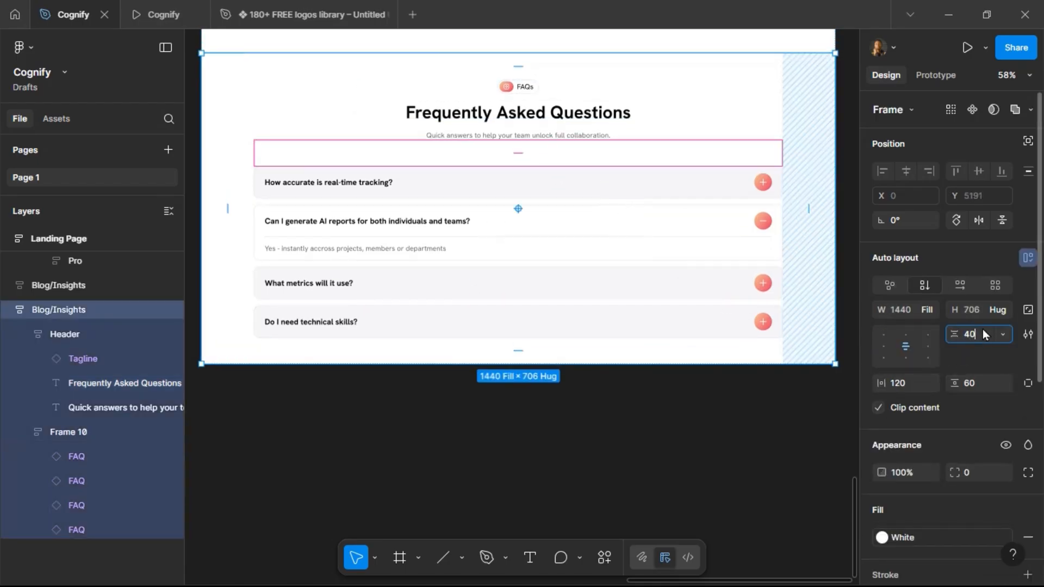
type("40")
key("Return")
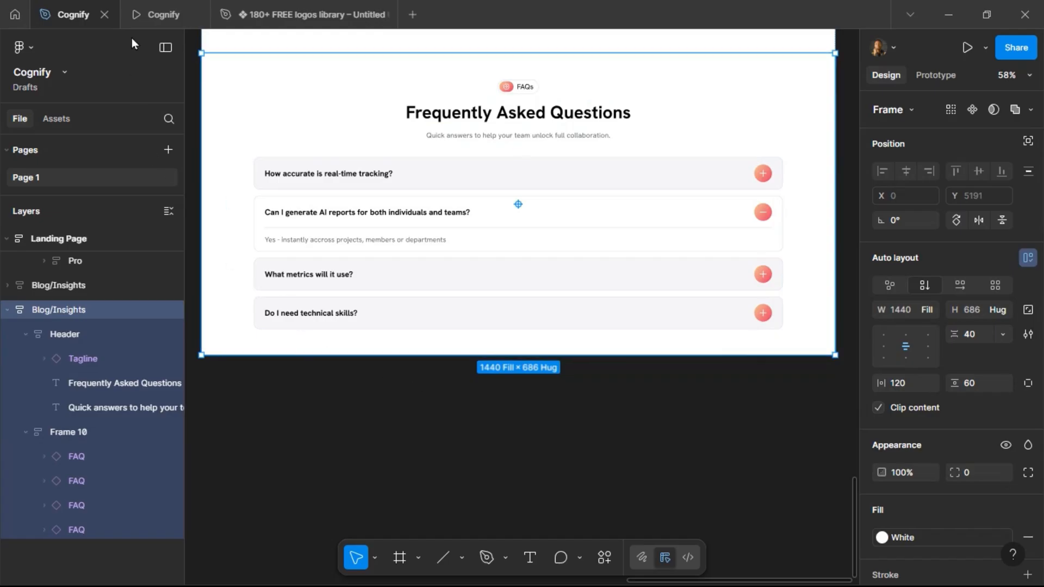
Rename the FAQ section frame to FAQs.
double_click(60, 312)
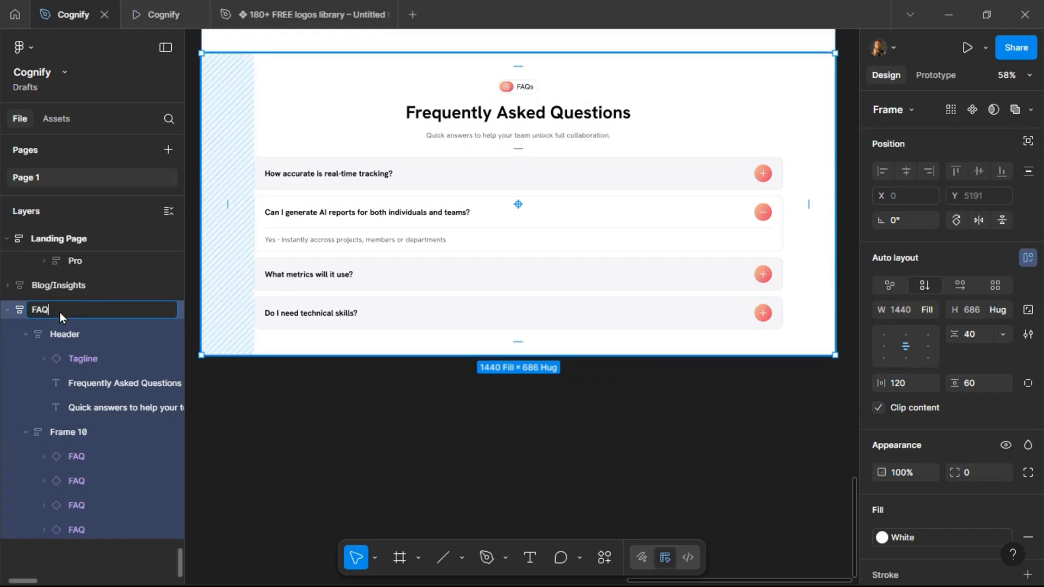
key("Return")
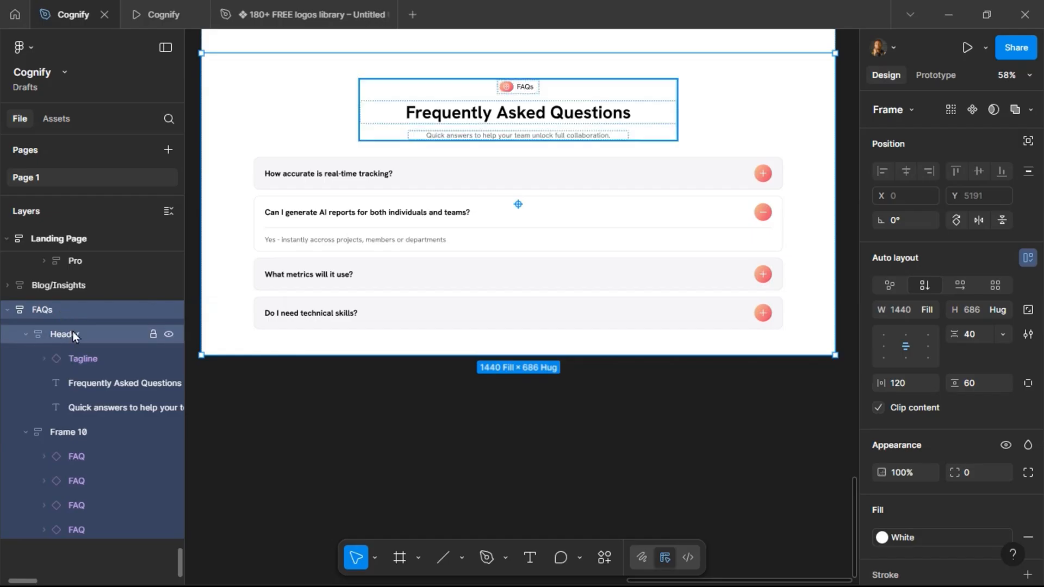
Rename the frame holding the four FAQ rows to Questions.
left_click(24, 335)
left_click(70, 360)
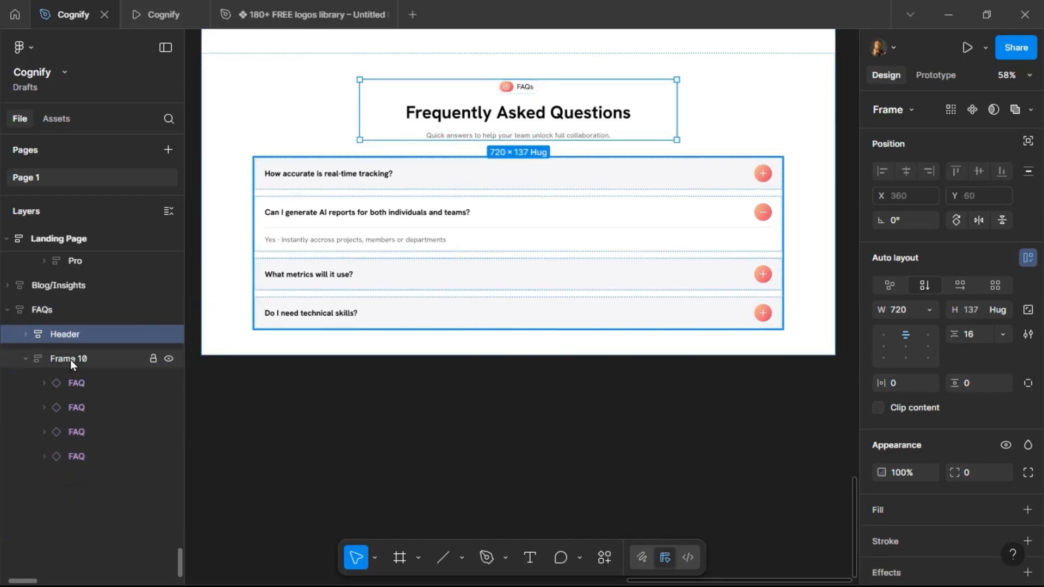
double_click(70, 360)
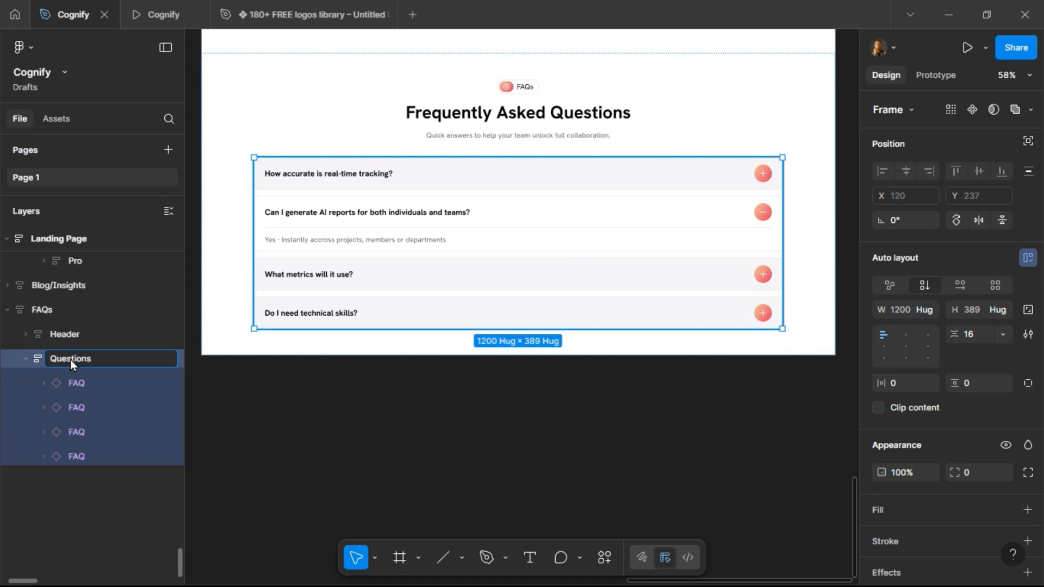
key("Return")
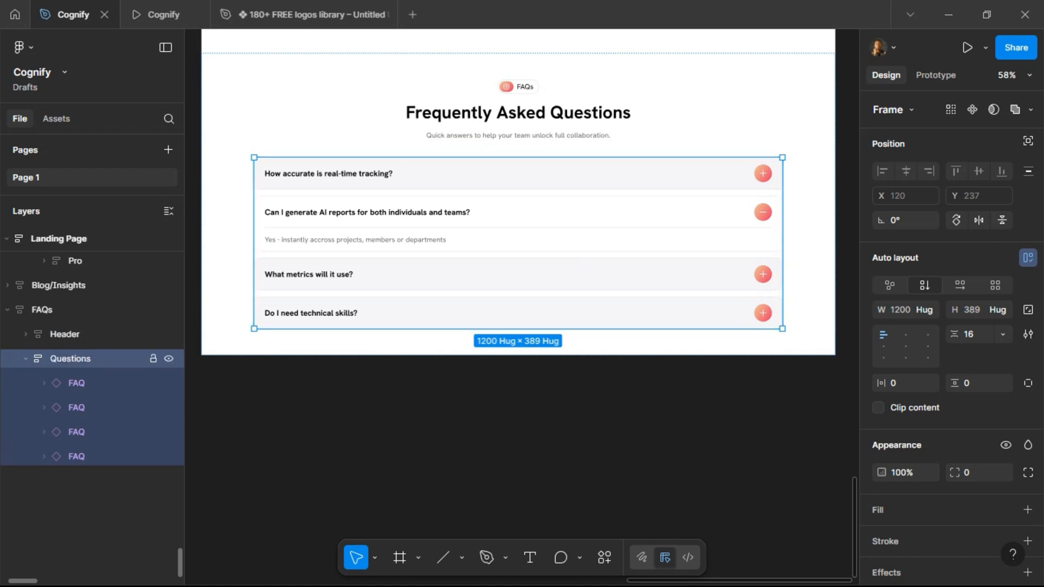
left_click(26, 358)
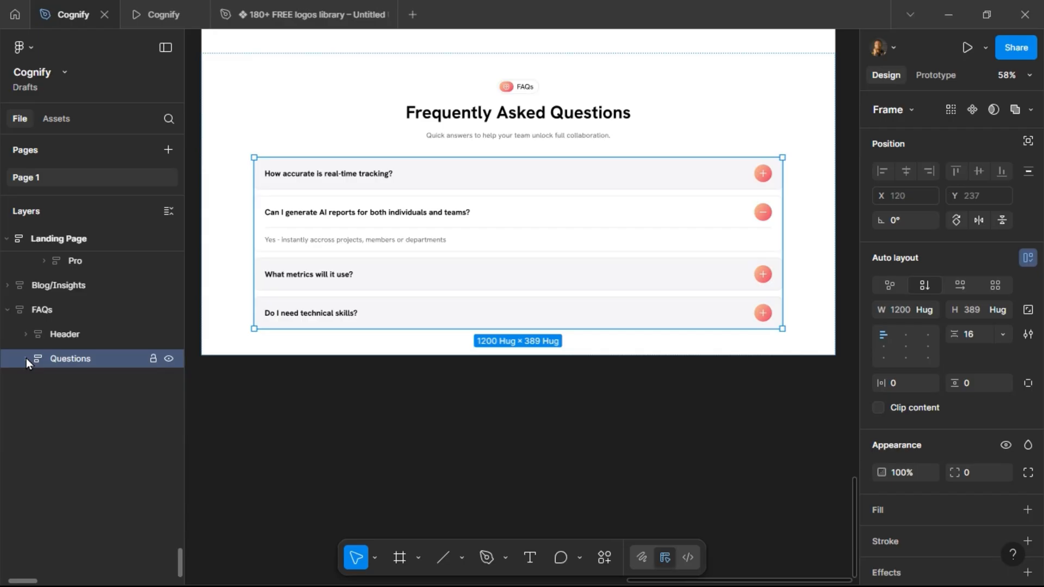
Test the FAQ rows in the prototype by opening and closing the first and second questions.
left_click(264, 115)
left_click(153, 14)
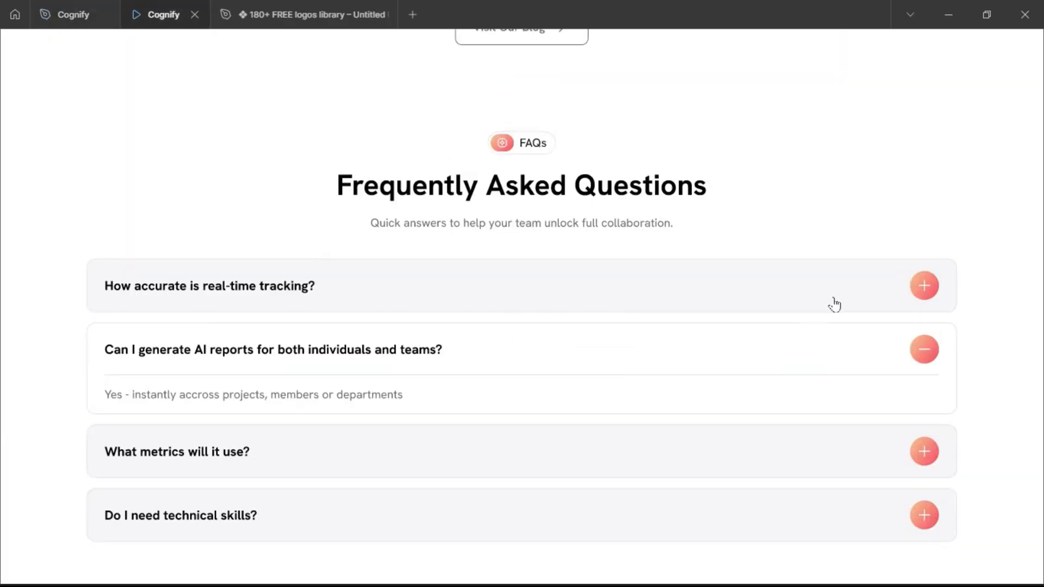
left_click(925, 293)
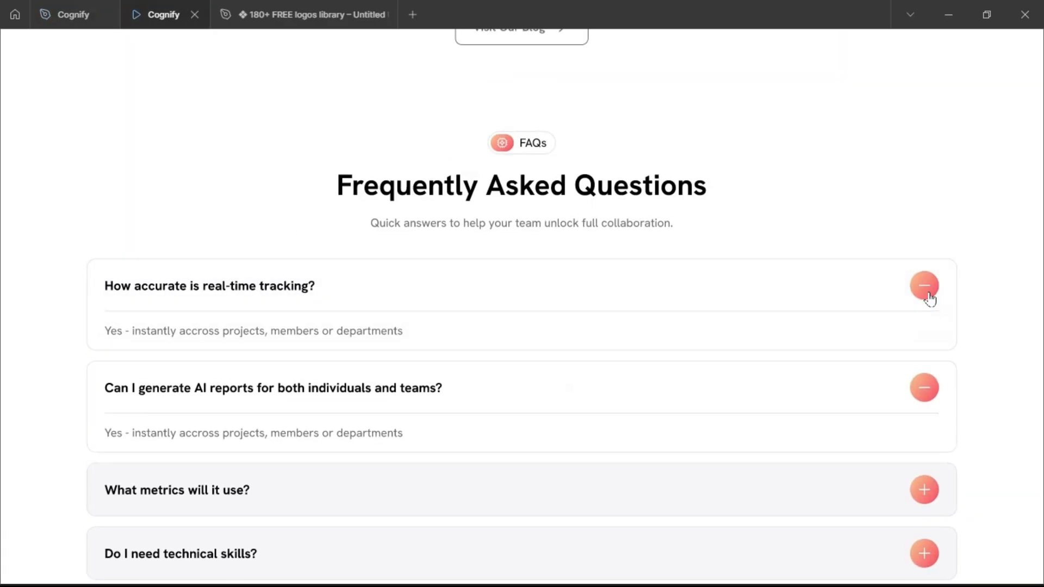
left_click(926, 293)
left_click(925, 348)
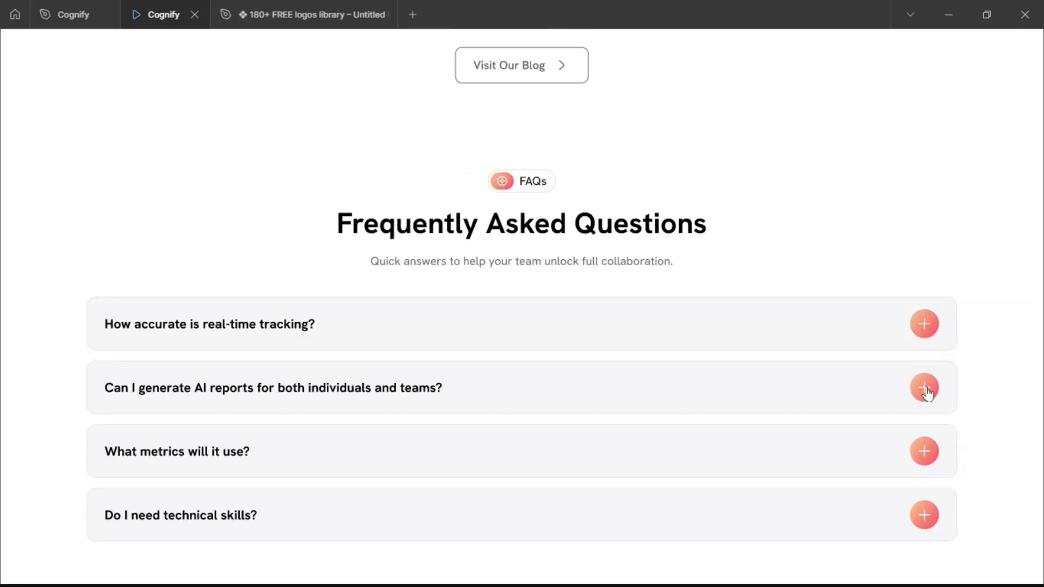
Test the FAQ accordion in the prototype by toggling the second and third questions open and closed.
left_click(926, 389)
left_click(926, 391)
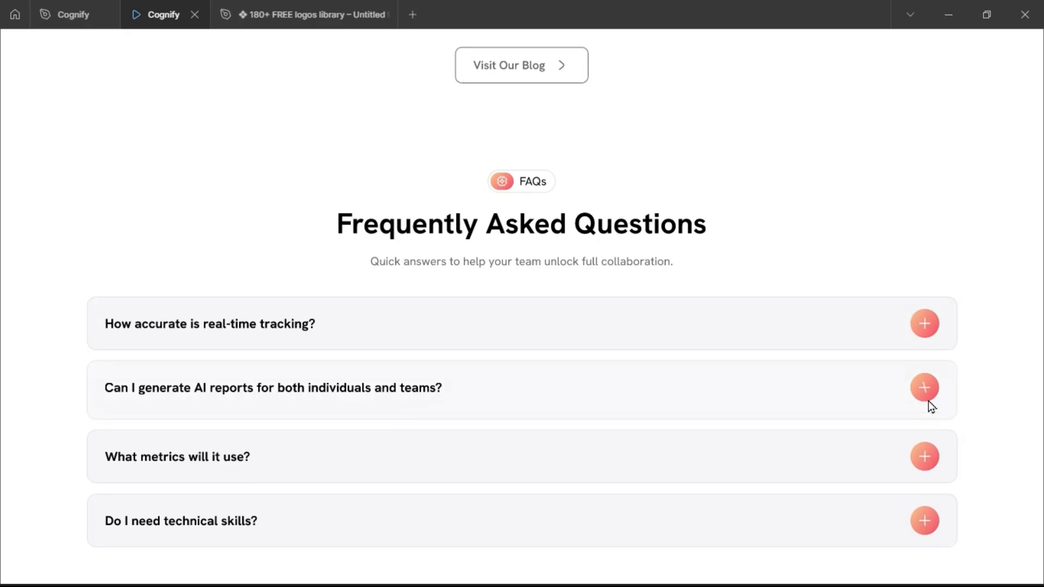
left_click(927, 389)
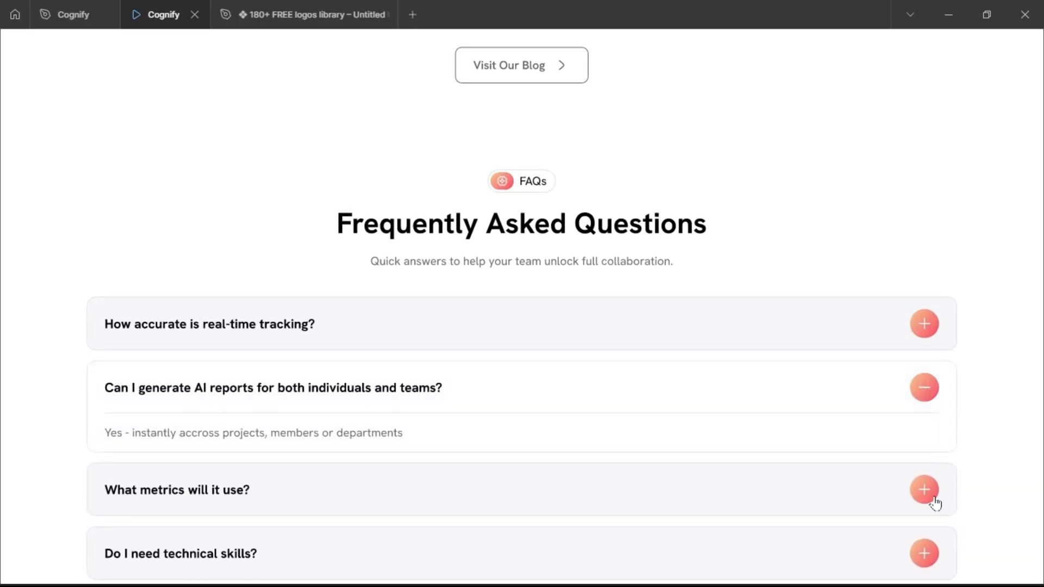
left_click(934, 503)
scroll(935, 478, "down", 2)
left_click(931, 420)
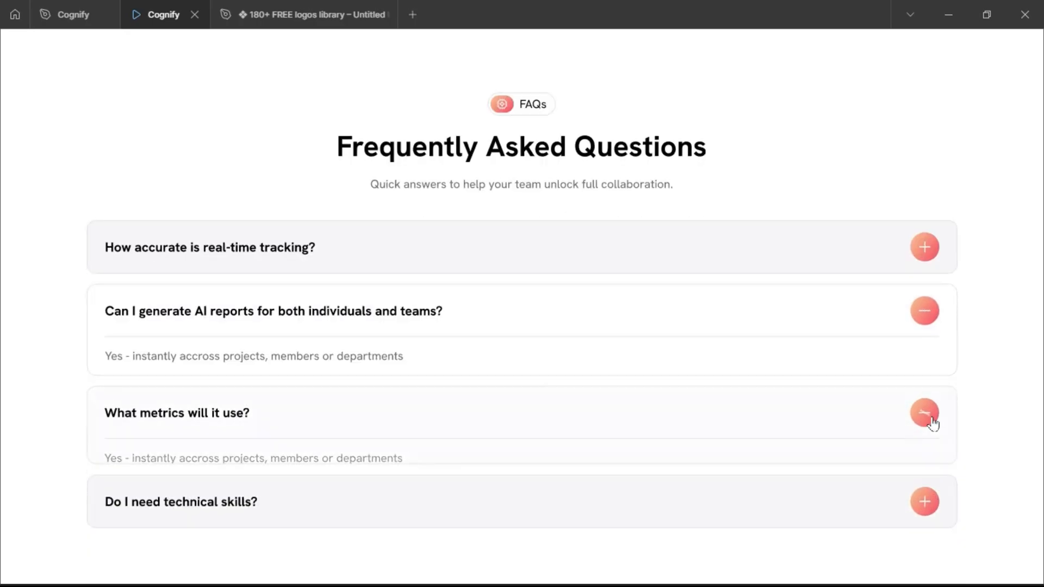
left_click(931, 353)
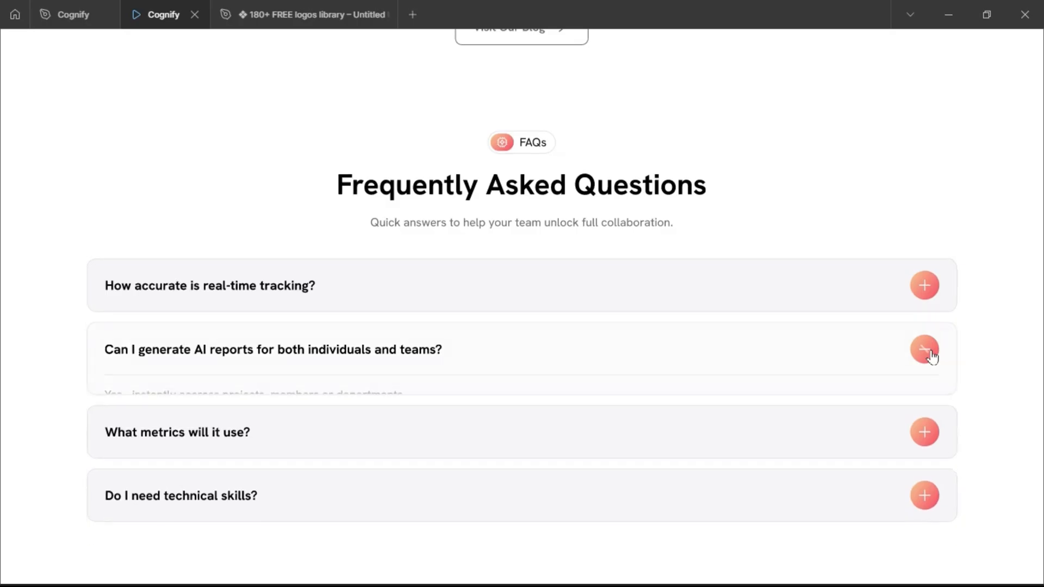
scroll(631, 397, "up", 3)
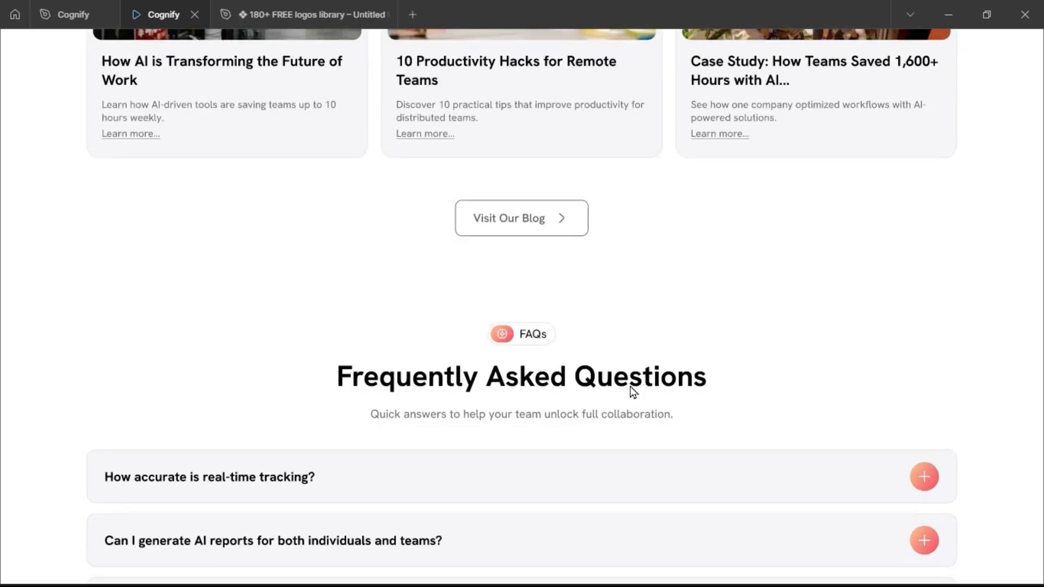
scroll(633, 392, "down", 3)
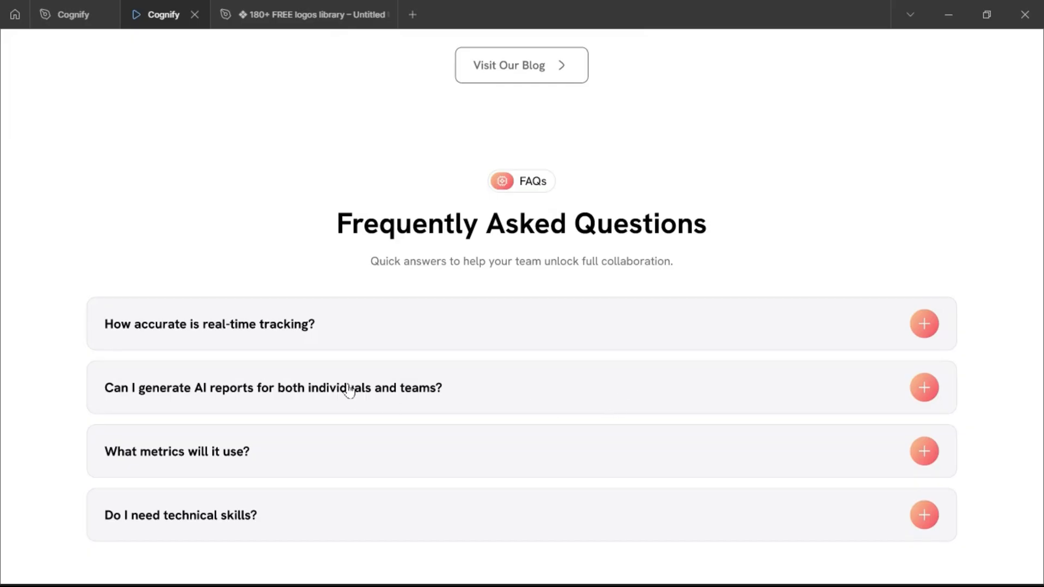
Duplicate the FAQs section frame below the original in the design file.
left_click(66, 16)
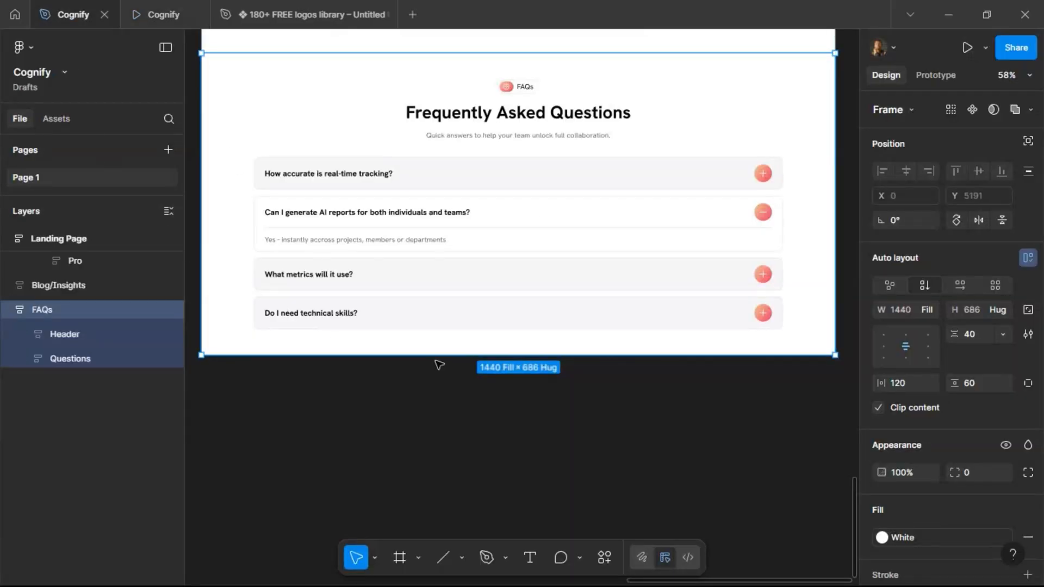
scroll(470, 278, "down", 5)
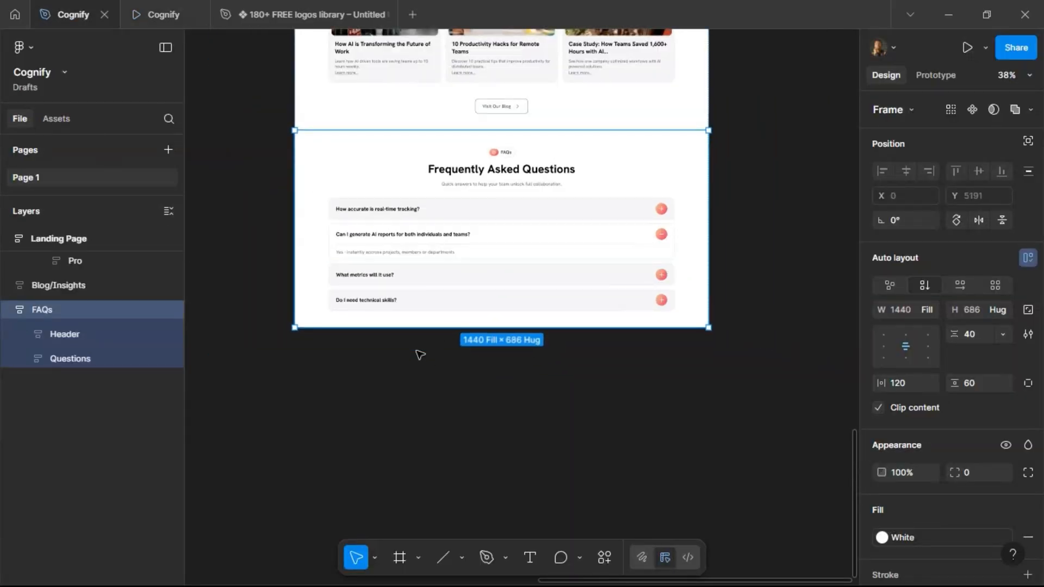
left_click(419, 354)
scroll(442, 333, "up", 1)
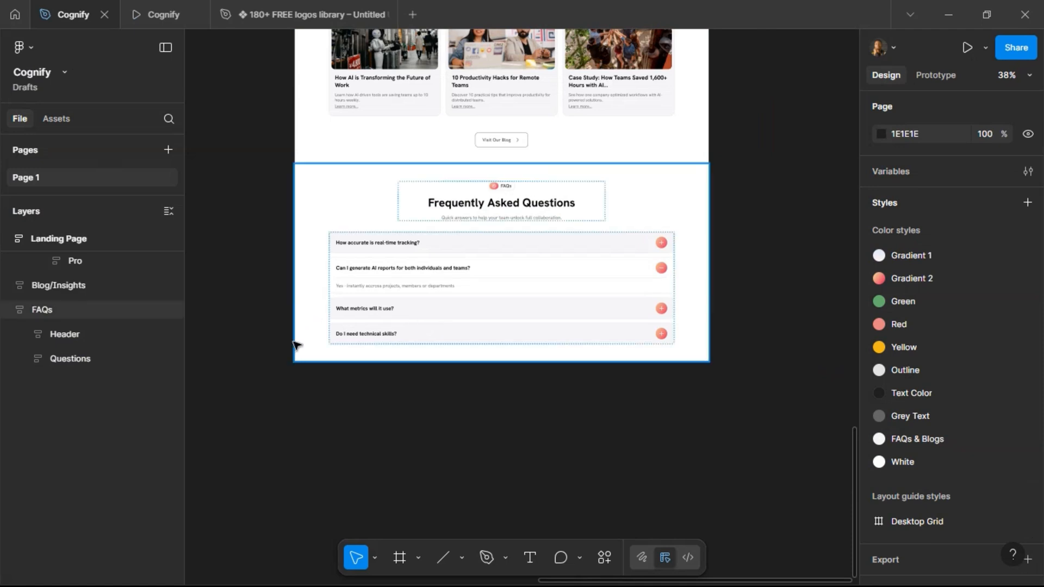
left_click(580, 293)
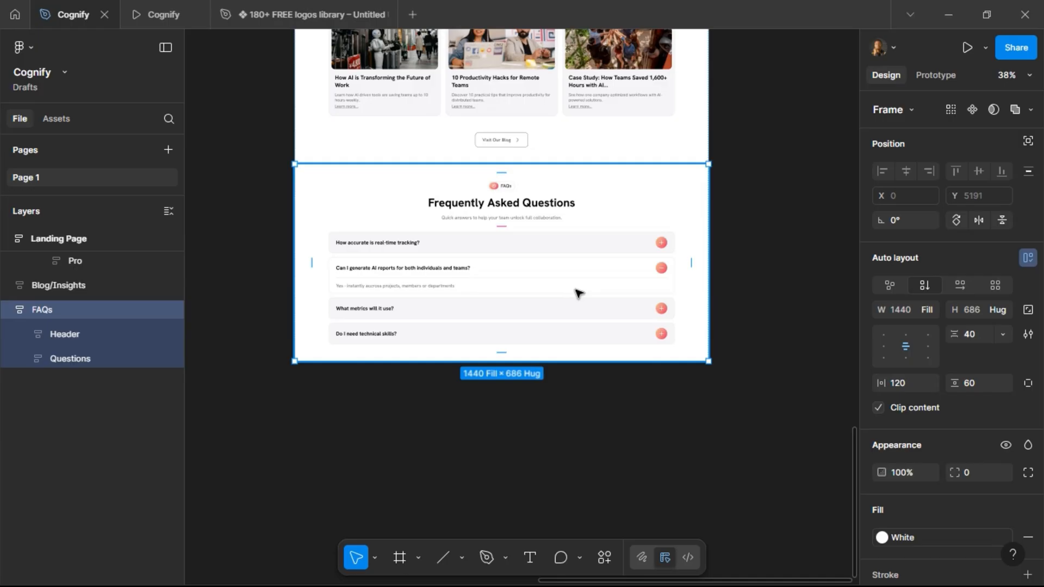
key("ctrl+d")
scroll(636, 291, "down", 5)
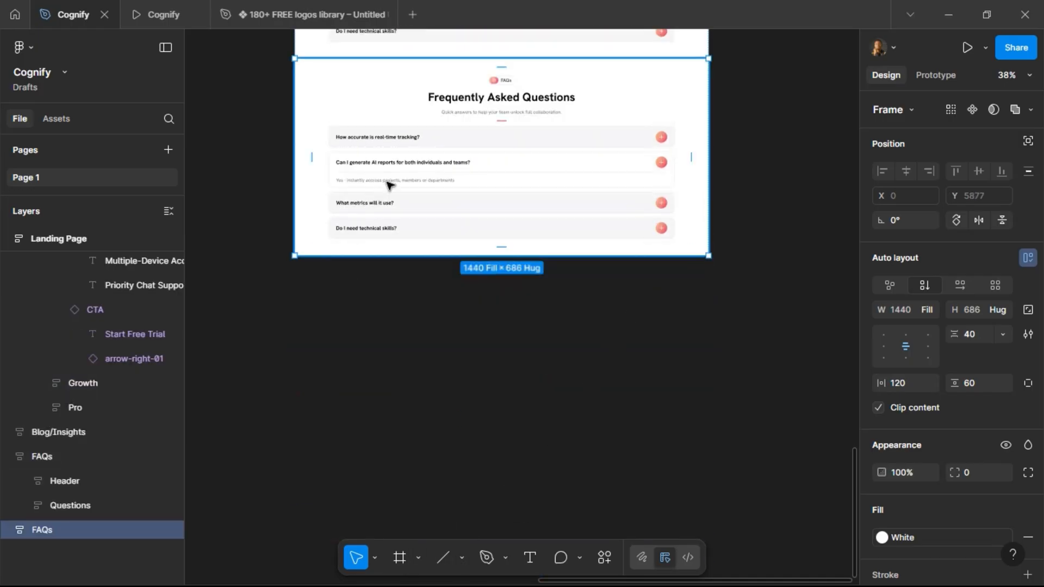
Delete the header and question list inside the duplicated FAQs frame.
double_click(390, 185)
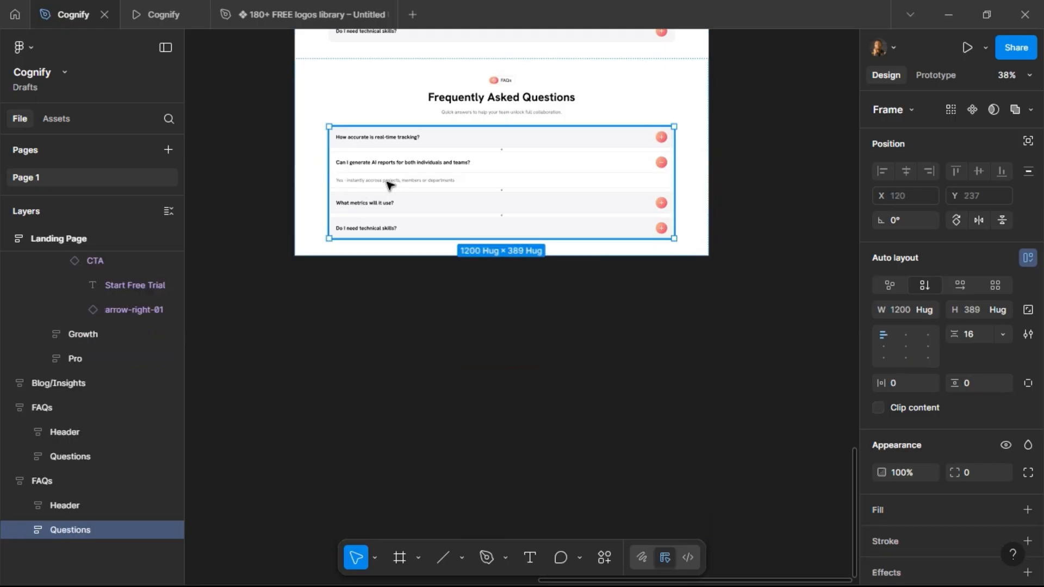
left_click(479, 86, "shift")
key("Delete")
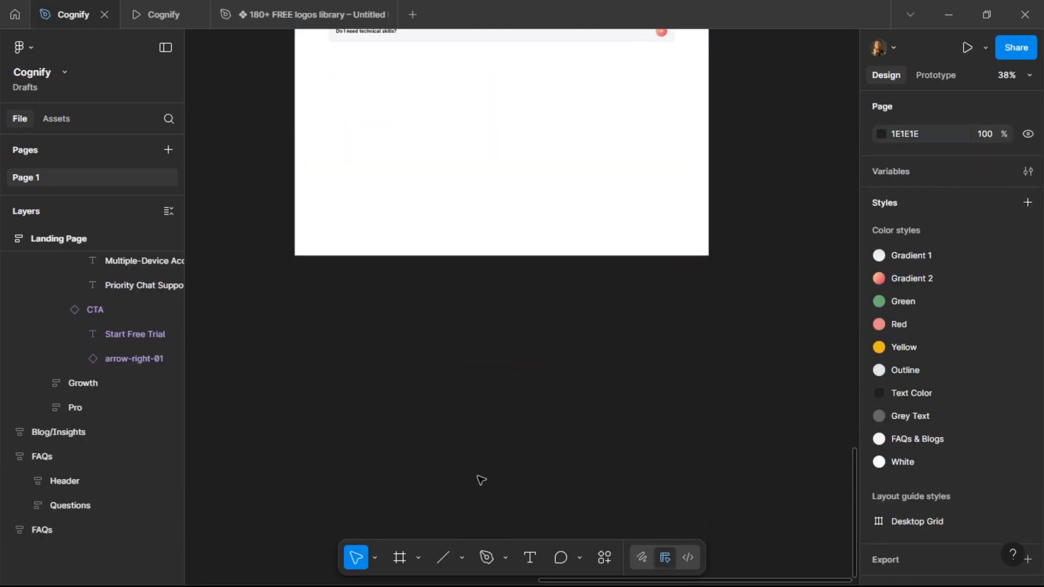
Draw a frame about 1202 × 327 inside the empty duplicated section and set its width to fill.
left_click(404, 565)
left_click_drag(336, 75, 680, 170)
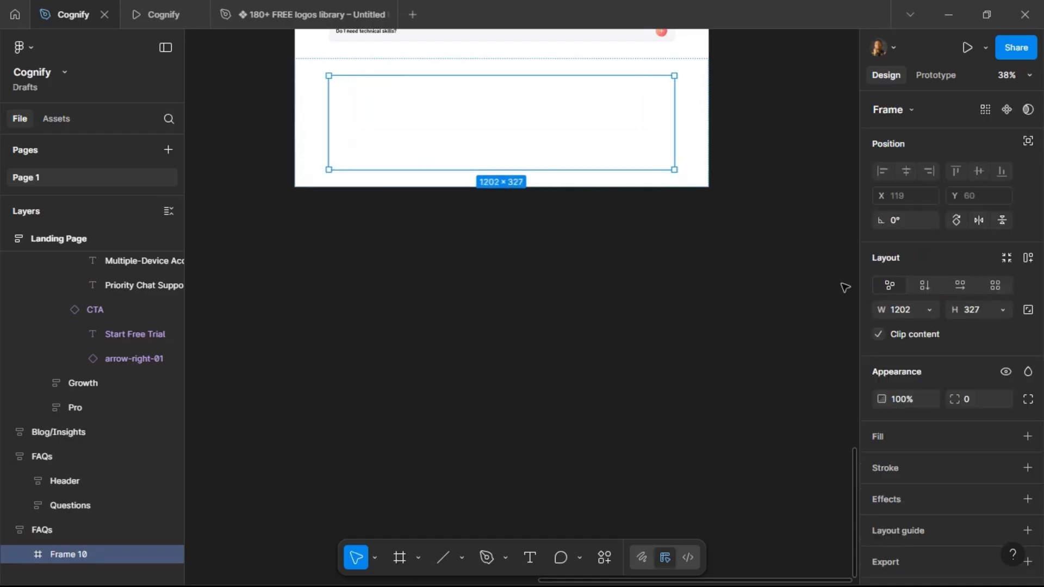
left_click(930, 311)
left_click(928, 326)
scroll(499, 271, "up", 3)
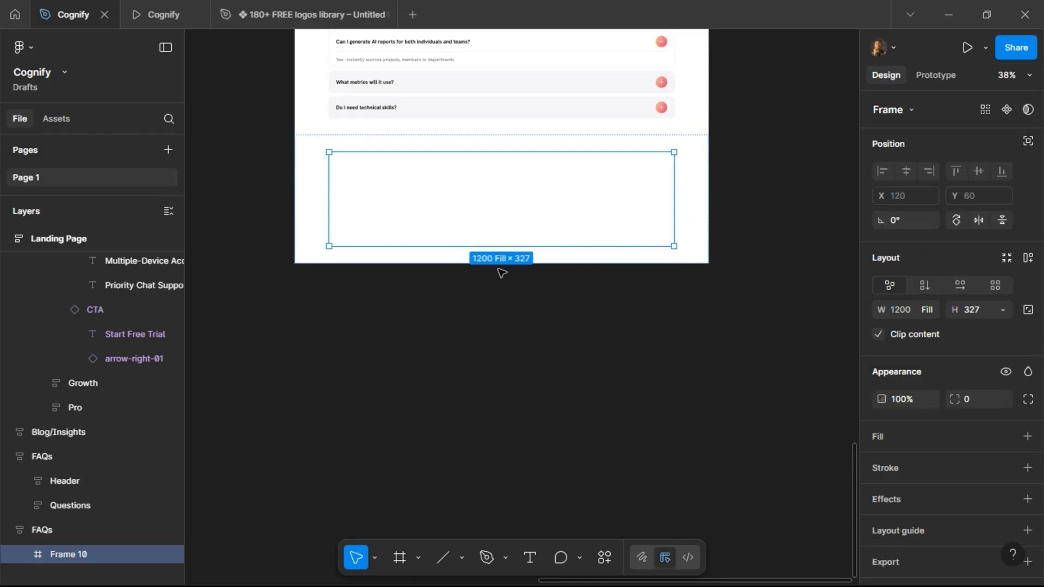
Copy the closing section headline Unlock Peak Team Performance Today from the project brief text.
scroll(493, 280, "left", 5)
scroll(492, 277, "left", 2)
scroll(491, 277, "up", 10)
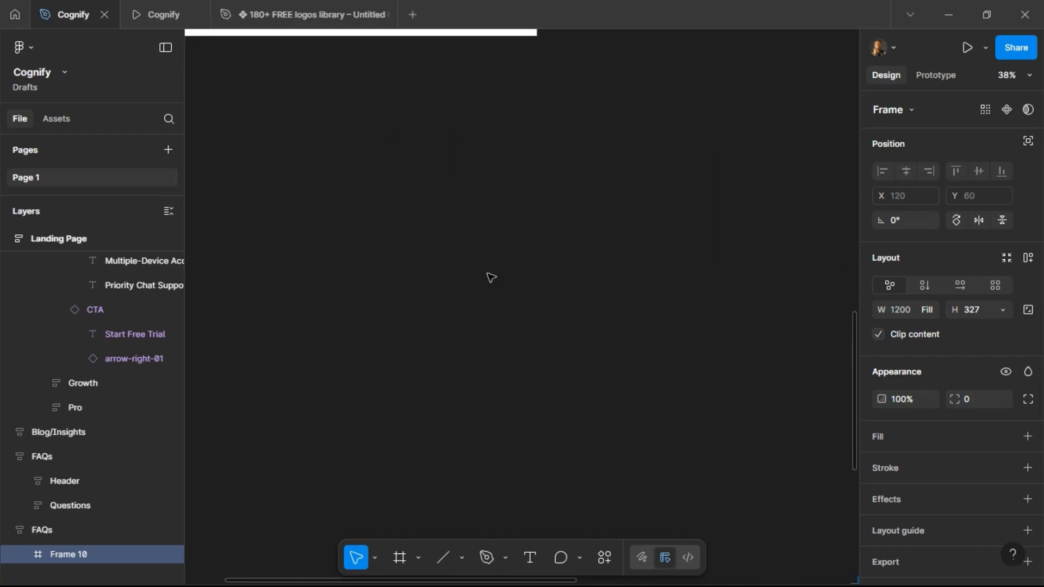
scroll(491, 278, "left", 5)
scroll(488, 278, "left", 1)
scroll(373, 300, "up", 5)
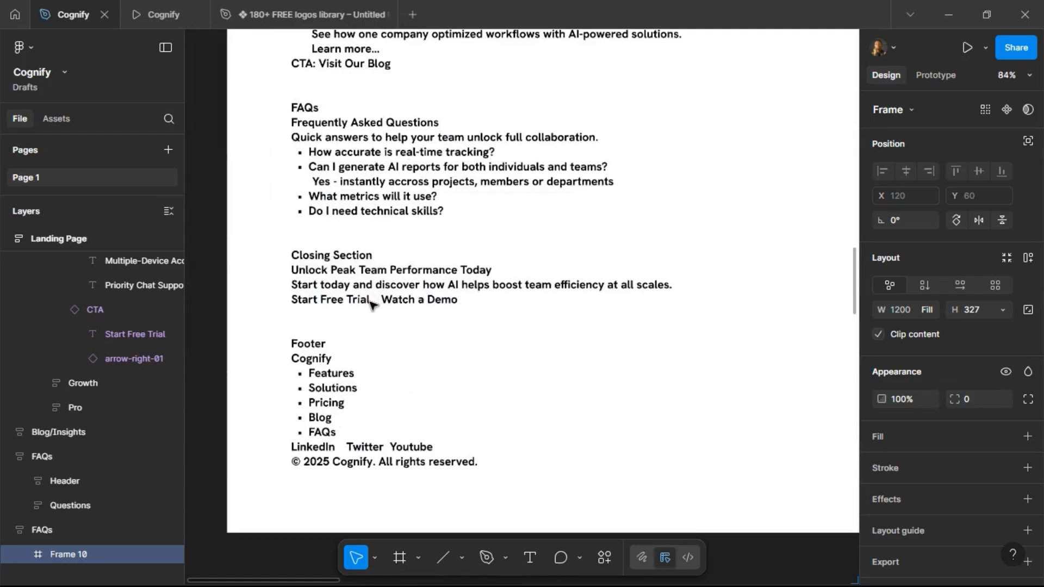
triple_click(303, 276)
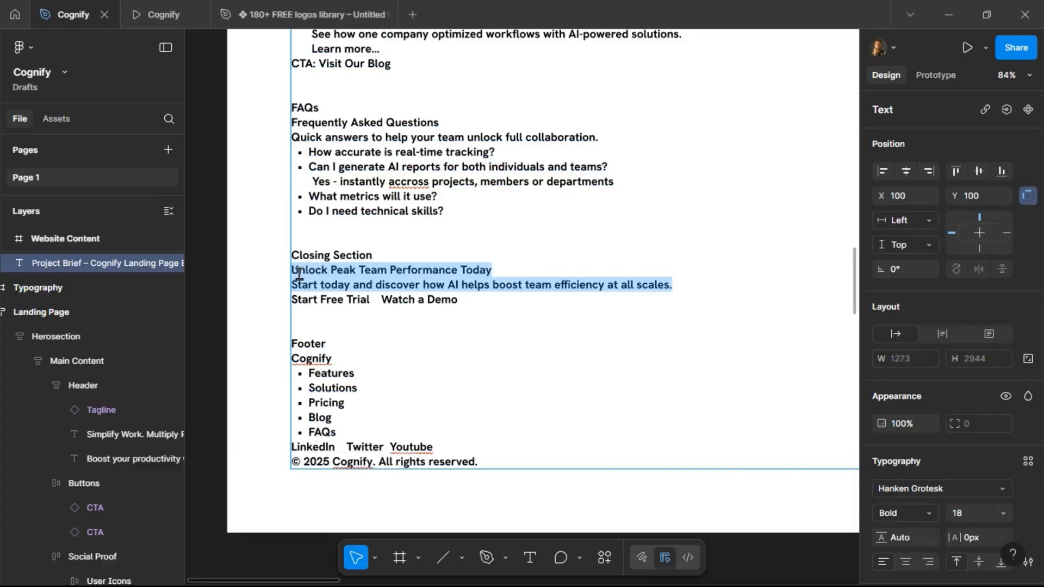
left_click(296, 272)
left_click(499, 271, "shift")
key("ctrl+c")
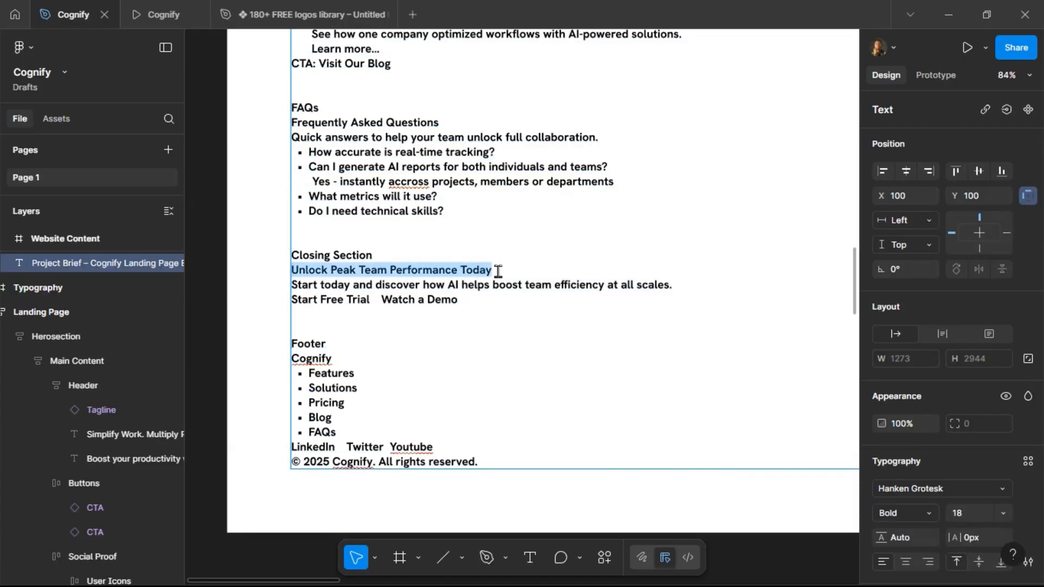
left_click(491, 341)
Fill the new frame with the Gradient 1 color style and set its corner radius to 24.
scroll(316, 342, "down", 5)
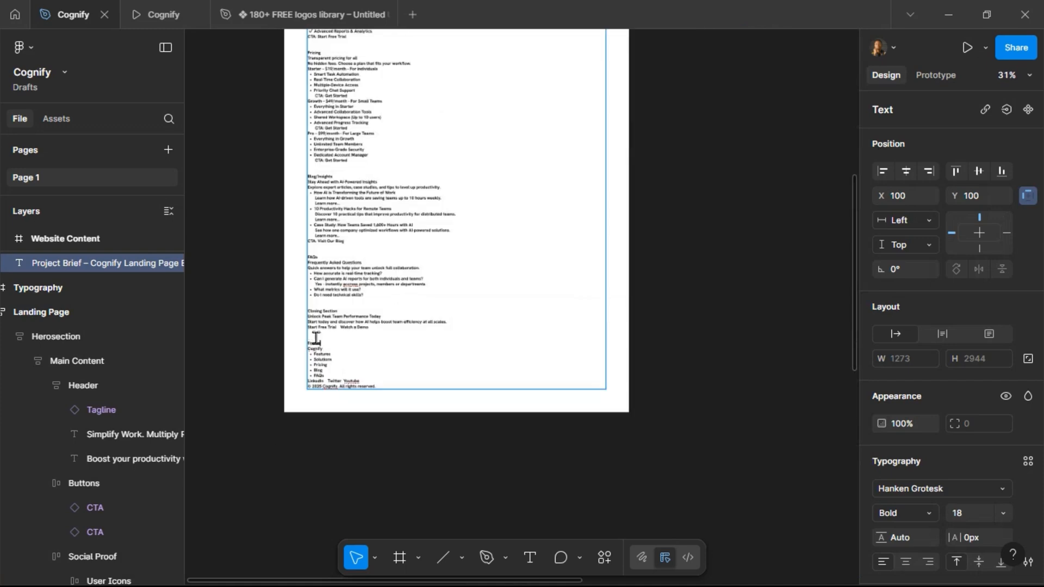
left_click(720, 305)
scroll(721, 305, "right", 3)
scroll(720, 305, "right", 5)
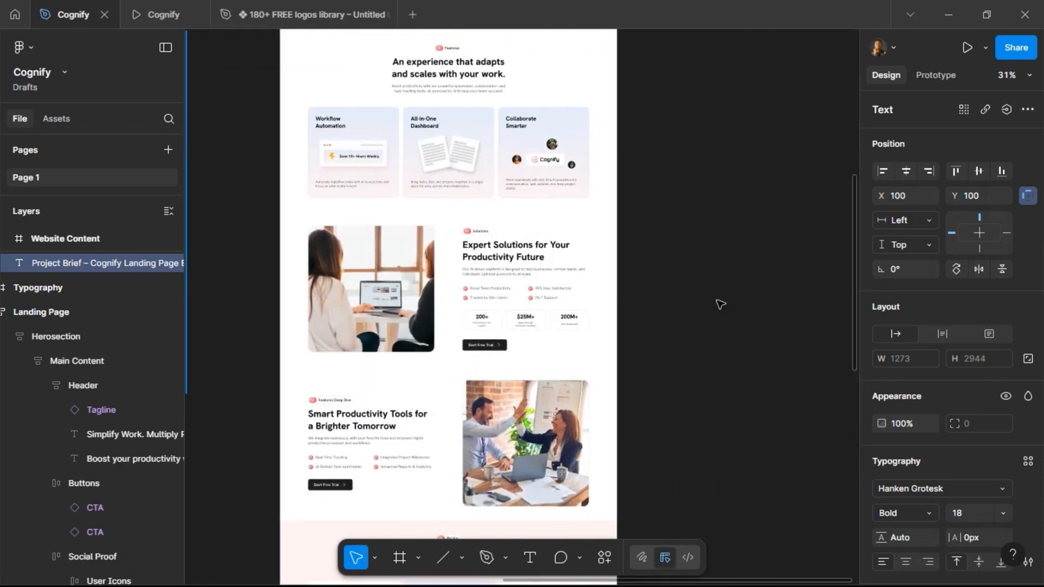
scroll(720, 305, "down", 8)
scroll(721, 304, "down", 5)
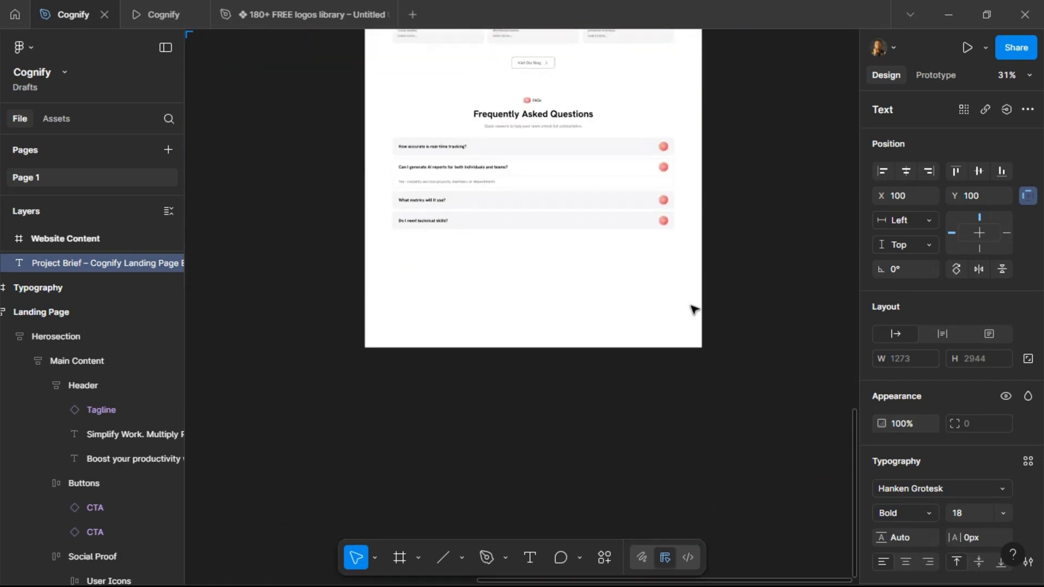
scroll(502, 287, "up", 3, "ctrl")
left_click(503, 287)
left_click(500, 286)
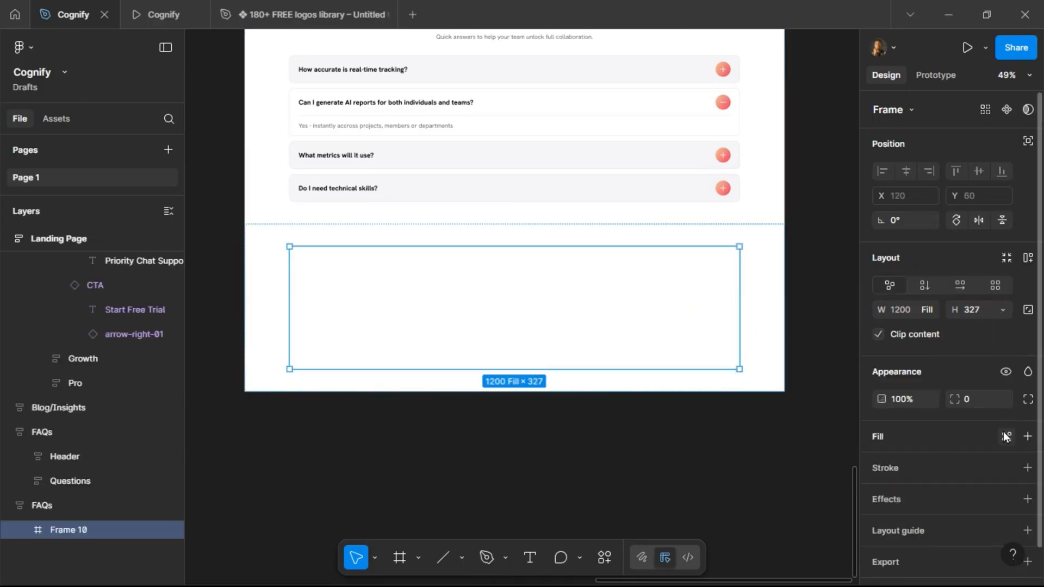
left_click(1006, 437)
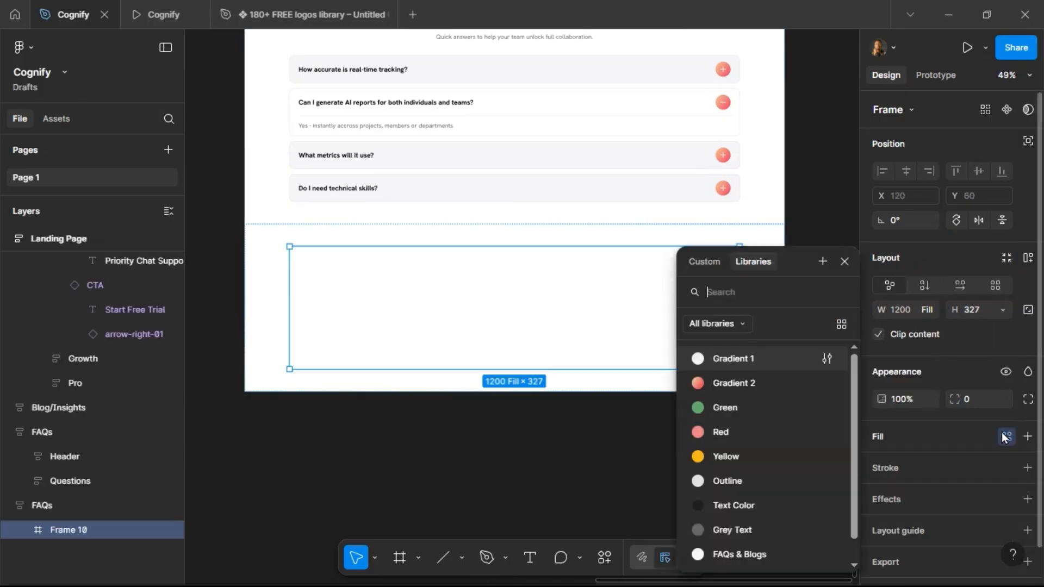
left_click(735, 360)
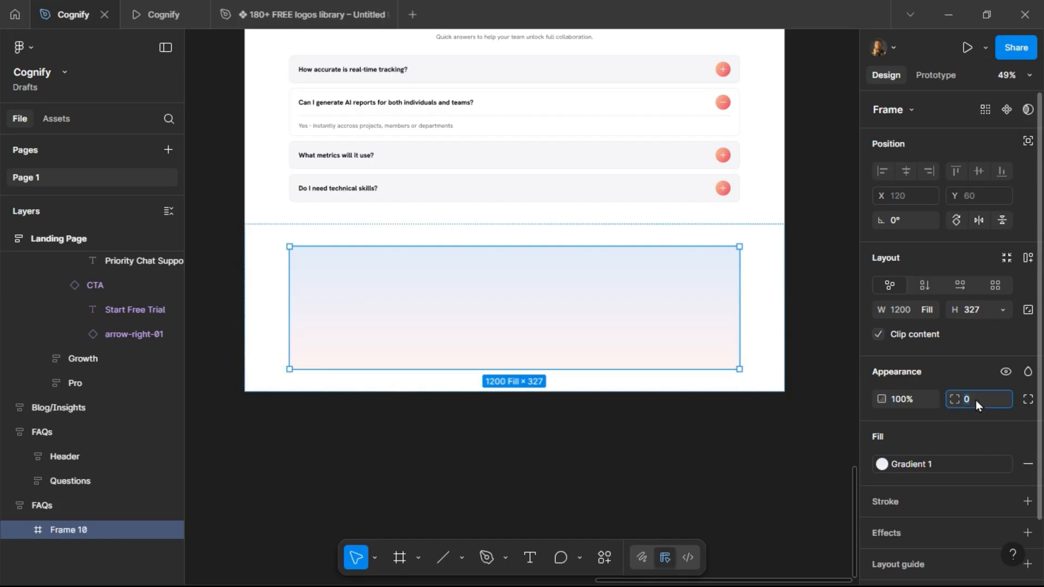
key("Return")
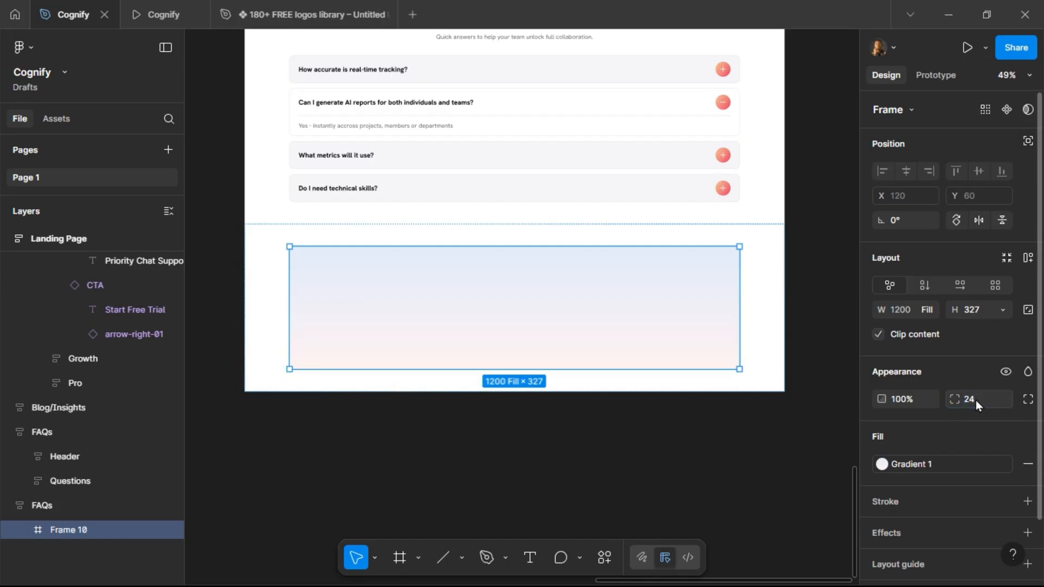
Preview the gradient frame in the prototype tab and return to the design file.
left_click(133, 2)
scroll(410, 265, "down", 6)
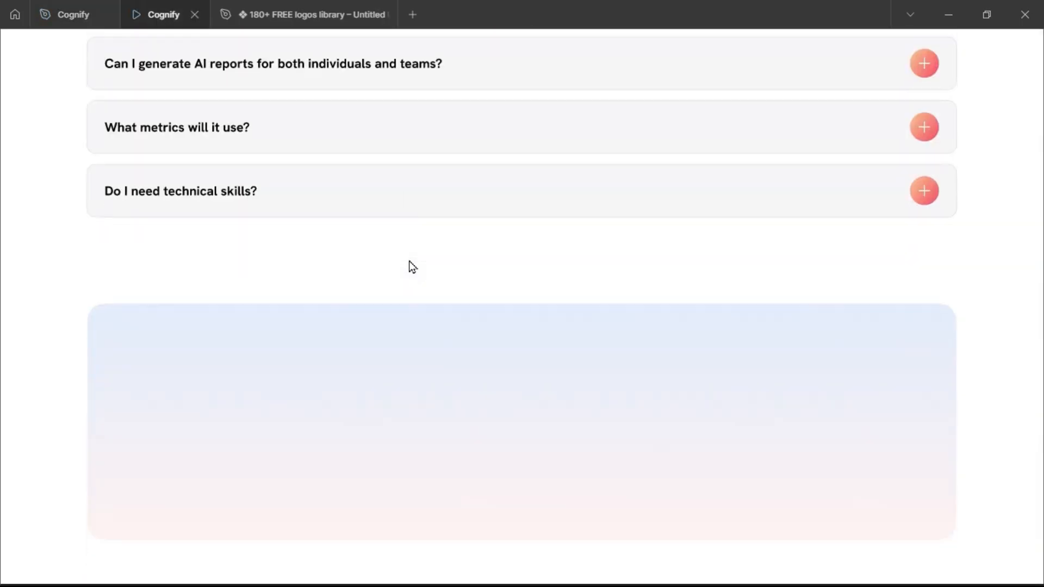
left_click(71, 15)
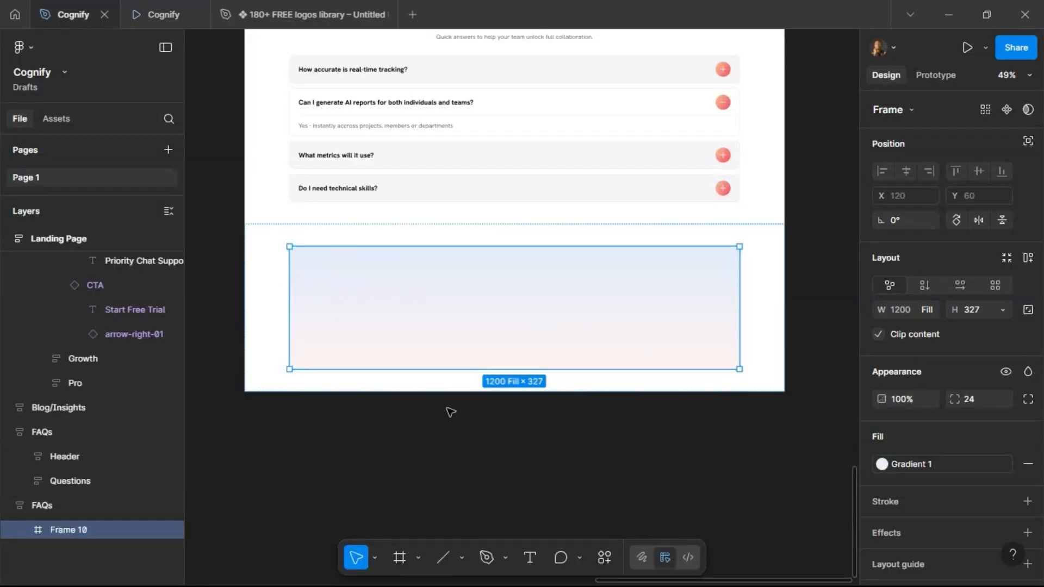
Paste the headline Unlock Peak Team Performance Today as a text layer inside the gradient frame.
left_click(530, 558)
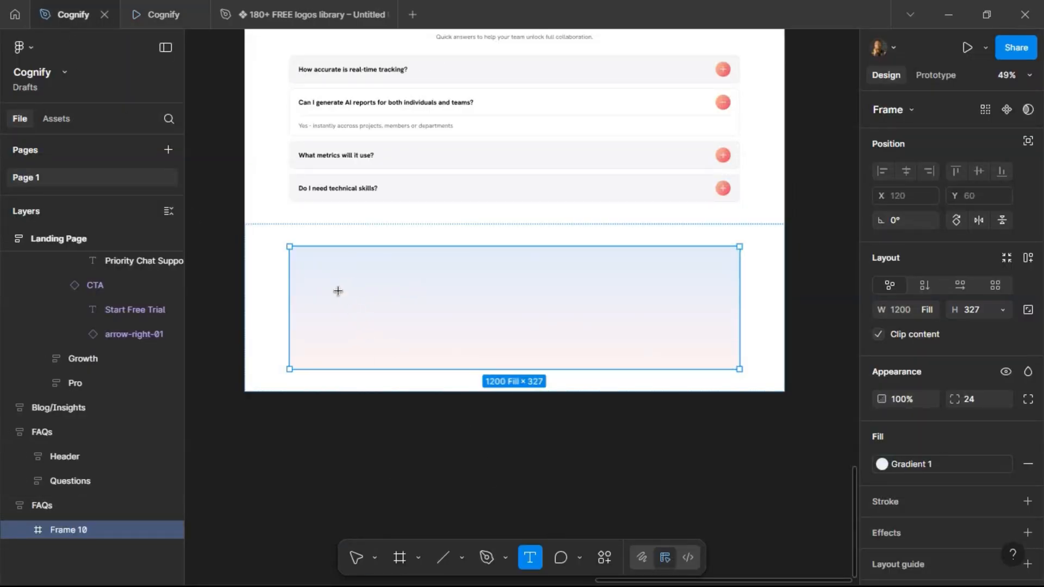
left_click(338, 291)
key("ctrl+v")
key("Escape")
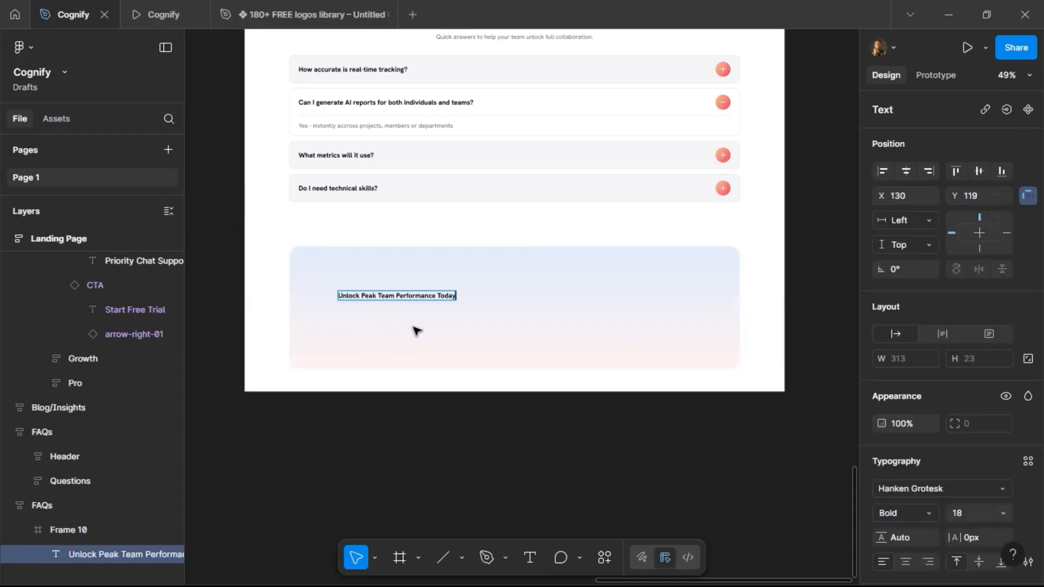
Copy the closing section headline, description and button labels from the project brief text.
scroll(451, 296, "up", 2)
scroll(598, 315, "down", 5)
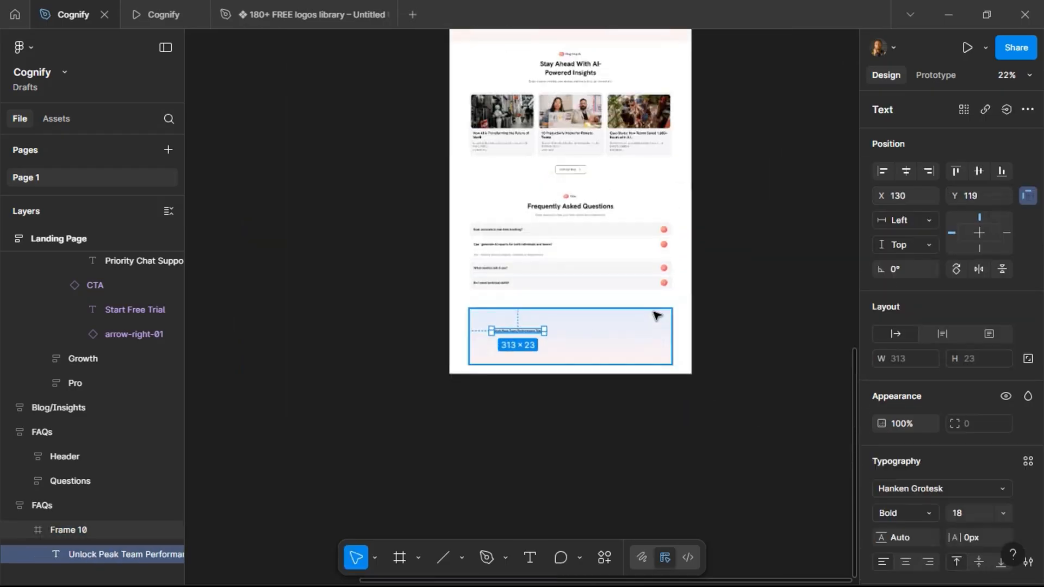
scroll(432, 312, "left", 8)
scroll(432, 311, "up", 10)
scroll(674, 512, "up", 1)
scroll(674, 512, "up", 7)
triple_click(502, 376)
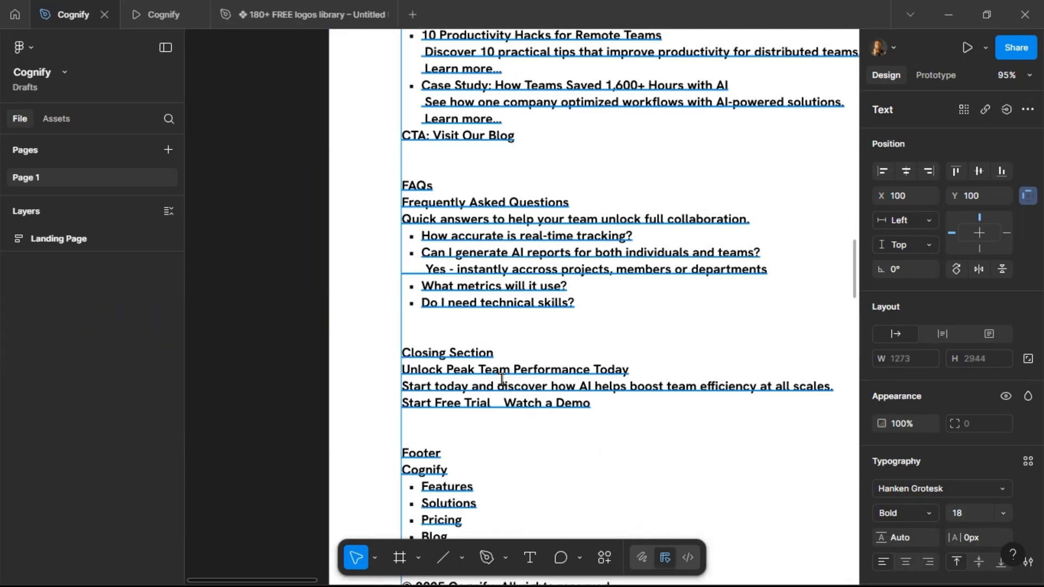
left_click_drag(595, 404, 397, 375)
key("ctrl+c")
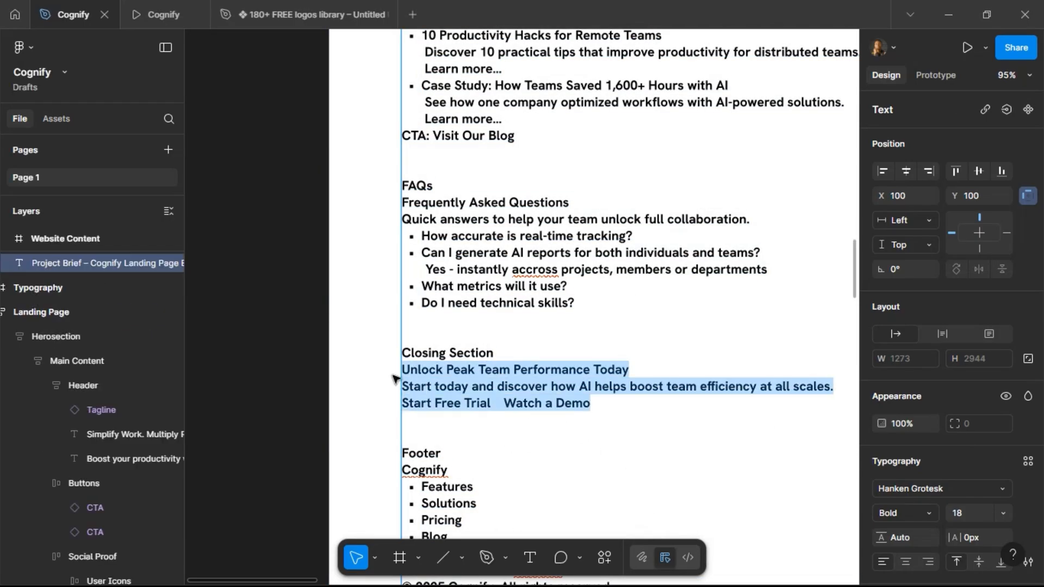
key("Escape")
scroll(279, 386, "down", 10)
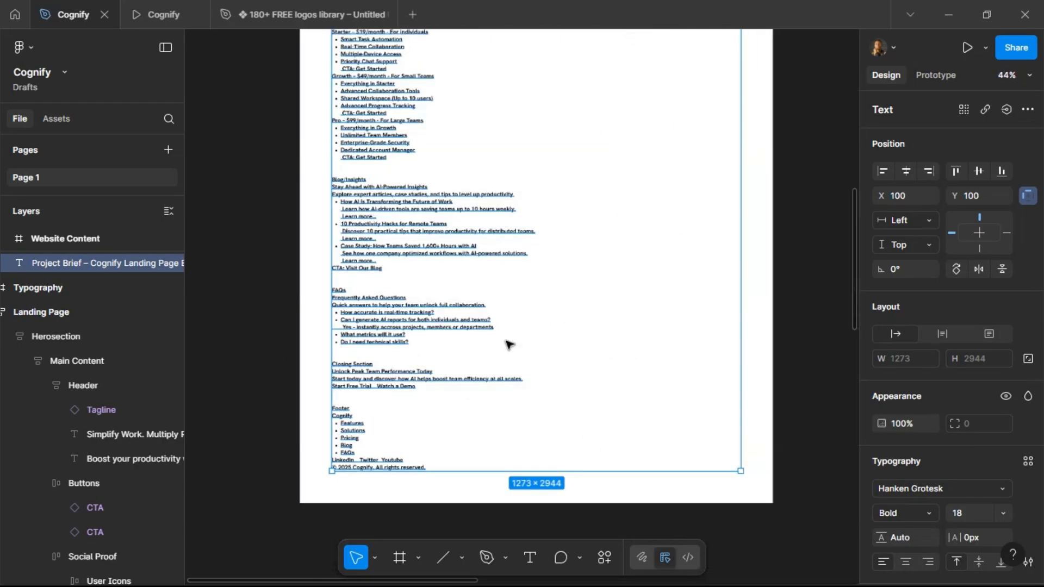
scroll(693, 329, "right", 5)
scroll(694, 329, "right", 5)
scroll(698, 351, "down", 10)
scroll(674, 370, "up", 3)
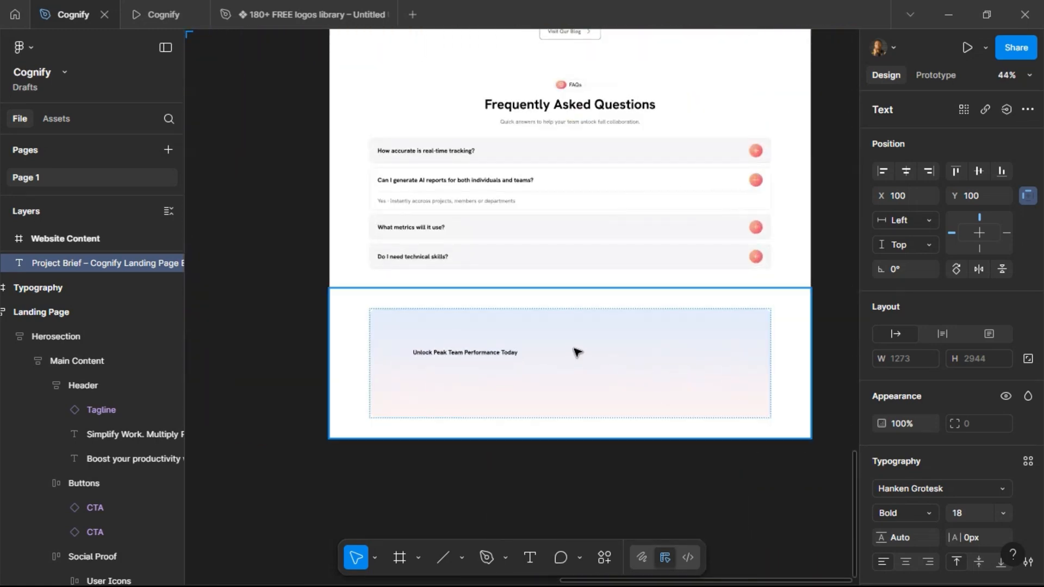
left_click(593, 375)
left_click(595, 379)
key("ctrl+d")
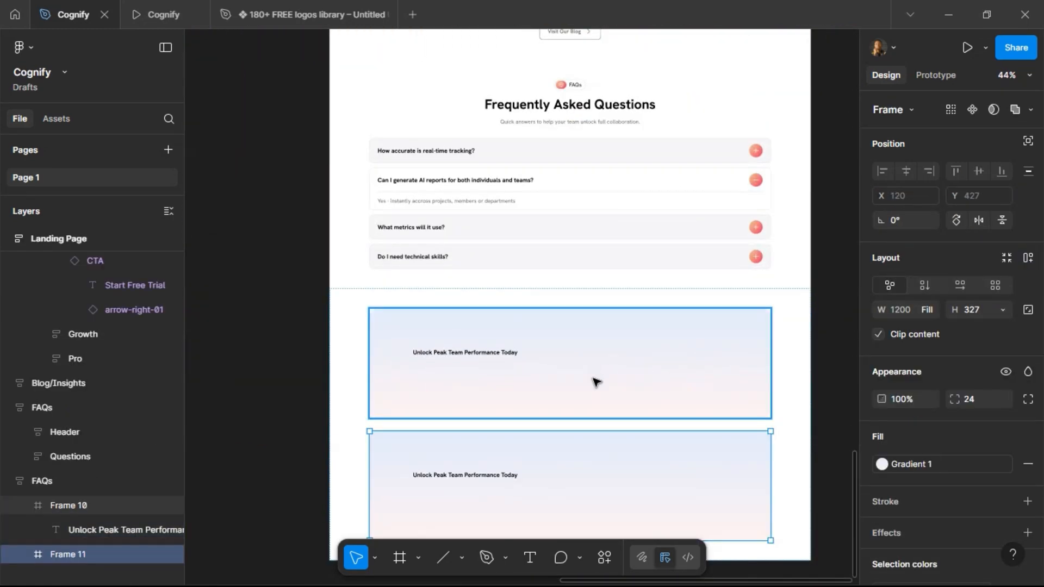
key("ctrl+z")
Paste the copied closing-section text from the brief onto the canvas below the gradient frame.
key("ctrl+v")
scroll(551, 310, "up", 1)
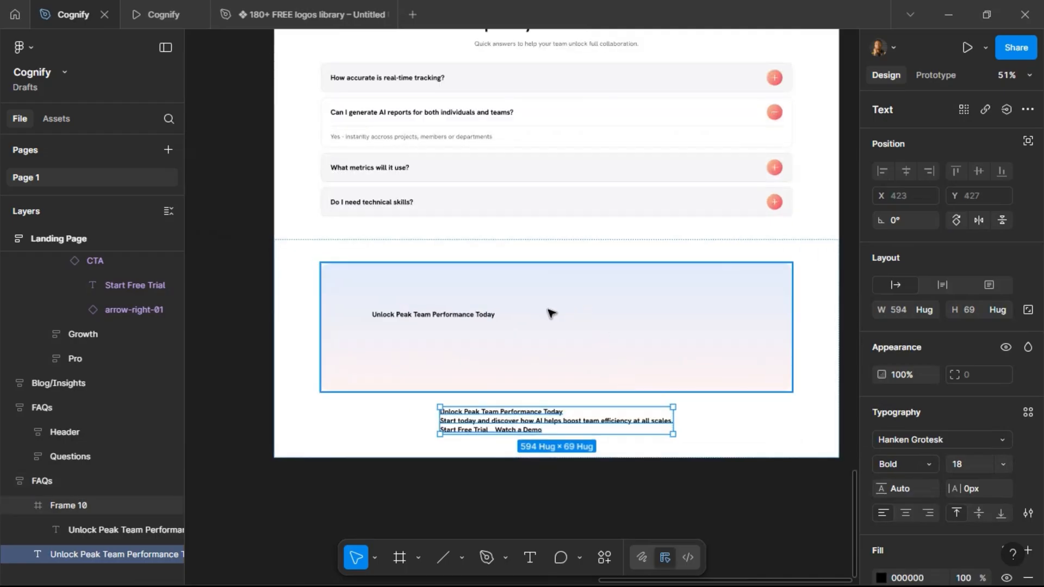
Replace the headline text inside the gradient frame with a copy of the FAQ section header.
scroll(544, 263, "up", 3)
left_click(527, 117)
left_click(526, 117)
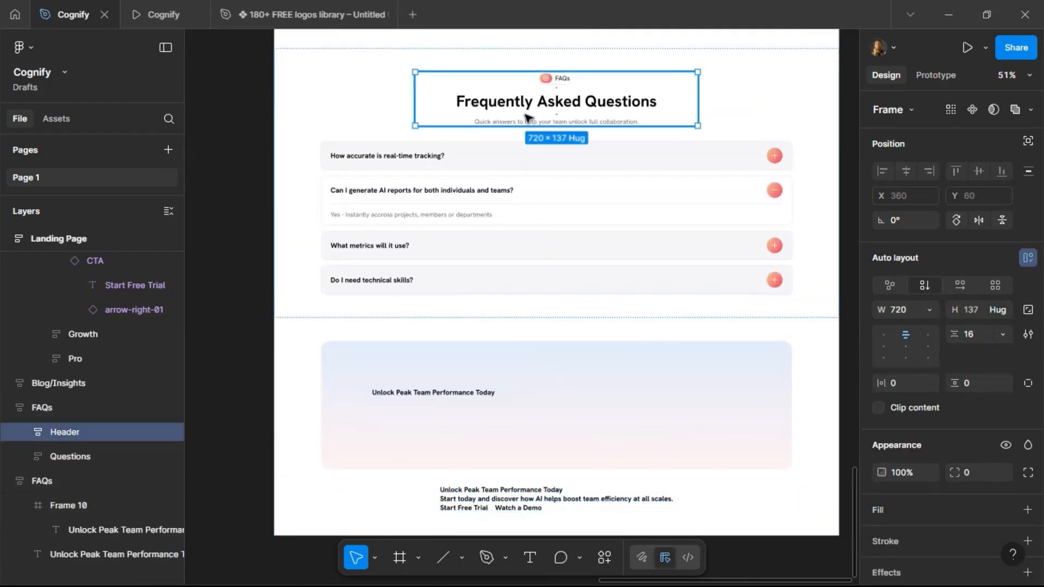
left_click(526, 116)
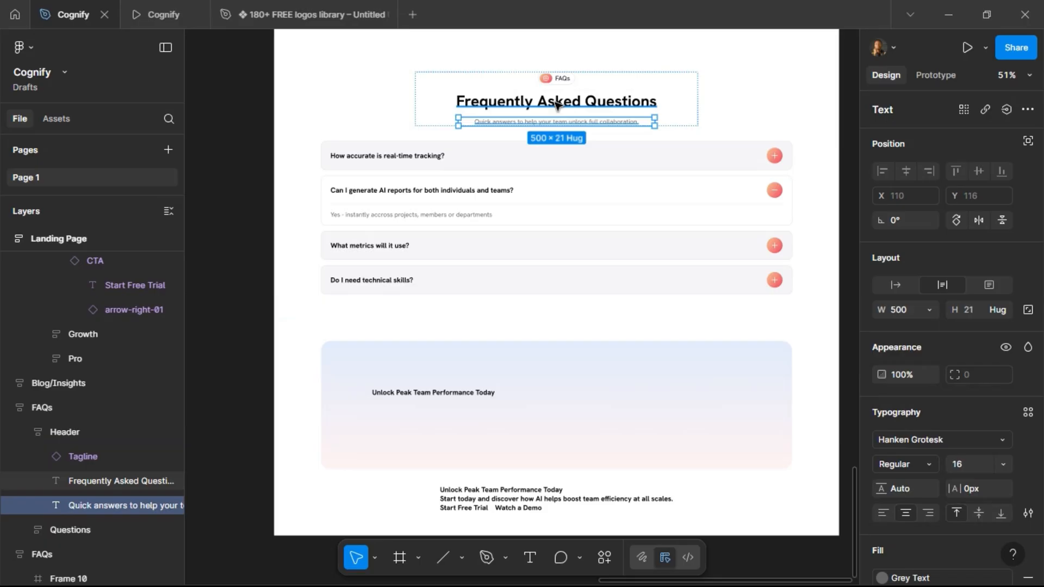
left_click(588, 100, "shift")
left_click(608, 86)
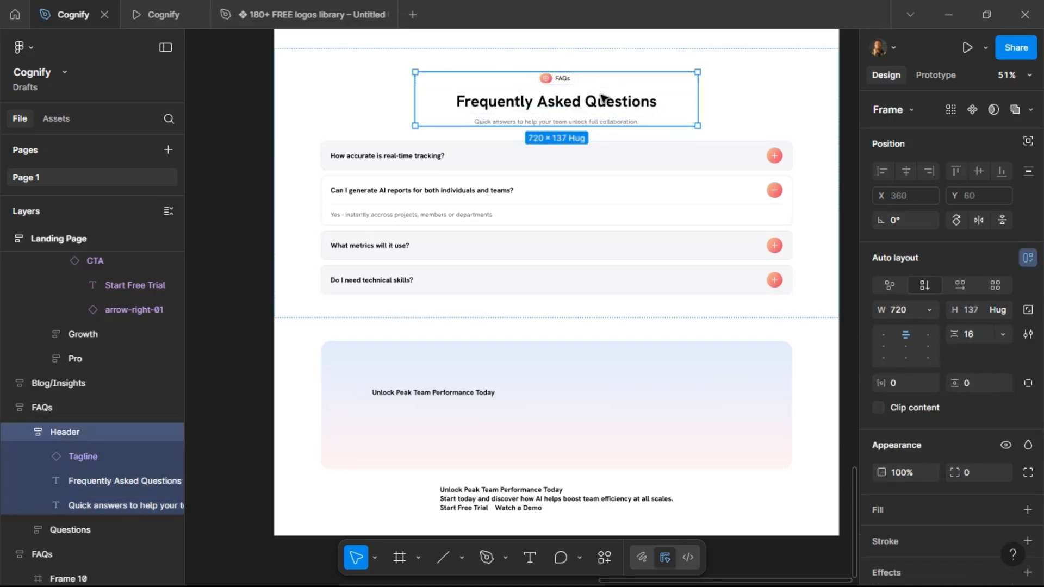
left_click(414, 399)
double_click(415, 397)
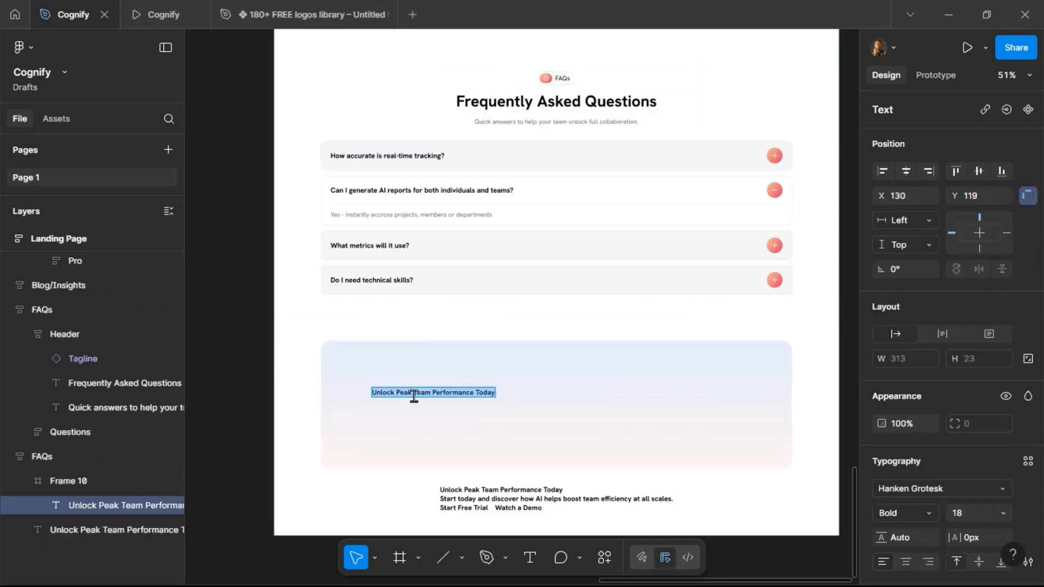
key("Escape")
key("ctrl+shift+r")
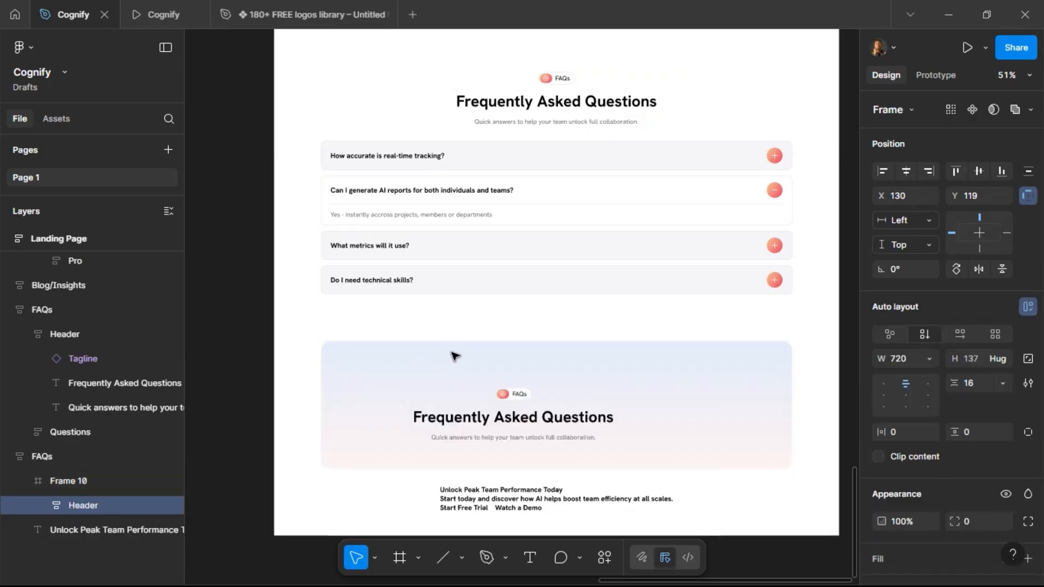
Delete the FAQs tagline from the copied header and replace its title with Unlock Peak Team Performance Today.
double_click(522, 402)
key("Delete")
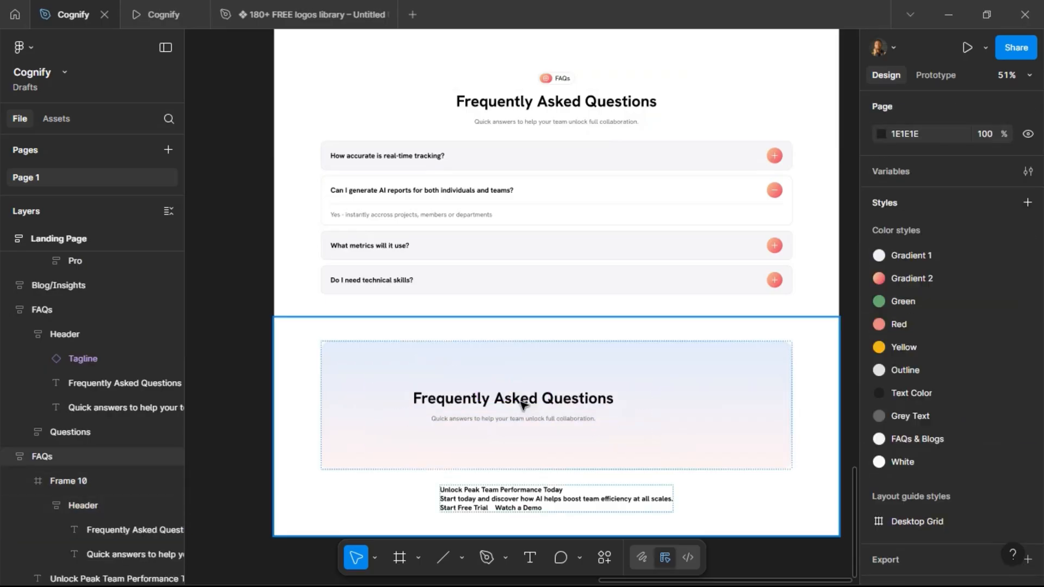
left_click(521, 403)
double_click(521, 402)
double_click(521, 403)
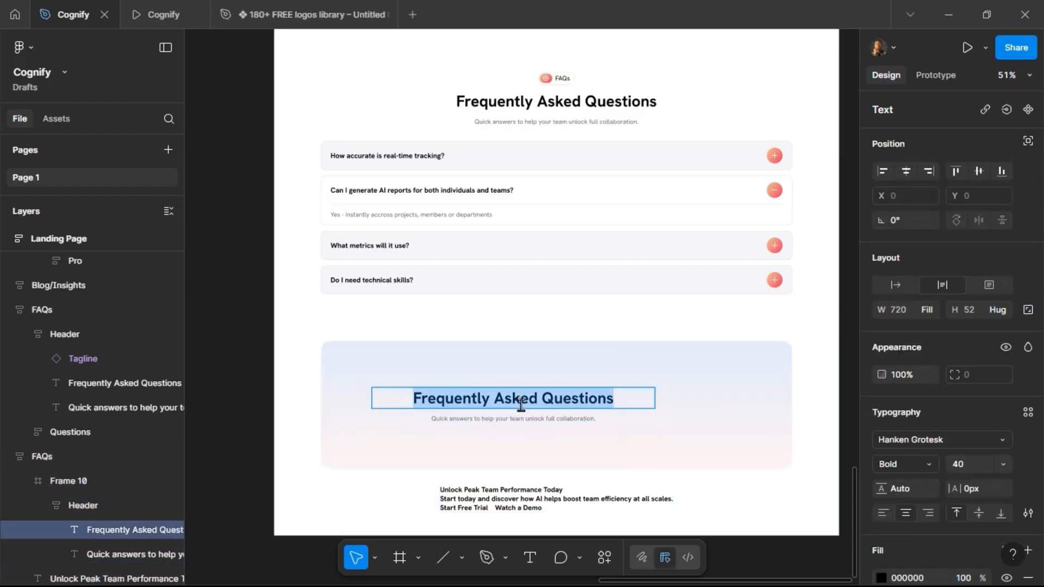
double_click(517, 493)
left_click(514, 490)
left_click_drag(568, 492, 421, 492)
key("ctrl+c")
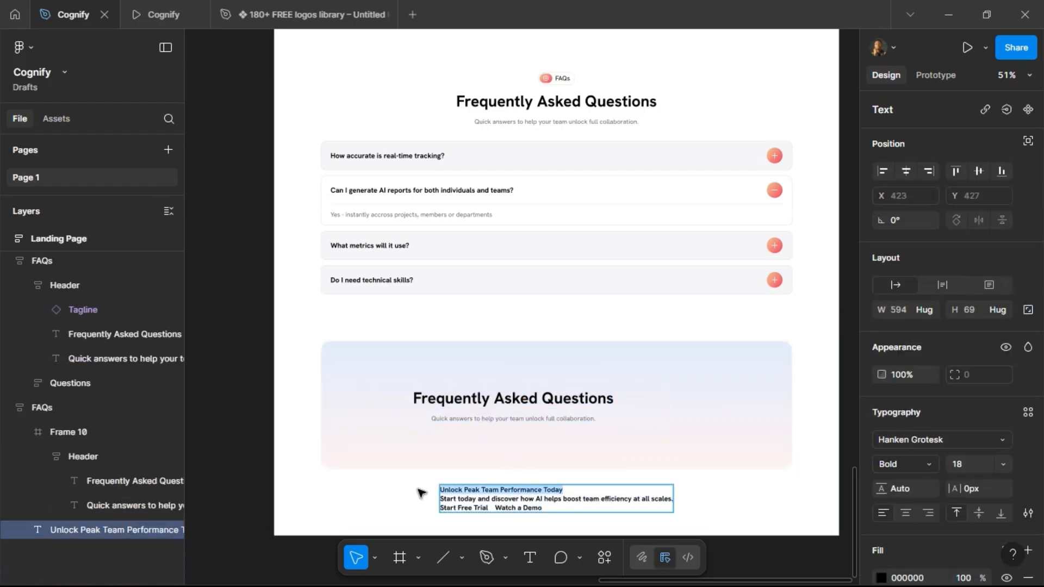
double_click(454, 399)
key("ctrl+v")
Replace the header's subtitle with the description Start today and discover how AI helps boost team efficiency at all scales.
left_click(545, 509)
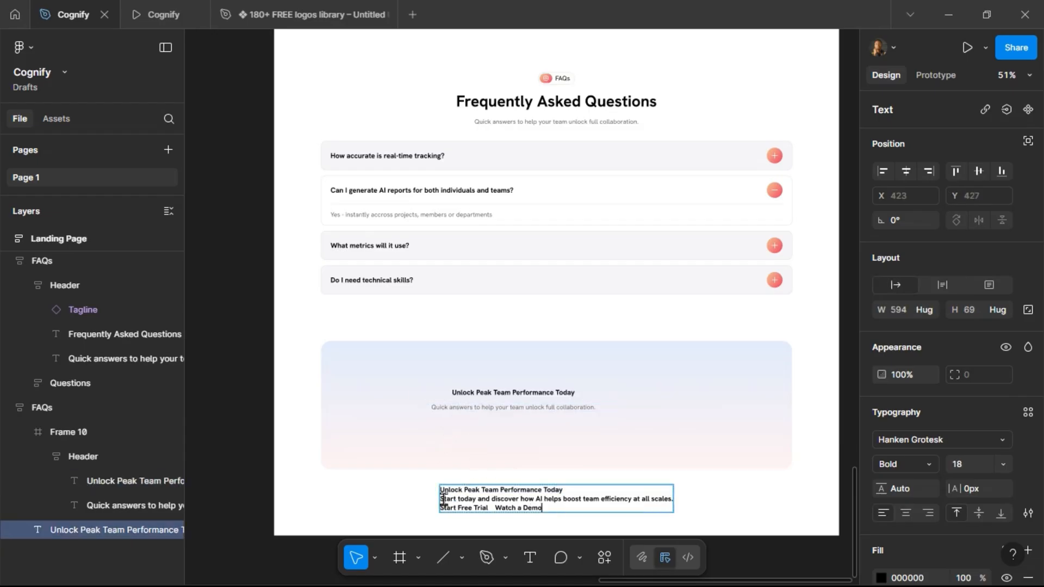
left_click_drag(442, 499, 668, 503)
key("ctrl+c")
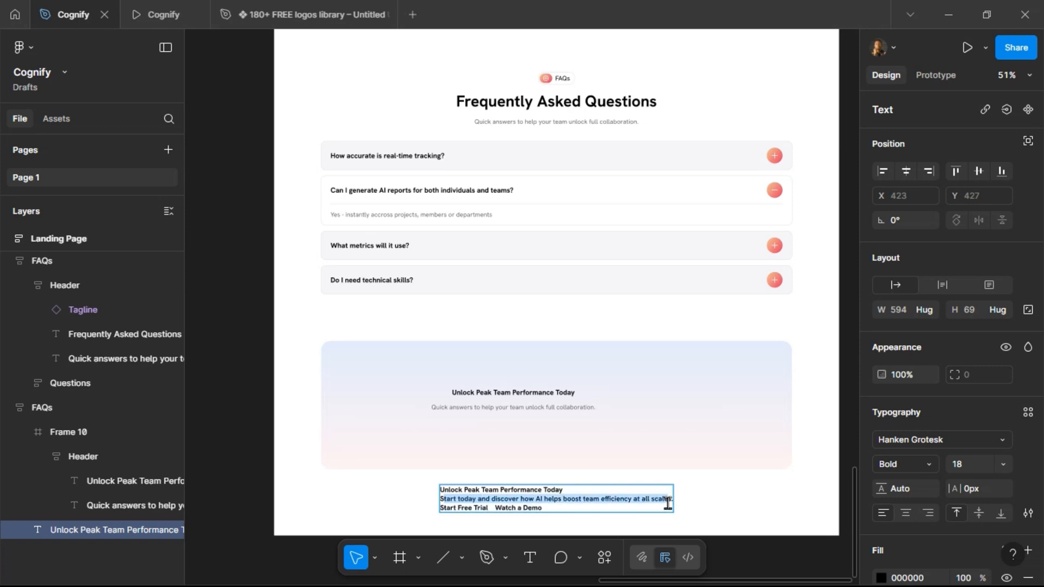
double_click(444, 408)
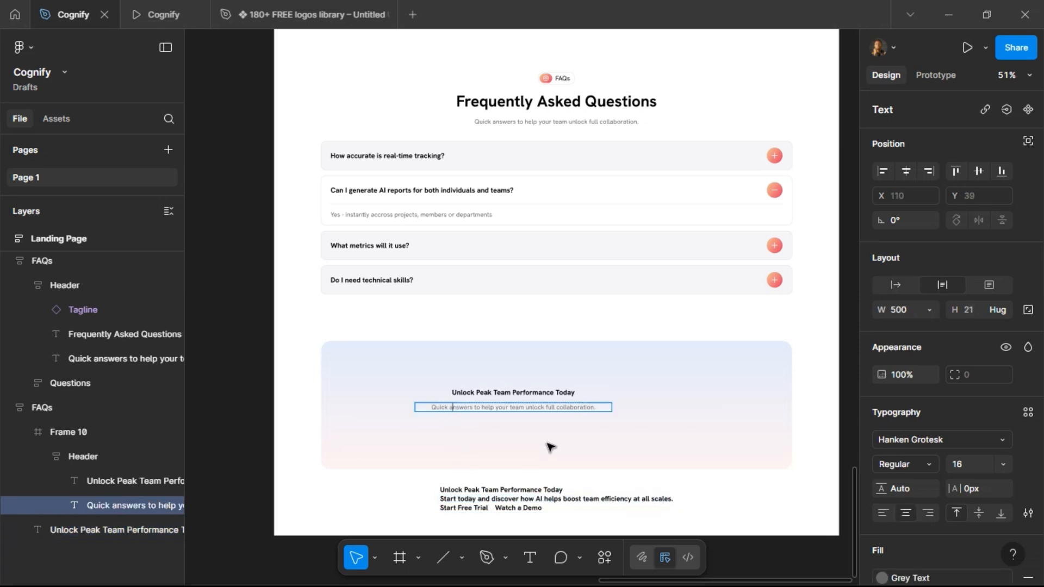
key("BackSpace")
key("ctrl+v")
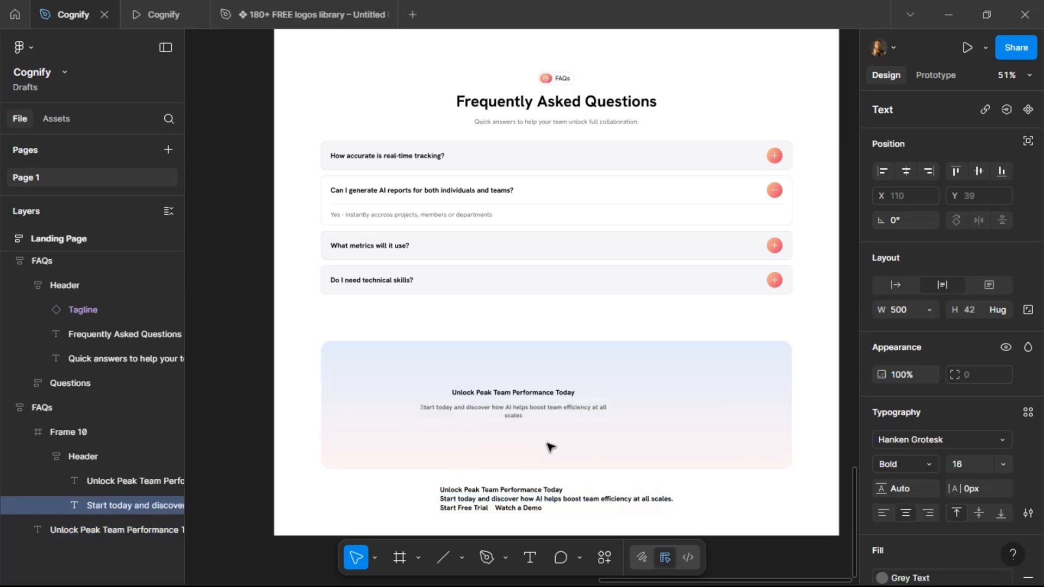
key("Escape")
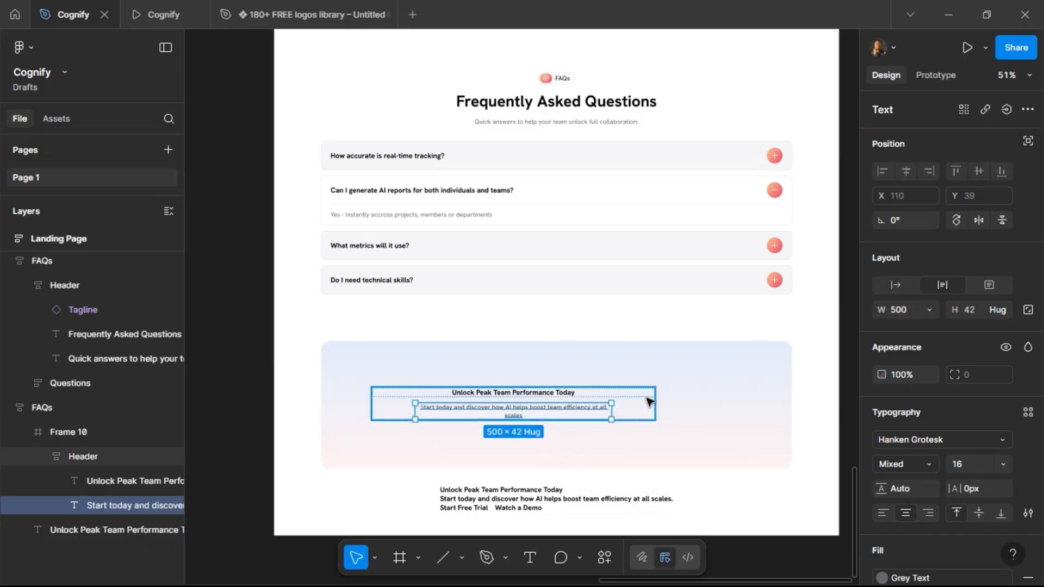
key("Escape")
Left-align the header's auto layout content and both of its text layers.
left_click(885, 383)
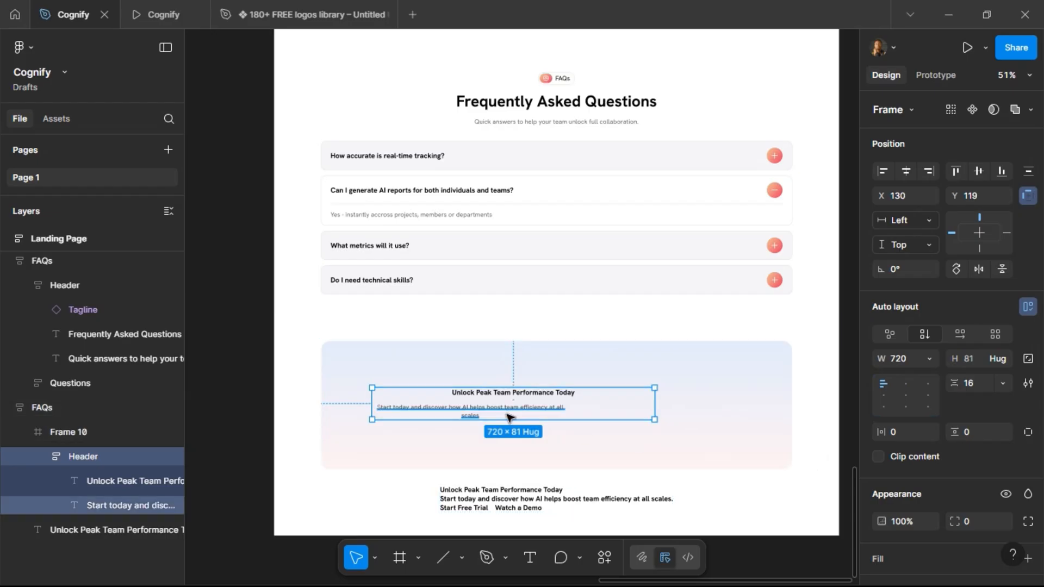
key("shift+Return")
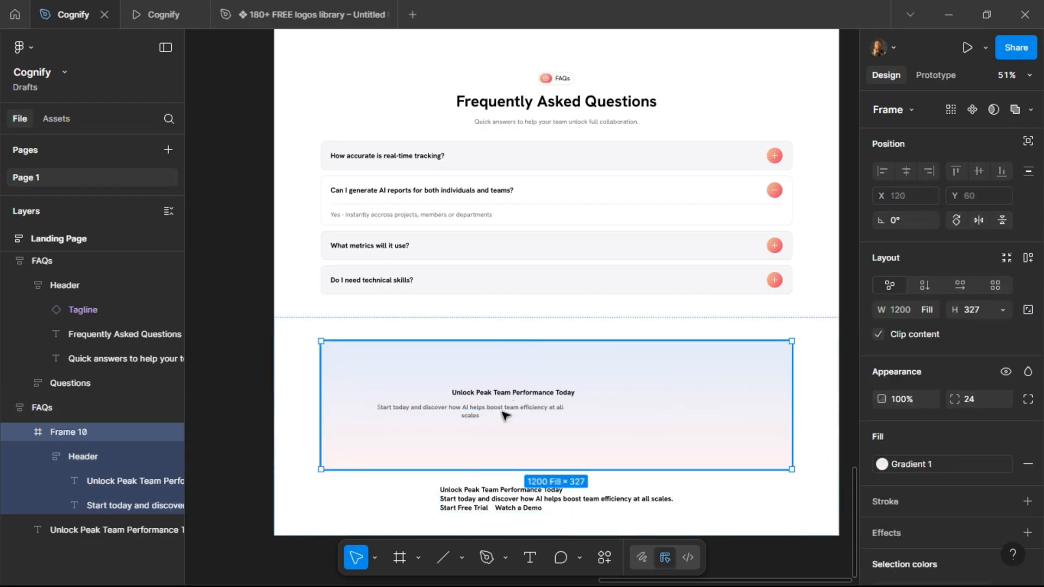
key("Return")
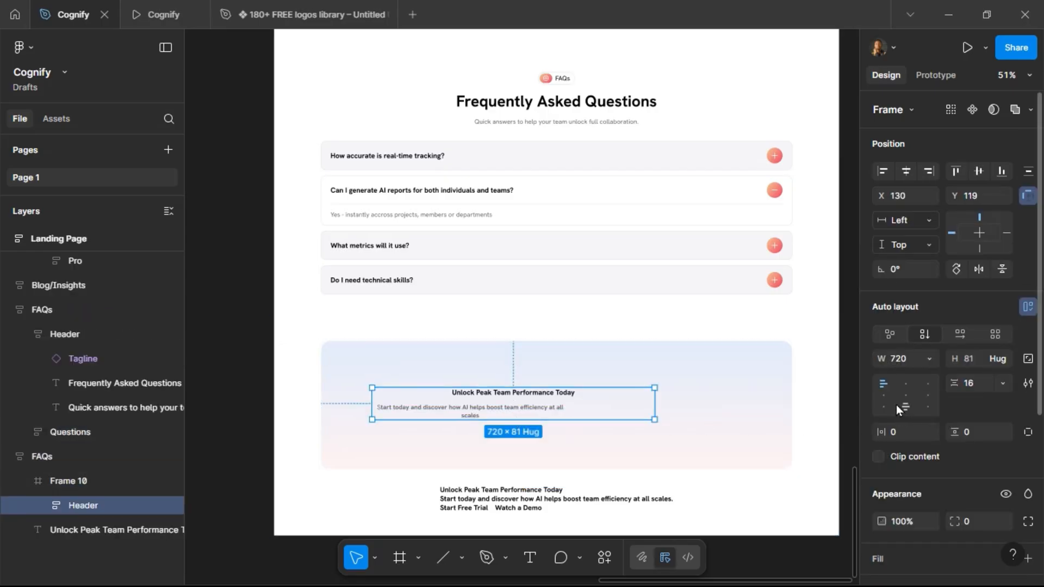
key("Return")
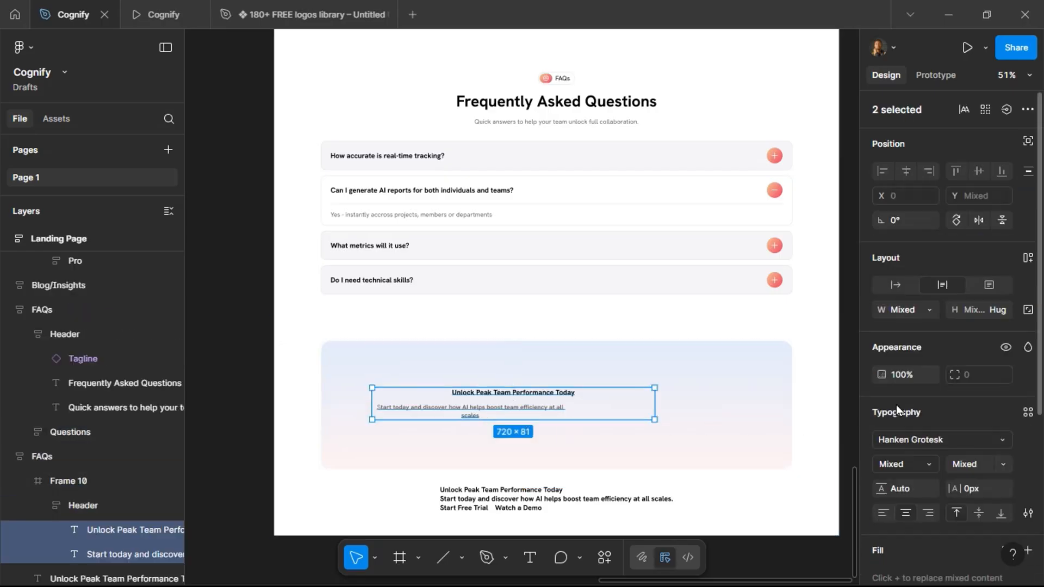
left_click(883, 513)
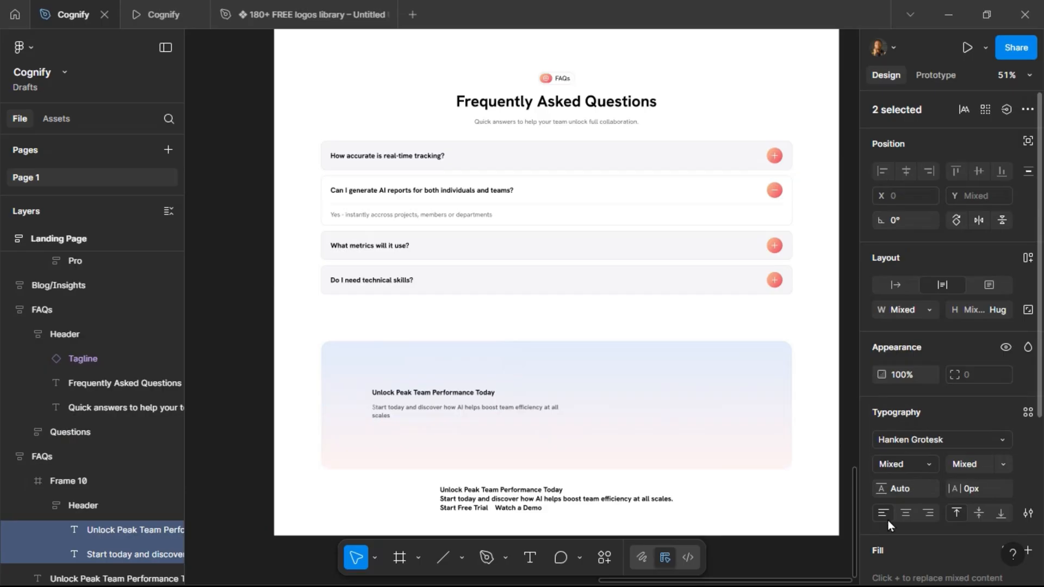
Set the closing headline's font size to 40.
left_click(442, 395)
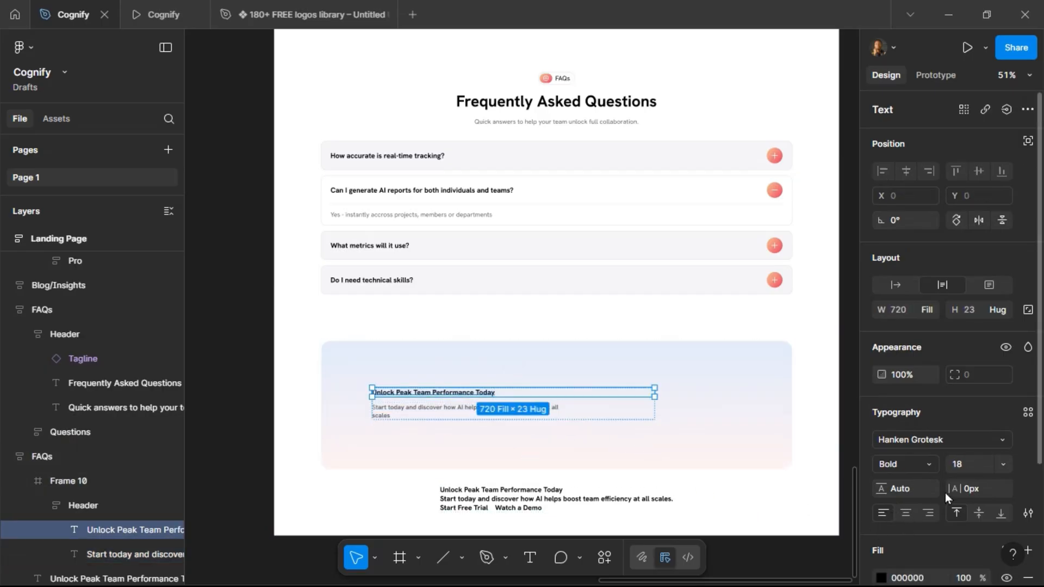
type("40")
key("Return")
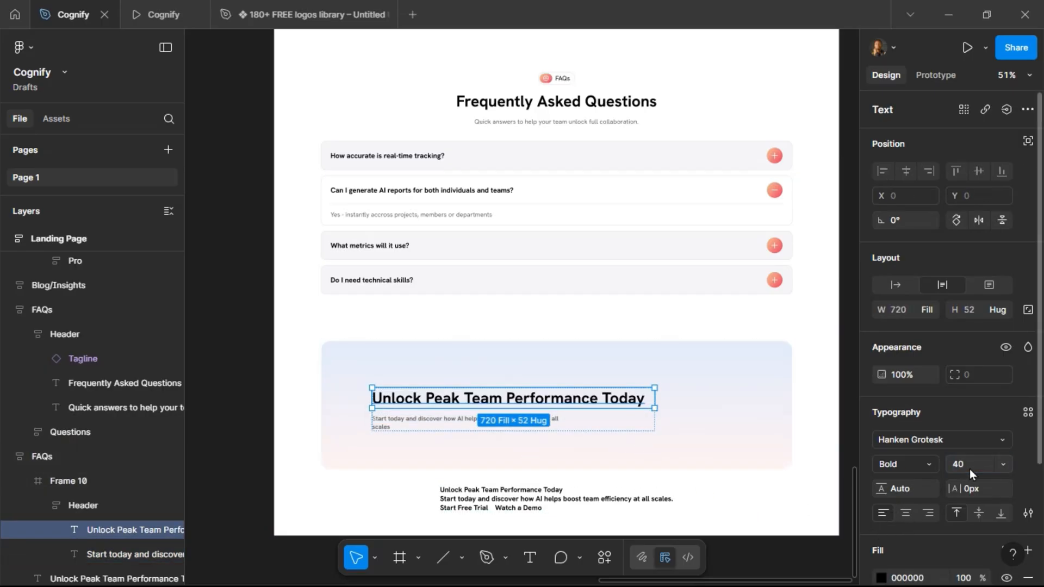
Narrow the header to about 366 px wide and set the description's width to fill the header.
left_click(618, 424)
left_click_drag(656, 414, 516, 414)
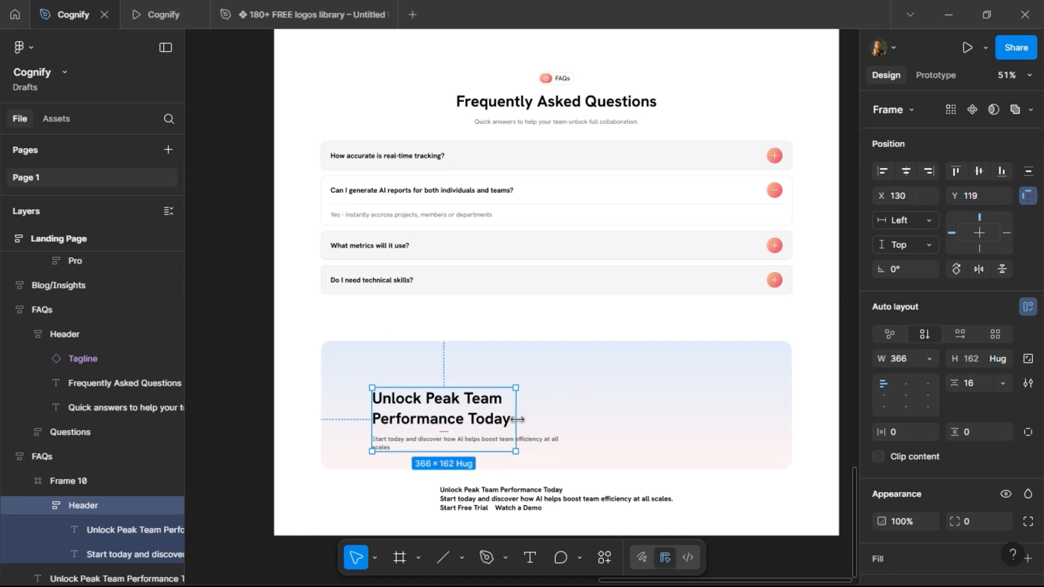
left_click(470, 442)
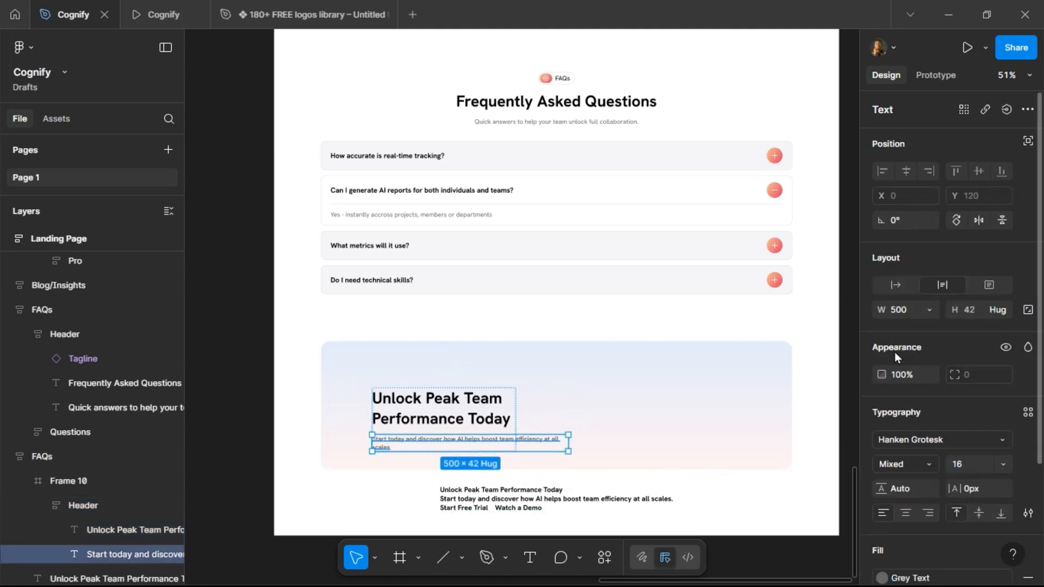
left_click(927, 313)
left_click(930, 345)
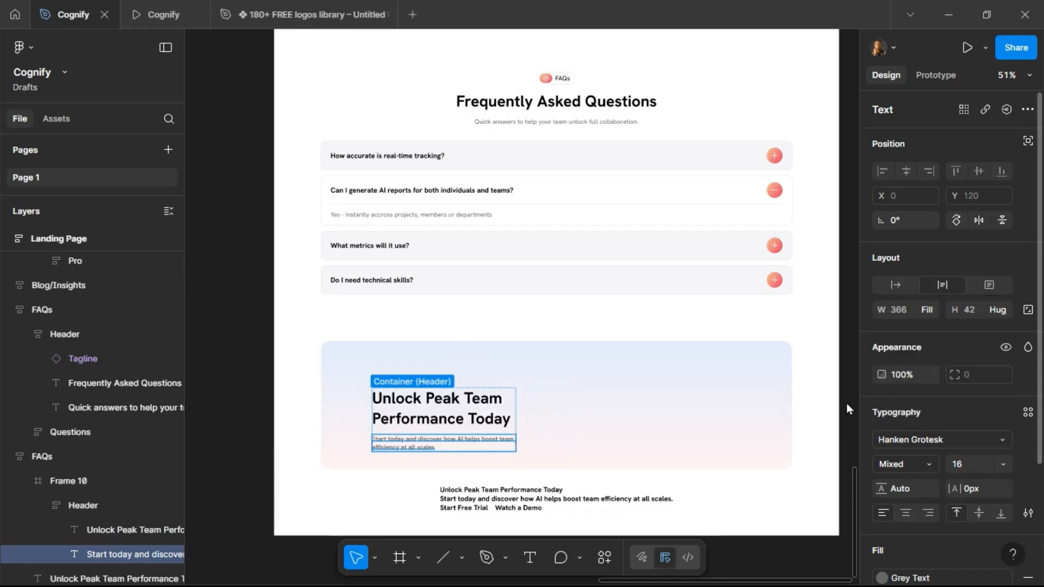
left_click(482, 425)
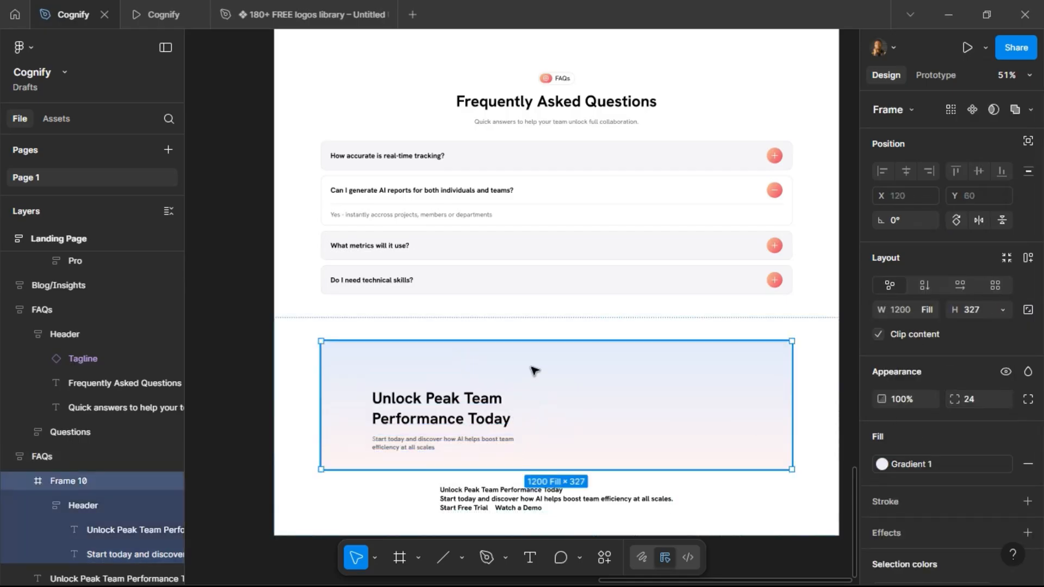
Copy the hero section's Start Free Trial and Watch Demo buttons and paste them into the gradient frame.
scroll(532, 370, "up", 20)
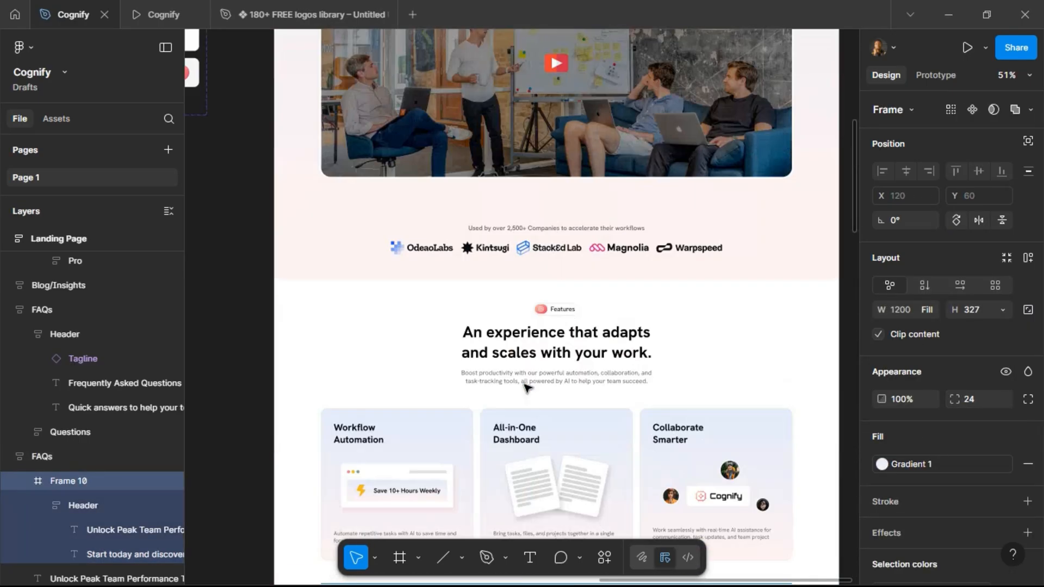
scroll(525, 388, "up", 5)
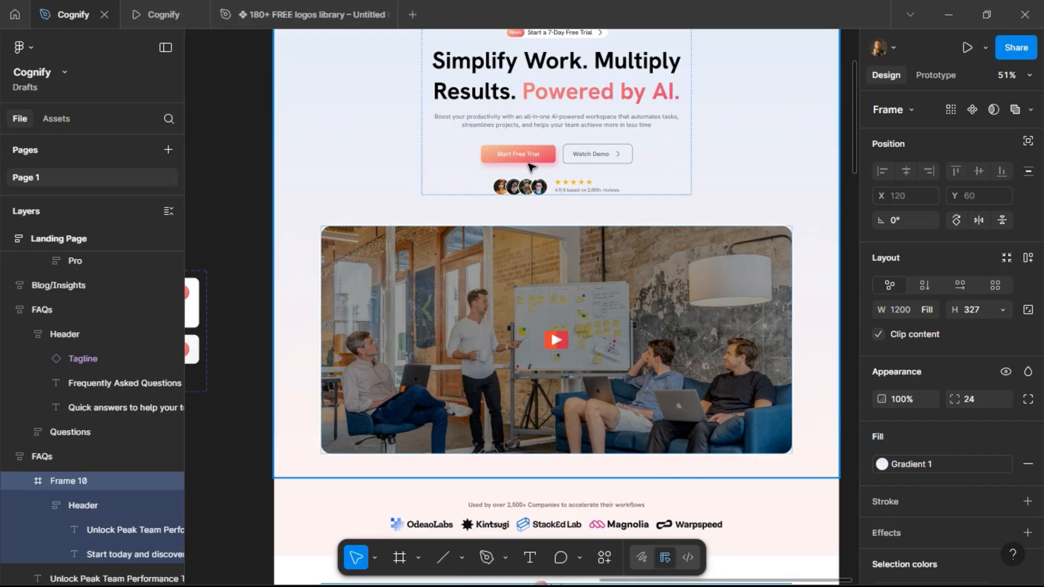
left_click(530, 164)
left_click(532, 163)
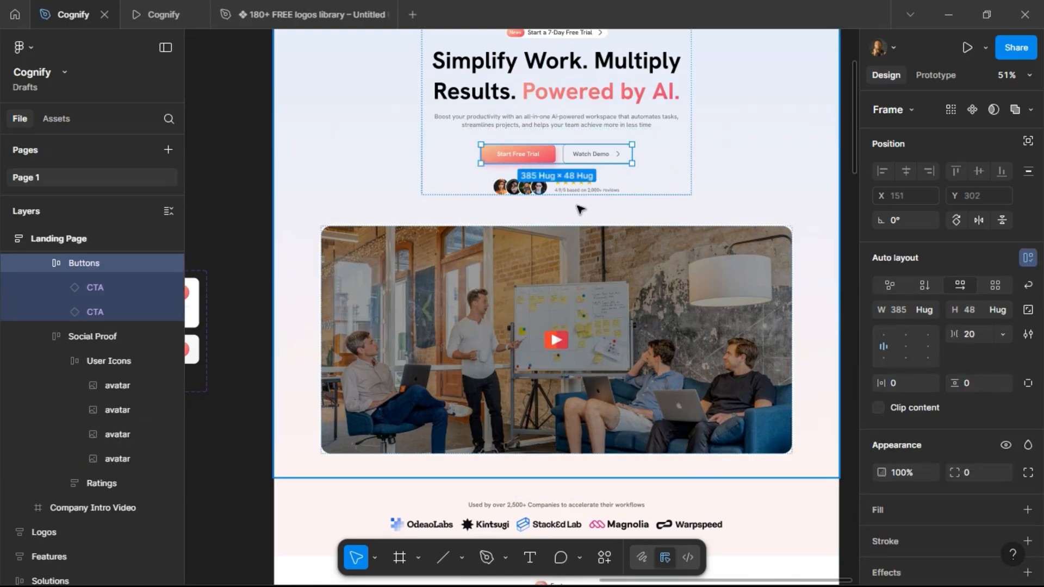
scroll(588, 229, "down", 15)
scroll(589, 237, "down", 20)
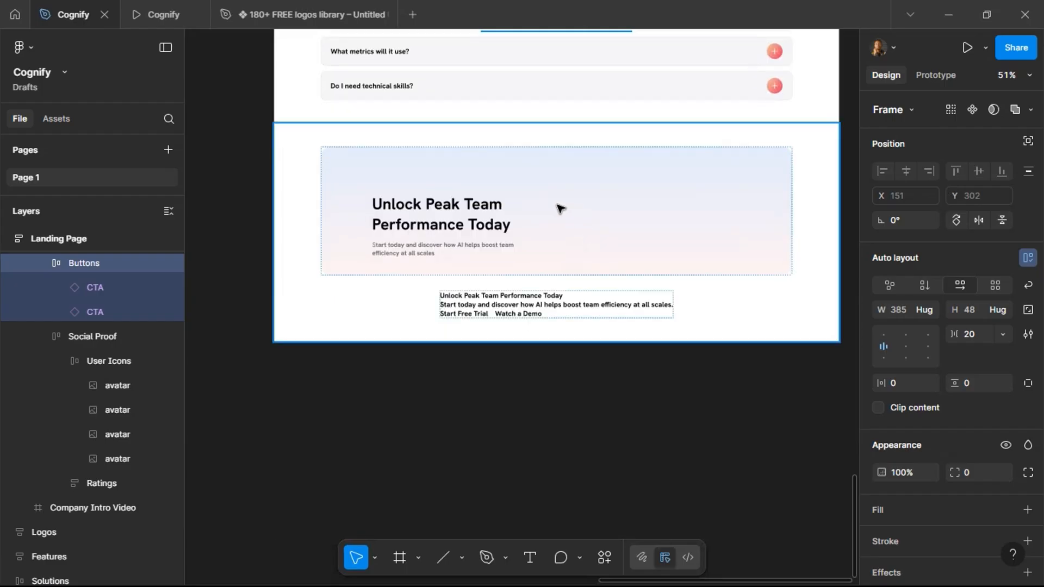
left_click(526, 207)
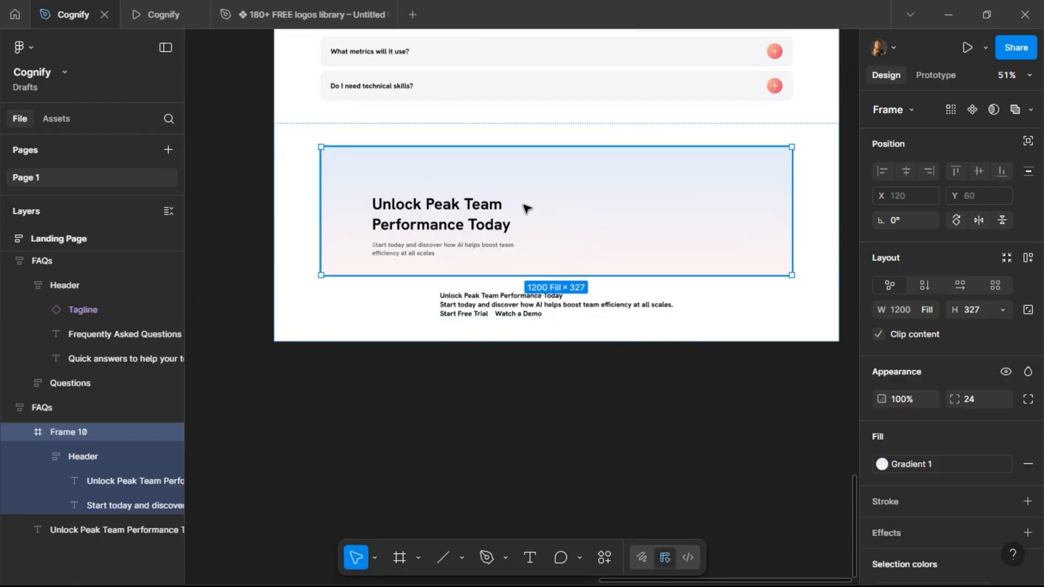
key("ctrl+v")
left_click(551, 209)
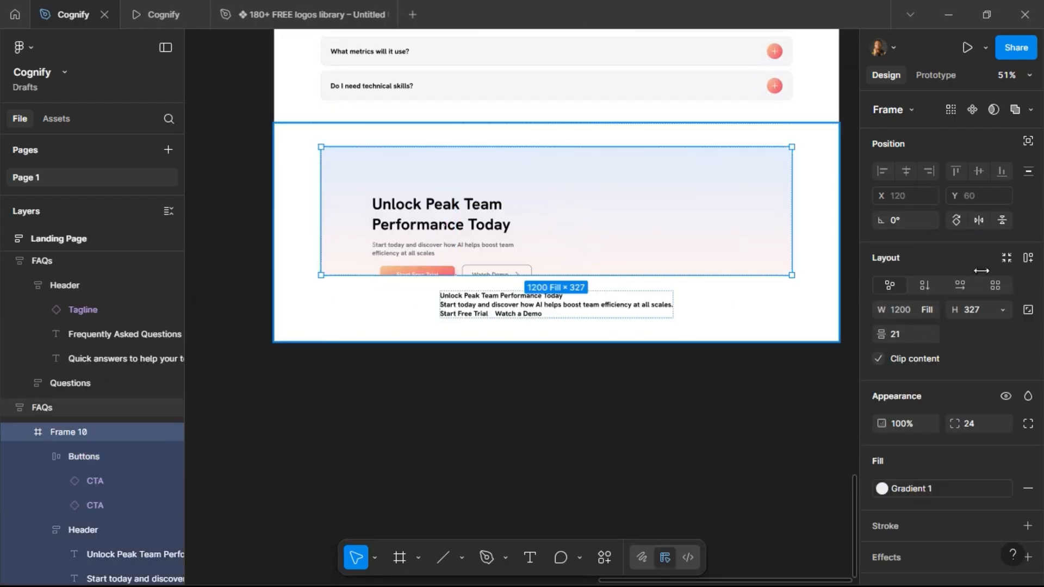
Add auto layout to the gradient frame, make it horizontal, and align its content left-centre.
left_click(1028, 257)
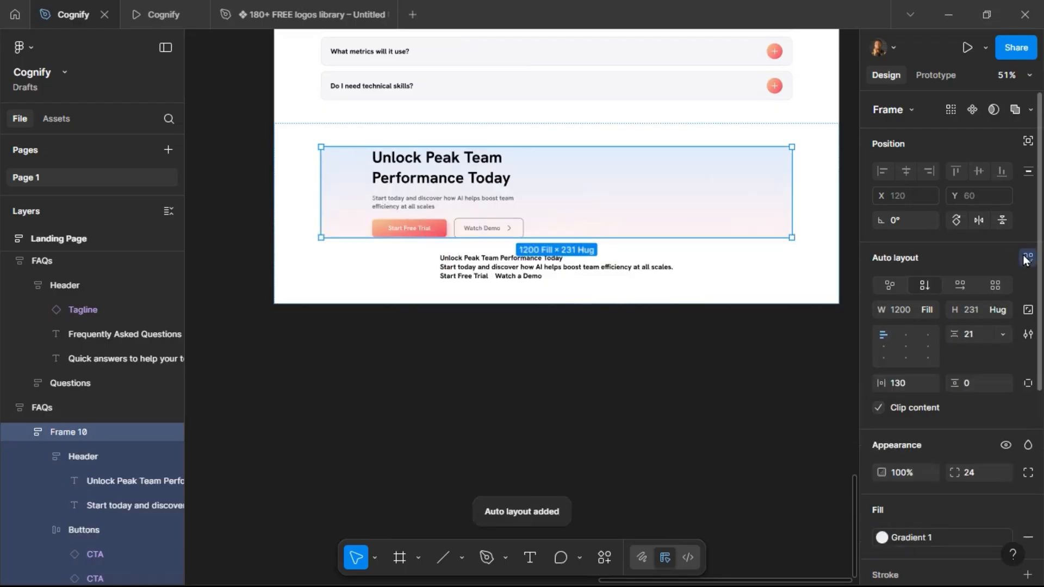
left_click(960, 286)
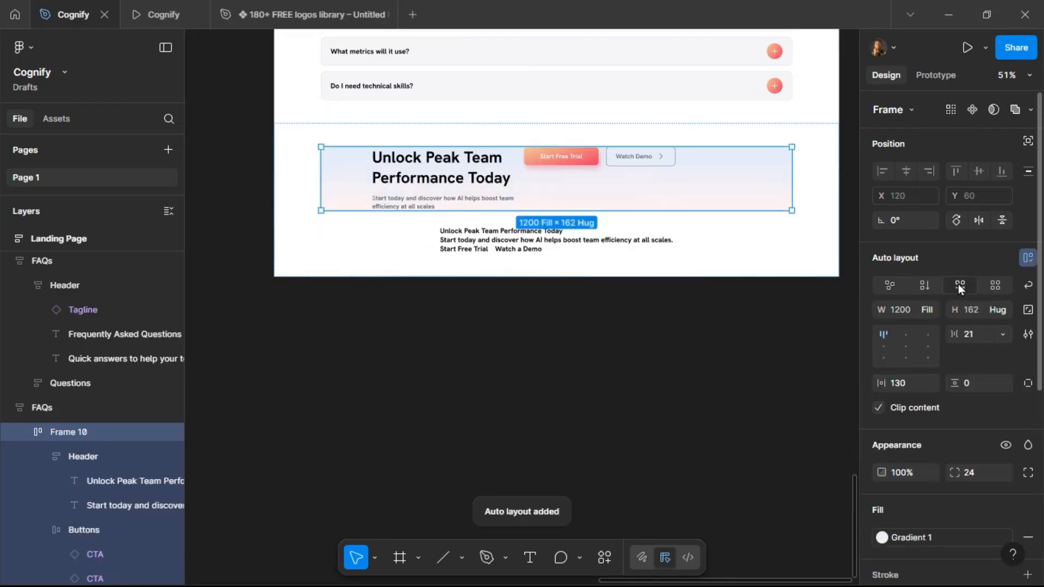
left_click(884, 346)
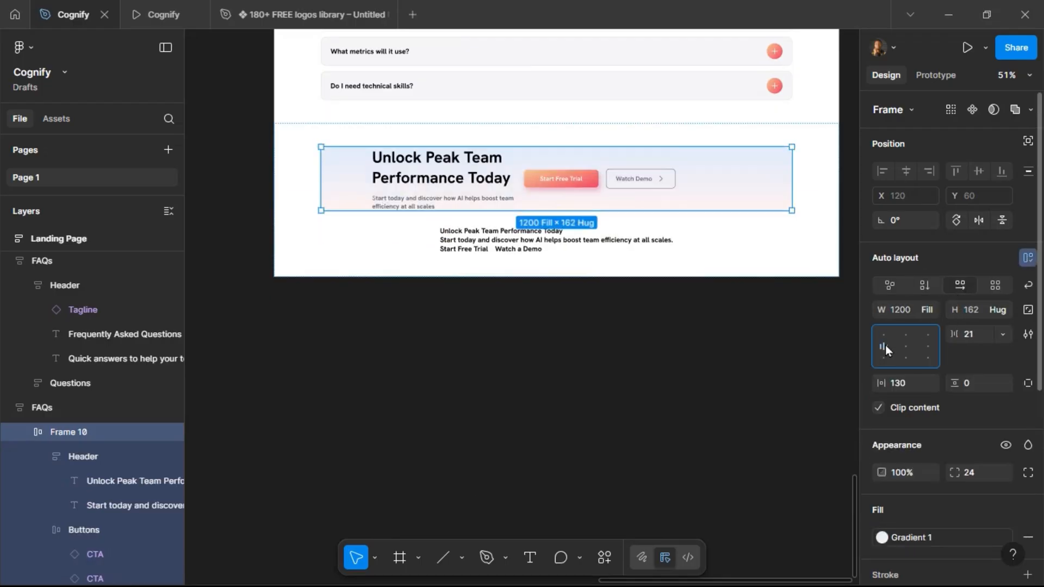
Set the spacing between the gradient frame's header and buttons to Auto.
left_click(981, 331)
type("aut")
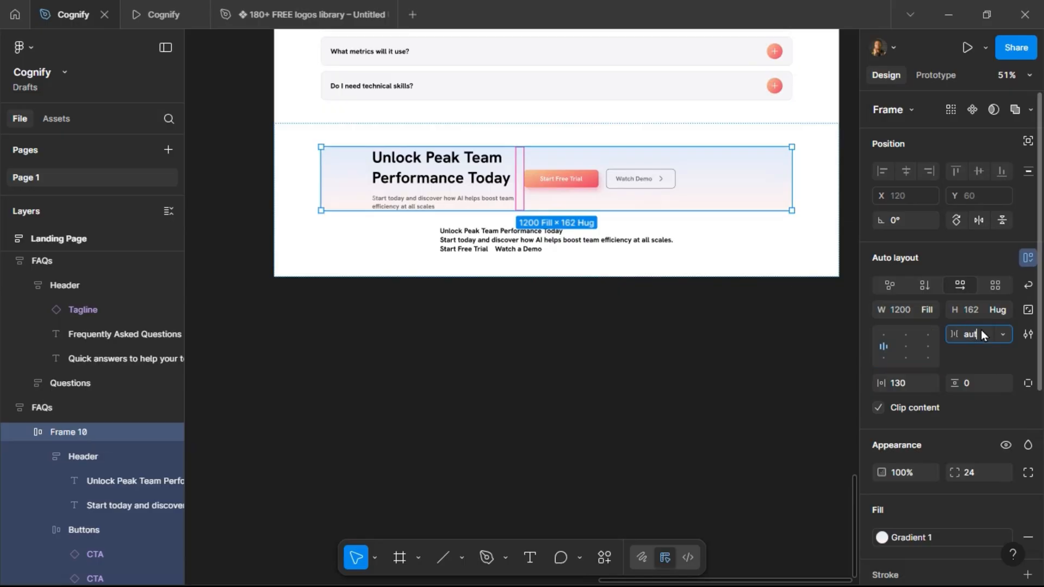
type("o")
key("Return")
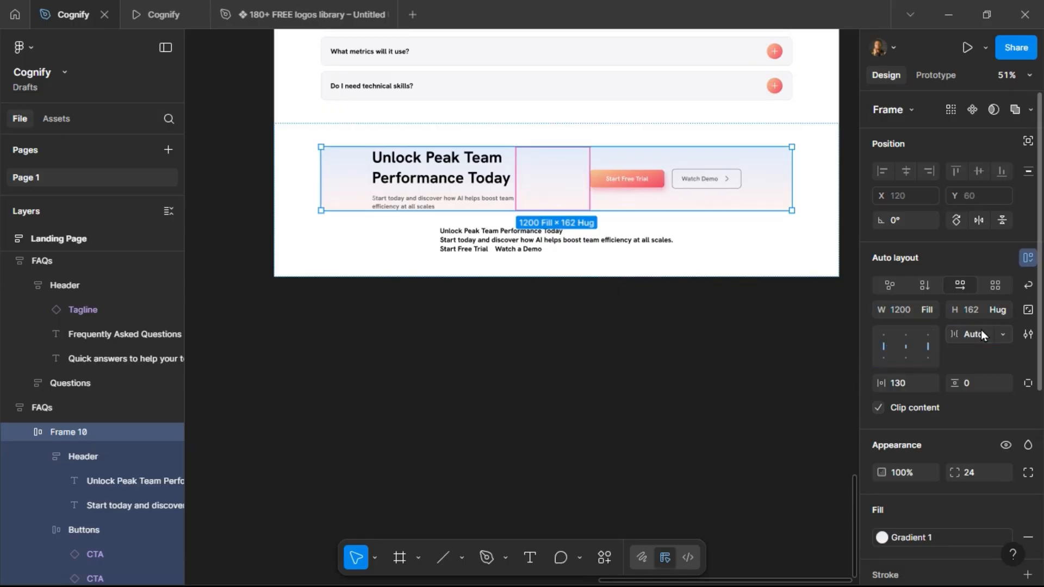
Set the gradient frame's horizontal and vertical padding to 120.
left_click(909, 391)
type("120")
key("Return")
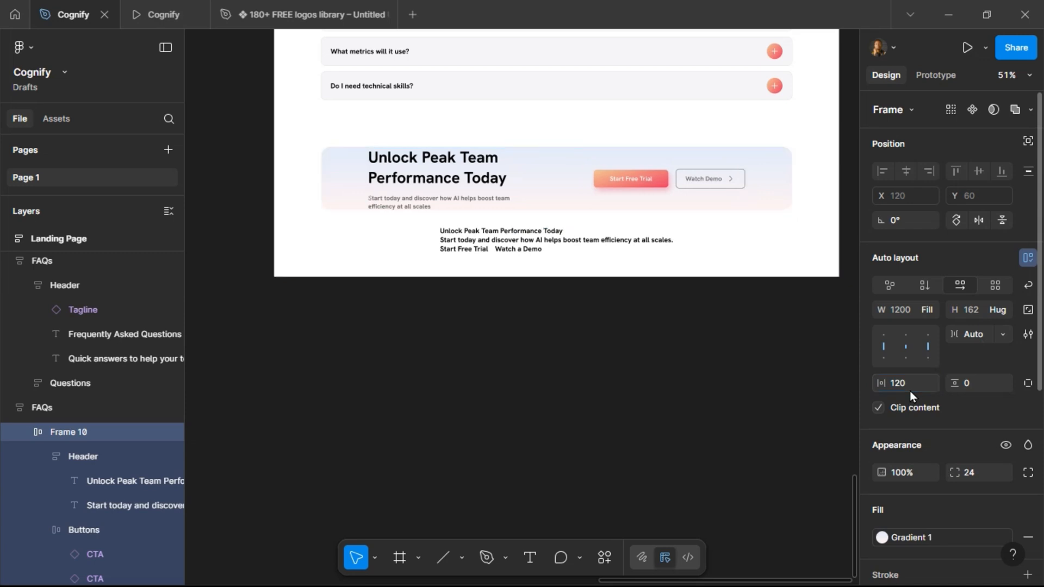
left_click(976, 390)
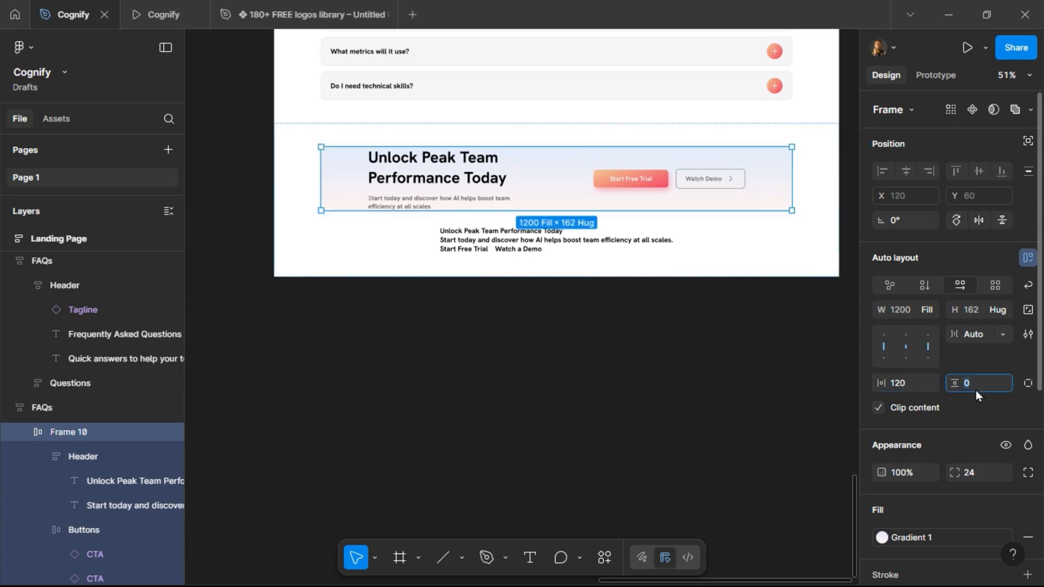
type("120")
key("Return")
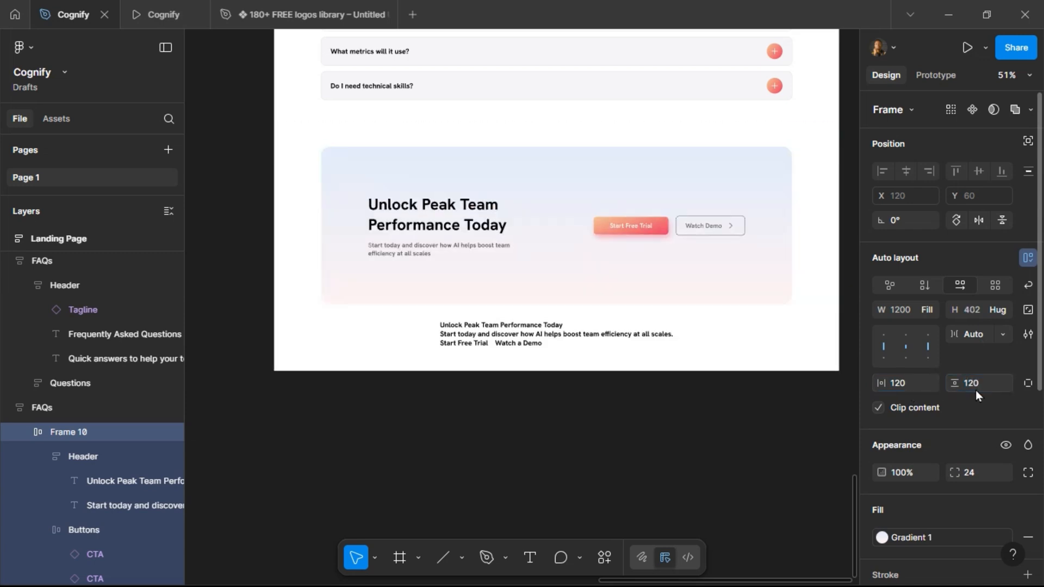
Set the gradient frame's vertical and horizontal padding to 80.
type("80")
key("Return")
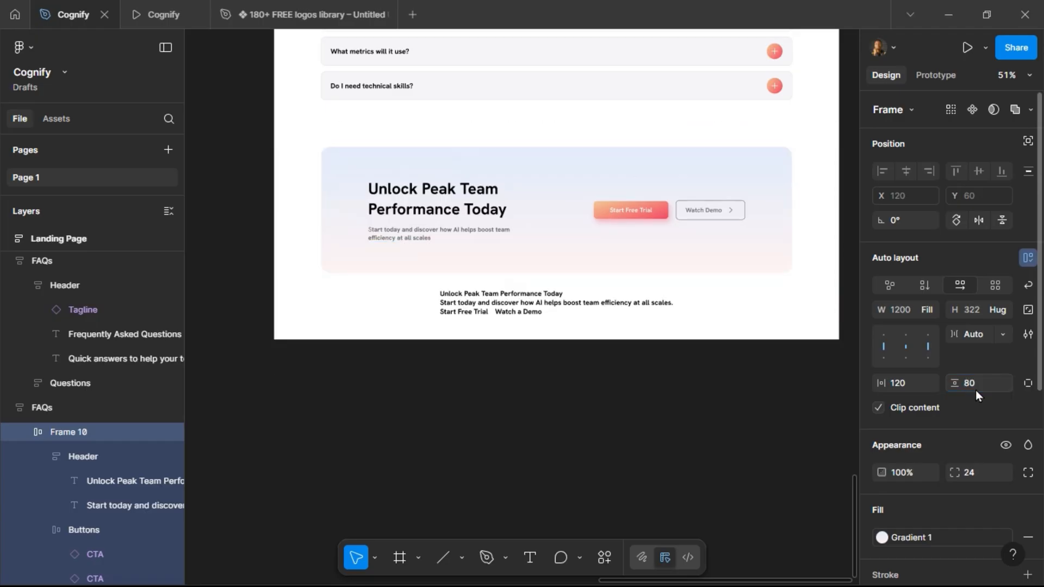
left_click(914, 387)
type("80")
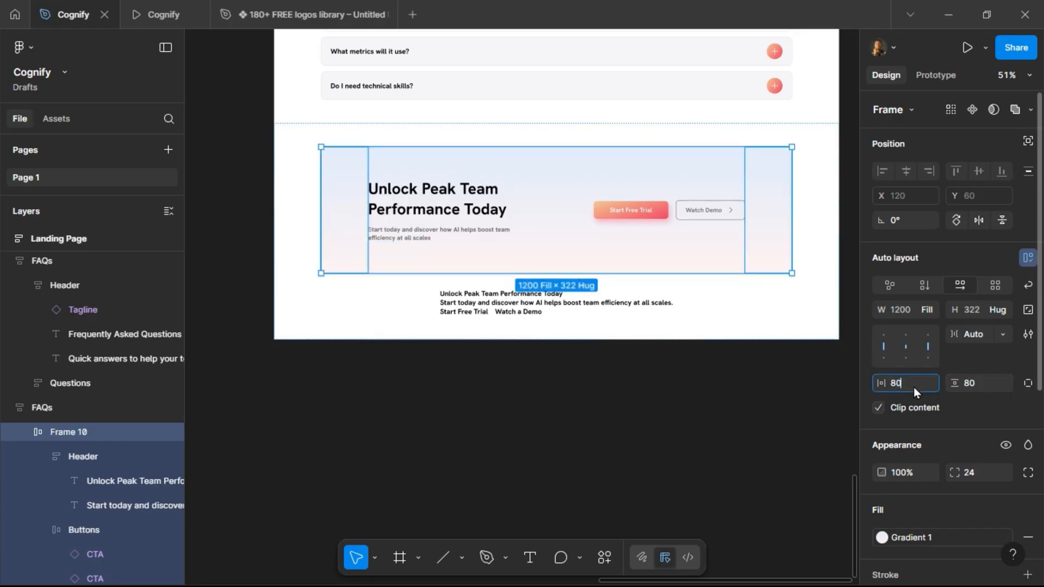
key("Return")
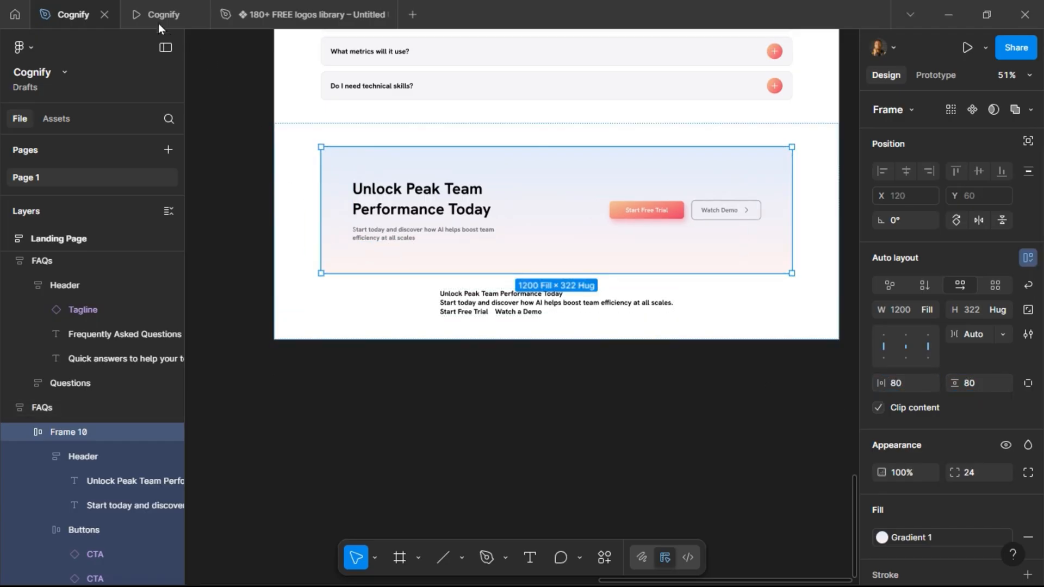
Preview the closing banner in the prototype tab and return to the design file.
left_click(156, 13)
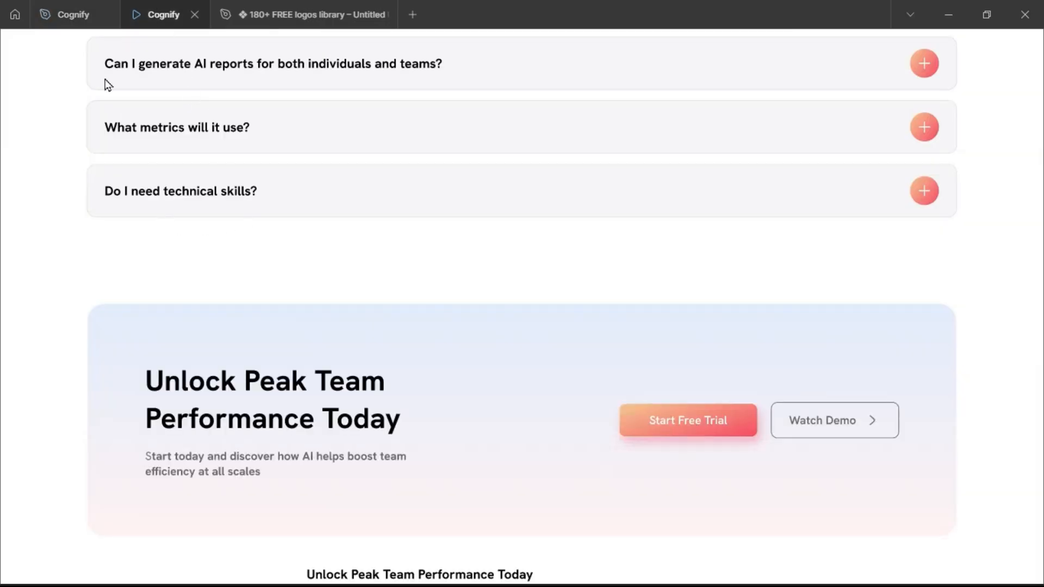
left_click(90, 21)
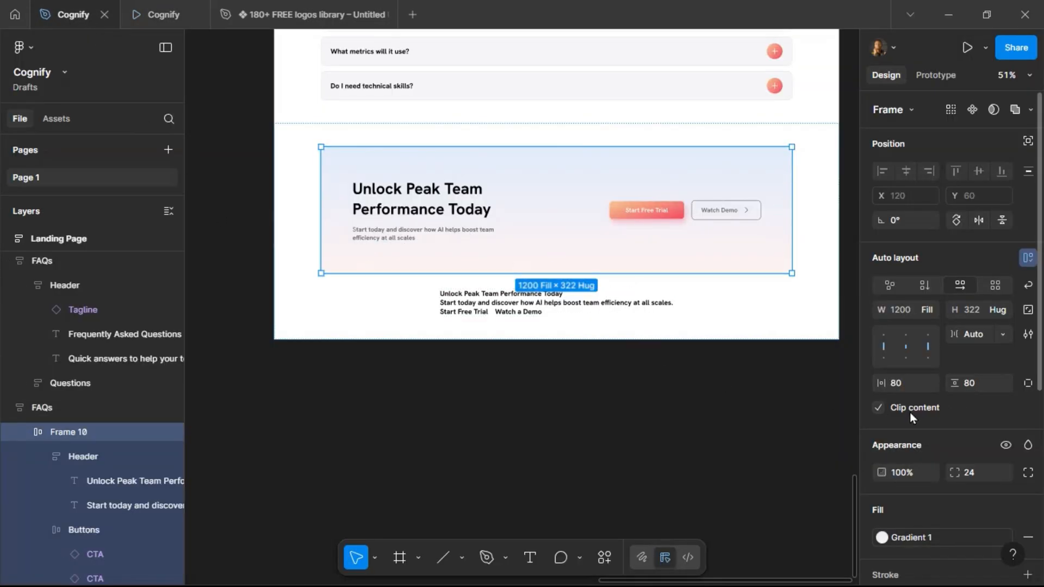
Add a stroke to the gradient frame using the Outline colour style.
scroll(986, 505, "down", 3)
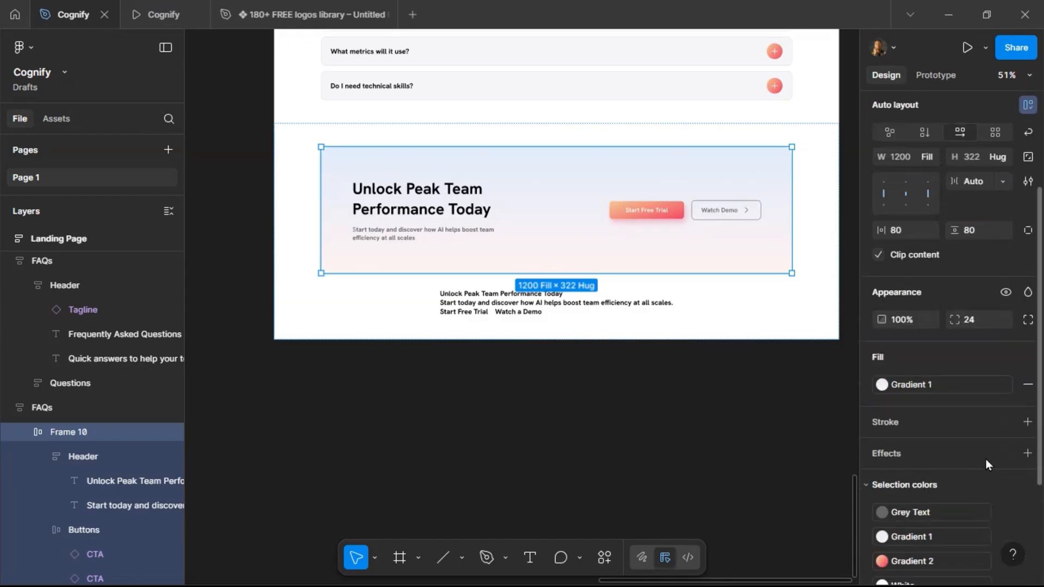
left_click(1006, 422)
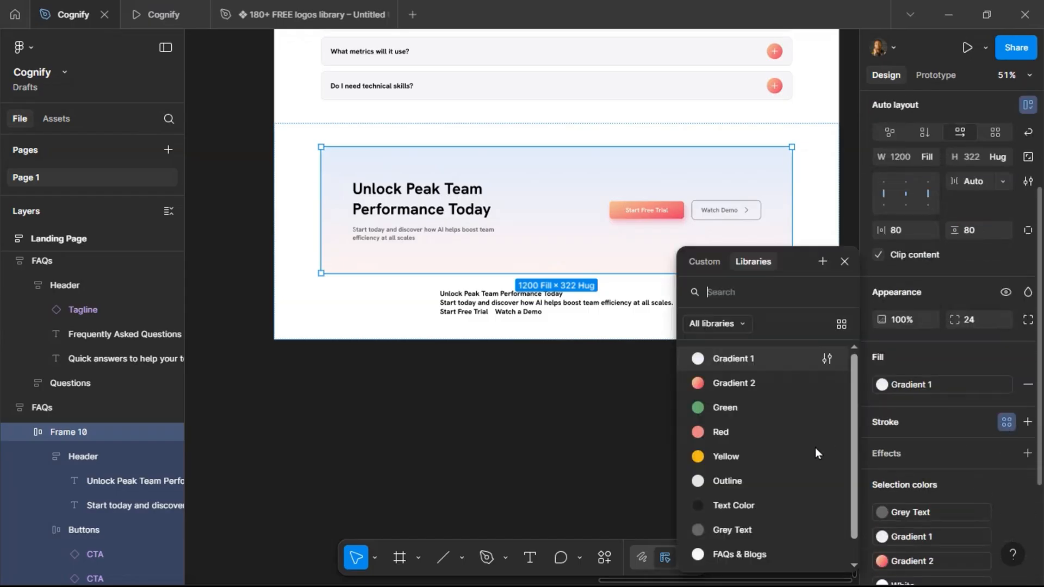
left_click(772, 478)
Delete the leftover unstyled closing-section text below the gradient frame.
left_click(476, 314)
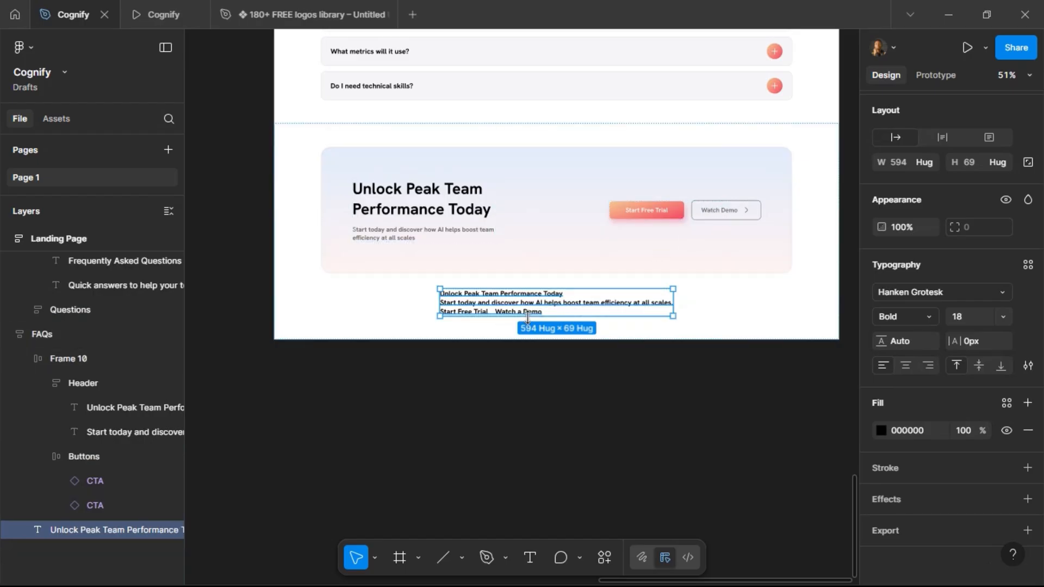
key("Delete")
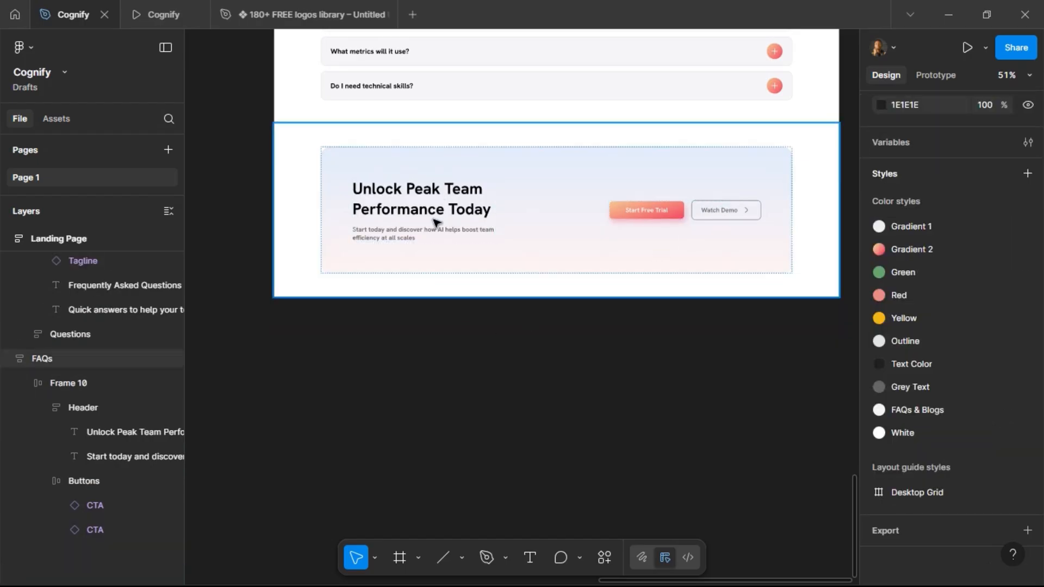
Rename the outer section frame holding the gradient banner to Closing Banner.
left_click(288, 210)
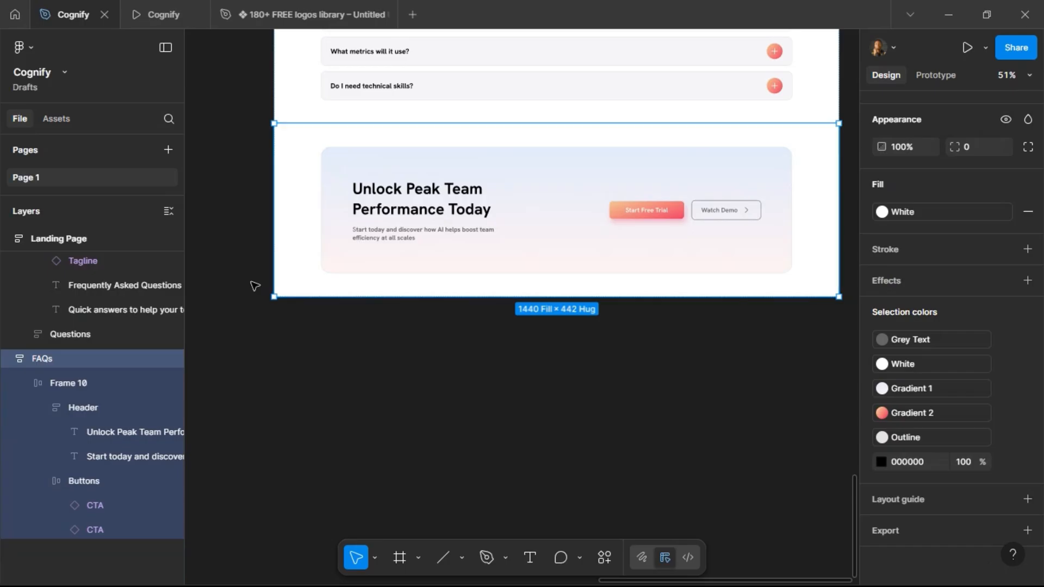
scroll(253, 286, "left", 10)
scroll(254, 285, "left", 15)
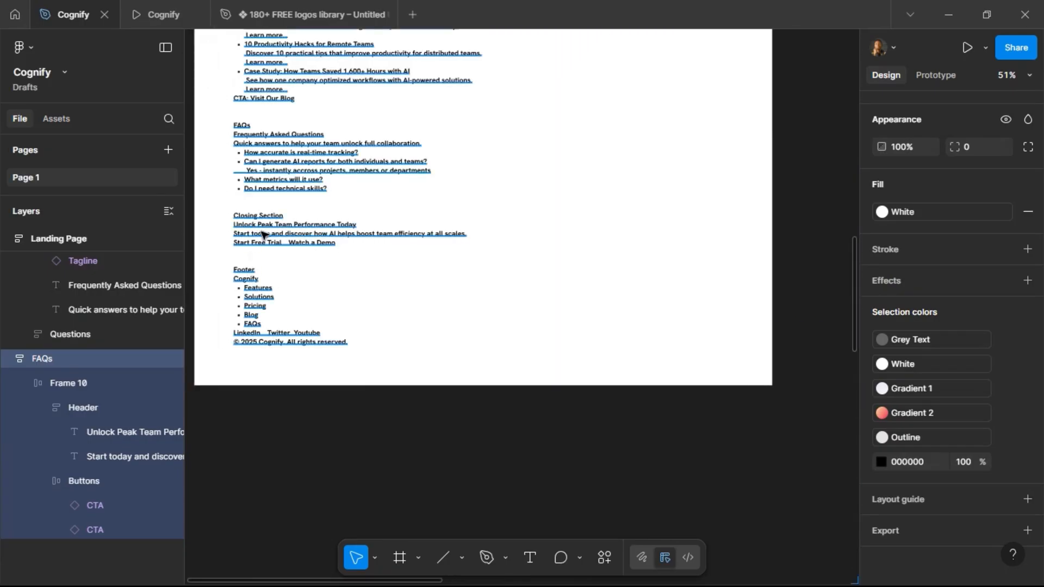
scroll(254, 225, "right", 15)
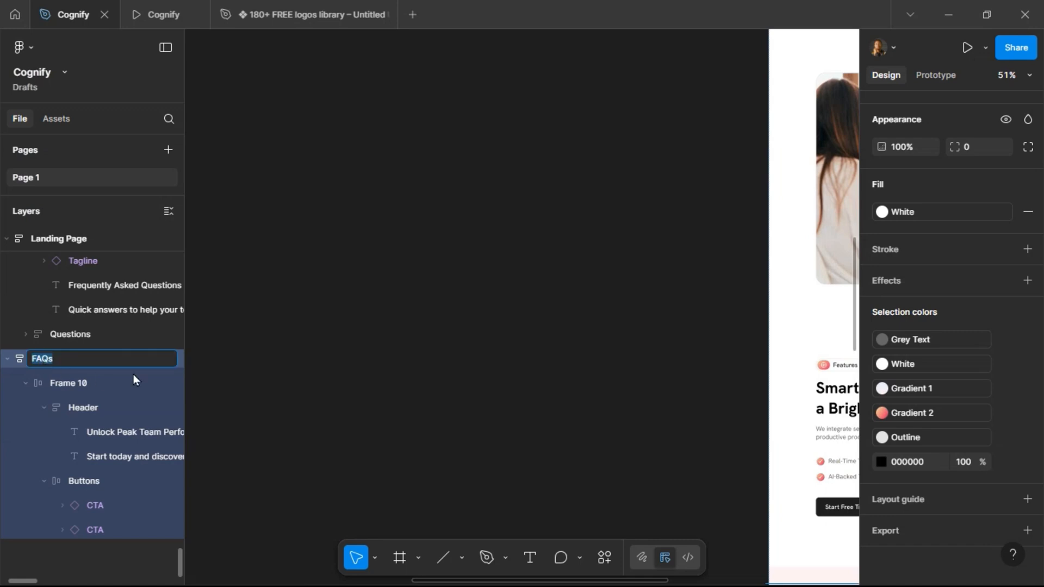
key("ctrl+r")
type("Closing ")
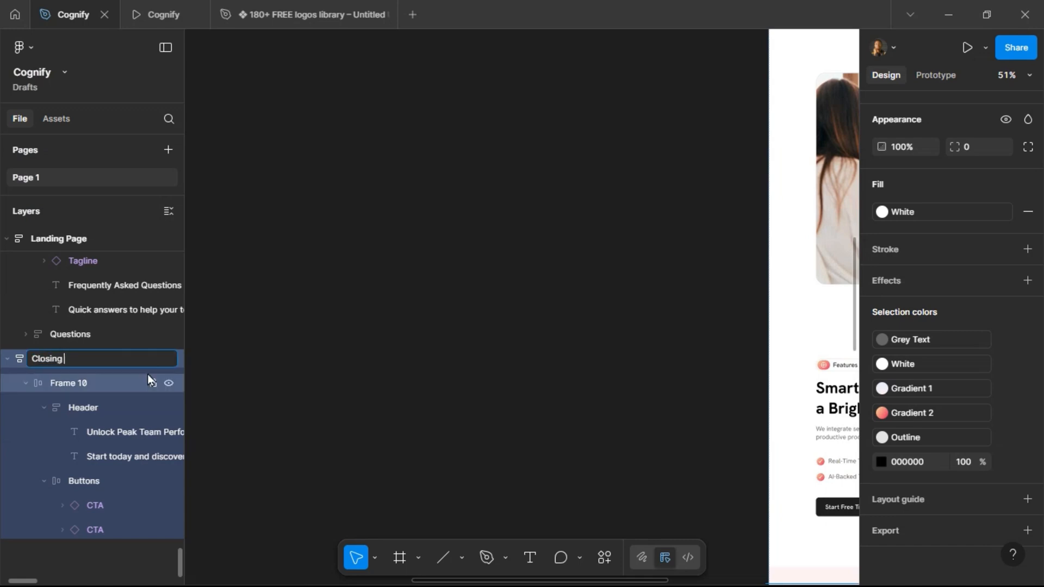
type("Banner")
key("Return")
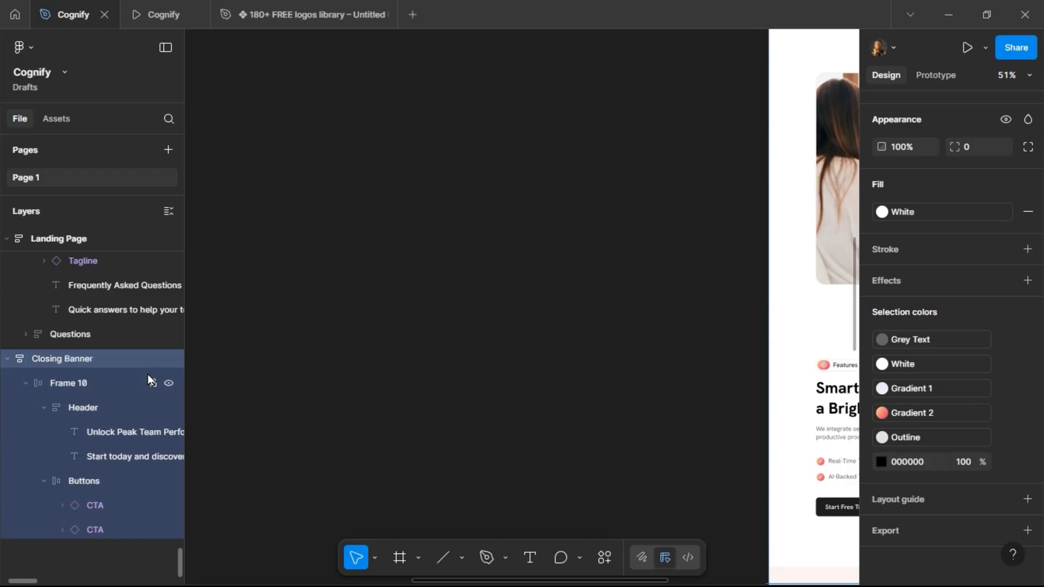
Rename the gradient frame inside Closing Banner to Banner.
scroll(555, 331, "right", 10)
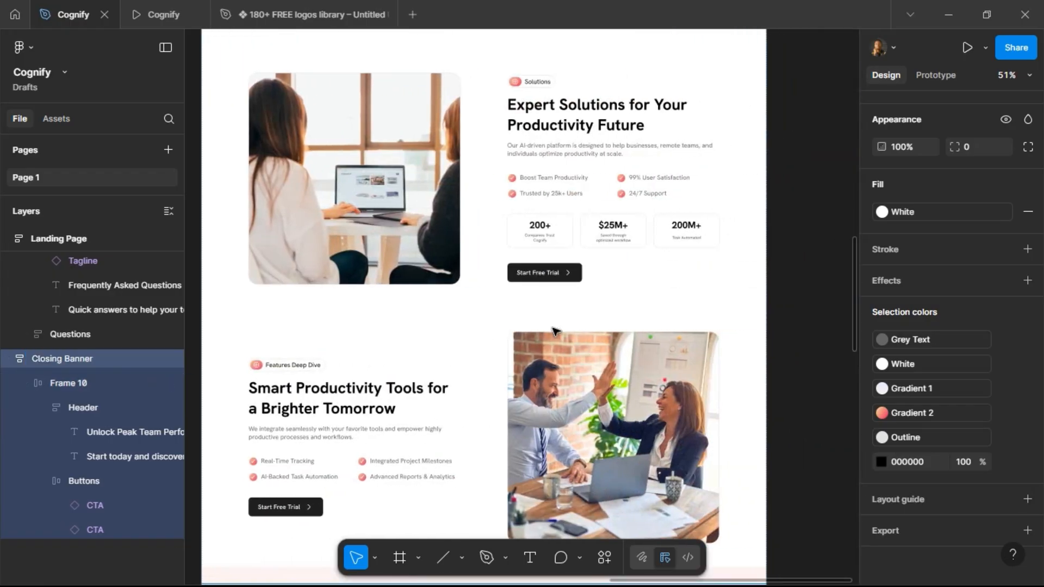
scroll(555, 331, "down", 15)
scroll(555, 331, "down", 5)
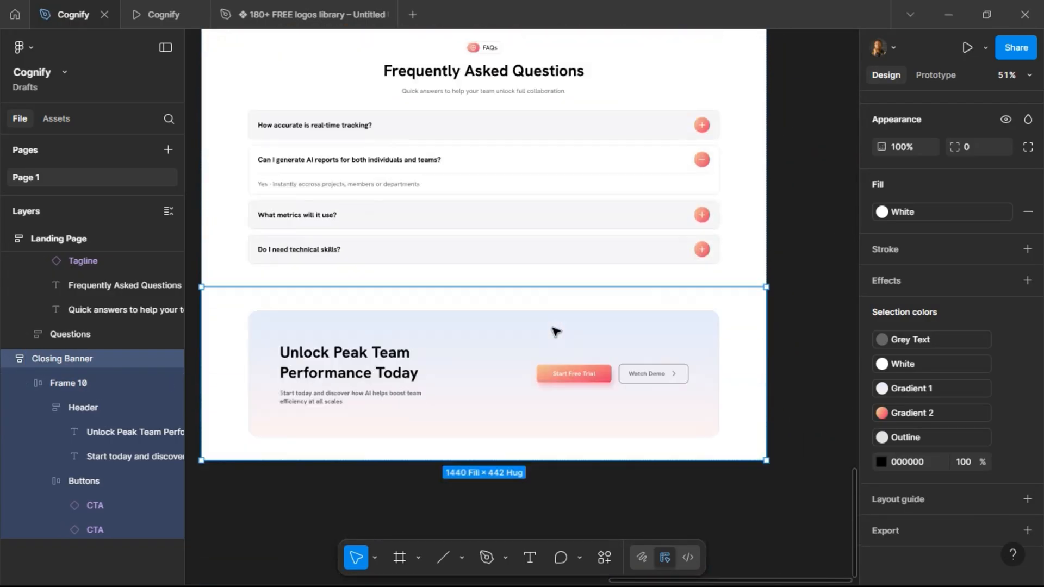
double_click(65, 382)
type("Ban")
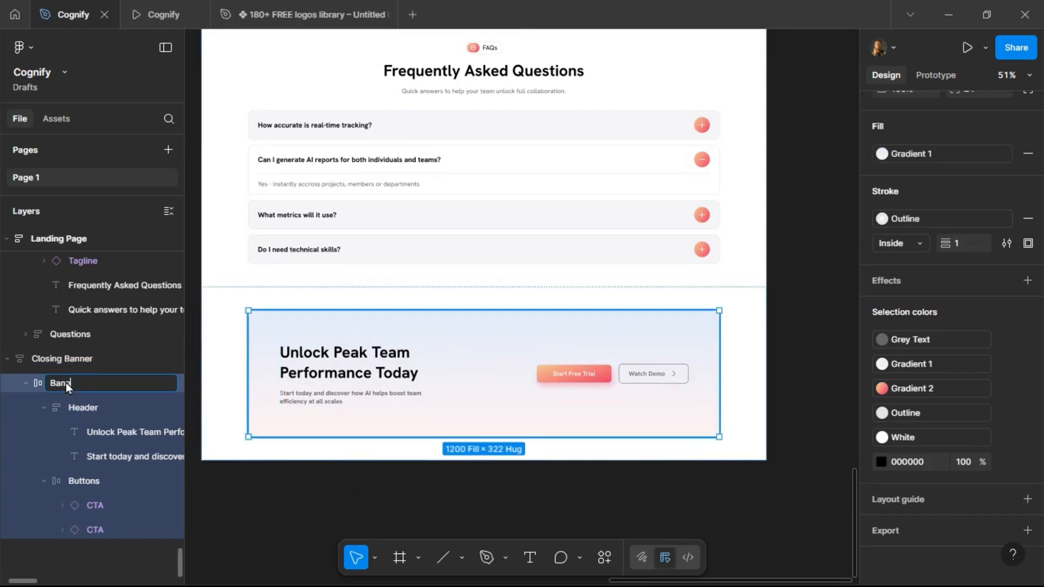
type("ner")
key("Return")
Collapse the Banner's nested layers in the layers list.
left_click(73, 405)
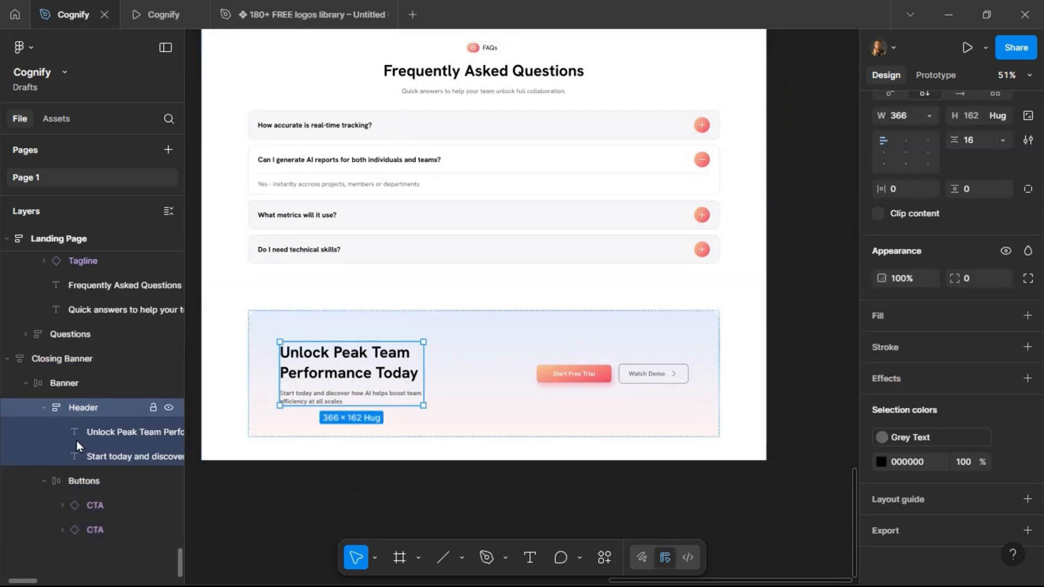
left_click(86, 481)
left_click(44, 408)
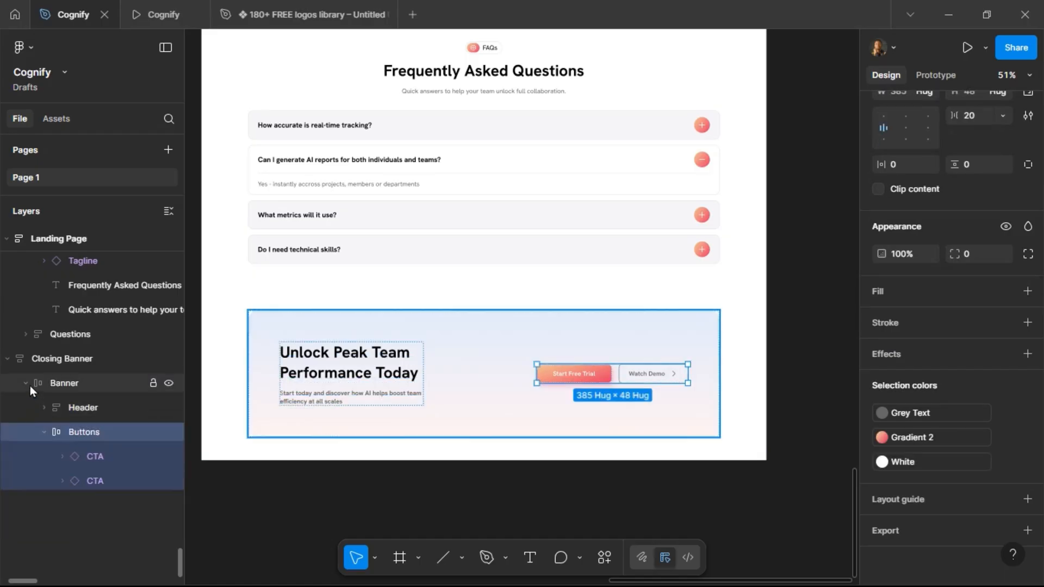
left_click(26, 384)
Duplicate the Closing Banner section below itself and rename the copy Footer.
left_click(327, 495)
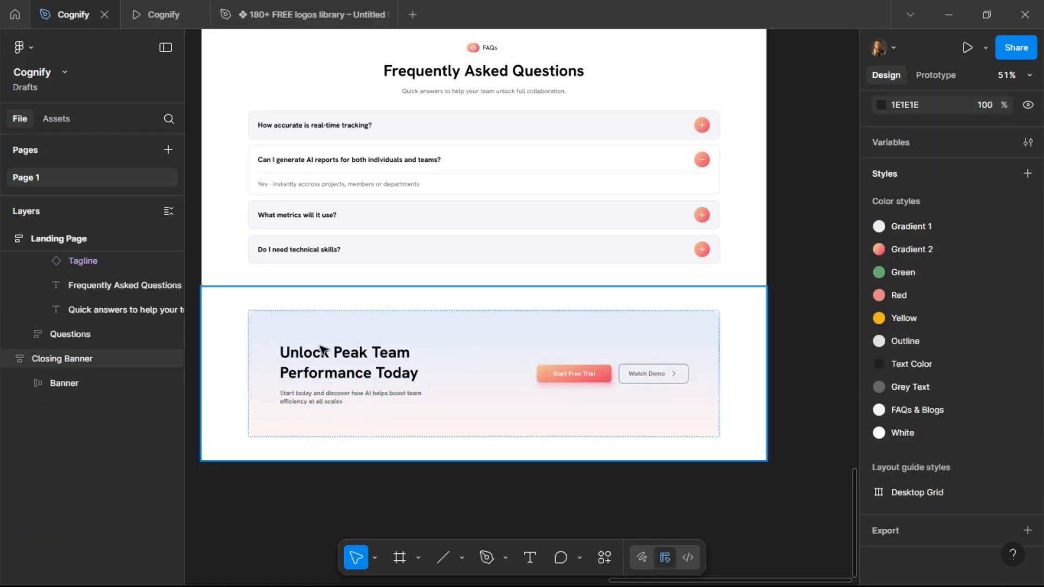
left_click(308, 317)
scroll(707, 313, "down", 5)
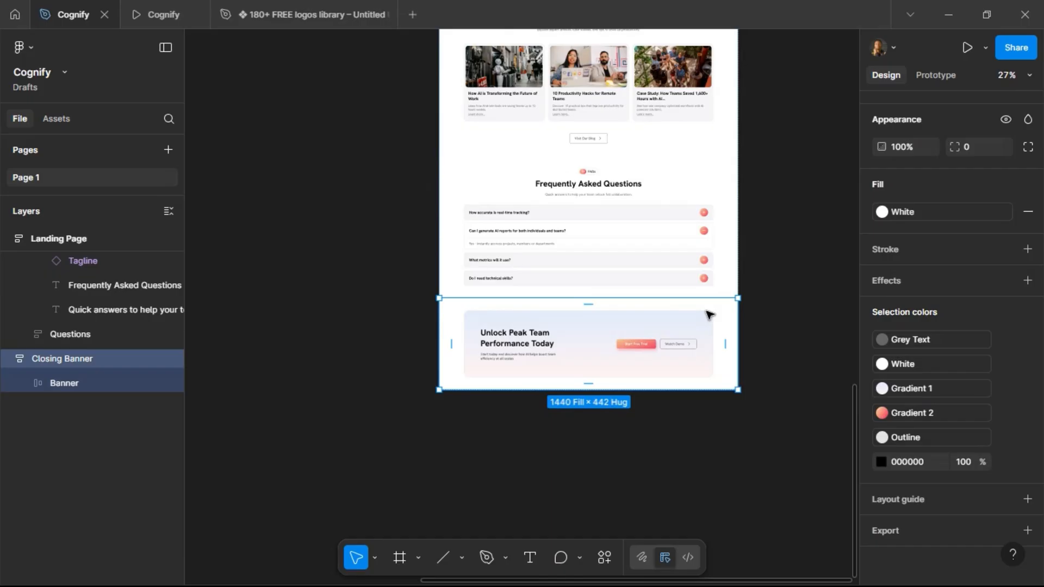
key("ctrl+d")
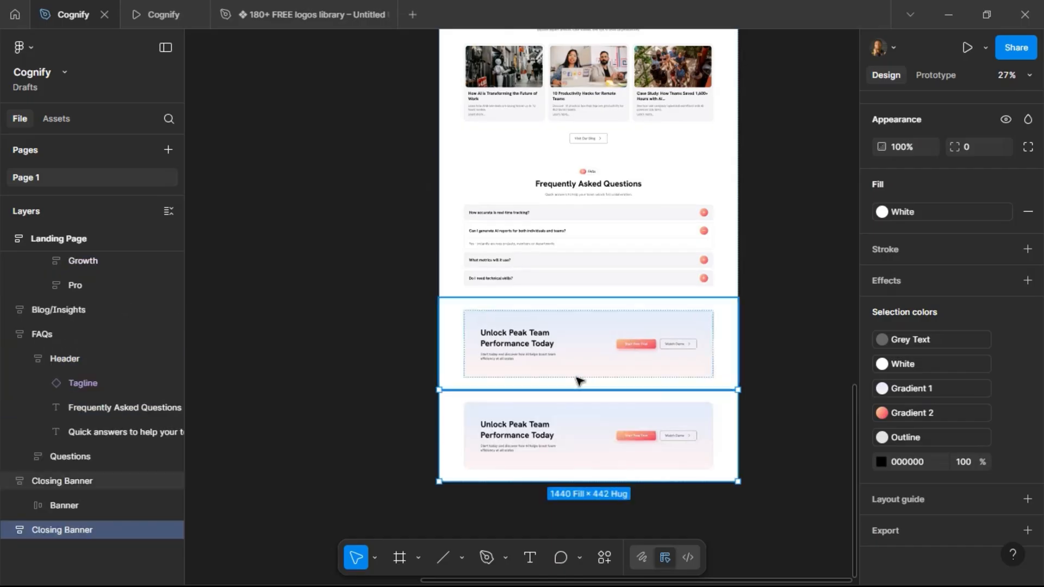
double_click(67, 530)
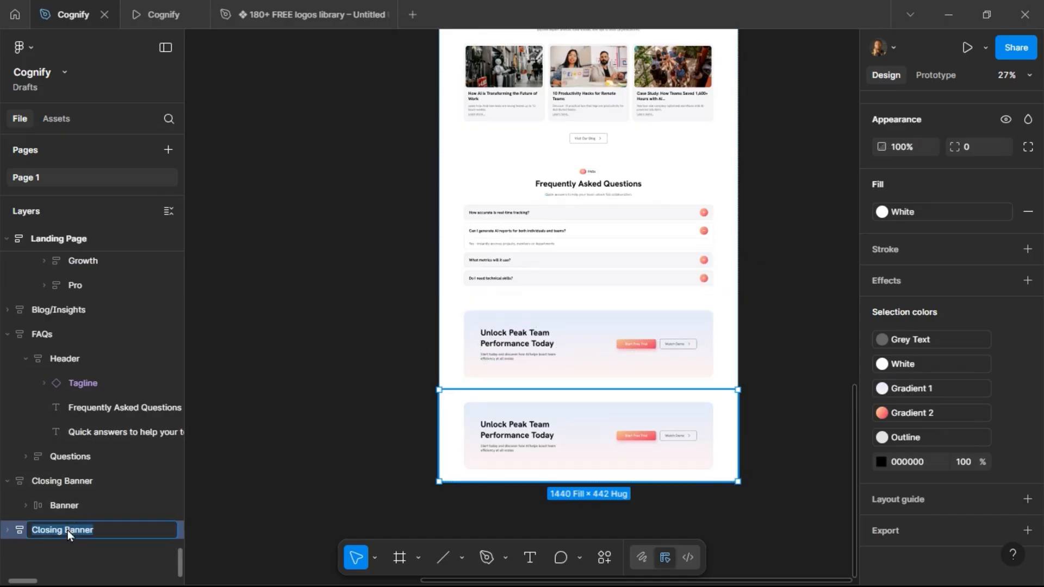
key("Return")
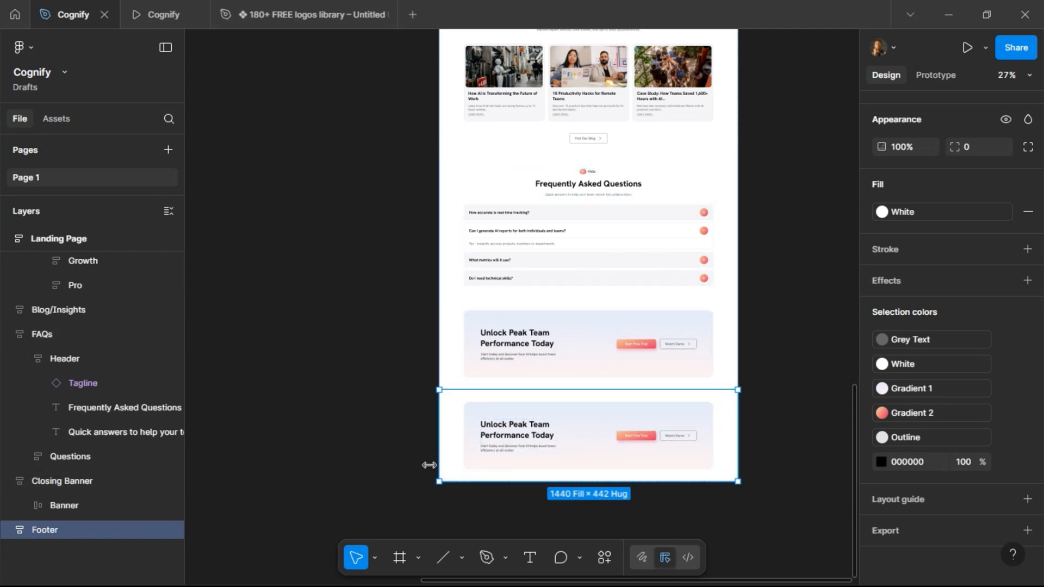
Examine the Footer content in the project brief.
scroll(391, 423, "left", 10)
scroll(390, 422, "up", 10)
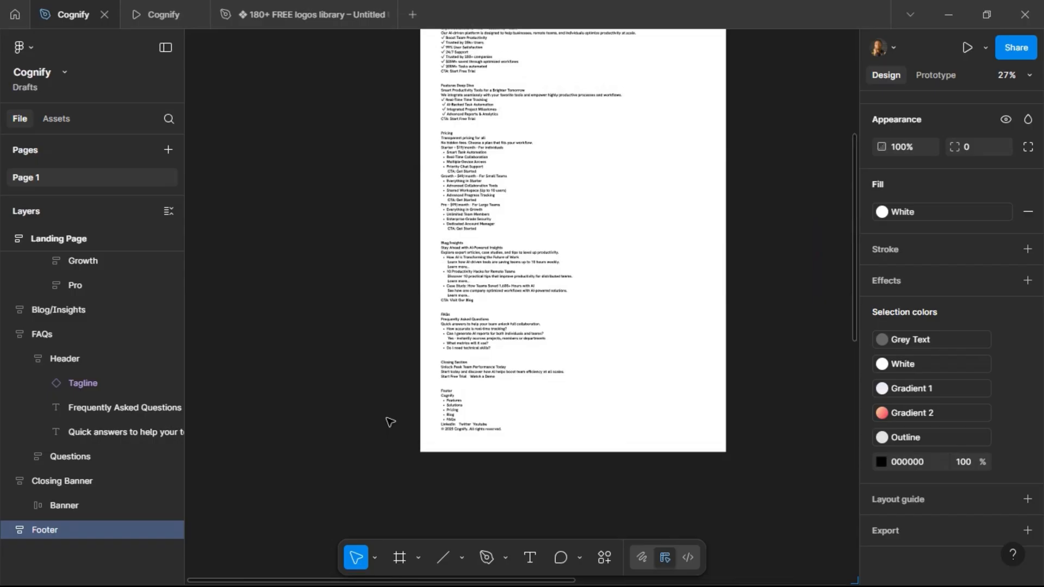
scroll(460, 430, "up", 3)
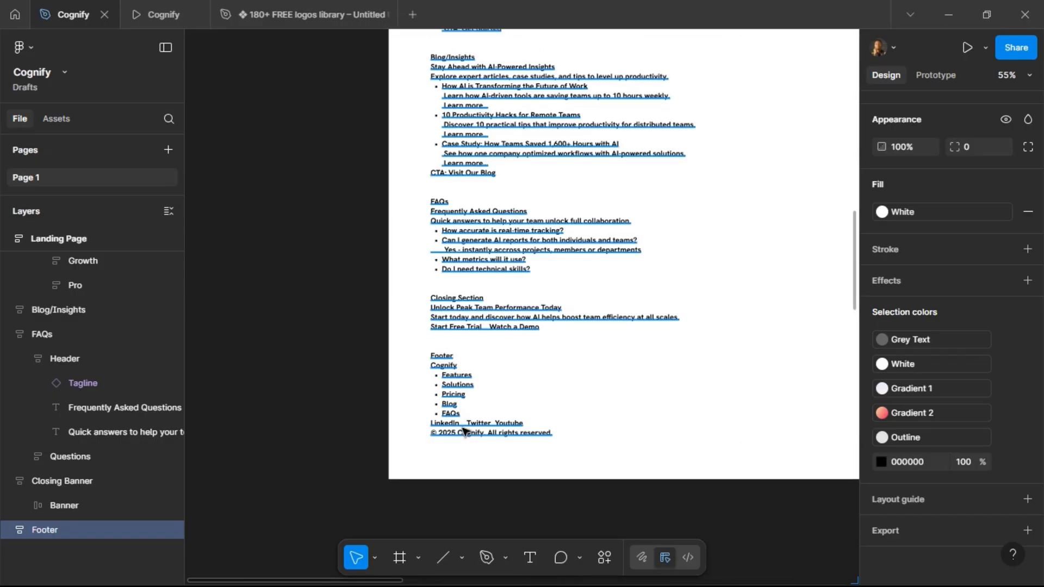
triple_click(462, 429)
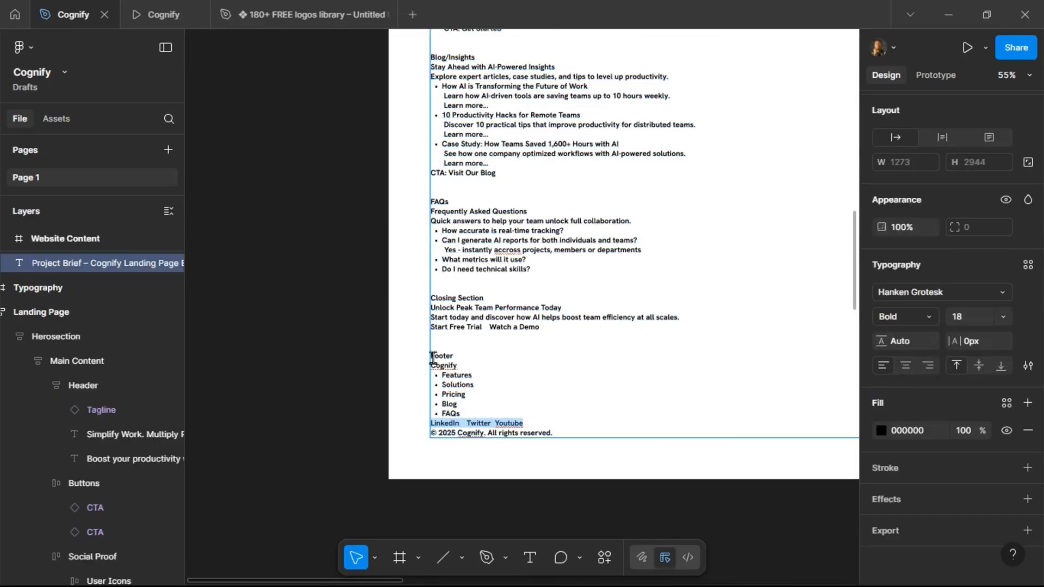
left_click_drag(434, 359, 559, 442)
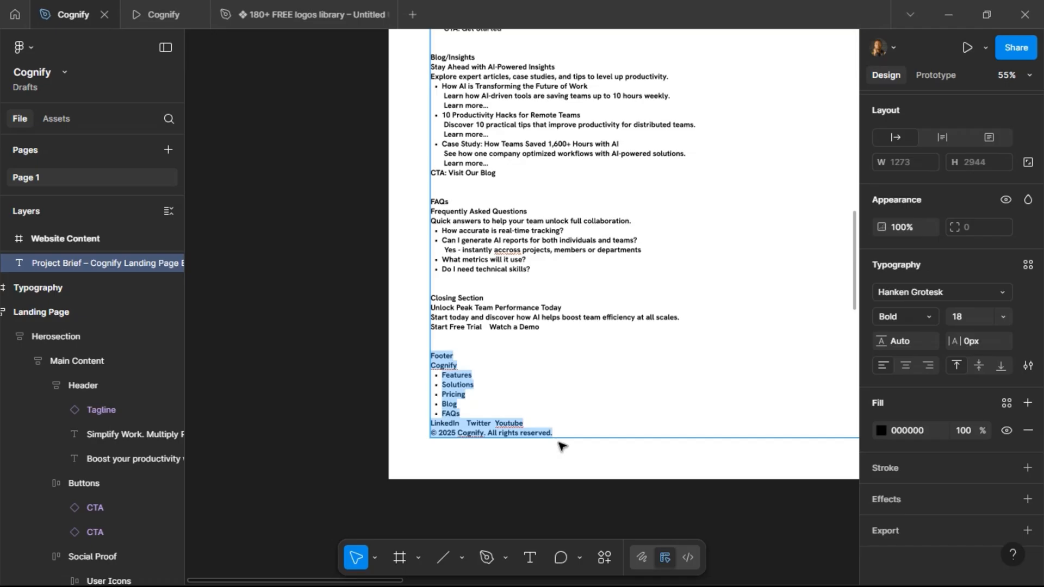
key("Escape")
scroll(415, 450, "down", 5)
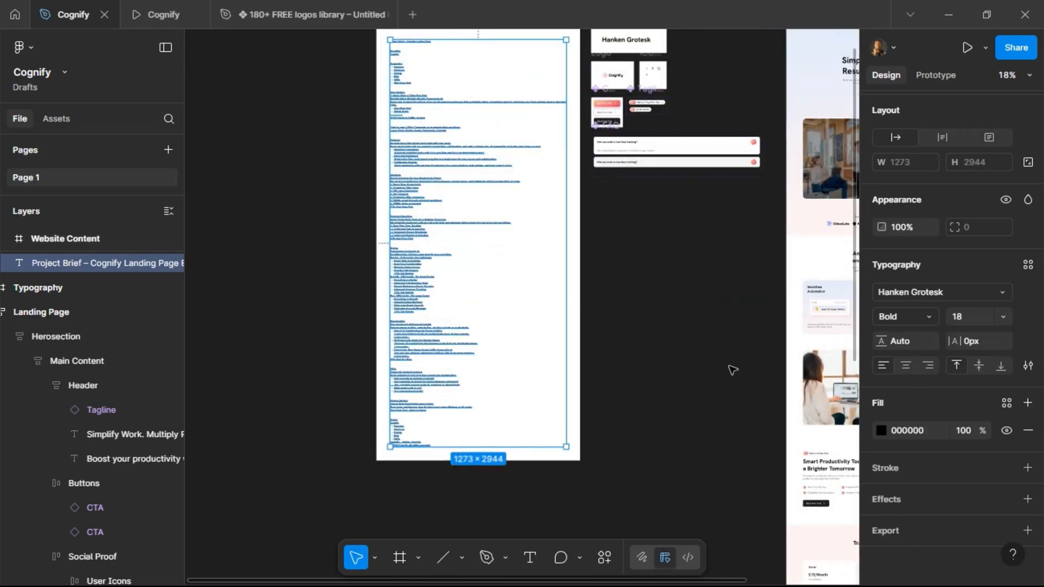
scroll(730, 368, "right", 5)
scroll(729, 368, "down", 10)
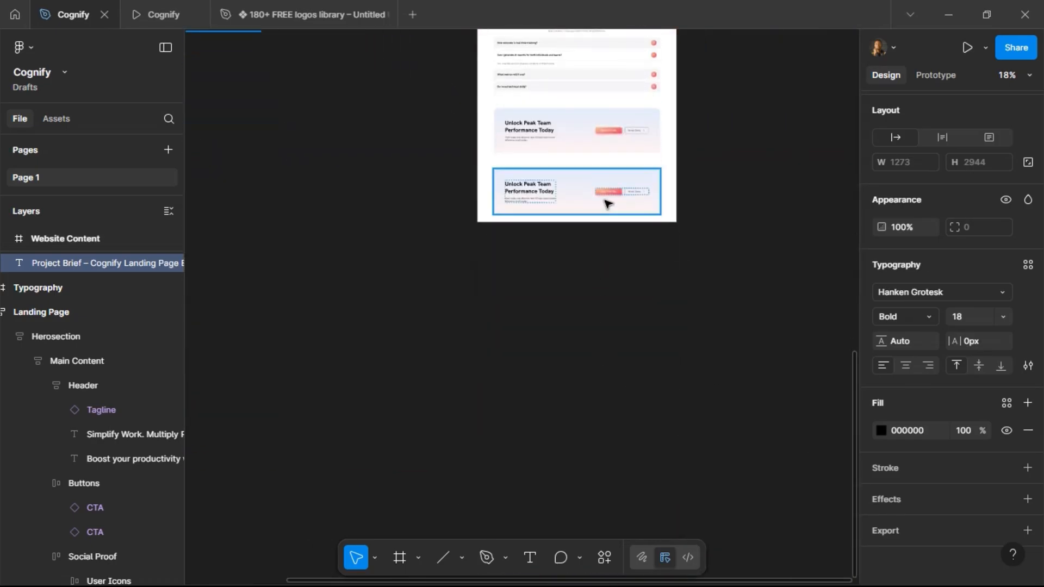
Duplicate the Banner inside Footer and replace the copy with the copied footer text from the project brief.
scroll(581, 180, "up", 4)
left_click(533, 163)
left_click(577, 220)
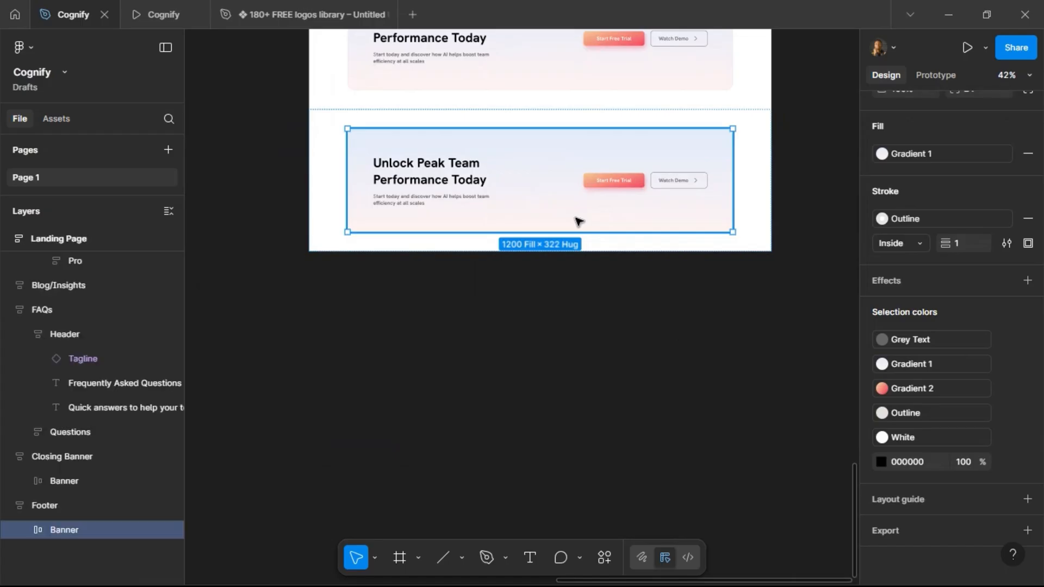
key("ctrl+d")
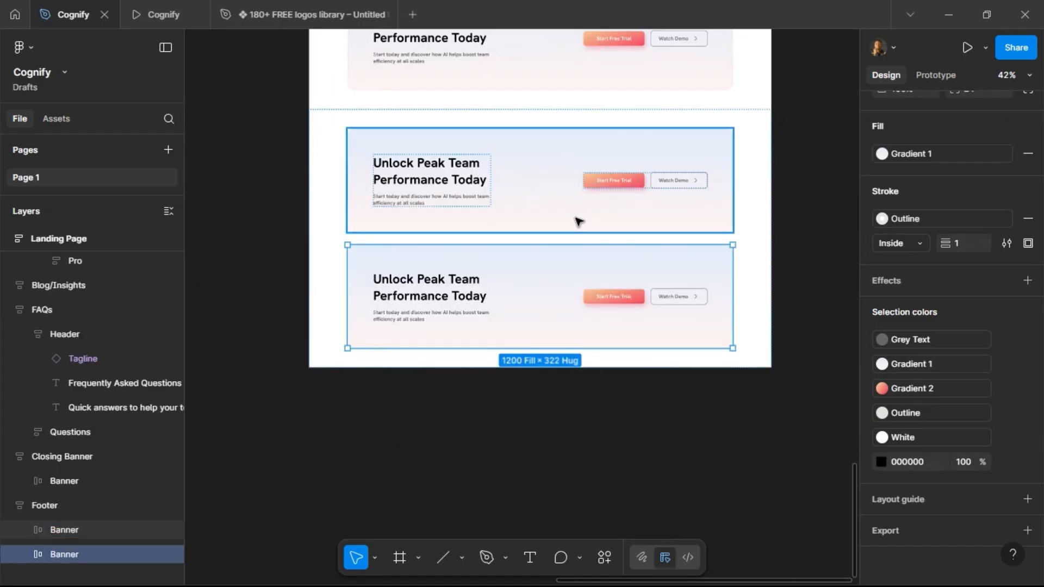
key("ctrl+shift+r")
scroll(514, 273, "up", 2)
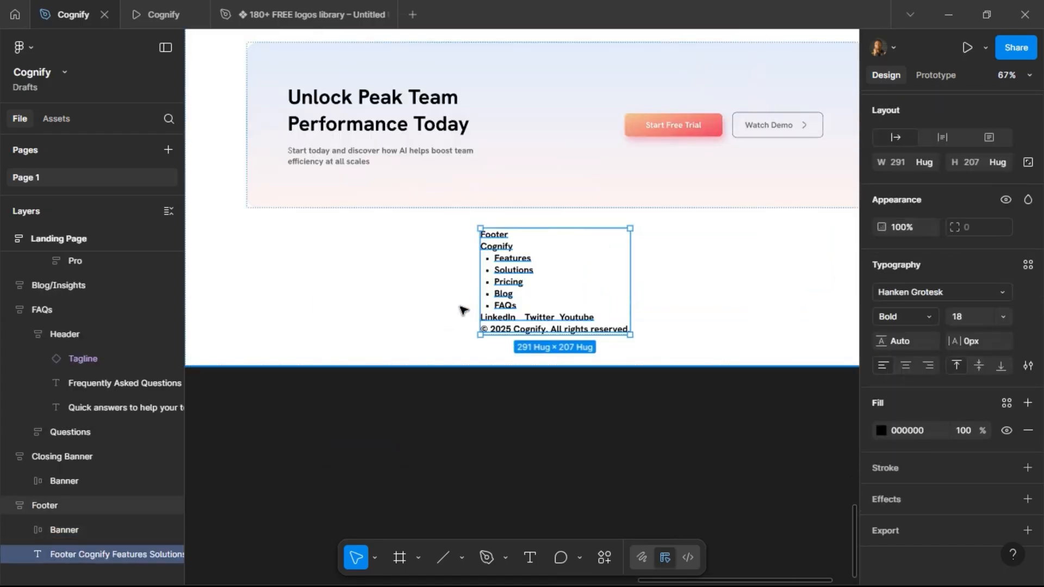
scroll(462, 310, "up", 2)
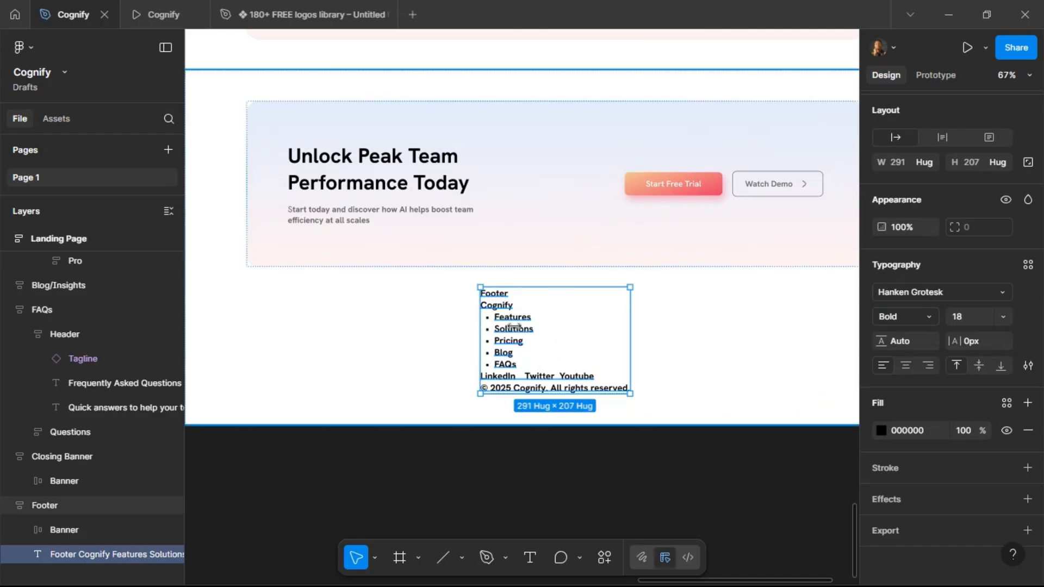
Copy the Nav Bar's Company Logo and Nav Links and replace the Footer's Banner with them.
scroll(524, 300, "down", 2)
scroll(530, 304, "up", 5)
scroll(532, 302, "up", 20)
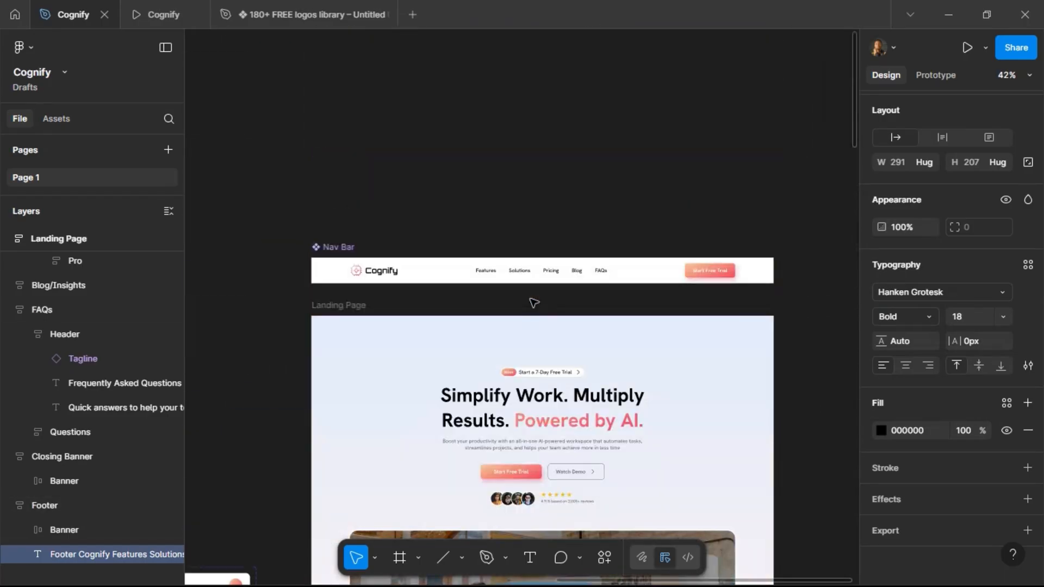
double_click(397, 273)
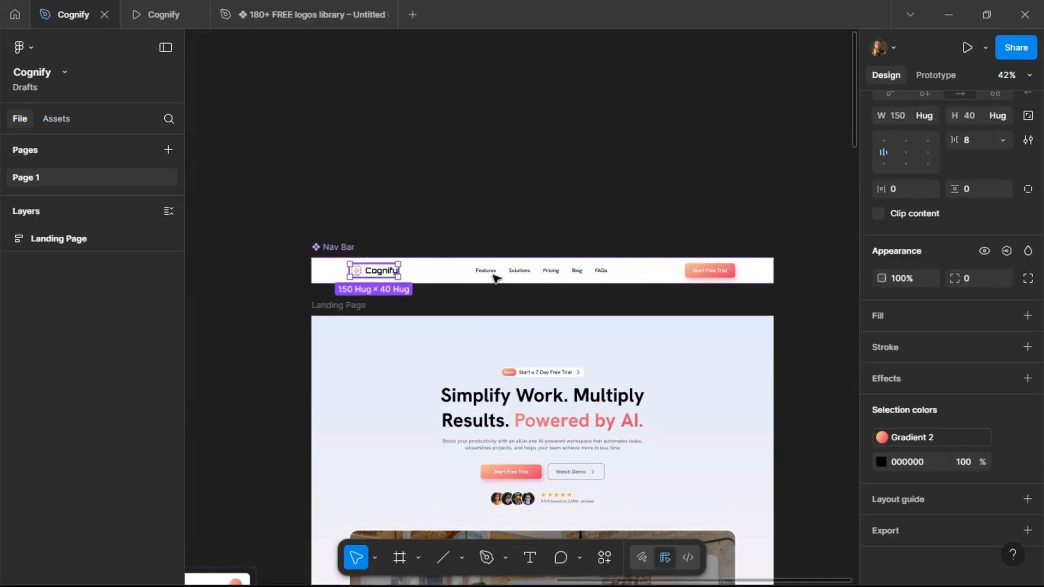
left_click(577, 272, "shift")
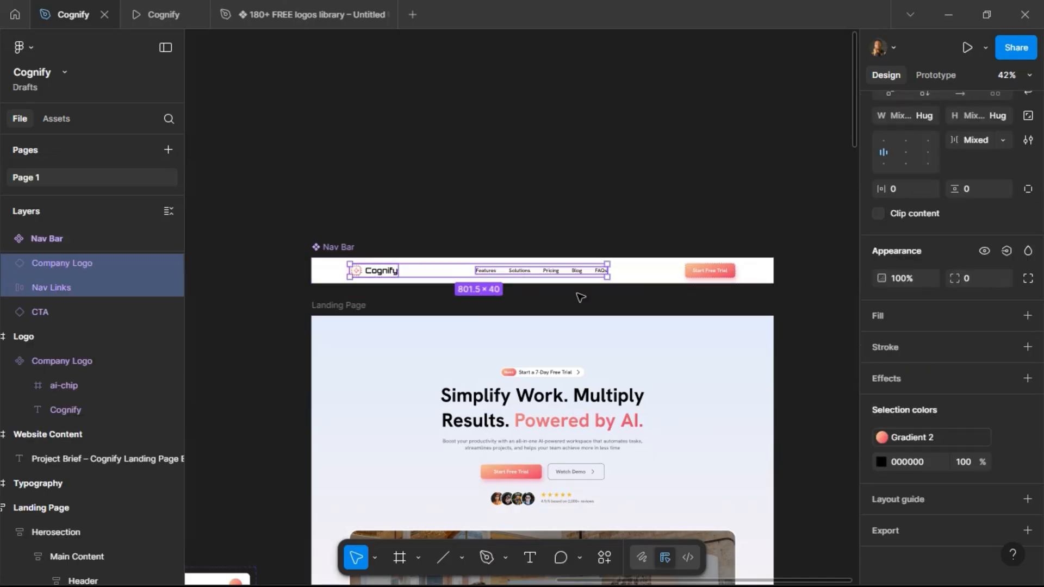
scroll(552, 334, "down", 9)
scroll(541, 290, "down", 15)
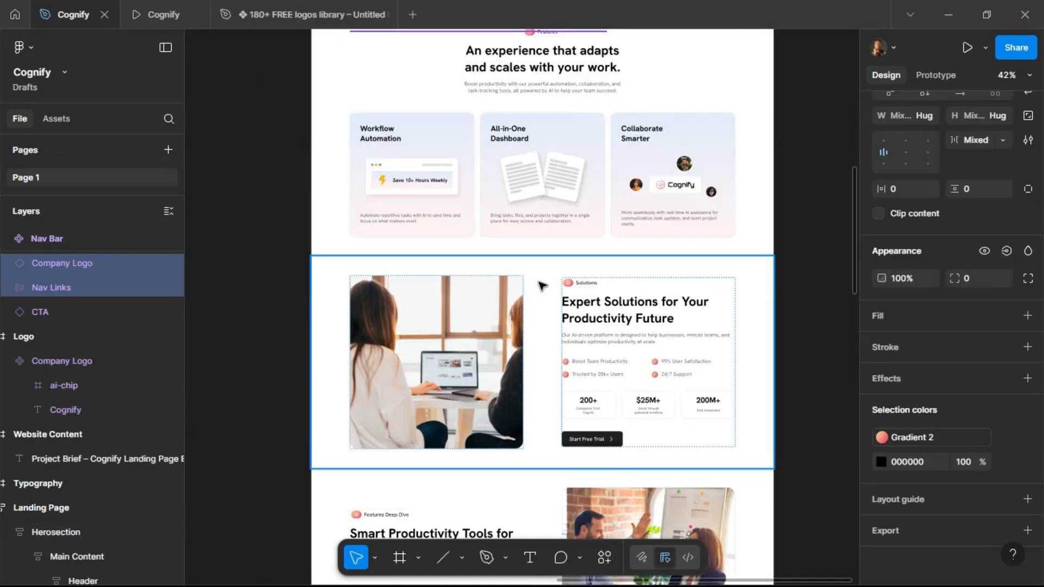
scroll(541, 282, "down", 6)
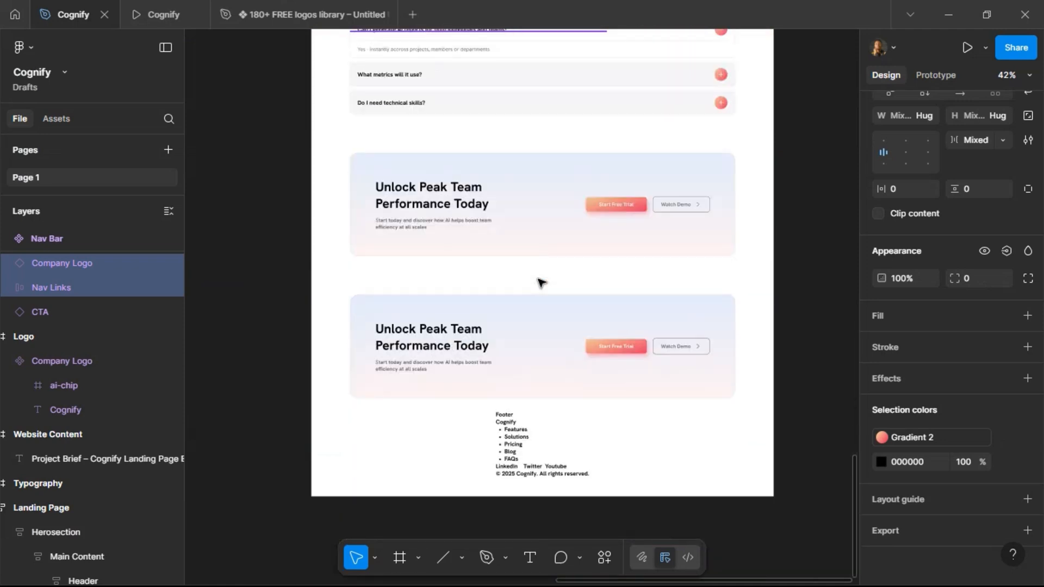
scroll(512, 387, "up", 1)
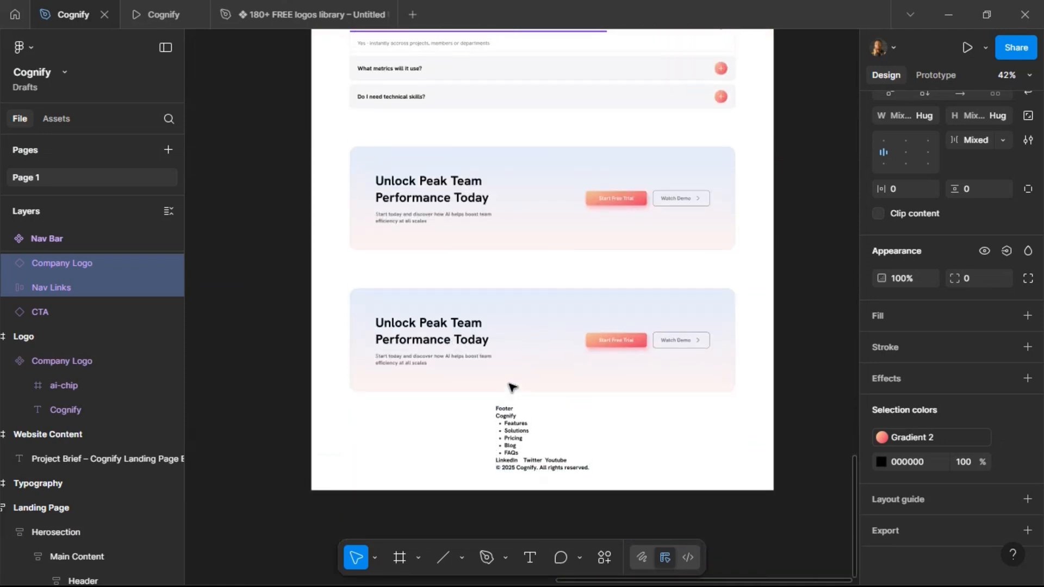
left_click(483, 328)
left_click(609, 346)
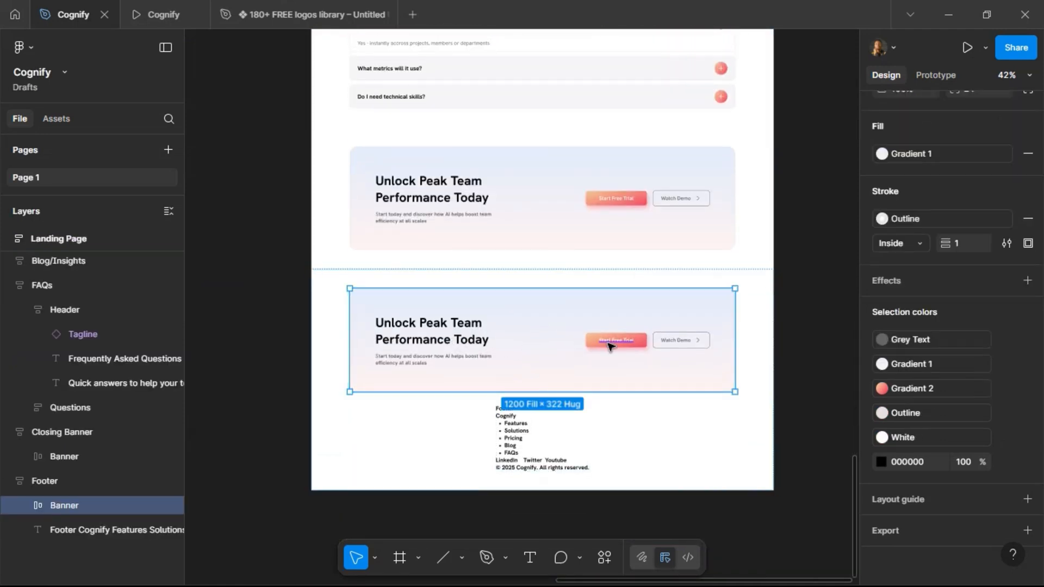
key("ctrl+z")
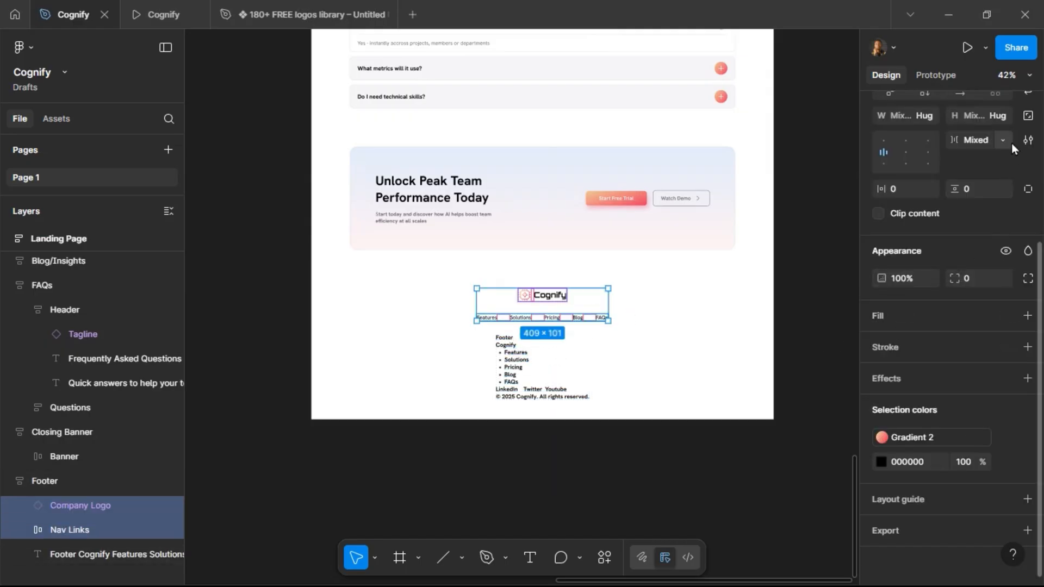
Wrap the footer's logo and nav links in a horizontal auto layout frame.
scroll(1012, 144, "up", 3)
left_click(1027, 217)
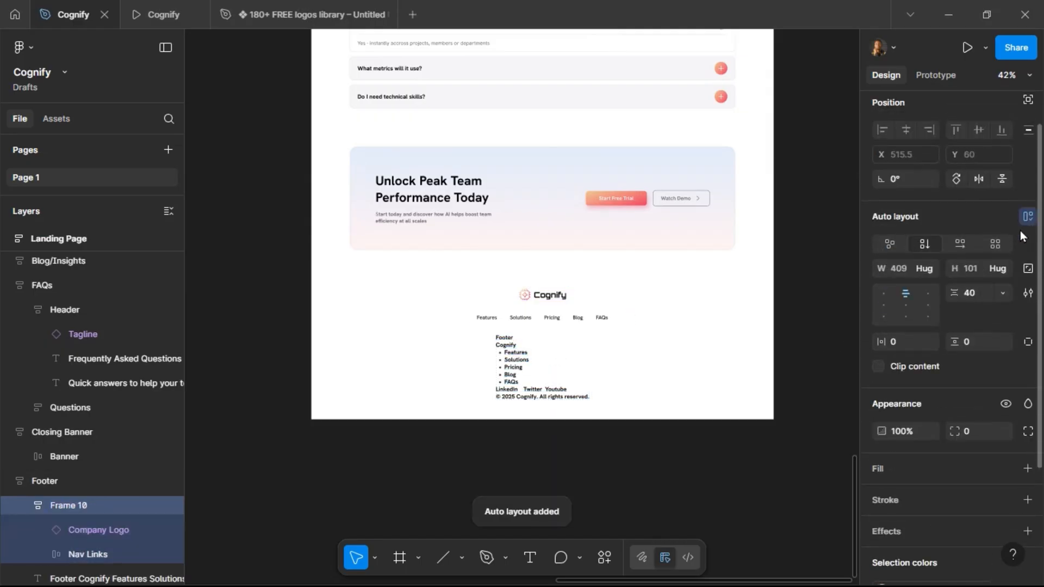
left_click(960, 244)
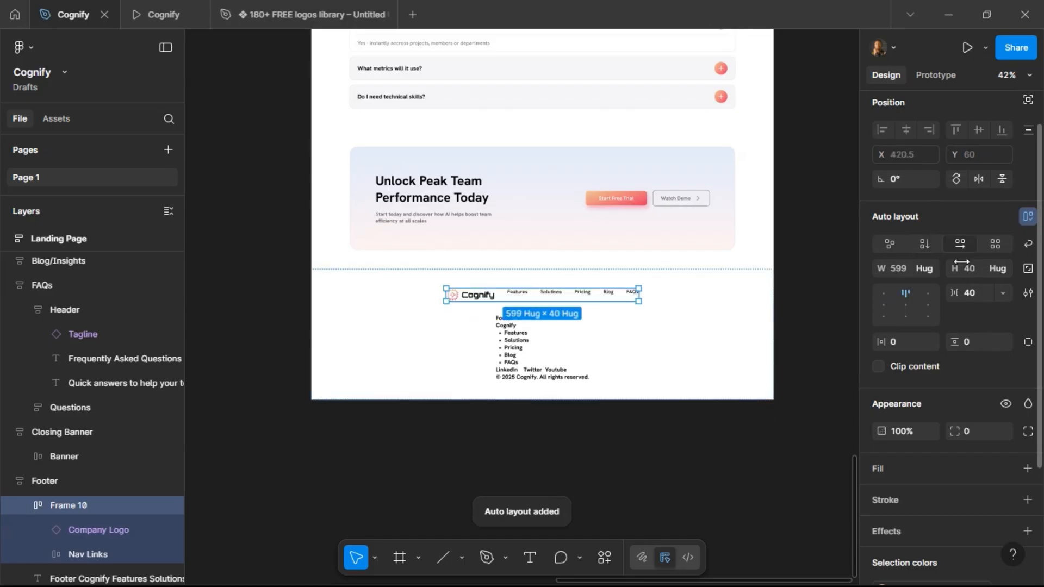
Set the new frame to fill the container width, with Auto spacing and vertically centred alignment.
left_click(928, 268)
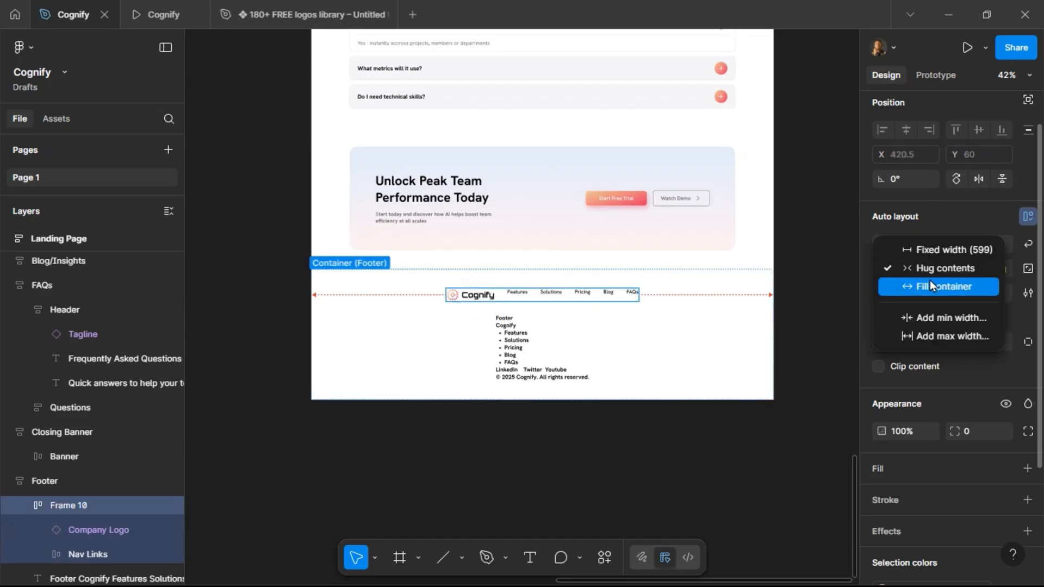
left_click(930, 286)
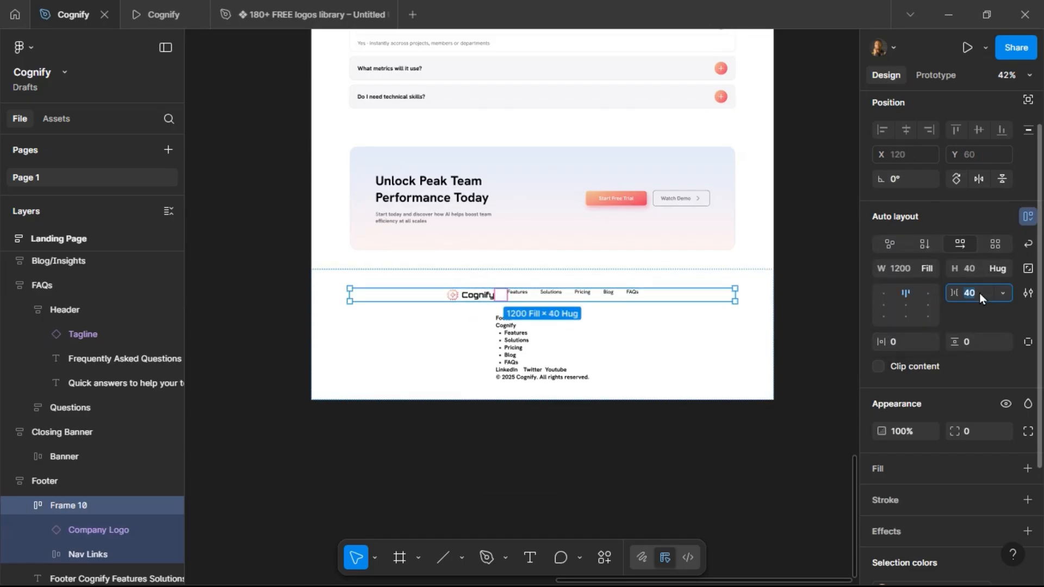
key("Return")
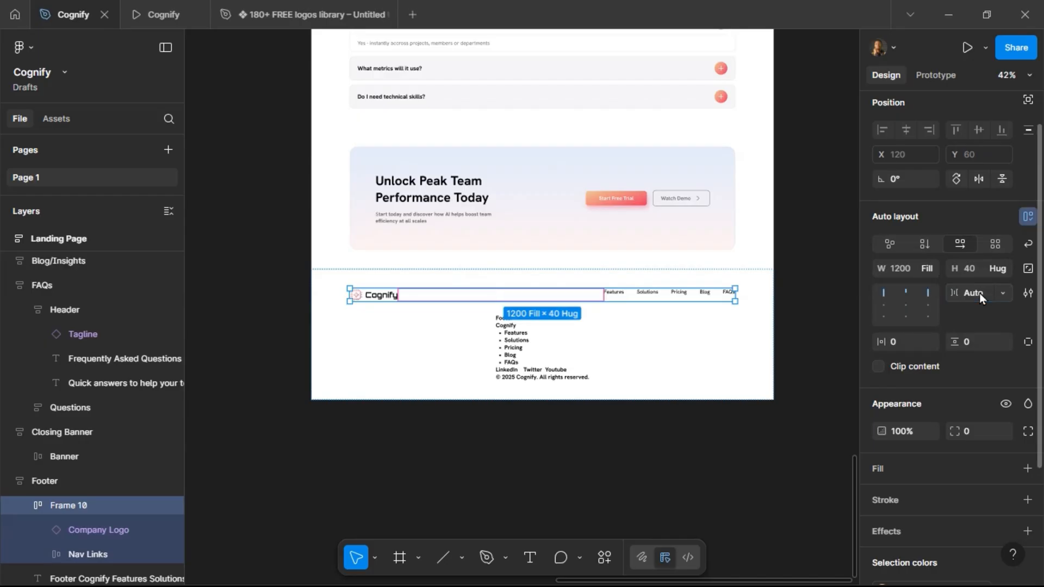
left_click(907, 302)
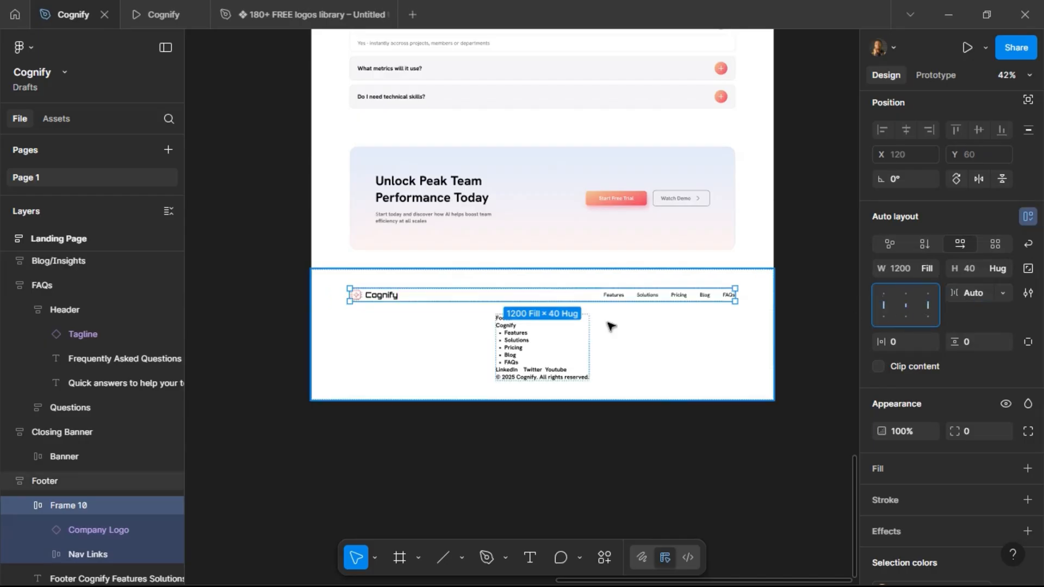
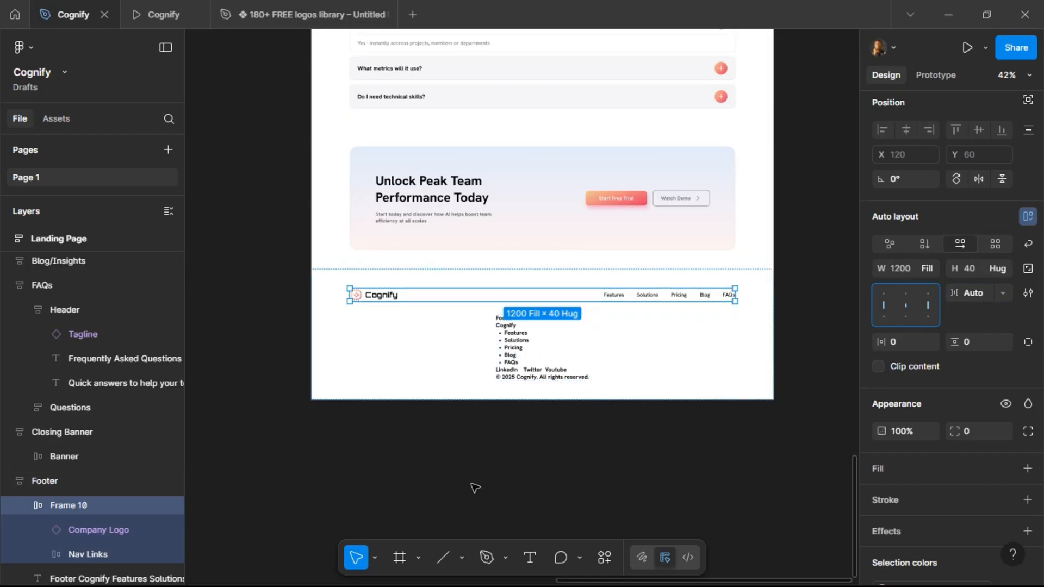
Add a horizontal divider line about 1003 px wide inside the footer, below the logo and nav links row.
left_click(450, 556)
left_click_drag(353, 314, 676, 314)
key("Escape")
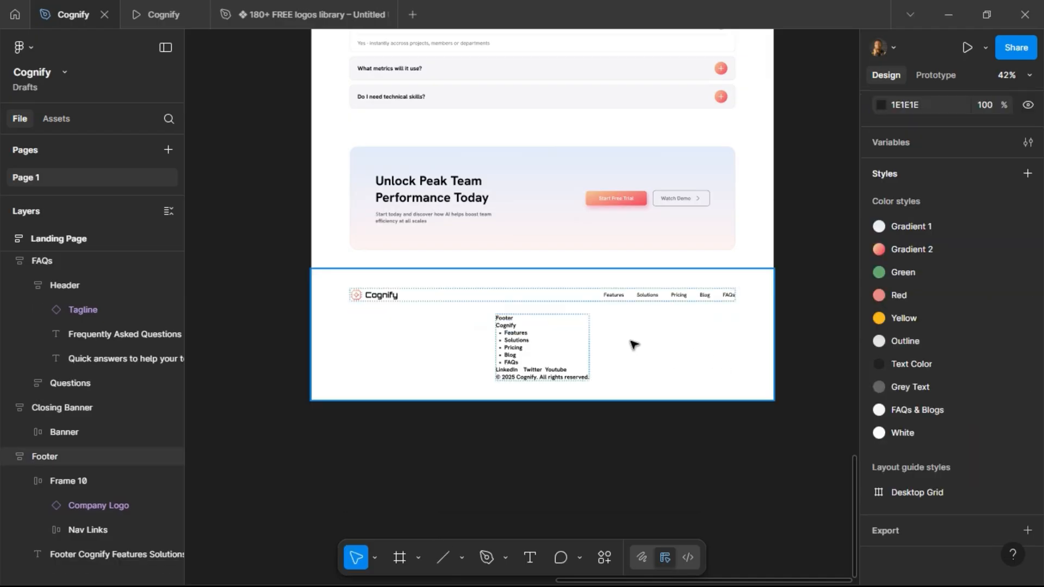
left_click(634, 343)
key("ctrl+v")
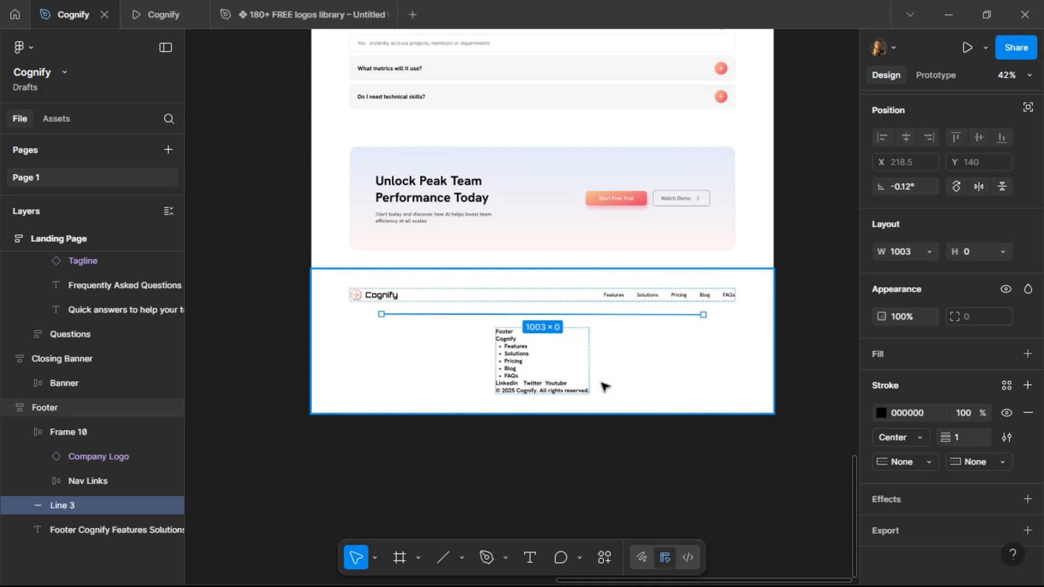
Set the divider line to fill the container width and apply the Outline color style to its stroke.
scroll(605, 387, "up", 3)
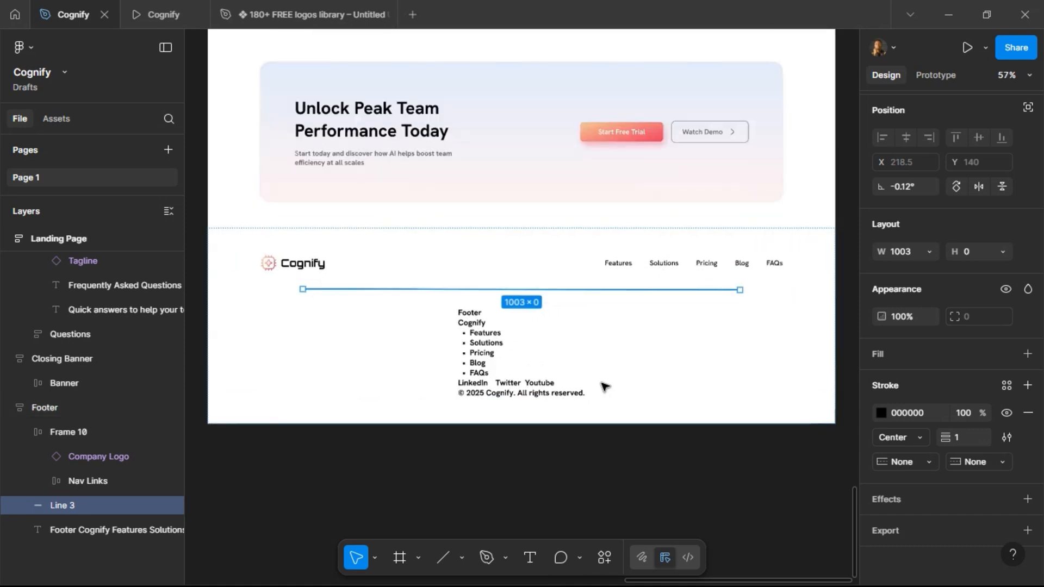
left_click(930, 252)
left_click(929, 269)
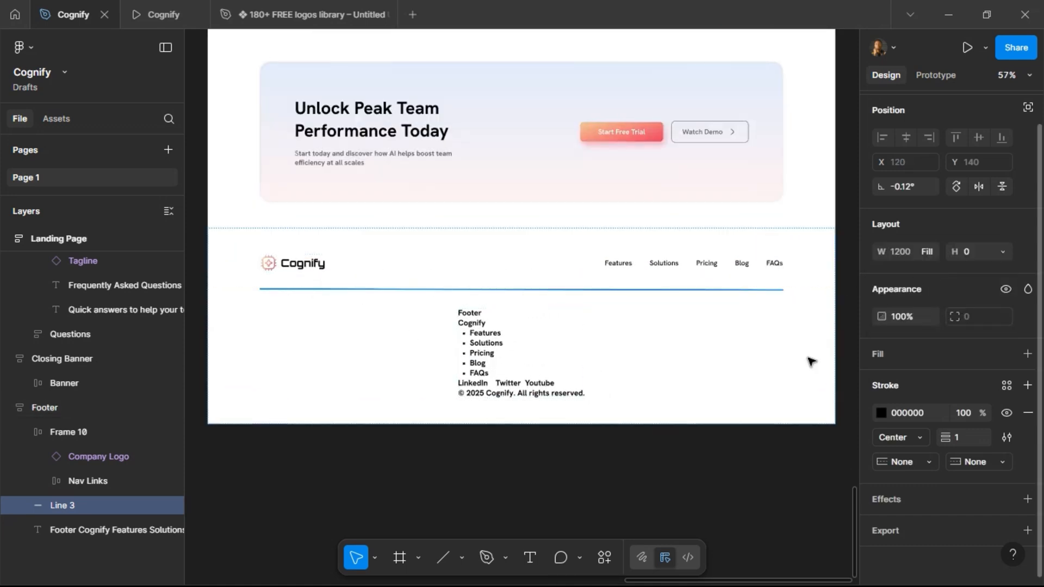
left_click(1007, 389)
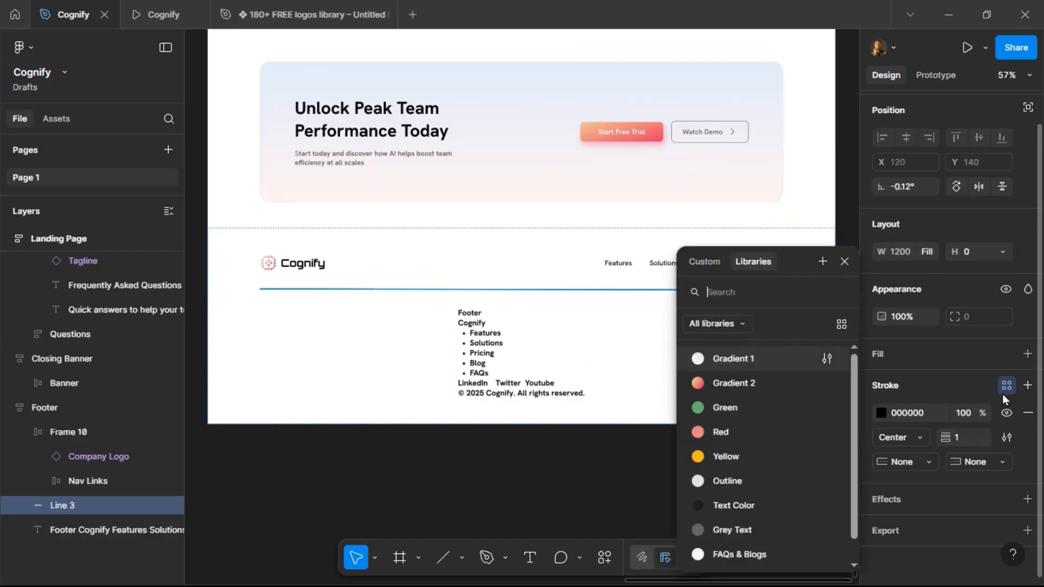
left_click(744, 483)
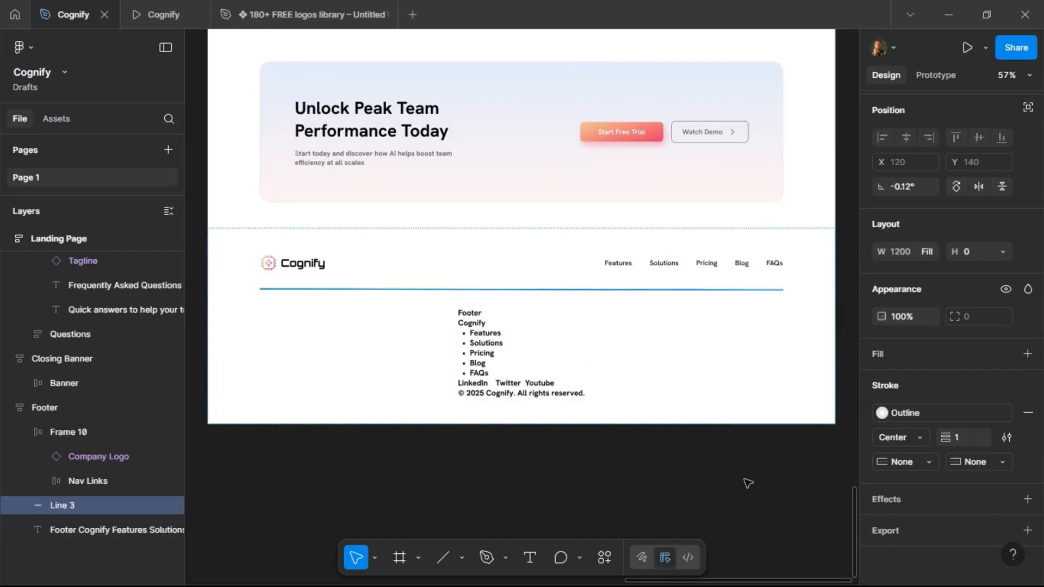
Duplicate the footer's logo and nav links row so a copy sits below the divider.
left_click(613, 493)
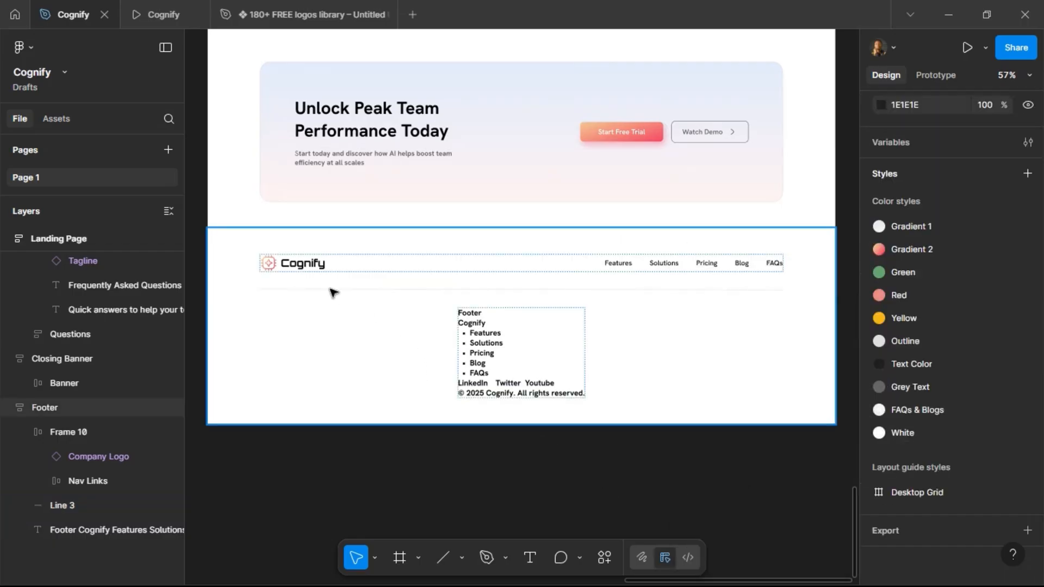
double_click(488, 389)
double_click(488, 388)
left_click(494, 386)
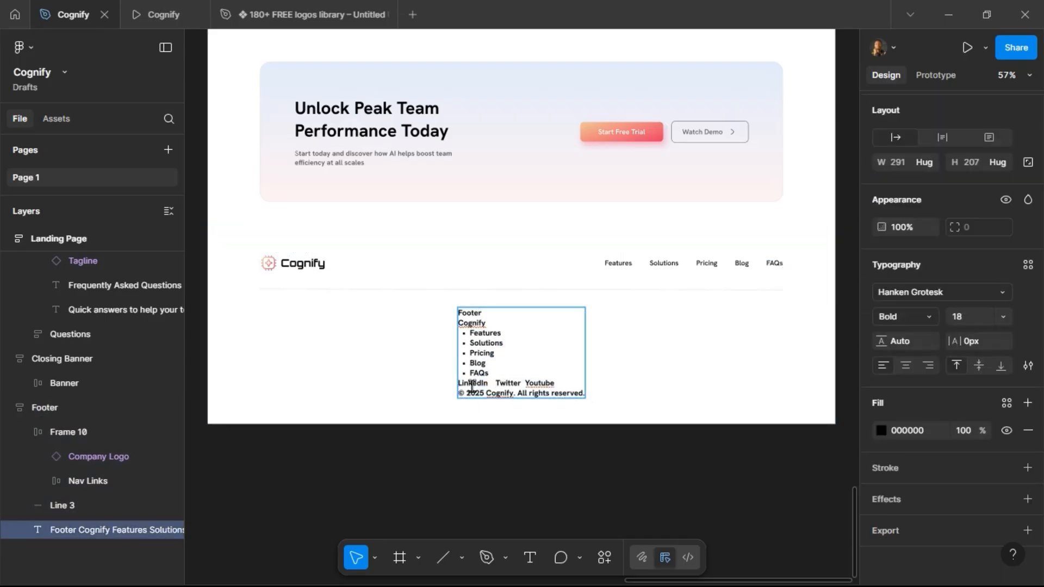
left_click(589, 264)
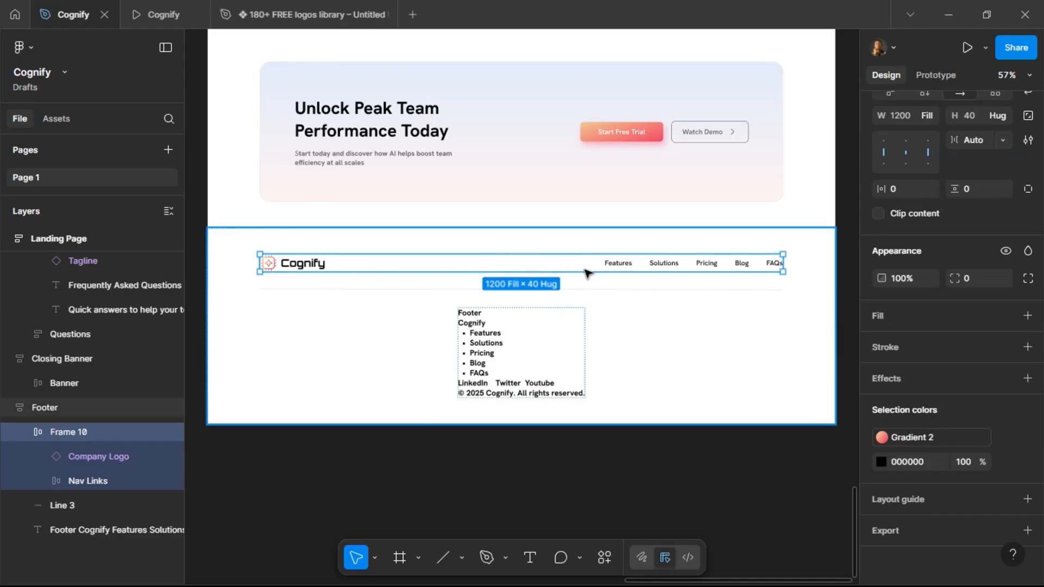
key("ctrl+d")
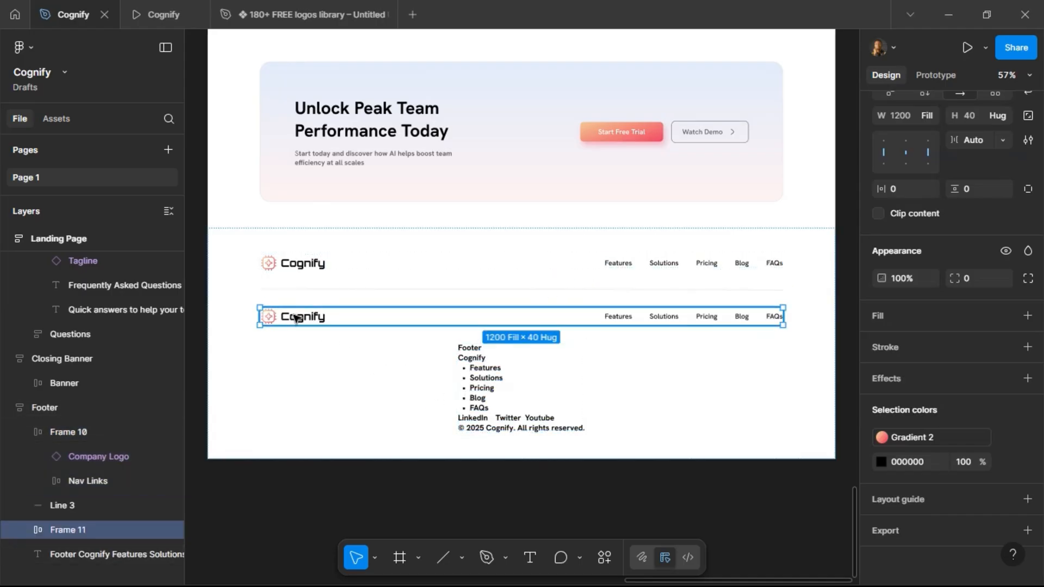
Search the asset libraries for Youtube, insert a Youtube icon instance and cut it to the clipboard.
scroll(289, 323, "left", 5)
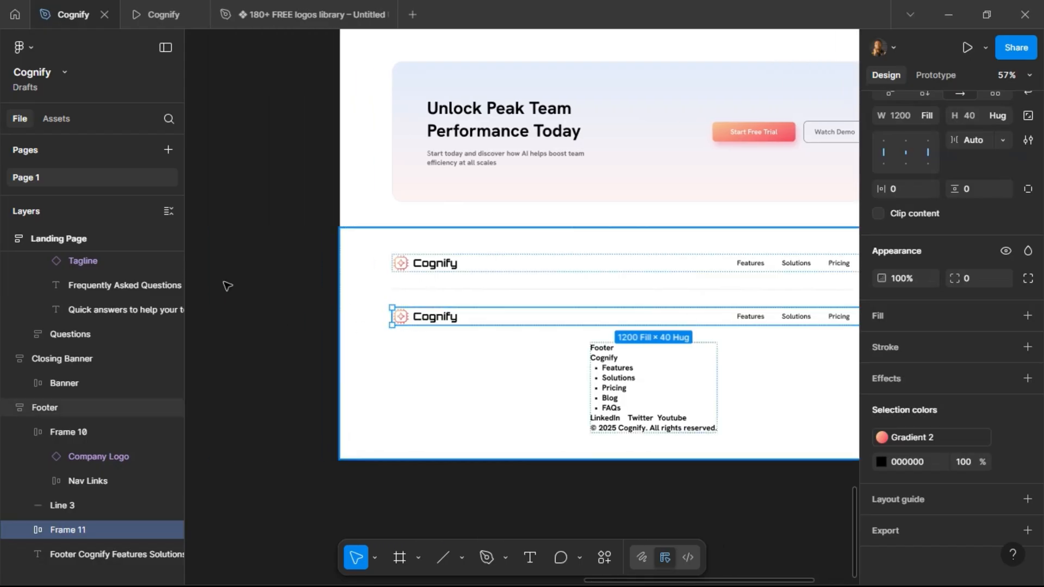
left_click(56, 115)
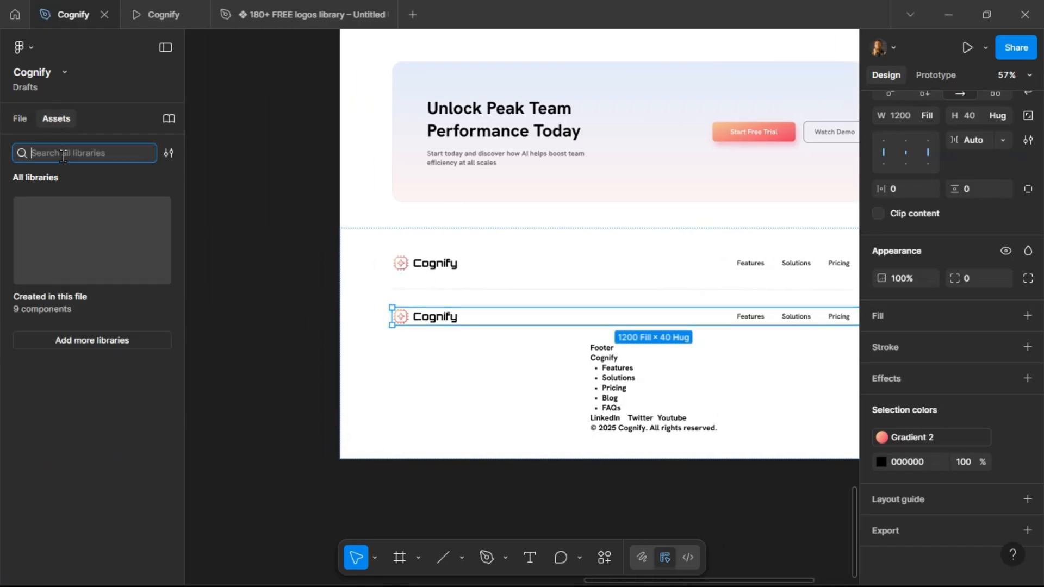
type("YOUTUBE")
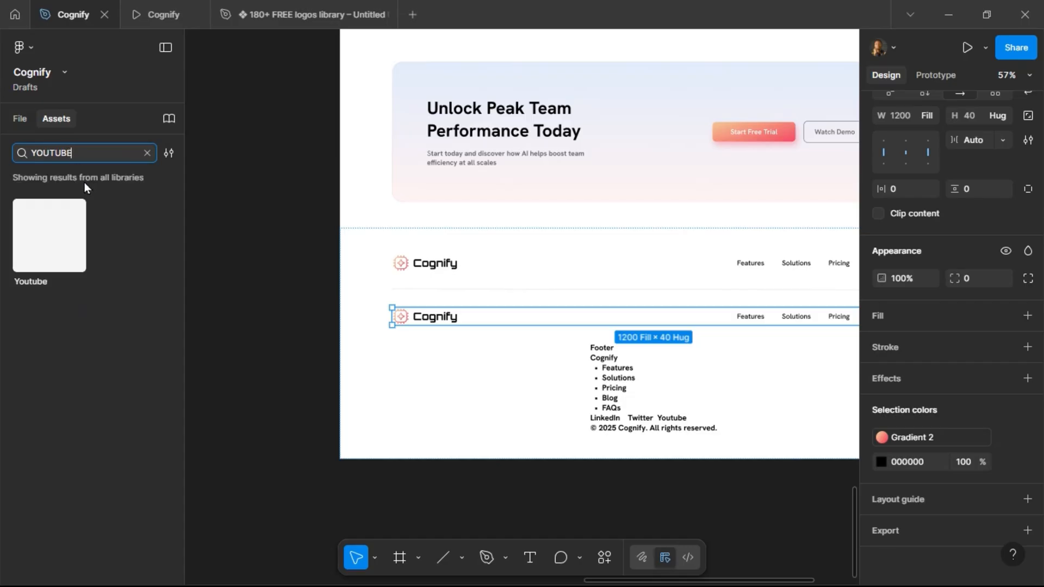
left_click(51, 237)
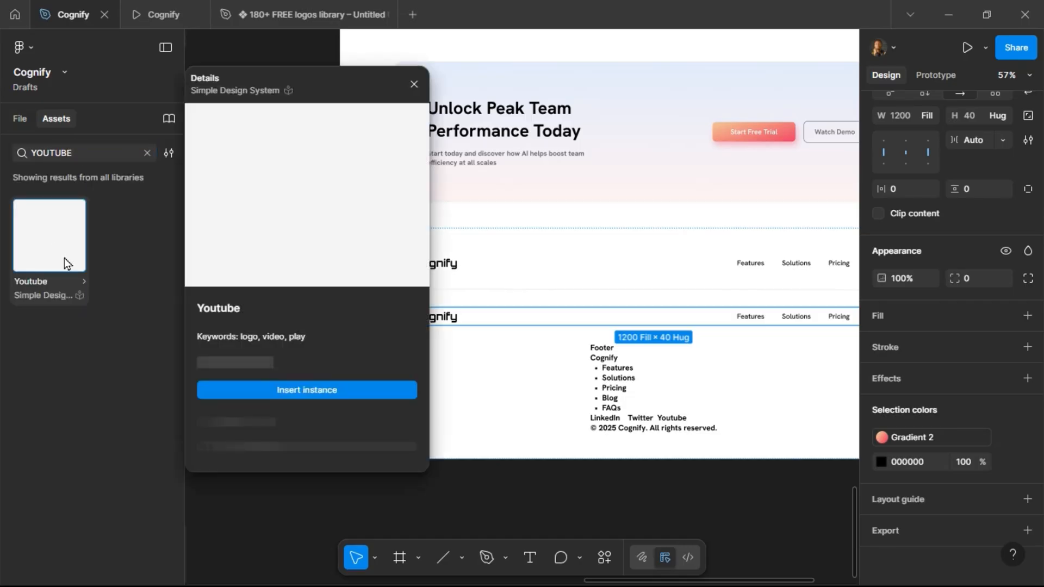
left_click(256, 390)
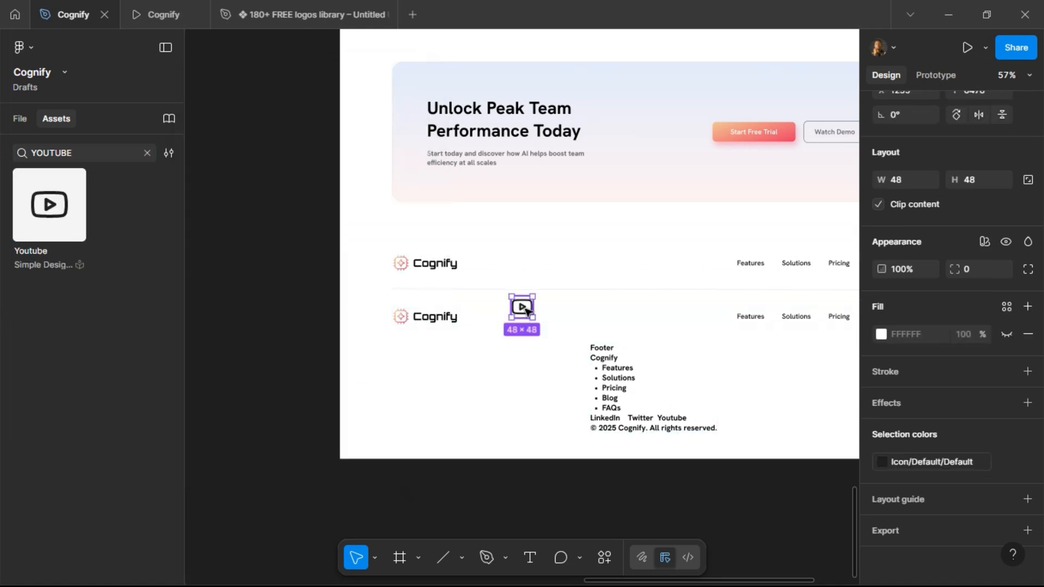
key("Delete")
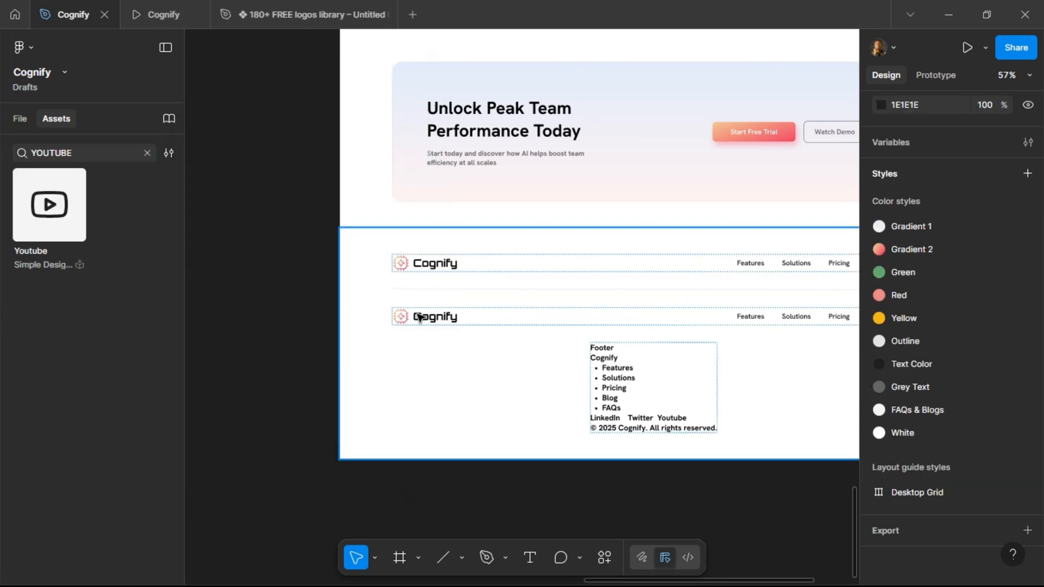
Move the nav links ahead of the logo in the duplicated row.
left_click(419, 317)
left_click(458, 323)
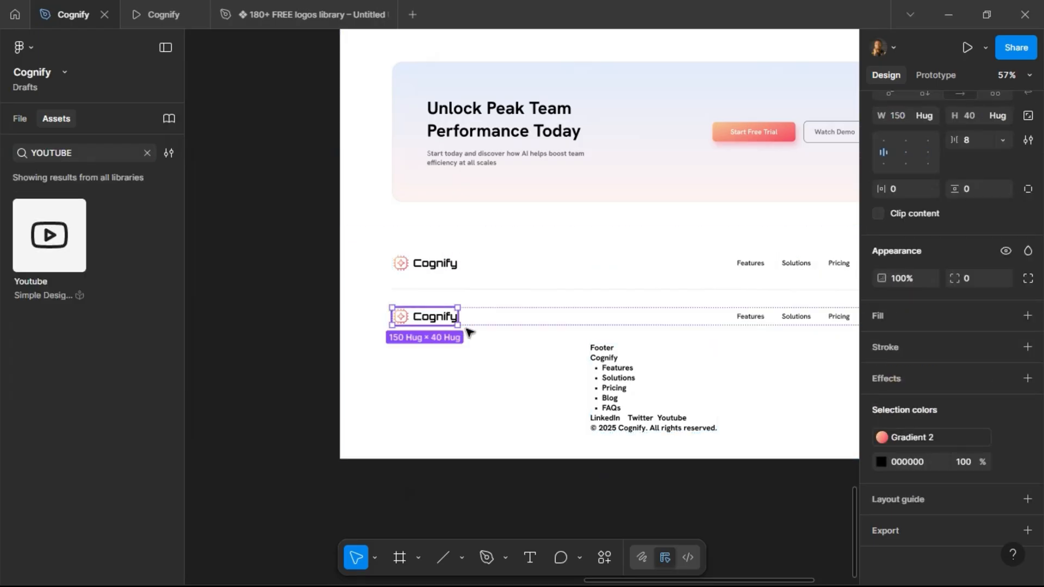
left_click(779, 318)
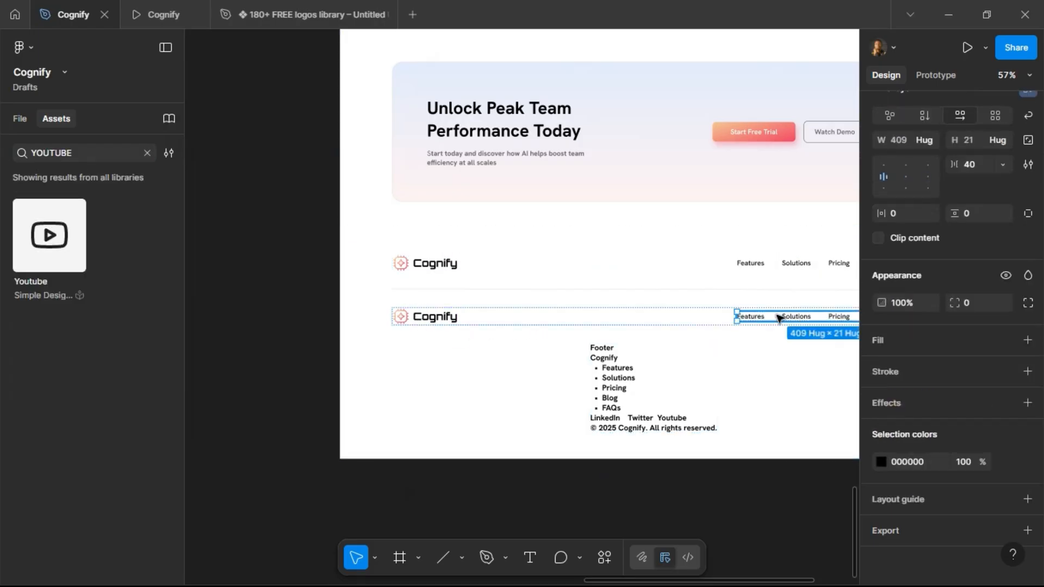
key("Left")
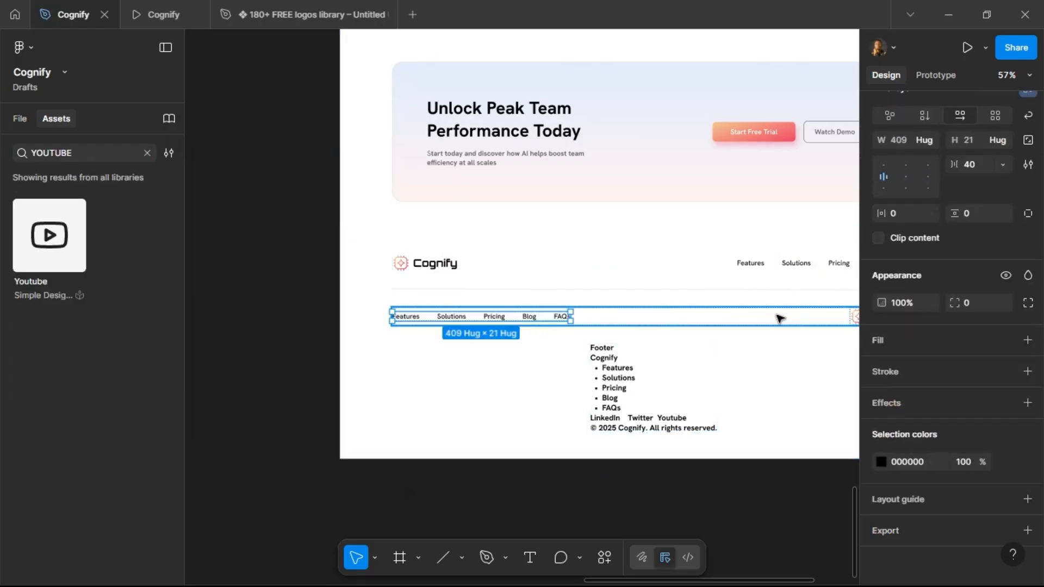
Replace the Features link in the duplicated row with the Youtube icon.
left_click(405, 320)
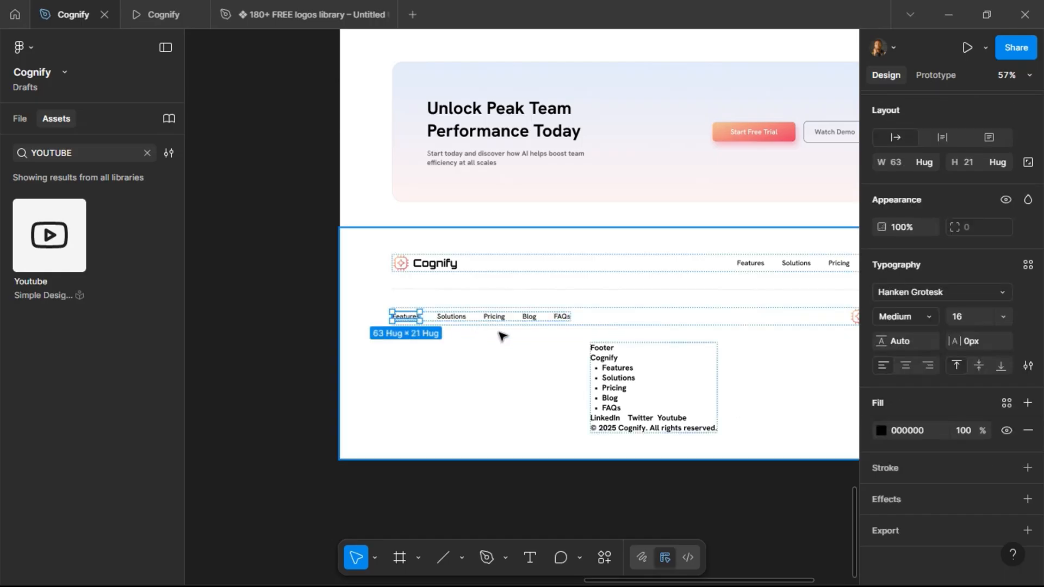
key("ctrl+shift+r")
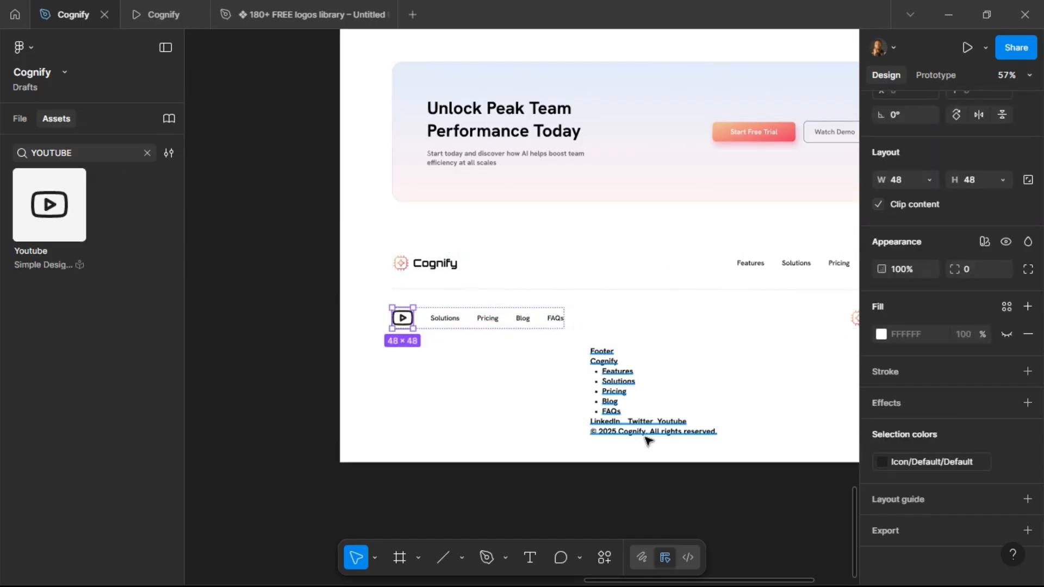
Search the asset libraries for X and Twitter icons.
left_click(87, 156)
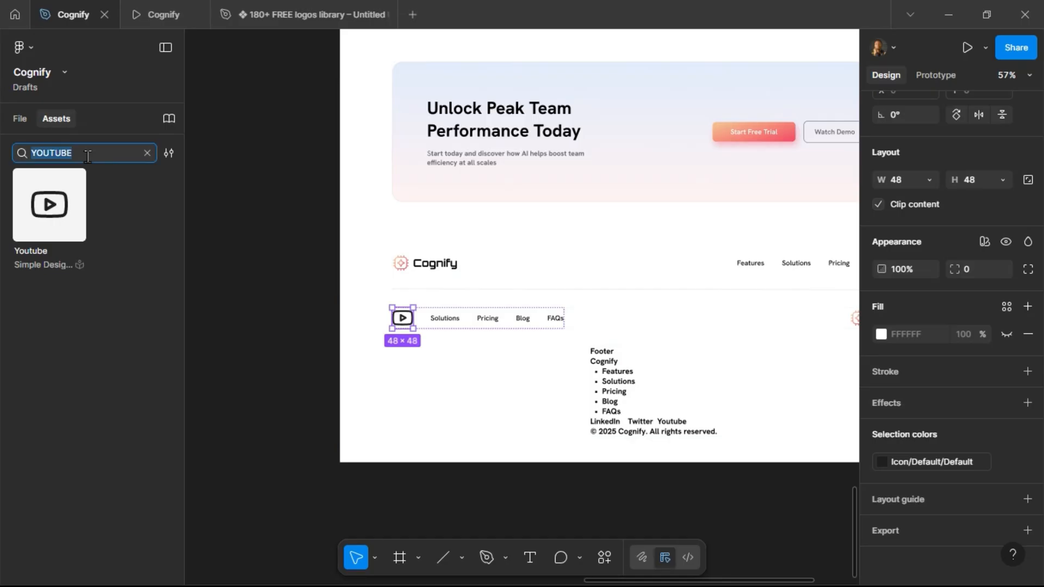
type("x")
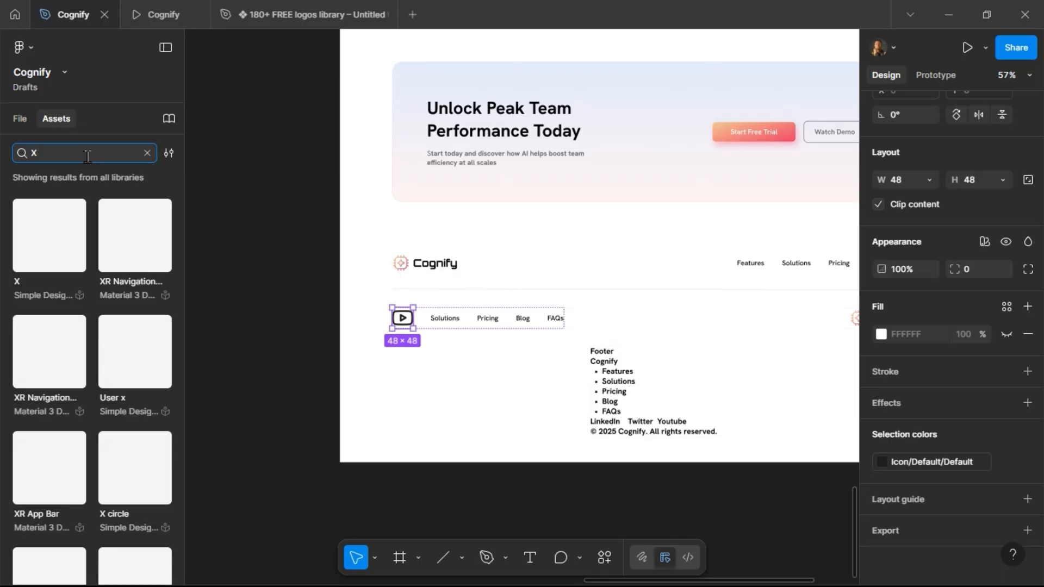
scroll(85, 231, "down", 10)
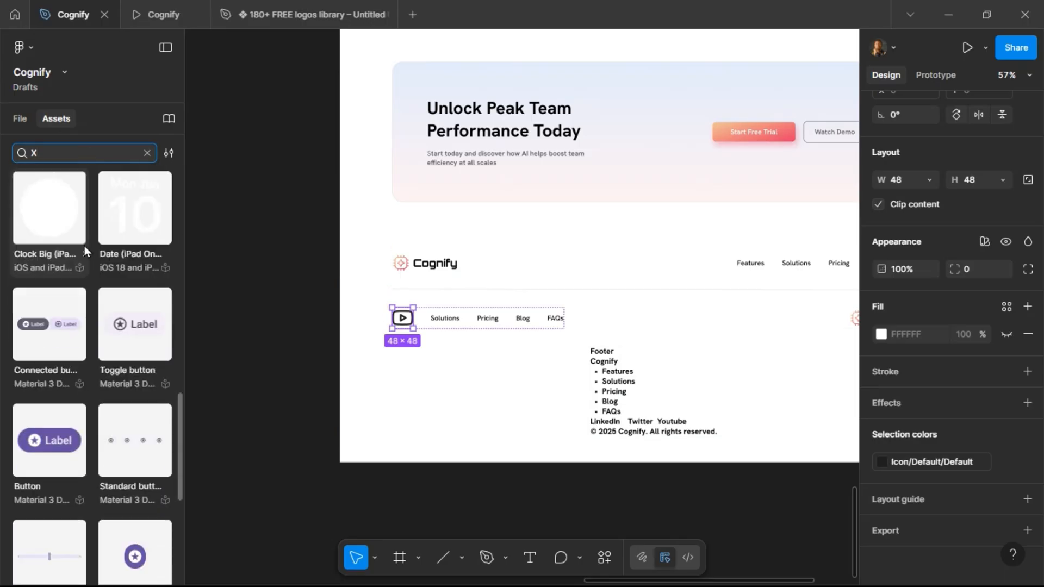
key("ctrl+a")
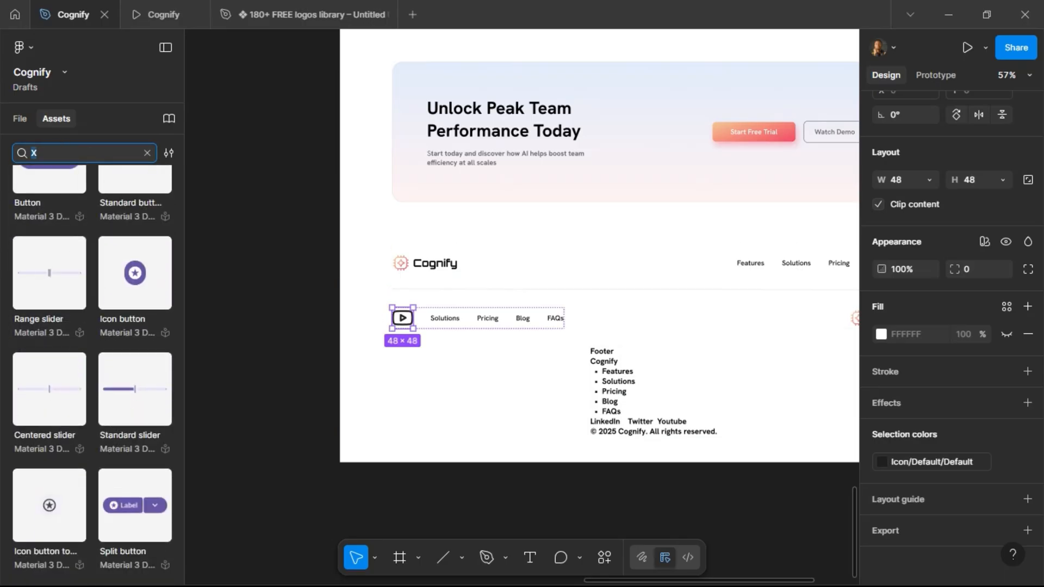
type("TWITTER")
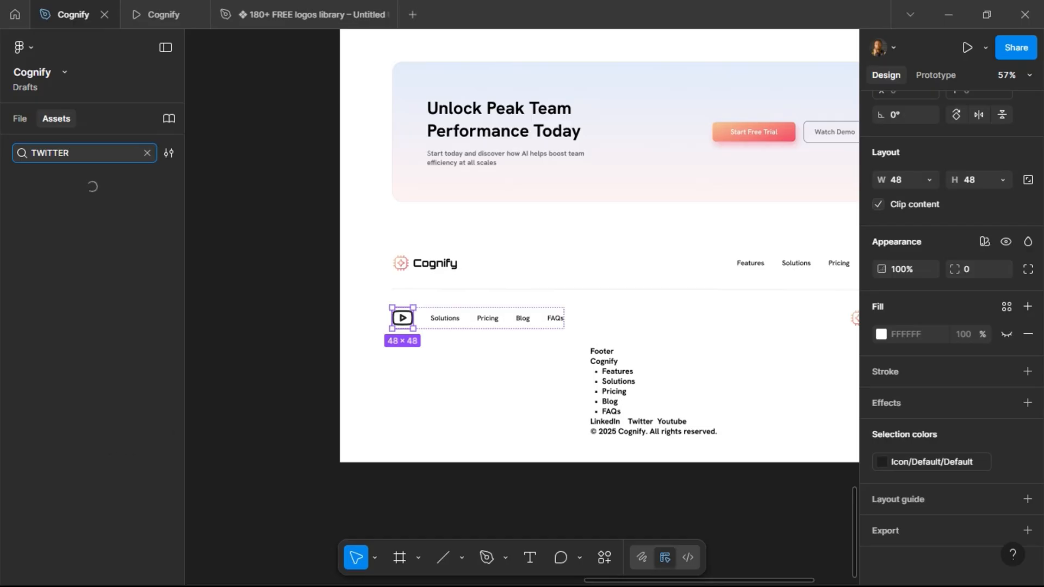
left_click_drag(67, 153, 5, 159)
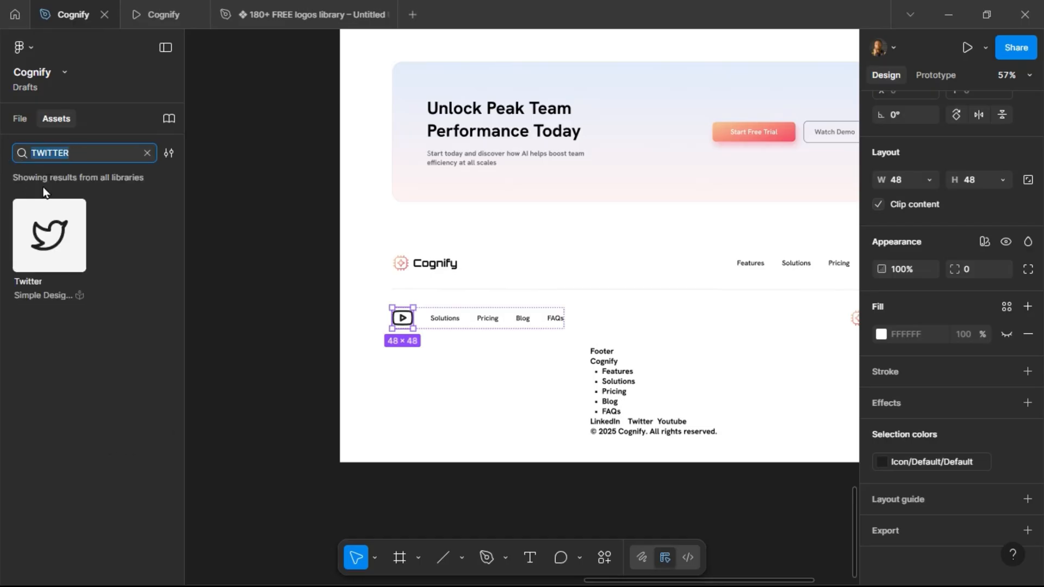
Search the assets for Instagram, insert an Instagram icon instance and cut it to the clipboard.
type("INSTAGRAM")
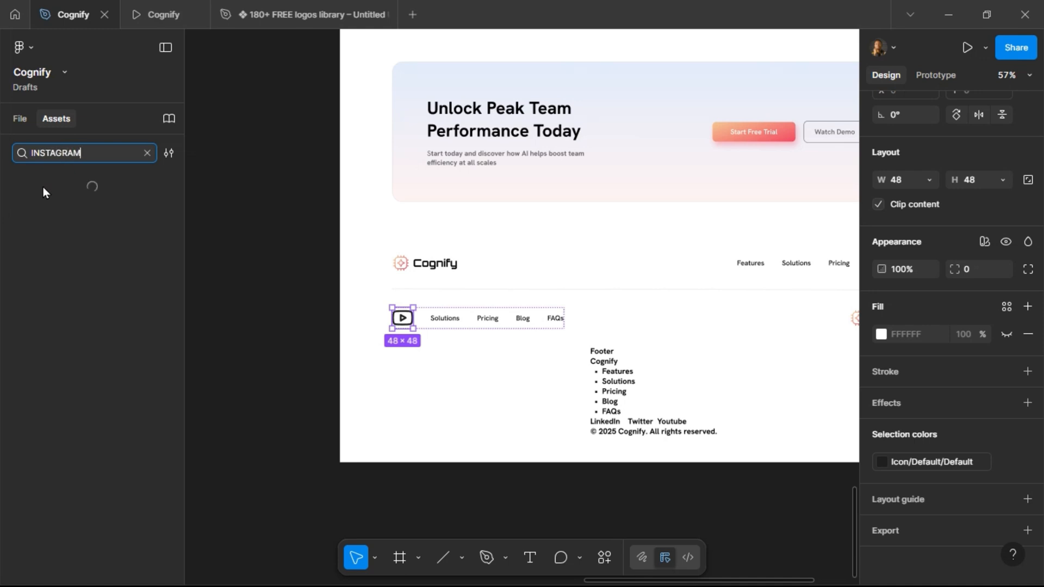
left_click(66, 253)
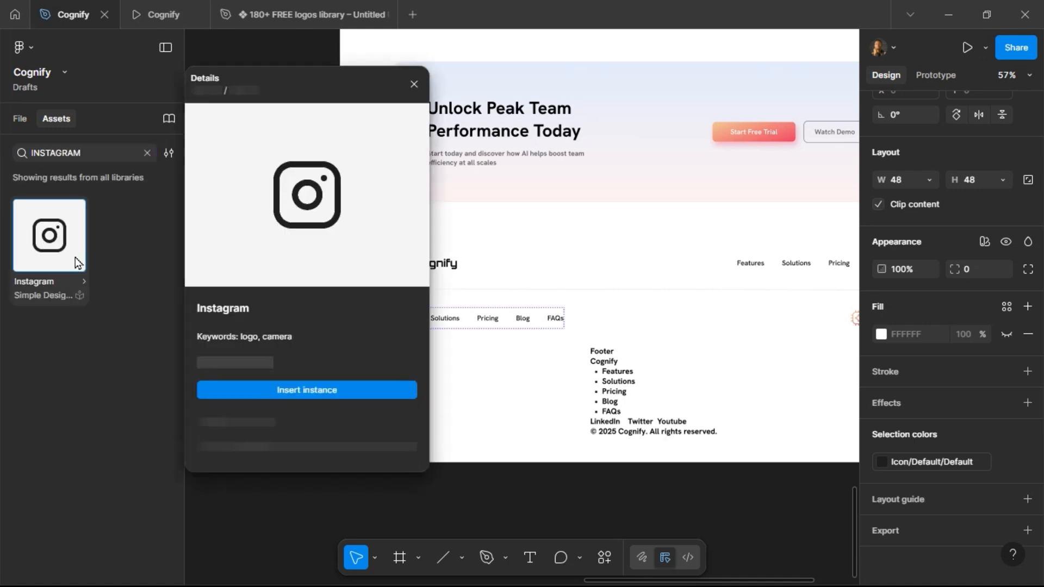
left_click(298, 389)
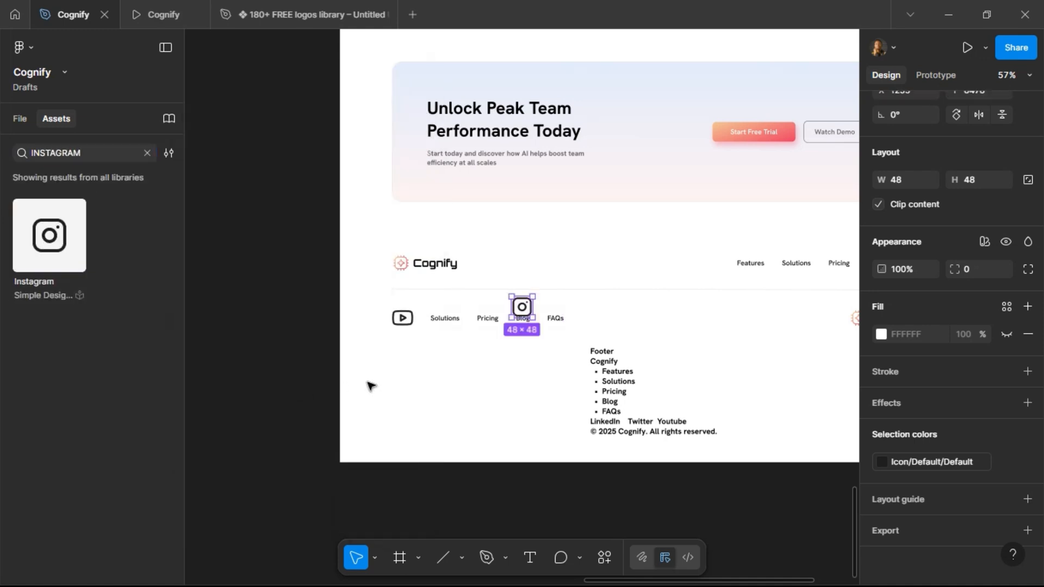
key("ctrl+x")
Replace the Solutions link in the duplicated row with the Instagram icon.
double_click(455, 318)
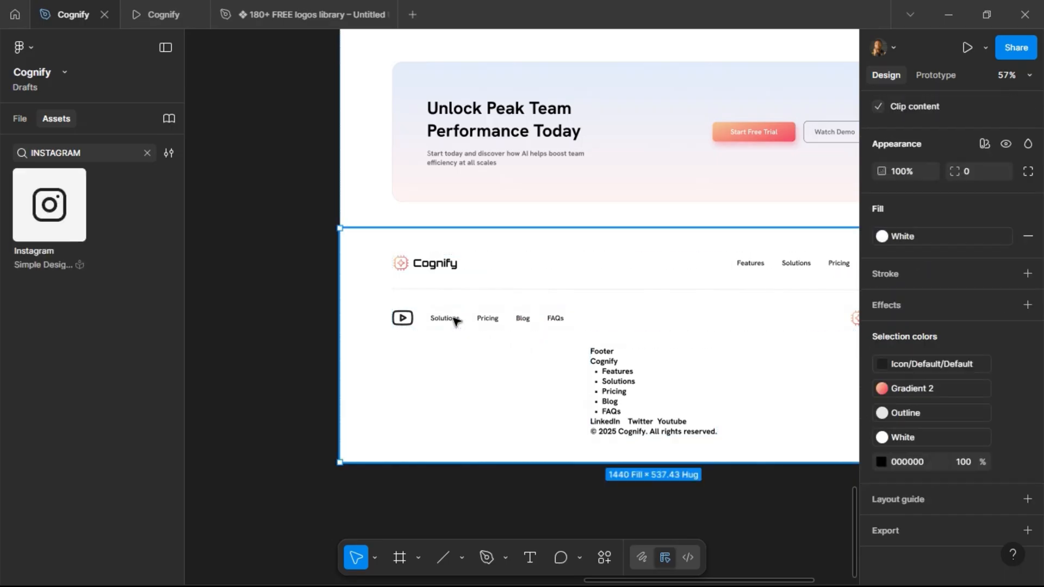
double_click(454, 318)
double_click(454, 318)
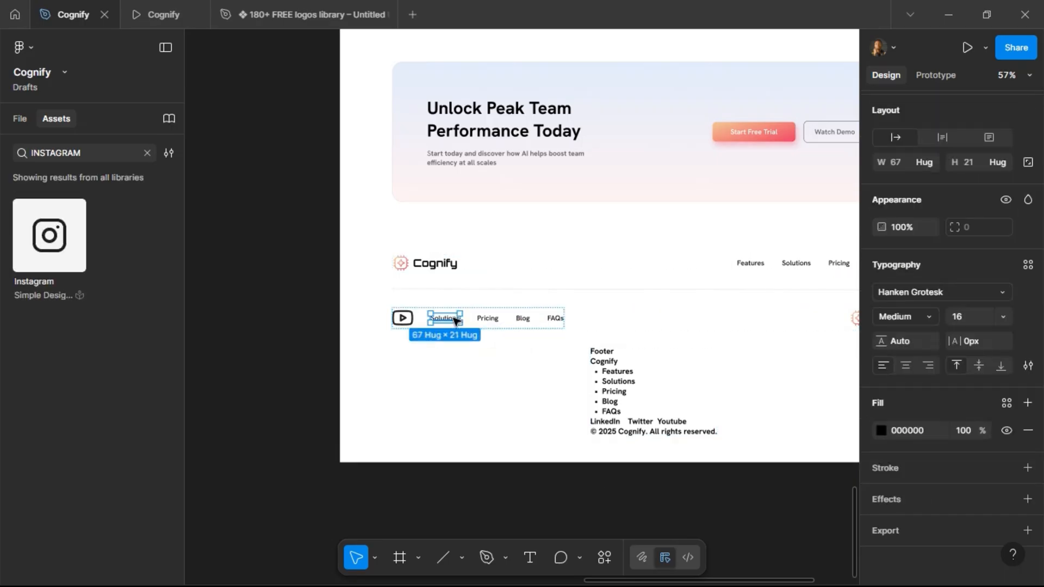
key("ctrl+shift+r")
Search the assets for LinkedIn, insert a LinkedIn icon instance and remove it to the clipboard.
left_click(98, 157)
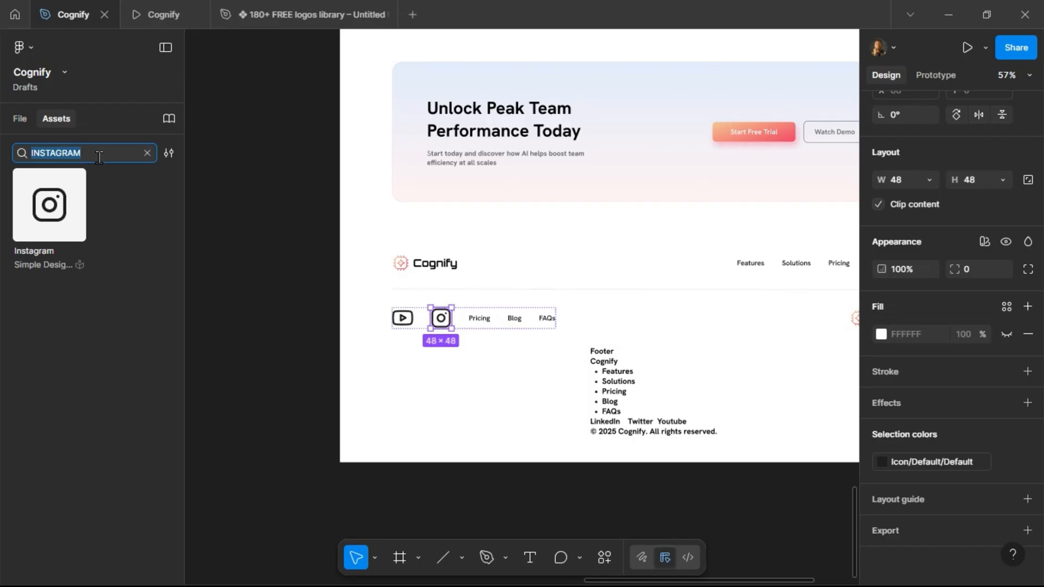
type("lINKEDIN")
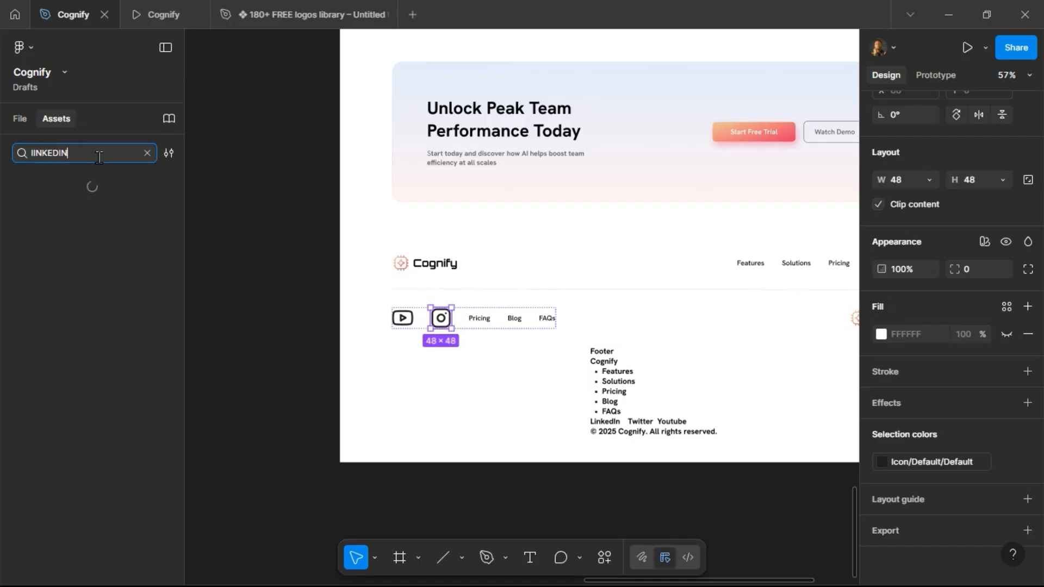
left_click(70, 256)
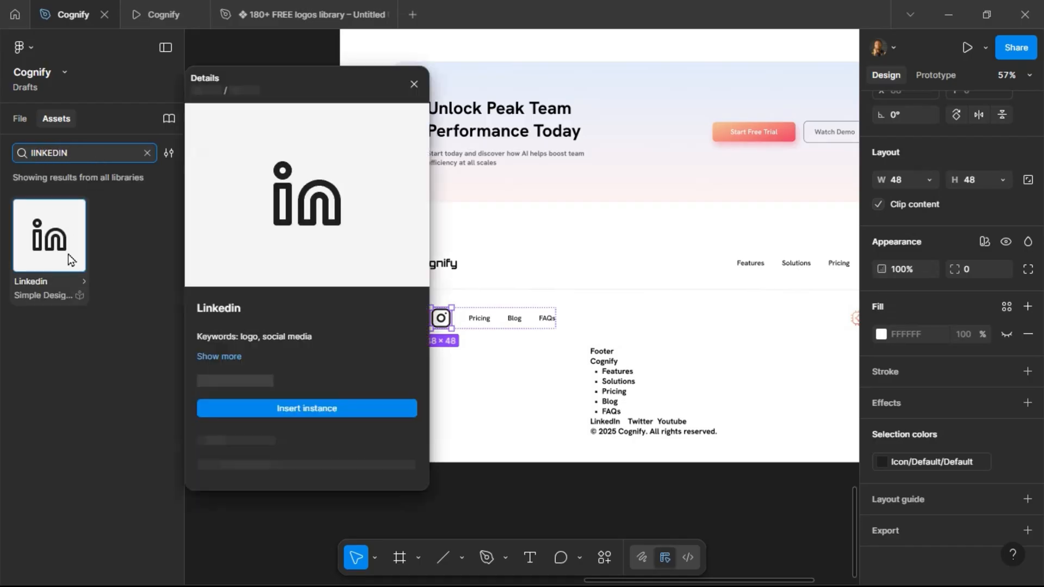
left_click(280, 390)
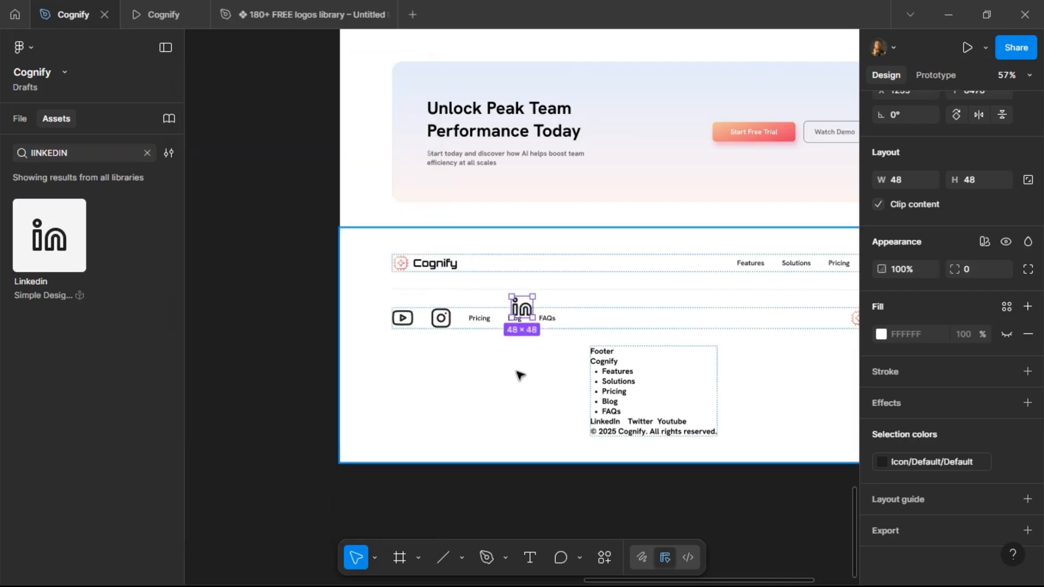
key("Delete")
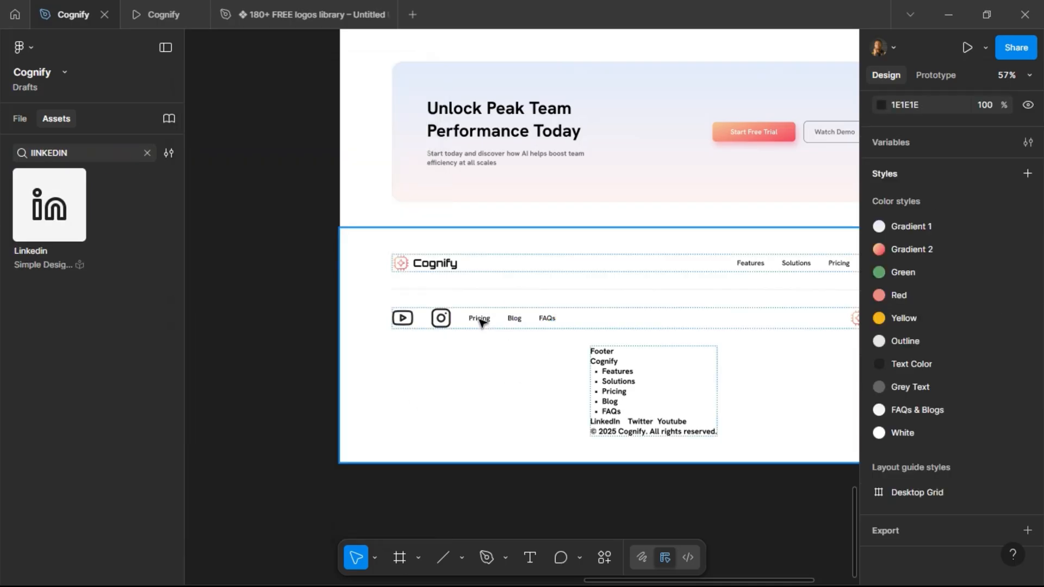
Replace the Pricing link in the duplicated row with the LinkedIn icon.
left_click(482, 322)
double_click(481, 322)
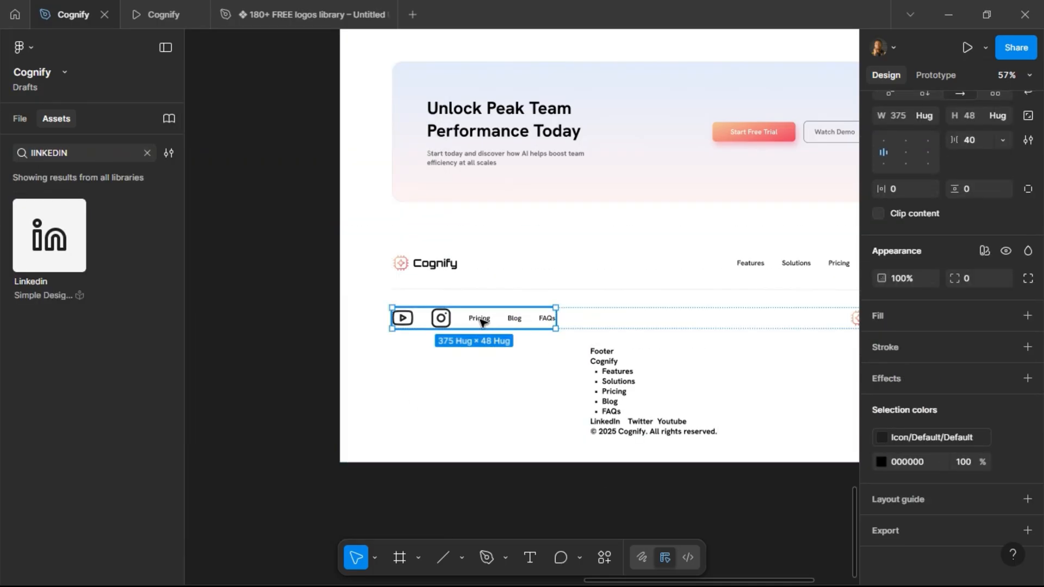
left_click(483, 323)
key("ctrl+shift+r")
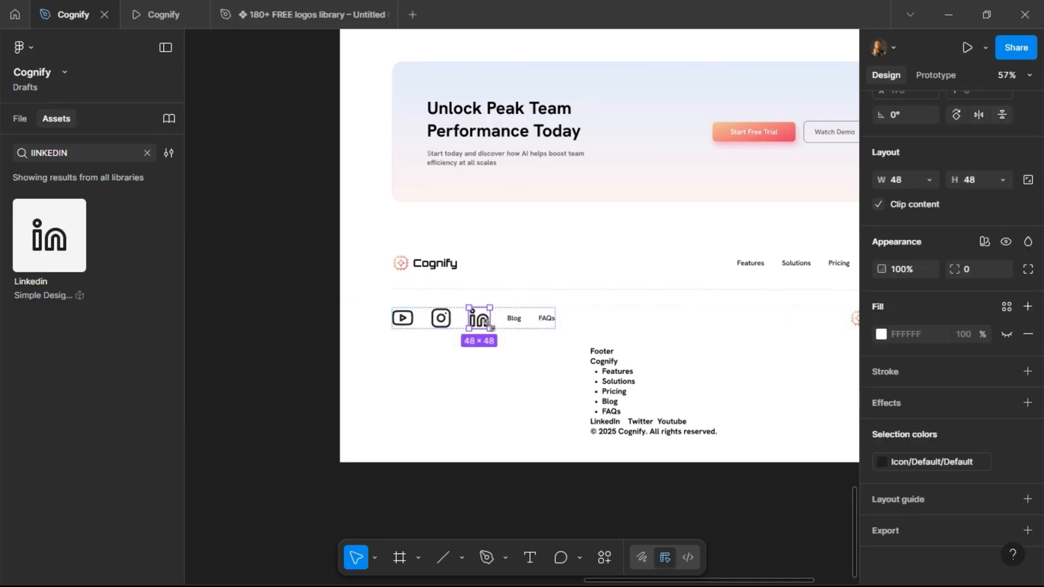
Delete the Blog and FAQs links from the duplicated row.
left_click(517, 323)
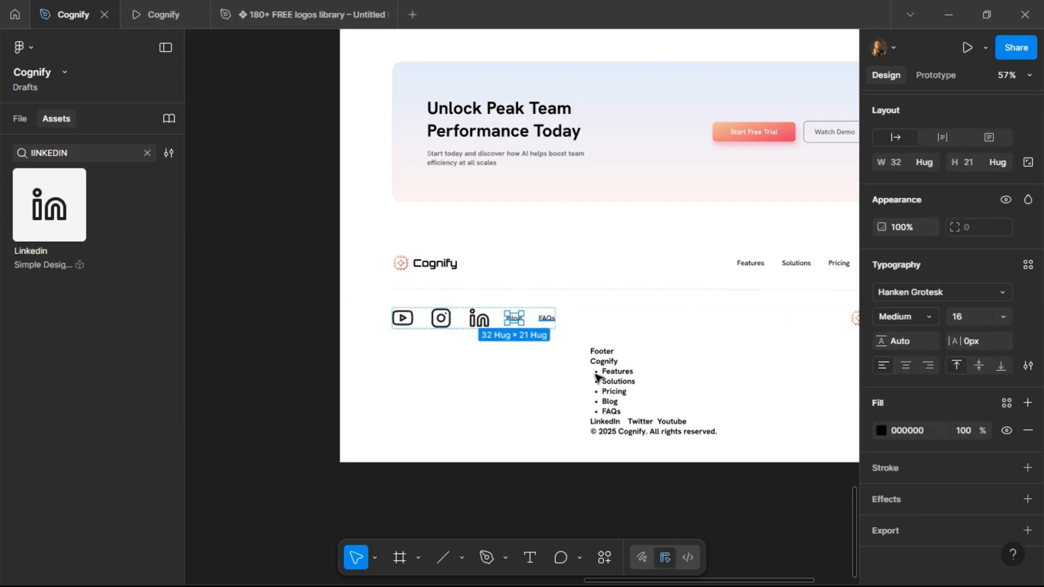
key("Delete")
Cut the copyright line out of the footer placeholder text.
scroll(596, 377, "right", 5)
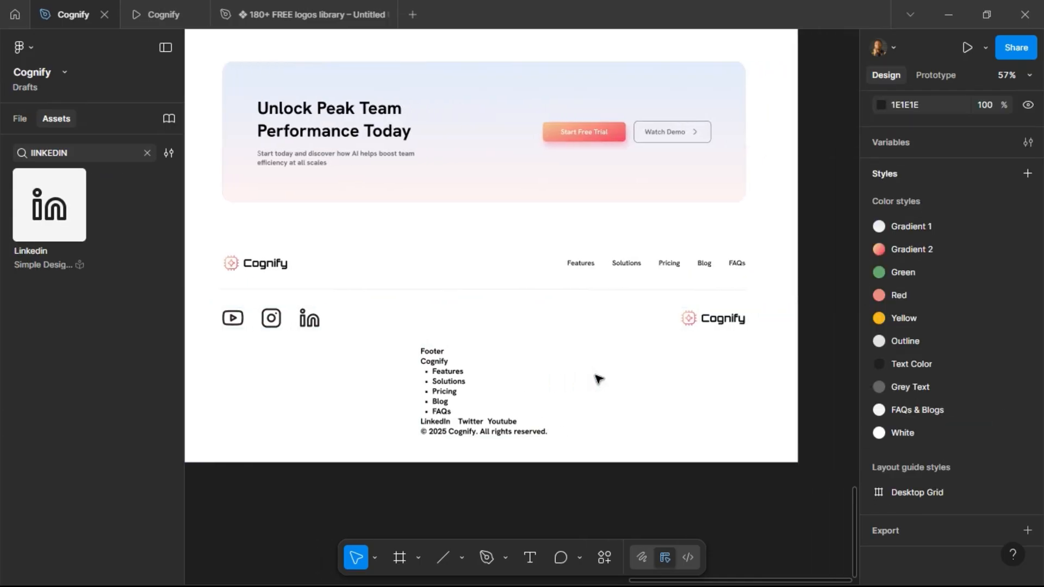
left_click(443, 435)
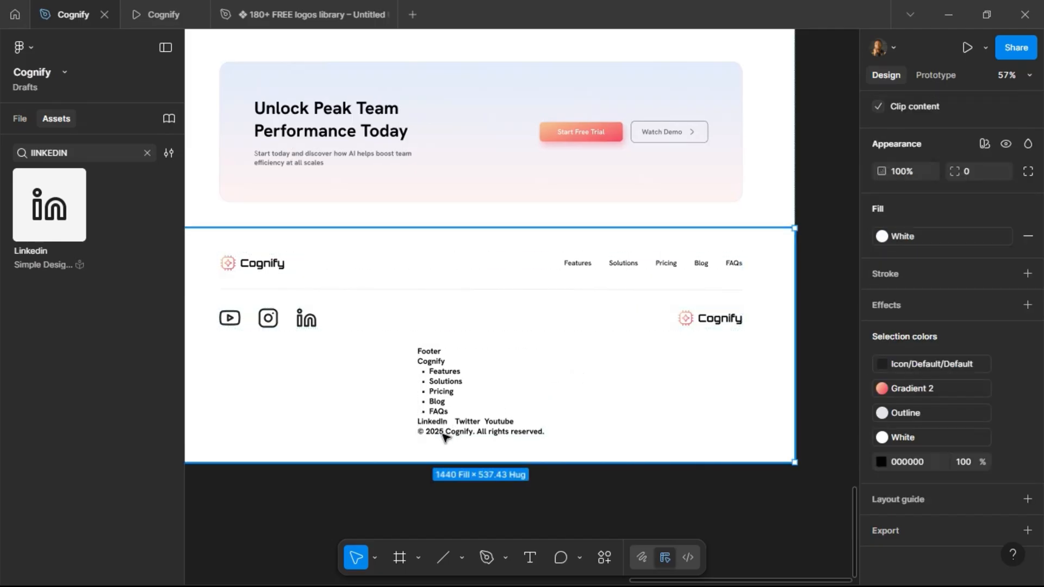
left_click(443, 435)
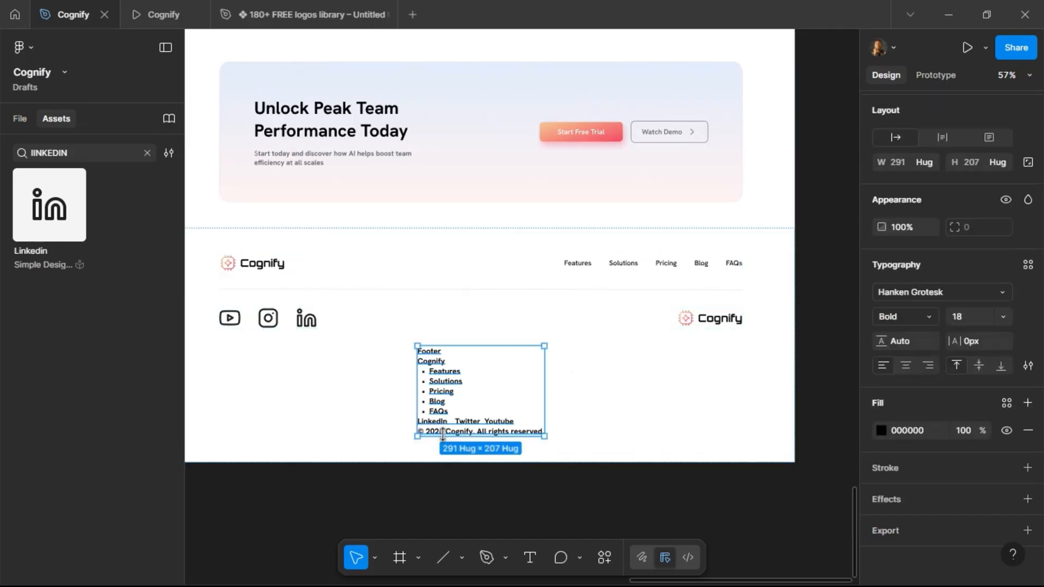
double_click(510, 424)
left_click(513, 422)
key("shift+End")
key("BackSpace")
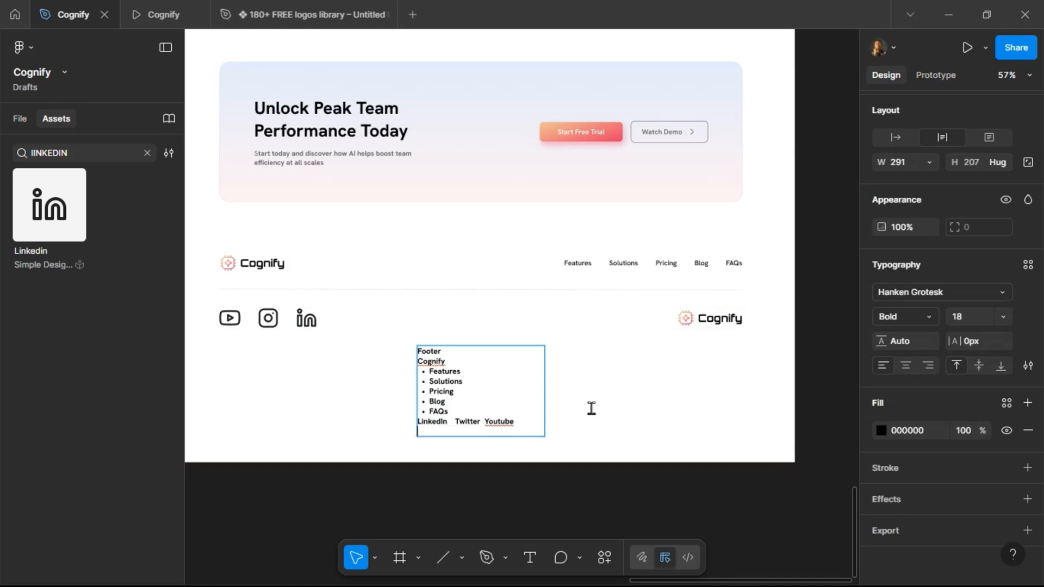
key("Escape")
Replace the Cognify logo at the end of the duplicated row with the copyright text.
left_click(711, 322)
left_click(707, 321)
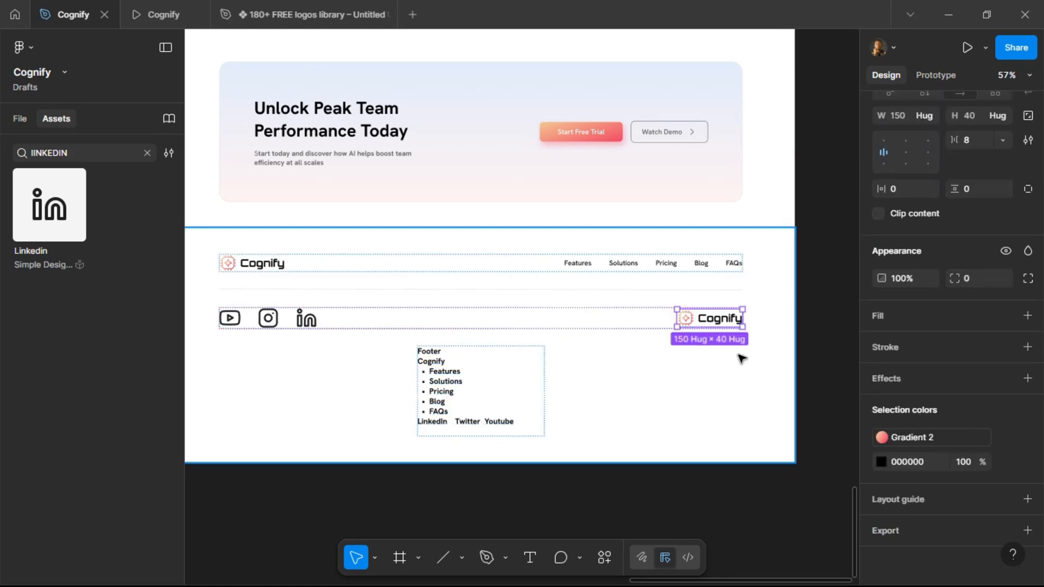
key("ctrl+shift+r")
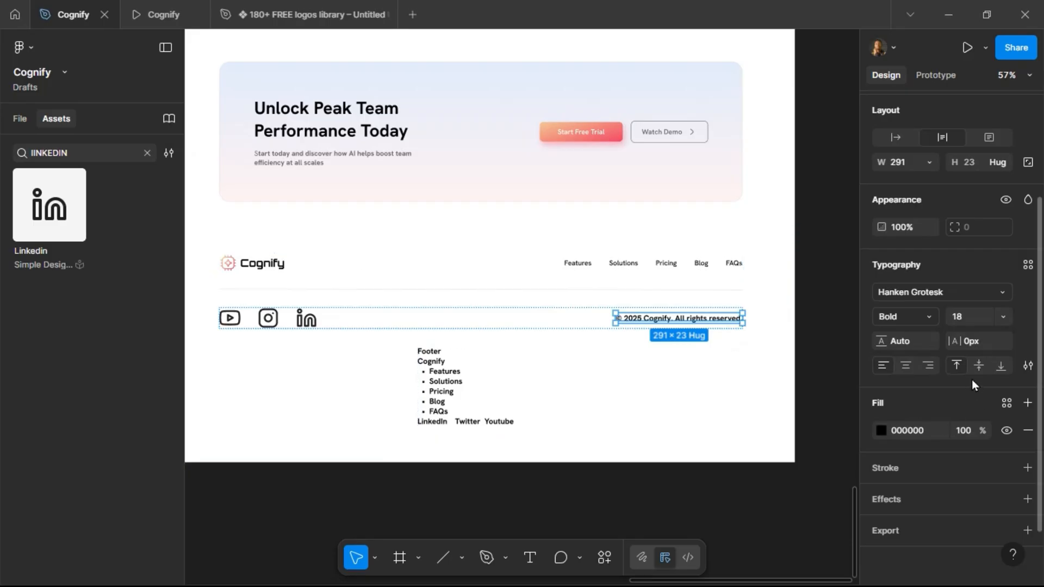
Apply the Text Color fill style and Regular weight to the copyright text.
left_click(1007, 403)
left_click(739, 501)
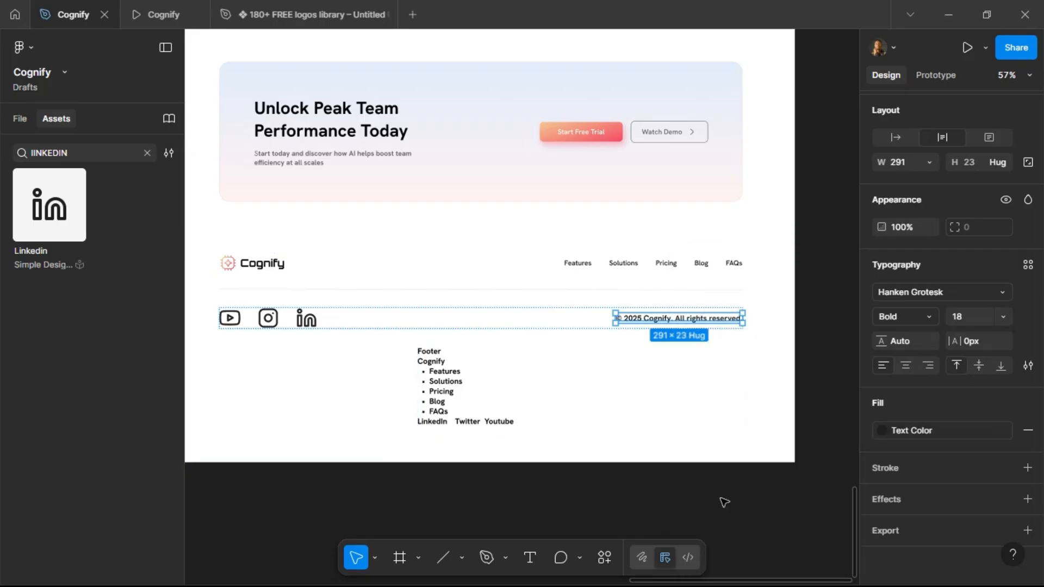
left_click(928, 316)
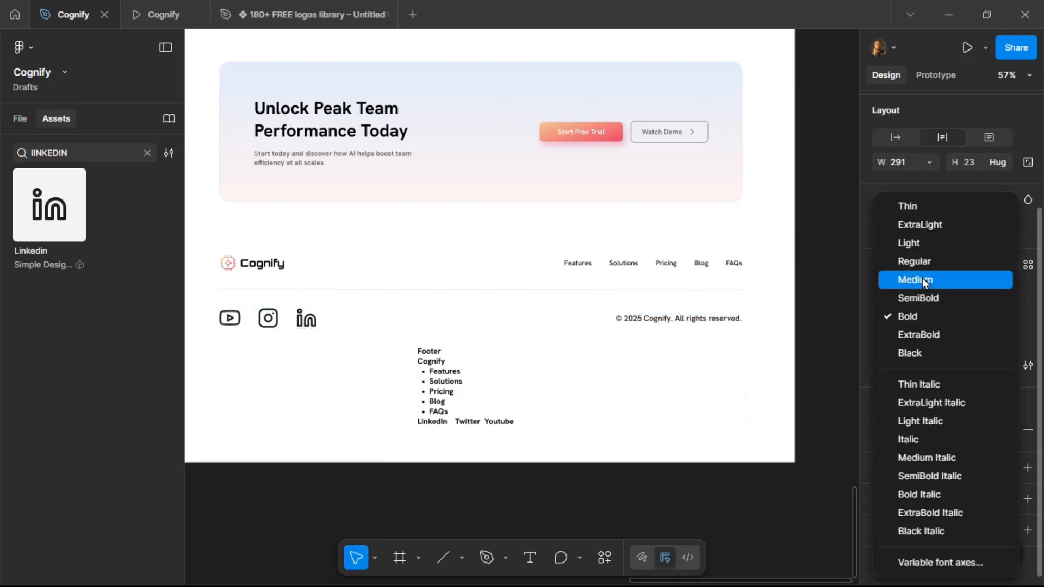
left_click(927, 261)
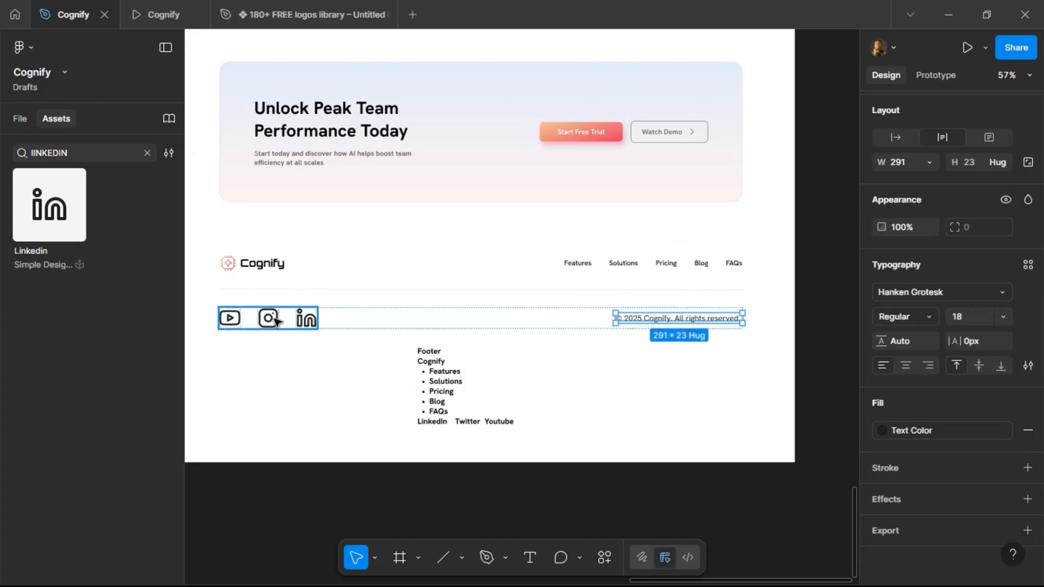
Scale the social icons group down to a height of 24.
left_click(303, 320)
key("k")
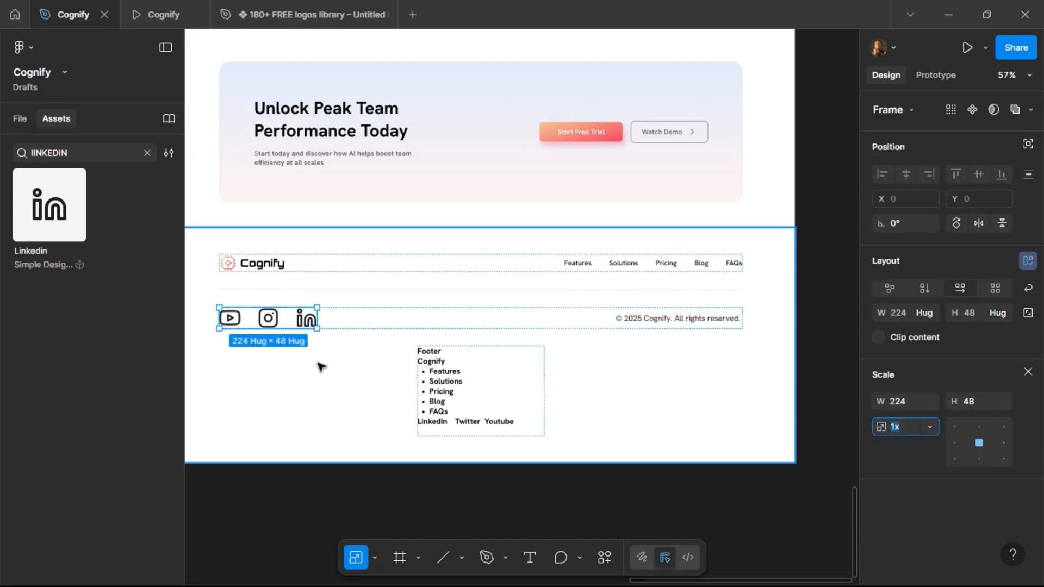
left_click(979, 402)
type("2")
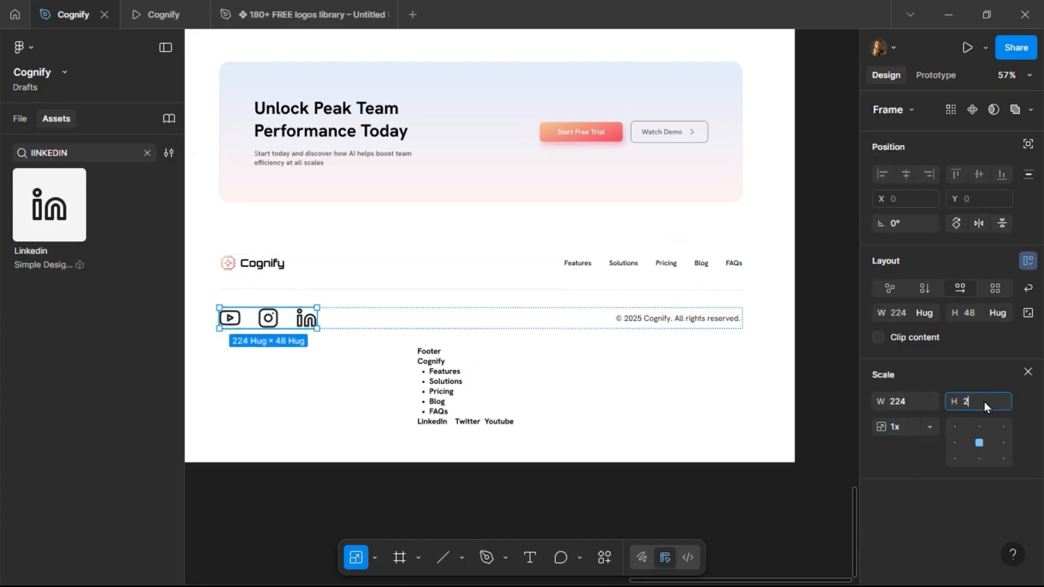
type("4")
key("Return")
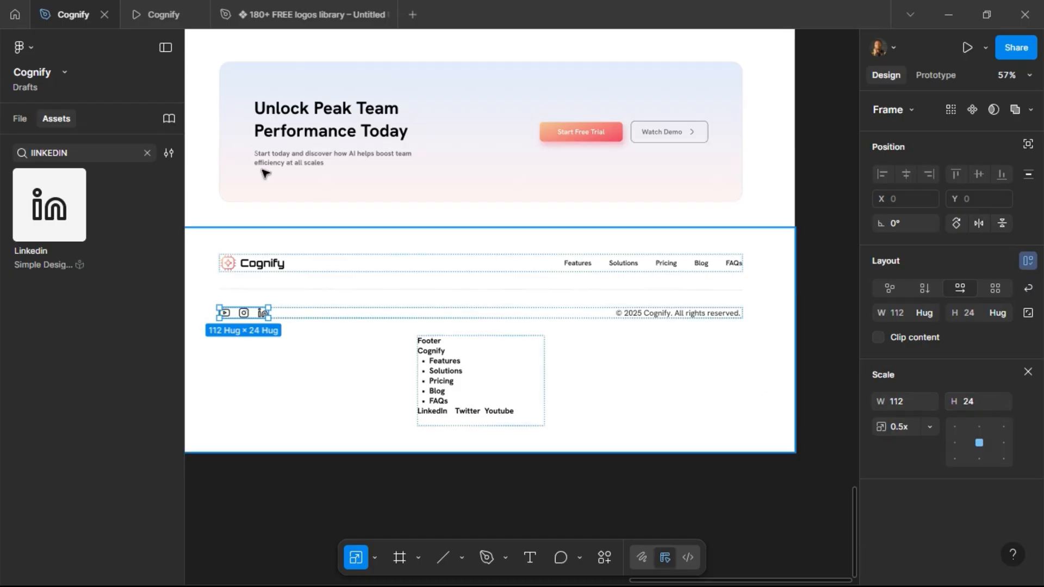
Preview the footer in the prototype tab and return to the design file.
left_click(162, 15)
scroll(314, 354, "down", 7)
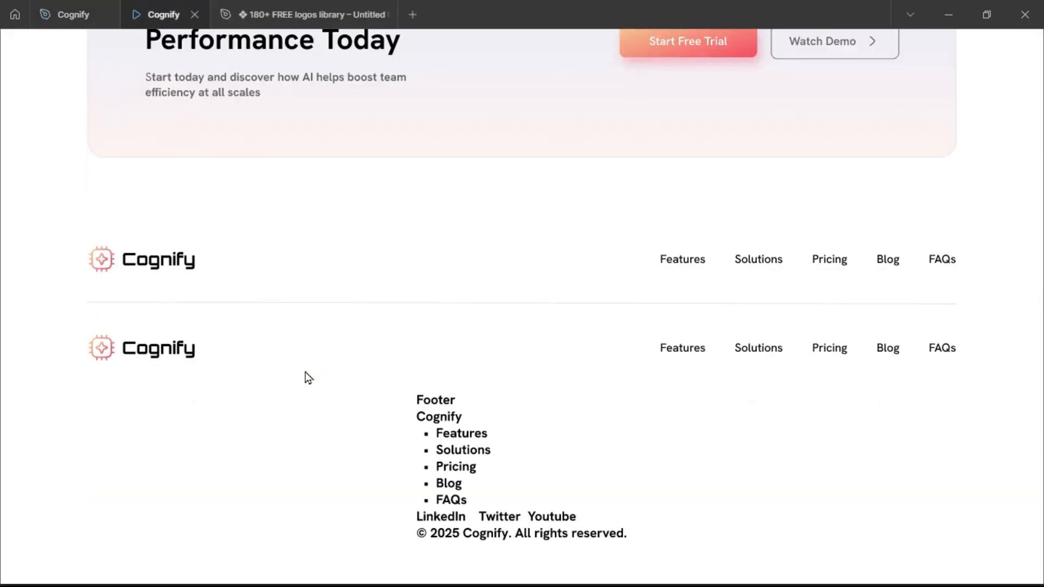
left_click(68, 16)
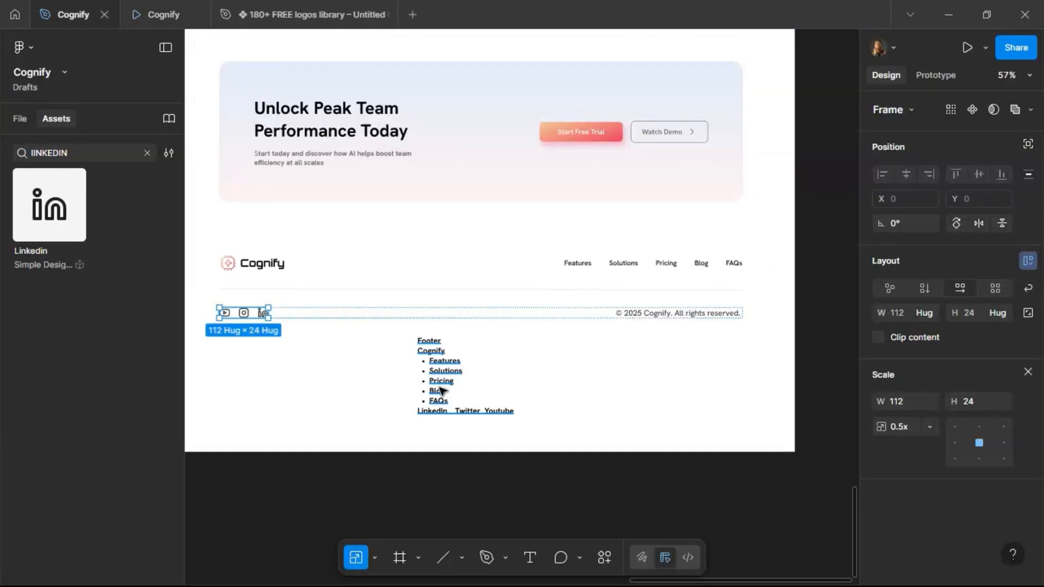
Delete the footer placeholder text block.
left_click(442, 392)
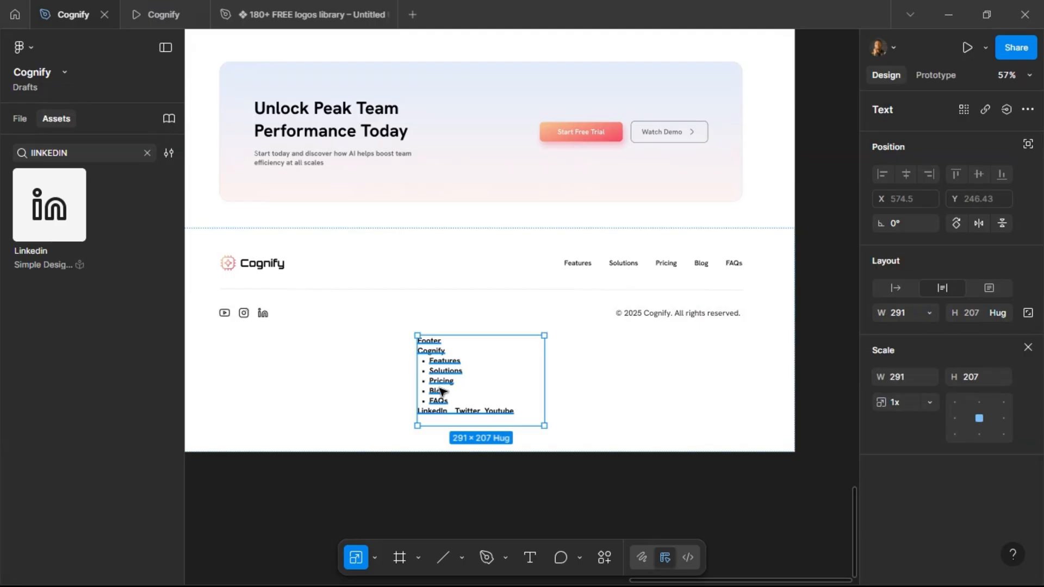
key("Delete")
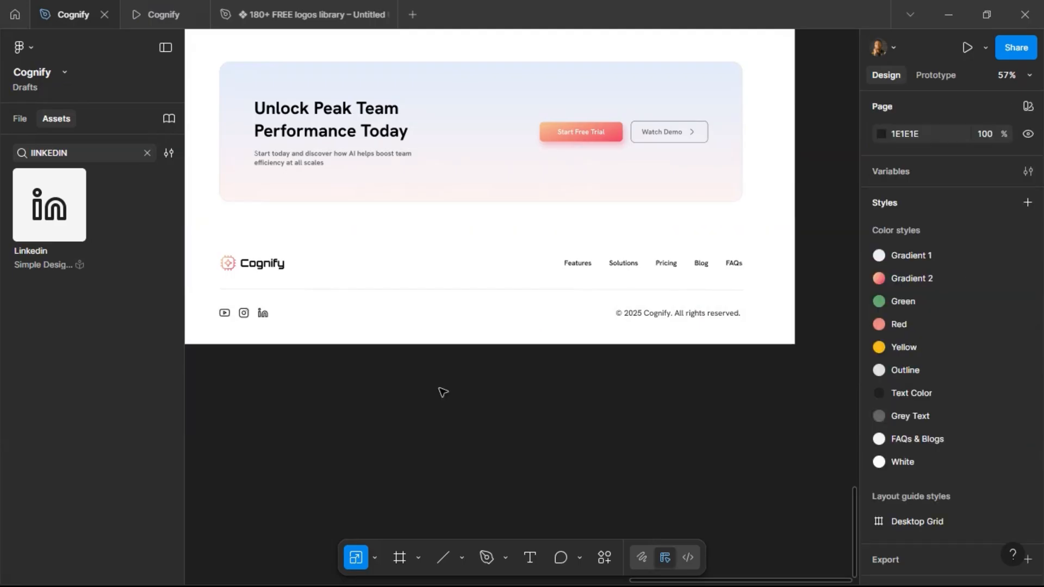
Reorder the social icons to LinkedIn, Instagram, then Youtube.
scroll(440, 391, "left", 2)
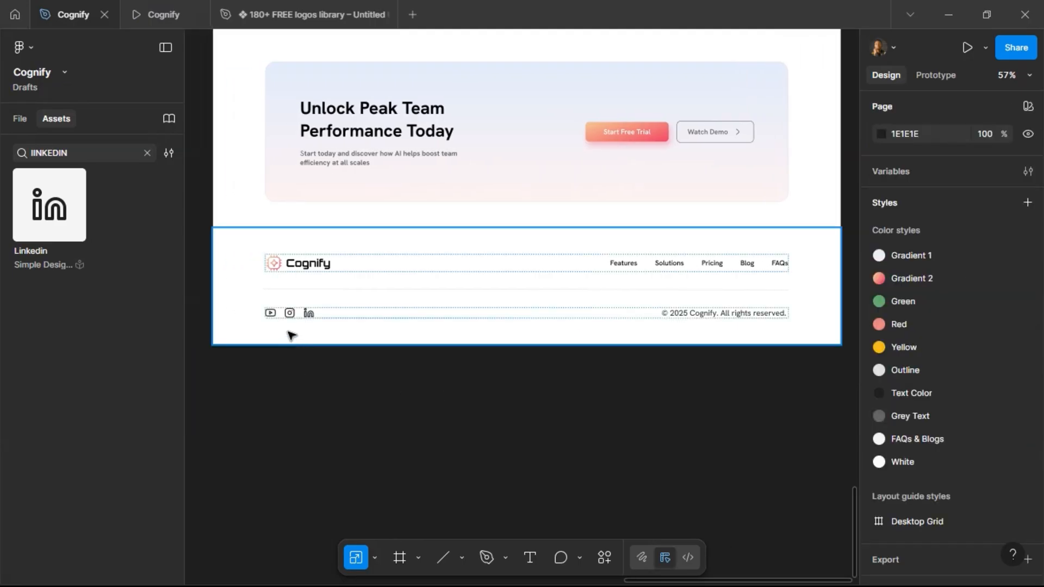
left_click(285, 315)
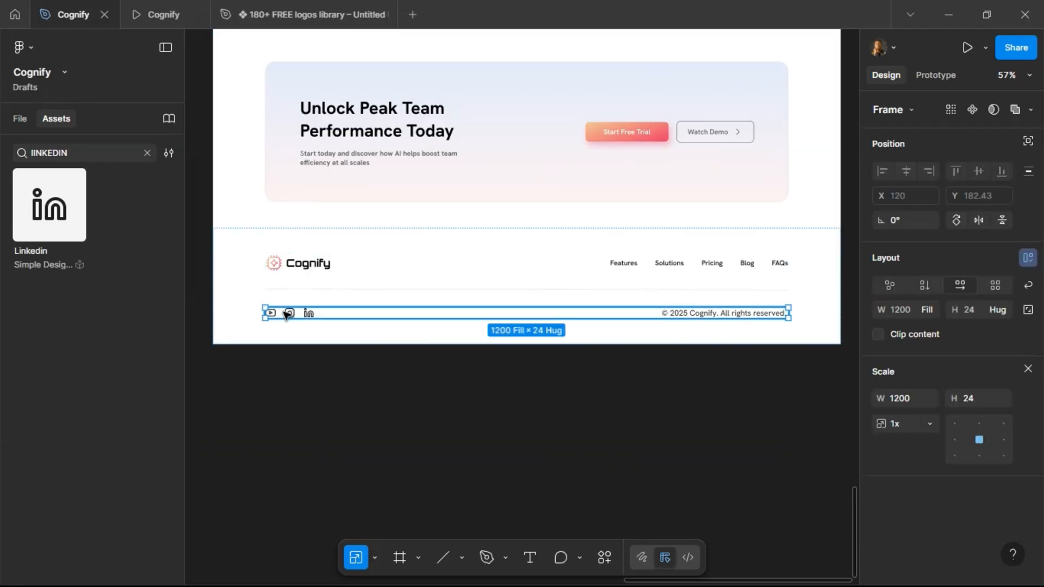
left_click(285, 314)
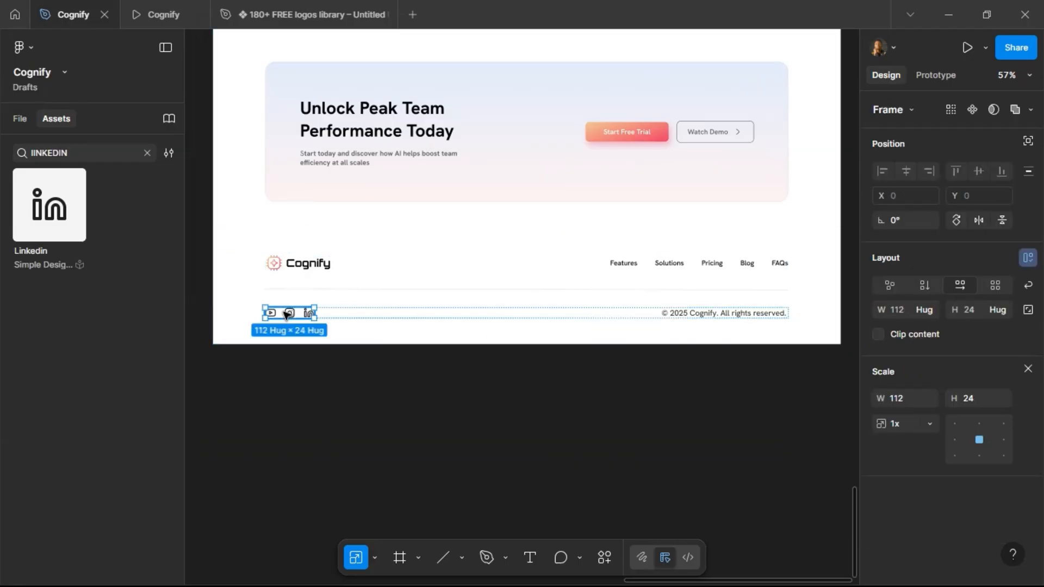
left_click(1028, 369)
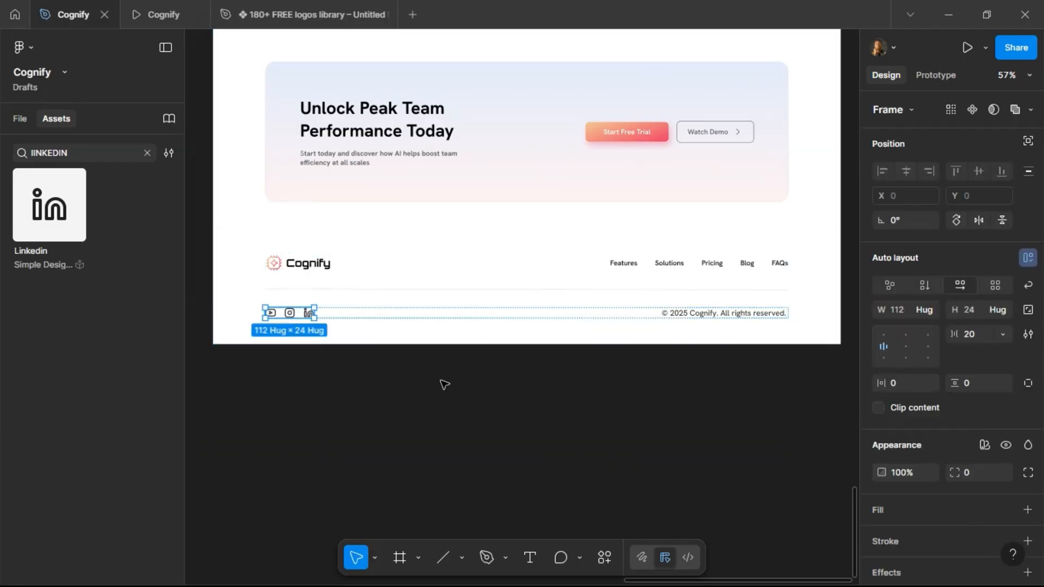
left_click(289, 315)
left_click(308, 312)
key("Left")
key("Left")
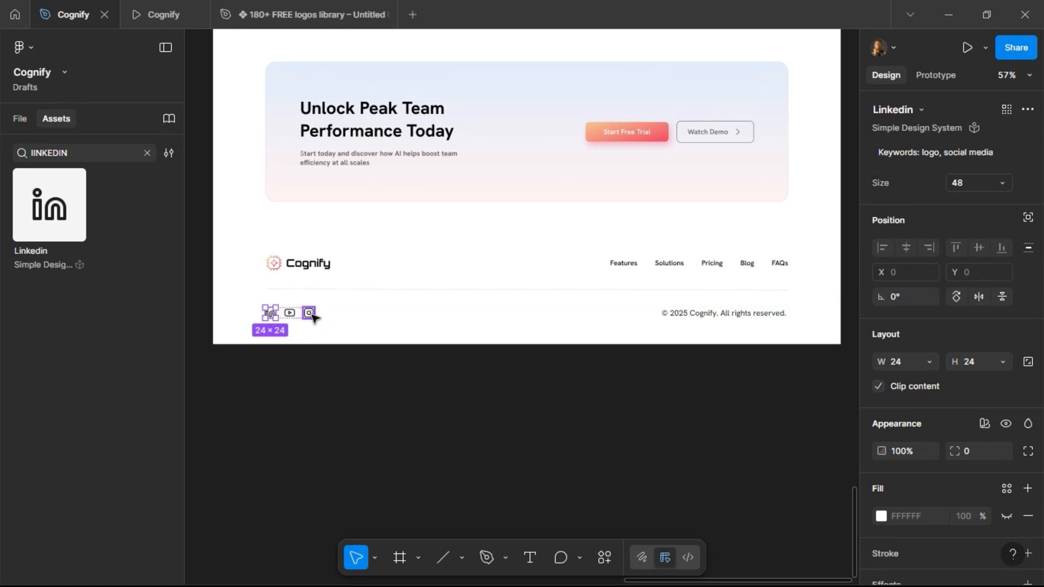
key("Tab")
key("Right")
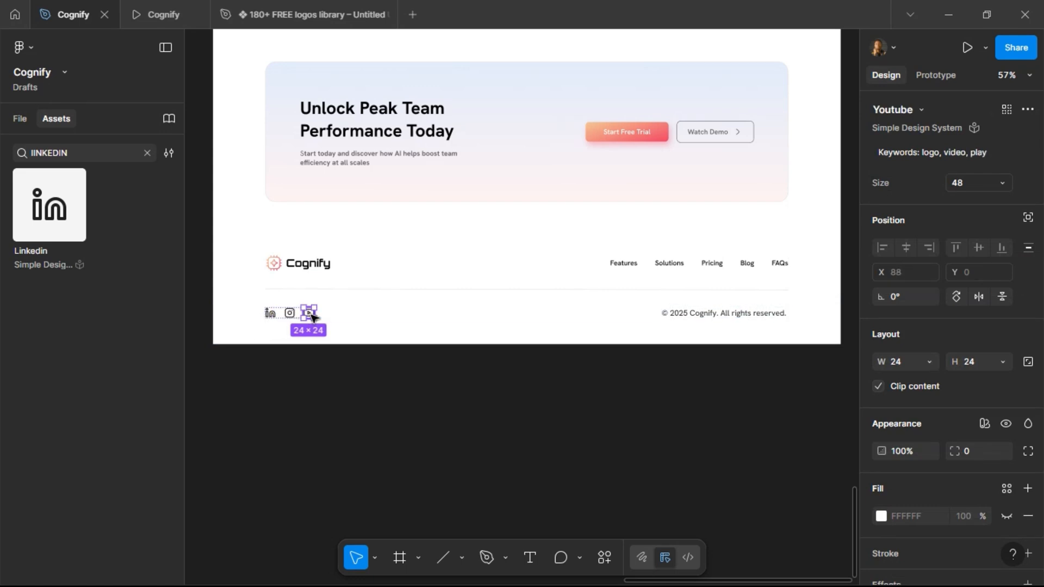
scroll(256, 317, "up", 5)
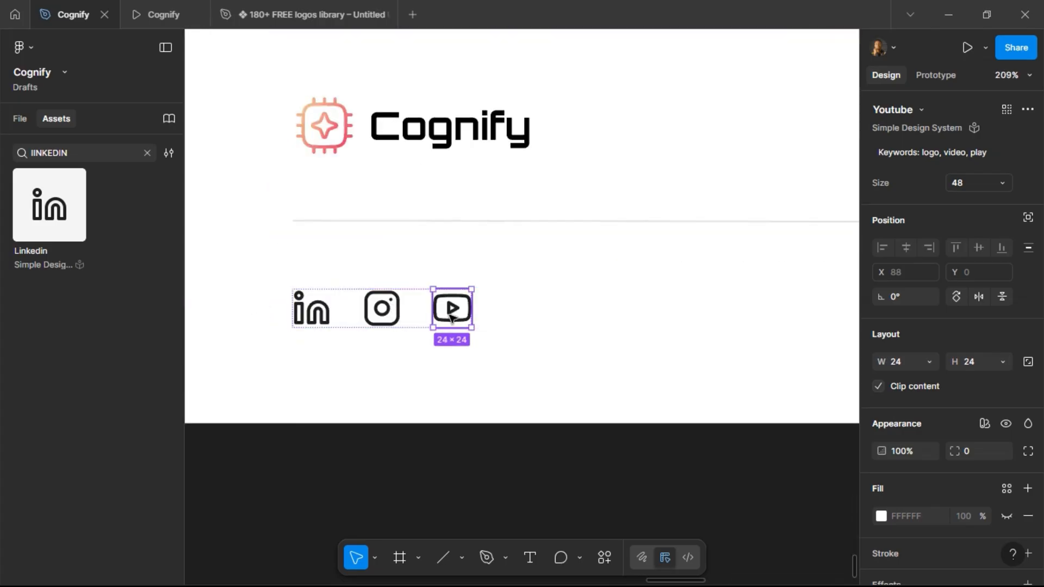
left_click_drag(449, 326, 449, 322)
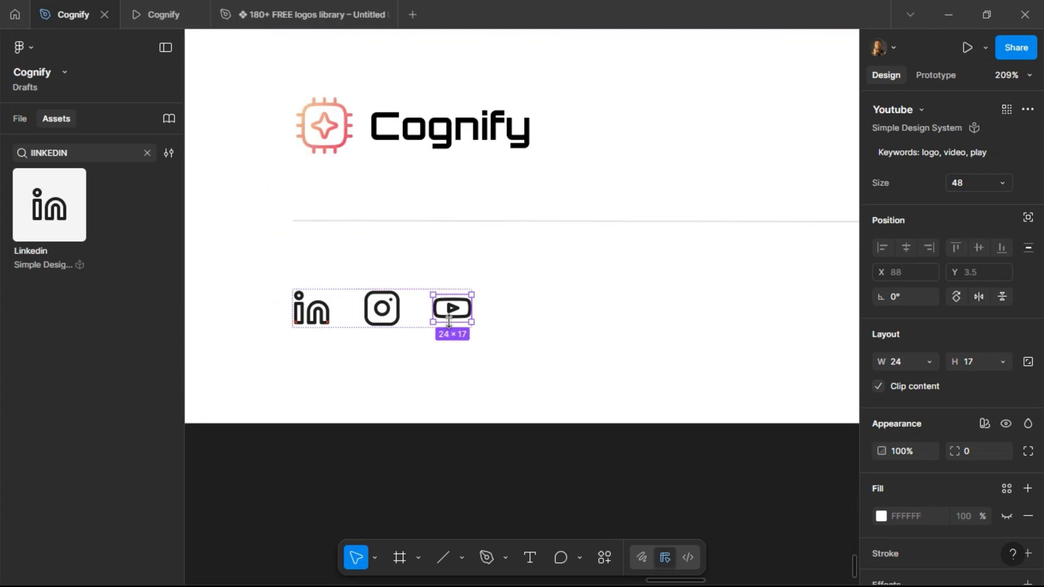
key("ctrl+z")
Scale the LinkedIn and Instagram icons to a height of 20.
left_click(386, 316)
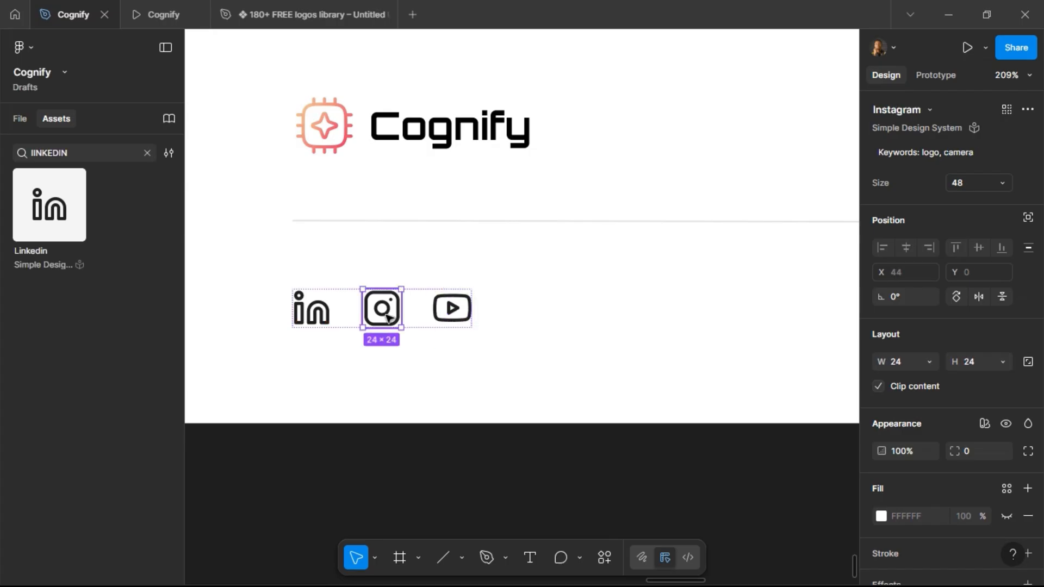
left_click(315, 320, "shift")
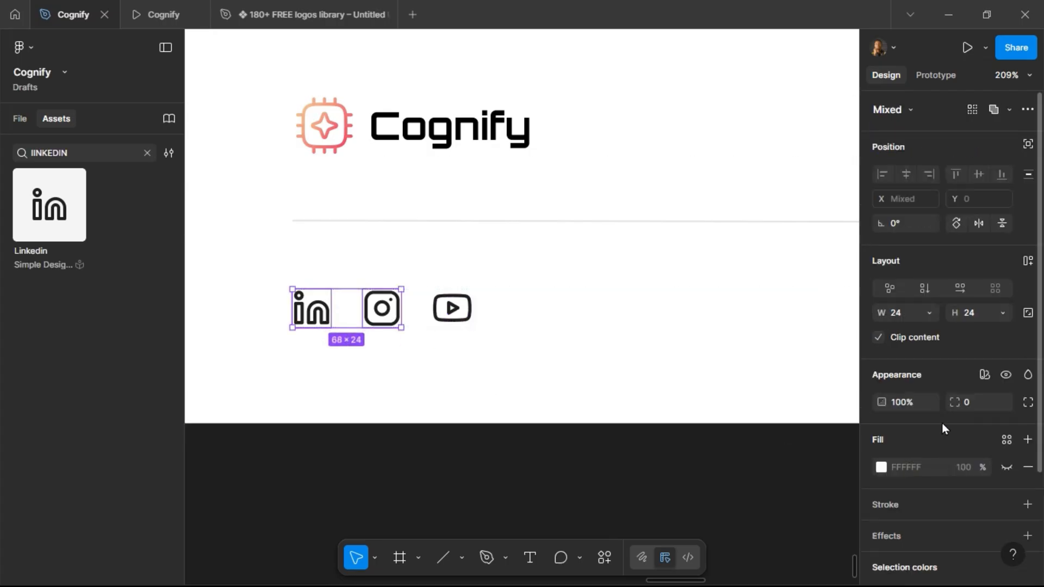
key("k")
left_click(977, 404)
type("20")
key("Return")
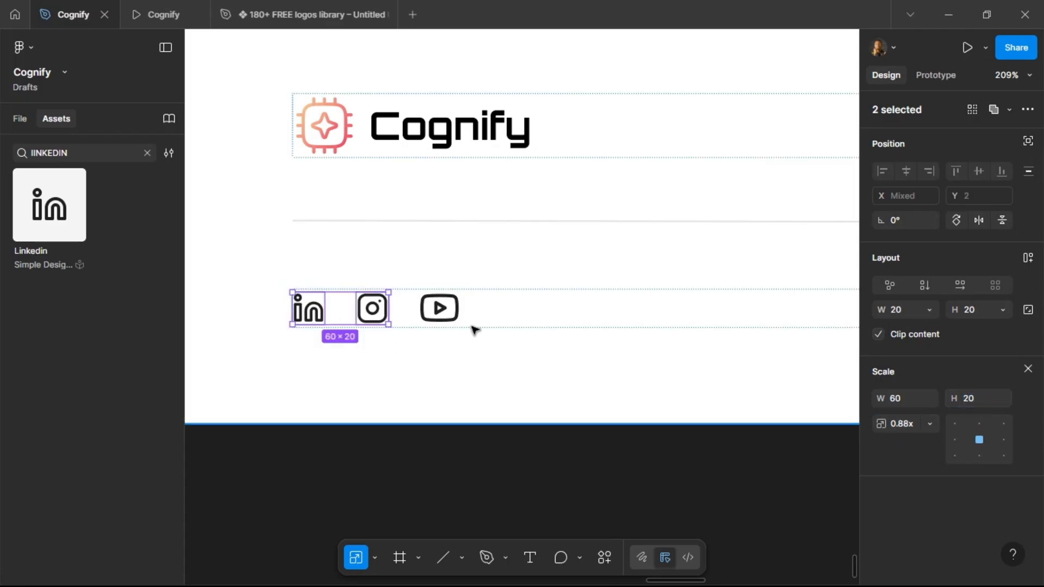
Set the gap between the social icons to 16 and preview the footer in the prototype tab.
left_click(471, 313)
double_click(420, 322)
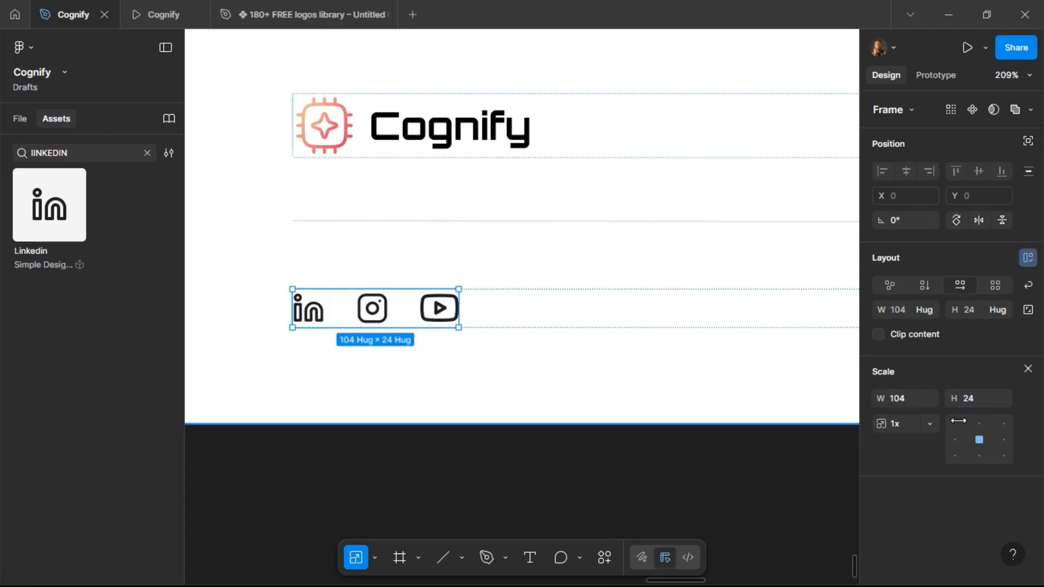
left_click(1028, 369)
left_click(977, 336)
type("16")
key("Return")
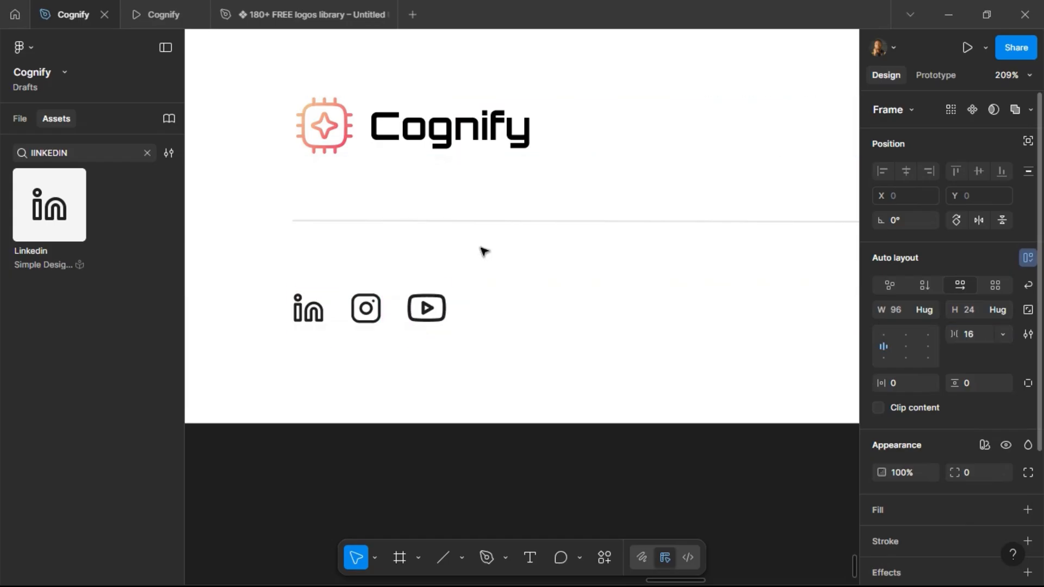
left_click(165, 21)
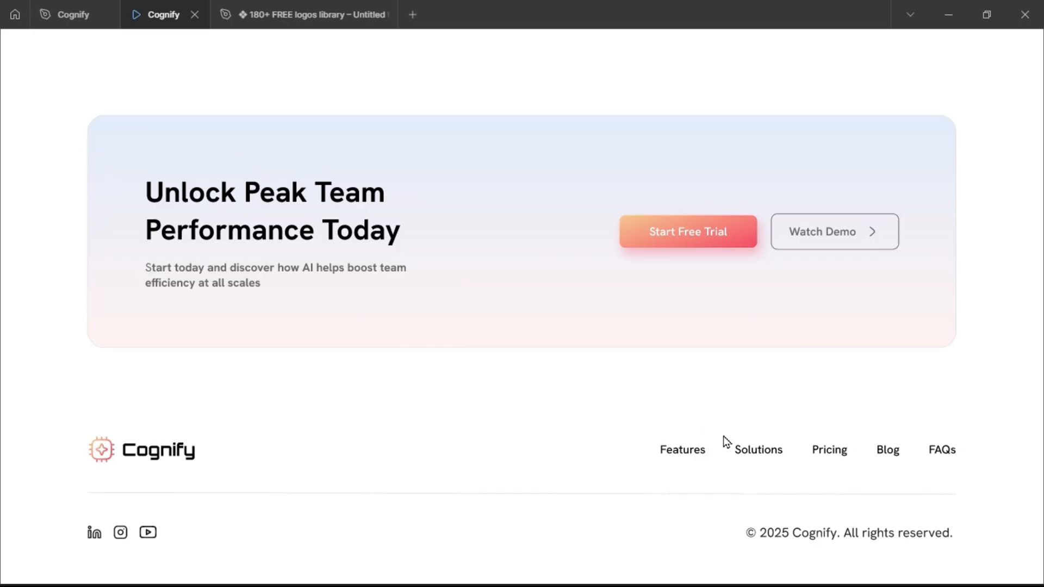
left_click(81, 14)
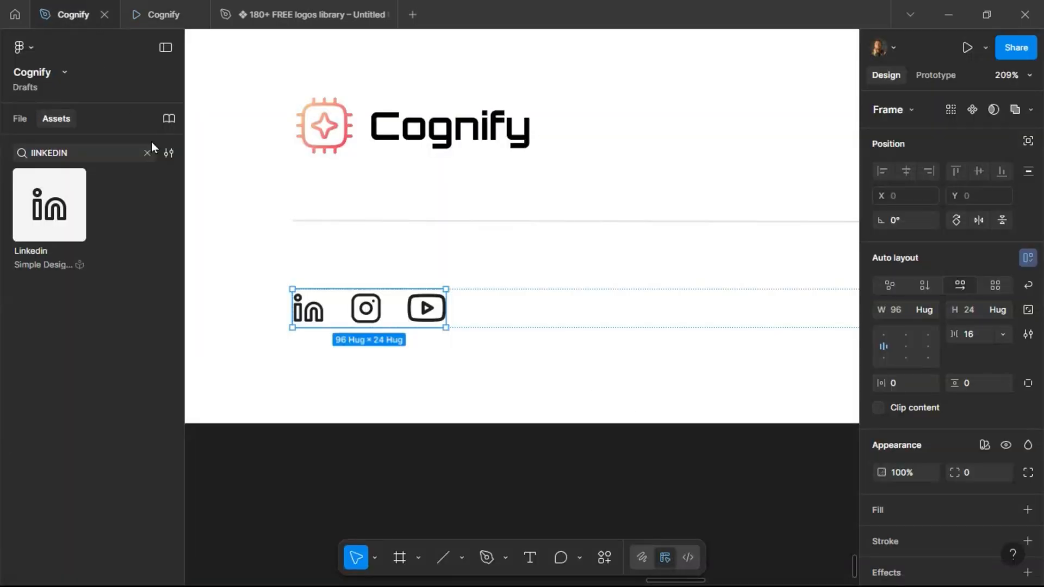
Rename the footer's logo and navigation frame to "Logo and Nav links".
left_click(24, 120)
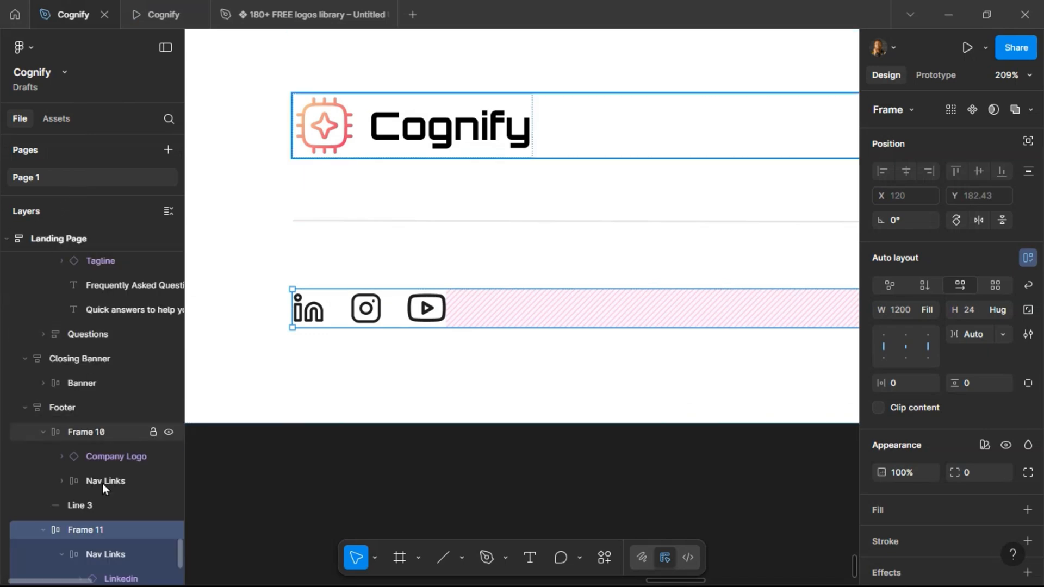
left_click(63, 407)
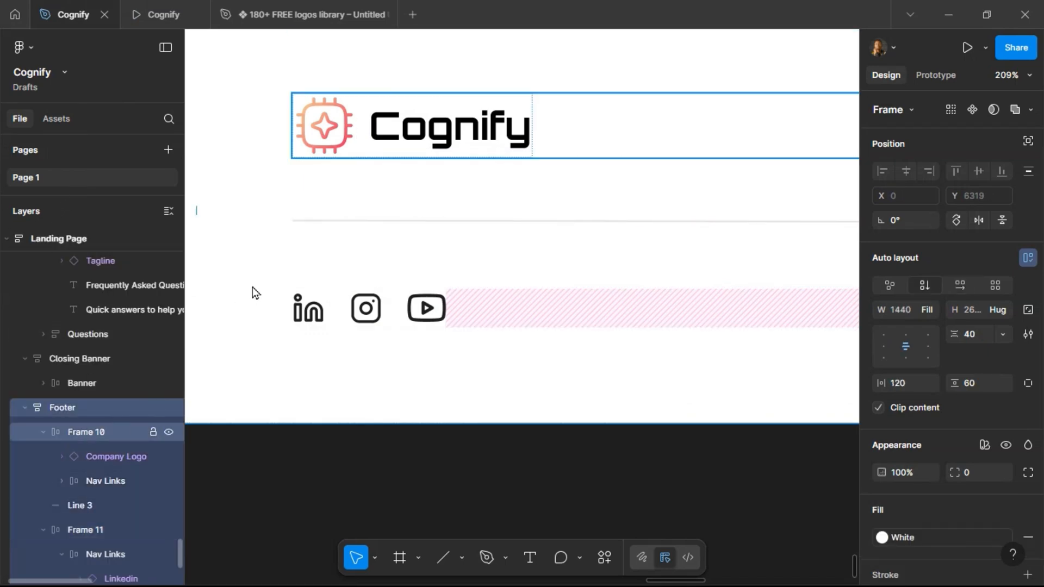
scroll(250, 293, "down", 5)
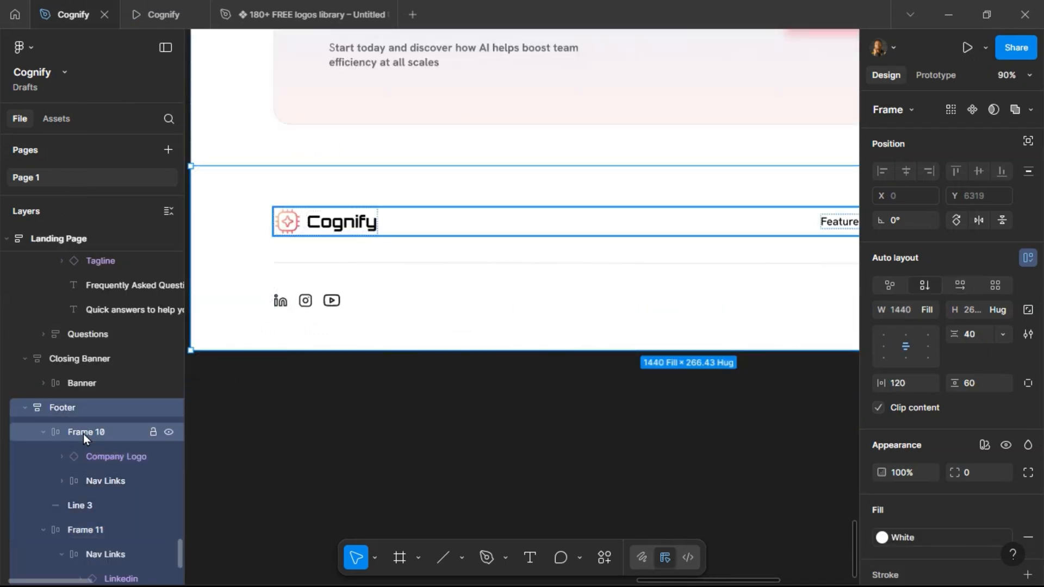
double_click(84, 433)
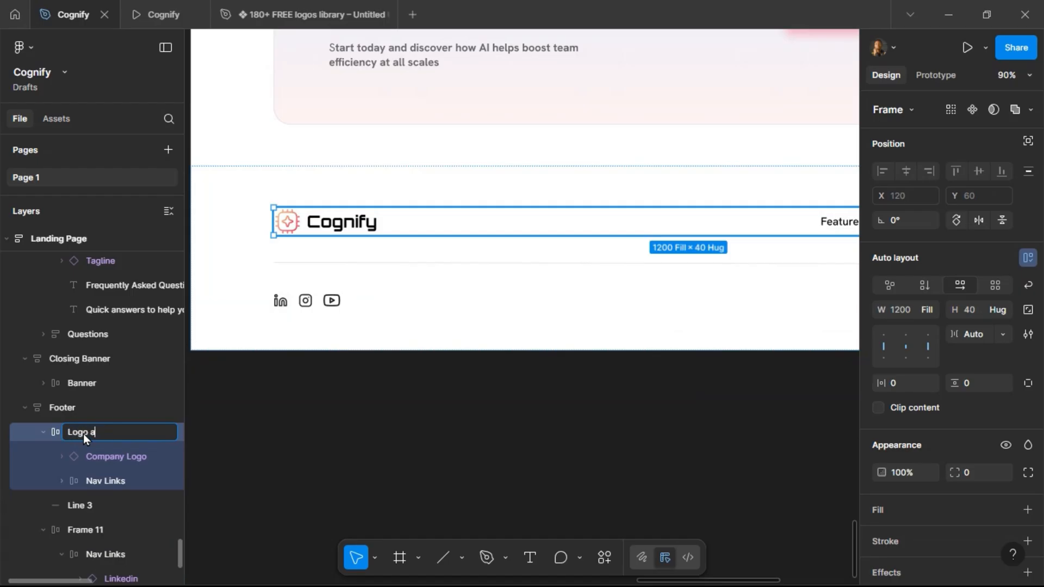
type("Logo and Nav links")
key("Return")
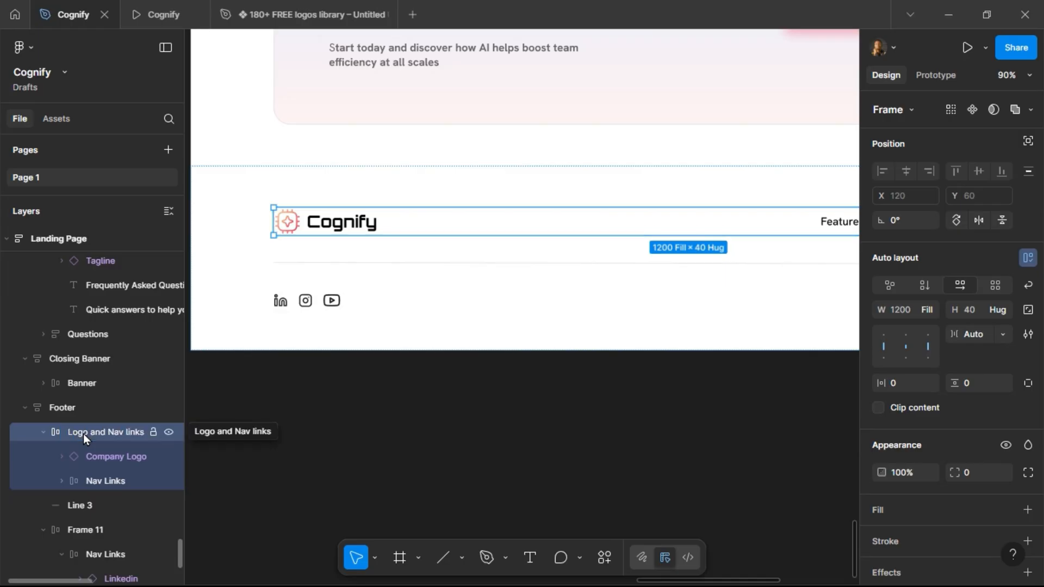
Rename the footer's horizontal line layer to "Divider".
left_click(40, 439)
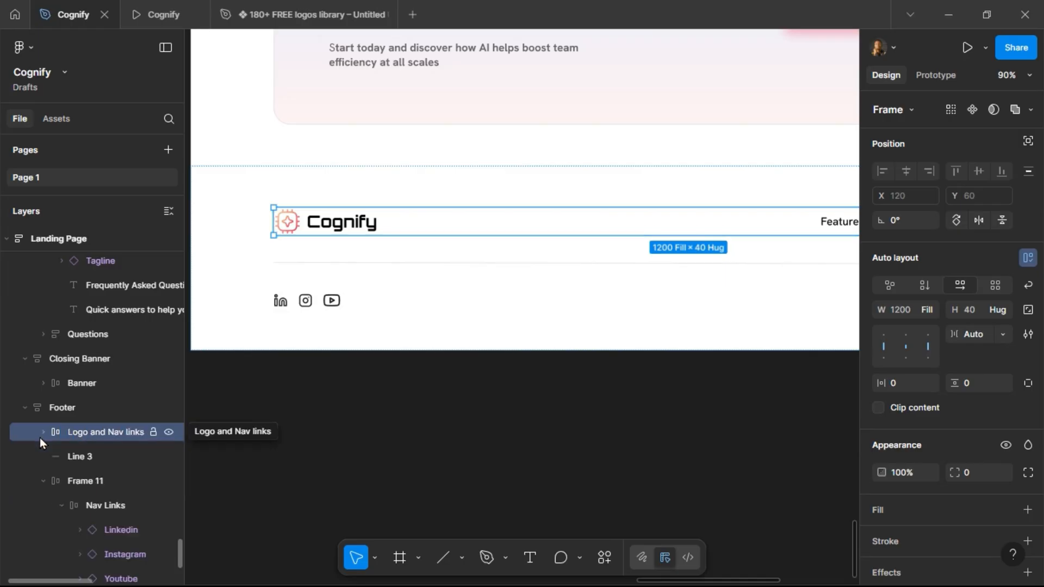
double_click(82, 462)
type("Divider")
key("Return")
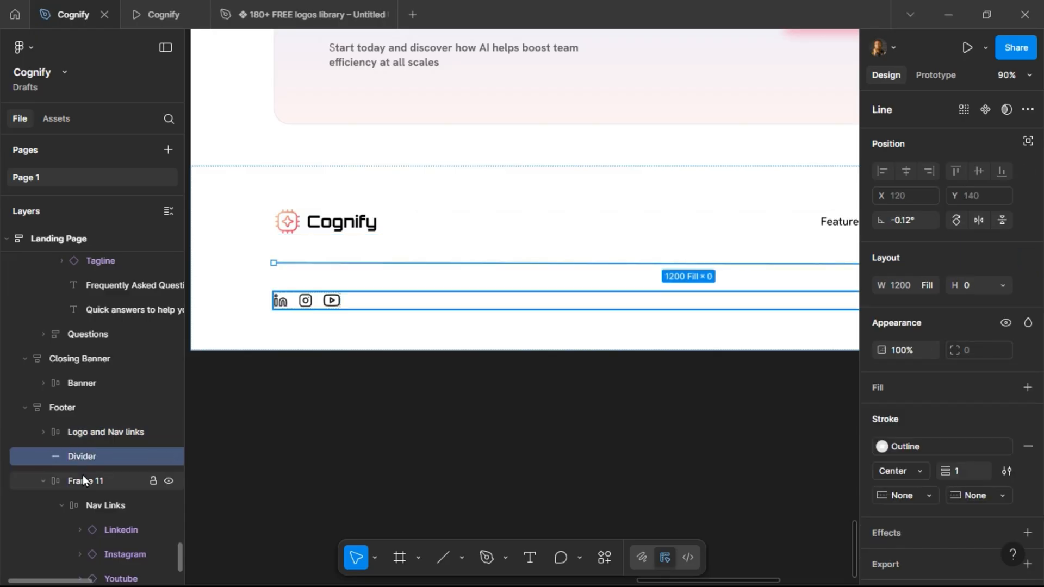
Rename the footer's bottom frame with icons and copyright to "Social links".
double_click(83, 479)
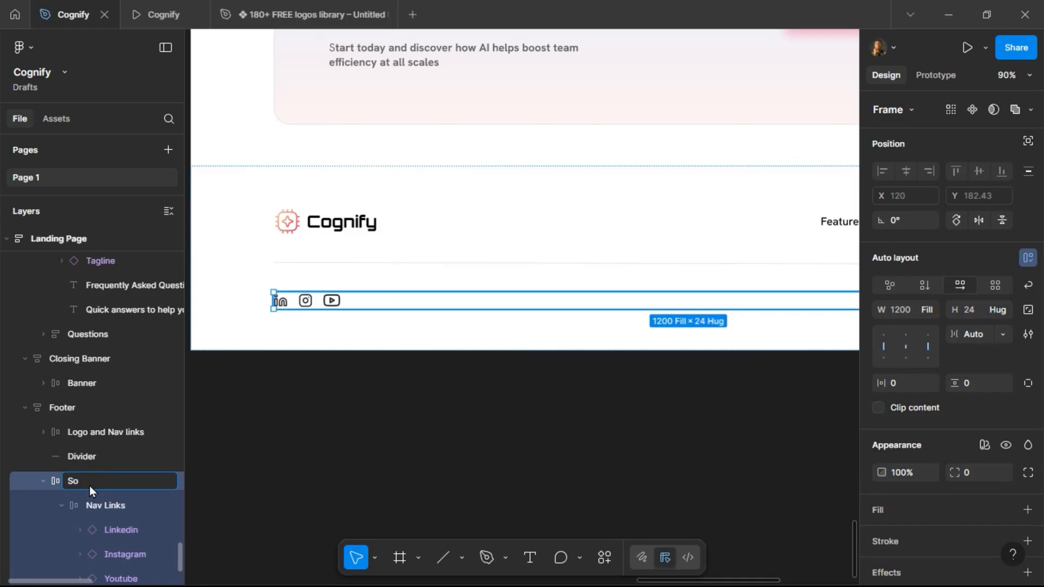
type("Social links")
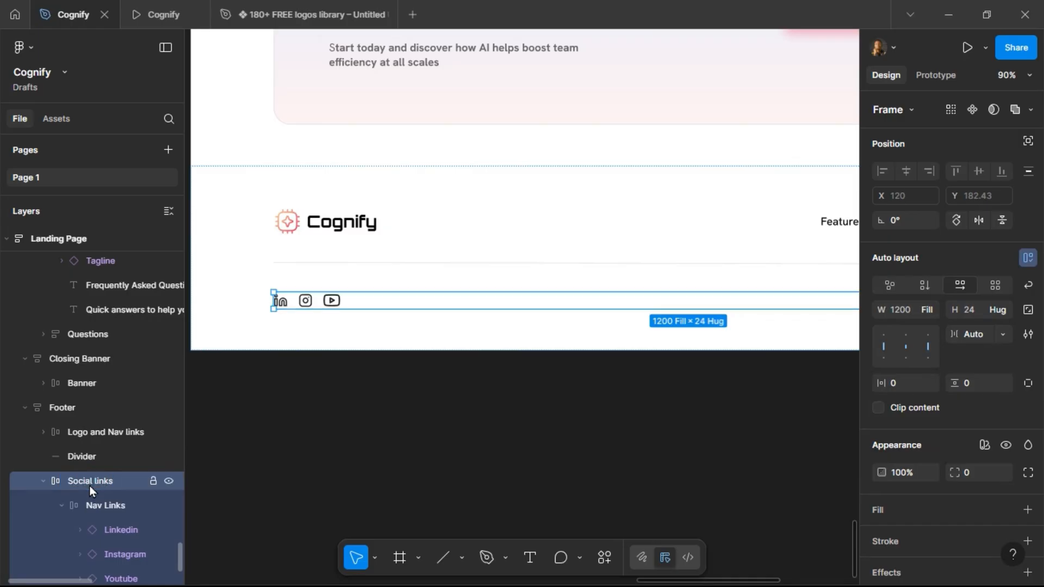
left_click(60, 505)
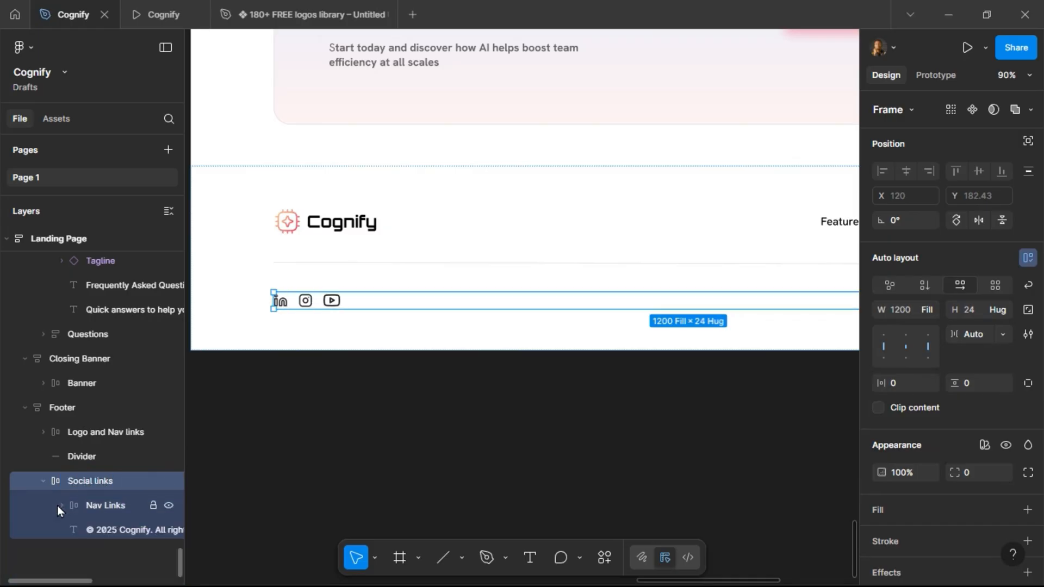
left_click(43, 481)
Select all landing page sections above the footer, wrap them in an auto layout frame, and name it MAIN.
left_click(368, 428)
scroll(368, 429, "down", 5)
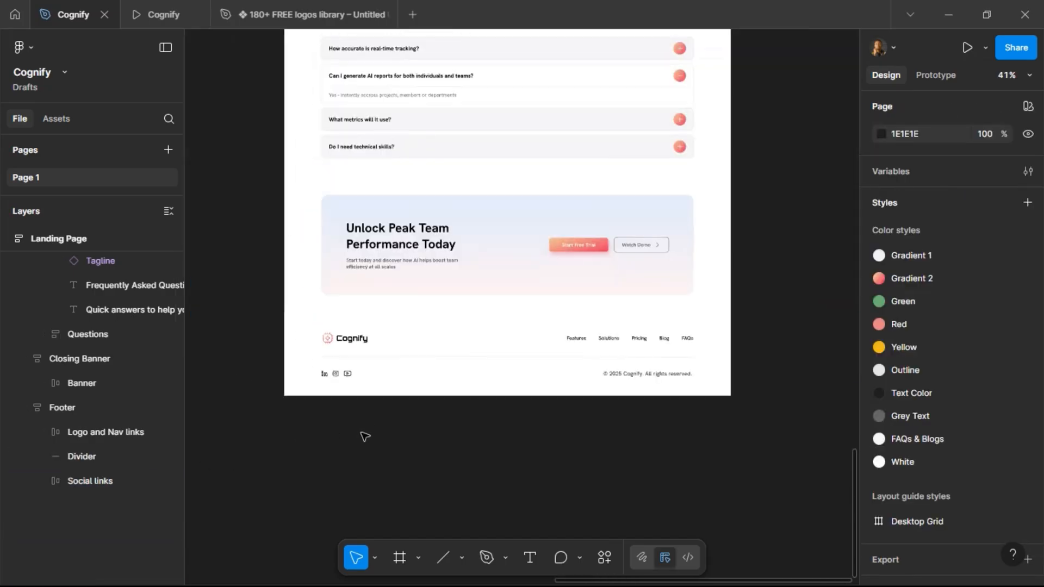
scroll(438, 415, "up", 3)
scroll(440, 423, "up", 3)
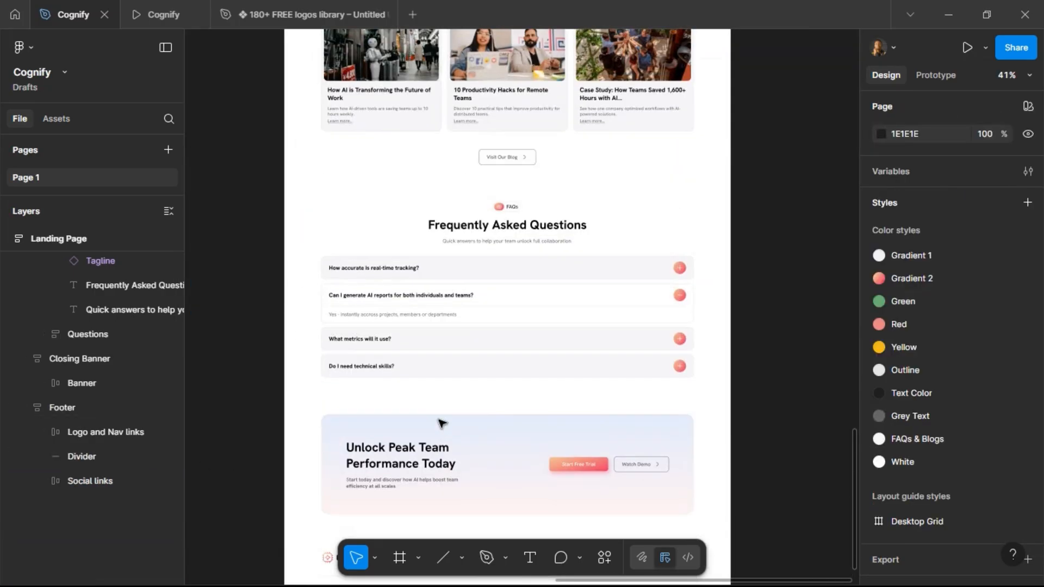
scroll(475, 361, "down", 3)
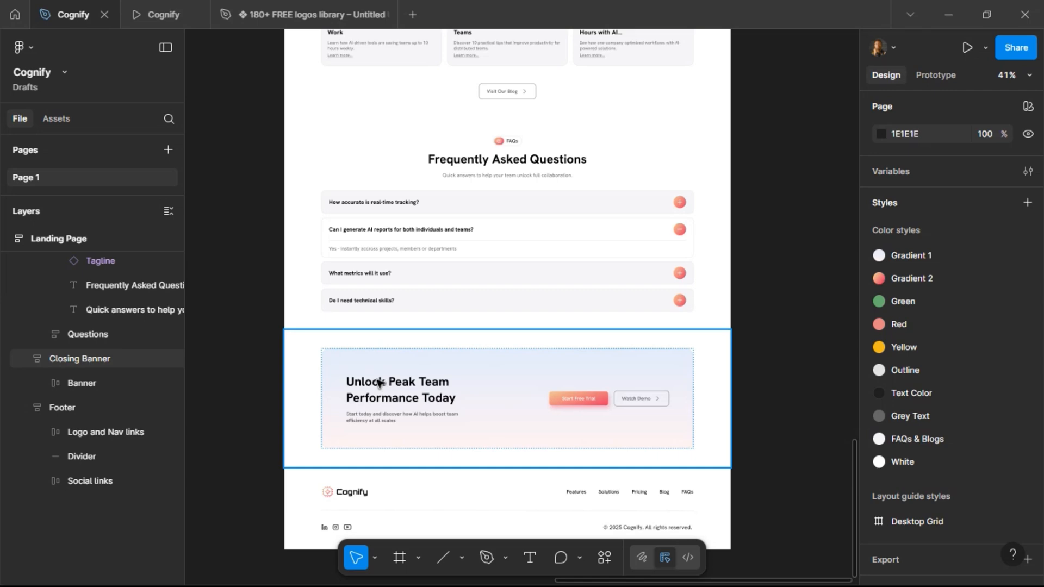
left_click(382, 345)
left_click(396, 270, "shift")
scroll(400, 277, "up", 3)
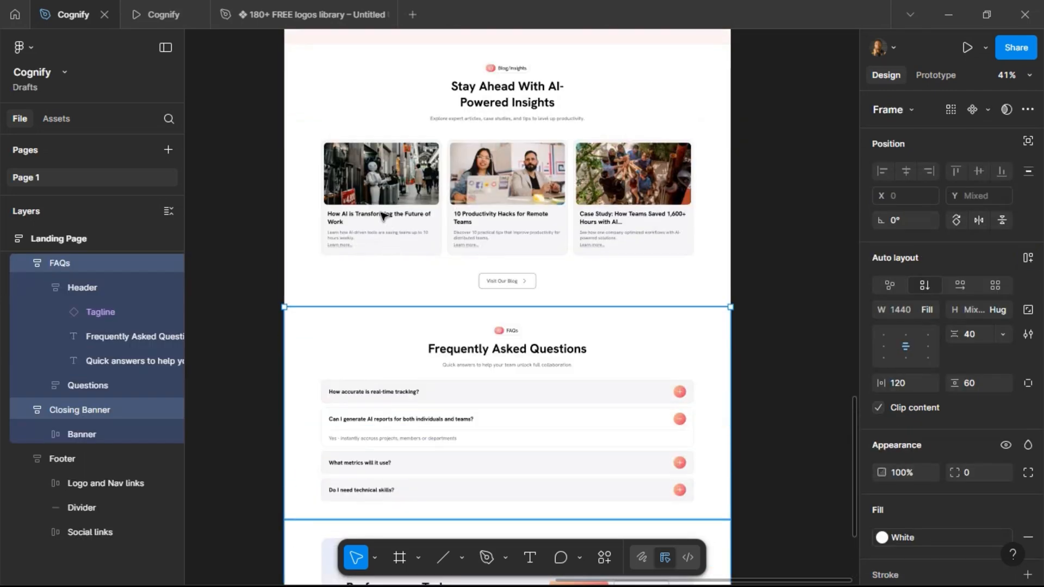
left_click(401, 274, "shift")
scroll(400, 274, "up", 2)
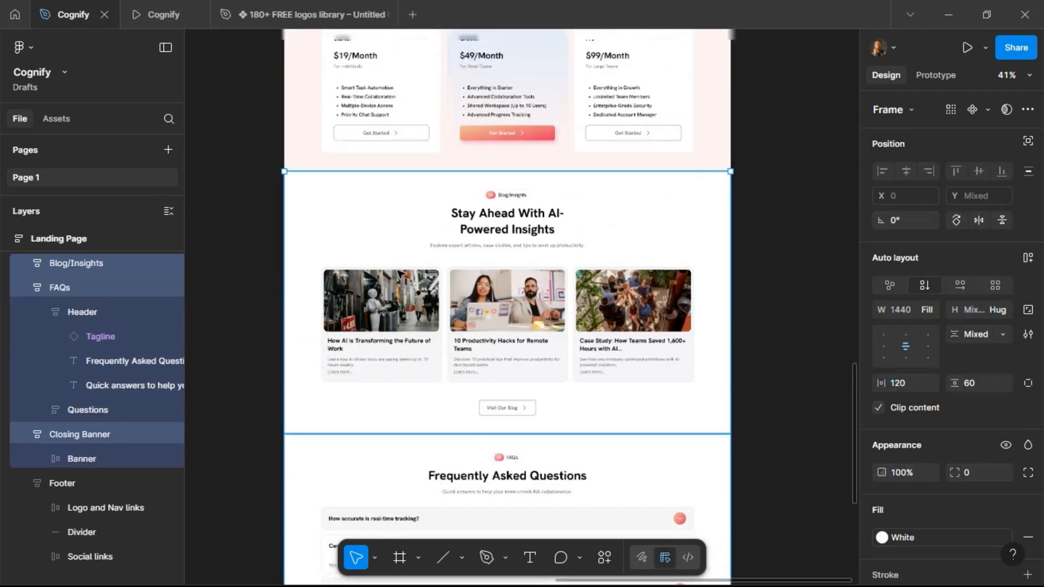
left_click(411, 134, "shift")
scroll(415, 226, "up", 5)
left_click(424, 246, "shift")
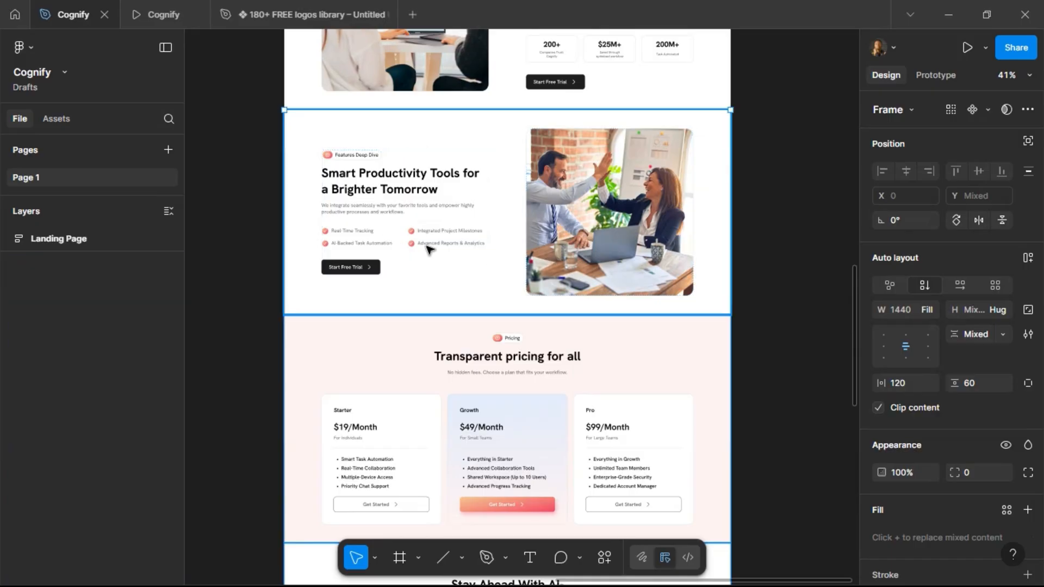
scroll(430, 246, "up", 2)
left_click(438, 151, "shift")
scroll(441, 155, "up", 3)
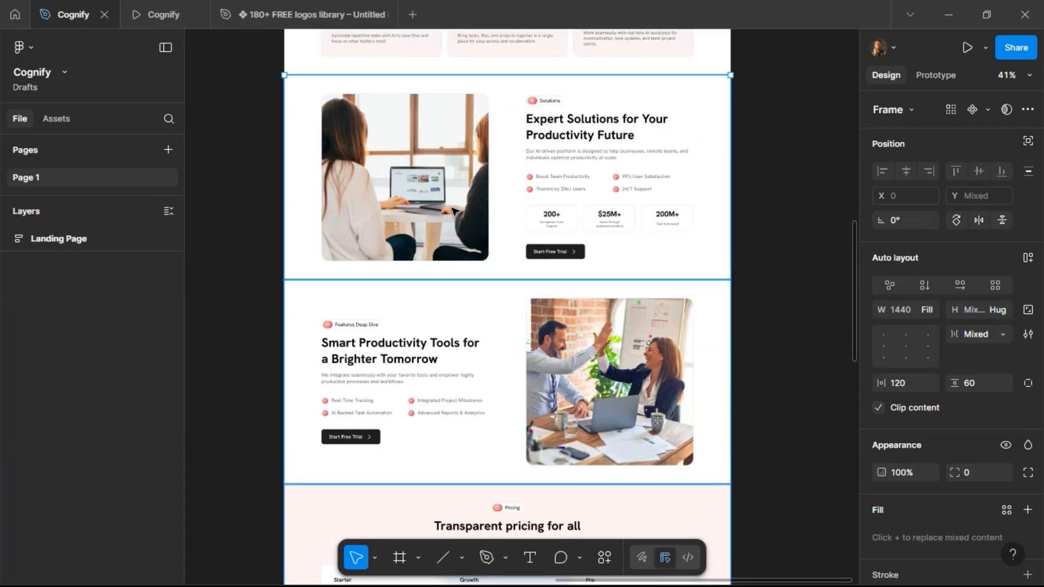
scroll(452, 211, "up", 3)
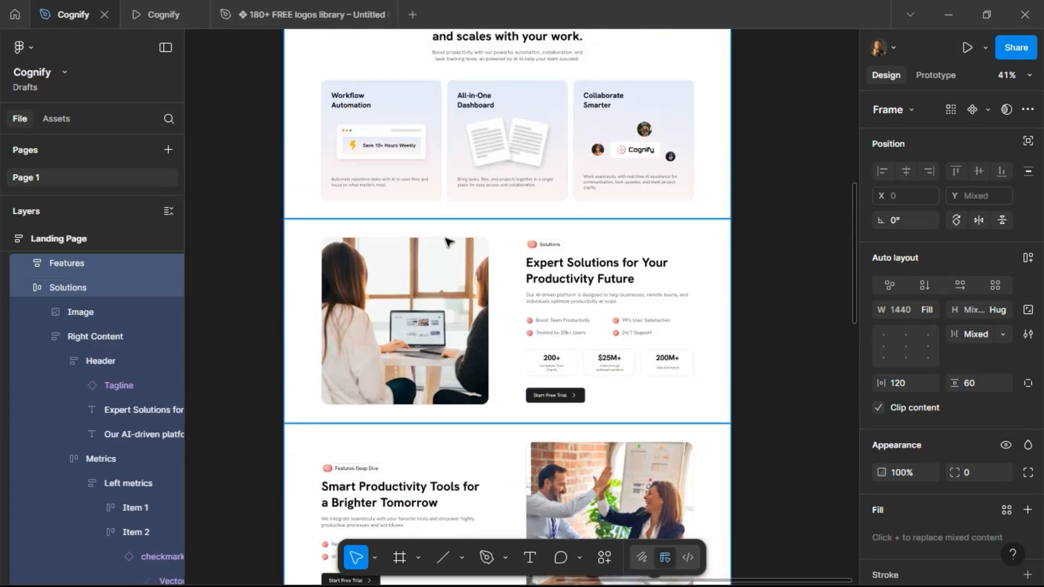
scroll(450, 242, "up", 10)
left_click(417, 357, "shift")
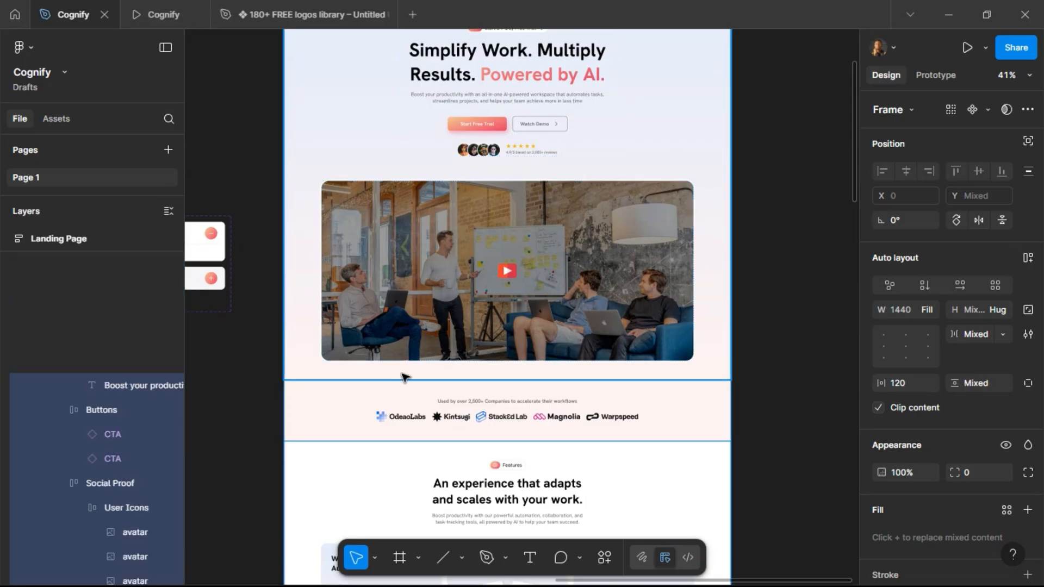
left_click(413, 397, "shift")
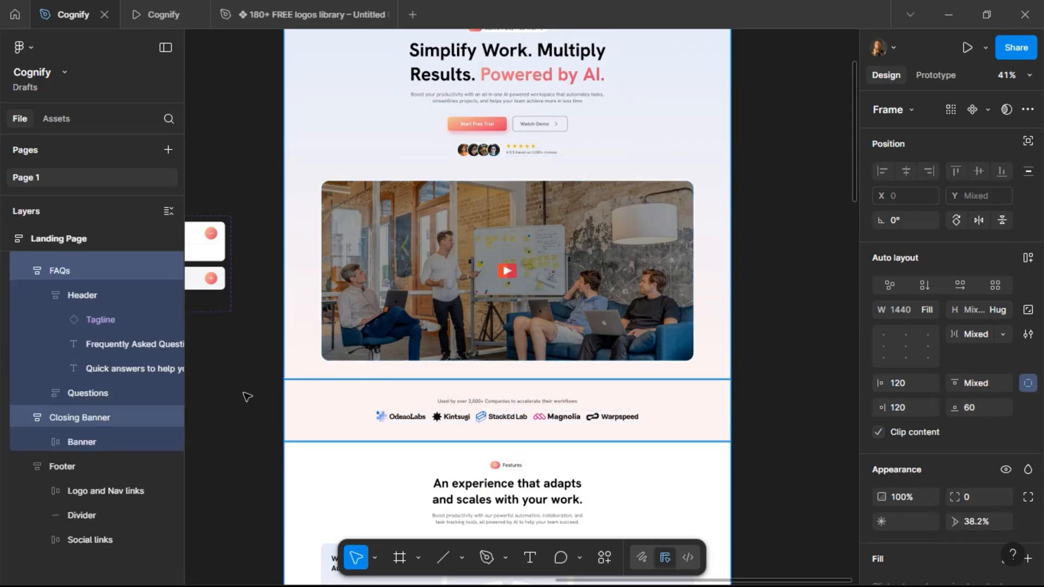
left_click(1028, 258)
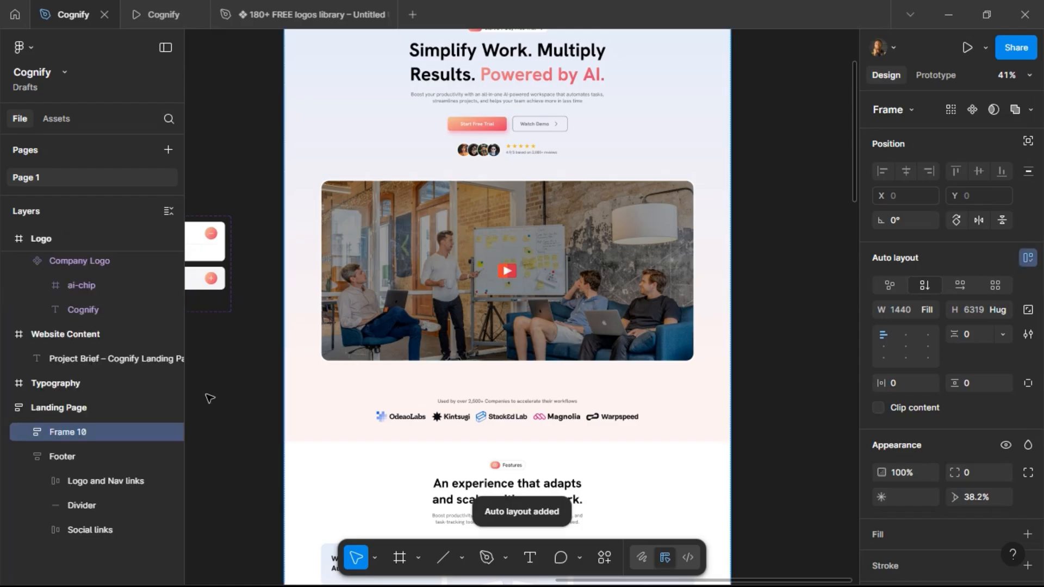
double_click(79, 433)
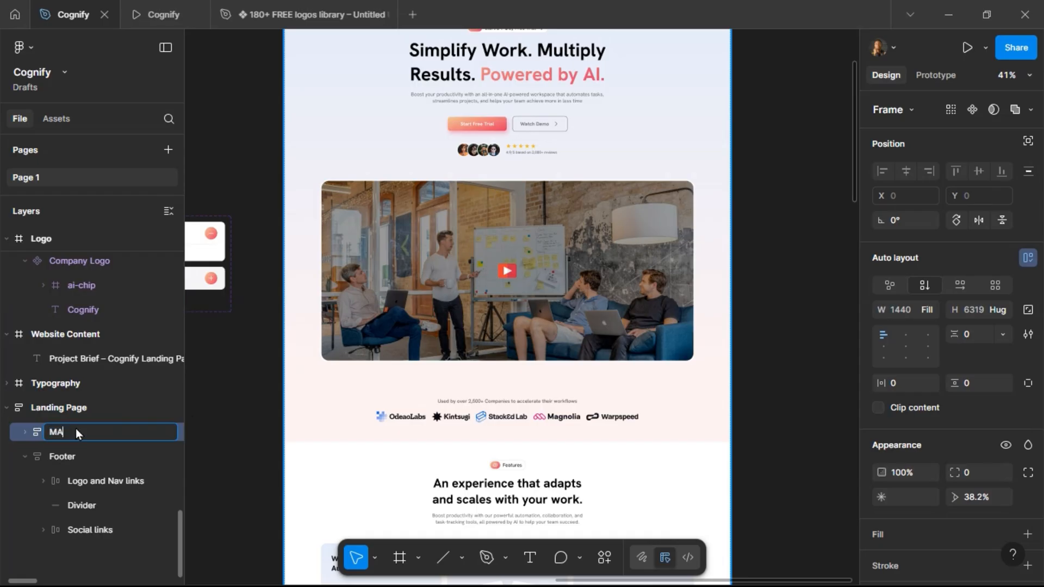
key("Return")
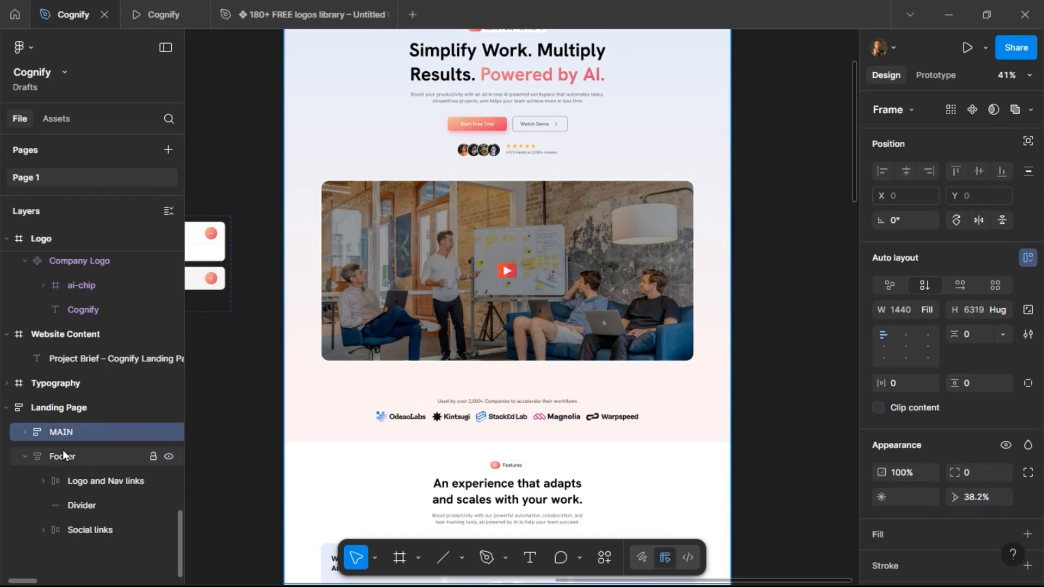
Rename the footer section frame to "FOOTER".
double_click(63, 453)
type("FOOTER")
key("Return")
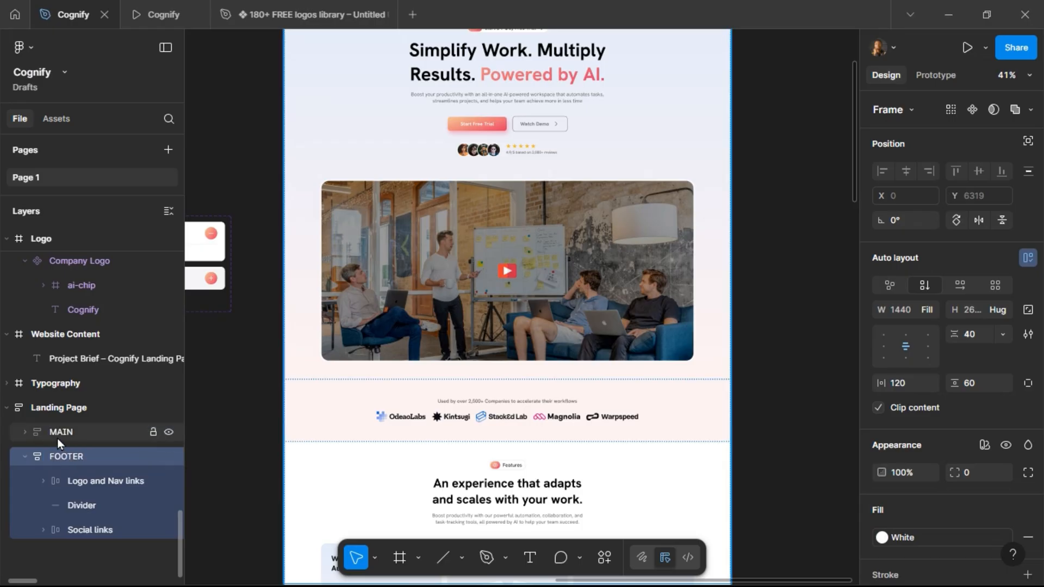
left_click(25, 458)
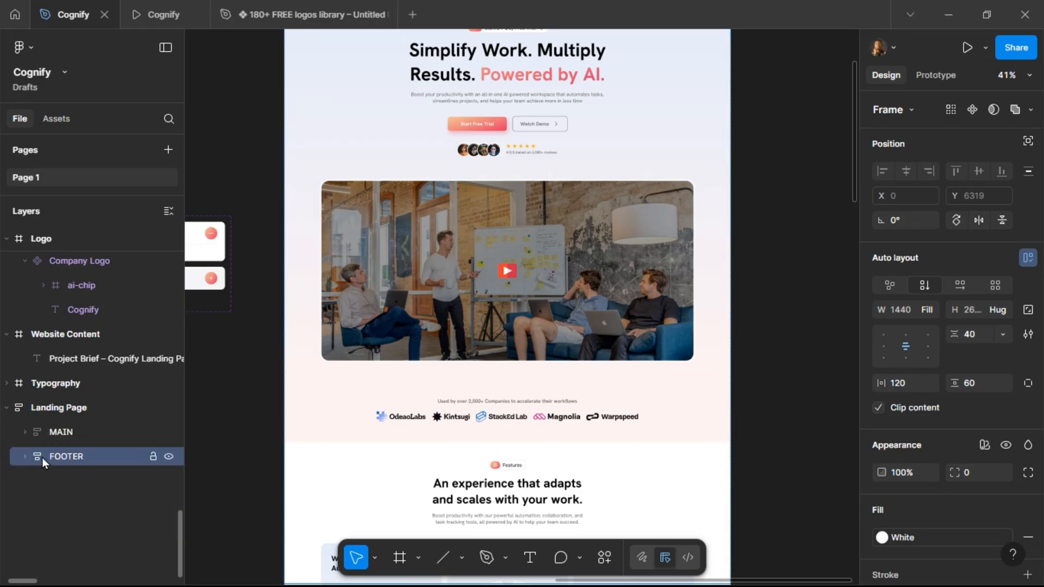
Paste a Nav Bar instance into the landing page, move it to the top, and make it absolutely positioned.
scroll(286, 375, "up", 3)
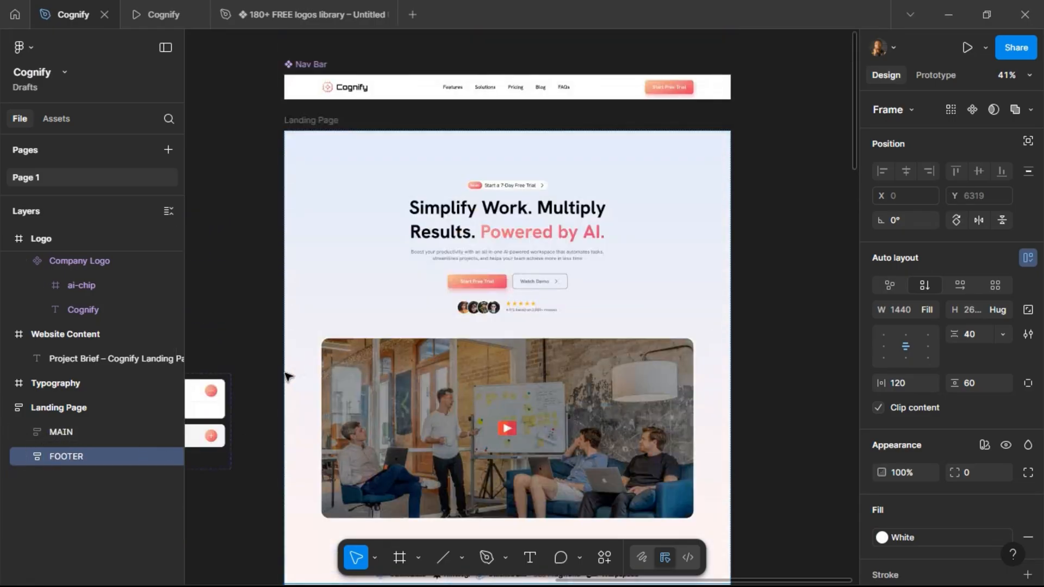
left_click(306, 66)
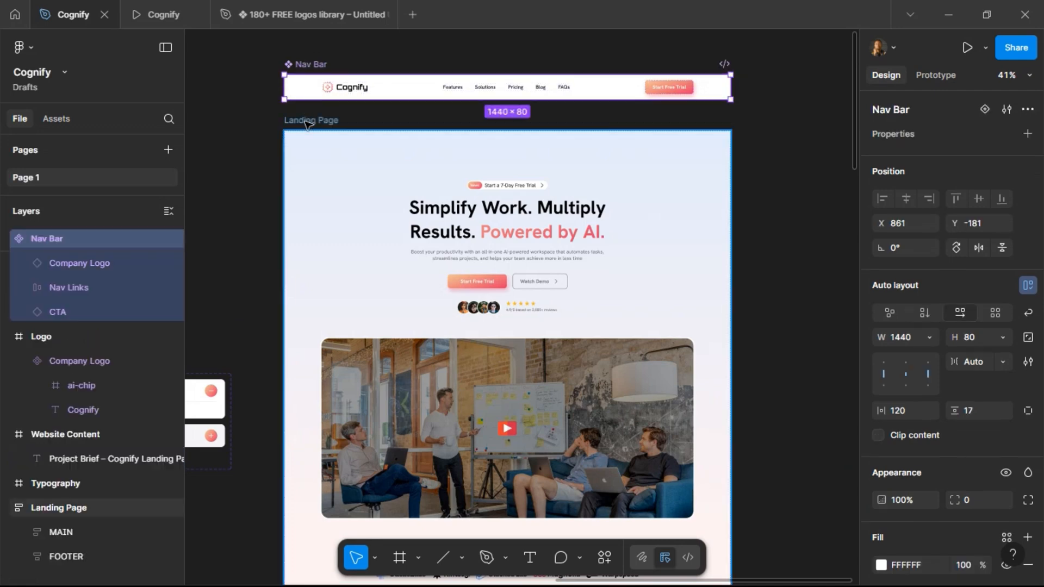
left_click(387, 136)
key("ctrl+v")
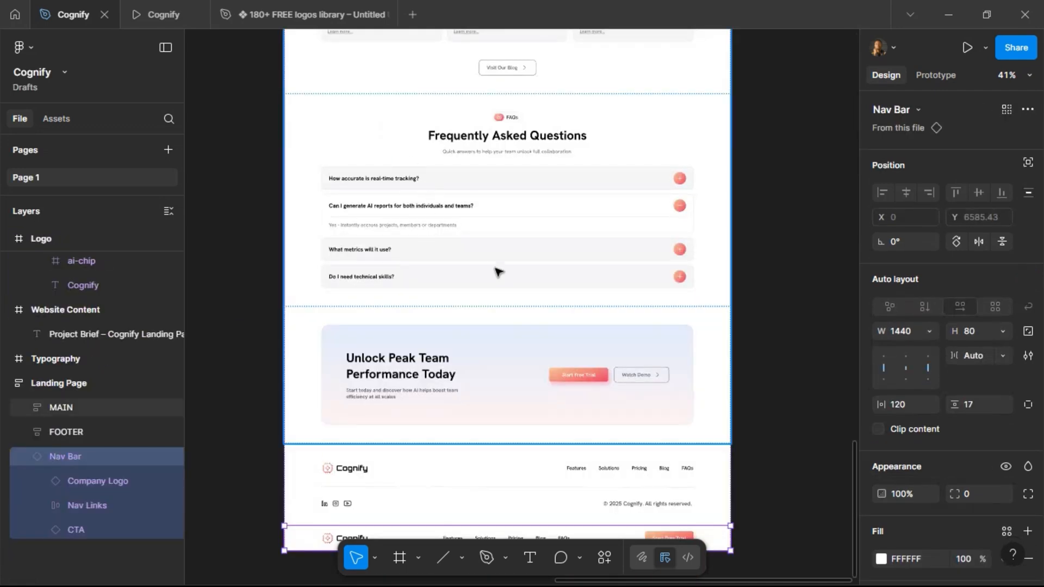
scroll(388, 473, "down", 1)
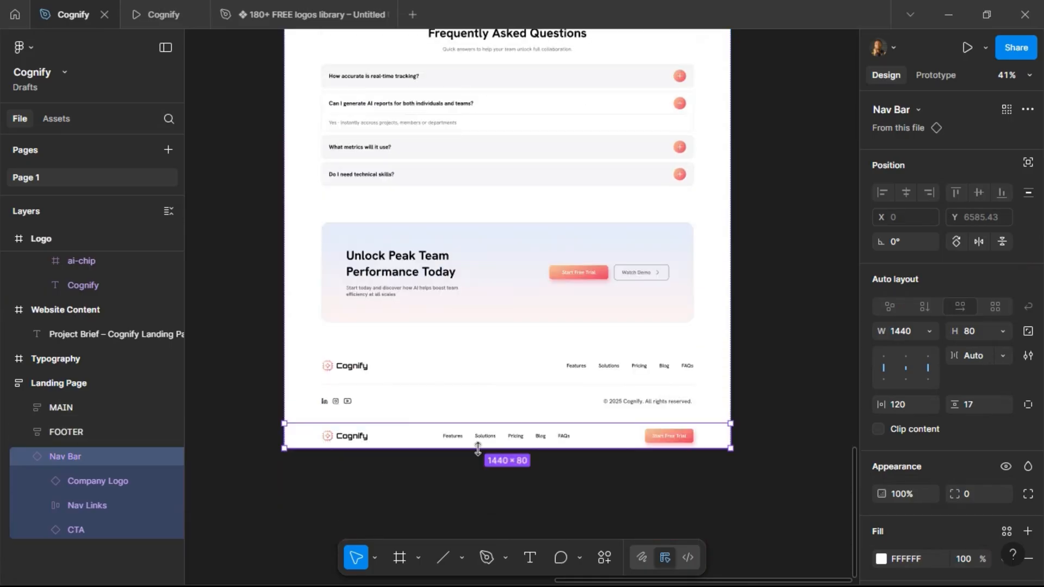
key("Up")
key("Up")
scroll(479, 451, "up", 15)
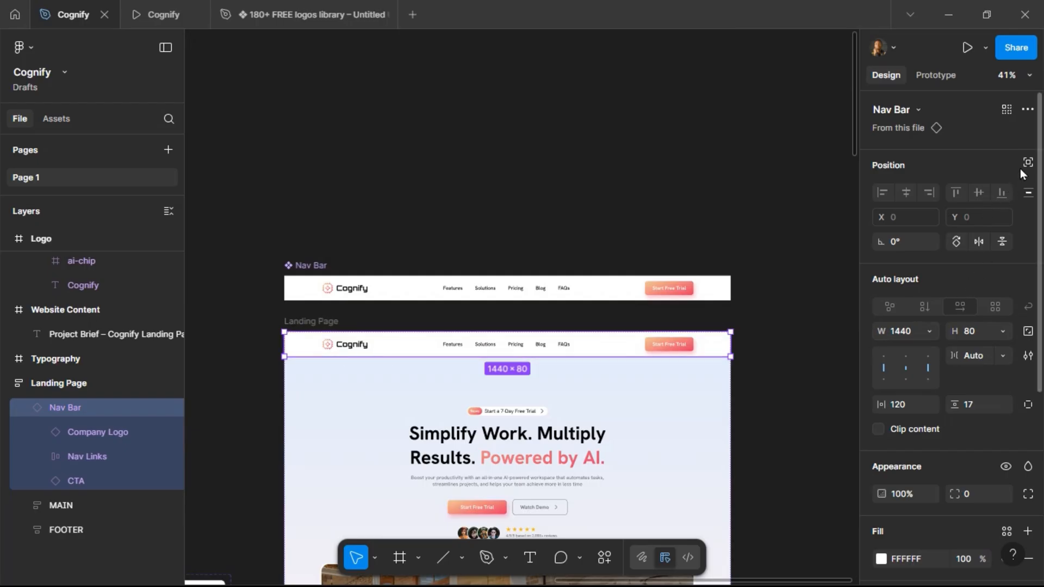
left_click(1029, 162)
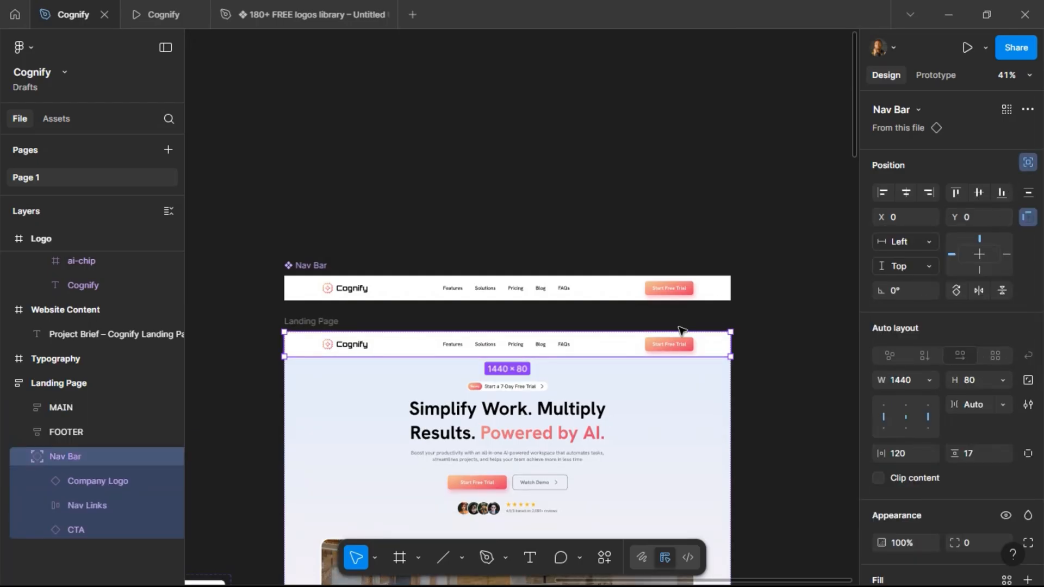
Preview the landing page prototype by scrolling through it to check the nav bar.
left_click(144, 12)
scroll(338, 235, "up", 15)
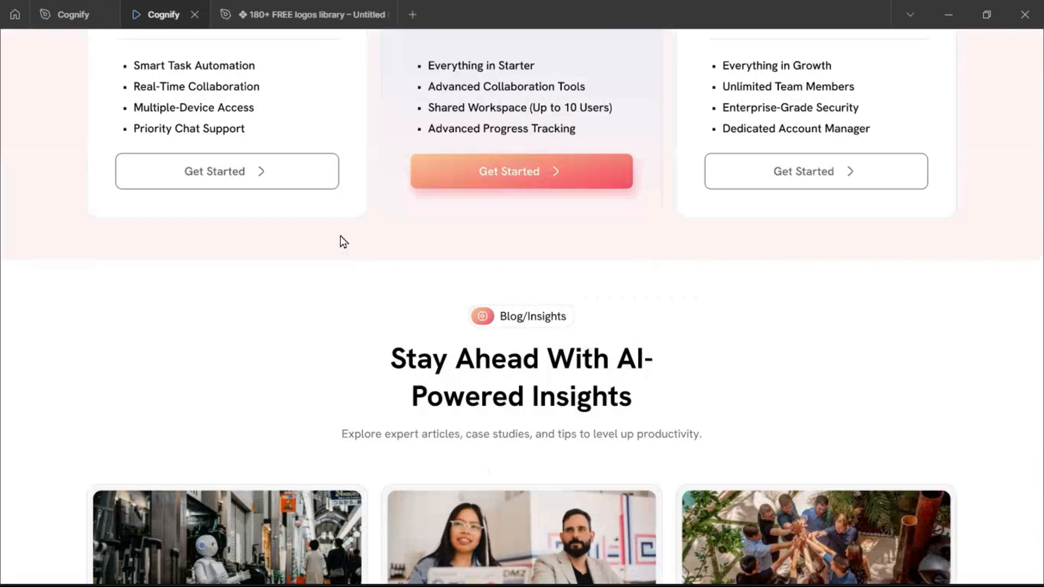
scroll(342, 240, "up", 10)
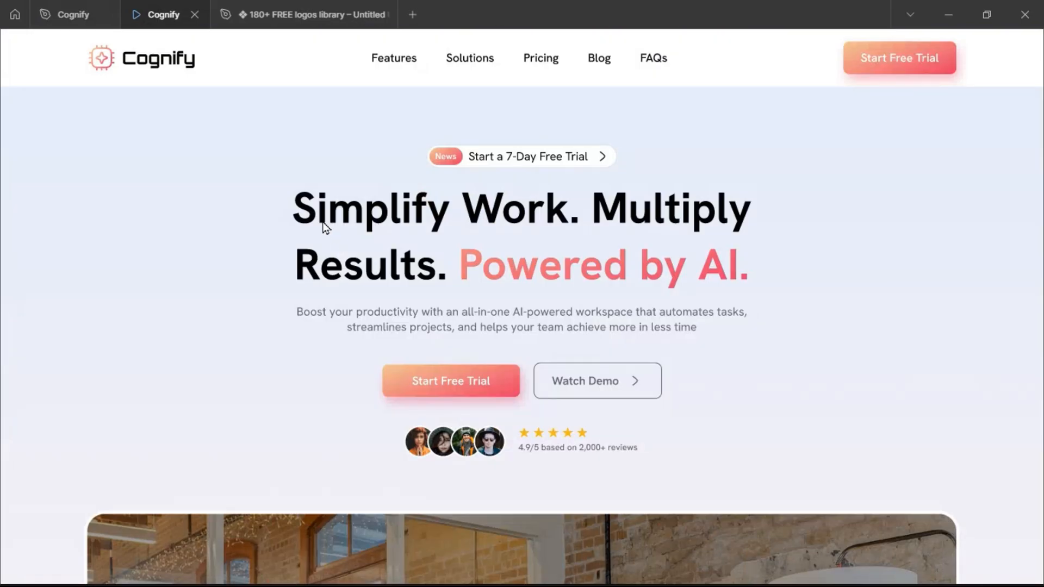
scroll(422, 195, "down", 6)
scroll(421, 199, "up", 4)
scroll(420, 205, "down", 2)
scroll(416, 207, "up", 4)
scroll(417, 207, "down", 2)
scroll(409, 214, "up", 2)
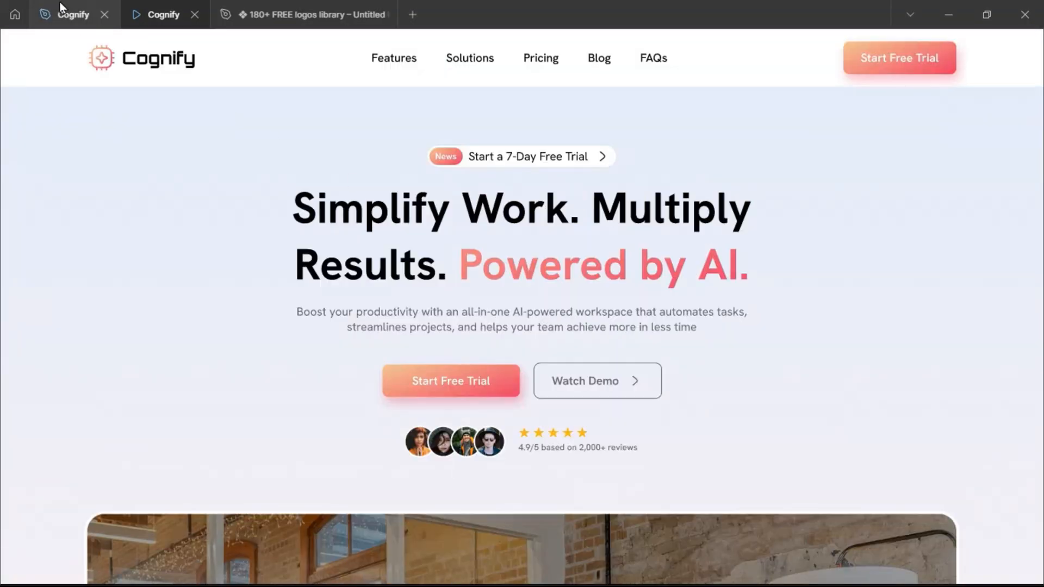
Set the landing page nav bar's scroll position to Fixed (stay in place).
left_click(73, 14)
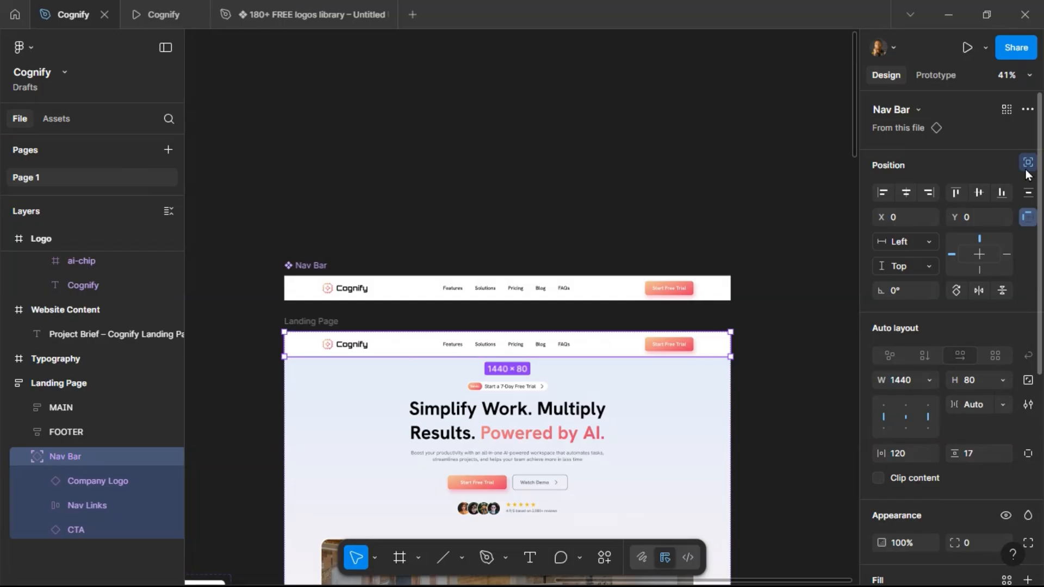
left_click(936, 75)
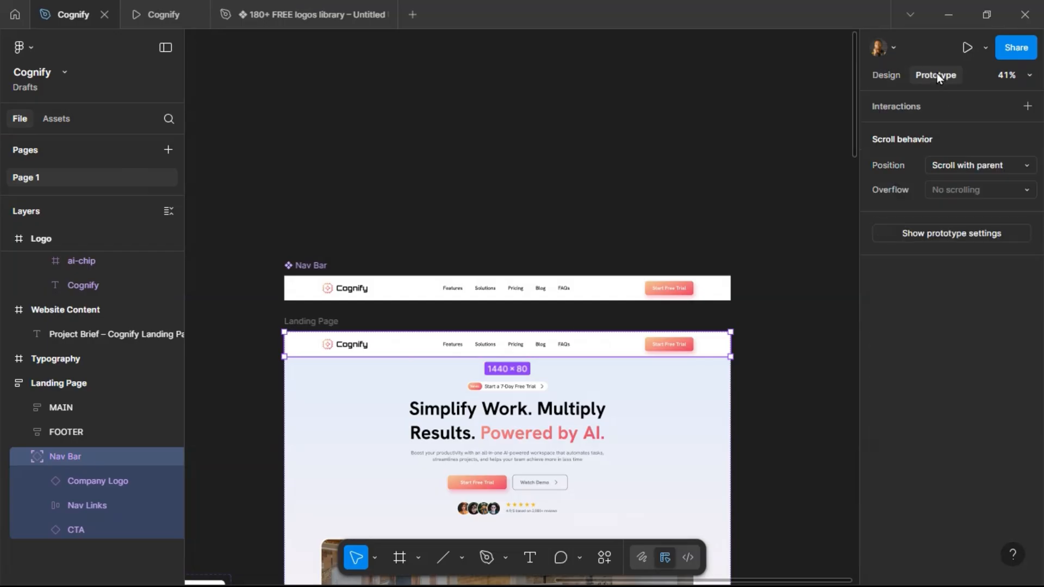
left_click(963, 170)
left_click(966, 182)
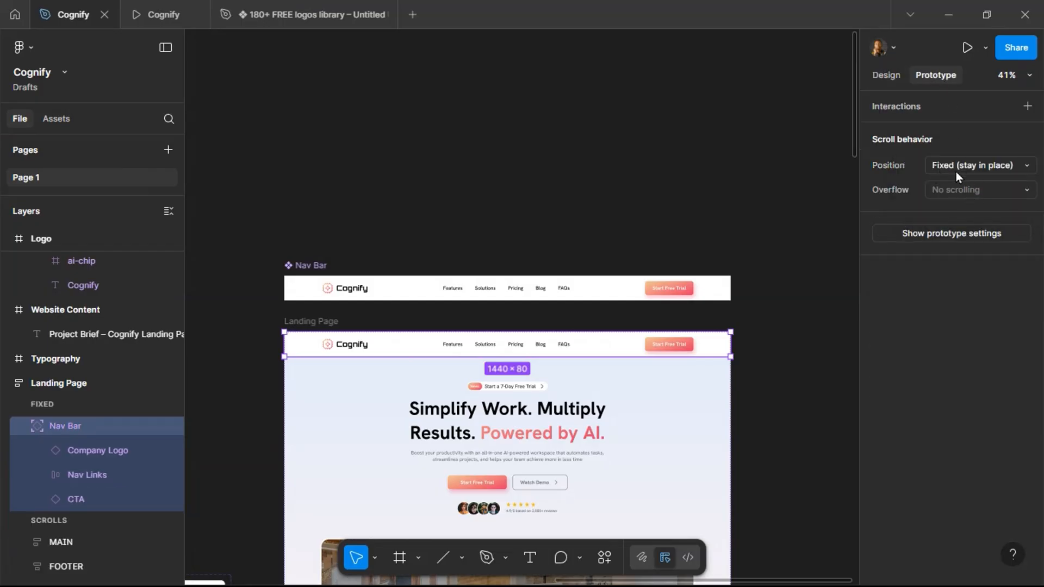
Preview the prototype again, scrolling down and up to check the fixed nav bar.
left_click(161, 15)
scroll(390, 265, "down", 5)
scroll(388, 262, "down", 15)
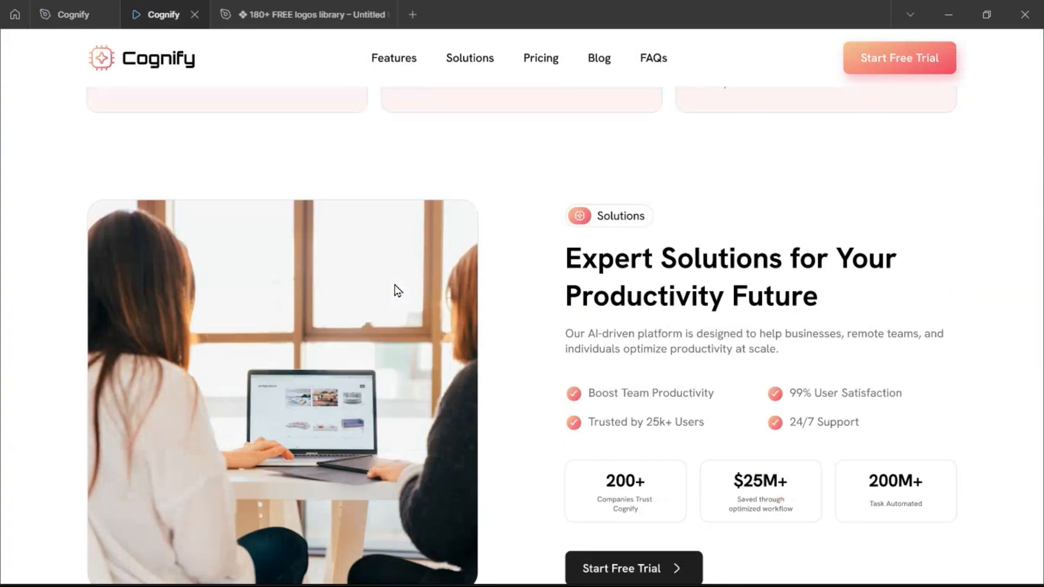
scroll(398, 293, "down", 20)
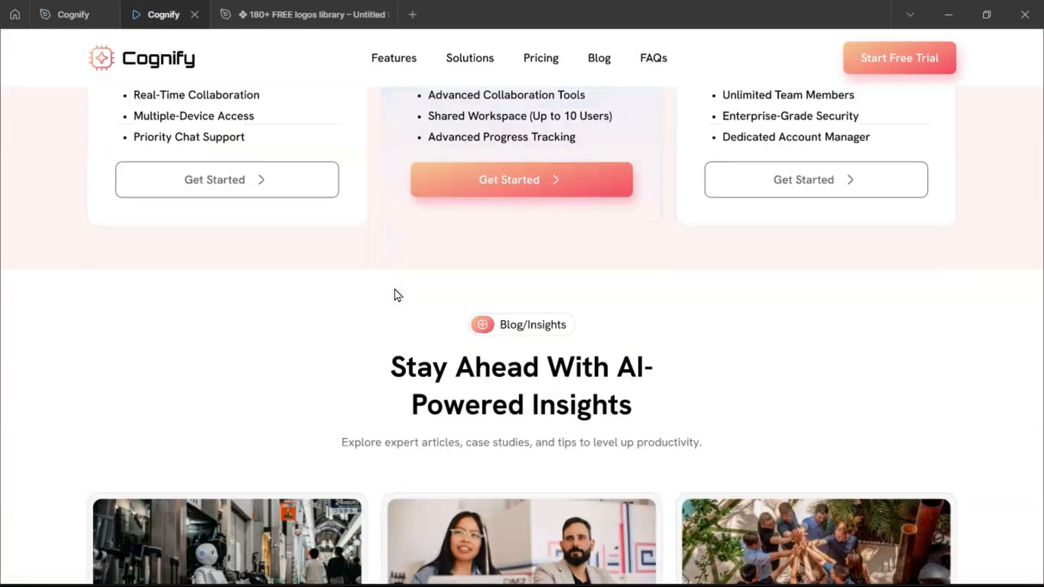
scroll(395, 290, "up", 20)
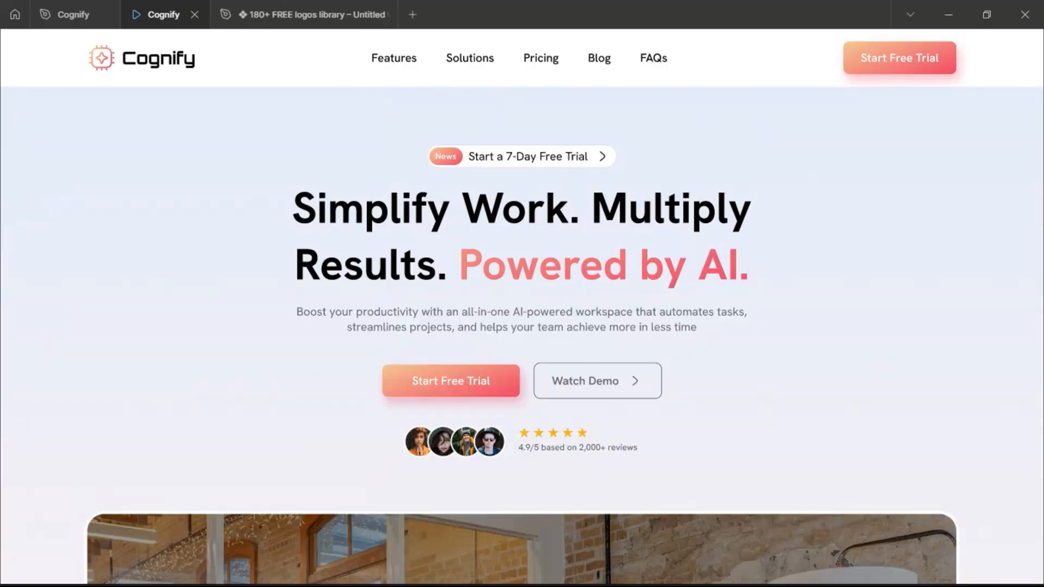
Add a background blur effect of 16 to the Nav Bar main component.
left_click(61, 17)
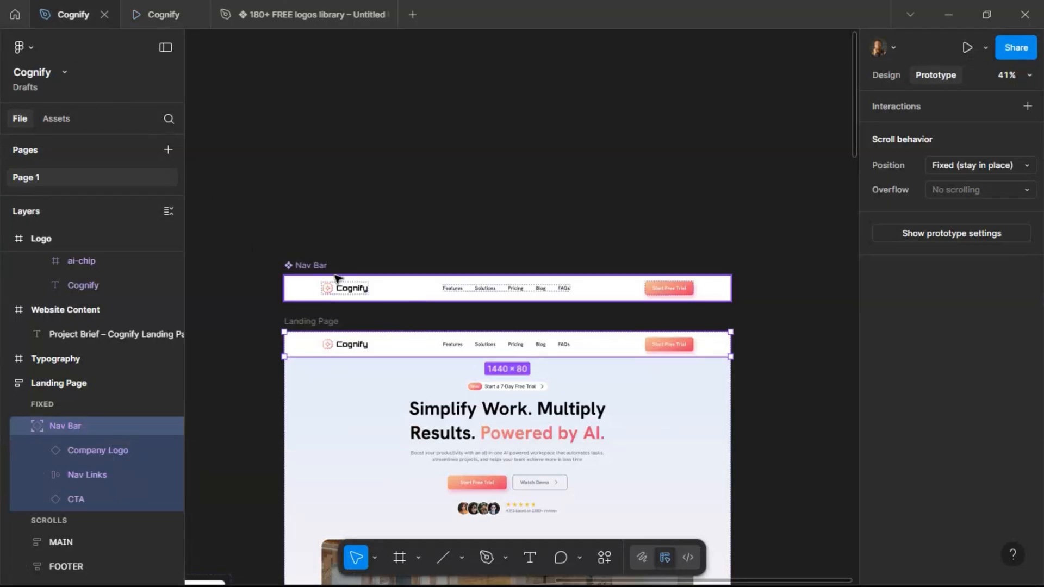
left_click(304, 267)
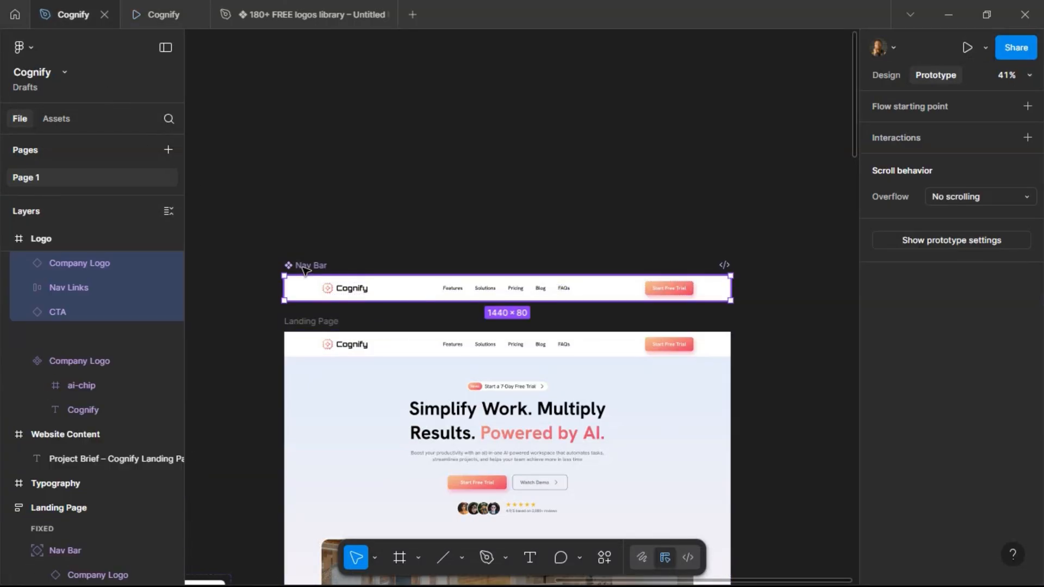
left_click(895, 79)
scroll(953, 263, "down", 5)
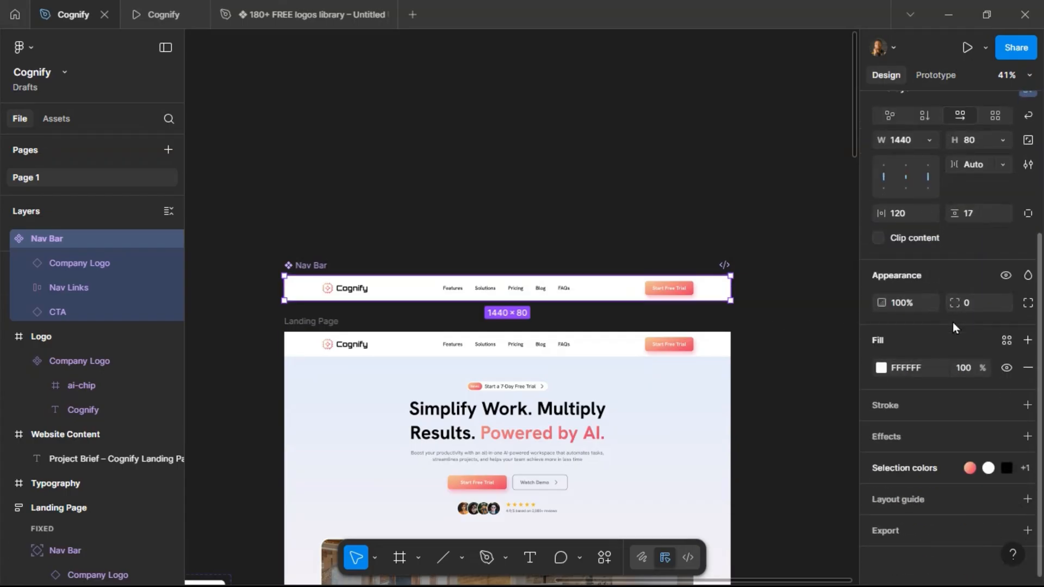
left_click(916, 436)
left_click(916, 461)
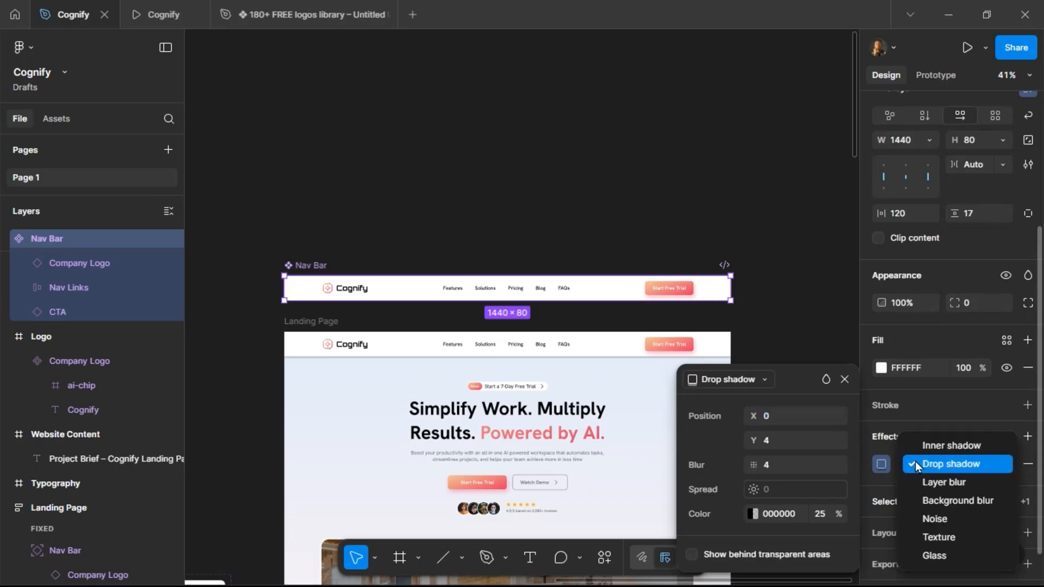
left_click(916, 503)
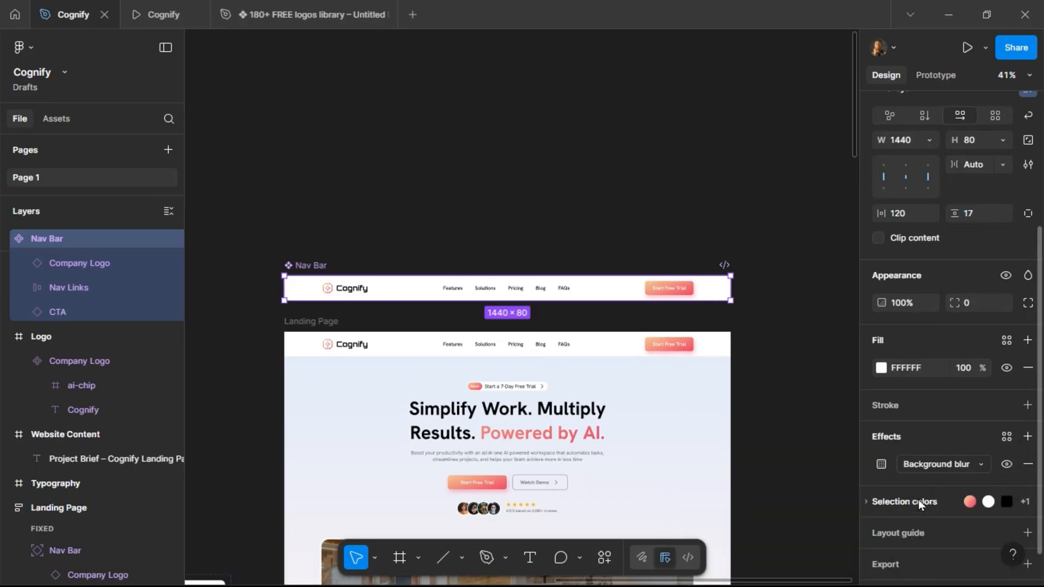
left_click(881, 464)
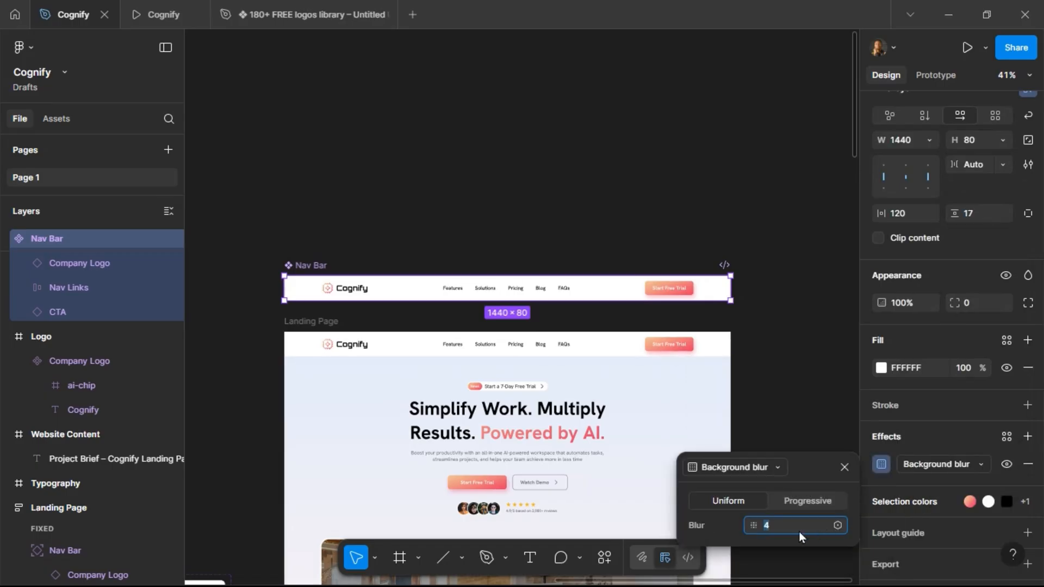
type("16")
key("Return")
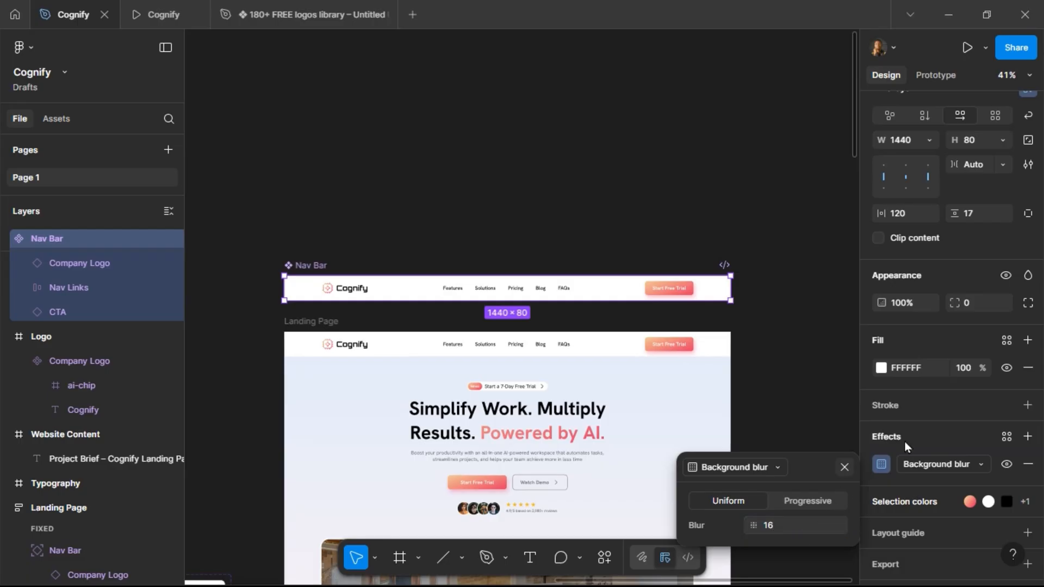
Set the Nav Bar component's fill opacity to 60%.
left_click(971, 375)
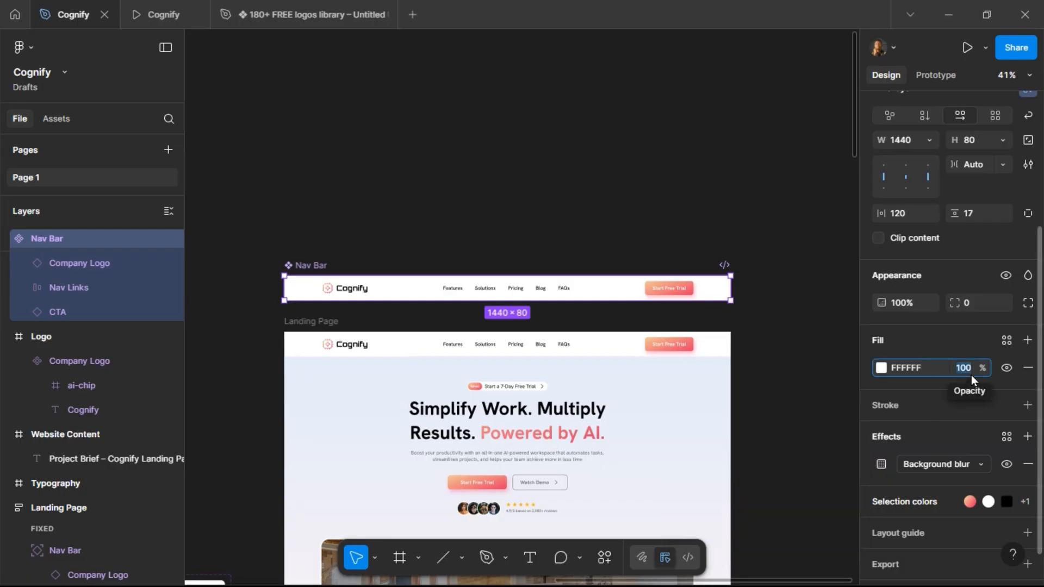
type("60")
key("Return")
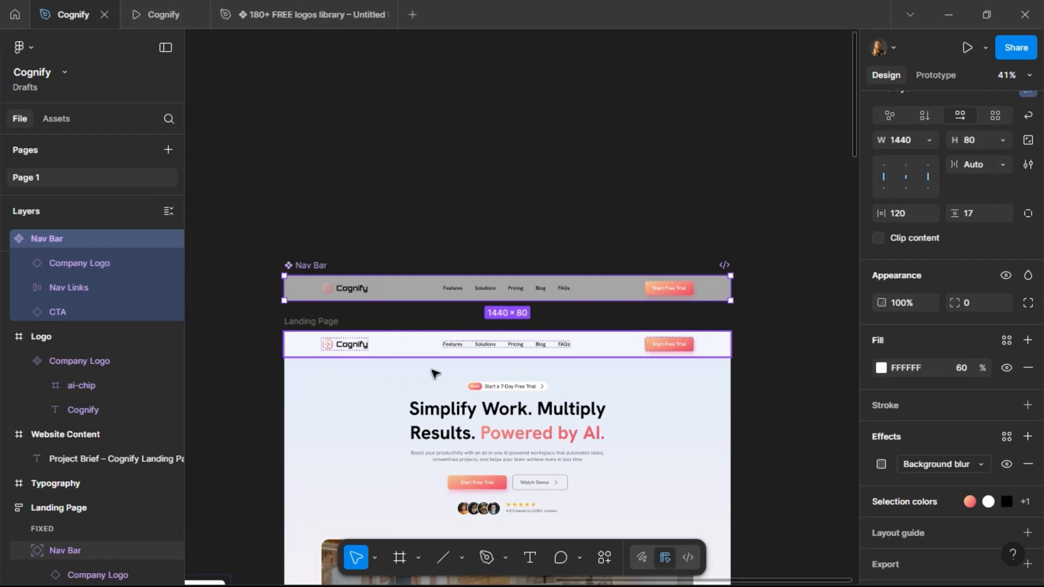
Set the landing page nav bar instance's fill colour to E3ECFB.
left_click(409, 380)
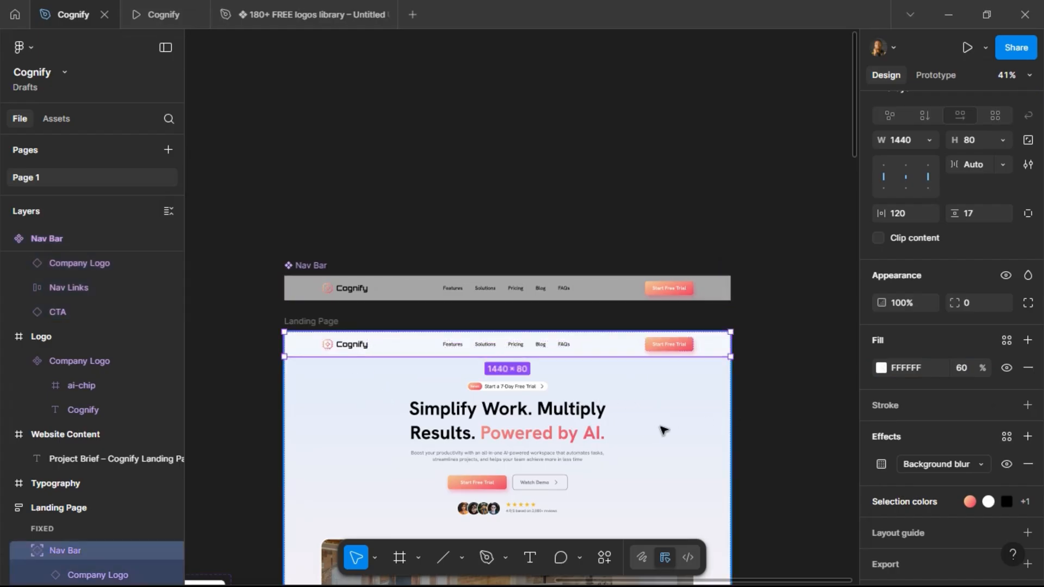
left_click(927, 373)
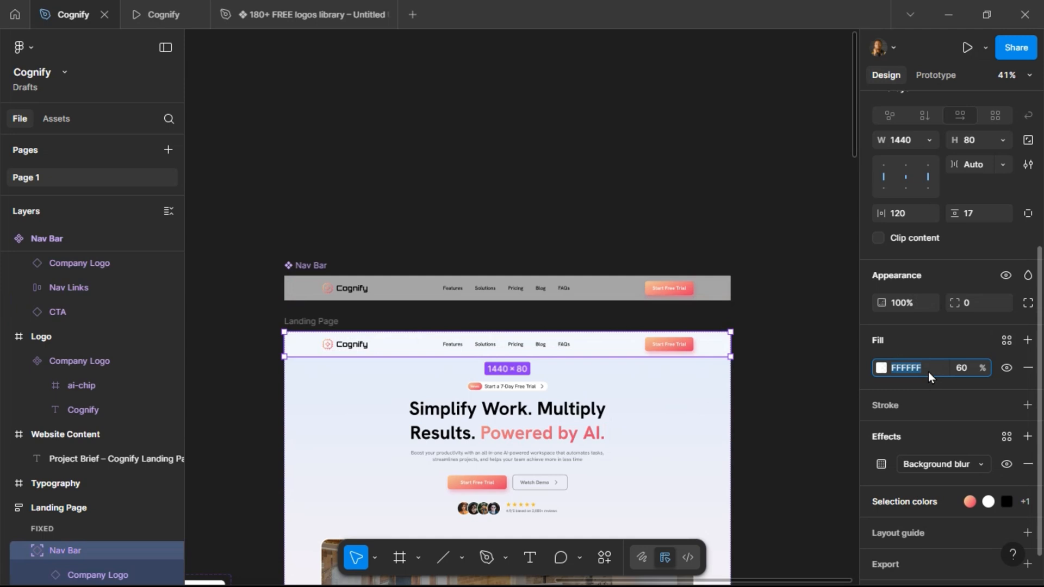
type("E3")
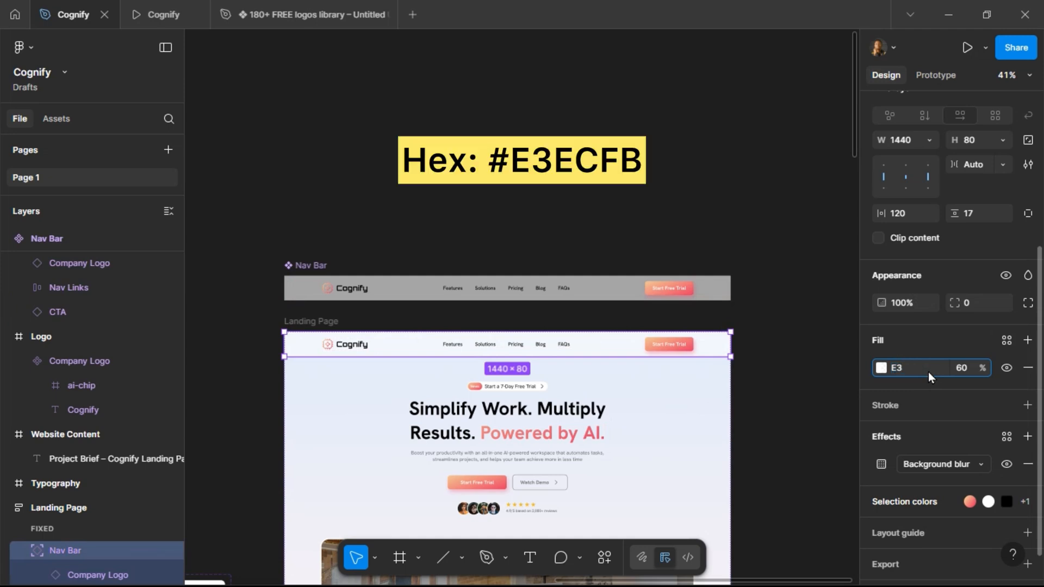
type("ECFB")
key("Return")
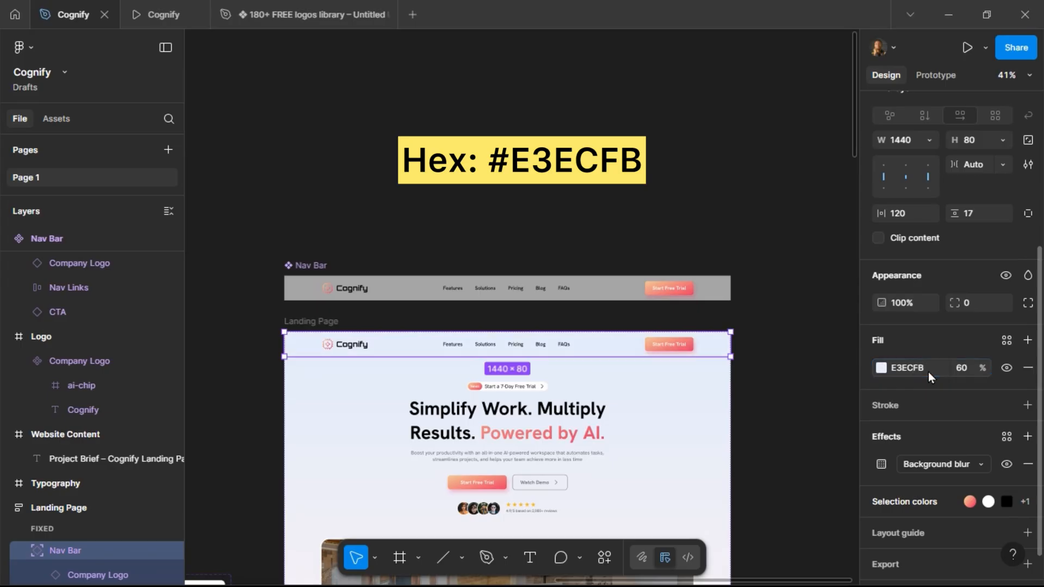
Undo the recent fill colour and opacity changes.
left_click(914, 379)
key("ctrl+z")
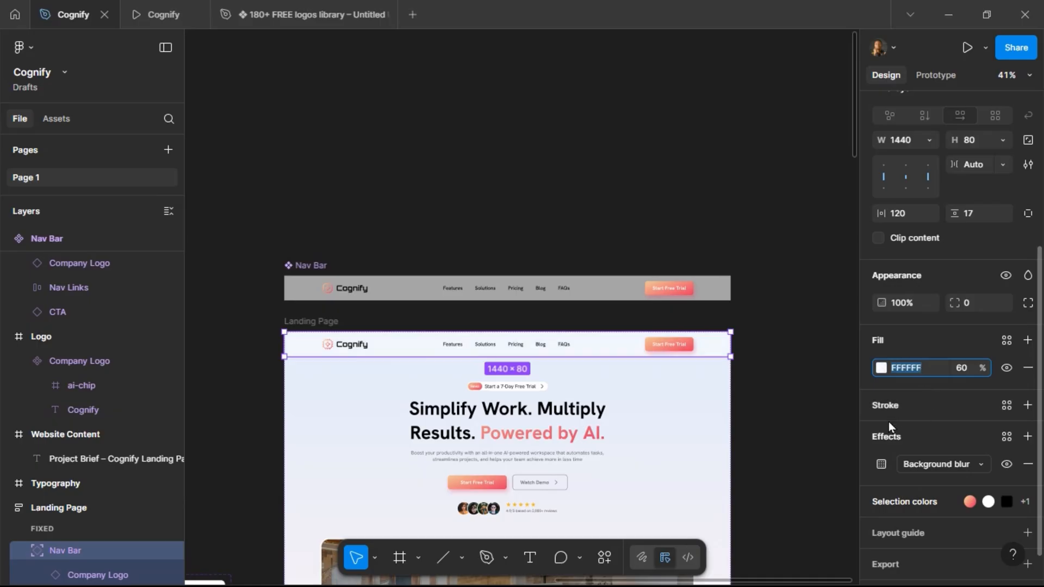
key("ctrl+z")
key("ctrl+z")
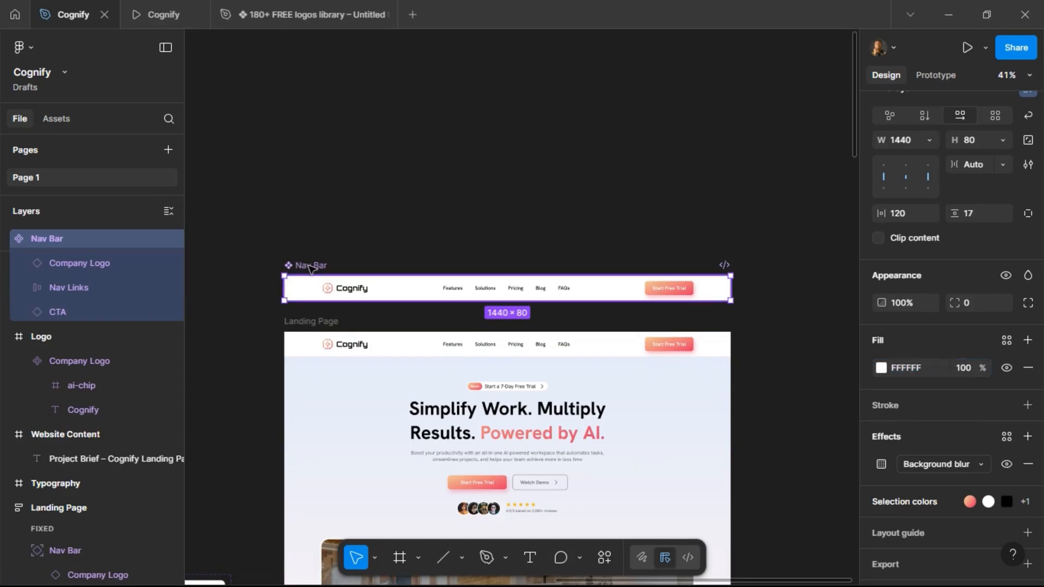
Set the Nav Bar component's fill to E3ECFB at 60% opacity.
left_click(914, 370)
type("E3ECFB")
key("Return")
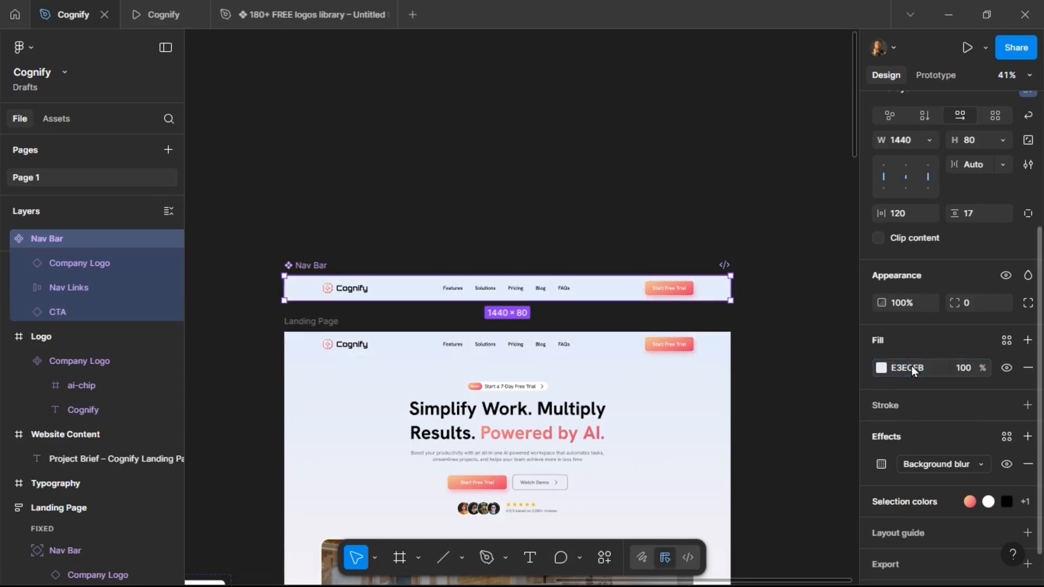
left_click(961, 370)
type("60")
key("Return")
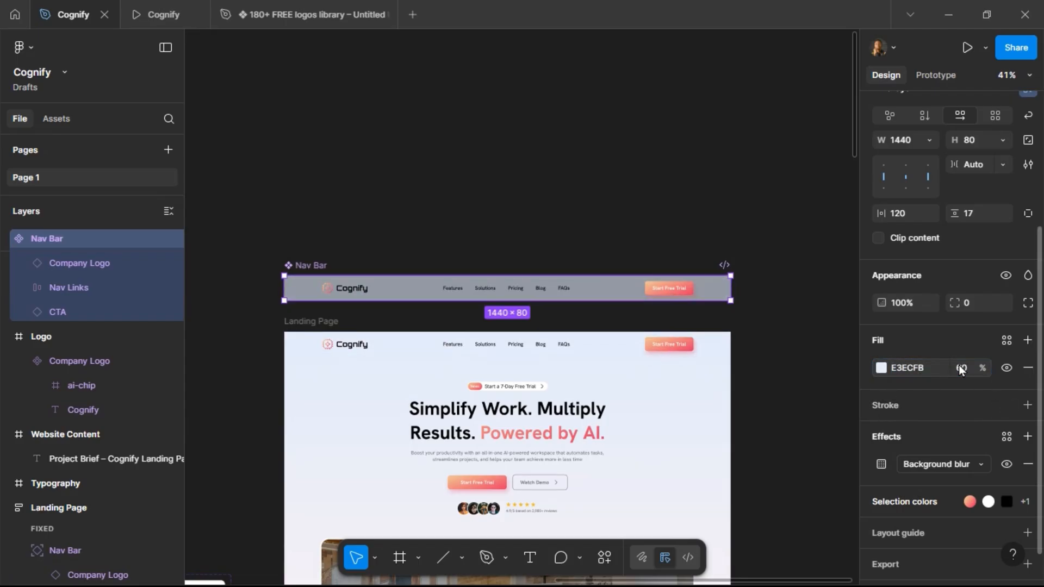
Preview the landing page prototype, scrolling through the sections and toggling the FAQ items.
left_click(159, 15)
scroll(362, 172, "down", 10)
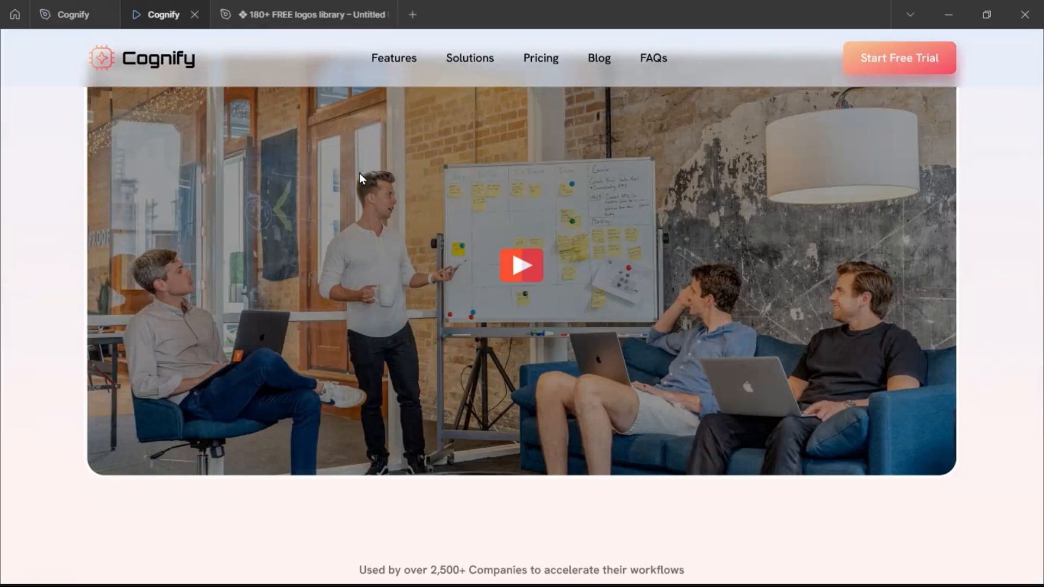
scroll(356, 175, "up", 6)
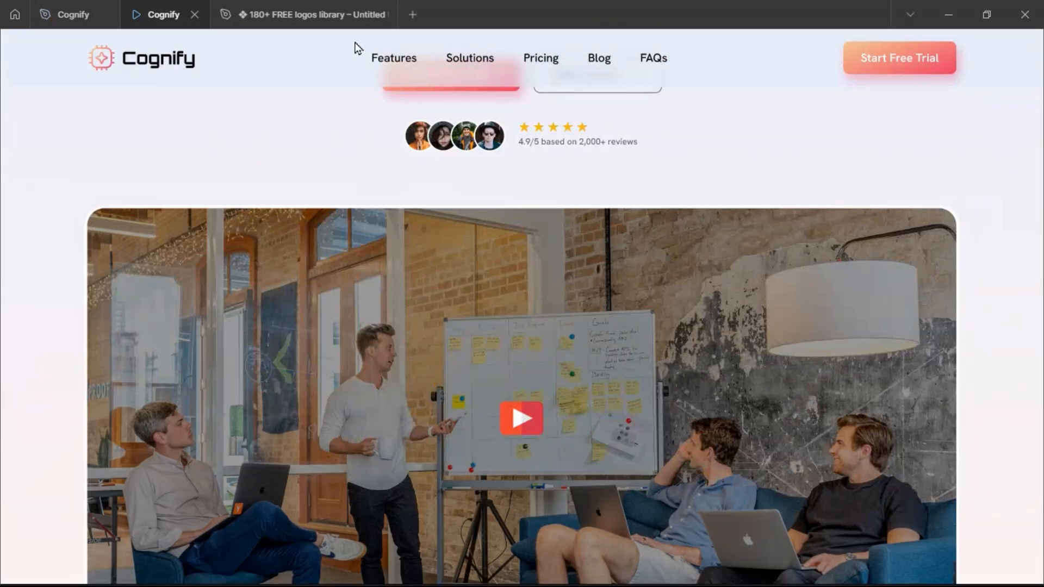
scroll(415, 174, "down", 12)
scroll(415, 176, "up", 4)
scroll(415, 176, "up", 12)
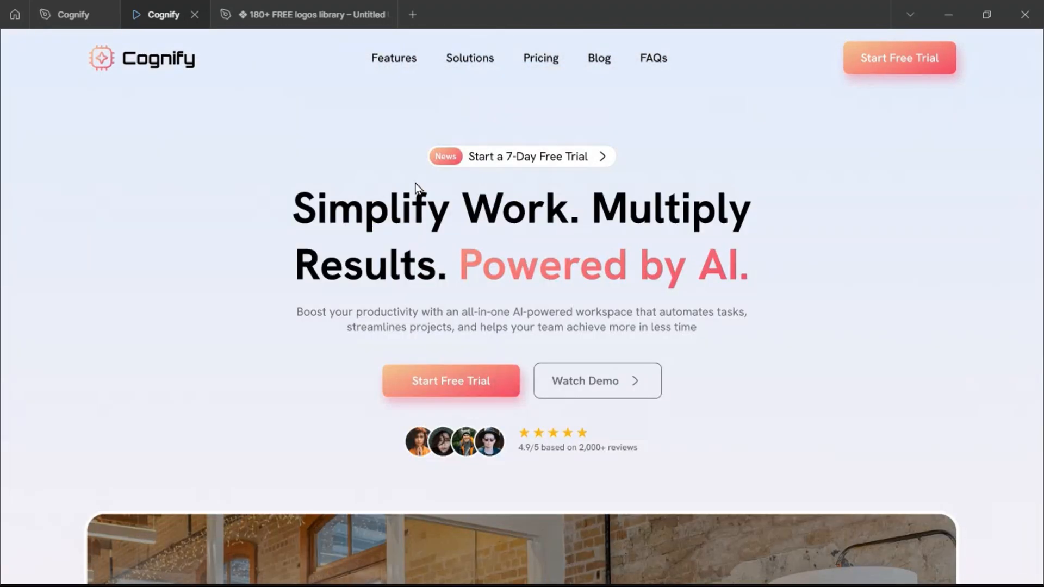
scroll(418, 178, "down", 8)
scroll(413, 186, "down", 15)
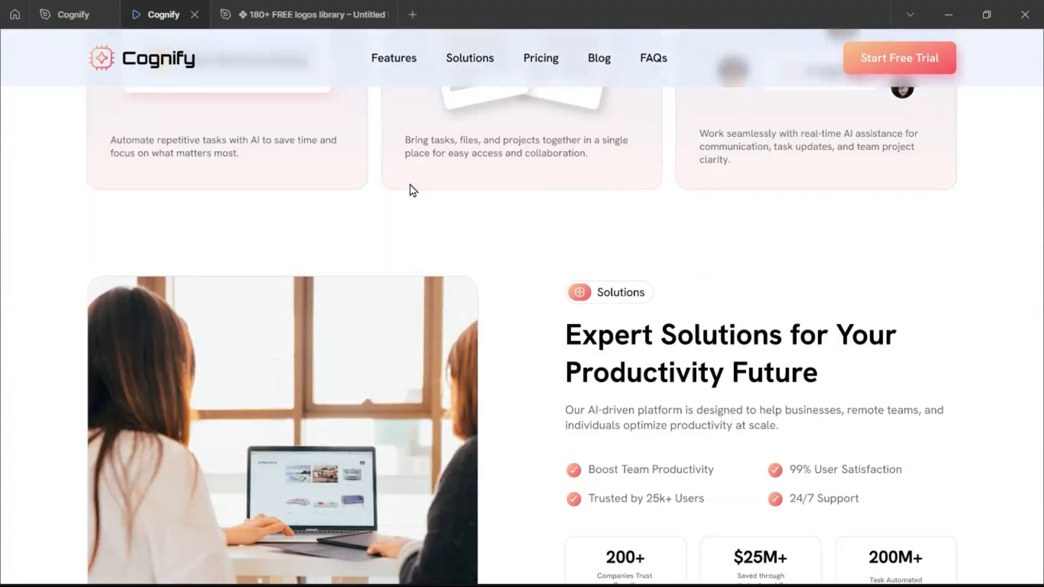
scroll(411, 189, "down", 3)
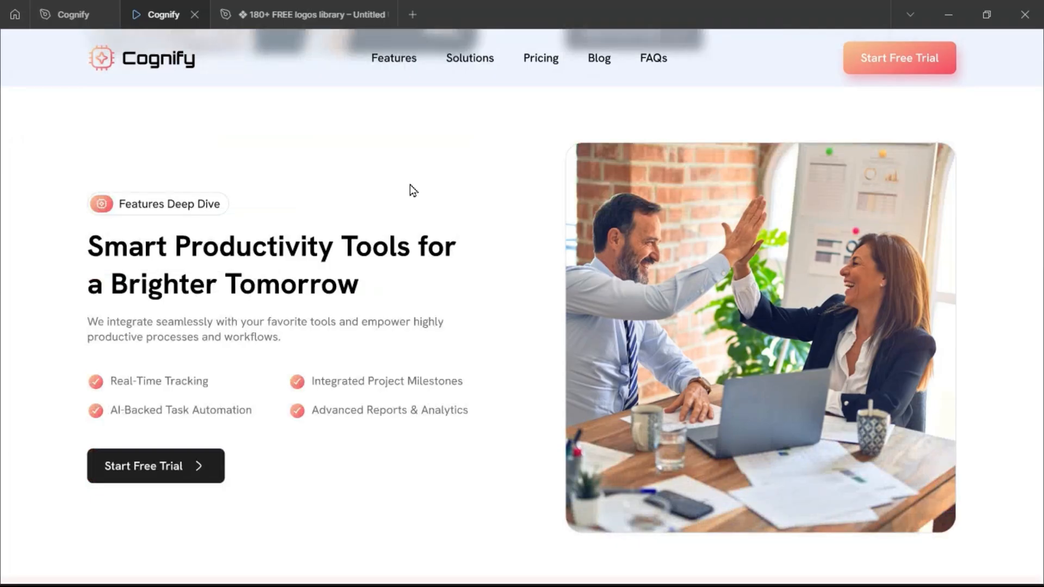
scroll(411, 190, "down", 12)
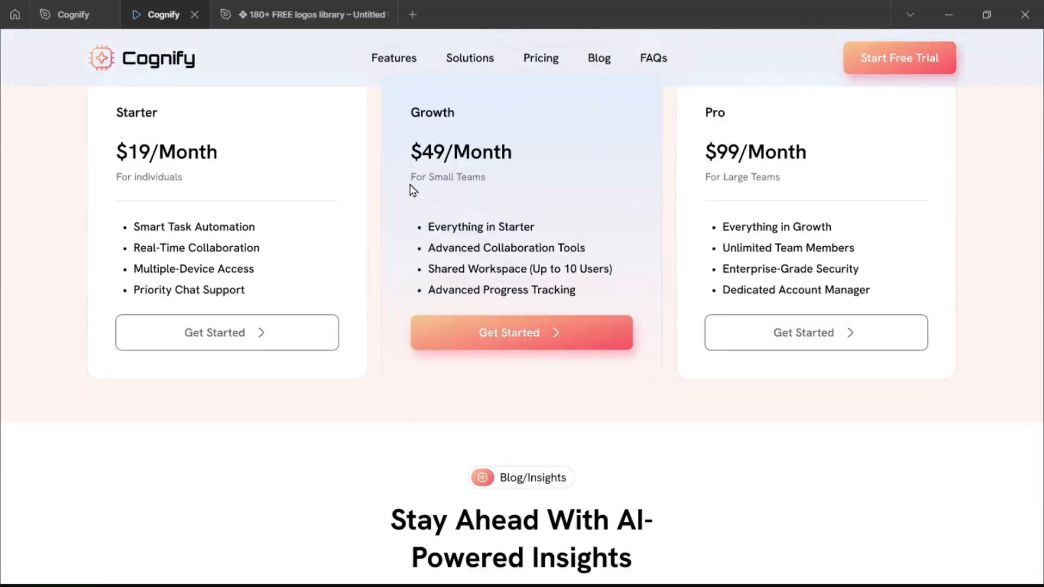
scroll(411, 190, "down", 15)
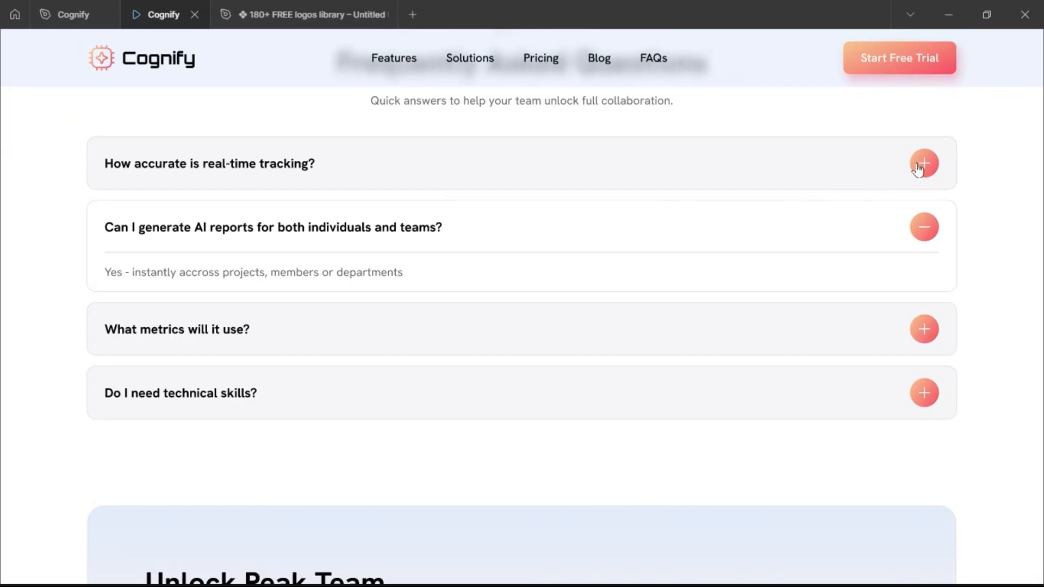
left_click(924, 164)
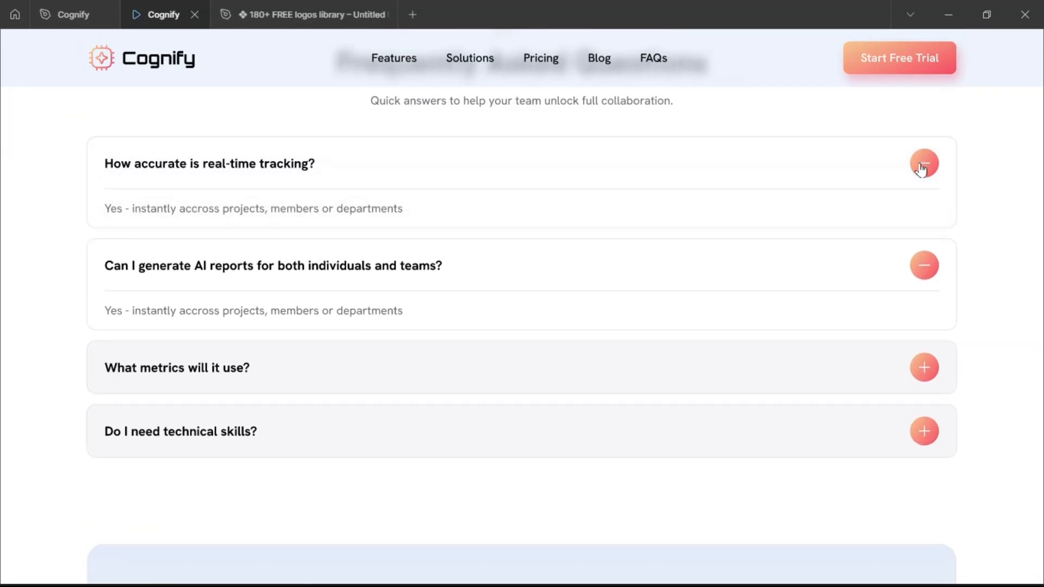
left_click(921, 170)
left_click(930, 234)
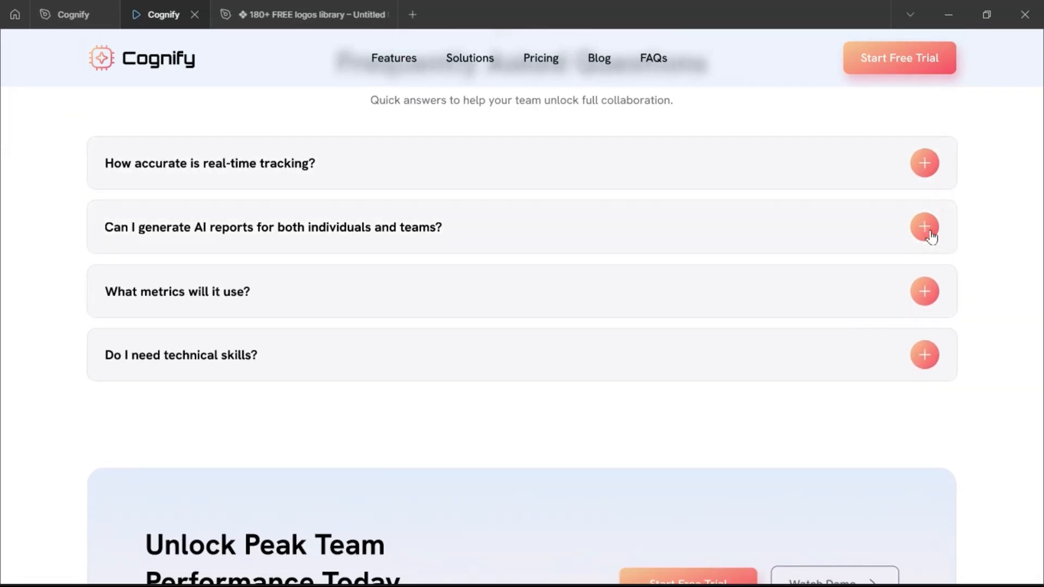
Toggle the second FAQ item in the prototype and scroll through the lower and pricing sections.
left_click(928, 230)
scroll(626, 286, "down", 5)
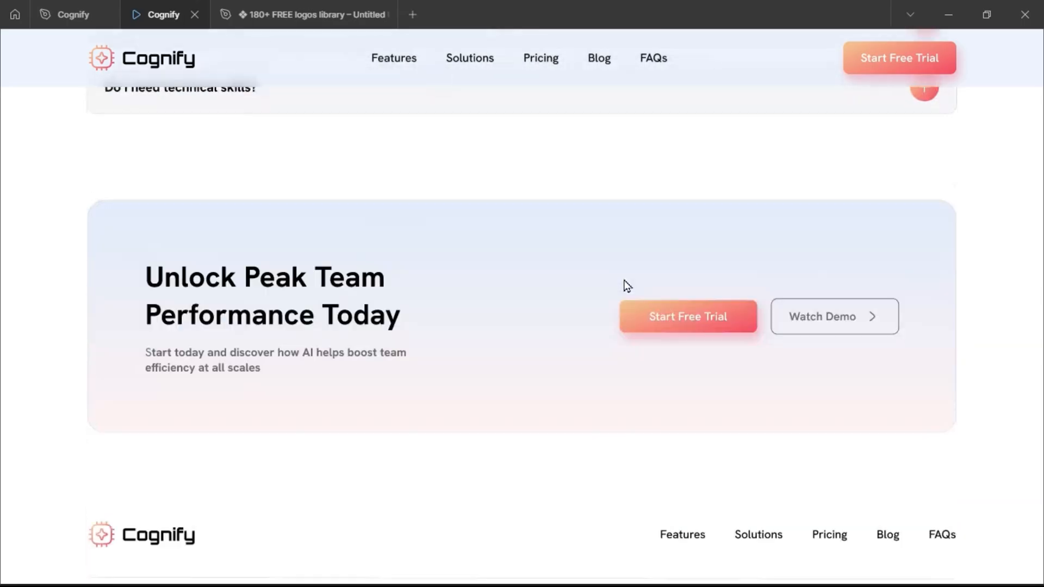
scroll(627, 285, "down", 2)
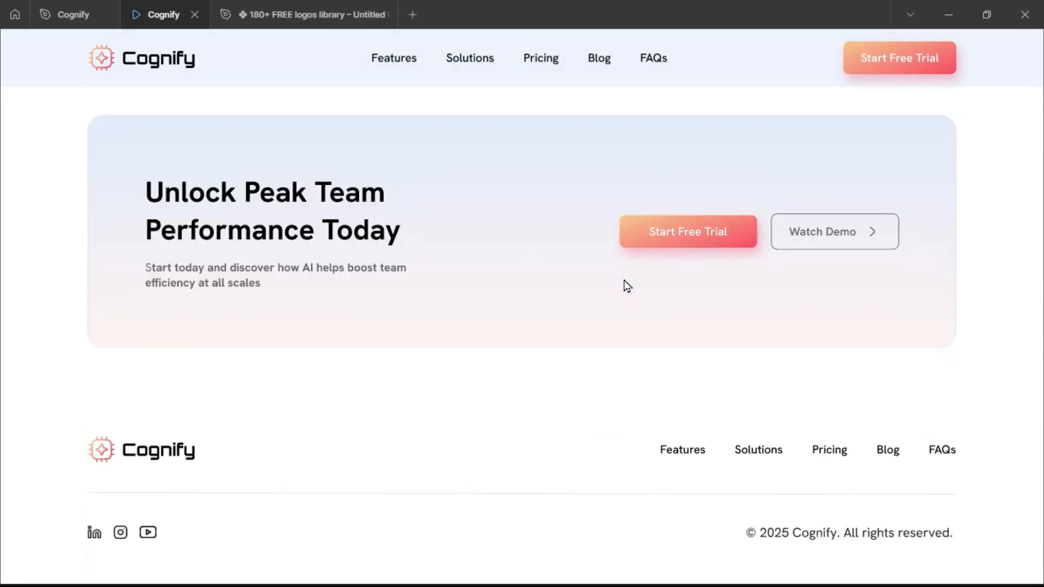
scroll(627, 285, "up", 3)
scroll(627, 286, "down", 3)
scroll(627, 285, "up", 12)
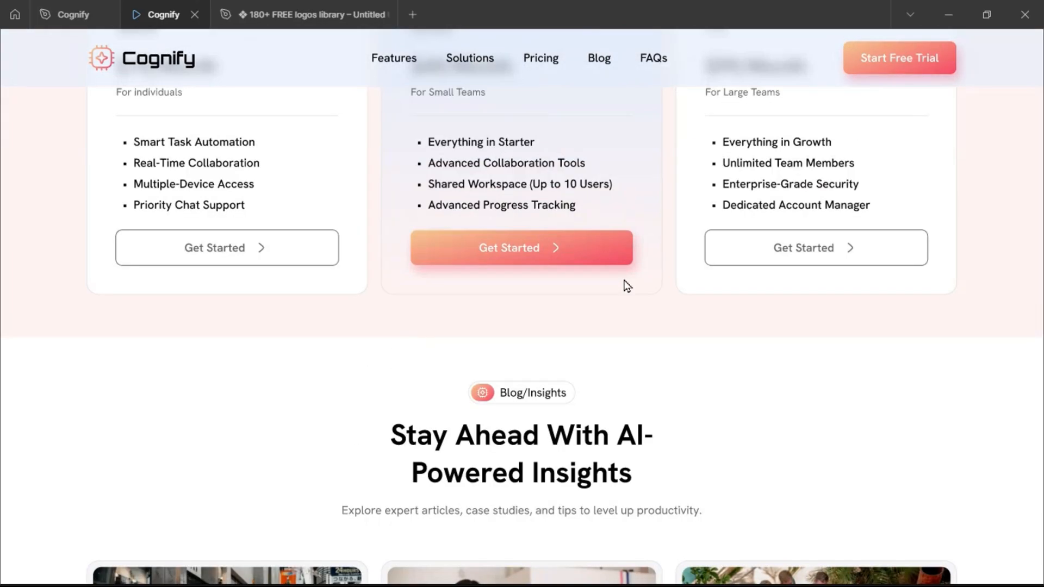
scroll(627, 285, "up", 10)
scroll(626, 282, "down", 7)
scroll(626, 287, "up", 12)
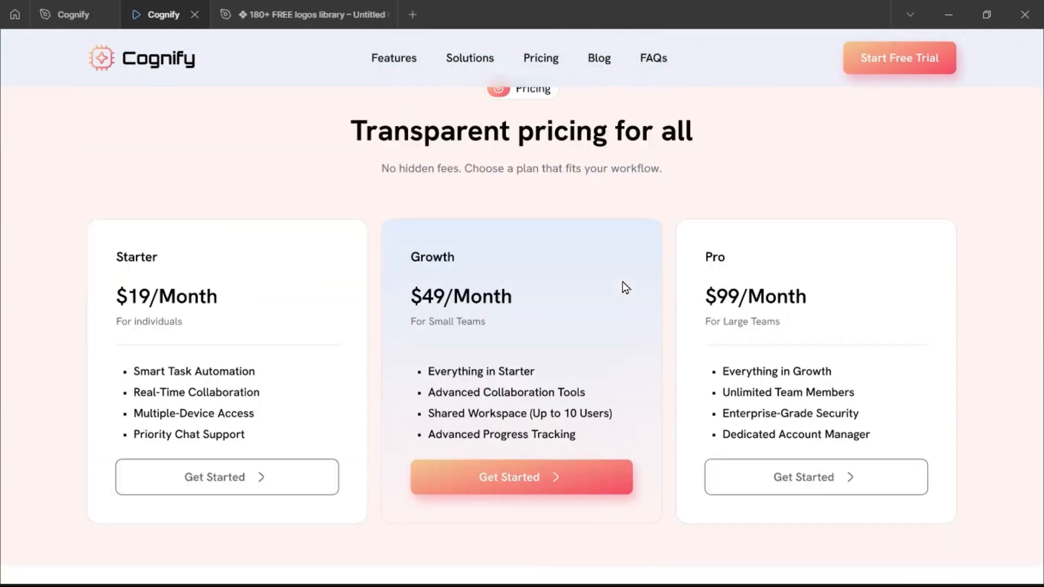
scroll(626, 287, "up", 12)
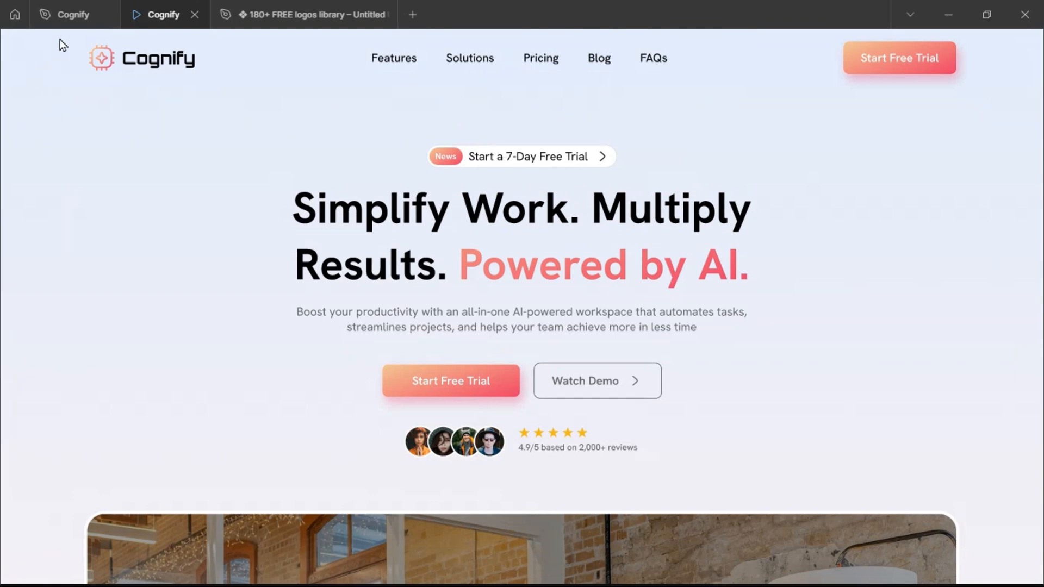
Open the Watch Demo button's main component, give its Outline variant a White fill, and return to the instance.
left_click(71, 14)
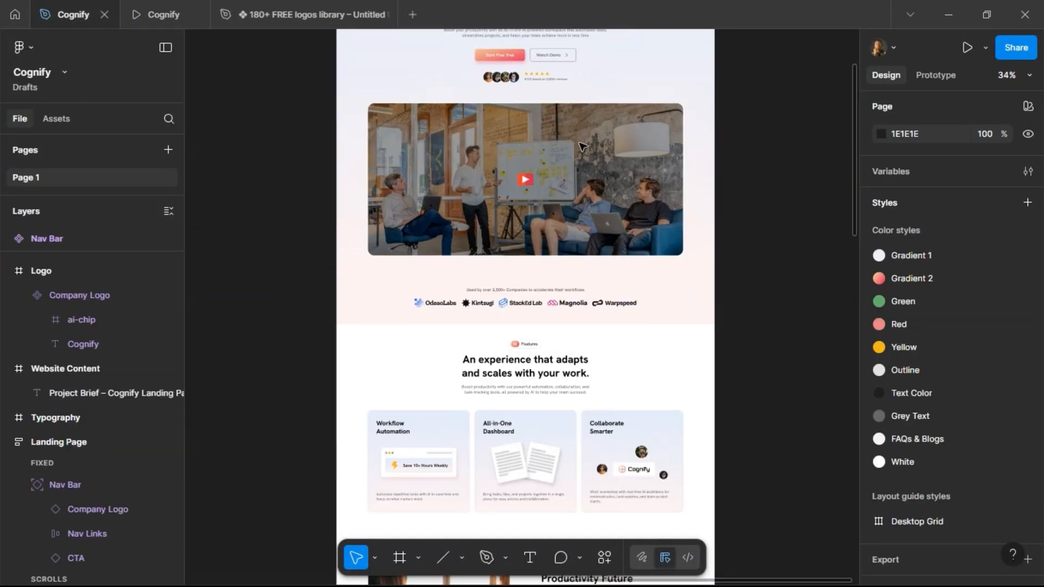
scroll(582, 146, "down", 1)
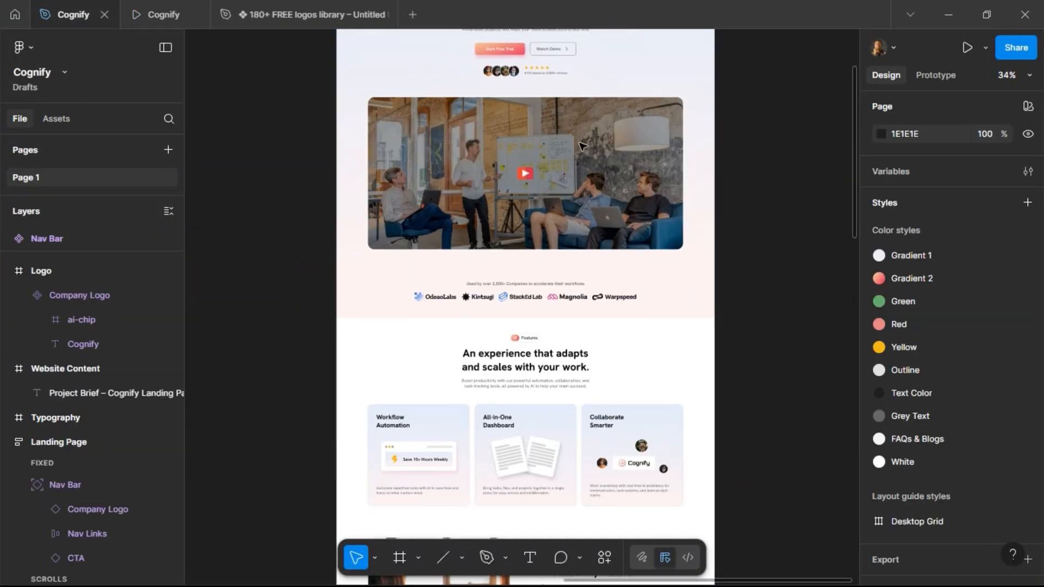
double_click(569, 52)
double_click(570, 53)
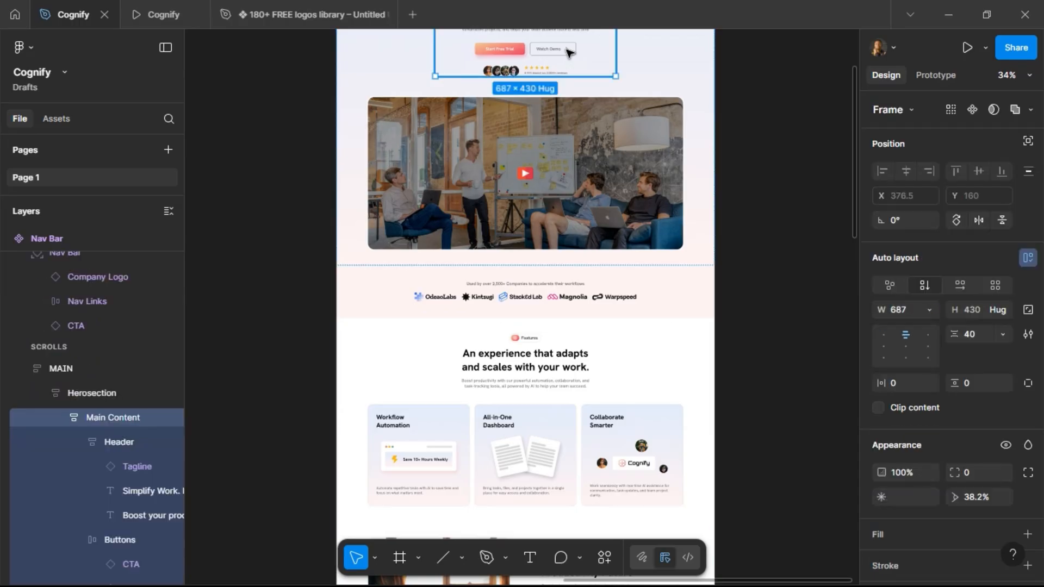
double_click(570, 53)
double_click(567, 52)
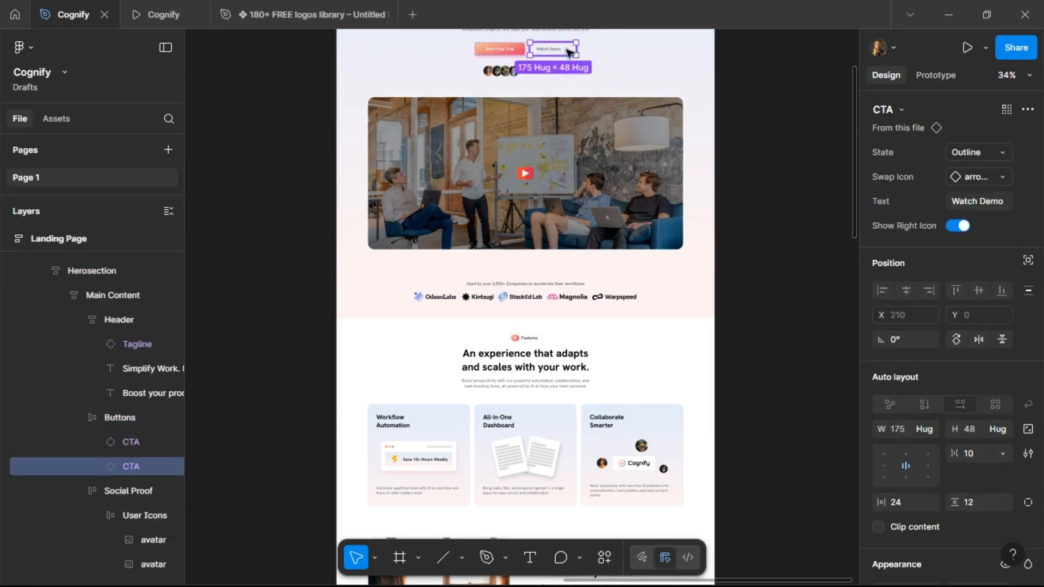
scroll(571, 155, "down", 10)
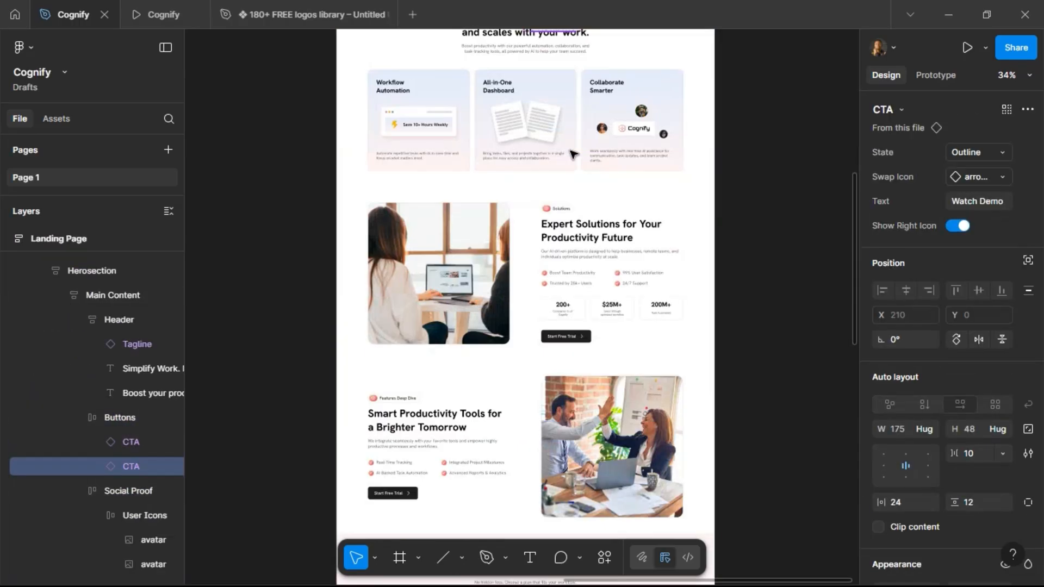
scroll(571, 155, "up", 10)
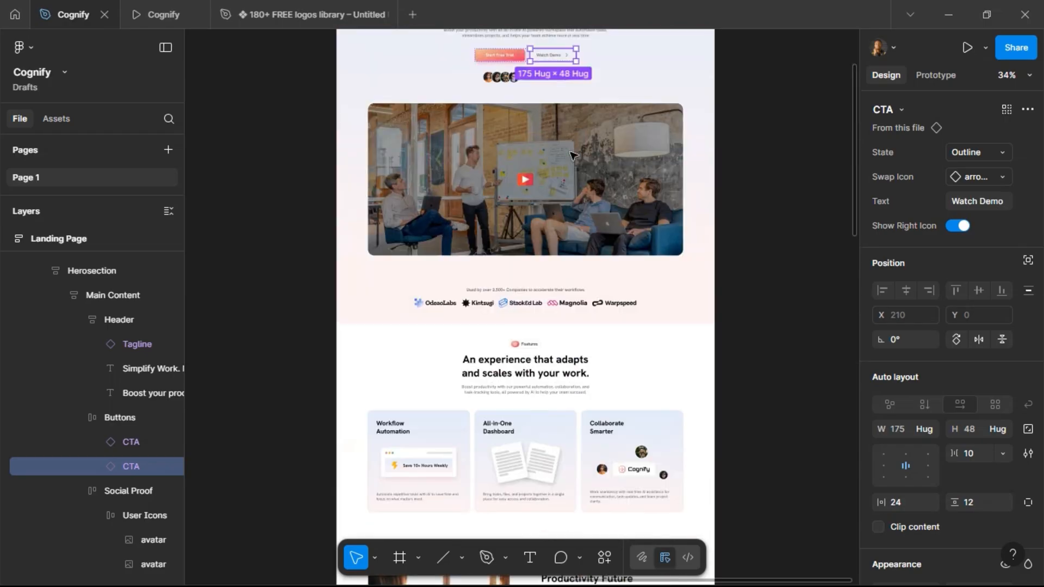
right_click(555, 77)
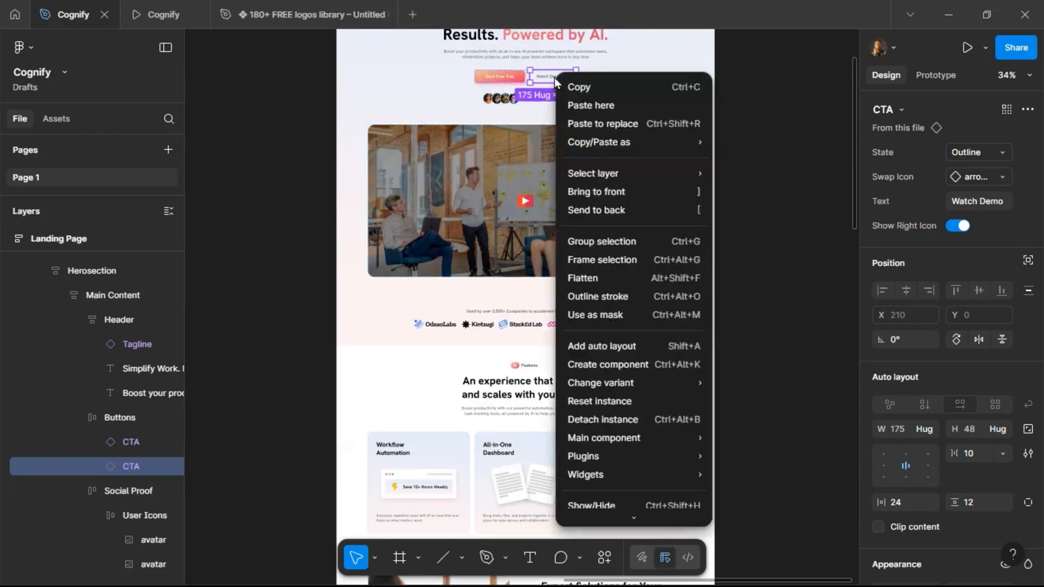
mouse_move(668, 435)
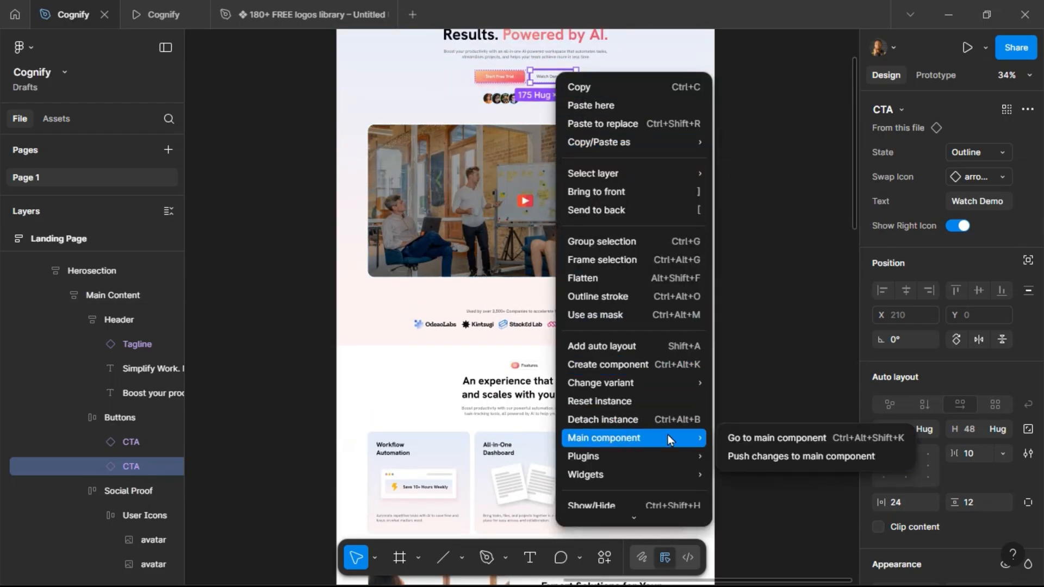
left_click(738, 436)
scroll(920, 393, "down", 6)
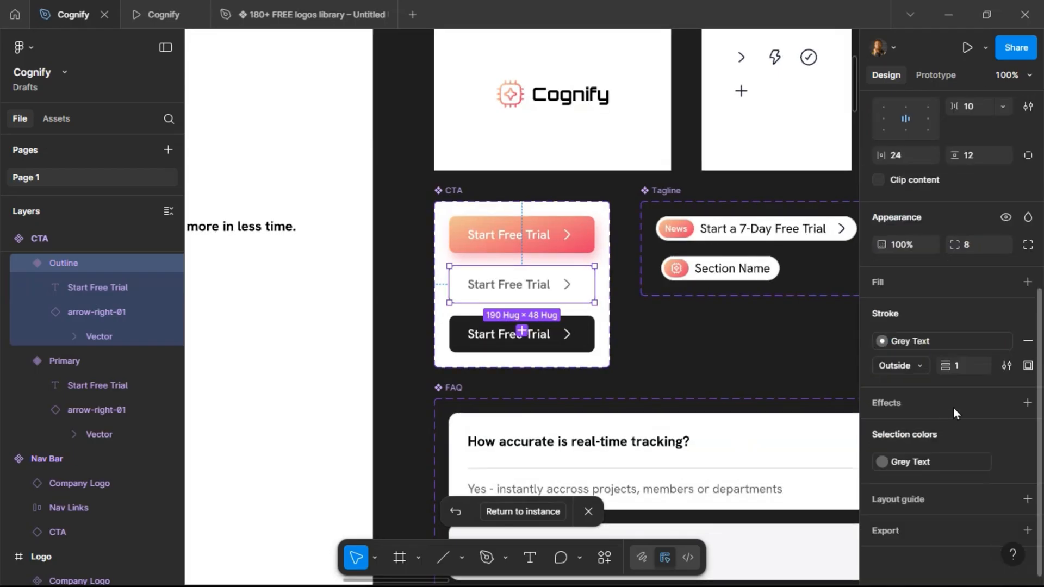
left_click(1007, 282)
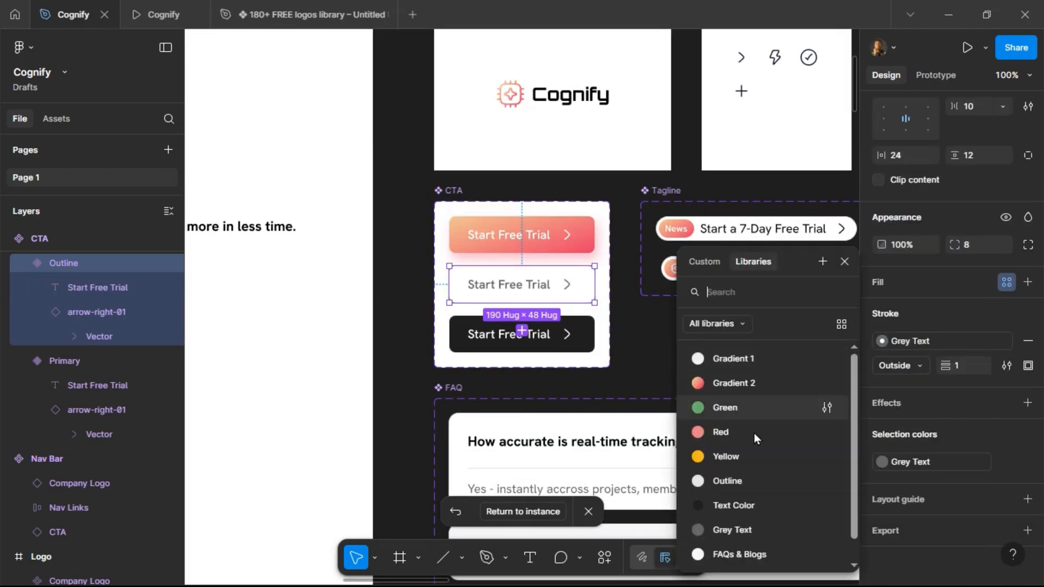
scroll(764, 550, "down", 1)
left_click(762, 552)
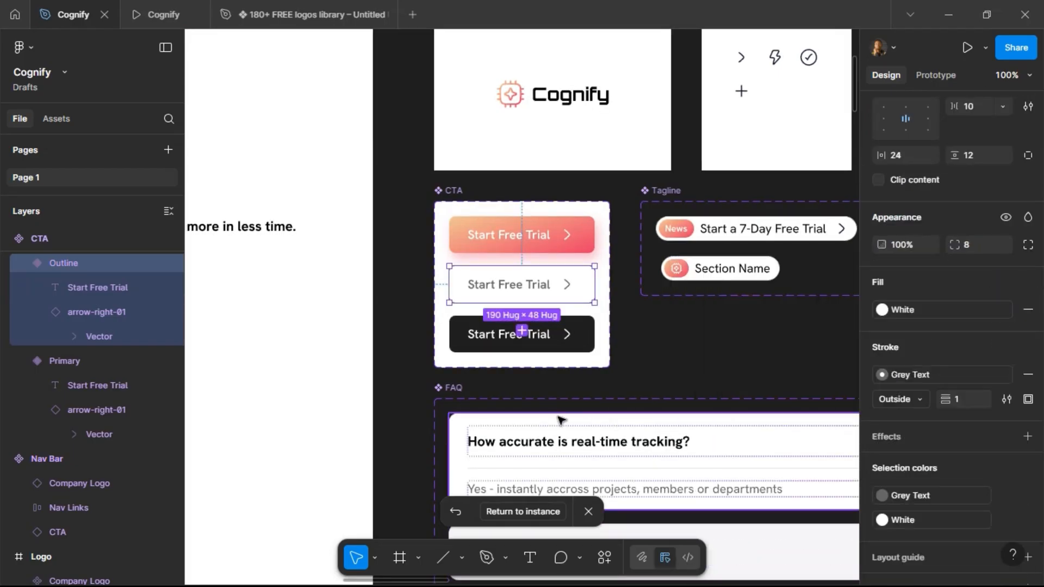
left_click(540, 511)
scroll(609, 272, "down", 5)
scroll(566, 286, "up", 1)
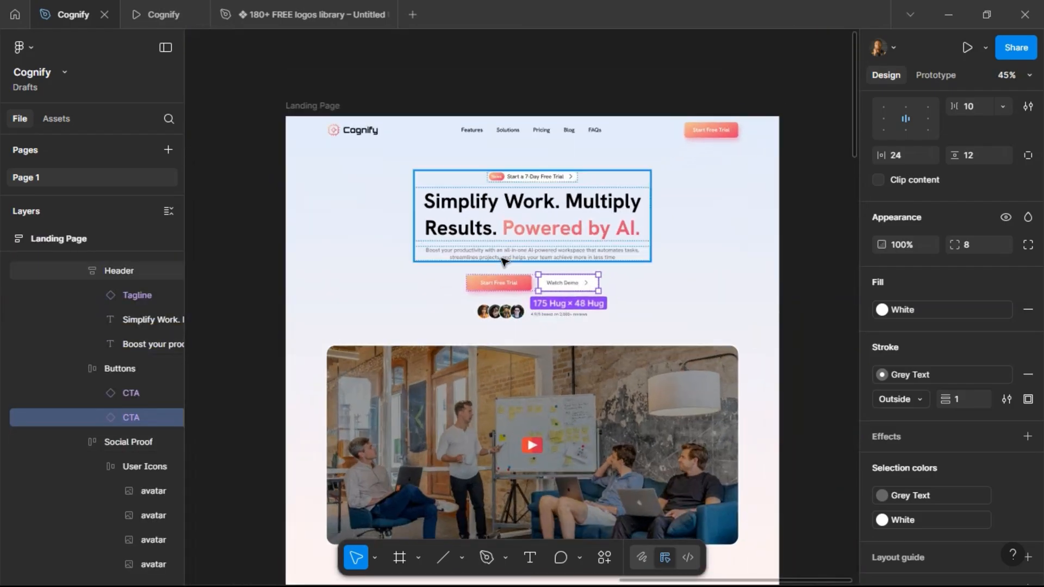
key("Escape")
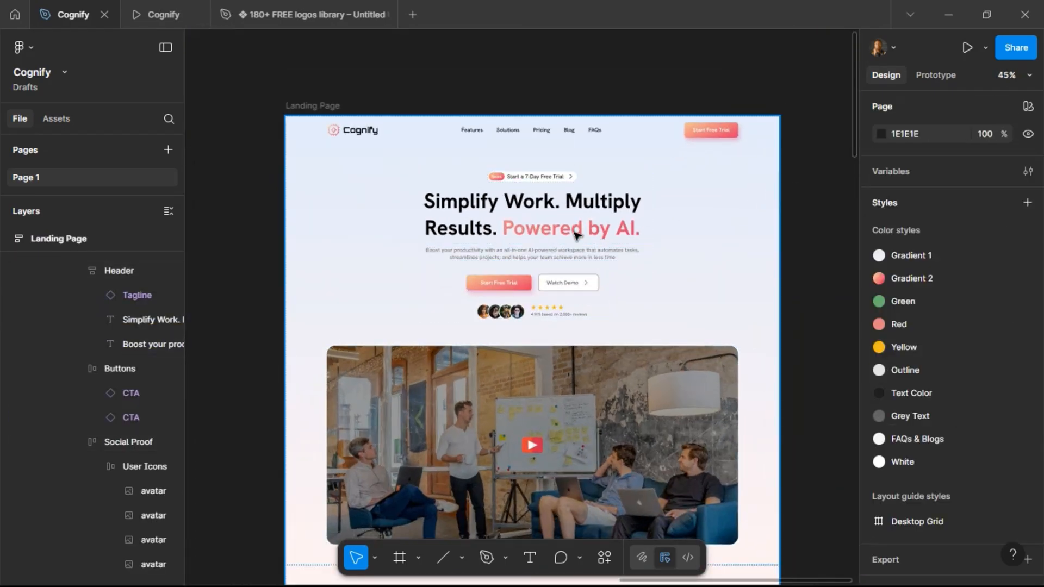
Scroll through the landing page design down to the FAQ, call-to-action and footer sections.
scroll(577, 234, "down", 5)
scroll(579, 232, "down", 7)
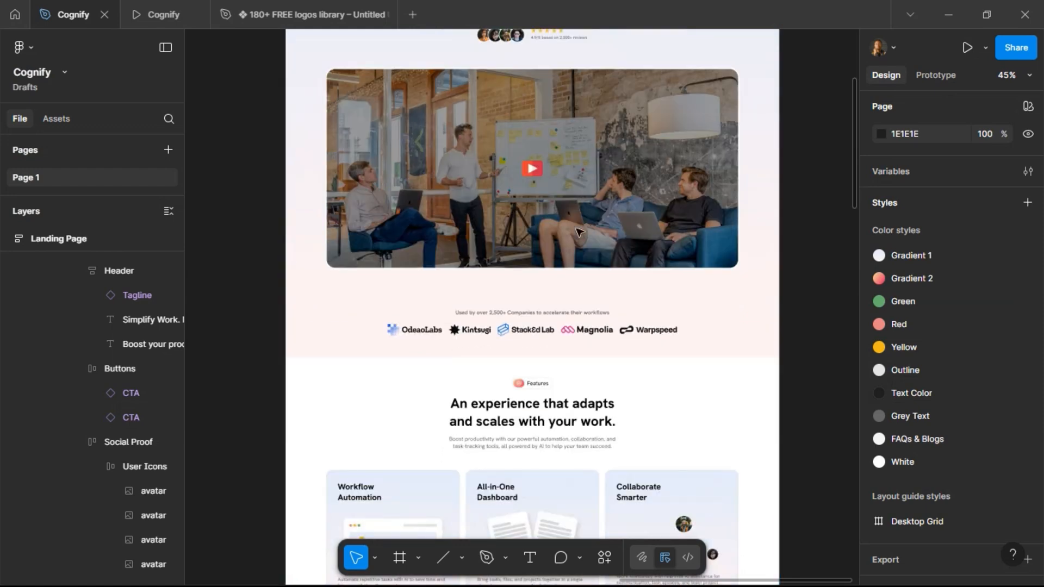
scroll(579, 233, "down", 4)
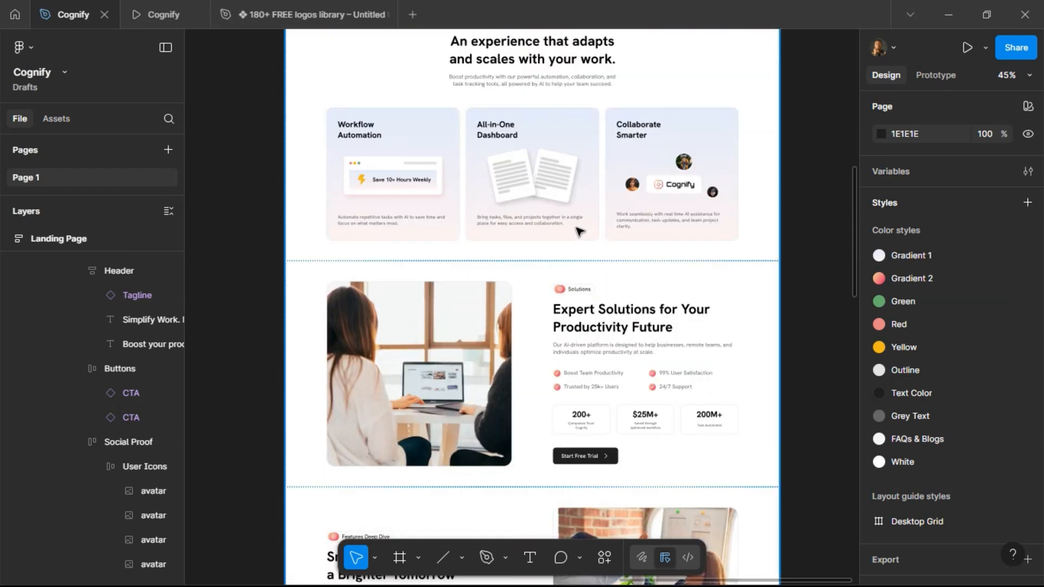
scroll(579, 231, "down", 3)
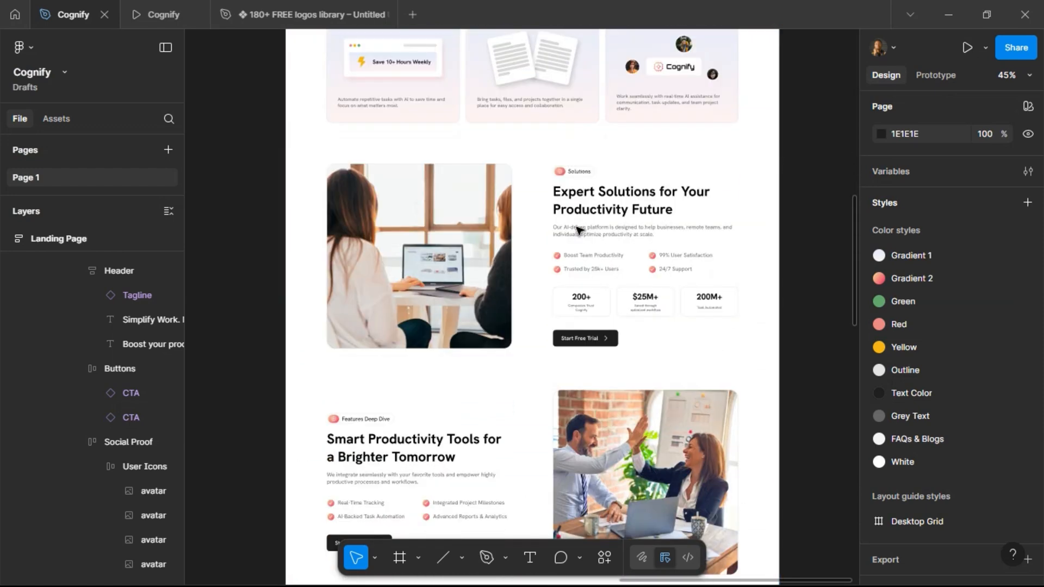
scroll(579, 231, "down", 6)
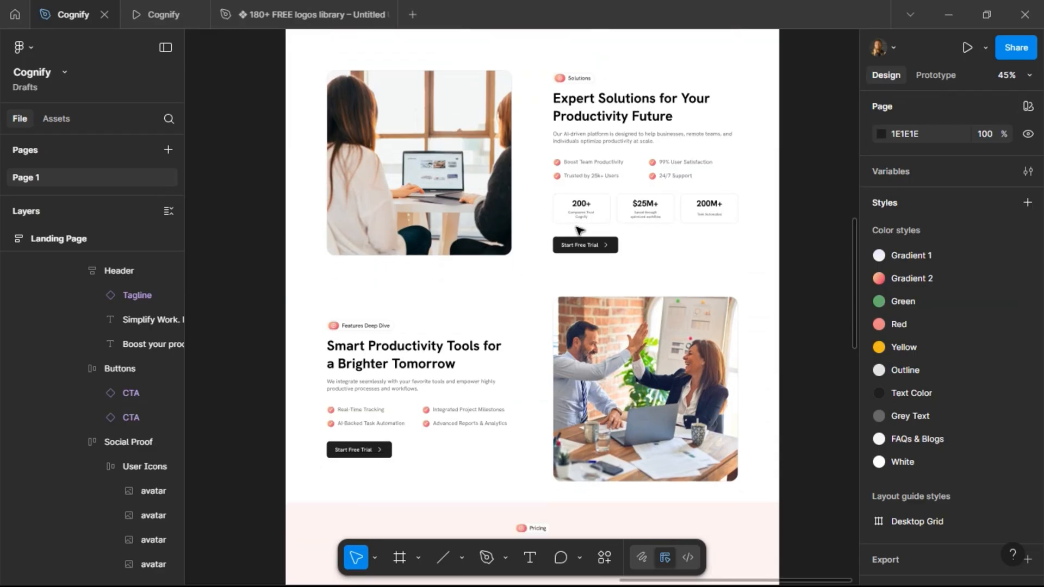
scroll(579, 231, "down", 8)
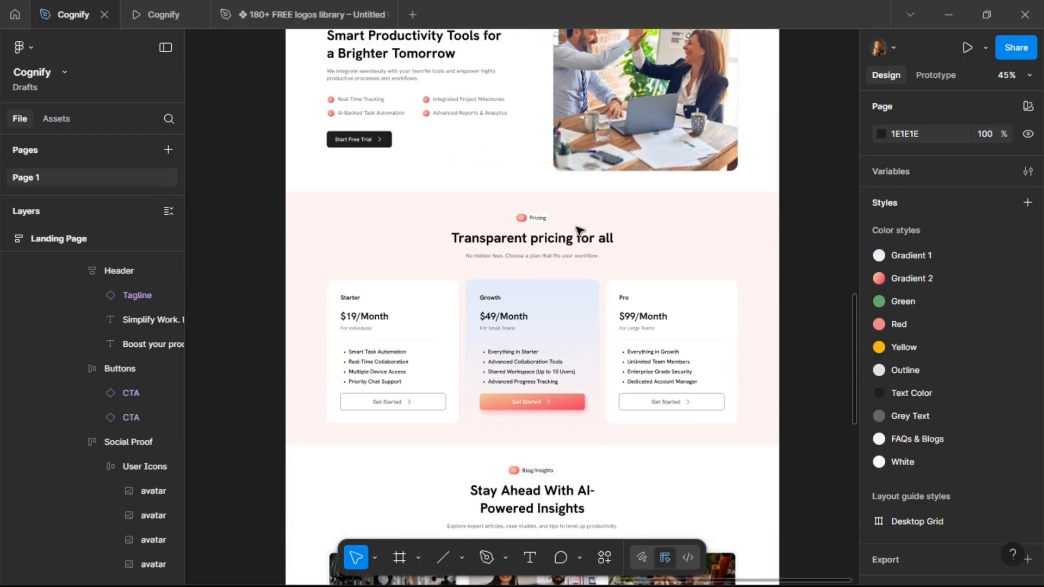
scroll(579, 231, "down", 8)
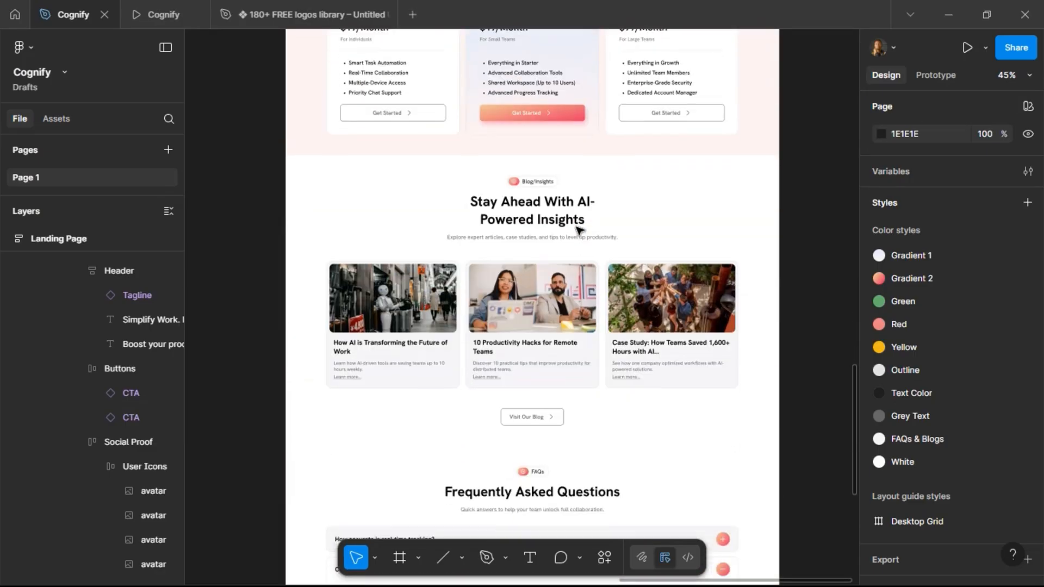
scroll(579, 232, "down", 2)
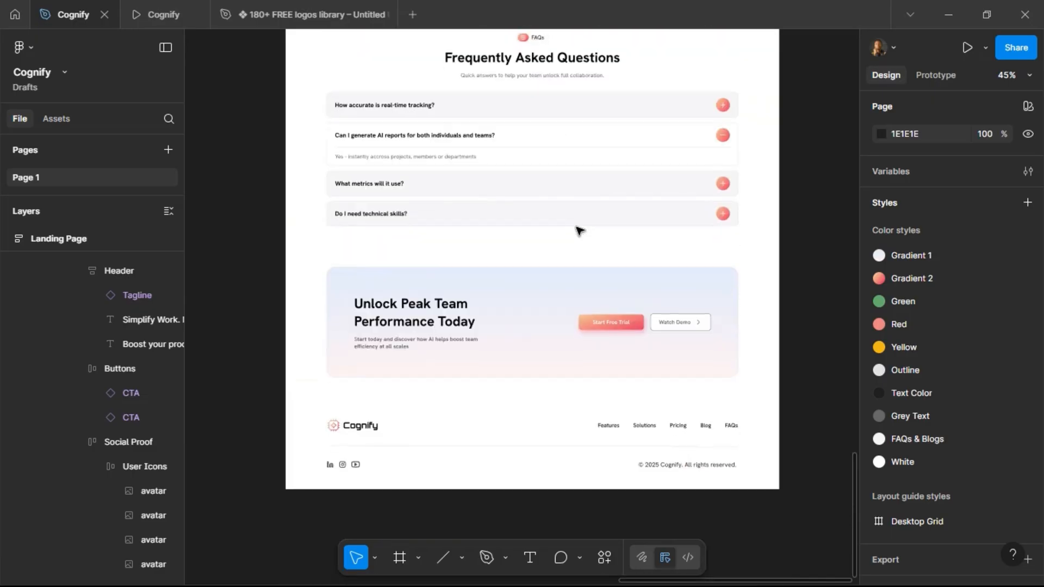